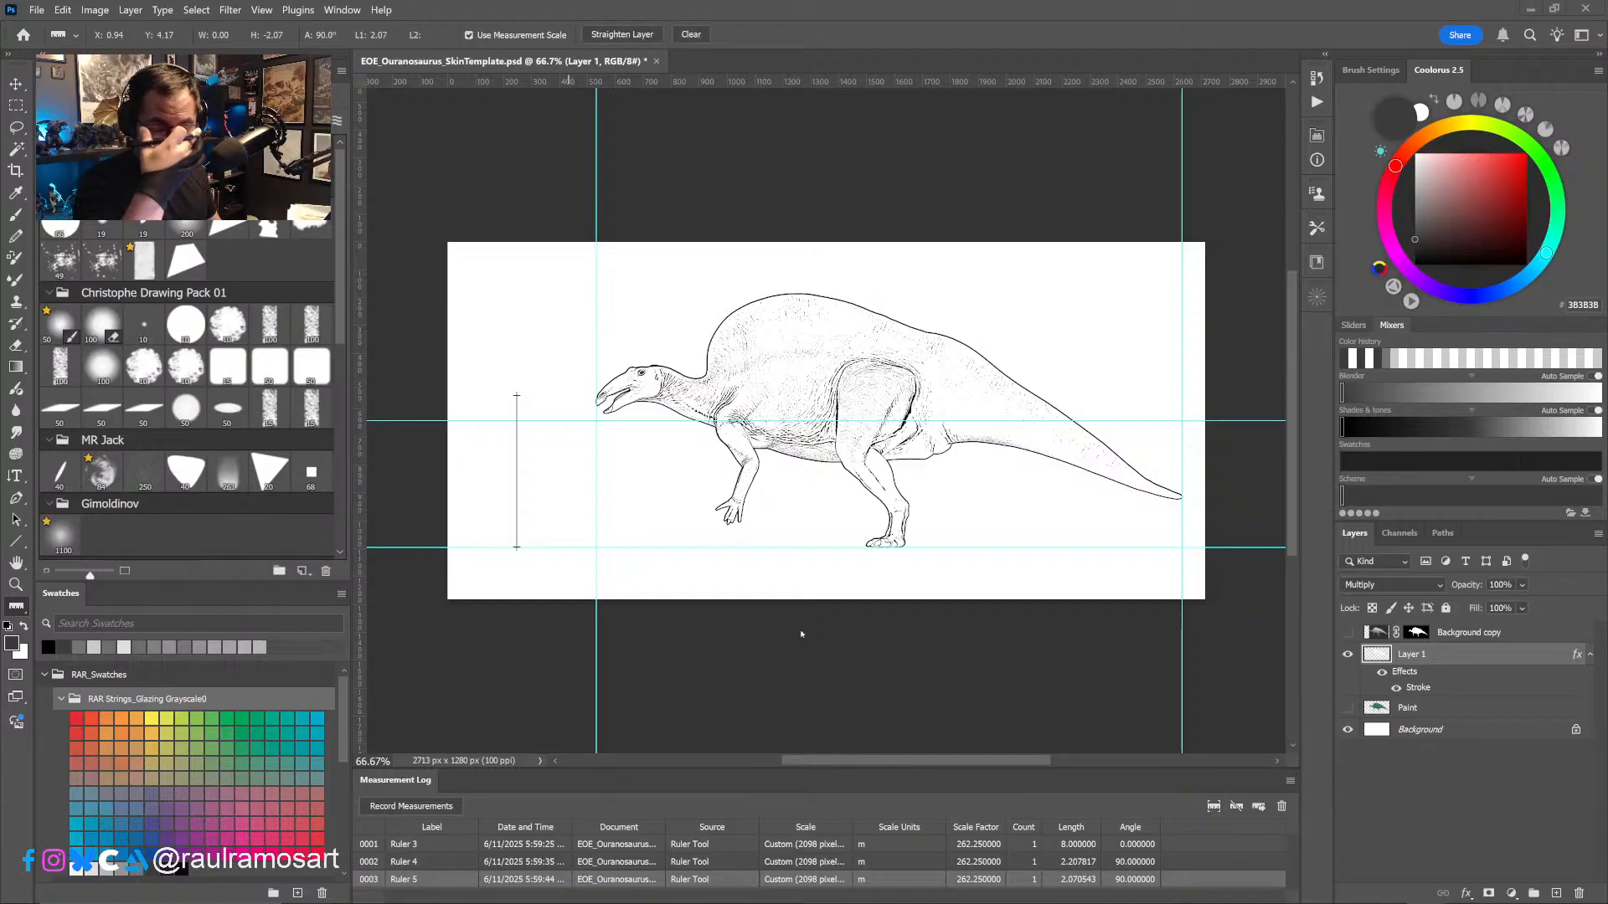
# - Flip the canvas horizontally so the dinosaur line drawing is mirrored
pyautogui.click(94, 10)
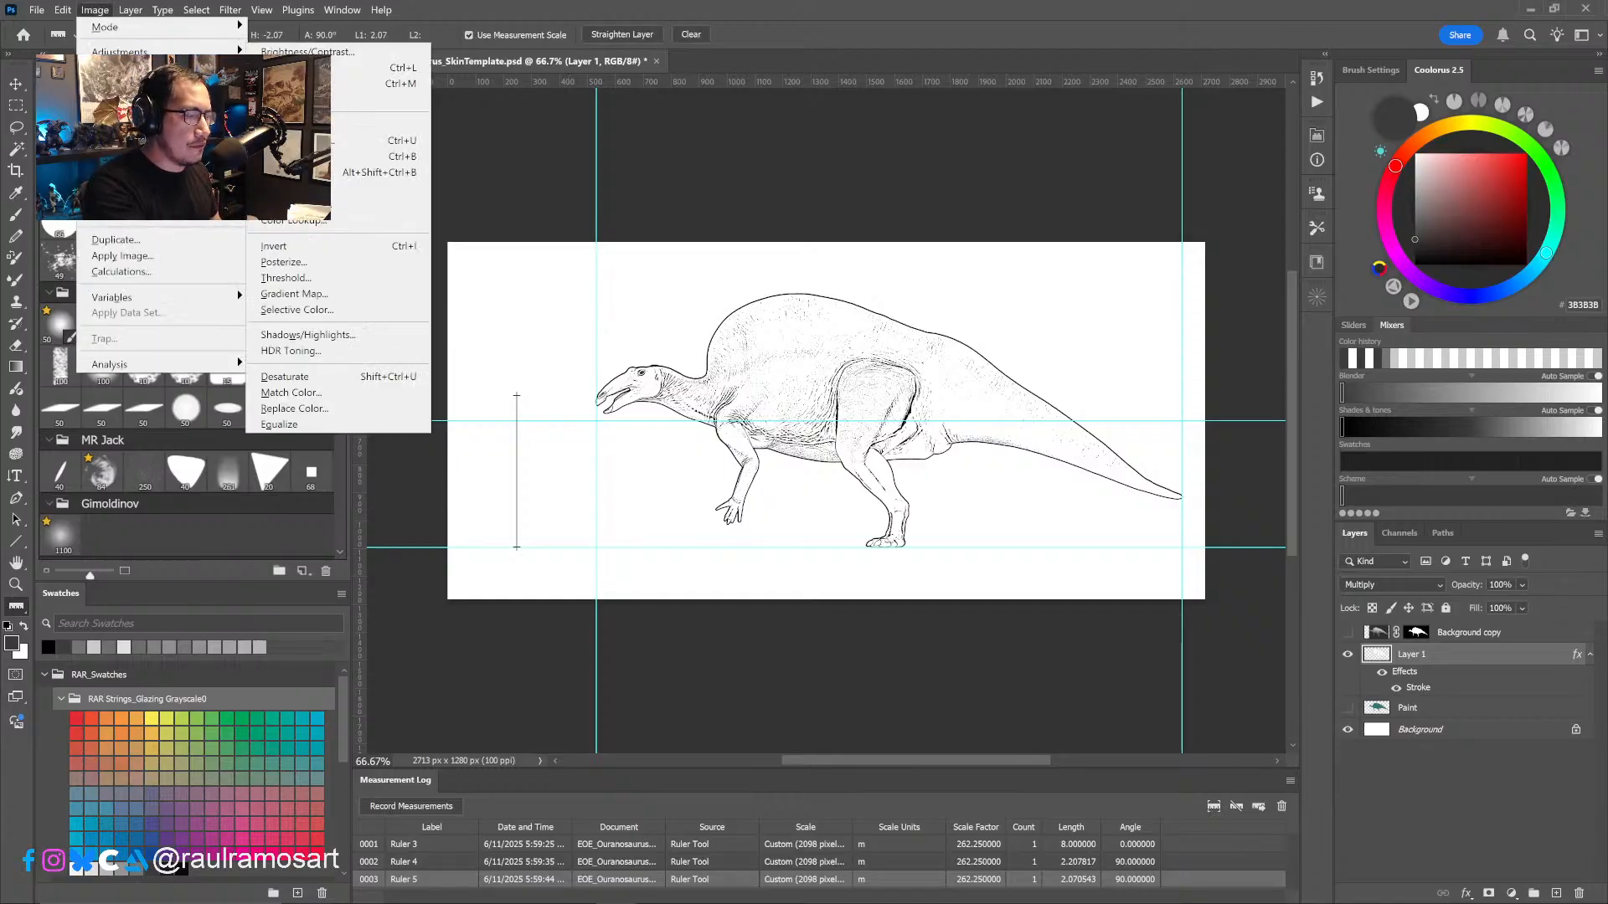
pyautogui.moveTo(134, 165)
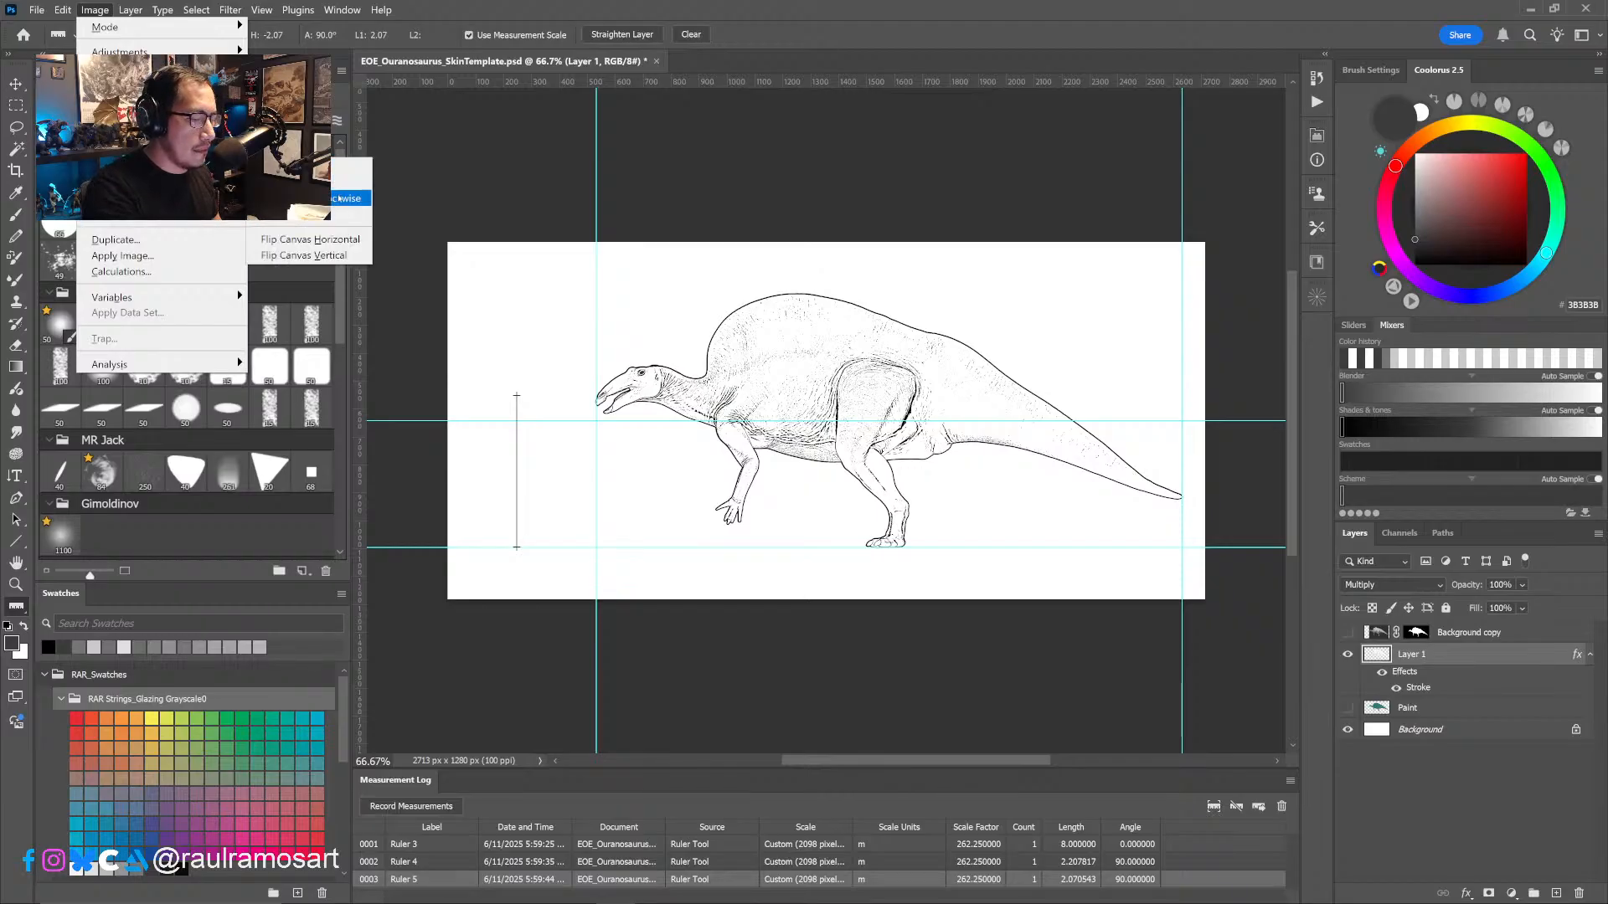
pyautogui.click(335, 241)
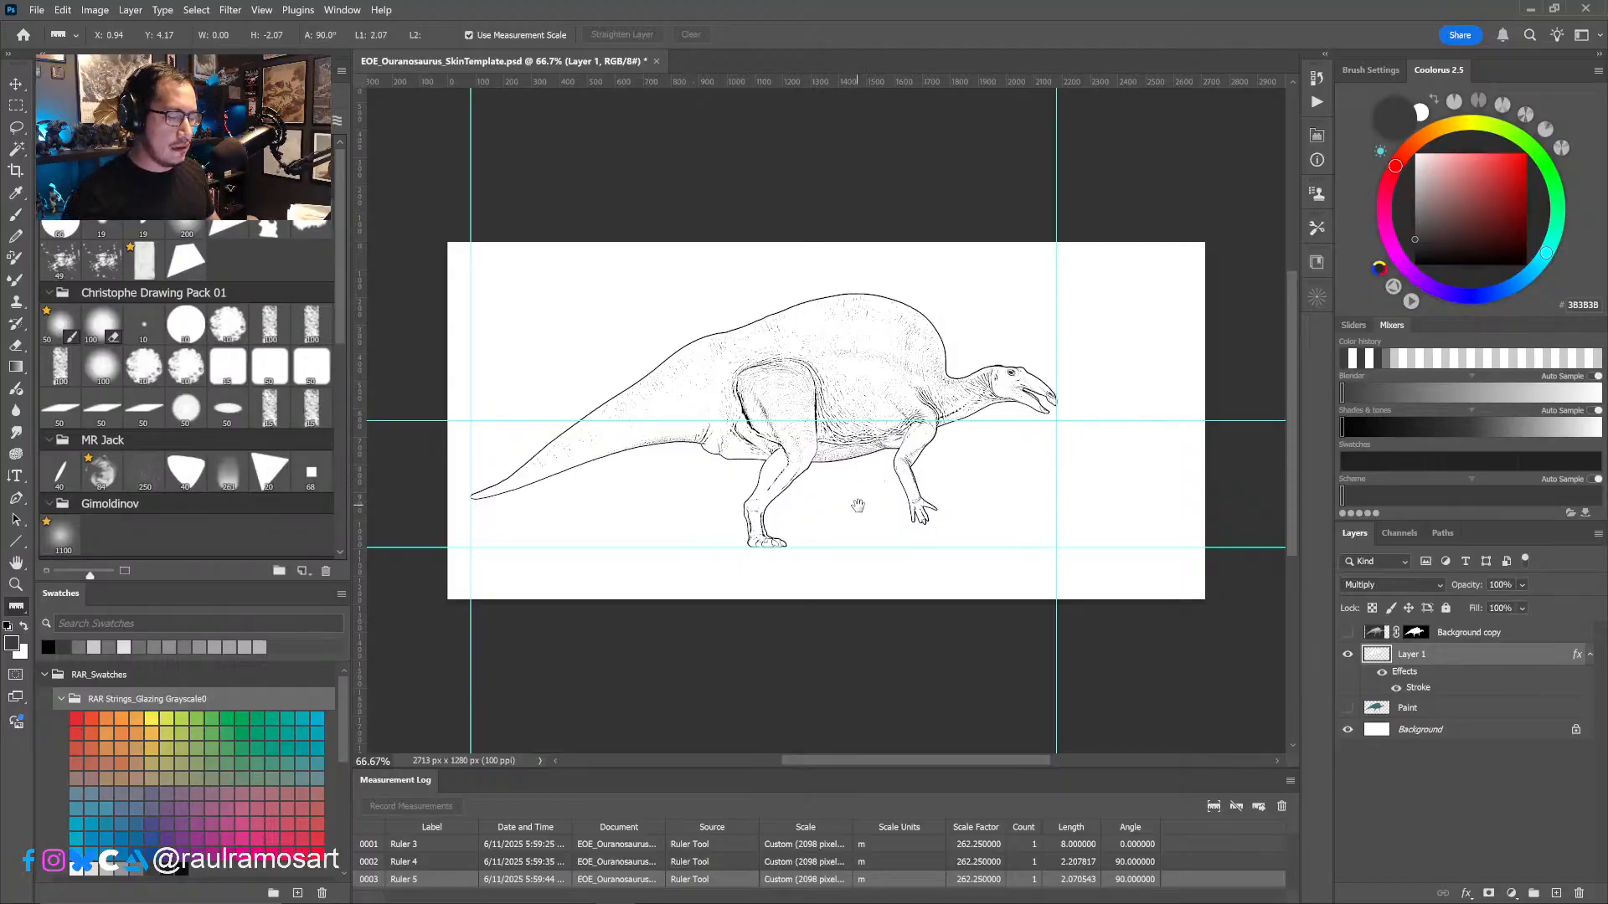
pyautogui.moveTo(857, 509); pyautogui.dragTo(815, 382)
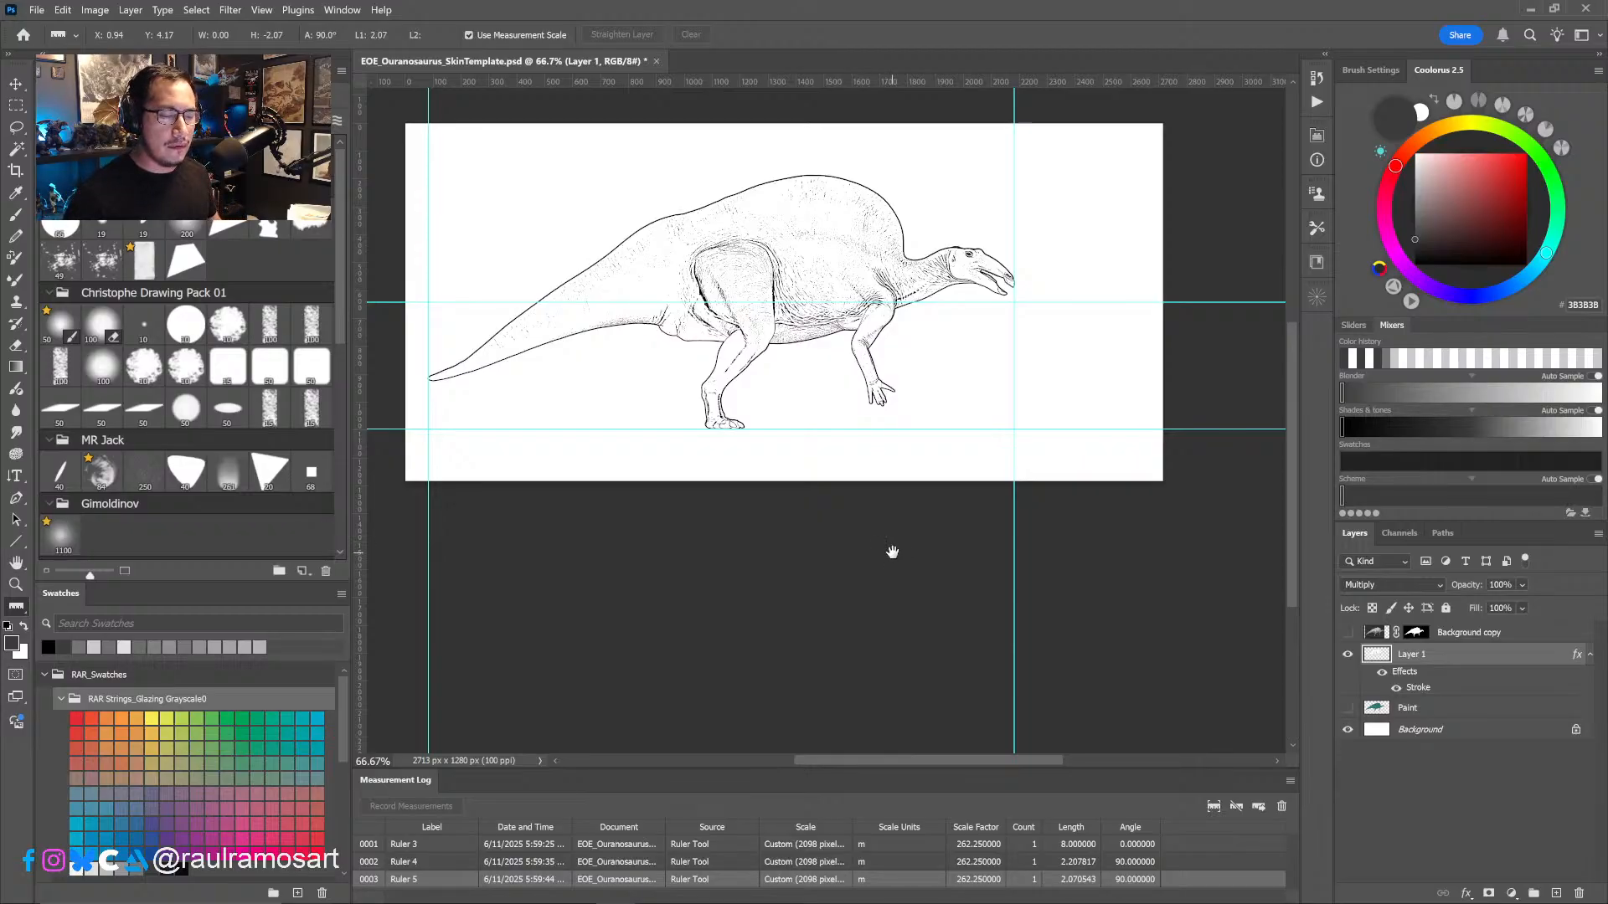
pyautogui.moveTo(890, 552); pyautogui.dragTo(920, 612)
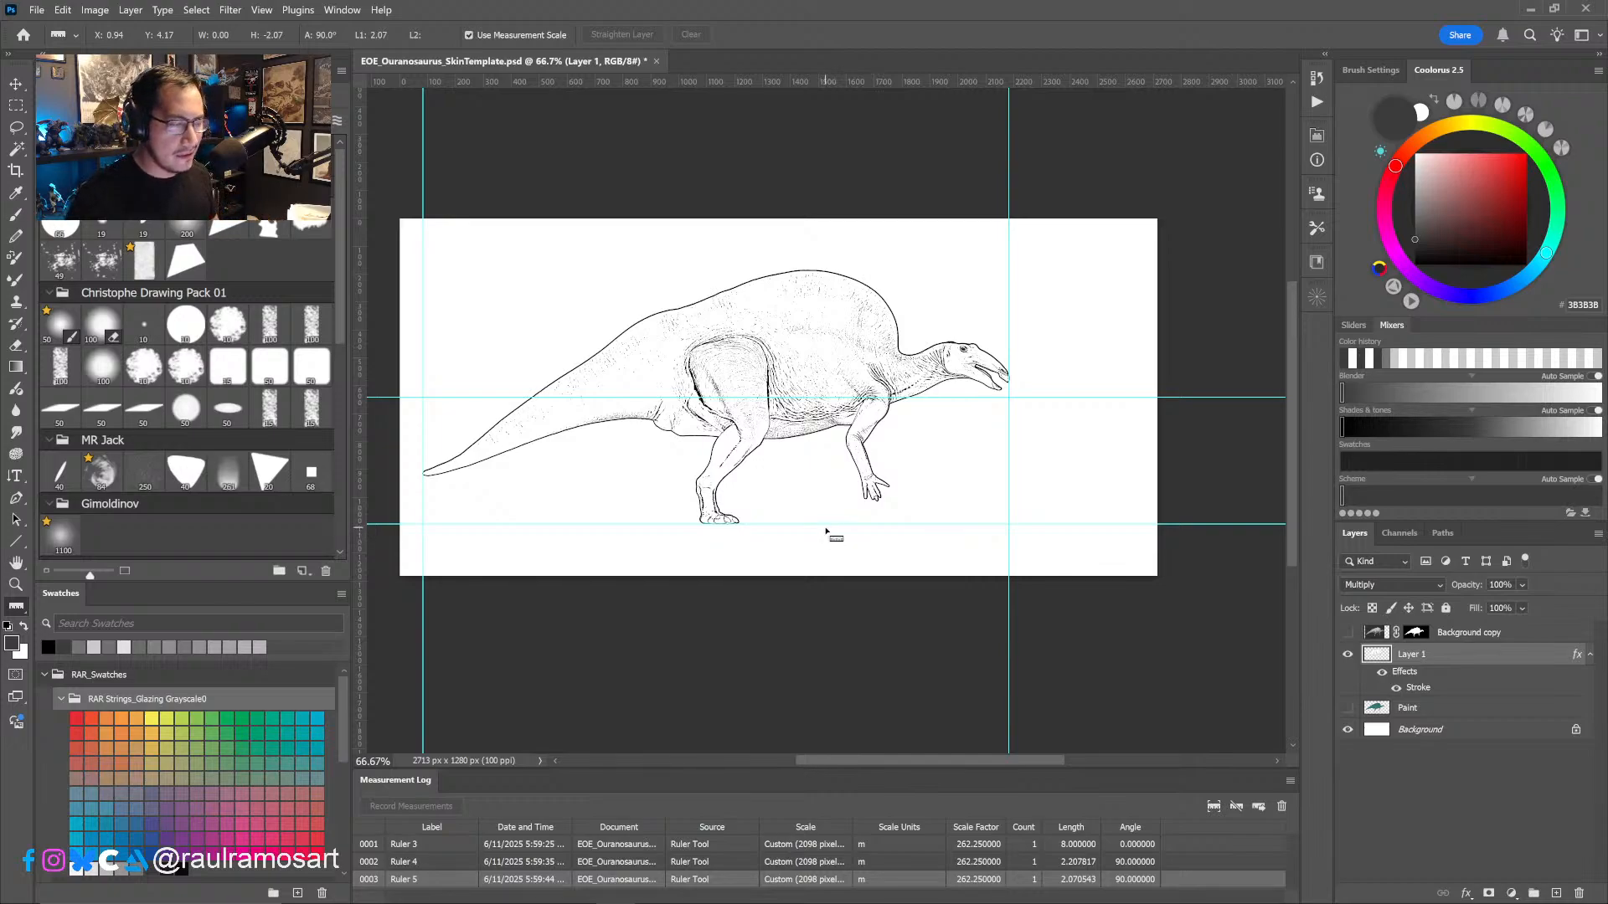
# - Flip the canvas horizontally again to restore the dinosaur's original facing direction
pyautogui.click(129, 9)
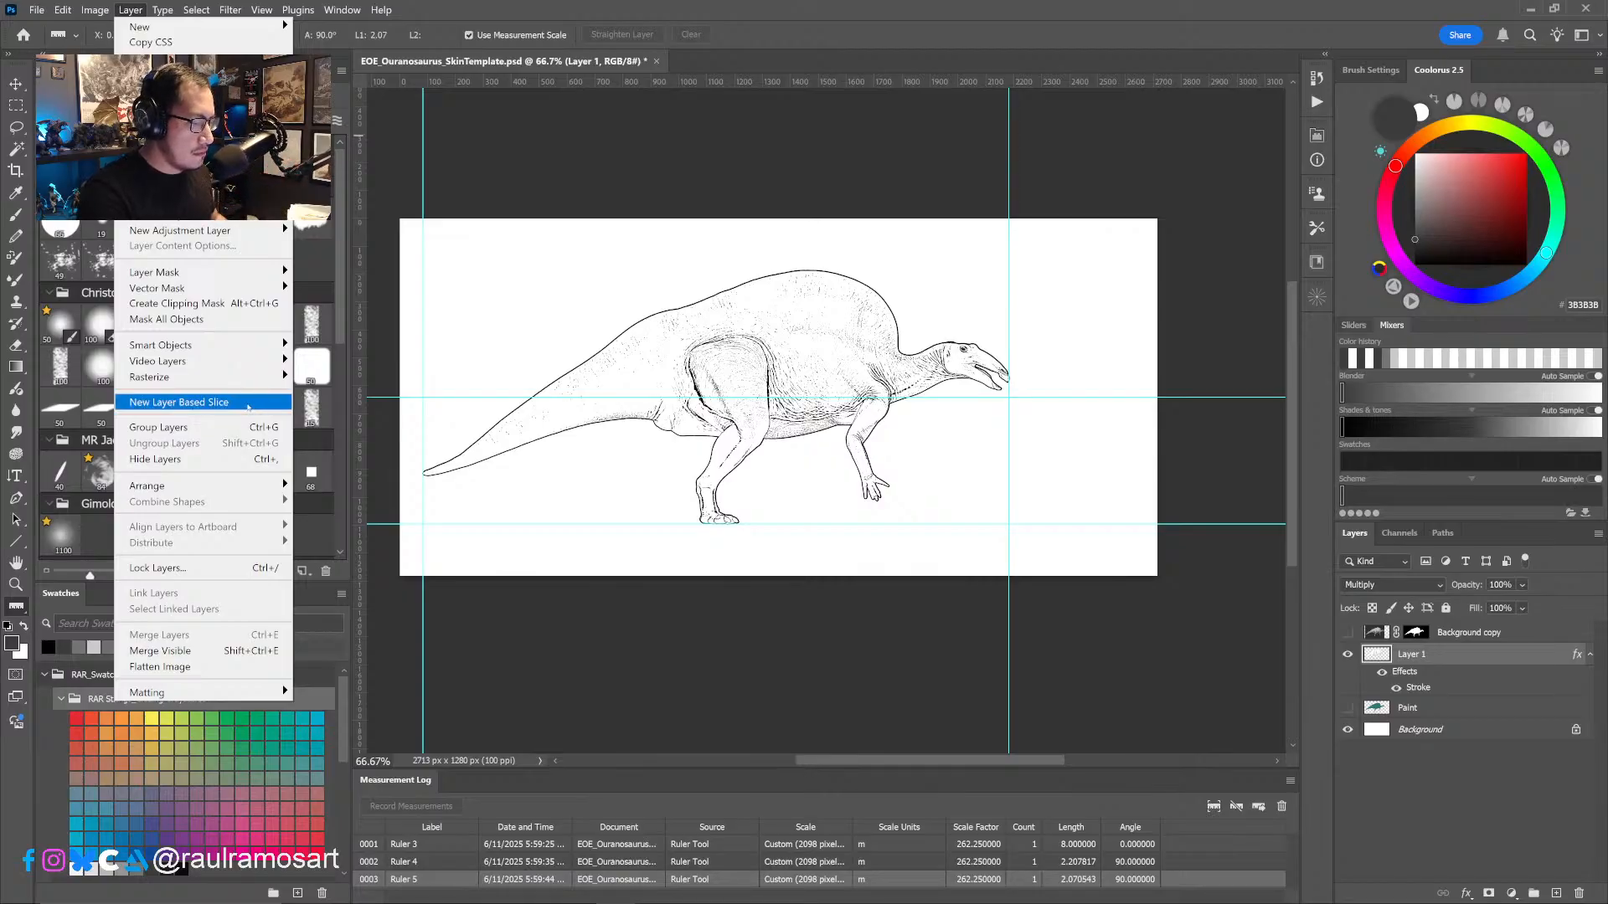
pyautogui.press('Left')
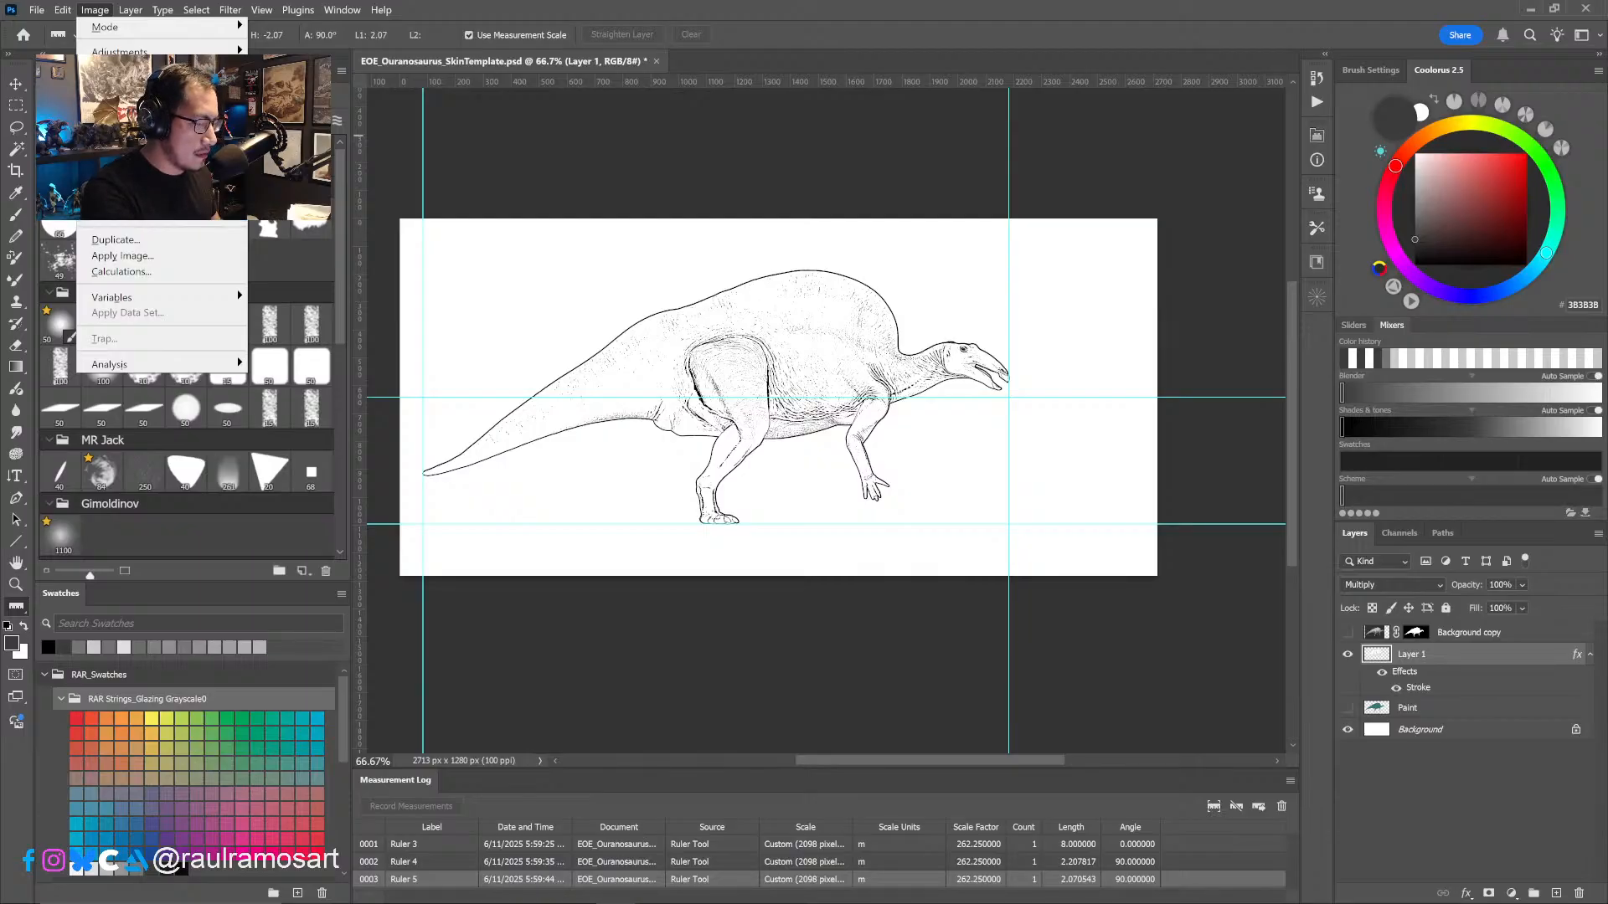
pyautogui.moveTo(210, 167)
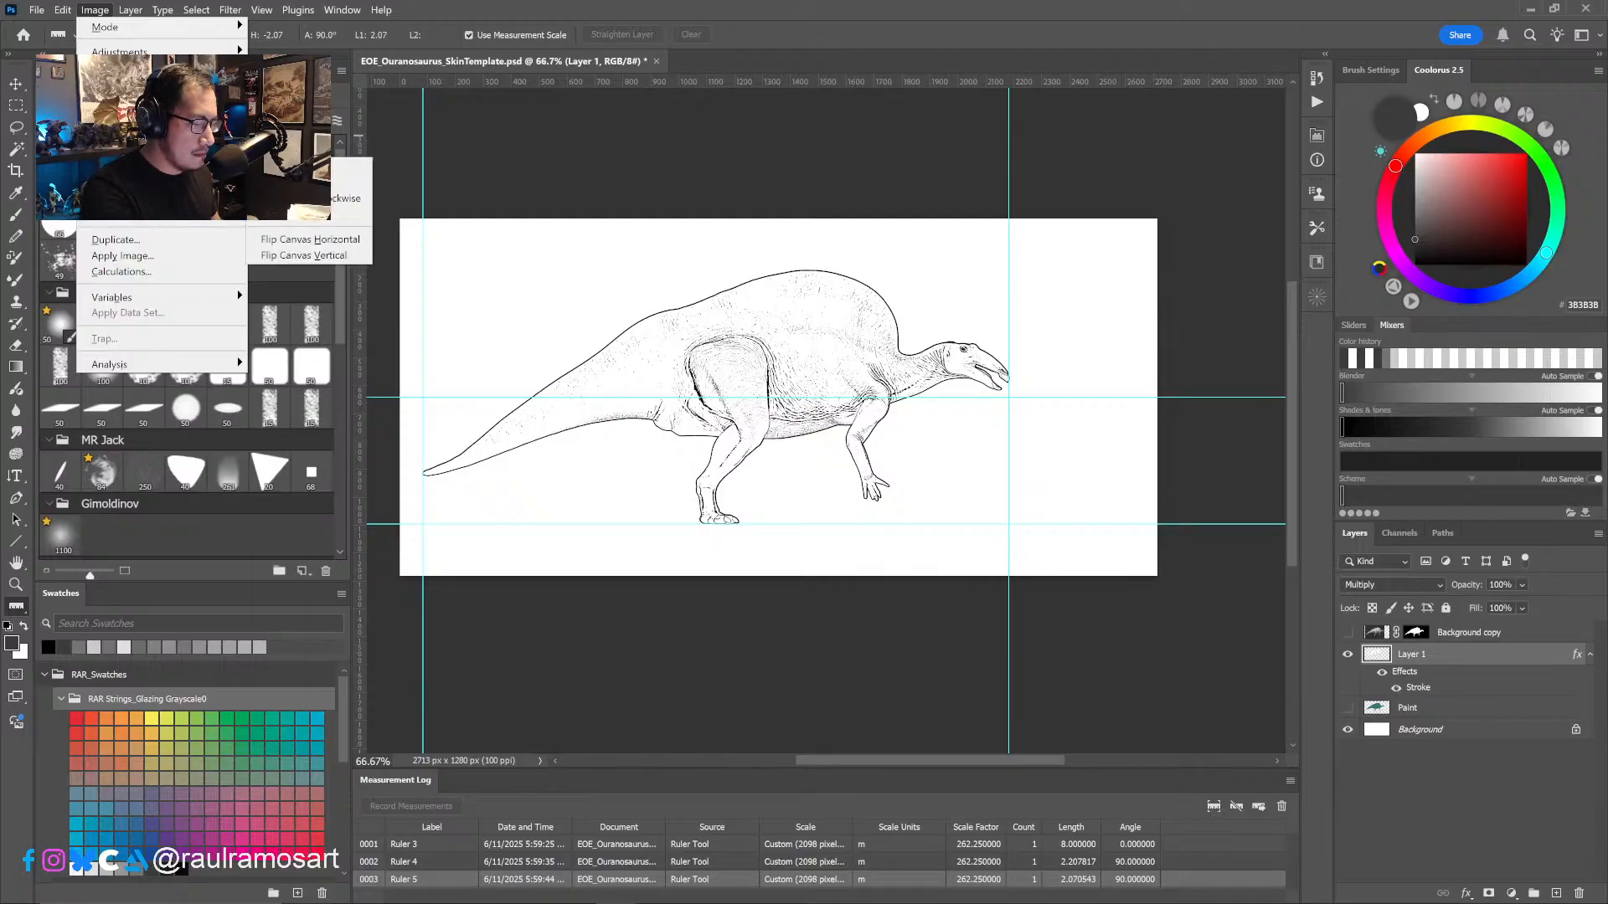
pyautogui.click(358, 240)
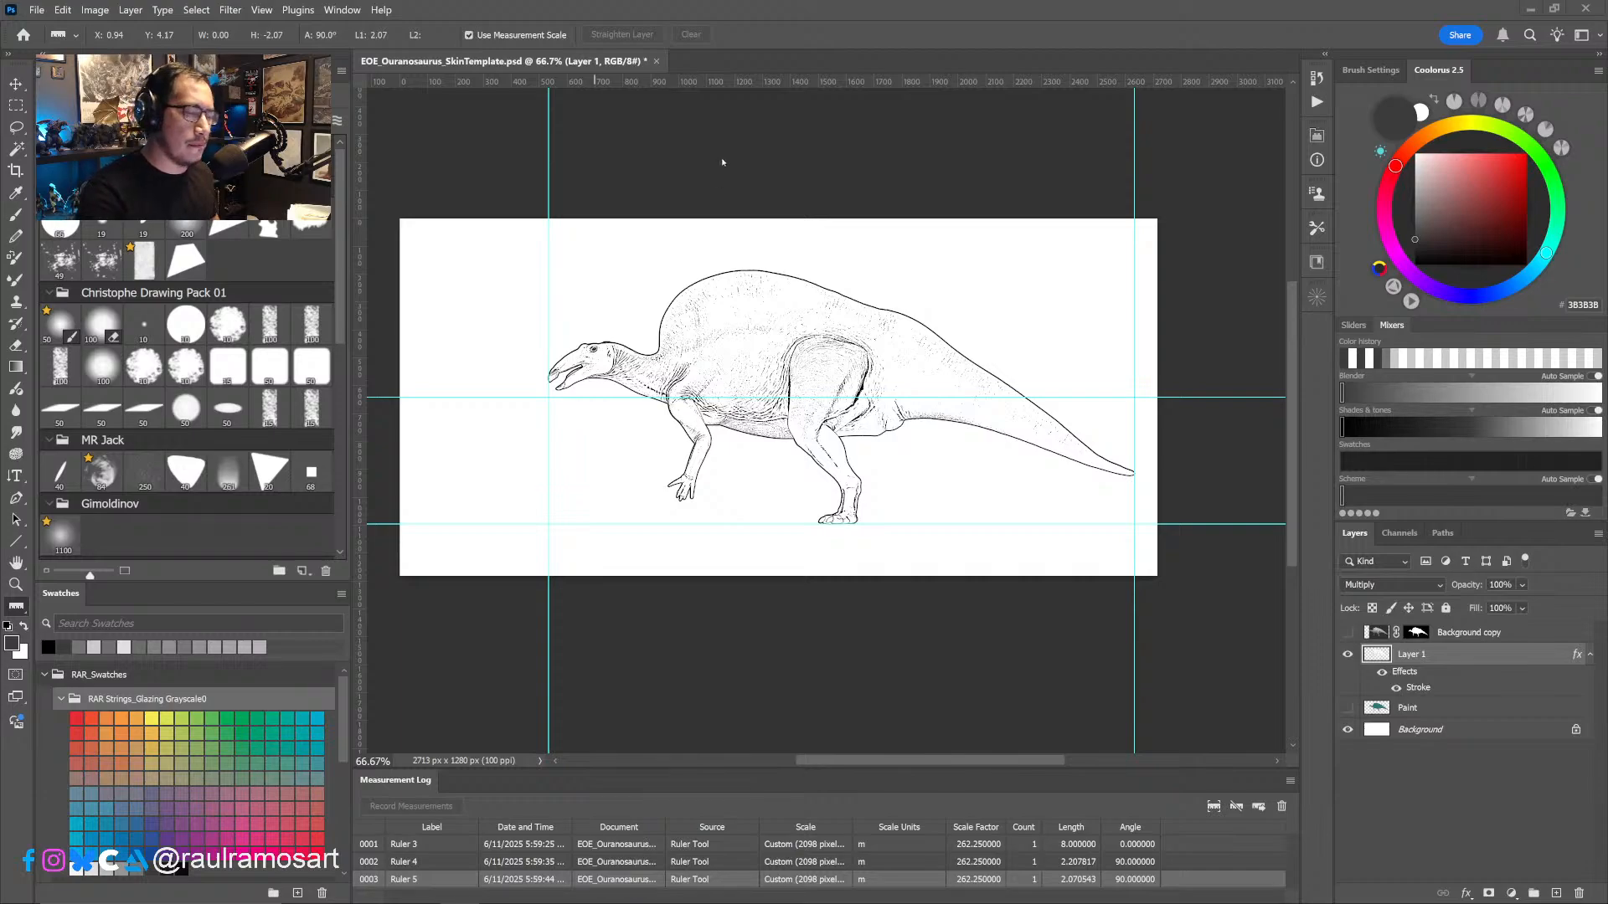
# - Paste the copied human anatomy reference image into the document as a new layer above the line drawing
pyautogui.click(37, 10)
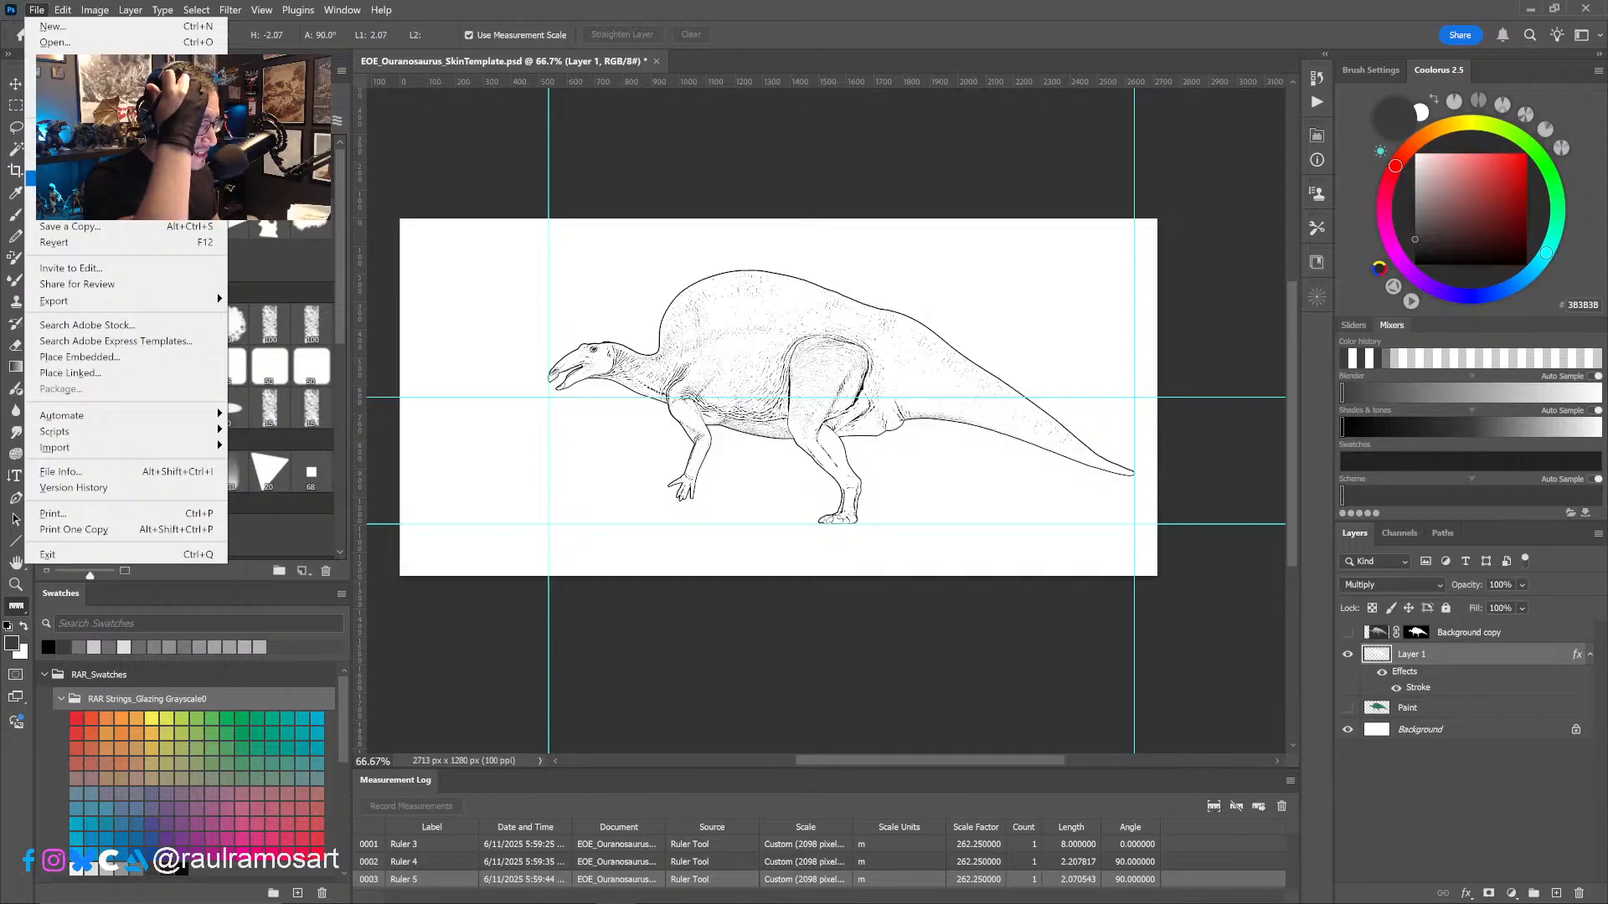
pyautogui.click(795, 172)
pyautogui.hotkey('ctrl', 'v')
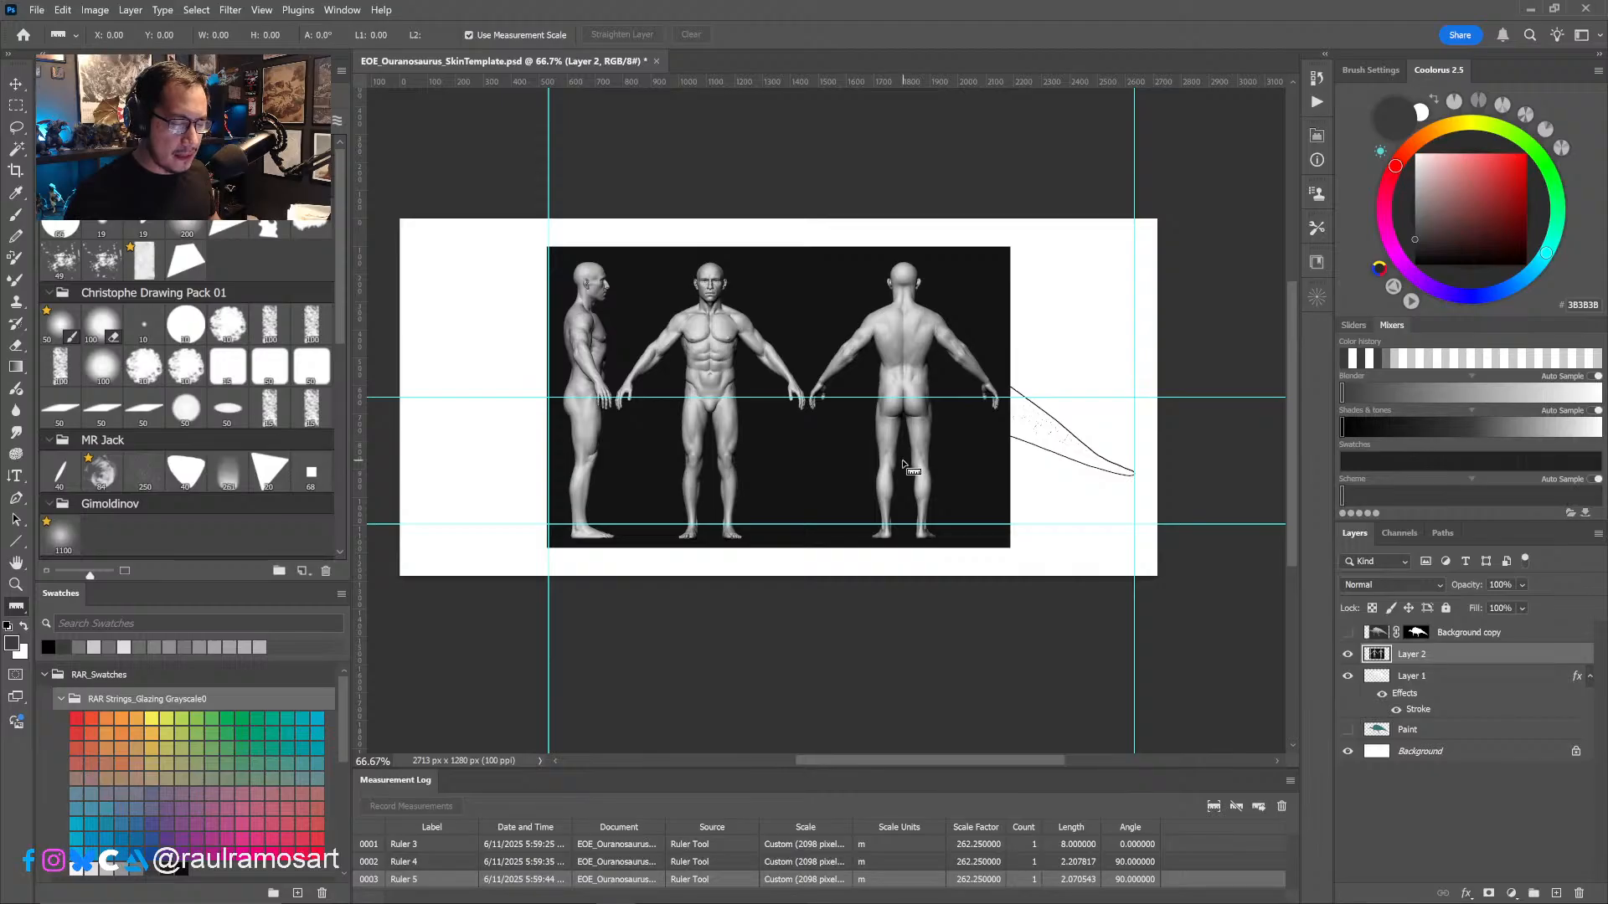
pyautogui.hotkey('ctrl', 't')
pyautogui.moveTo(913, 346); pyautogui.dragTo(517, 347)
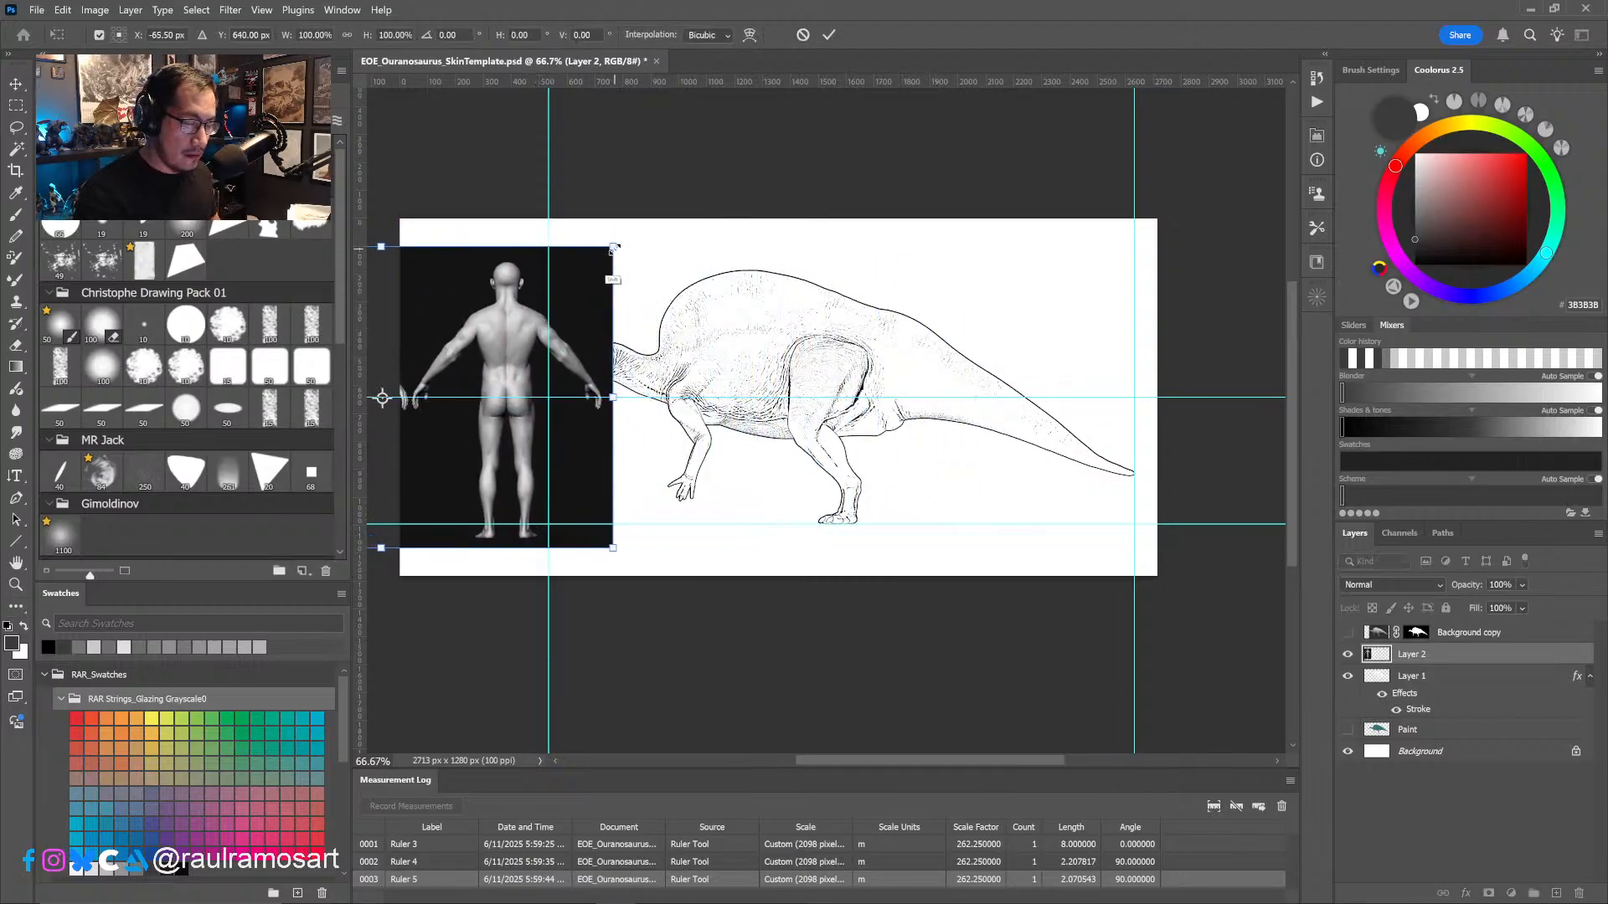
pyautogui.moveTo(622, 262); pyautogui.dragTo(573, 263)
pyautogui.moveTo(488, 335); pyautogui.dragTo(680, 342)
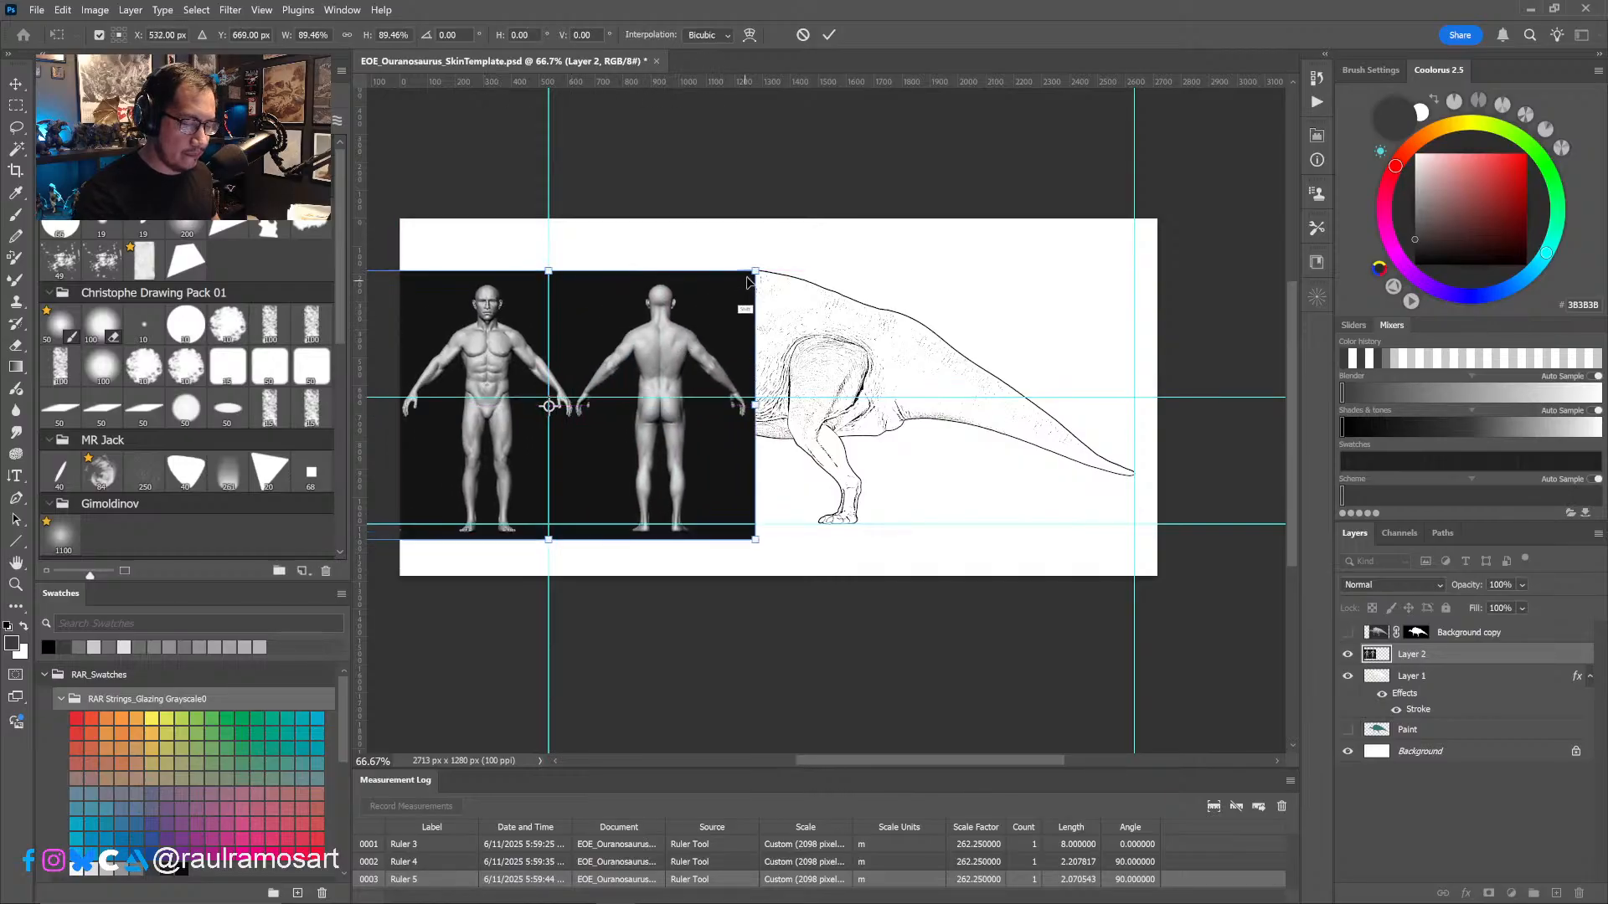
pyautogui.moveTo(754, 270); pyautogui.dragTo(637, 350)
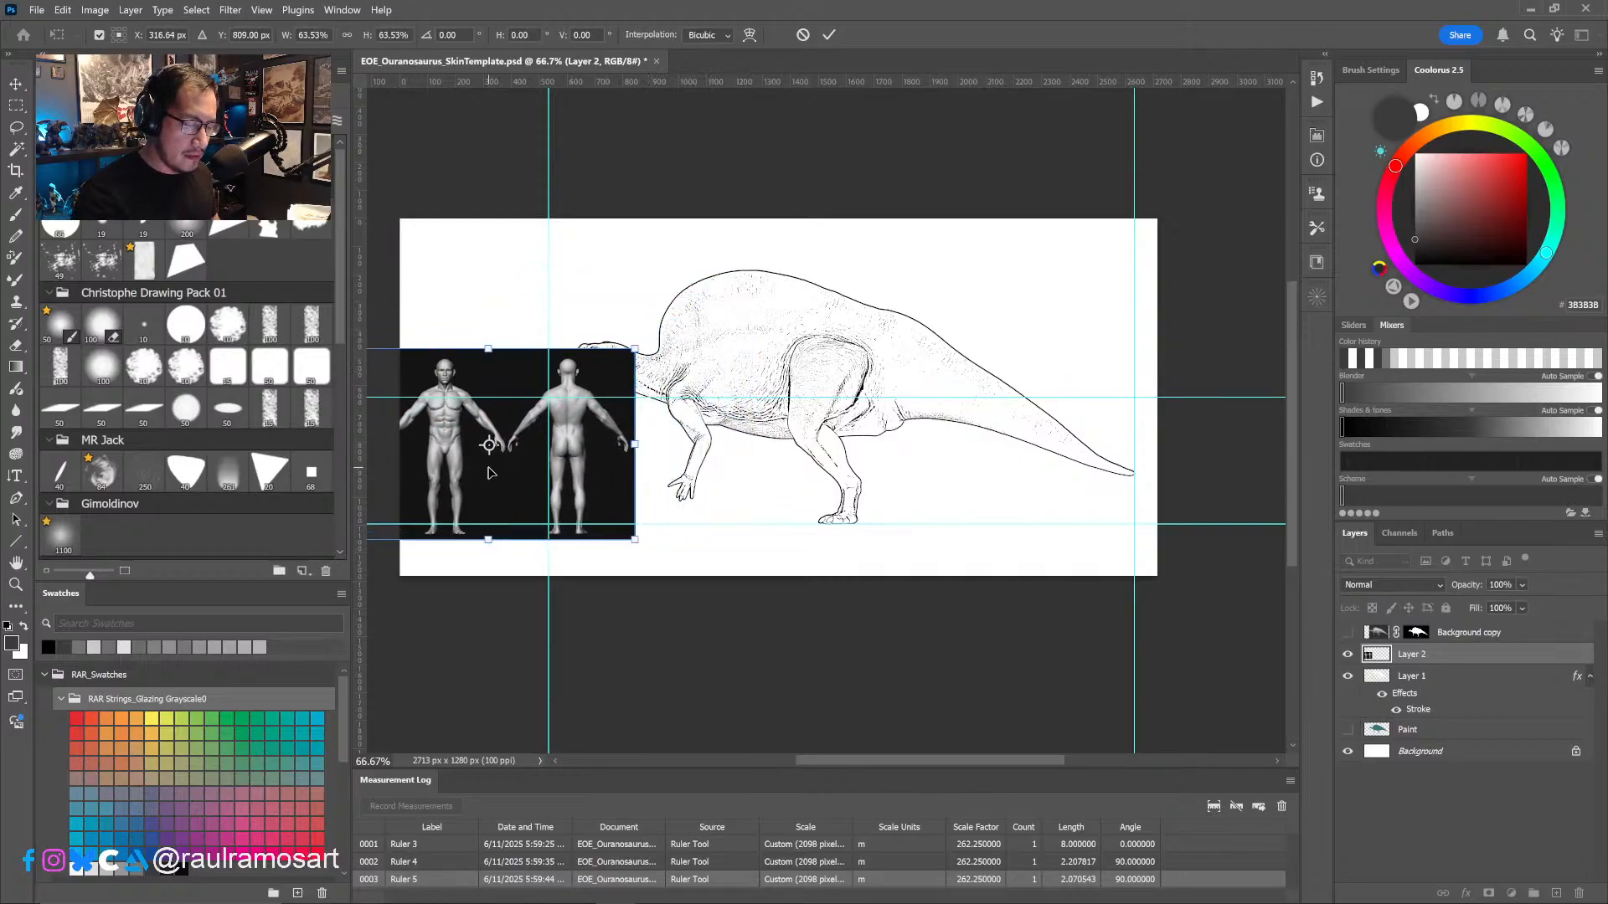
pyautogui.moveTo(496, 449); pyautogui.dragTo(519, 433)
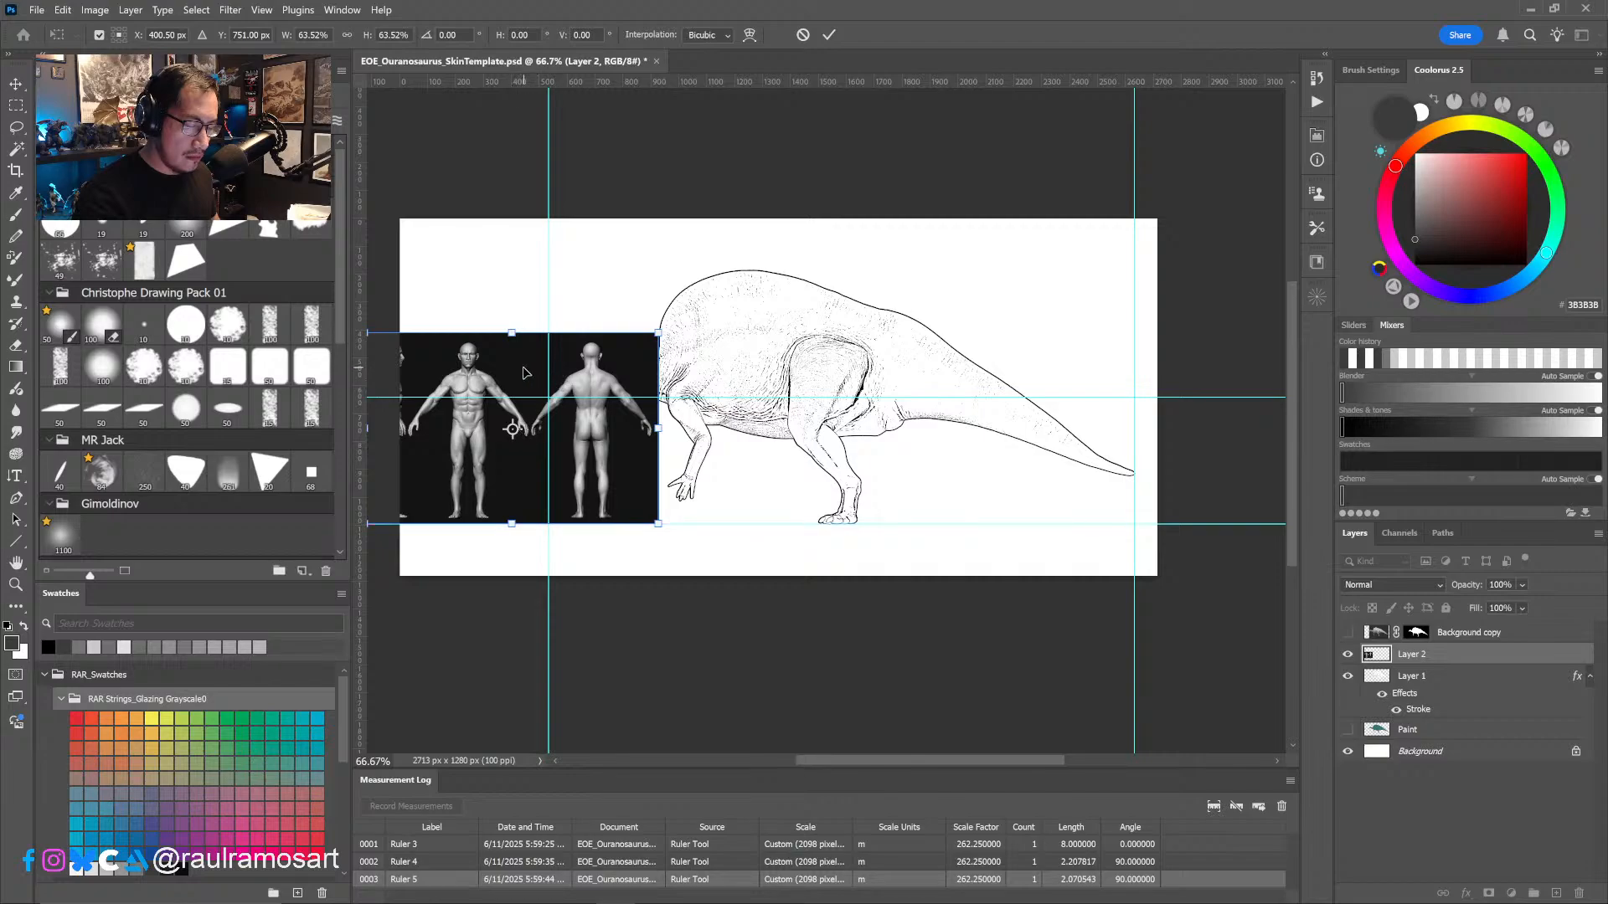
pyautogui.moveTo(525, 374); pyautogui.dragTo(536, 378)
pyautogui.moveTo(671, 332); pyautogui.dragTo(660, 339)
pyautogui.click(802, 34)
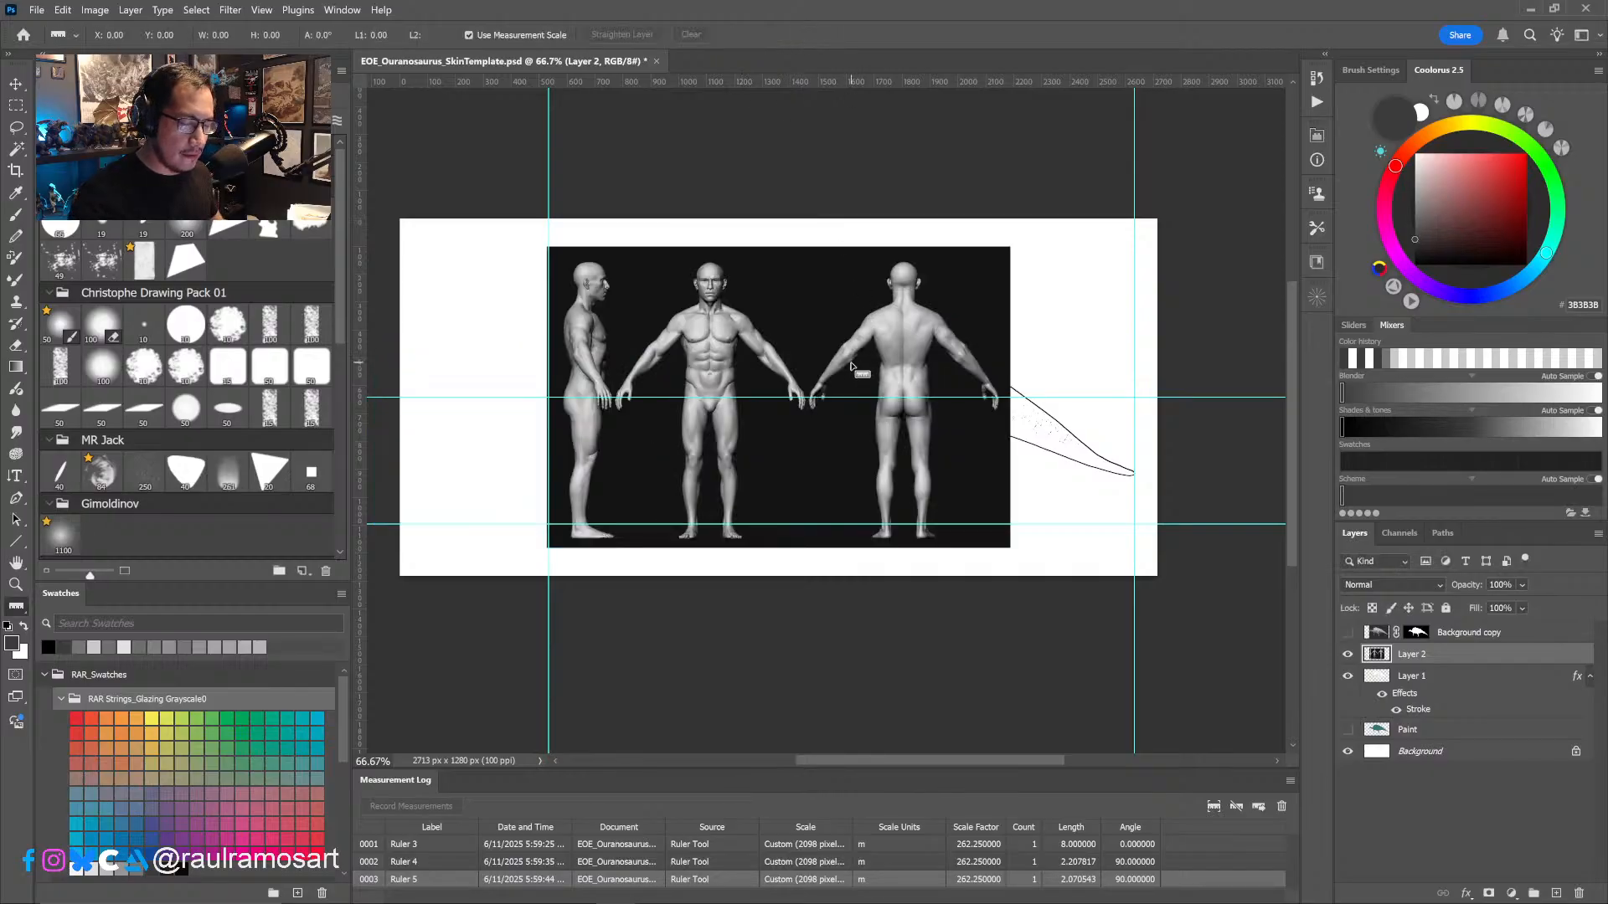
# - Select the dark background around the human figures with the Magic Wand, delete it and clear the selection
pyautogui.click(811, 335)
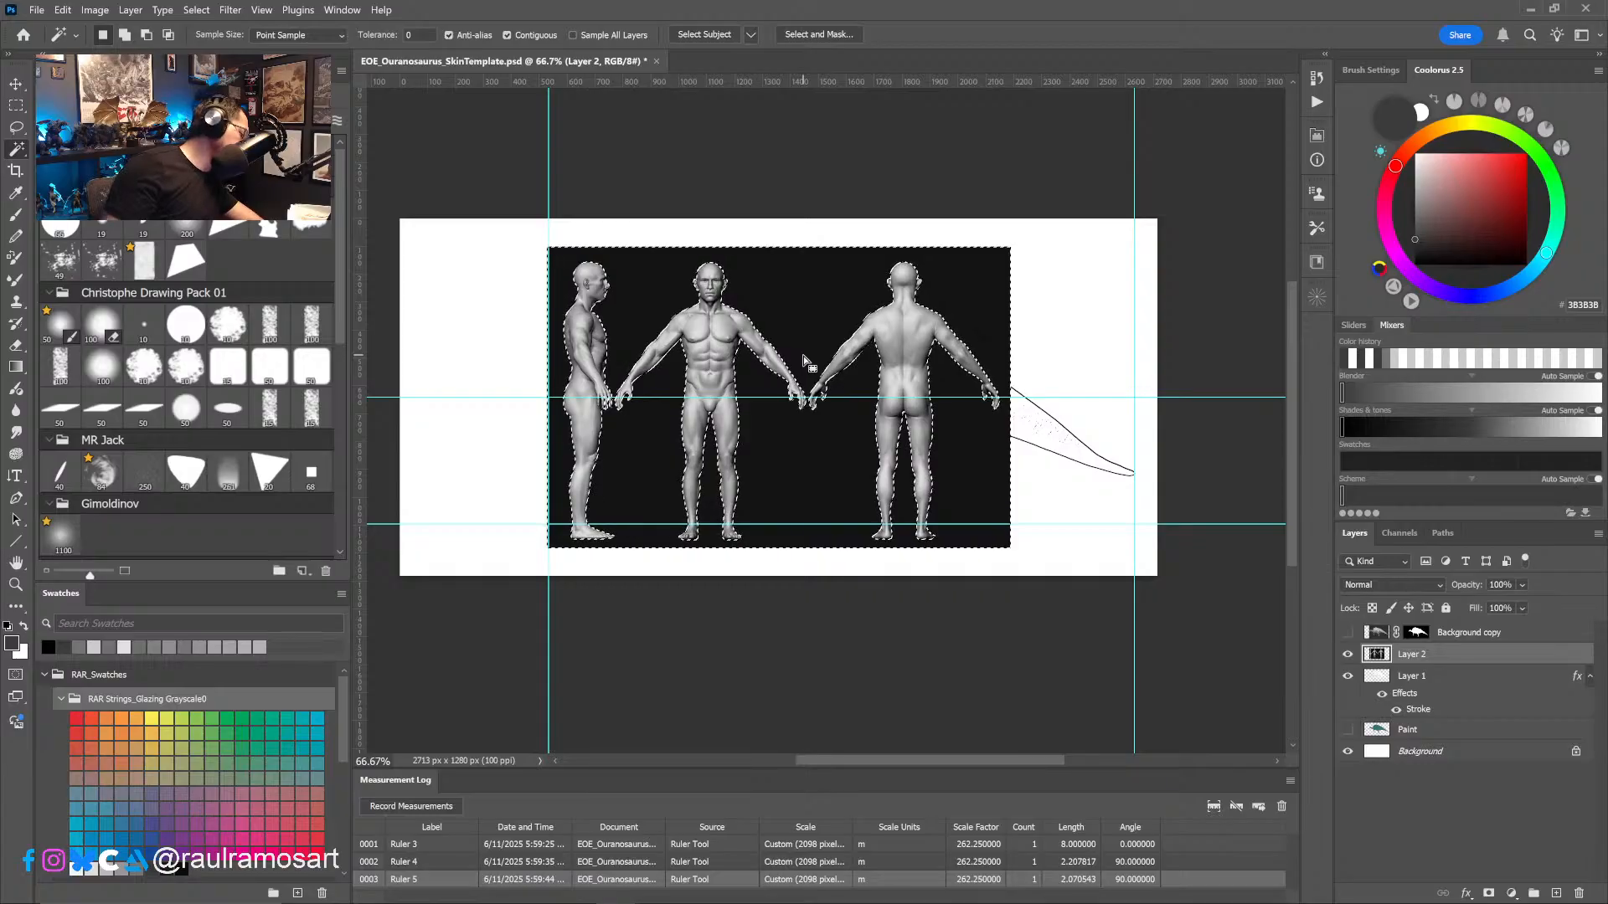
pyautogui.press('Delete')
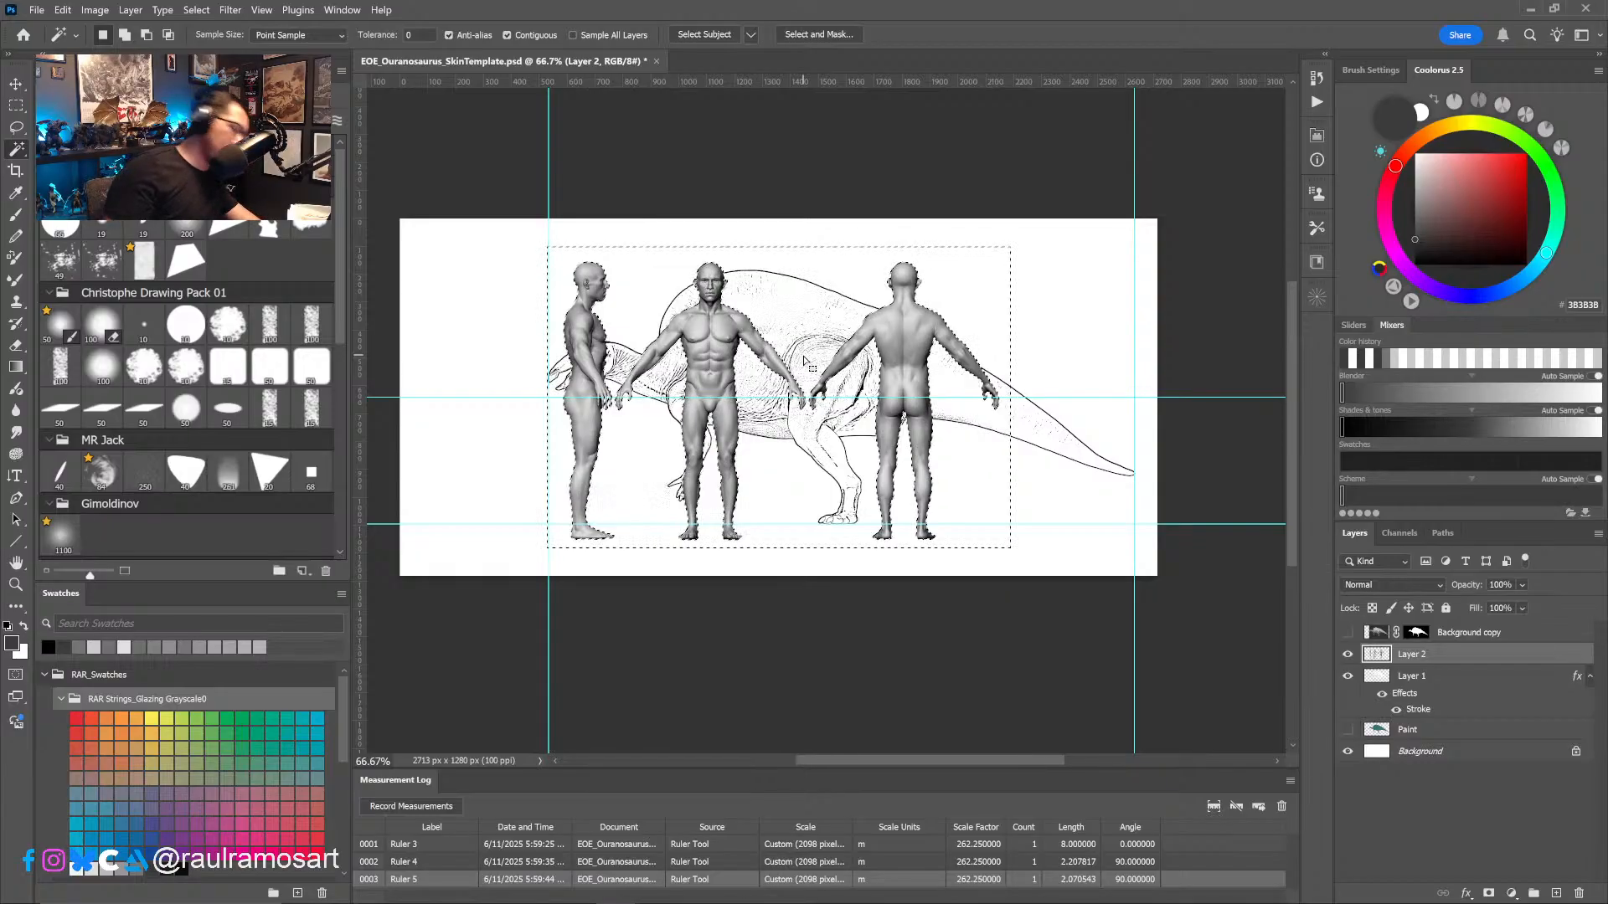
pyautogui.hotkey('ctrl', 'd')
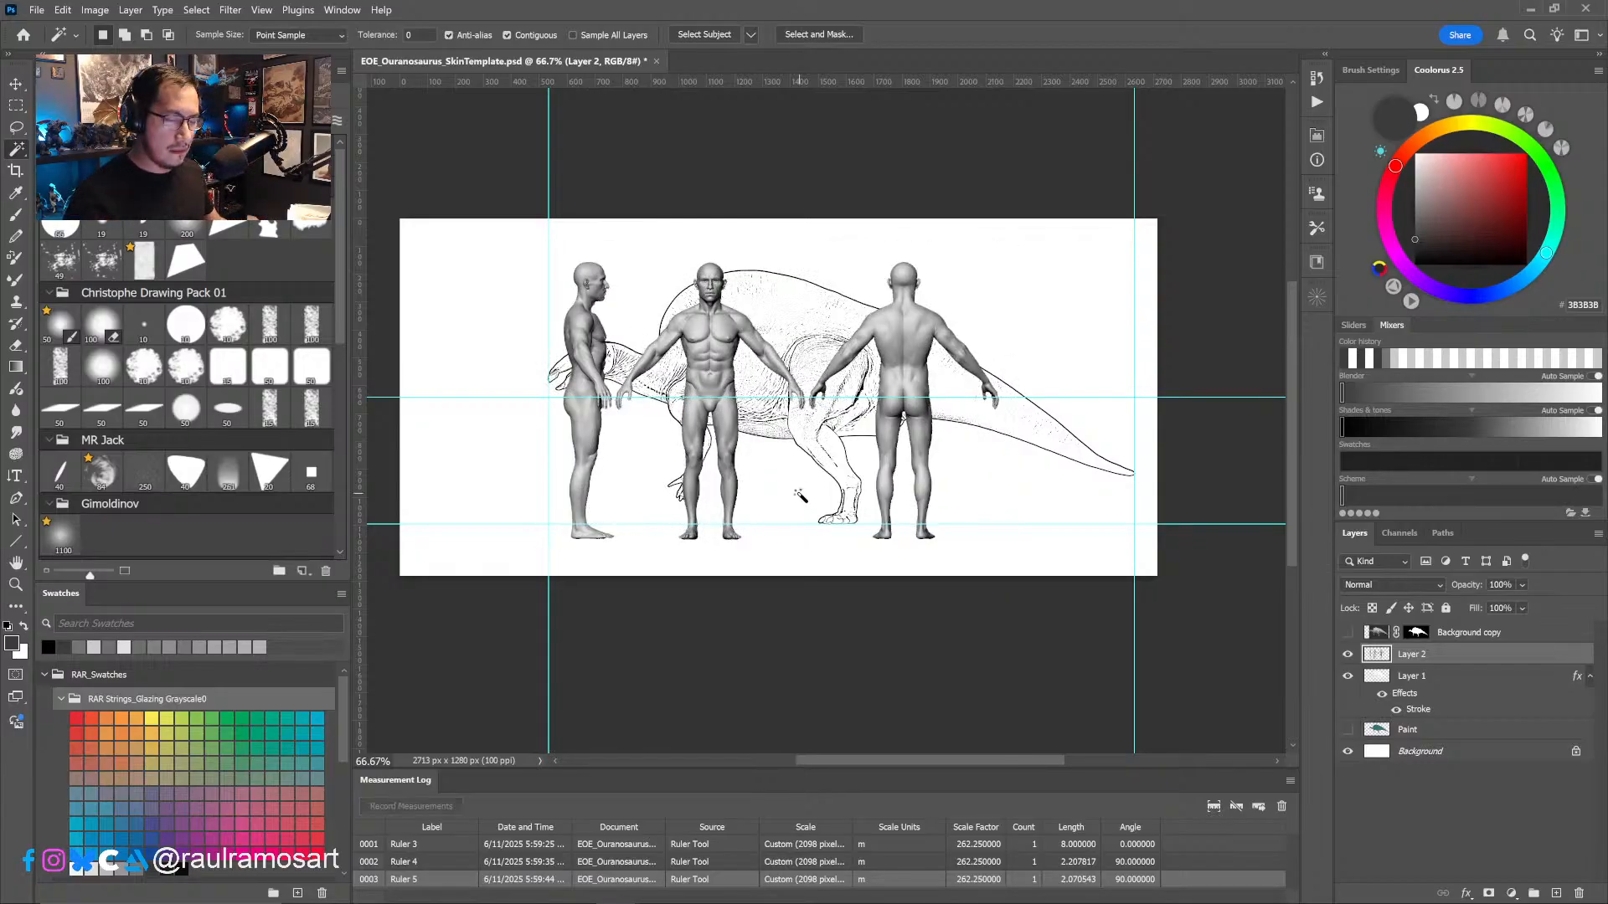
# - Remove the side-view and back-view human figures with rectangular selections, keeping only the front view
pyautogui.click(17, 106)
pyautogui.moveTo(513, 238); pyautogui.dragTo(614, 574)
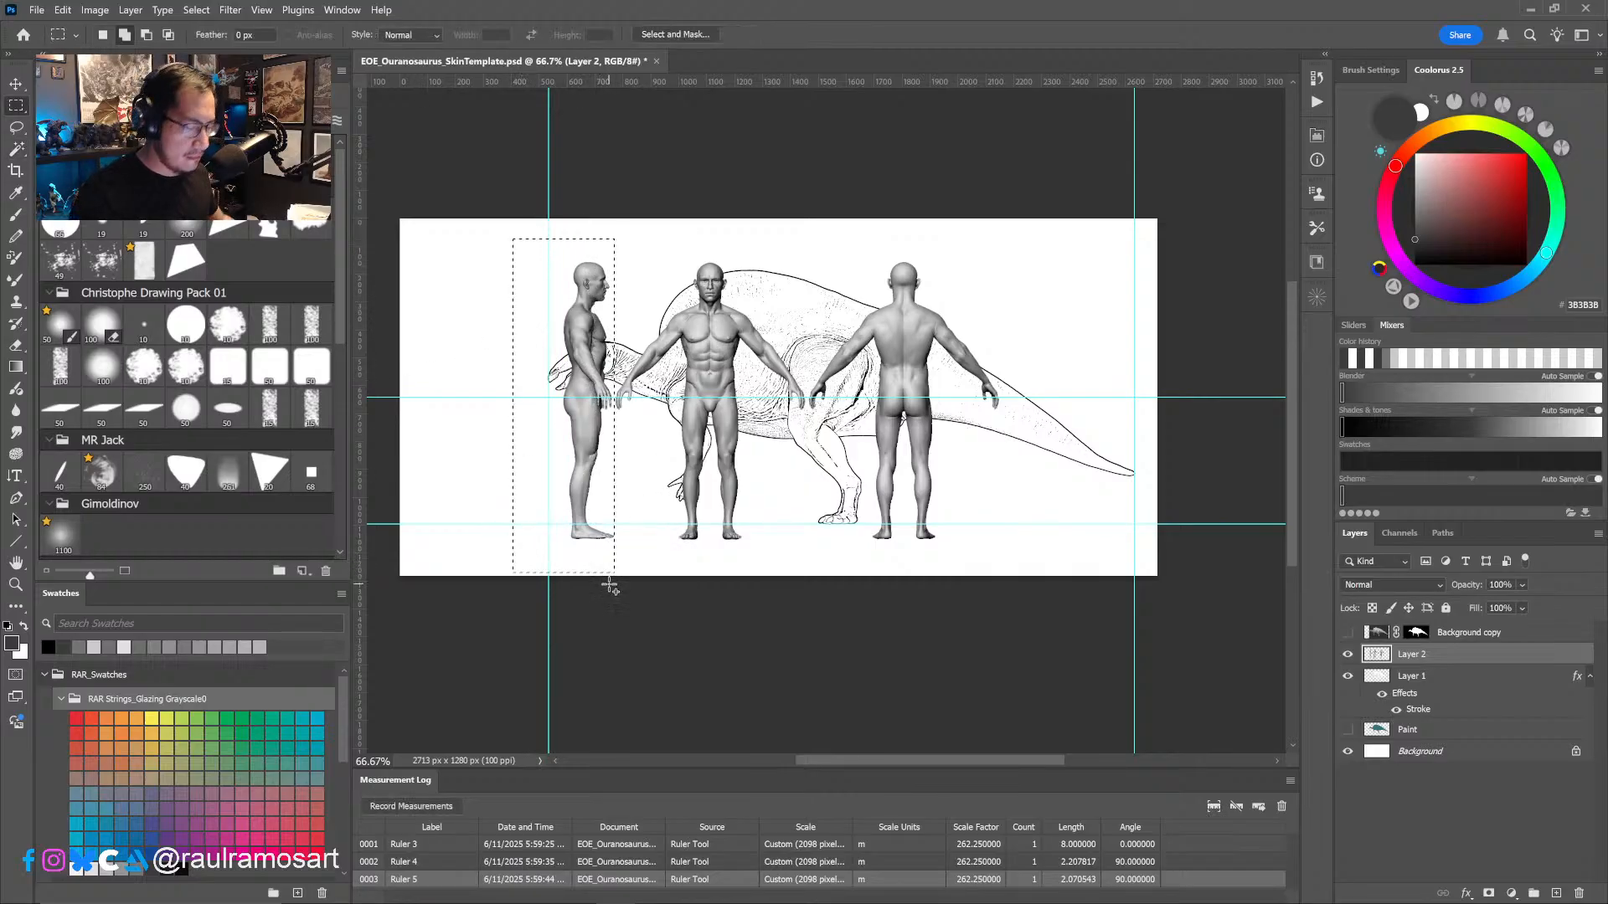
pyautogui.press('Delete')
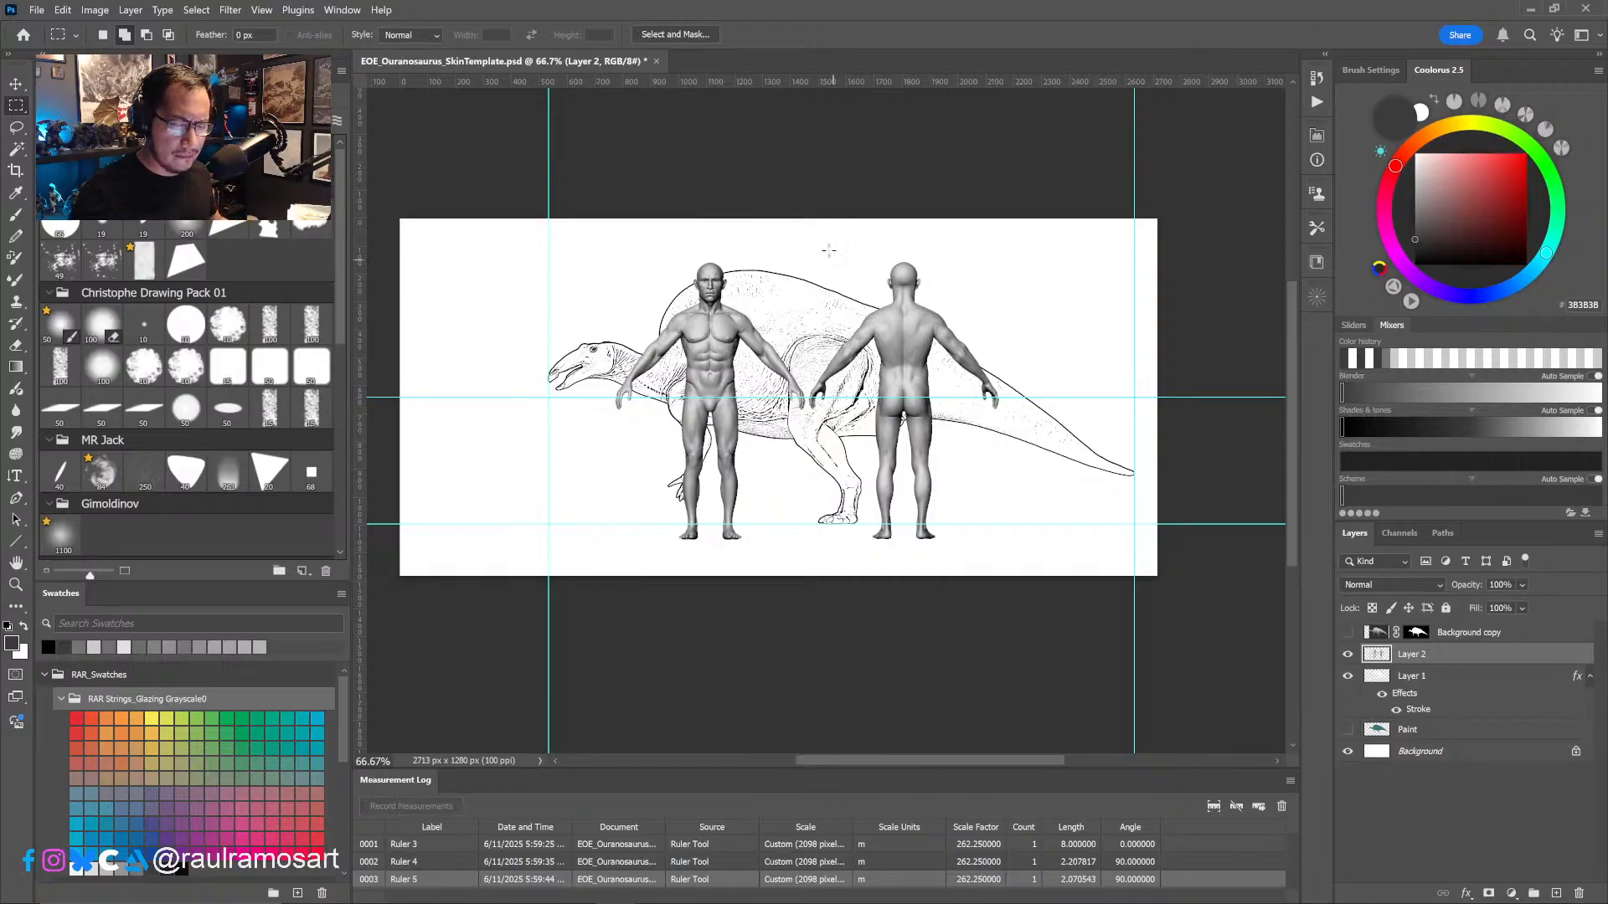
pyautogui.moveTo(823, 233); pyautogui.dragTo(1009, 553)
pyautogui.hotkey('ctrl', 'x')
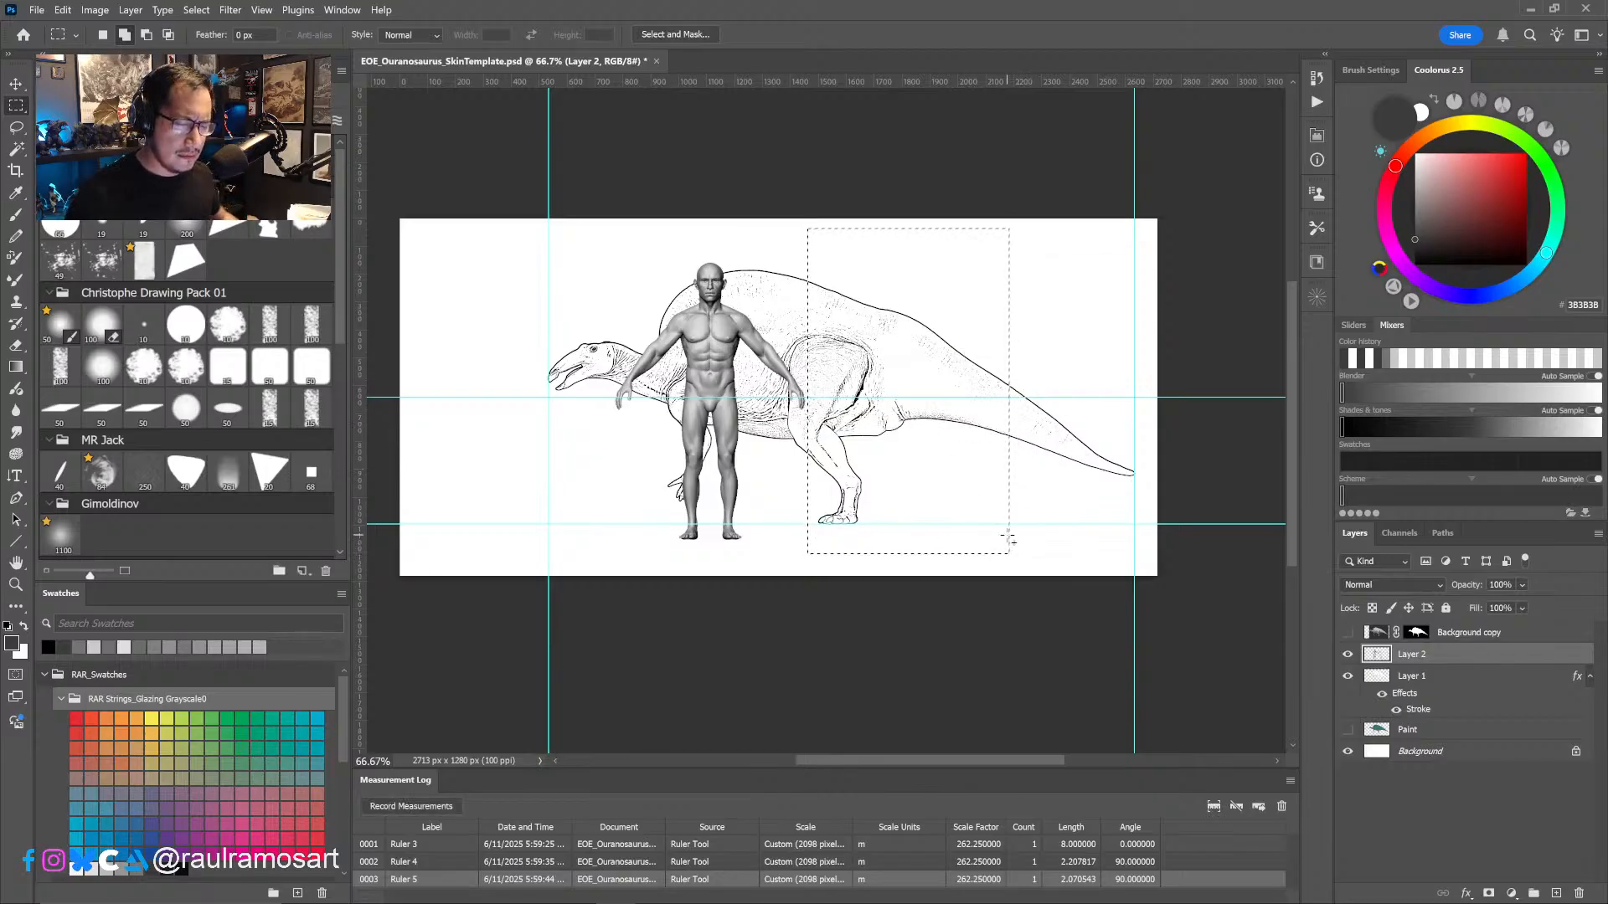
pyautogui.hotkey('ctrl', 'd')
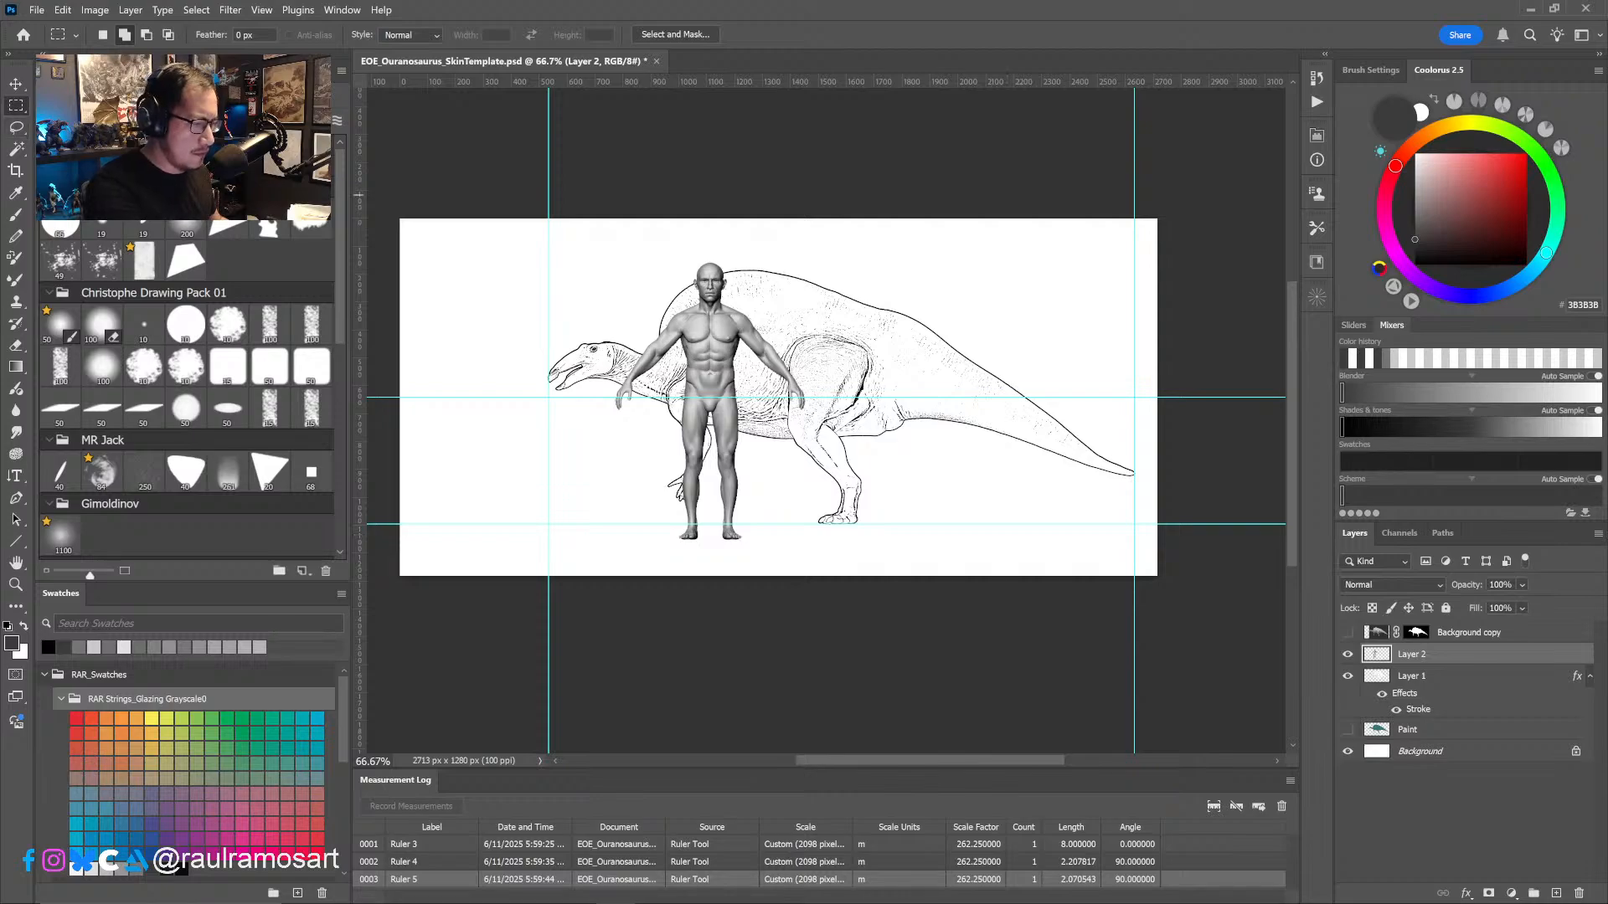
# - Move the human figure in front of the dinosaur's head, scale it to about 66%, and stand its feet on the ground guide
pyautogui.press('v')
pyautogui.moveTo(723, 352); pyautogui.dragTo(517, 339)
pyautogui.hotkey('ctrl', 't')
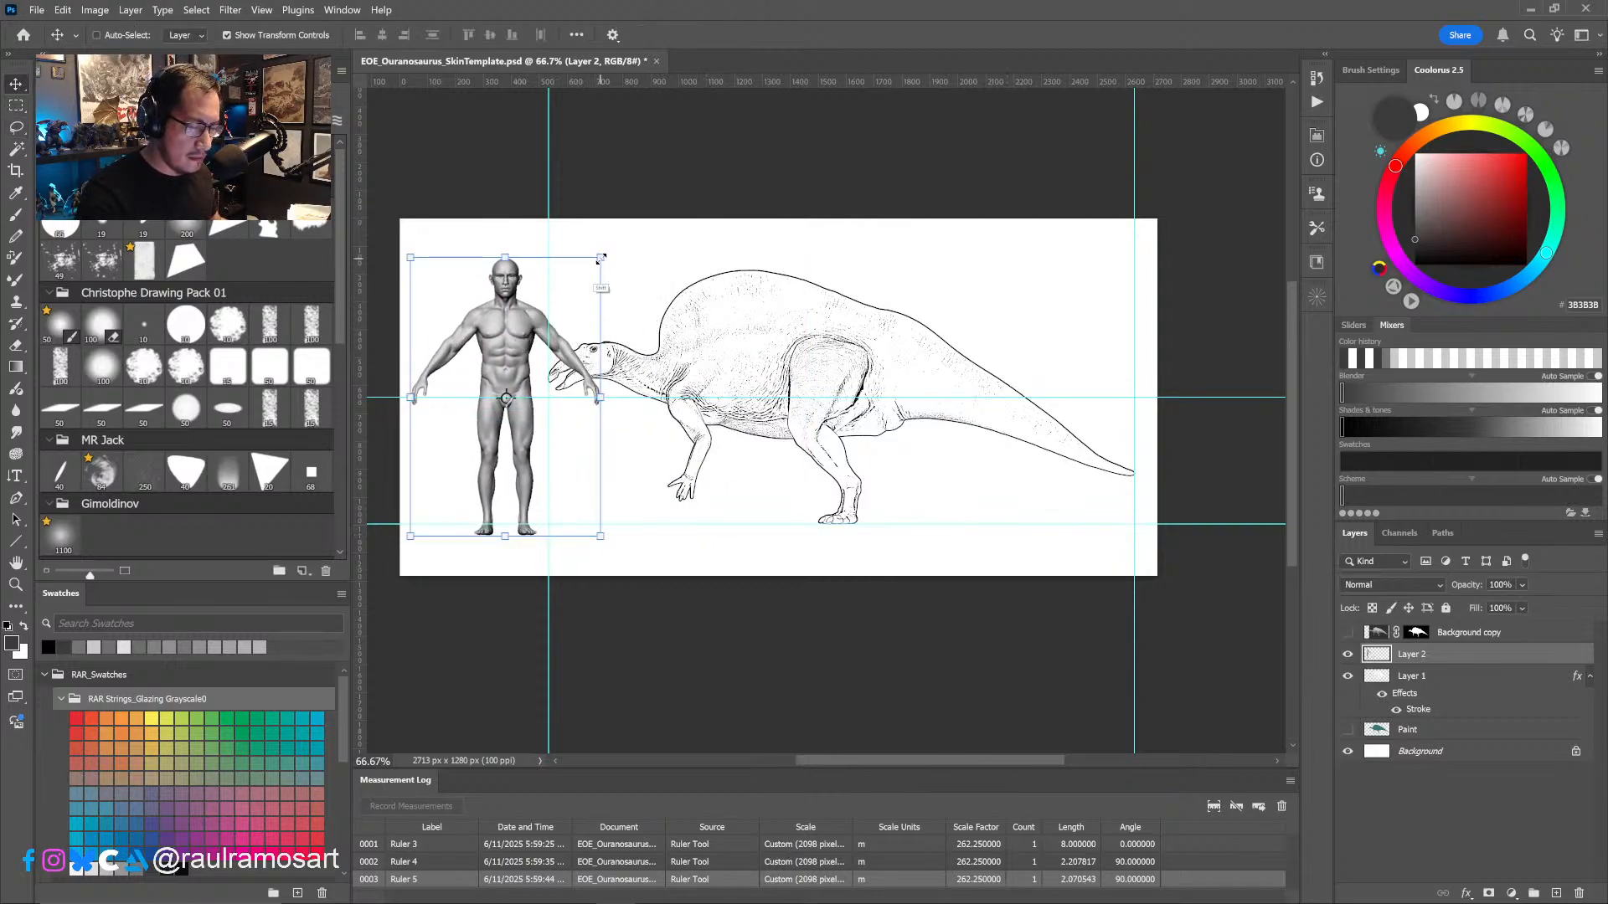
pyautogui.moveTo(599, 257); pyautogui.dragTo(575, 299)
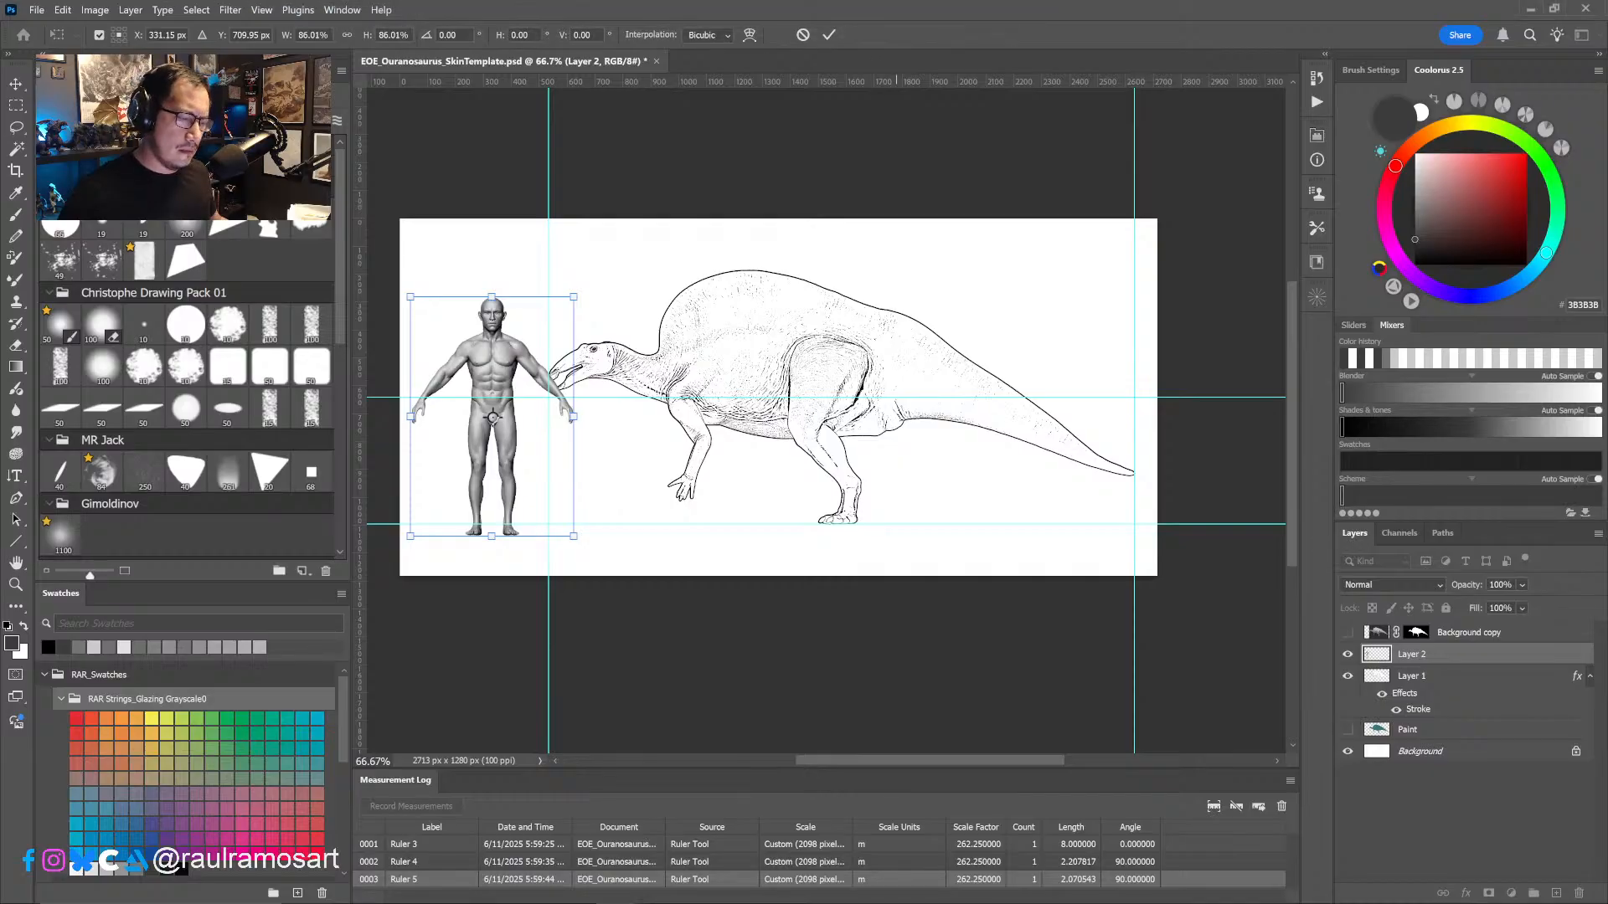
pyautogui.moveTo(574, 297); pyautogui.dragTo(536, 353)
pyautogui.moveTo(490, 469); pyautogui.dragTo(493, 458)
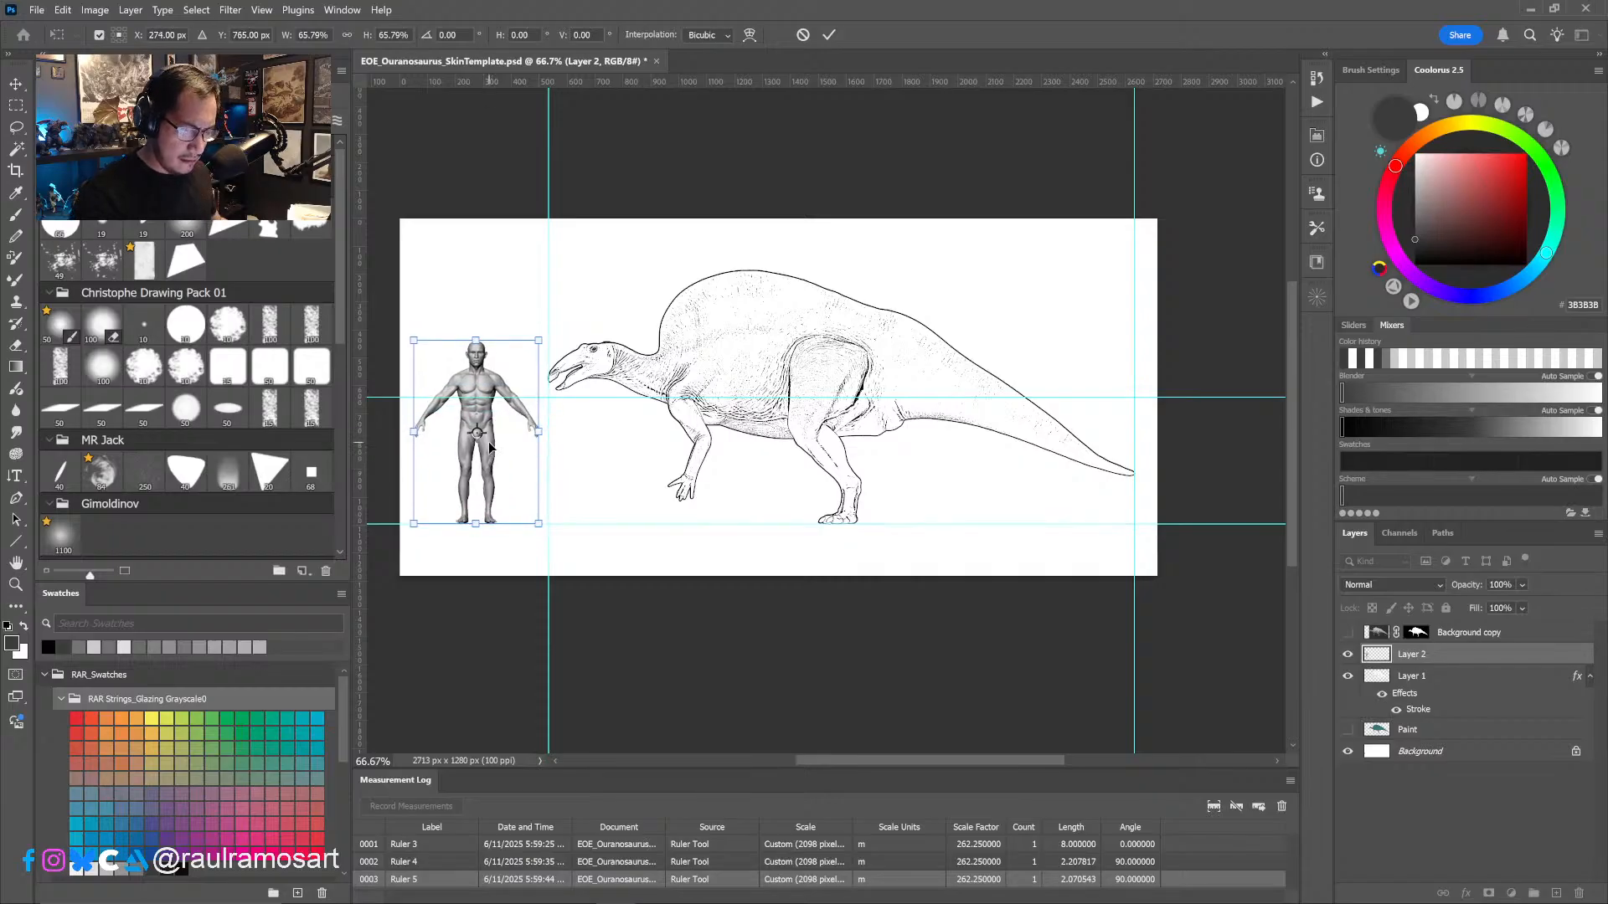
pyautogui.click(828, 36)
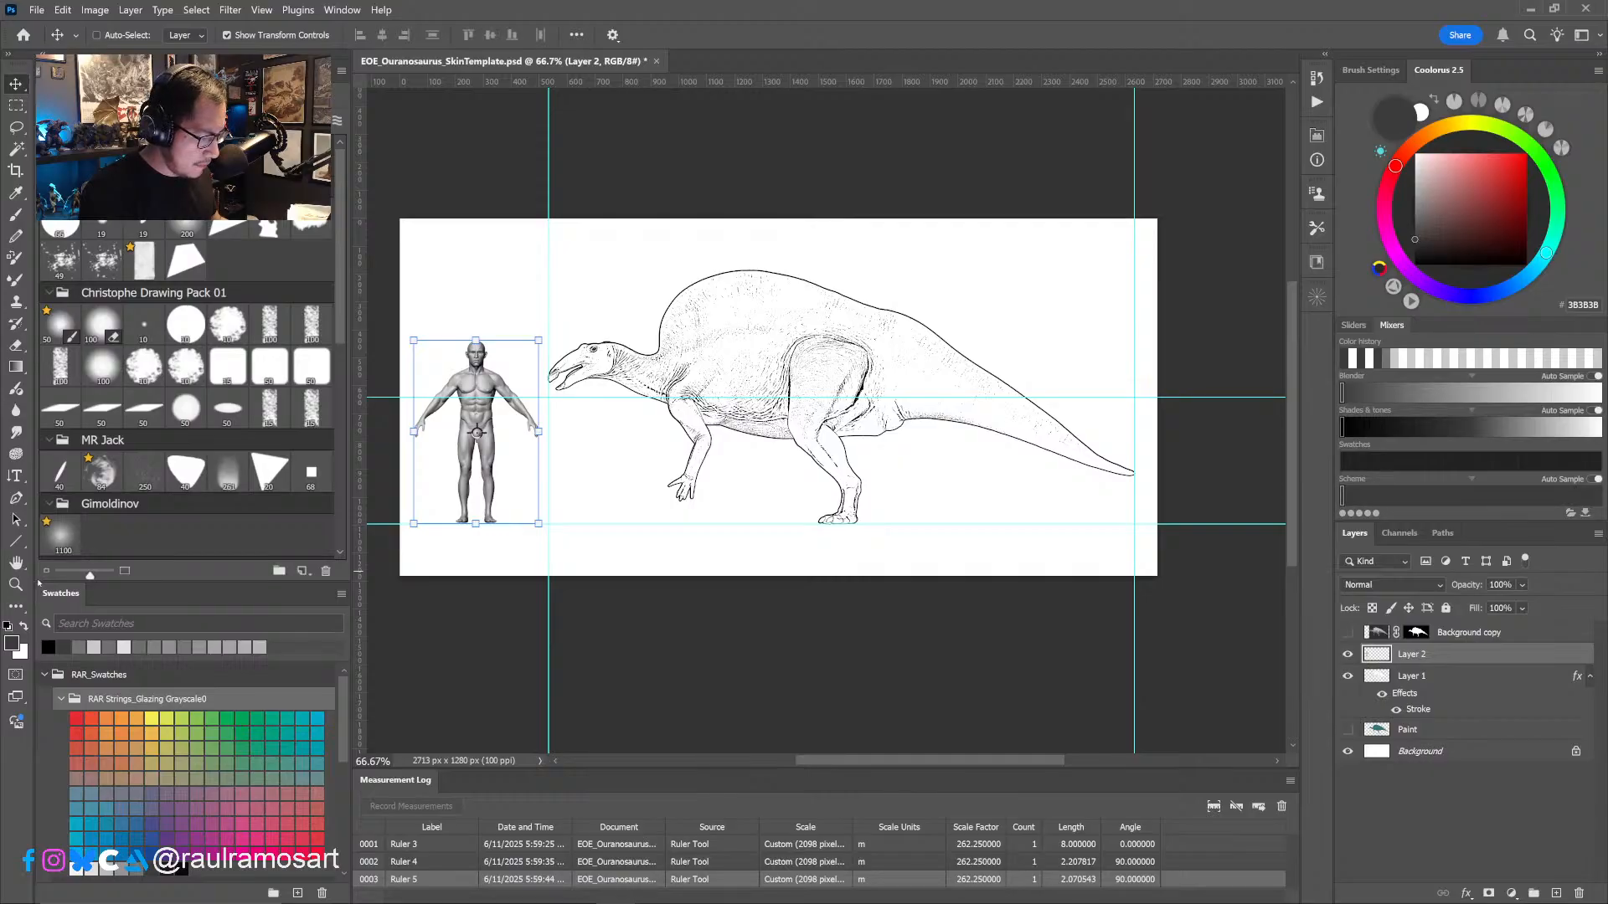
# - Measure the human figure vertically from feet to top of head with the Ruler tool and record the measurement
pyautogui.click(17, 606)
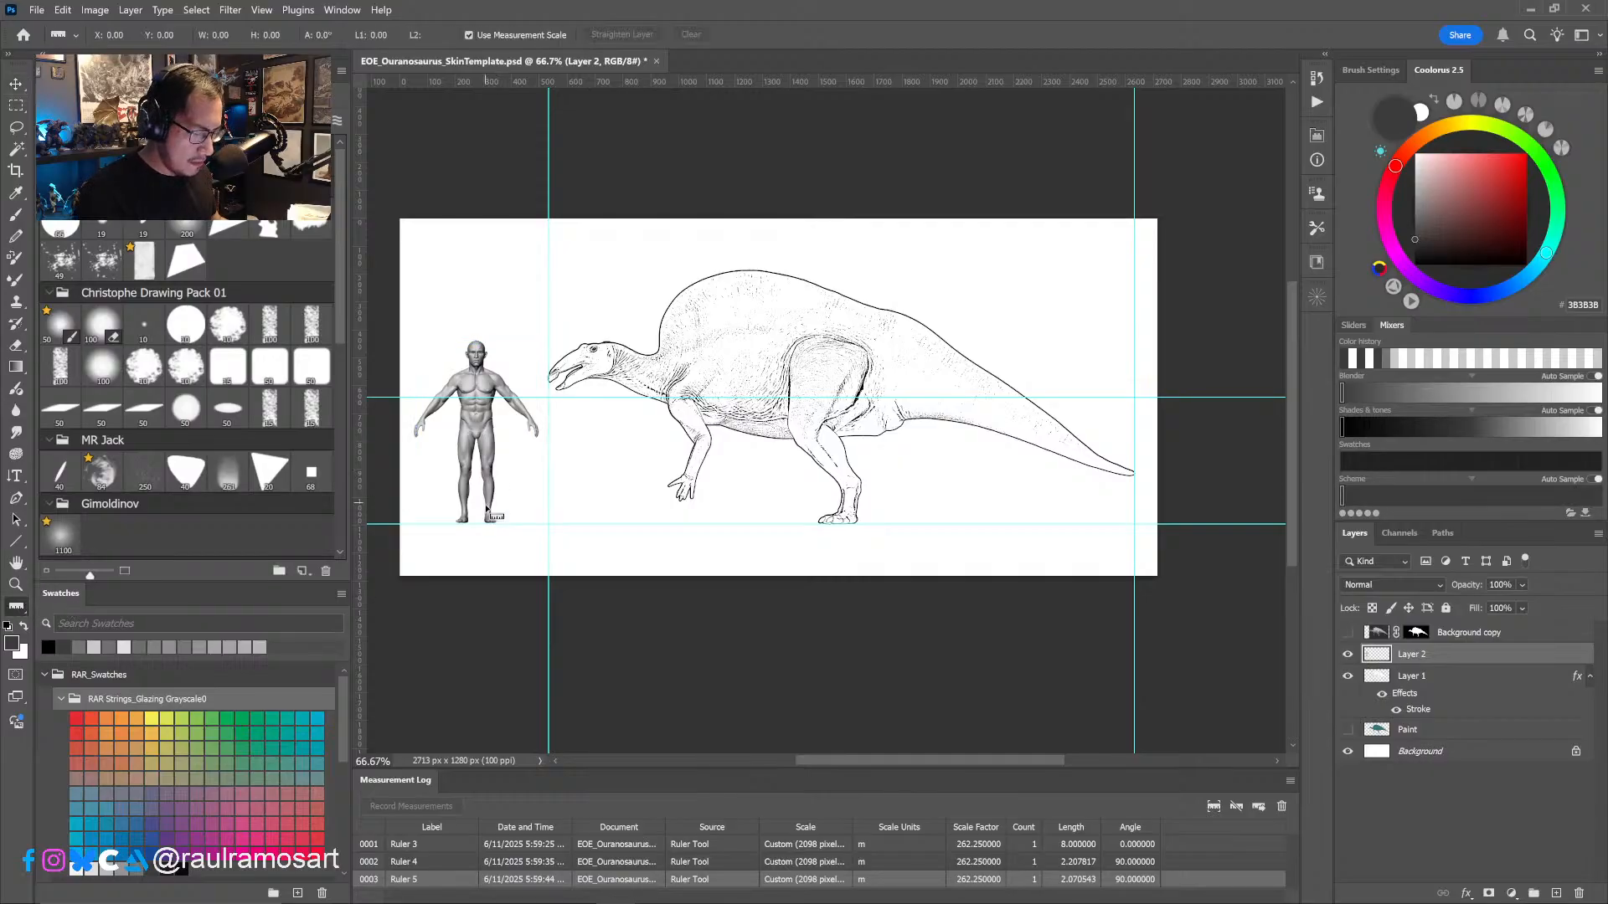
pyautogui.moveTo(490, 522); pyautogui.dragTo(502, 345)
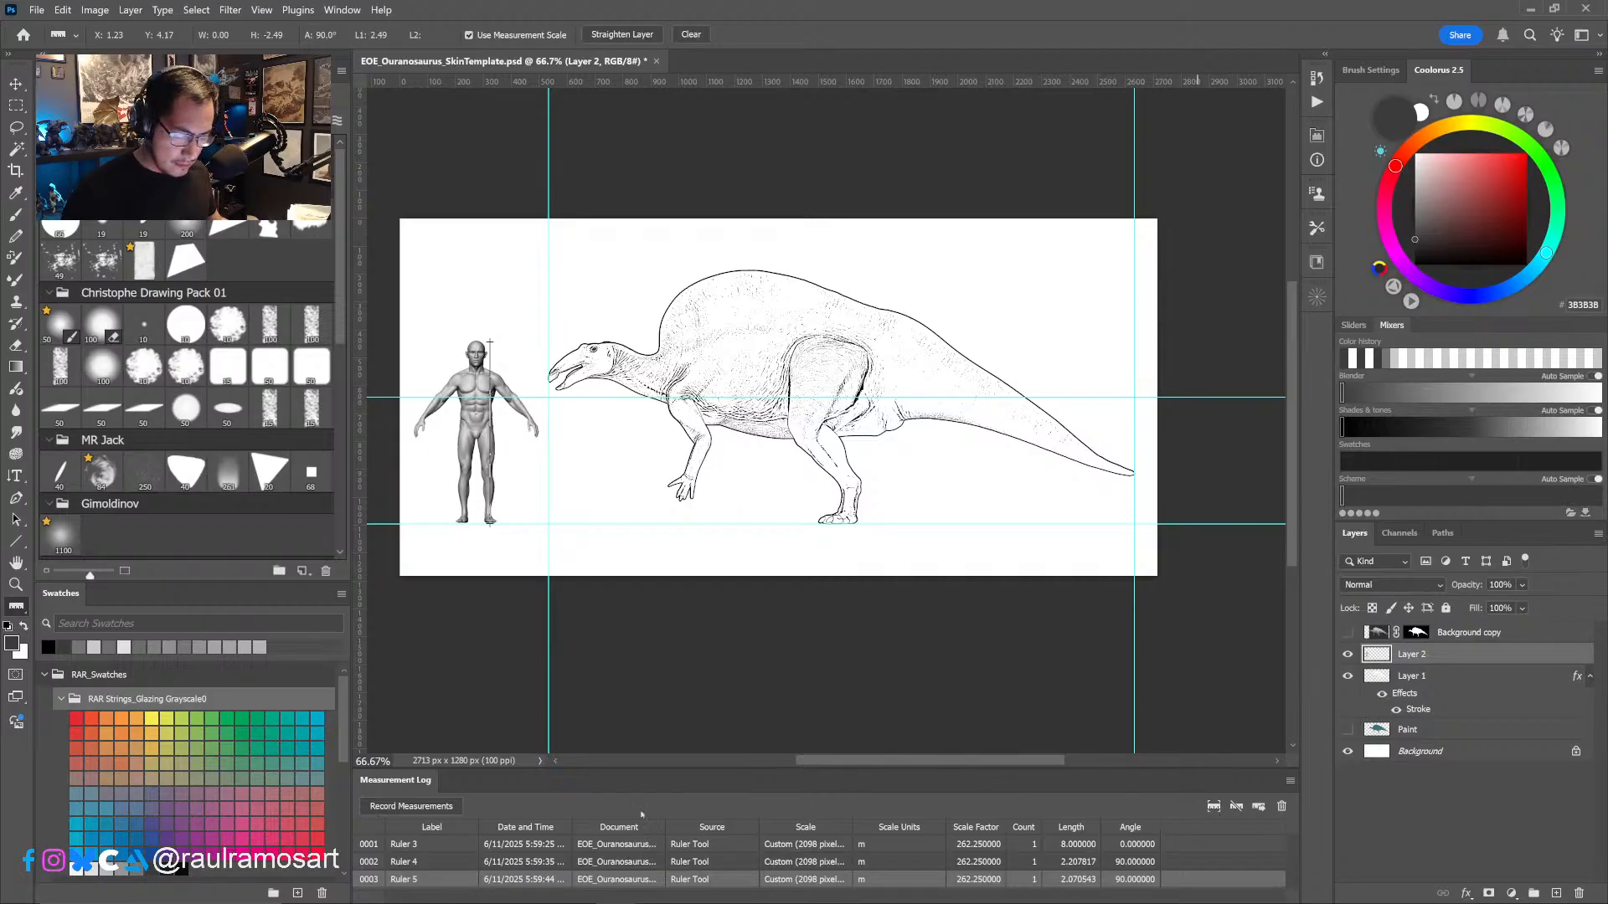
pyautogui.click(435, 804)
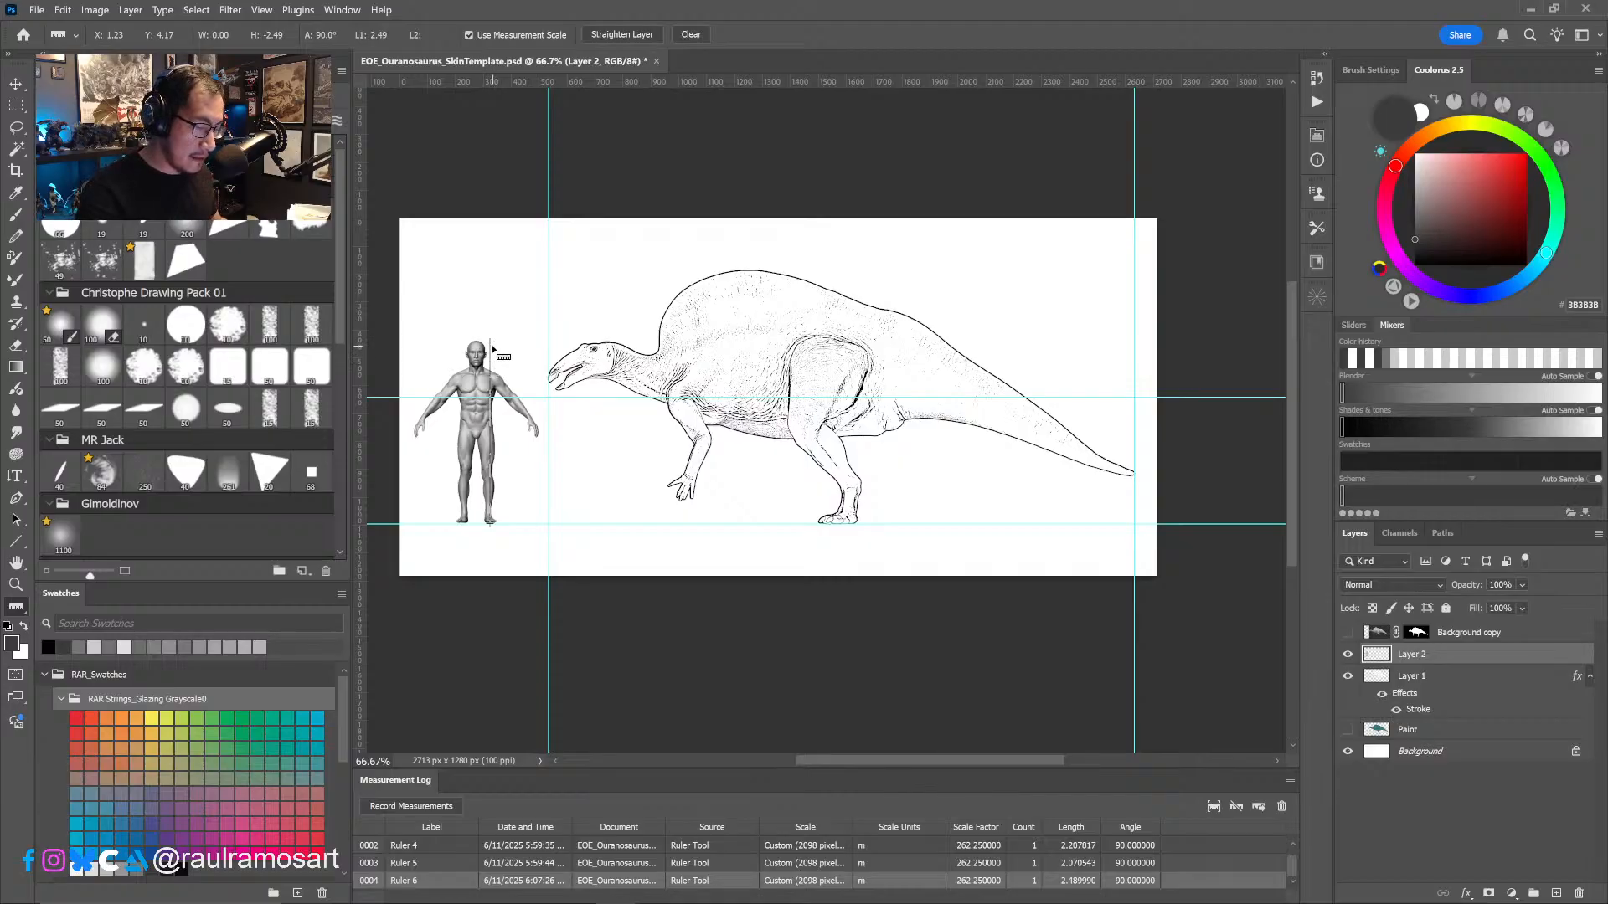
# - Shorten the ruler line at the figure's head to about 2.35 m and record the new measurement
pyautogui.moveTo(491, 345); pyautogui.dragTo(492, 354)
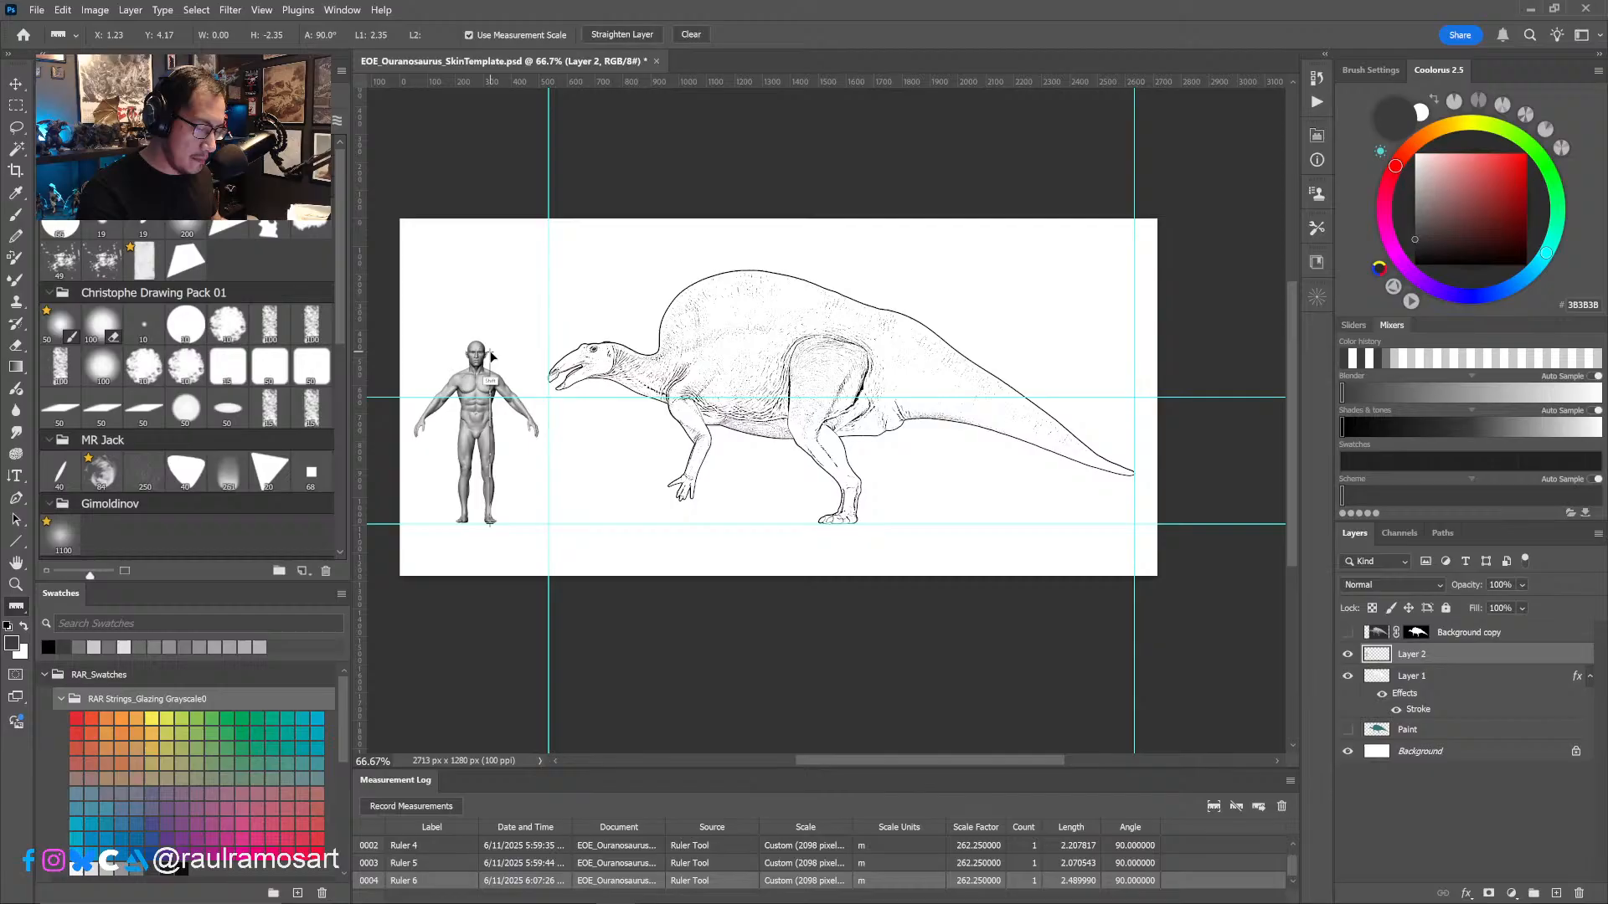
pyautogui.click(1208, 807)
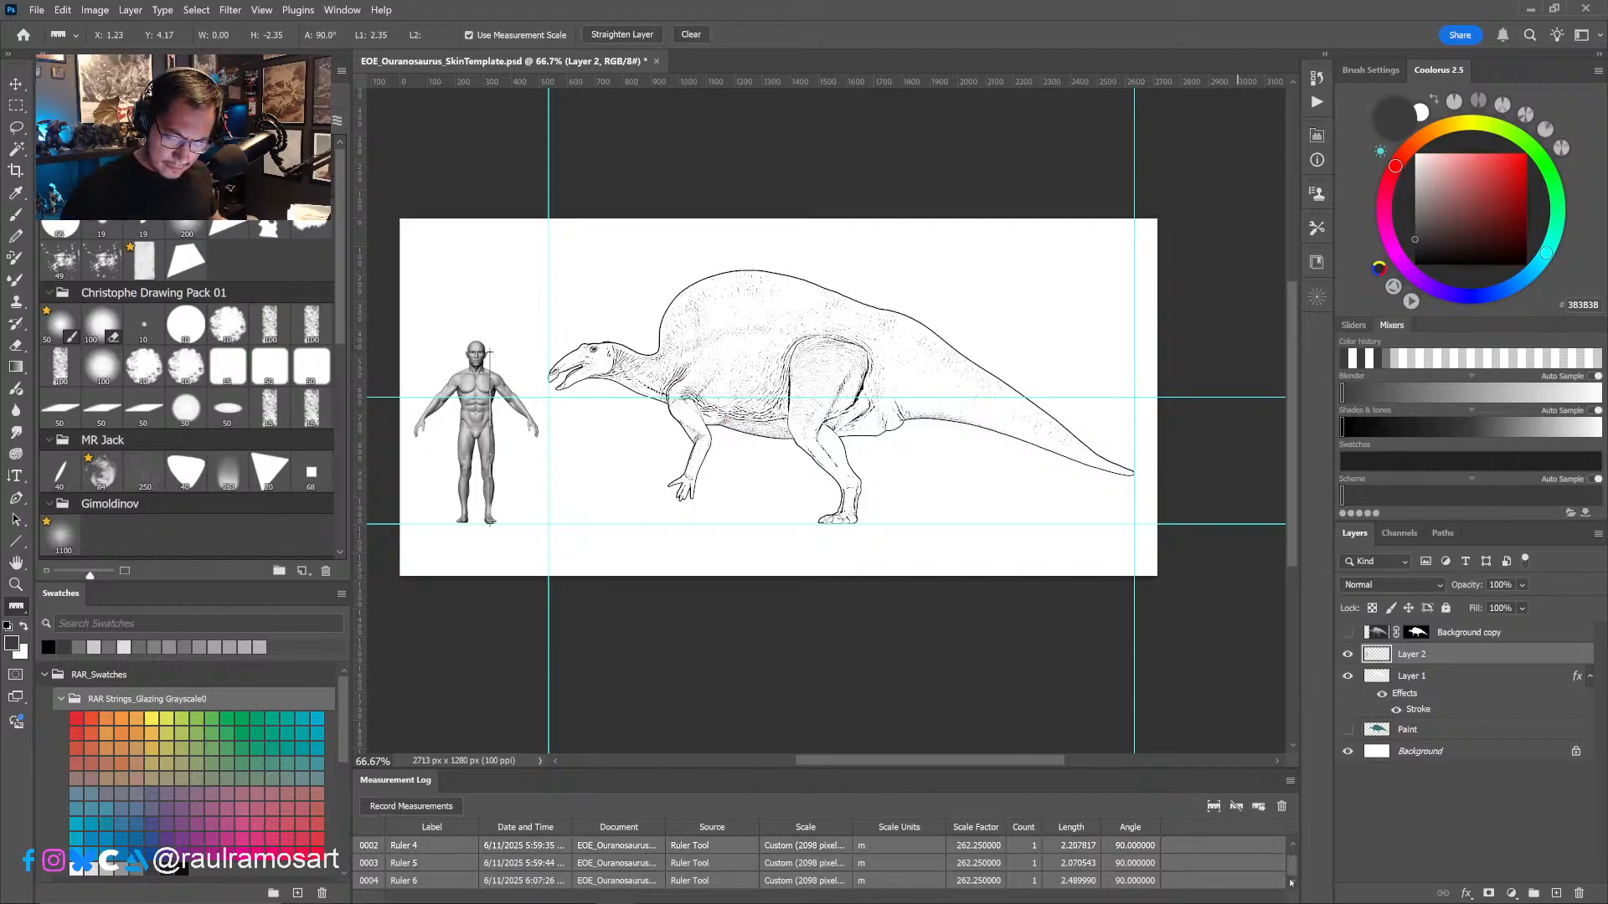
pyautogui.moveTo(1294, 872); pyautogui.dragTo(1294, 870)
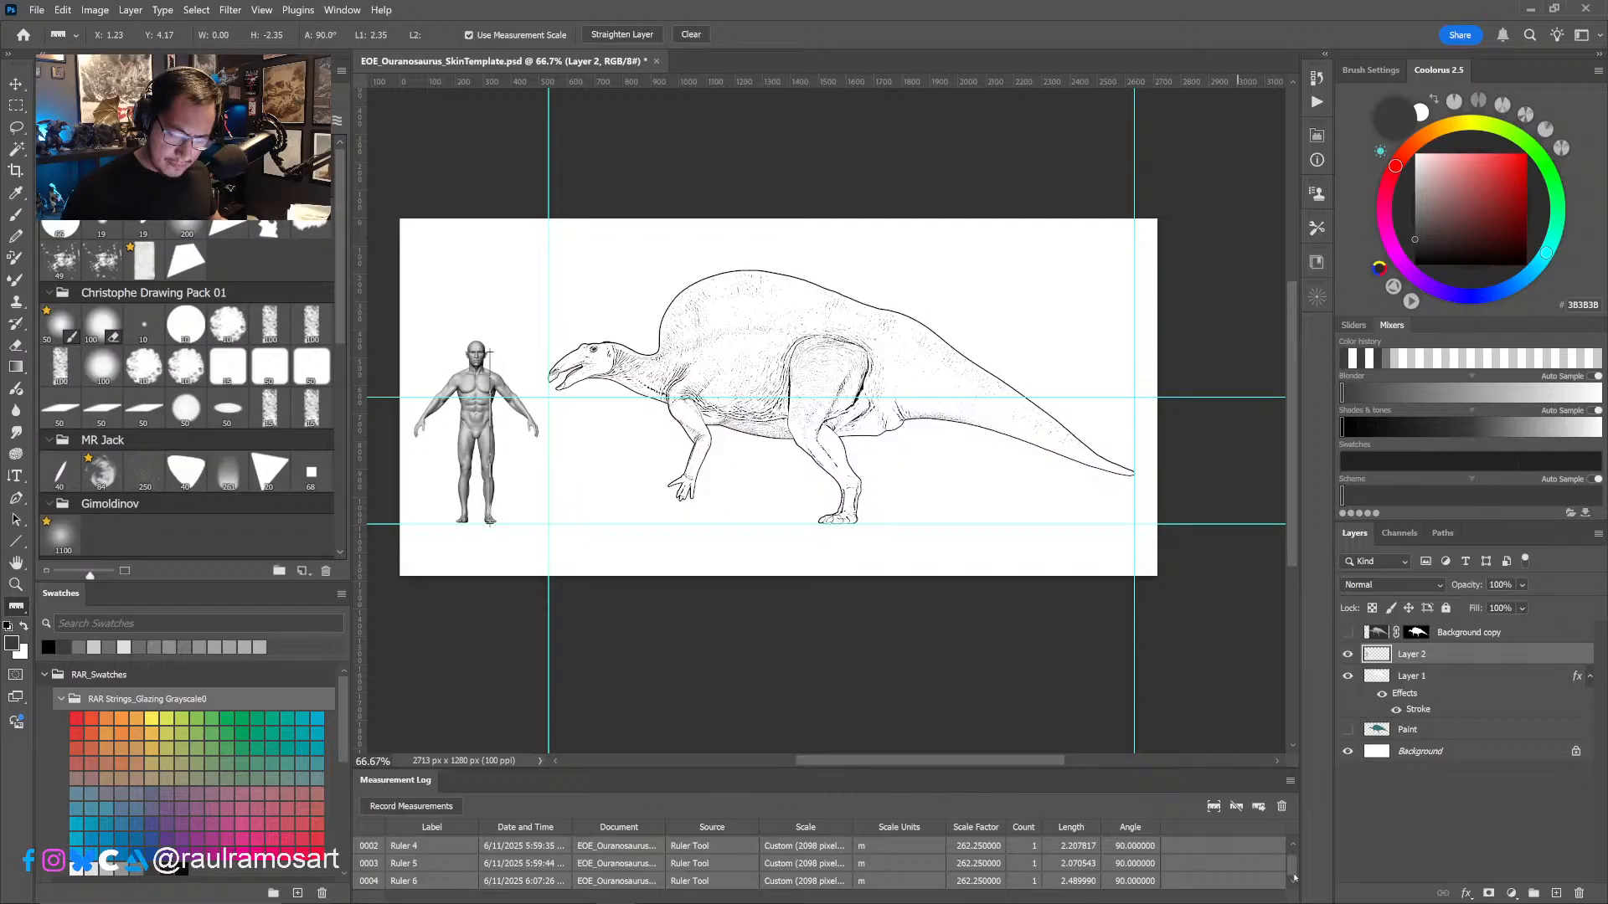
pyautogui.moveTo(1294, 877)
pyautogui.mouseDown()
pyautogui.moveTo(1296, 860)
pyautogui.moveTo(1296, 878)
pyautogui.mouseUp()
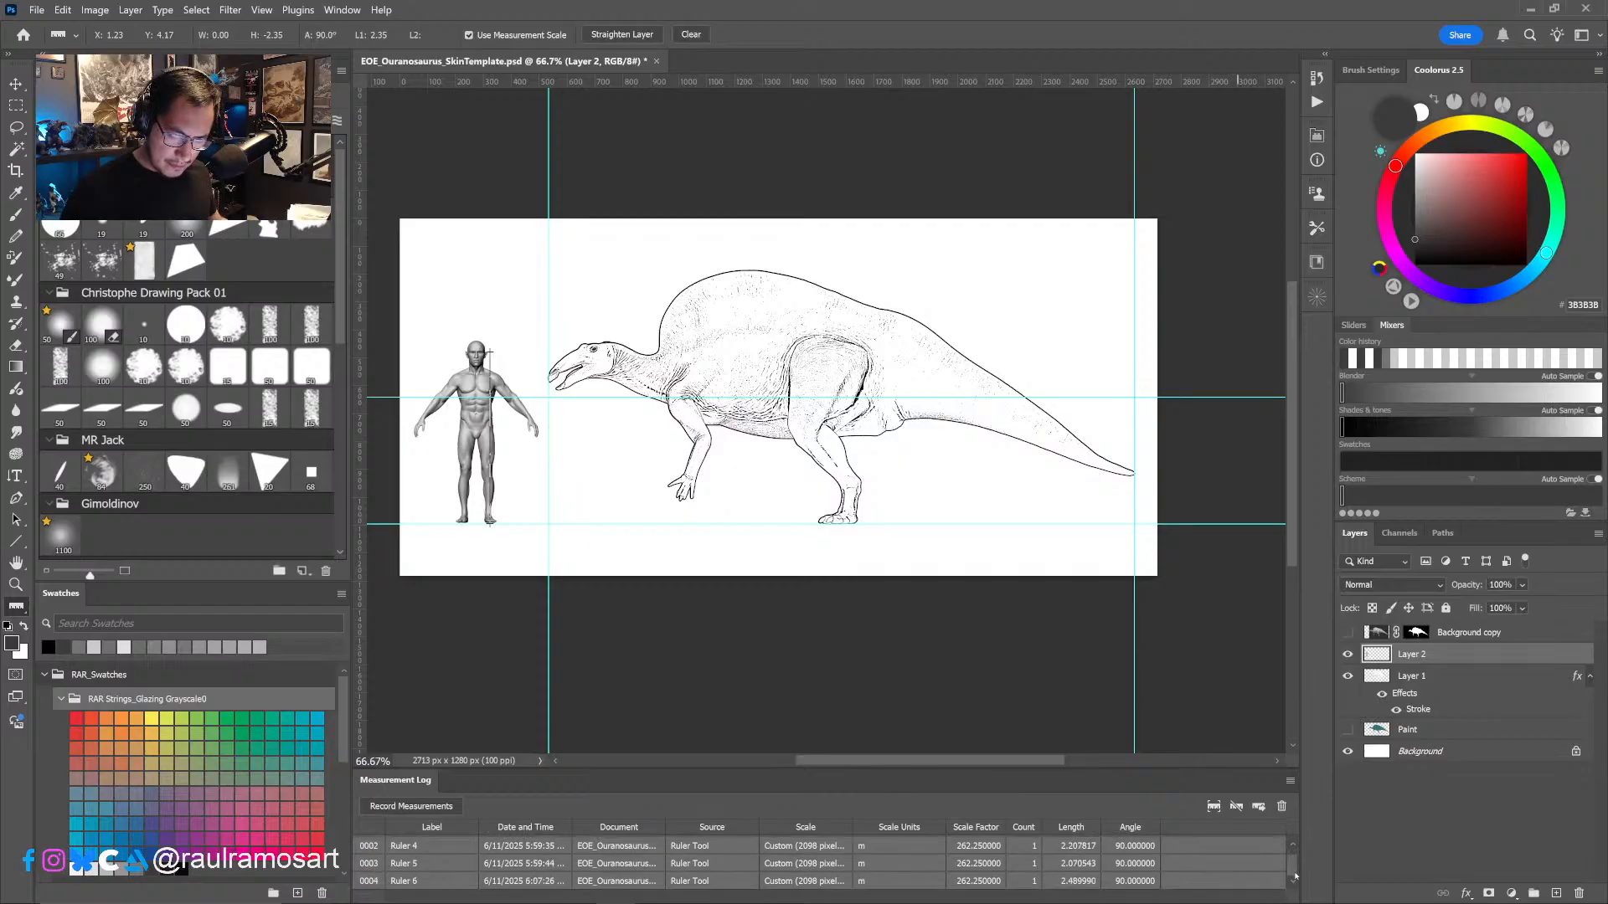
pyautogui.click(432, 808)
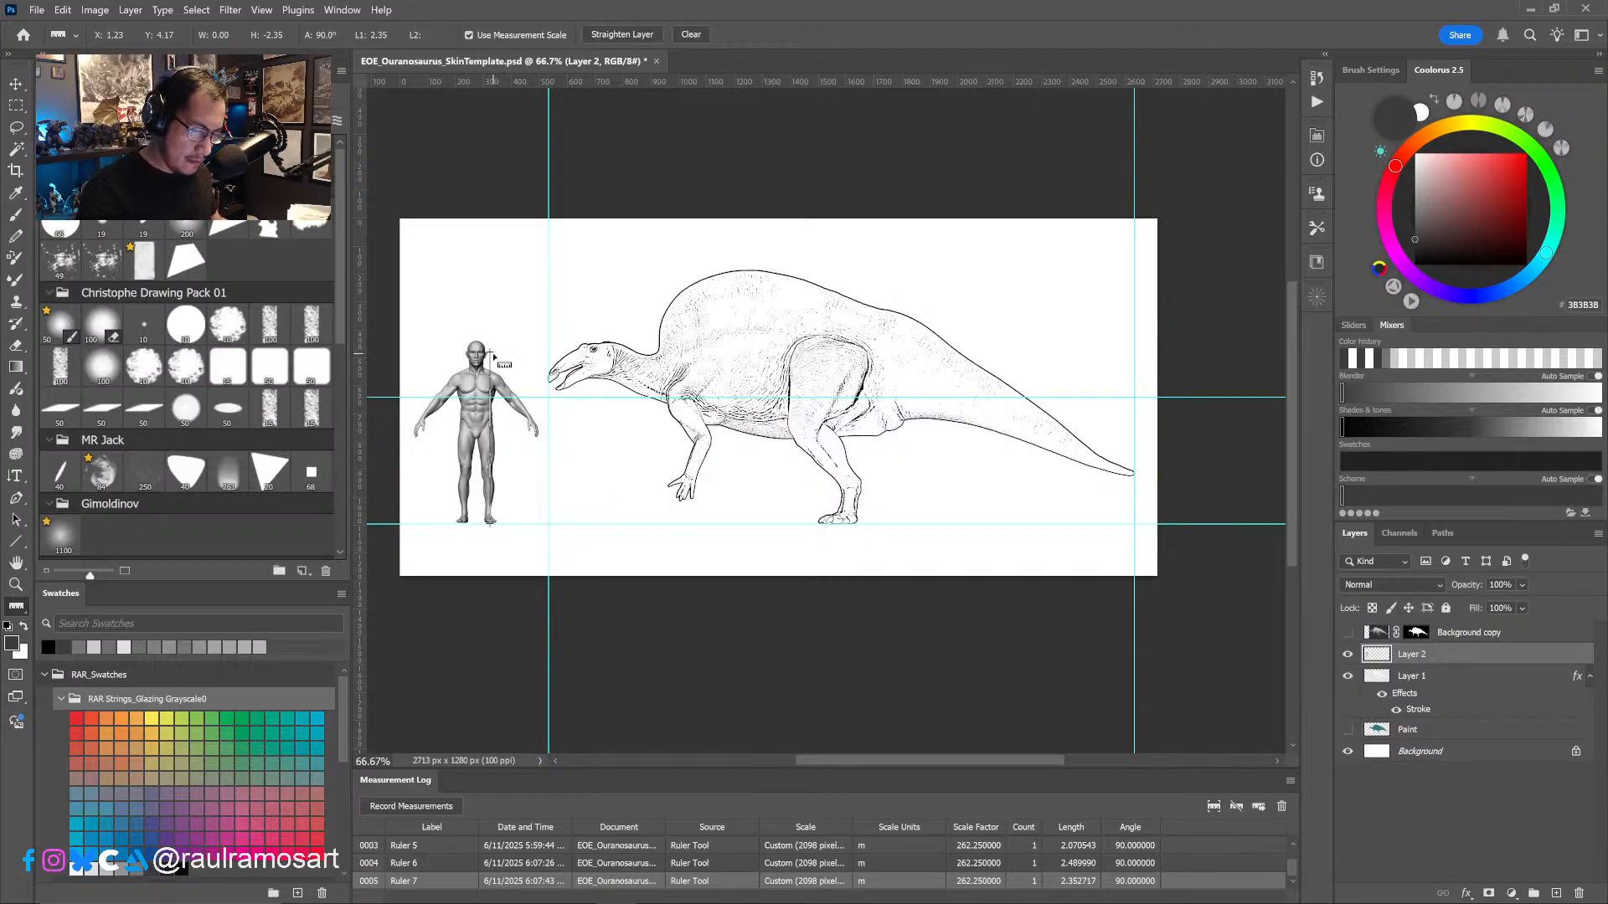
# - Undo the human figure's scaling, set a vertical ruler line of about 2.15 m up from the ground guide, and record the measurement
pyautogui.keyDown('shift'); pyautogui.moveTo(491, 355); pyautogui.dragTo(493, 358); pyautogui.keyUp('shift')
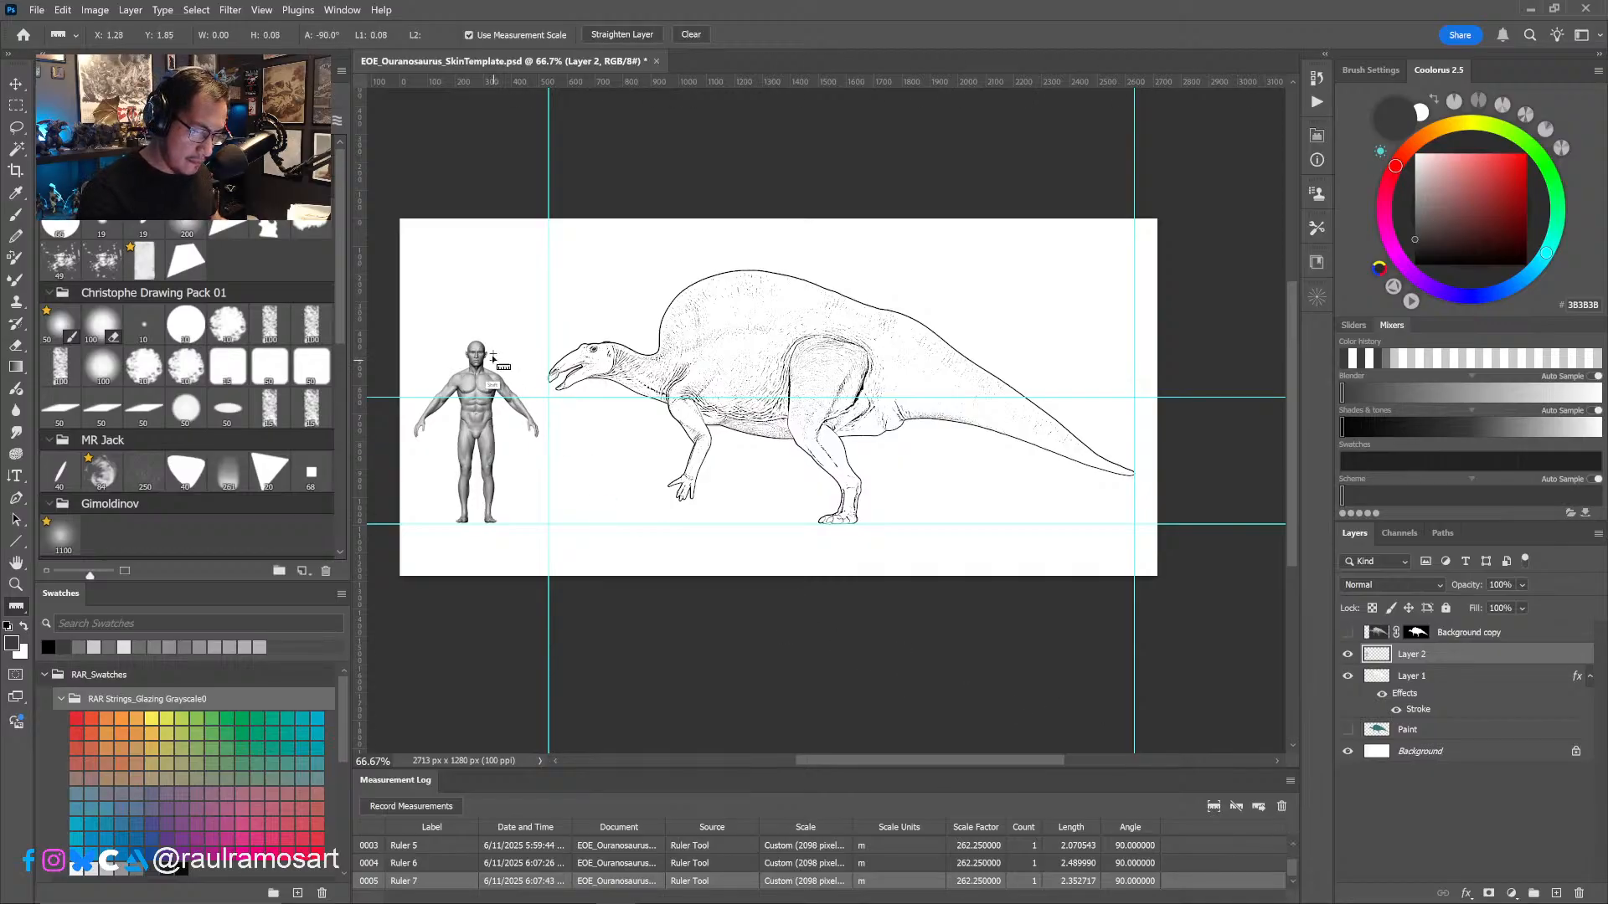
pyautogui.hotkey('ctrl', 'z')
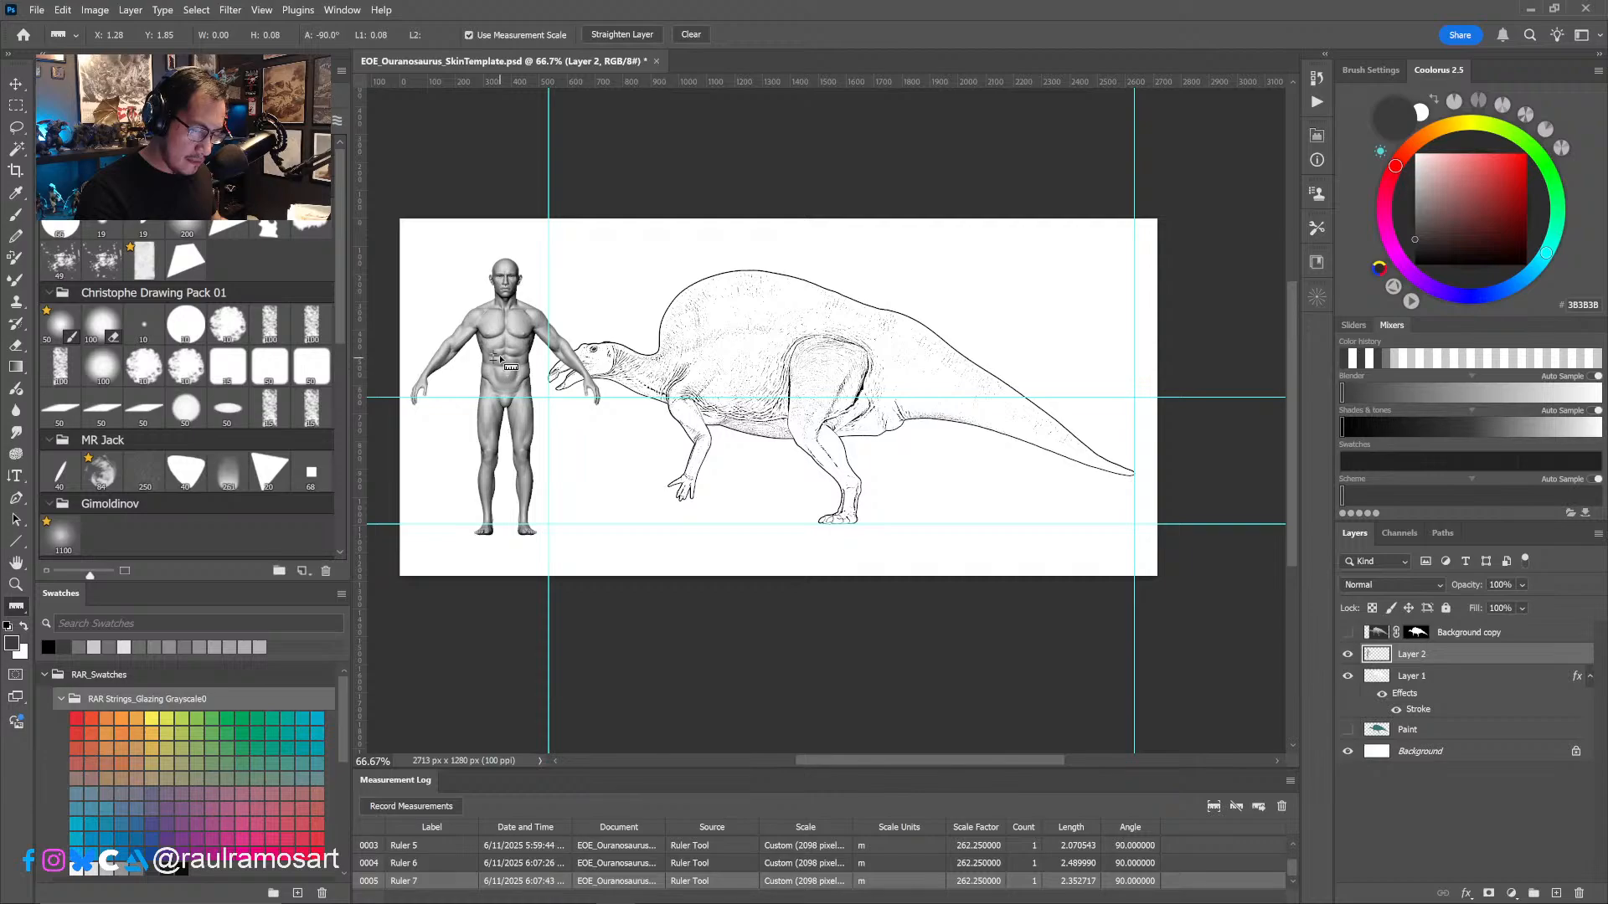
pyautogui.moveTo(483, 520); pyautogui.dragTo(487, 372)
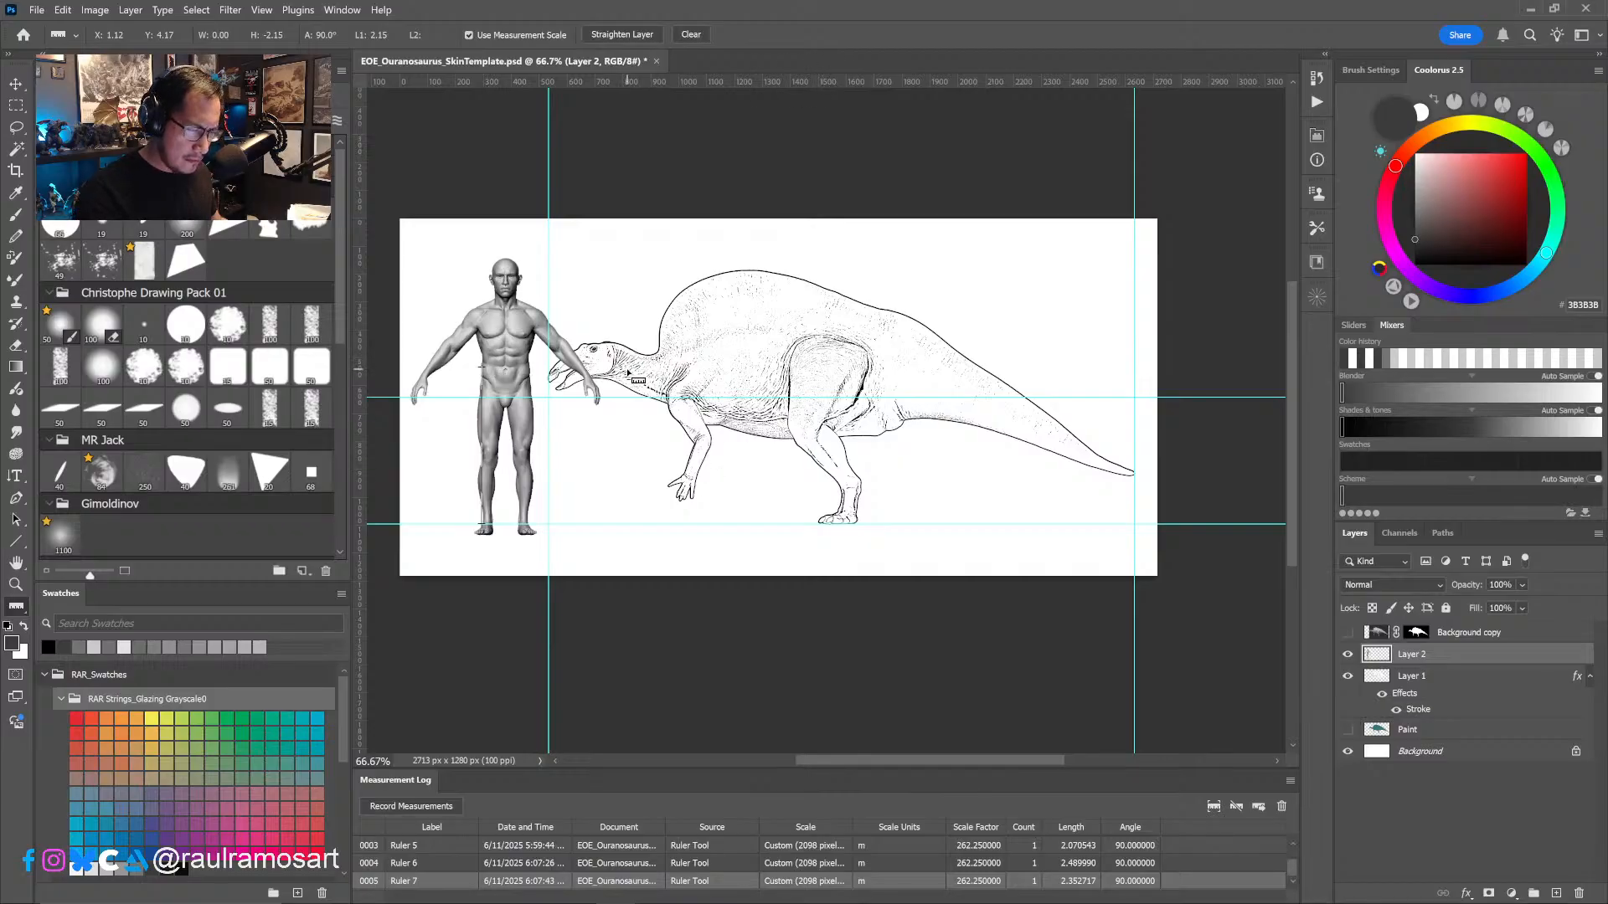
pyautogui.click(411, 807)
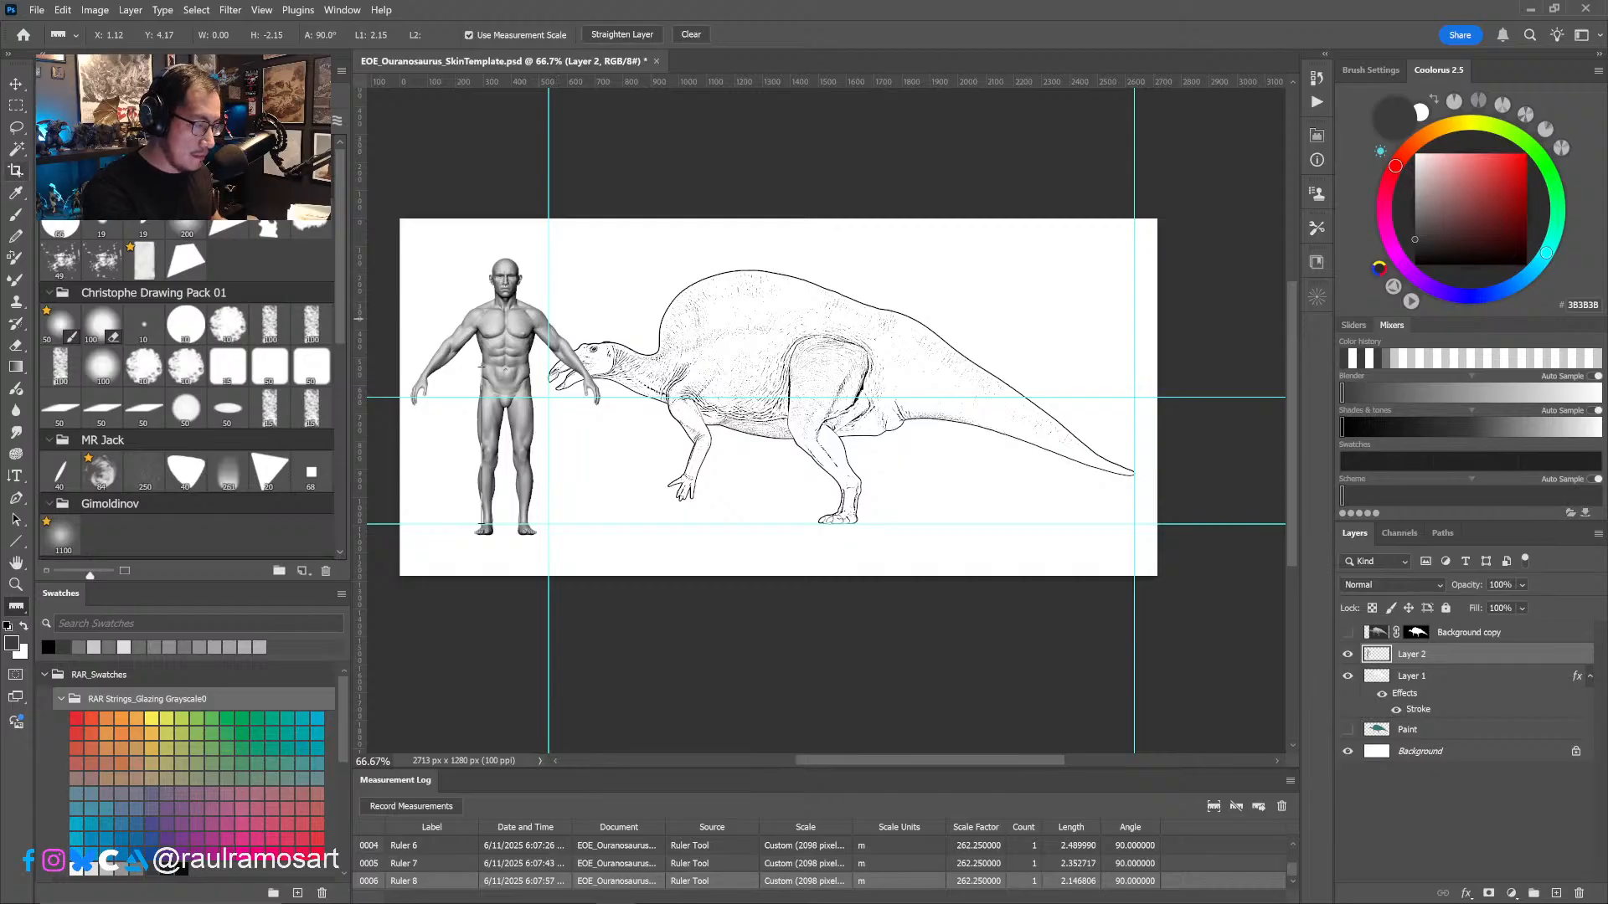
# - Scale the human figure down to slightly under 65% and stand its feet on the ground guide
pyautogui.click(16, 85)
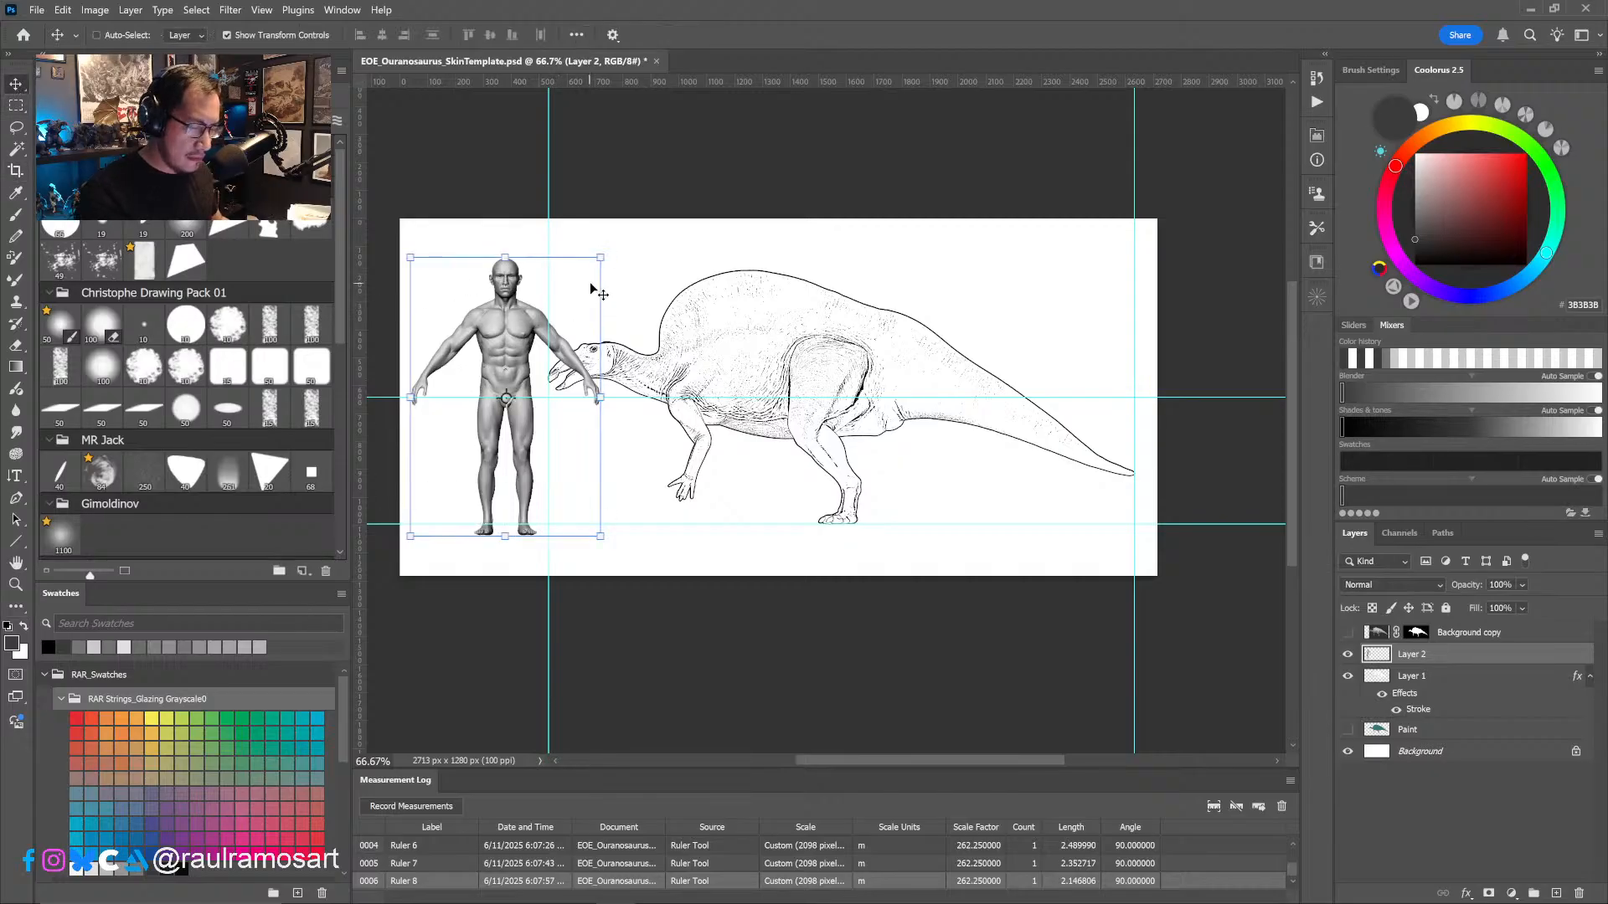
pyautogui.keyDown('shift'); pyautogui.moveTo(604, 256); pyautogui.dragTo(541, 361); pyautogui.keyUp('shift')
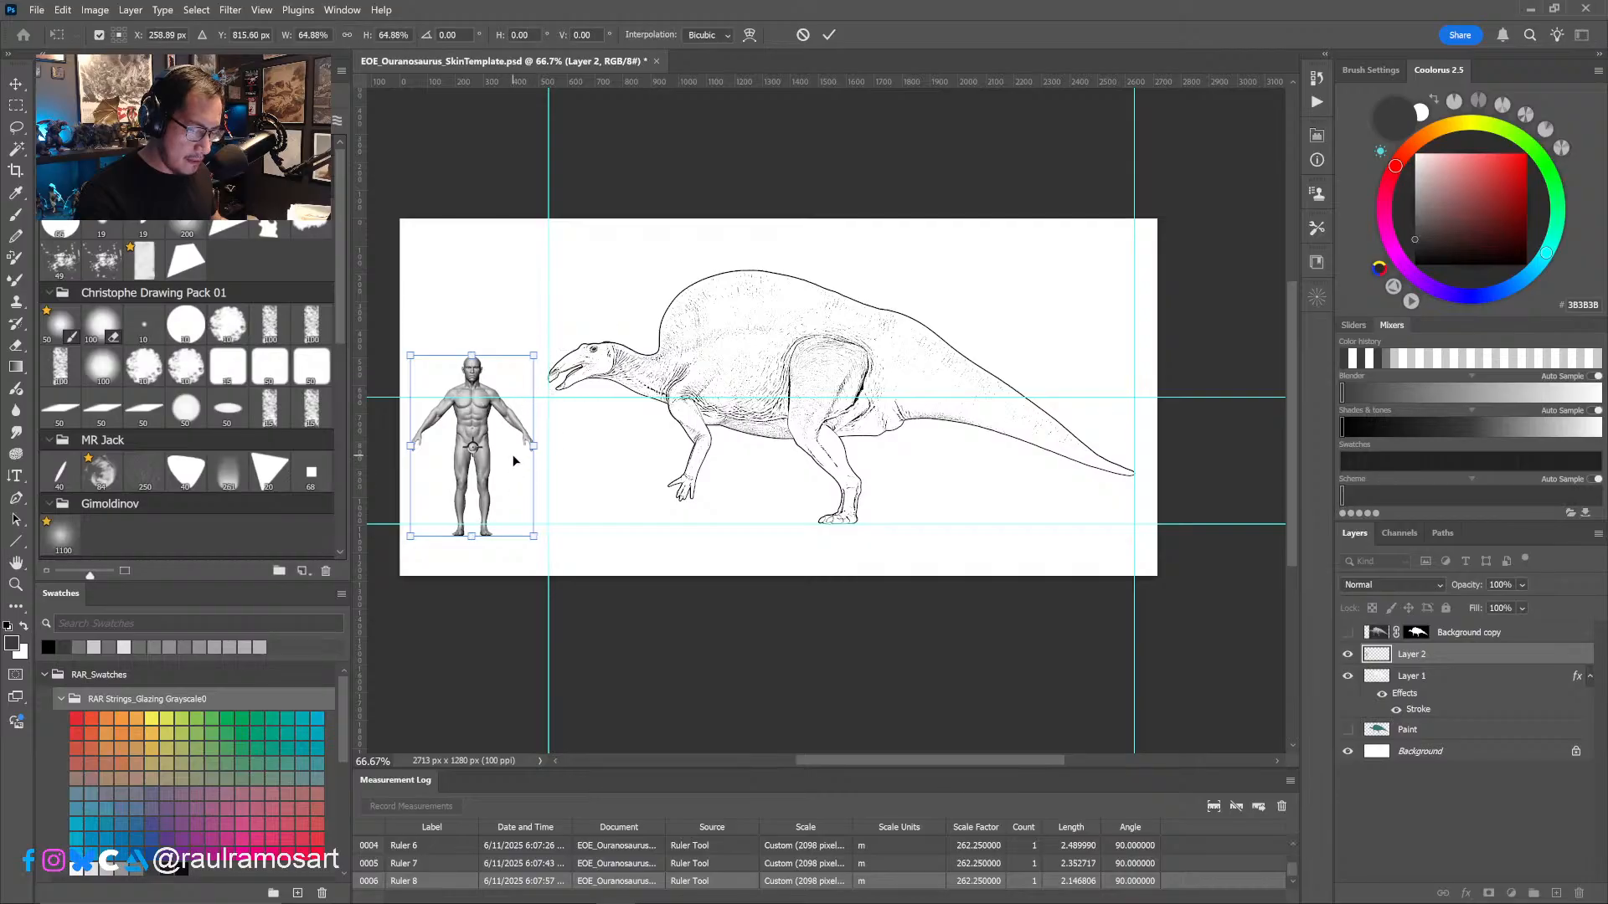
pyautogui.moveTo(504, 417); pyautogui.dragTo(504, 405)
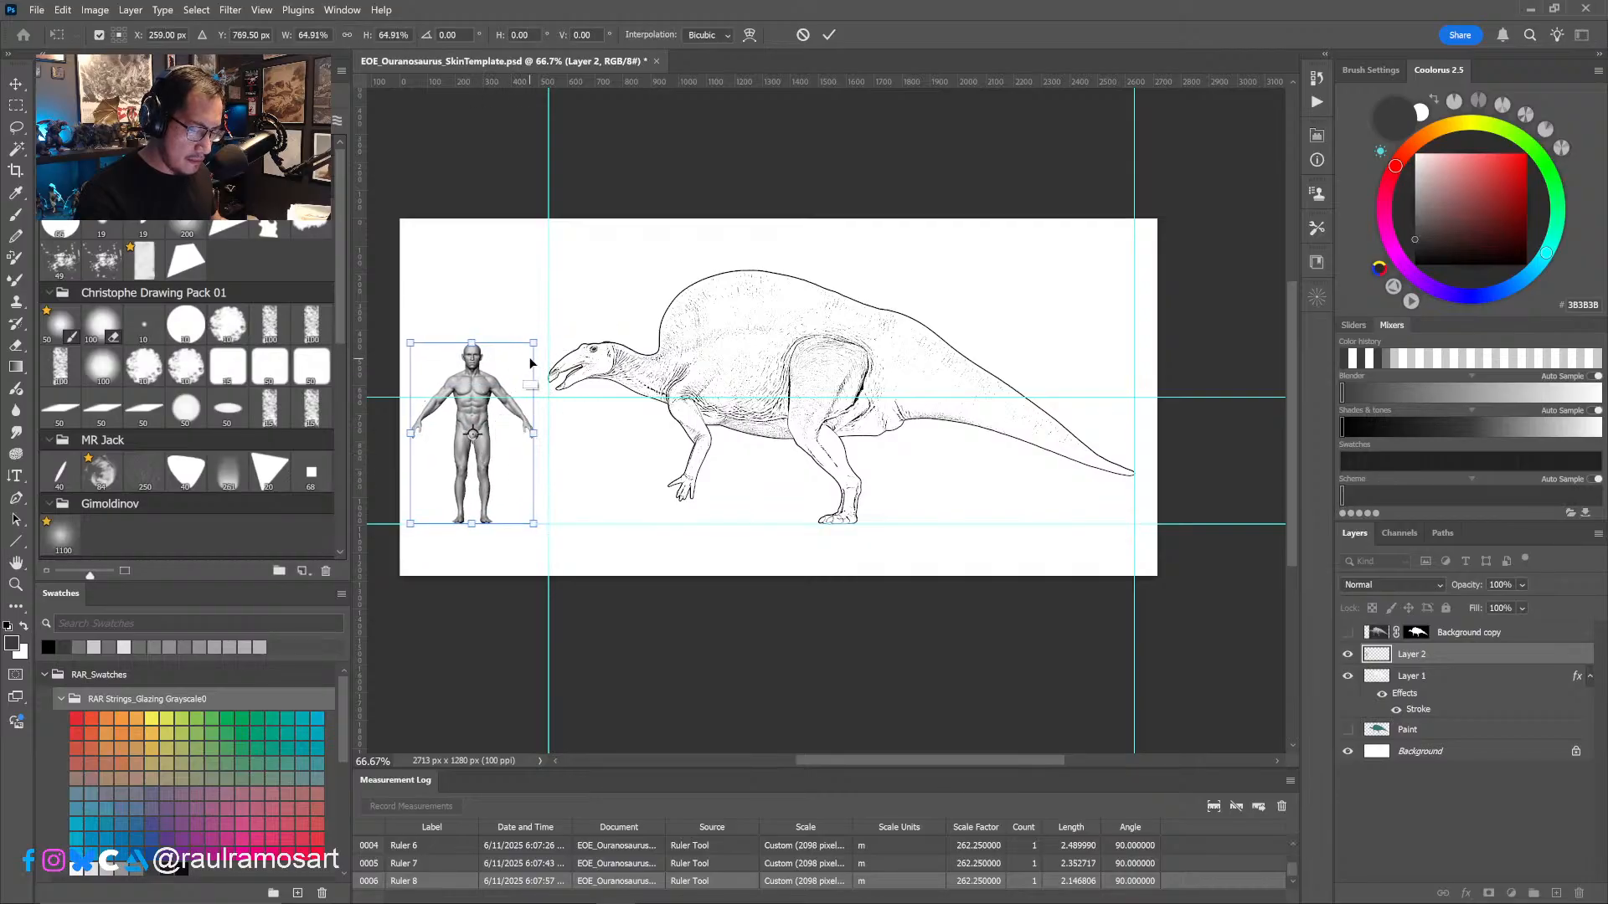
pyautogui.keyDown('shift'); pyautogui.moveTo(534, 344); pyautogui.dragTo(527, 355); pyautogui.keyUp('shift')
pyautogui.click(829, 34)
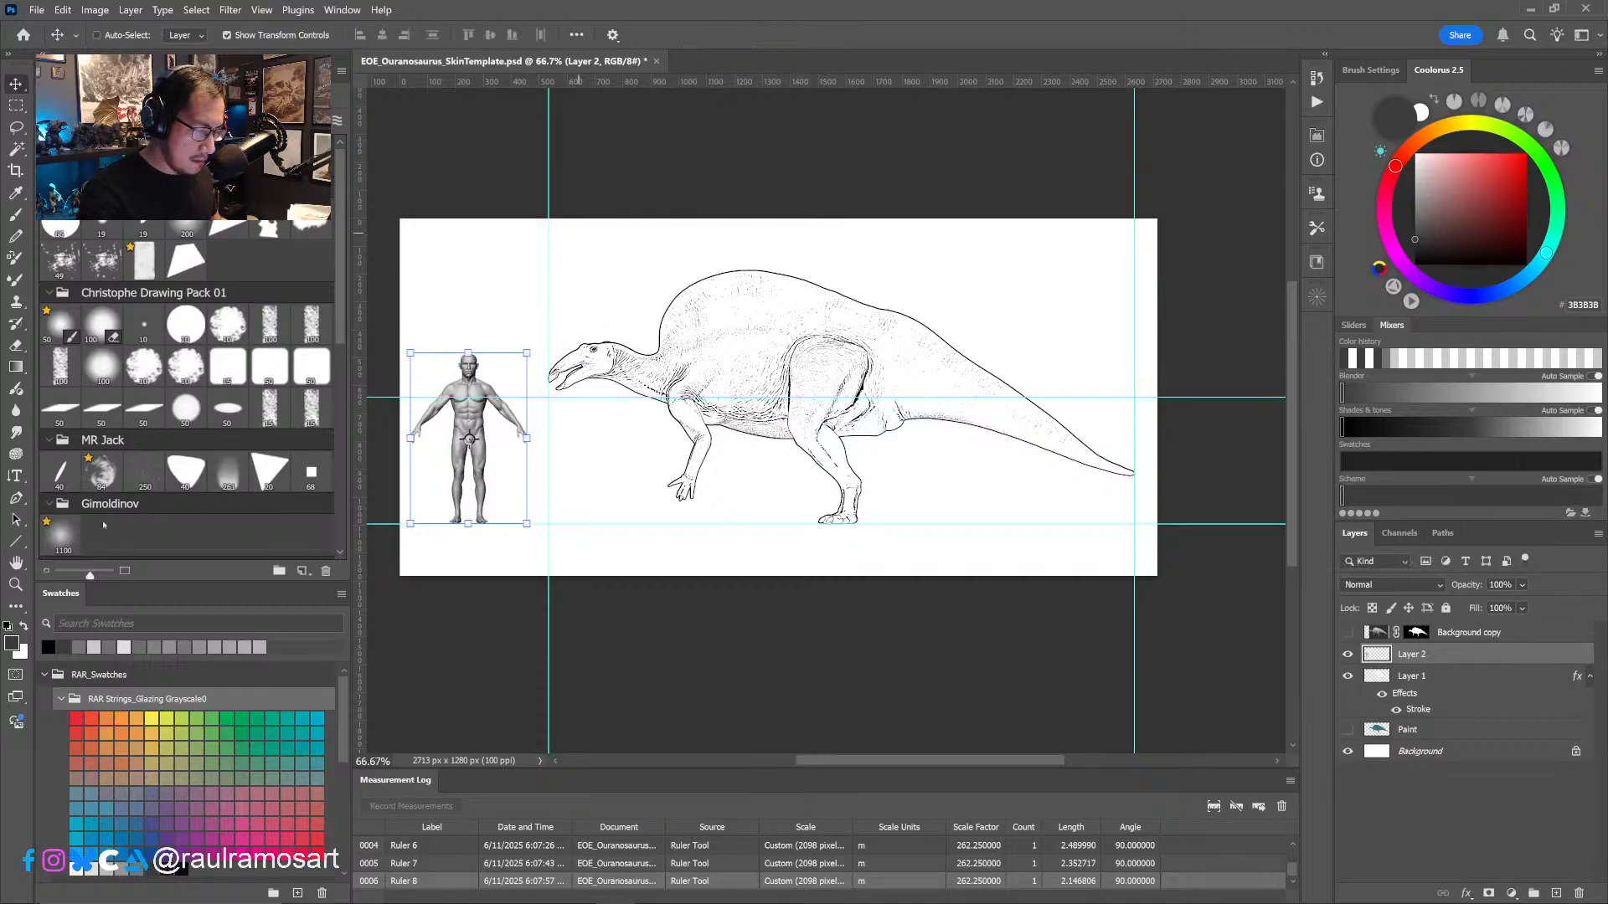
# - Add a horizontal guide at the upper end of the ruler line and scale the human figure to 91.61% to fit beneath it
pyautogui.press('i')
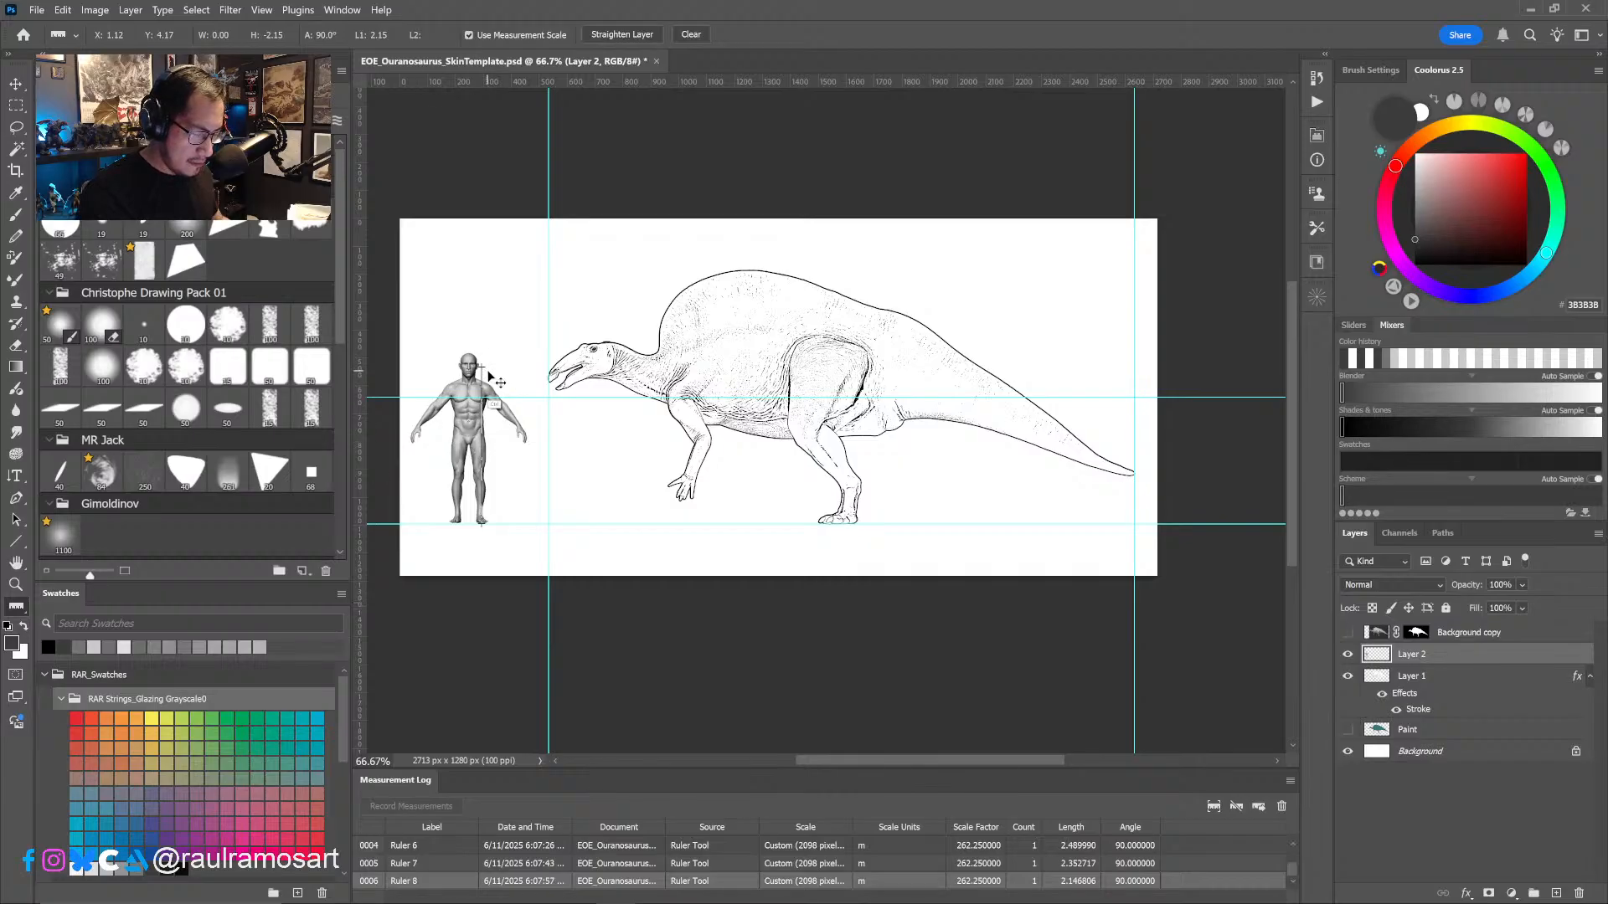
pyautogui.moveTo(603, 82); pyautogui.dragTo(529, 371)
pyautogui.hotkey('ctrl', 't')
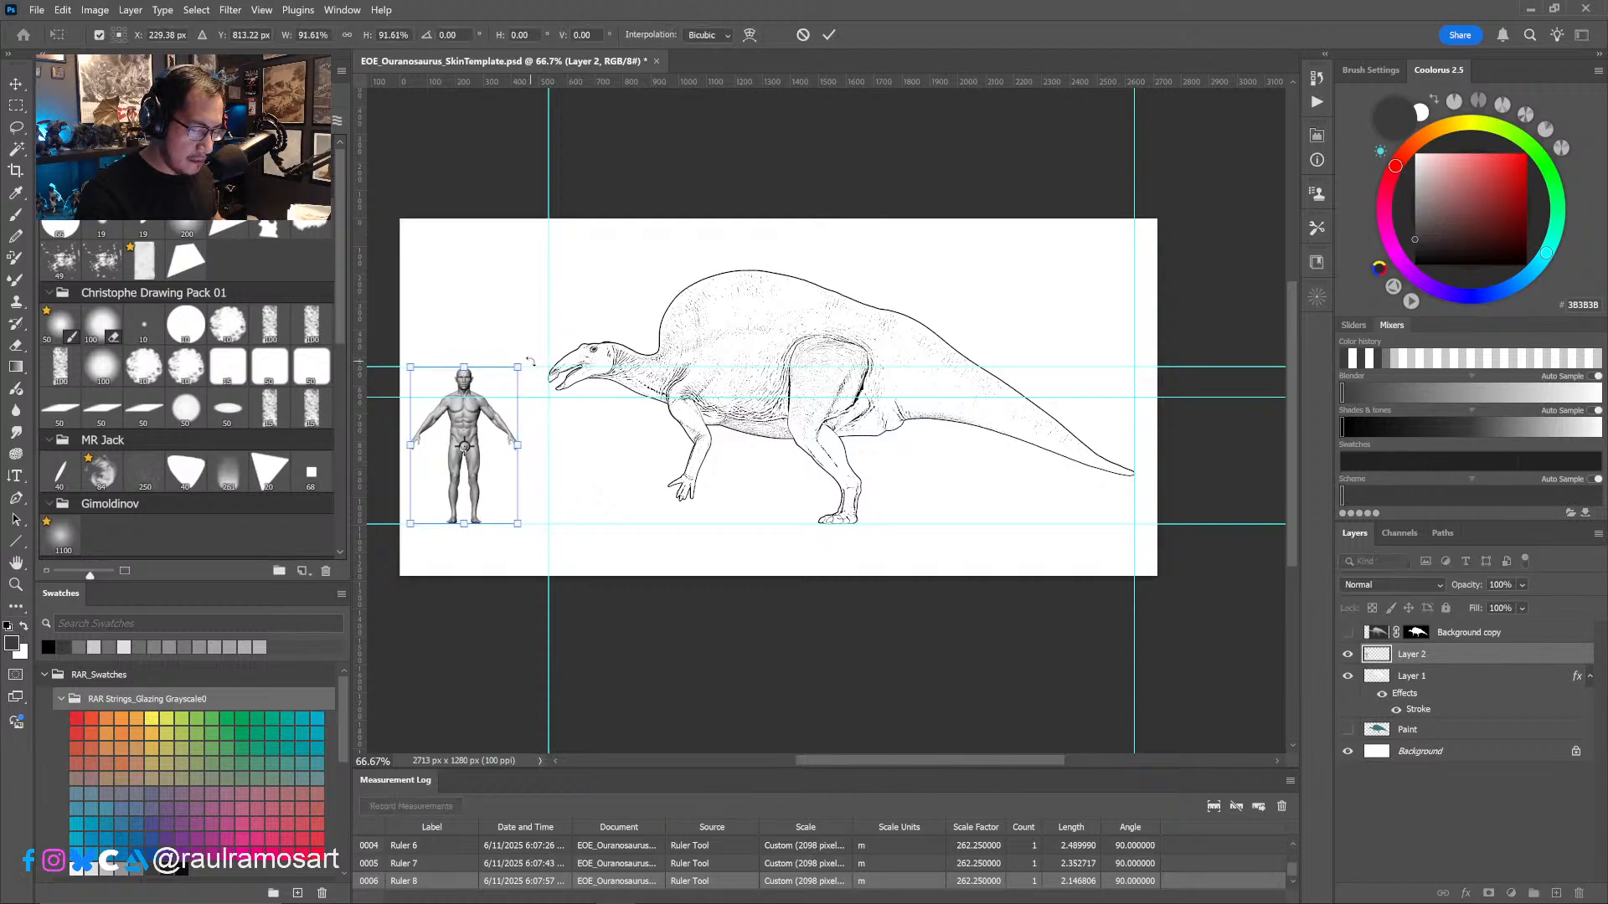
pyautogui.click(828, 35)
pyautogui.press('i')
# - Place the human figure's Layer 2 beneath the dinosaur's Layer 1 and duplicate Layer 1 above the original
pyautogui.moveTo(849, 528); pyautogui.dragTo(833, 536)
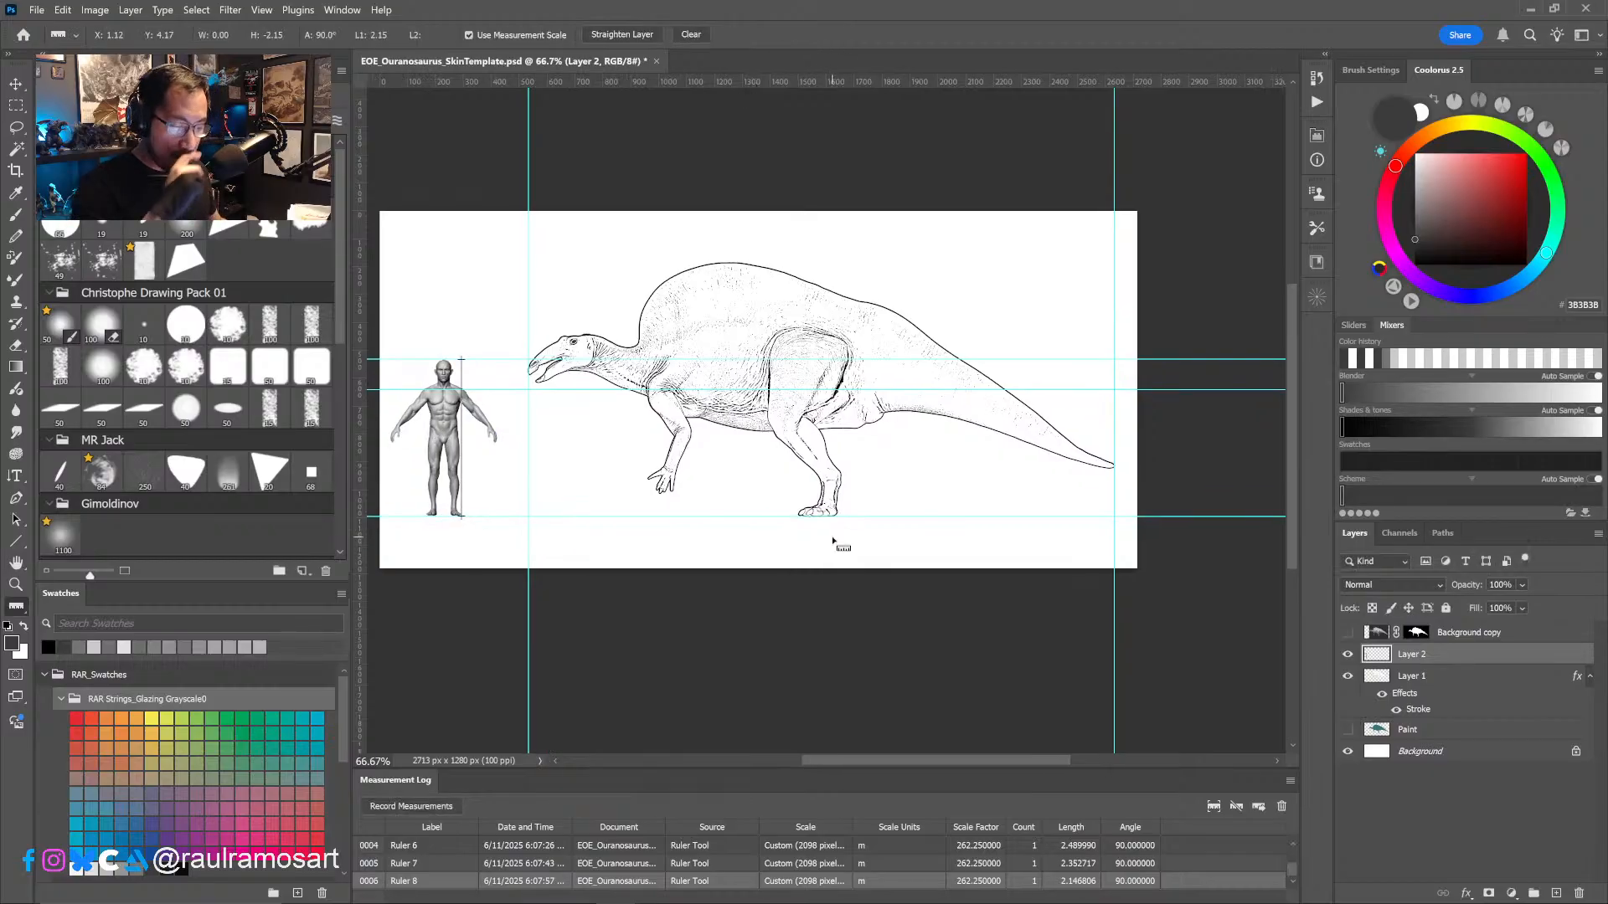
pyautogui.moveTo(859, 611); pyautogui.dragTo(866, 558)
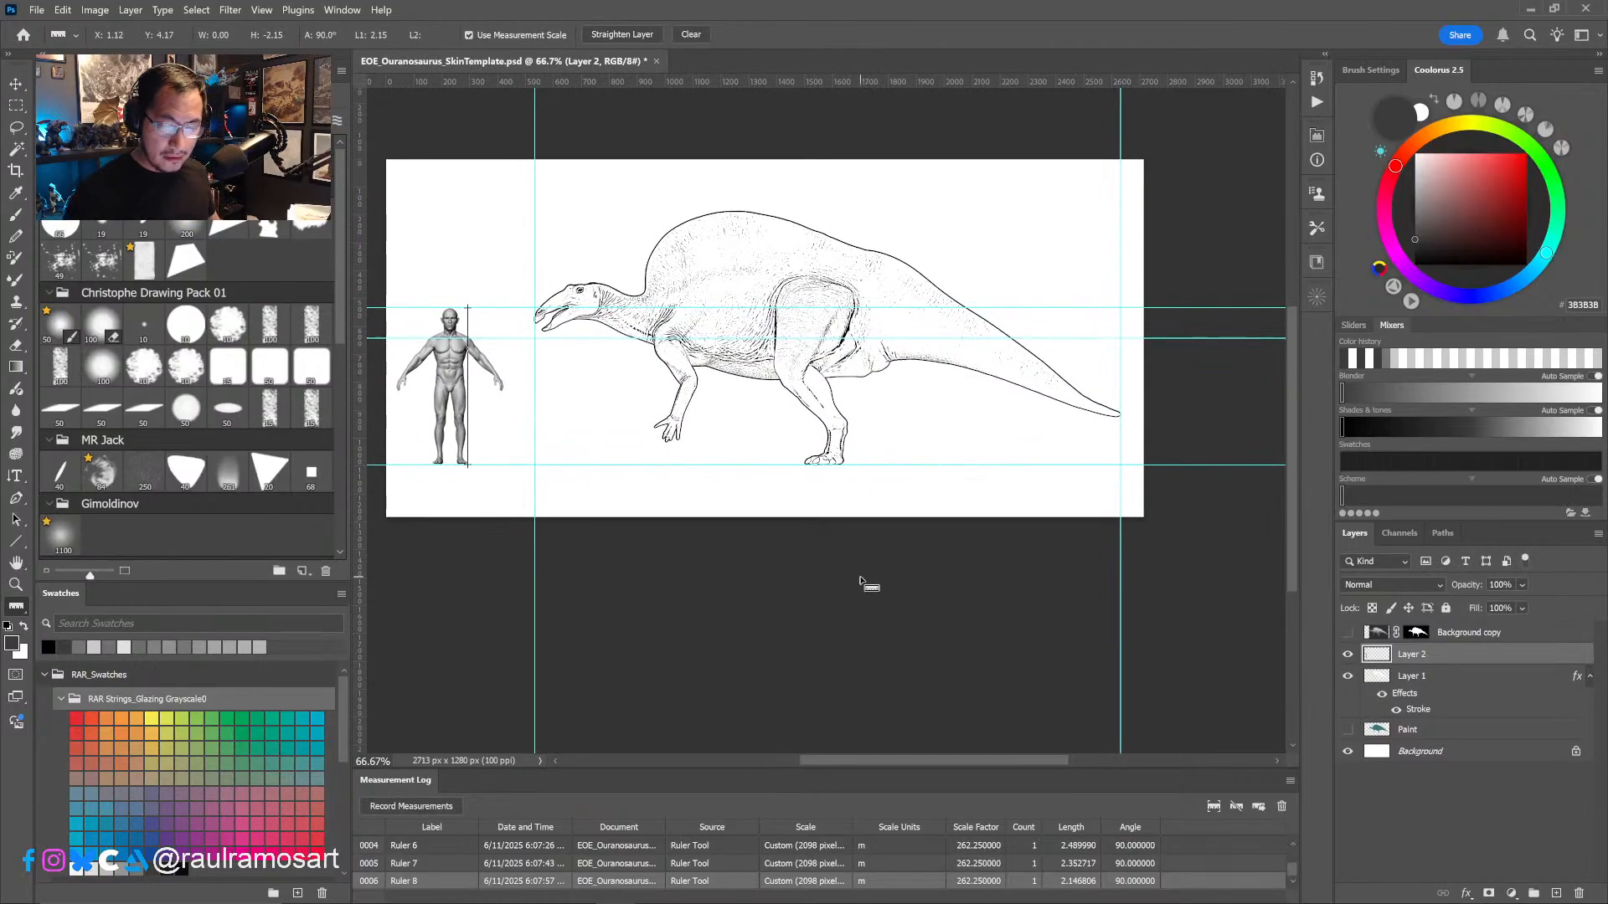
pyautogui.click(1412, 677)
pyautogui.moveTo(1439, 680); pyautogui.dragTo(1557, 892)
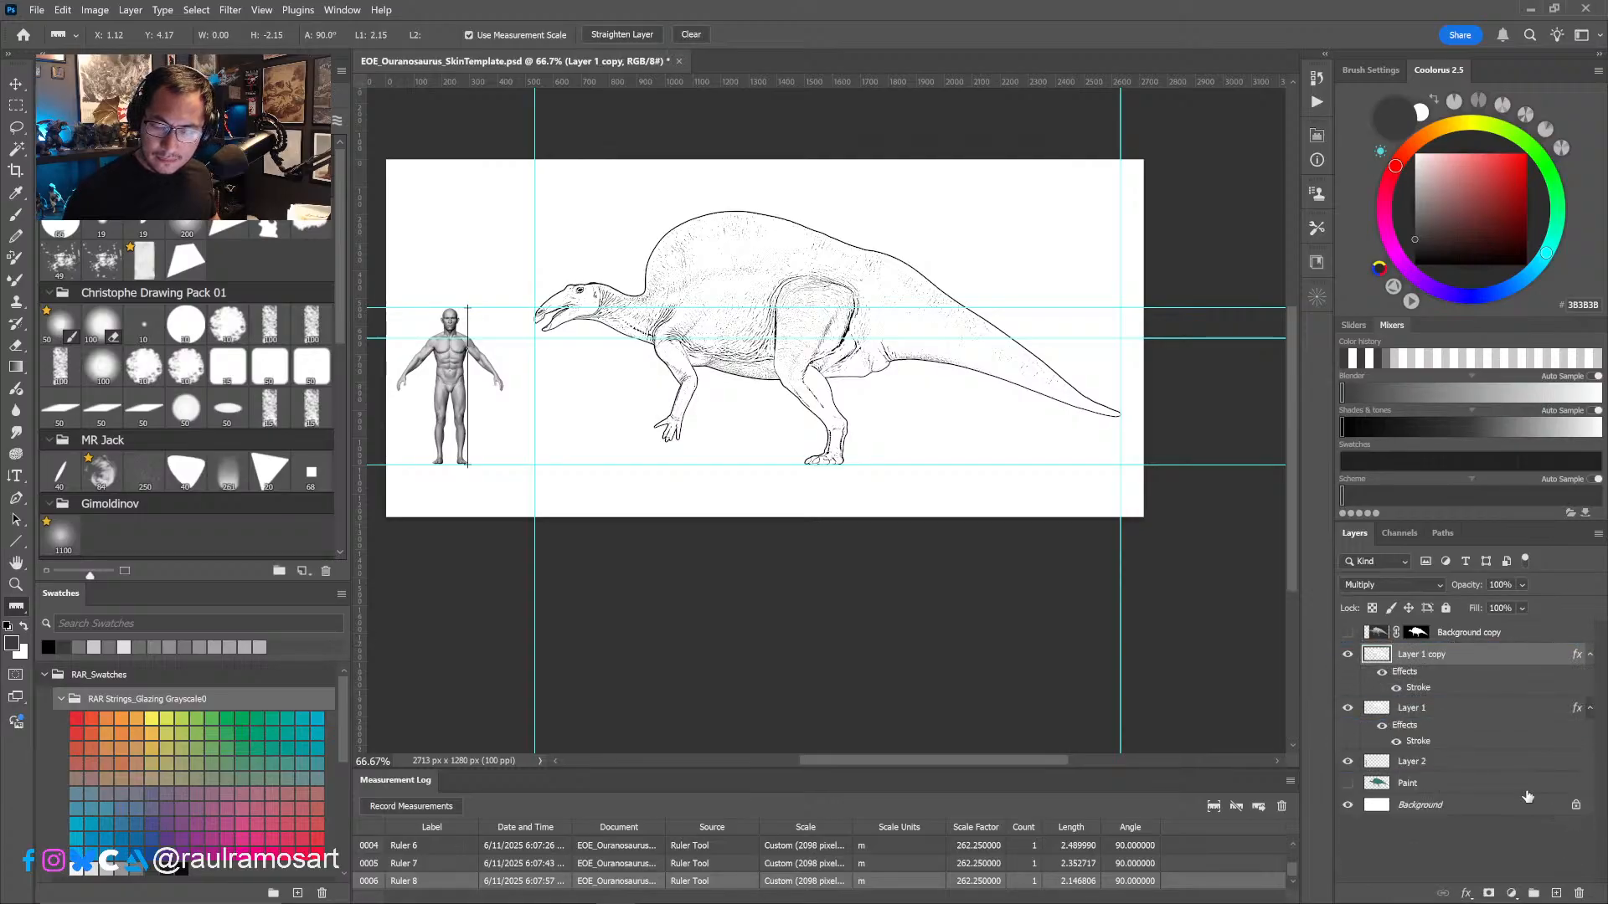
# - Rasterize the layer style of the Layer 1 copy and hide the guides
pyautogui.rightClick(1453, 656)
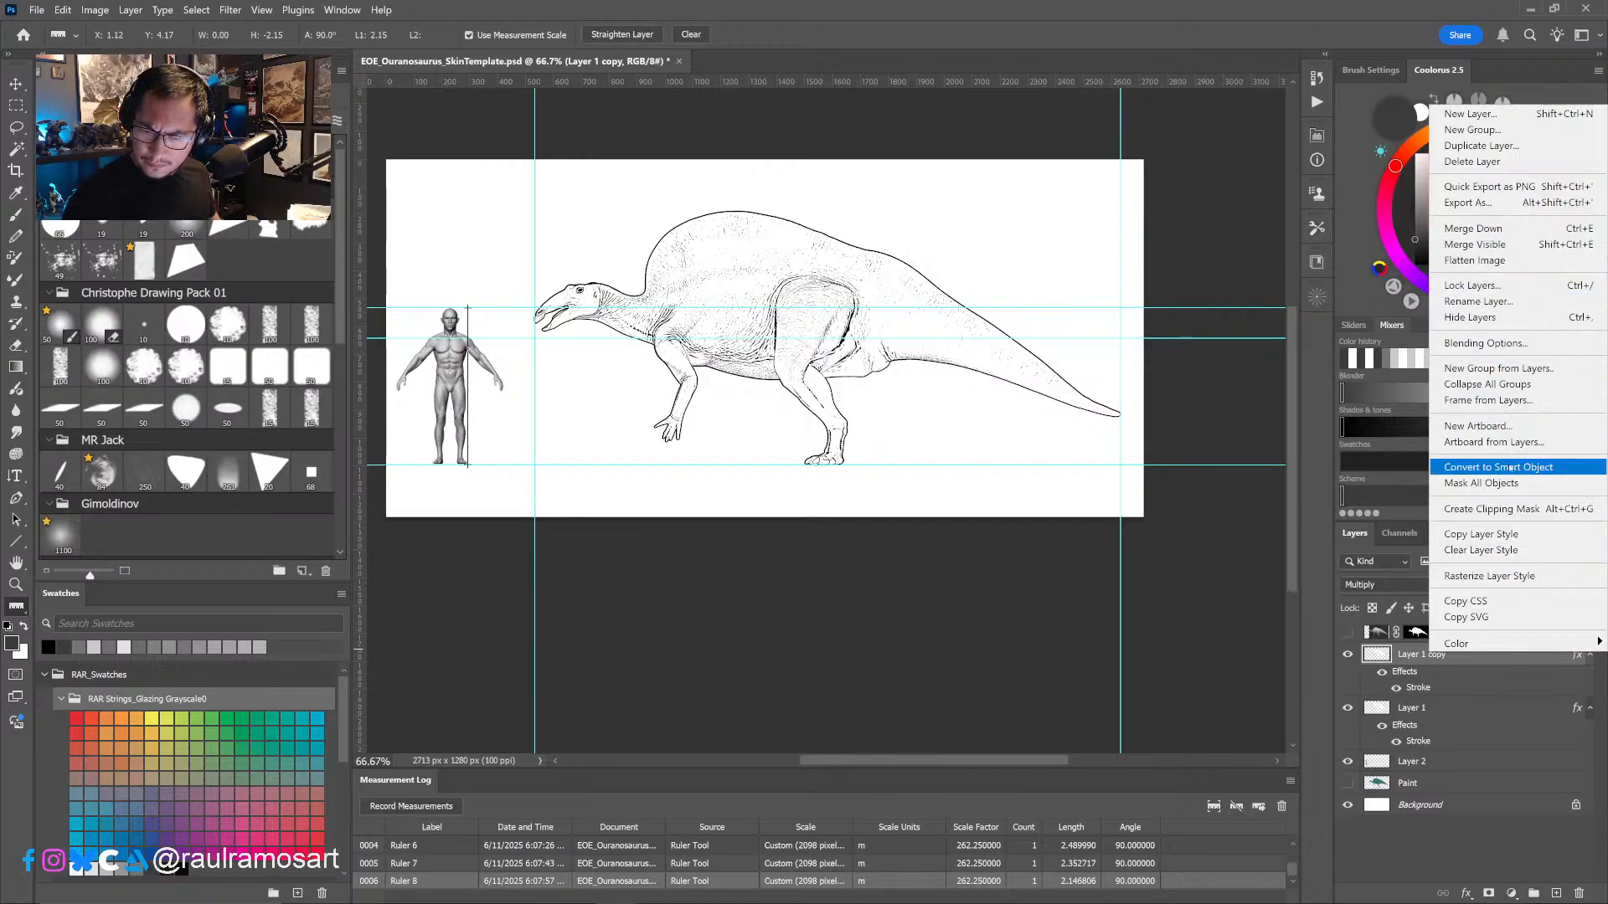
pyautogui.click(1524, 577)
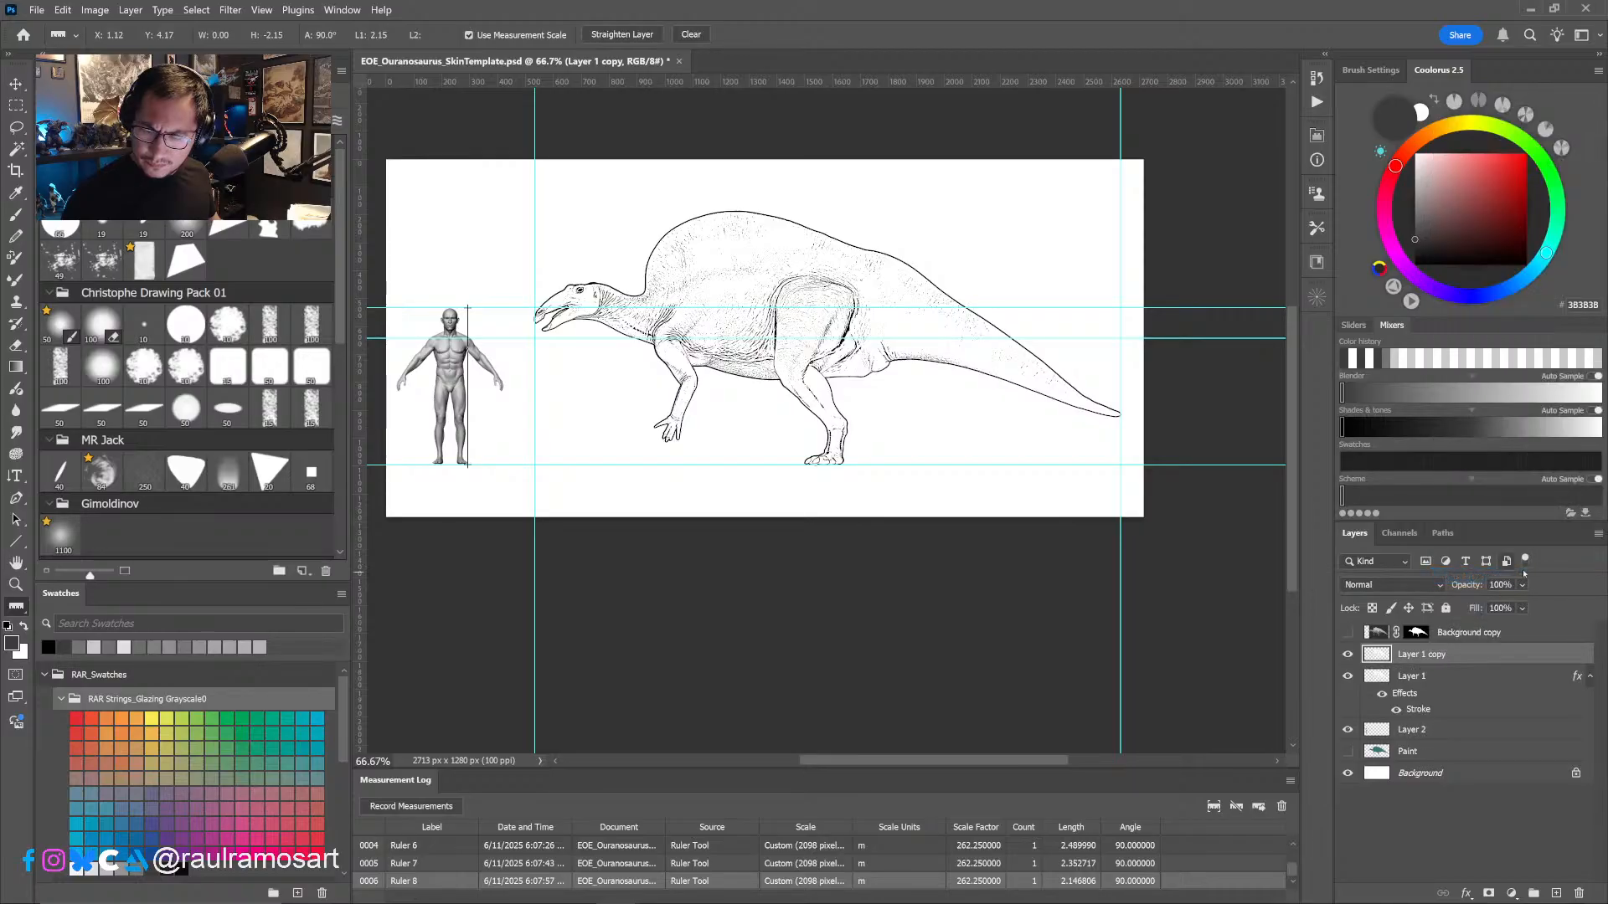
pyautogui.moveTo(893, 577); pyautogui.dragTo(823, 632)
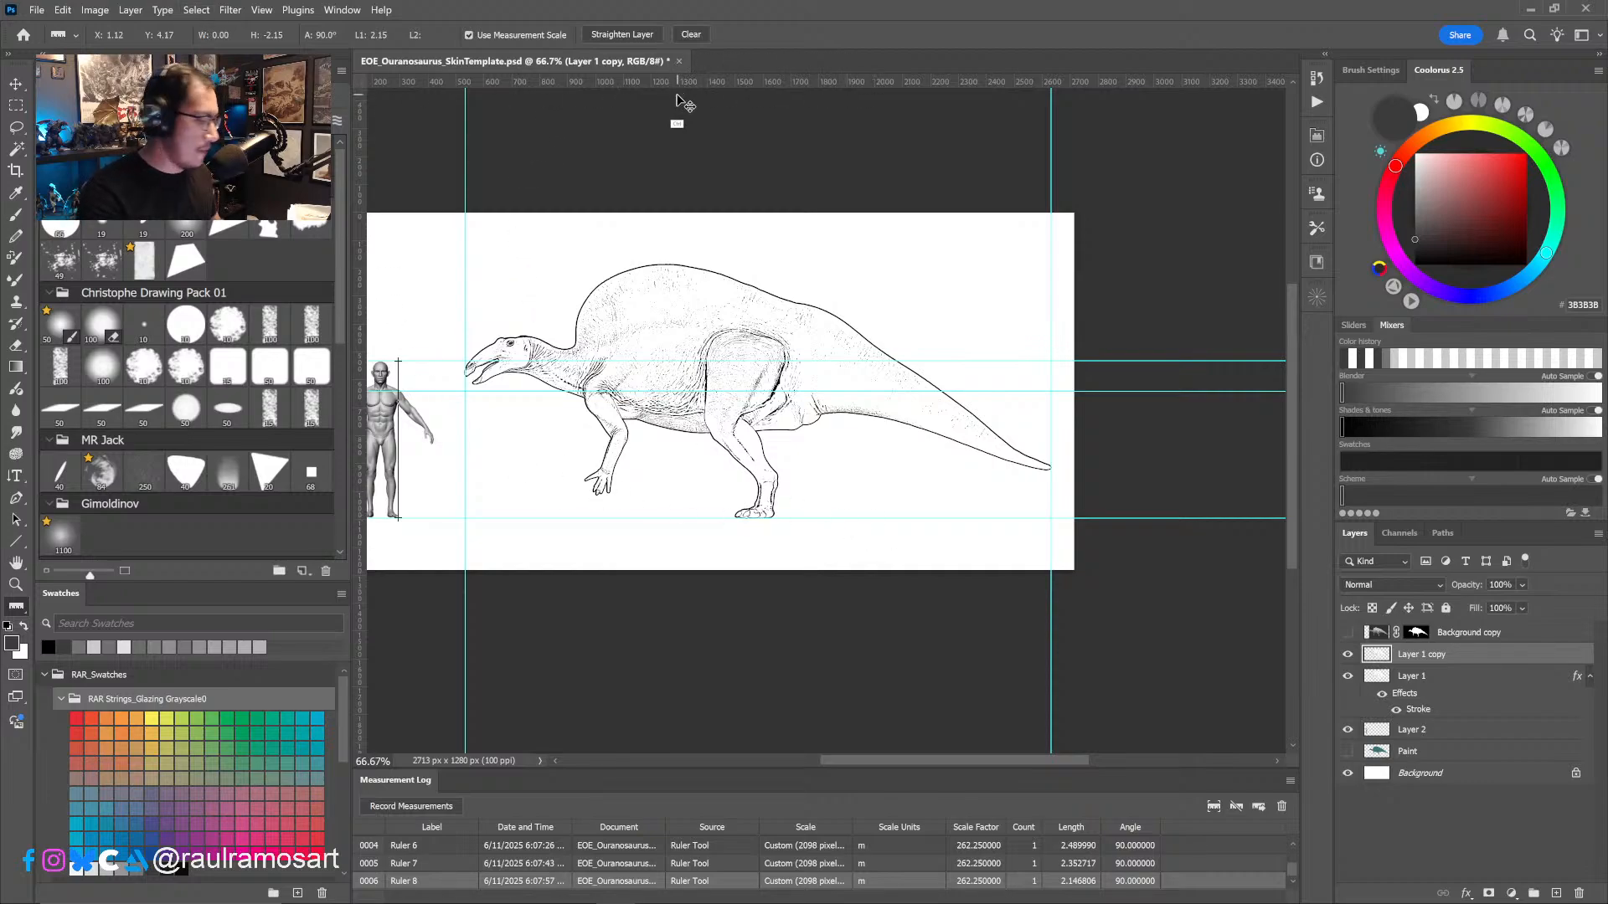
pyautogui.hotkey('ctrl', 'h')
pyautogui.moveTo(846, 523); pyautogui.dragTo(910, 478)
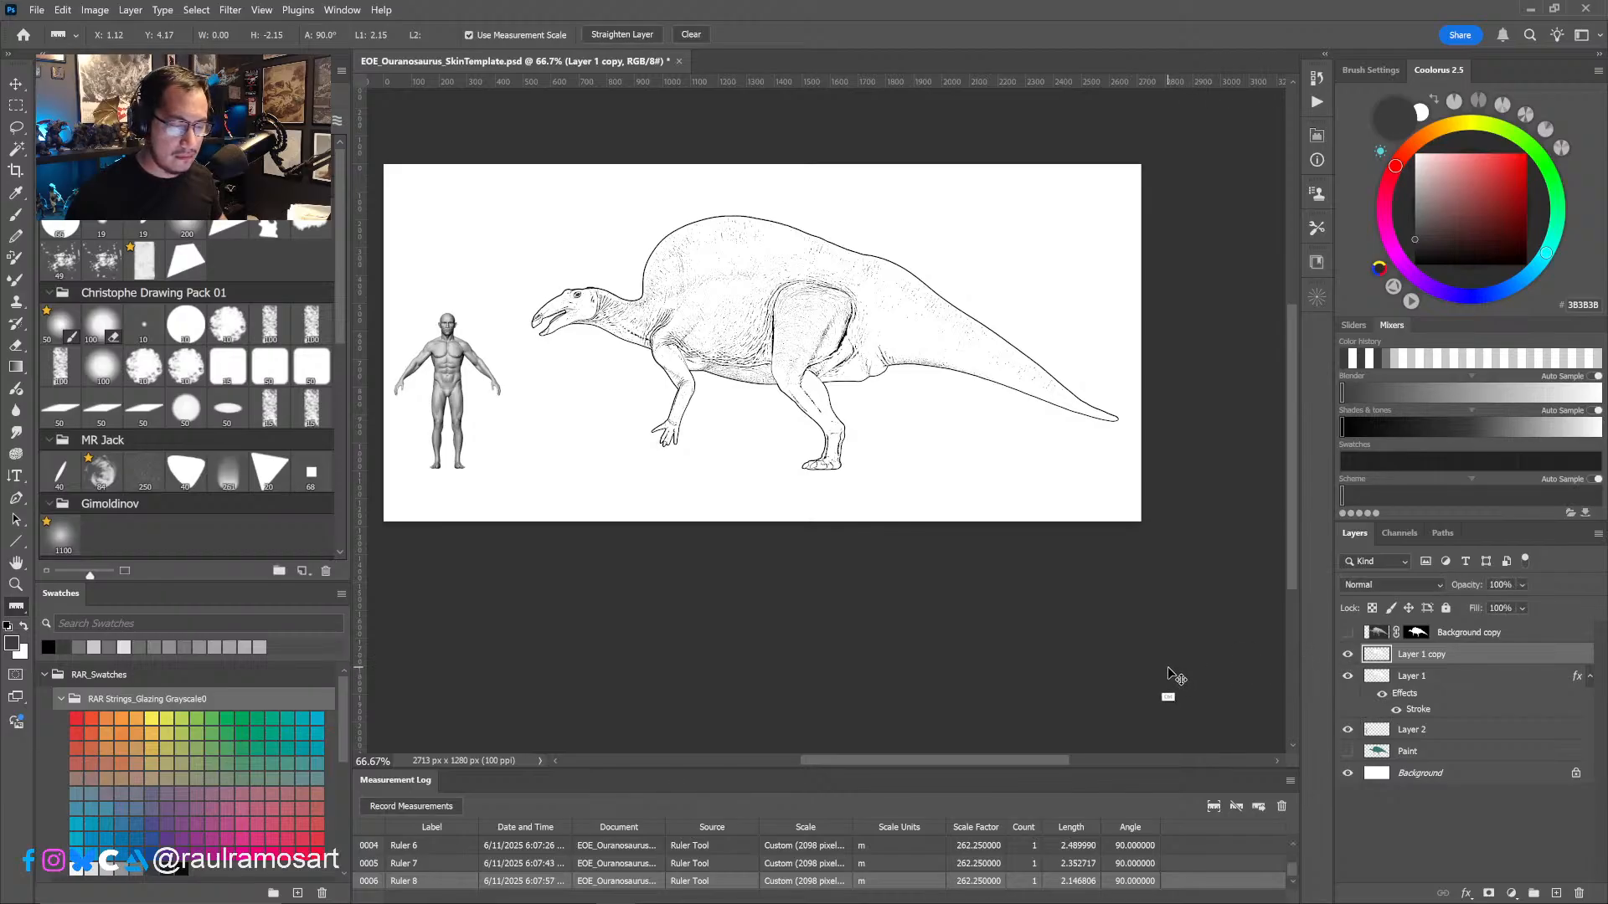
# - Scale the dinosaur copy down to about 87.5%, keeping its tail tip and ground line in place
pyautogui.hotkey('ctrl', 't')
pyautogui.moveTo(533, 217); pyautogui.dragTo(585, 278)
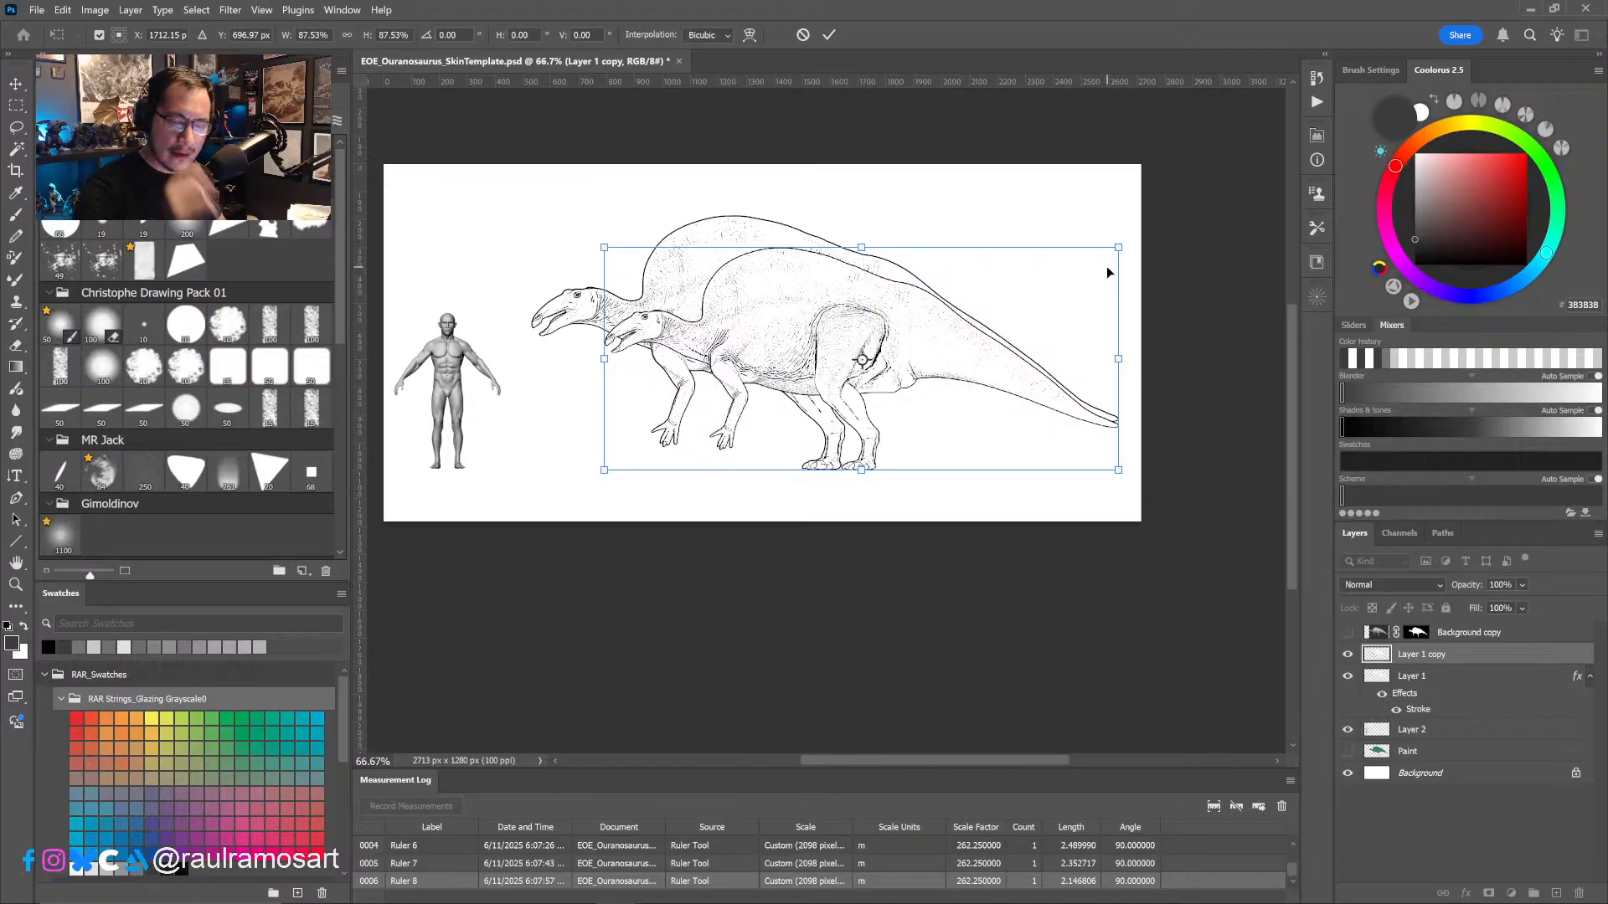
pyautogui.click(829, 34)
pyautogui.press('i')
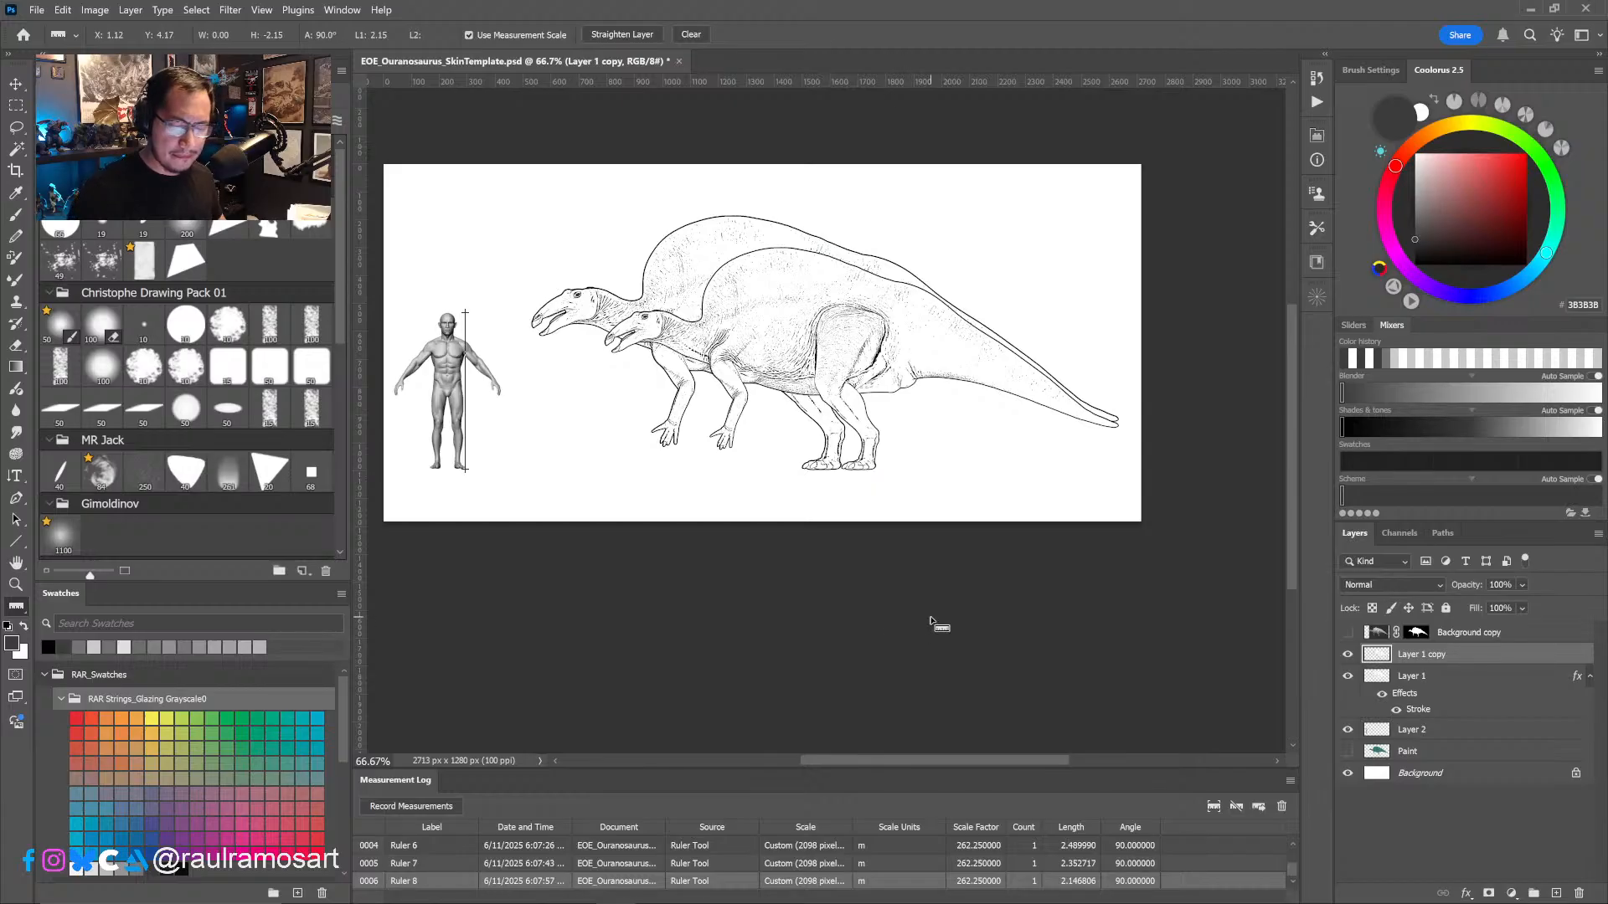
# - Add a new layer between Layer 1 and its copy, and fill the whole canvas on it with light grey F5F5F5
pyautogui.click(1463, 683)
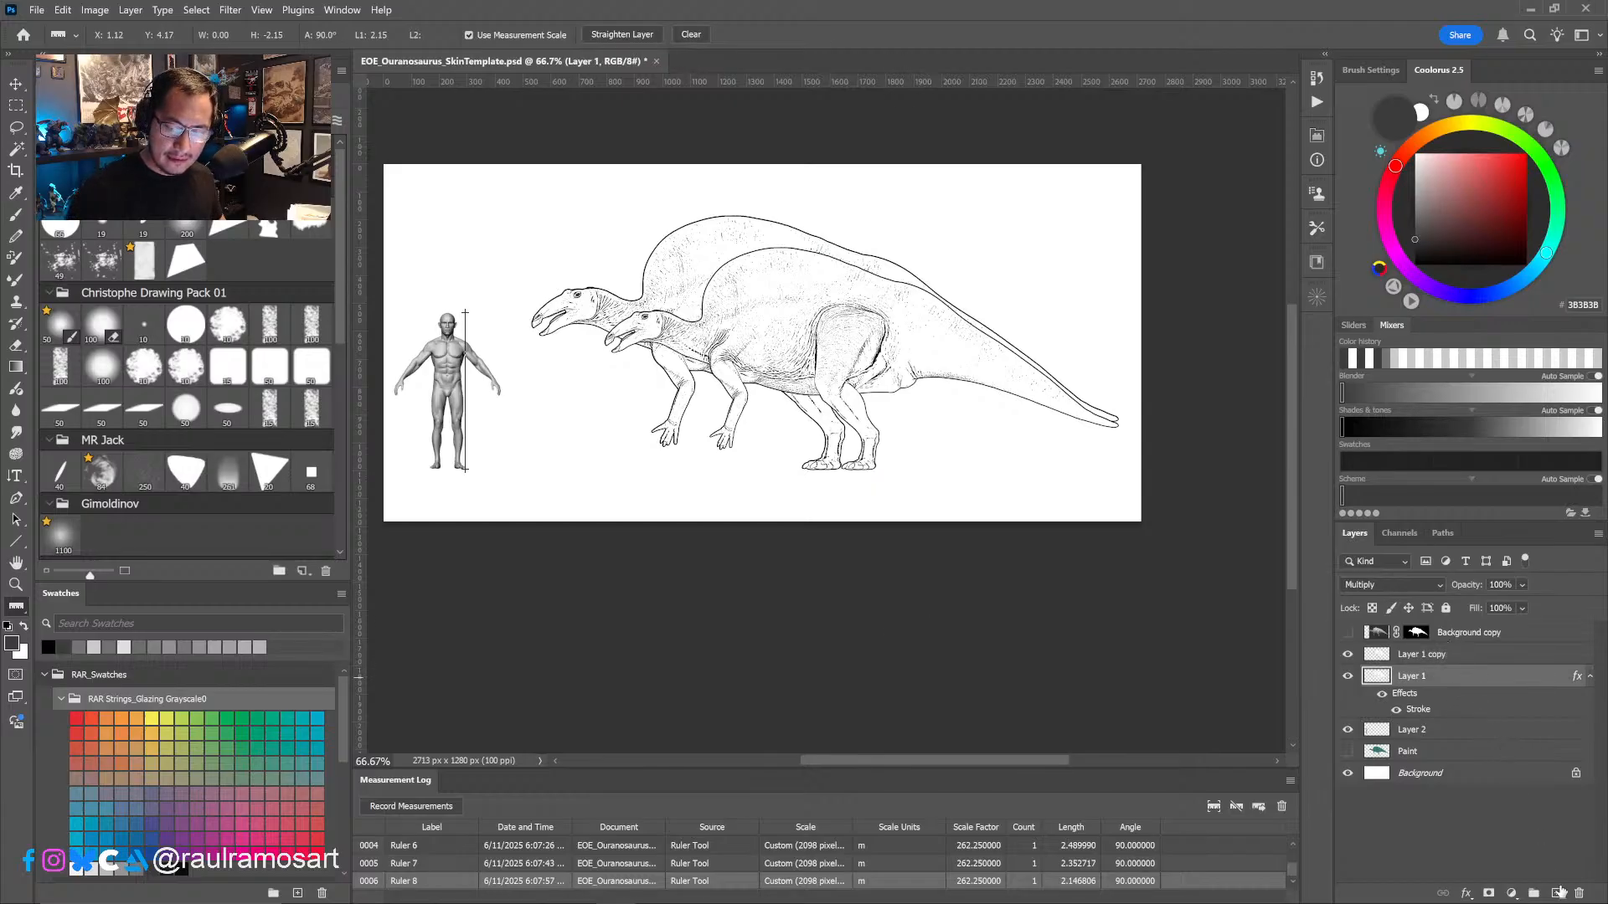
pyautogui.click(1560, 893)
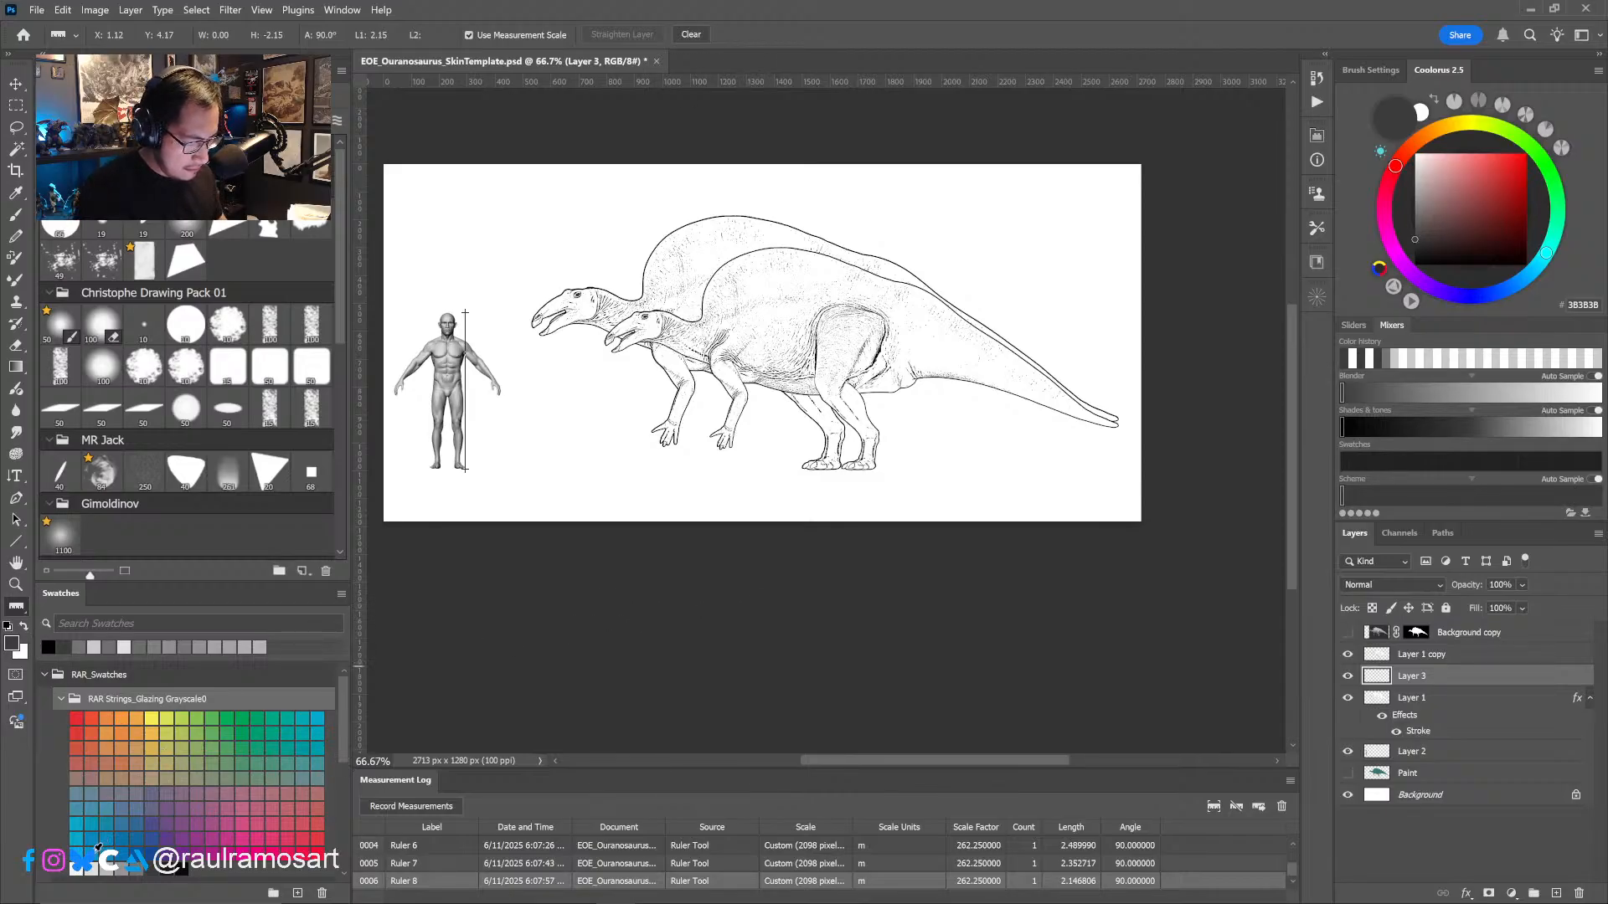
pyautogui.click(76, 870)
pyautogui.hotkey('ctrl', 'a')
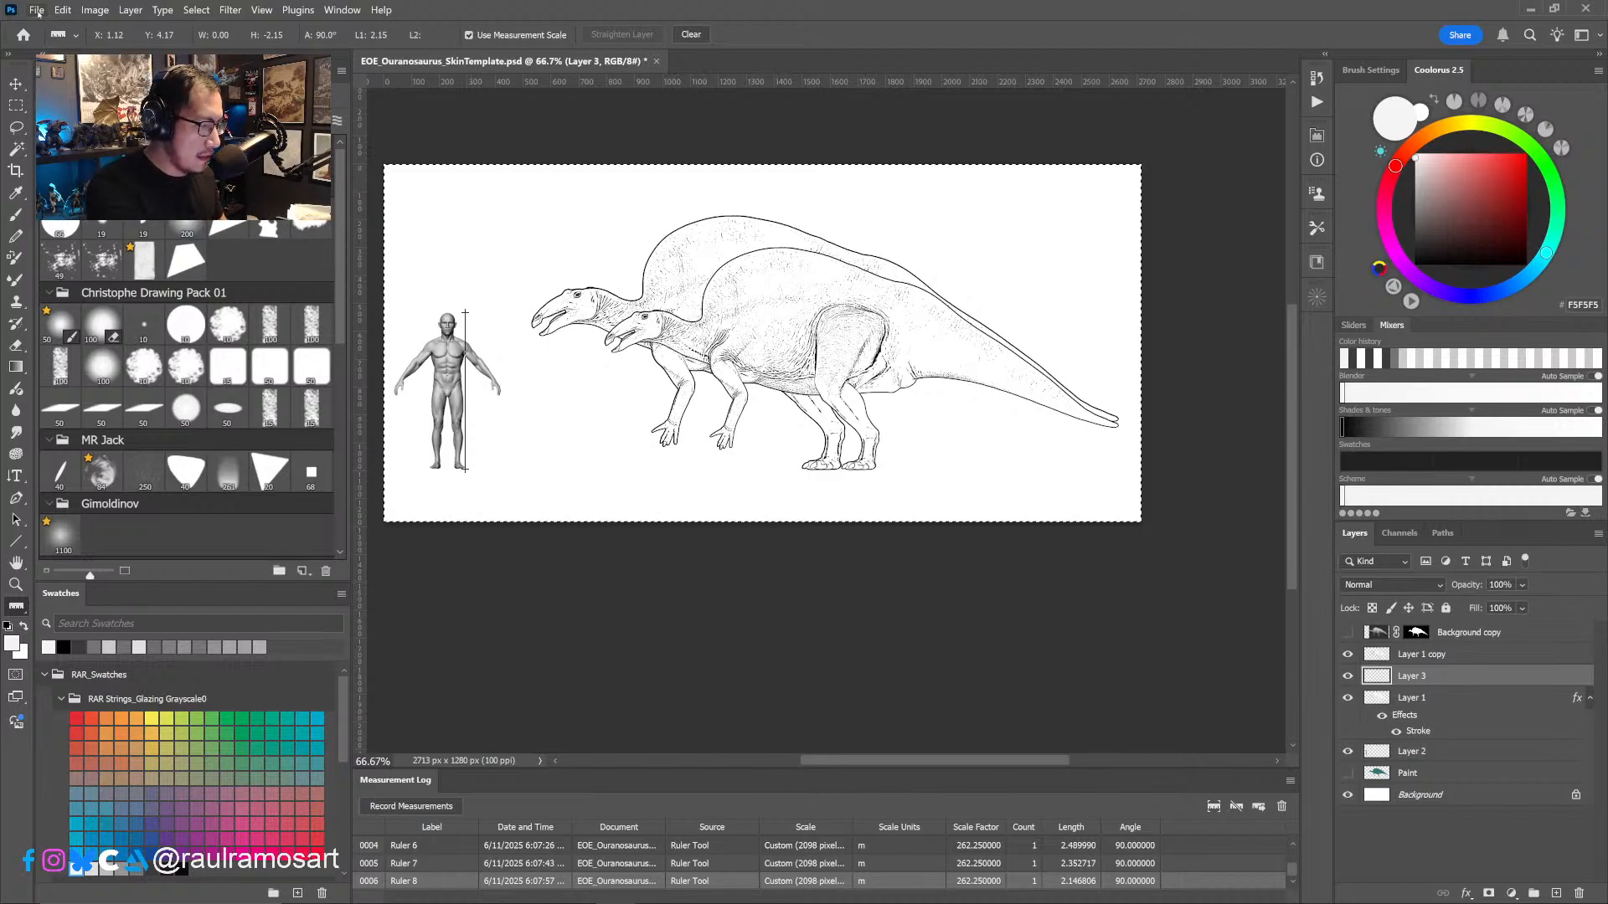
pyautogui.click(72, 13)
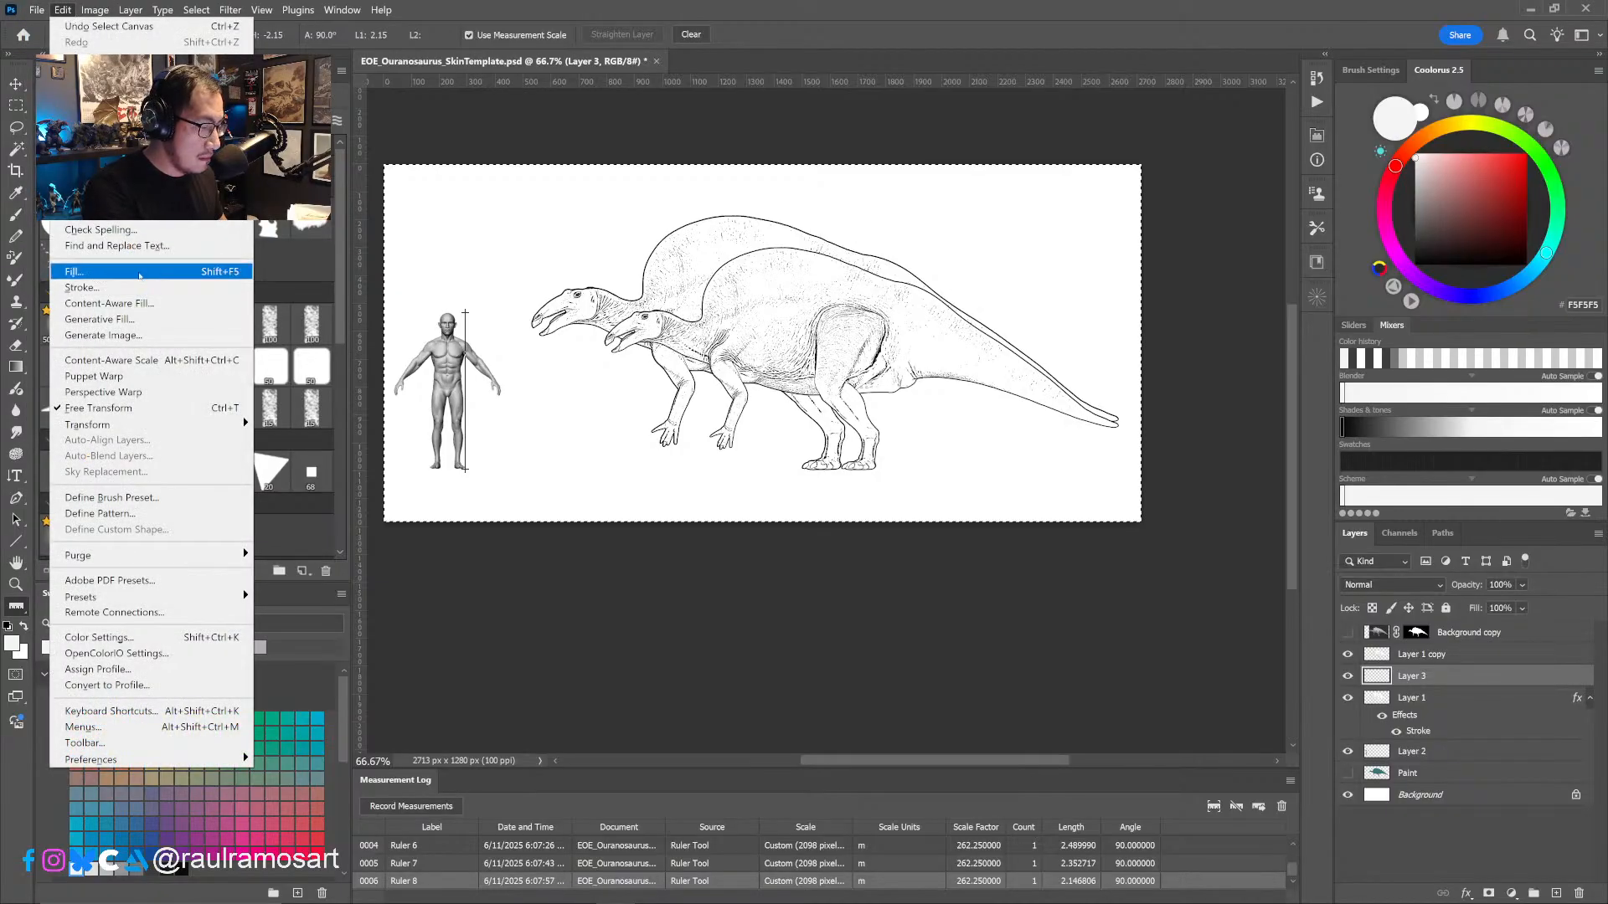
pyautogui.click(159, 270)
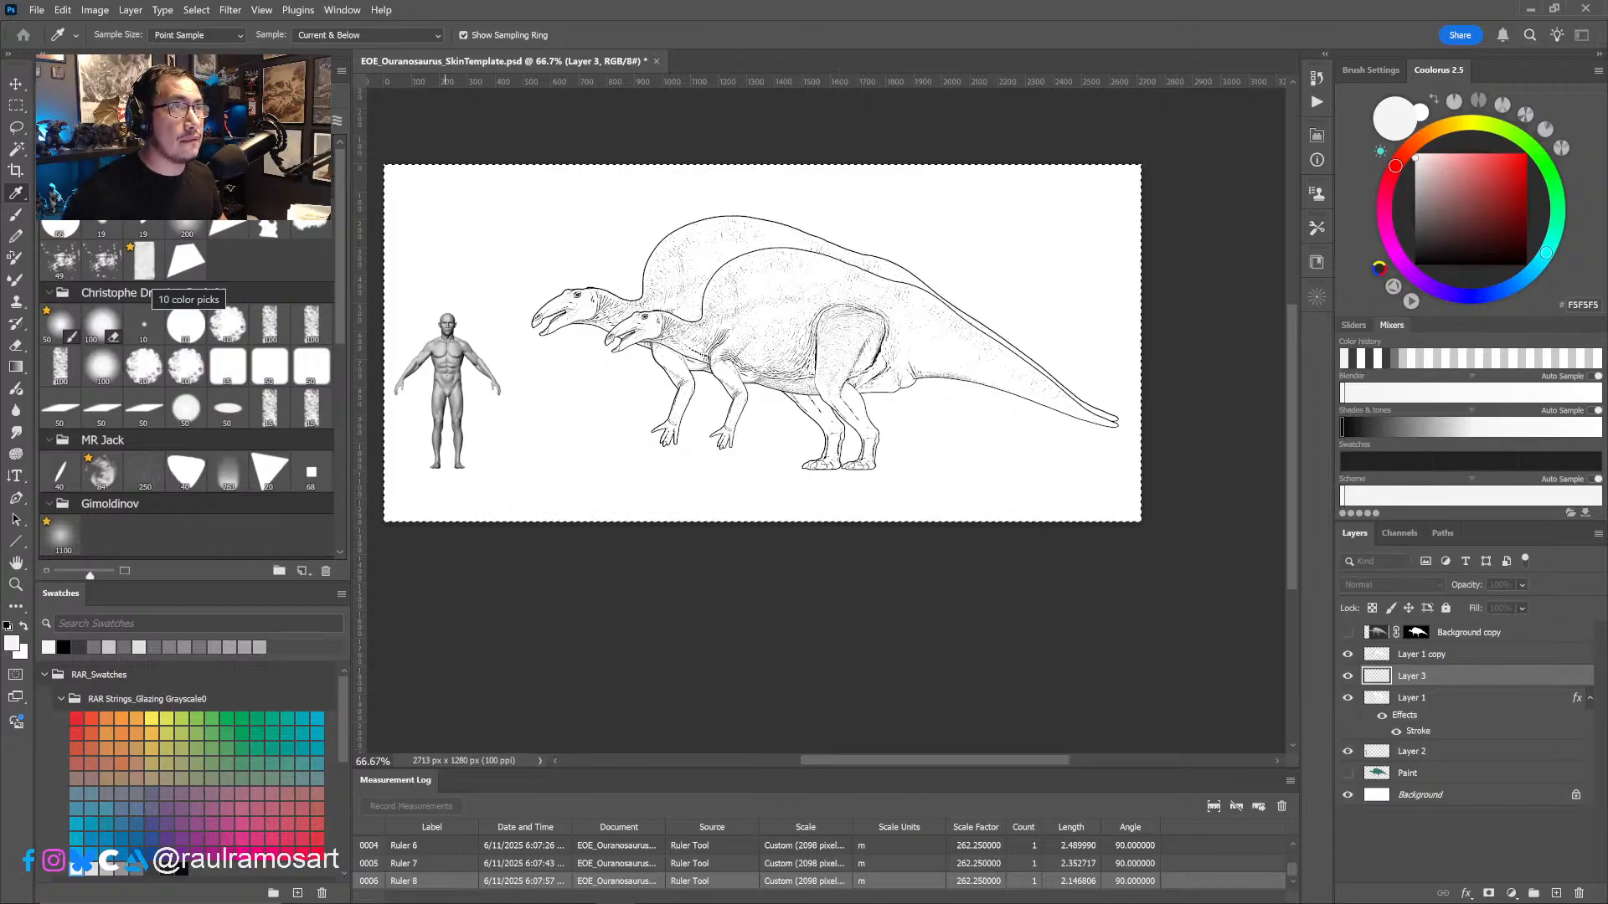
pyautogui.press('Return')
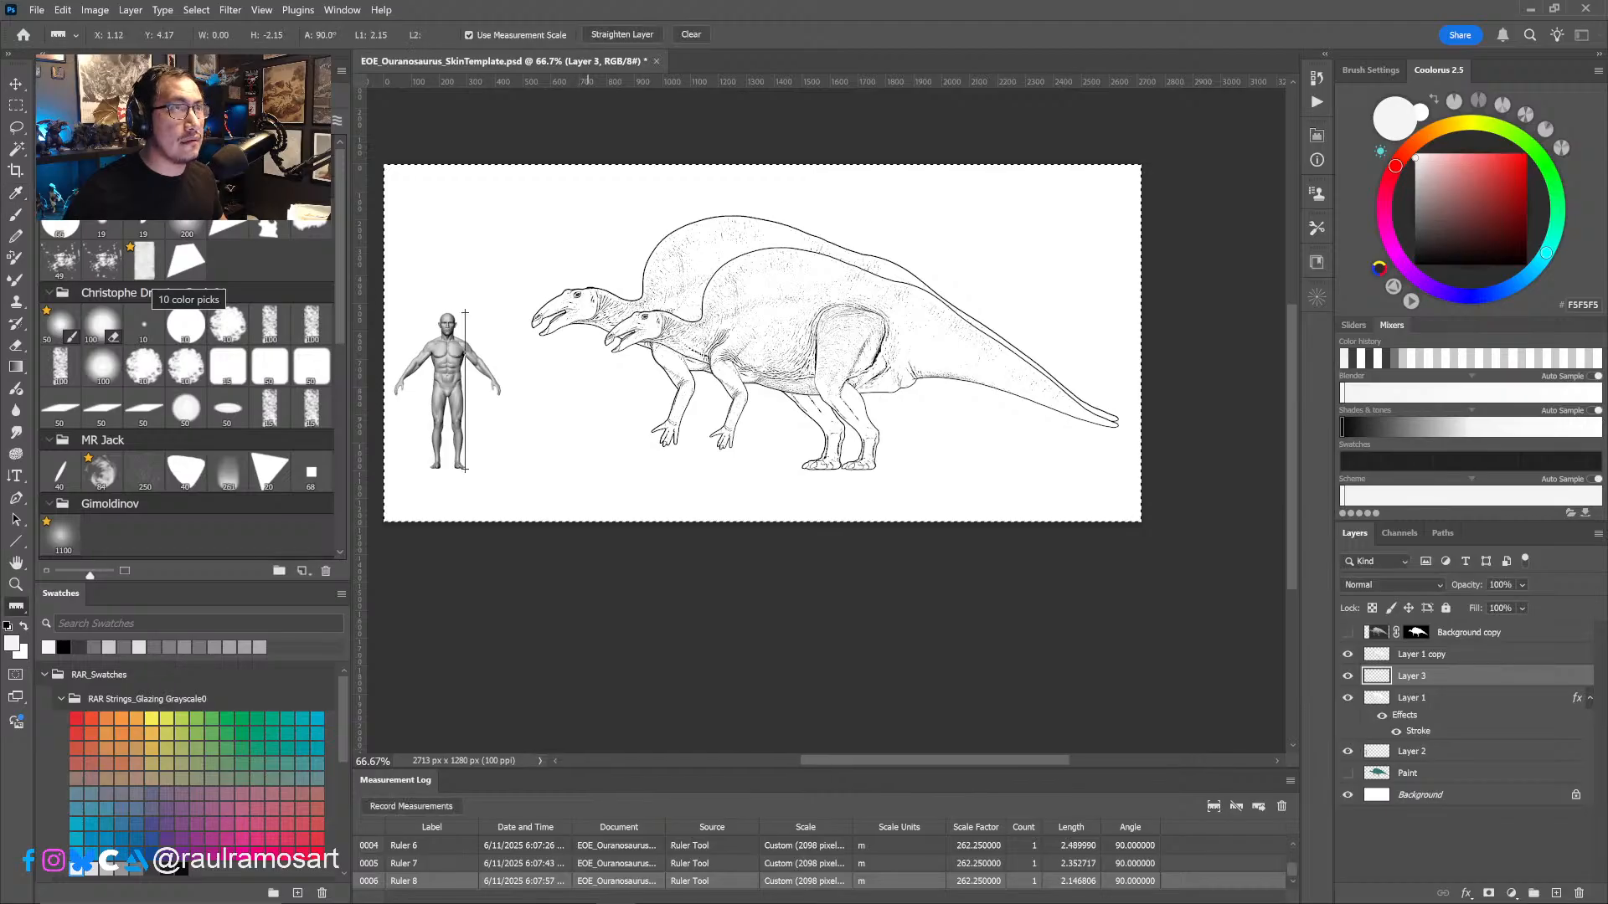
pyautogui.hotkey('alt', 'BackSpace')
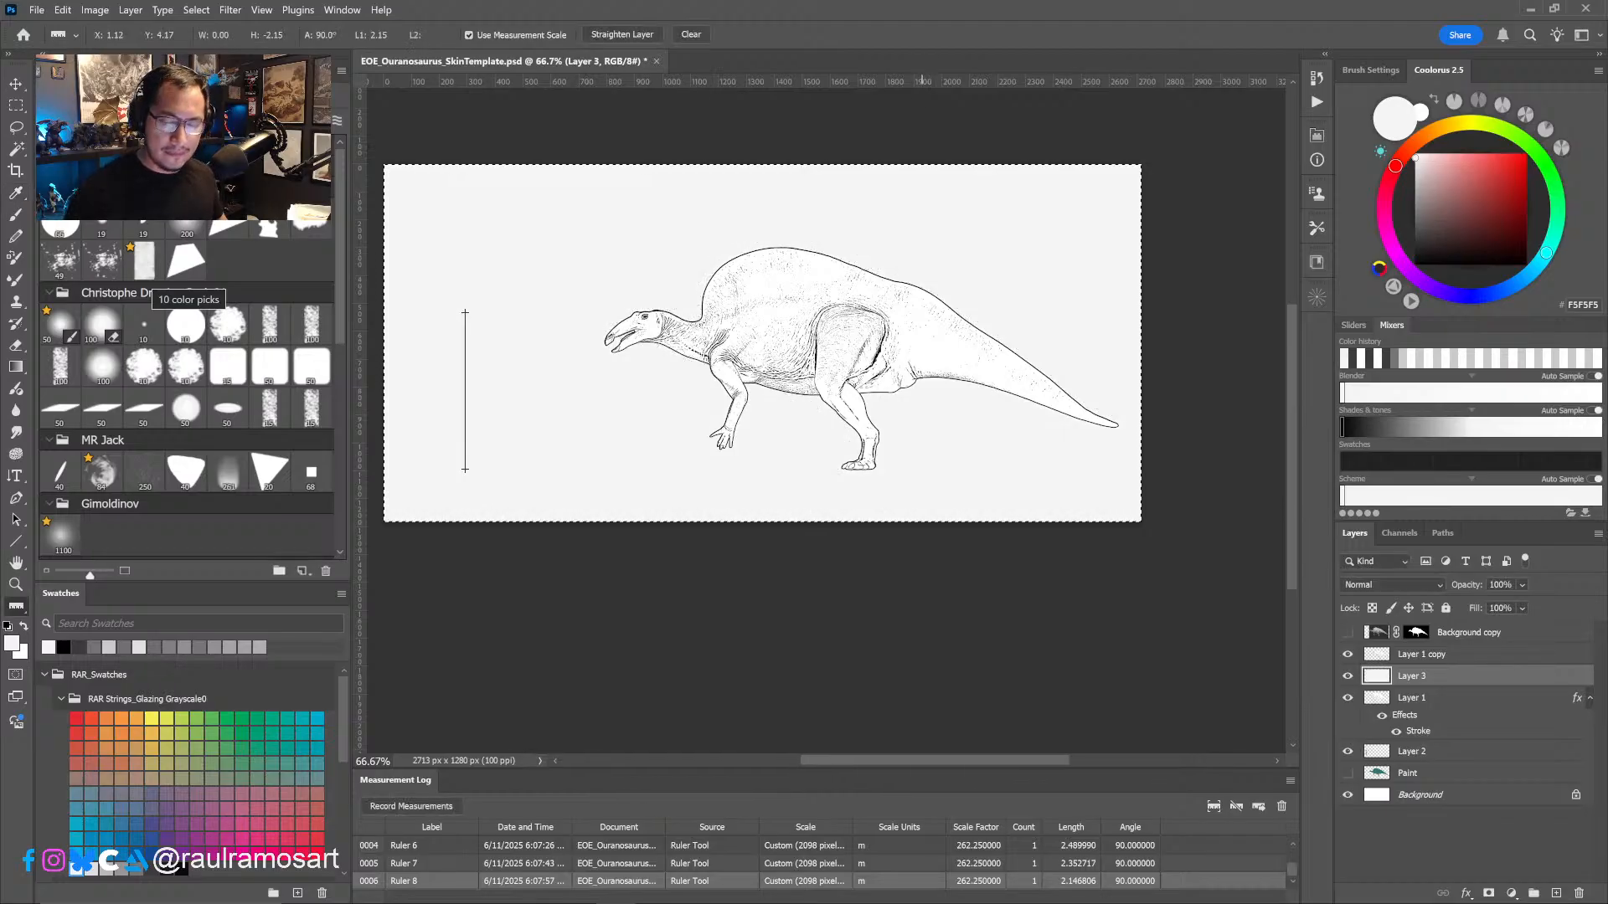
# - Lower the grey layer's opacity to 71%, compare with the smaller dinosaur hidden and shown, and clear the selection
pyautogui.click(1522, 585)
pyautogui.moveTo(1566, 604)
pyautogui.mouseDown()
pyautogui.moveTo(1525, 607)
pyautogui.moveTo(1544, 606)
pyautogui.mouseUp()
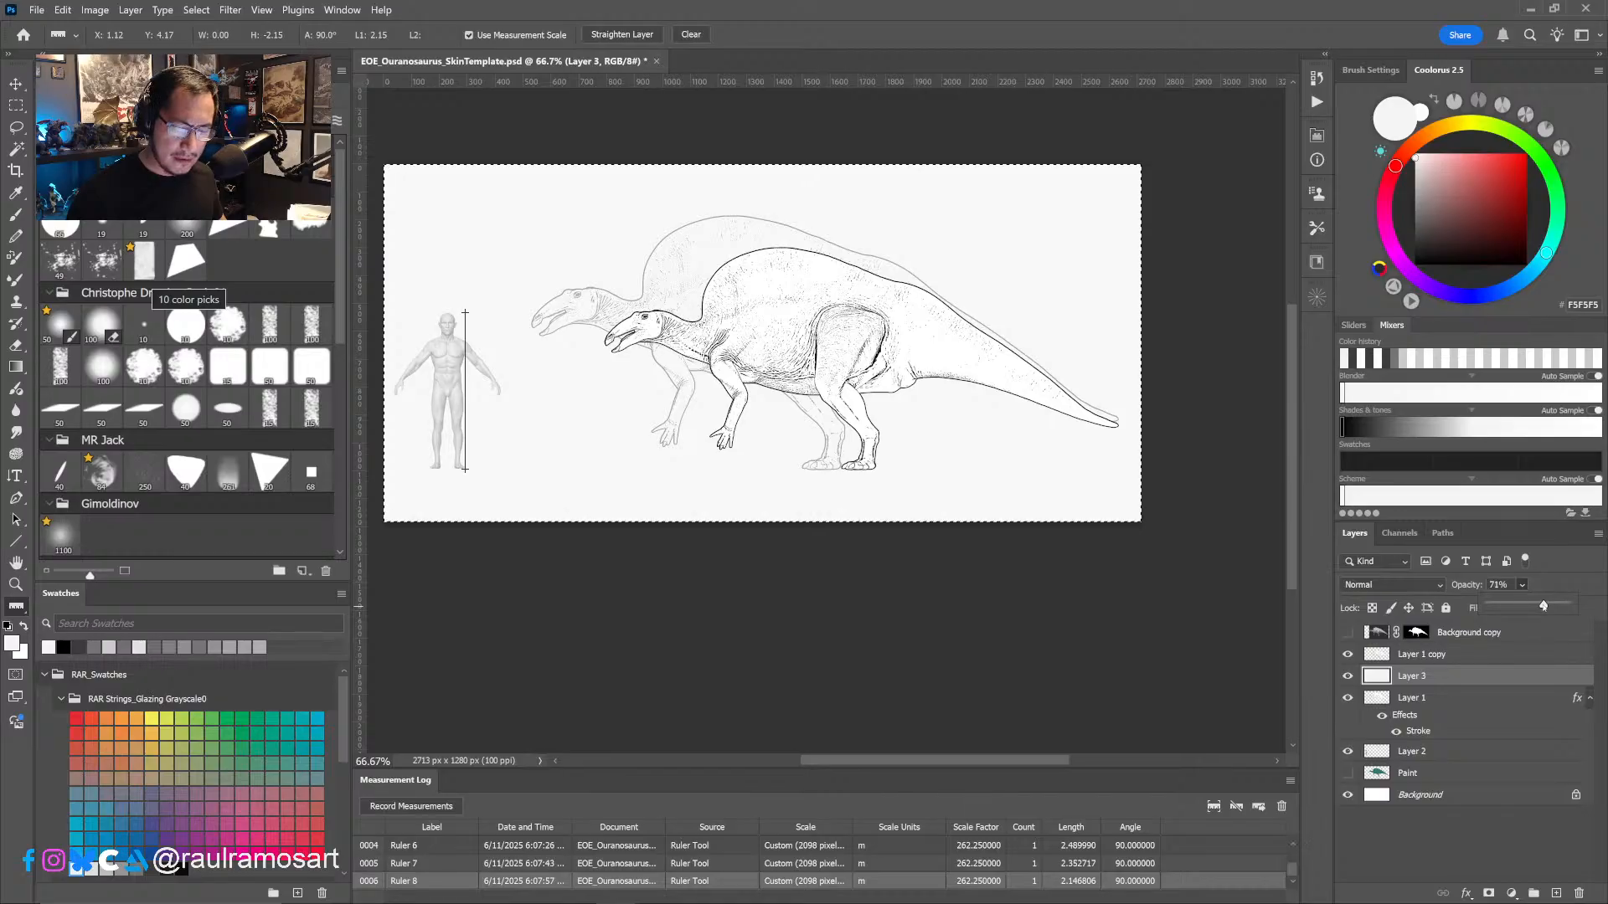
pyautogui.click(1424, 654)
pyautogui.click(1349, 656)
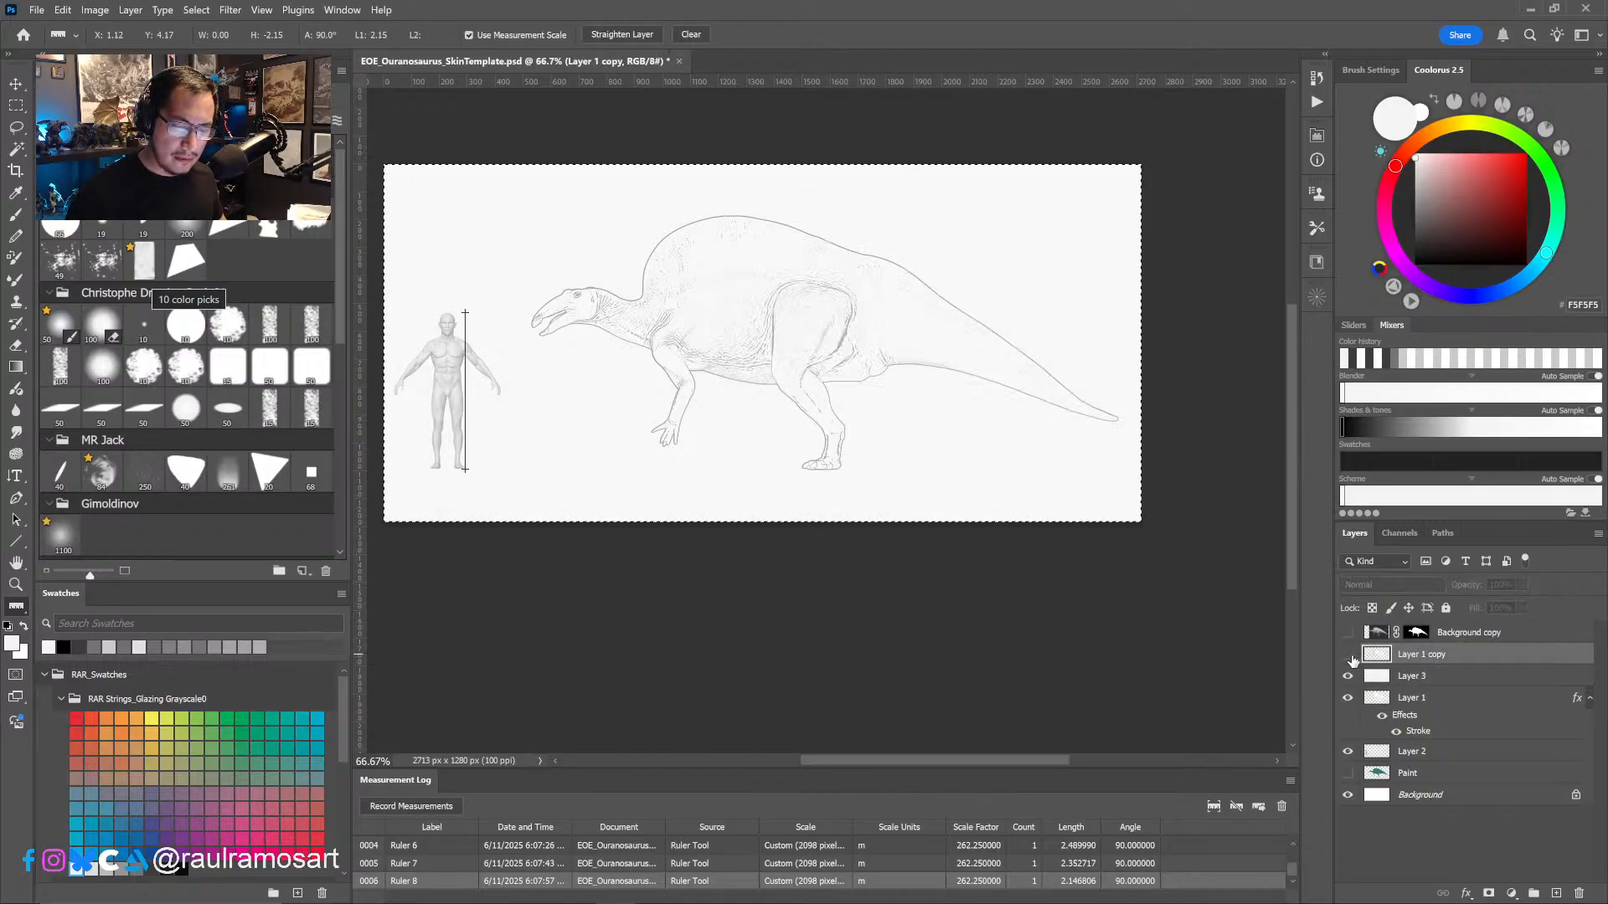
pyautogui.click(1348, 655)
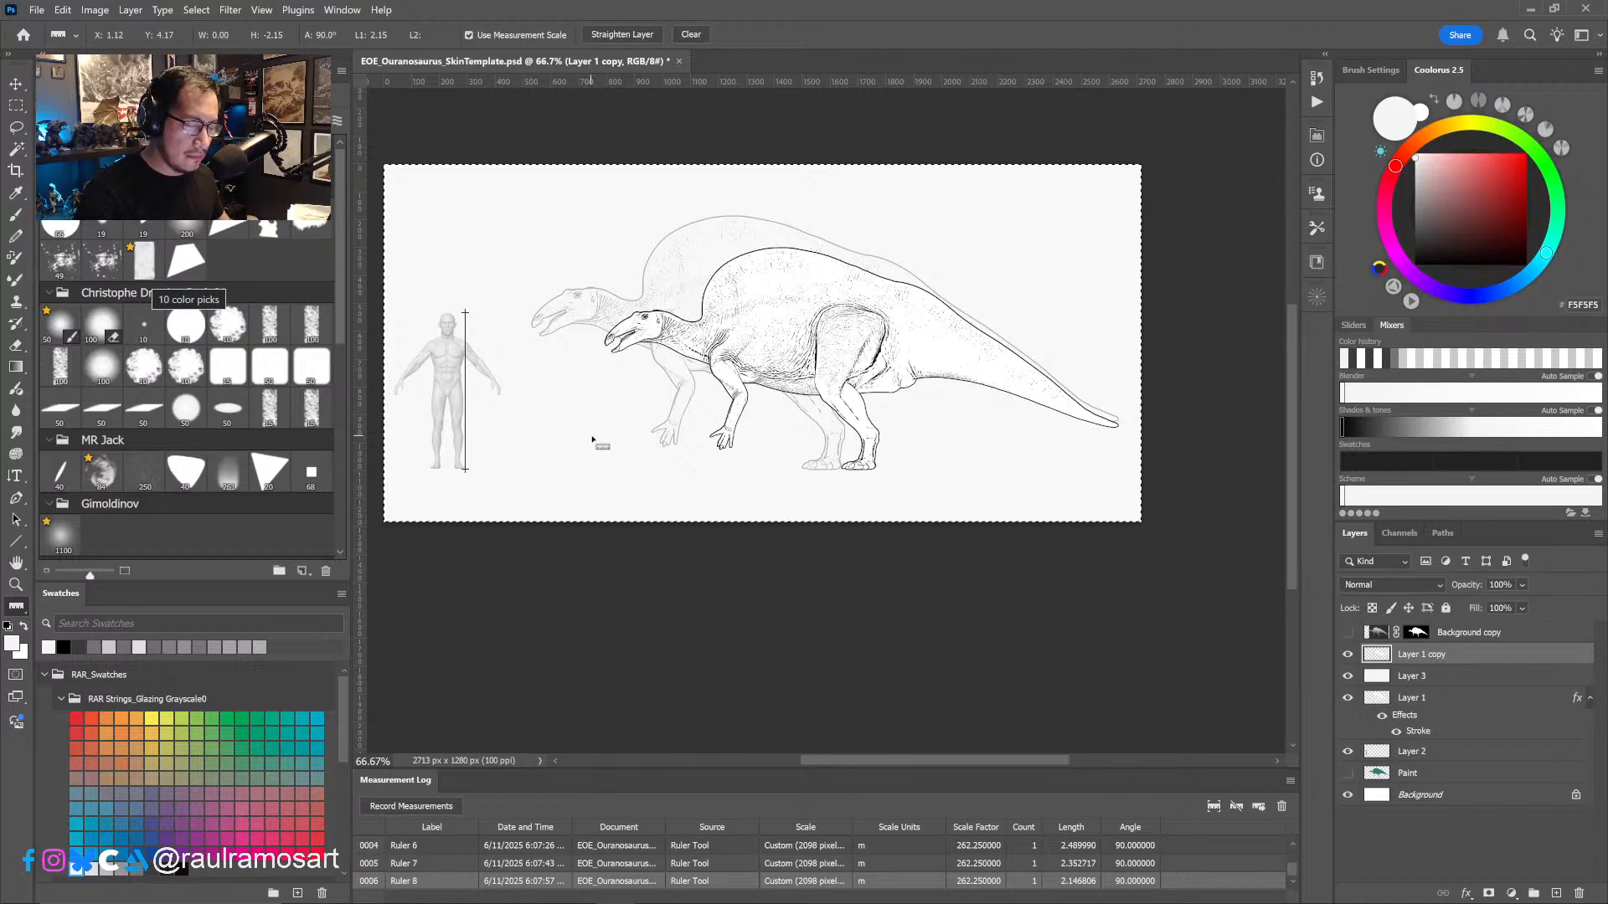
pyautogui.hotkey('ctrl', 'd')
# - Add a new layer above Layer 1 copy and ready the Brush tool with the near-black colour
pyautogui.press('b')
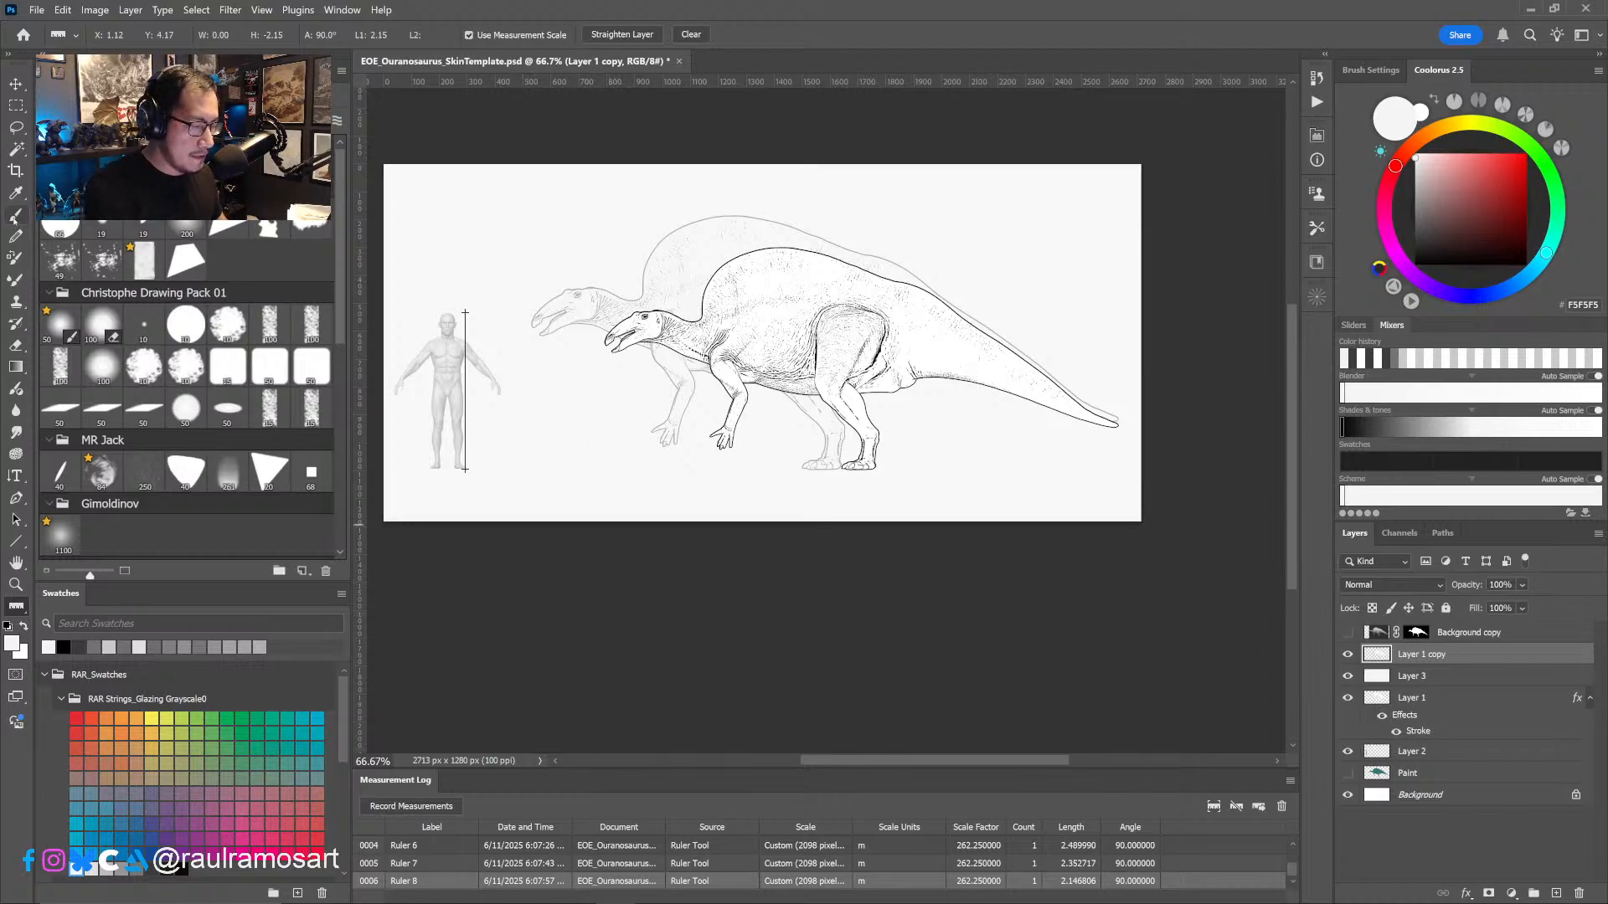
pyautogui.keyDown('ctrl'); pyautogui.click(752, 340); pyautogui.keyUp('ctrl')
pyautogui.moveTo(759, 374); pyautogui.dragTo(755, 401)
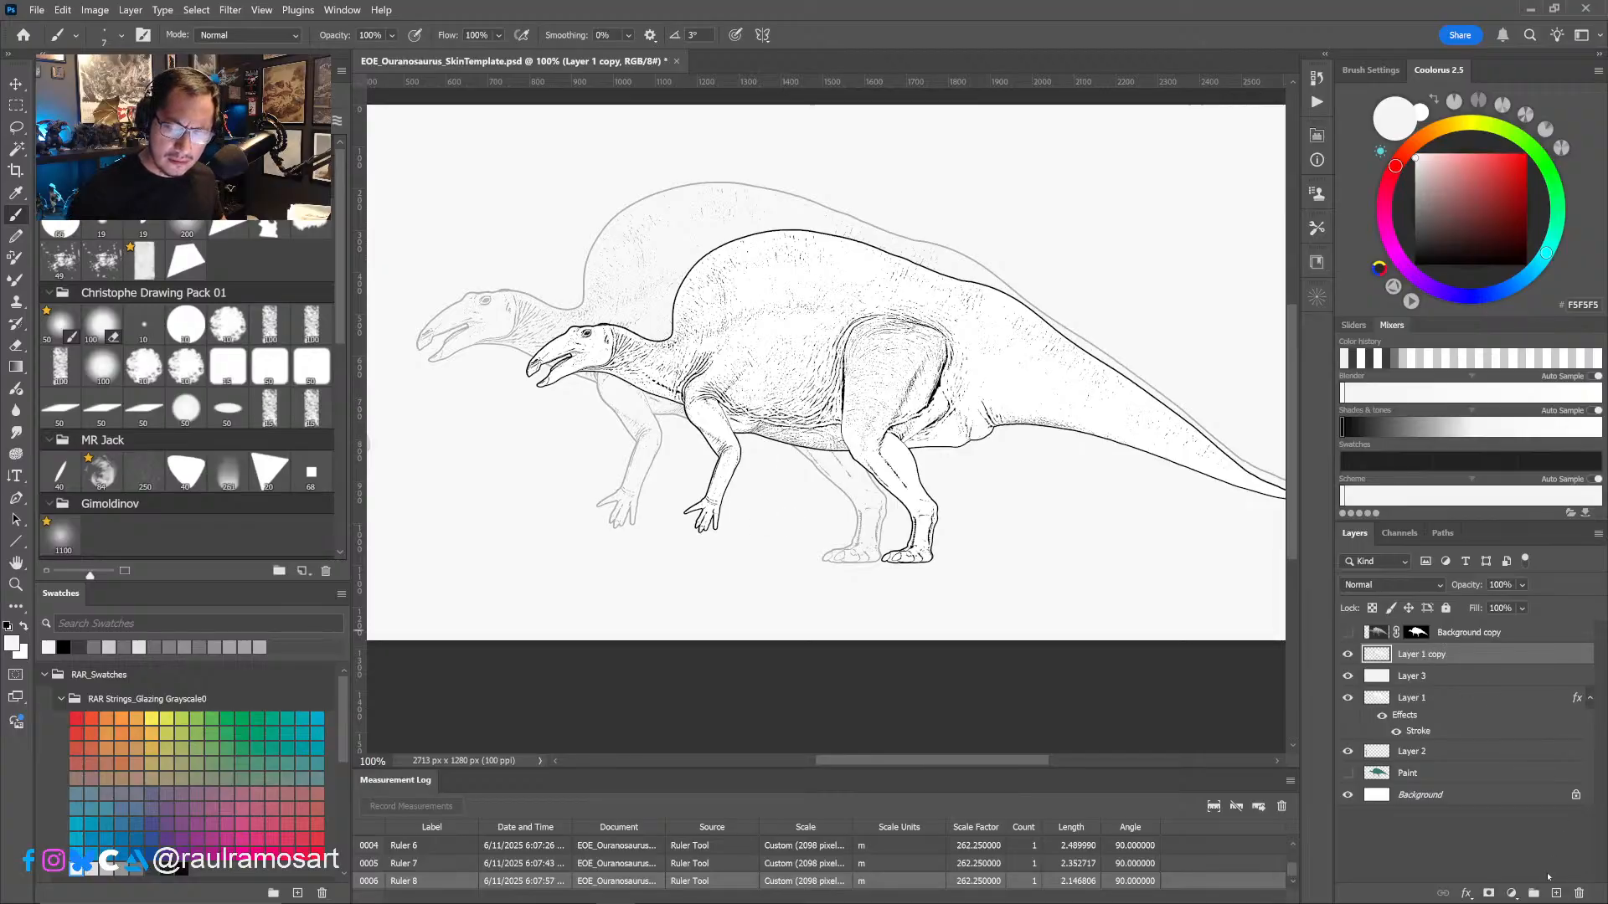
pyautogui.click(1557, 893)
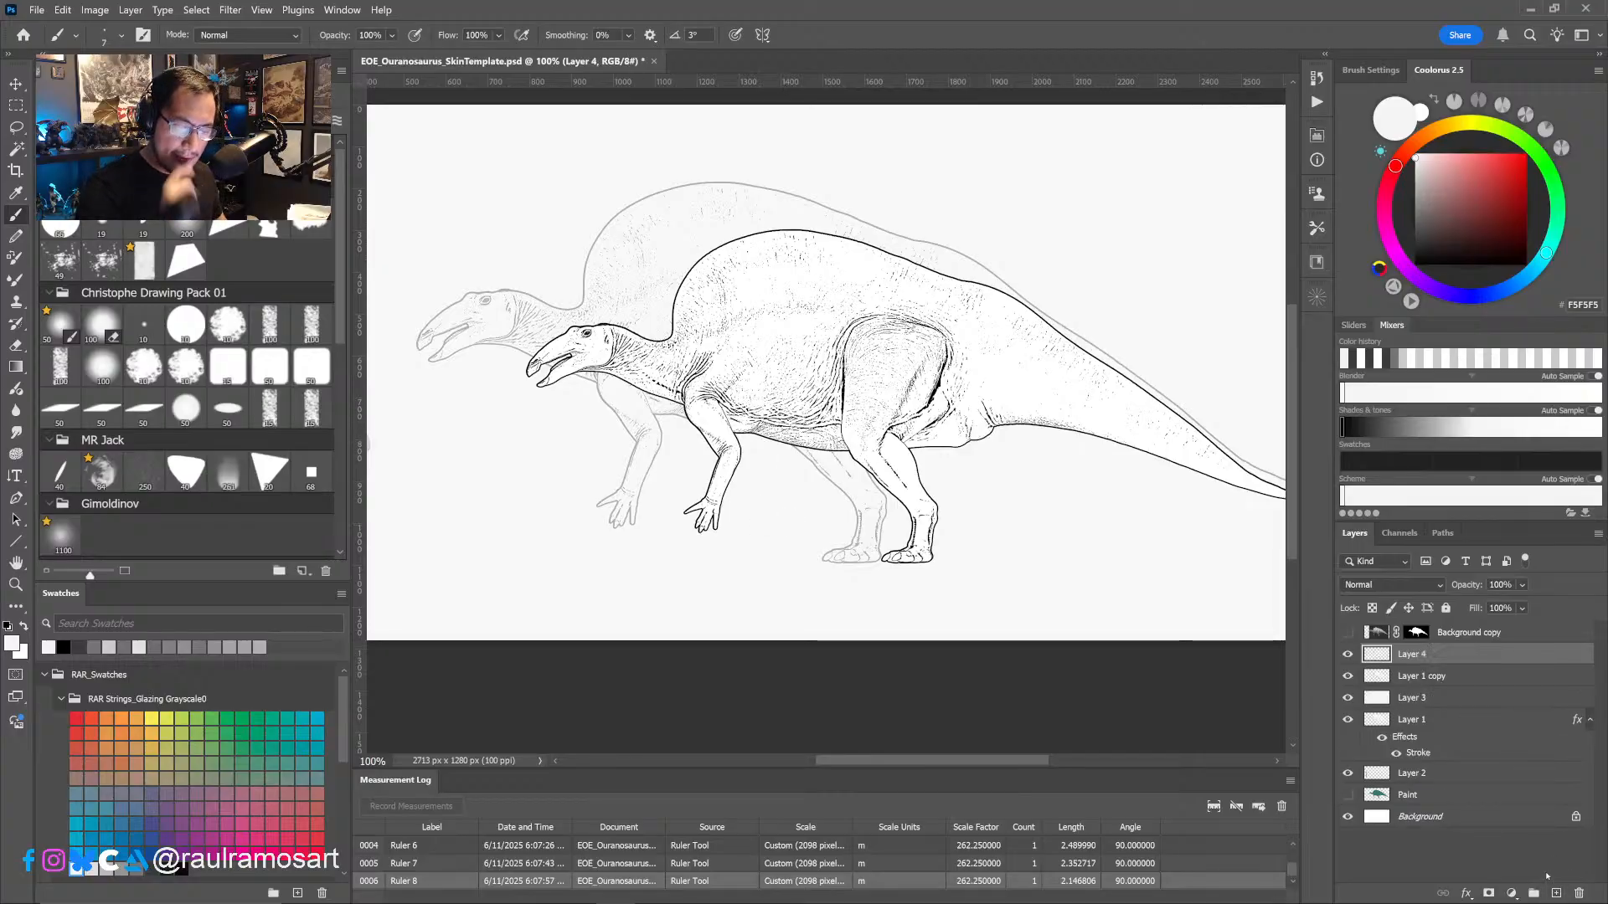
pyautogui.moveTo(942, 593); pyautogui.dragTo(889, 596)
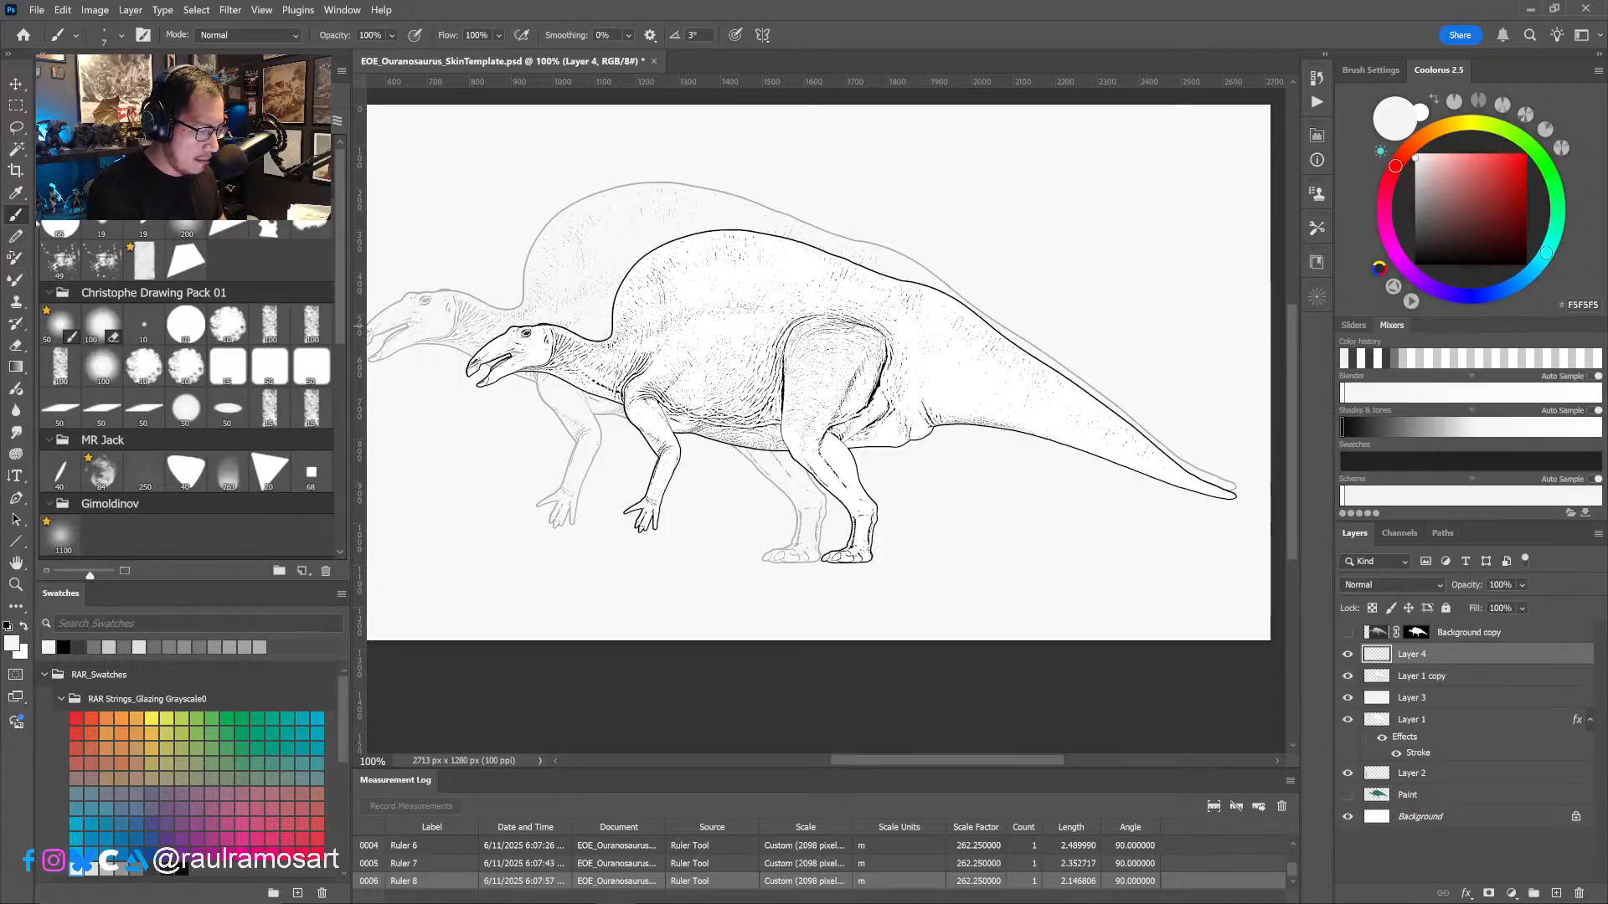
pyautogui.press('x')
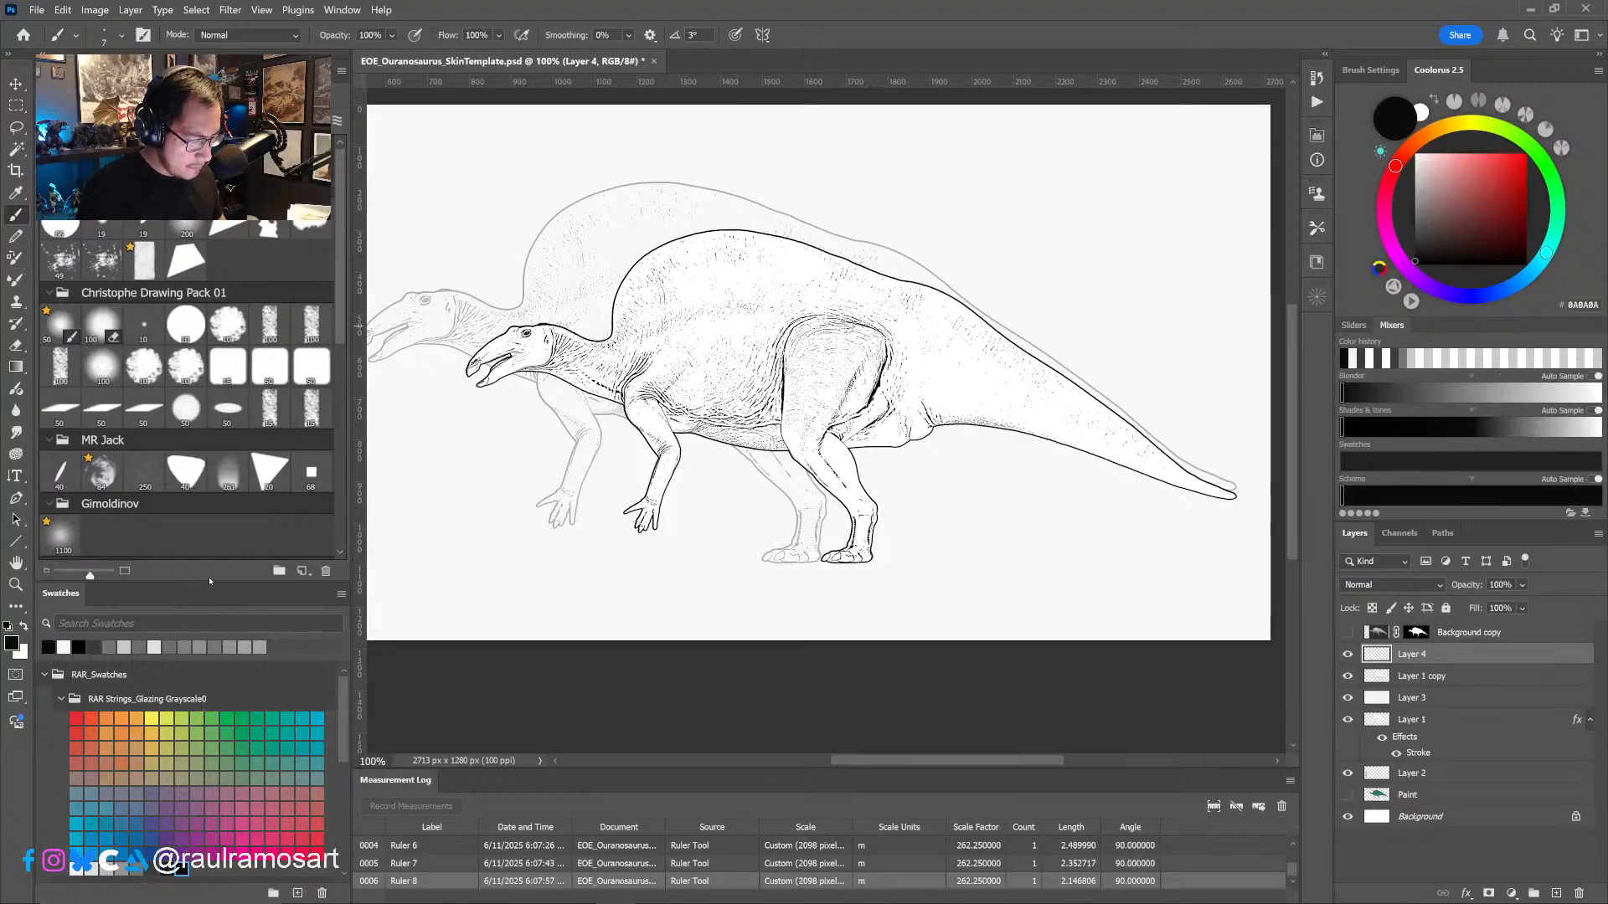
# - With a size 10 textured brush from Christophe Drawing Pack 01, draw a lower back contour inside the smaller dinosaur's sail
pyautogui.scroll(-2, 209, 581)
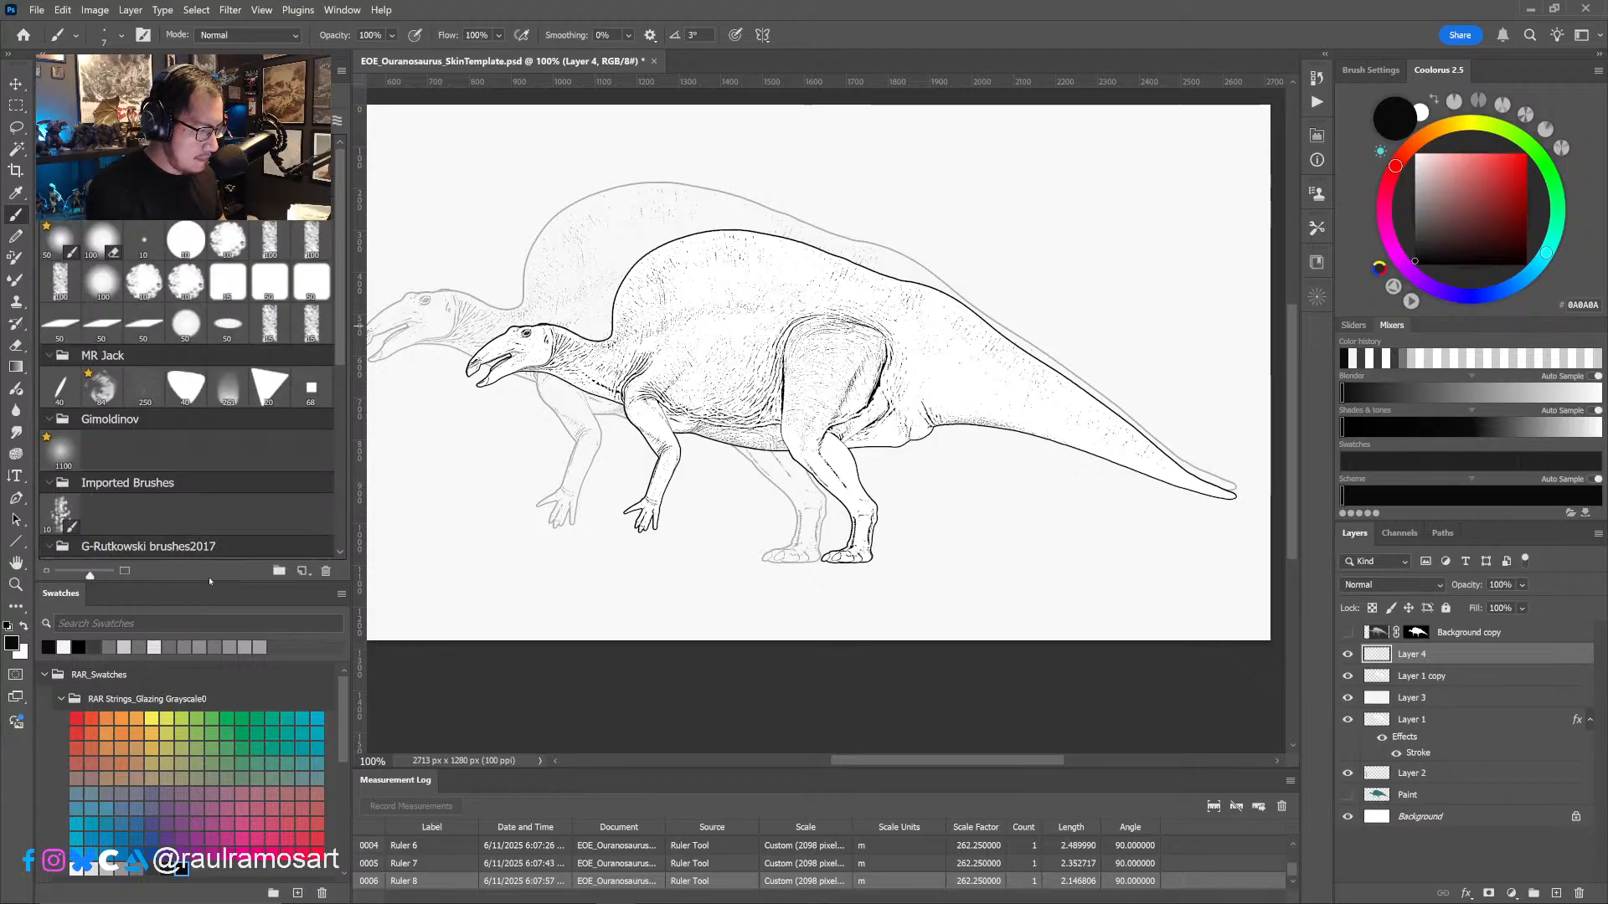
pyautogui.scroll(4, 209, 580)
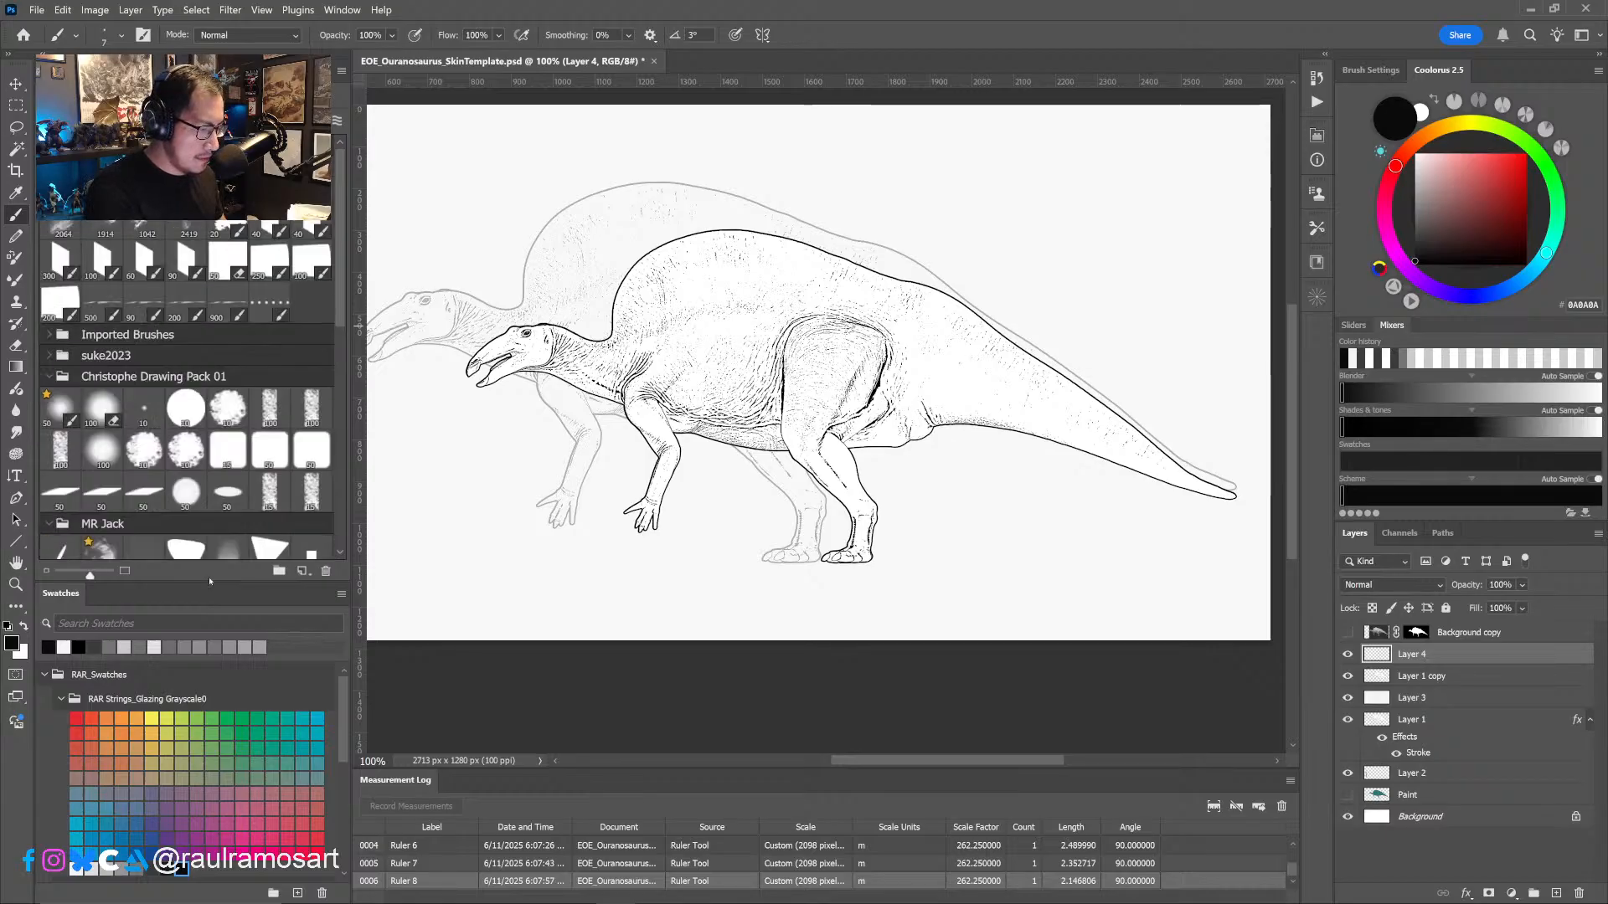
pyautogui.scroll(-4, 208, 577)
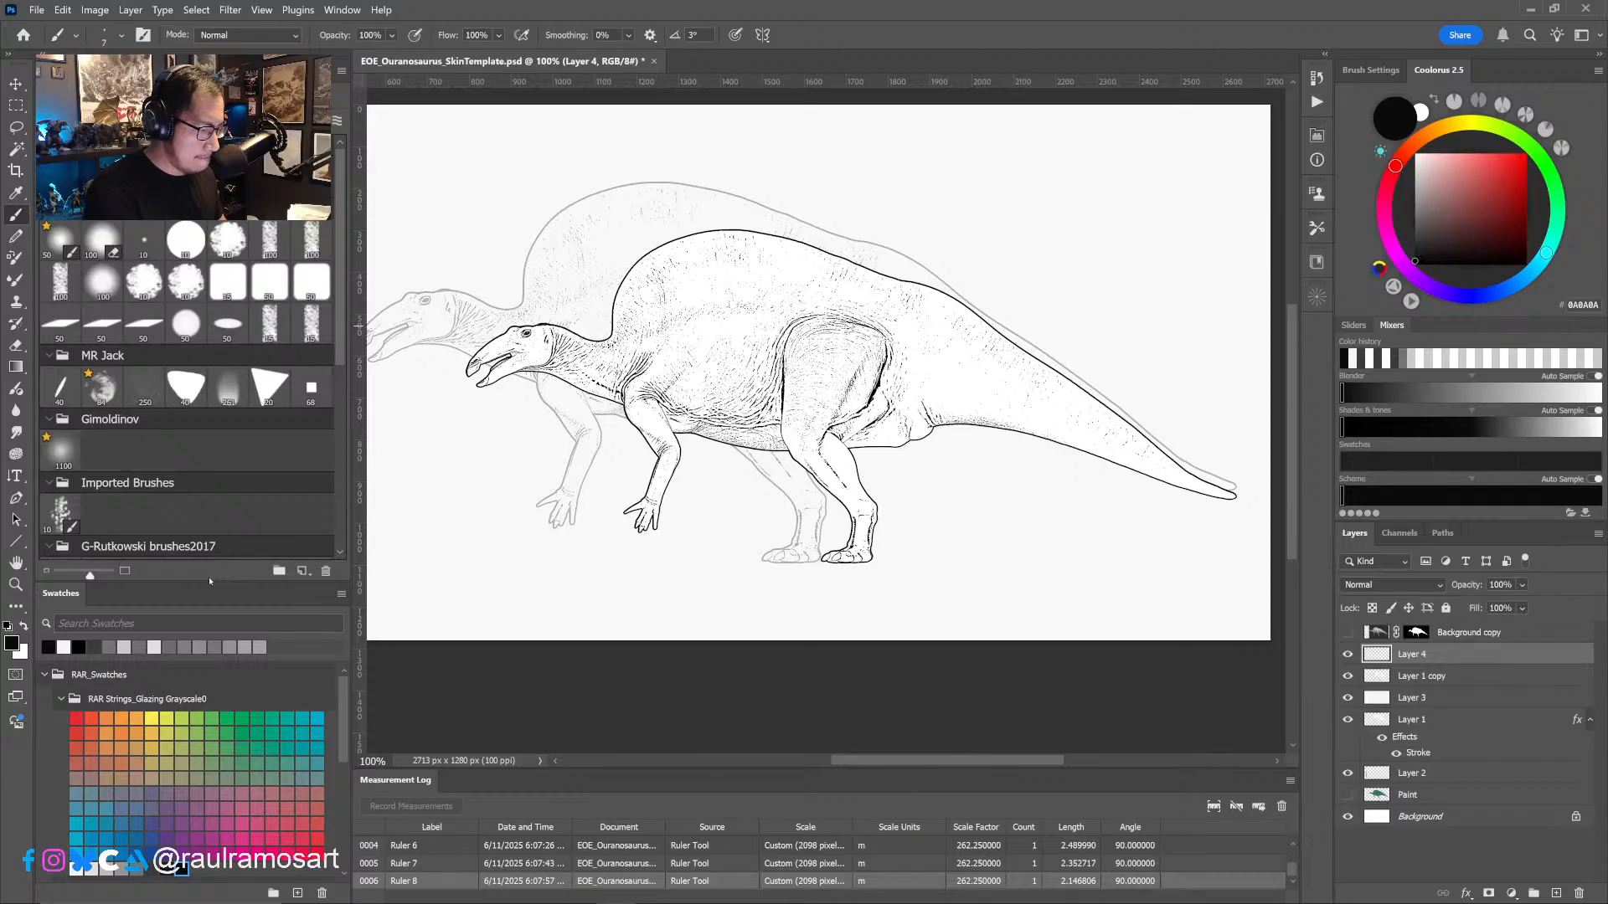
pyautogui.click(227, 241)
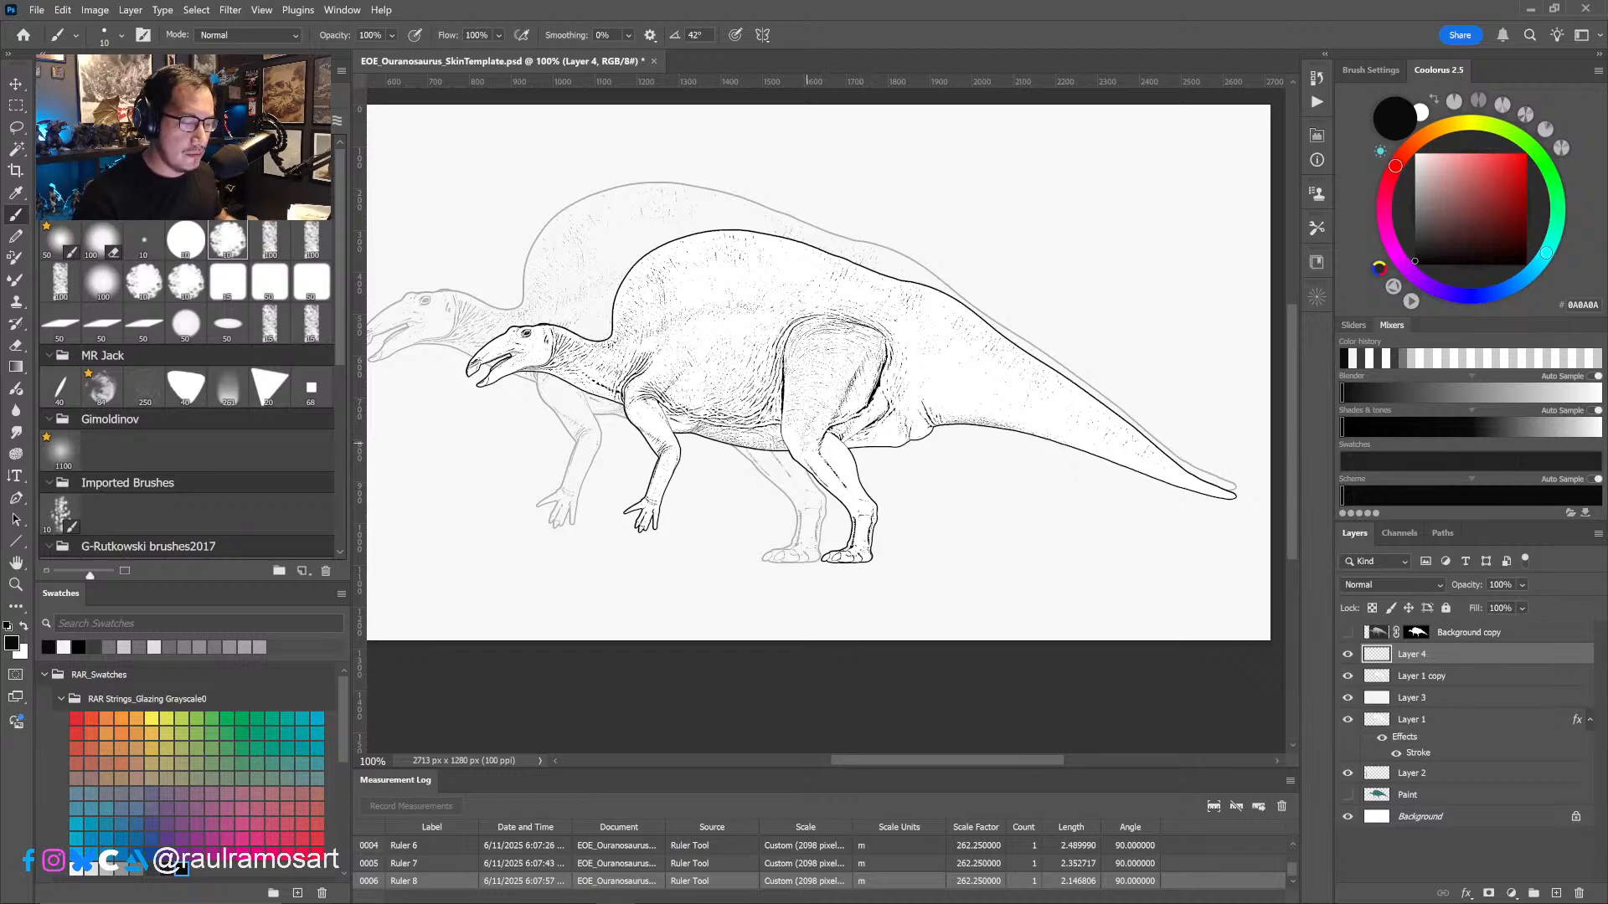
pyautogui.moveTo(800, 461); pyautogui.dragTo(874, 446)
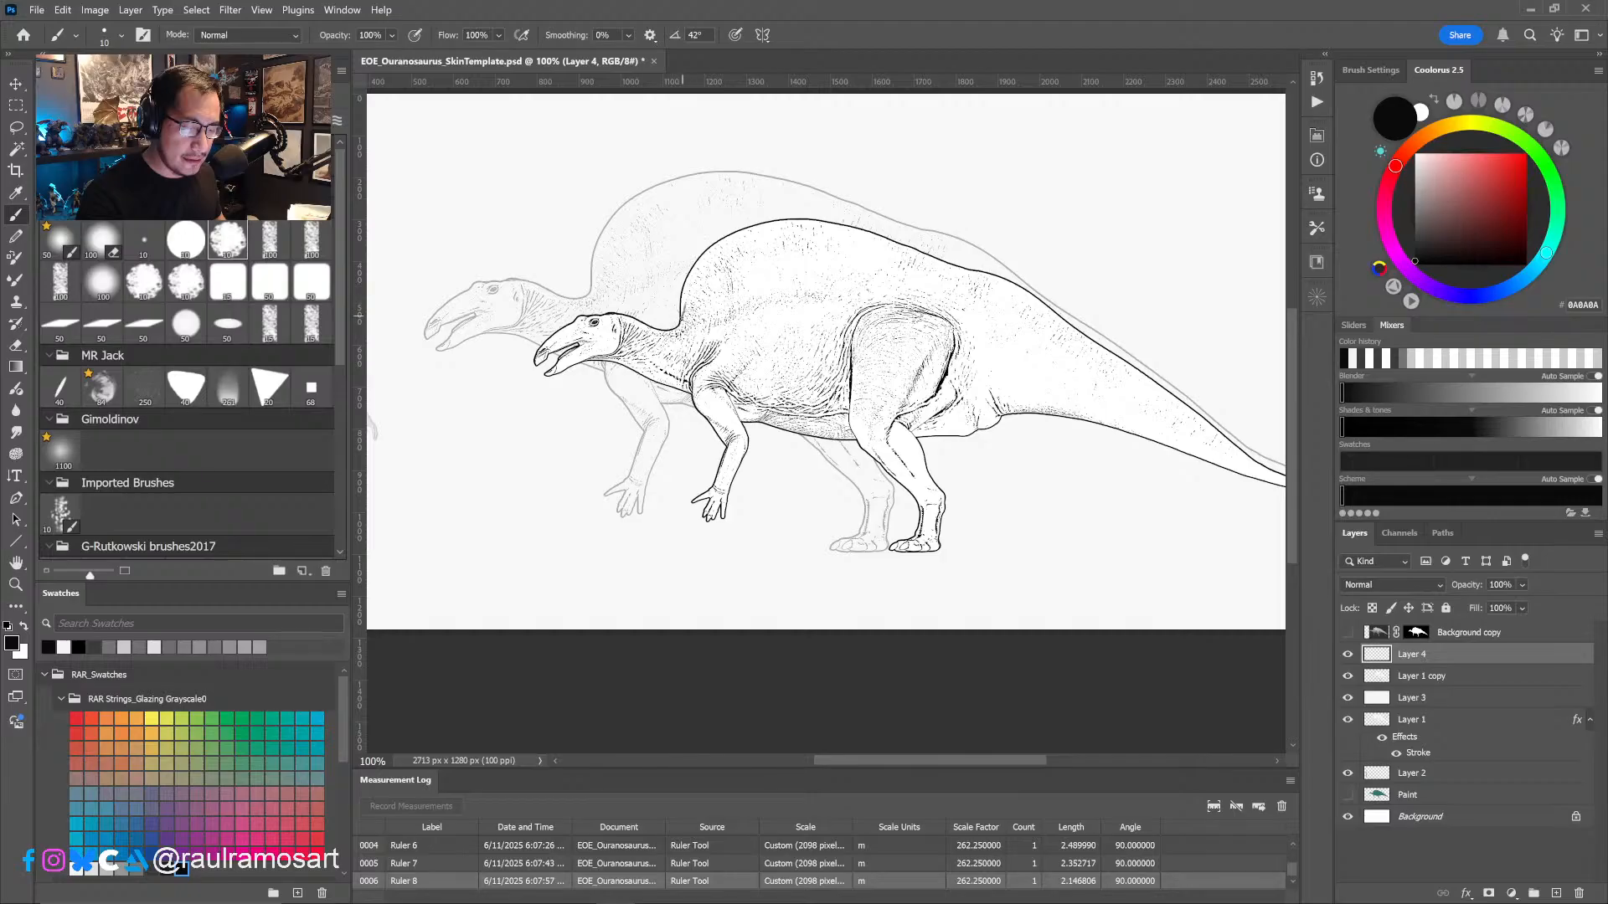
pyautogui.moveTo(680, 320)
pyautogui.mouseDown()
pyautogui.moveTo(722, 258)
pyautogui.moveTo(775, 238)
pyautogui.moveTo(878, 252)
pyautogui.moveTo(1057, 321)
pyautogui.moveTo(799, 240)
pyautogui.moveTo(731, 248)
pyautogui.moveTo(681, 315)
pyautogui.moveTo(741, 247)
pyautogui.moveTo(812, 240)
pyautogui.mouseUp()
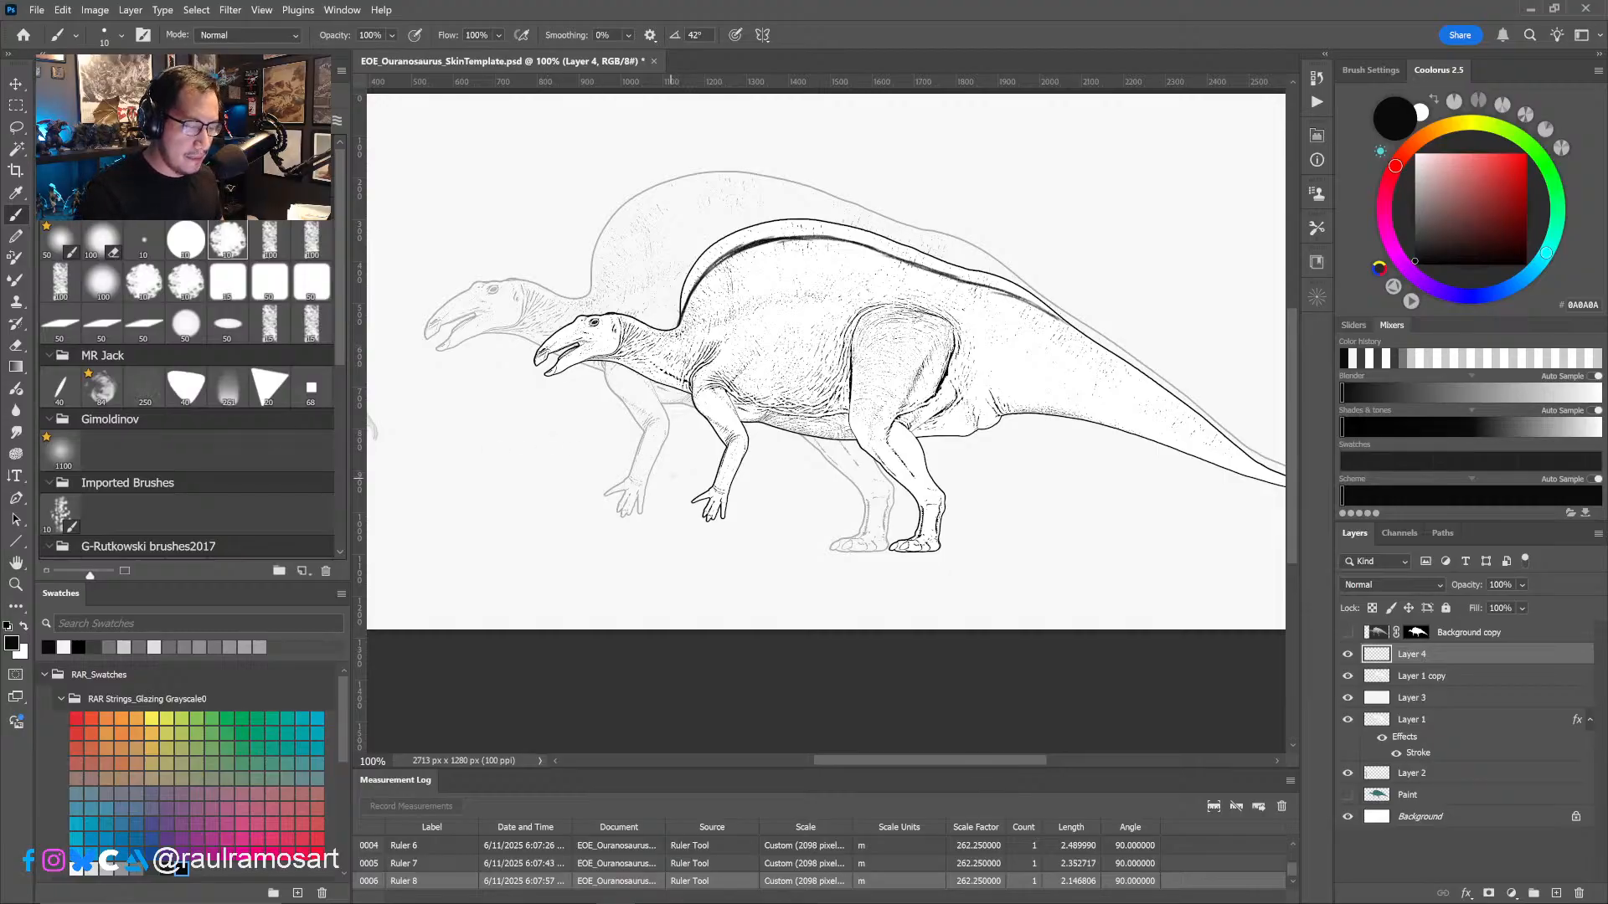
# - Lasso the smaller dinosaur's eye on Layer 1 copy and scale it up to about 123%
pyautogui.keyDown('ctrl'); pyautogui.click(593, 347); pyautogui.keyUp('ctrl')
pyautogui.keyDown('ctrl'); pyautogui.click(593, 348); pyautogui.keyUp('ctrl')
pyautogui.moveTo(593, 348); pyautogui.dragTo(681, 455)
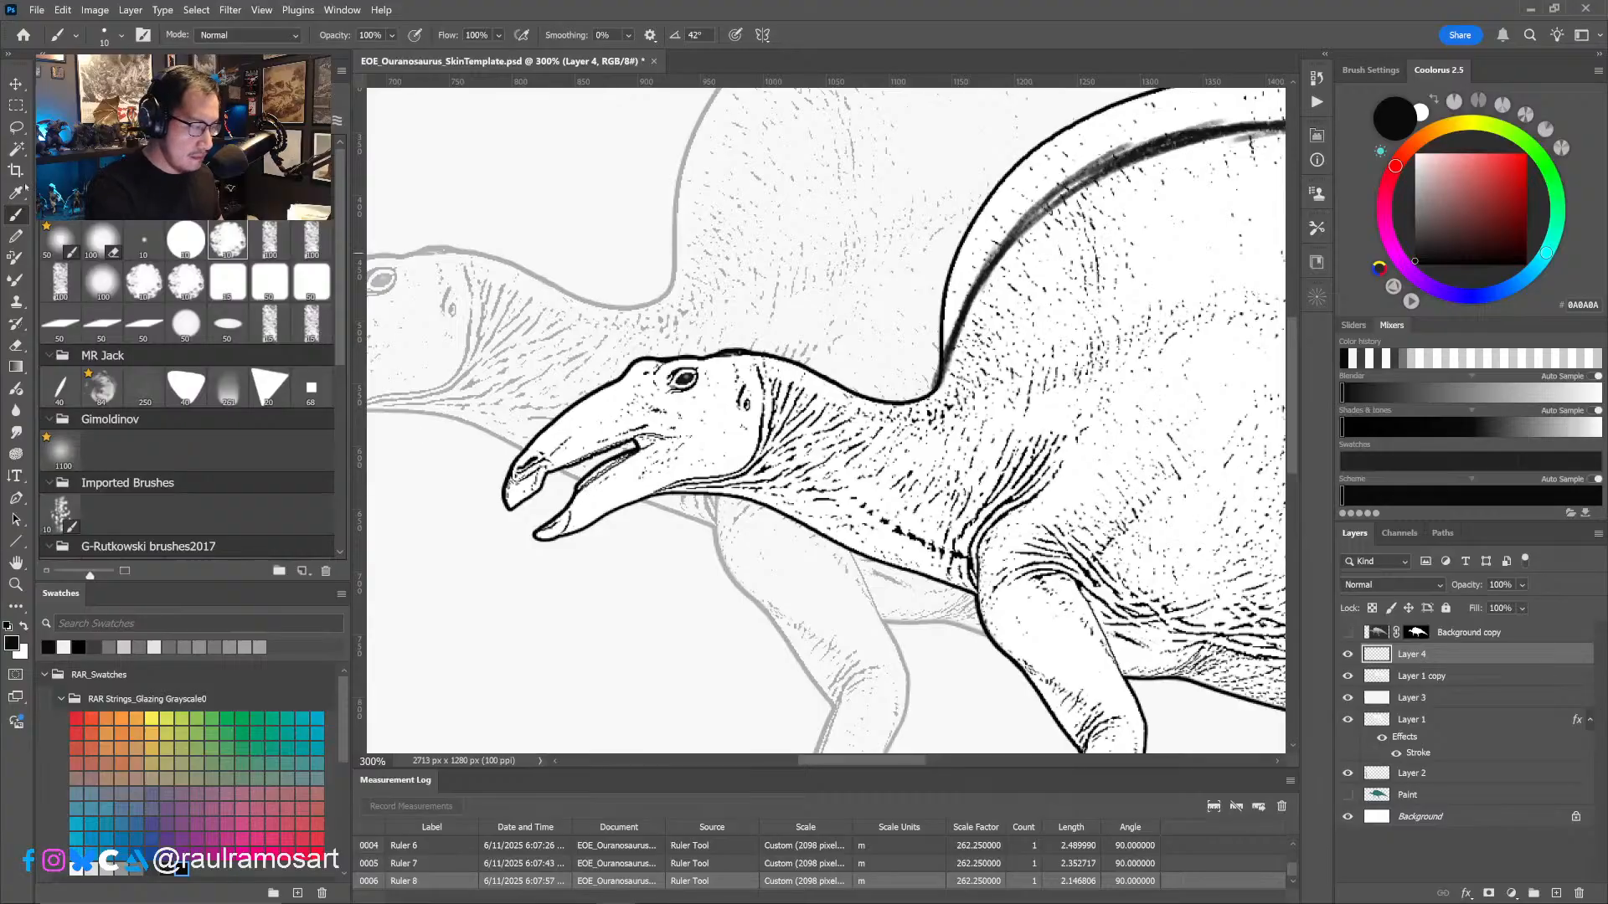
pyautogui.click(16, 127)
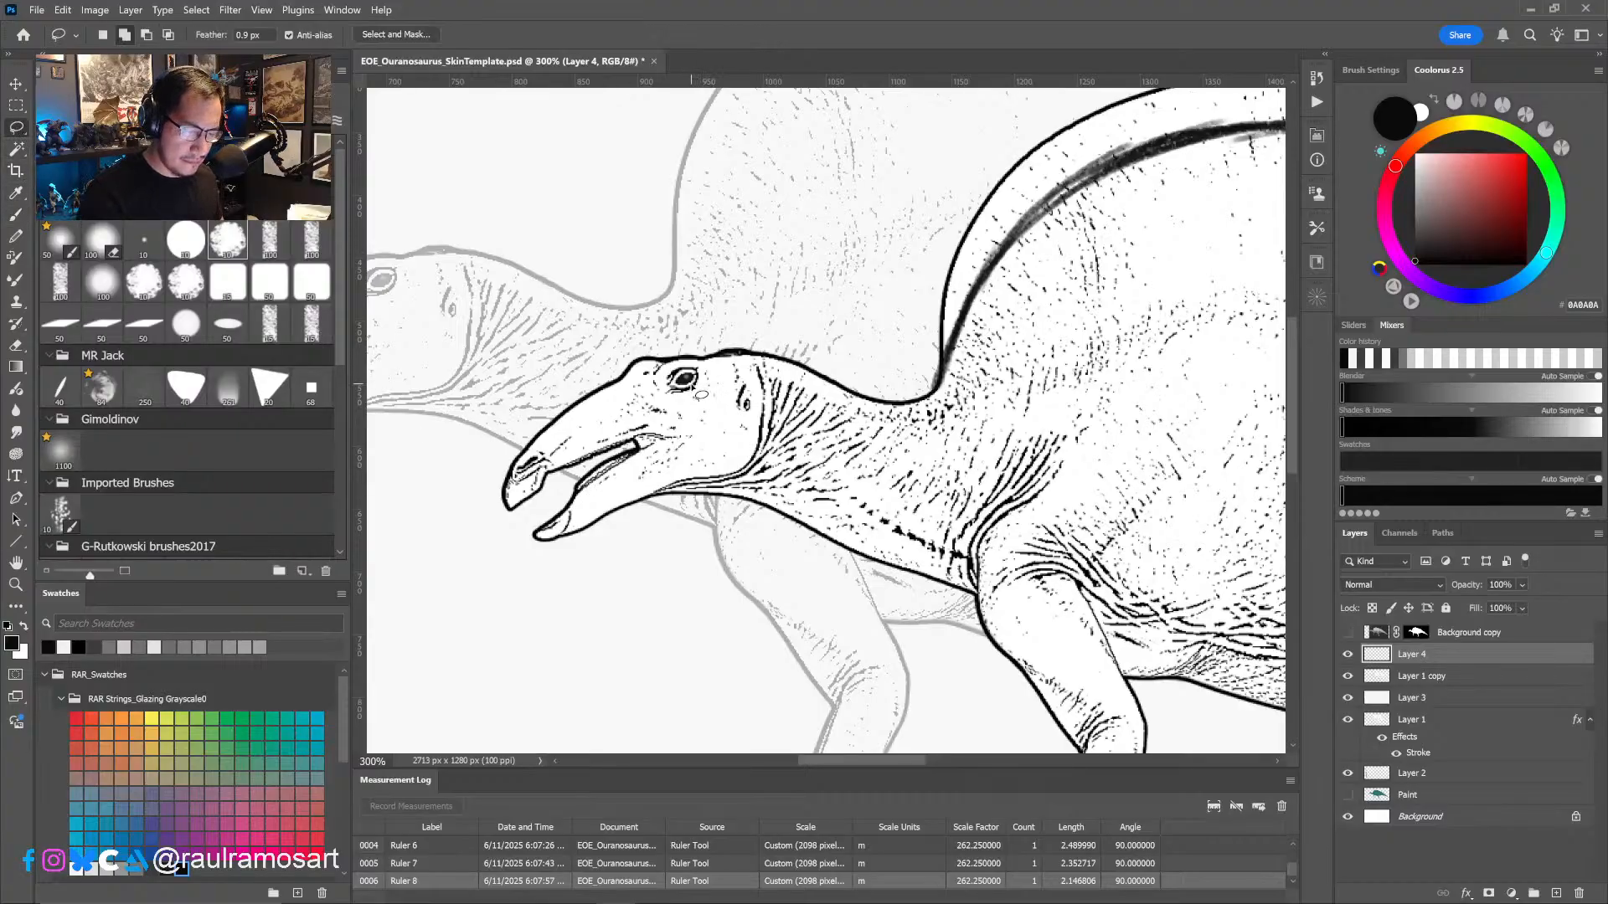
pyautogui.moveTo(702, 395)
pyautogui.mouseDown()
pyautogui.moveTo(679, 410)
pyautogui.moveTo(712, 373)
pyautogui.moveTo(672, 365)
pyautogui.moveTo(675, 406)
pyautogui.mouseUp()
pyautogui.click(1423, 676)
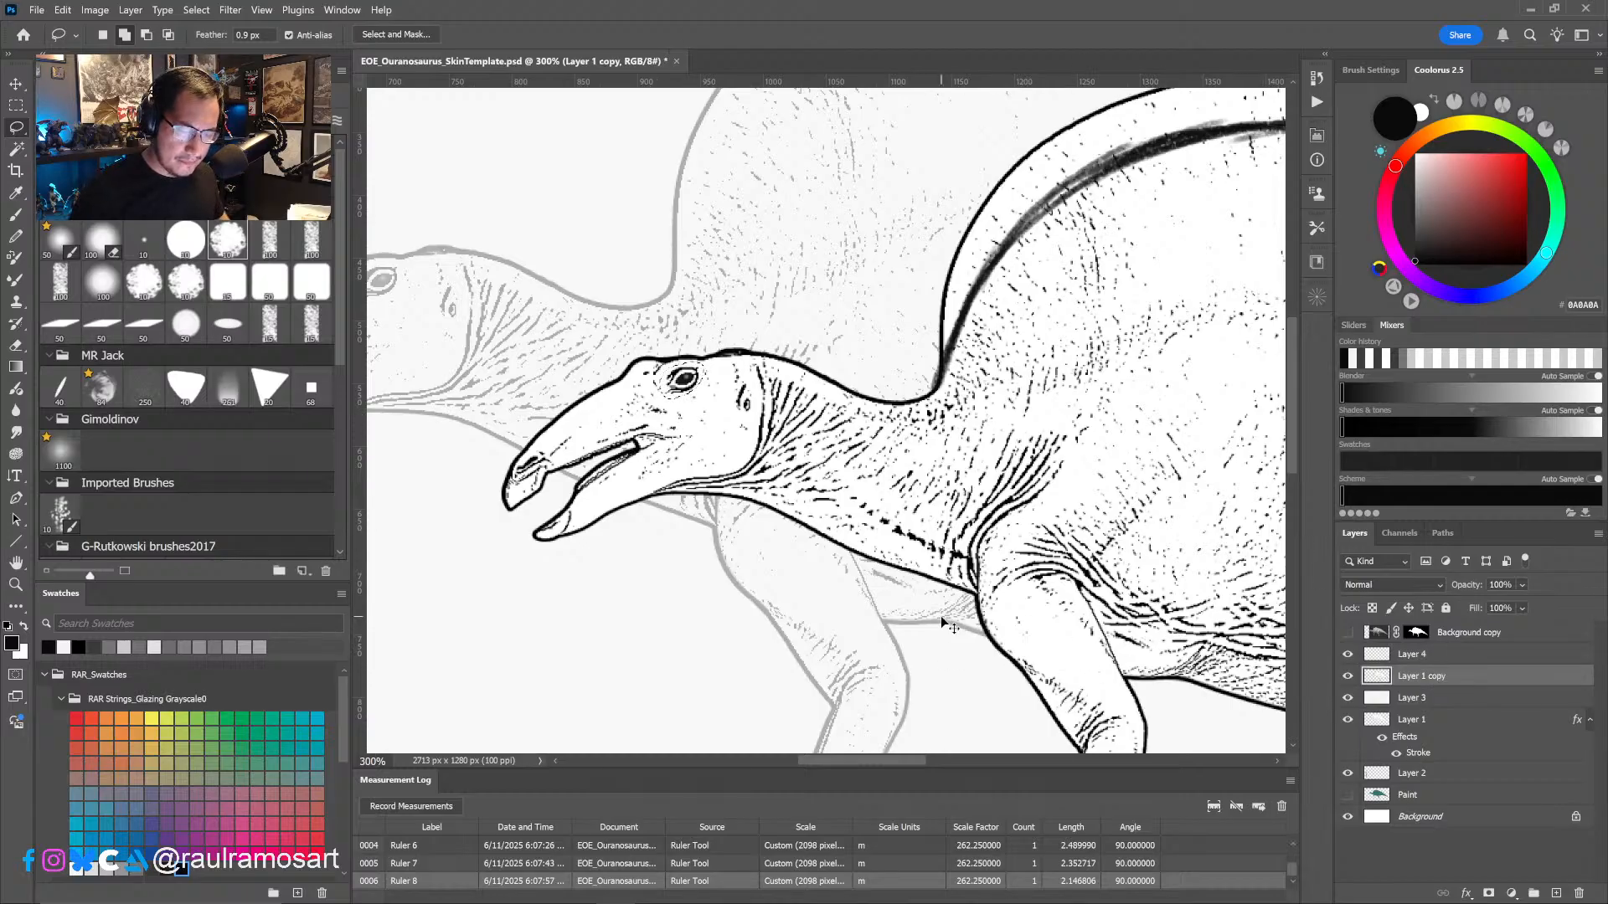
pyautogui.hotkey('ctrl', 't')
pyautogui.moveTo(705, 360); pyautogui.dragTo(713, 352)
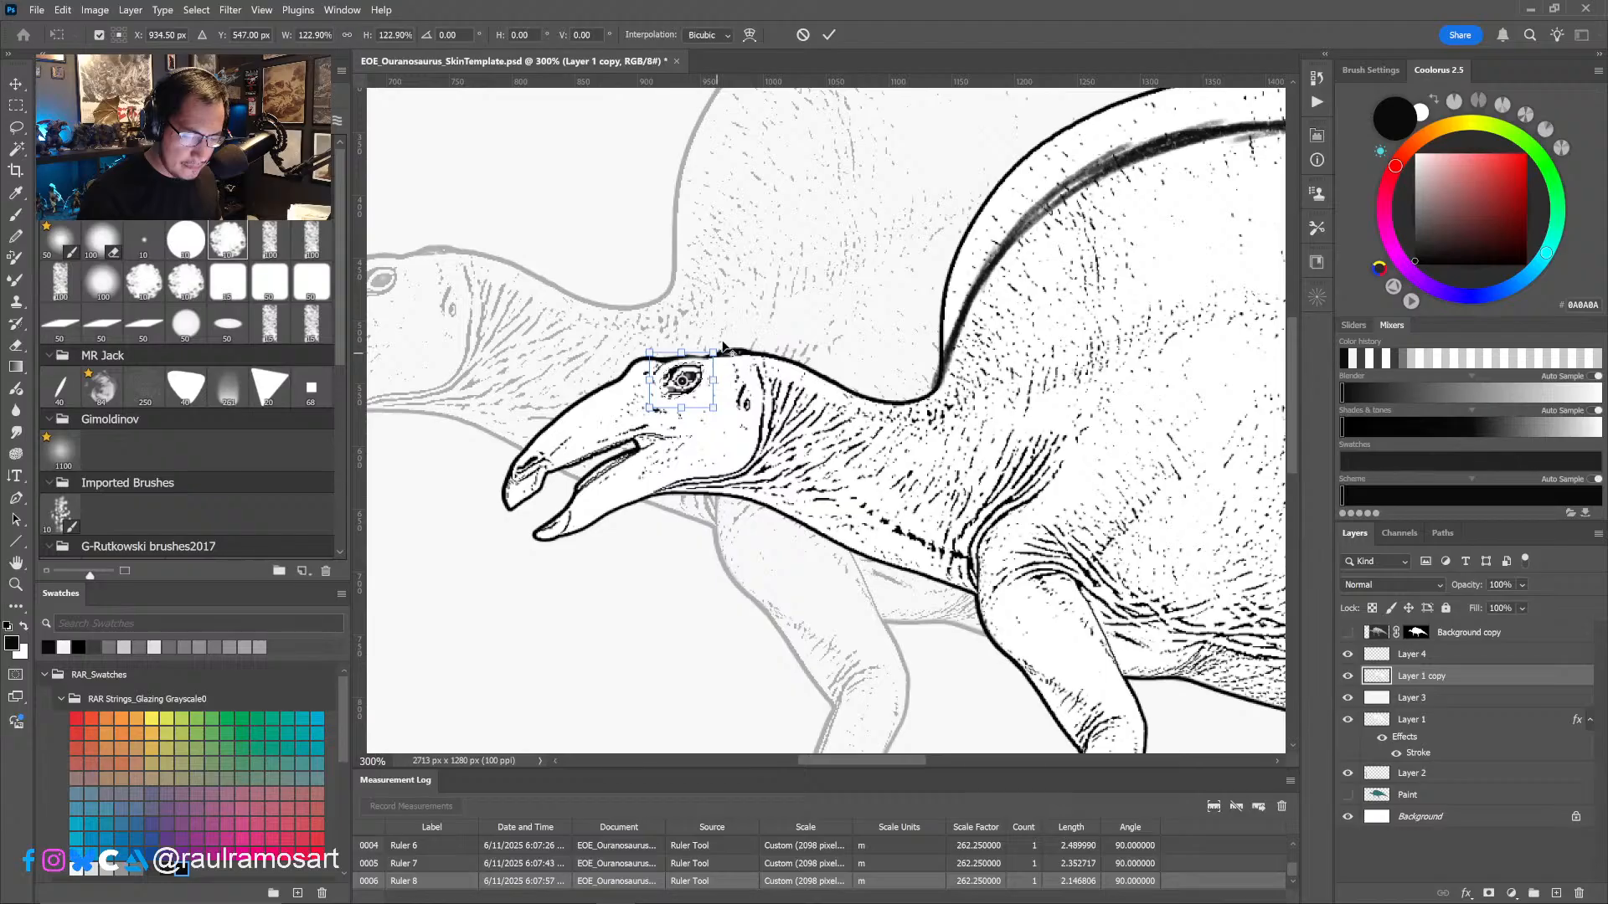
pyautogui.click(829, 35)
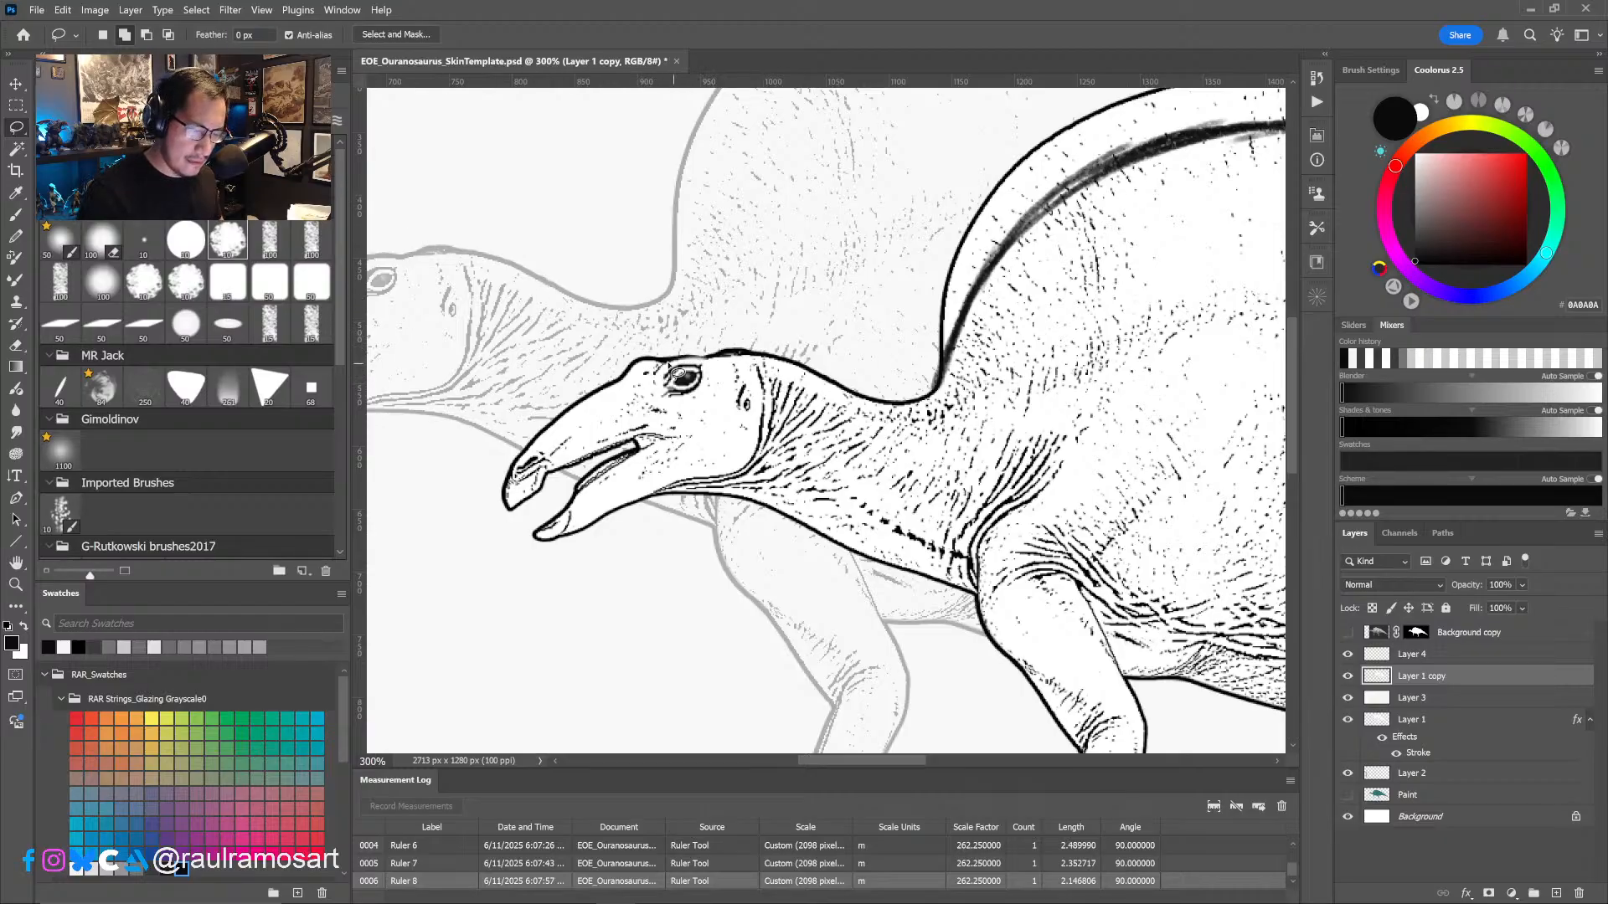
# - Lasso the smaller dinosaur's head, enlarge it slightly with Free Transform, and clear the selection
pyautogui.moveTo(615, 363)
pyautogui.mouseDown()
pyautogui.moveTo(754, 347)
pyautogui.moveTo(783, 388)
pyautogui.moveTo(776, 456)
pyautogui.moveTo(739, 496)
pyautogui.moveTo(517, 553)
pyautogui.moveTo(536, 419)
pyautogui.moveTo(635, 356)
pyautogui.mouseUp()
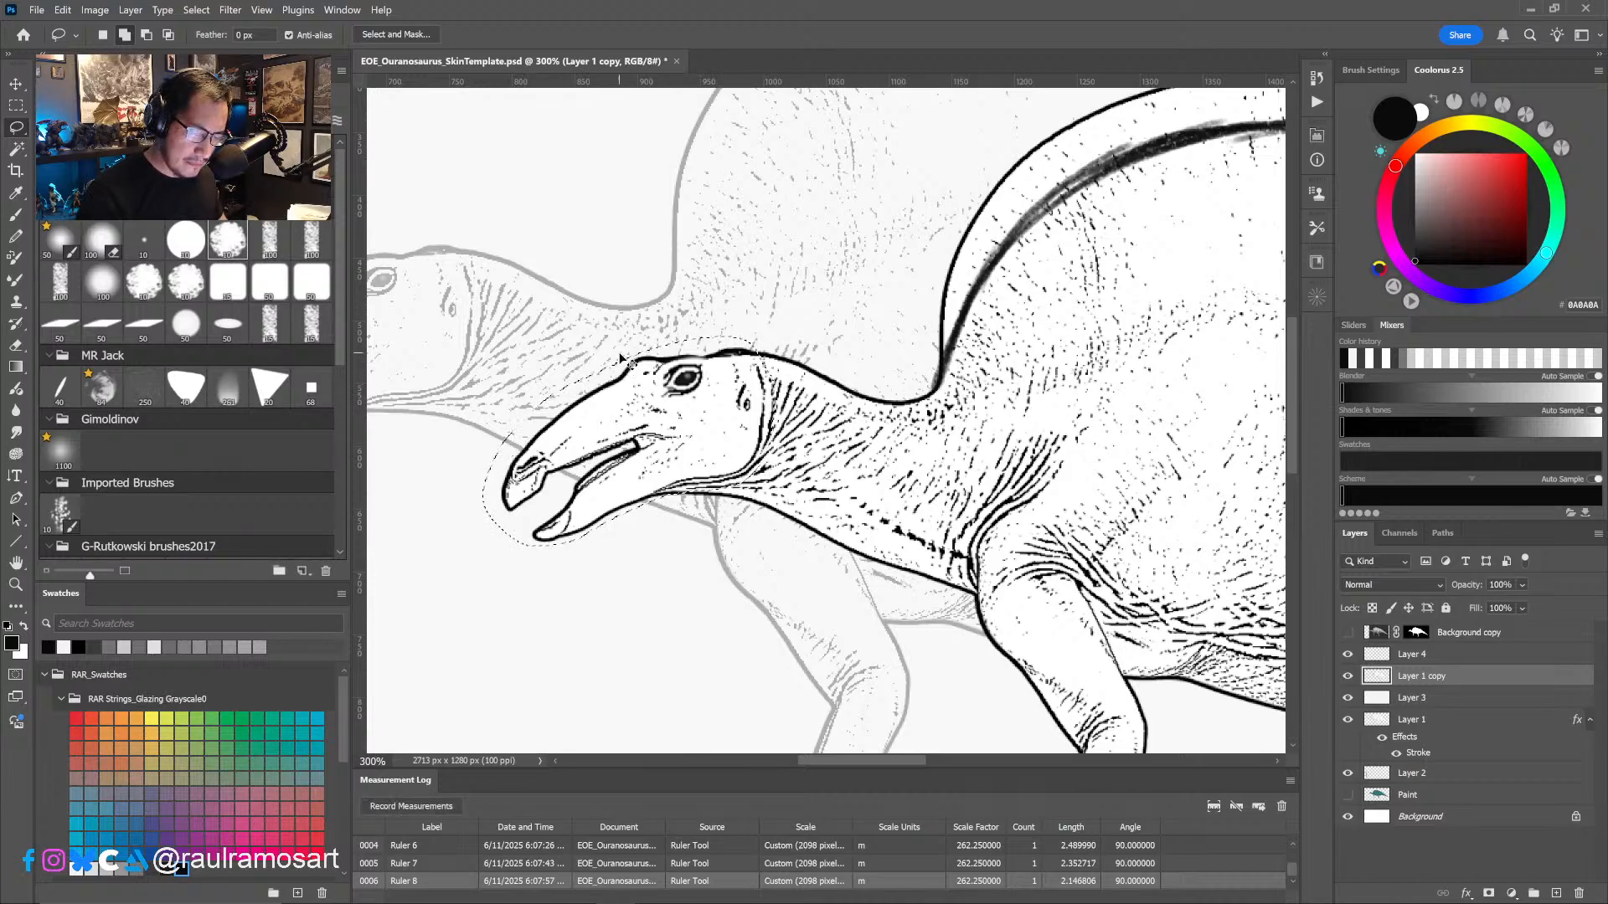
pyautogui.hotkey('ctrl', 't')
pyautogui.keyDown('alt'); pyautogui.click(754, 382); pyautogui.keyUp('alt')
pyautogui.moveTo(755, 382); pyautogui.dragTo(776, 335)
pyautogui.hotkey('ctrl', 'z')
pyautogui.click(828, 34)
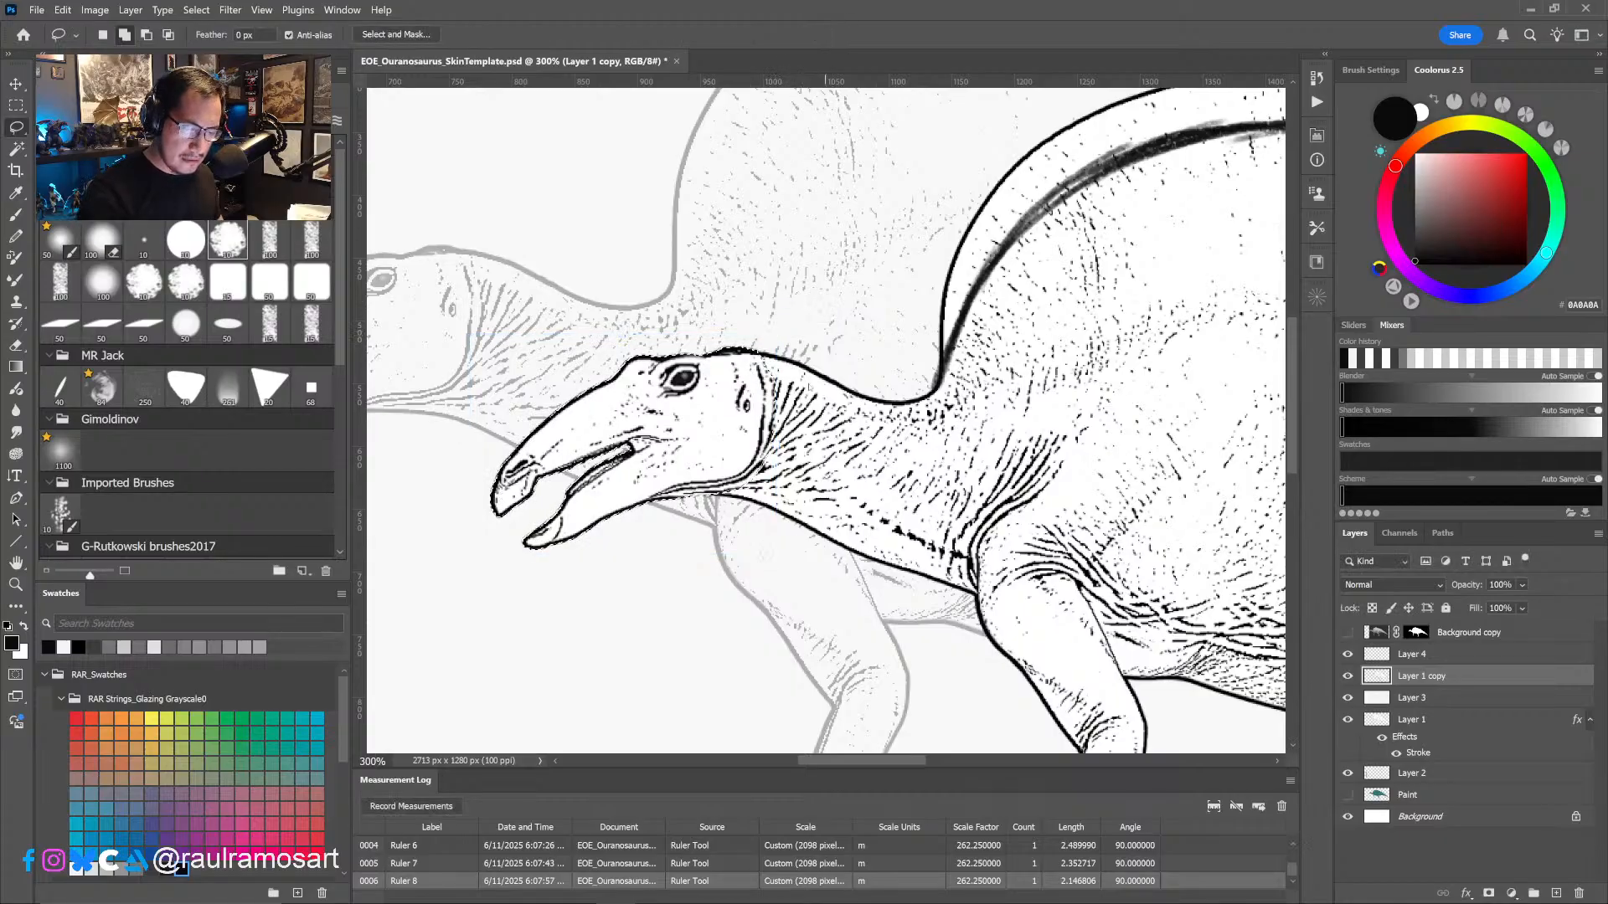
pyautogui.hotkey('ctrl', 'd')
# - Brush in the brow contour just in front of the smaller dinosaur's eye with a size 5 tip, checking it at full view
pyautogui.moveTo(744, 526); pyautogui.dragTo(779, 532)
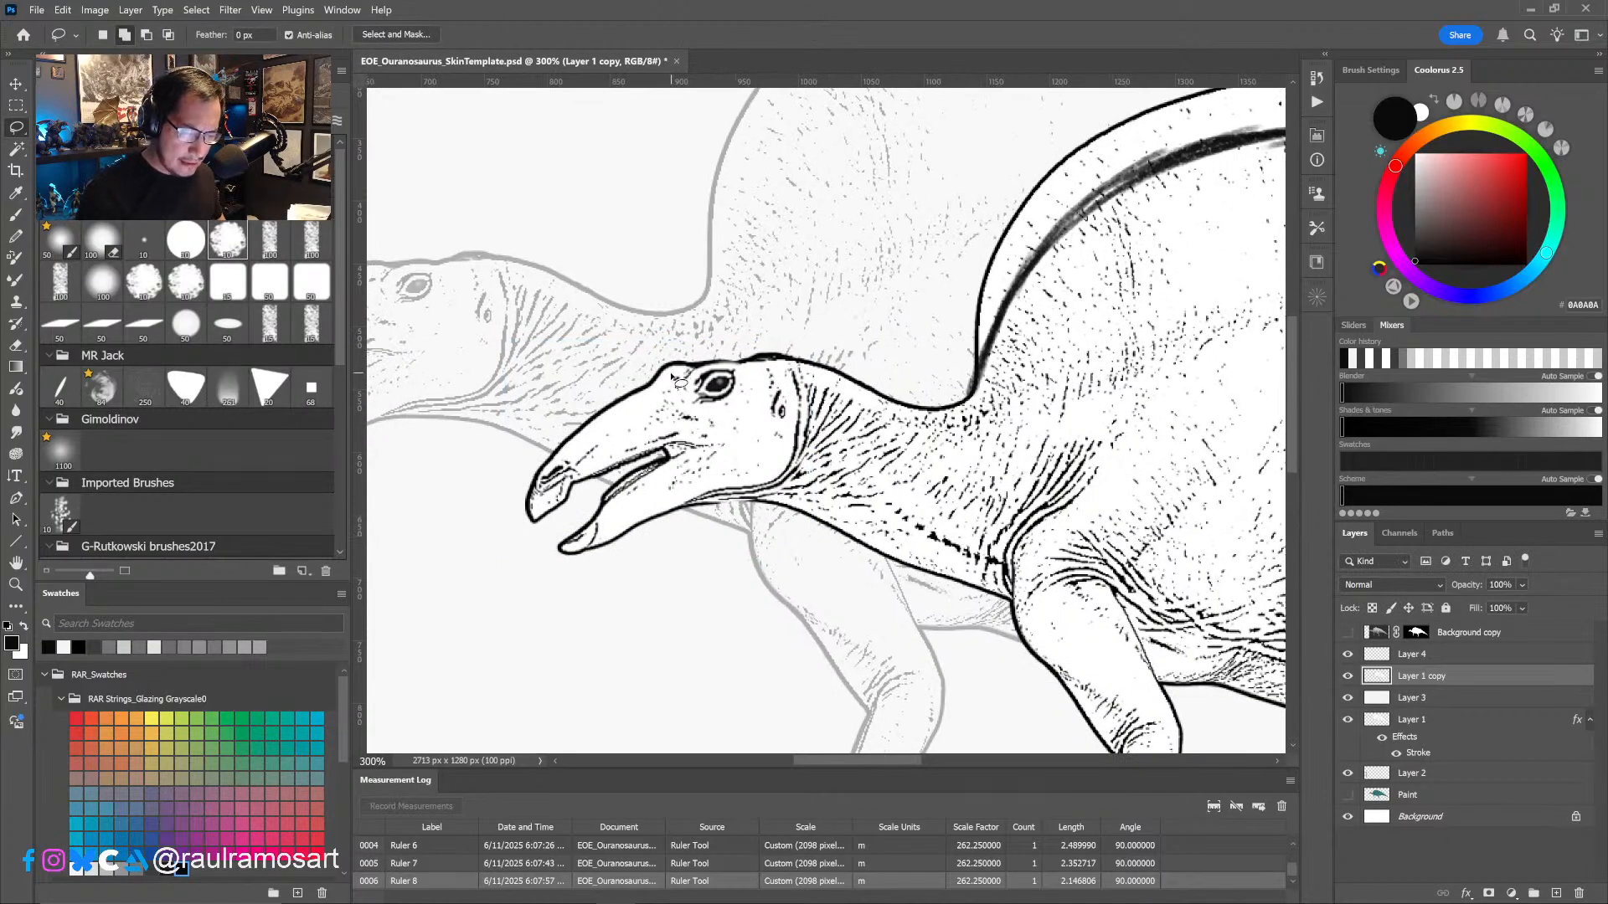
pyautogui.press('b')
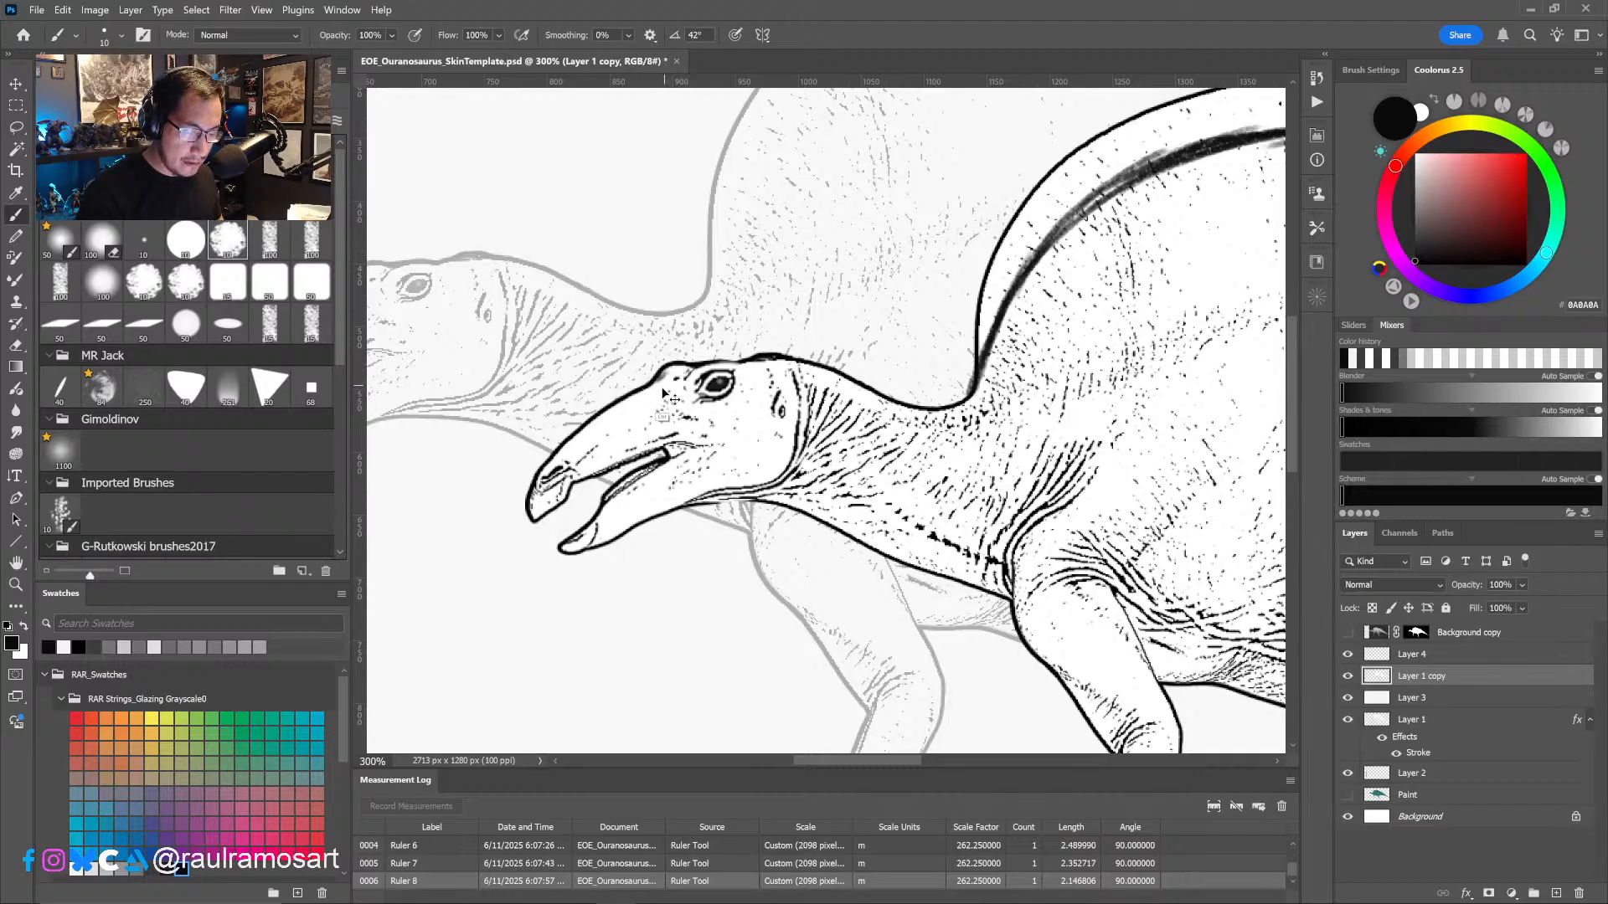
pyautogui.keyDown('alt'); pyautogui.moveTo(666, 376); pyautogui.dragTo(657, 383, button='right'); pyautogui.keyUp('alt')
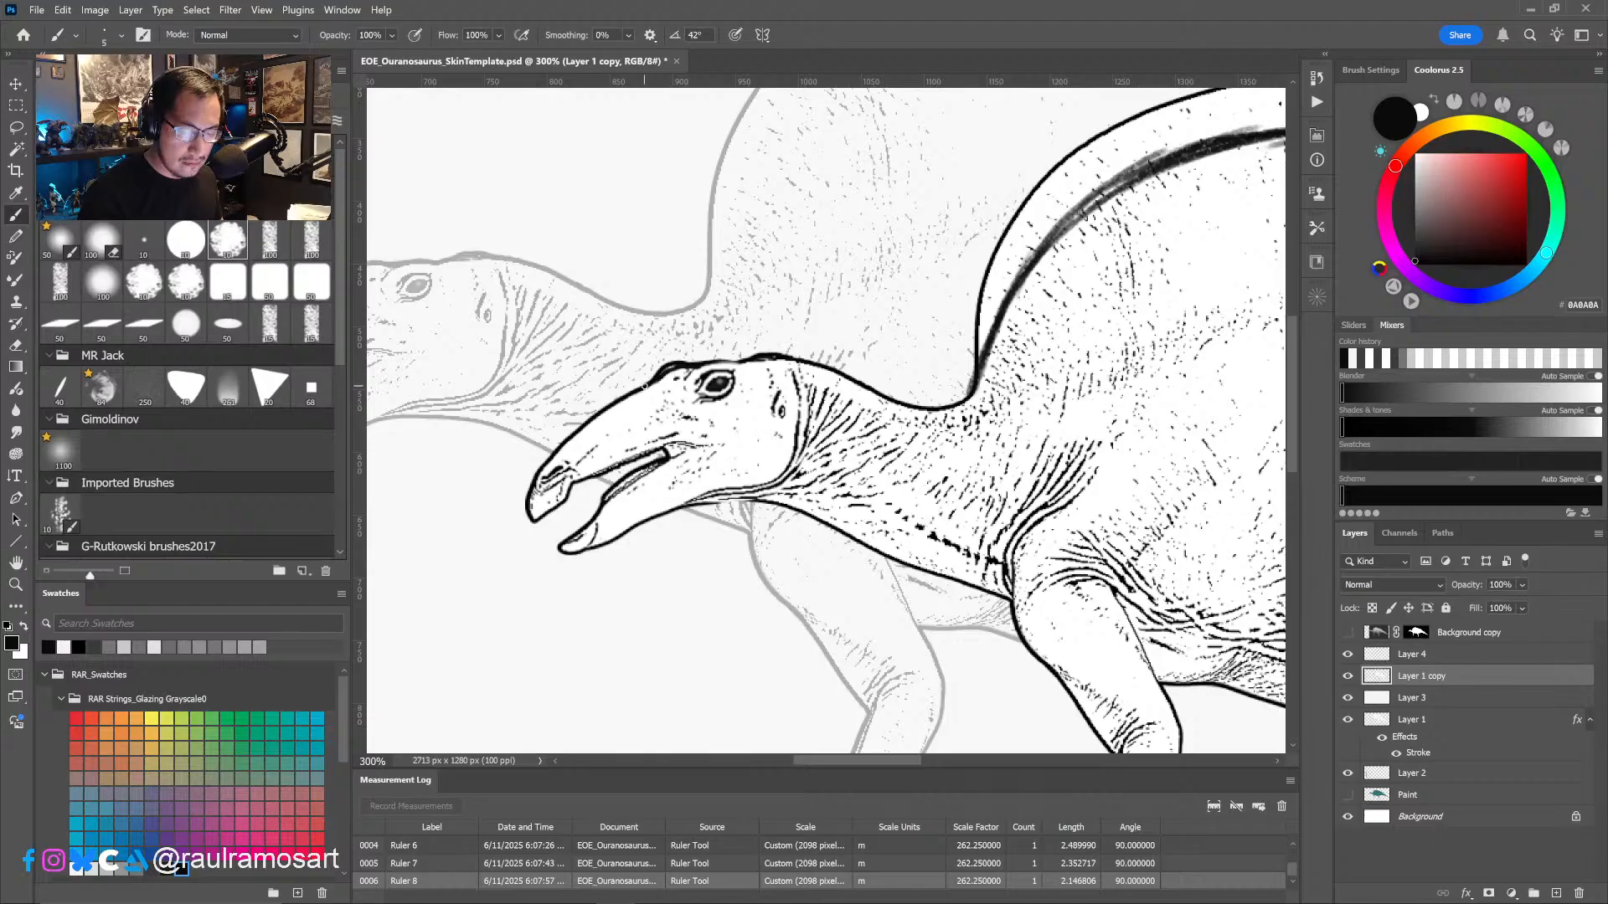
pyautogui.moveTo(938, 427); pyautogui.dragTo(1060, 402)
pyautogui.hotkey('ctrl', '-')
pyautogui.hotkey('ctrl', '-')
pyautogui.moveTo(927, 493); pyautogui.dragTo(932, 480)
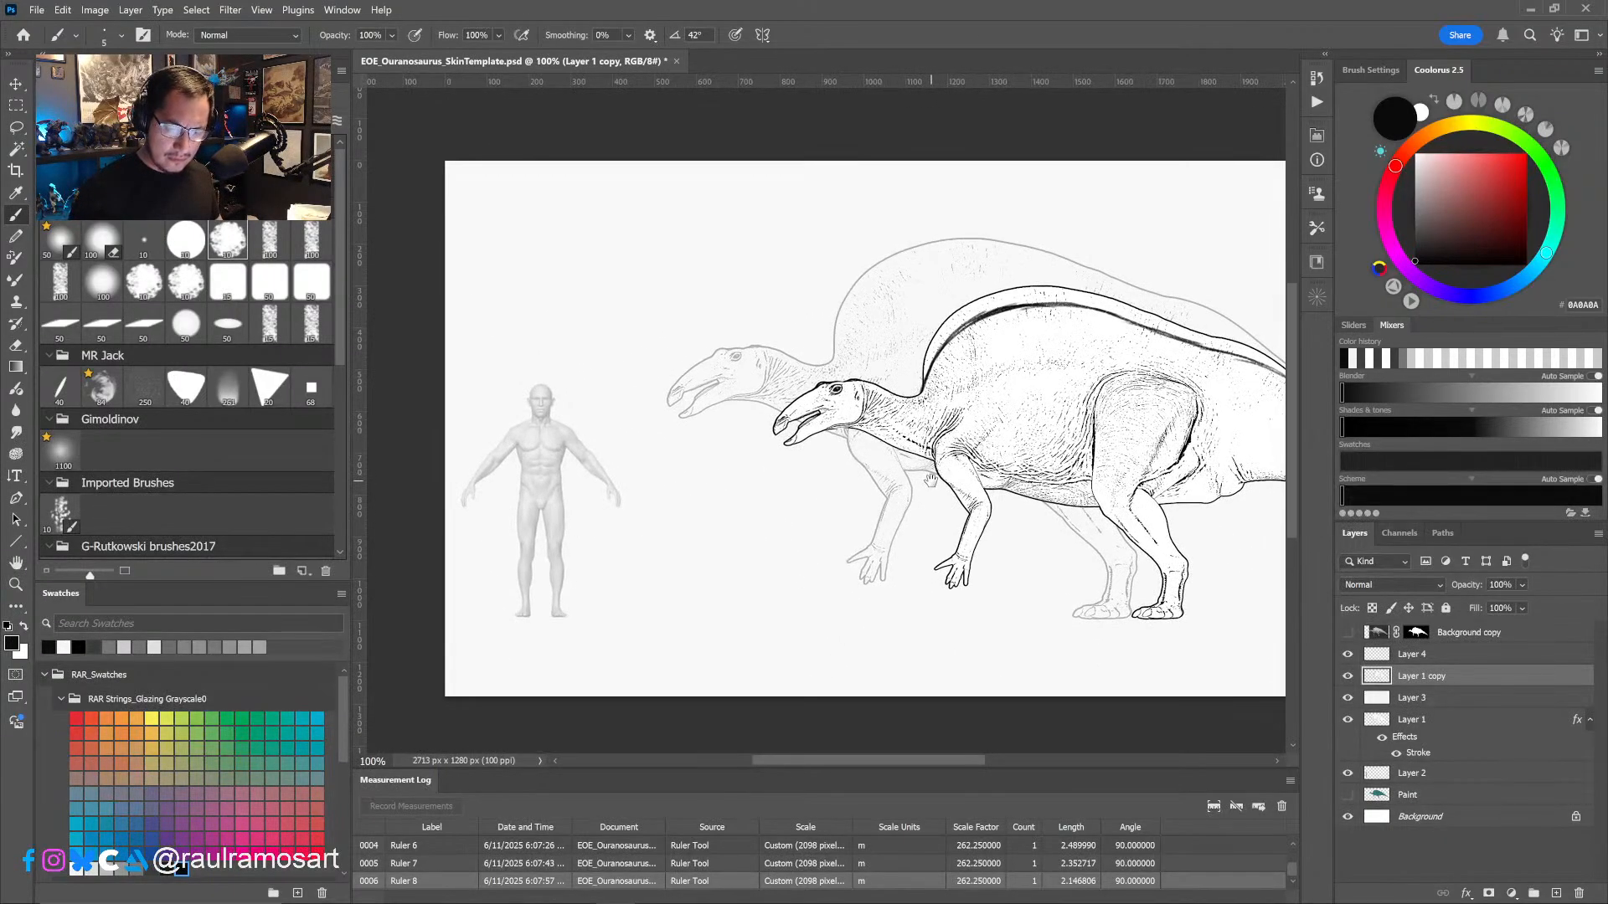
# - Add a layer mask to Layer 1 copy, enlarge the brush, and set black as the masking colour
pyautogui.hotkey('ctrl', '+')
pyautogui.hotkey('ctrl', '+')
pyautogui.moveTo(825, 341)
pyautogui.mouseDown()
pyautogui.moveTo(802, 407)
pyautogui.moveTo(711, 425)
pyautogui.mouseUp()
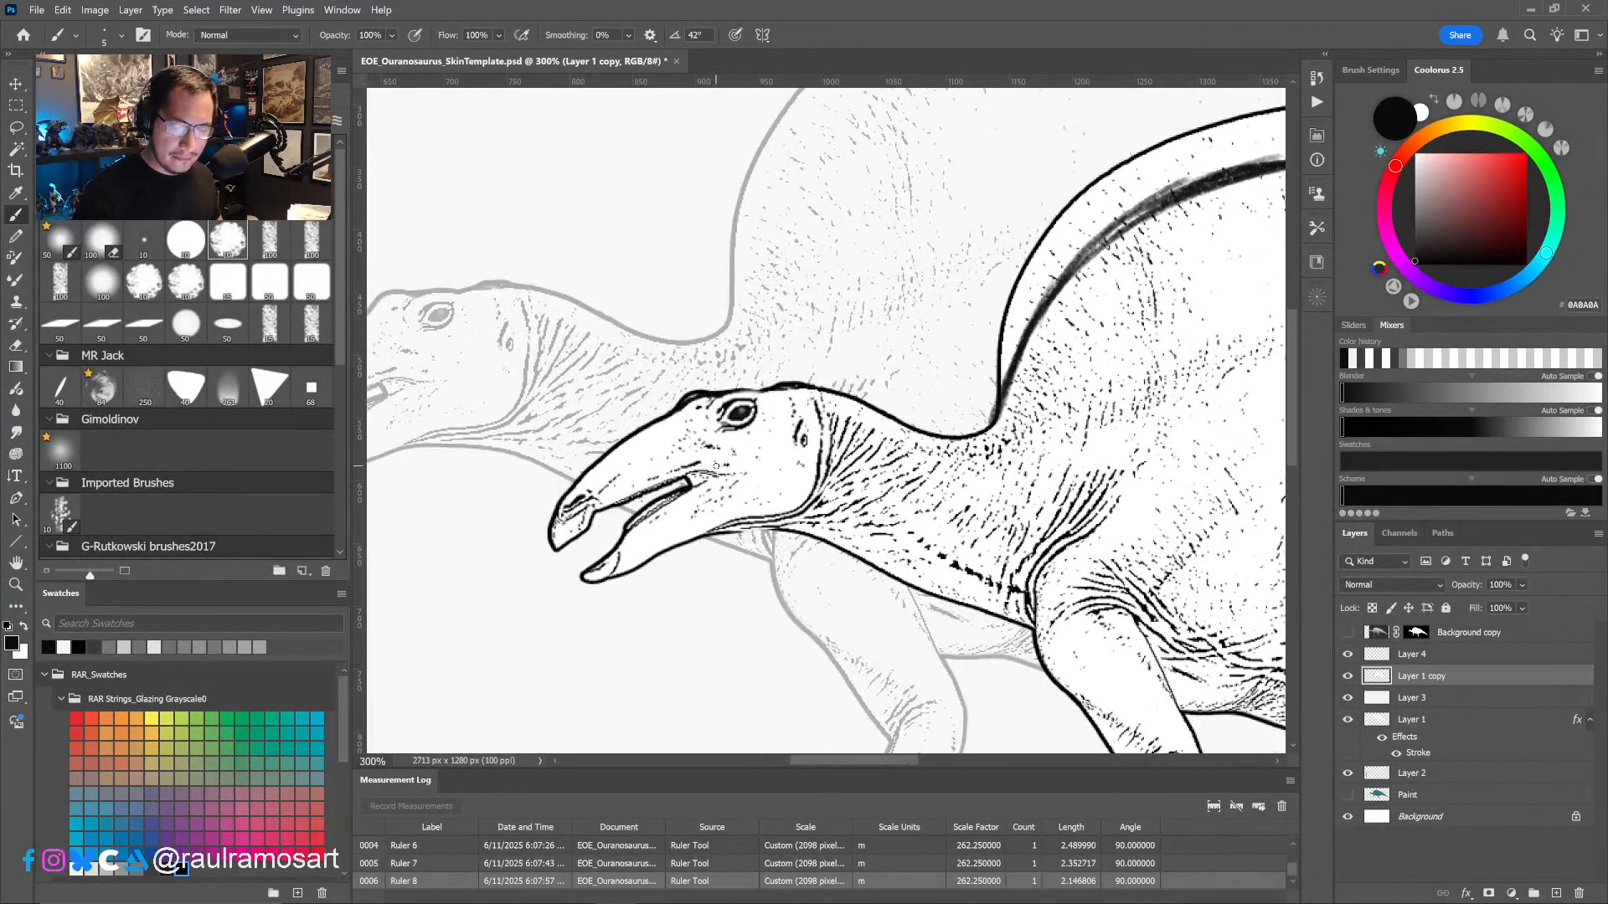
pyautogui.click(1489, 893)
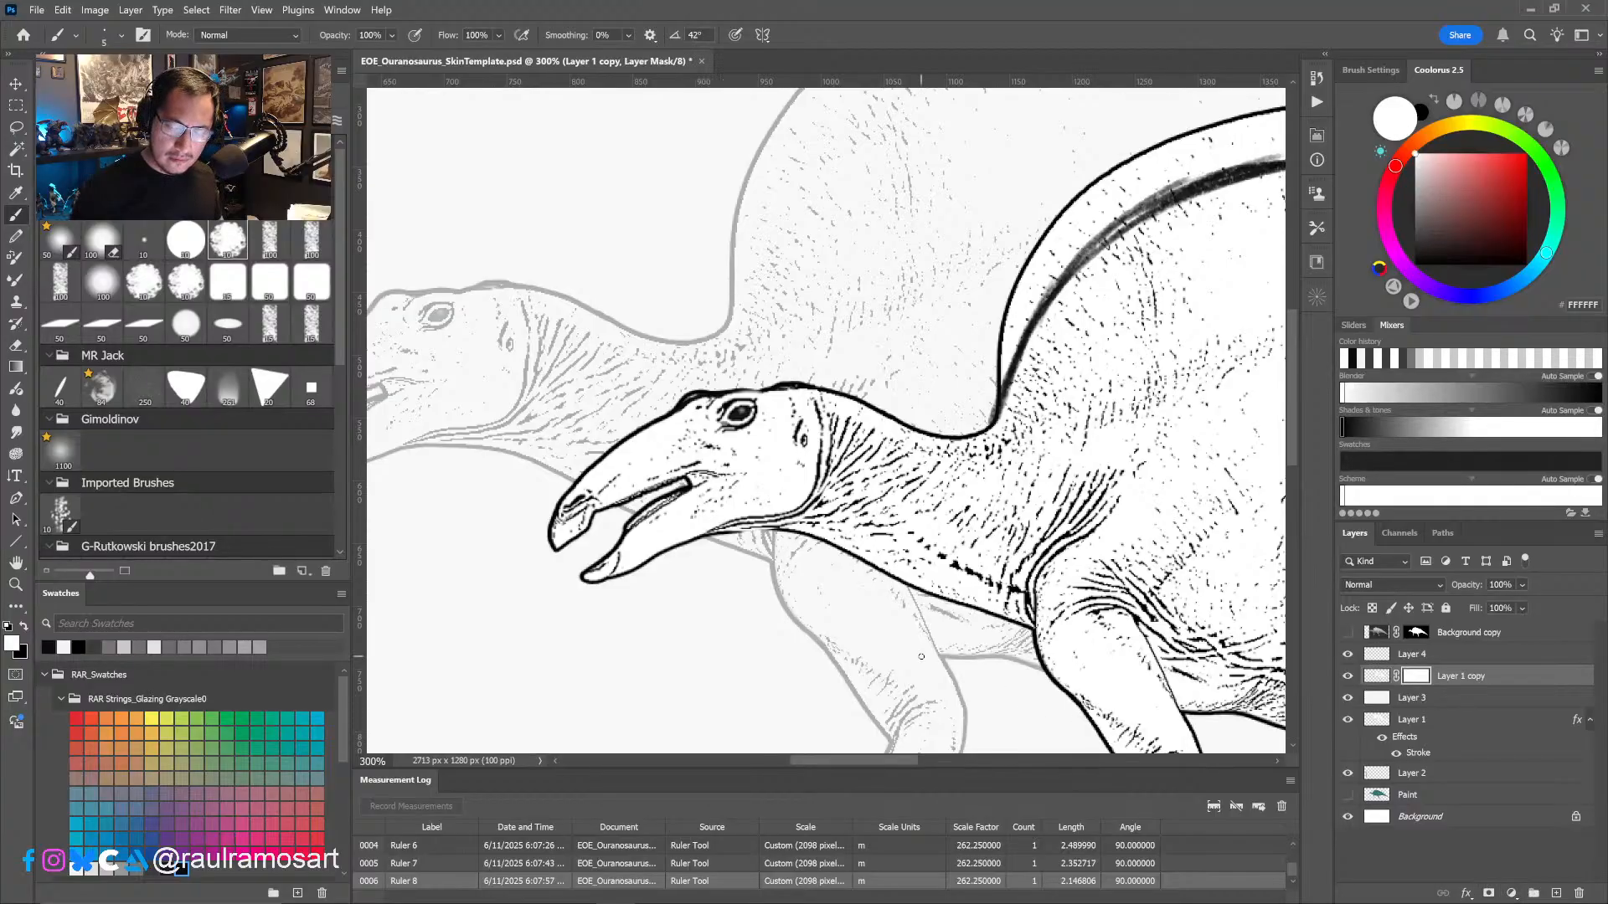
pyautogui.press(']')
pyautogui.press(']')
pyautogui.press(']')
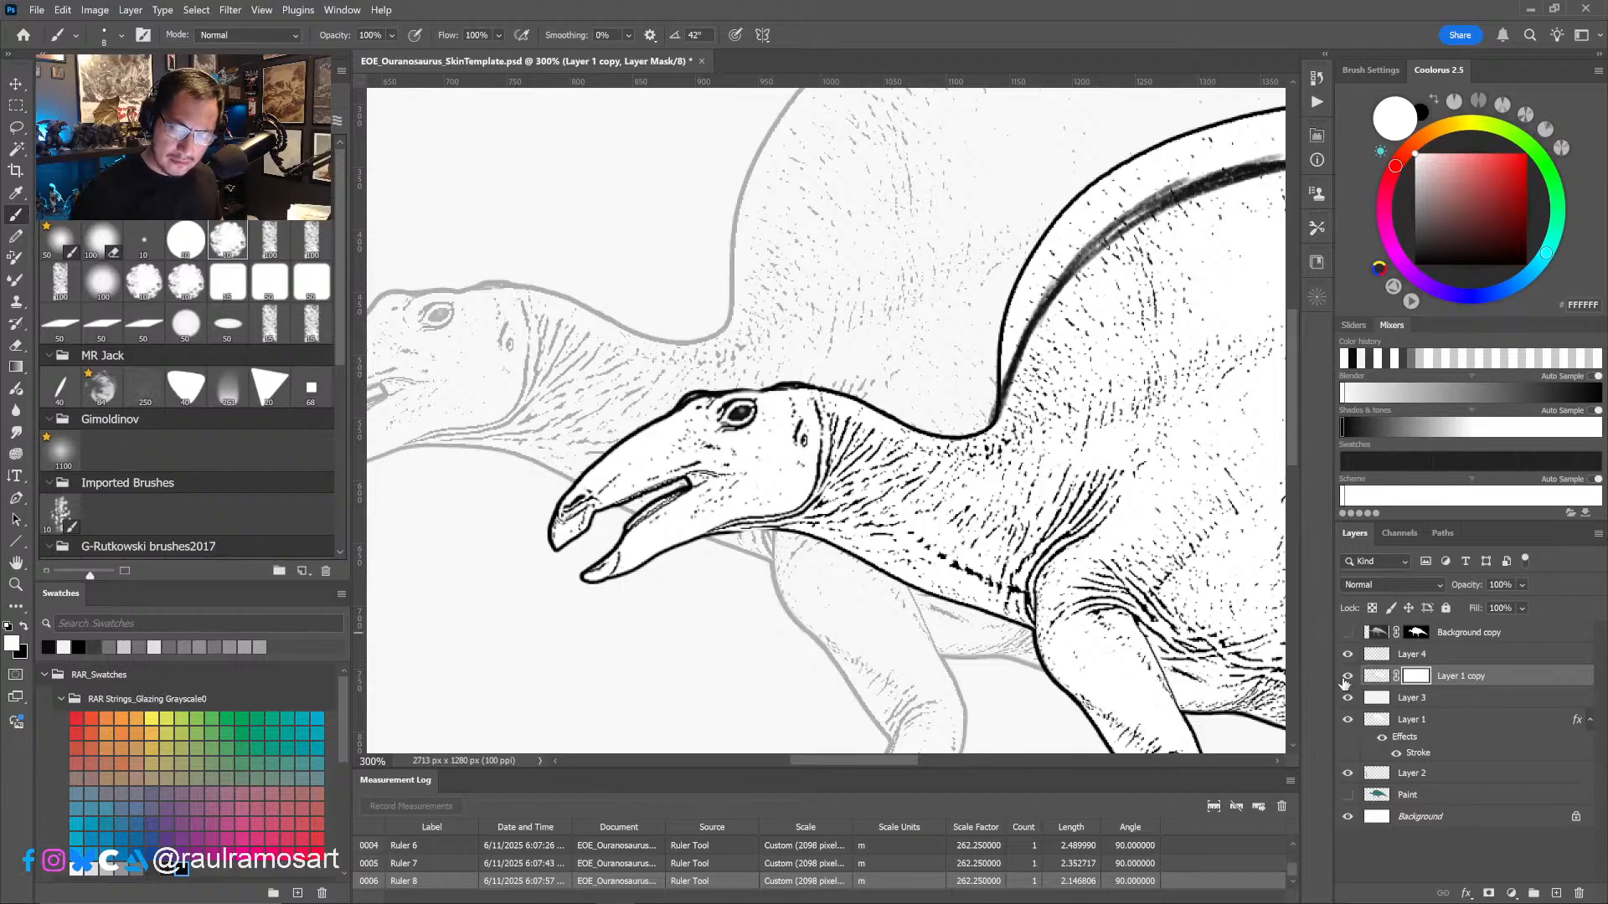
pyautogui.click(1346, 677)
pyautogui.click(1346, 677)
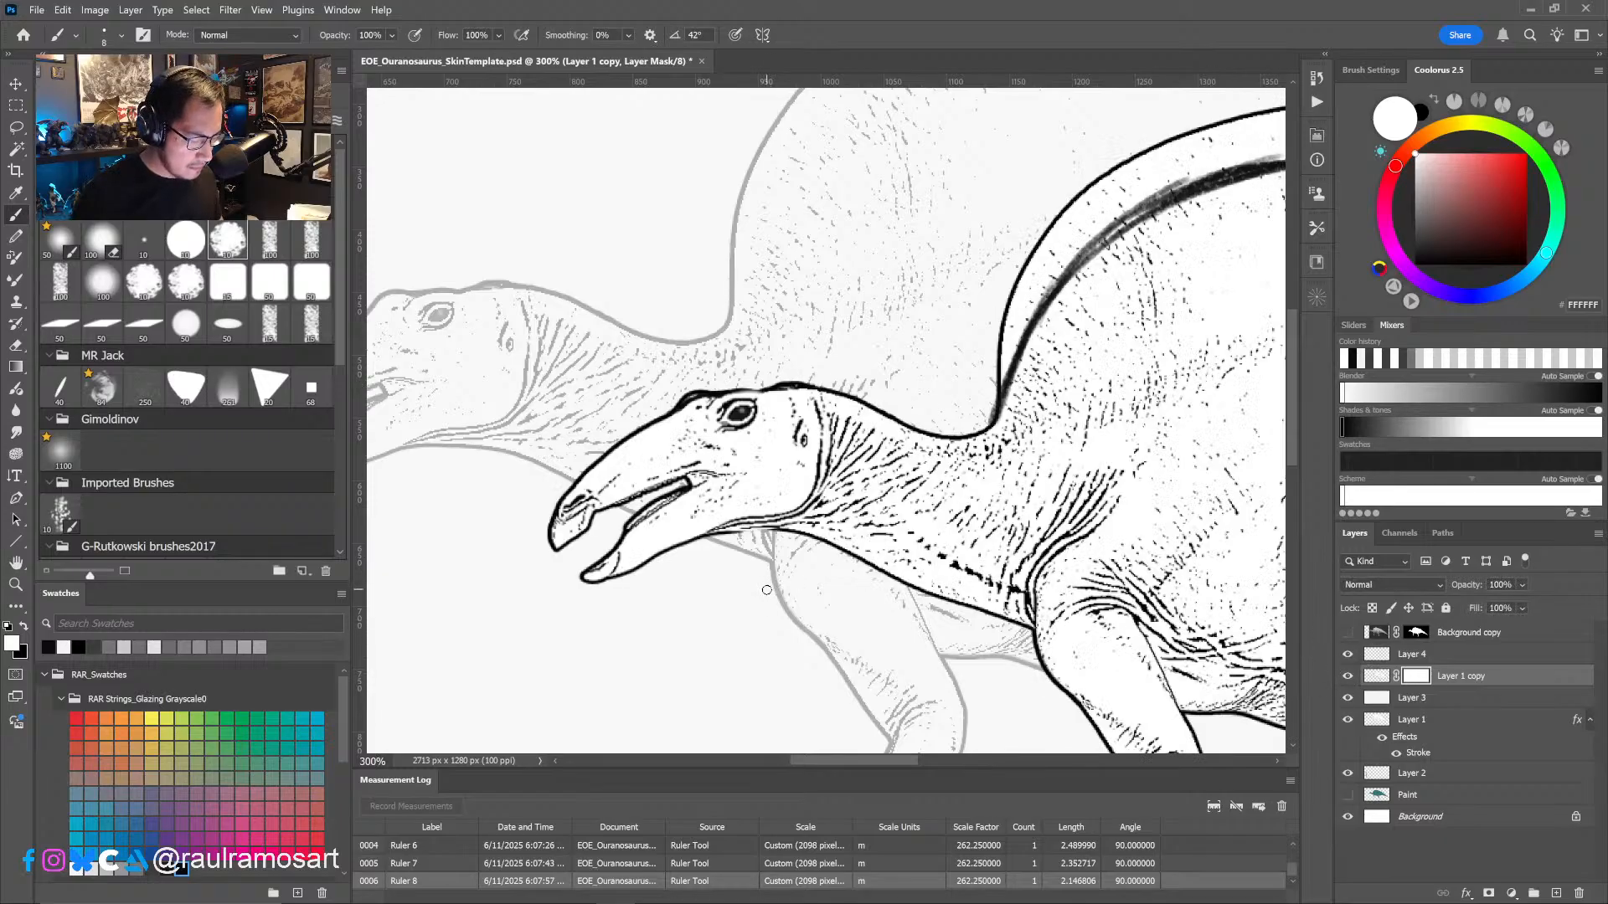
pyautogui.press('x')
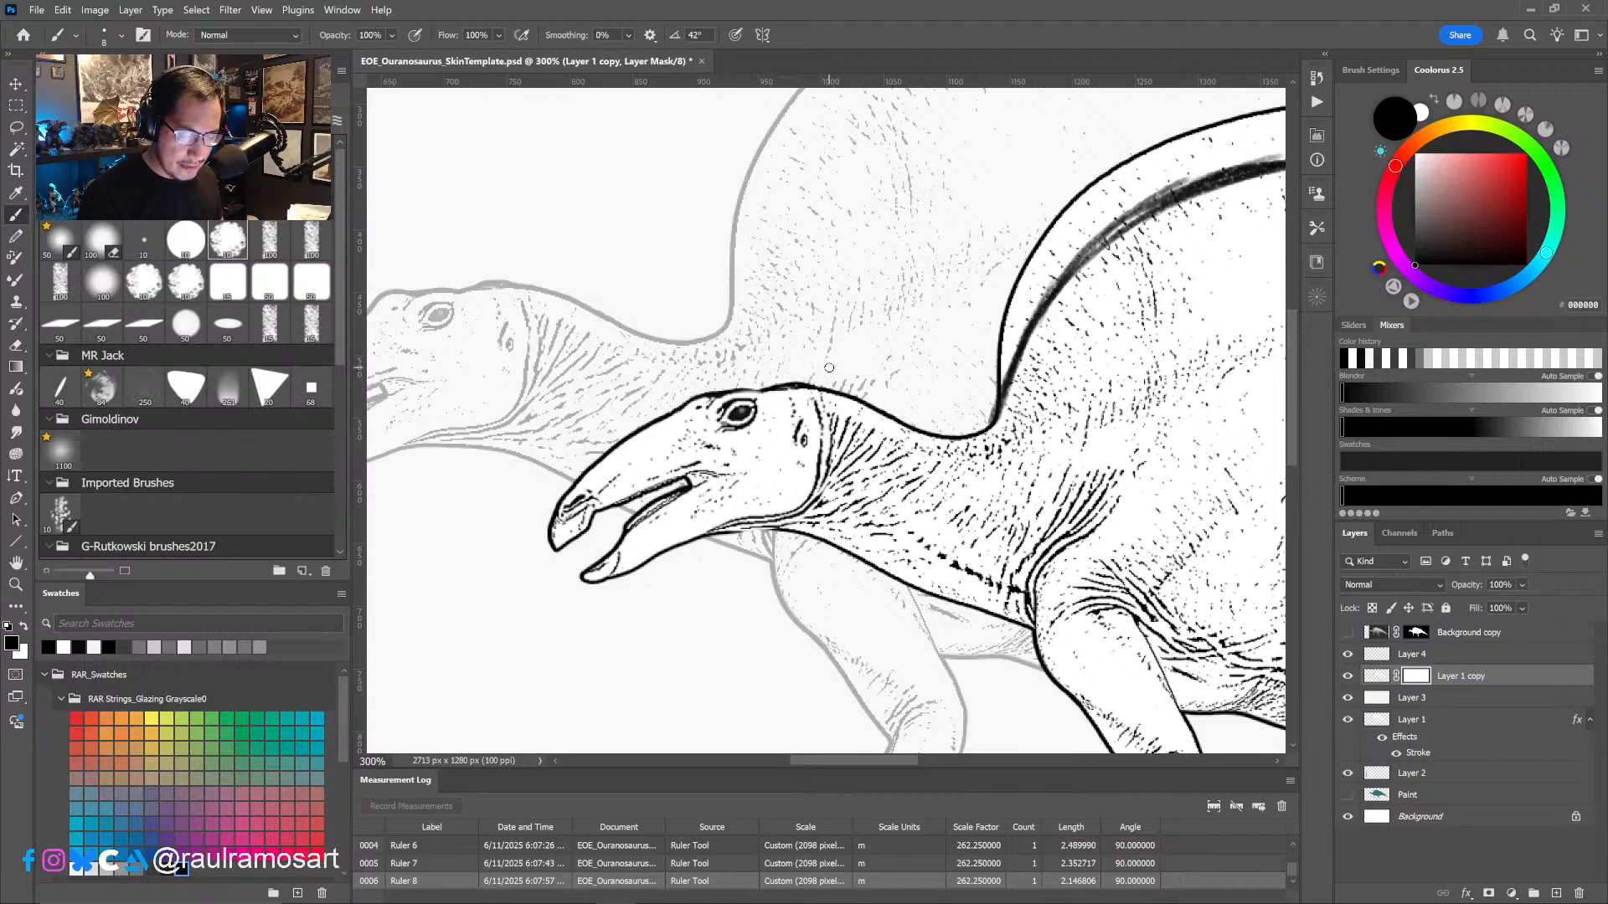
# - Mask out the smaller dinosaur's original back outline above the new contour, from the neck base to the tail
pyautogui.moveTo(1113, 376); pyautogui.dragTo(667, 444)
pyautogui.keyDown('alt'); pyautogui.moveTo(662, 440); pyautogui.dragTo(667, 439, button='right'); pyautogui.keyUp('alt')
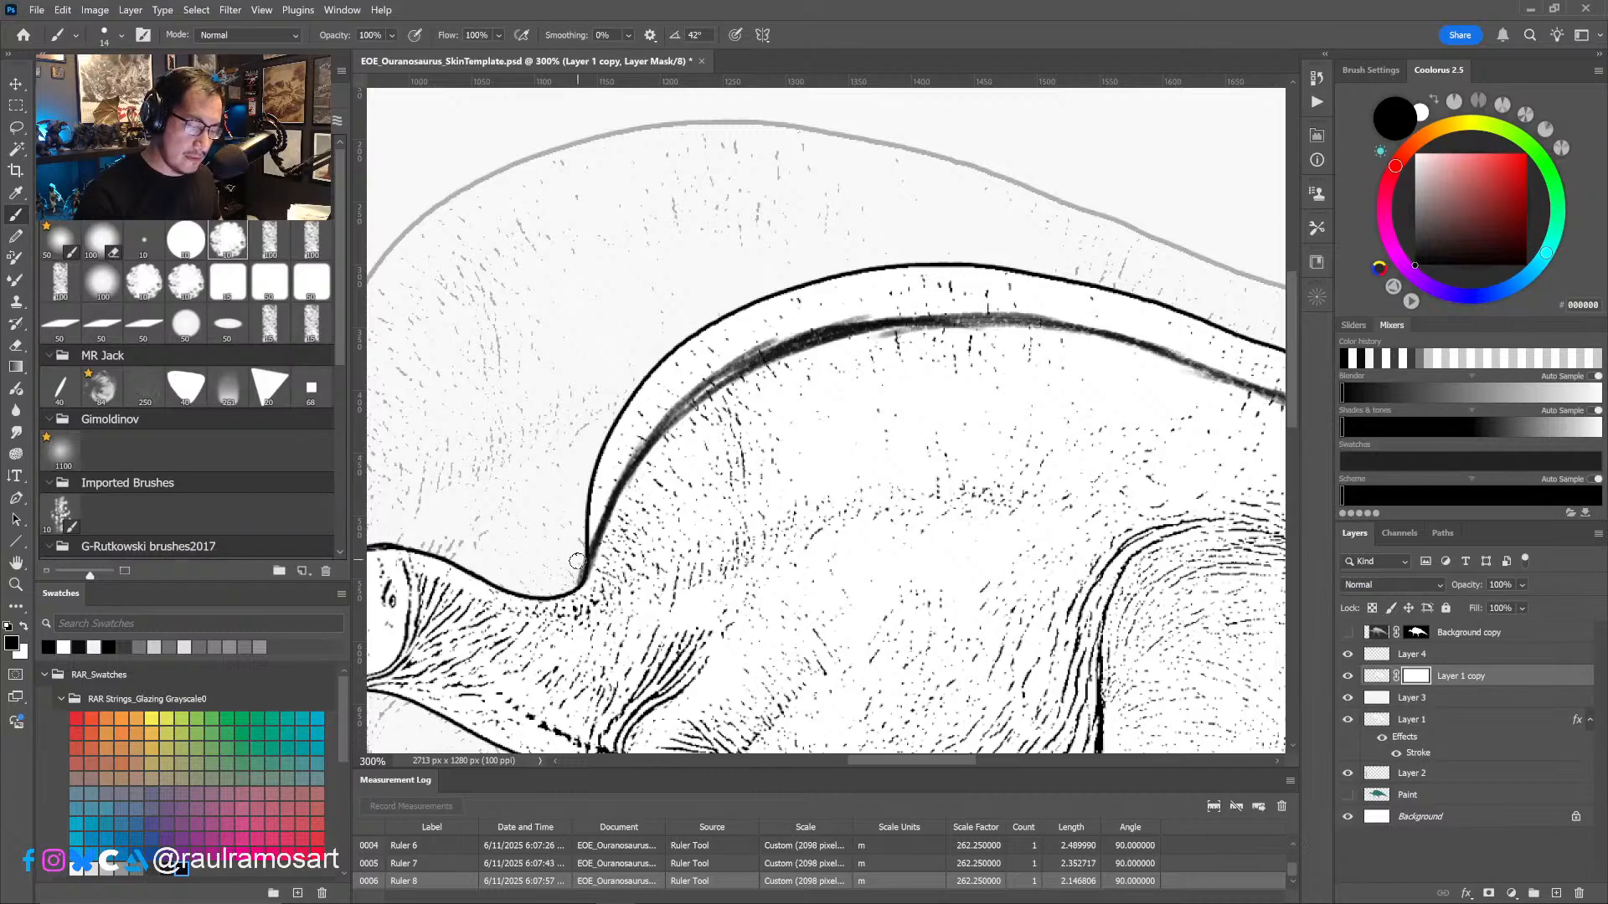
pyautogui.moveTo(577, 570)
pyautogui.mouseDown()
pyautogui.moveTo(591, 500)
pyautogui.moveTo(686, 336)
pyautogui.mouseUp()
pyautogui.keyDown('alt'); pyautogui.moveTo(637, 402); pyautogui.dragTo(645, 402, button='right'); pyautogui.keyUp('alt')
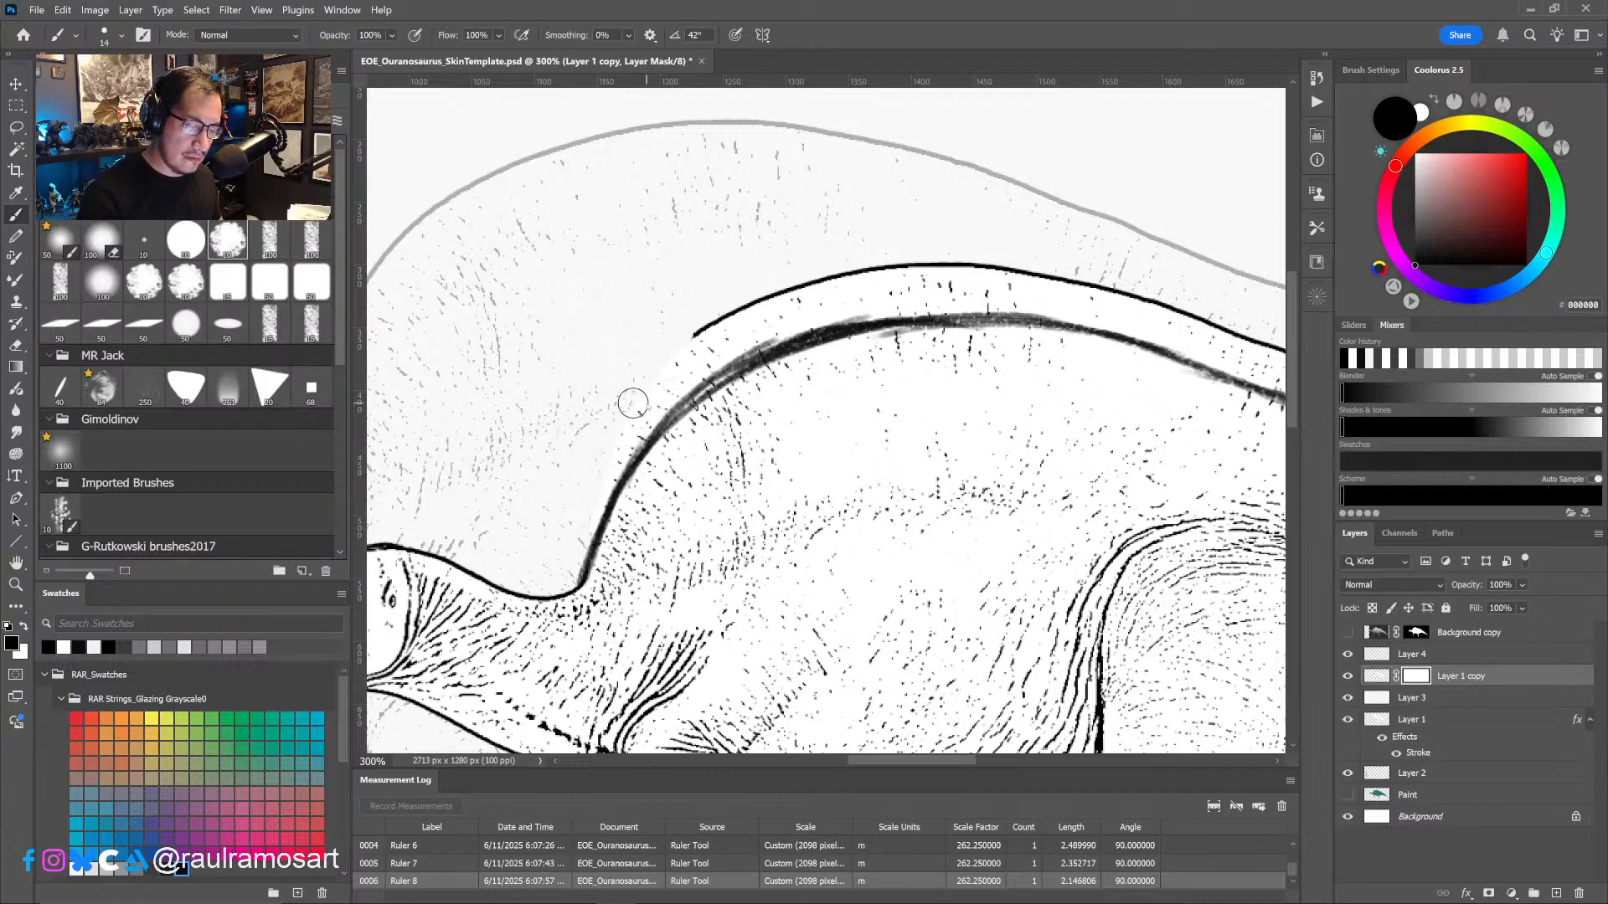
pyautogui.moveTo(600, 482)
pyautogui.mouseDown()
pyautogui.moveTo(751, 307)
pyautogui.moveTo(849, 271)
pyautogui.mouseUp()
pyautogui.moveTo(634, 405)
pyautogui.mouseDown()
pyautogui.moveTo(865, 289)
pyautogui.moveTo(944, 274)
pyautogui.mouseUp()
pyautogui.moveTo(814, 293); pyautogui.dragTo(997, 278)
pyautogui.moveTo(856, 310)
pyautogui.mouseDown()
pyautogui.moveTo(1015, 299)
pyautogui.moveTo(718, 255)
pyautogui.mouseUp()
pyautogui.keyDown('alt'); pyautogui.click(1015, 299); pyautogui.keyUp('alt')
pyautogui.keyDown('alt'); pyautogui.moveTo(718, 255); pyautogui.dragTo(721, 255, button='right'); pyautogui.keyUp('alt')
pyautogui.moveTo(685, 238)
pyautogui.mouseDown()
pyautogui.moveTo(741, 252)
pyautogui.moveTo(717, 260)
pyautogui.moveTo(824, 266)
pyautogui.moveTo(887, 309)
pyautogui.moveTo(1059, 370)
pyautogui.moveTo(1106, 370)
pyautogui.moveTo(1229, 450)
pyautogui.mouseUp()
pyautogui.moveTo(1141, 504)
pyautogui.mouseDown()
pyautogui.moveTo(1120, 423)
pyautogui.moveTo(1138, 423)
pyautogui.mouseUp()
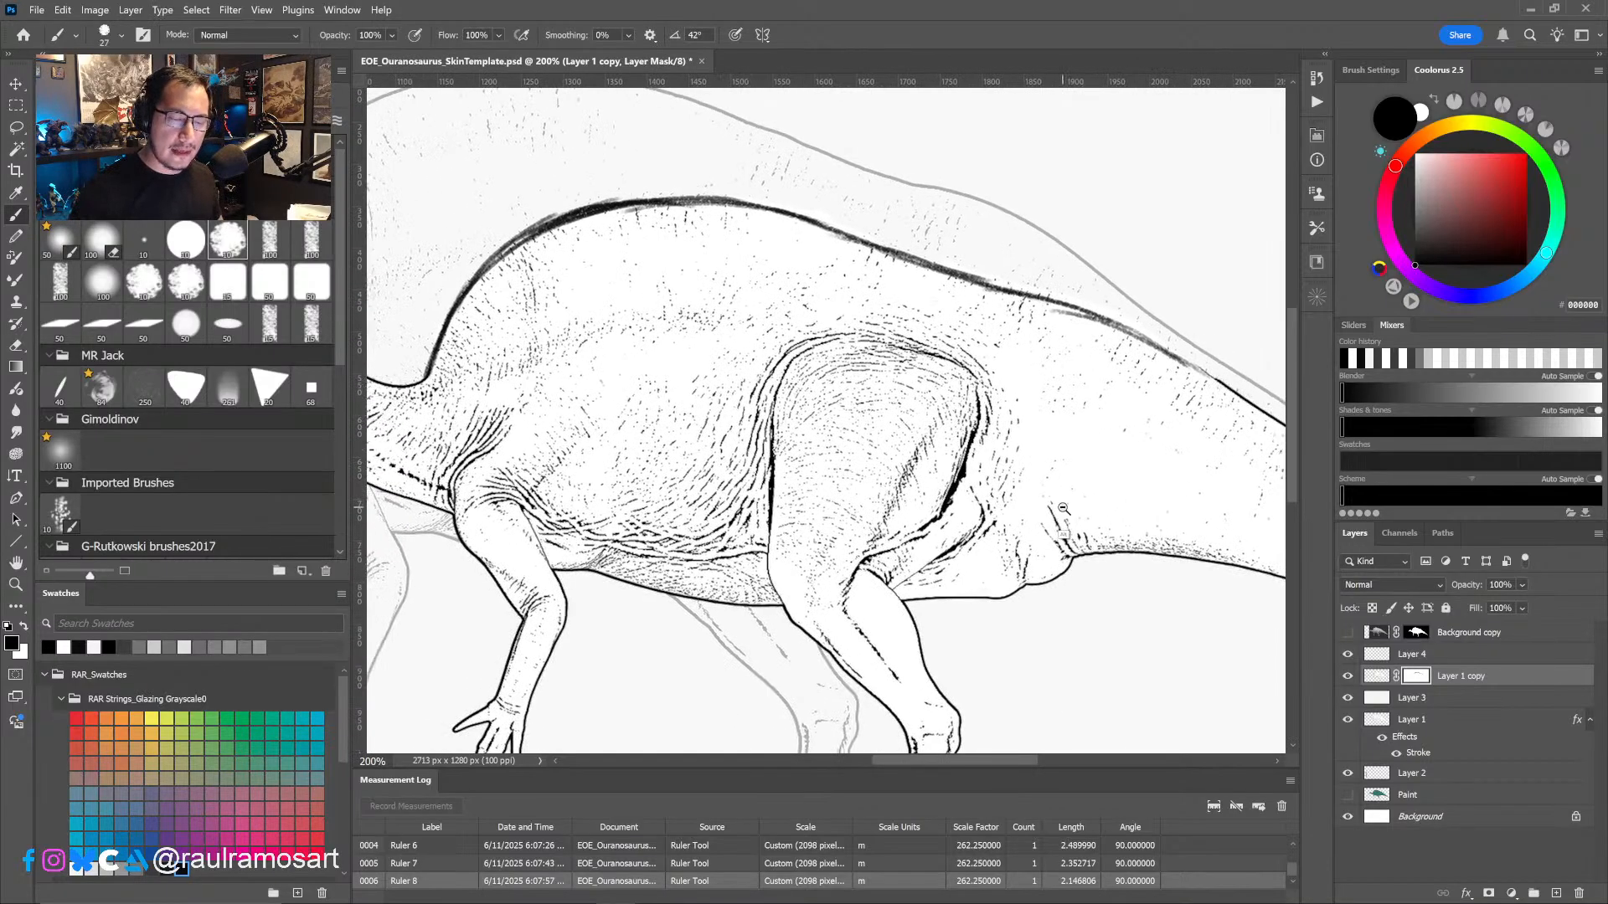
# - On Layer 4, thin the smaller dinosaur's new back contour over the hump by erasing along the line's inner edge
pyautogui.keyDown('alt'); pyautogui.click(1065, 507); pyautogui.keyUp('alt')
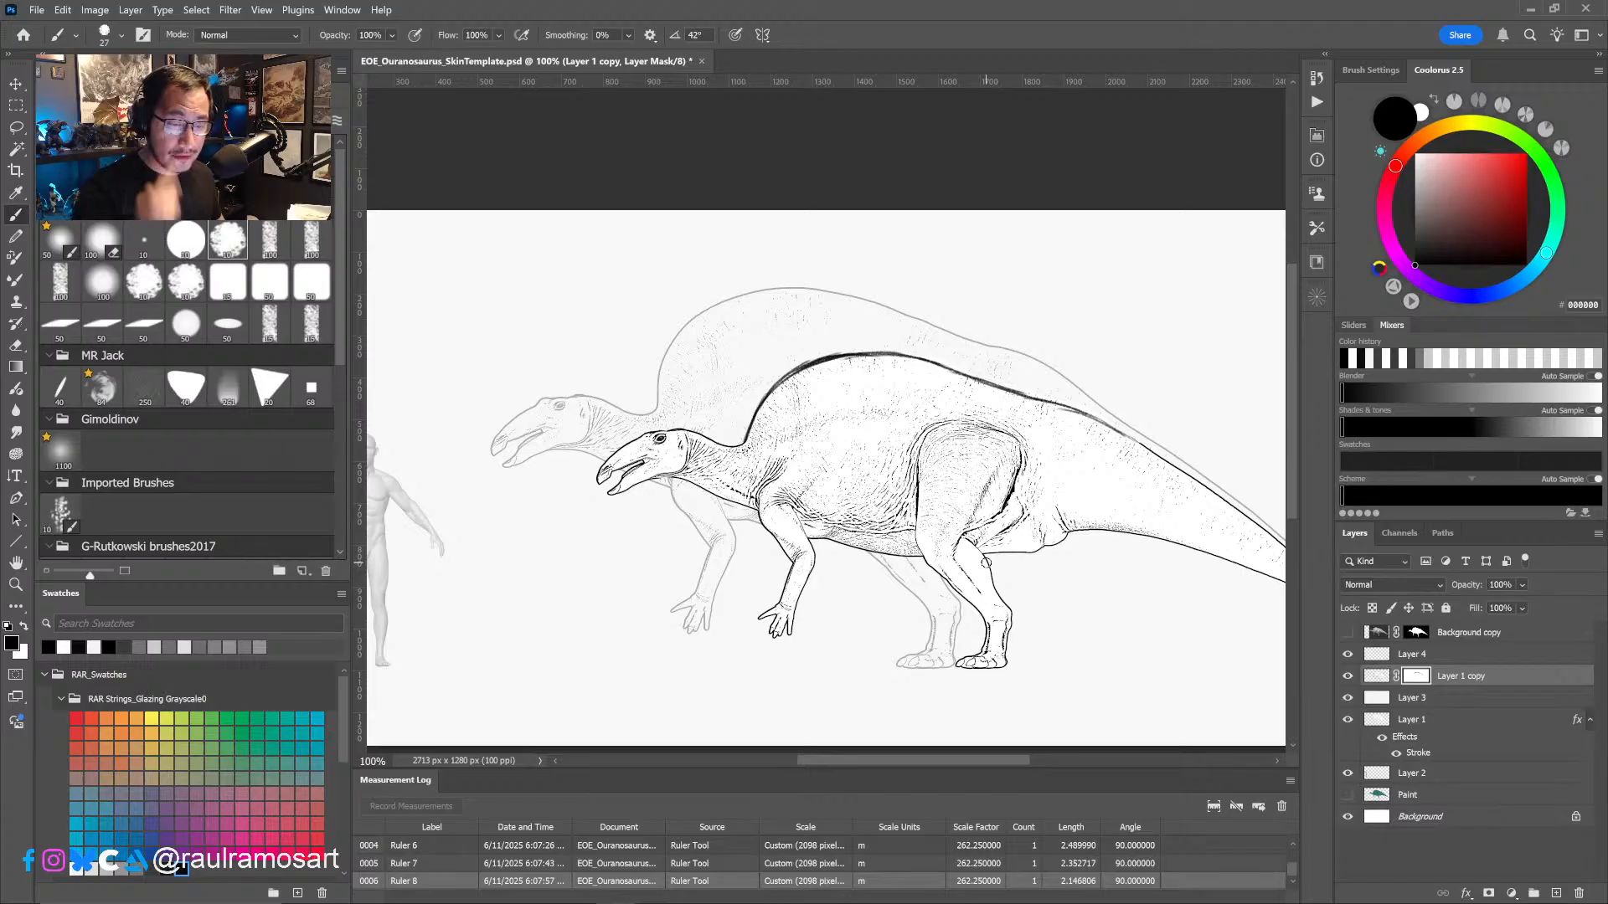
pyautogui.click(1408, 662)
pyautogui.press('r')
pyautogui.moveTo(952, 704); pyautogui.dragTo(1036, 446)
pyautogui.keyDown('ctrl'); pyautogui.click(804, 432); pyautogui.keyUp('ctrl')
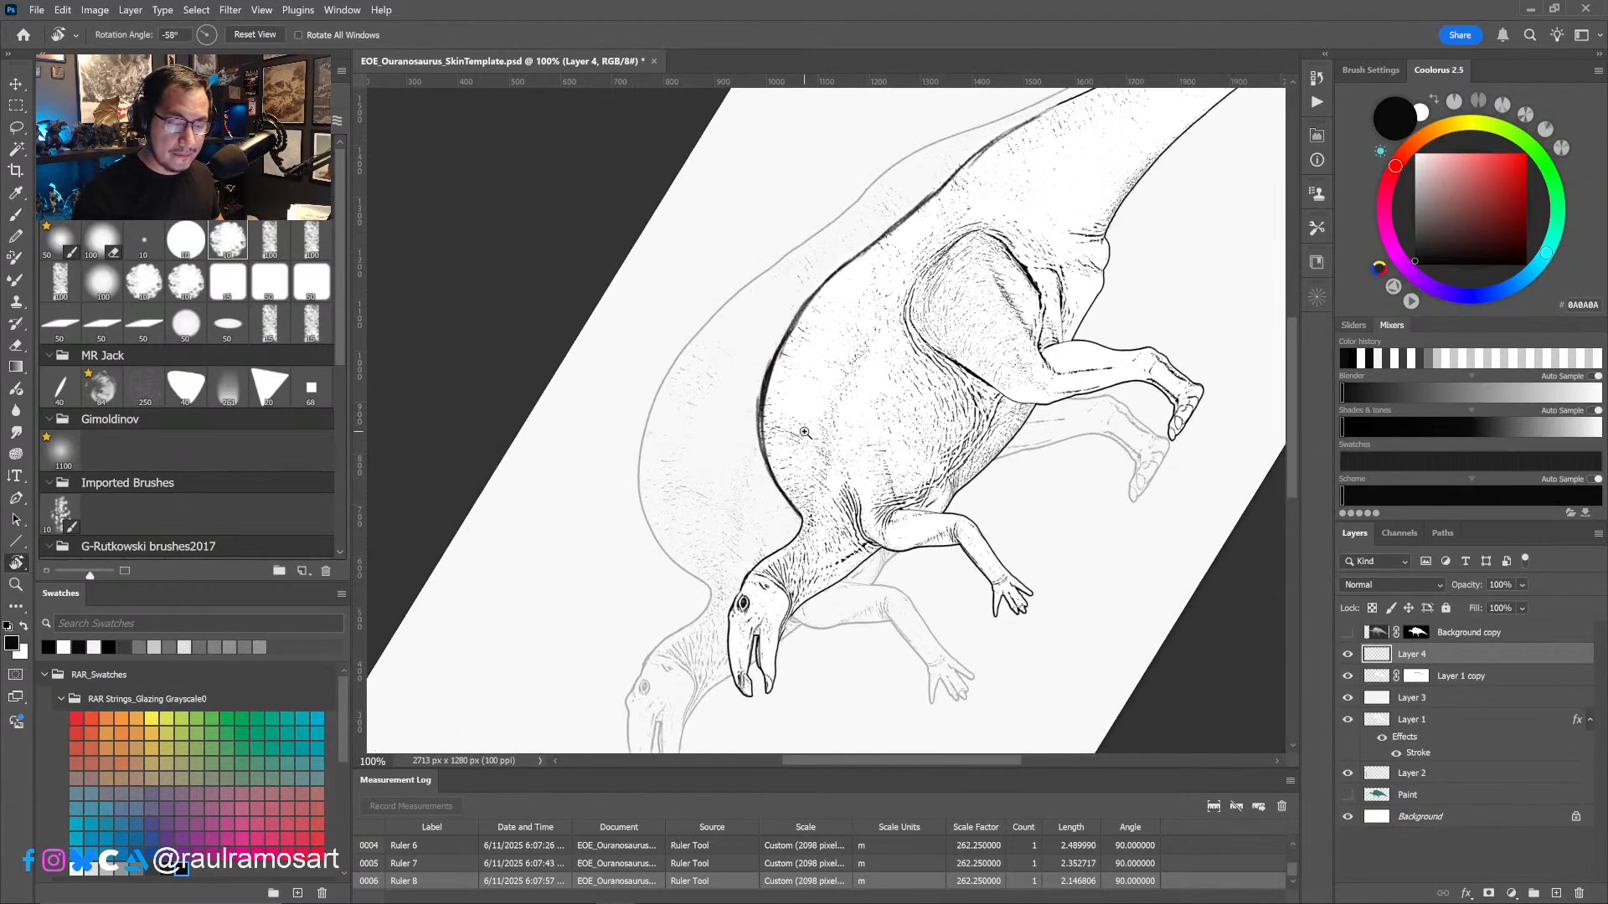
pyautogui.press('e')
pyautogui.keyDown('alt'); pyautogui.moveTo(809, 248); pyautogui.dragTo(814, 246, button='right'); pyautogui.keyUp('alt')
pyautogui.moveTo(803, 238); pyautogui.dragTo(773, 291)
pyautogui.moveTo(837, 206); pyautogui.dragTo(769, 307)
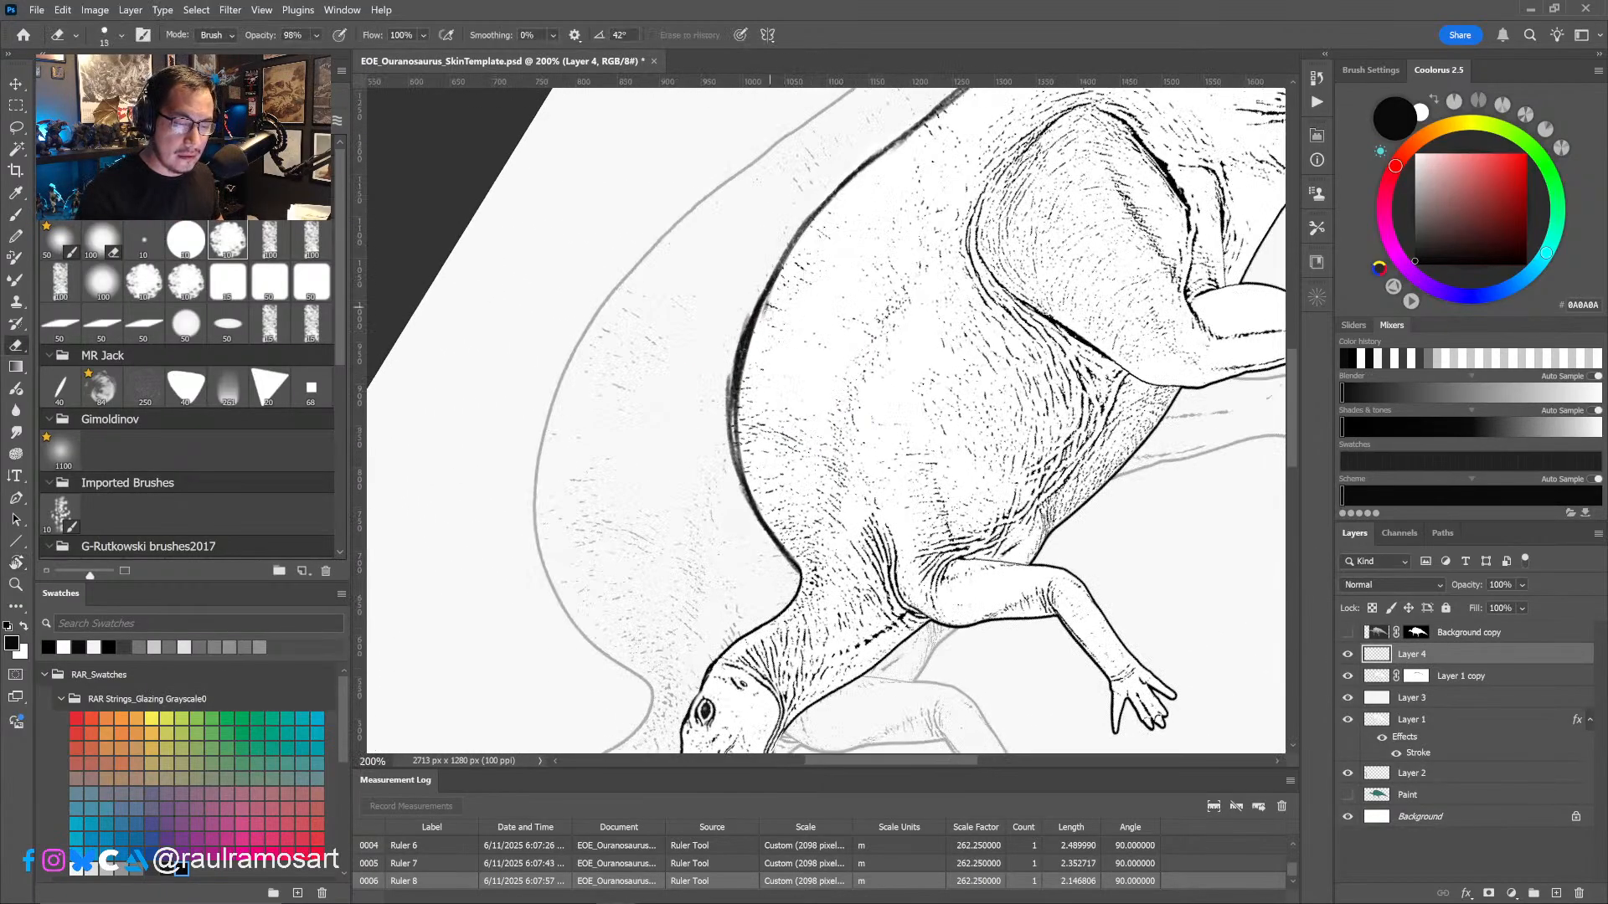
pyautogui.keyDown('alt'); pyautogui.moveTo(784, 275); pyautogui.dragTo(796, 275, button='right'); pyautogui.keyUp('alt')
pyautogui.moveTo(825, 230); pyautogui.dragTo(756, 343)
pyautogui.moveTo(798, 243); pyautogui.dragTo(753, 377)
pyautogui.moveTo(769, 289); pyautogui.dragTo(747, 425)
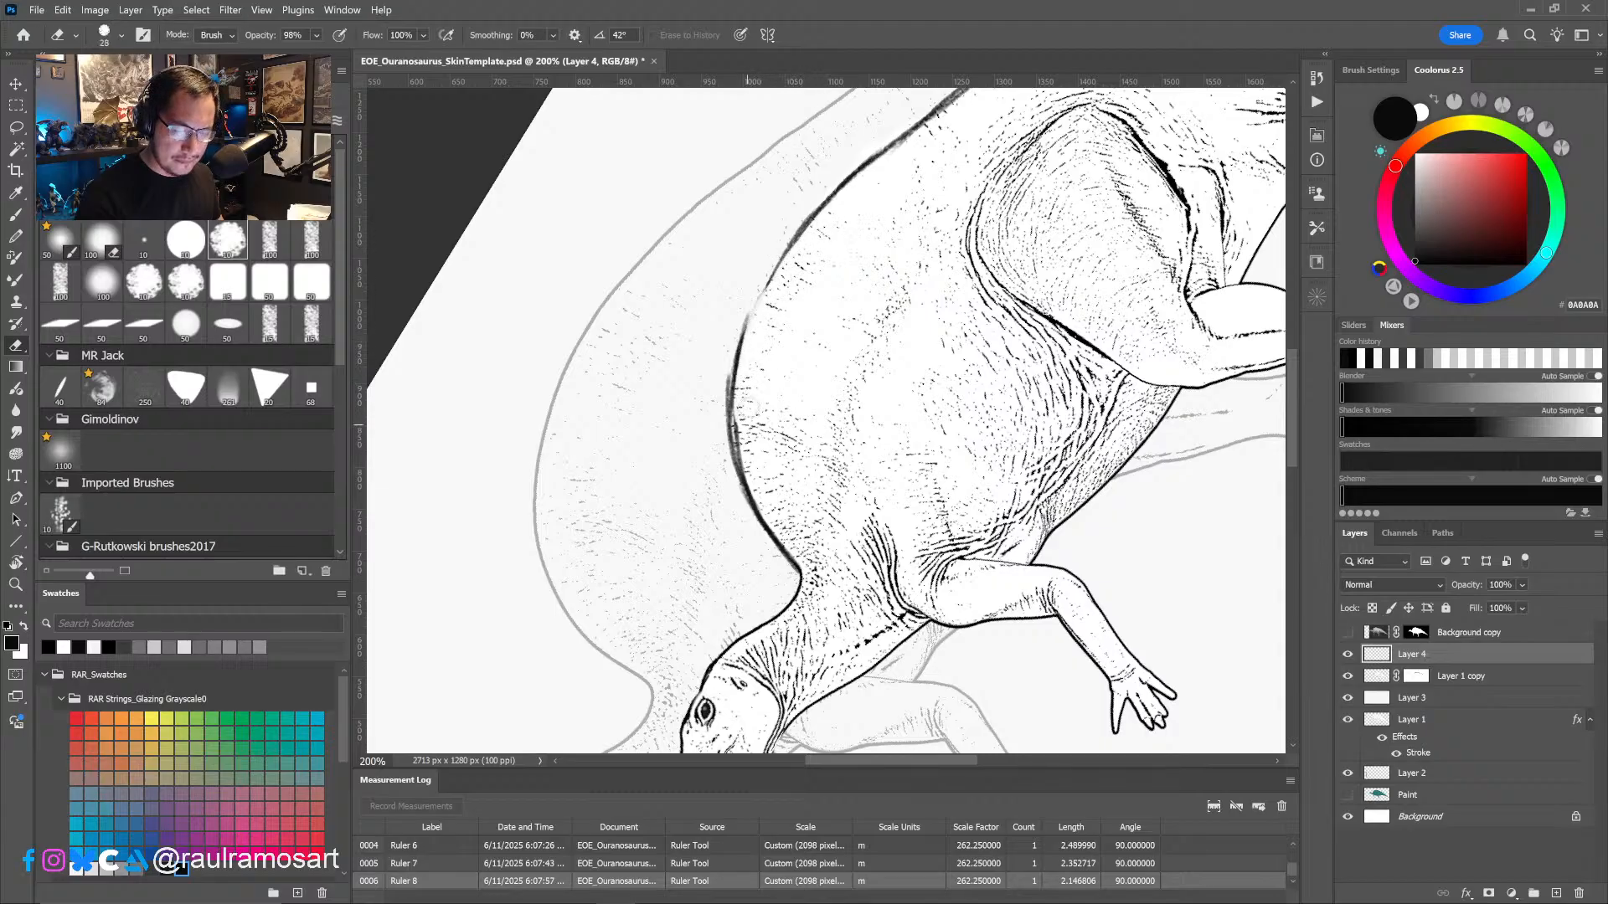
# - Erase the excess thickness of the smaller dinosaur's contour from the front of the hump to the neck base
pyautogui.moveTo(753, 345)
pyautogui.mouseDown()
pyautogui.moveTo(750, 467)
pyautogui.moveTo(804, 565)
pyautogui.mouseUp()
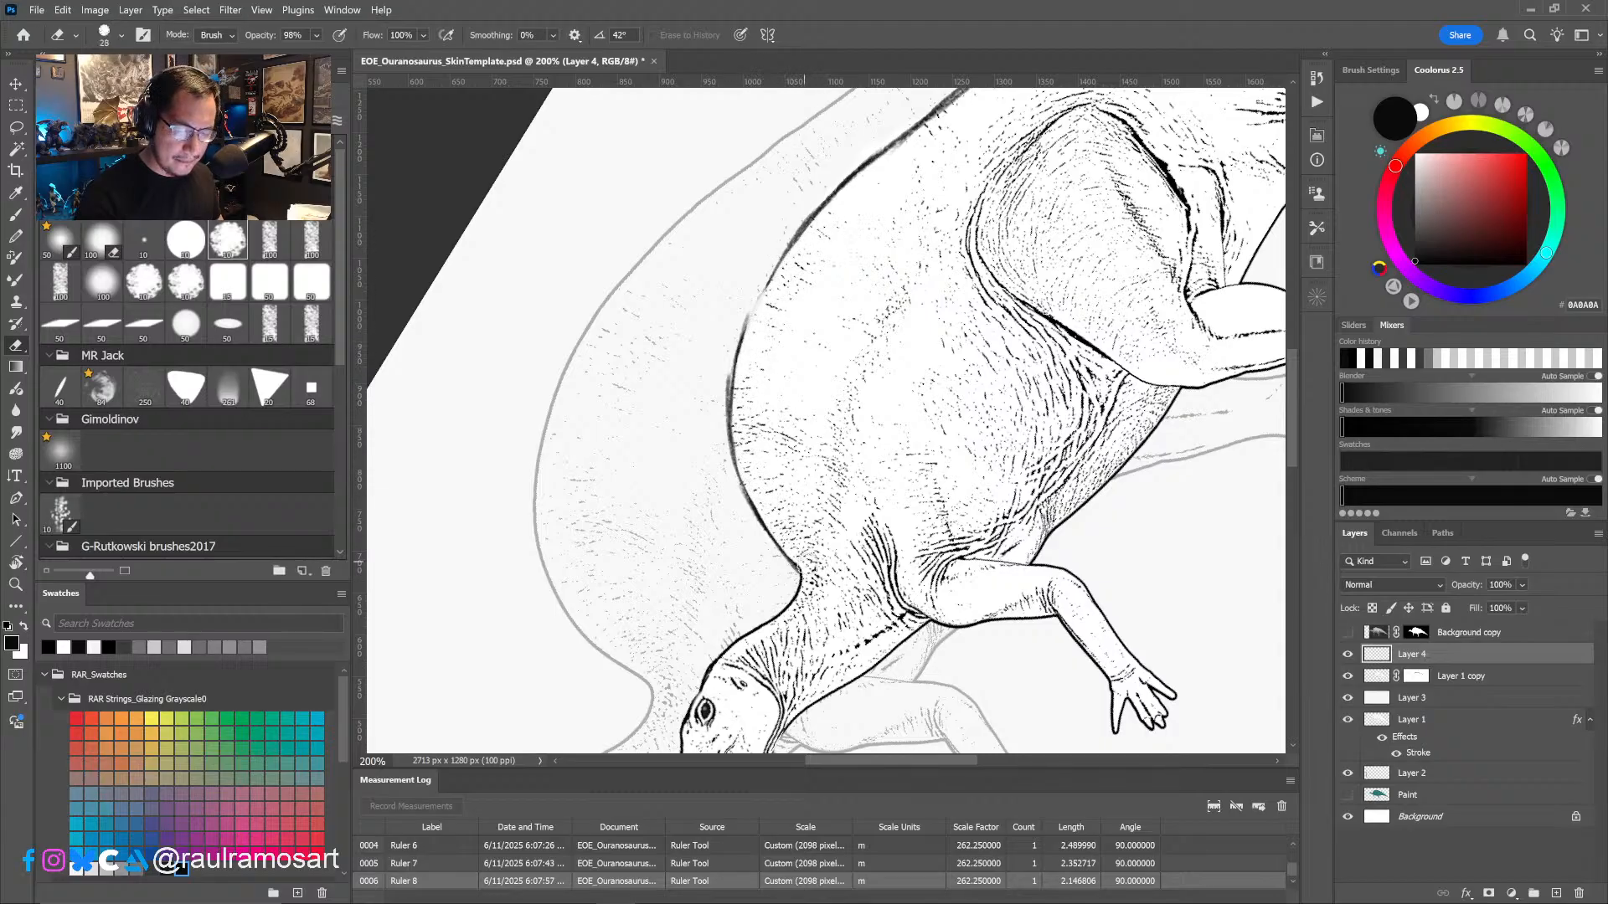
pyautogui.moveTo(730, 483); pyautogui.dragTo(764, 538)
pyautogui.moveTo(734, 492); pyautogui.dragTo(790, 568)
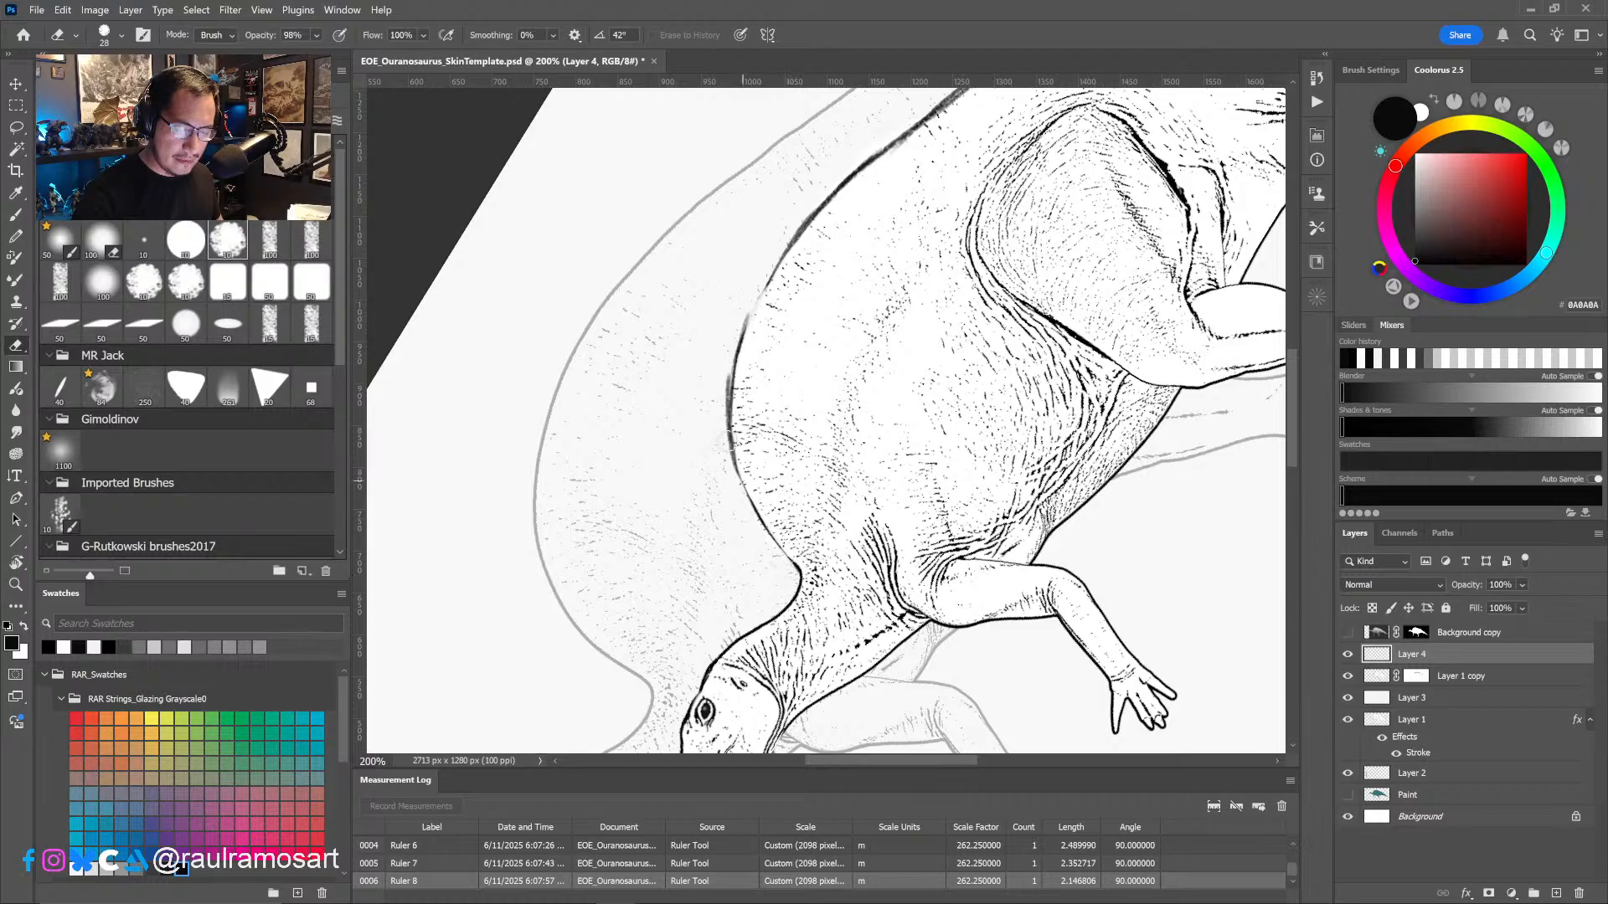
pyautogui.moveTo(726, 366); pyautogui.dragTo(727, 488)
# - Thin the smaller dinosaur's lower back contour with the size 28 eraser, from behind the hump to the tail base
pyautogui.moveTo(777, 364); pyautogui.dragTo(709, 597)
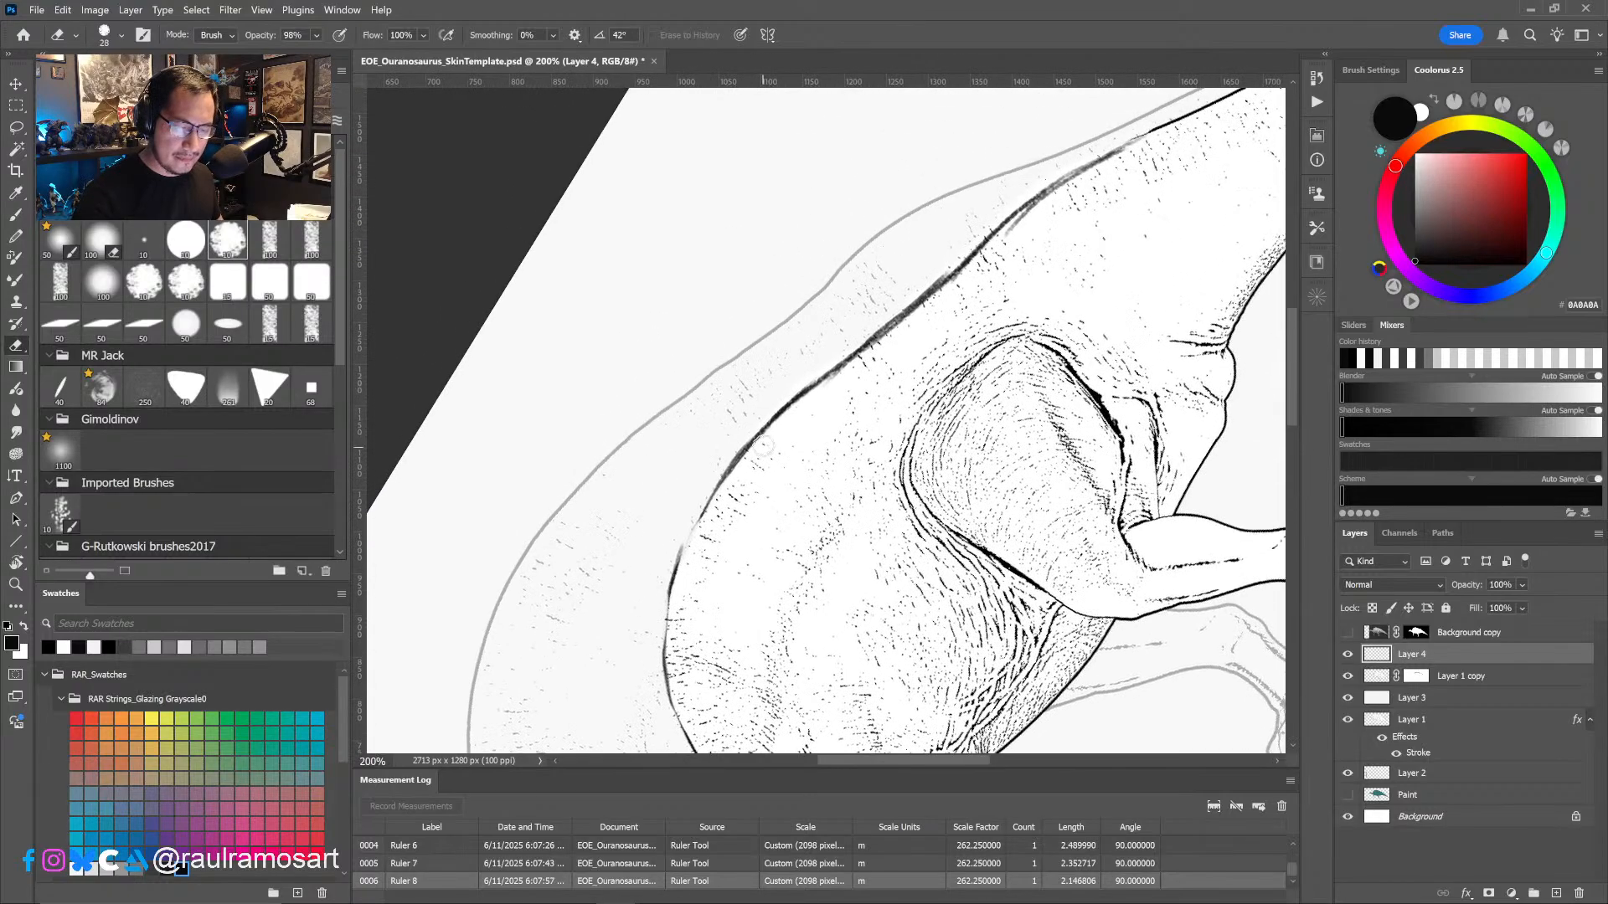
pyautogui.moveTo(712, 515)
pyautogui.mouseDown()
pyautogui.moveTo(813, 394)
pyautogui.moveTo(1026, 213)
pyautogui.moveTo(1135, 151)
pyautogui.mouseUp()
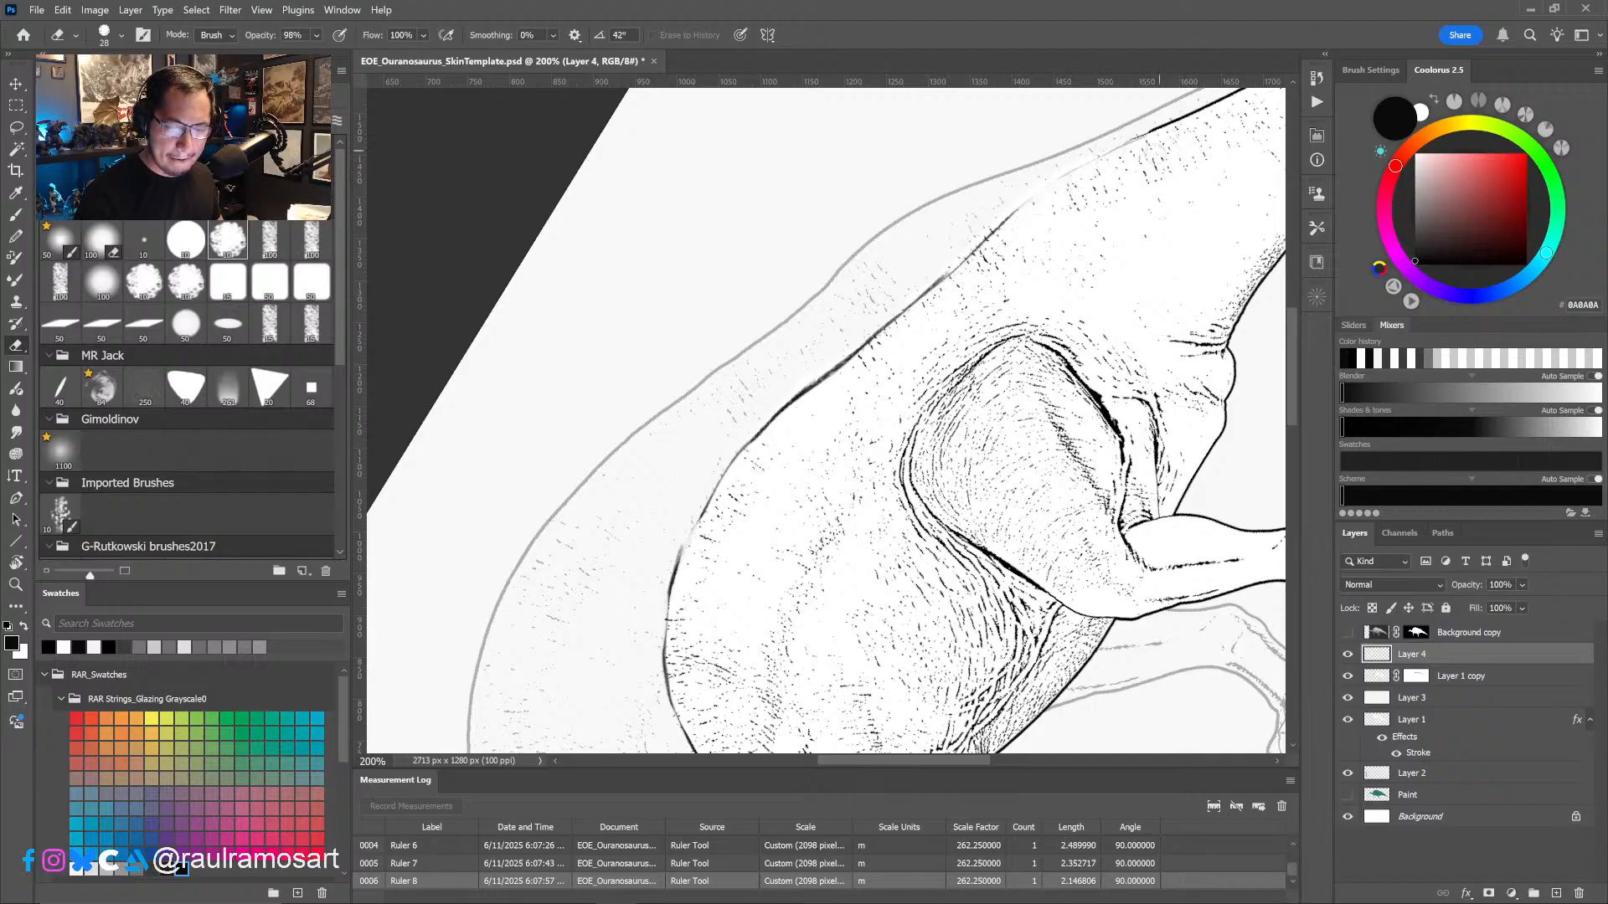
pyautogui.keyDown('alt'); pyautogui.scroll(-2, 1040, 350); pyautogui.keyUp('alt')
pyautogui.moveTo(1085, 423); pyautogui.dragTo(1016, 325)
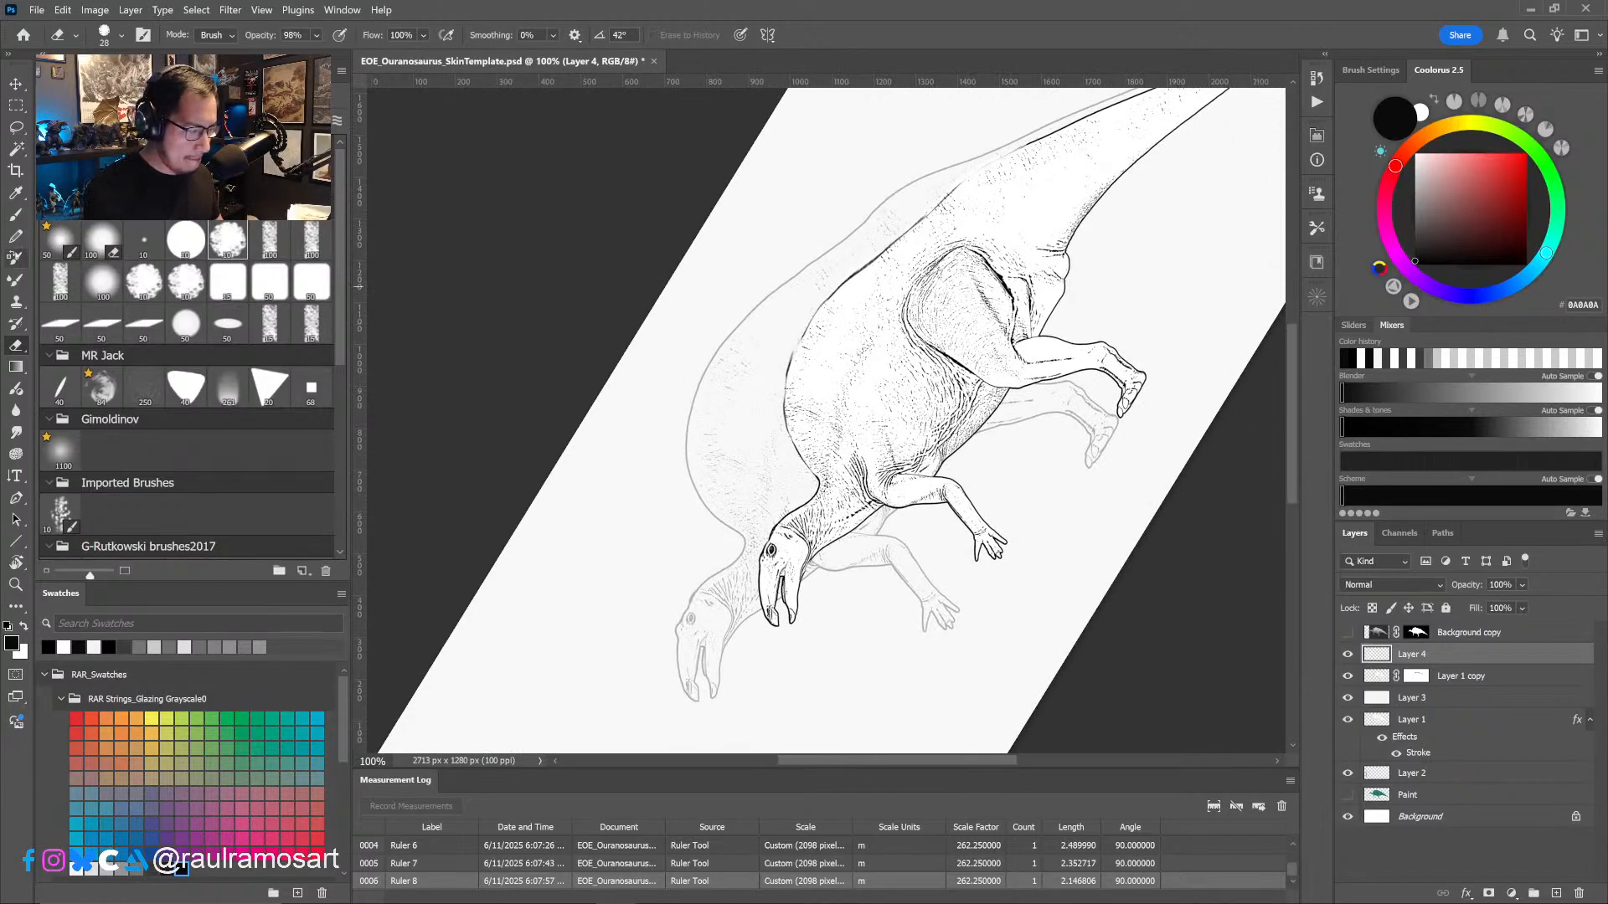
# - Retouch the smaller dinosaur's thinned hump contour with a brush reduced to about size 7, undoing the last two actions
pyautogui.click(16, 215)
pyautogui.keyDown('alt'); pyautogui.scroll(2, 802, 361); pyautogui.keyUp('alt')
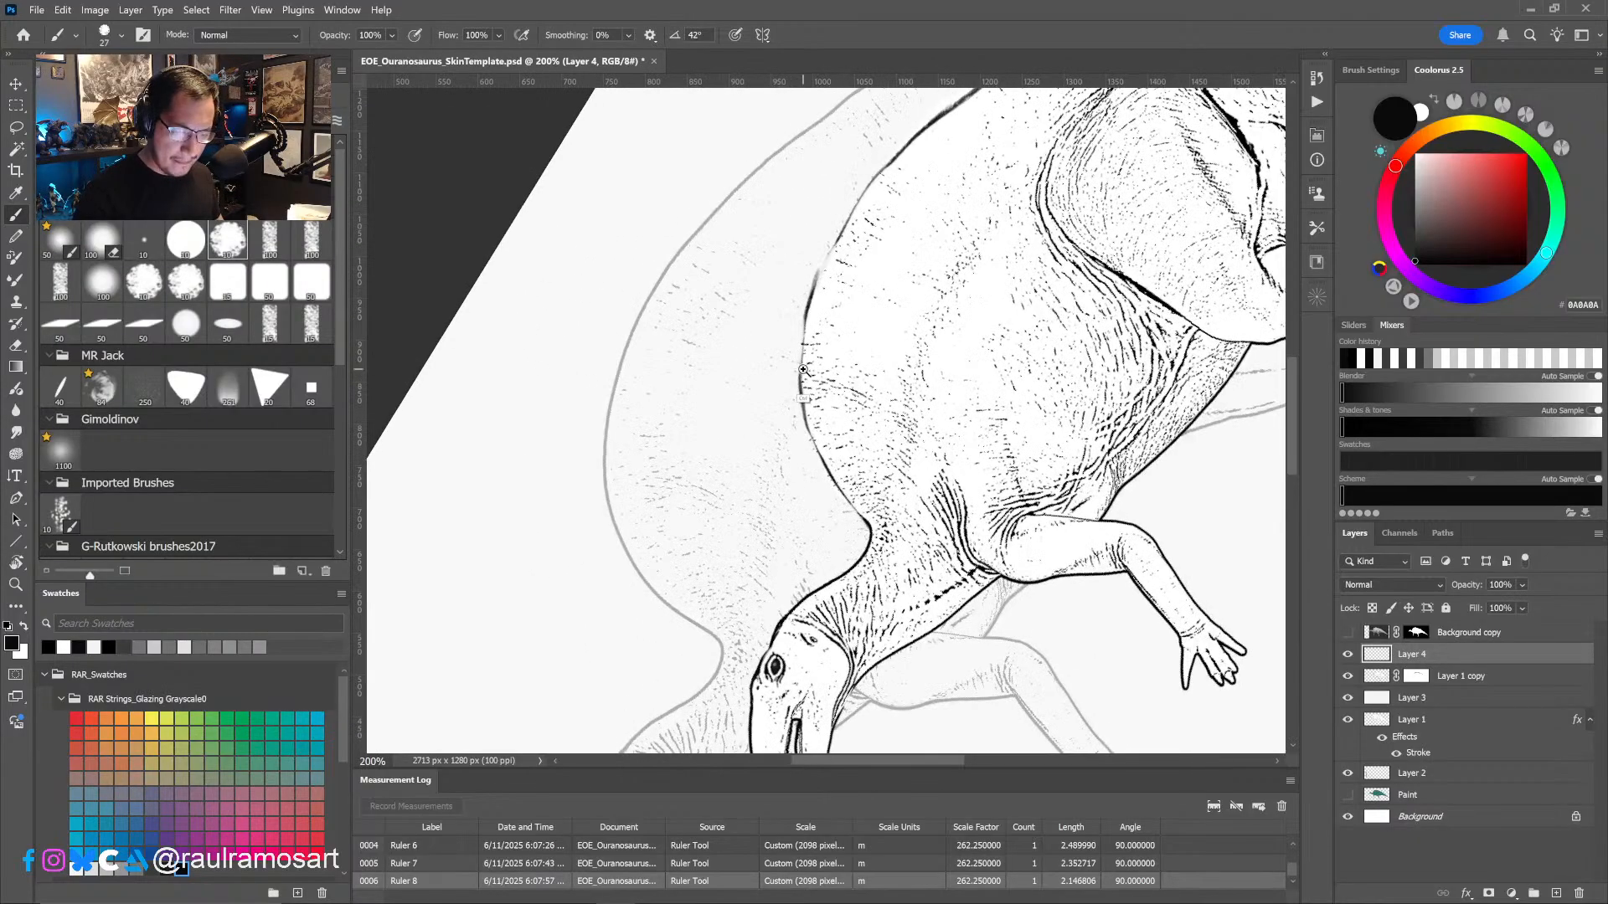
pyautogui.keyDown('alt'); pyautogui.moveTo(802, 360); pyautogui.dragTo(776, 368, button='right'); pyautogui.keyUp('alt')
pyautogui.moveTo(803, 328); pyautogui.dragTo(804, 331)
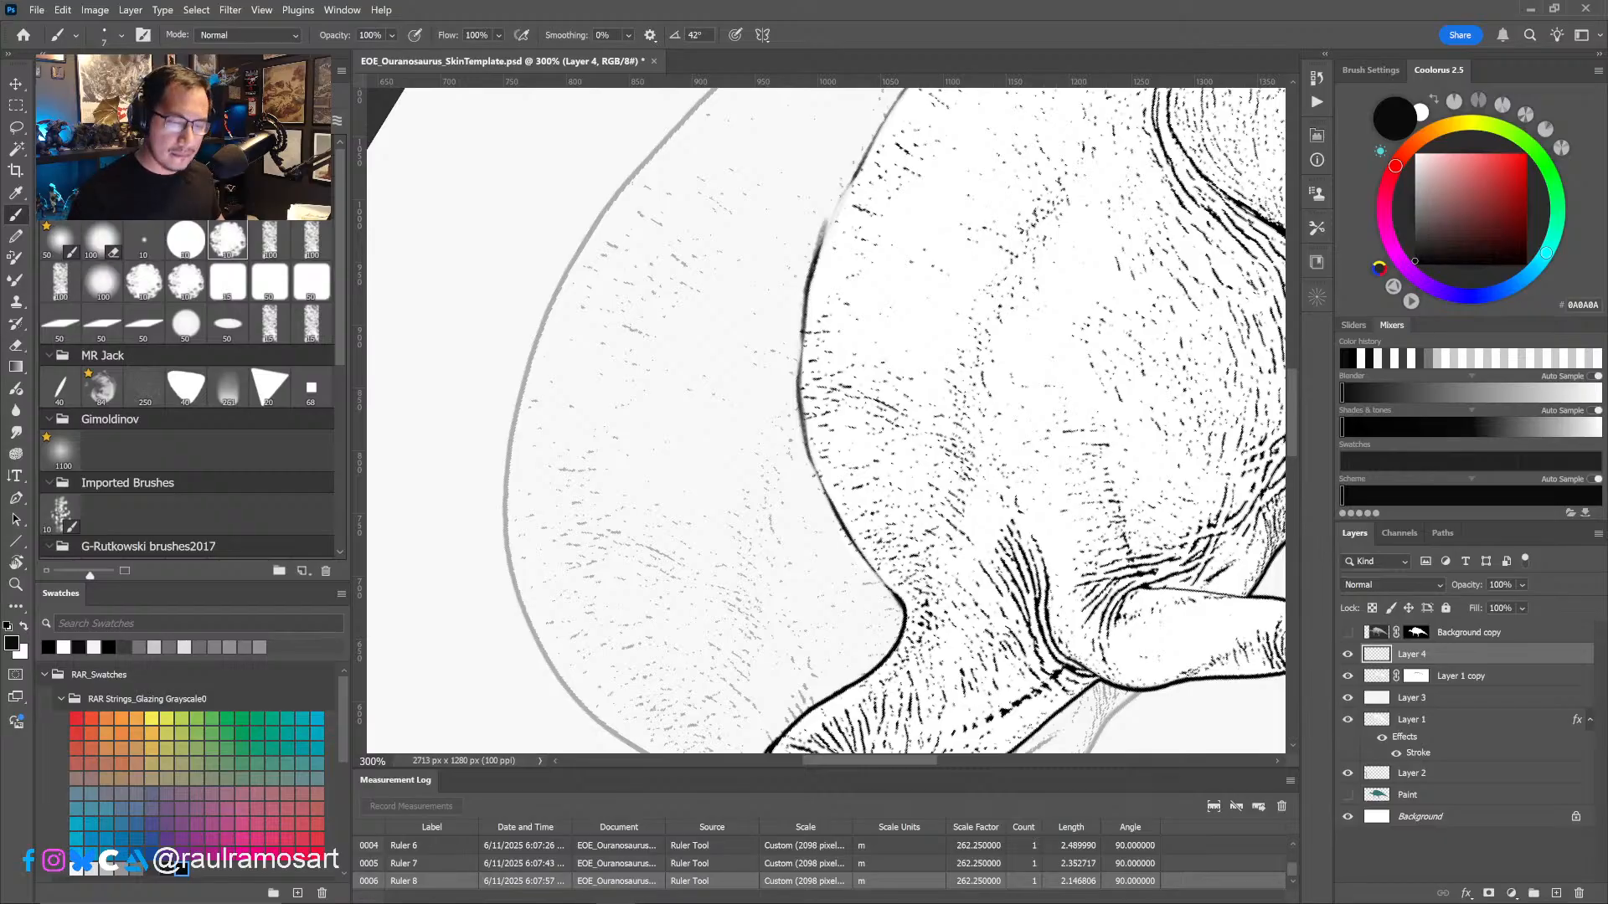
pyautogui.moveTo(807, 337)
pyautogui.mouseDown()
pyautogui.moveTo(804, 452)
pyautogui.moveTo(832, 509)
pyautogui.moveTo(777, 524)
pyautogui.mouseUp()
pyautogui.keyDown('alt'); pyautogui.moveTo(777, 525); pyautogui.dragTo(775, 529, button='right'); pyautogui.keyUp('alt')
pyautogui.moveTo(767, 577)
pyautogui.mouseDown()
pyautogui.moveTo(792, 423)
pyautogui.moveTo(914, 262)
pyautogui.mouseUp()
pyautogui.moveTo(917, 293)
pyautogui.mouseDown()
pyautogui.moveTo(730, 511)
pyautogui.moveTo(1042, 246)
pyautogui.moveTo(745, 544)
pyautogui.moveTo(774, 500)
pyautogui.mouseUp()
pyautogui.hotkey('ctrl', 'z')
pyautogui.hotkey('ctrl', 'z')
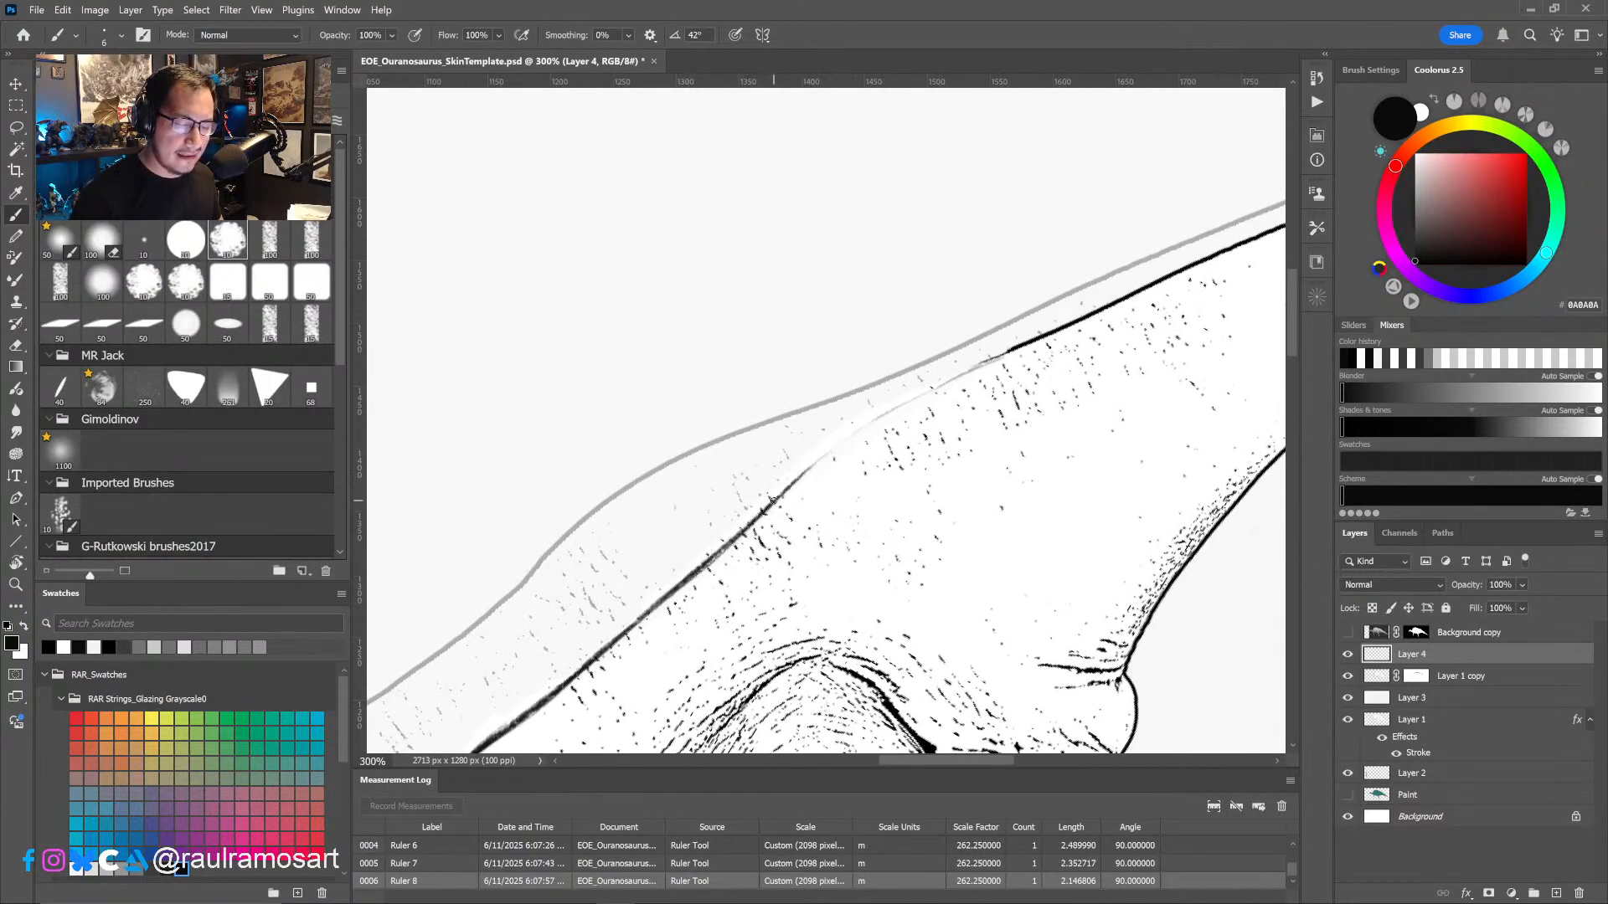
# - Brush in the smaller dinosaur's lower back contour above the hip with a size 6 tip, joining it to the tail outline
pyautogui.moveTo(709, 567); pyautogui.dragTo(819, 457)
pyautogui.moveTo(768, 510); pyautogui.dragTo(882, 418)
pyautogui.moveTo(813, 471); pyautogui.dragTo(978, 368)
pyautogui.moveTo(906, 409); pyautogui.dragTo(1052, 333)
pyautogui.moveTo(957, 380); pyautogui.dragTo(1034, 343)
pyautogui.moveTo(854, 441); pyautogui.dragTo(965, 373)
pyautogui.moveTo(809, 471); pyautogui.dragTo(853, 438)
pyautogui.keyDown('alt'); pyautogui.scroll(-4, 842, 467); pyautogui.keyUp('alt')
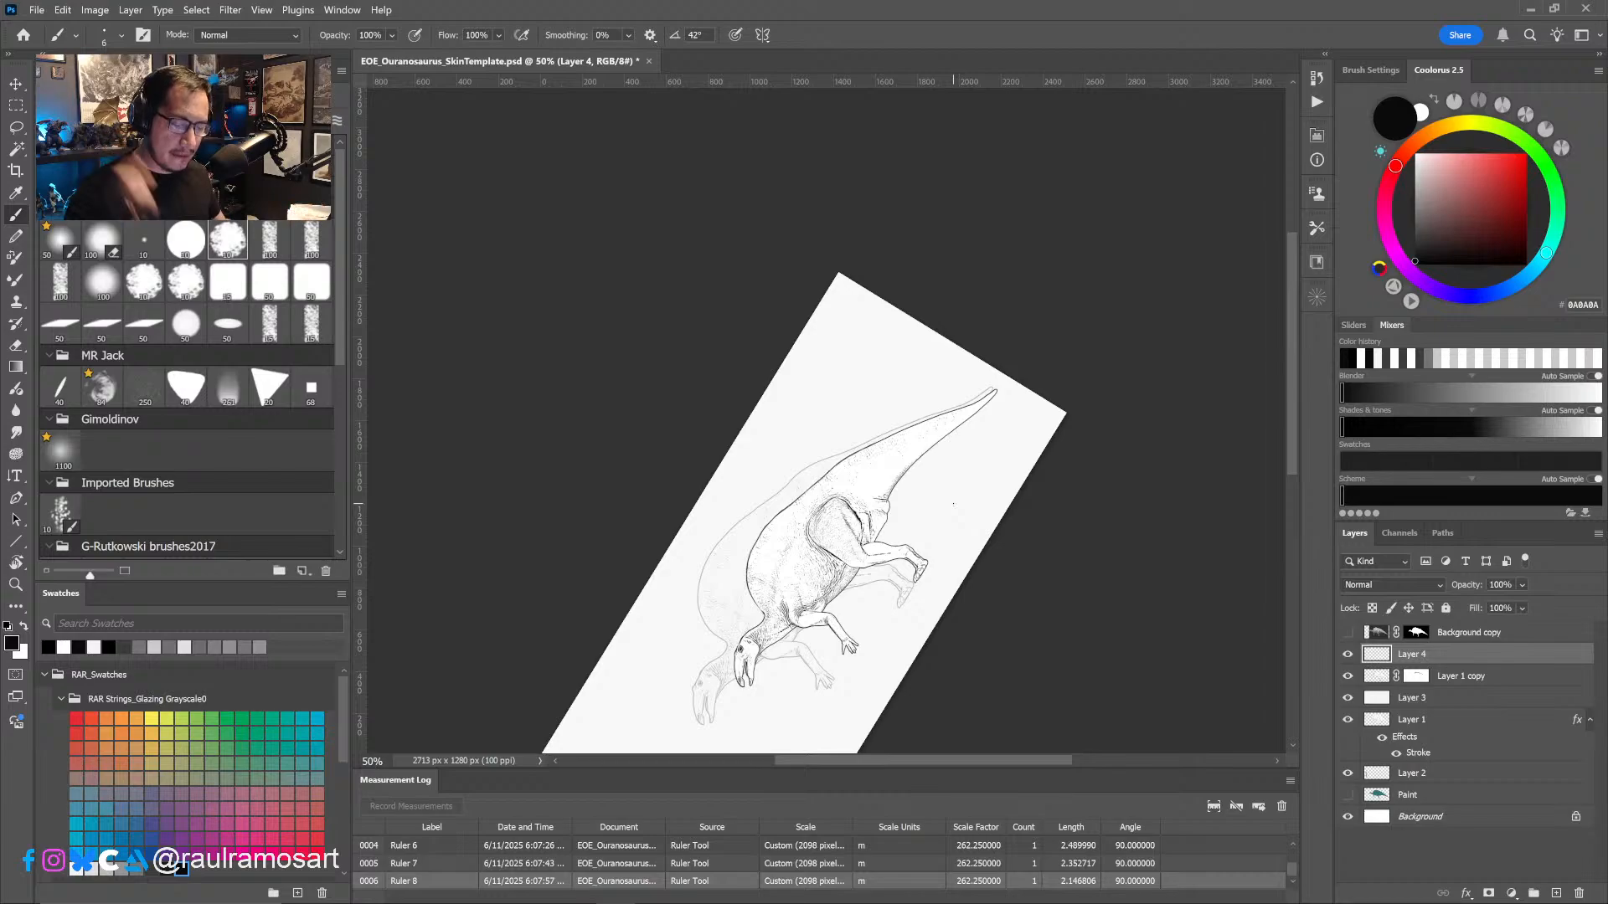
pyautogui.press('r')
pyautogui.moveTo(940, 571); pyautogui.dragTo(931, 614)
pyautogui.keyDown('alt'); pyautogui.scroll(1, 784, 555); pyautogui.keyUp('alt')
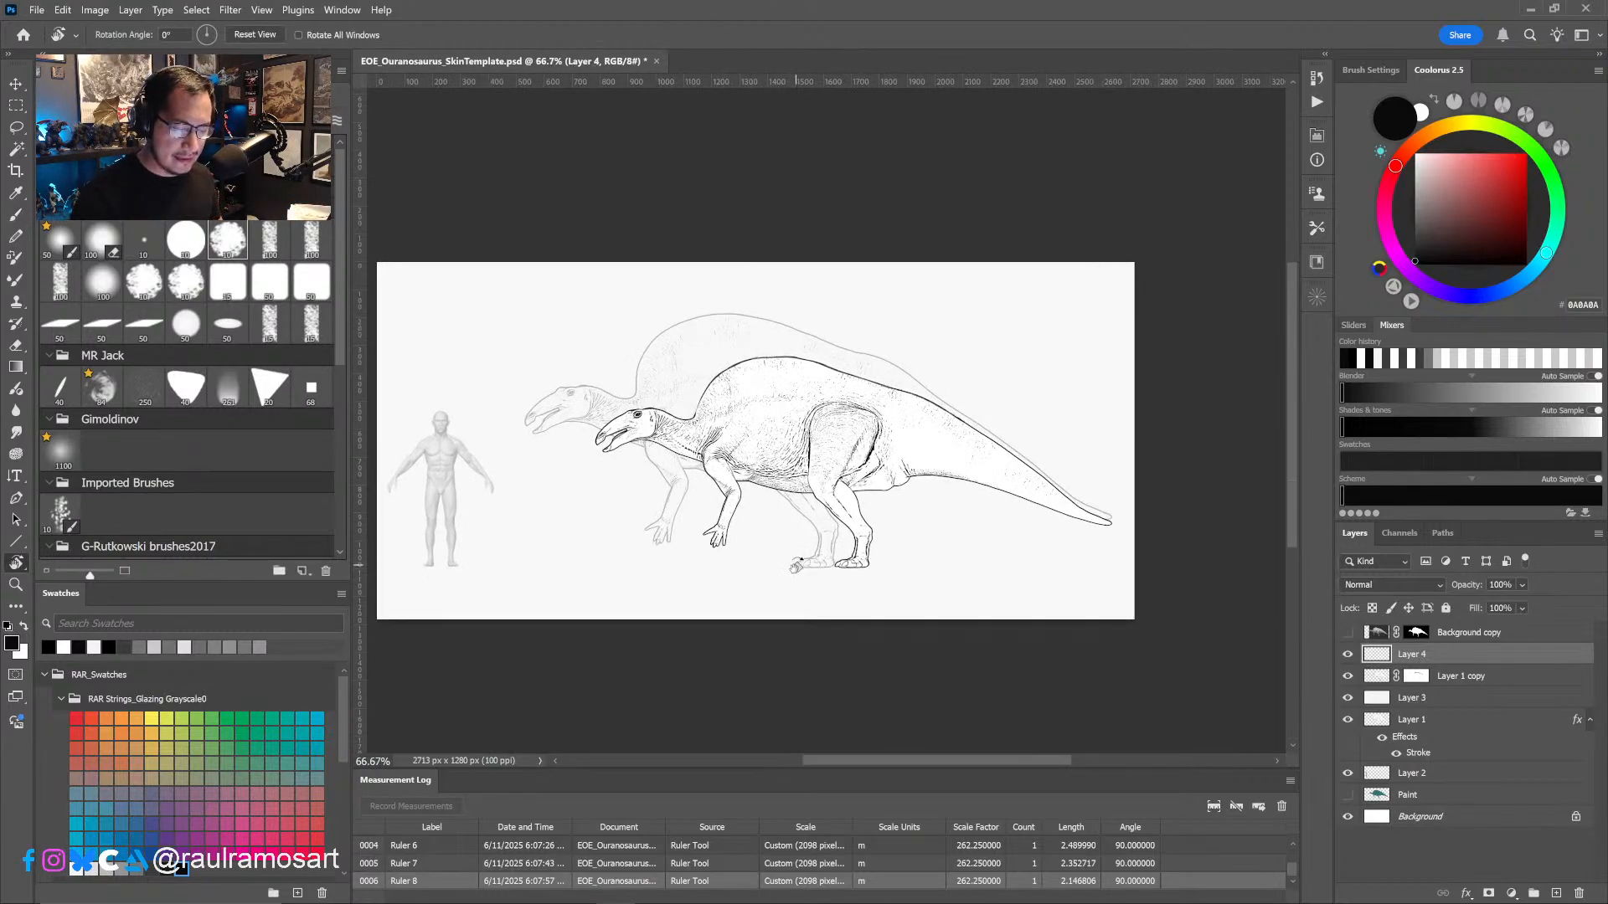
# - Examine the smaller dinosaur's body, limbs and head, comparing its proportions with the adult and the human
pyautogui.press('b')
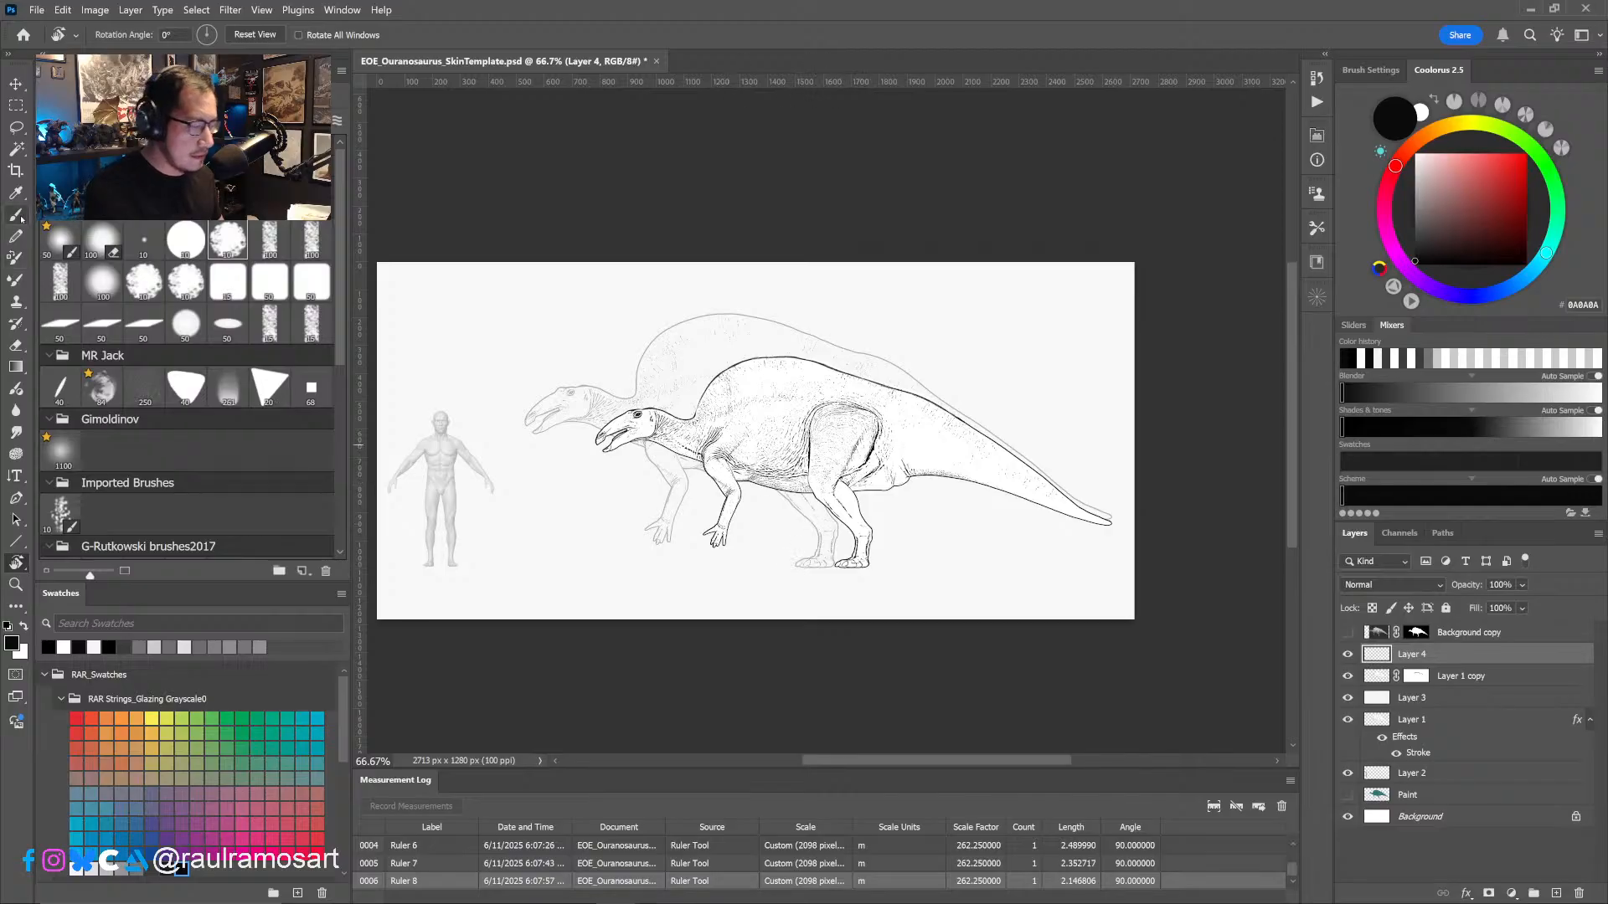
pyautogui.keyDown('alt'); pyautogui.scroll(3, 857, 460); pyautogui.keyUp('alt')
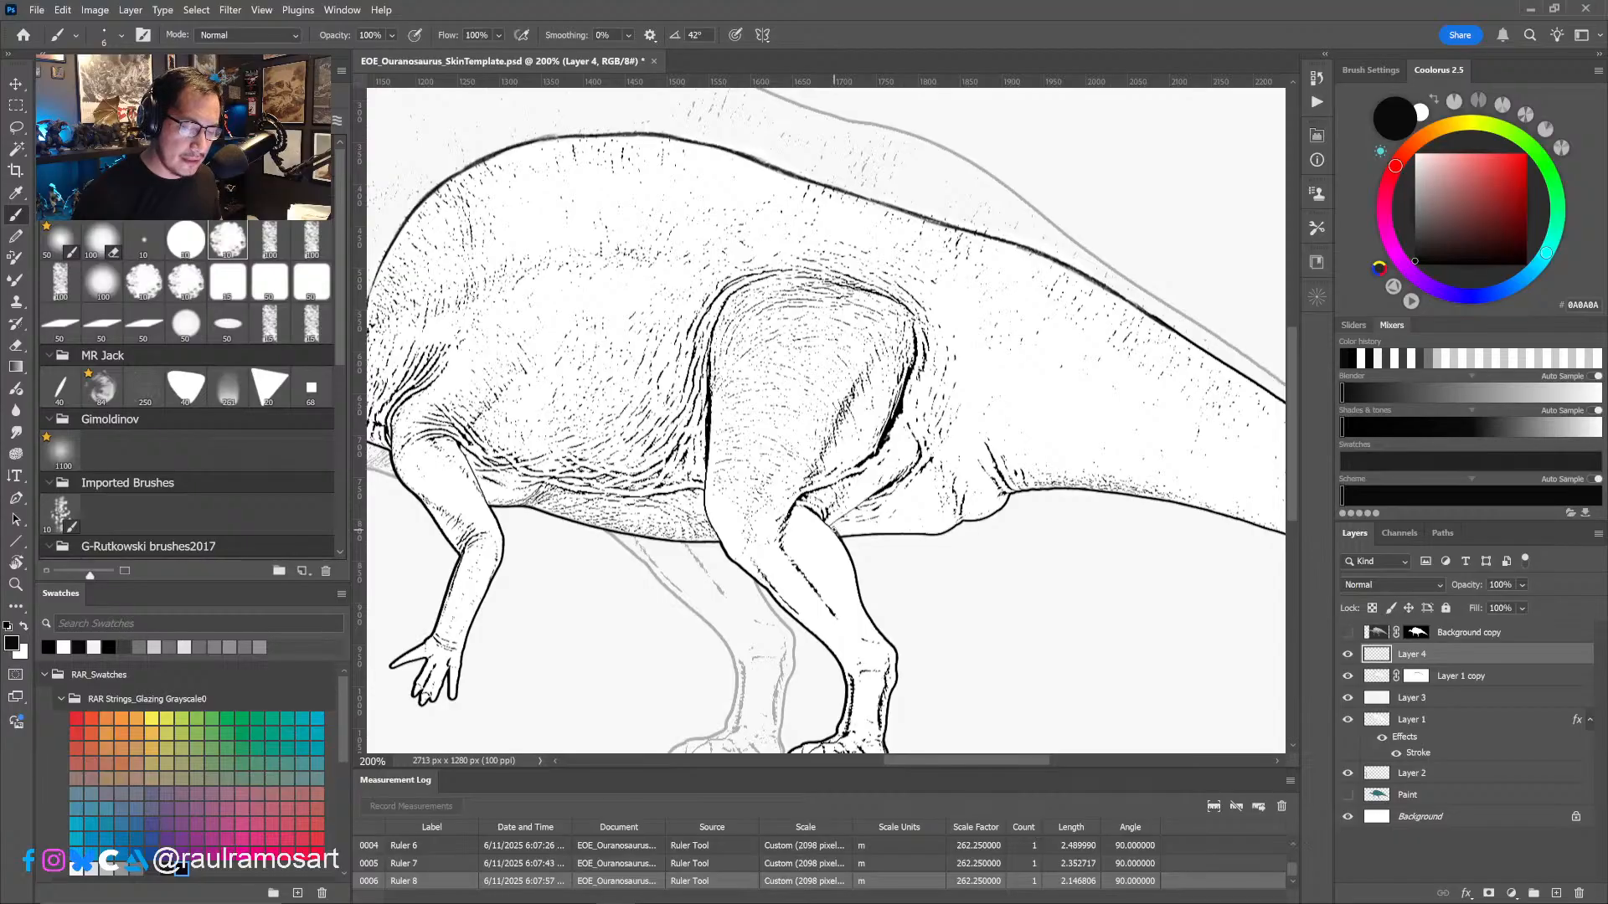
pyautogui.moveTo(835, 528); pyautogui.dragTo(892, 482)
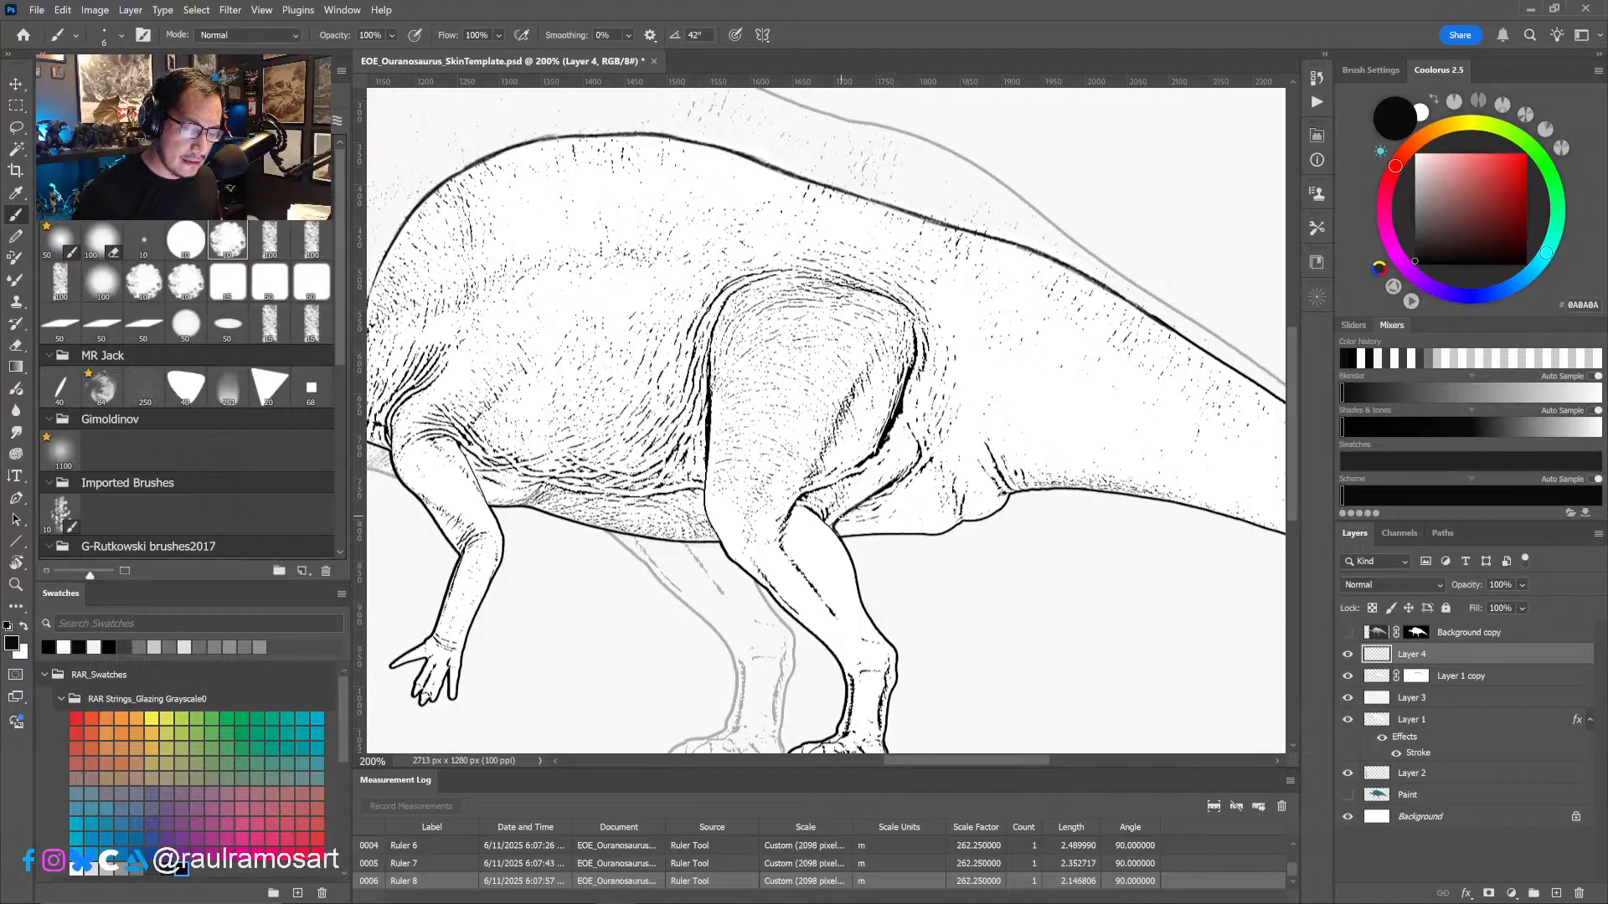
pyautogui.moveTo(837, 573); pyautogui.dragTo(966, 530)
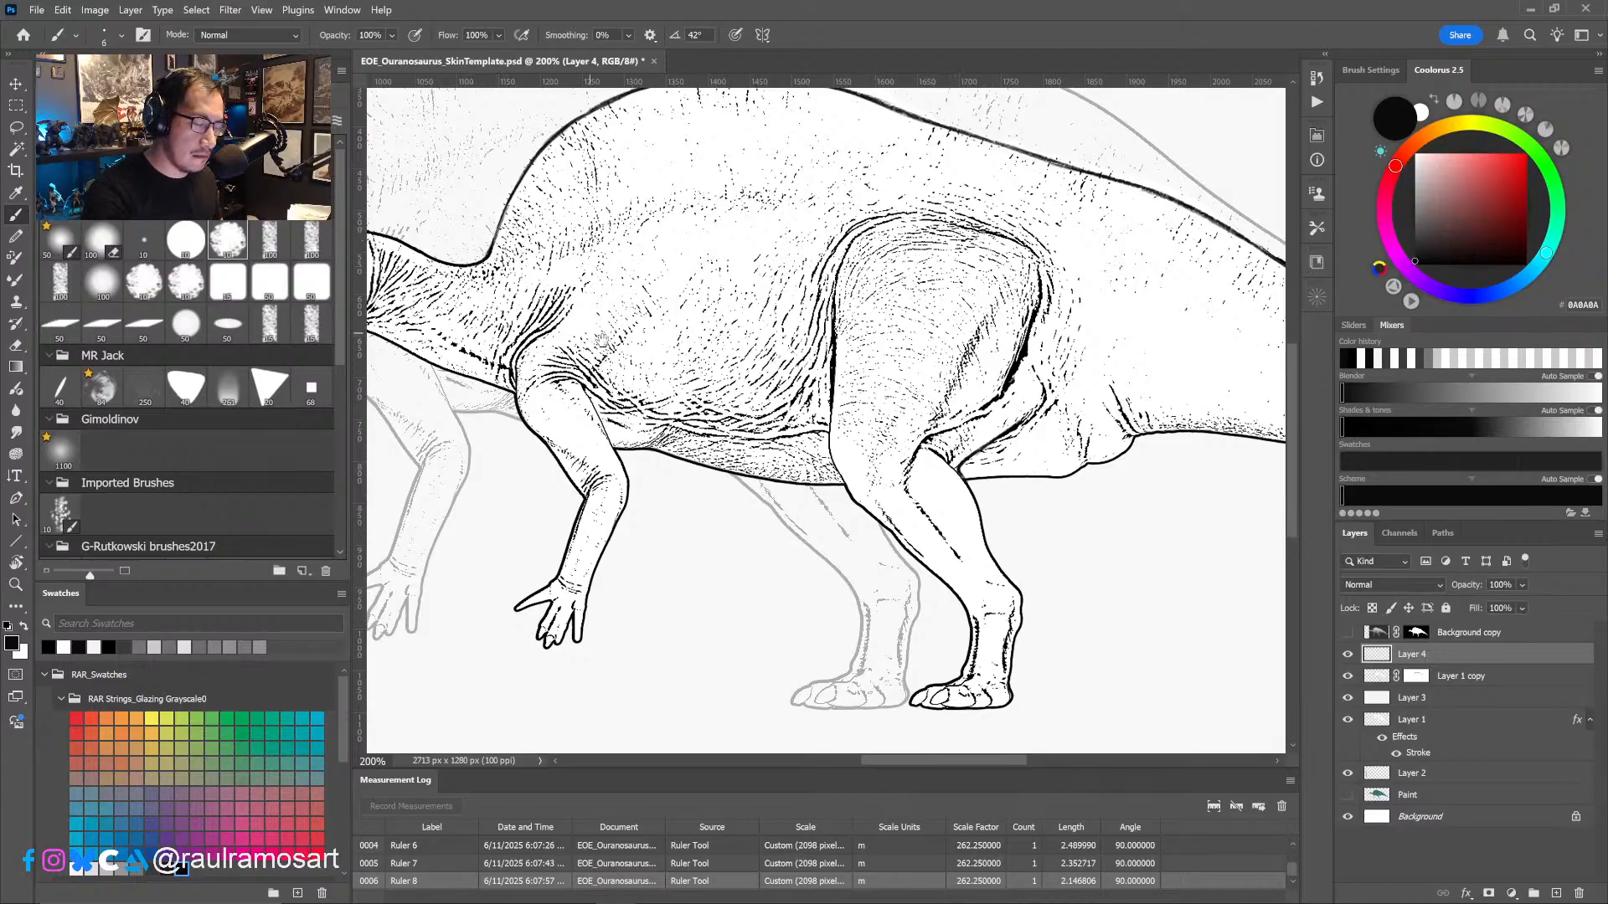
pyautogui.moveTo(601, 340); pyautogui.dragTo(725, 370)
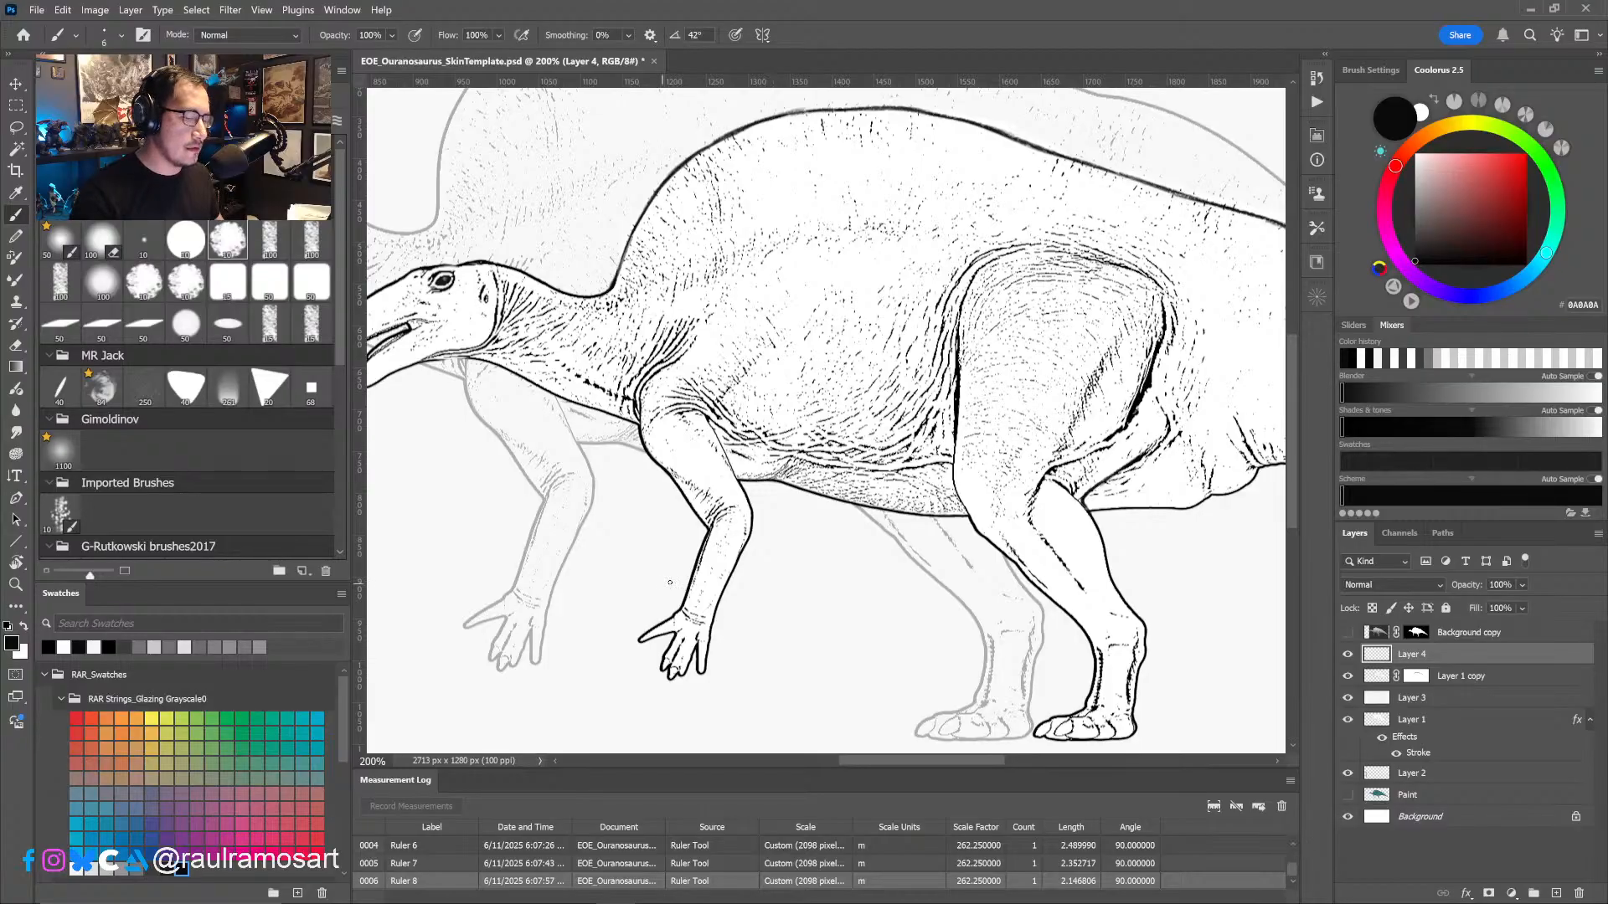
pyautogui.press('r')
pyautogui.moveTo(753, 597)
pyautogui.mouseDown()
pyautogui.moveTo(802, 608)
pyautogui.moveTo(933, 578)
pyautogui.mouseUp()
pyautogui.click(16, 215)
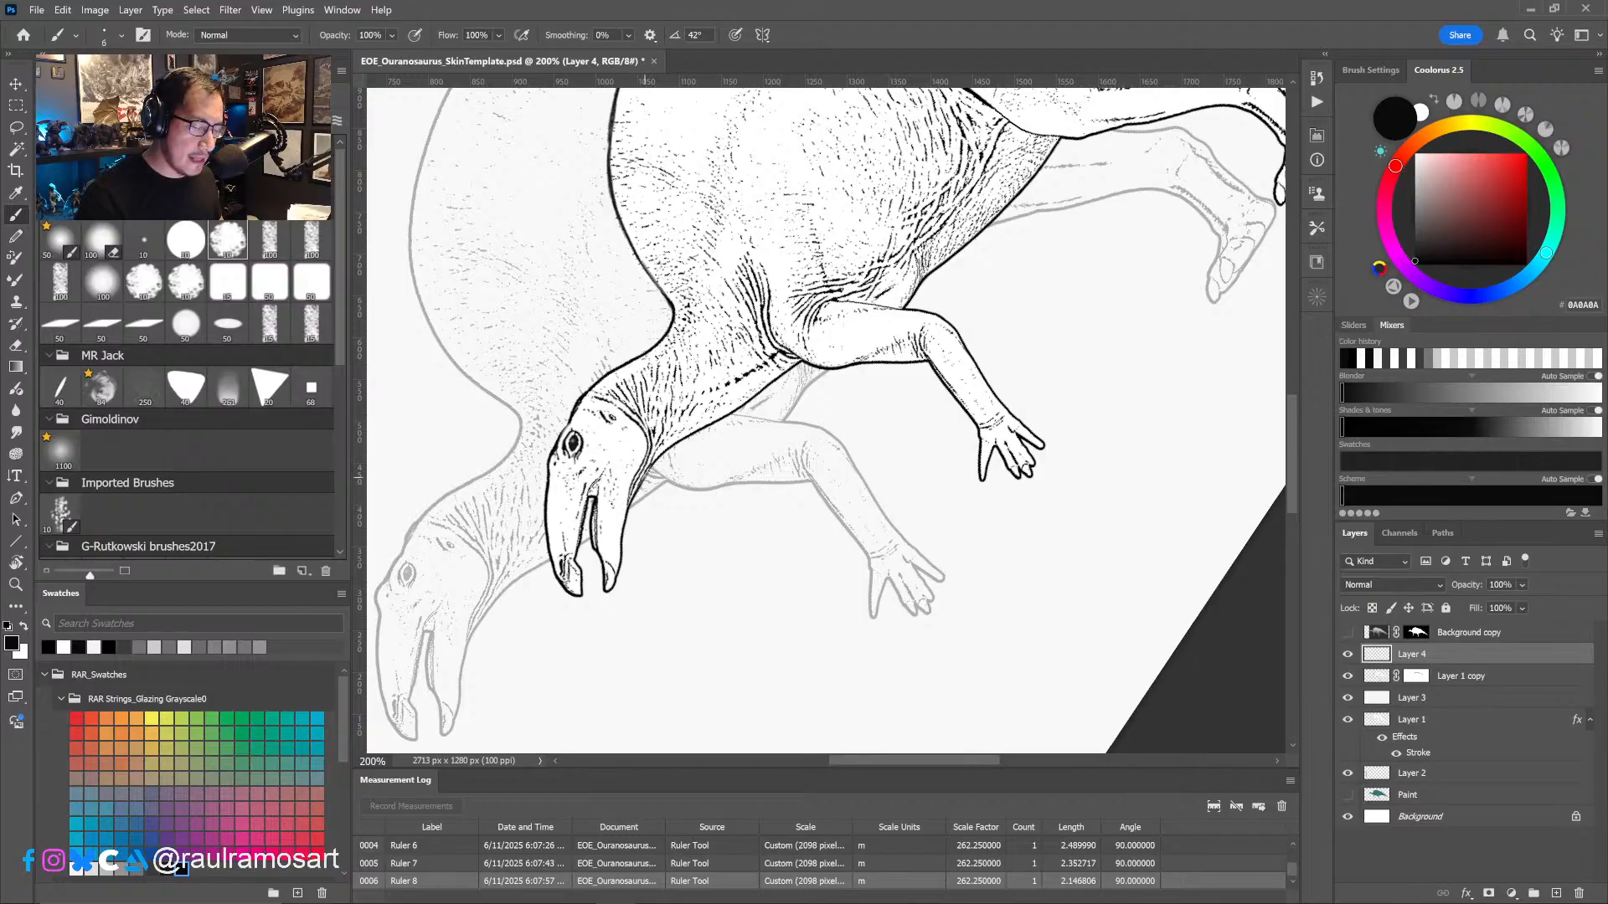
pyautogui.keyDown('ctrl'); pyautogui.keyDown('alt'); pyautogui.click(705, 467); pyautogui.keyUp('alt'); pyautogui.keyUp('ctrl')
pyautogui.keyDown('ctrl'); pyautogui.keyDown('alt'); pyautogui.click(705, 467); pyautogui.keyUp('alt'); pyautogui.keyUp('ctrl')
pyautogui.press('r')
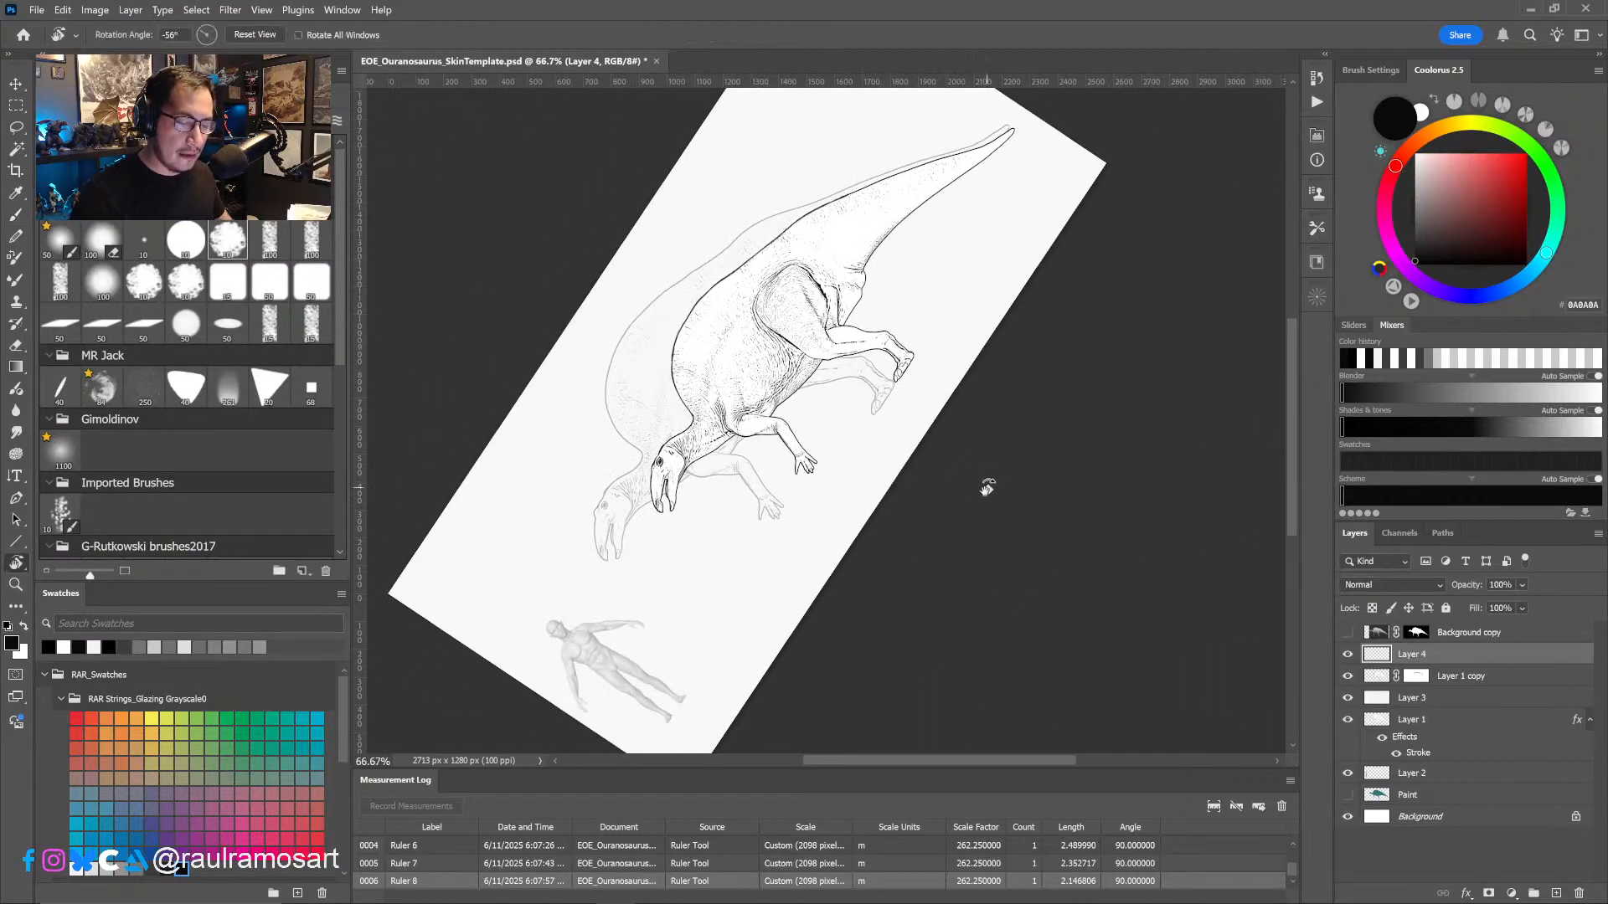
pyautogui.moveTo(977, 478); pyautogui.dragTo(867, 572)
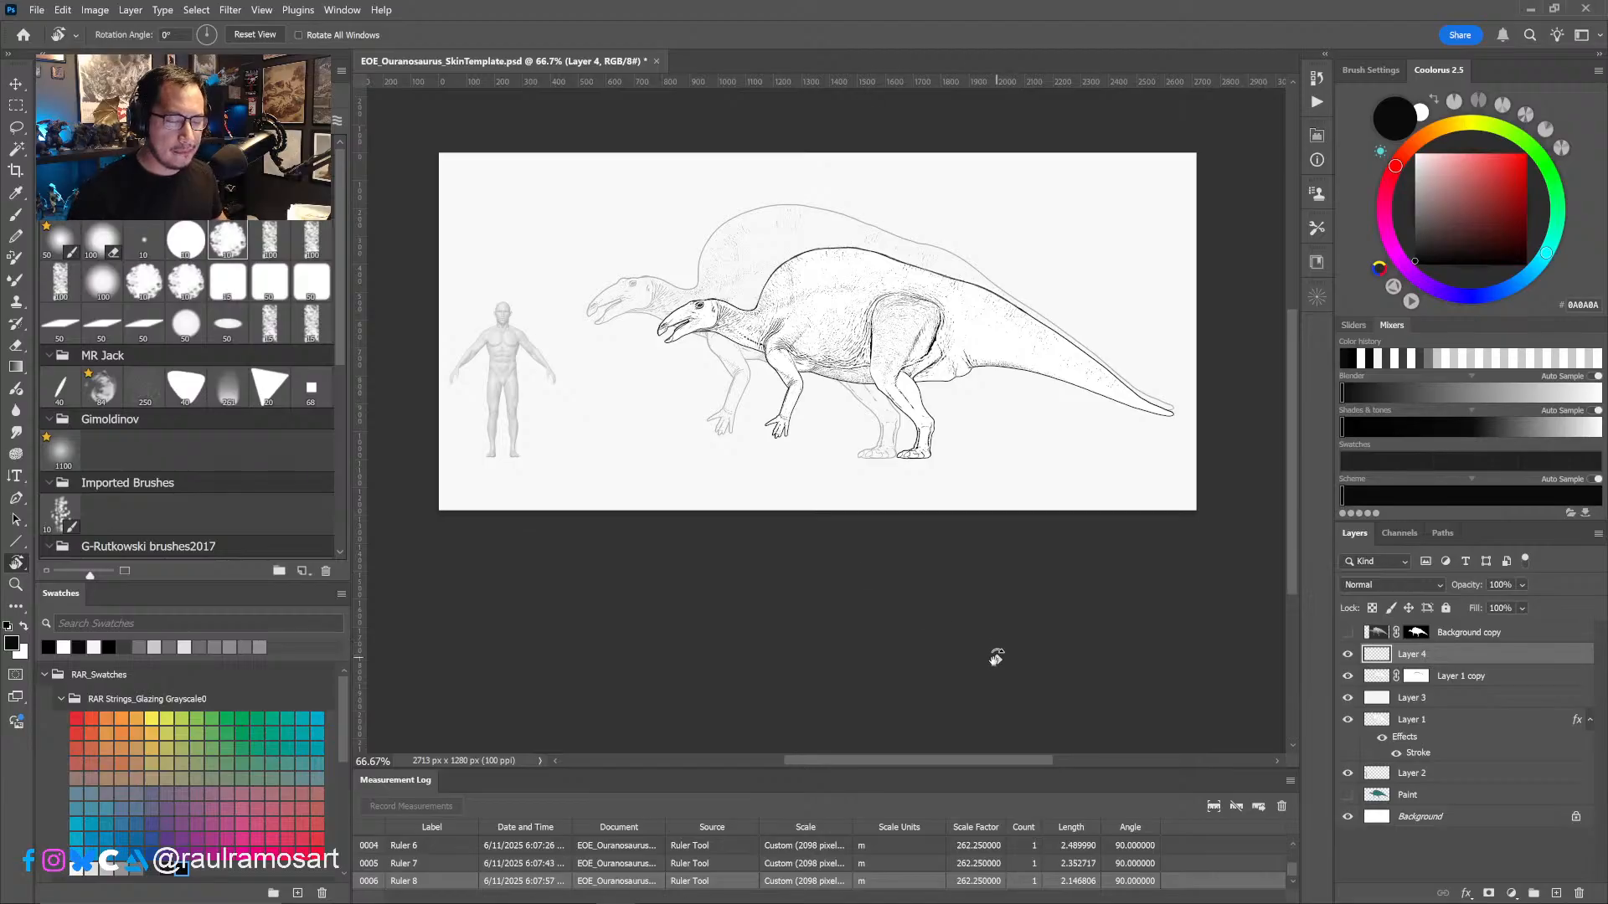
pyautogui.scroll(1, 899, 402)
pyautogui.moveTo(959, 435); pyautogui.dragTo(995, 460)
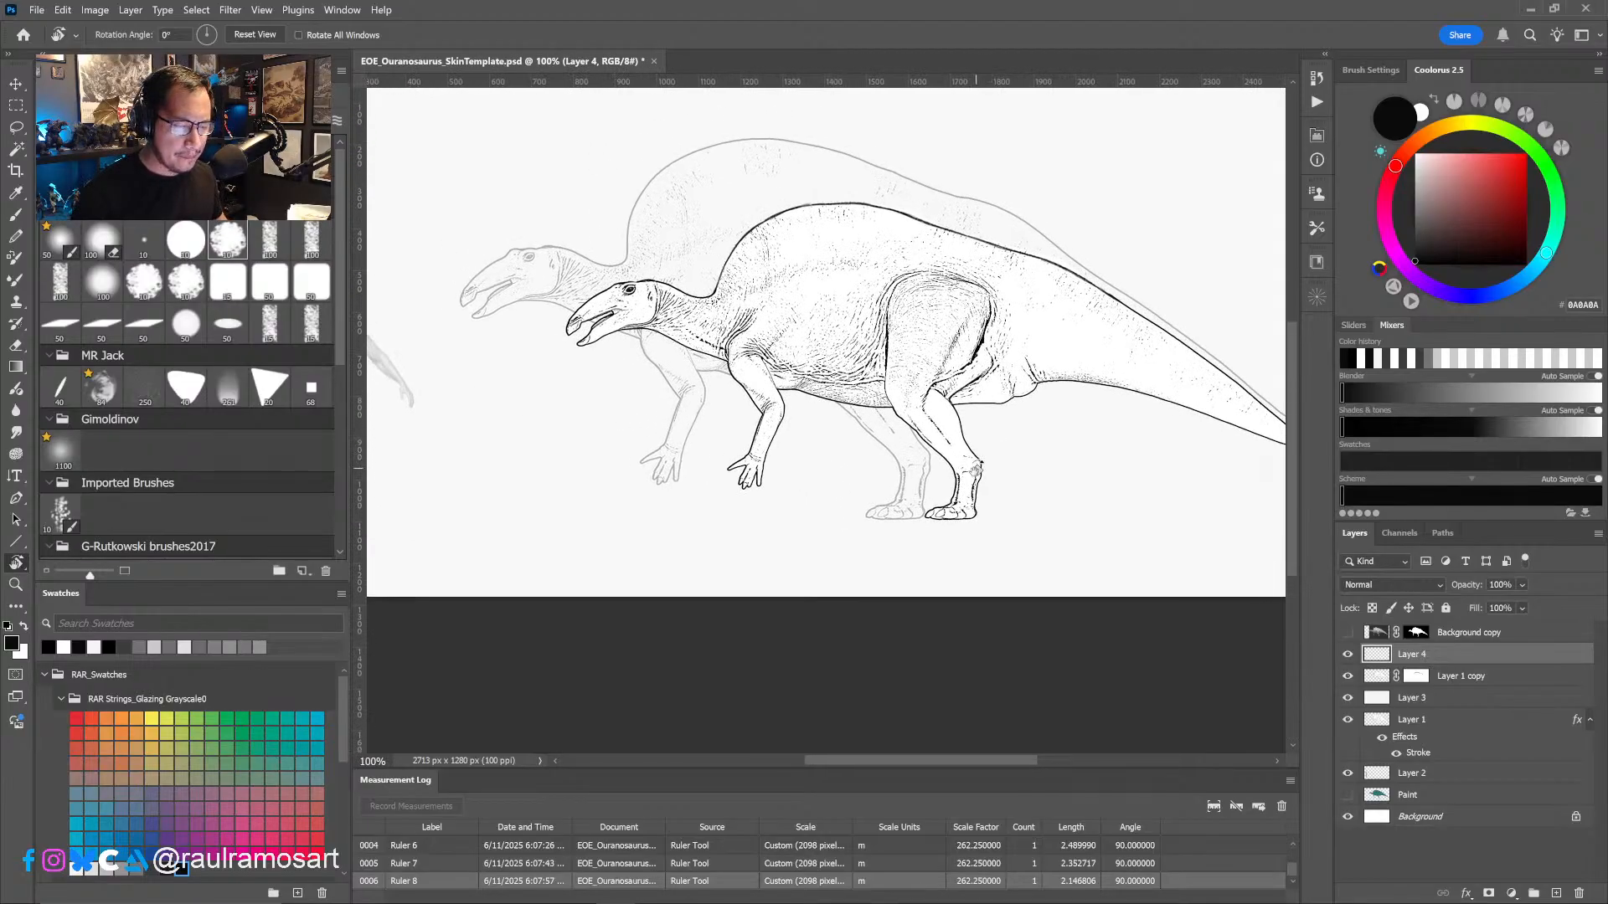
pyautogui.scroll(2, 618, 359)
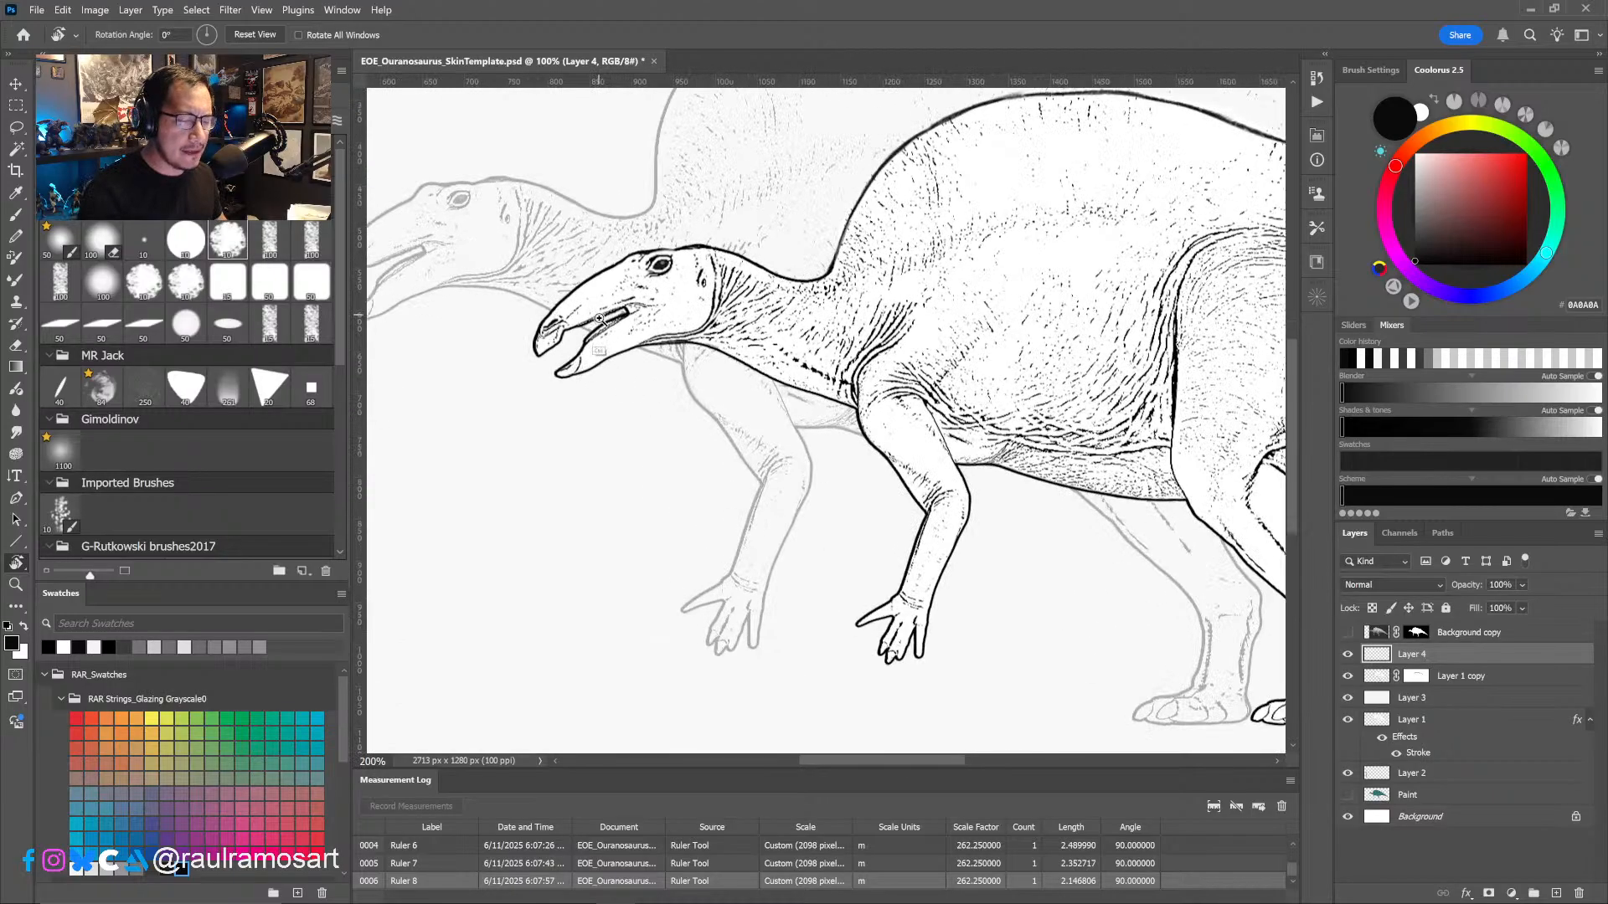
pyautogui.moveTo(665, 373); pyautogui.dragTo(916, 432)
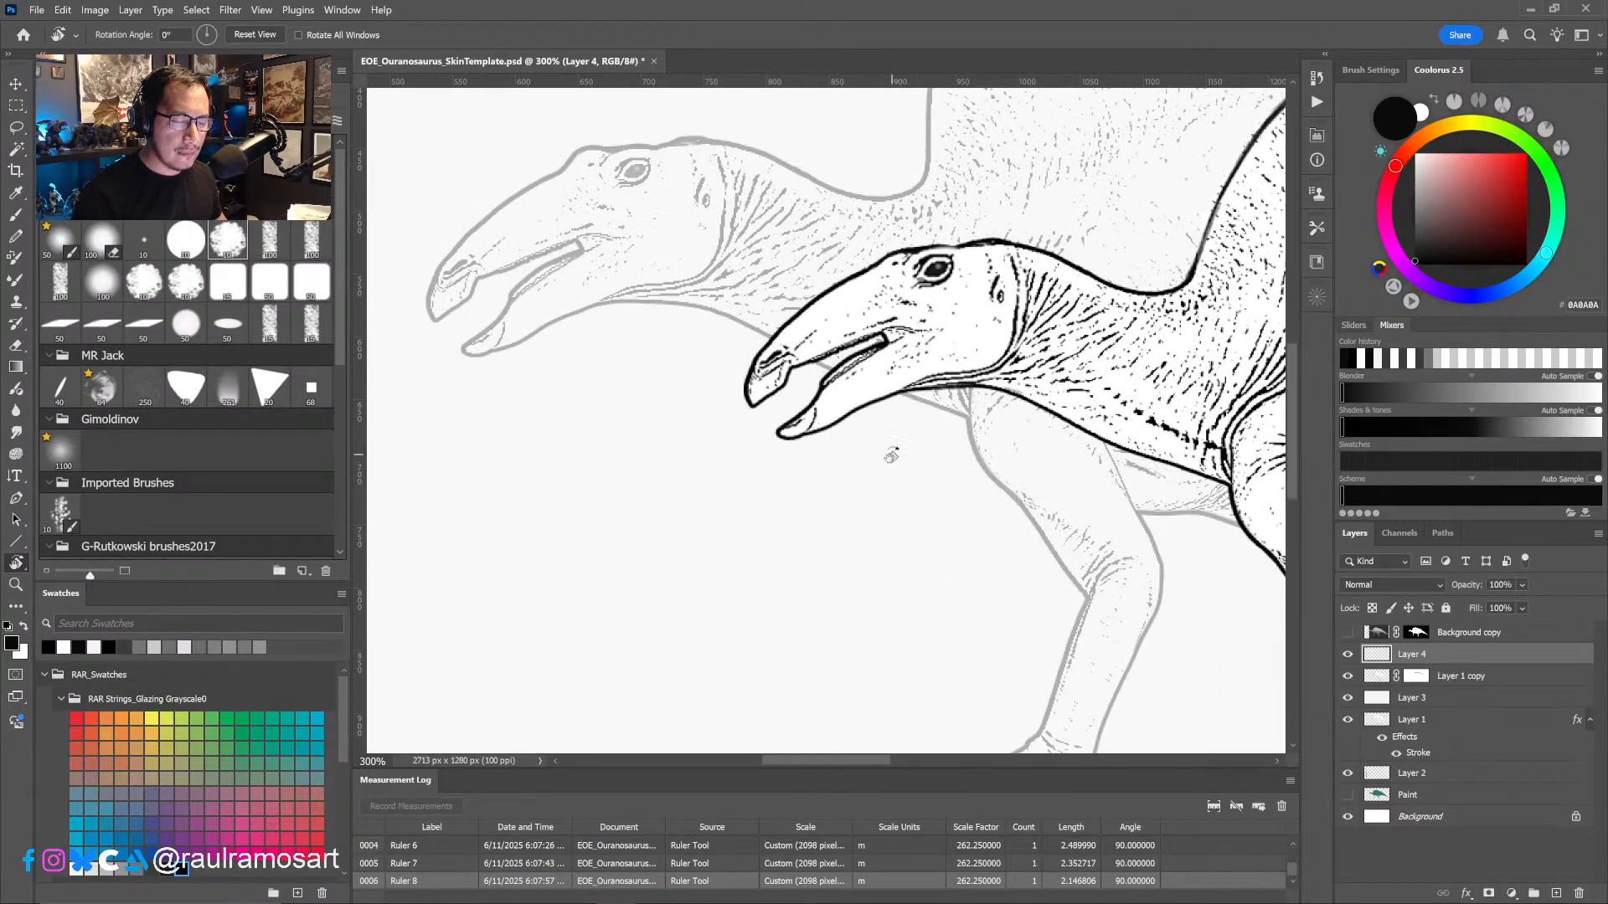
# - Group Layer 4 with Layer 1 copy and name the group sub
pyautogui.click(1348, 654)
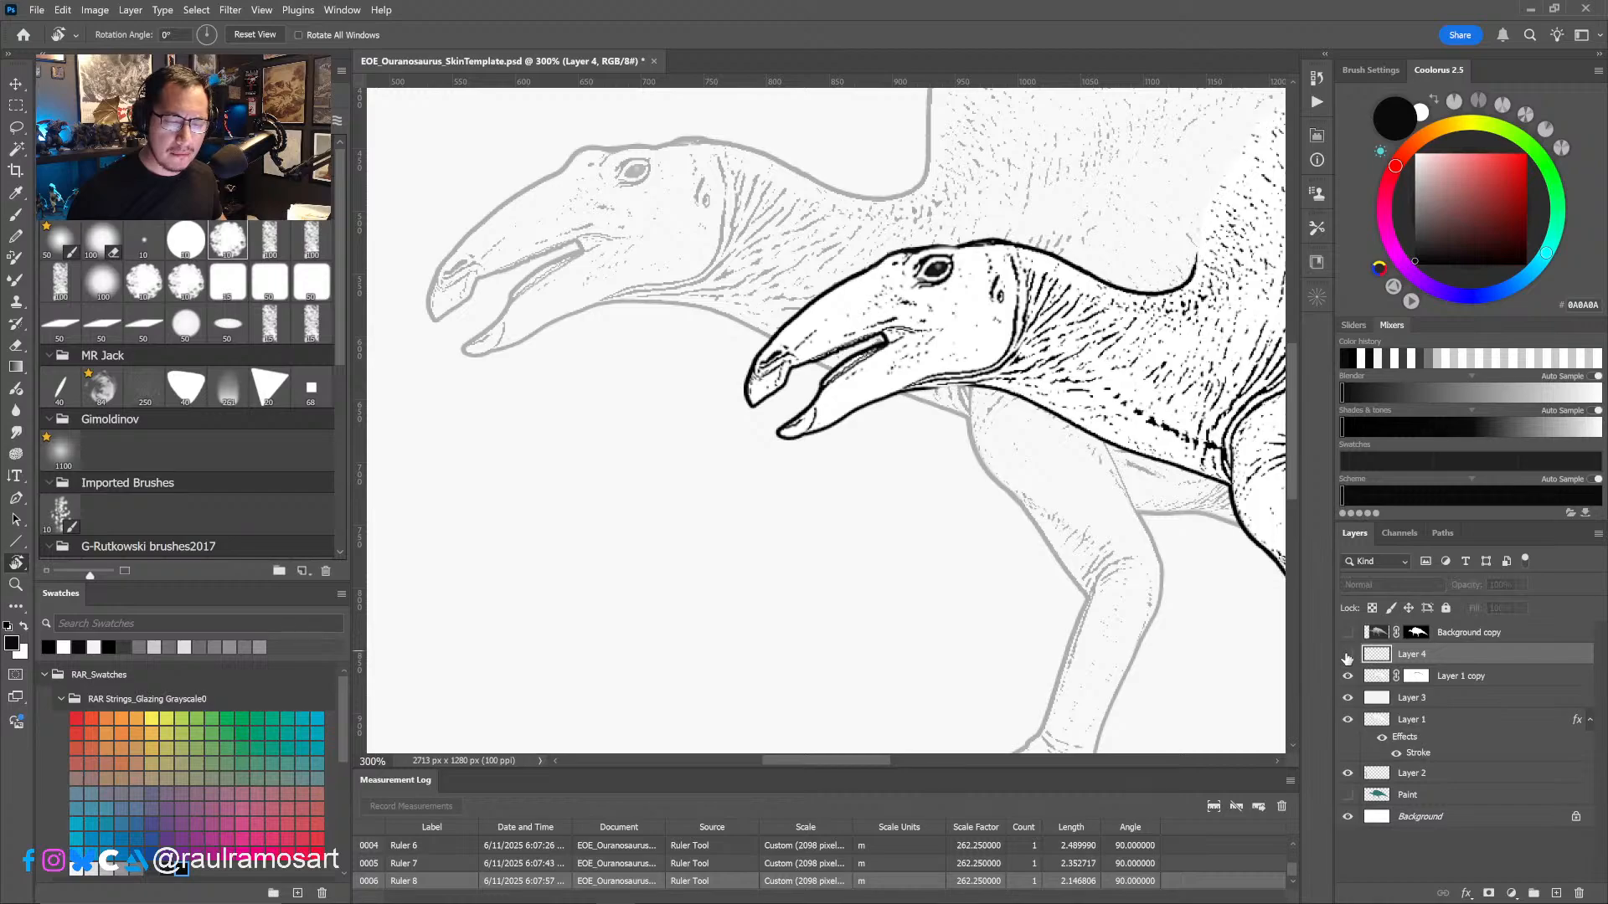
pyautogui.click(1347, 654)
pyautogui.keyDown('shift'); pyautogui.click(1450, 677); pyautogui.keyUp('shift')
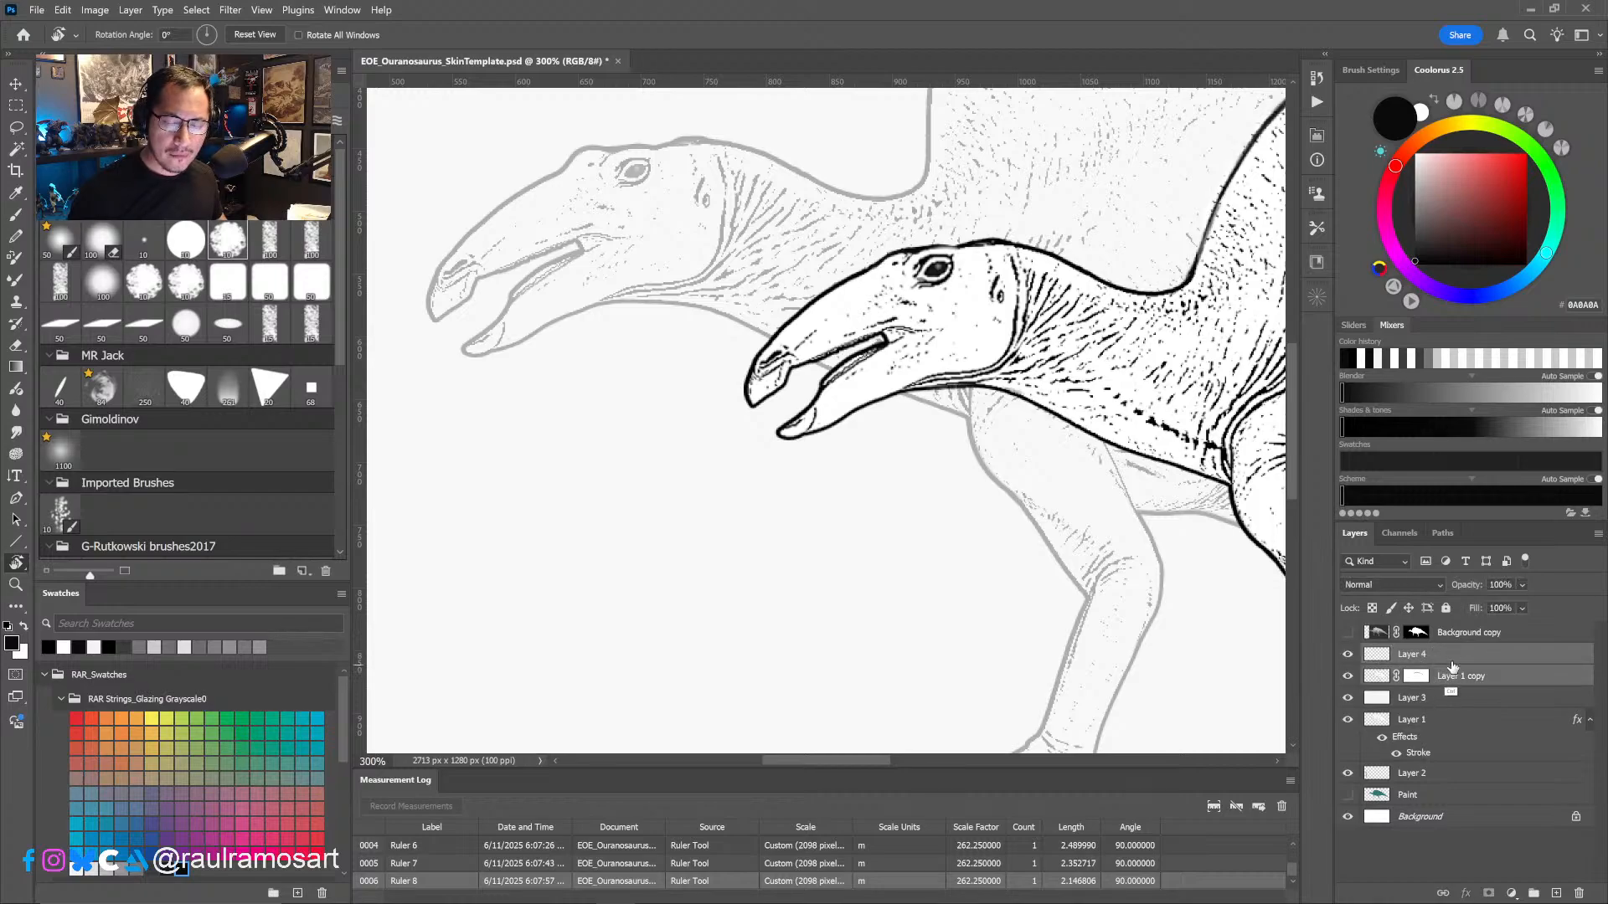
pyautogui.hotkey('ctrl', 'g')
pyautogui.doubleClick(1410, 654)
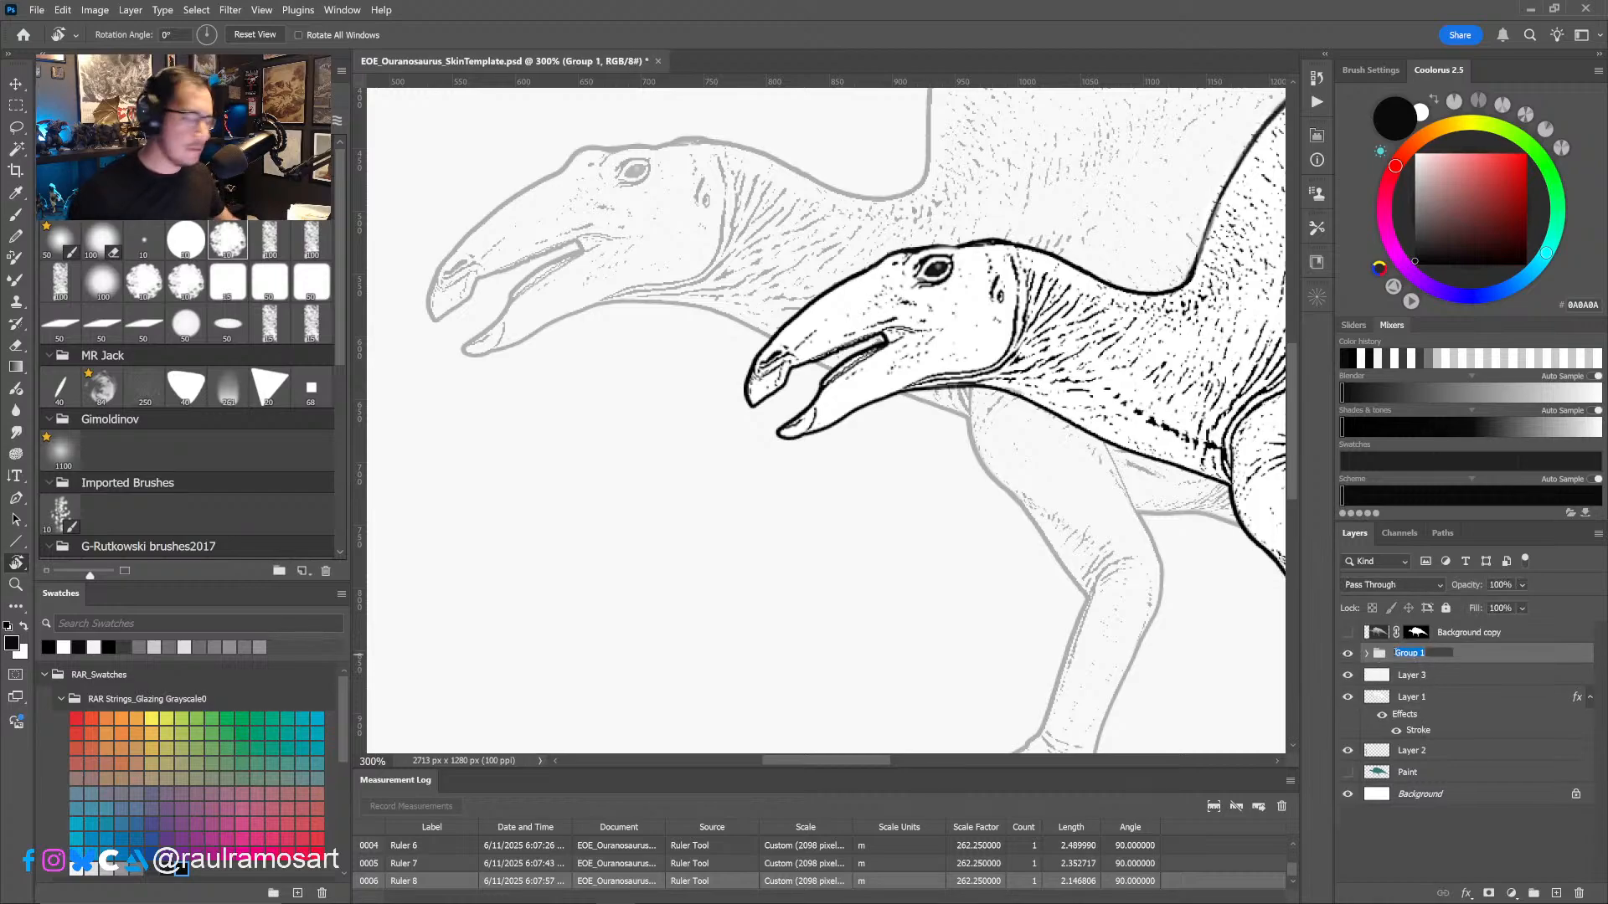
pyautogui.write('sub')
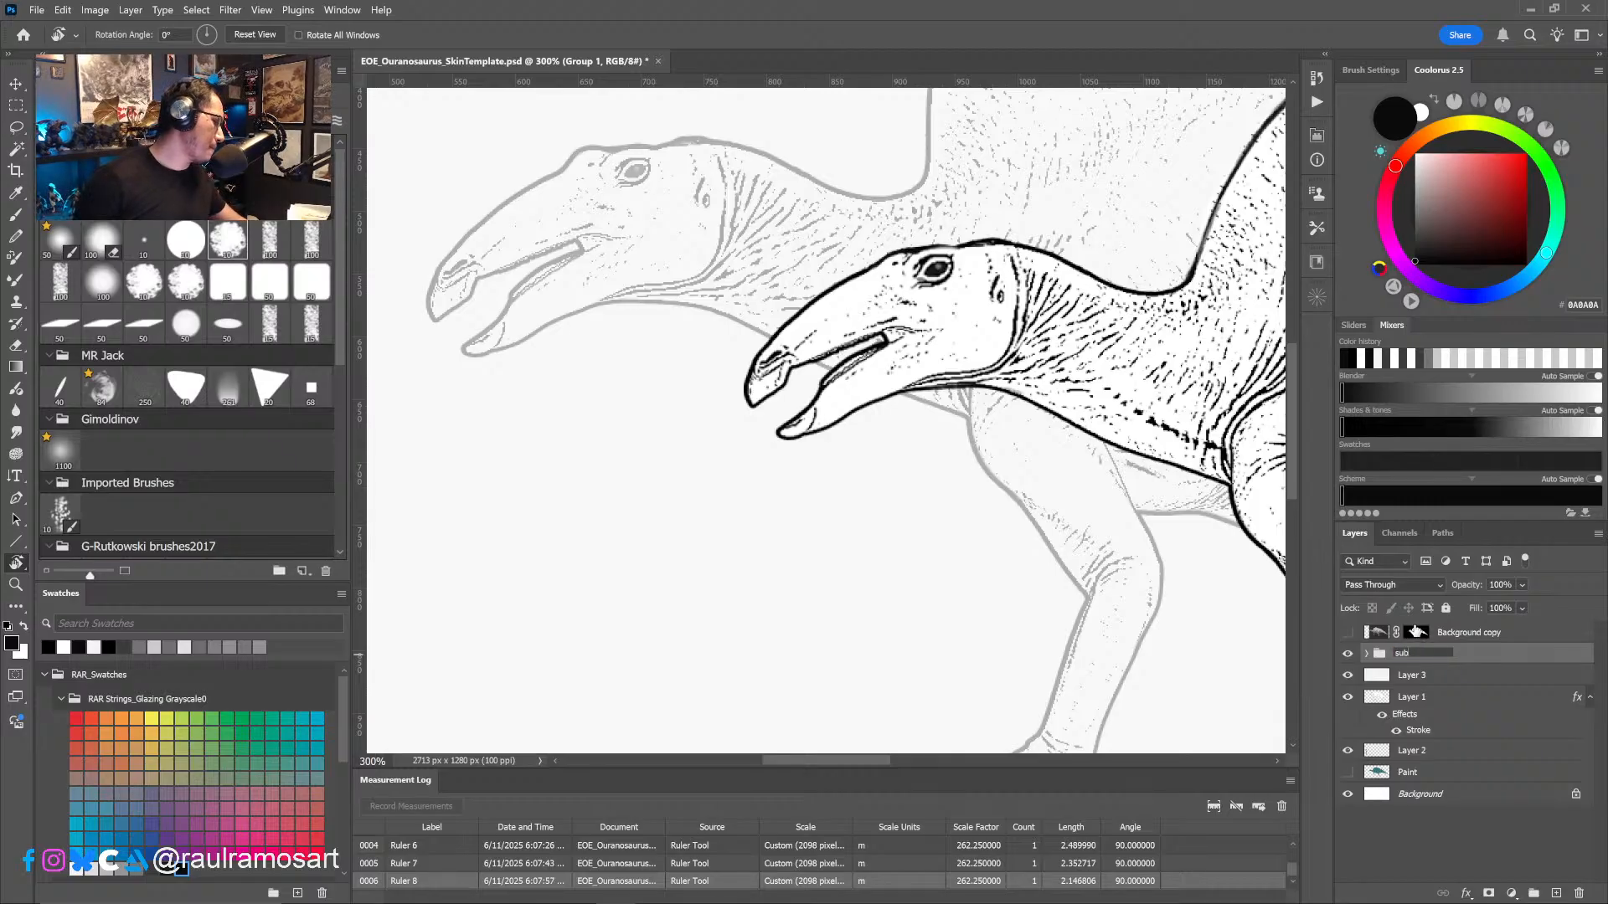
pyautogui.press('Return')
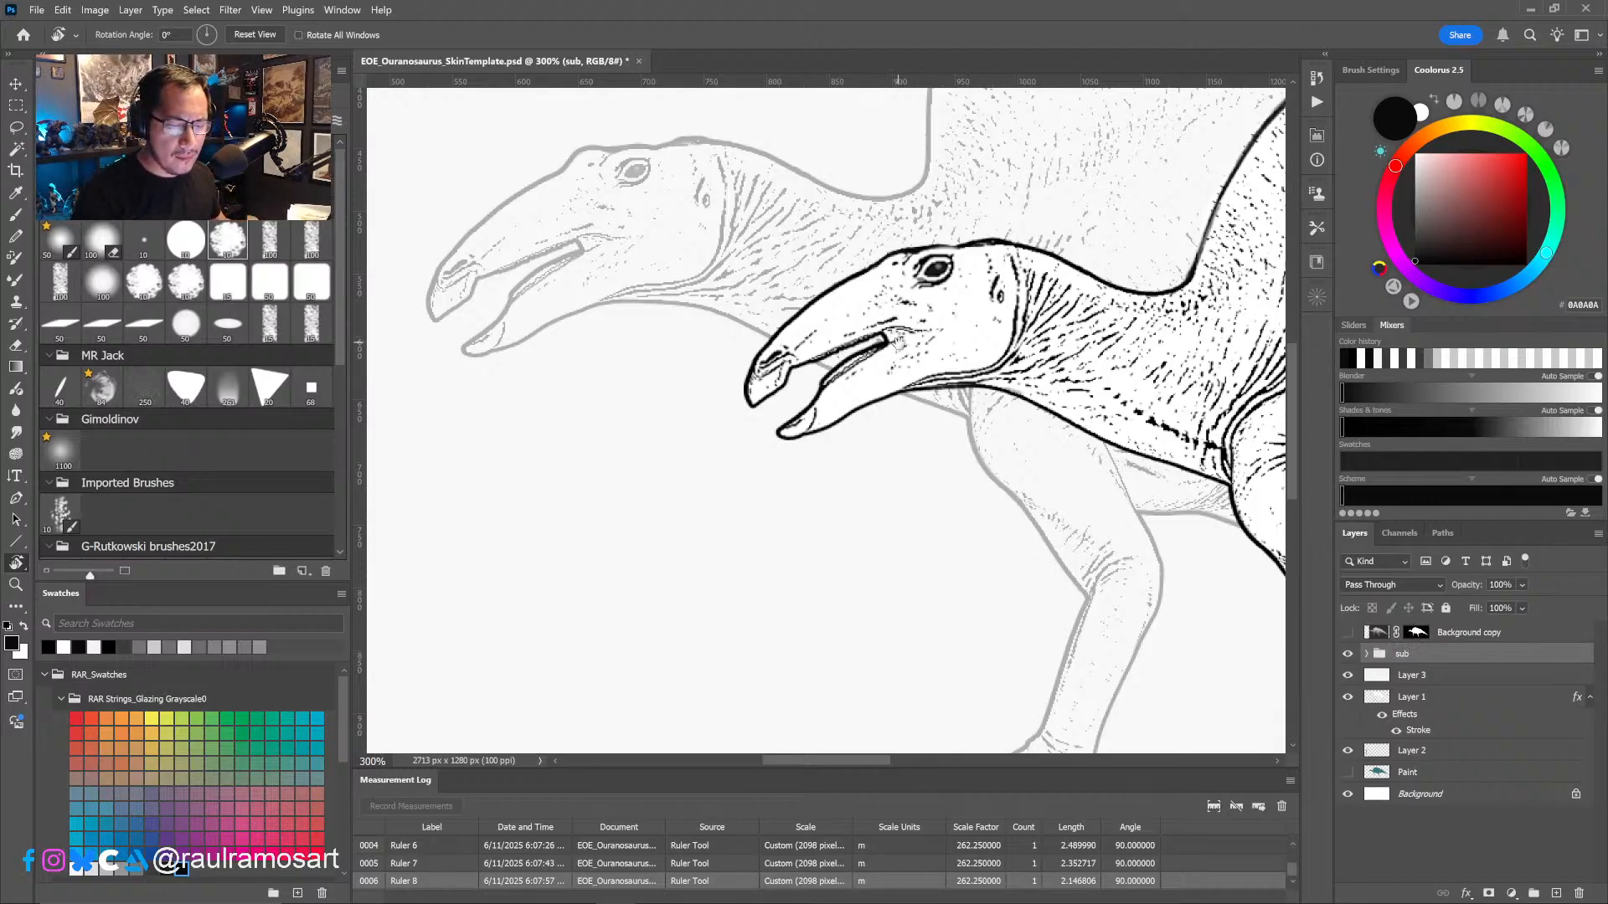
# - Select the tip of the smaller dinosaur's upper beak on Layer 1 copy and pull it back to shorten the snout
pyautogui.moveTo(898, 343); pyautogui.dragTo(834, 386)
pyautogui.click(1367, 654)
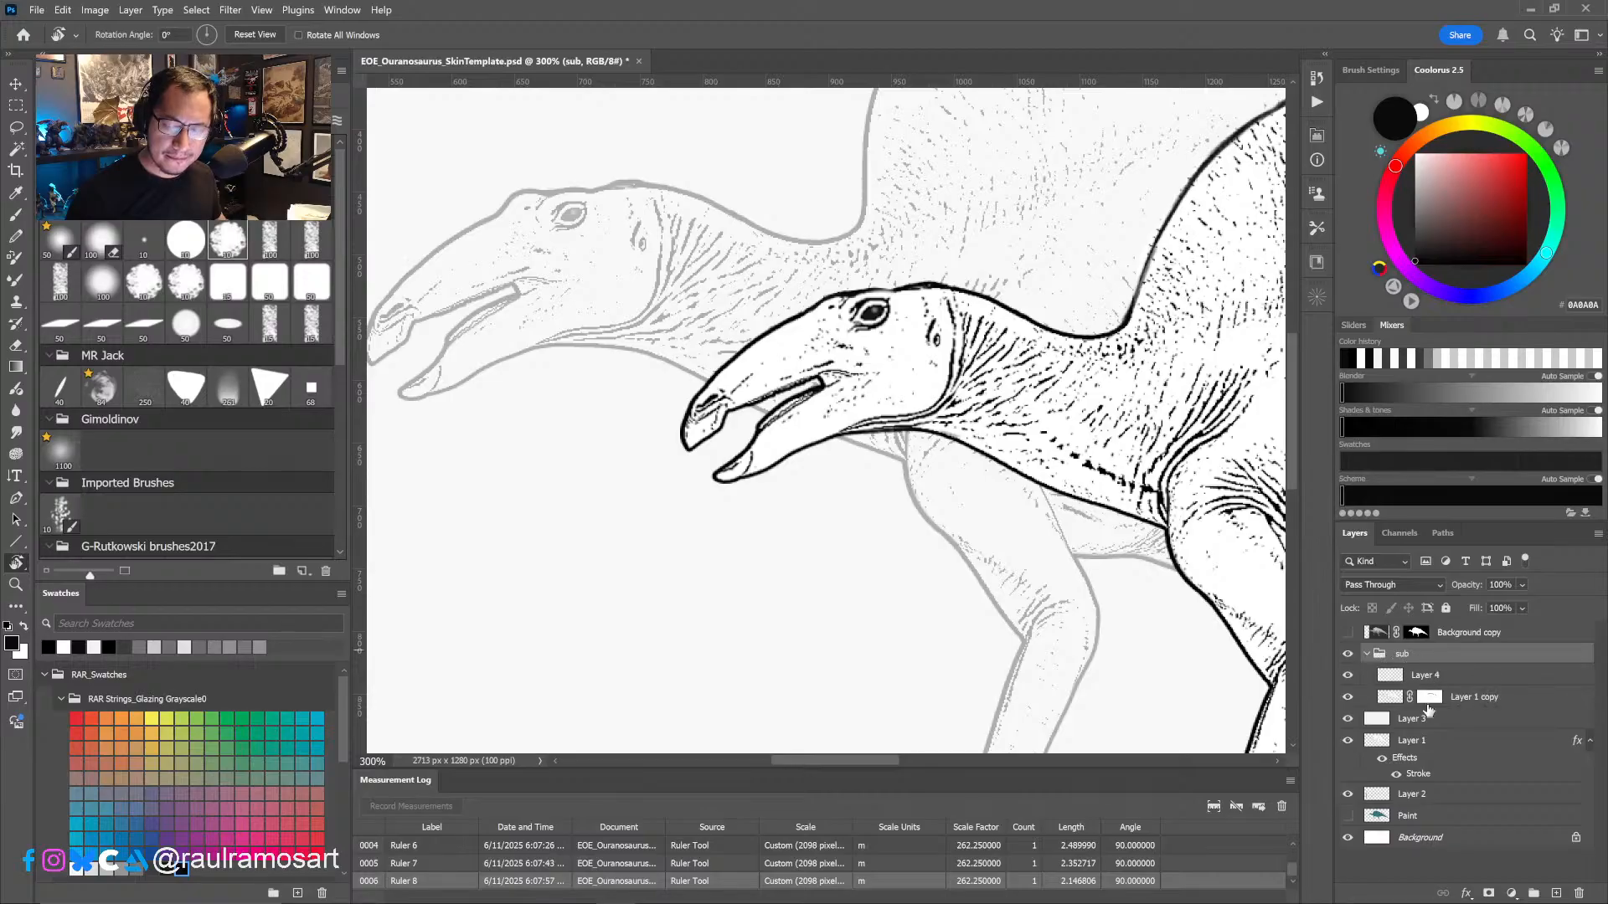
pyautogui.click(1431, 677)
pyautogui.click(1349, 676)
pyautogui.click(1350, 677)
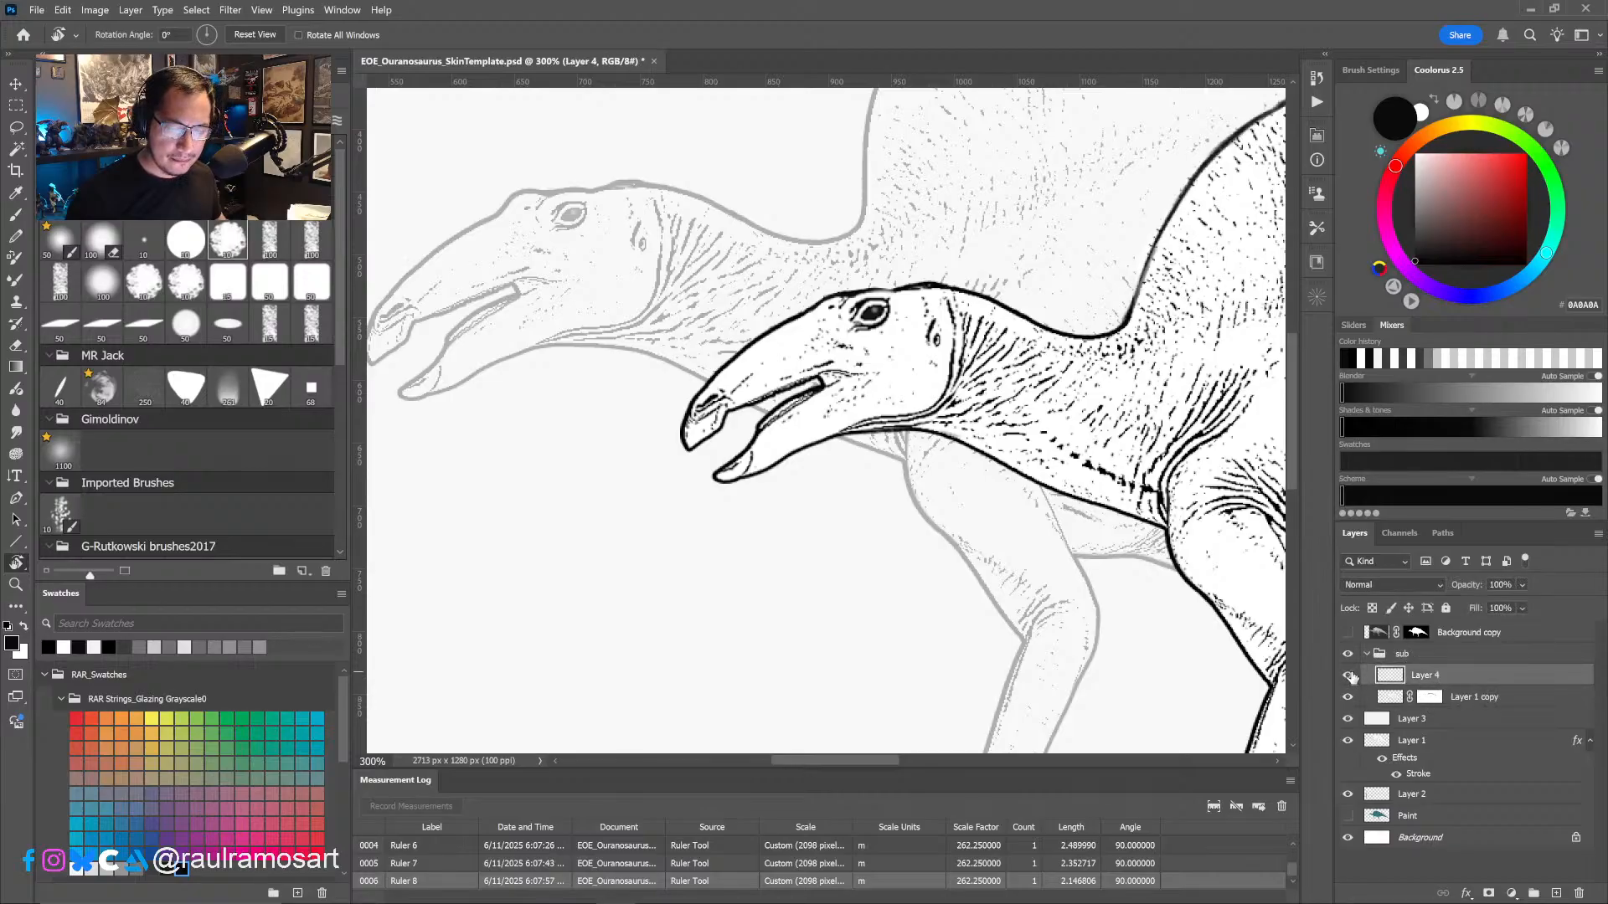
pyautogui.click(1437, 697)
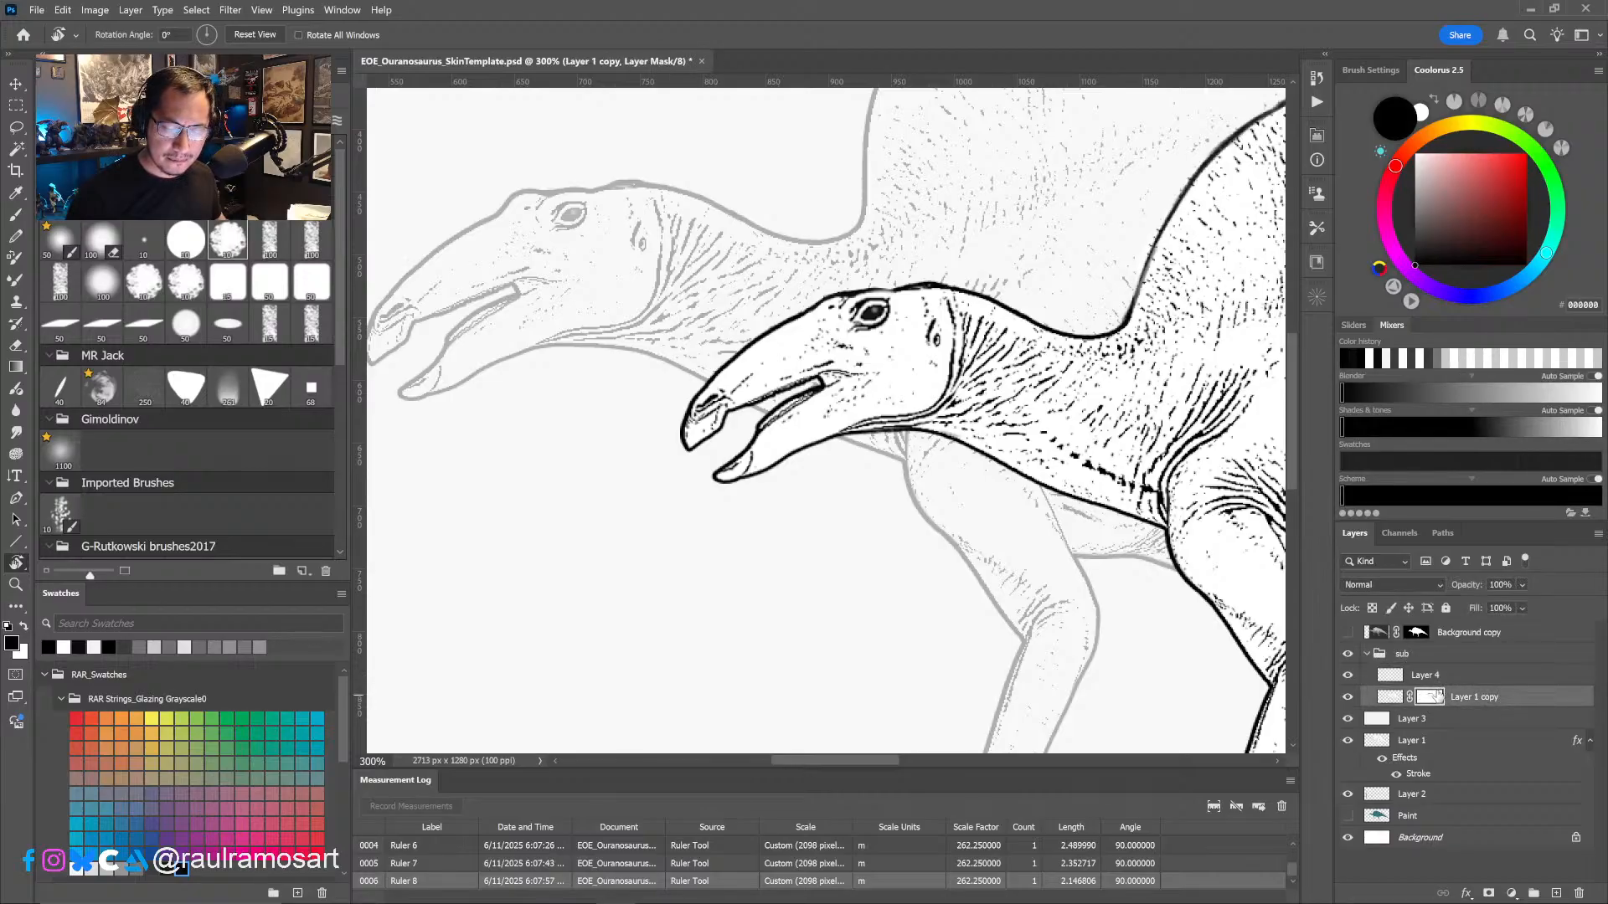
pyautogui.press('l')
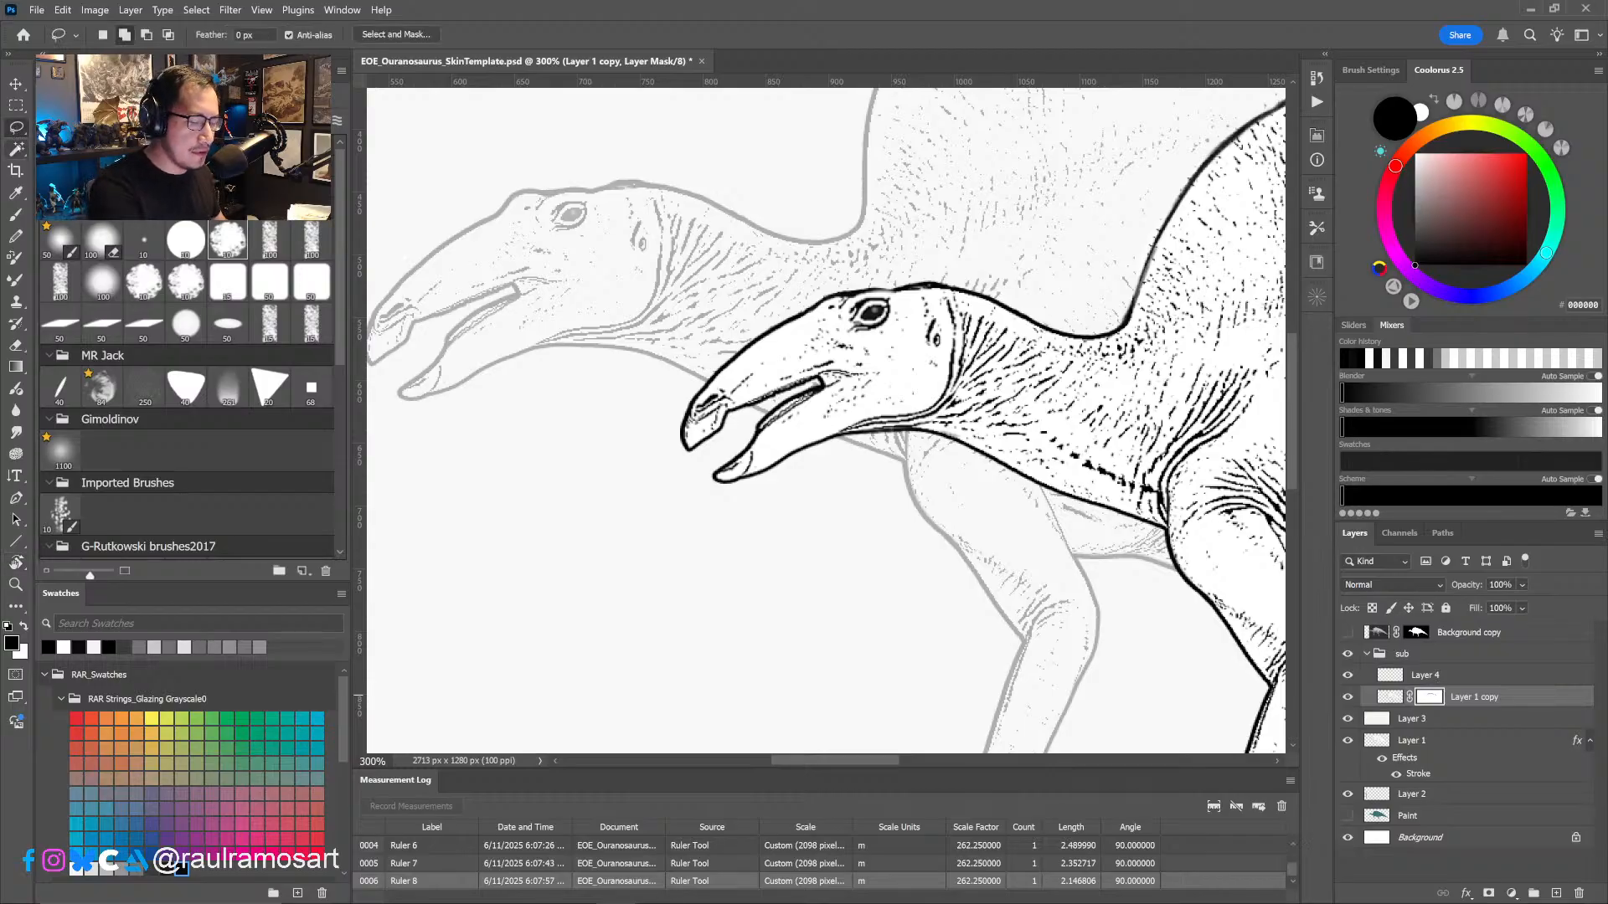
pyautogui.moveTo(767, 406)
pyautogui.mouseDown()
pyautogui.moveTo(744, 422)
pyautogui.moveTo(788, 403)
pyautogui.moveTo(741, 345)
pyautogui.moveTo(678, 449)
pyautogui.moveTo(782, 410)
pyautogui.moveTo(746, 345)
pyautogui.moveTo(699, 473)
pyautogui.moveTo(740, 424)
pyautogui.mouseUp()
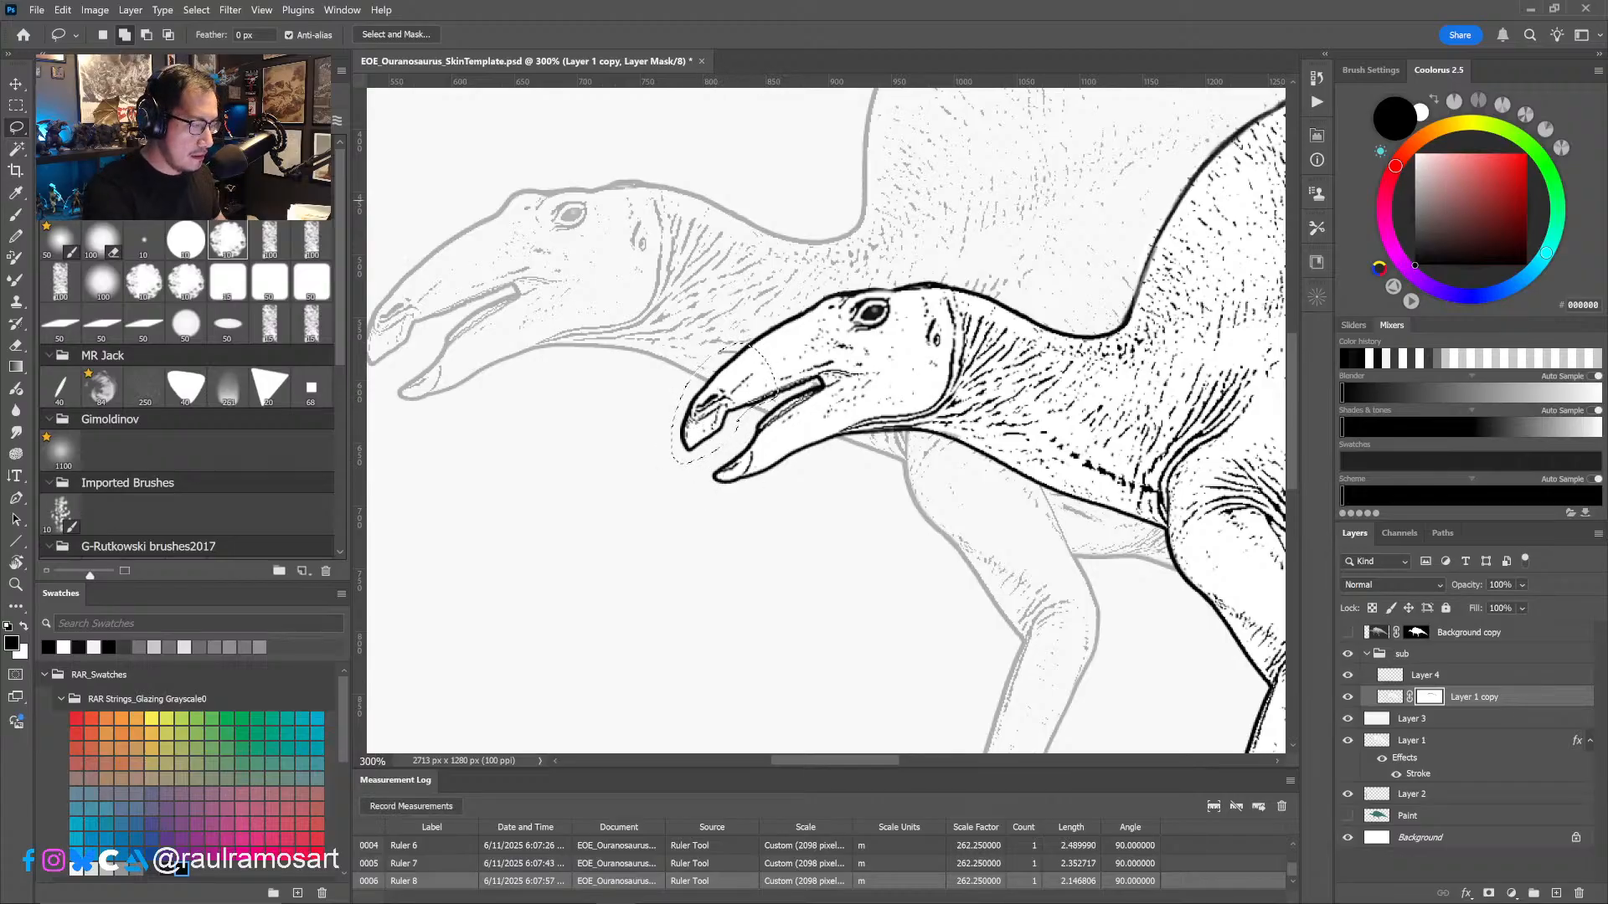
pyautogui.click(16, 84)
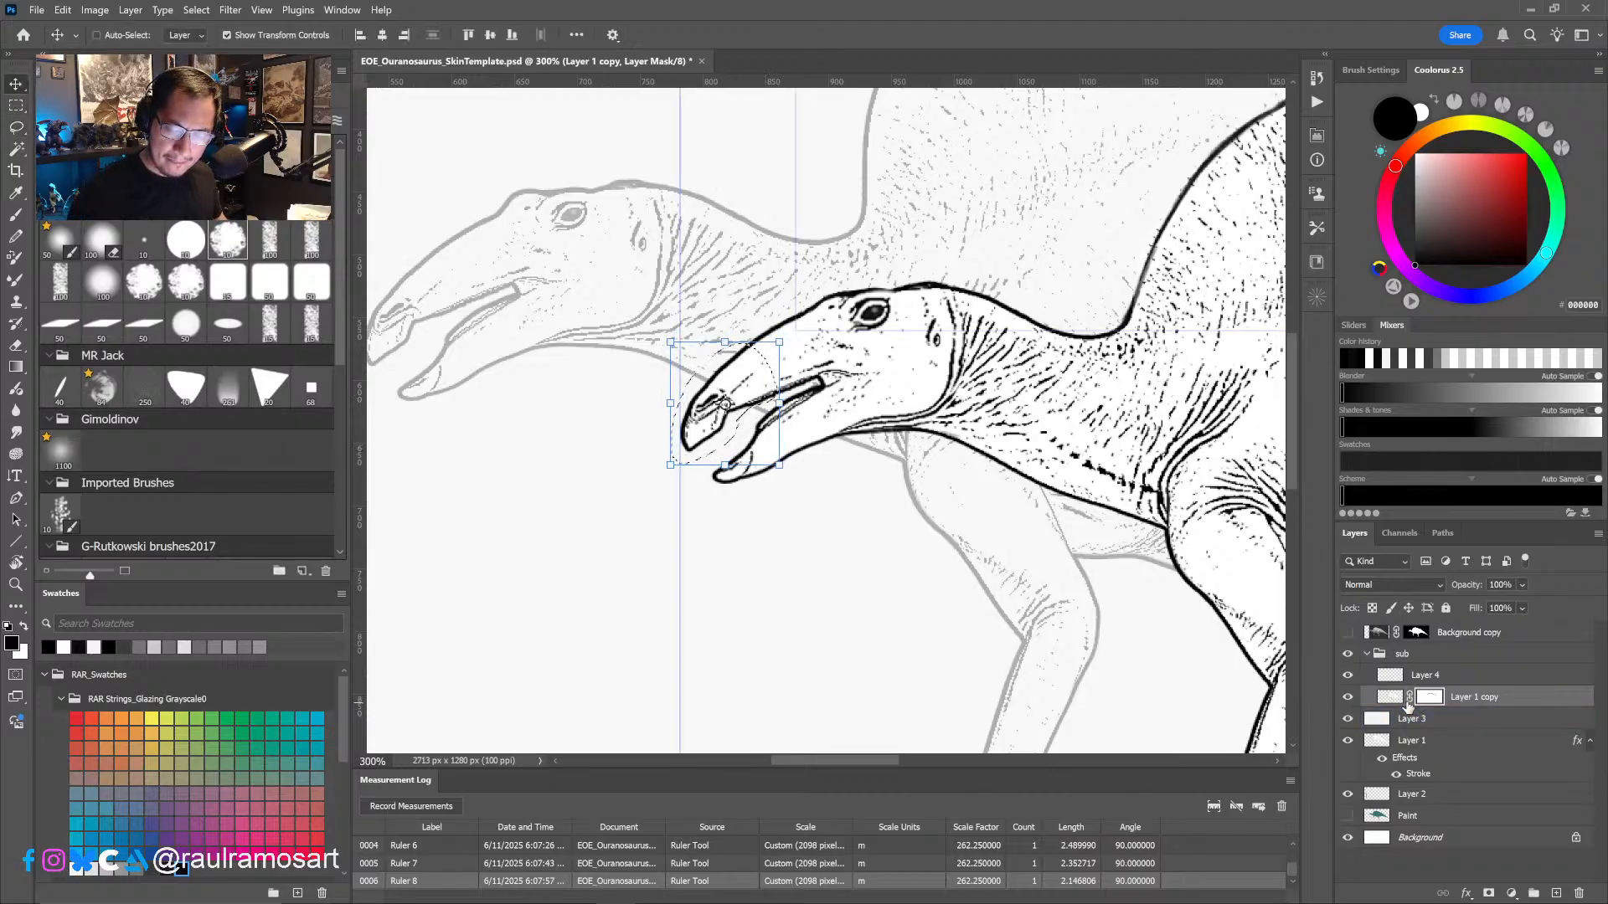
pyautogui.click(1389, 696)
pyautogui.moveTo(754, 399); pyautogui.dragTo(758, 399)
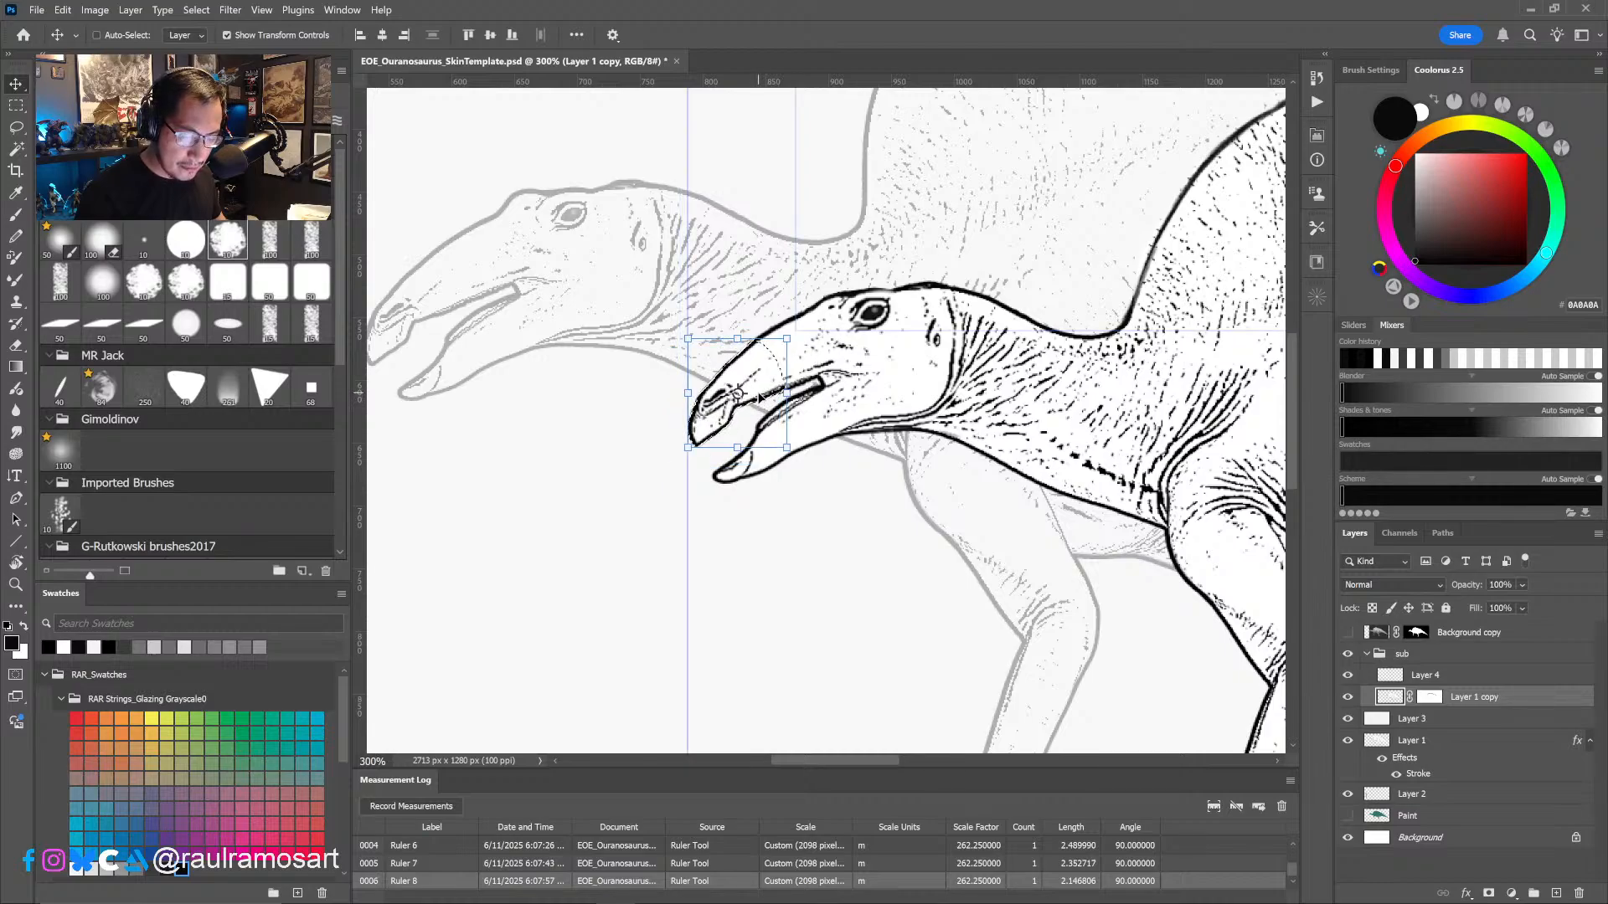
pyautogui.hotkey('ctrl', 'd')
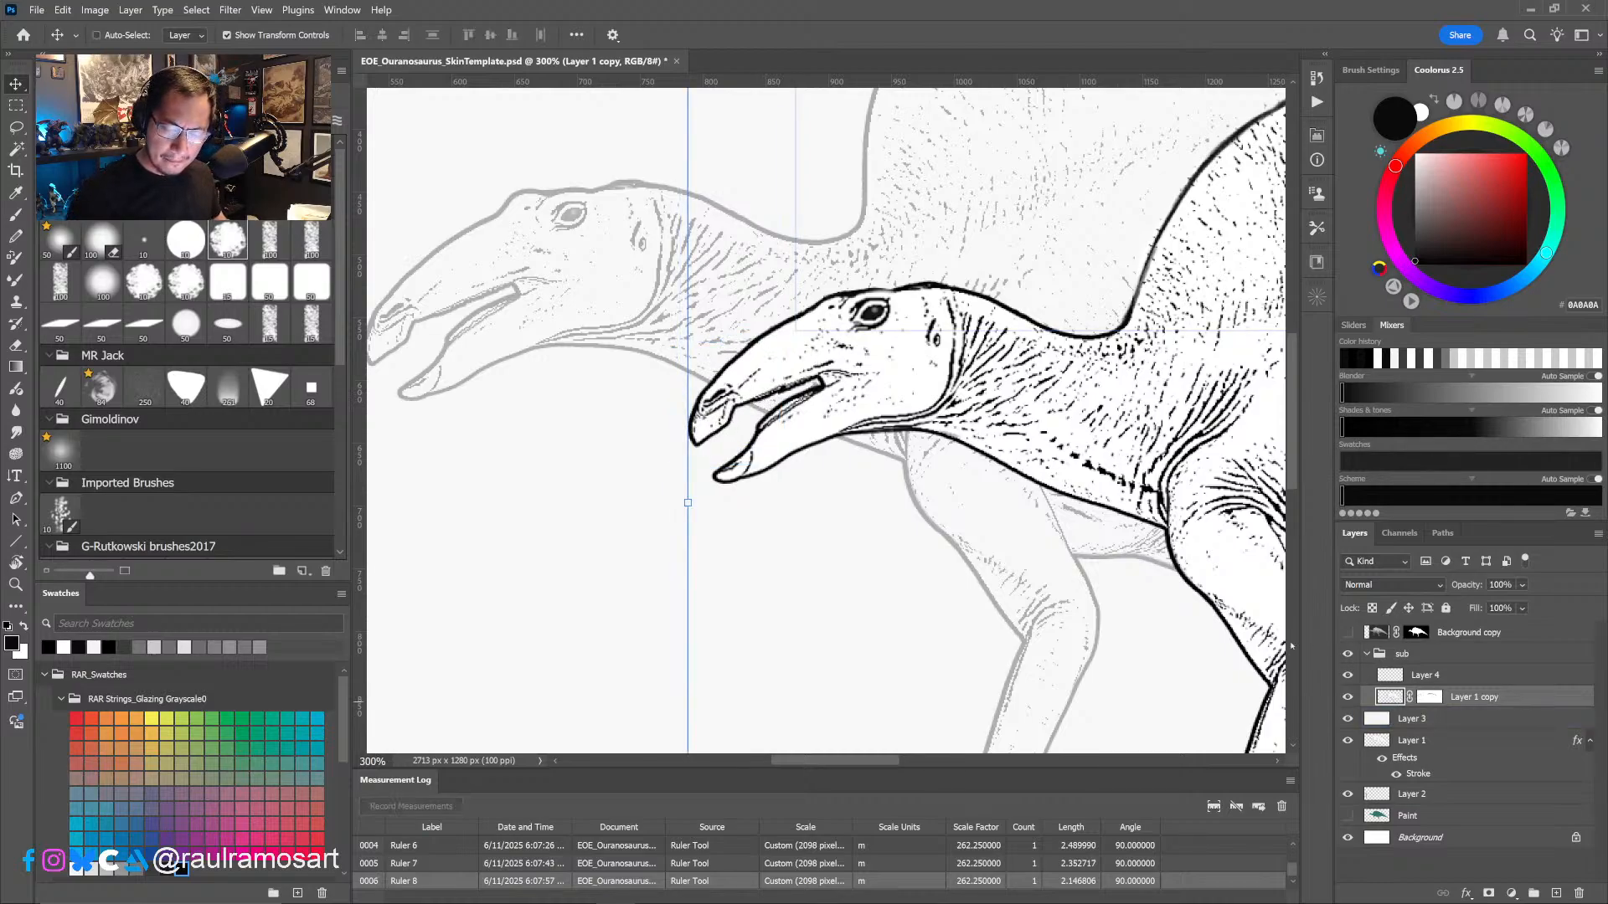
# - Shift the smaller dinosaur's lower beak tip back to match the shortened snout, and retouch the lower jaw outline with the brush
pyautogui.press('l')
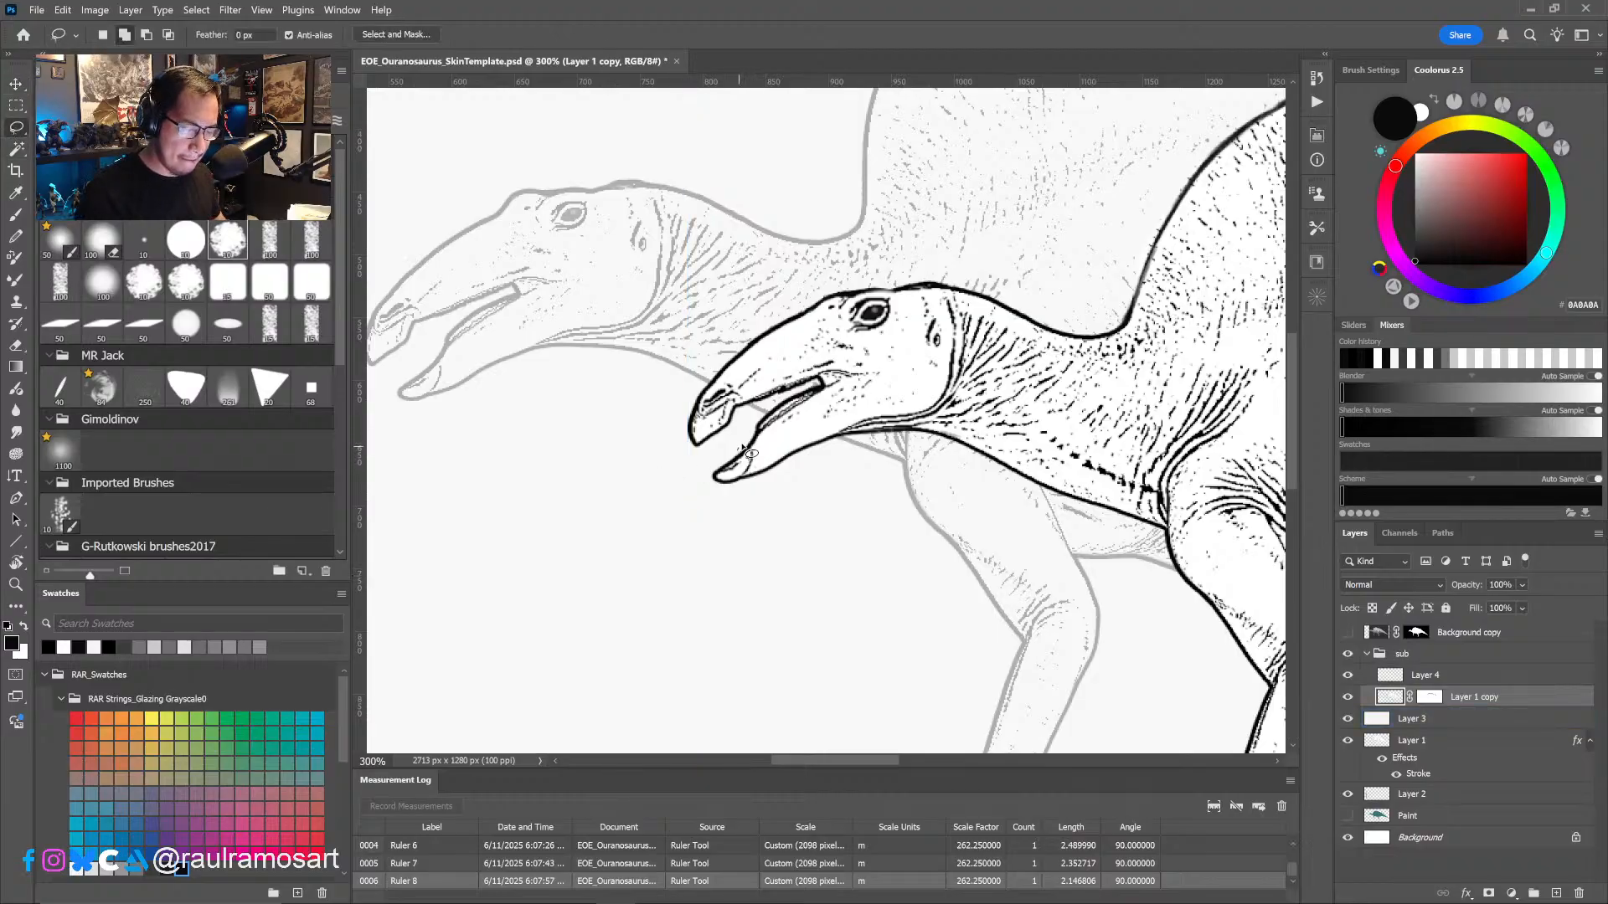
pyautogui.moveTo(745, 453)
pyautogui.mouseDown()
pyautogui.moveTo(799, 419)
pyautogui.moveTo(787, 490)
pyautogui.moveTo(716, 498)
pyautogui.moveTo(750, 436)
pyautogui.moveTo(786, 463)
pyautogui.moveTo(695, 470)
pyautogui.moveTo(695, 453)
pyautogui.moveTo(794, 458)
pyautogui.mouseUp()
pyautogui.press('v')
pyautogui.hotkey('ctrl', 'd')
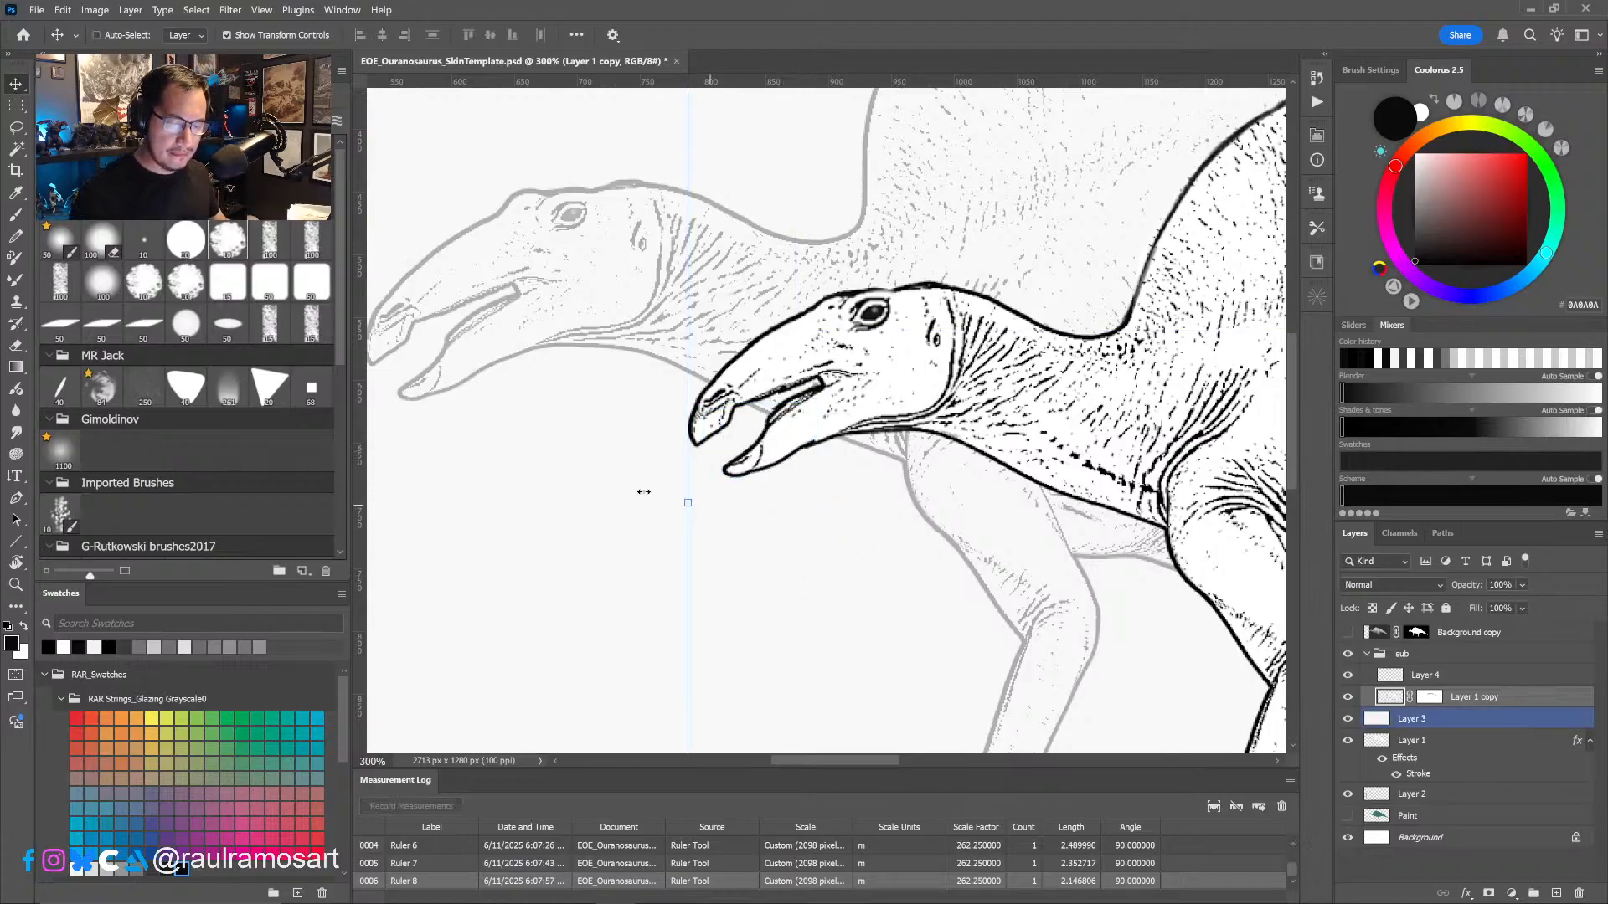
pyautogui.press('b')
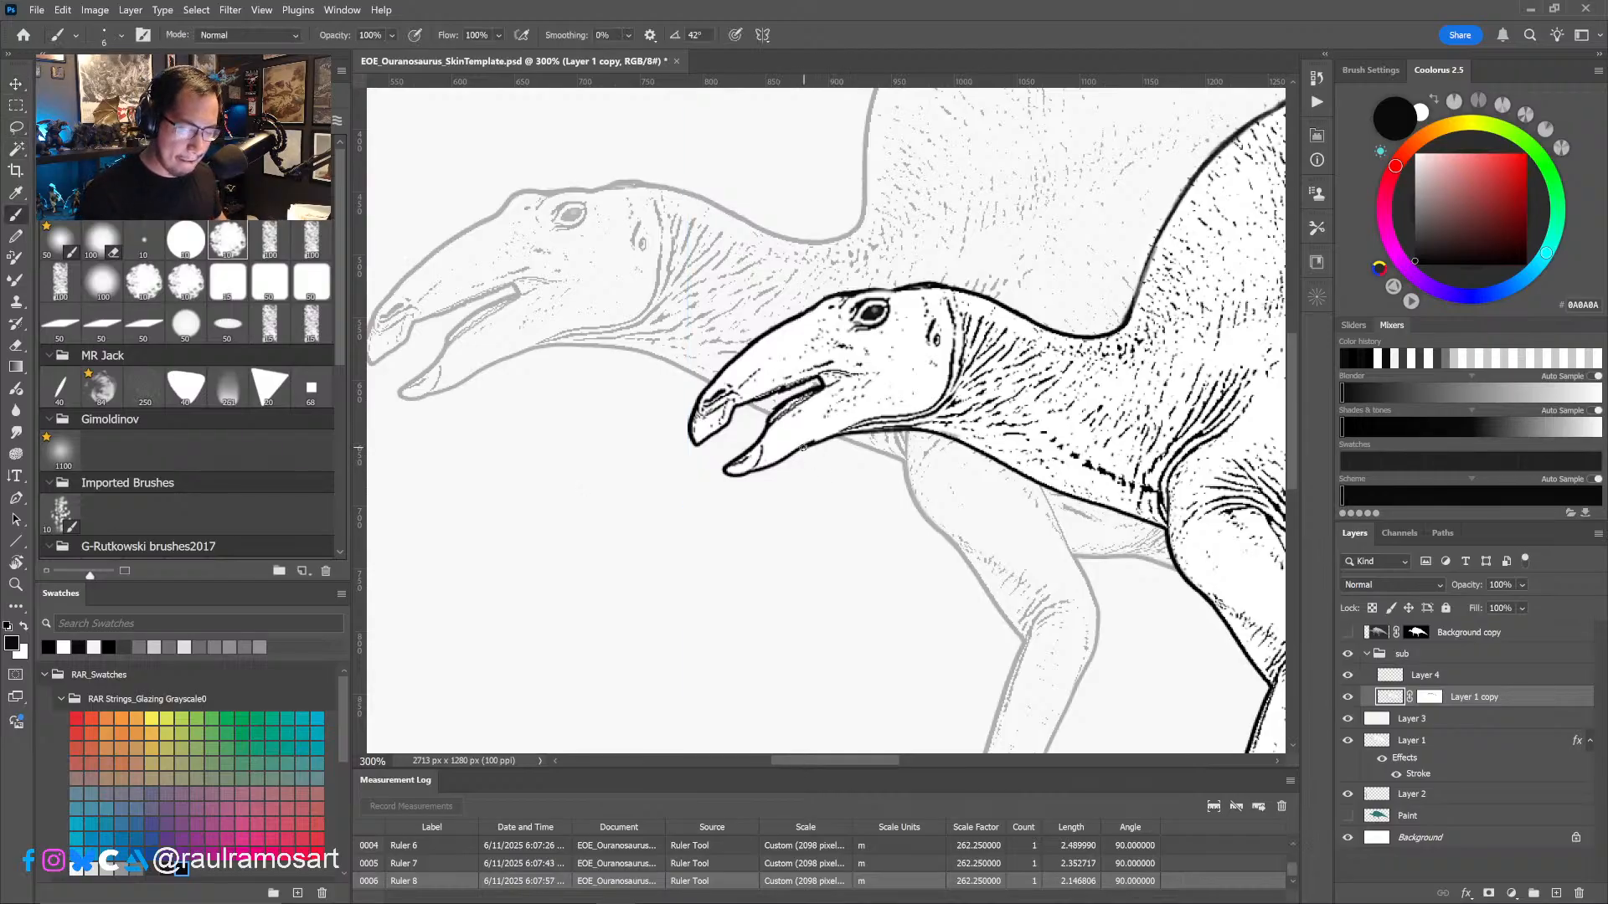
pyautogui.moveTo(835, 435); pyautogui.dragTo(788, 458)
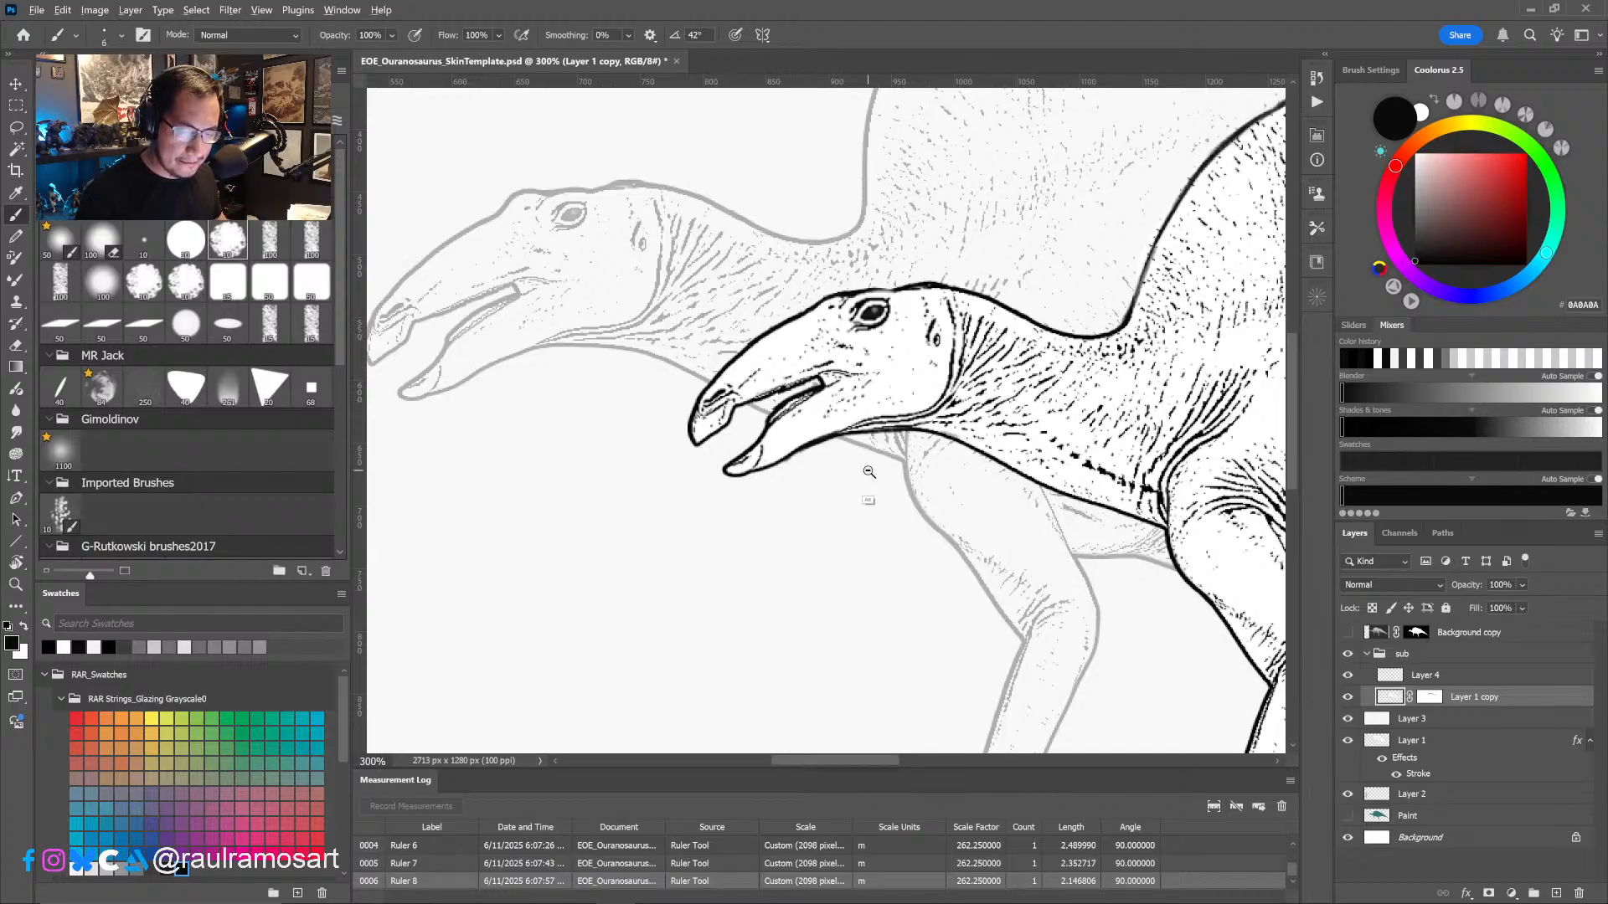
# - Examine the smaller dinosaur's whole figure, its Layer 4 strokes and its hind leg against the adult and the human
pyautogui.keyDown('alt'); pyautogui.scroll(-3, 869, 473); pyautogui.keyUp('alt')
pyautogui.moveTo(1117, 612); pyautogui.dragTo(873, 480)
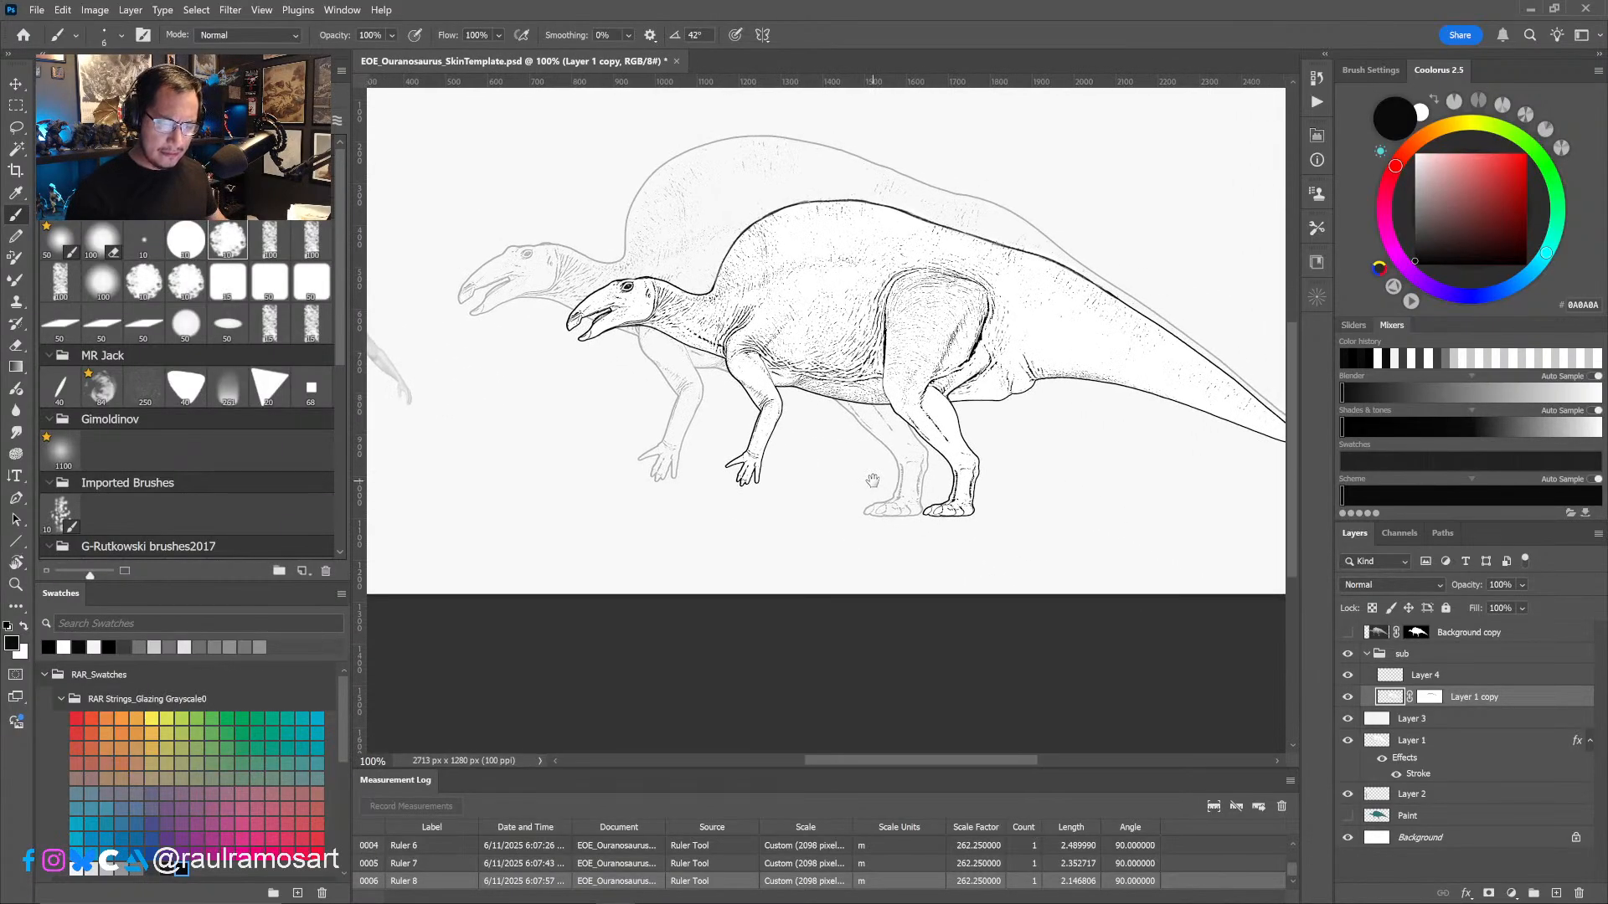
pyautogui.moveTo(1037, 620)
pyautogui.mouseDown()
pyautogui.moveTo(1197, 632)
pyautogui.moveTo(1119, 603)
pyautogui.moveTo(1043, 603)
pyautogui.mouseUp()
pyautogui.press('l')
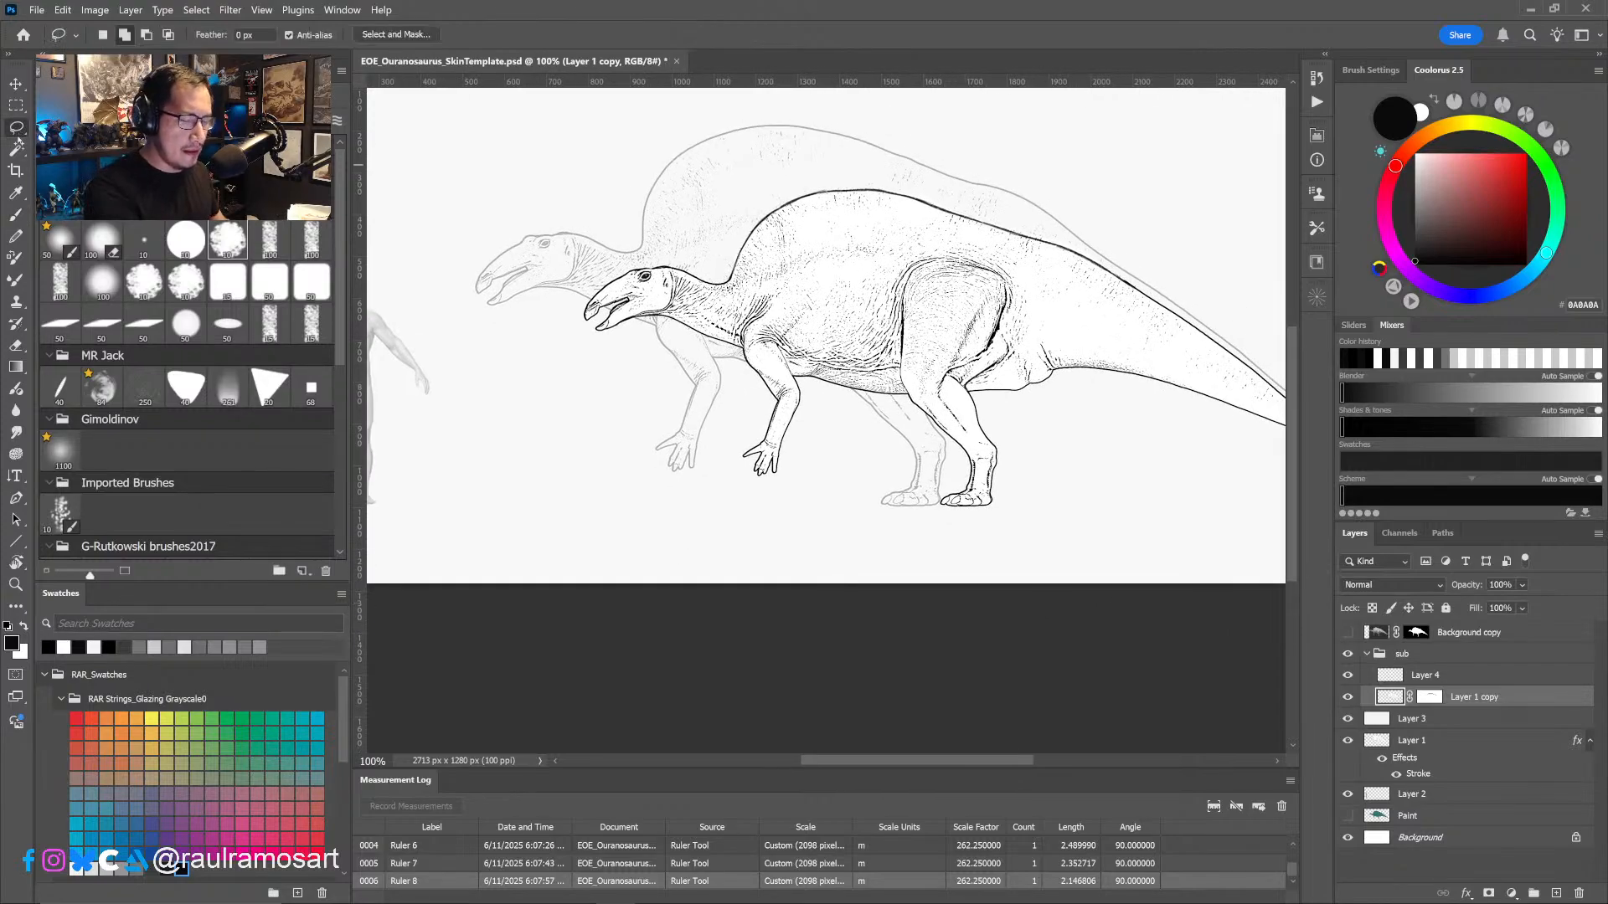
pyautogui.click(1415, 677)
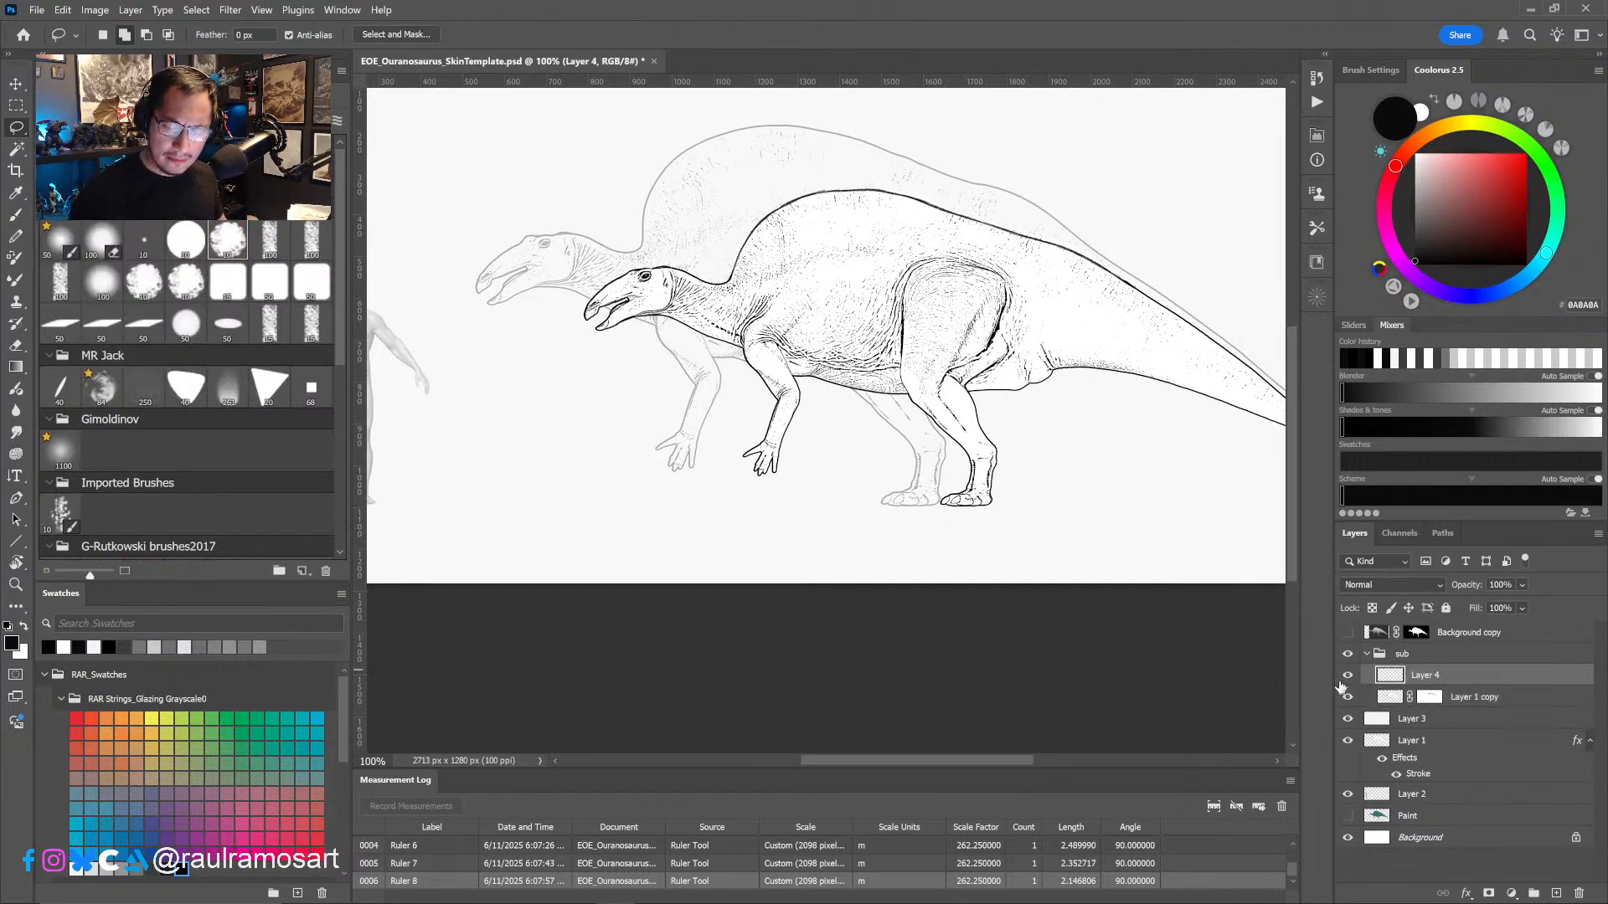
pyautogui.click(1347, 675)
pyautogui.click(1348, 675)
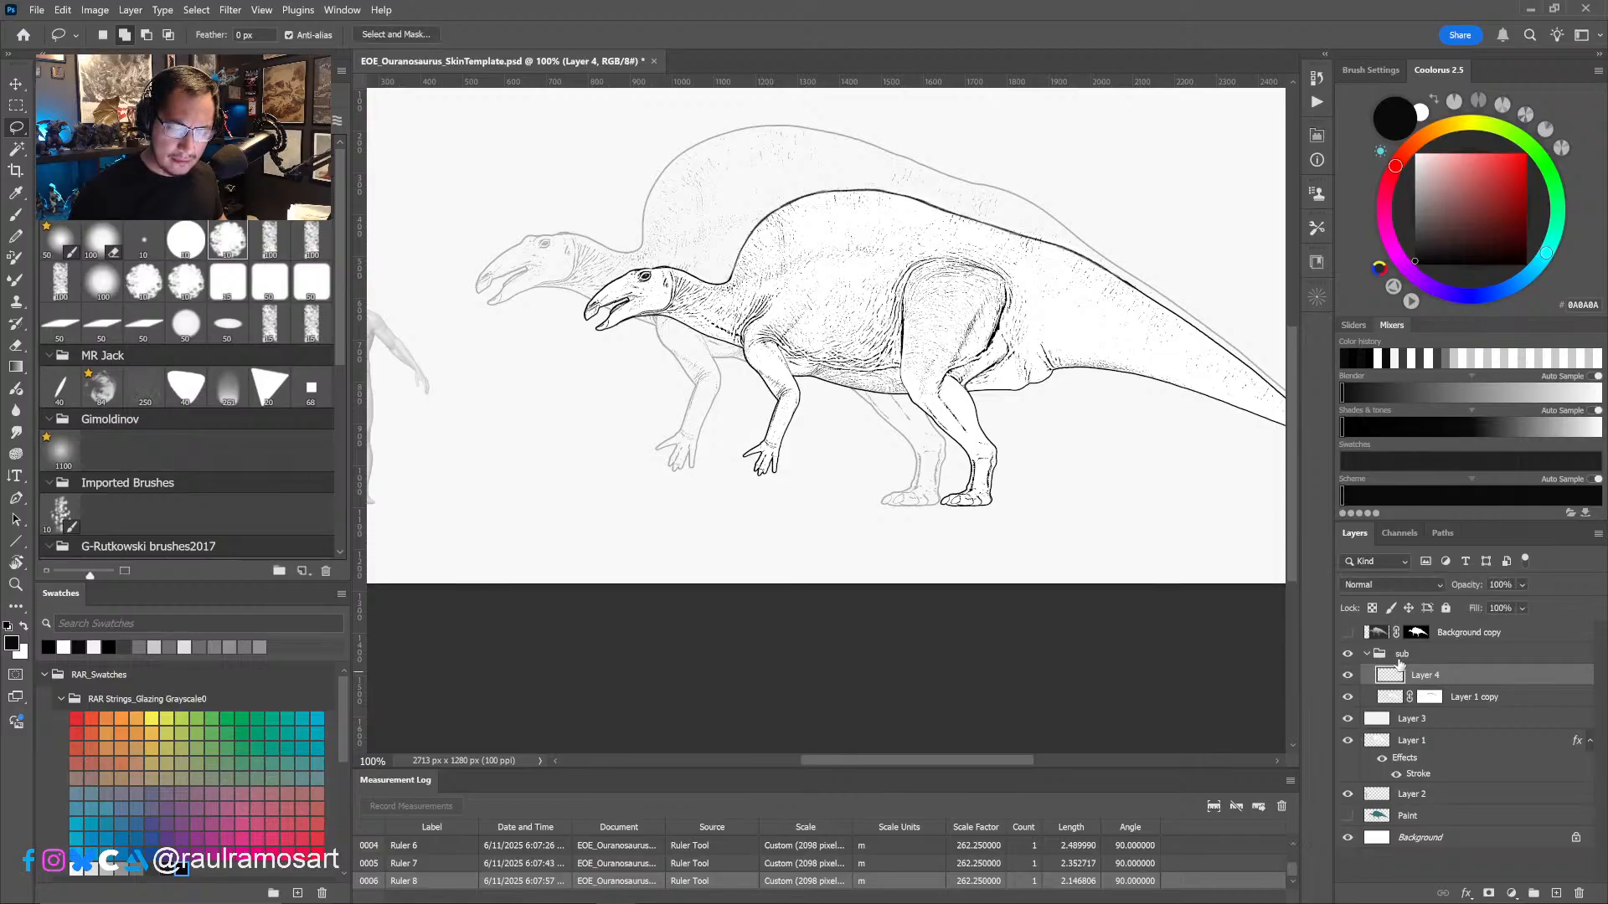
pyautogui.click(1470, 697)
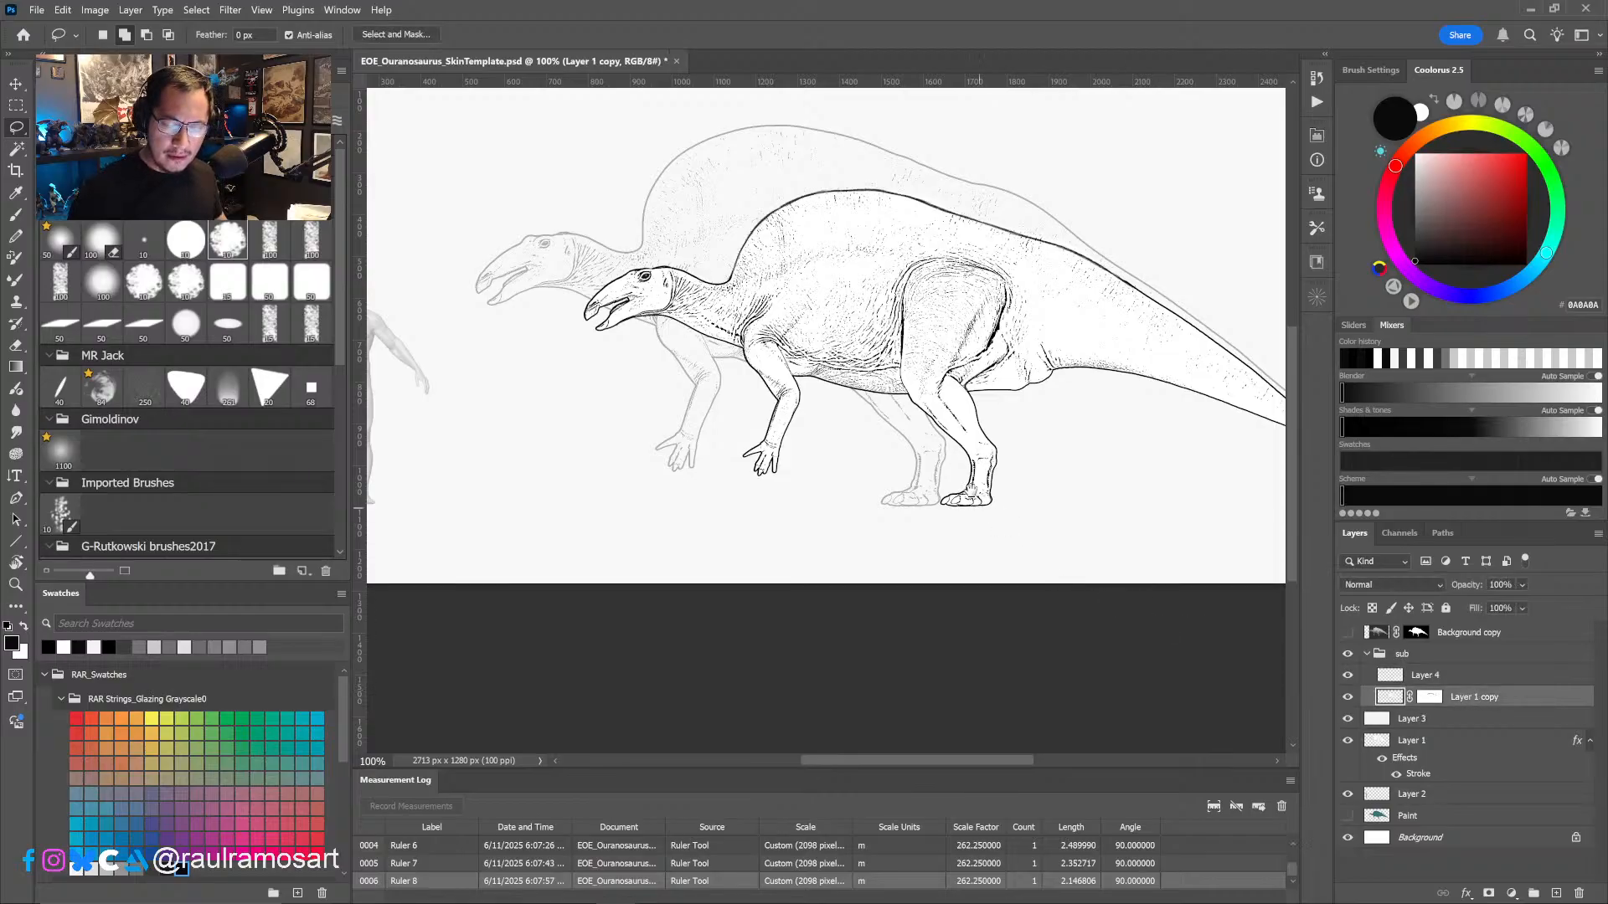
pyautogui.keyDown('alt'); pyautogui.scroll(5, 972, 490); pyautogui.keyUp('alt')
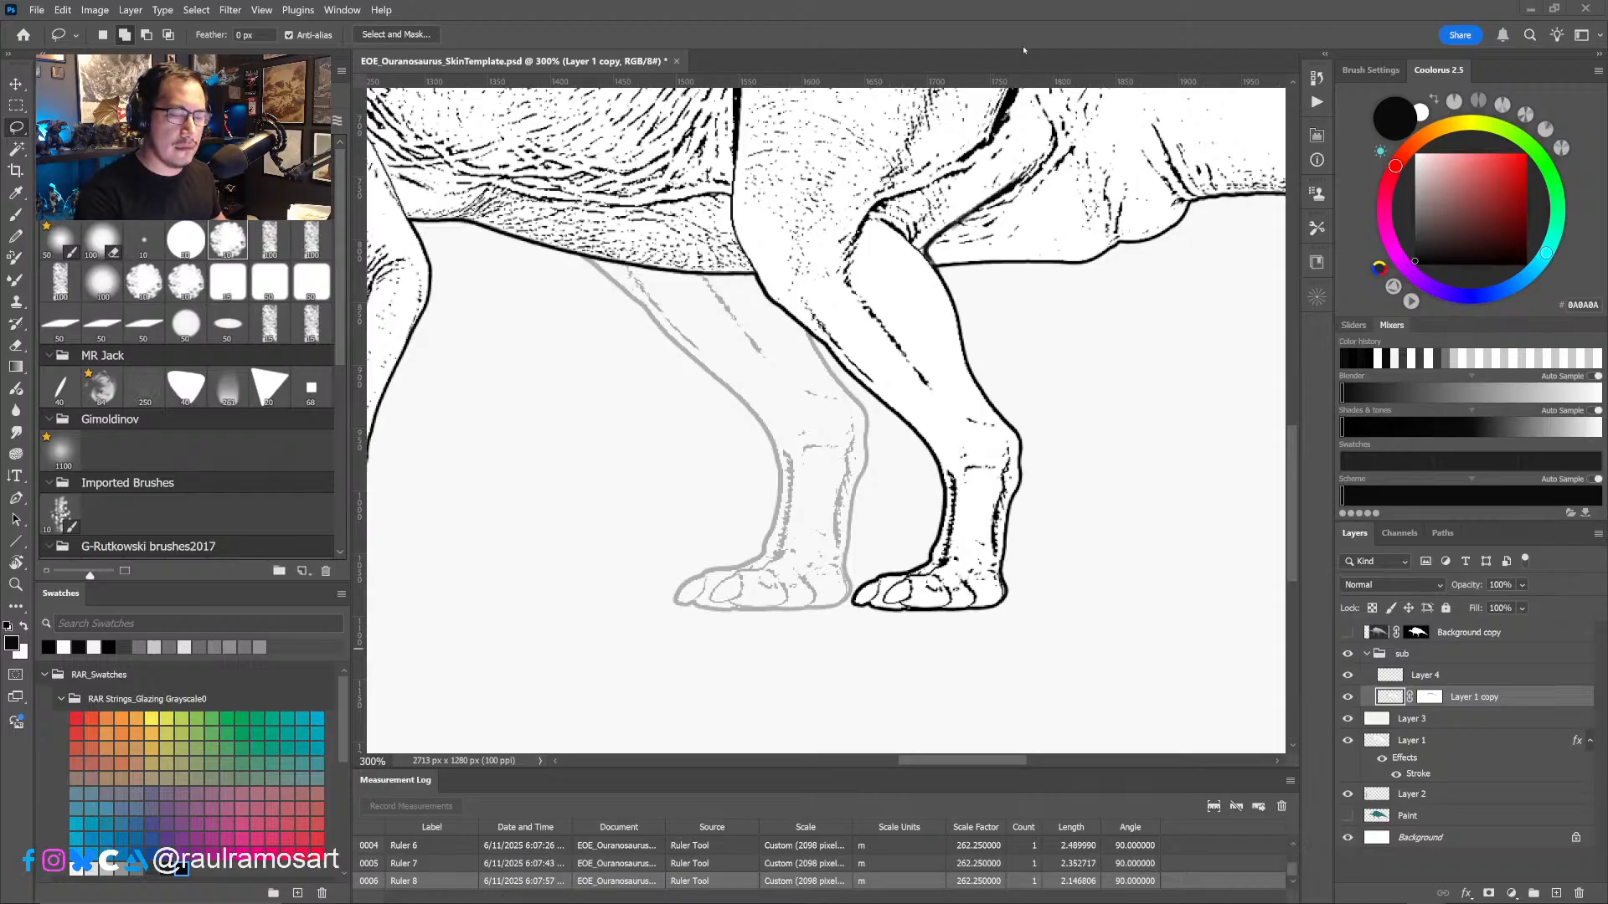
pyautogui.keyDown('alt'); pyautogui.scroll(-3, 1027, 494); pyautogui.keyUp('alt')
pyautogui.moveTo(1040, 520); pyautogui.dragTo(1014, 526)
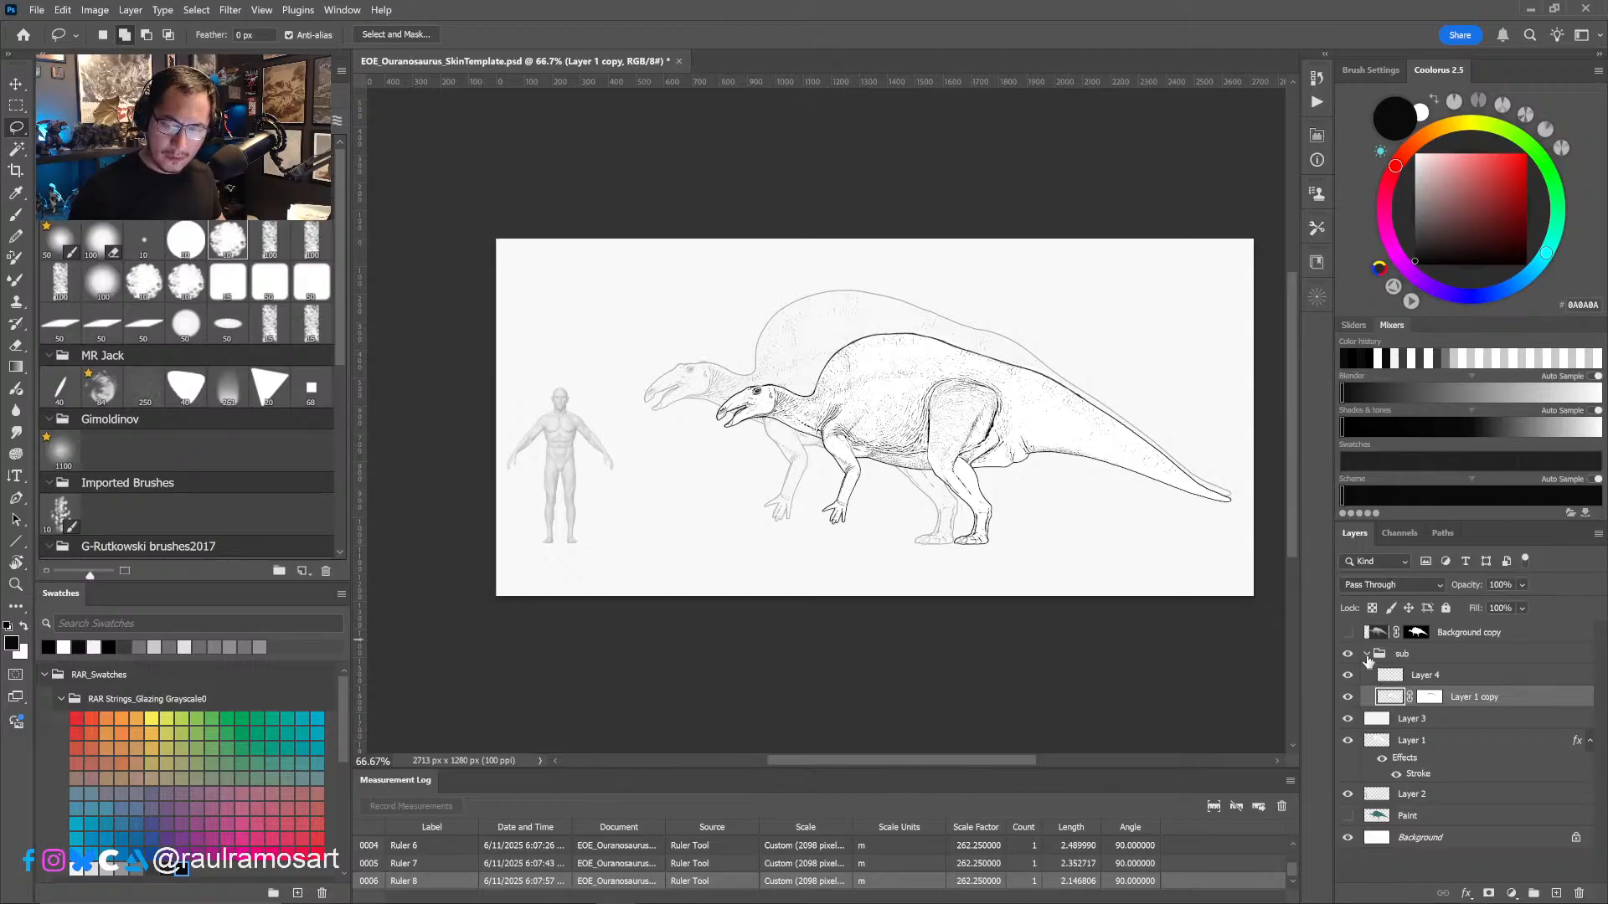
# - Duplicate the sub group and scale the copy to about 75%, keeping its feet on the same ground line
pyautogui.click(1368, 655)
pyautogui.moveTo(1460, 656)
pyautogui.mouseDown()
pyautogui.moveTo(1520, 771)
pyautogui.moveTo(1556, 893)
pyautogui.mouseUp()
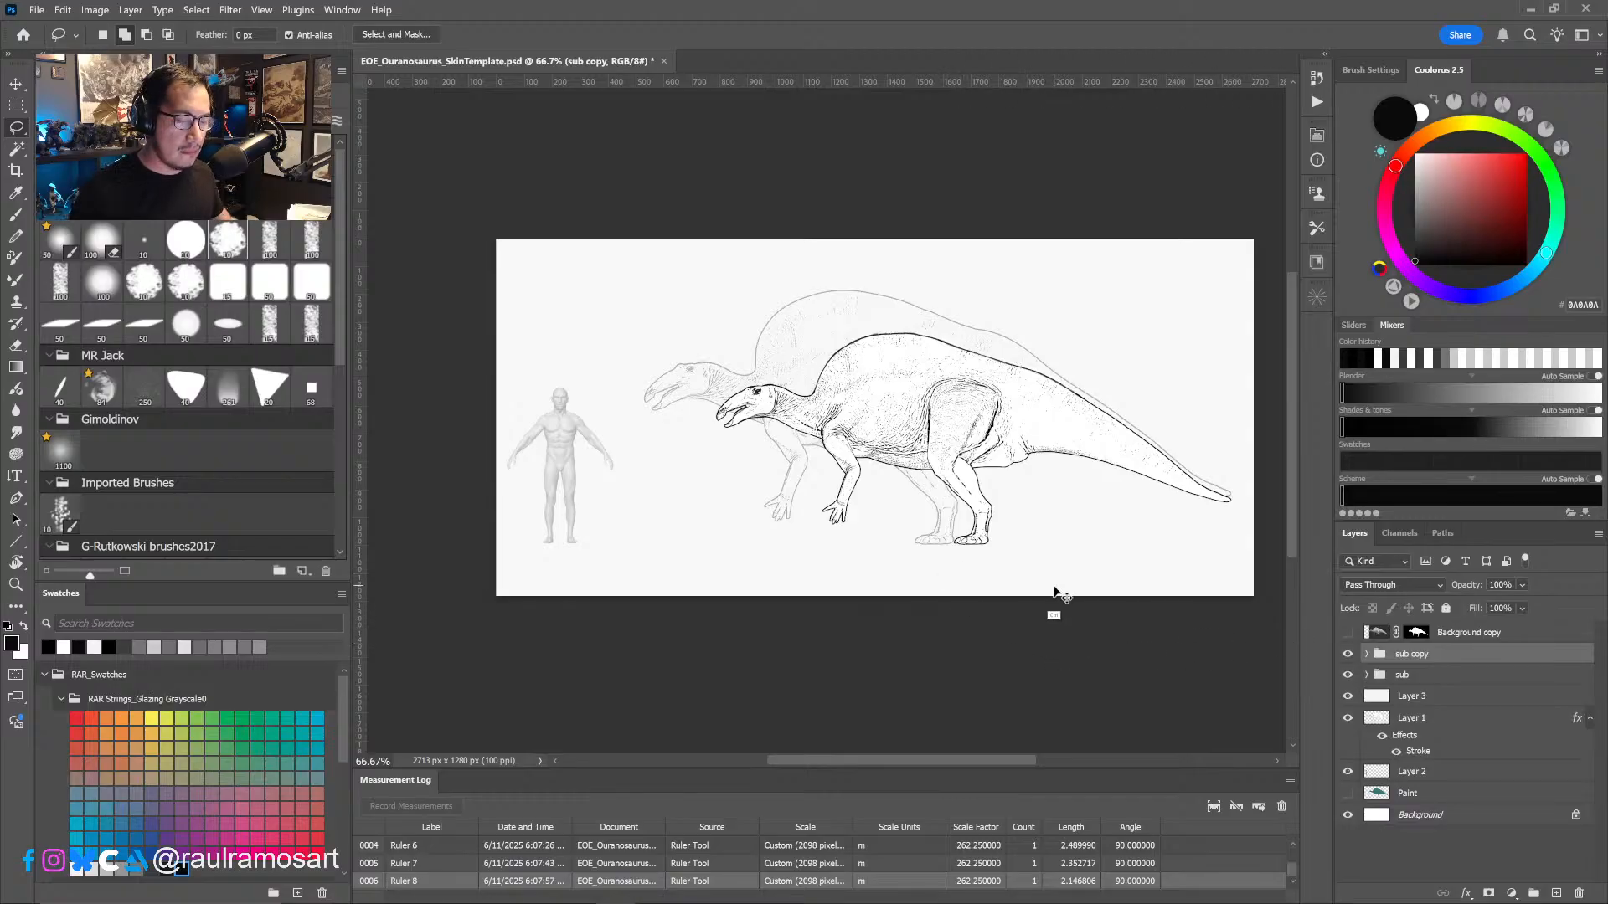
pyautogui.hotkey('ctrl', 't')
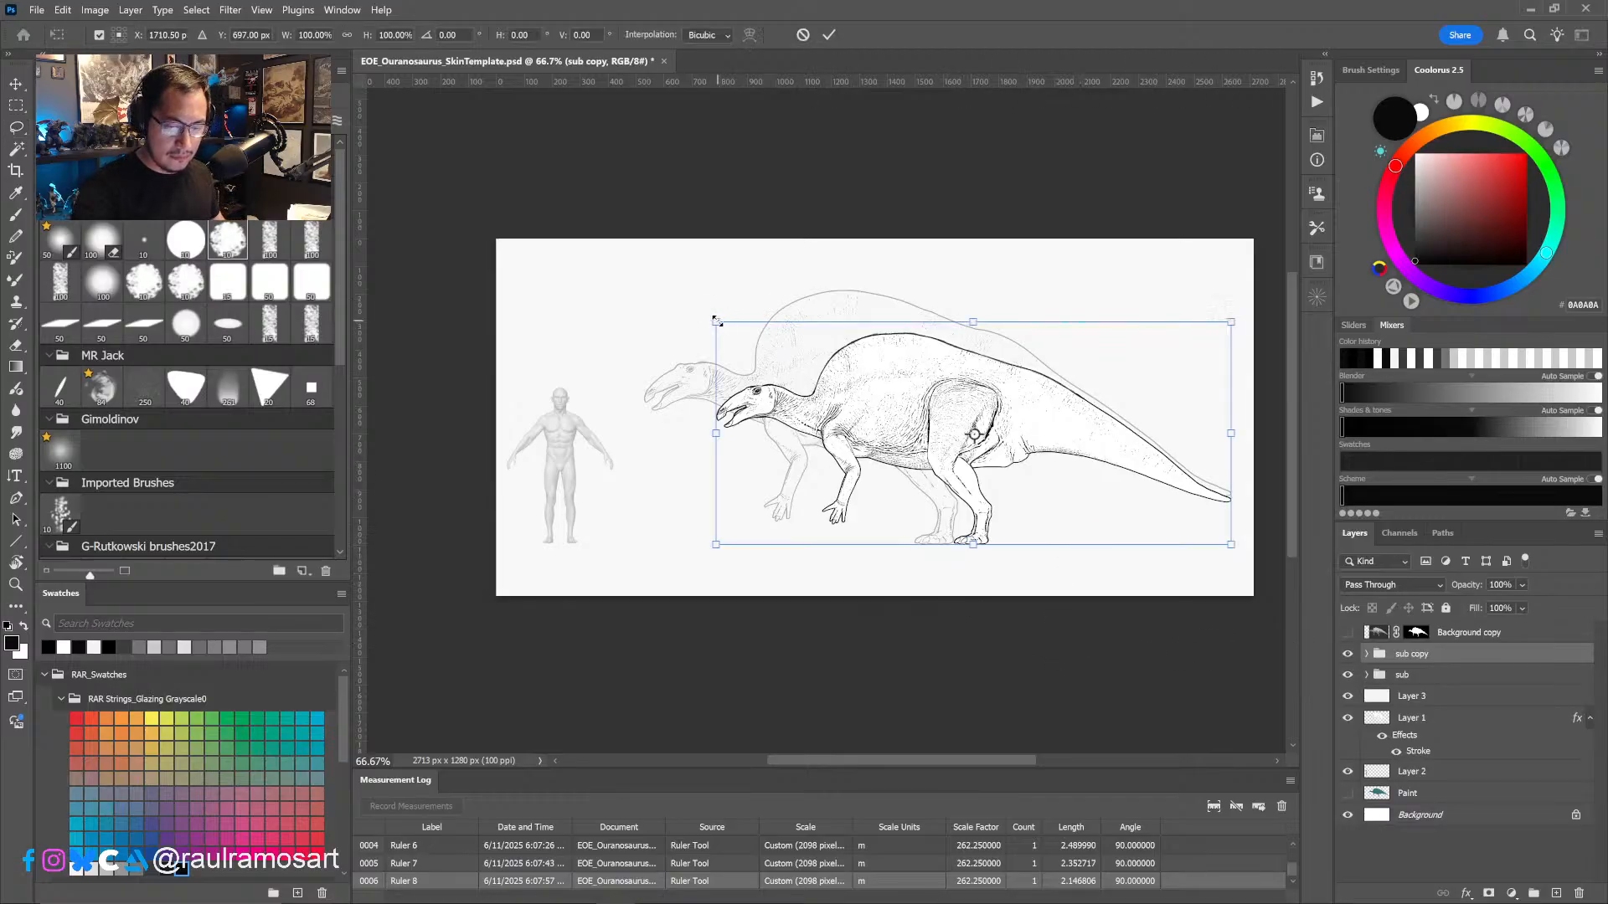
pyautogui.moveTo(717, 323); pyautogui.dragTo(842, 388)
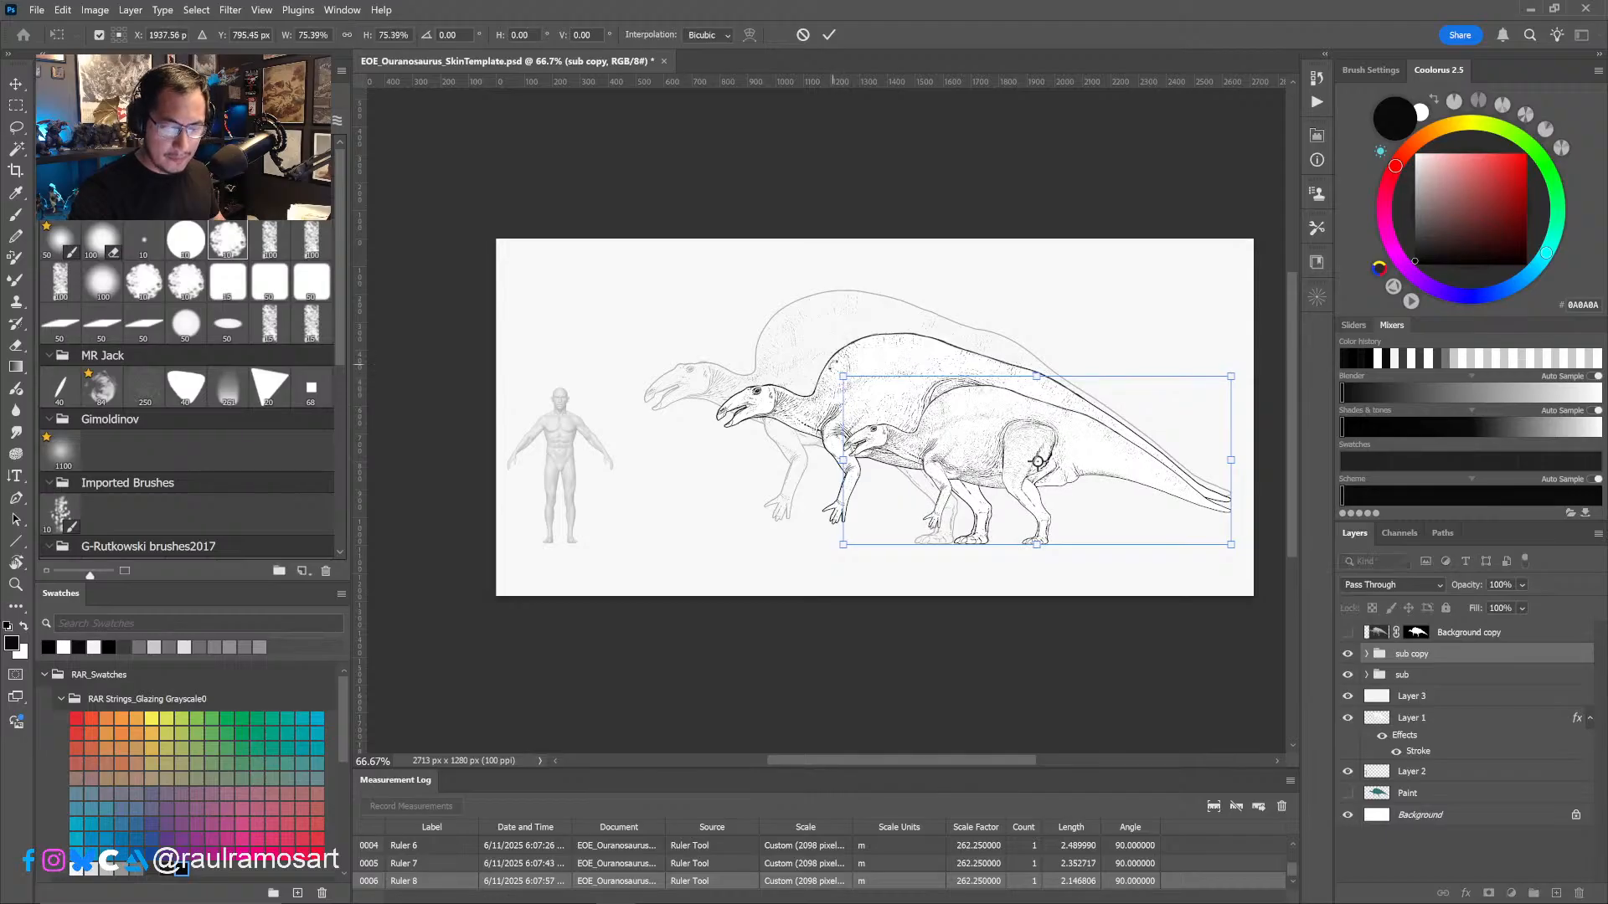
pyautogui.click(829, 35)
# - Move the sub group below Layer 3 to fade the subadult, and select the sub copy group
pyautogui.hotkey('ctrl', '1')
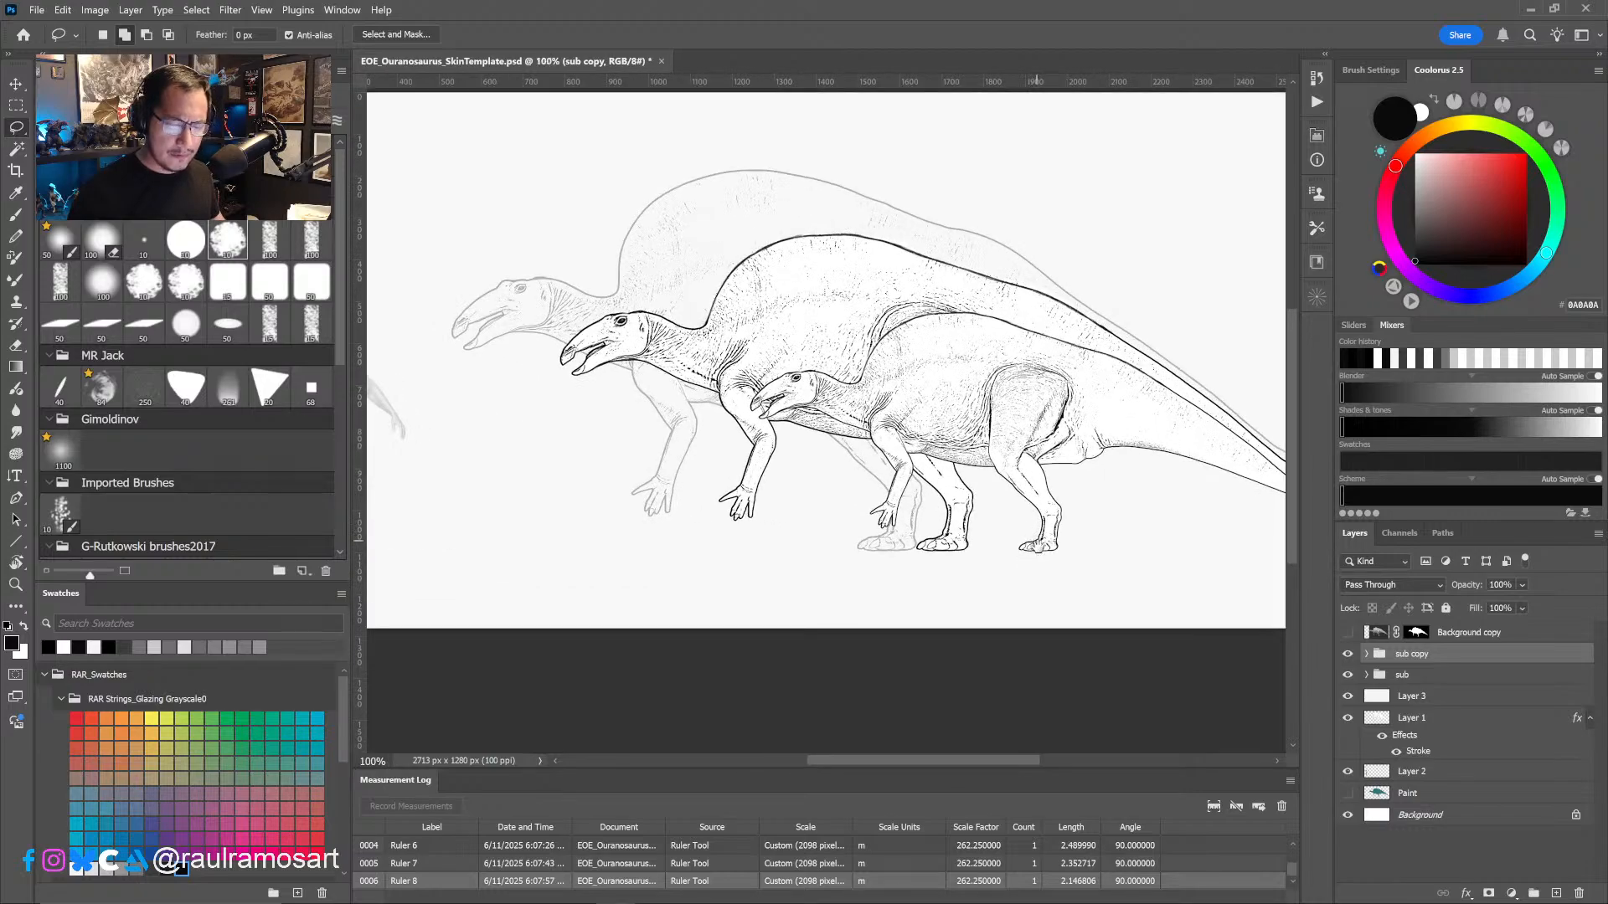
pyautogui.moveTo(1038, 549); pyautogui.dragTo(978, 559)
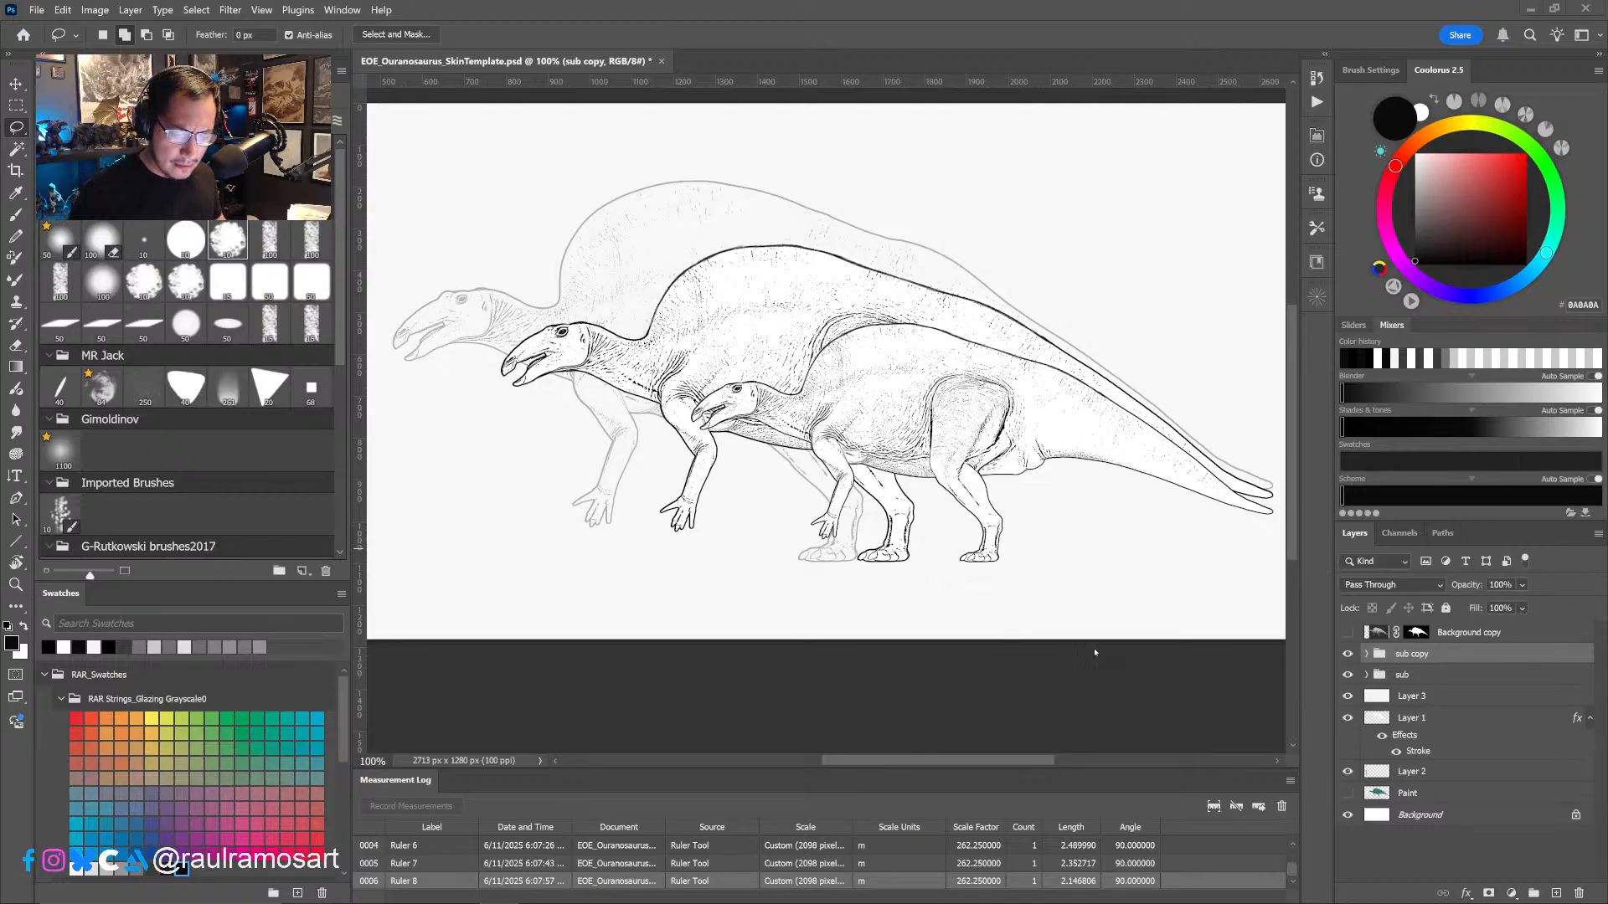
pyautogui.moveTo(1431, 676); pyautogui.dragTo(1462, 704)
pyautogui.click(1448, 656)
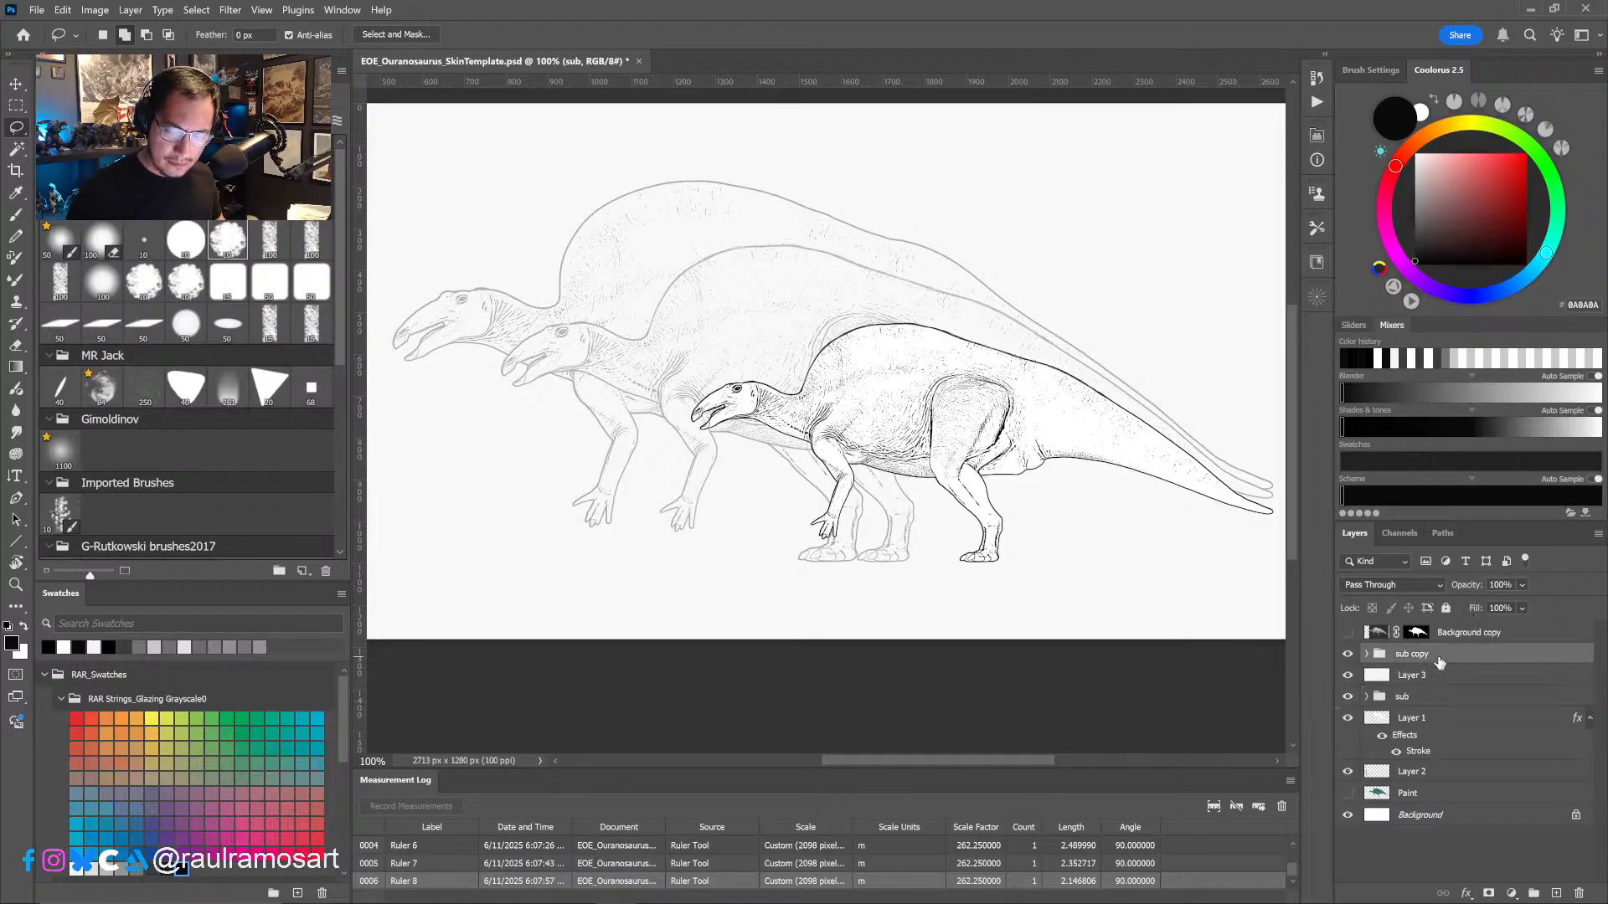
# - Add a new layer above Layer 4 inside the sub copy group and activate the Brush tool
pyautogui.click(1367, 654)
pyautogui.click(1431, 685)
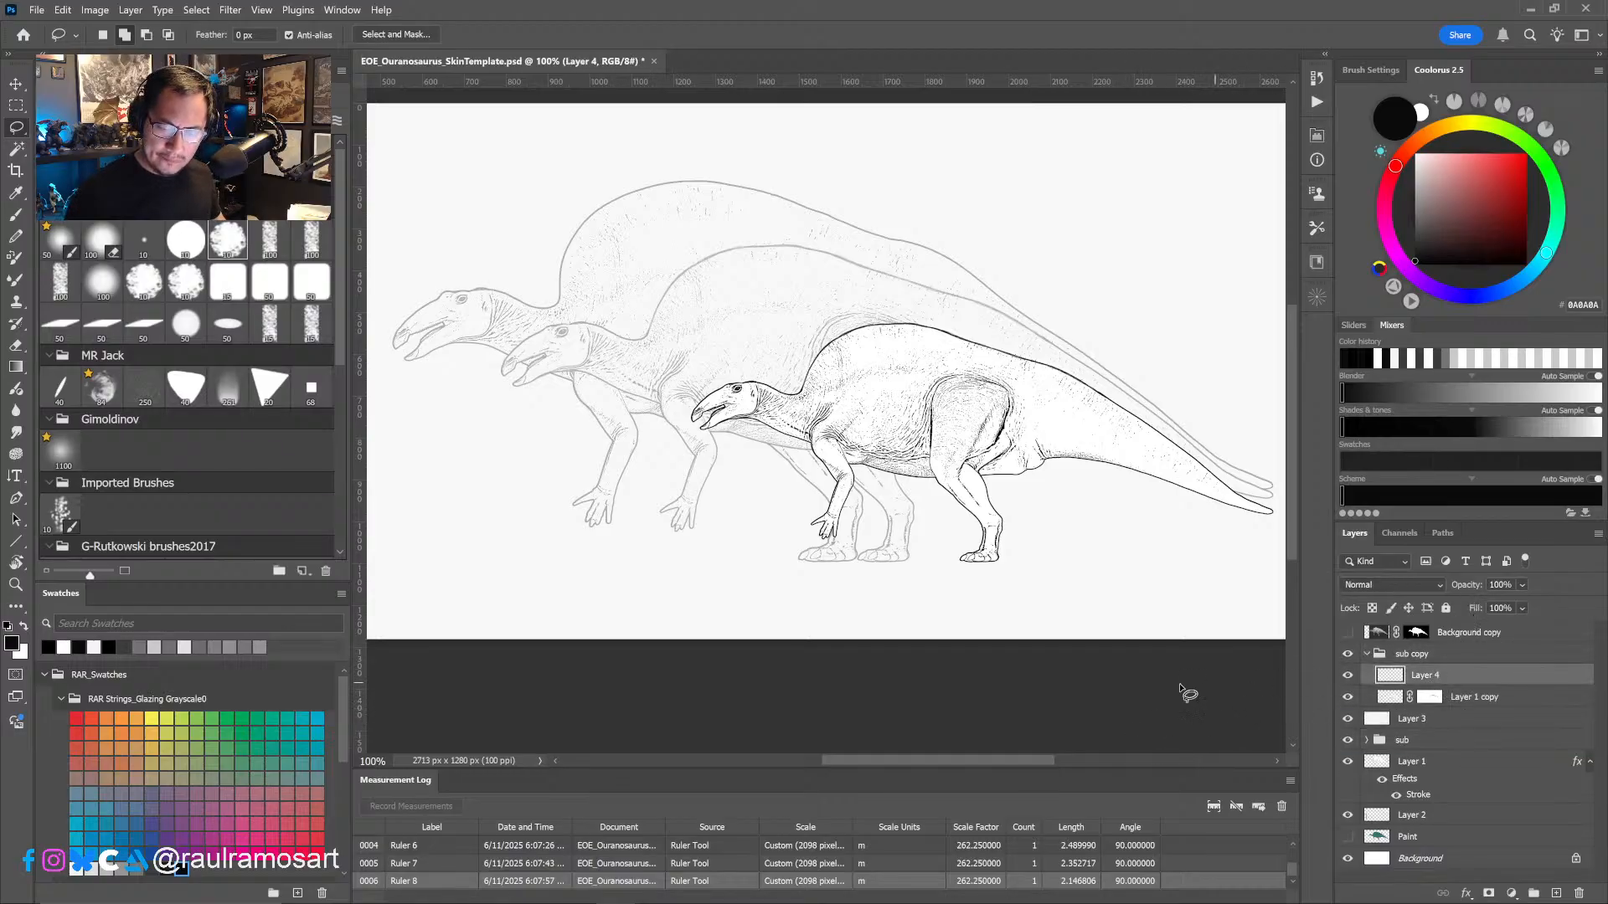
pyautogui.moveTo(881, 438); pyautogui.dragTo(831, 442)
pyautogui.keyDown('ctrl'); pyautogui.moveTo(775, 368); pyautogui.dragTo(781, 368); pyautogui.keyUp('ctrl')
pyautogui.keyDown('ctrl'); pyautogui.click(781, 369); pyautogui.keyUp('ctrl')
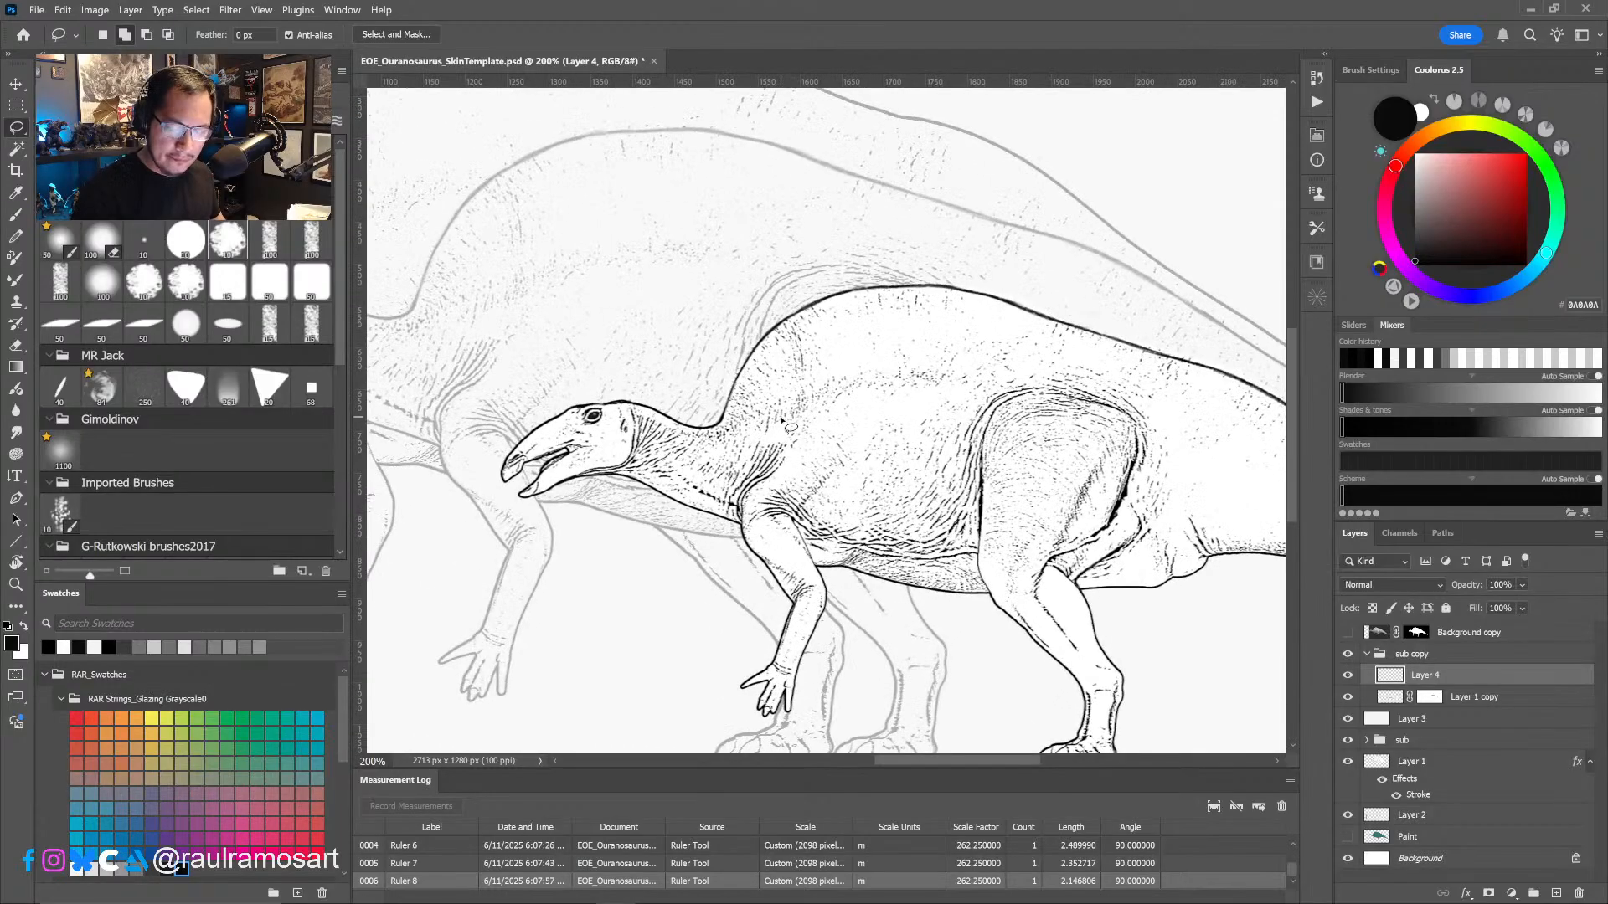
pyautogui.click(1556, 893)
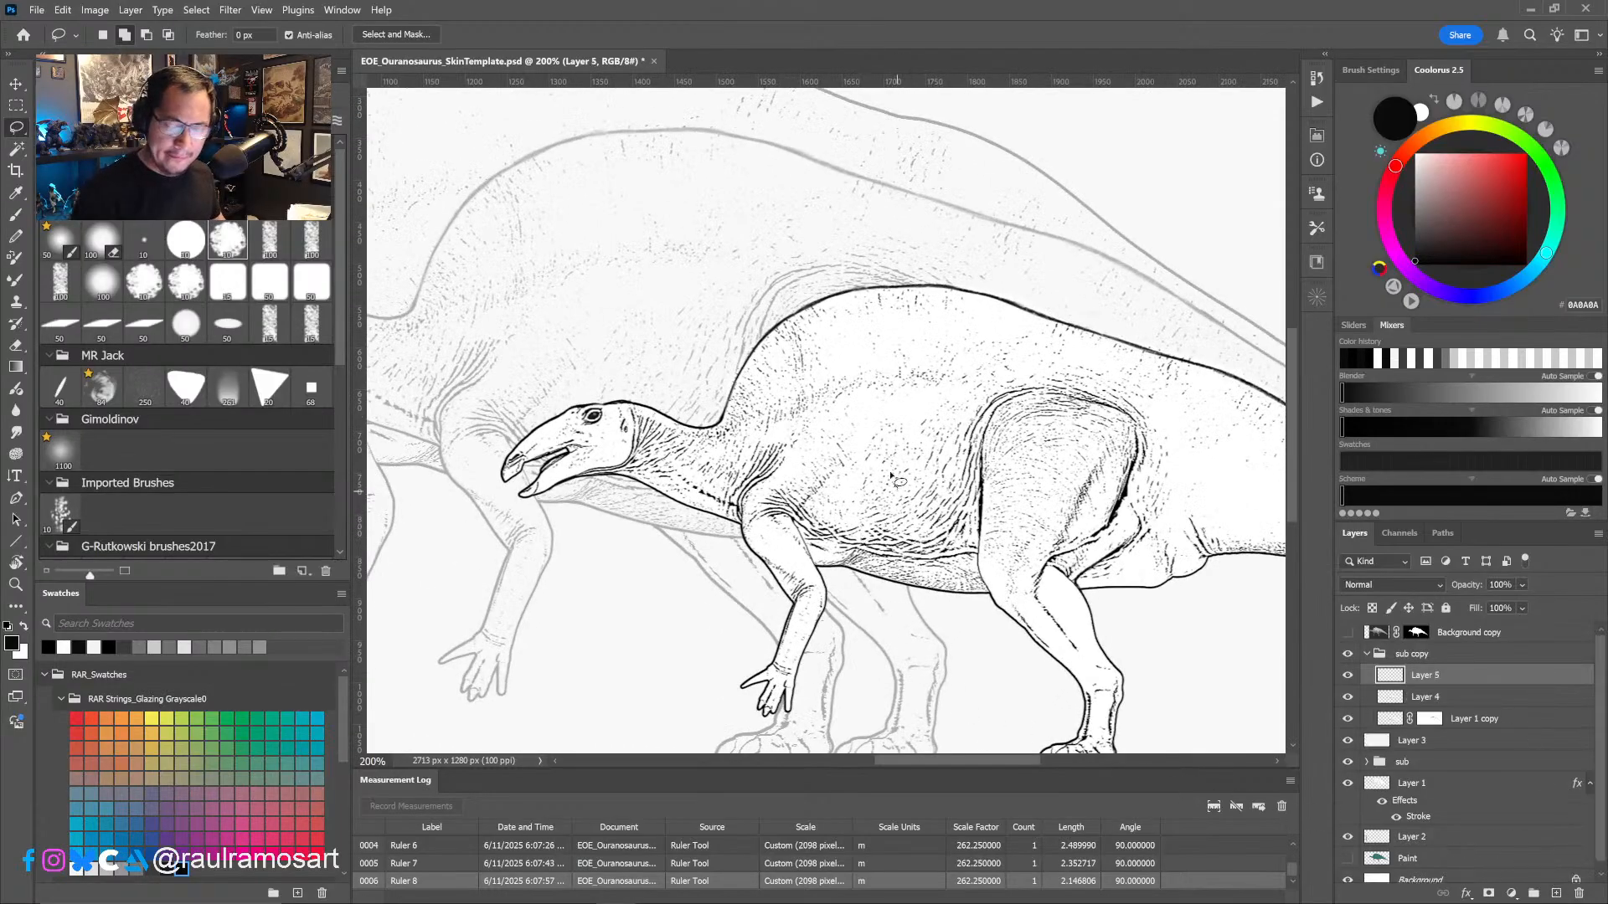
pyautogui.click(16, 214)
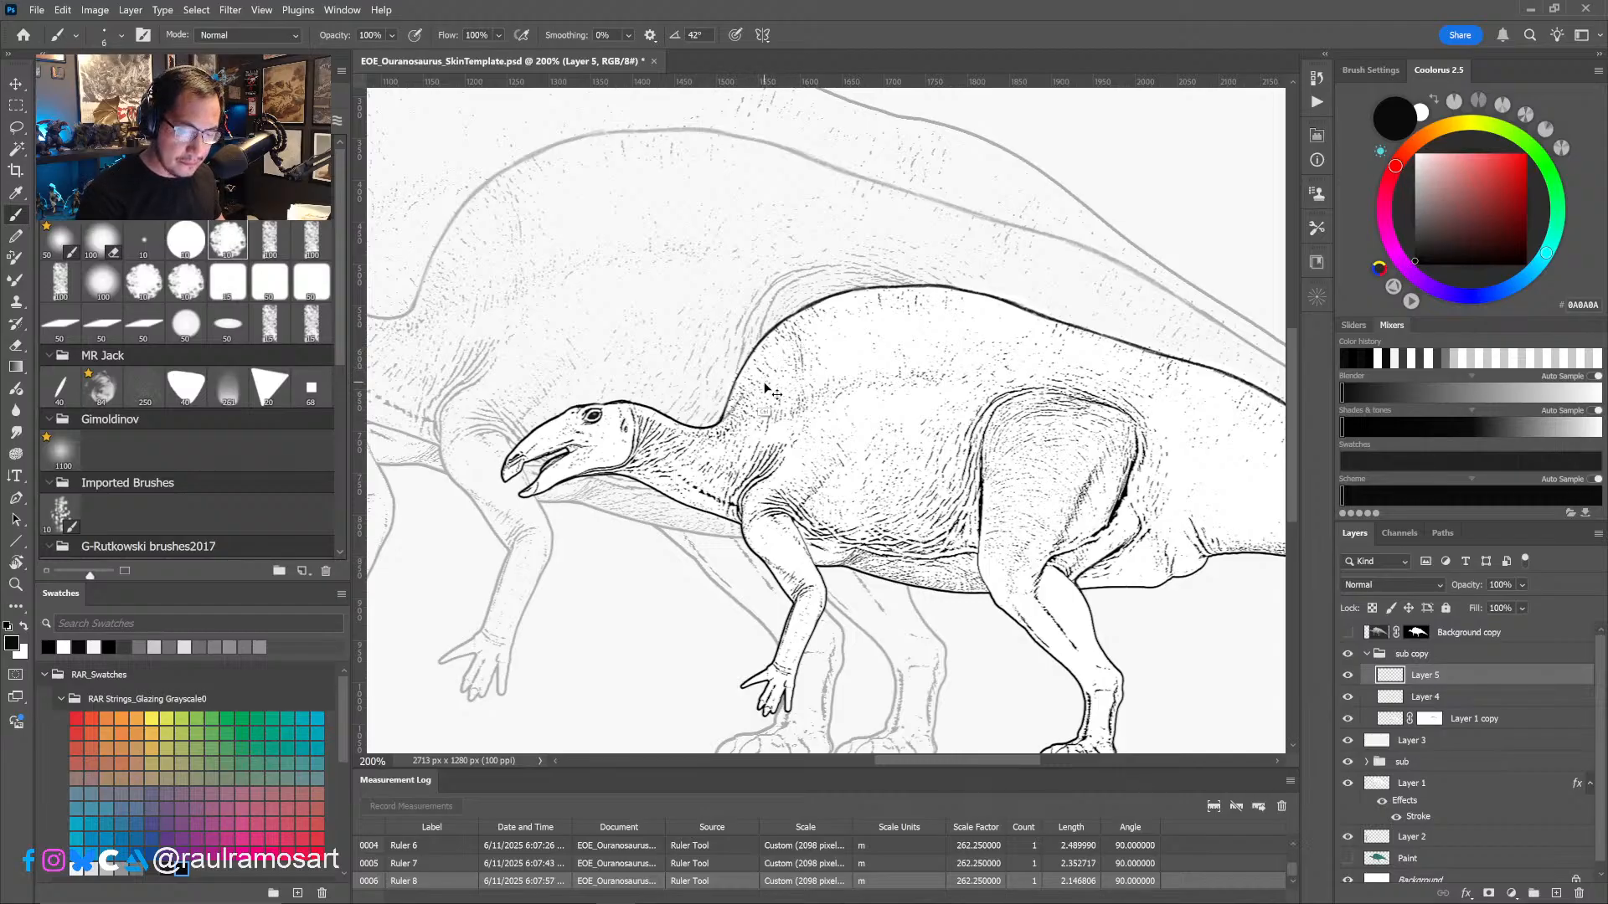
pyautogui.moveTo(772, 361)
pyautogui.mouseDown()
pyautogui.moveTo(738, 408)
pyautogui.moveTo(850, 319)
pyautogui.moveTo(910, 315)
pyautogui.mouseUp()
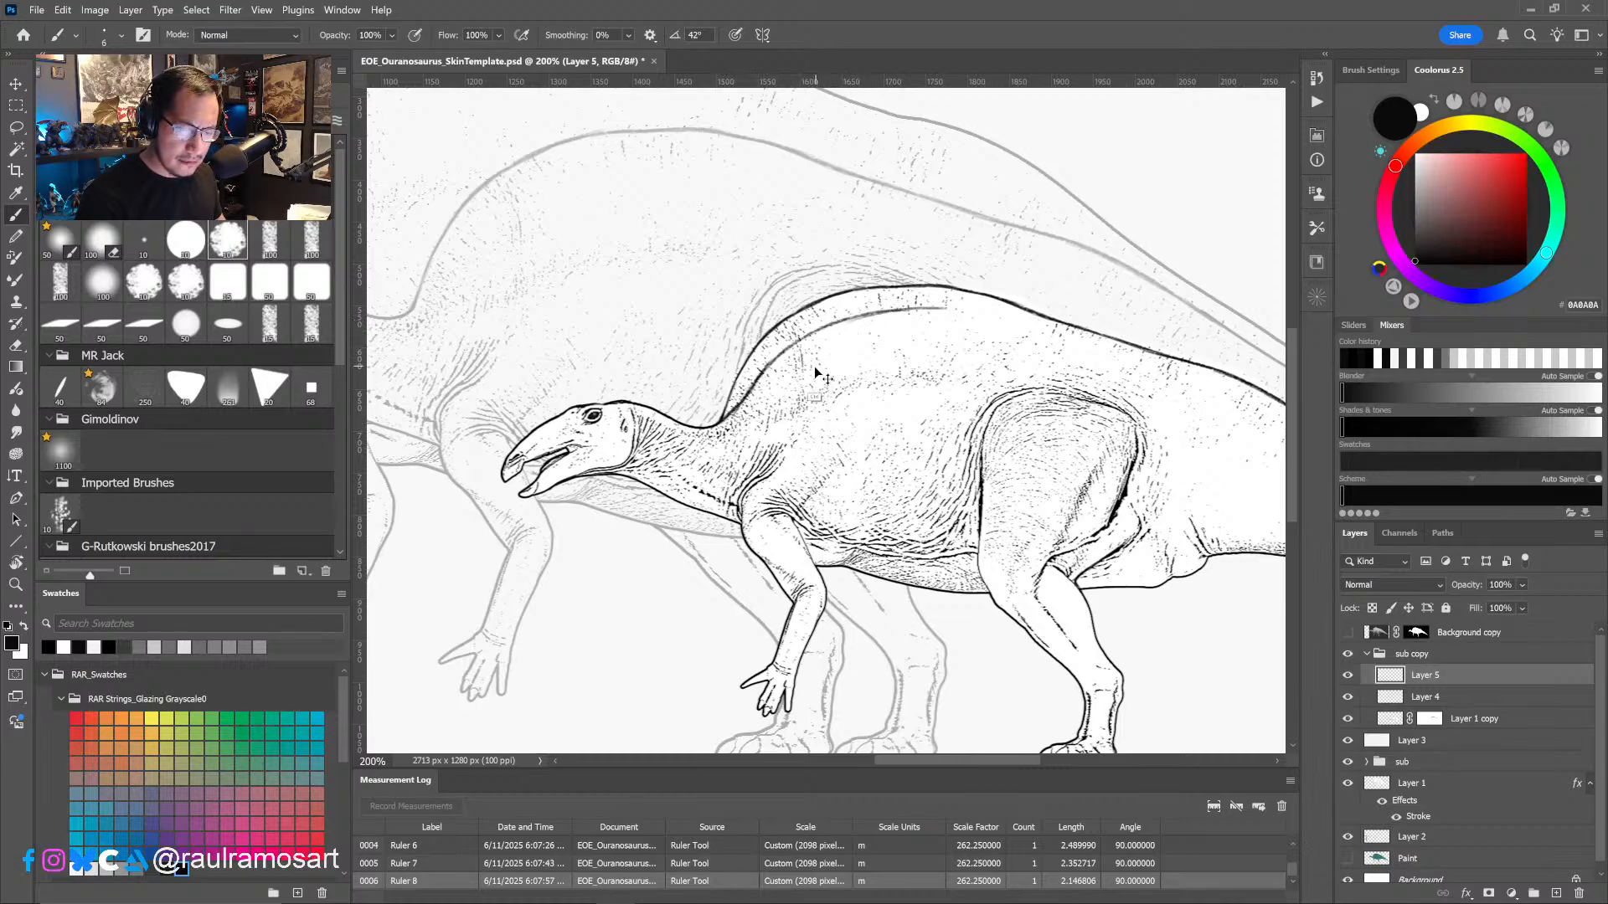
pyautogui.hotkey('ctrl', 'z')
pyautogui.hotkey('ctrl', 'z')
pyautogui.hotkey('ctrl', 'z')
pyautogui.hotkey('ctrl', 'z')
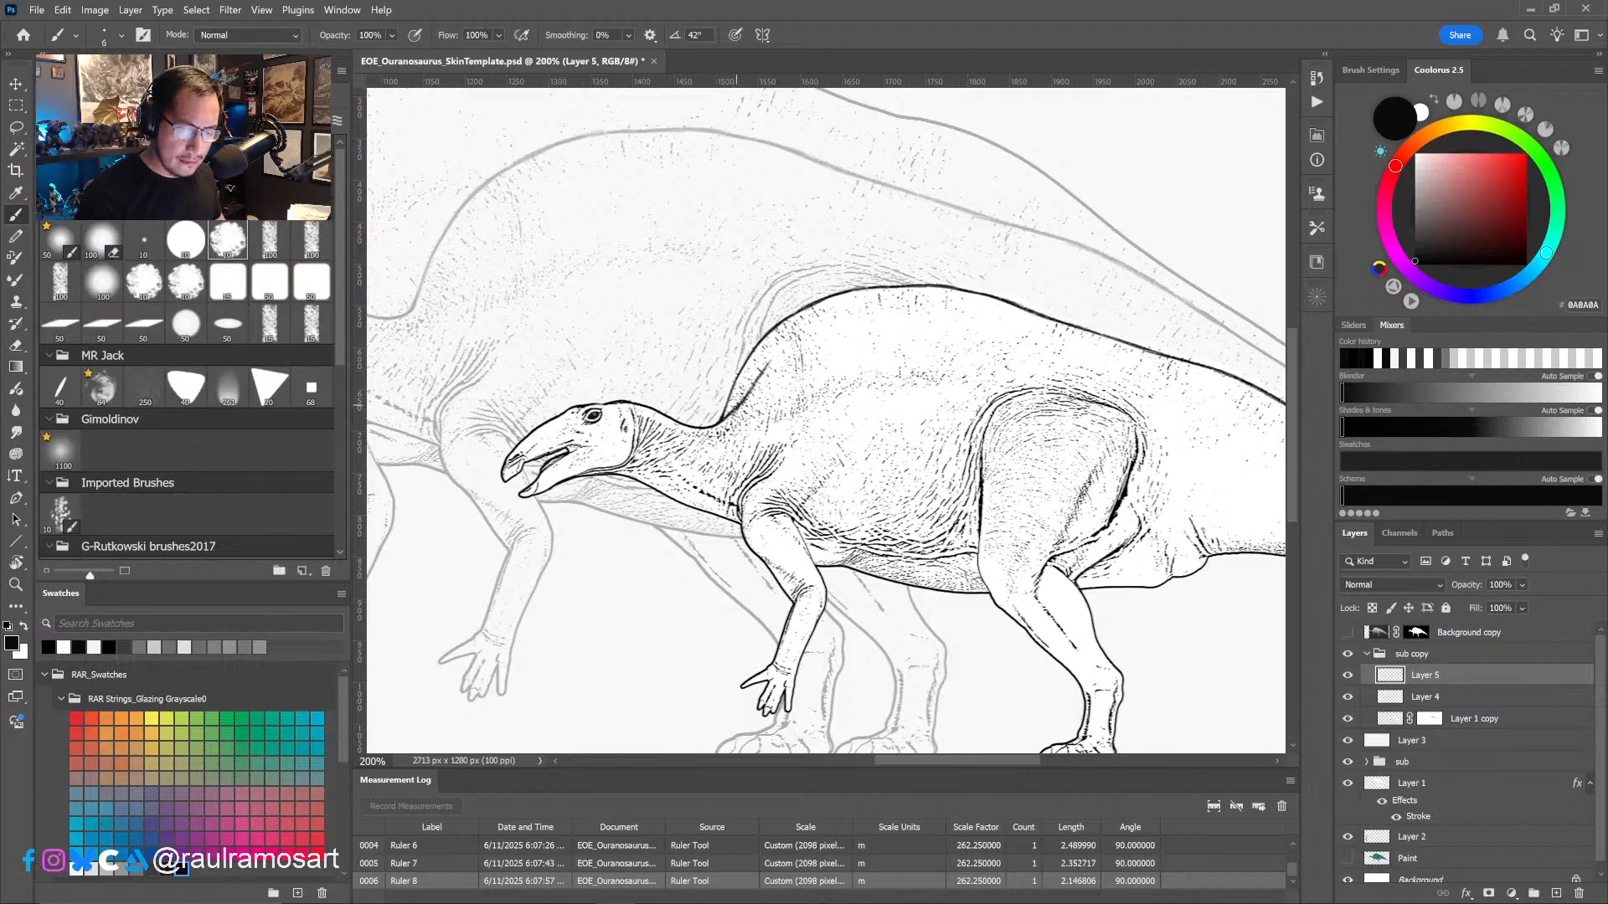
# - Brush a lower back contour on the smallest dinosaur's new layer, running from the front of the hump past the hip into the tail outline
pyautogui.moveTo(758, 378)
pyautogui.mouseDown()
pyautogui.moveTo(811, 335)
pyautogui.moveTo(907, 312)
pyautogui.moveTo(1059, 332)
pyautogui.mouseUp()
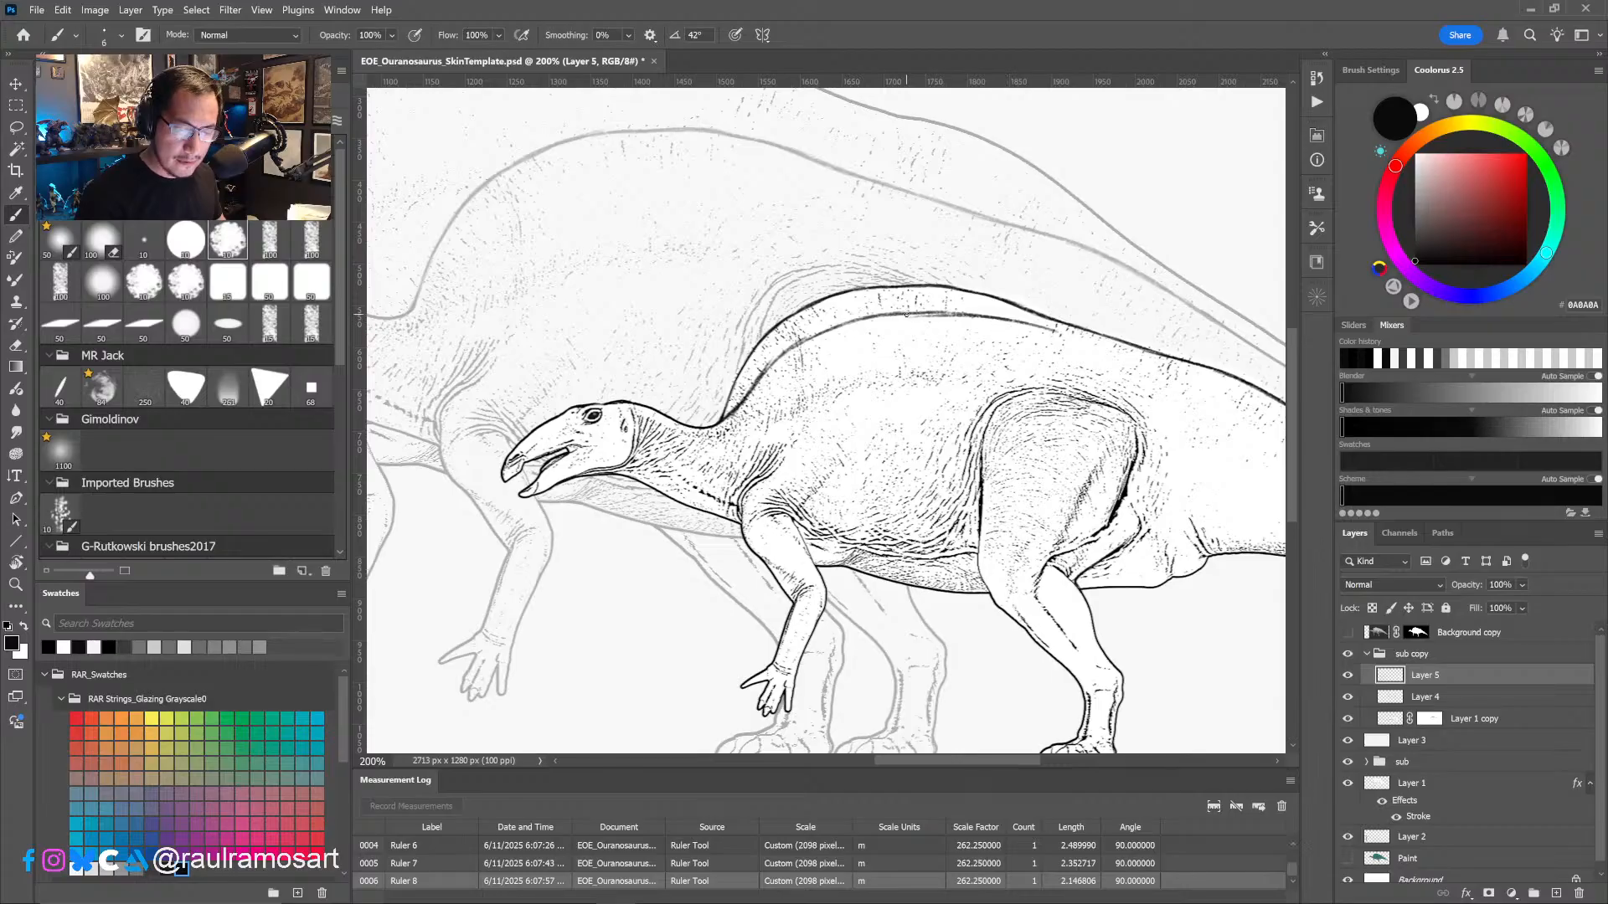
pyautogui.moveTo(947, 315)
pyautogui.mouseDown()
pyautogui.moveTo(1099, 349)
pyautogui.moveTo(866, 345)
pyautogui.mouseUp()
pyautogui.moveTo(1088, 423); pyautogui.dragTo(933, 495)
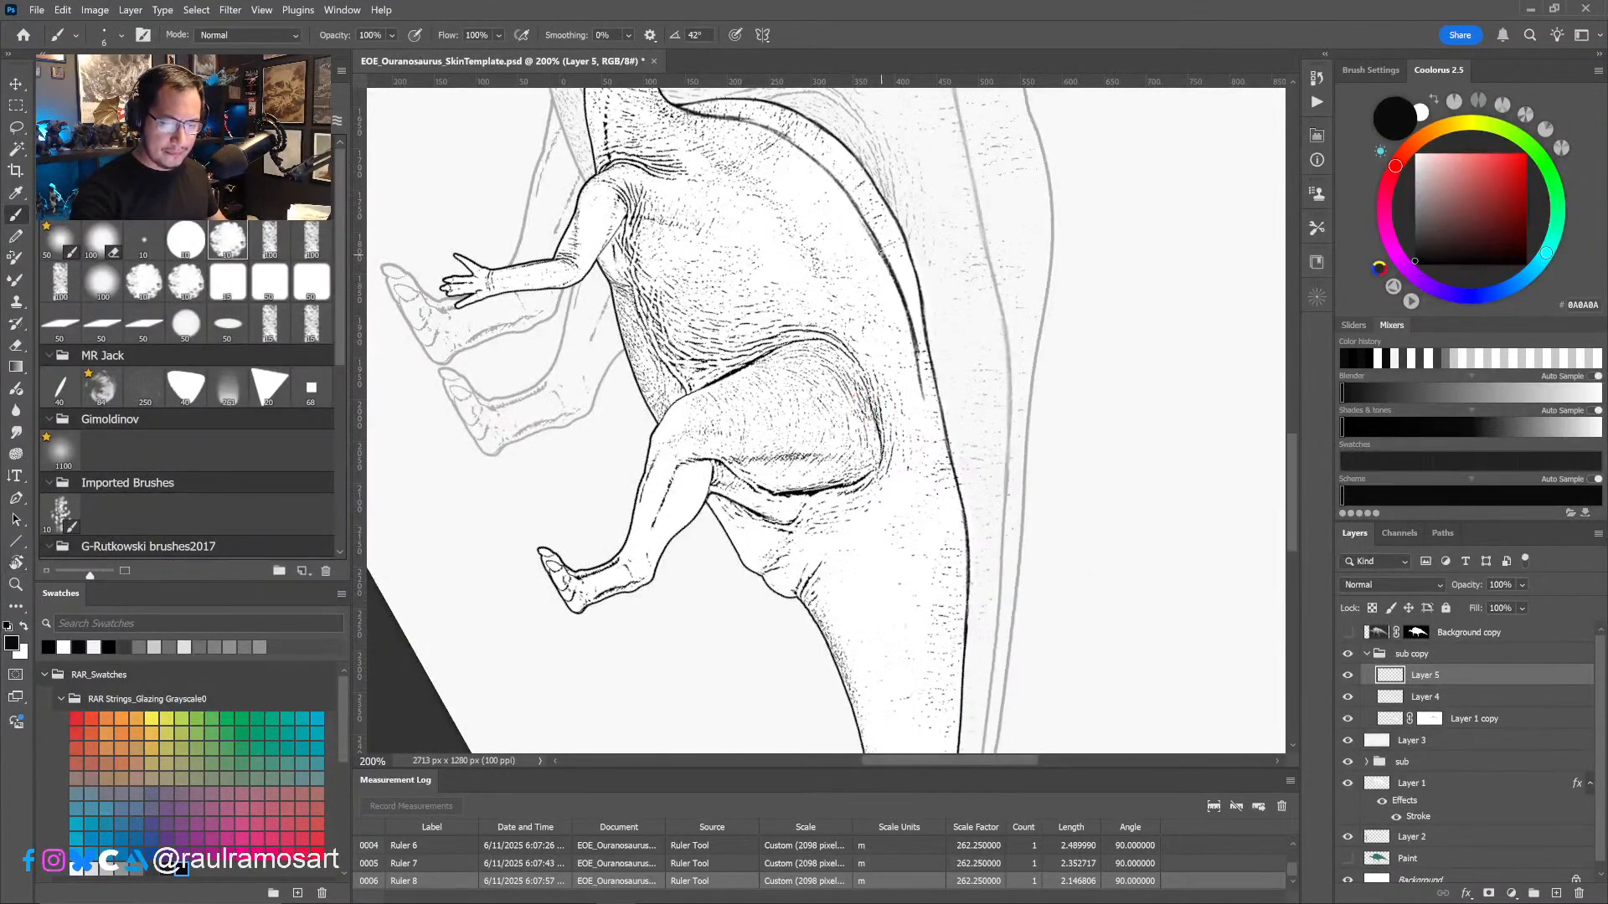
pyautogui.moveTo(880, 252); pyautogui.dragTo(963, 587)
pyautogui.moveTo(950, 542); pyautogui.dragTo(961, 307)
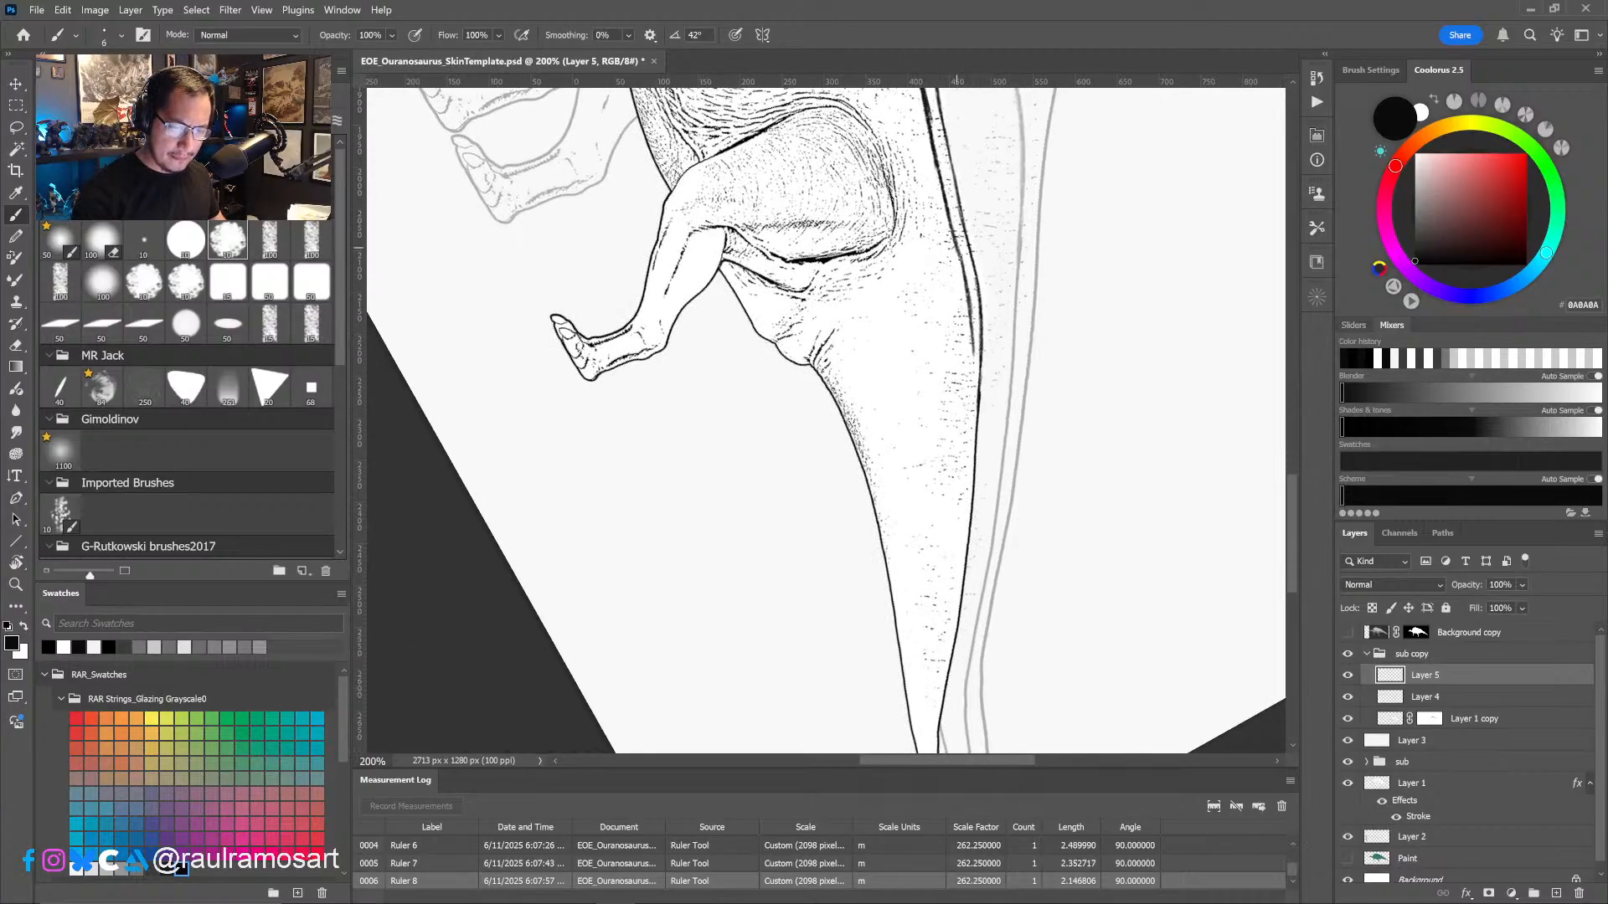
pyautogui.moveTo(955, 247)
pyautogui.mouseDown()
pyautogui.moveTo(975, 457)
pyautogui.moveTo(974, 429)
pyautogui.mouseUp()
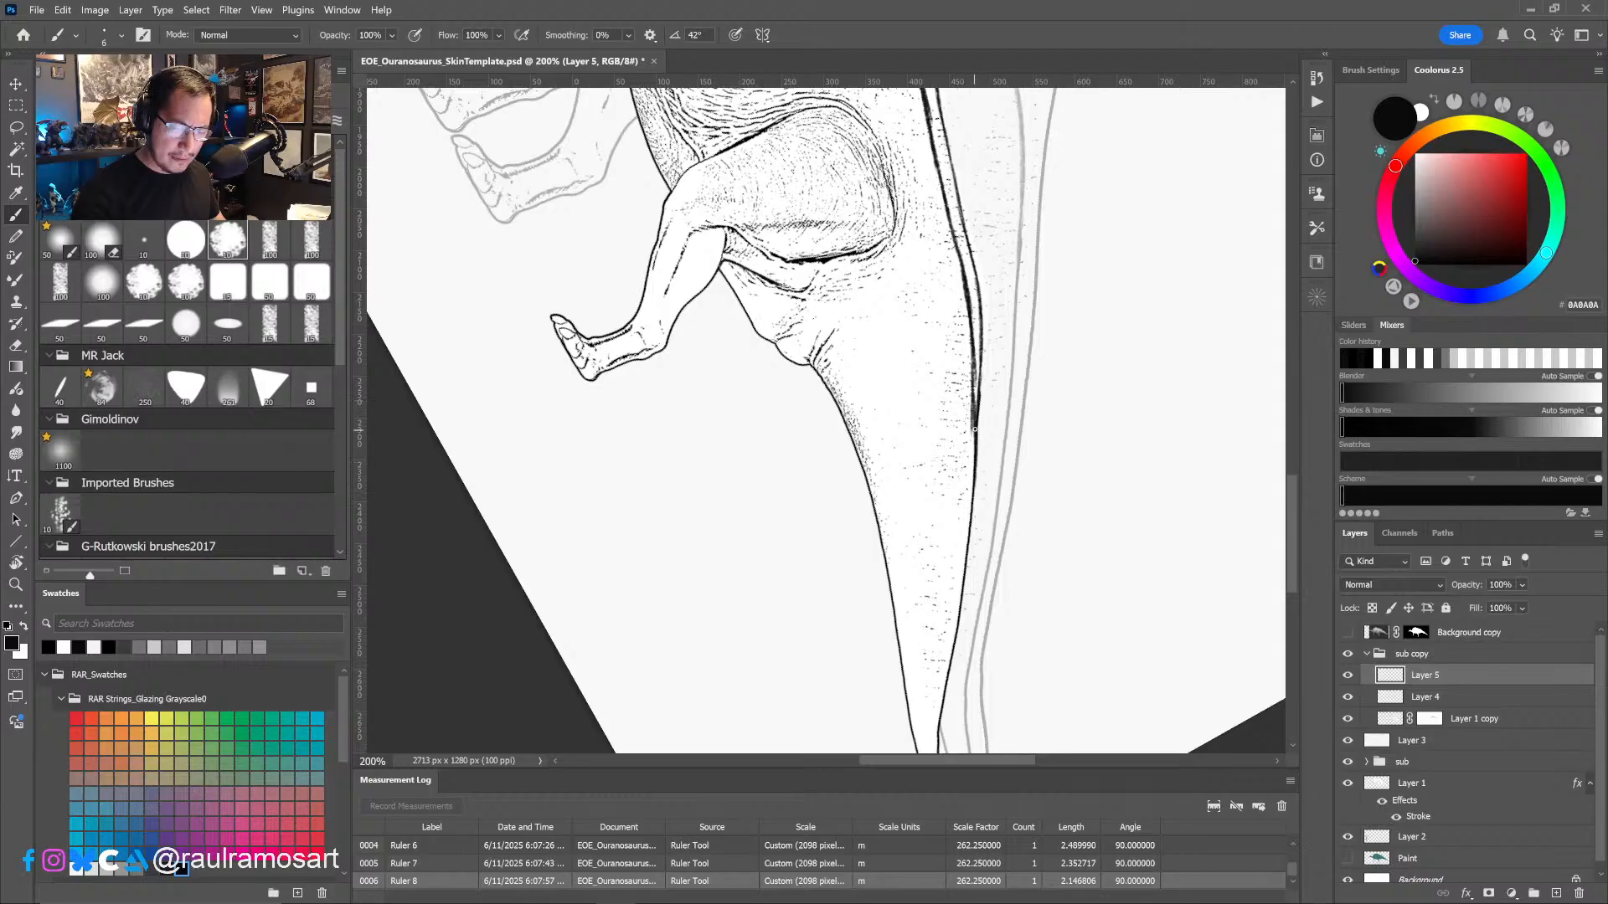
# - Blend the smallest dinosaur's lower back contour into the tail outline and erase the rough stretch between the hump and hip
pyautogui.moveTo(969, 324)
pyautogui.mouseDown()
pyautogui.moveTo(976, 414)
pyautogui.moveTo(953, 533)
pyautogui.mouseUp()
pyautogui.press('e')
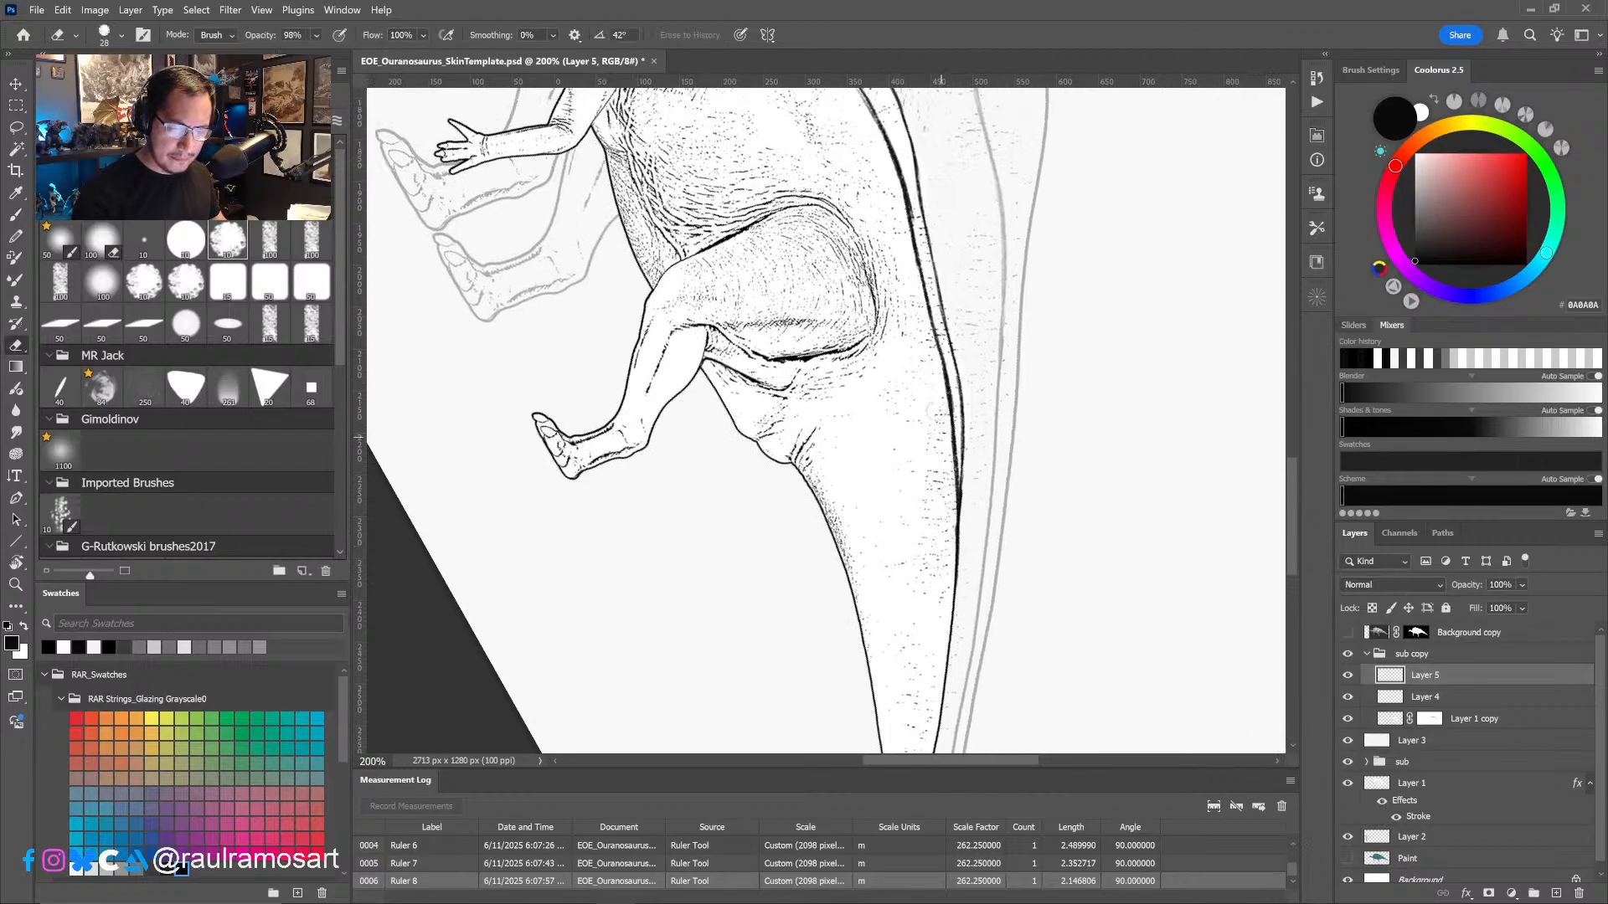
pyautogui.moveTo(933, 361)
pyautogui.mouseDown()
pyautogui.moveTo(944, 452)
pyautogui.moveTo(936, 381)
pyautogui.mouseUp()
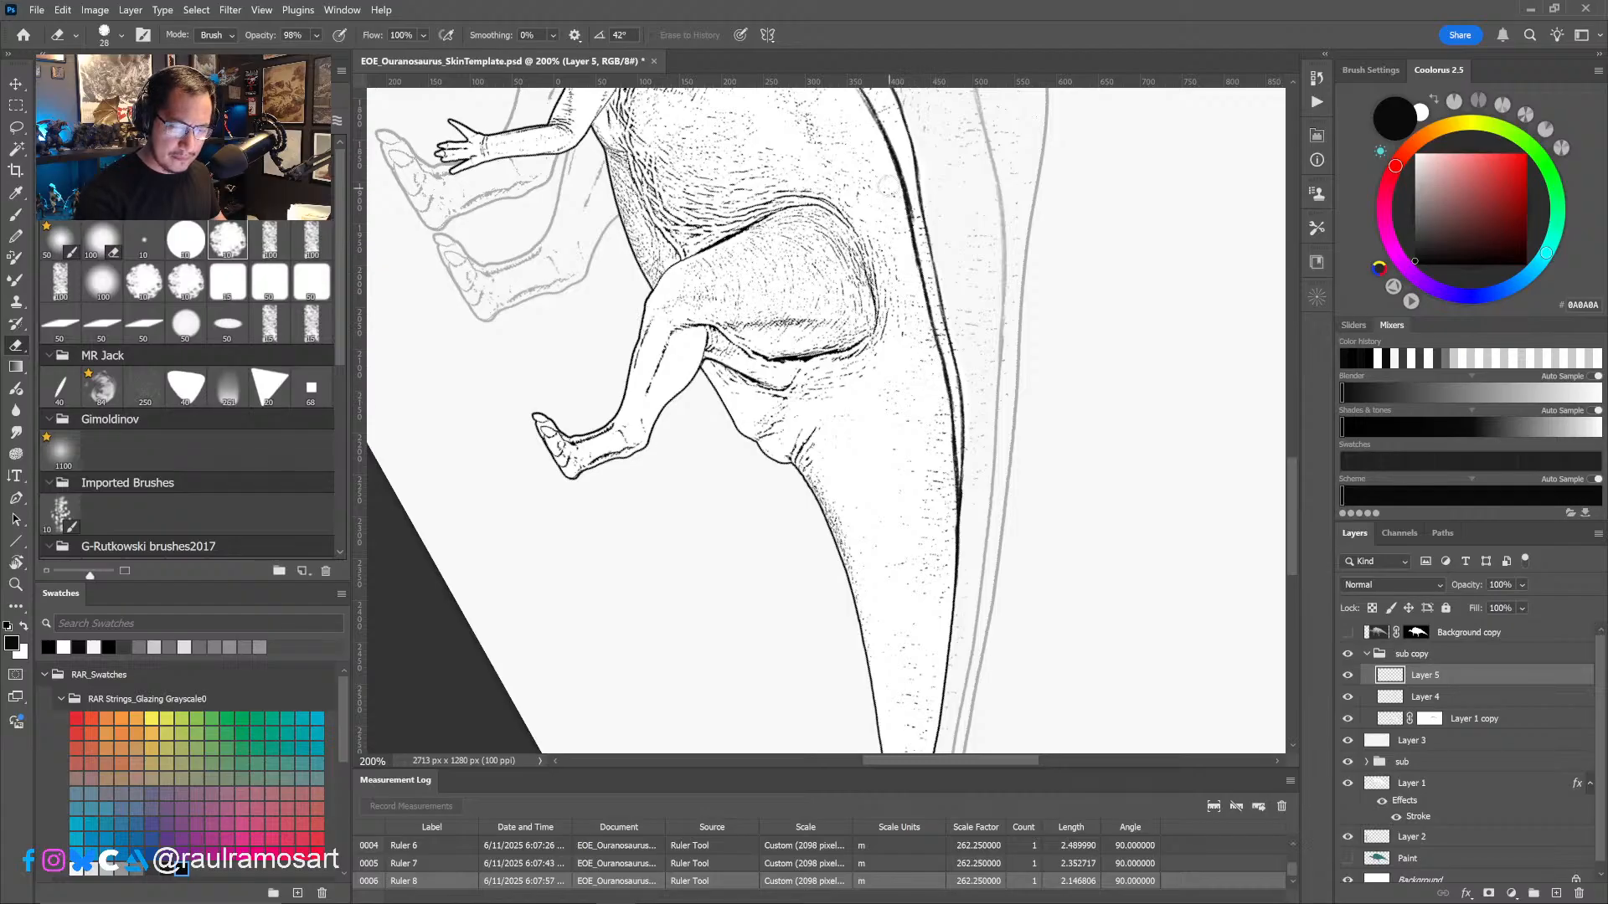
pyautogui.moveTo(886, 171); pyautogui.dragTo(915, 441)
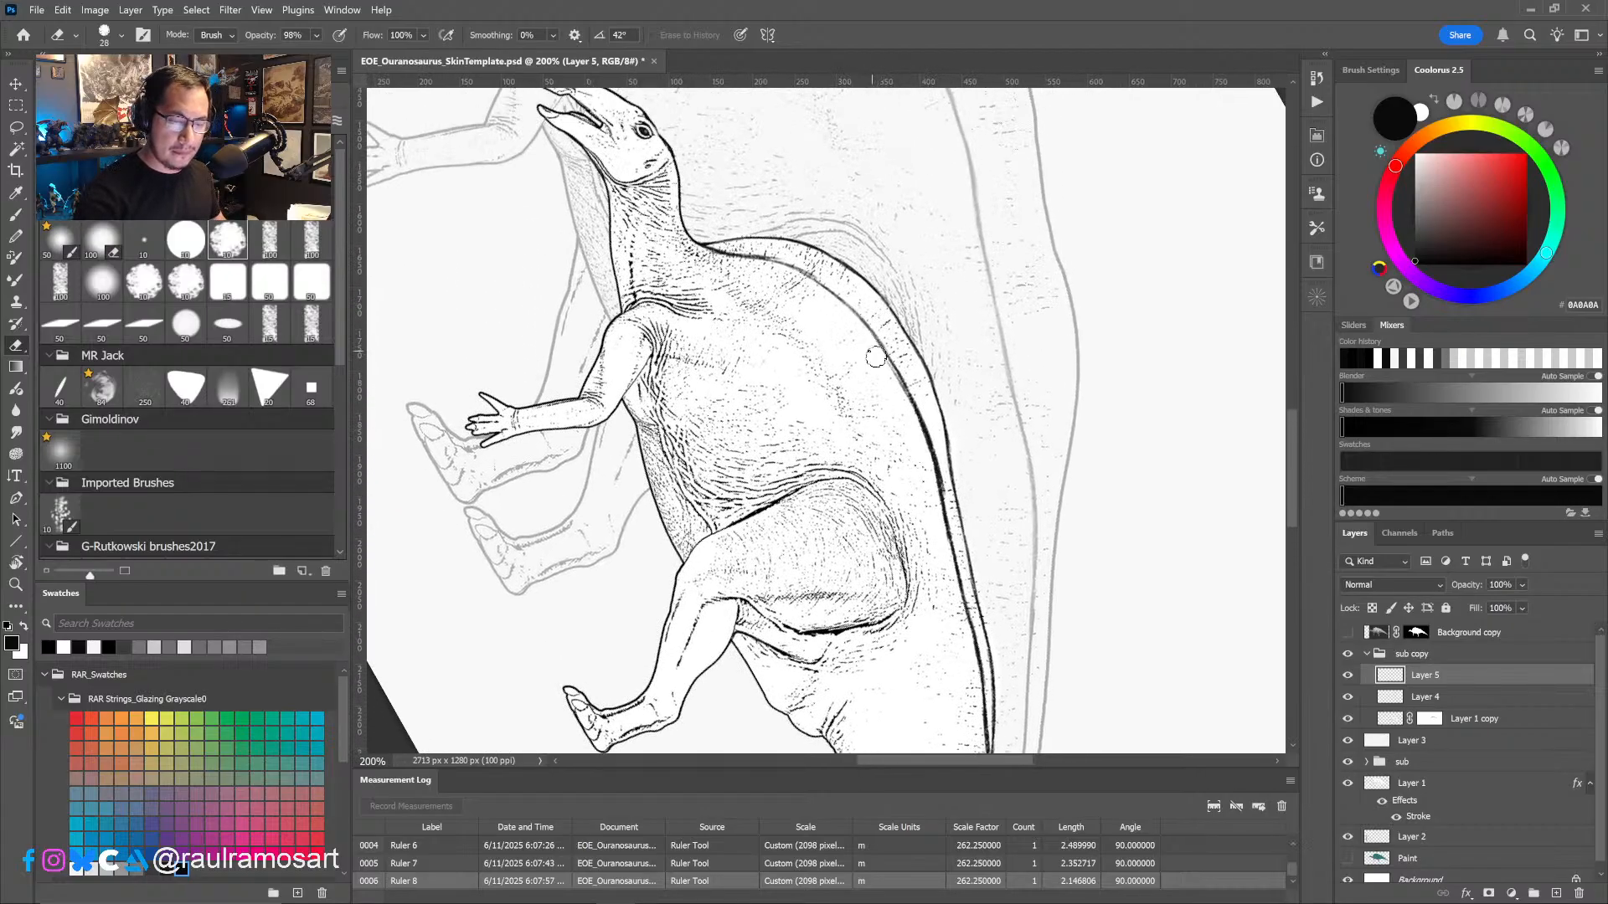
pyautogui.moveTo(876, 356); pyautogui.dragTo(945, 558)
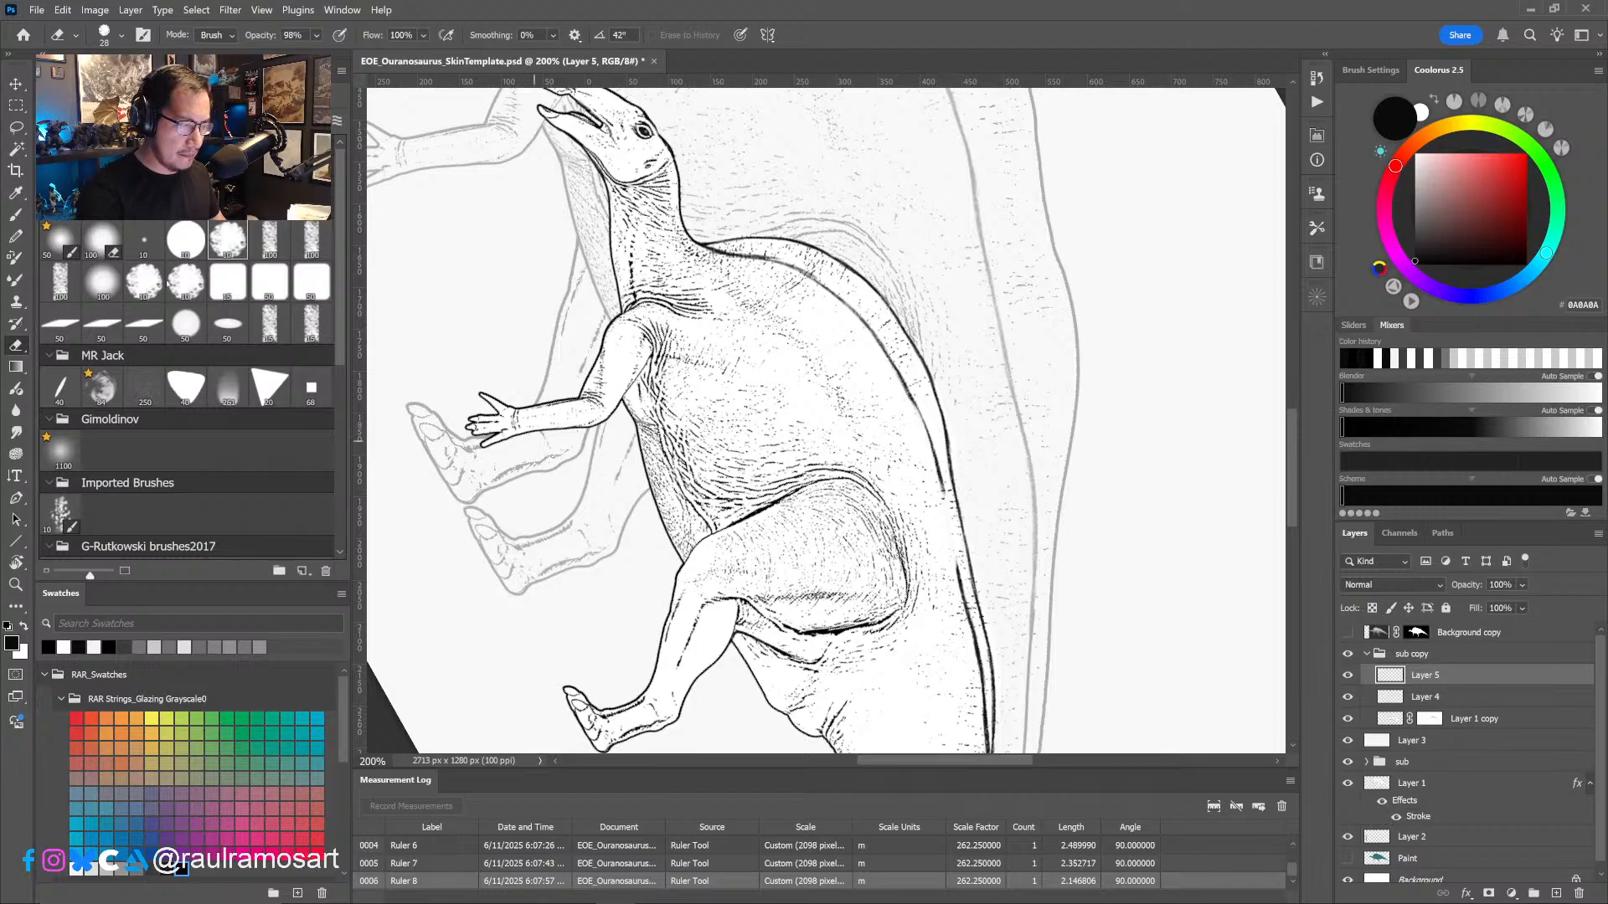
# - Repaint the erased stretch of the lower back contour on Layer 5 as a clean black line down past the hip
pyautogui.click(16, 215)
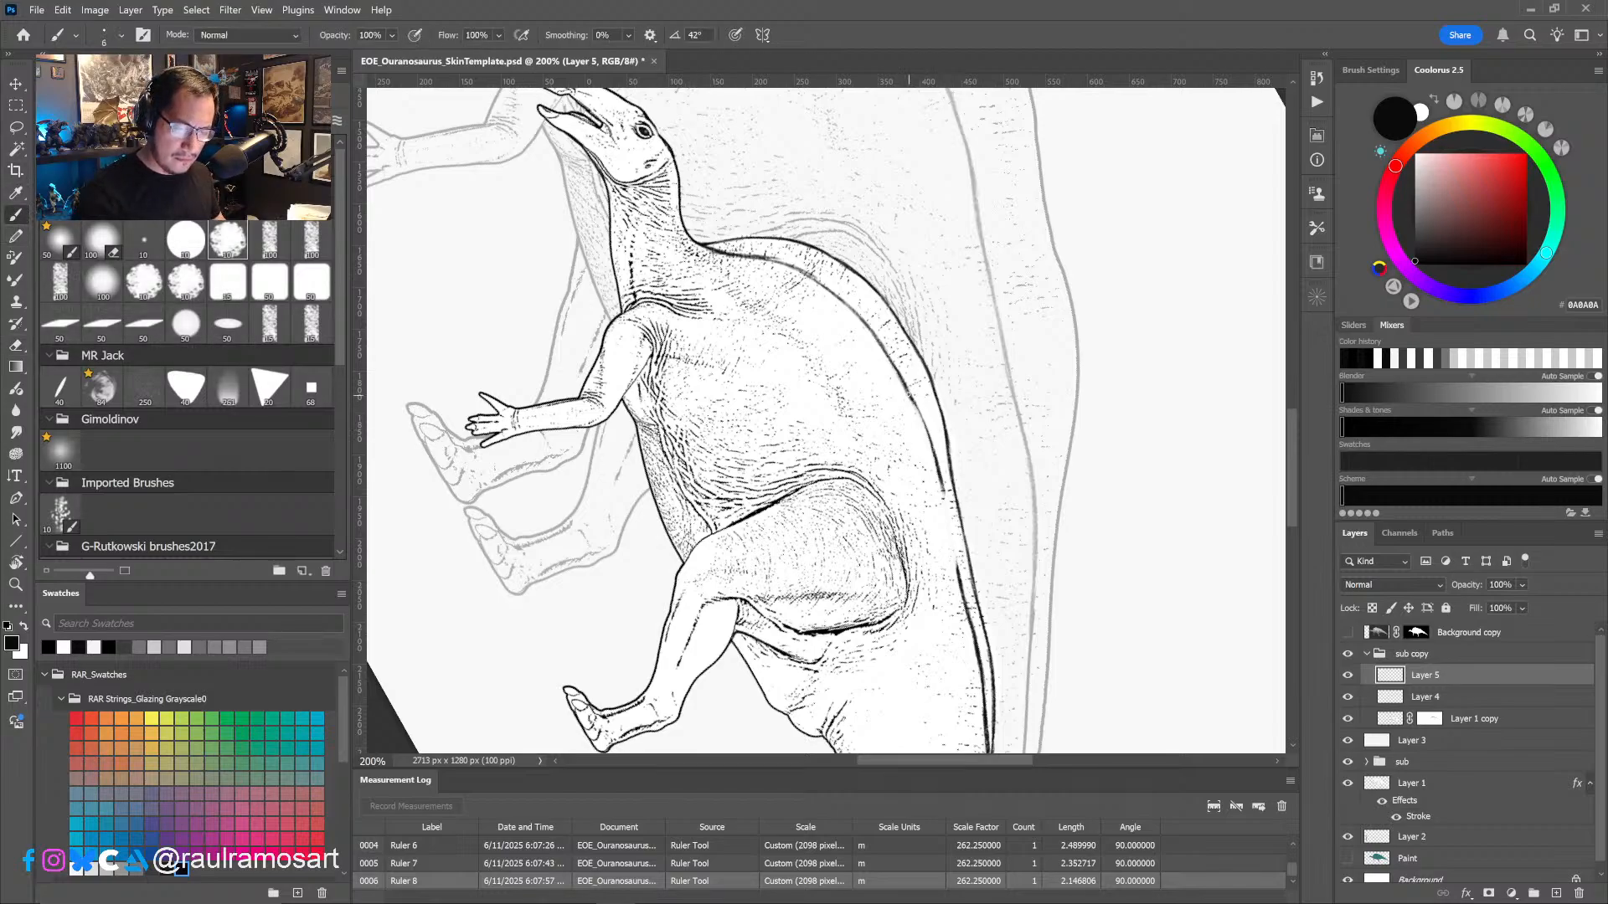
pyautogui.moveTo(910, 393); pyautogui.dragTo(956, 560)
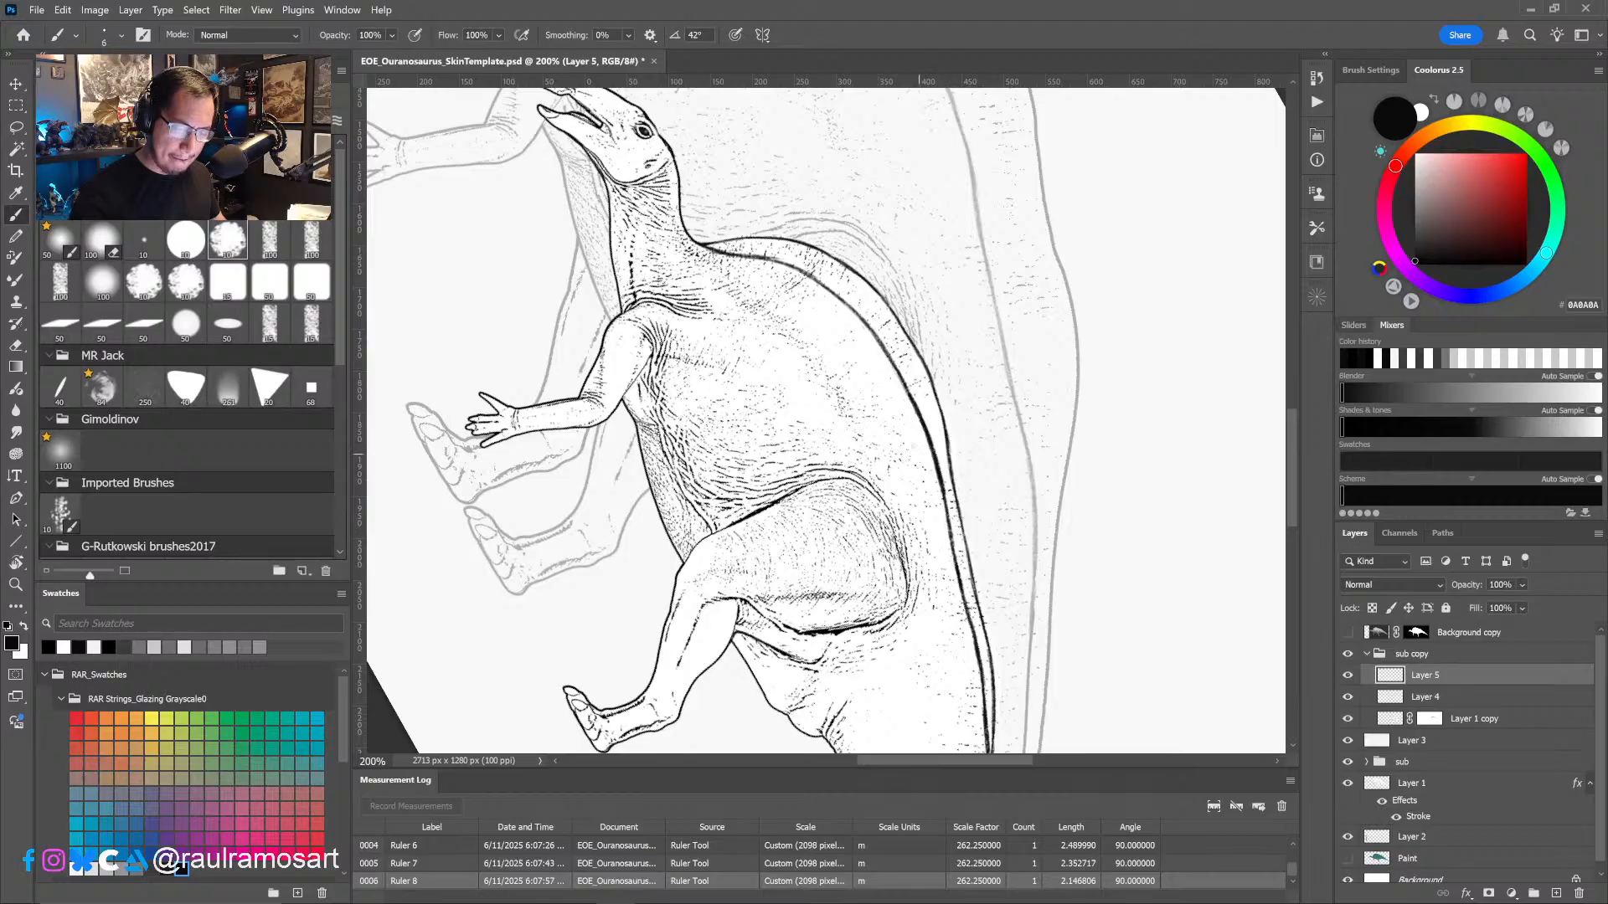
pyautogui.moveTo(849, 362); pyautogui.dragTo(946, 538)
pyautogui.press('r')
pyautogui.moveTo(851, 630); pyautogui.dragTo(957, 473)
pyautogui.keyDown('alt'); pyautogui.click(983, 606); pyautogui.keyUp('alt')
pyautogui.keyDown('alt'); pyautogui.click(983, 606); pyautogui.keyUp('alt')
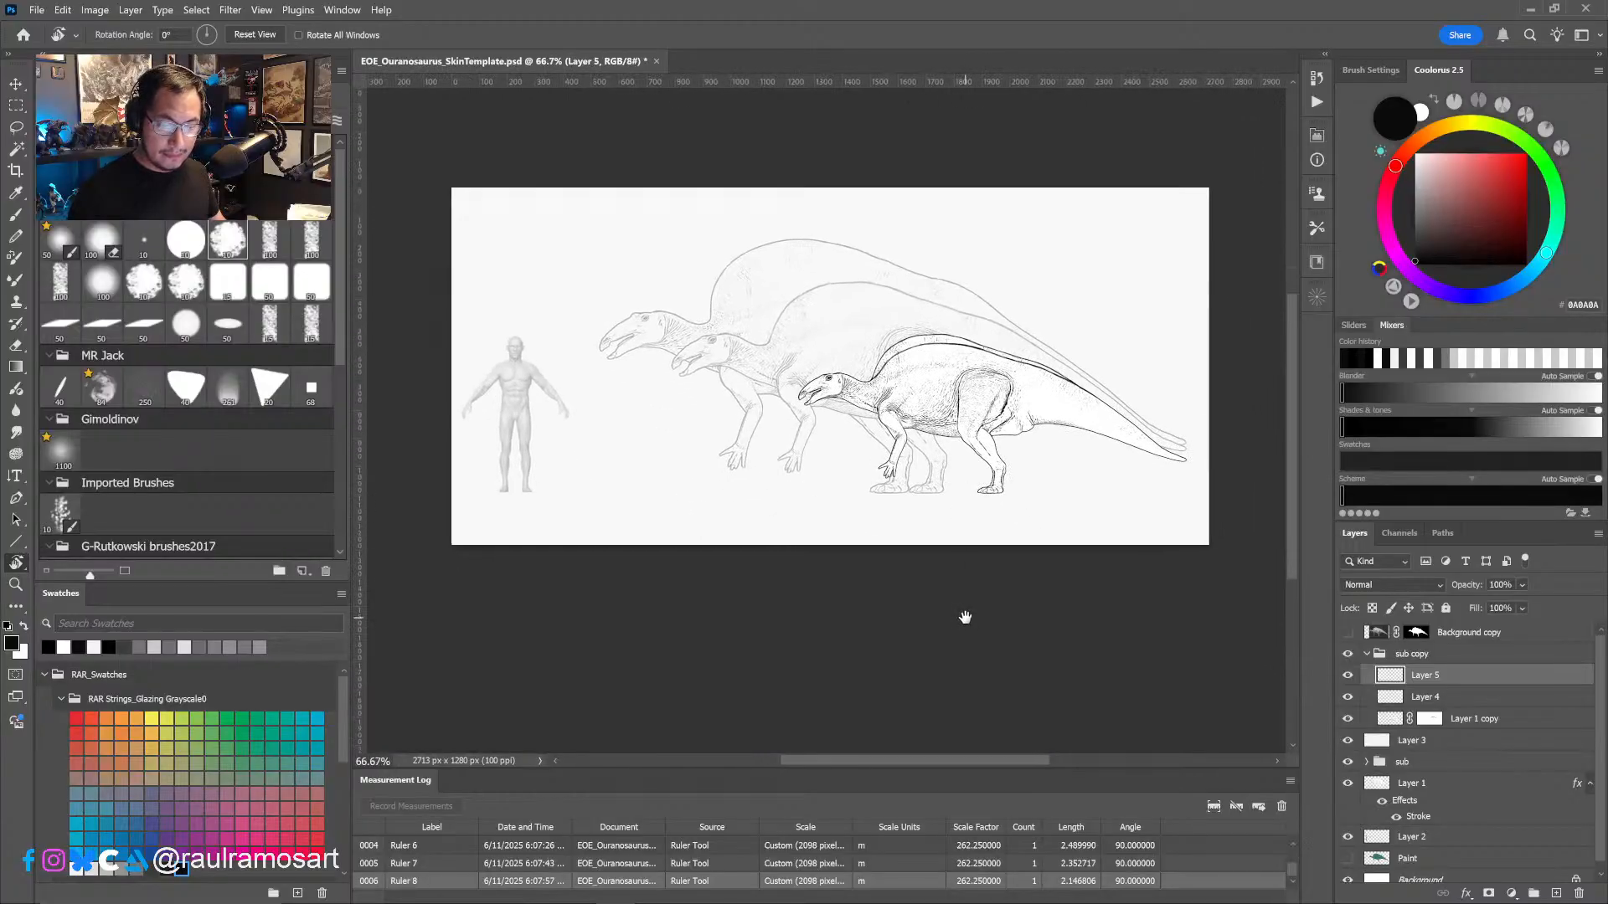
# - Examine which parts of the smallest dinosaur lie on Layer 4 and on the masked Layer 1 copy
pyautogui.keyDown('ctrl'); pyautogui.click(919, 459); pyautogui.keyUp('ctrl')
pyautogui.keyDown('ctrl'); pyautogui.click(914, 457); pyautogui.keyUp('ctrl')
pyautogui.moveTo(886, 433); pyautogui.dragTo(989, 537)
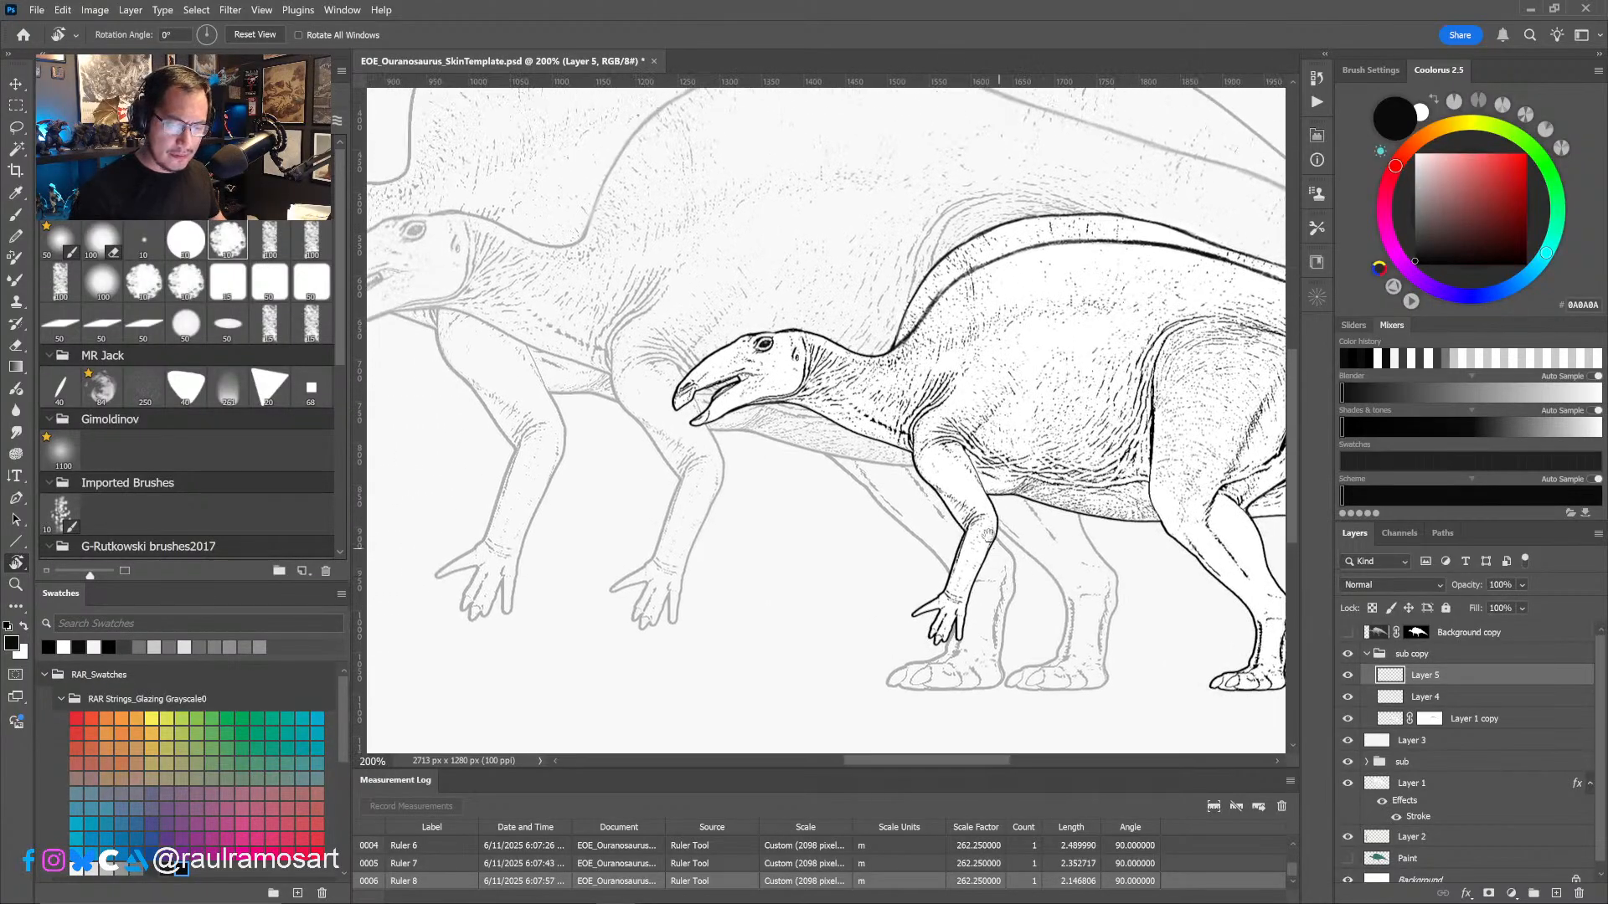
pyautogui.keyDown('ctrl'); pyautogui.click(769, 406); pyautogui.keyUp('ctrl')
pyautogui.moveTo(744, 389); pyautogui.dragTo(833, 440)
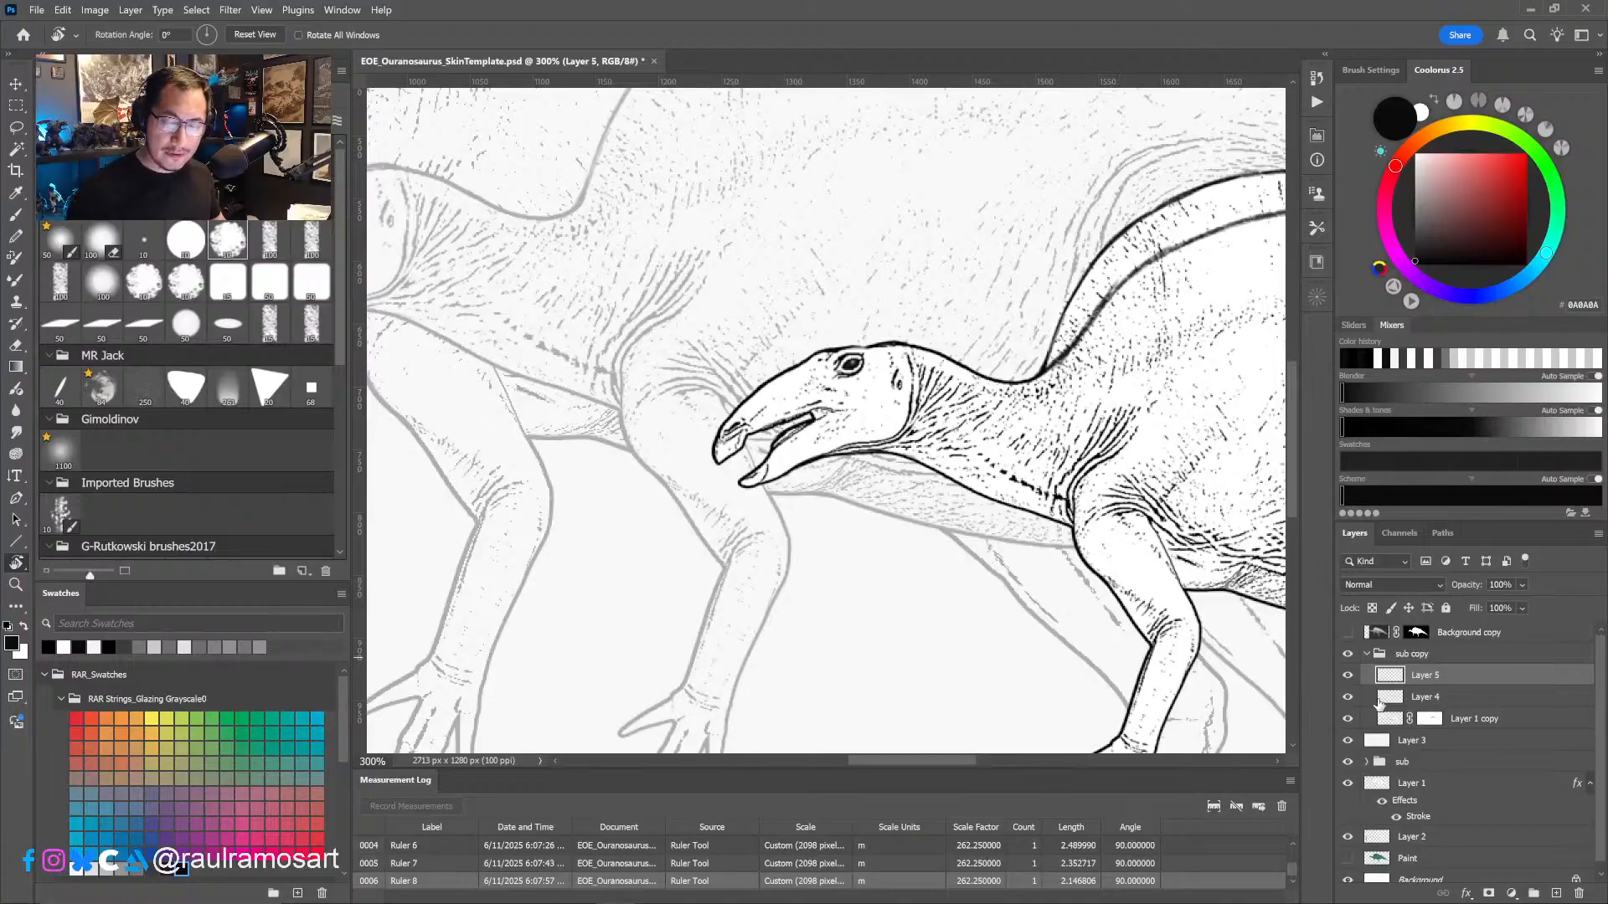
pyautogui.click(1382, 700)
pyautogui.click(1348, 697)
pyautogui.click(1347, 697)
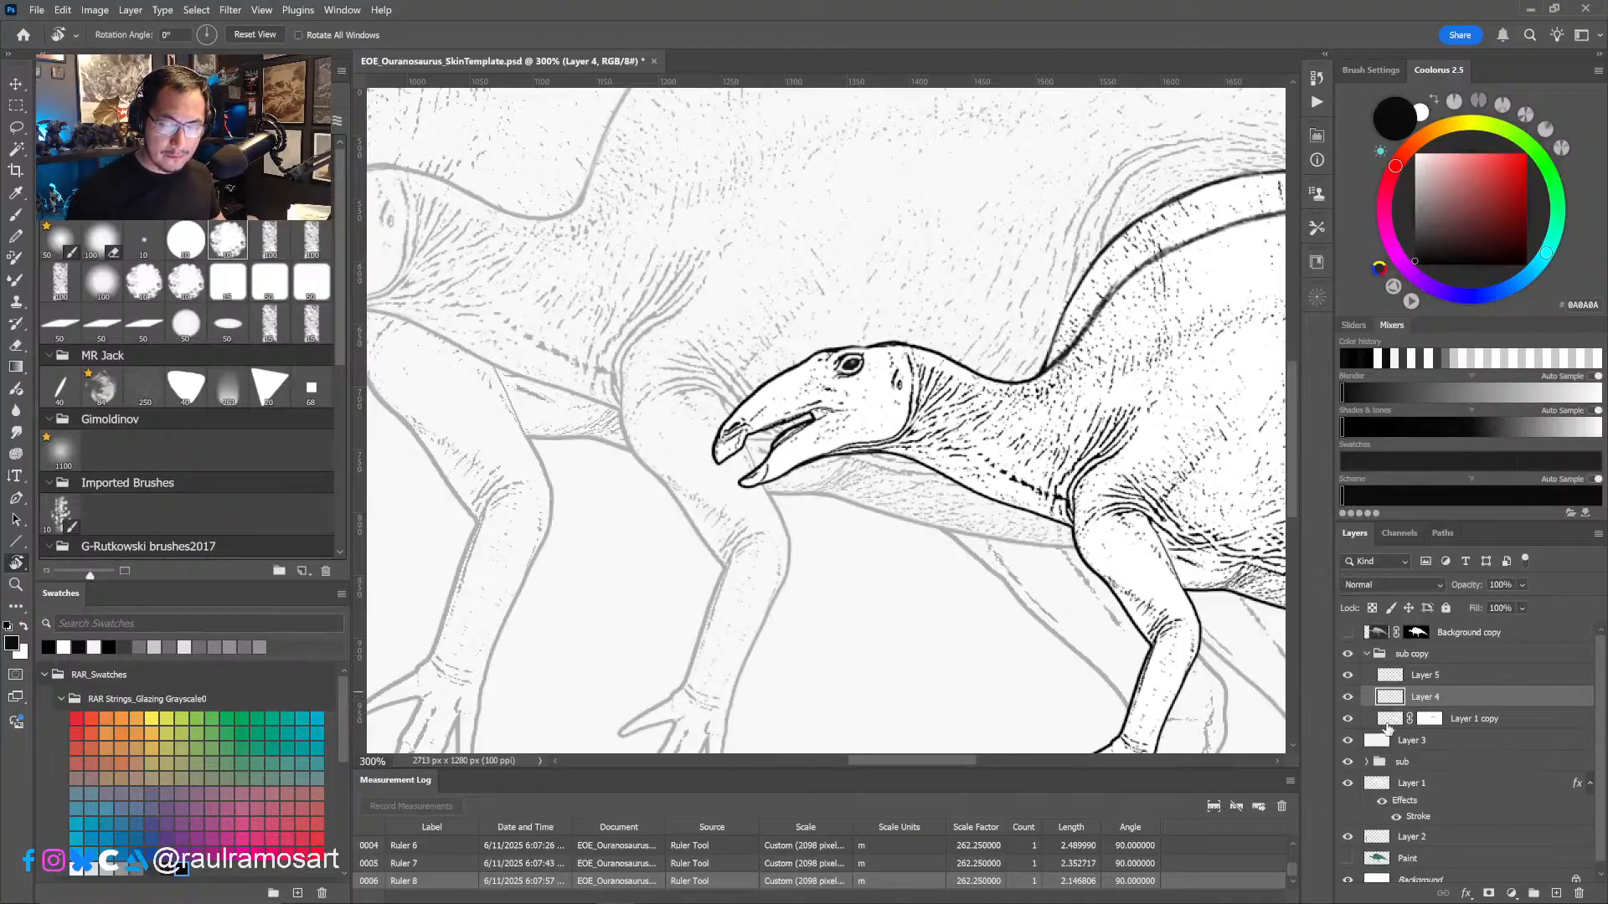
pyautogui.click(1390, 721)
pyautogui.click(1387, 700)
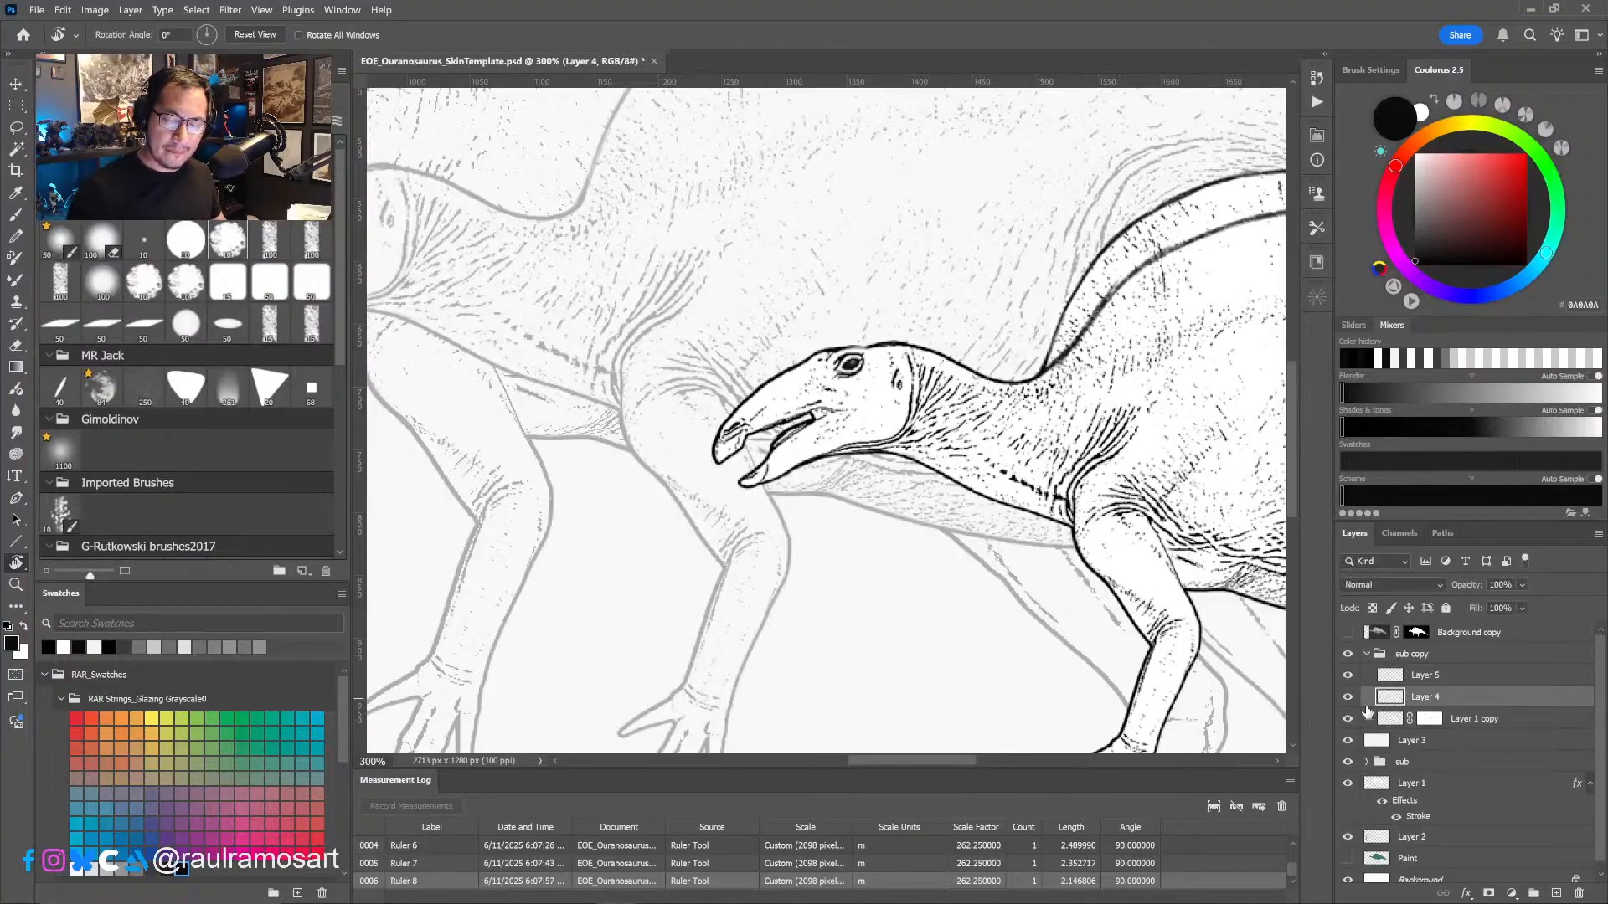
pyautogui.click(1347, 696)
pyautogui.click(1347, 696)
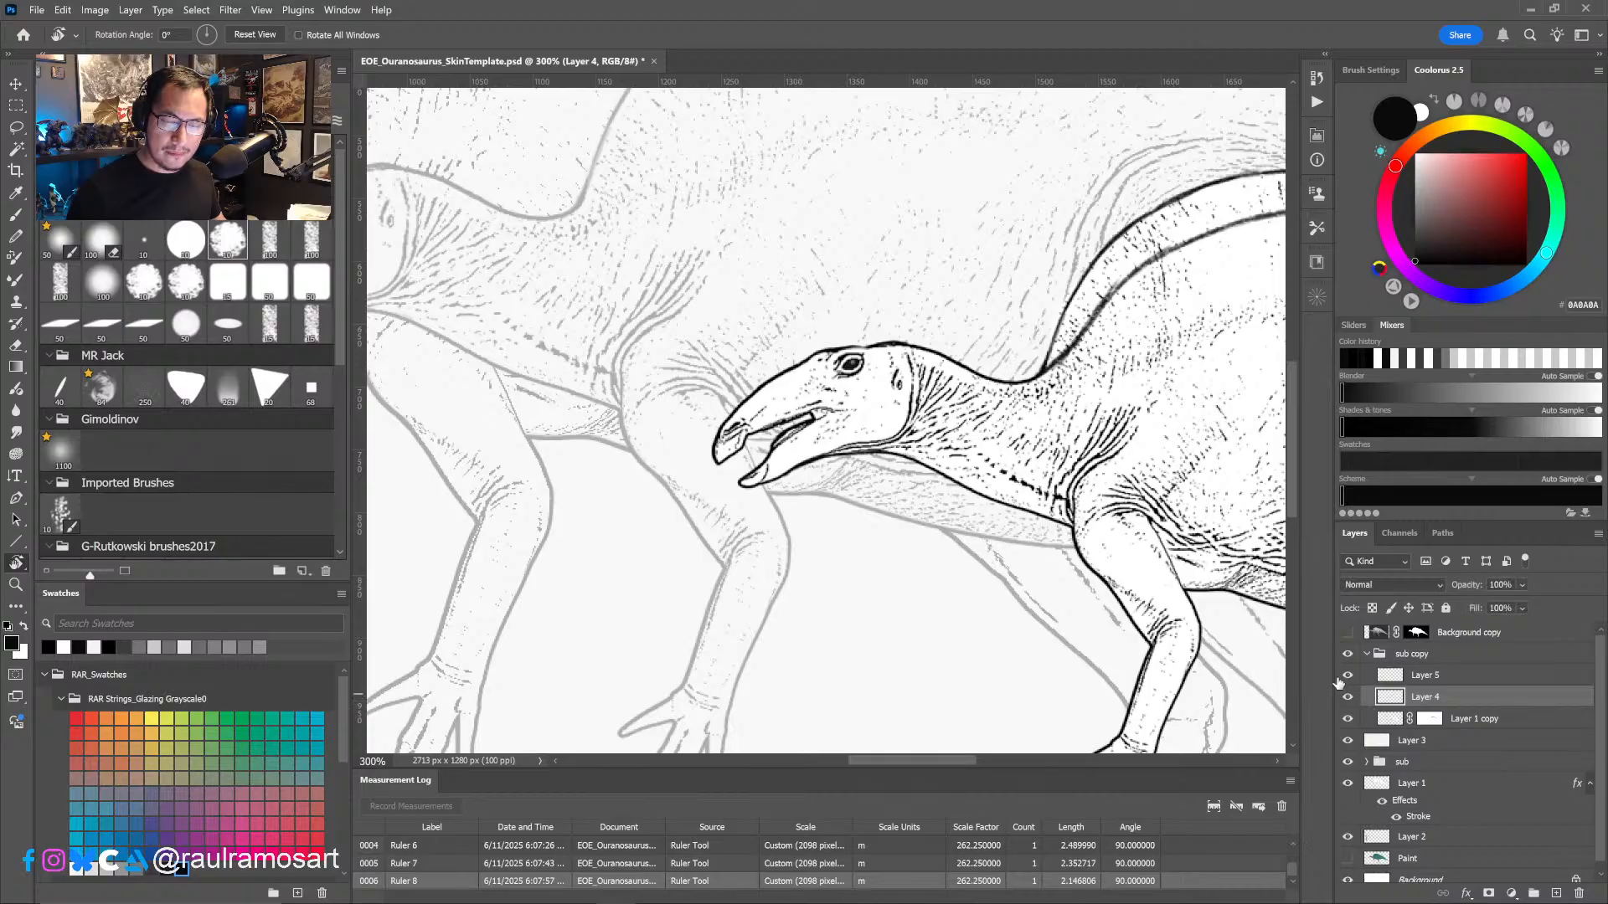
pyautogui.click(1423, 720)
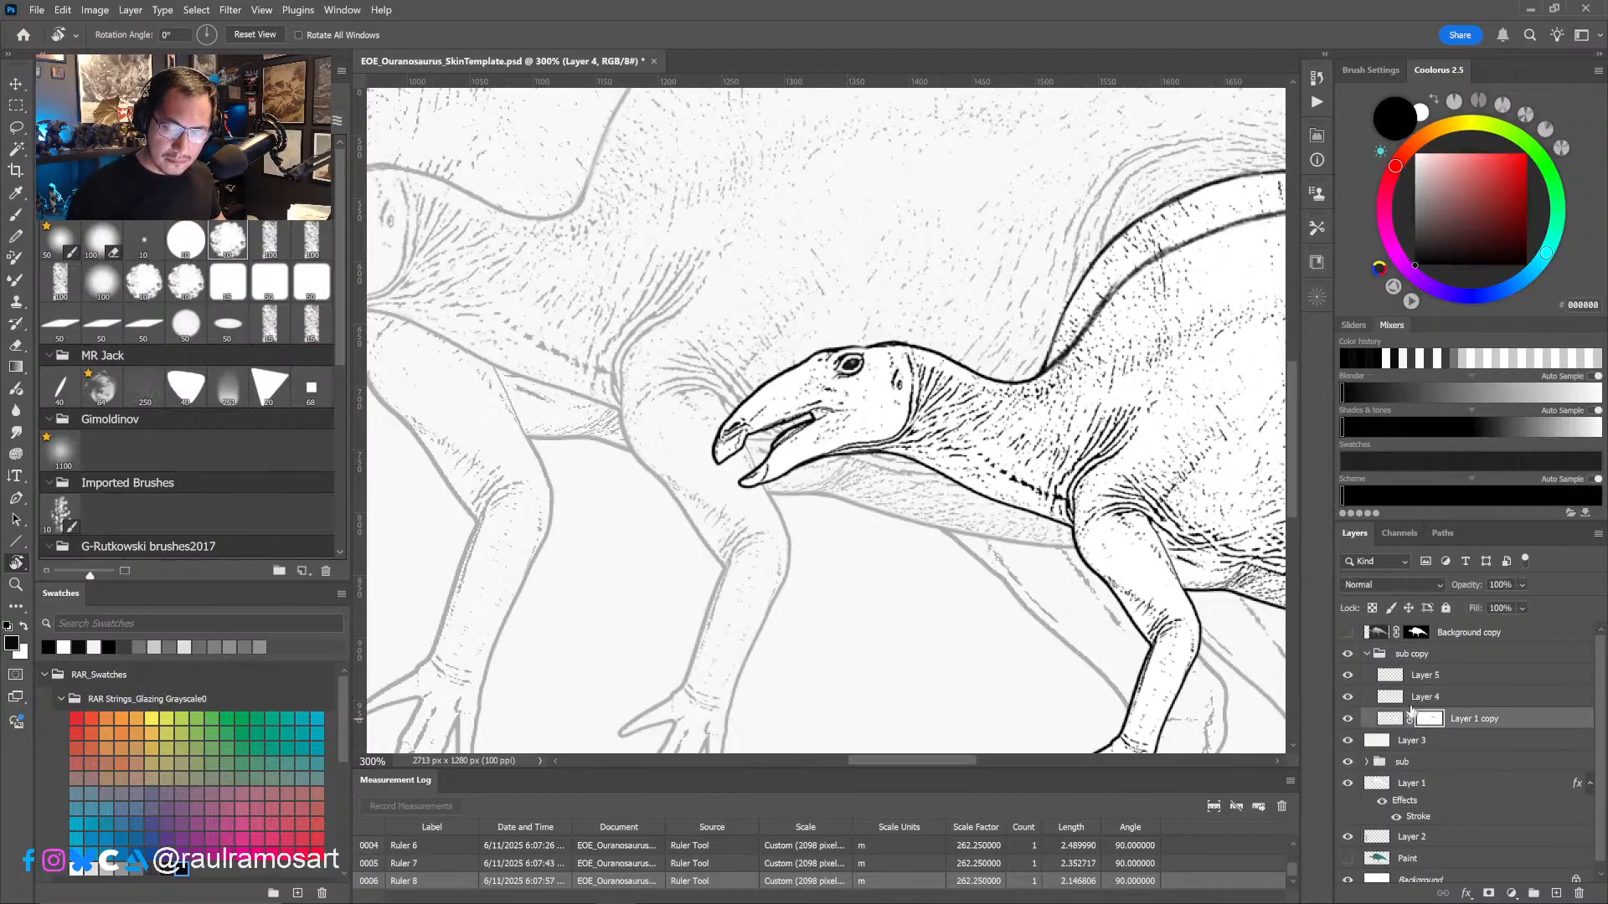
pyautogui.moveTo(1044, 313); pyautogui.dragTo(737, 354)
pyautogui.press('b')
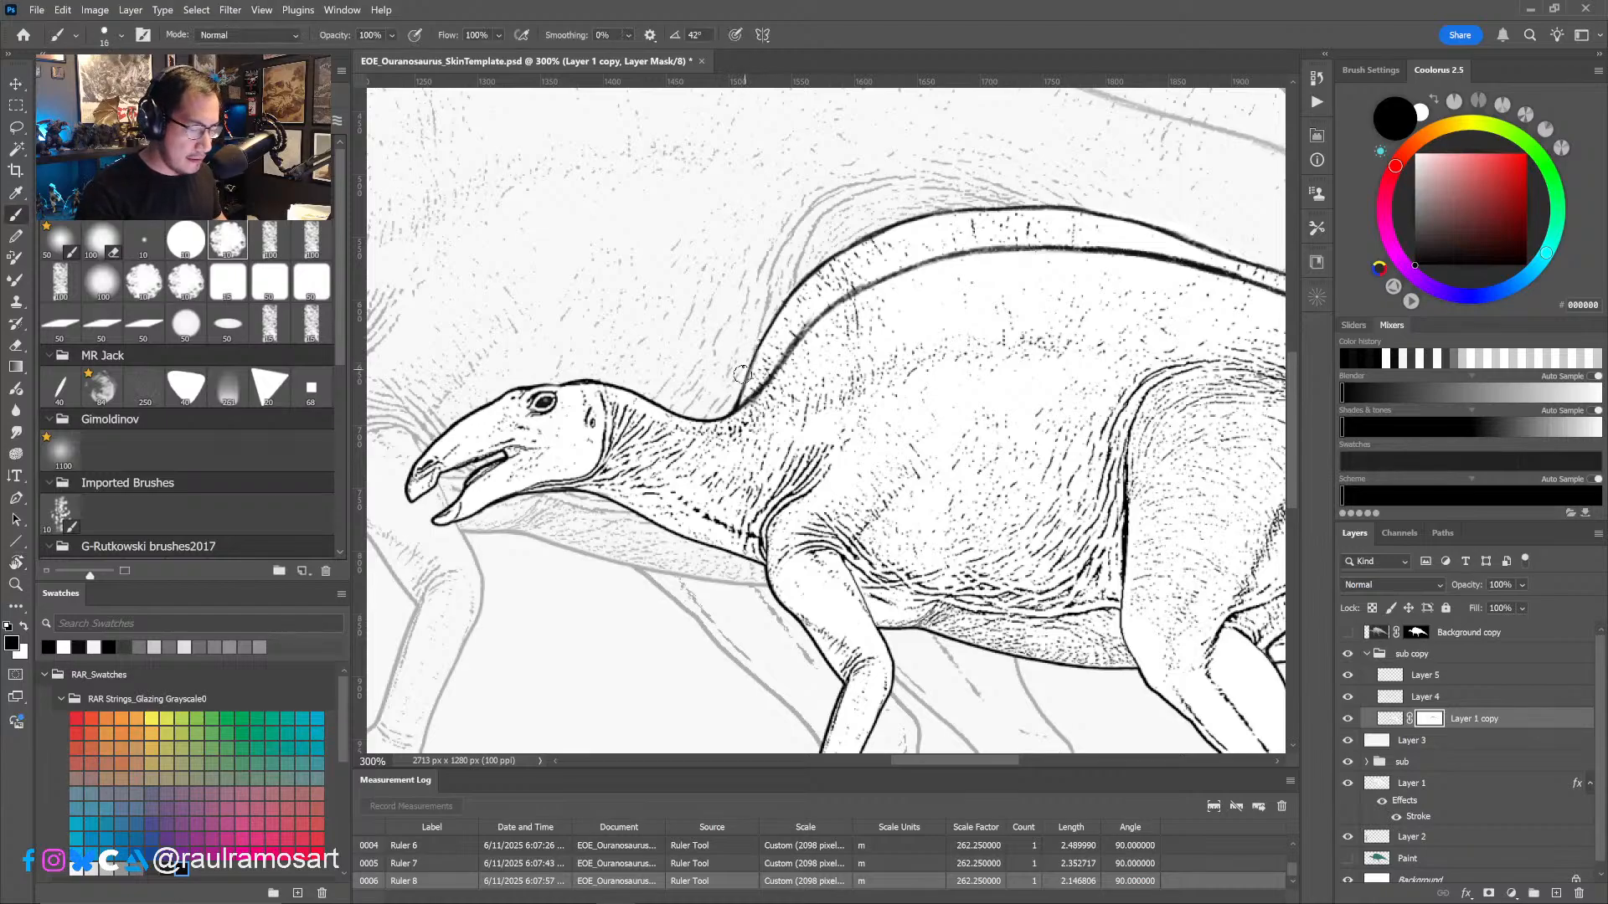
# - Group Layer 4 with Layer 1 copy inside the sub copy group and add a layer mask to the new group
pyautogui.click(1424, 697)
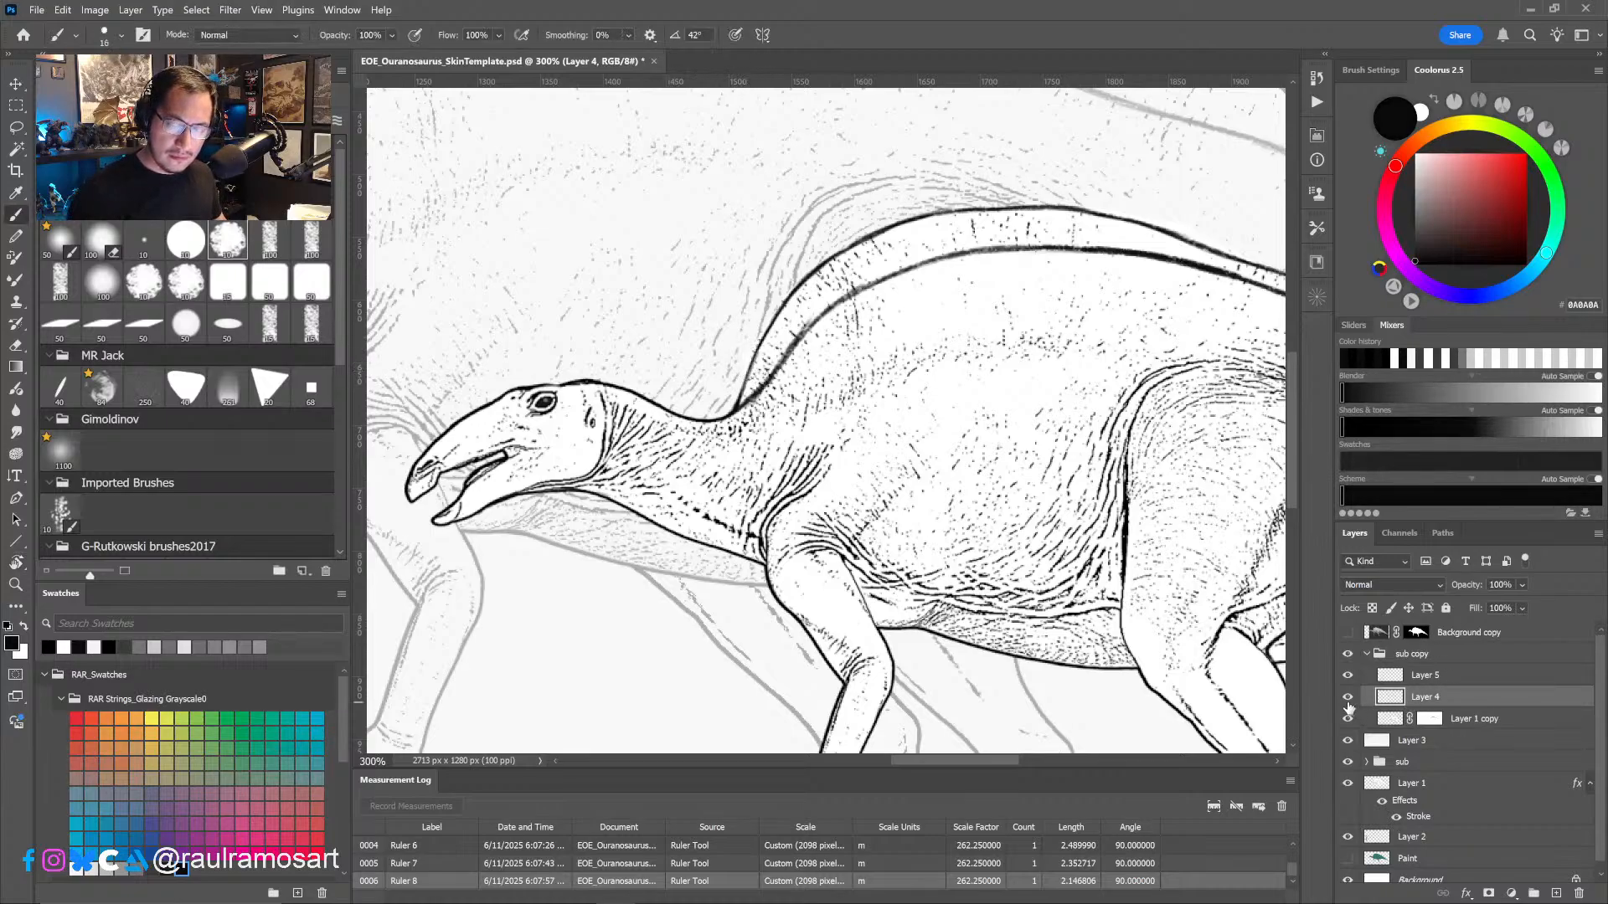
pyautogui.keyDown('shift'); pyautogui.click(1447, 720); pyautogui.keyUp('shift')
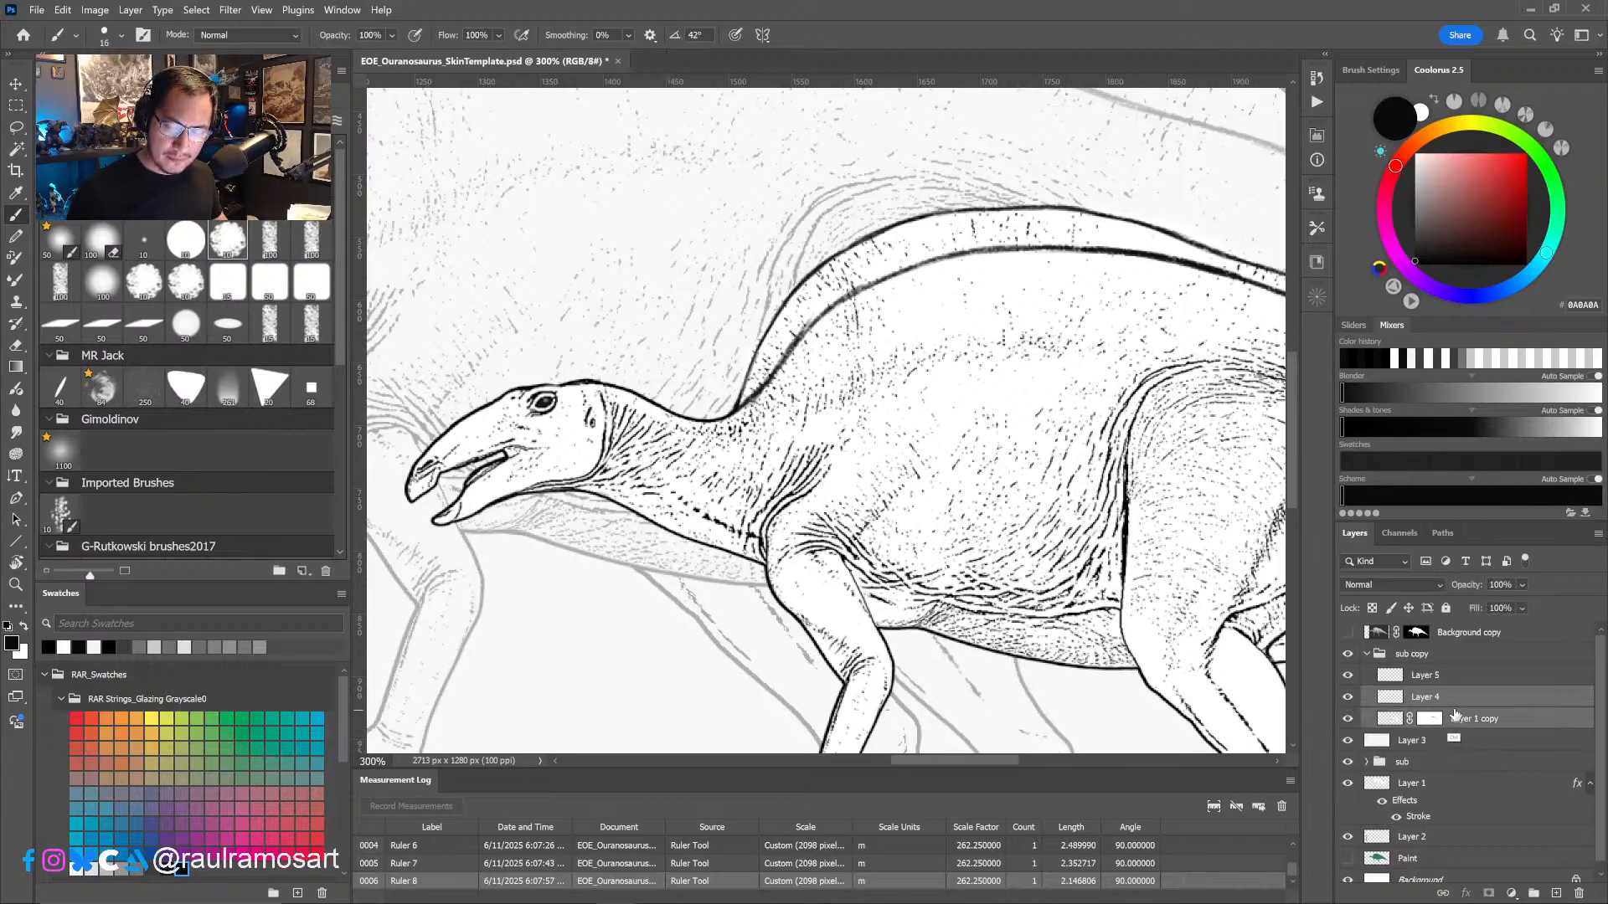
pyautogui.hotkey('ctrl', 'g')
pyautogui.click(753, 341)
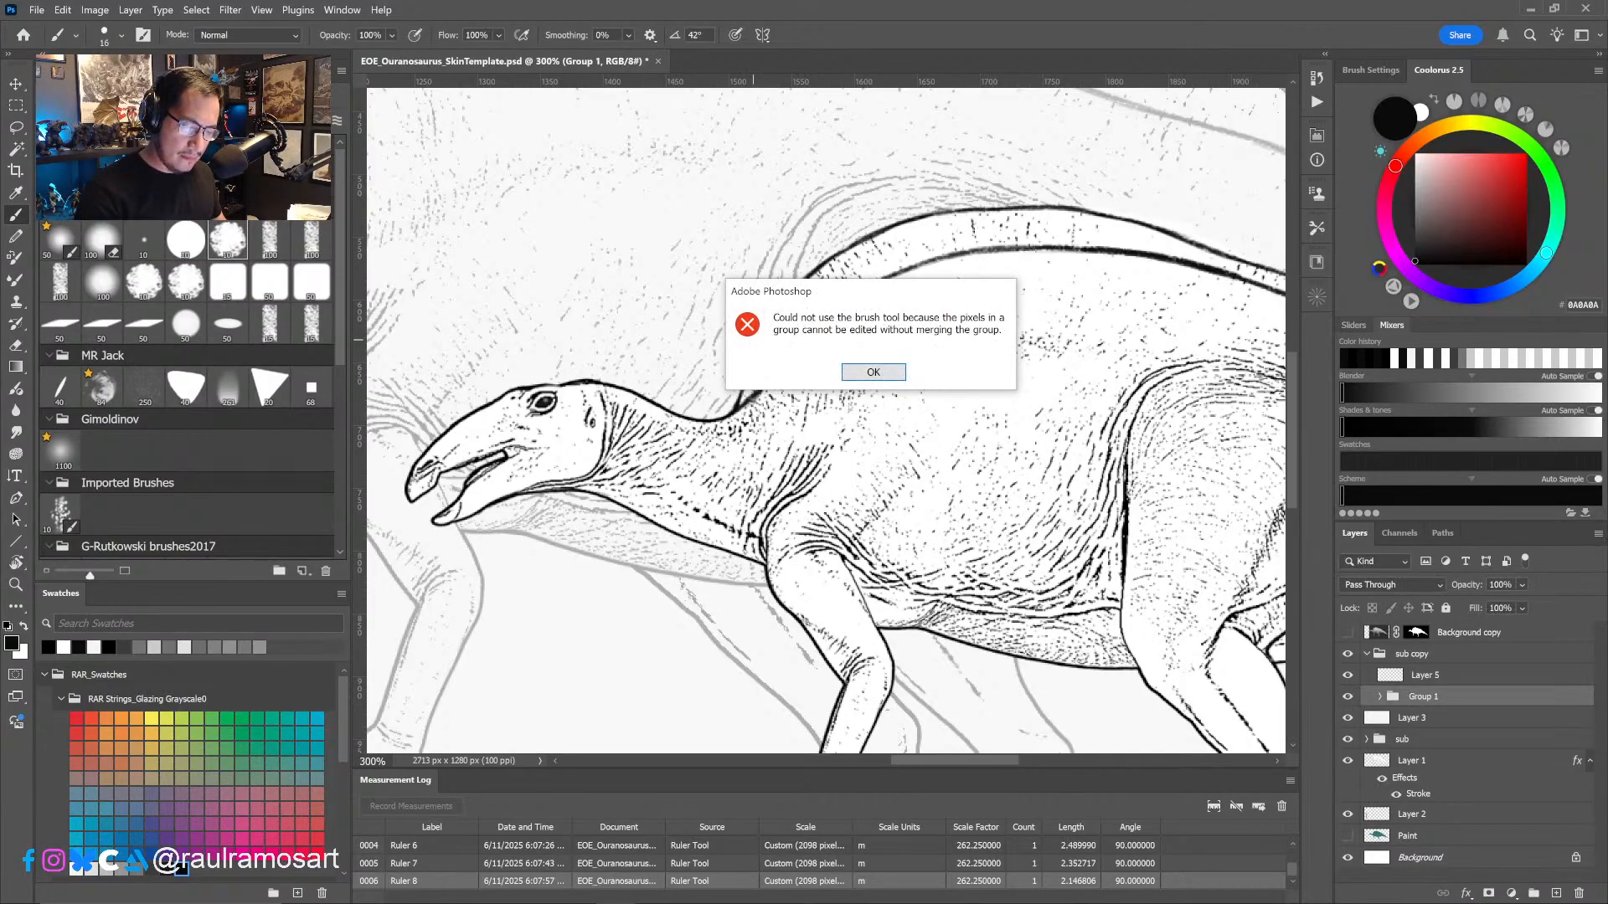
pyautogui.click(874, 372)
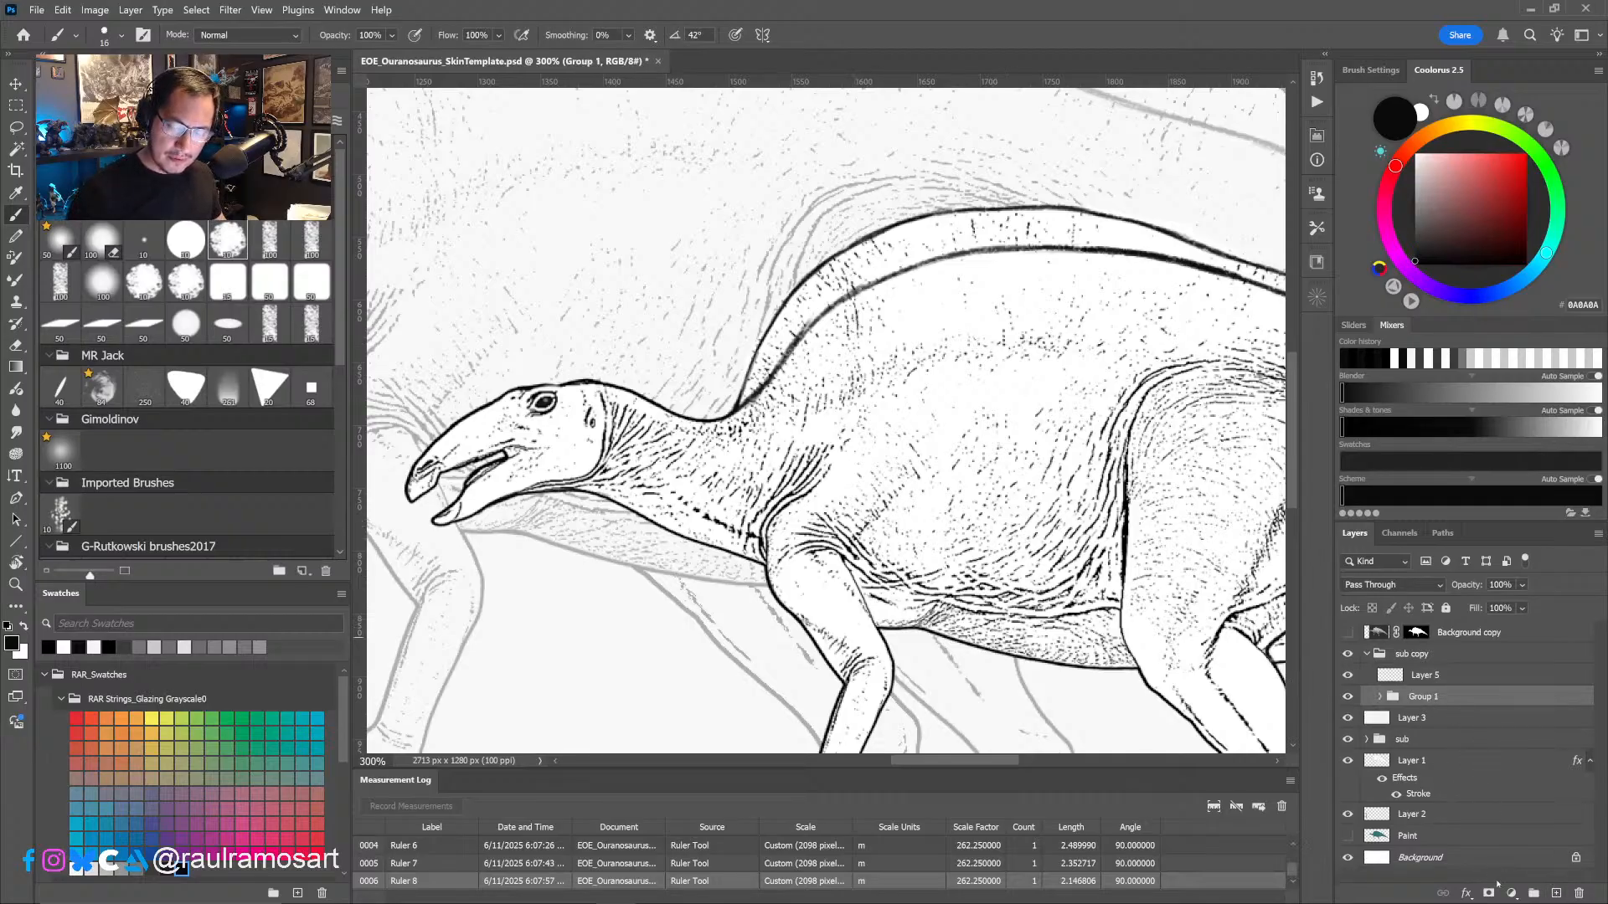
pyautogui.click(1490, 891)
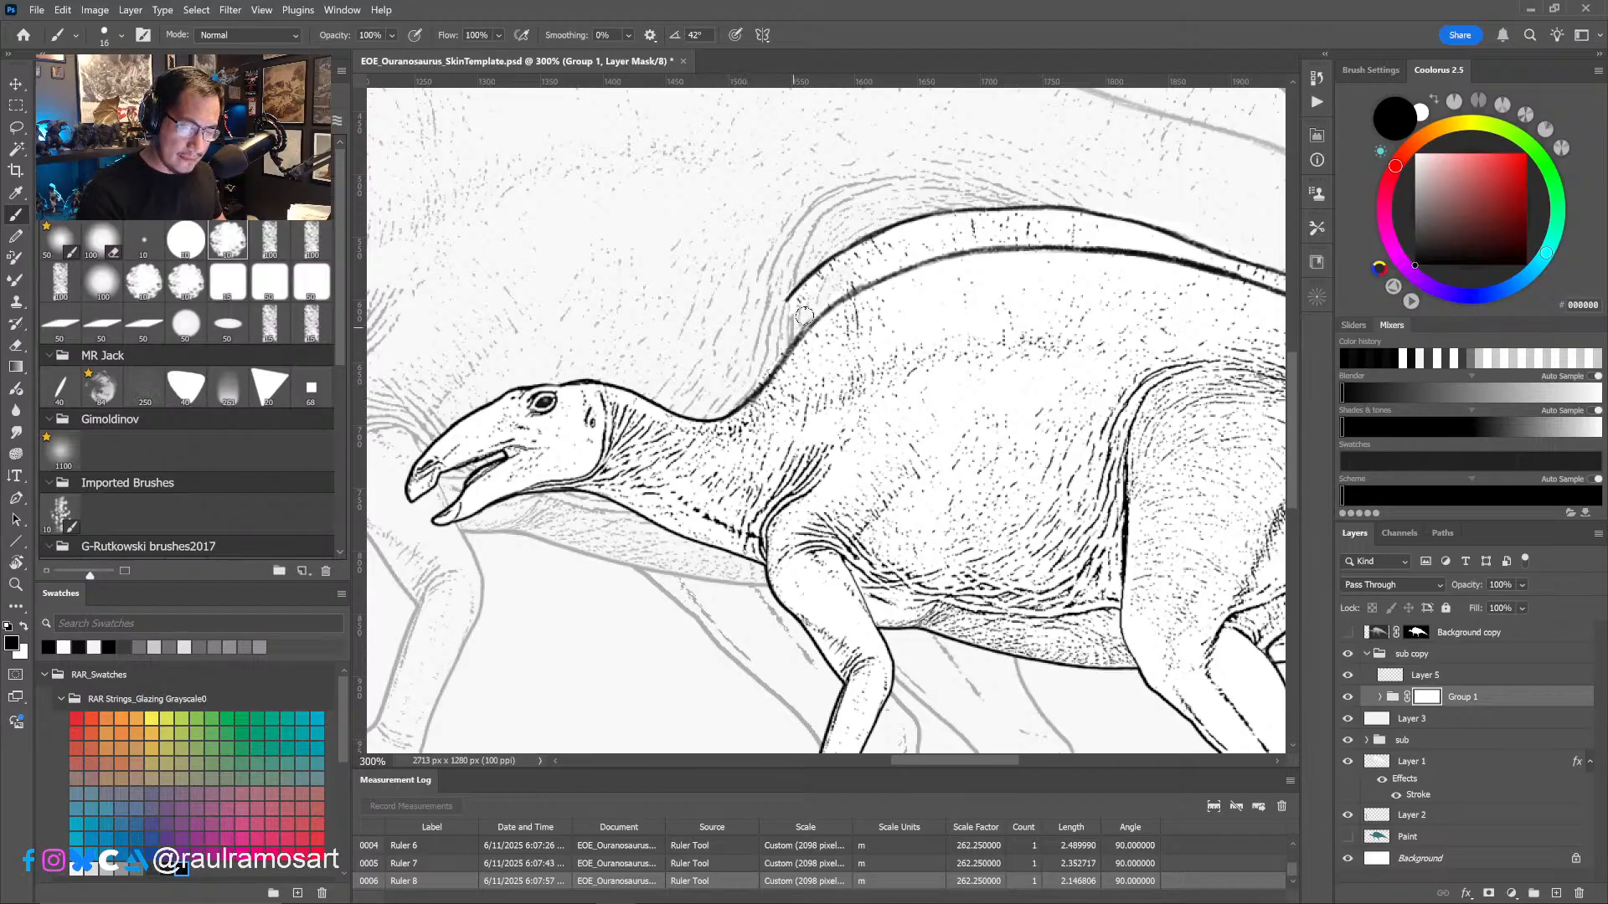
# - Paint black on the Group 1 mask to hide the old hump outline above the new contour, from the neck toward the hip
pyautogui.moveTo(804, 315)
pyautogui.mouseDown()
pyautogui.moveTo(784, 308)
pyautogui.moveTo(809, 286)
pyautogui.mouseUp()
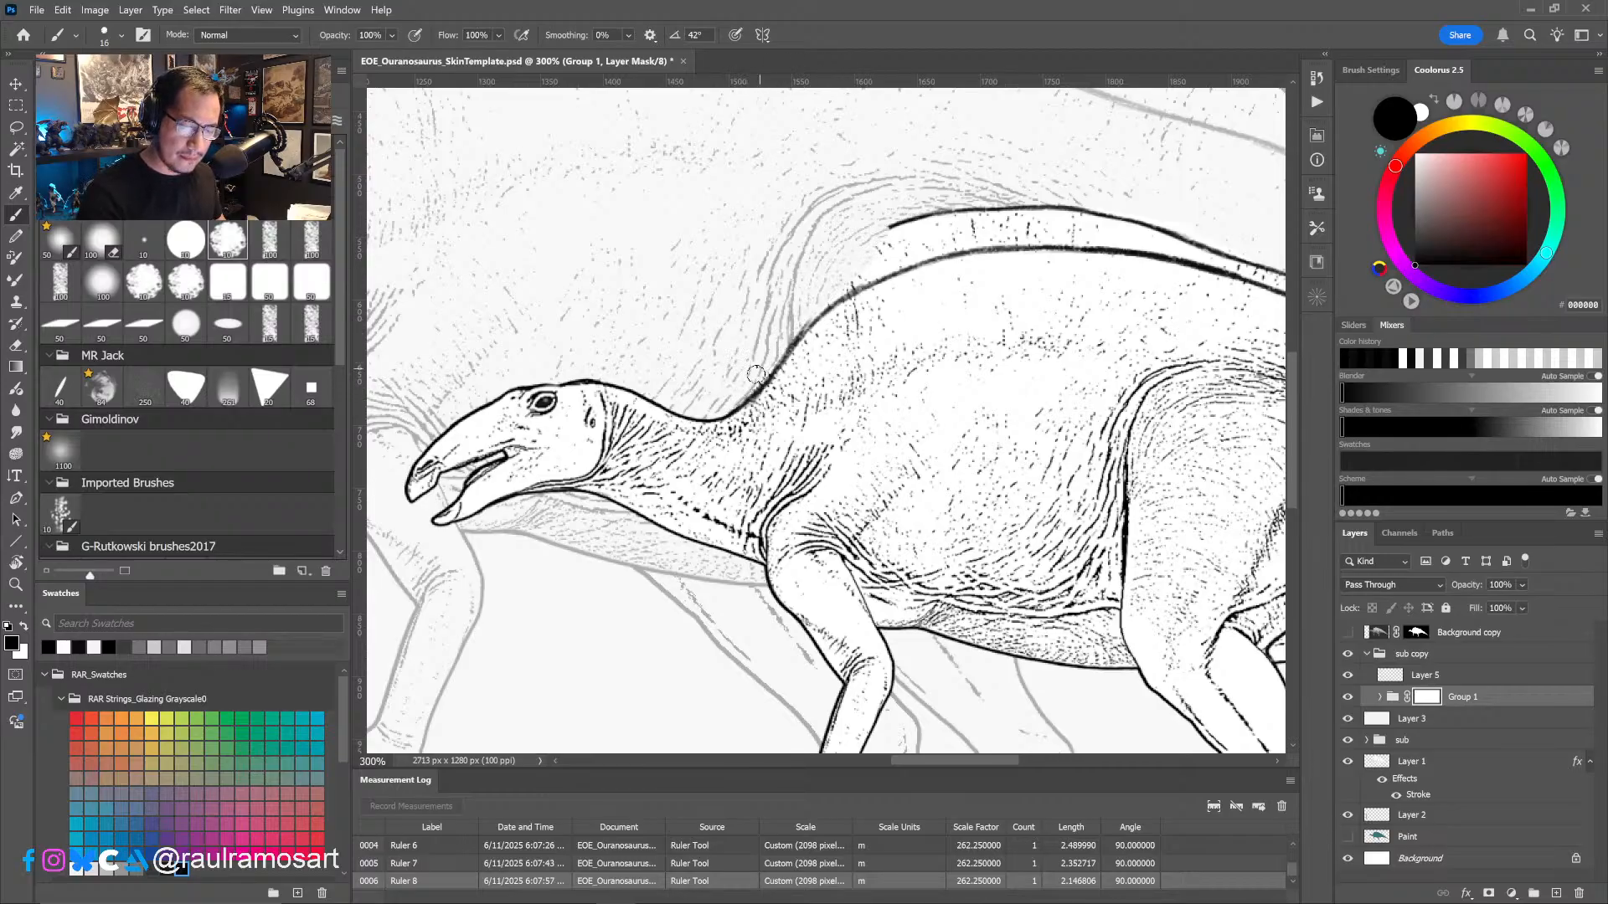
pyautogui.moveTo(756, 374)
pyautogui.mouseDown()
pyautogui.moveTo(834, 294)
pyautogui.moveTo(978, 212)
pyautogui.moveTo(947, 206)
pyautogui.moveTo(963, 228)
pyautogui.moveTo(1127, 238)
pyautogui.mouseUp()
pyautogui.moveTo(1023, 307)
pyautogui.mouseDown()
pyautogui.moveTo(844, 431)
pyautogui.moveTo(801, 509)
pyautogui.mouseUp()
pyautogui.press('r')
pyautogui.moveTo(871, 578); pyautogui.dragTo(1008, 492)
pyautogui.moveTo(837, 391); pyautogui.dragTo(973, 291)
pyautogui.moveTo(927, 330); pyautogui.dragTo(1040, 240)
pyautogui.moveTo(1055, 222)
pyautogui.mouseDown()
pyautogui.moveTo(908, 337)
pyautogui.moveTo(777, 482)
pyautogui.moveTo(819, 452)
pyautogui.mouseUp()
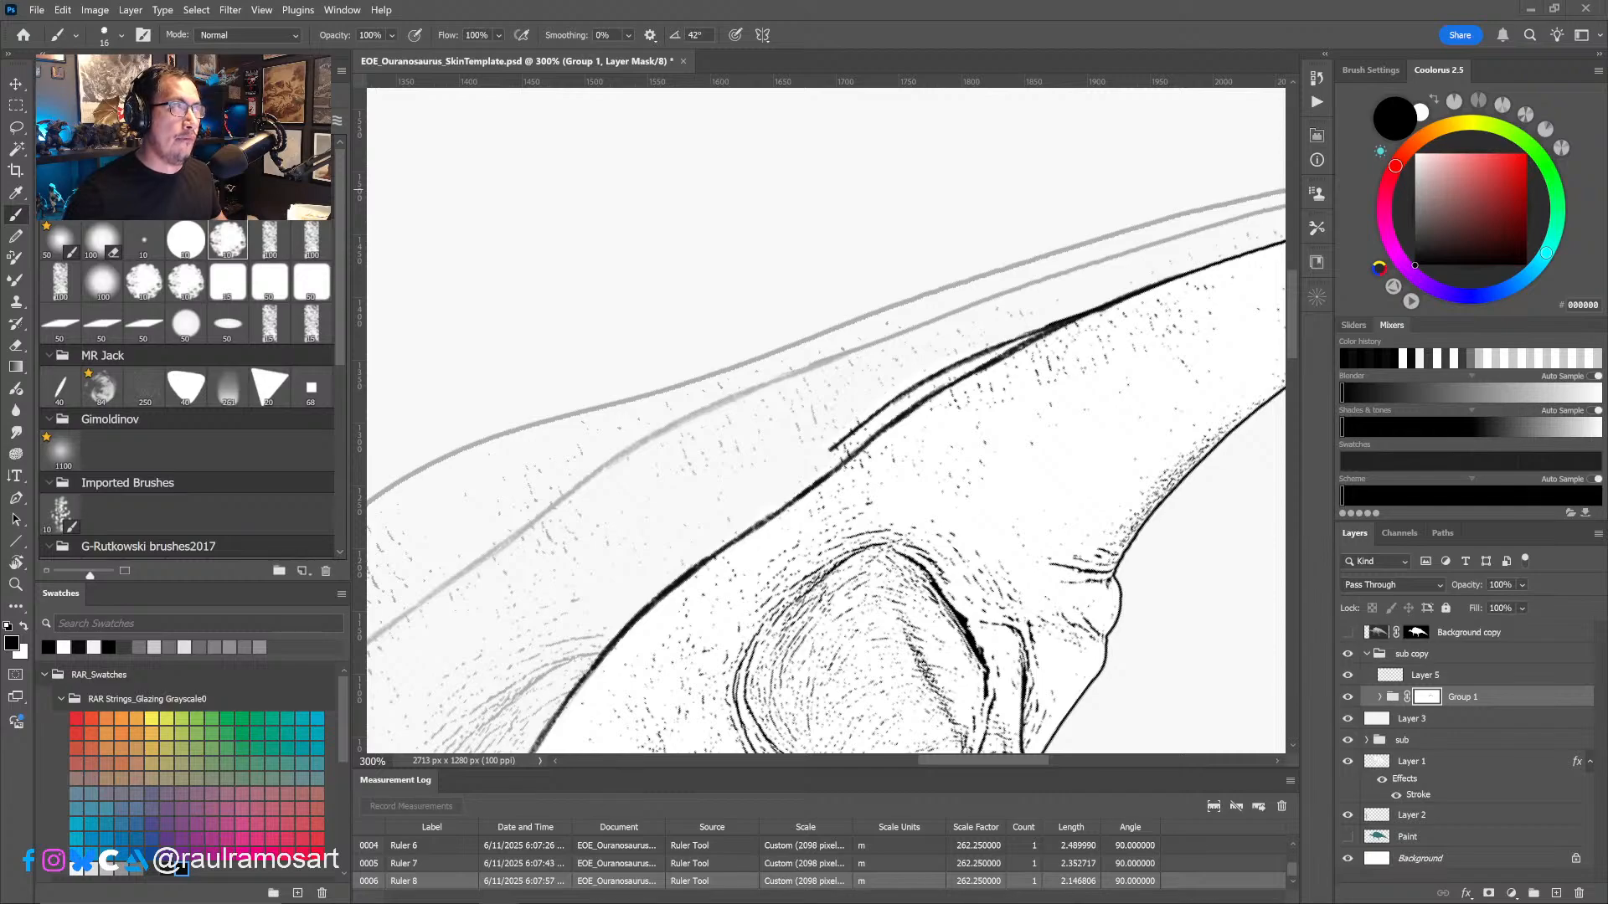
# - Mask out the remaining old outline over the hip and tail base, checking the new contour back to the neck
pyautogui.moveTo(878, 410); pyautogui.dragTo(834, 446)
pyautogui.moveTo(879, 413)
pyautogui.mouseDown()
pyautogui.moveTo(1068, 310)
pyautogui.moveTo(1047, 320)
pyautogui.mouseUp()
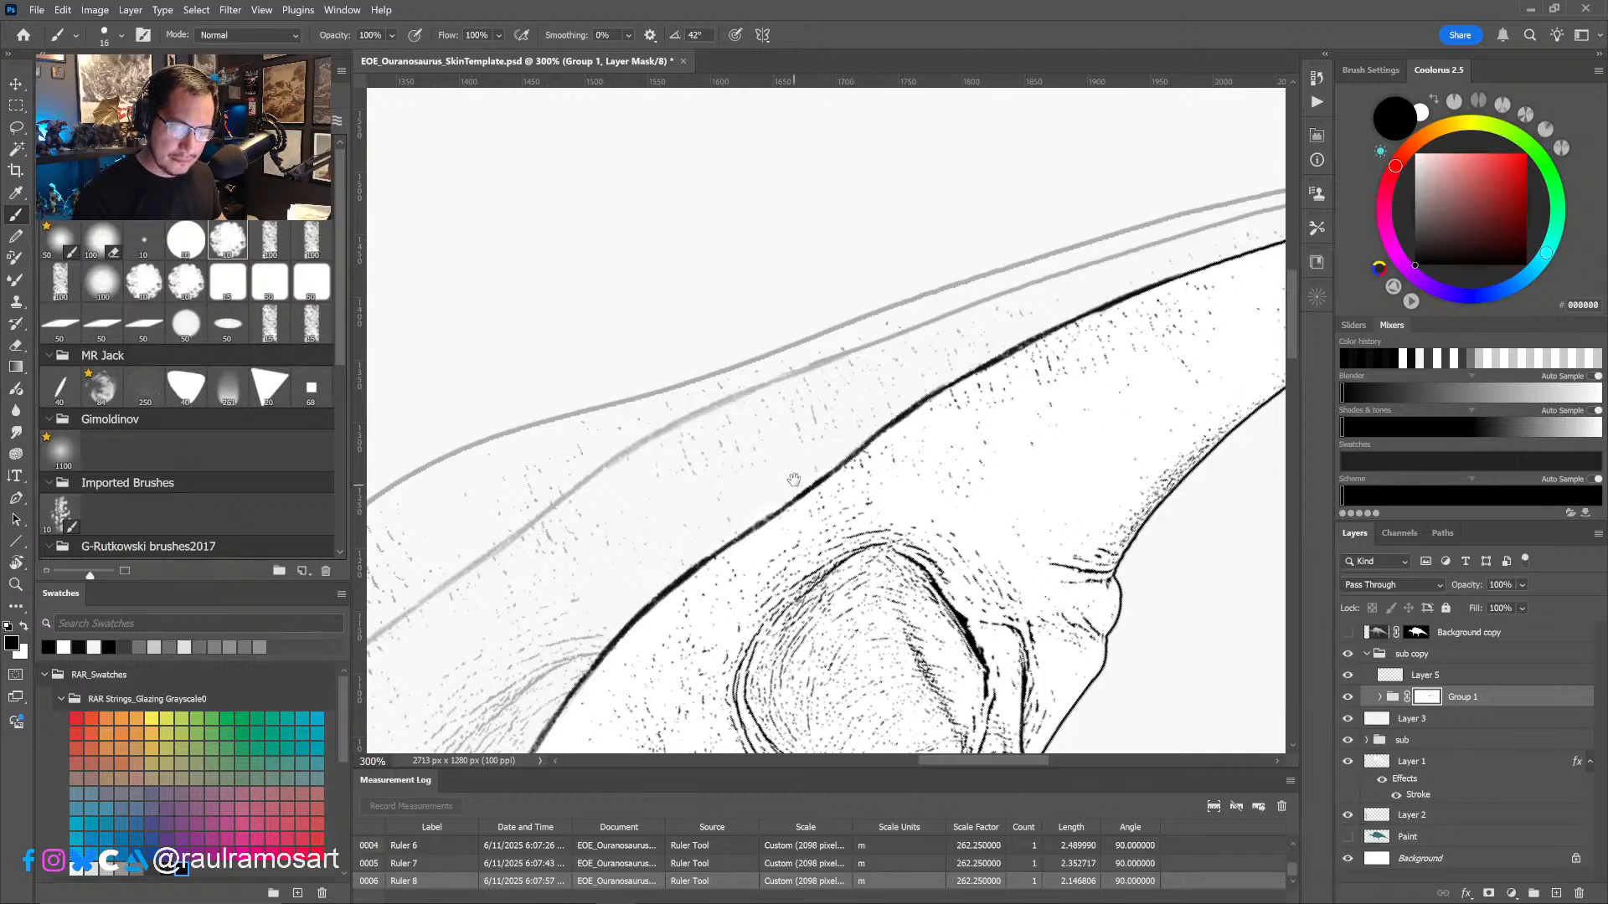
pyautogui.moveTo(729, 528); pyautogui.dragTo(955, 343)
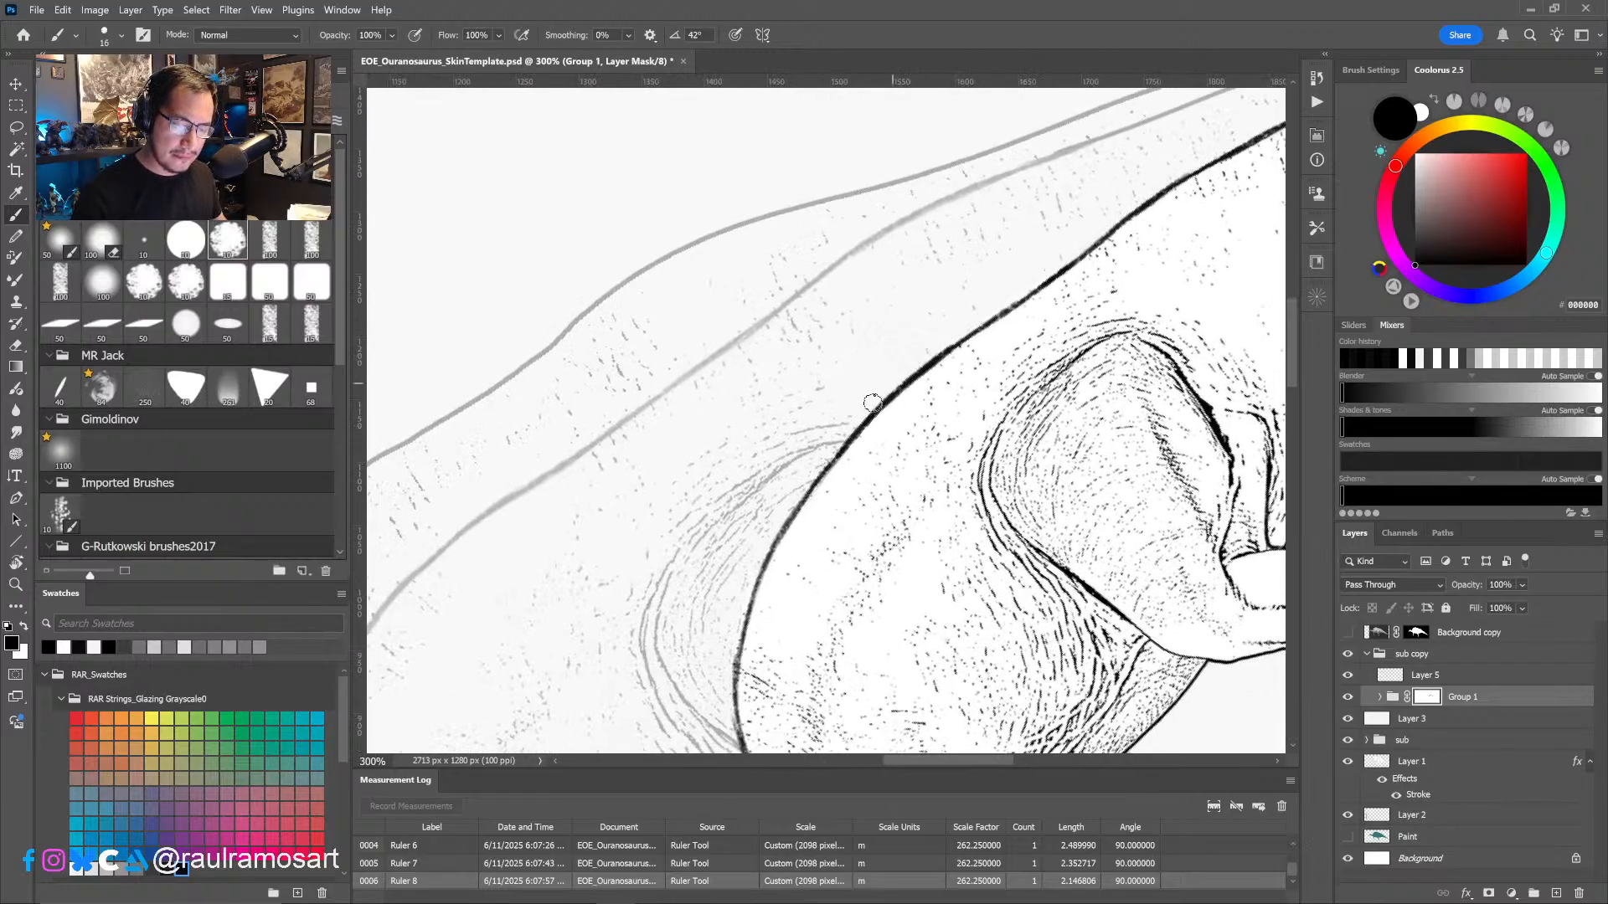
pyautogui.moveTo(786, 504); pyautogui.dragTo(896, 259)
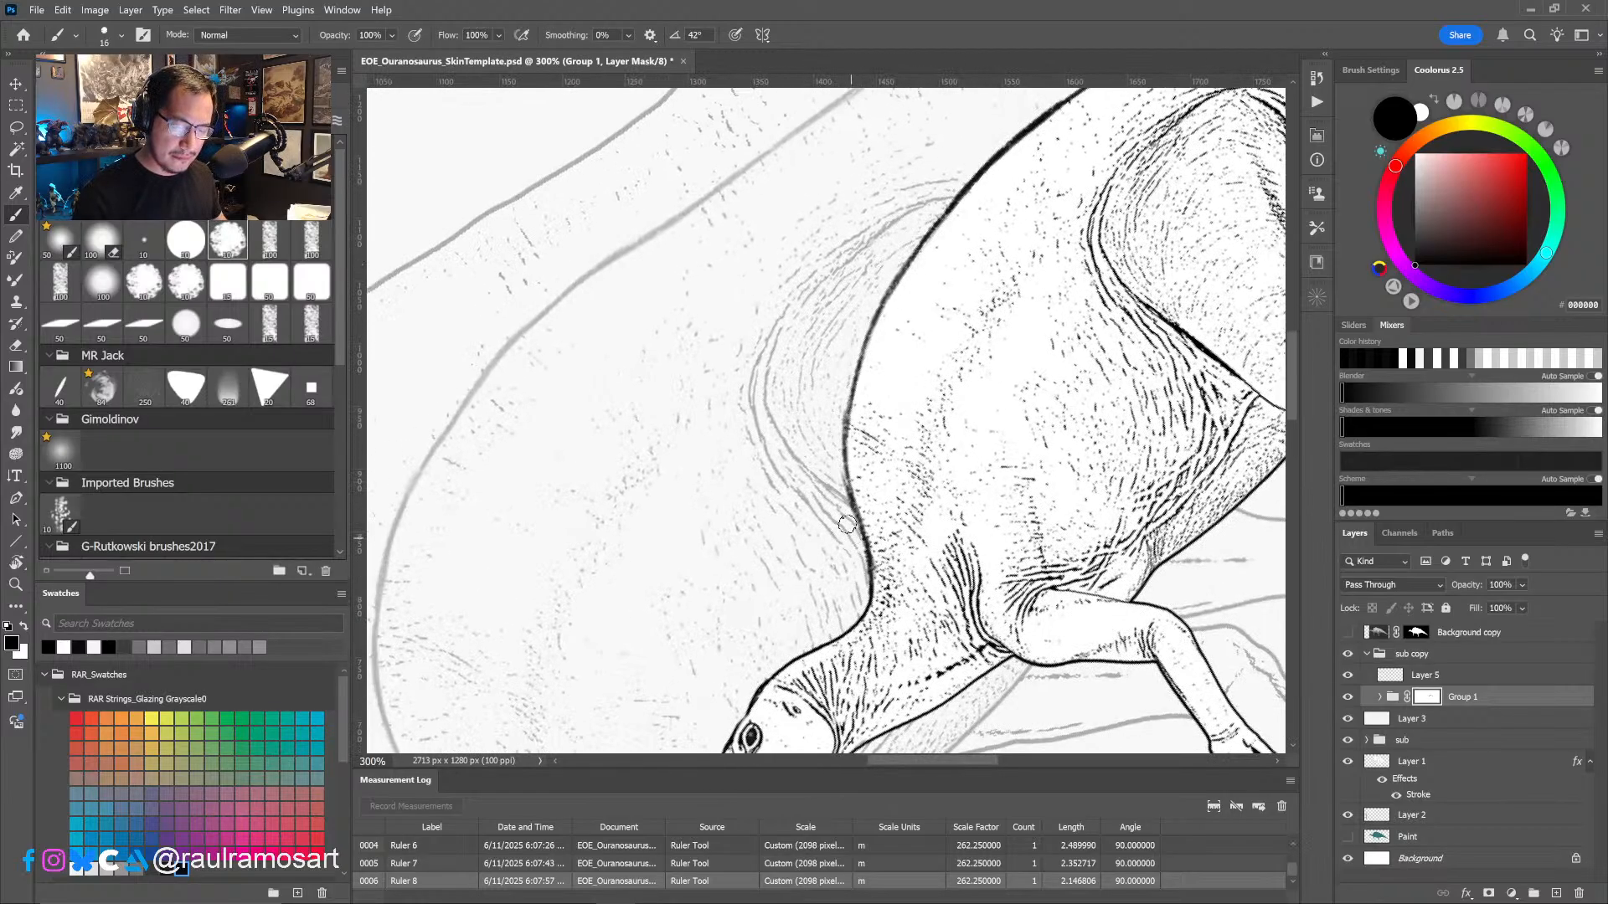
pyautogui.keyDown('alt'); pyautogui.scroll(-1, 859, 570); pyautogui.keyUp('alt')
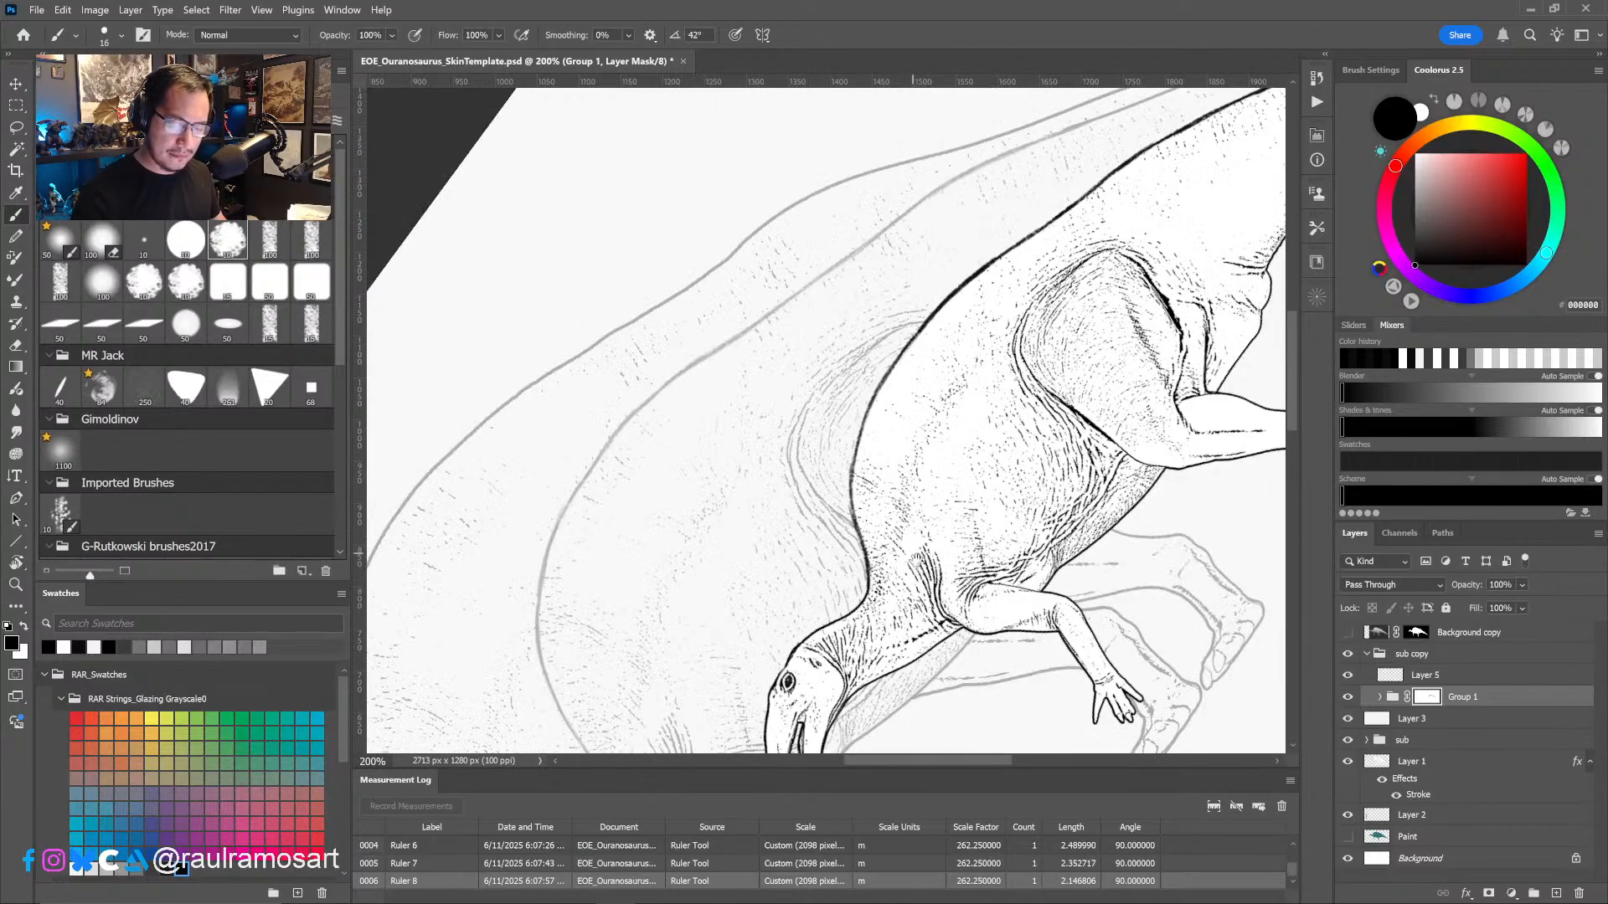
pyautogui.moveTo(947, 571); pyautogui.dragTo(972, 375)
pyautogui.press('r')
pyautogui.moveTo(1071, 476); pyautogui.dragTo(948, 662)
pyautogui.moveTo(1047, 589); pyautogui.dragTo(1025, 619)
pyautogui.keyDown('alt'); pyautogui.scroll(-3, 1024, 619); pyautogui.keyUp('alt')
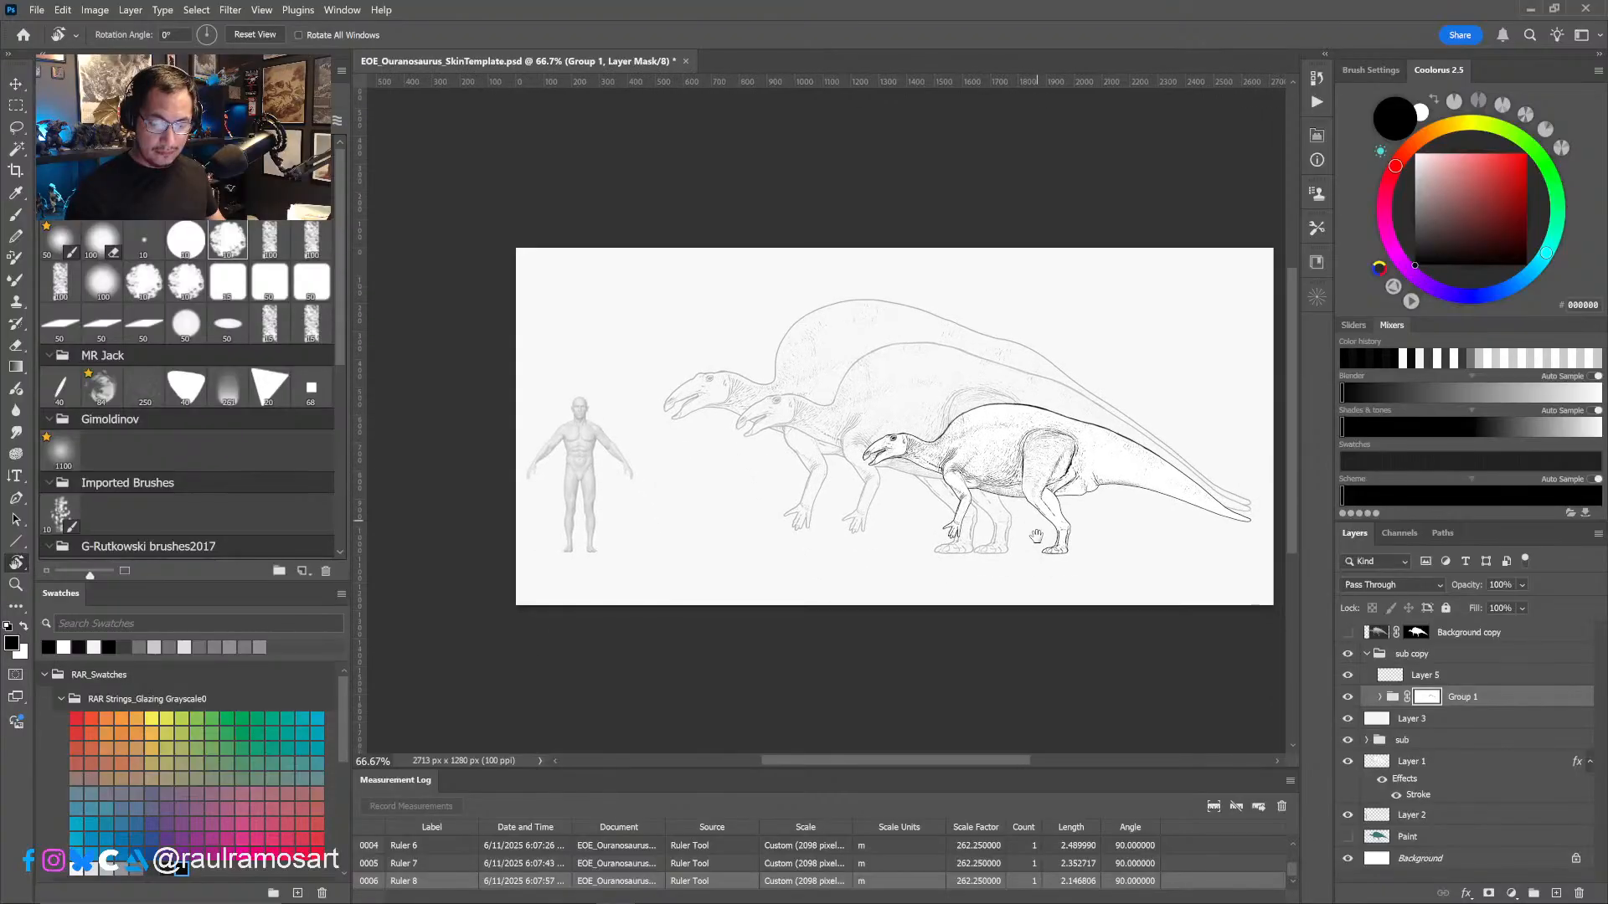
# - Apply the layer mask on Layer 1 copy inside Group 1 and merge Layer 4 down into it
pyautogui.keyDown('alt'); pyautogui.scroll(3, 912, 443); pyautogui.keyUp('alt')
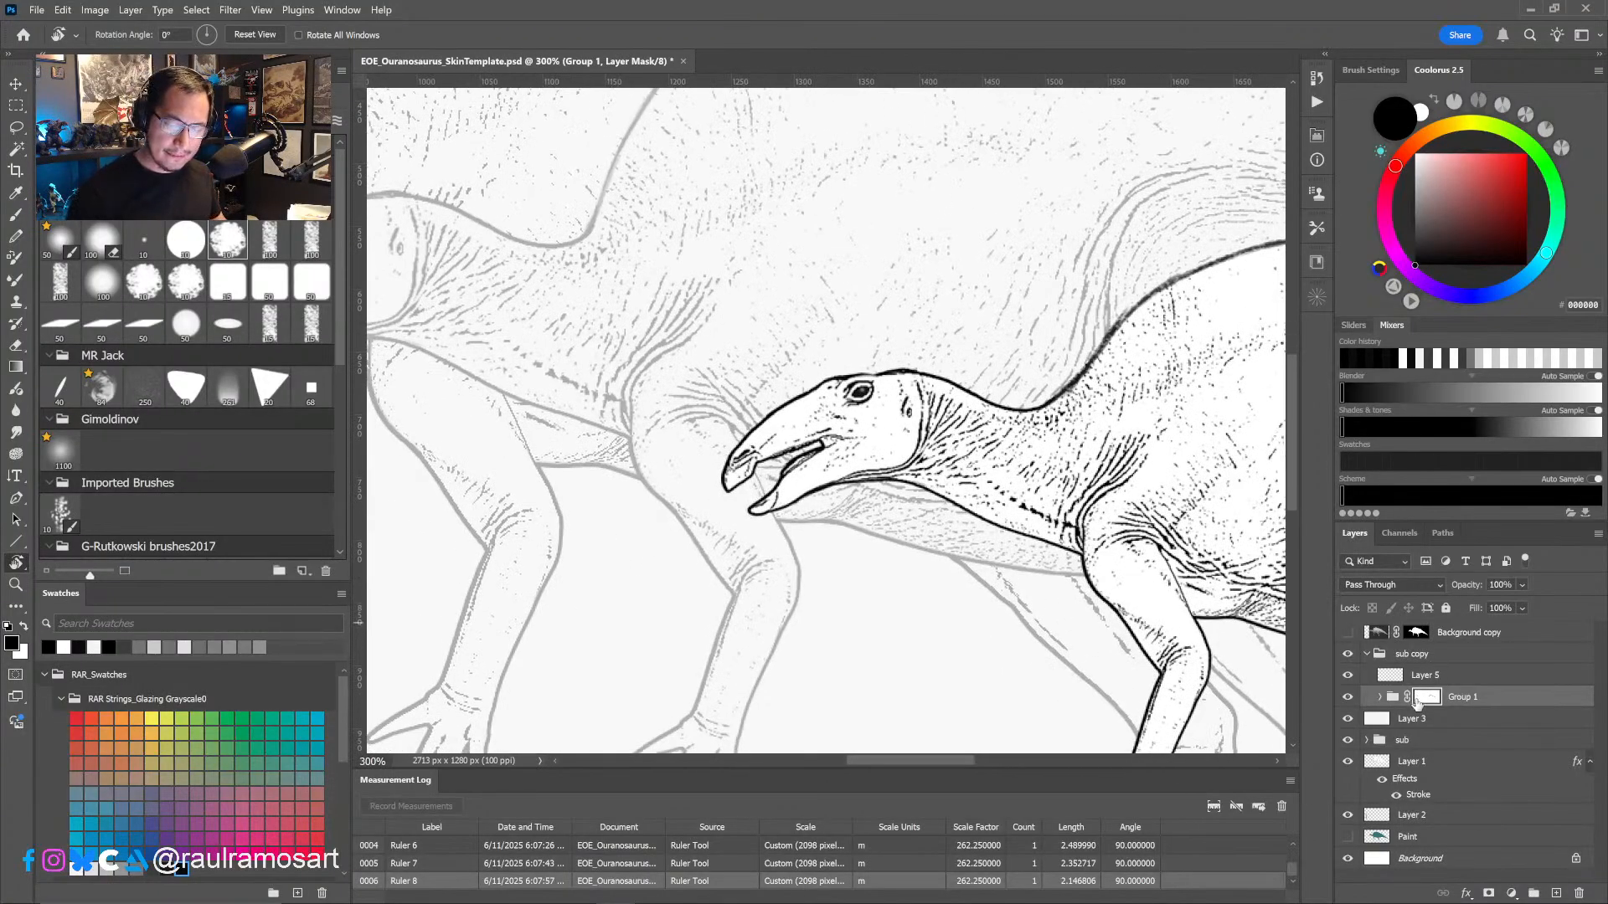
pyautogui.click(1380, 698)
pyautogui.click(1346, 722)
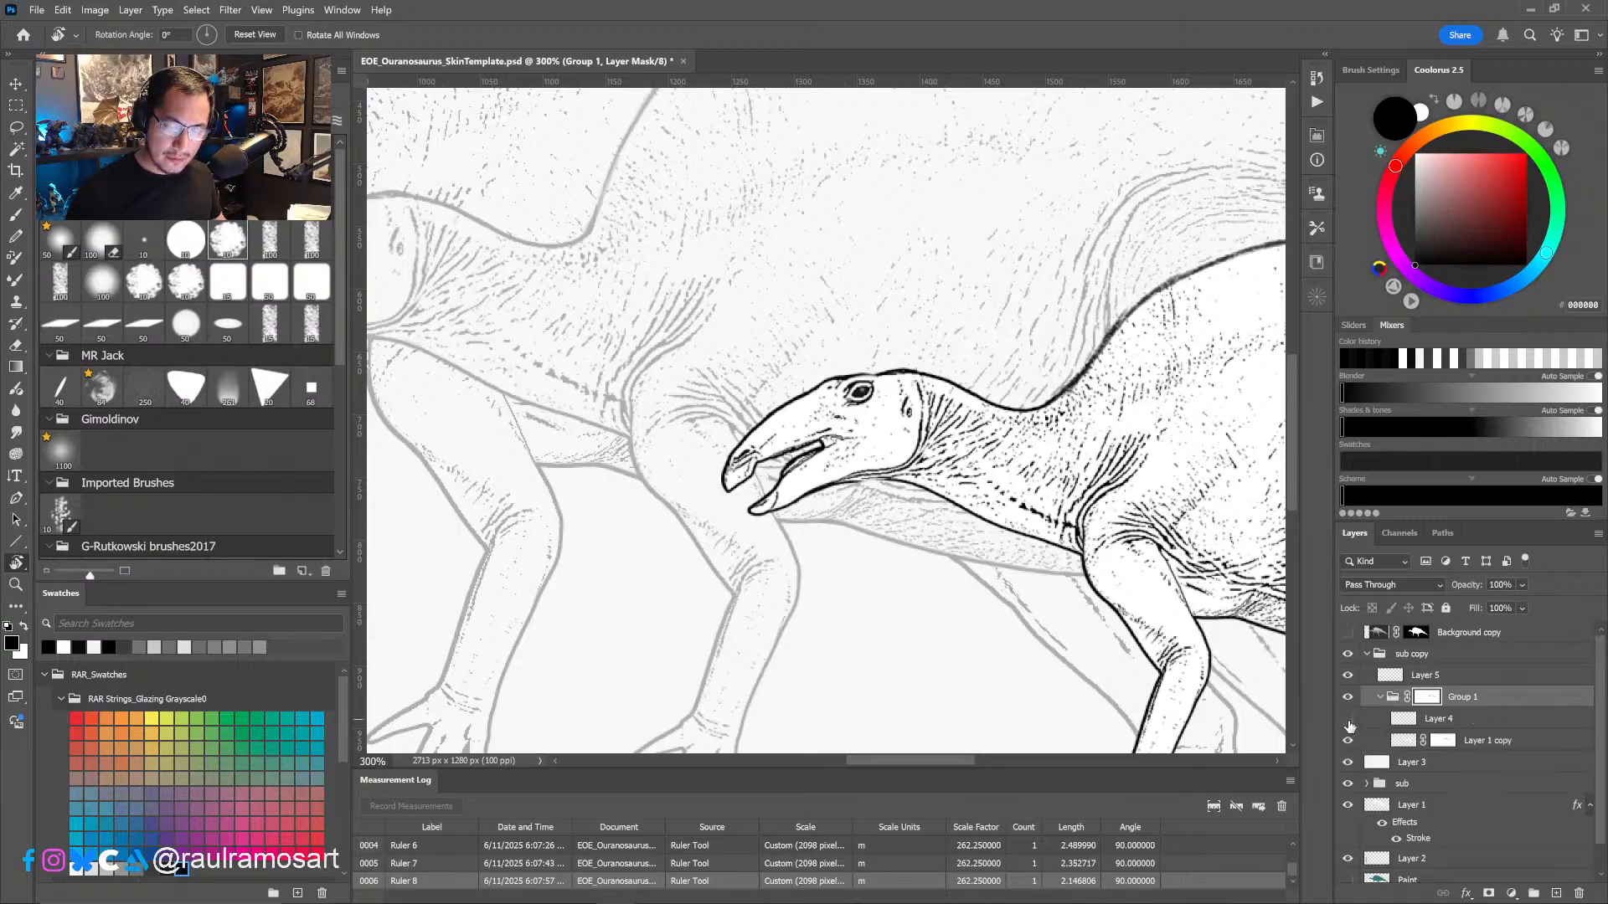
pyautogui.click(1347, 722)
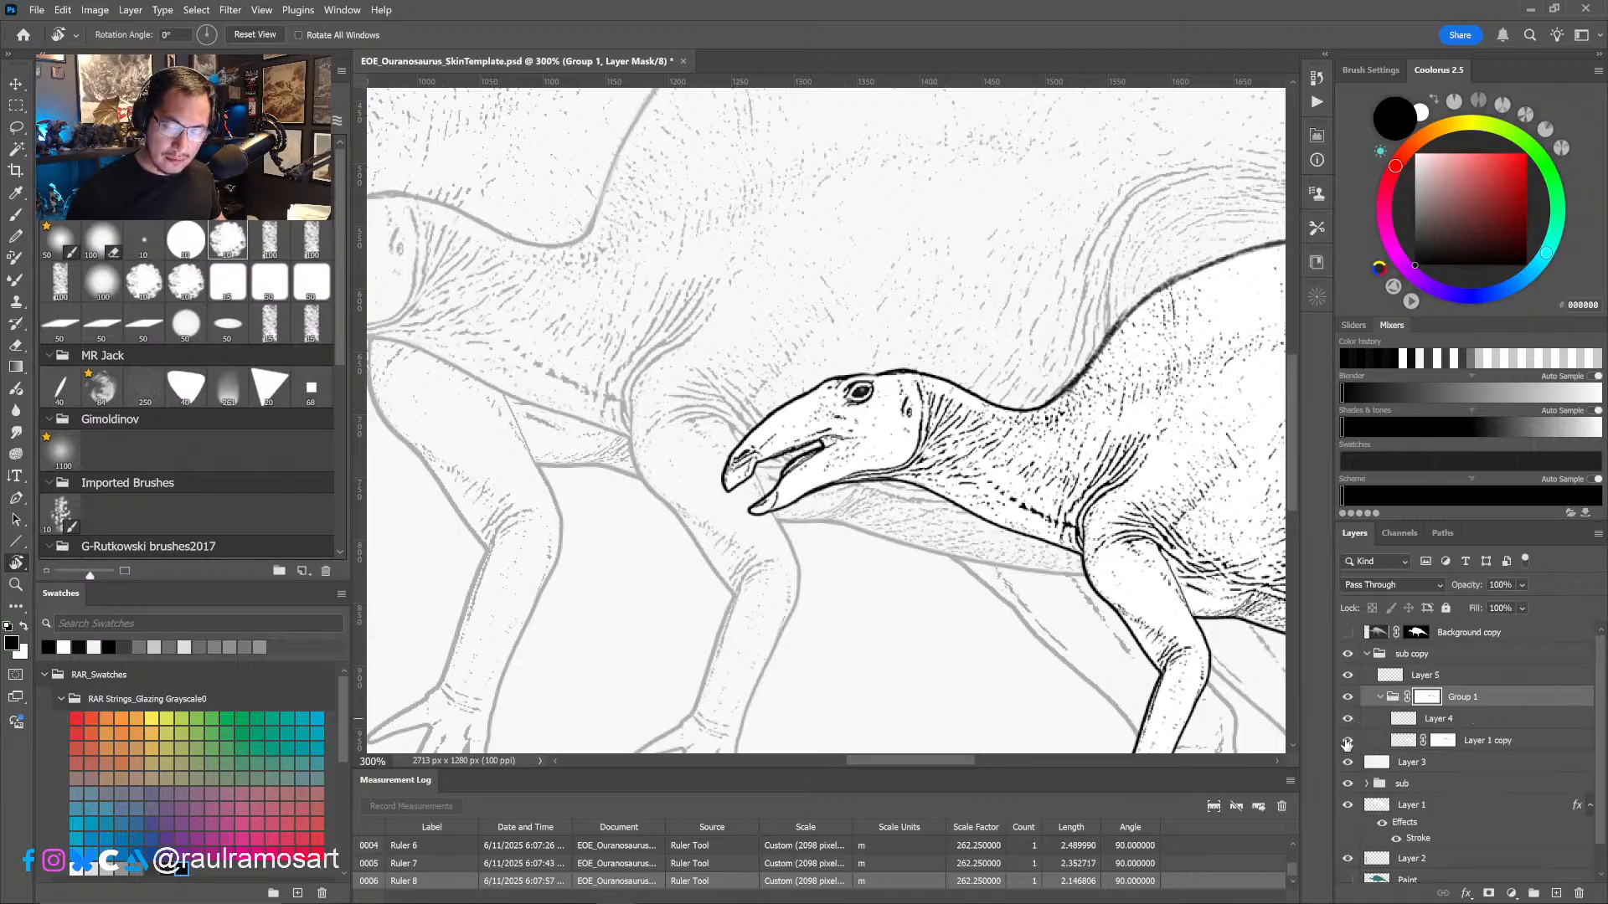
pyautogui.click(1347, 741)
pyautogui.click(1347, 741)
pyautogui.rightClick(1447, 748)
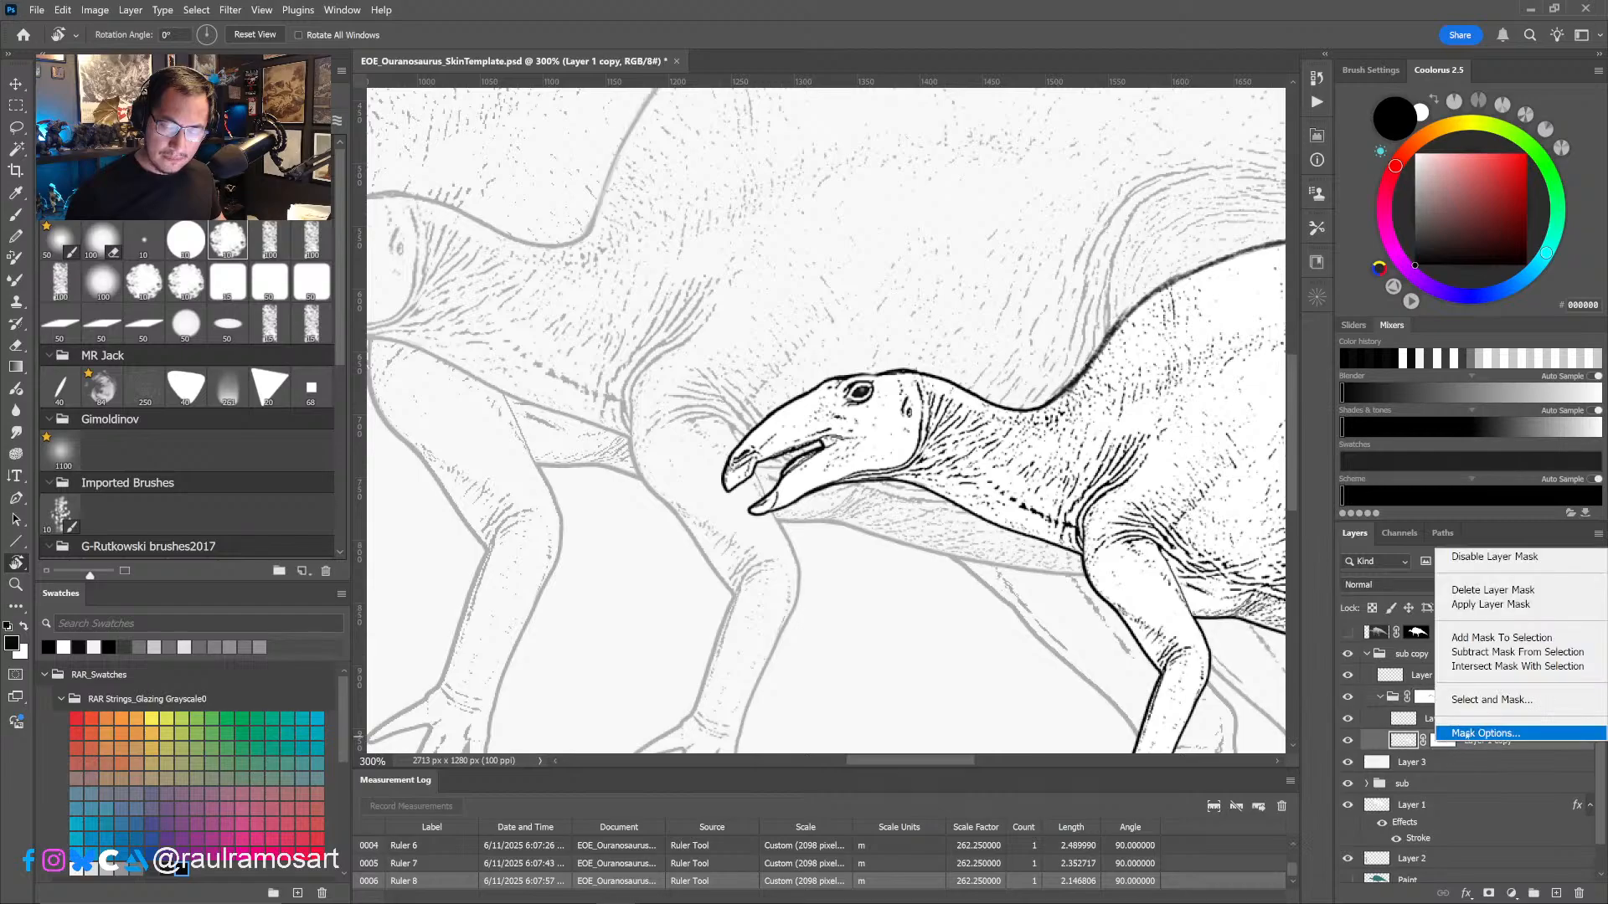
pyautogui.click(1461, 608)
pyautogui.click(1438, 723)
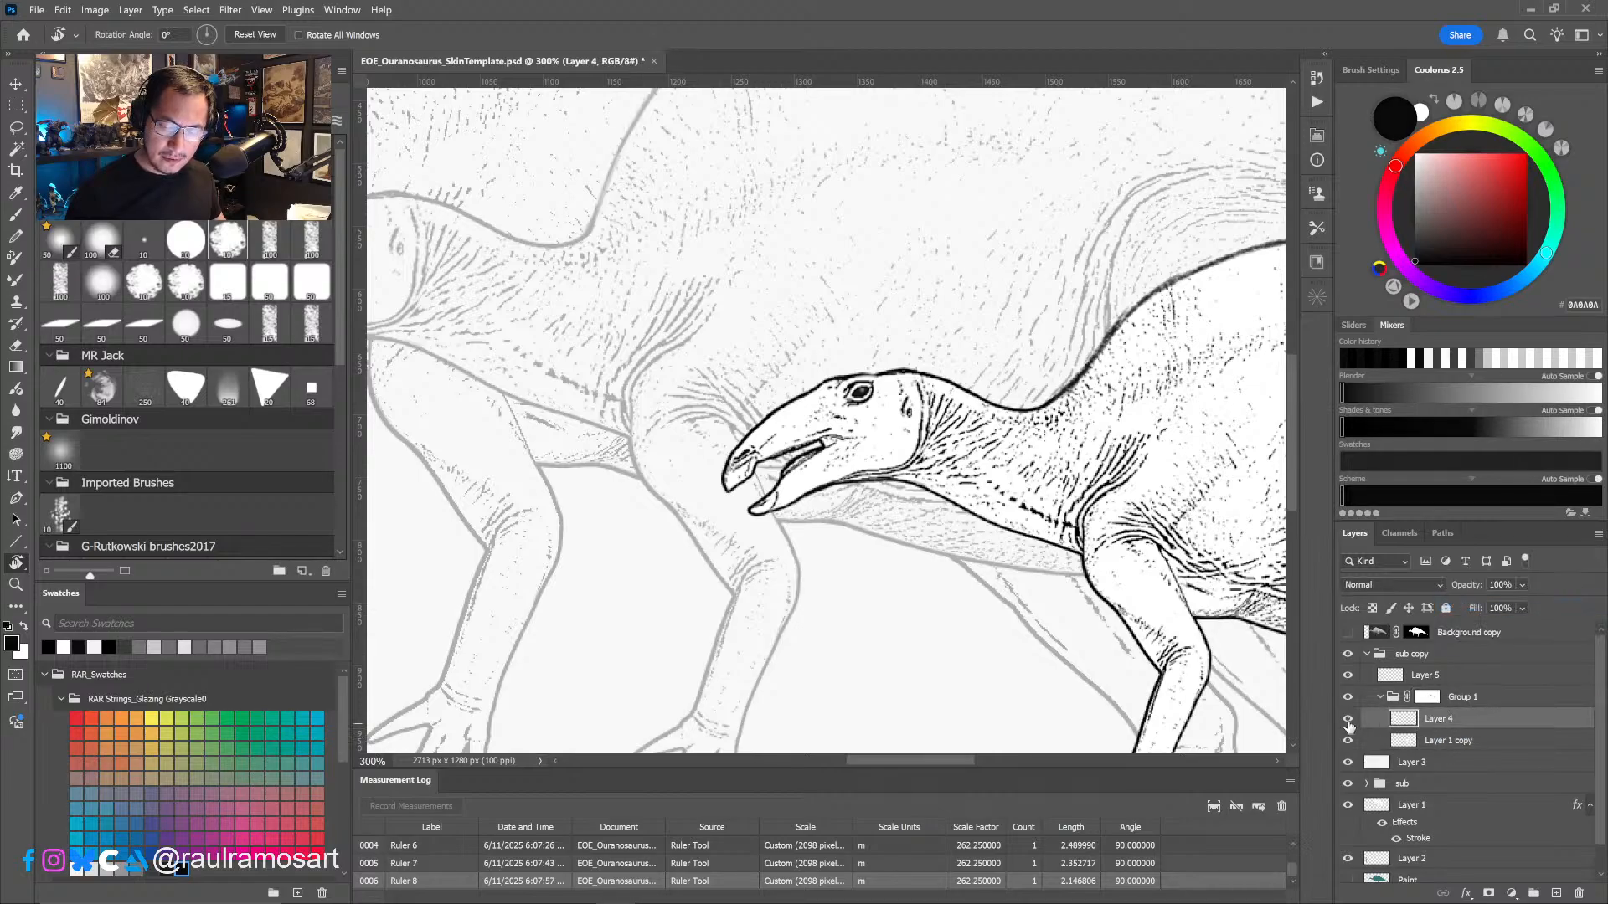
pyautogui.hotkey('ctrl', 'e')
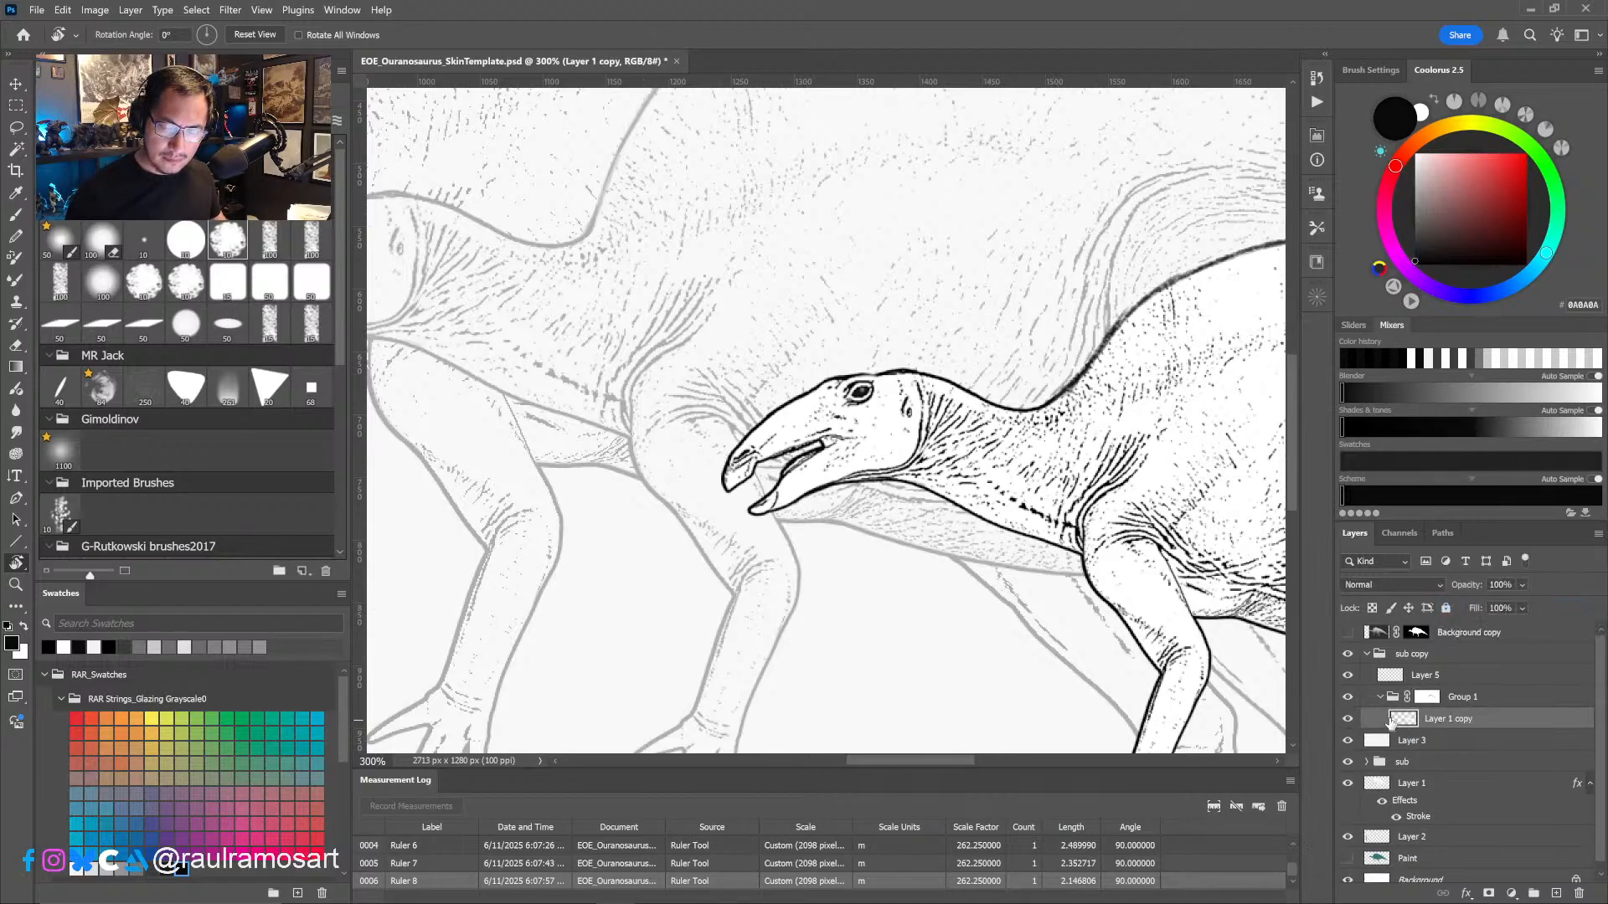
# - Select the juvenile's head on Layer 1 copy with the Lasso and scale it to 102.82% from the back of the skull
pyautogui.press('l')
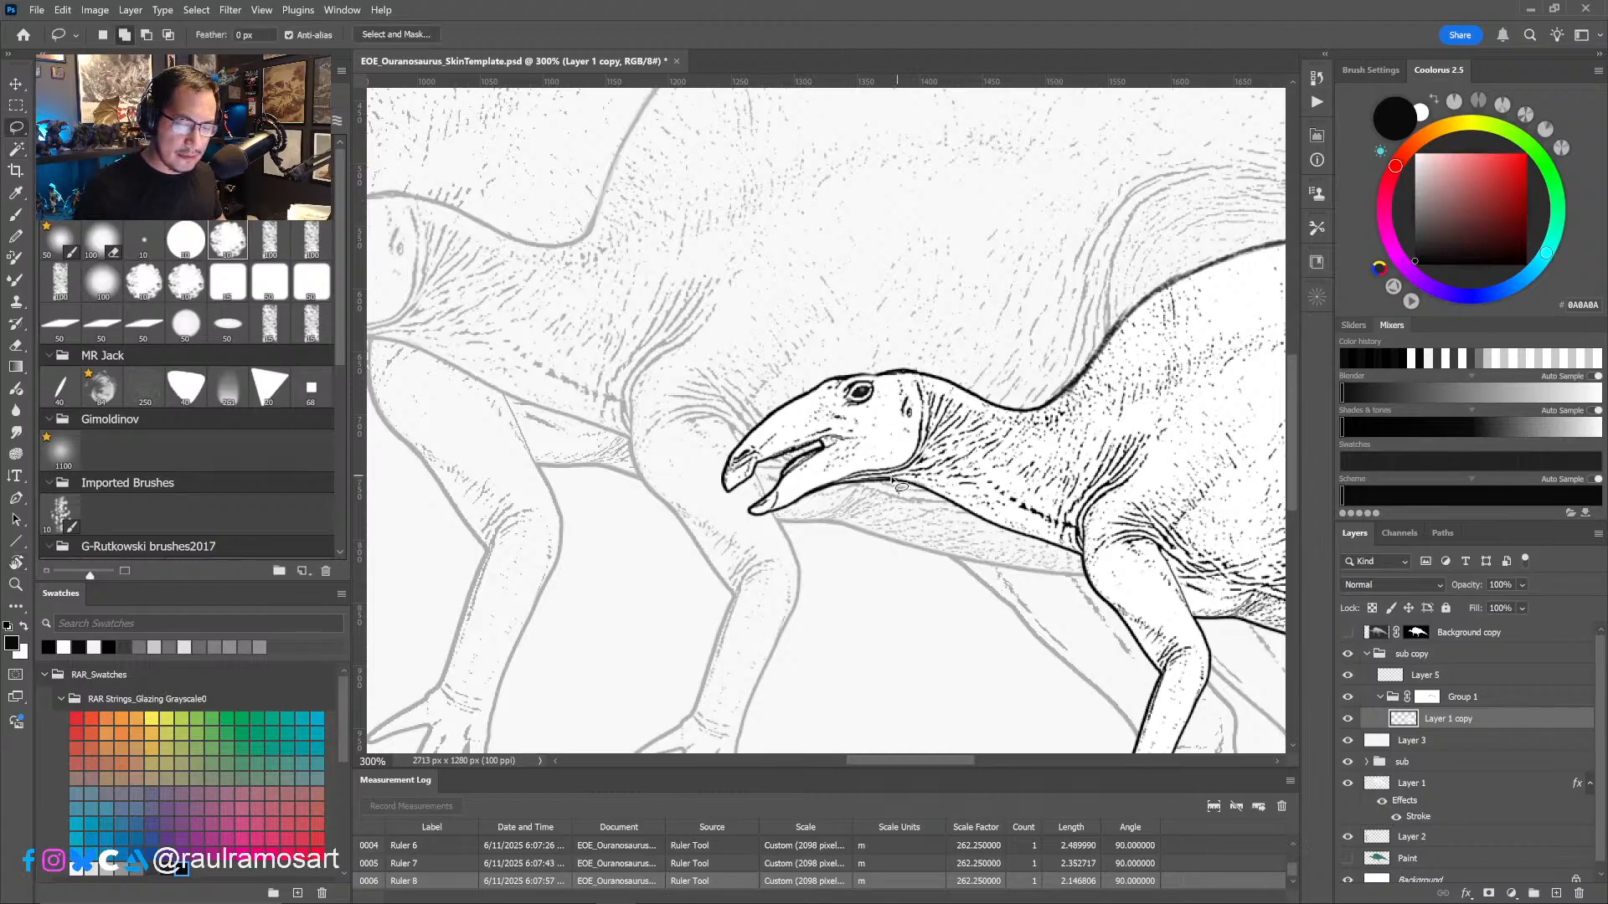
pyautogui.moveTo(823, 490)
pyautogui.mouseDown()
pyautogui.moveTo(745, 518)
pyautogui.moveTo(711, 466)
pyautogui.moveTo(857, 362)
pyautogui.mouseUp()
pyautogui.moveTo(921, 369)
pyautogui.mouseDown()
pyautogui.moveTo(928, 461)
pyautogui.moveTo(884, 495)
pyautogui.moveTo(779, 513)
pyautogui.mouseUp()
pyautogui.hotkey('ctrl', 't')
pyautogui.keyDown('alt'); pyautogui.click(905, 388); pyautogui.keyUp('alt')
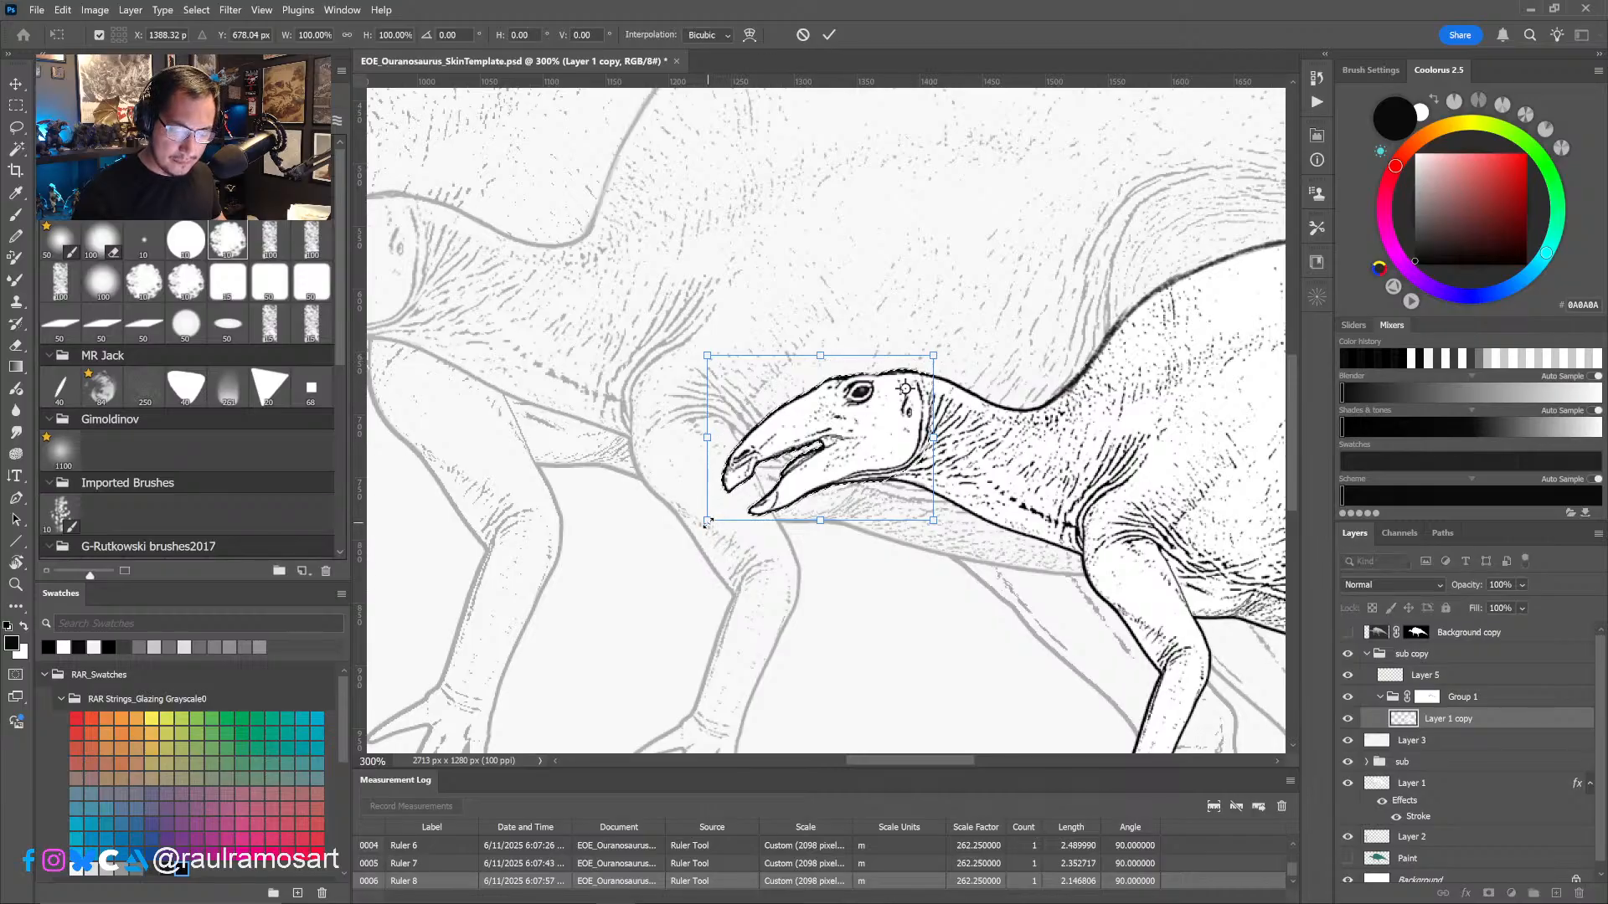
pyautogui.moveTo(707, 520); pyautogui.dragTo(700, 526)
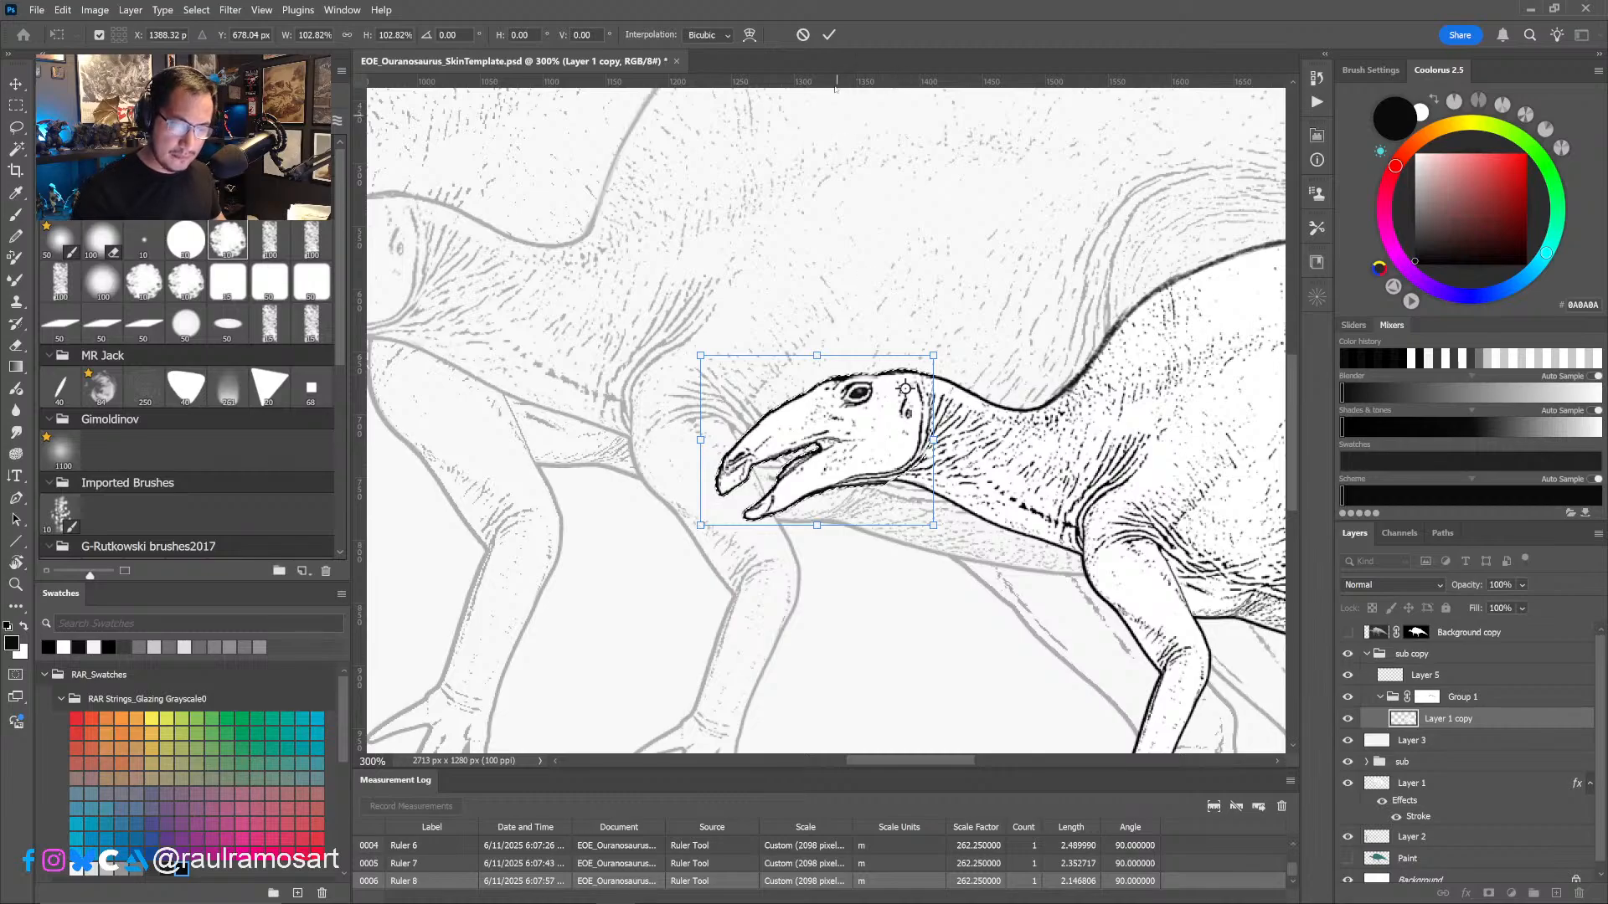
pyautogui.click(829, 34)
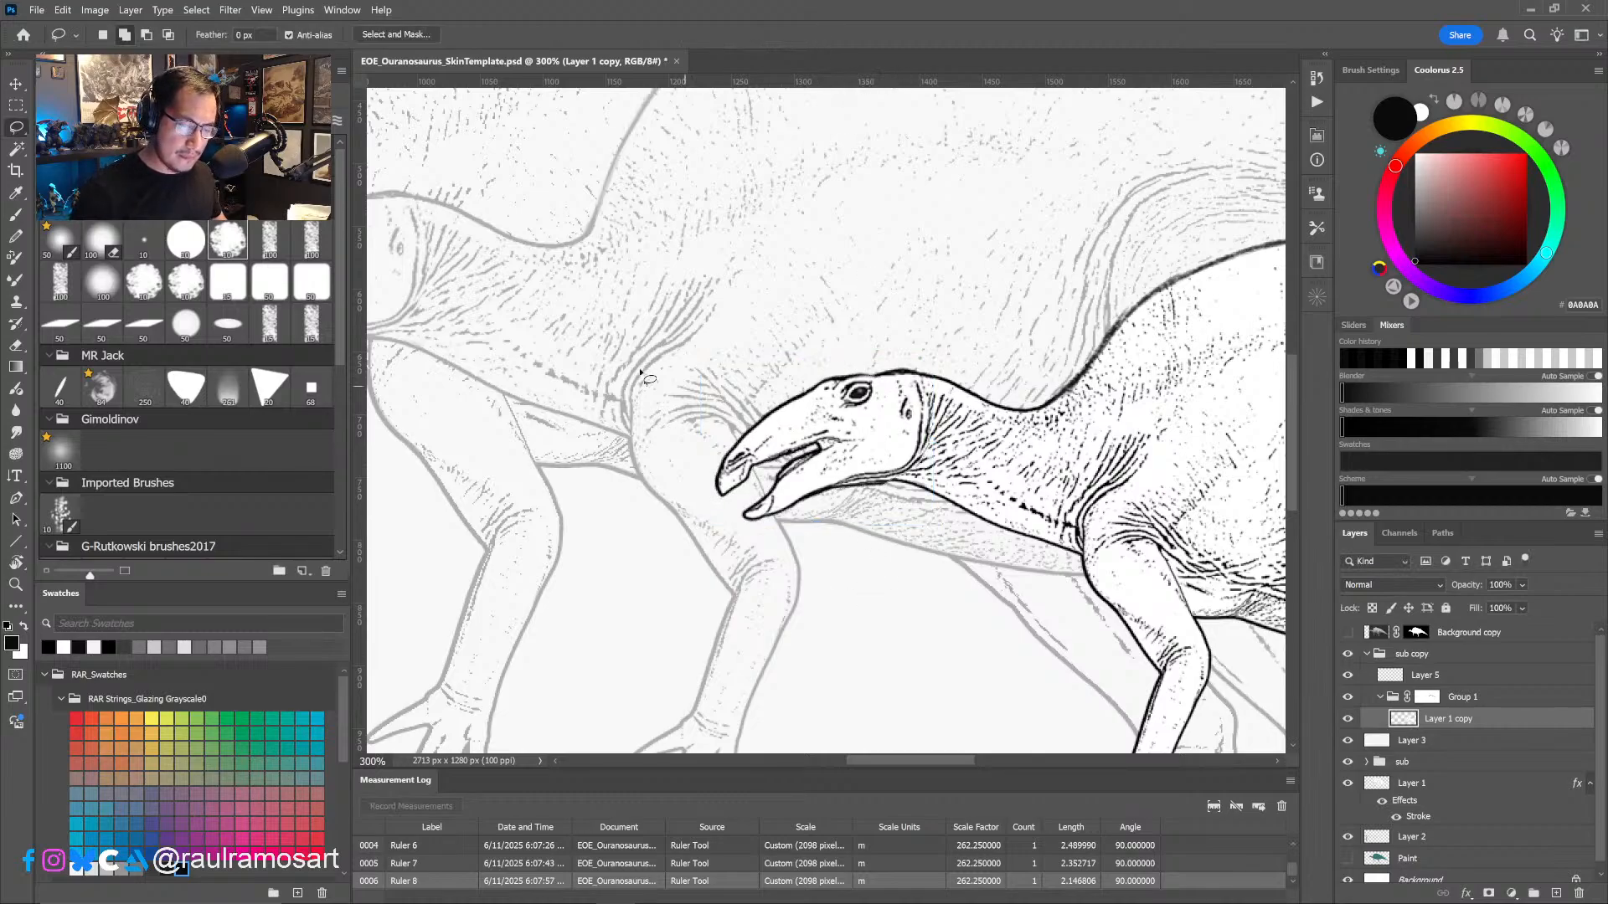
# - Select the juvenile's eye and enlarge it to 116.51%
pyautogui.moveTo(852, 413)
pyautogui.mouseDown()
pyautogui.moveTo(1005, 423)
pyautogui.moveTo(1037, 395)
pyautogui.moveTo(995, 399)
pyautogui.moveTo(1015, 436)
pyautogui.moveTo(1030, 426)
pyautogui.mouseUp()
pyautogui.hotkey('ctrl', 't')
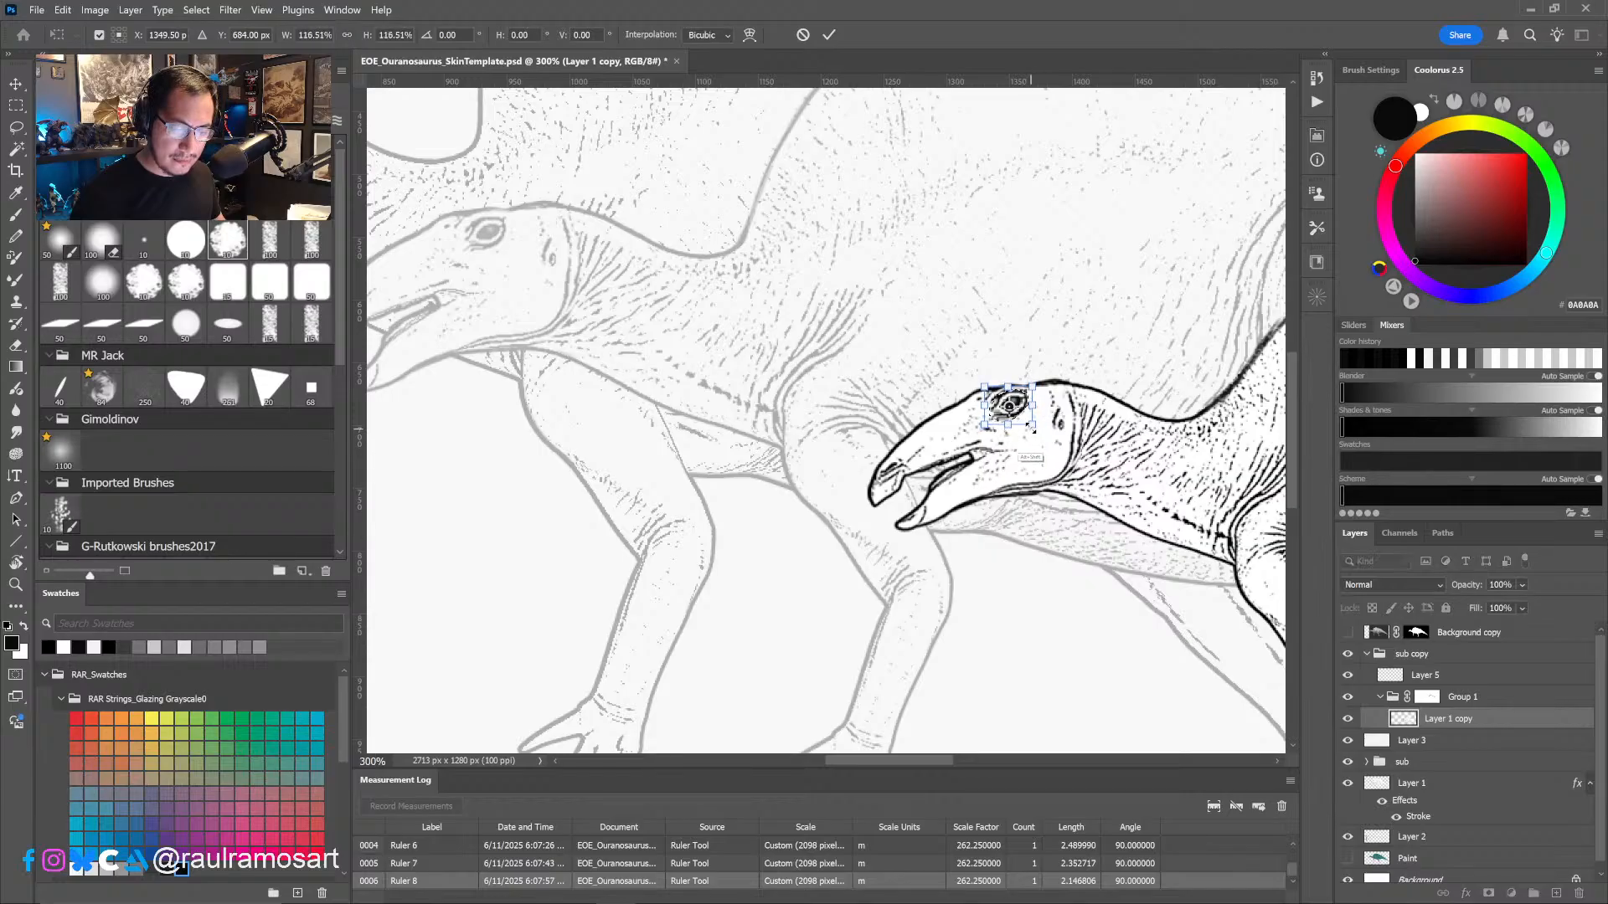
pyautogui.click(829, 34)
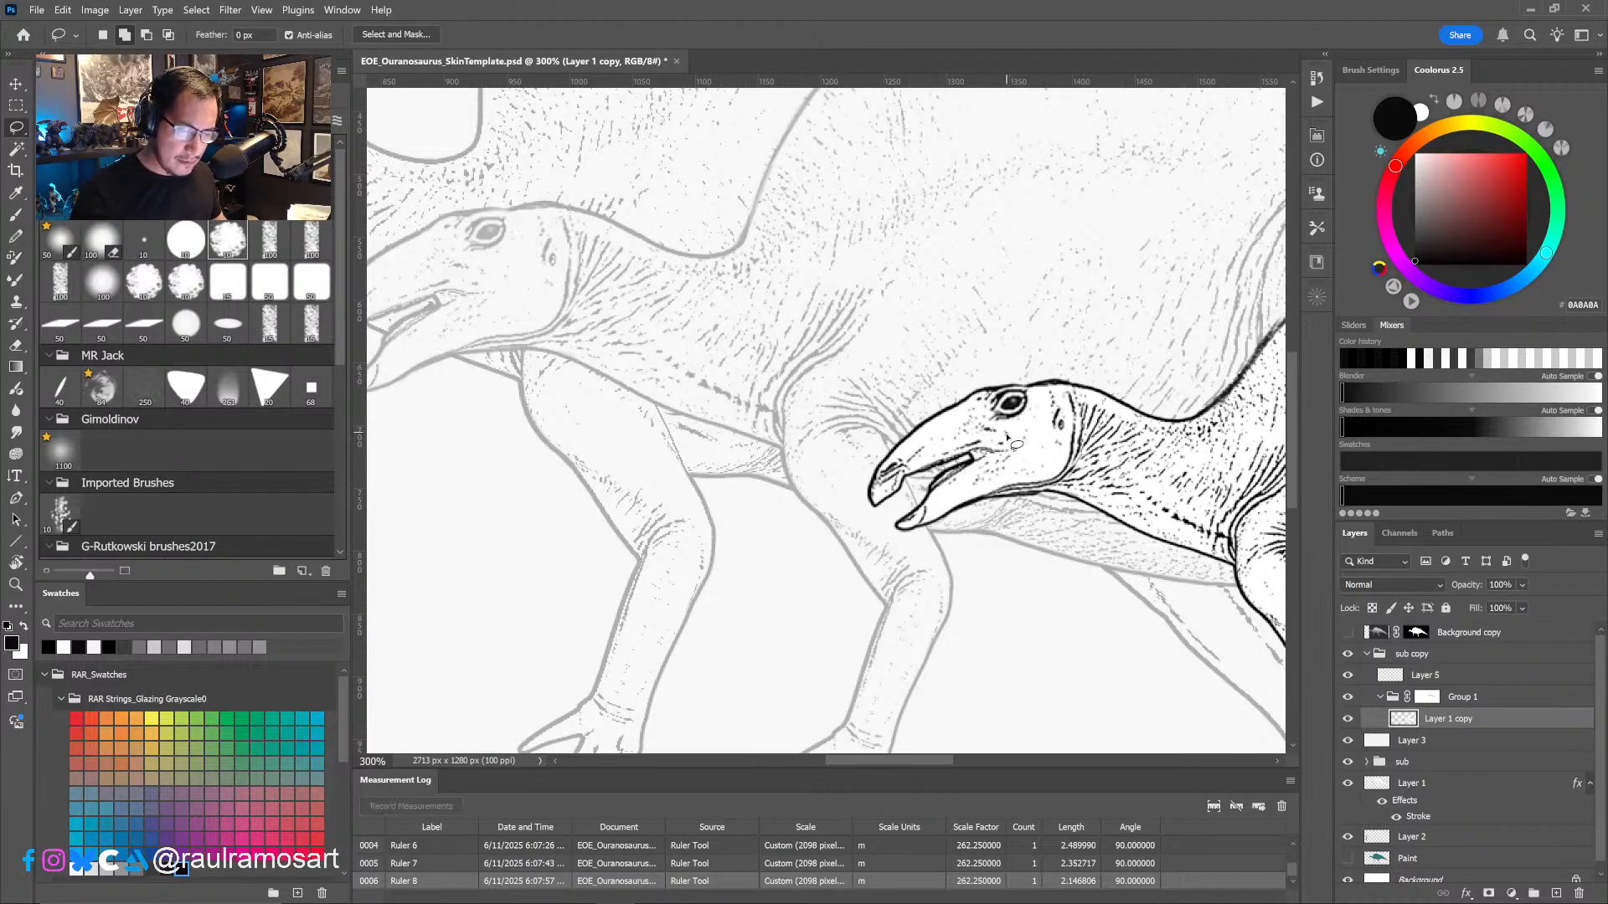
# - Select the tip of the juvenile's upper beak and pull its lower front corner slightly inward to shorten the snout
pyautogui.moveTo(936, 483)
pyautogui.mouseDown()
pyautogui.moveTo(921, 430)
pyautogui.moveTo(866, 494)
pyautogui.moveTo(921, 507)
pyautogui.moveTo(938, 475)
pyautogui.mouseUp()
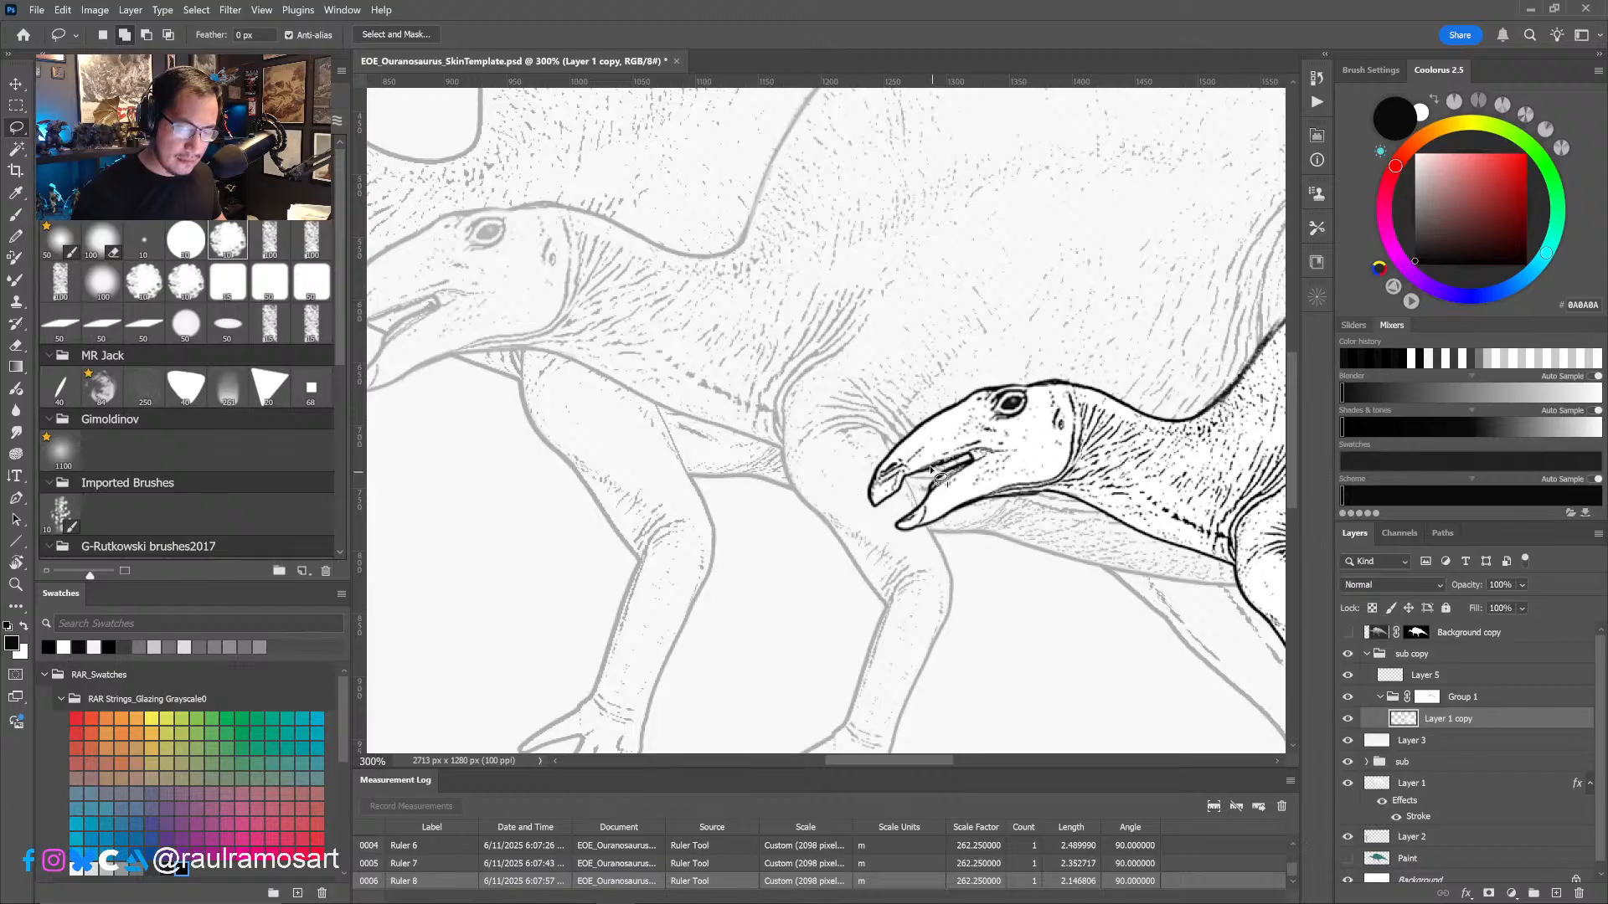
pyautogui.press('v')
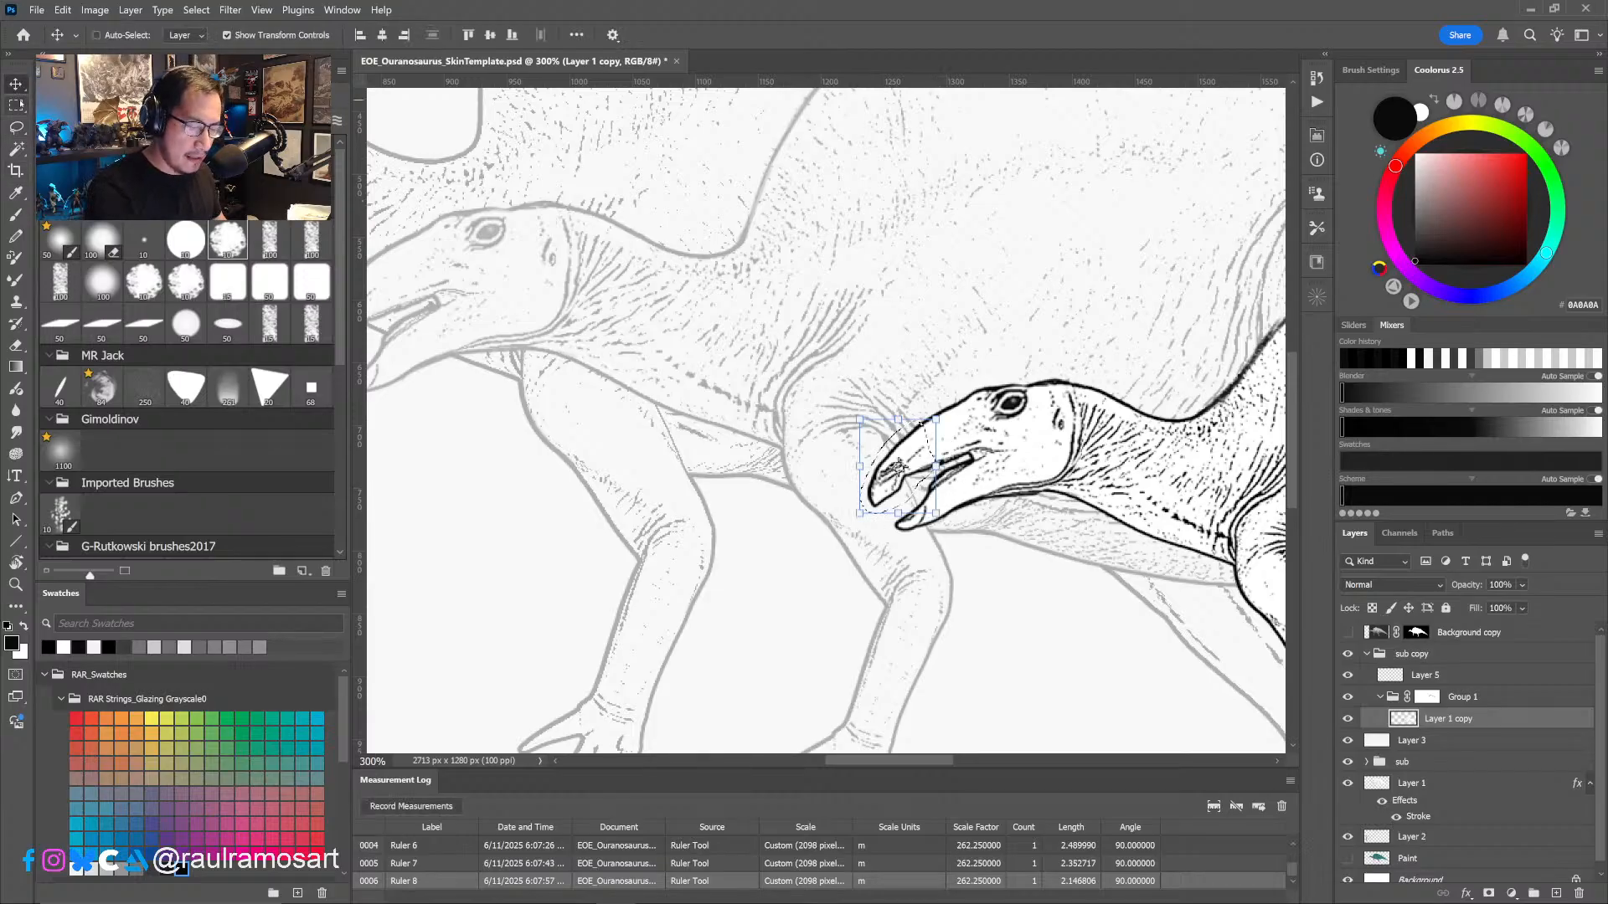
pyautogui.moveTo(917, 479); pyautogui.dragTo(931, 466)
pyautogui.hotkey('ctrl', 'z')
pyautogui.keyDown('ctrl'); pyautogui.click(862, 512); pyautogui.keyUp('ctrl')
pyautogui.hotkey('ctrl', 'z')
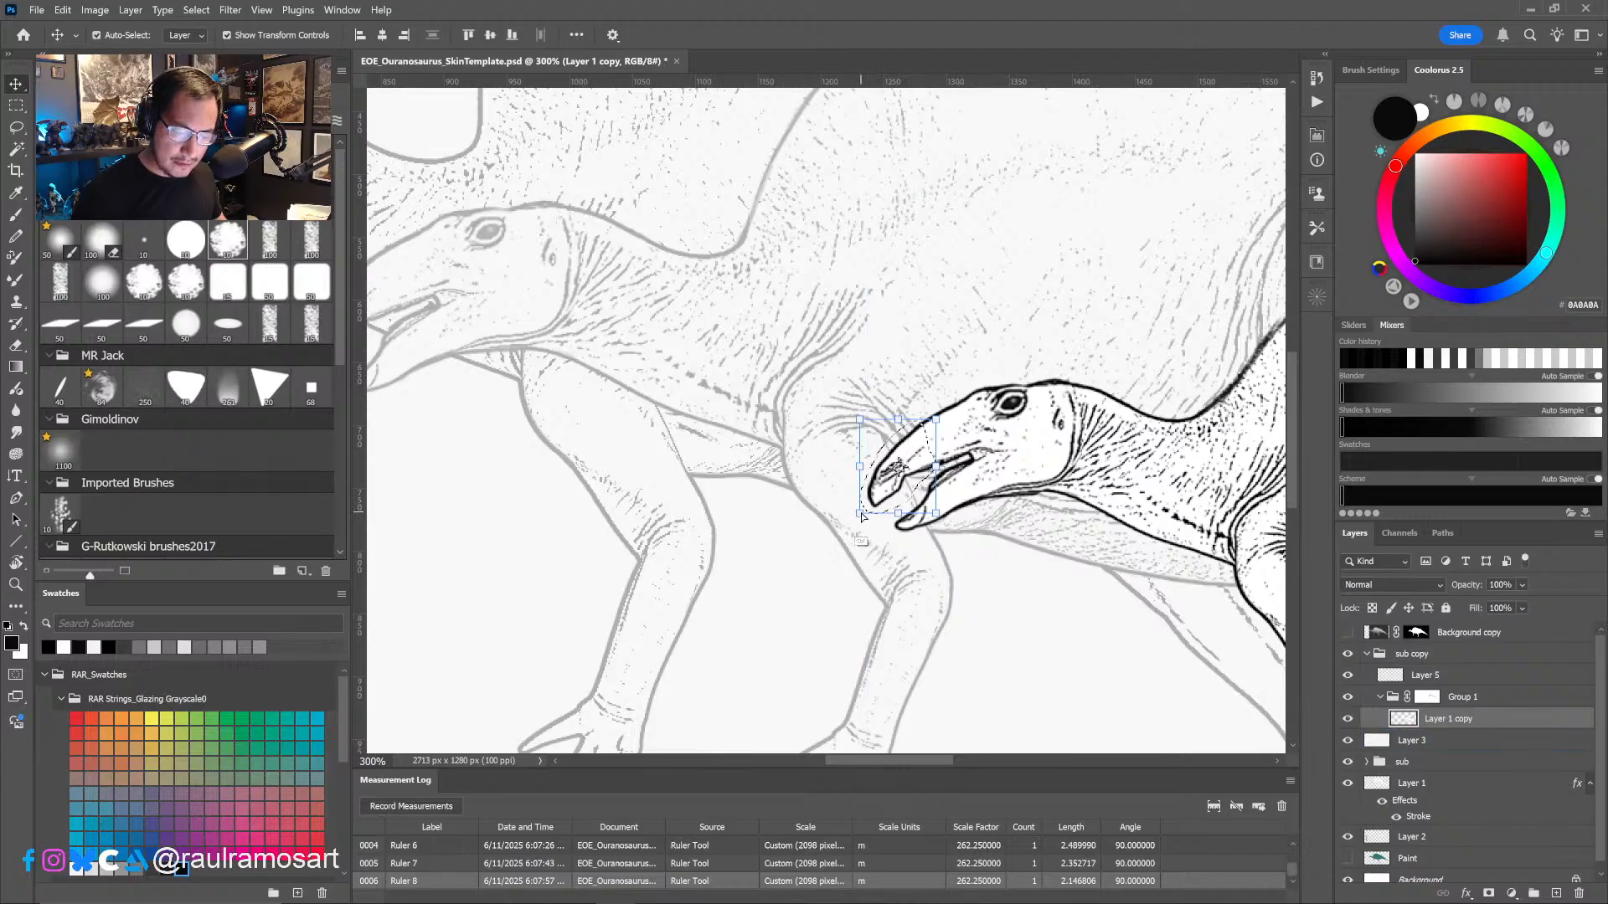
pyautogui.keyDown('ctrl'); pyautogui.moveTo(862, 515); pyautogui.dragTo(872, 507); pyautogui.keyUp('ctrl')
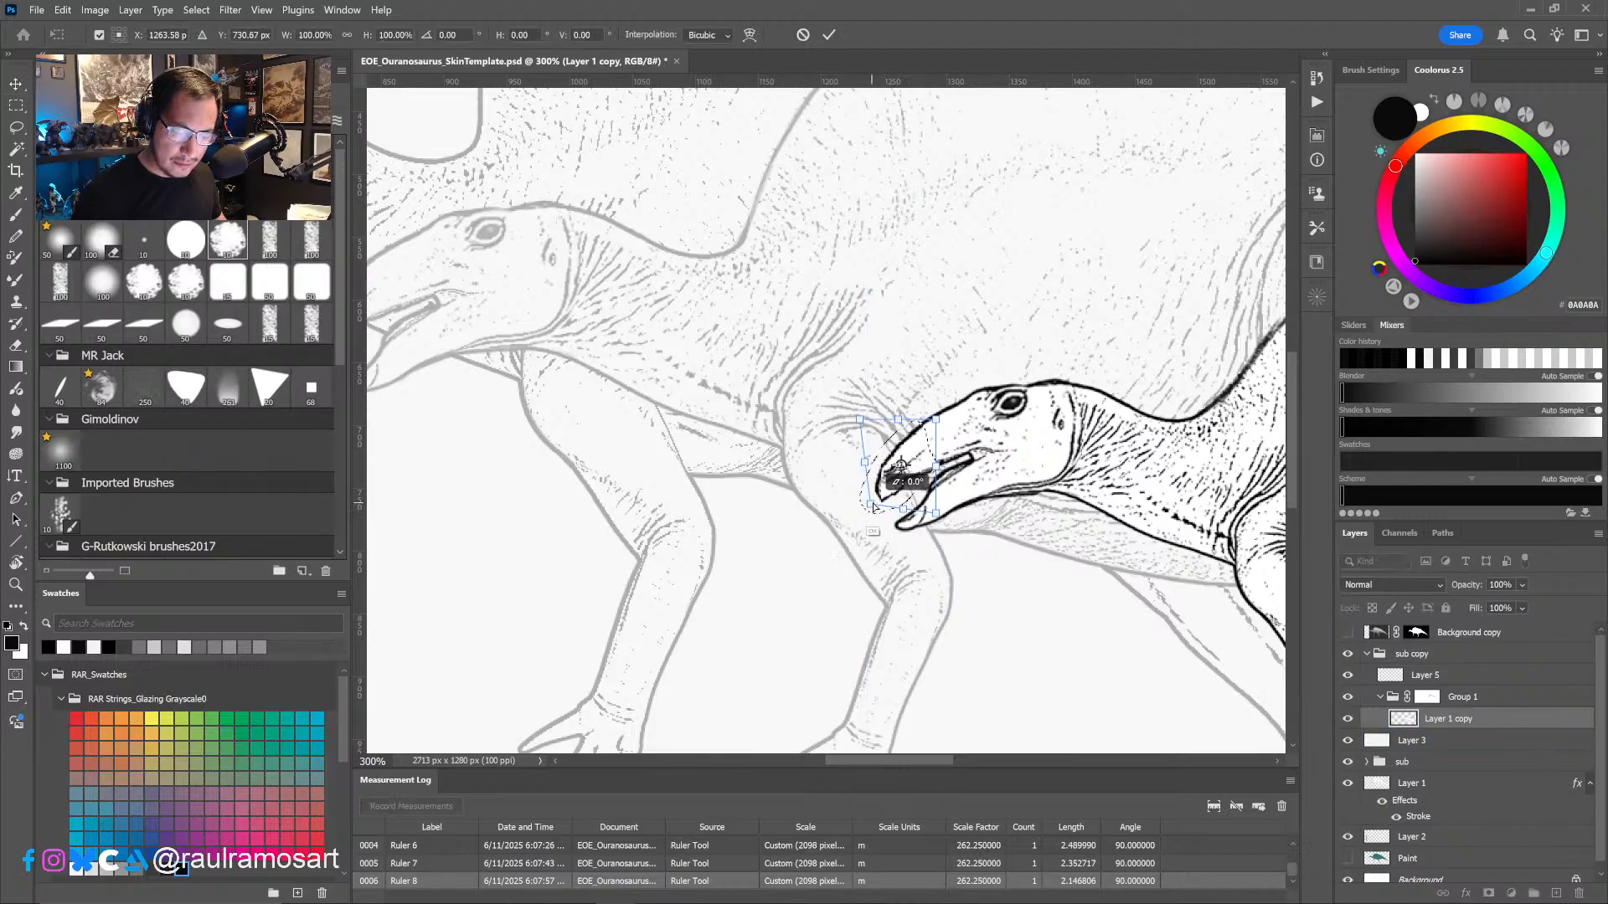
pyautogui.click(828, 34)
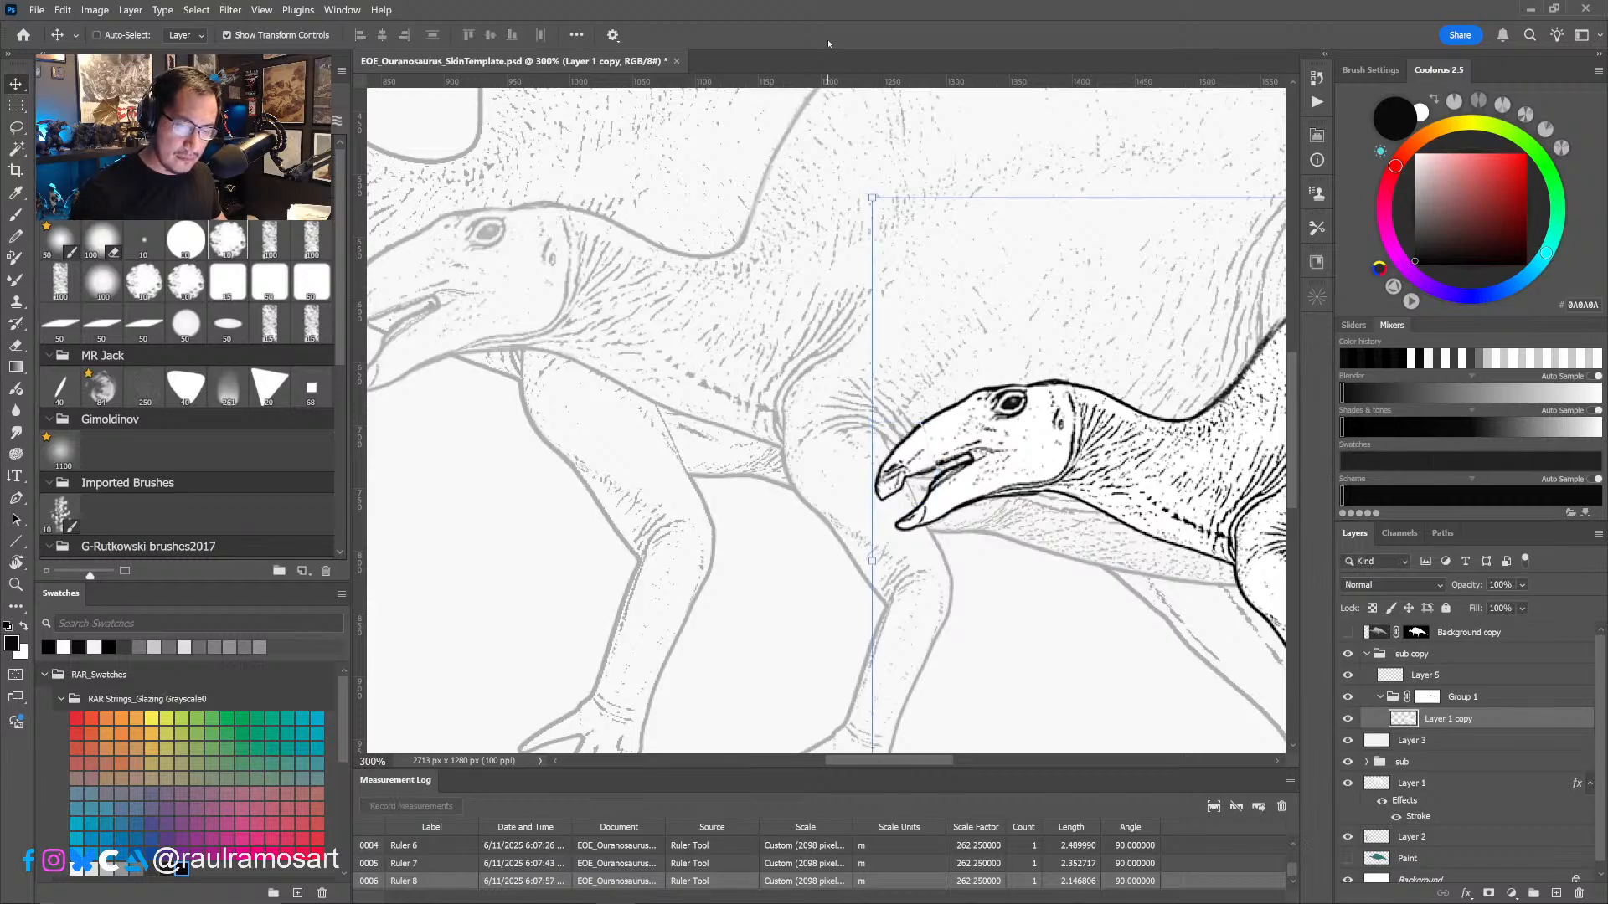
pyautogui.hotkey('ctrl', 'd')
# - Select the tip of the juvenile's lower jaw and transform it slightly inward to match the shortened upper beak
pyautogui.press('l')
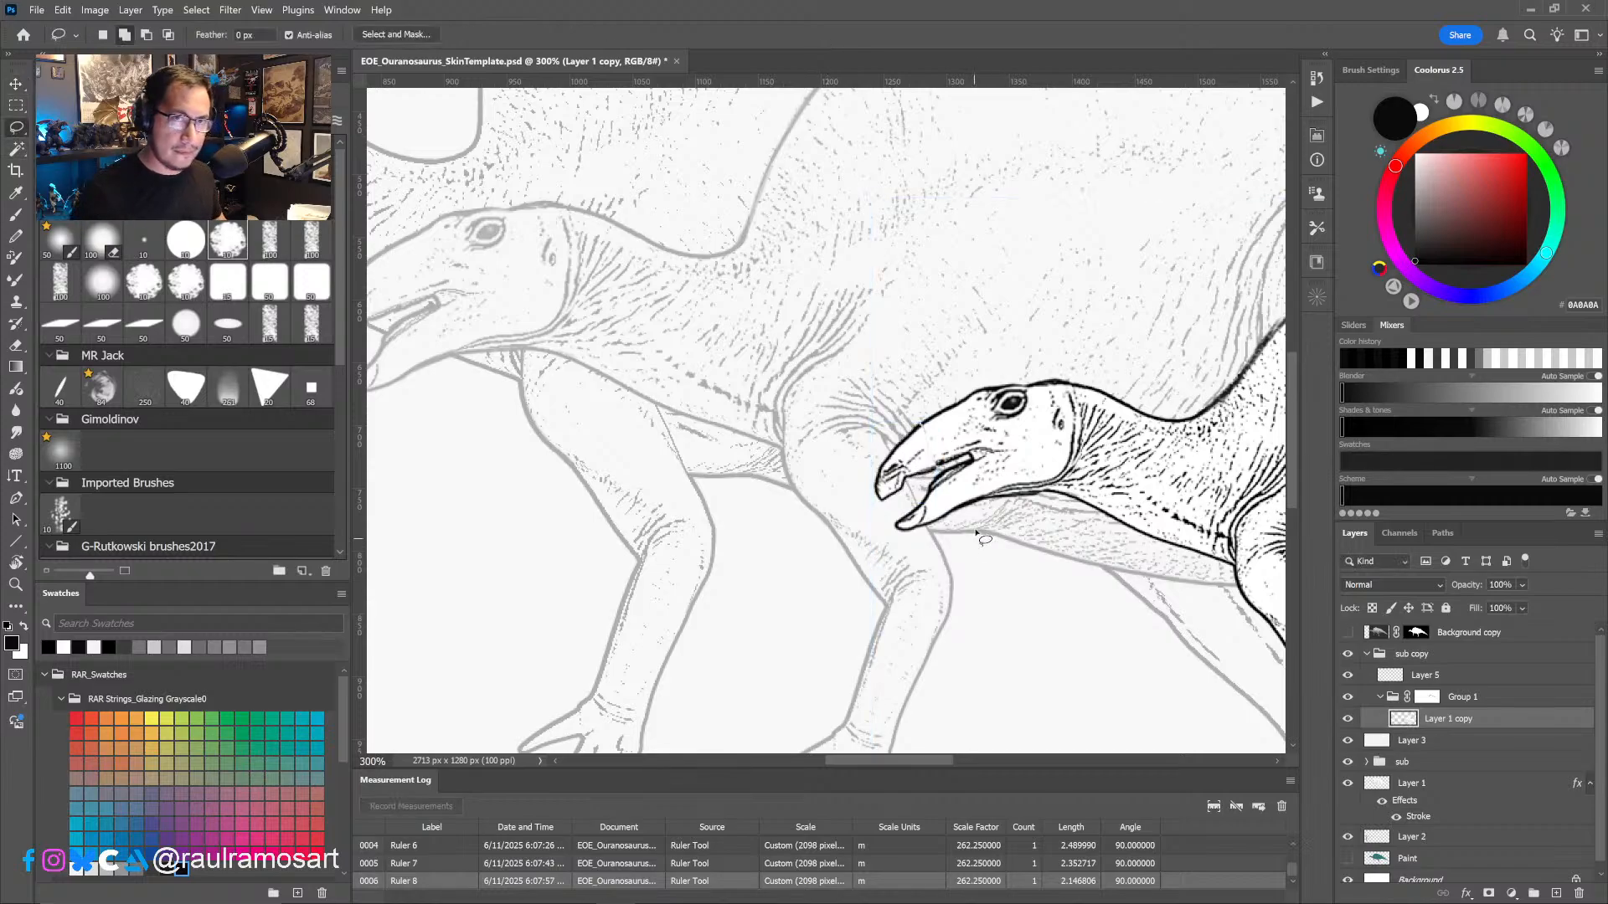
pyautogui.moveTo(889, 520)
pyautogui.mouseDown()
pyautogui.moveTo(953, 503)
pyautogui.moveTo(903, 547)
pyautogui.moveTo(902, 569)
pyautogui.moveTo(894, 535)
pyautogui.mouseUp()
pyautogui.hotkey('ctrl', 't')
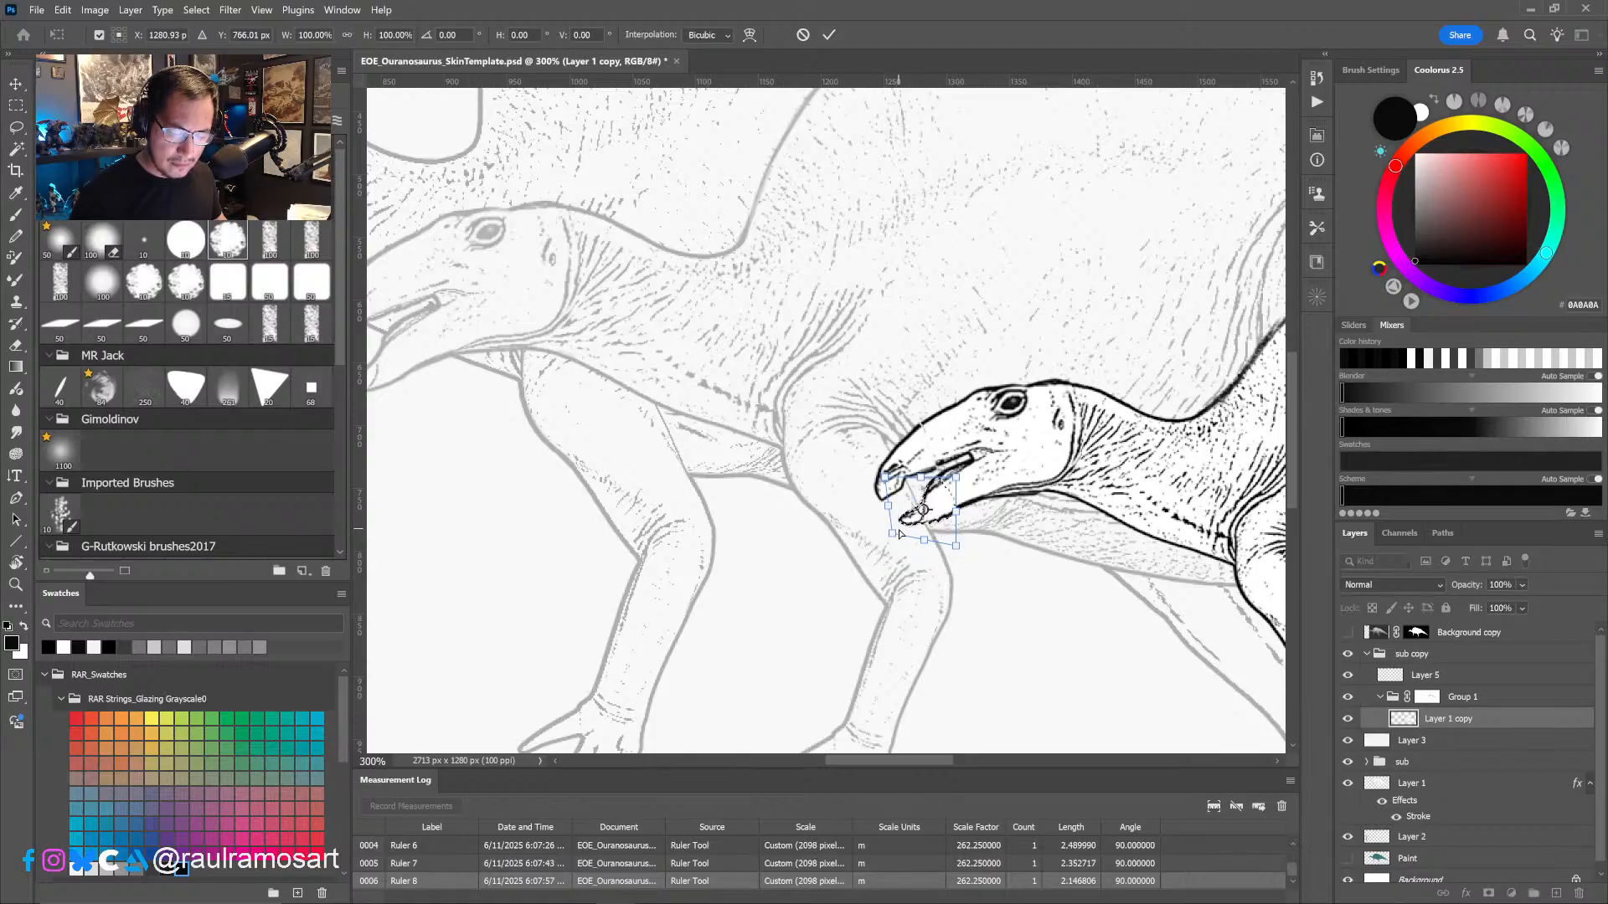
pyautogui.click(829, 34)
pyautogui.hotkey('ctrl', 'd')
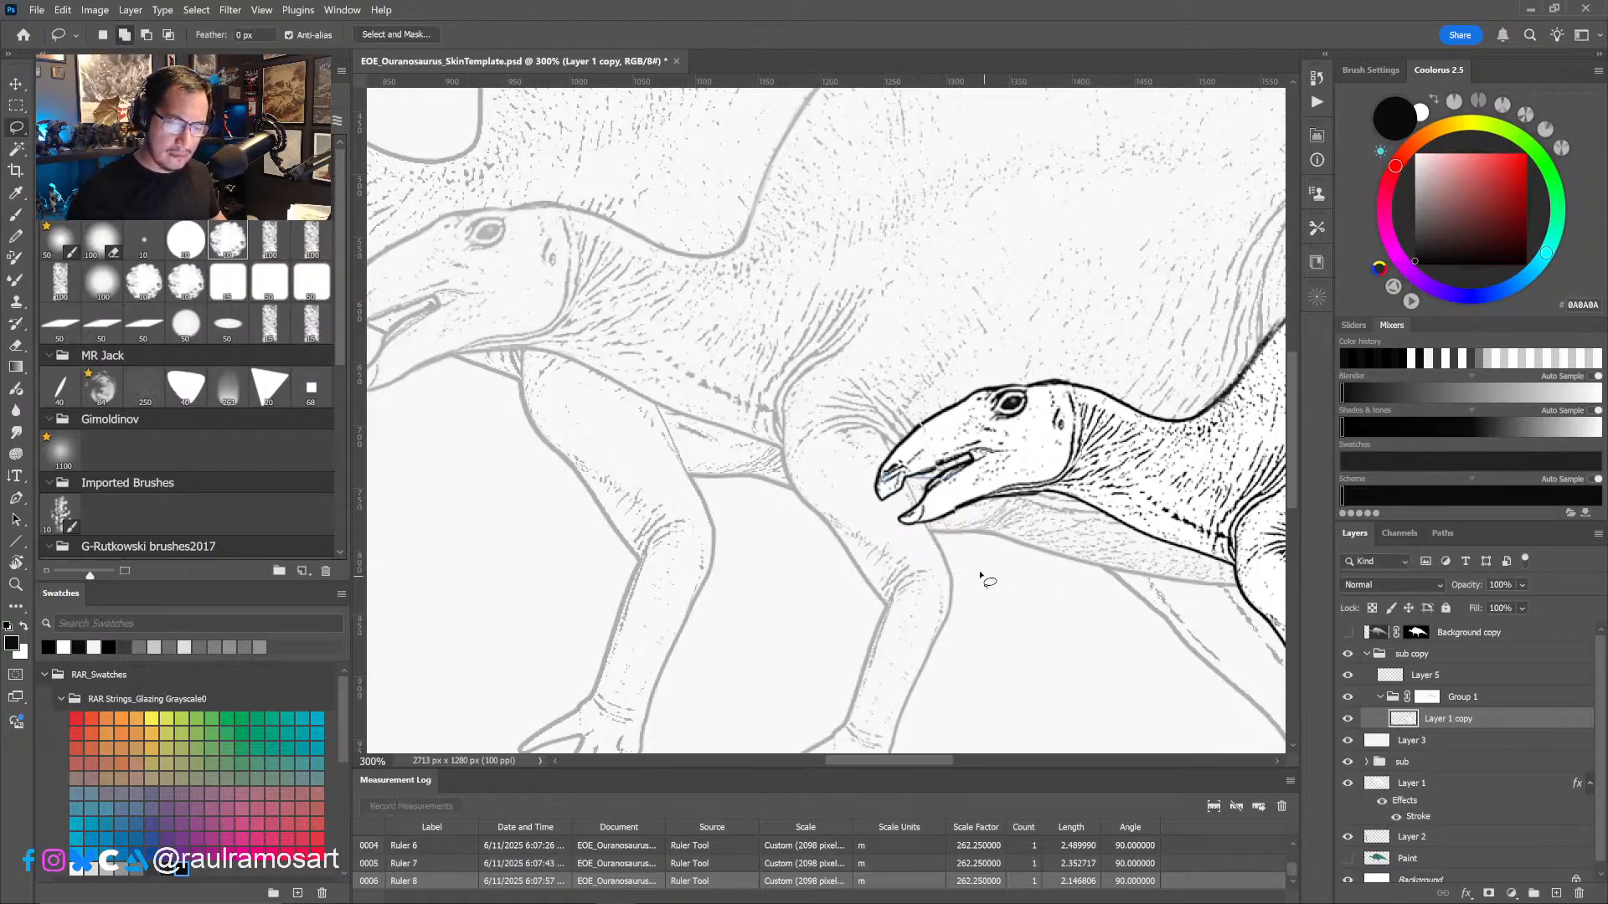
# - Retouch the juvenile's snout and mouth lines with small black, white and dark grey brush touches and the Eraser
pyautogui.press('b')
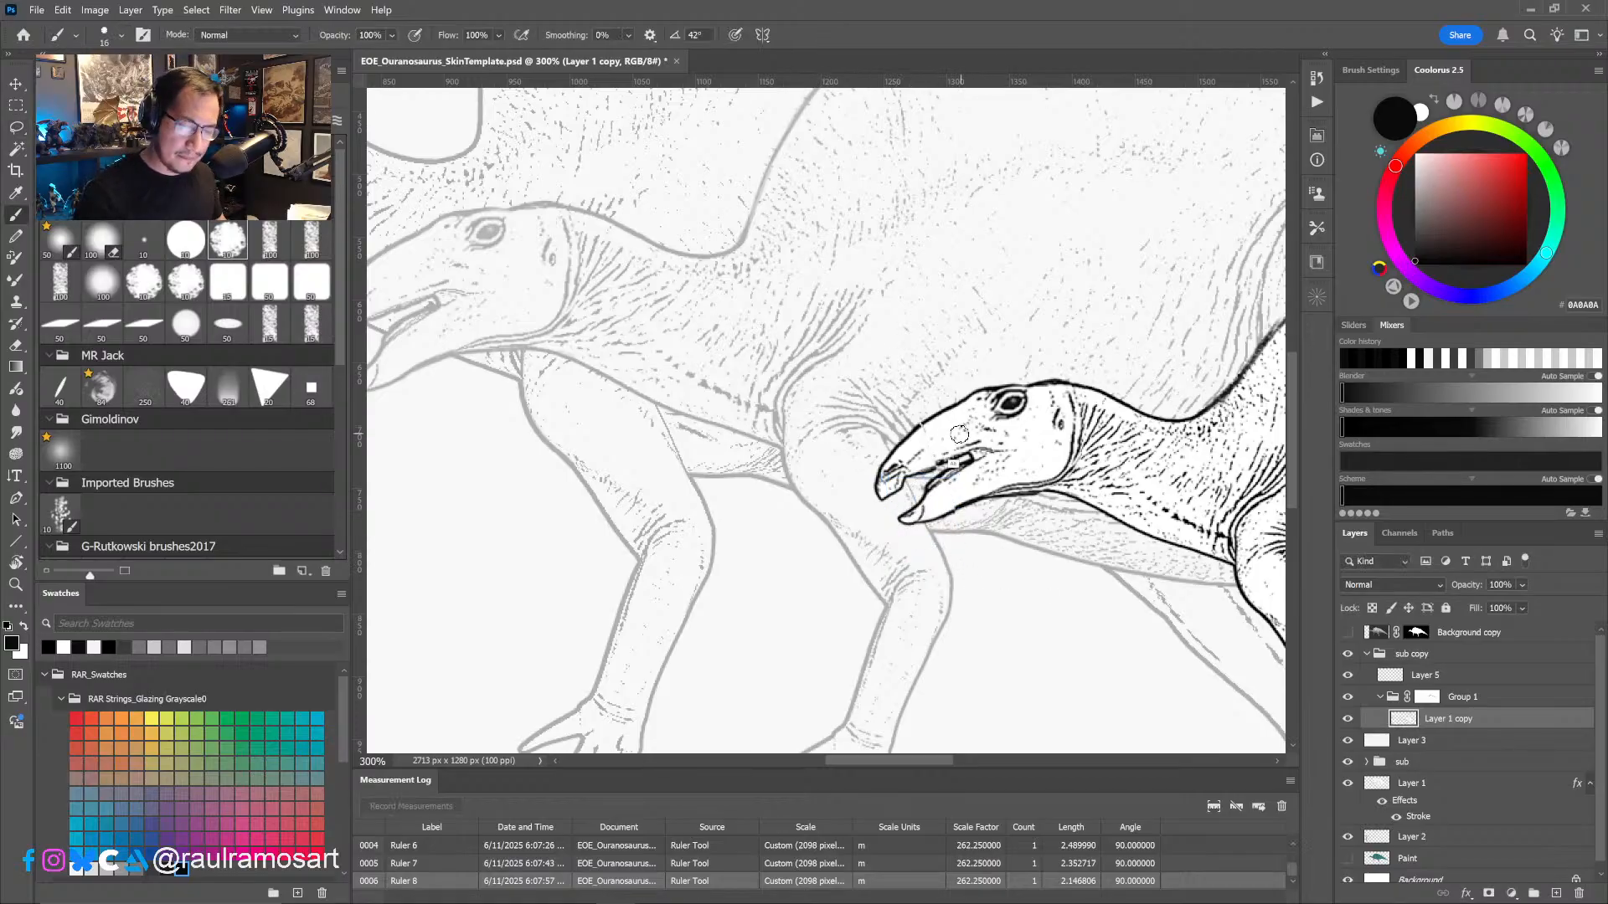
pyautogui.keyDown('alt'); pyautogui.moveTo(952, 435); pyautogui.dragTo(906, 435, button='right'); pyautogui.keyUp('alt')
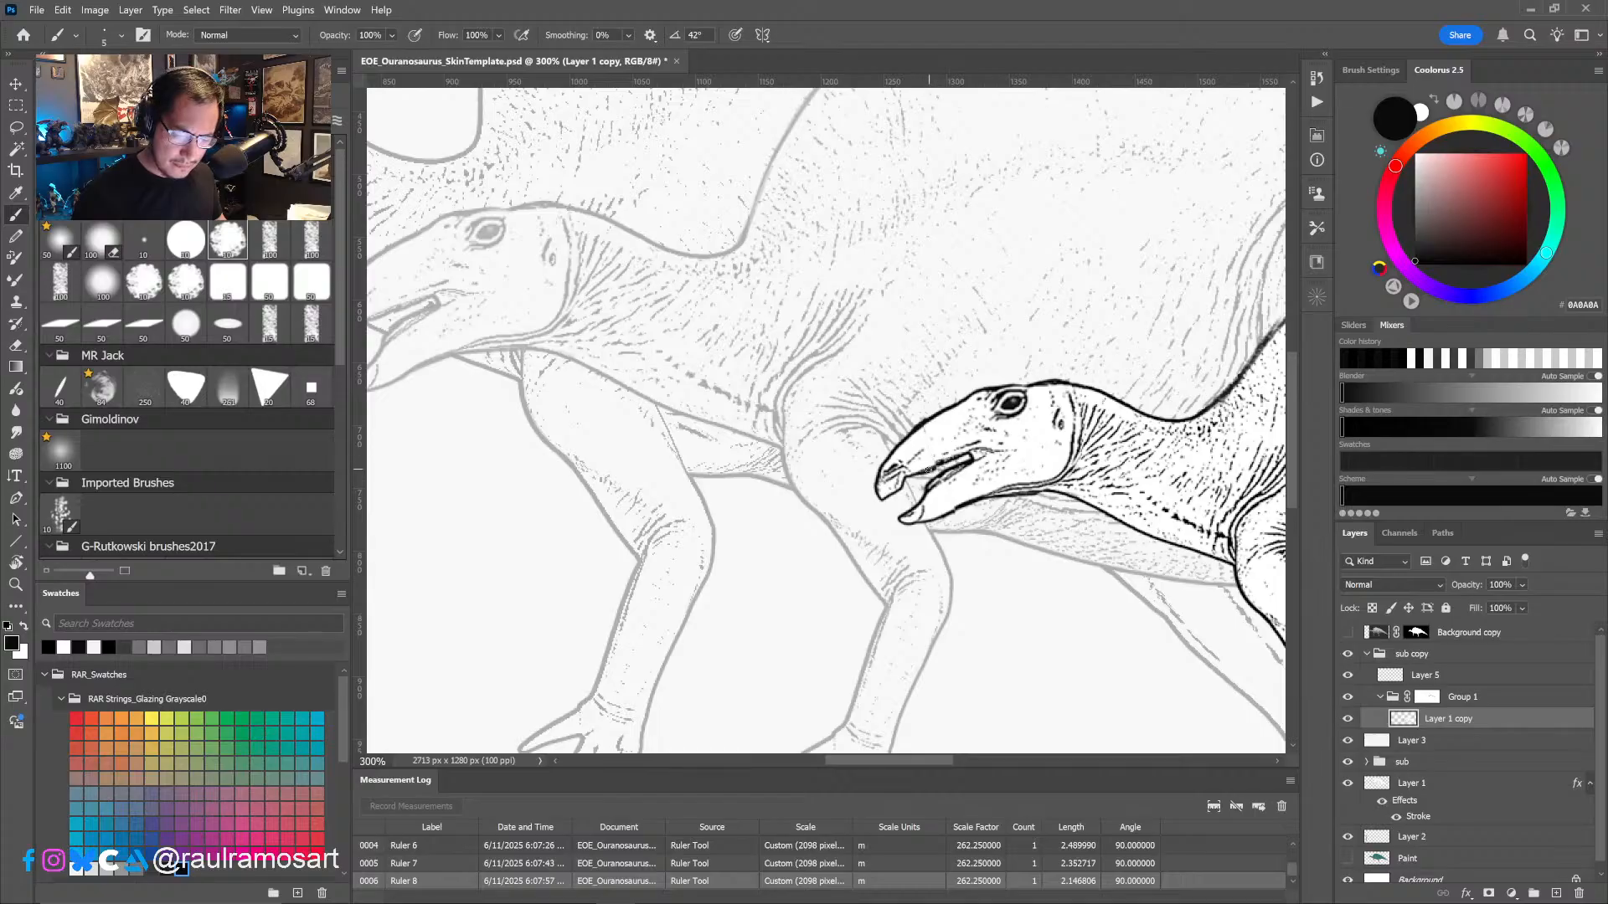
pyautogui.keyDown('alt'); pyautogui.click(932, 456); pyautogui.keyUp('alt')
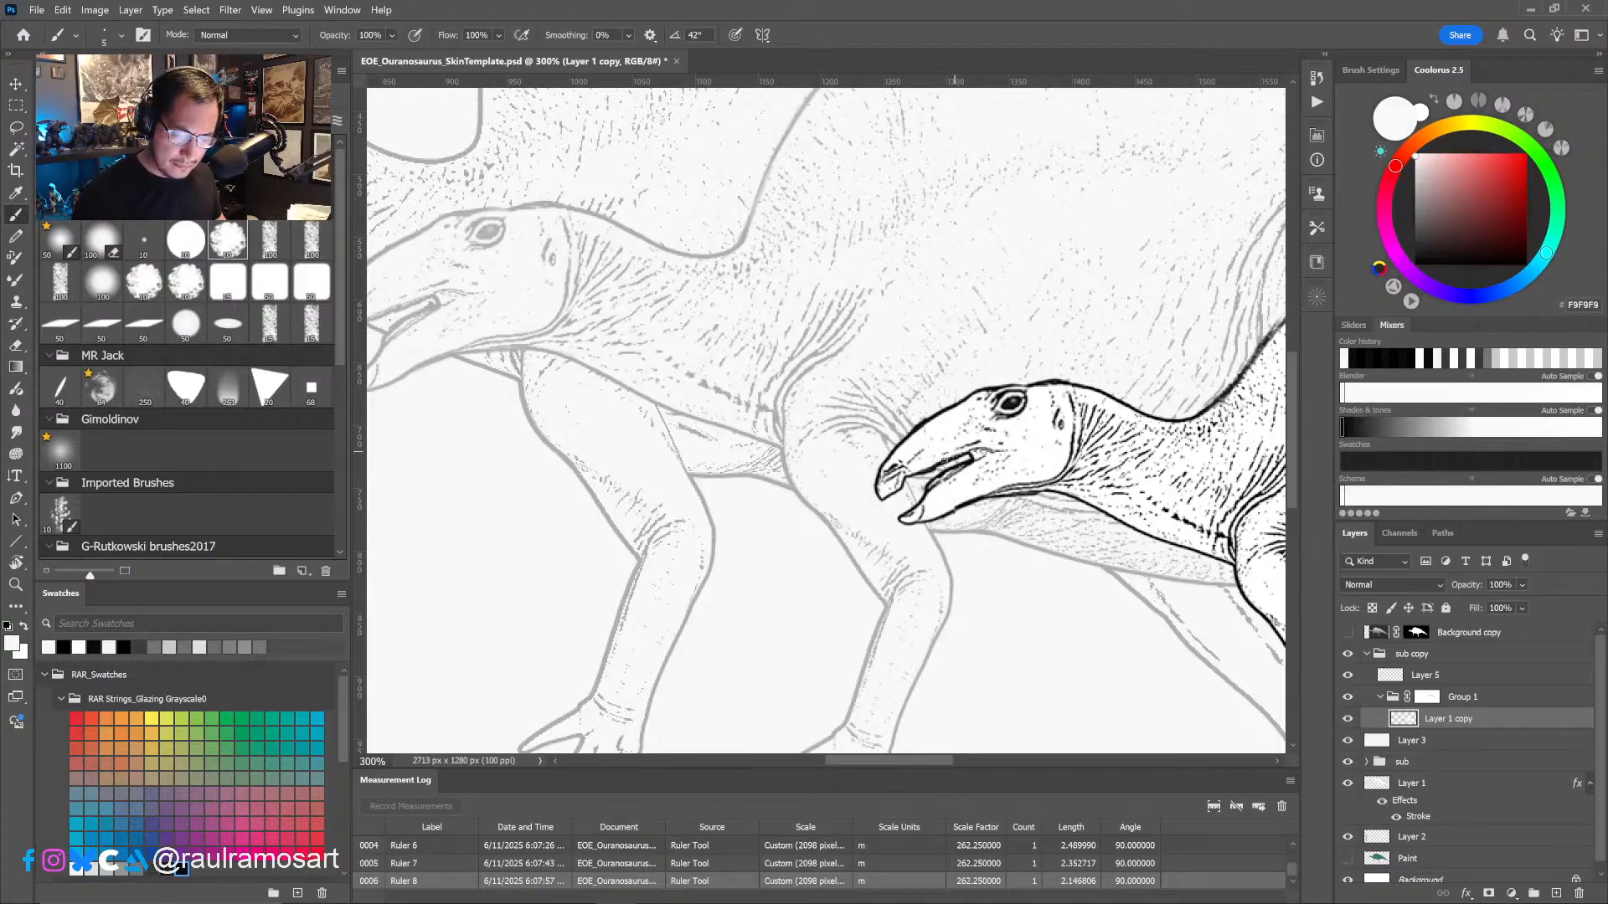
pyautogui.keyDown('alt'); pyautogui.click(930, 489); pyautogui.keyUp('alt')
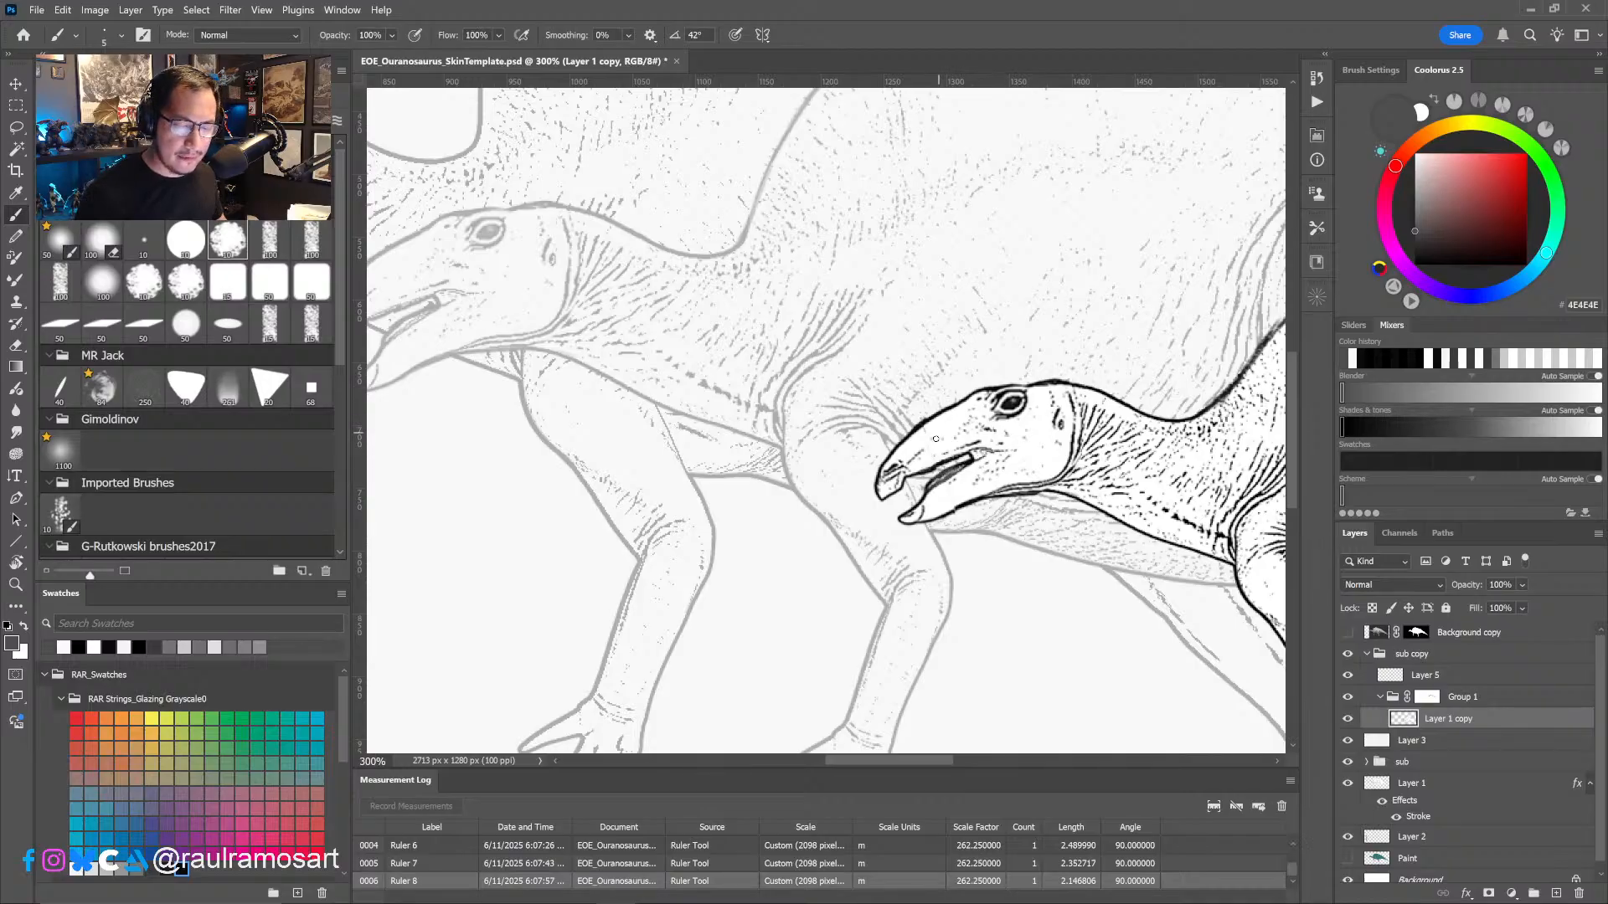
pyautogui.press('e')
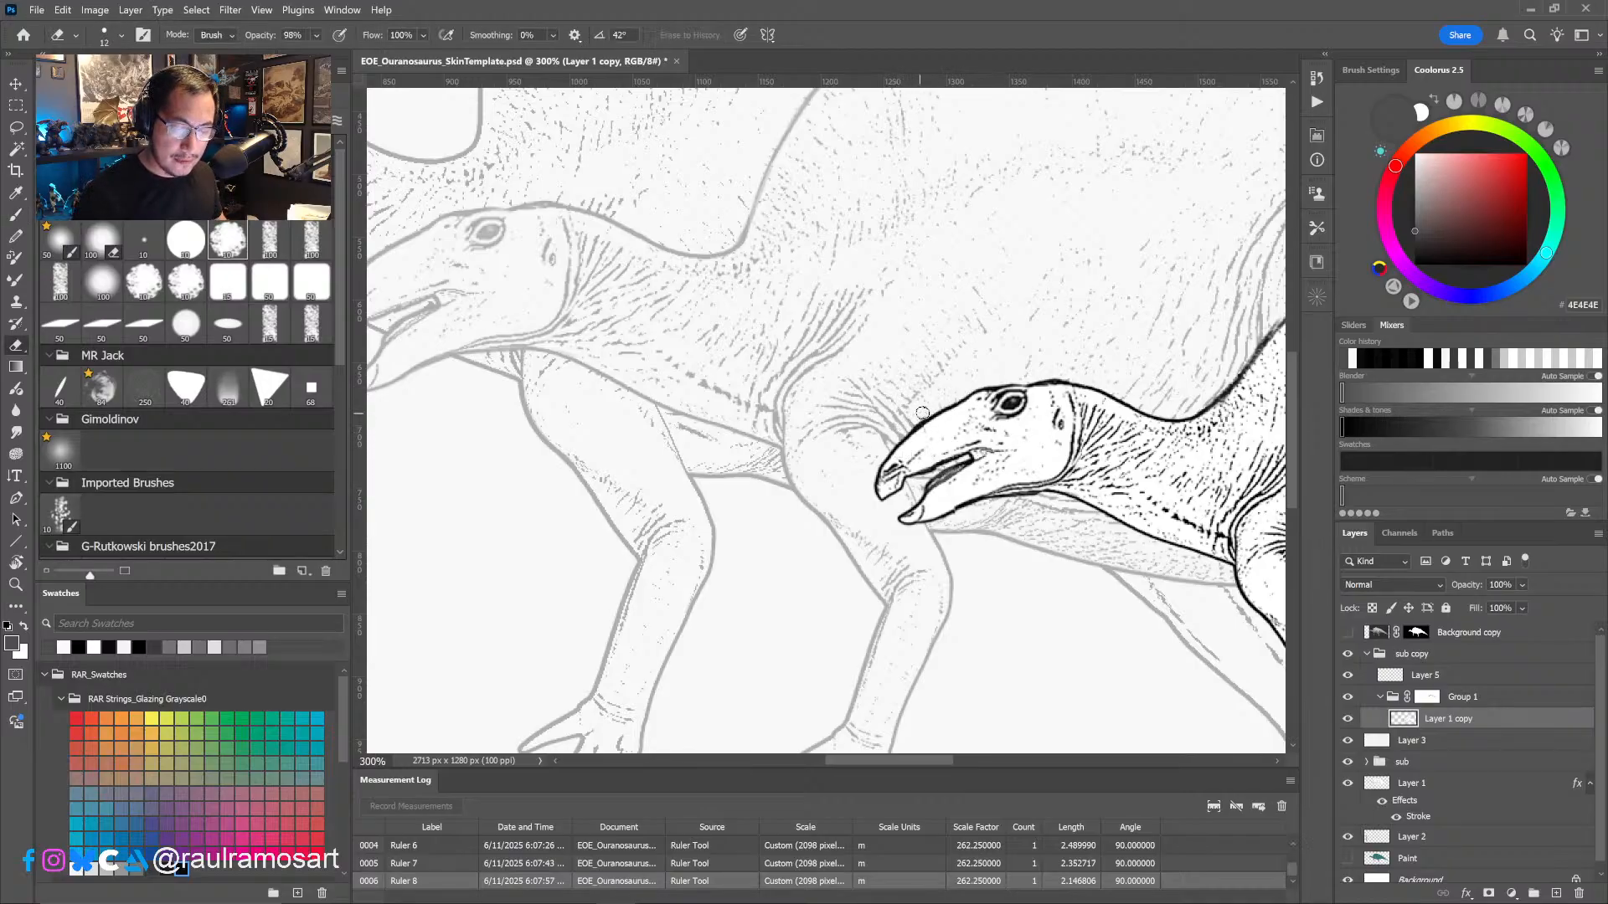
pyautogui.moveTo(1038, 490); pyautogui.dragTo(884, 521)
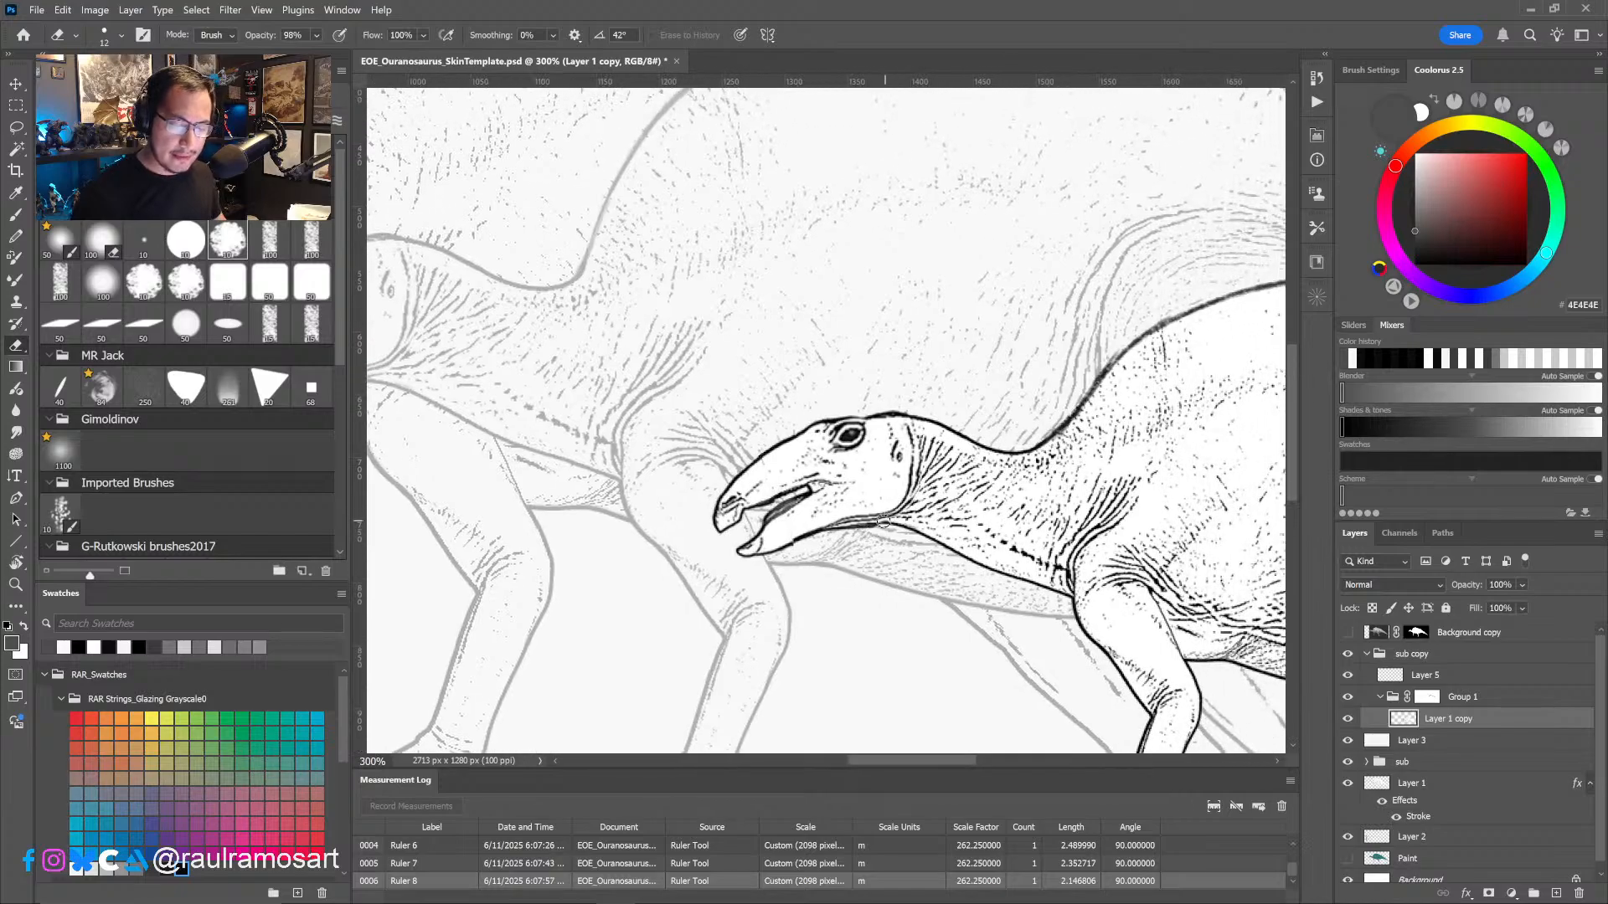
# - Erase the rough outline above the juvenile's eye and redraw it as a clean brow line in dark grey
pyautogui.press('b')
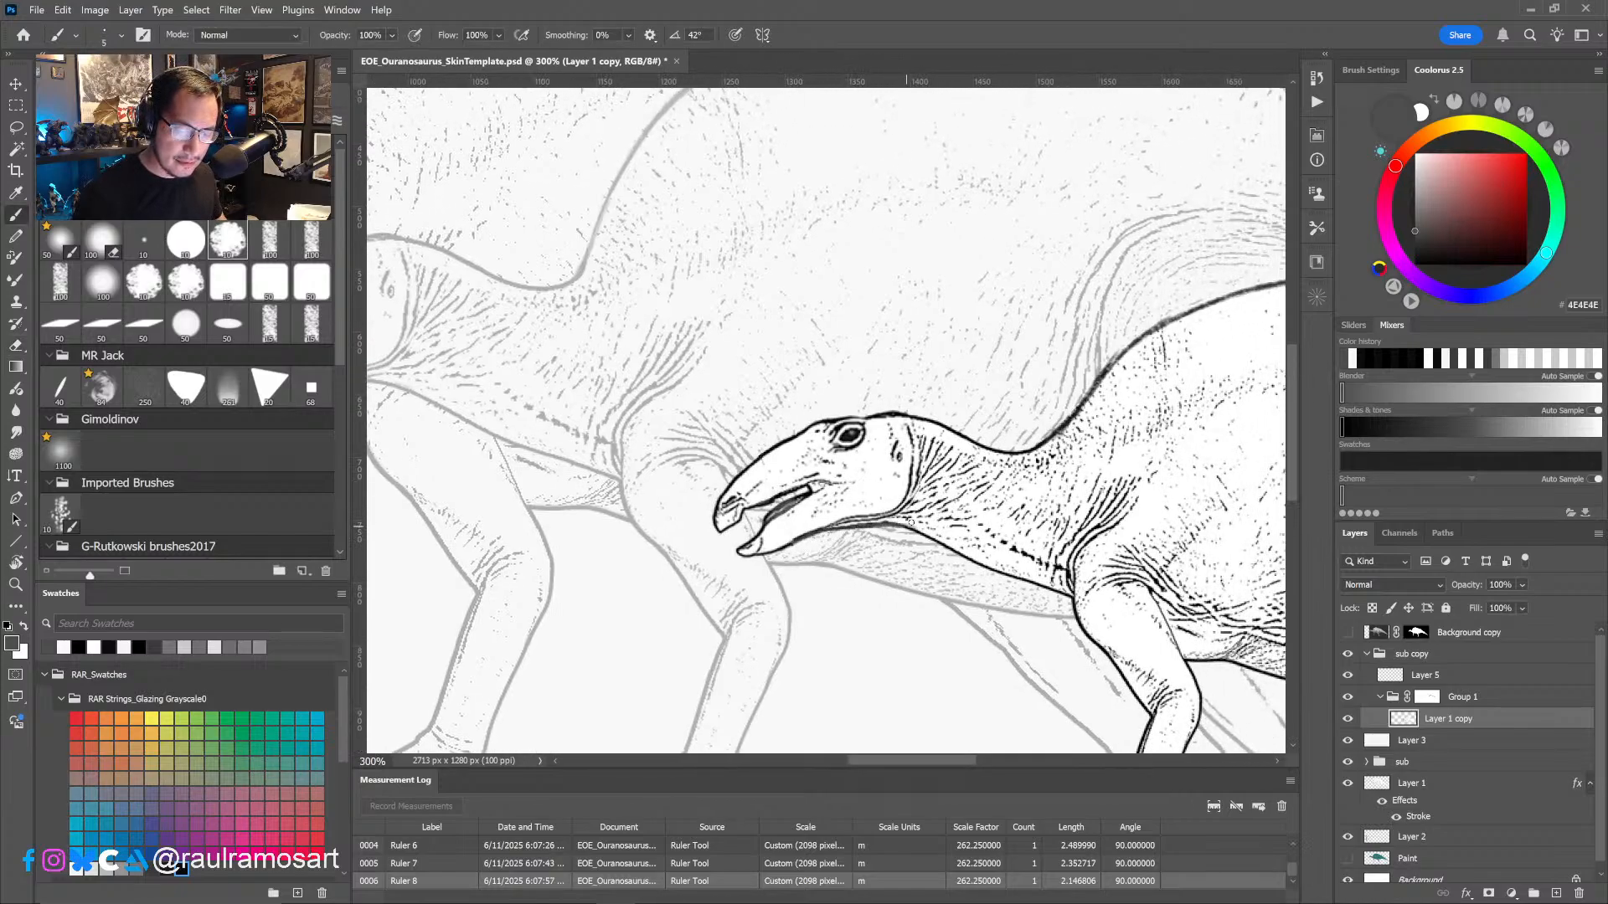
pyautogui.press('e')
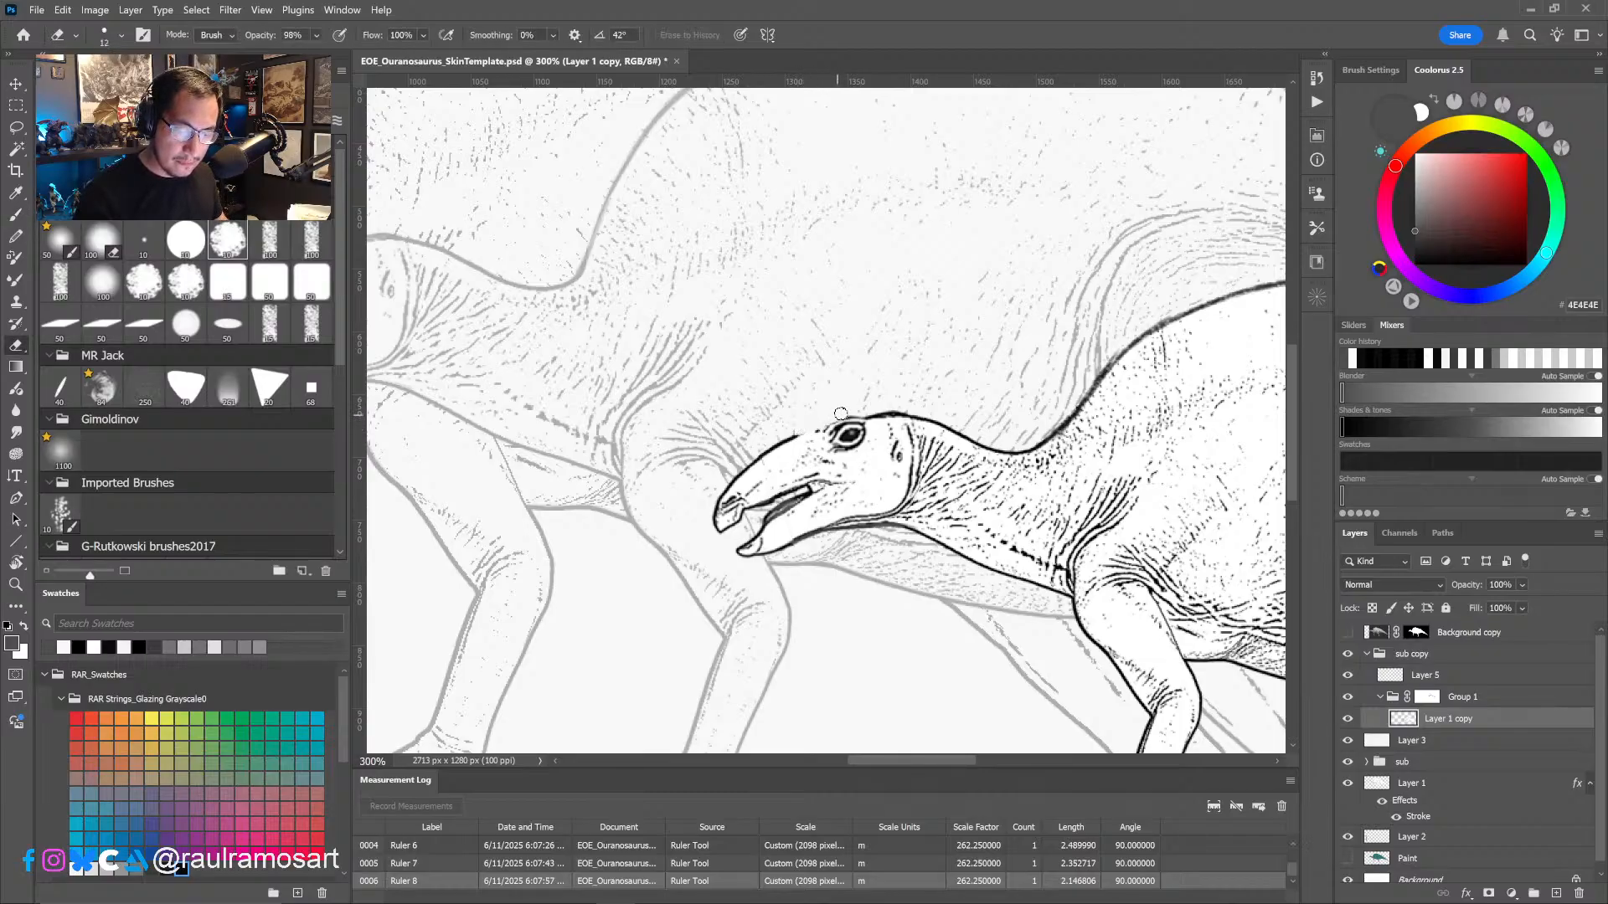
pyautogui.press('b')
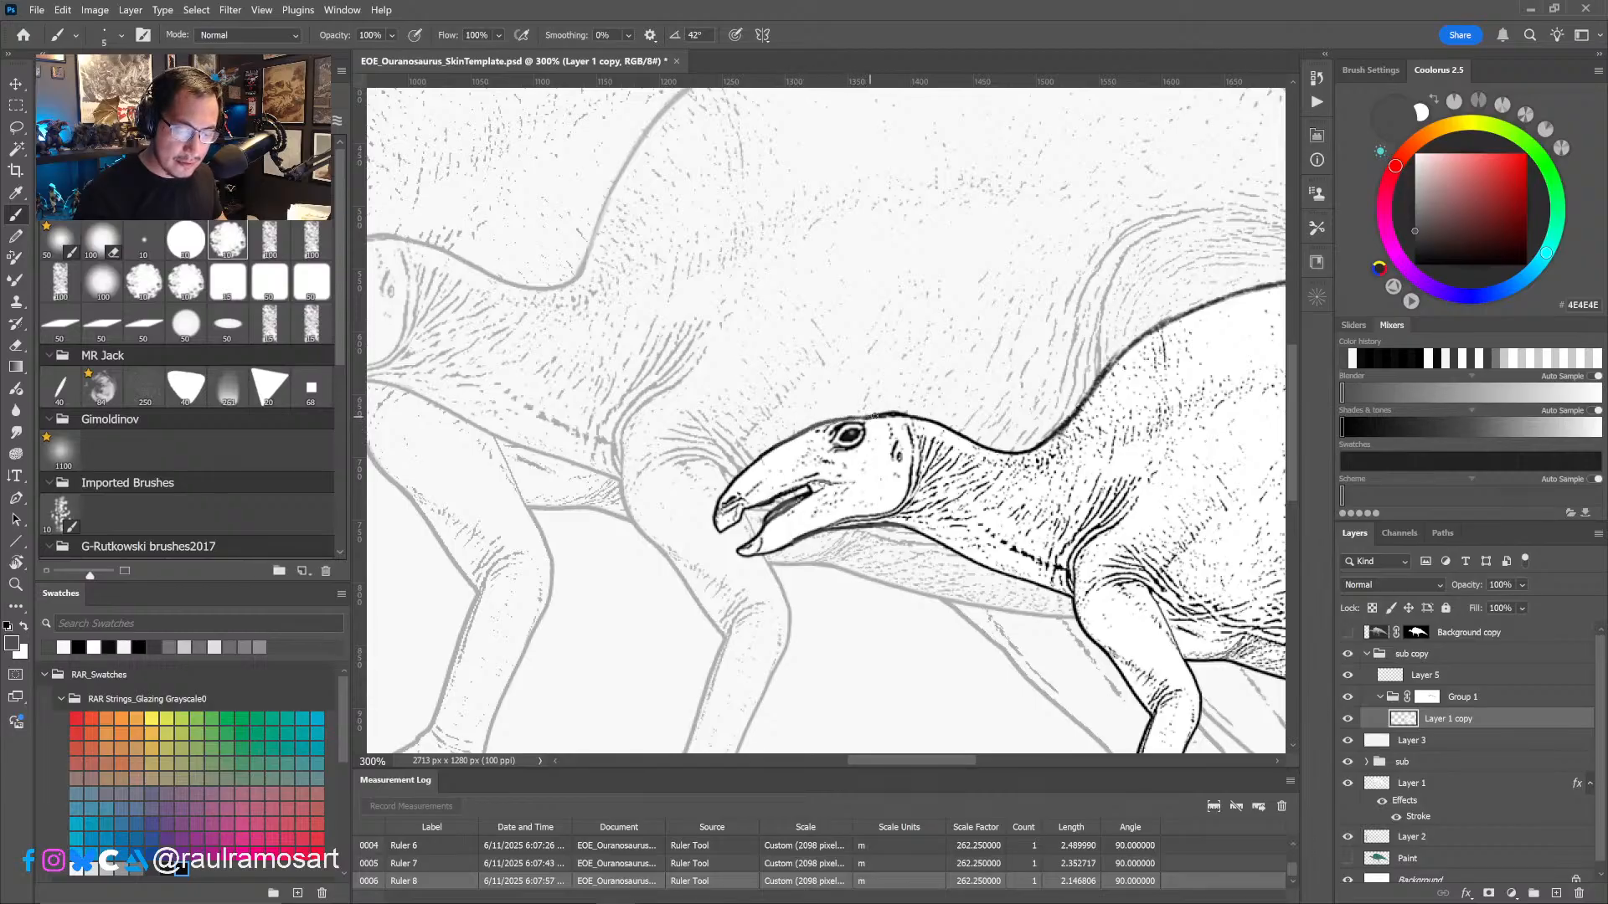
pyautogui.keyDown('alt'); pyautogui.scroll(-2, 930, 500); pyautogui.keyUp('alt')
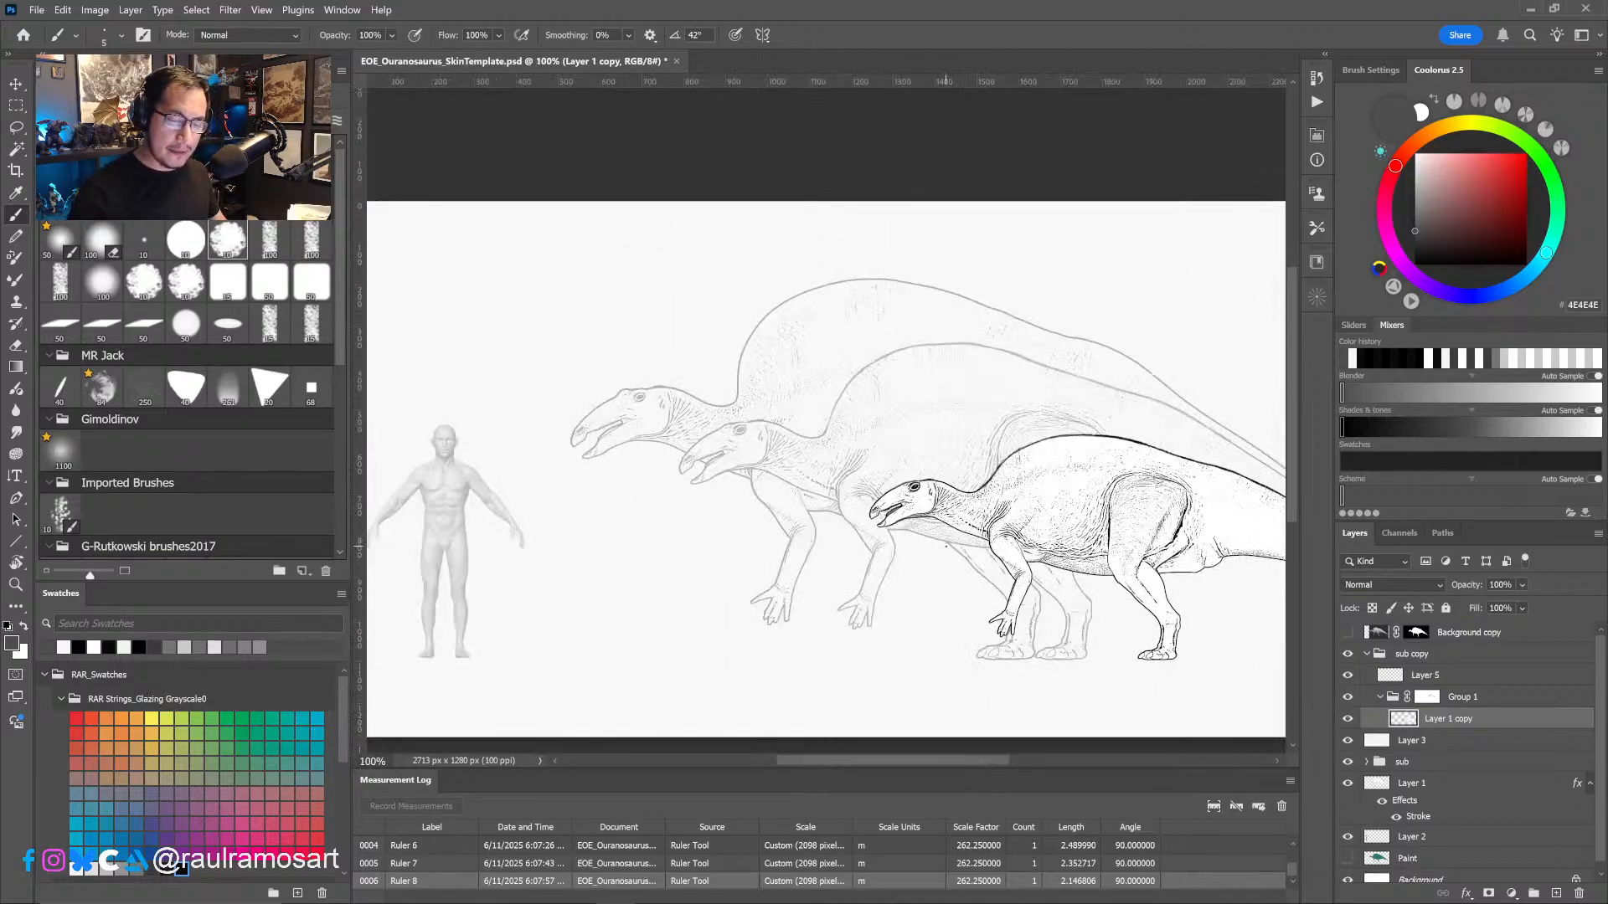
pyautogui.keyDown('alt'); pyautogui.scroll(5, 965, 536); pyautogui.keyUp('alt')
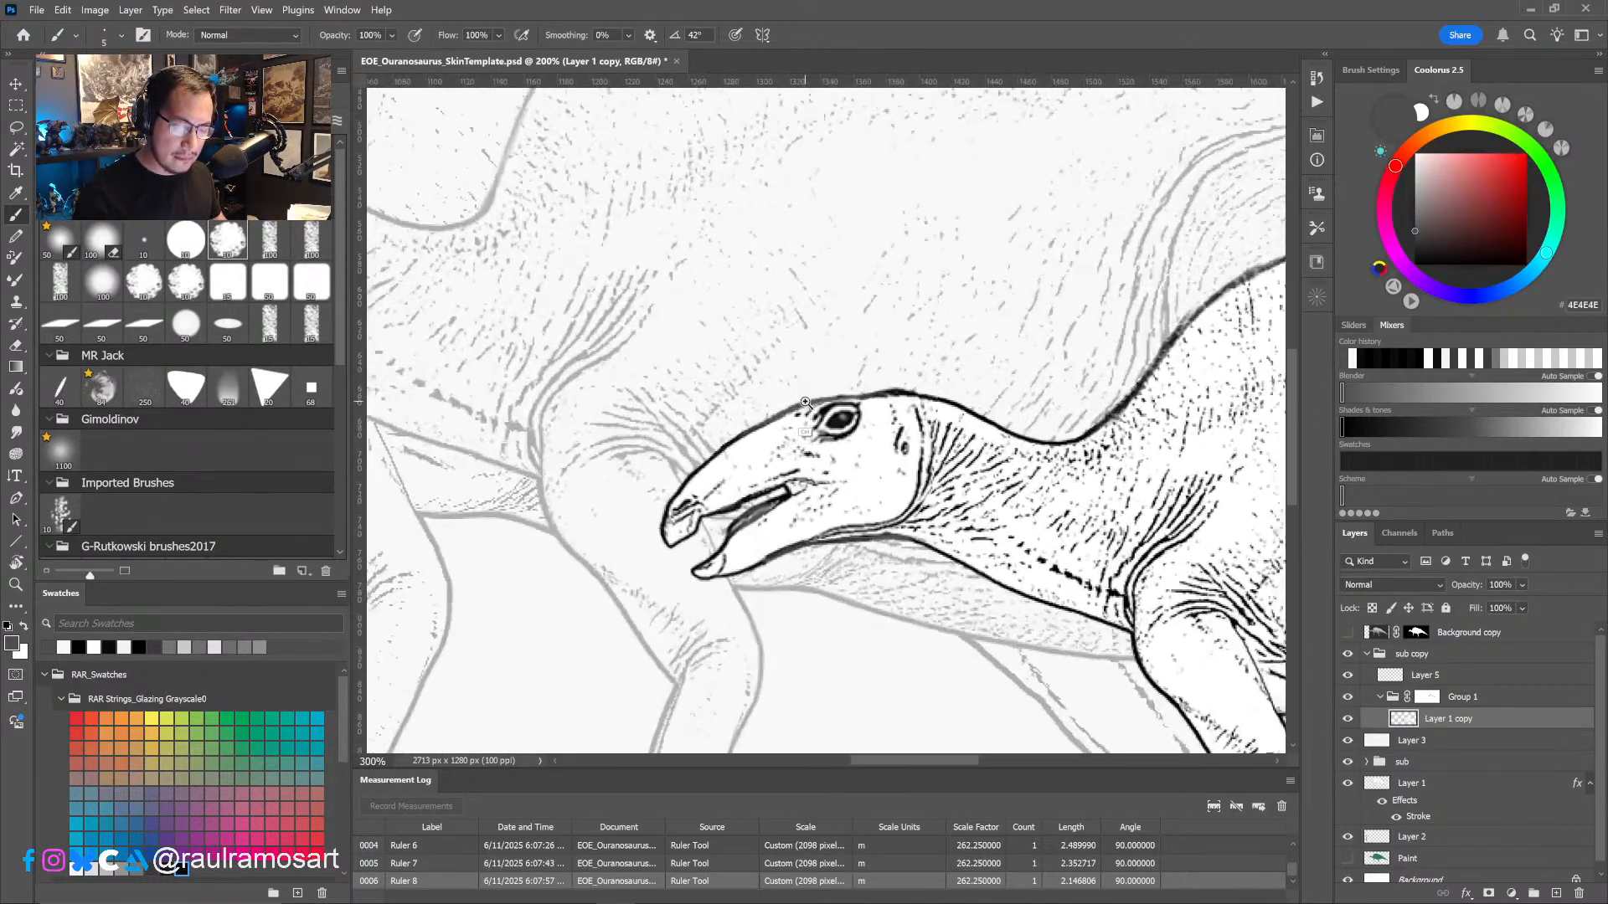
# - Refine the head outline between the snout and the brow with small brush strokes, cleaning the edge with white
pyautogui.rightClick(806, 390)
pyautogui.click(796, 404)
pyautogui.keyDown('alt'); pyautogui.moveTo(791, 411); pyautogui.dragTo(790, 412, button='right'); pyautogui.keyUp('alt')
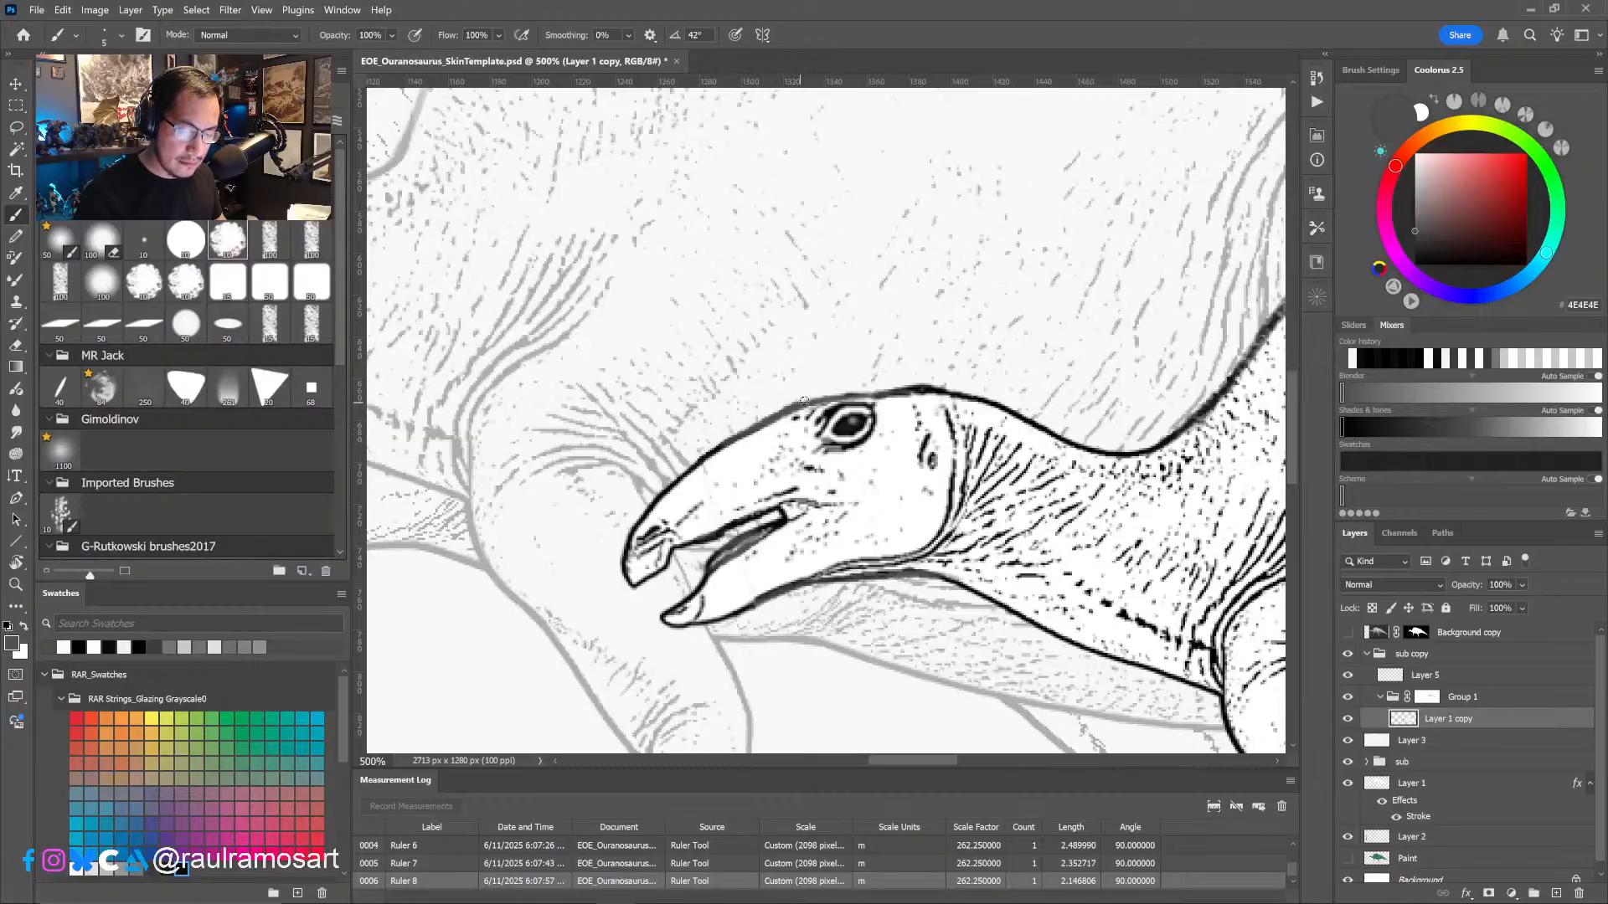
pyautogui.keyDown('alt'); pyautogui.click(763, 429); pyautogui.keyUp('alt')
pyautogui.moveTo(777, 423)
pyautogui.mouseDown()
pyautogui.moveTo(820, 406)
pyautogui.moveTo(750, 438)
pyautogui.mouseUp()
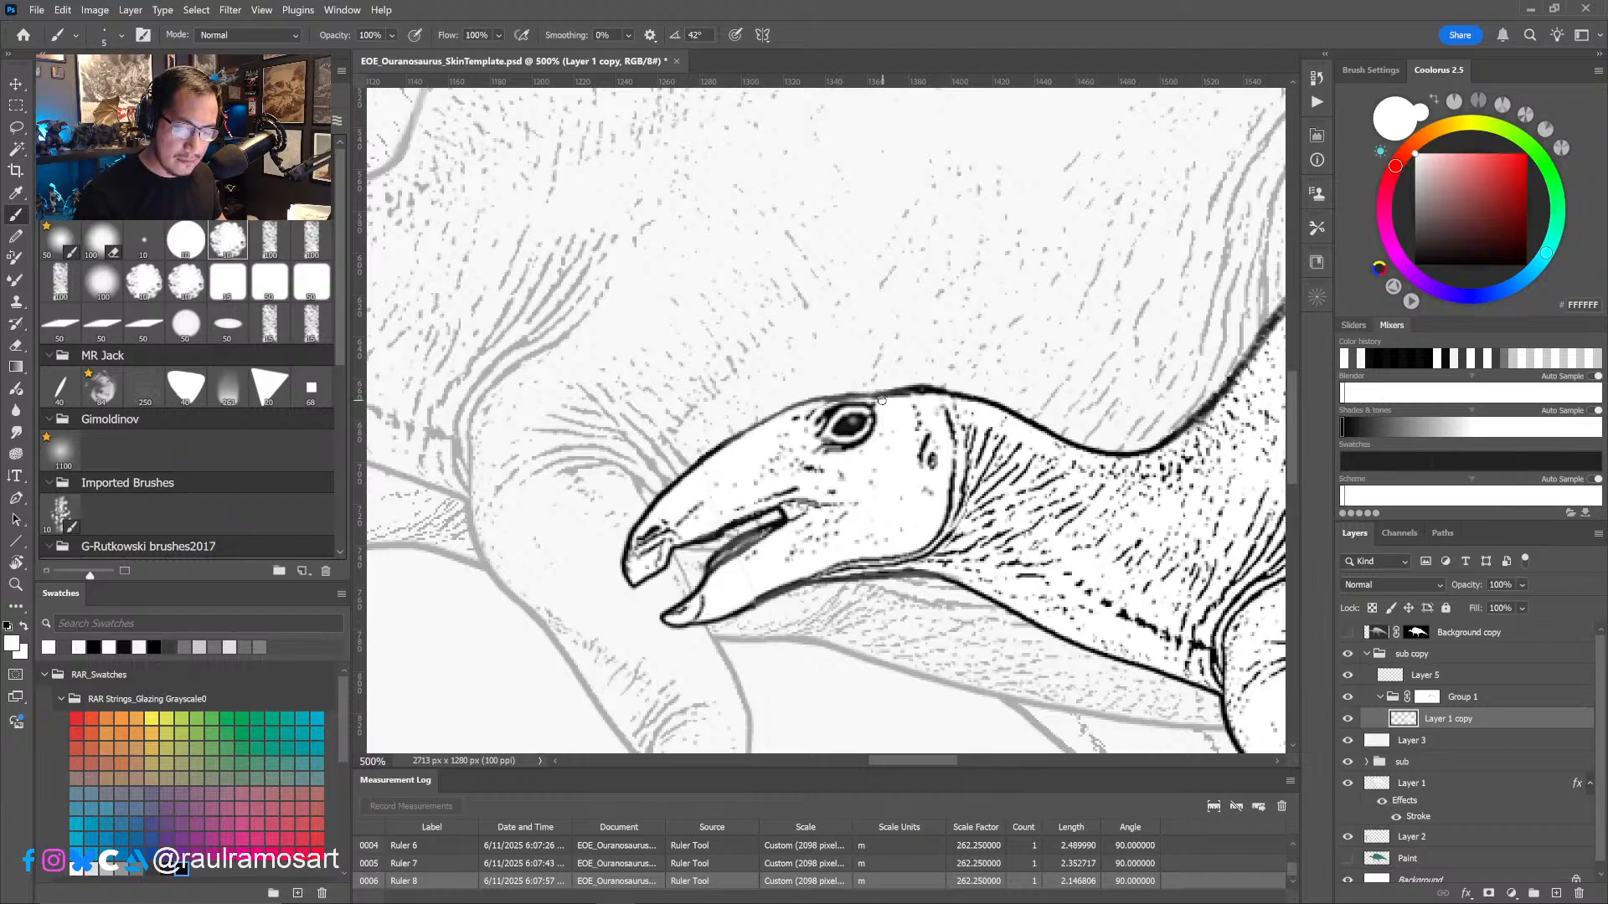
pyautogui.keyDown('alt'); pyautogui.scroll(-2, 978, 433); pyautogui.keyUp('alt')
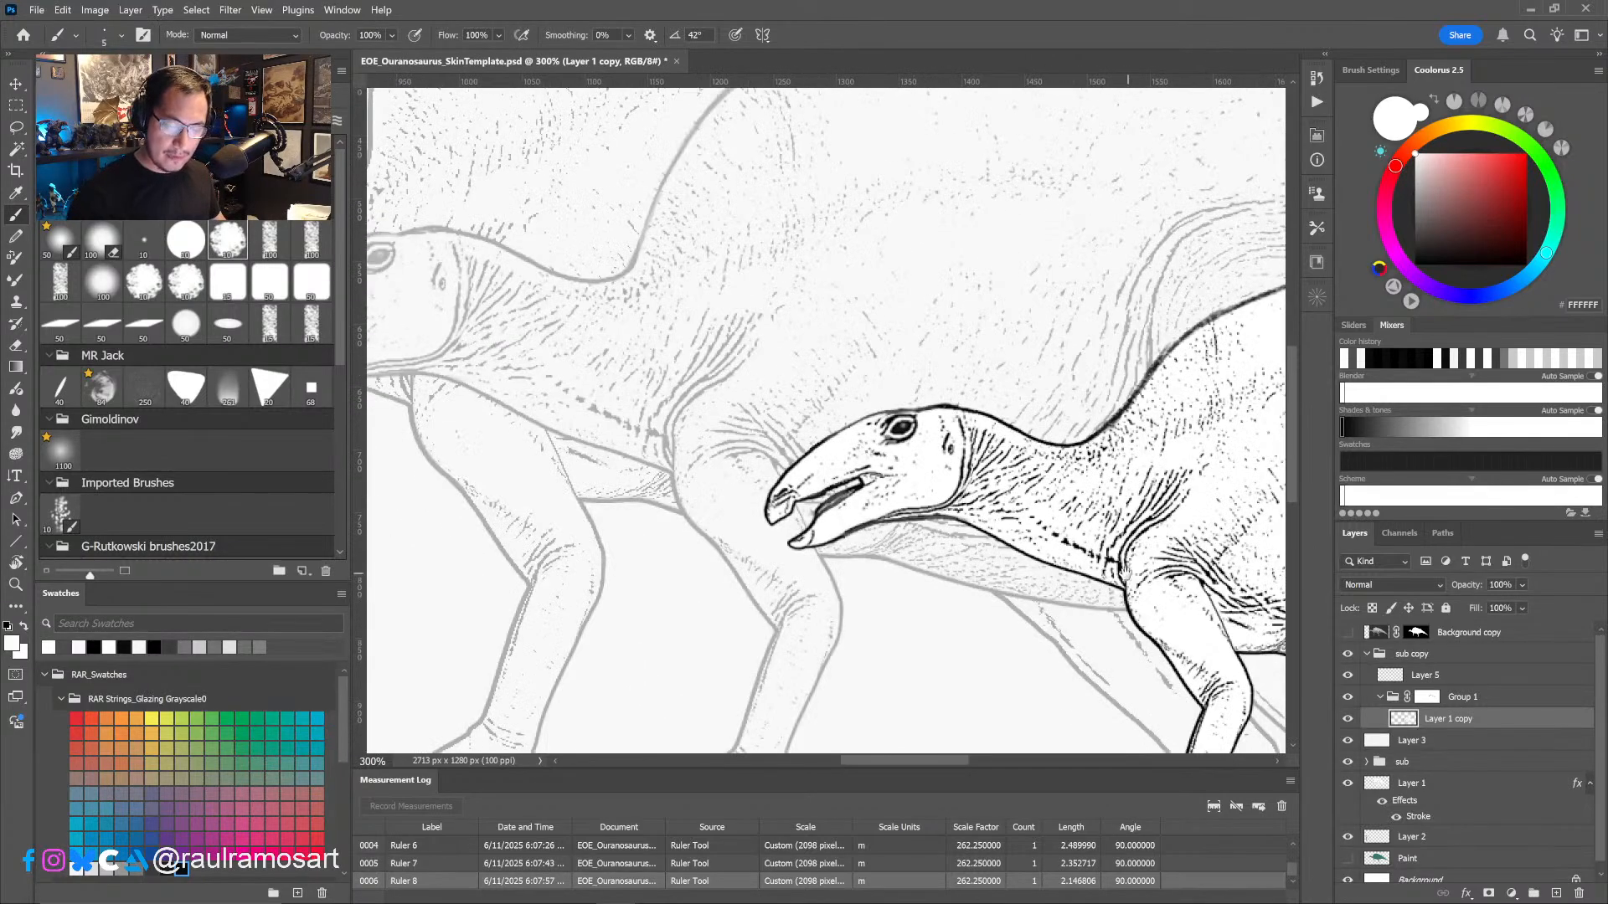
# - Retouch the juvenile's back contour on Layer 5 in black, from the neck base up to the top of the back
pyautogui.keyDown('ctrl'); pyautogui.moveTo(1112, 572); pyautogui.dragTo(1005, 578); pyautogui.keyUp('ctrl')
pyautogui.moveTo(1160, 604); pyautogui.dragTo(947, 480)
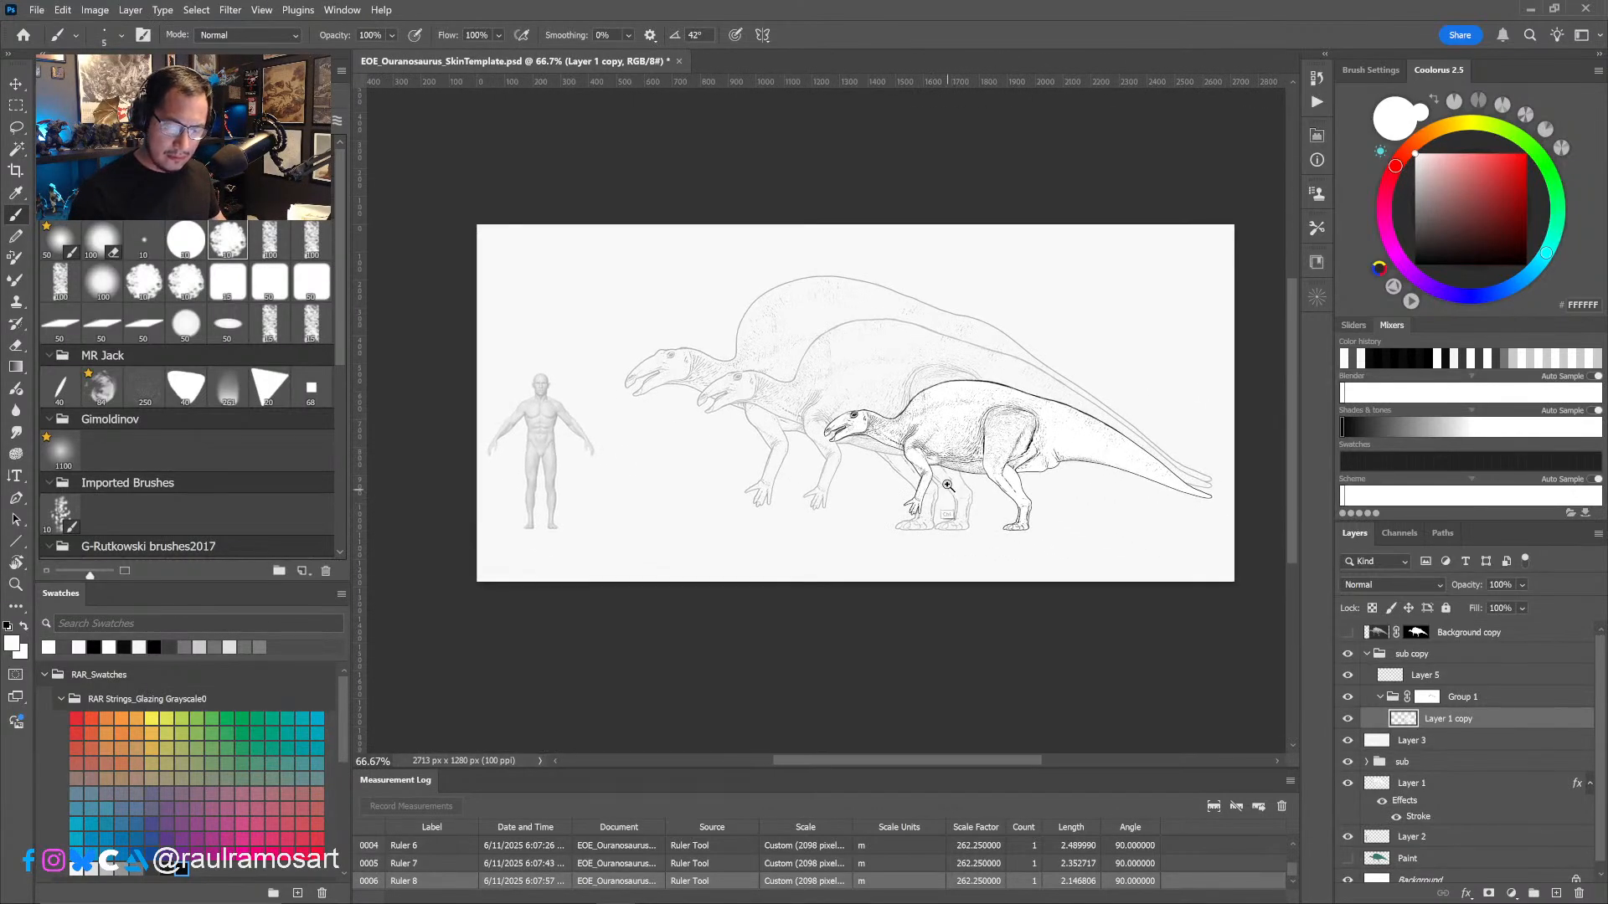
pyautogui.keyDown('alt'); pyautogui.scroll(2, 921, 460); pyautogui.keyUp('alt')
pyautogui.keyDown('alt'); pyautogui.scroll(3, 875, 398); pyautogui.keyUp('alt')
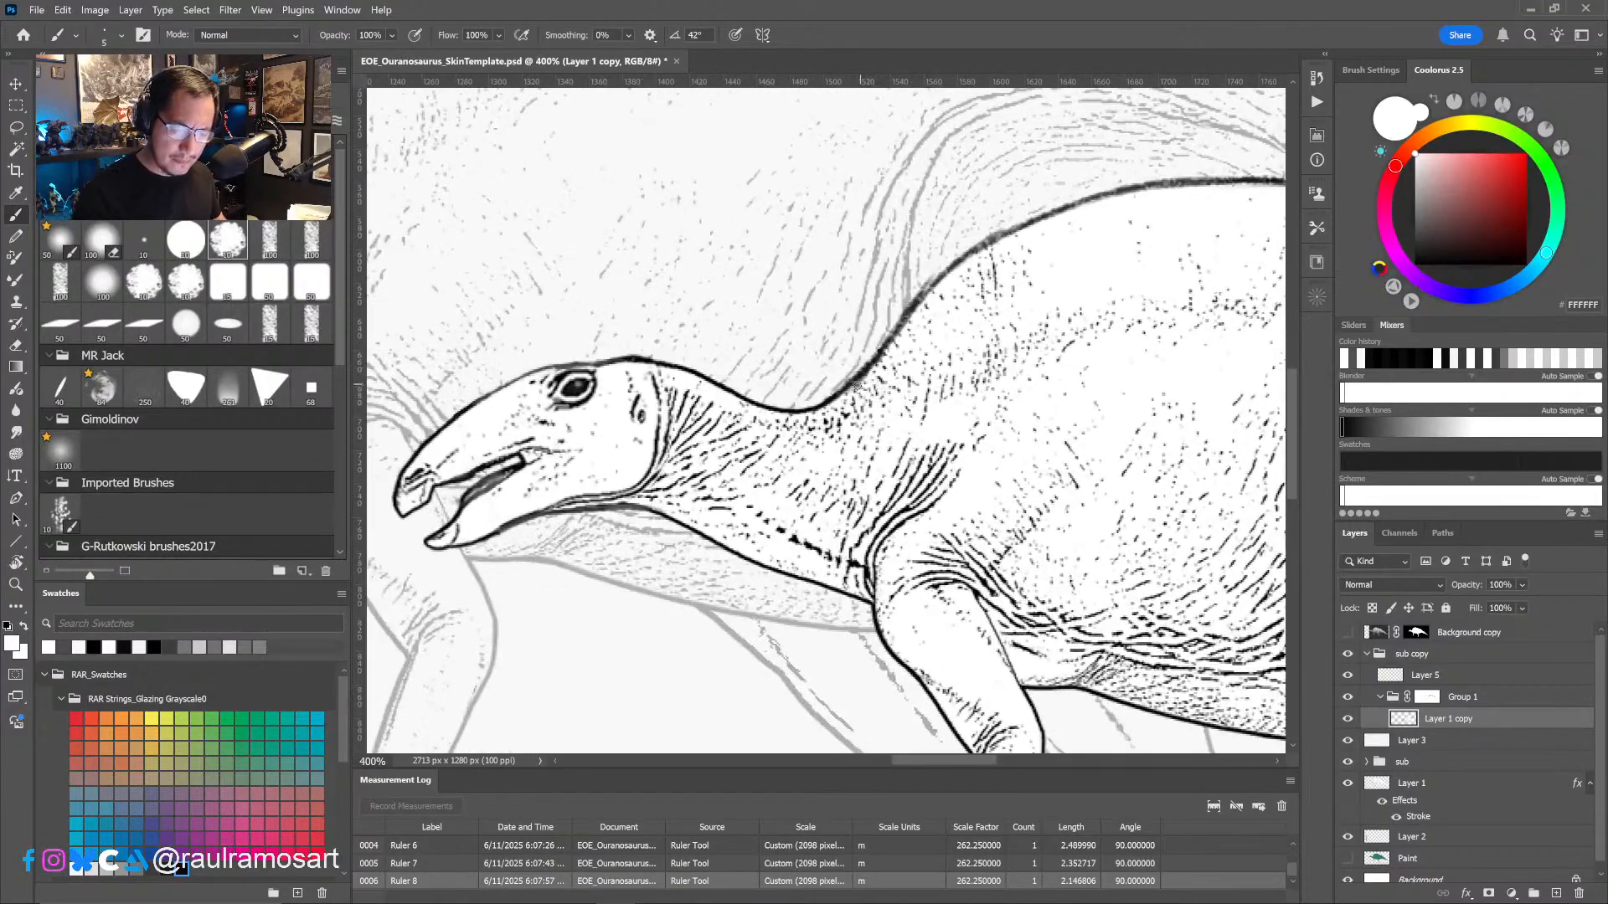
pyautogui.click(1424, 675)
pyautogui.moveTo(848, 388)
pyautogui.mouseDown()
pyautogui.moveTo(716, 456)
pyautogui.moveTo(787, 380)
pyautogui.mouseUp()
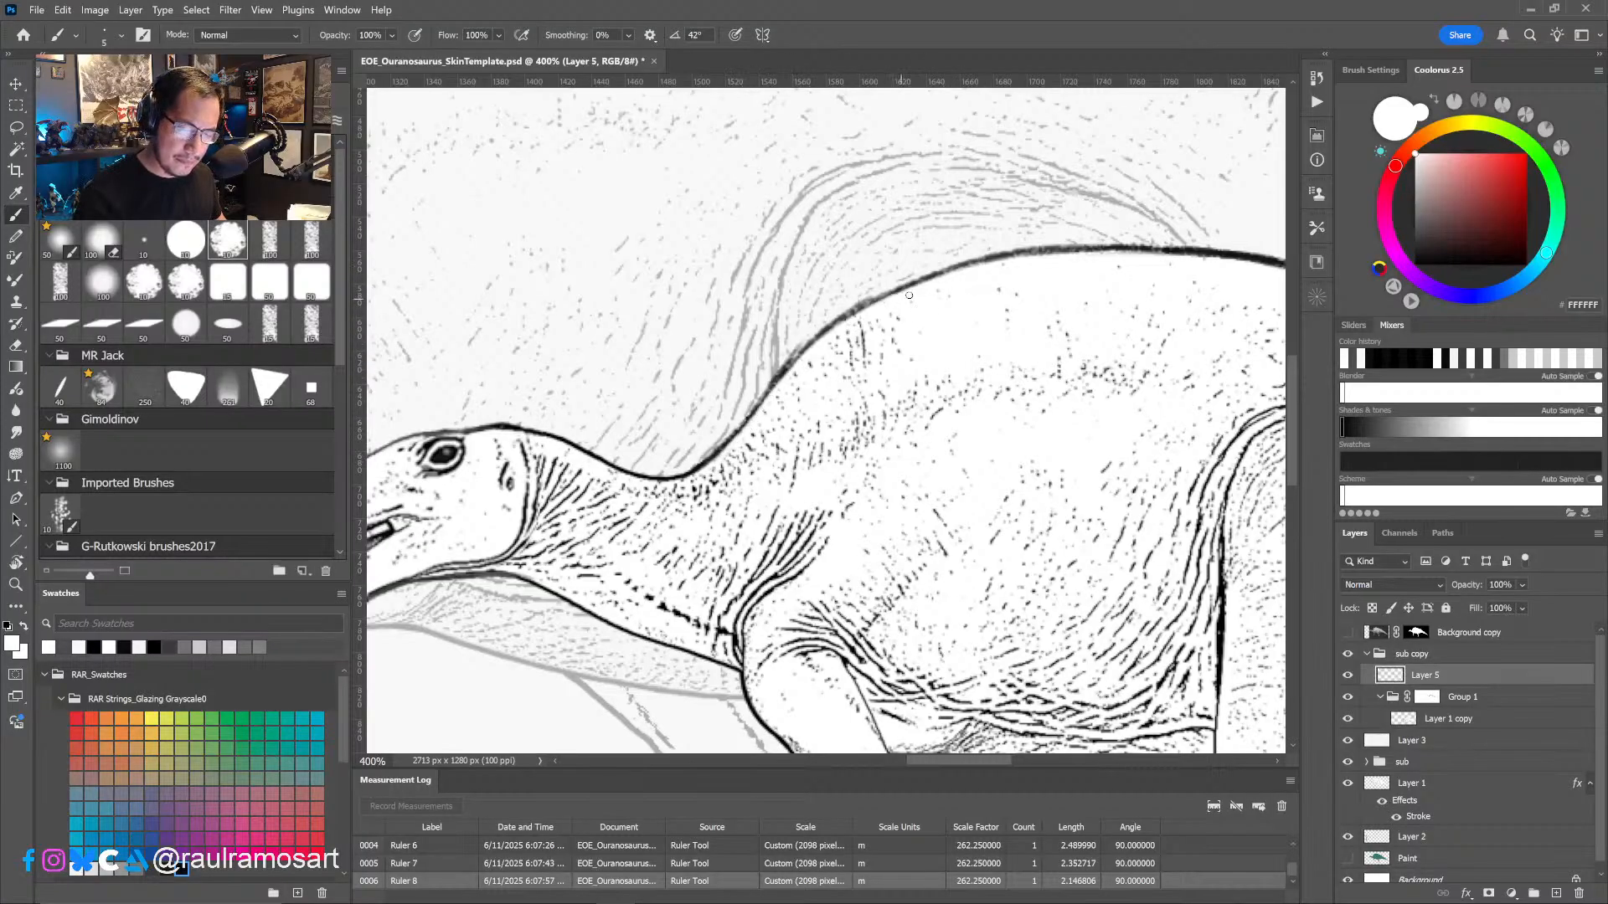
pyautogui.keyDown('alt'); pyautogui.click(700, 466); pyautogui.keyUp('alt')
pyautogui.moveTo(711, 454)
pyautogui.mouseDown()
pyautogui.moveTo(854, 312)
pyautogui.moveTo(959, 269)
pyautogui.moveTo(1142, 248)
pyautogui.mouseUp()
pyautogui.keyDown('alt'); pyautogui.click(1119, 279); pyautogui.keyUp('alt')
pyautogui.keyDown('alt'); pyautogui.click(1119, 280); pyautogui.keyUp('alt')
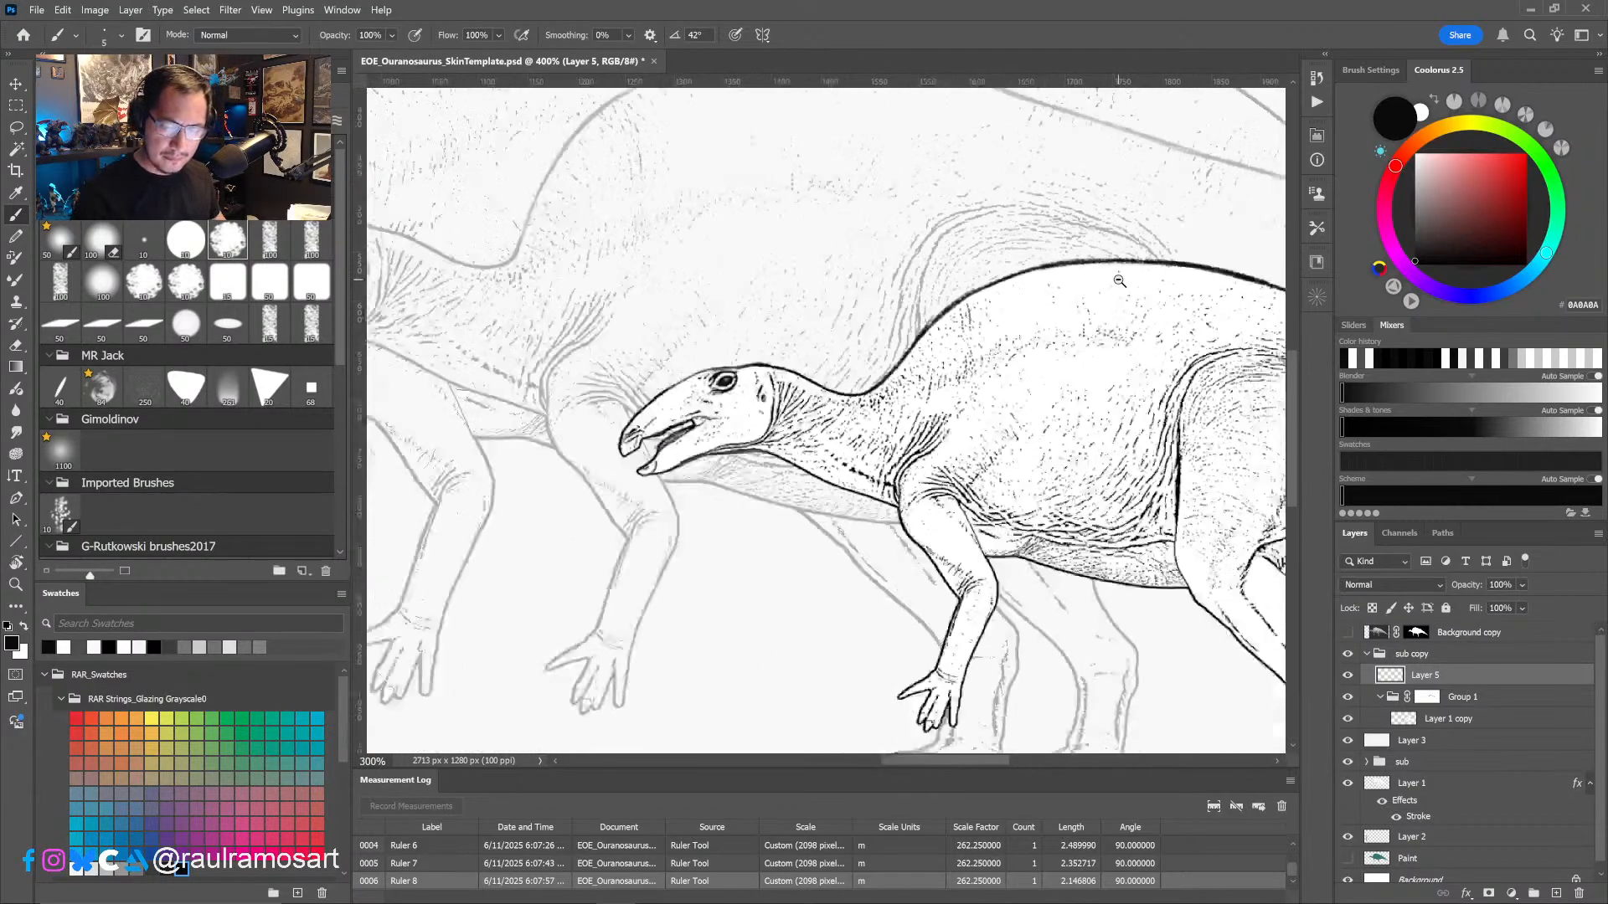
# - Examine the juvenile's retouched head and back beside the larger individuals and the human figure
pyautogui.keyDown('alt'); pyautogui.click(1104, 501); pyautogui.keyUp('alt')
pyautogui.keyDown('alt'); pyautogui.click(1104, 500); pyautogui.keyUp('alt')
pyautogui.moveTo(1136, 538); pyautogui.dragTo(1046, 564)
pyautogui.keyDown('ctrl'); pyautogui.click(1114, 570); pyautogui.keyUp('ctrl')
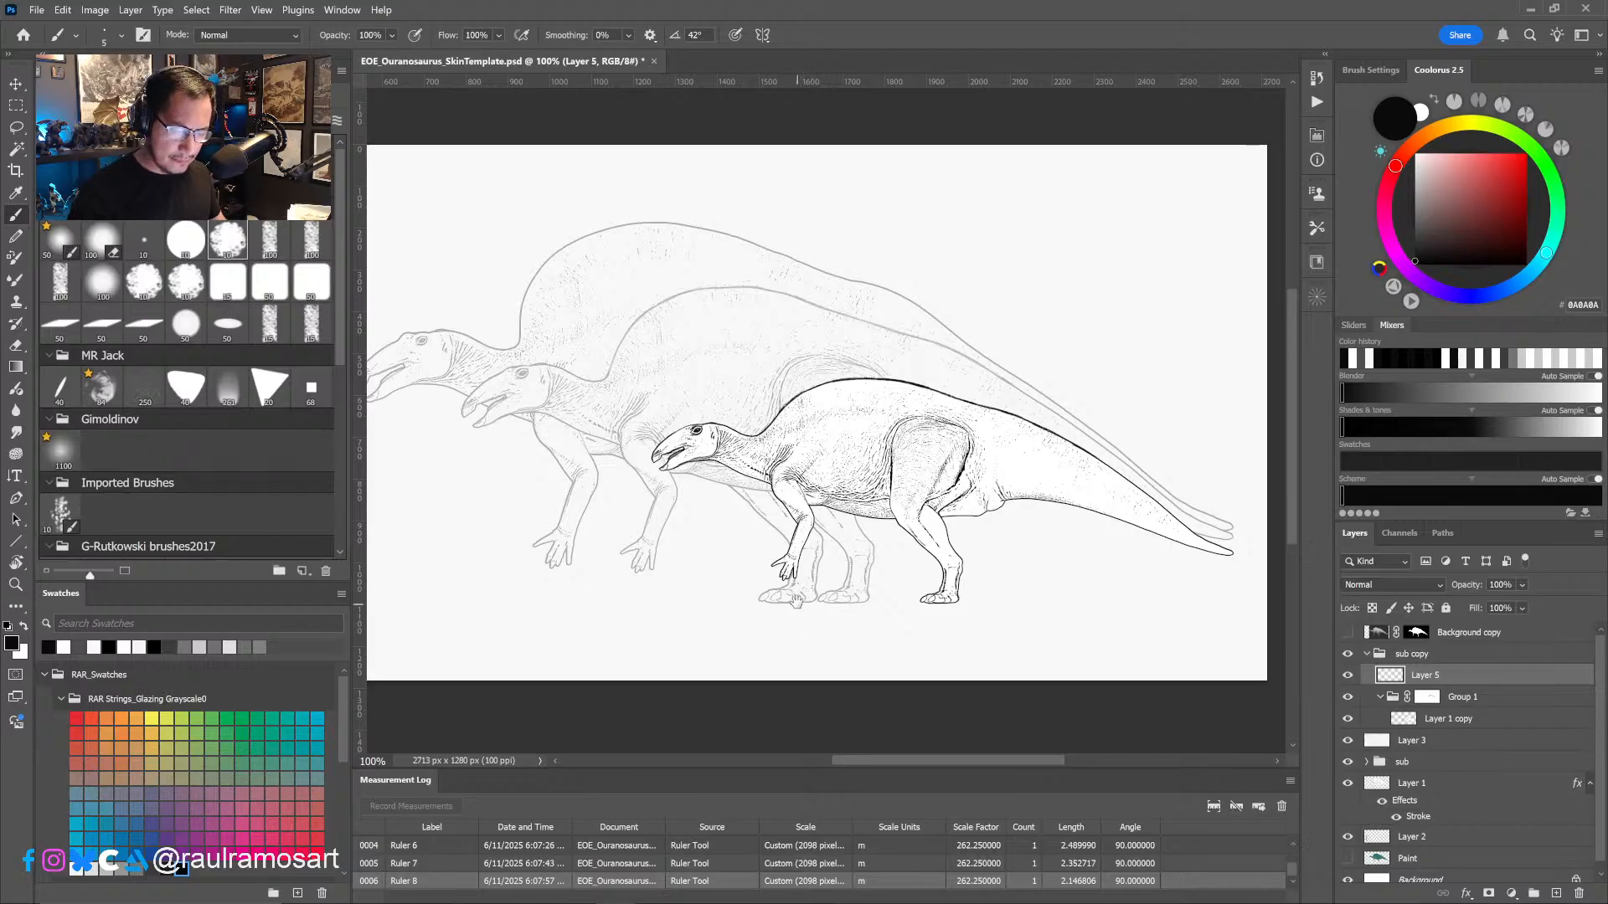
pyautogui.moveTo(796, 601); pyautogui.dragTo(936, 582)
pyautogui.hotkey('ctrl', '+')
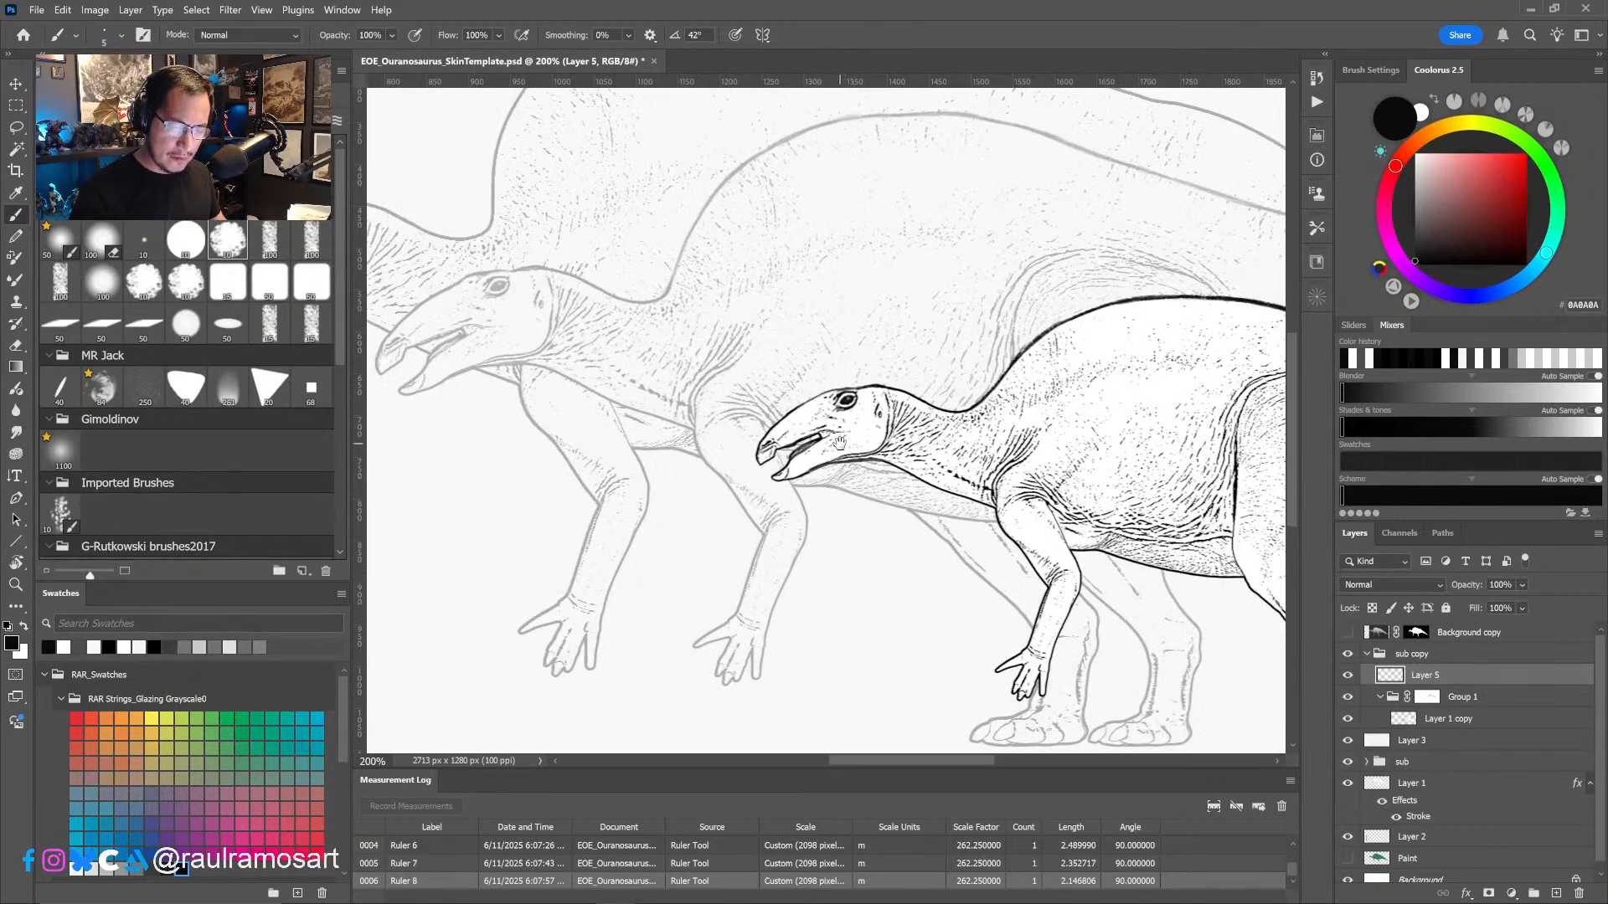
pyautogui.hotkey('ctrl', '-')
pyautogui.hotkey('ctrl', '-')
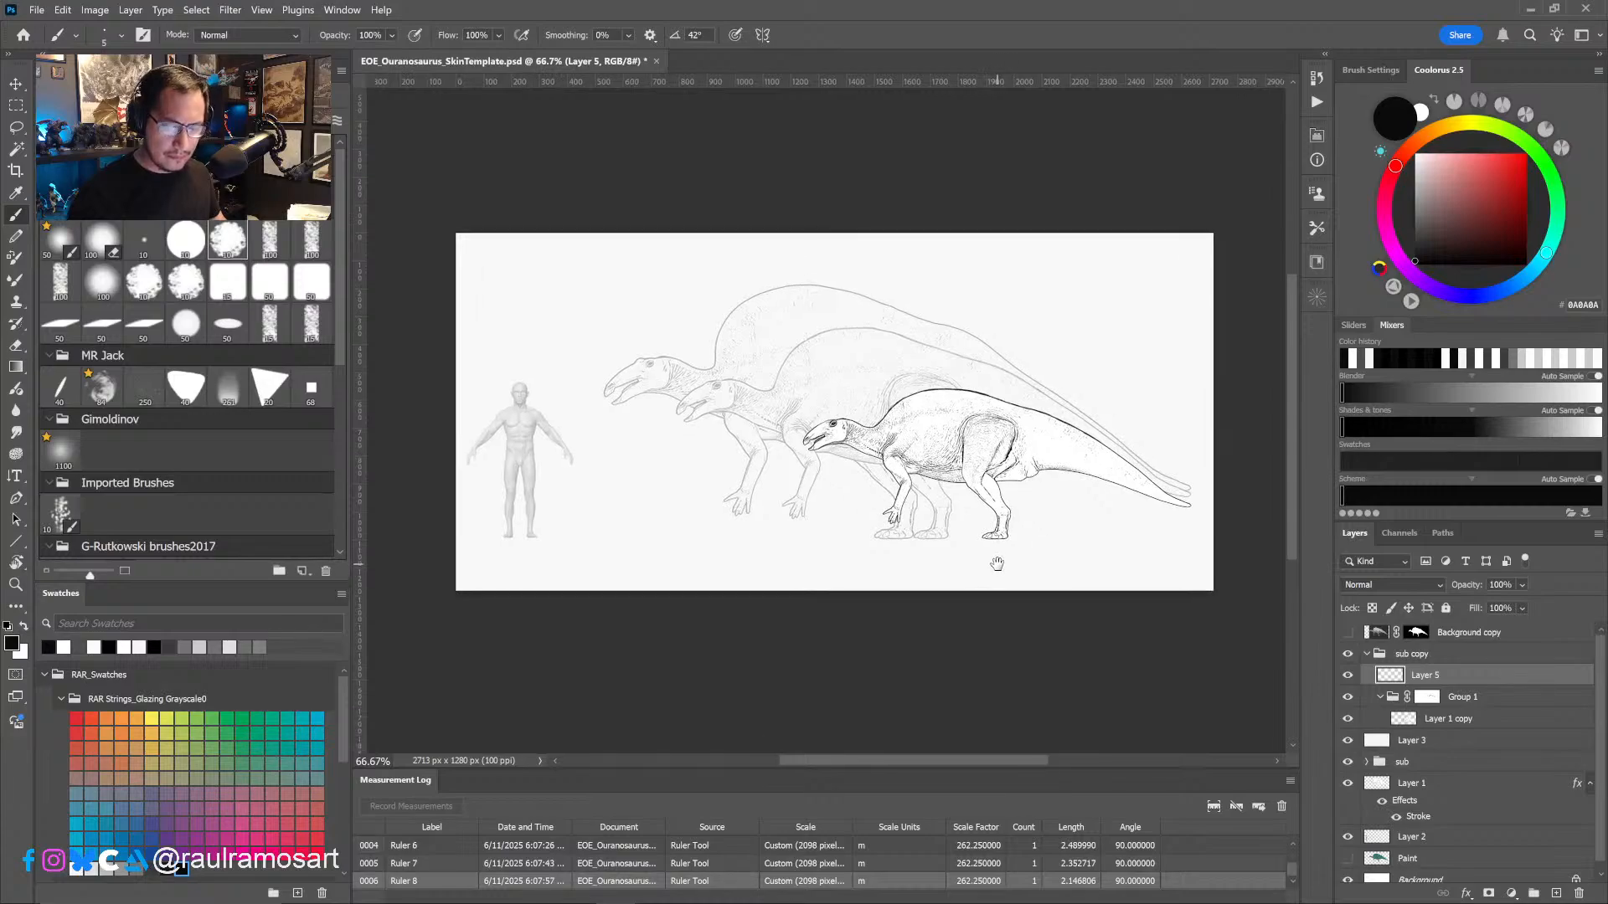
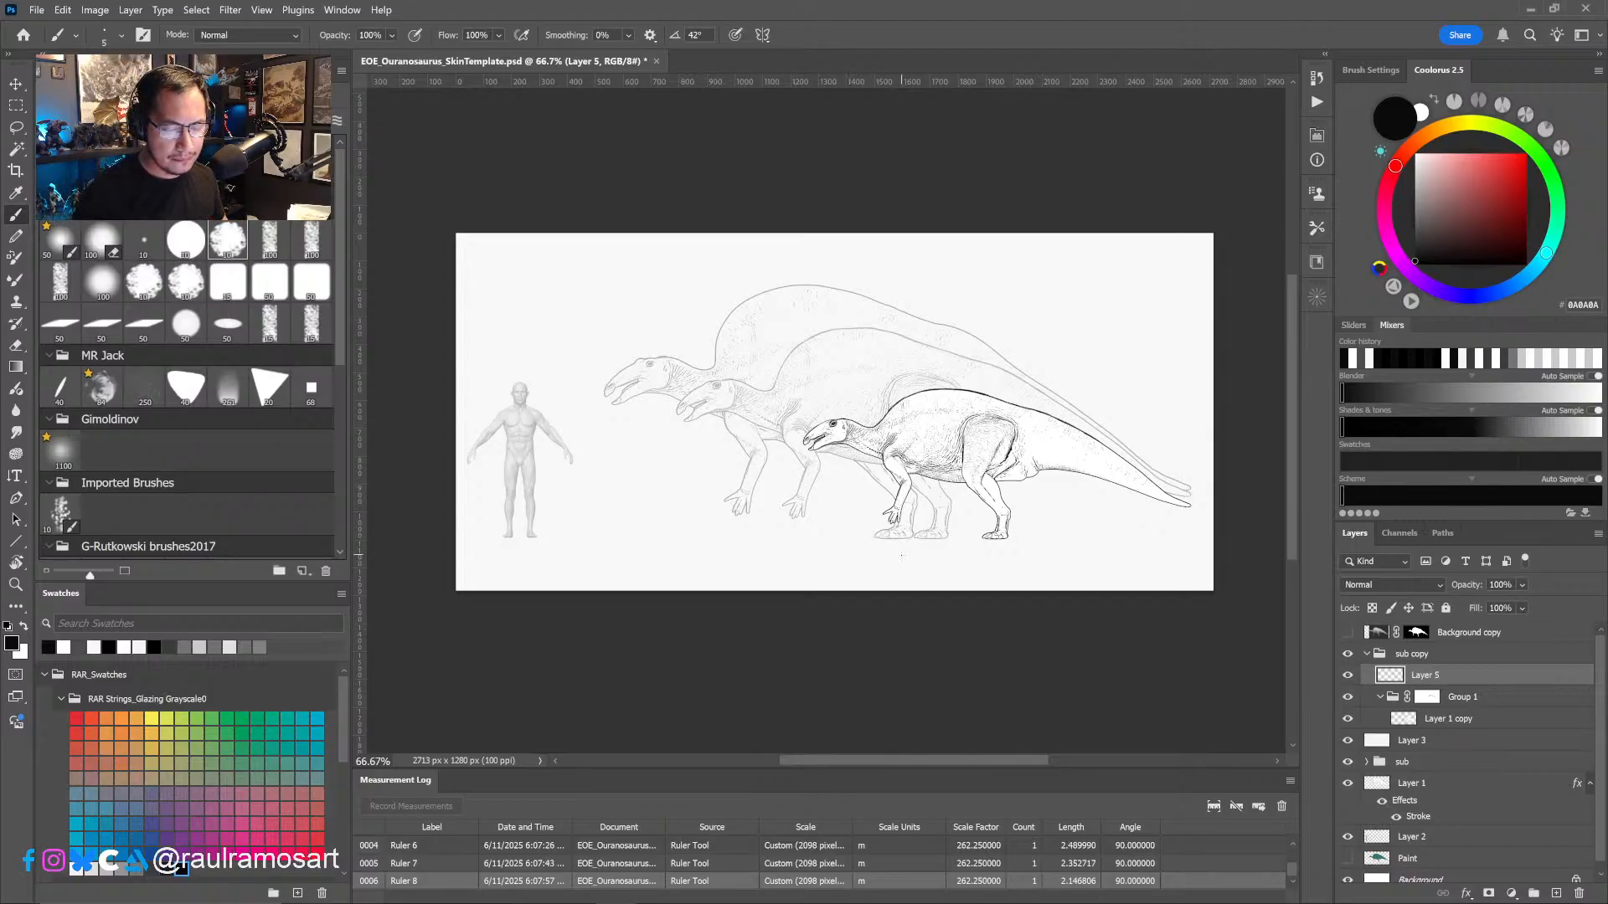
# - Duplicate the "sub copy" group, move the original below the white Layer 3, and make the duplicate the active group
pyautogui.keyDown('alt'); pyautogui.scroll(5, 899, 558); pyautogui.keyUp('alt')
pyautogui.moveTo(905, 573); pyautogui.dragTo(886, 628)
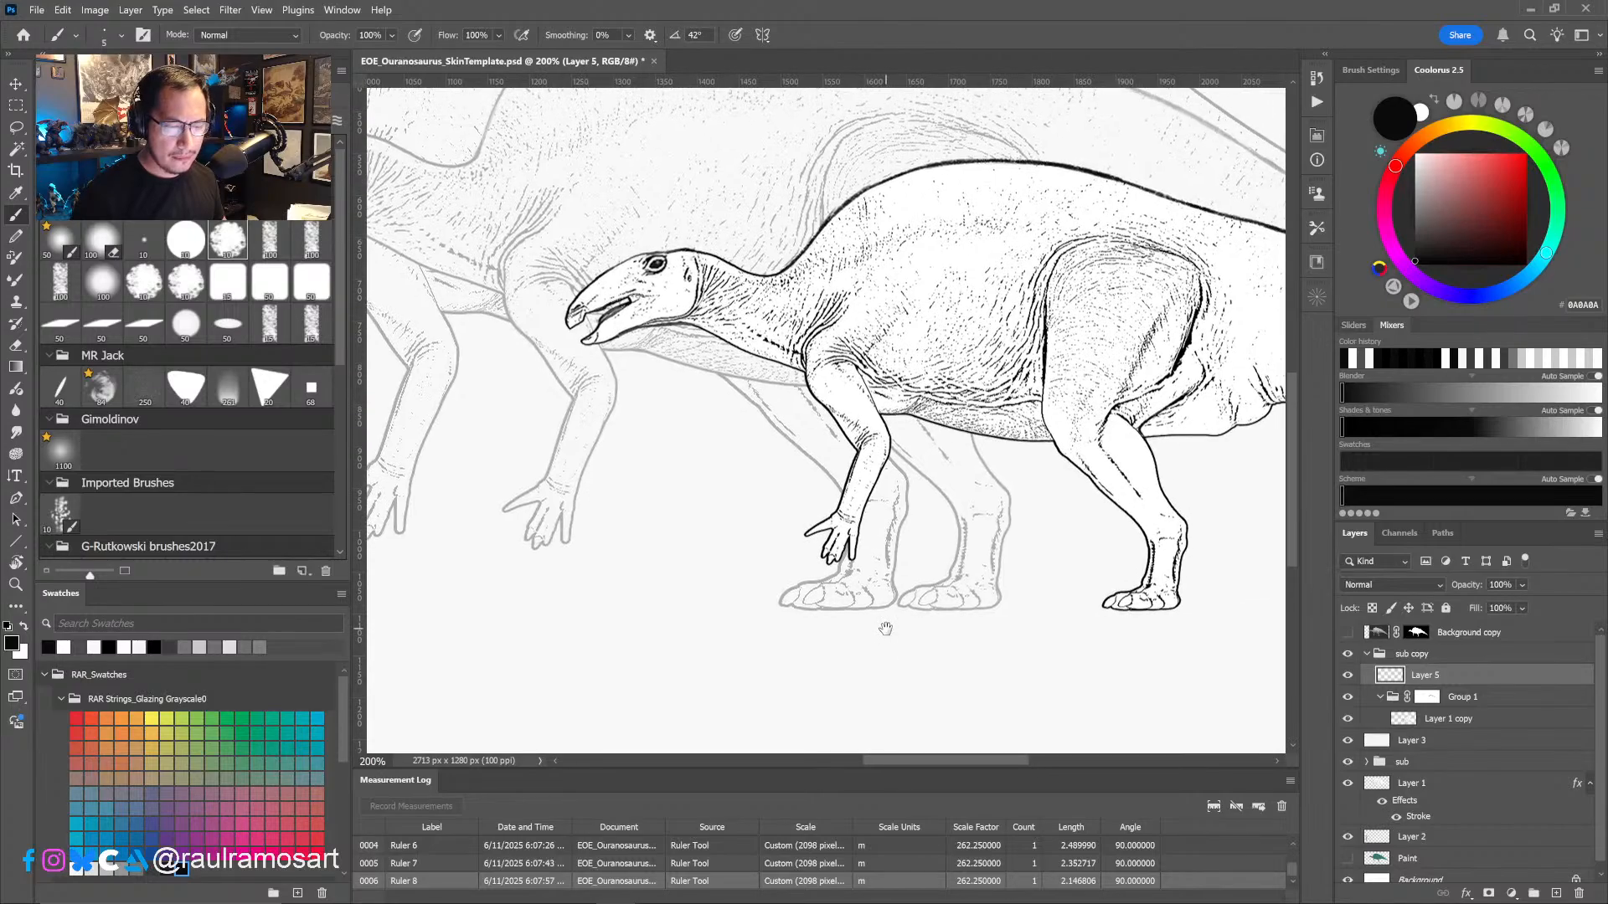
pyautogui.keyDown('alt'); pyautogui.scroll(-4, 887, 618); pyautogui.keyUp('alt')
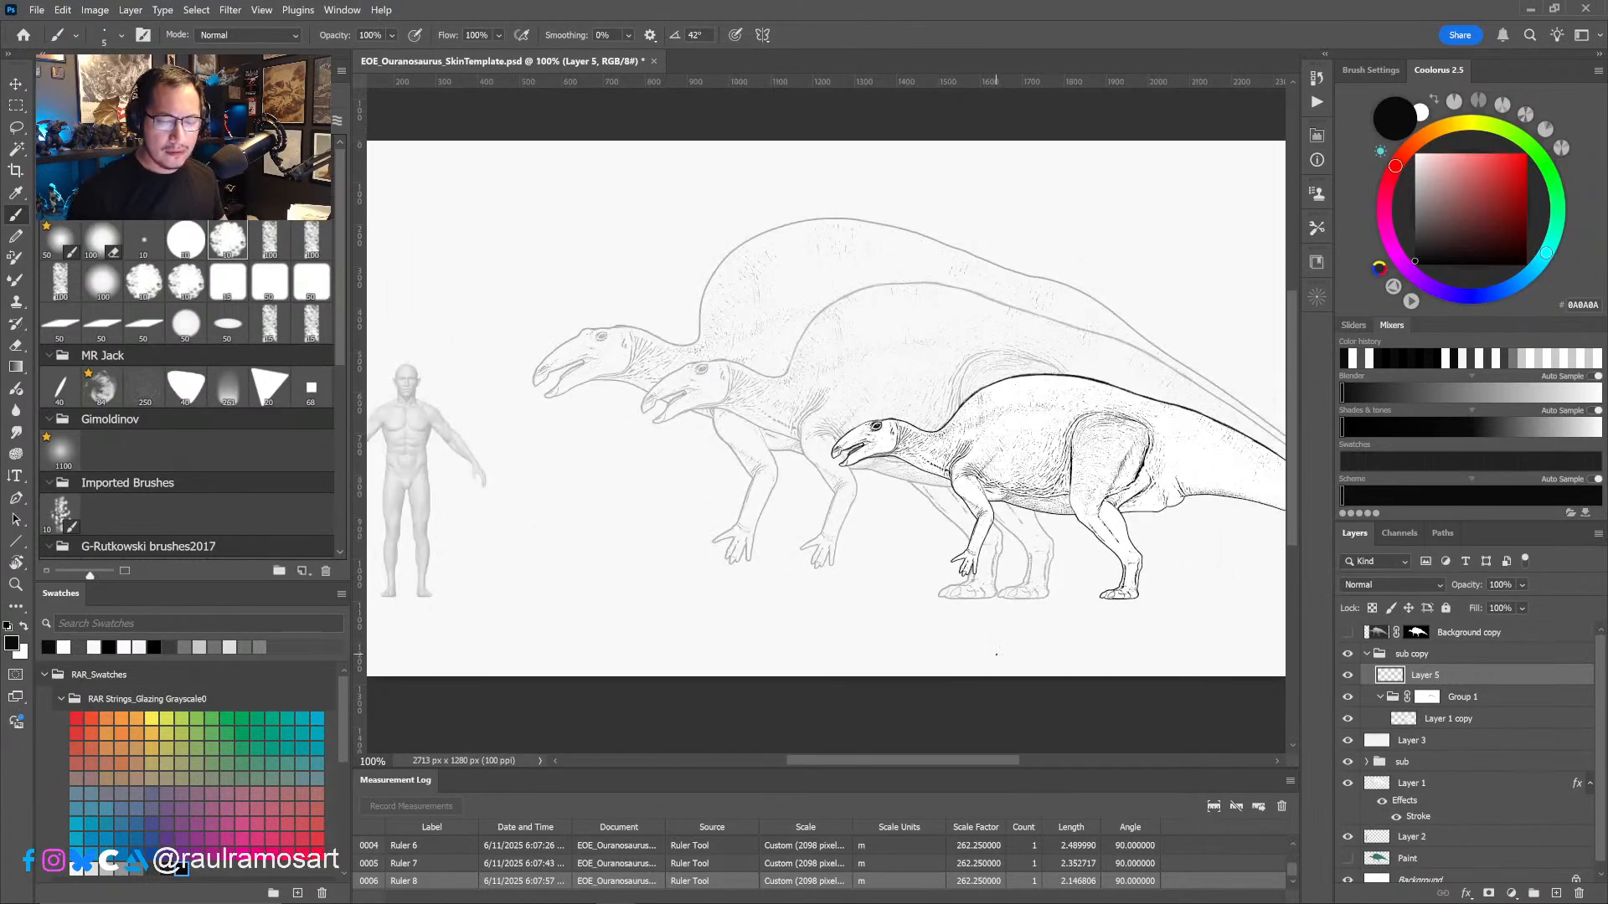
pyautogui.keyDown('alt'); pyautogui.scroll(-1, 1039, 638); pyautogui.keyUp('alt')
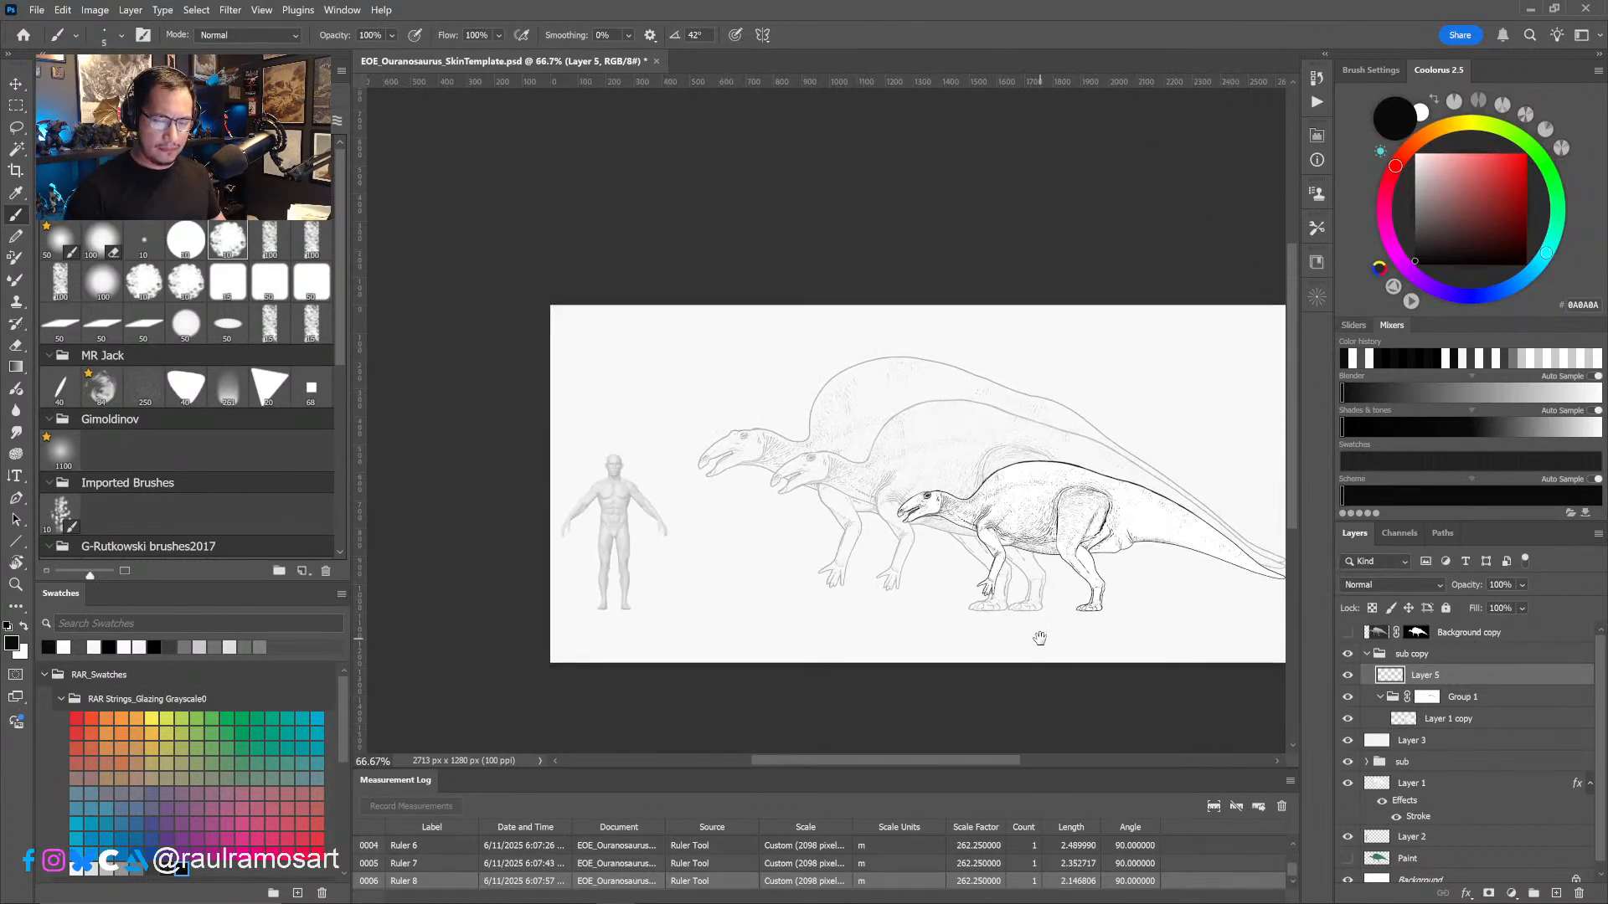
pyautogui.moveTo(1041, 638); pyautogui.dragTo(946, 597)
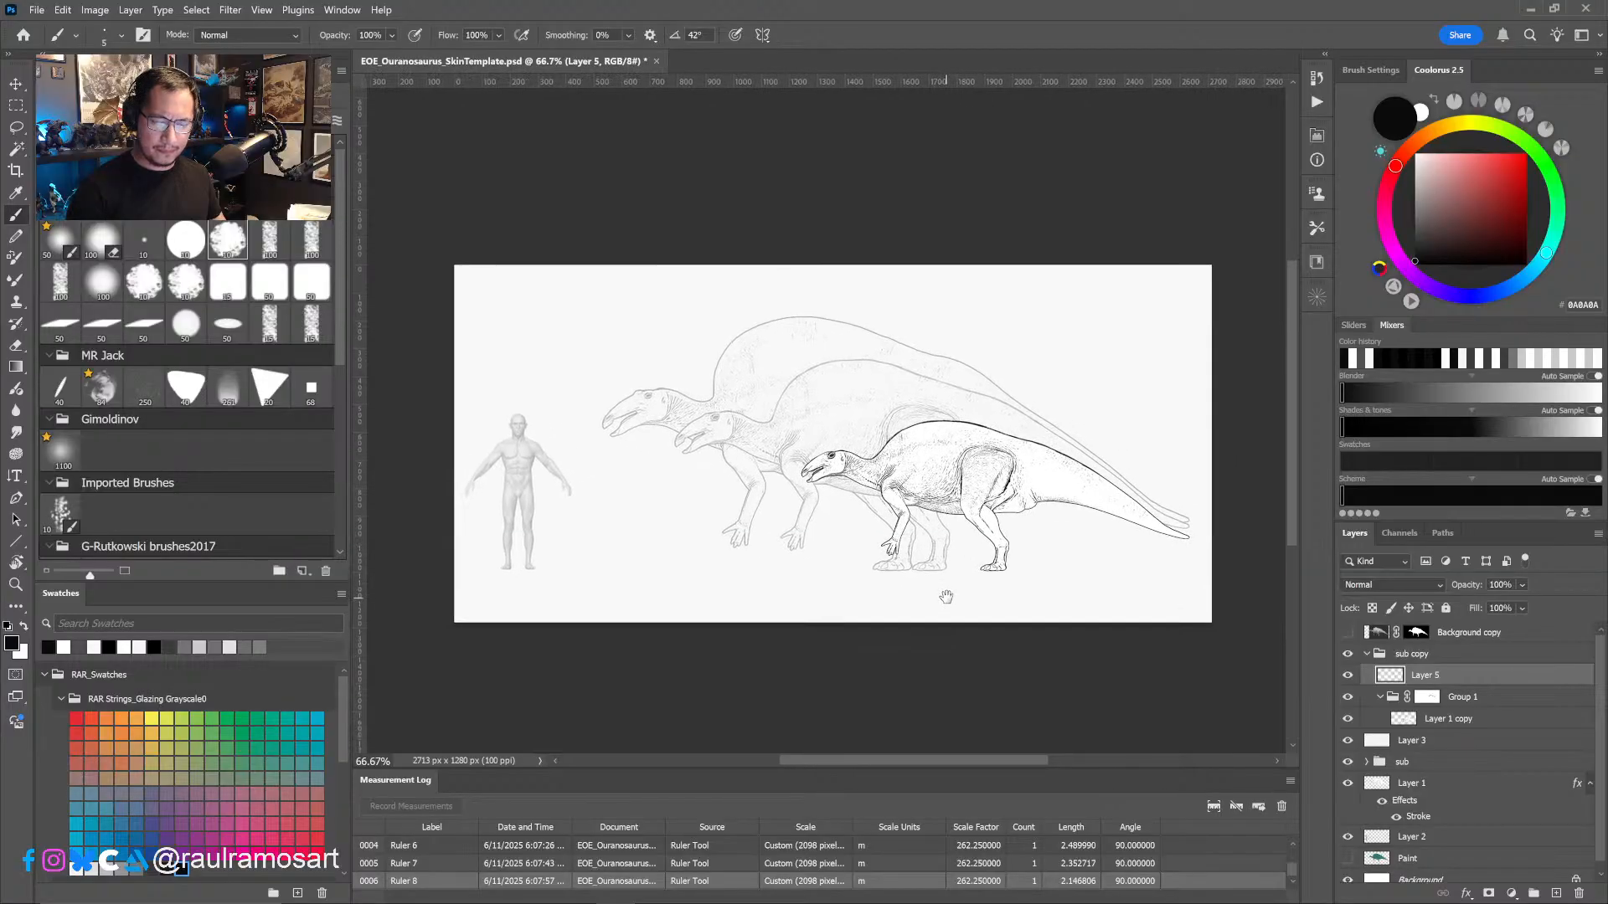
pyautogui.click(1367, 654)
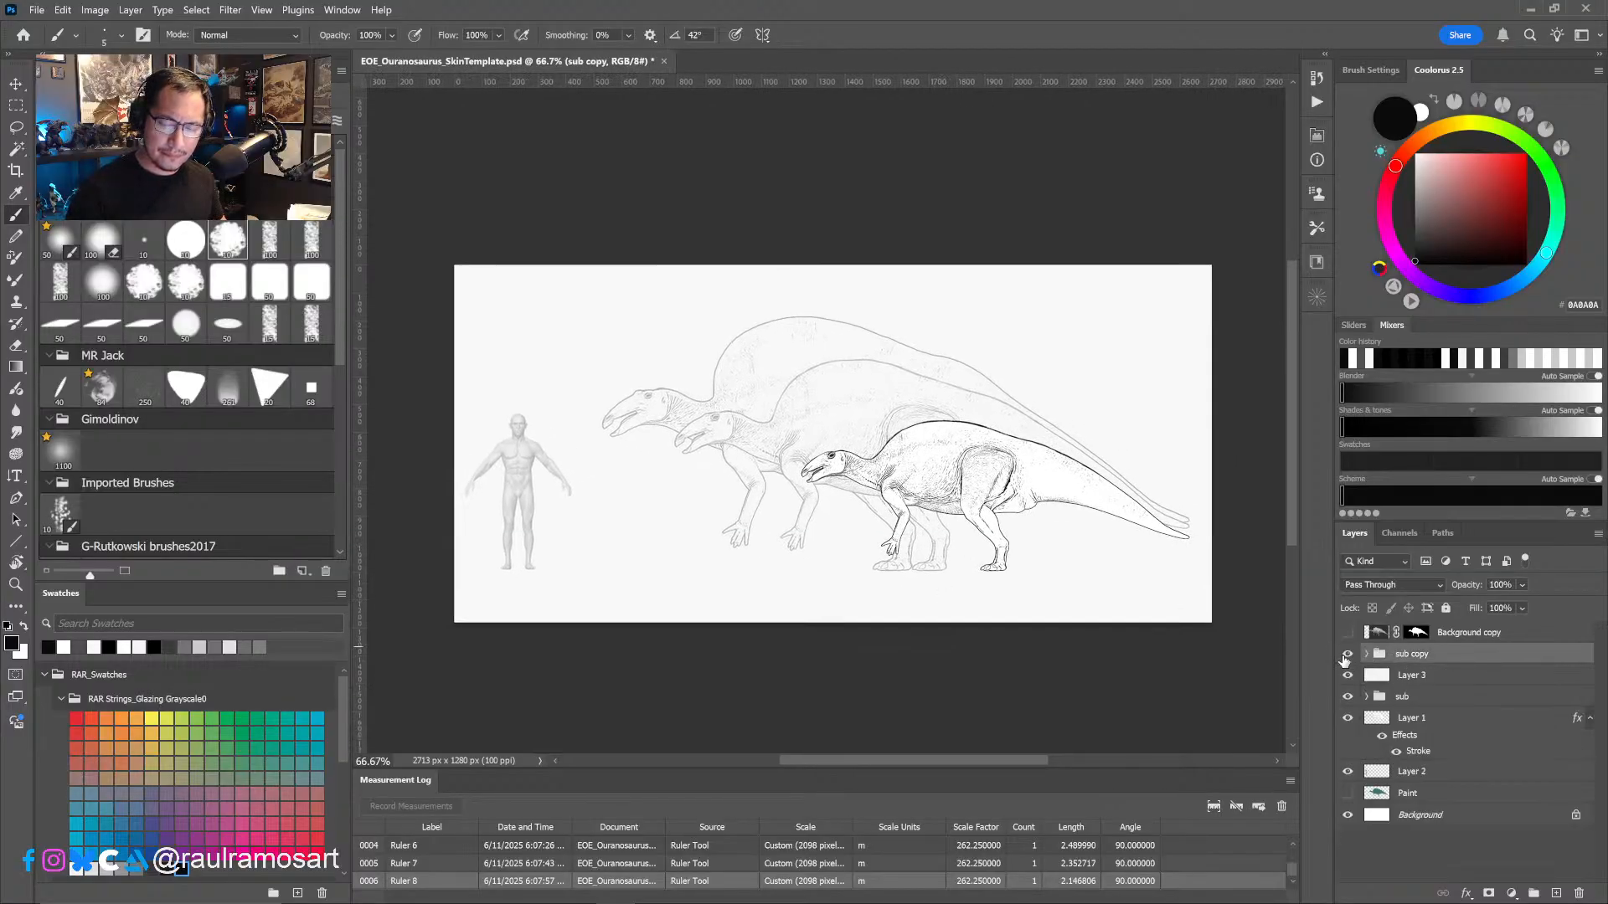
pyautogui.click(1348, 654)
pyautogui.click(1347, 654)
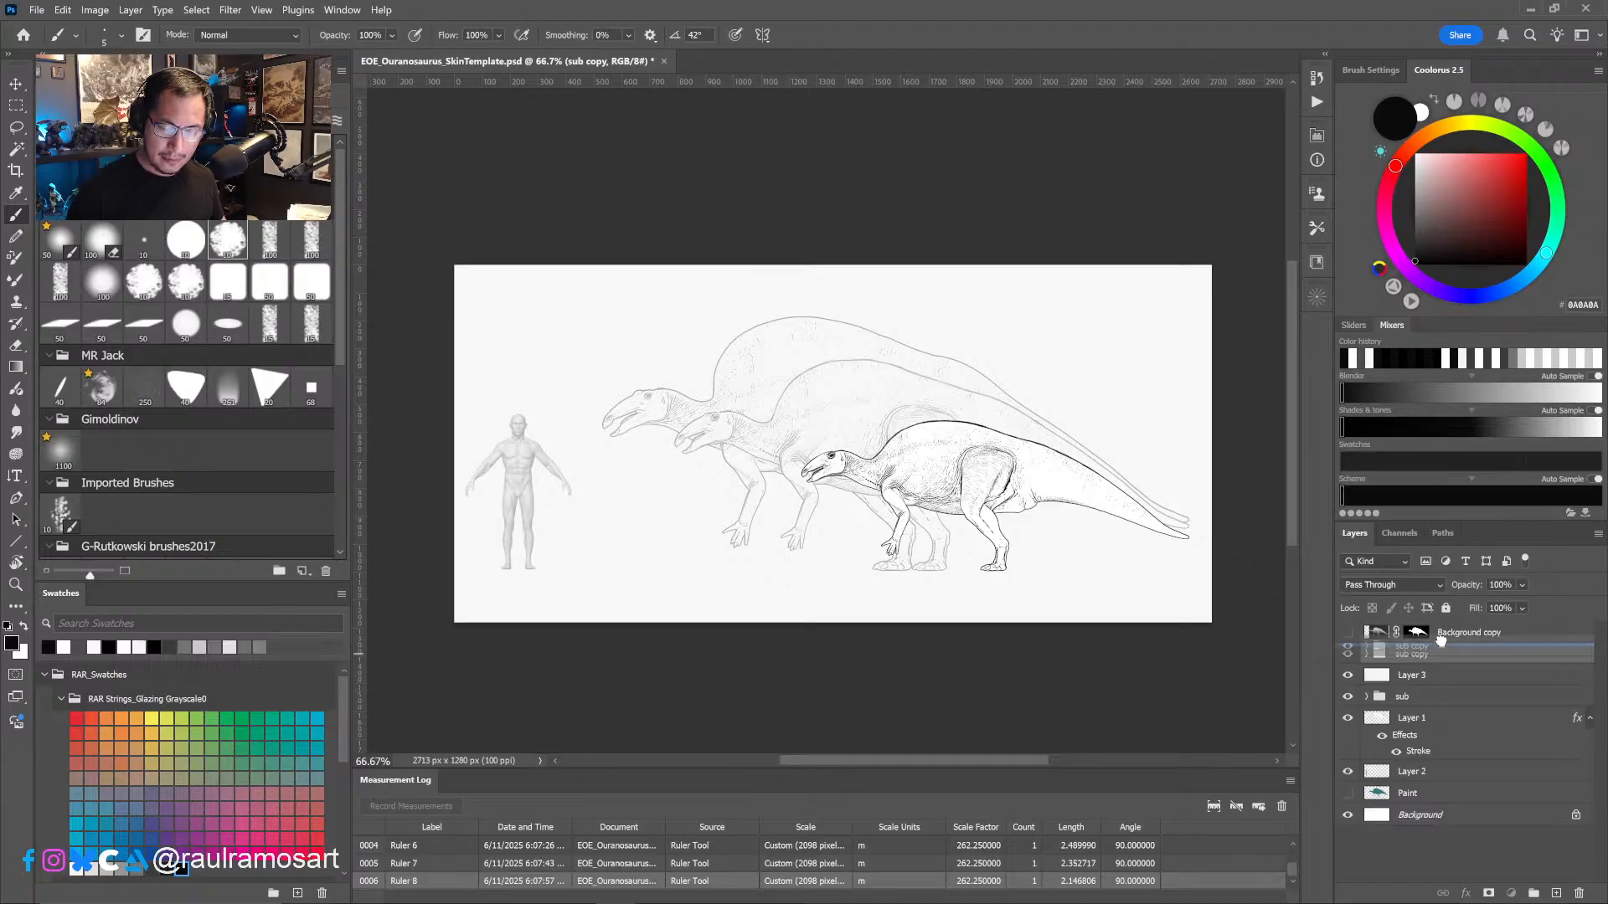
pyautogui.moveTo(1523, 659); pyautogui.dragTo(1556, 894)
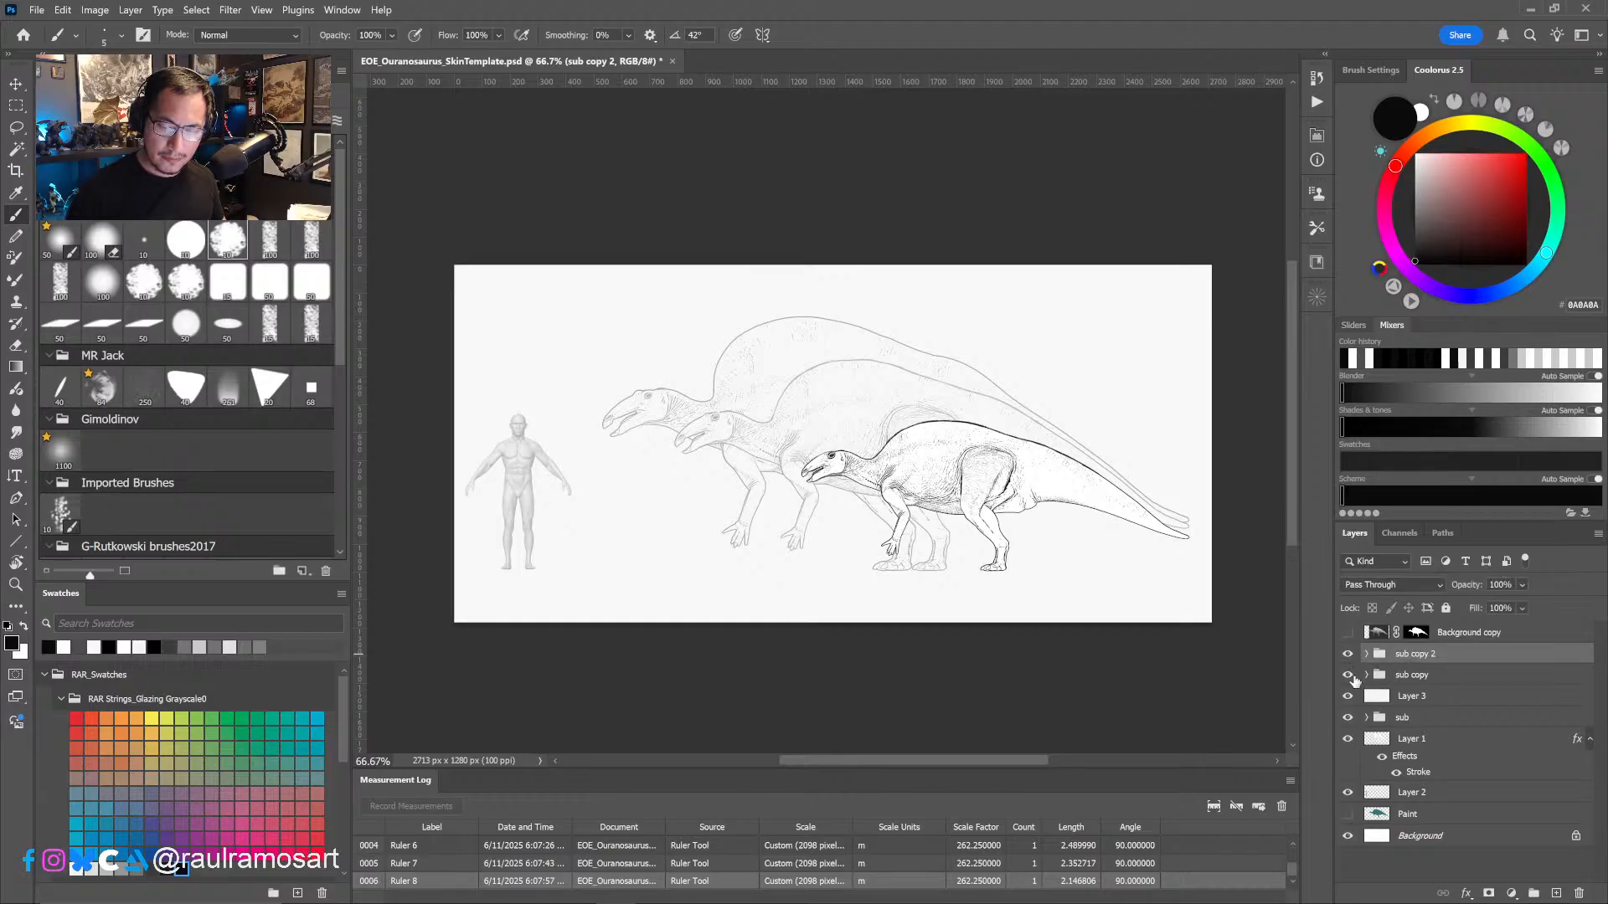
pyautogui.moveTo(1431, 677)
pyautogui.mouseDown()
pyautogui.moveTo(1422, 702)
pyautogui.moveTo(1411, 692)
pyautogui.mouseUp()
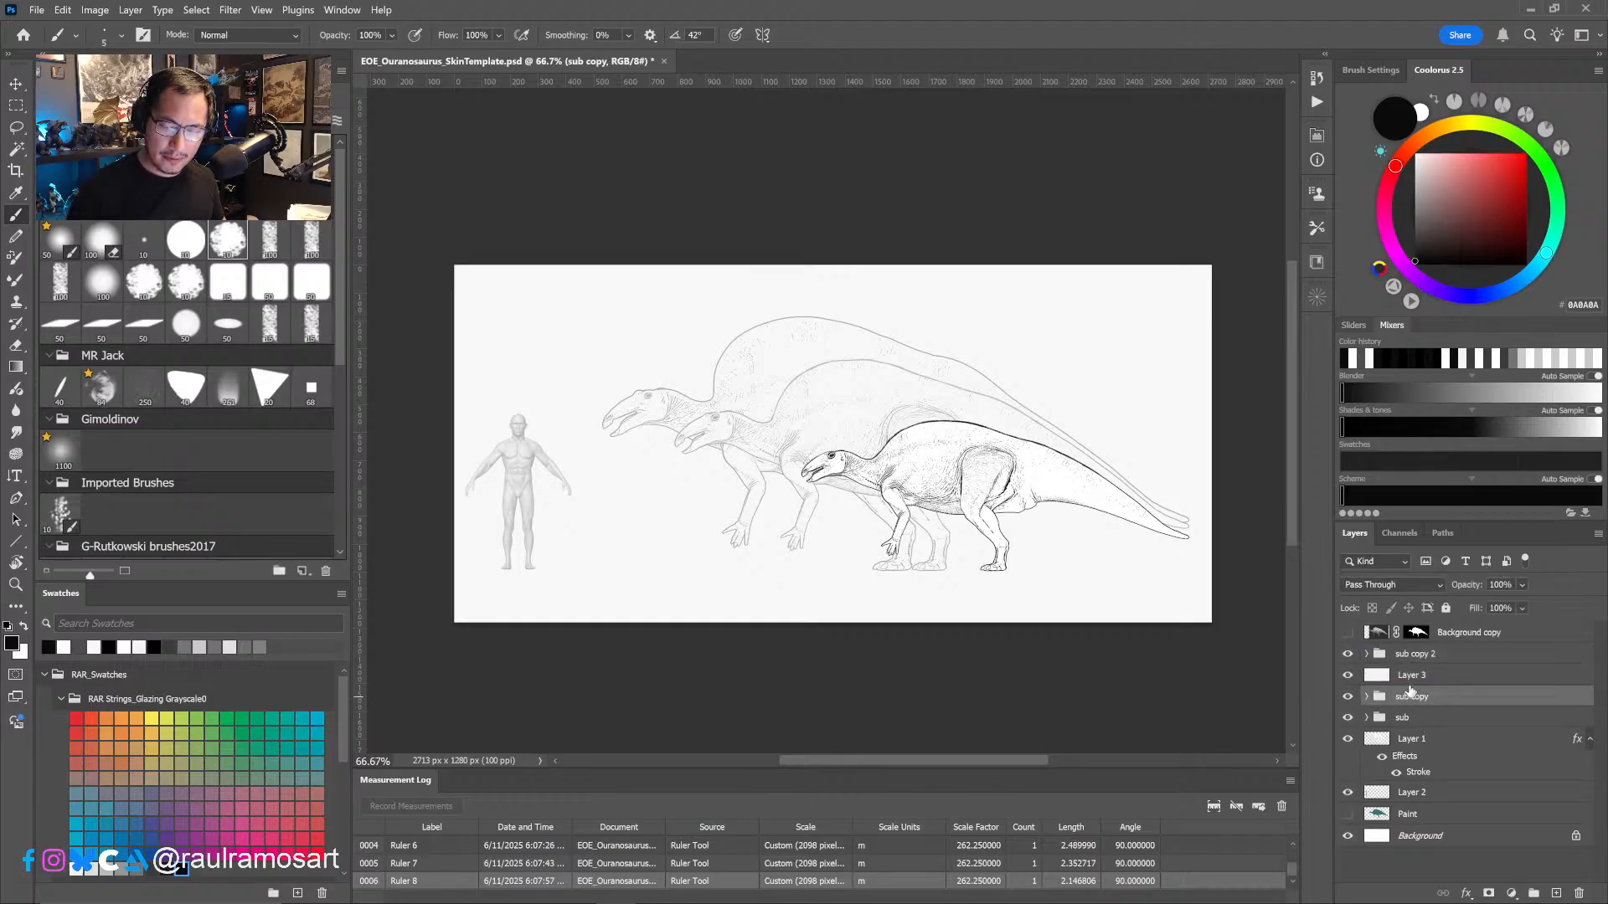
pyautogui.click(1424, 654)
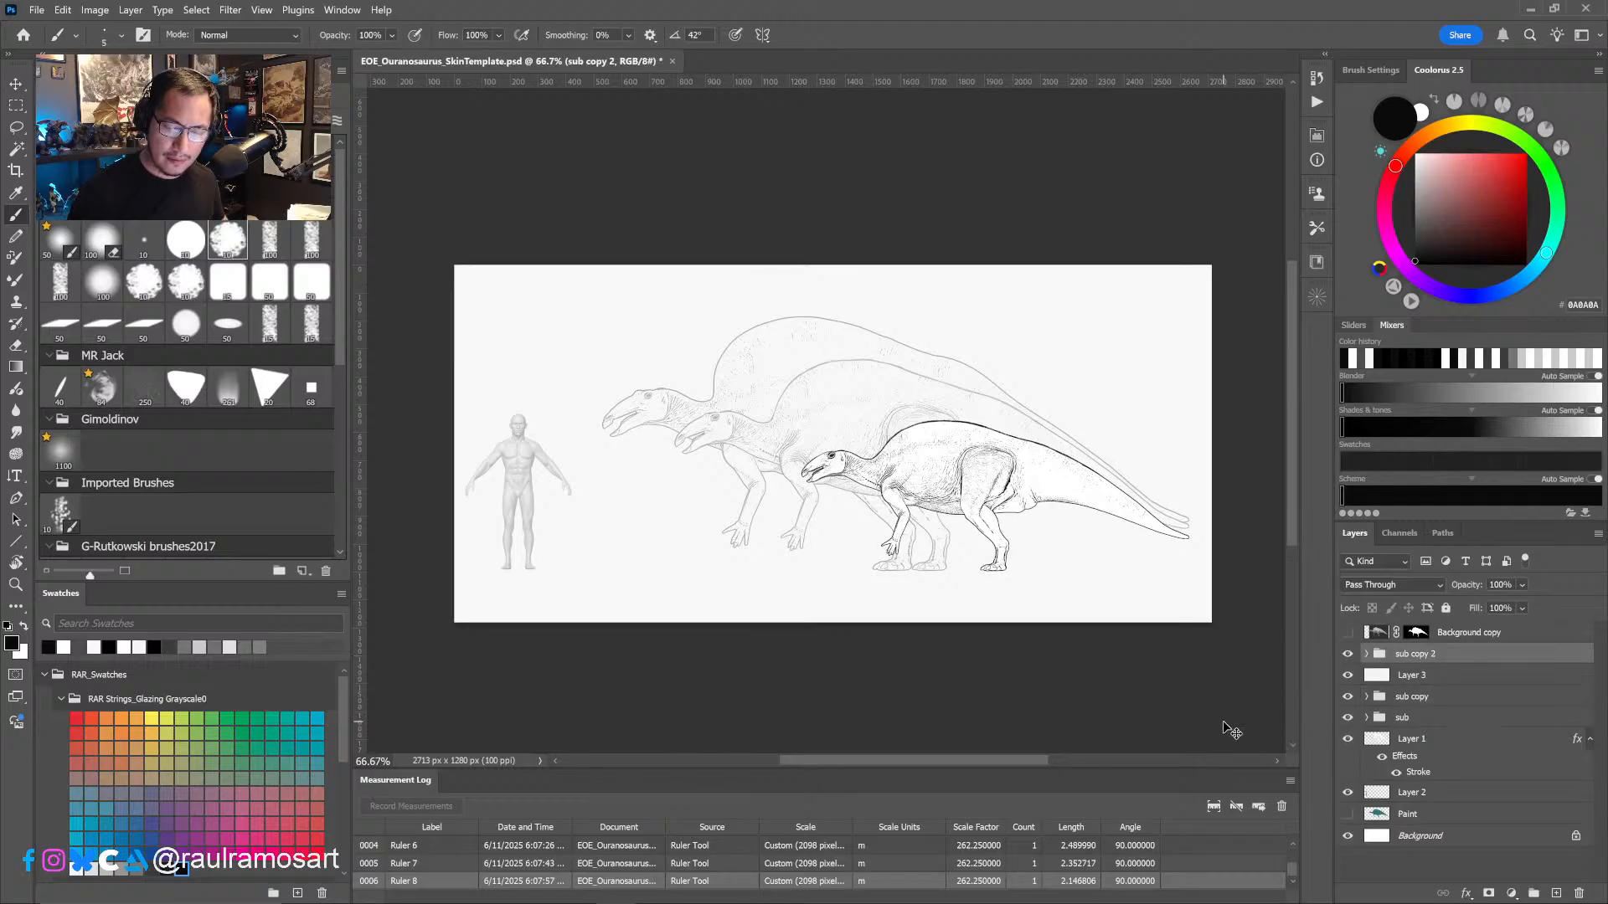
# - Set the transform reference point at the bottom edge by the feet and scale the "sub copy 2" group uniformly to 71.39%
pyautogui.hotkey('ctrl', 't')
pyautogui.moveTo(996, 493); pyautogui.dragTo(996, 571)
pyautogui.moveTo(801, 406); pyautogui.dragTo(891, 457)
pyautogui.moveTo(891, 458); pyautogui.dragTo(902, 464)
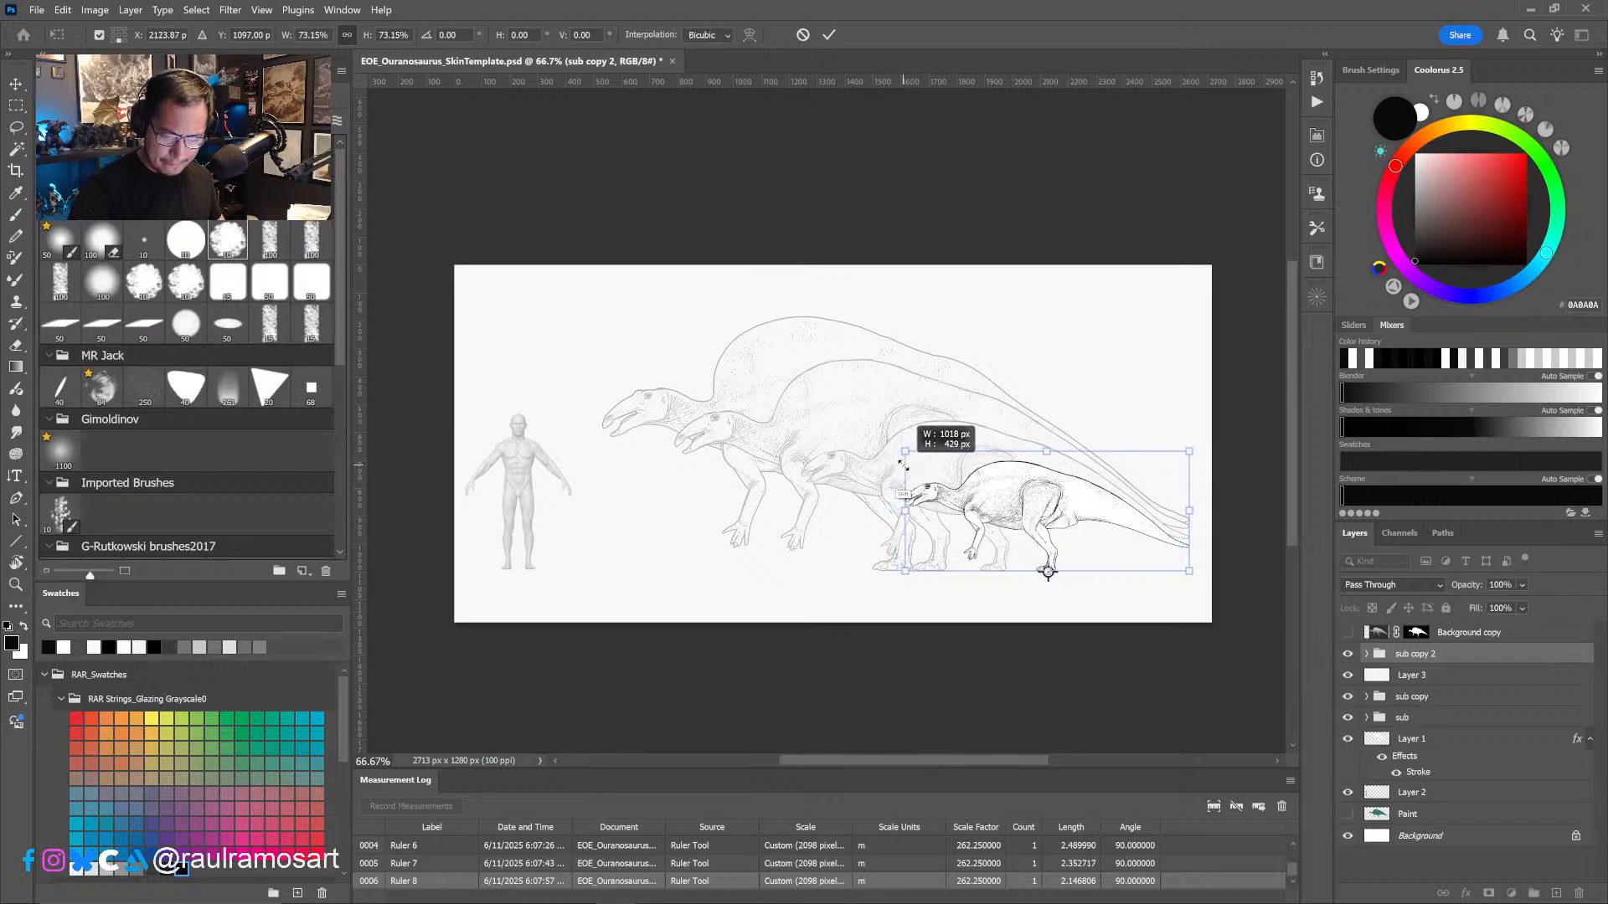
pyautogui.moveTo(900, 464); pyautogui.dragTo(907, 468)
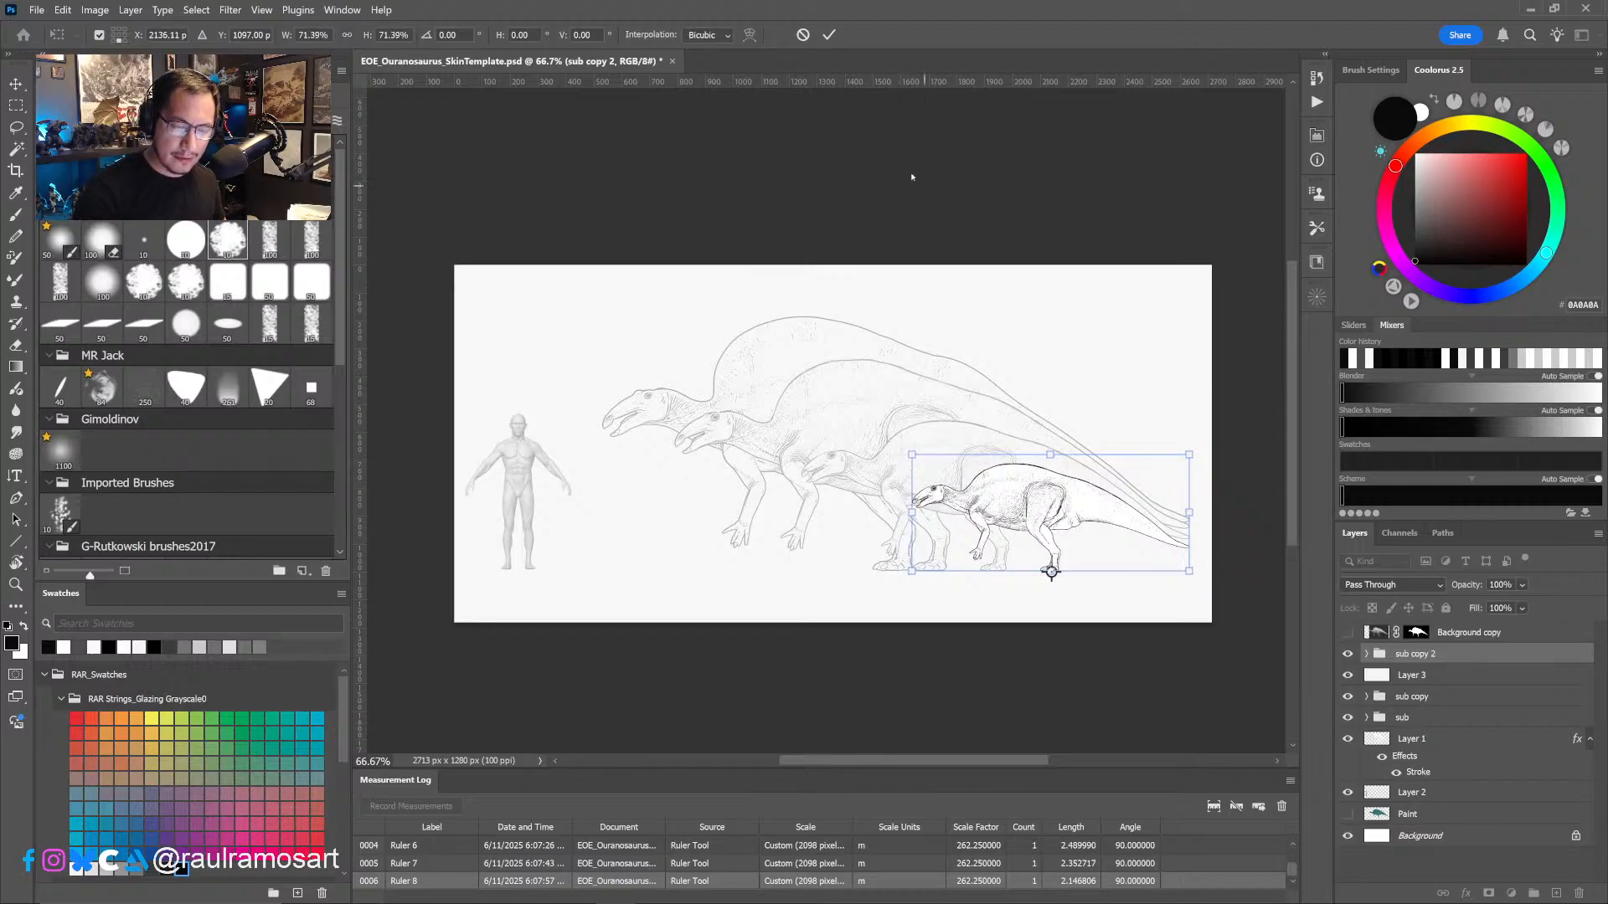
pyautogui.click(830, 35)
# - Examine the smallest juvenile against the larger individuals, checking what its group, Group 1 and Layer 5 each contribute to the drawing
pyautogui.keyDown('alt'); pyautogui.scroll(3, 1017, 537); pyautogui.keyUp('alt')
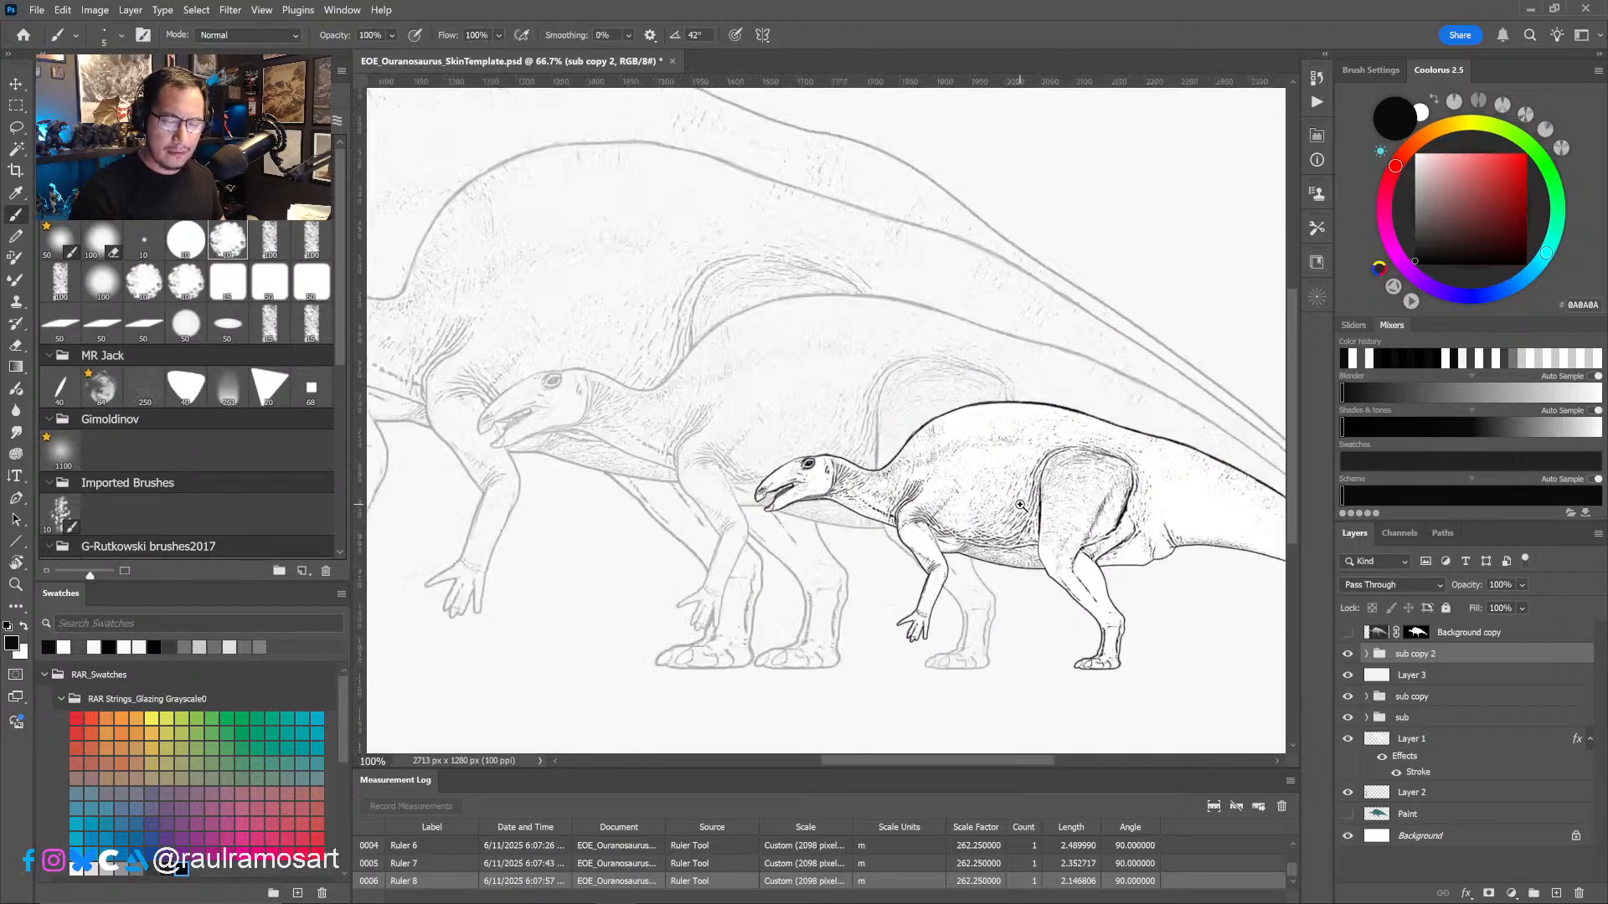
pyautogui.keyDown('alt'); pyautogui.scroll(-3, 1034, 555); pyautogui.keyUp('alt')
pyautogui.moveTo(1008, 574); pyautogui.dragTo(1042, 636)
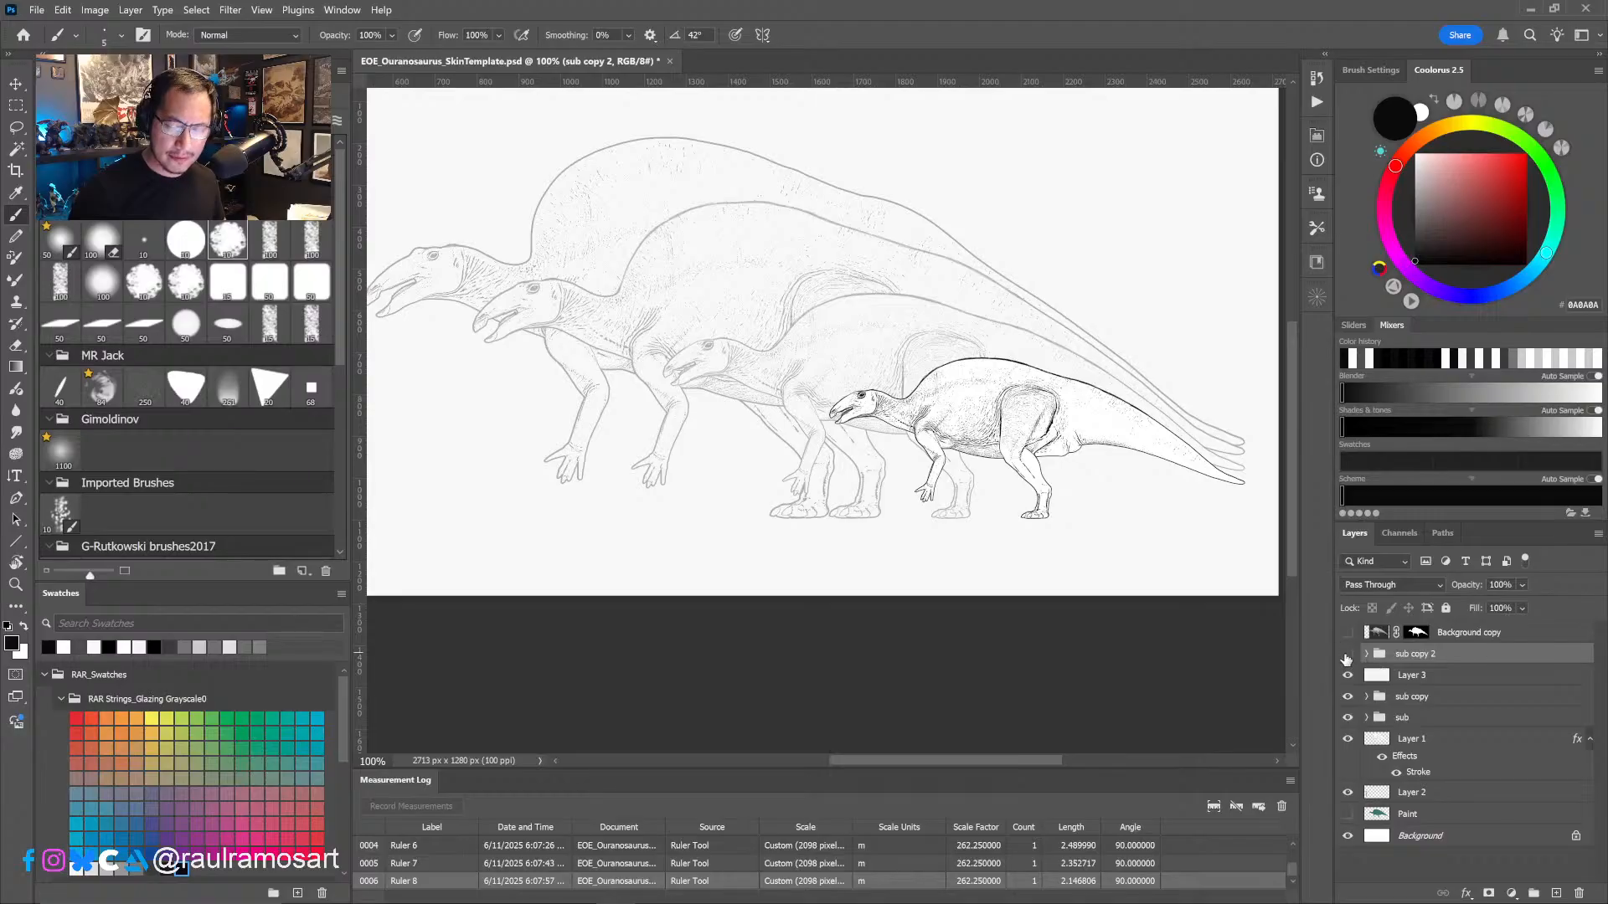
pyautogui.click(1347, 655)
pyautogui.click(1348, 654)
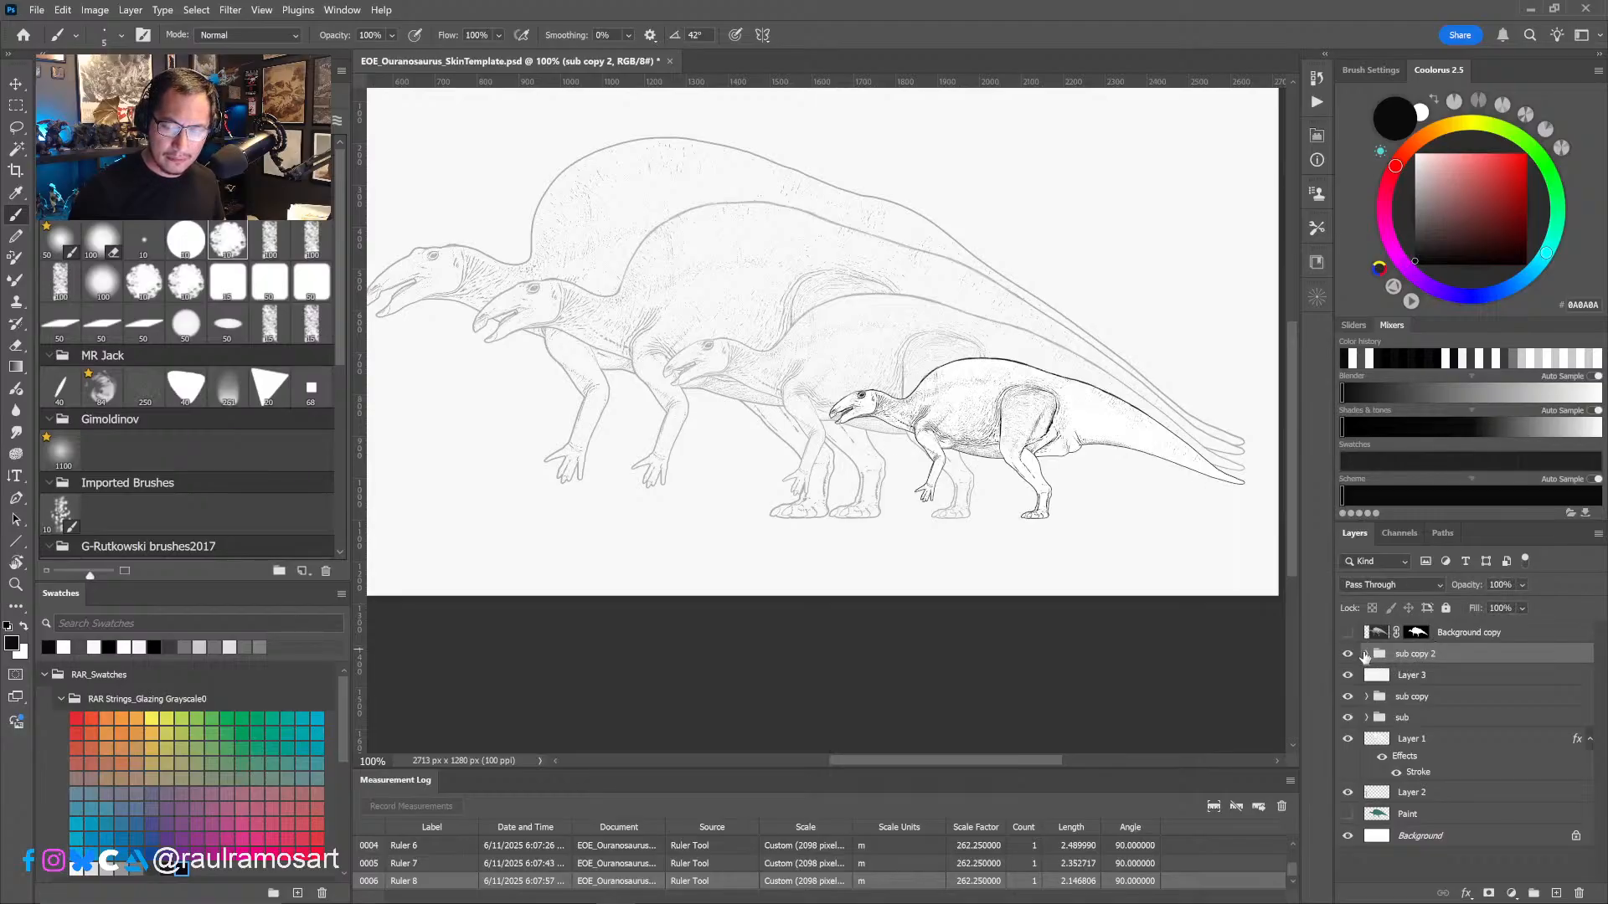
pyautogui.click(1365, 655)
pyautogui.click(1427, 697)
pyautogui.click(1349, 698)
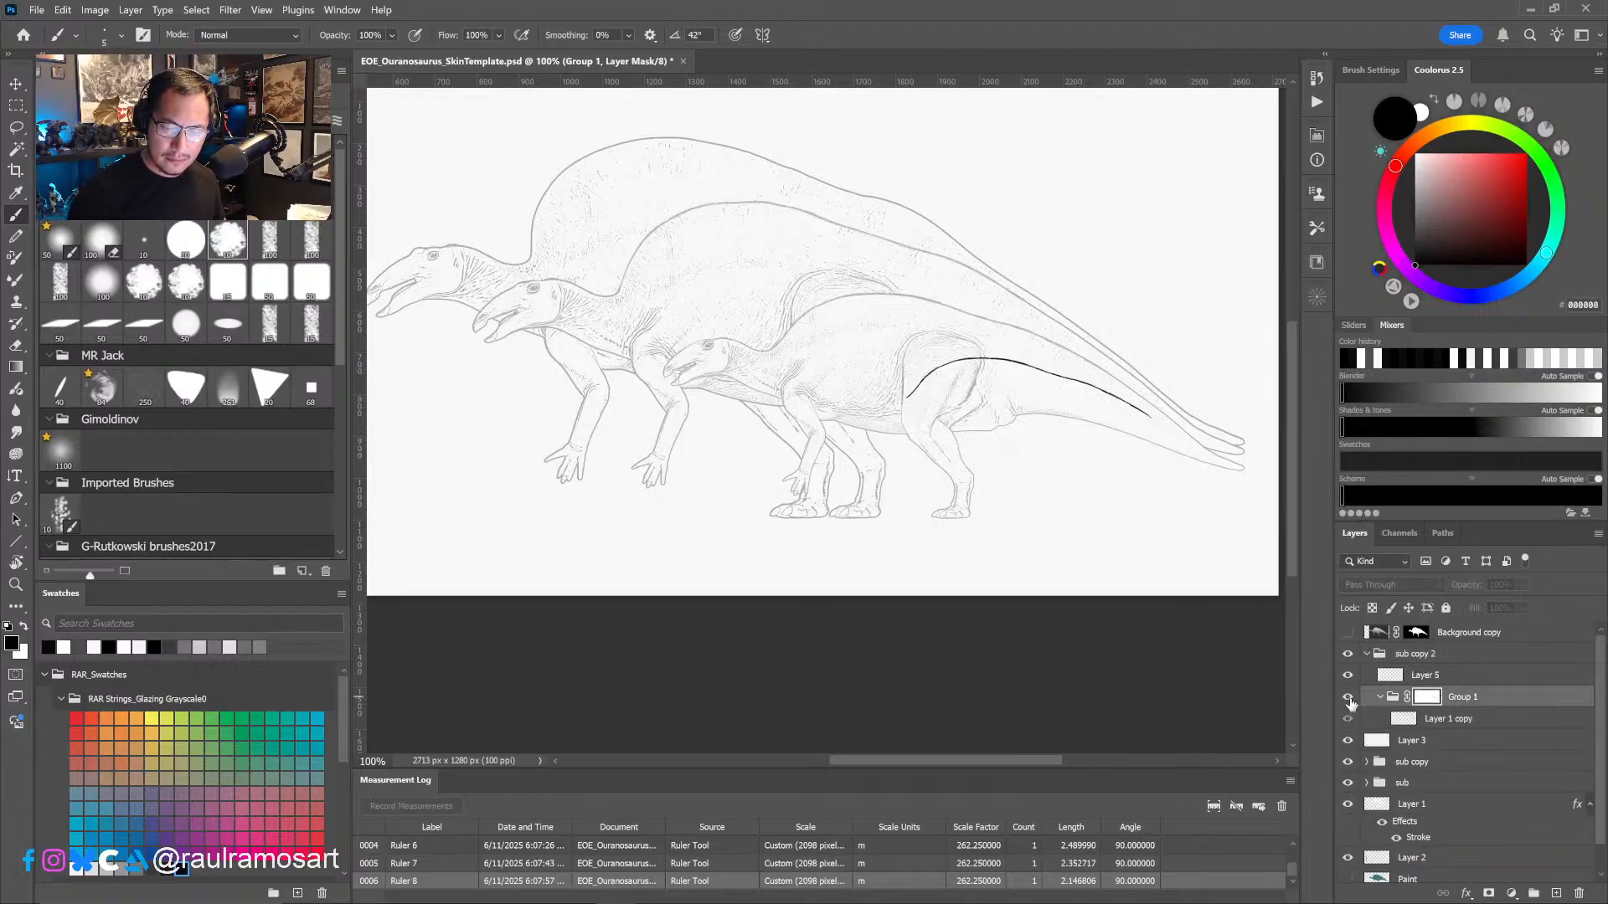
pyautogui.click(1350, 699)
pyautogui.click(1349, 676)
pyautogui.click(1349, 676)
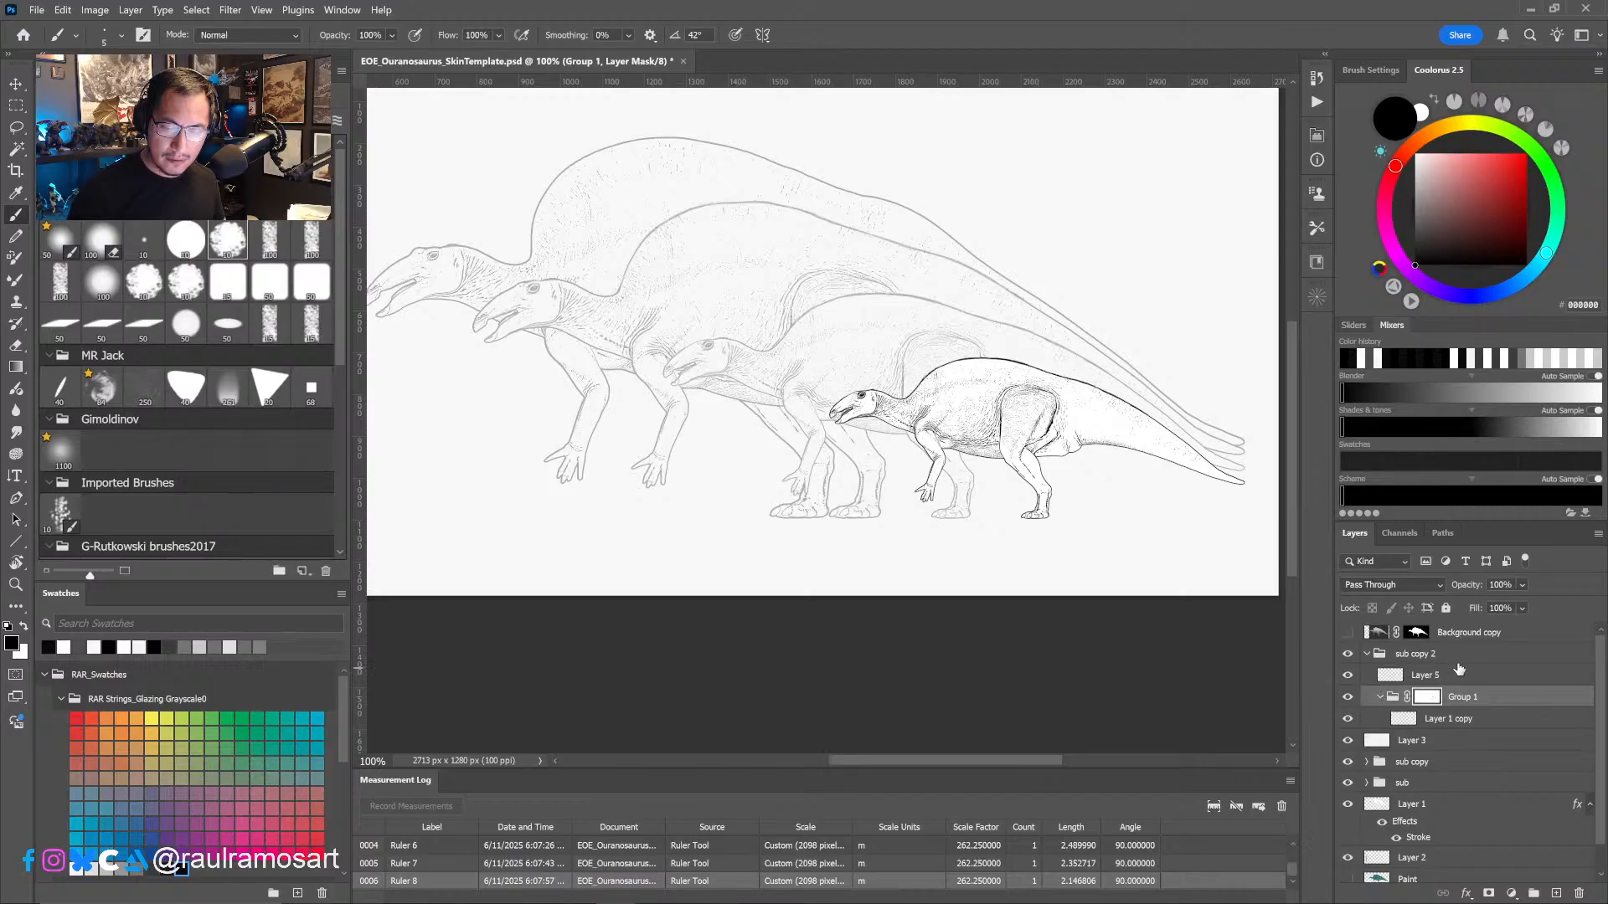
# - Merge Group 1 with its Layer 1 copy inside "sub copy 2", and combine the result with Layer 5
pyautogui.click(1468, 679)
pyautogui.click(1436, 701)
pyautogui.rightClick(1430, 697)
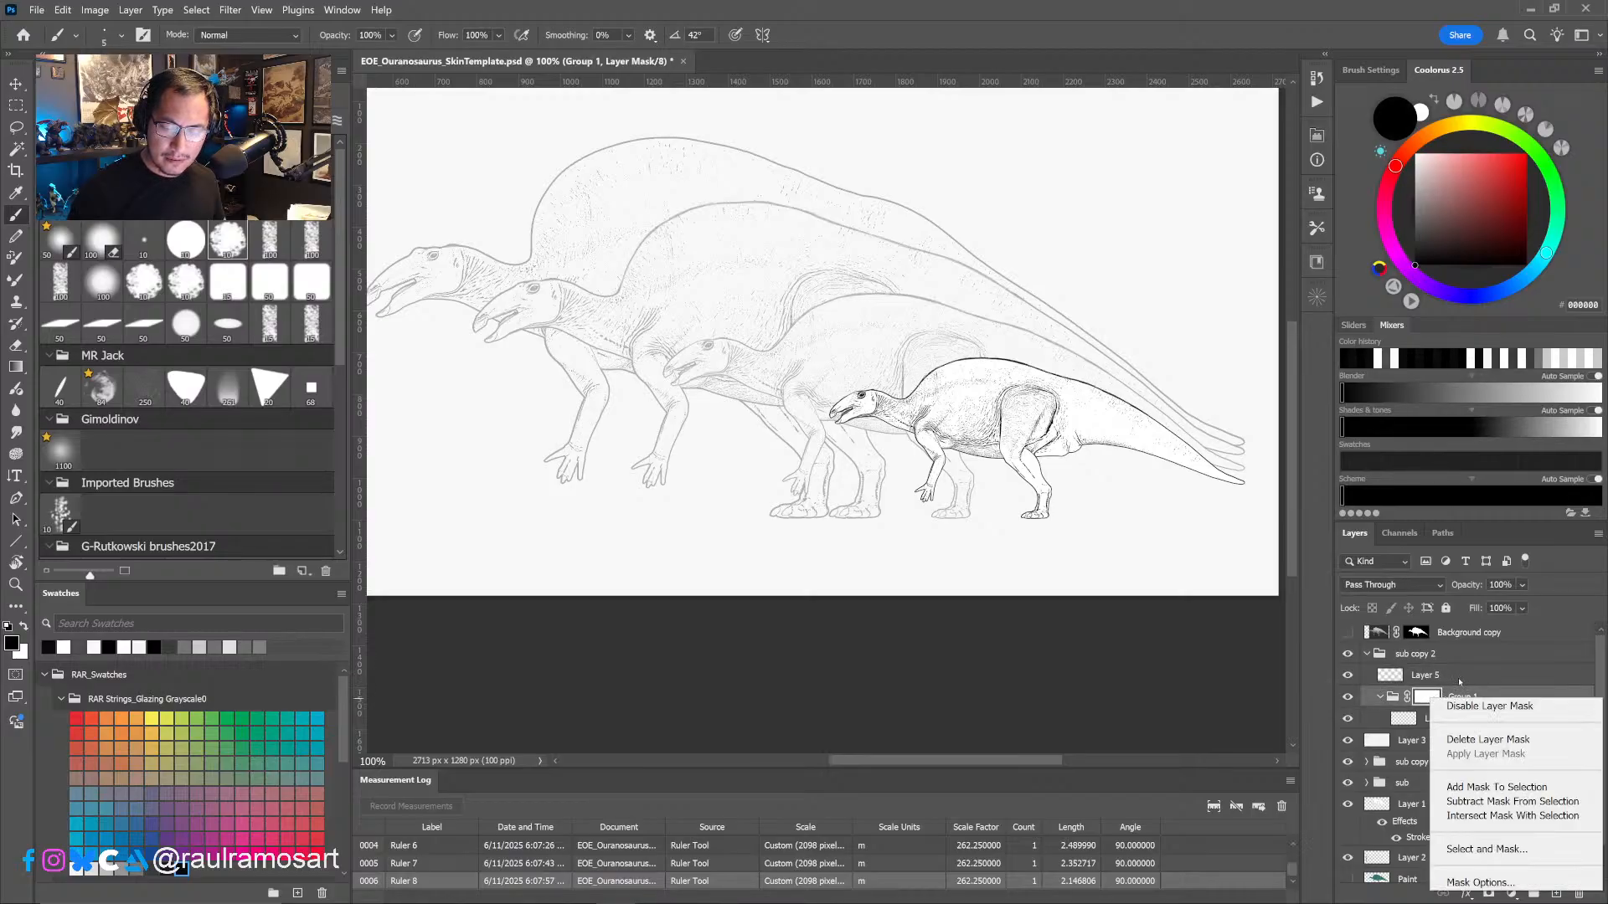
pyautogui.click(1415, 725)
pyautogui.click(1456, 701)
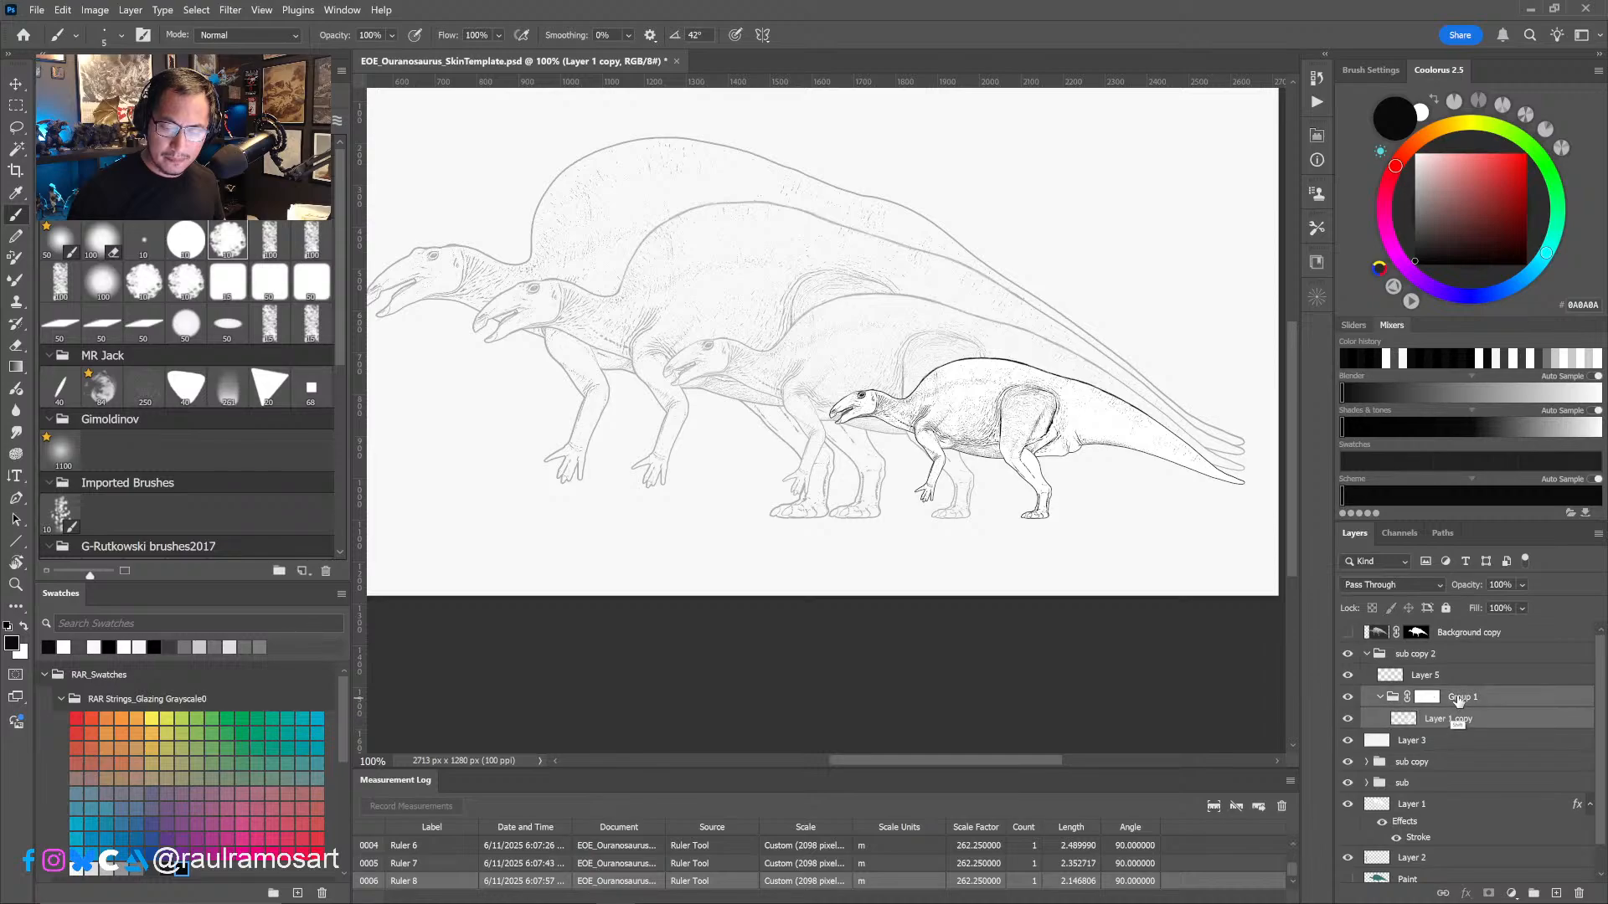
pyautogui.hotkey('ctrl', 'e')
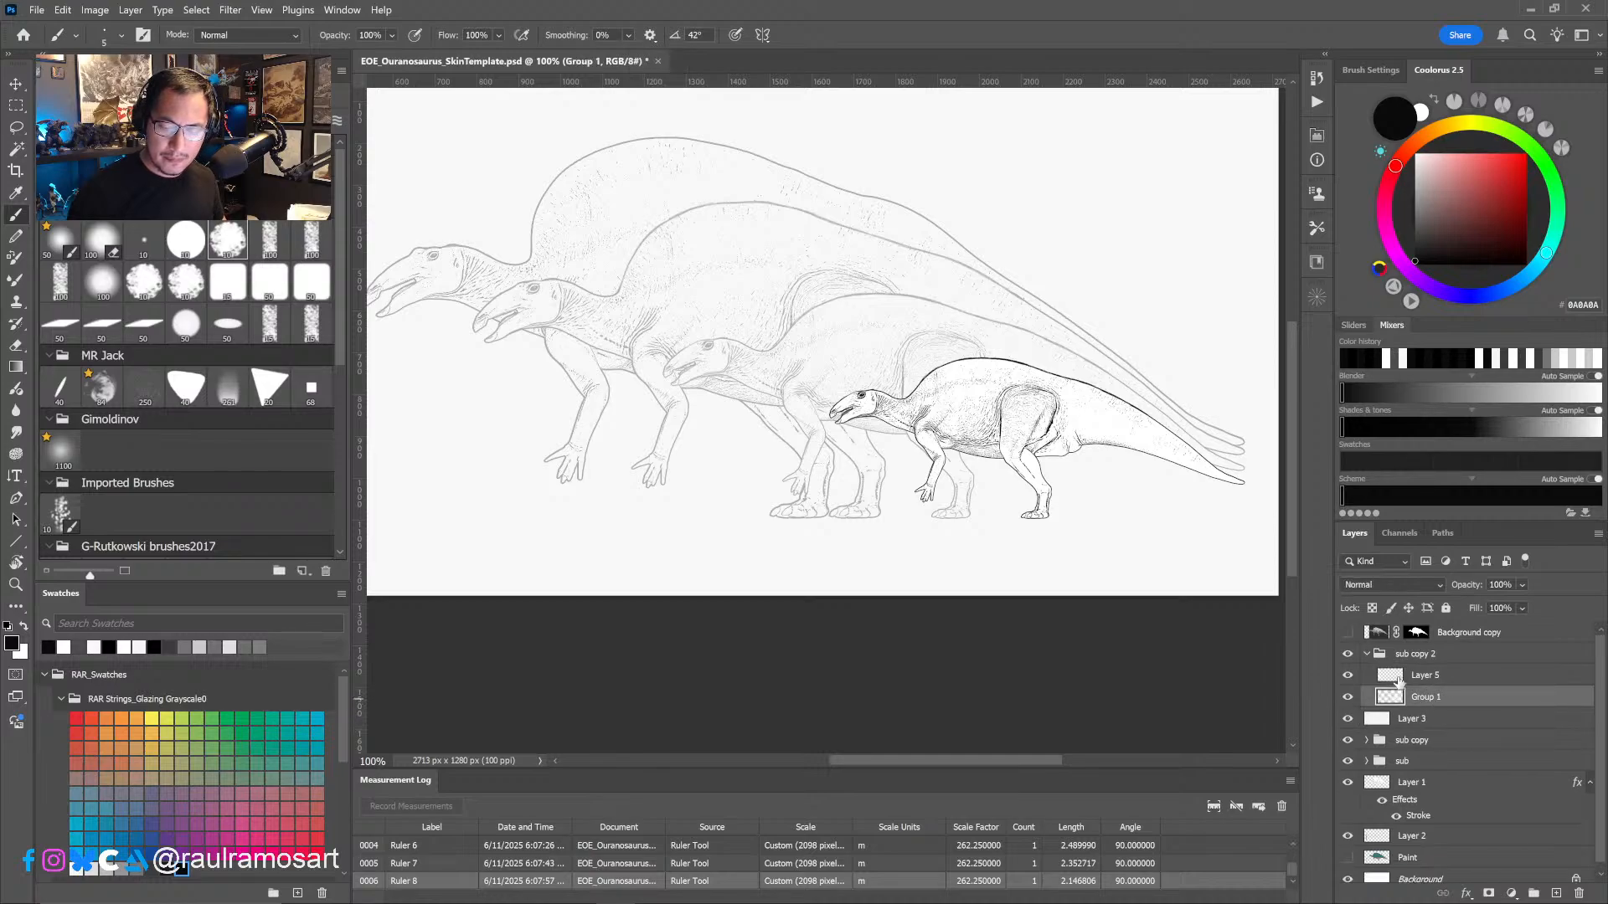
pyautogui.keyDown('shift'); pyautogui.click(1412, 679); pyautogui.keyUp('shift')
pyautogui.hotkey('ctrl', 'e')
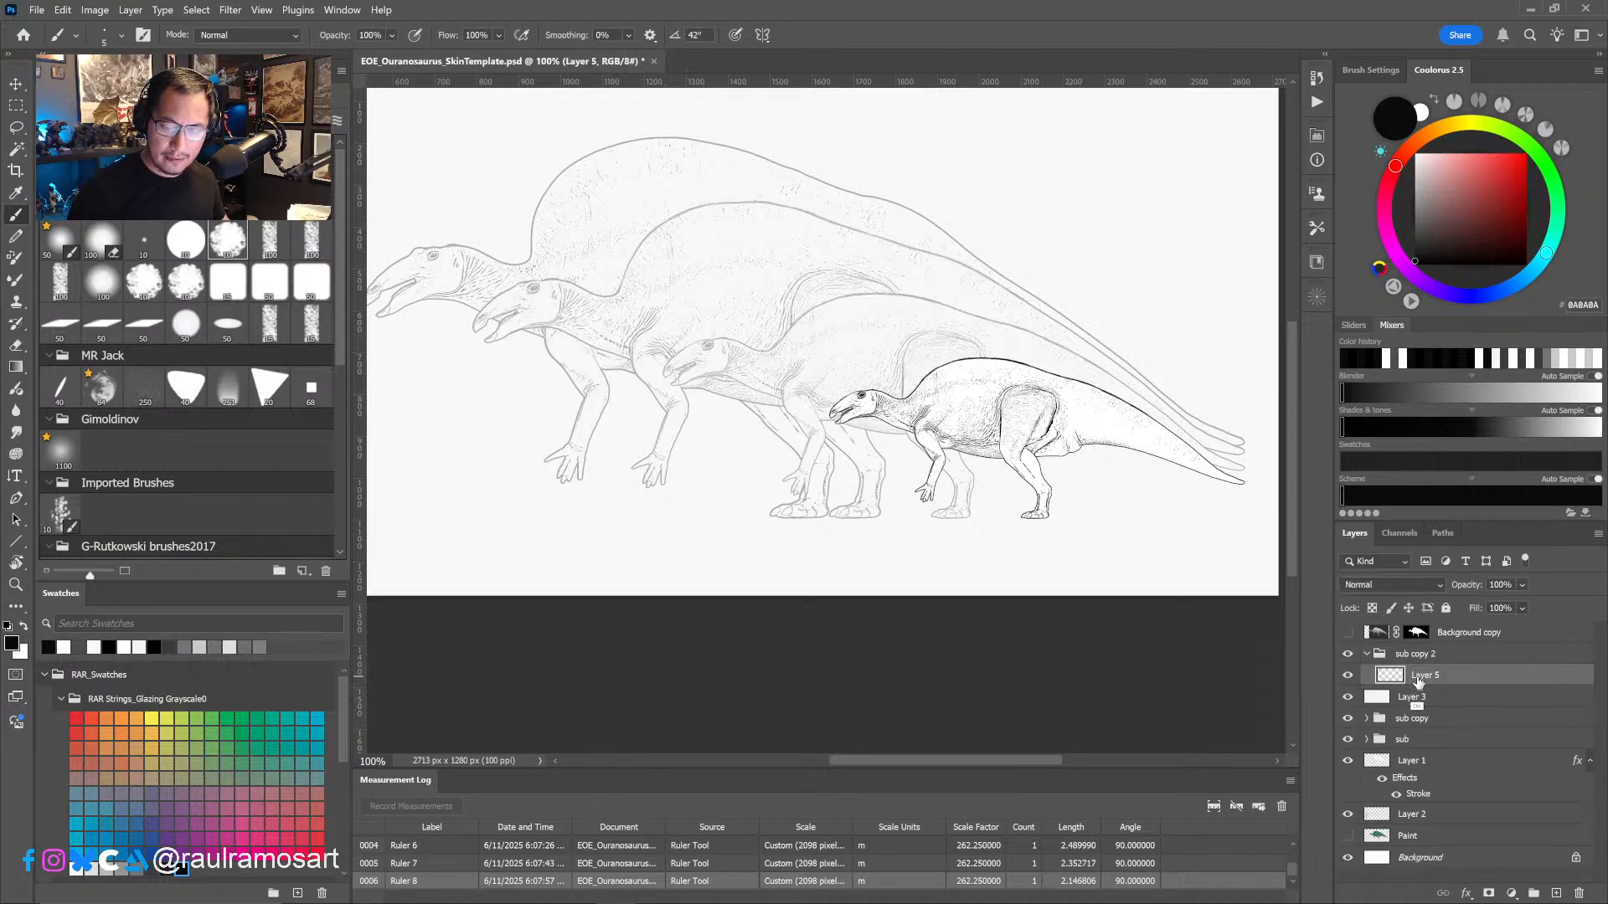
# - Add a layer mask to the merged Layer 5 and create a new layer above it
pyautogui.click(1489, 895)
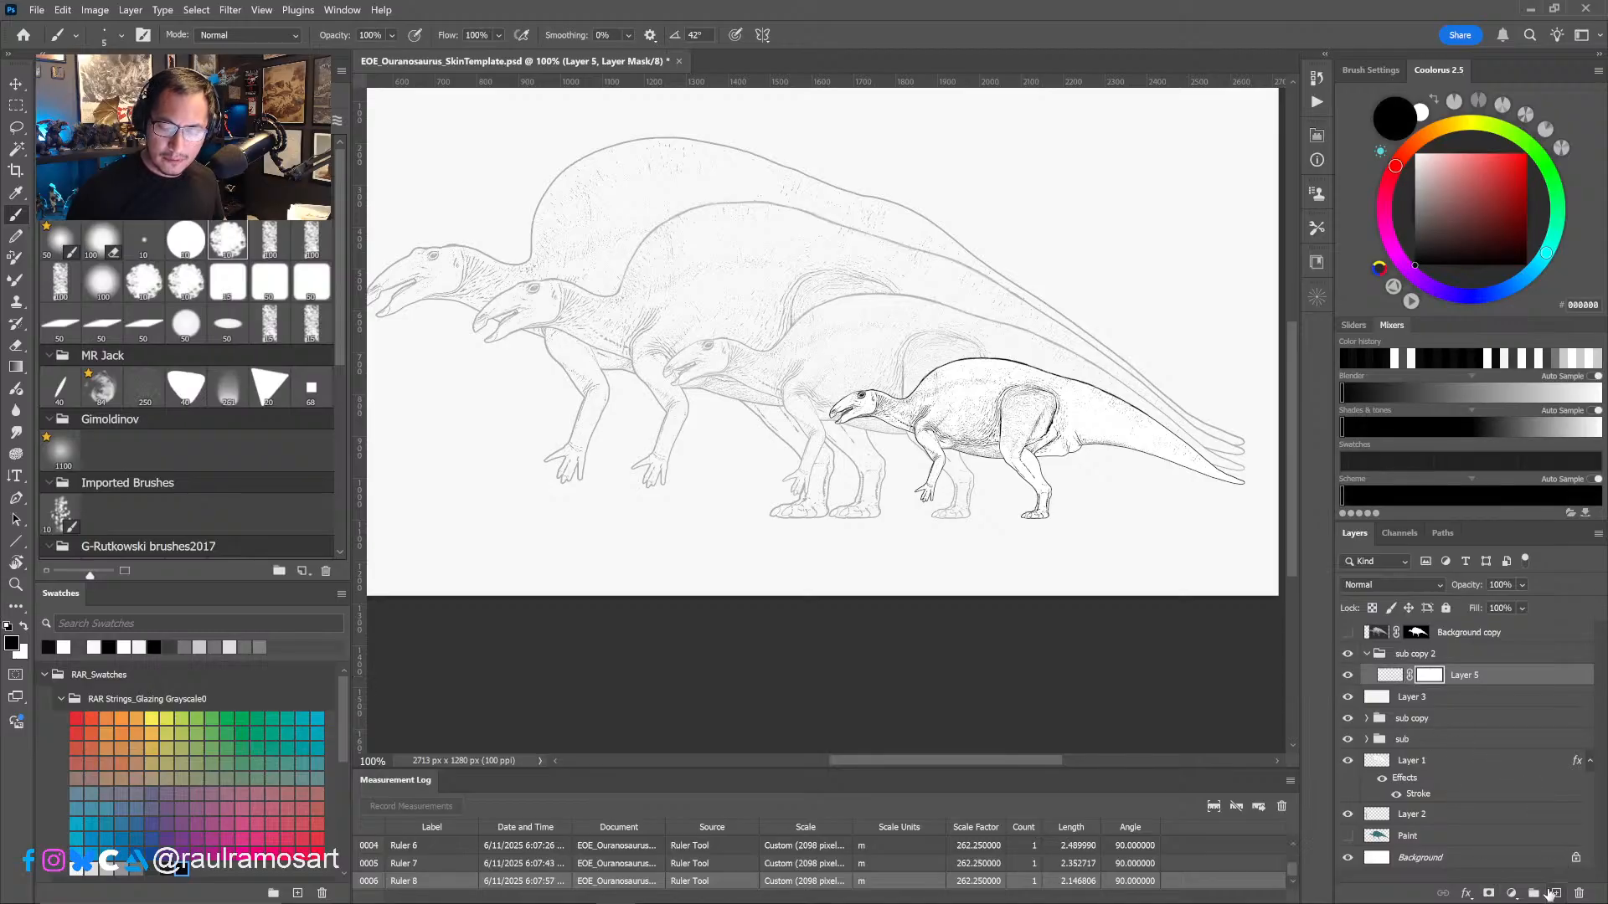
pyautogui.click(1556, 895)
# - Draw a lower back contour in black on Layer 6, from the neck base over the body to above the hip
pyautogui.keyDown('alt'); pyautogui.scroll(2, 929, 417); pyautogui.keyUp('alt')
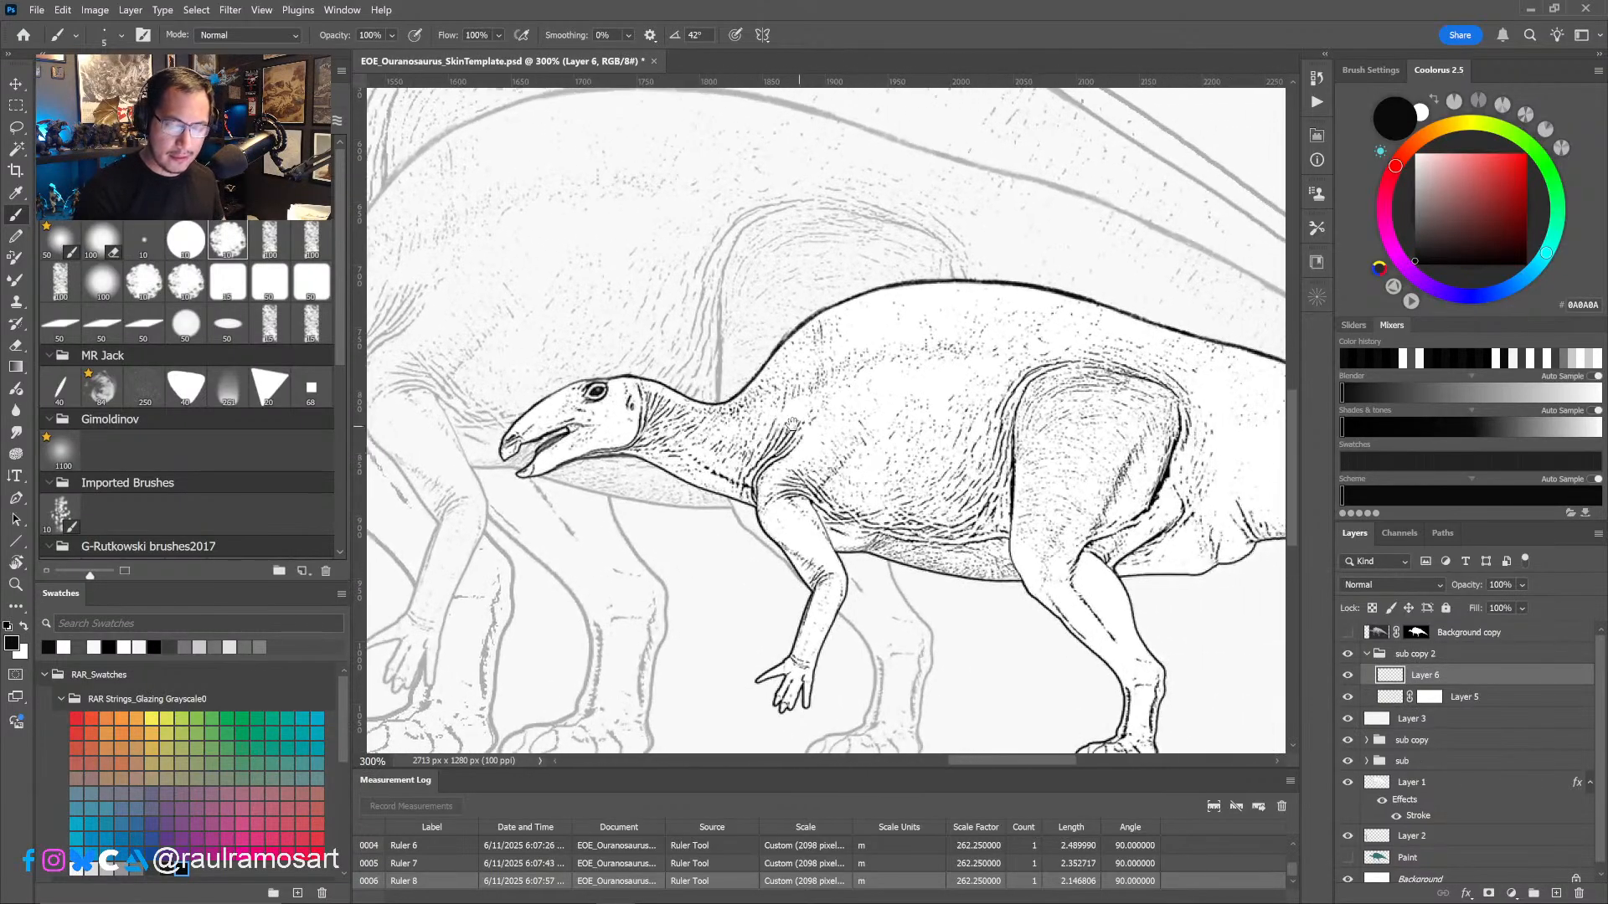
pyautogui.moveTo(759, 375)
pyautogui.mouseDown()
pyautogui.moveTo(782, 355)
pyautogui.moveTo(757, 379)
pyautogui.moveTo(773, 369)
pyautogui.mouseUp()
pyautogui.hotkey('ctrl', 'z')
pyautogui.hotkey('ctrl', 'z')
pyautogui.moveTo(727, 396)
pyautogui.mouseDown()
pyautogui.moveTo(807, 343)
pyautogui.moveTo(925, 313)
pyautogui.moveTo(760, 369)
pyautogui.moveTo(825, 335)
pyautogui.mouseUp()
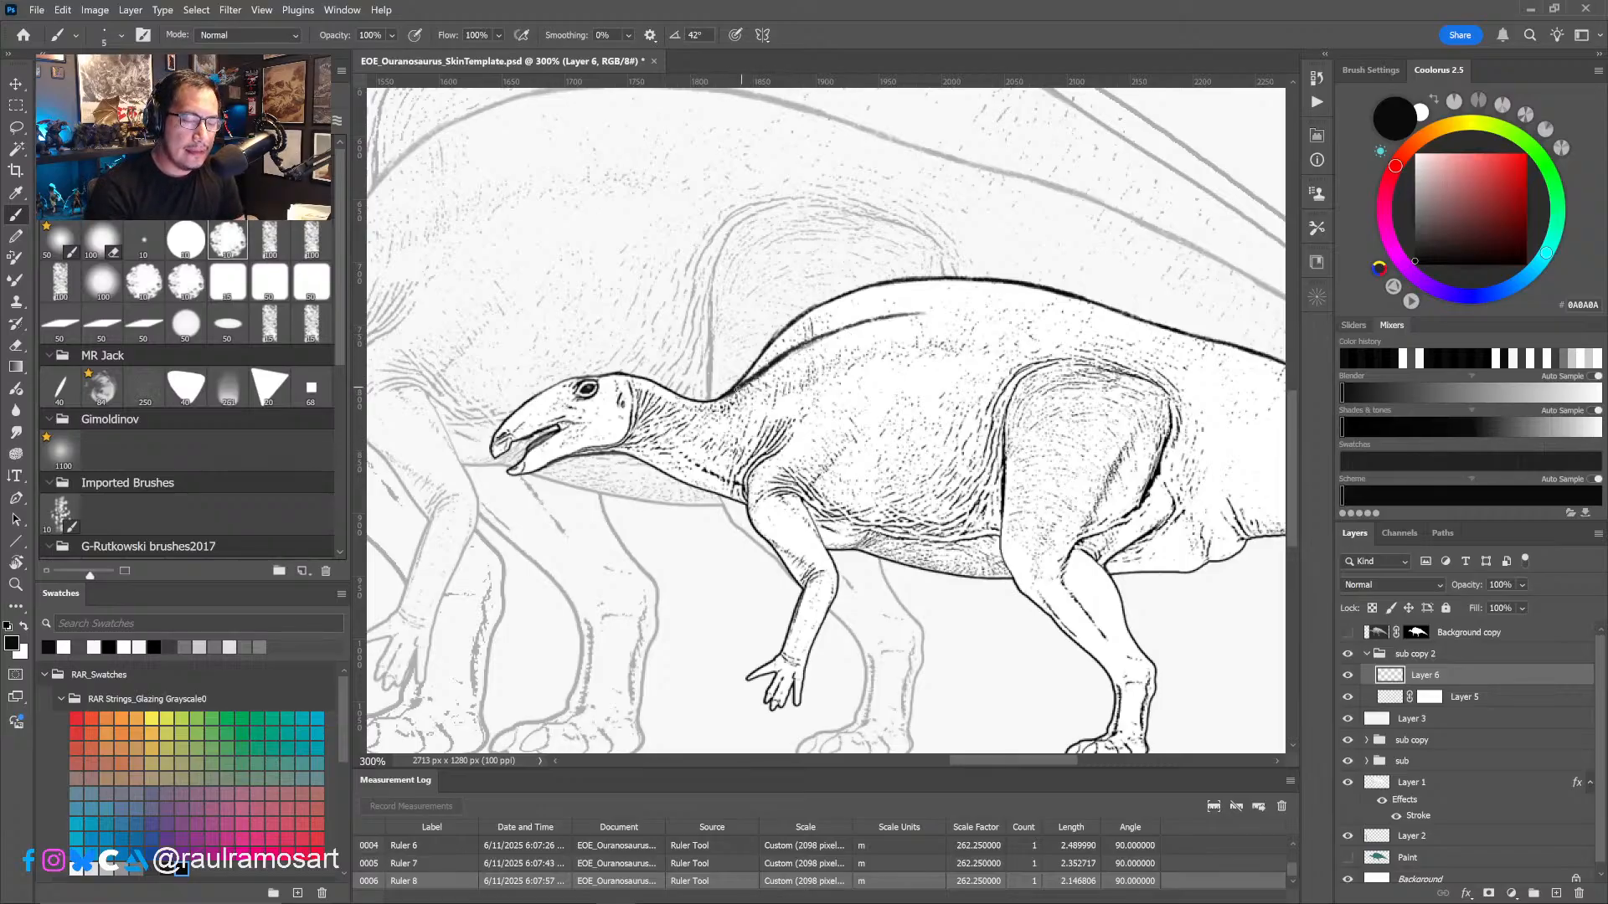
pyautogui.moveTo(785, 358)
pyautogui.mouseDown()
pyautogui.moveTo(942, 310)
pyautogui.moveTo(1167, 338)
pyautogui.mouseUp()
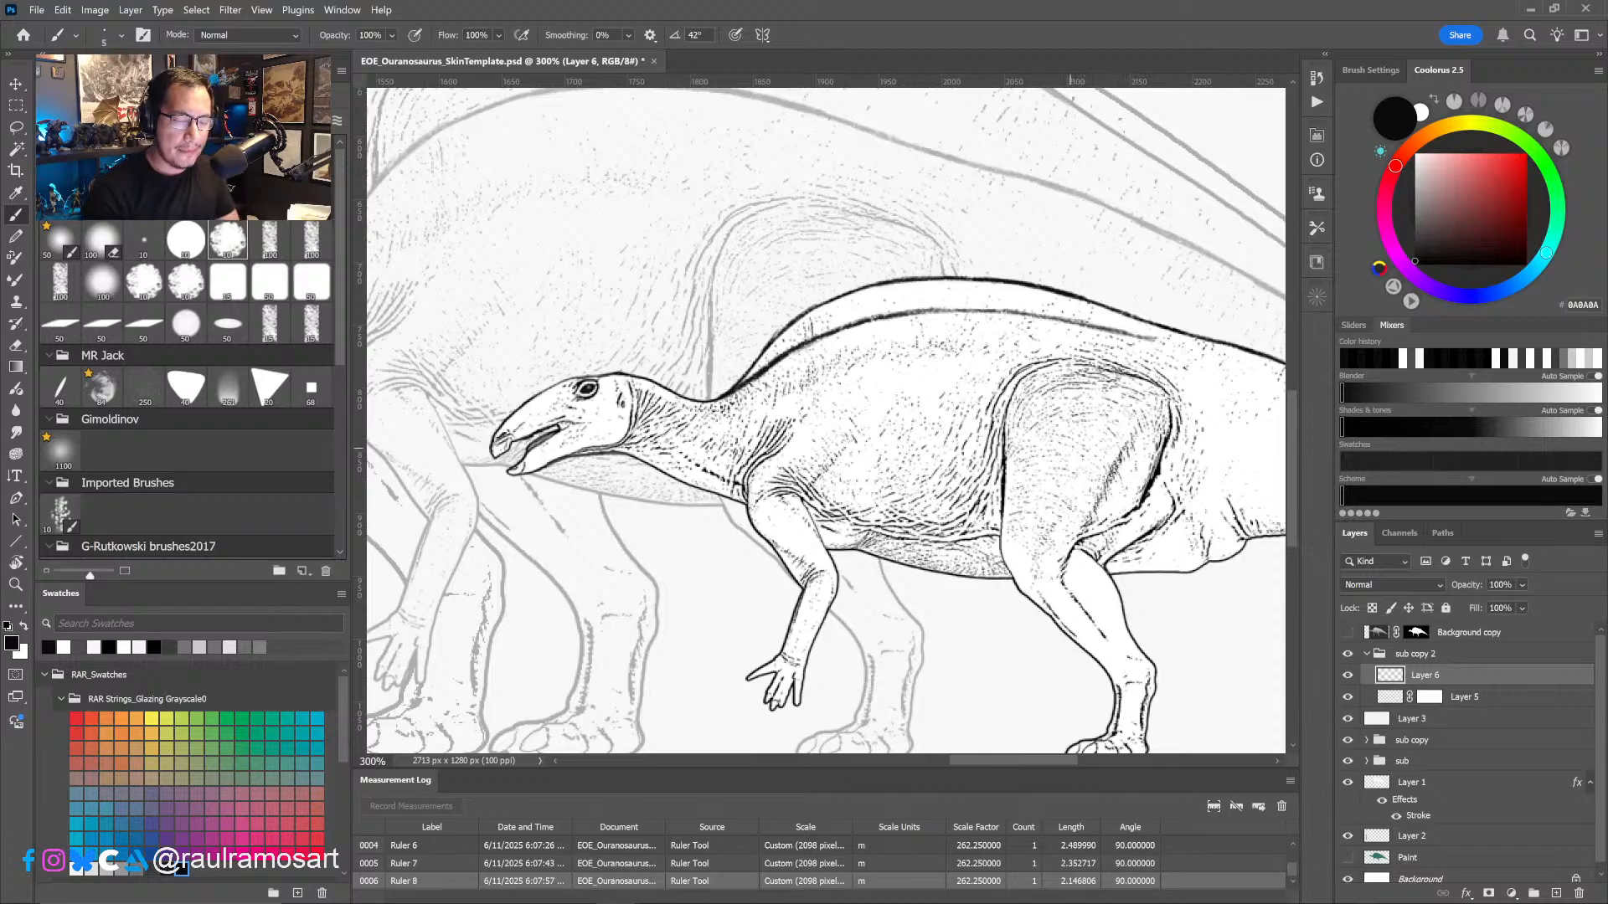
# - Rotate the canvas view to -60° and try continuing the lowered back line past the hip with a few strokes
pyautogui.press('r')
pyautogui.moveTo(1012, 482)
pyautogui.mouseDown()
pyautogui.moveTo(972, 452)
pyautogui.moveTo(1013, 423)
pyautogui.moveTo(934, 520)
pyautogui.mouseUp()
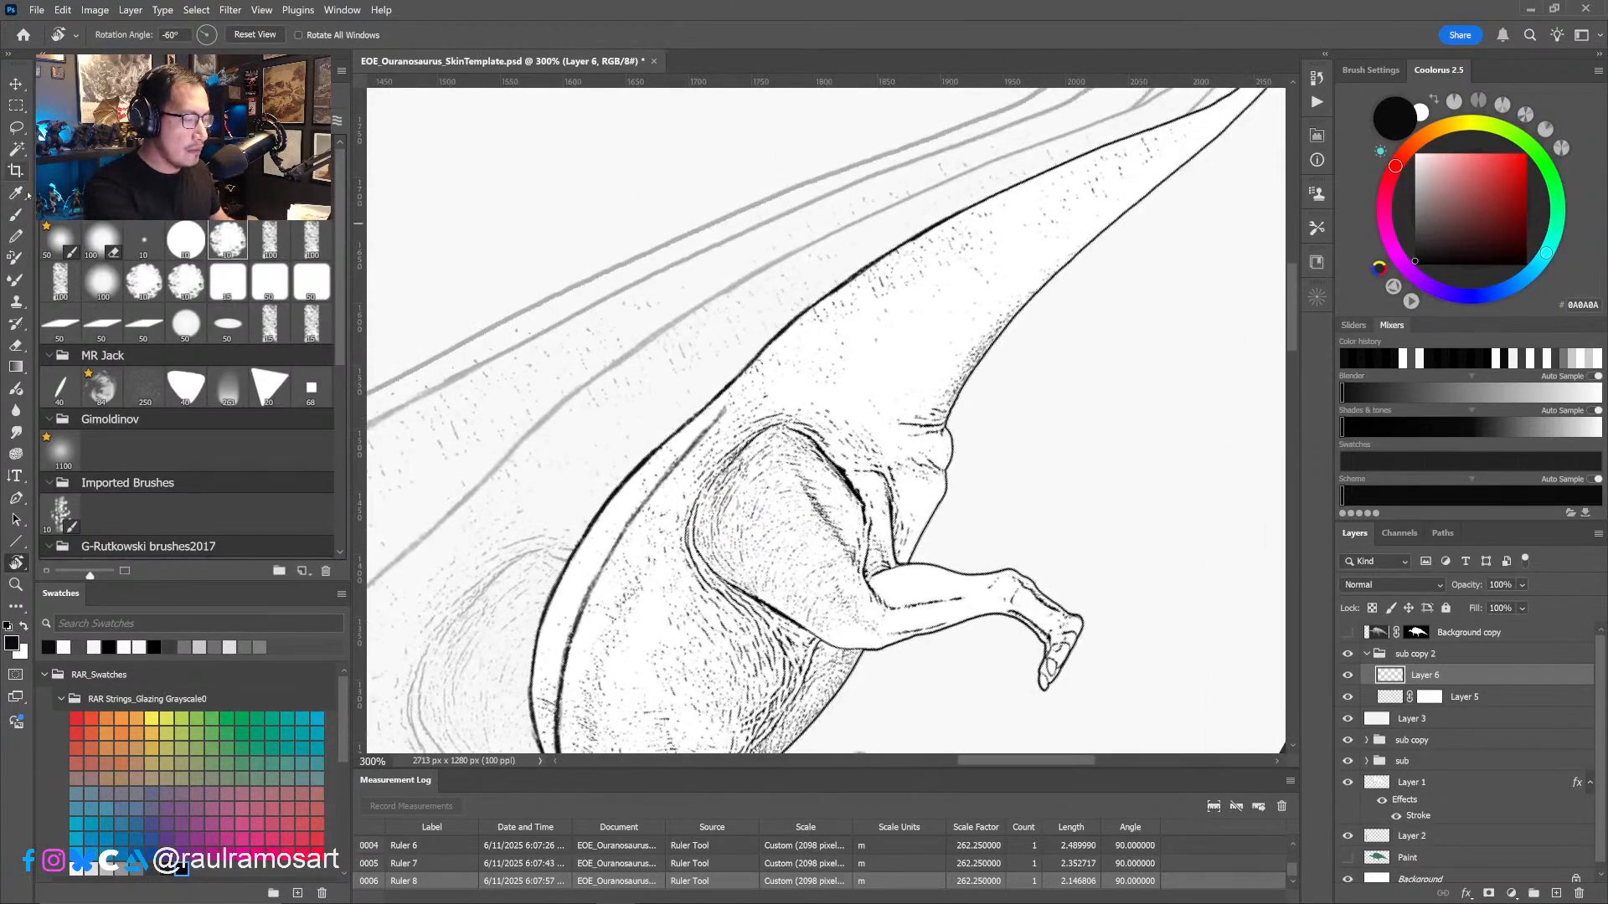
pyautogui.click(16, 217)
pyautogui.moveTo(697, 443); pyautogui.dragTo(800, 328)
pyautogui.moveTo(743, 395); pyautogui.dragTo(863, 276)
pyautogui.moveTo(810, 322); pyautogui.dragTo(913, 244)
pyautogui.hotkey('ctrl', 'z')
pyautogui.hotkey('ctrl', 'z')
pyautogui.hotkey('ctrl', 'z')
pyautogui.hotkey('ctrl', 'z')
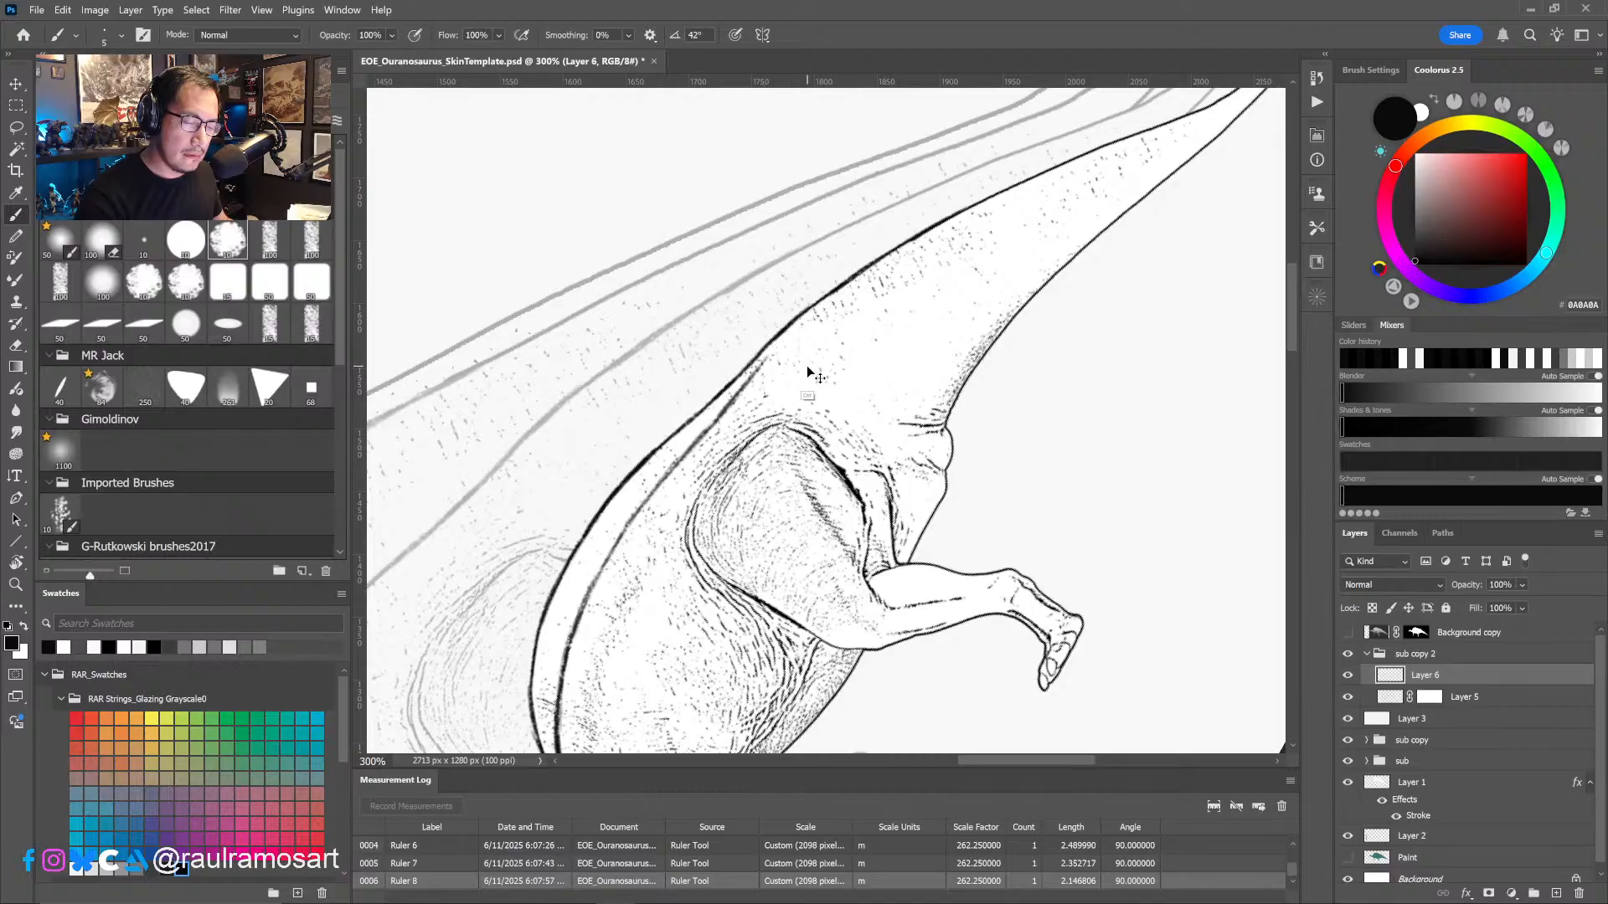
# - Extend the lowered back line past the hip and blend it into the upper contour of the tail
pyautogui.moveTo(684, 454); pyautogui.dragTo(819, 315)
pyautogui.moveTo(781, 355); pyautogui.dragTo(833, 298)
pyautogui.moveTo(804, 331); pyautogui.dragTo(923, 233)
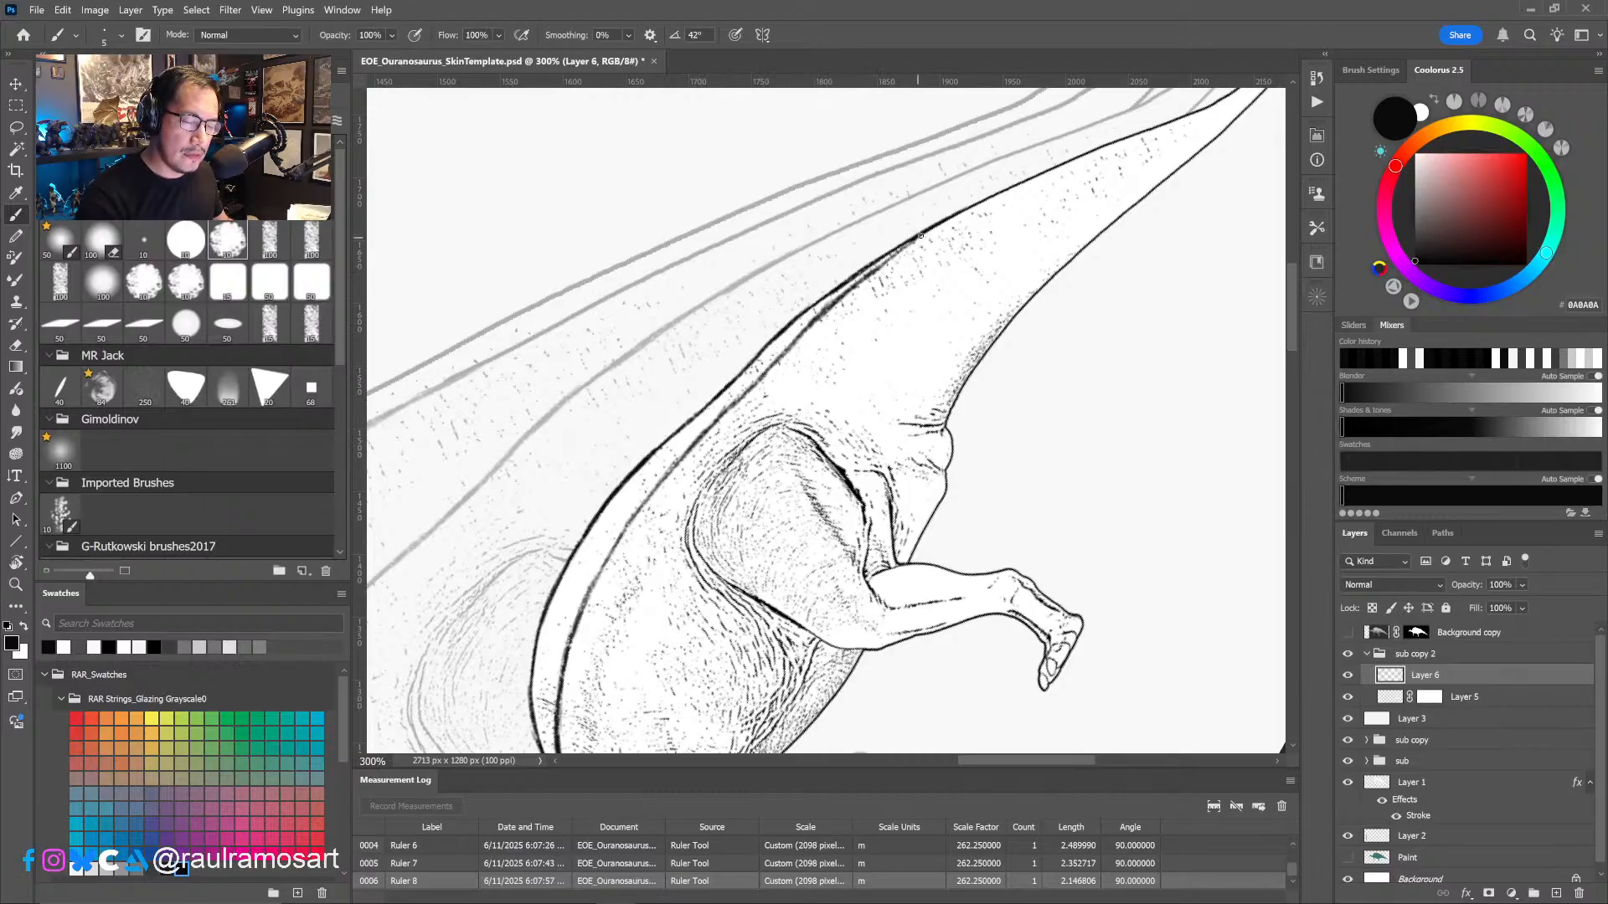
pyautogui.moveTo(865, 278); pyautogui.dragTo(1020, 185)
pyautogui.moveTo(804, 333); pyautogui.dragTo(875, 270)
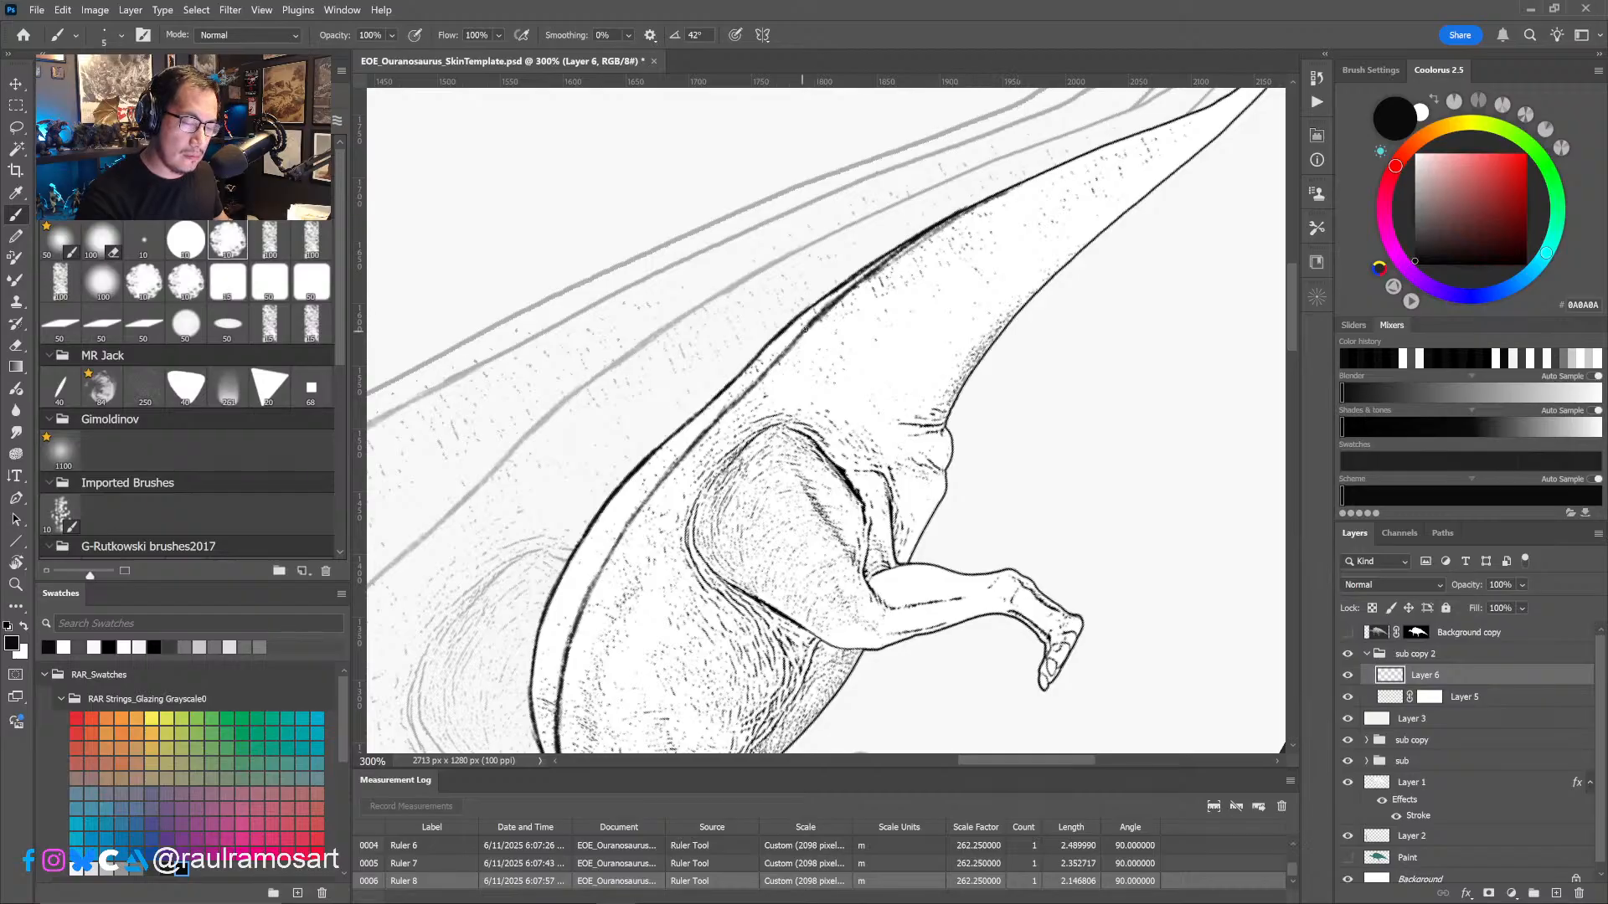
# - Darken and thicken the lowered back line with overlapping strokes, from the tail base toward the shoulder
pyautogui.moveTo(768, 370); pyautogui.dragTo(842, 293)
pyautogui.moveTo(737, 398); pyautogui.dragTo(765, 363)
pyautogui.moveTo(674, 464); pyautogui.dragTo(748, 390)
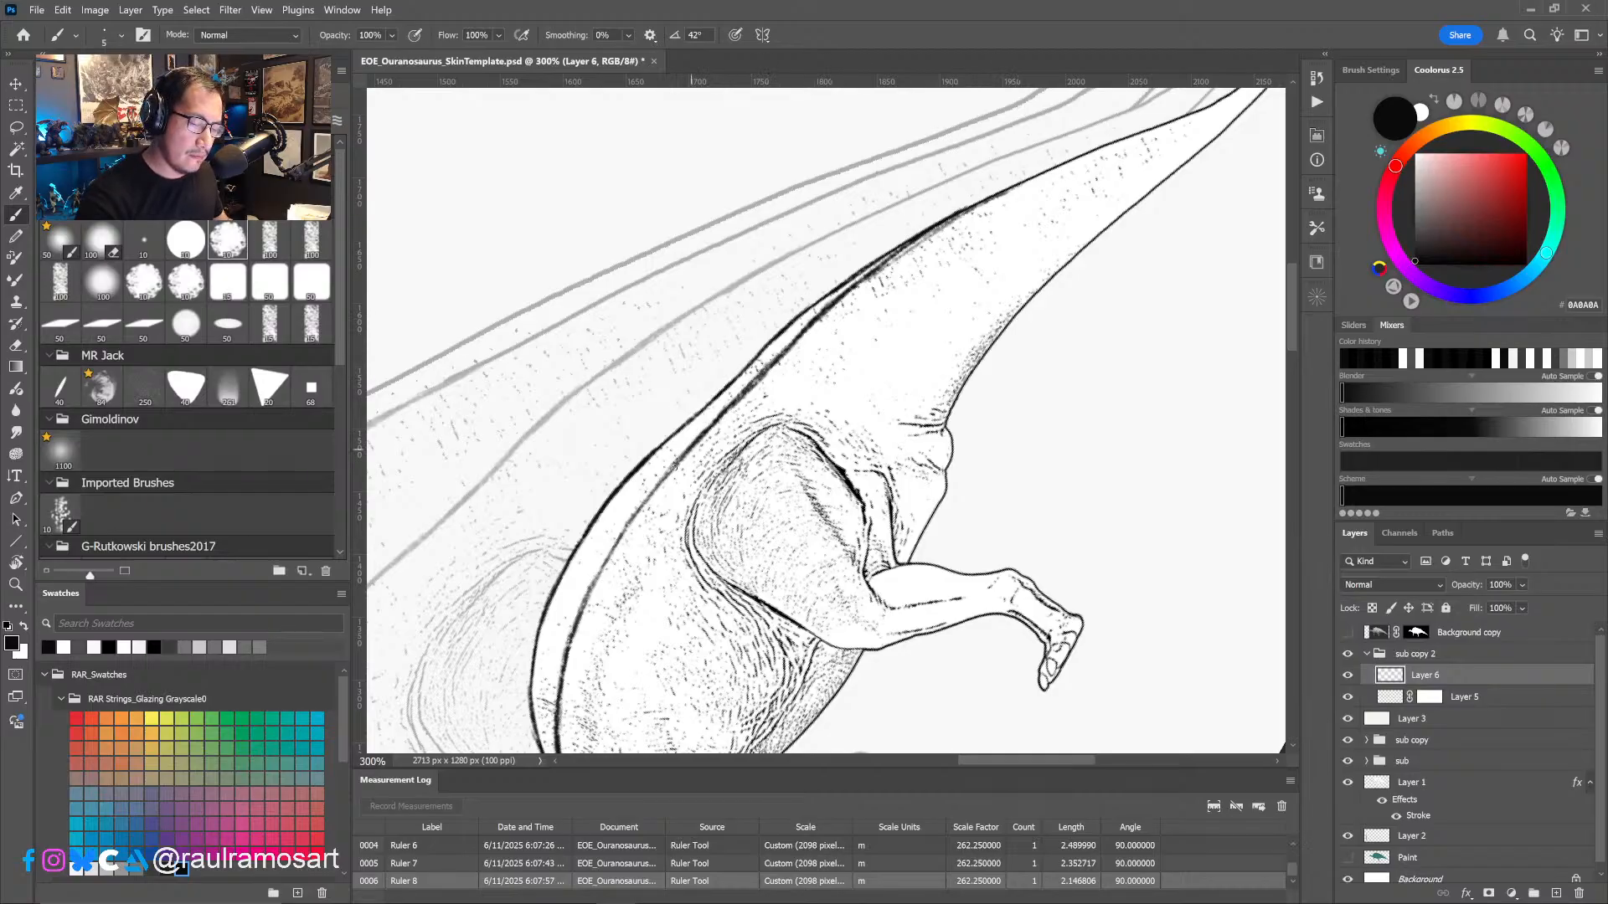
pyautogui.moveTo(634, 517); pyautogui.dragTo(700, 443)
pyautogui.moveTo(603, 557)
pyautogui.mouseDown()
pyautogui.moveTo(681, 459)
pyautogui.moveTo(630, 521)
pyautogui.mouseUp()
pyautogui.moveTo(587, 599)
pyautogui.mouseDown()
pyautogui.moveTo(685, 462)
pyautogui.moveTo(703, 399)
pyautogui.mouseUp()
# - Check the lowered back line at overview scale with the eraser ready, and return the canvas rotation to 0°
pyautogui.keyDown('alt'); pyautogui.scroll(-1, 604, 608); pyautogui.keyUp('alt')
pyautogui.press('e')
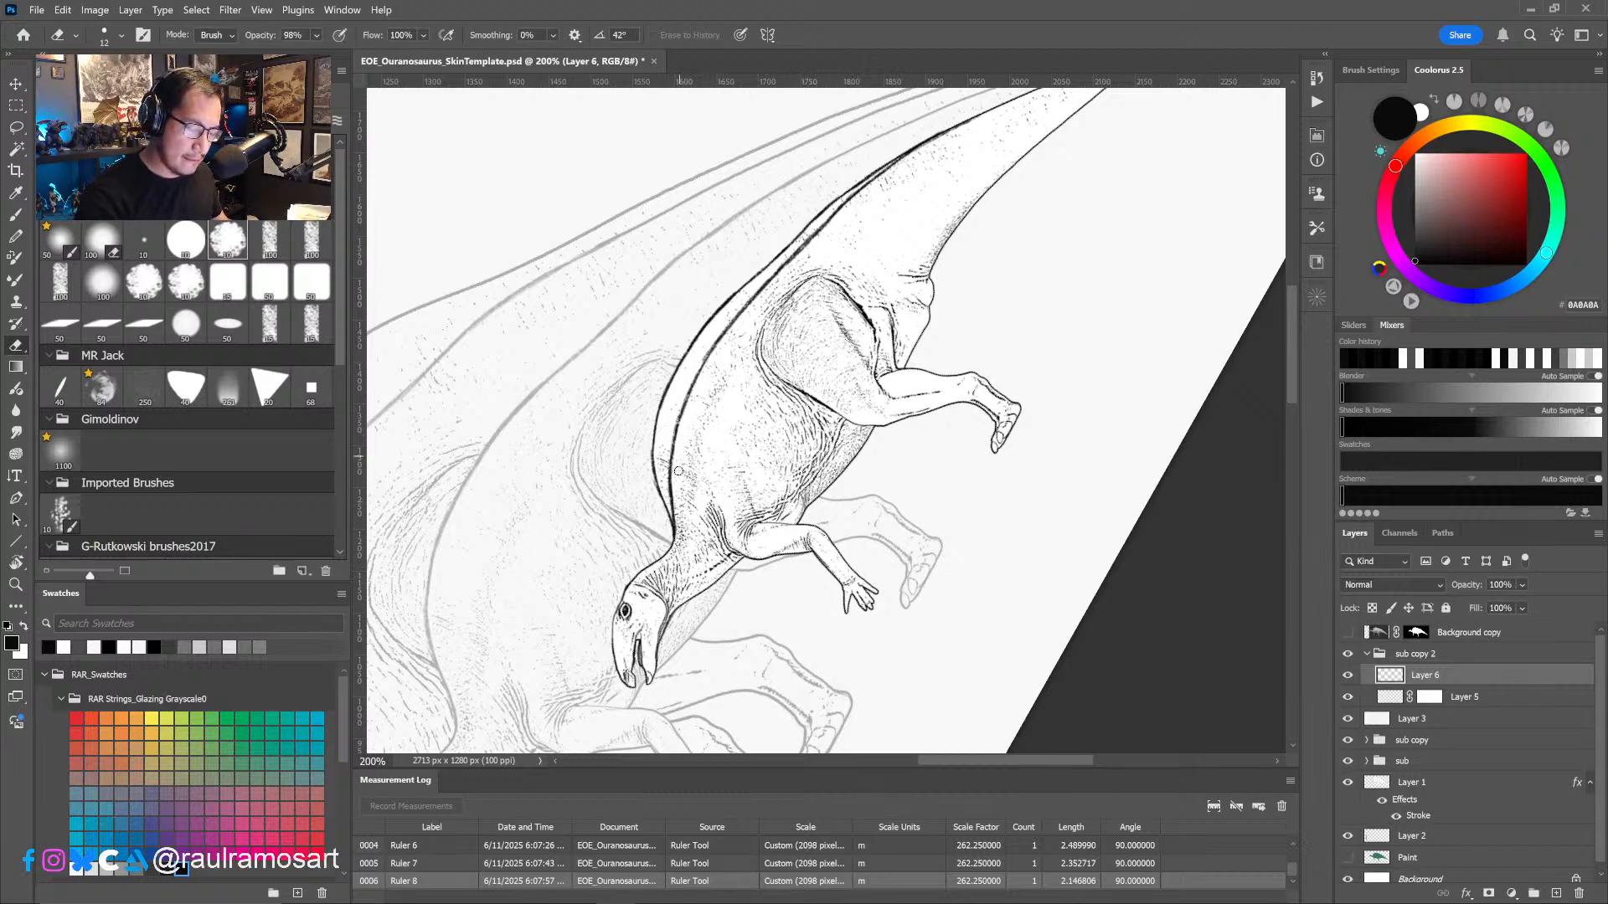
pyautogui.keyDown('alt'); pyautogui.click(767, 493); pyautogui.keyUp('alt')
pyautogui.moveTo(769, 475); pyautogui.dragTo(803, 434)
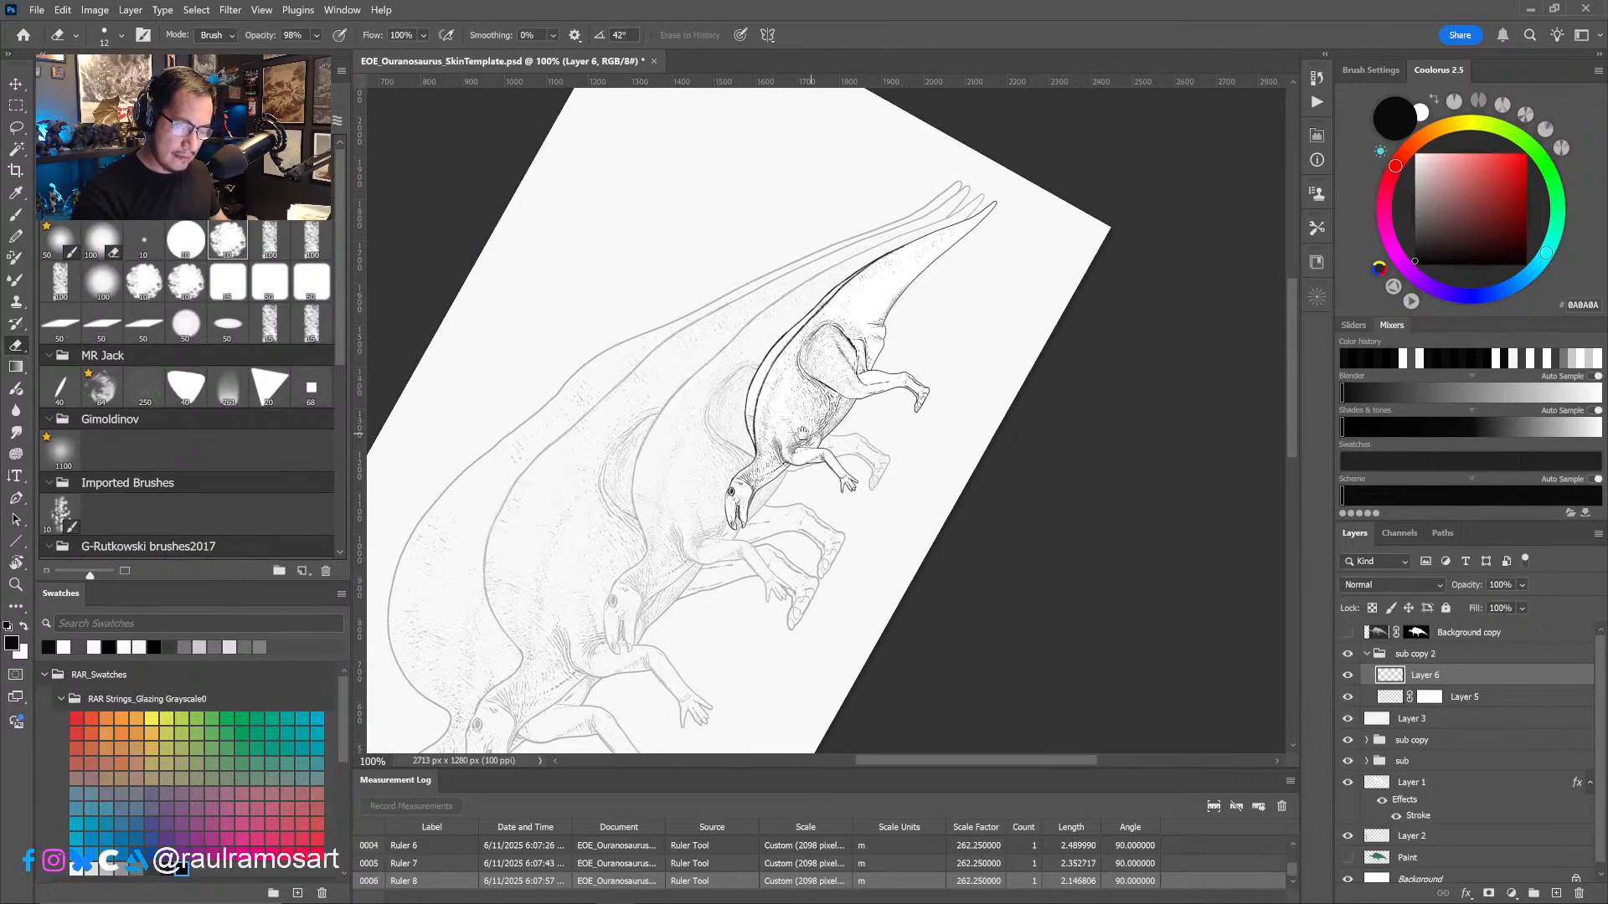
pyautogui.keyDown('alt'); pyautogui.click(816, 468); pyautogui.keyUp('alt')
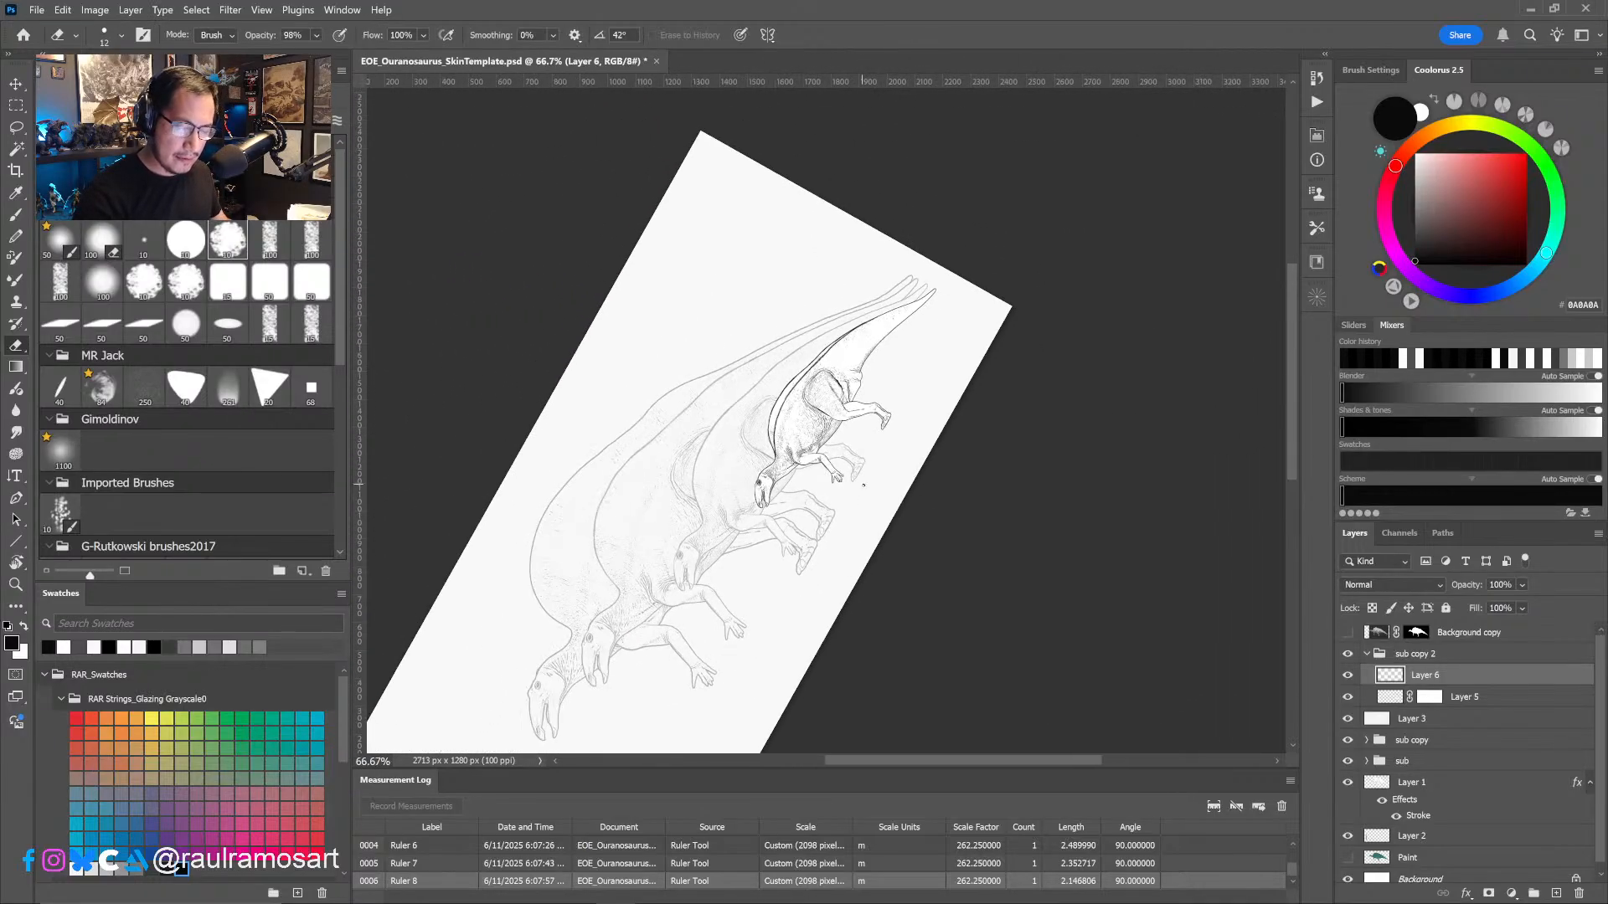
pyautogui.press('r')
pyautogui.keyDown('shift'); pyautogui.moveTo(948, 522); pyautogui.dragTo(834, 603); pyautogui.keyUp('shift')
# - Paint black on Layer 5's mask to hide the old raised back contour from the neck to the front of the back
pyautogui.keyDown('ctrl'); pyautogui.click(737, 394); pyautogui.keyUp('ctrl')
pyautogui.keyDown('ctrl'); pyautogui.click(739, 397); pyautogui.keyUp('ctrl')
pyautogui.keyDown('ctrl'); pyautogui.click(739, 397); pyautogui.keyUp('ctrl')
pyautogui.keyDown('ctrl'); pyautogui.click(739, 397); pyautogui.keyUp('ctrl')
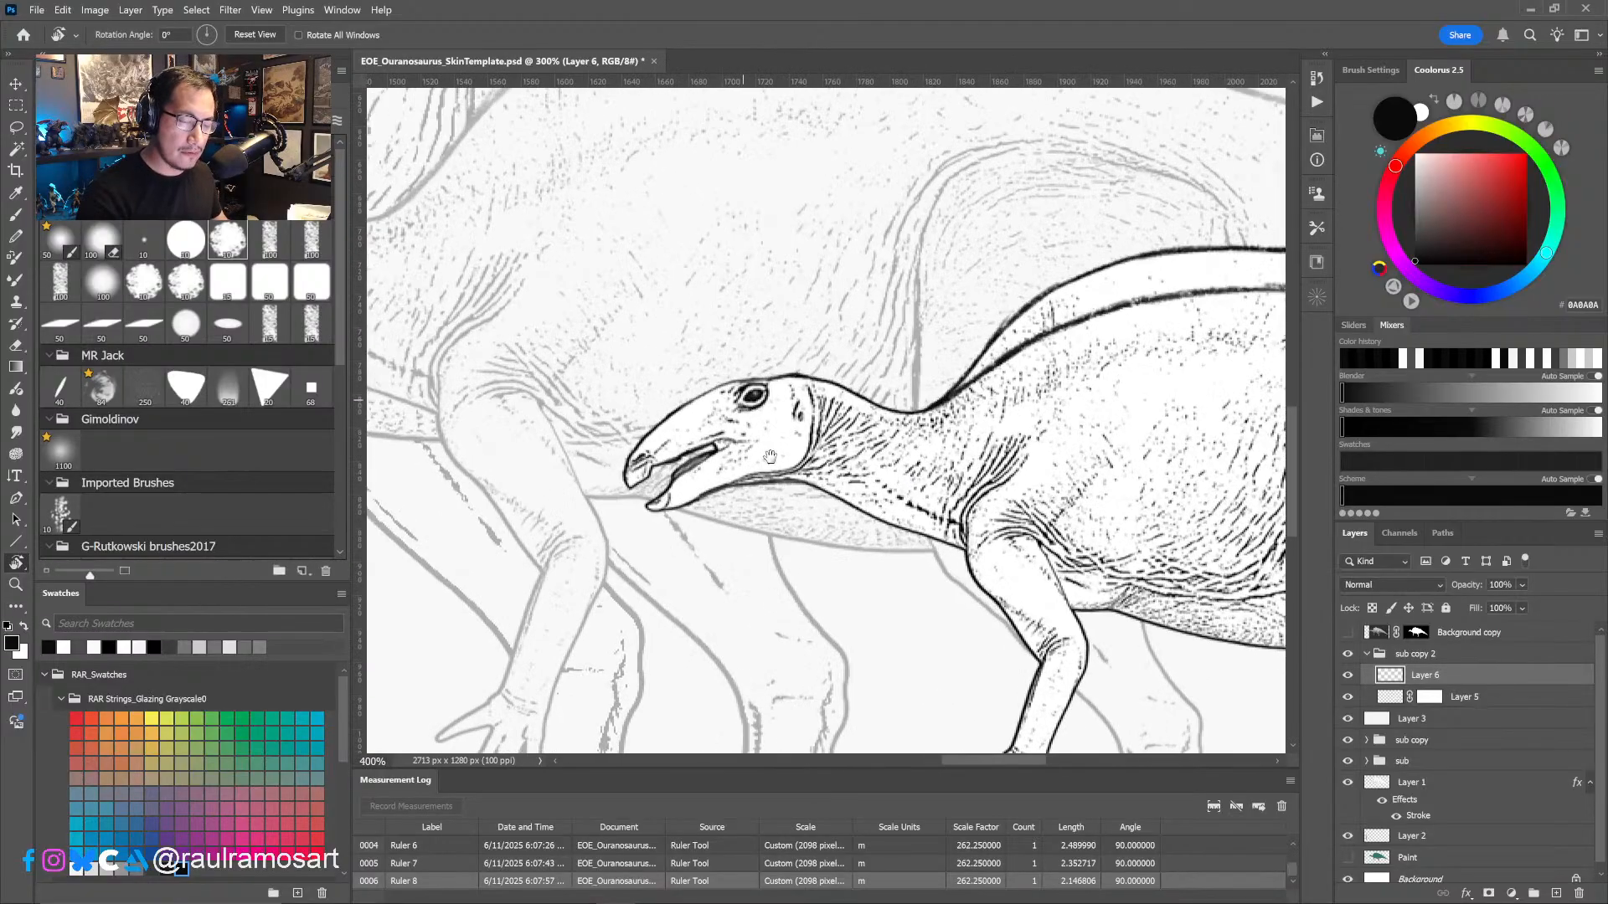
pyautogui.moveTo(772, 480); pyautogui.dragTo(837, 498)
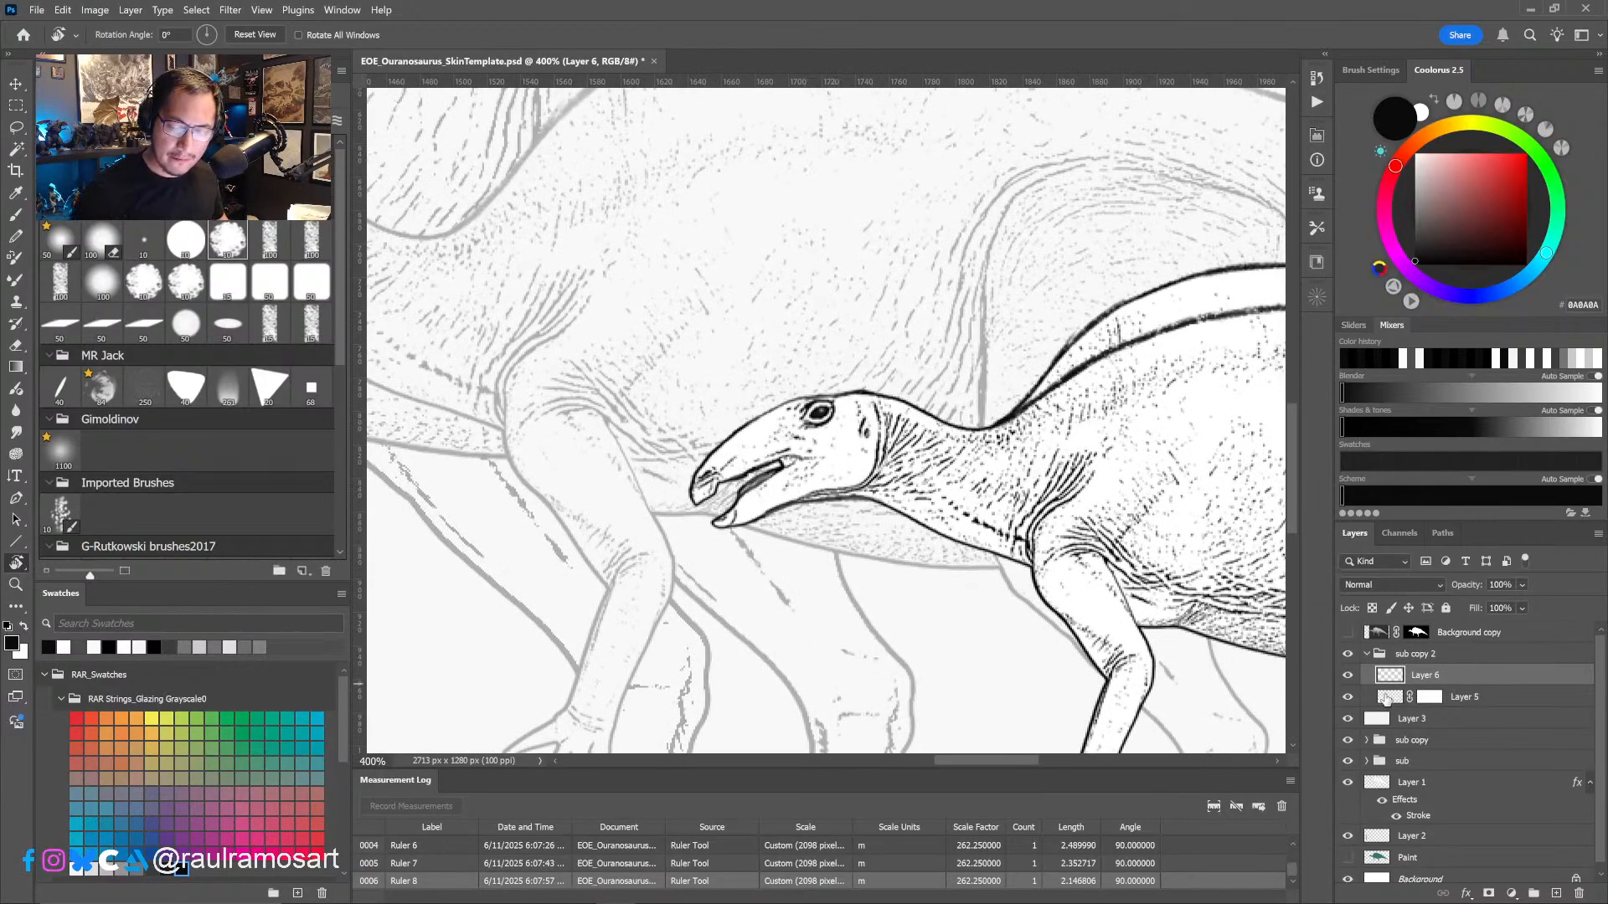
pyautogui.click(1392, 697)
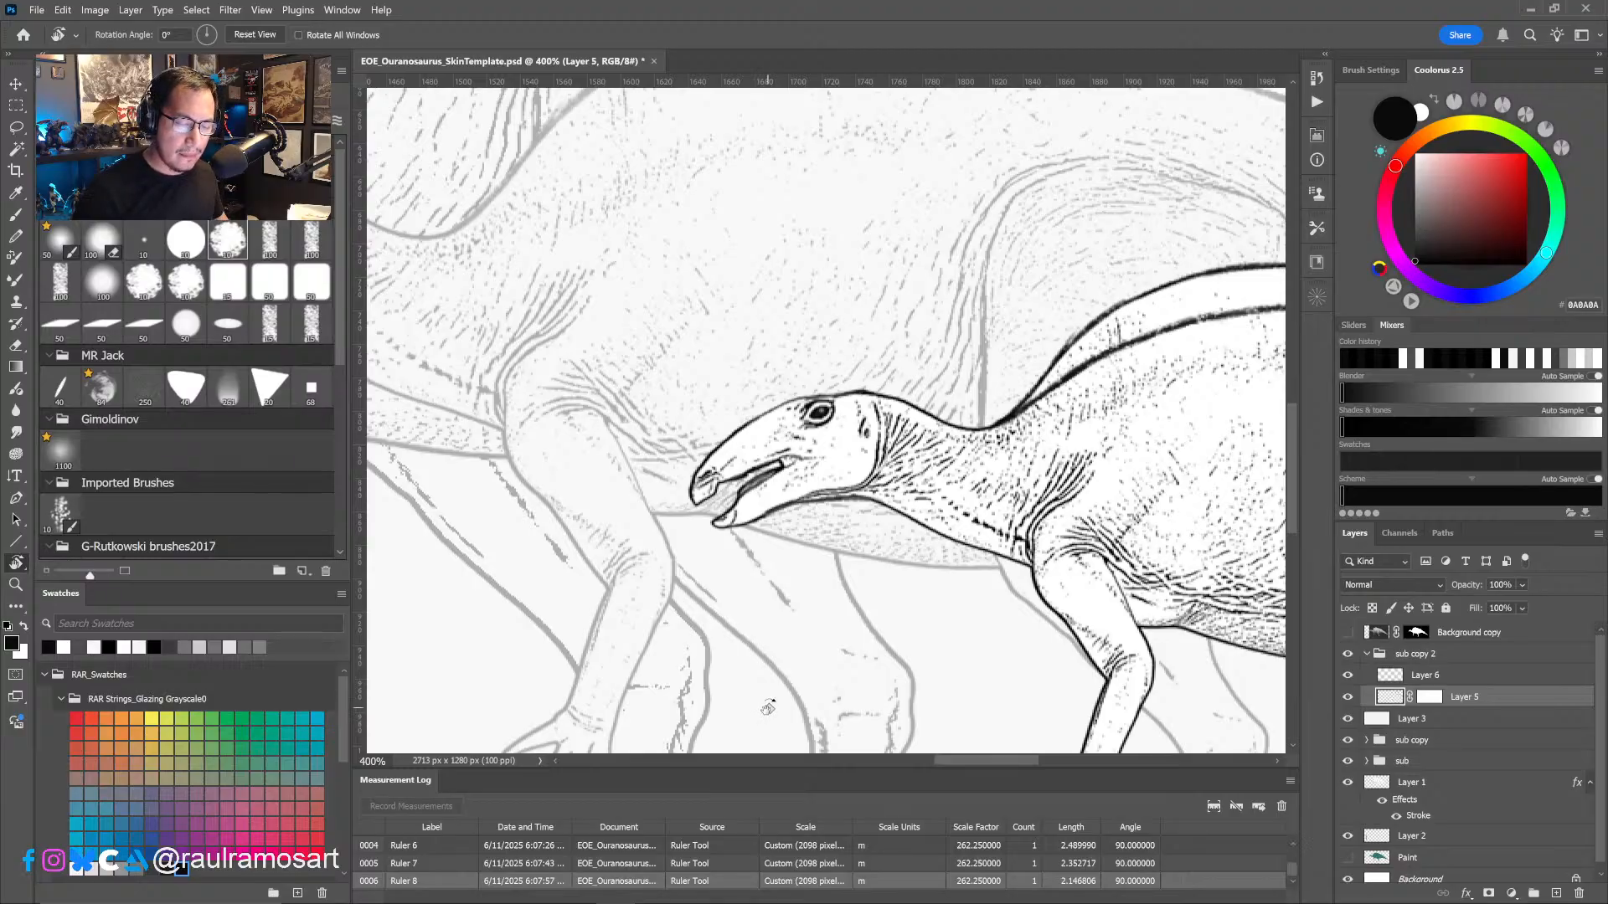
pyautogui.moveTo(768, 706); pyautogui.dragTo(491, 707)
pyautogui.click(1430, 697)
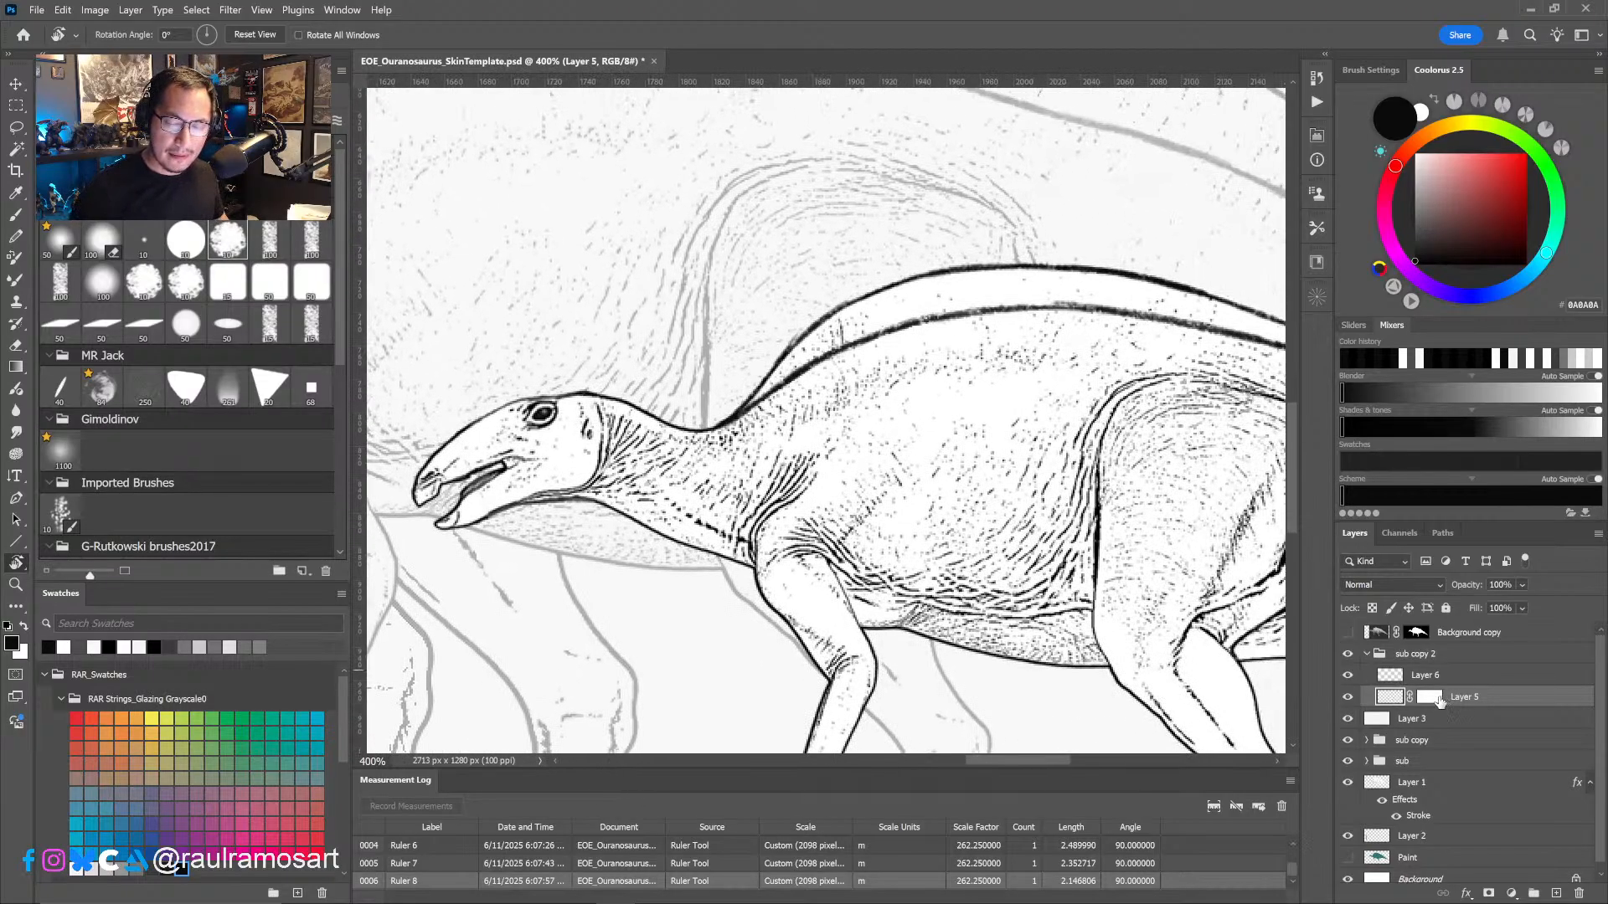
pyautogui.moveTo(1104, 604); pyautogui.dragTo(978, 650)
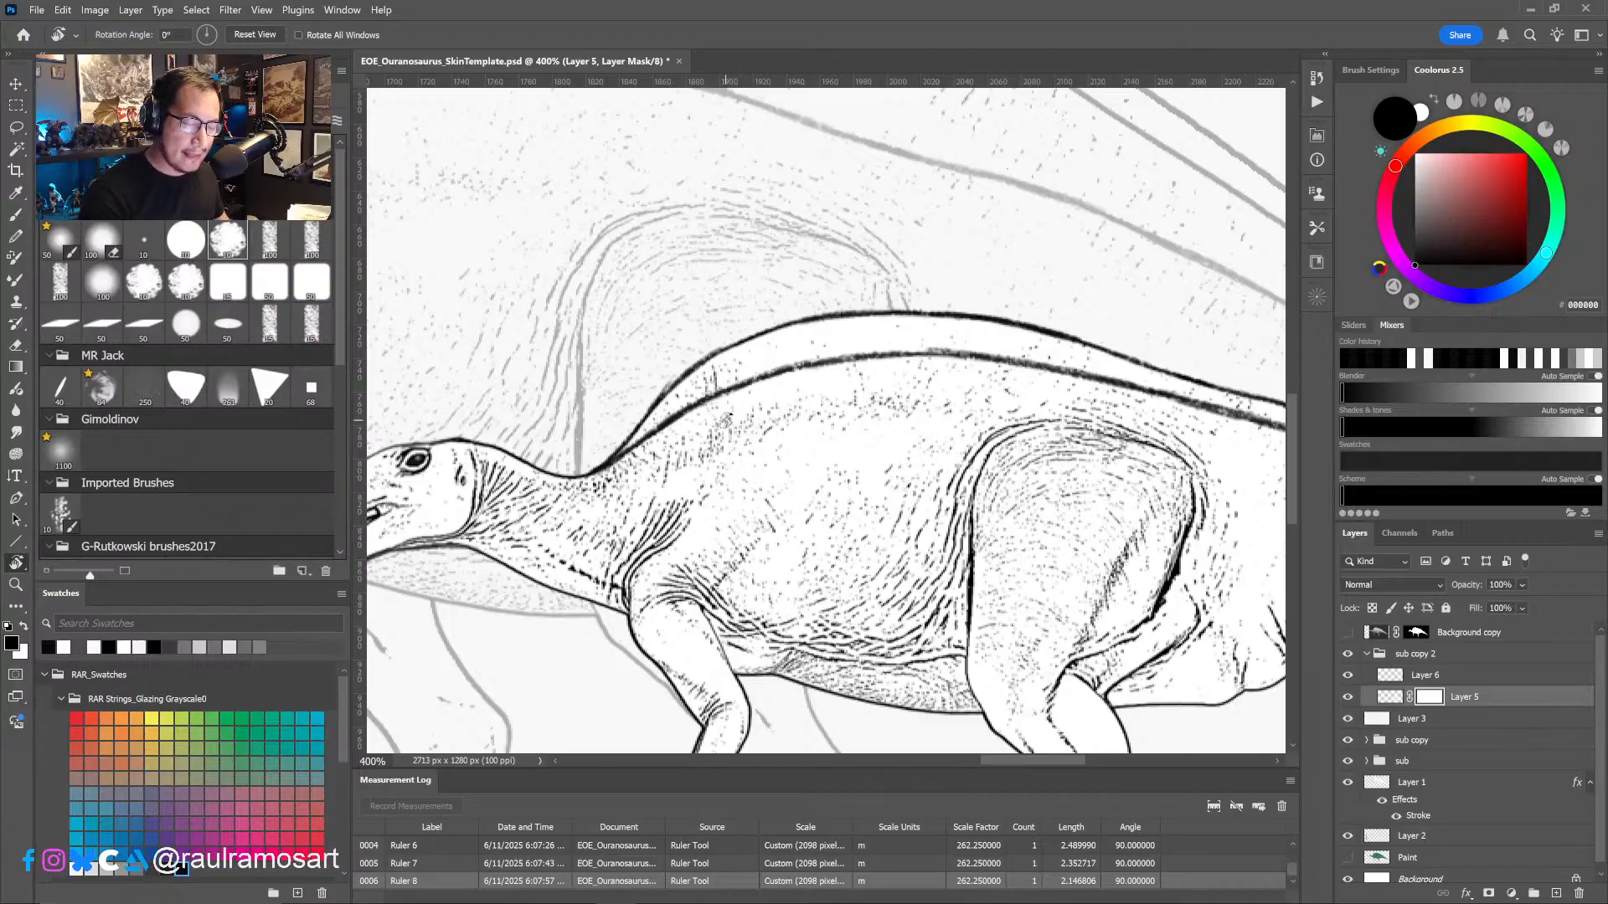
pyautogui.press('b')
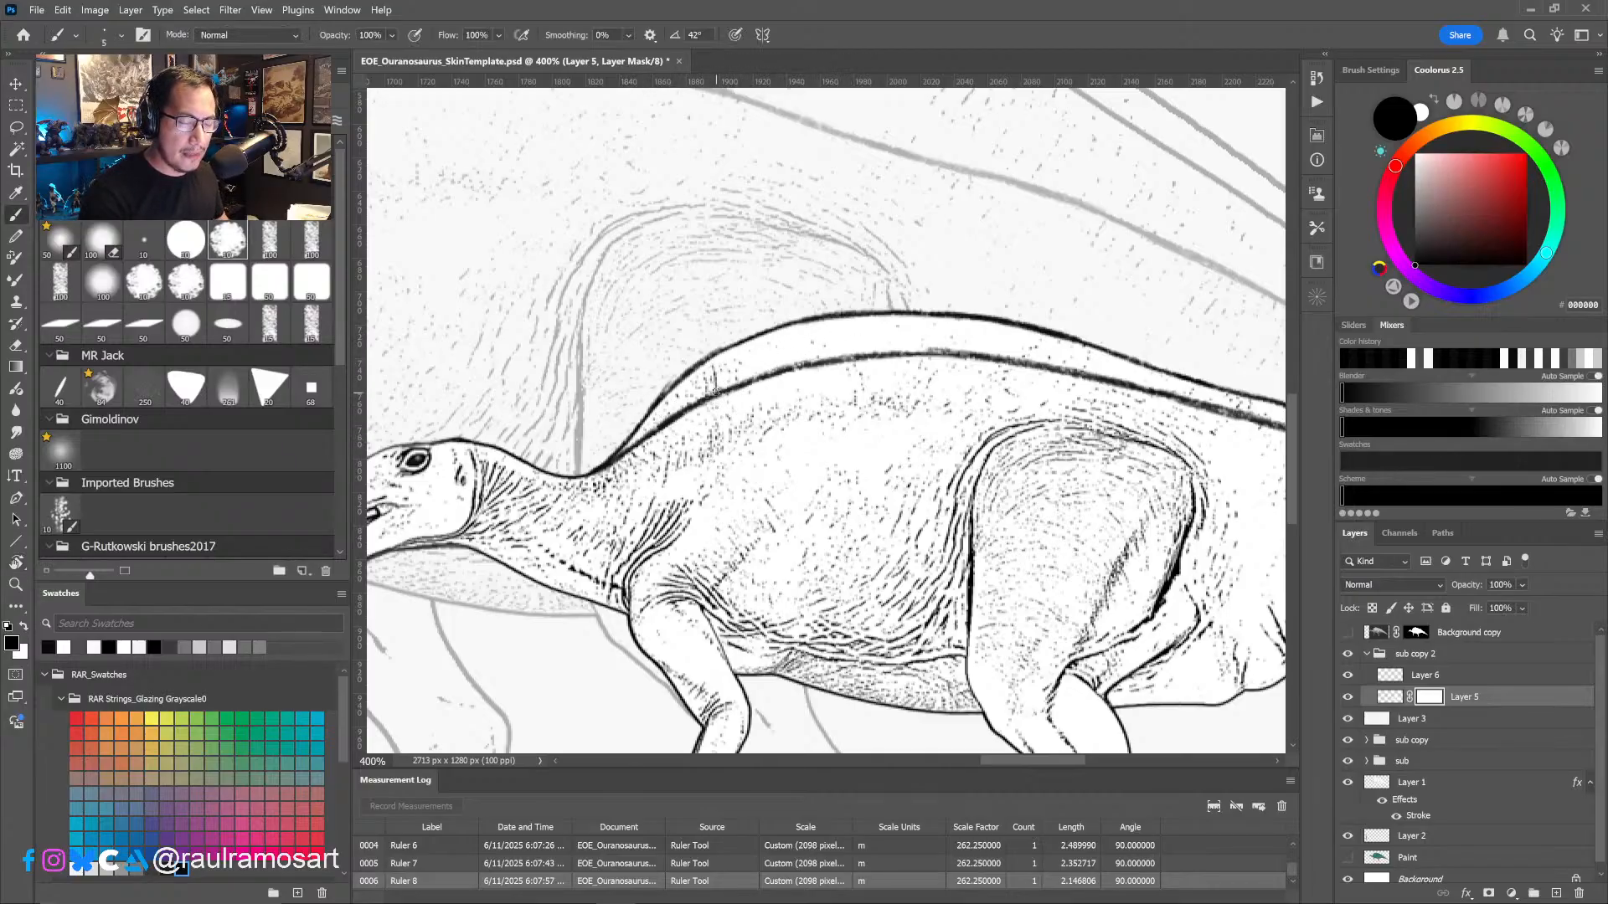
pyautogui.press(']')
pyautogui.press(']')
pyautogui.press(']')
pyautogui.press(']')
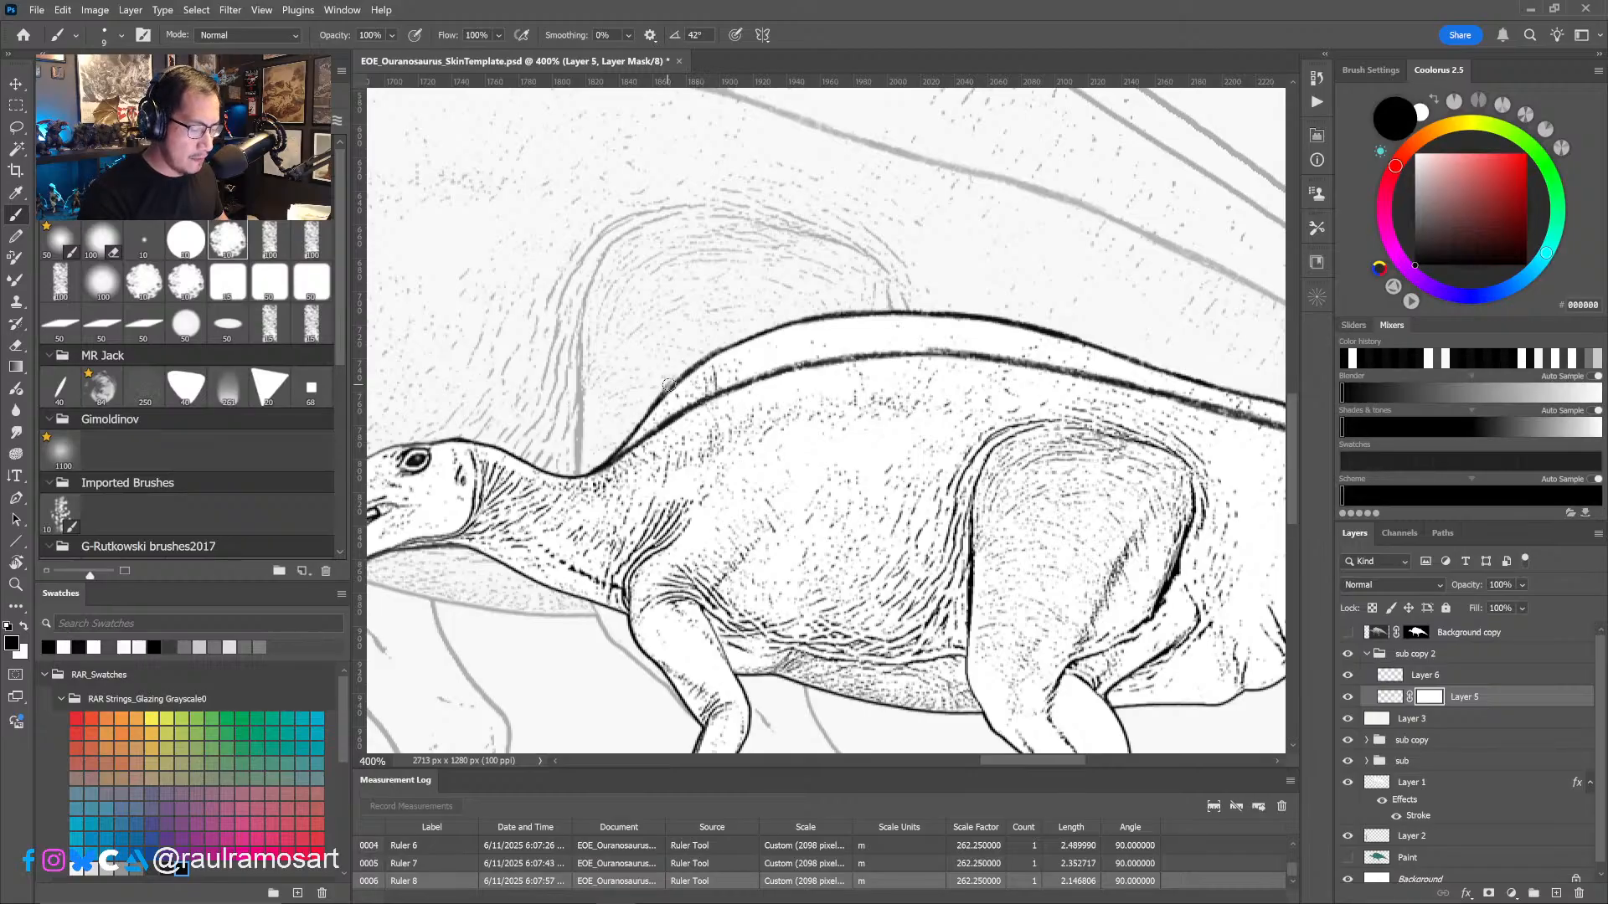
pyautogui.moveTo(743, 340); pyautogui.dragTo(612, 448)
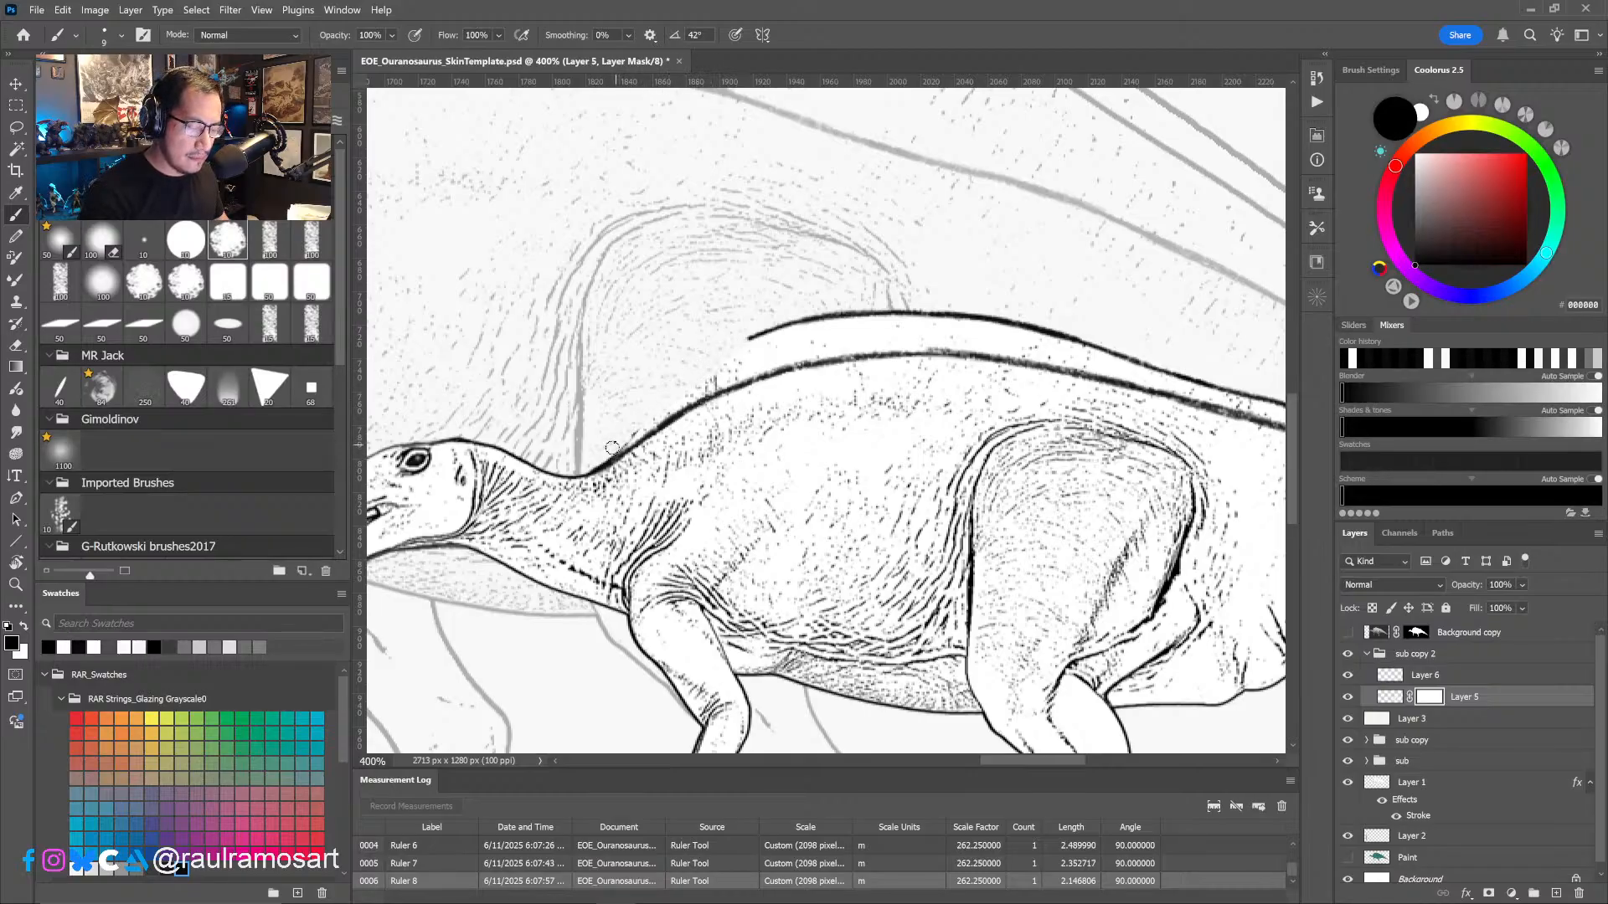
# - Mask out the old contour and stray marks above the lowered line along the middle of the back, enlarging the brush to 15
pyautogui.moveTo(811, 319); pyautogui.dragTo(737, 353)
pyautogui.moveTo(829, 317); pyautogui.dragTo(801, 324)
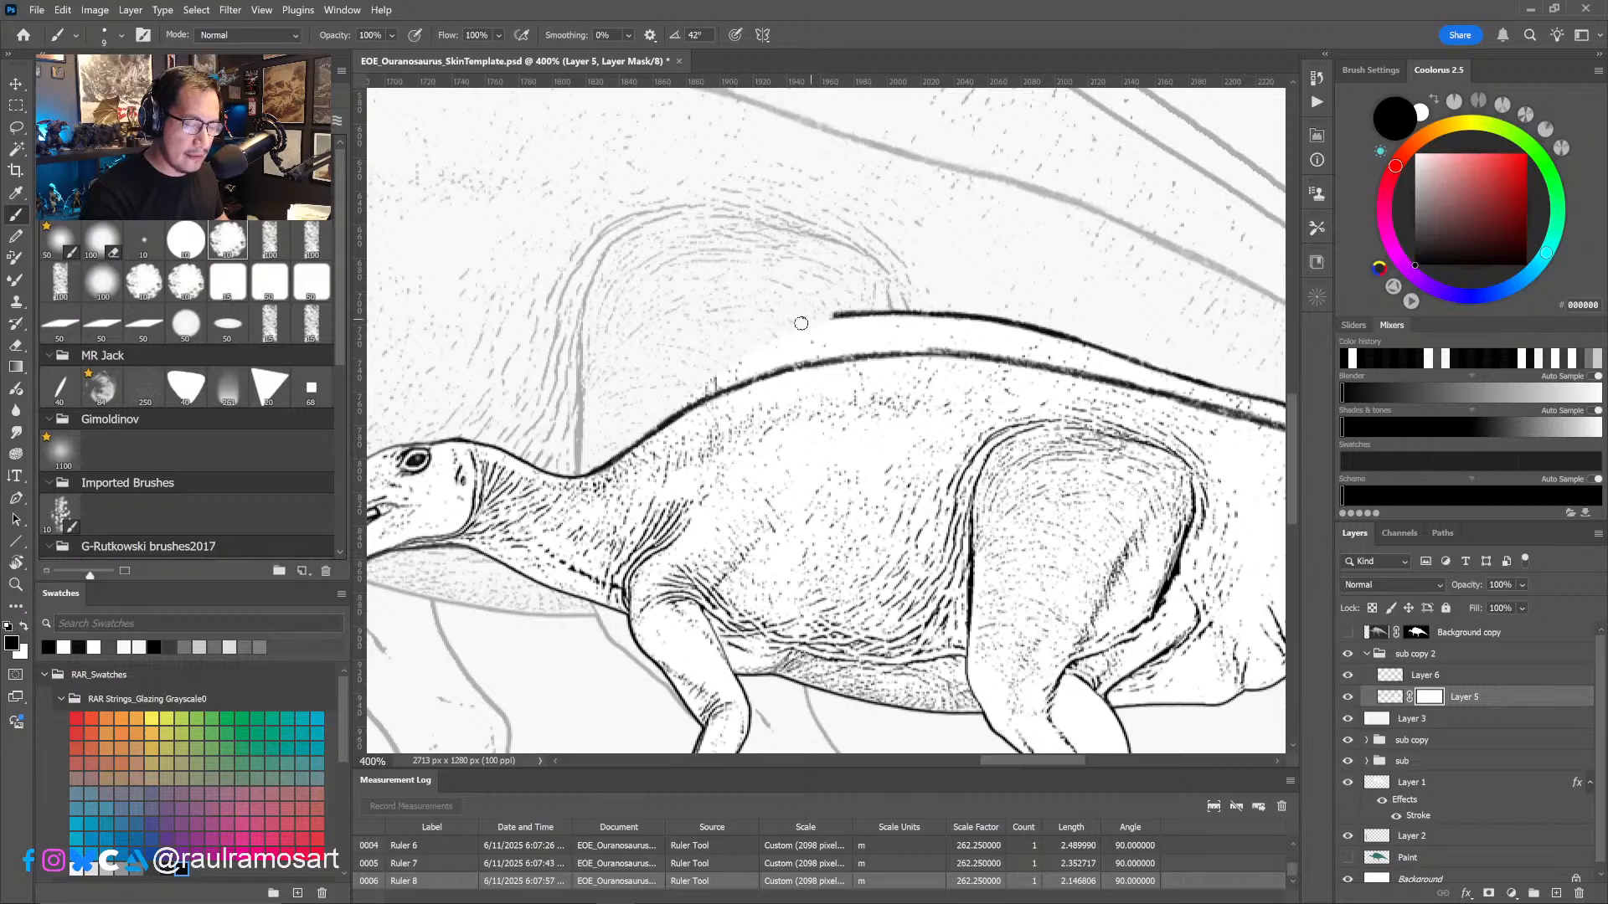
pyautogui.keyDown('alt'); pyautogui.moveTo(706, 376); pyautogui.dragTo(712, 375, button='right'); pyautogui.keyUp('alt')
pyautogui.moveTo(704, 387)
pyautogui.mouseDown()
pyautogui.moveTo(914, 312)
pyautogui.moveTo(815, 340)
pyautogui.moveTo(848, 343)
pyautogui.mouseUp()
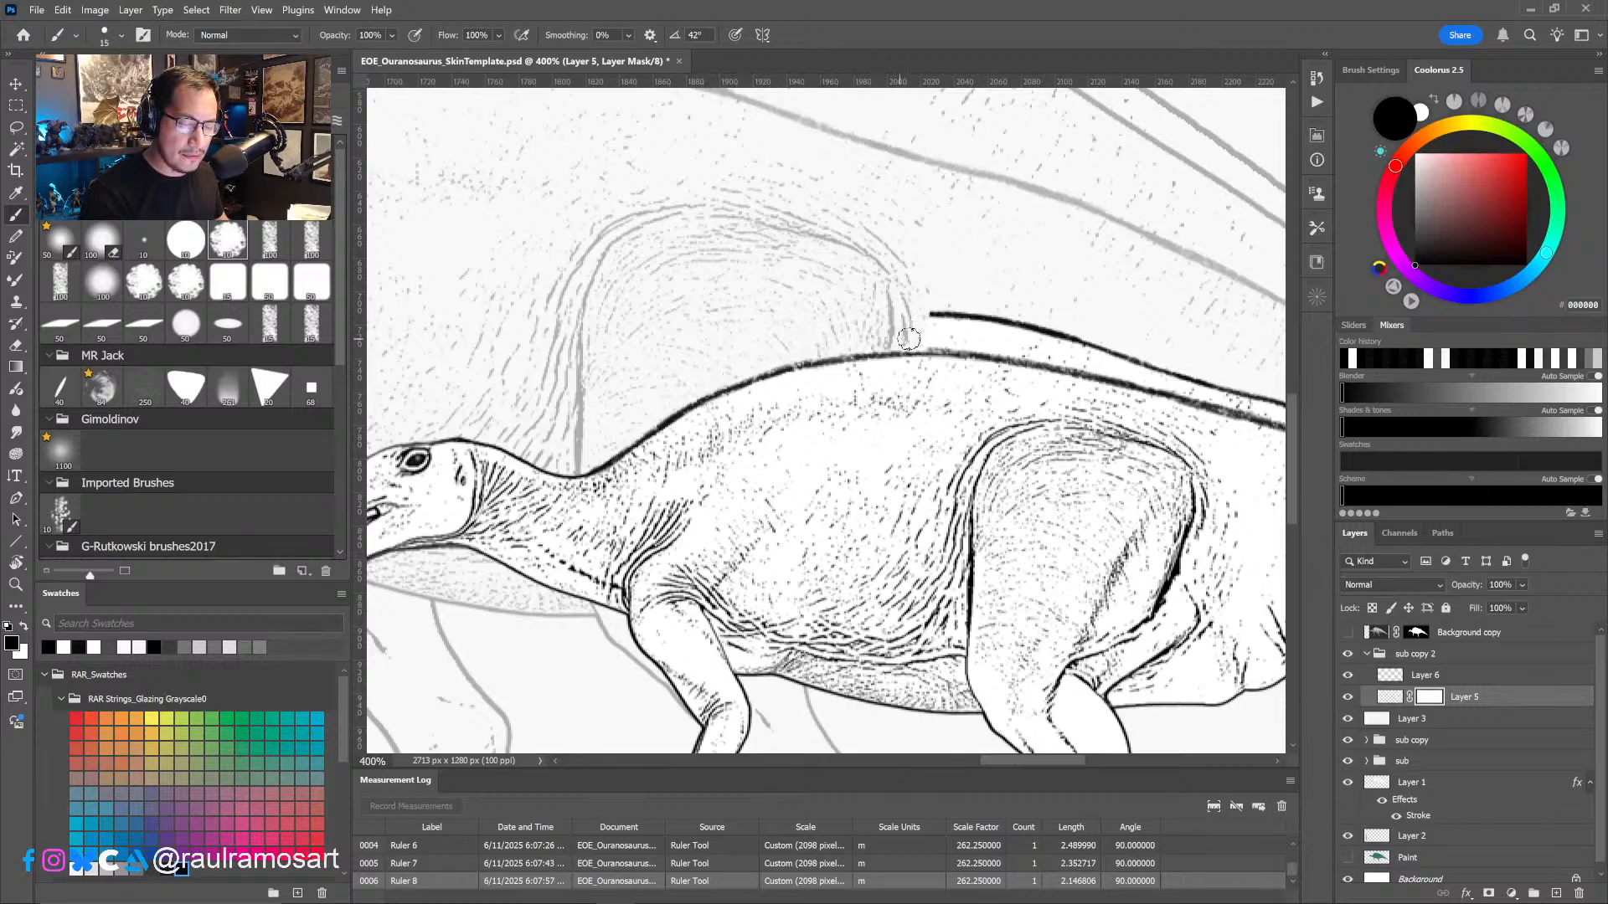
pyautogui.moveTo(987, 330)
pyautogui.mouseDown()
pyautogui.moveTo(1089, 342)
pyautogui.moveTo(876, 356)
pyautogui.mouseUp()
# - Rotate the canvas view to -59° and mask out the old contour above the lowered line from the hip to the tail base
pyautogui.press('r')
pyautogui.moveTo(850, 537); pyautogui.dragTo(973, 465)
pyautogui.press('b')
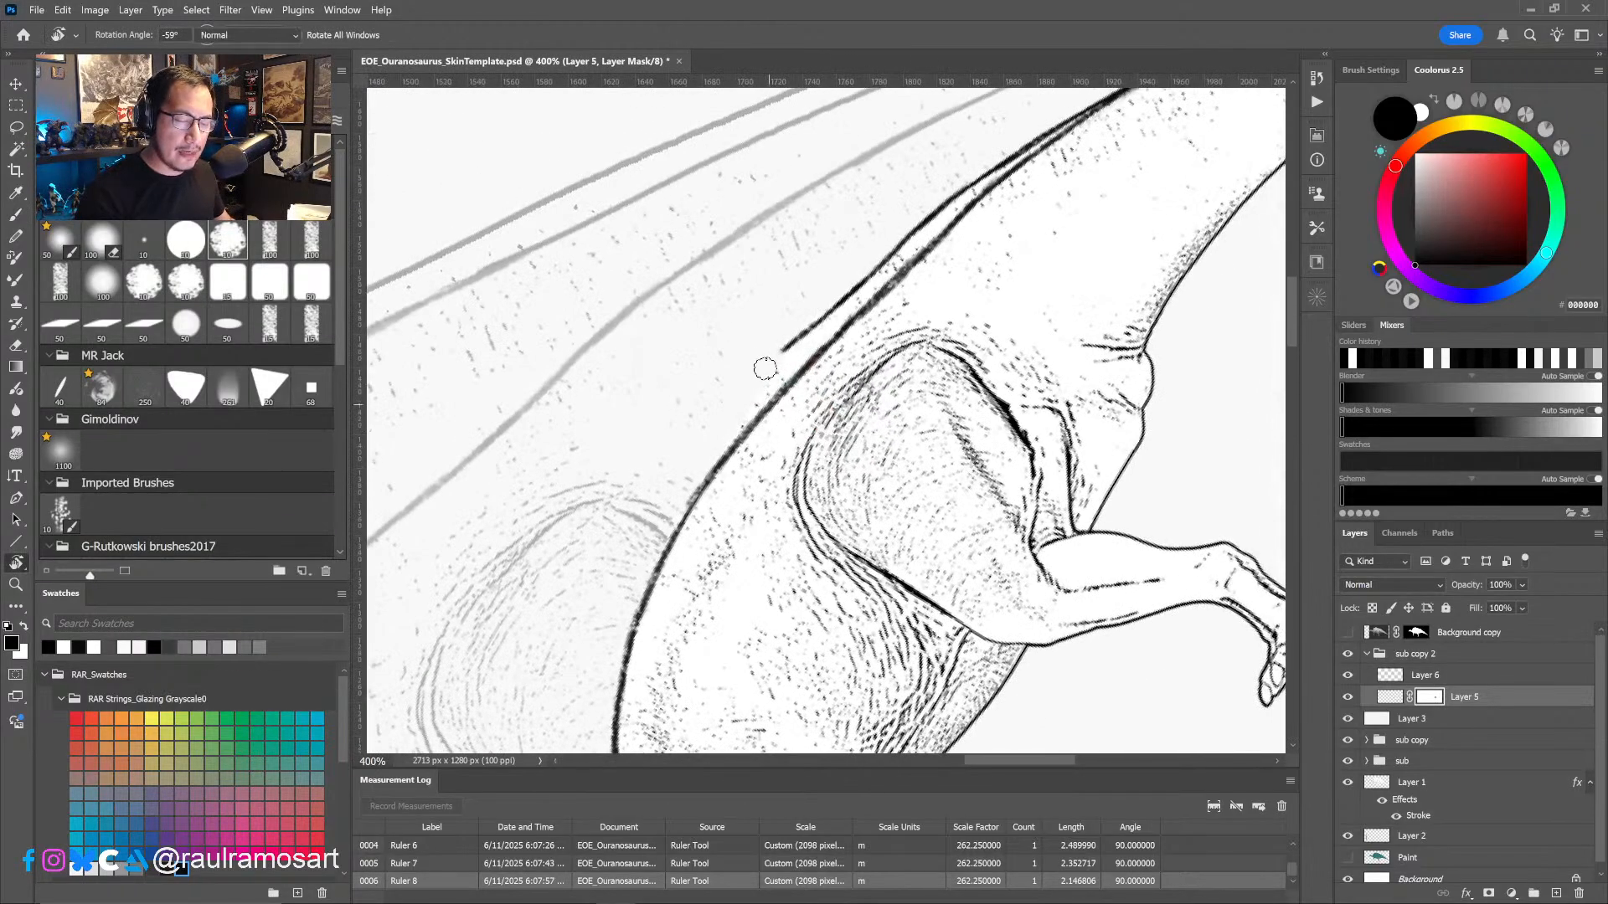
pyautogui.moveTo(771, 362); pyautogui.dragTo(972, 177)
pyautogui.moveTo(954, 191); pyautogui.dragTo(796, 423)
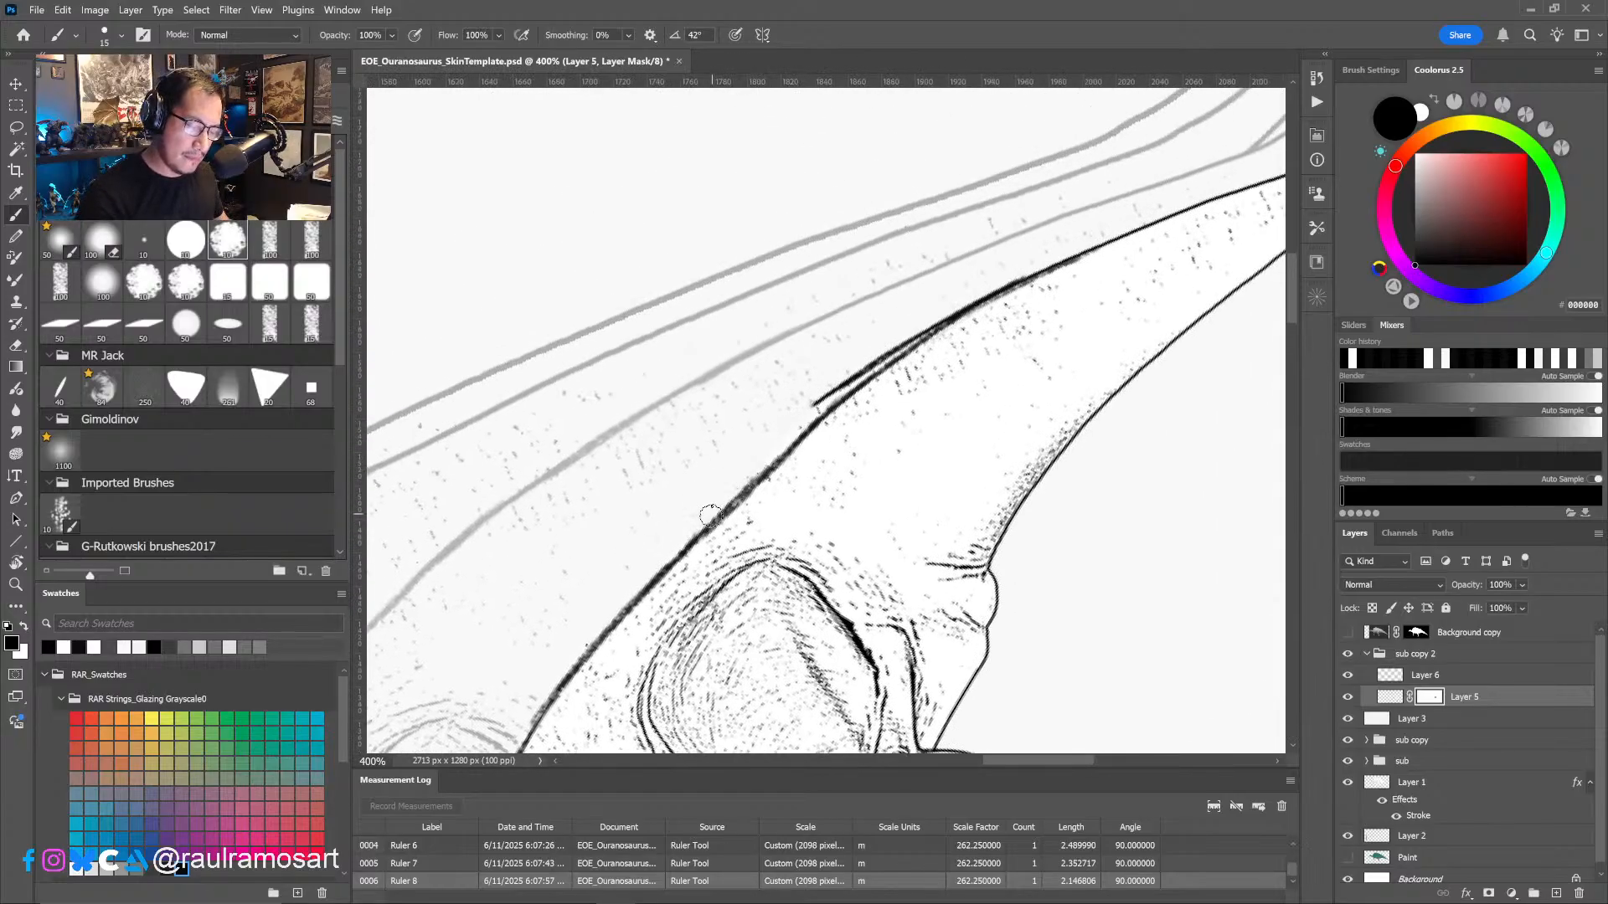
pyautogui.moveTo(815, 400)
pyautogui.mouseDown()
pyautogui.moveTo(1018, 272)
pyautogui.moveTo(1053, 272)
pyautogui.mouseUp()
# - Return the canvas rotation to 0° and check the cleaned back by switching Layer 5's visibility off and on
pyautogui.hotkey('ctrl', '-')
pyautogui.hotkey('ctrl', '-')
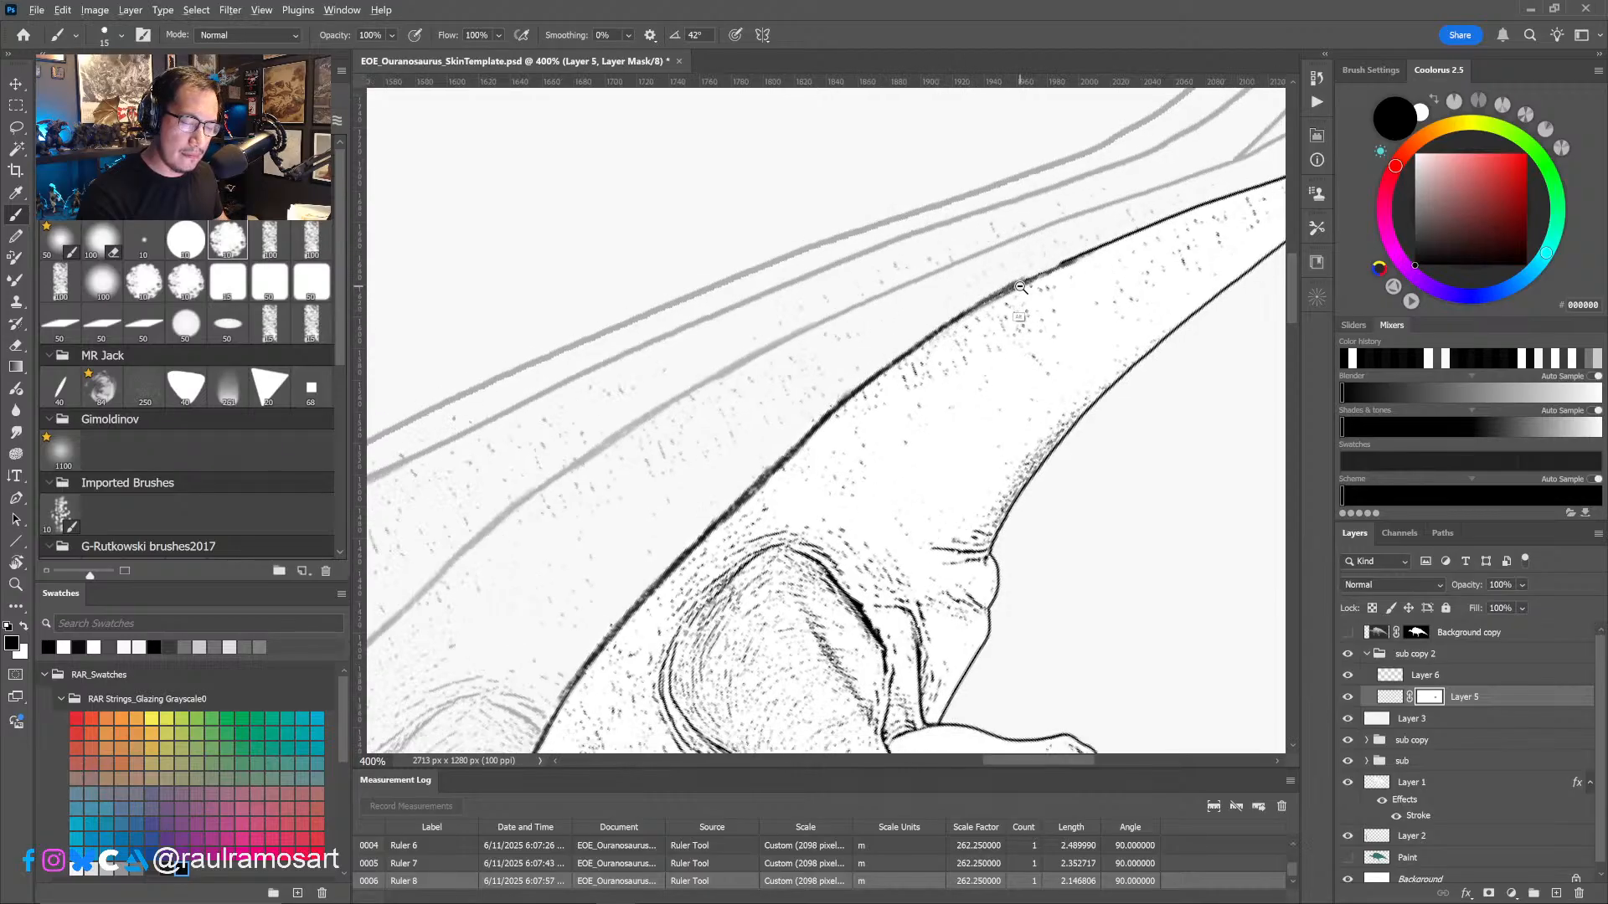
pyautogui.moveTo(967, 498); pyautogui.dragTo(1062, 434)
pyautogui.press('r')
pyautogui.moveTo(1118, 494)
pyautogui.mouseDown()
pyautogui.moveTo(1008, 600)
pyautogui.moveTo(924, 610)
pyautogui.moveTo(1055, 535)
pyautogui.mouseUp()
pyautogui.hotkey('ctrl', '+')
pyautogui.moveTo(887, 558); pyautogui.dragTo(1001, 551)
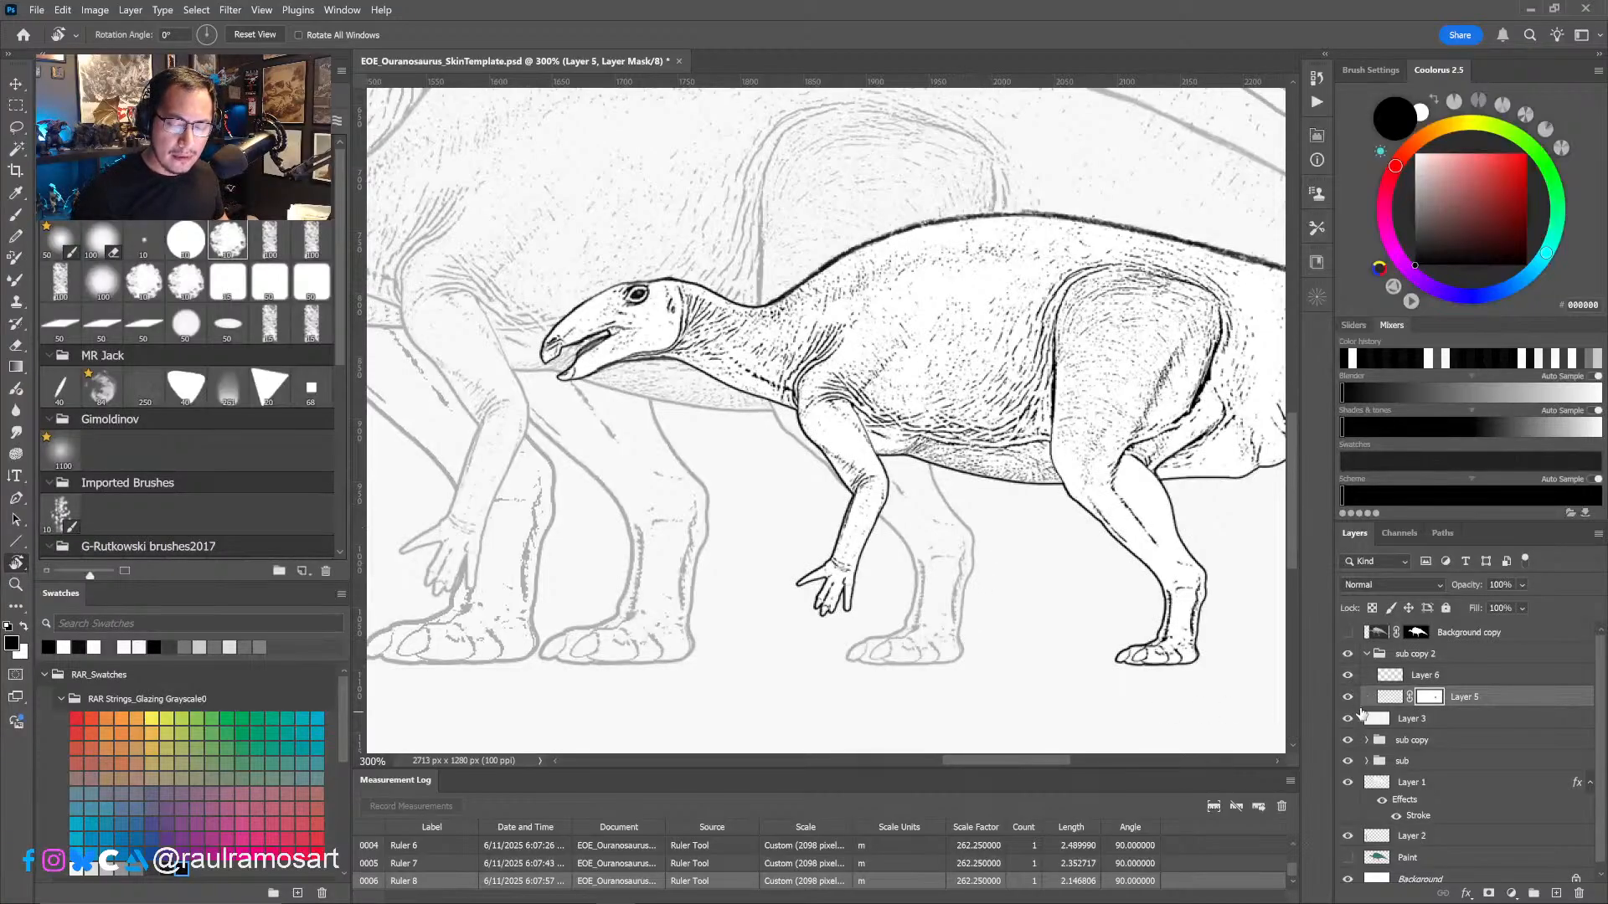
pyautogui.click(1348, 698)
pyautogui.click(1348, 698)
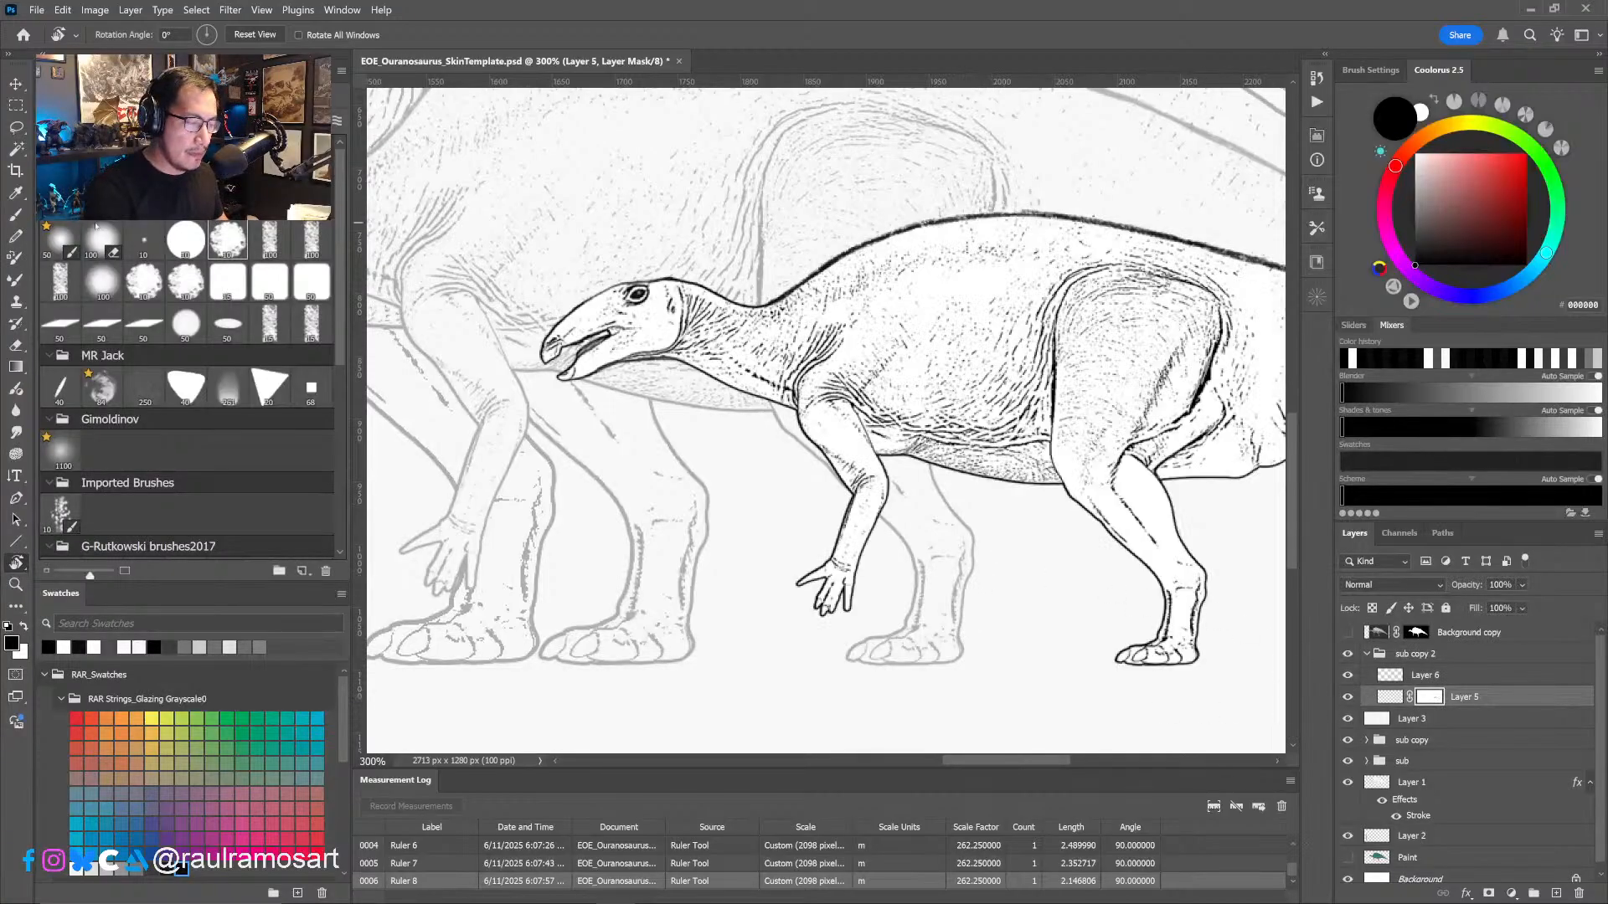
# - Make a lasso selection around the smallest juvenile's head, from the beak to the back of the jaw
pyautogui.click(16, 127)
pyautogui.moveTo(737, 455); pyautogui.dragTo(939, 532)
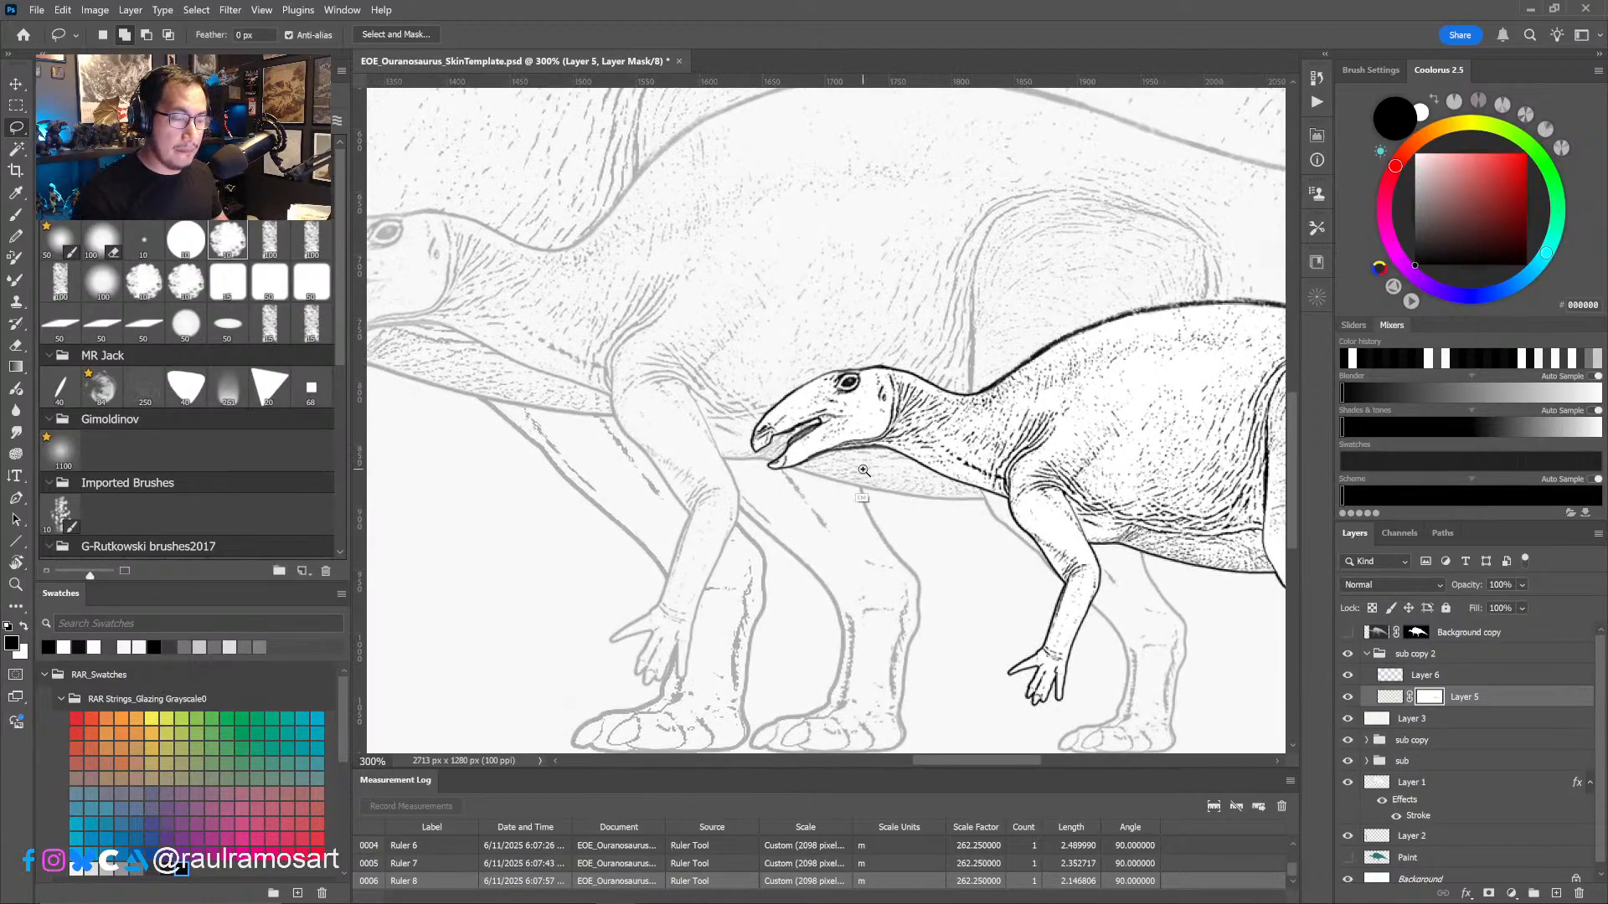
pyautogui.hotkey('ctrl', '+')
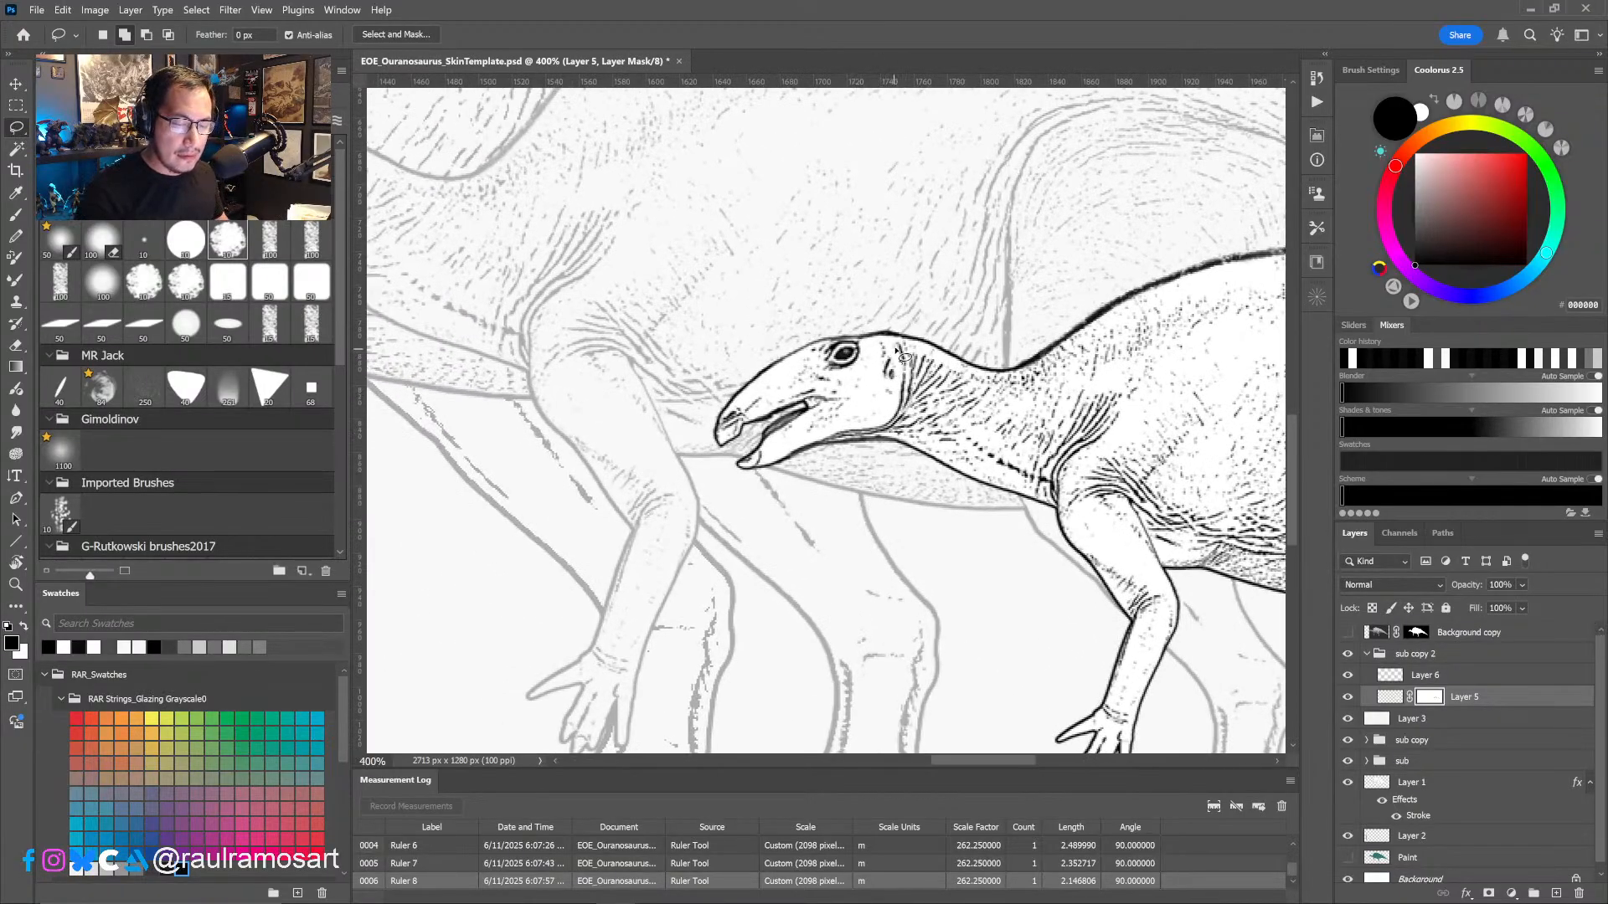
pyautogui.moveTo(903, 340)
pyautogui.mouseDown()
pyautogui.moveTo(919, 392)
pyautogui.moveTo(900, 431)
pyautogui.moveTo(737, 476)
pyautogui.moveTo(721, 402)
pyautogui.moveTo(846, 328)
pyautogui.moveTo(905, 340)
pyautogui.mouseUp()
pyautogui.hotkey('ctrl', 't')
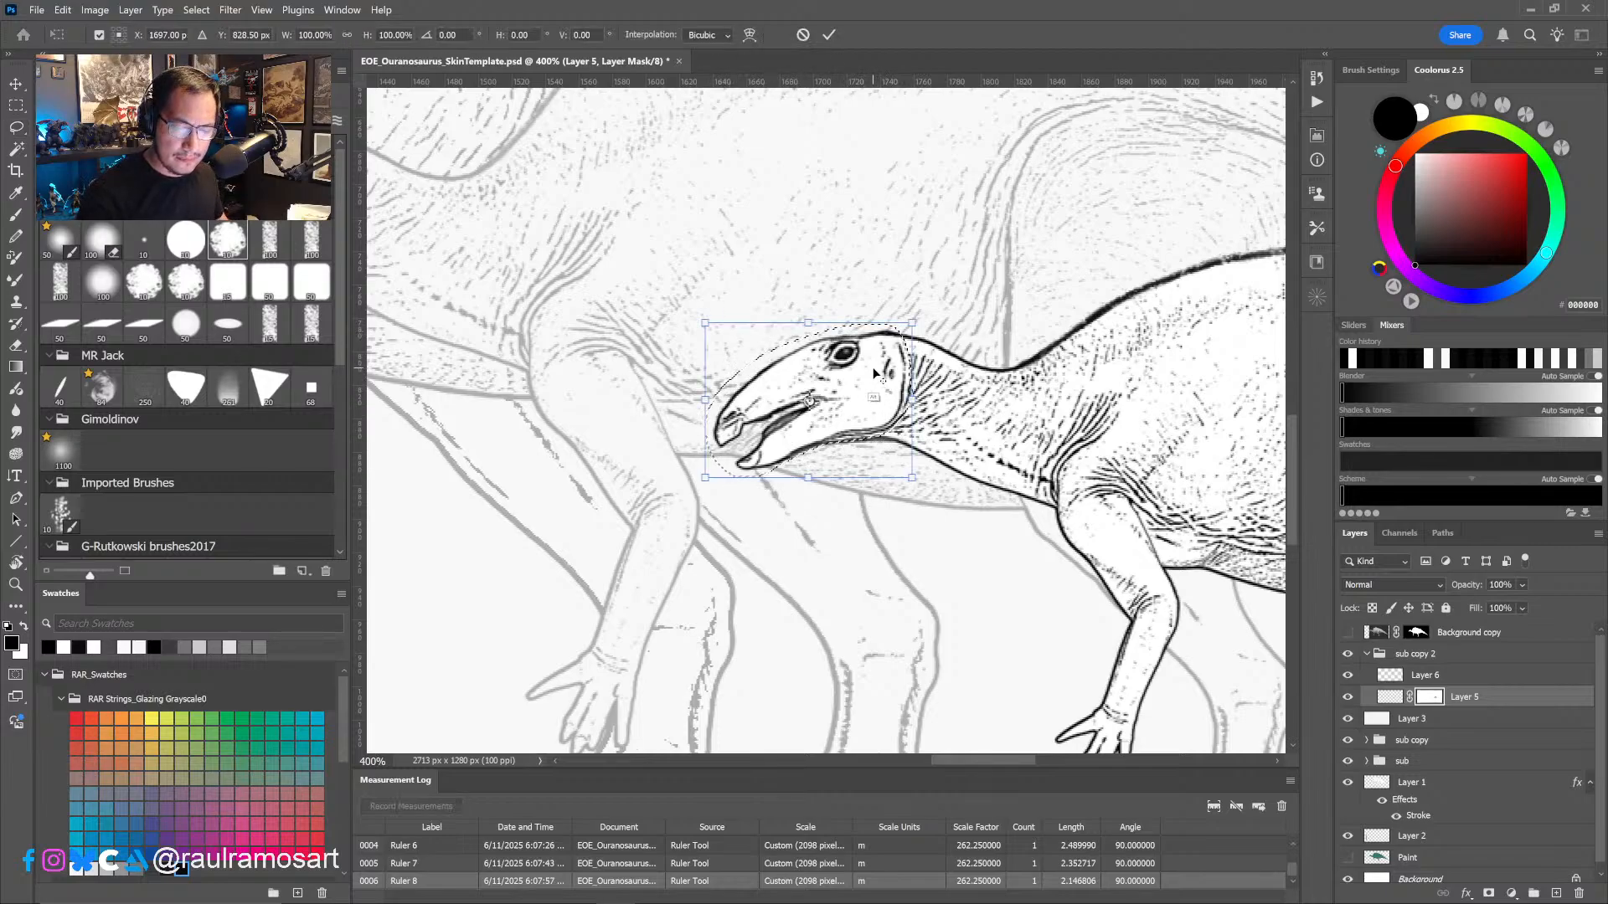
pyautogui.keyDown('alt'); pyautogui.click(890, 347); pyautogui.keyUp('alt')
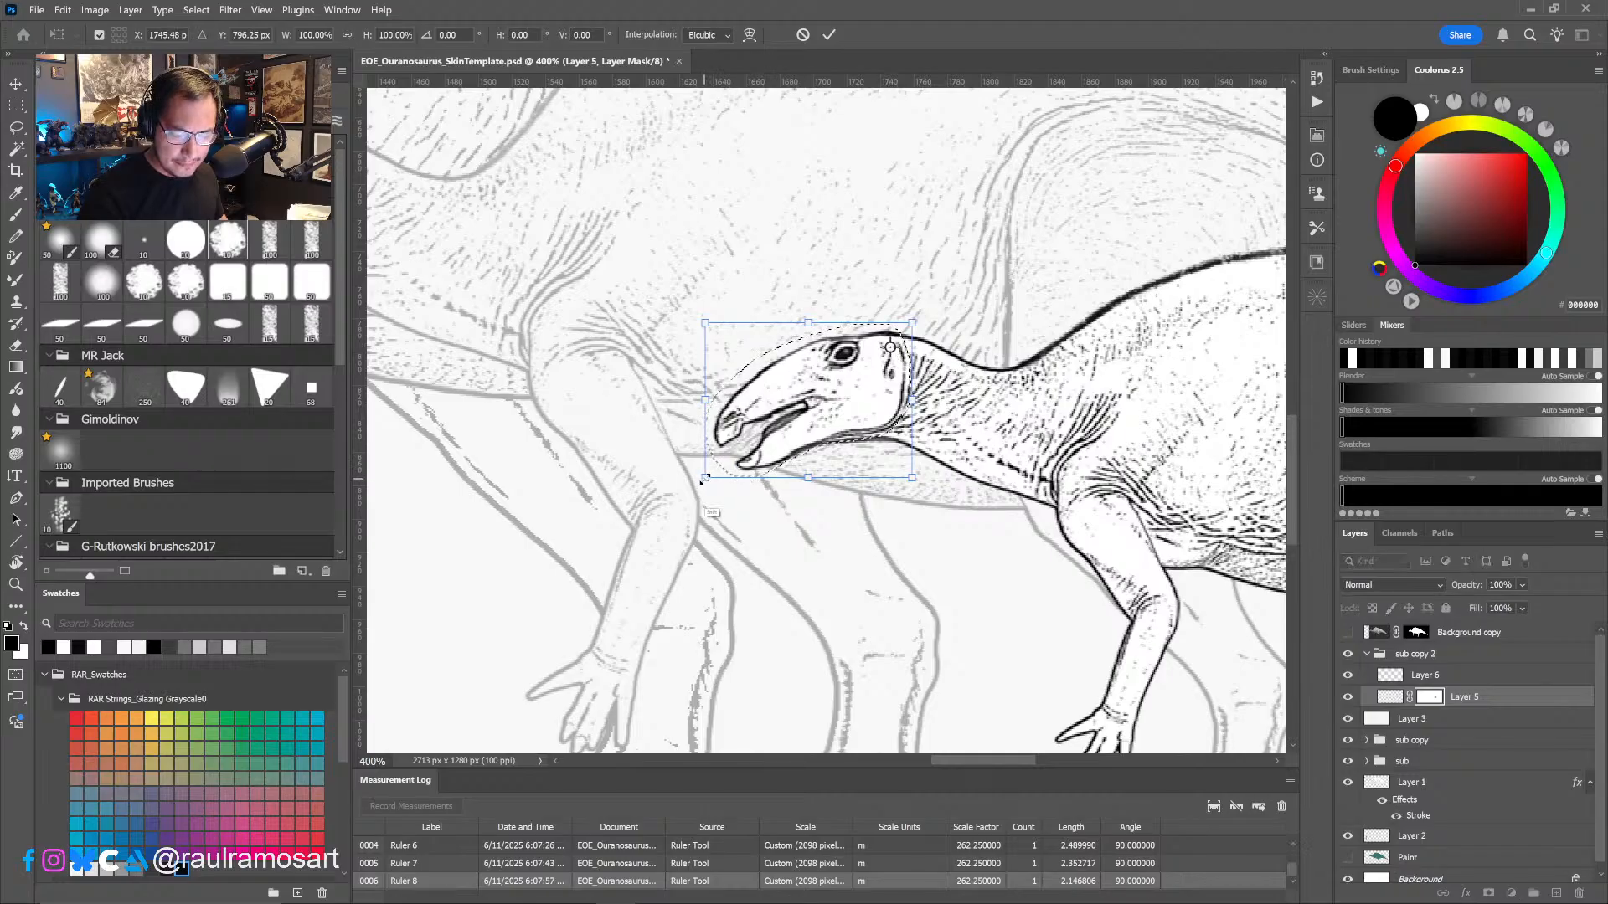
pyautogui.keyDown('alt'); pyautogui.keyDown('shift'); pyautogui.moveTo(705, 477); pyautogui.dragTo(676, 497); pyautogui.keyUp('shift'); pyautogui.keyUp('alt')
pyautogui.hotkey('ctrl', 'z')
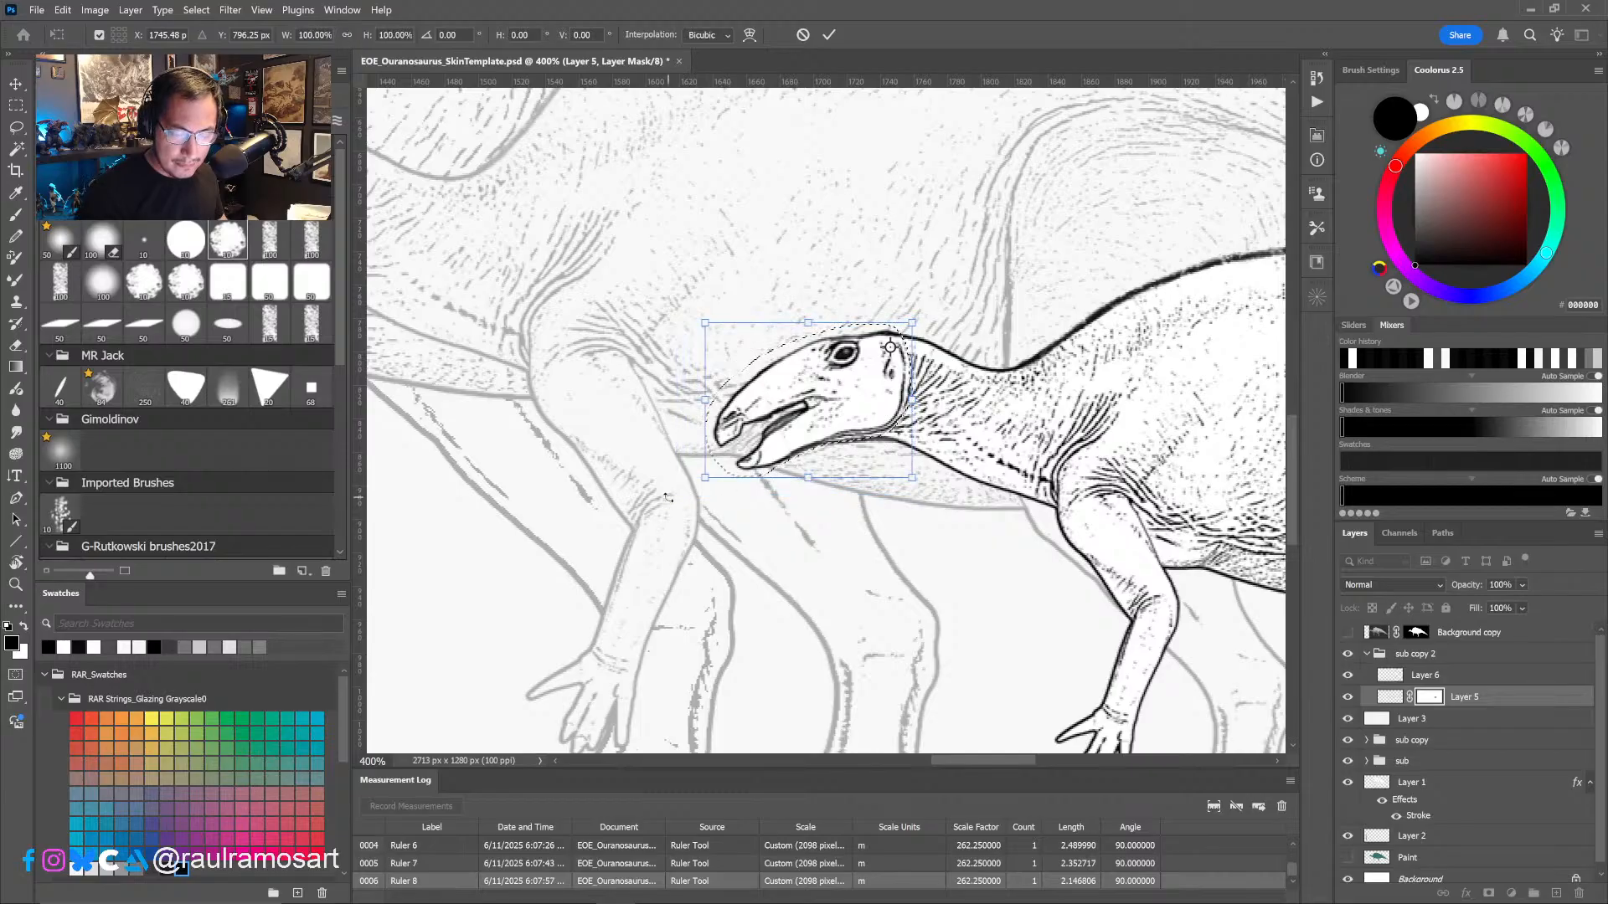
pyautogui.click(803, 36)
# - Scale the selected head artwork on Layer 5 to 104.82% around a pivot at the back of the skull, and deselect
pyautogui.click(1391, 696)
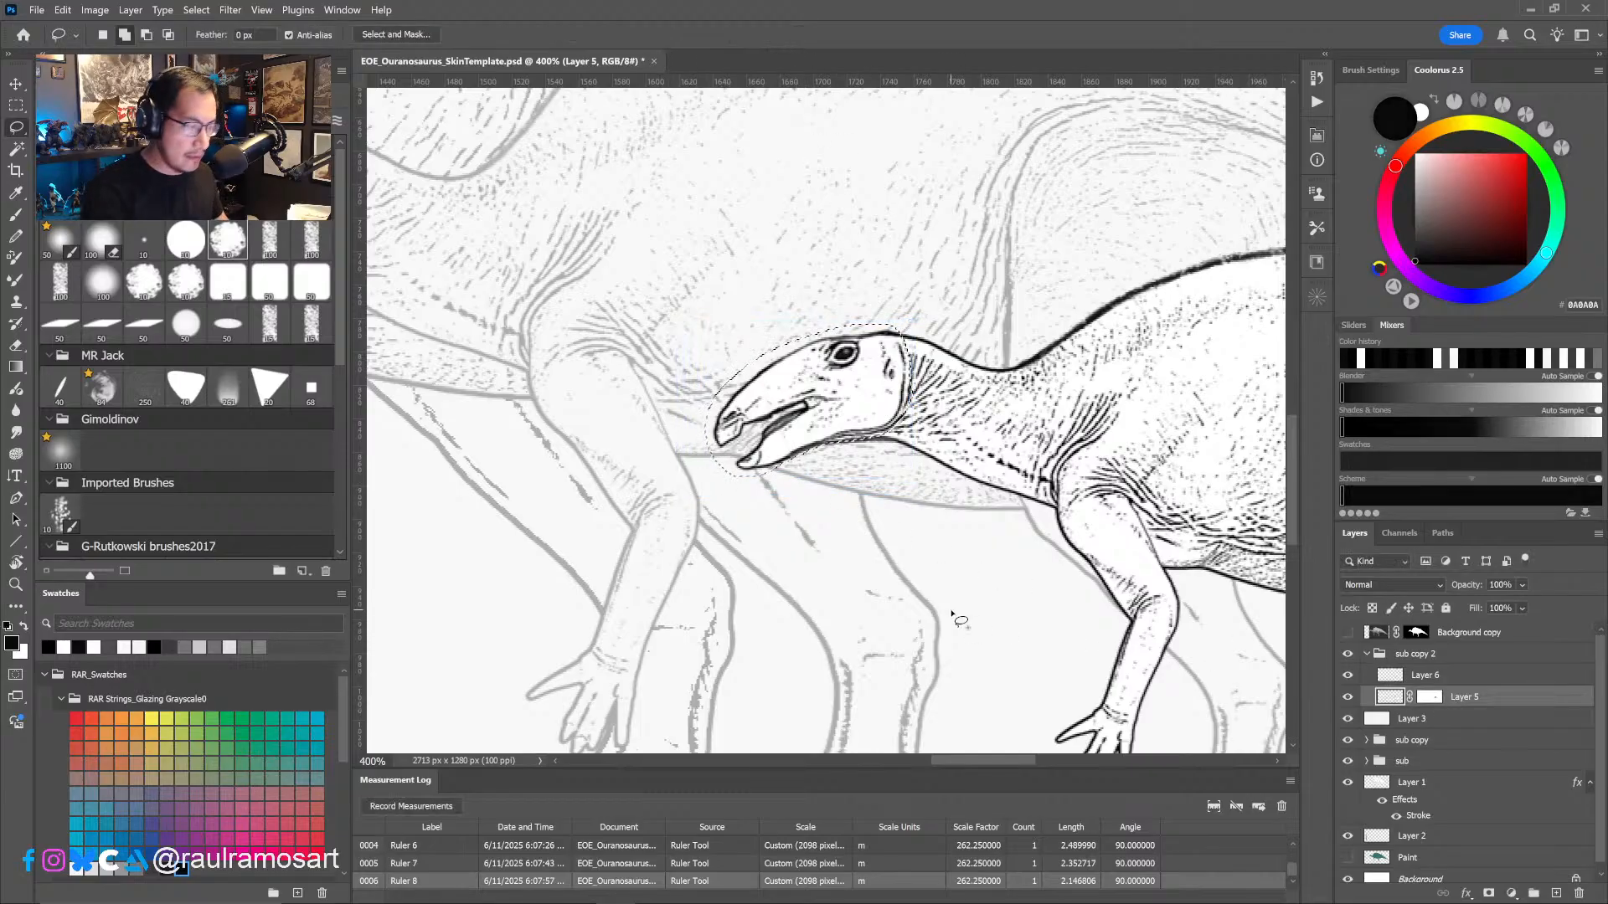
pyautogui.hotkey('ctrl', 't')
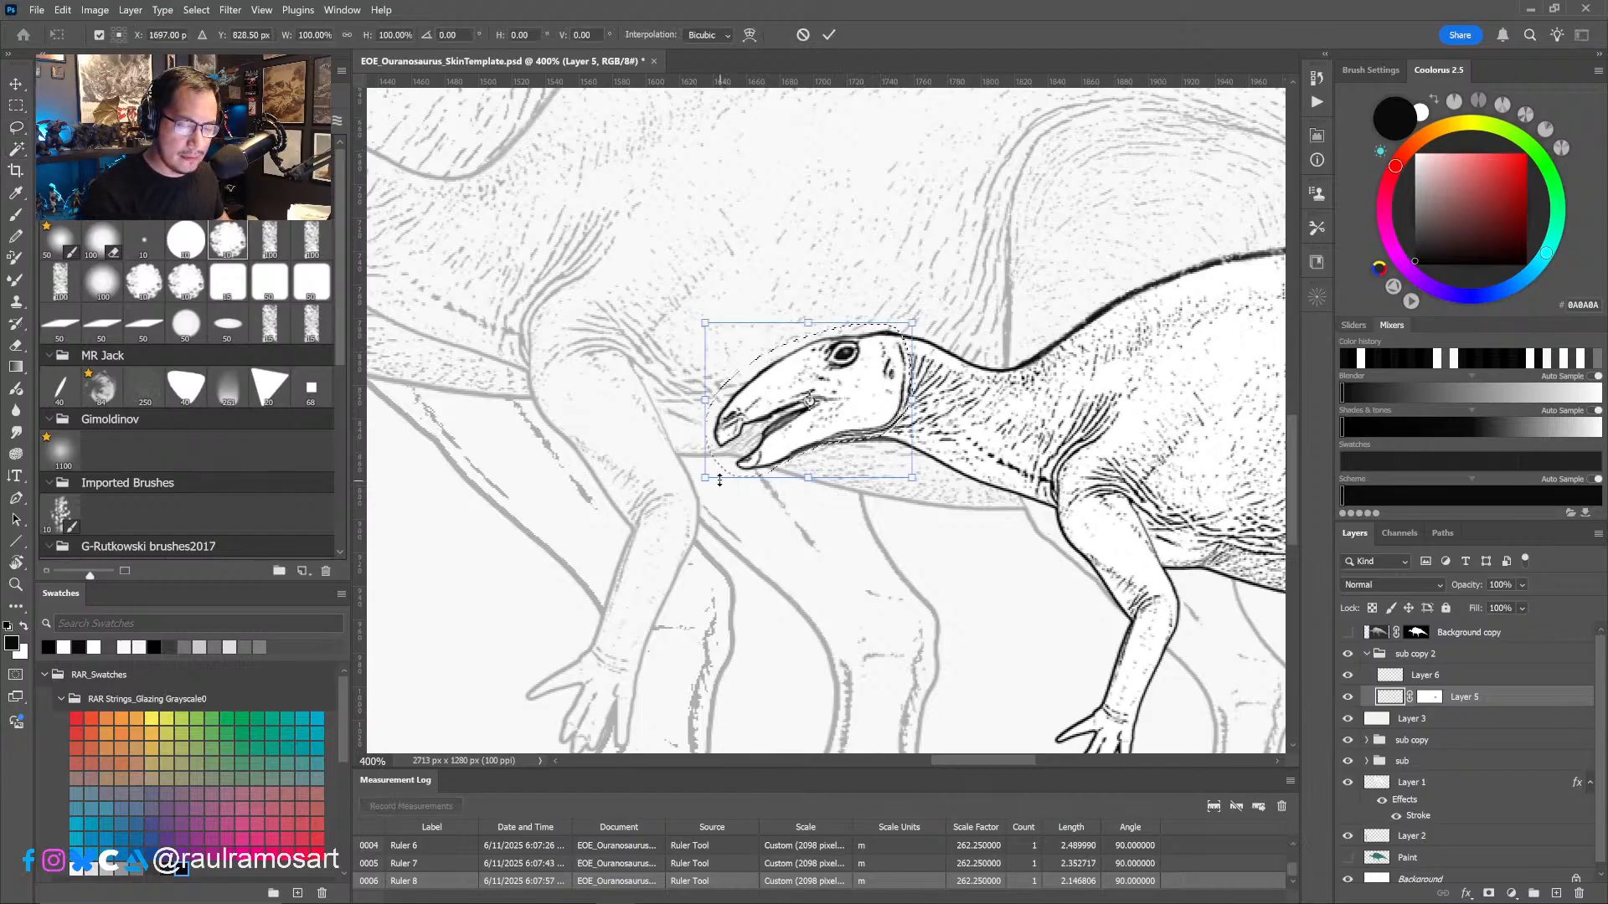
pyautogui.moveTo(809, 401); pyautogui.dragTo(895, 349)
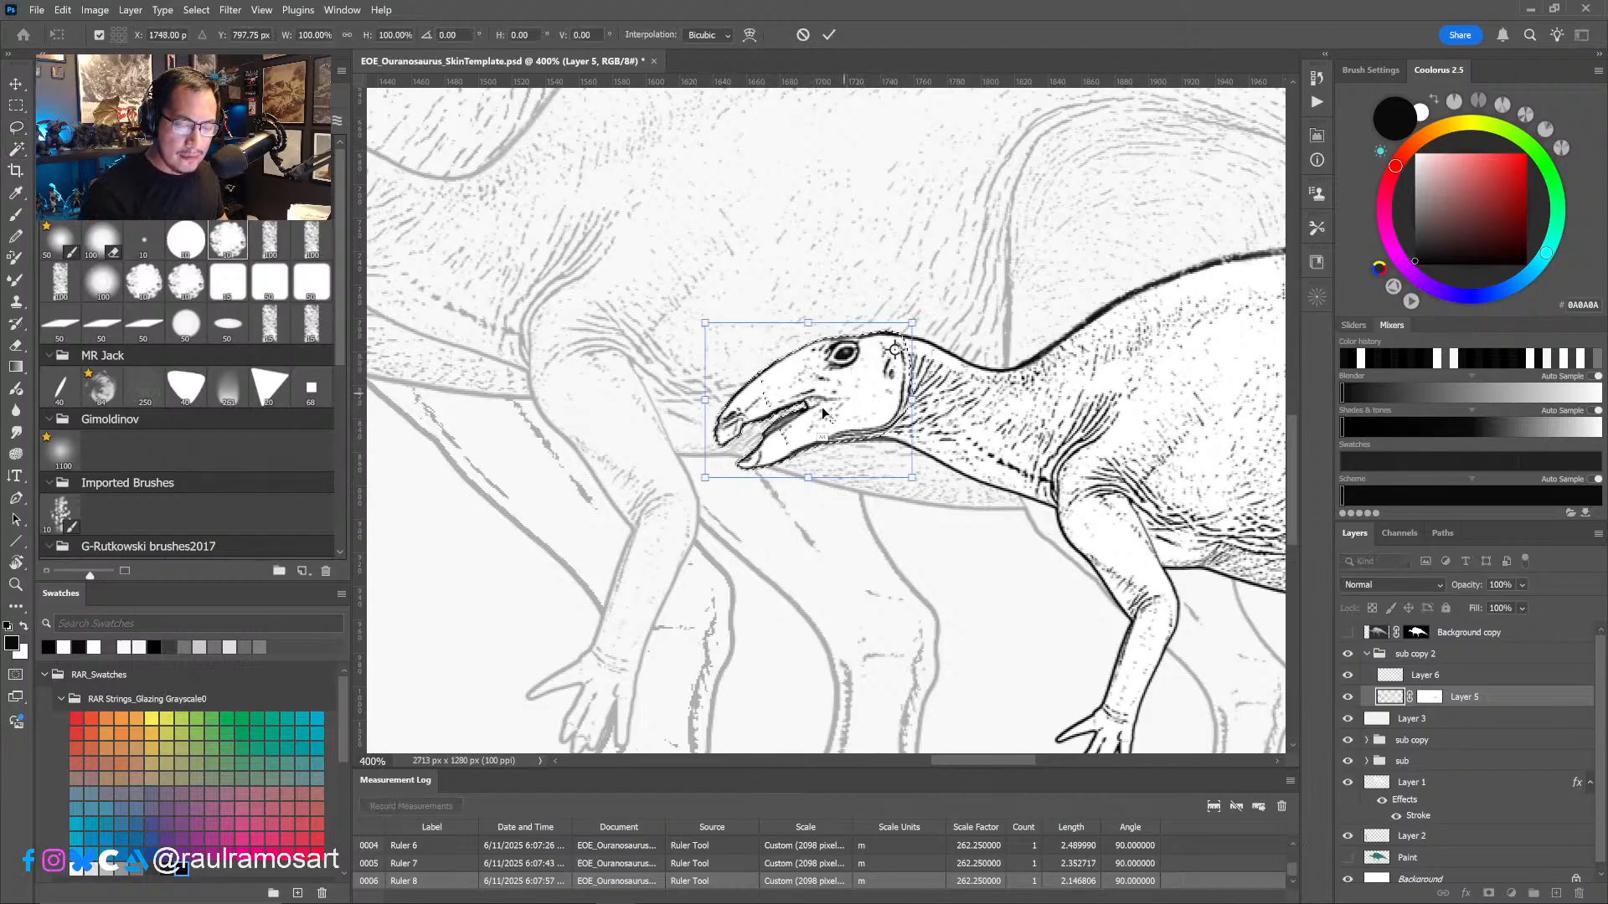
pyautogui.keyDown('alt'); pyautogui.keyDown('shift'); pyautogui.moveTo(704, 479); pyautogui.dragTo(696, 485); pyautogui.keyUp('shift'); pyautogui.keyUp('alt')
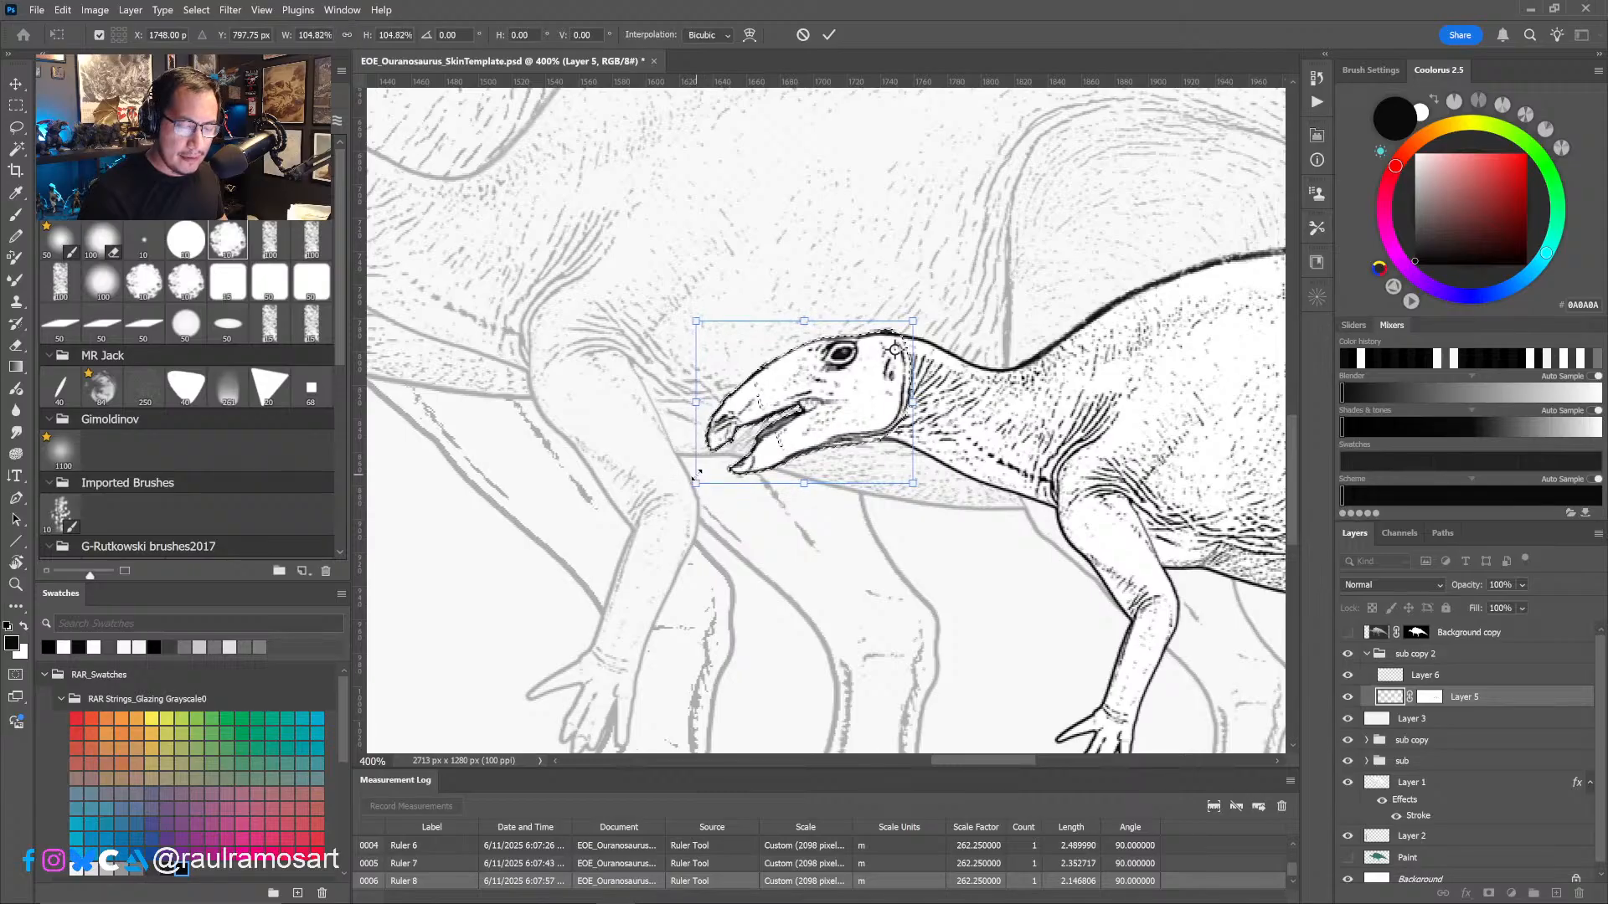
pyautogui.click(828, 34)
pyautogui.hotkey('ctrl', 'd')
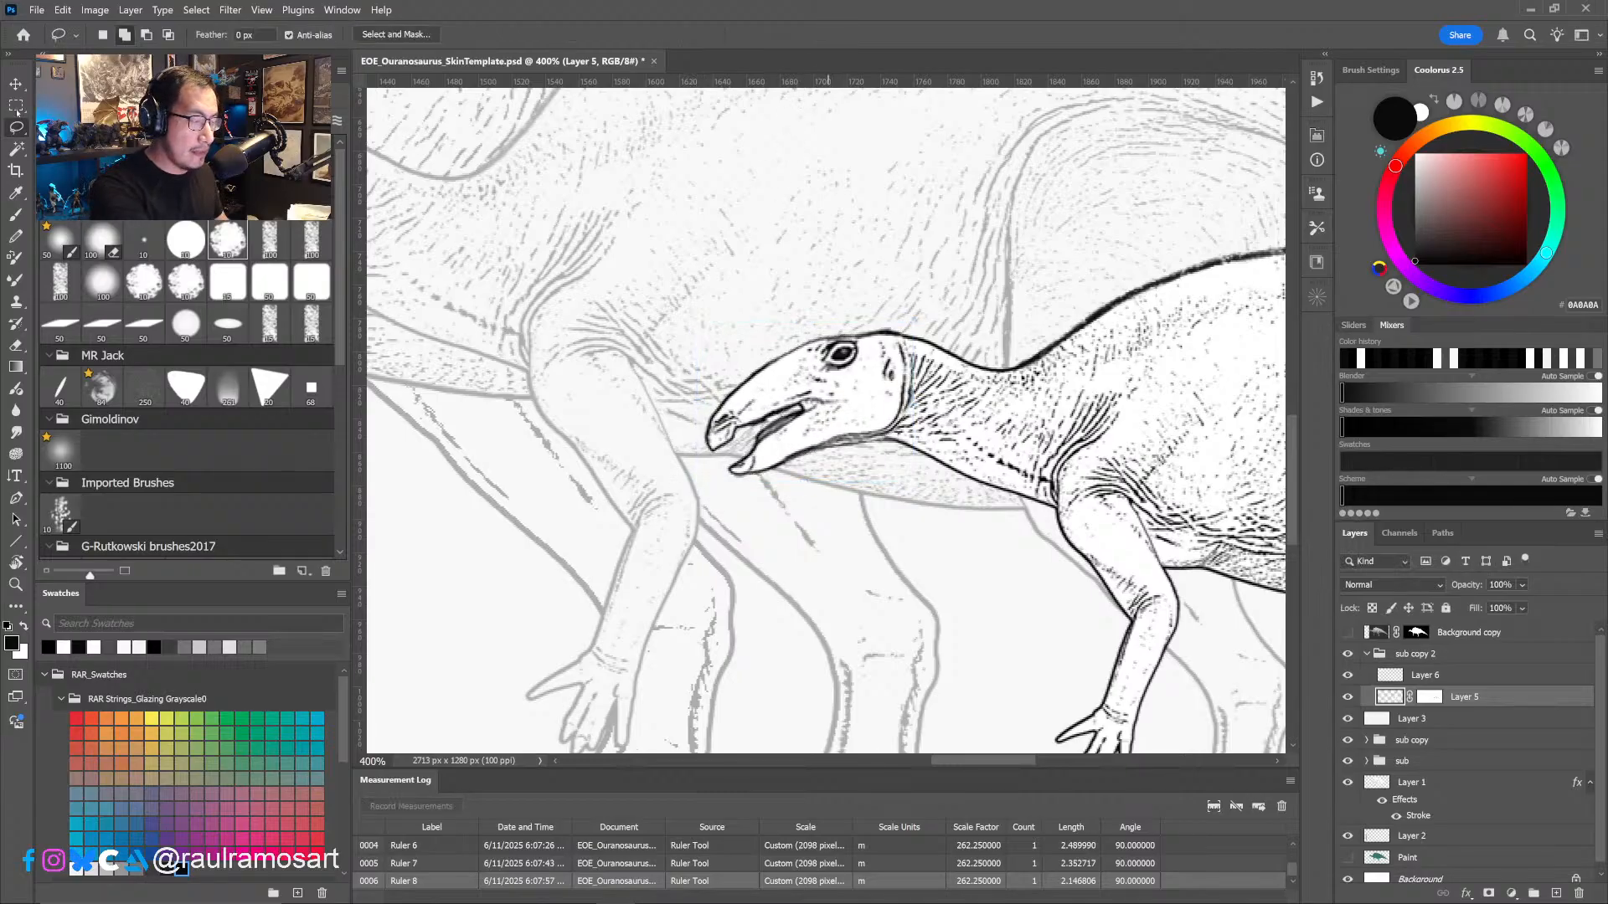
# - Lasso the smallest juvenile's eye and enlarge it to 114.24% with Free Transform
pyautogui.moveTo(847, 358)
pyautogui.mouseDown()
pyautogui.moveTo(819, 350)
pyautogui.moveTo(871, 345)
pyautogui.moveTo(842, 392)
pyautogui.mouseUp()
pyautogui.keyDown('alt'); pyautogui.click(842, 392); pyautogui.keyUp('alt')
pyautogui.keyDown('alt'); pyautogui.click(842, 392); pyautogui.keyUp('alt')
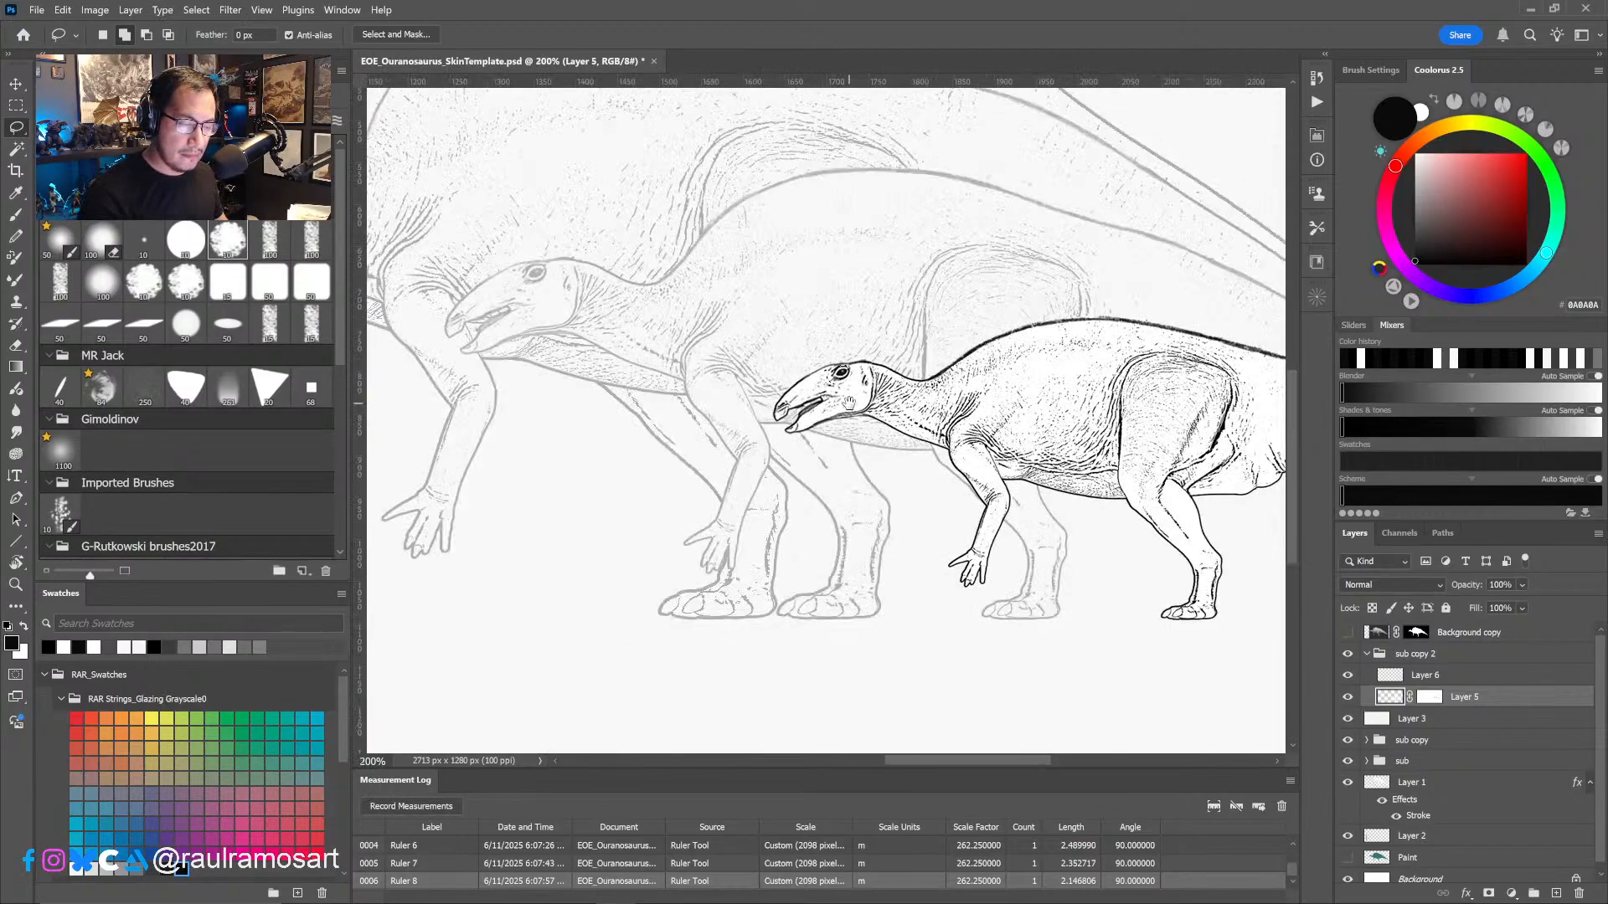
pyautogui.keyDown('ctrl'); pyautogui.click(850, 398); pyautogui.keyUp('ctrl')
pyautogui.keyDown('ctrl'); pyautogui.click(851, 399); pyautogui.keyUp('ctrl')
pyautogui.hotkey('ctrl', 't')
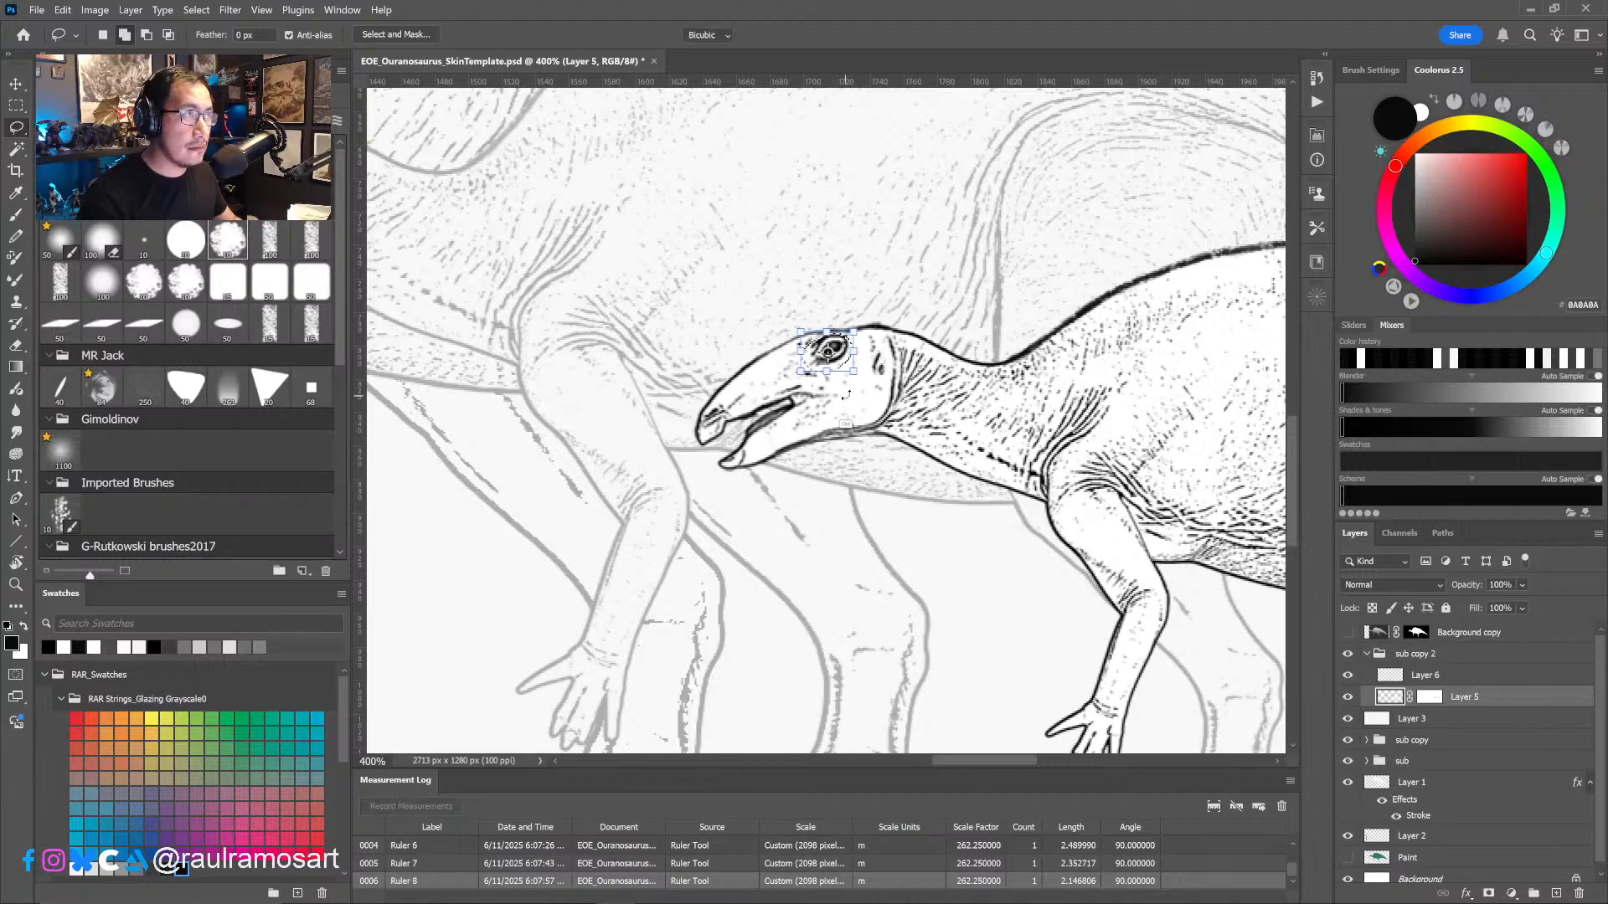
pyautogui.keyDown('alt'); pyautogui.keyDown('shift'); pyautogui.moveTo(859, 374); pyautogui.dragTo(846, 355); pyautogui.keyUp('shift'); pyautogui.keyUp('alt')
pyautogui.hotkey('ctrl', 'z')
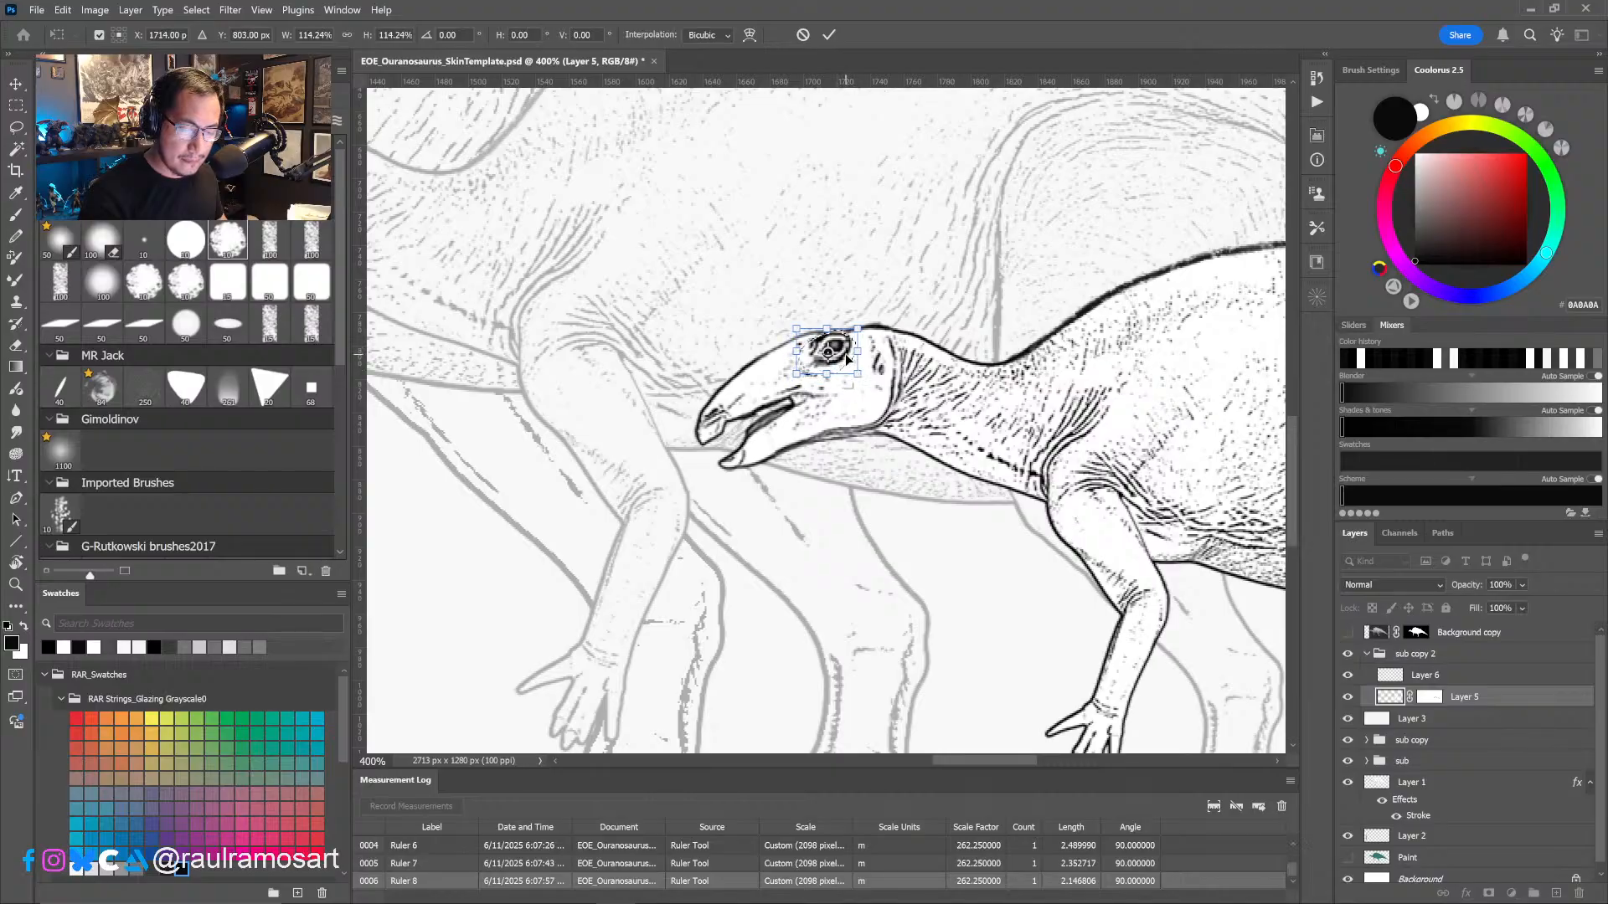
pyautogui.click(830, 37)
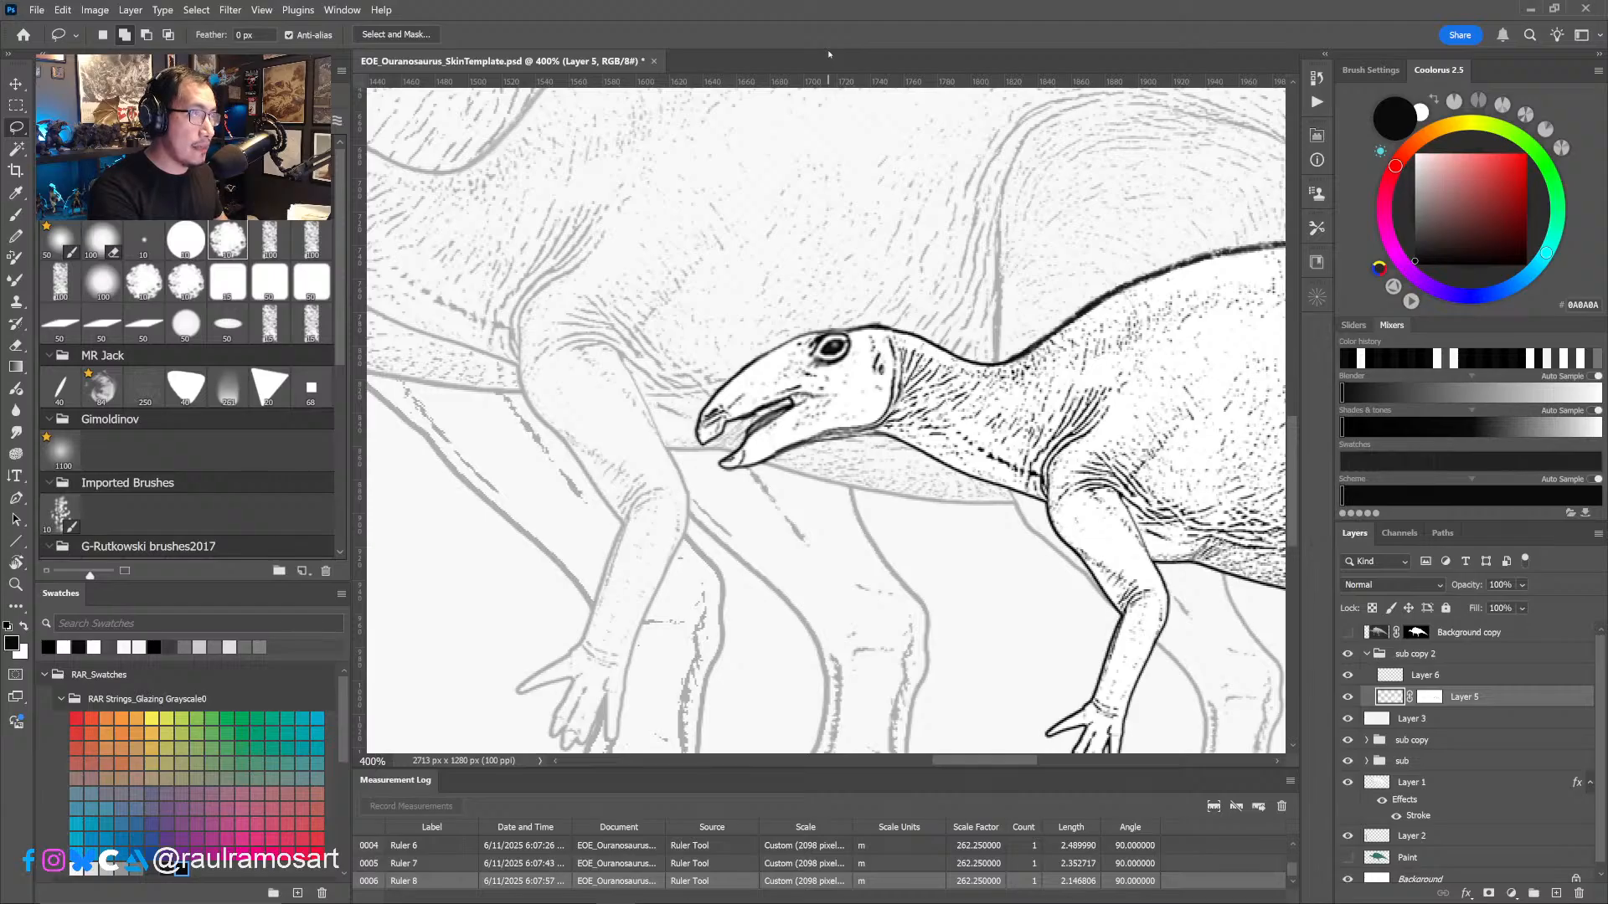
# - Lasso the upper snout and distort it with Free Transform into a shorter, shallower beak
pyautogui.moveTo(746, 406)
pyautogui.mouseDown()
pyautogui.moveTo(757, 436)
pyautogui.moveTo(780, 392)
pyautogui.moveTo(748, 358)
pyautogui.moveTo(691, 437)
pyautogui.moveTo(795, 406)
pyautogui.moveTo(777, 352)
pyautogui.moveTo(758, 356)
pyautogui.mouseUp()
pyautogui.hotkey('ctrl', 't')
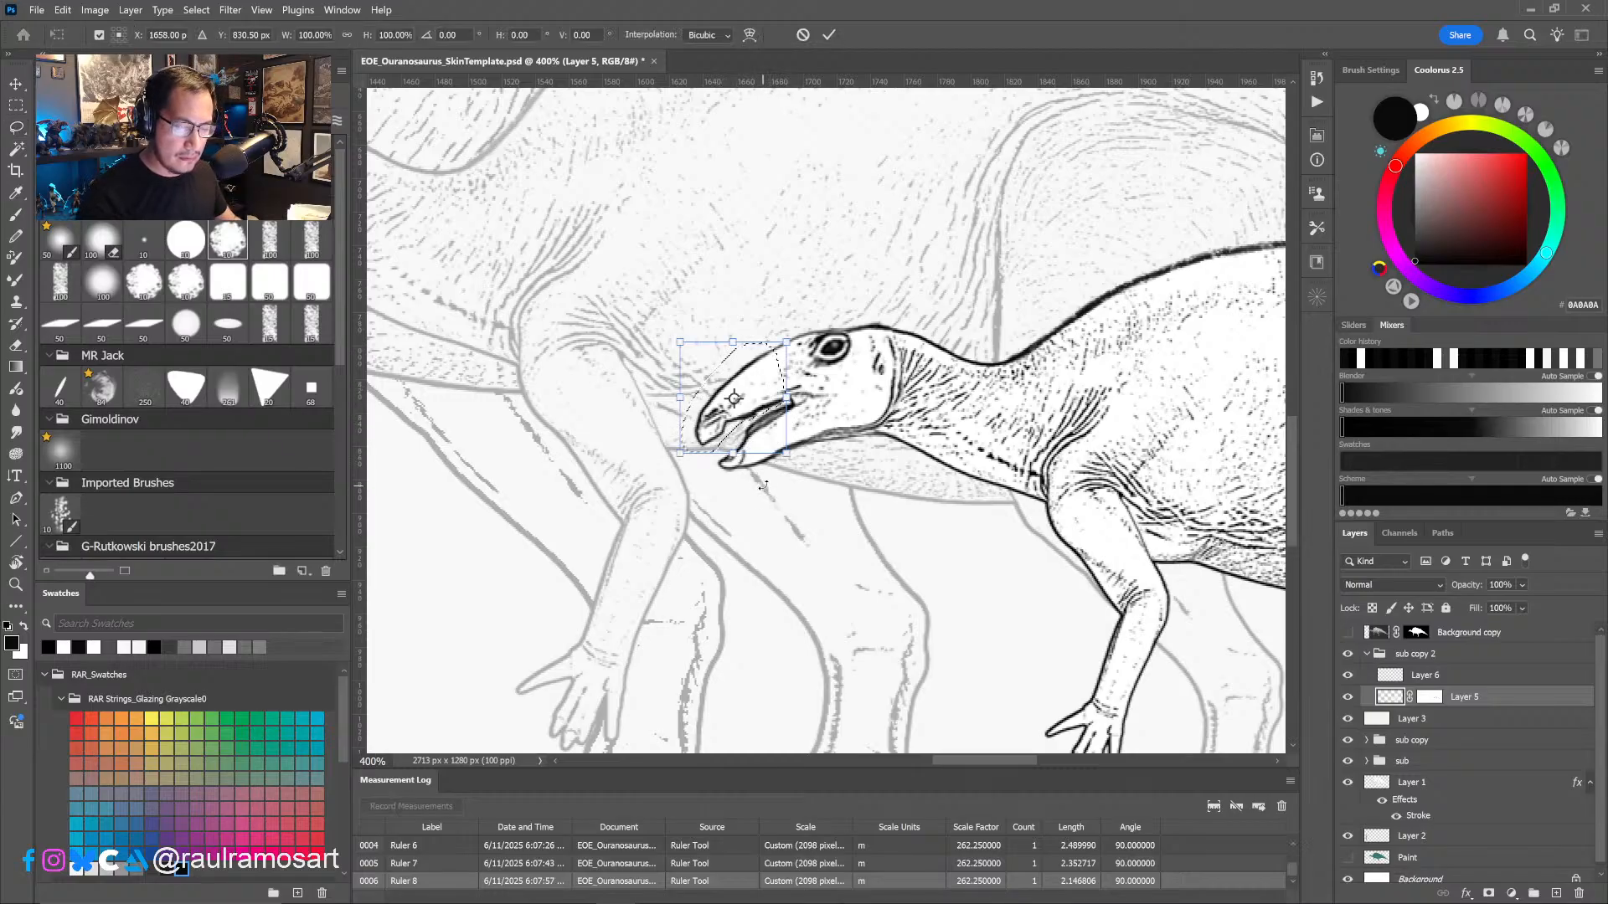
pyautogui.keyDown('ctrl'); pyautogui.moveTo(699, 439); pyautogui.dragTo(787, 444); pyautogui.keyUp('ctrl')
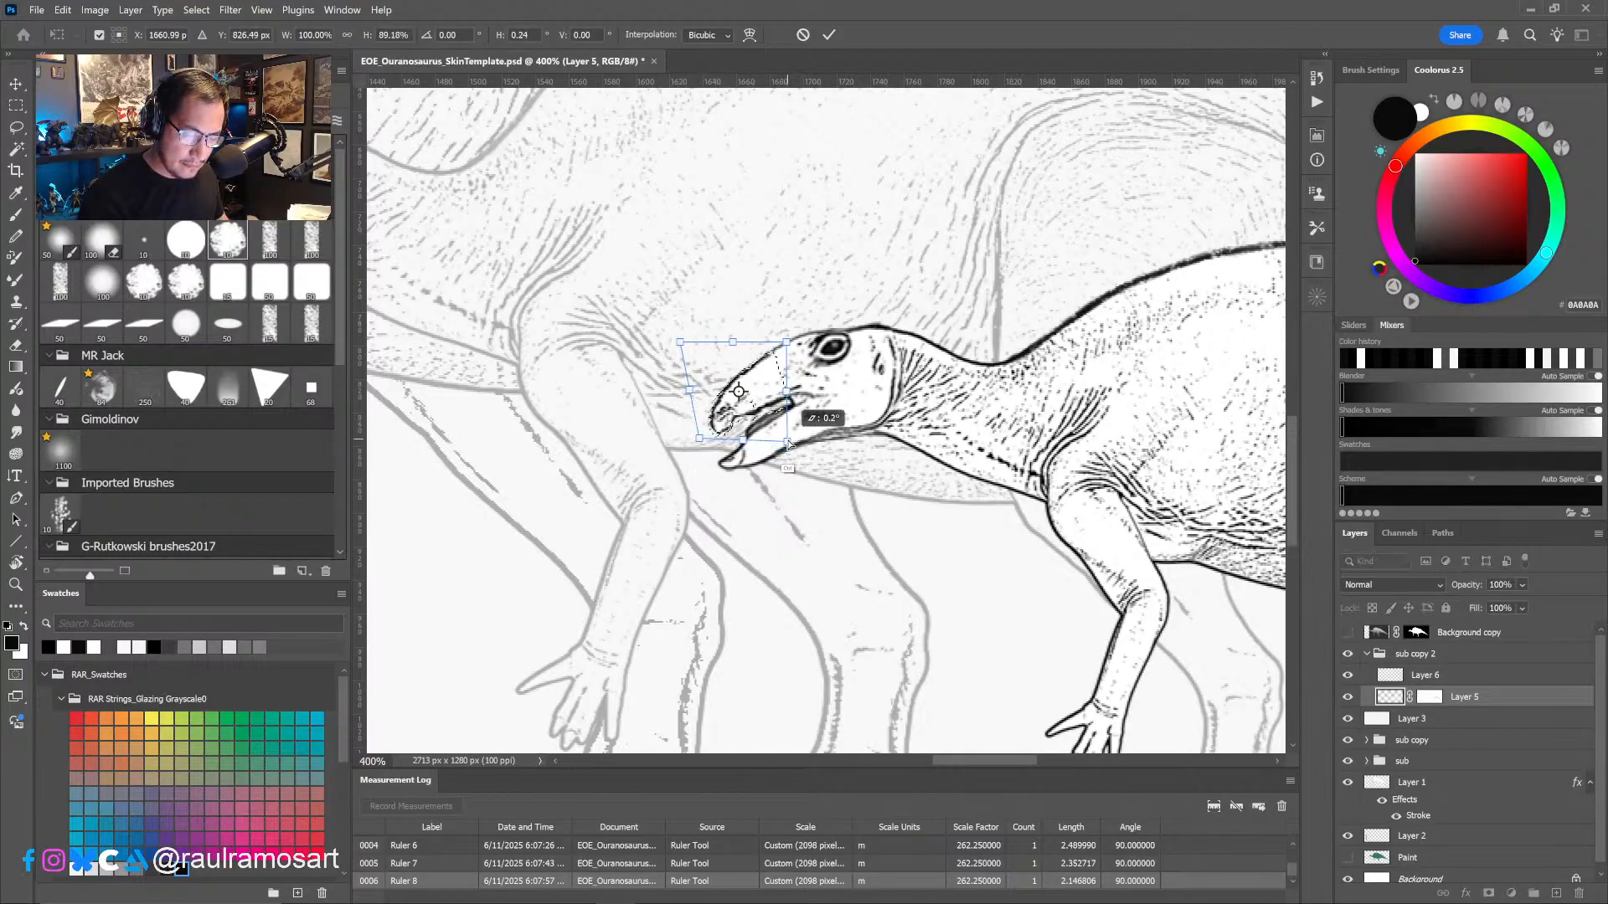
pyautogui.click(829, 35)
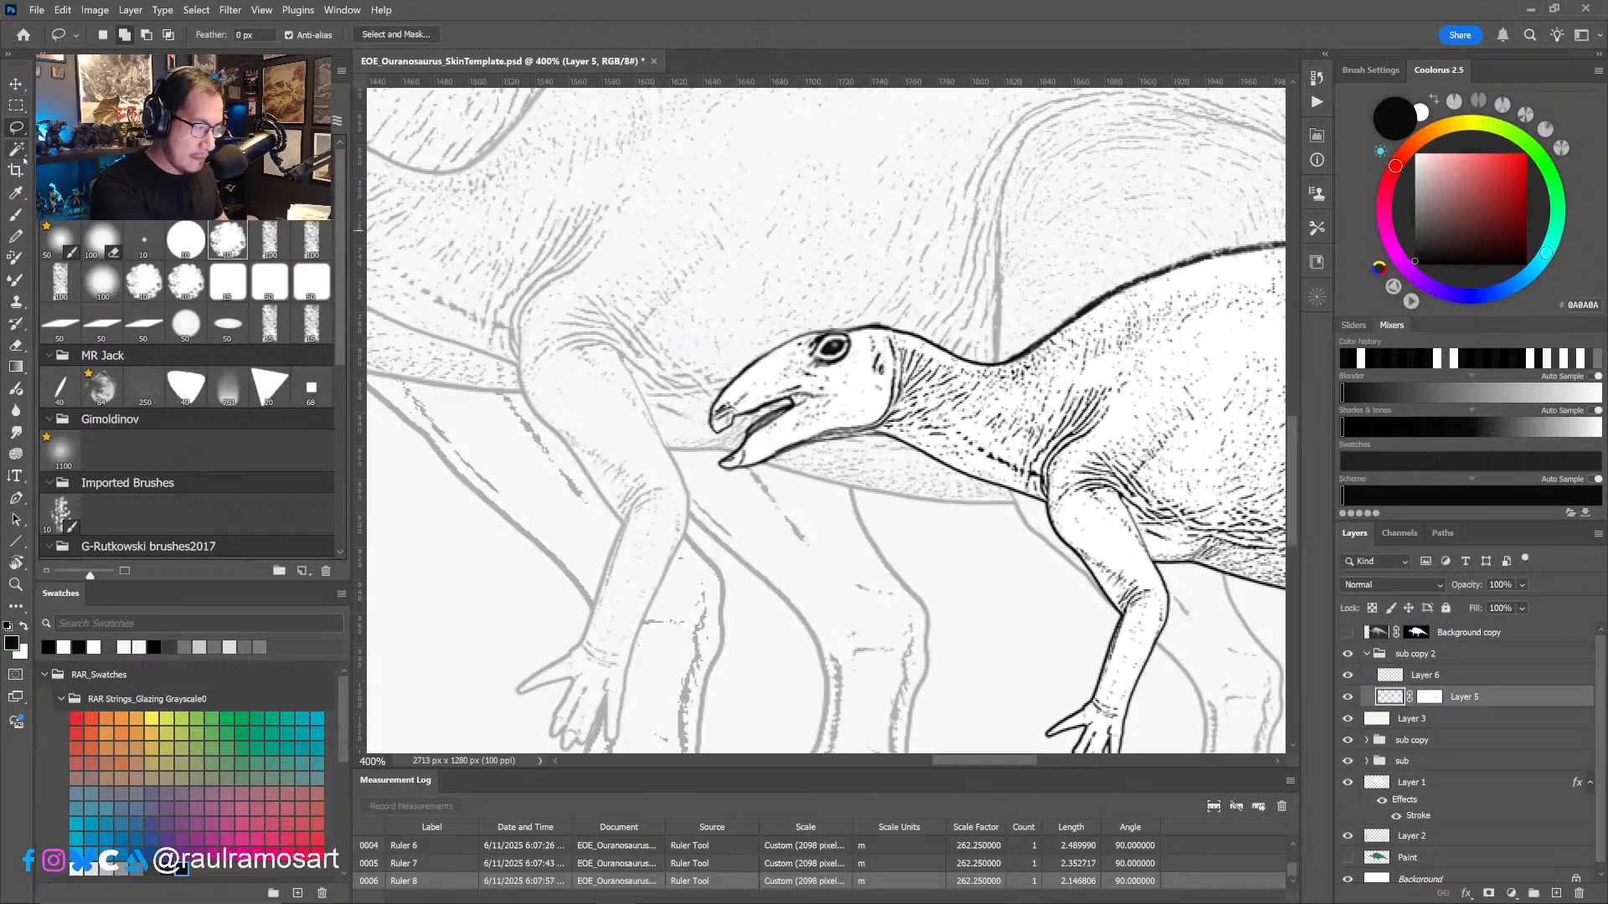
# - Lasso the lower jaw and transform it to close up and fit beneath the shortened upper beak
pyautogui.moveTo(754, 425)
pyautogui.mouseDown()
pyautogui.moveTo(792, 409)
pyautogui.moveTo(794, 458)
pyautogui.moveTo(716, 490)
pyautogui.moveTo(741, 444)
pyautogui.moveTo(721, 474)
pyautogui.moveTo(796, 480)
pyautogui.mouseUp()
pyautogui.hotkey('ctrl', 't')
pyautogui.click(829, 35)
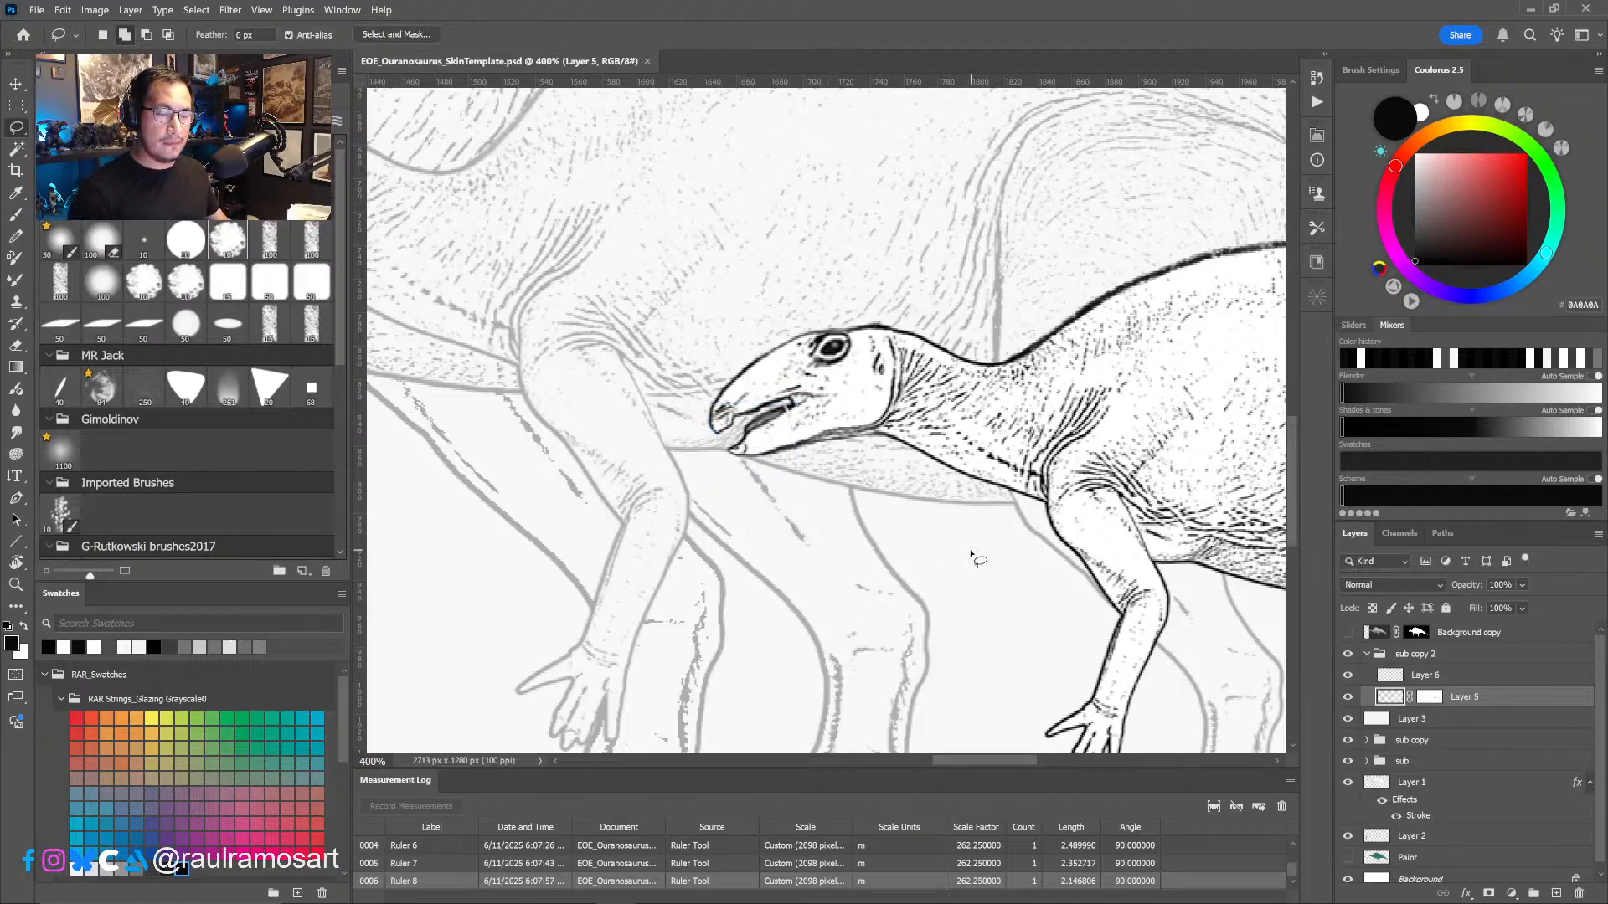
# - On Layer 6, redraw the smallest juvenile's mouth opening, beak edge and lower jaw line with a fine black brush
pyautogui.press('b')
pyautogui.hotkey('alt', ']')
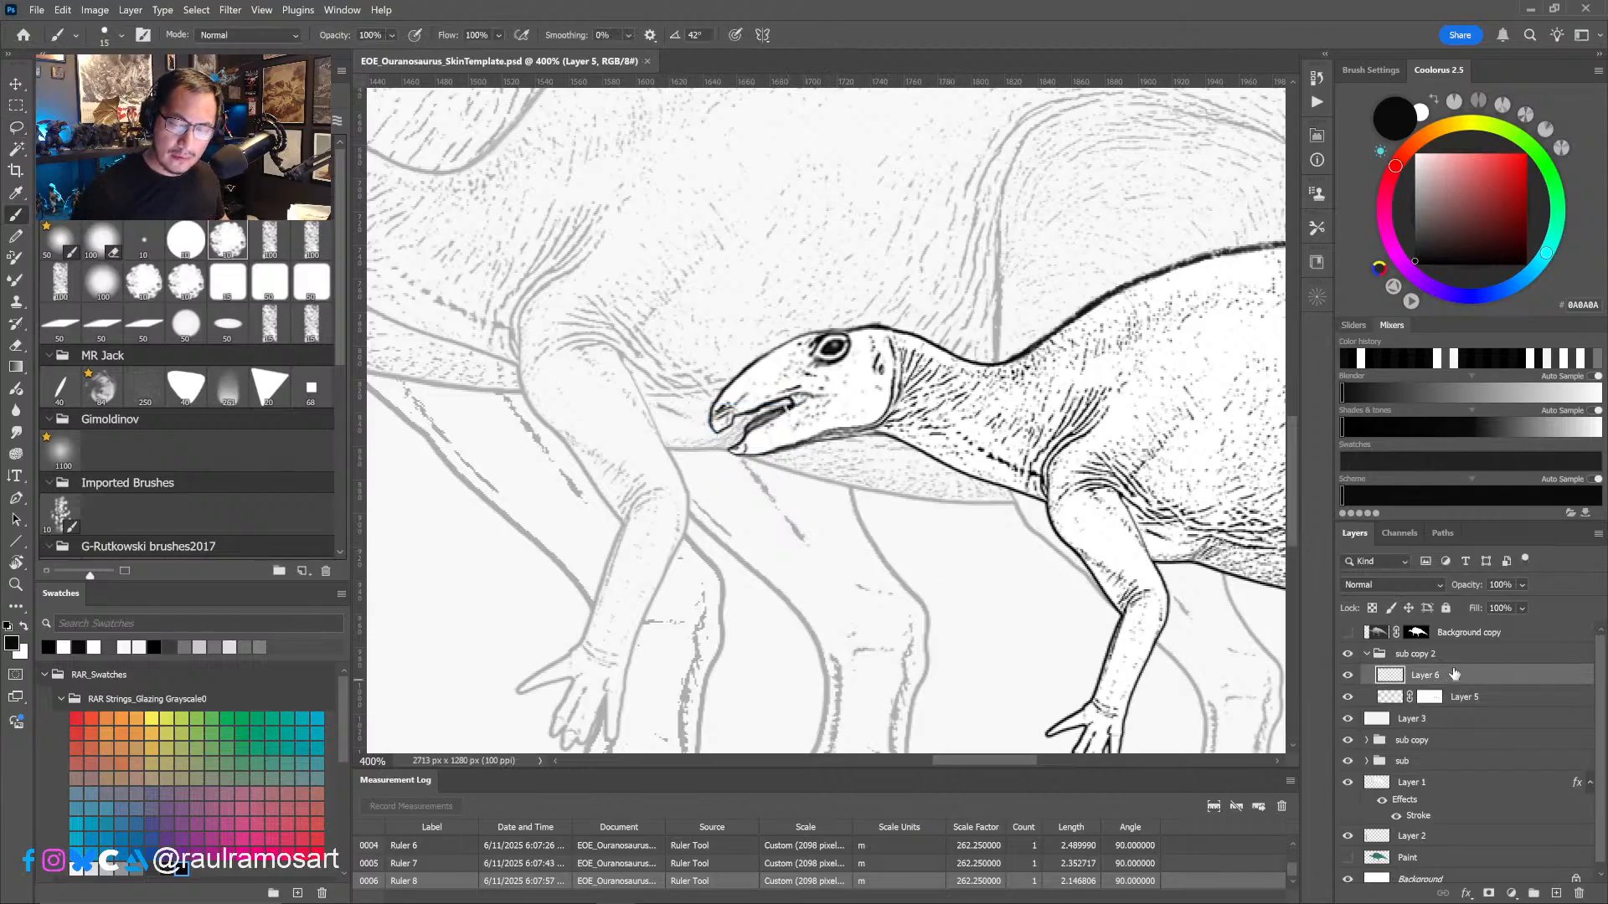
pyautogui.keyDown('alt'); pyautogui.moveTo(783, 412); pyautogui.dragTo(767, 416, button='right'); pyautogui.keyUp('alt')
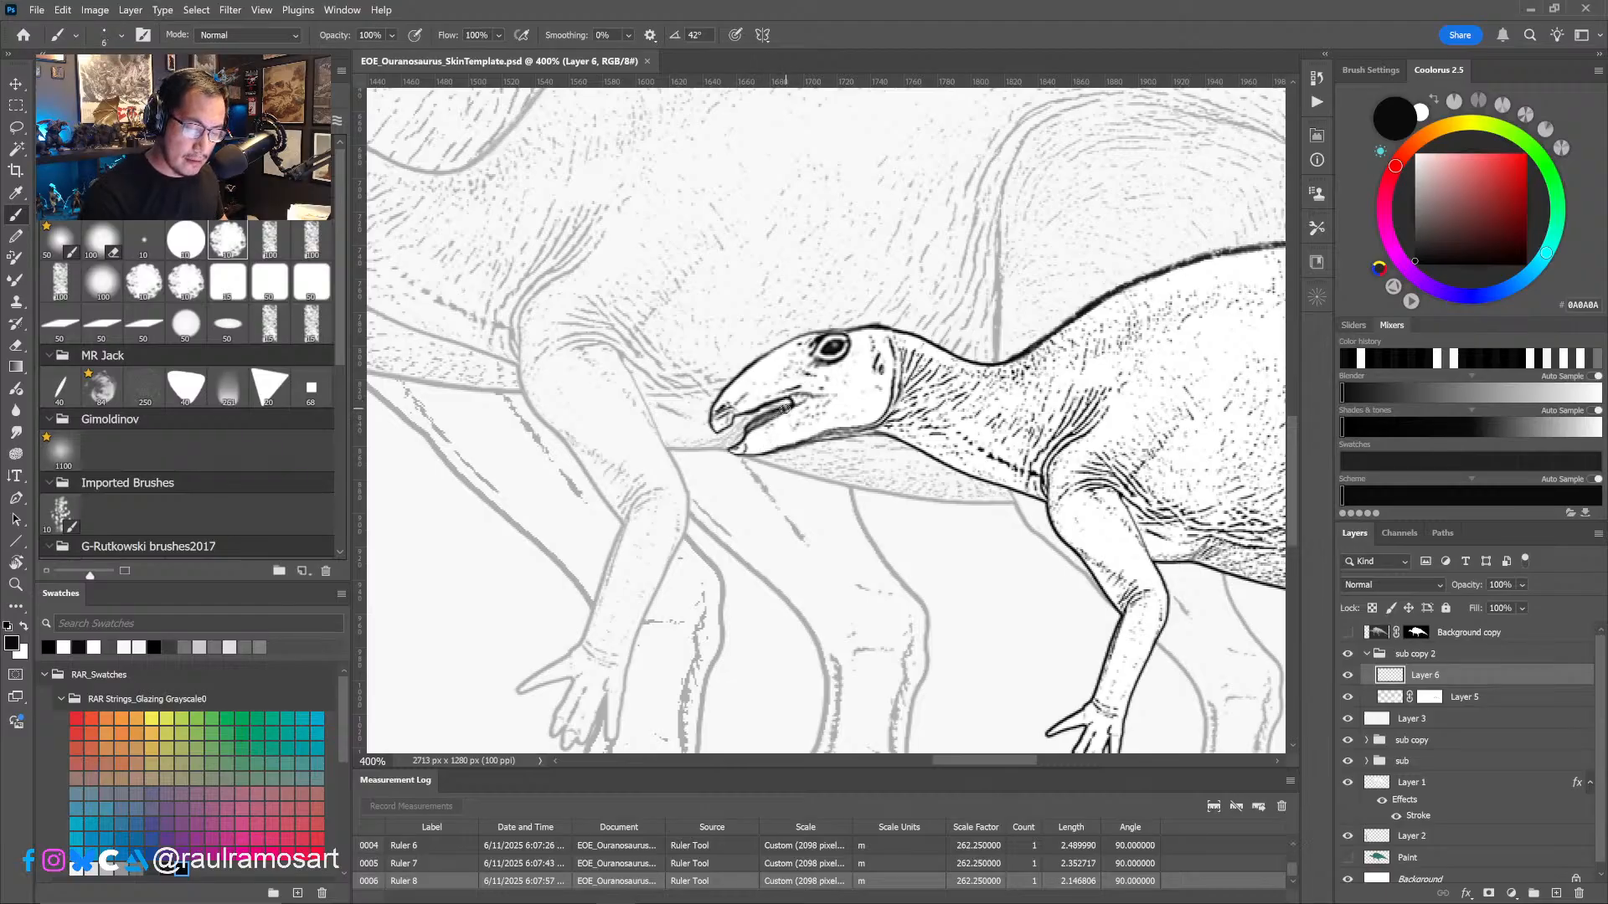
pyautogui.moveTo(779, 412)
pyautogui.mouseDown()
pyautogui.moveTo(793, 403)
pyautogui.moveTo(778, 413)
pyautogui.mouseUp()
pyautogui.keyDown('alt'); pyautogui.moveTo(801, 425); pyautogui.dragTo(752, 448, button='right'); pyautogui.keyUp('alt')
pyautogui.moveTo(732, 450); pyautogui.dragTo(913, 424)
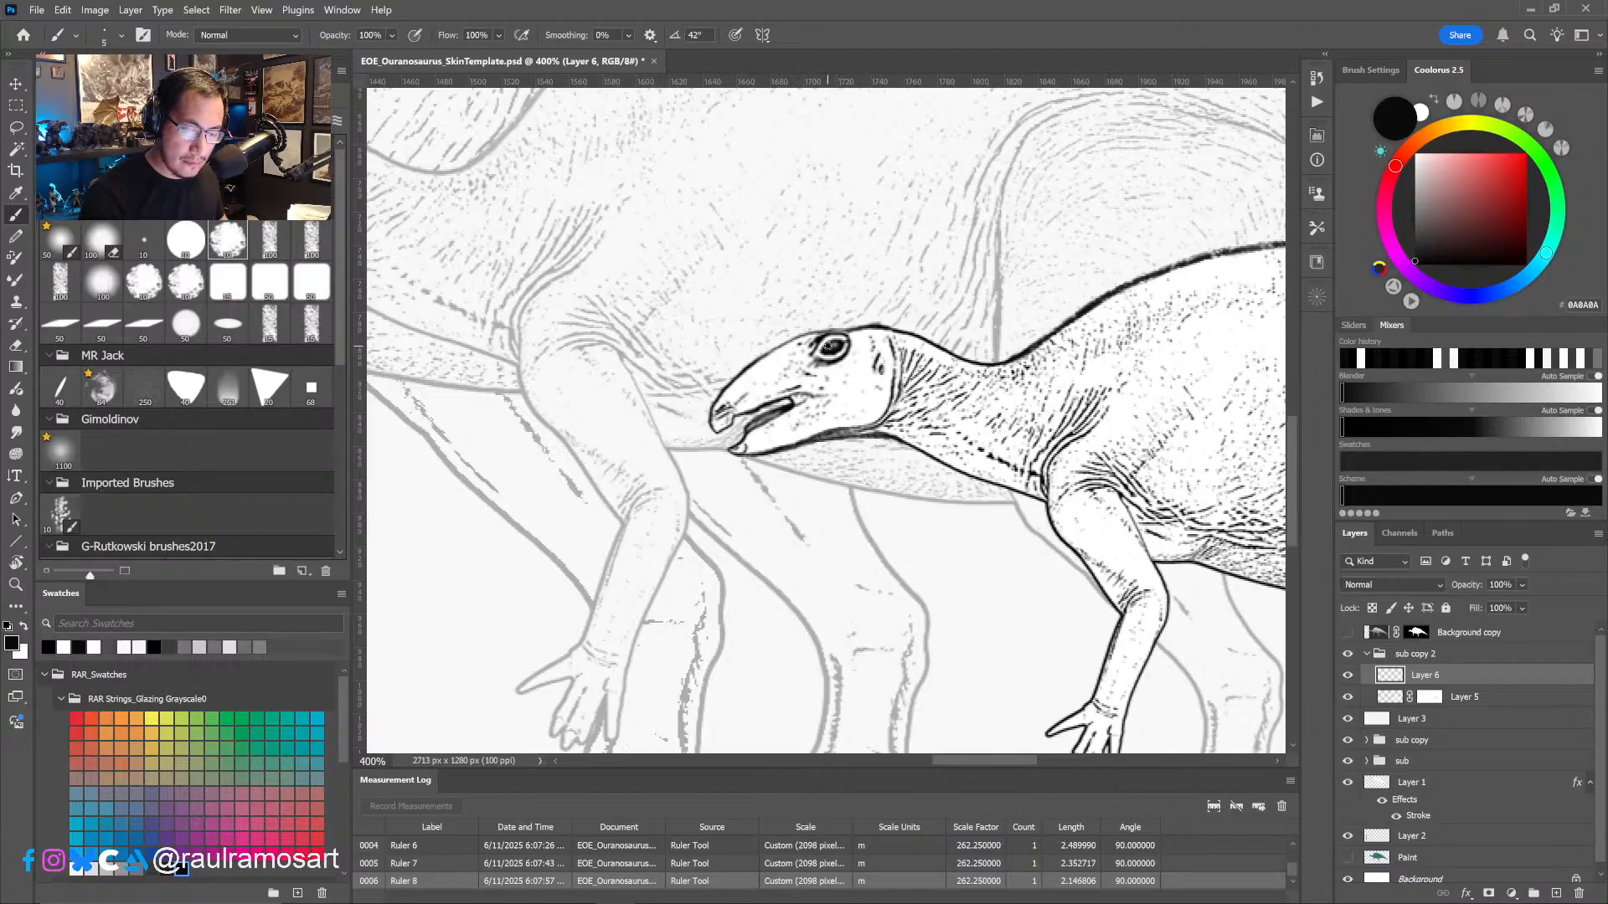
# - Touch up the snout outline with the brush and eraser, and merge Layer 6 down into Layer 5, applying its mask
pyautogui.keyDown('alt'); pyautogui.moveTo(770, 386); pyautogui.dragTo(766, 387, button='right'); pyautogui.keyUp('alt')
pyautogui.moveTo(752, 366)
pyautogui.mouseDown()
pyautogui.moveTo(826, 334)
pyautogui.moveTo(790, 343)
pyautogui.mouseUp()
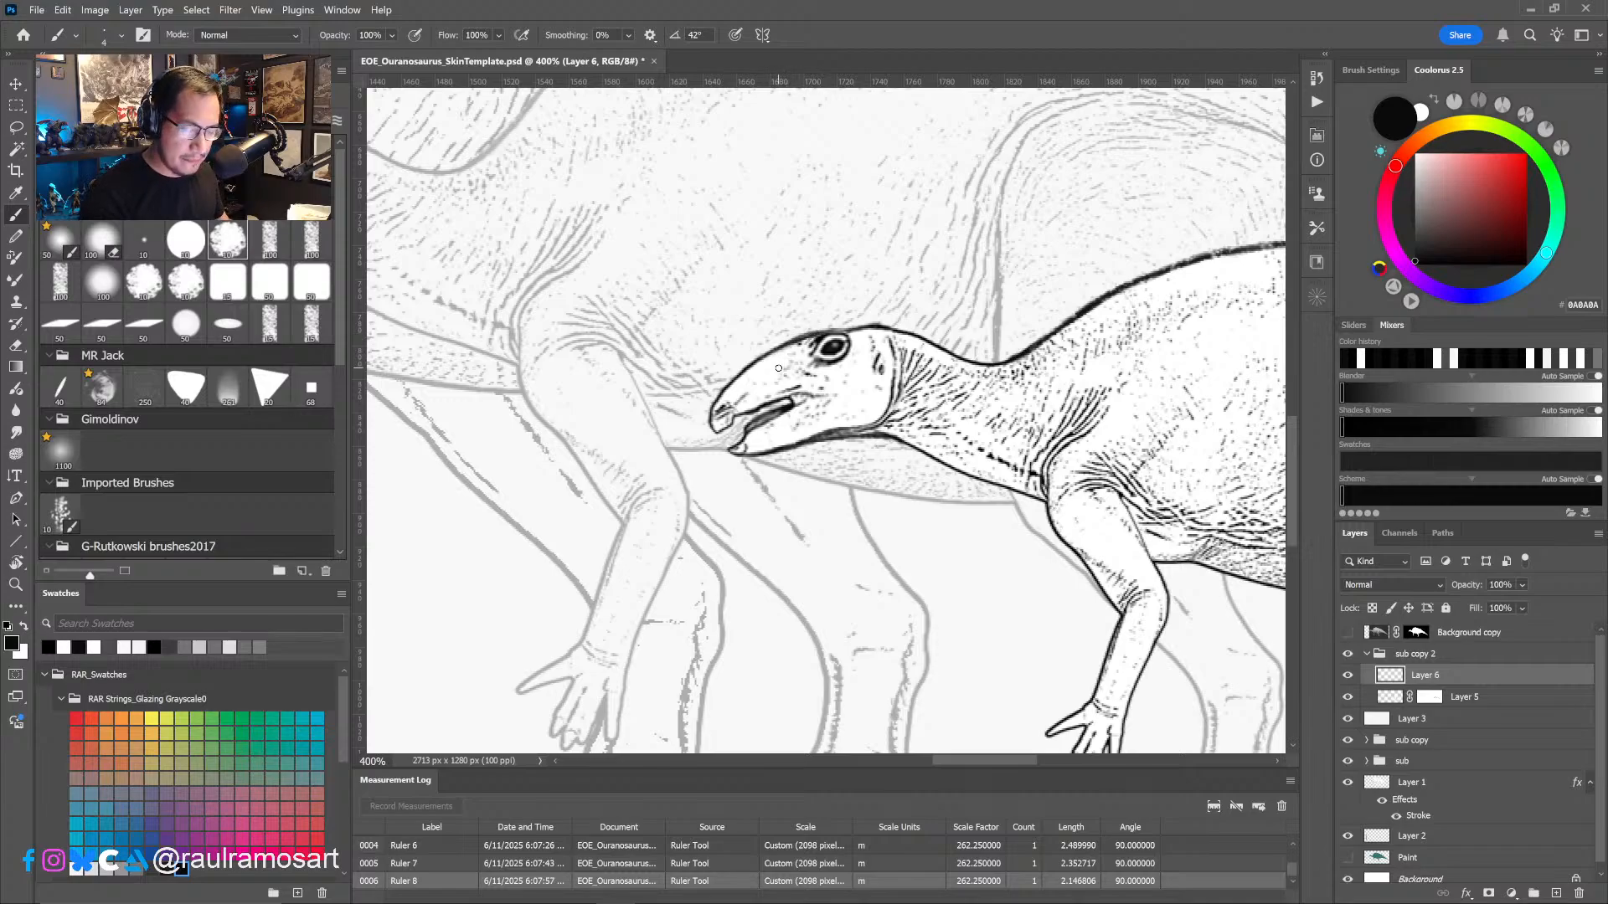
pyautogui.press('e')
pyautogui.keyDown('alt'); pyautogui.moveTo(789, 328); pyautogui.dragTo(782, 365, button='right'); pyautogui.keyUp('alt')
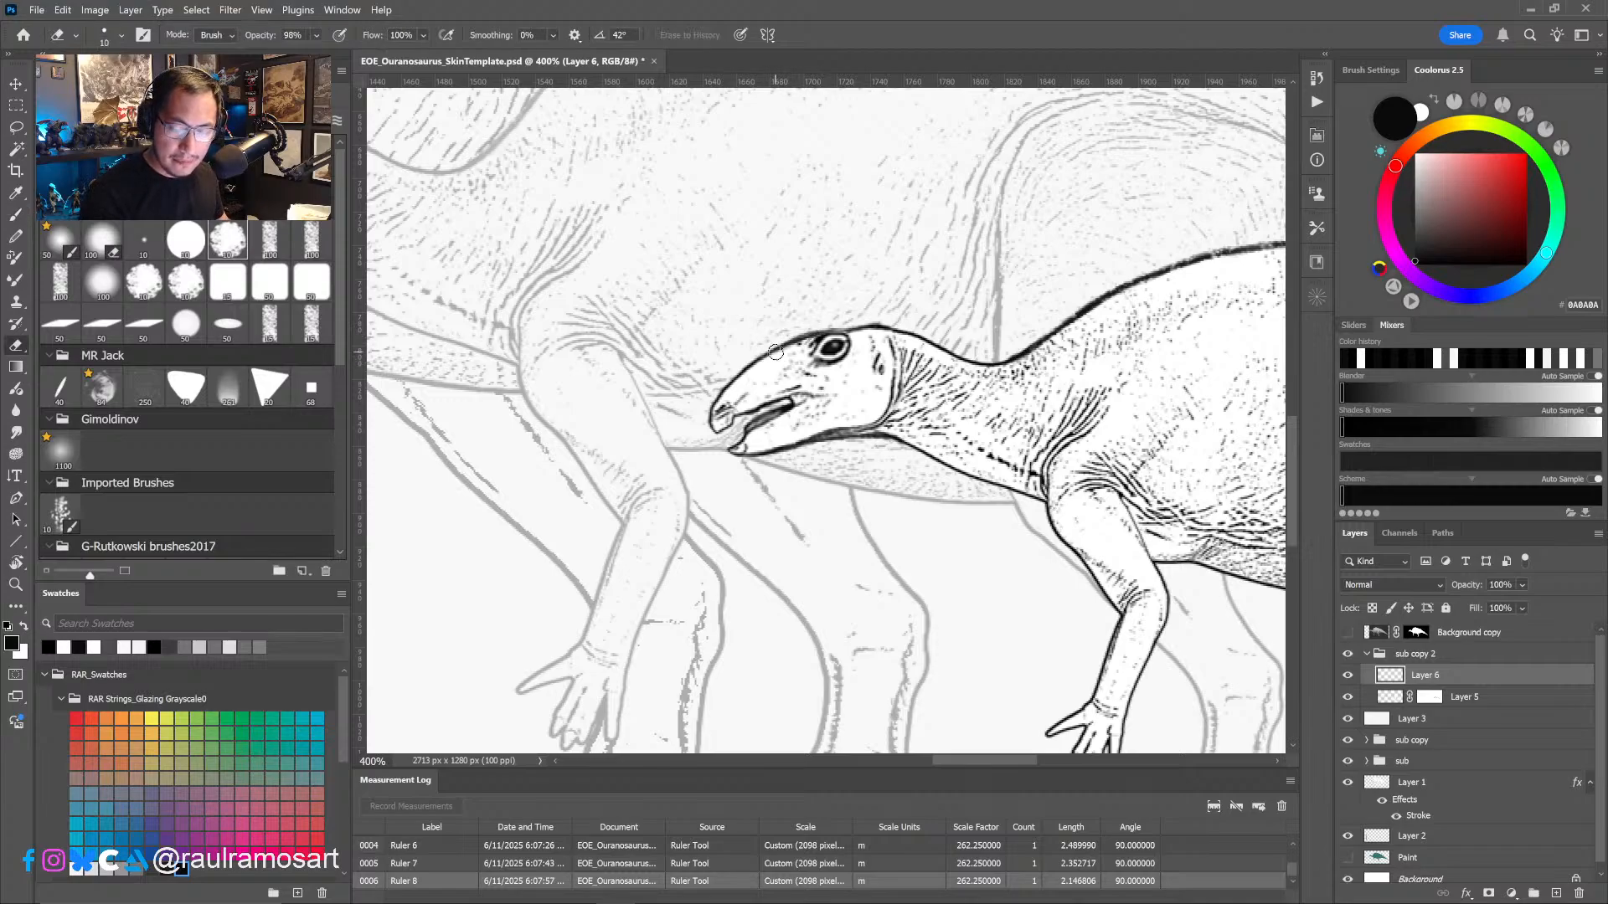
pyautogui.hotkey('ctrl', 'e')
pyautogui.press('Return')
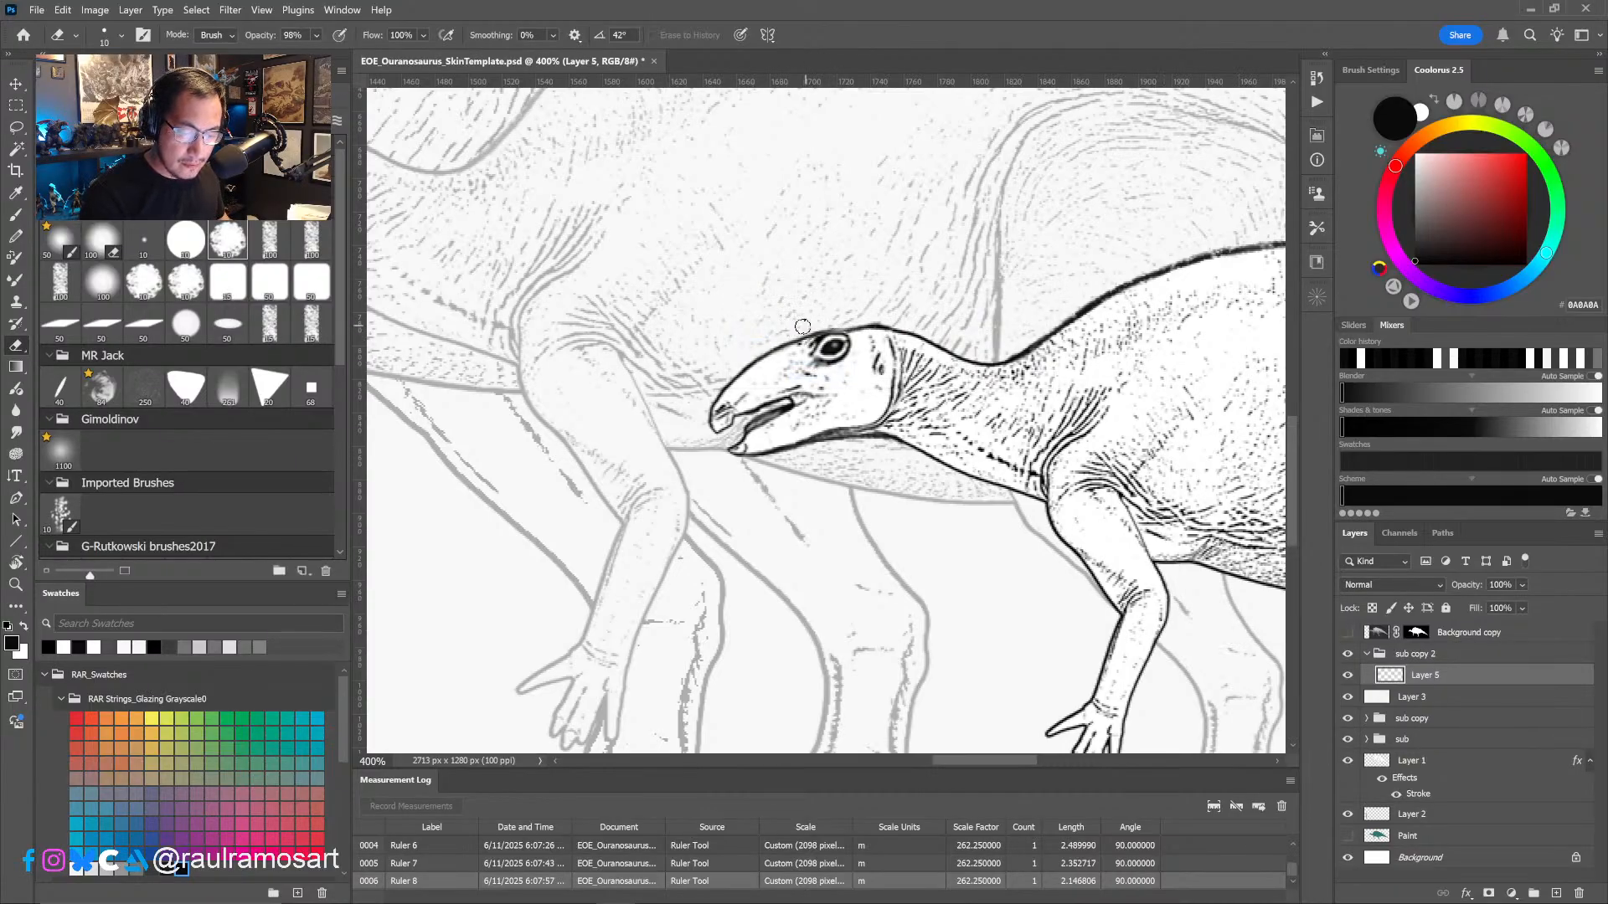
# - Brush a darker black contour over the smallest juvenile's upper outline from the hip along the tail
pyautogui.keyDown('alt'); pyautogui.click(901, 418); pyautogui.keyUp('alt')
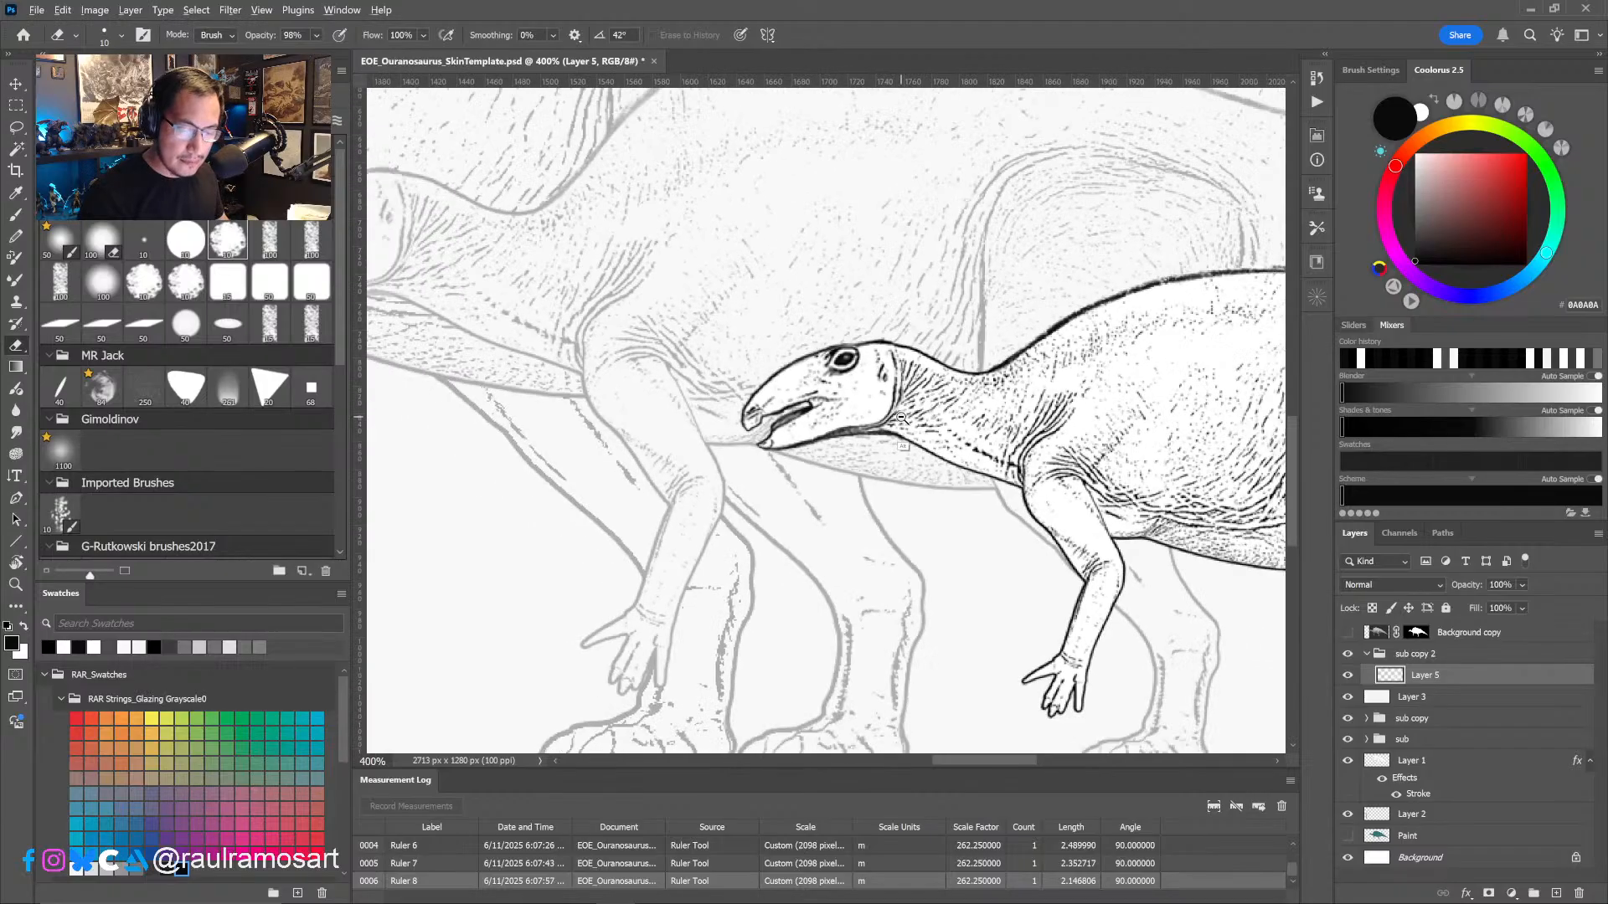
pyautogui.keyDown('alt'); pyautogui.click(901, 418); pyautogui.keyUp('alt')
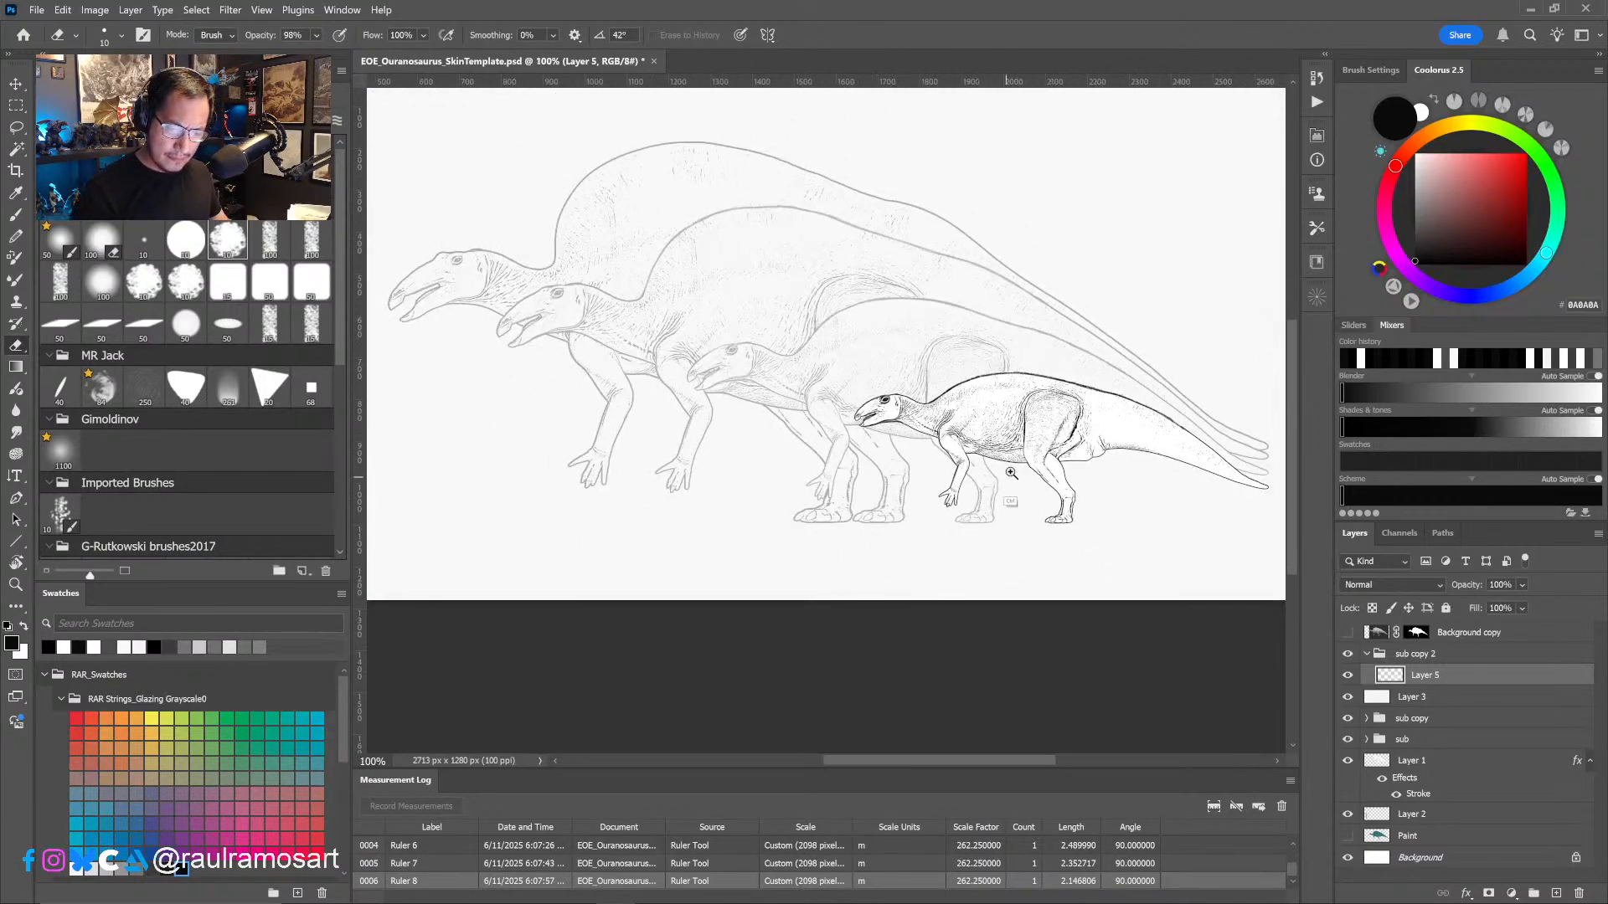
pyautogui.keyDown('ctrl'); pyautogui.click(1067, 467); pyautogui.keyUp('ctrl')
pyautogui.moveTo(1067, 511); pyautogui.dragTo(1025, 546)
pyautogui.moveTo(1093, 463); pyautogui.dragTo(783, 377)
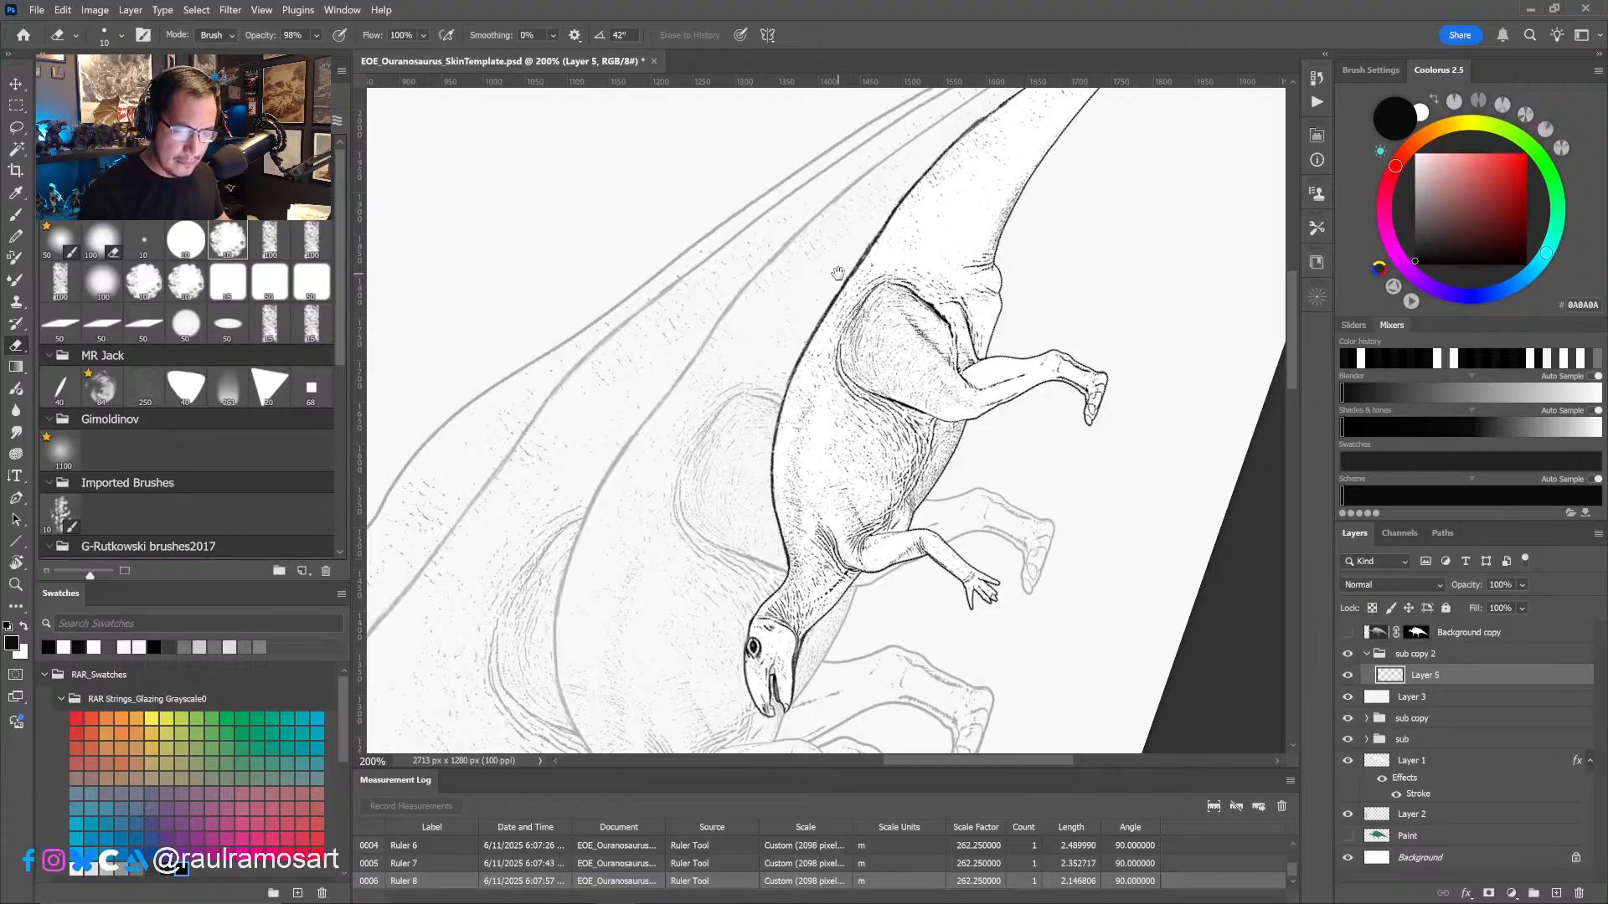
pyautogui.moveTo(839, 275); pyautogui.dragTo(778, 418)
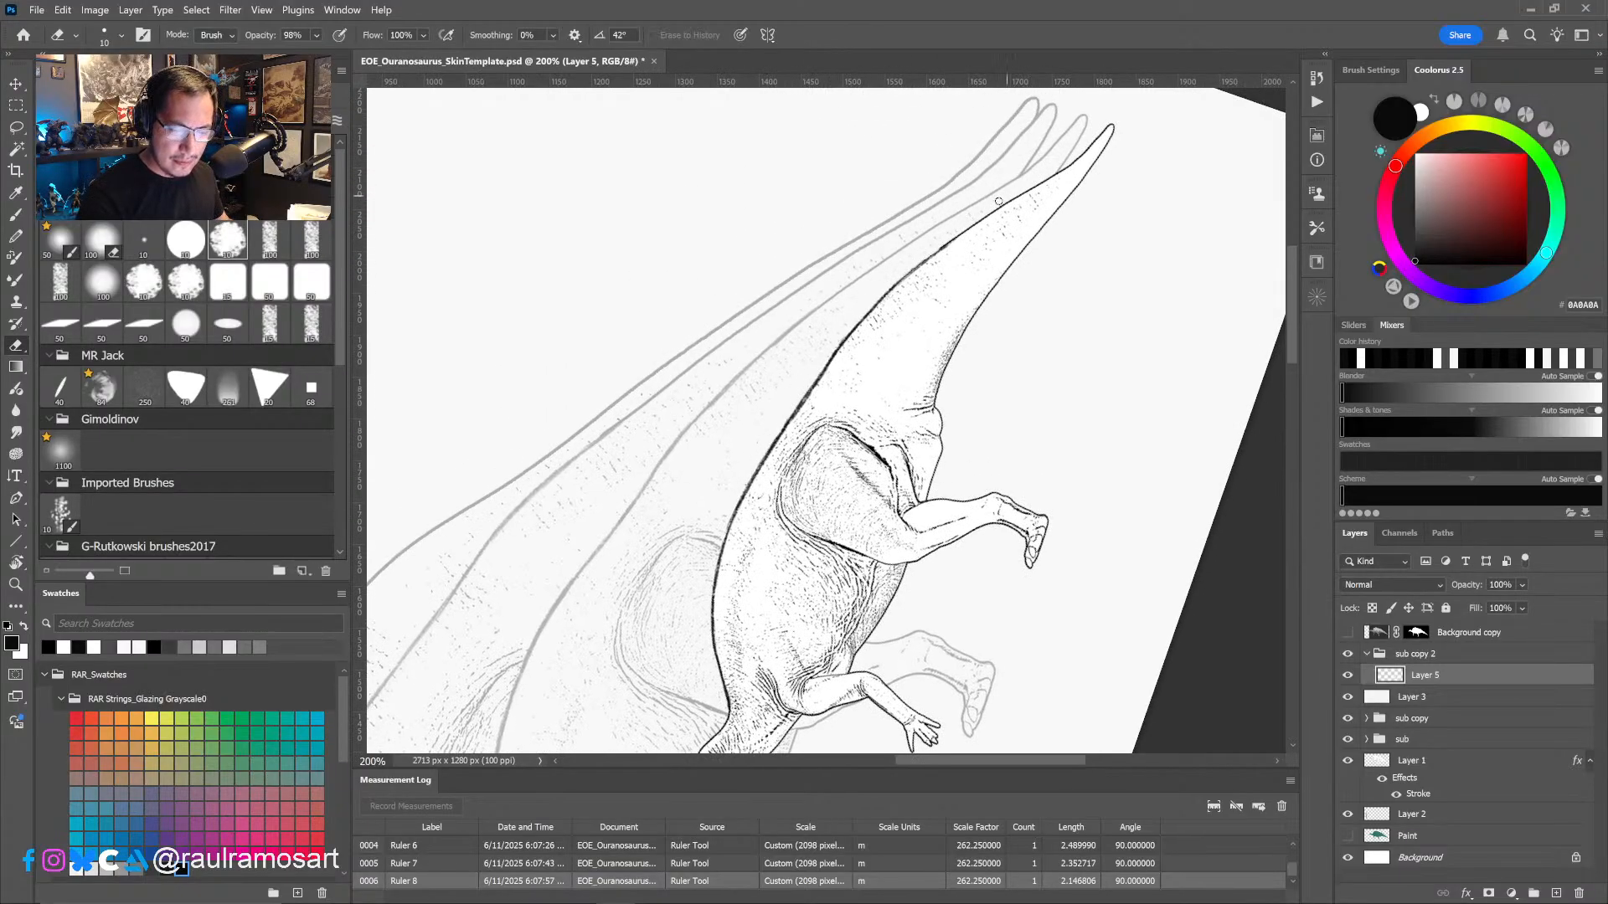
pyautogui.press('b')
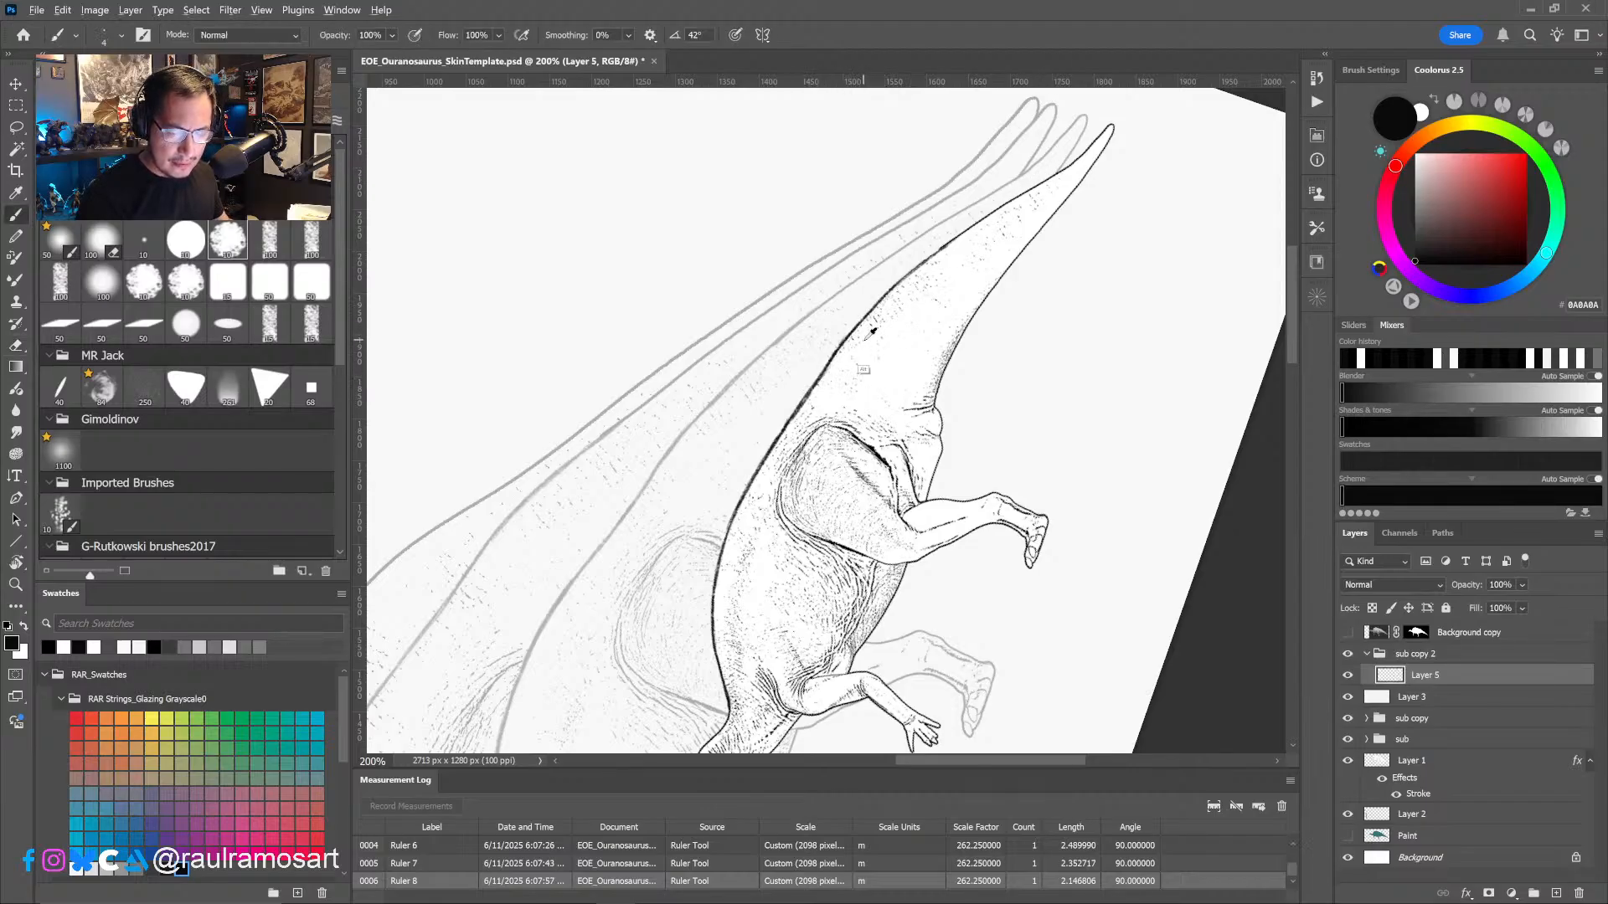
pyautogui.moveTo(800, 402)
pyautogui.mouseDown()
pyautogui.moveTo(909, 282)
pyautogui.moveTo(1047, 183)
pyautogui.moveTo(914, 281)
pyautogui.moveTo(815, 387)
pyautogui.moveTo(1072, 161)
pyautogui.moveTo(843, 340)
pyautogui.moveTo(783, 419)
pyautogui.mouseUp()
# - Erase the rough excess along the tail's upper contour and redraw it as a continuous black line to the tip
pyautogui.press('e')
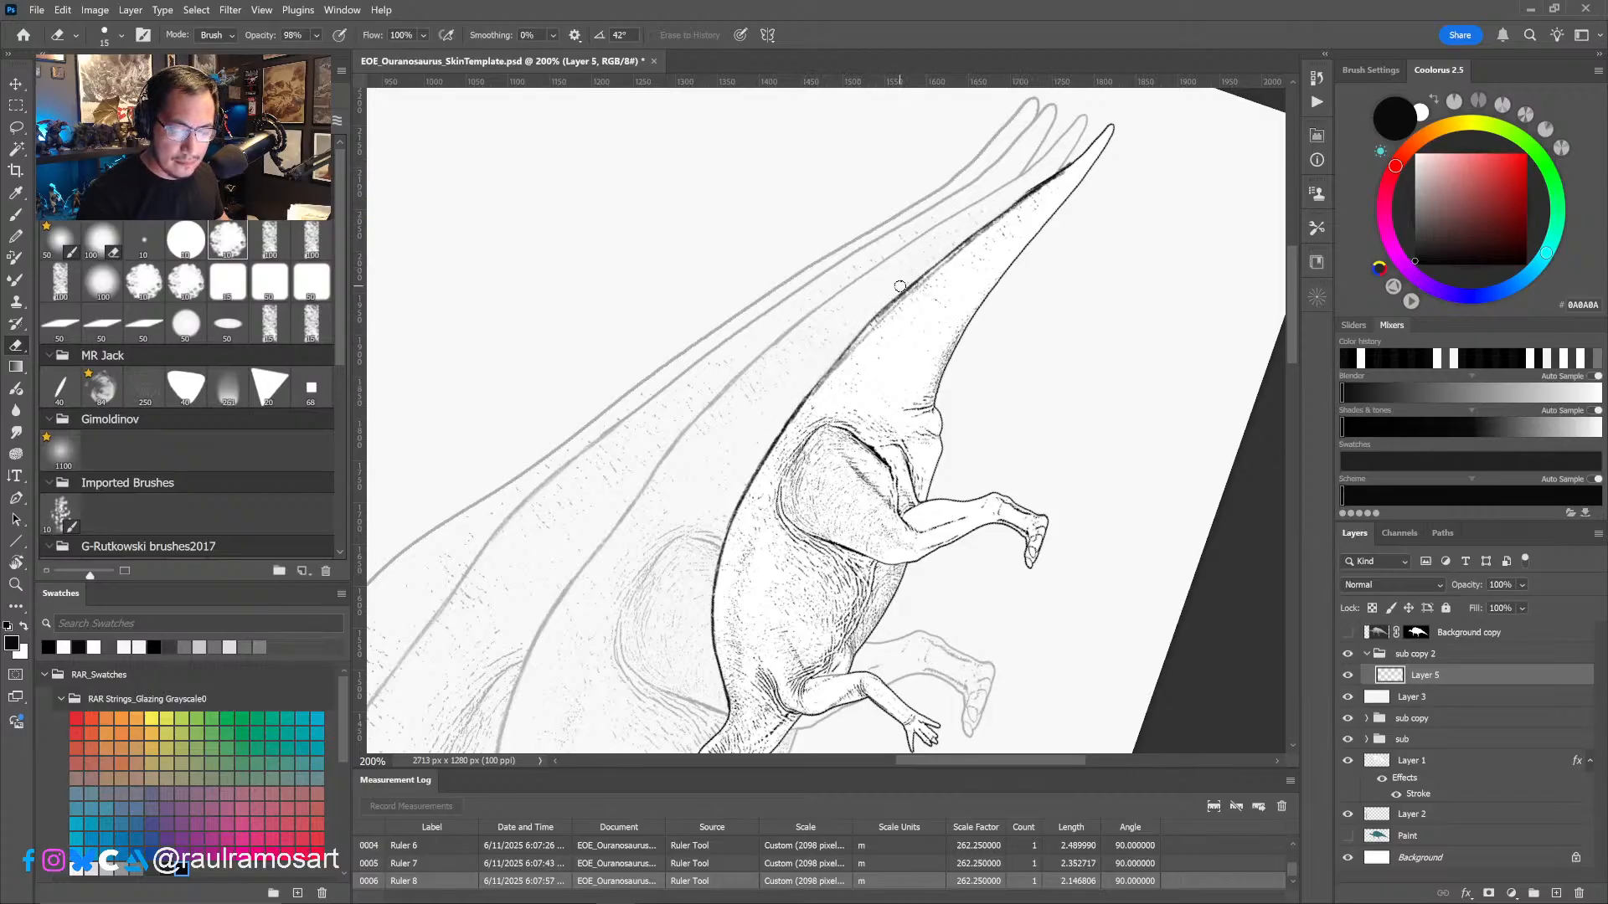
pyautogui.moveTo(900, 286)
pyautogui.mouseDown()
pyautogui.moveTo(850, 343)
pyautogui.moveTo(893, 297)
pyautogui.mouseUp()
pyautogui.moveTo(975, 224); pyautogui.dragTo(1093, 141)
pyautogui.press('b')
pyautogui.moveTo(805, 400)
pyautogui.mouseDown()
pyautogui.moveTo(1080, 132)
pyautogui.moveTo(1110, 127)
pyautogui.mouseUp()
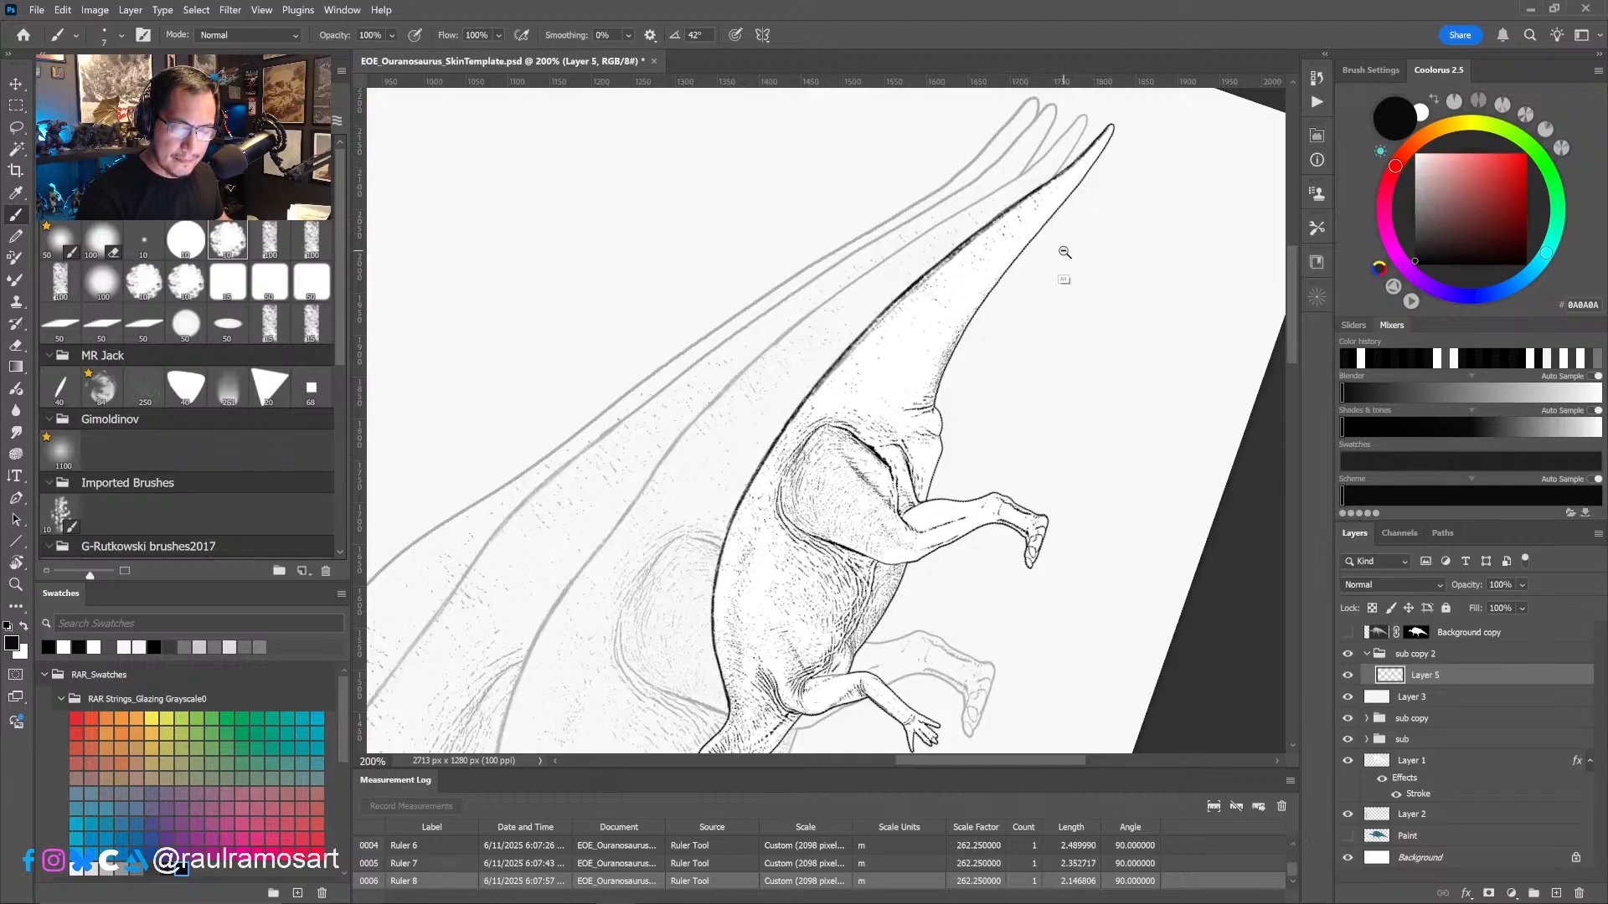
# - Refine the smallest juvenile's outline at the back of the head and nape with short, thin black brush strokes
pyautogui.keyDown('alt'); pyautogui.scroll(-2, 1063, 251); pyautogui.keyUp('alt')
pyautogui.press('r')
pyautogui.moveTo(1096, 466); pyautogui.dragTo(1086, 524)
pyautogui.press('Escape')
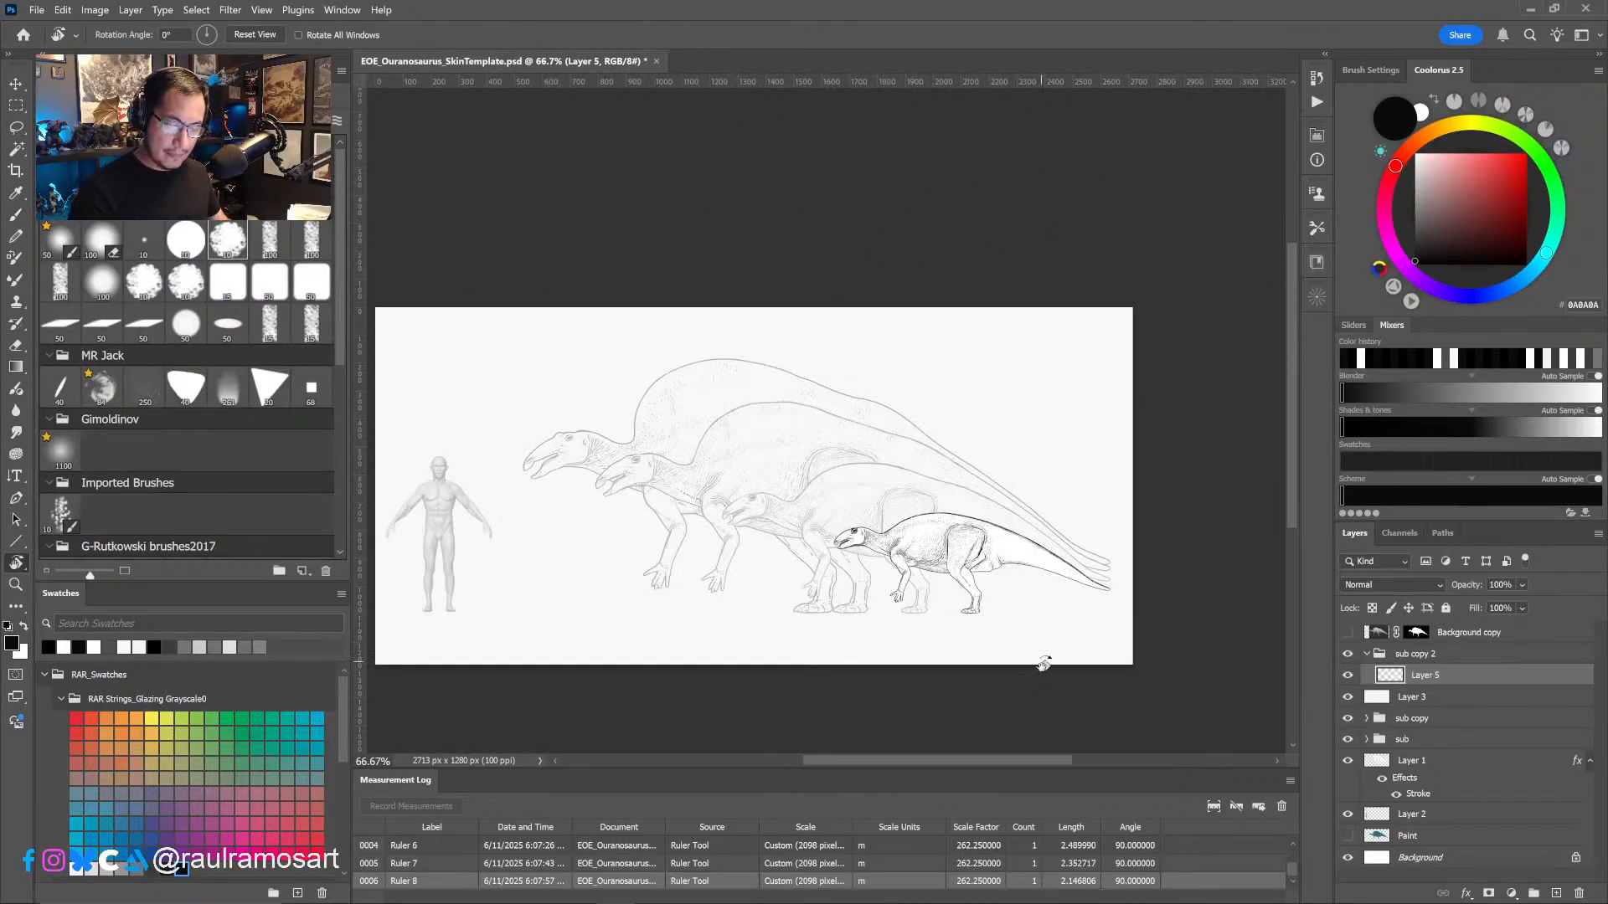
pyautogui.keyDown('ctrl'); pyautogui.moveTo(904, 587); pyautogui.dragTo(995, 543); pyautogui.keyUp('ctrl')
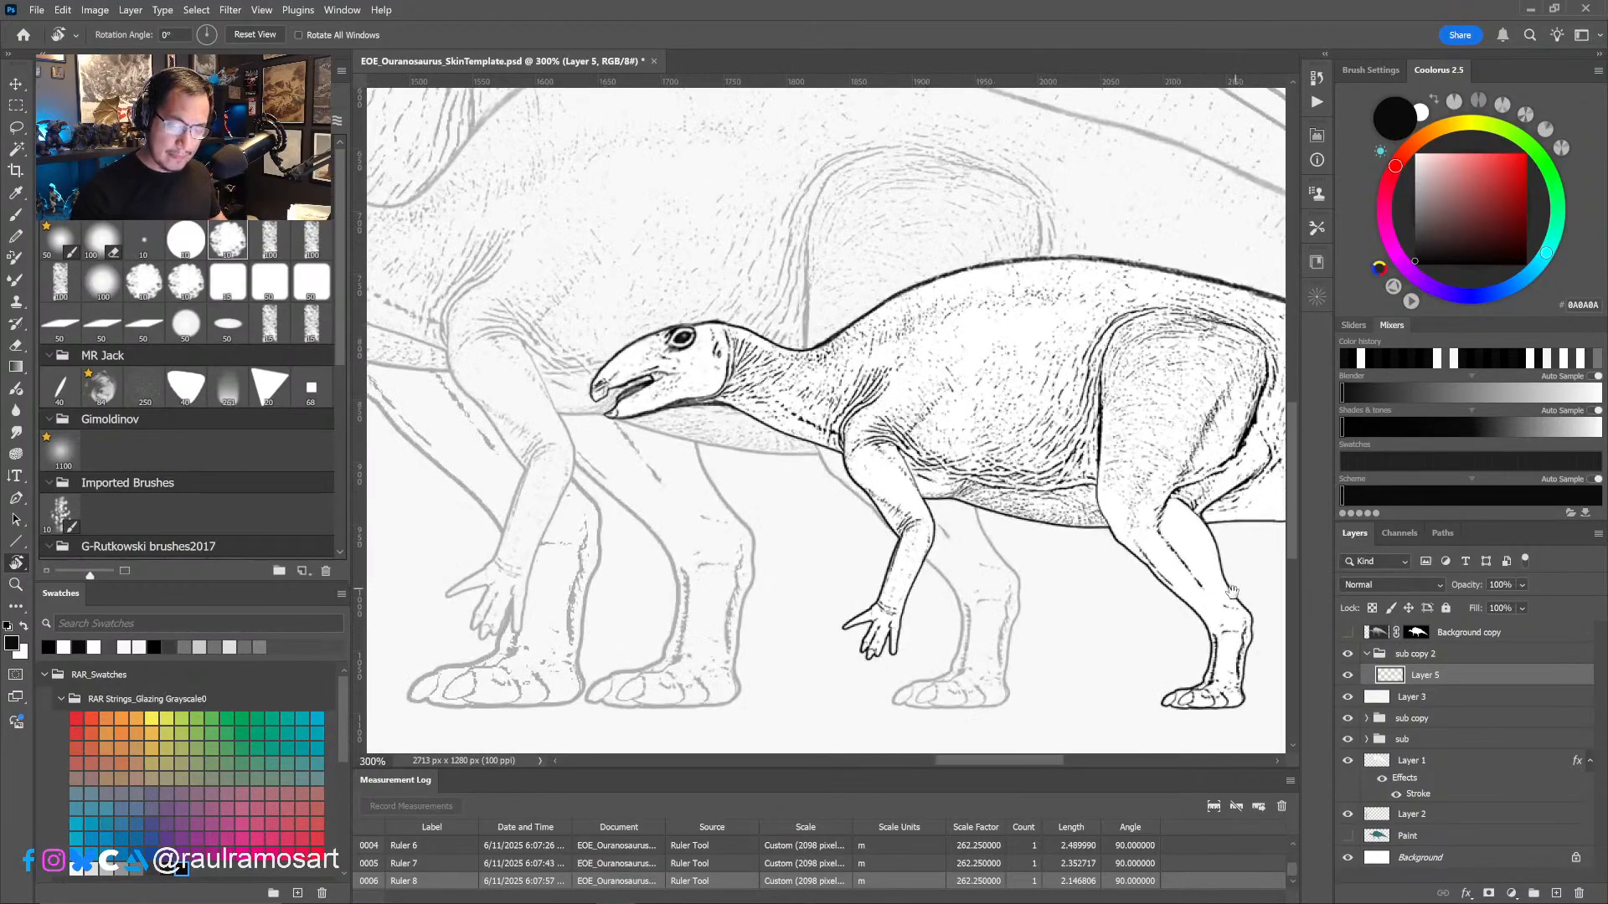
pyautogui.moveTo(1167, 634); pyautogui.dragTo(951, 503)
pyautogui.press('b')
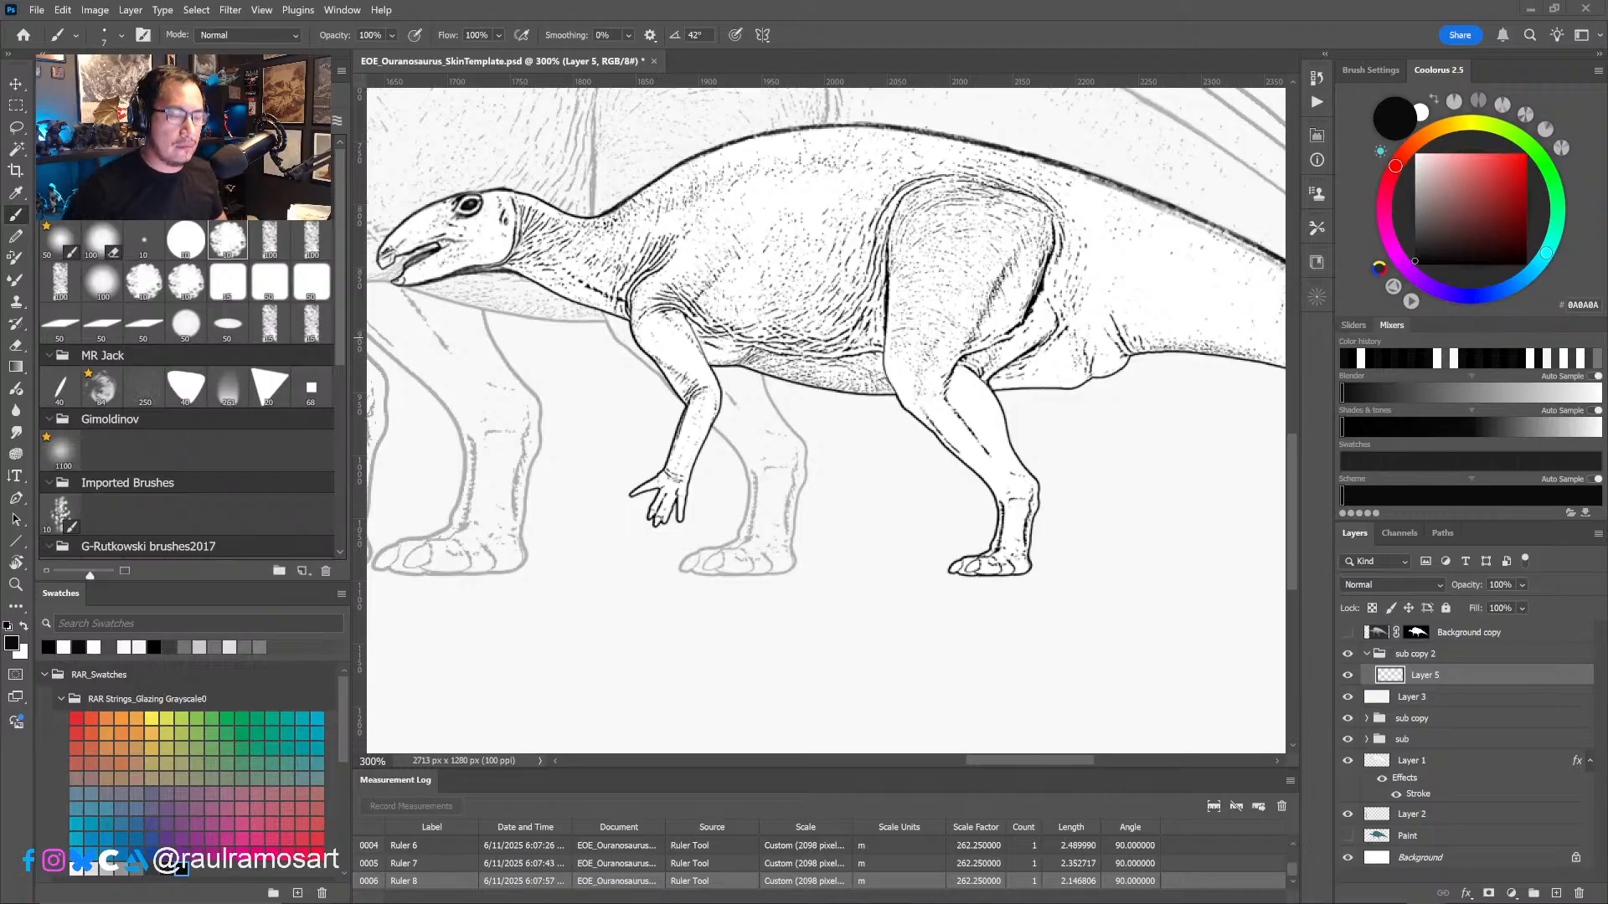
pyautogui.moveTo(766, 436); pyautogui.dragTo(940, 543)
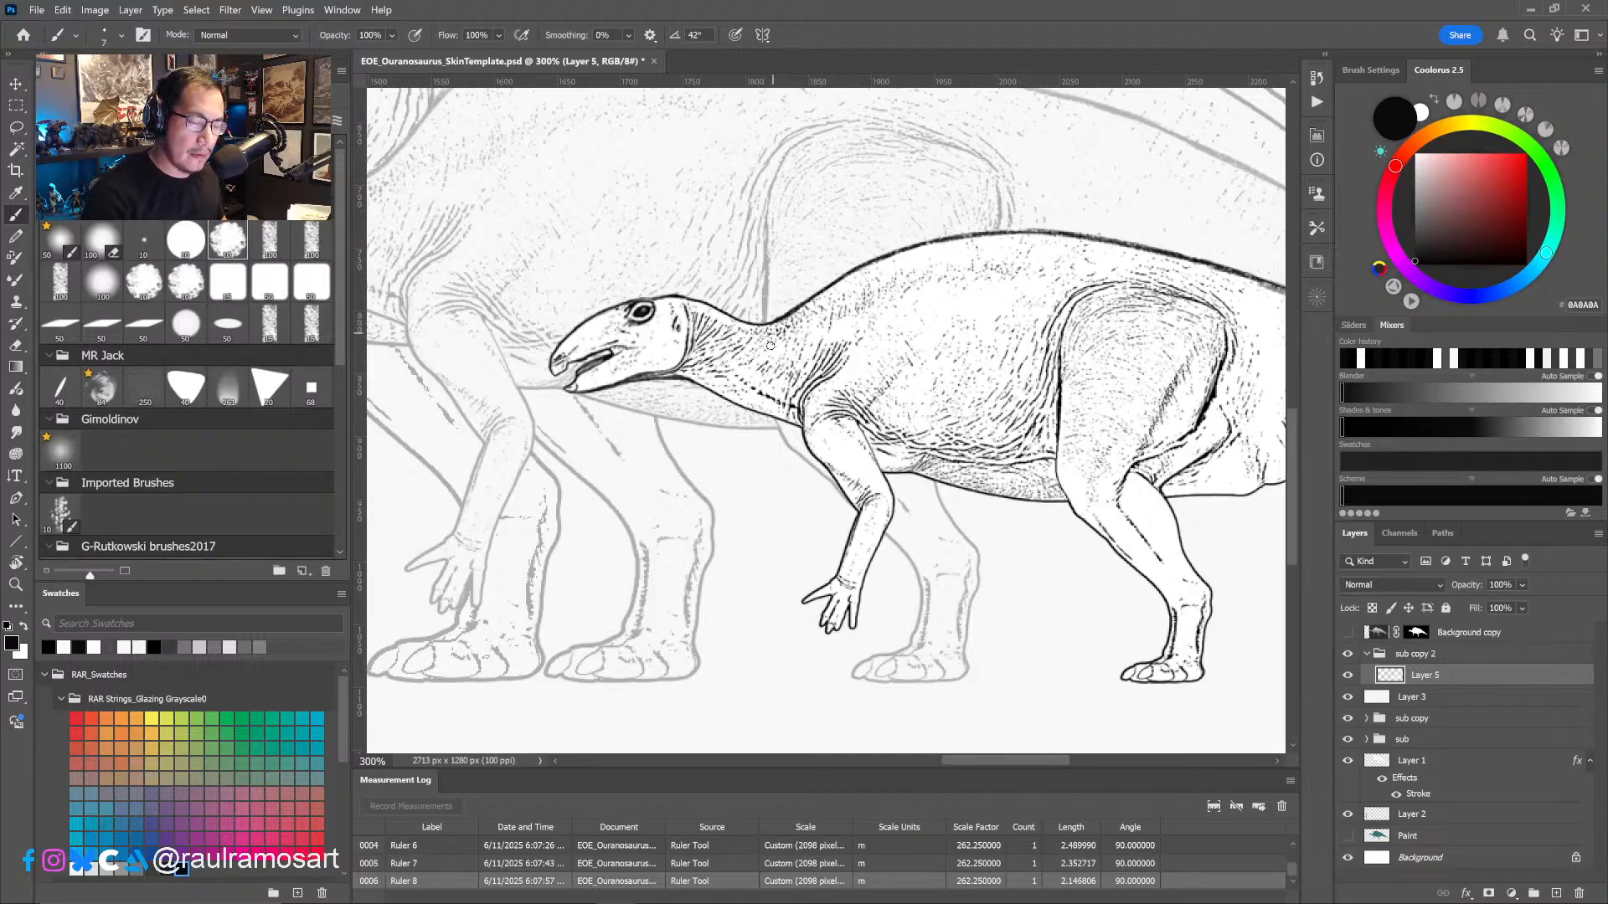
pyautogui.press('r')
pyautogui.moveTo(771, 345)
pyautogui.mouseDown()
pyautogui.moveTo(737, 339)
pyautogui.moveTo(662, 390)
pyautogui.moveTo(631, 446)
pyautogui.mouseUp()
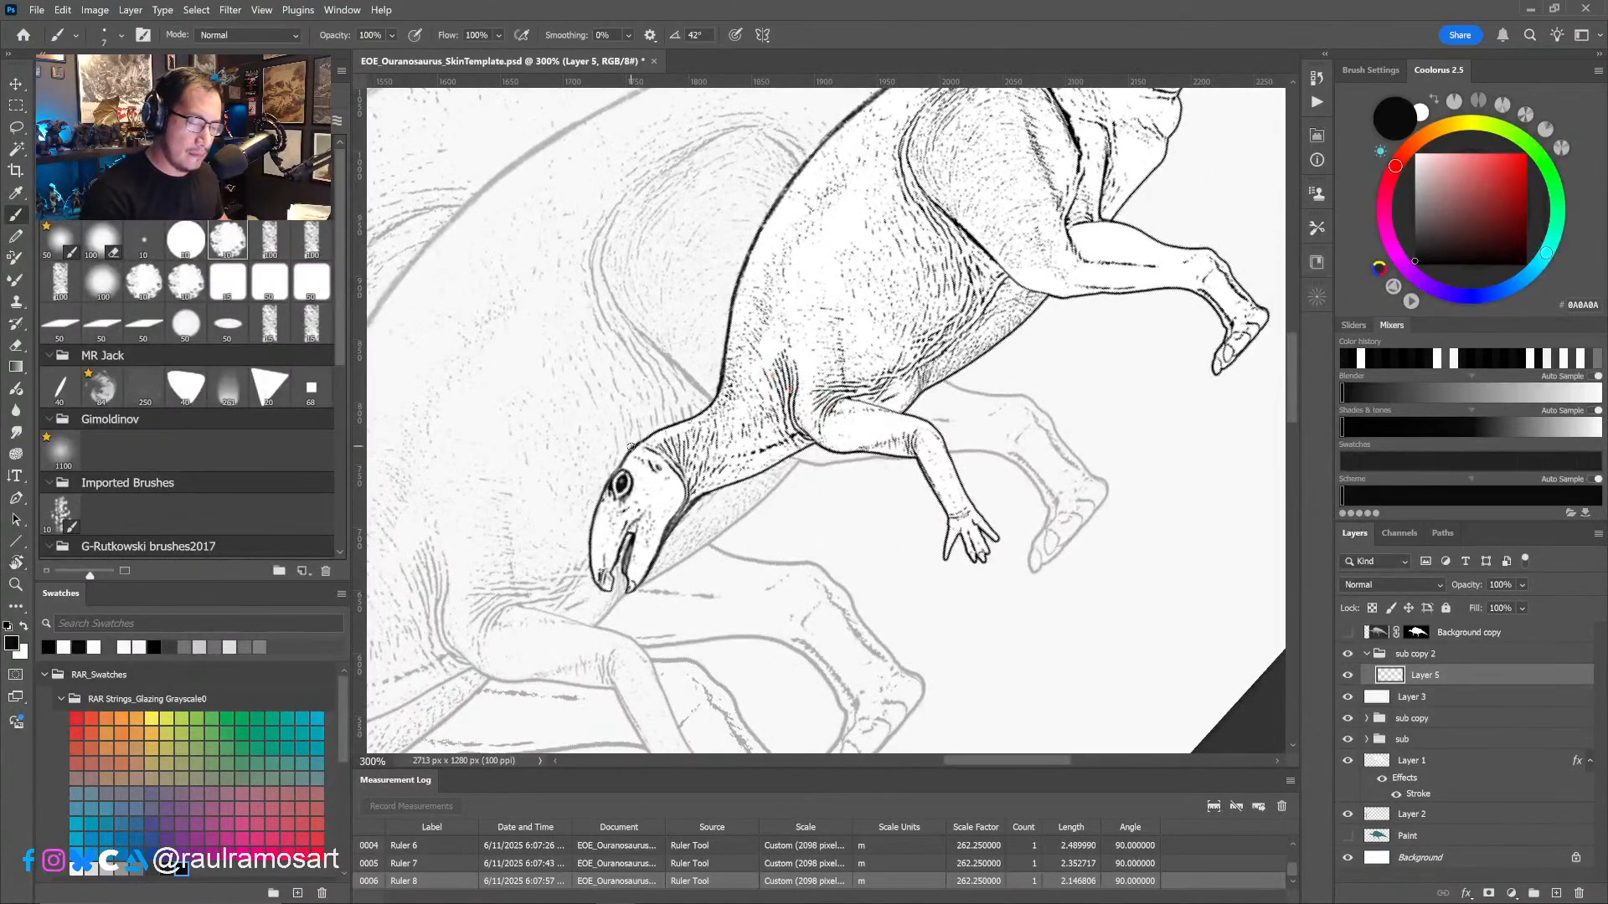
pyautogui.keyDown('alt'); pyautogui.moveTo(637, 444); pyautogui.dragTo(625, 459, button='right'); pyautogui.keyUp('alt')
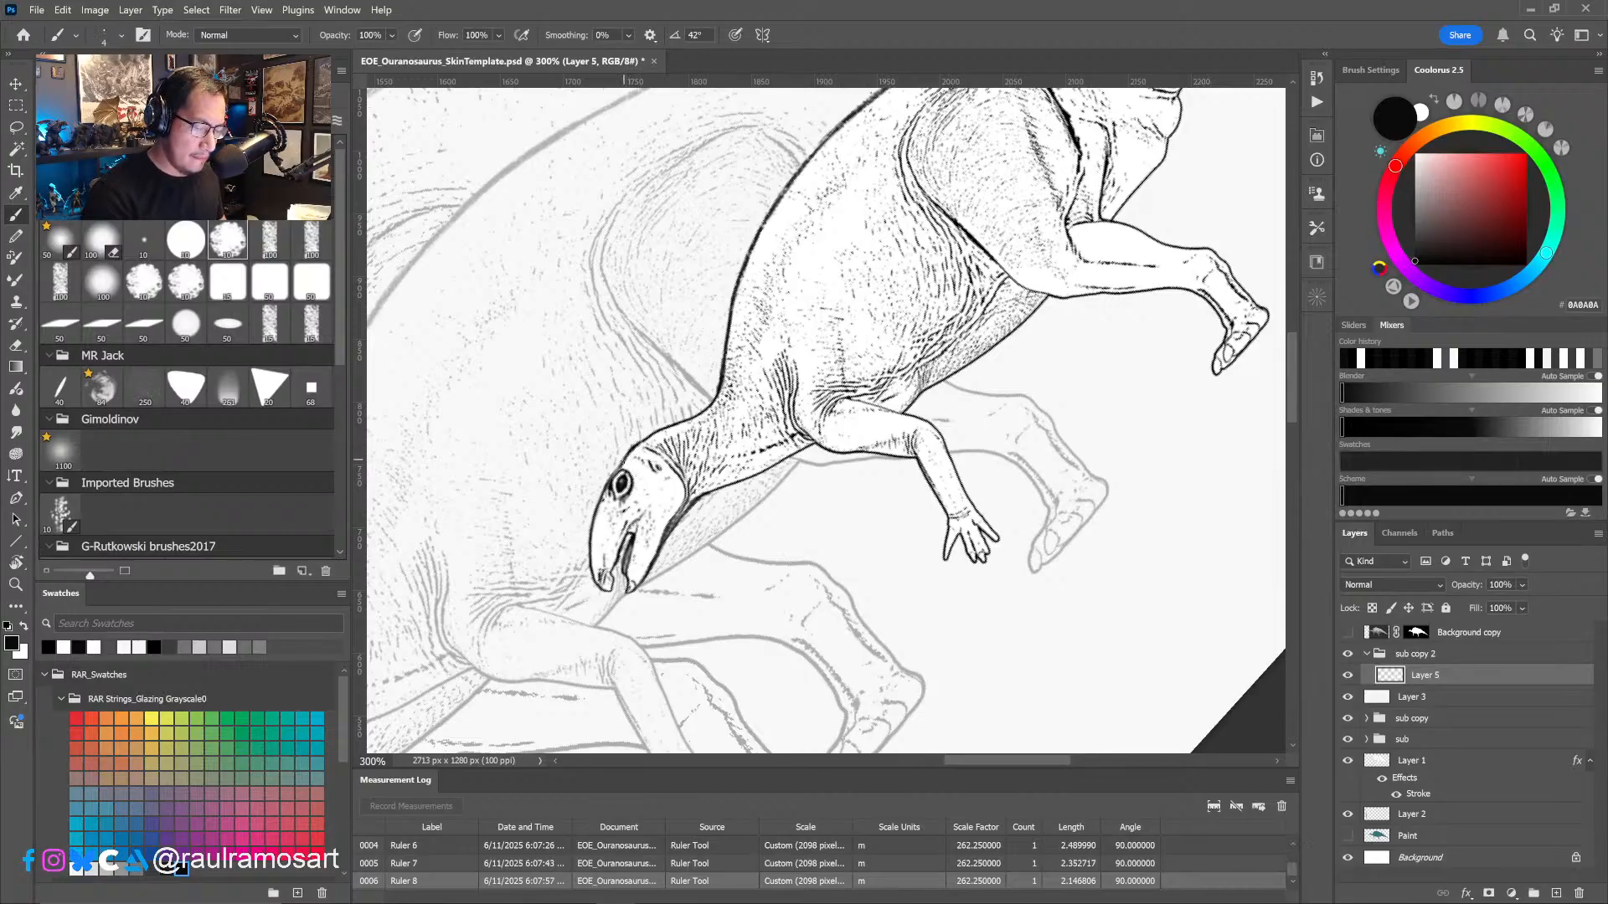
pyautogui.moveTo(630, 452)
pyautogui.mouseDown()
pyautogui.moveTo(611, 478)
pyautogui.moveTo(637, 444)
pyautogui.mouseUp()
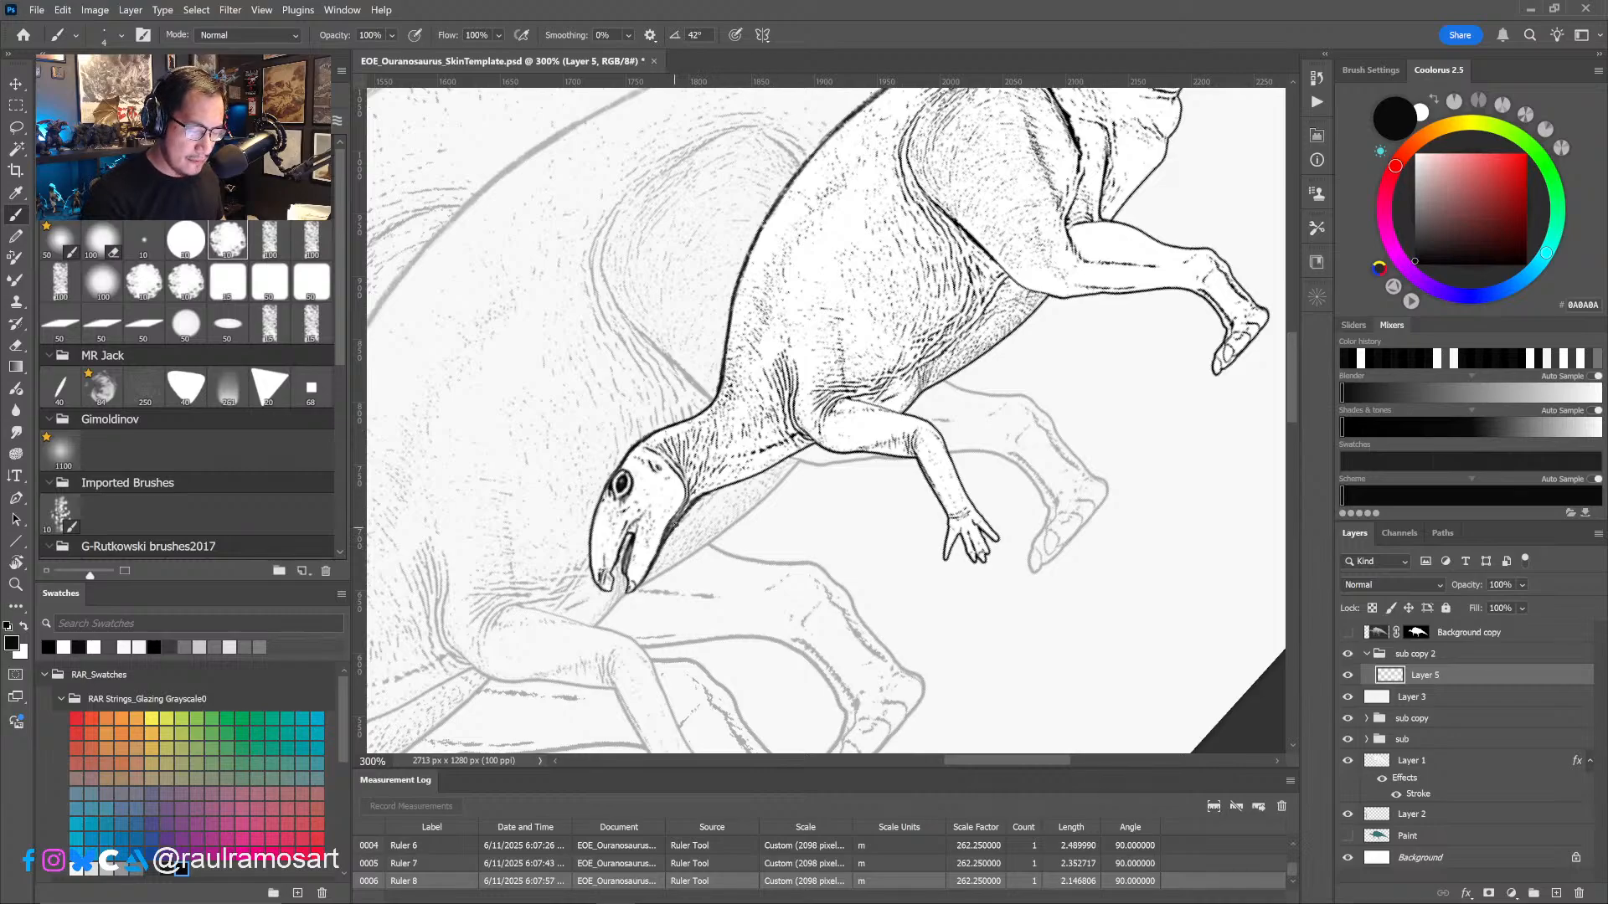
# - Switch the brush color to white (#FFFFFF) and trim the heavy back outline from the neck up over the hip
pyautogui.moveTo(675, 524)
pyautogui.mouseDown()
pyautogui.moveTo(800, 449)
pyautogui.moveTo(974, 563)
pyautogui.mouseUp()
pyautogui.moveTo(808, 508)
pyautogui.mouseDown()
pyautogui.moveTo(873, 462)
pyautogui.moveTo(821, 501)
pyautogui.moveTo(863, 471)
pyautogui.mouseUp()
pyautogui.keyDown('alt'); pyautogui.click(810, 493); pyautogui.keyUp('alt')
pyautogui.keyDown('alt'); pyautogui.click(918, 429); pyautogui.keyUp('alt')
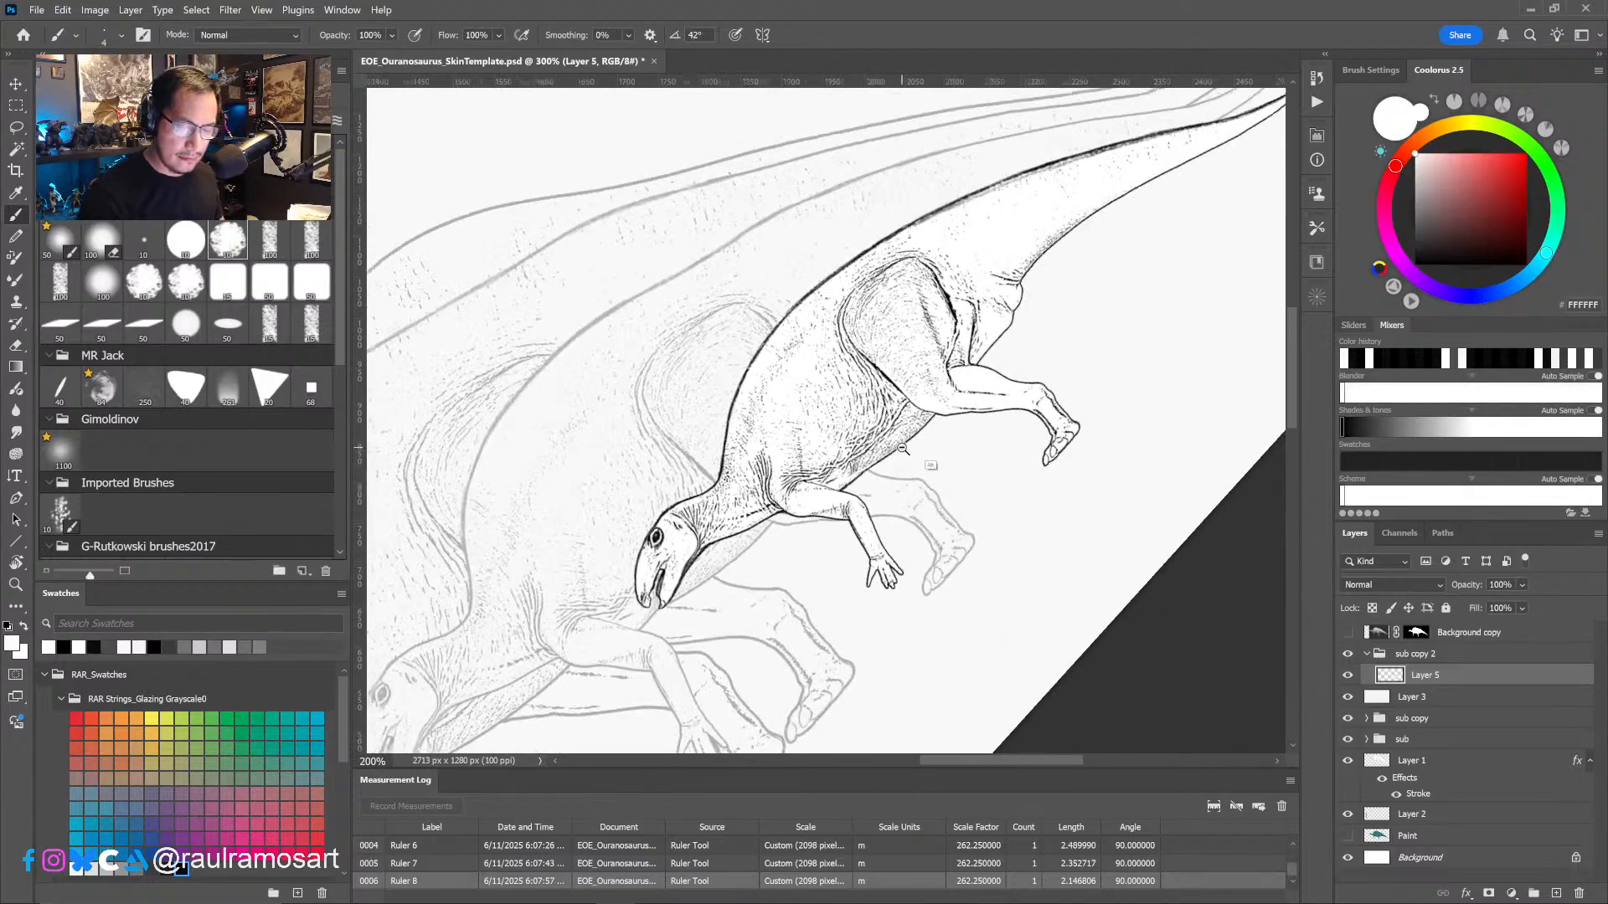
pyautogui.keyDown('alt'); pyautogui.click(919, 428); pyautogui.keyUp('alt')
pyautogui.moveTo(1010, 464)
pyautogui.mouseDown()
pyautogui.moveTo(983, 490)
pyautogui.moveTo(1001, 537)
pyautogui.moveTo(1127, 536)
pyautogui.mouseUp()
pyautogui.keyDown('ctrl'); pyautogui.click(981, 458); pyautogui.keyUp('ctrl')
pyautogui.keyDown('ctrl'); pyautogui.click(981, 456); pyautogui.keyUp('ctrl')
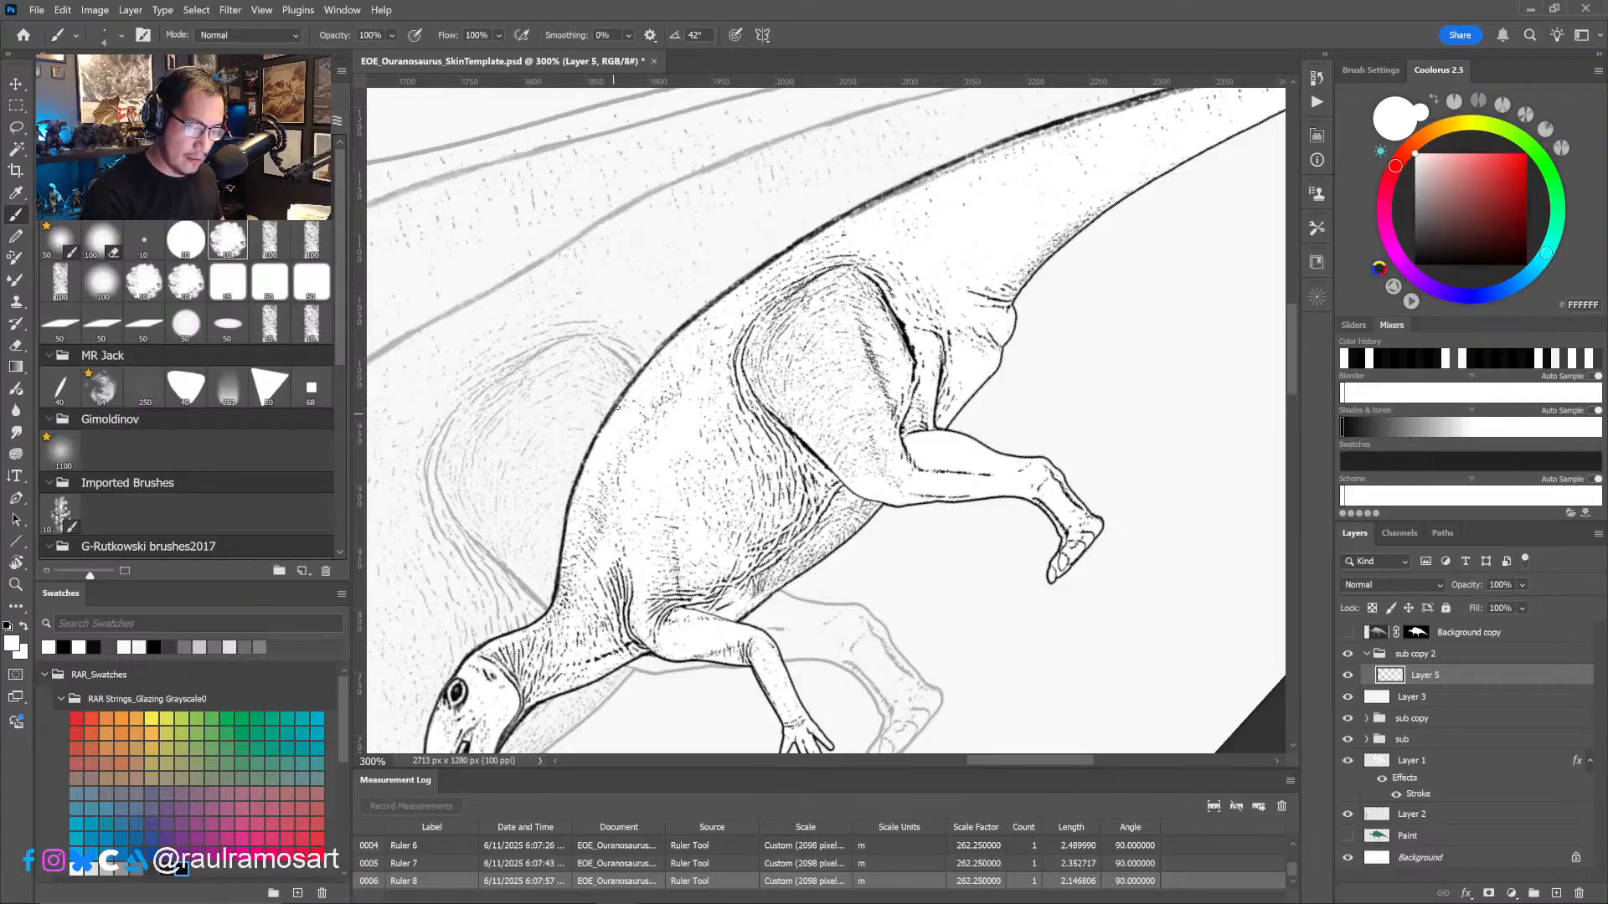
pyautogui.moveTo(554, 599); pyautogui.dragTo(562, 577)
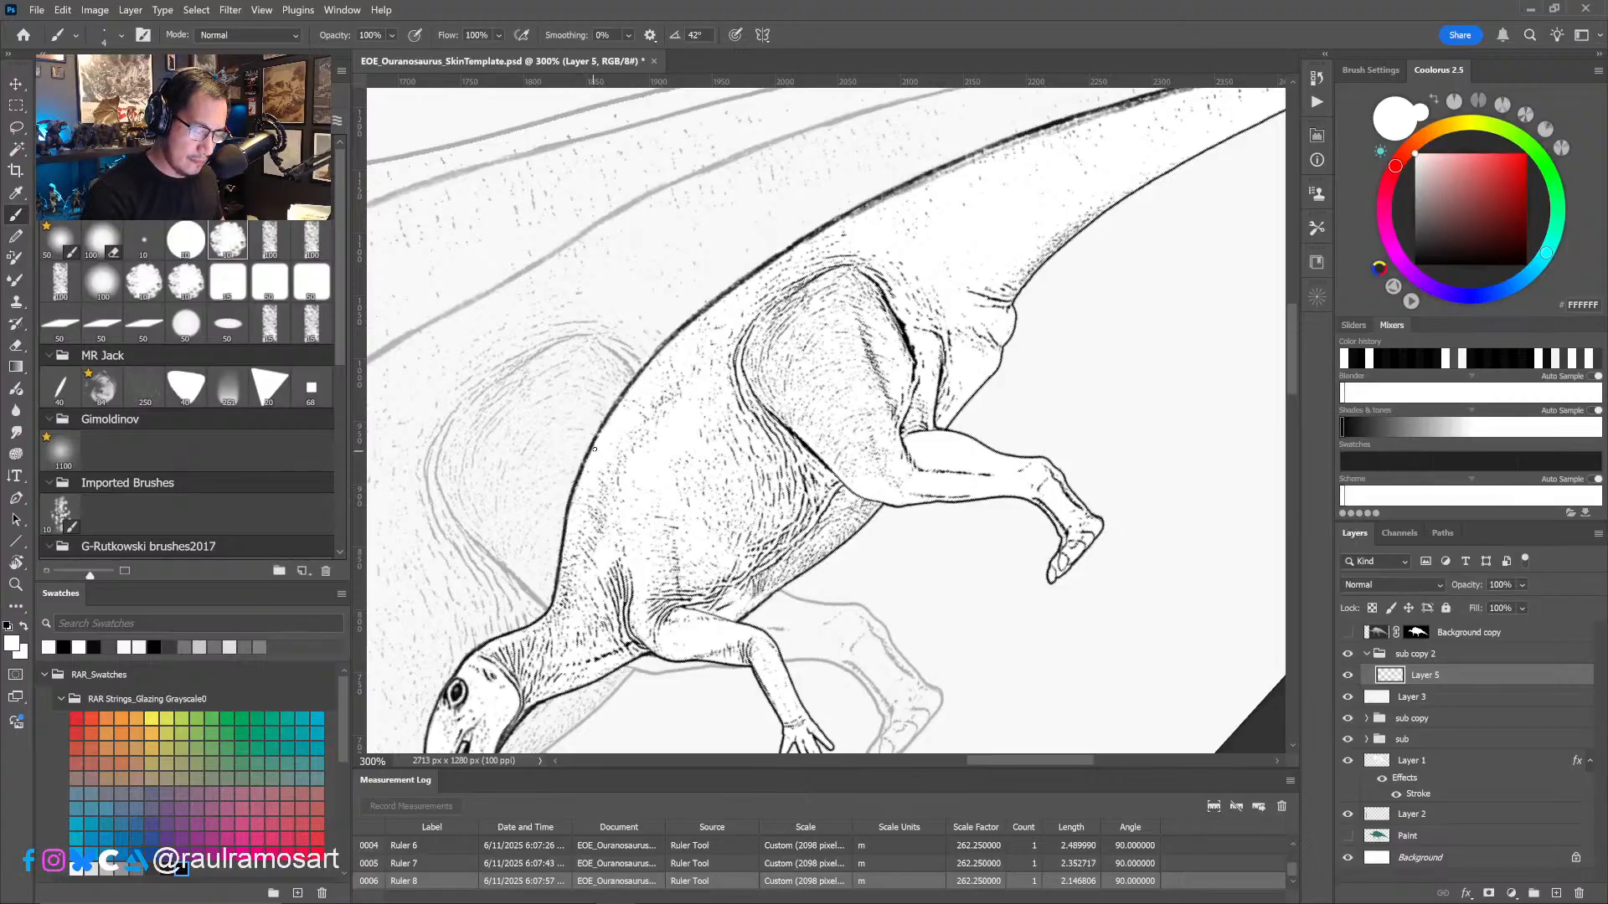
pyautogui.moveTo(577, 486)
pyautogui.mouseDown()
pyautogui.moveTo(674, 339)
pyautogui.moveTo(925, 180)
pyautogui.mouseUp()
# - Thin the tail's upper outline toward the tip with white brush strokes, and undo the last stroke toward the hip
pyautogui.scroll(5, 852, 419)
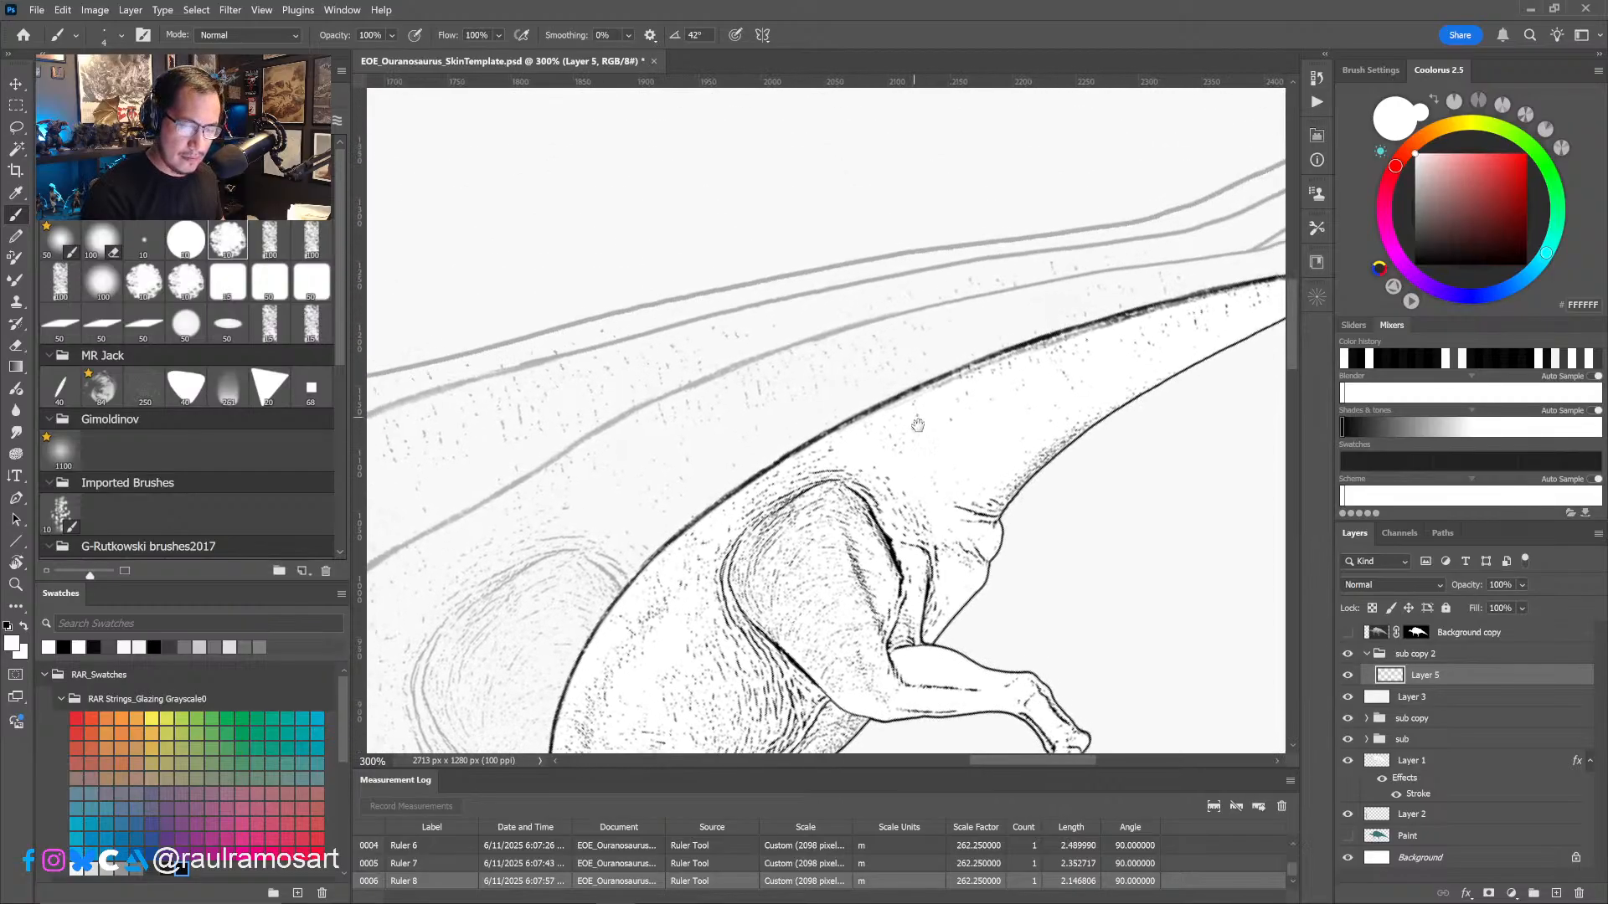
pyautogui.moveTo(851, 448)
pyautogui.mouseDown()
pyautogui.moveTo(1141, 335)
pyautogui.moveTo(886, 447)
pyautogui.moveTo(965, 409)
pyautogui.moveTo(1115, 378)
pyautogui.mouseUp()
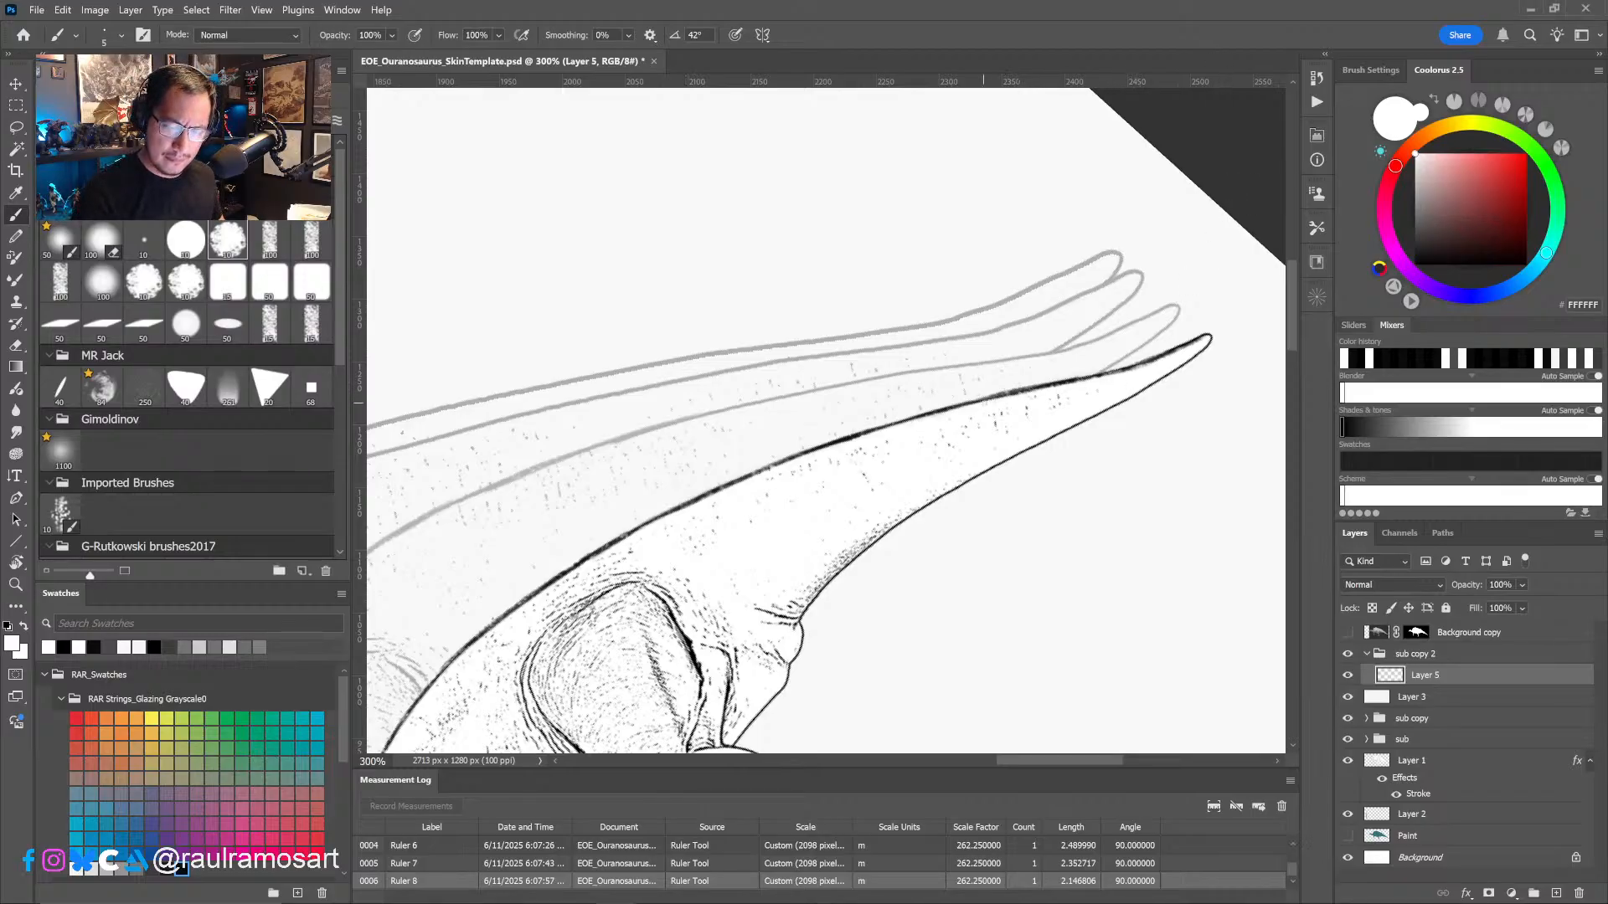
pyautogui.moveTo(978, 402); pyautogui.dragTo(1033, 392)
pyautogui.moveTo(1010, 397); pyautogui.dragTo(1206, 338)
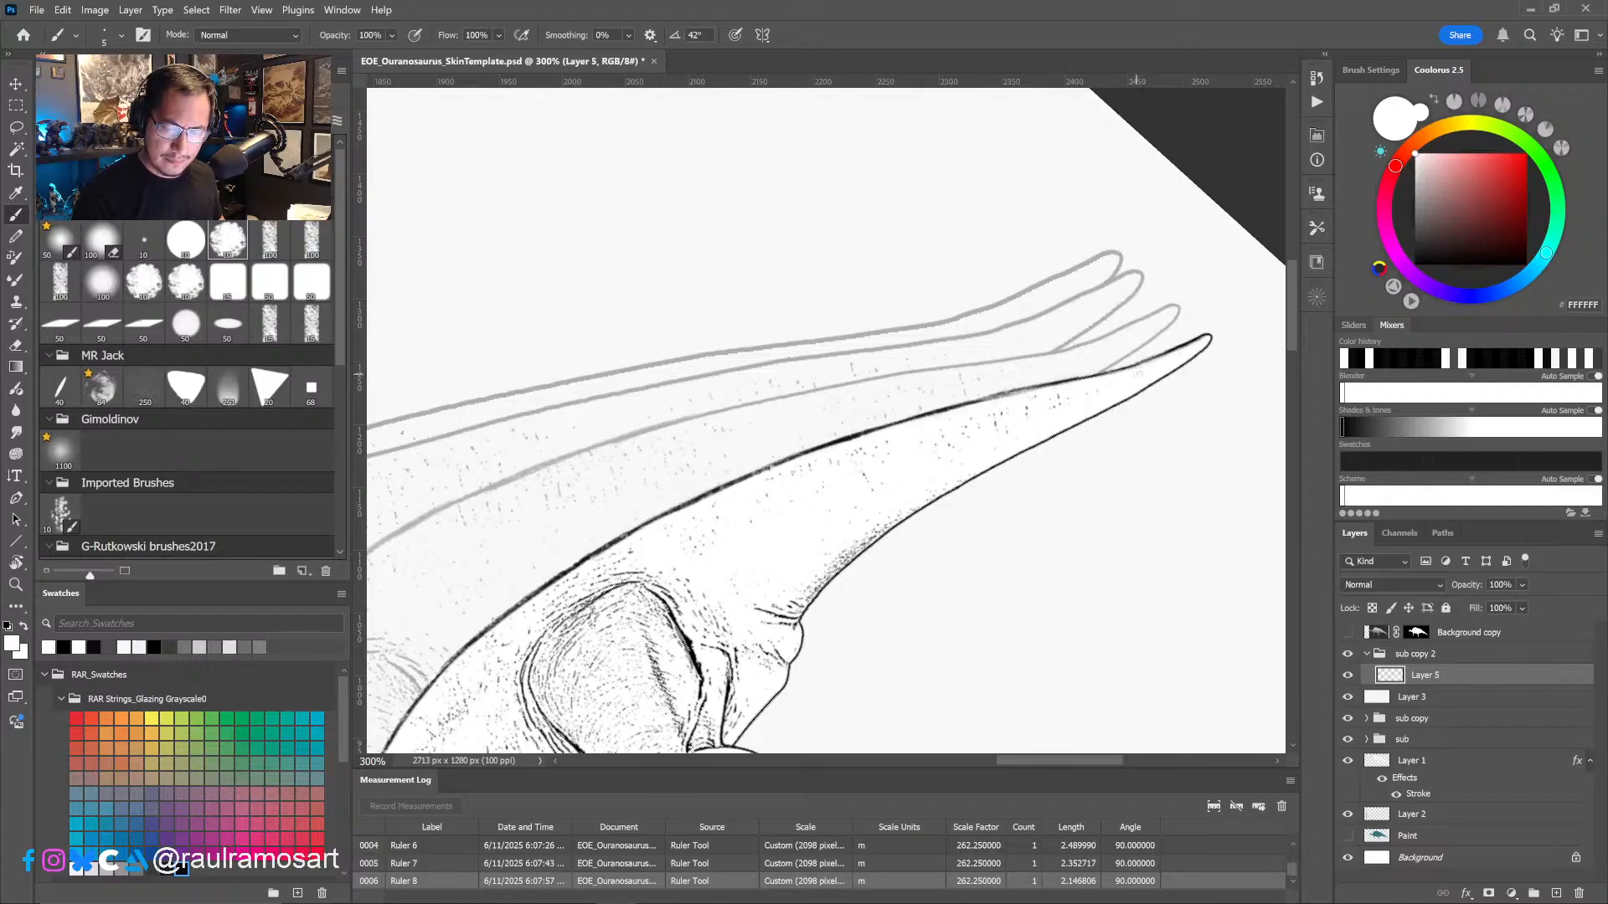
pyautogui.moveTo(1001, 401)
pyautogui.mouseDown()
pyautogui.moveTo(846, 438)
pyautogui.moveTo(619, 544)
pyautogui.mouseUp()
pyautogui.hotkey('ctrl', 'z')
# - Thin the outline over the hips and down the back to the shoulders with white brush strokes
pyautogui.press('space')
pyautogui.moveTo(648, 529)
pyautogui.mouseDown()
pyautogui.moveTo(956, 372)
pyautogui.moveTo(898, 393)
pyautogui.moveTo(750, 524)
pyautogui.mouseUp()
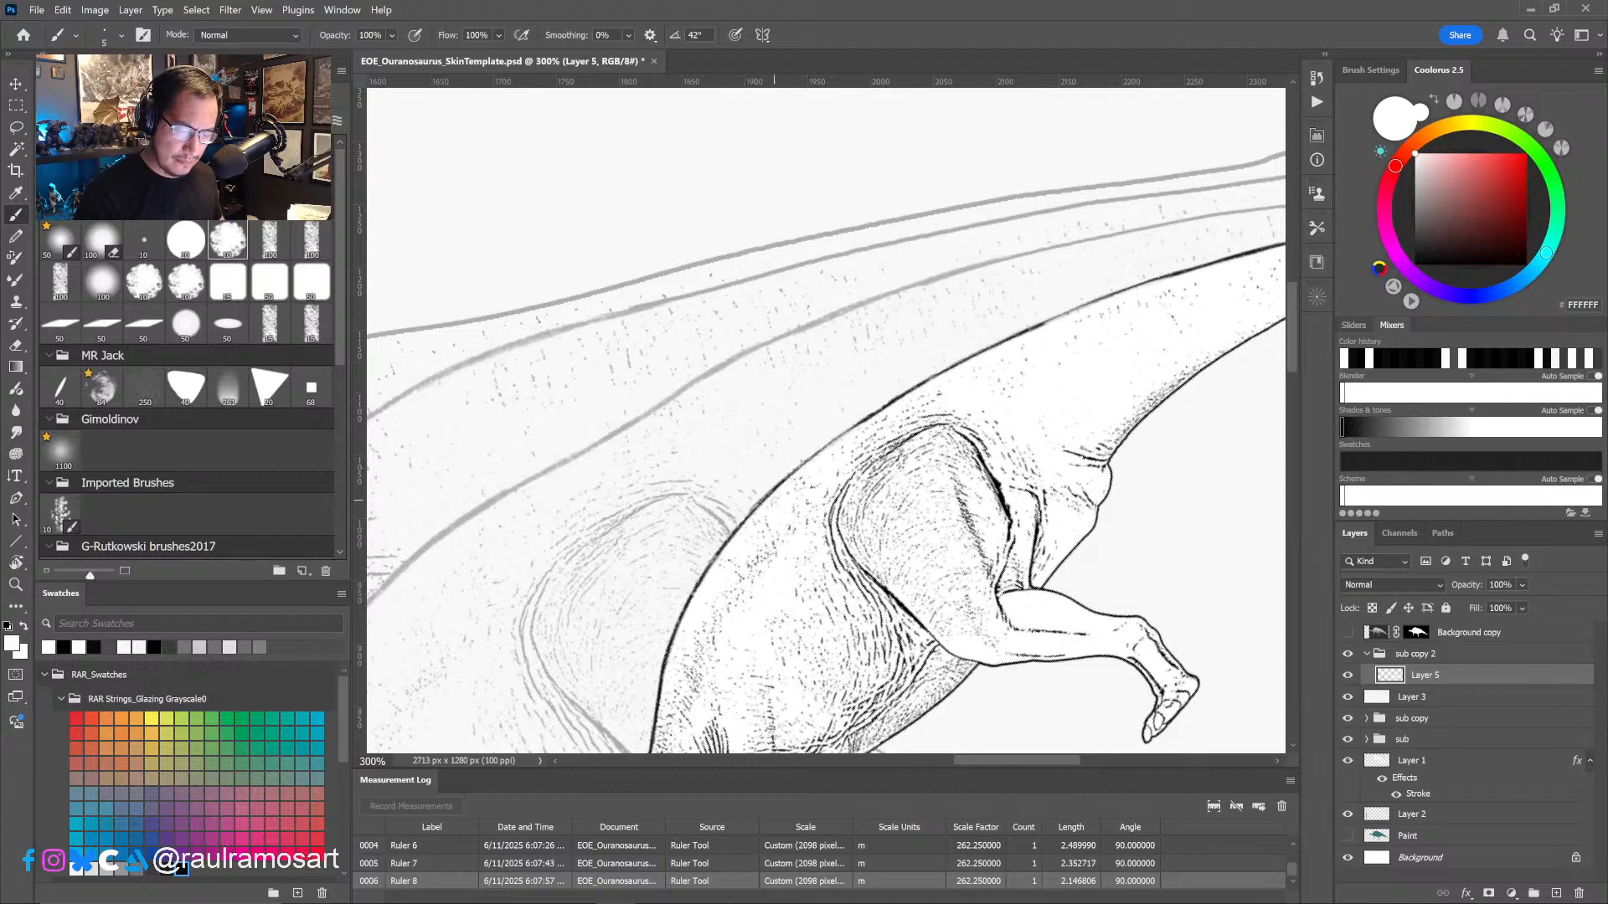
pyautogui.press('space')
pyautogui.moveTo(675, 668); pyautogui.dragTo(857, 427)
pyautogui.moveTo(910, 316); pyautogui.dragTo(899, 330)
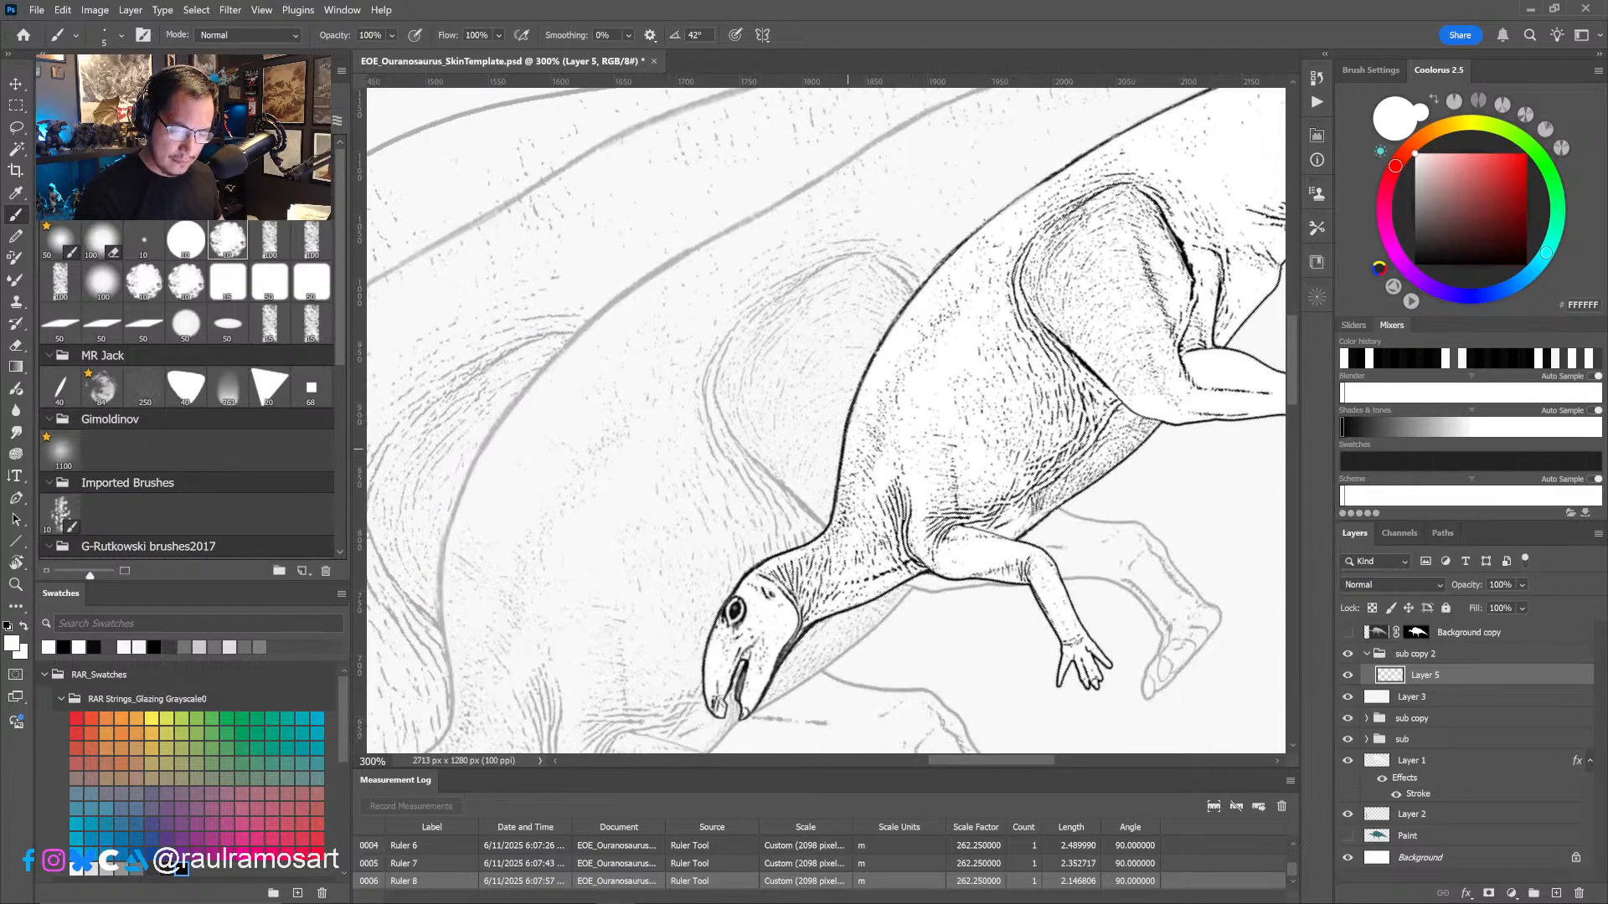
pyautogui.moveTo(842, 489)
pyautogui.mouseDown()
pyautogui.moveTo(838, 505)
pyautogui.moveTo(848, 419)
pyautogui.moveTo(881, 354)
pyautogui.mouseUp()
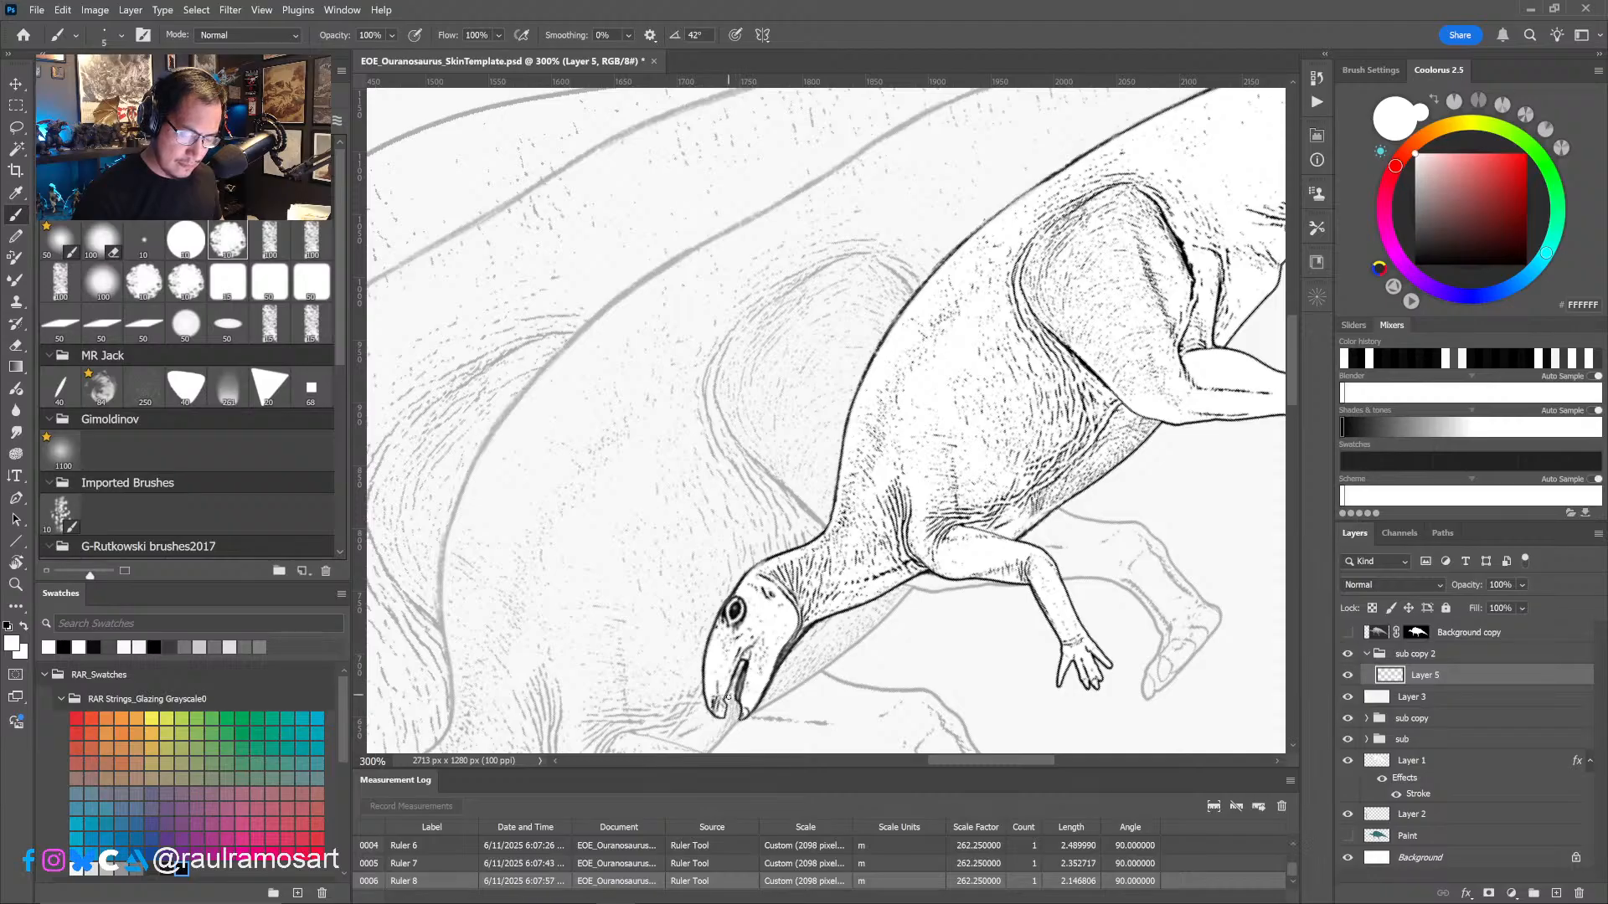
# - Switch the brush color back to black and touch up the line inside the smallest juvenile's mouth
pyautogui.keyDown('alt'); pyautogui.click(736, 670); pyautogui.keyUp('alt')
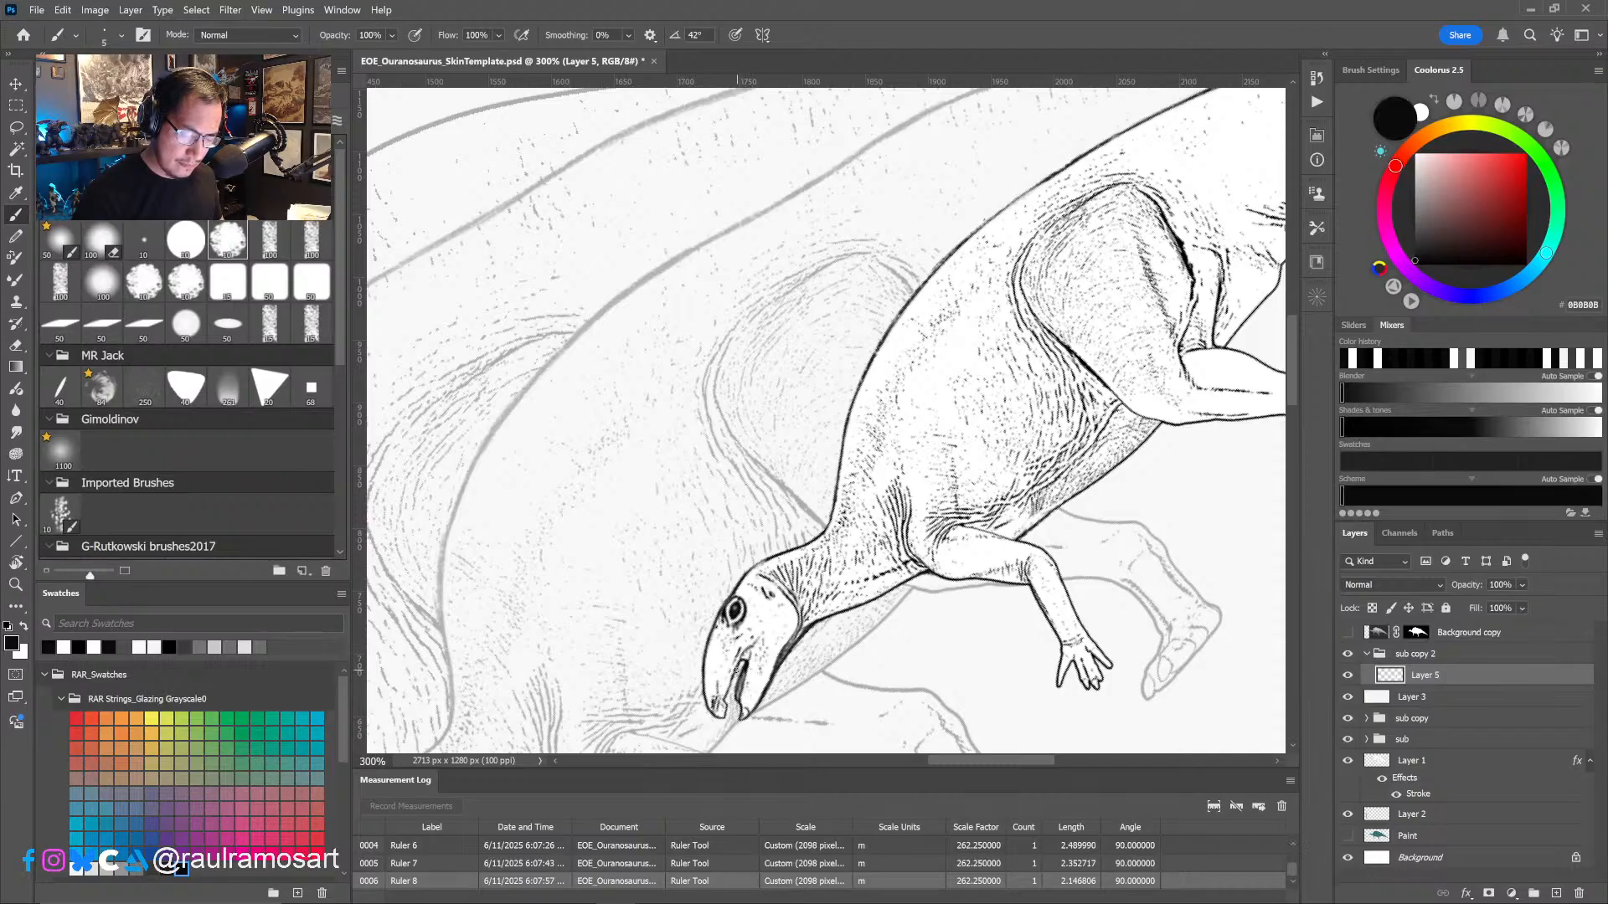
pyautogui.moveTo(737, 668); pyautogui.dragTo(727, 695)
# - Rotate the canvas so the tail points downward and brush black strokes along its upper edge toward the tip
pyautogui.hotkey('ctrl', '-')
pyautogui.hotkey('ctrl', '-')
pyautogui.press('r')
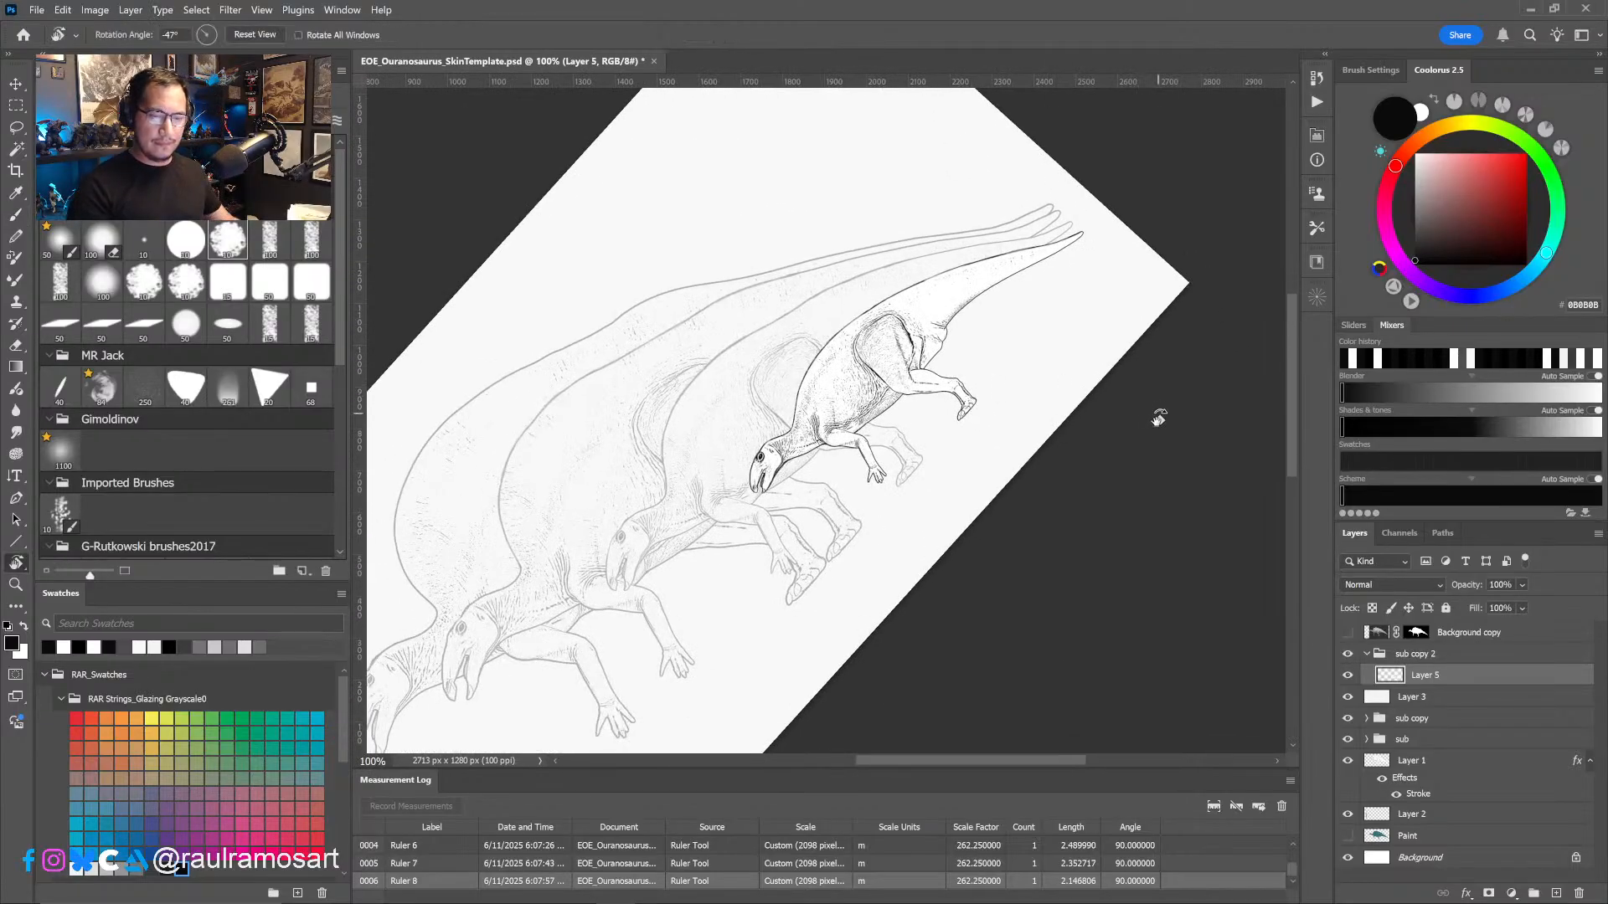
pyautogui.moveTo(1156, 417)
pyautogui.mouseDown()
pyautogui.moveTo(1066, 637)
pyautogui.moveTo(1159, 611)
pyautogui.moveTo(1040, 679)
pyautogui.moveTo(920, 661)
pyautogui.mouseUp()
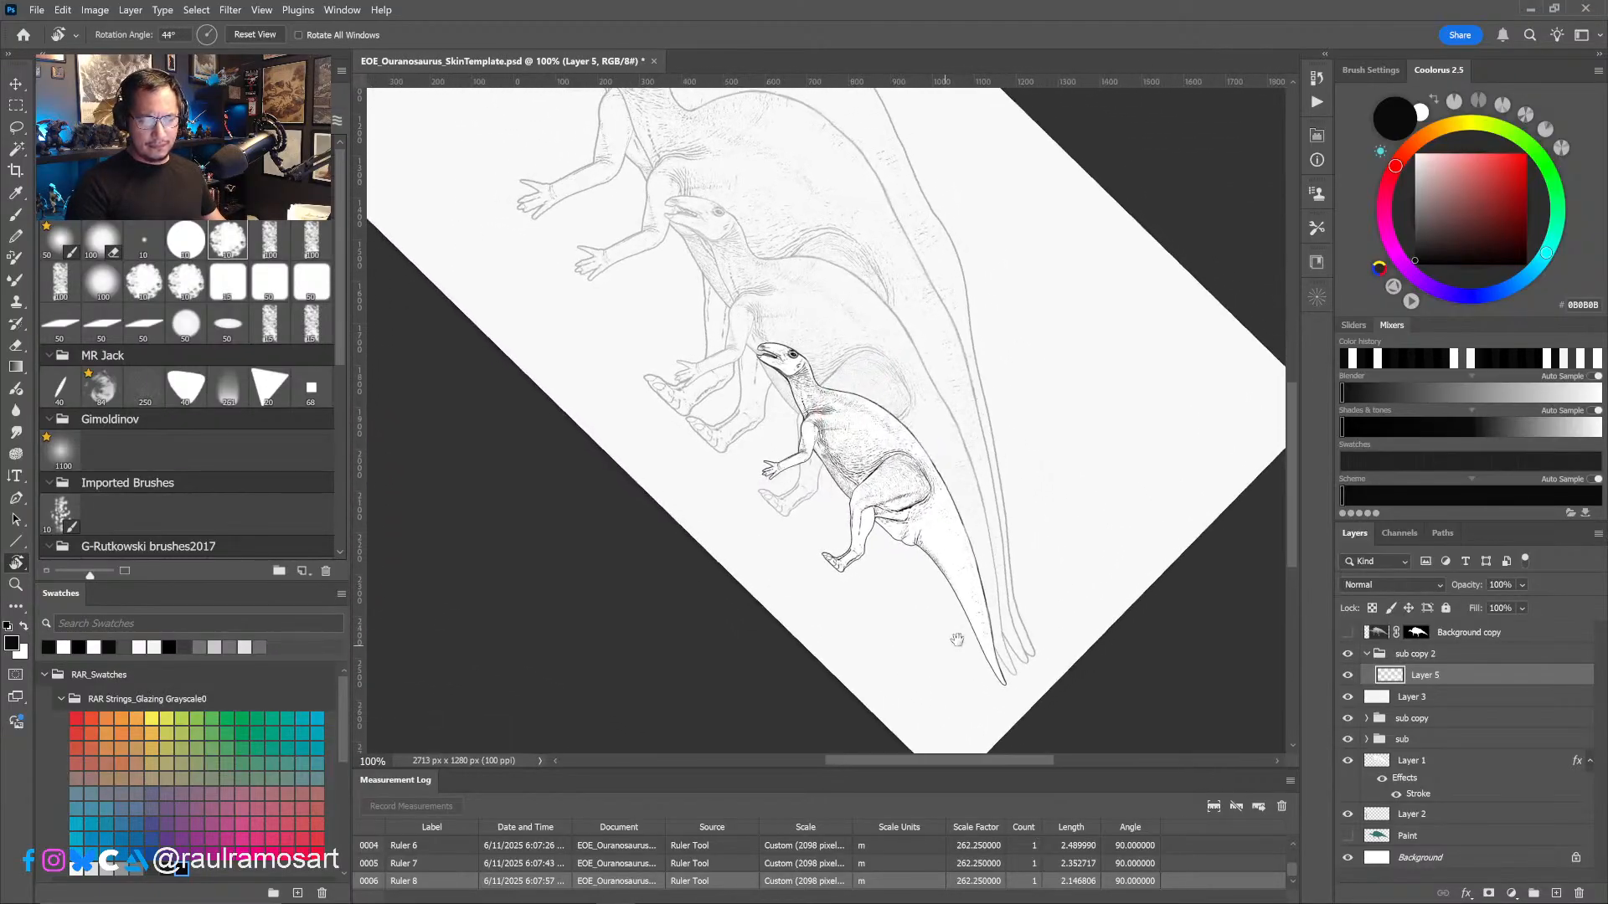
pyautogui.keyDown('alt'); pyautogui.scroll(2, 1011, 628); pyautogui.keyUp('alt')
pyautogui.moveTo(1012, 569); pyautogui.dragTo(1019, 521)
pyautogui.press('b')
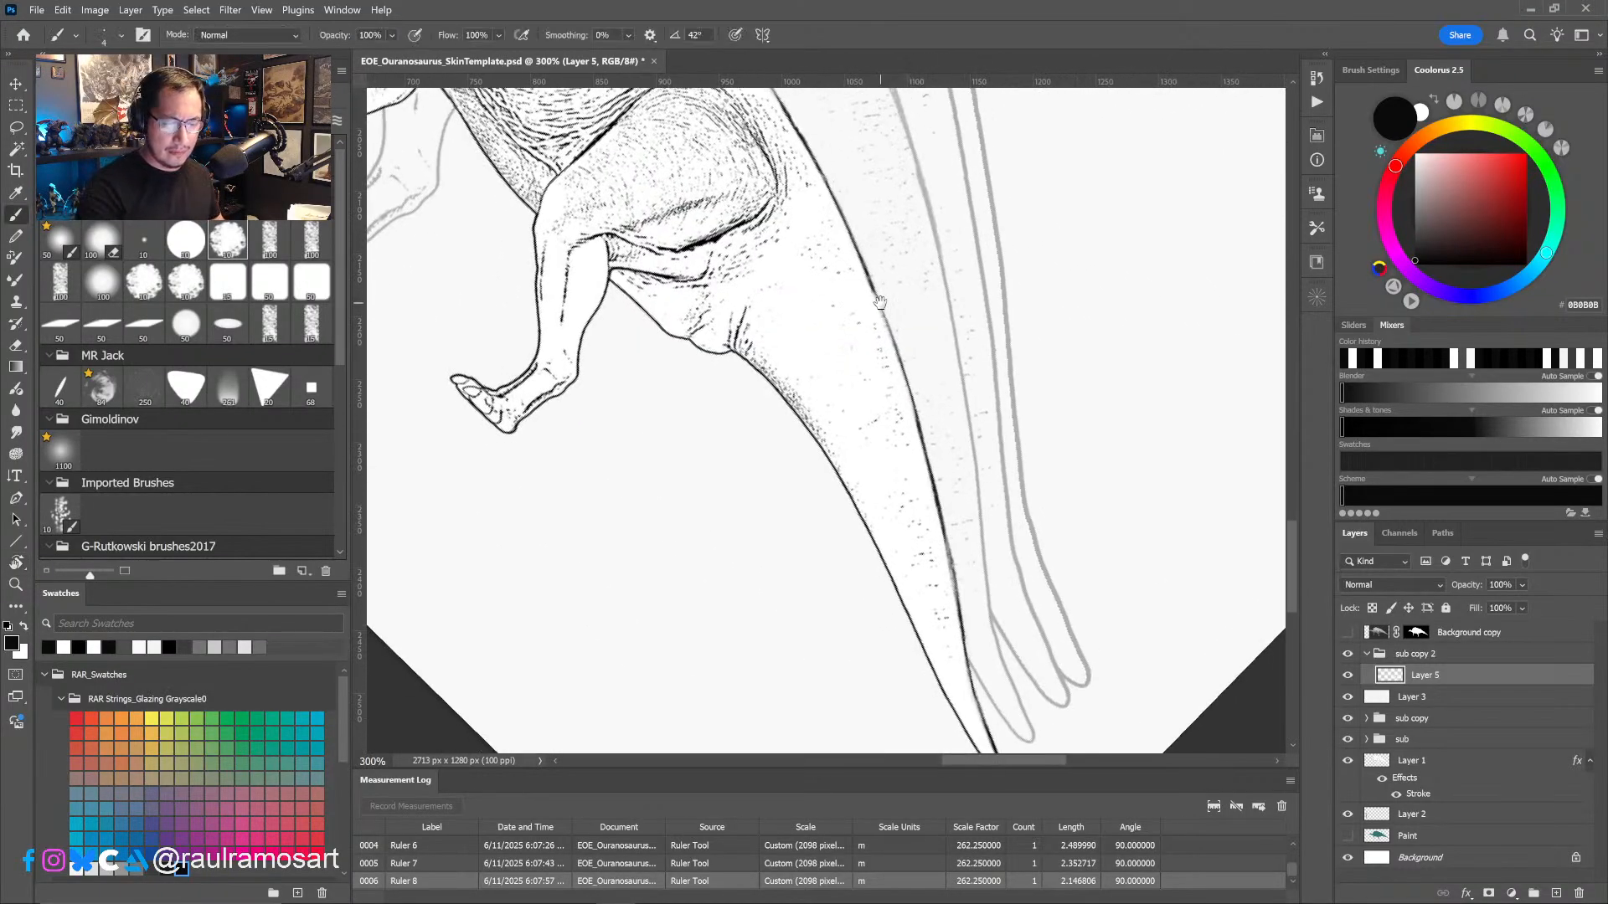
pyautogui.moveTo(881, 303)
pyautogui.mouseDown()
pyautogui.moveTo(875, 234)
pyautogui.moveTo(962, 593)
pyautogui.moveTo(1032, 593)
pyautogui.mouseUp()
# - Straighten the canvas view and review the smallest juvenile against the larger Ouranosaurus outlines
pyautogui.keyDown('alt'); pyautogui.scroll(-1, 965, 595); pyautogui.keyUp('alt')
pyautogui.keyDown('alt'); pyautogui.scroll(-2, 965, 595); pyautogui.keyUp('alt')
pyautogui.press('r')
pyautogui.keyDown('ctrl'); pyautogui.click(912, 556); pyautogui.keyUp('ctrl')
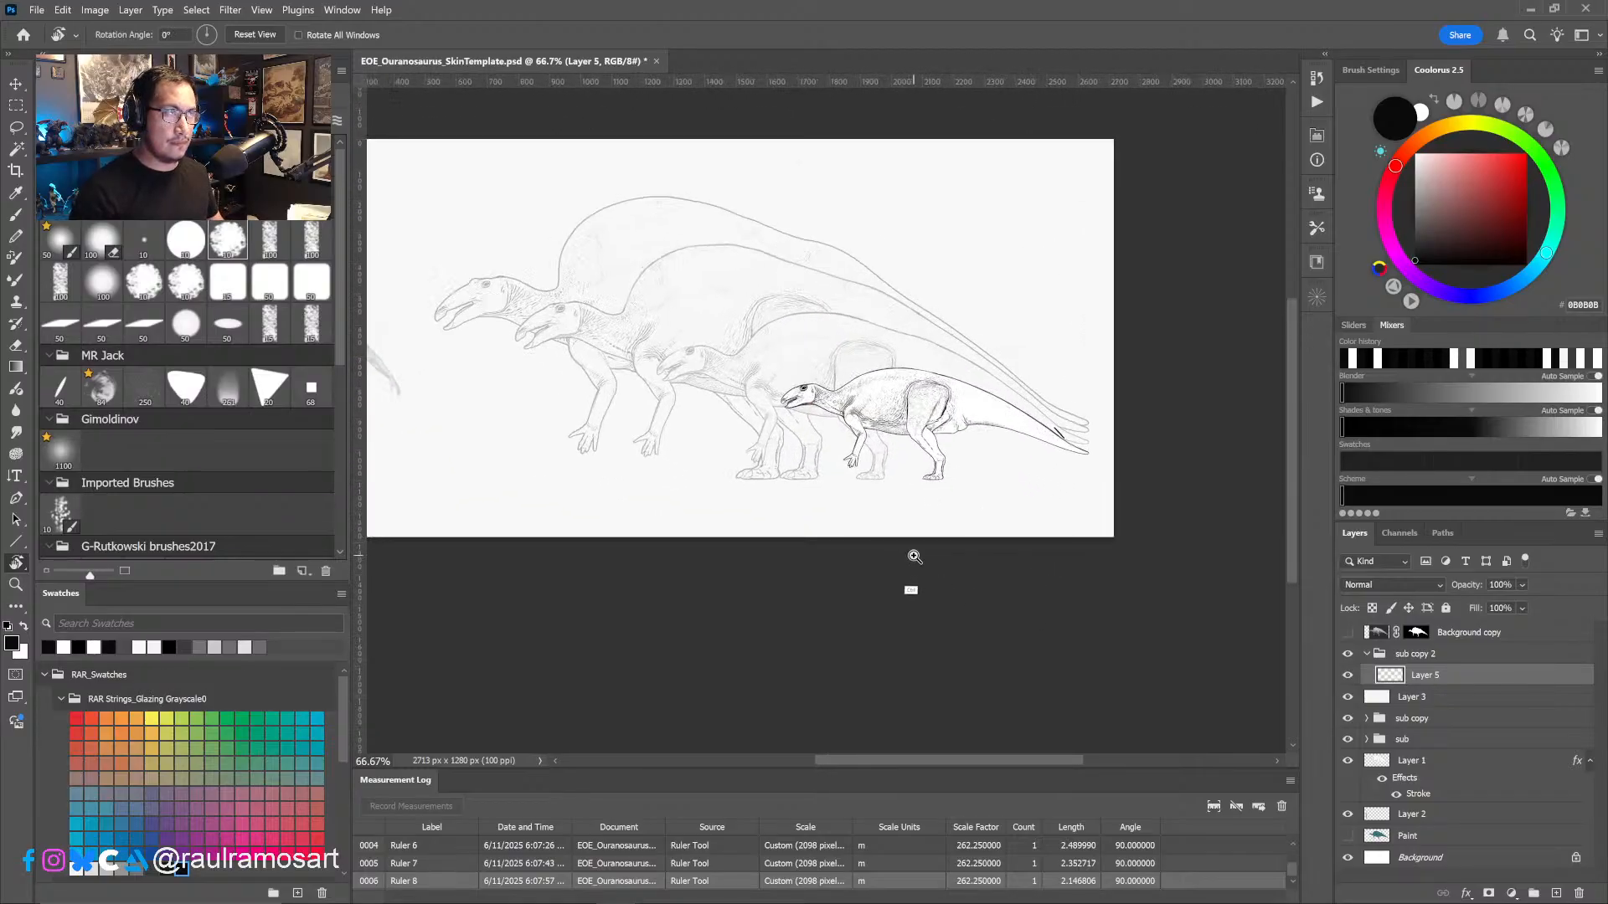
pyautogui.moveTo(923, 601); pyautogui.dragTo(1044, 631)
pyautogui.moveTo(966, 549); pyautogui.dragTo(974, 578)
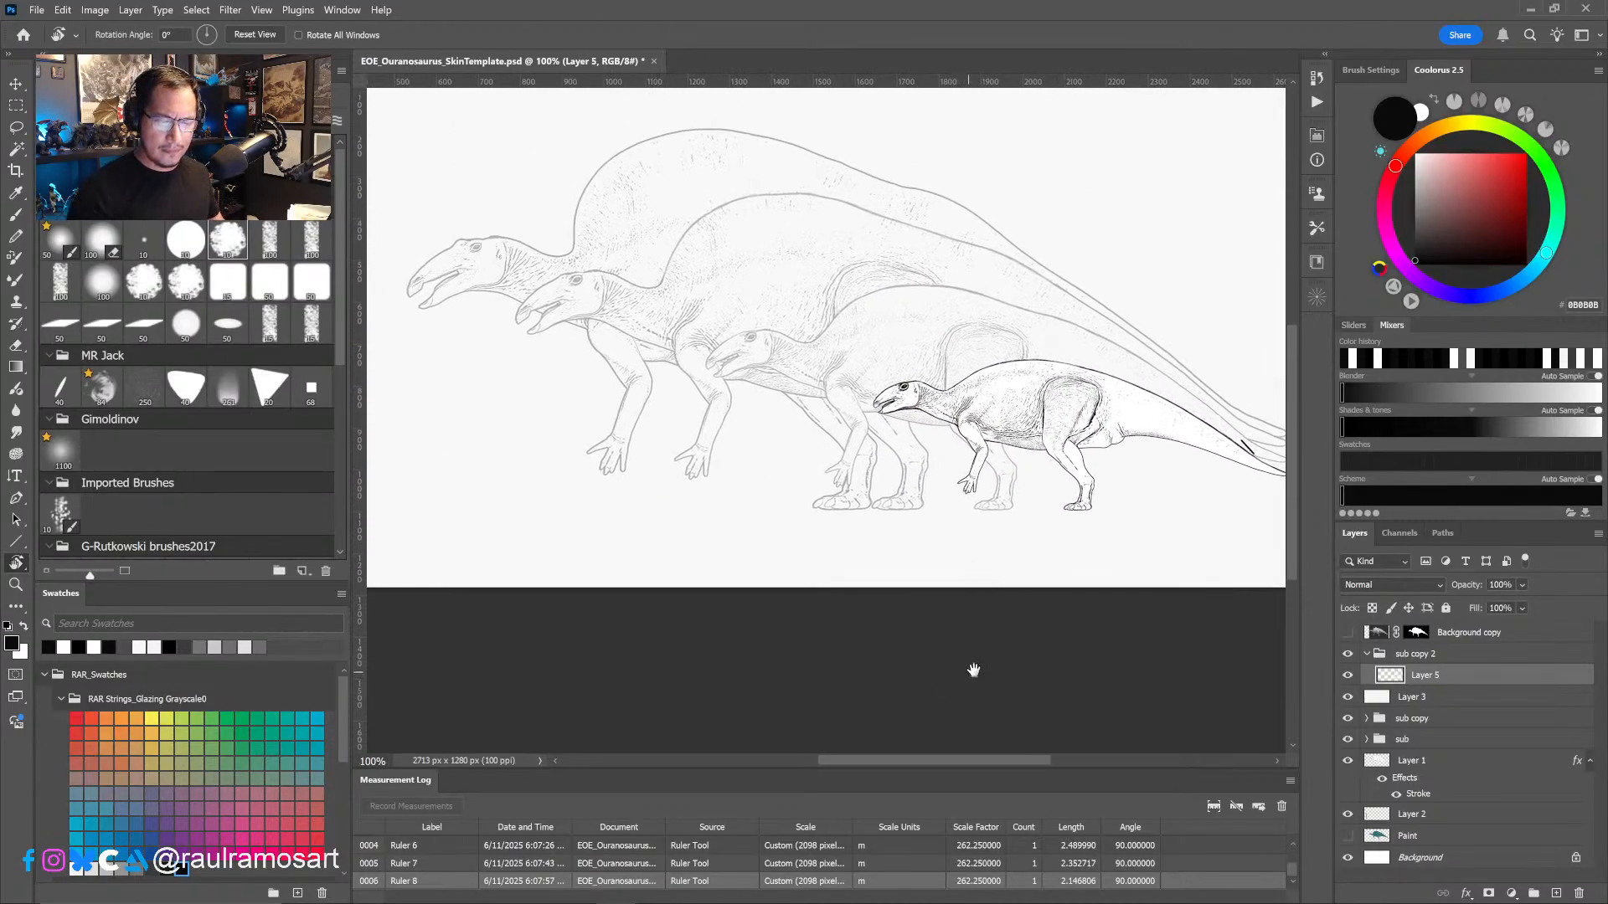
# - Hide the Layer 3 overlay and compare the line-up with the smallest juvenile's Layer 5 switched off and on
pyautogui.moveTo(972, 671); pyautogui.dragTo(1019, 654)
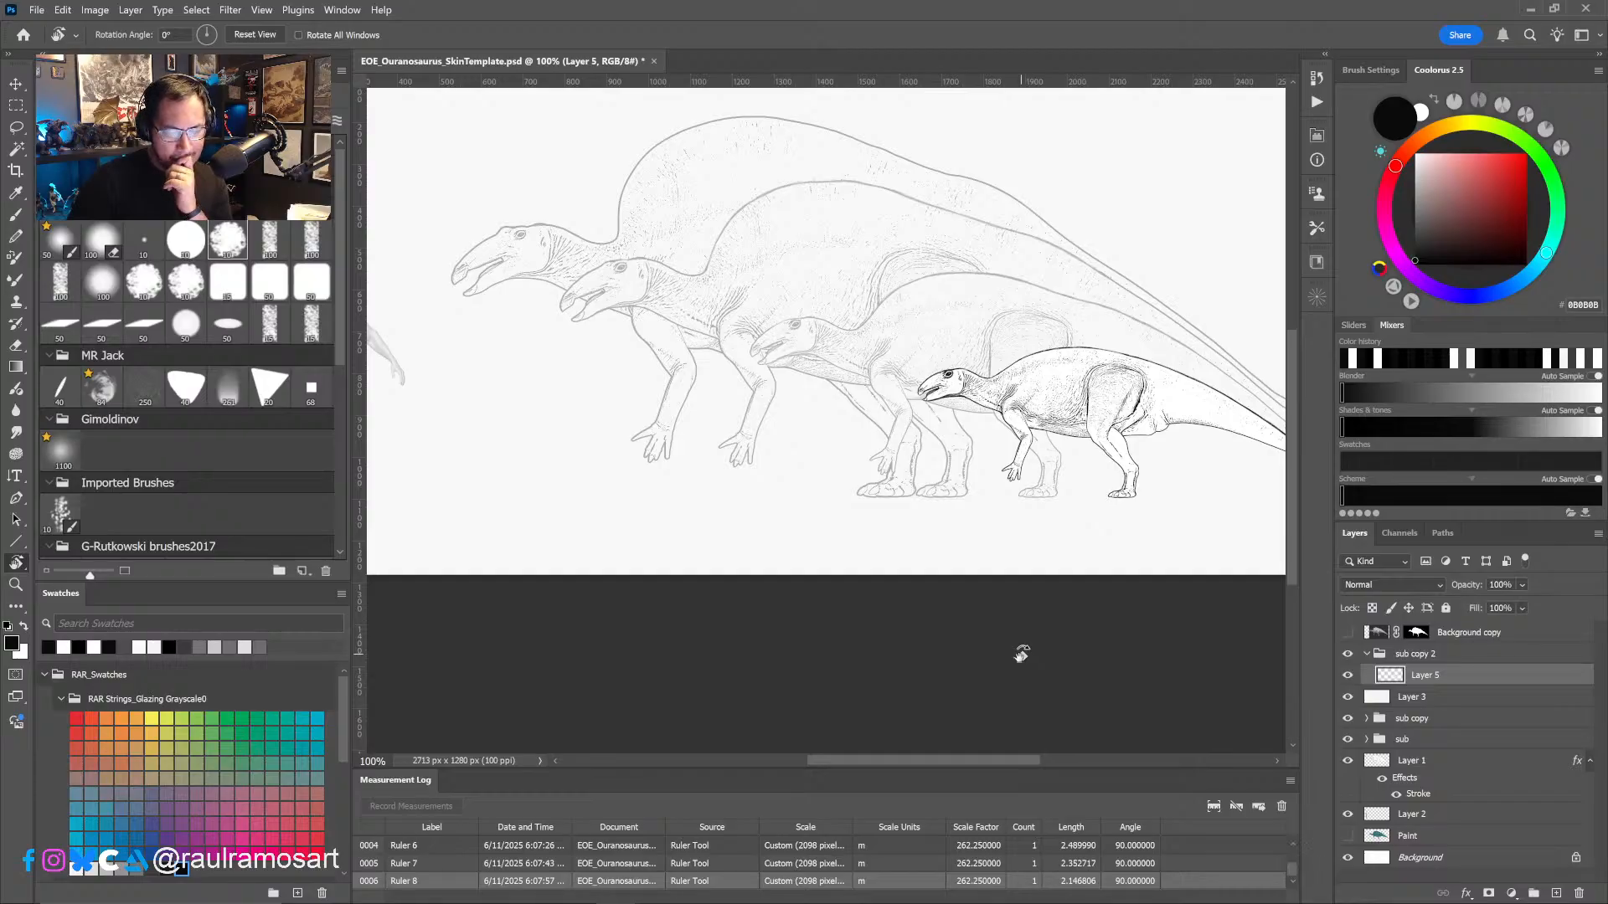
pyautogui.click(1348, 697)
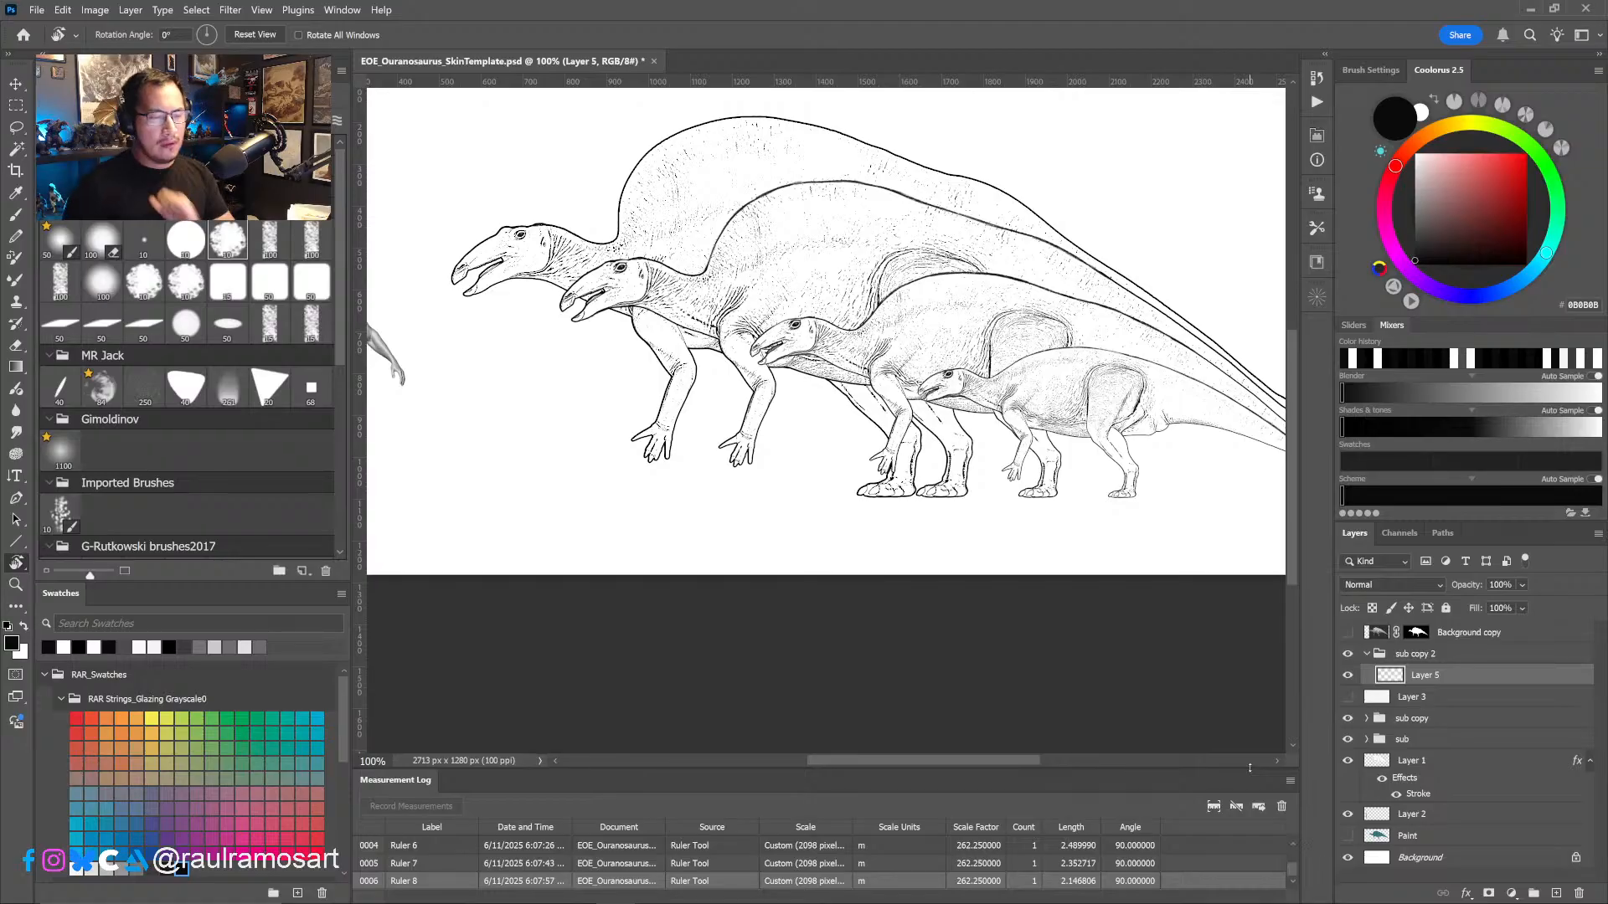
pyautogui.keyDown('alt'); pyautogui.scroll(-1, 984, 531); pyautogui.keyUp('alt')
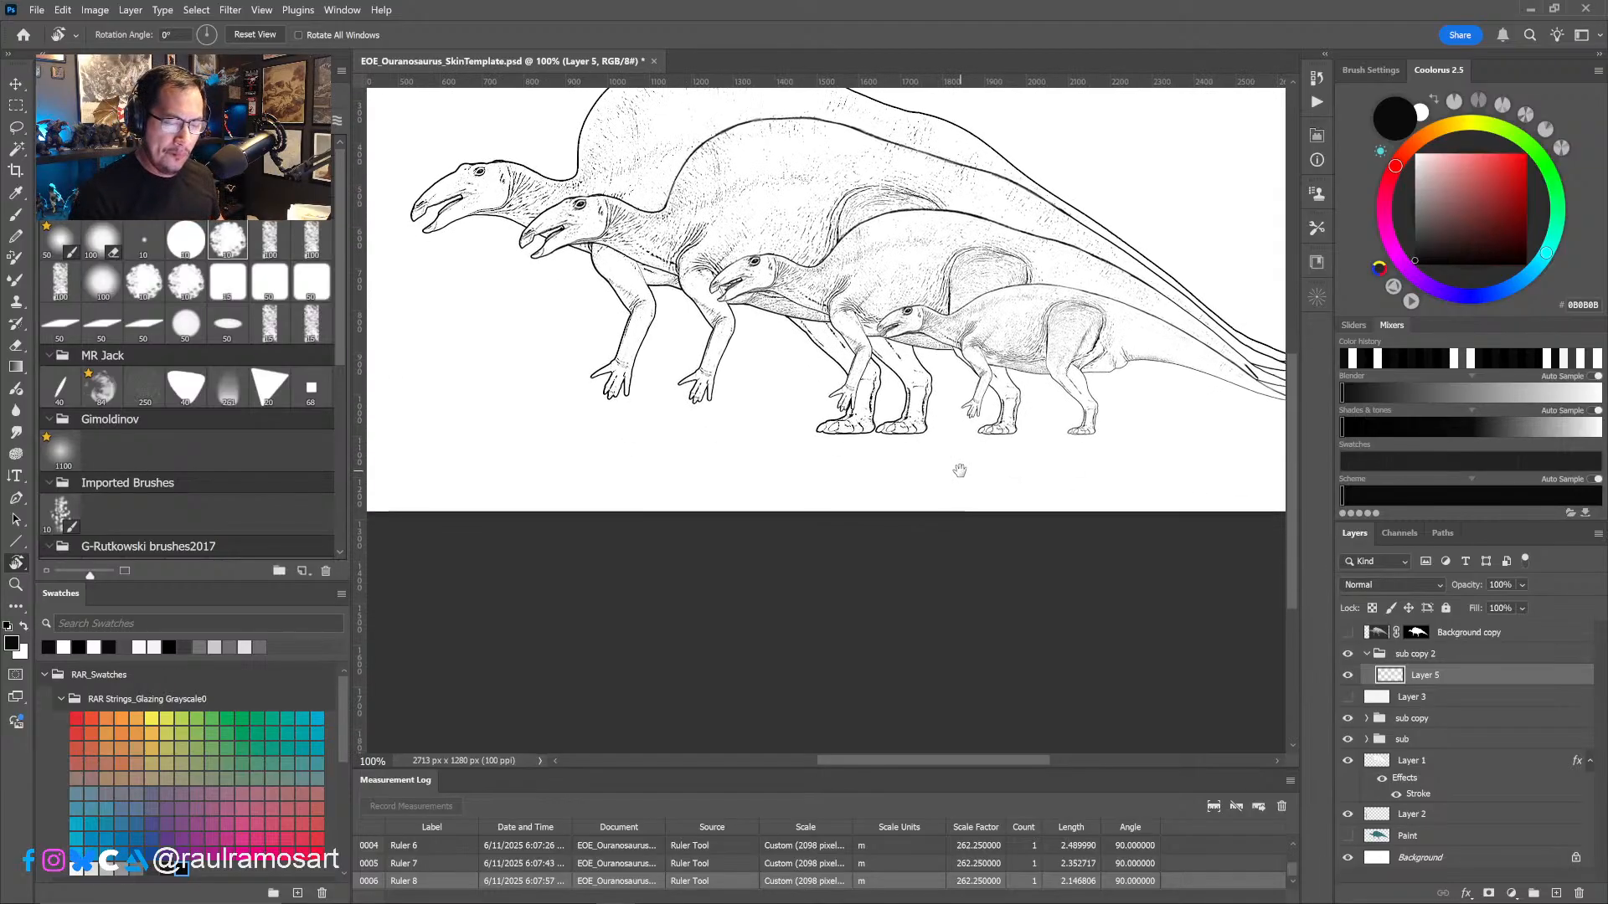
pyautogui.moveTo(968, 496); pyautogui.dragTo(931, 500)
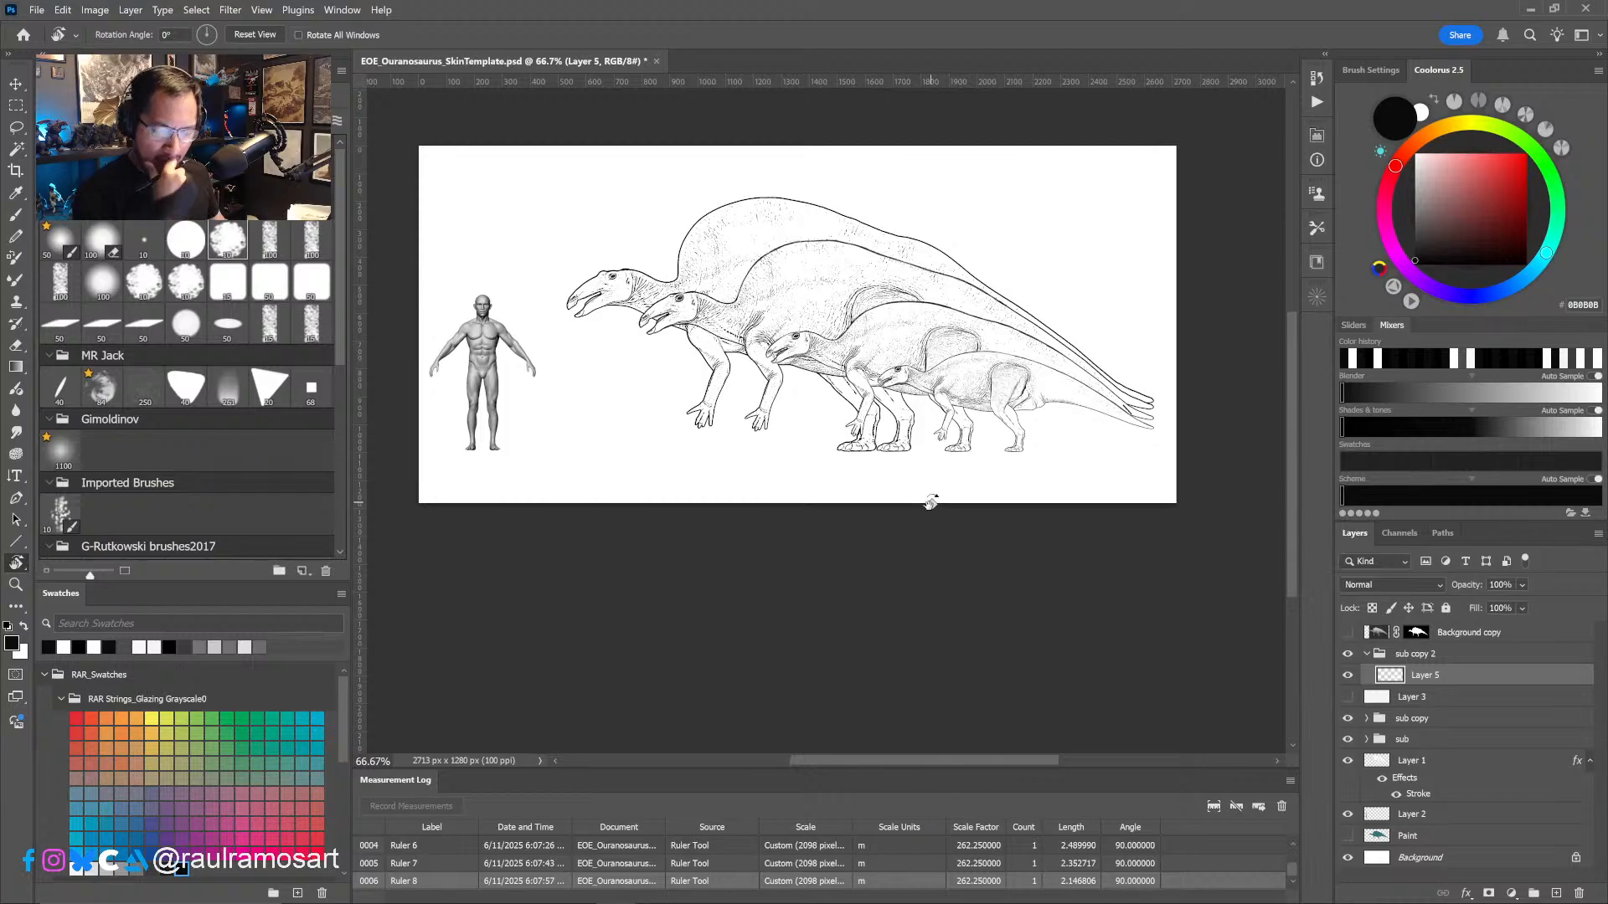
pyautogui.click(1347, 675)
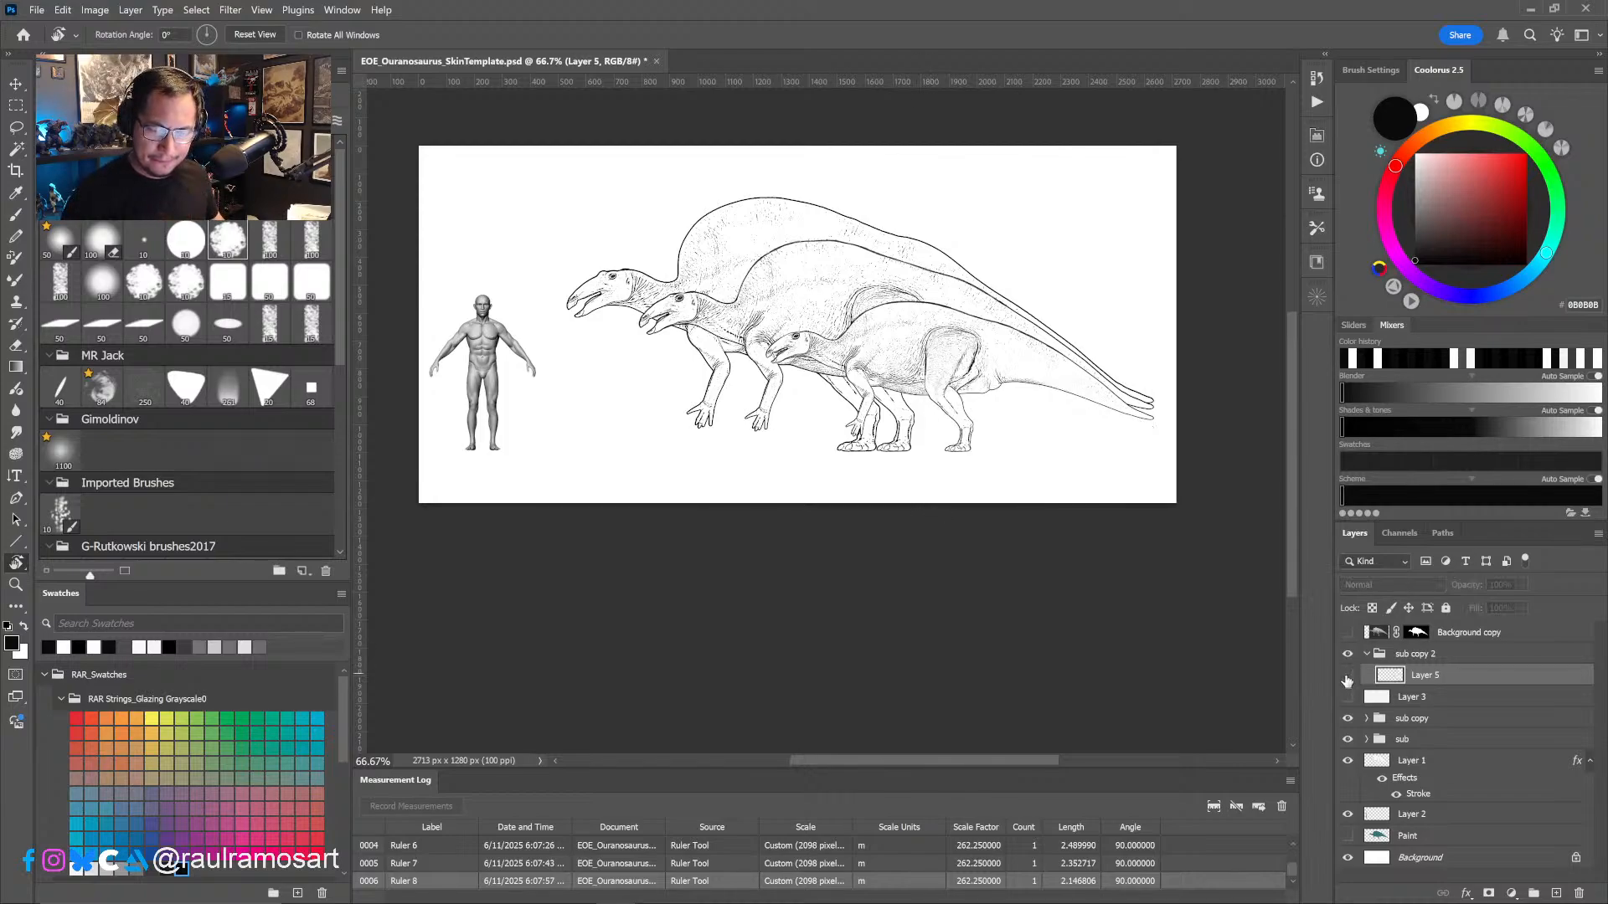
pyautogui.click(1348, 675)
# - Erase the stray dark strokes near the smallest juvenile's tail tip and review the full line-up beside the human figure
pyautogui.keyDown('alt'); pyautogui.scroll(5, 1122, 428); pyautogui.keyUp('alt')
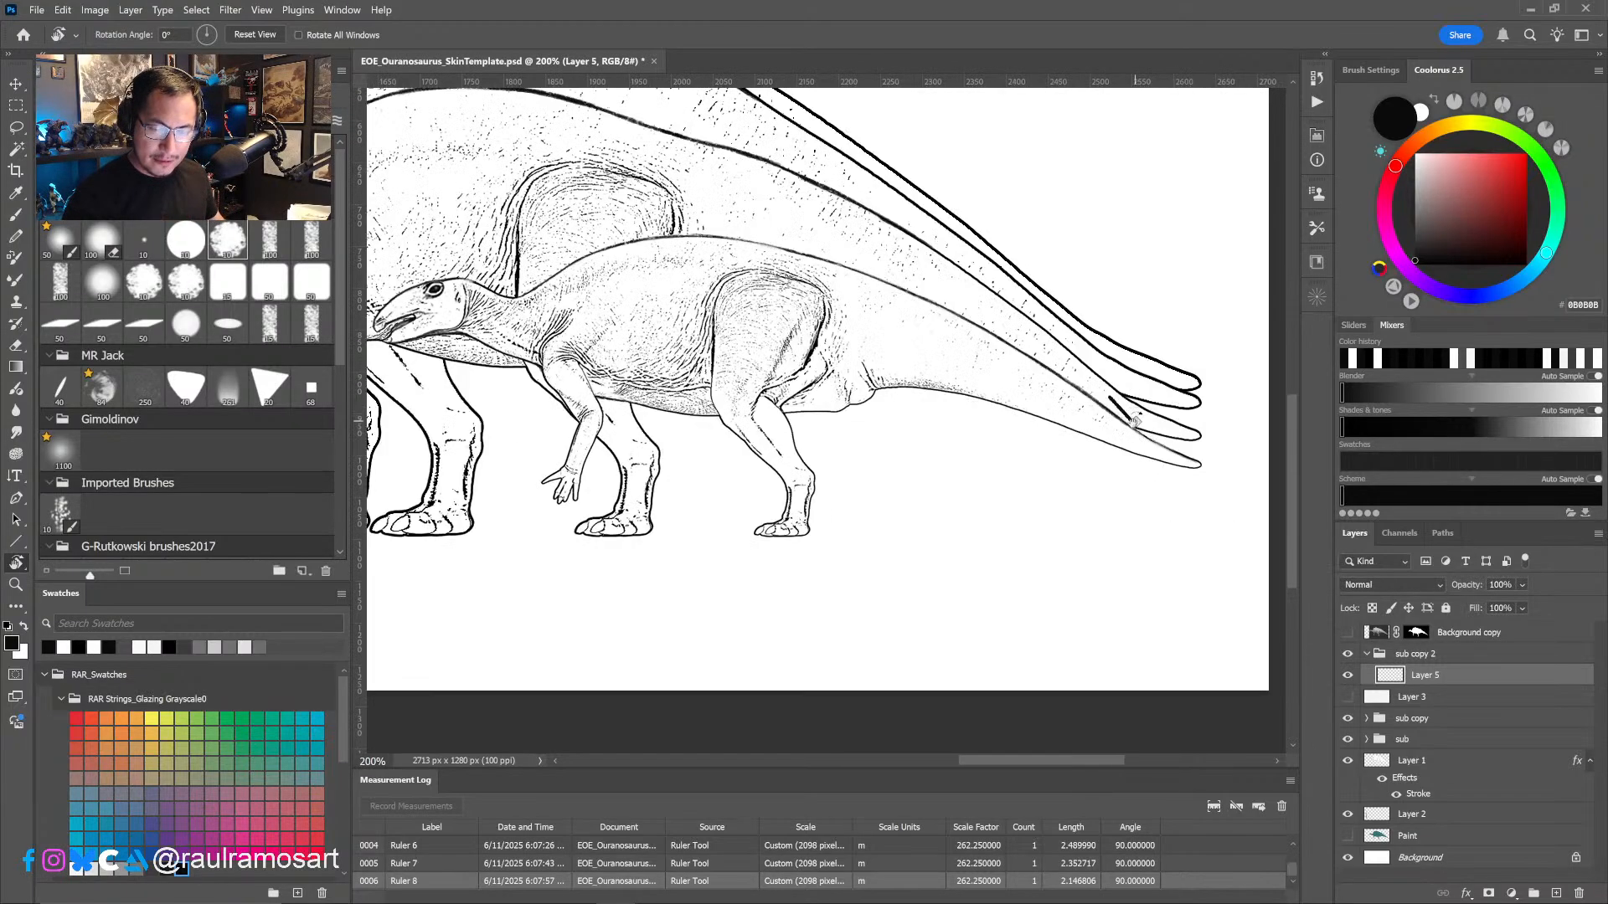
pyautogui.press('e')
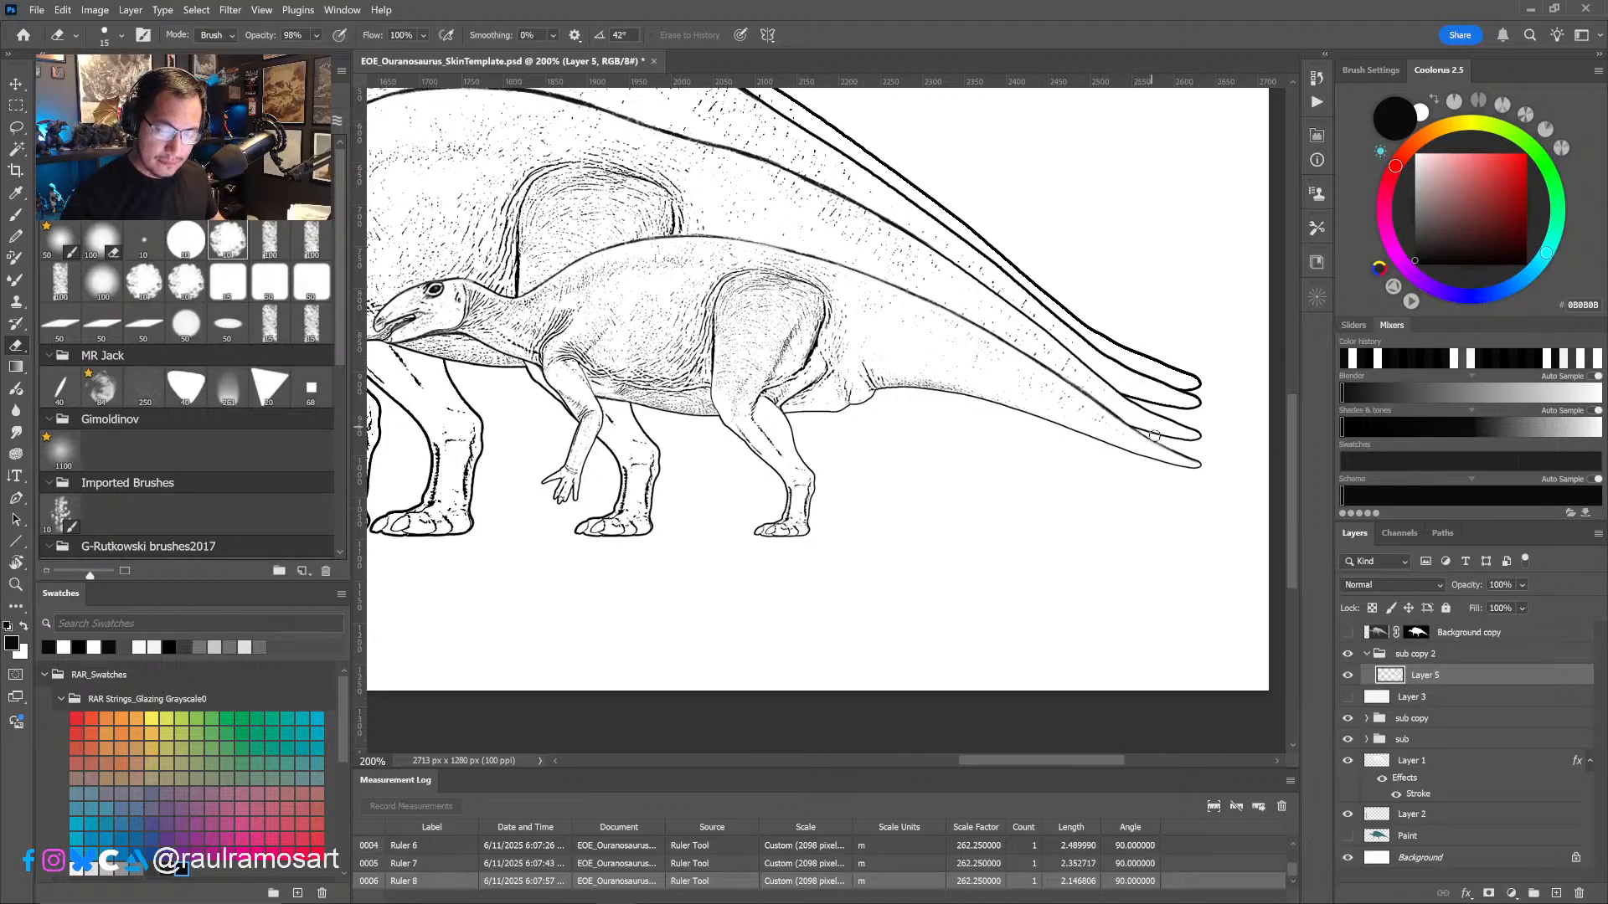
pyautogui.keyDown('alt'); pyautogui.scroll(-3, 1089, 586); pyautogui.keyUp('alt')
pyautogui.moveTo(1088, 584); pyautogui.dragTo(1107, 587)
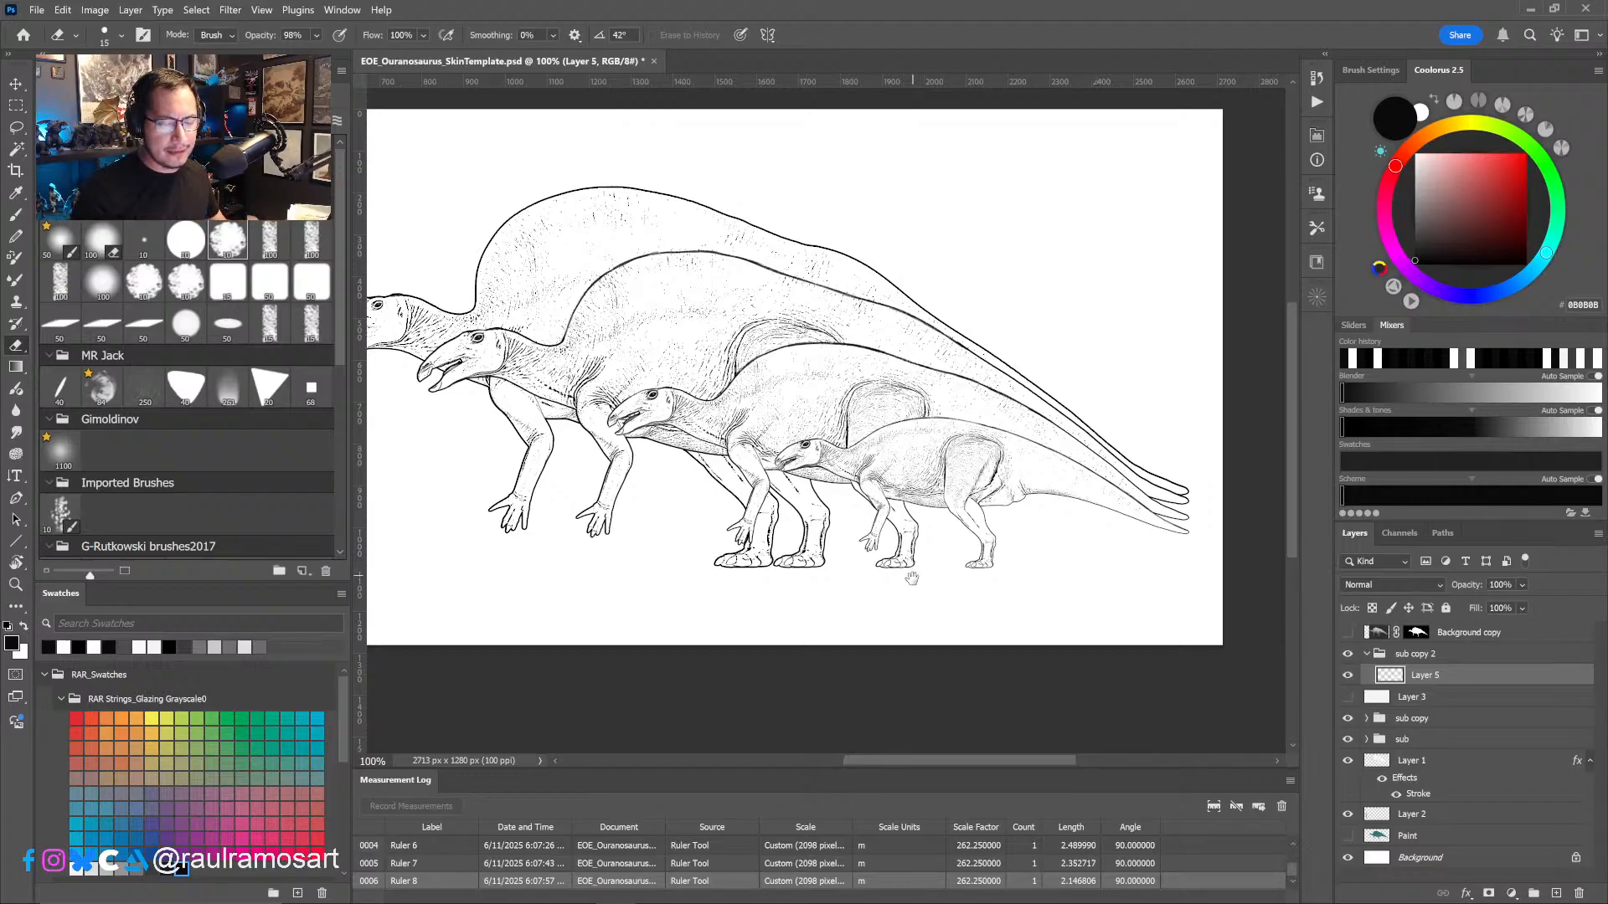
pyautogui.moveTo(912, 583)
pyautogui.mouseDown()
pyautogui.moveTo(1027, 586)
pyautogui.moveTo(1031, 612)
pyautogui.mouseUp()
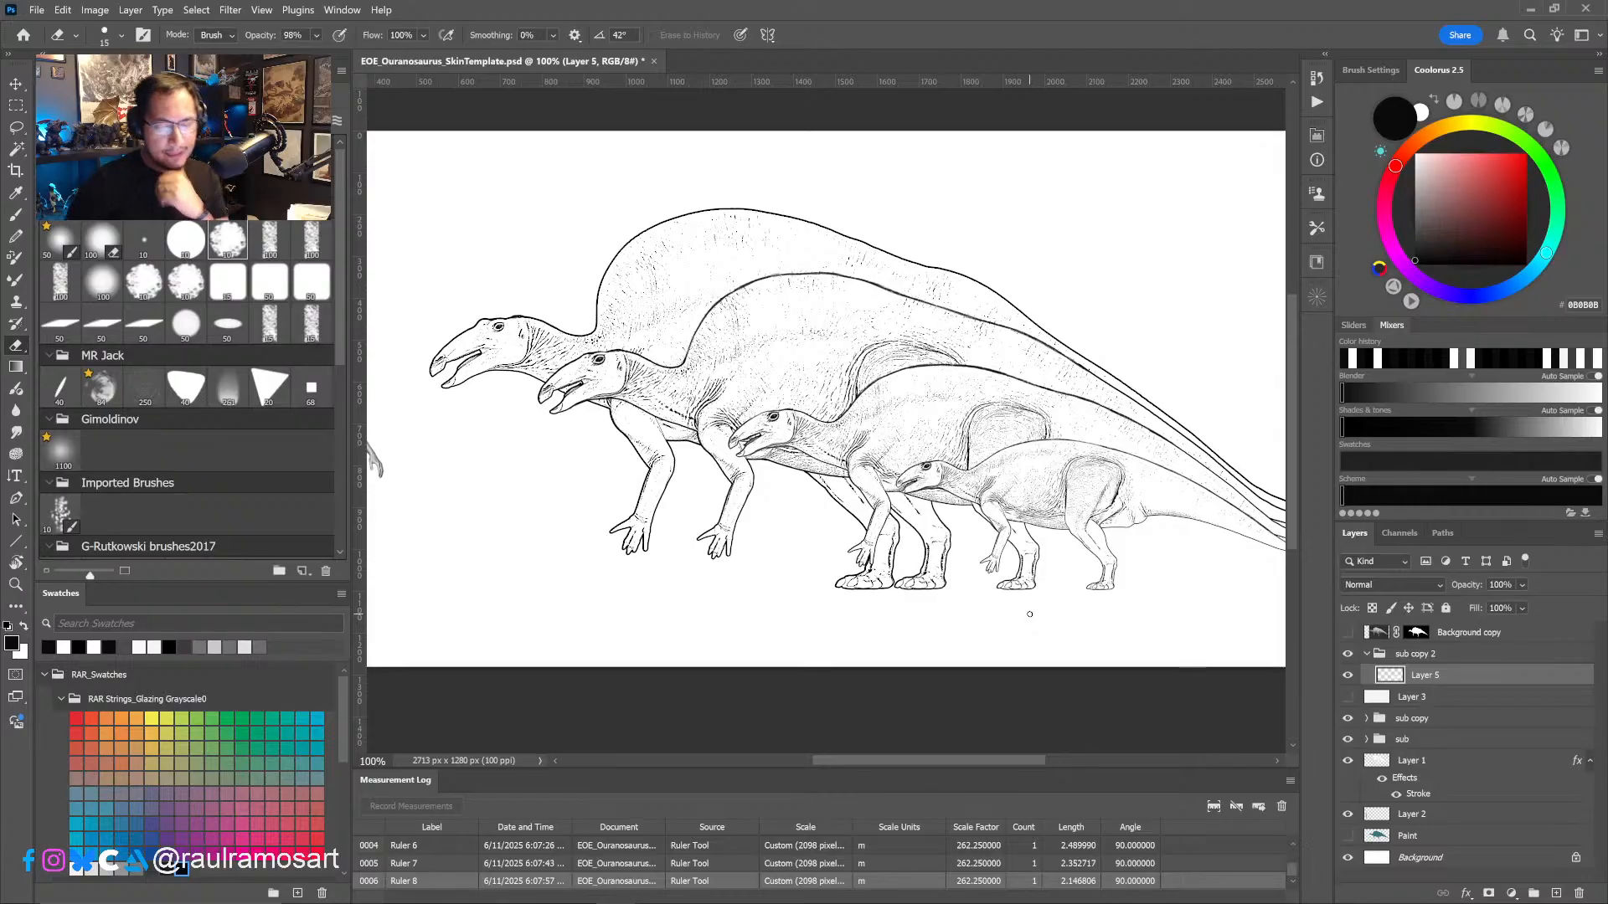
pyautogui.keyDown('alt'); pyautogui.click(1033, 594); pyautogui.keyUp('alt')
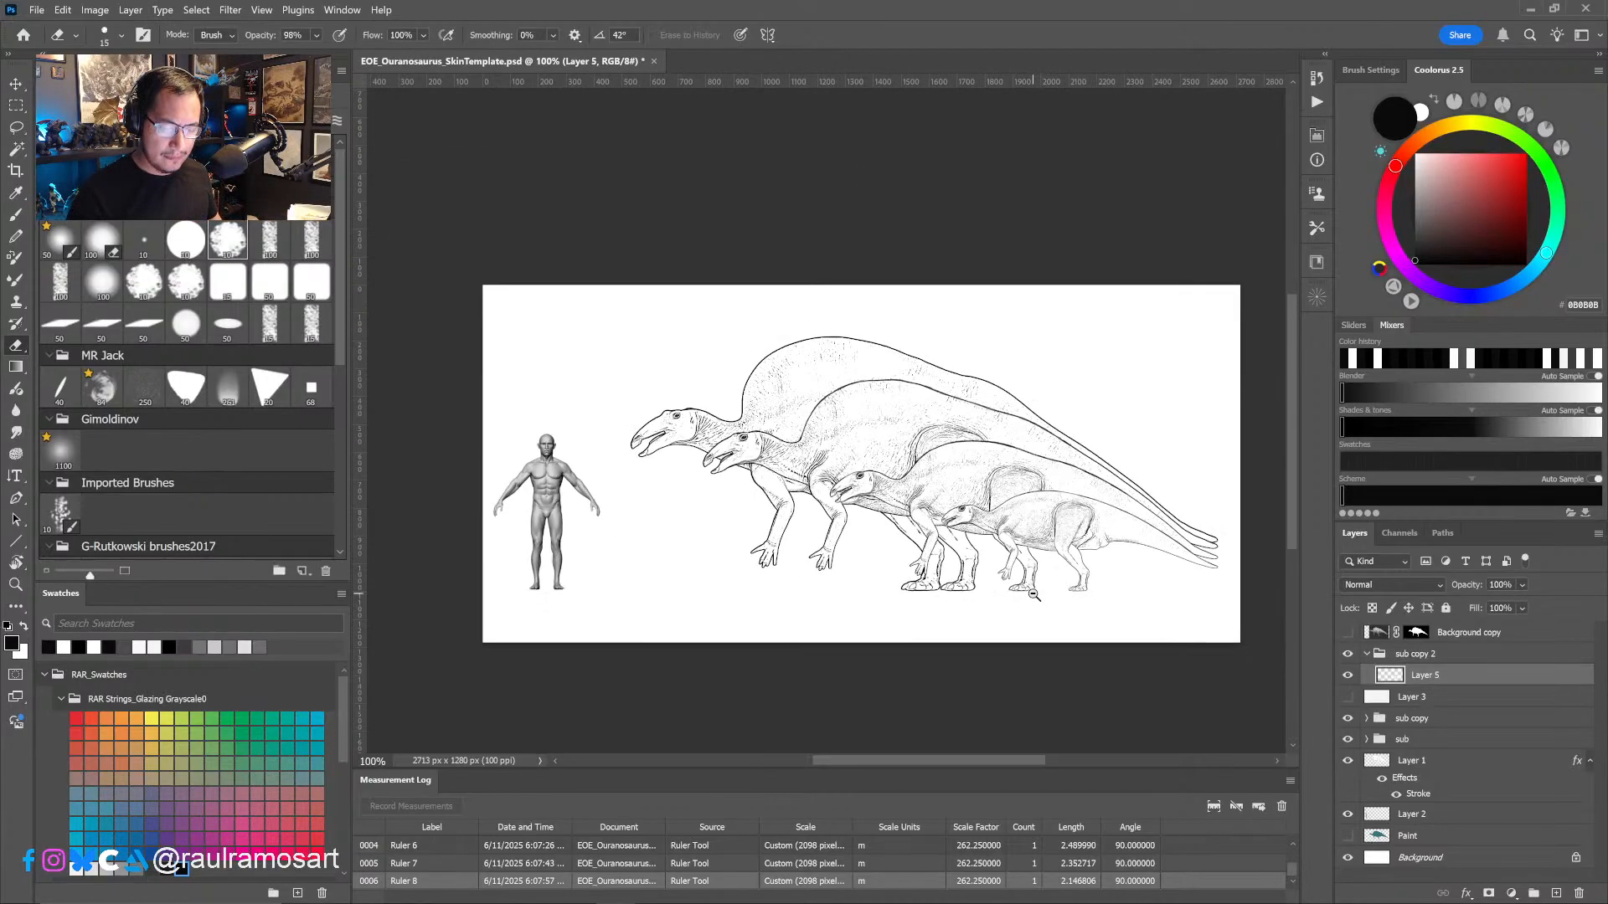
pyautogui.moveTo(1032, 615)
pyautogui.mouseDown()
pyautogui.moveTo(1040, 588)
pyautogui.moveTo(1016, 617)
pyautogui.mouseUp()
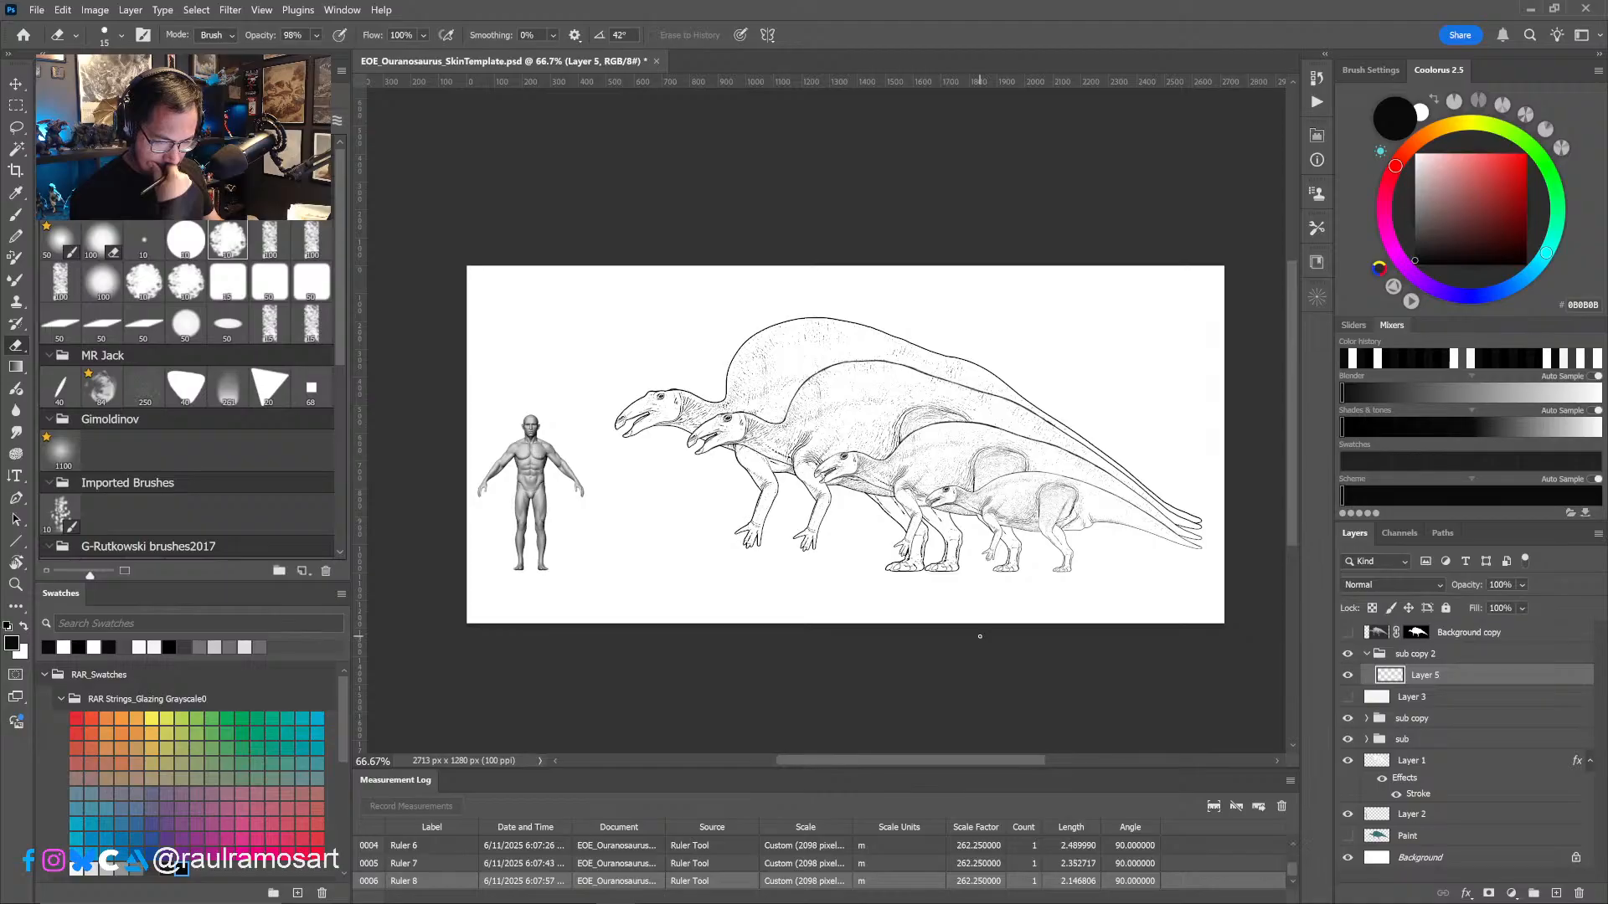
# - Try moving the smallest juvenile and the larger juvenile's sub copy group toward the human figure, and undo both moves
pyautogui.press('v')
pyautogui.moveTo(1049, 569)
pyautogui.keyDown('shift'); pyautogui.mouseDown()
pyautogui.moveTo(712, 570)
pyautogui.moveTo(731, 571)
pyautogui.mouseUp(); pyautogui.keyUp('shift')
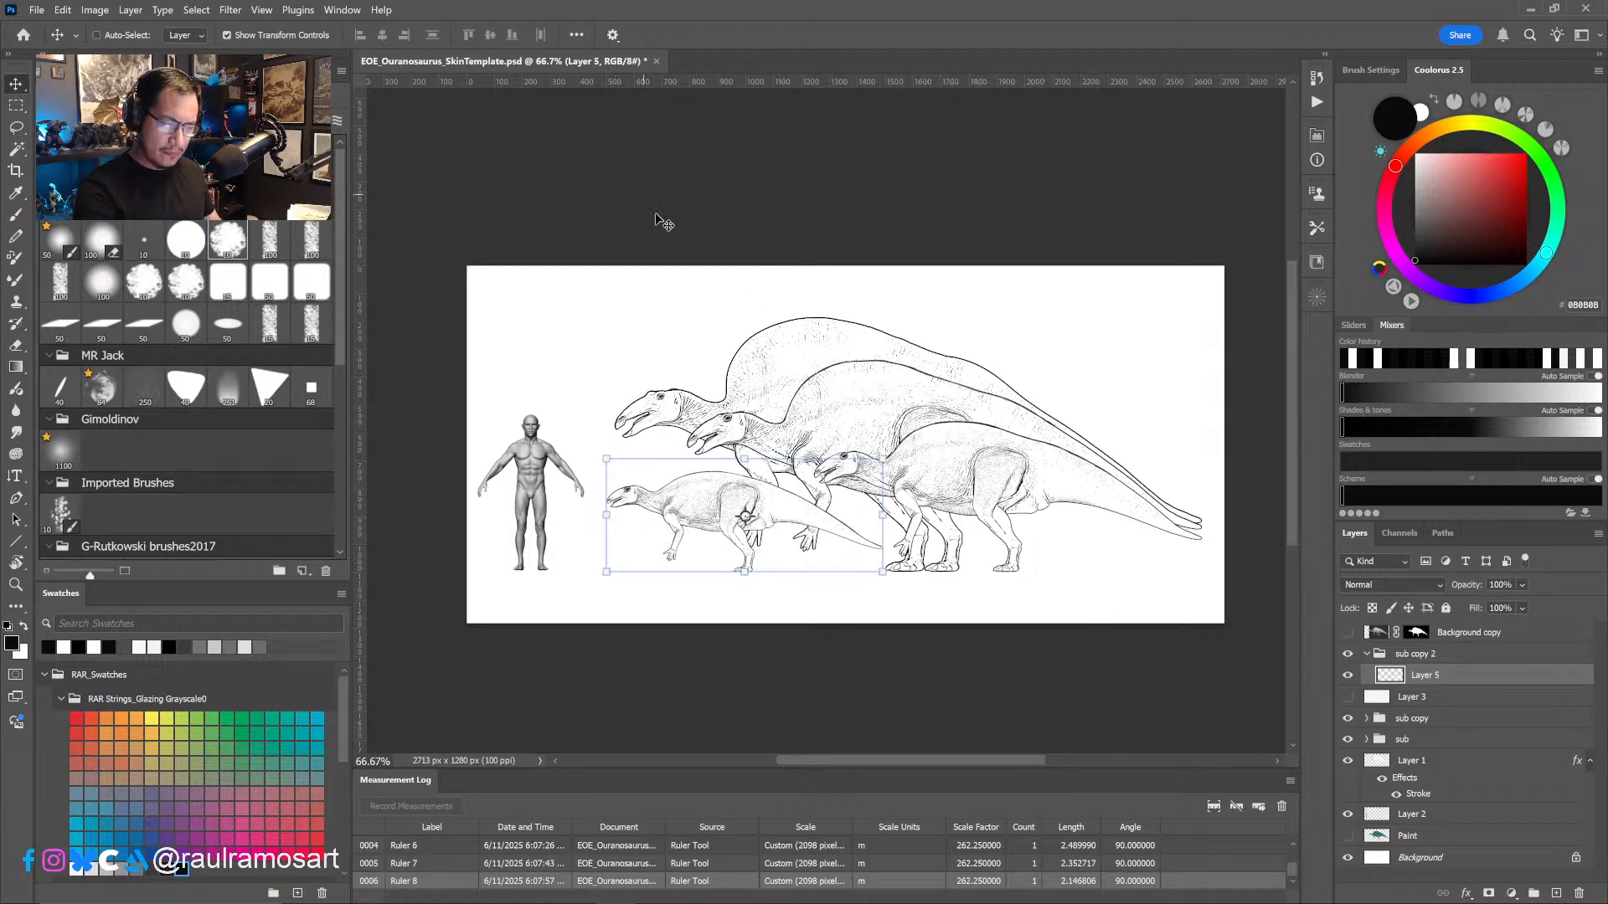
pyautogui.click(1413, 721)
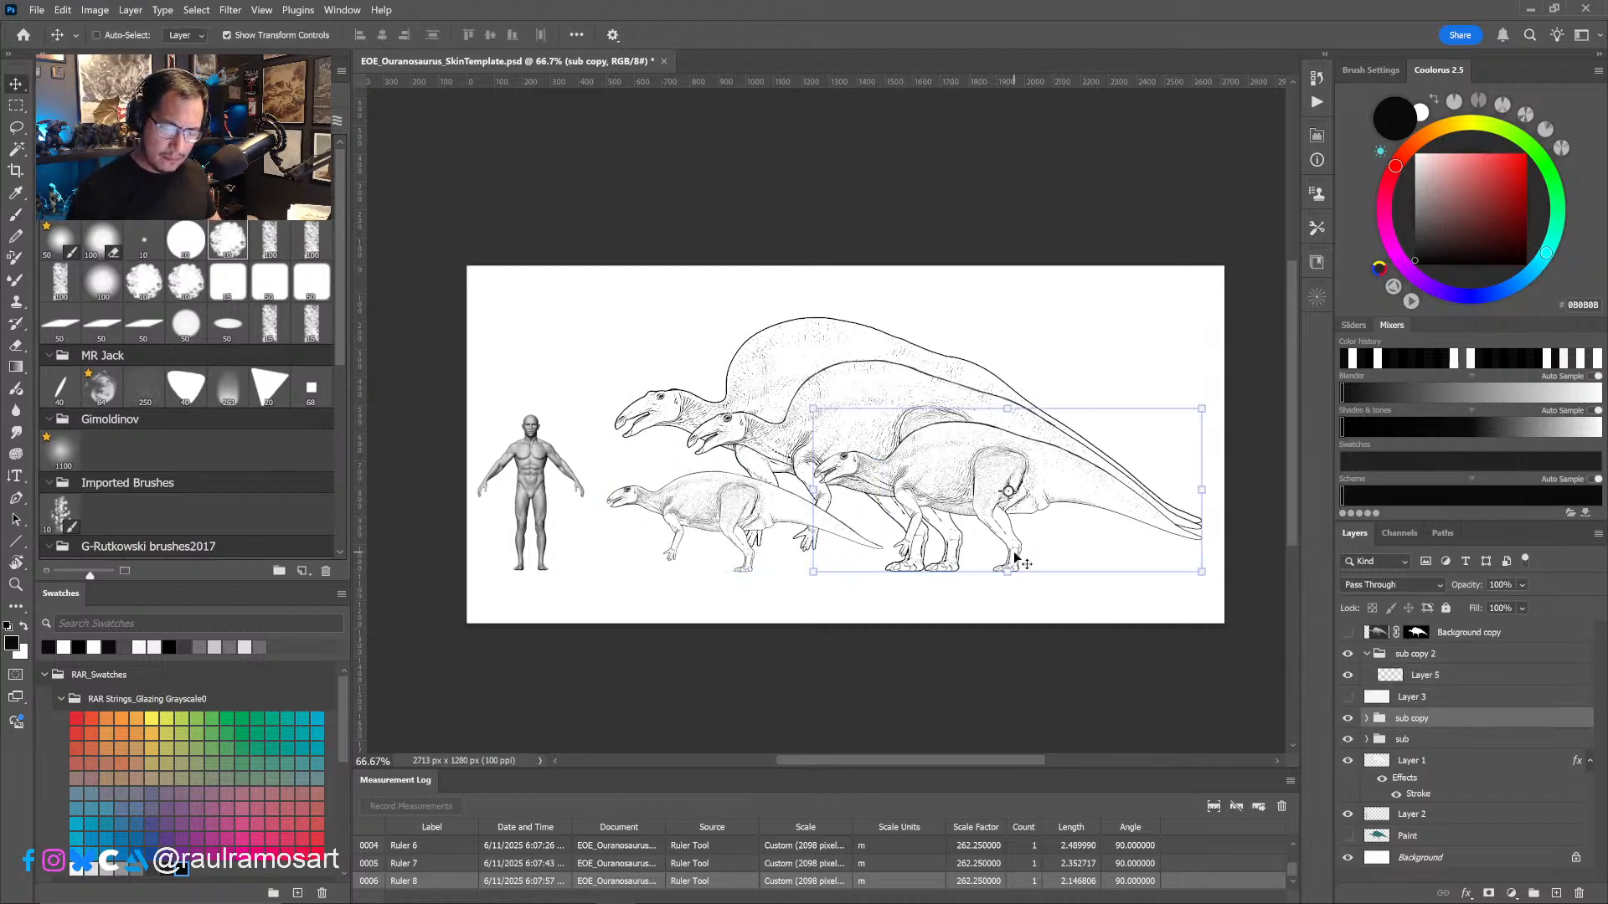
pyautogui.keyDown('shift'); pyautogui.moveTo(1016, 558); pyautogui.dragTo(840, 571); pyautogui.keyUp('shift')
pyautogui.hotkey('ctrl', 'z')
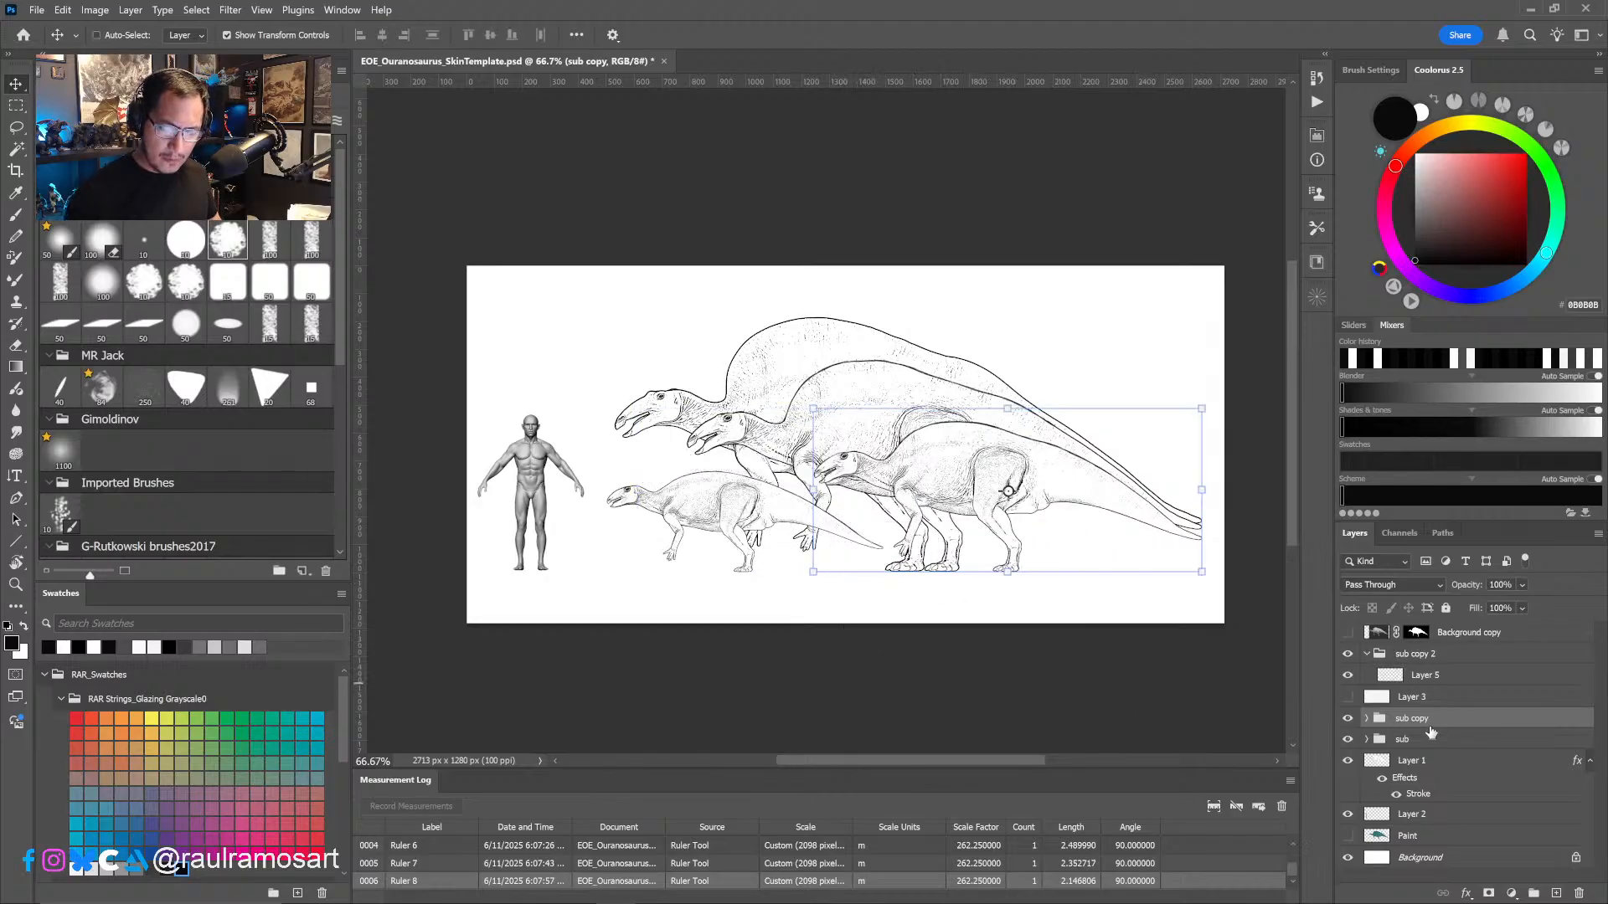
pyautogui.hotkey('ctrl', 'z')
# - Save the size comparison EOE_Ouranosaurus_SkinTemplate.psd and close the document and Photoshop
pyautogui.press('b')
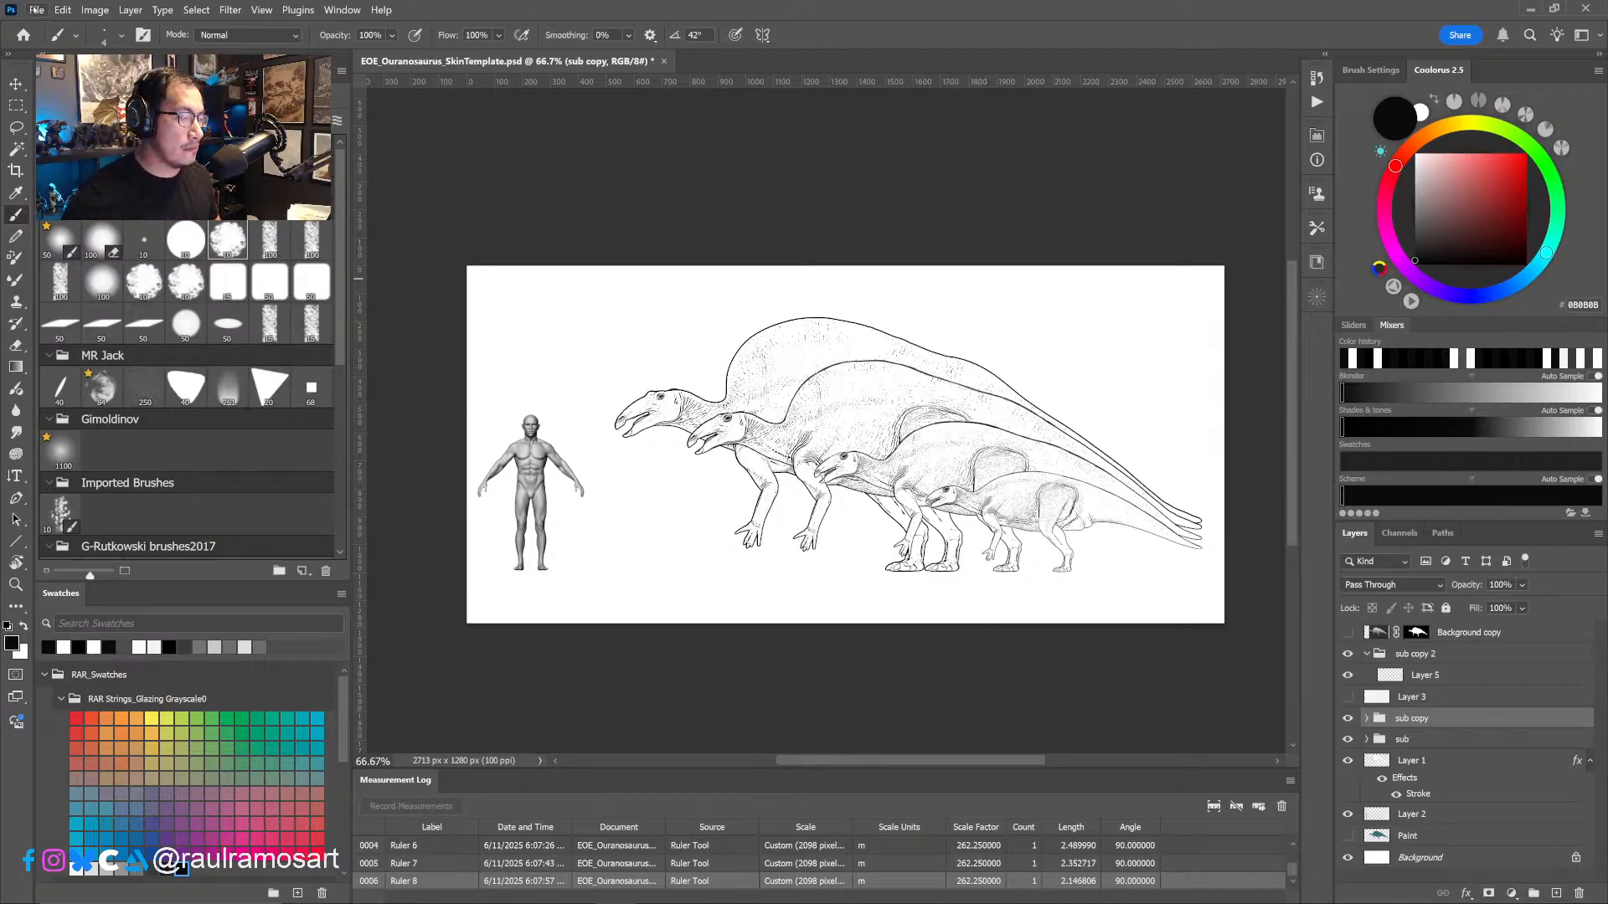
pyautogui.click(62, 10)
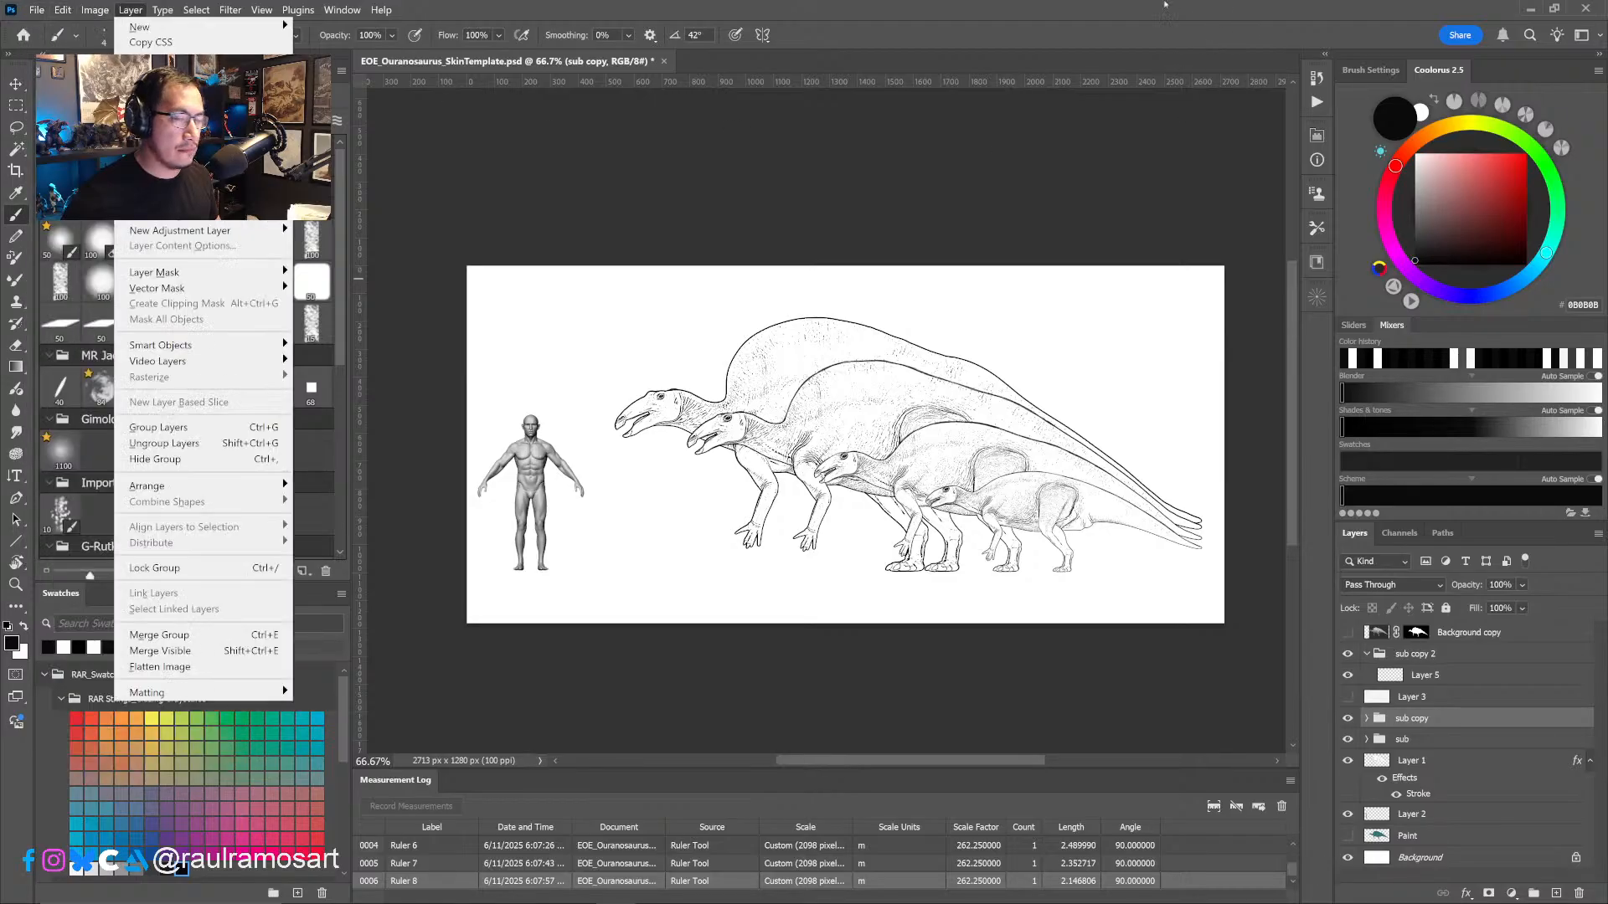
pyautogui.press('Escape')
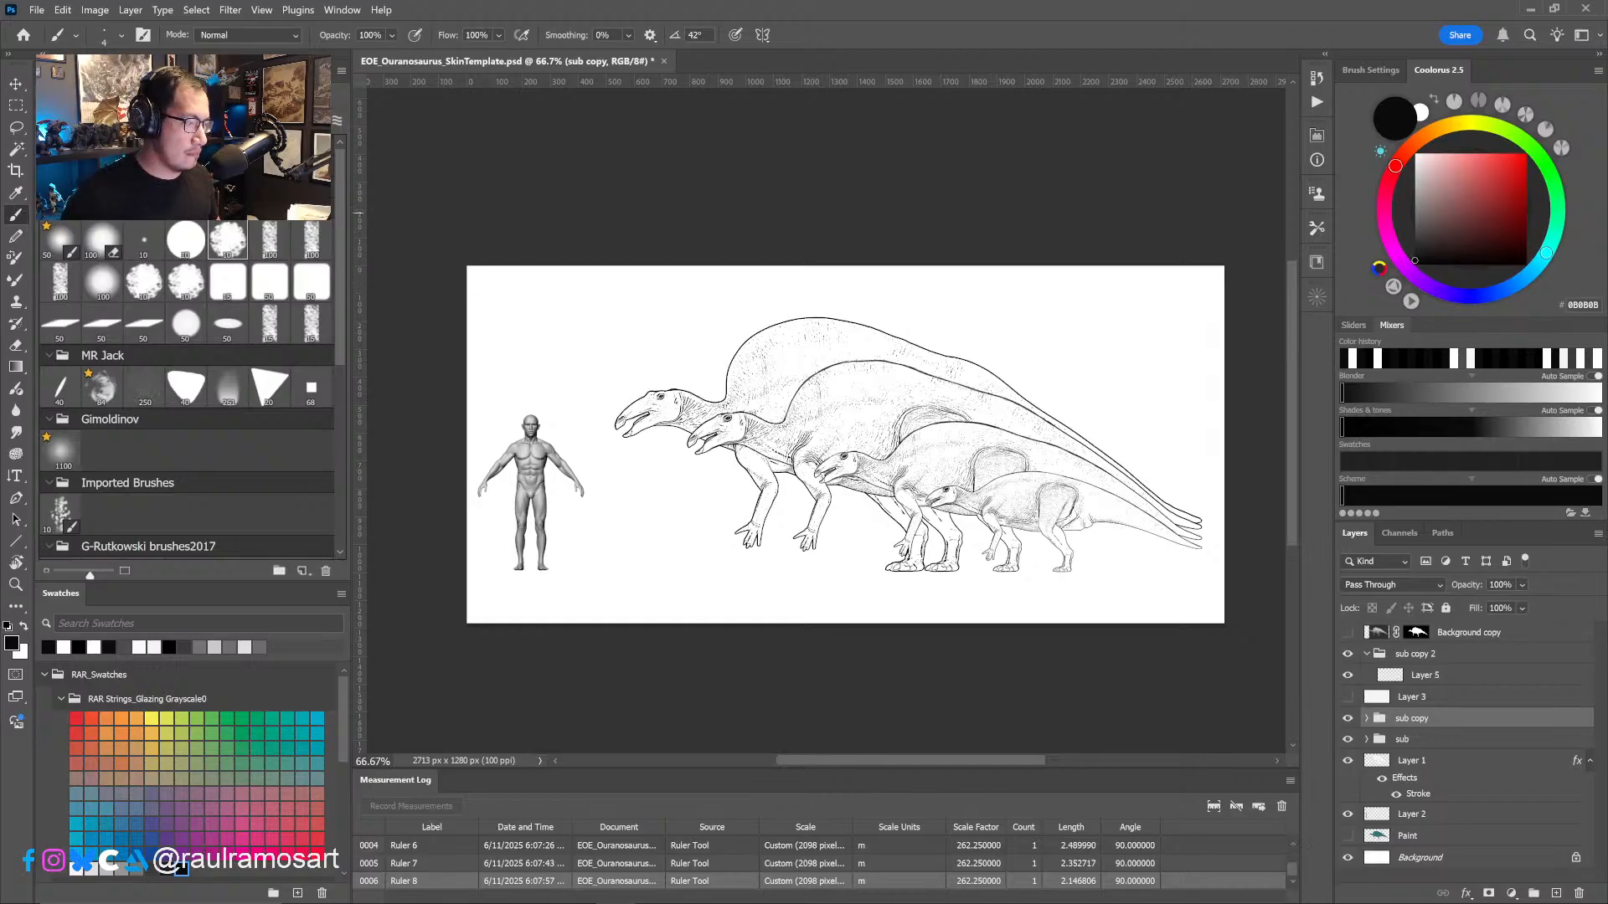
pyautogui.click(37, 10)
pyautogui.click(37, 10)
pyautogui.click(37, 10)
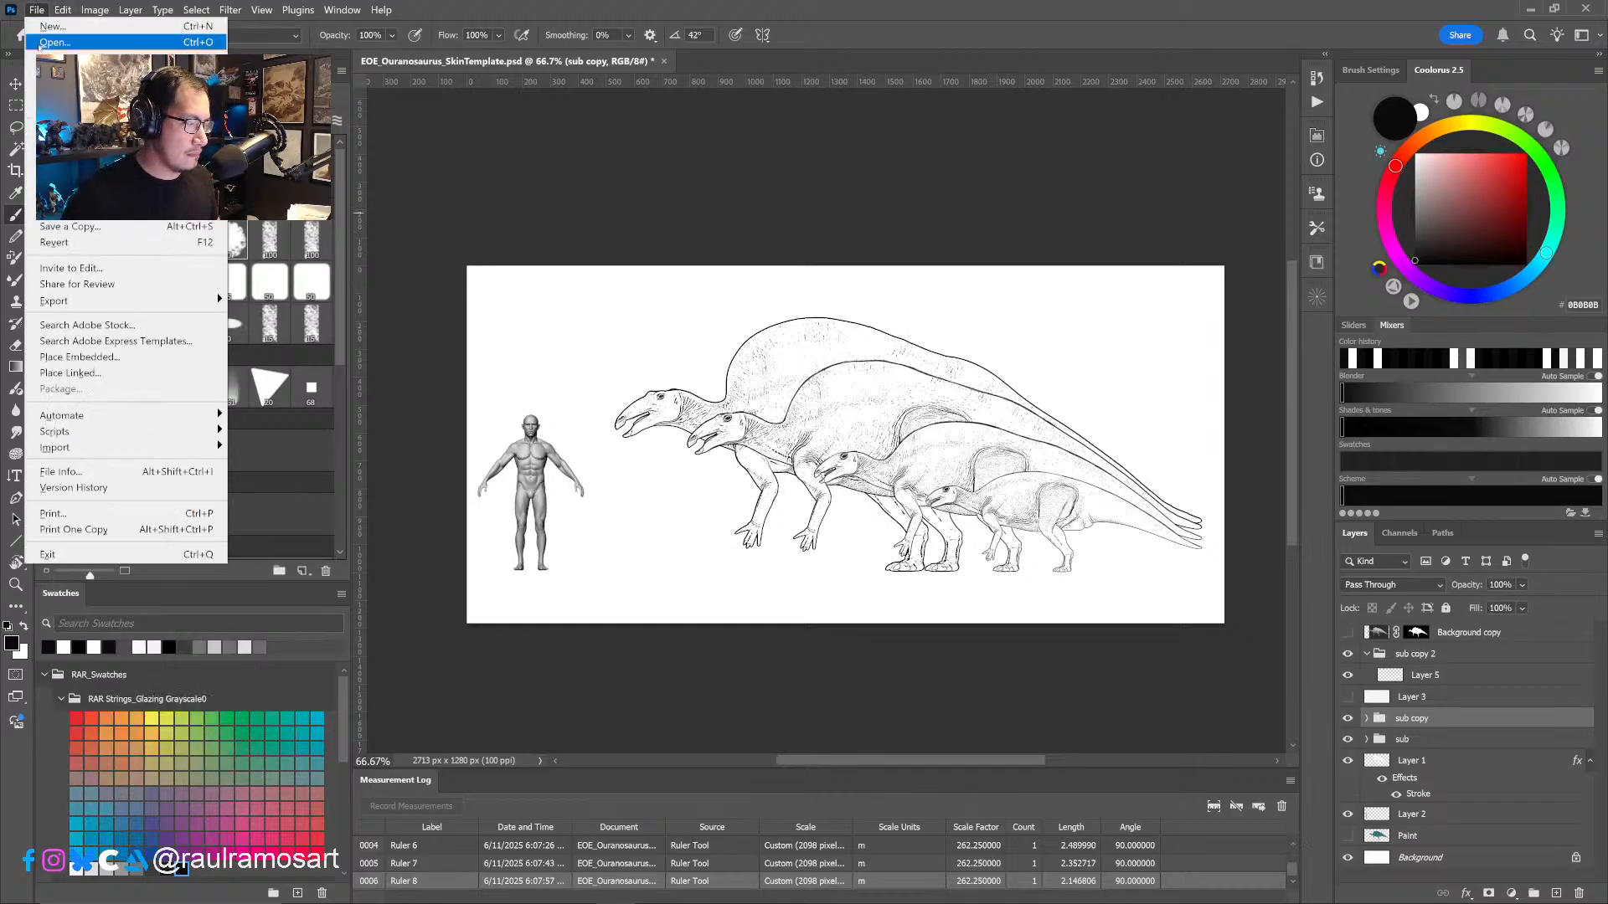
pyautogui.click(32, 194)
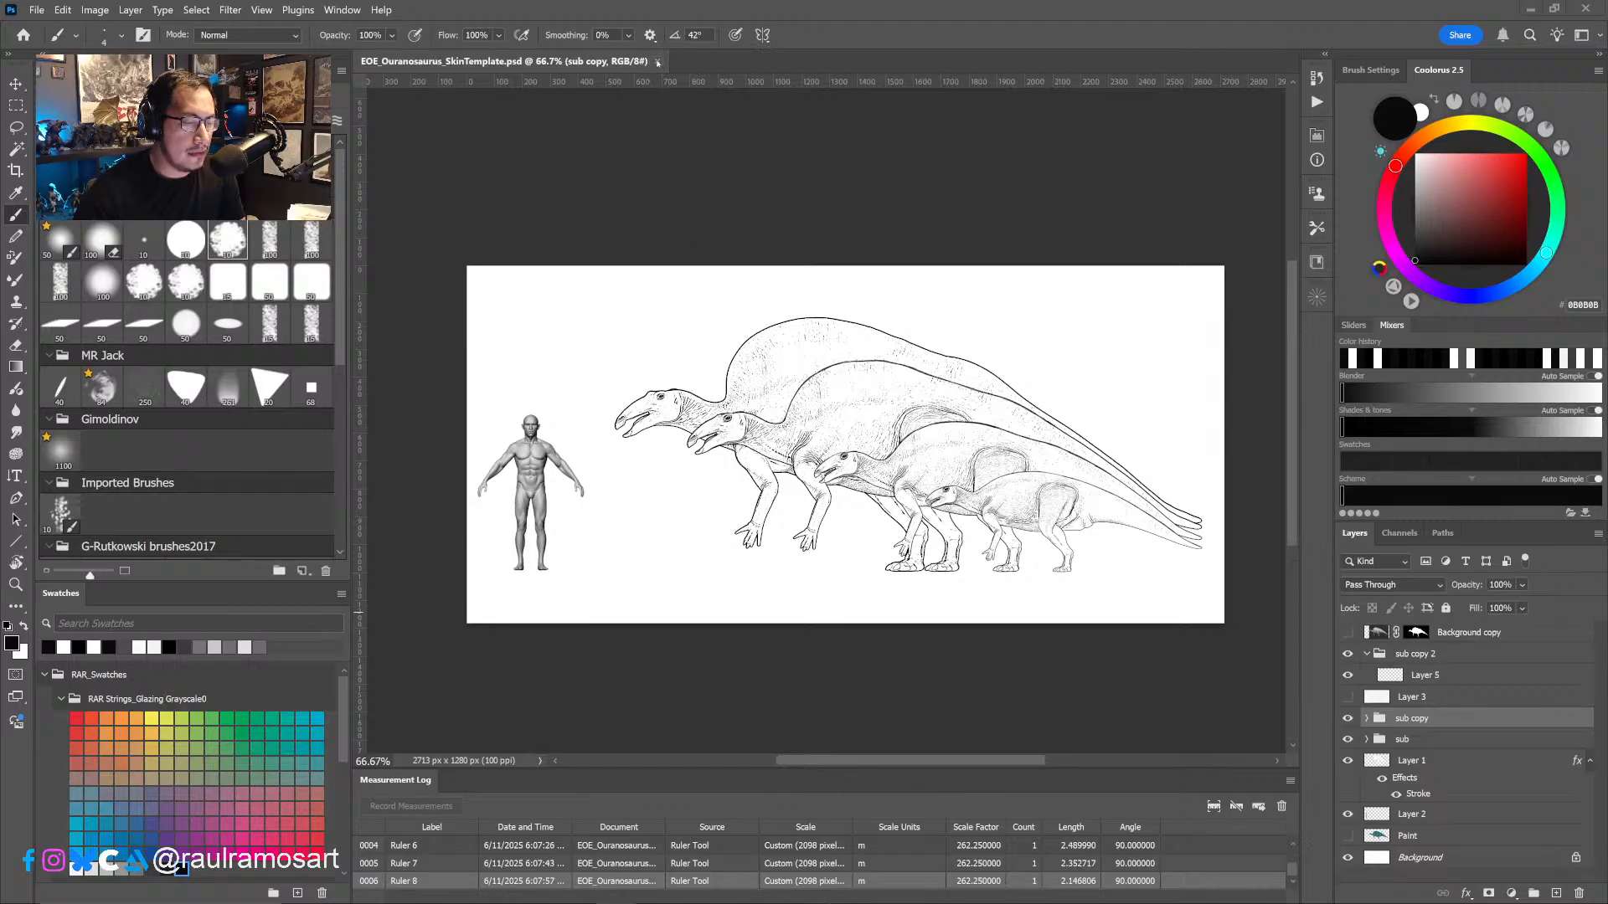
pyautogui.click(658, 62)
pyautogui.click(1584, 9)
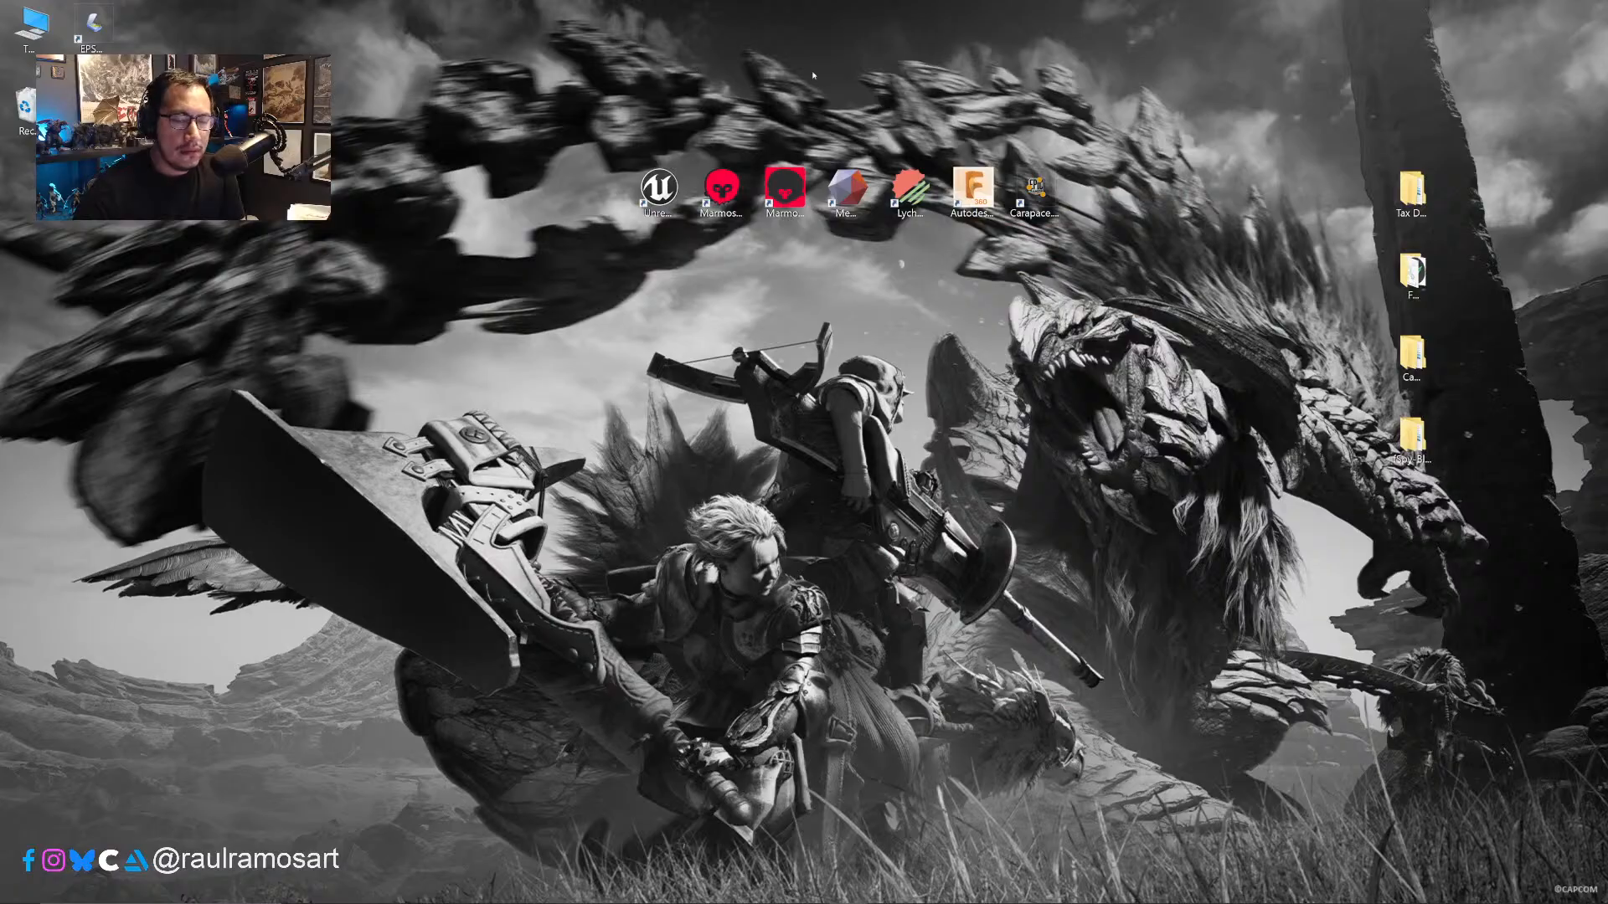
pyautogui.moveTo(1537, 609); pyautogui.dragTo(1371, 165)
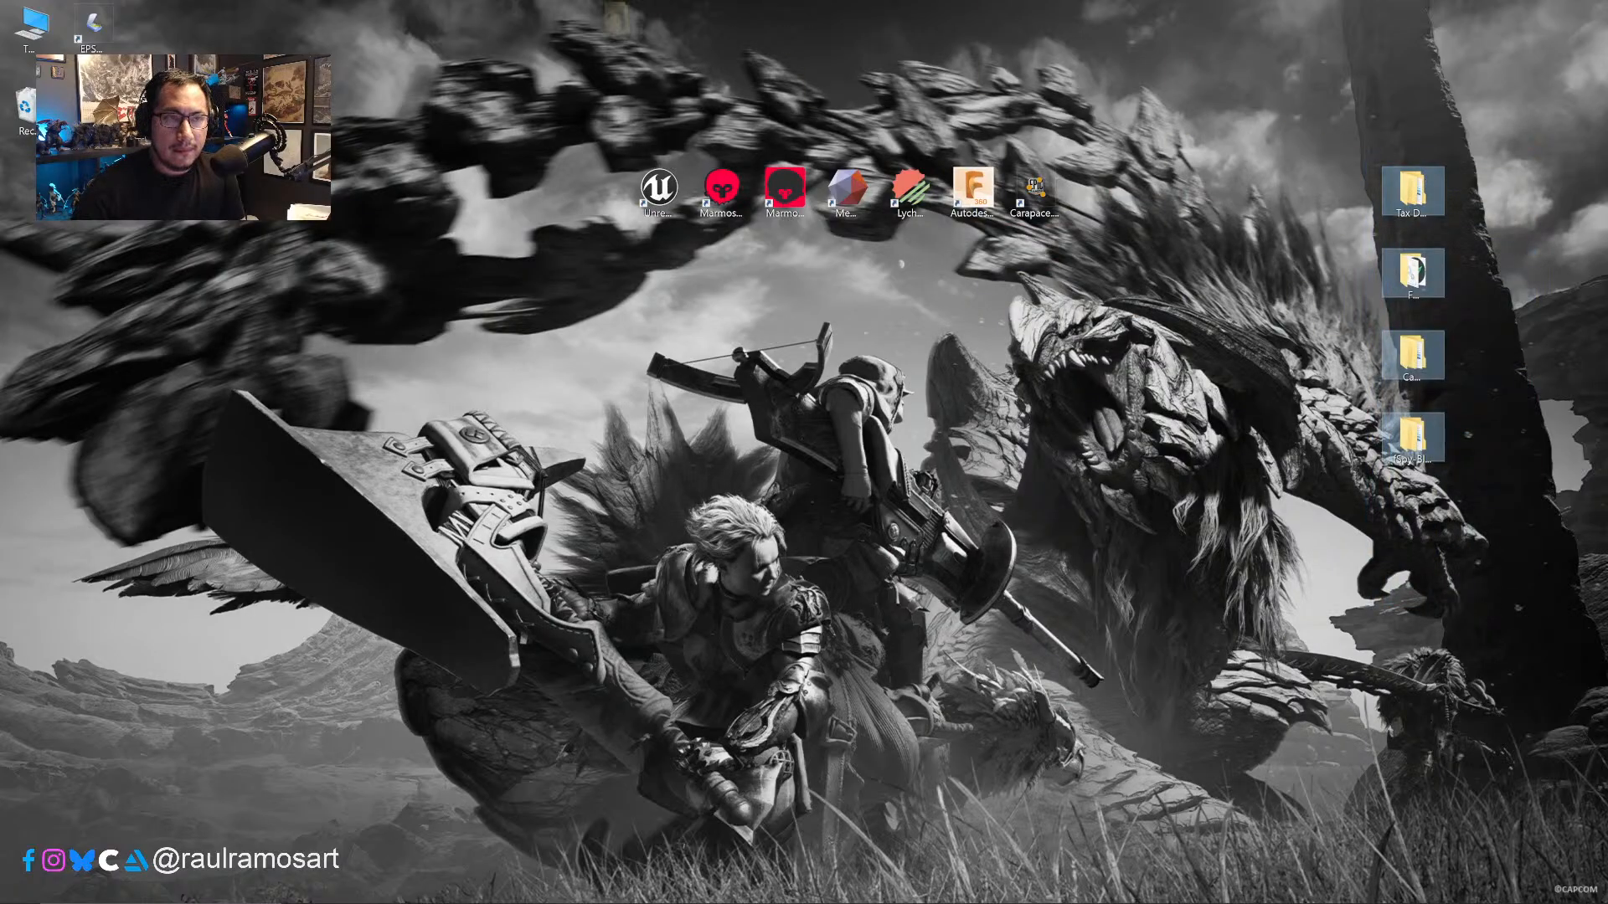
pyautogui.click(1365, 171)
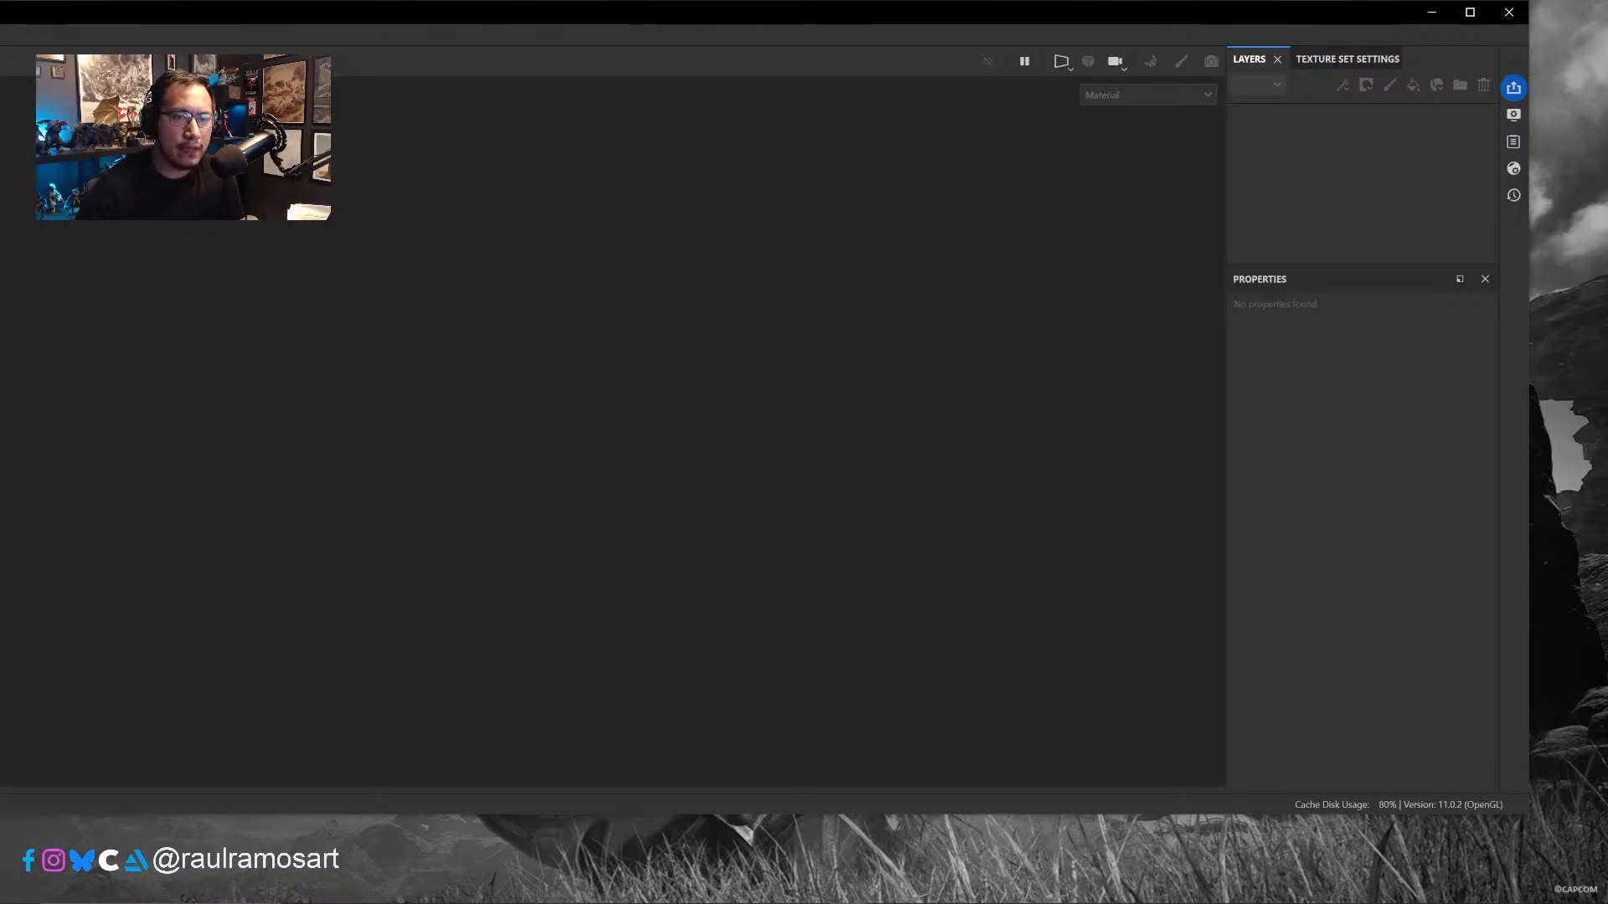
# - Maximize Substance 3D Painter and open the recent project EOE_Ouranosauru_Skin02 from the Skin 02 texturing folder
pyautogui.click(1470, 12)
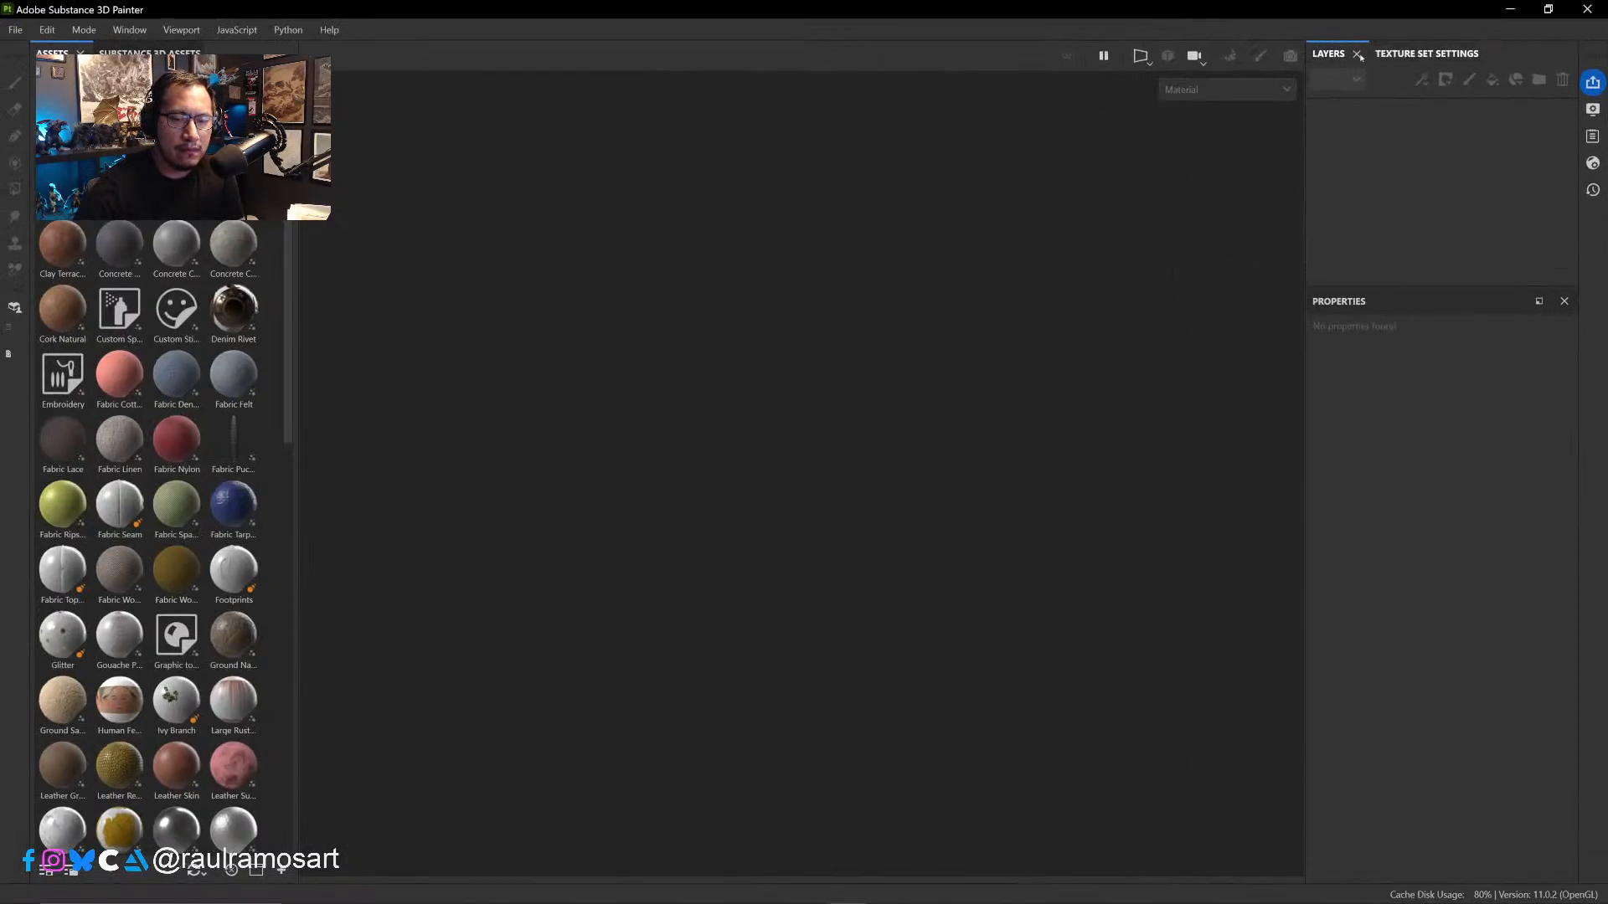
pyautogui.click(17, 30)
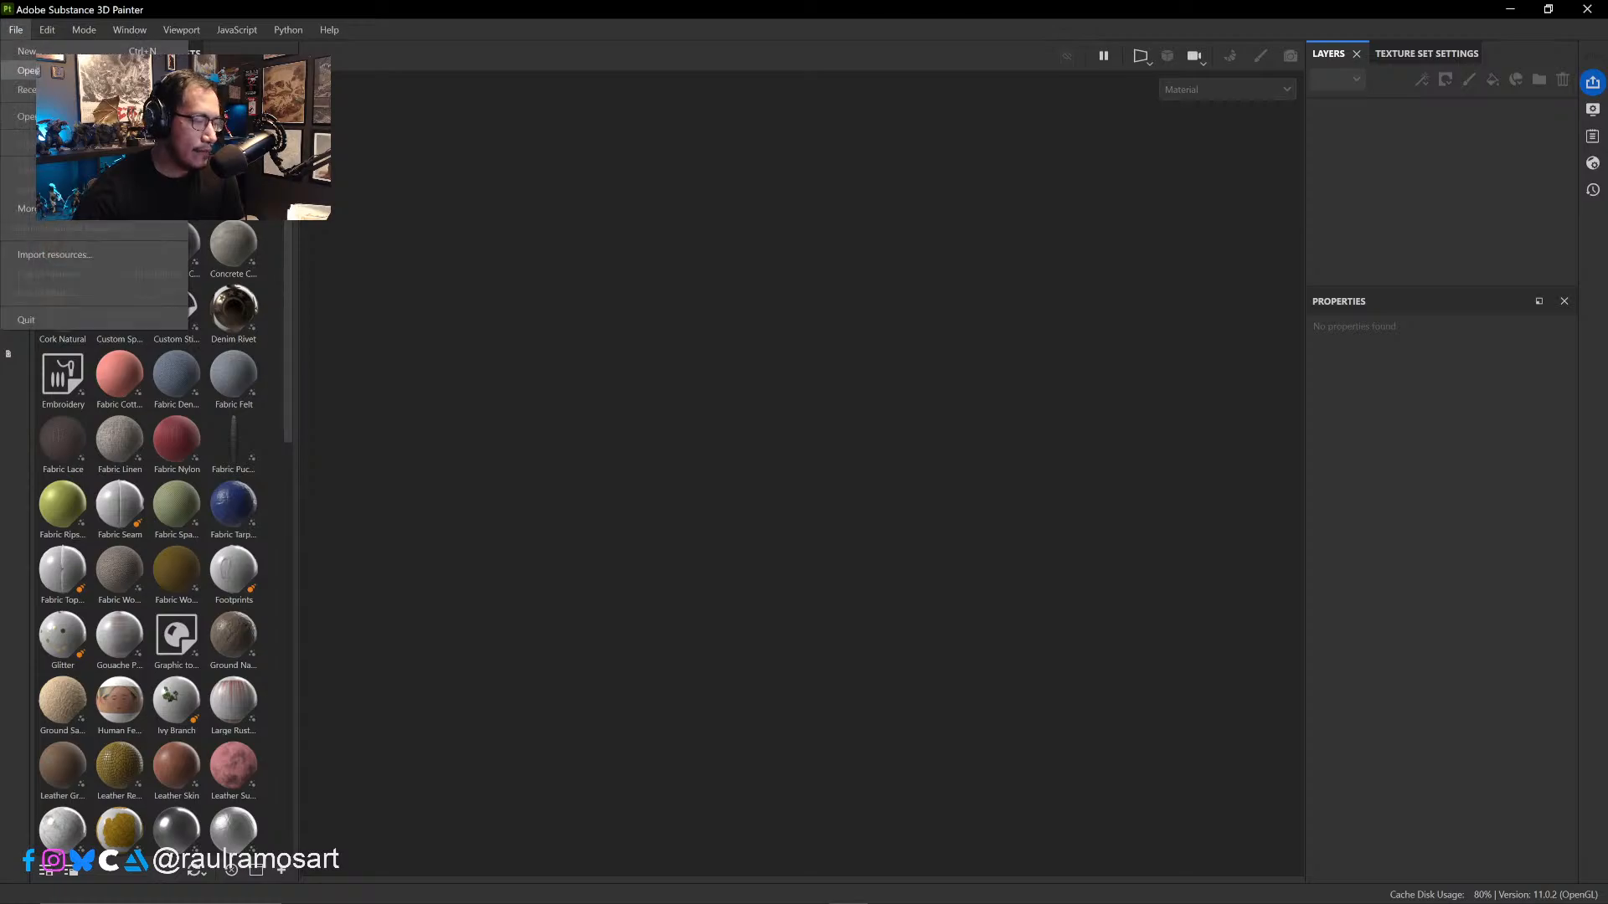
pyautogui.click(26, 70)
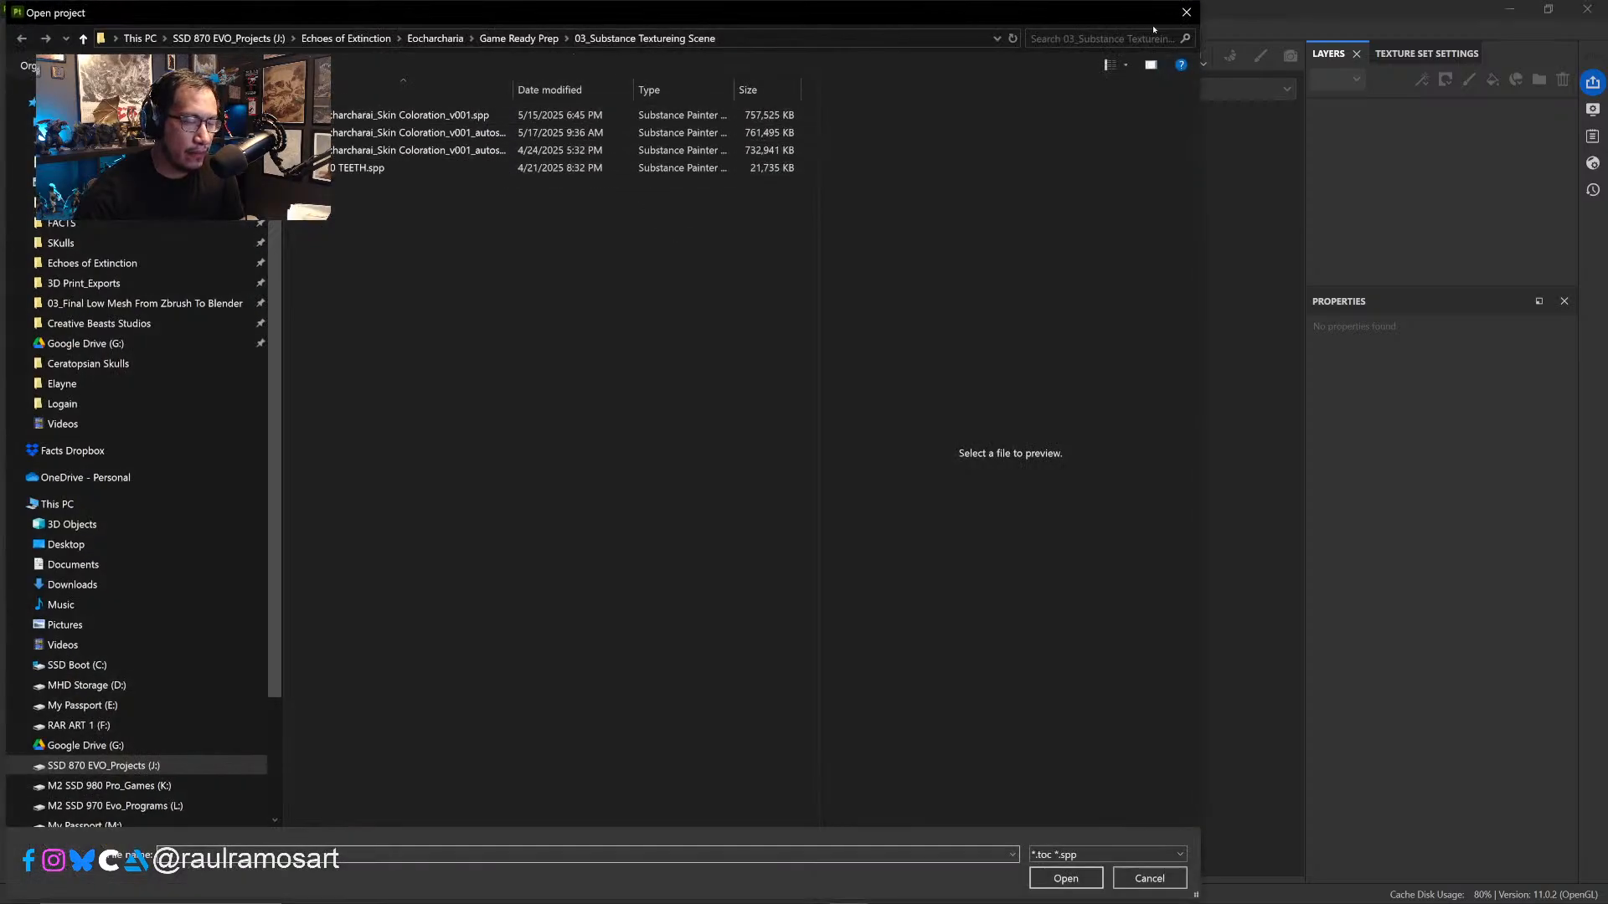
pyautogui.click(1186, 11)
pyautogui.click(16, 30)
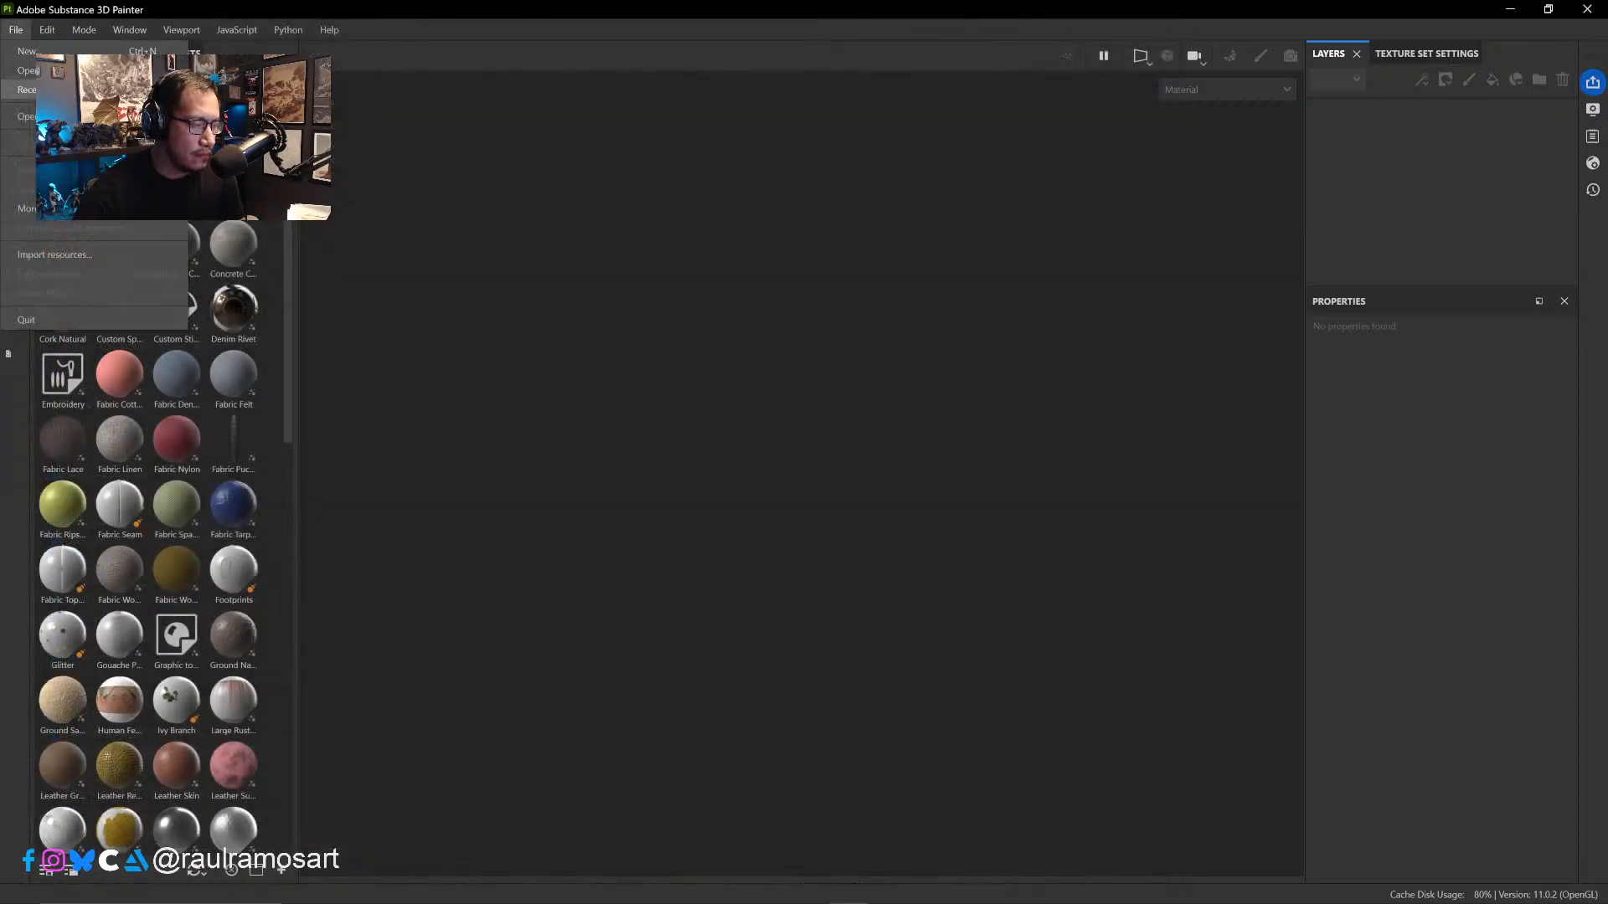
pyautogui.moveTo(29, 90)
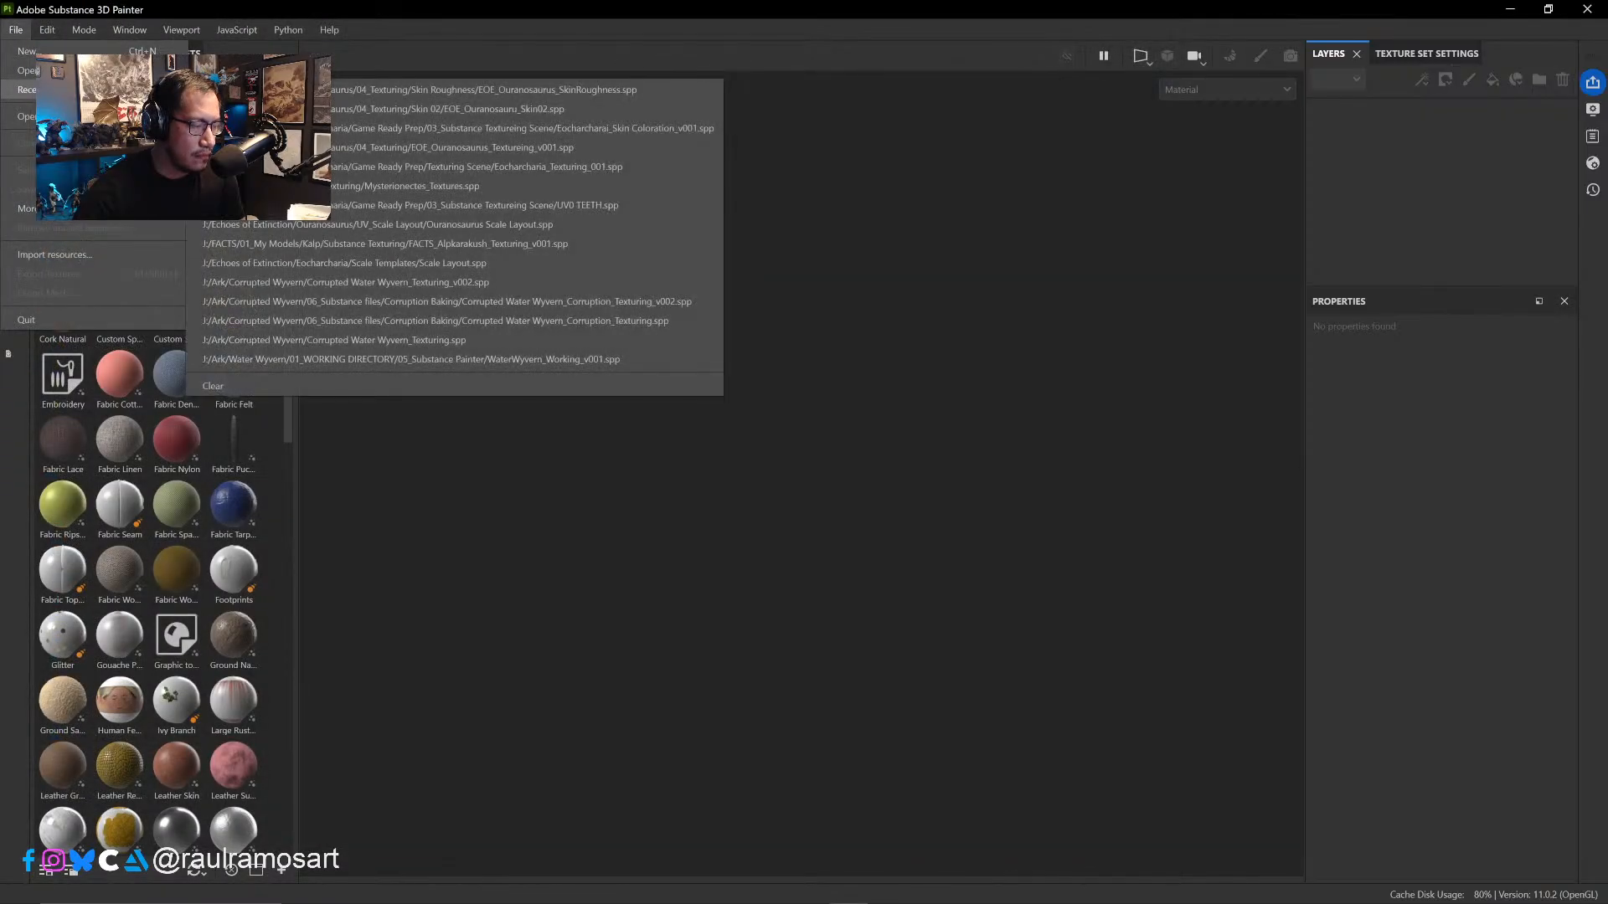
pyautogui.click(364, 109)
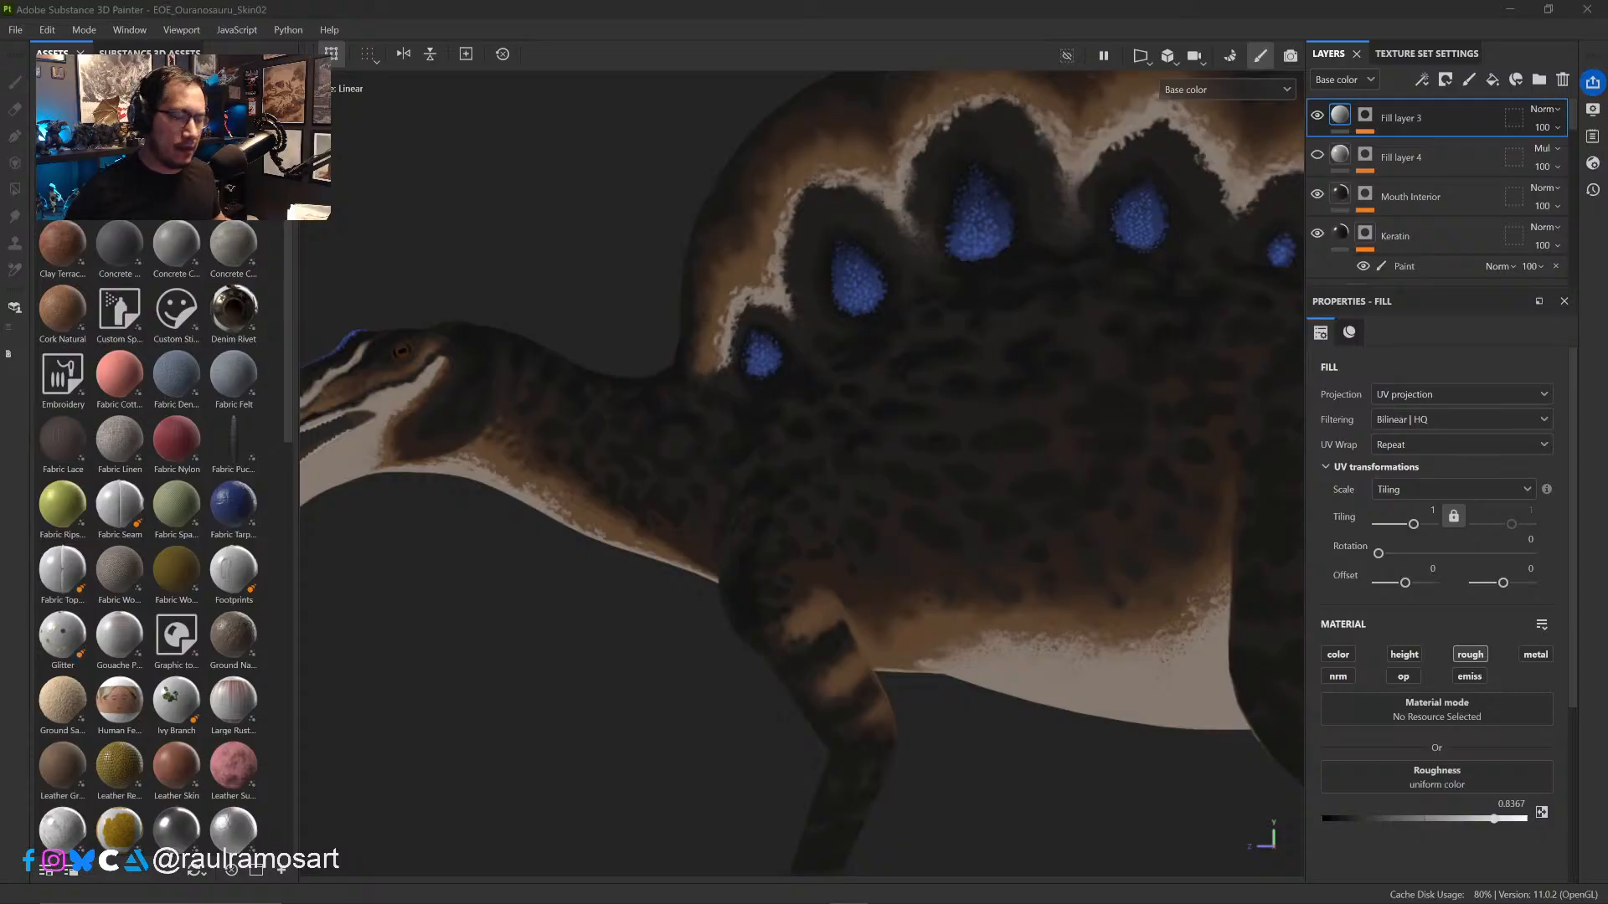
# - Examine the painted skin on the Ouranosaurus's head, neck and flank, and browse the layer stack to the Skin Colors folder
pyautogui.click(636, 746)
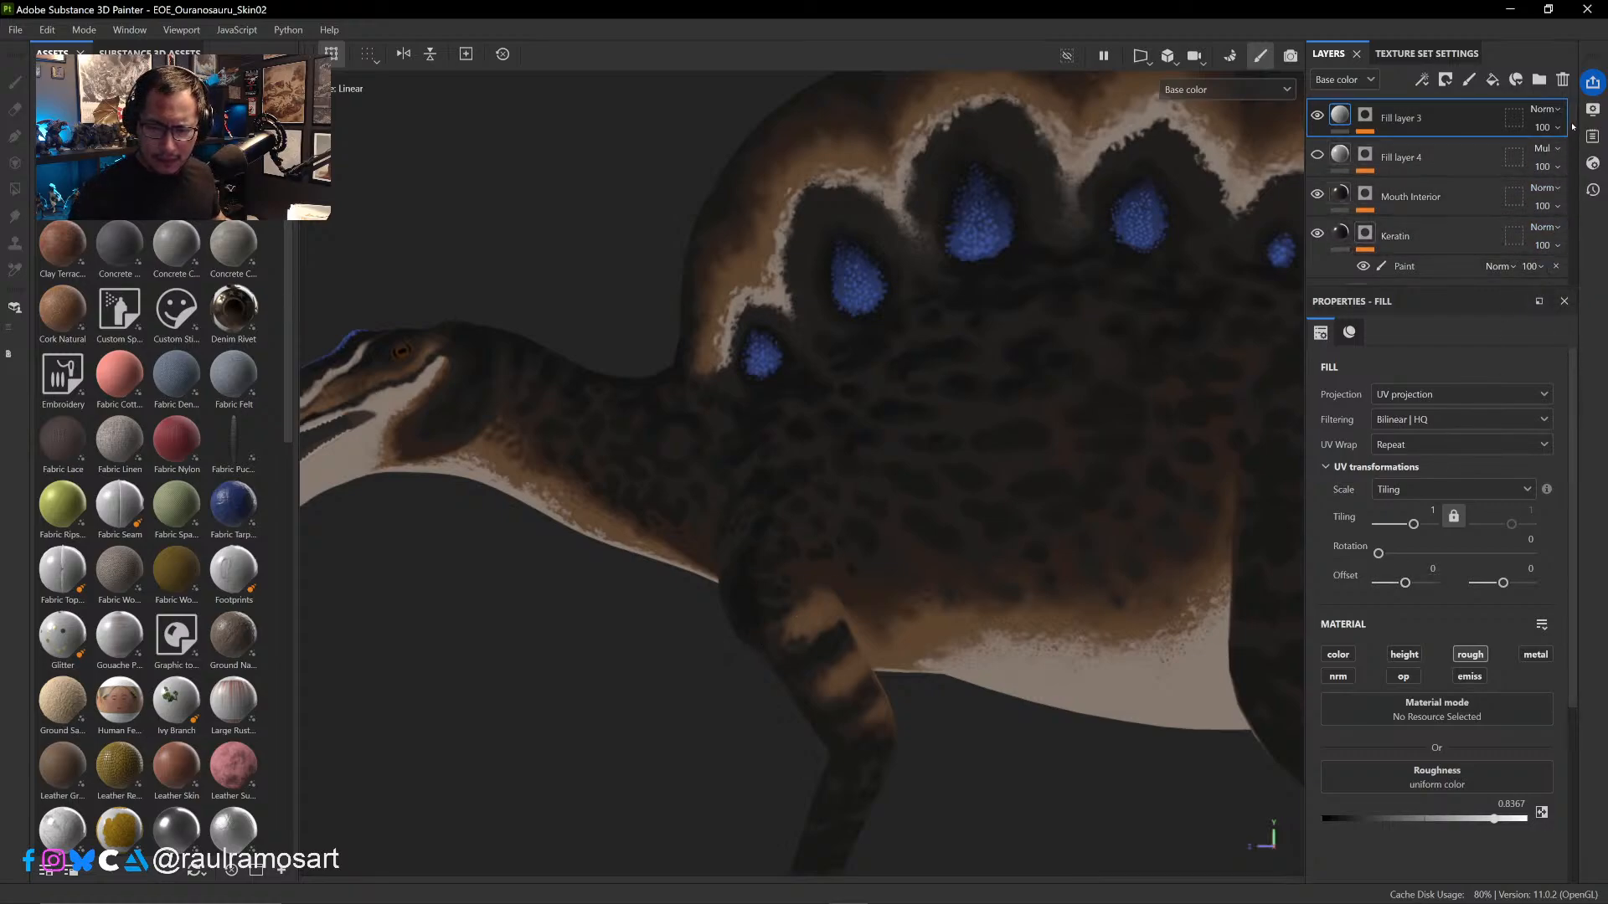
pyautogui.moveTo(1572, 131)
pyautogui.mouseDown()
pyautogui.moveTo(1572, 174)
pyautogui.moveTo(1572, 126)
pyautogui.mouseUp()
pyautogui.click(639, 308)
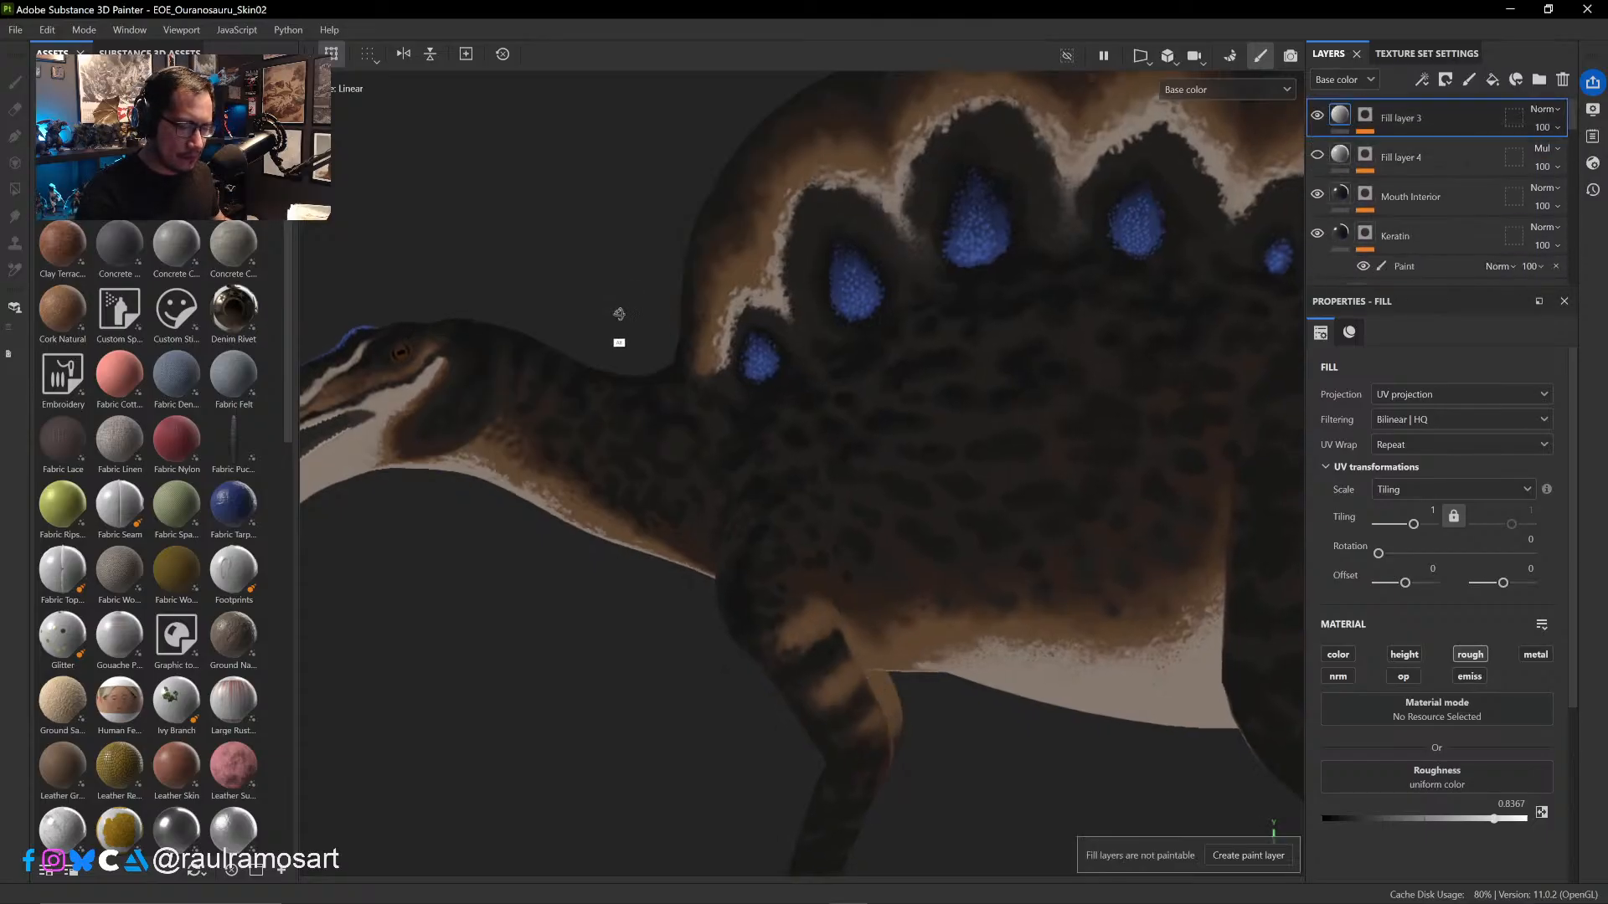
pyautogui.keyDown('alt'); pyautogui.moveTo(639, 319); pyautogui.dragTo(792, 515); pyautogui.keyUp('alt')
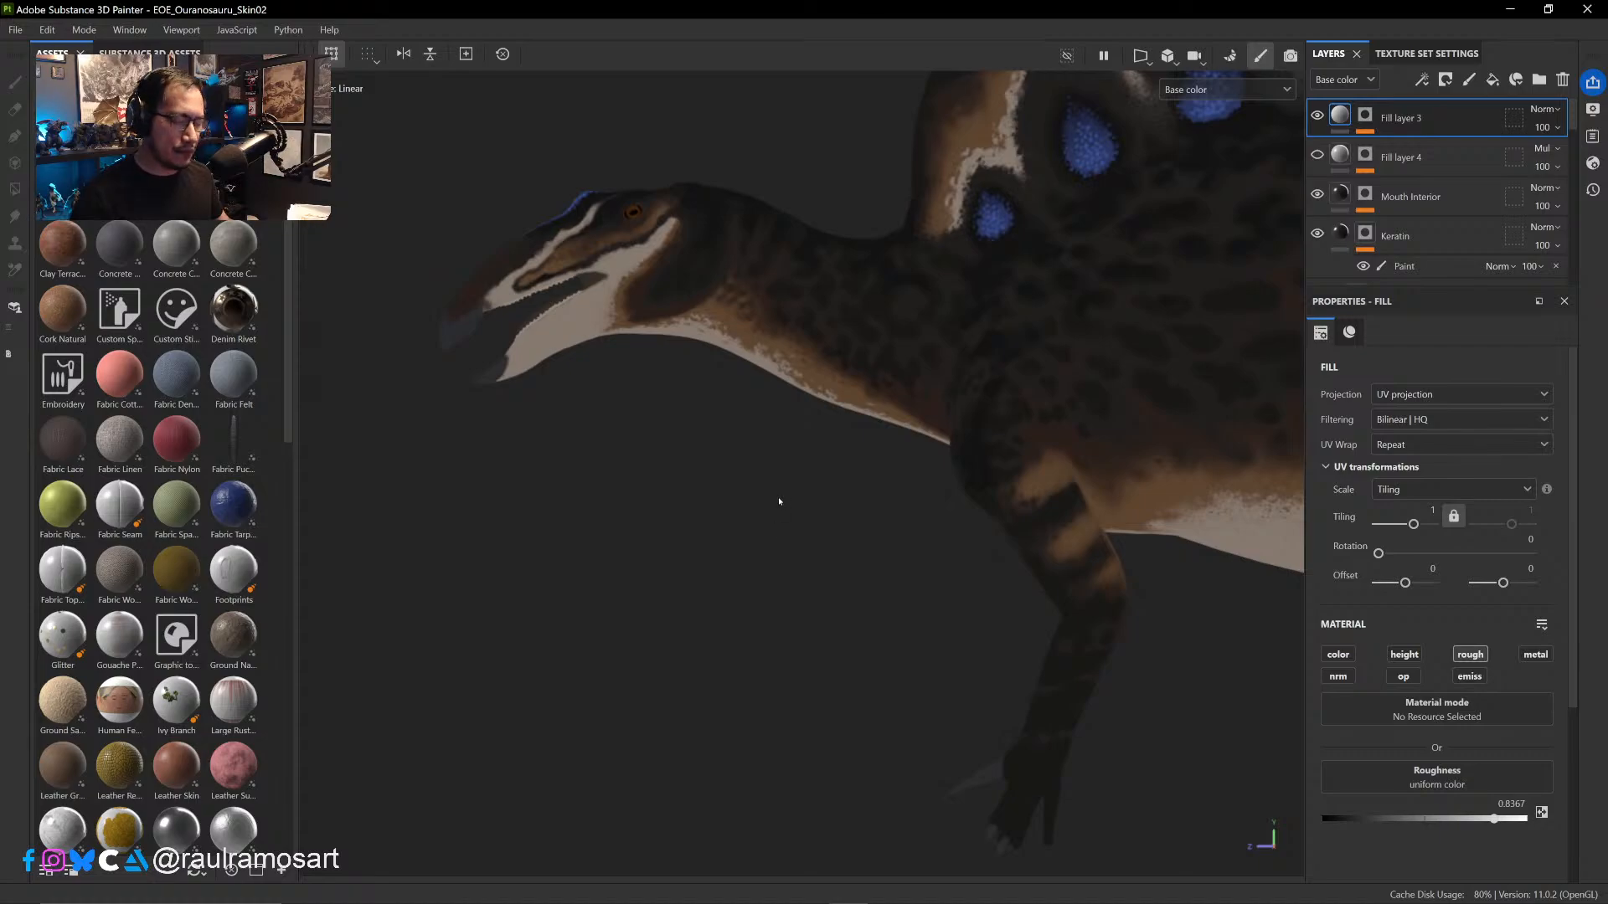
pyautogui.click(806, 501)
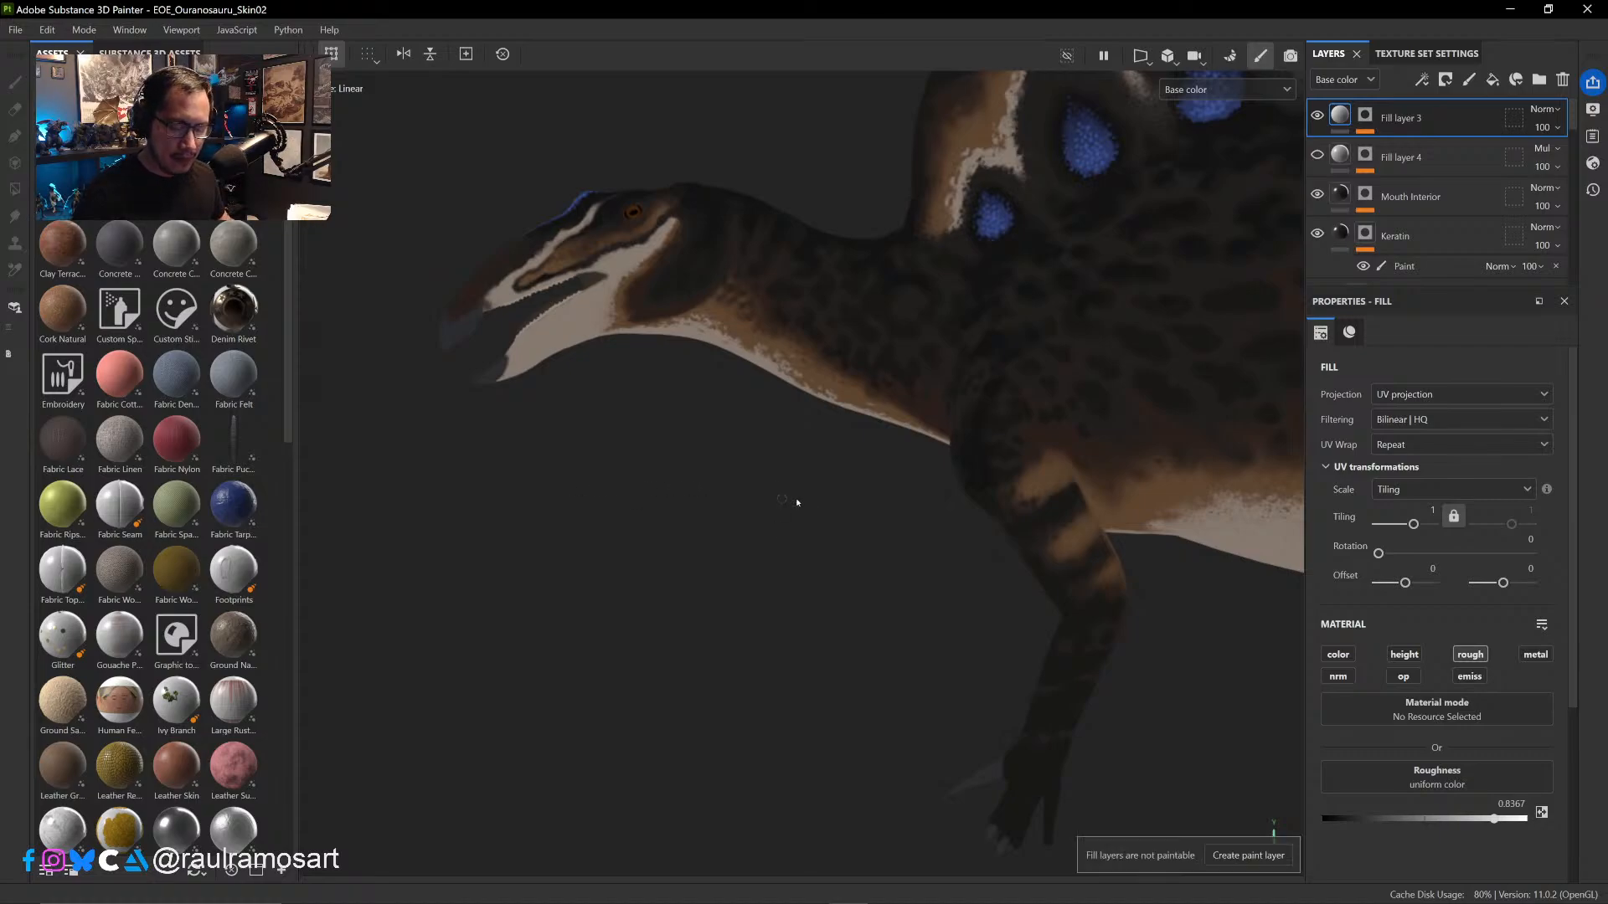
pyautogui.keyDown('alt'); pyautogui.moveTo(796, 499); pyautogui.dragTo(649, 500); pyautogui.keyUp('alt')
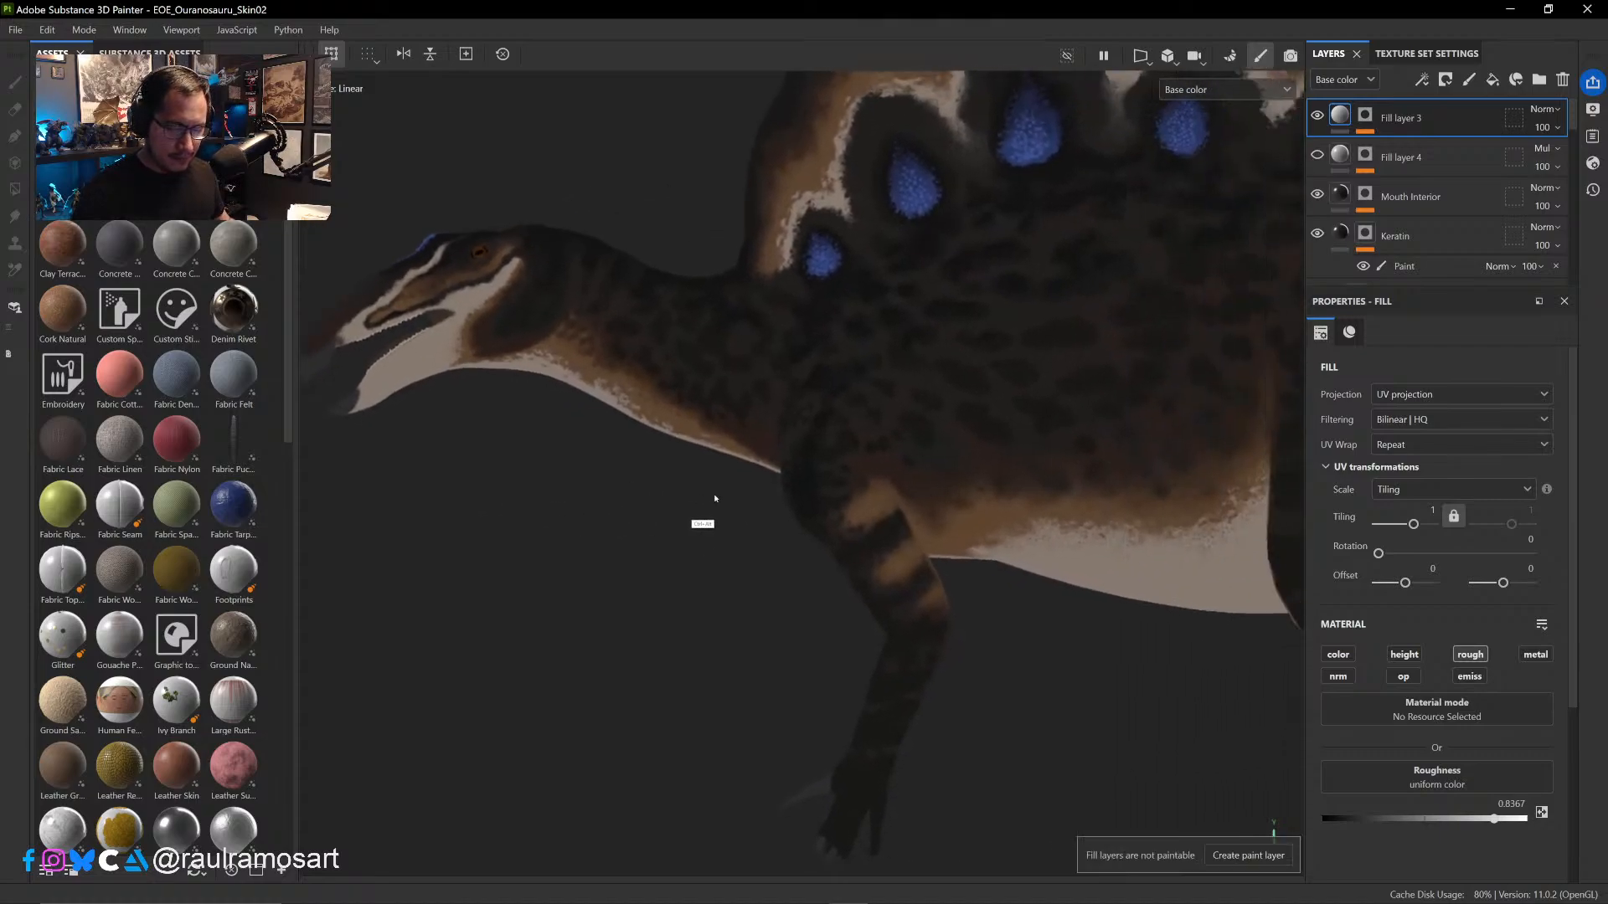
pyautogui.keyDown('ctrl'); pyautogui.keyDown('alt'); pyautogui.moveTo(1092, 708); pyautogui.dragTo(1129, 688); pyautogui.keyUp('alt'); pyautogui.keyUp('ctrl')
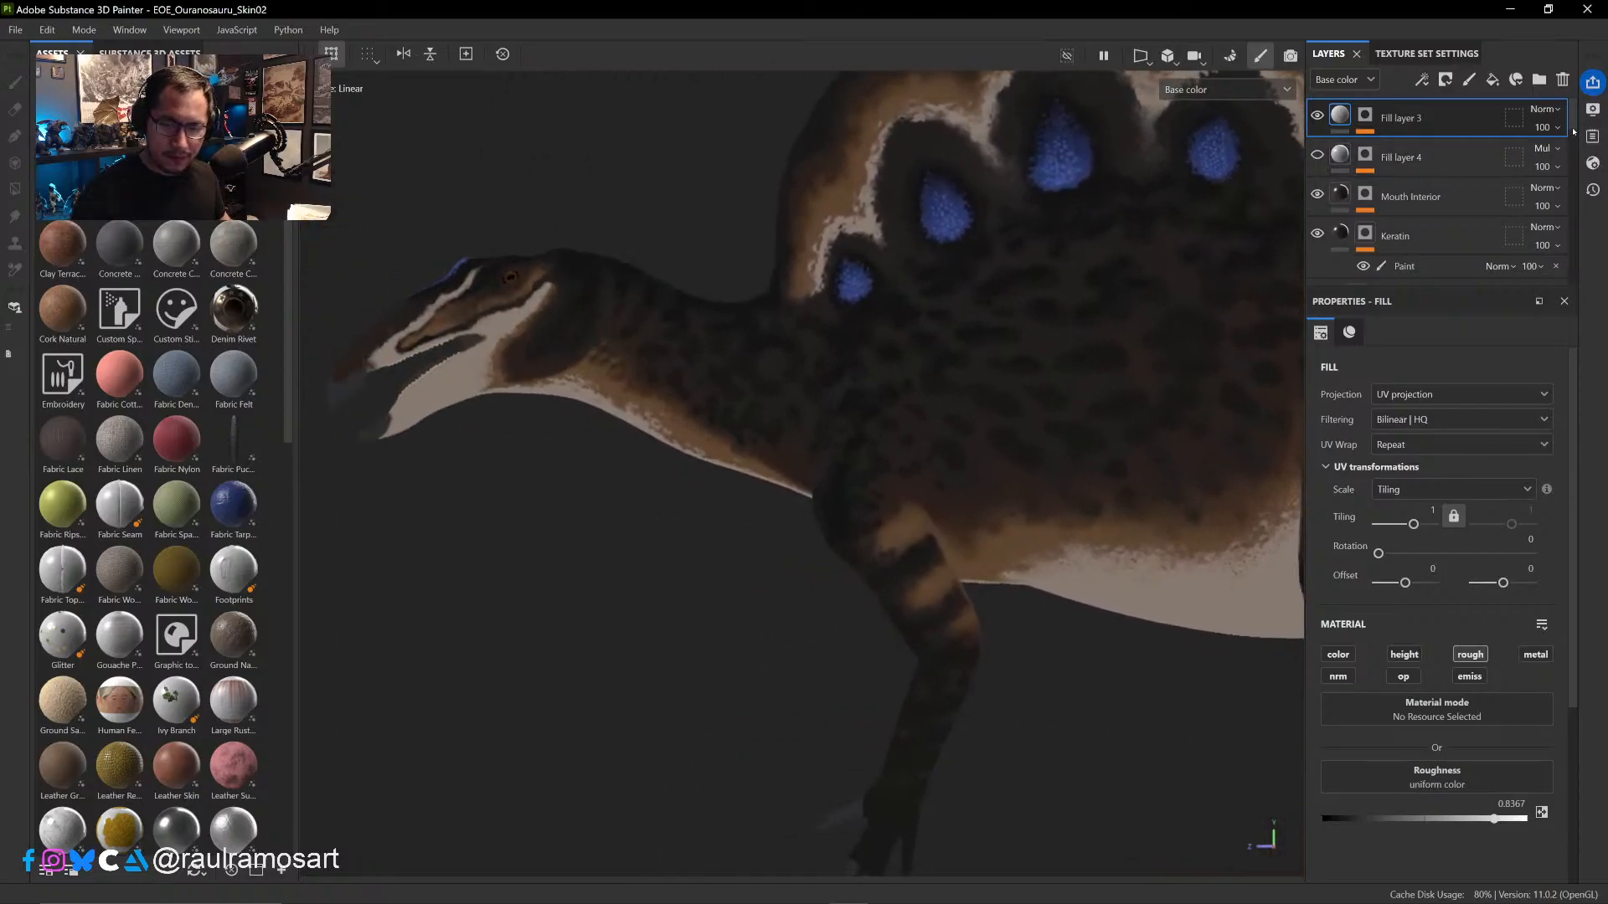
pyautogui.scroll(5, 1572, 166)
pyautogui.scroll(-1, 1557, 168)
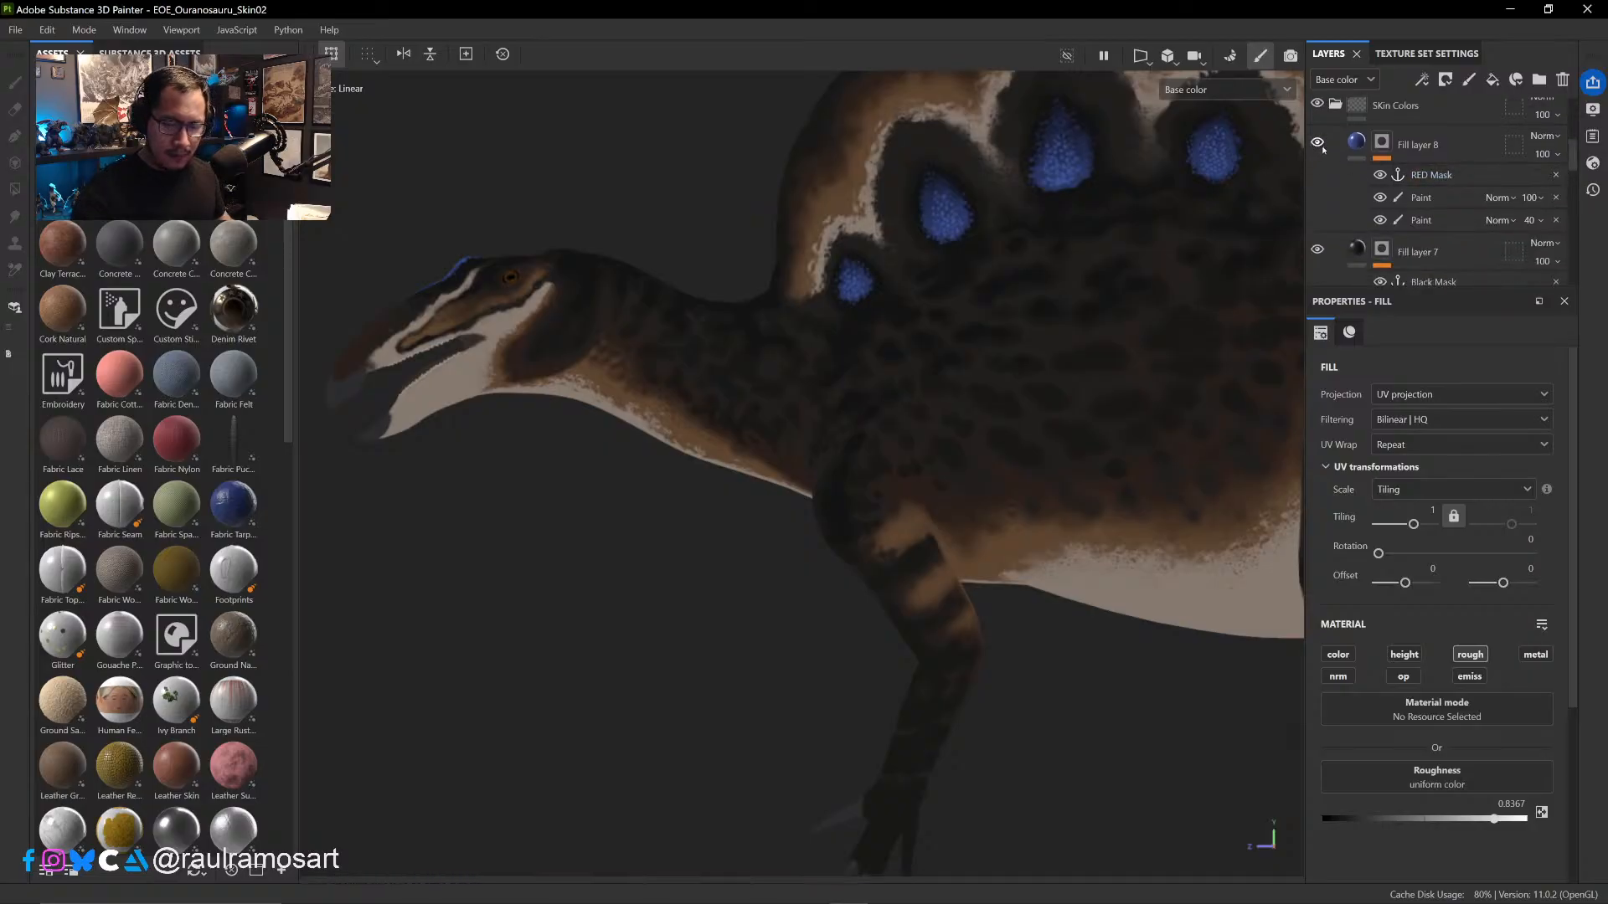
# - Toggle Fill layer 8 to check the blue markings, and enlarge the layer stack area to show more layers
pyautogui.click(1318, 144)
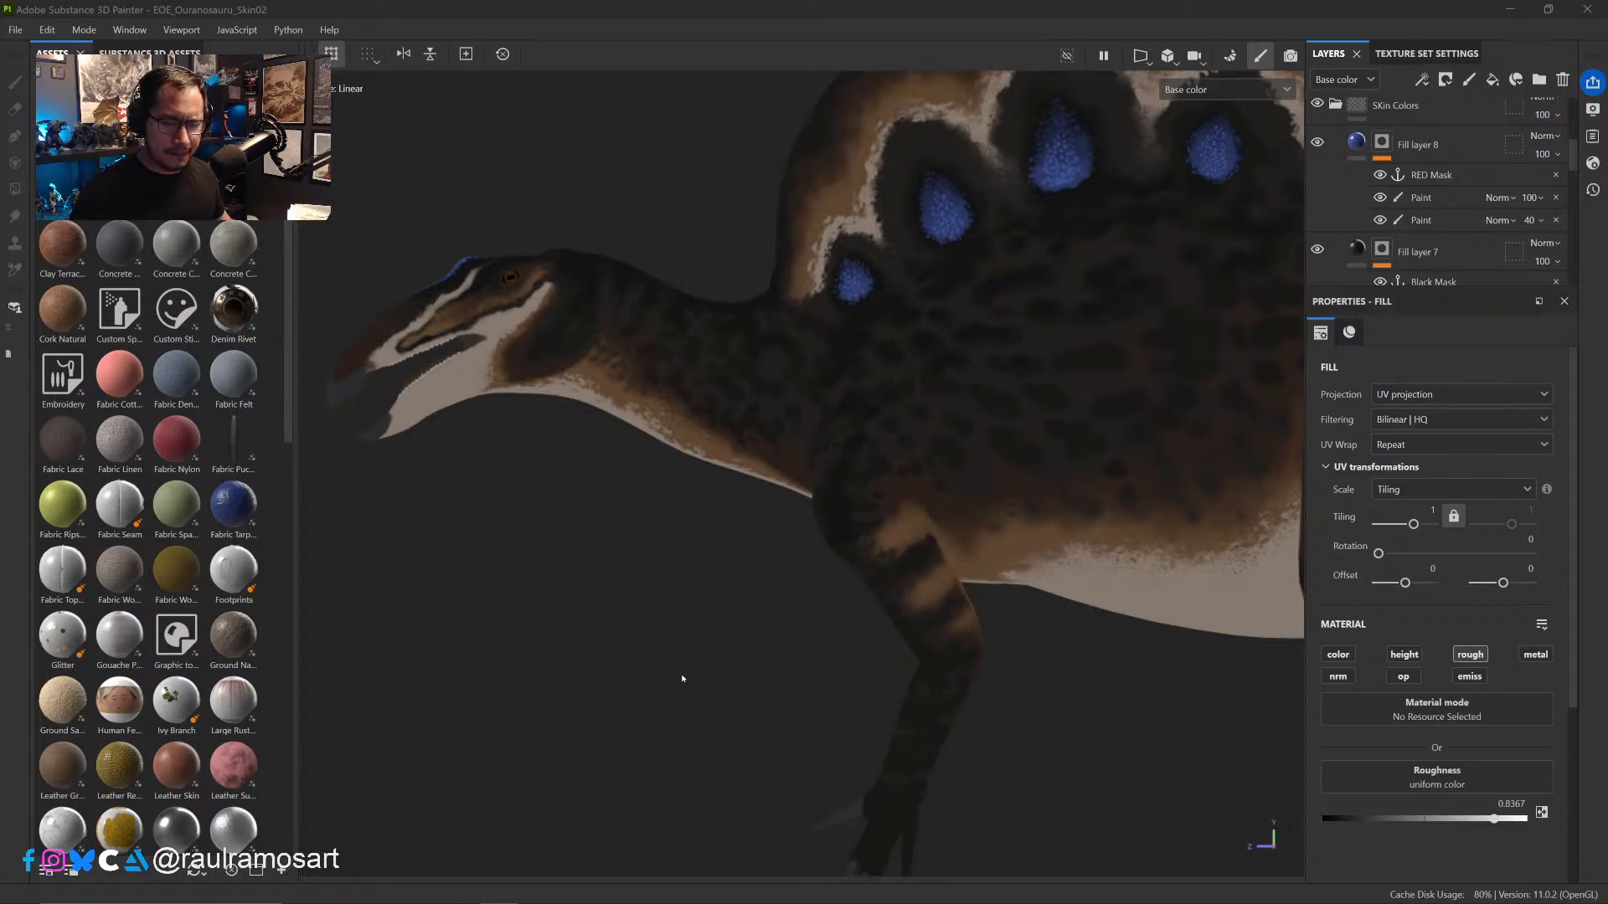
pyautogui.keyDown('ctrl'); pyautogui.keyDown('alt'); pyautogui.moveTo(781, 627); pyautogui.dragTo(720, 686); pyautogui.keyUp('alt'); pyautogui.keyUp('ctrl')
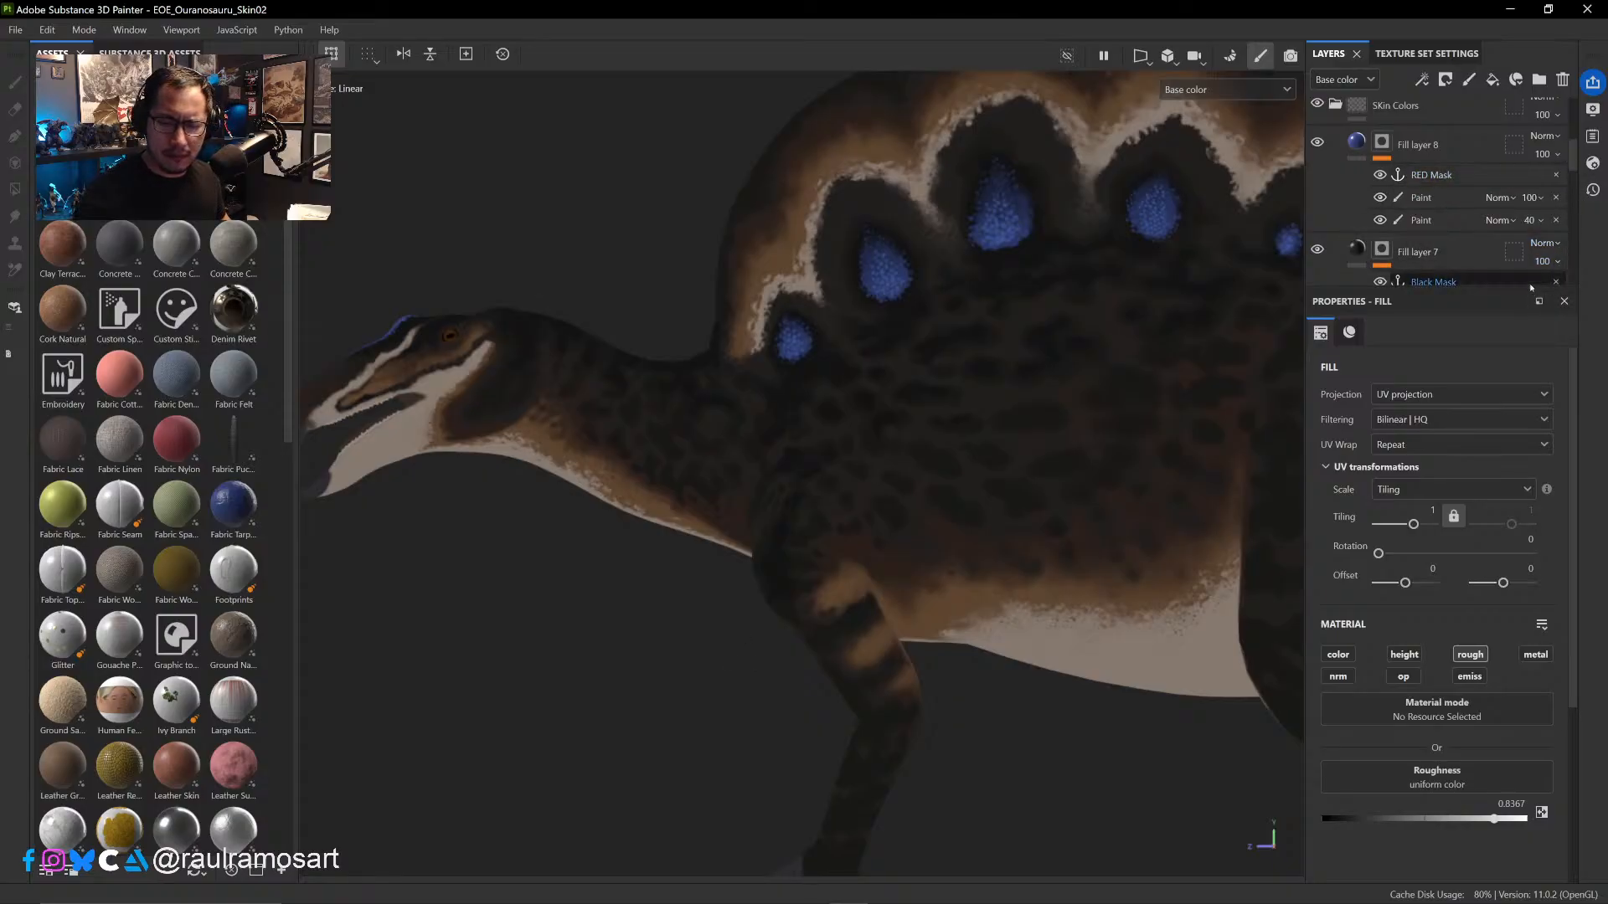
pyautogui.moveTo(1529, 288); pyautogui.dragTo(1533, 512)
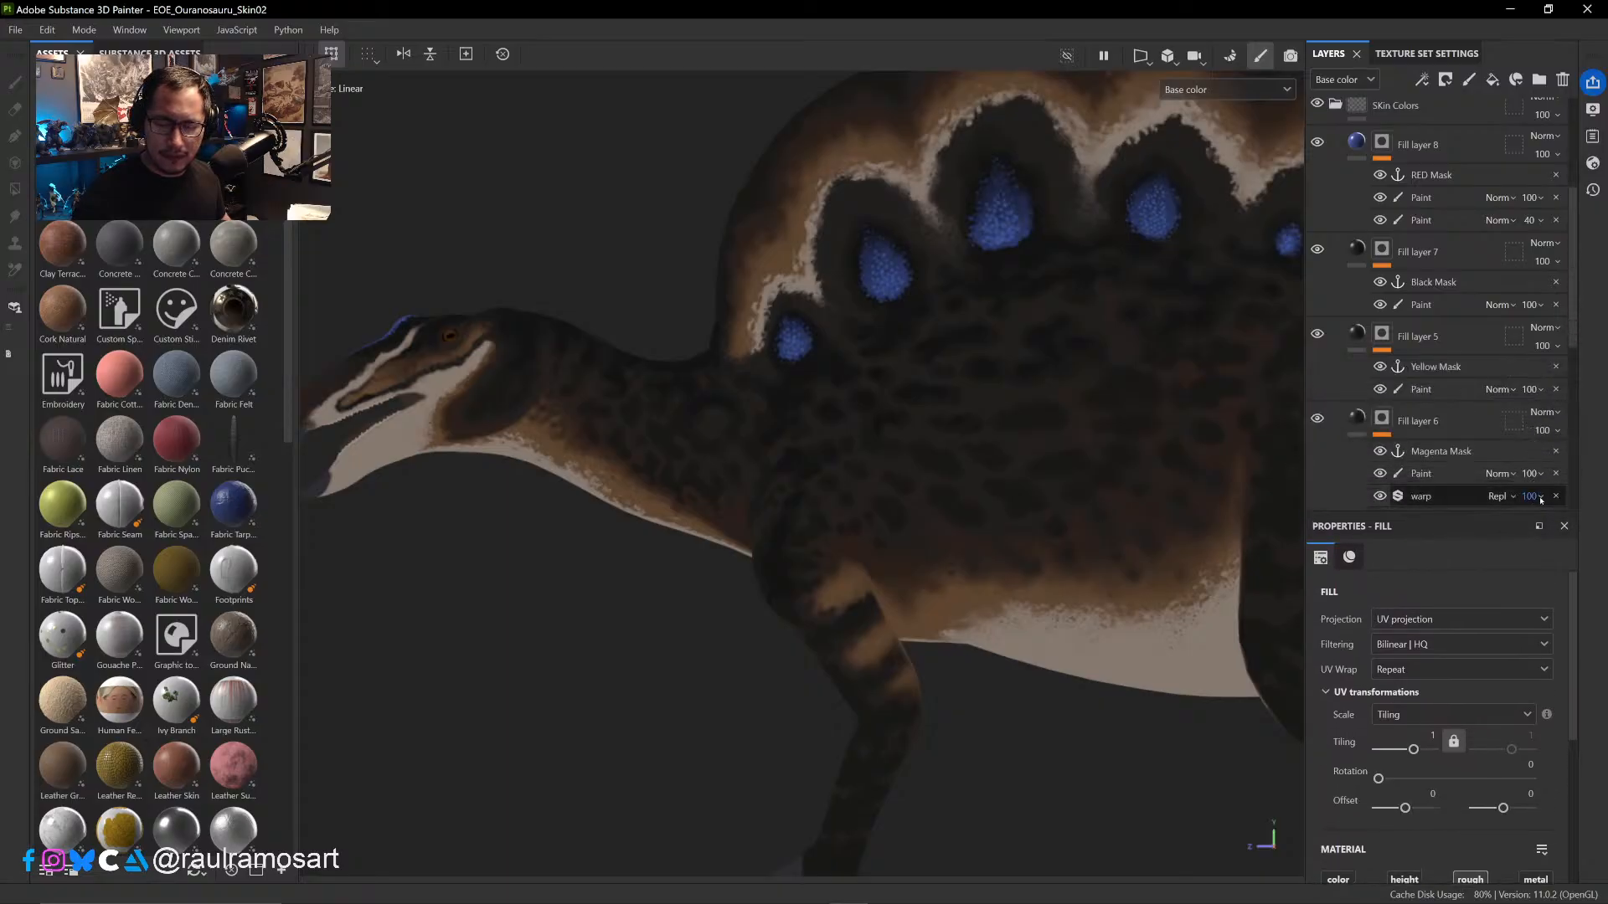
pyautogui.moveTo(1578, 338); pyautogui.dragTo(1578, 373)
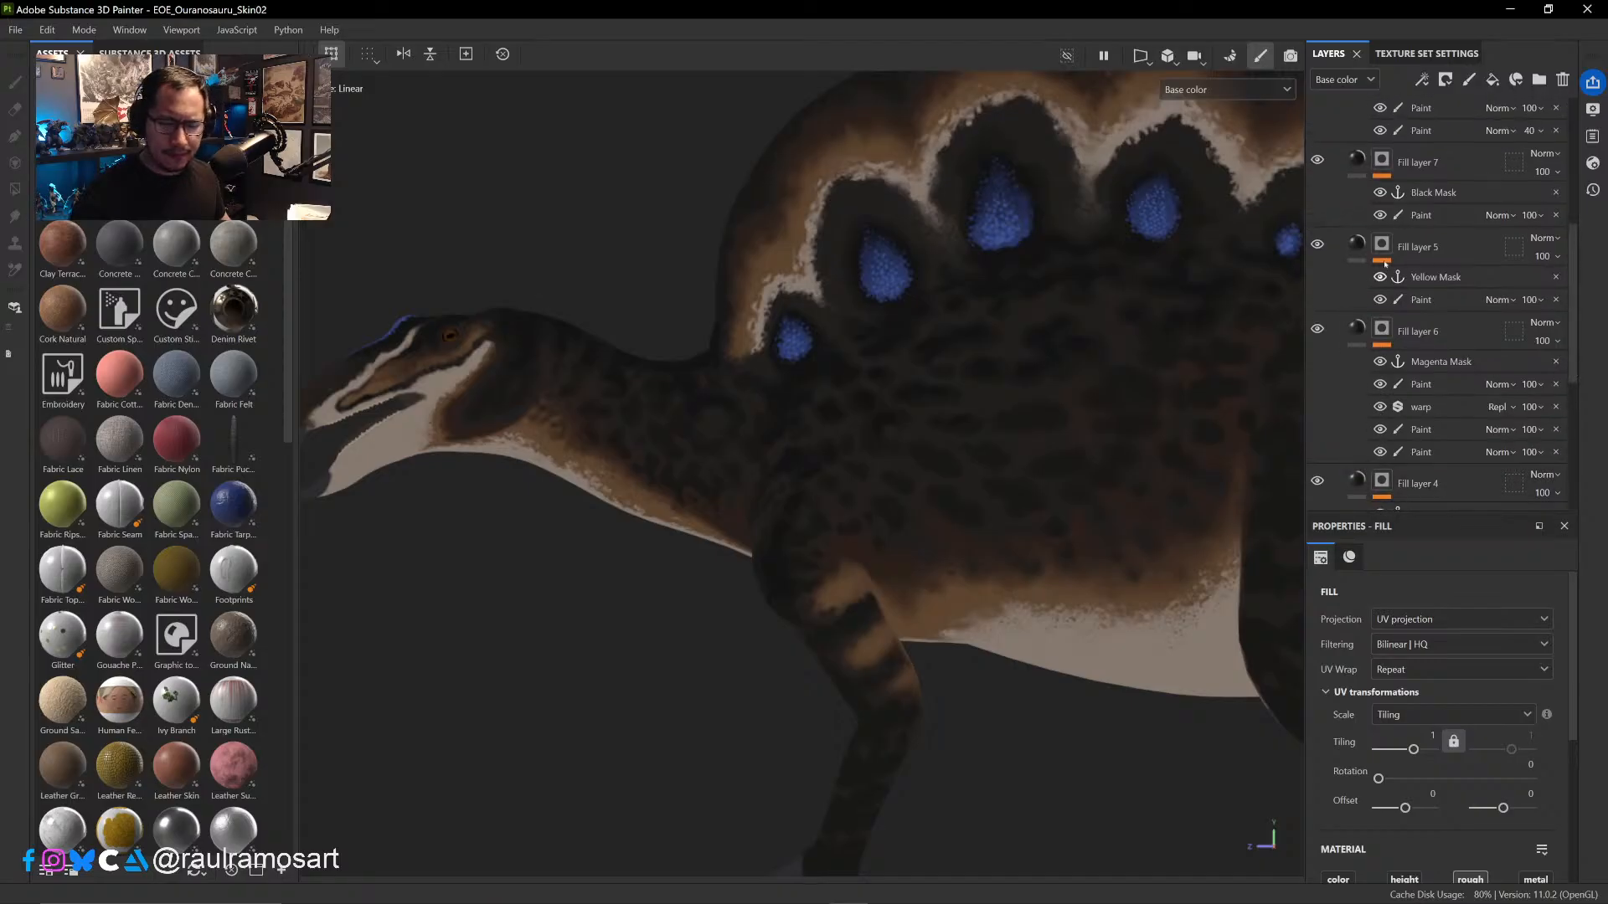
# - Hide Fill layers 7, 5, 6 and 4 in the Skin Colors folder to expose the brown base pattern
pyautogui.click(1317, 244)
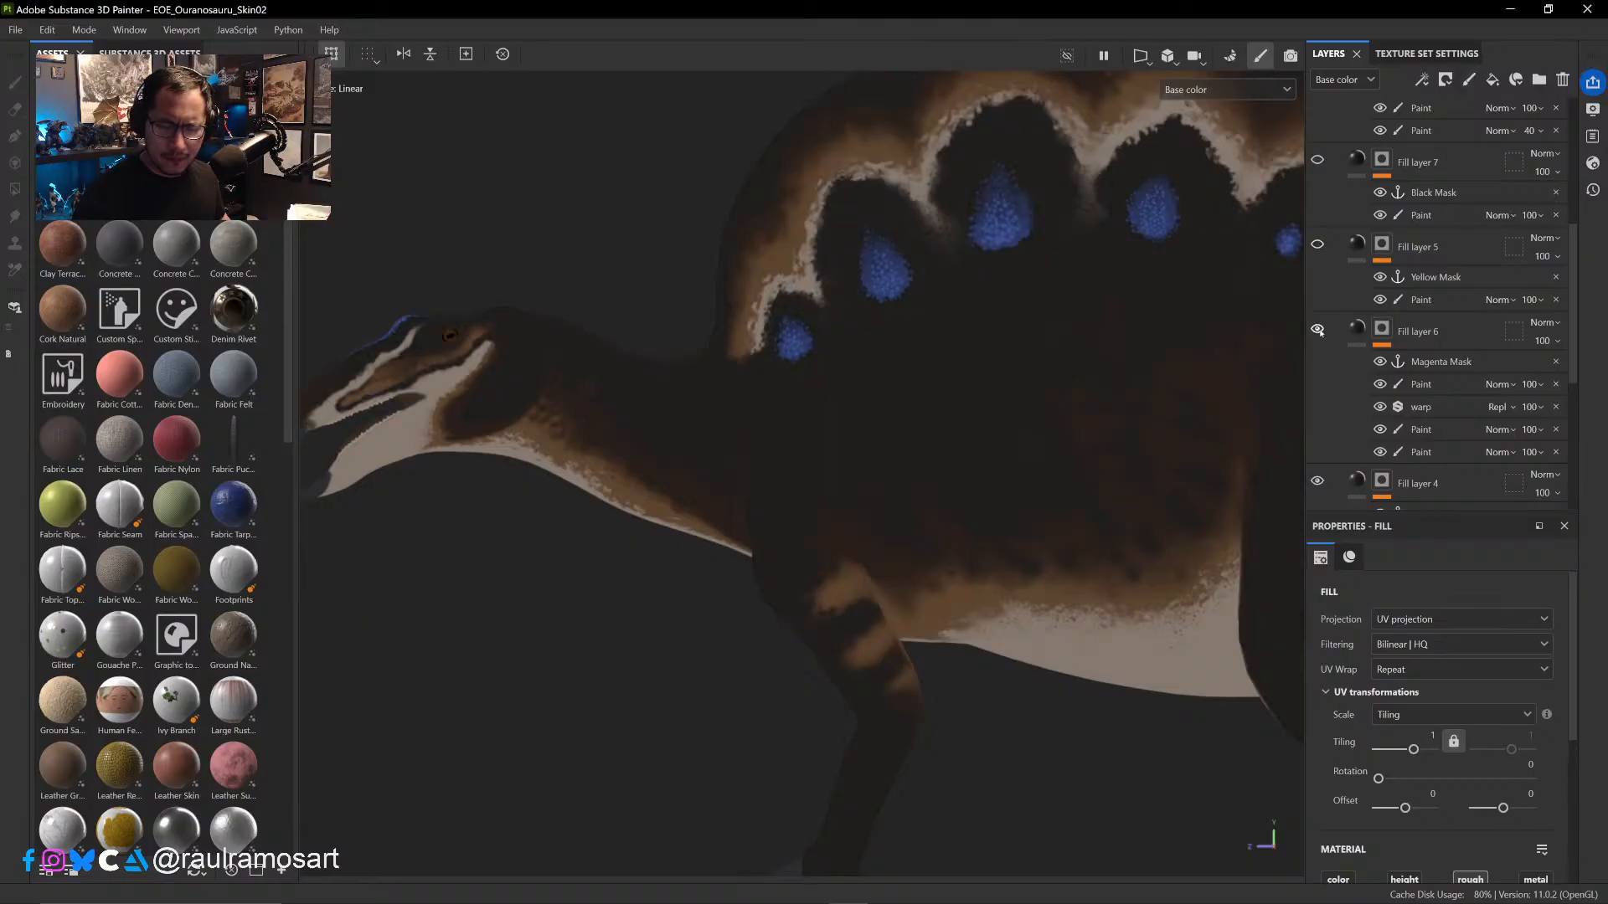
pyautogui.click(1317, 481)
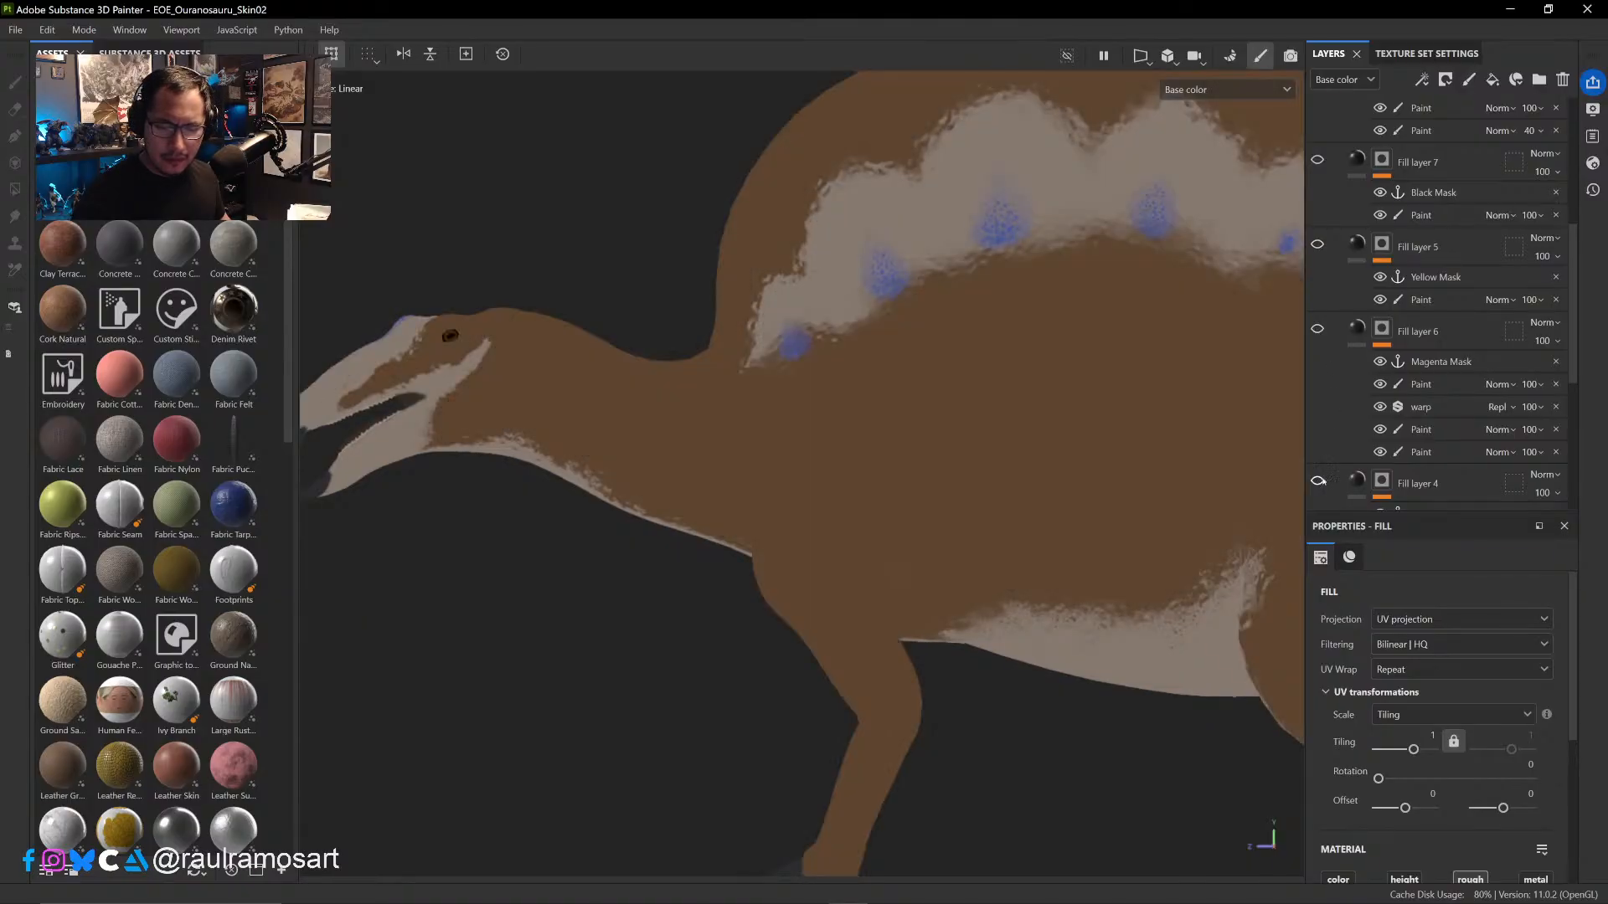
pyautogui.scroll(-4, 1572, 374)
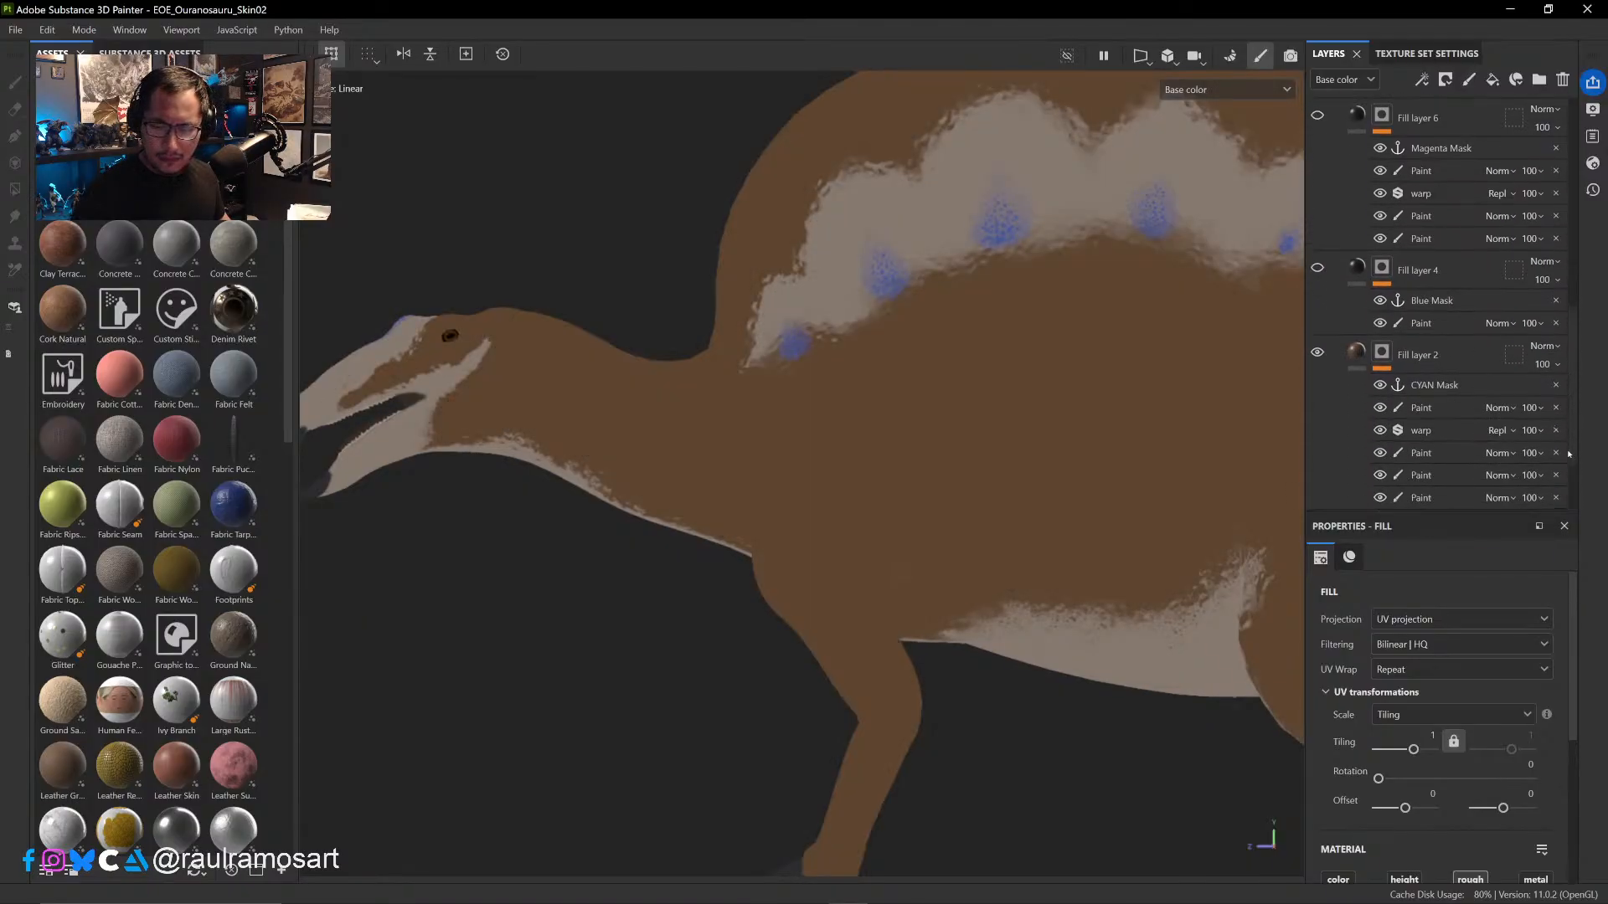
# - Compare the head, flank and hind leg with and without Fill layer 2
pyautogui.click(1316, 276)
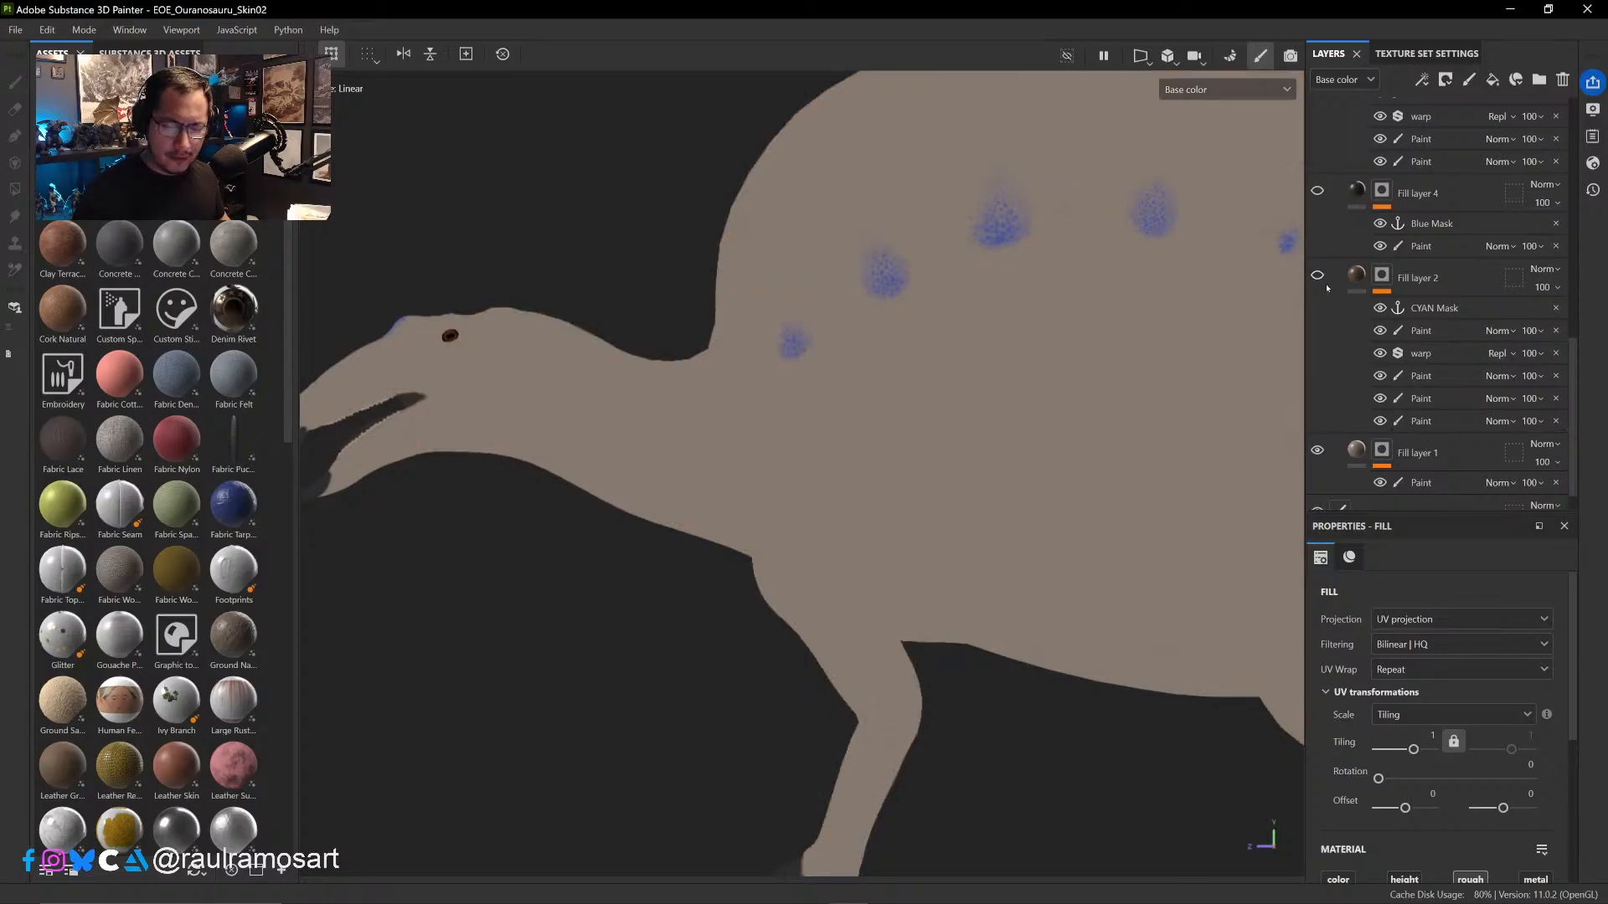
pyautogui.click(1318, 277)
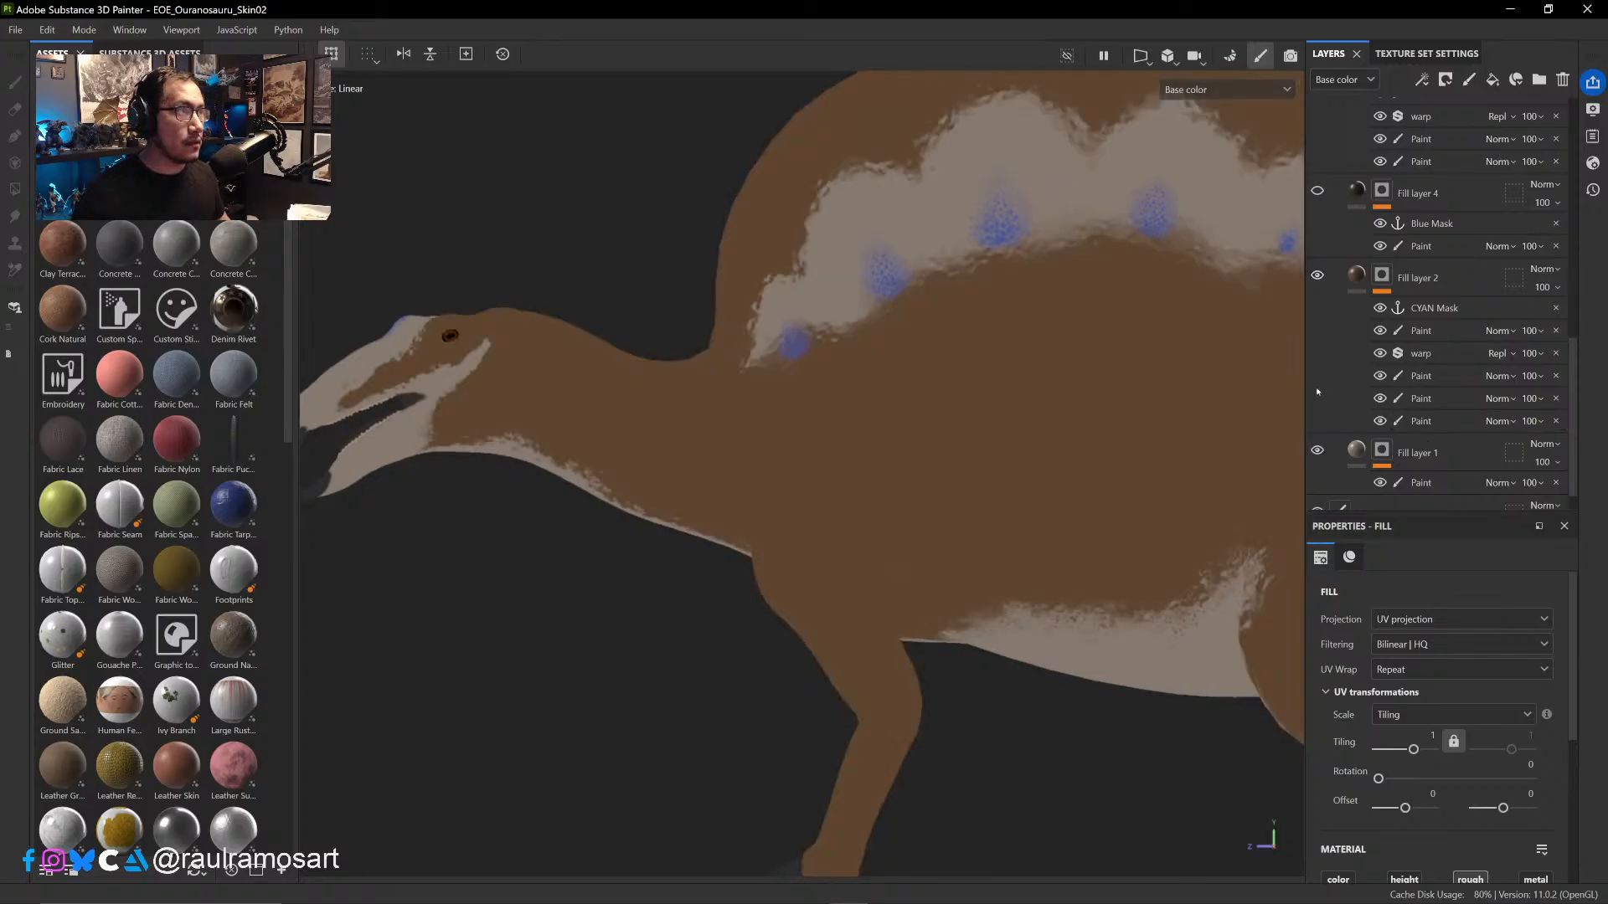
pyautogui.keyDown('ctrl'); pyautogui.keyDown('alt'); pyautogui.moveTo(1067, 686); pyautogui.dragTo(804, 582); pyautogui.keyUp('alt'); pyautogui.keyUp('ctrl')
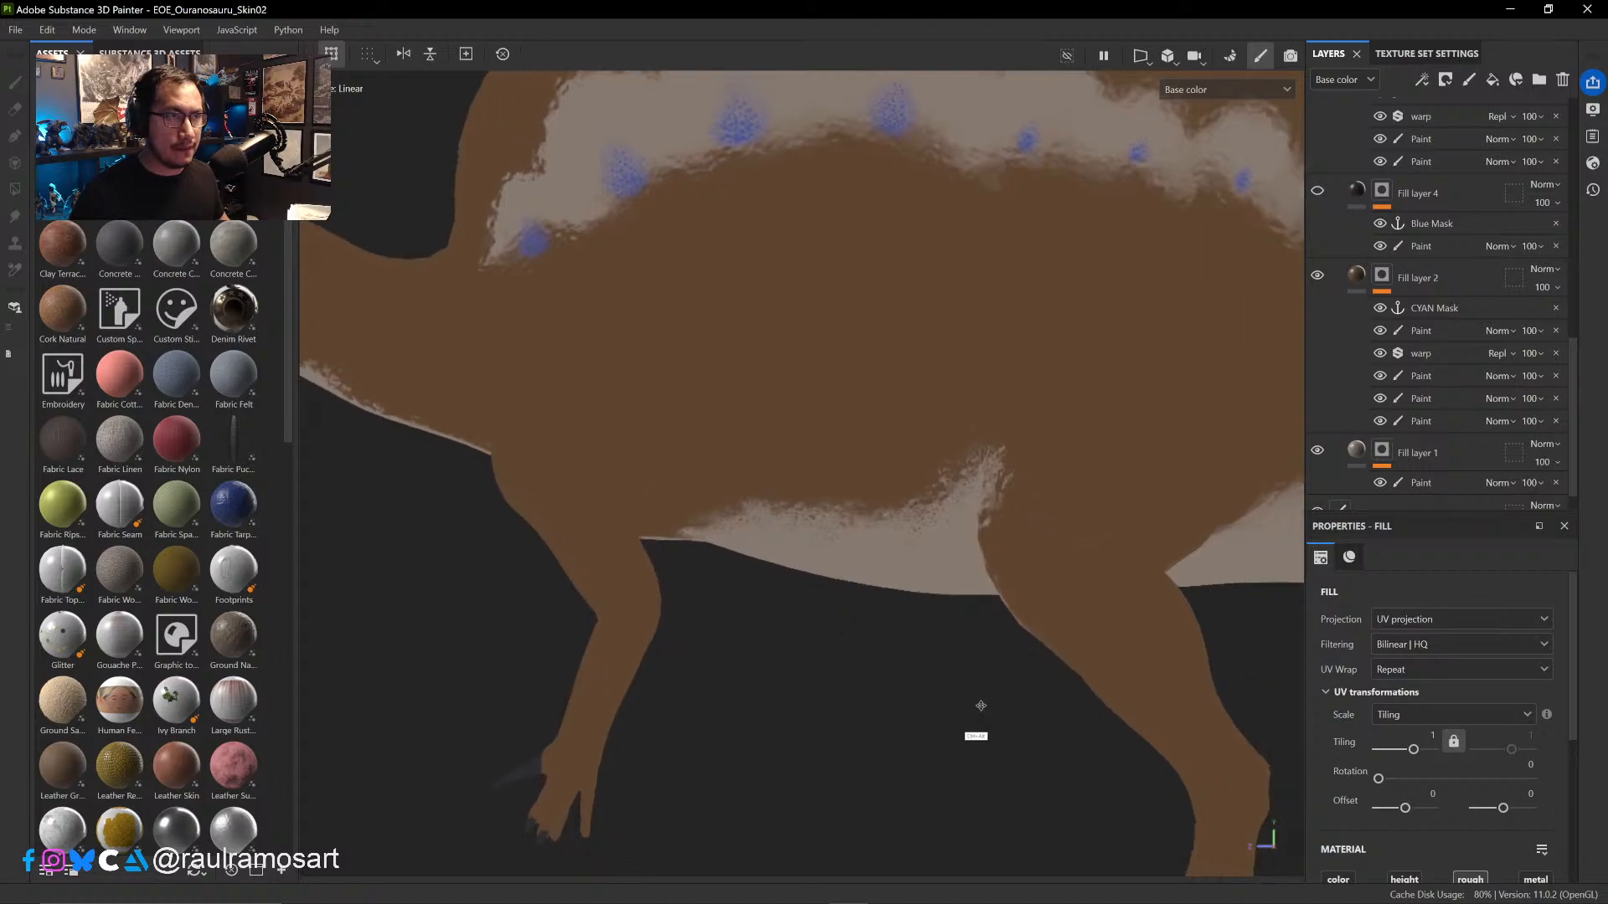
pyautogui.keyDown('ctrl'); pyautogui.keyDown('alt'); pyautogui.moveTo(977, 707); pyautogui.dragTo(682, 691); pyautogui.keyUp('alt'); pyautogui.keyUp('ctrl')
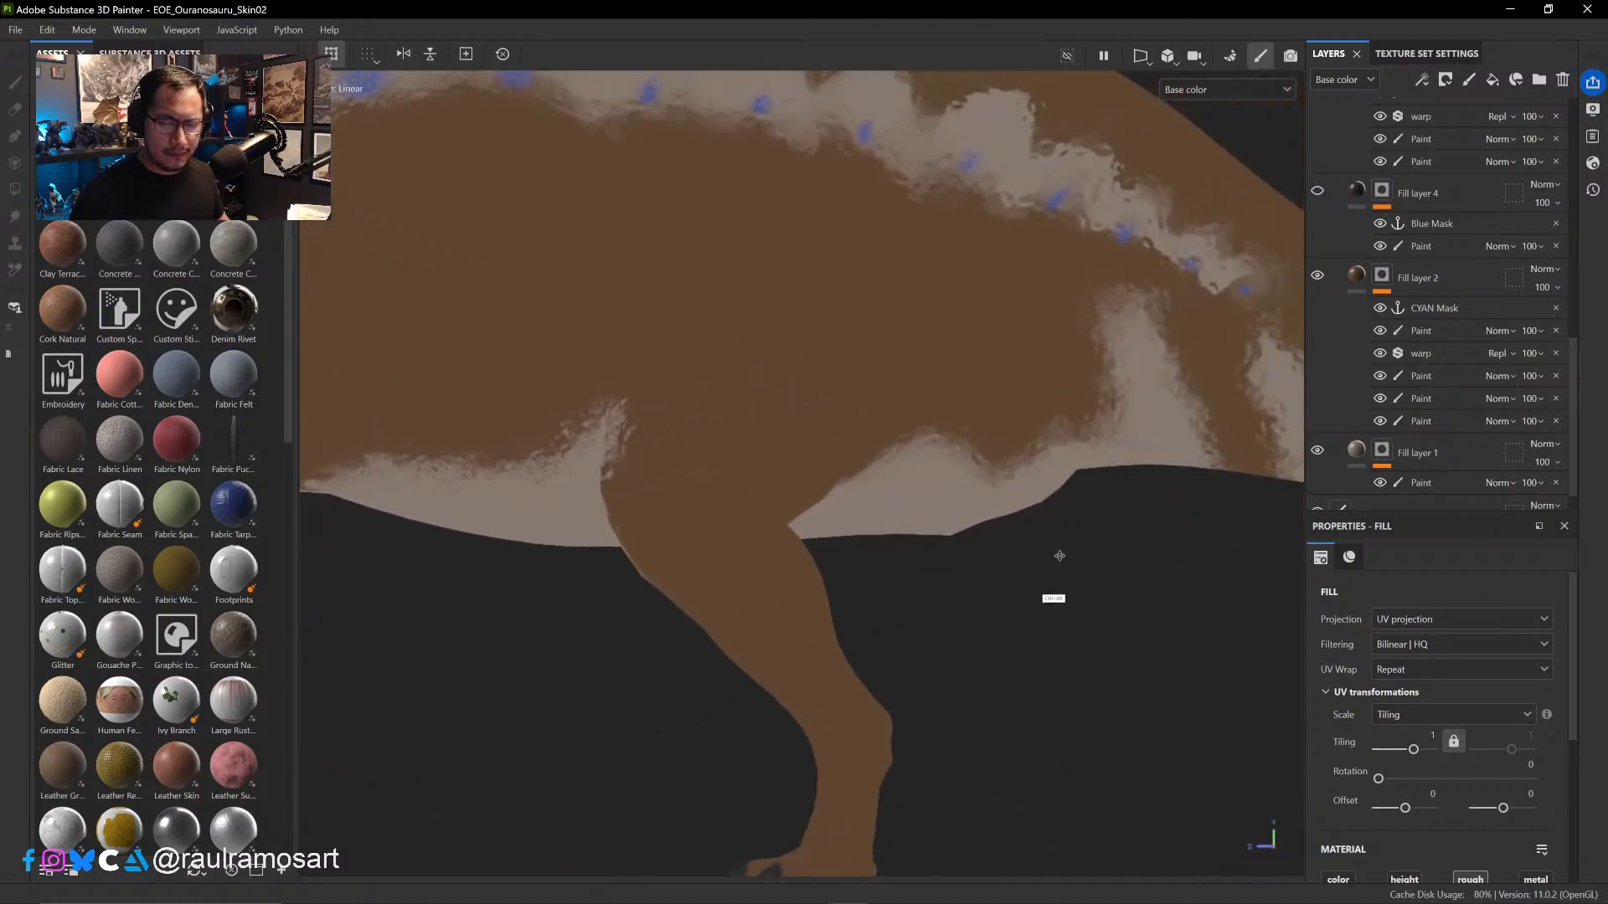
pyautogui.moveTo(1058, 556)
pyautogui.keyDown('ctrl'); pyautogui.keyDown('alt'); pyautogui.mouseDown()
pyautogui.moveTo(1082, 630)
pyautogui.moveTo(1120, 654)
pyautogui.moveTo(1156, 646)
pyautogui.mouseUp(); pyautogui.keyUp('alt'); pyautogui.keyUp('ctrl')
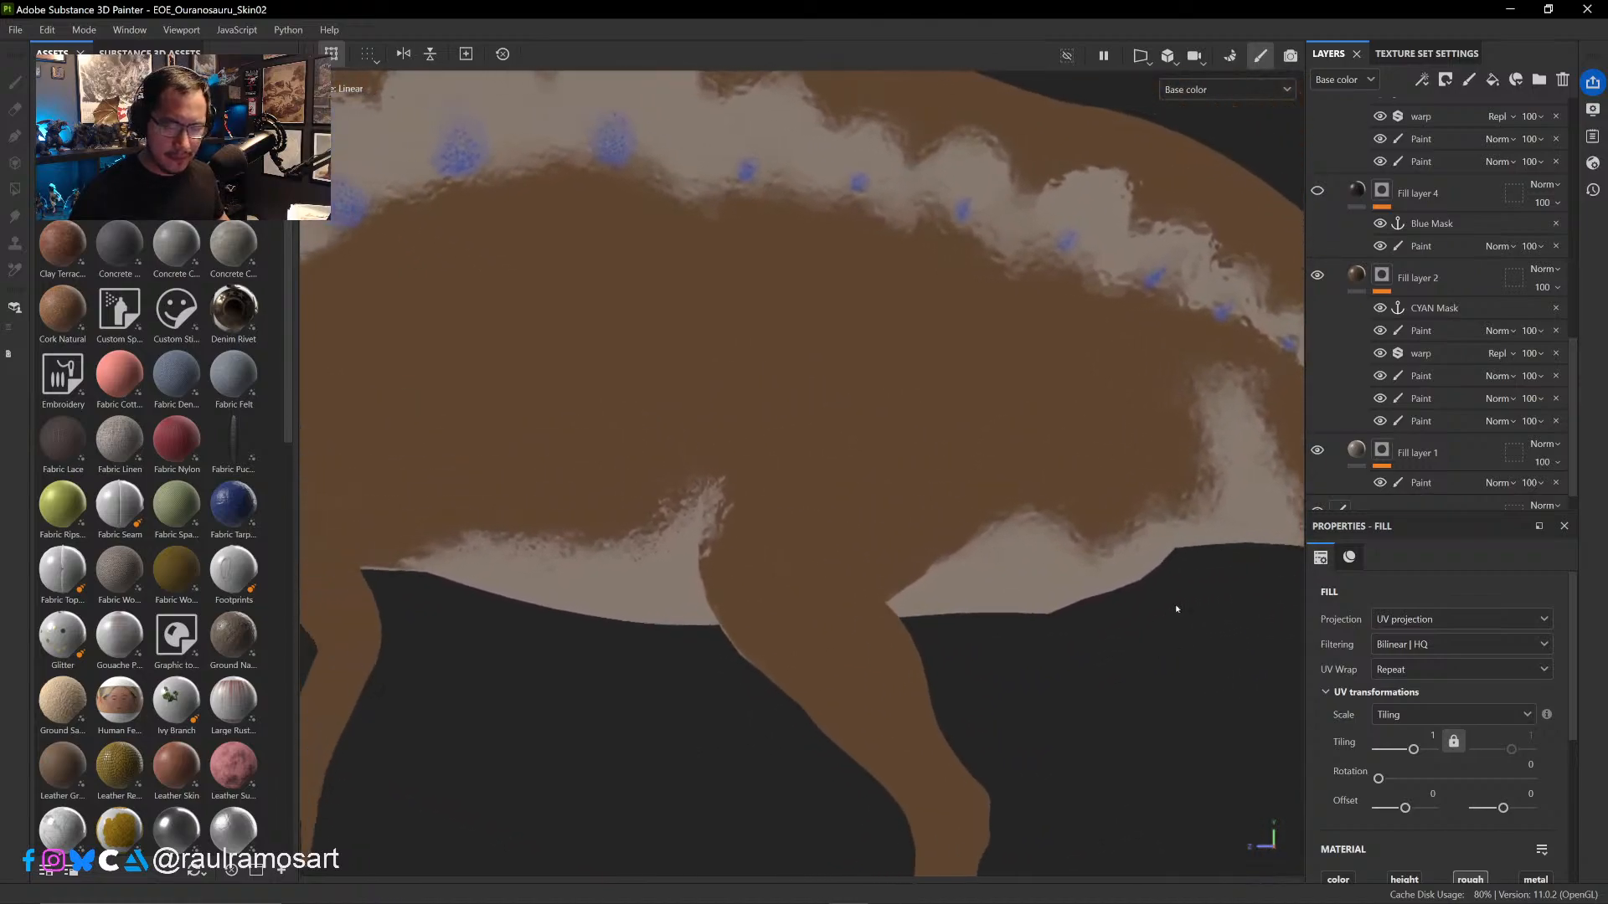
pyautogui.click(1317, 275)
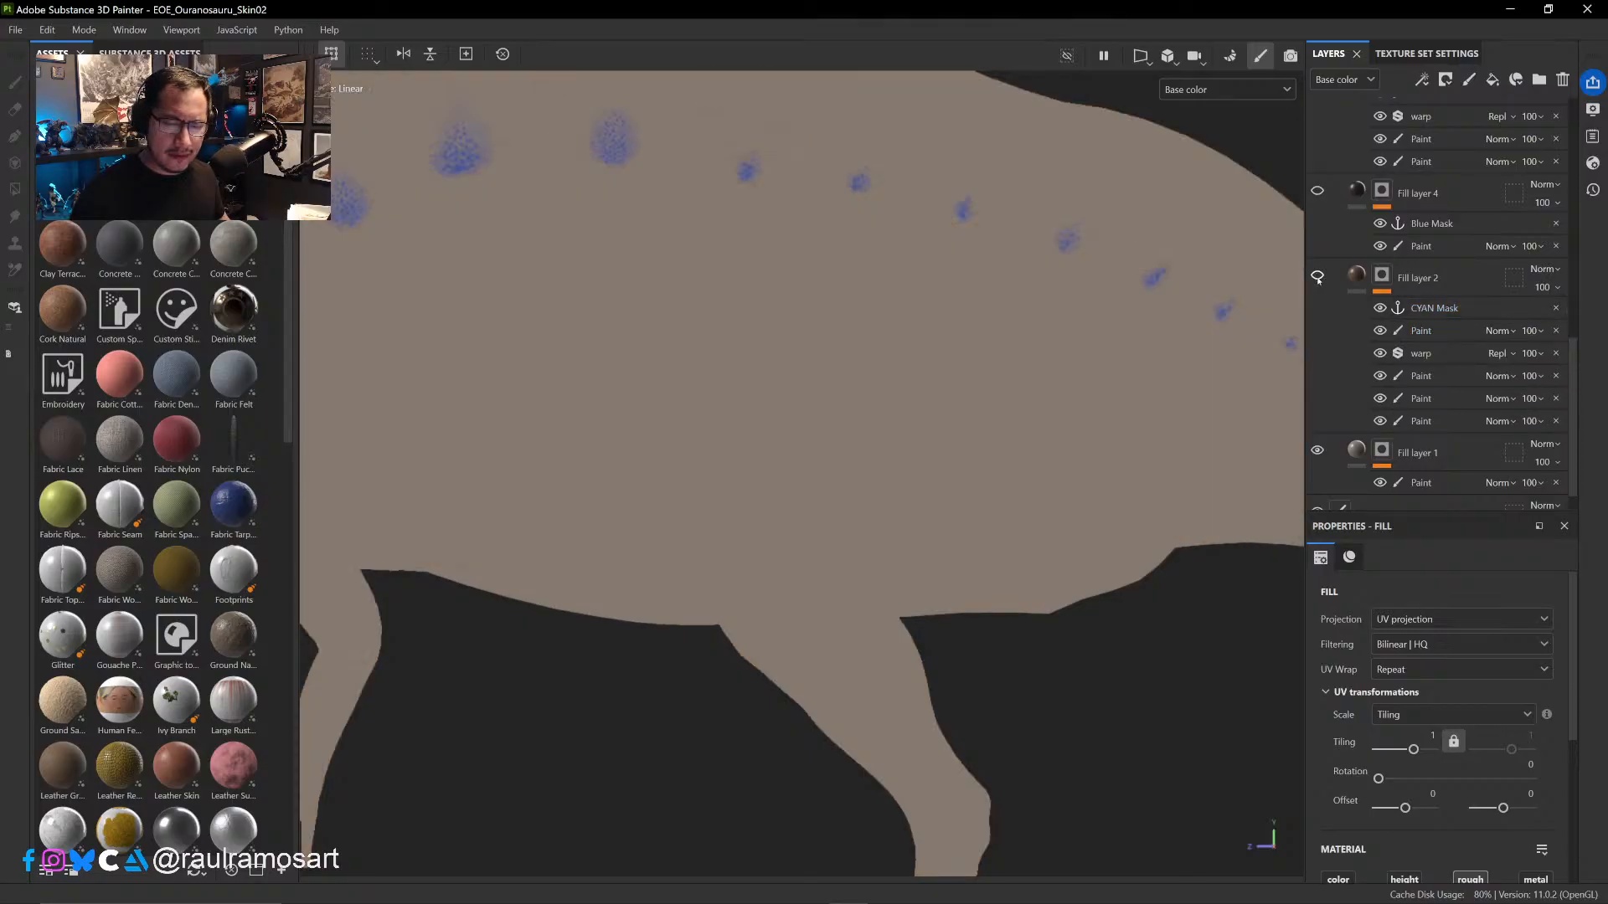
pyautogui.click(1318, 275)
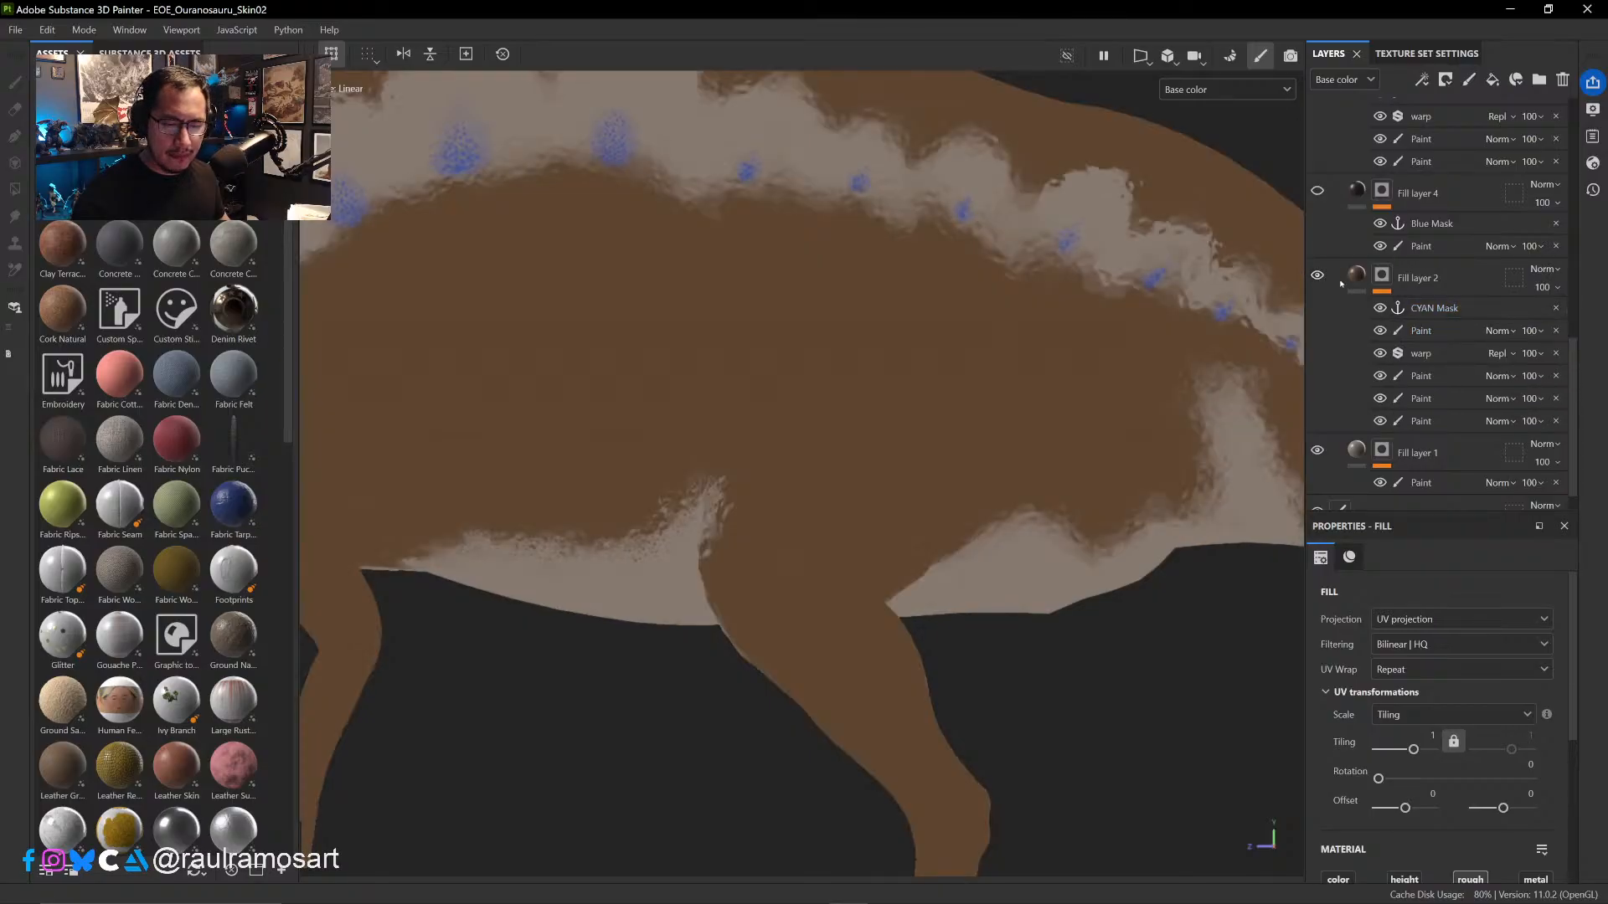
# - Add a new paint effect directly below the CYAN Mask anchor in Fill layer 2's mask
pyautogui.click(1454, 334)
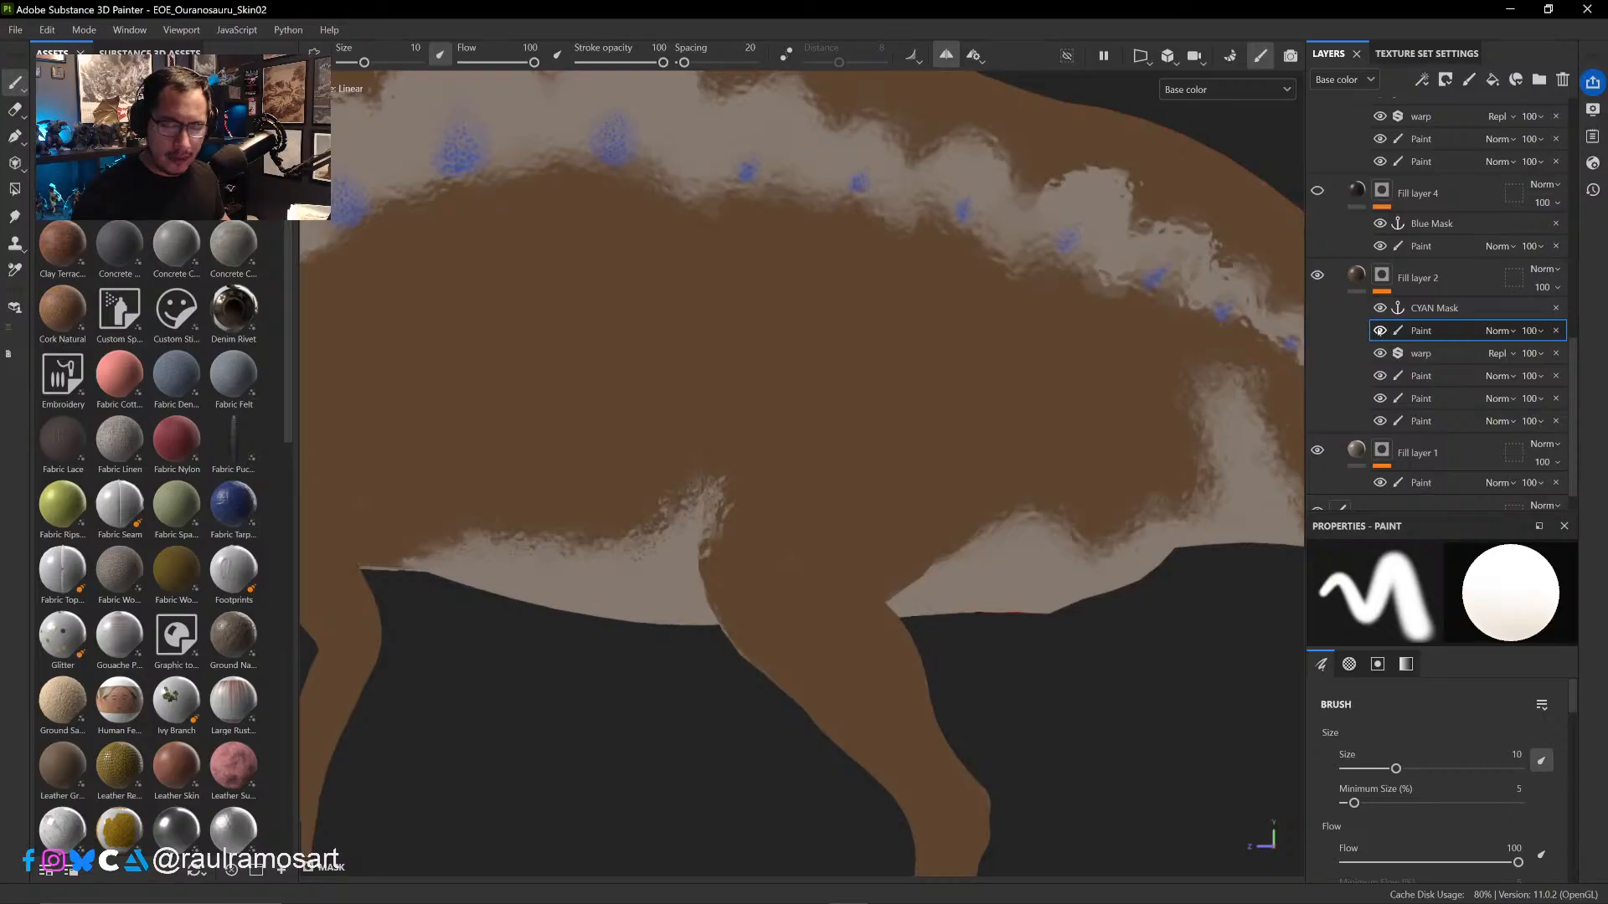
pyautogui.rightClick(1414, 333)
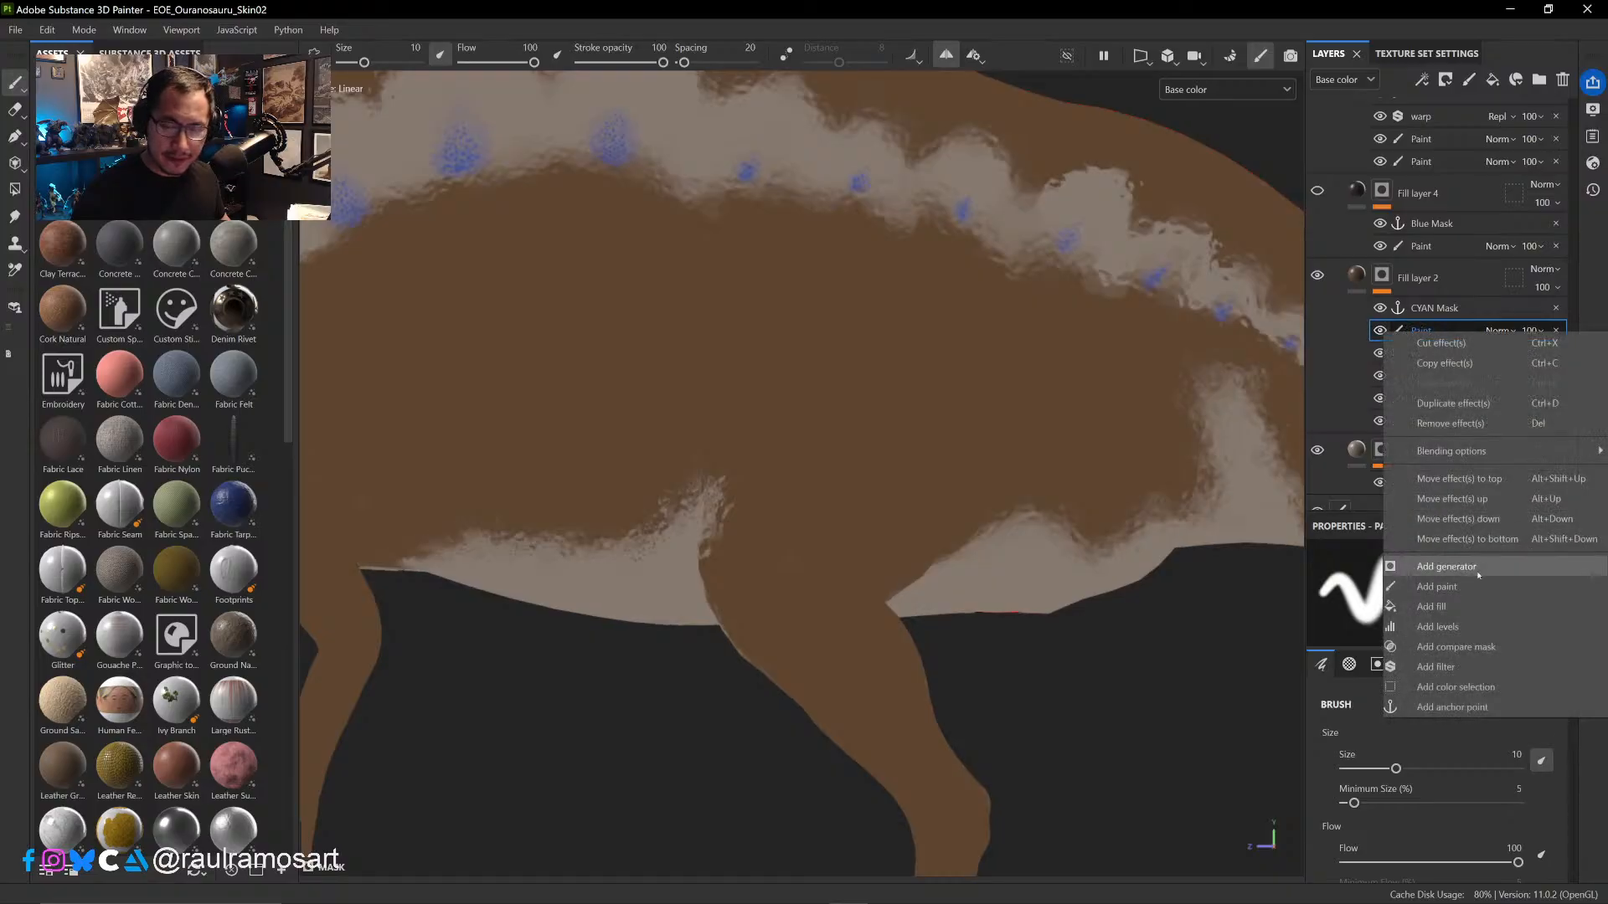
pyautogui.click(1437, 587)
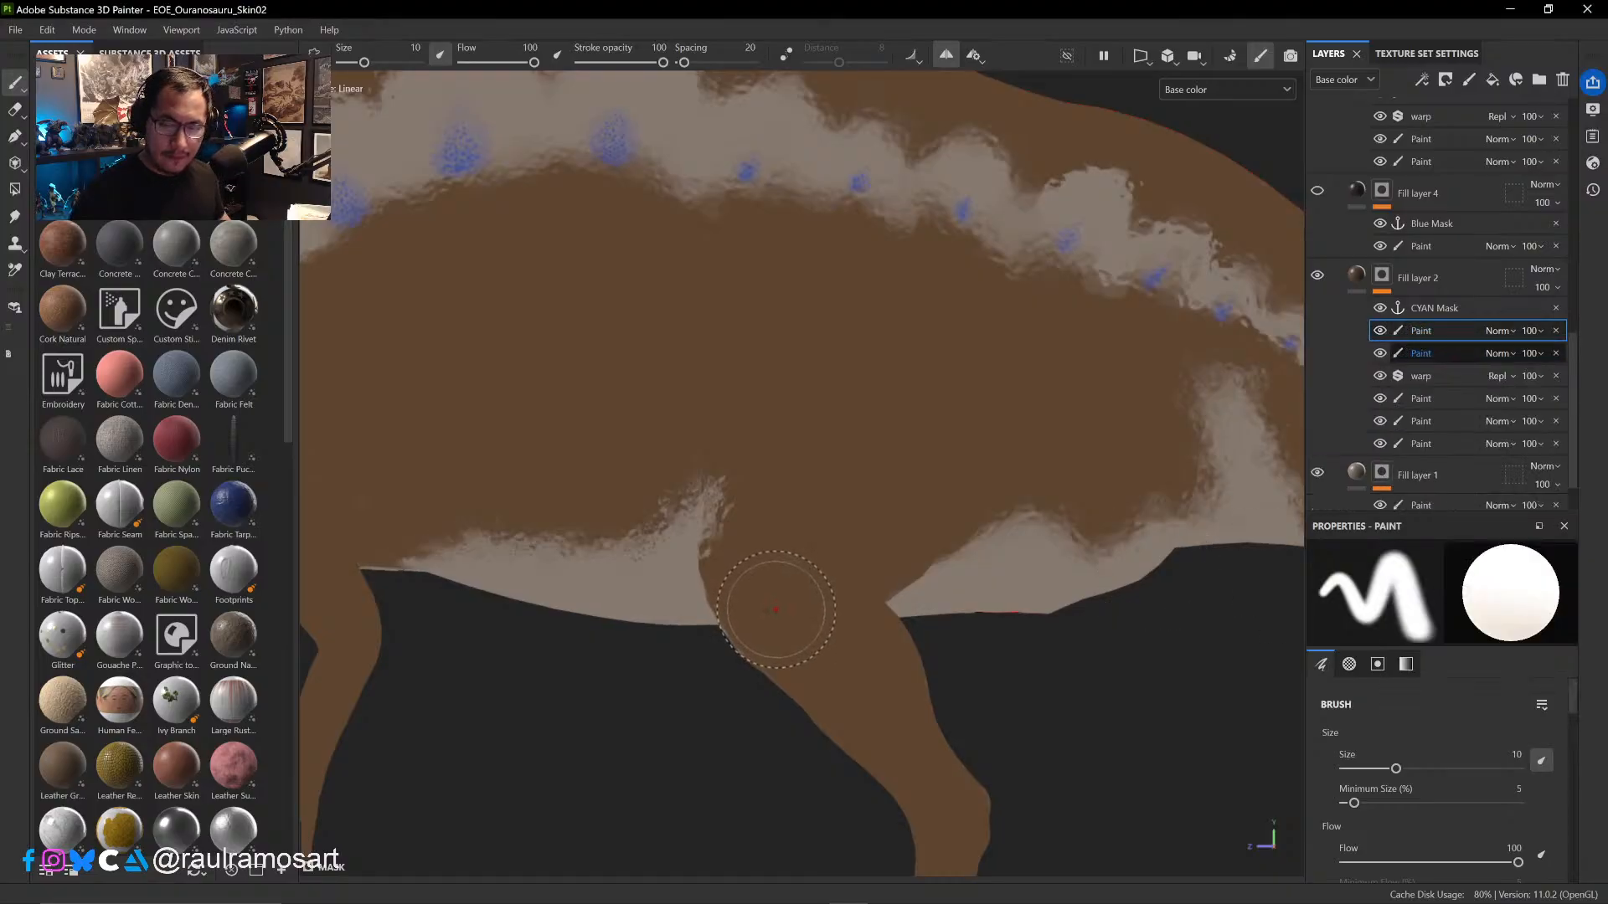
# - Choose a rough-edged Kyle's Real brush preset and set its size to 2.76
pyautogui.keyDown('ctrl'); pyautogui.moveTo(817, 520); pyautogui.dragTo(728, 517, button='right'); pyautogui.keyUp('ctrl')
pyautogui.click(168, 111)
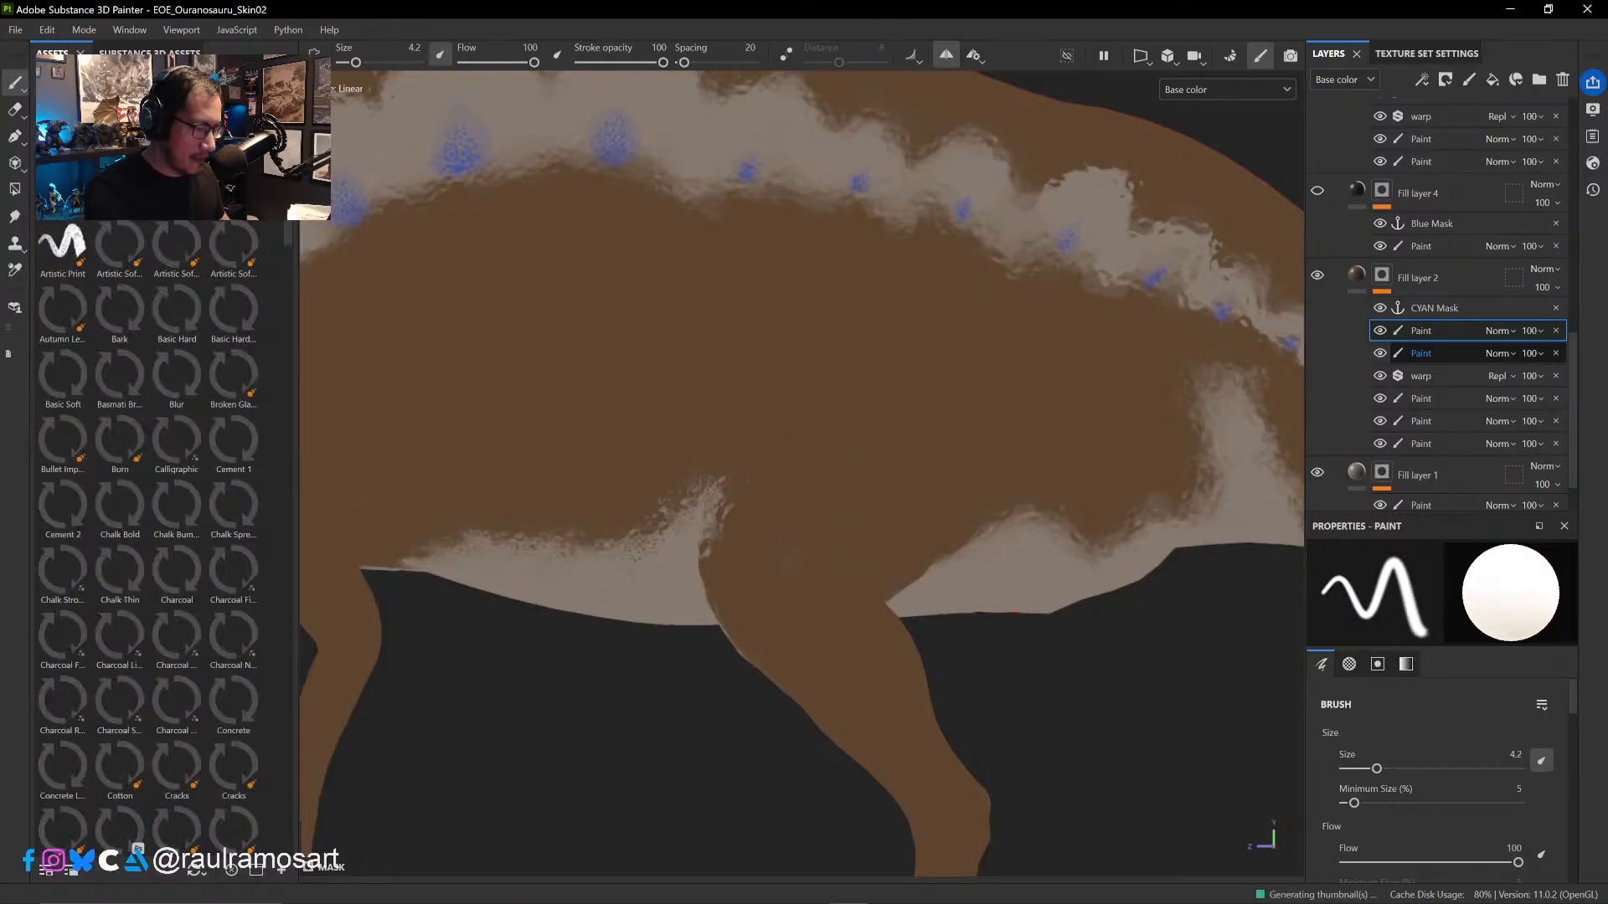
pyautogui.moveTo(289, 229); pyautogui.dragTo(288, 557)
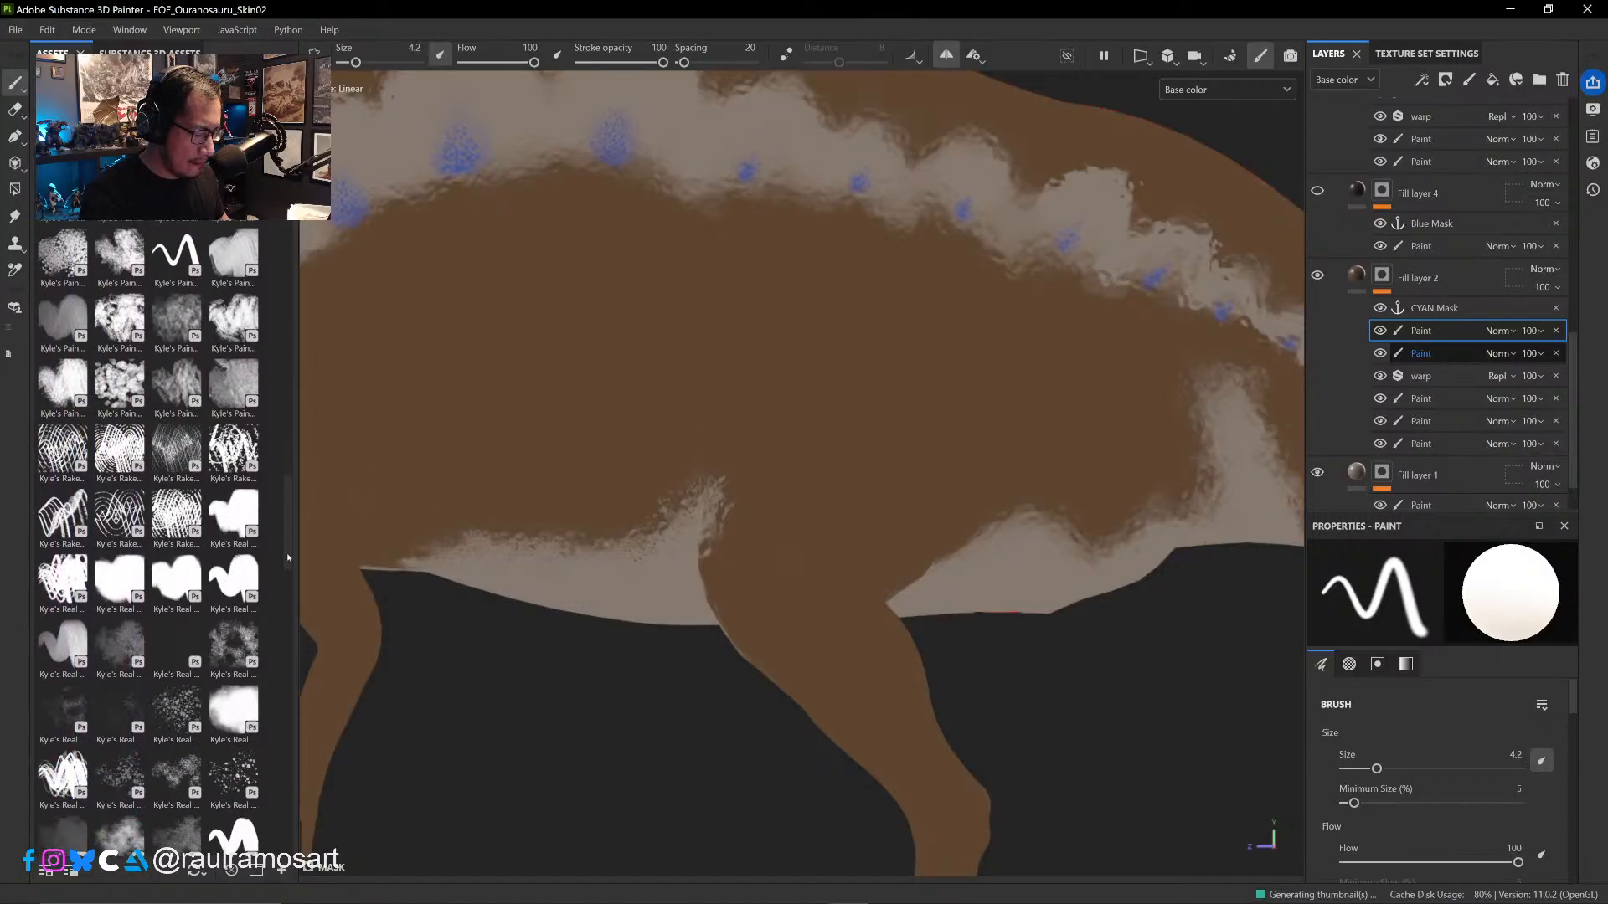
pyautogui.click(227, 520)
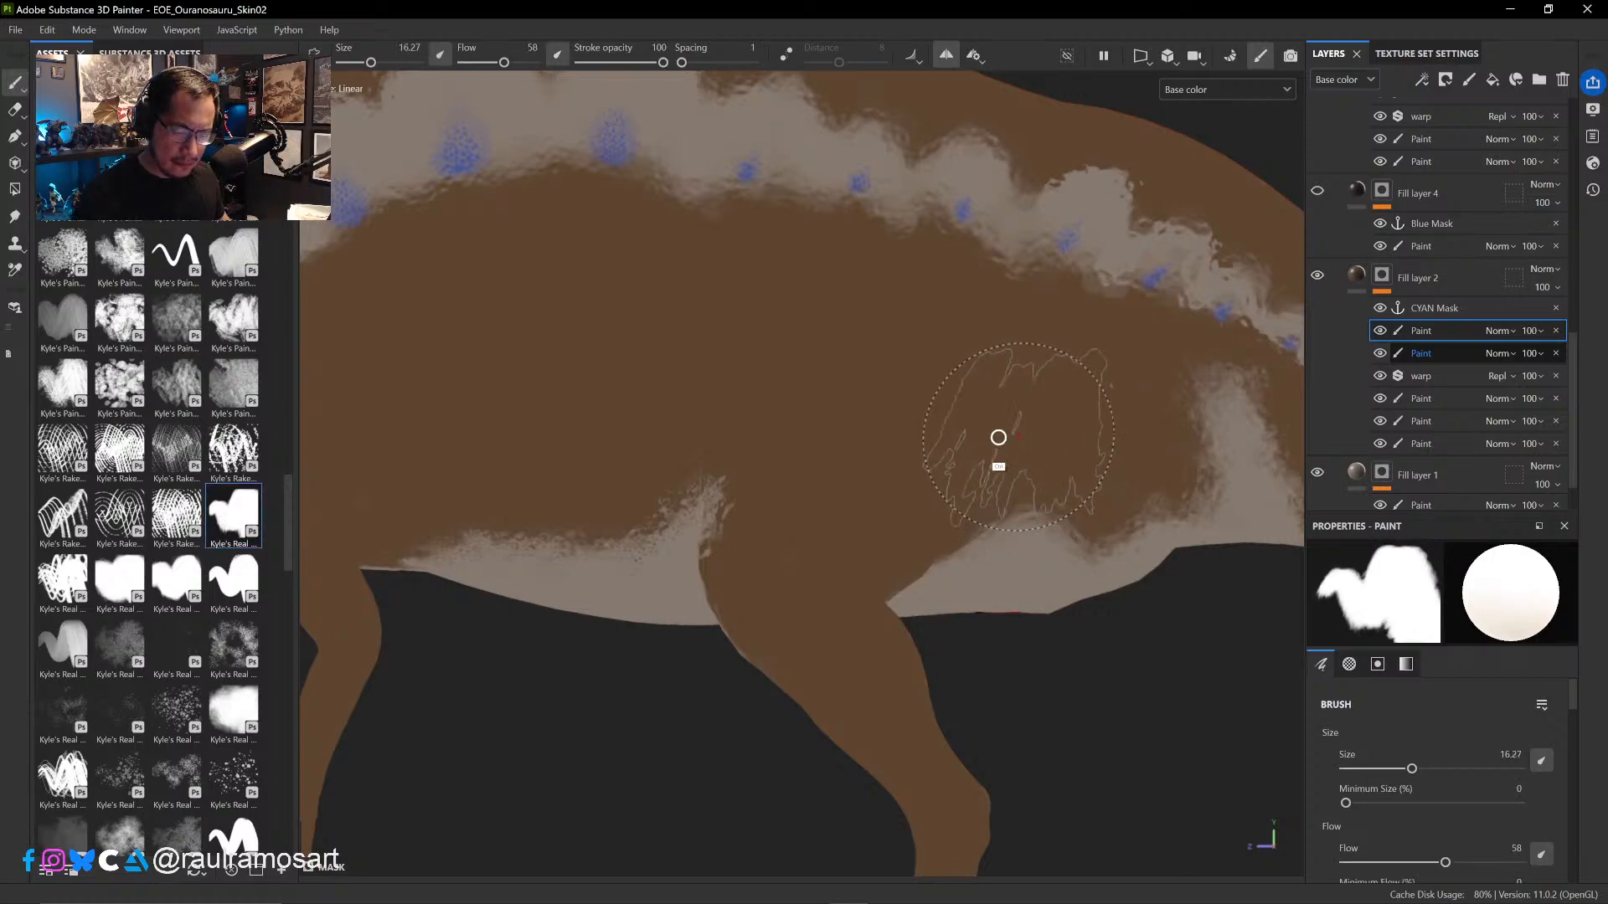
pyautogui.keyDown('ctrl'); pyautogui.moveTo(998, 438); pyautogui.dragTo(908, 424, button='right'); pyautogui.keyUp('ctrl')
# - Paint a ragged brown edge where the pale belly patch meets the front of the hind thigh, continuing down the upper leg
pyautogui.moveTo(1088, 481)
pyautogui.keyDown('alt'); pyautogui.mouseDown()
pyautogui.moveTo(959, 499)
pyautogui.moveTo(1058, 500)
pyautogui.moveTo(829, 508)
pyautogui.moveTo(863, 536)
pyautogui.mouseUp(); pyautogui.keyUp('alt')
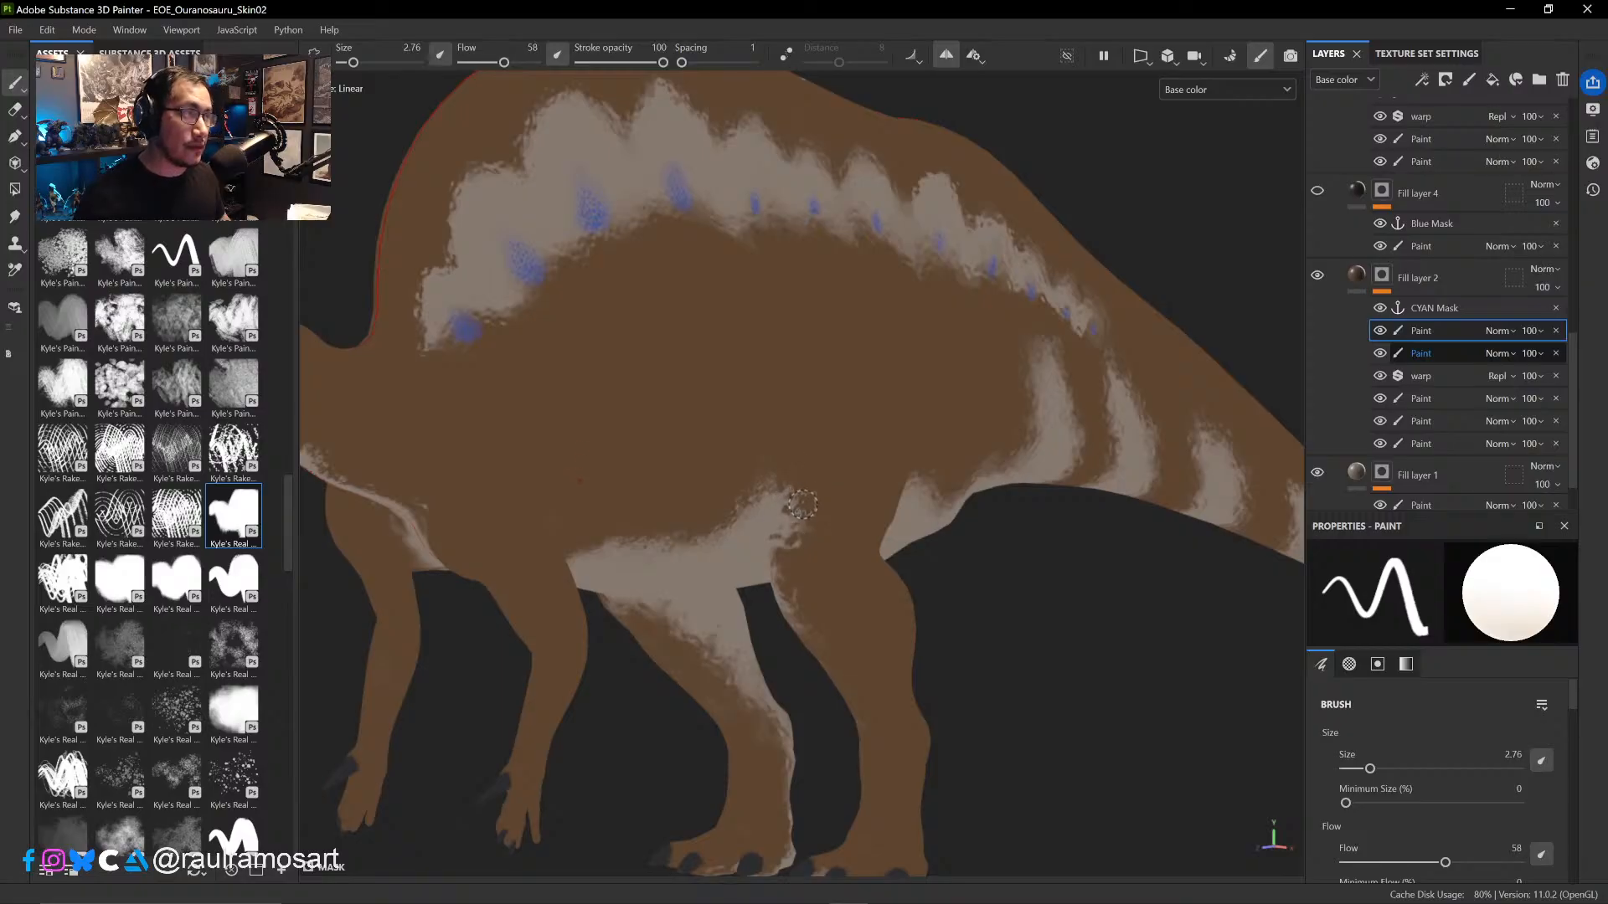
pyautogui.keyDown('alt'); pyautogui.moveTo(808, 523); pyautogui.dragTo(797, 526); pyautogui.keyUp('alt')
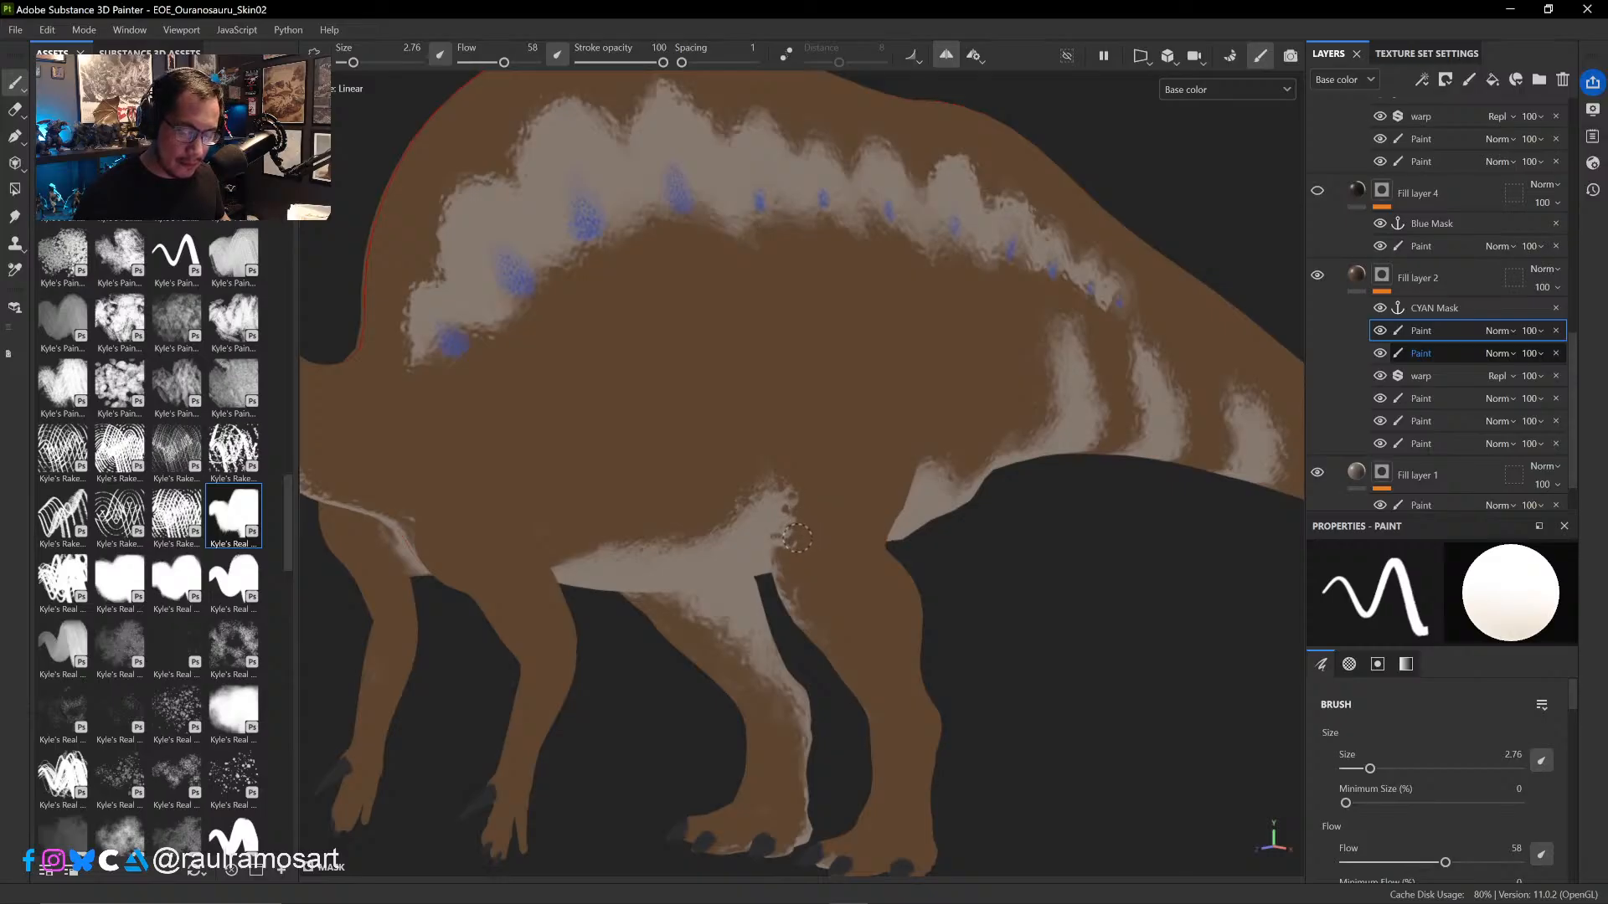
pyautogui.moveTo(796, 538)
pyautogui.keyDown('alt'); pyautogui.mouseDown()
pyautogui.moveTo(847, 556)
pyautogui.moveTo(804, 564)
pyautogui.mouseUp(); pyautogui.keyUp('alt')
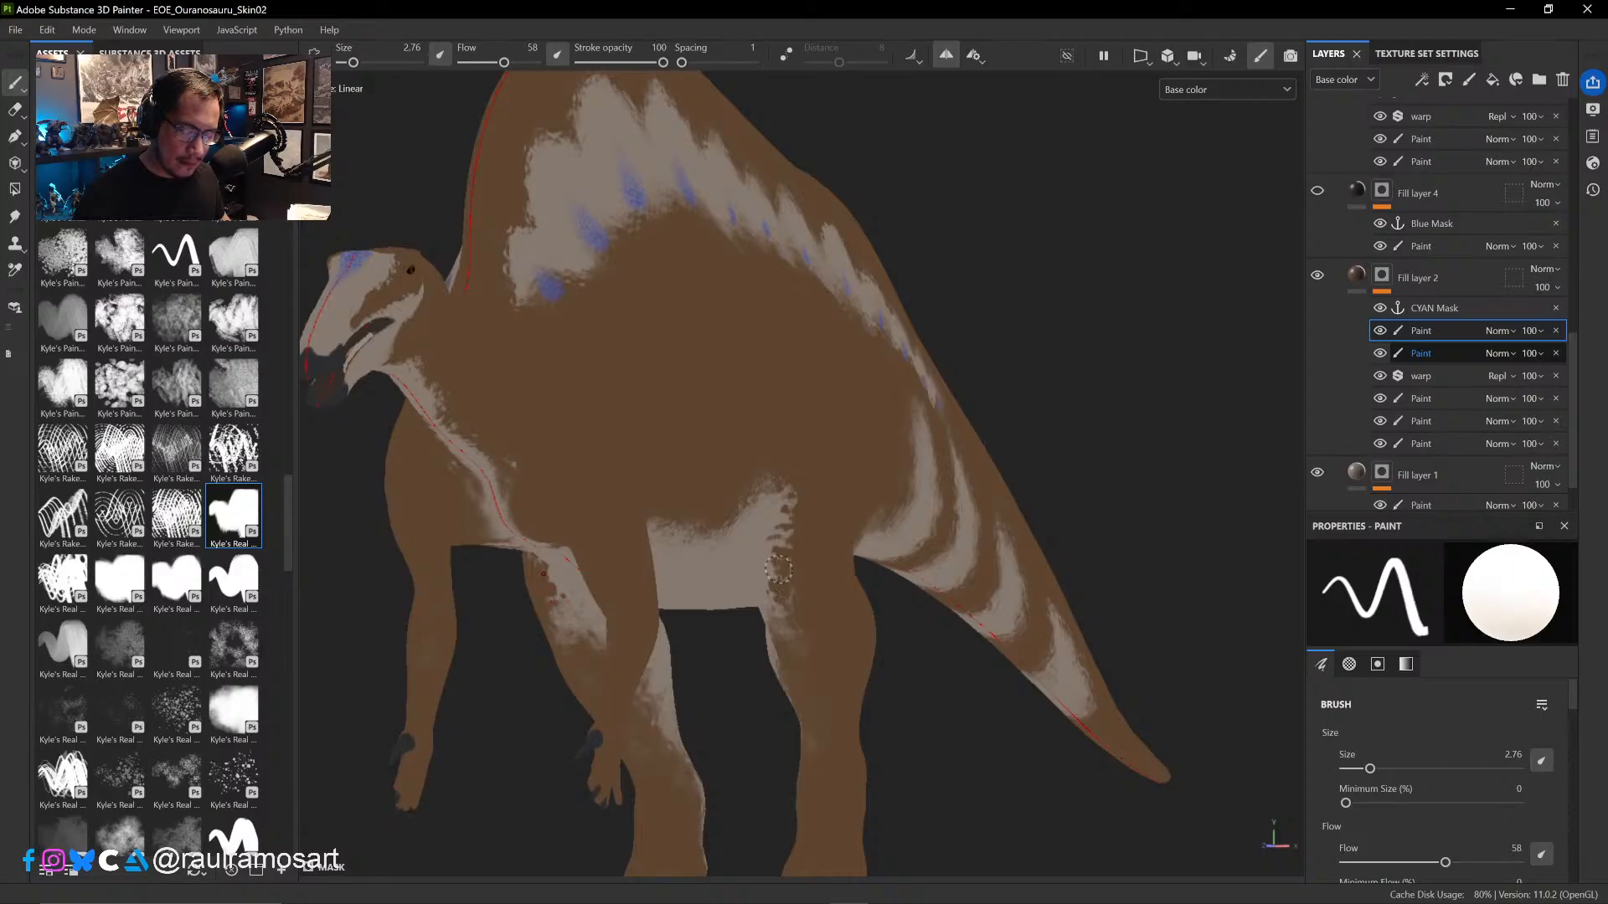
pyautogui.keyDown('alt'); pyautogui.moveTo(784, 580); pyautogui.dragTo(772, 632); pyautogui.keyUp('alt')
pyautogui.keyDown('alt'); pyautogui.moveTo(811, 609); pyautogui.dragTo(809, 598, button='right'); pyautogui.keyUp('alt')
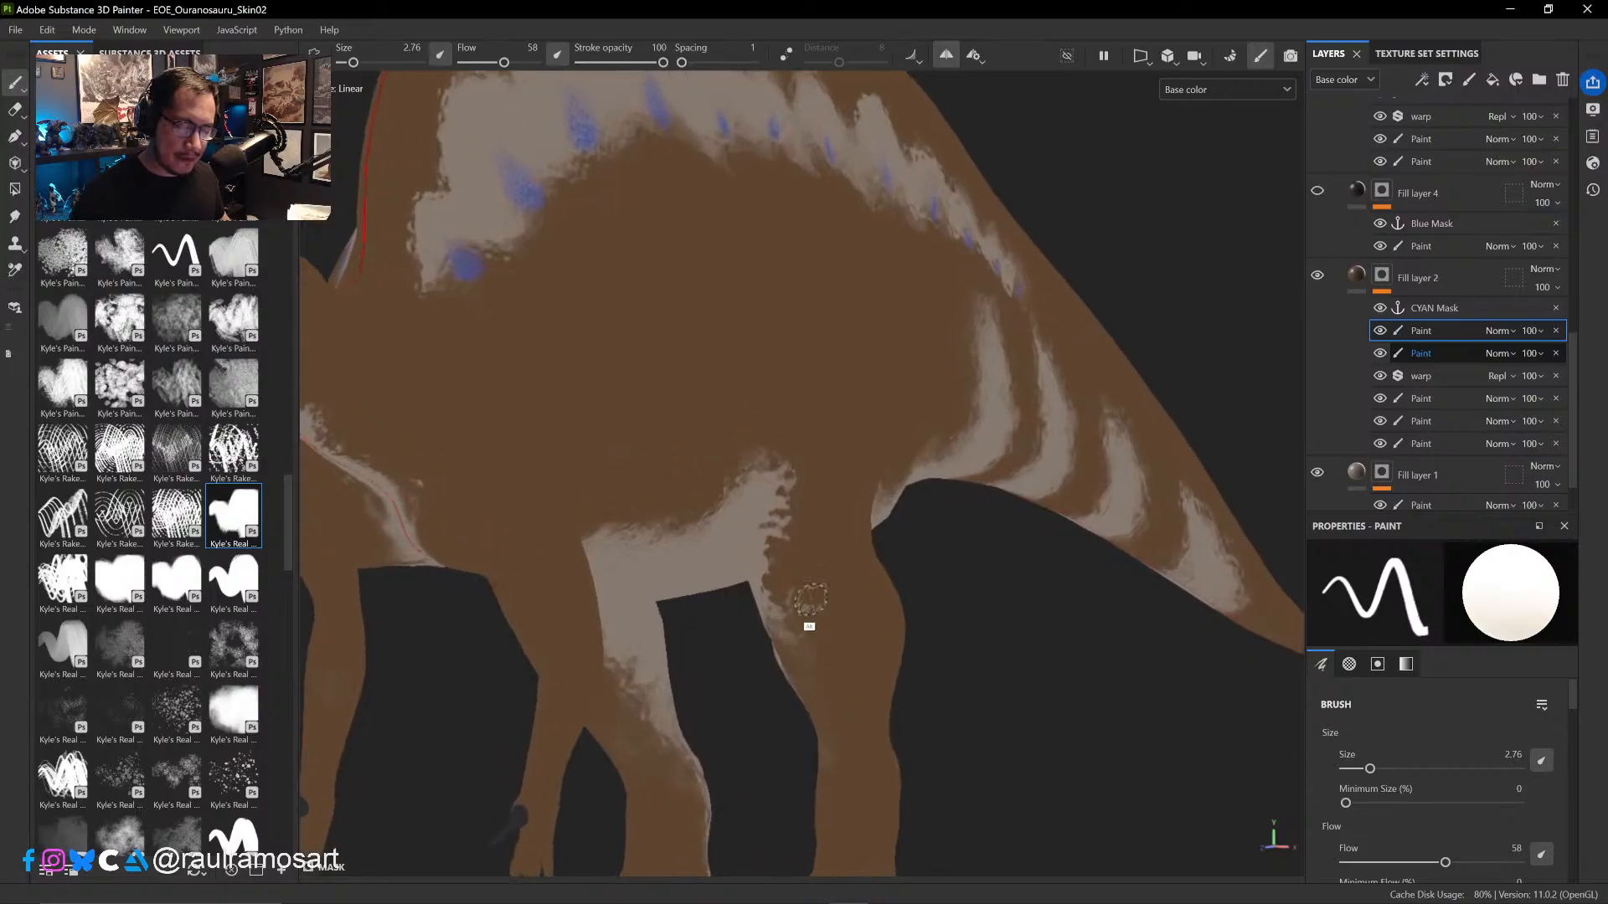
pyautogui.moveTo(808, 599)
pyautogui.keyDown('alt'); pyautogui.mouseDown()
pyautogui.moveTo(835, 625)
pyautogui.moveTo(800, 600)
pyautogui.moveTo(820, 542)
pyautogui.moveTo(779, 595)
pyautogui.moveTo(777, 460)
pyautogui.mouseUp(); pyautogui.keyUp('alt')
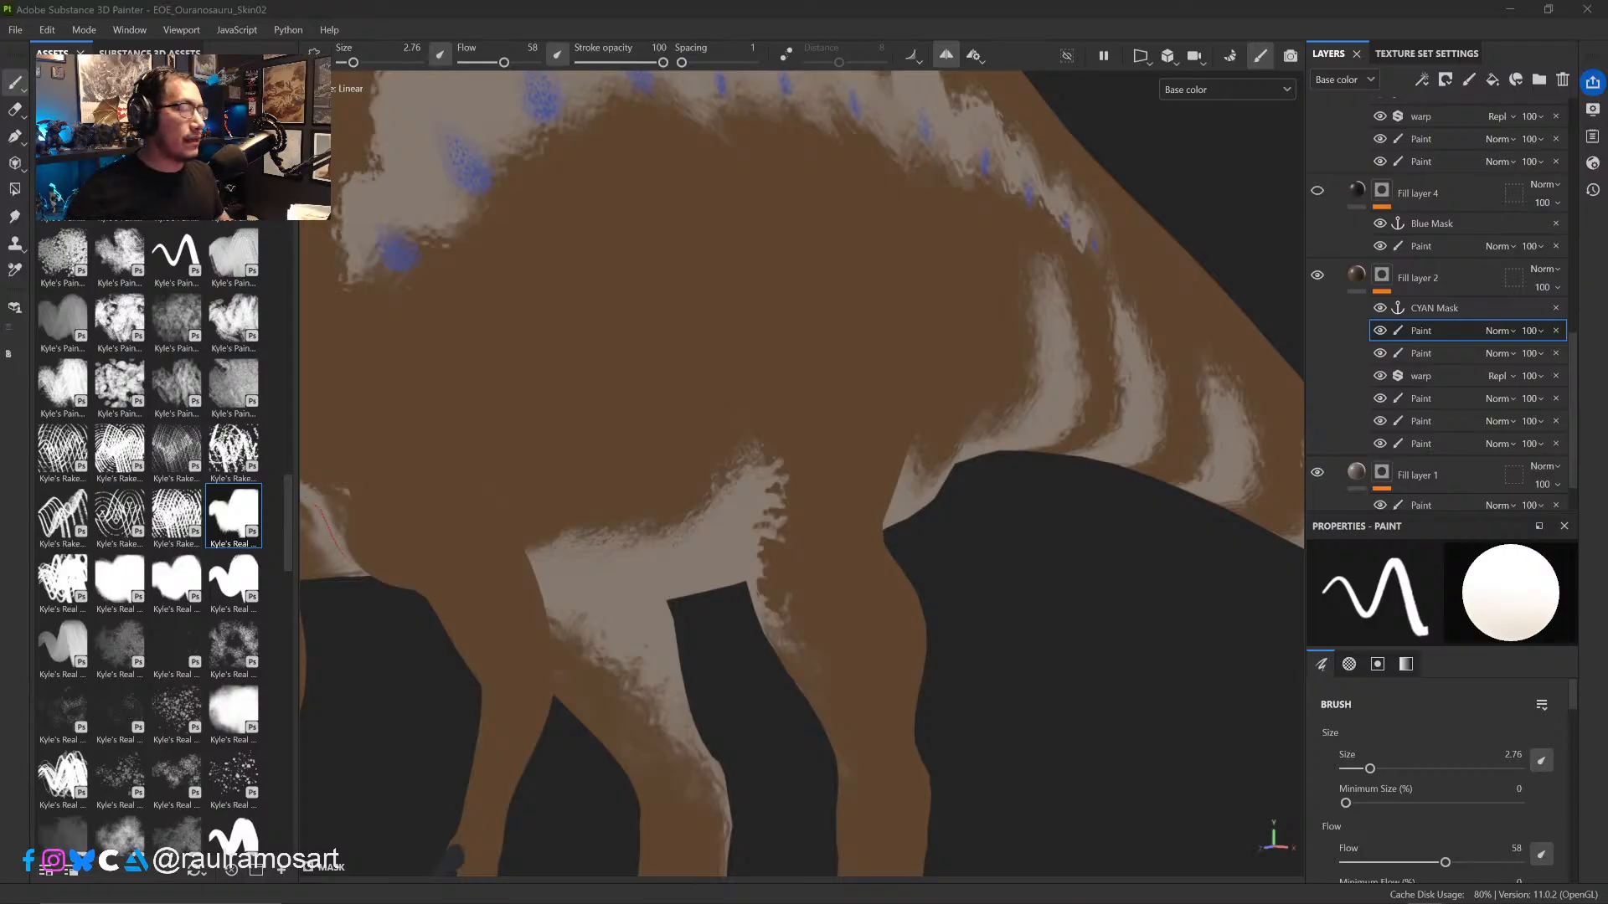
# - Roughen the pale belly patch's upper edge and its tip beside the hind thigh with short broken strokes
pyautogui.moveTo(1007, 500)
pyautogui.keyDown('alt'); pyautogui.mouseDown()
pyautogui.moveTo(954, 525)
pyautogui.moveTo(1093, 532)
pyautogui.moveTo(791, 578)
pyautogui.moveTo(941, 533)
pyautogui.mouseUp(); pyautogui.keyUp('alt')
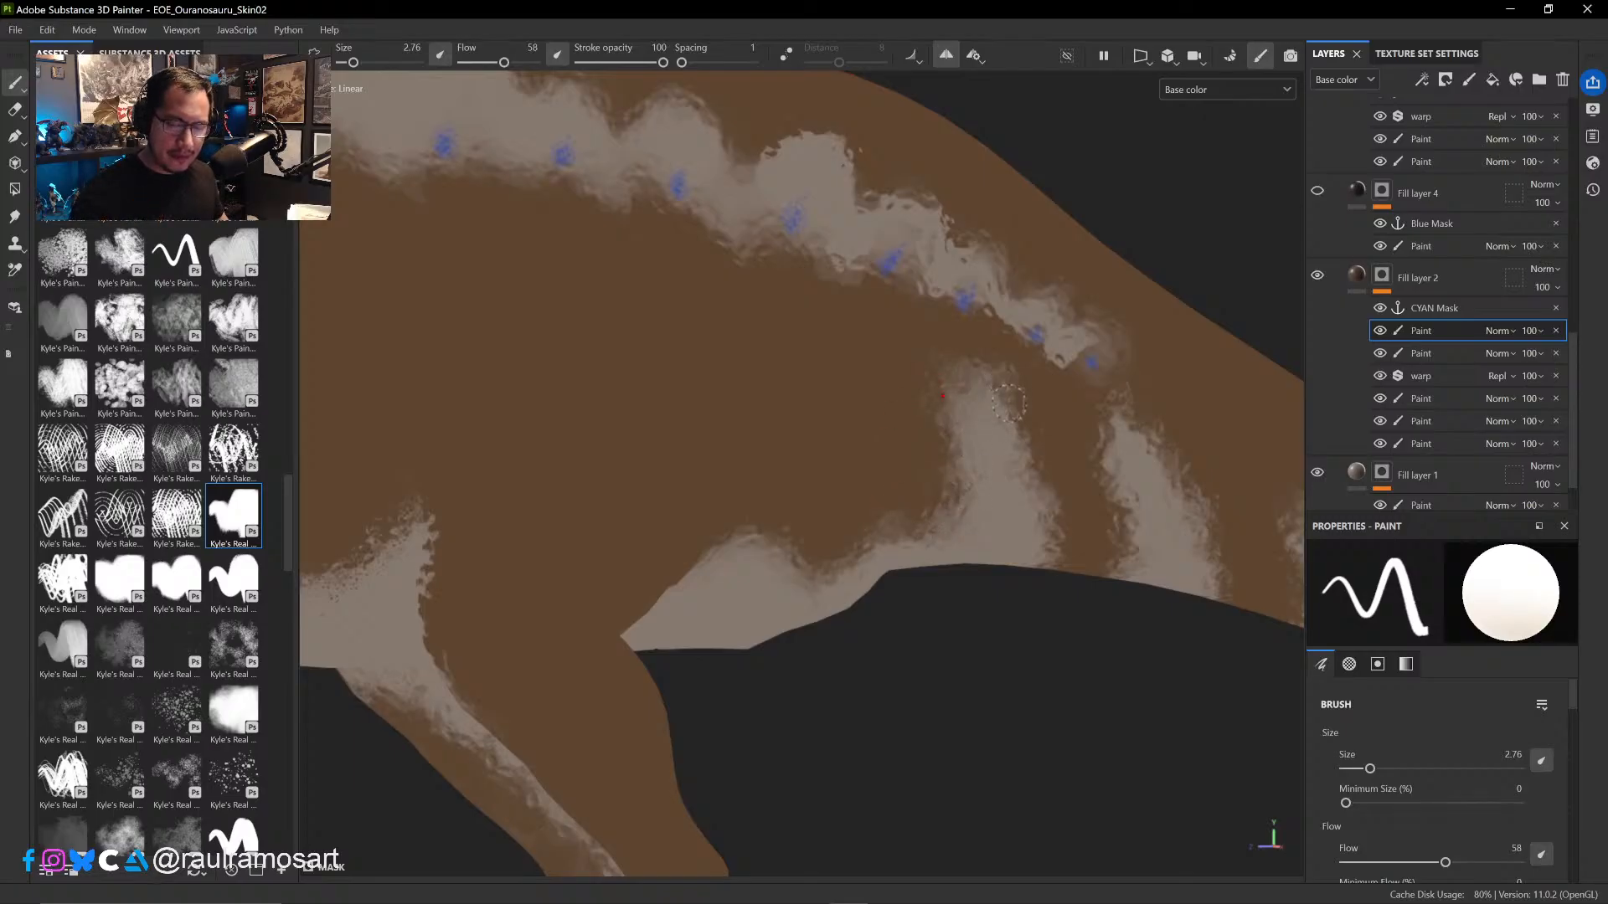
pyautogui.moveTo(1030, 645)
pyautogui.keyDown('ctrl'); pyautogui.keyDown('alt'); pyautogui.mouseDown()
pyautogui.moveTo(922, 696)
pyautogui.moveTo(1180, 596)
pyautogui.mouseUp(); pyautogui.keyUp('alt'); pyautogui.keyUp('ctrl')
pyautogui.keyDown('alt'); pyautogui.moveTo(625, 664); pyautogui.dragTo(566, 625); pyautogui.keyUp('alt')
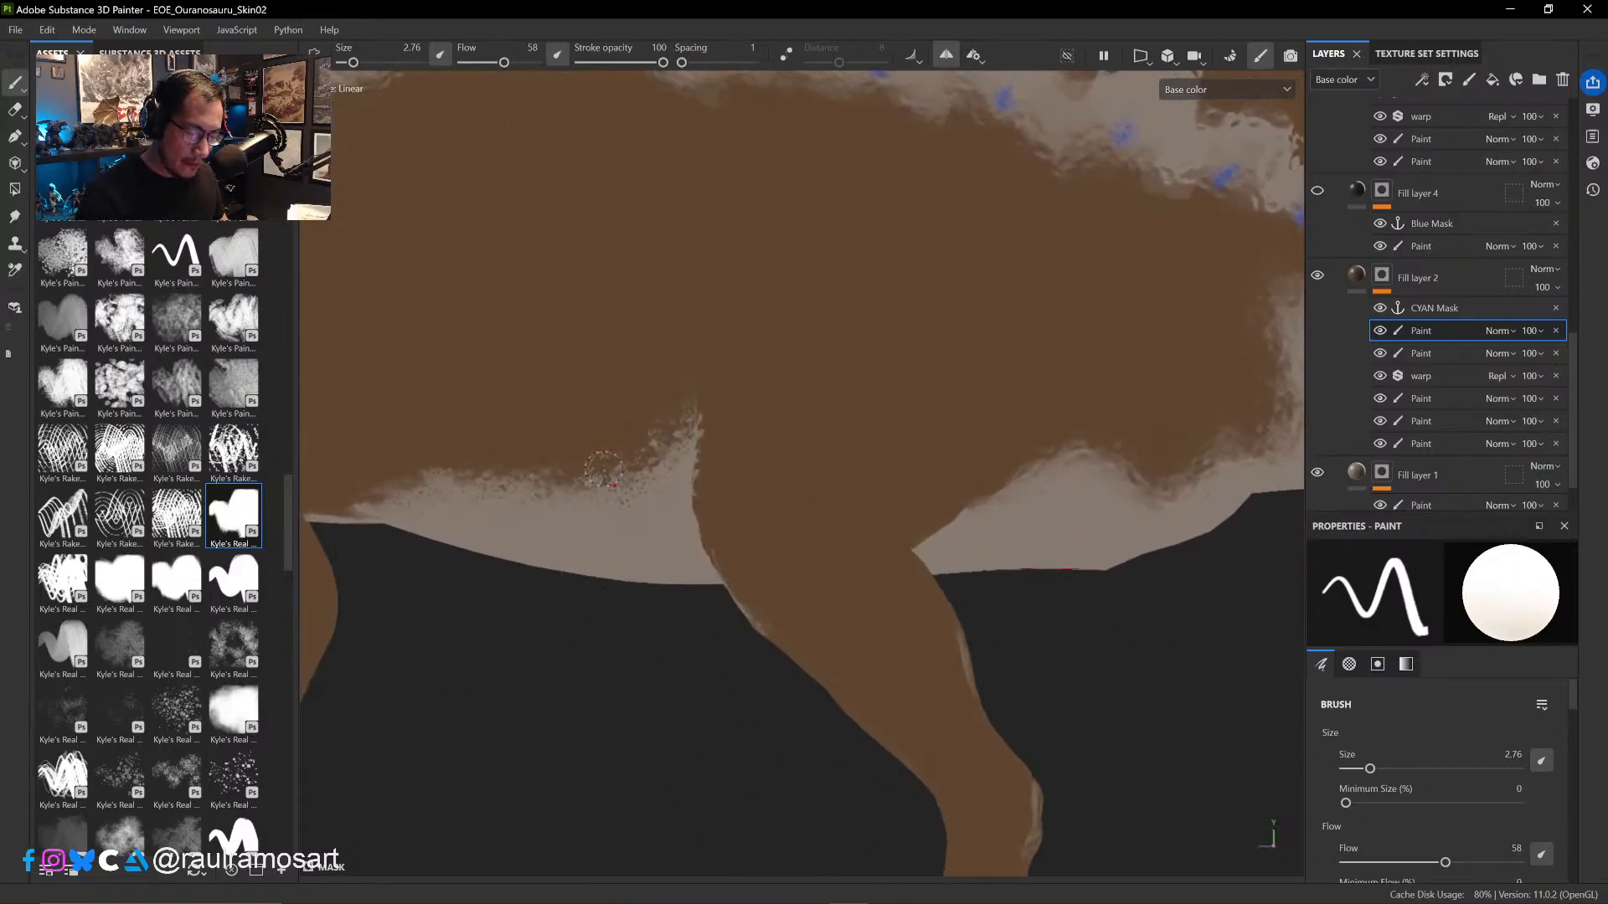
pyautogui.moveTo(678, 453)
pyautogui.keyDown('alt'); pyautogui.mouseDown()
pyautogui.moveTo(668, 435)
pyautogui.moveTo(779, 456)
pyautogui.moveTo(703, 398)
pyautogui.mouseUp(); pyautogui.keyUp('alt')
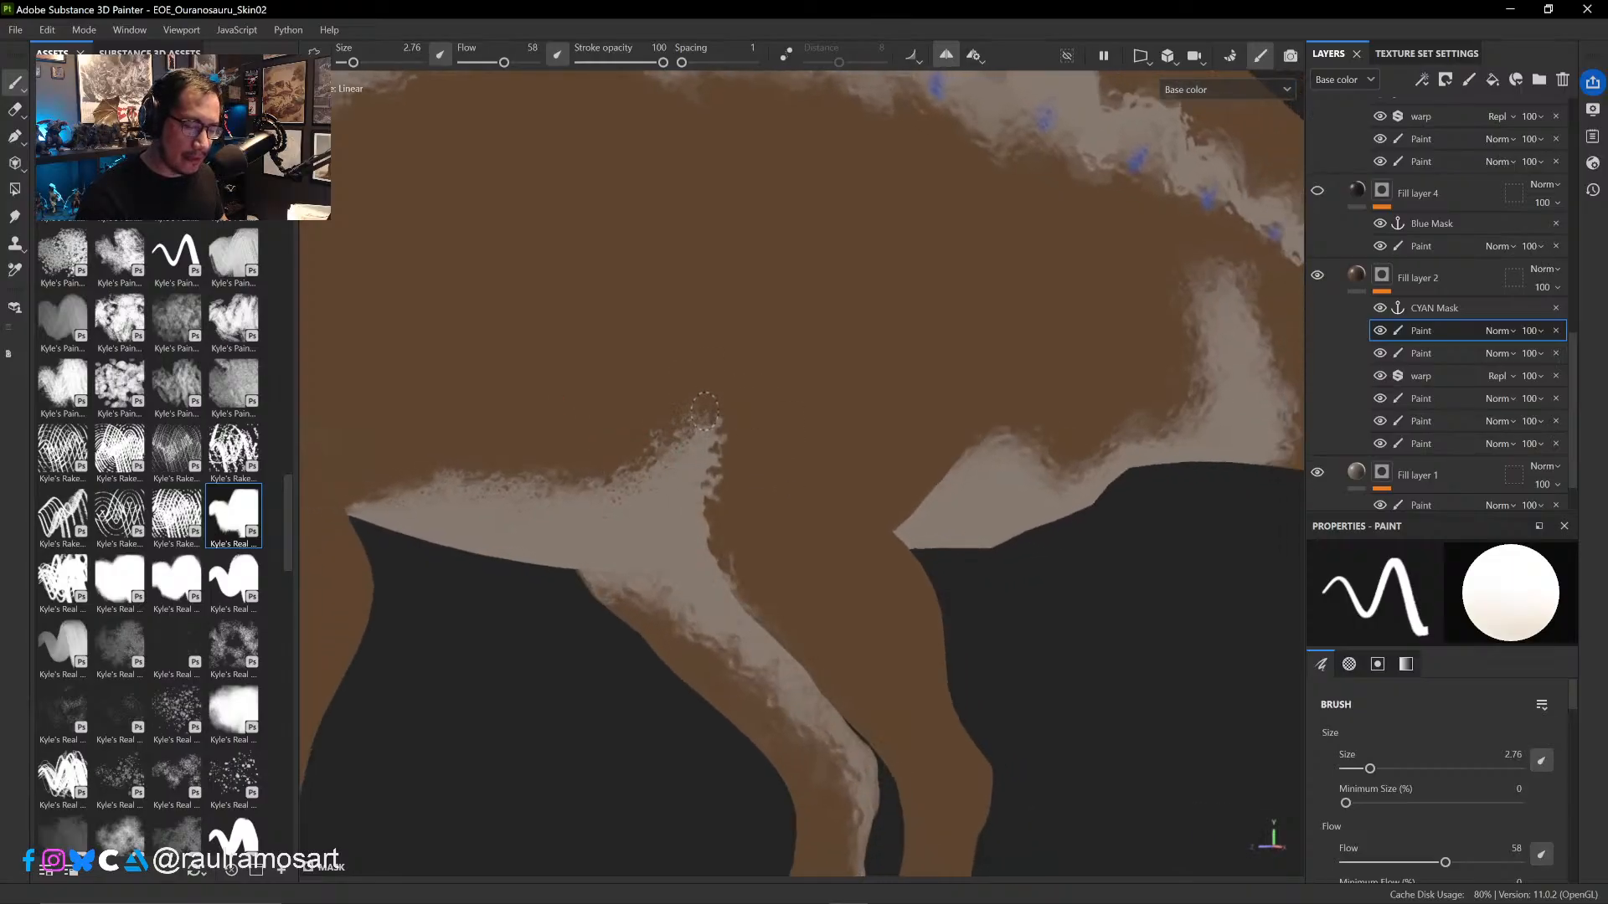
pyautogui.moveTo(761, 398)
pyautogui.keyDown('alt'); pyautogui.mouseDown()
pyautogui.moveTo(714, 406)
pyautogui.moveTo(625, 510)
pyautogui.moveTo(1050, 527)
pyautogui.moveTo(1067, 545)
pyautogui.mouseUp(); pyautogui.keyUp('alt')
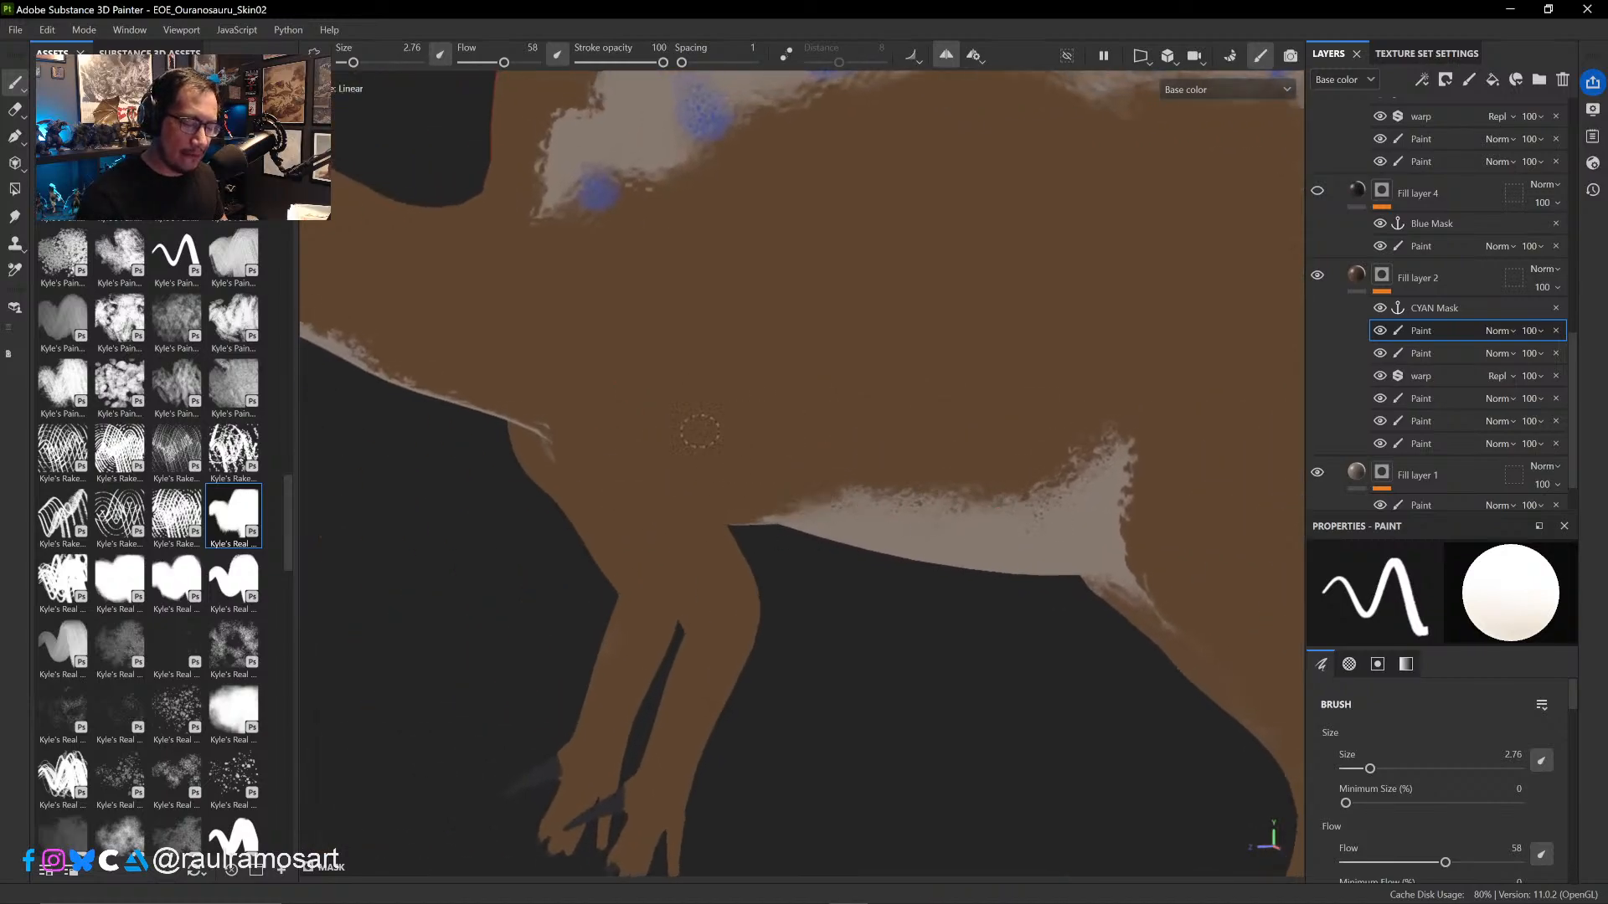
# - Break up the edges of the pale stripe along the underside of the neck and chest, alternating between white and black mask paint
pyautogui.keyDown('alt'); pyautogui.moveTo(729, 416); pyautogui.dragTo(854, 492); pyautogui.keyUp('alt')
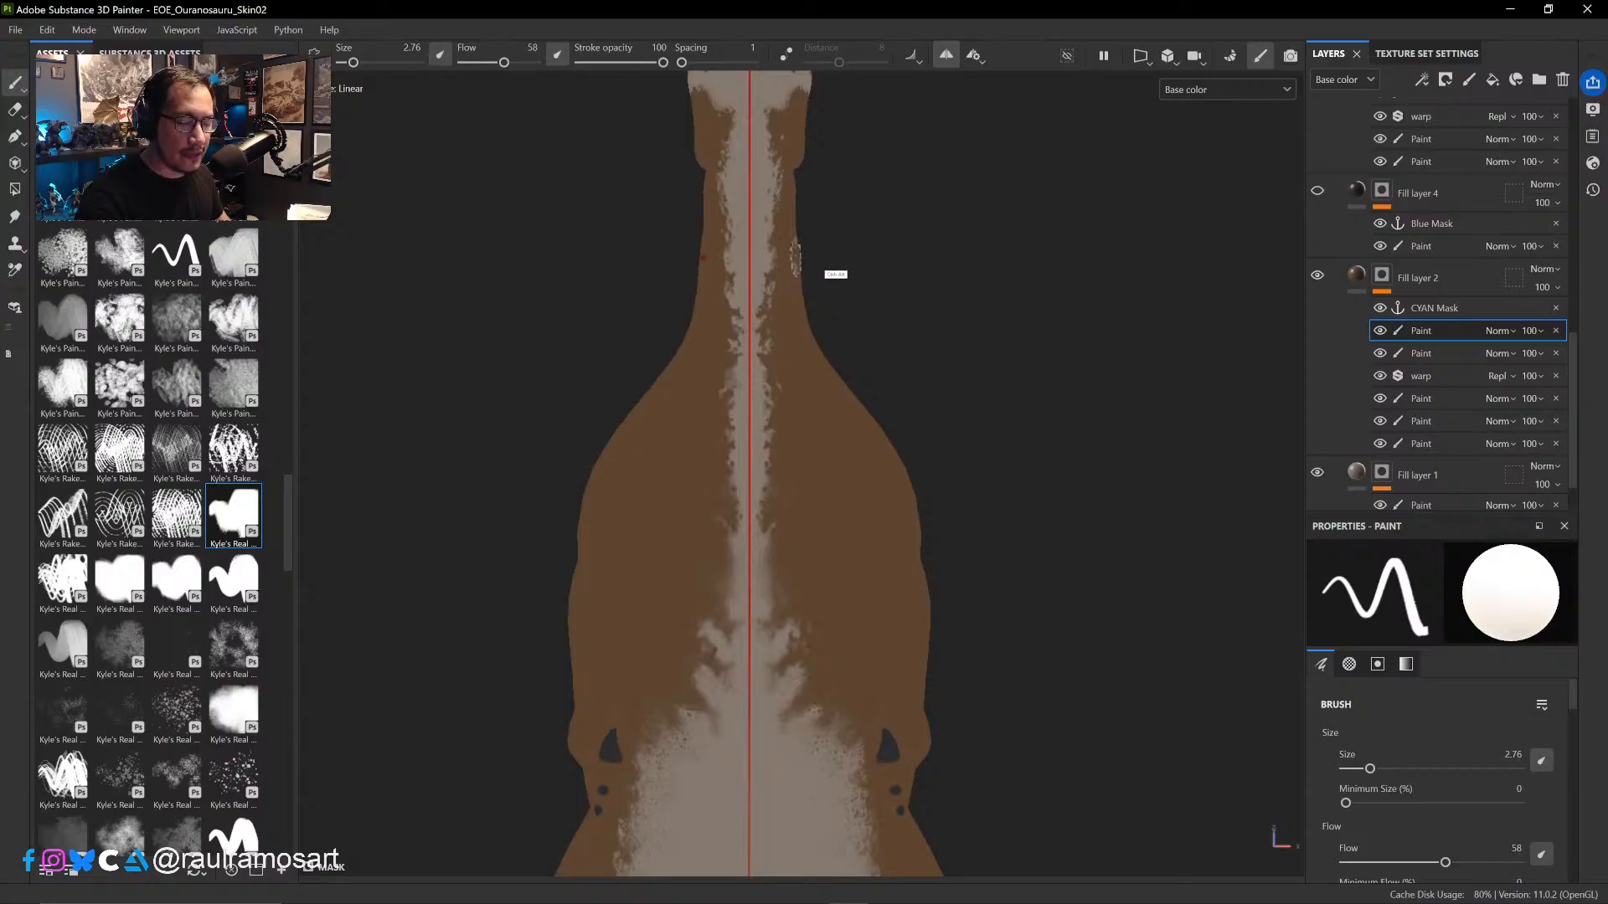
pyautogui.keyDown('alt'); pyautogui.moveTo(875, 253); pyautogui.dragTo(907, 429, button='middle'); pyautogui.keyUp('alt')
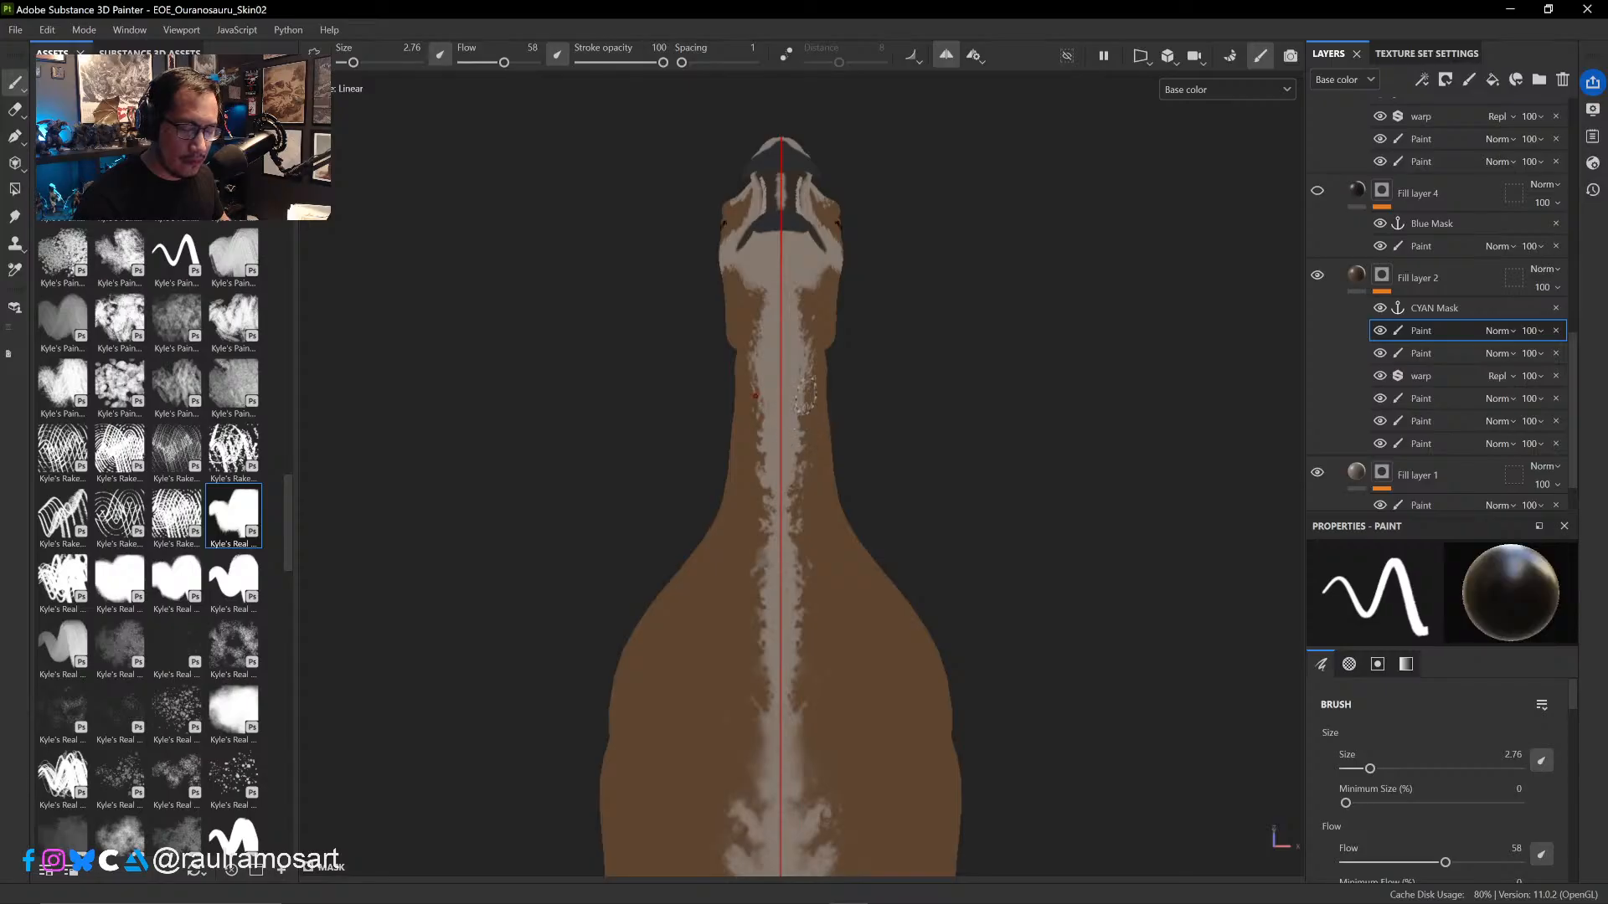
pyautogui.scroll(5, 913, 423)
pyautogui.keyDown('ctrl'); pyautogui.keyDown('alt'); pyautogui.moveTo(967, 448); pyautogui.dragTo(967, 415); pyautogui.keyUp('alt'); pyautogui.keyUp('ctrl')
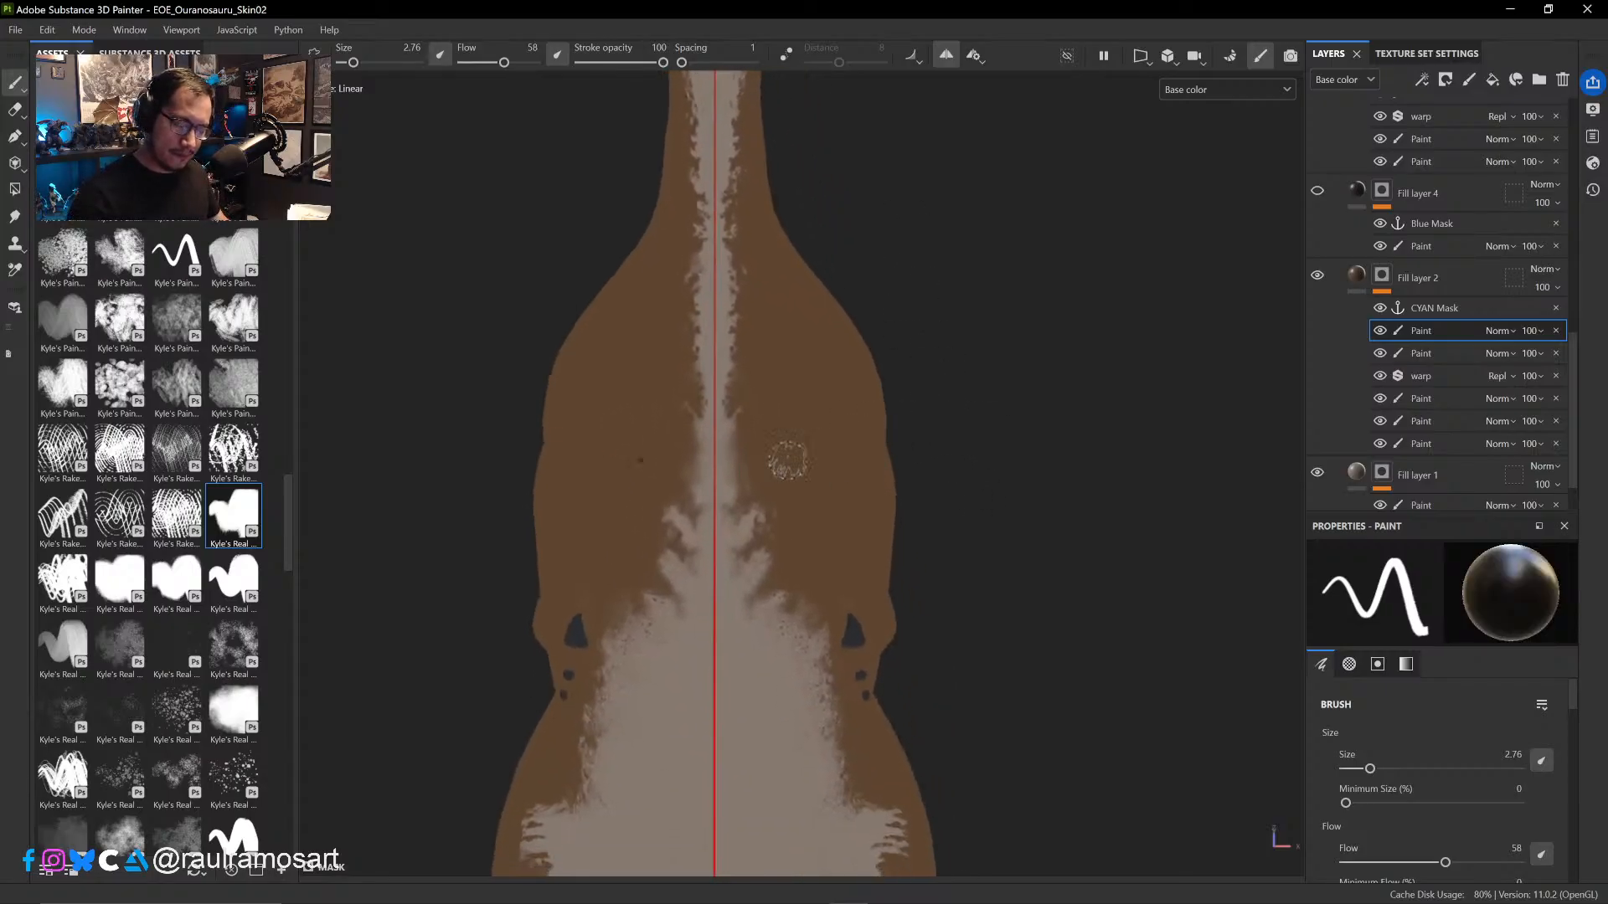
pyautogui.press('x')
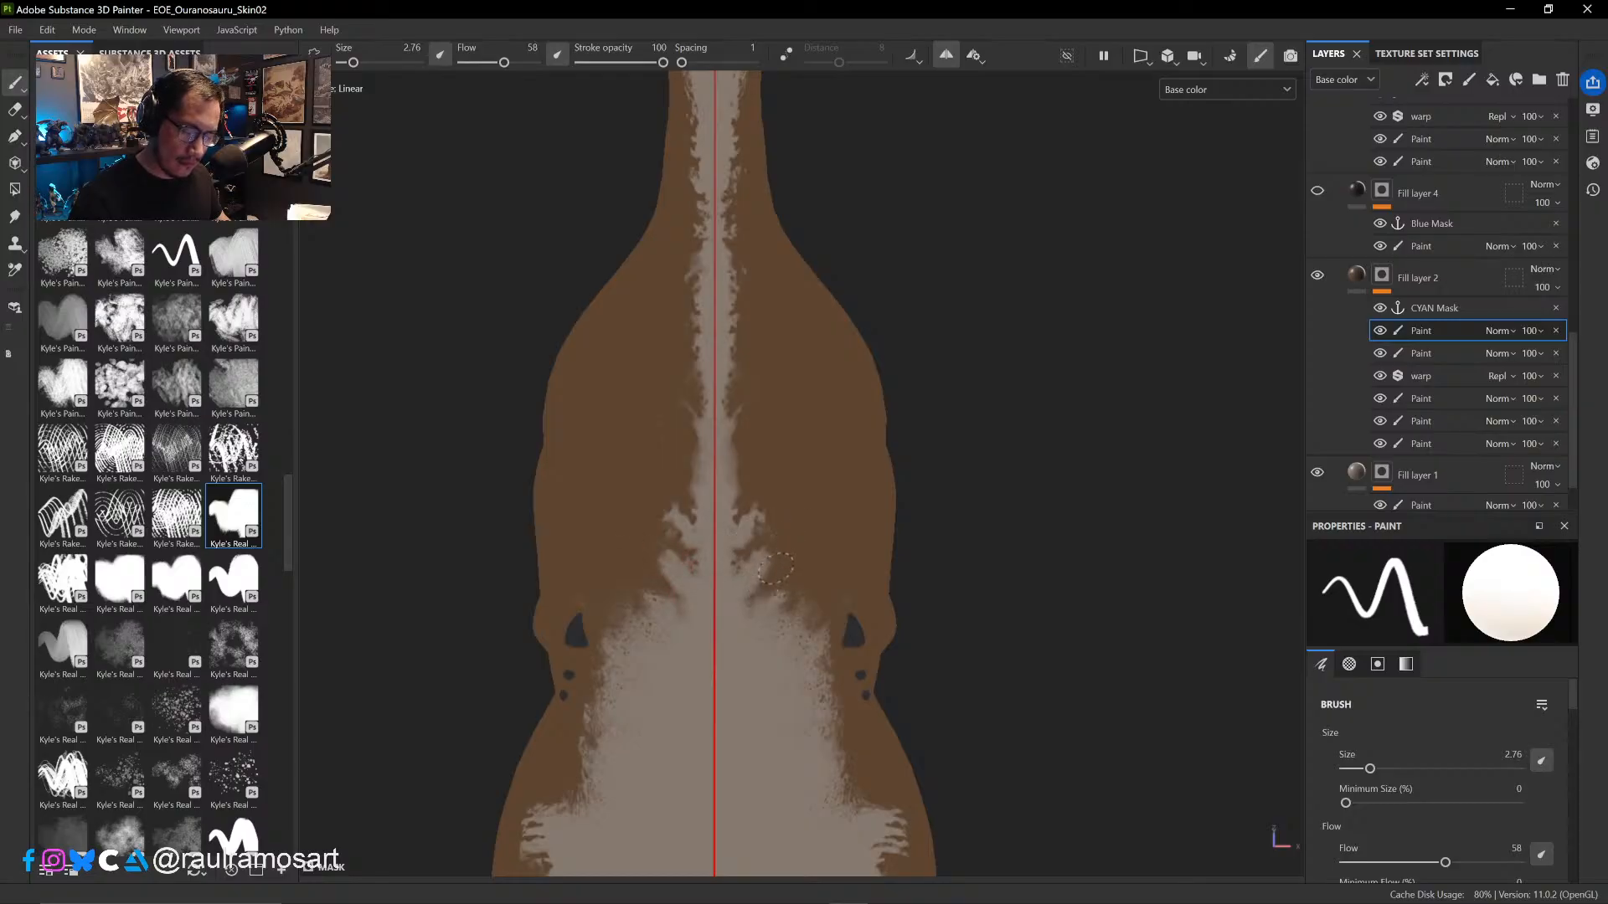
pyautogui.moveTo(926, 466)
pyautogui.keyDown('alt'); pyautogui.mouseDown()
pyautogui.moveTo(940, 586)
pyautogui.moveTo(847, 646)
pyautogui.moveTo(804, 648)
pyautogui.moveTo(717, 596)
pyautogui.moveTo(700, 628)
pyautogui.moveTo(711, 574)
pyautogui.moveTo(734, 568)
pyautogui.mouseUp(); pyautogui.keyUp('alt')
# - Toggle Fill layer 4 to compare the head and neck with and without its dark brown shading
pyautogui.click(1315, 193)
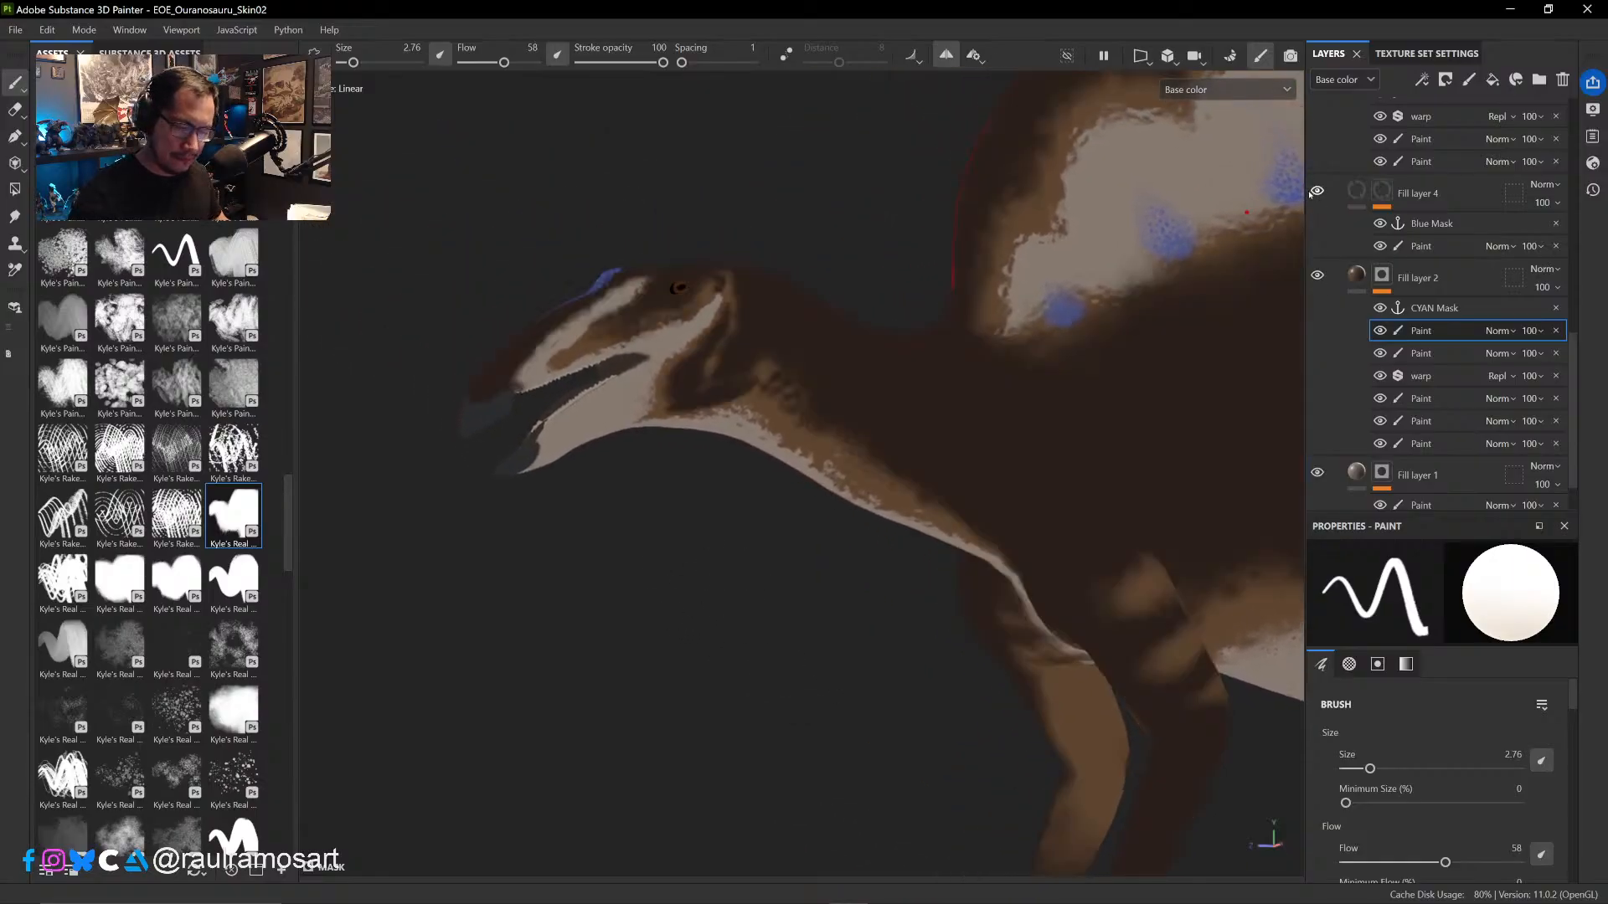
pyautogui.click(1314, 193)
pyautogui.click(1316, 192)
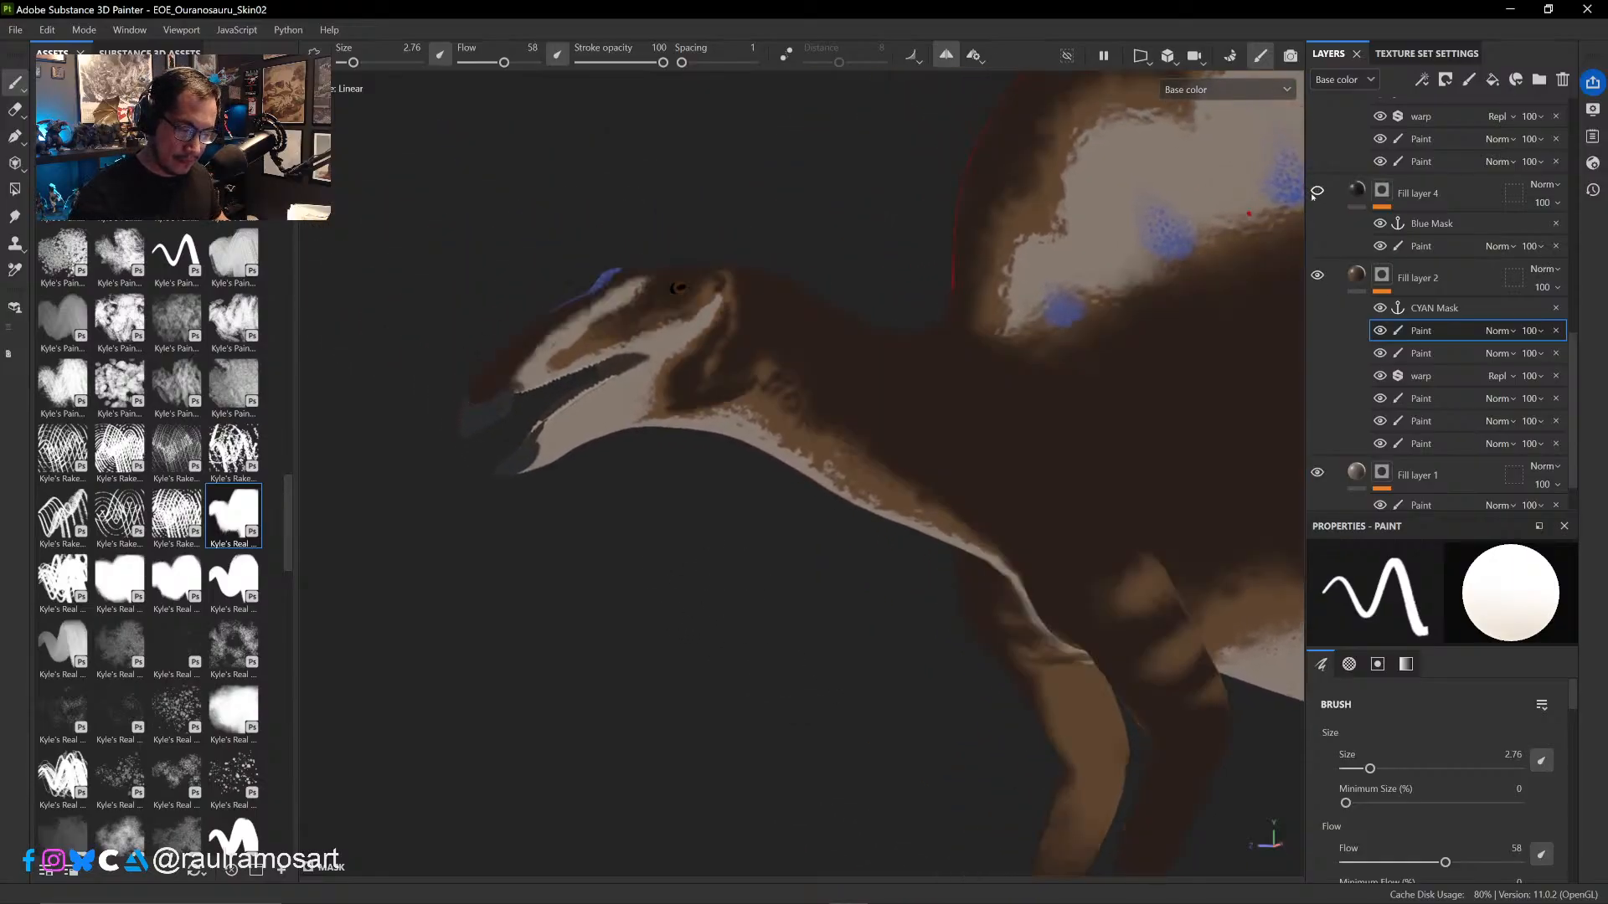
# - Toggle Fill layer 4 repeatedly to compare the neck, sail and belly patterns with and without the dark shading
pyautogui.click(1315, 192)
pyautogui.click(1315, 193)
pyautogui.click(1314, 194)
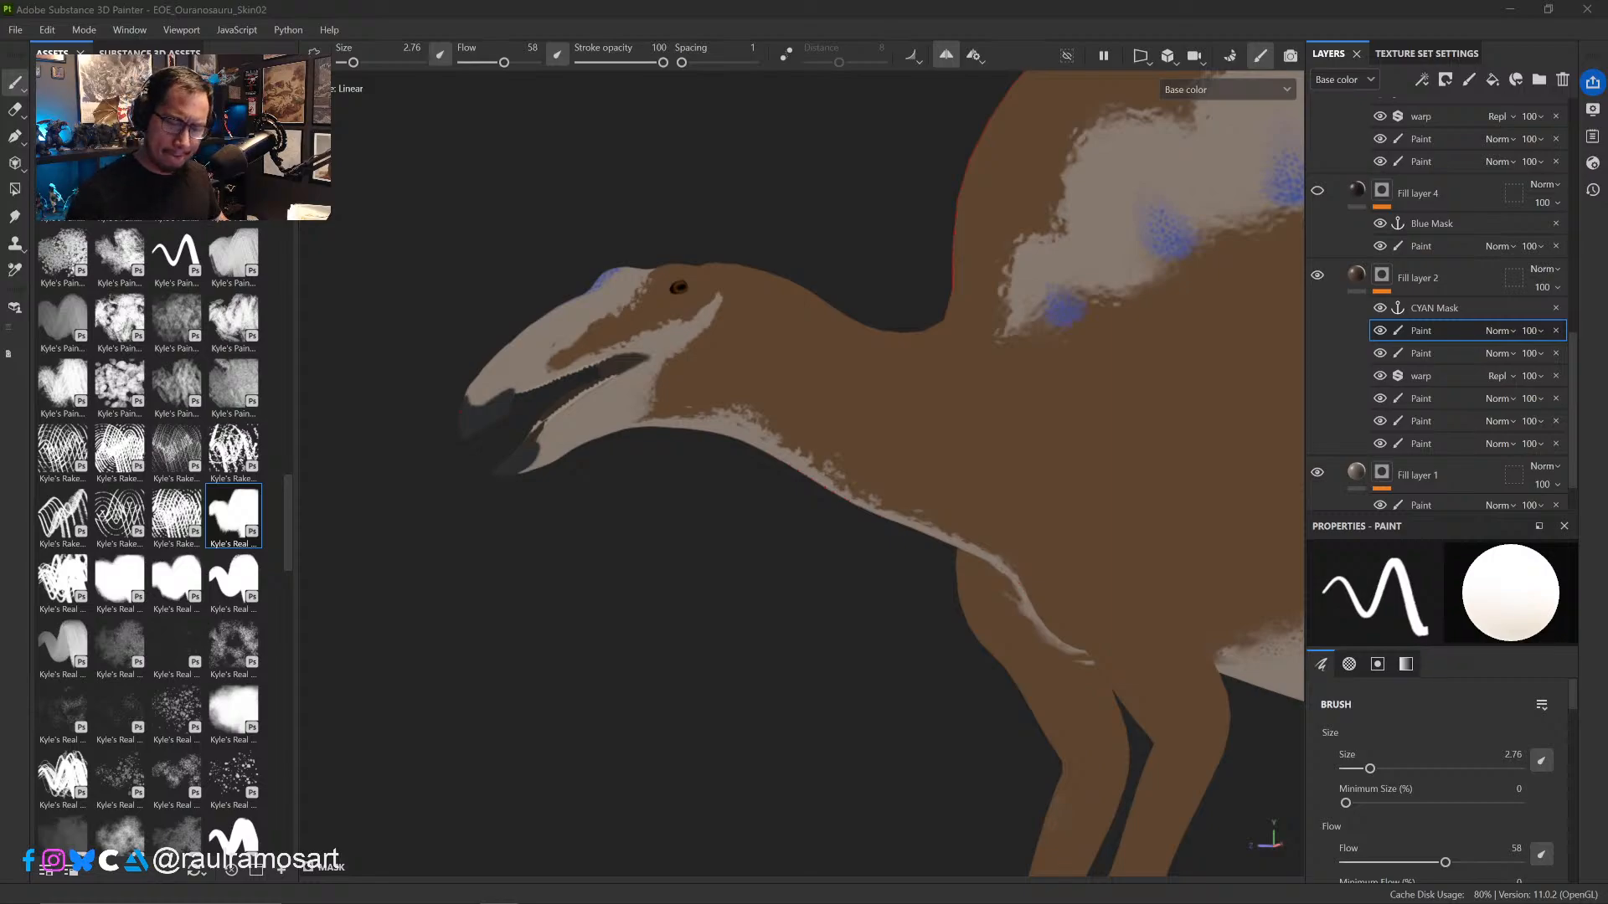
pyautogui.click(1317, 192)
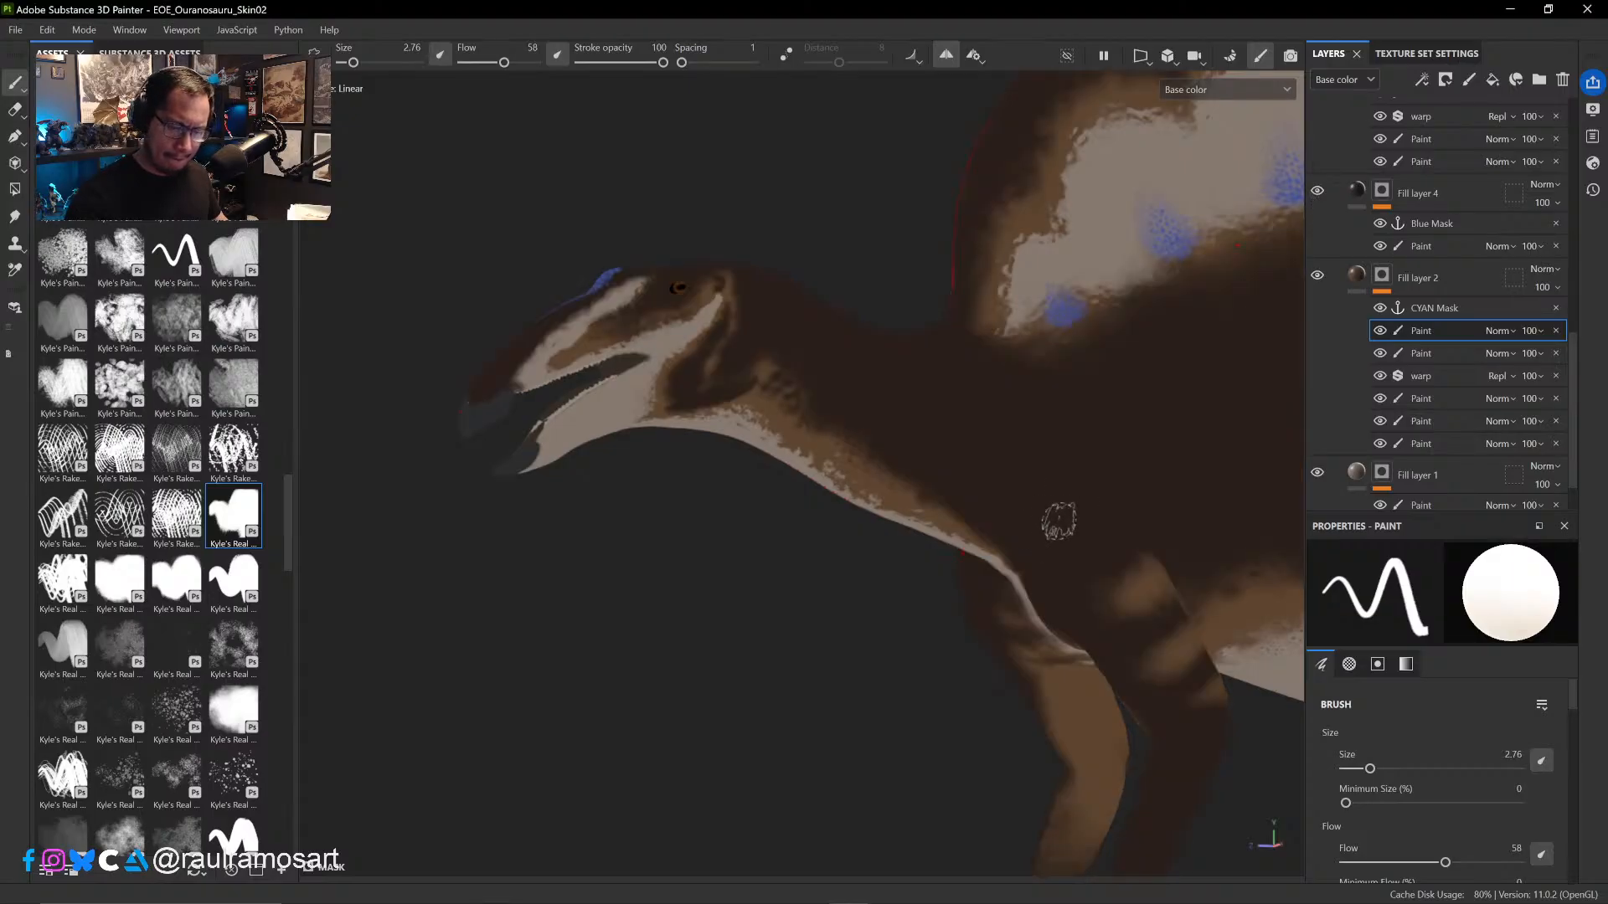
pyautogui.click(1317, 191)
pyautogui.click(1317, 192)
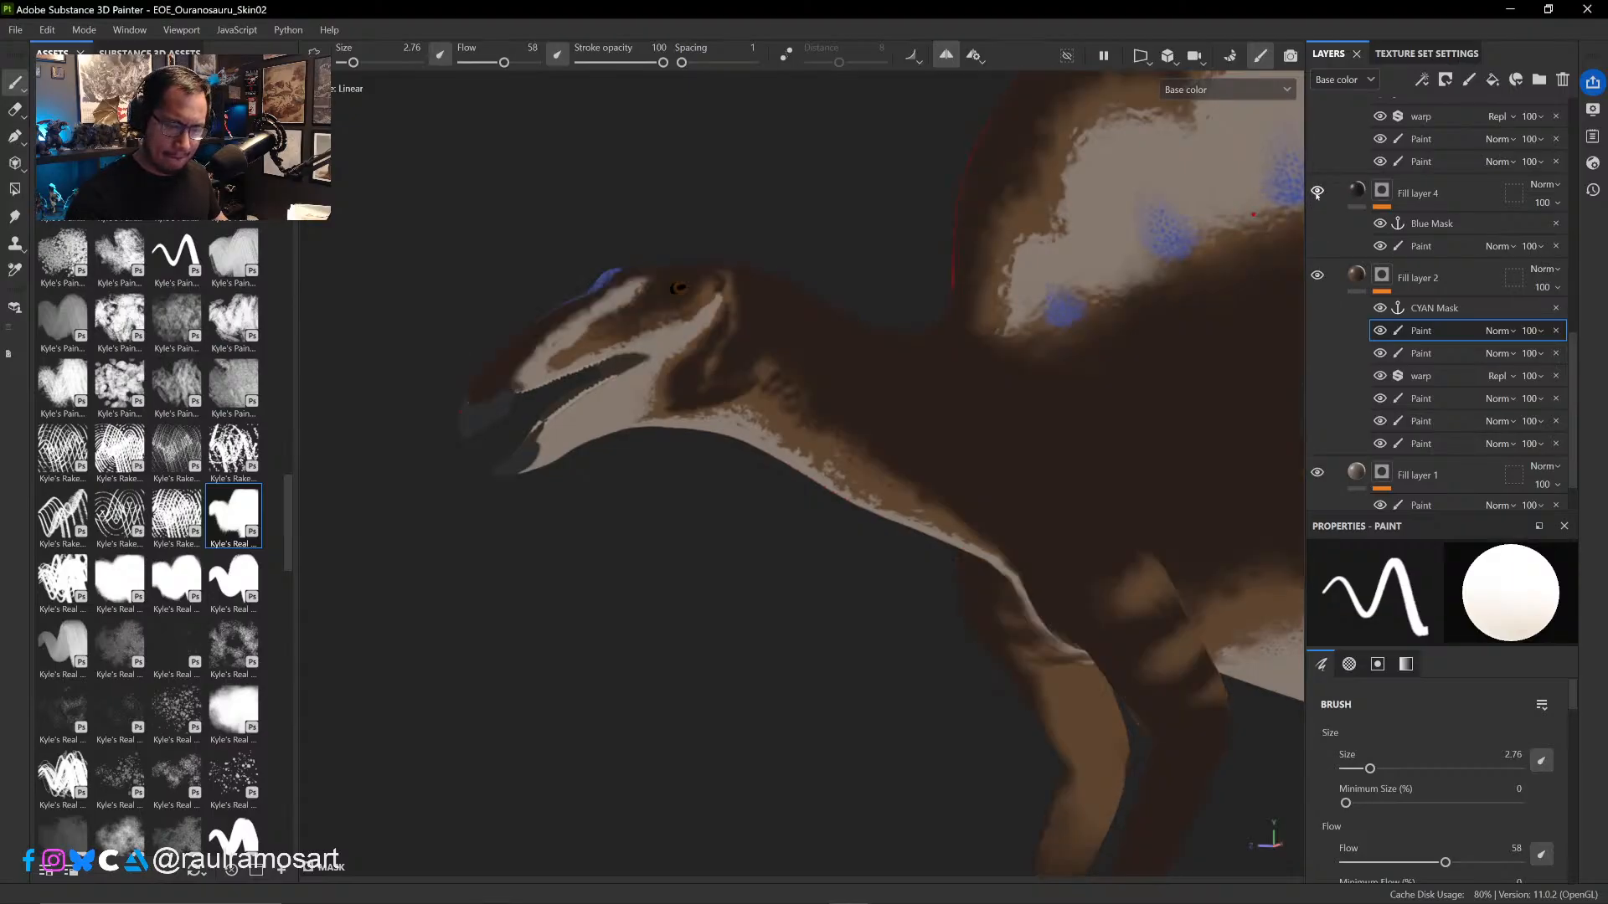
pyautogui.click(1317, 192)
pyautogui.moveTo(1106, 599)
pyautogui.keyDown('alt'); pyautogui.mouseDown()
pyautogui.moveTo(1063, 639)
pyautogui.moveTo(1081, 592)
pyautogui.mouseUp(); pyautogui.keyUp('alt')
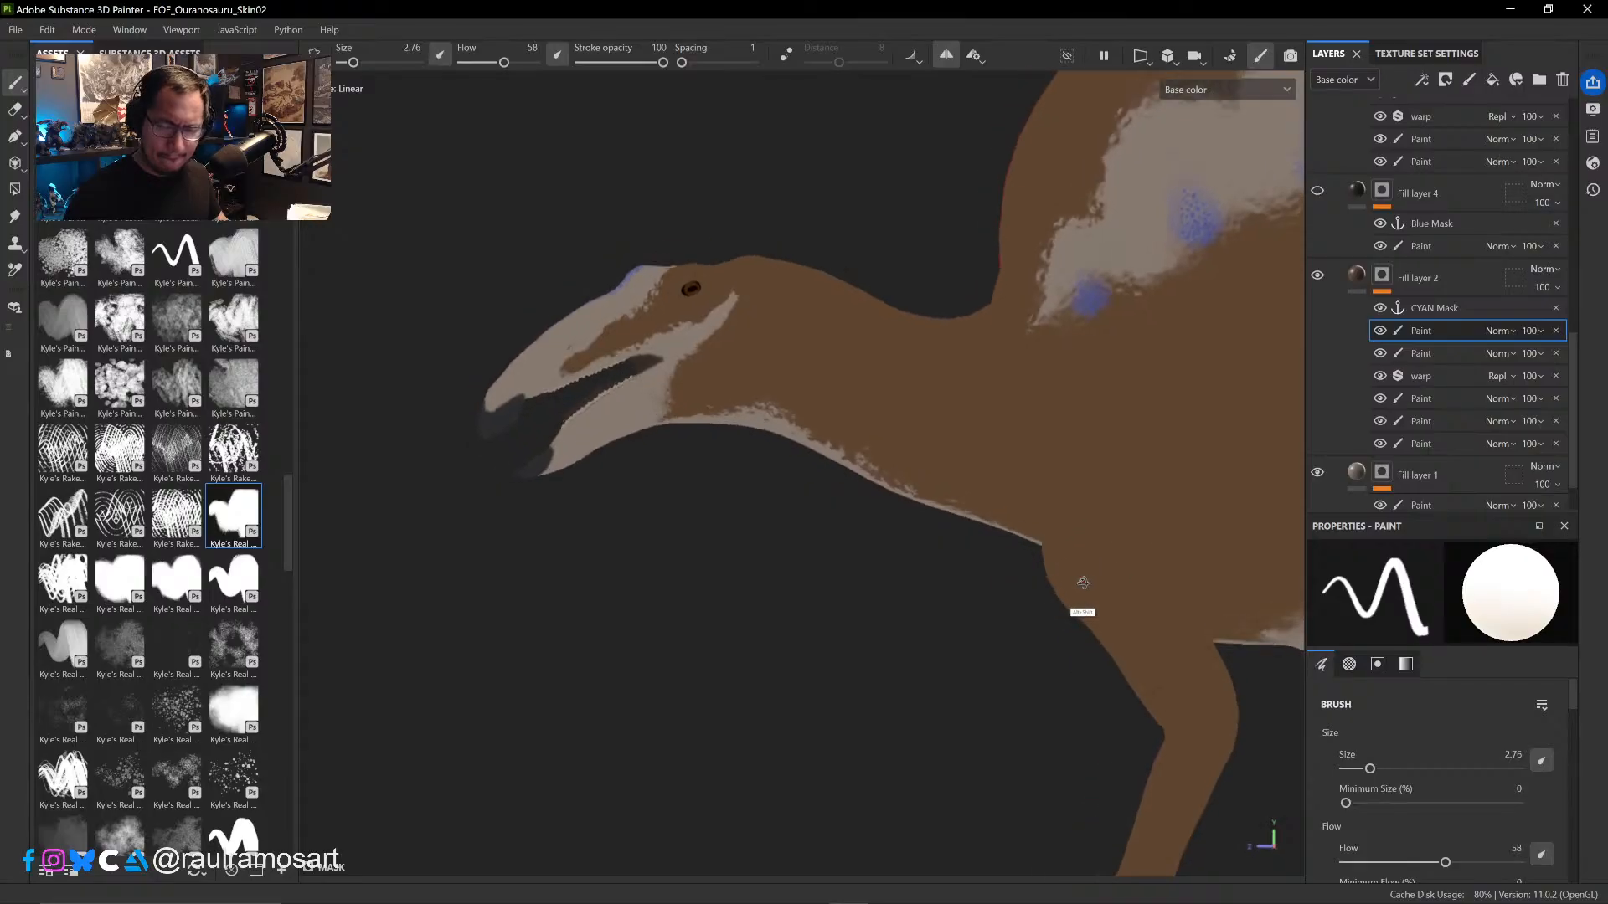
pyautogui.keyDown('ctrl'); pyautogui.keyDown('alt'); pyautogui.moveTo(1135, 495); pyautogui.dragTo(800, 609); pyautogui.keyUp('alt'); pyautogui.keyUp('ctrl')
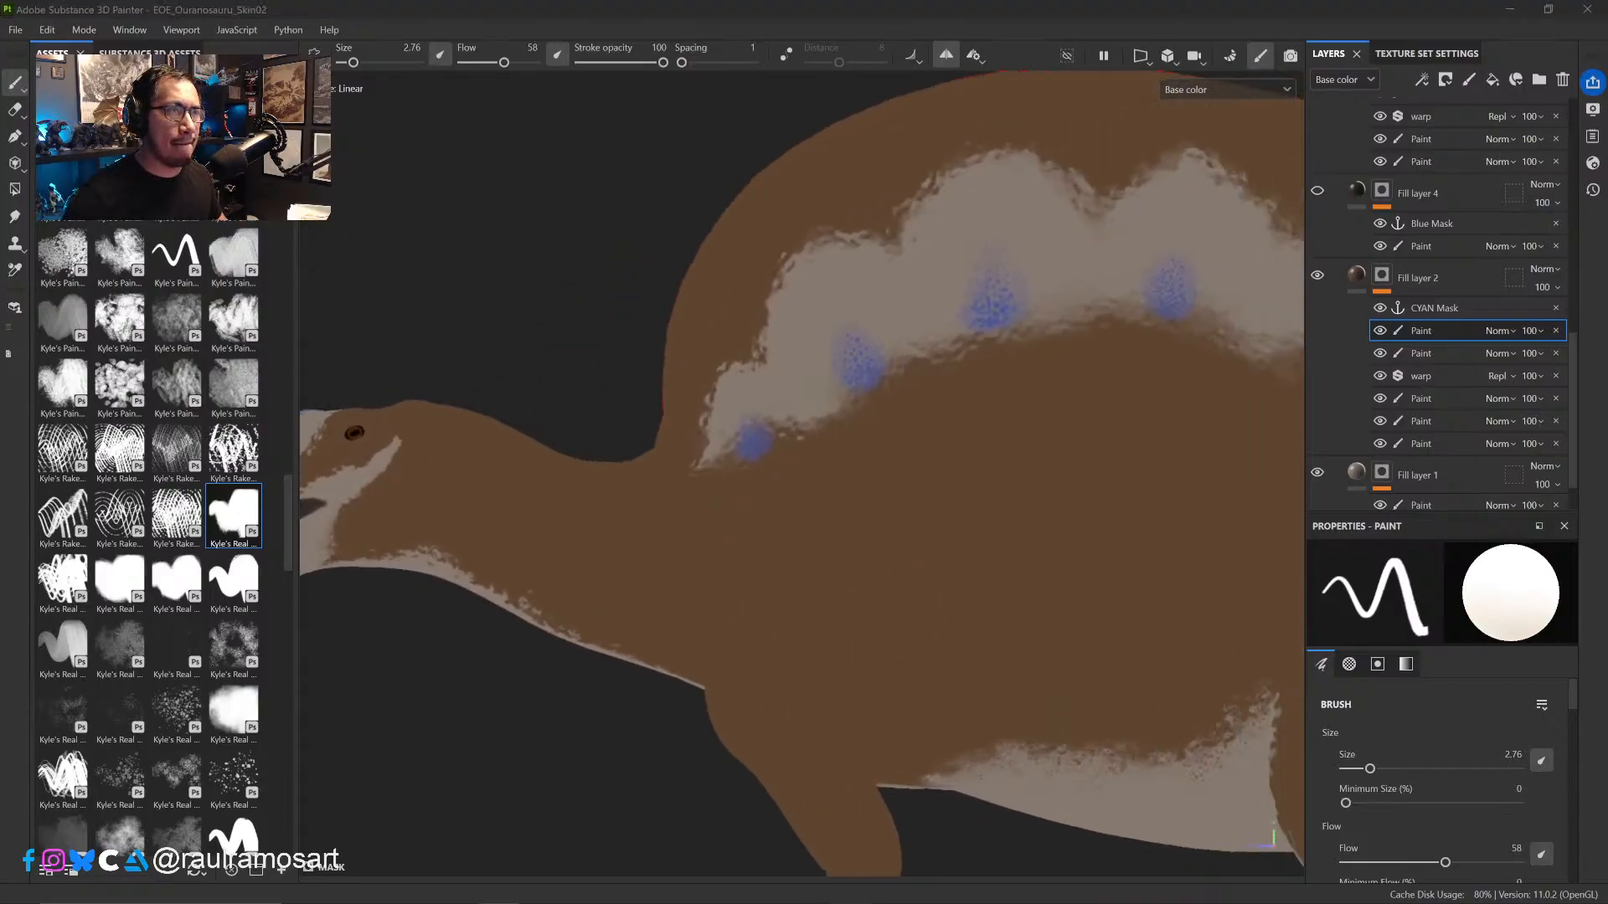
pyautogui.click(1318, 192)
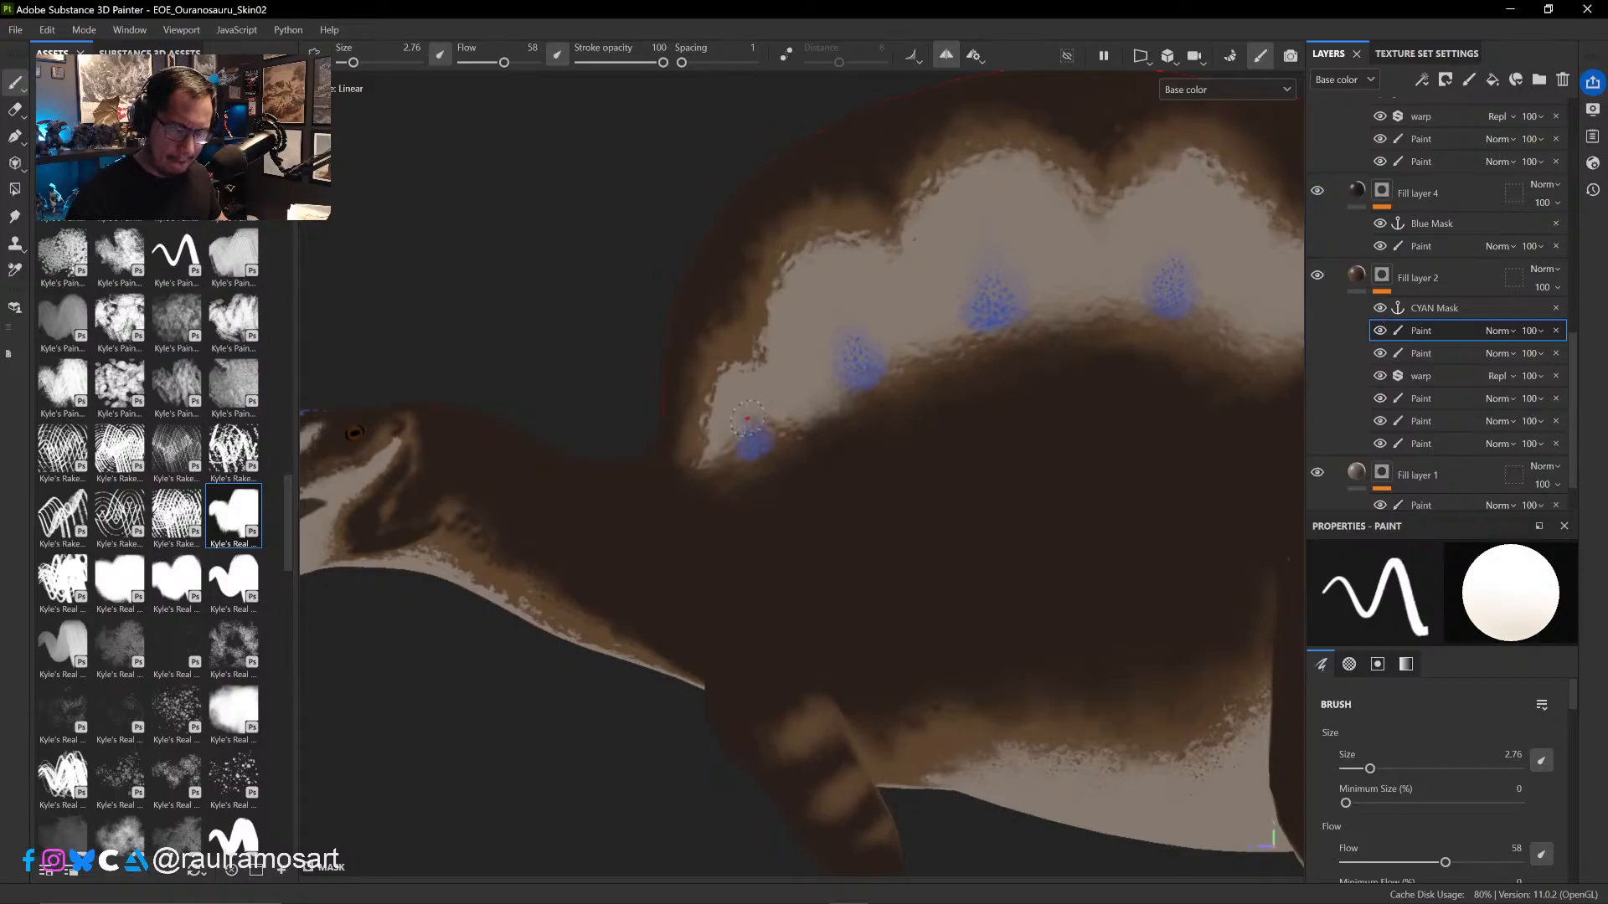
# - Roughen the front edge of the sail's pale patch using brush size 3.6, alternating black and white mask paint
pyautogui.keyDown('ctrl'); pyautogui.moveTo(738, 366); pyautogui.dragTo(749, 366, button='right'); pyautogui.keyUp('ctrl')
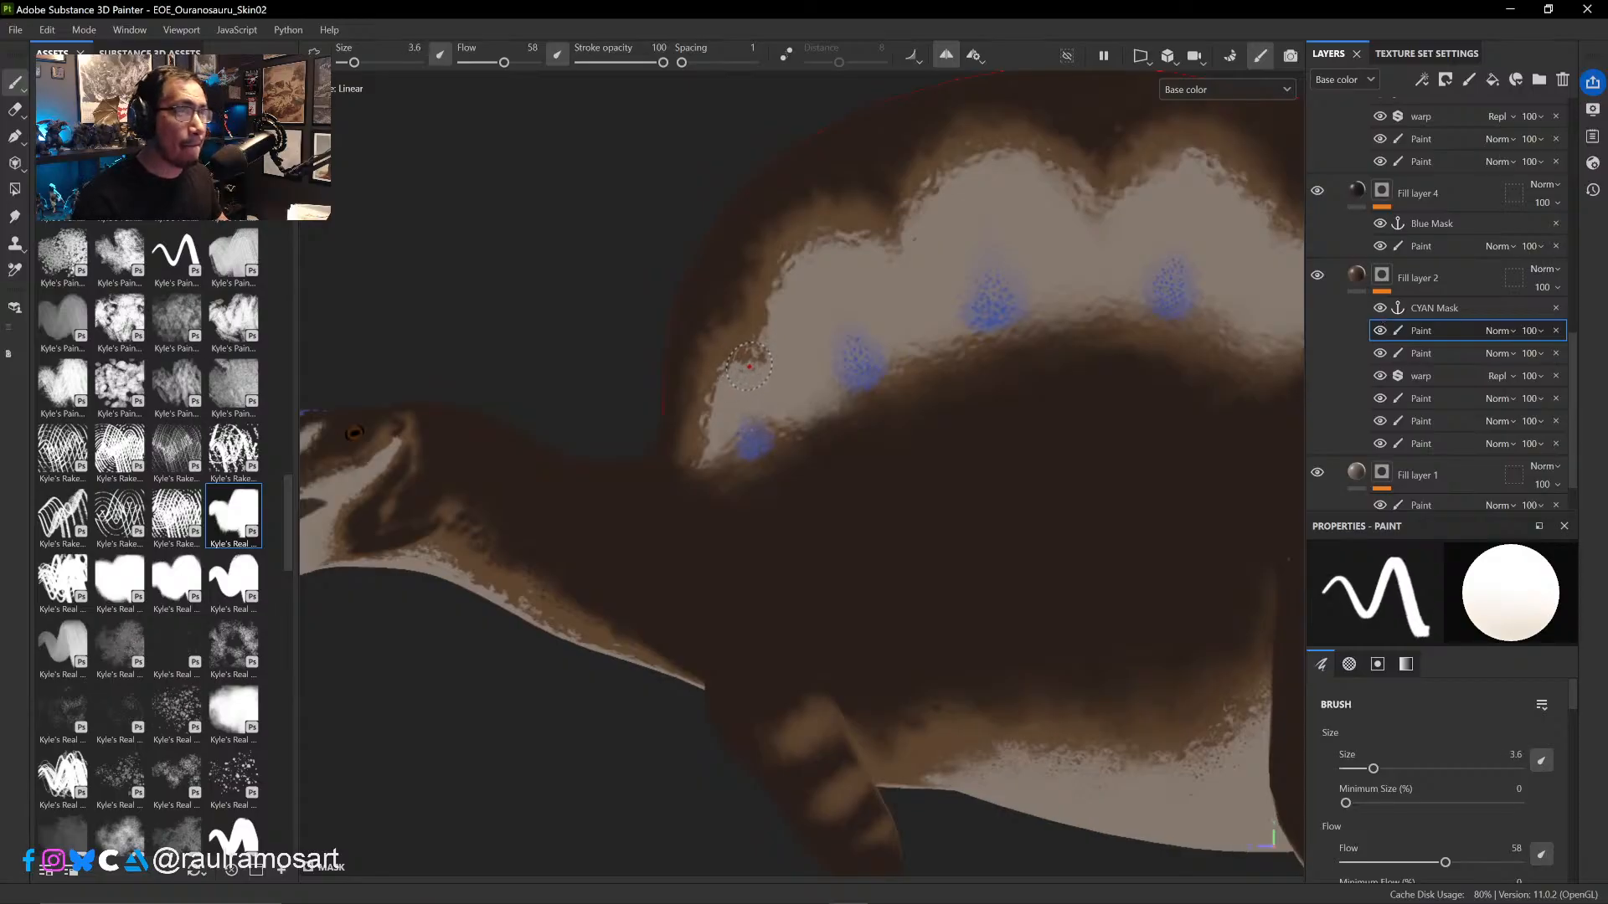
pyautogui.press('x')
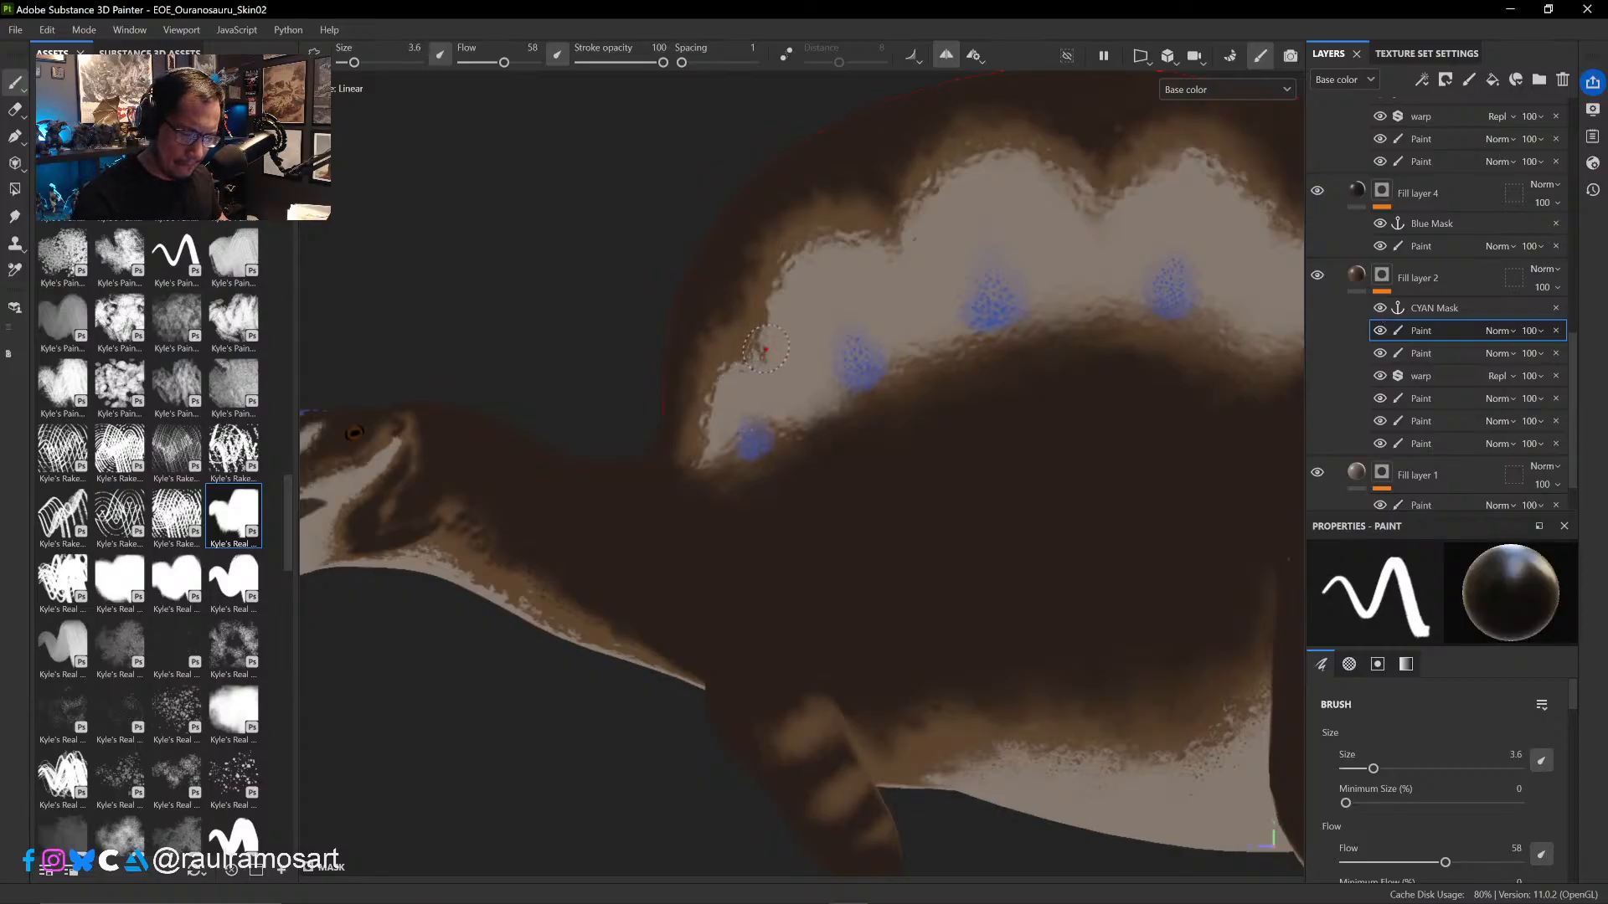
pyautogui.press('x')
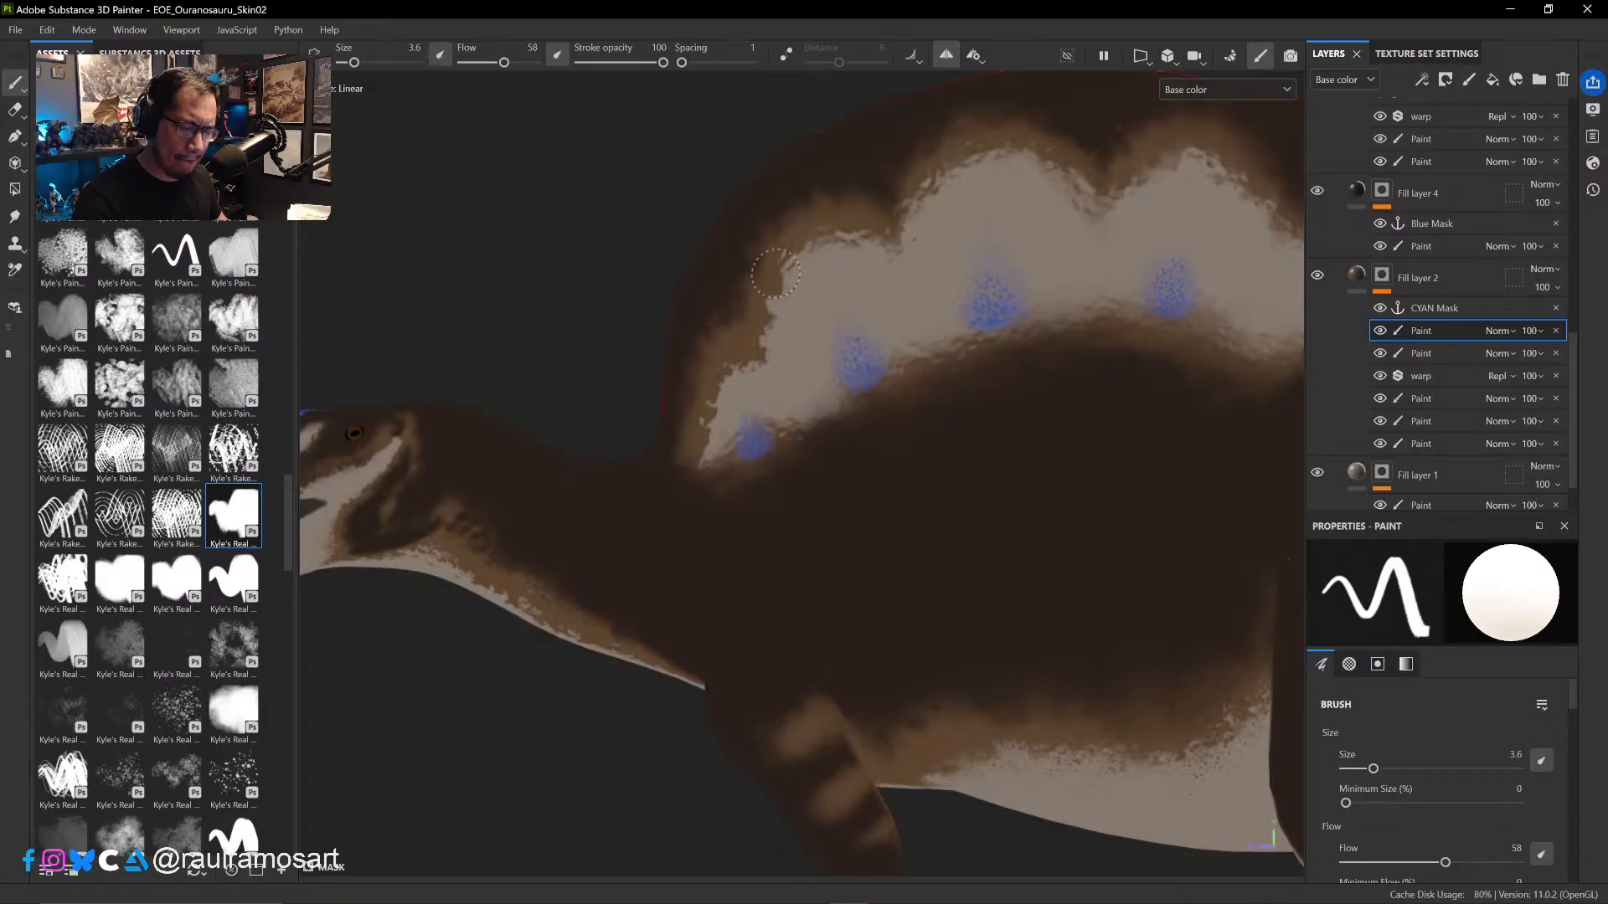
pyautogui.press('x')
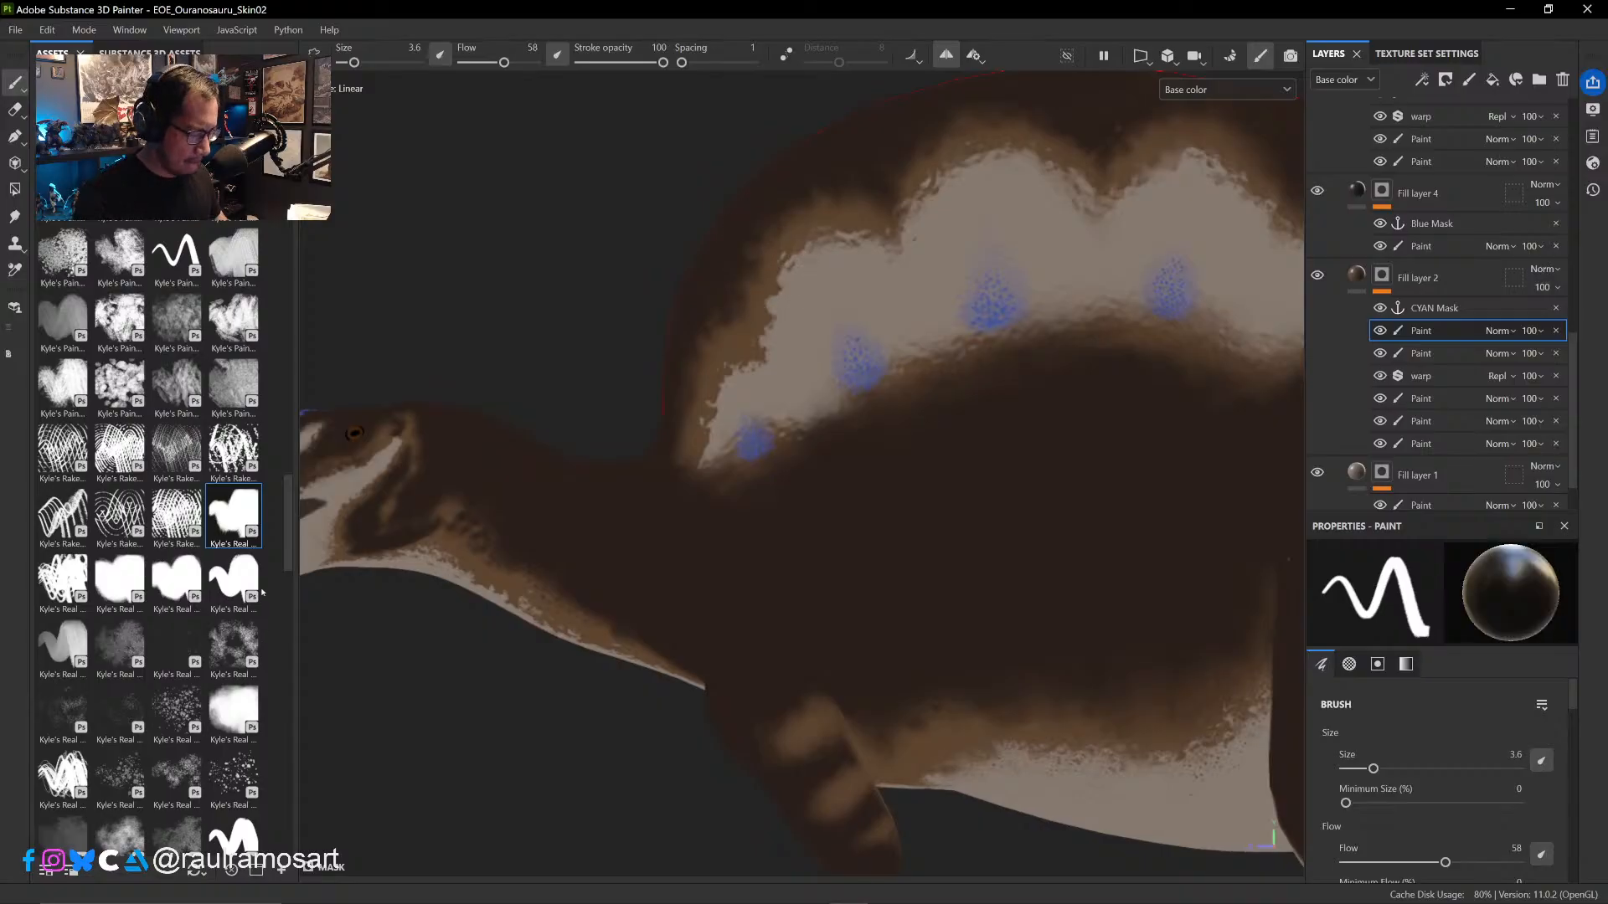
# - Switch to a fuller Kyle's Real brush at size 1.52 and break up the sail patch's front edge further
pyautogui.click(185, 580)
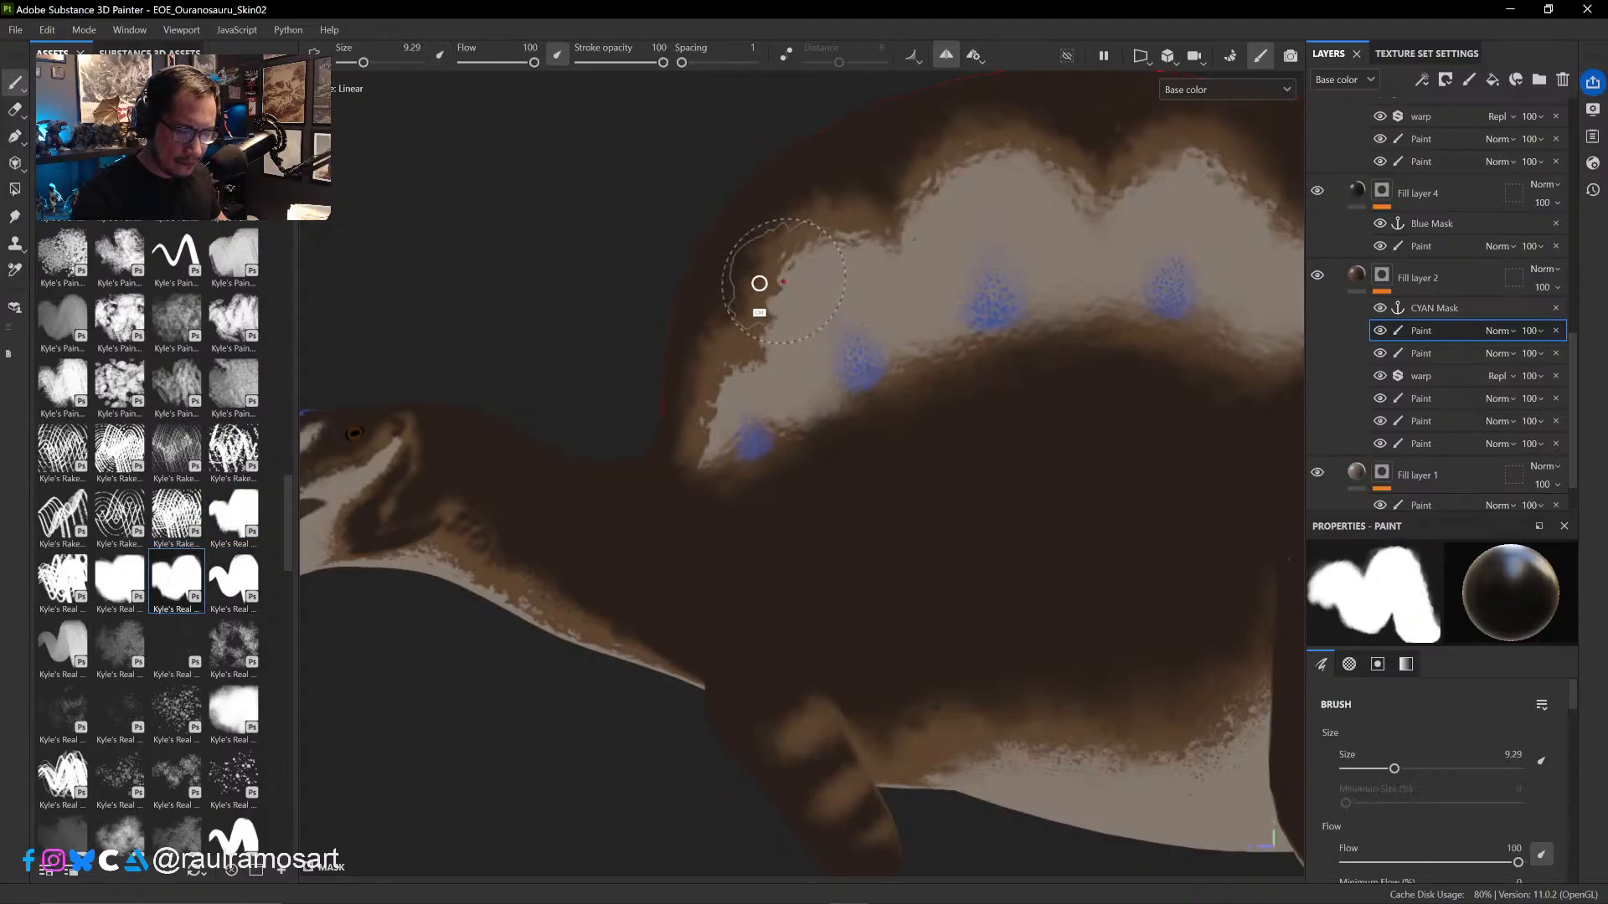
pyautogui.press('x')
pyautogui.keyDown('ctrl'); pyautogui.moveTo(790, 284); pyautogui.dragTo(764, 290, button='right'); pyautogui.keyUp('ctrl')
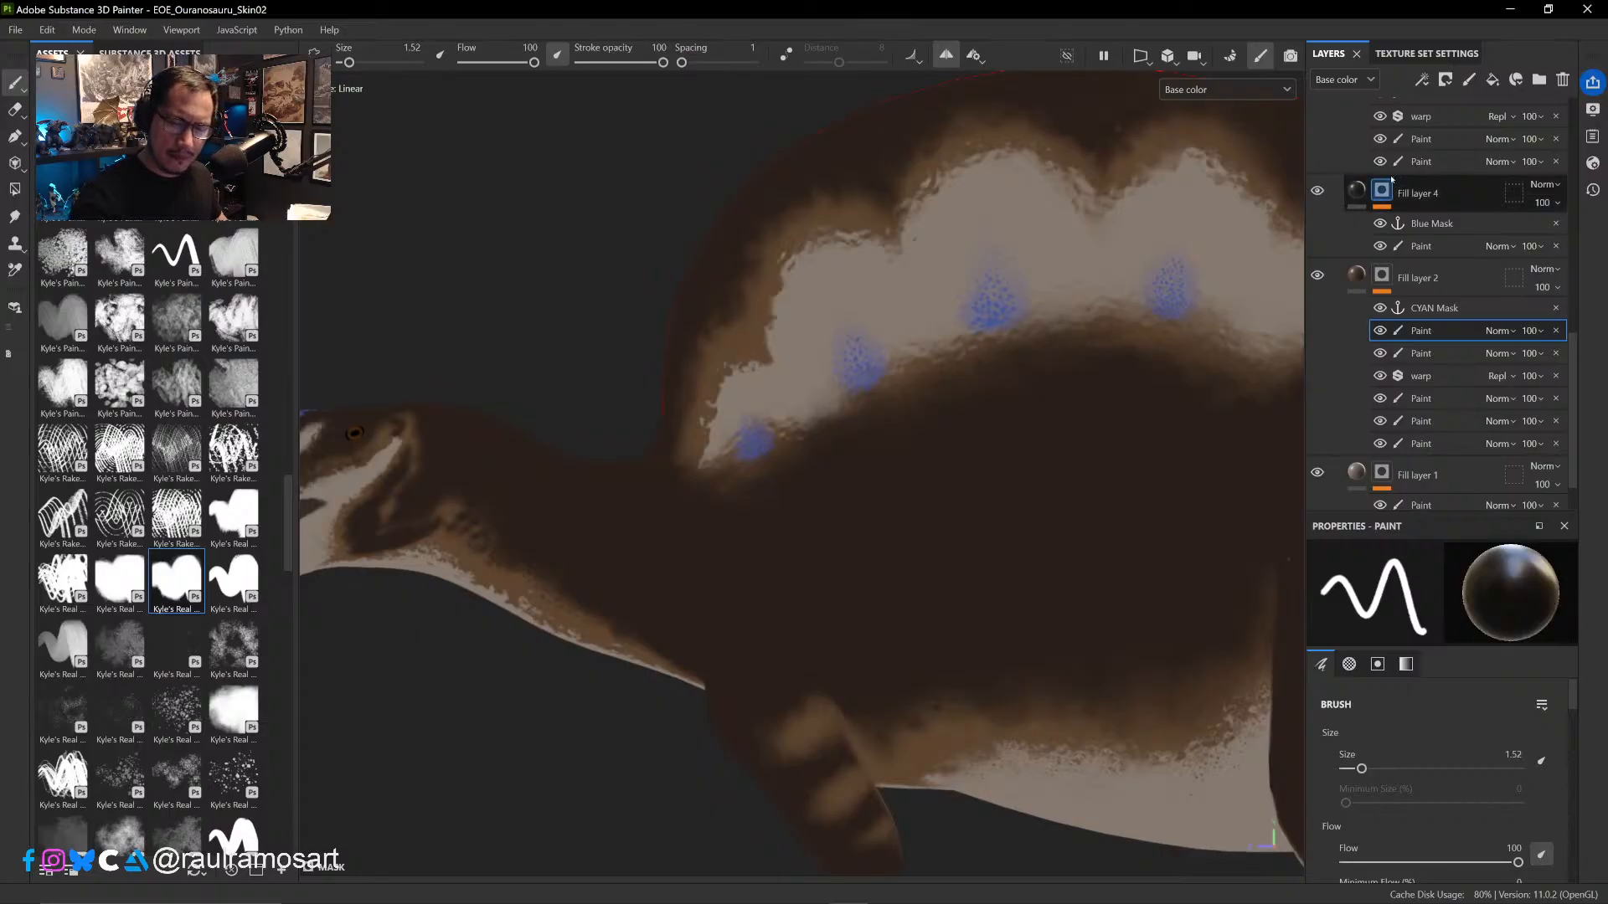
# - Make Fill layers 5, 6 and 7 visible so the sail's dark spot surrounds and the body markings are displayed
pyautogui.moveTo(1573, 350); pyautogui.dragTo(1575, 252)
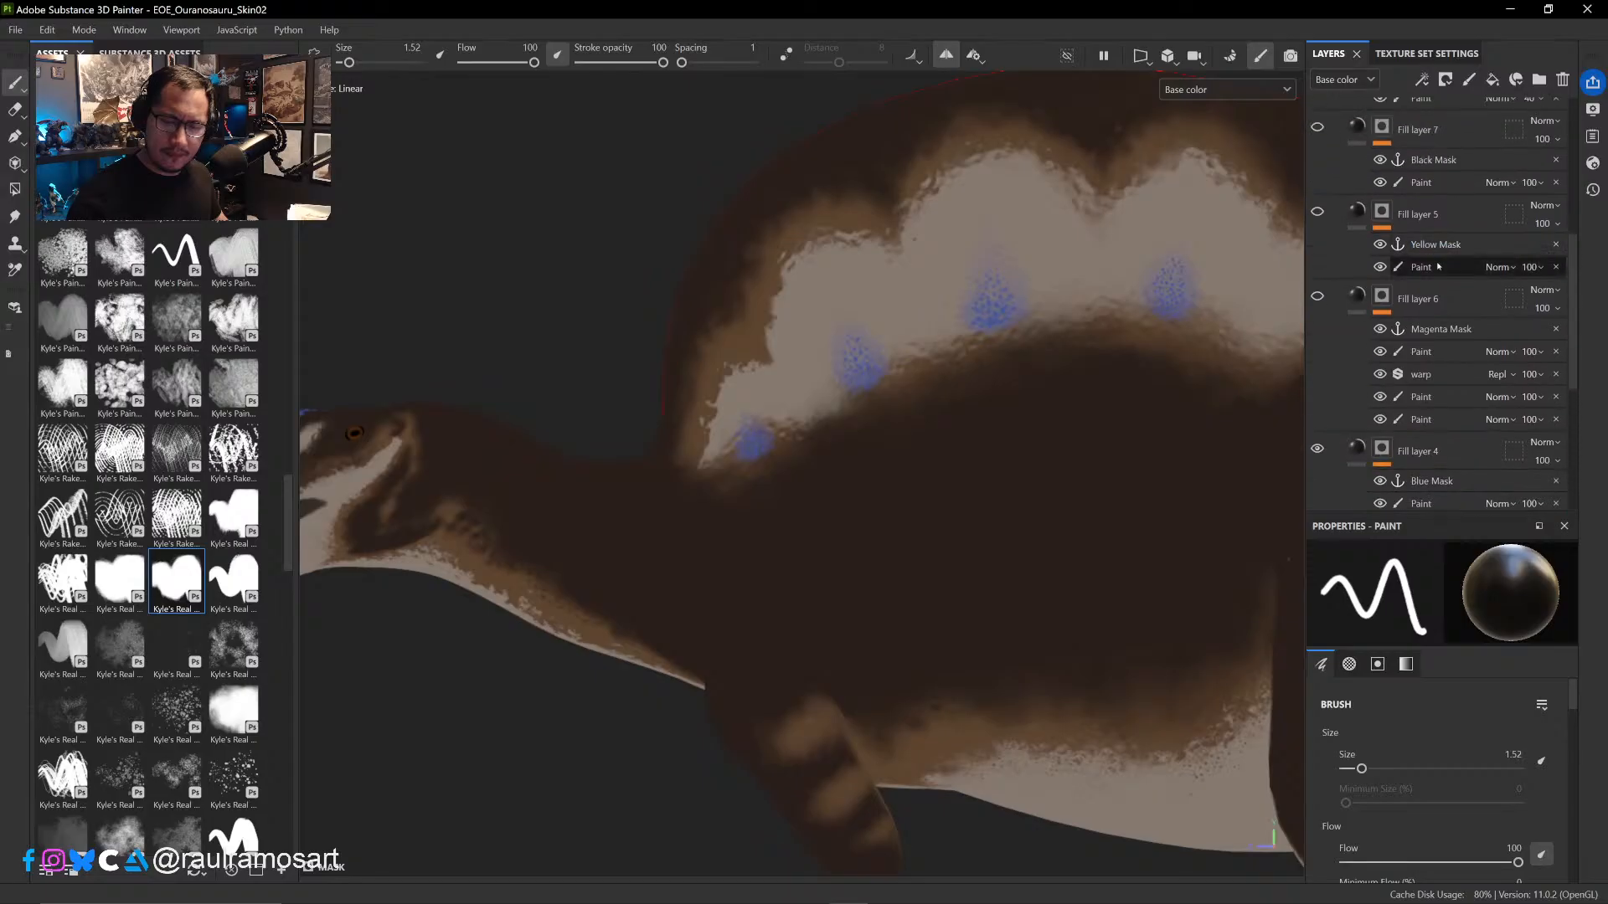
pyautogui.click(1317, 297)
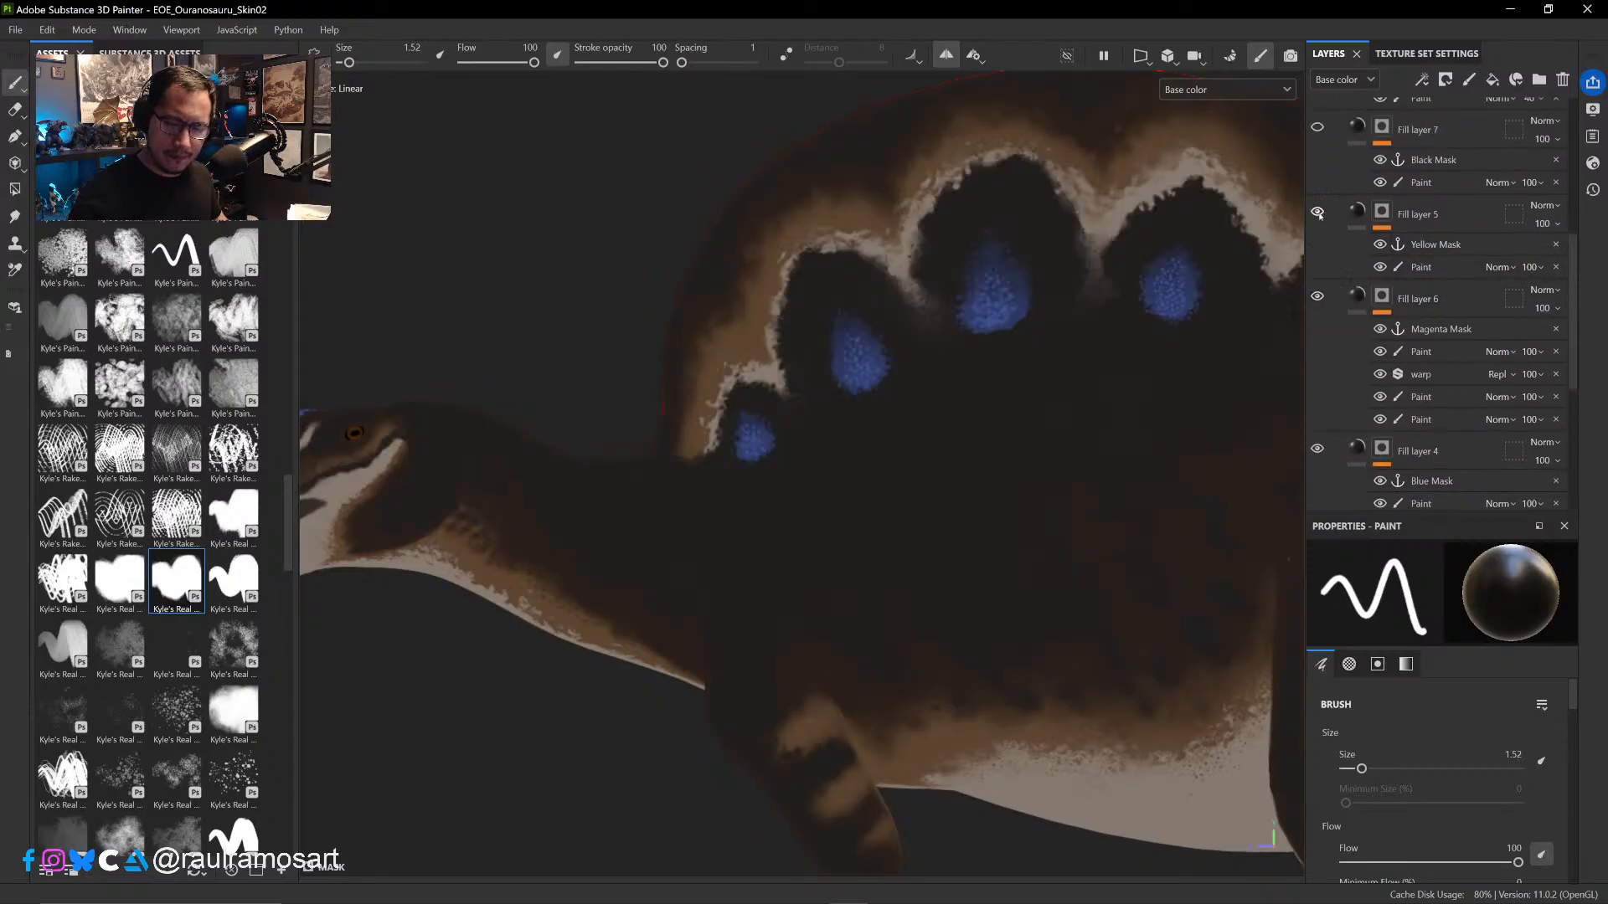
pyautogui.click(1318, 127)
pyautogui.moveTo(1575, 256); pyautogui.dragTo(1572, 320)
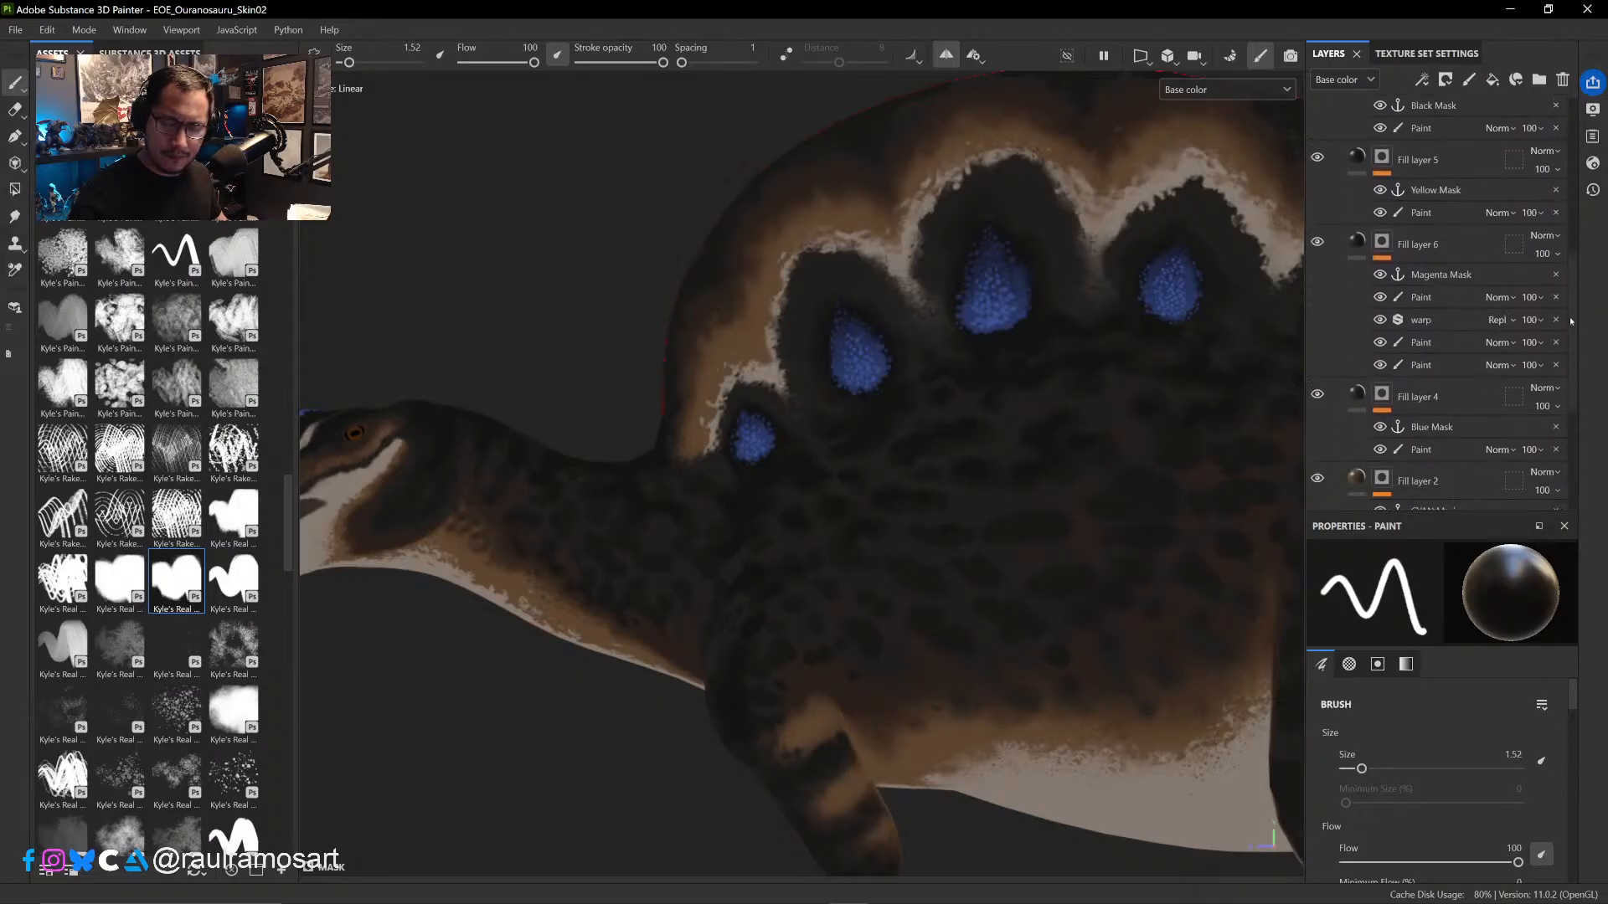
pyautogui.scroll(-2, 1544, 336)
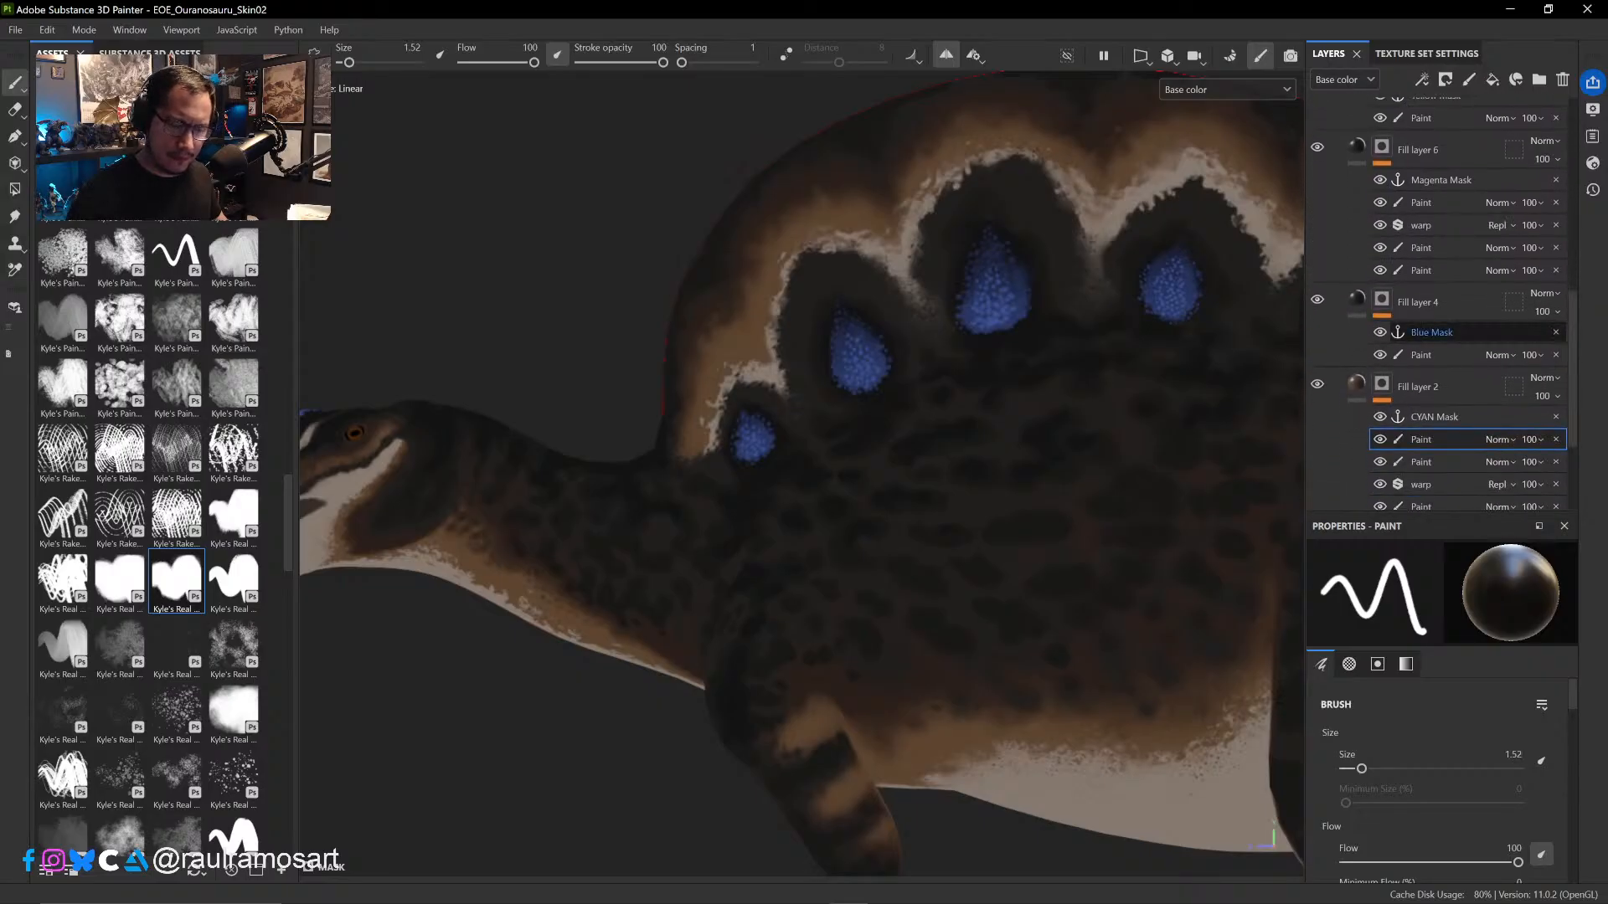
# - Refine the pale border above the first two blue sail spots with brush size 1.89, switching between black and white
pyautogui.keyDown('ctrl'); pyautogui.keyDown('alt'); pyautogui.moveTo(893, 349); pyautogui.dragTo(823, 486); pyautogui.keyUp('alt'); pyautogui.keyUp('ctrl')
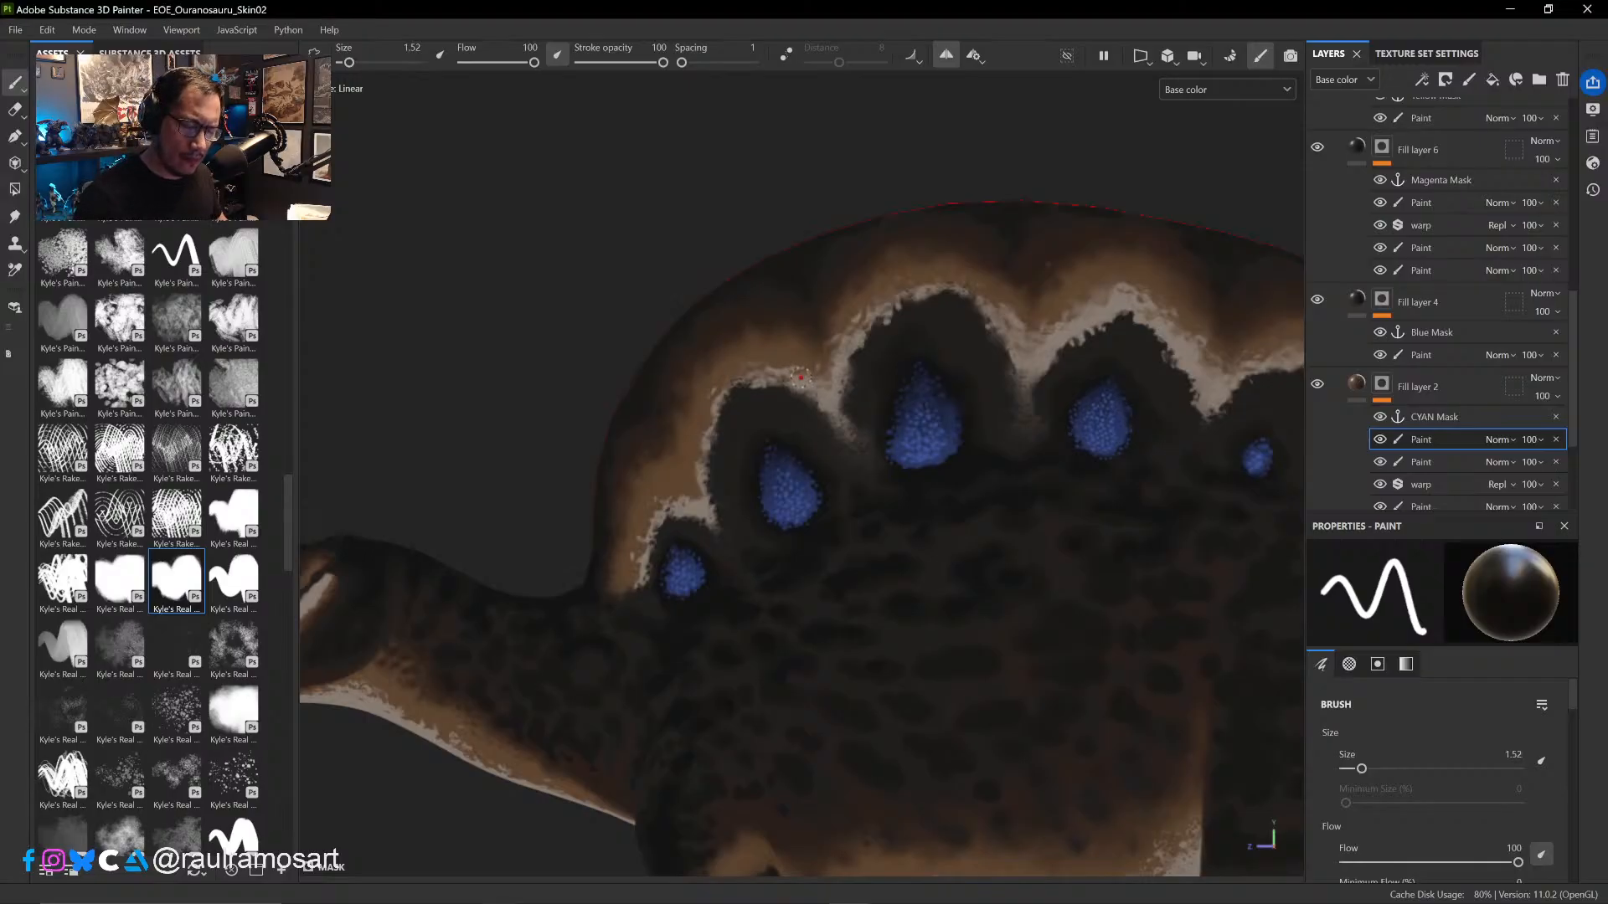
pyautogui.keyDown('ctrl'); pyautogui.moveTo(807, 379); pyautogui.dragTo(805, 378, button='right'); pyautogui.keyUp('ctrl')
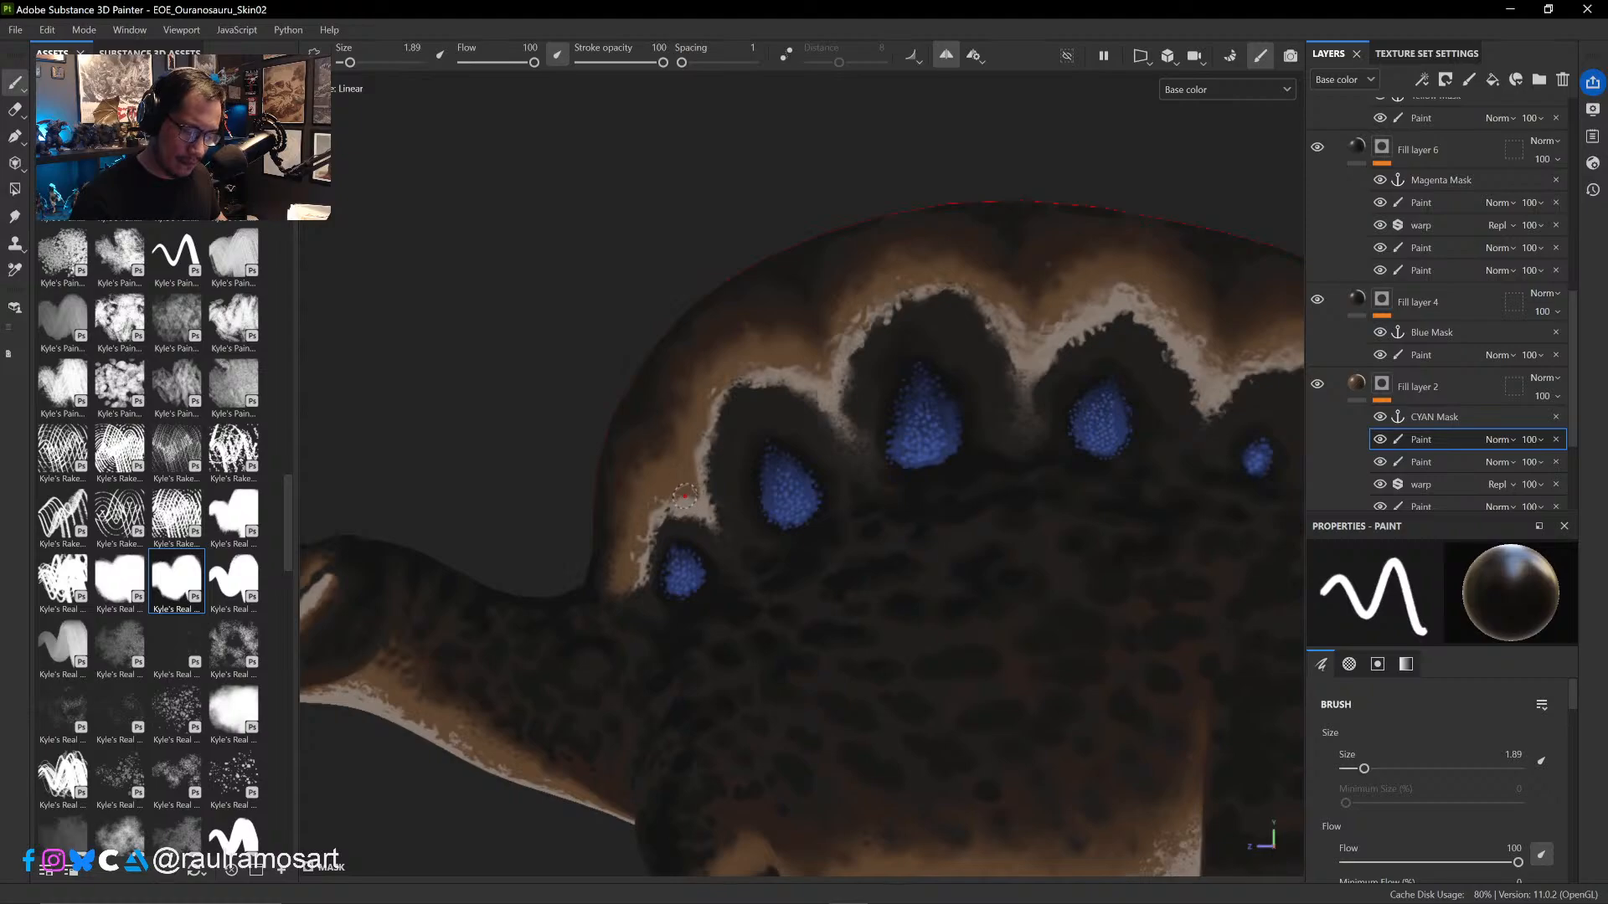
pyautogui.press('x')
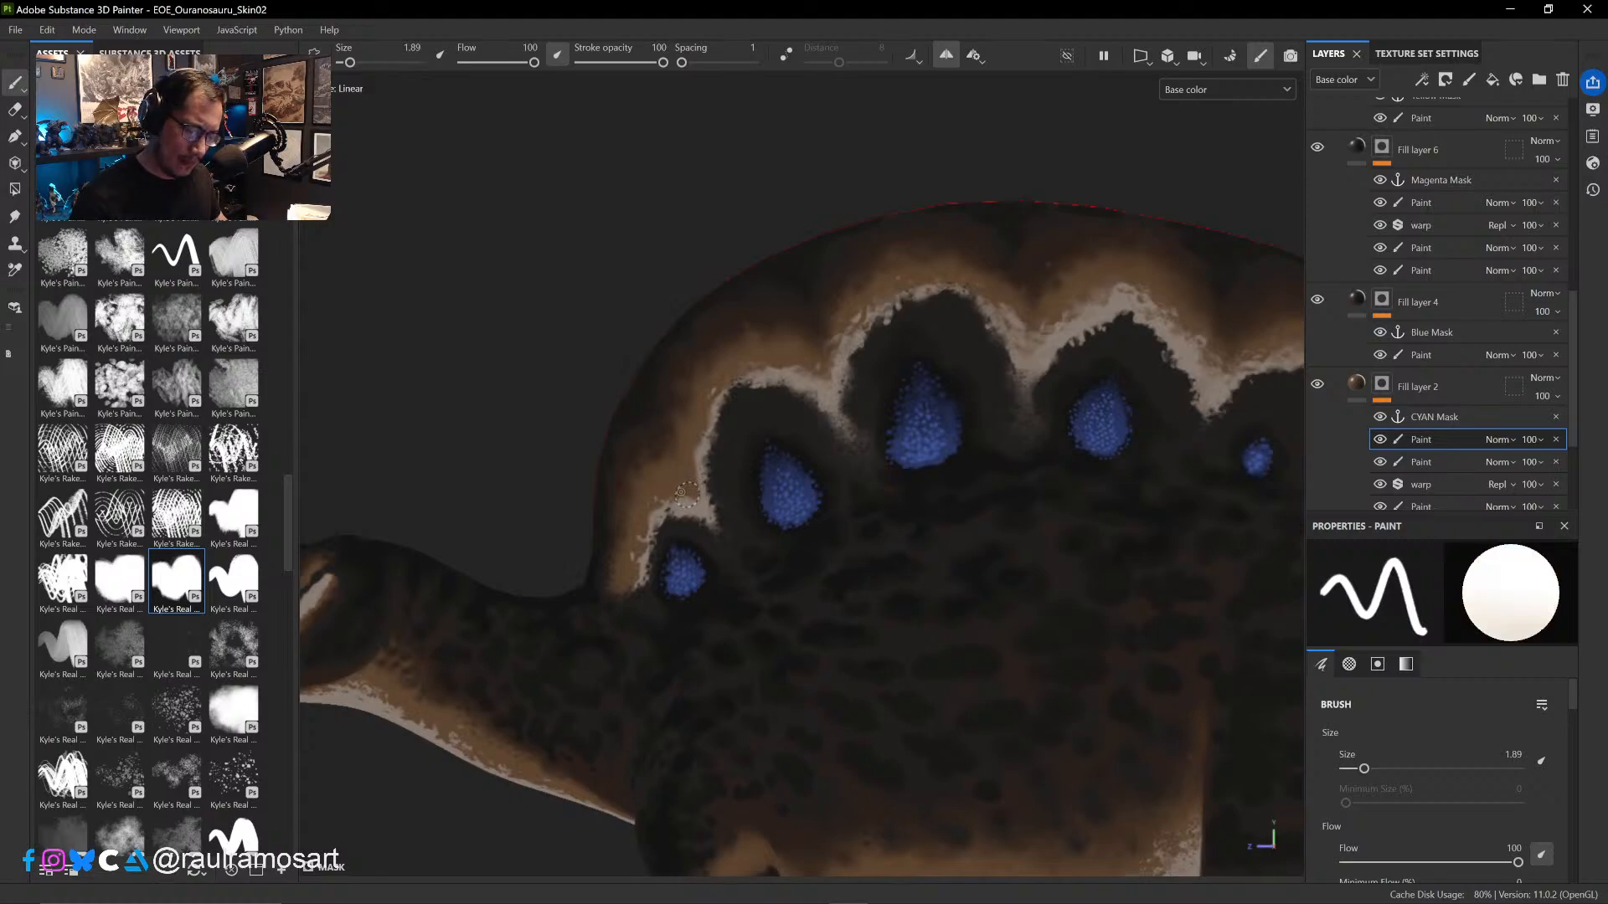
pyautogui.press('x')
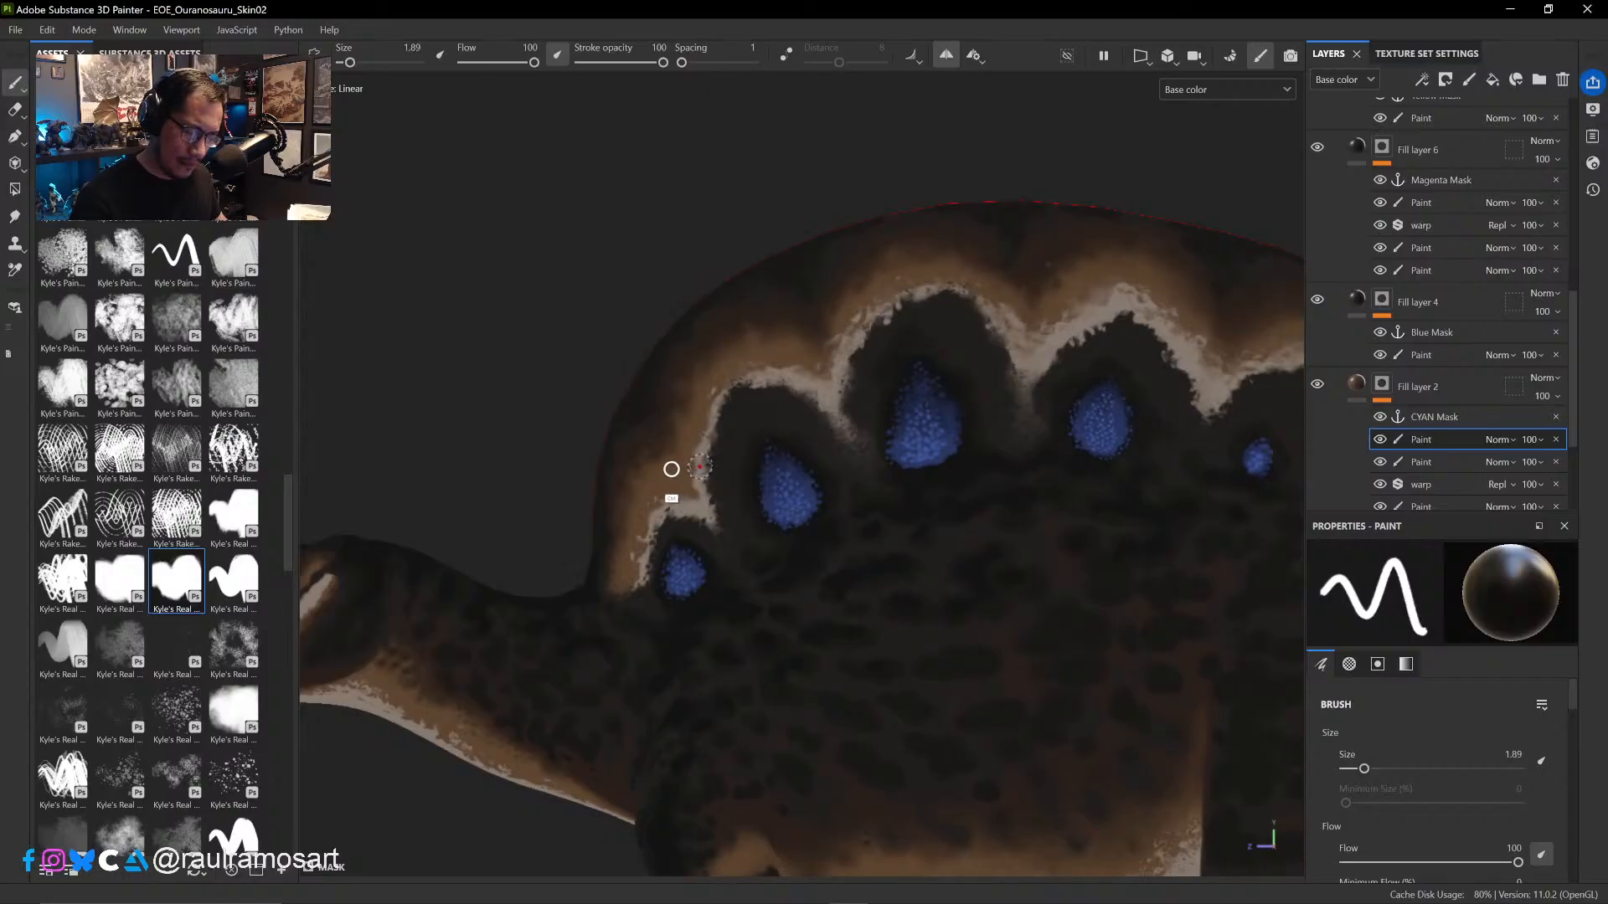
# - Reduce the brush to size 0.75 and touch up the pale border between the first and second blue spots
pyautogui.press('[')
pyautogui.press('[')
pyautogui.press('[')
pyautogui.press('x')
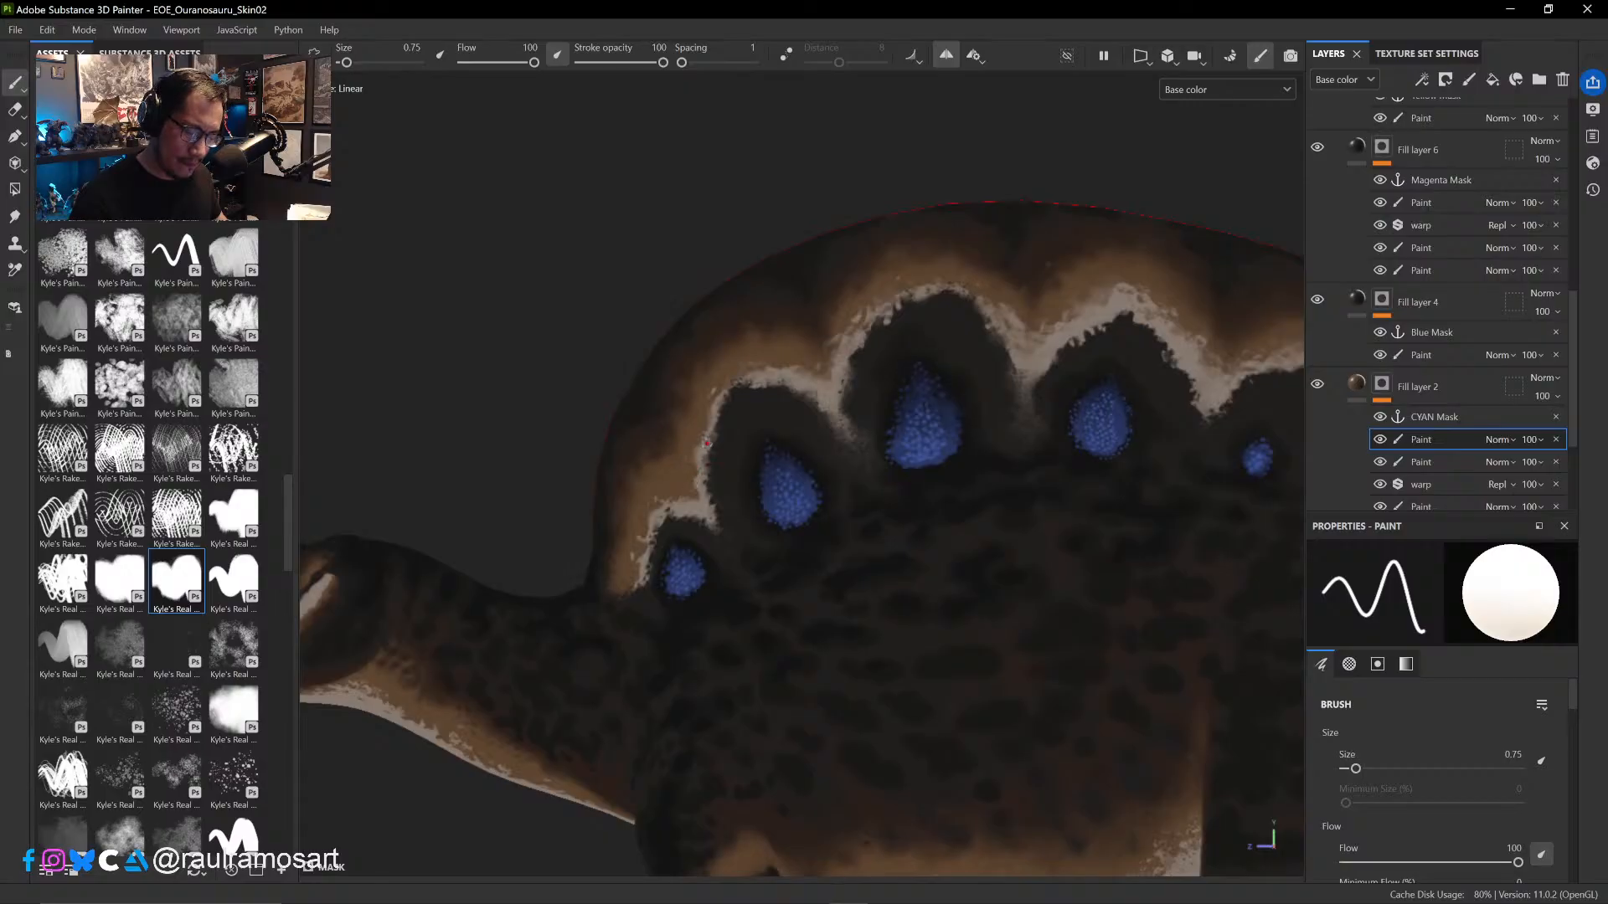
# - Set brush size 2.48 and stroke opacity 76, and paint over the pale border at the front of the third blue spot's arch
pyautogui.press(']')
pyautogui.press(']')
pyautogui.press(']')
pyautogui.press(']')
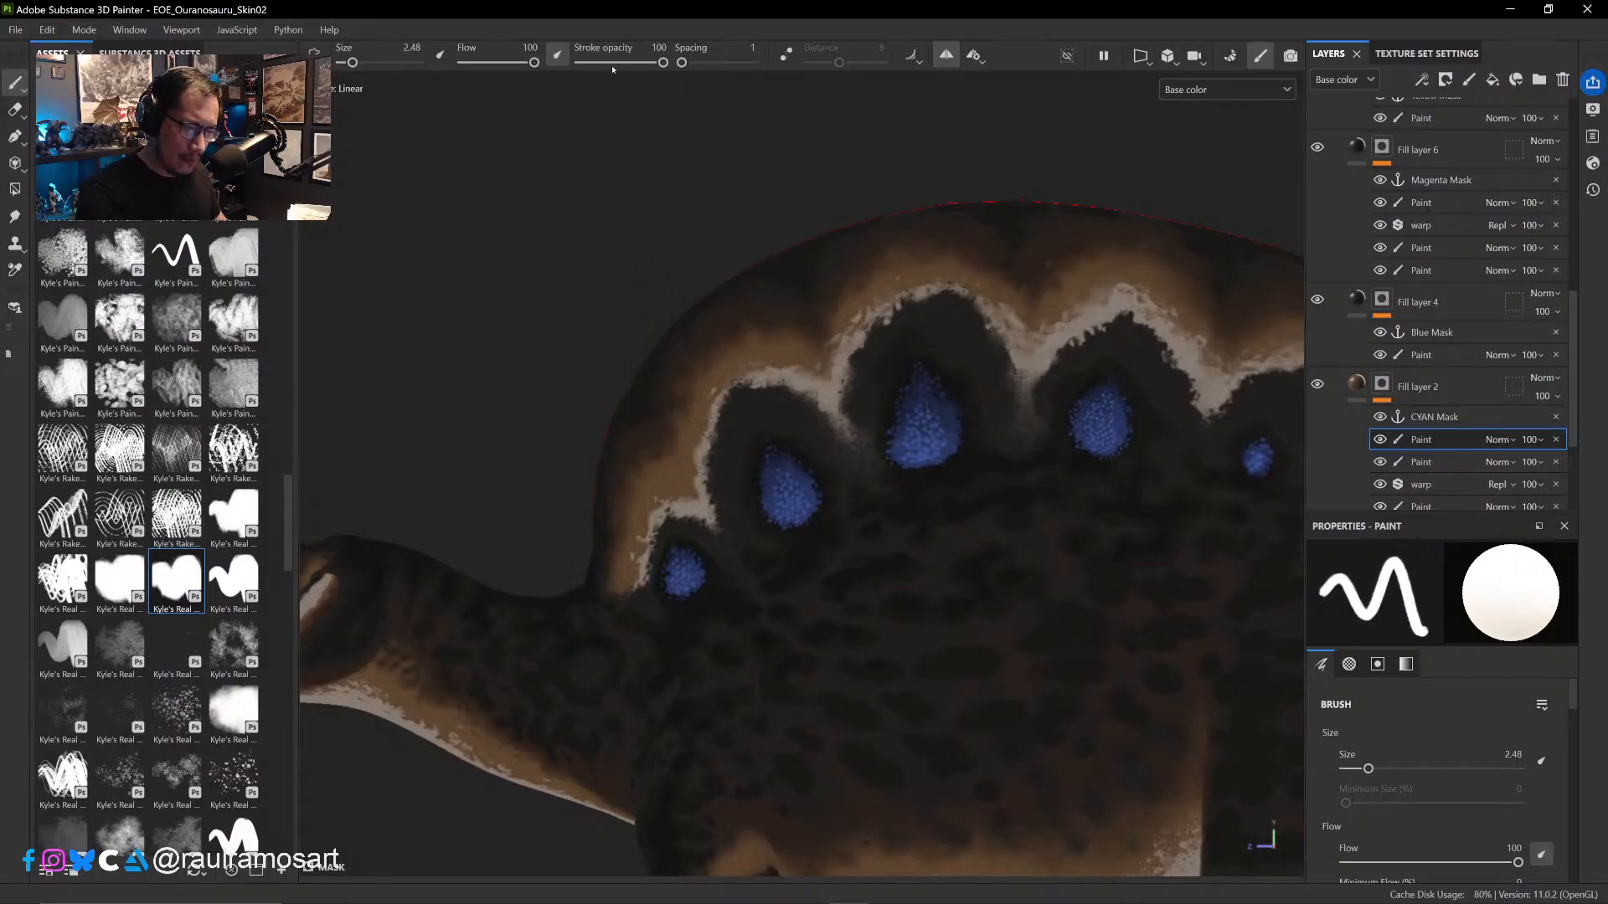
pyautogui.moveTo(662, 63); pyautogui.dragTo(643, 62)
pyautogui.press('x')
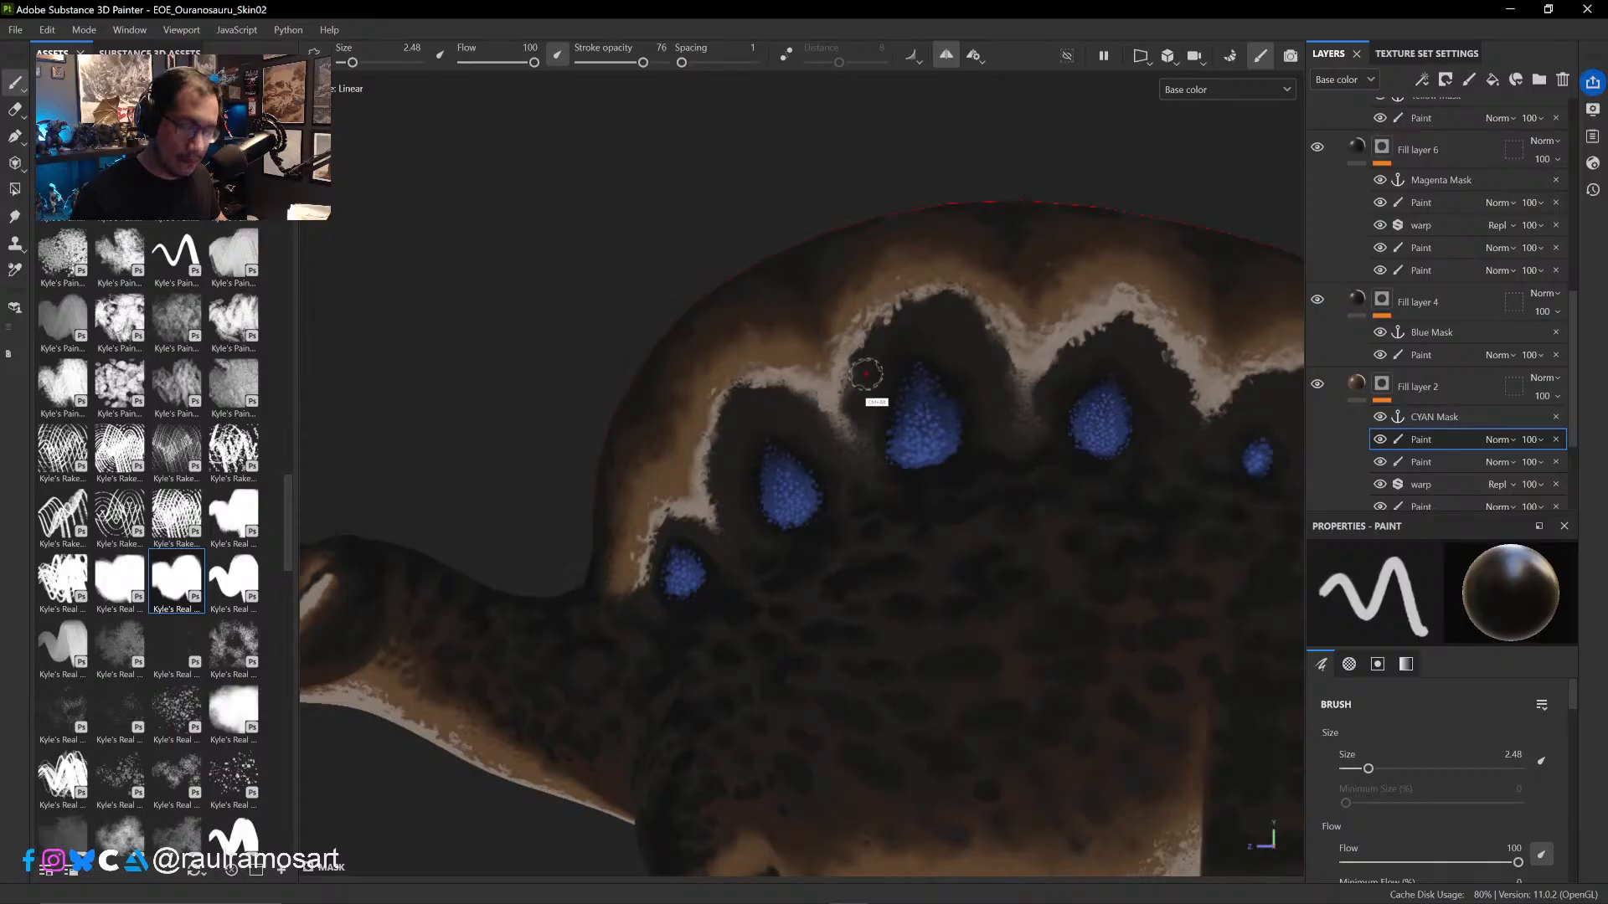
pyautogui.moveTo(871, 398)
pyautogui.mouseDown(button='middle')
pyautogui.moveTo(801, 495)
pyautogui.moveTo(708, 469)
pyautogui.mouseUp(button='middle')
pyautogui.press('x')
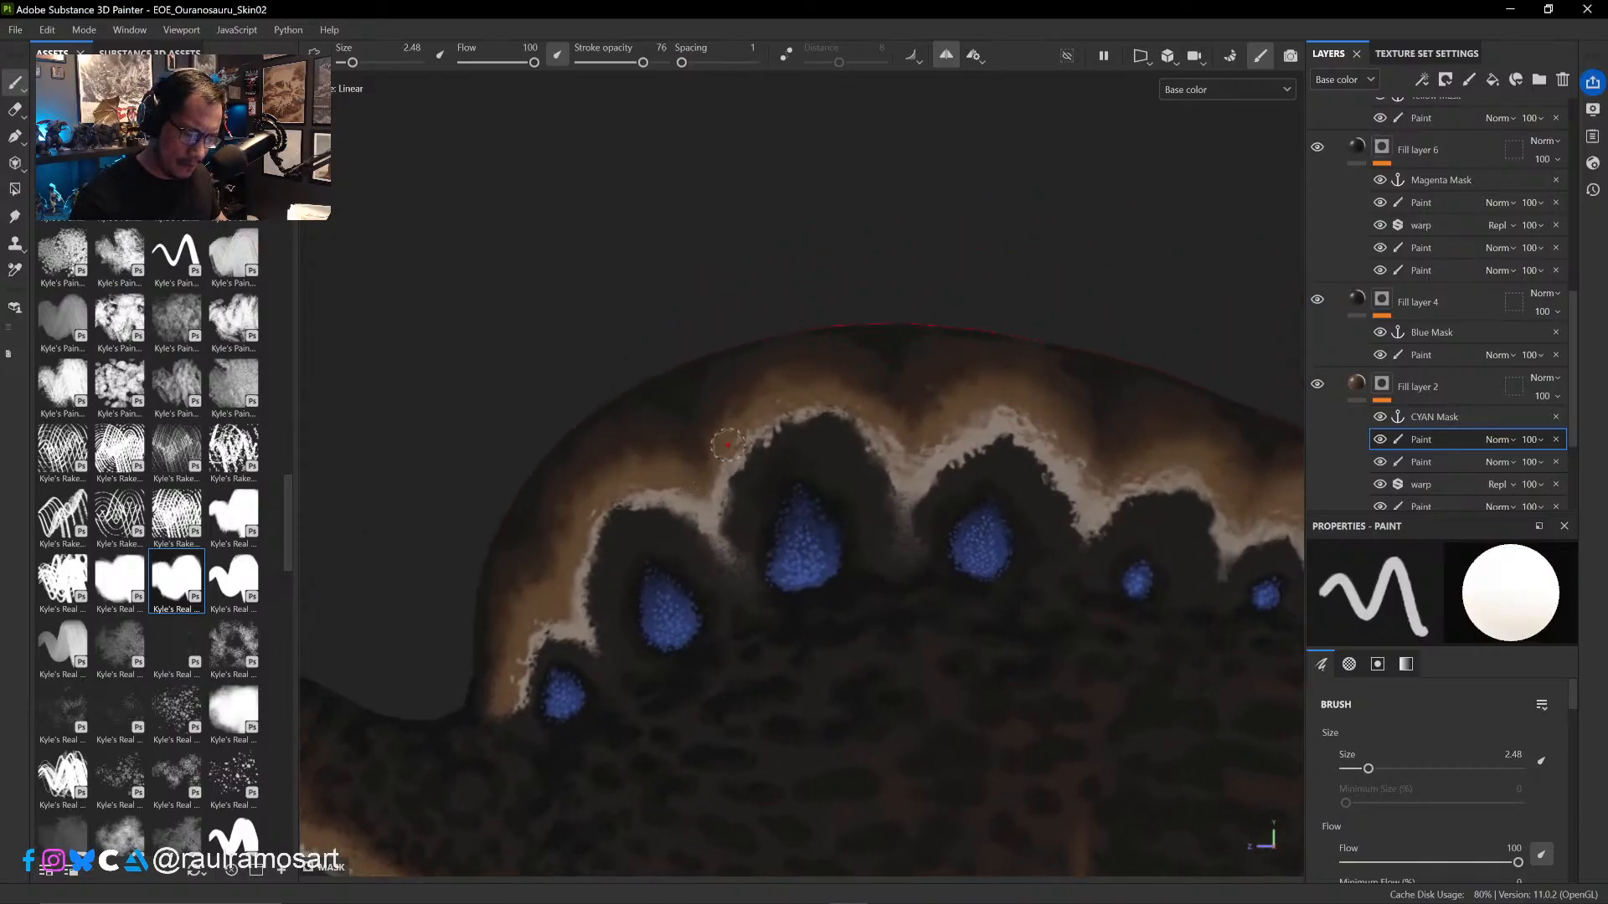
pyautogui.press('x')
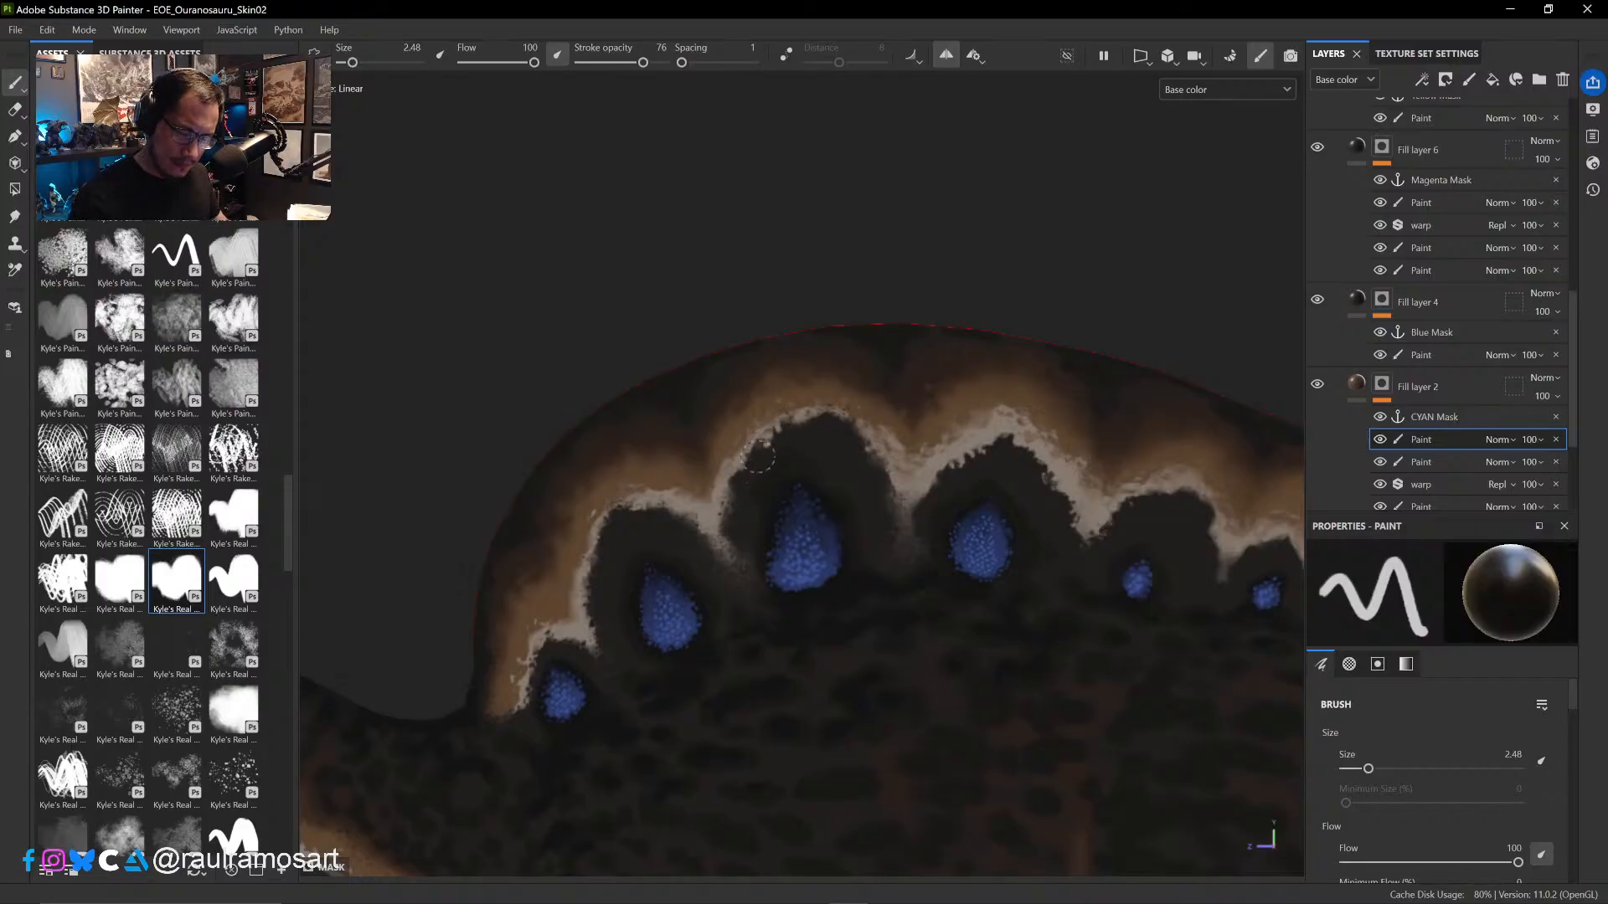
# - Reduce the brush to size 1.16 and add small irregular marks along the front of the third spot's pale arch
pyautogui.press('x')
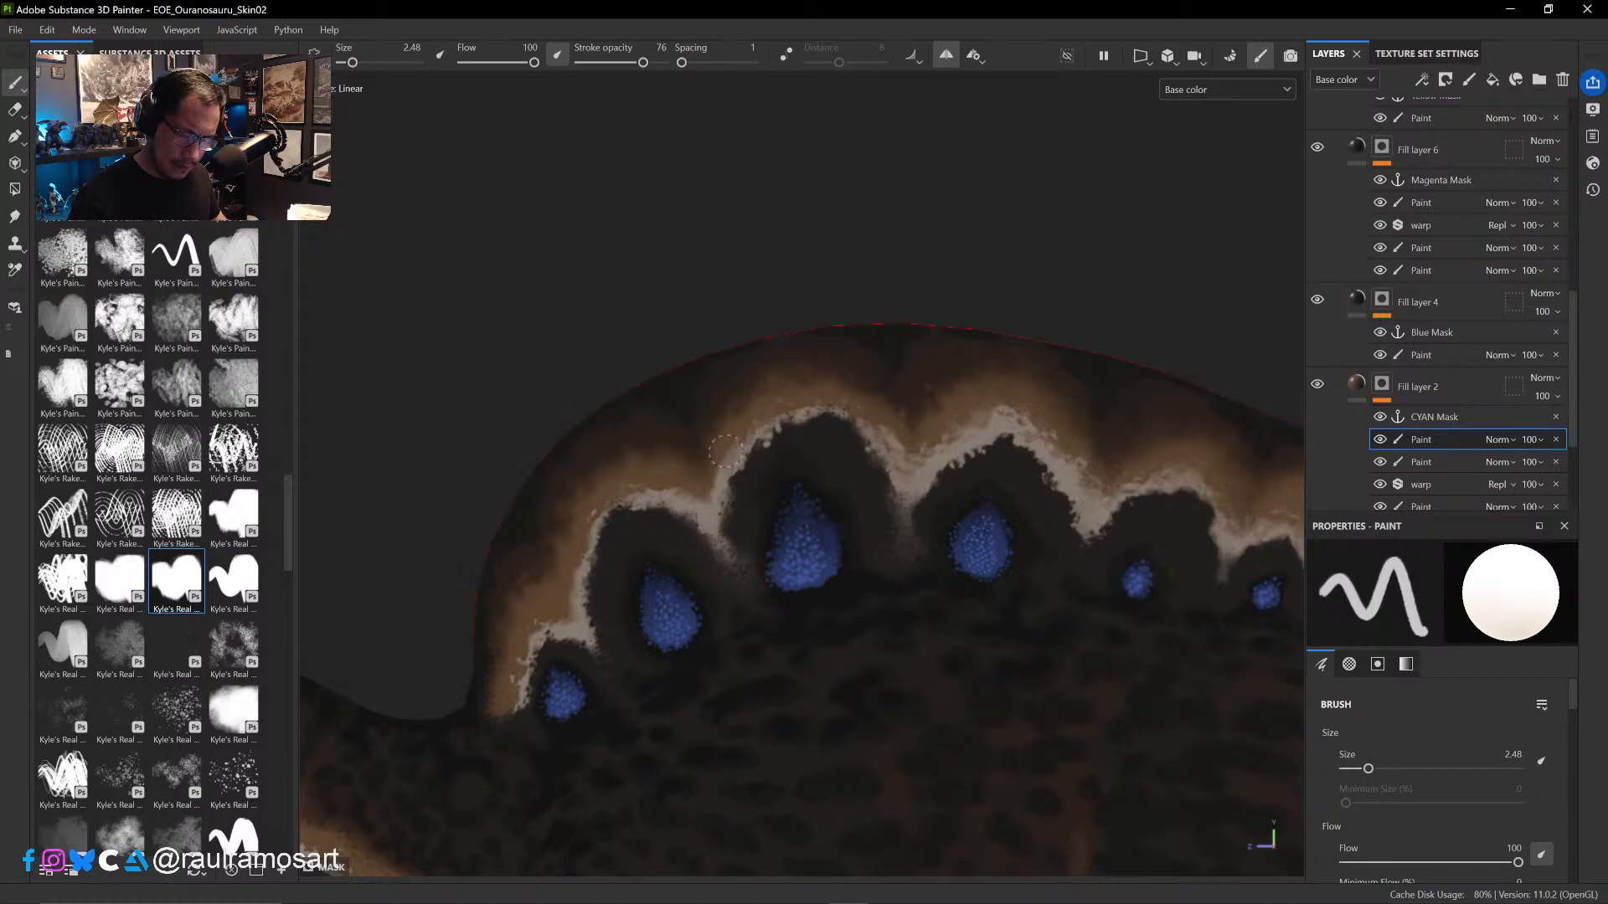
pyautogui.press('[')
pyautogui.press('[')
pyautogui.press('x')
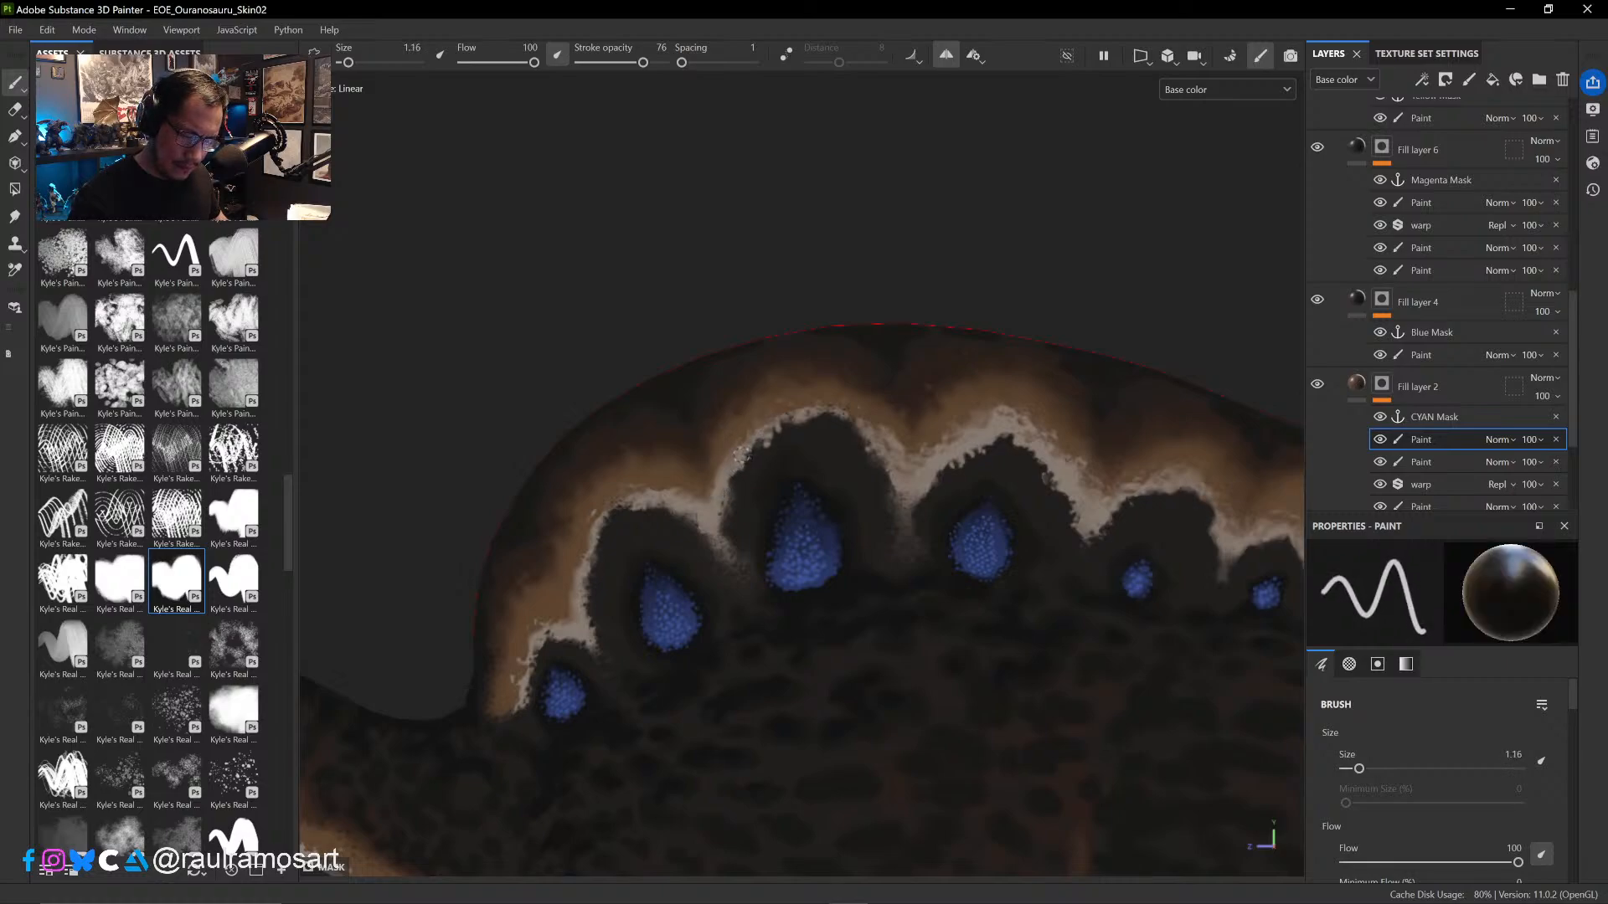
pyautogui.moveTo(753, 468)
pyautogui.keyDown('alt'); pyautogui.mouseDown(button='right')
pyautogui.moveTo(941, 716)
pyautogui.moveTo(781, 465)
pyautogui.mouseUp(button='right'); pyautogui.keyUp('alt')
pyautogui.moveTo(768, 425); pyautogui.dragTo(775, 406)
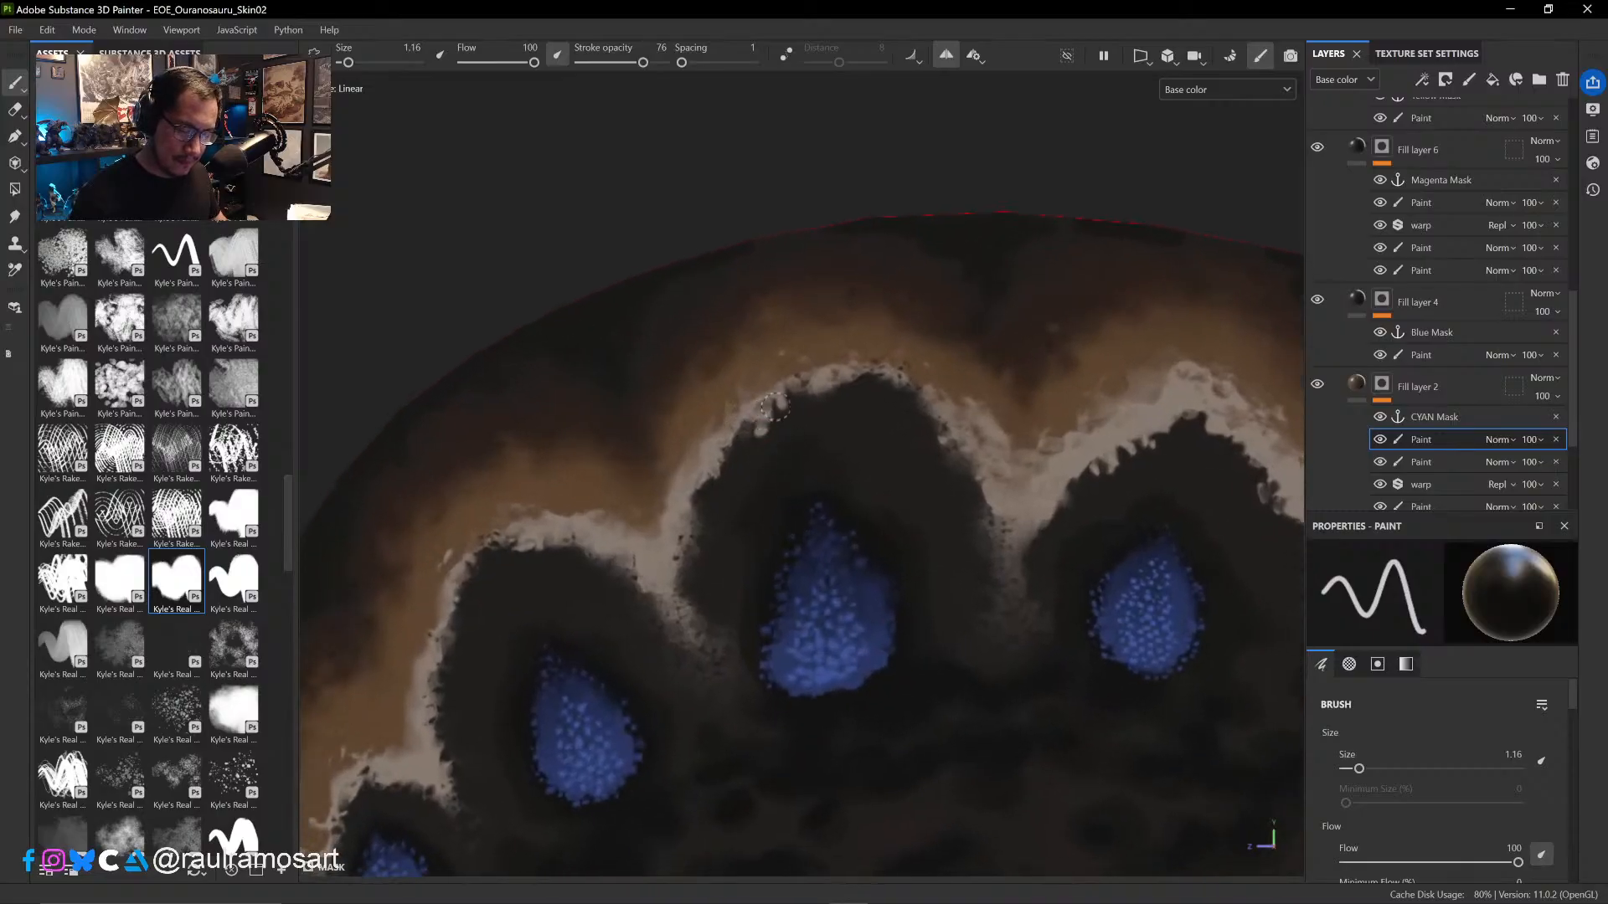
# - Break up the outer edge of the third spot's pale arch with fine black and white touches, down to brush size 0.48
pyautogui.press('x')
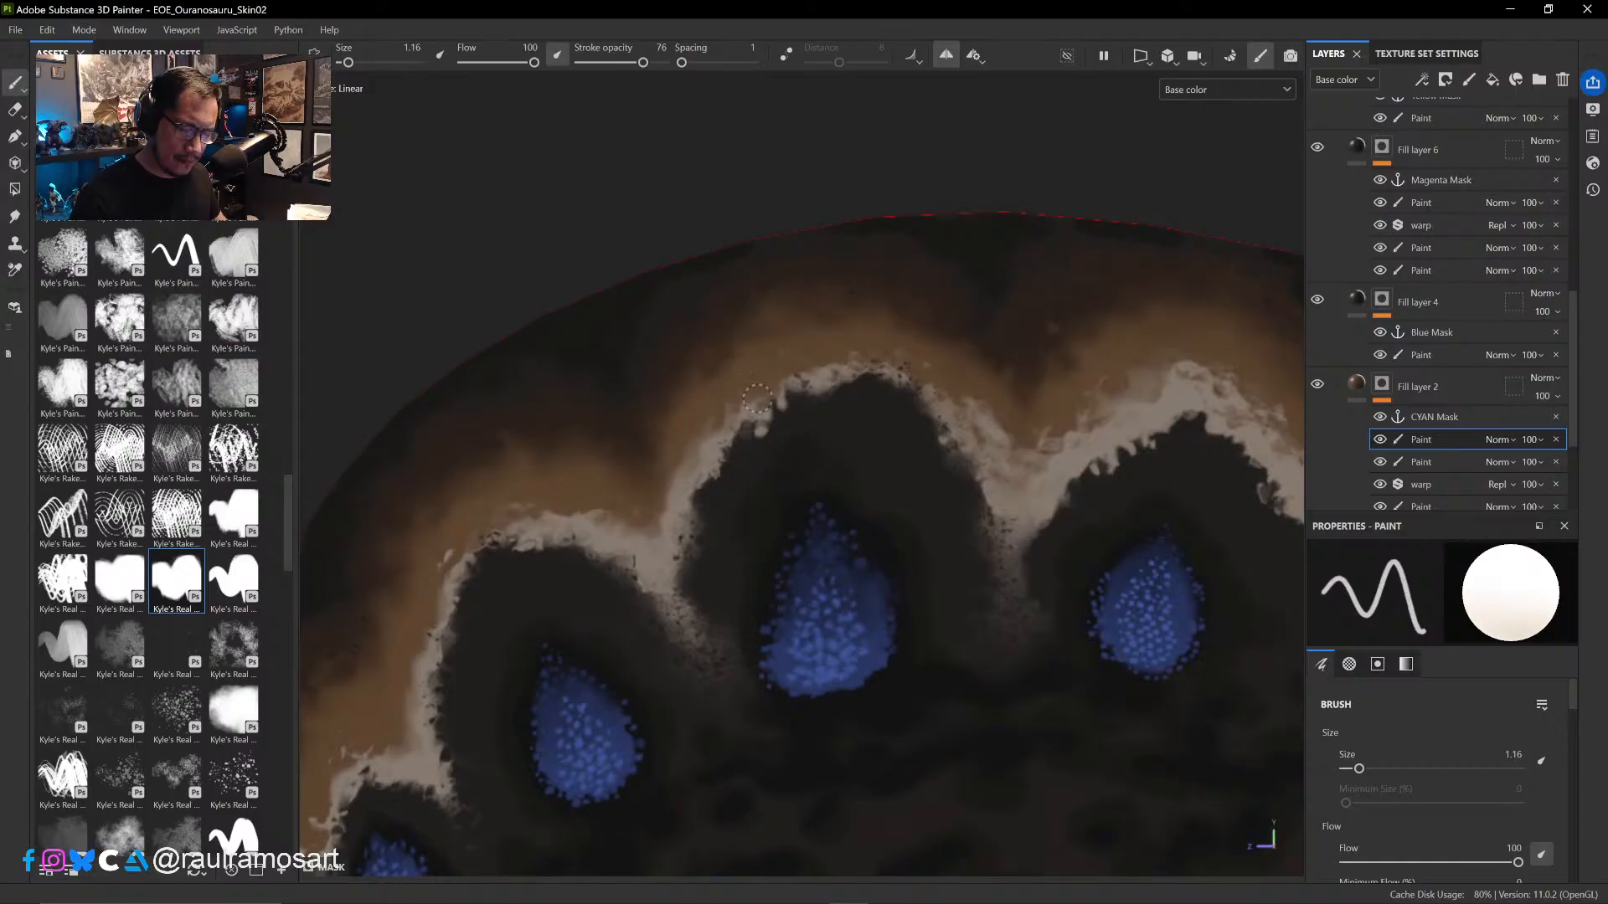
pyautogui.press('x')
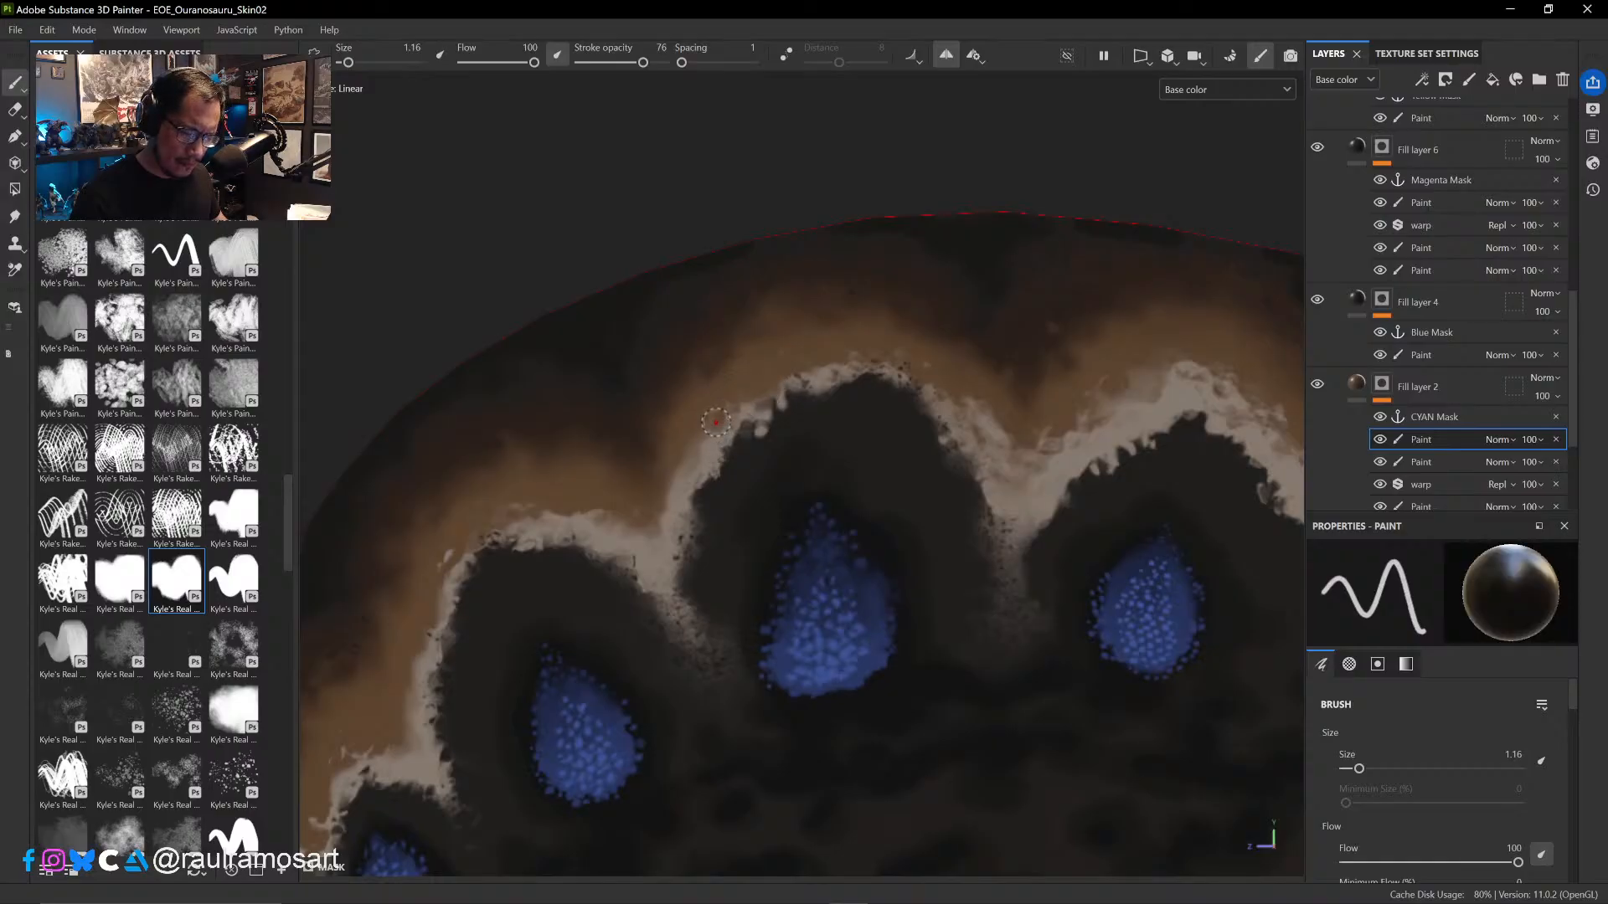
pyautogui.keyDown('ctrl'); pyautogui.moveTo(716, 412); pyautogui.dragTo(699, 414, button='right'); pyautogui.keyUp('ctrl')
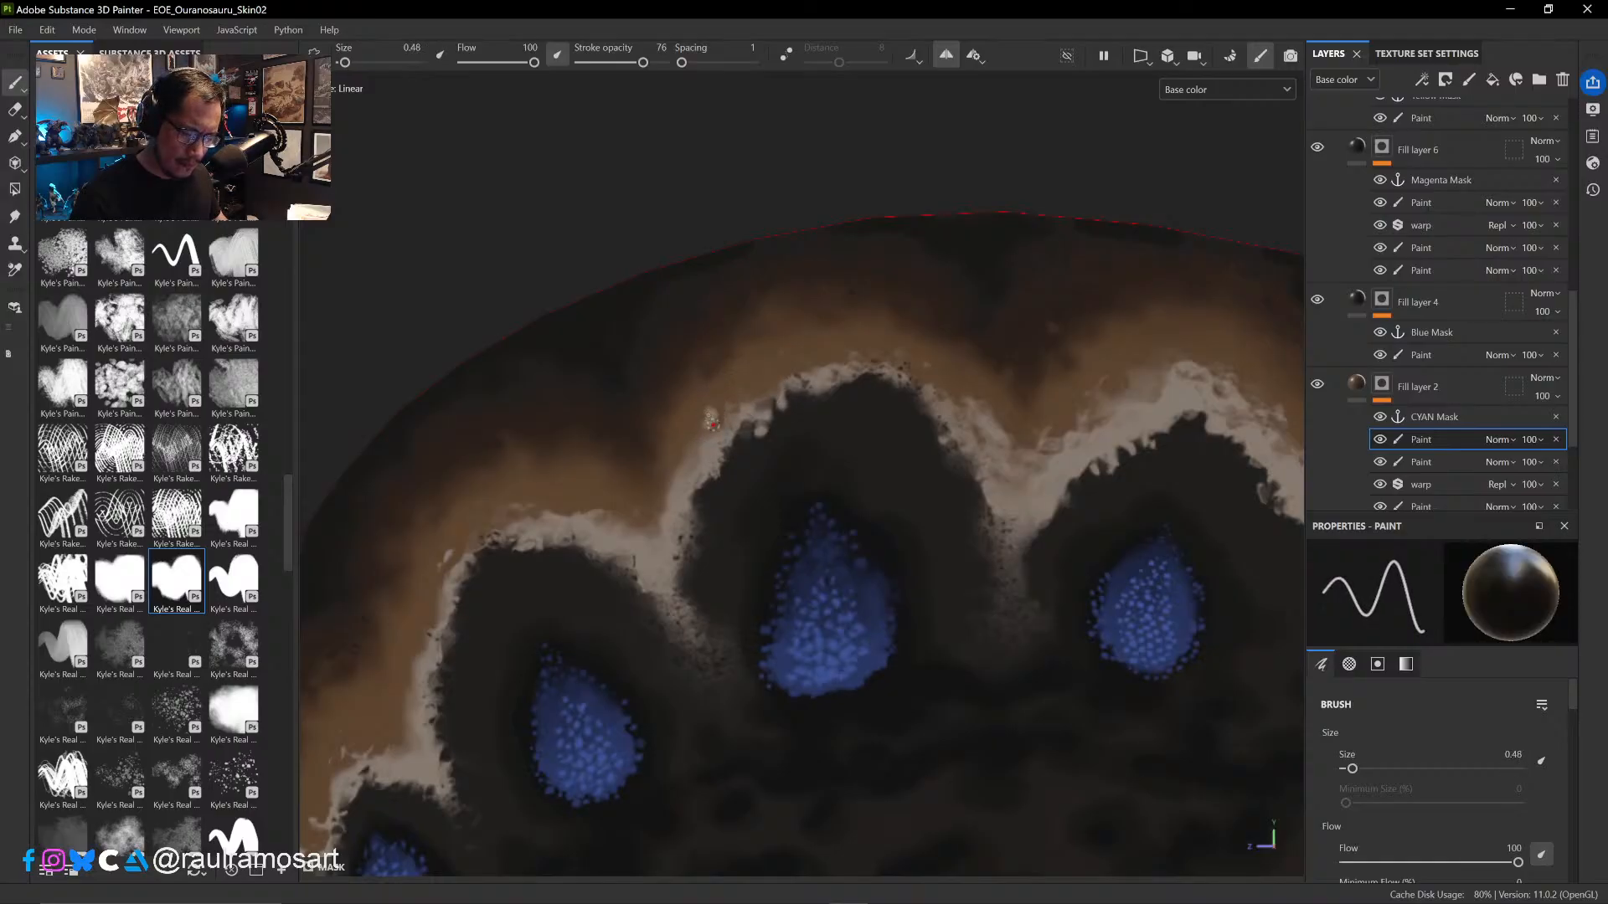
pyautogui.press('x')
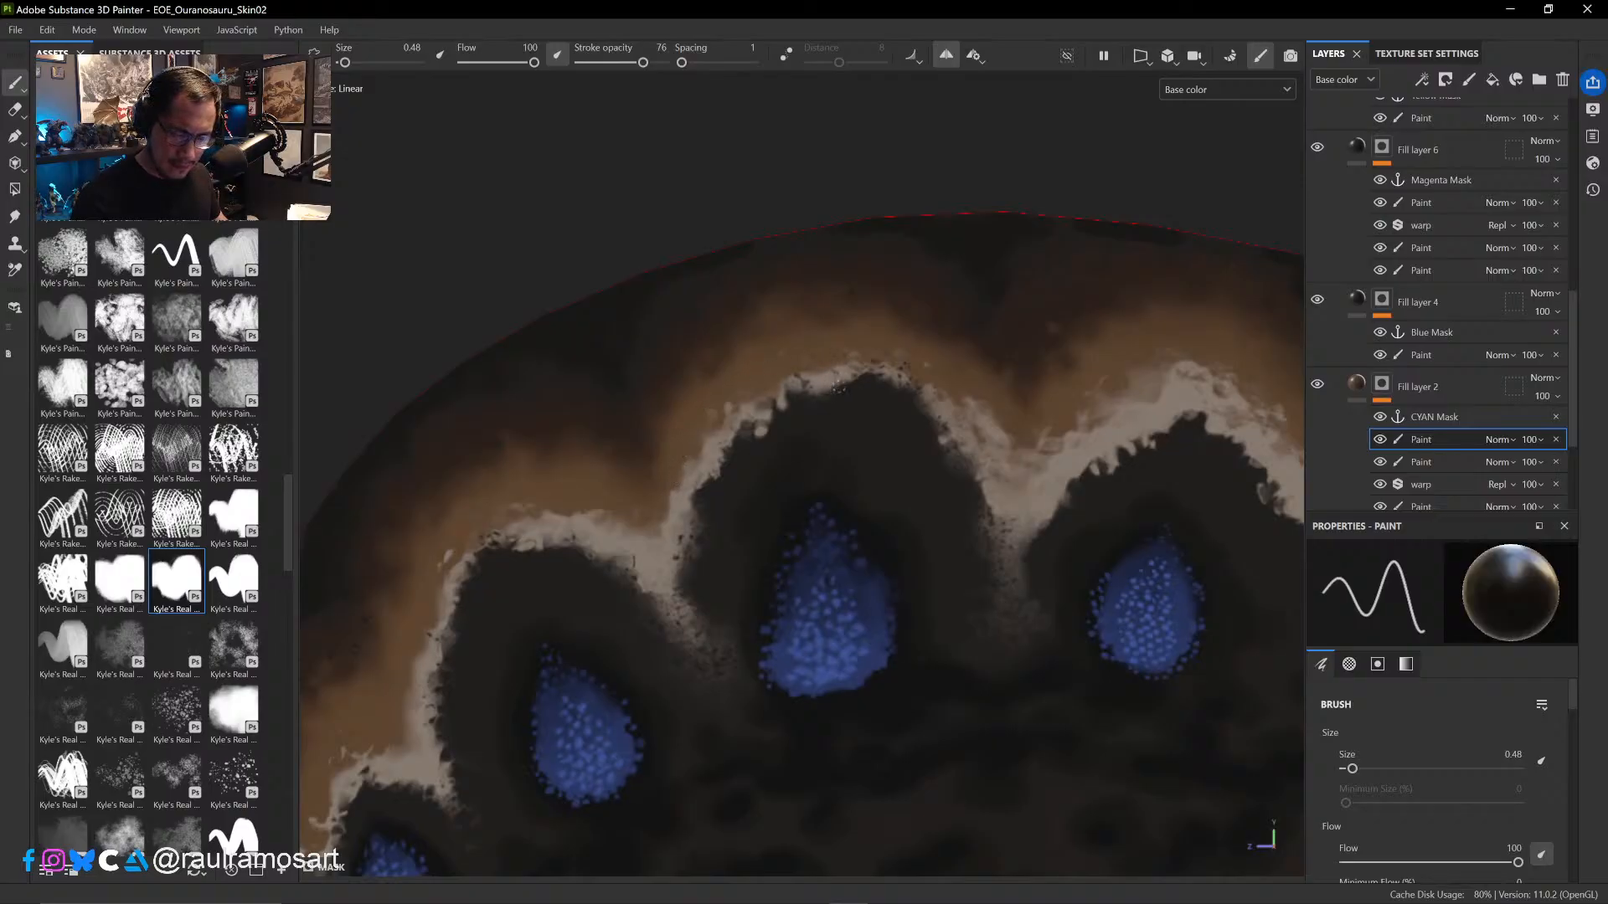
# - Rework the pale border in the dip between the third and fourth spots' arches, using brush sizes 1.78, 0.82 and 1.44
pyautogui.keyDown('ctrl'); pyautogui.moveTo(856, 378); pyautogui.dragTo(871, 389, button='right'); pyautogui.keyUp('ctrl')
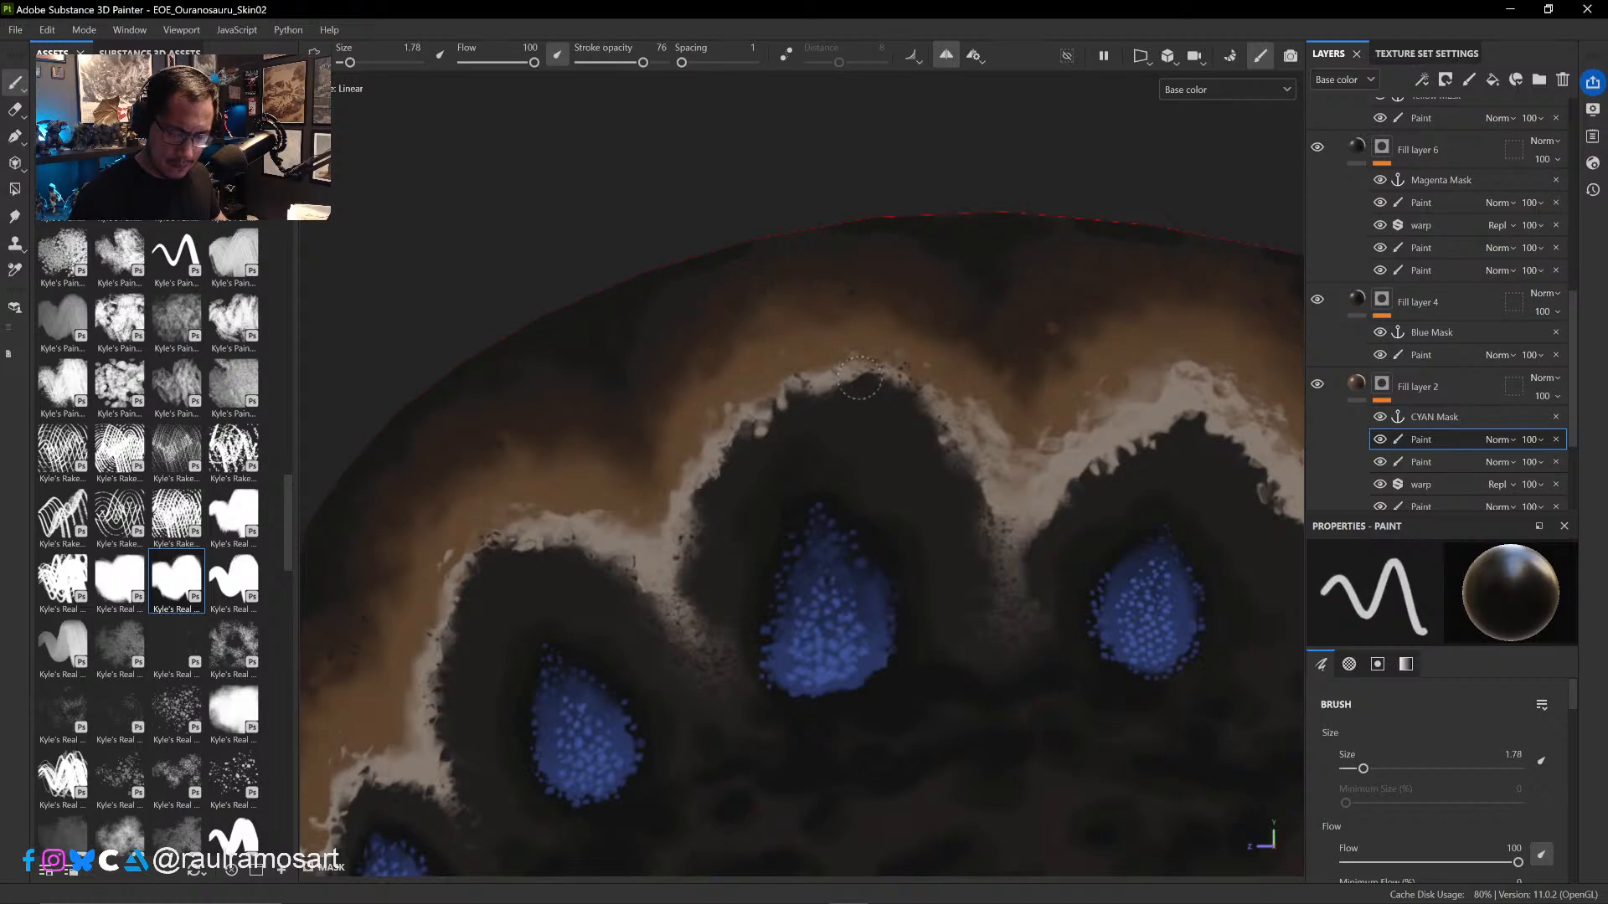
pyautogui.moveTo(857, 375)
pyautogui.mouseDown()
pyautogui.moveTo(878, 382)
pyautogui.moveTo(765, 466)
pyautogui.moveTo(734, 469)
pyautogui.moveTo(745, 461)
pyautogui.mouseUp()
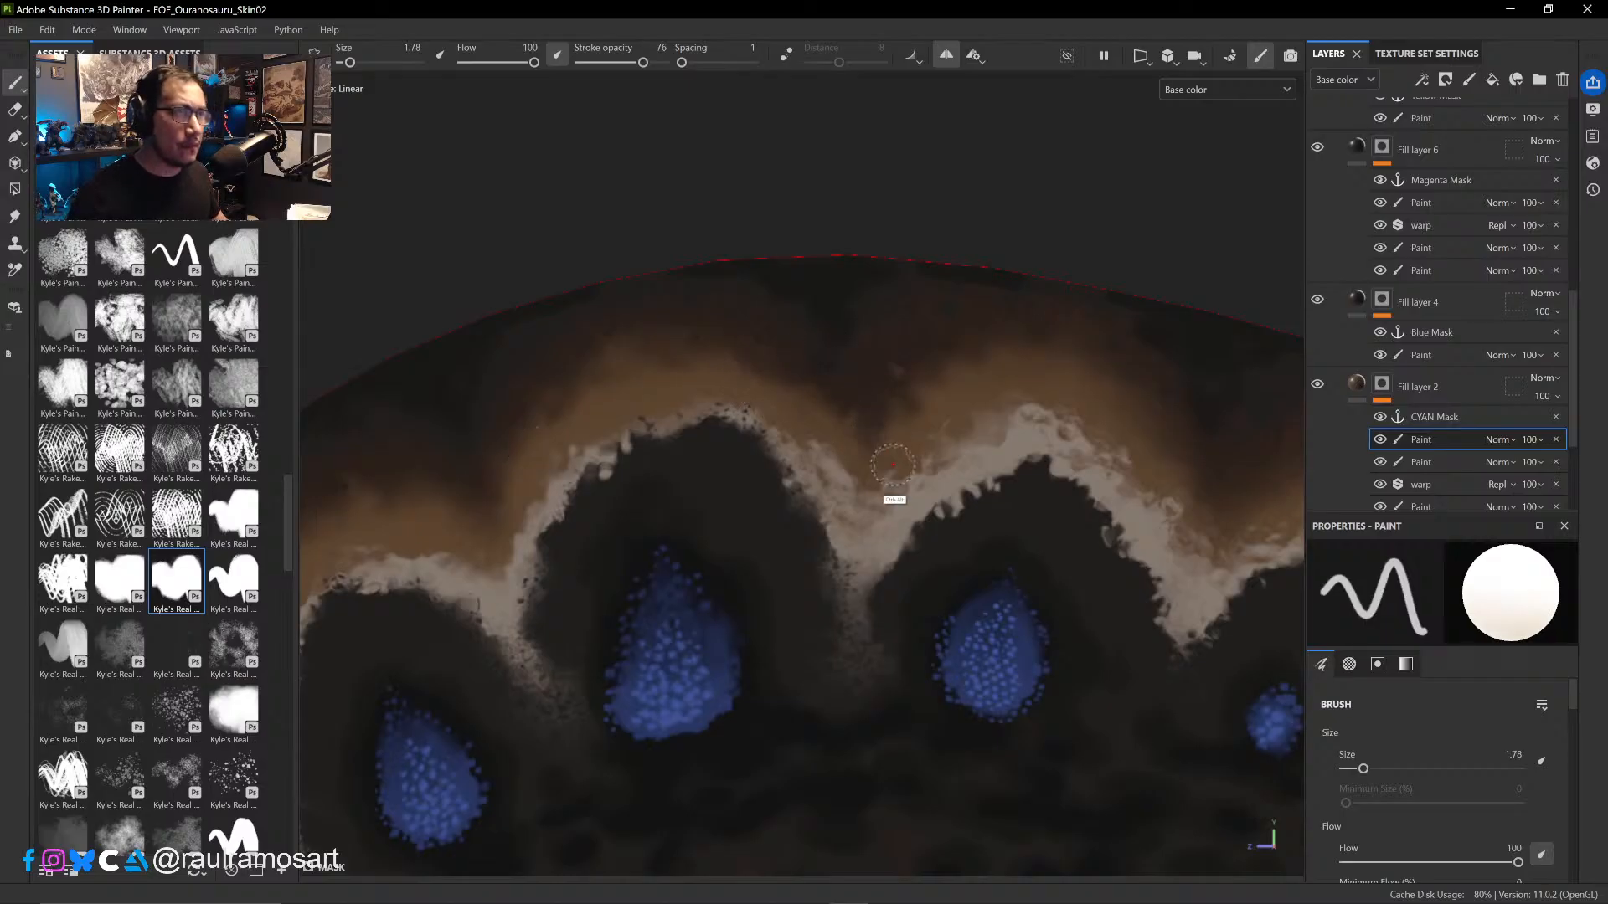
pyautogui.moveTo(890, 502); pyautogui.dragTo(818, 434, button='middle')
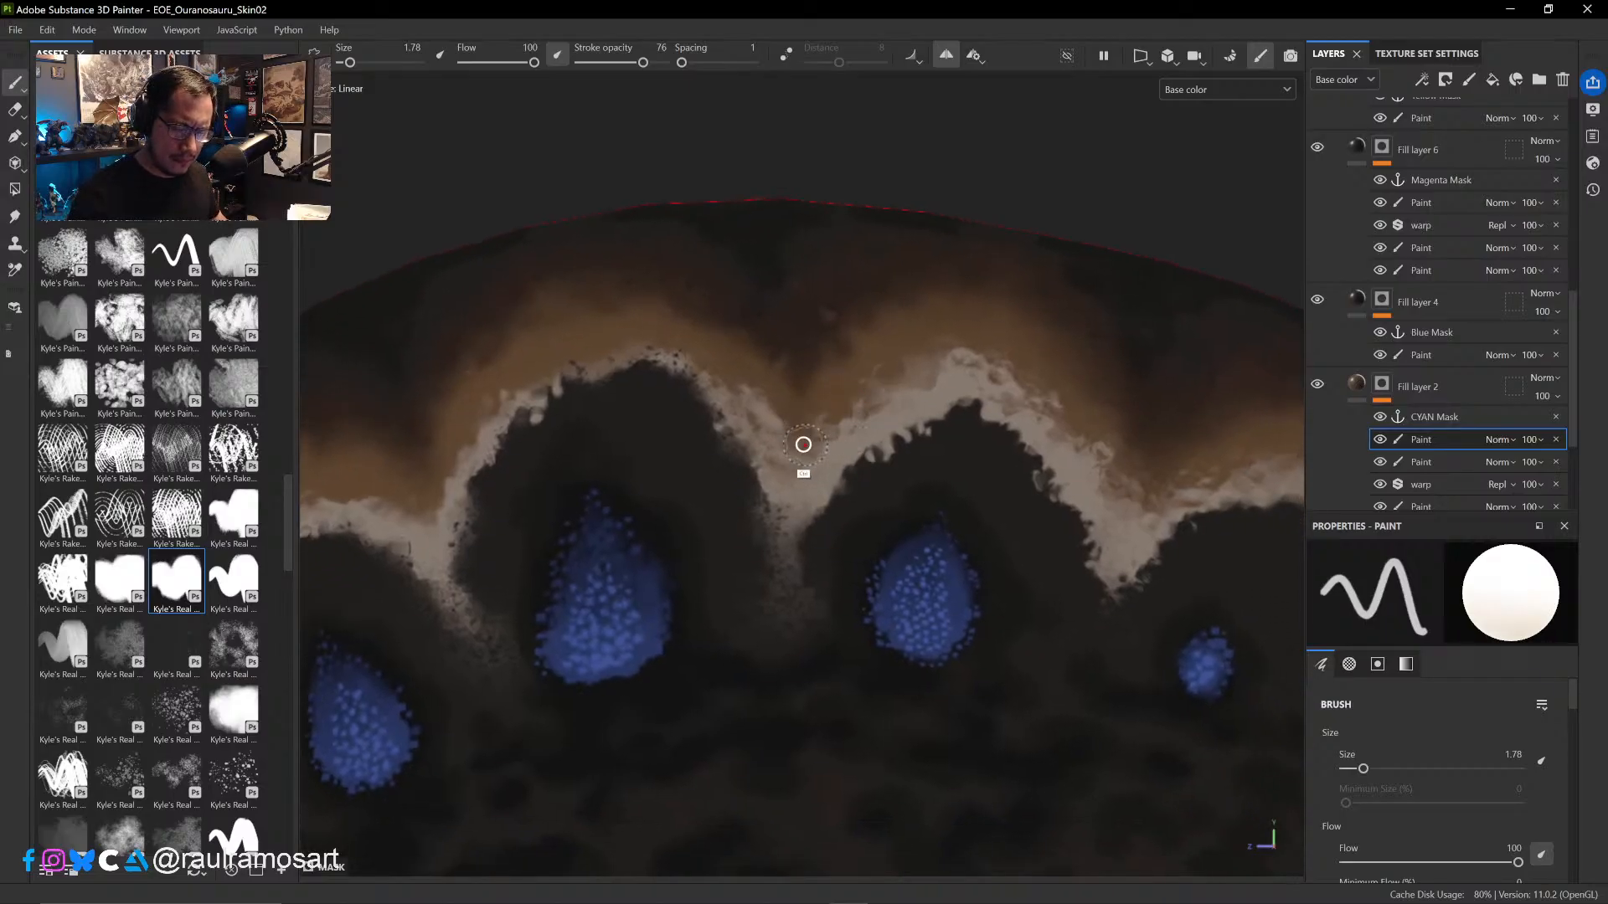
pyautogui.keyDown('ctrl'); pyautogui.moveTo(802, 444); pyautogui.dragTo(780, 445, button='right'); pyautogui.keyUp('ctrl')
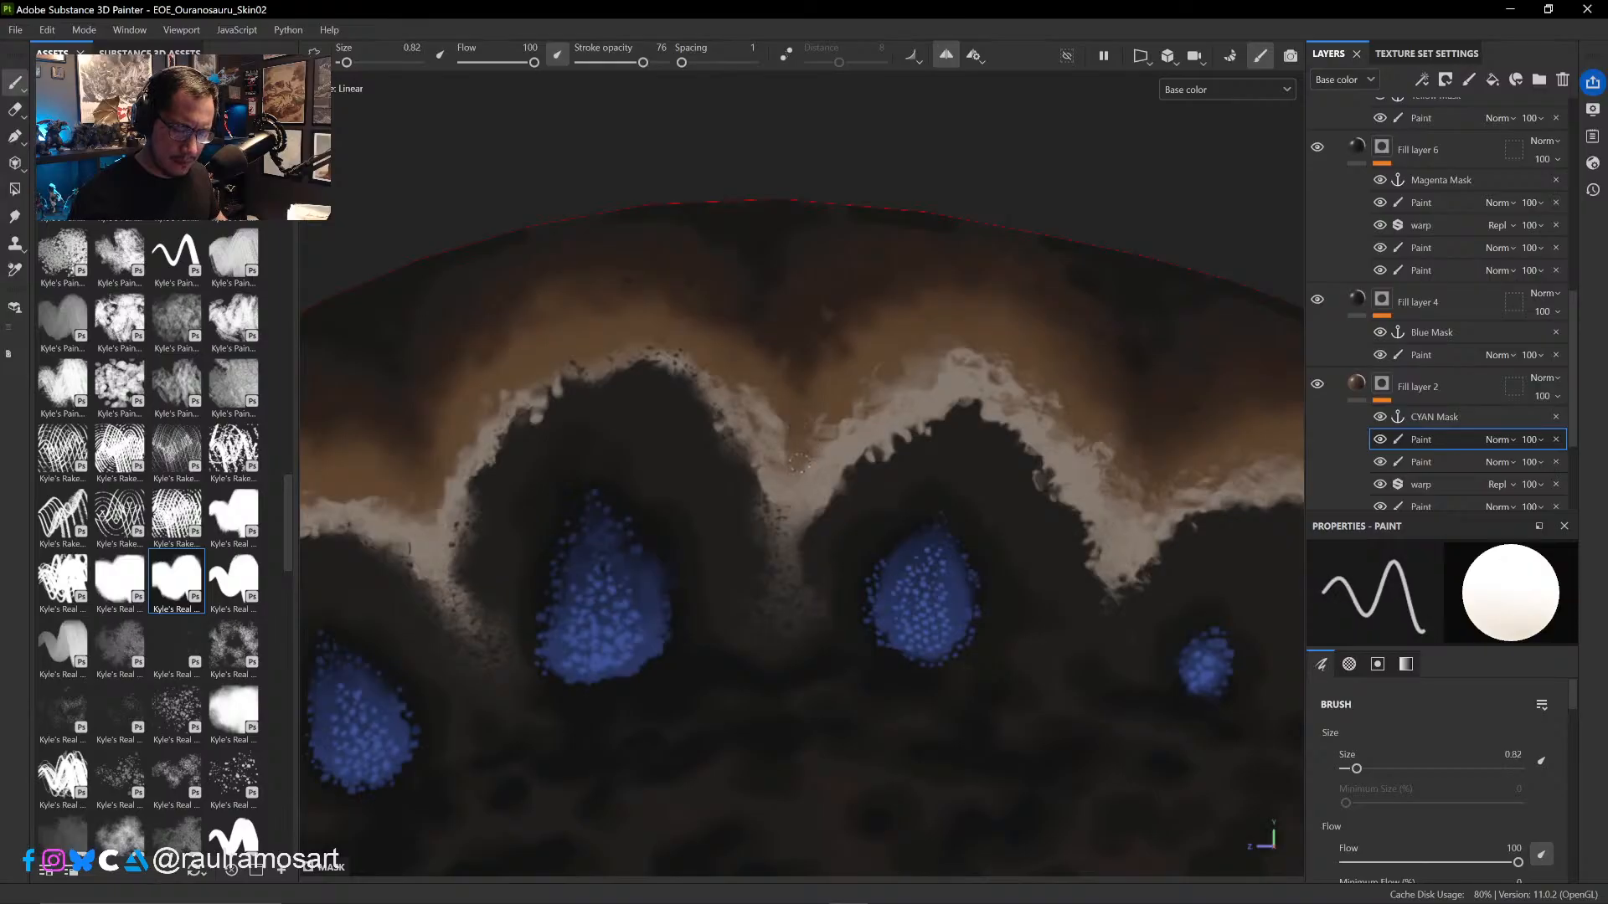
pyautogui.press('x')
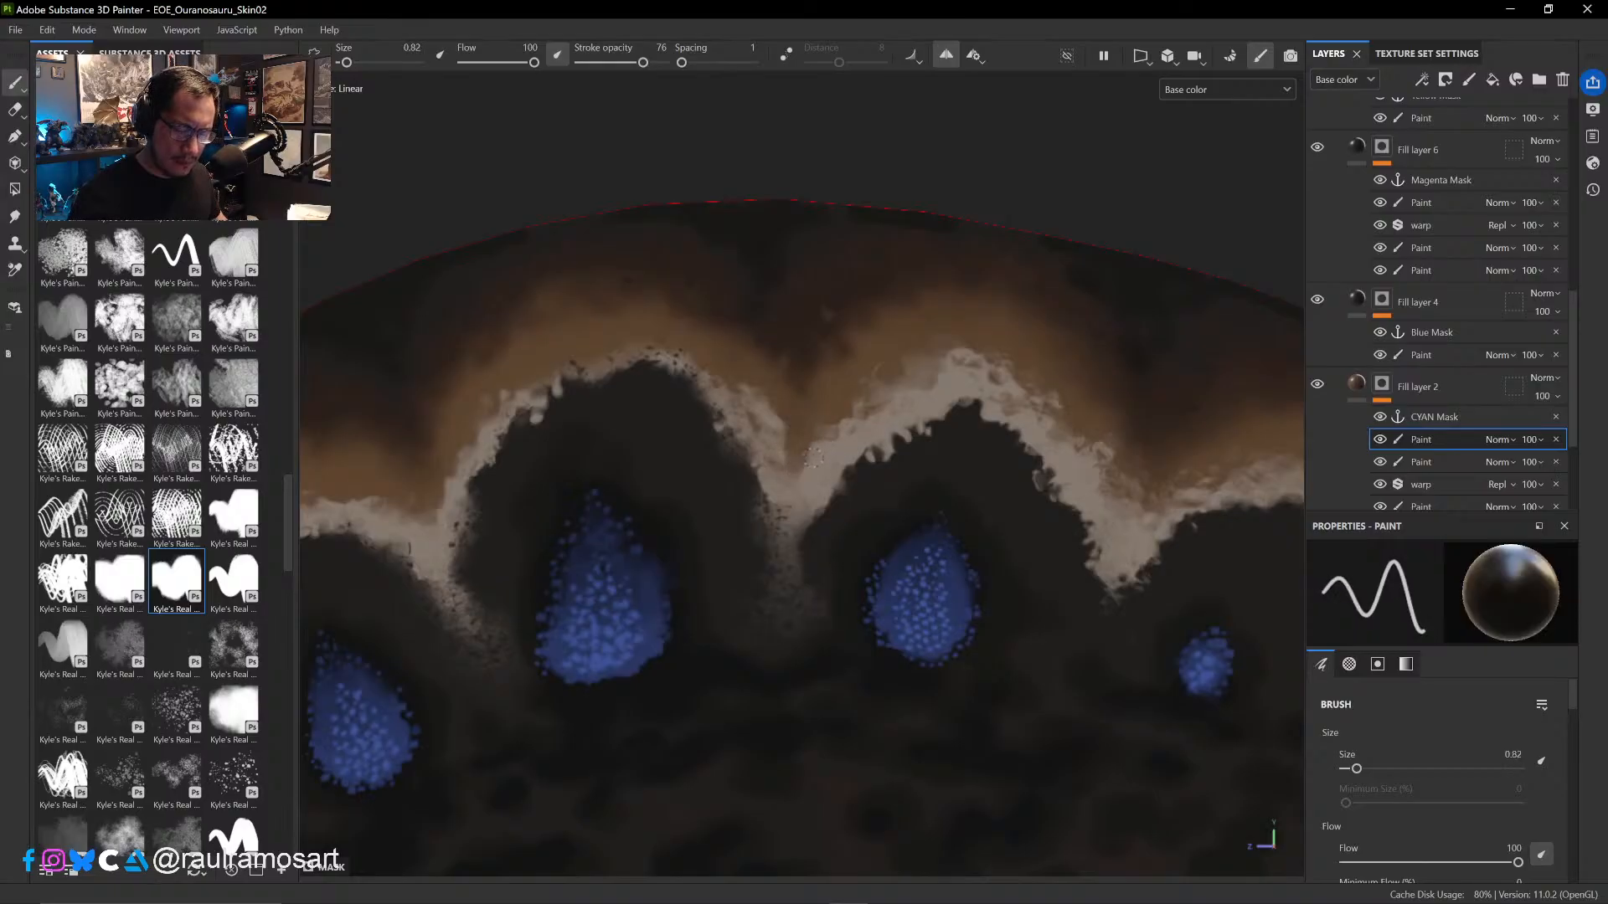
pyautogui.keyDown('ctrl'); pyautogui.moveTo(812, 456); pyautogui.dragTo(834, 456, button='right'); pyautogui.keyUp('ctrl')
pyautogui.press('x')
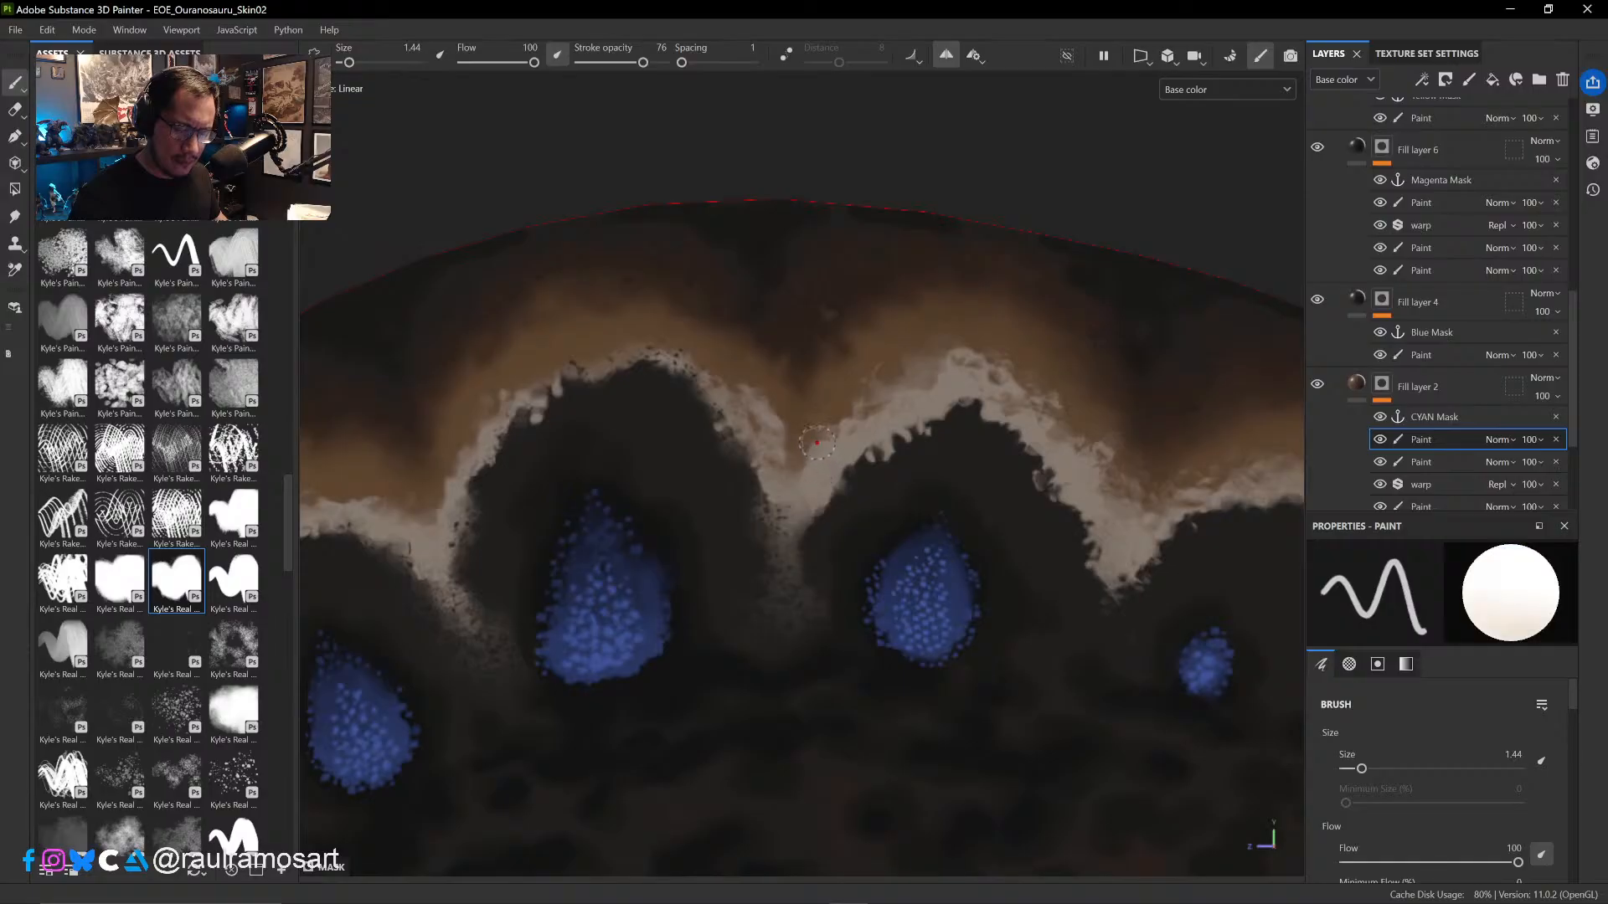
# - Roughen the rear side of the third spot's pale arch with alternating black and white touches at brush size 1.44
pyautogui.press('x')
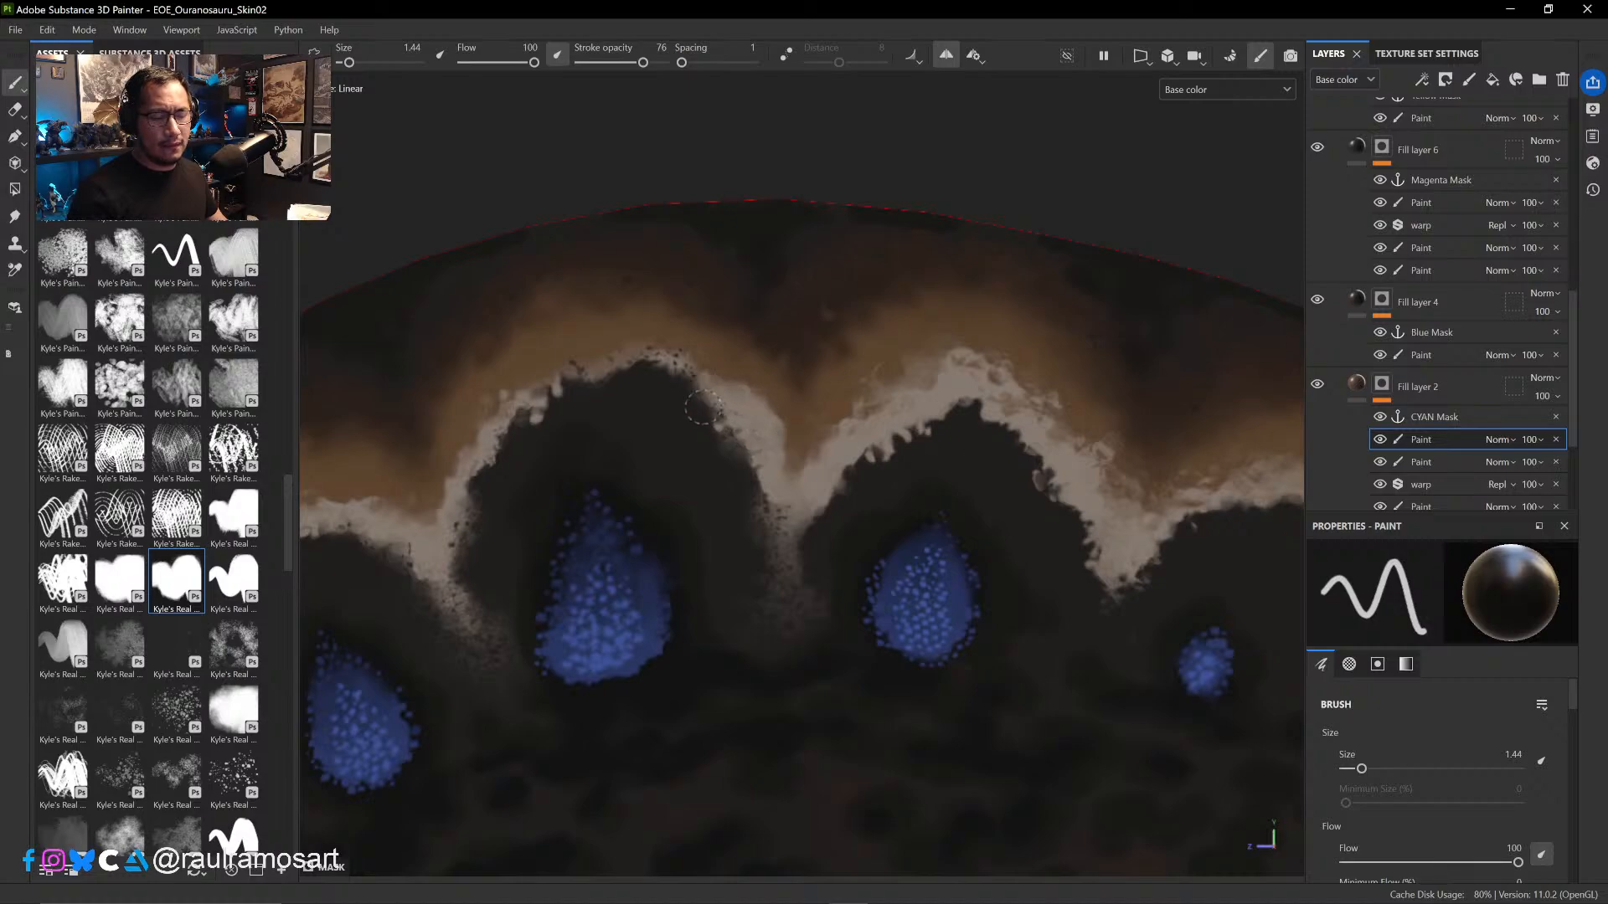
pyautogui.press('x')
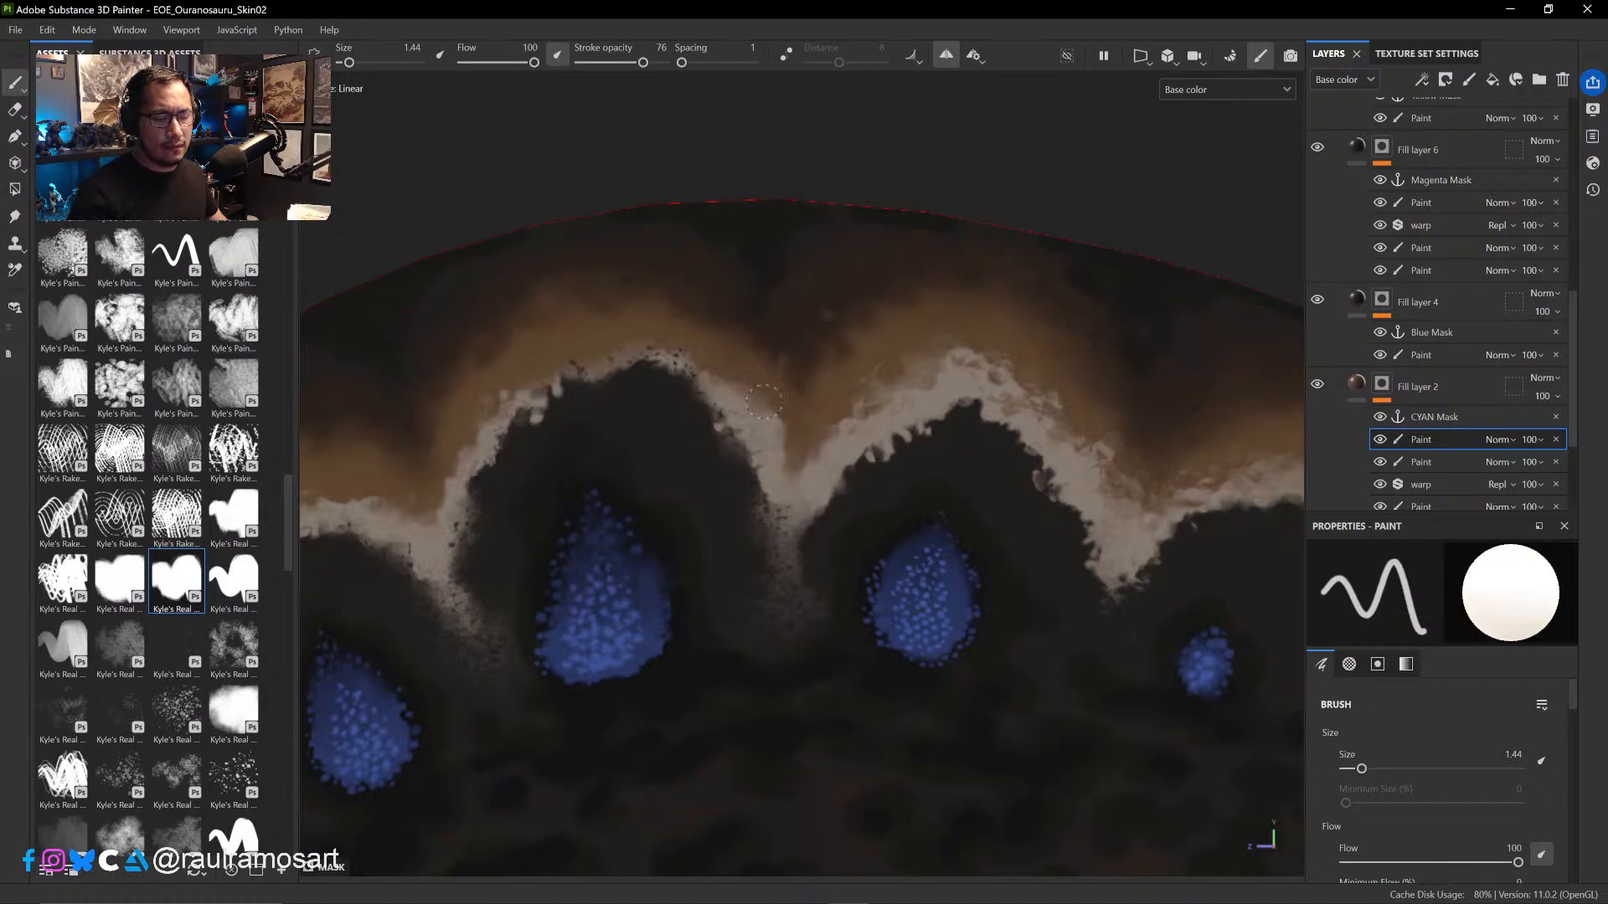
pyautogui.press('x')
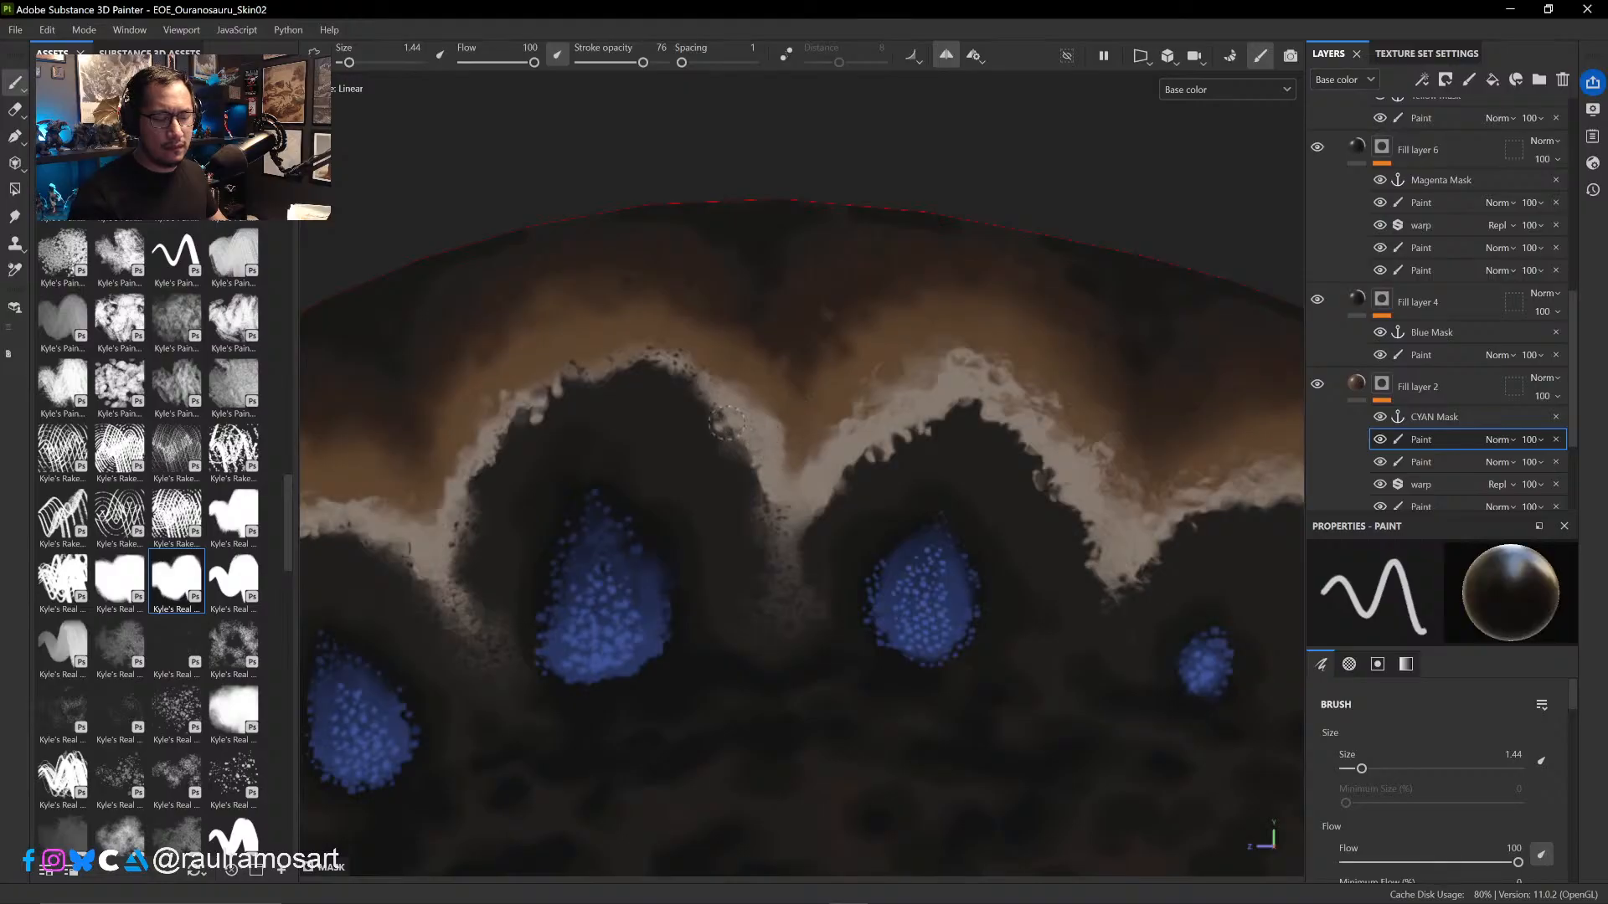
pyautogui.moveTo(750, 480)
pyautogui.keyDown('alt'); pyautogui.mouseDown(button='right')
pyautogui.moveTo(793, 567)
pyautogui.moveTo(650, 364)
pyautogui.moveTo(621, 438)
pyautogui.moveTo(746, 614)
pyautogui.moveTo(786, 614)
pyautogui.moveTo(766, 590)
pyautogui.mouseUp(button='right'); pyautogui.keyUp('alt')
pyautogui.keyDown('ctrl'); pyautogui.keyDown('alt'); pyautogui.moveTo(813, 539); pyautogui.dragTo(808, 506); pyautogui.keyUp('alt'); pyautogui.keyUp('ctrl')
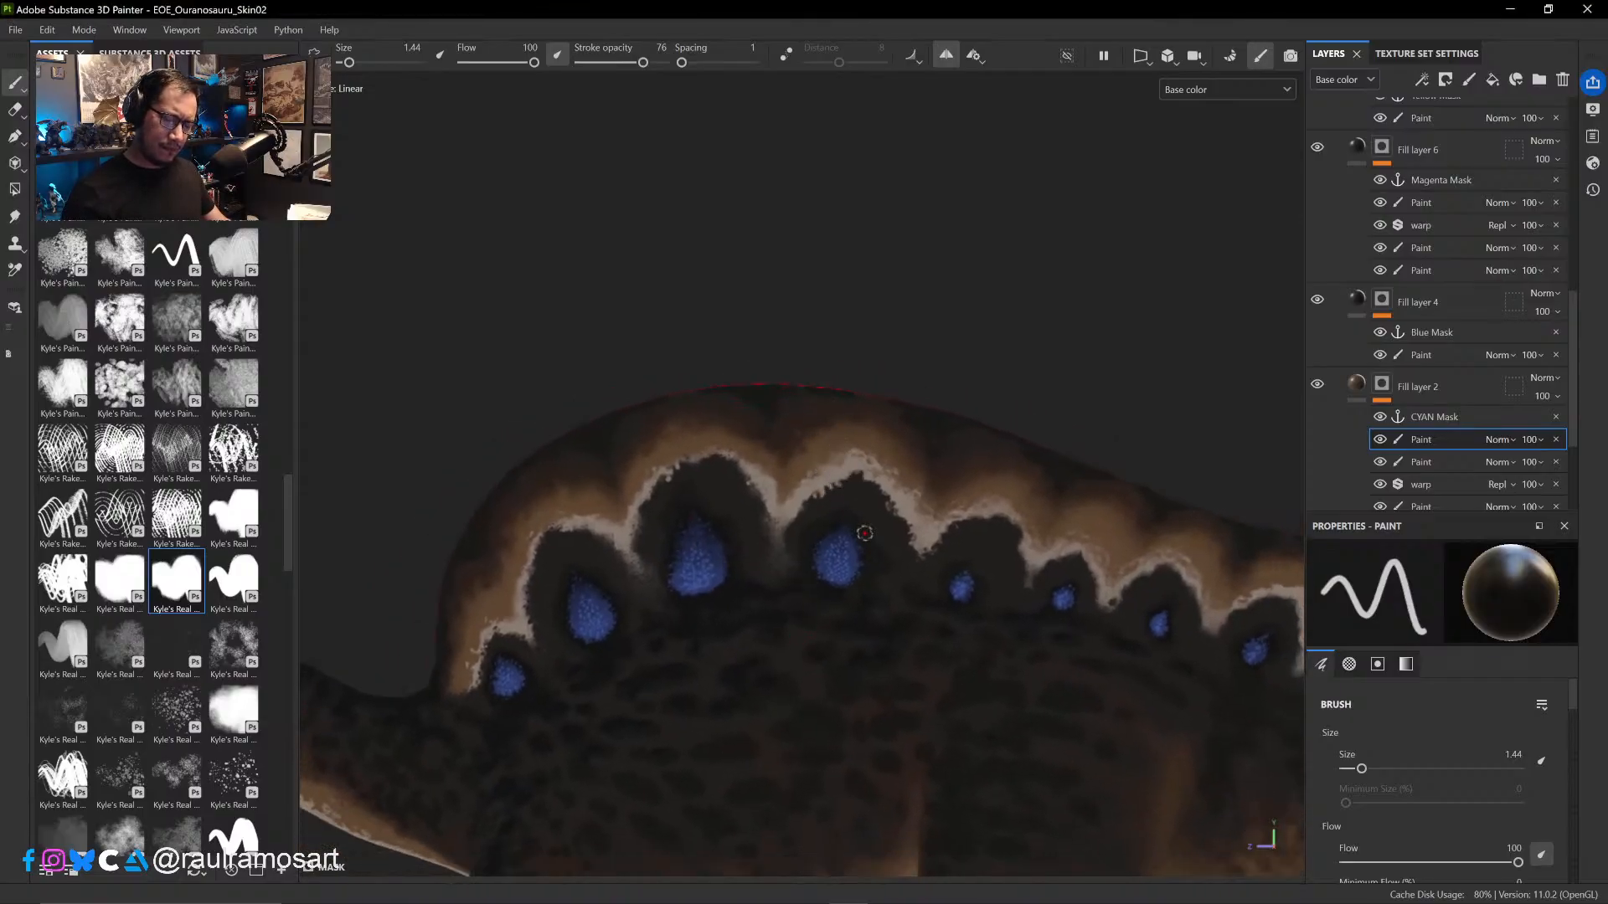
# - Reshape the front and crest of the fourth blue spot's pale arch with alternating black and white strokes at brush size 1.44
pyautogui.keyDown('alt'); pyautogui.moveTo(840, 580); pyautogui.dragTo(865, 570); pyautogui.keyUp('alt')
pyautogui.moveTo(857, 532)
pyautogui.keyDown('alt'); pyautogui.mouseDown(button='right')
pyautogui.moveTo(926, 650)
pyautogui.moveTo(819, 492)
pyautogui.moveTo(883, 603)
pyautogui.moveTo(816, 410)
pyautogui.mouseUp(button='right'); pyautogui.keyUp('alt')
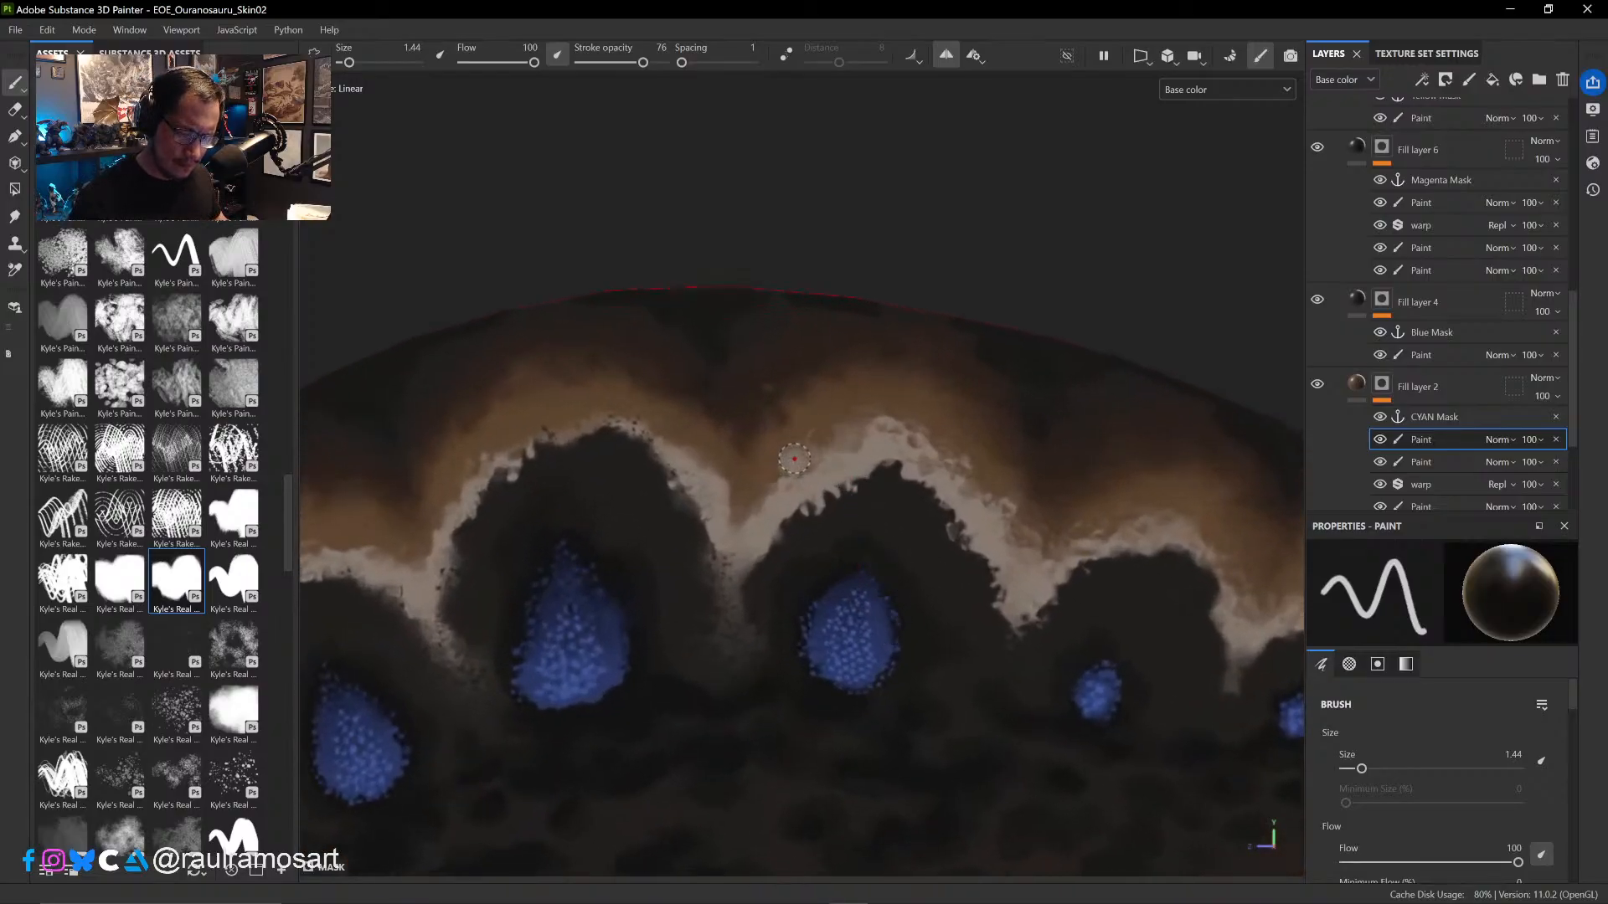
pyautogui.press('x')
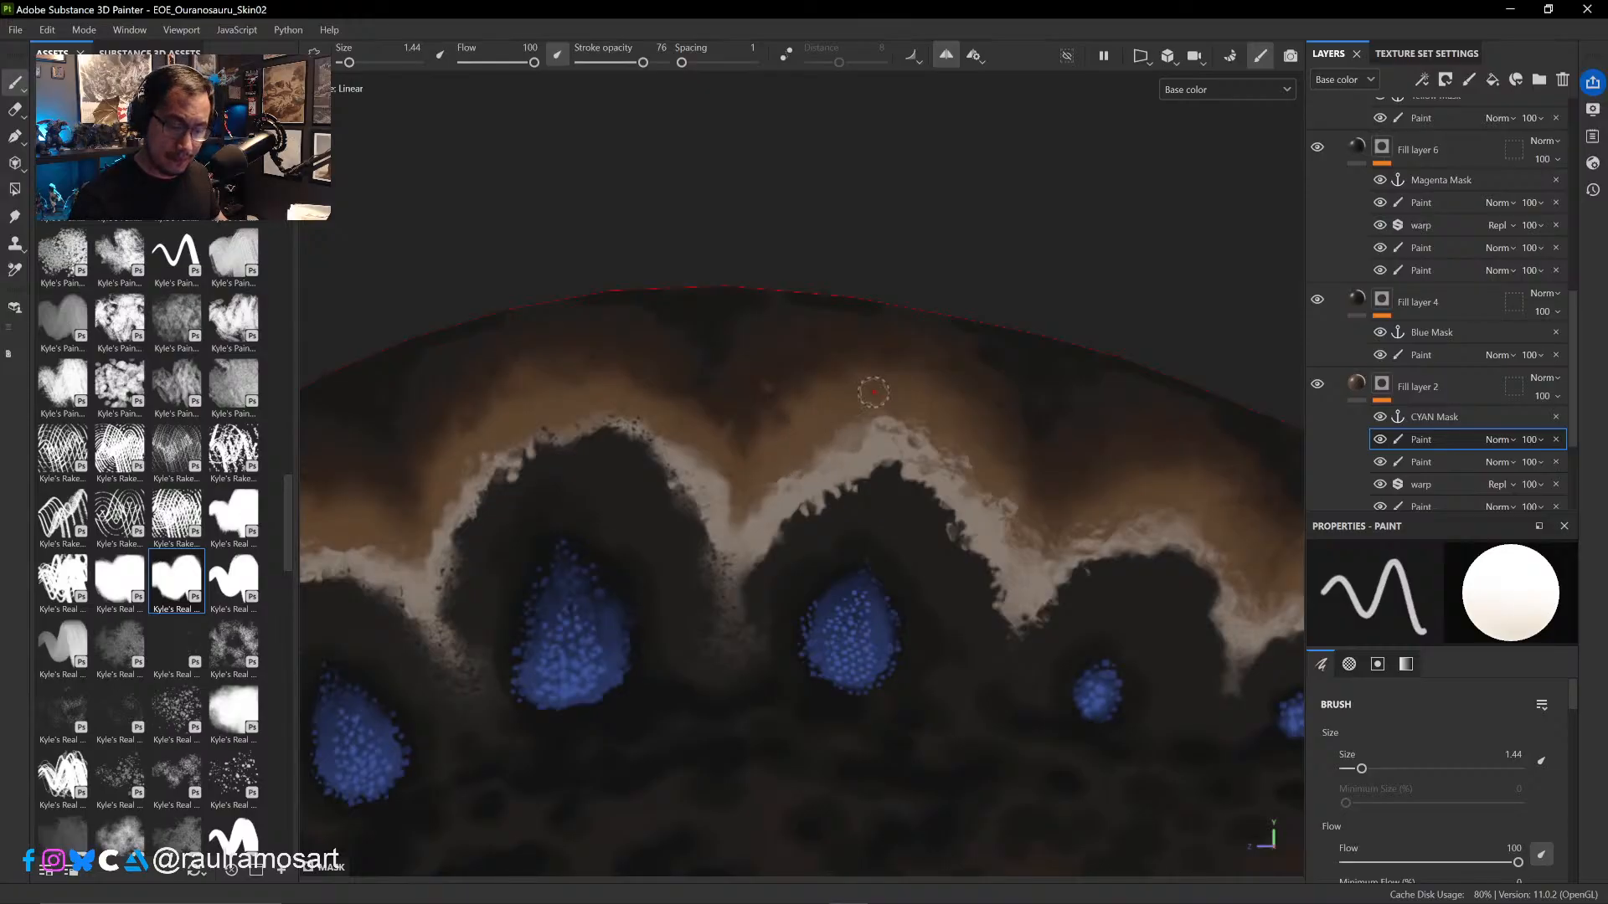
pyautogui.press('x')
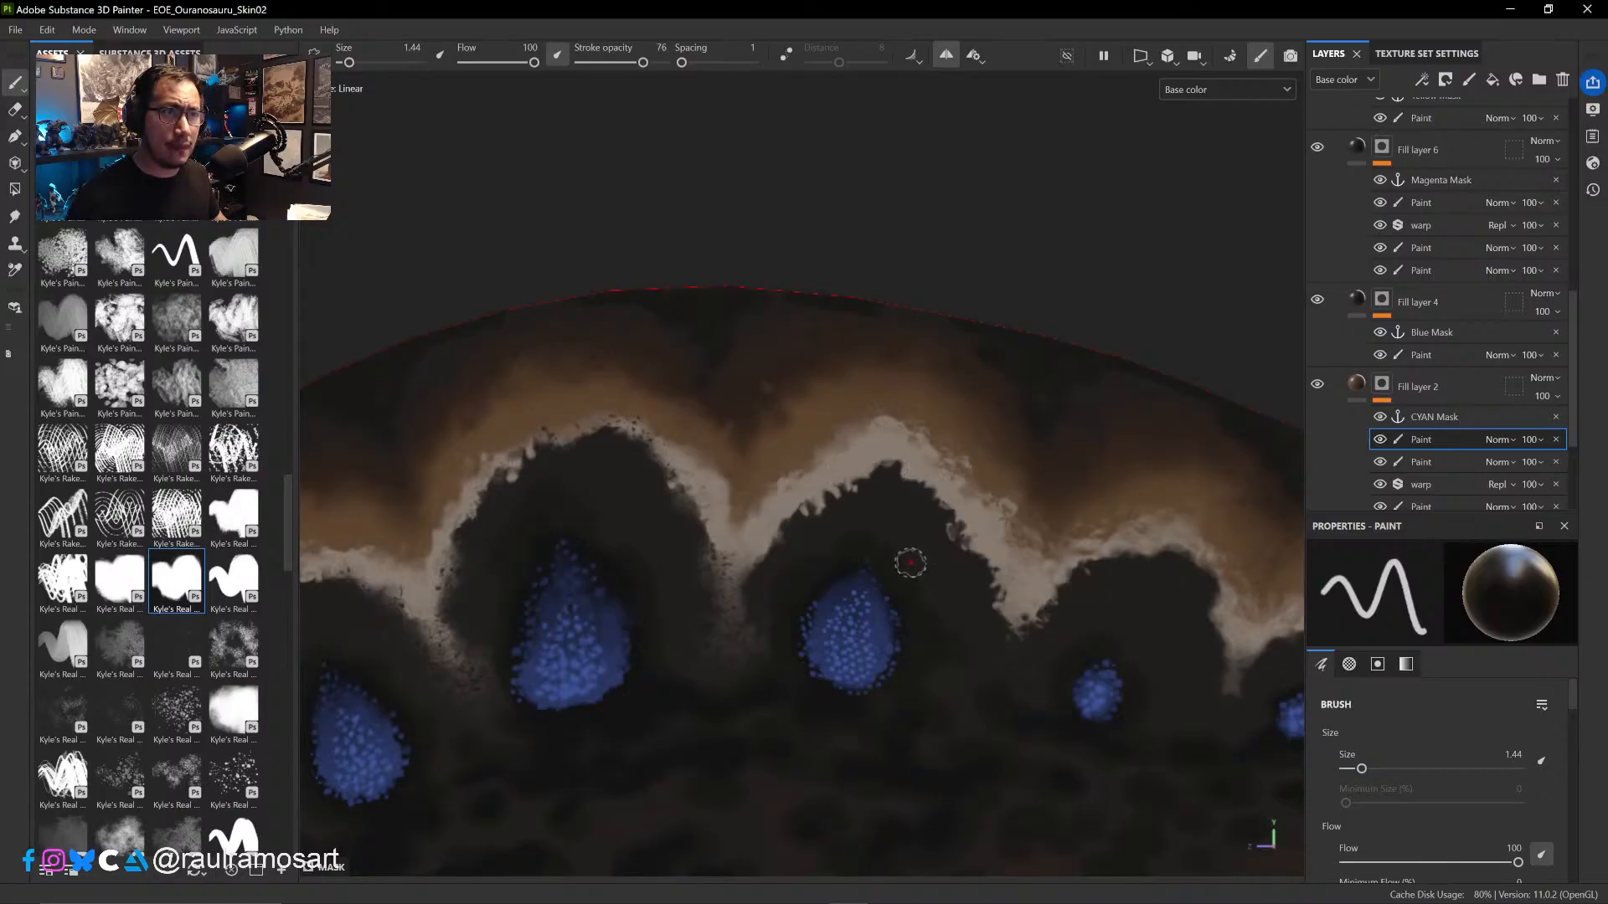
pyautogui.press('x')
pyautogui.press('x')
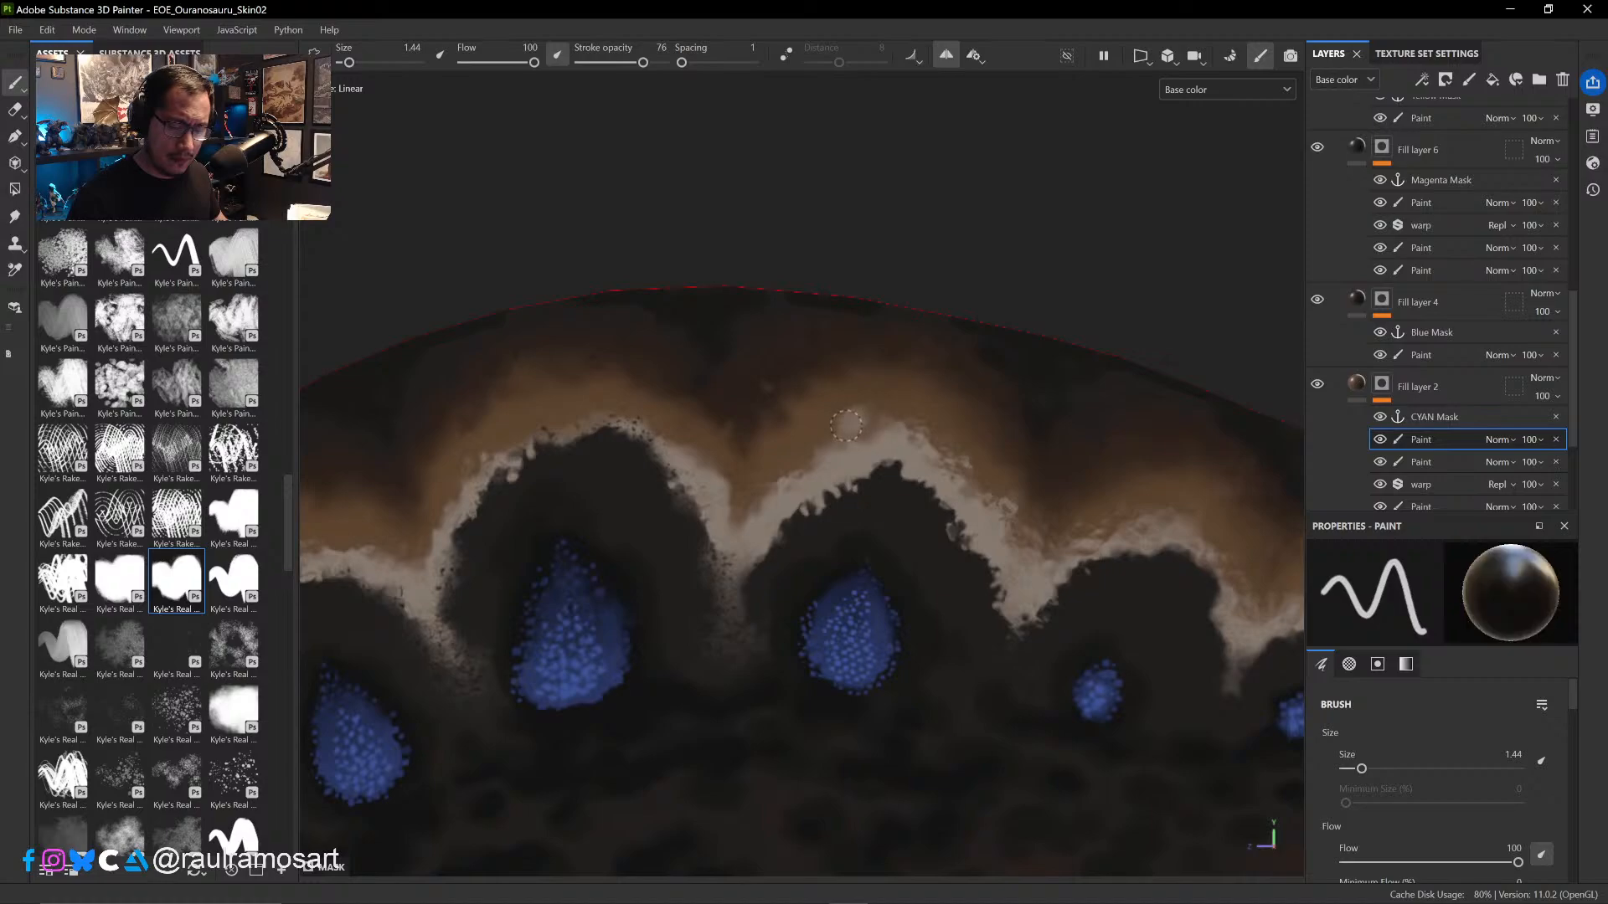
pyautogui.press('x')
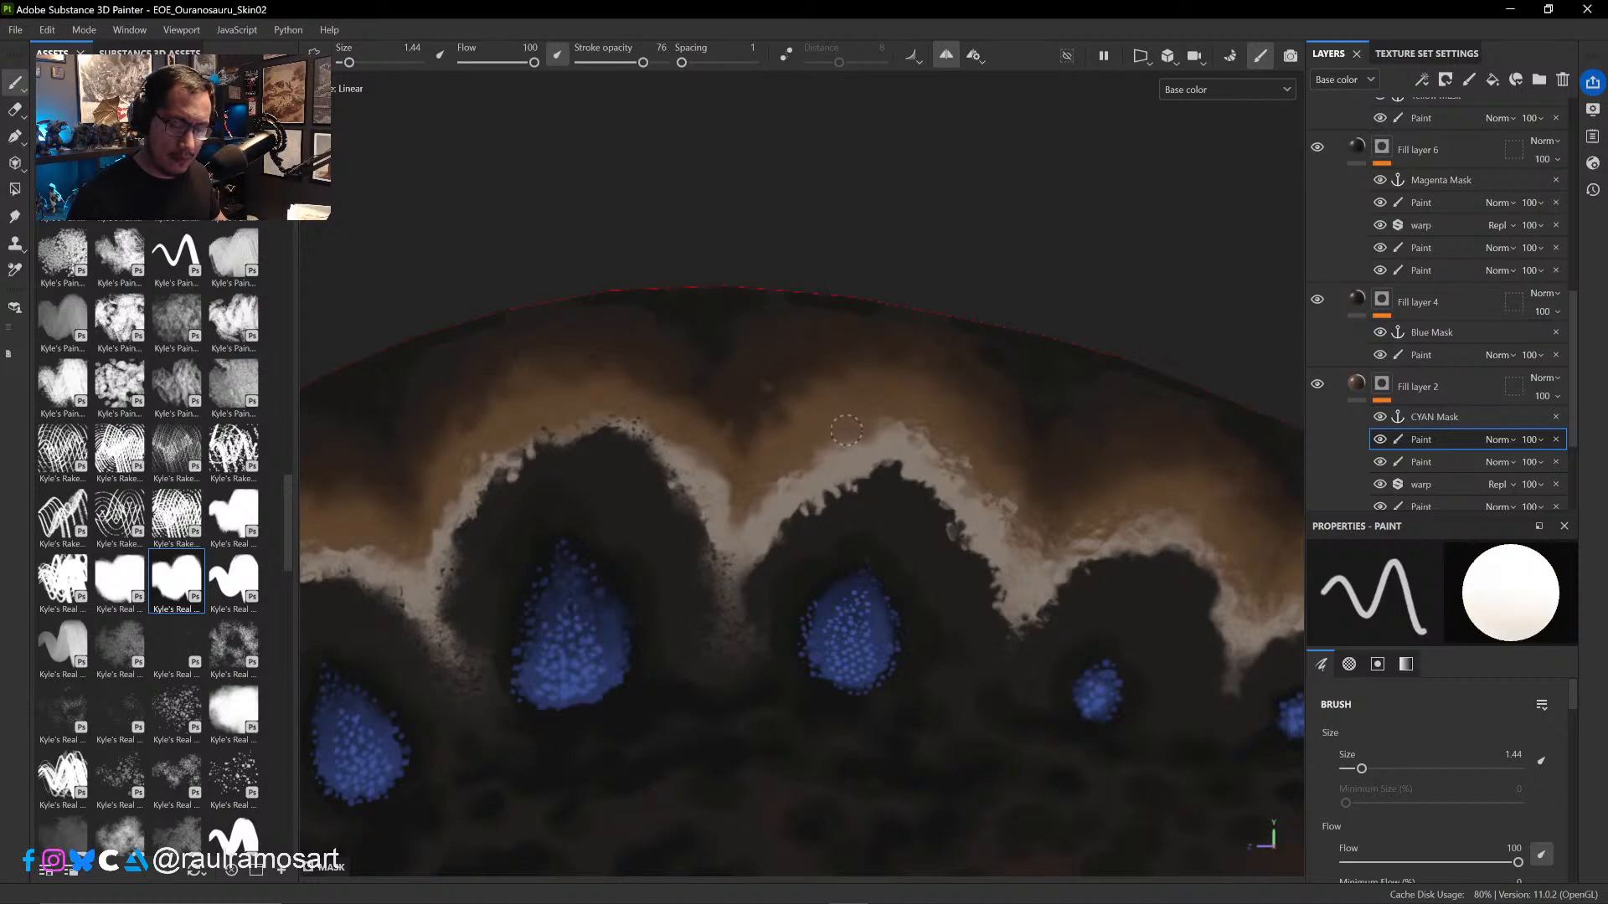
# - Enlarge the brush to size 2.45 and rework the pale crest of the fourth spot's arch in black and white
pyautogui.keyDown('ctrl'); pyautogui.moveTo(824, 459); pyautogui.dragTo(842, 454, button='right'); pyautogui.keyUp('ctrl')
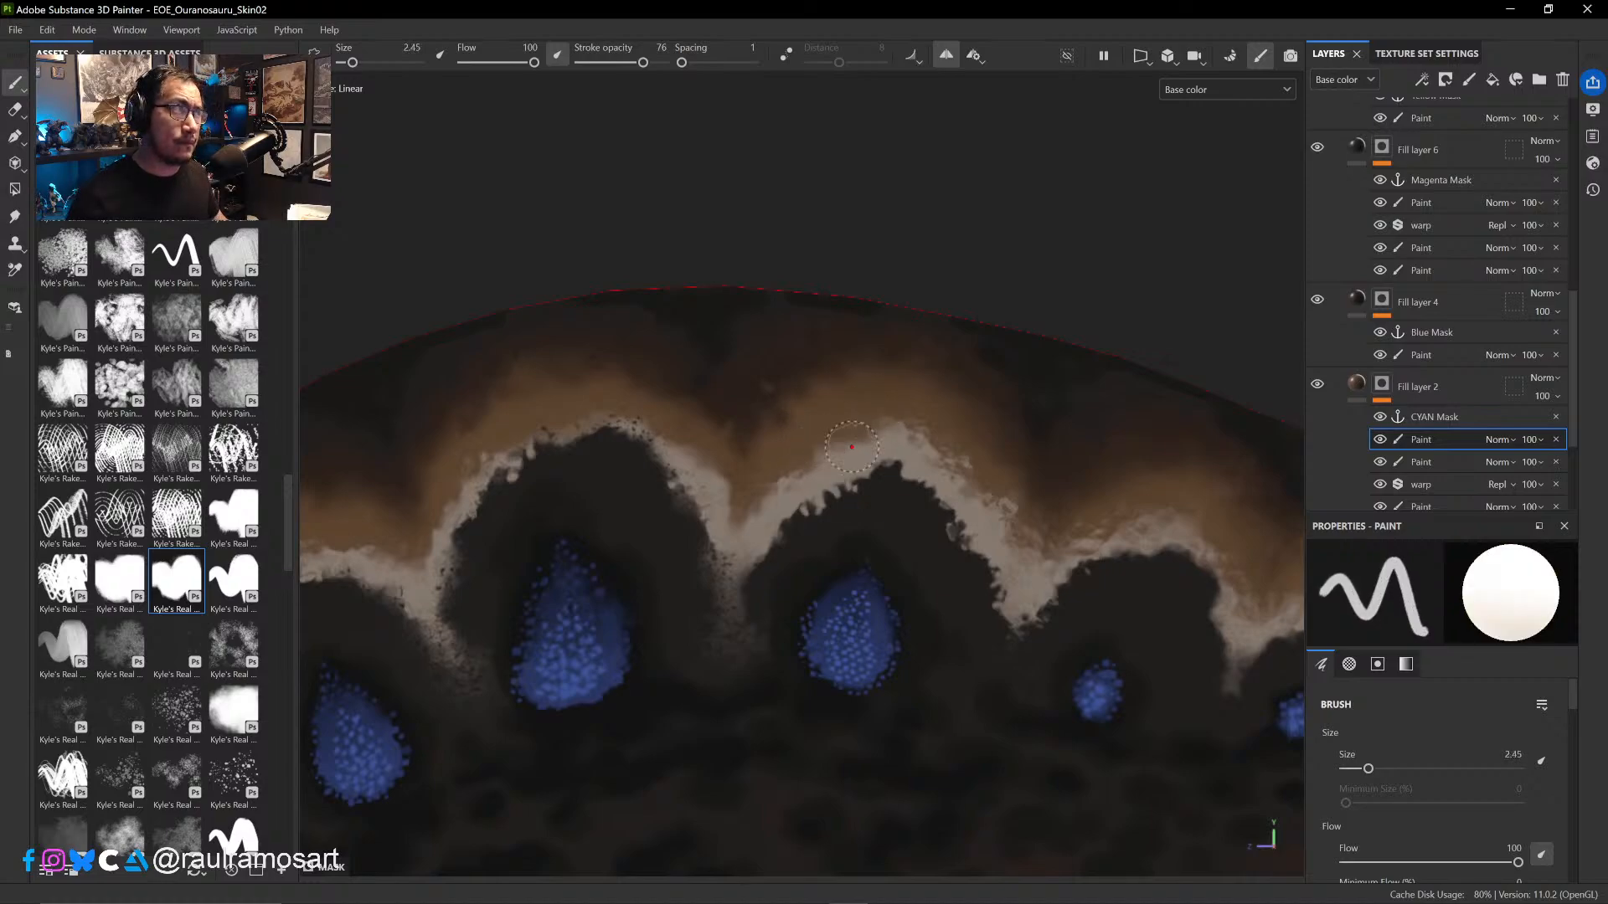
pyautogui.press('x')
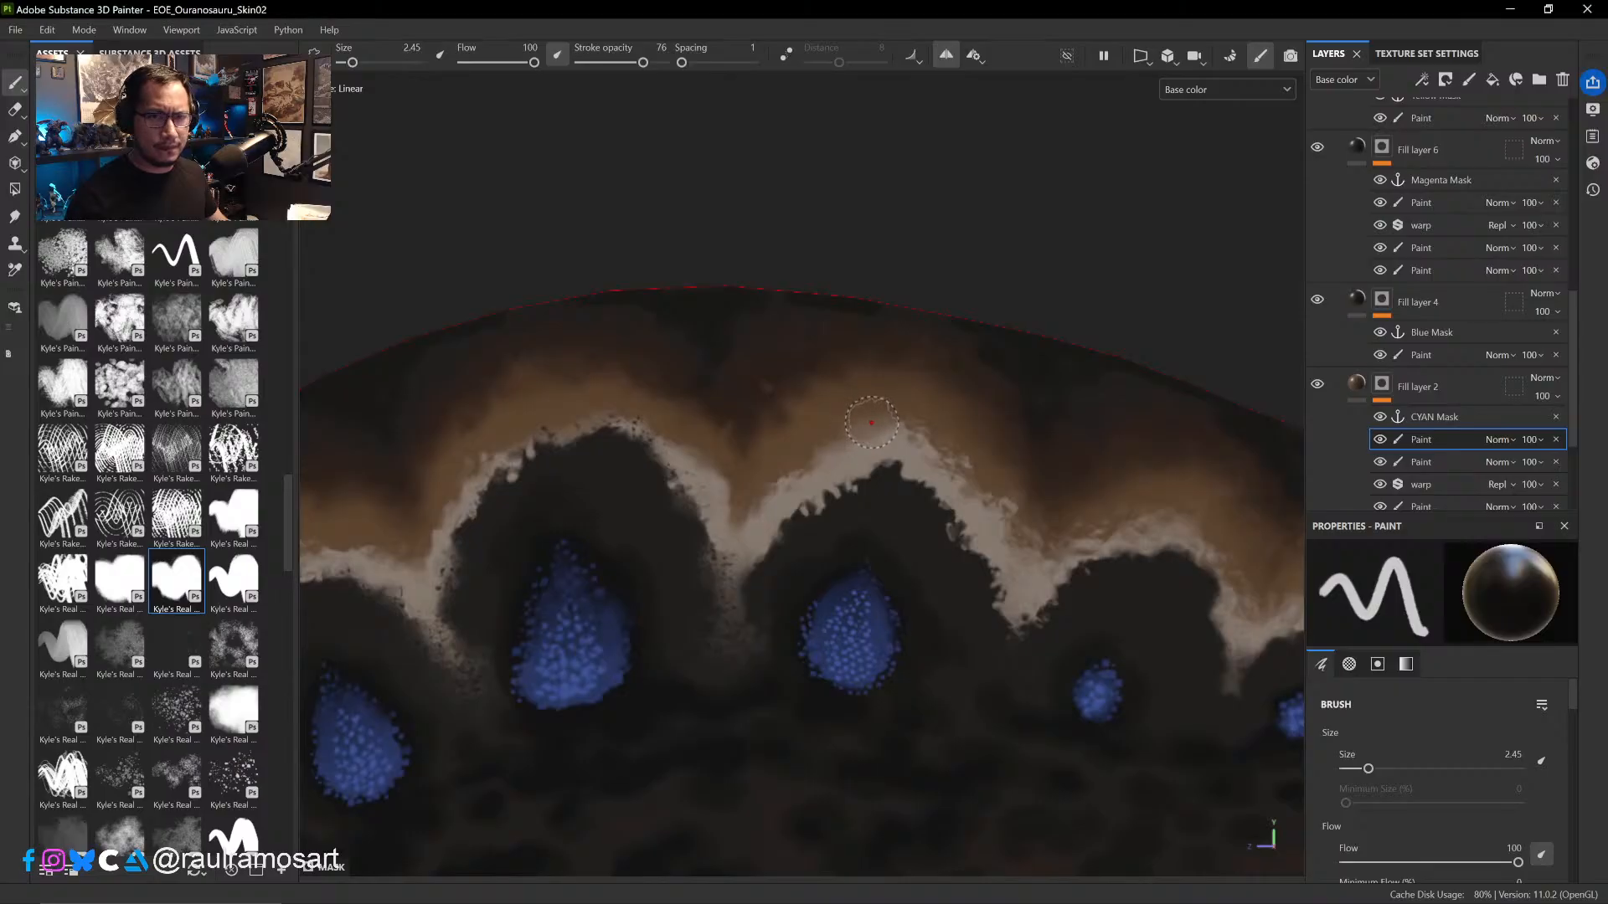
pyautogui.press('x')
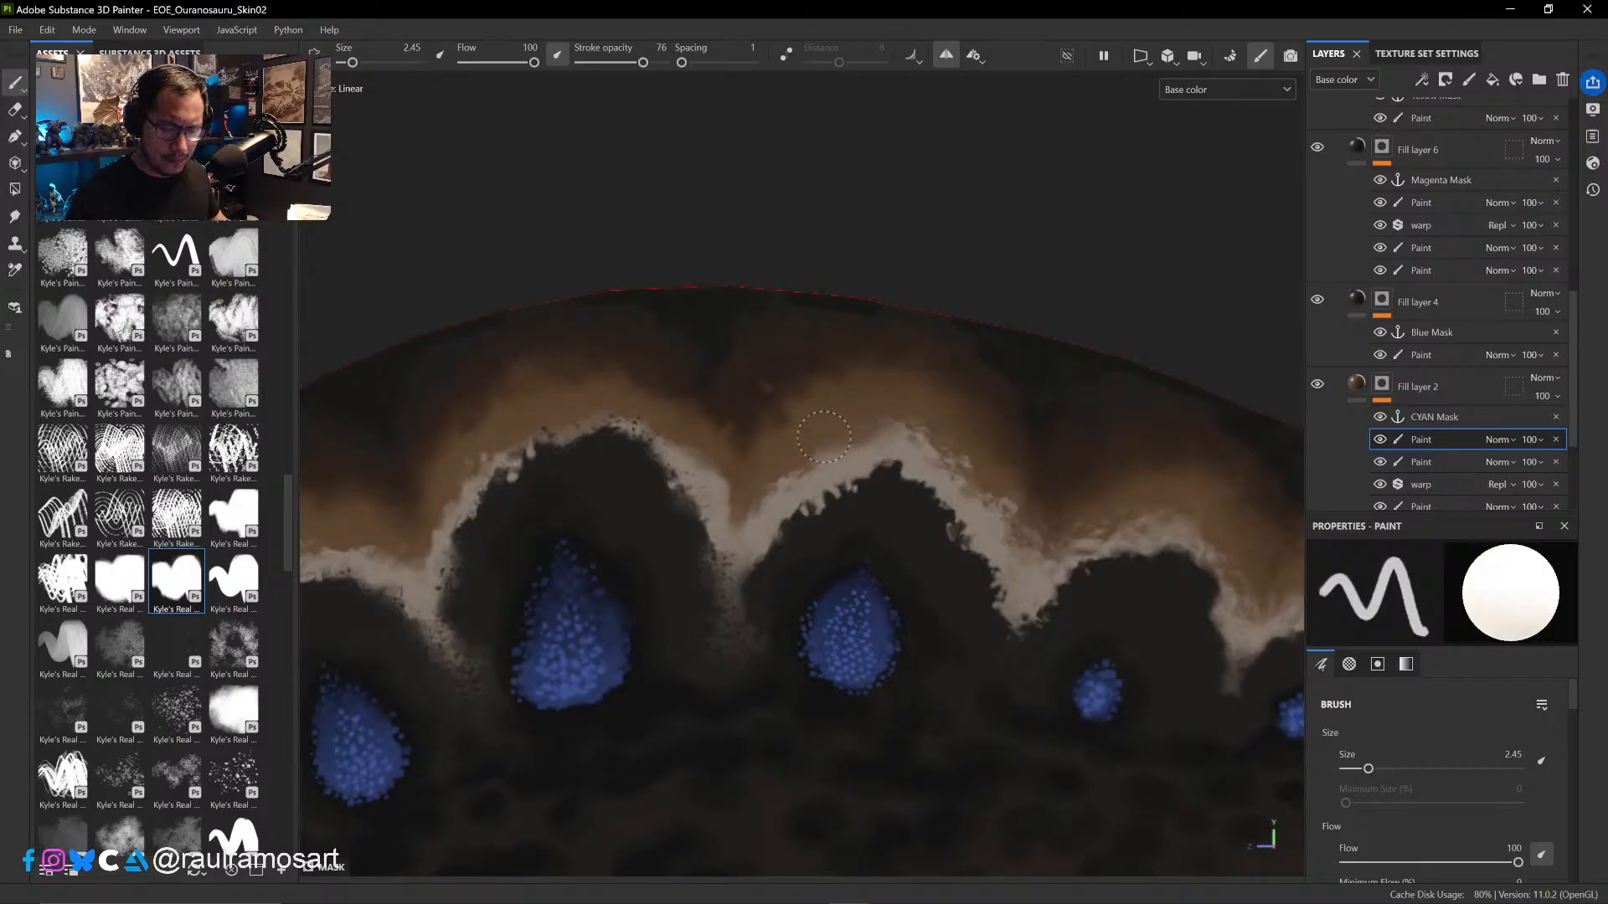
pyautogui.moveTo(851, 506); pyautogui.dragTo(715, 329, button='middle')
pyautogui.press('x')
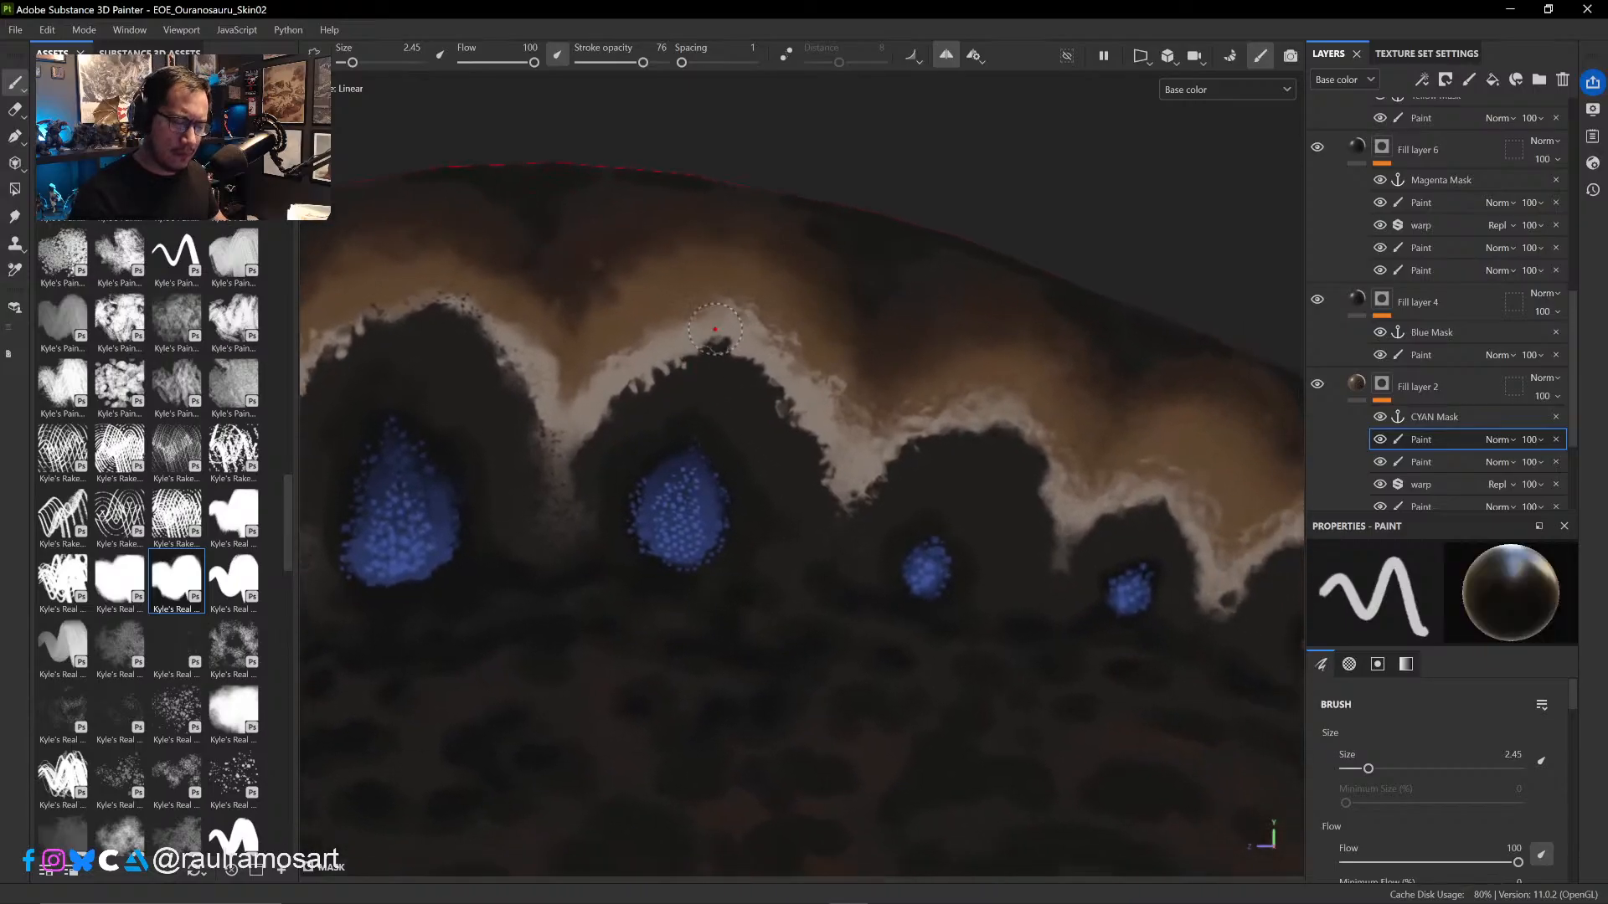
pyautogui.press('x')
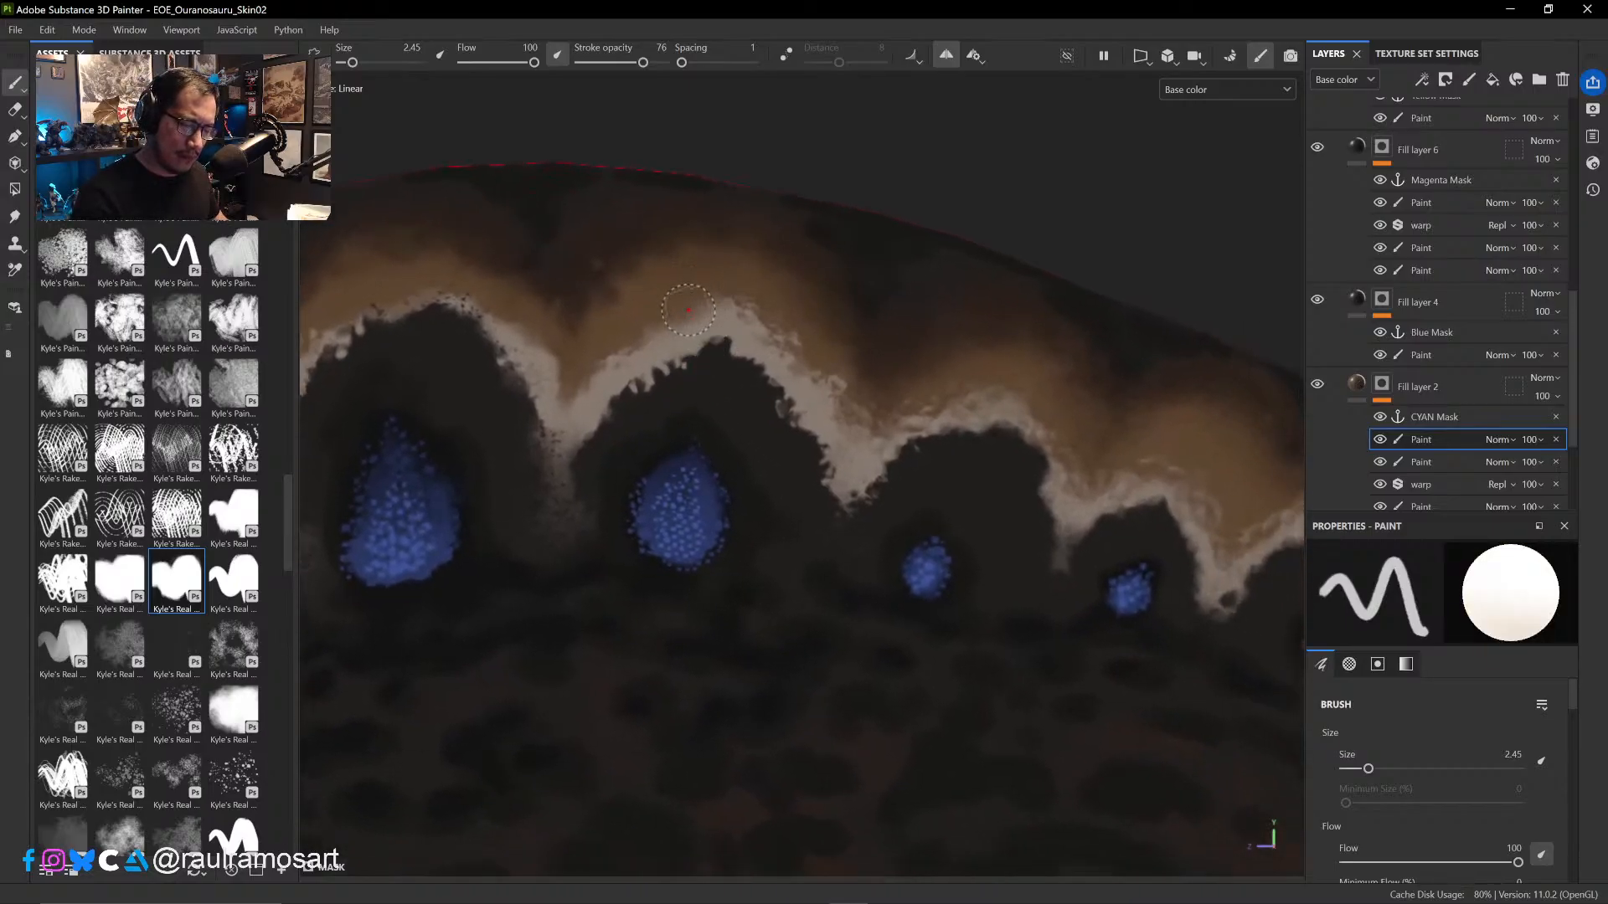
# - Reduce the brush to size 1.5 and refine the outer edge of the fourth arch's crest with alternating black and white touches
pyautogui.keyDown('ctrl'); pyautogui.moveTo(688, 309); pyautogui.dragTo(699, 319, button='right'); pyautogui.keyUp('ctrl')
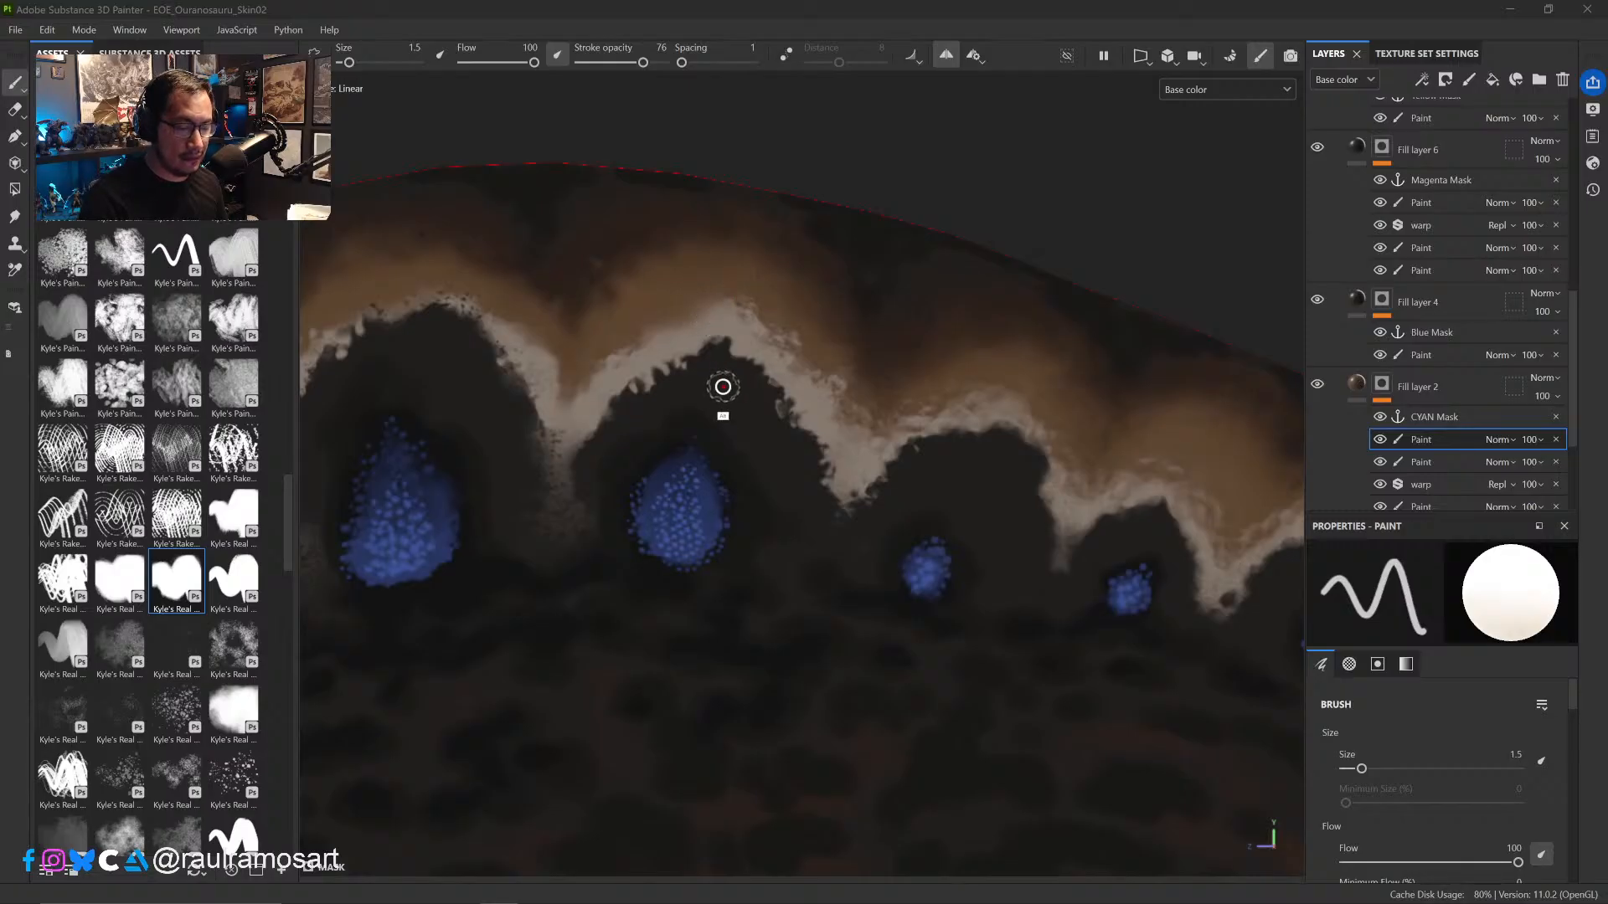
pyautogui.keyDown('alt'); pyautogui.moveTo(707, 377); pyautogui.dragTo(606, 229, button='right'); pyautogui.keyUp('alt')
pyautogui.keyDown('alt'); pyautogui.moveTo(701, 463); pyautogui.dragTo(618, 337, button='right'); pyautogui.keyUp('alt')
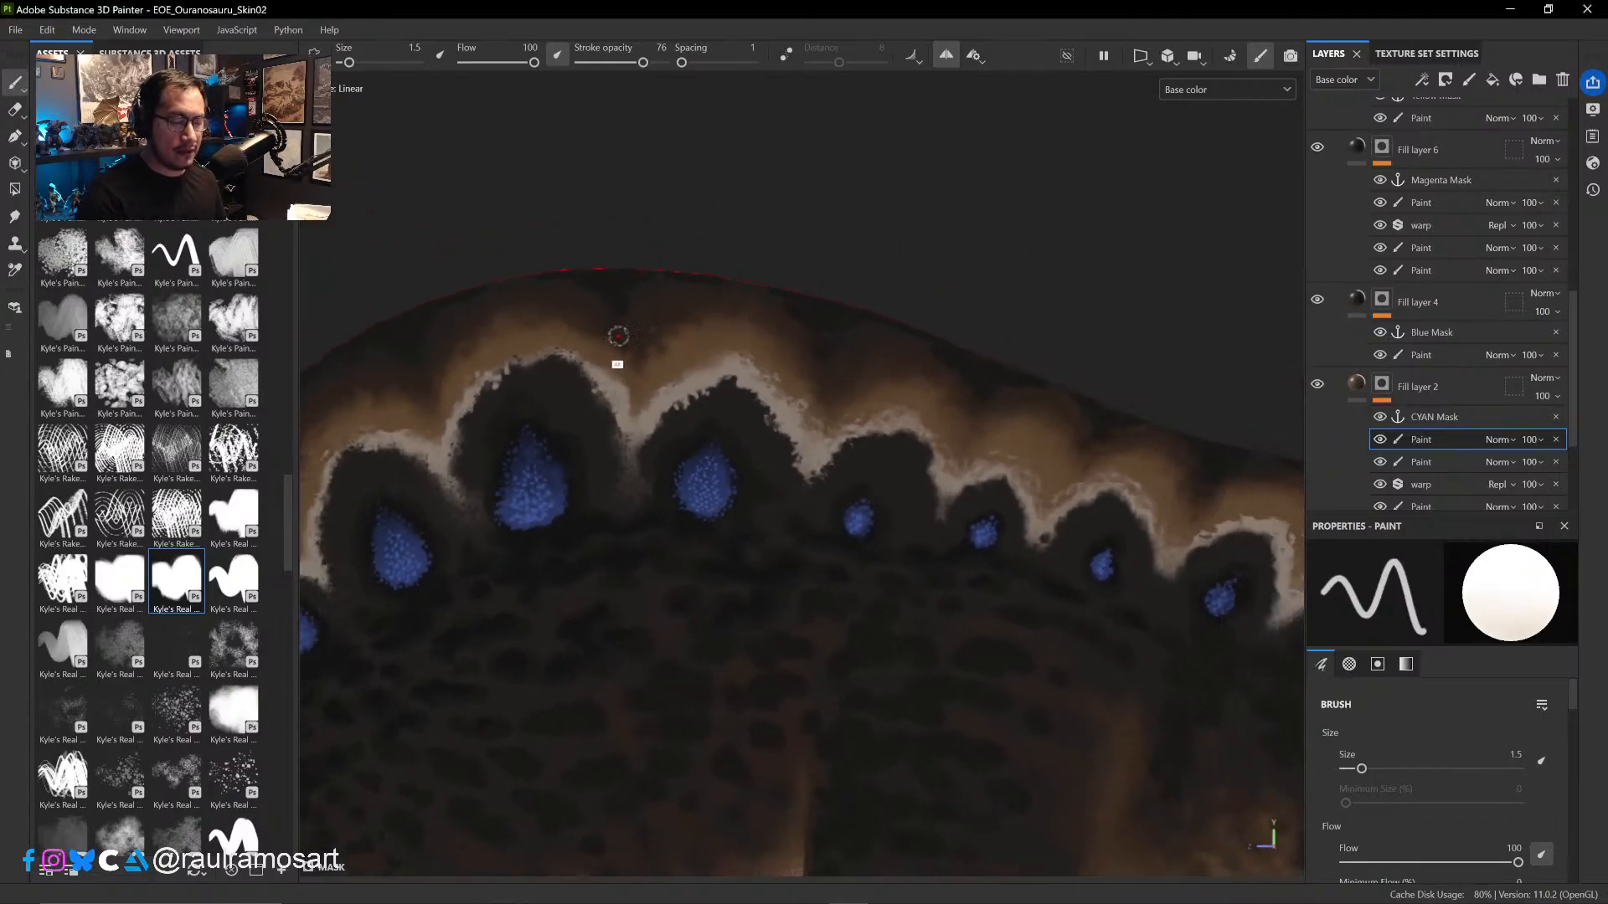
pyautogui.moveTo(903, 273)
pyautogui.keyDown('ctrl'); pyautogui.keyDown('alt'); pyautogui.mouseDown()
pyautogui.moveTo(1145, 237)
pyautogui.moveTo(962, 212)
pyautogui.mouseUp(); pyautogui.keyUp('alt'); pyautogui.keyUp('ctrl')
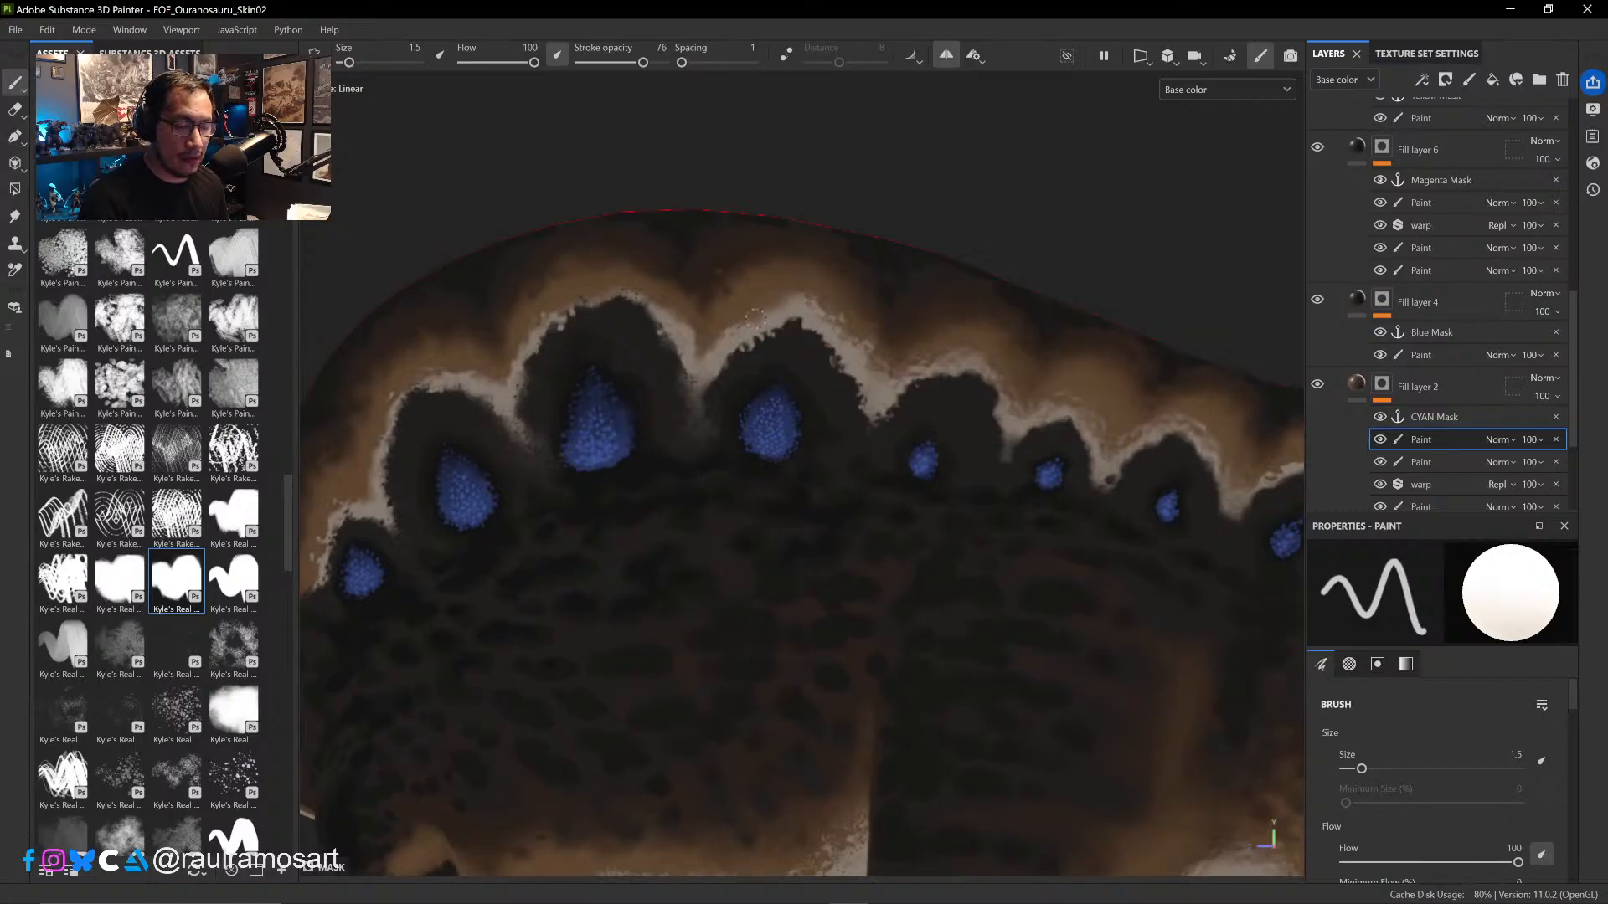
pyautogui.press('x')
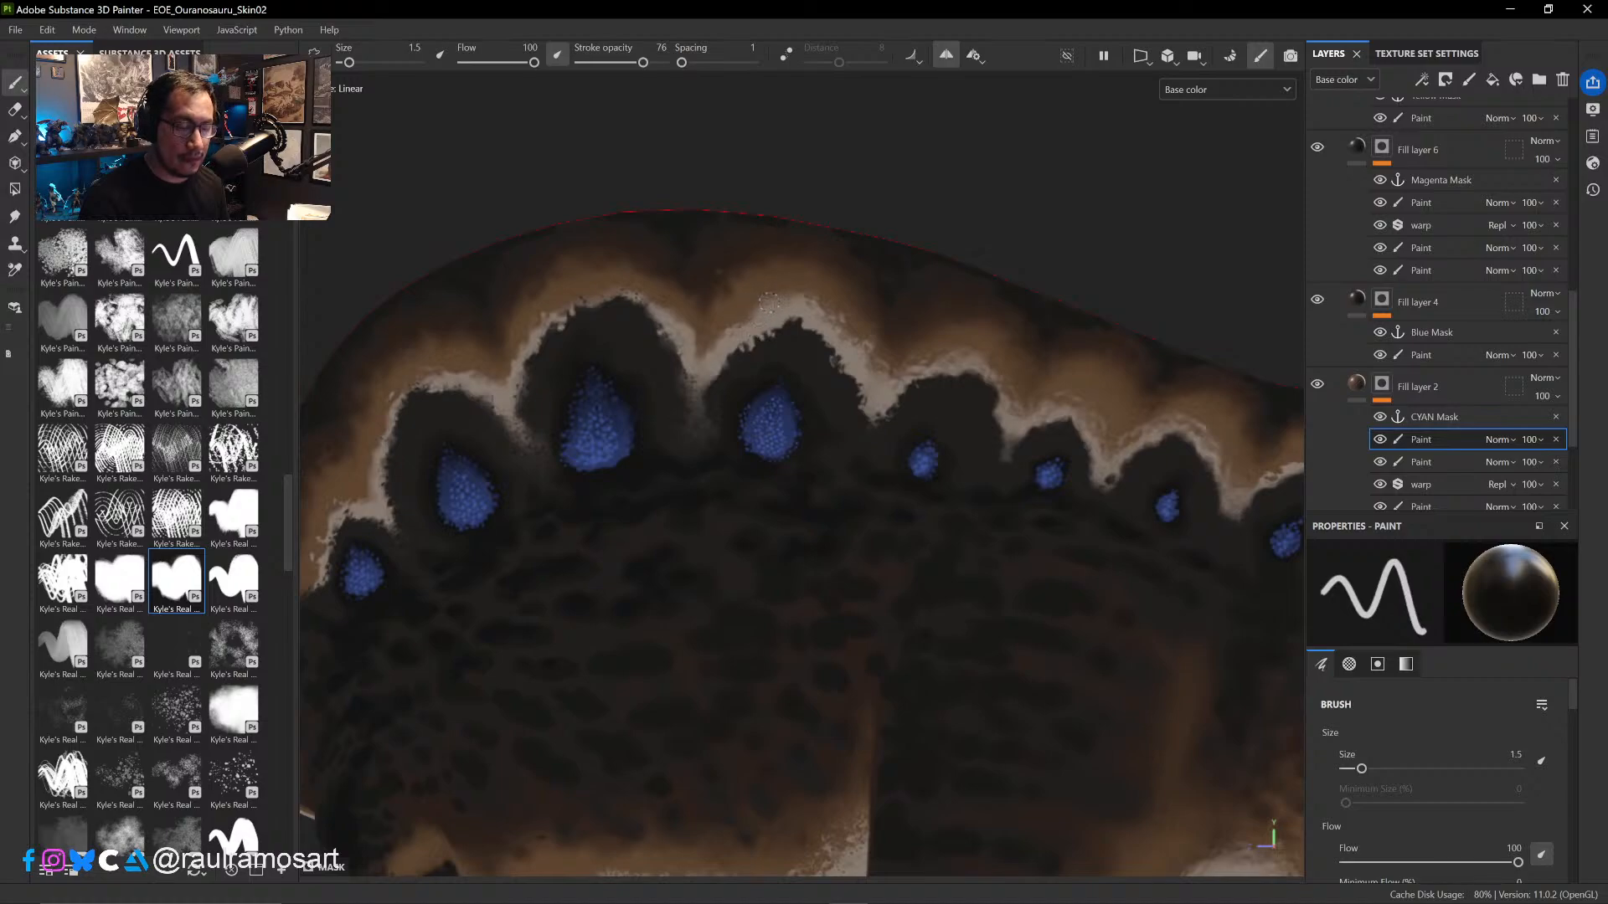
pyautogui.press('x')
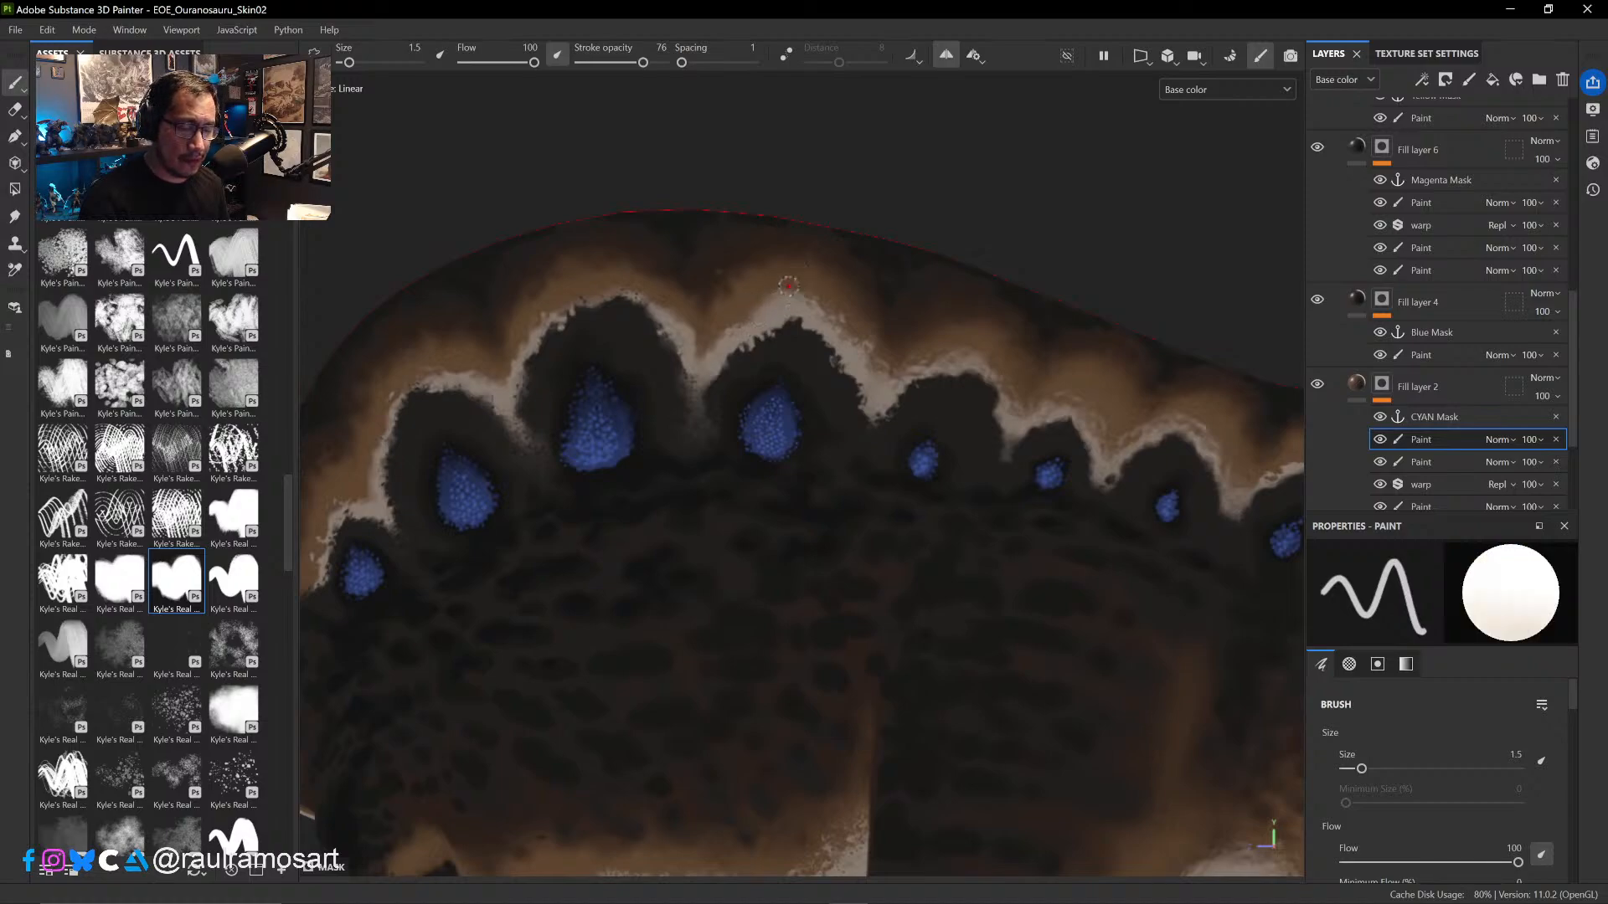
pyautogui.press('x')
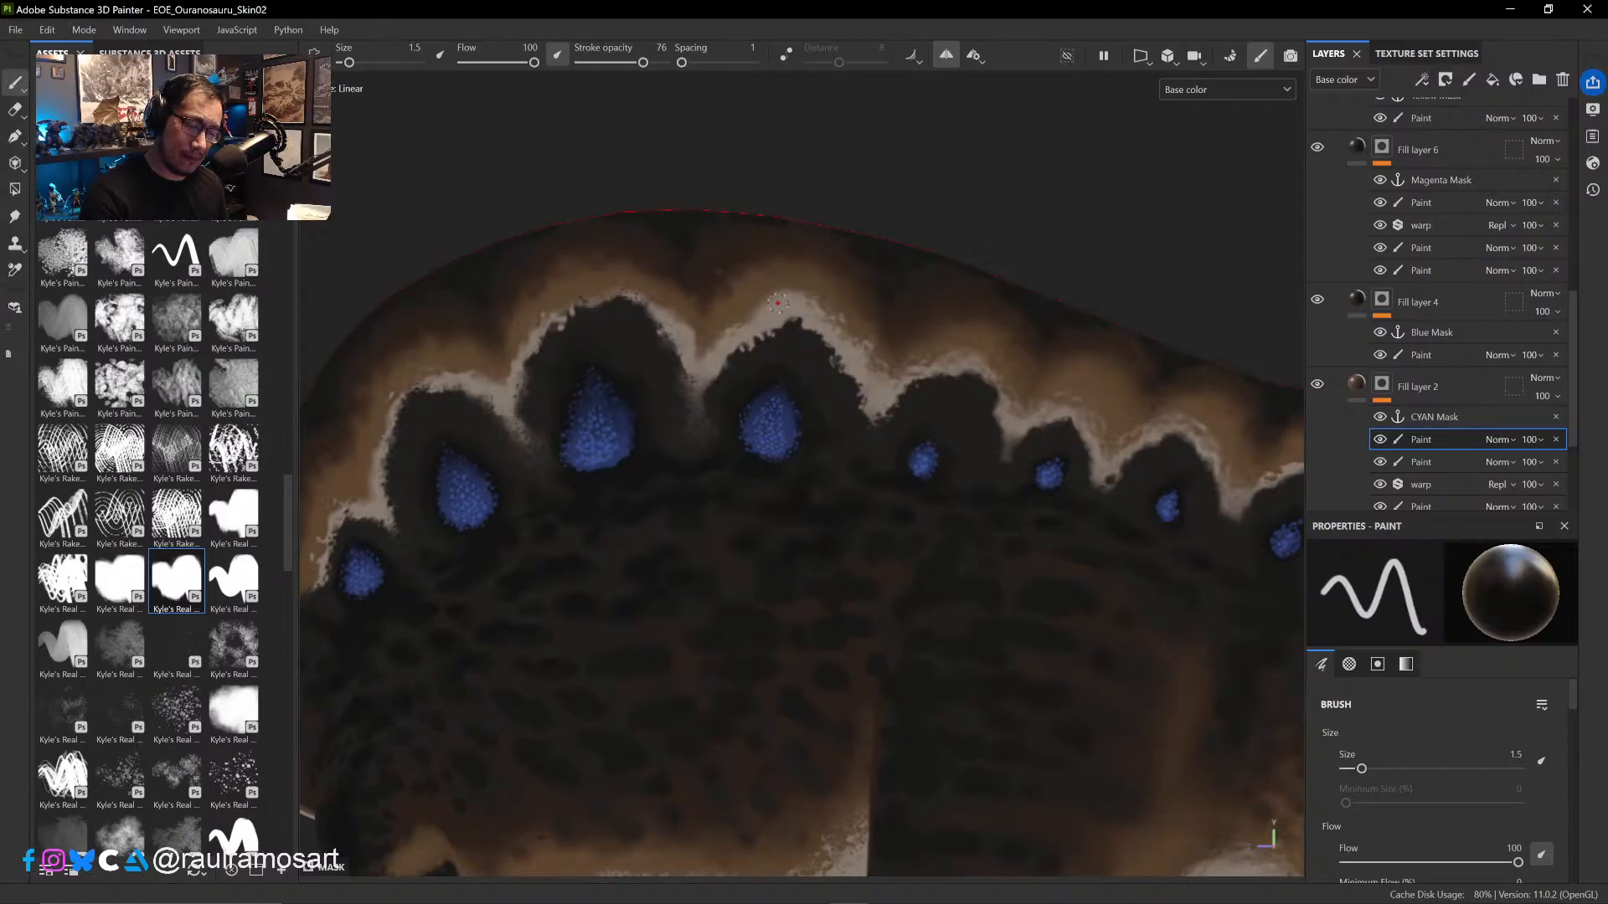
pyautogui.press('x')
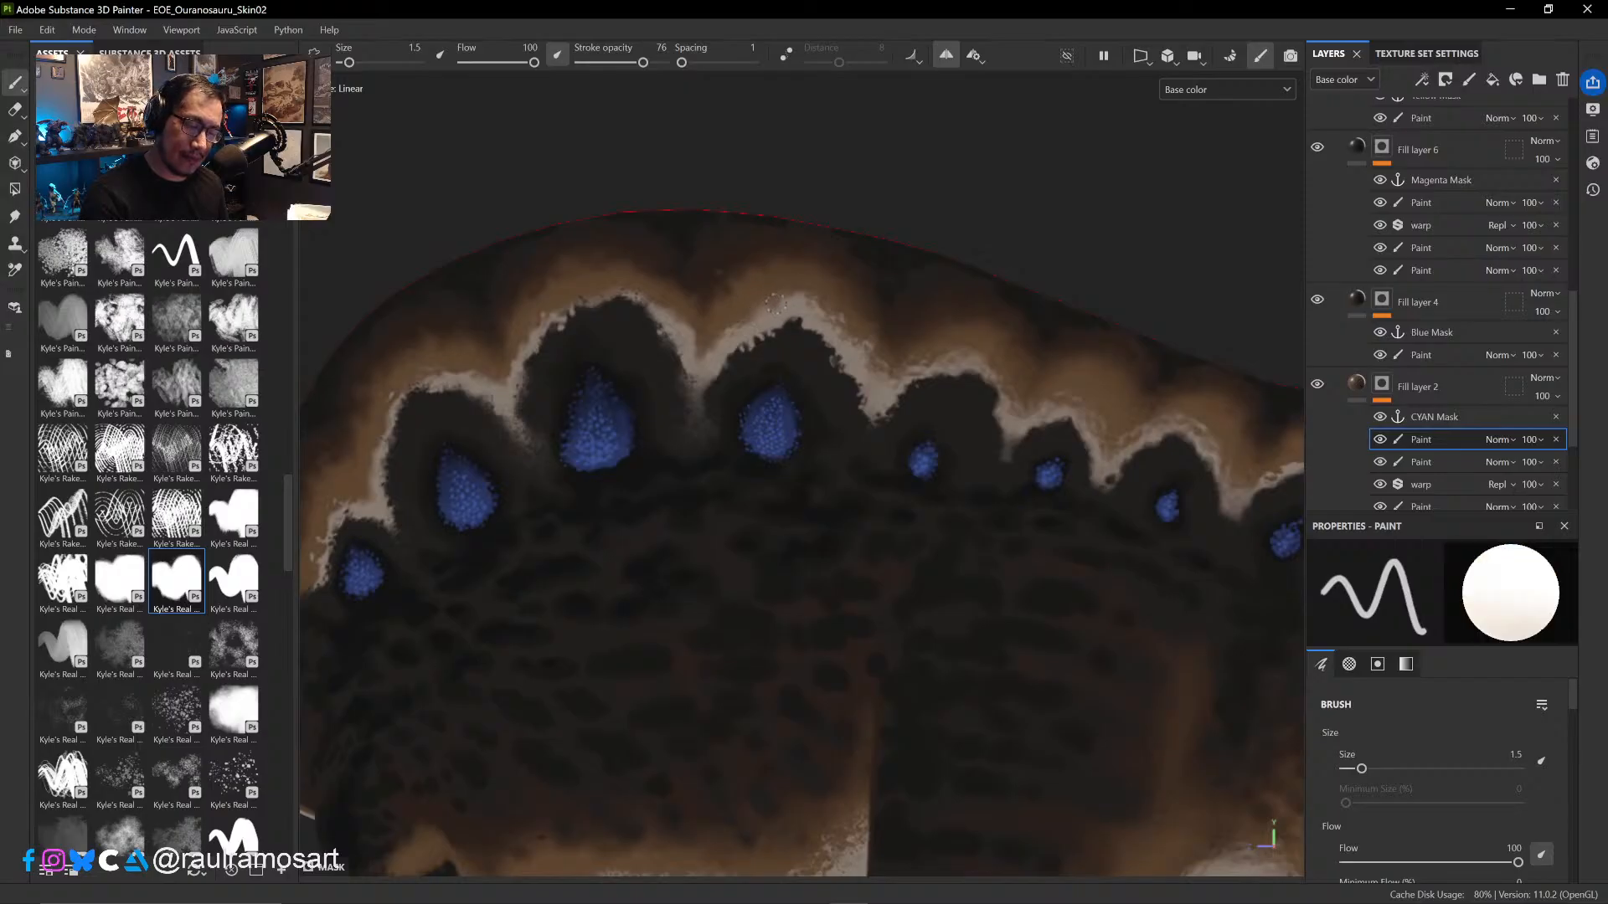
pyautogui.press('x')
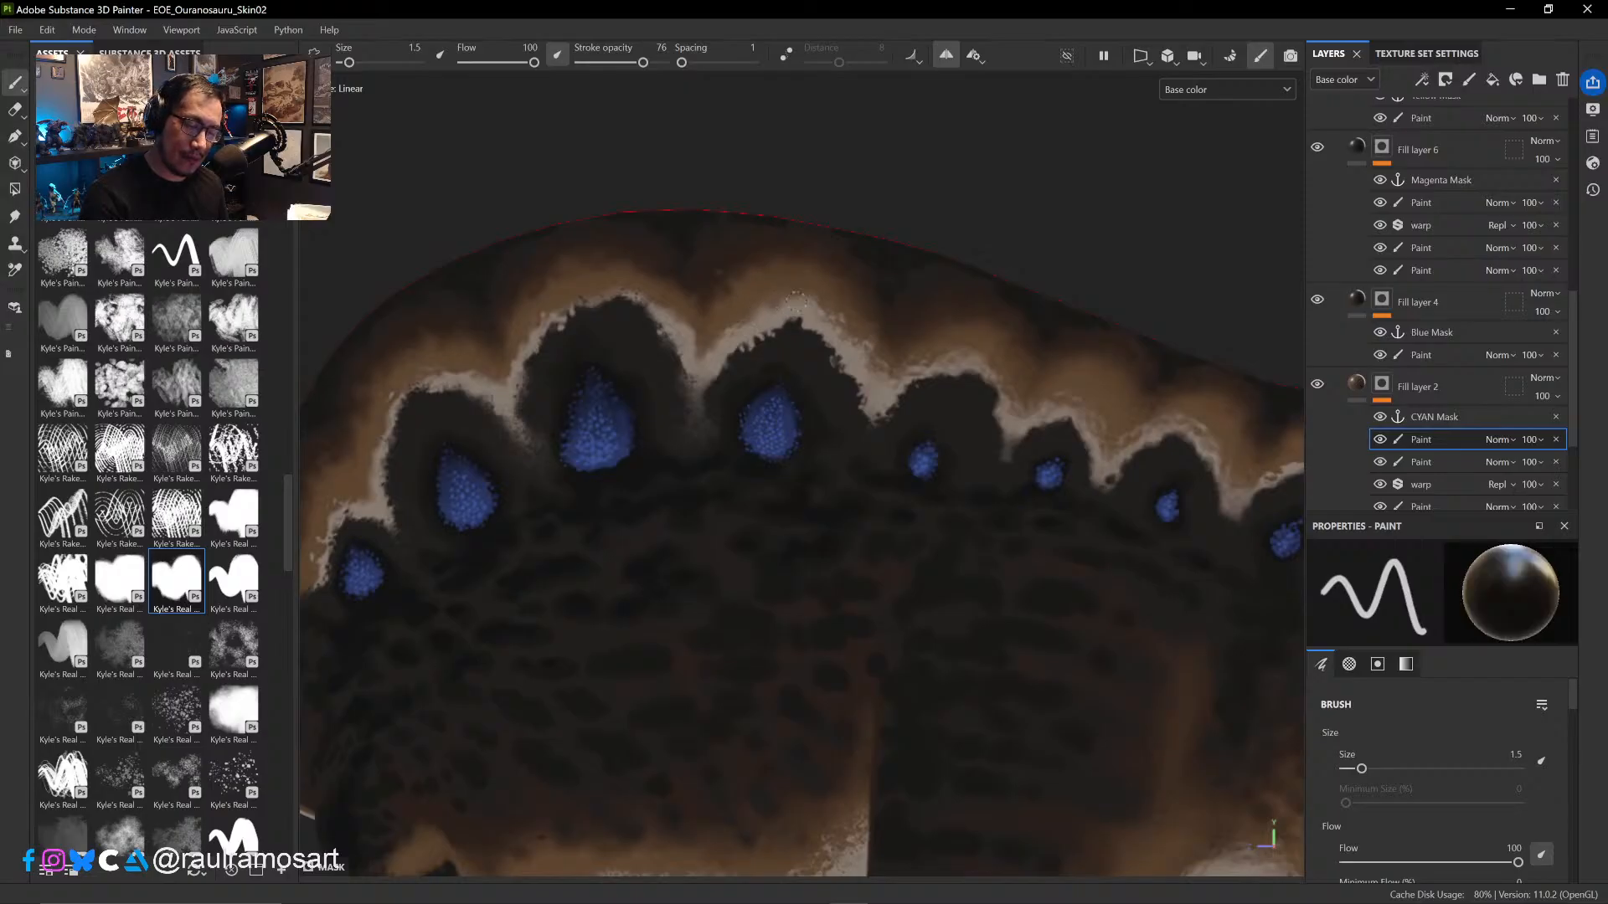
pyautogui.press('x')
pyautogui.press('x')
pyautogui.press('x')
pyautogui.press('x')
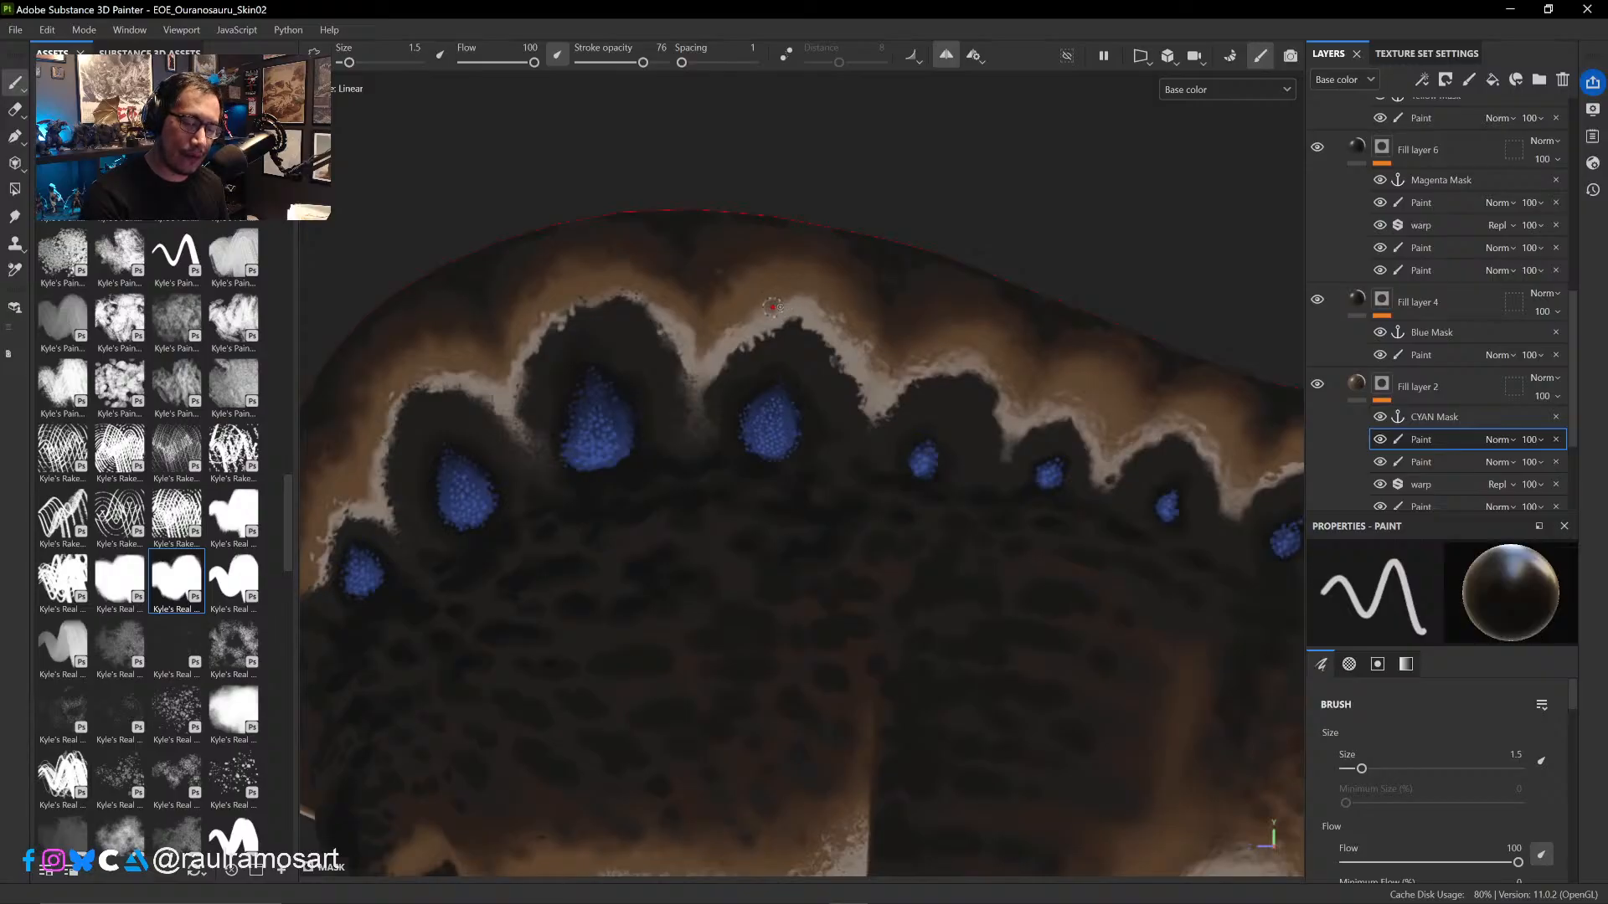
pyautogui.press('x')
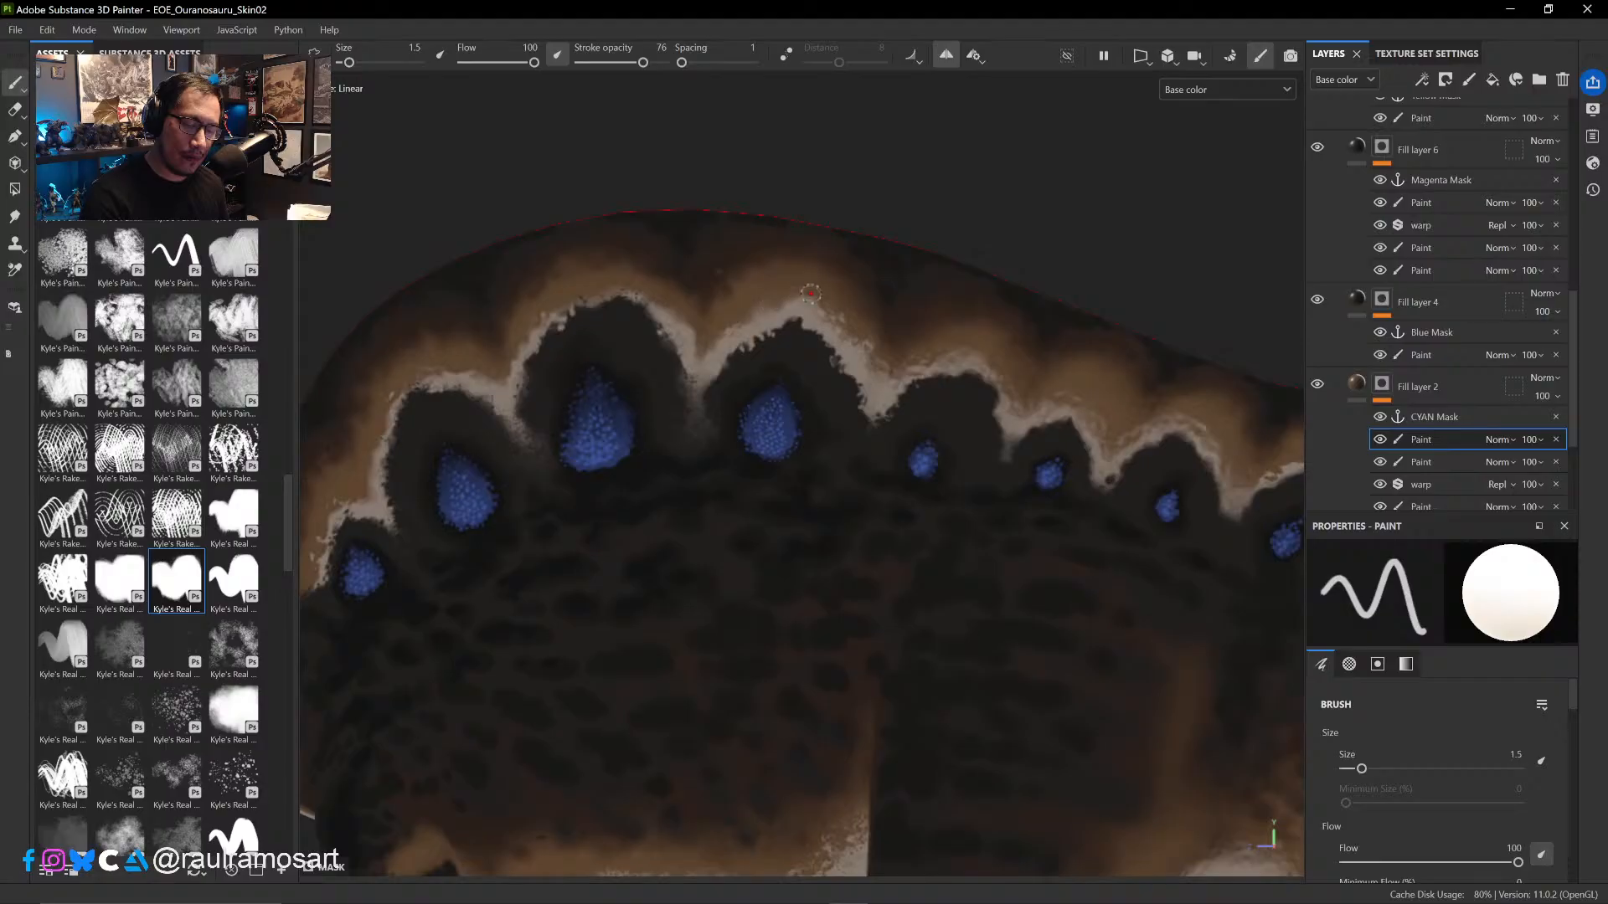
pyautogui.press('x')
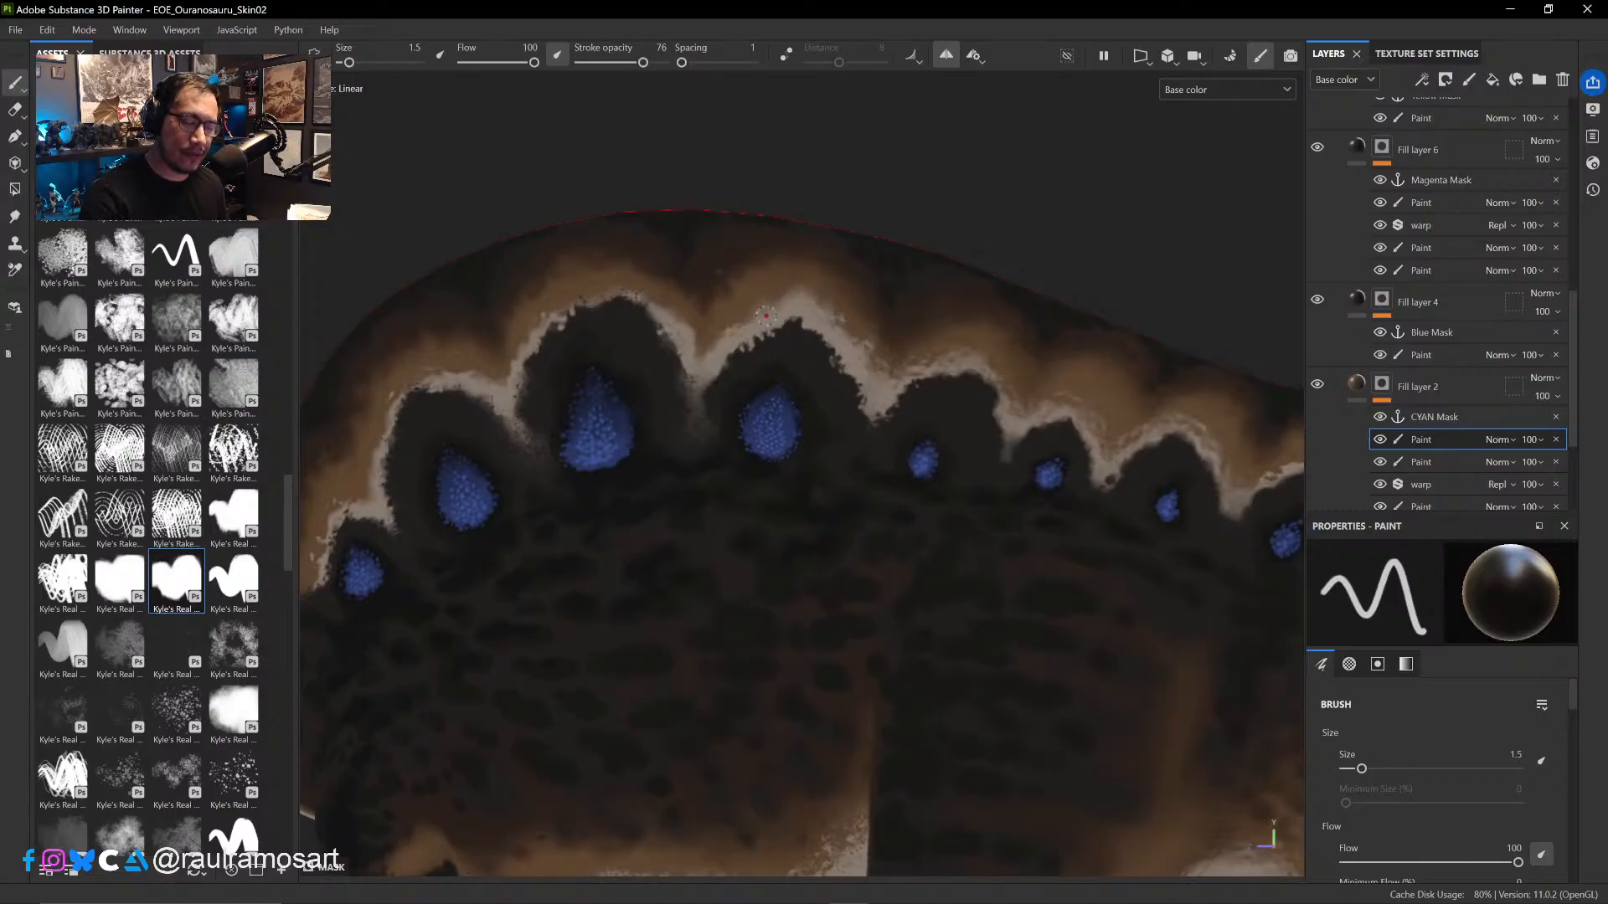
# - Reduce the brush to size 0.34 and refine the brown notch between the third and fourth arches with alternating black and white strokes
pyautogui.keyDown('alt'); pyautogui.moveTo(802, 397); pyautogui.dragTo(852, 593, button='right'); pyautogui.keyUp('alt')
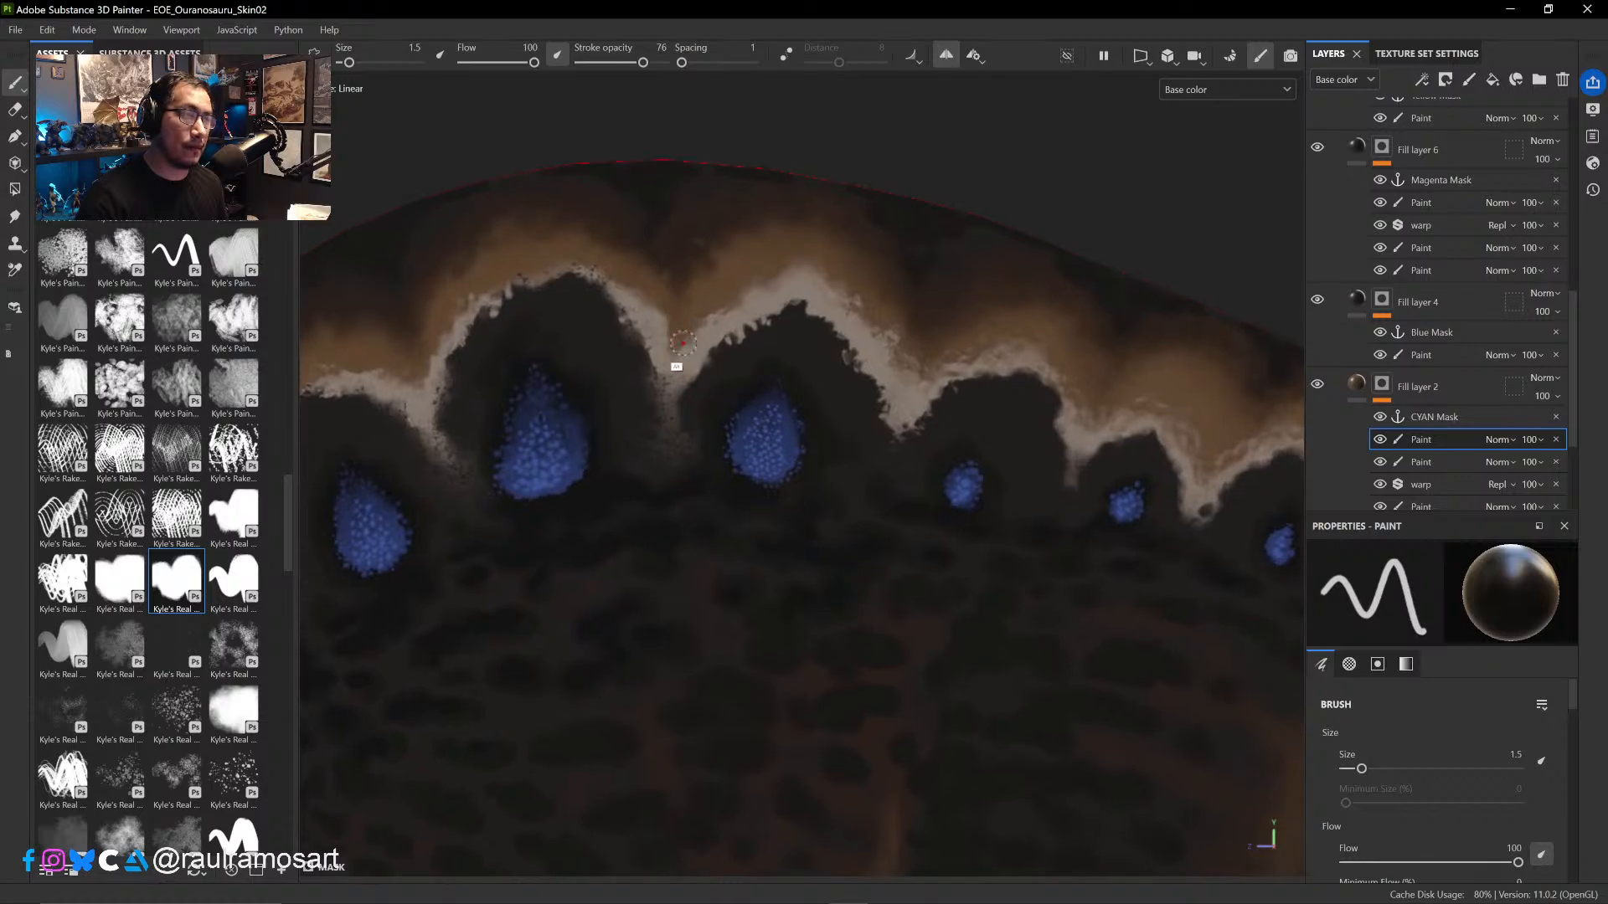
pyautogui.moveTo(683, 344)
pyautogui.keyDown('alt'); pyautogui.mouseDown(button='right')
pyautogui.moveTo(754, 444)
pyautogui.moveTo(652, 324)
pyautogui.moveTo(818, 600)
pyautogui.moveTo(765, 458)
pyautogui.moveTo(654, 327)
pyautogui.mouseUp(button='right'); pyautogui.keyUp('alt')
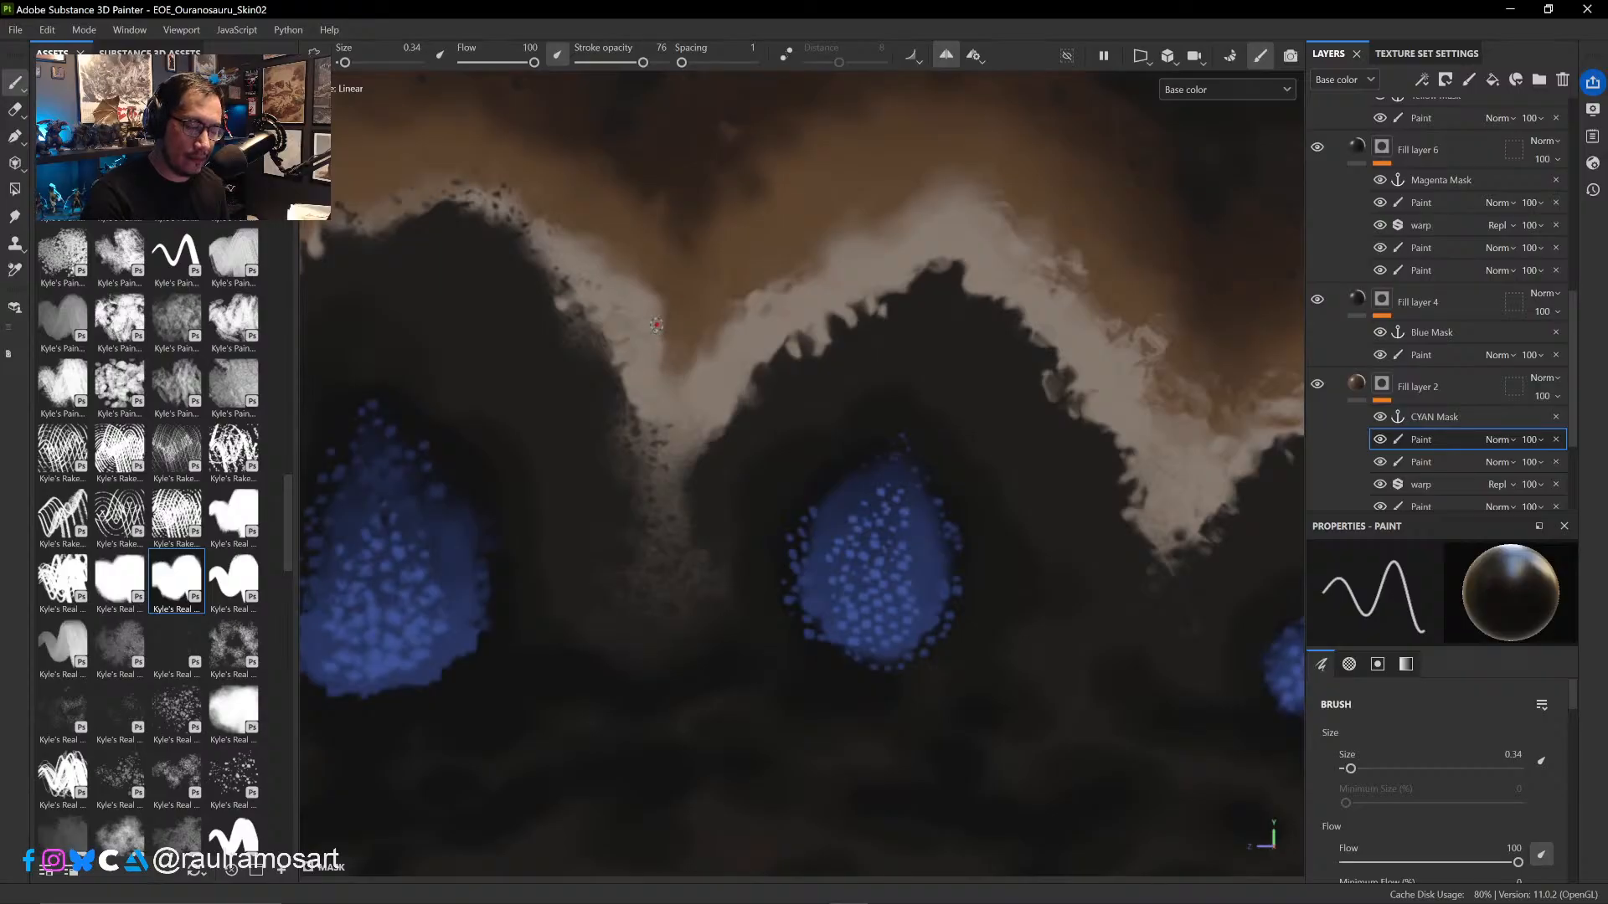
pyautogui.press('x')
pyautogui.press('x')
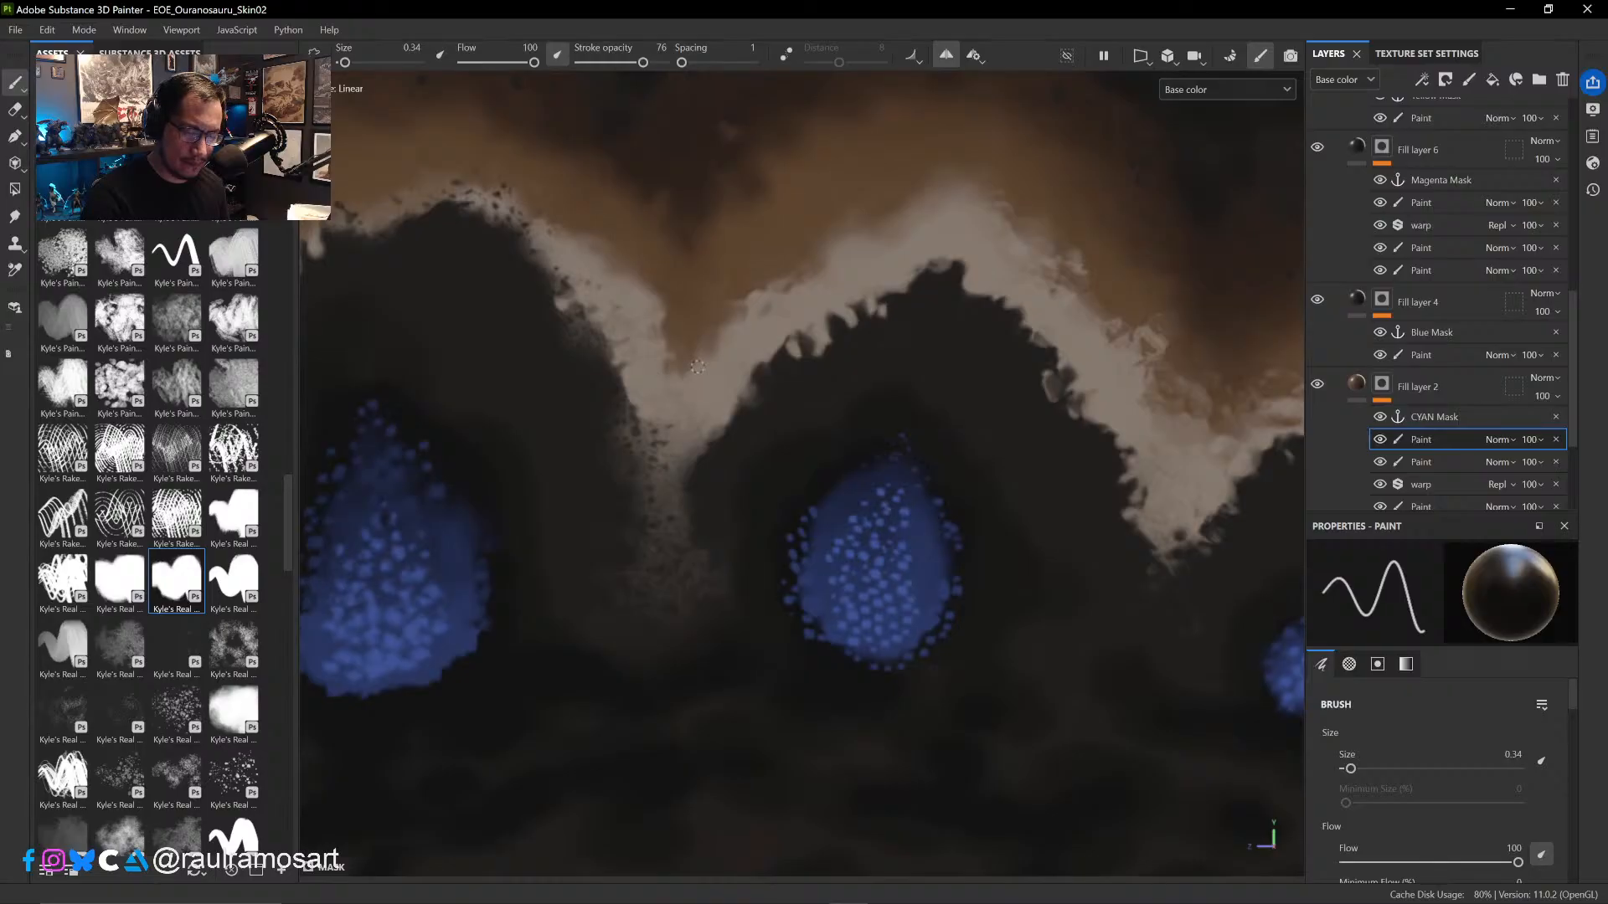
pyautogui.press('x')
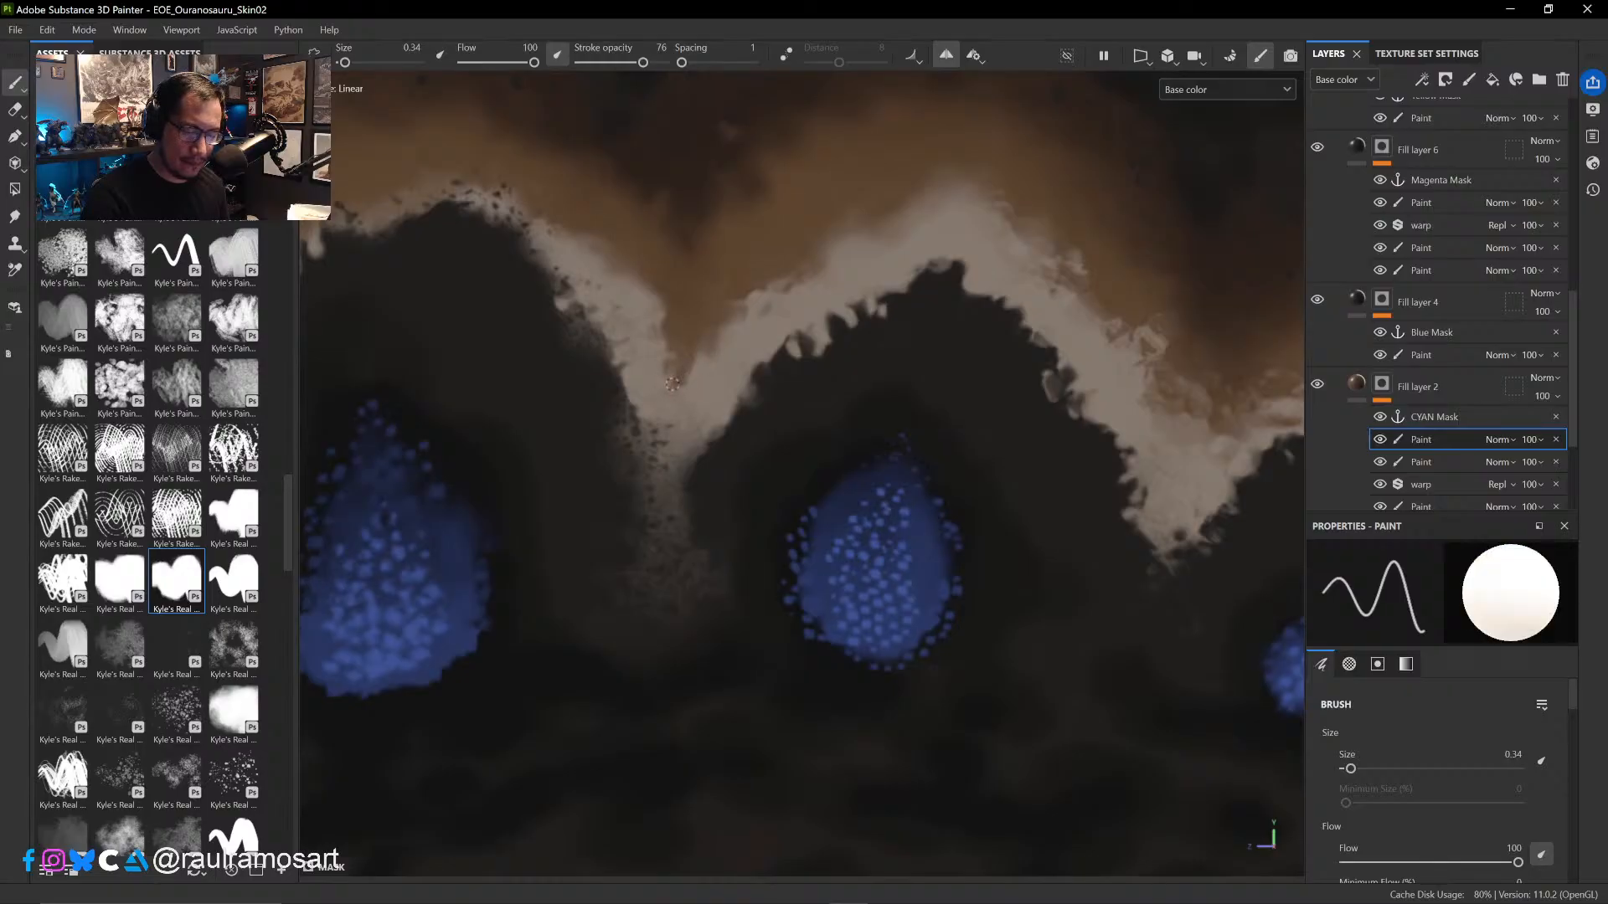
pyautogui.press('x')
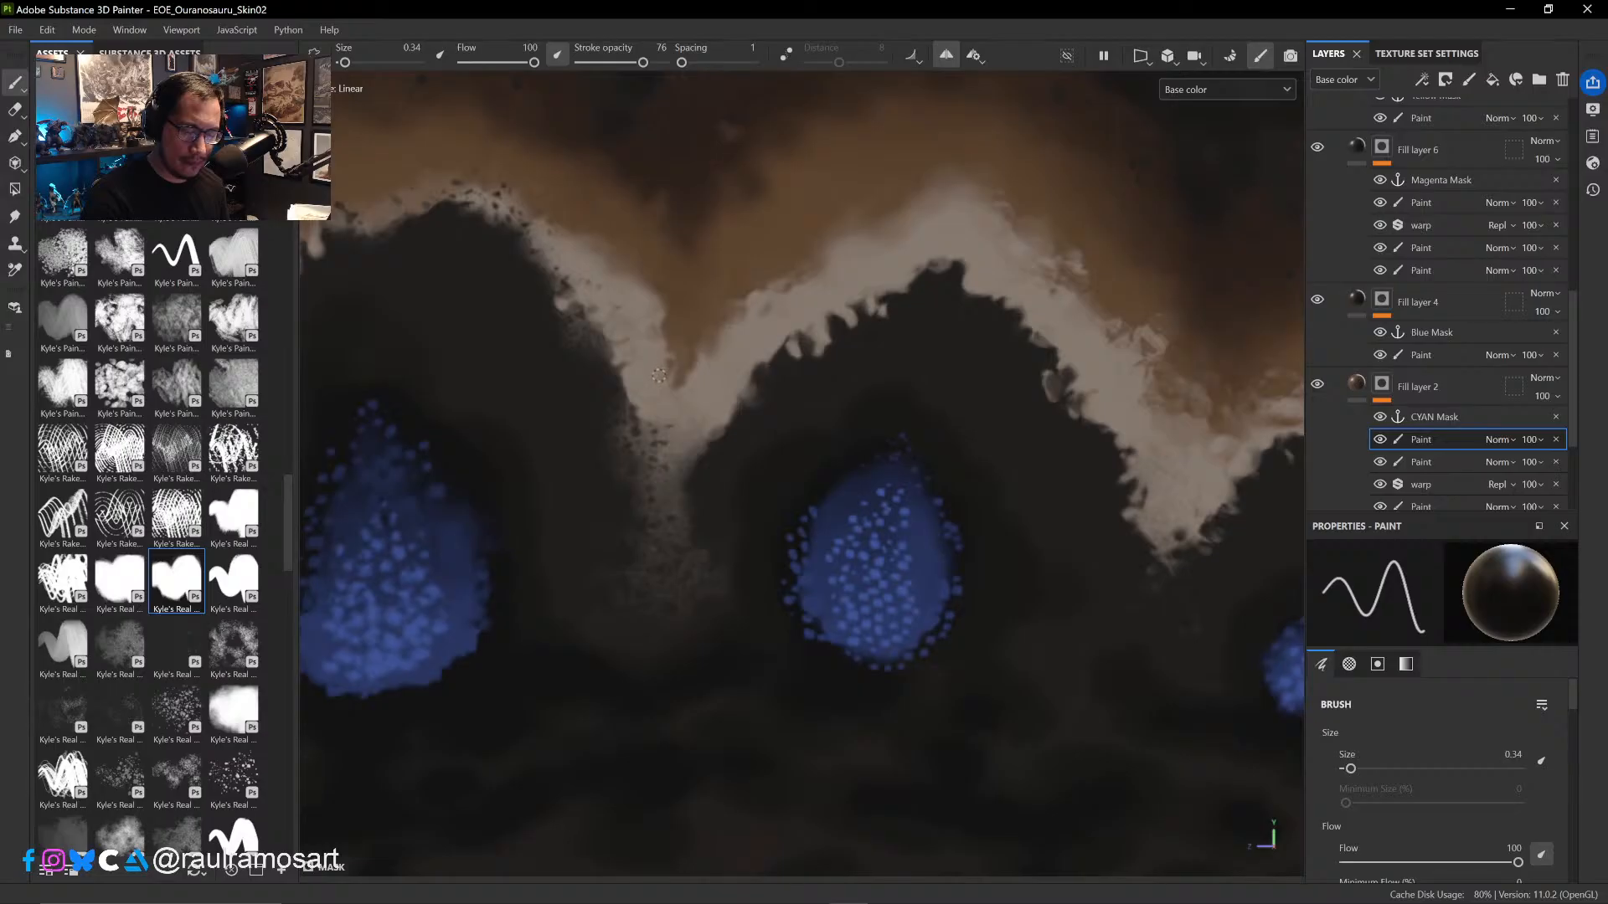
pyautogui.press('x')
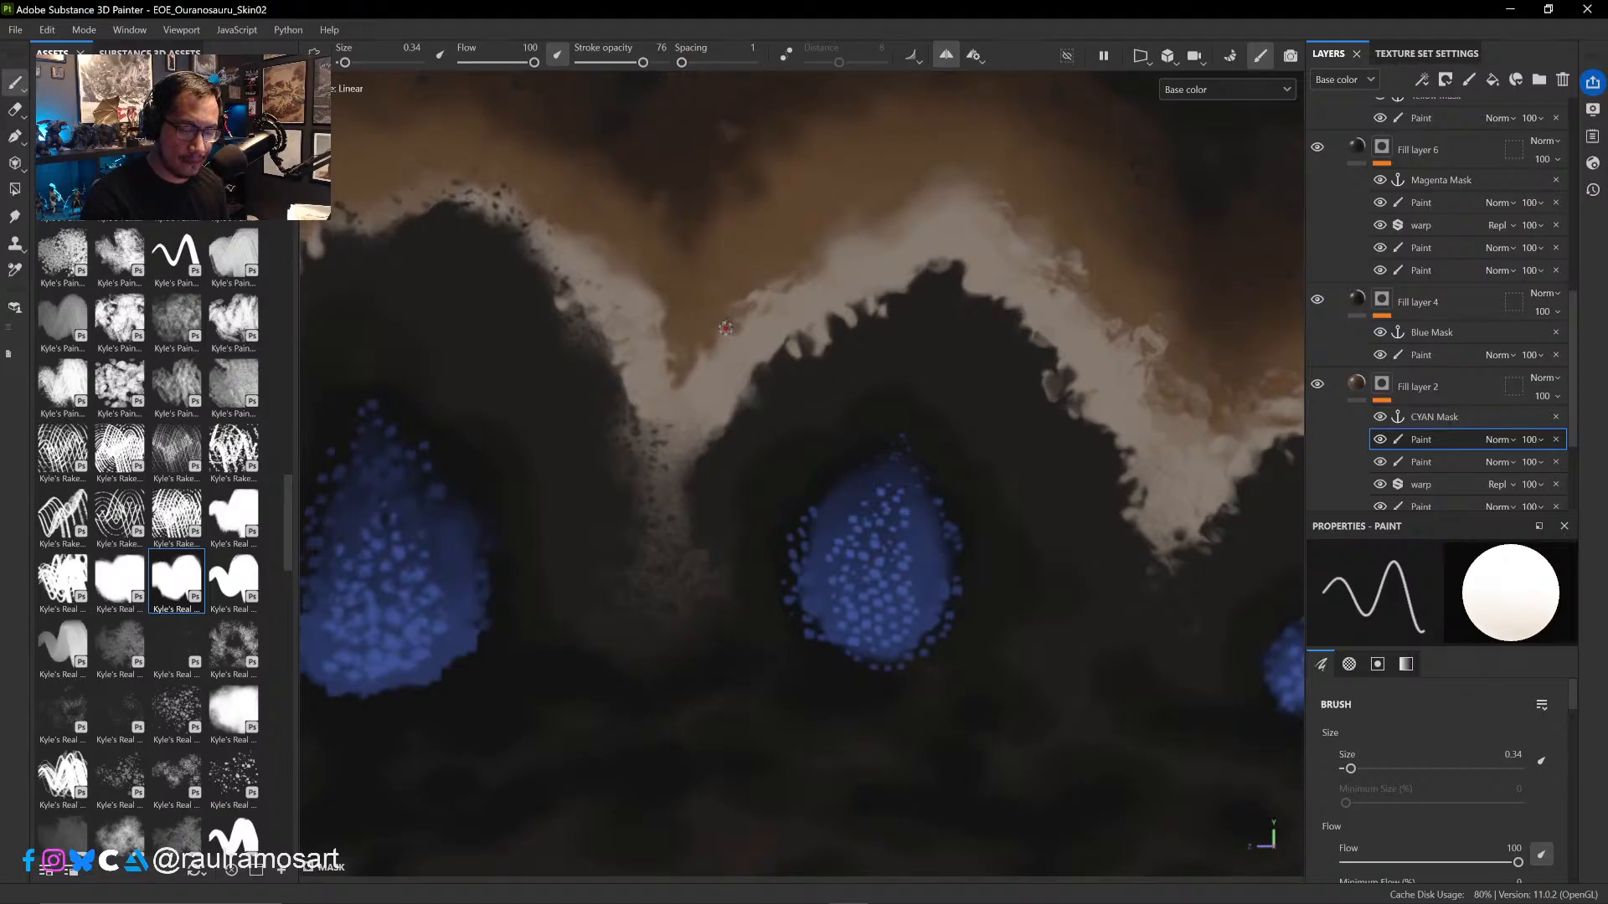
pyautogui.press('x')
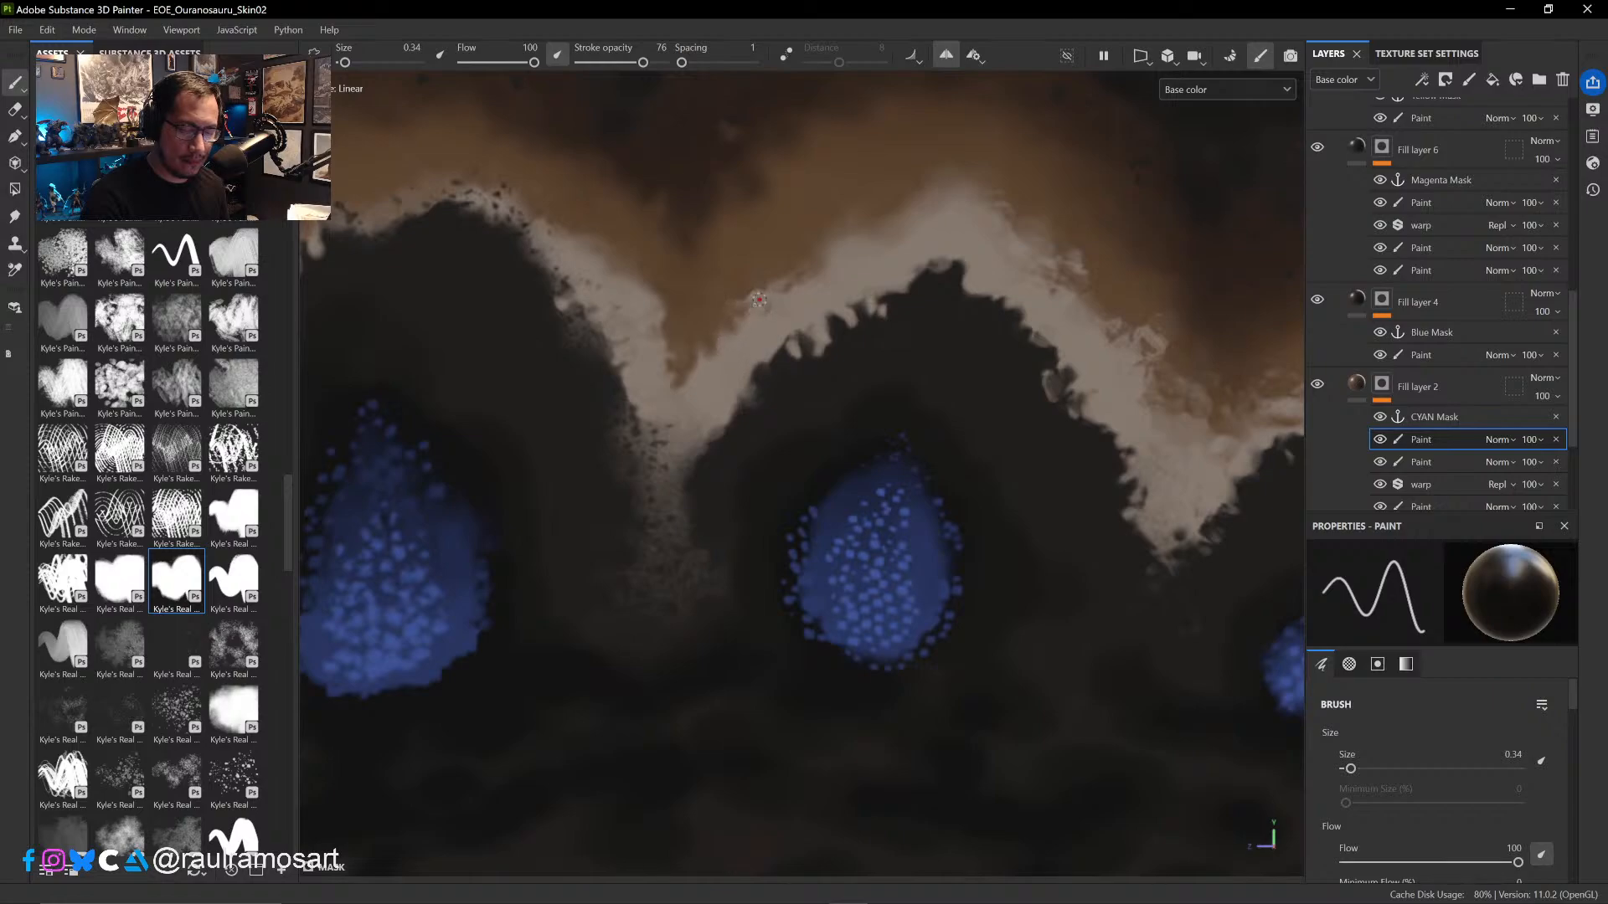
# - Set the brush to size 0.47 and sharpen the fourth arch's pale crest tip with alternating black and white touches
pyautogui.scroll(3, 862, 312)
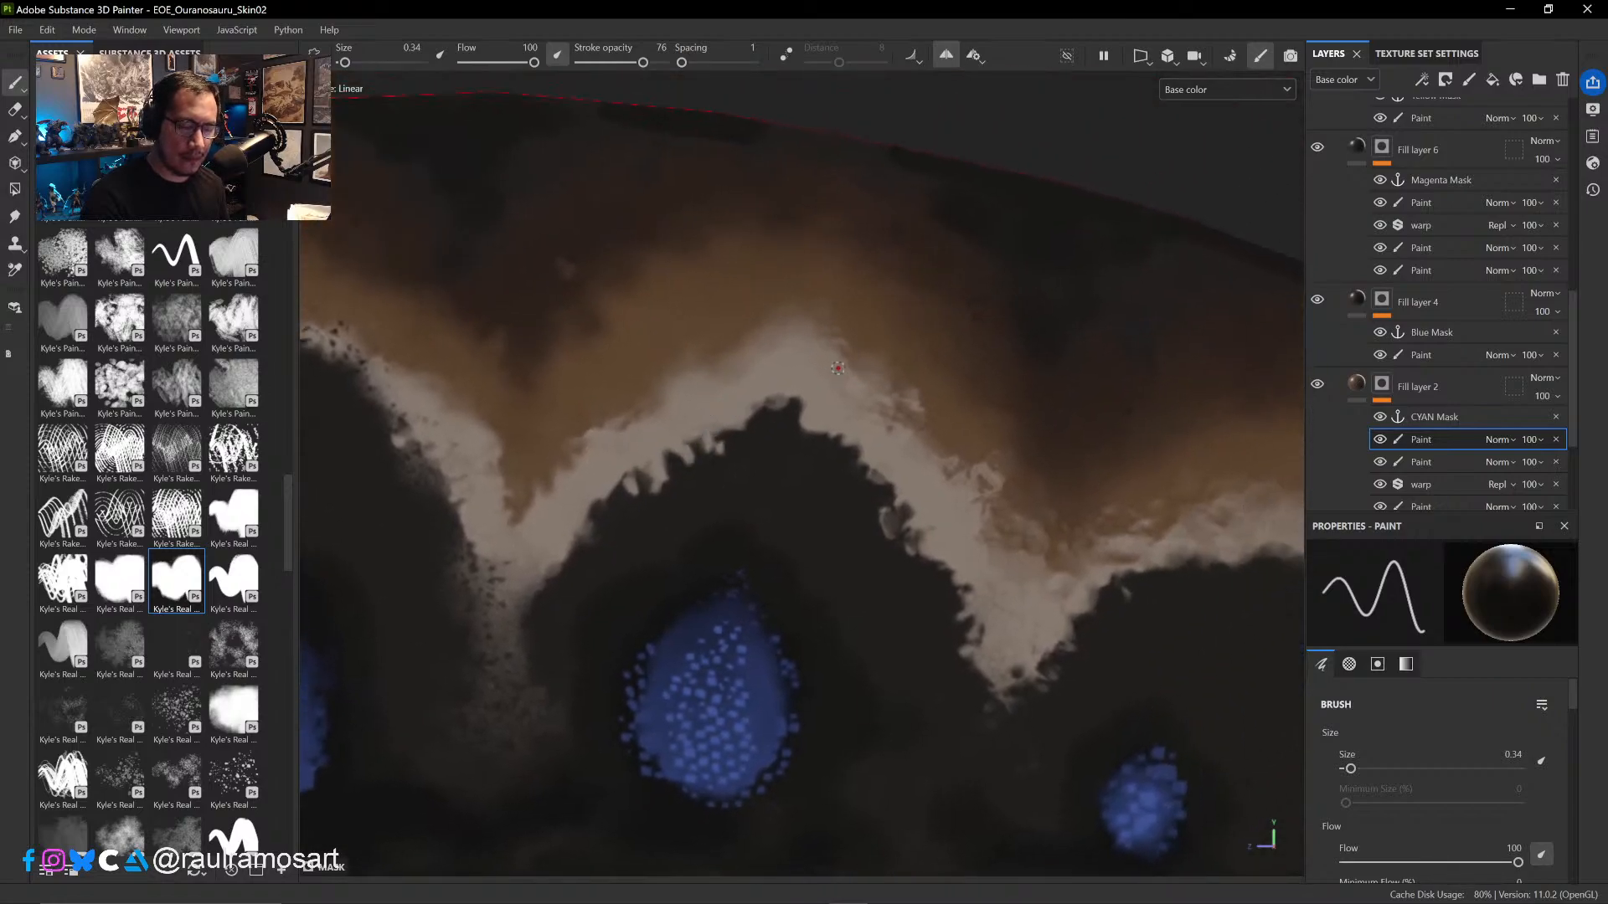
pyautogui.moveTo(872, 346)
pyautogui.keyDown('ctrl'); pyautogui.mouseDown(button='right')
pyautogui.moveTo(913, 346)
pyautogui.moveTo(763, 336)
pyautogui.mouseUp(button='right'); pyautogui.keyUp('ctrl')
pyautogui.press('x')
pyautogui.press('x')
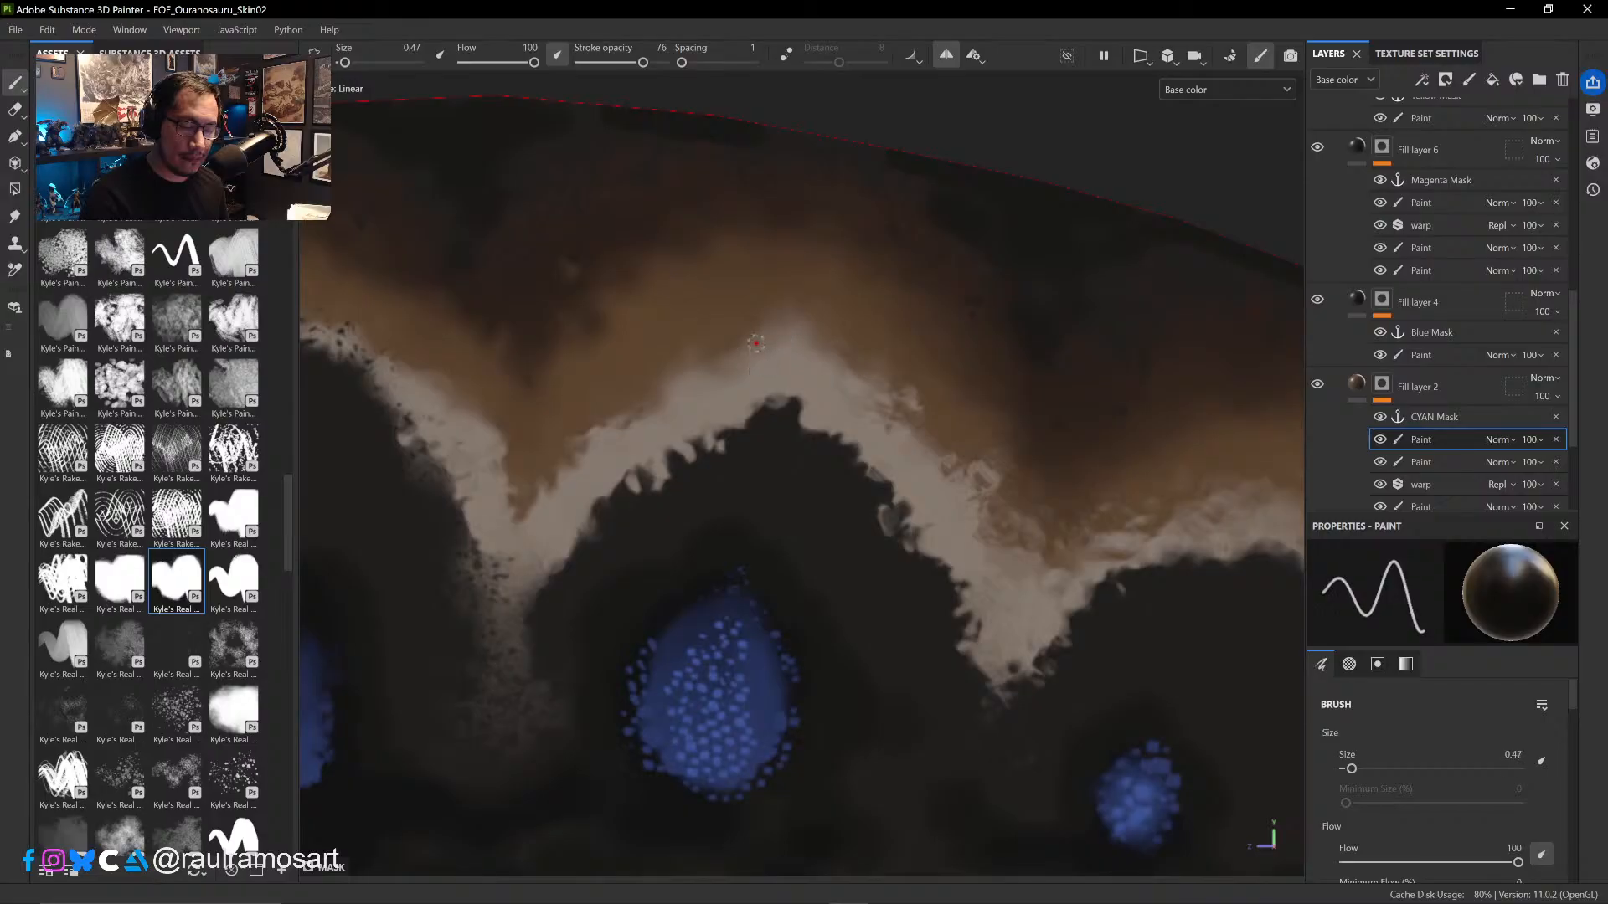
pyautogui.press('x')
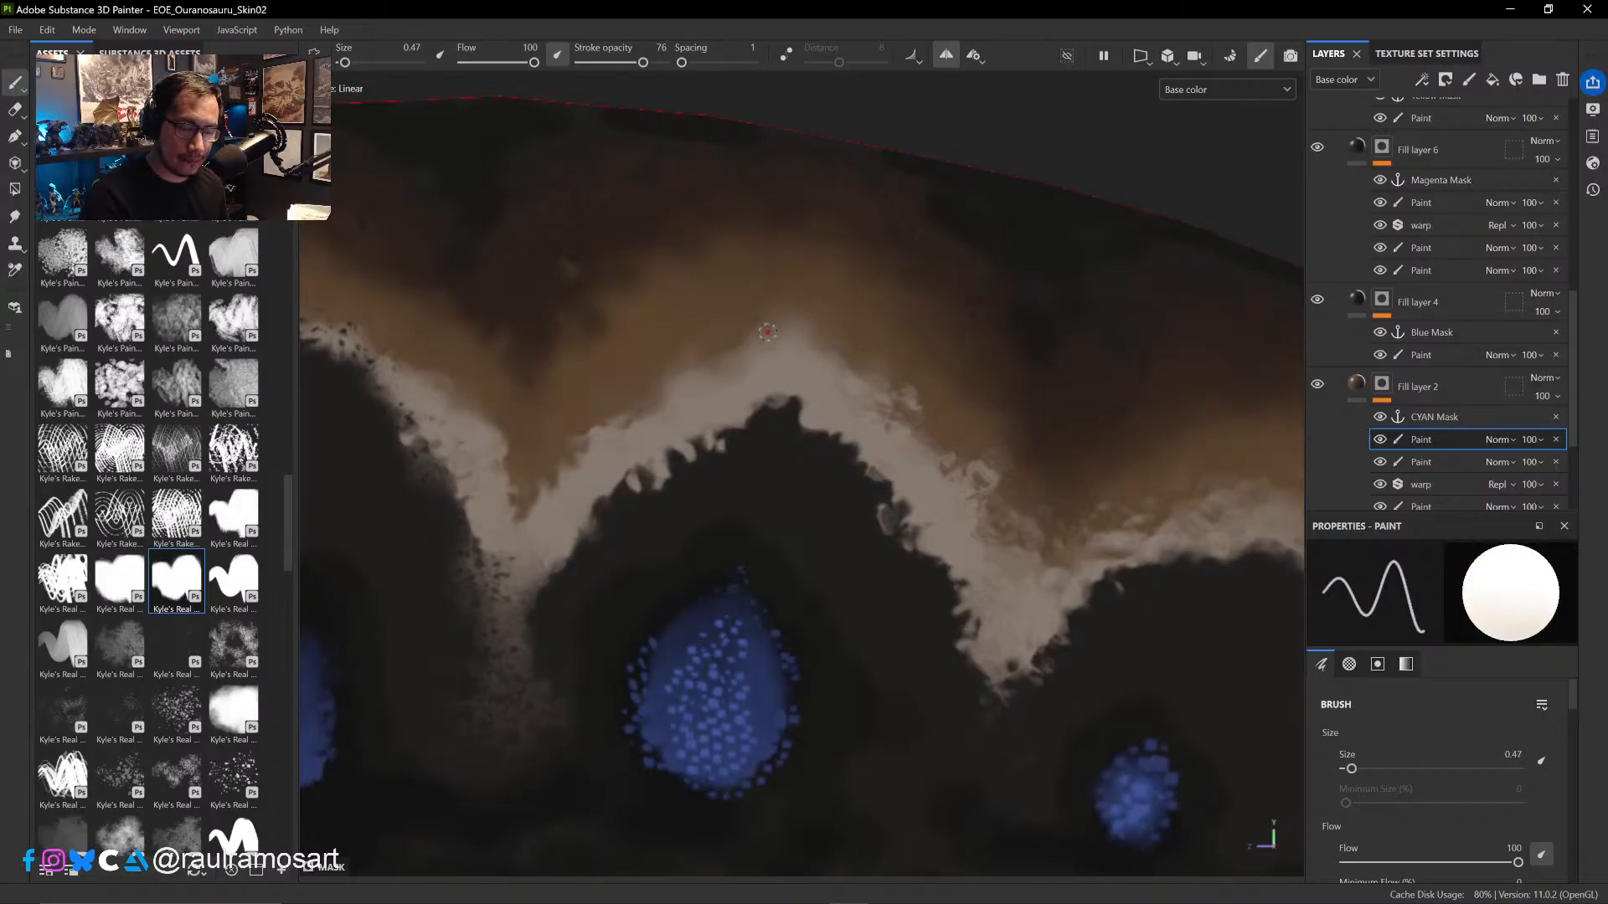
pyautogui.press('x')
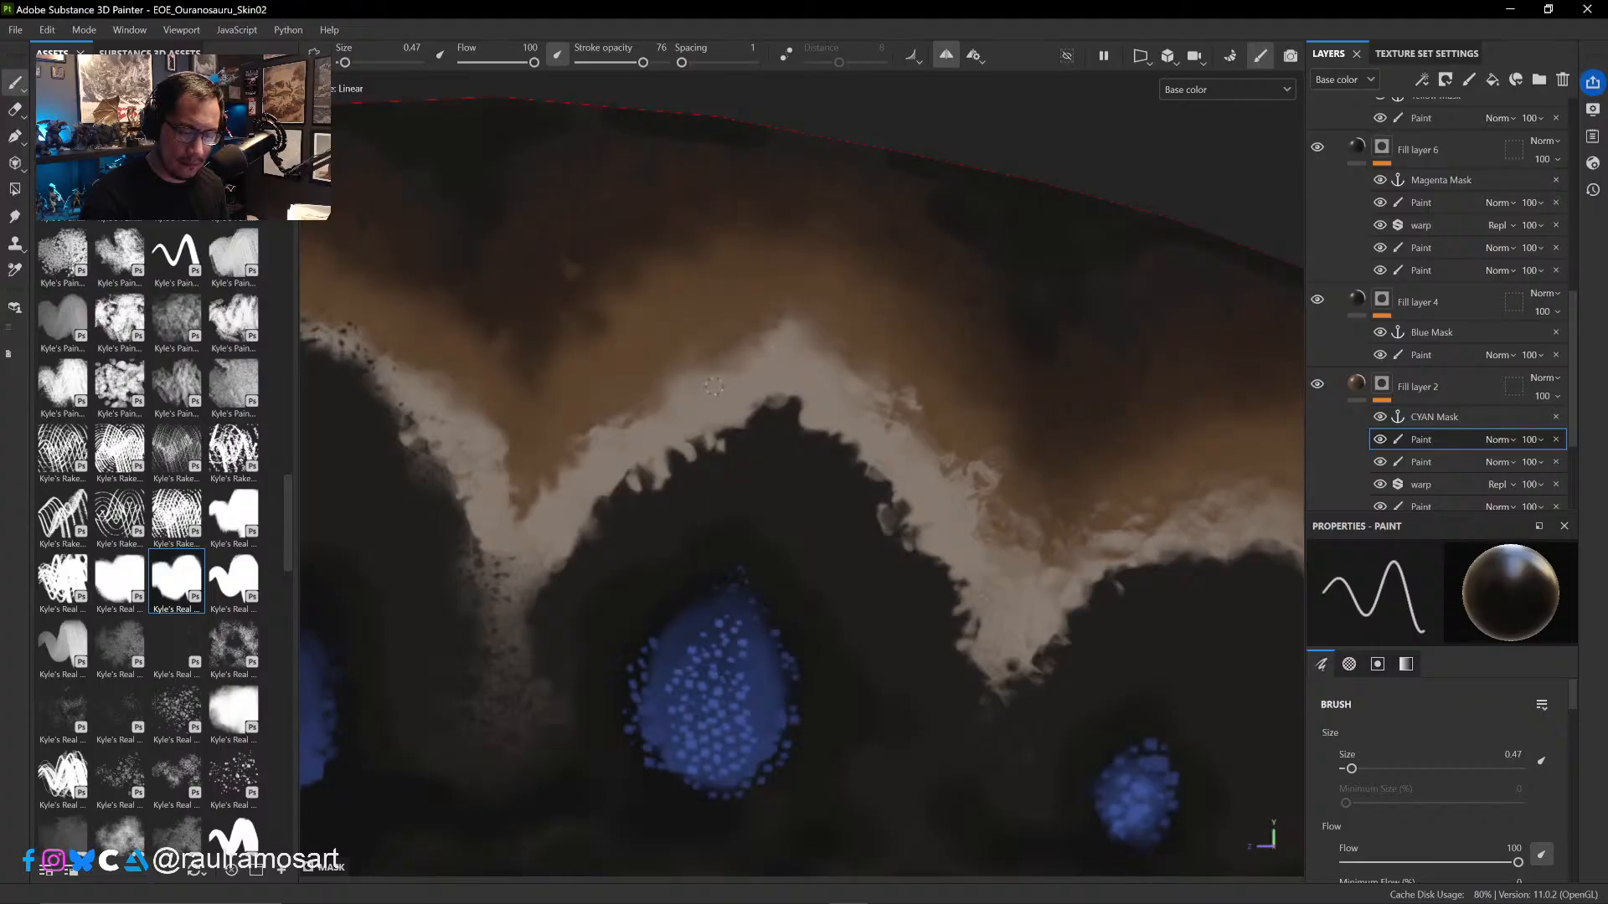
# - Roughen the outer edge of the fourth arch's front slope in black and white at size 0.47, and enlarge the brush to 1.25
pyautogui.press('x')
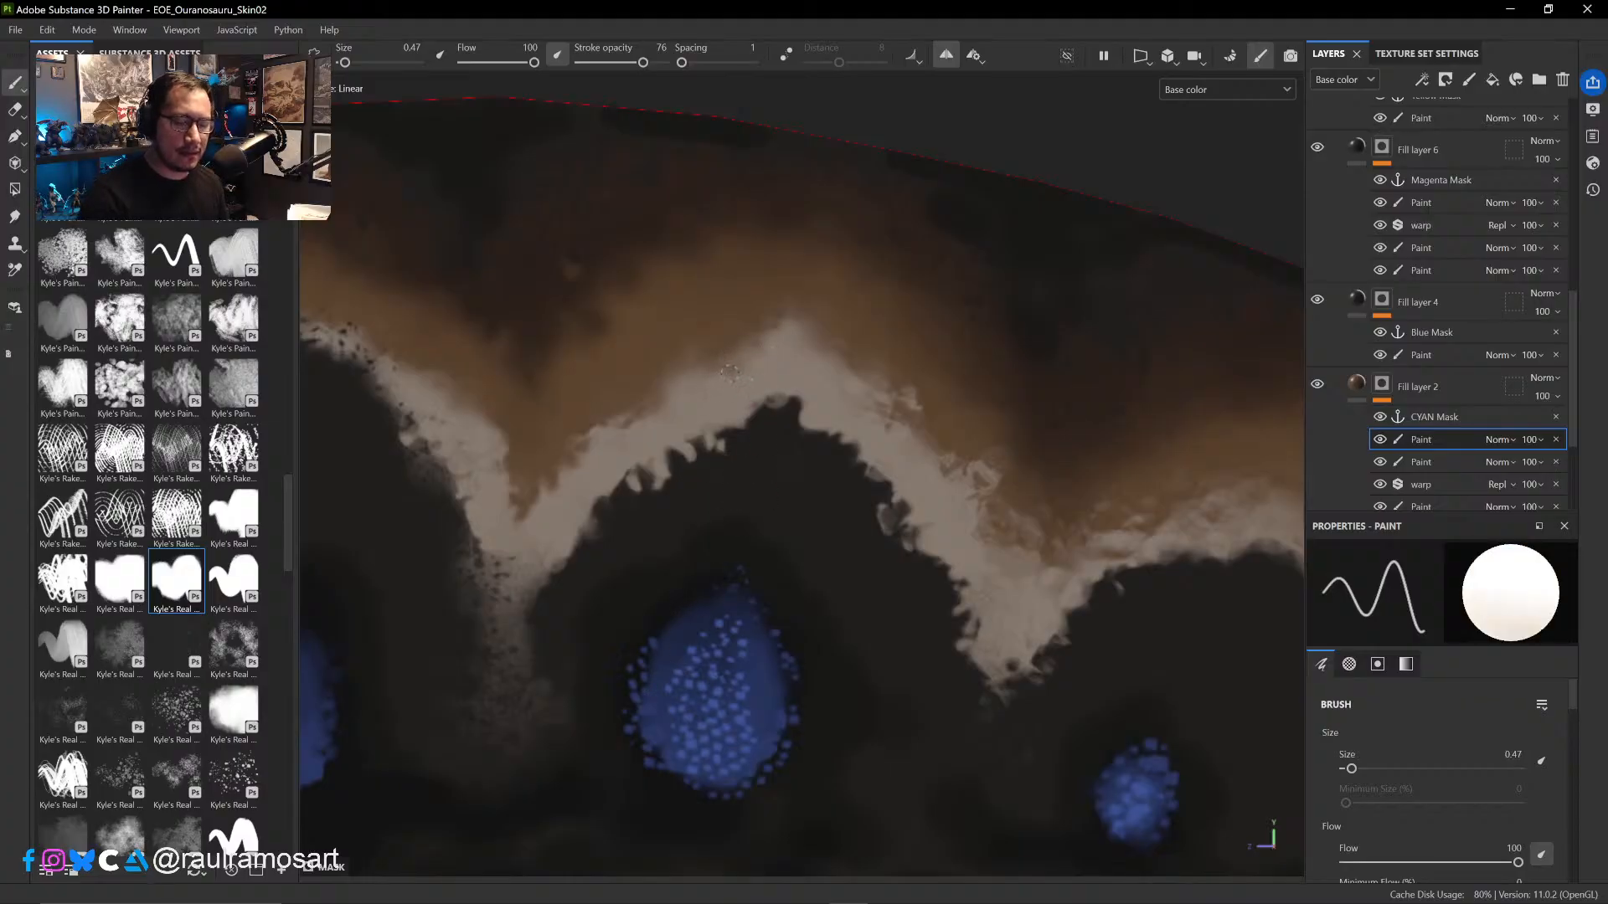
pyautogui.press('x')
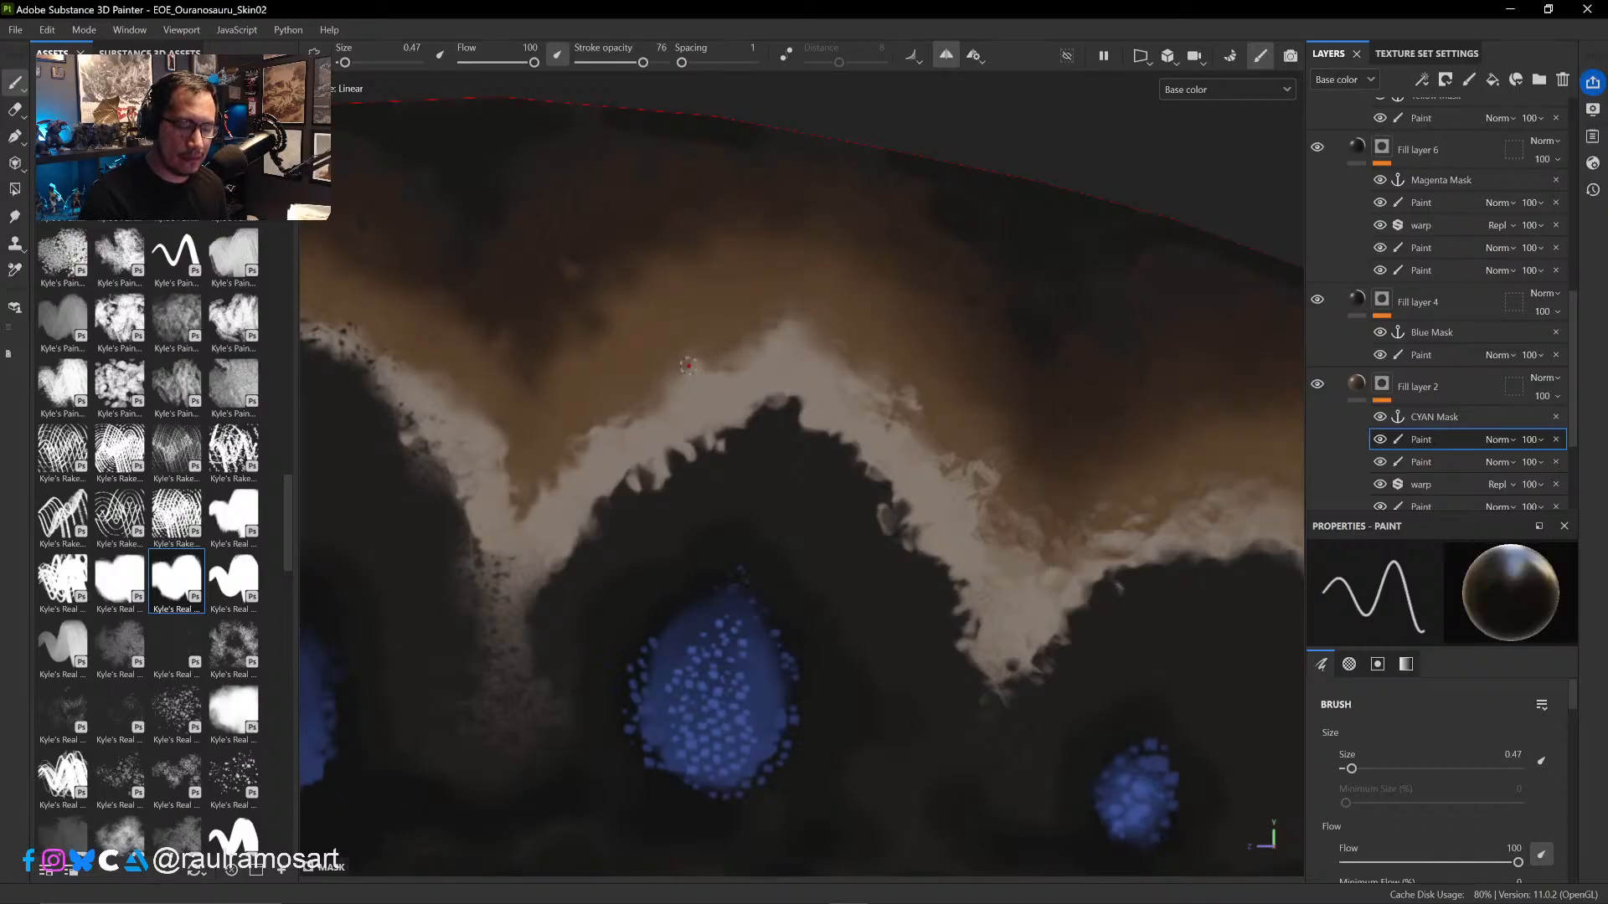
pyautogui.press('x')
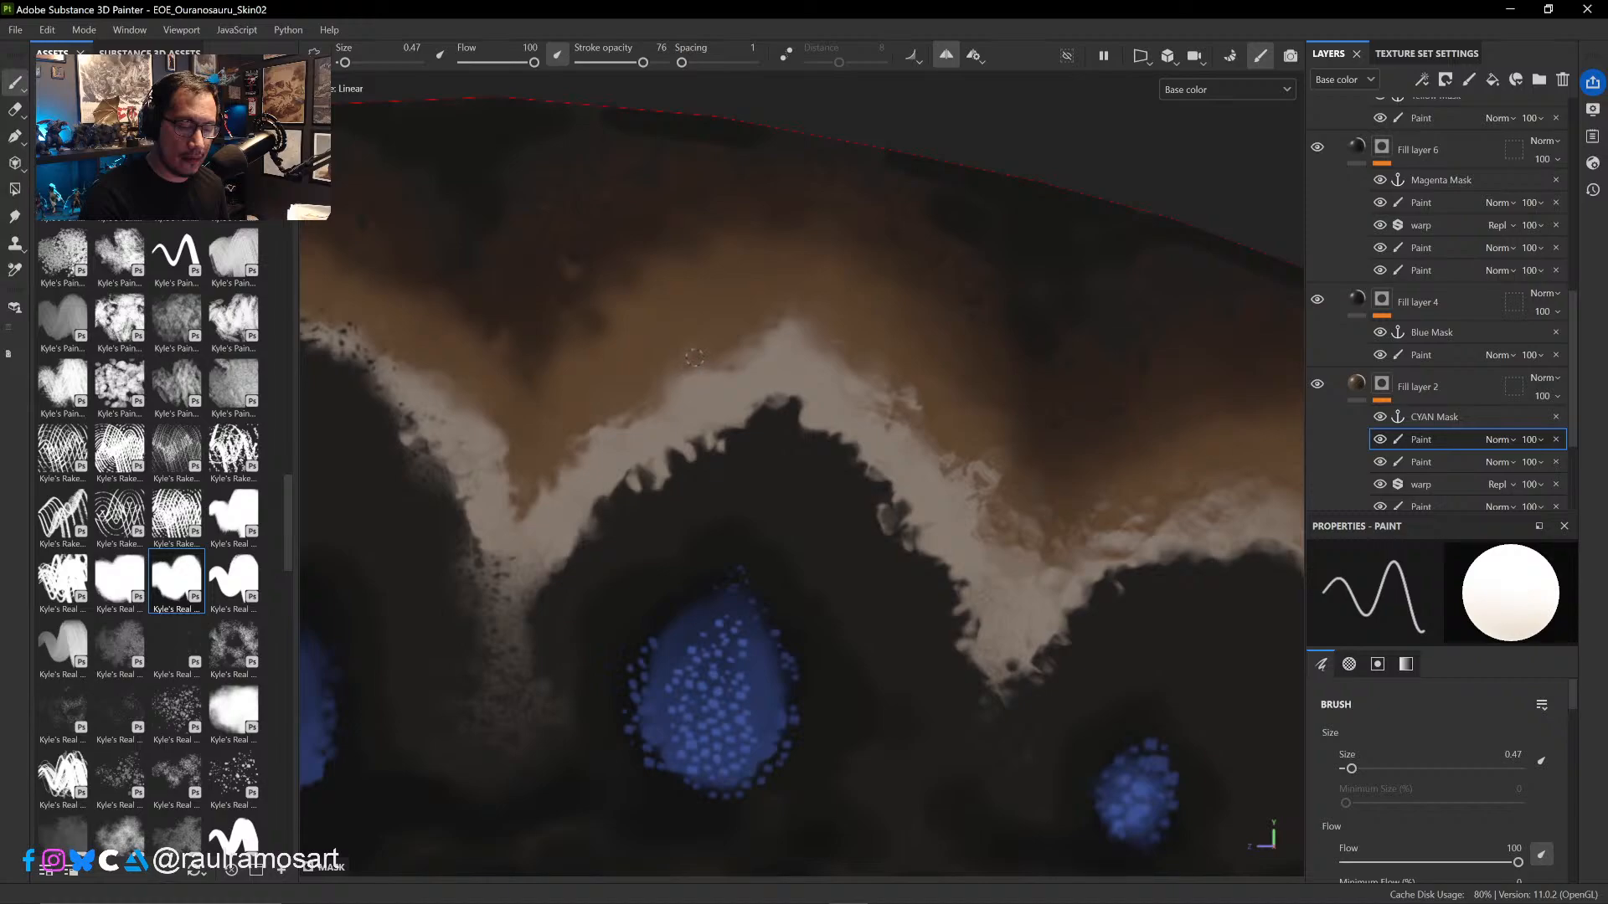
pyautogui.press('x')
pyautogui.press('x')
pyautogui.press('x')
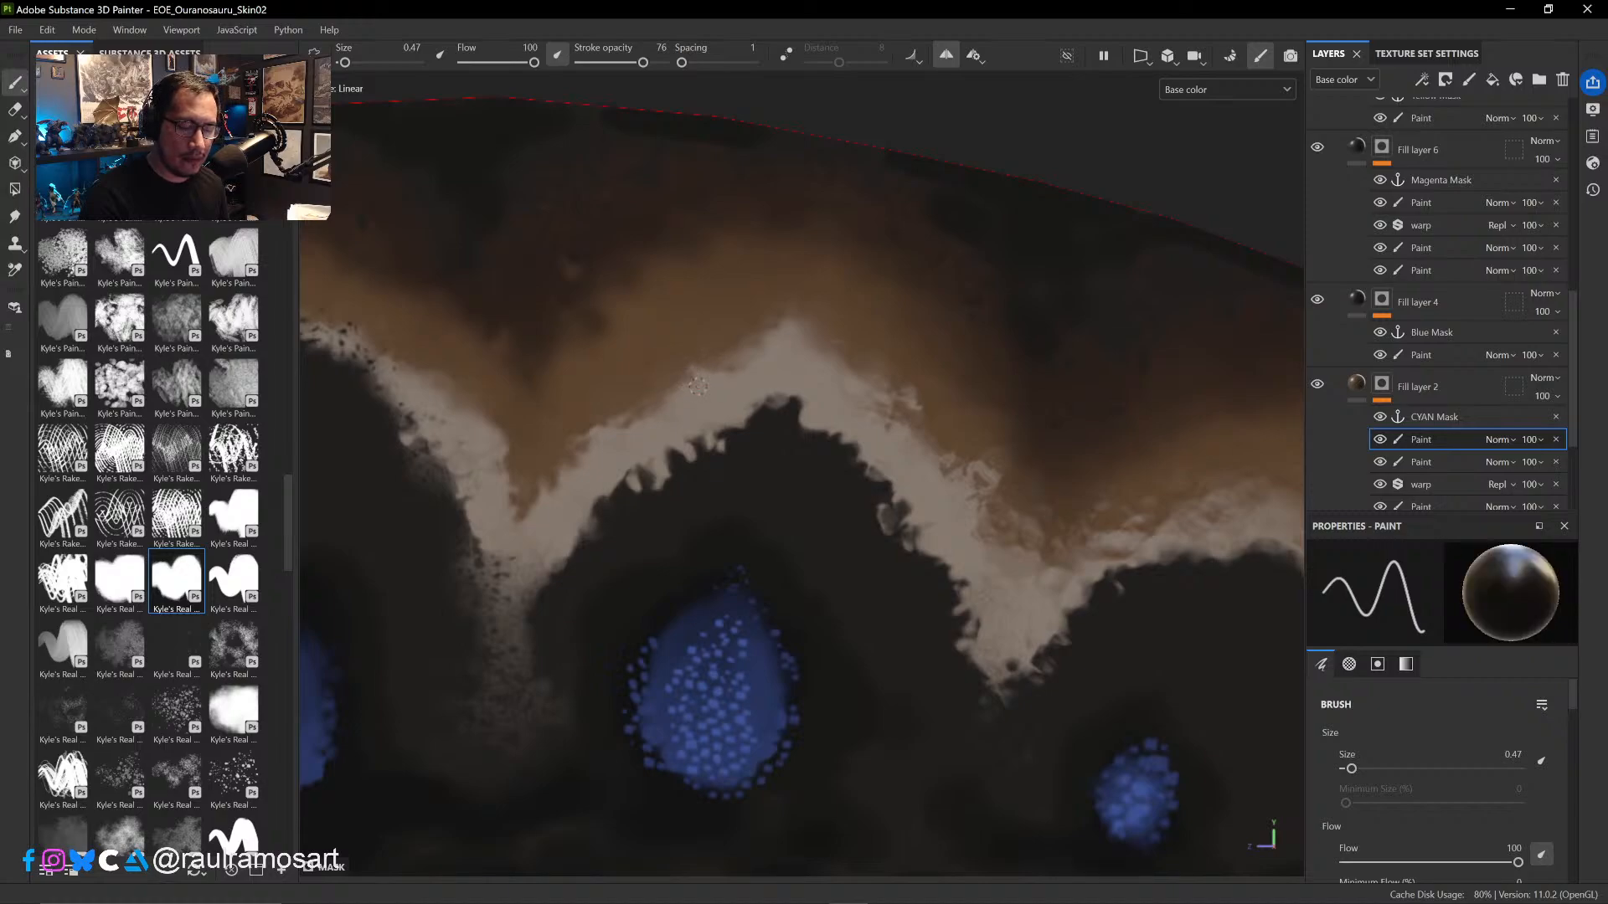
pyautogui.press('x')
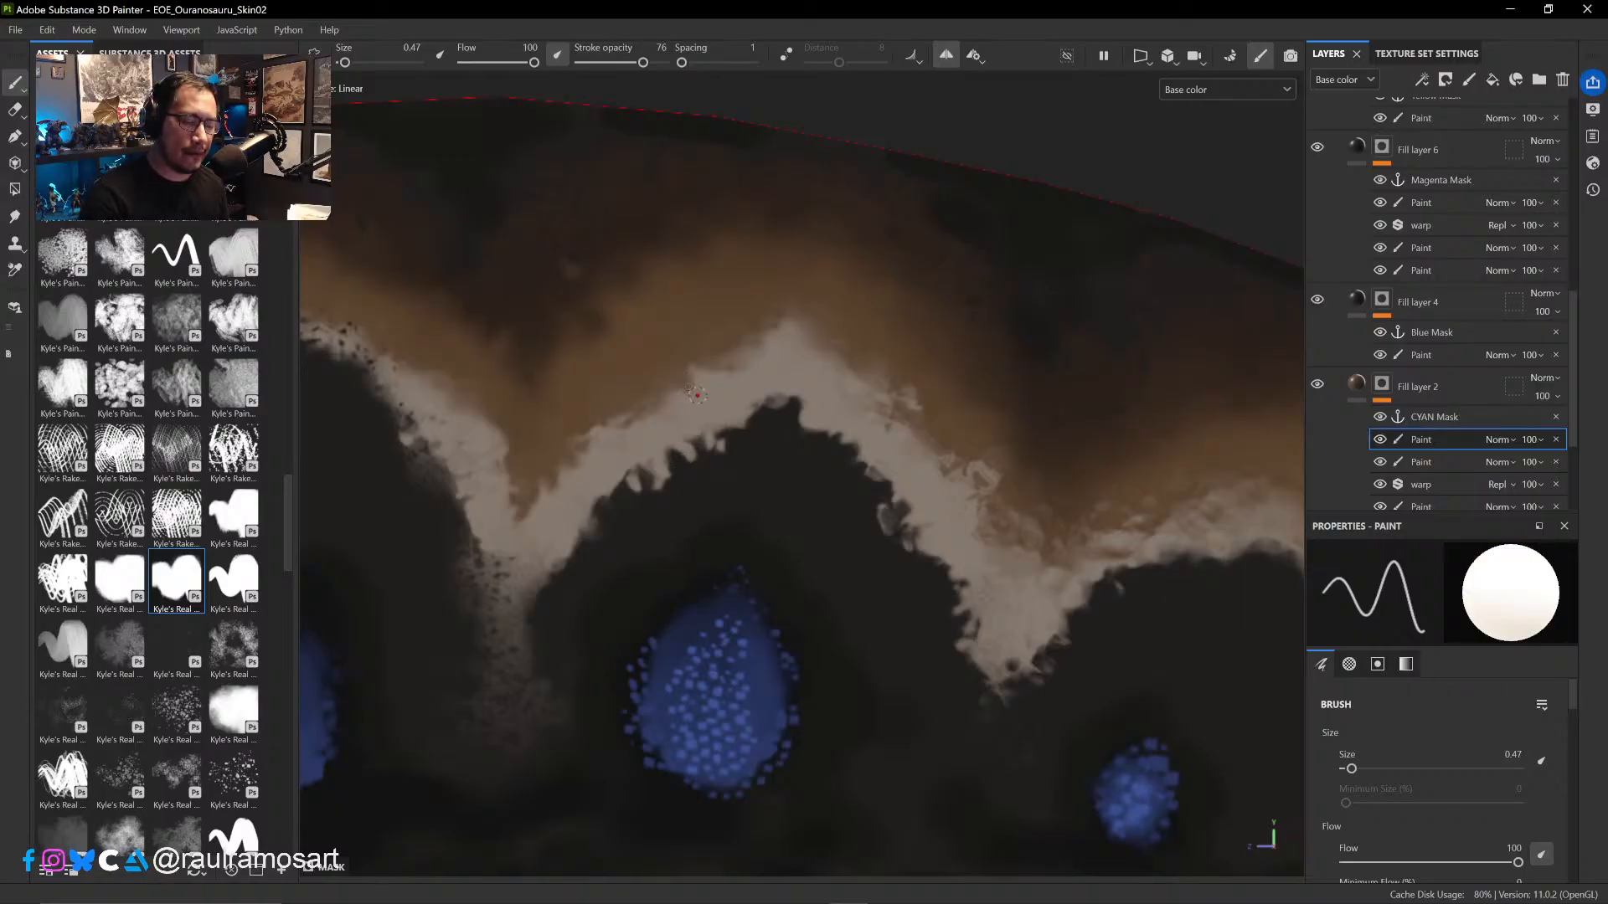
pyautogui.press('x')
pyautogui.press('x')
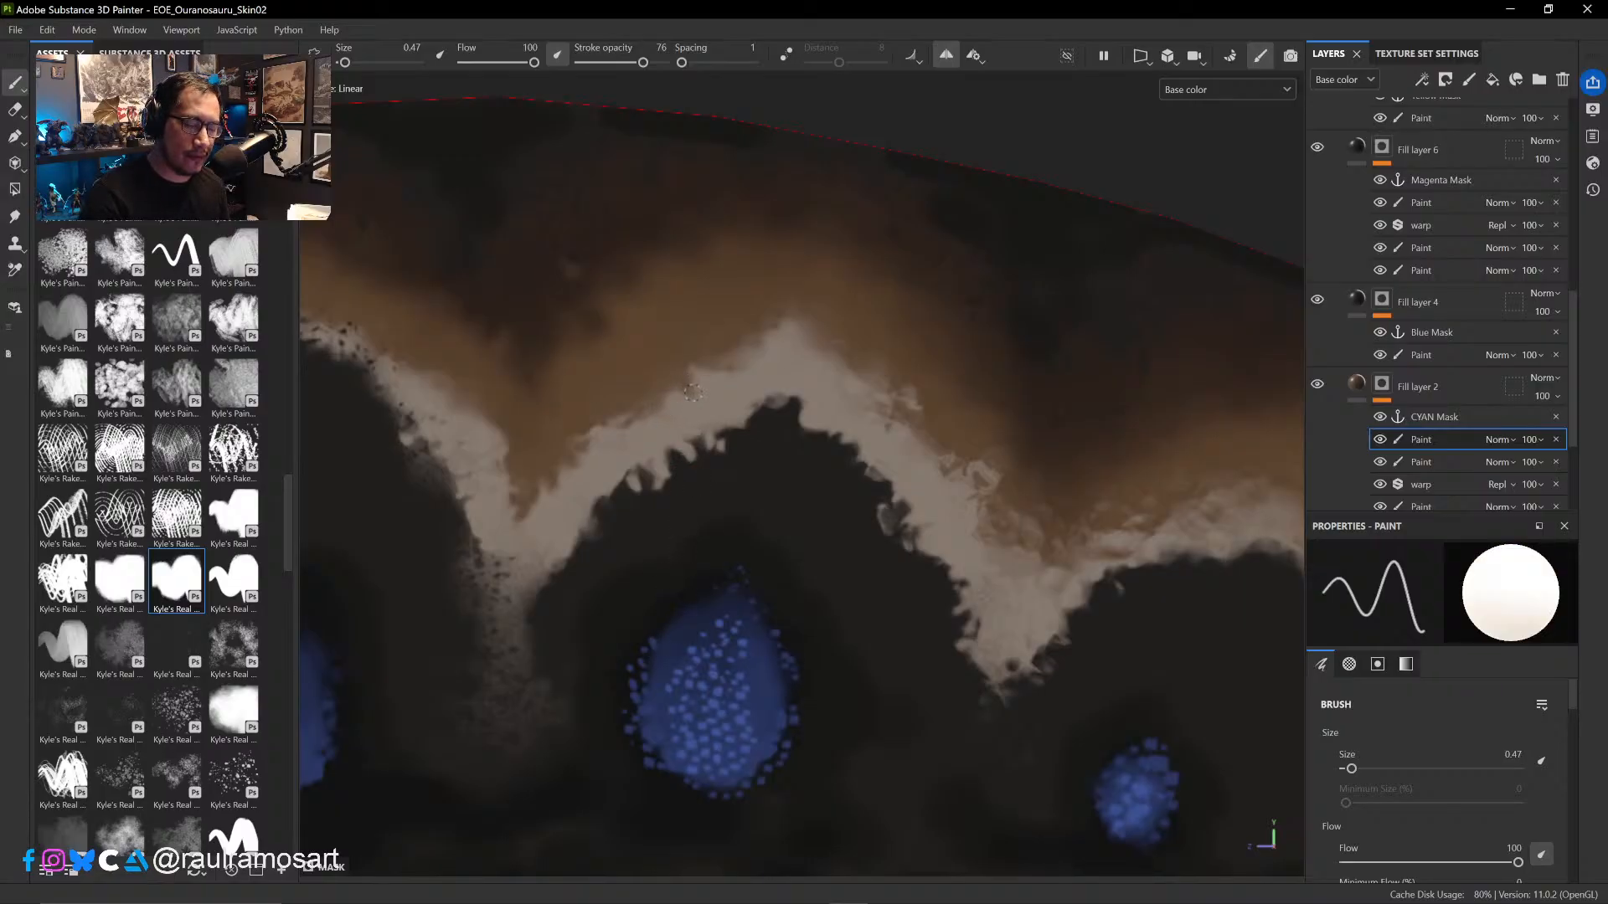
pyautogui.press('x')
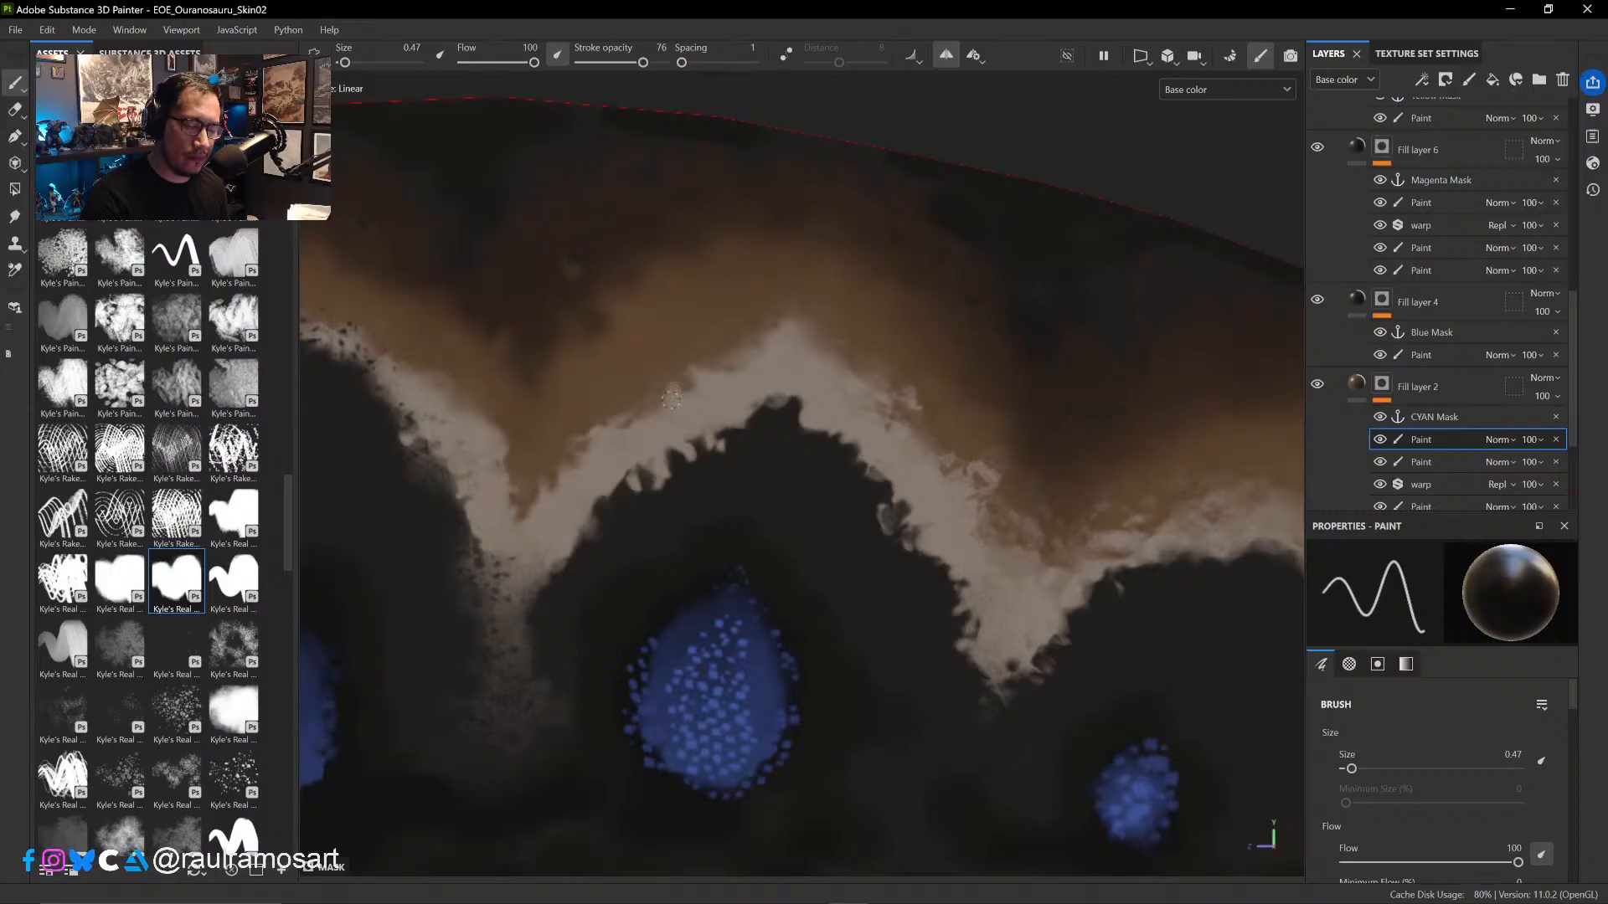
pyautogui.keyDown('ctrl'); pyautogui.moveTo(686, 387); pyautogui.dragTo(704, 387, button='right'); pyautogui.keyUp('ctrl')
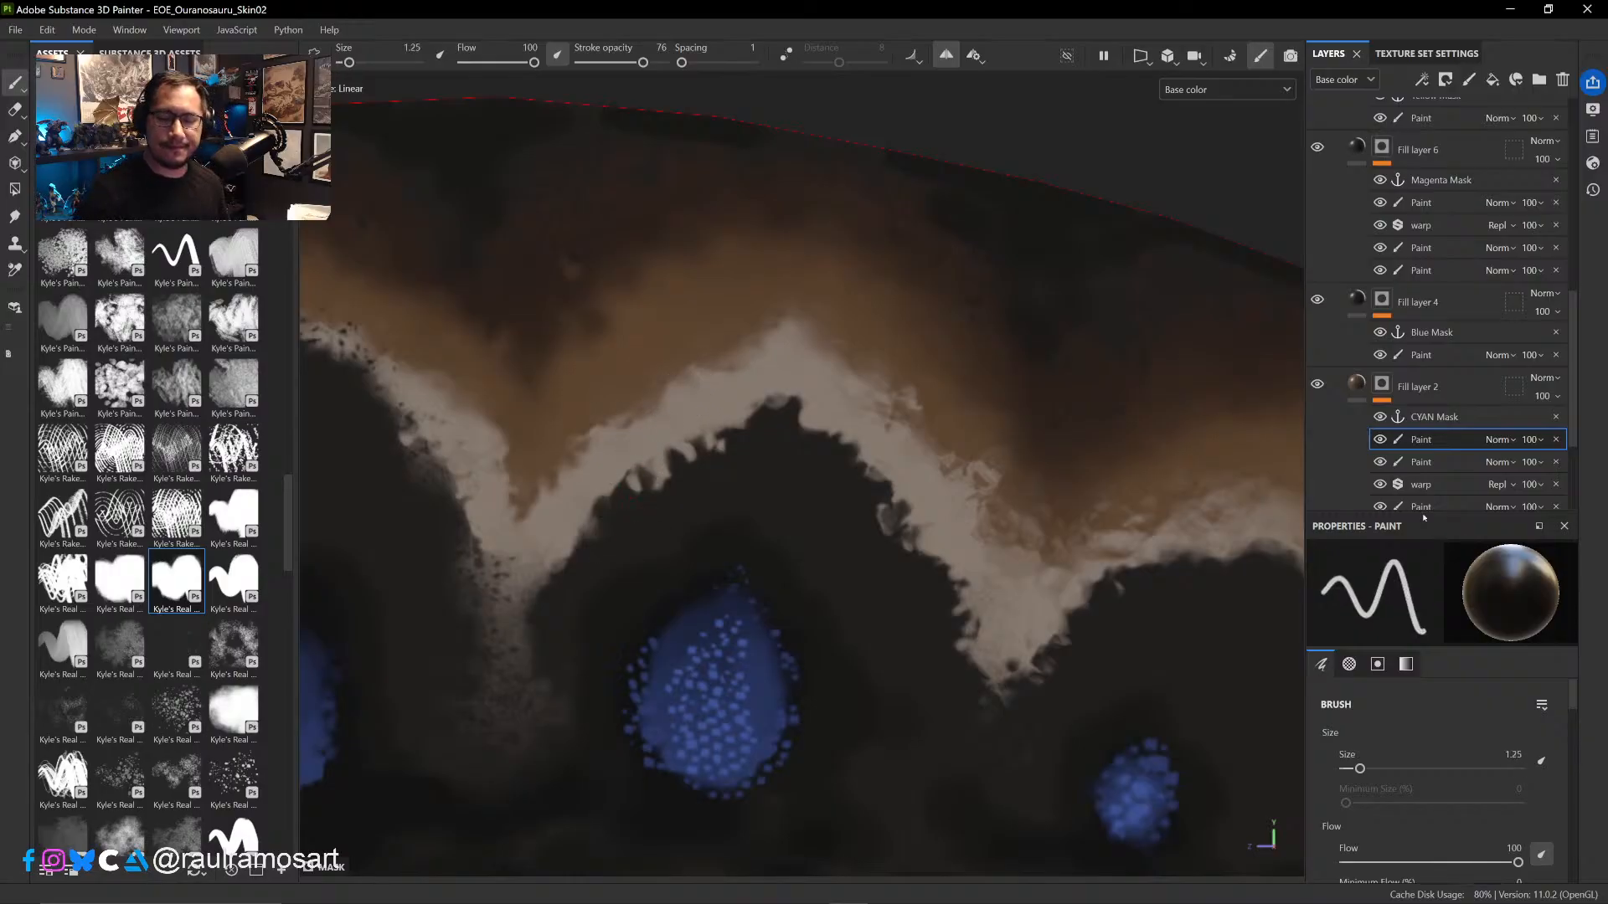
# - Try a fill effect above the paint in Fill layer 2's mask, using the Curvature Map from Mesh Teeth
pyautogui.rightClick(1448, 440)
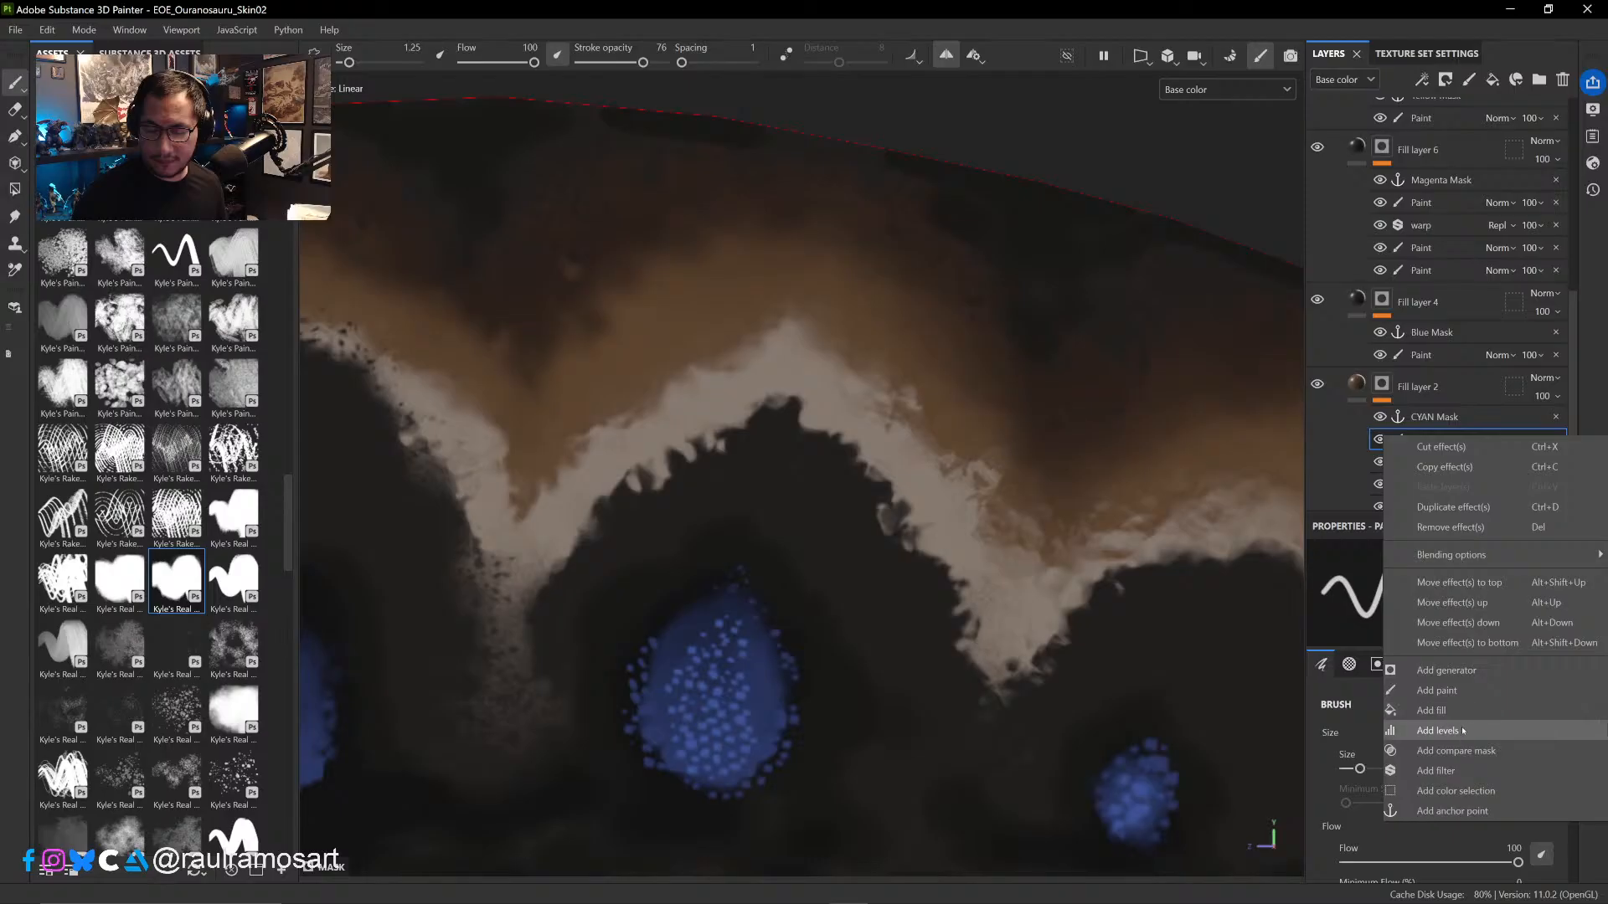
pyautogui.click(1431, 710)
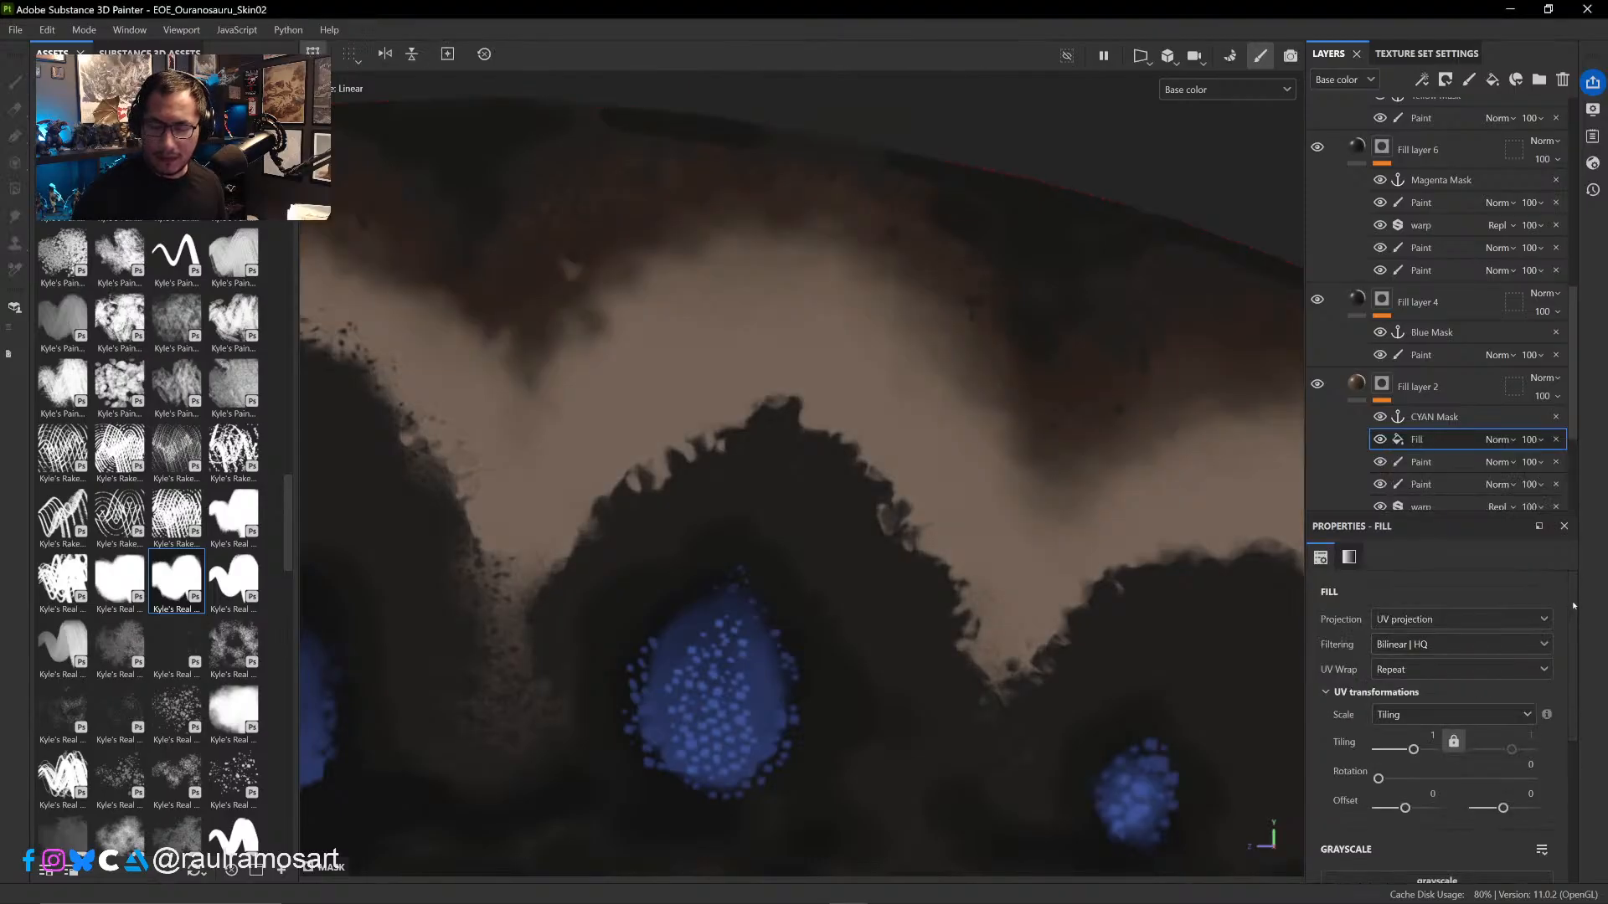
pyautogui.moveTo(1574, 605); pyautogui.dragTo(1569, 716)
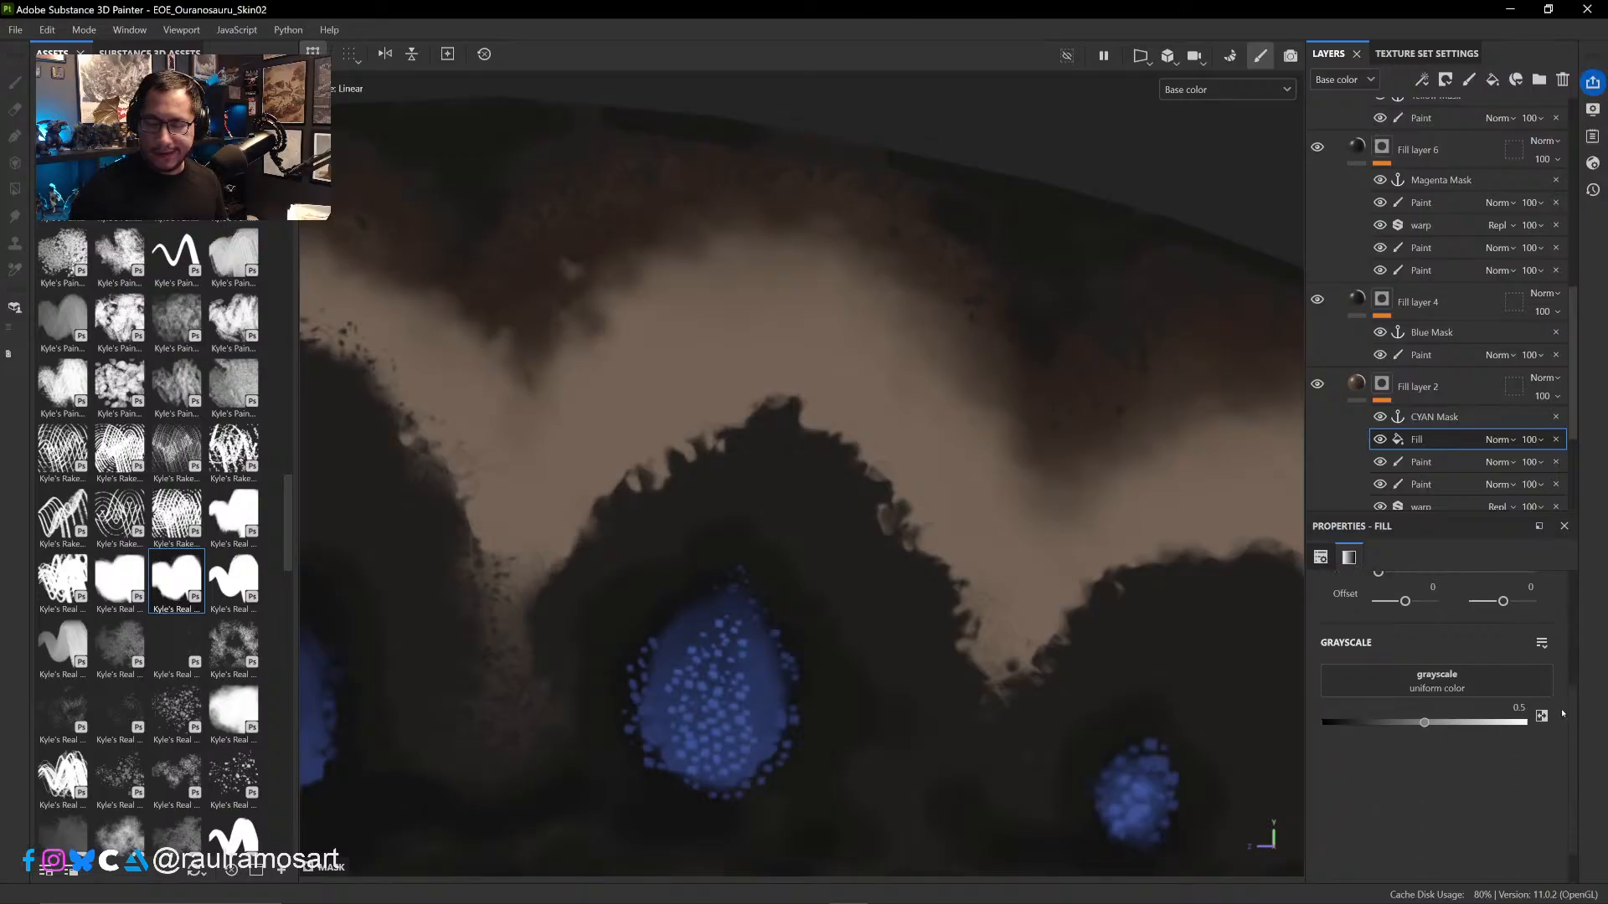
pyautogui.click(1461, 689)
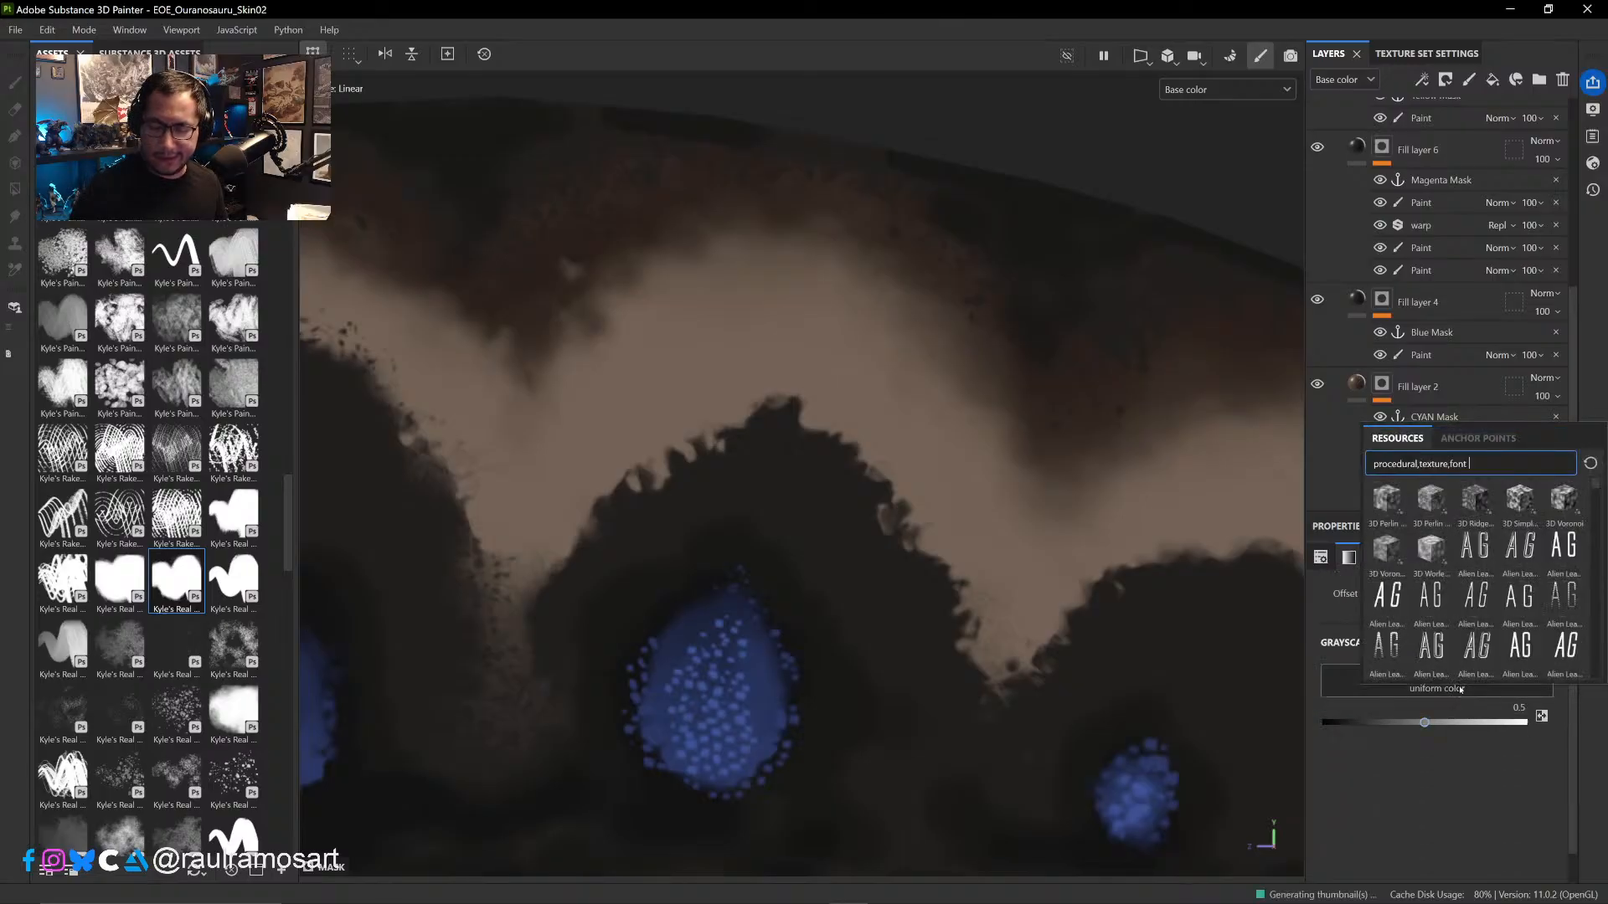
pyautogui.write('c')
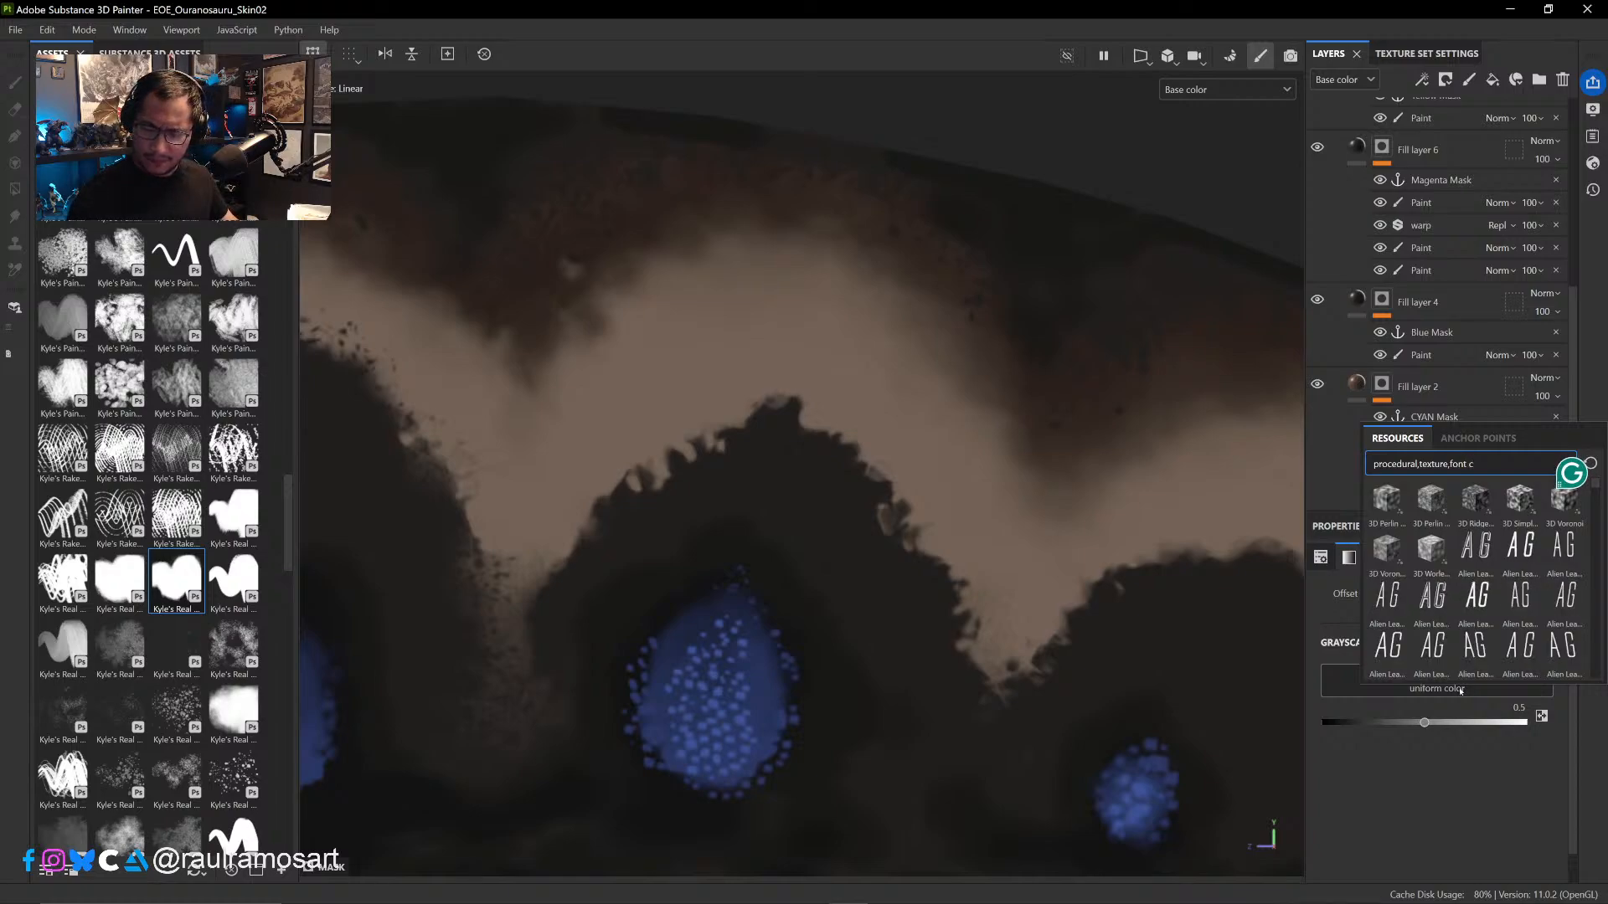
pyautogui.write('u')
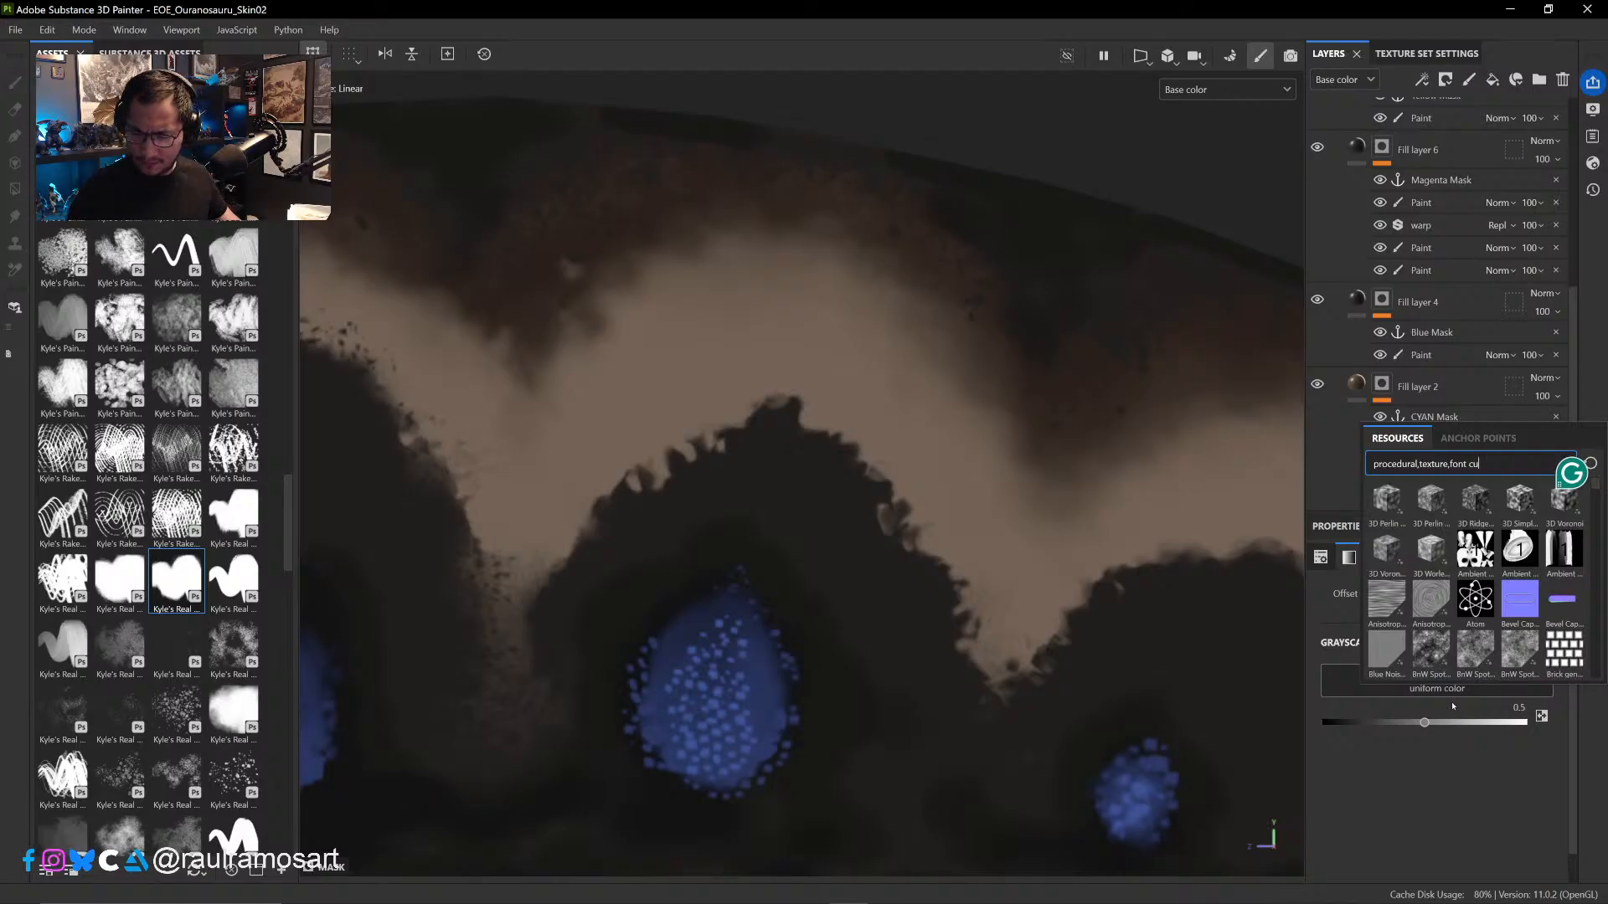
pyautogui.write('r')
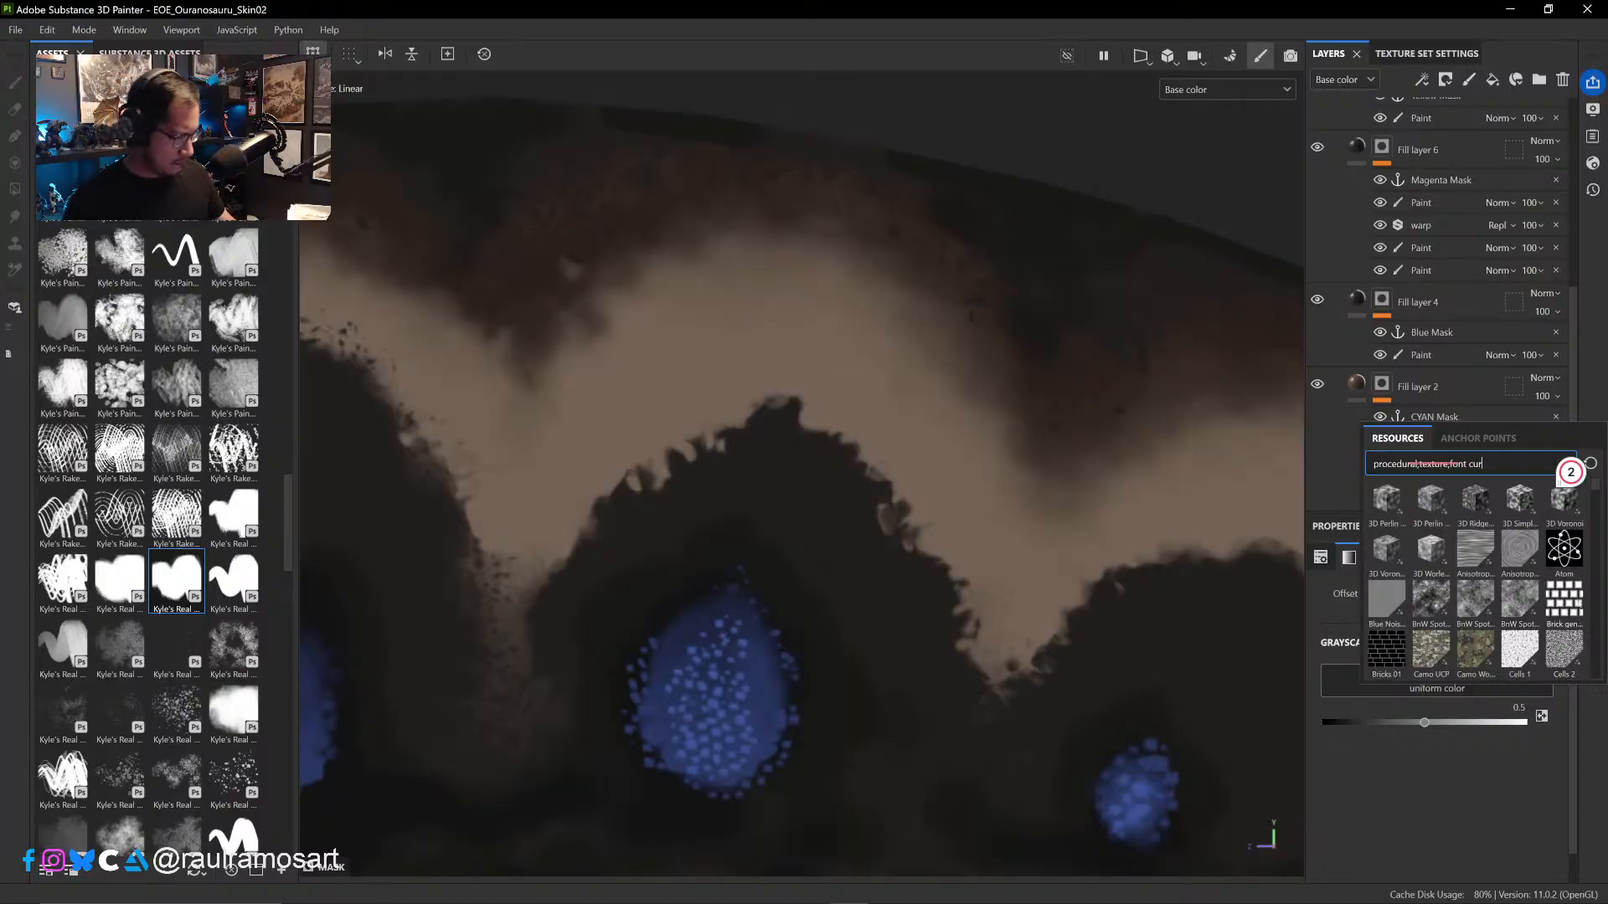
pyautogui.write('v')
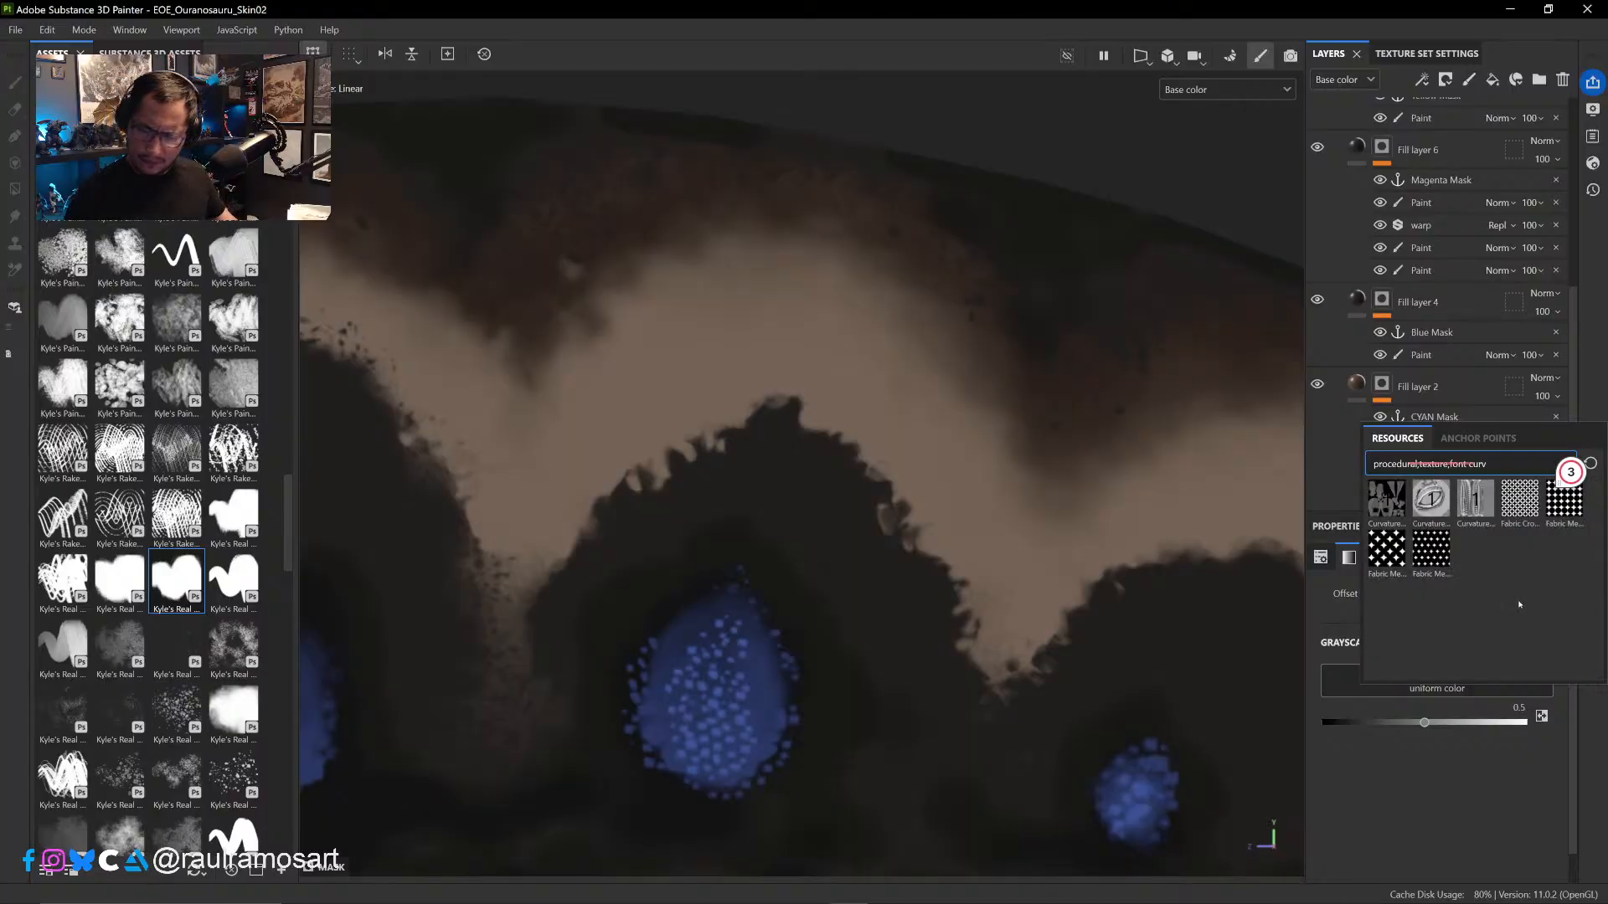
pyautogui.click(1475, 500)
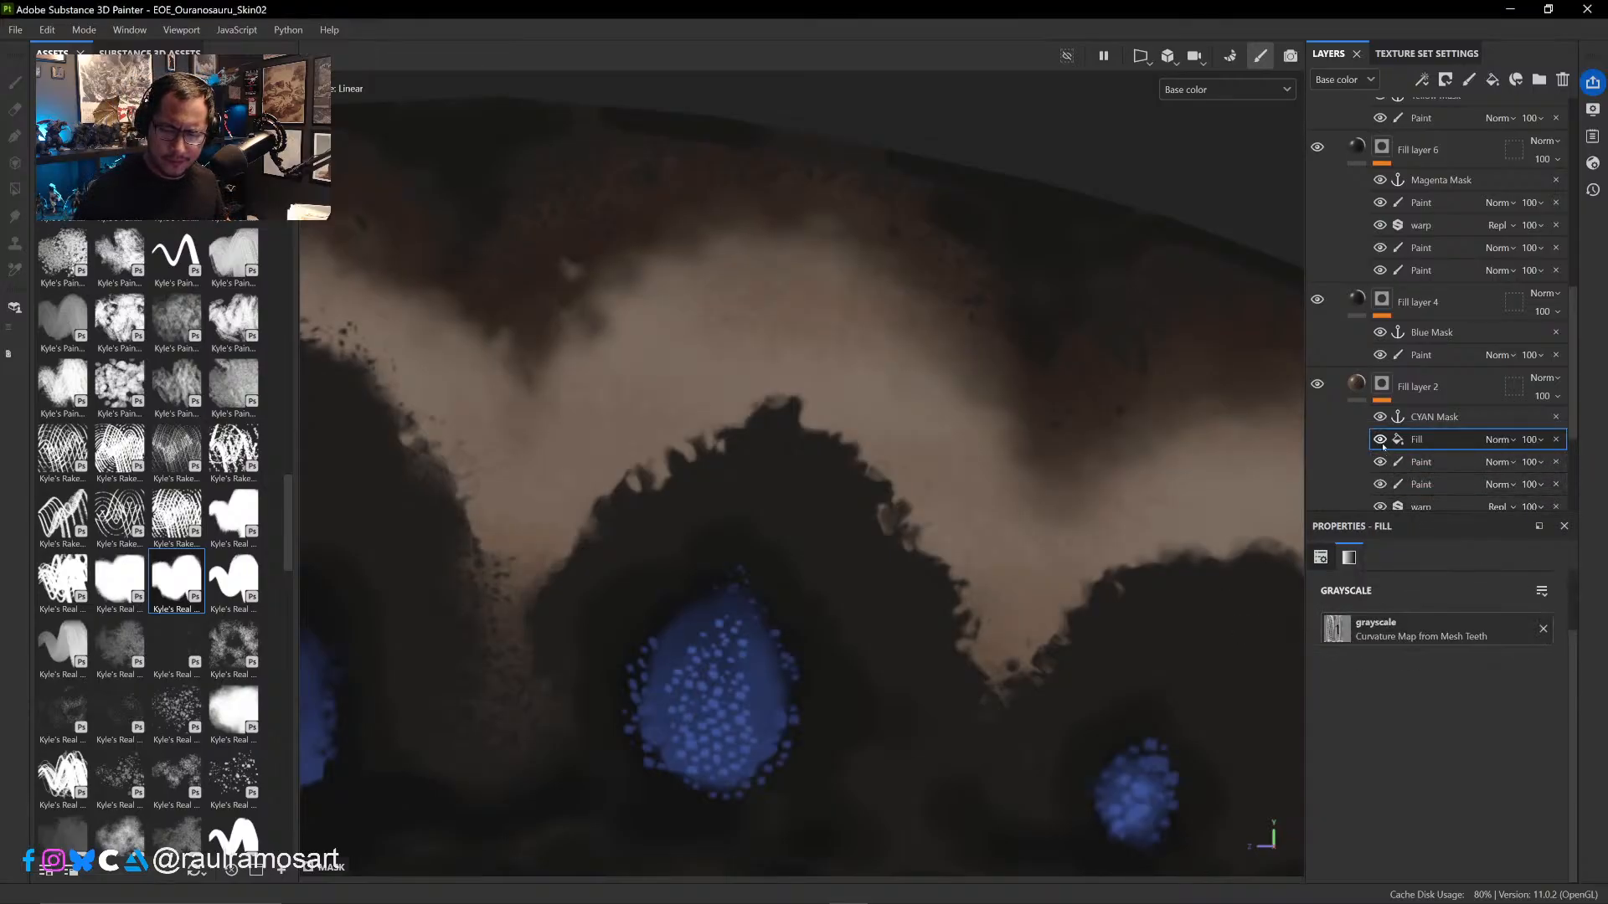
# - Display Fill layer 2's mask across the body and remove the Mesh Teeth curvature fill effect
pyautogui.keyDown('alt'); pyautogui.click(1382, 385); pyautogui.keyUp('alt')
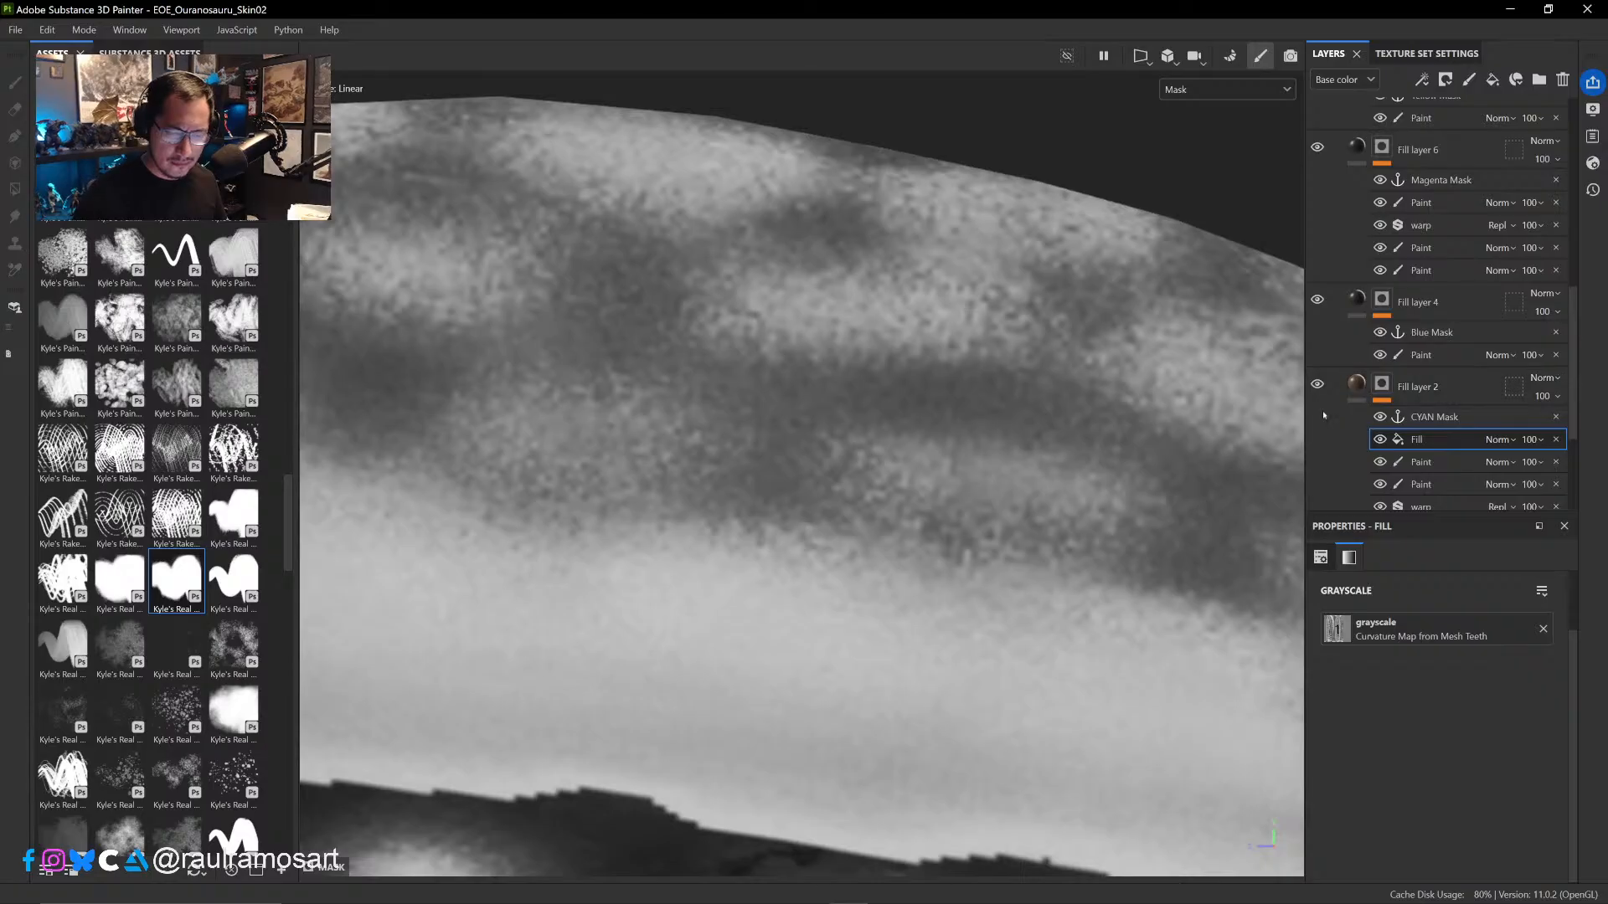
pyautogui.moveTo(1066, 564)
pyautogui.keyDown('alt'); pyautogui.mouseDown()
pyautogui.moveTo(1002, 380)
pyautogui.moveTo(868, 360)
pyautogui.moveTo(897, 564)
pyautogui.moveTo(721, 344)
pyautogui.moveTo(950, 659)
pyautogui.moveTo(963, 424)
pyautogui.moveTo(1132, 604)
pyautogui.mouseUp(); pyautogui.keyUp('alt')
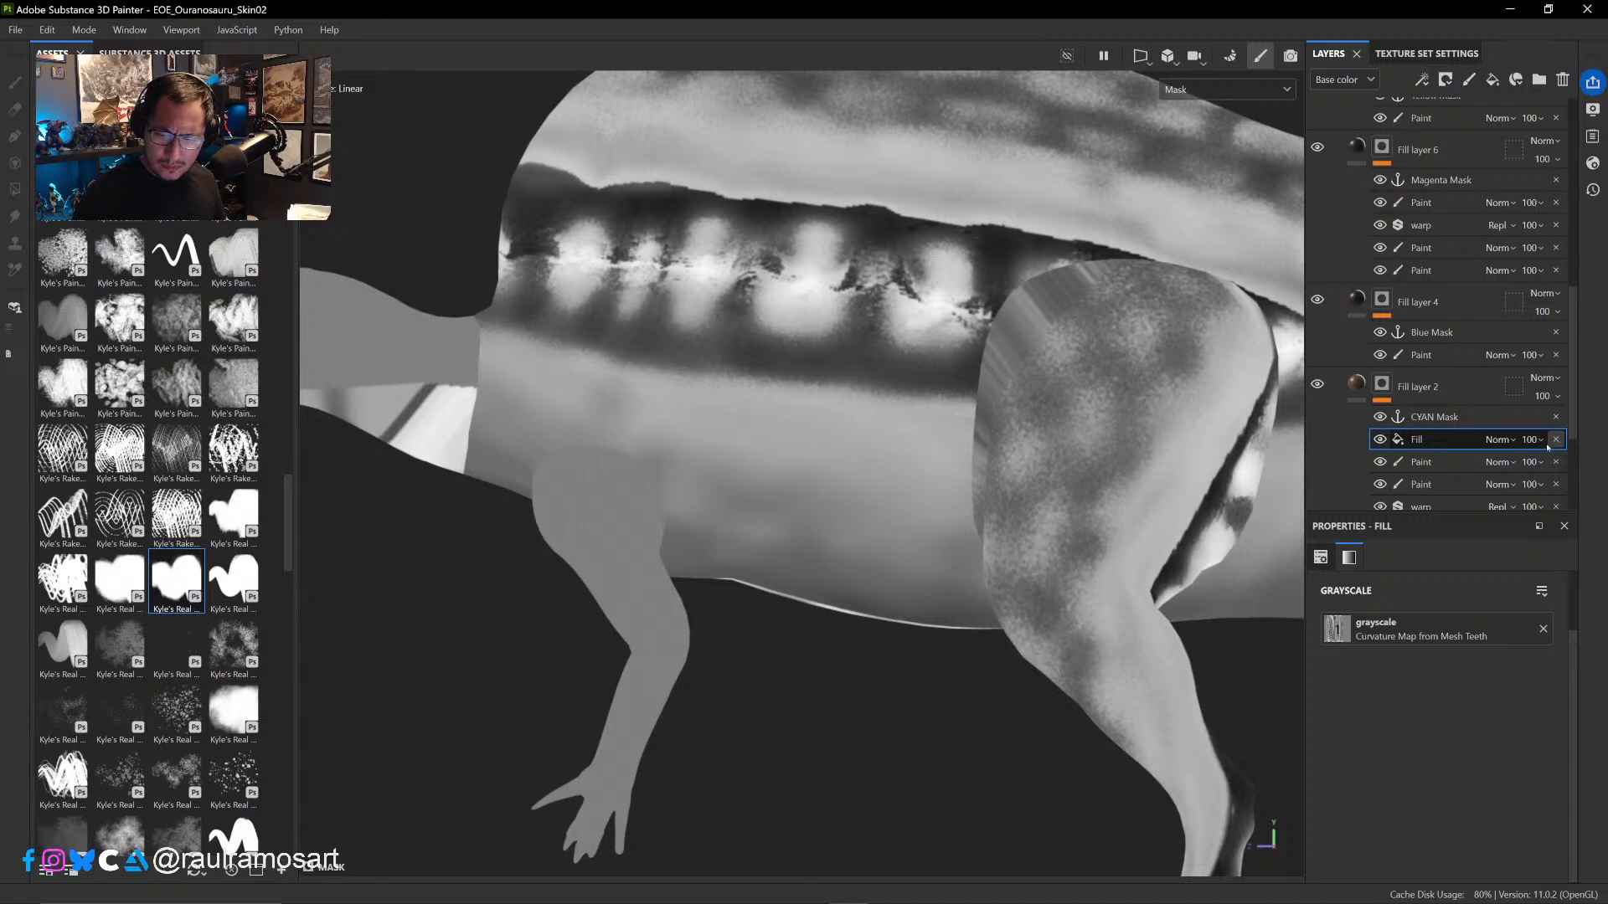
pyautogui.click(1556, 440)
# - Try a fill effect in Fill layer 2's mask using the Curvature (deprecated) Body map, blended with Multiply
pyautogui.rightClick(1384, 440)
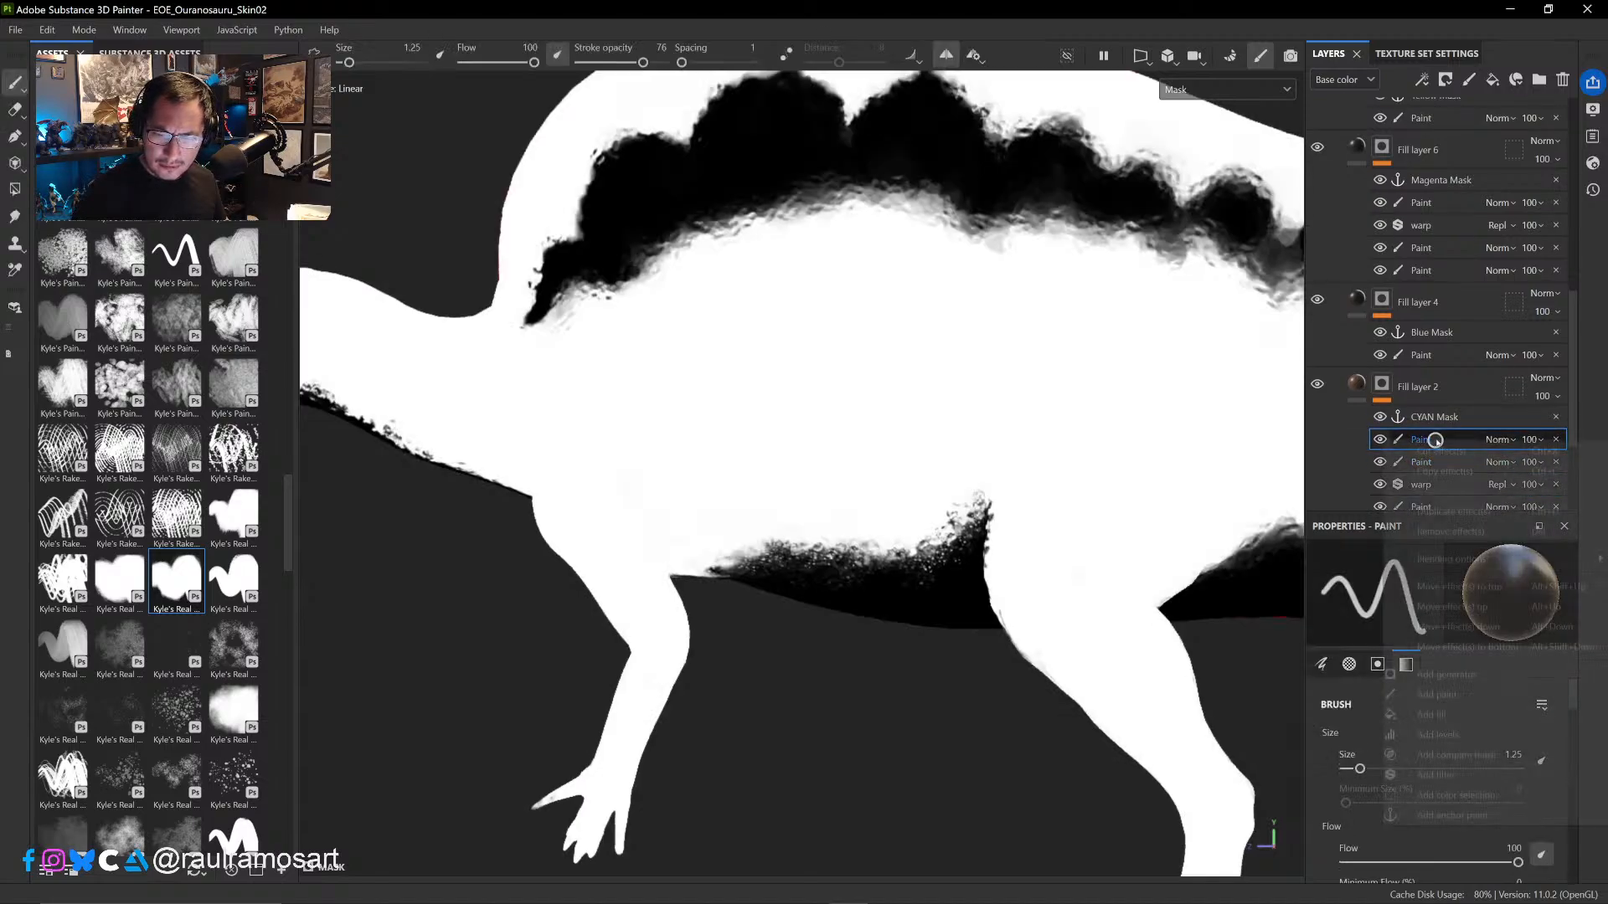
pyautogui.click(1447, 715)
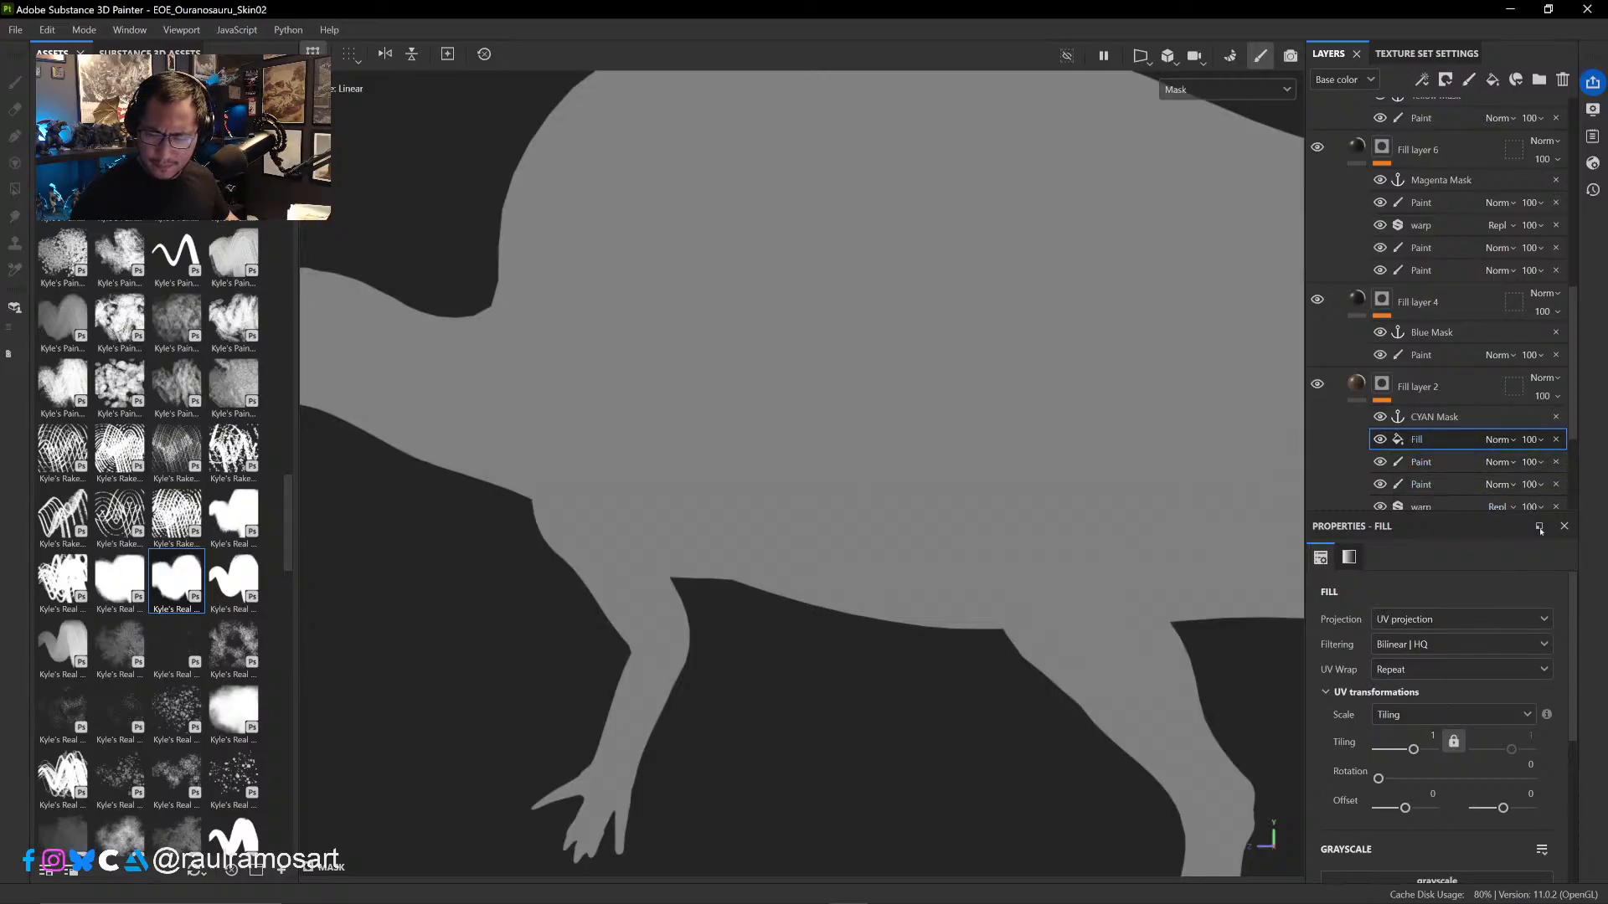
pyautogui.scroll(-5, 1573, 595)
pyautogui.click(1437, 622)
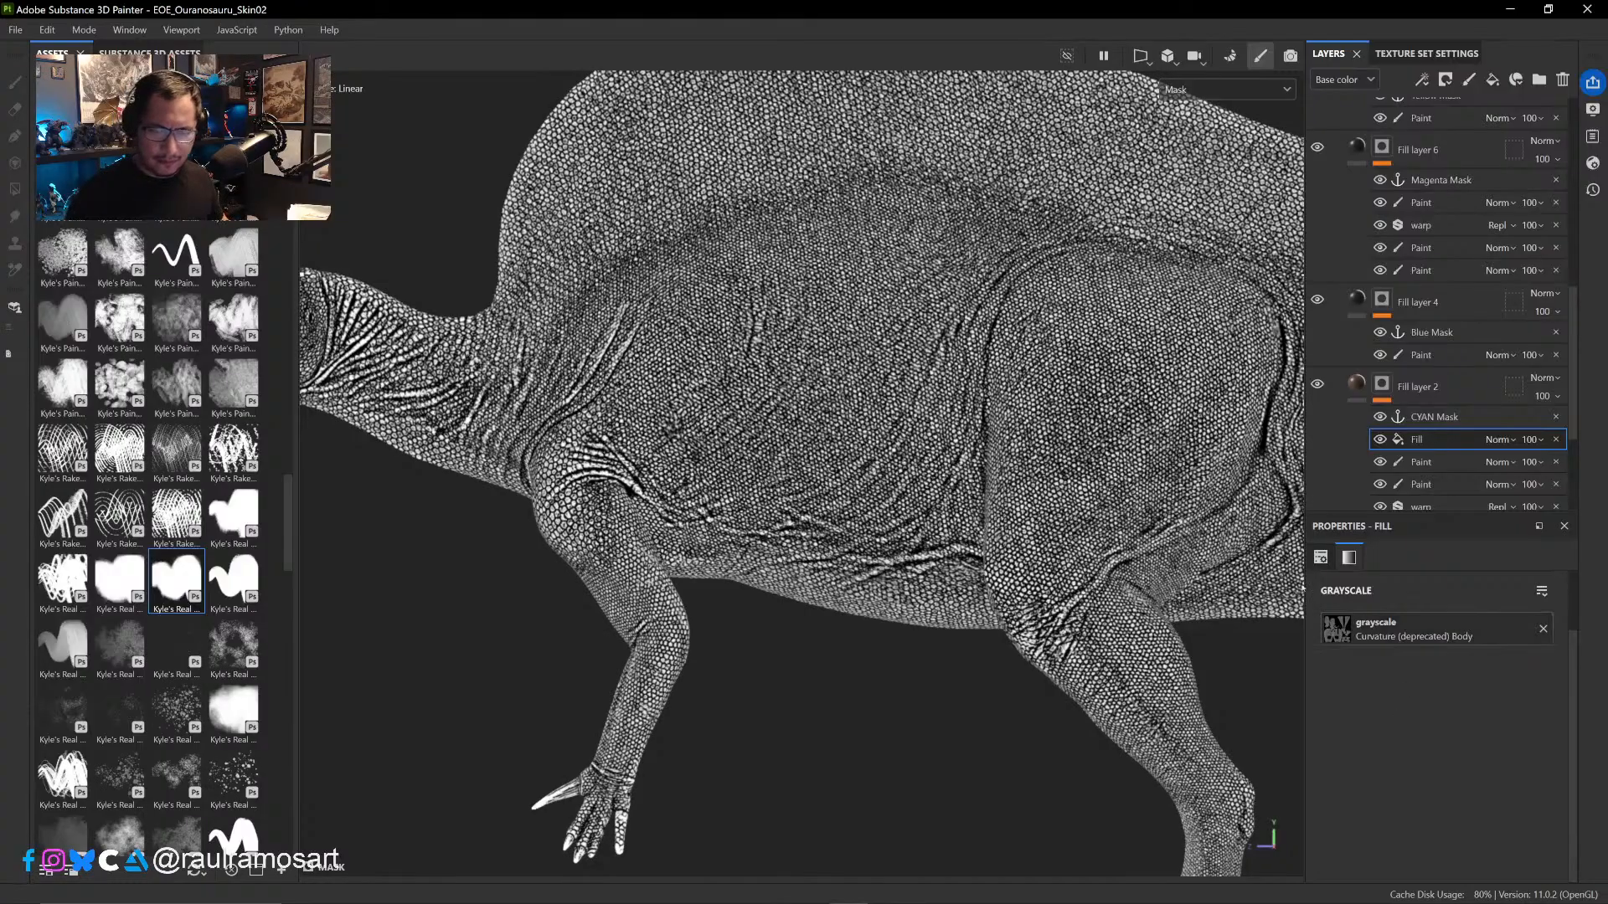
pyautogui.scroll(3, 933, 474)
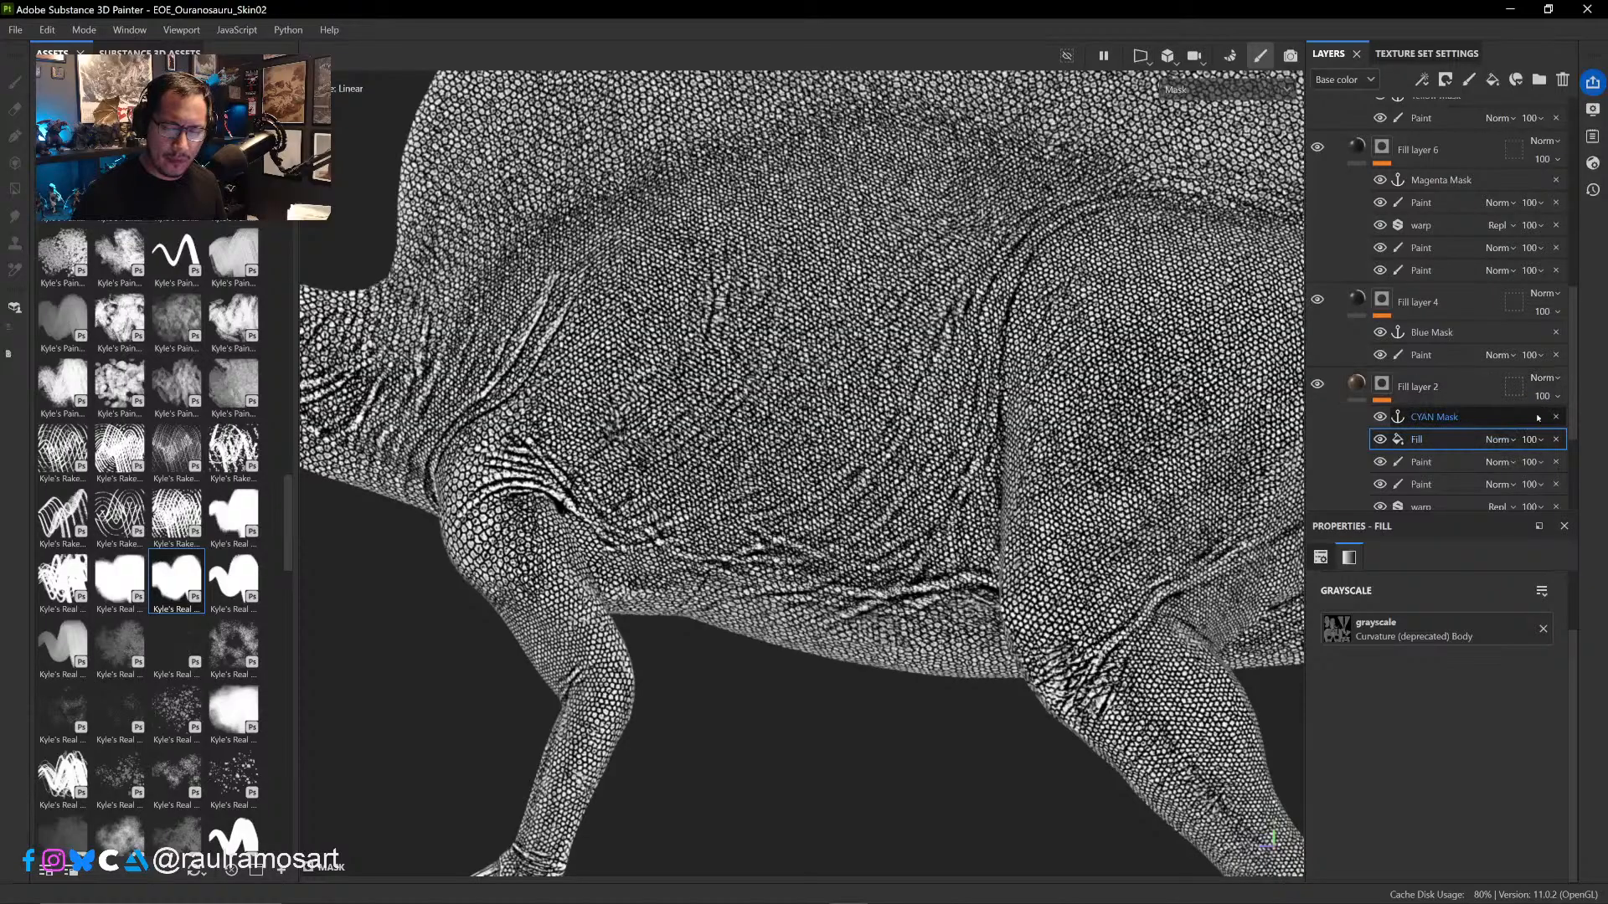
pyautogui.click(1541, 441)
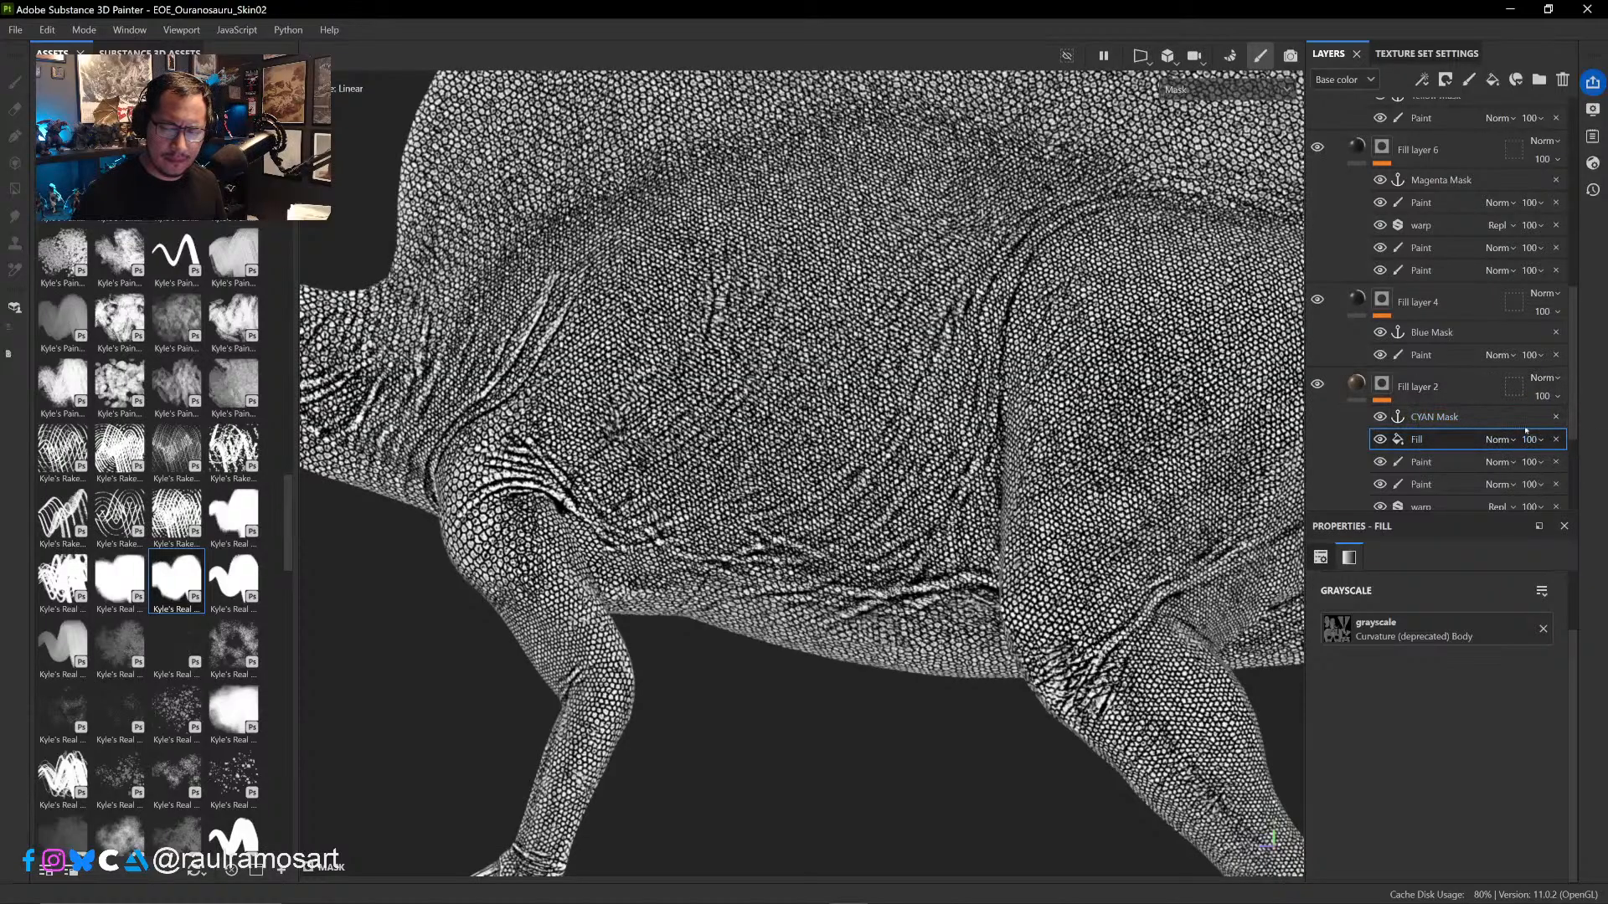
pyautogui.click(1518, 441)
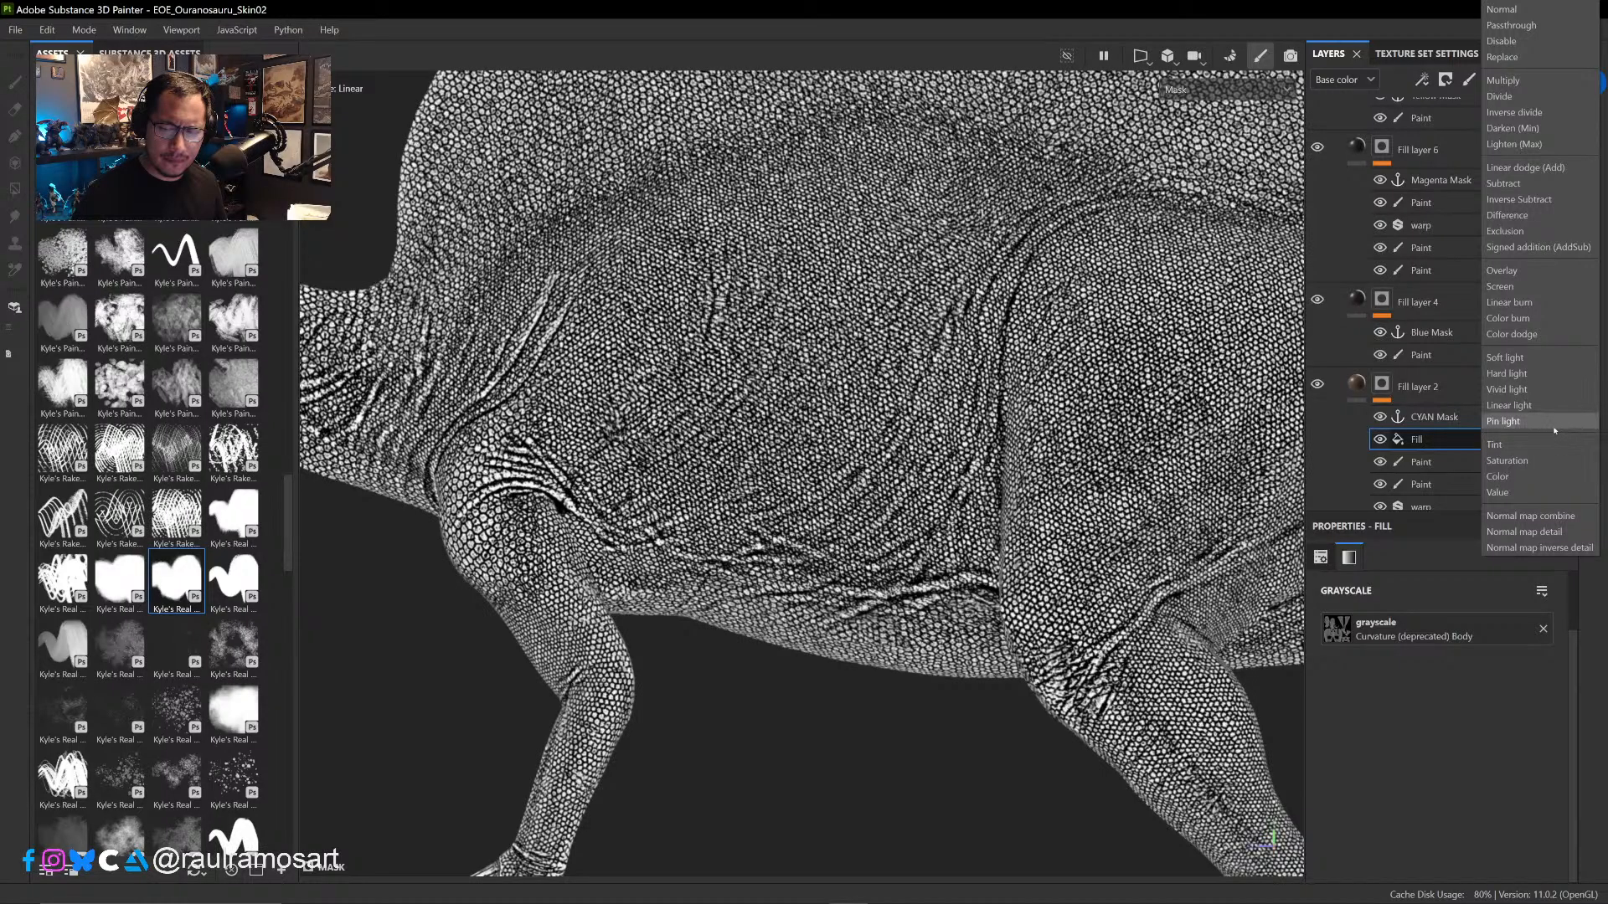
pyautogui.click(1504, 81)
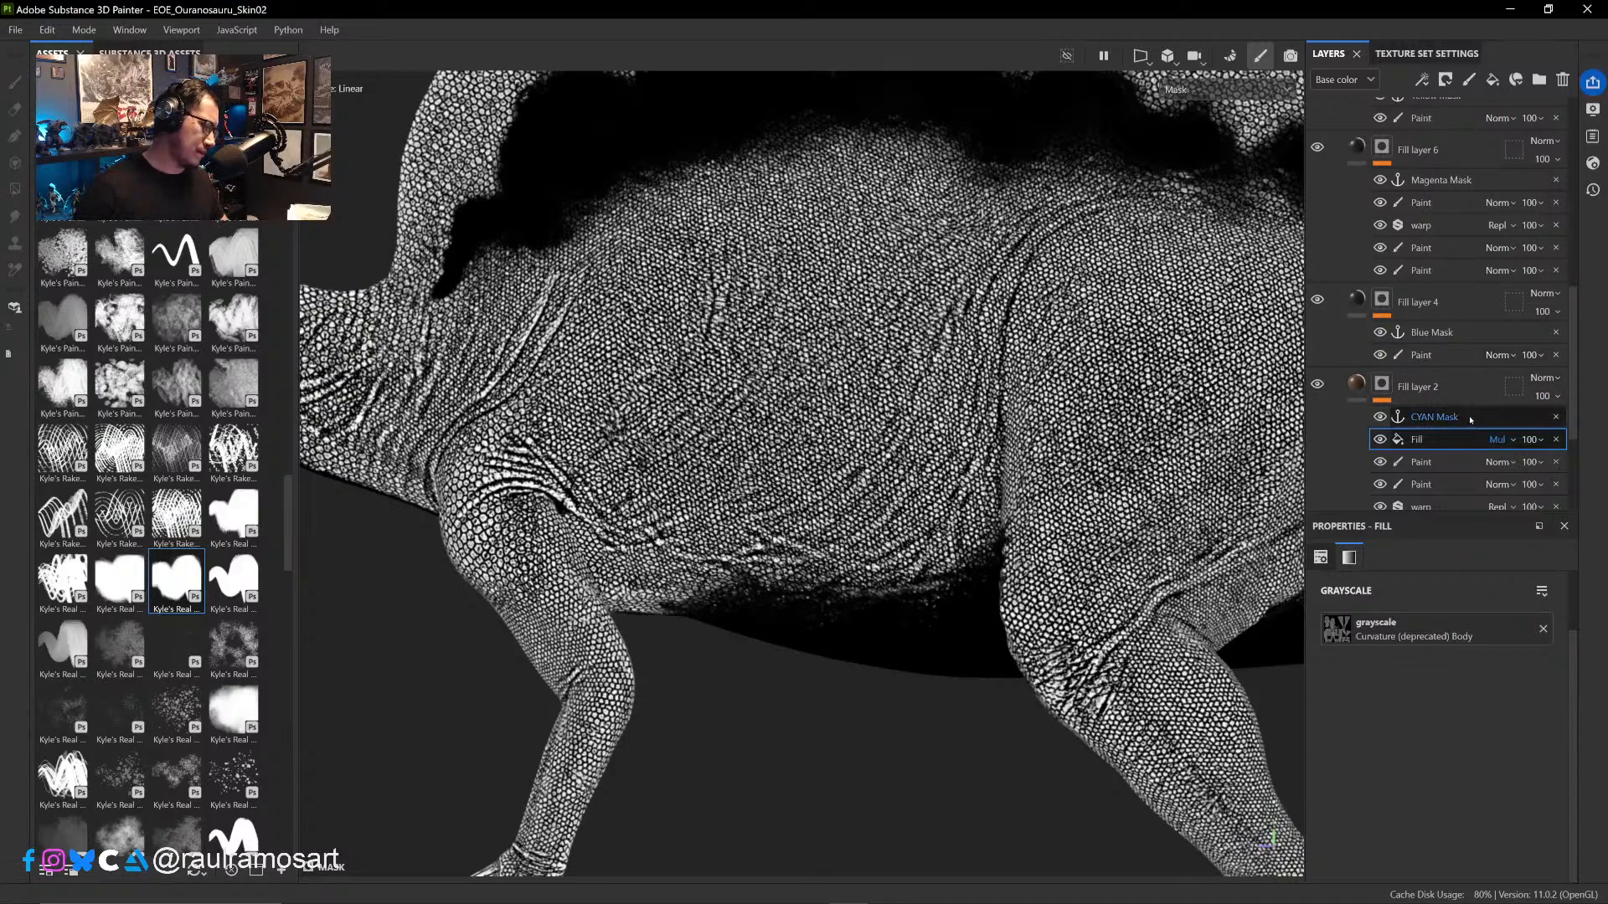
# - Display the Base color channel across the body and bring the sail's front spots into close view
pyautogui.press('m')
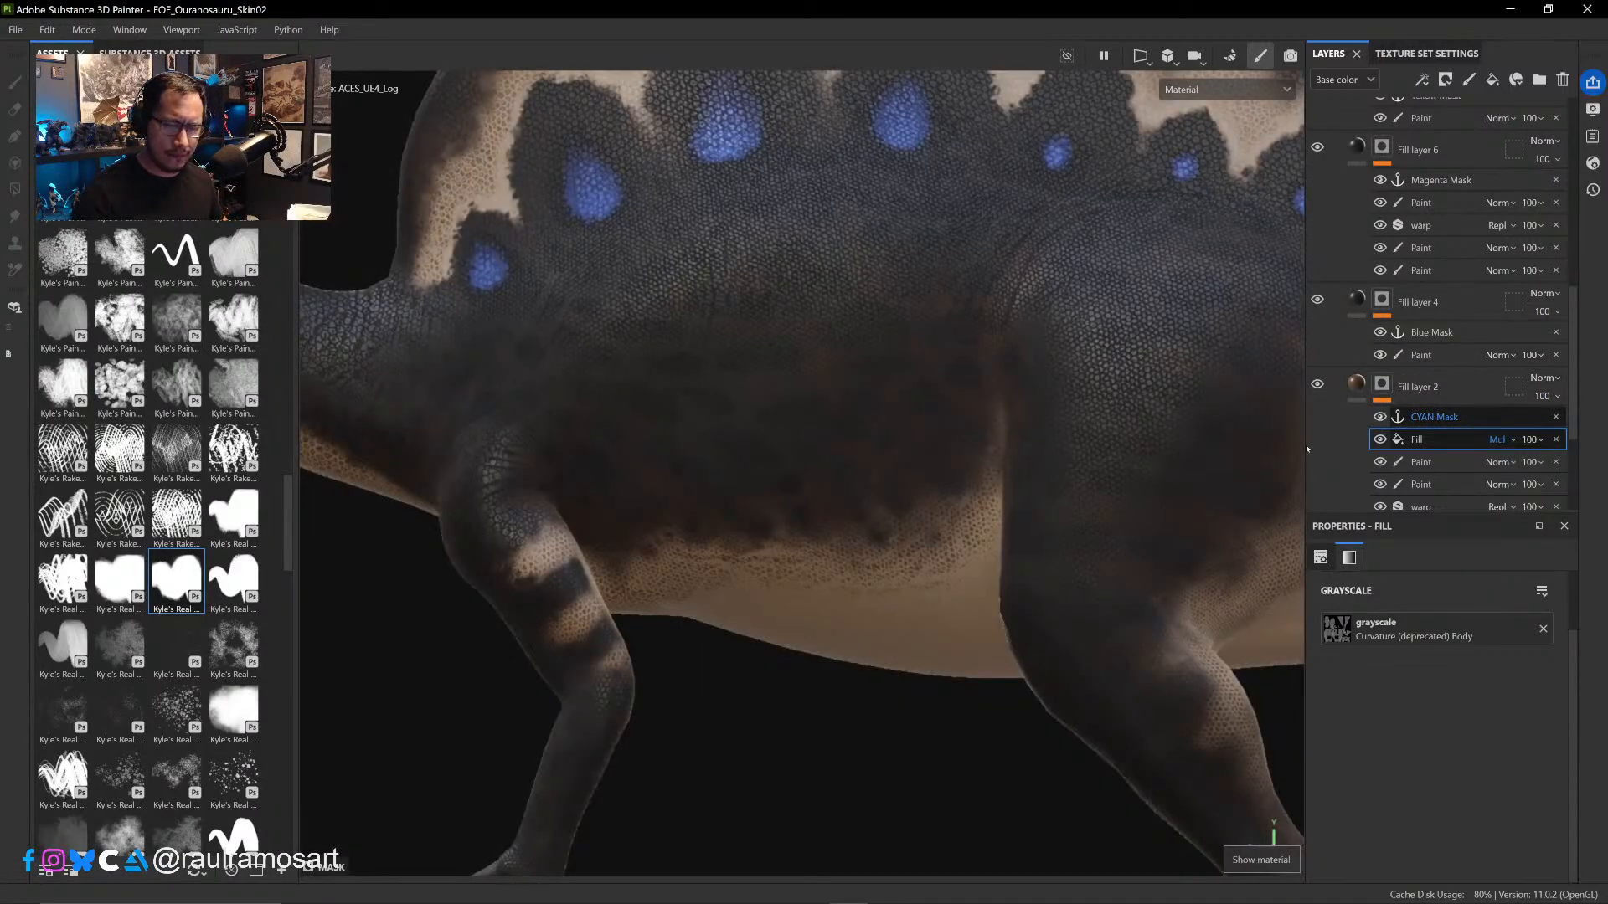
pyautogui.click(1227, 90)
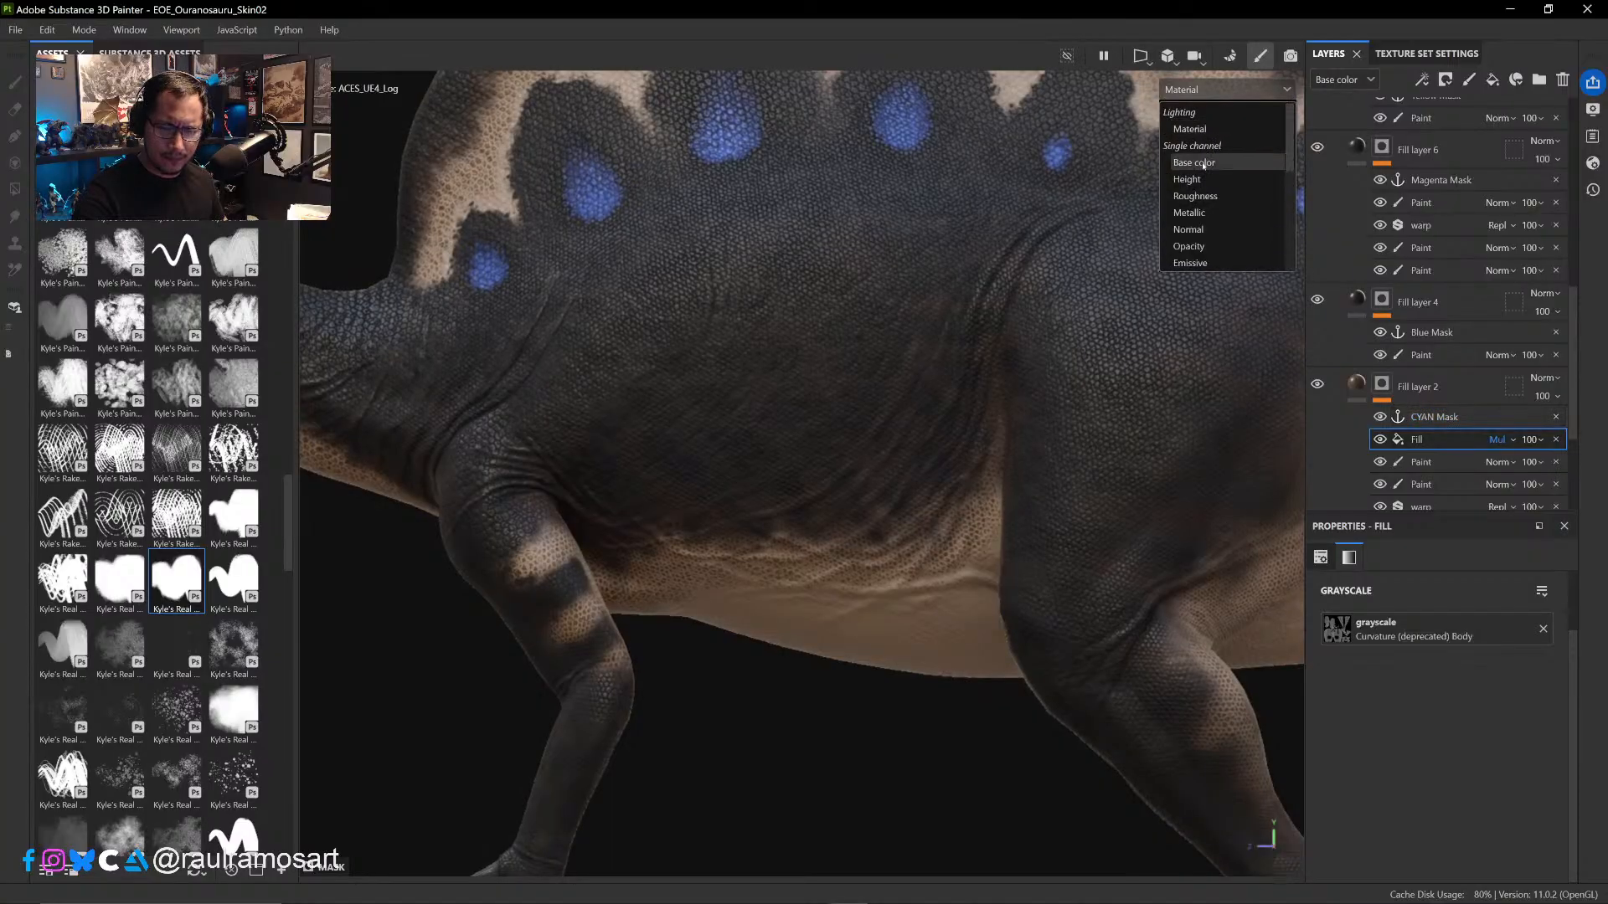
pyautogui.click(1206, 162)
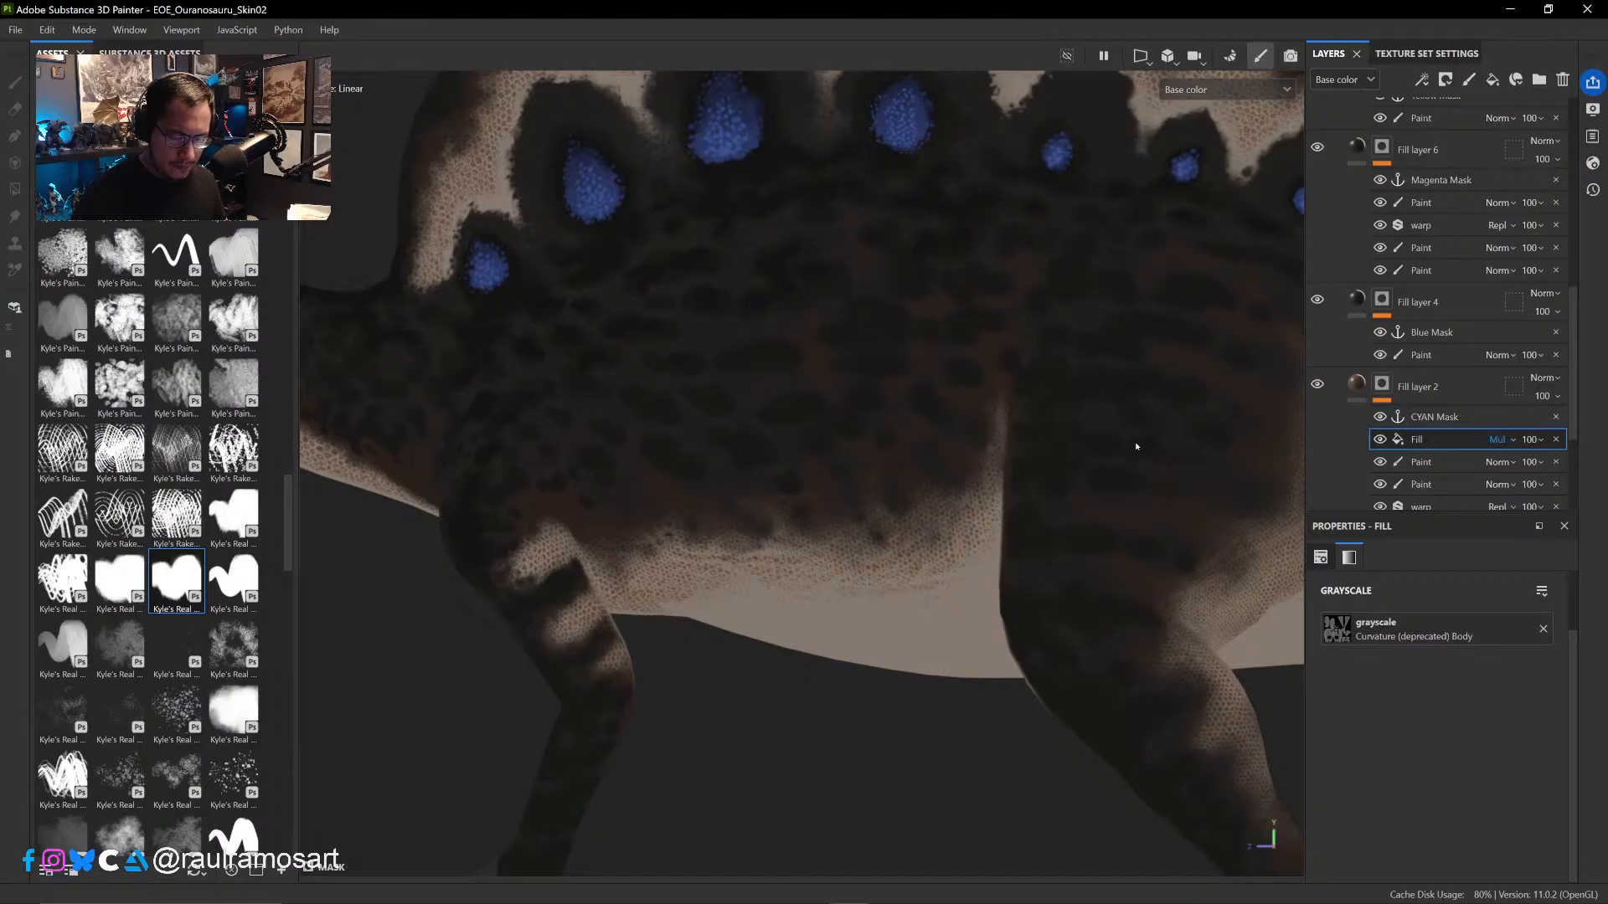
pyautogui.keyDown('ctrl'); pyautogui.keyDown('alt'); pyautogui.moveTo(904, 509); pyautogui.dragTo(1076, 741); pyautogui.keyUp('alt'); pyautogui.keyUp('ctrl')
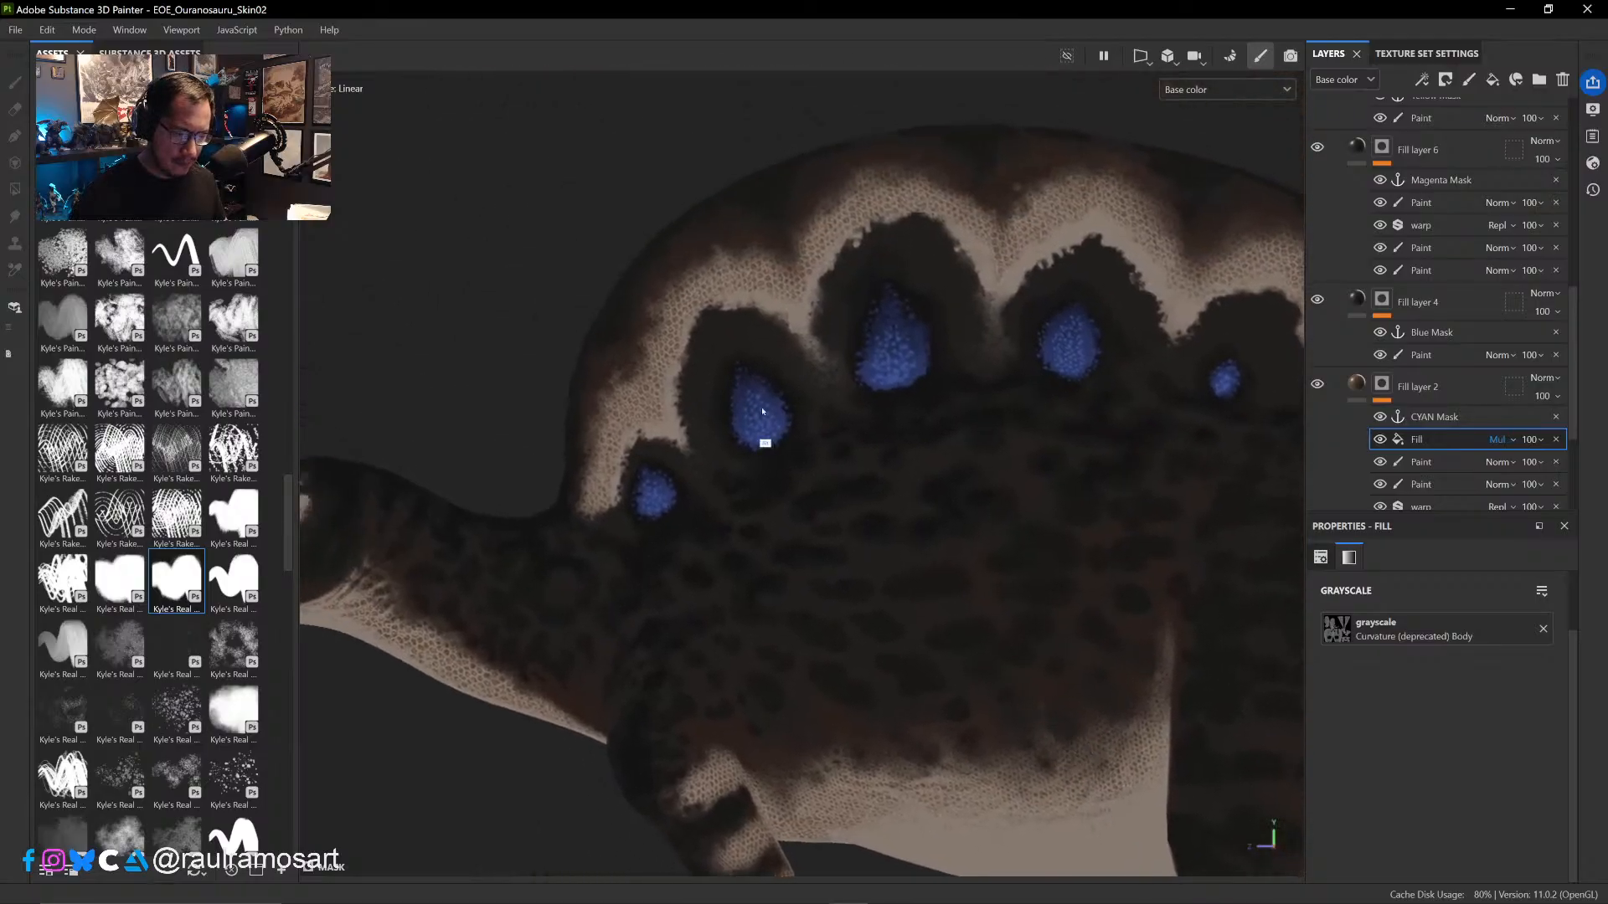
pyautogui.keyDown('alt'); pyautogui.moveTo(763, 412); pyautogui.dragTo(885, 446, button='right'); pyautogui.keyUp('alt')
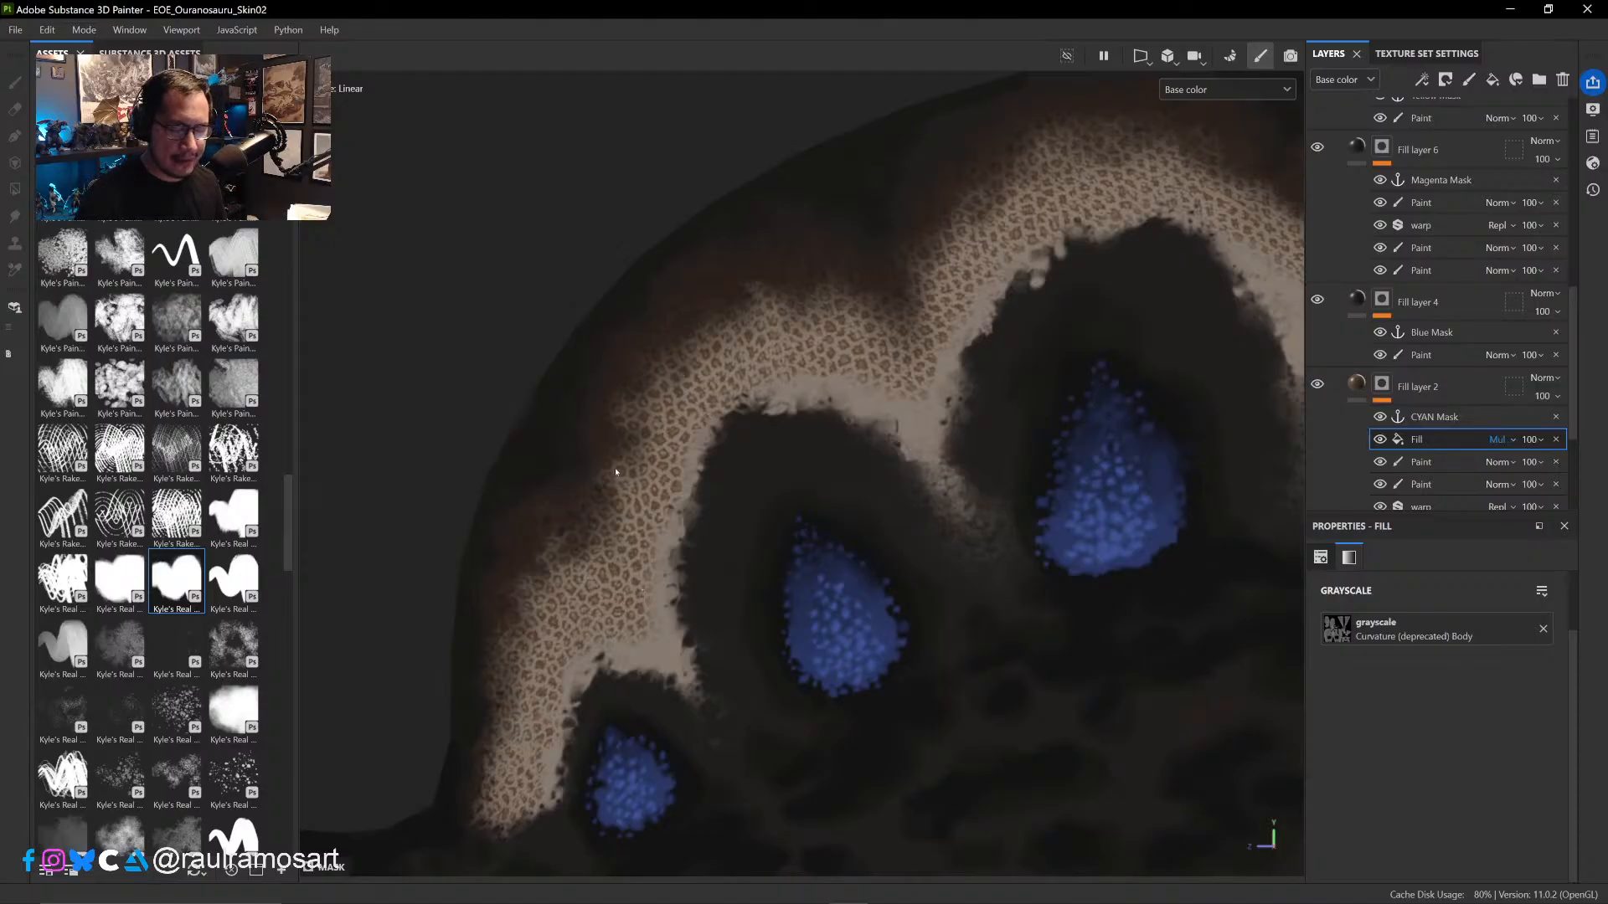
# - Compare the sail's arches with the Body curvature fill hidden and shown, and remove that fill from Fill layer 2's mask
pyautogui.click(1379, 440)
pyautogui.click(1379, 439)
pyautogui.click(1380, 440)
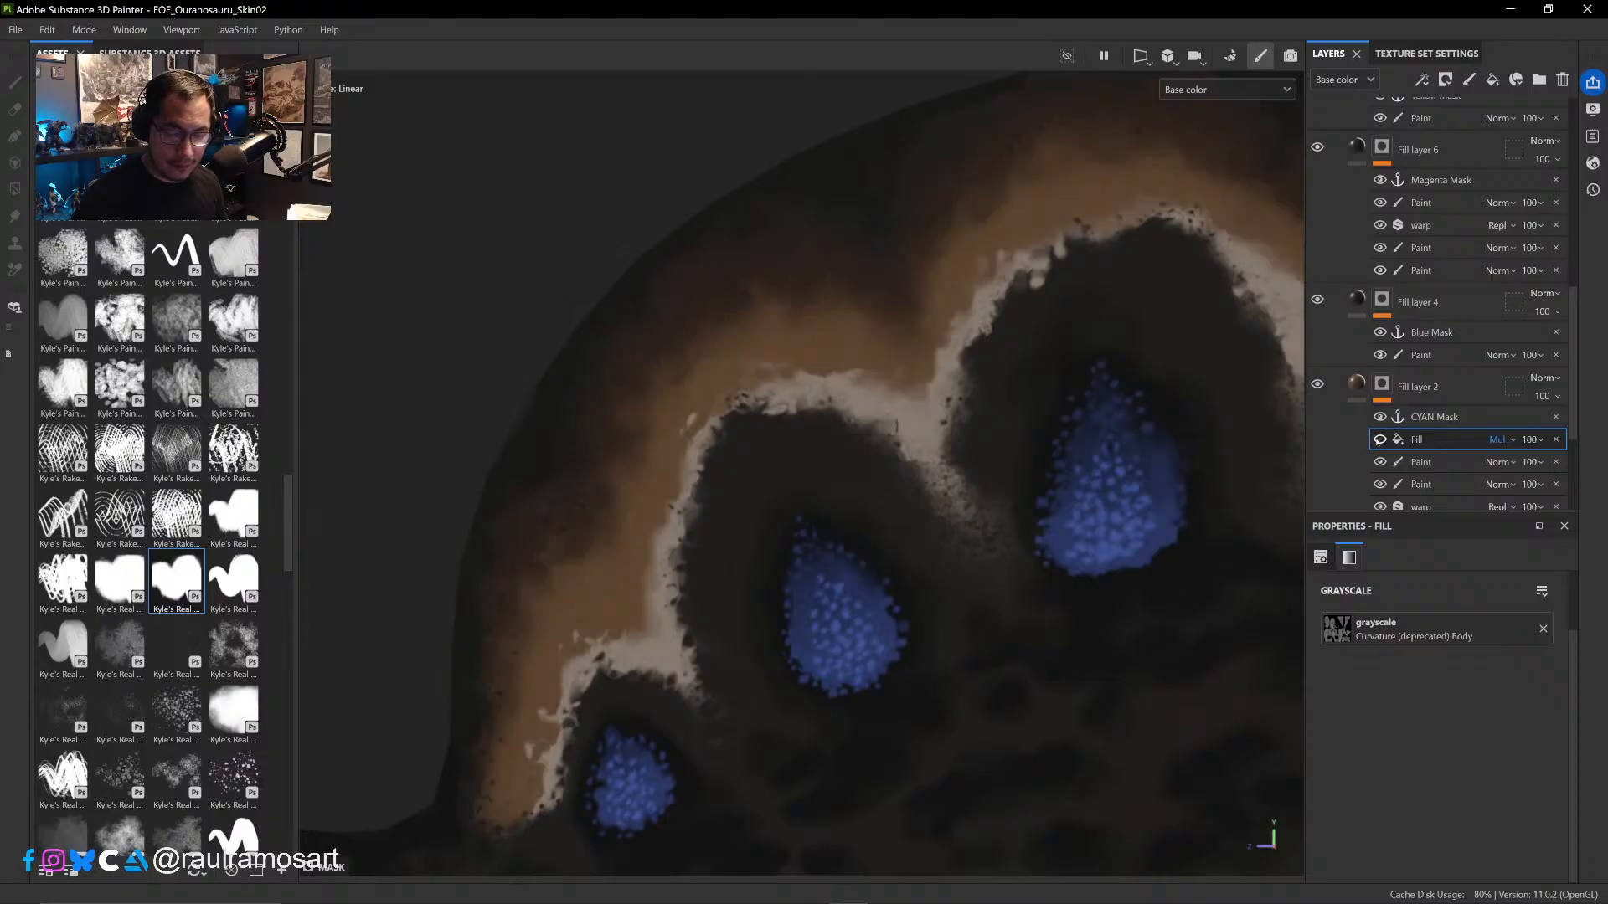
pyautogui.click(1379, 440)
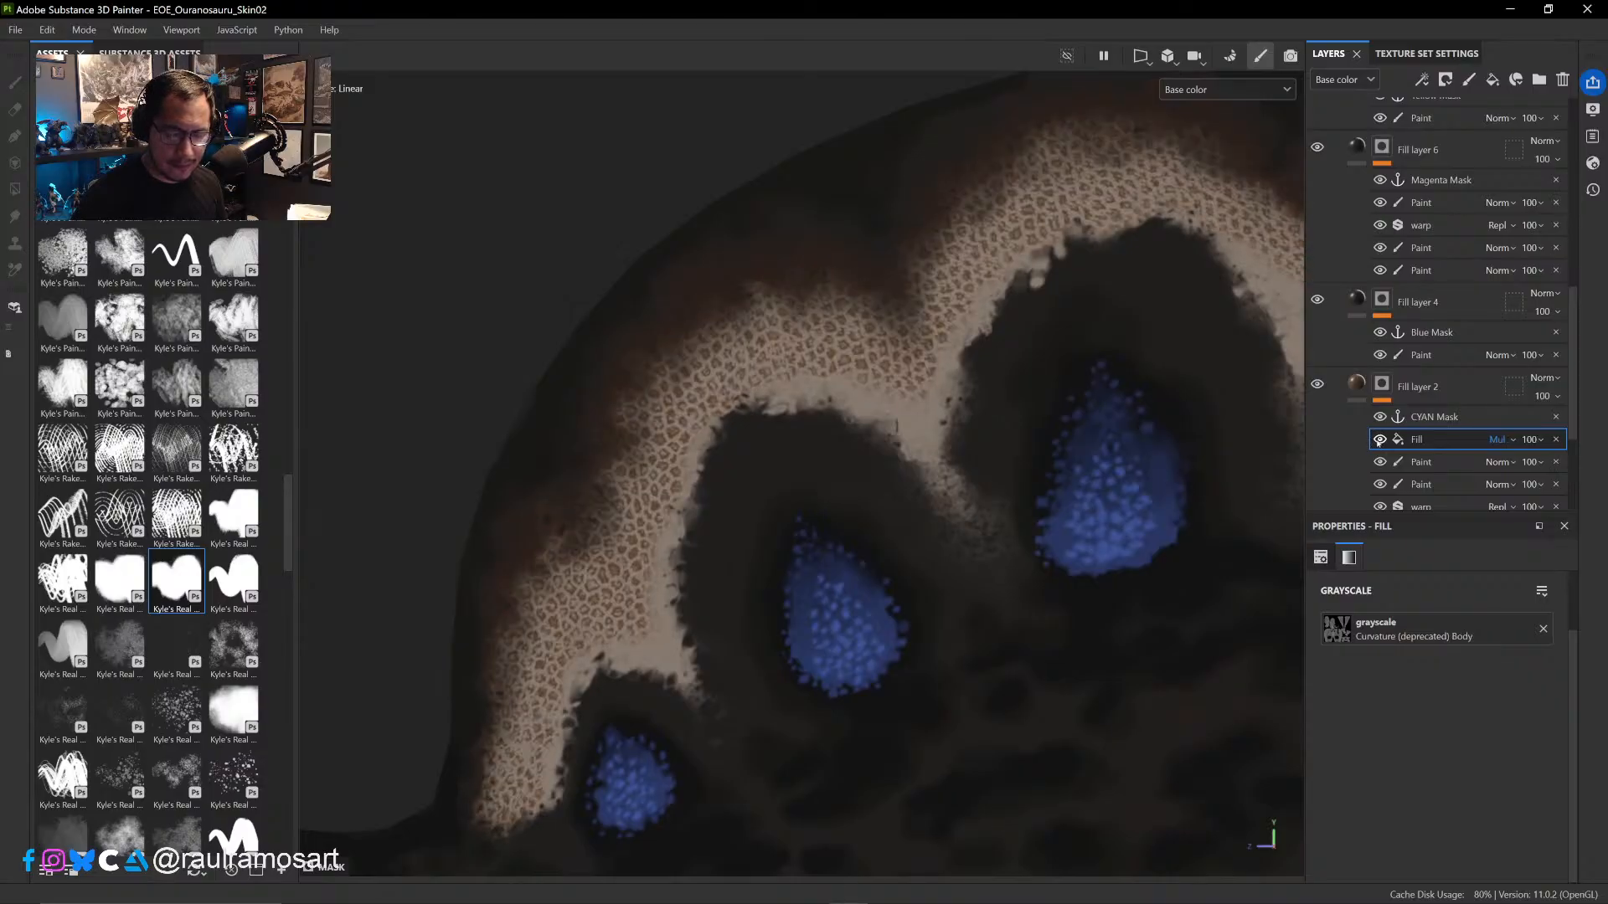
pyautogui.click(1556, 440)
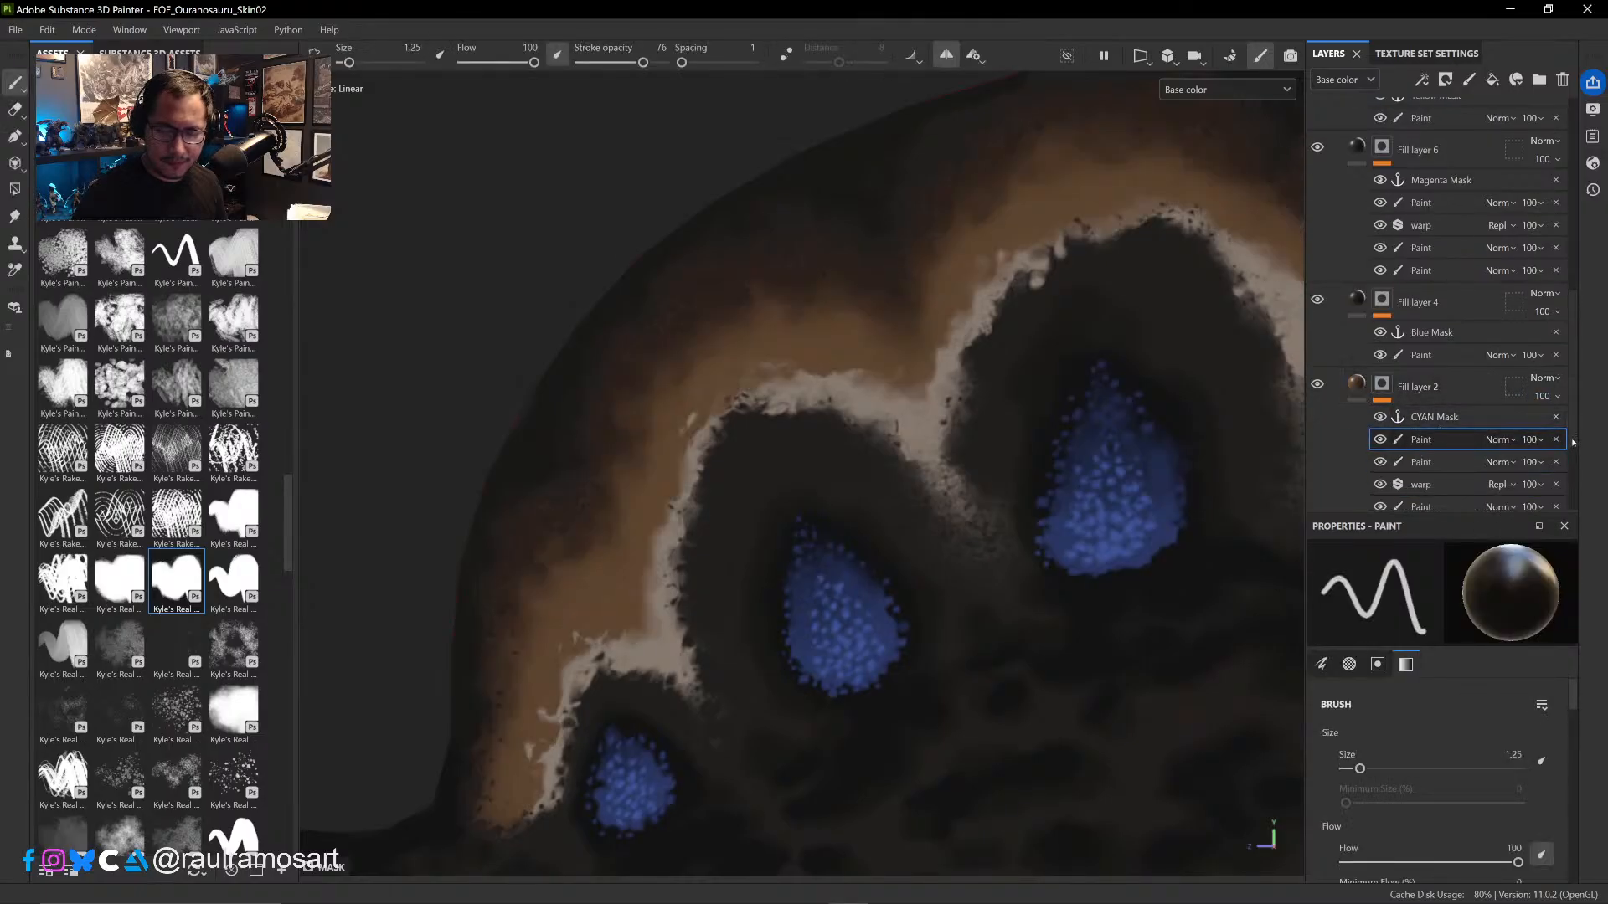
pyautogui.moveTo(1572, 438); pyautogui.dragTo(1571, 486)
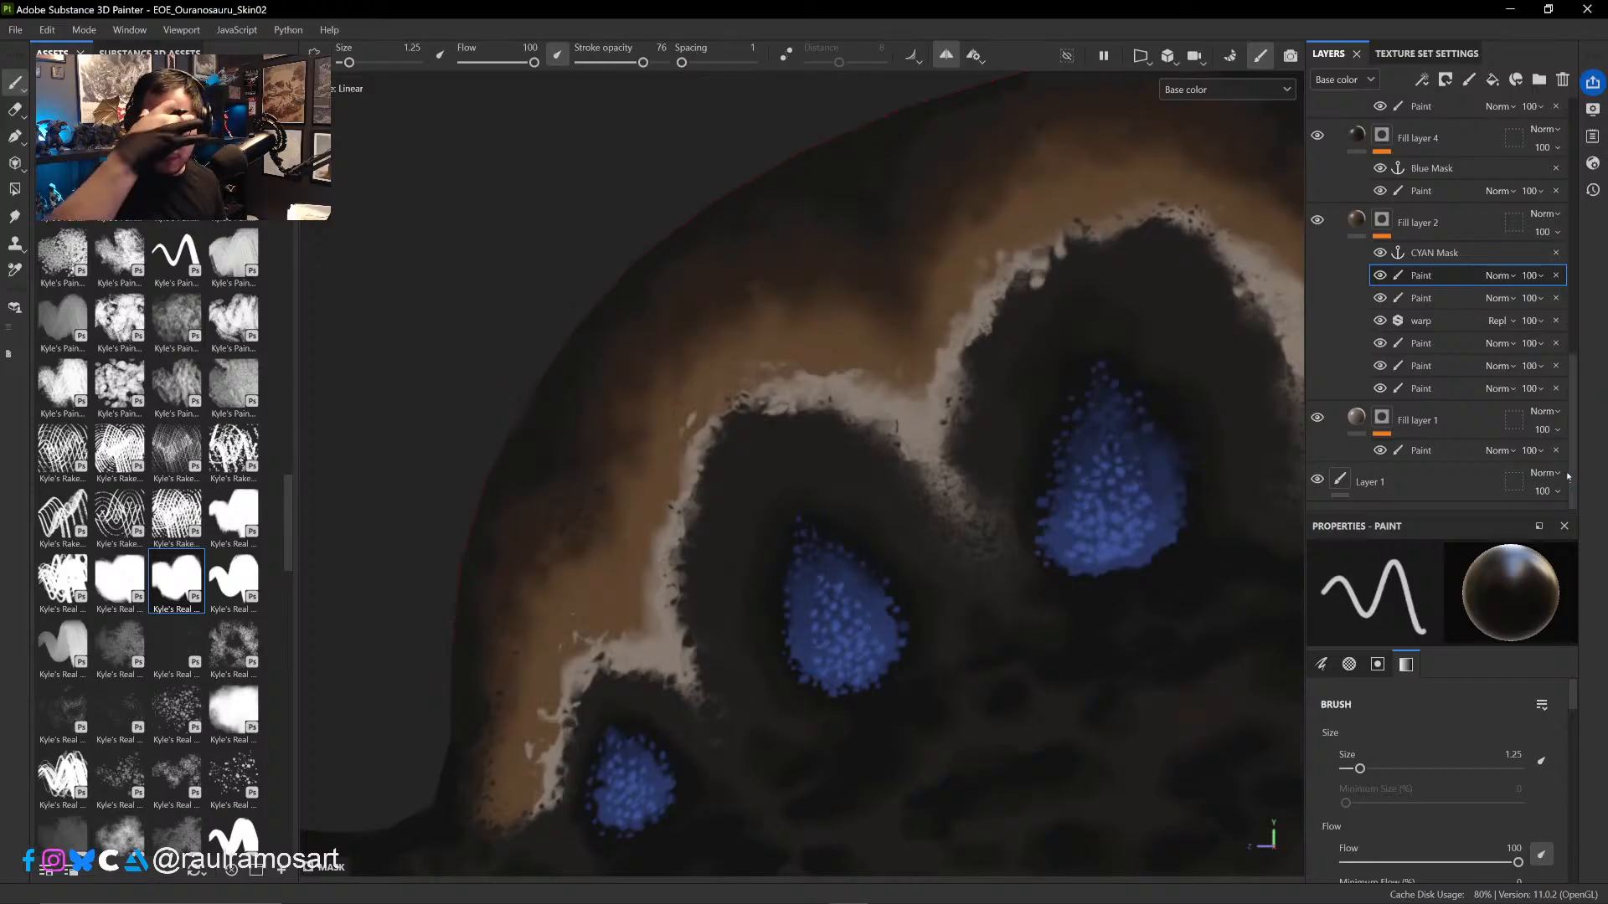
pyautogui.click(1412, 483)
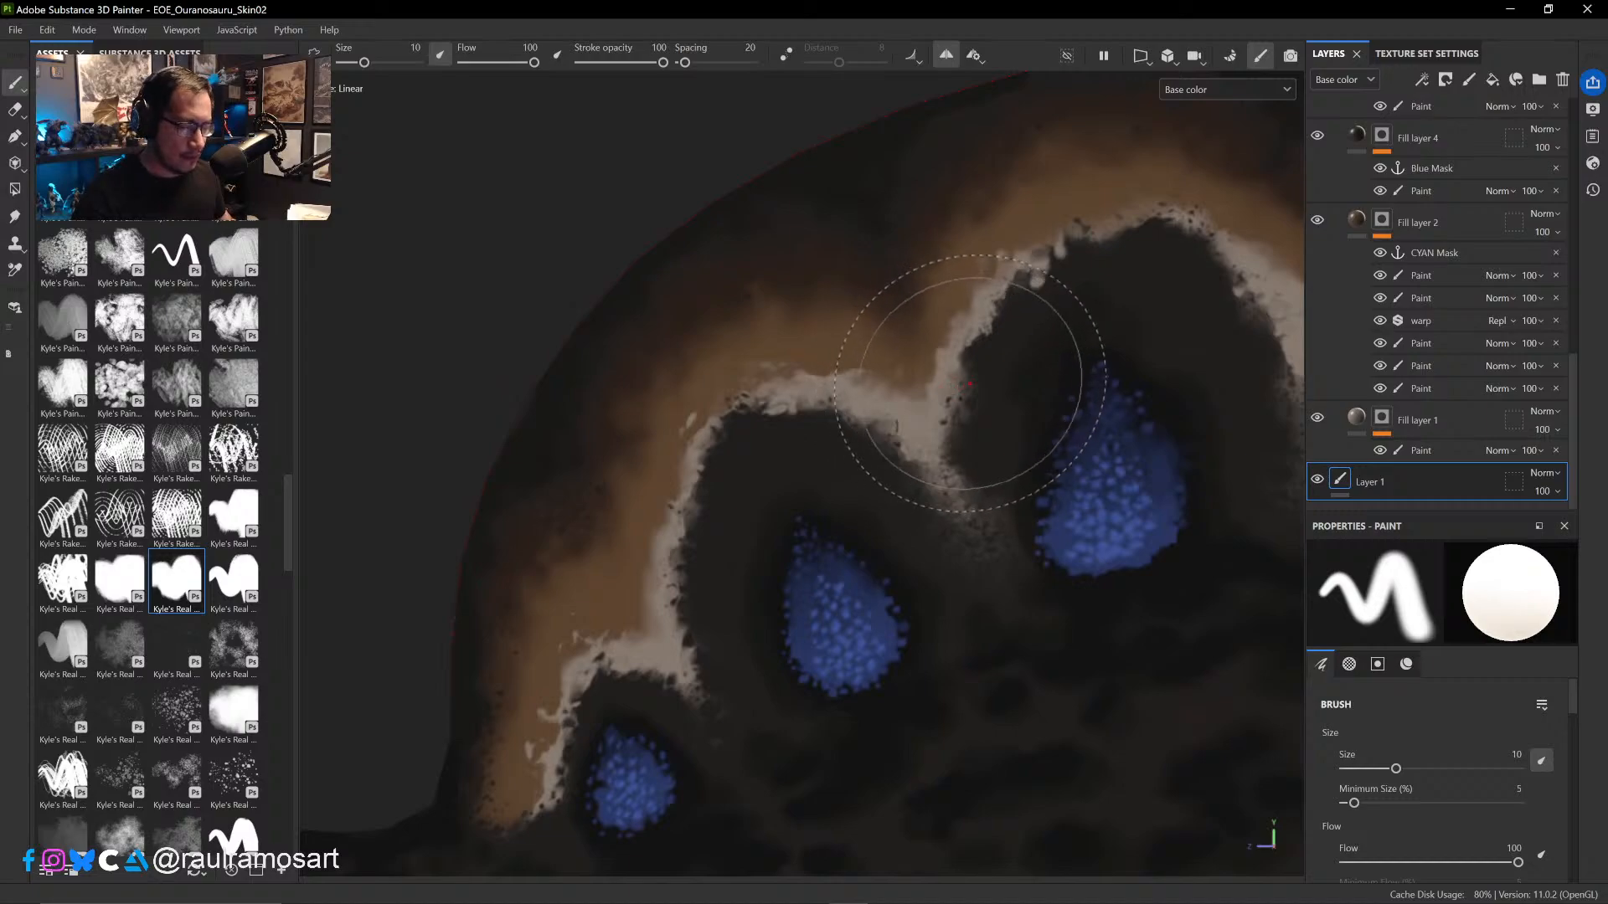
pyautogui.keyDown('alt'); pyautogui.moveTo(995, 400); pyautogui.dragTo(925, 385, button='right'); pyautogui.keyUp('alt')
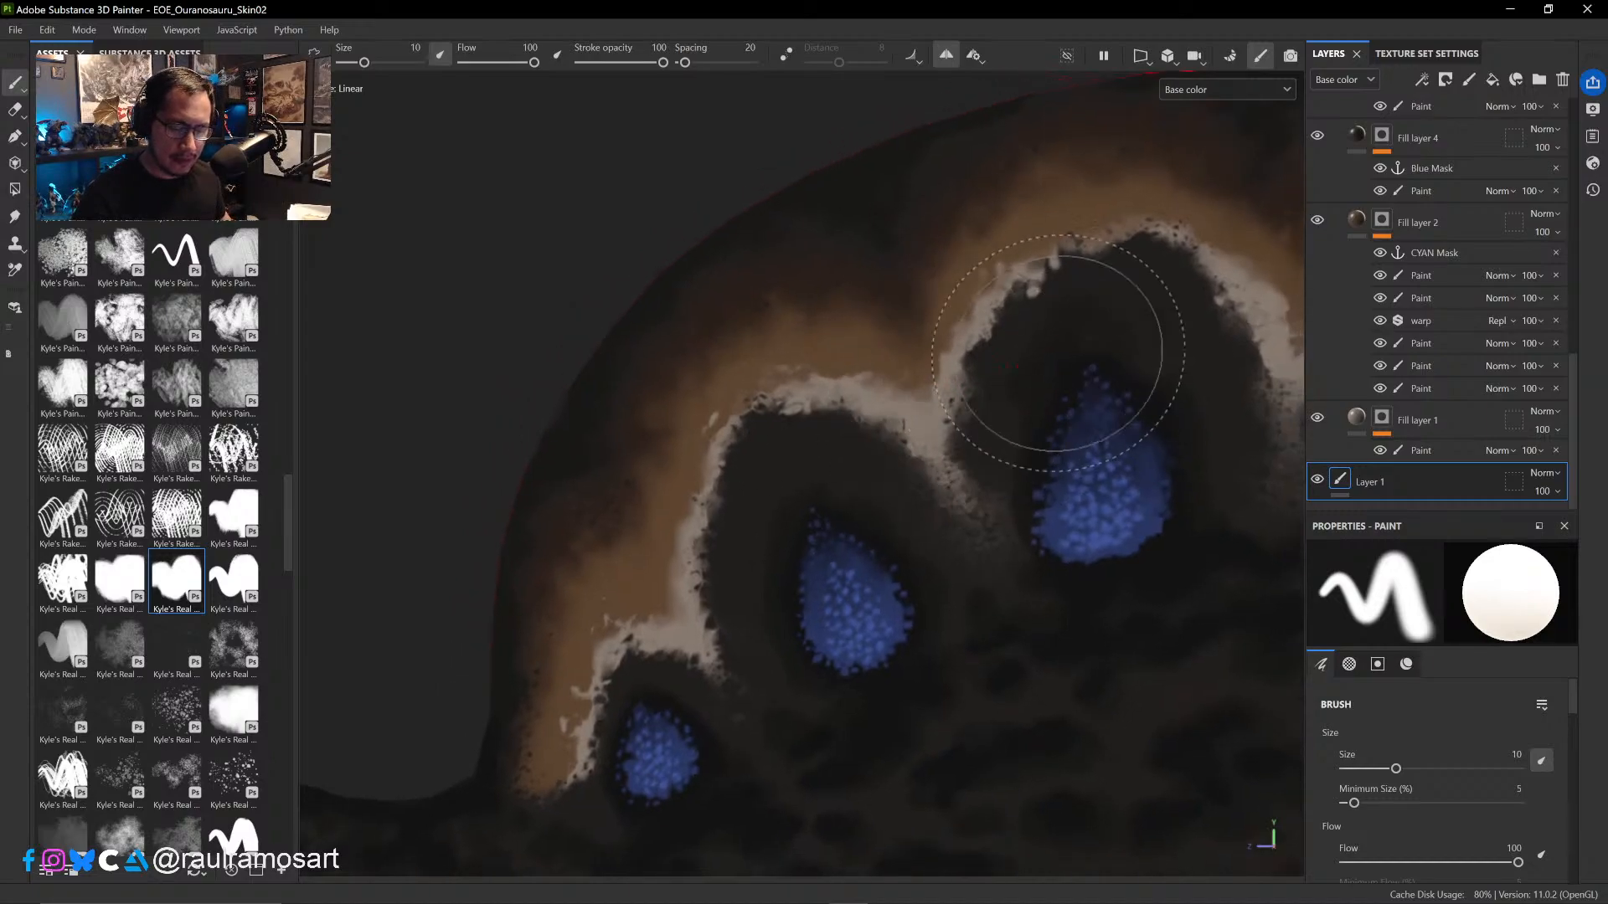
pyautogui.keyDown('alt'); pyautogui.moveTo(1032, 359); pyautogui.dragTo(867, 370, button='right'); pyautogui.keyUp('alt')
pyautogui.keyDown('ctrl'); pyautogui.keyDown('alt'); pyautogui.moveTo(1049, 342); pyautogui.dragTo(595, 450); pyautogui.keyUp('alt'); pyautogui.keyUp('ctrl')
pyautogui.moveTo(930, 441)
pyautogui.keyDown('alt'); pyautogui.mouseDown()
pyautogui.moveTo(897, 462)
pyautogui.moveTo(937, 442)
pyautogui.mouseUp(); pyautogui.keyUp('alt')
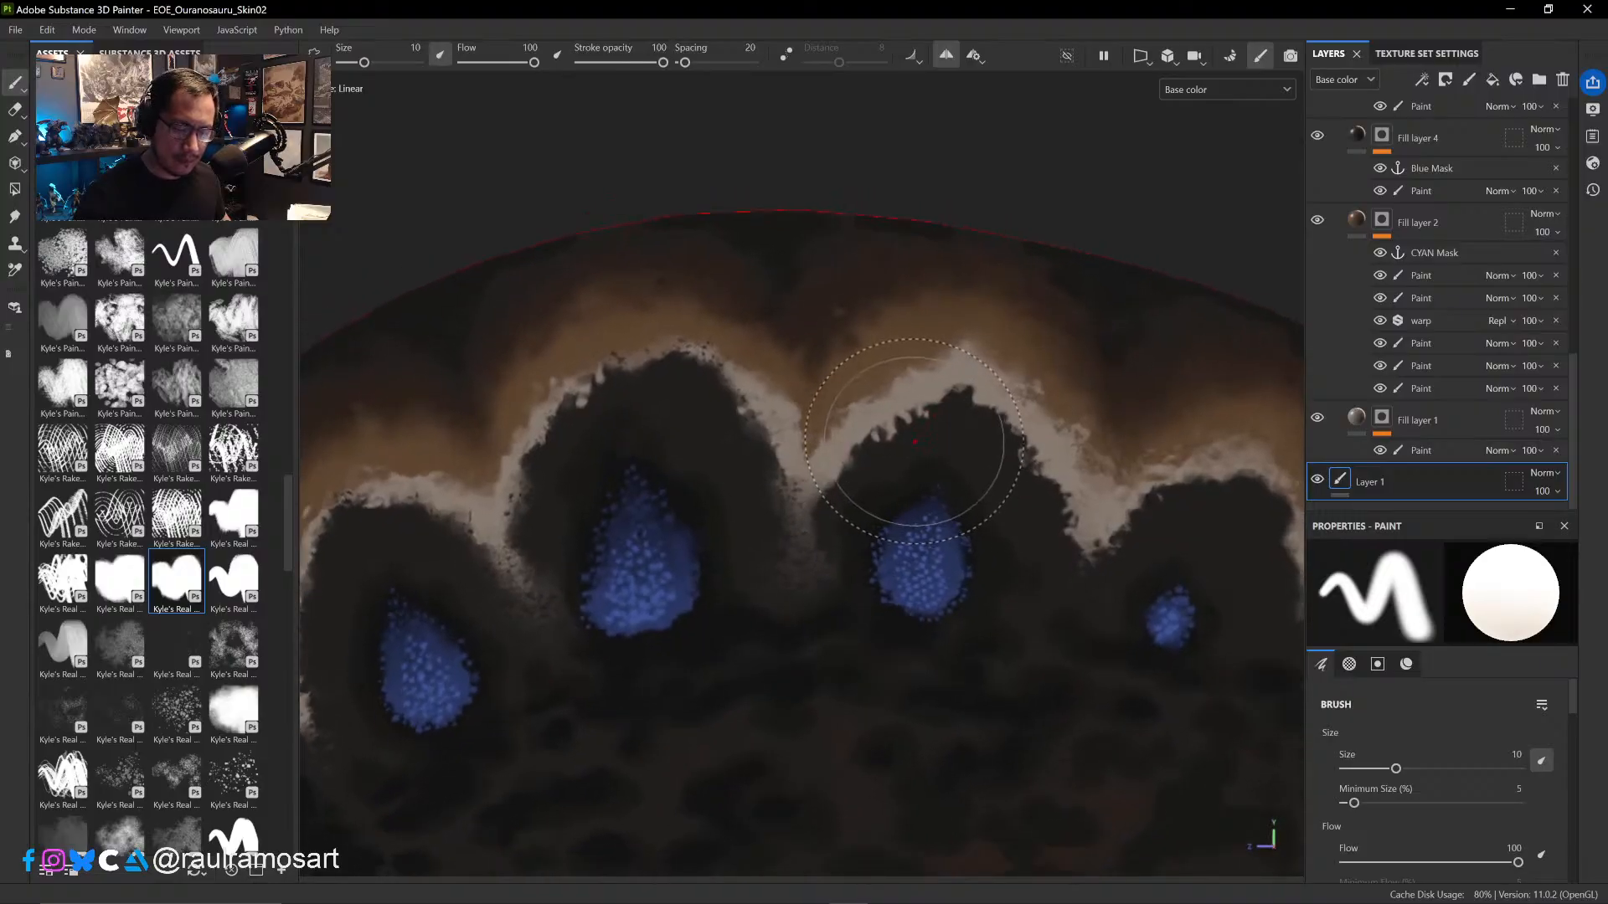
pyautogui.moveTo(915, 442)
pyautogui.keyDown('ctrl'); pyautogui.mouseDown(button='right')
pyautogui.moveTo(812, 460)
pyautogui.moveTo(802, 427)
pyautogui.moveTo(816, 438)
pyautogui.mouseUp(button='right'); pyautogui.keyUp('ctrl')
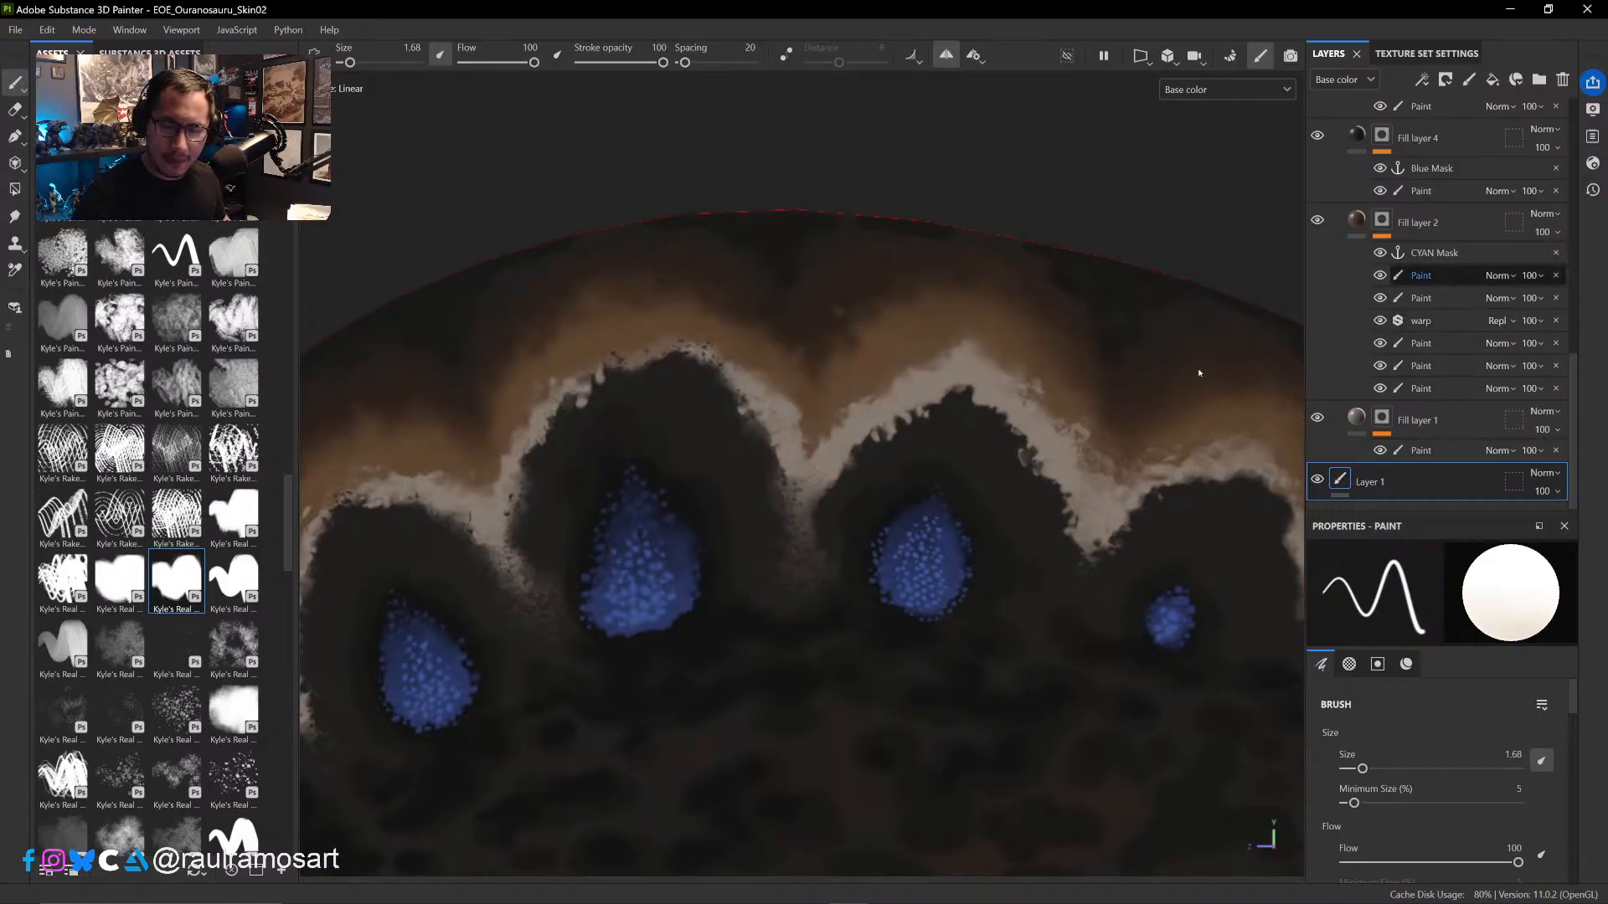
# - In Fill layer 2's topmost mask paint, roughen the pale band's outer edge between the third and fourth arches in black and white at size 0.97
pyautogui.click(1421, 275)
pyautogui.keyDown('ctrl'); pyautogui.moveTo(804, 447); pyautogui.dragTo(810, 447, button='right'); pyautogui.keyUp('ctrl')
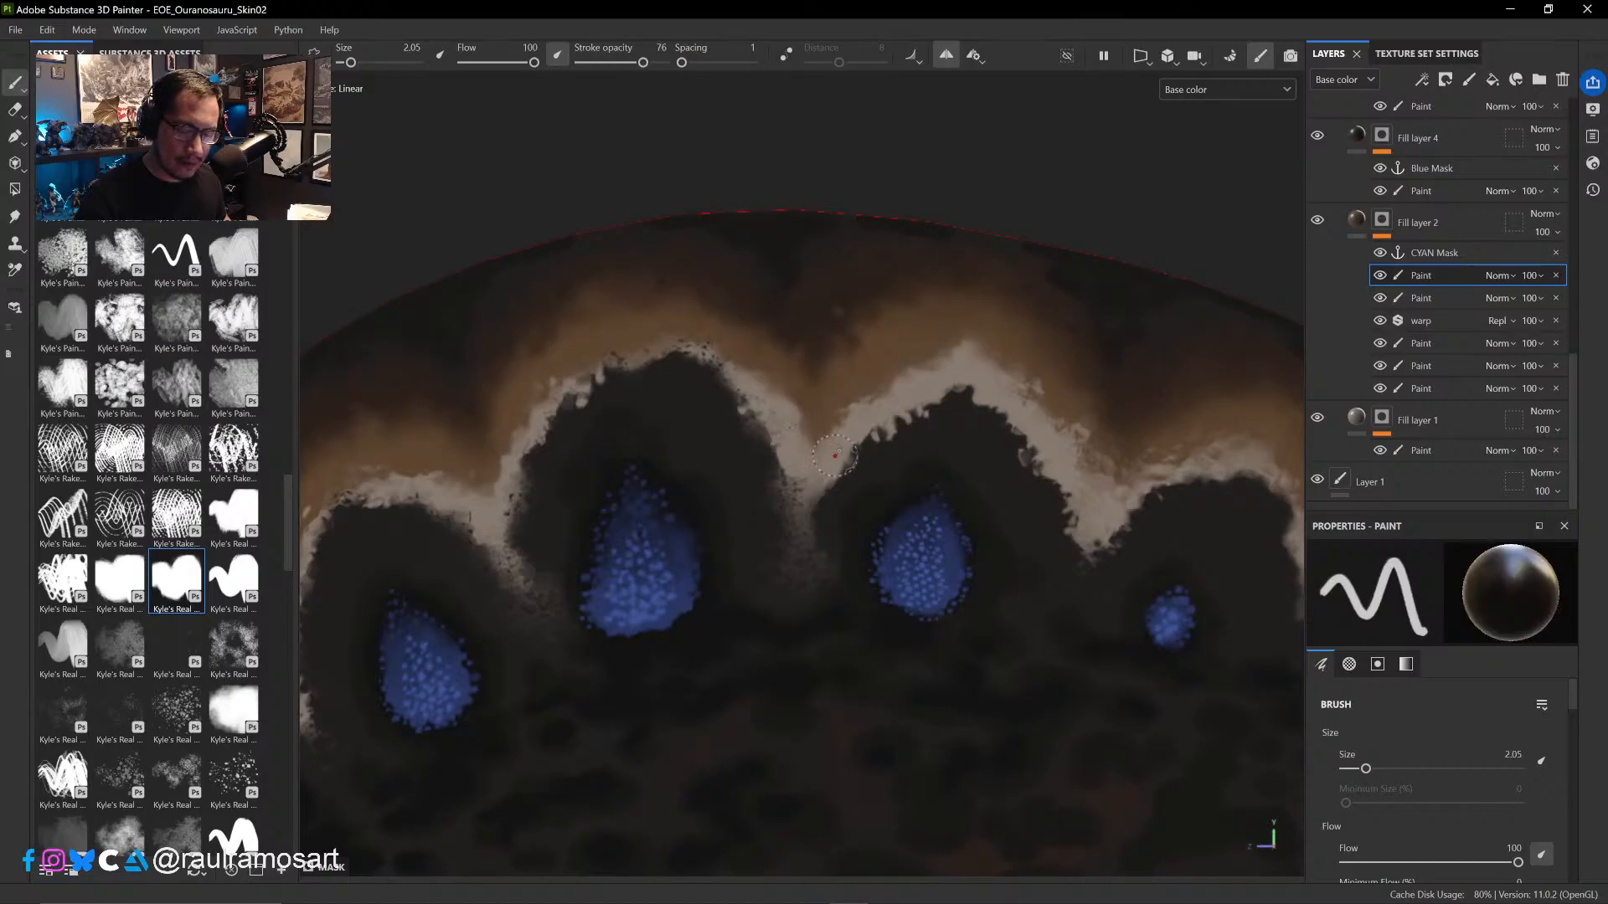
pyautogui.keyDown('alt'); pyautogui.moveTo(825, 490); pyautogui.dragTo(720, 591, button='middle'); pyautogui.keyUp('alt')
pyautogui.keyDown('ctrl'); pyautogui.moveTo(724, 543); pyautogui.dragTo(710, 543, button='right'); pyautogui.keyUp('ctrl')
pyautogui.press('x')
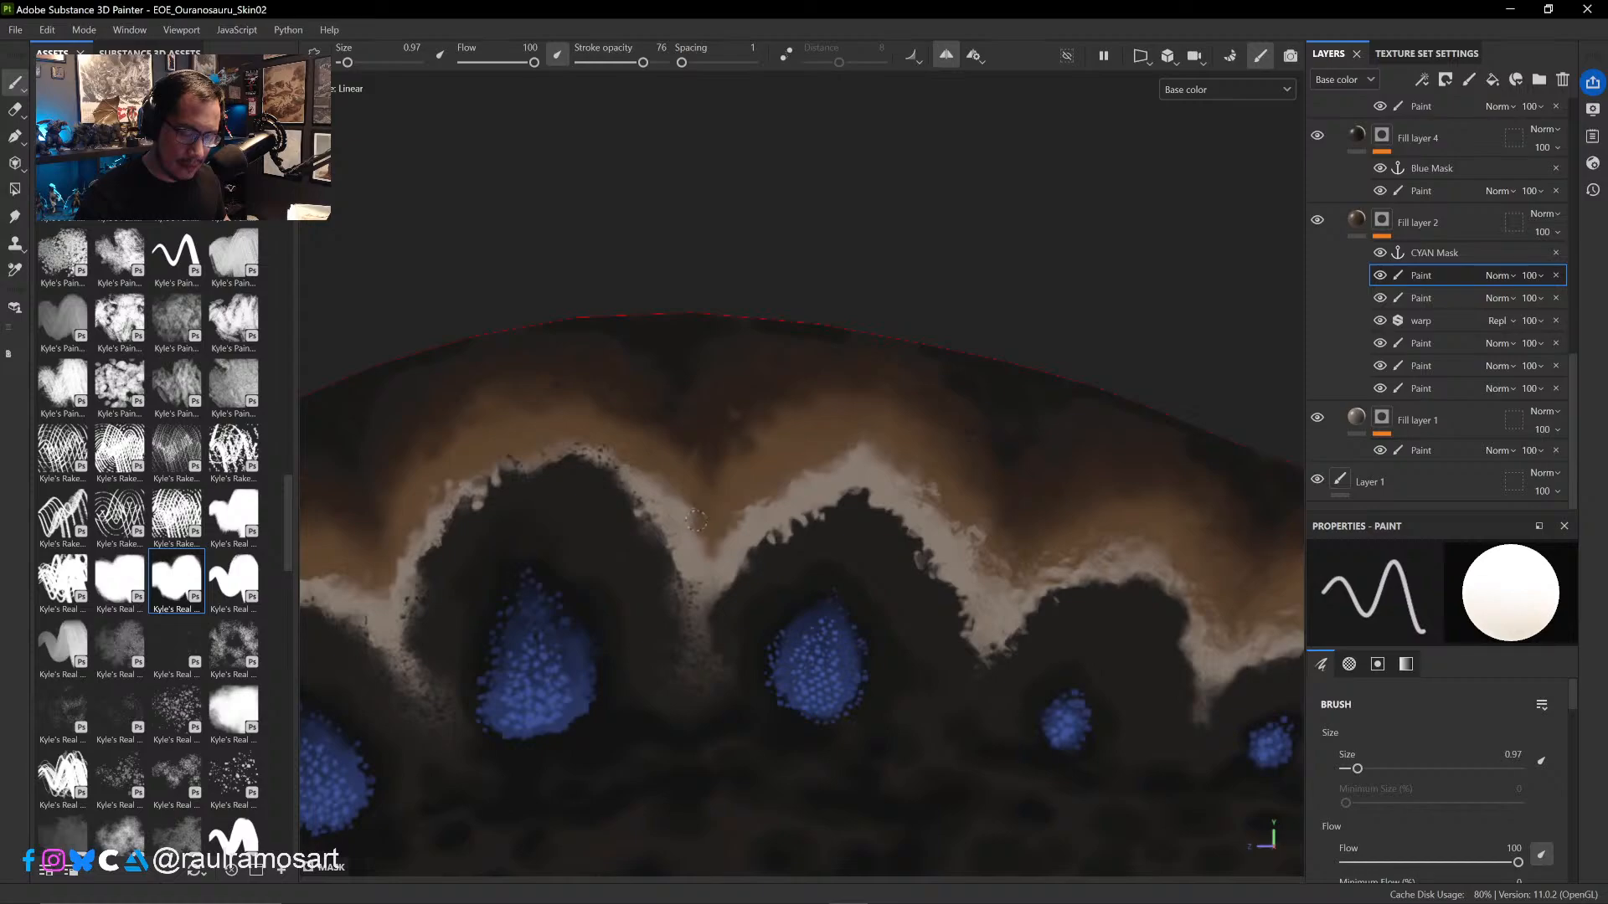
pyautogui.press('x')
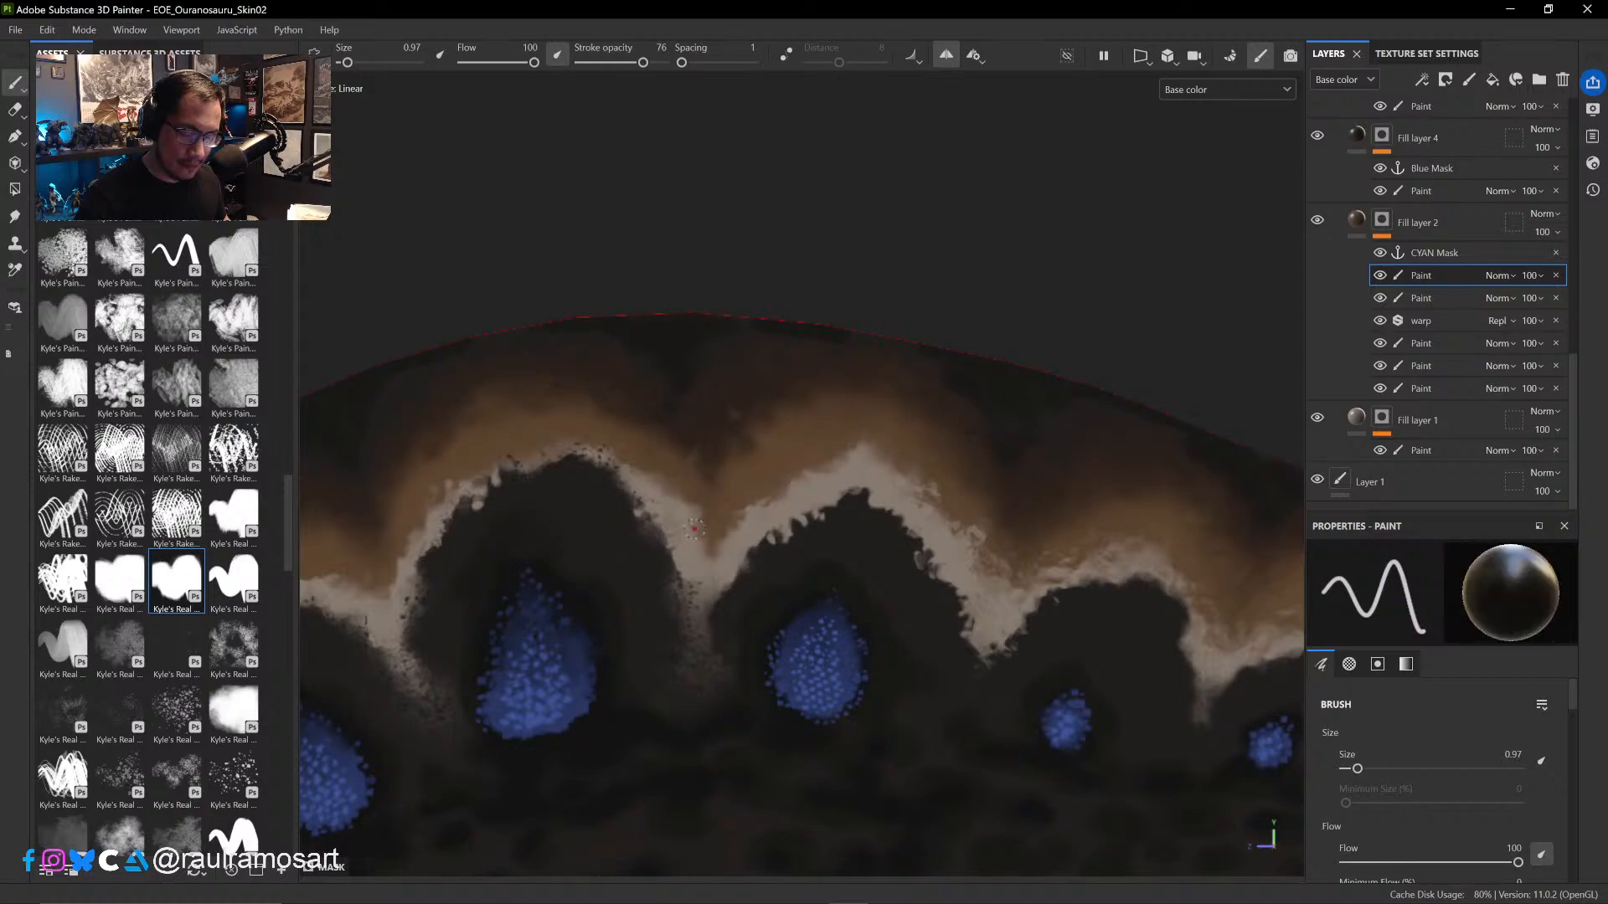
pyautogui.press('x')
pyautogui.moveTo(704, 506); pyautogui.dragTo(700, 515)
pyautogui.press('x')
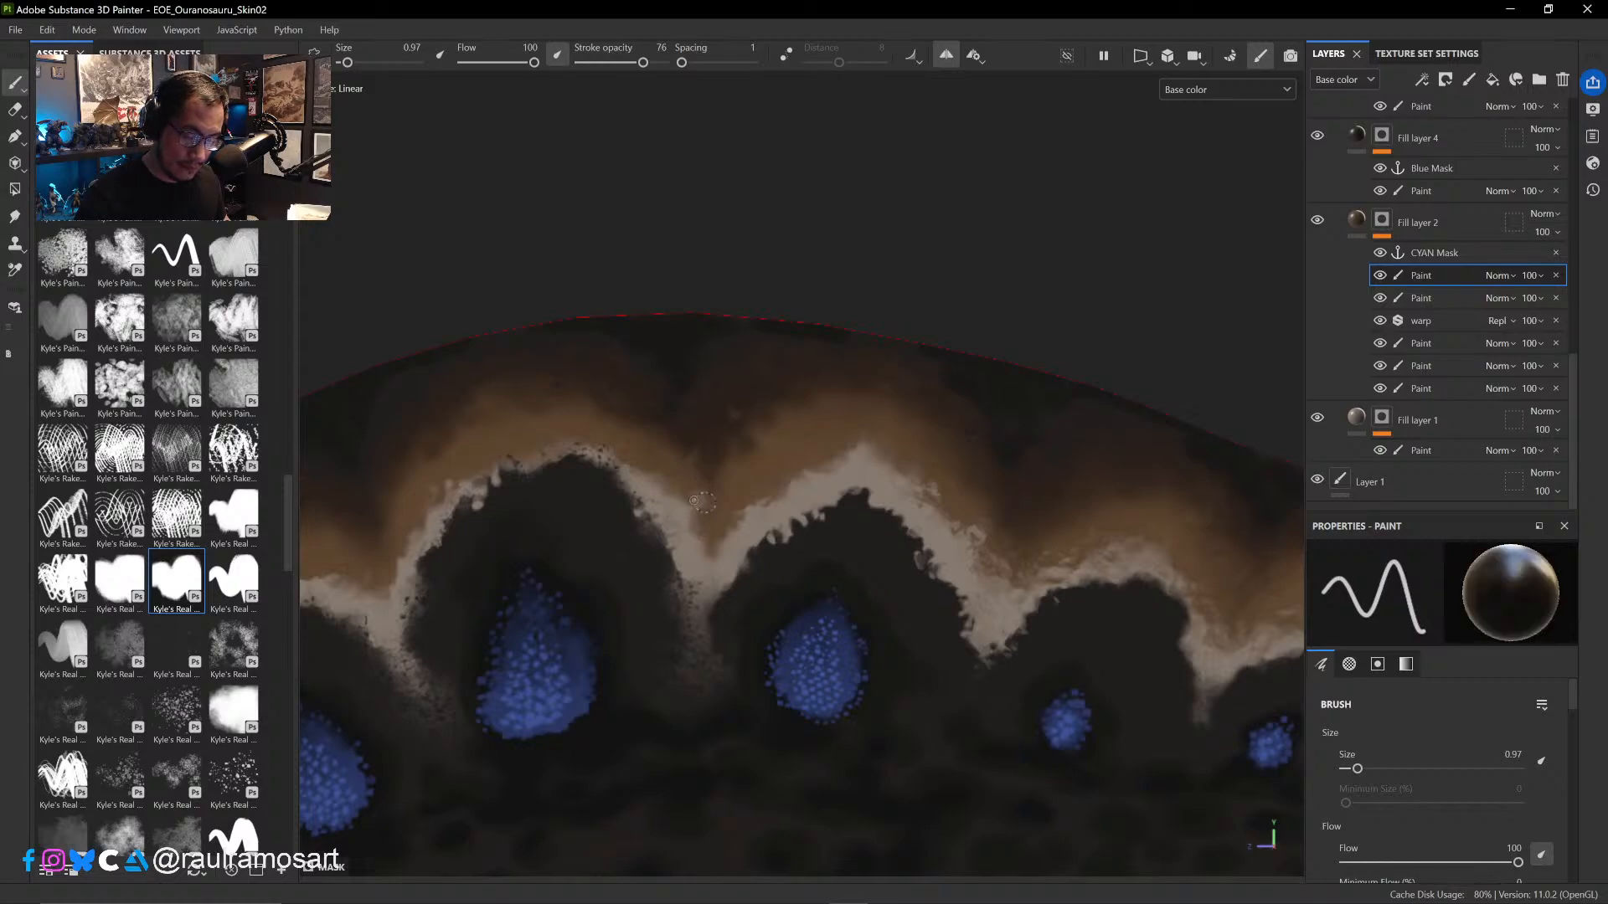
pyautogui.press('x')
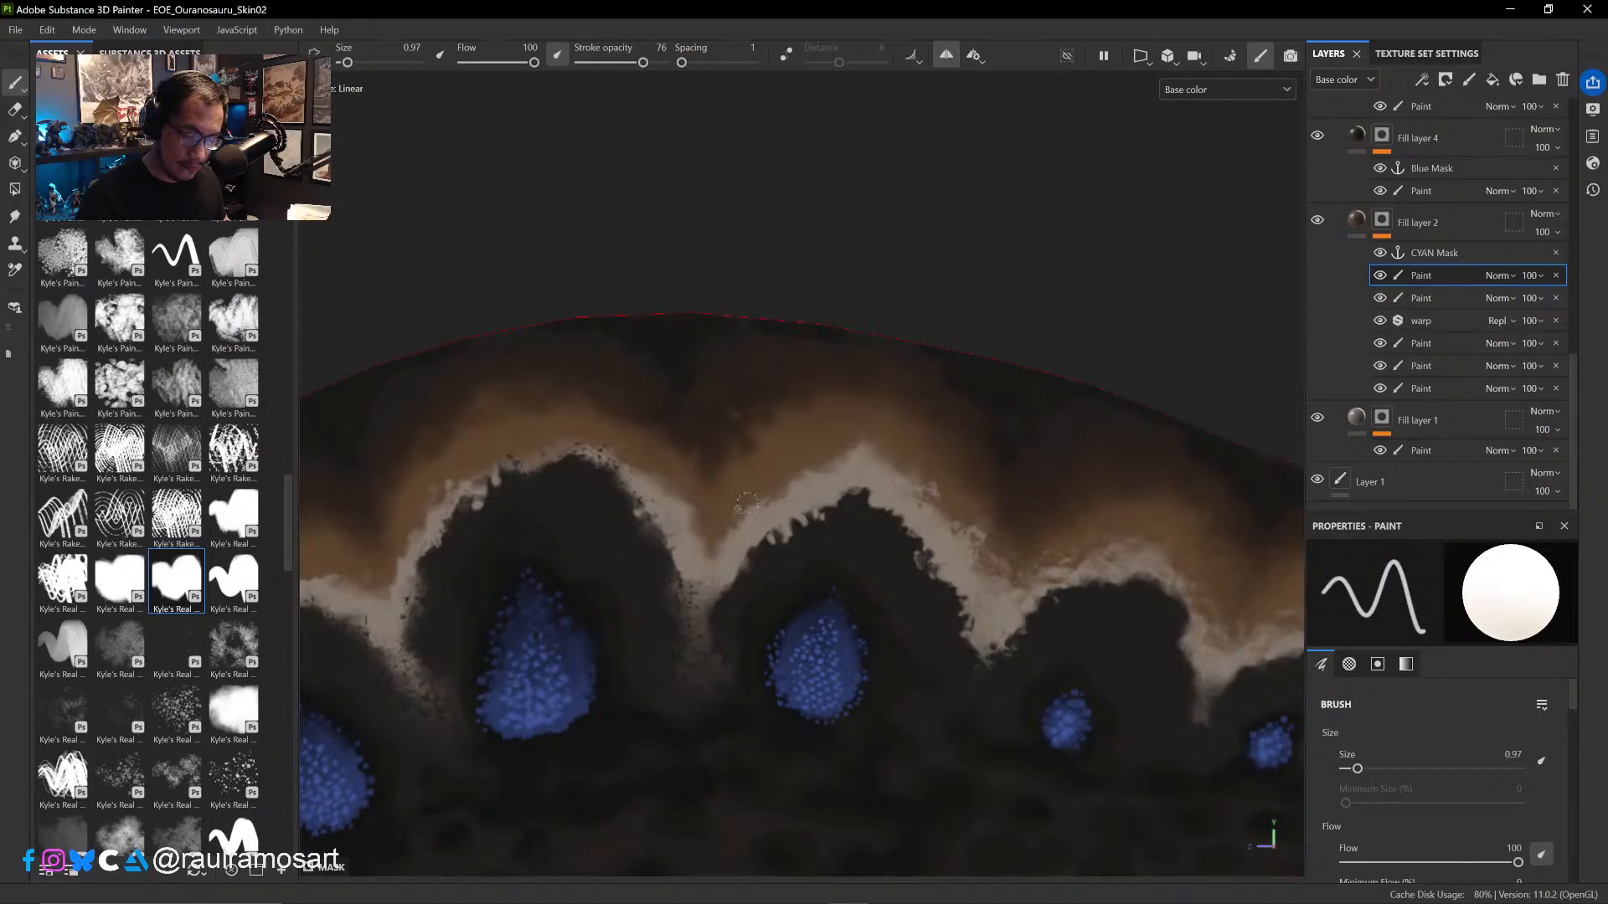
pyautogui.press('x')
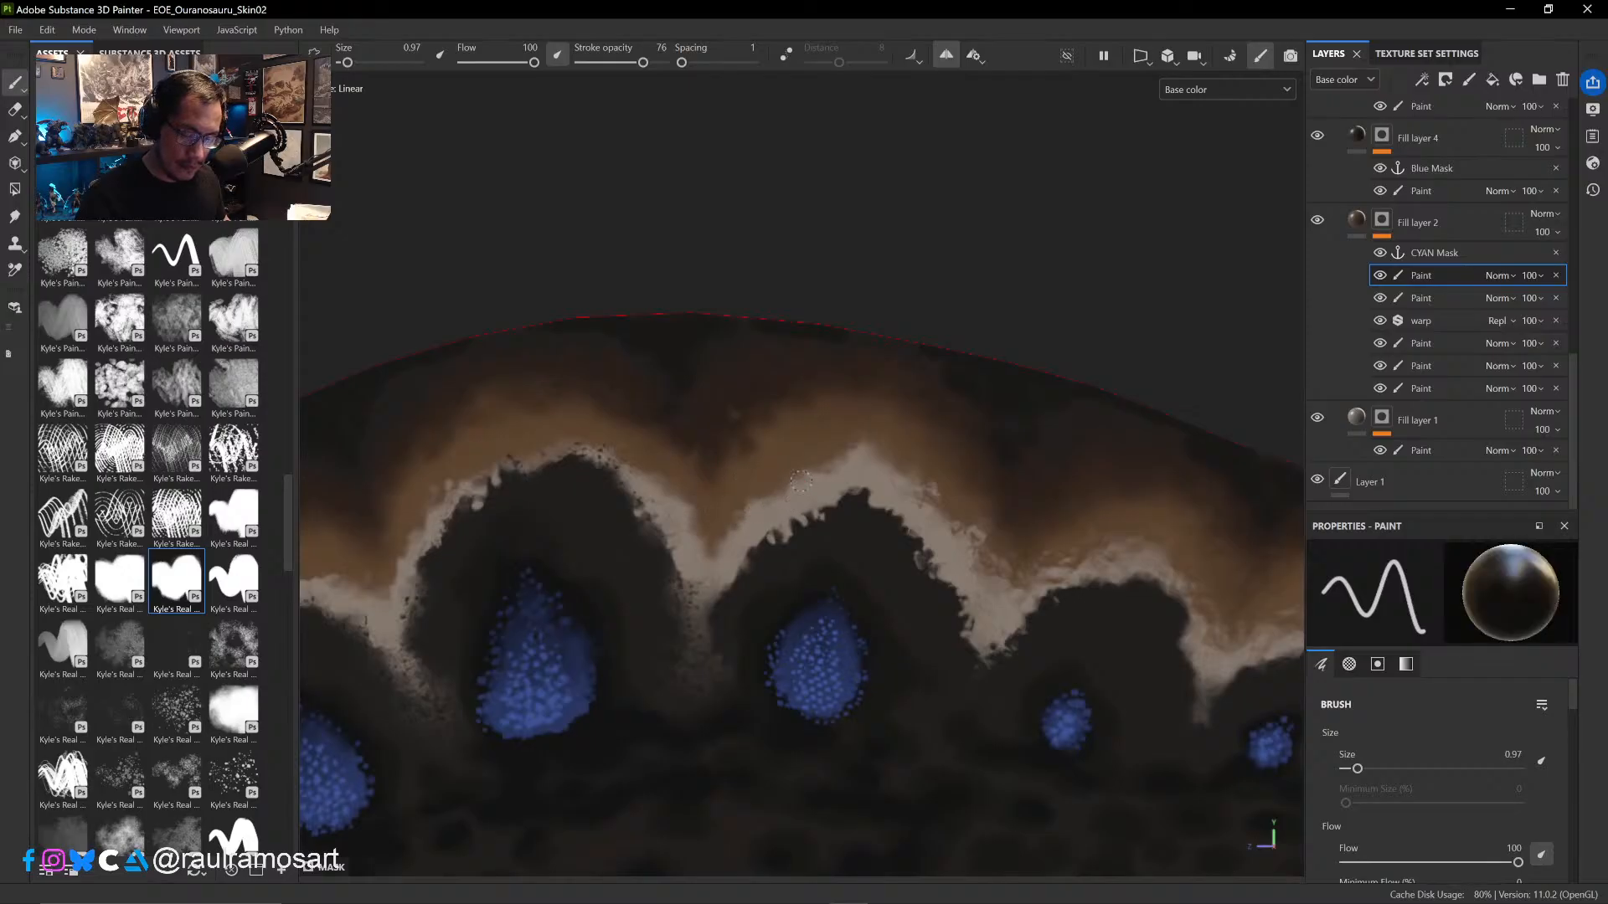
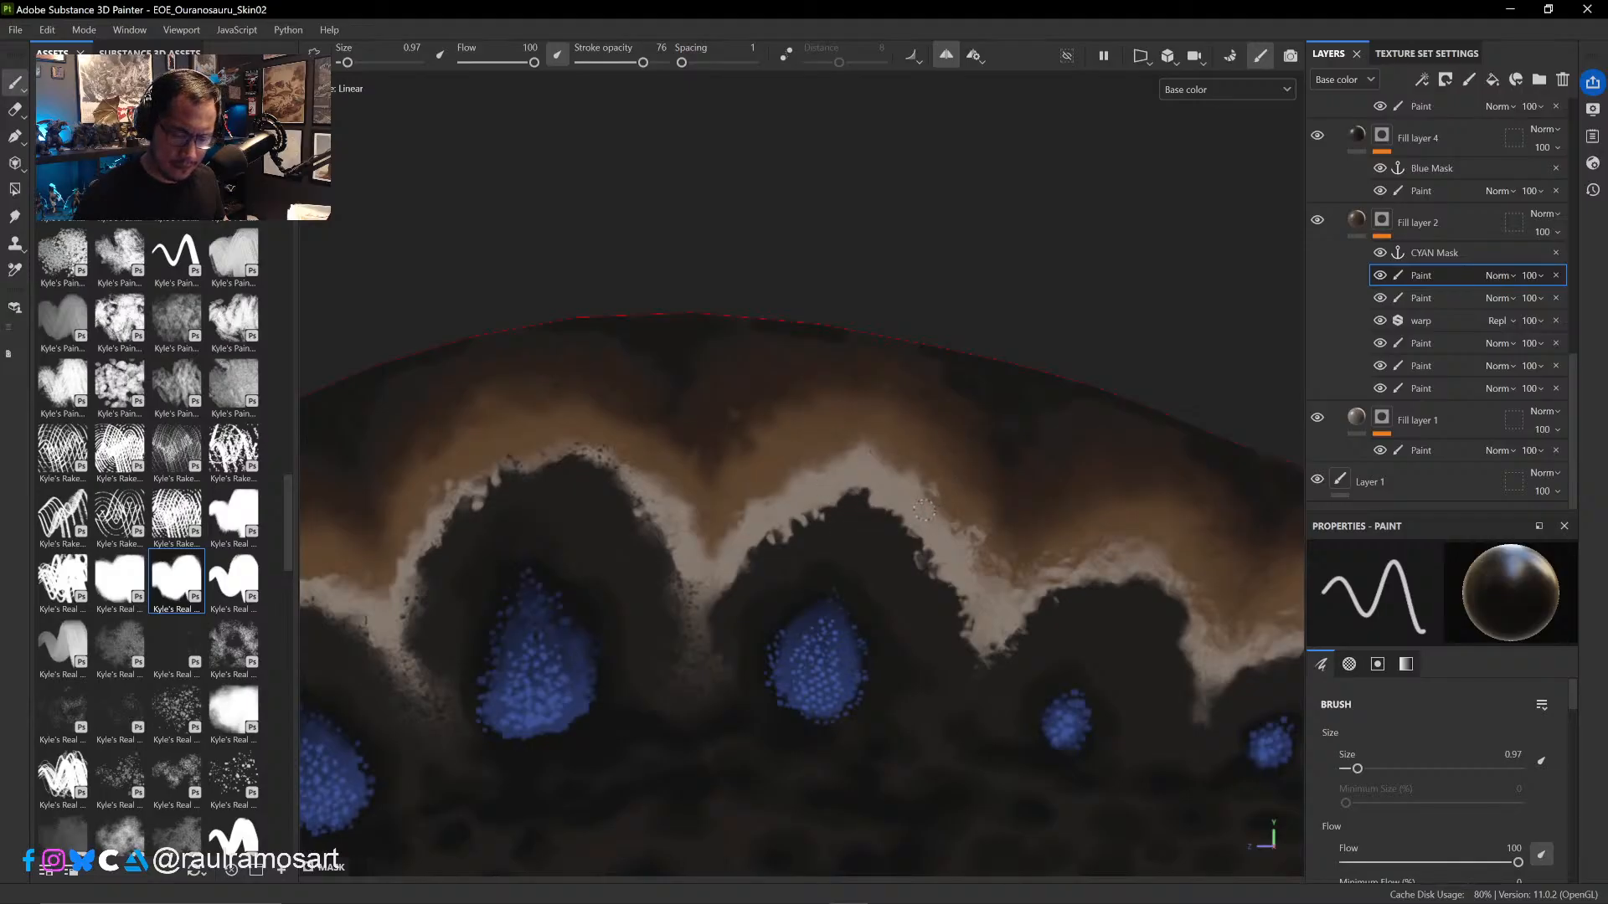
# - Roughen the pale band's outer edge between the fourth and fifth arches in black and white at size 0.97
pyautogui.keyDown('ctrl'); pyautogui.keyDown('alt'); pyautogui.moveTo(1061, 563); pyautogui.dragTo(922, 433); pyautogui.keyUp('alt'); pyautogui.keyUp('ctrl')
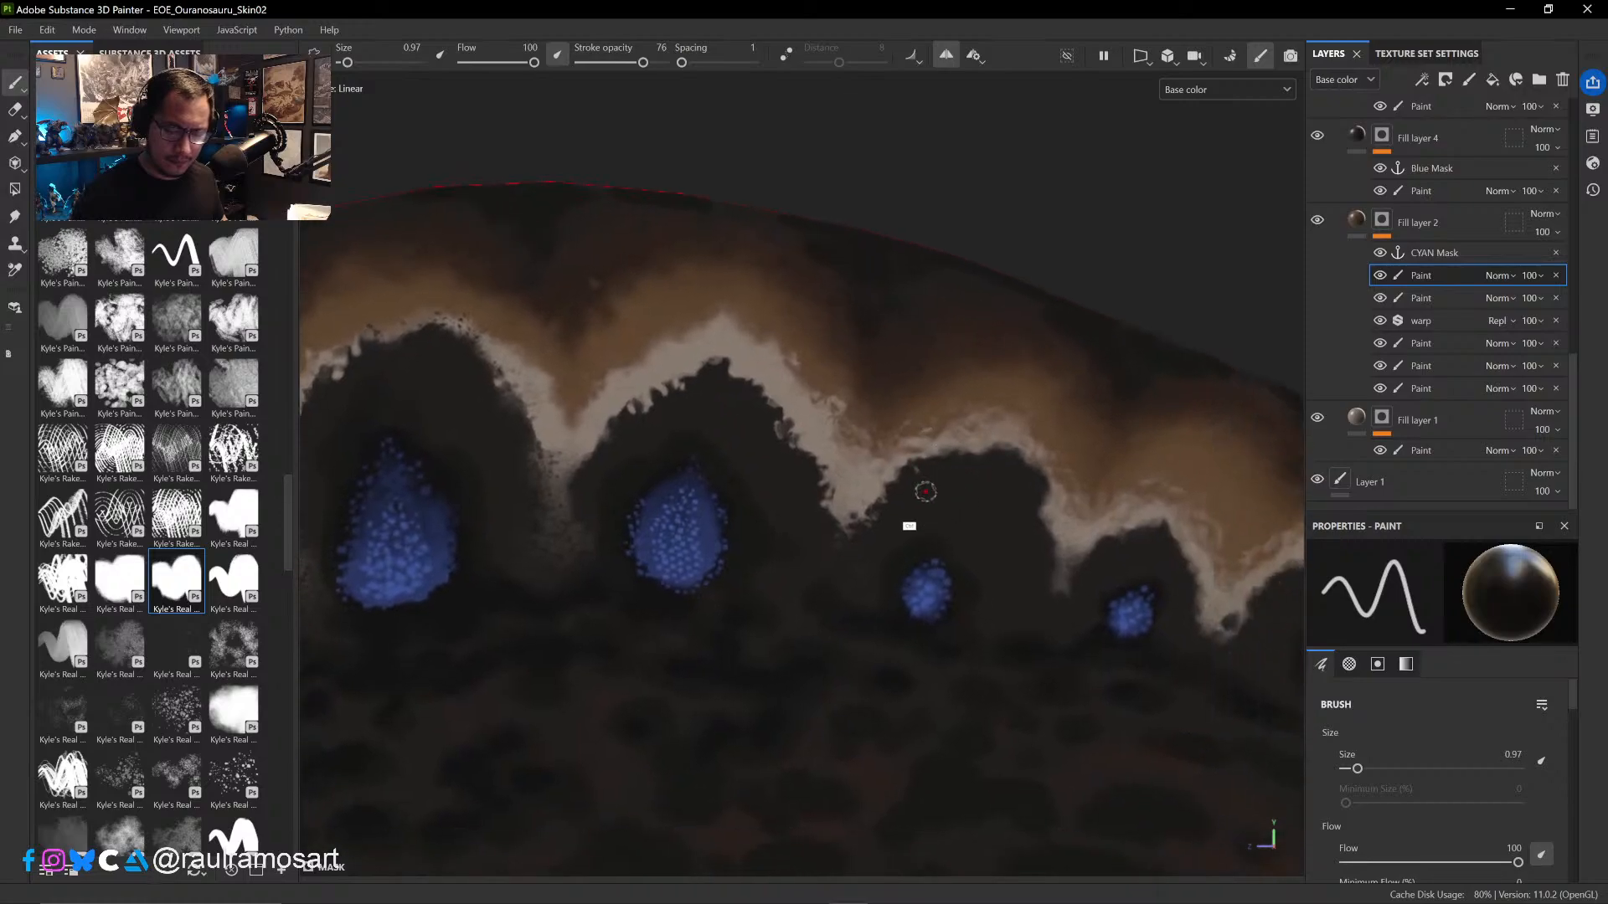
pyautogui.press('x')
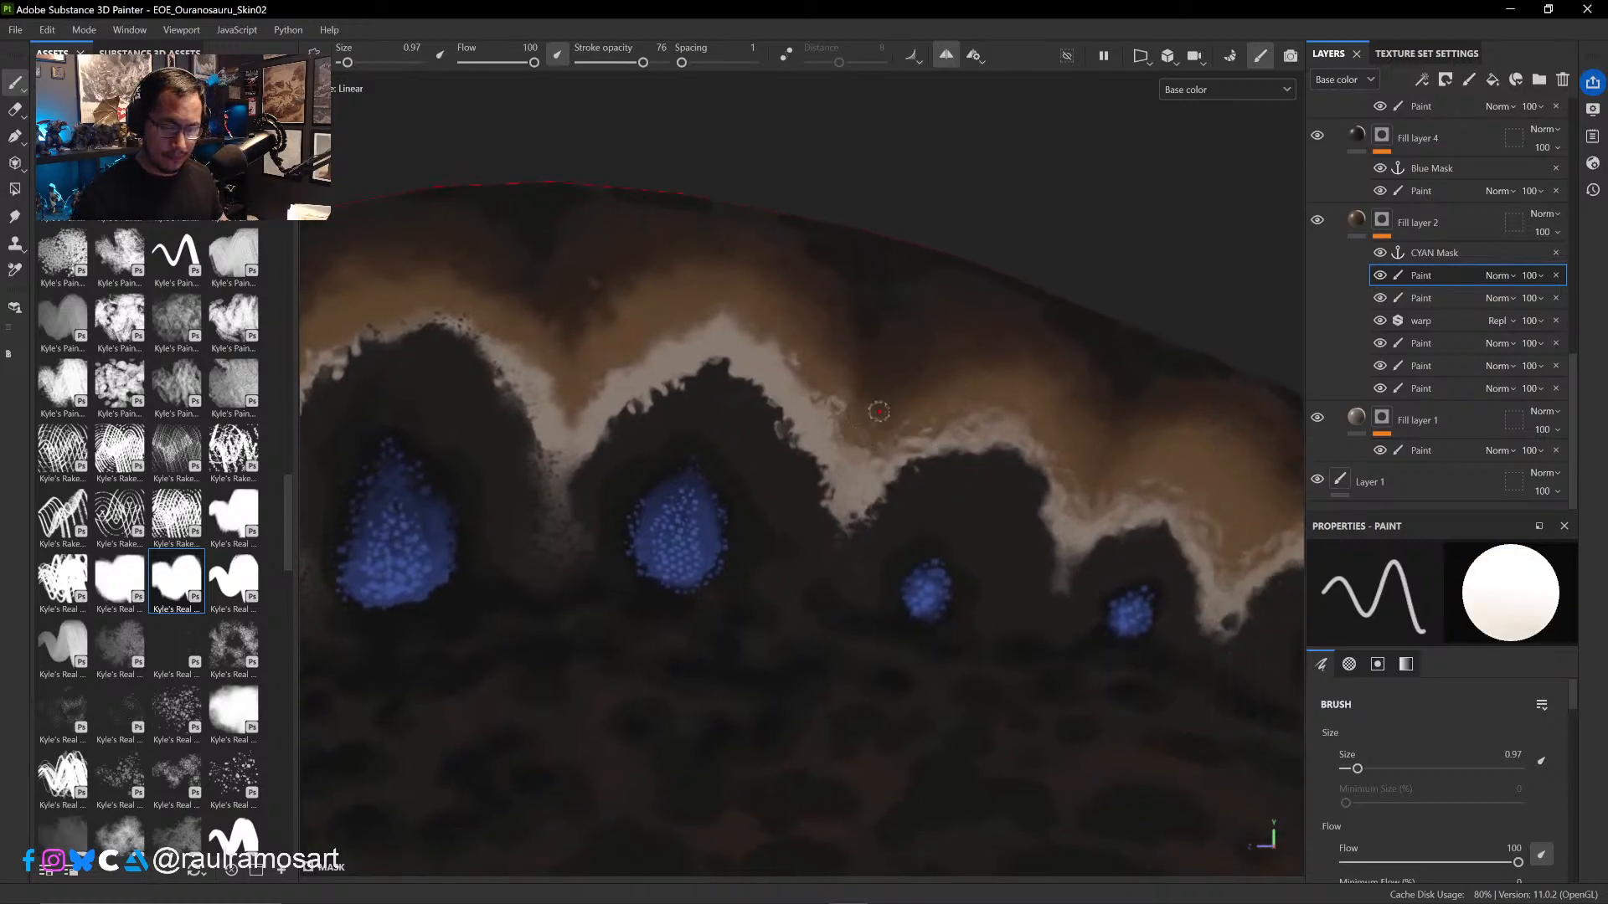
pyautogui.moveTo(933, 491)
pyautogui.keyDown('alt'); pyautogui.mouseDown()
pyautogui.moveTo(908, 369)
pyautogui.moveTo(962, 453)
pyautogui.moveTo(876, 299)
pyautogui.mouseUp(); pyautogui.keyUp('alt')
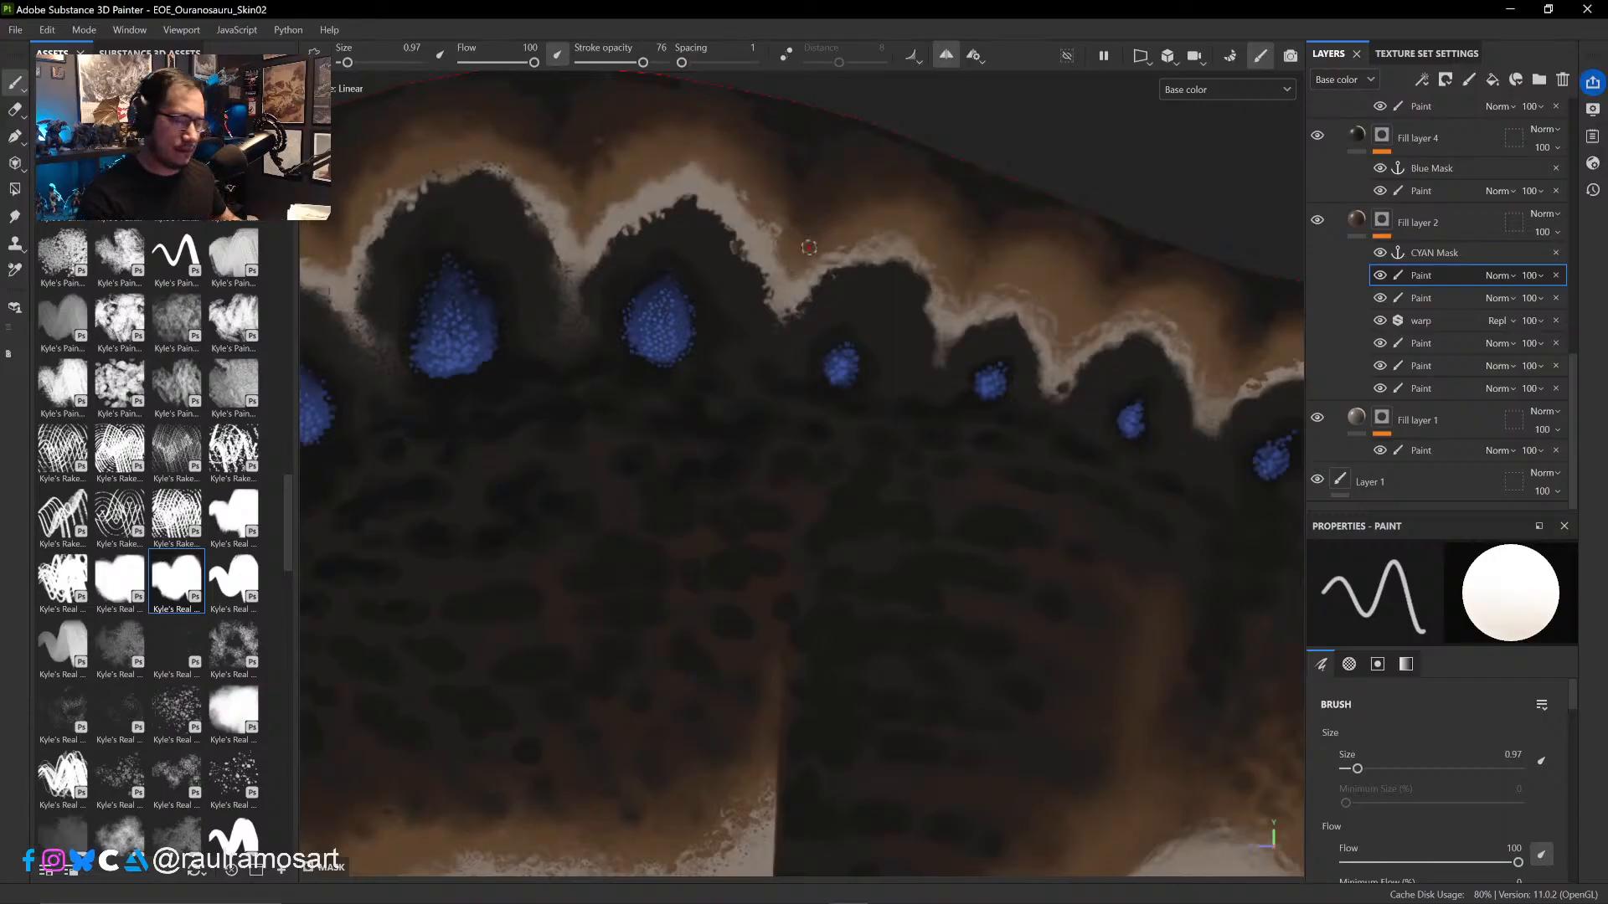
pyautogui.press('x')
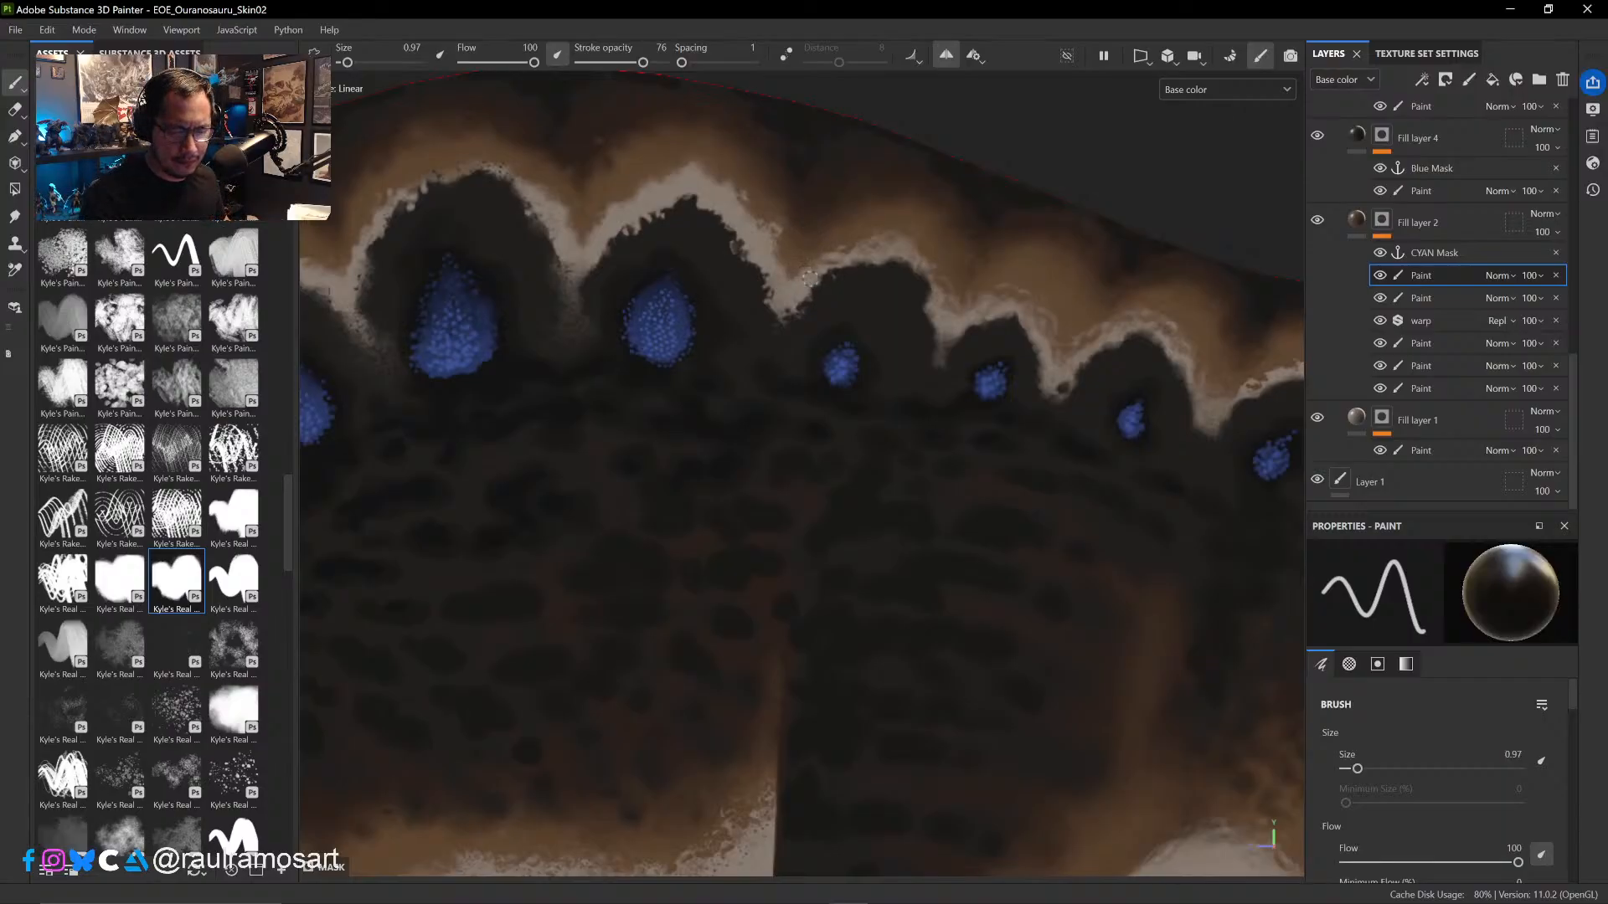
# - Rework the pale band's outer edge over the fifth arch in black and white at brush size 1.56
pyautogui.rightClick(852, 254)
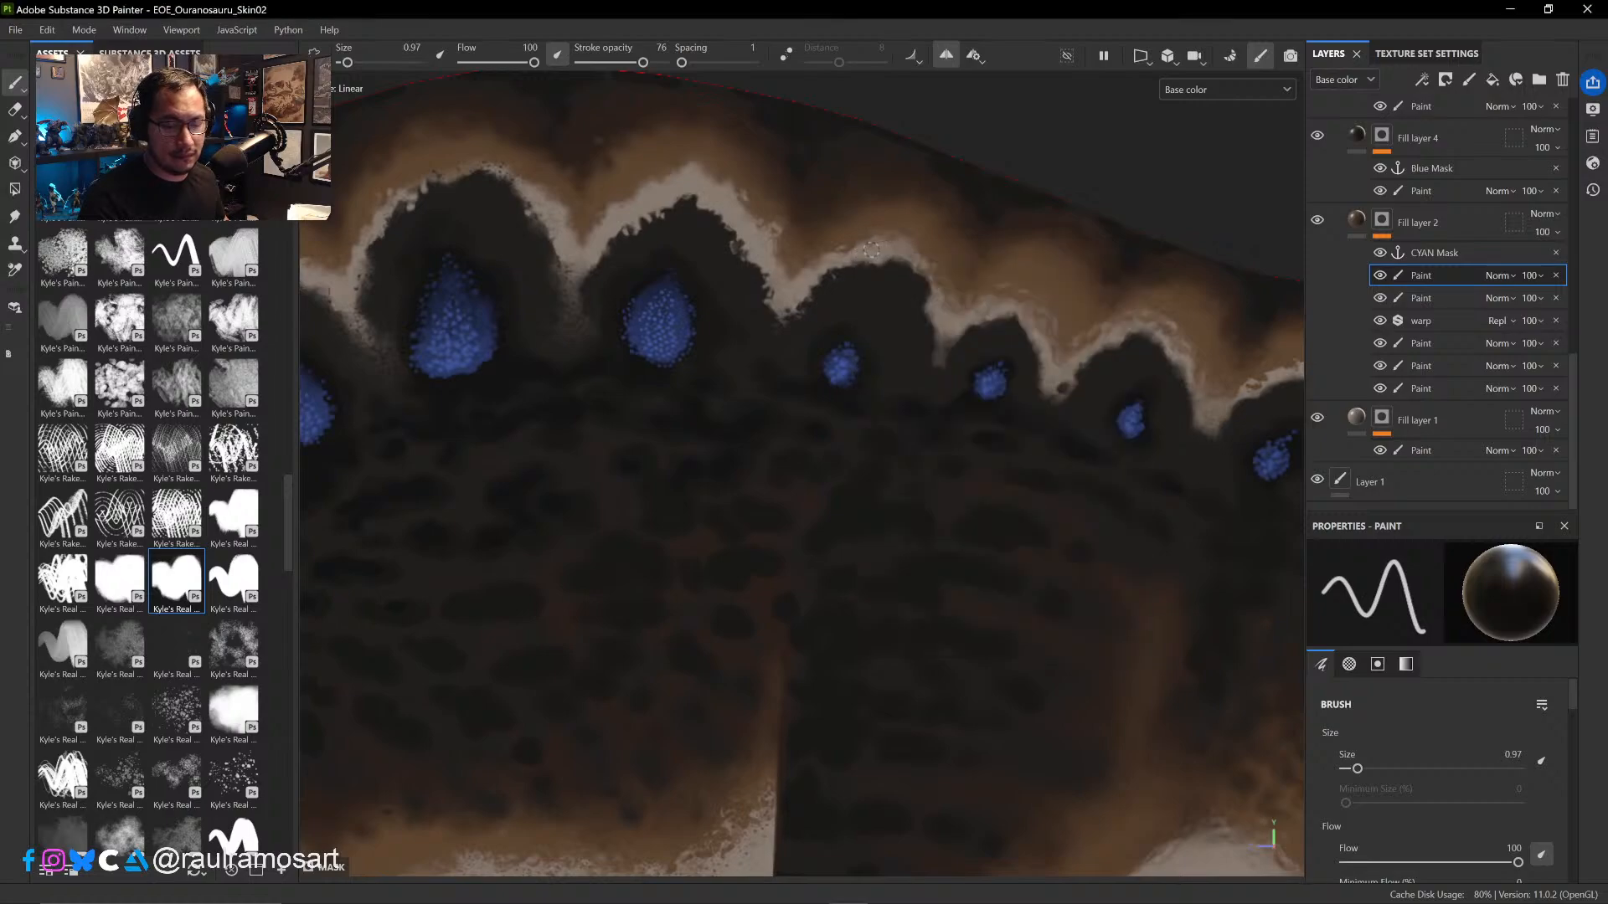
pyautogui.keyDown('ctrl'); pyautogui.moveTo(874, 254); pyautogui.dragTo(884, 253, button='right'); pyautogui.keyUp('ctrl')
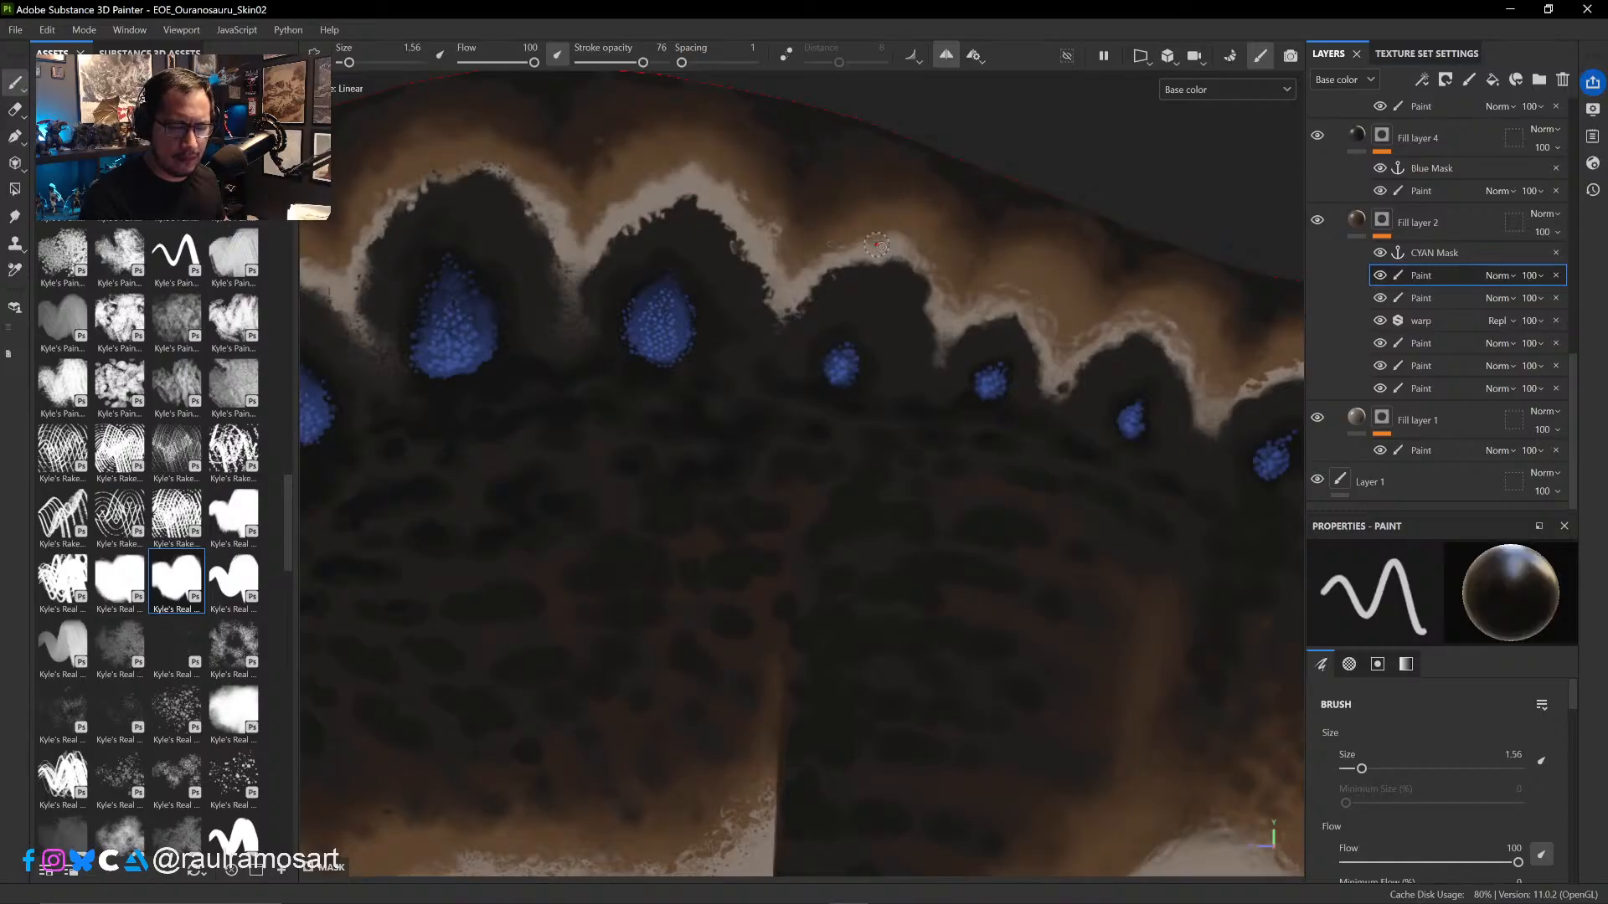
pyautogui.press('x')
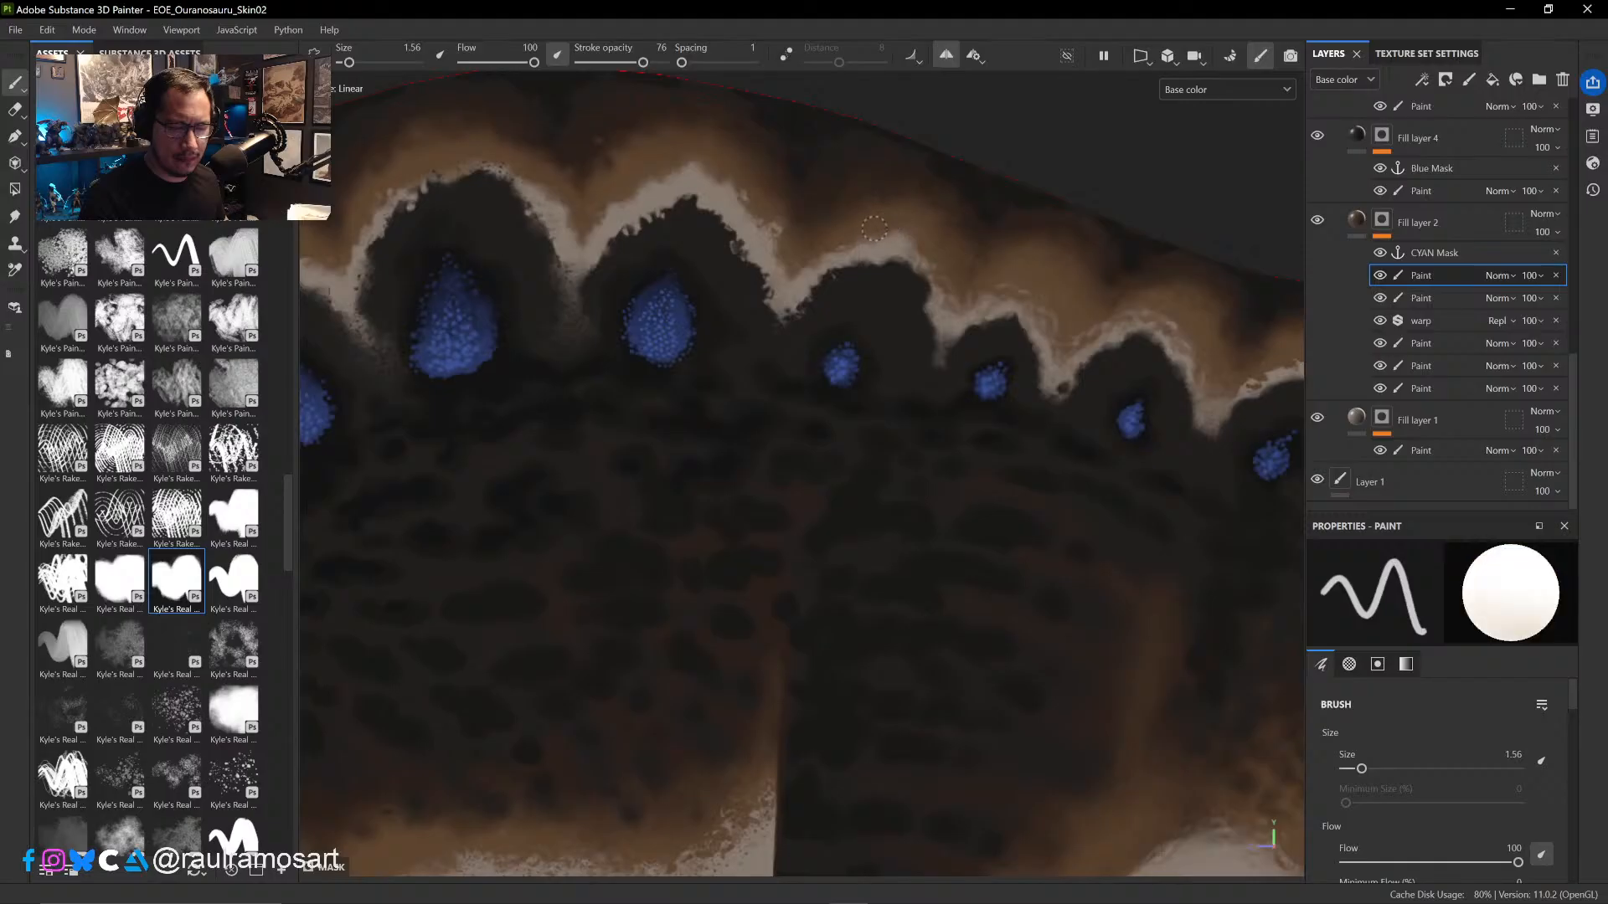
pyautogui.press('x')
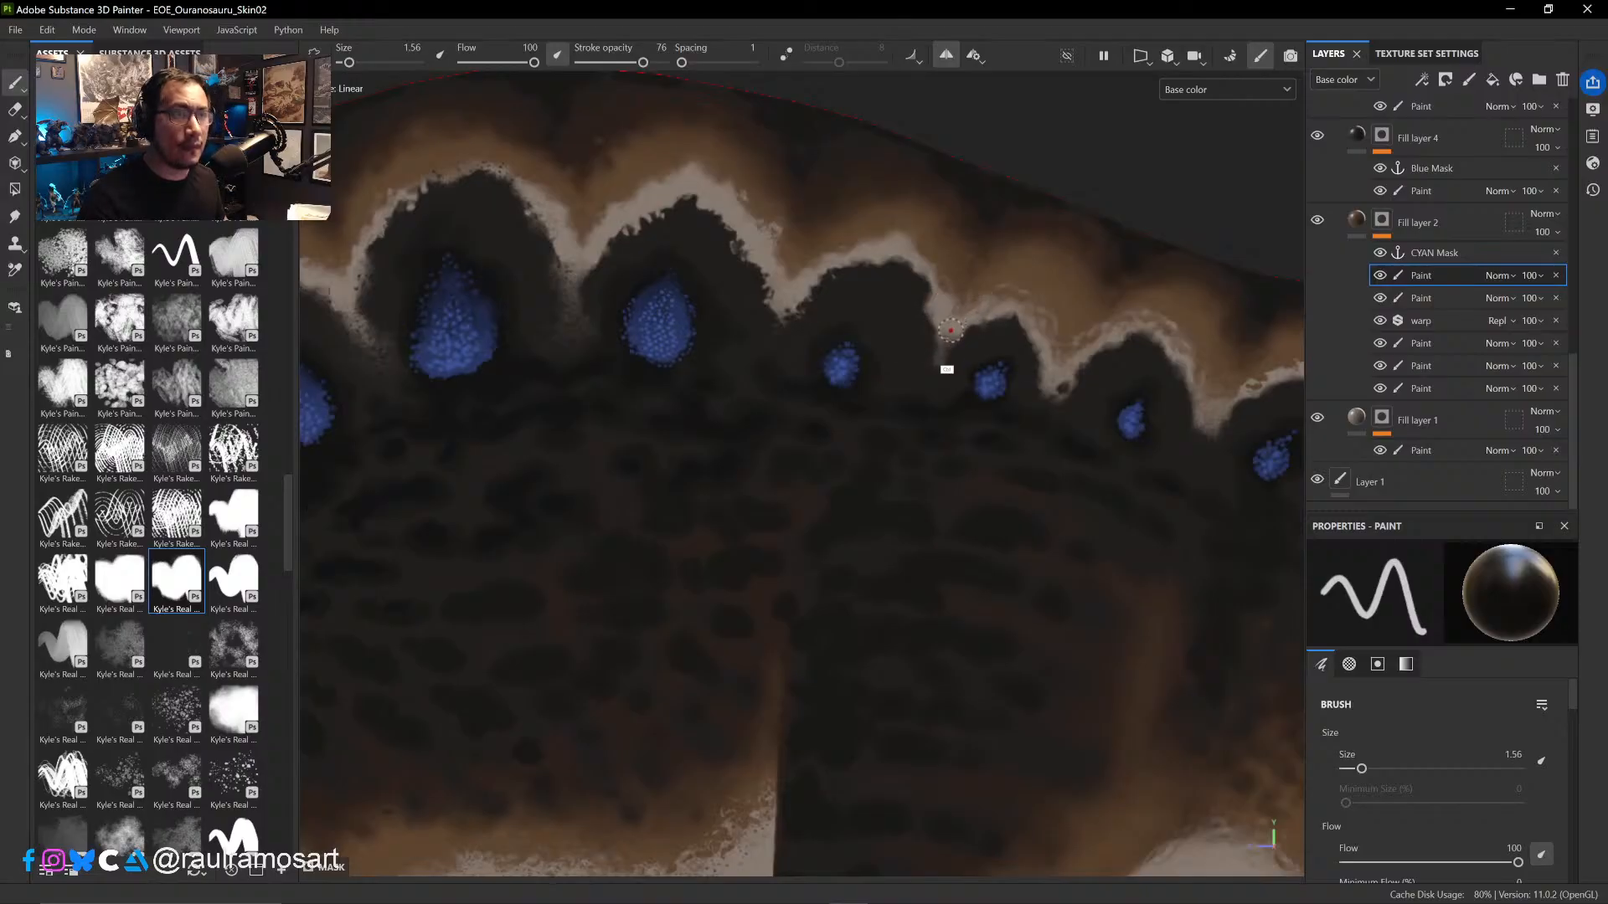
# - Shape a small irregular peak in the pale band atop the fifth arch, alternating white and black at size 1.56
pyautogui.moveTo(947, 366); pyautogui.dragTo(879, 363, button='middle')
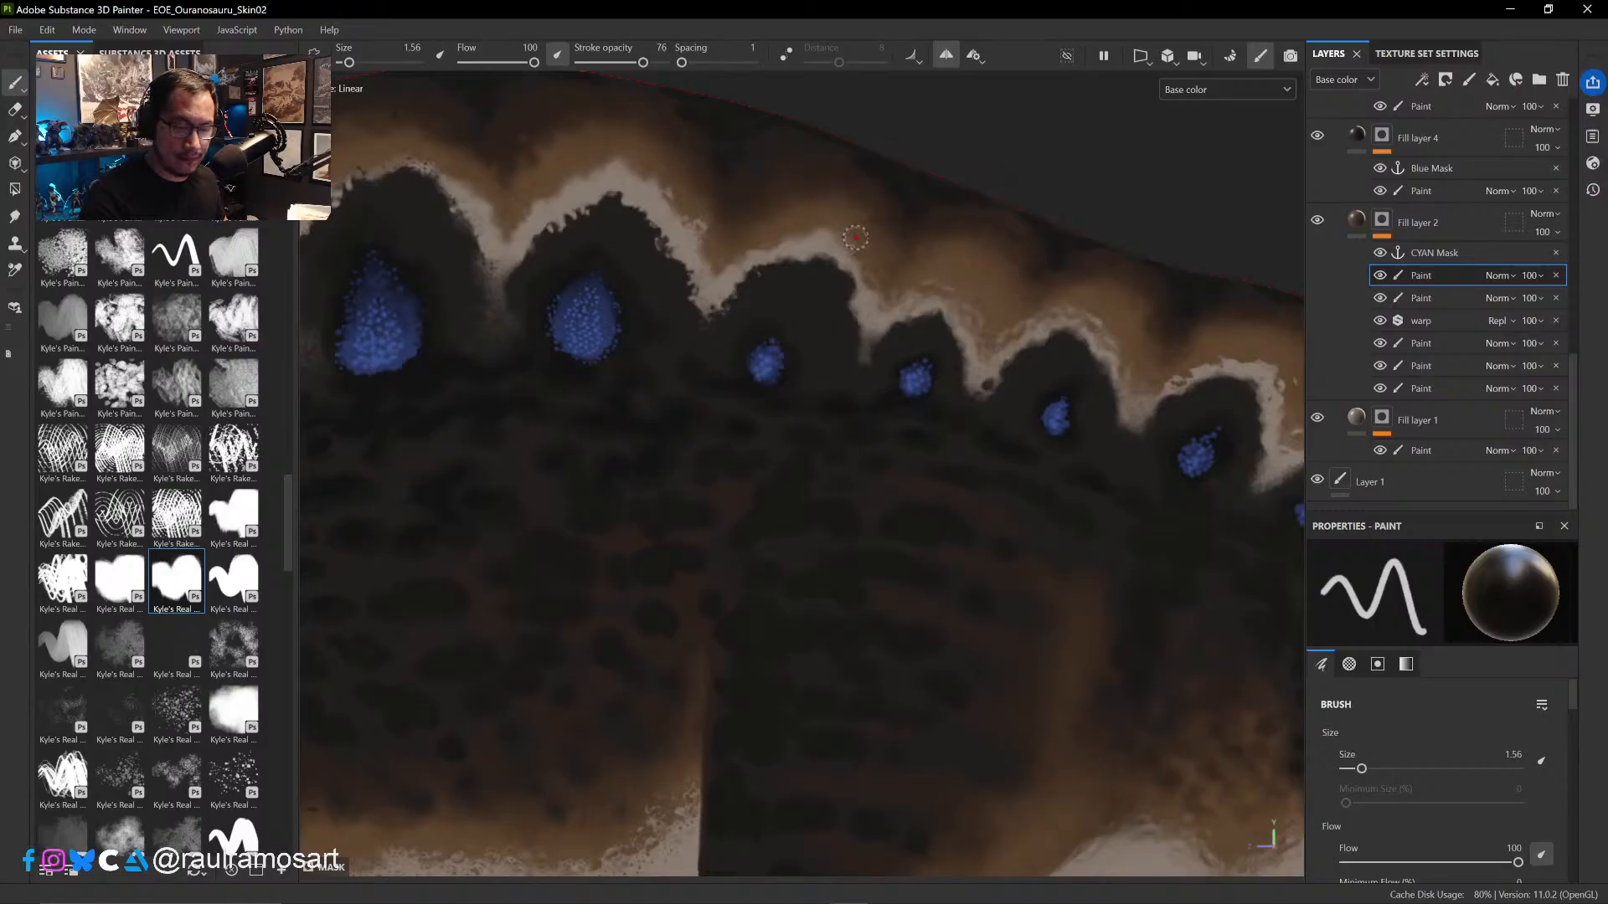
pyautogui.press('x')
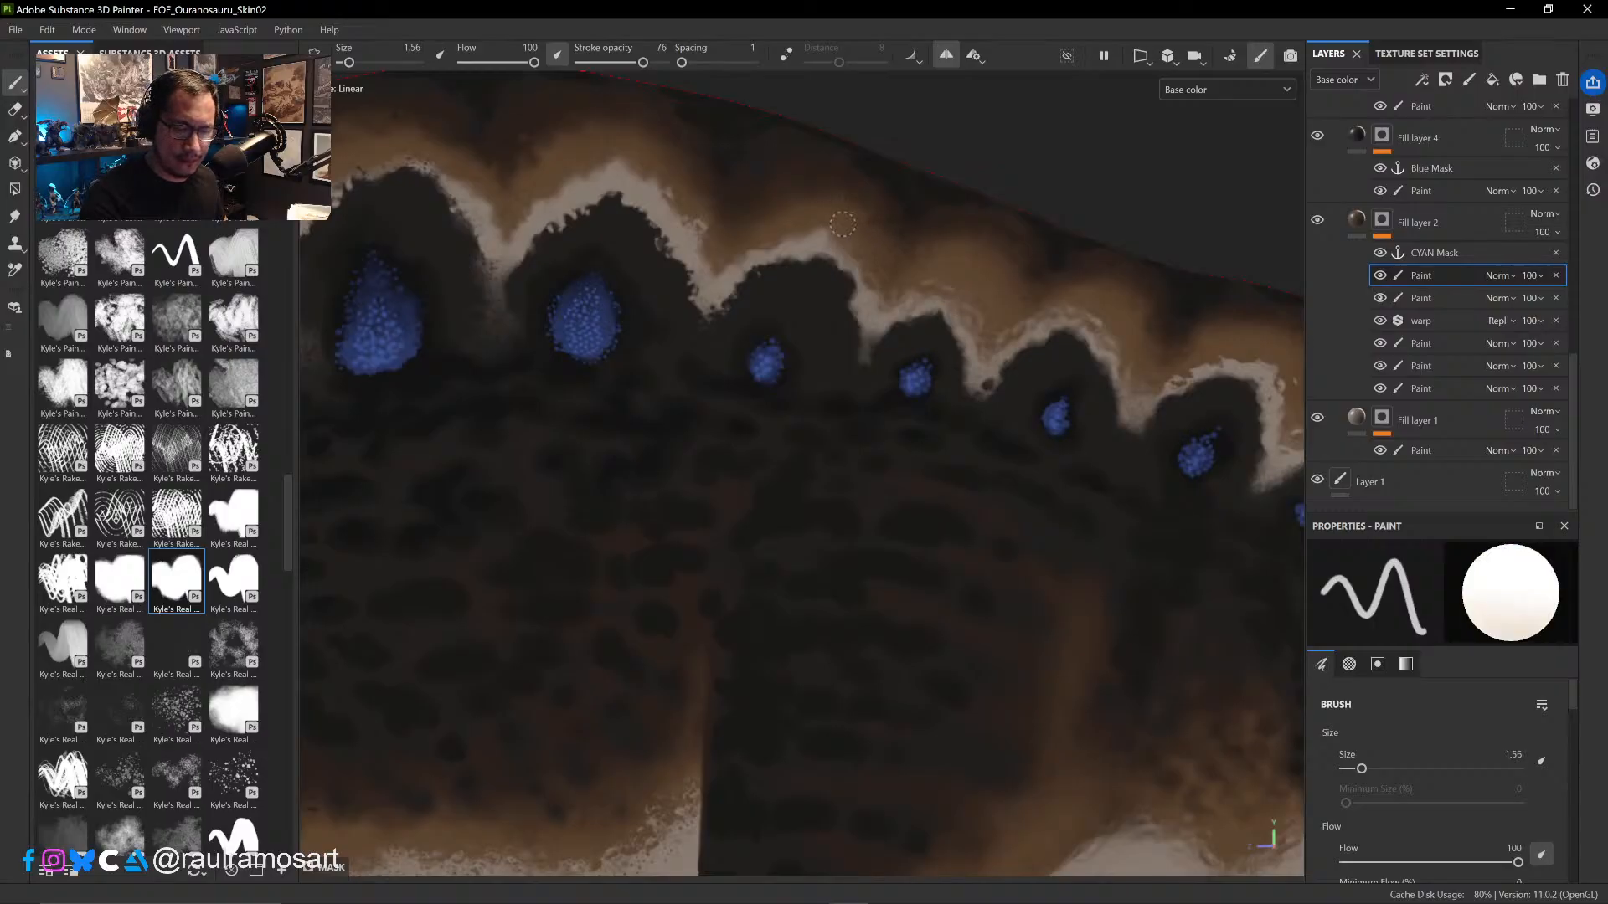
pyautogui.press('x')
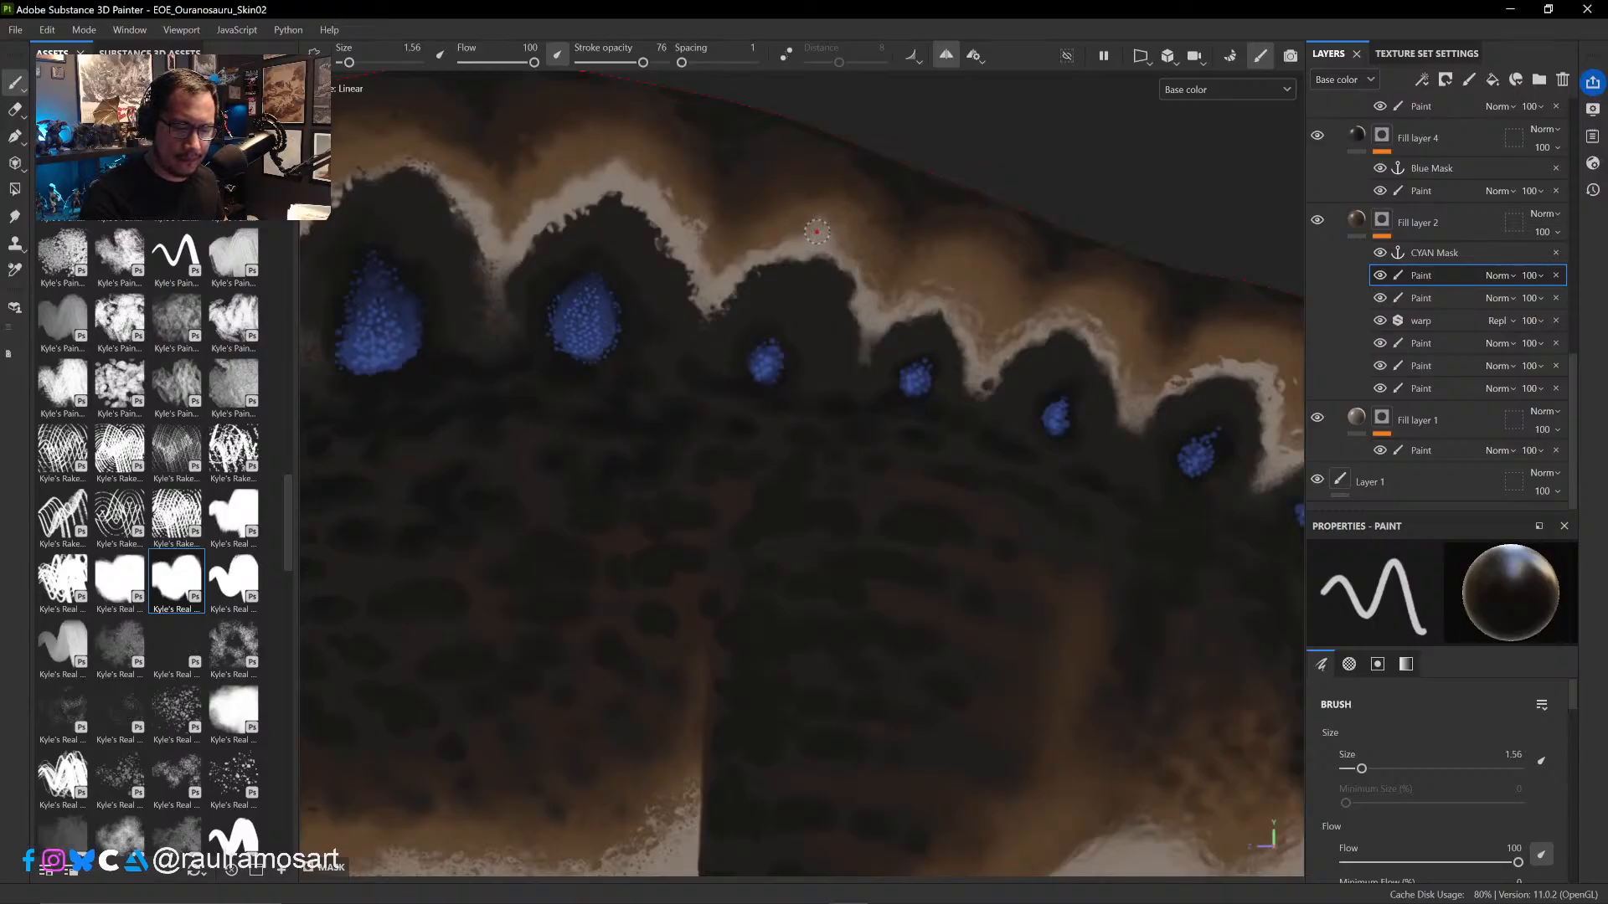
pyautogui.press('x')
pyautogui.press('x')
pyautogui.press('x')
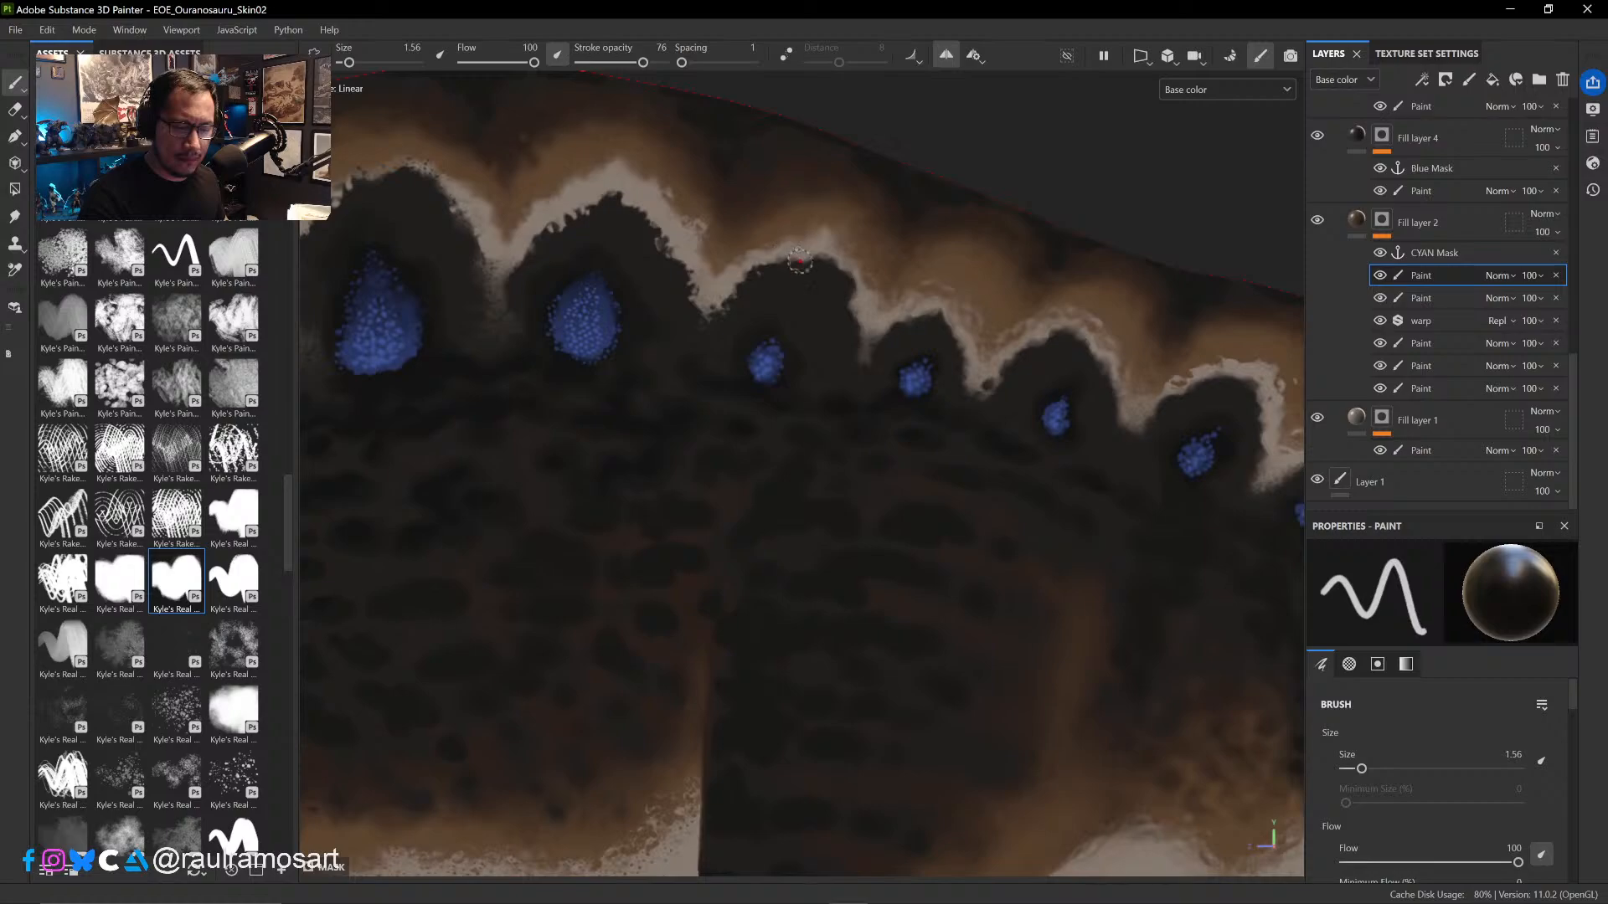
# - Break up the pale band's edges from the fourth arch's rear slope to the fifth arch with fine black and white strokes at size 0.49
pyautogui.moveTo(800, 261); pyautogui.dragTo(804, 406, button='middle')
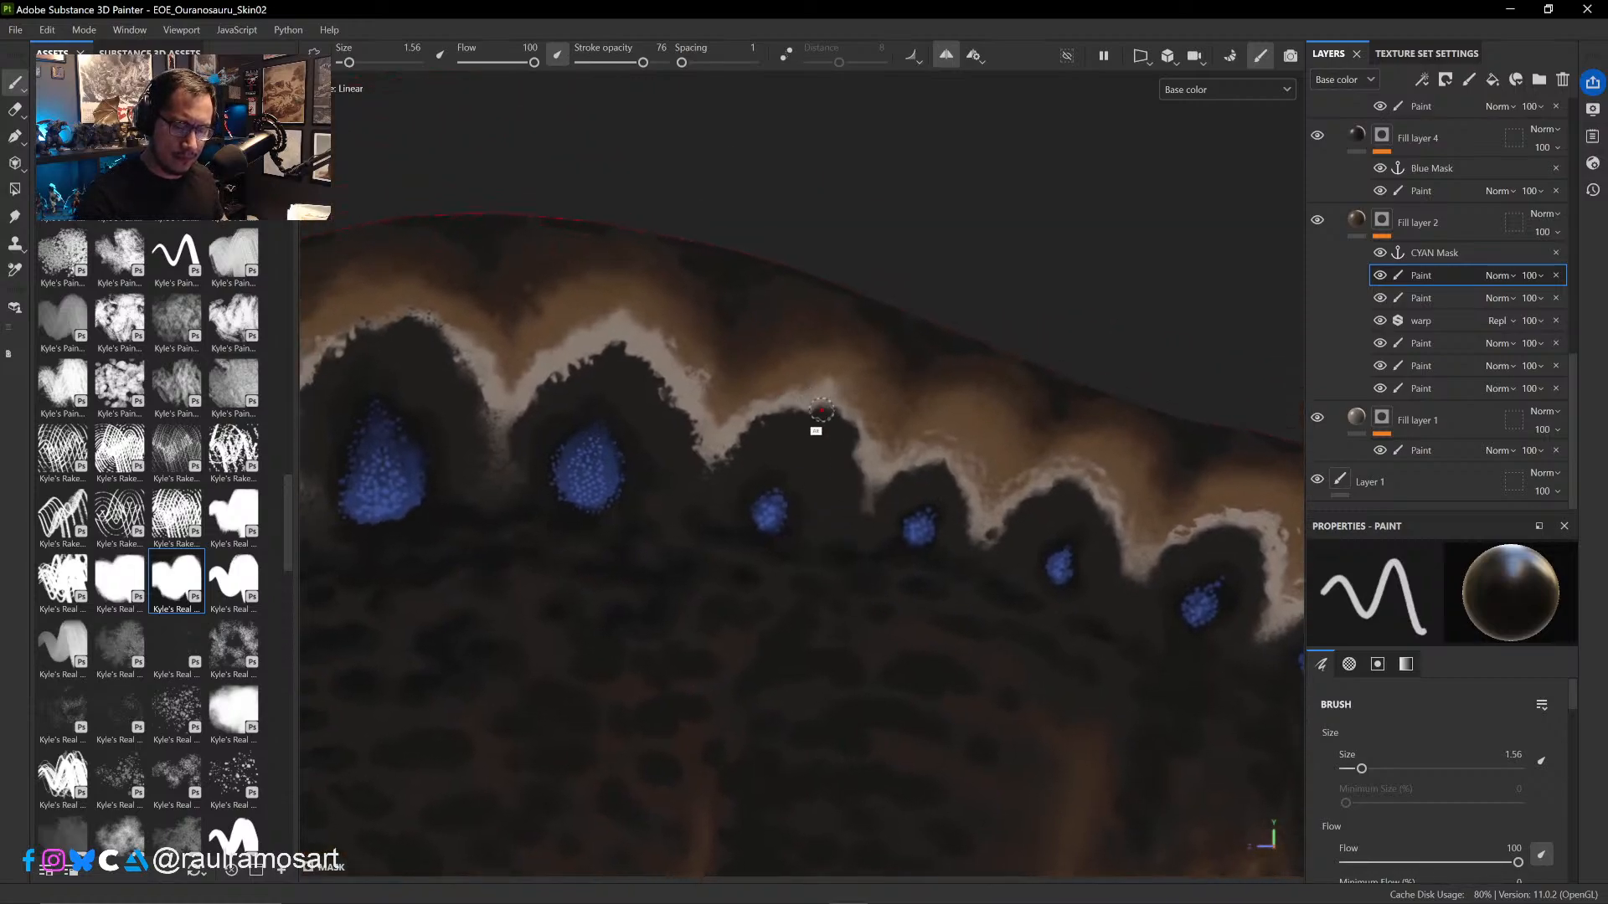
pyautogui.moveTo(822, 410)
pyautogui.keyDown('alt'); pyautogui.mouseDown(button='right')
pyautogui.moveTo(890, 567)
pyautogui.moveTo(892, 543)
pyautogui.mouseUp(button='right'); pyautogui.keyUp('alt')
pyautogui.keyDown('alt'); pyautogui.moveTo(807, 362); pyautogui.dragTo(883, 489, button='right'); pyautogui.keyUp('alt')
pyautogui.moveTo(825, 418)
pyautogui.keyDown('alt'); pyautogui.mouseDown(button='right')
pyautogui.moveTo(829, 434)
pyautogui.moveTo(808, 402)
pyautogui.moveTo(818, 387)
pyautogui.mouseUp(button='right'); pyautogui.keyUp('alt')
pyautogui.press('x')
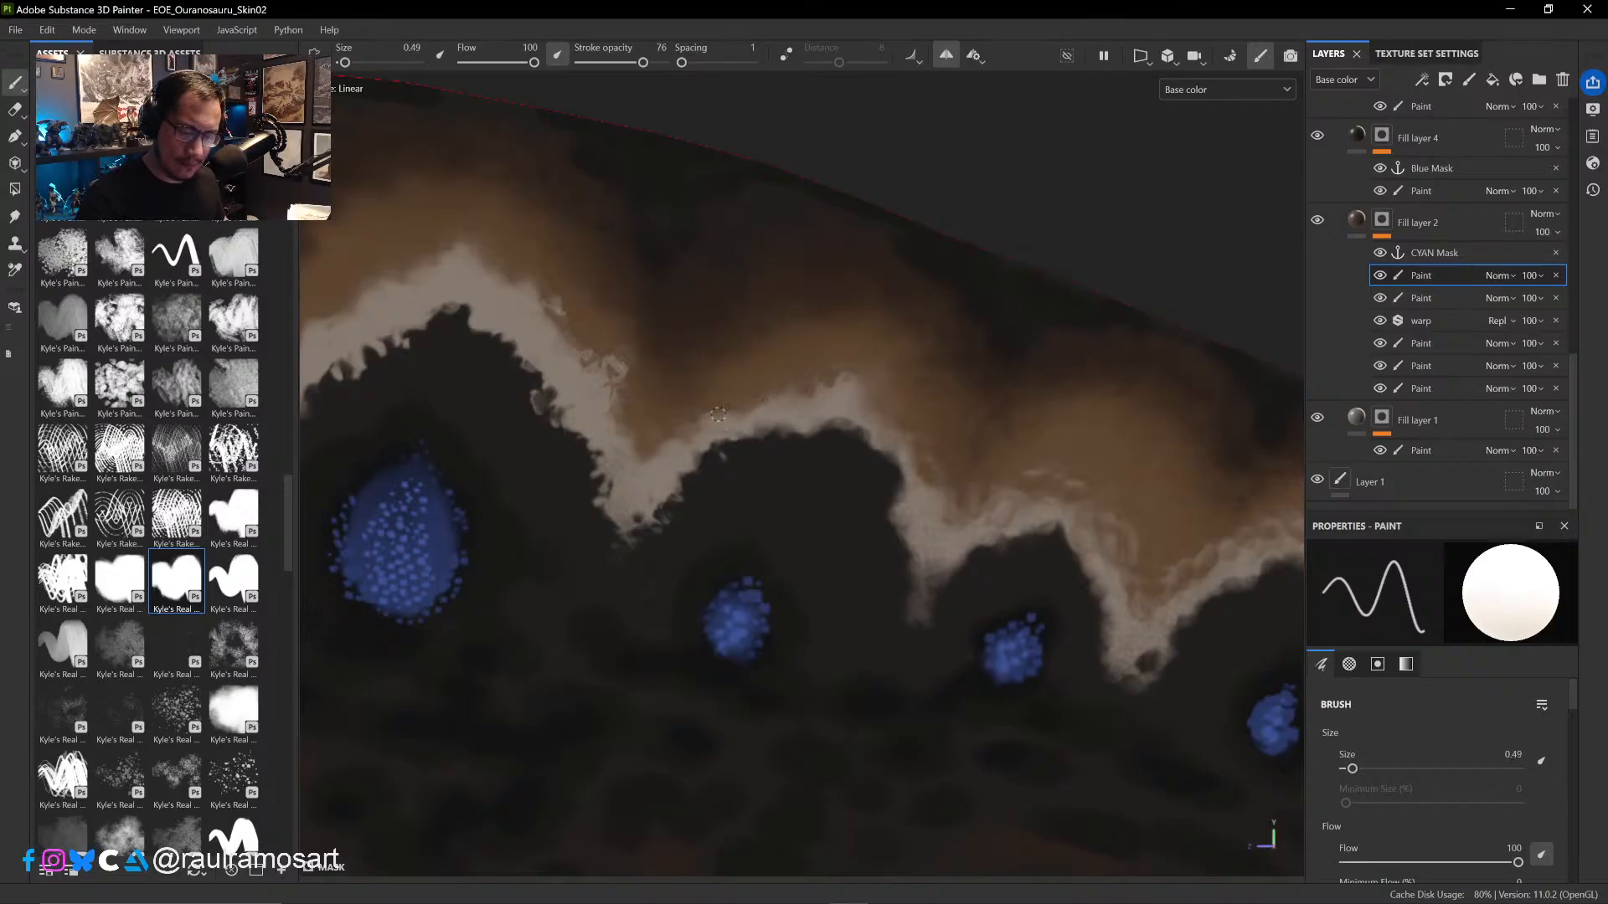
pyautogui.press('x')
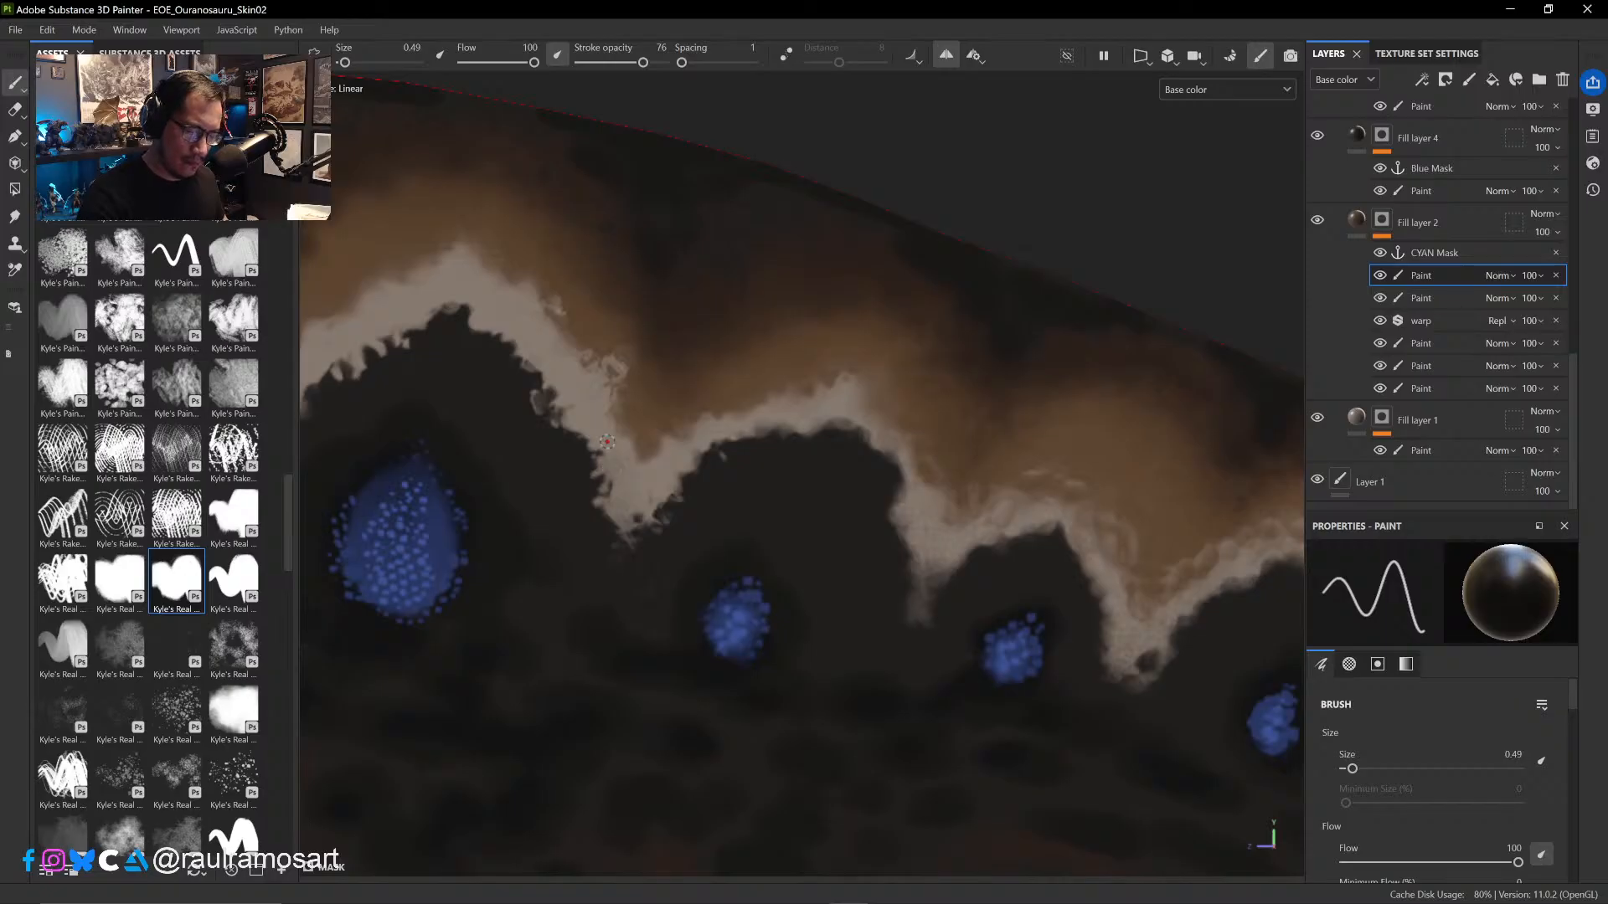
pyautogui.press('x')
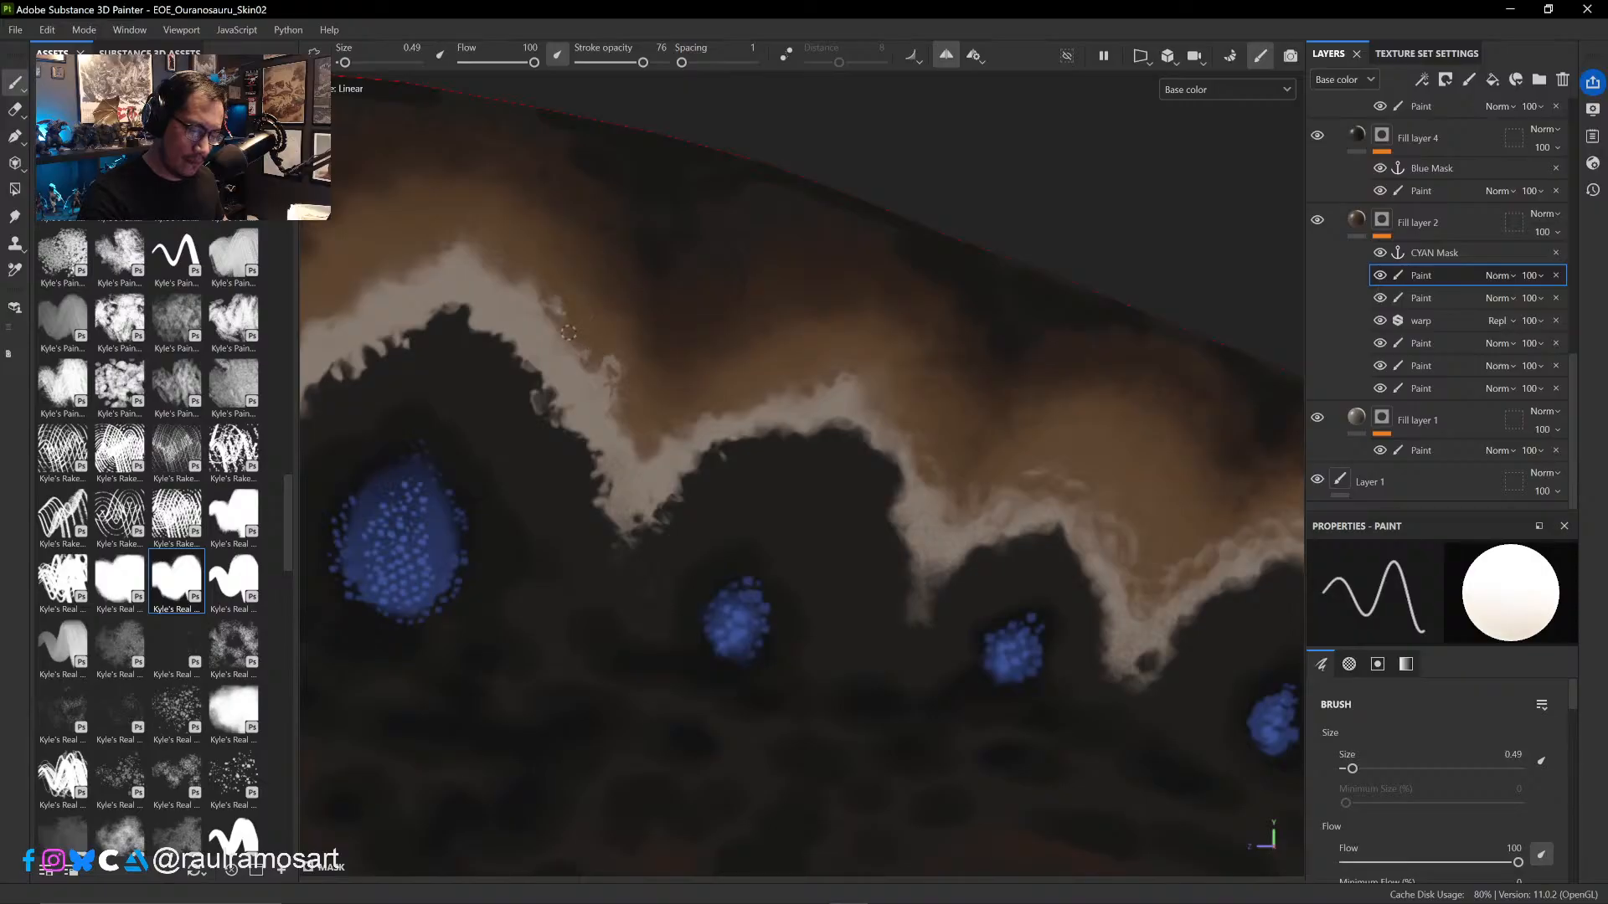
pyautogui.press('x')
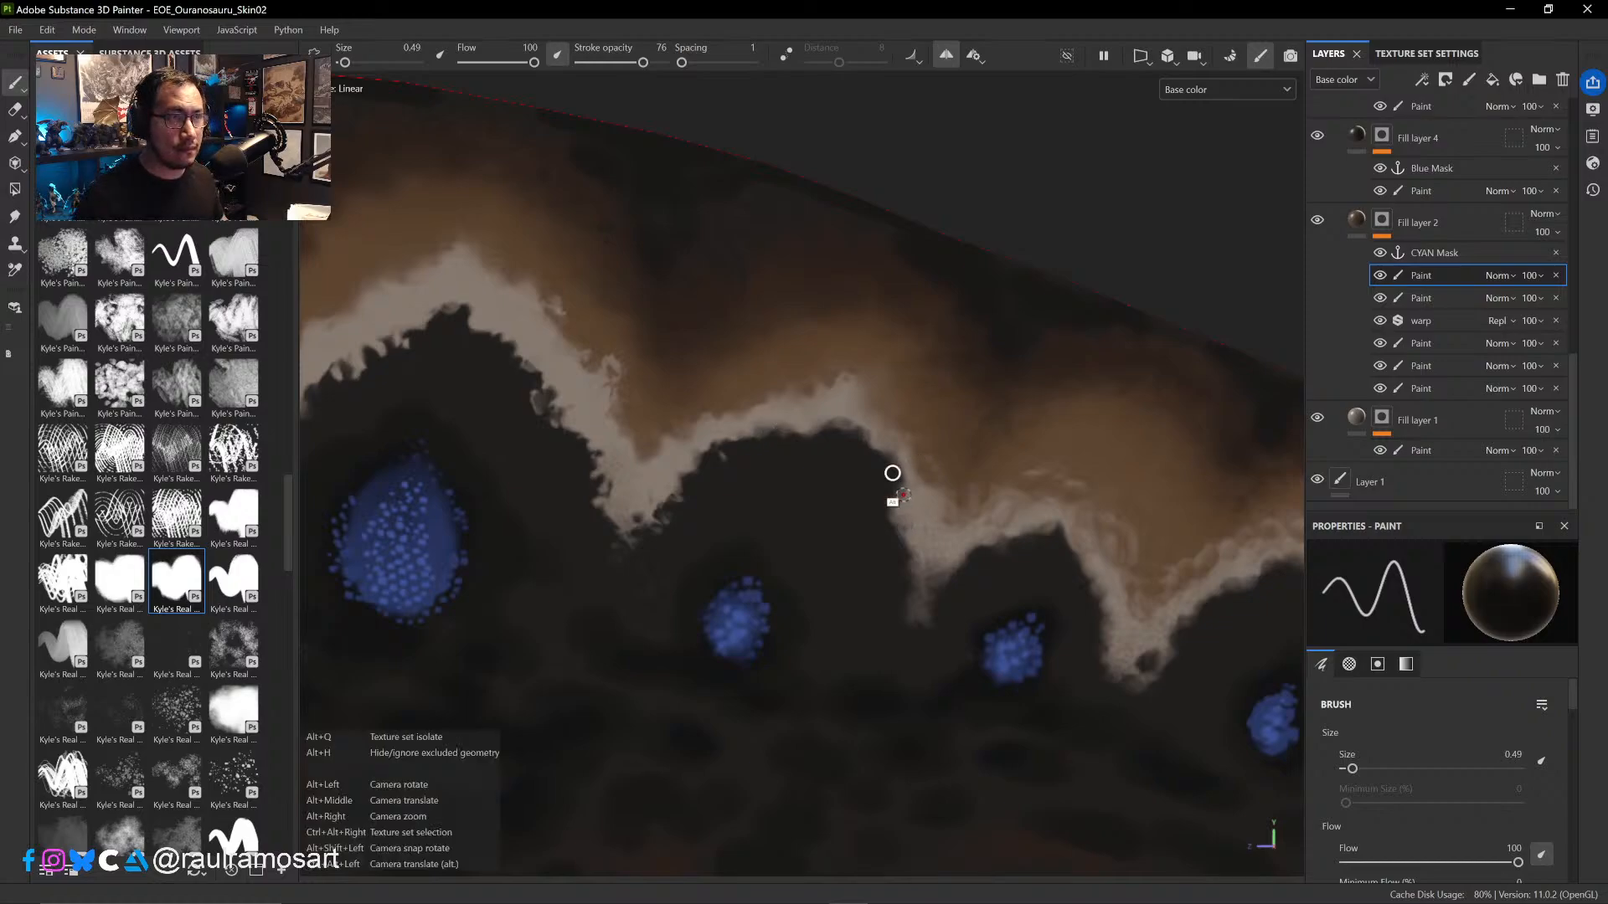
# - Set the brush size to 2.09 and compare the whole sail with Fill layer 4 hidden and shown
pyautogui.keyDown('alt'); pyautogui.moveTo(894, 471); pyautogui.dragTo(900, 503, button='right'); pyautogui.keyUp('alt')
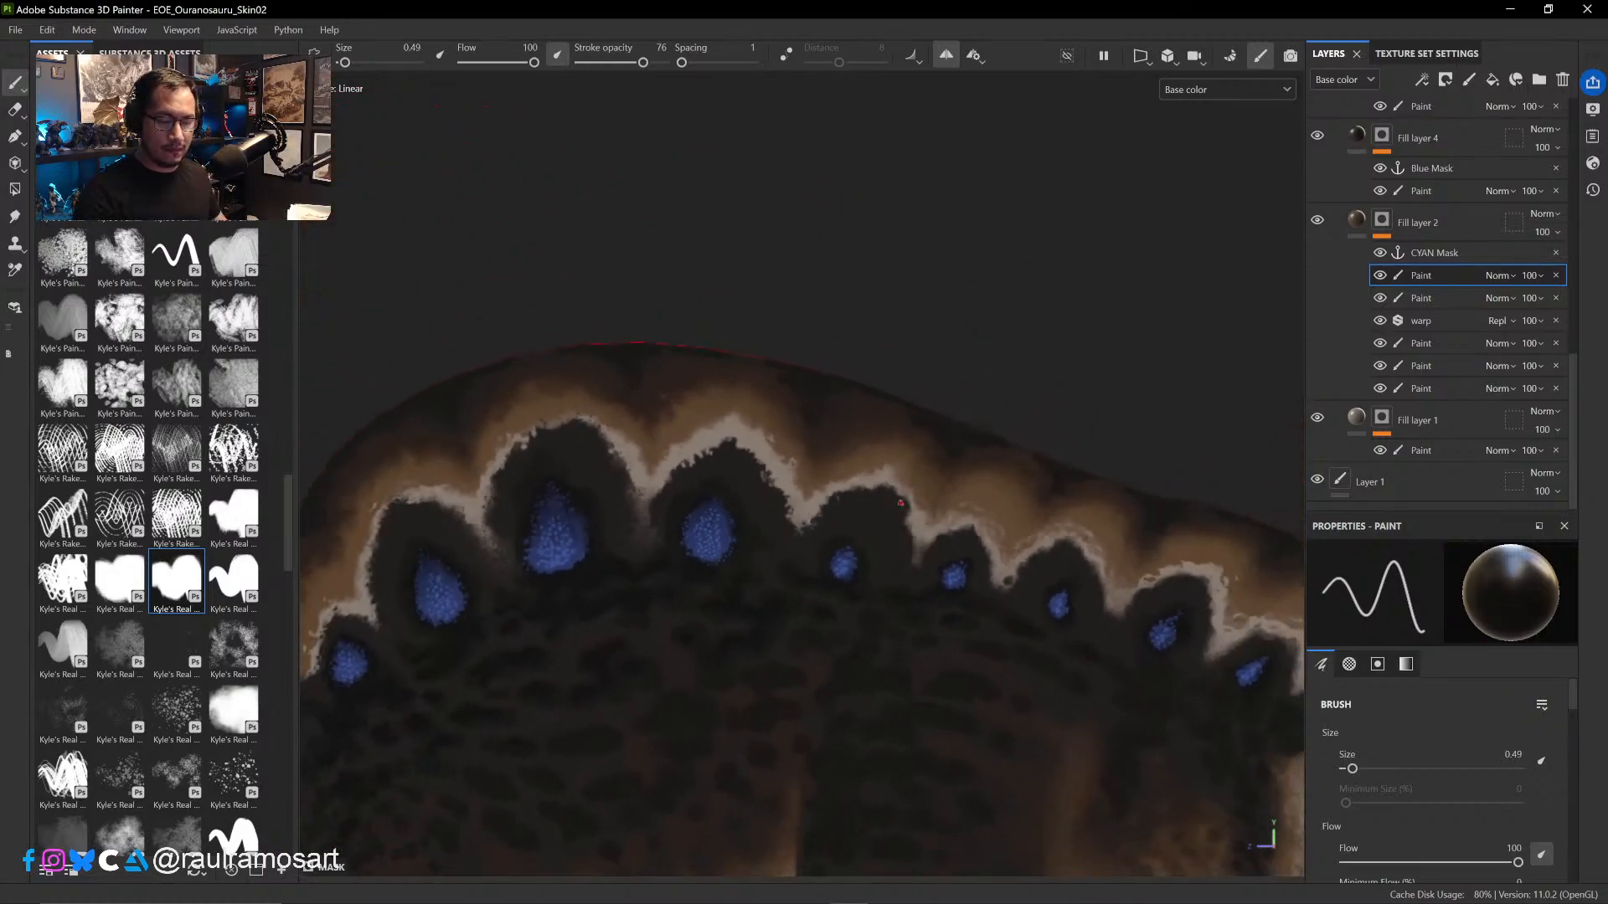
pyautogui.keyDown('alt'); pyautogui.moveTo(925, 335); pyautogui.dragTo(896, 177, button='right'); pyautogui.keyUp('alt')
pyautogui.keyDown('ctrl'); pyautogui.keyDown('alt'); pyautogui.moveTo(896, 177); pyautogui.dragTo(894, 156); pyautogui.keyUp('alt'); pyautogui.keyUp('ctrl')
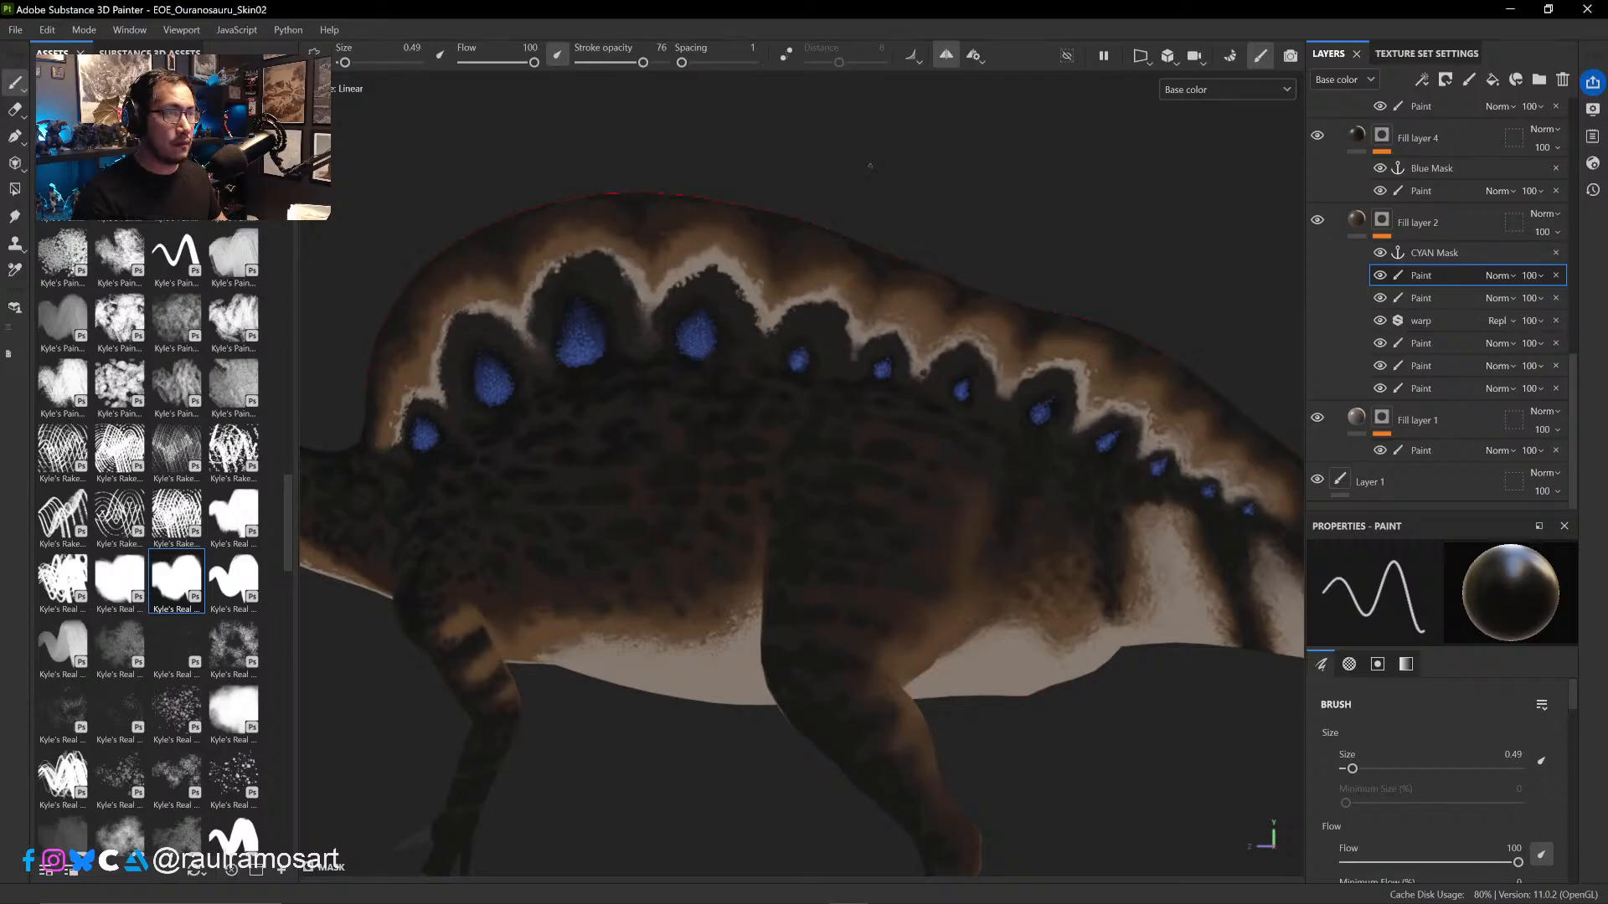
pyautogui.moveTo(841, 351)
pyautogui.keyDown('ctrl'); pyautogui.mouseDown(button='right')
pyautogui.moveTo(850, 328)
pyautogui.moveTo(868, 339)
pyautogui.moveTo(824, 316)
pyautogui.mouseUp(button='right'); pyautogui.keyUp('ctrl')
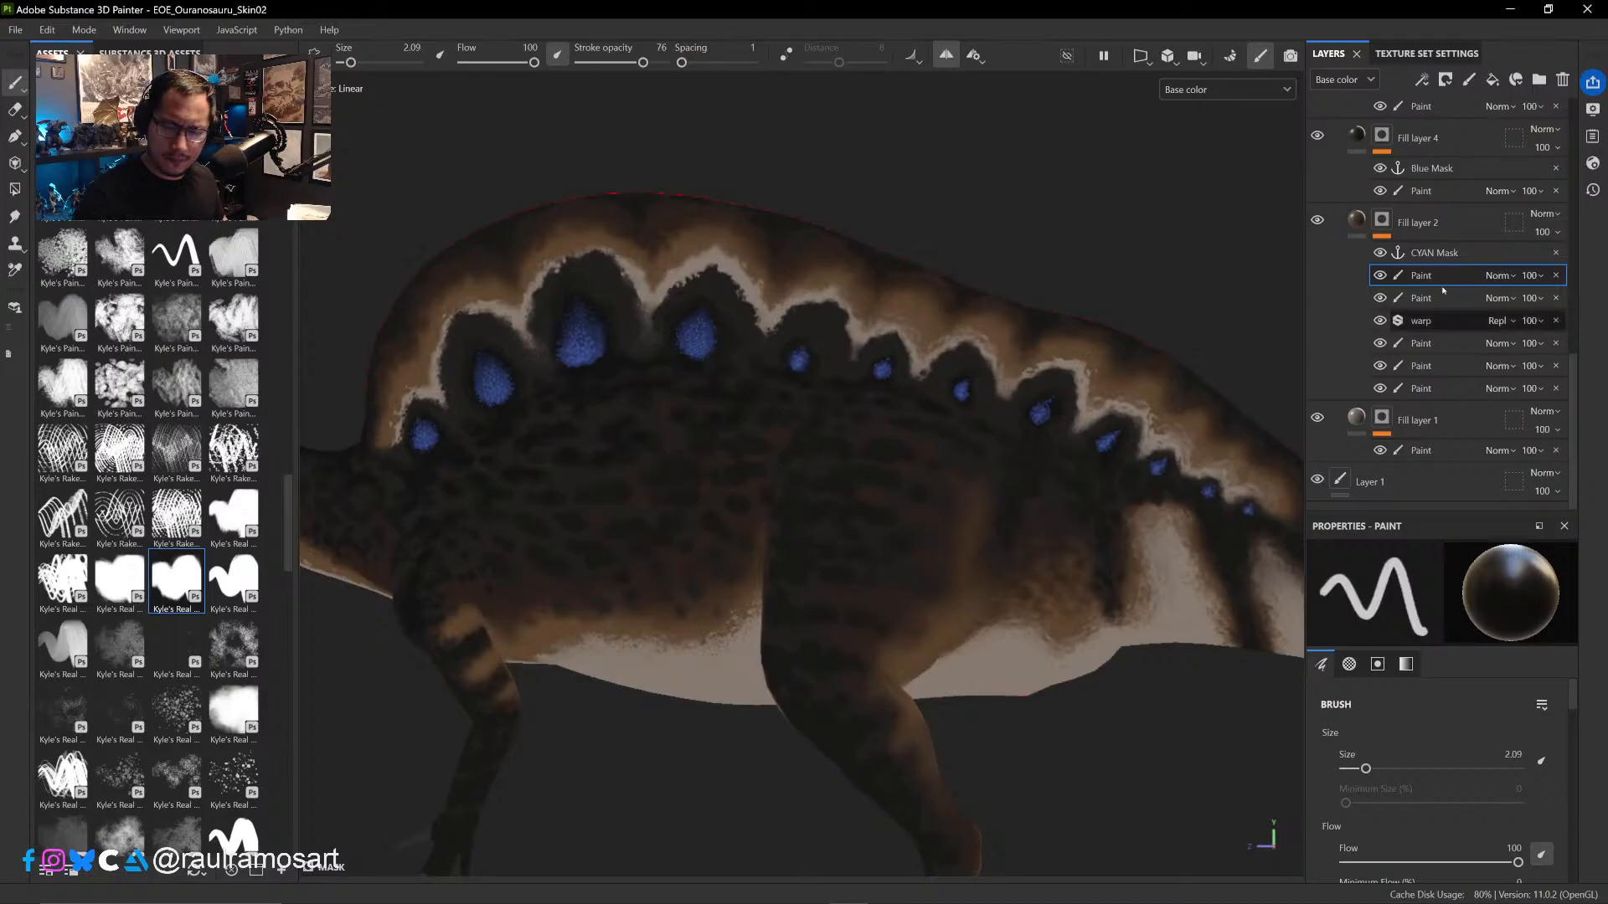
pyautogui.scroll(2, 1574, 333)
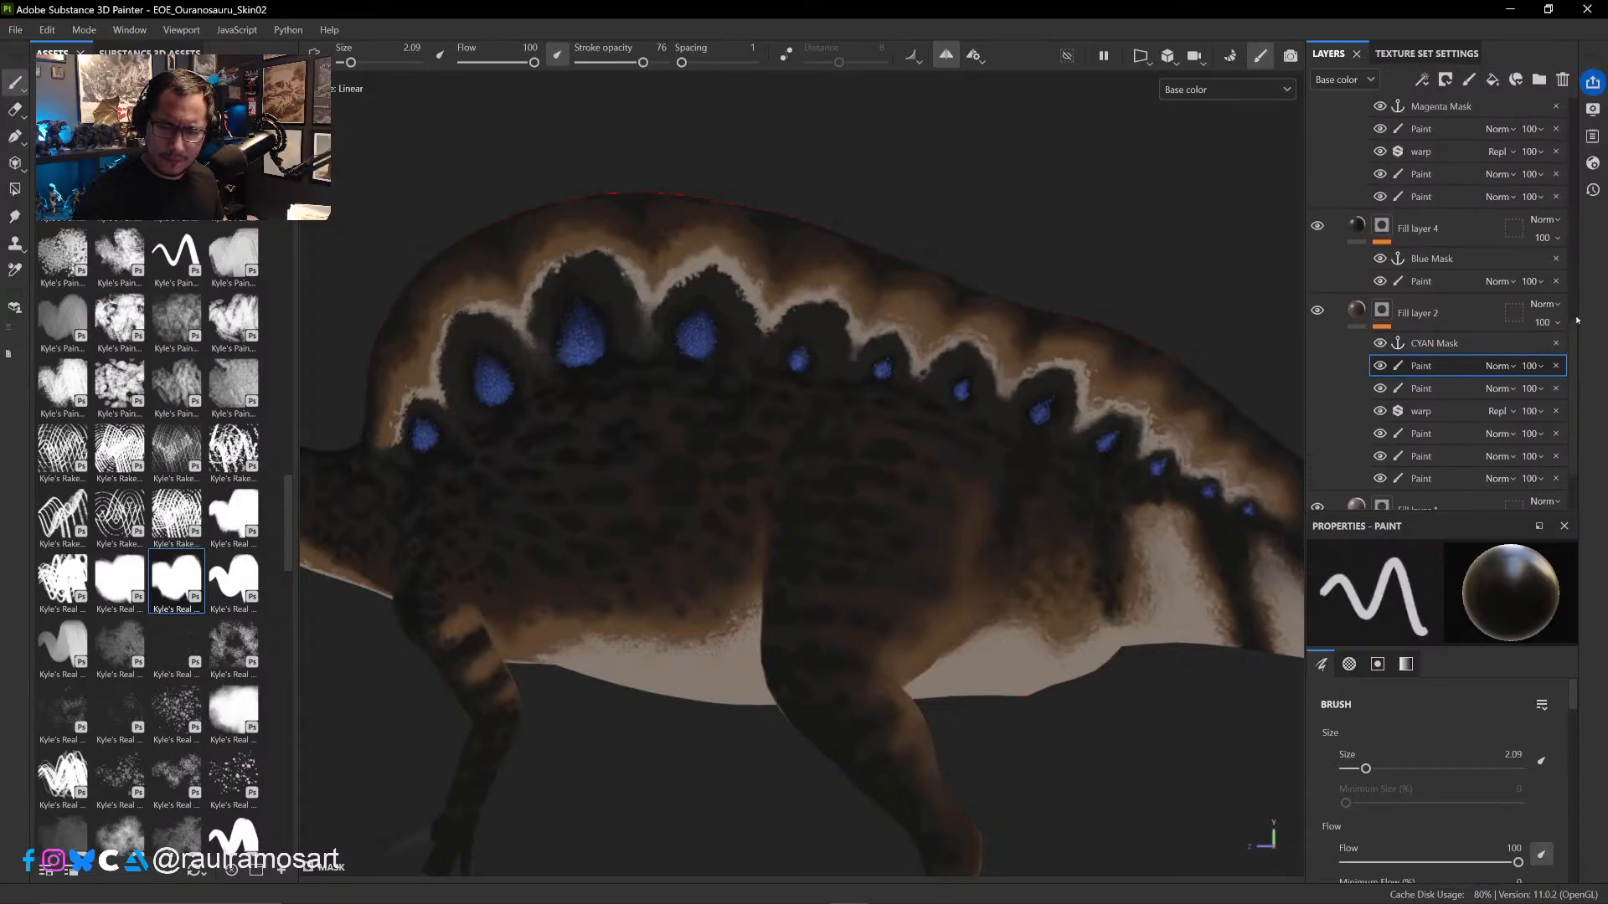
pyautogui.scroll(2, 1340, 268)
pyautogui.click(1317, 260)
pyautogui.click(1316, 261)
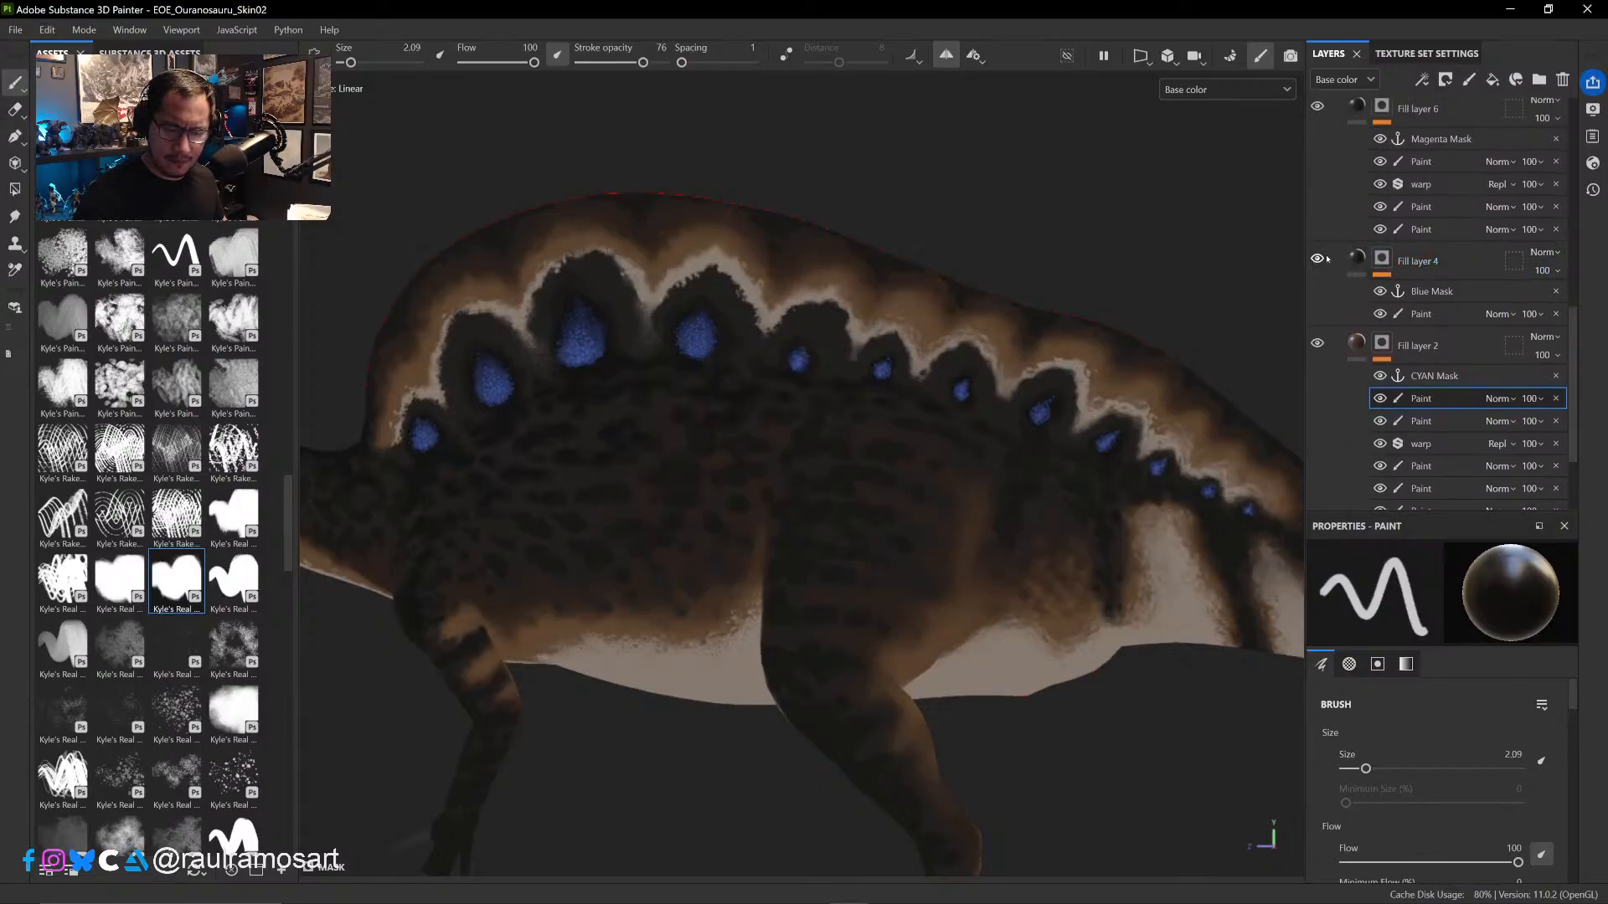
# - Check Fill layer 4's mask paint hidden and shown, and touch it up above the fourth and fifth arches in black and white at size 2.09
pyautogui.click(1382, 315)
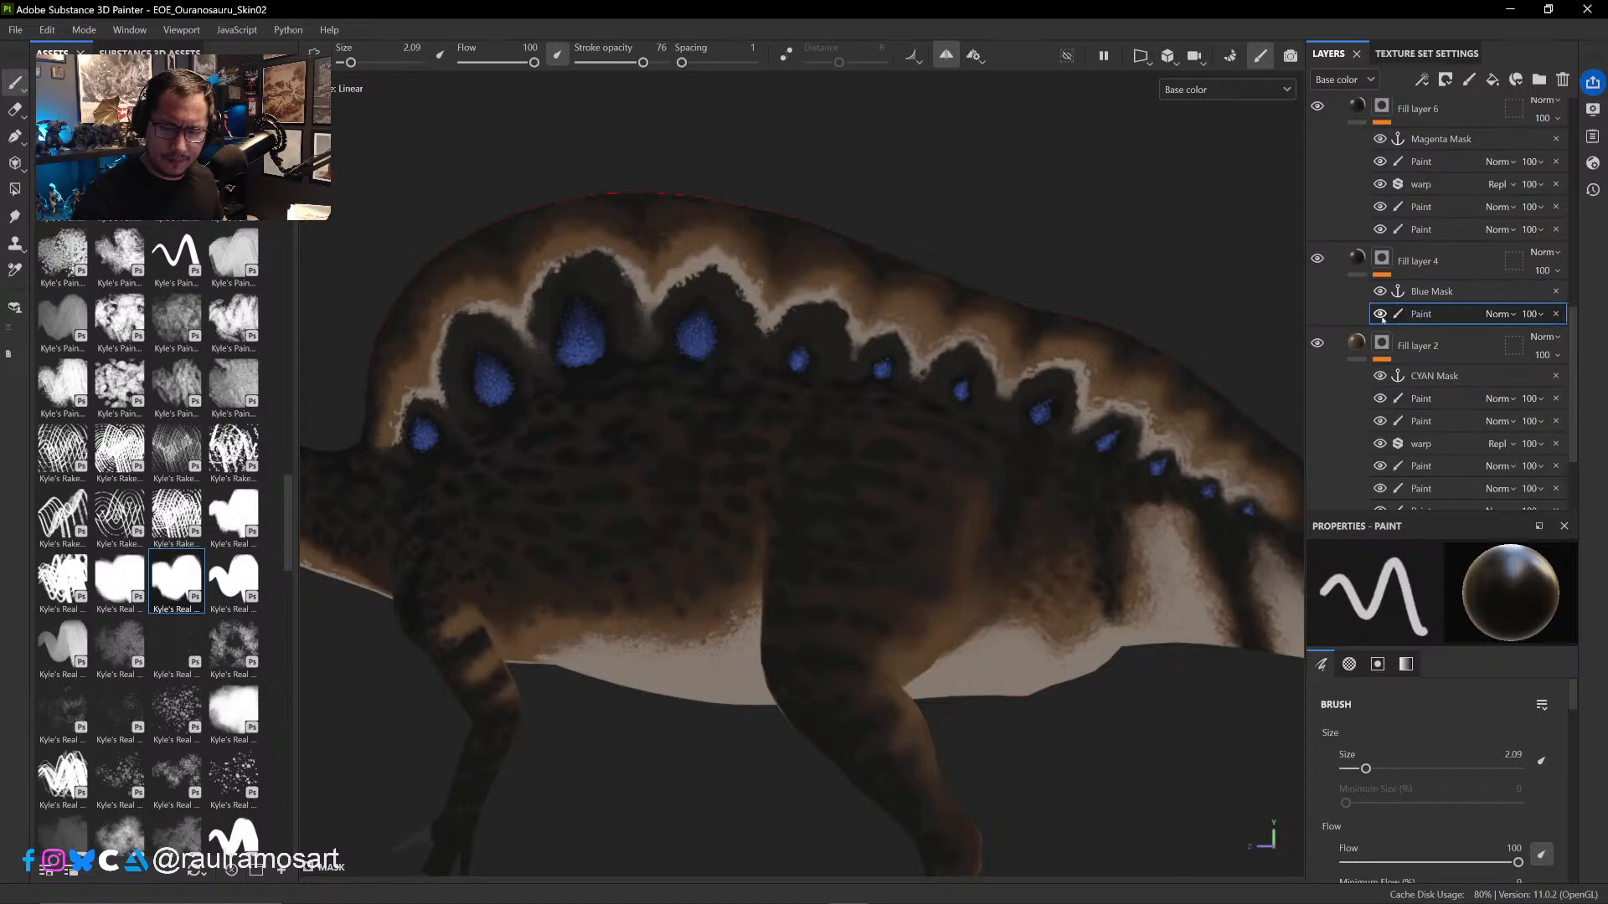
pyautogui.click(1381, 315)
pyautogui.click(1381, 315)
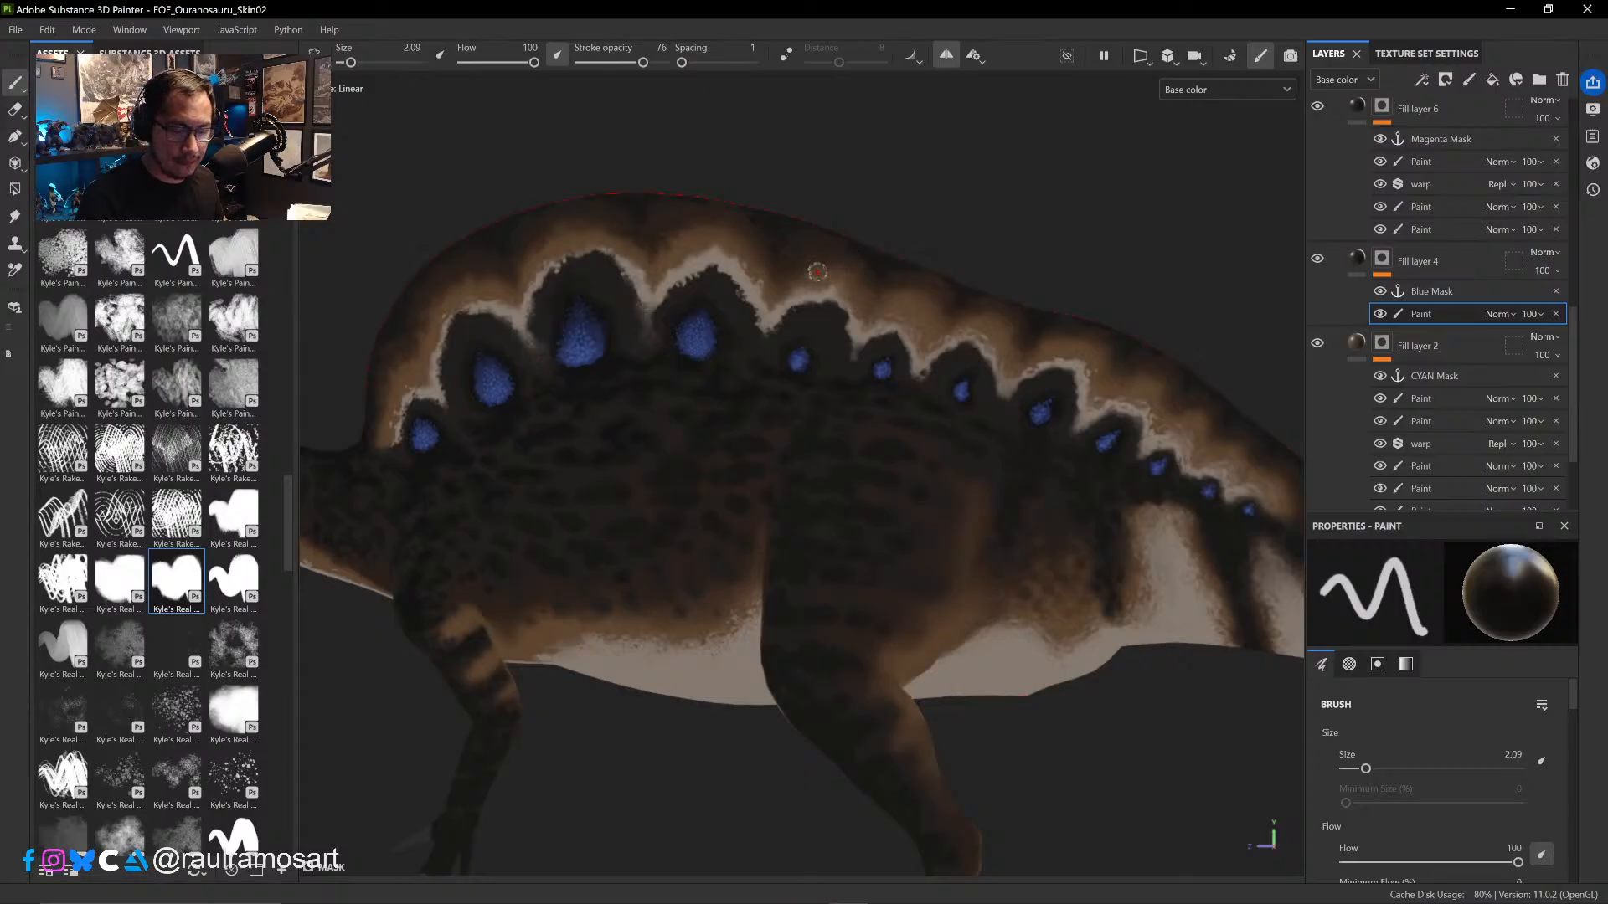
pyautogui.press('x')
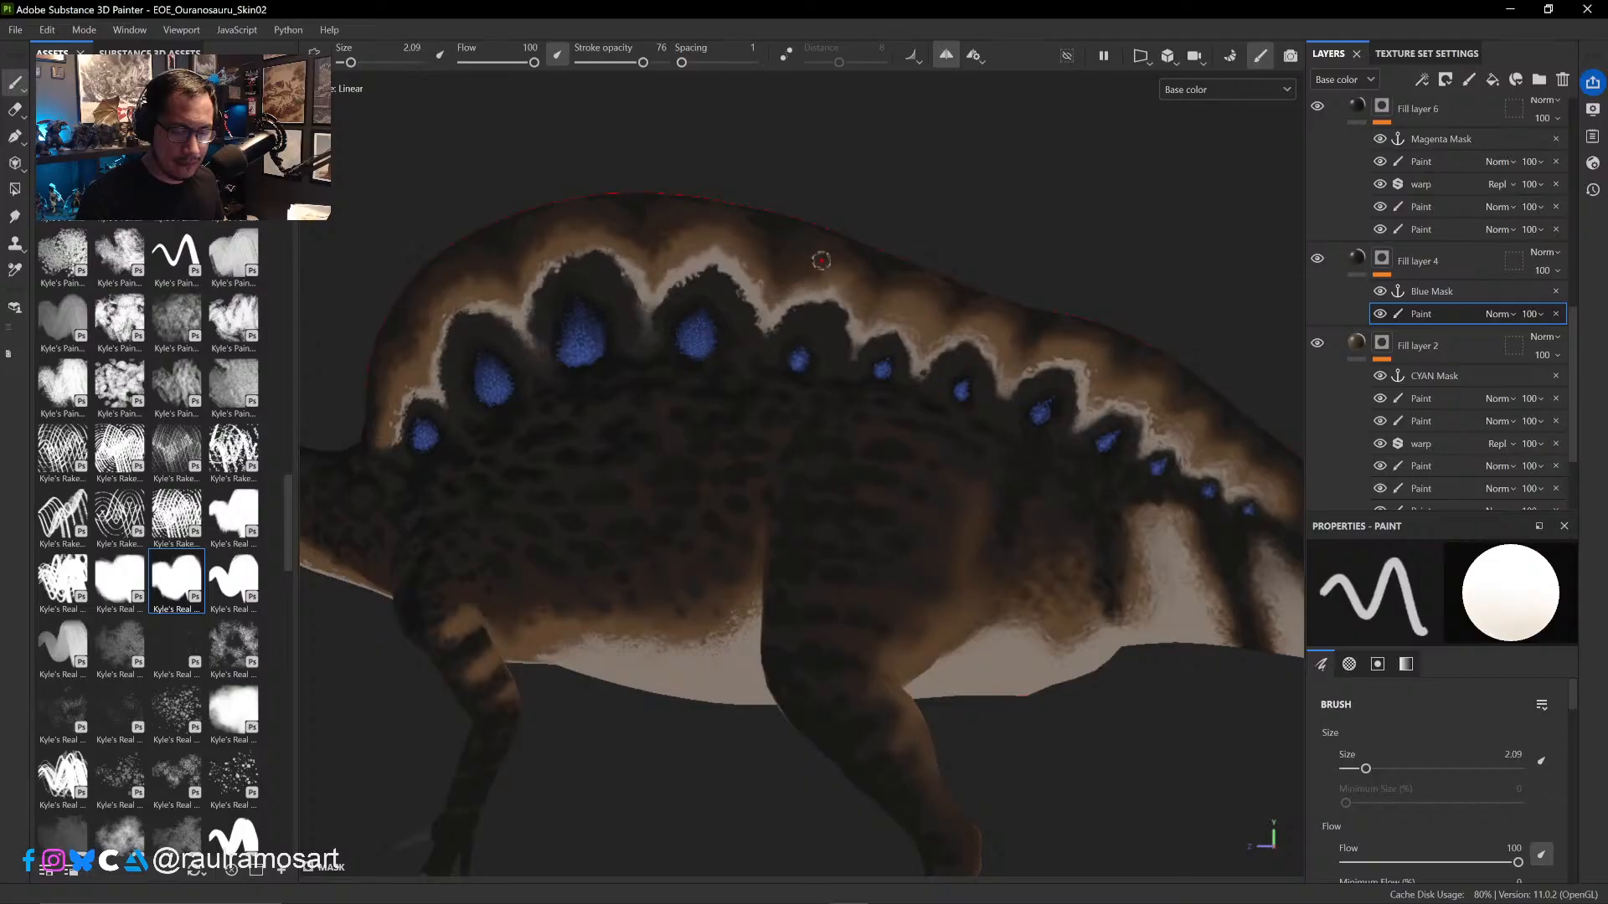
pyautogui.press('x')
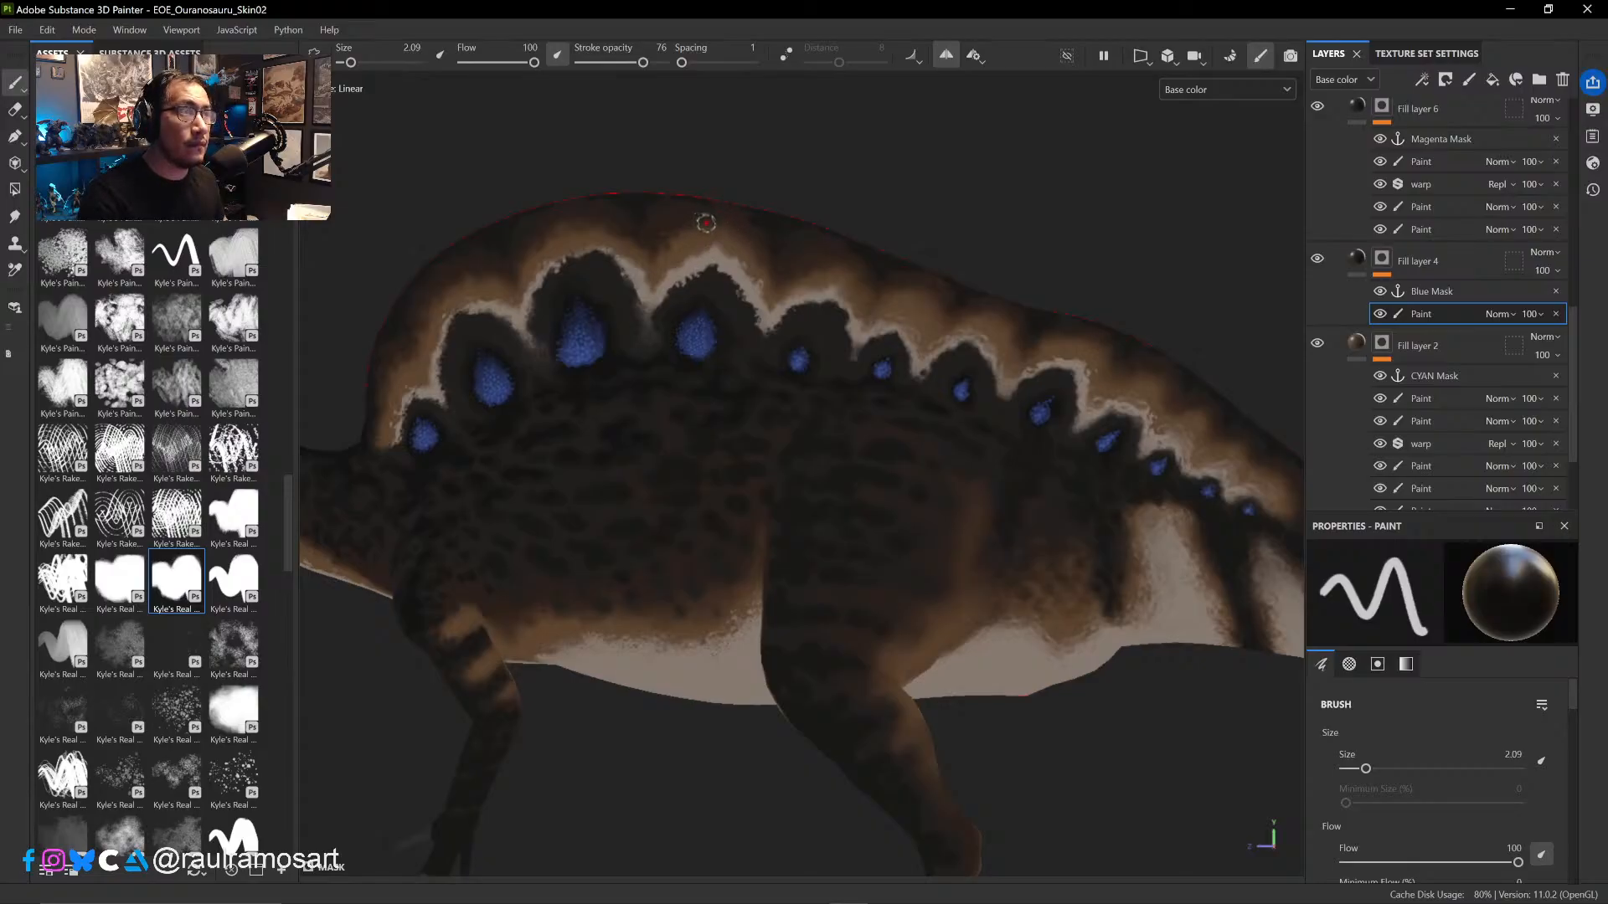
# - Try a Kyle's Spatter brush at sizes 4.85 and 2.94 in Fill layer 4's mask paint, above the fourth arch's rear slope
pyautogui.moveTo(285, 504)
pyautogui.mouseDown()
pyautogui.moveTo(284, 611)
pyautogui.moveTo(286, 594)
pyautogui.mouseUp()
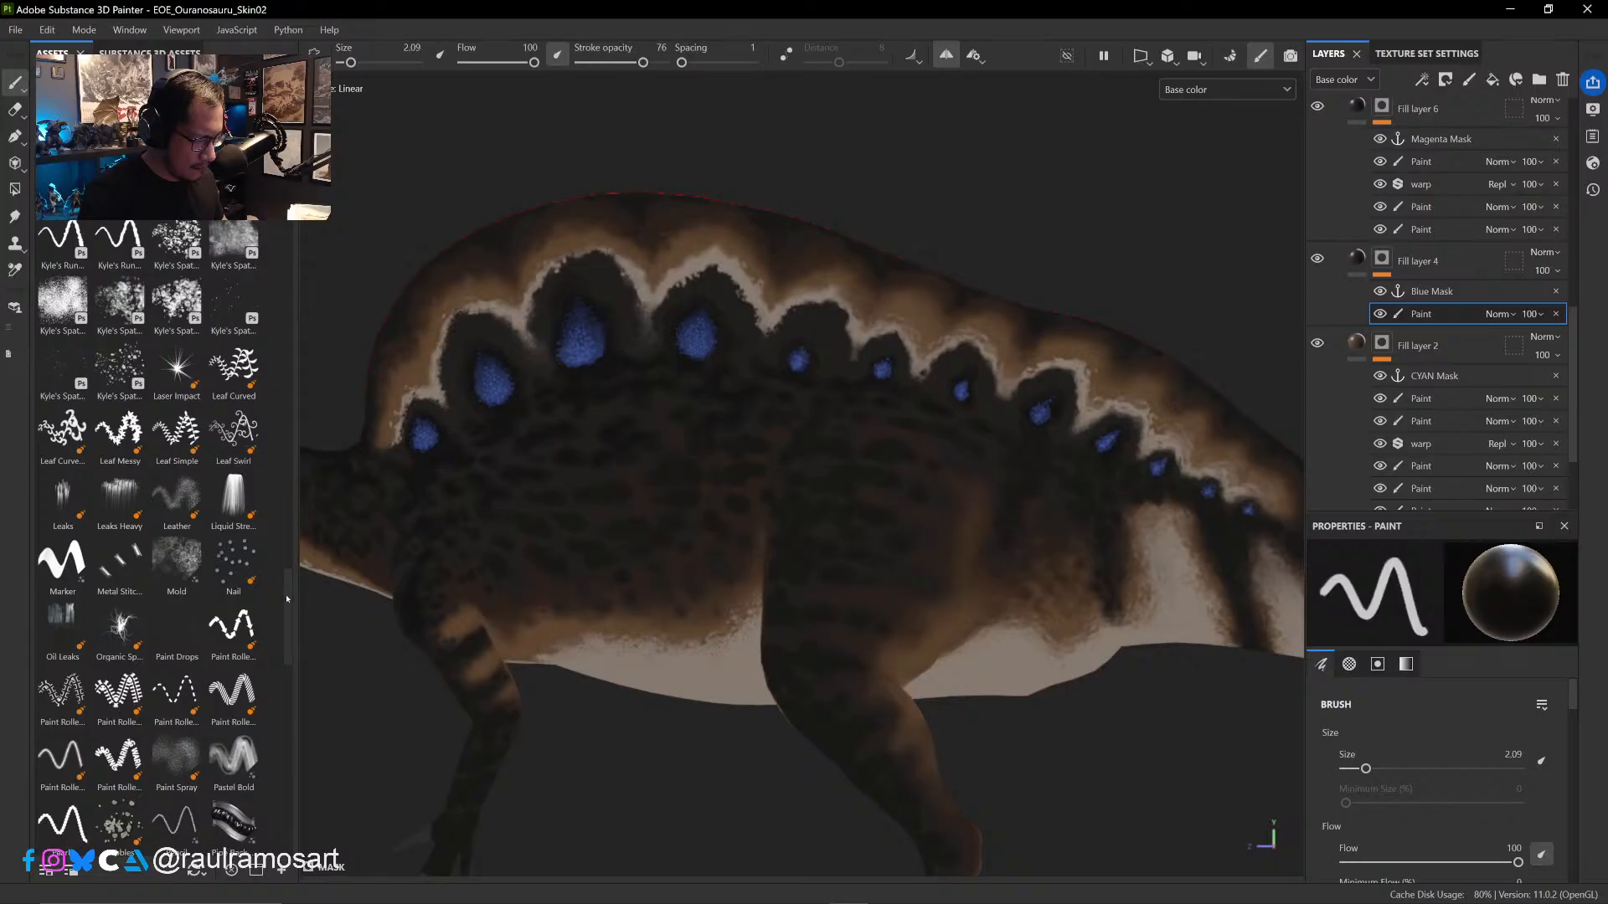
pyautogui.click(63, 365)
pyautogui.scroll(5, 605, 362)
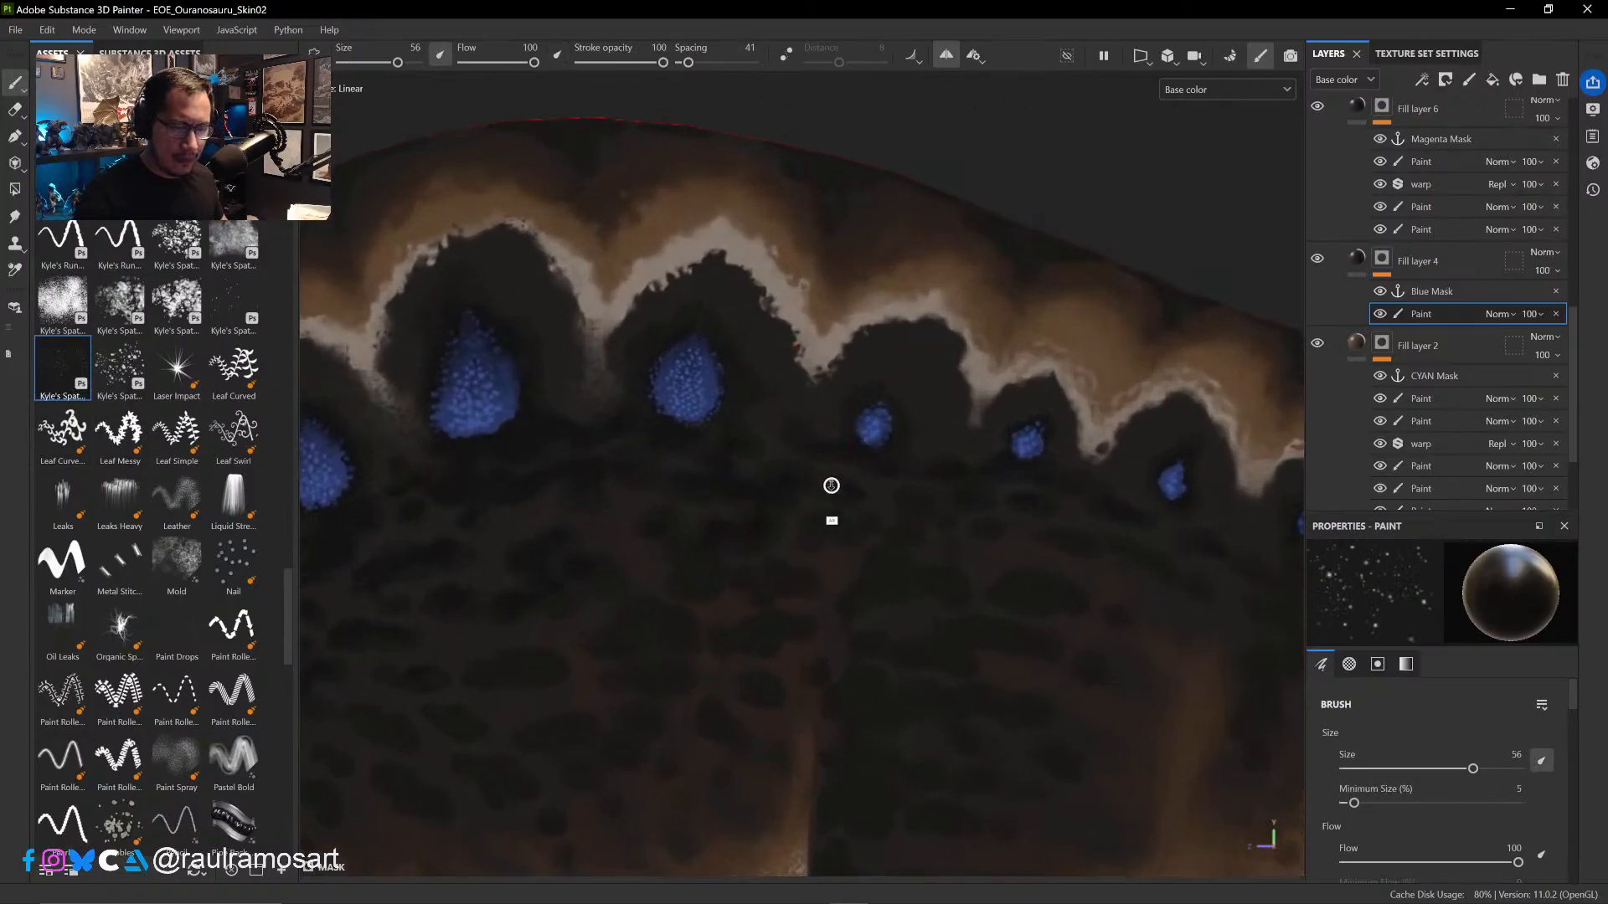
pyautogui.moveTo(799, 302)
pyautogui.keyDown('ctrl'); pyautogui.mouseDown(button='right')
pyautogui.moveTo(650, 277)
pyautogui.moveTo(644, 261)
pyautogui.mouseUp(button='right'); pyautogui.keyUp('ctrl')
pyautogui.keyDown('ctrl'); pyautogui.moveTo(849, 255); pyautogui.dragTo(792, 251, button='right'); pyautogui.keyUp('ctrl')
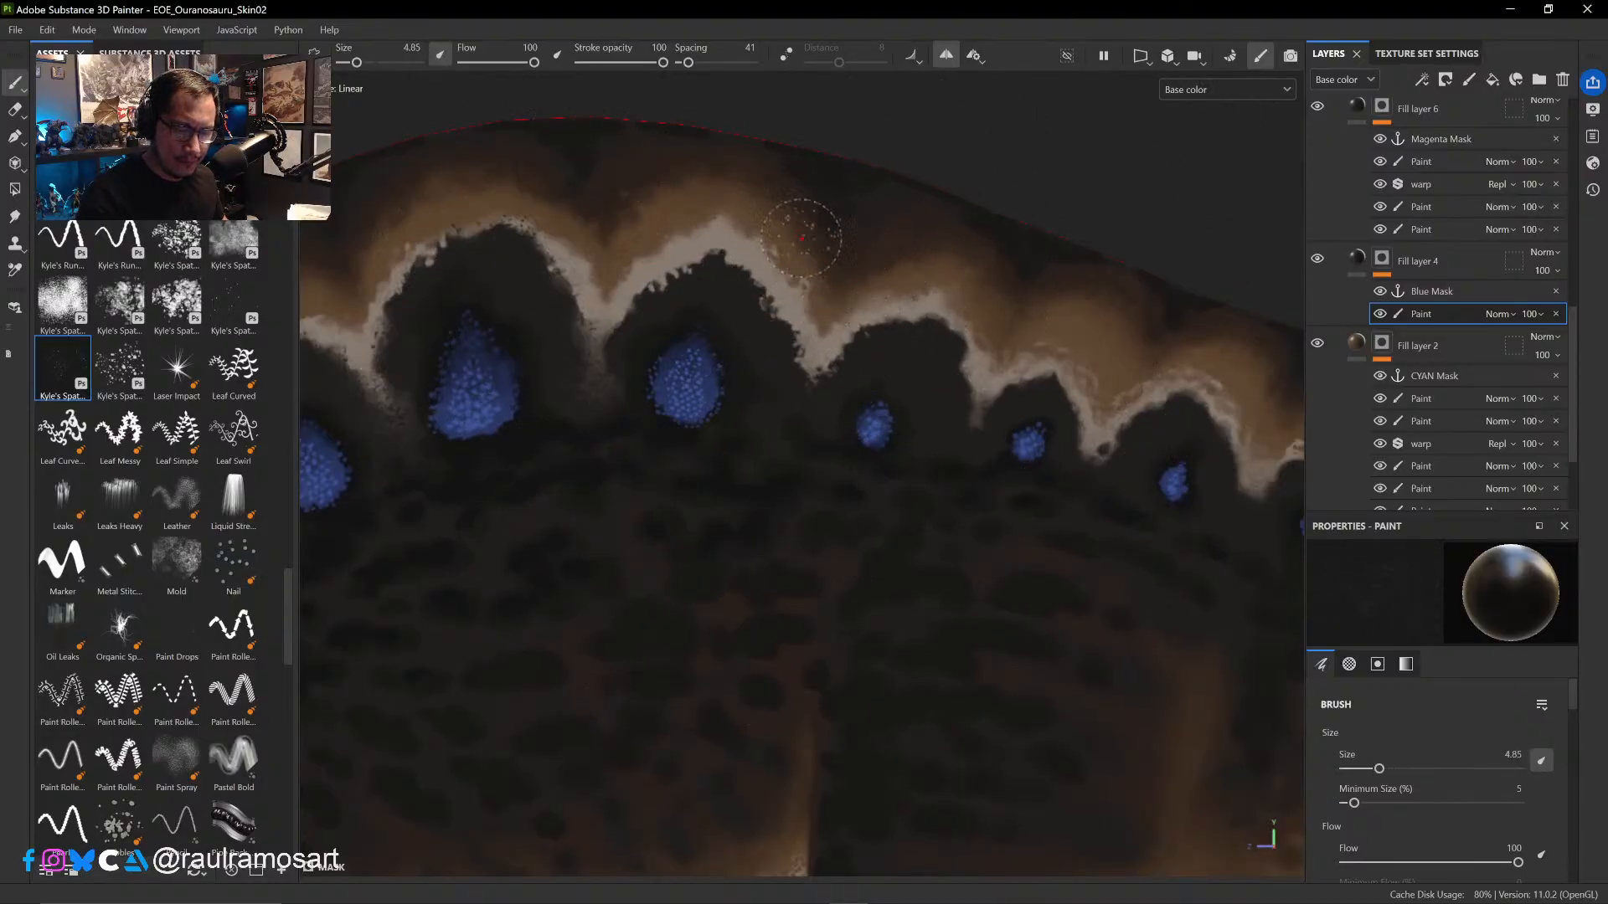
pyautogui.press('x')
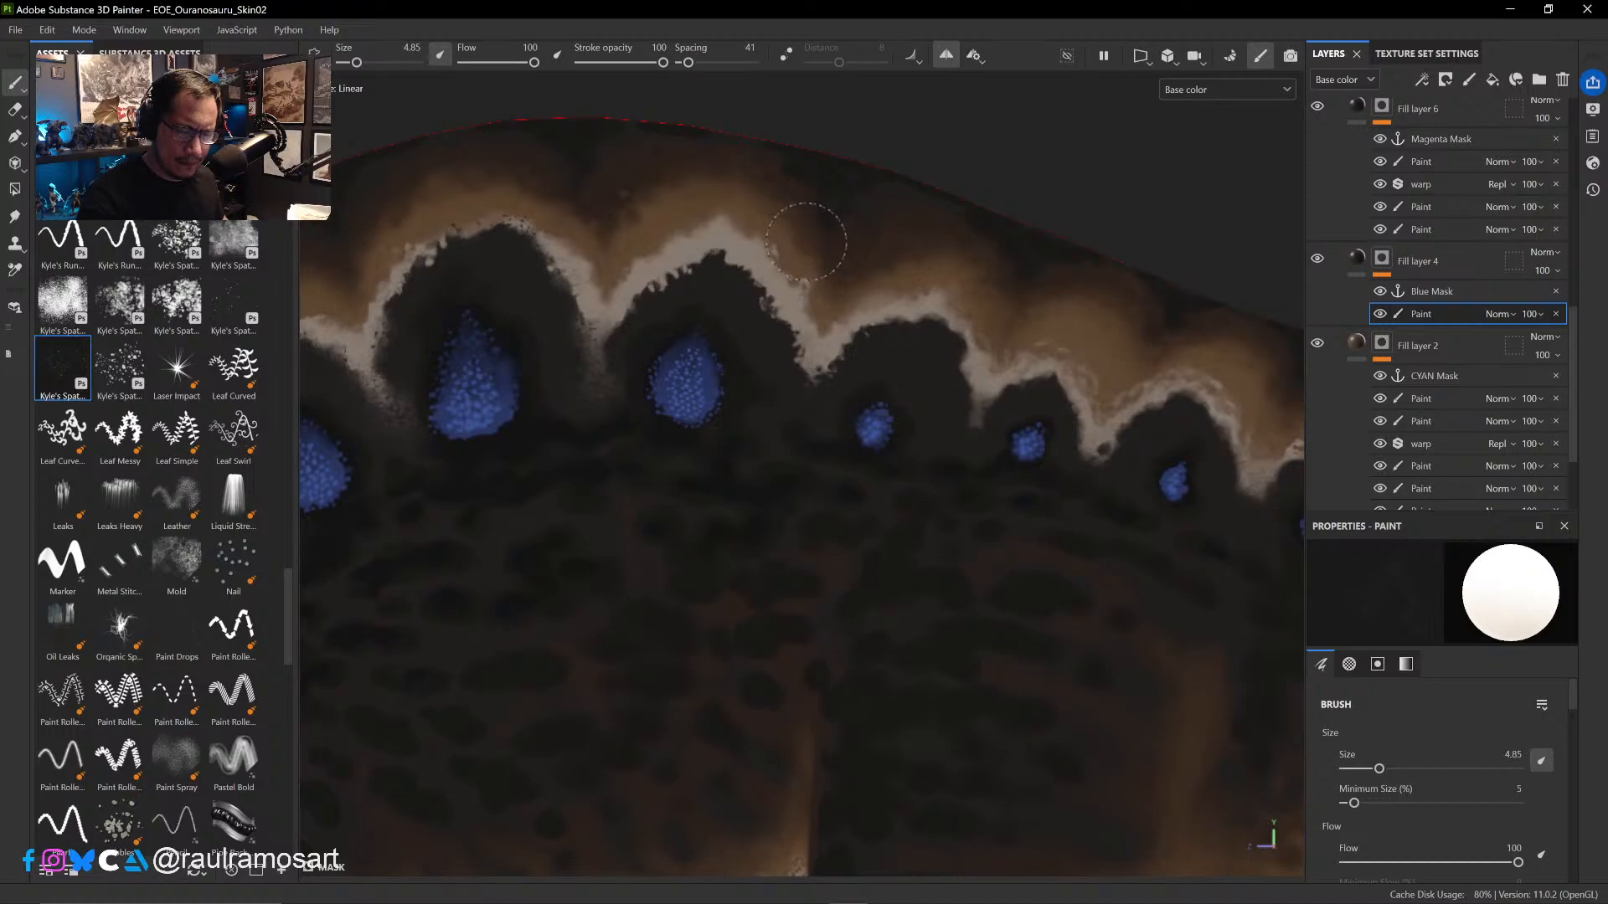
pyautogui.keyDown('ctrl'); pyautogui.moveTo(799, 243); pyautogui.dragTo(777, 248, button='right'); pyautogui.keyUp('ctrl')
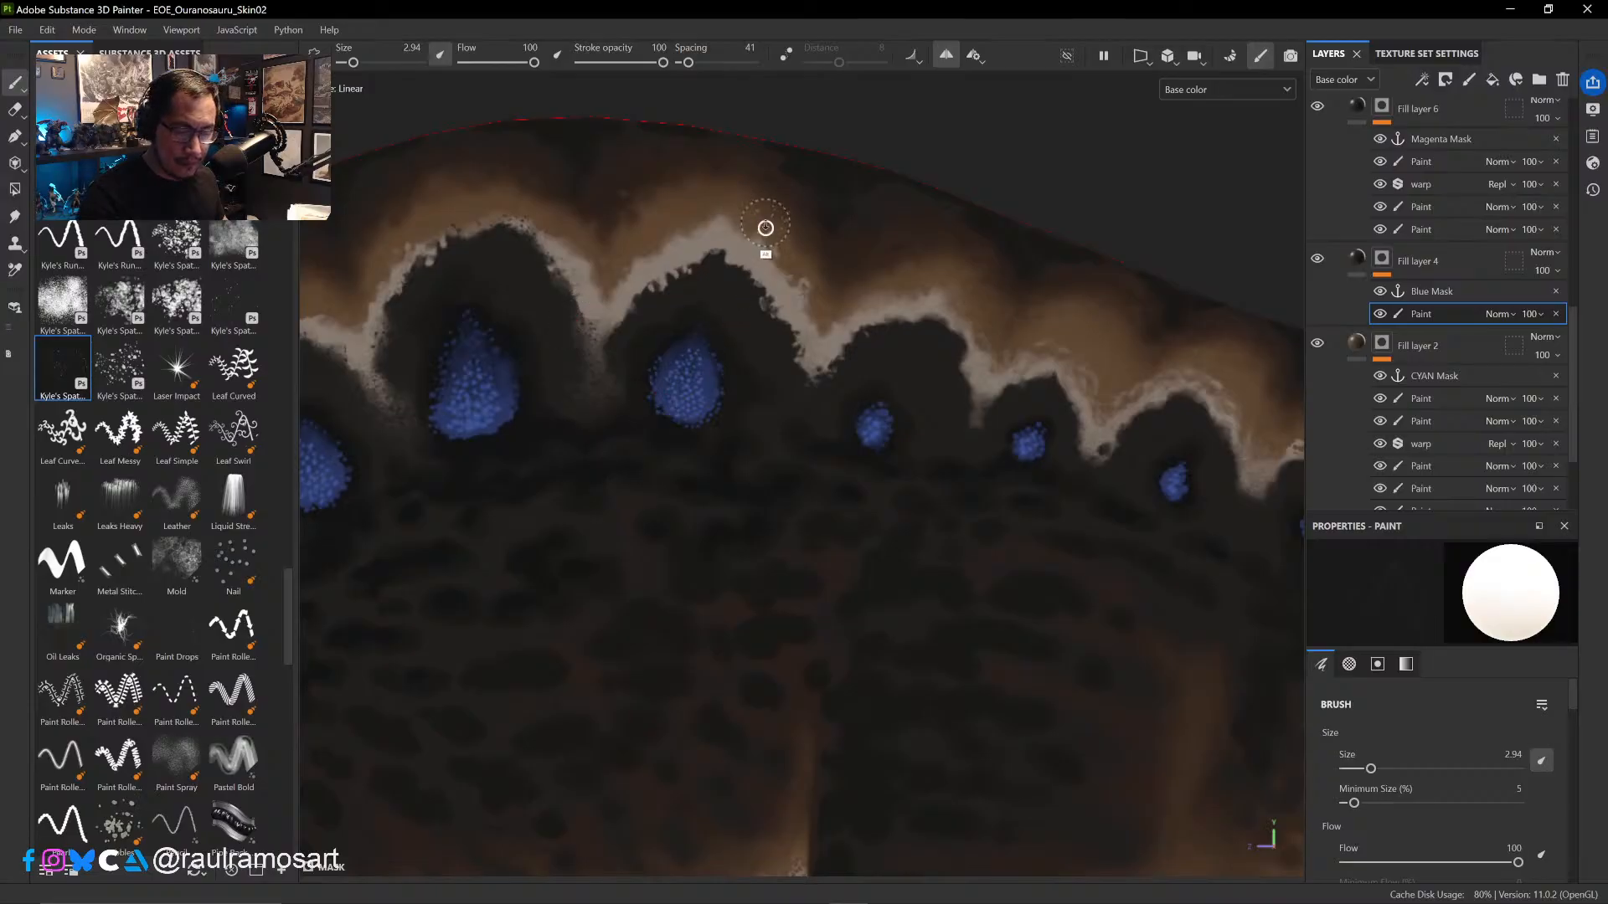
# - Try two more Kyle's Spatter brushes at sizes 3.68 and 3.24 in Fill layer 4's mask paint, above the fourth arch
pyautogui.keyDown('alt'); pyautogui.moveTo(761, 226); pyautogui.dragTo(865, 620, button='right'); pyautogui.keyUp('alt')
pyautogui.keyDown('alt'); pyautogui.moveTo(804, 356); pyautogui.dragTo(831, 426, button='right'); pyautogui.keyUp('alt')
pyautogui.keyDown('ctrl'); pyautogui.keyDown('alt'); pyautogui.moveTo(843, 366); pyautogui.dragTo(868, 547); pyautogui.keyUp('alt'); pyautogui.keyUp('ctrl')
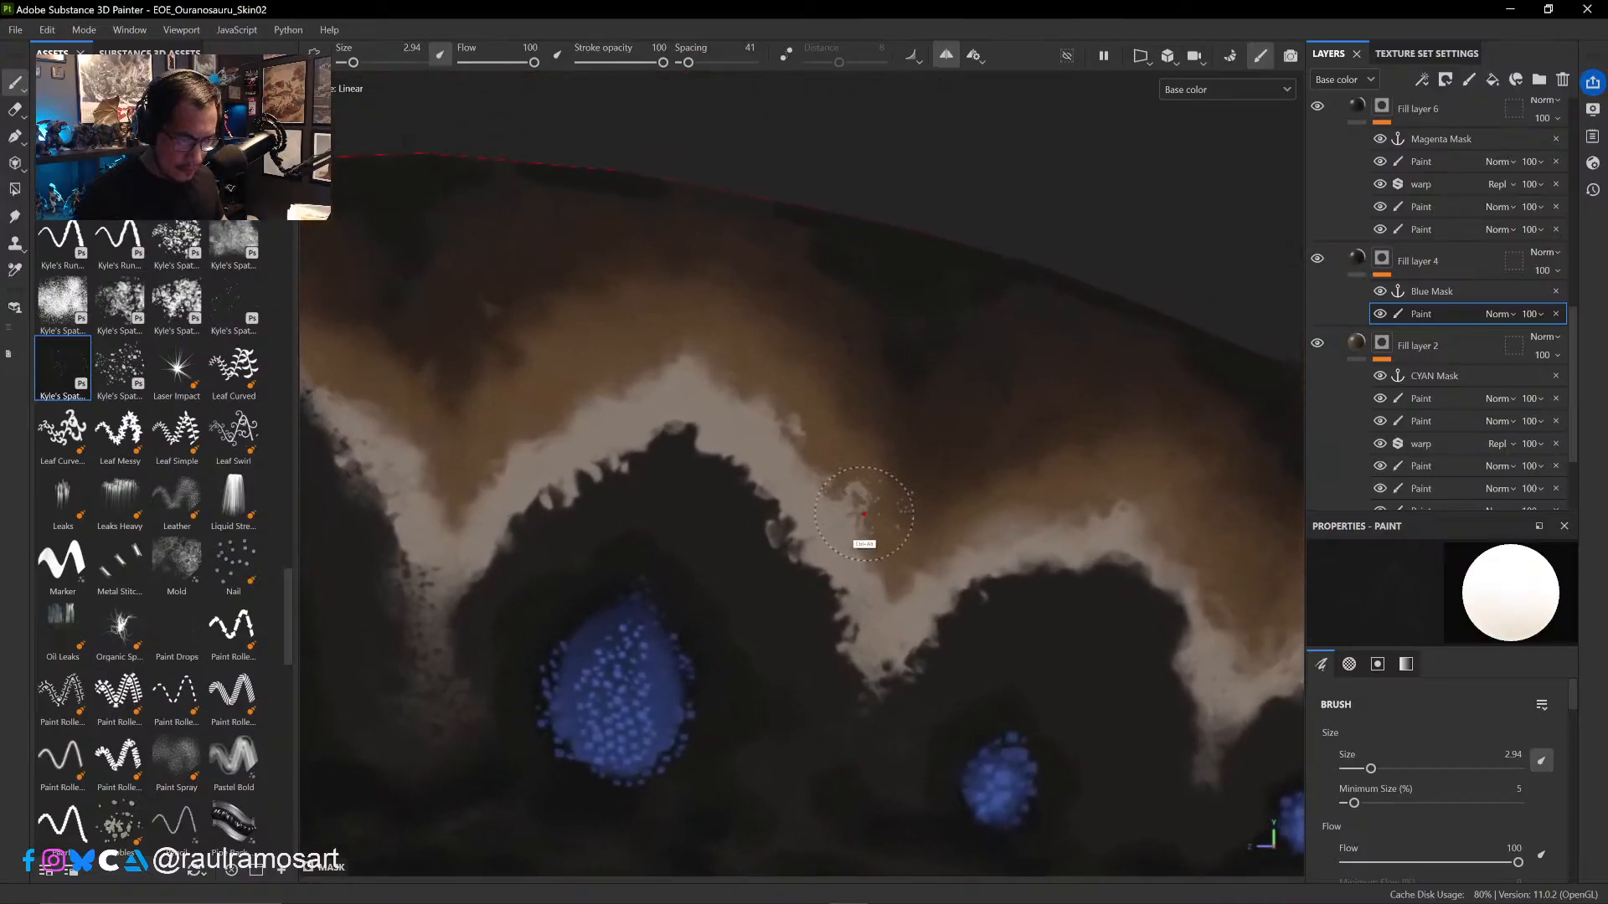
pyautogui.click(256, 317)
pyautogui.moveTo(879, 407)
pyautogui.keyDown('ctrl'); pyautogui.mouseDown(button='right')
pyautogui.moveTo(648, 353)
pyautogui.moveTo(886, 427)
pyautogui.moveTo(874, 434)
pyautogui.mouseUp(button='right'); pyautogui.keyUp('ctrl')
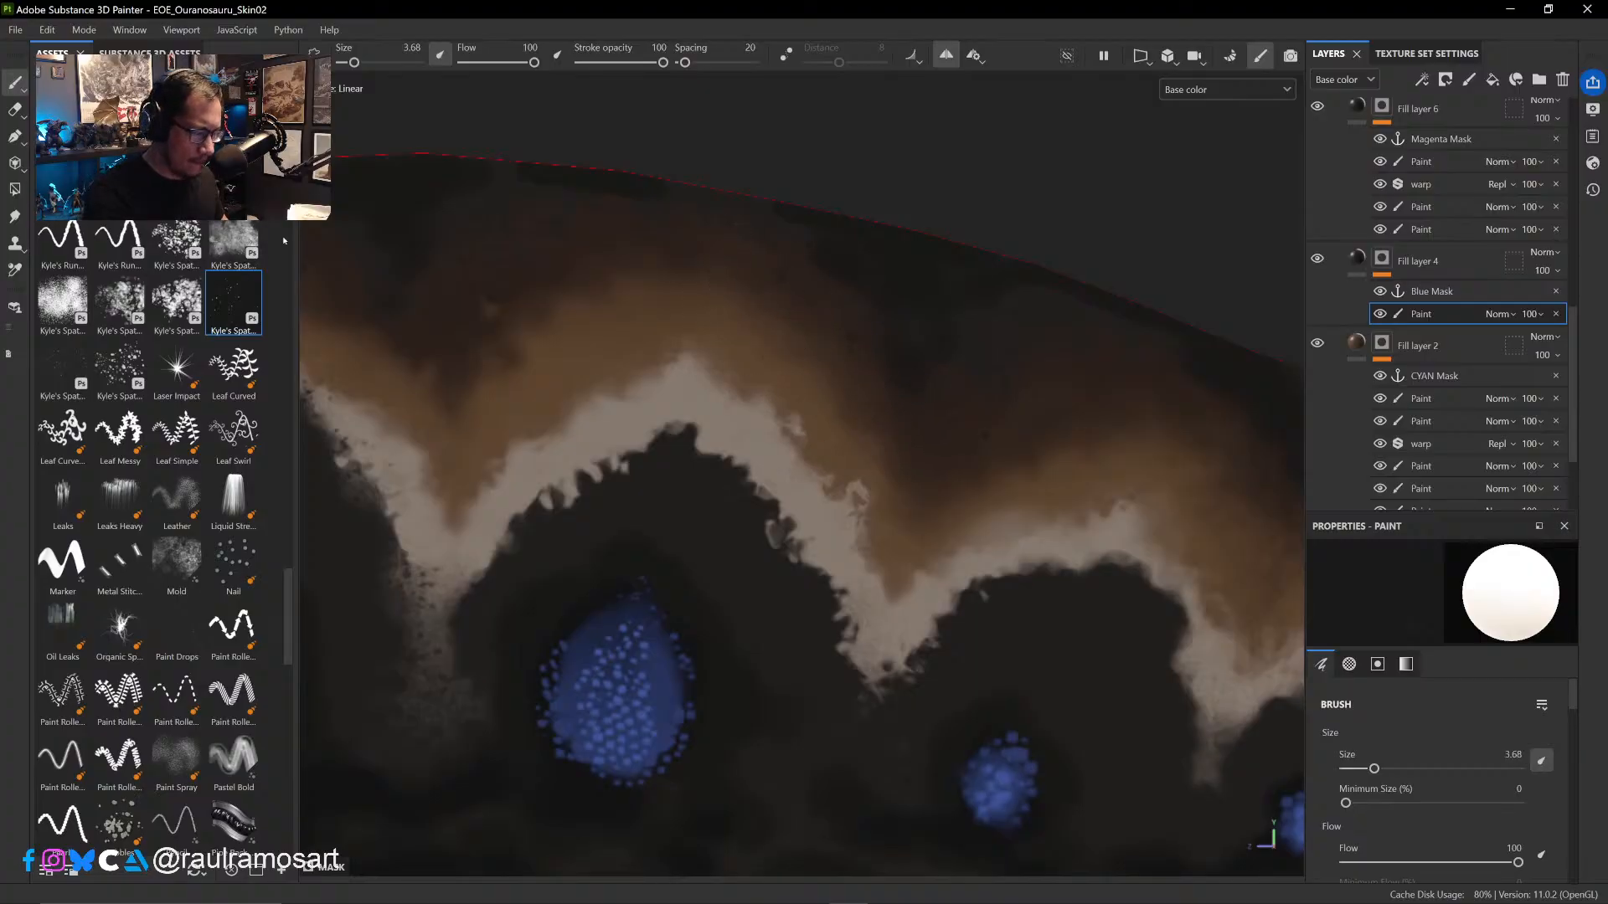
pyautogui.click(62, 299)
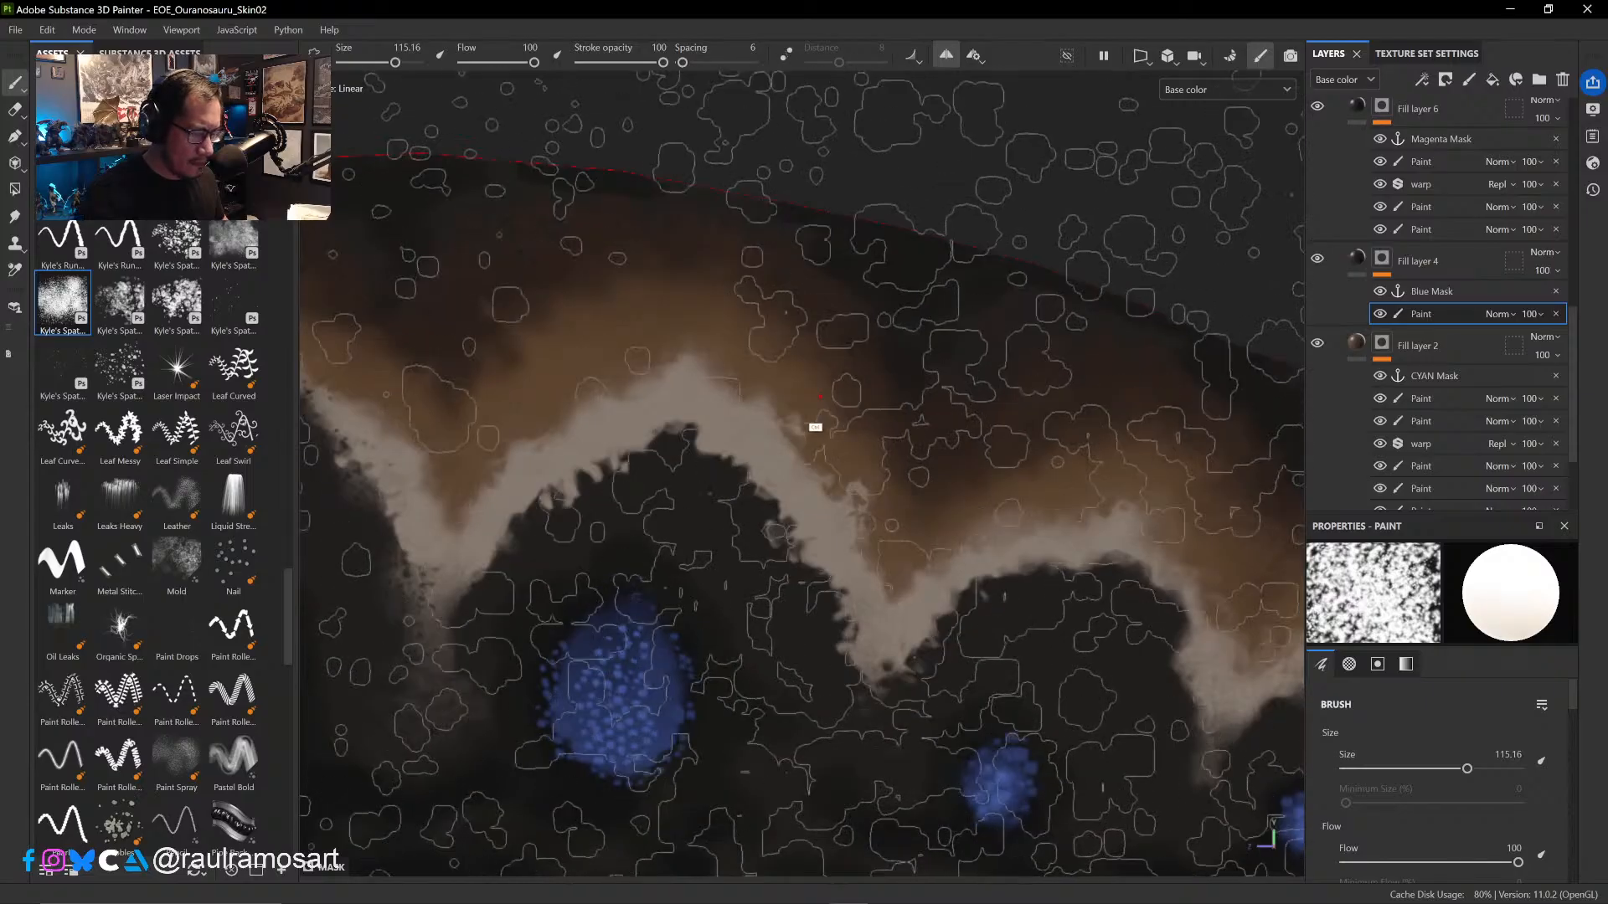
pyautogui.moveTo(680, 393)
pyautogui.keyDown('ctrl'); pyautogui.mouseDown(button='right')
pyautogui.moveTo(717, 411)
pyautogui.moveTo(792, 389)
pyautogui.mouseUp(button='right'); pyautogui.keyUp('ctrl')
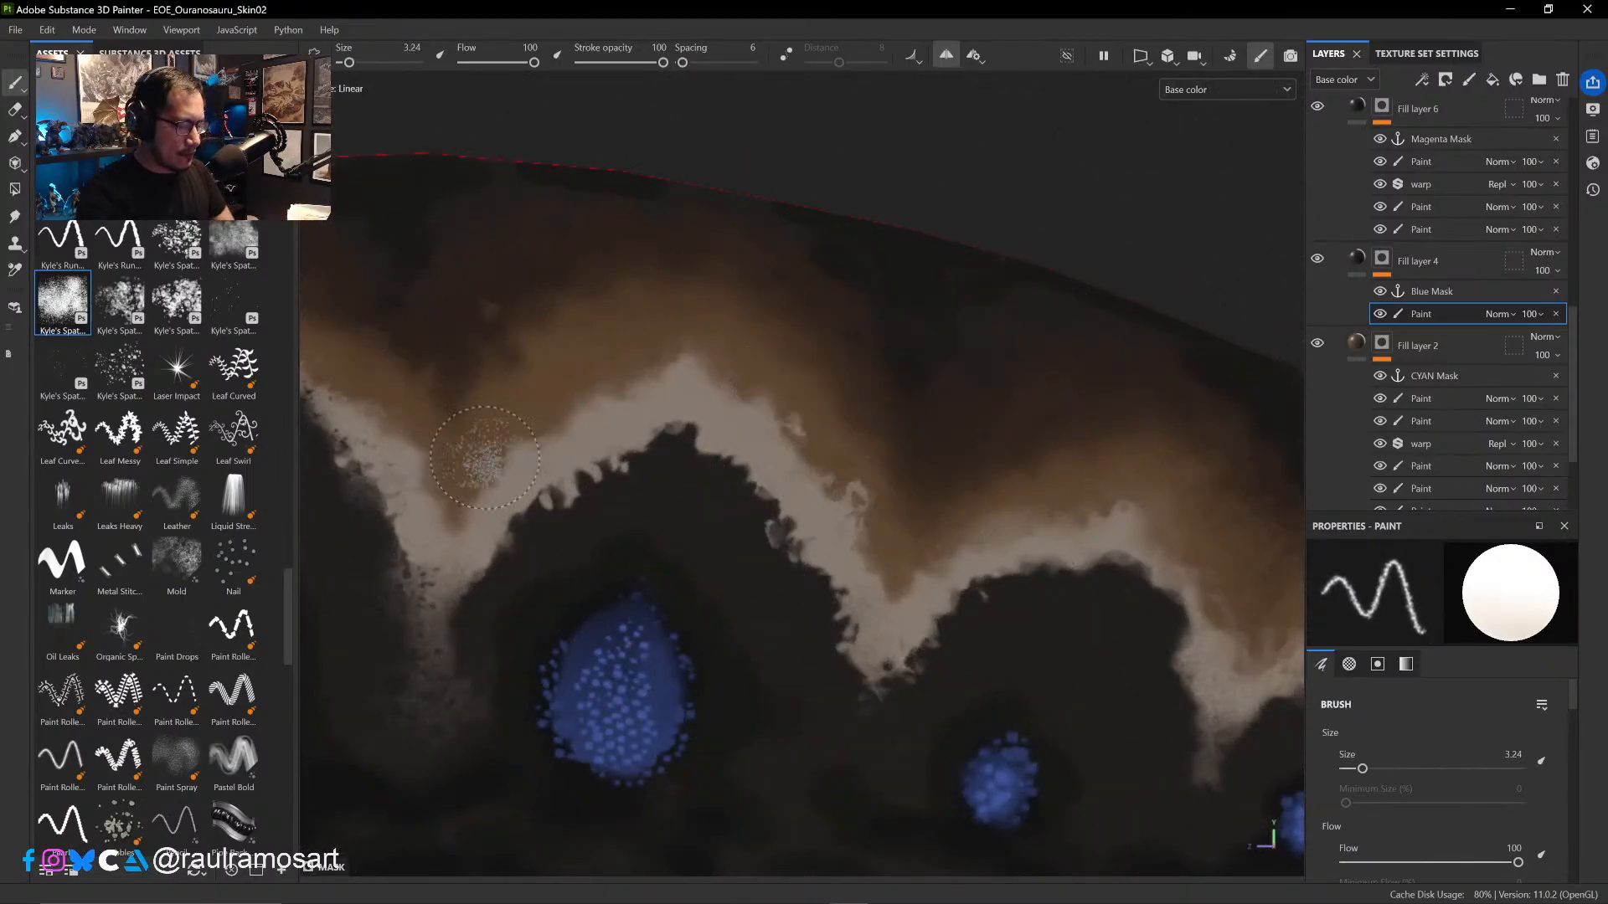
# - With a speckled Kyle's Real brush at size 6.02, spatter the tan band's upper edge from the fourth arch forward to the third
pyautogui.scroll(3, 288, 562)
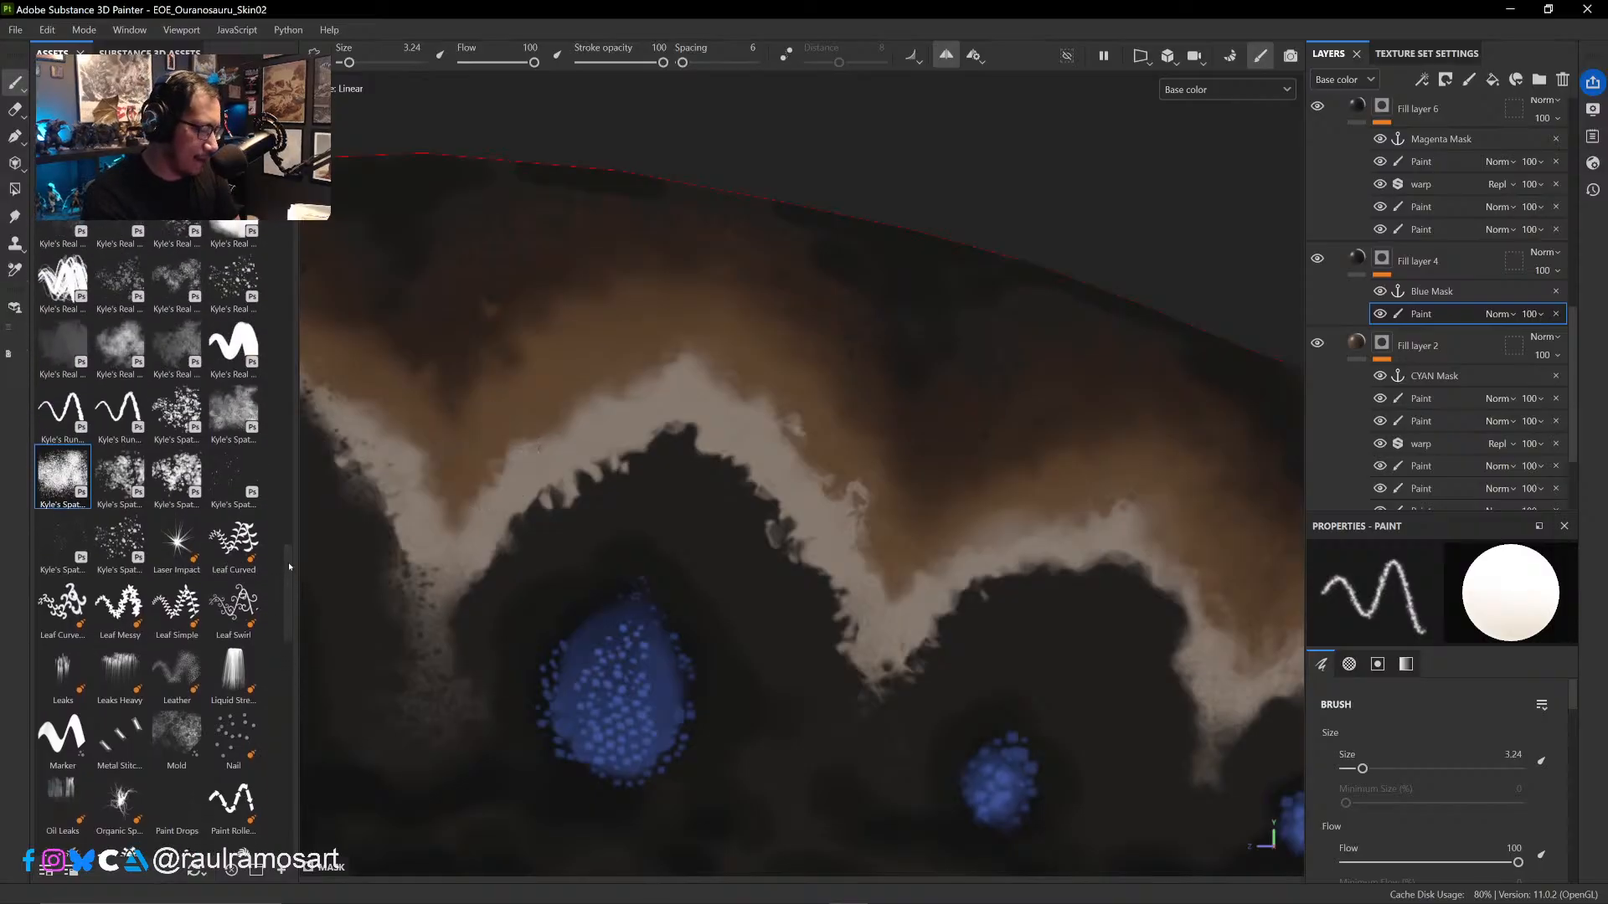
pyautogui.click(233, 356)
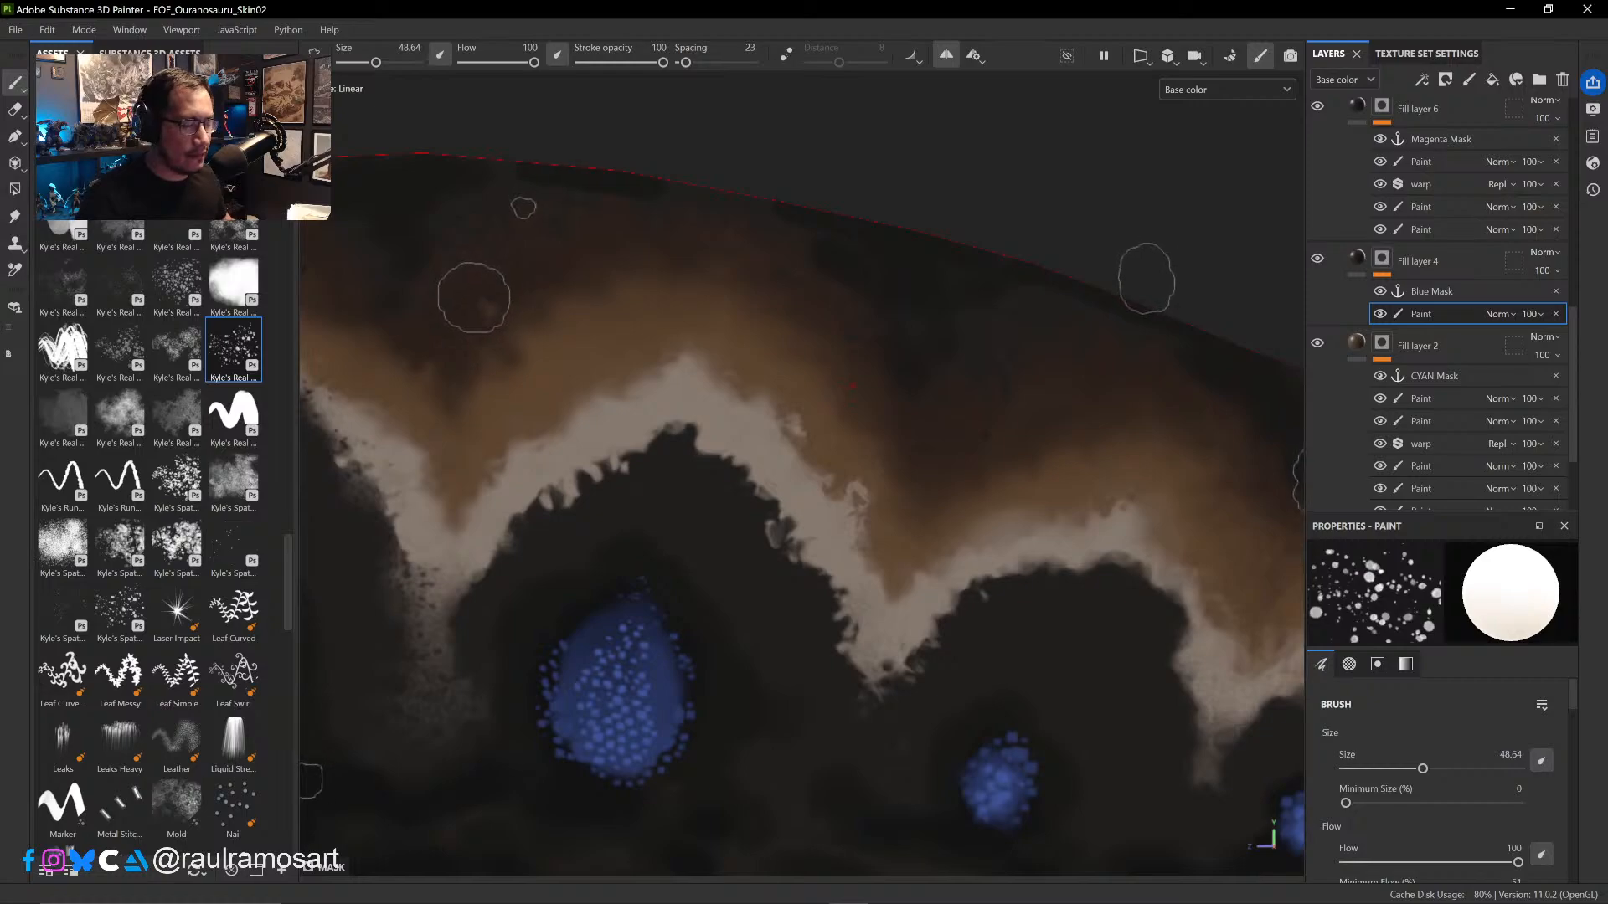
pyautogui.moveTo(845, 388)
pyautogui.keyDown('alt'); pyautogui.mouseDown(button='right')
pyautogui.moveTo(775, 376)
pyautogui.moveTo(829, 359)
pyautogui.moveTo(643, 340)
pyautogui.mouseUp(button='right'); pyautogui.keyUp('alt')
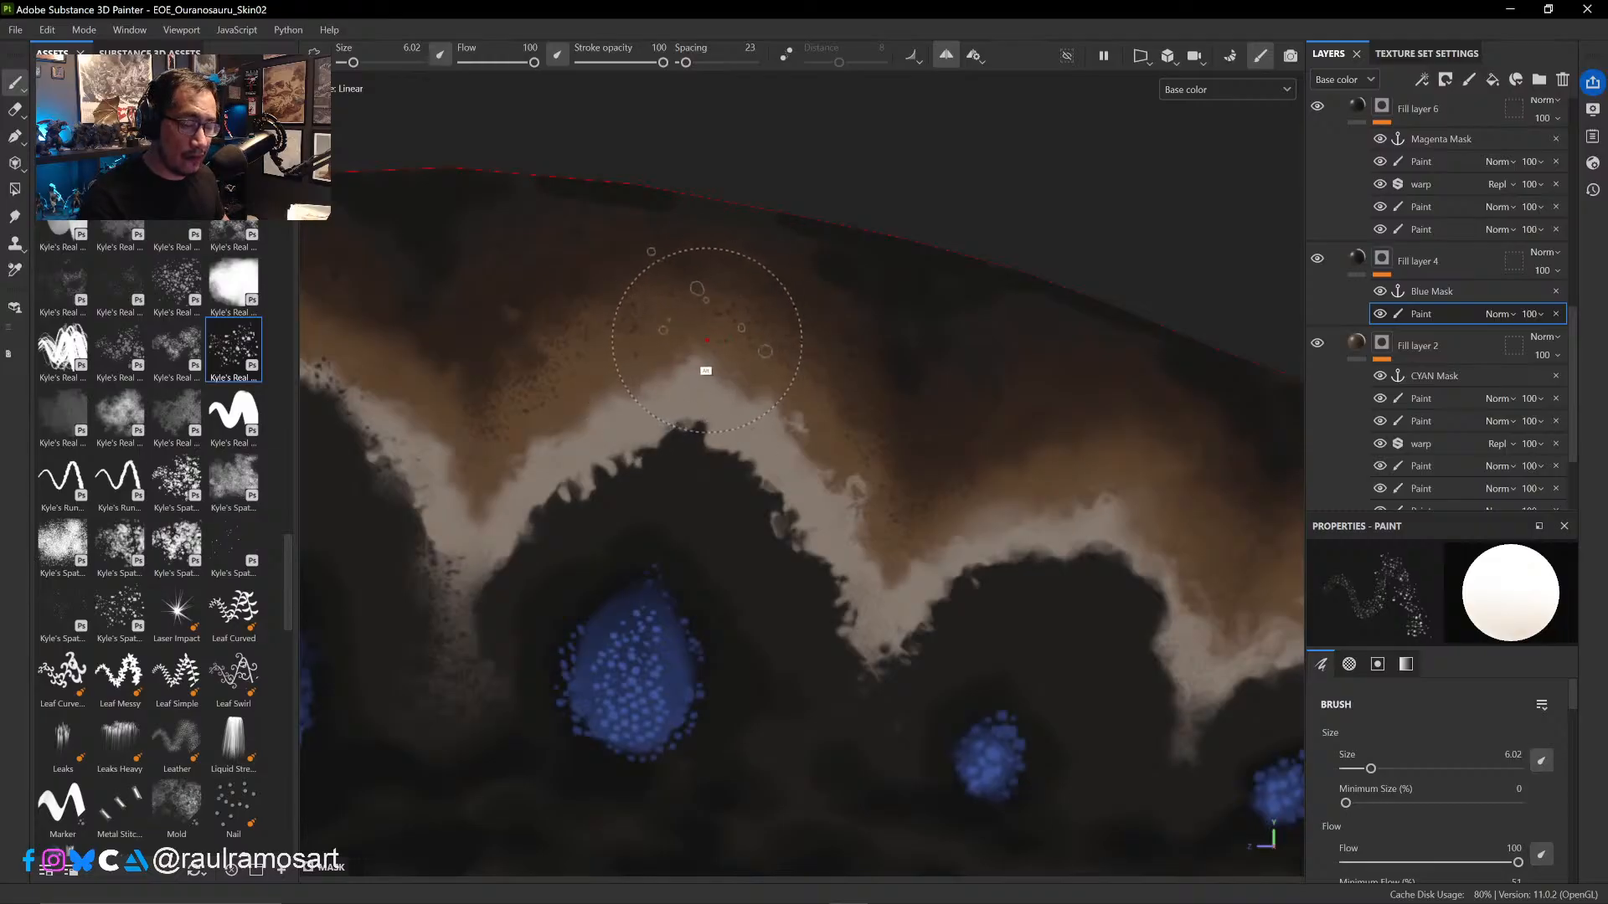
pyautogui.moveTo(727, 346)
pyautogui.keyDown('ctrl'); pyautogui.keyDown('alt'); pyautogui.mouseDown()
pyautogui.moveTo(1030, 411)
pyautogui.moveTo(981, 422)
pyautogui.mouseUp(); pyautogui.keyUp('alt'); pyautogui.keyUp('ctrl')
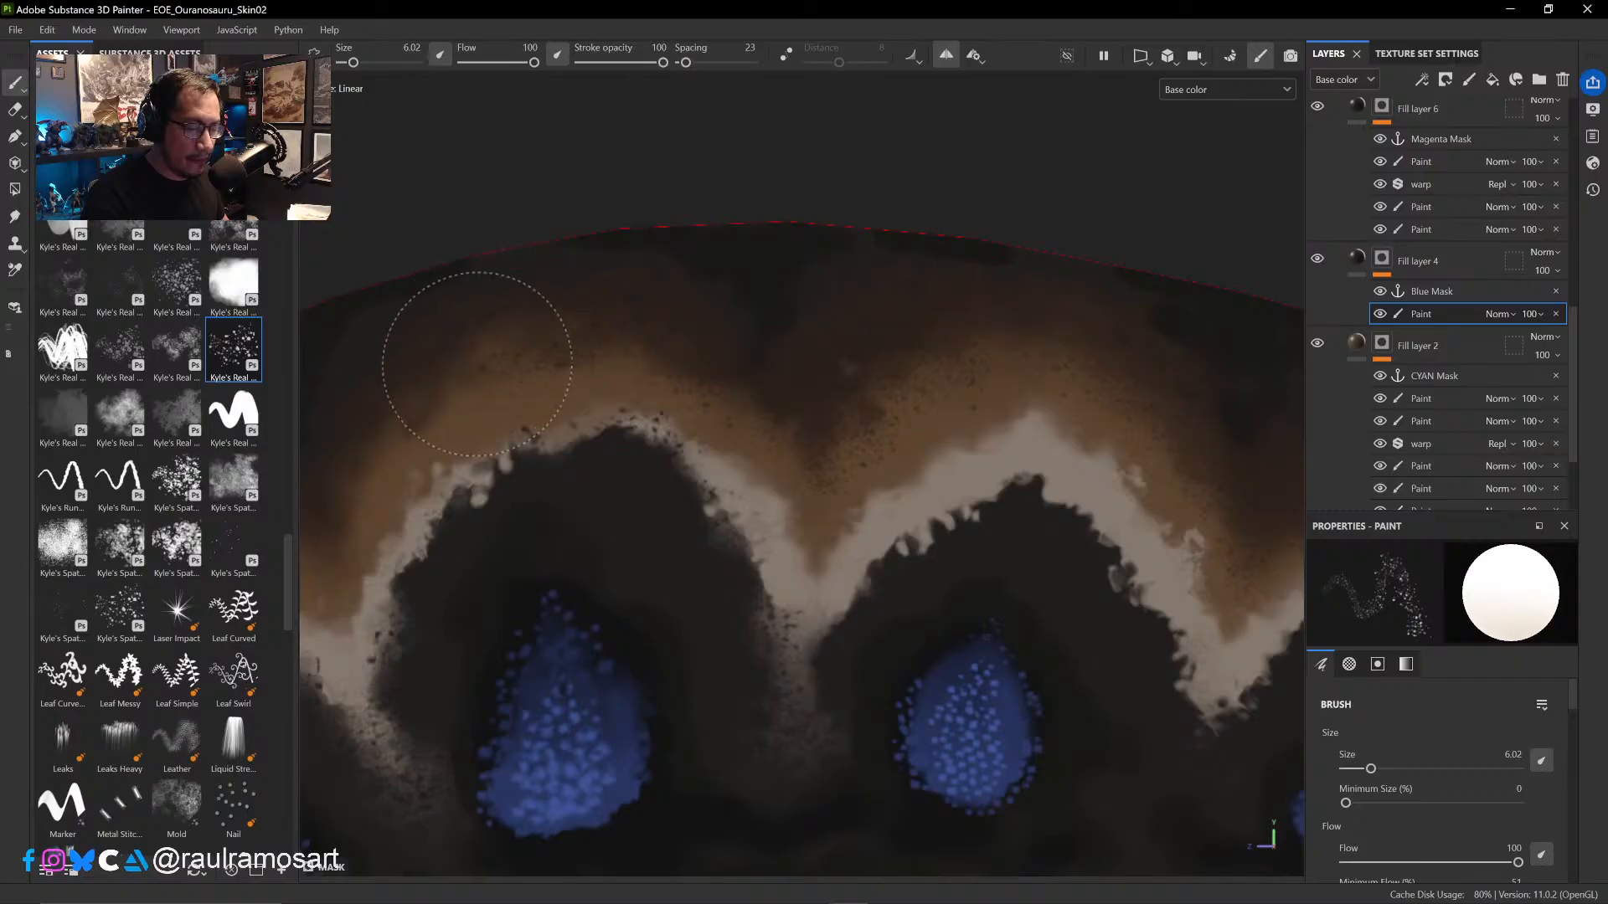
pyautogui.keyDown('alt'); pyautogui.moveTo(581, 416); pyautogui.dragTo(898, 396, button='middle'); pyautogui.keyUp('alt')
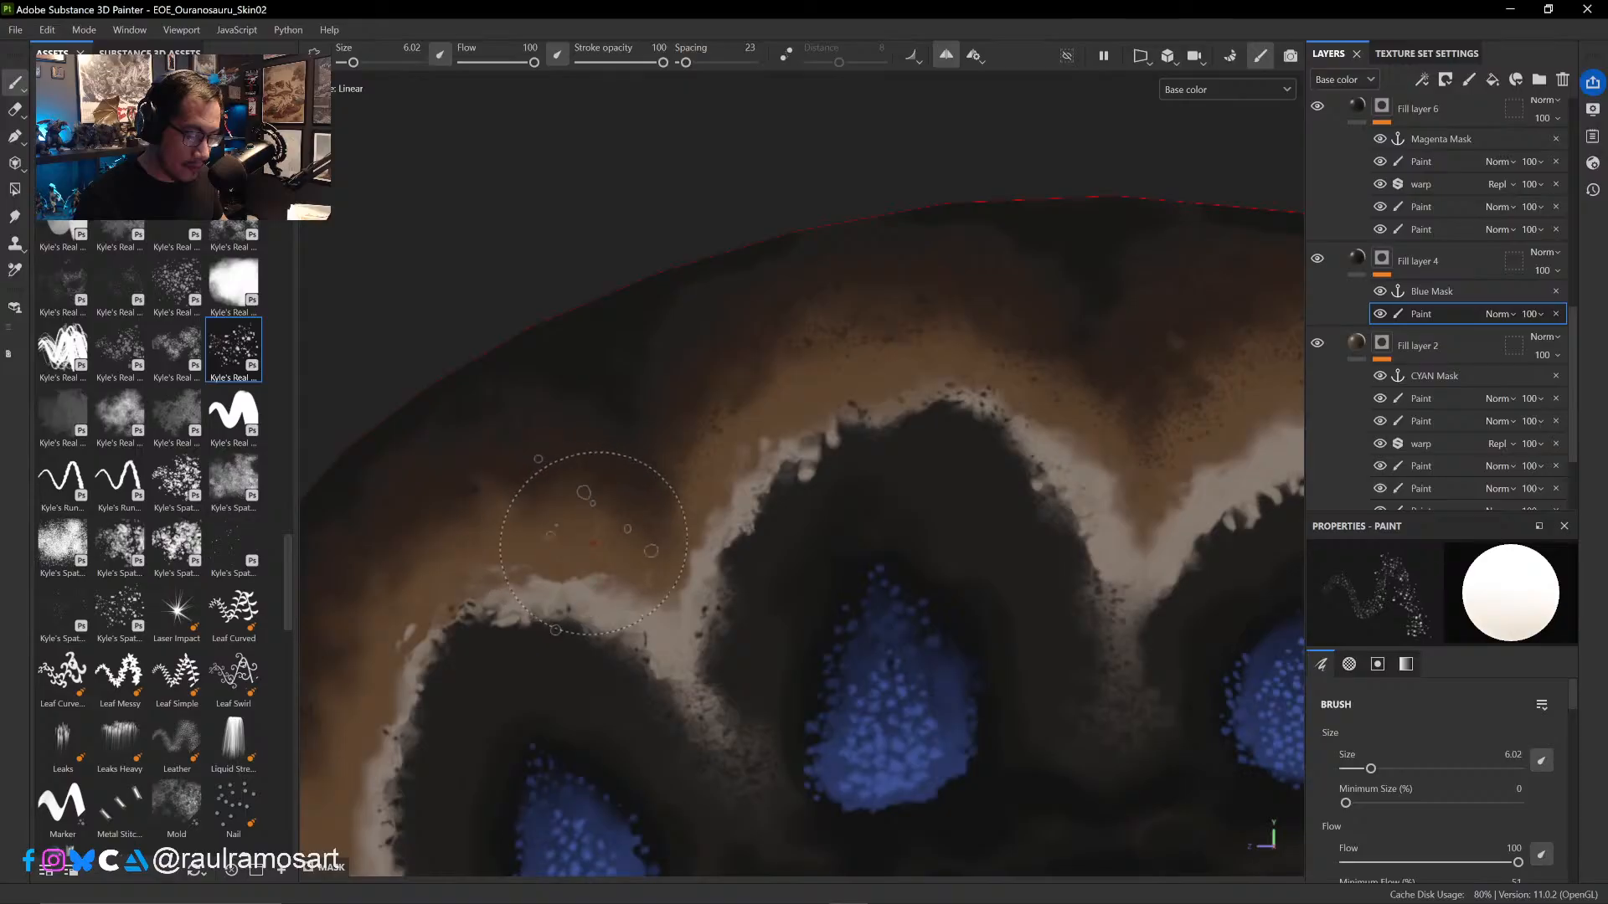
# - Spatter the tan band's upper edge over the second arch's crest and front slope at size 6.02
pyautogui.keyDown('alt'); pyautogui.moveTo(616, 537); pyautogui.dragTo(762, 661, button='right'); pyautogui.keyUp('alt')
pyautogui.moveTo(819, 582)
pyautogui.keyDown('ctrl'); pyautogui.keyDown('alt'); pyautogui.mouseDown()
pyautogui.moveTo(878, 572)
pyautogui.moveTo(772, 460)
pyautogui.mouseUp(); pyautogui.keyUp('alt'); pyautogui.keyUp('ctrl')
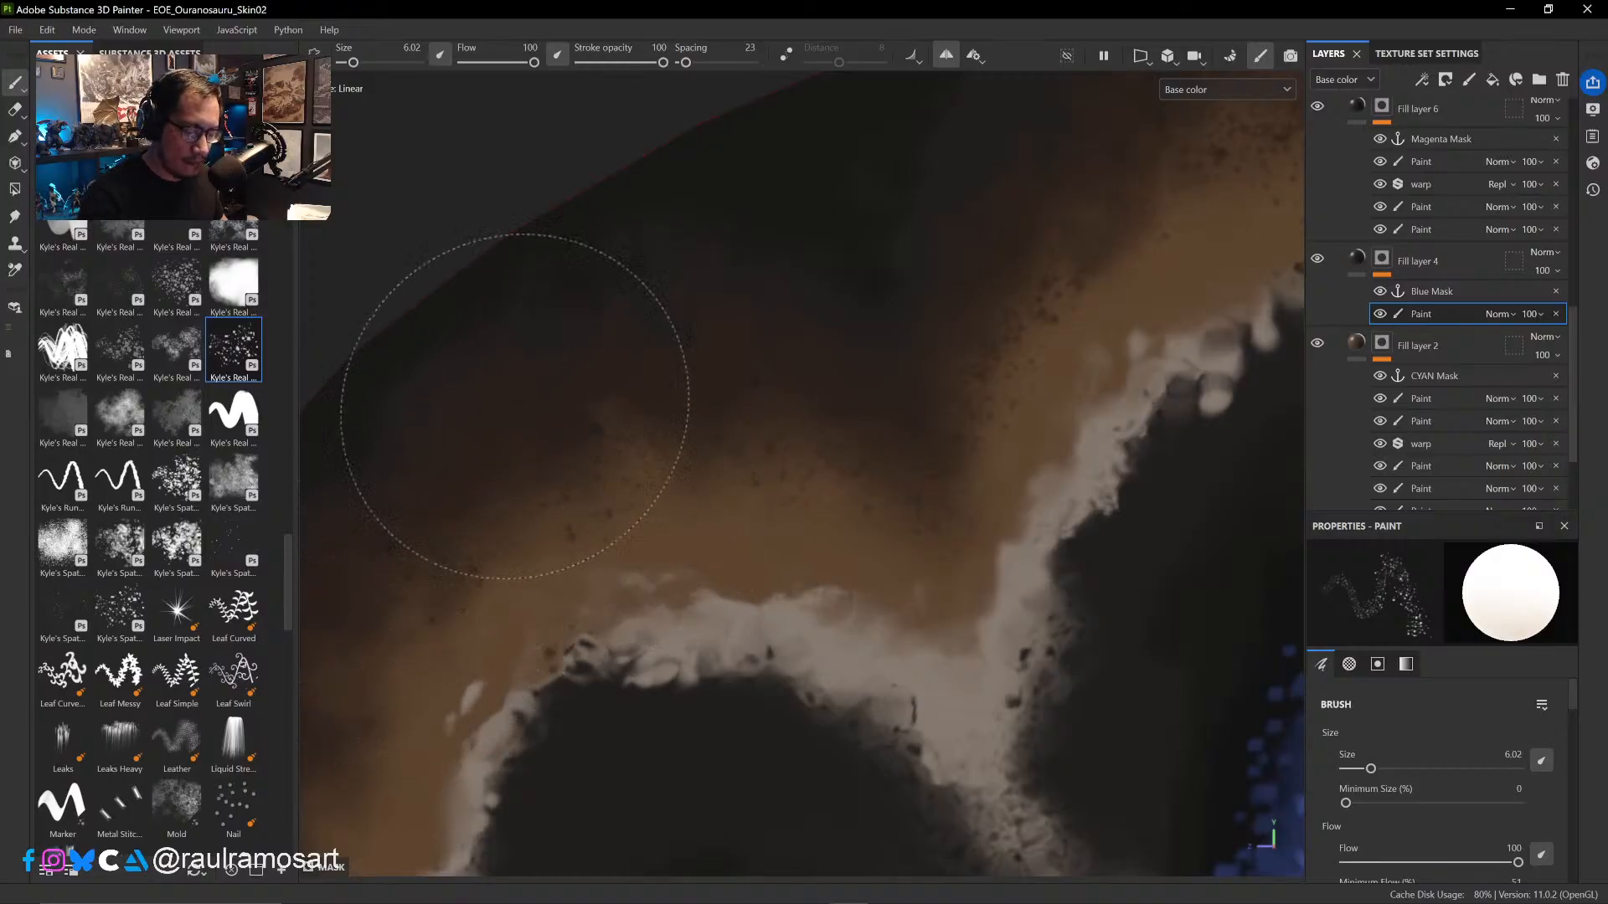
pyautogui.moveTo(667, 531)
pyautogui.keyDown('alt'); pyautogui.mouseDown(button='middle')
pyautogui.moveTo(958, 394)
pyautogui.moveTo(1069, 319)
pyautogui.mouseUp(button='middle'); pyautogui.keyUp('alt')
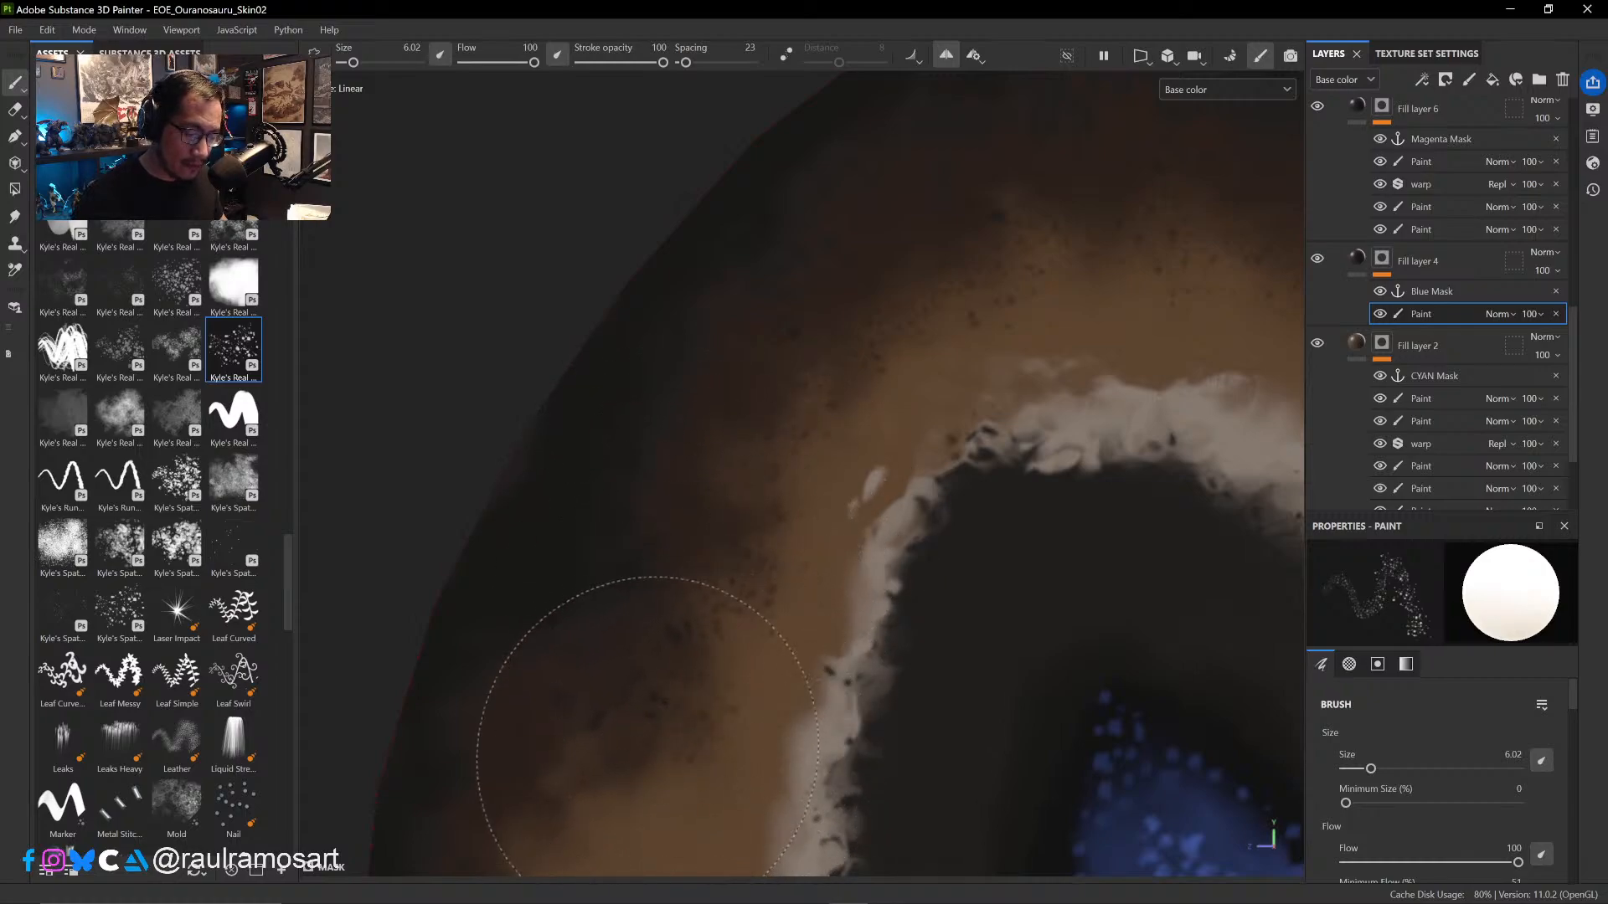
# - Continue the size 6.02 spatter over the first arch, down the tan band to the sail's front base
pyautogui.keyDown('ctrl'); pyautogui.keyDown('alt'); pyautogui.moveTo(754, 660); pyautogui.dragTo(893, 280); pyautogui.keyUp('alt'); pyautogui.keyUp('ctrl')
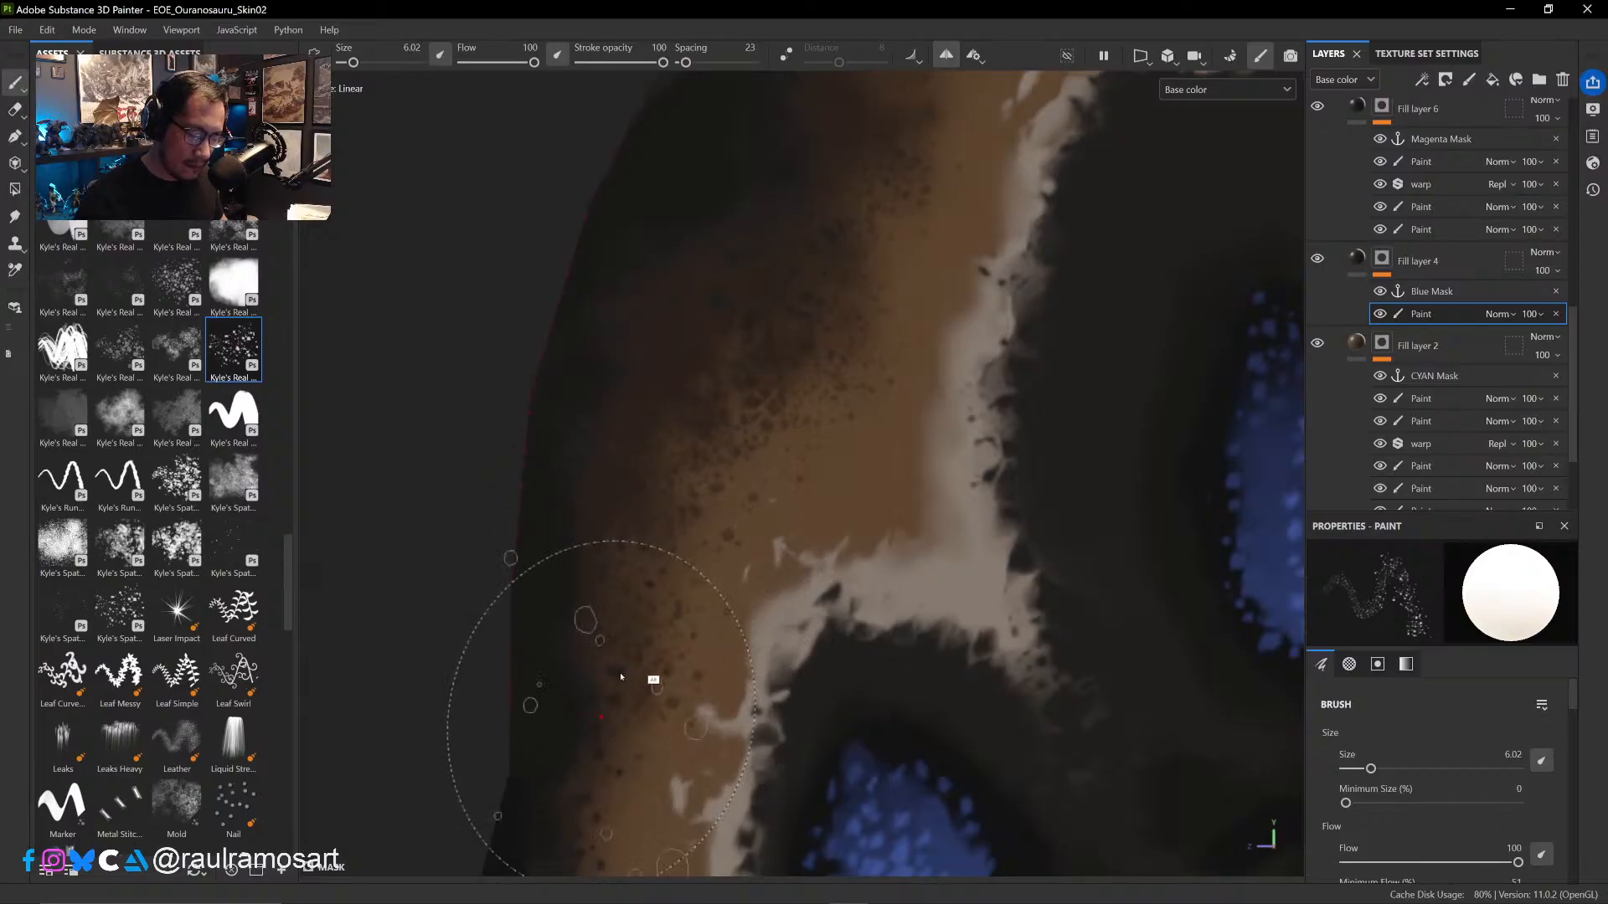
pyautogui.moveTo(645, 675); pyautogui.dragTo(818, 359, button='middle')
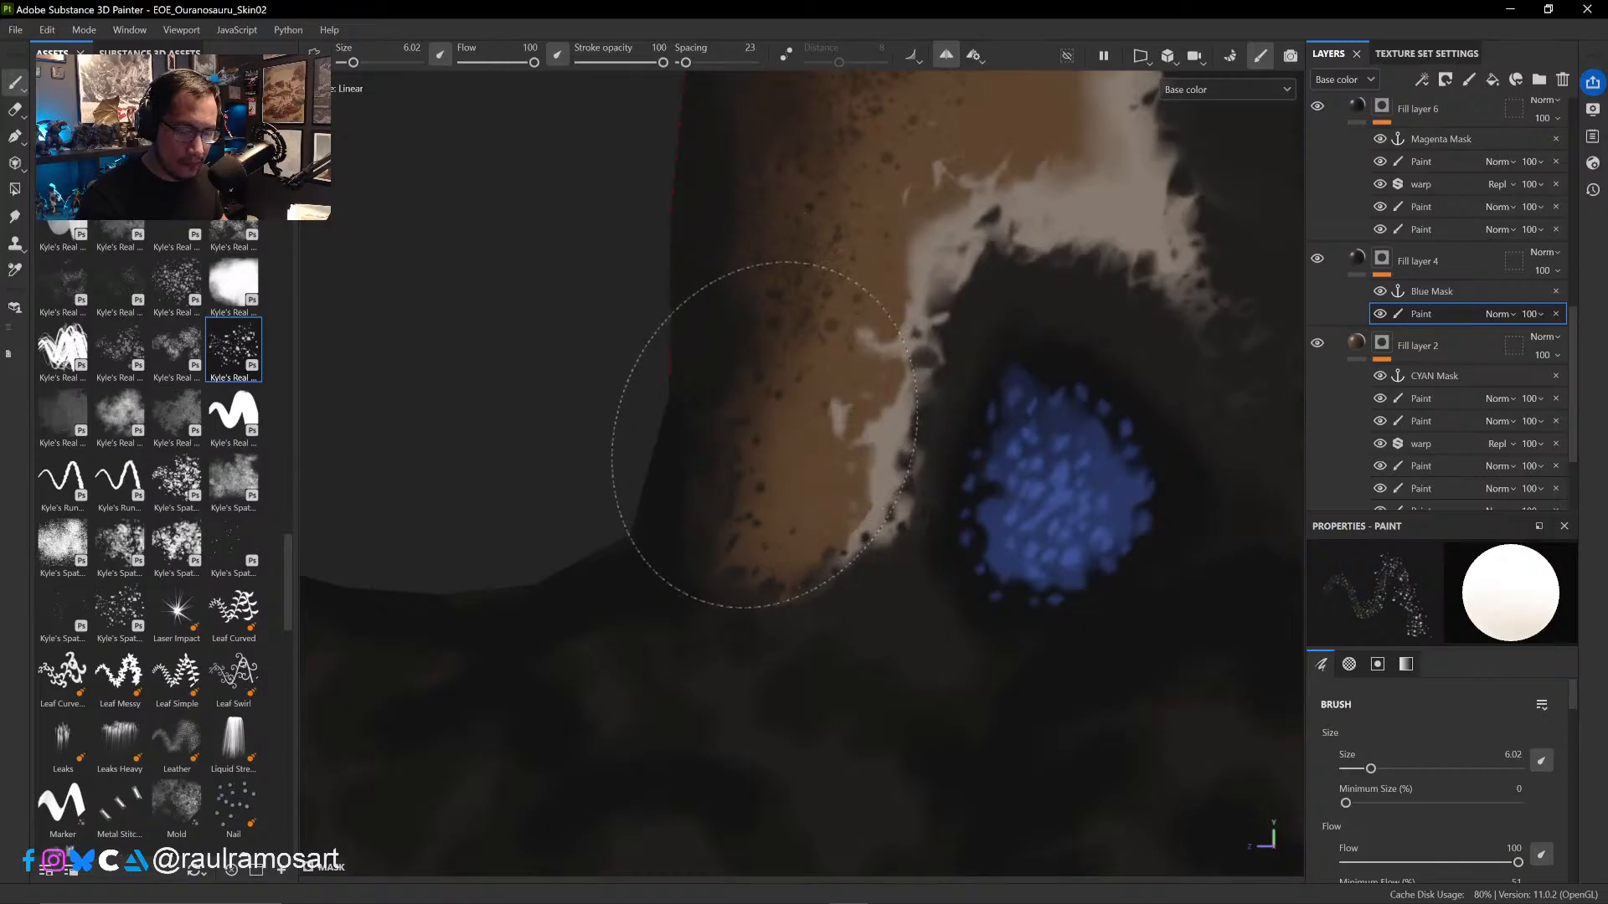
pyautogui.keyDown('alt'); pyautogui.moveTo(775, 427); pyautogui.dragTo(824, 368, button='right'); pyautogui.keyUp('alt')
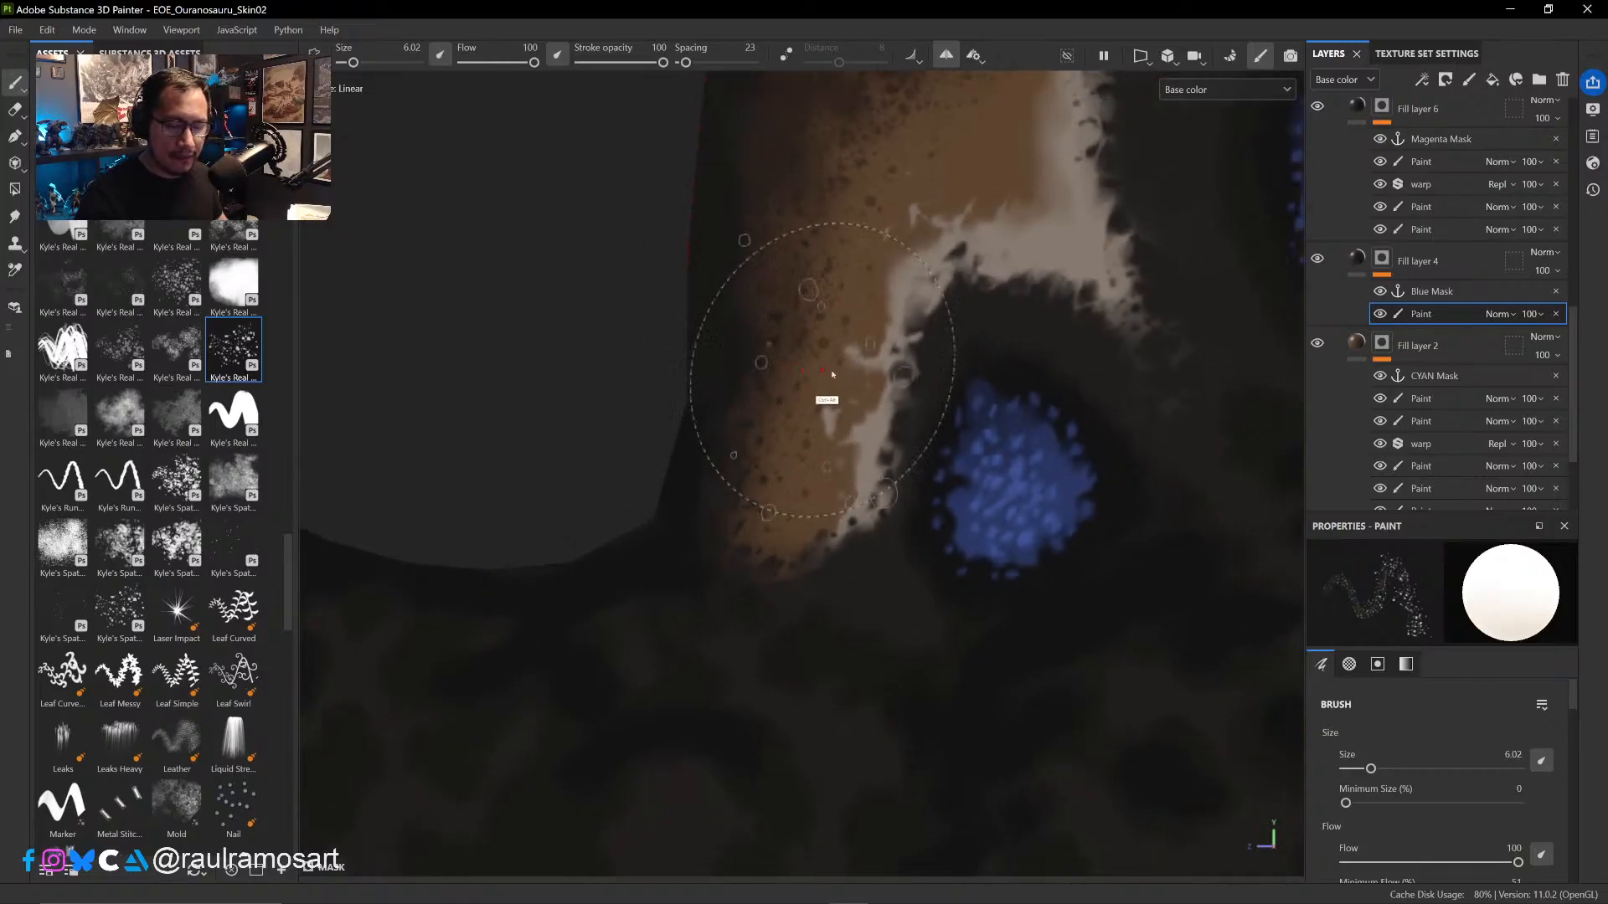
# - Go back over the tan band's spatter in black and white from the first arch up to the second arch's crest
pyautogui.keyDown('ctrl'); pyautogui.keyDown('alt'); pyautogui.moveTo(825, 370); pyautogui.dragTo(708, 678); pyautogui.keyUp('alt'); pyautogui.keyUp('ctrl')
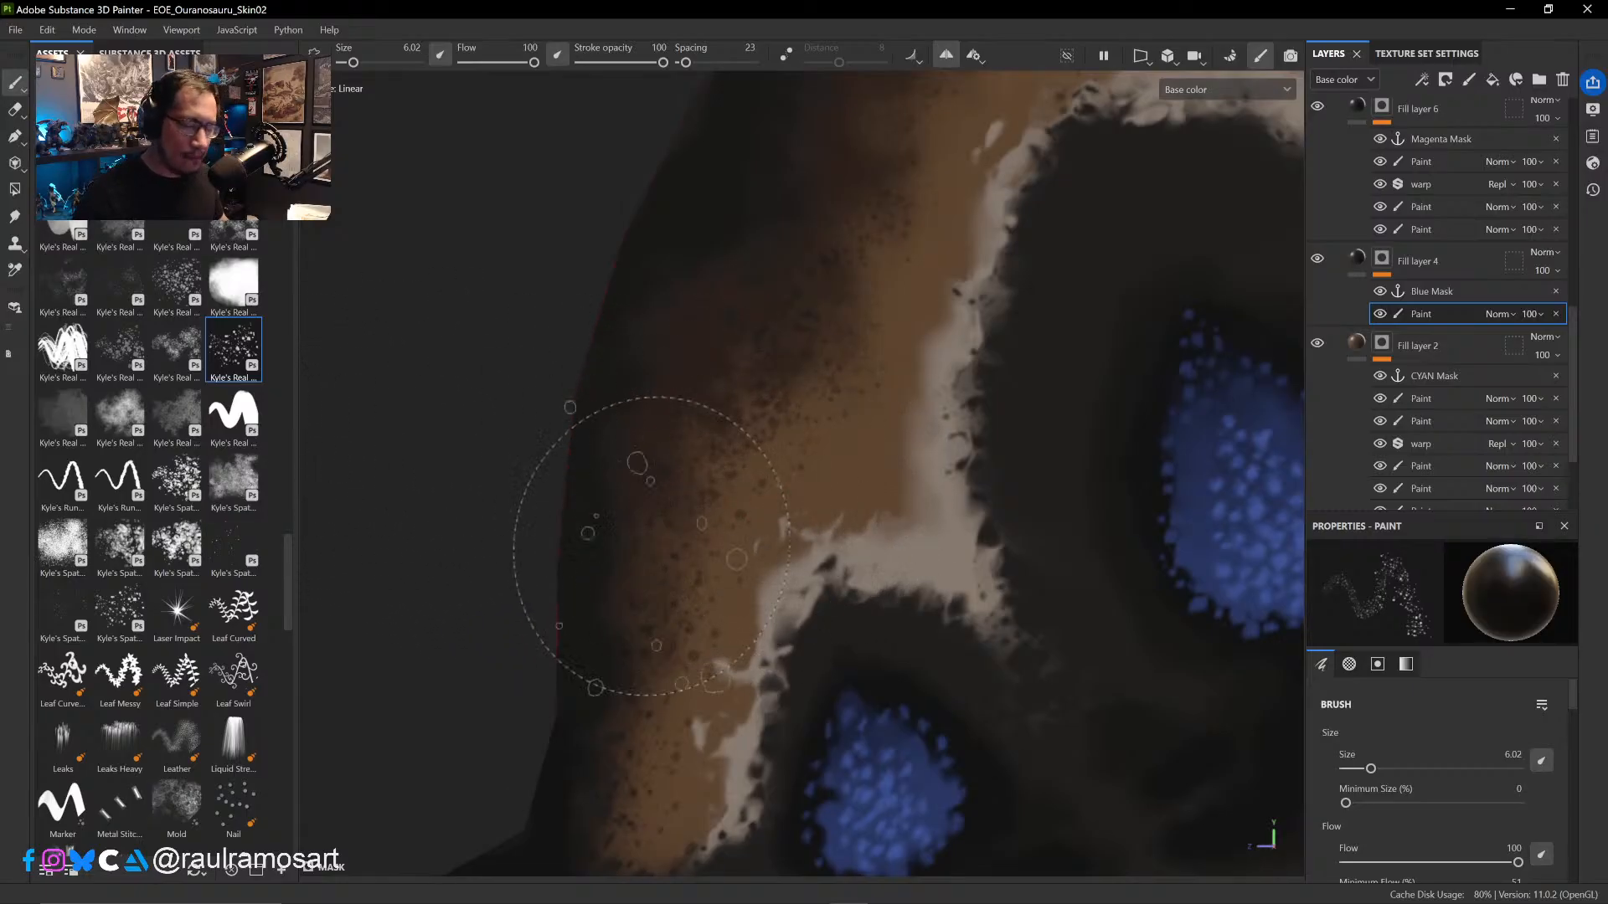
pyautogui.moveTo(787, 448)
pyautogui.keyDown('alt'); pyautogui.mouseDown()
pyautogui.moveTo(765, 485)
pyautogui.moveTo(737, 469)
pyautogui.mouseUp(); pyautogui.keyUp('alt')
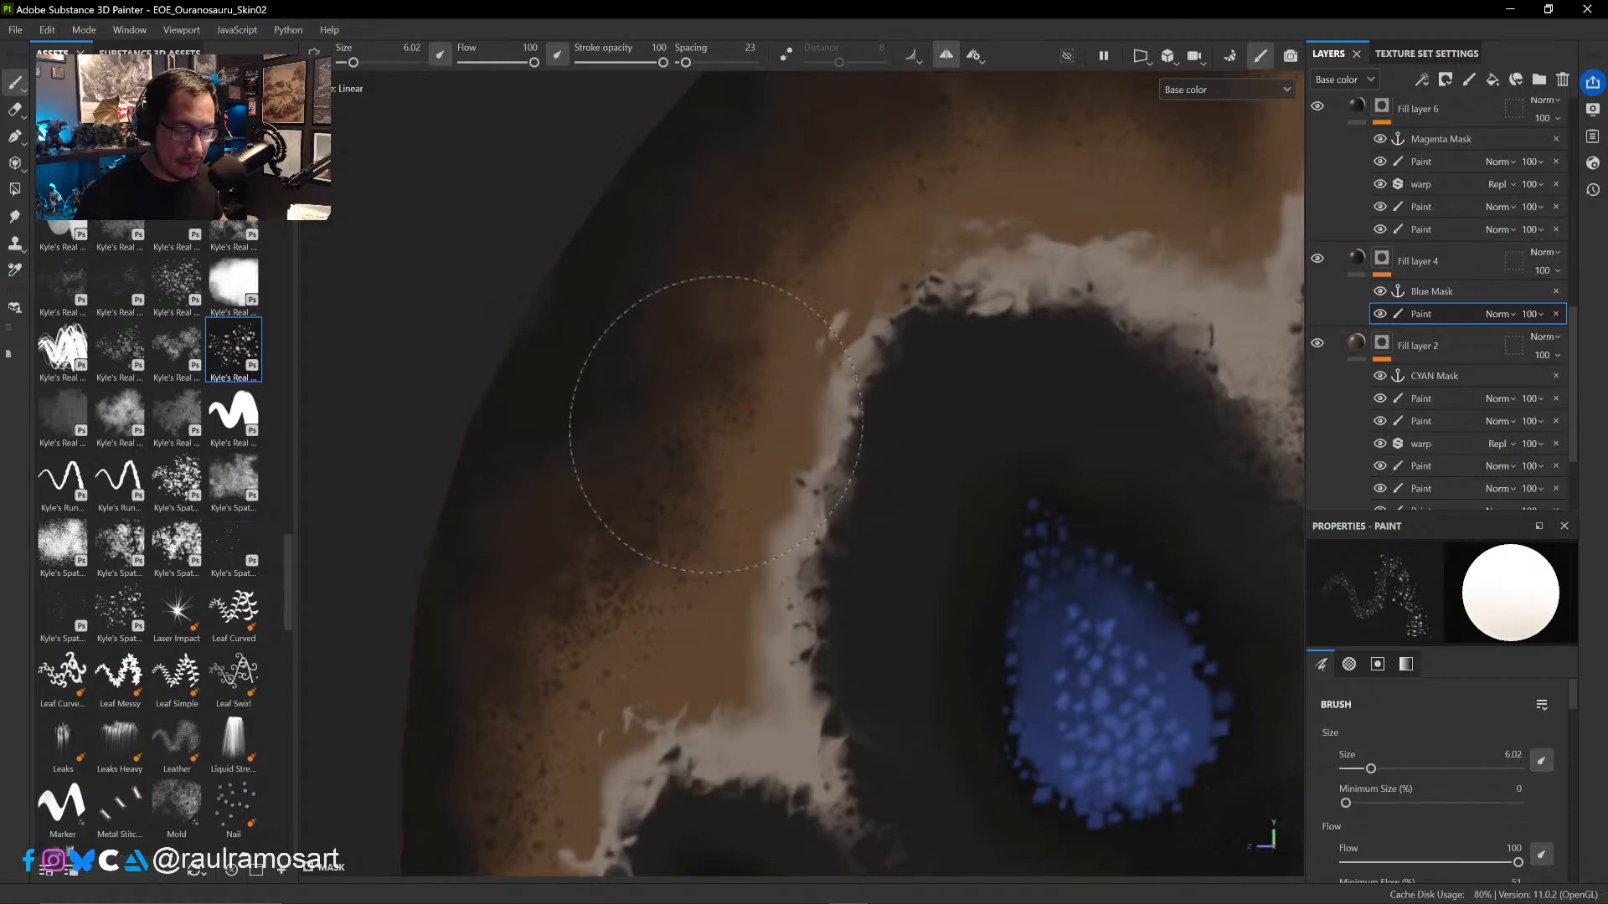
pyautogui.moveTo(639, 304)
pyautogui.keyDown('alt'); pyautogui.mouseDown()
pyautogui.moveTo(678, 425)
pyautogui.moveTo(736, 360)
pyautogui.mouseUp(); pyautogui.keyUp('alt')
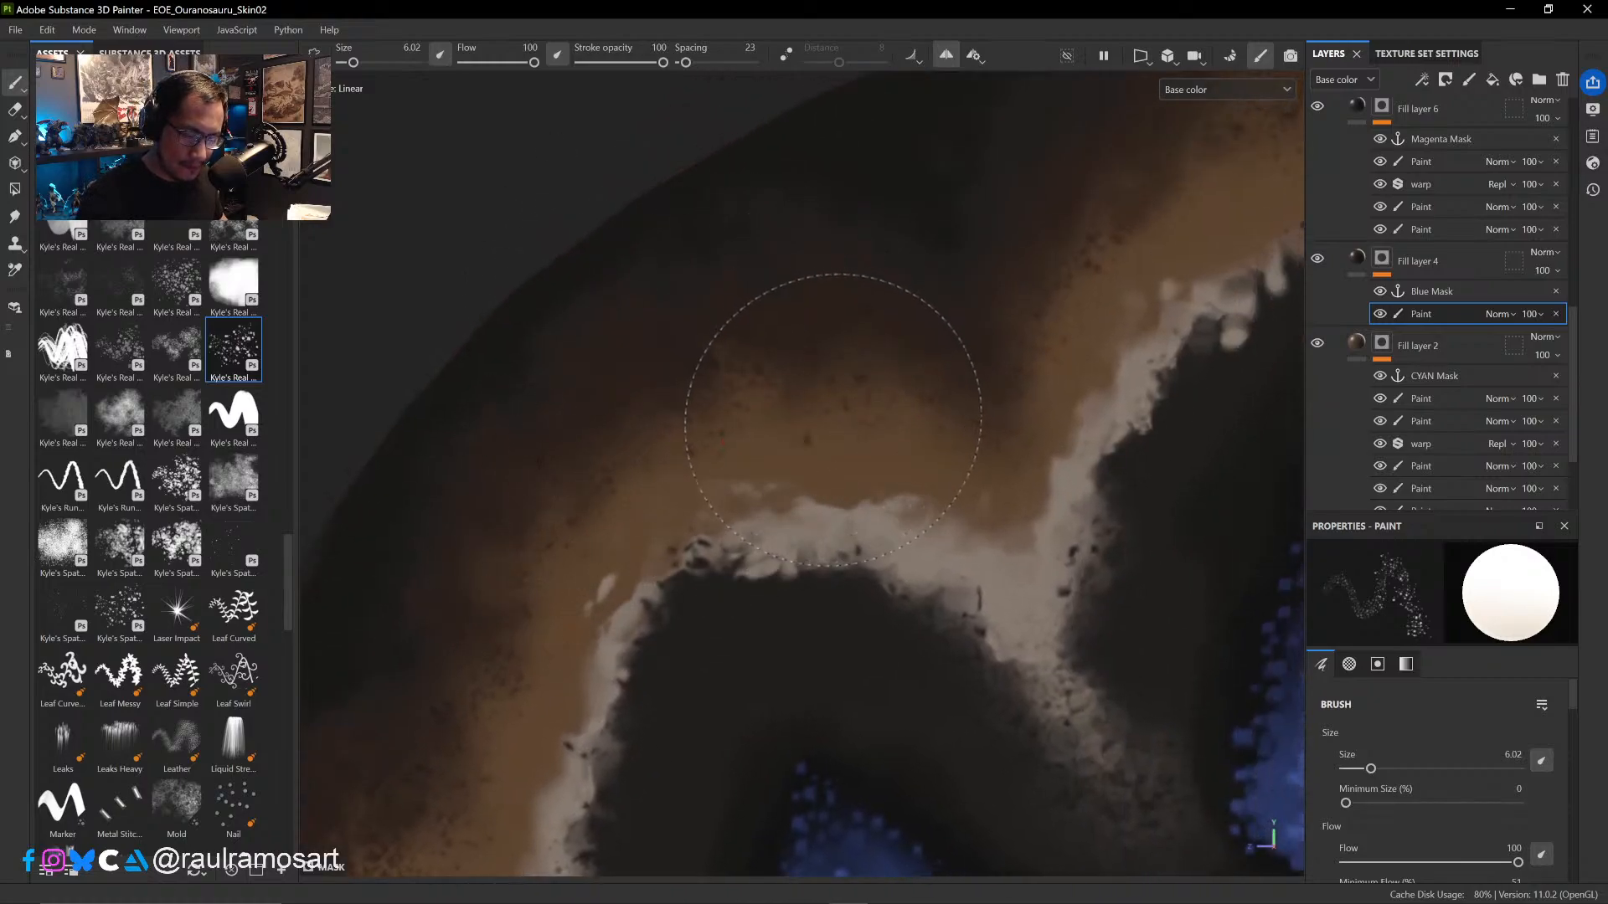
# - Add finer spatter at size 3.08 to the tan band from the second arch to the third arch's front slope
pyautogui.keyDown('ctrl'); pyautogui.moveTo(861, 407); pyautogui.dragTo(831, 398, button='right'); pyautogui.keyUp('ctrl')
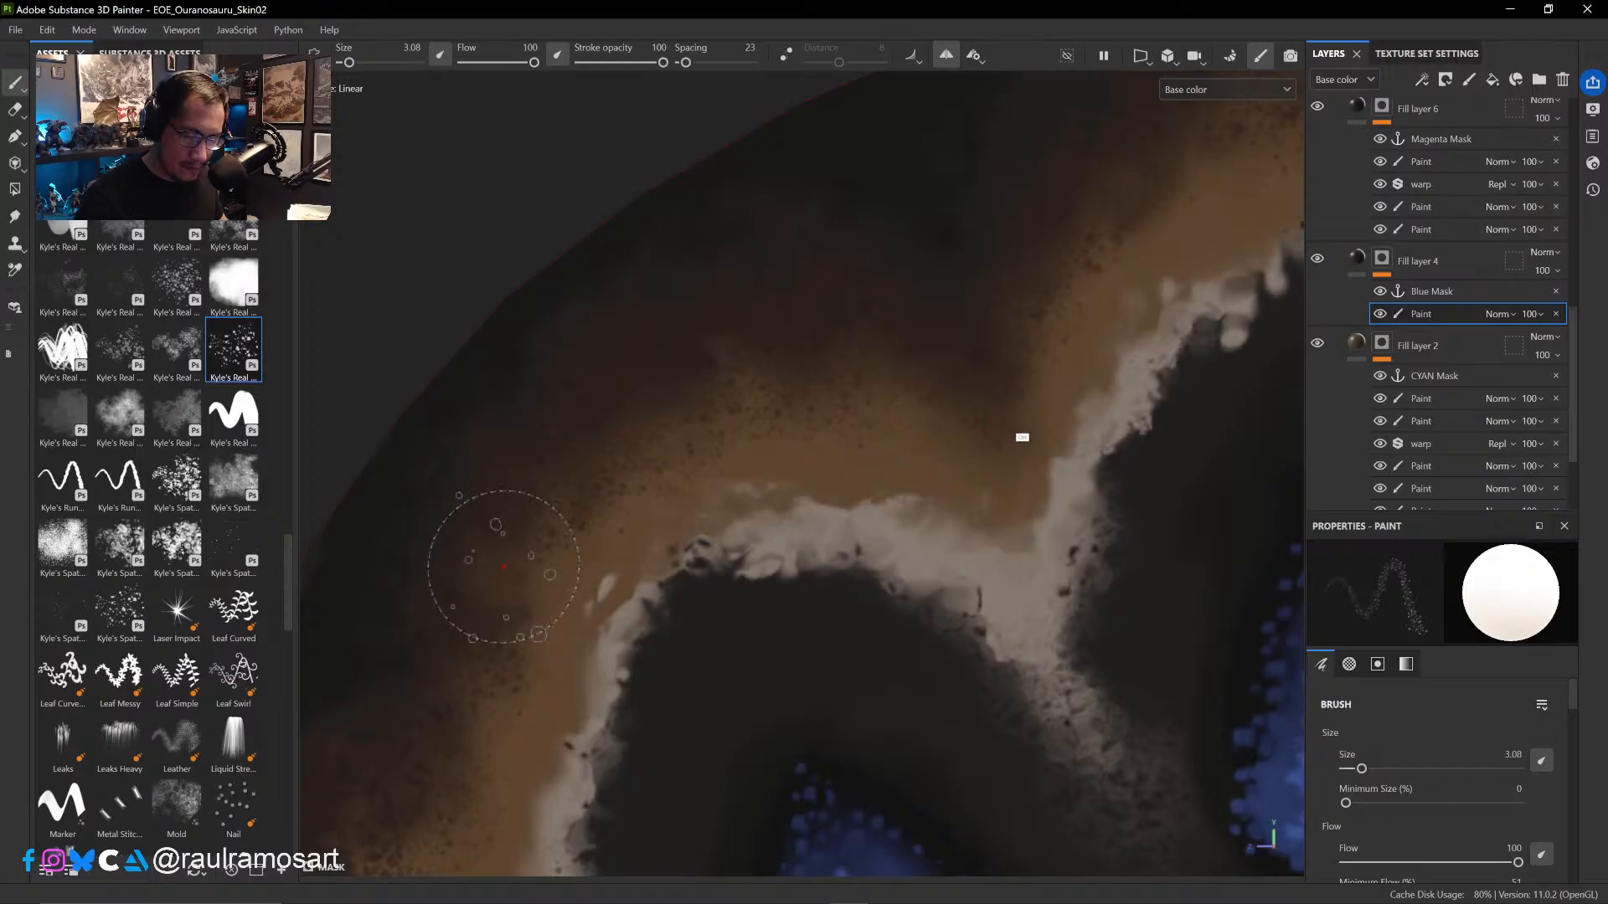
pyautogui.keyDown('alt'); pyautogui.moveTo(1023, 435); pyautogui.dragTo(751, 556); pyautogui.keyUp('alt')
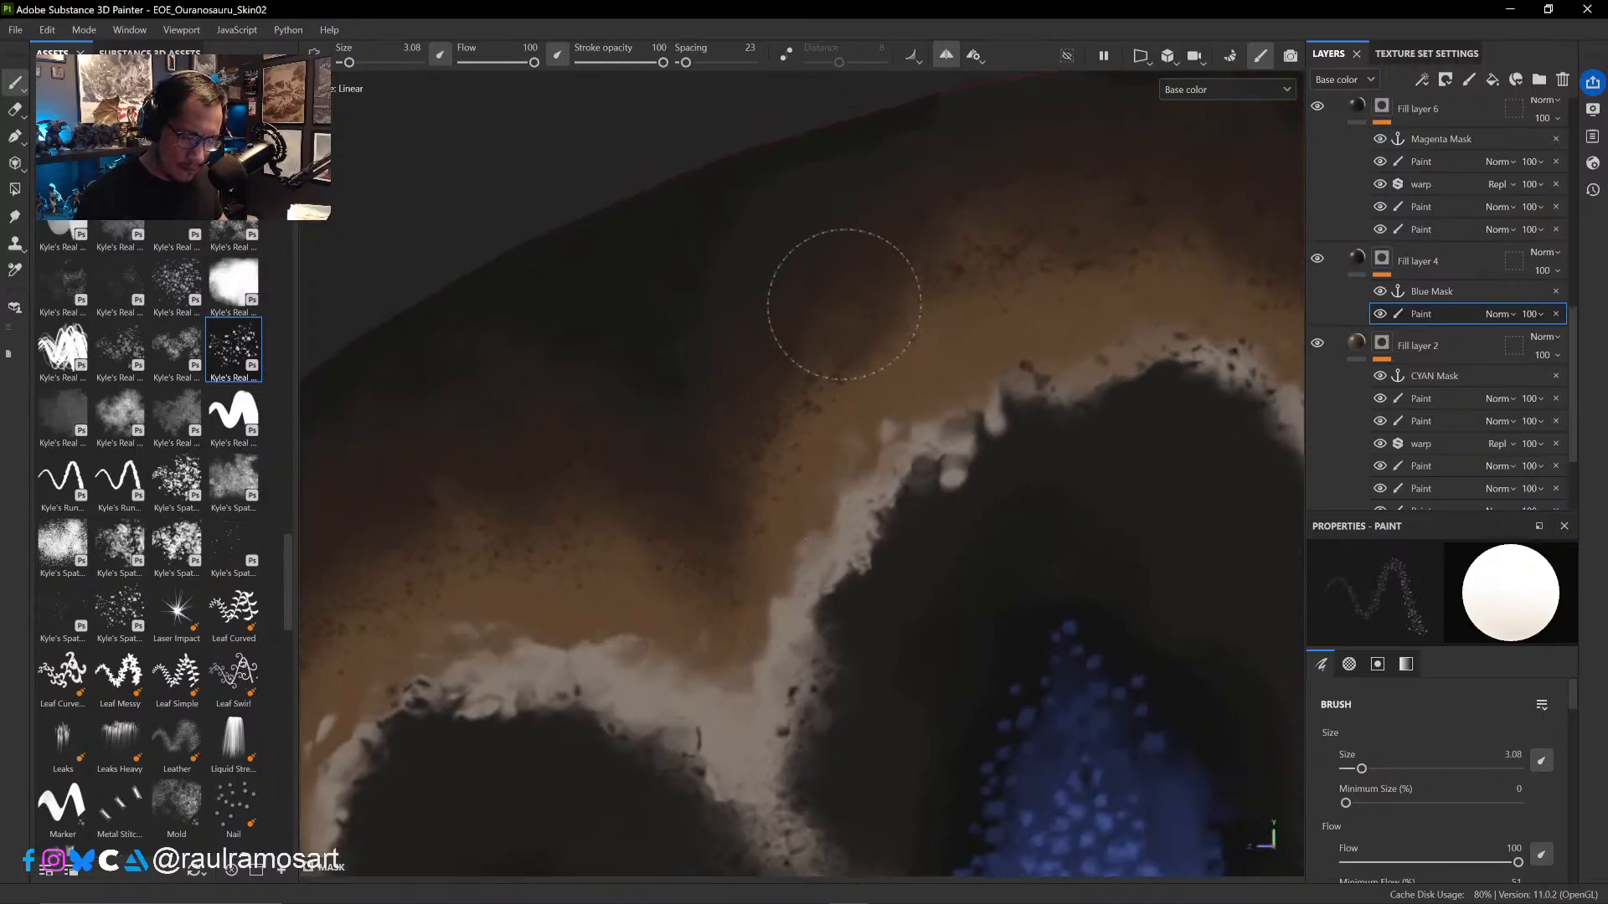
pyautogui.keyDown('alt'); pyautogui.moveTo(844, 316); pyautogui.dragTo(700, 525); pyautogui.keyUp('alt')
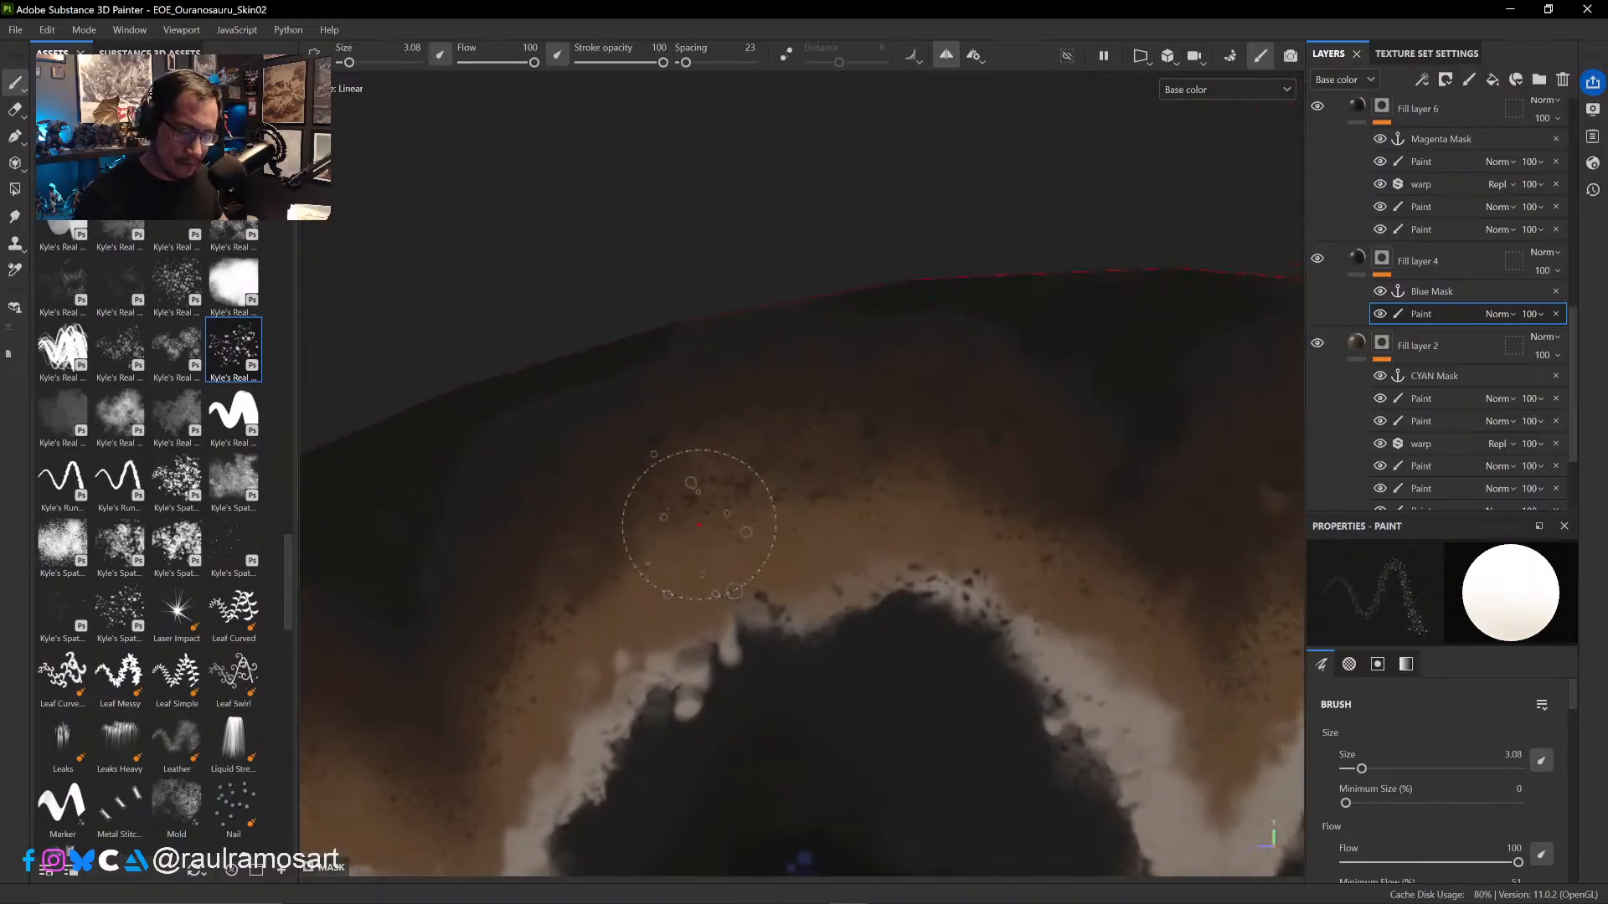
# - Spatter the tan band at size 4.43 from the third arch's crest back to the valley behind the fourth arch
pyautogui.keyDown('ctrl'); pyautogui.moveTo(682, 524); pyautogui.dragTo(710, 524, button='right'); pyautogui.keyUp('ctrl')
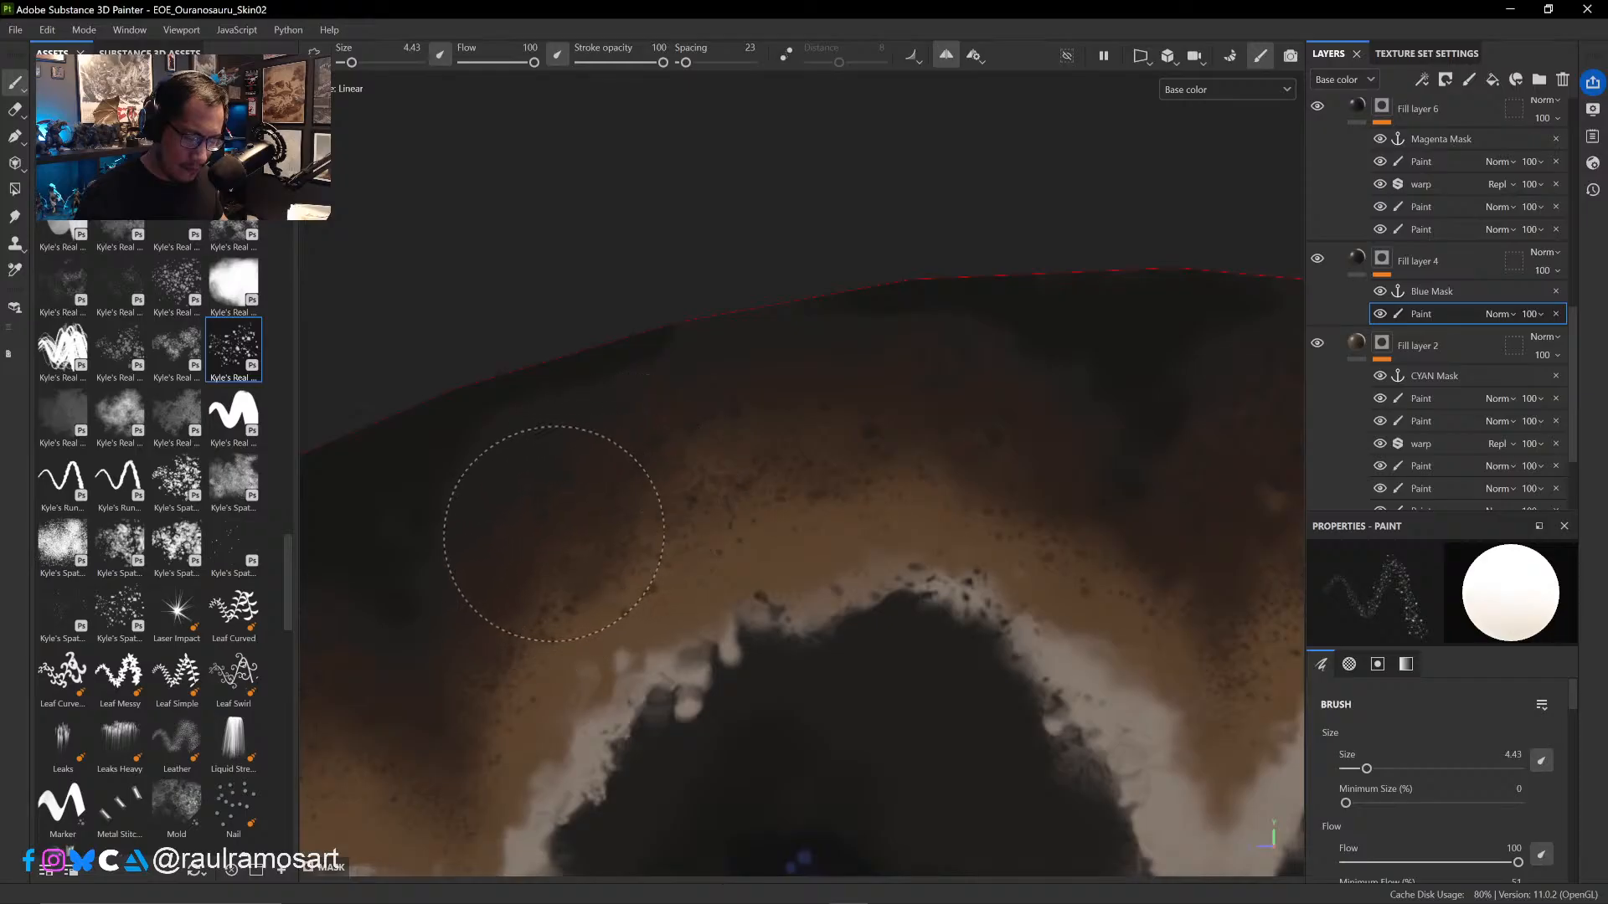
pyautogui.moveTo(898, 453)
pyautogui.keyDown('ctrl'); pyautogui.keyDown('alt'); pyautogui.mouseDown()
pyautogui.moveTo(725, 460)
pyautogui.moveTo(668, 411)
pyautogui.mouseUp(); pyautogui.keyUp('alt'); pyautogui.keyUp('ctrl')
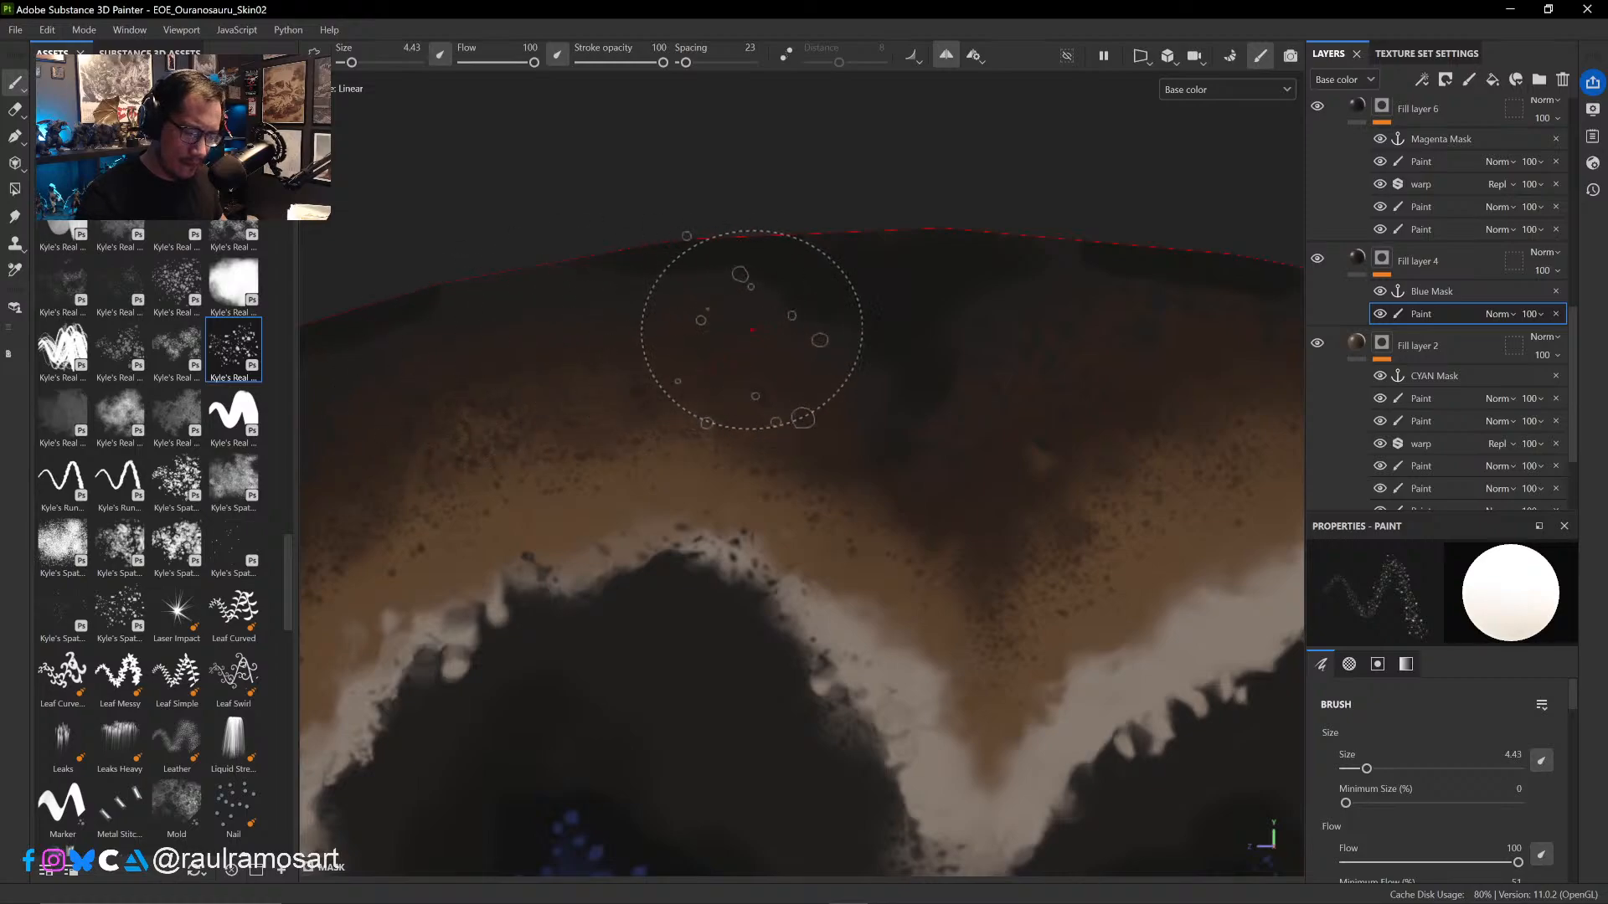
pyautogui.moveTo(1008, 446)
pyautogui.keyDown('ctrl'); pyautogui.keyDown('alt'); pyautogui.mouseDown()
pyautogui.moveTo(969, 449)
pyautogui.moveTo(777, 374)
pyautogui.mouseUp(); pyautogui.keyUp('alt'); pyautogui.keyUp('ctrl')
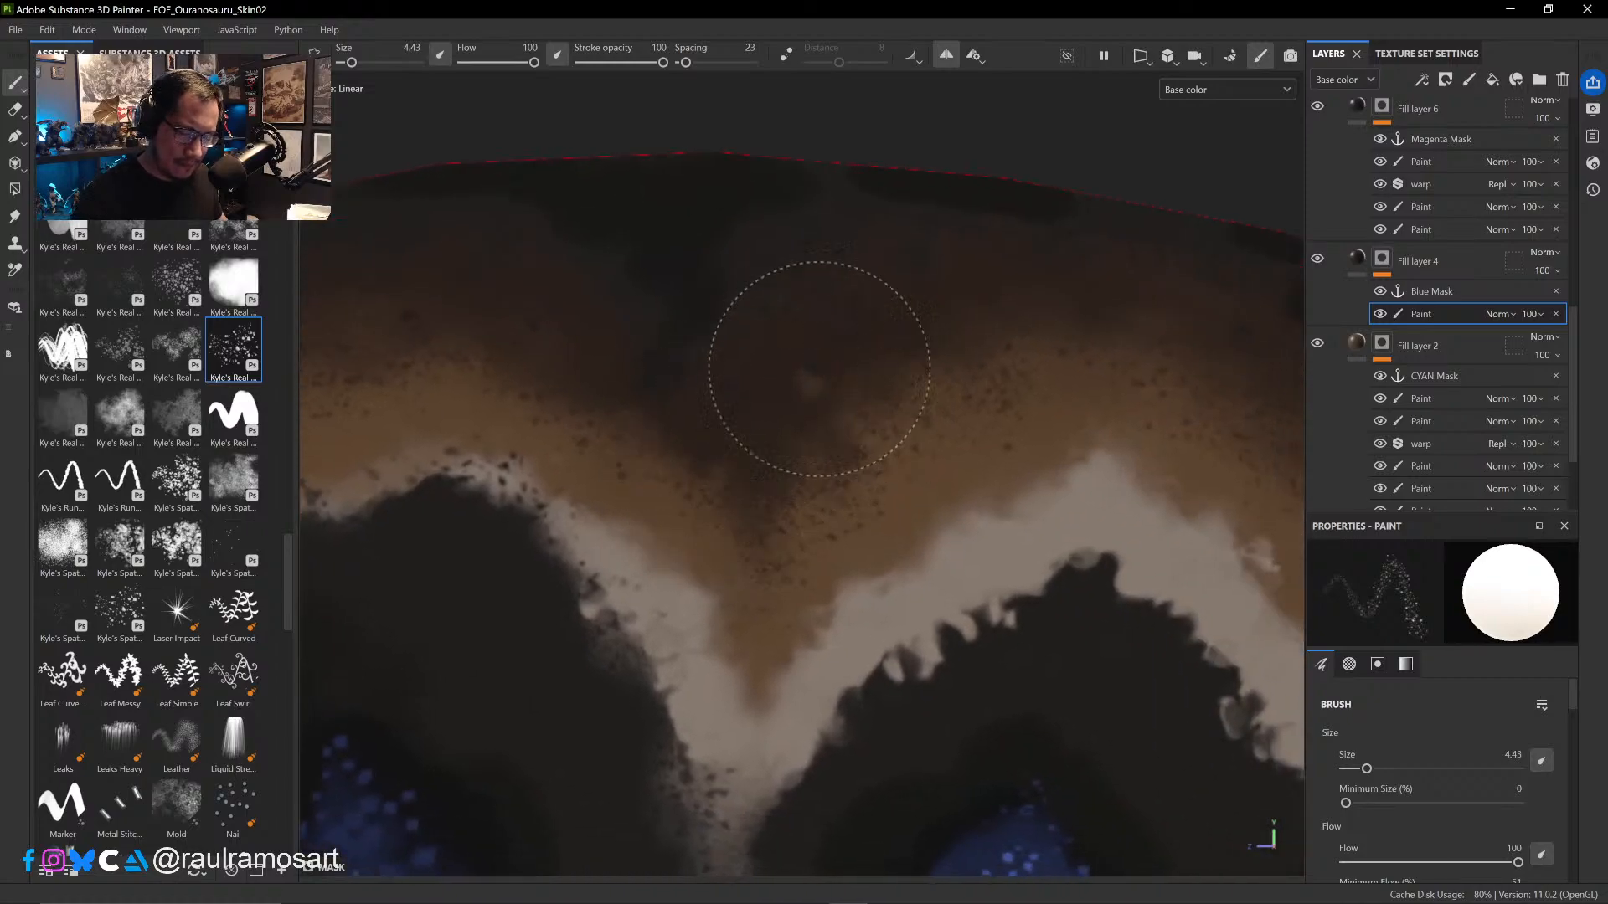
pyautogui.moveTo(1124, 395)
pyautogui.keyDown('ctrl'); pyautogui.keyDown('alt'); pyautogui.mouseDown()
pyautogui.moveTo(894, 405)
pyautogui.moveTo(677, 383)
pyautogui.mouseUp(); pyautogui.keyUp('alt'); pyautogui.keyUp('ctrl')
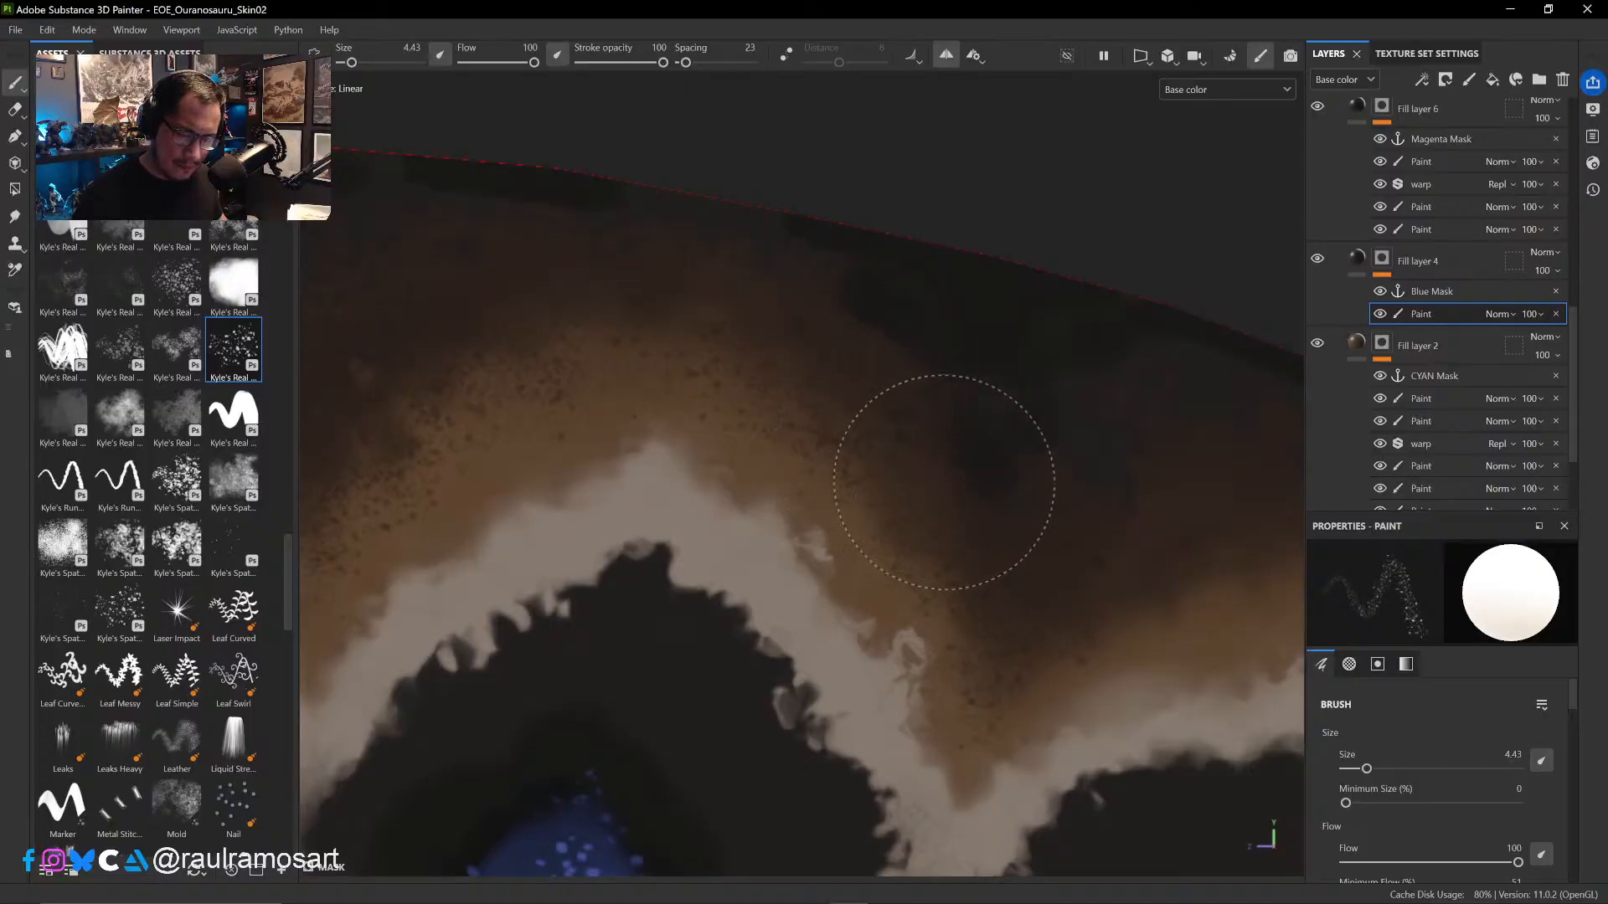
pyautogui.keyDown('ctrl'); pyautogui.keyDown('alt'); pyautogui.moveTo(1066, 499); pyautogui.dragTo(952, 438); pyautogui.keyUp('alt'); pyautogui.keyUp('ctrl')
pyautogui.keyDown('alt'); pyautogui.moveTo(670, 159); pyautogui.dragTo(766, 292, button='right'); pyautogui.keyUp('alt')
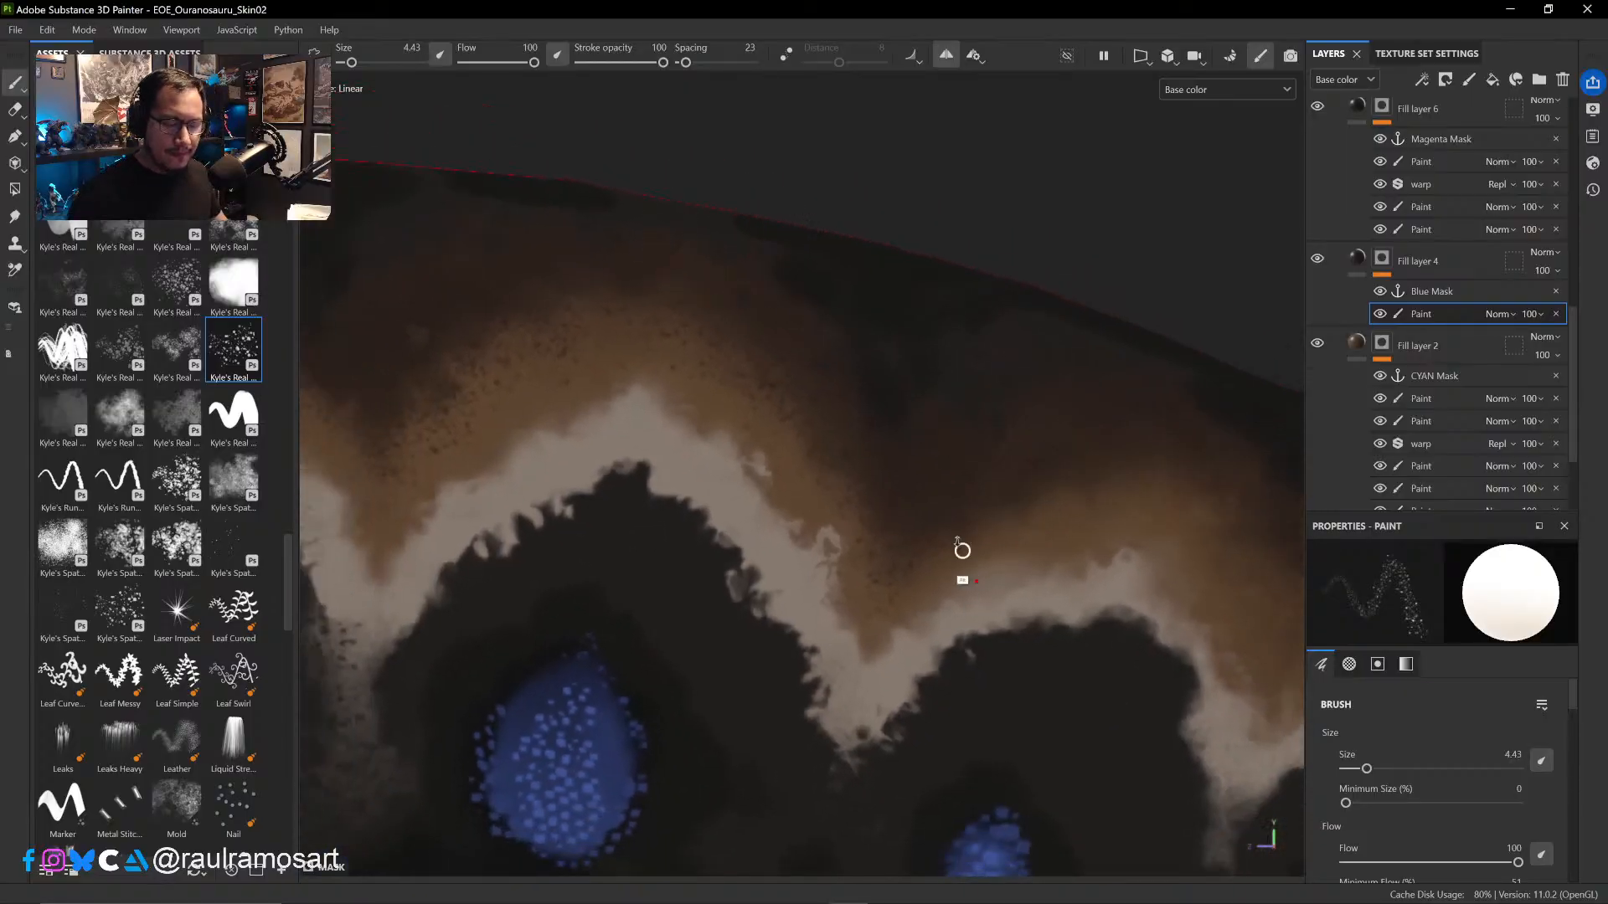
# - Check the spatter across the whole sail, and extend it at size 4.43 over the tan band above the fifth and sixth arches
pyautogui.keyDown('alt'); pyautogui.moveTo(962, 550); pyautogui.dragTo(830, 338, button='right'); pyautogui.keyUp('alt')
pyautogui.moveTo(927, 529)
pyautogui.keyDown('alt'); pyautogui.mouseDown(button='right')
pyautogui.moveTo(771, 360)
pyautogui.moveTo(769, 335)
pyautogui.mouseUp(button='right'); pyautogui.keyUp('alt')
pyautogui.keyDown('alt'); pyautogui.moveTo(843, 556); pyautogui.dragTo(721, 369, button='right'); pyautogui.keyUp('alt')
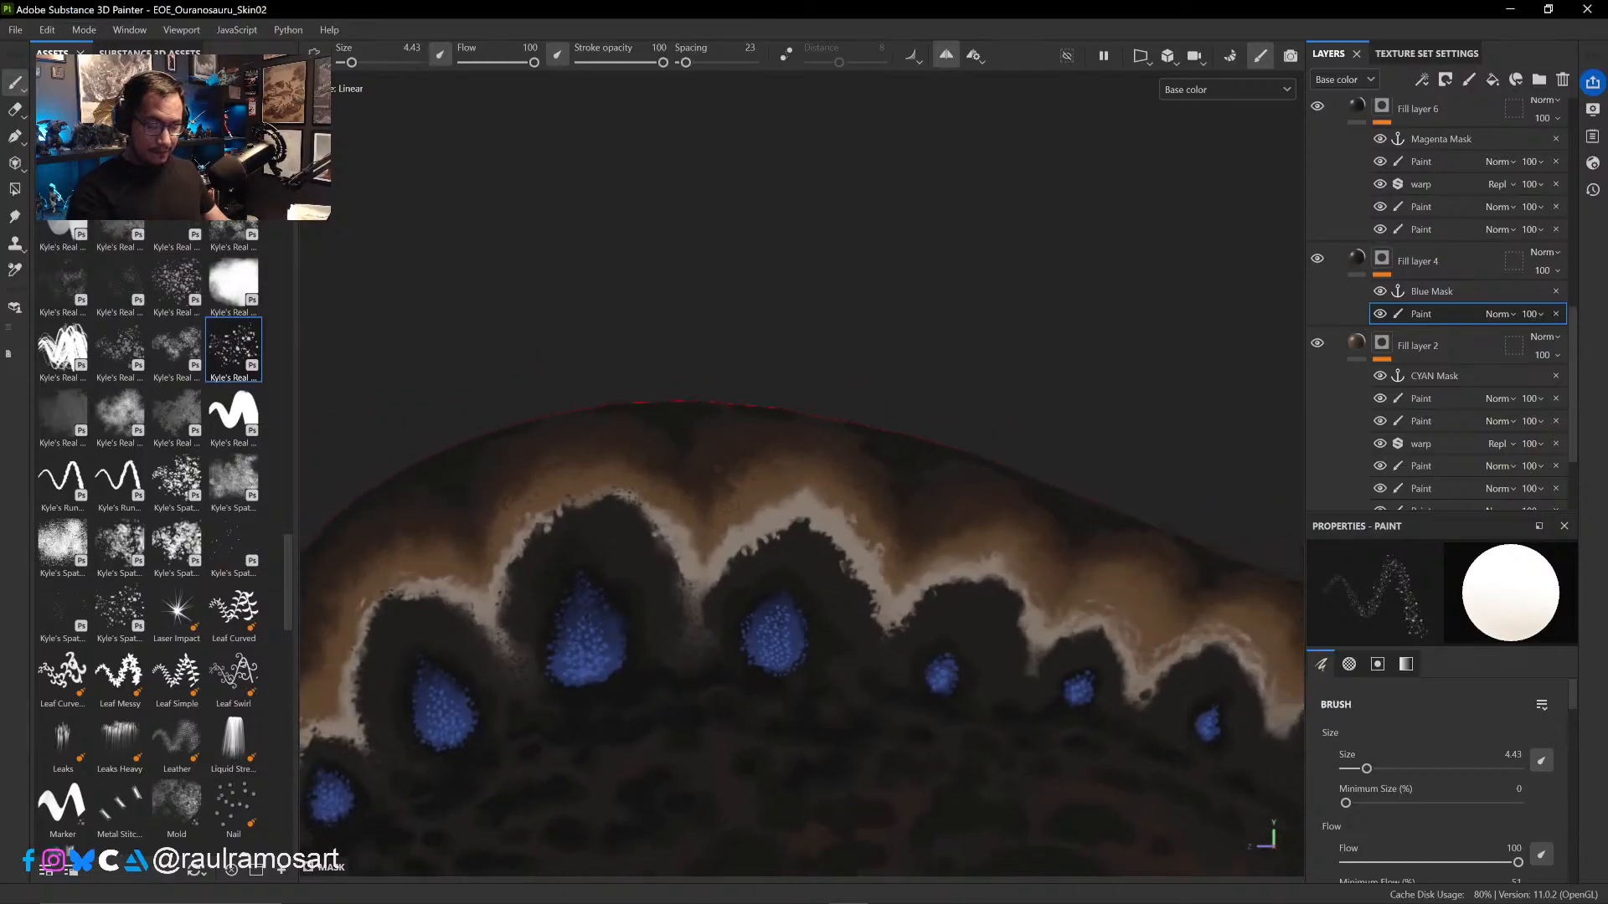
pyautogui.moveTo(809, 584)
pyautogui.keyDown('alt'); pyautogui.mouseDown(button='right')
pyautogui.moveTo(672, 466)
pyautogui.moveTo(646, 392)
pyautogui.mouseUp(button='right'); pyautogui.keyUp('alt')
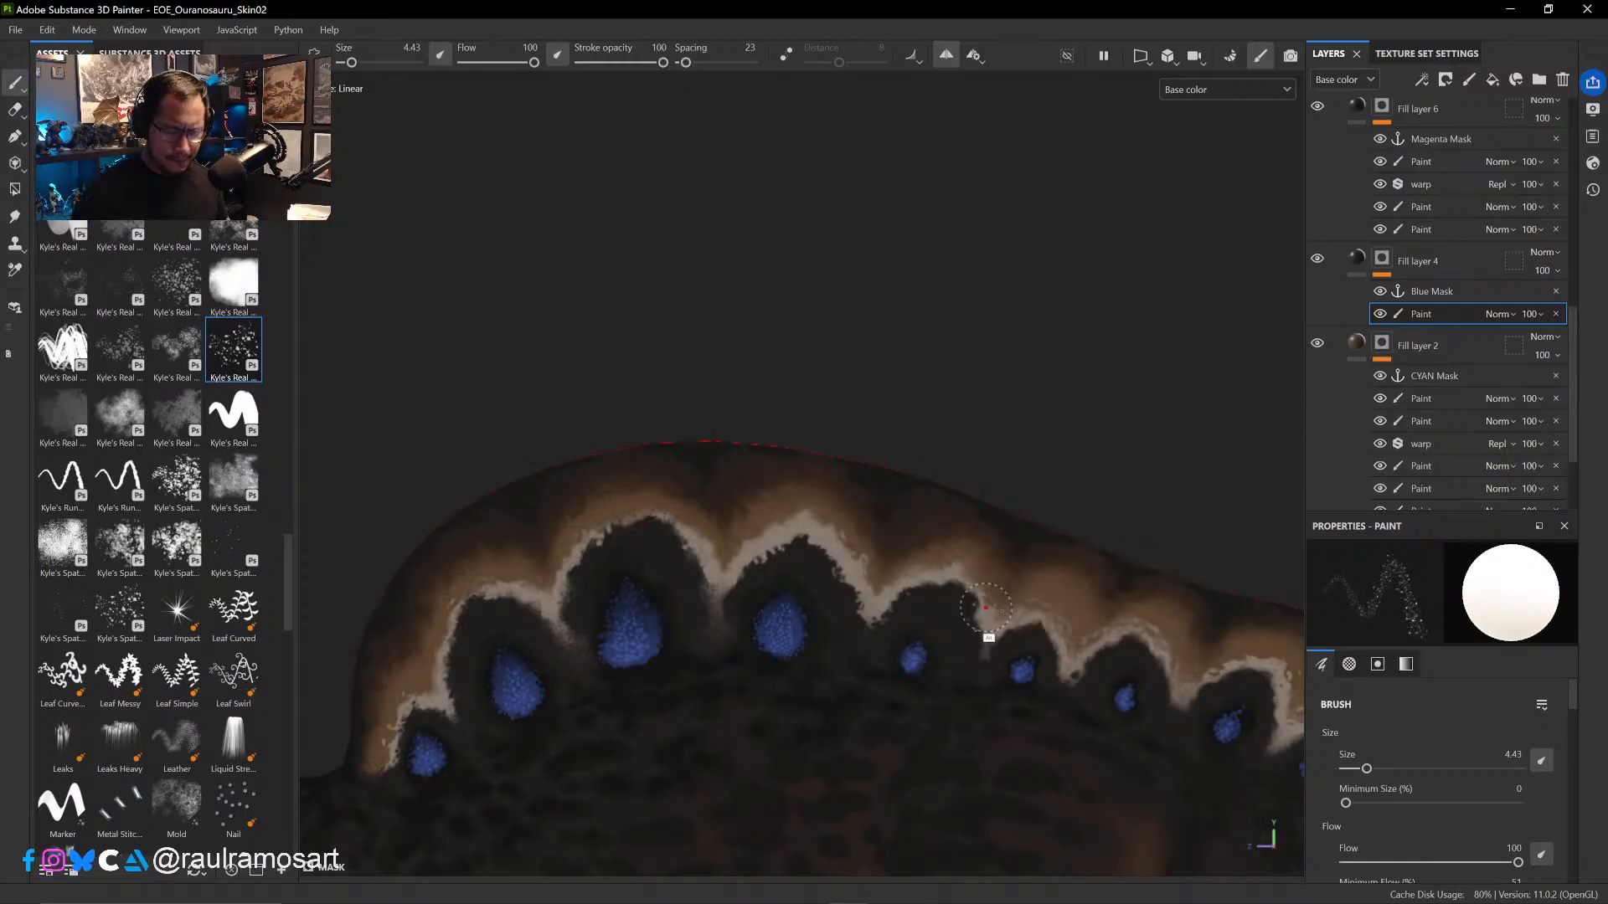
pyautogui.keyDown('ctrl'); pyautogui.keyDown('alt'); pyautogui.moveTo(975, 674); pyautogui.dragTo(837, 569); pyautogui.keyUp('alt'); pyautogui.keyUp('ctrl')
pyautogui.keyDown('alt'); pyautogui.moveTo(857, 536); pyautogui.dragTo(898, 573, button='right'); pyautogui.keyUp('alt')
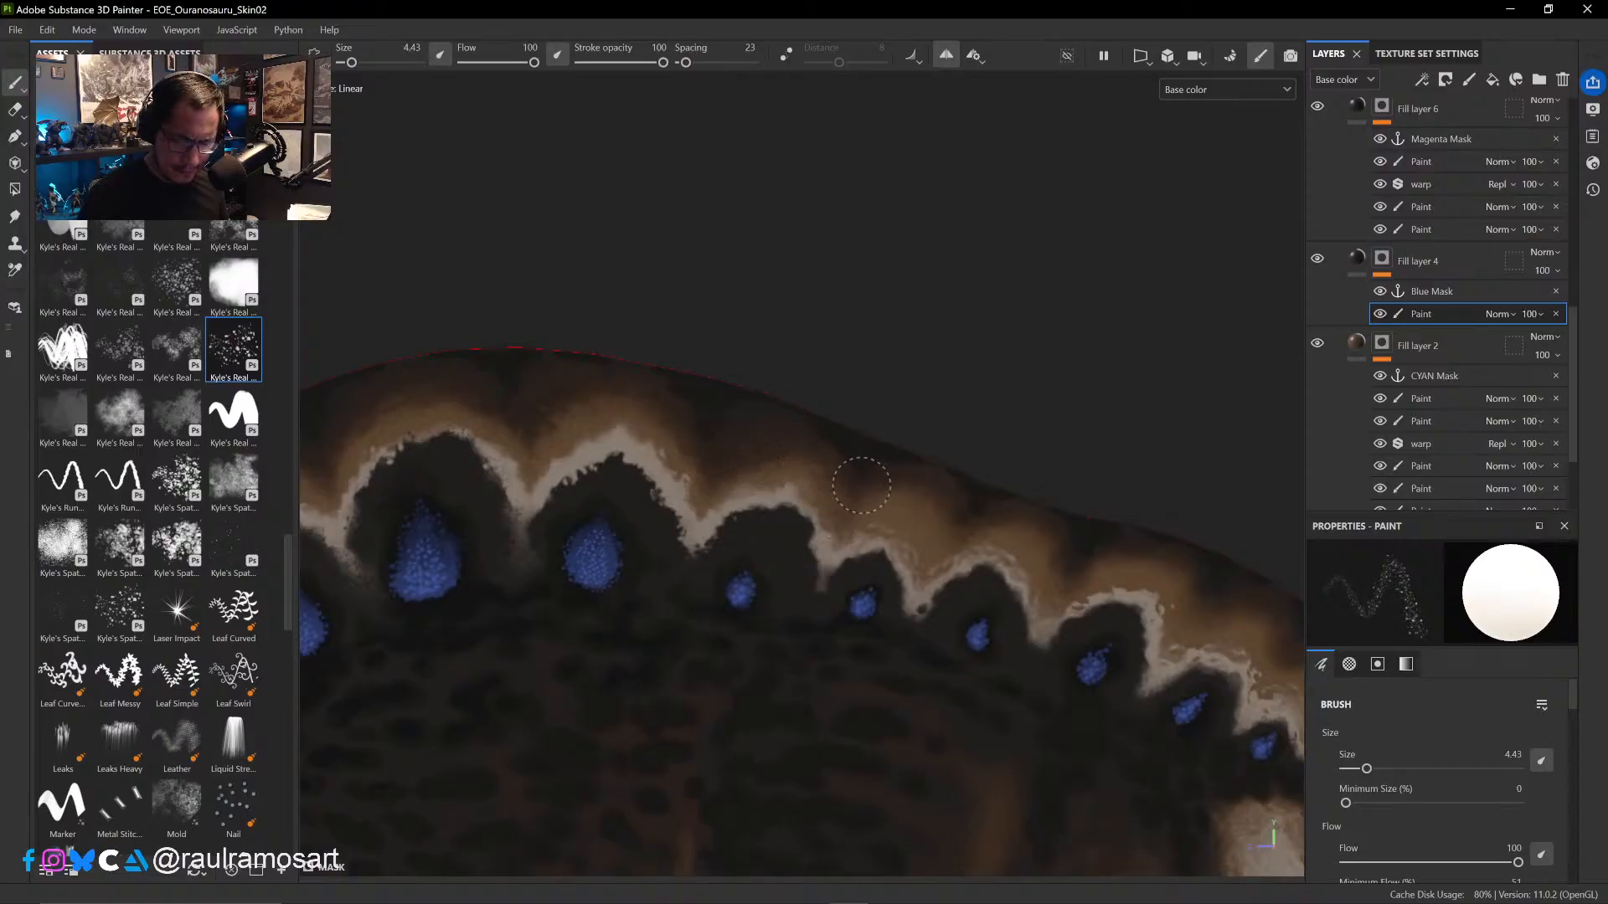
pyautogui.keyDown('alt'); pyautogui.moveTo(897, 520); pyautogui.dragTo(1028, 747, button='right'); pyautogui.keyUp('alt')
pyautogui.keyDown('alt'); pyautogui.moveTo(941, 582); pyautogui.dragTo(972, 615, button='right'); pyautogui.keyUp('alt')
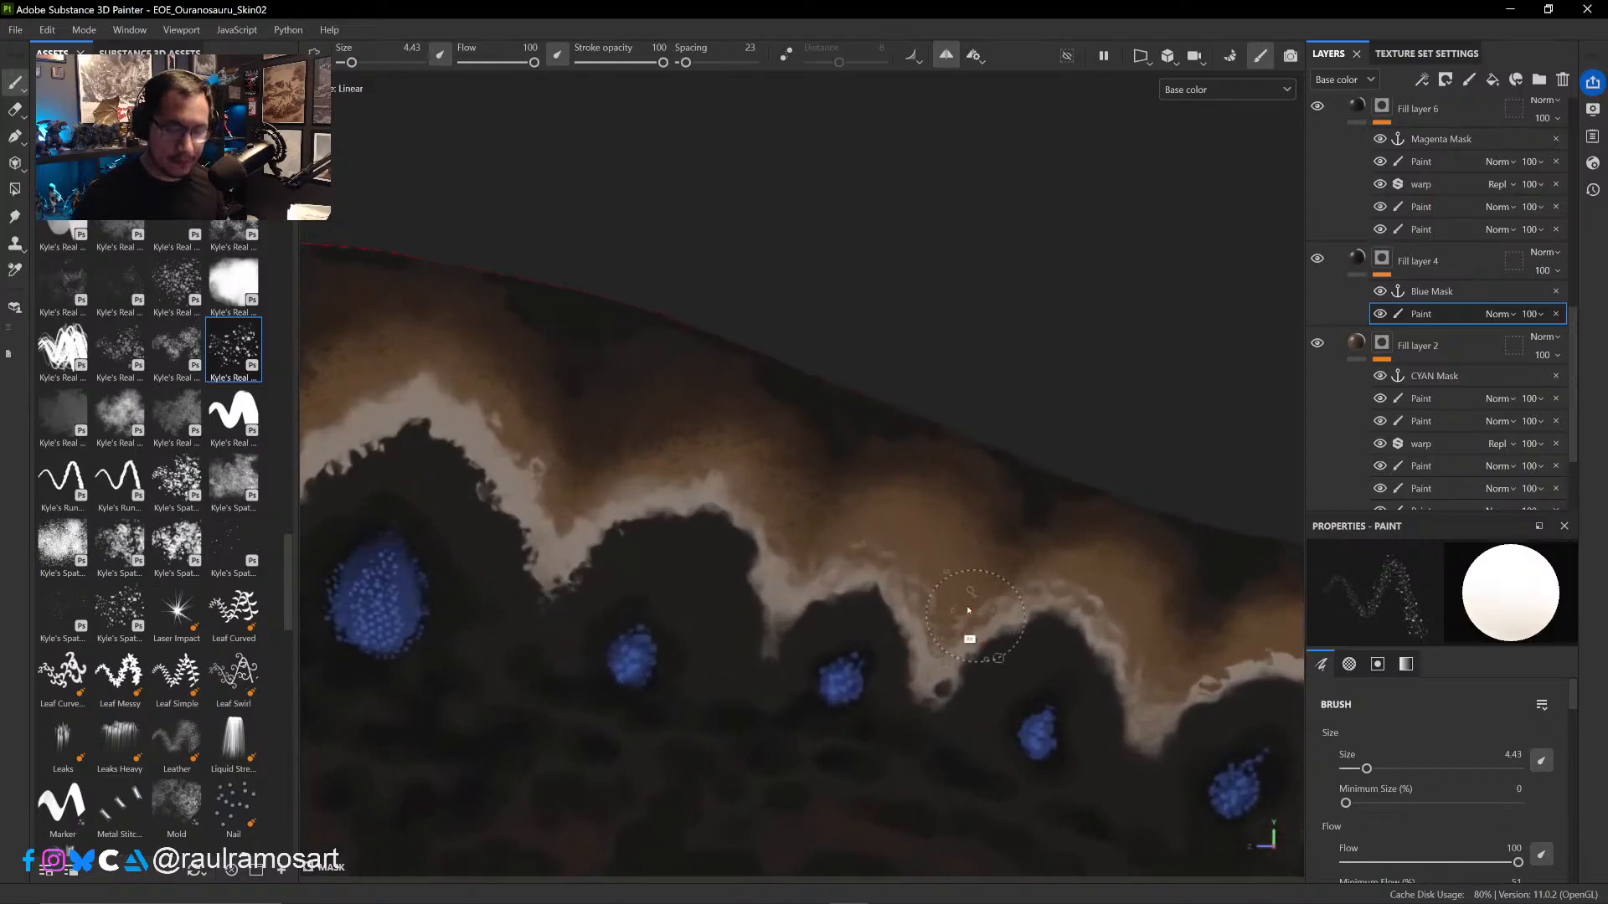
pyautogui.keyDown('alt'); pyautogui.moveTo(962, 603); pyautogui.dragTo(858, 513, button='middle'); pyautogui.keyUp('alt')
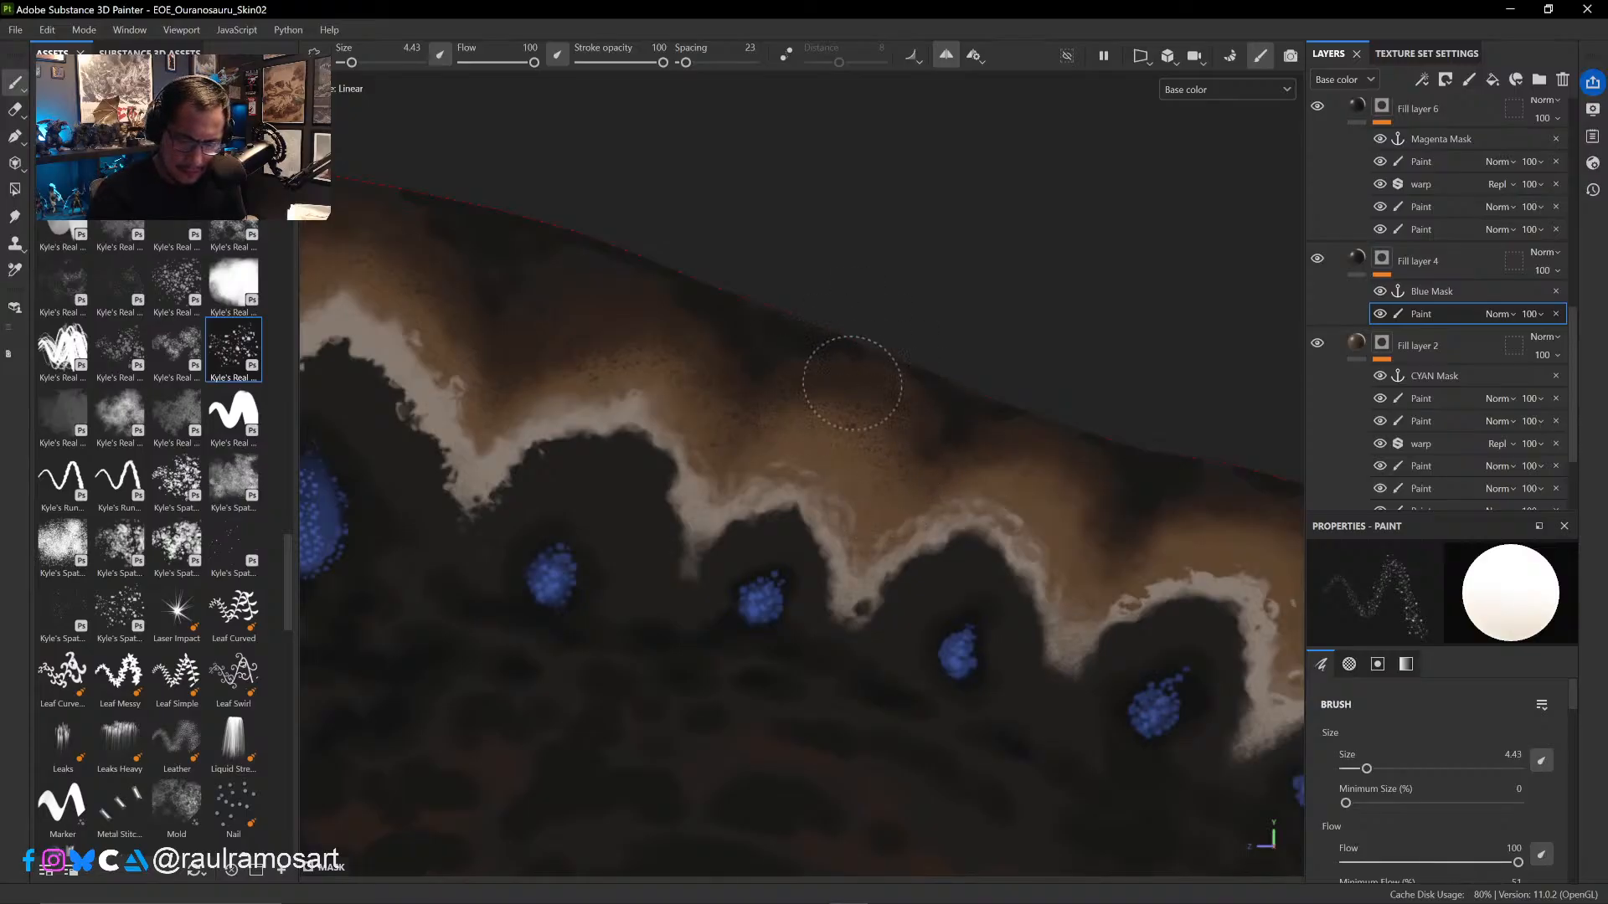
pyautogui.moveTo(760, 429)
pyautogui.mouseDown()
pyautogui.moveTo(897, 413)
pyautogui.moveTo(936, 435)
pyautogui.mouseUp()
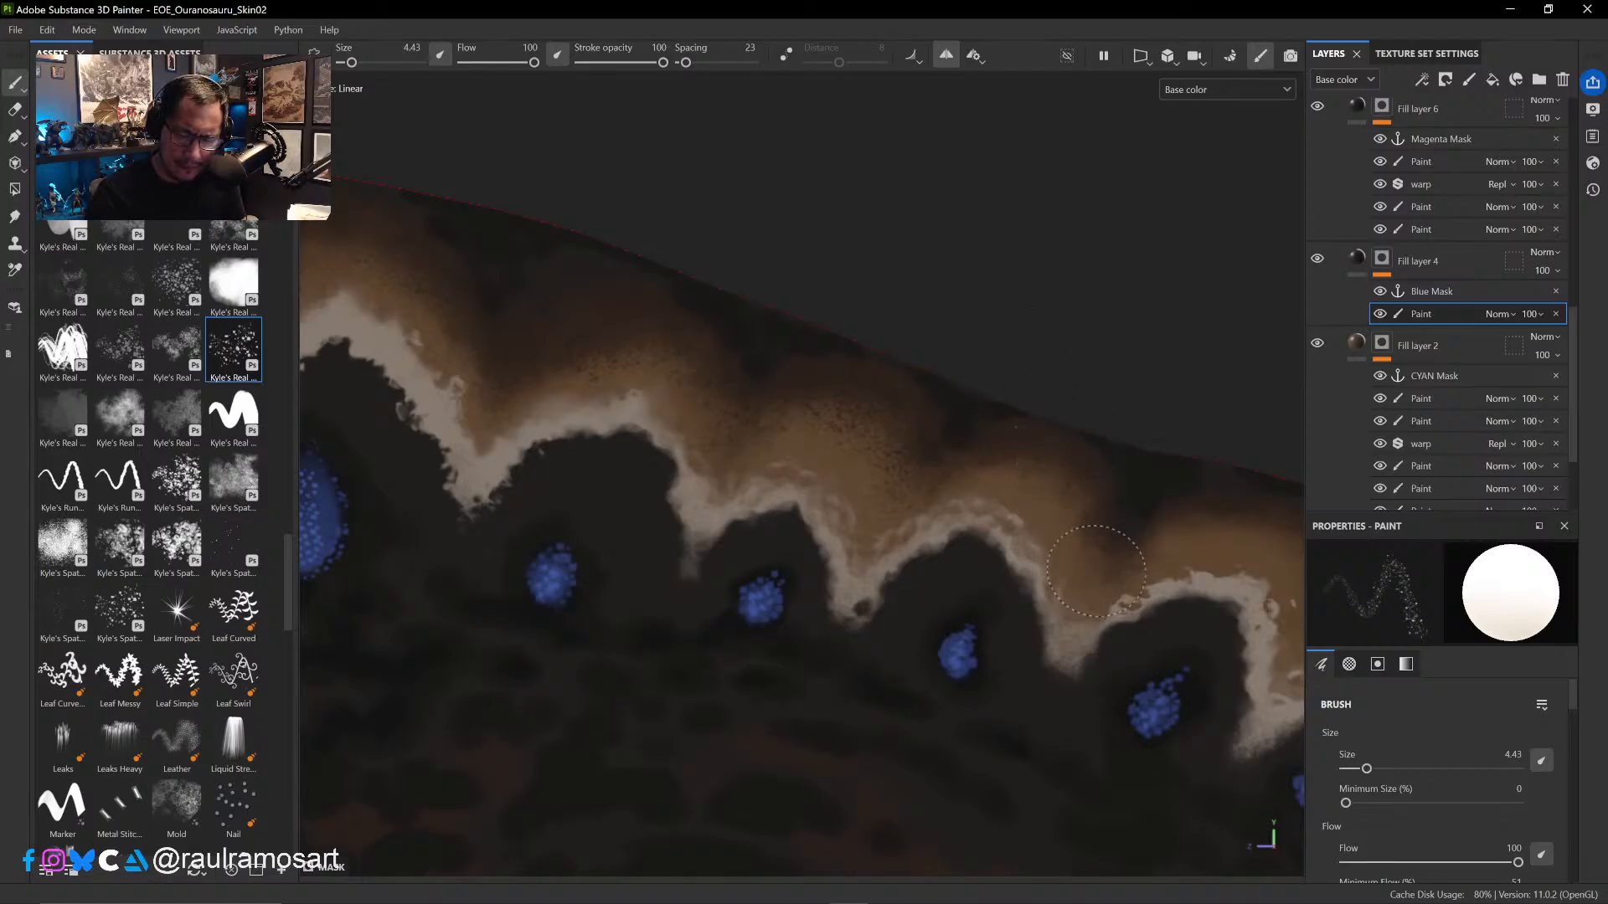
# - Add a fill effect above the paint in Fill layer 4's mask and assign the body's Curvature (deprecated) map as its grayscale
pyautogui.rightClick(1441, 316)
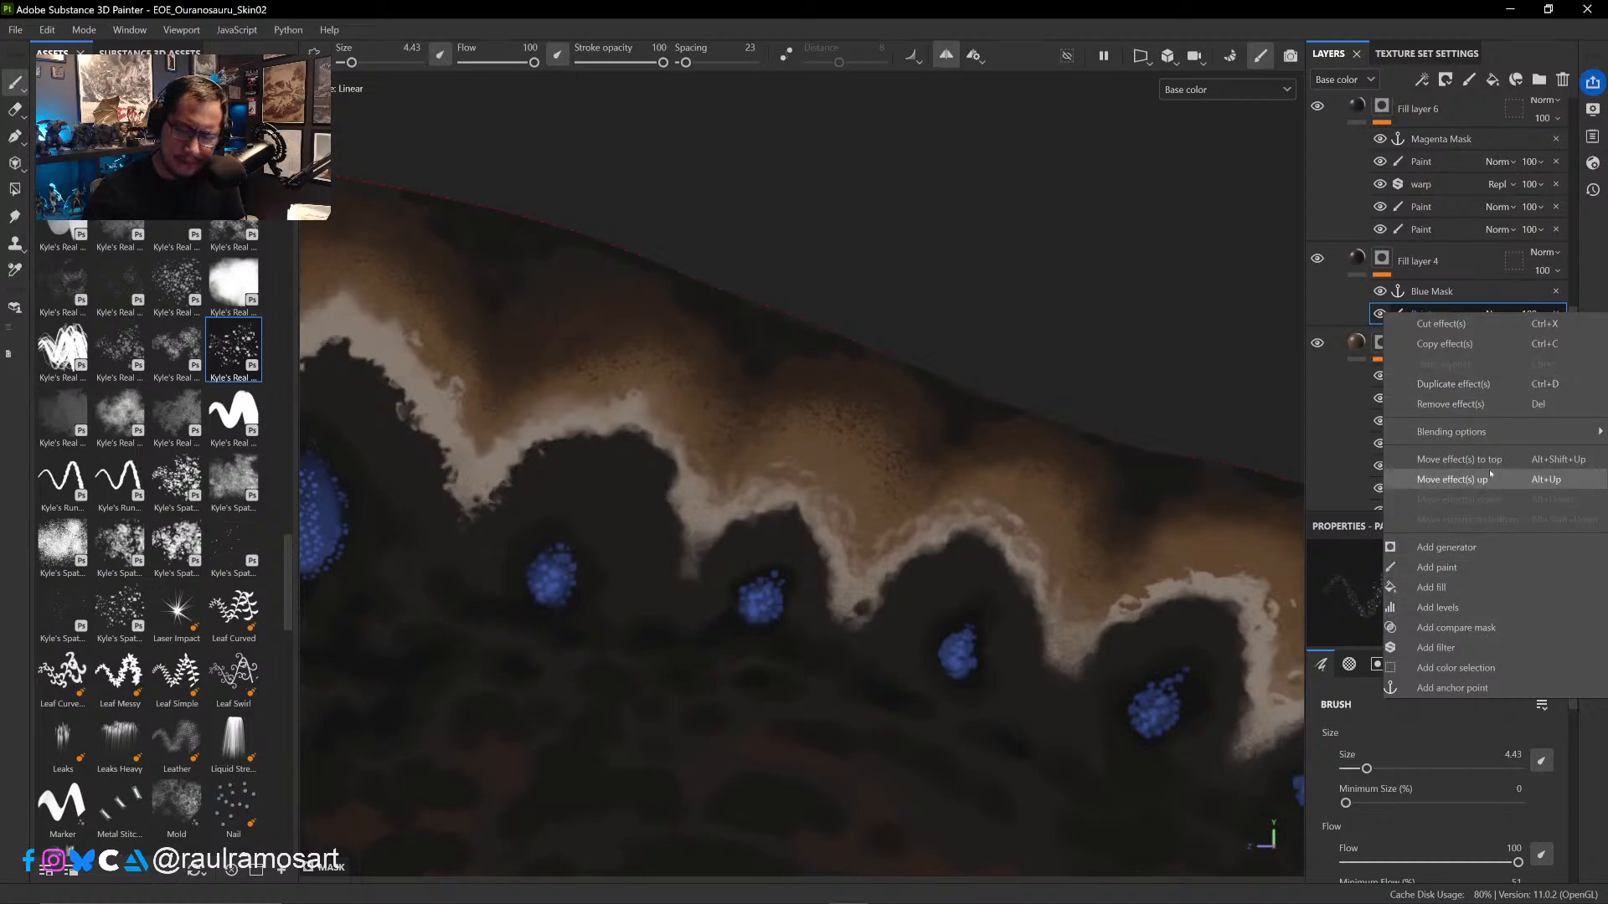
pyautogui.click(1447, 590)
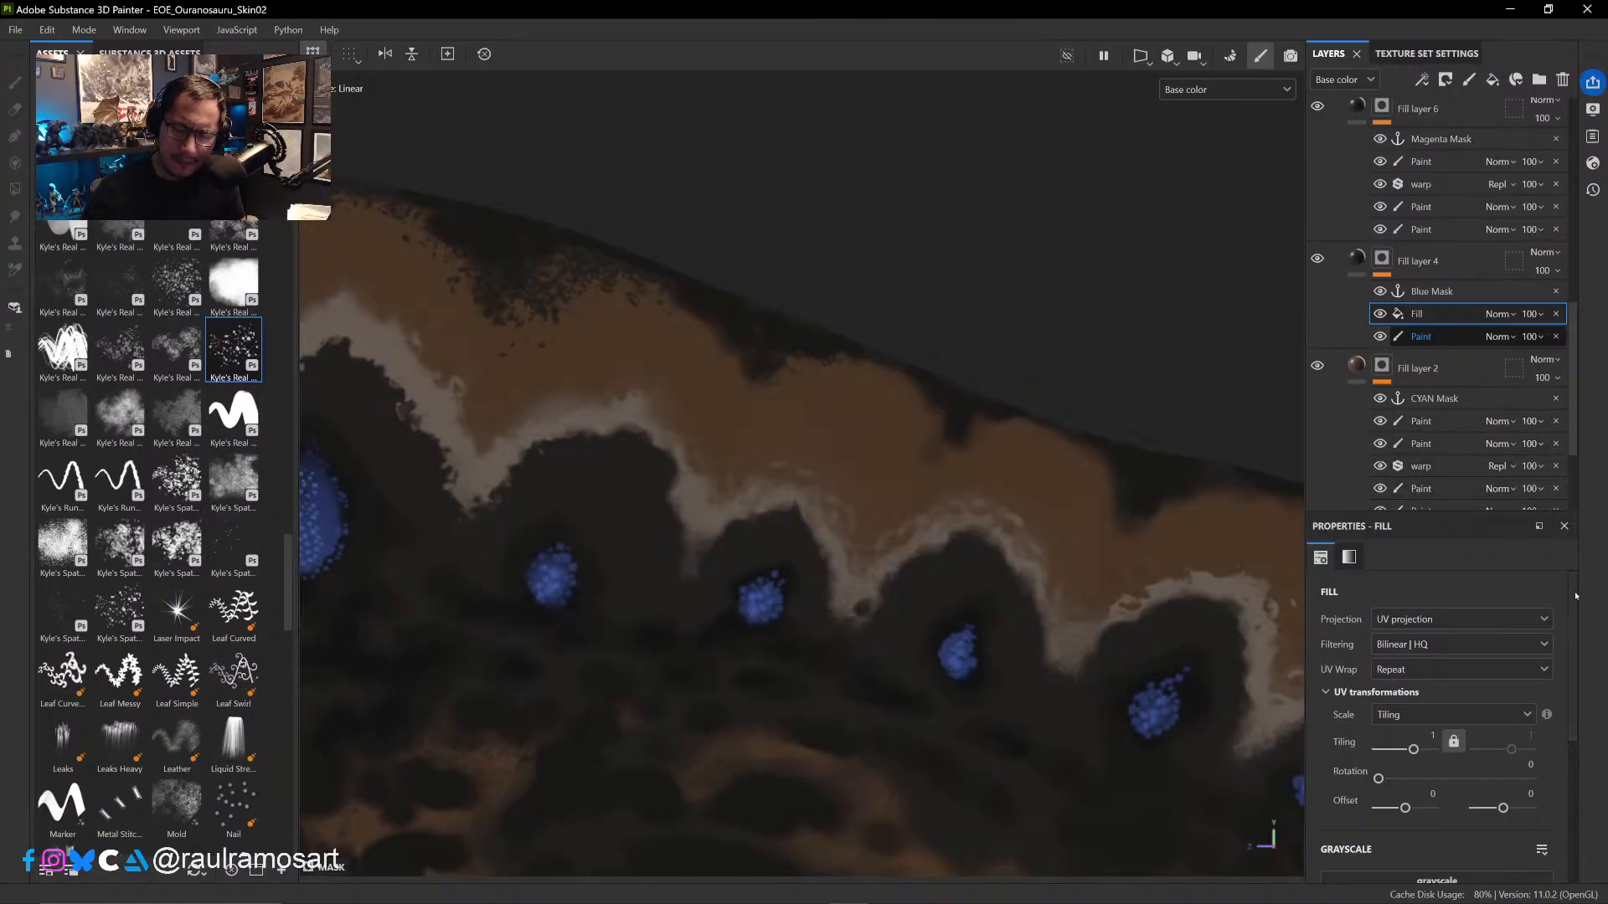
pyautogui.scroll(-3, 1508, 653)
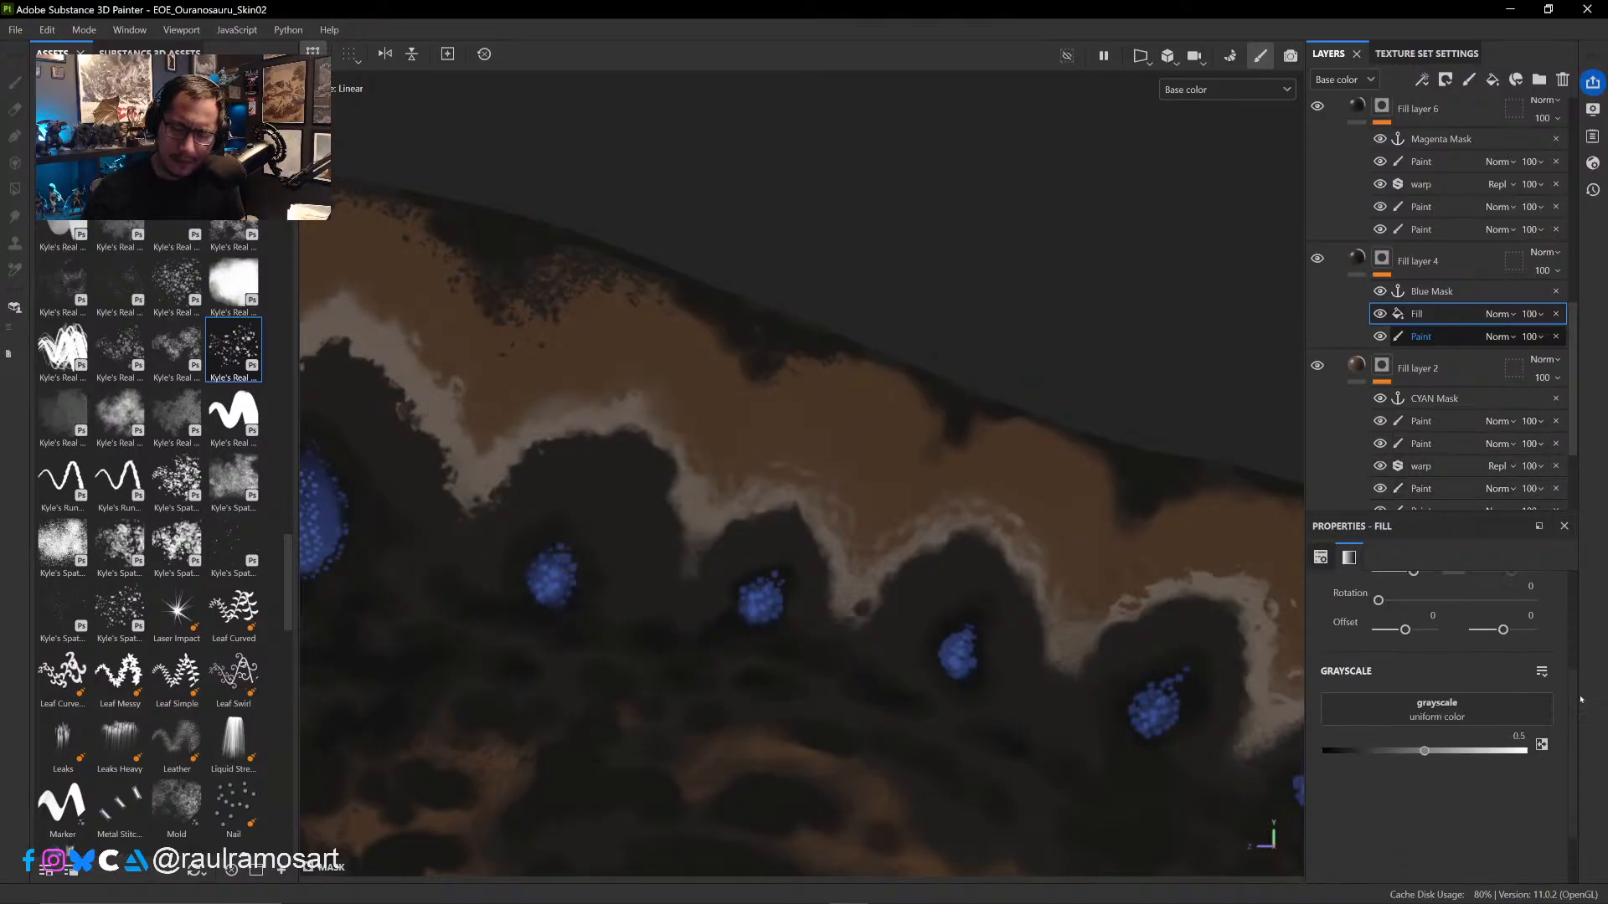
pyautogui.click(1497, 696)
pyautogui.click(1399, 585)
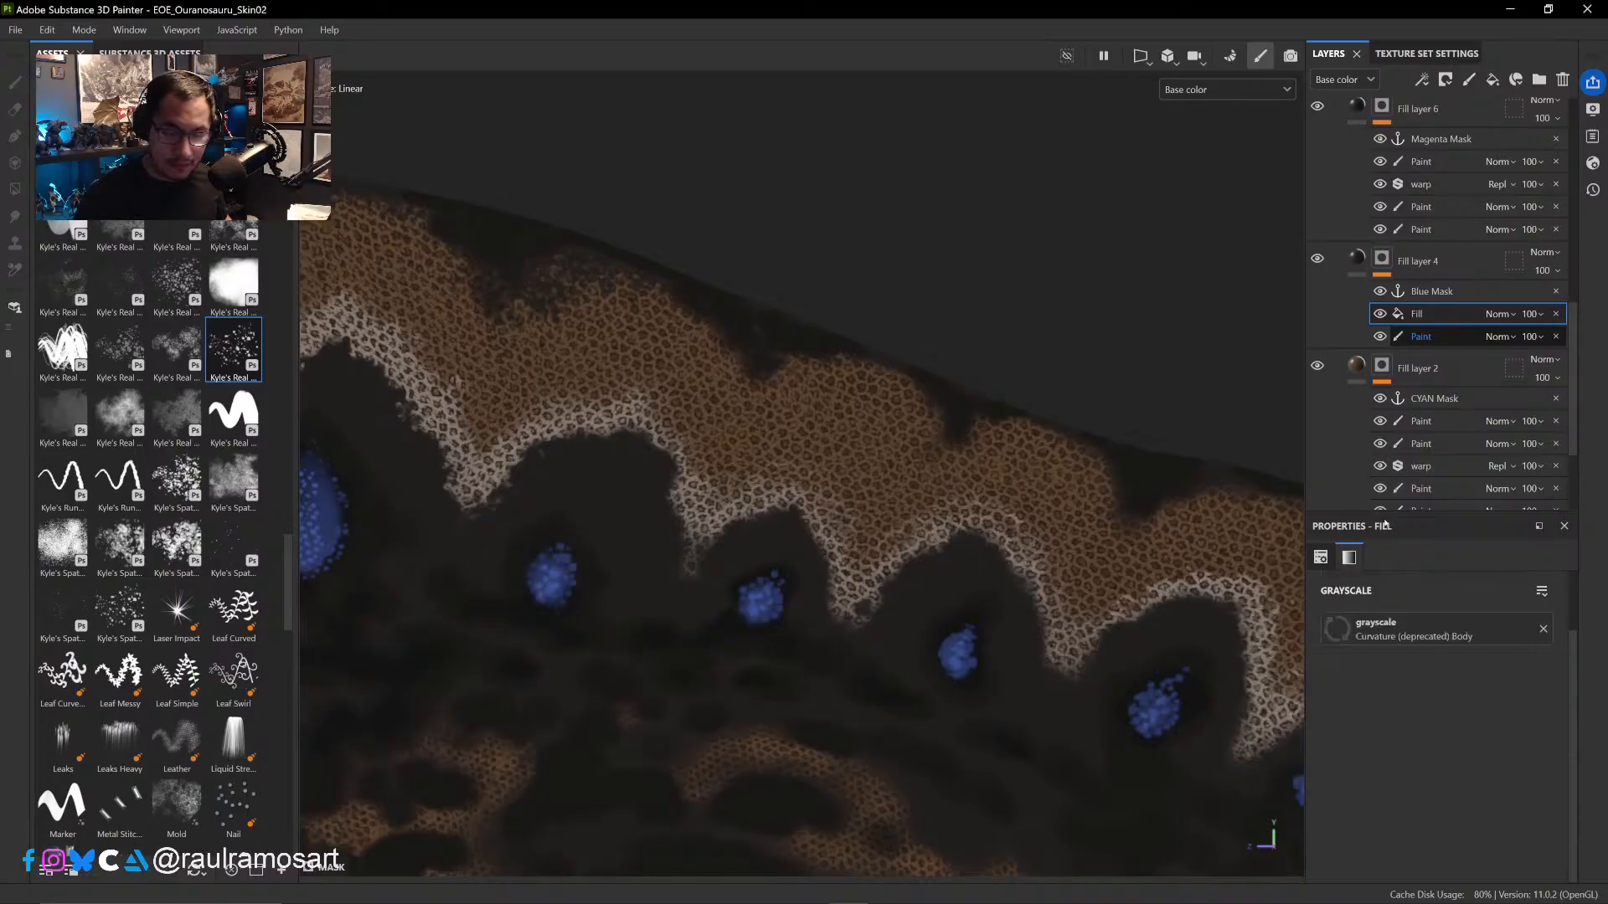
# - Compare Fill layer 4's mask with and without the curvature fill, and set that fill's blending mode to Linear dodge (Add)
pyautogui.click(1380, 314)
pyautogui.click(1380, 315)
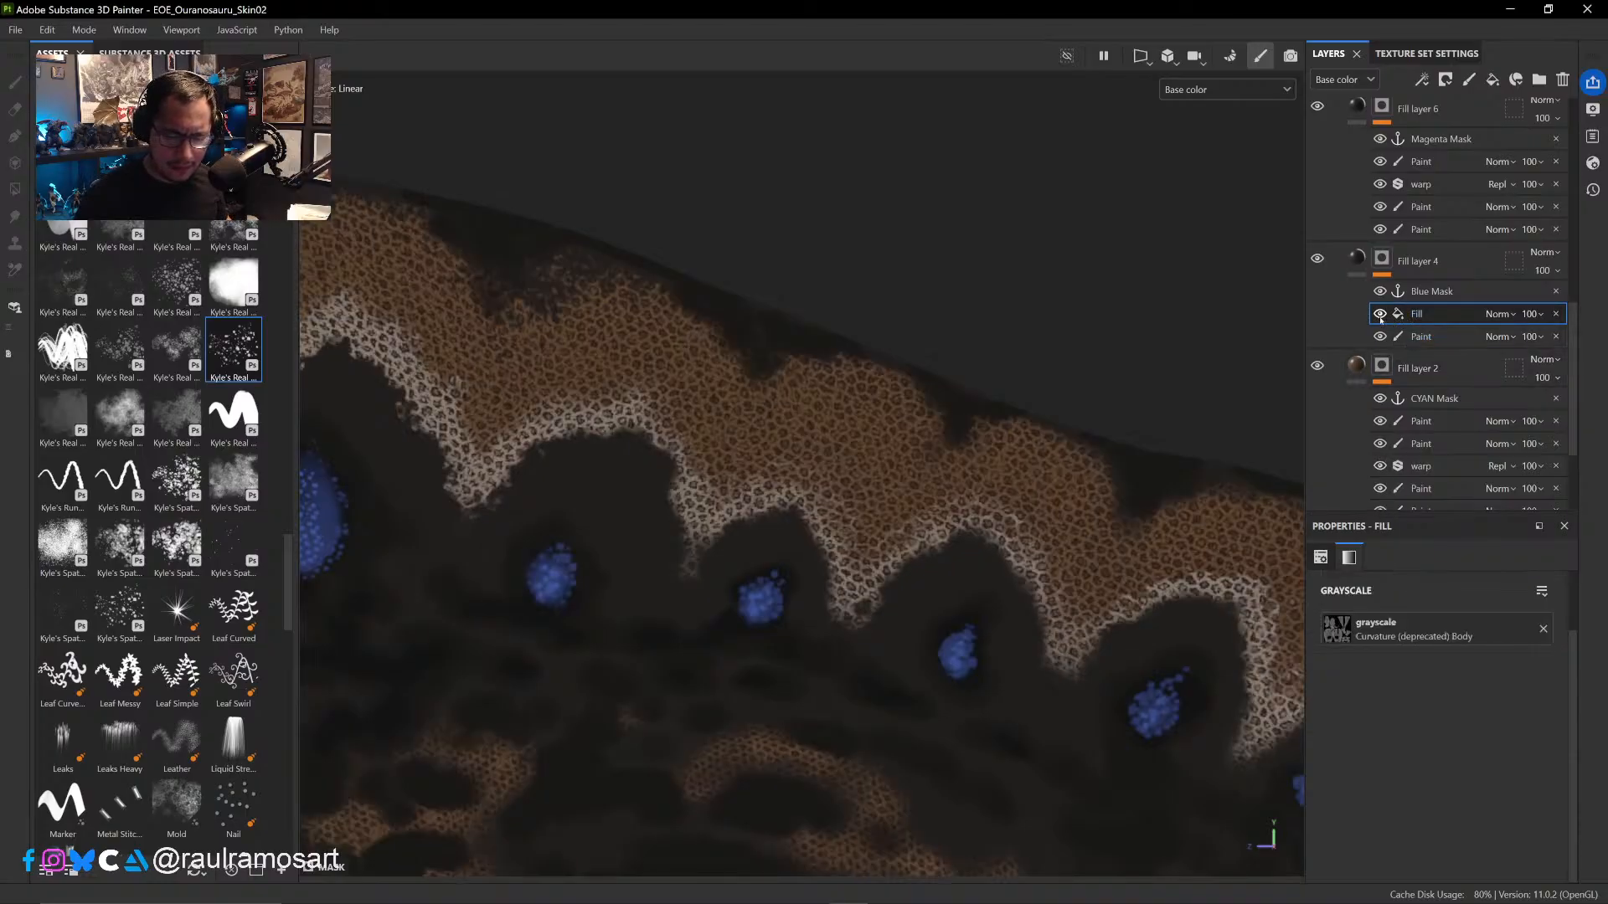
pyautogui.click(1532, 315)
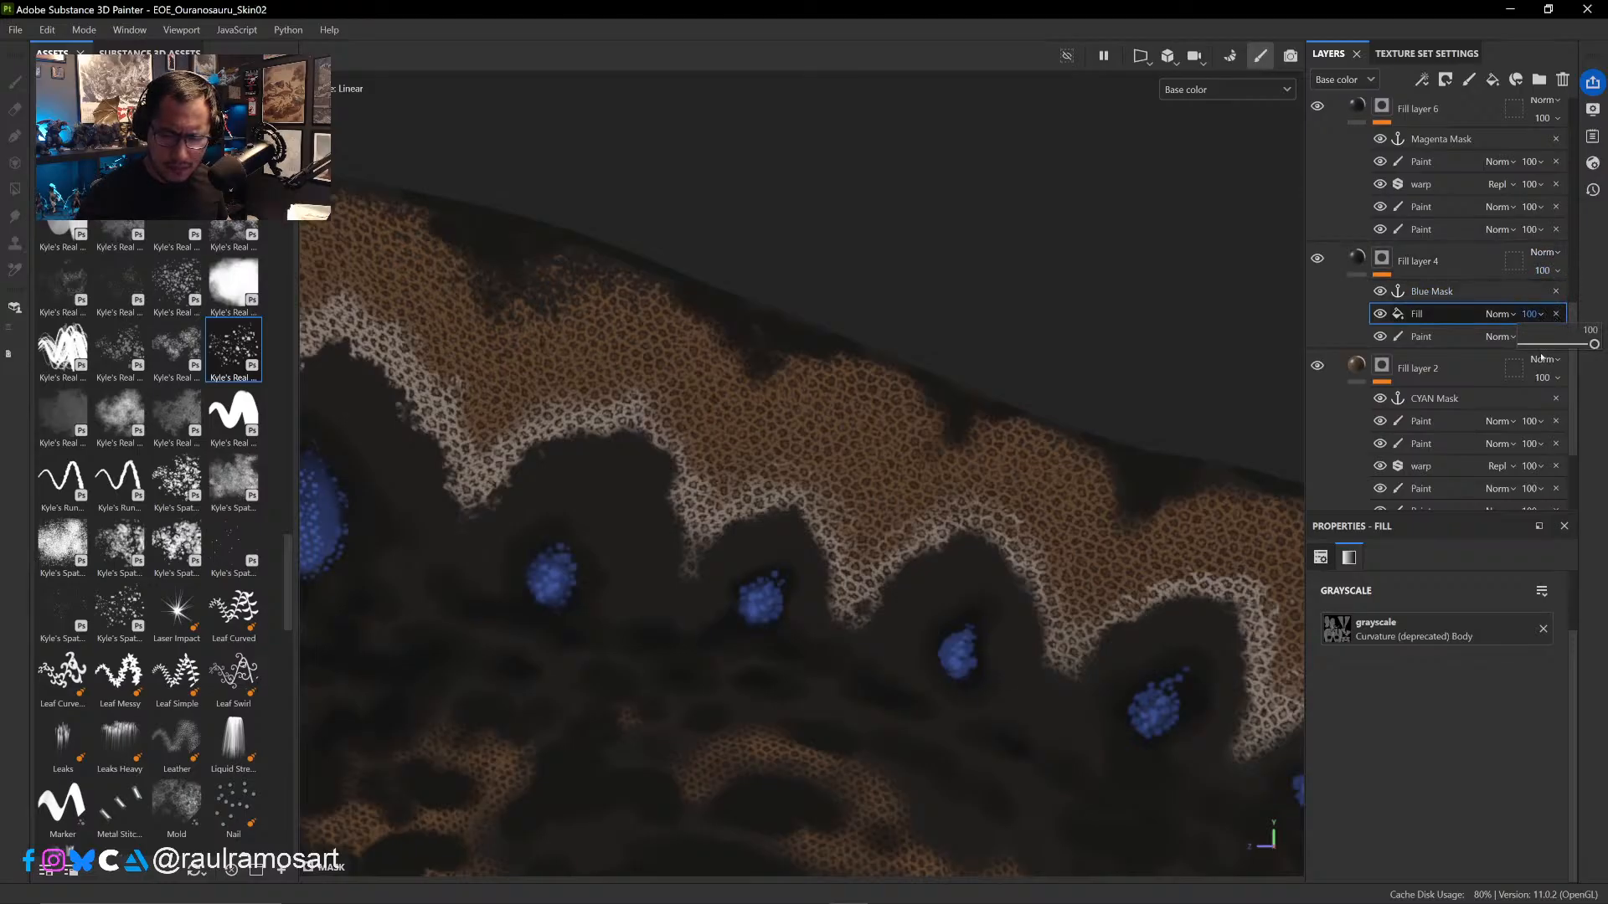
pyautogui.click(1498, 314)
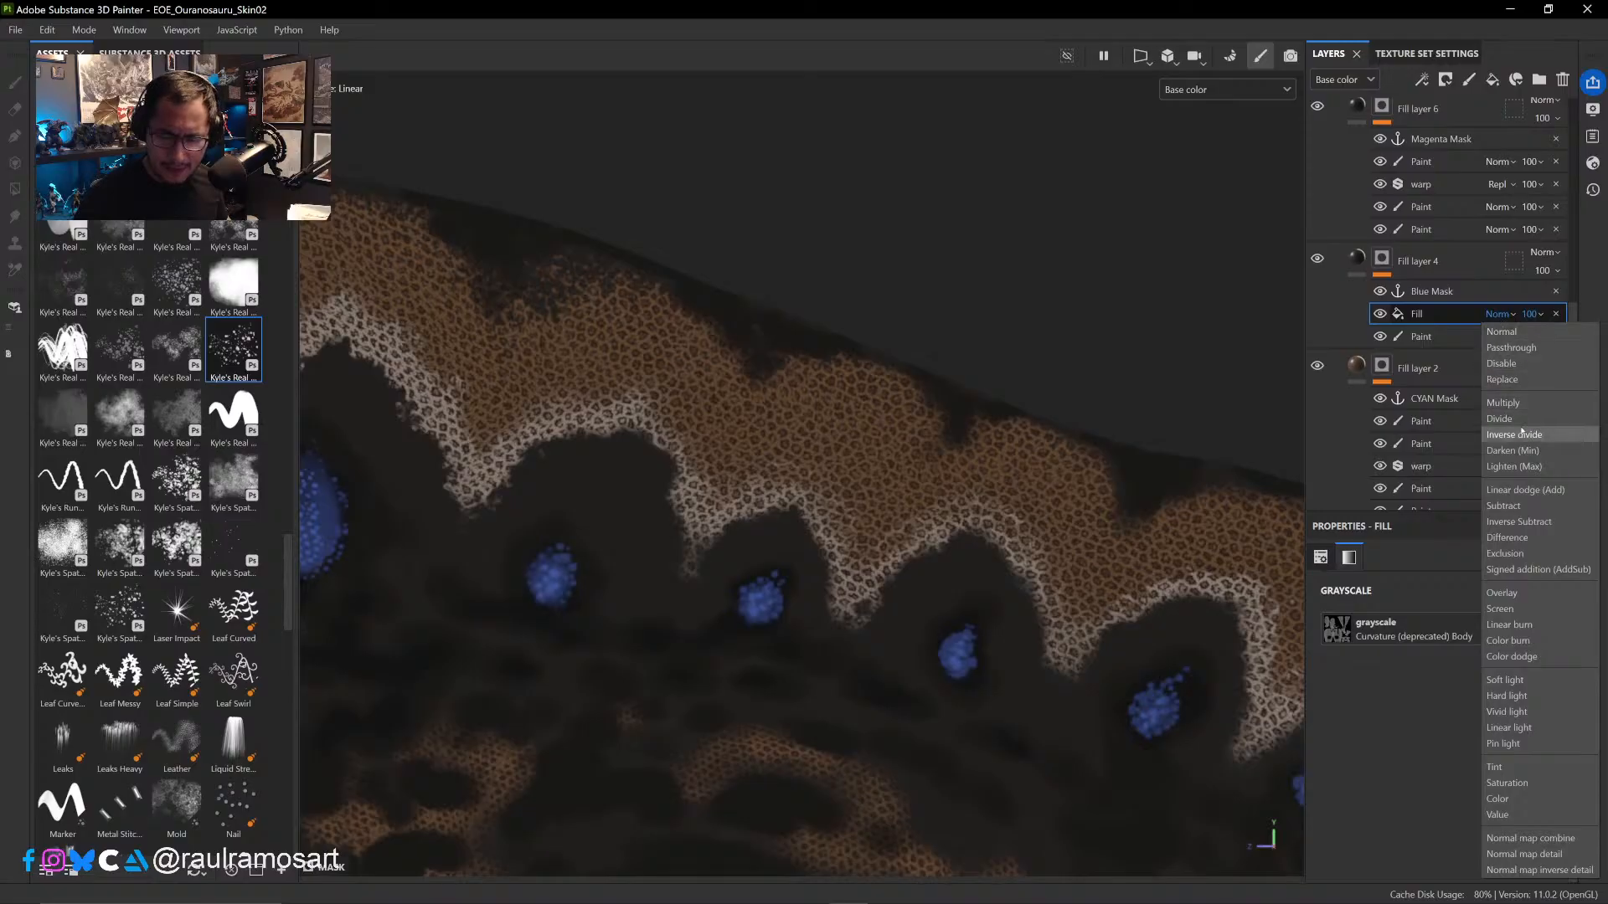
pyautogui.click(1532, 491)
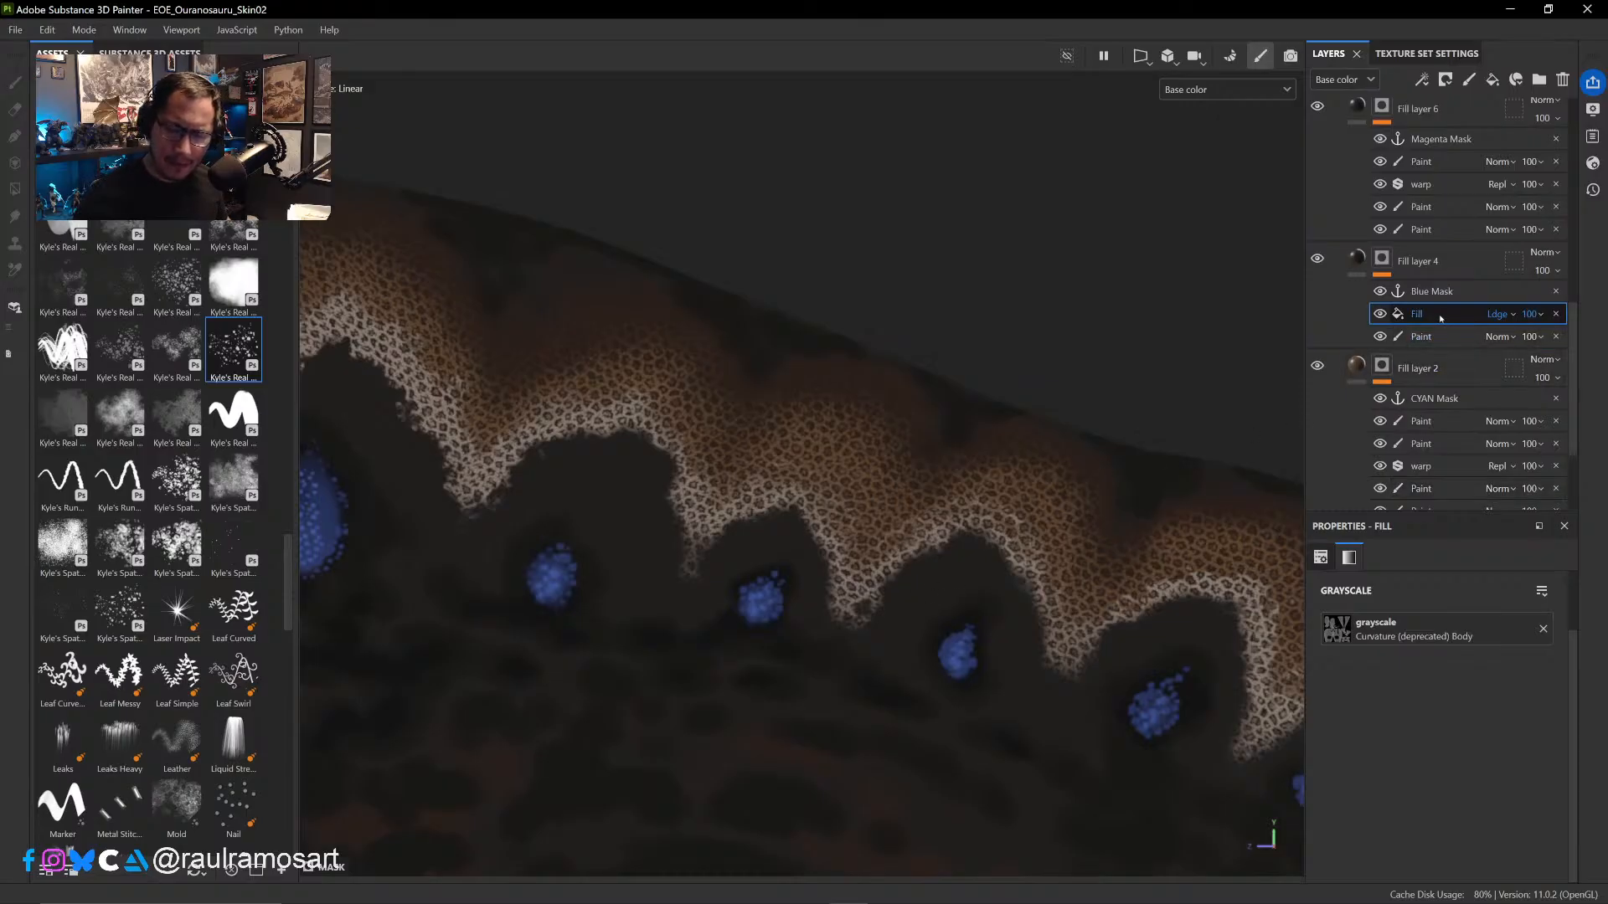
# - Compare the skin with and without the curvature fill, and examine the scale detail close up on the sail and across the body
pyautogui.click(1380, 315)
pyautogui.click(1381, 315)
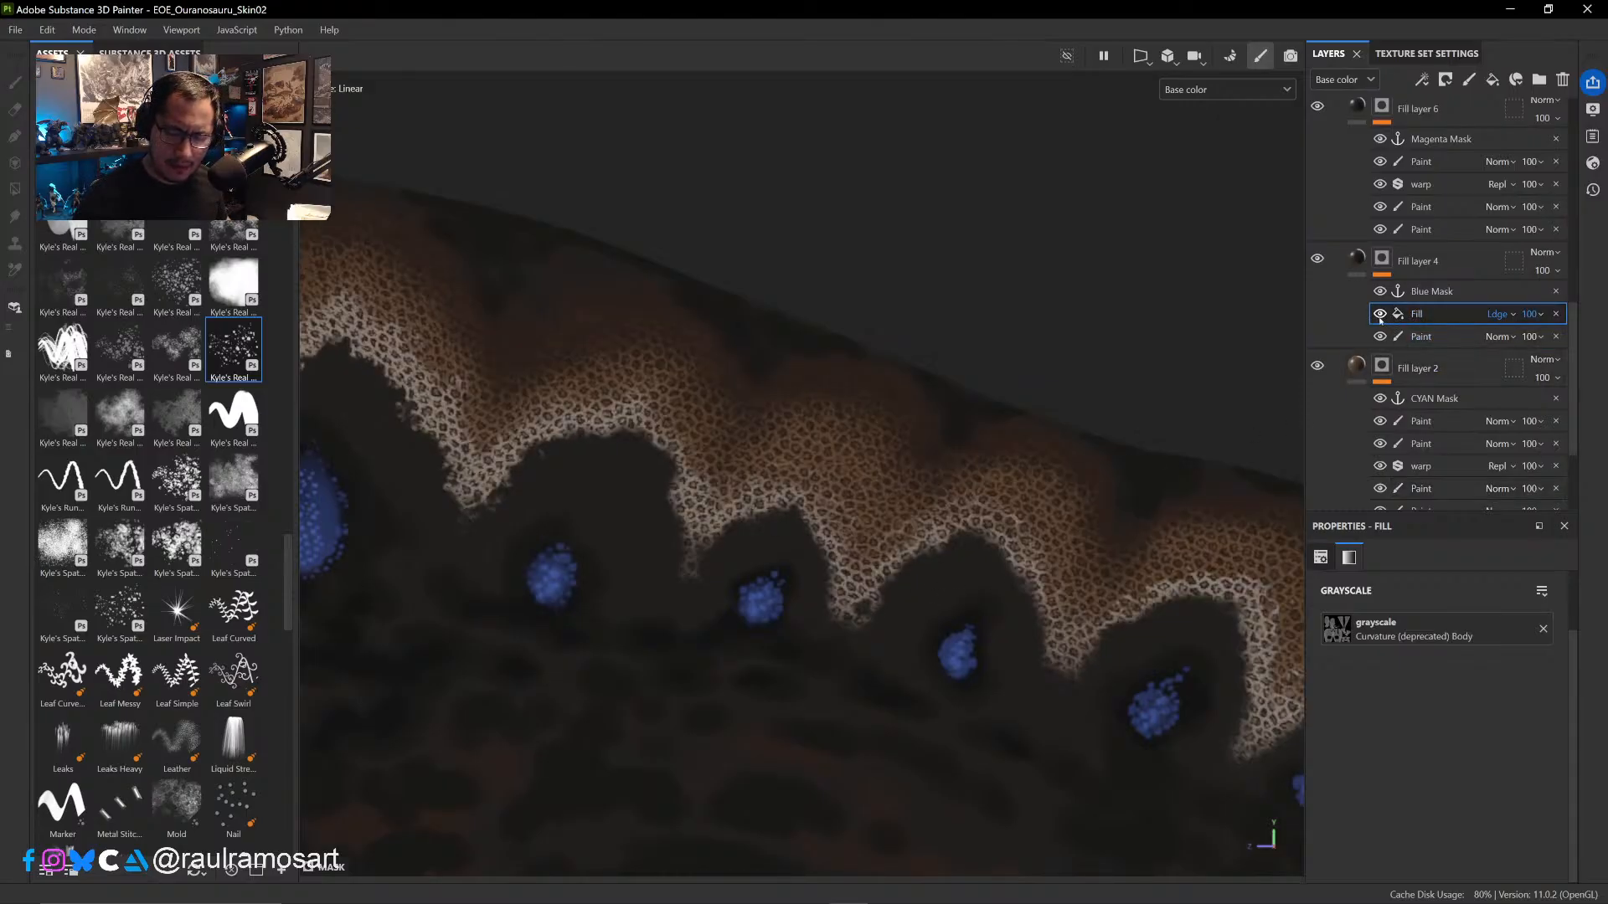
pyautogui.click(1380, 315)
pyautogui.click(1380, 314)
pyautogui.click(1380, 315)
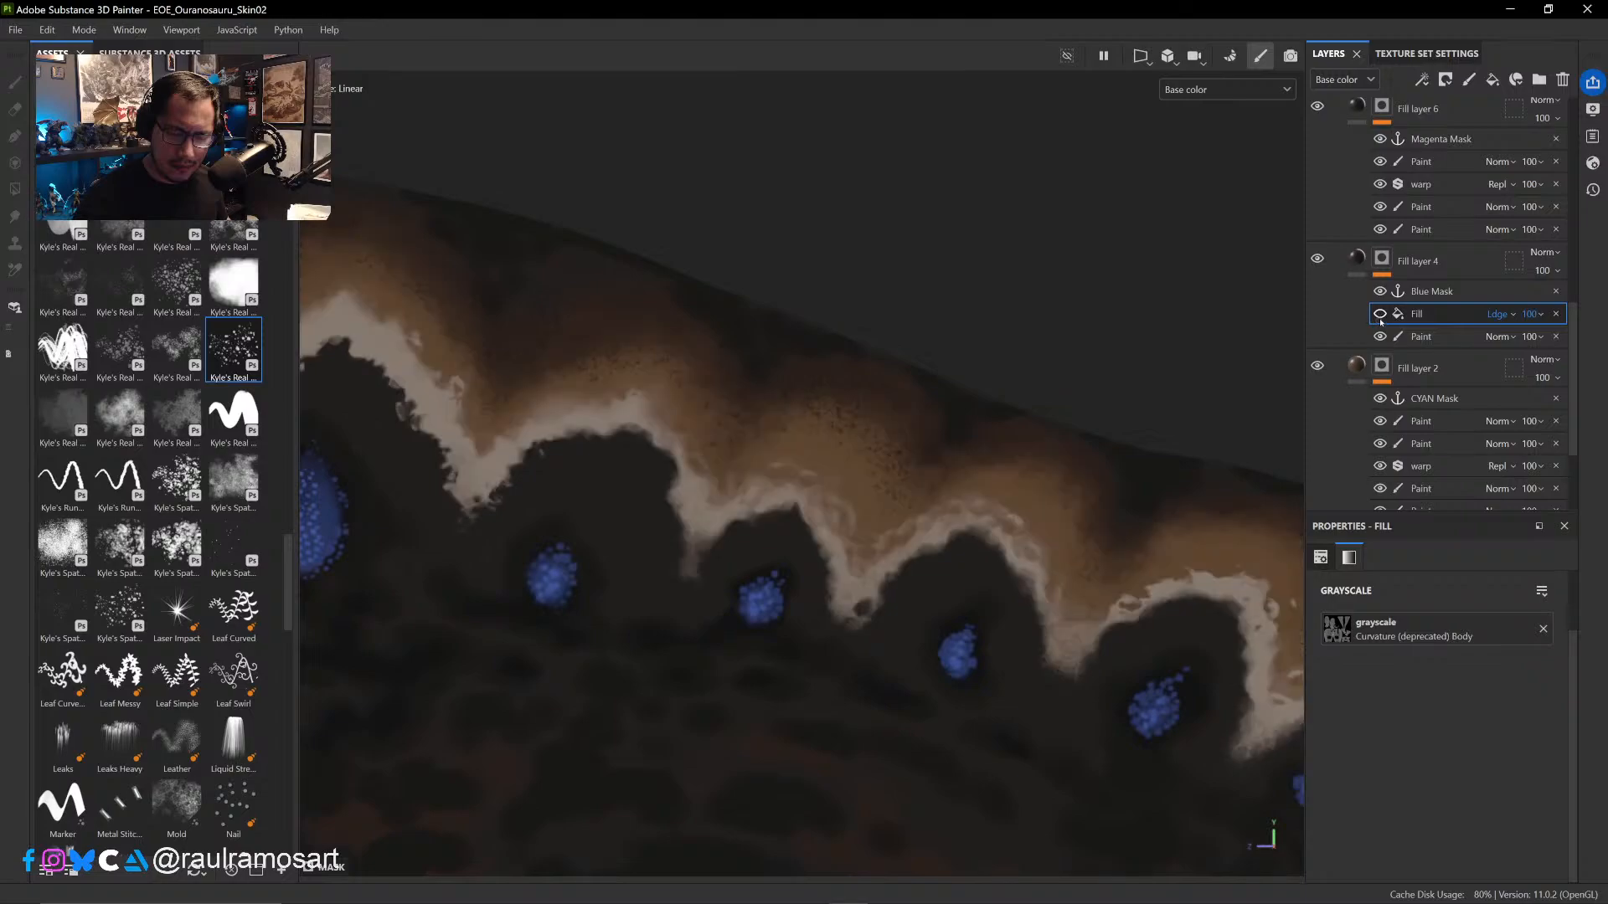
pyautogui.click(1380, 317)
pyautogui.keyDown('alt'); pyautogui.moveTo(978, 546); pyautogui.dragTo(905, 361, button='right'); pyautogui.keyUp('alt')
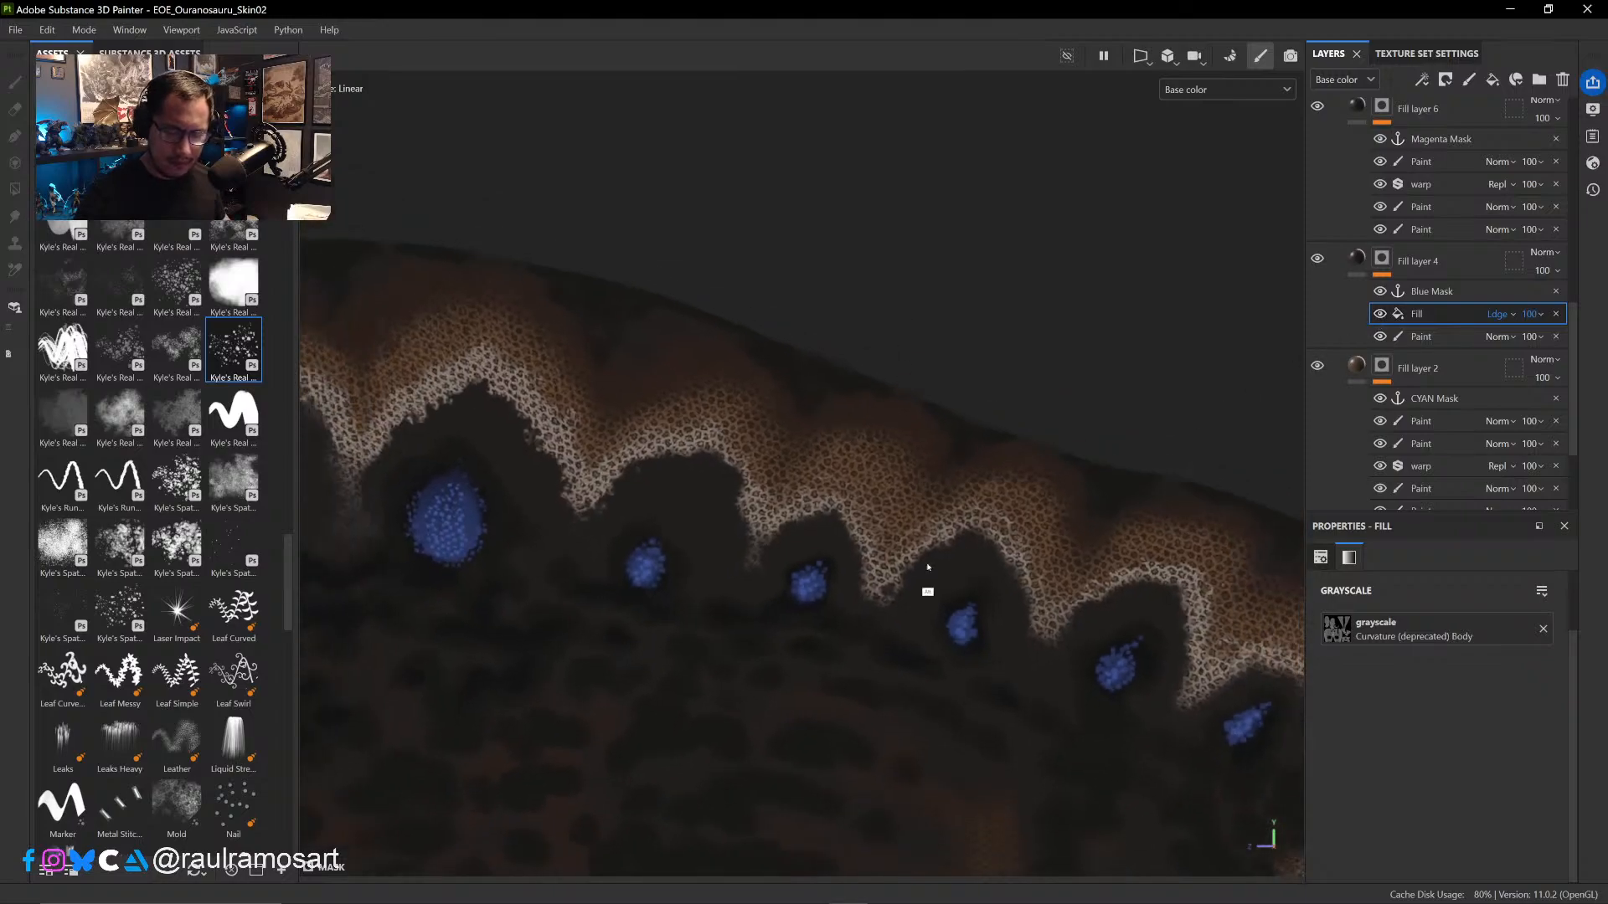
pyautogui.keyDown('alt'); pyautogui.moveTo(927, 567); pyautogui.dragTo(785, 301, button='right'); pyautogui.keyUp('alt')
pyautogui.keyDown('alt'); pyautogui.moveTo(786, 302); pyautogui.dragTo(886, 550); pyautogui.keyUp('alt')
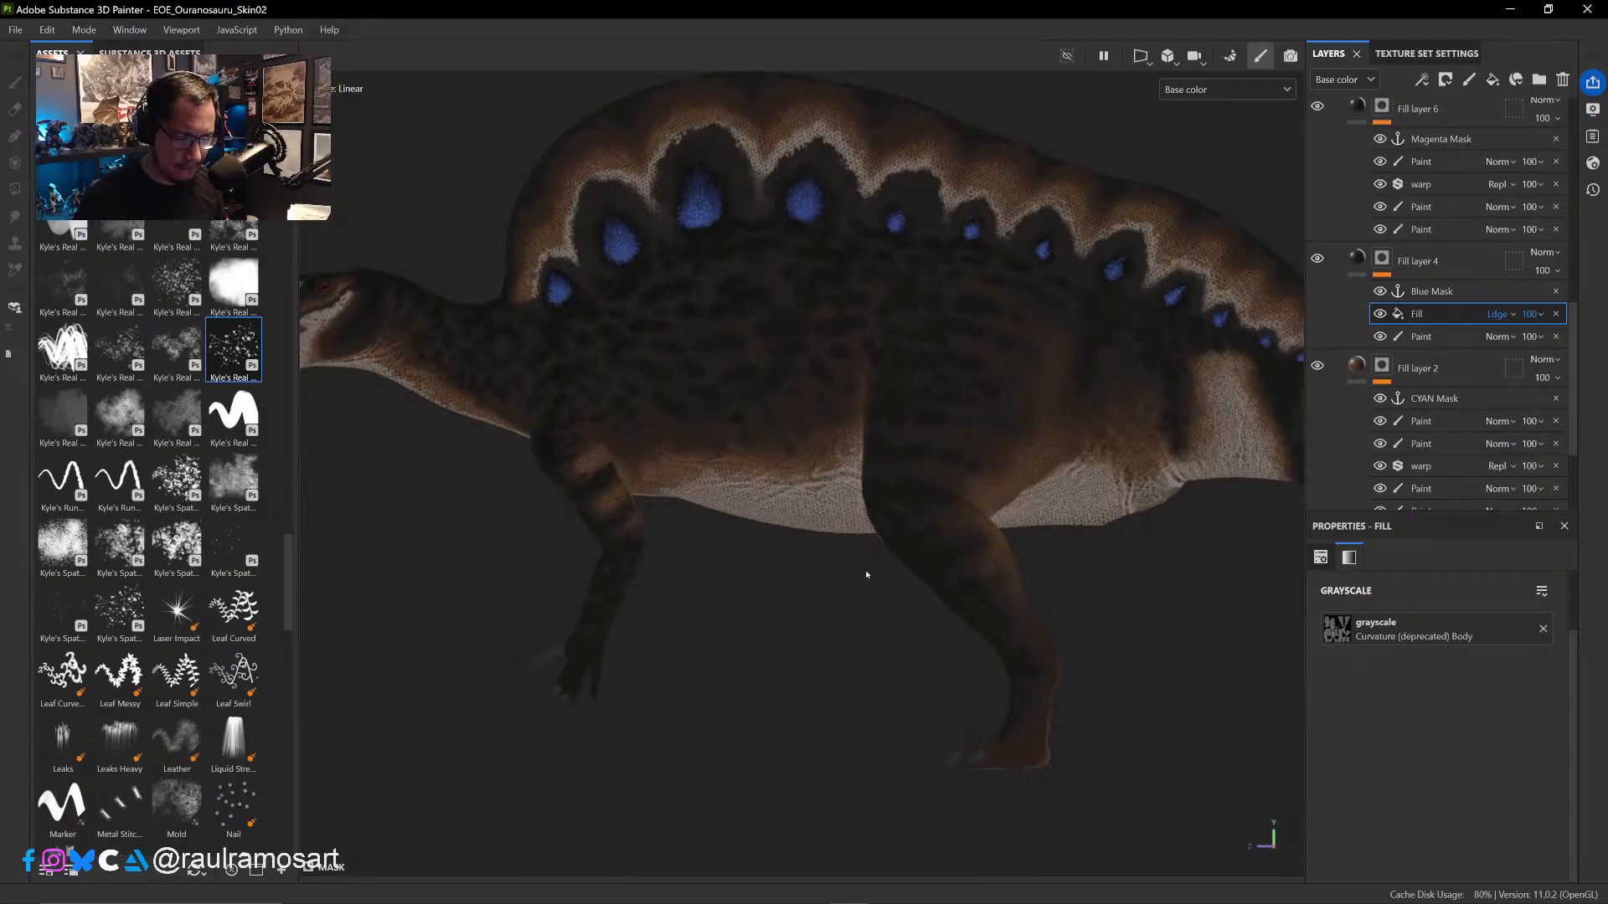
pyautogui.keyDown('alt'); pyautogui.moveTo(867, 576); pyautogui.dragTo(829, 711); pyautogui.keyUp('alt')
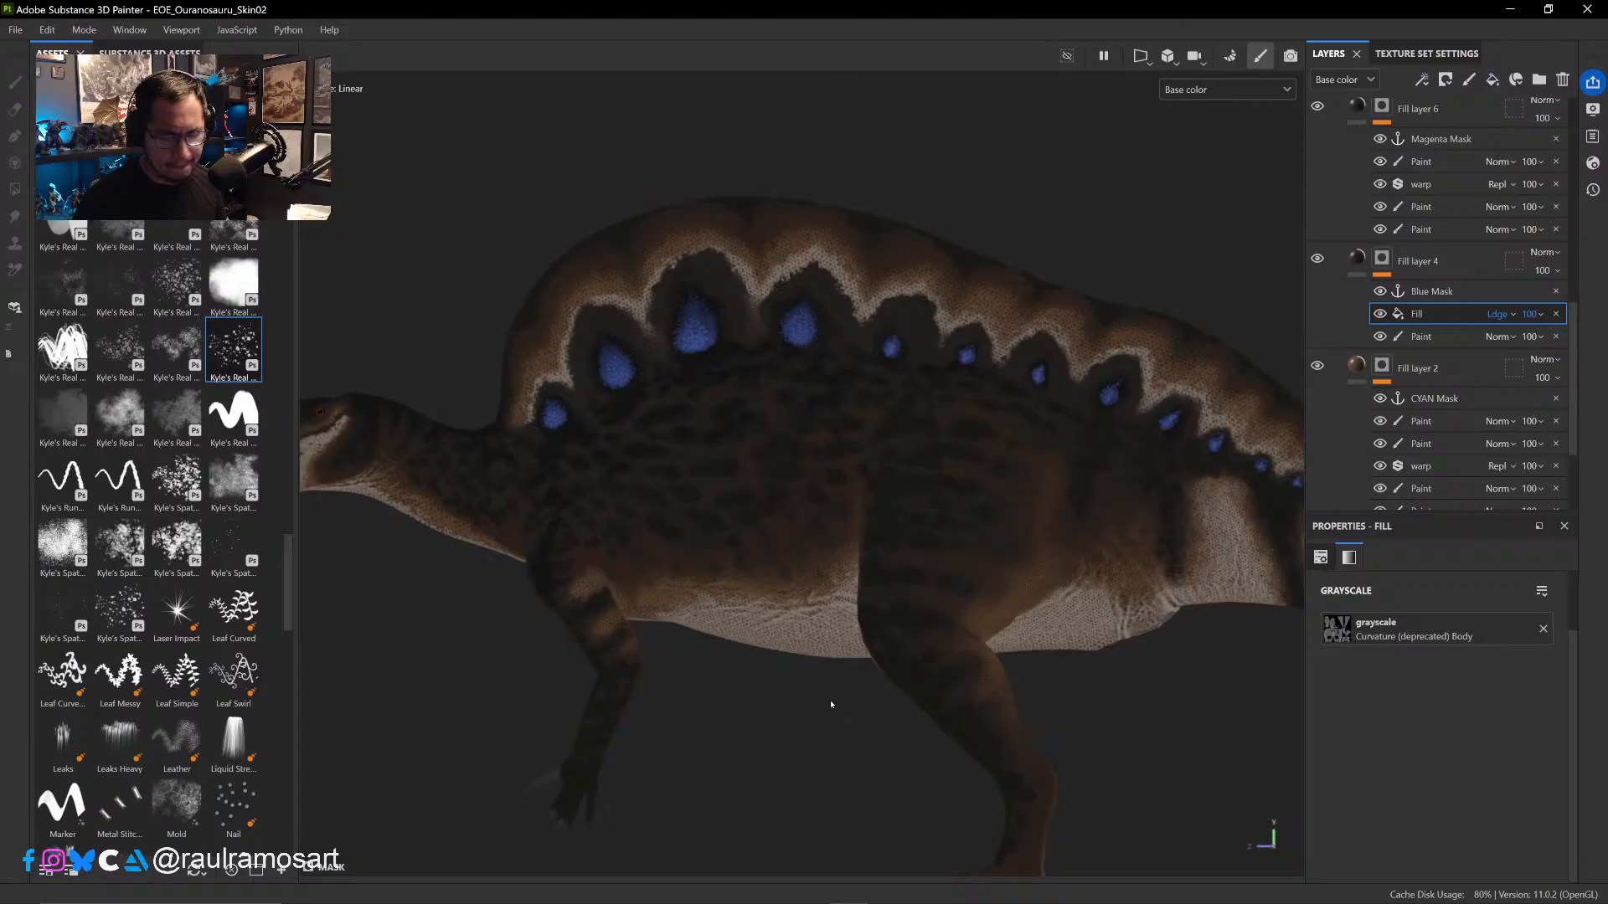
pyautogui.keyDown('alt'); pyautogui.moveTo(897, 318); pyautogui.dragTo(1000, 775, button='right'); pyautogui.keyUp('alt')
pyautogui.keyDown('alt'); pyautogui.moveTo(921, 335); pyautogui.dragTo(989, 737, button='right'); pyautogui.keyUp('alt')
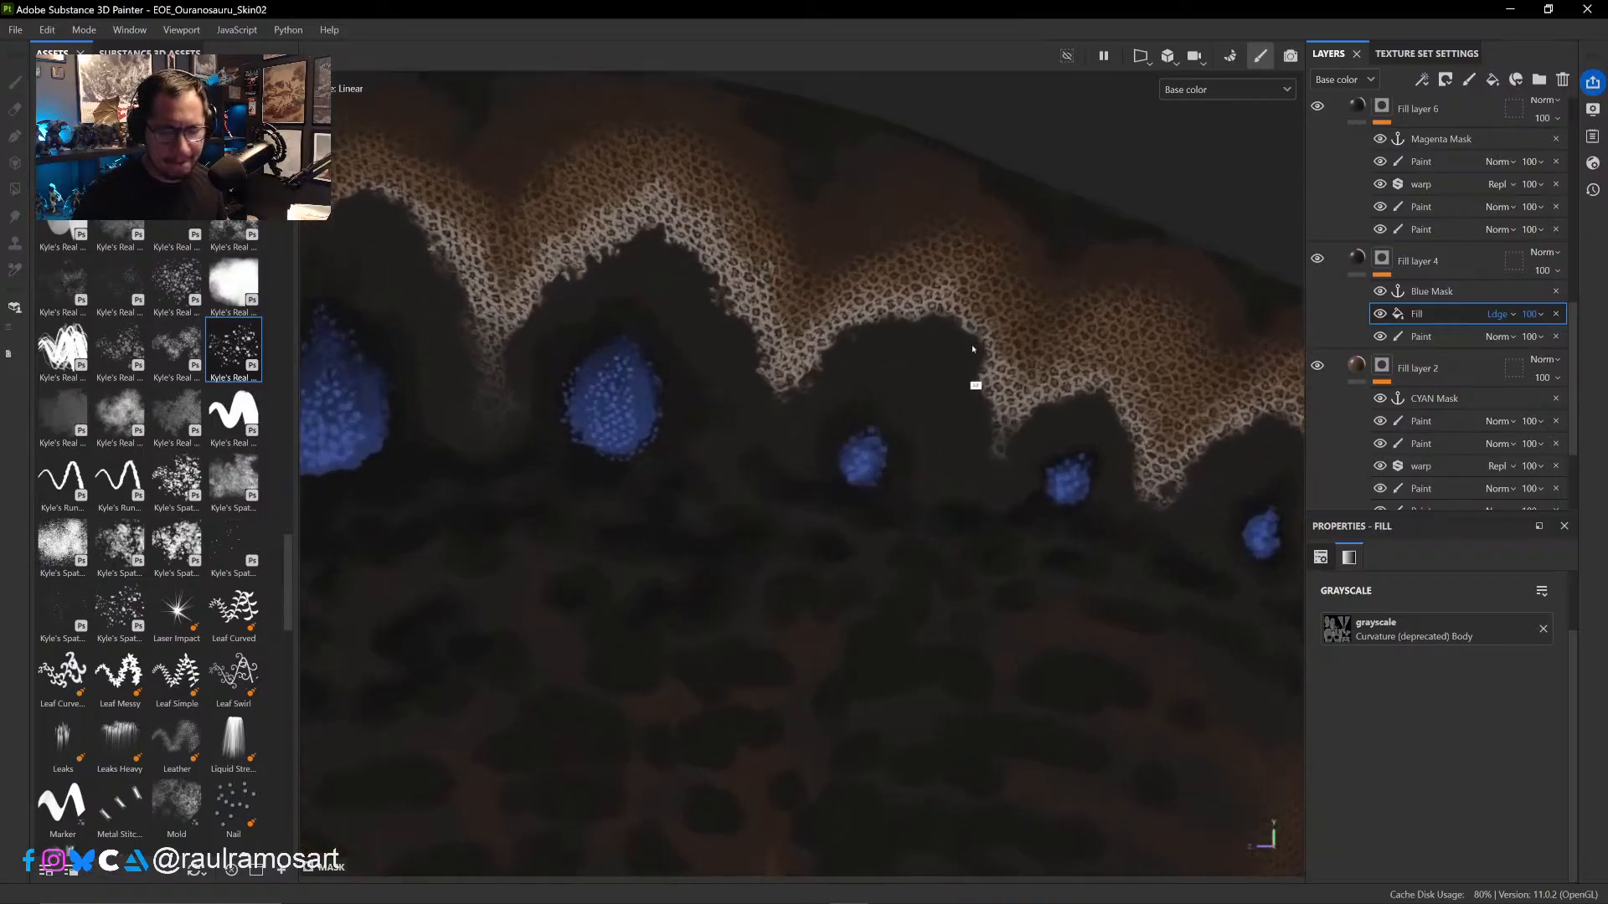
pyautogui.keyDown('alt'); pyautogui.moveTo(972, 348); pyautogui.dragTo(991, 417, button='right'); pyautogui.keyUp('alt')
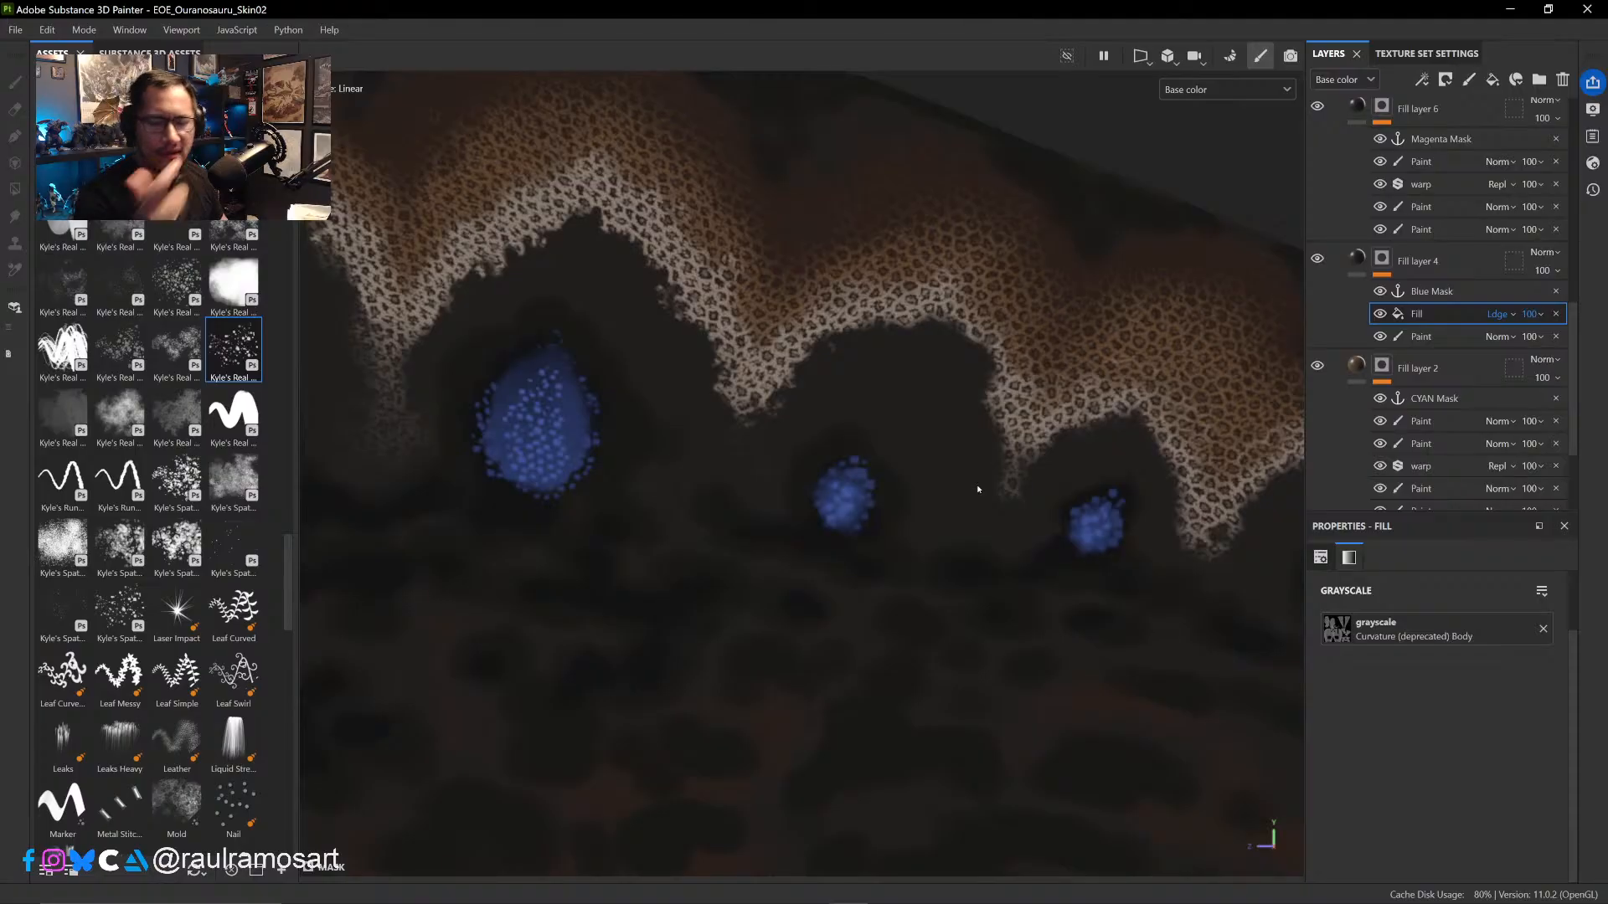
# - Remove the curvature fill effect from Fill layer 4's mask and select Layer 1 at the base of the layer stack
pyautogui.click(1553, 315)
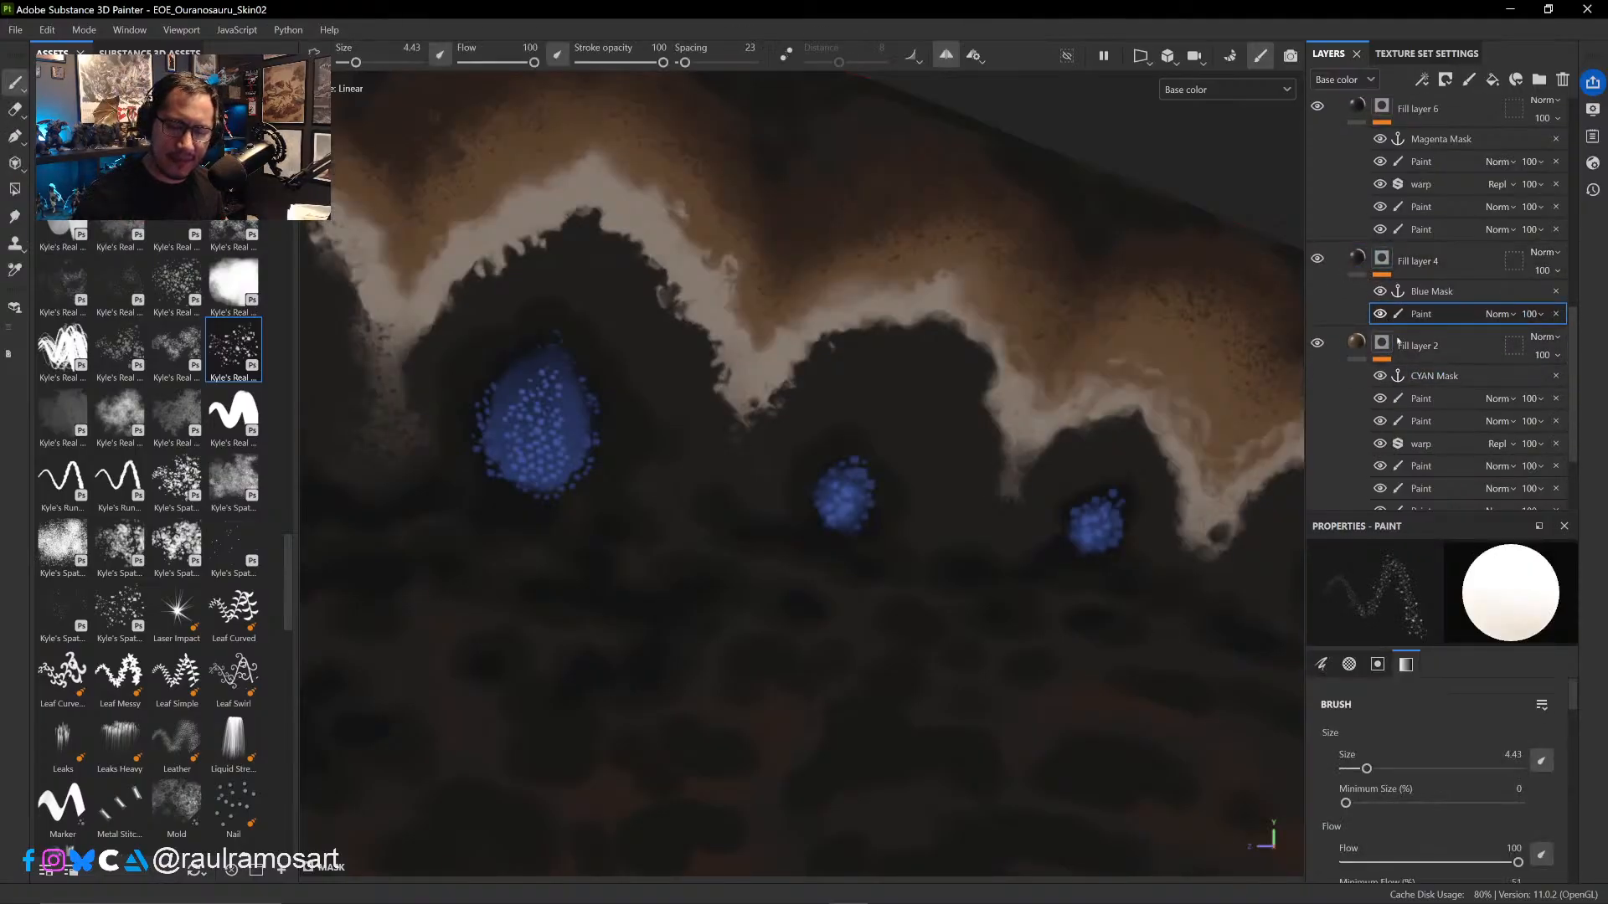
pyautogui.click(1357, 261)
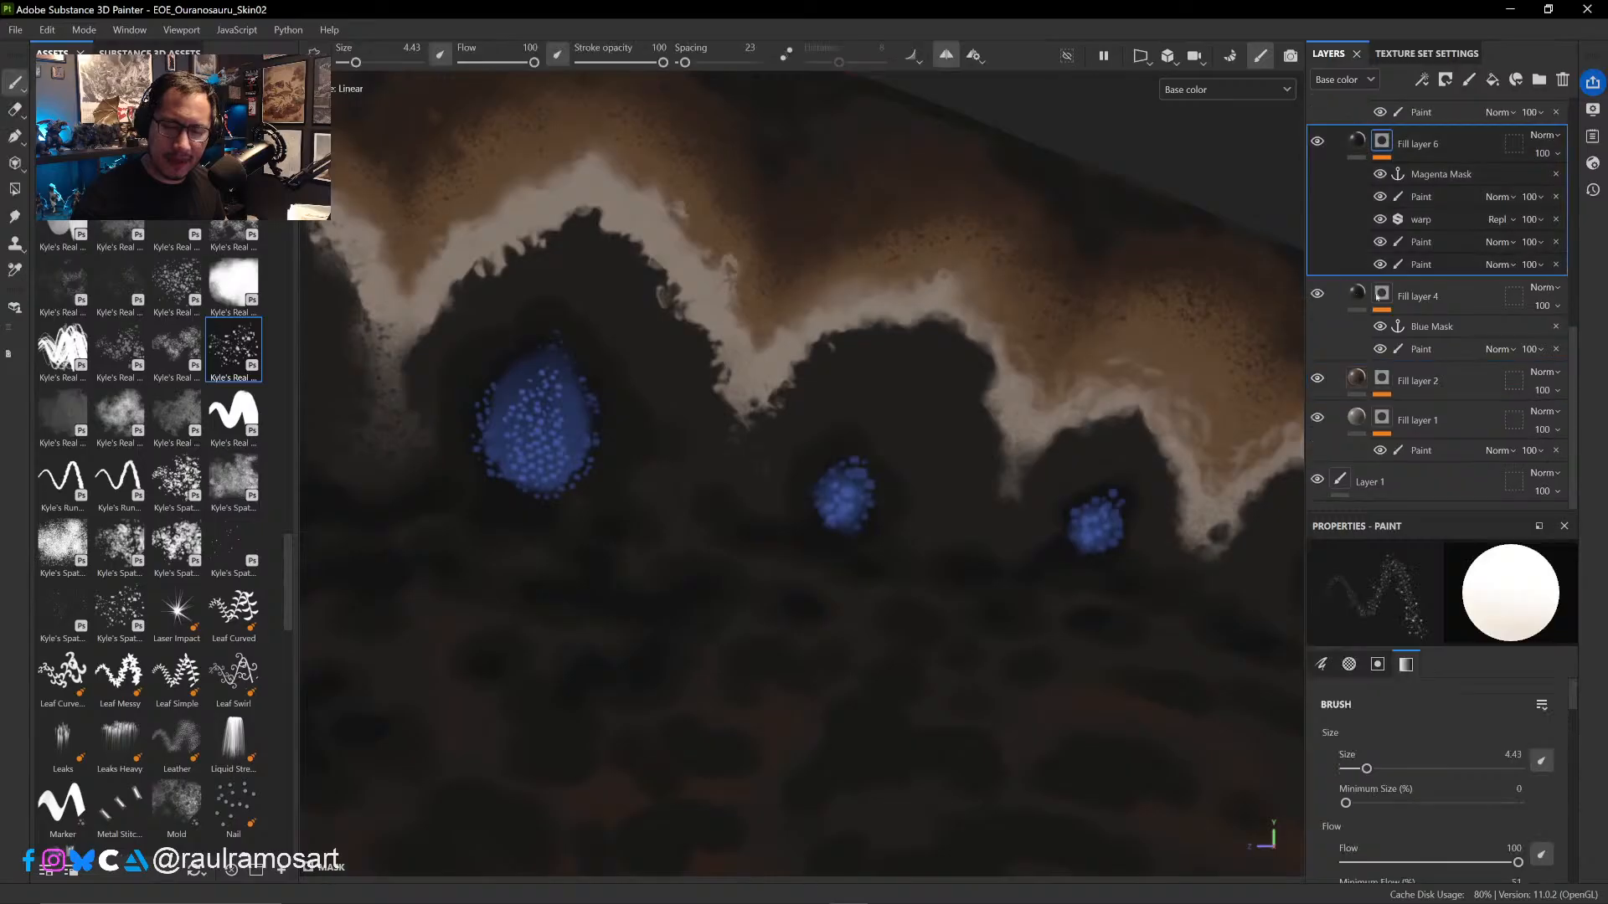
pyautogui.click(1359, 291)
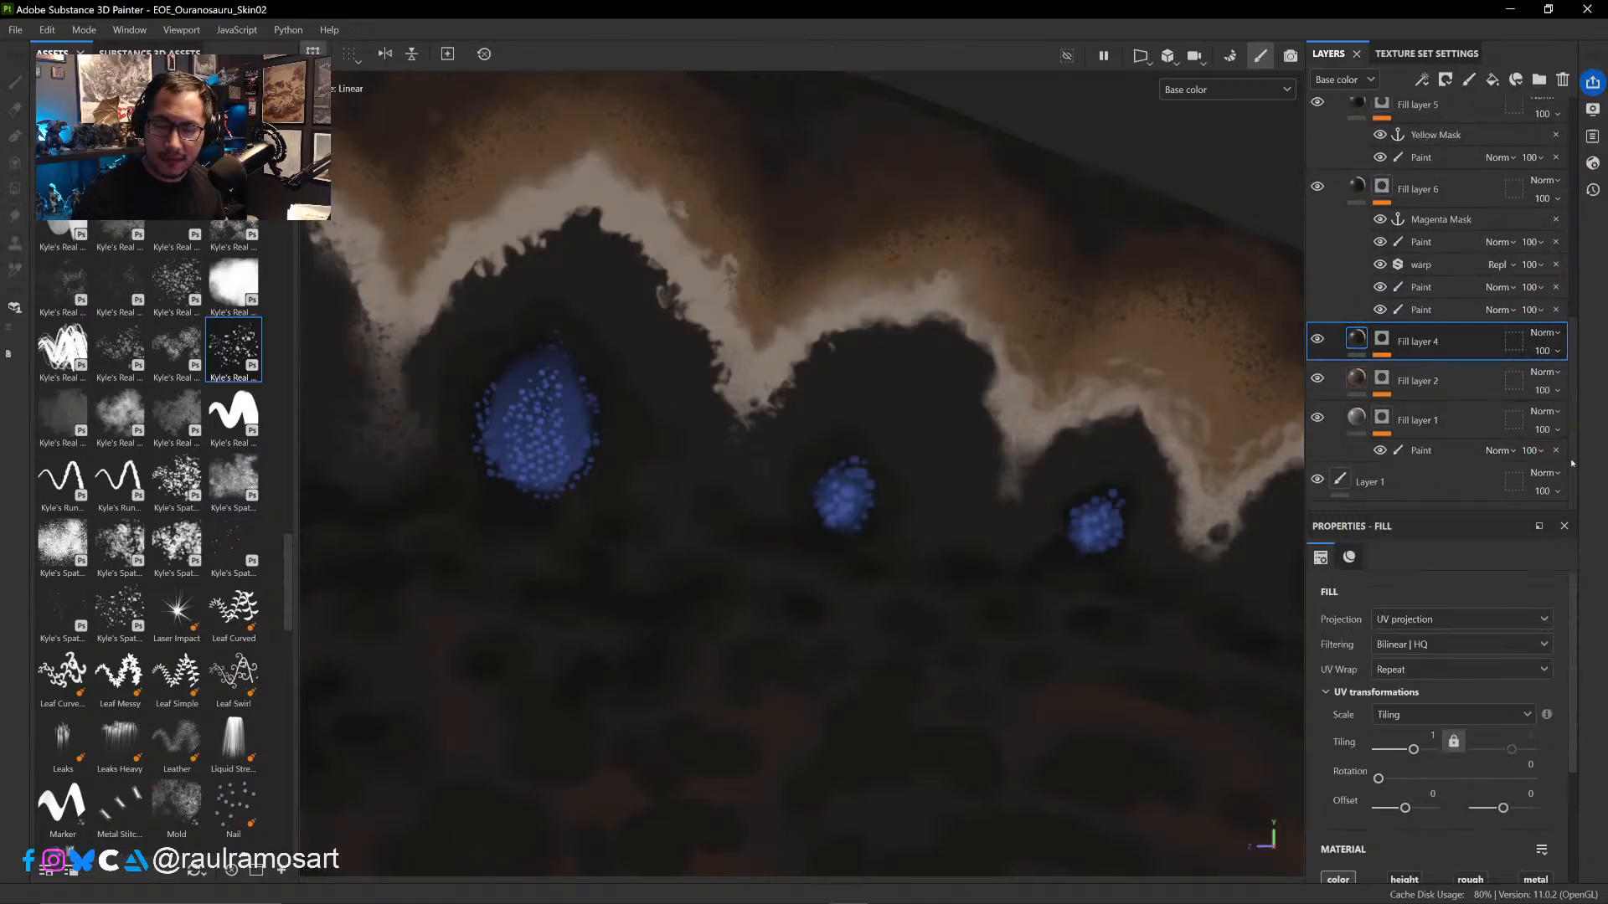
pyautogui.click(1434, 484)
pyautogui.rightClick(1430, 482)
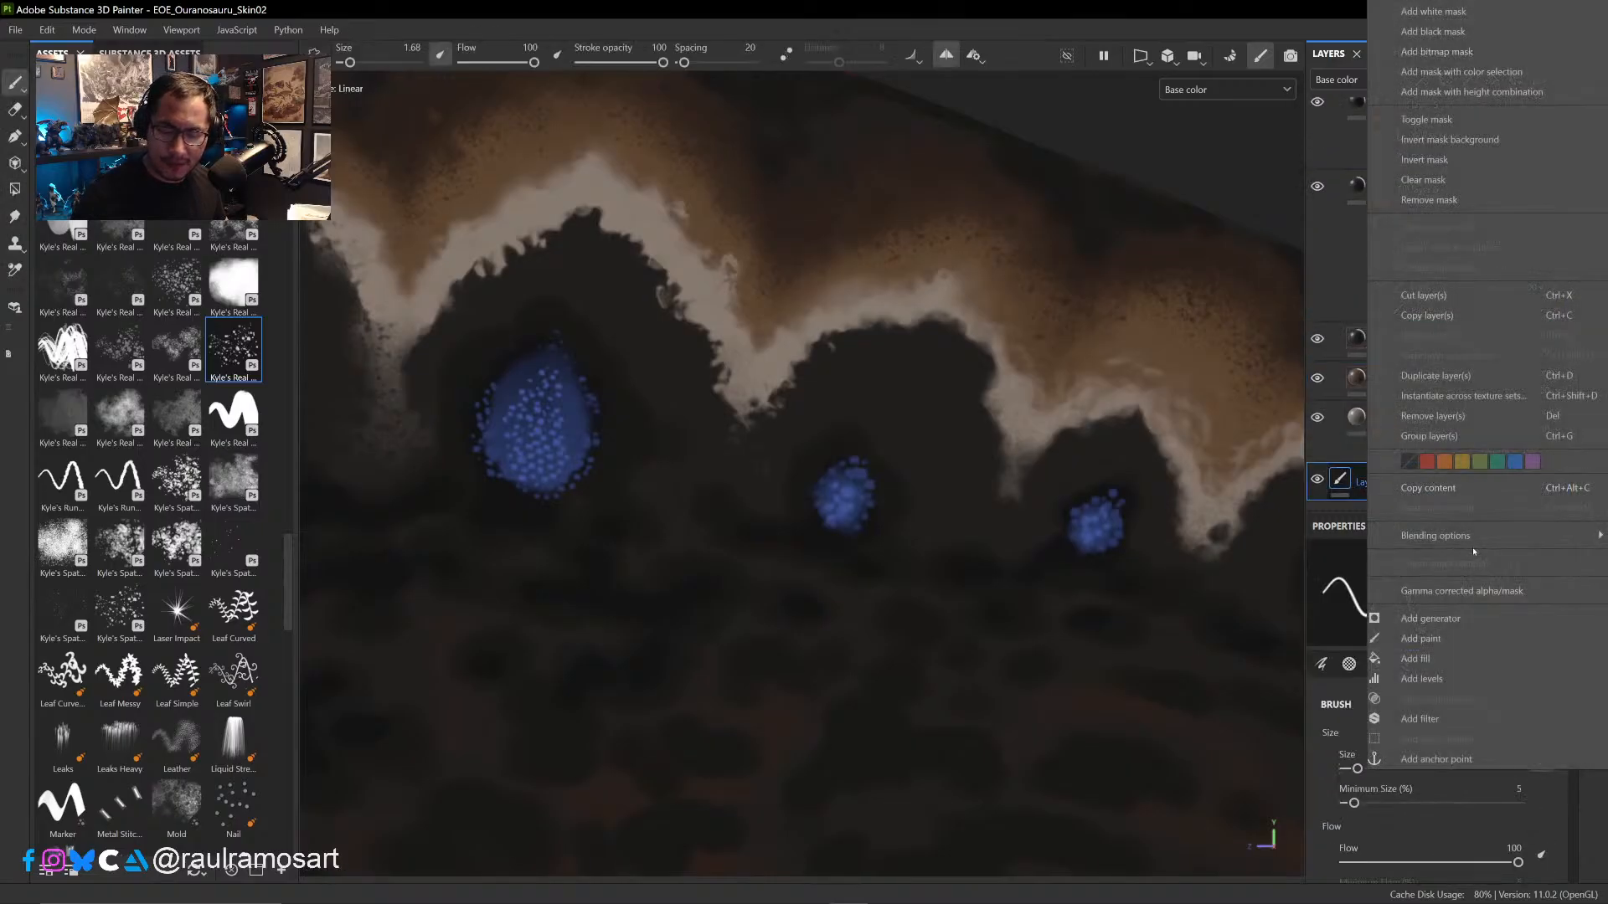
pyautogui.click(1439, 662)
pyautogui.hotkey('ctrl', 'z')
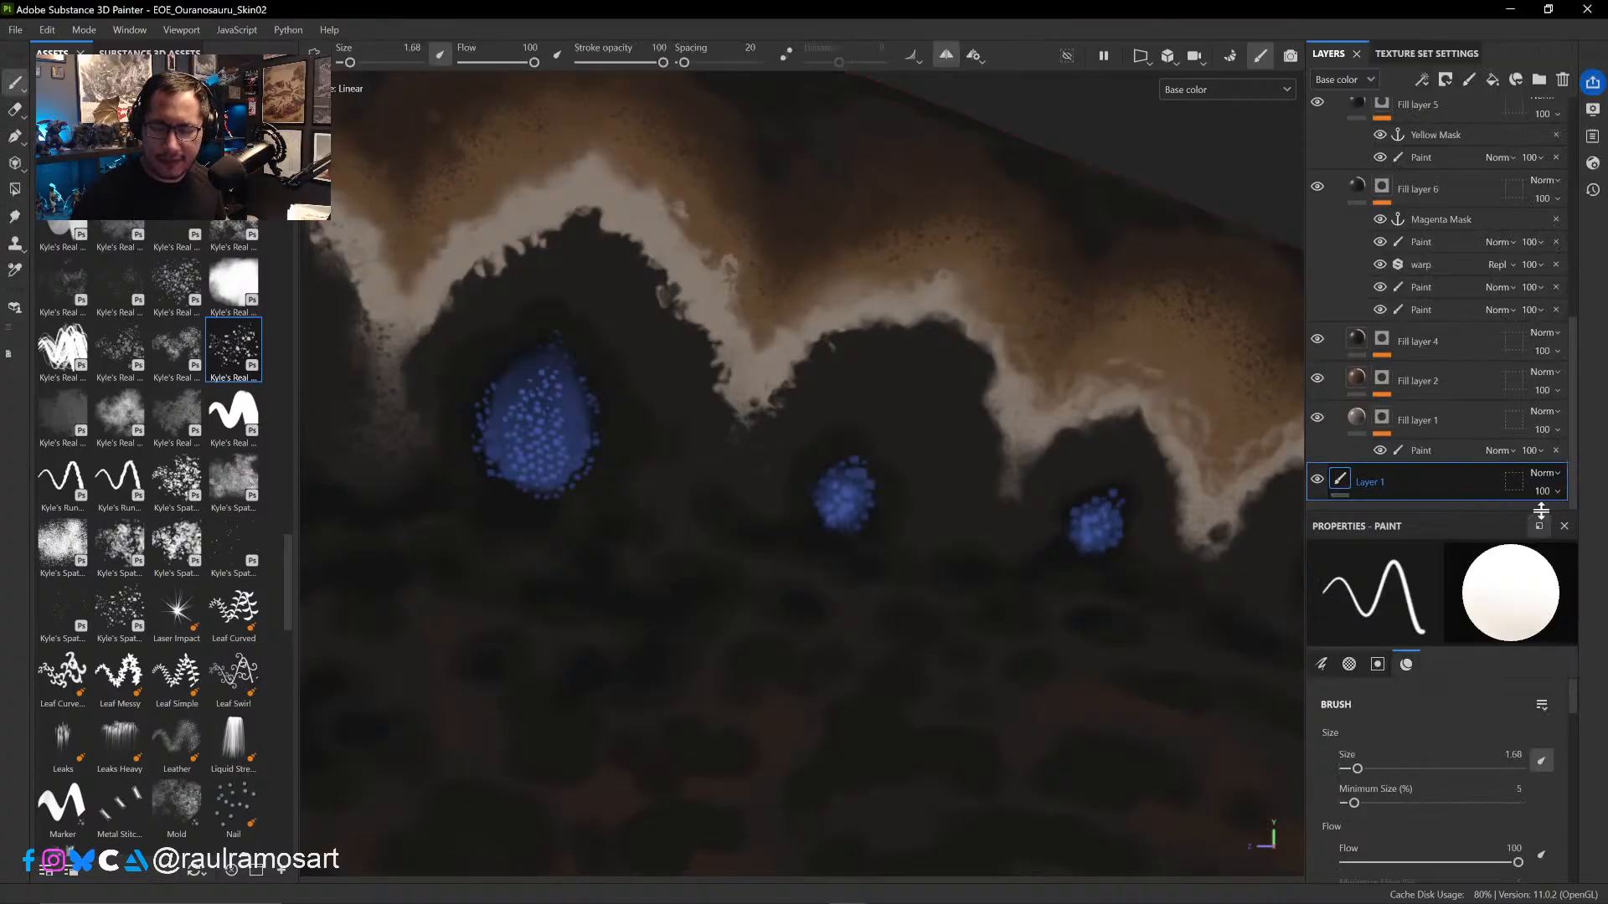
# - Create a new fill layer directly above Layer 1 and give it a mask
pyautogui.click(1492, 78)
pyautogui.scroll(-1, 1557, 452)
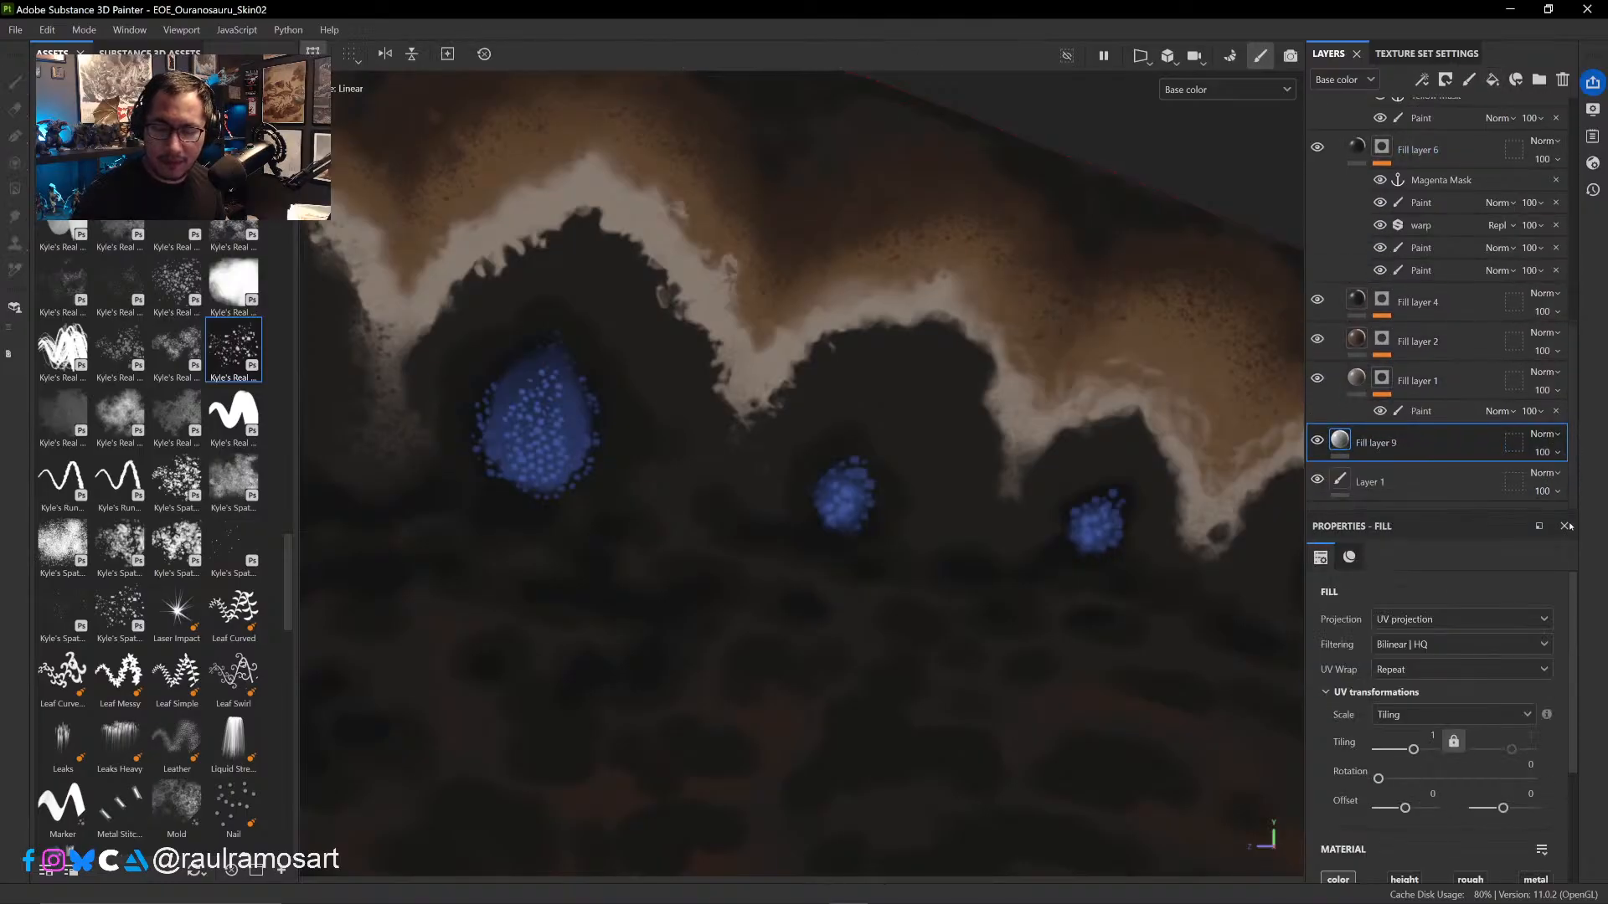
pyautogui.moveTo(1578, 646); pyautogui.dragTo(1578, 753)
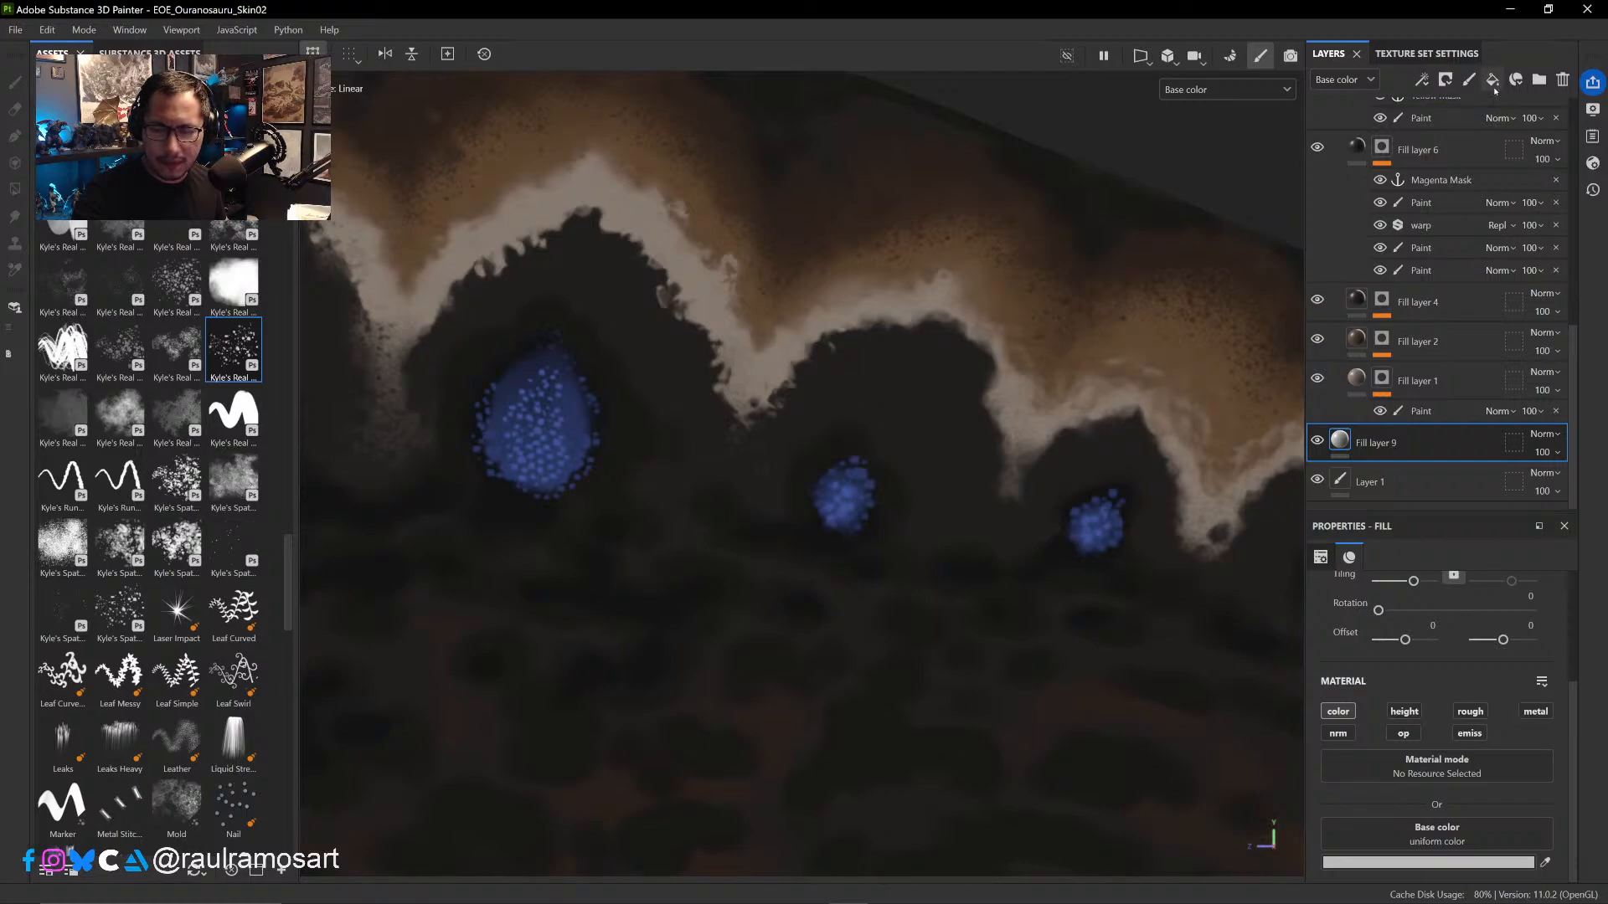
pyautogui.click(1446, 79)
pyautogui.click(1489, 124)
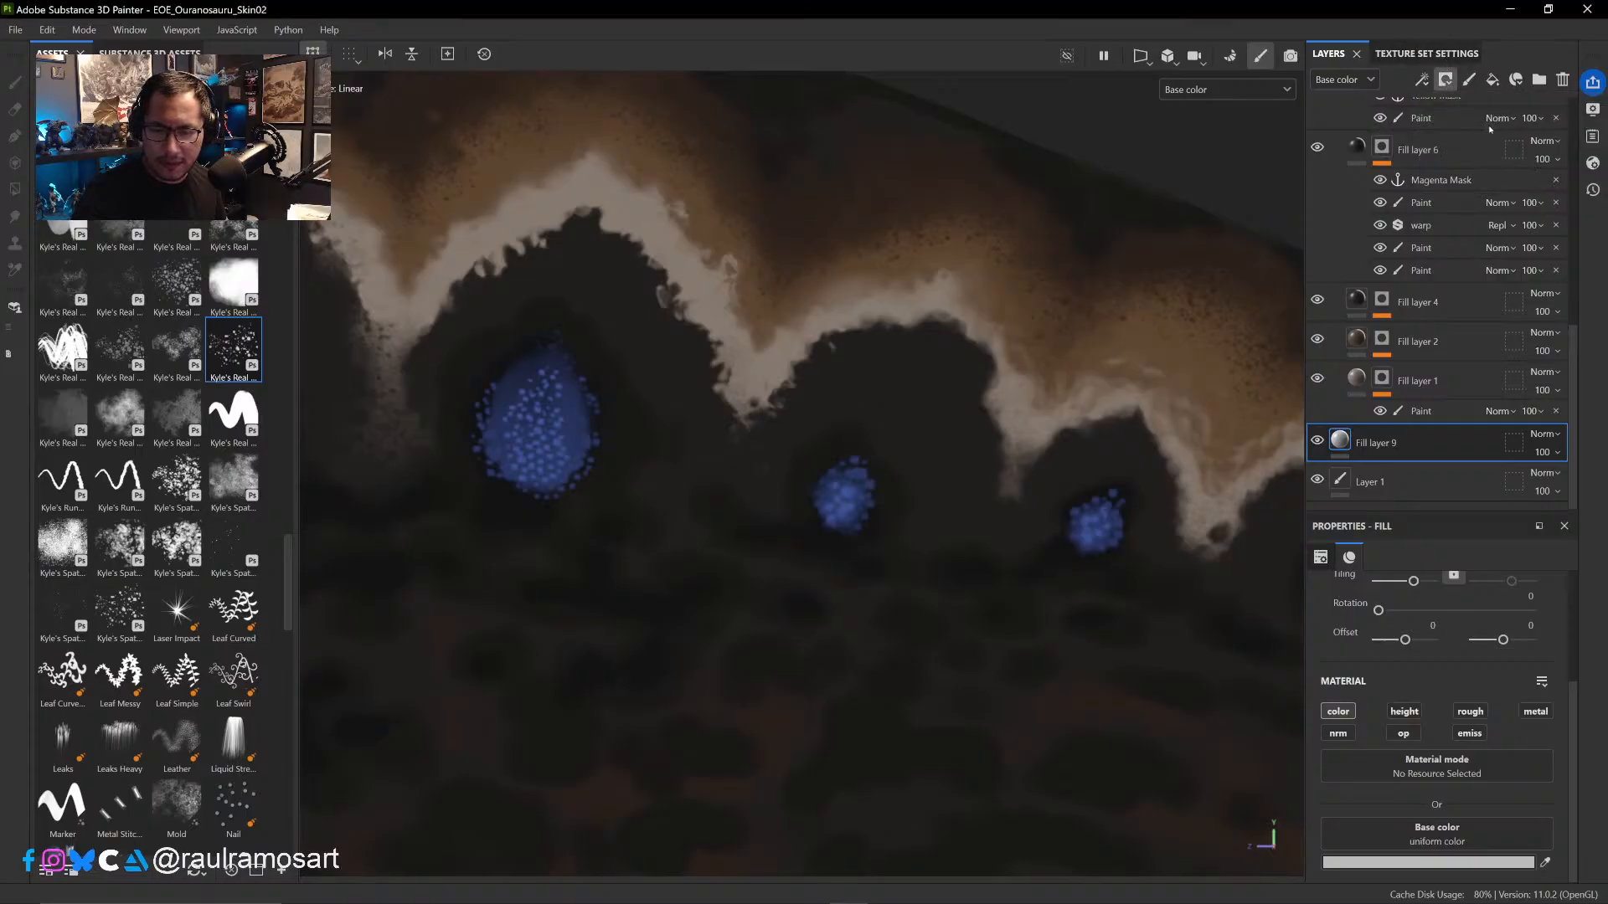
# - Add a fill effect to Fill layer 9's mask, assign the body's Curvature (deprecated) map as its grayscale, and view the mask
pyautogui.rightClick(1369, 439)
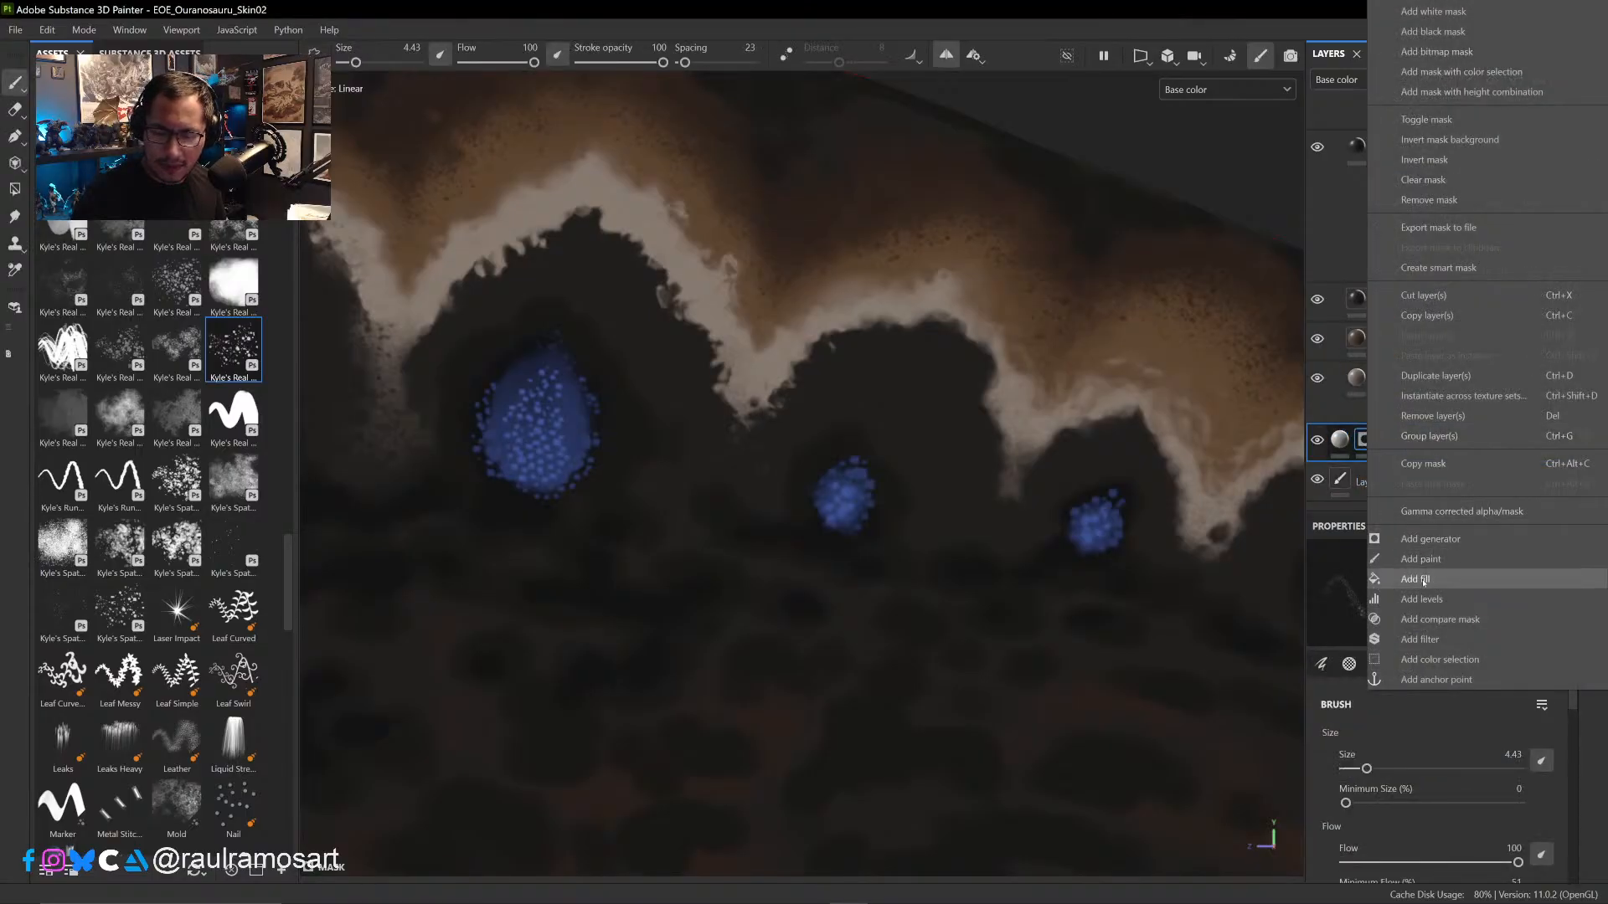
pyautogui.click(1418, 575)
pyautogui.click(1487, 728)
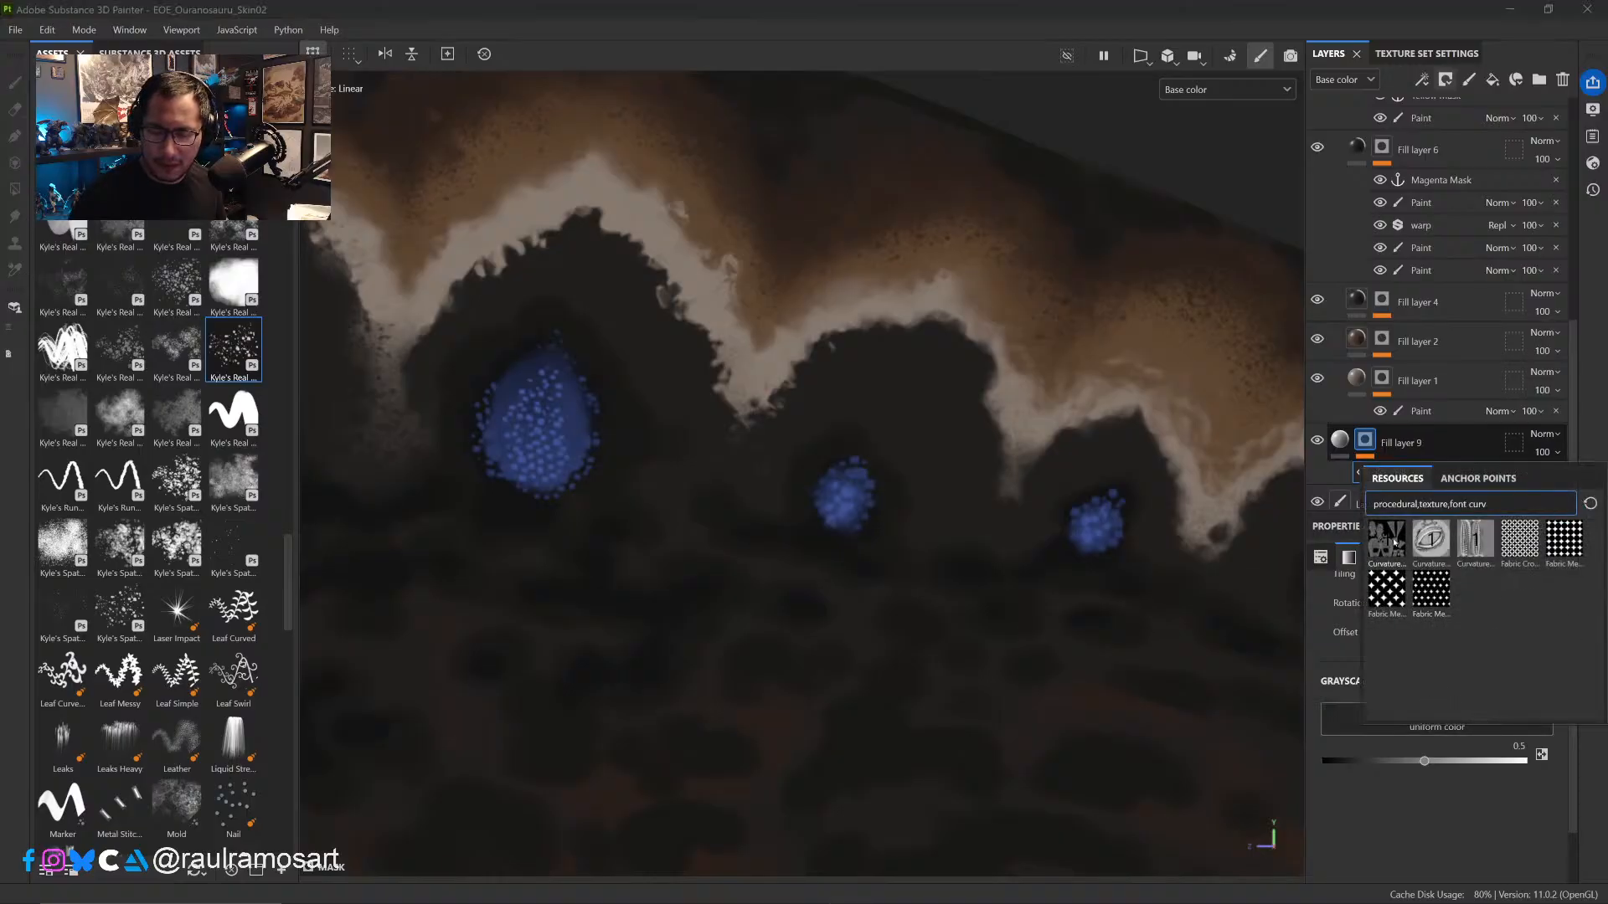
pyautogui.click(1434, 613)
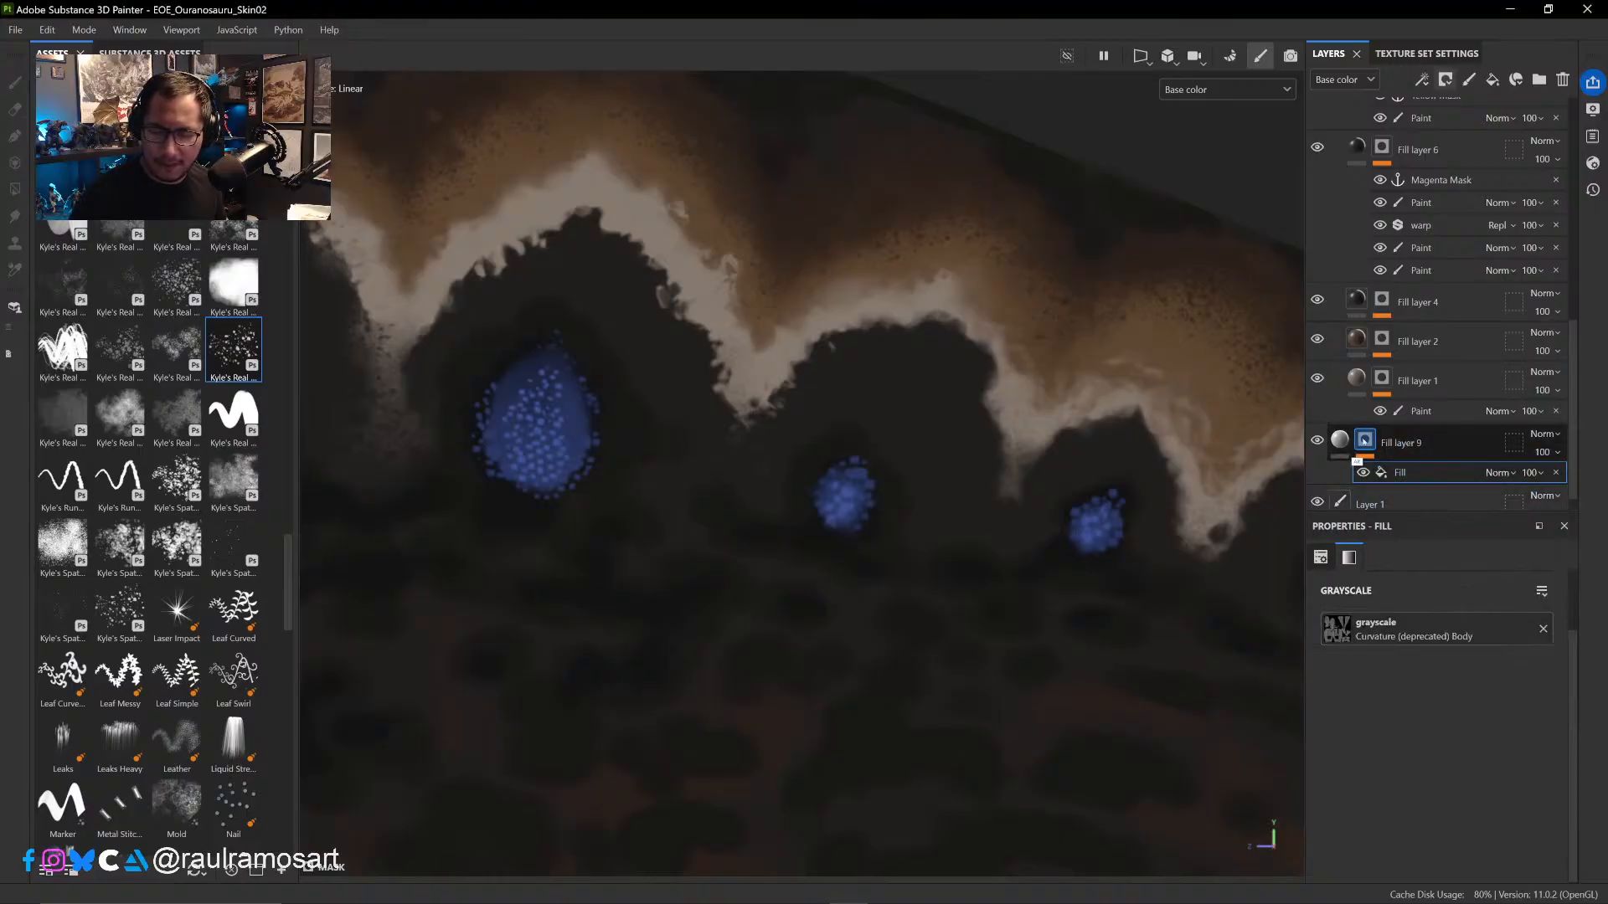
pyautogui.keyDown('alt'); pyautogui.click(1365, 439); pyautogui.keyUp('alt')
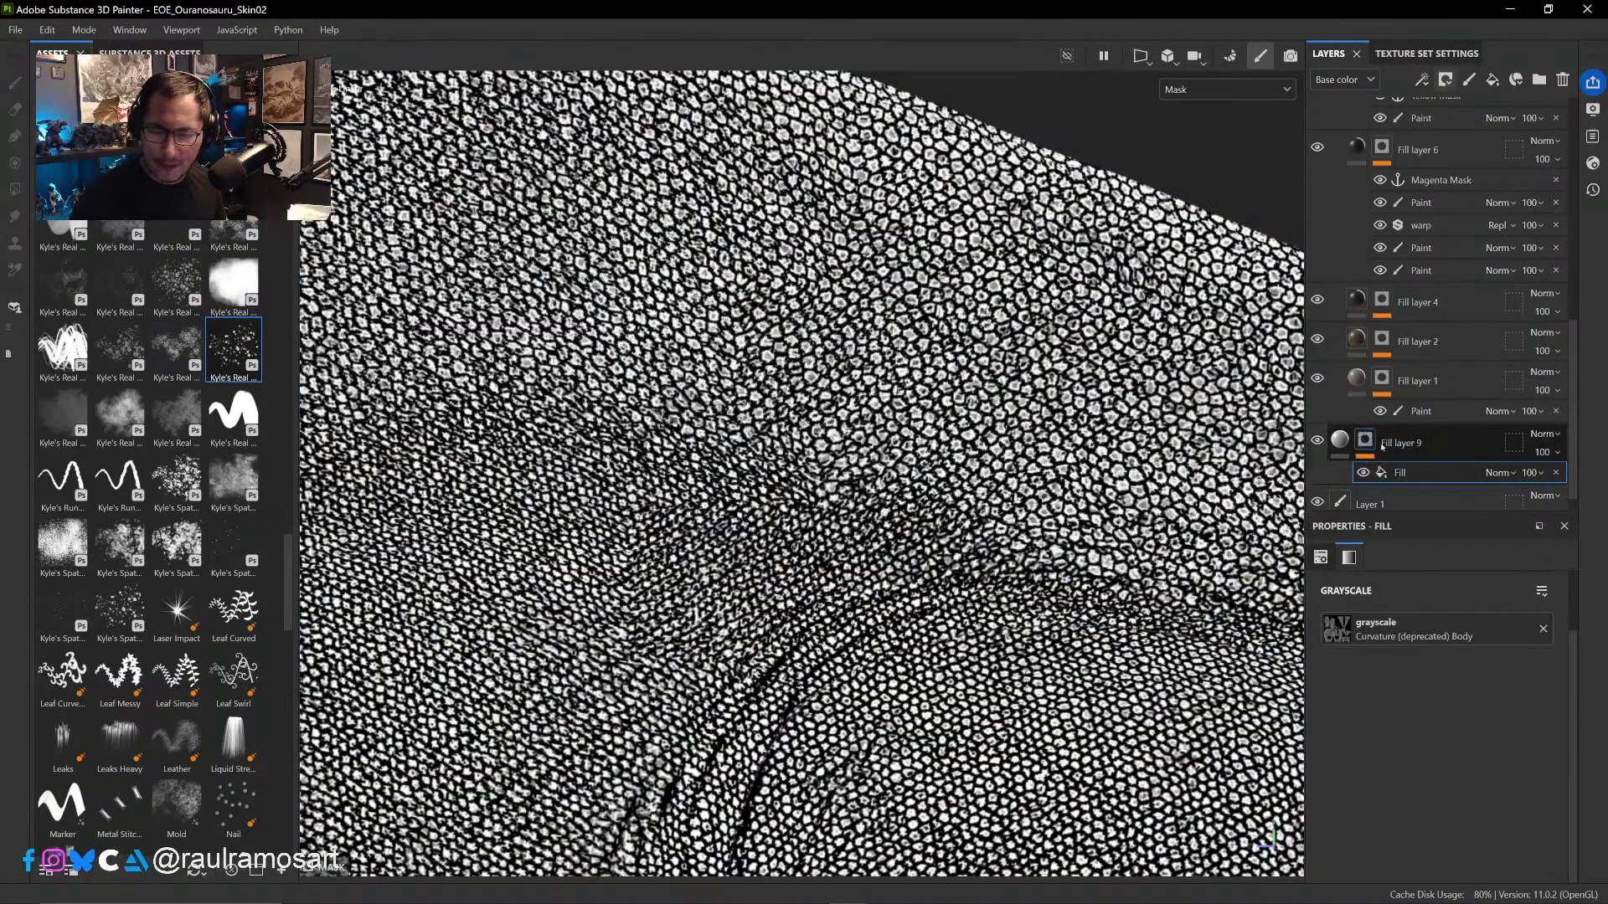
# - Add an anchor point named cavity above the fill in Fill layer 9's mask, and hide that layer
pyautogui.rightClick(1428, 471)
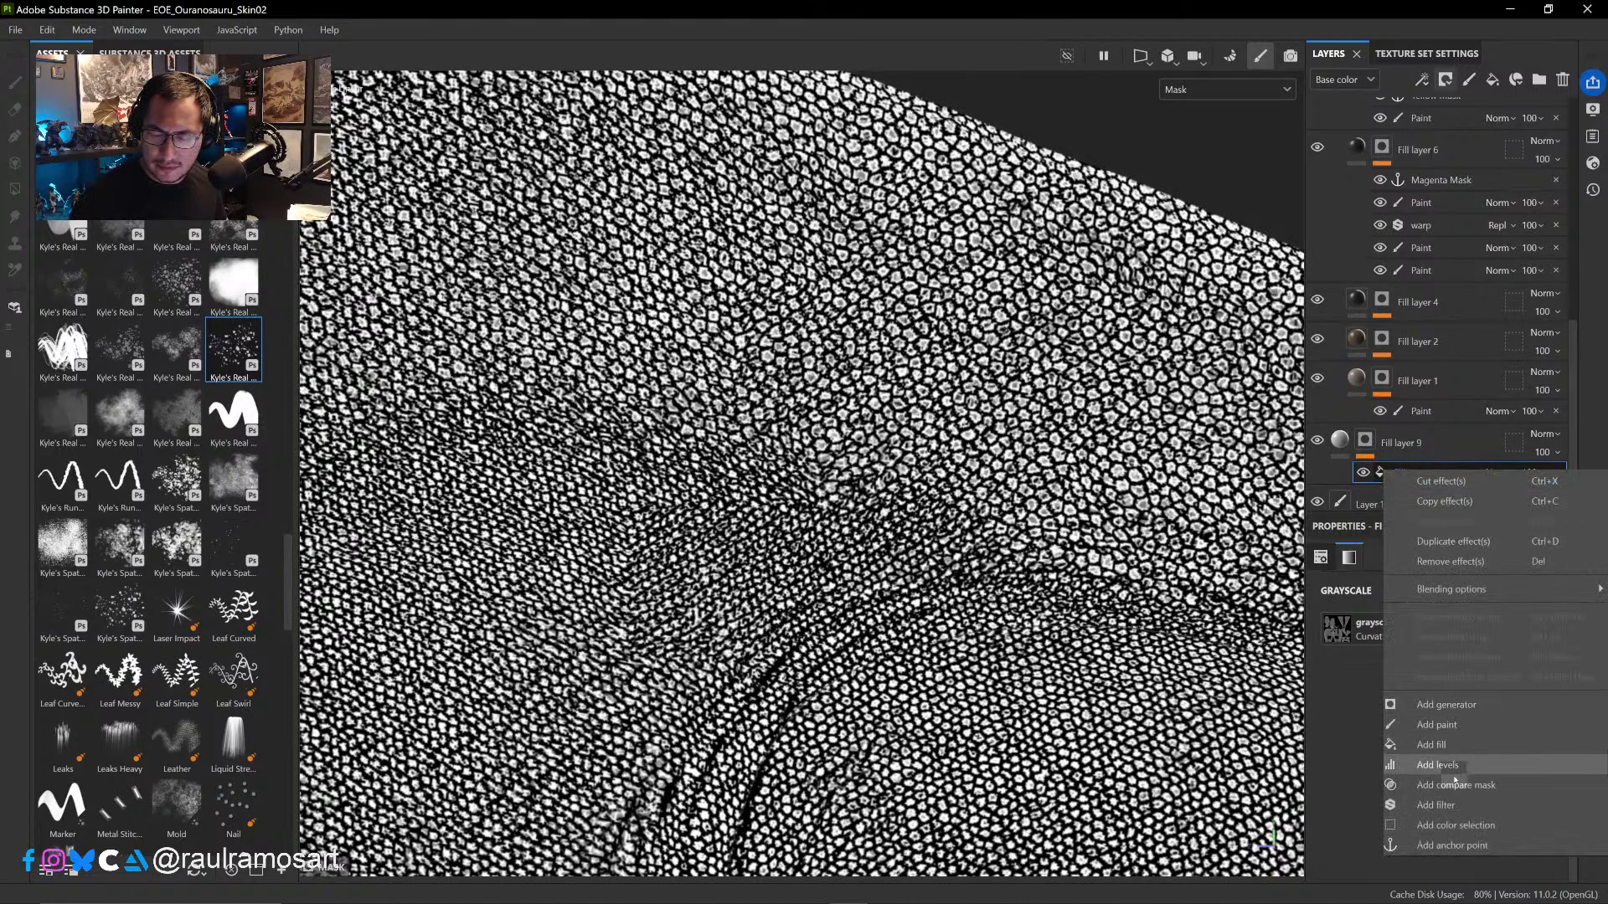
pyautogui.click(1444, 843)
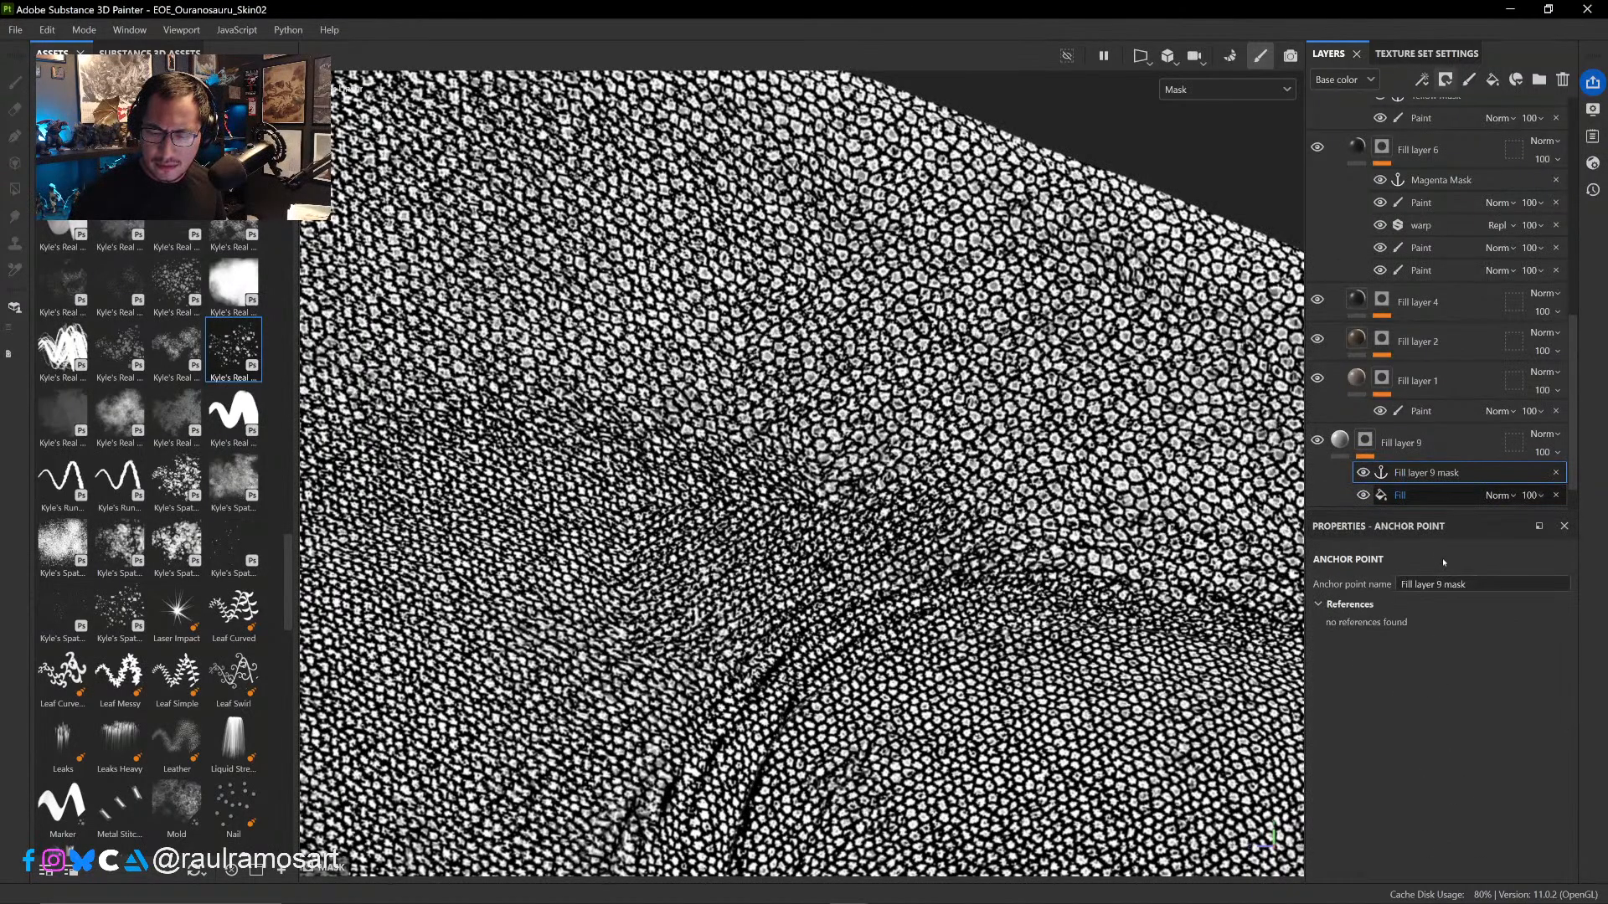
pyautogui.click(1444, 486)
pyautogui.click(1445, 474)
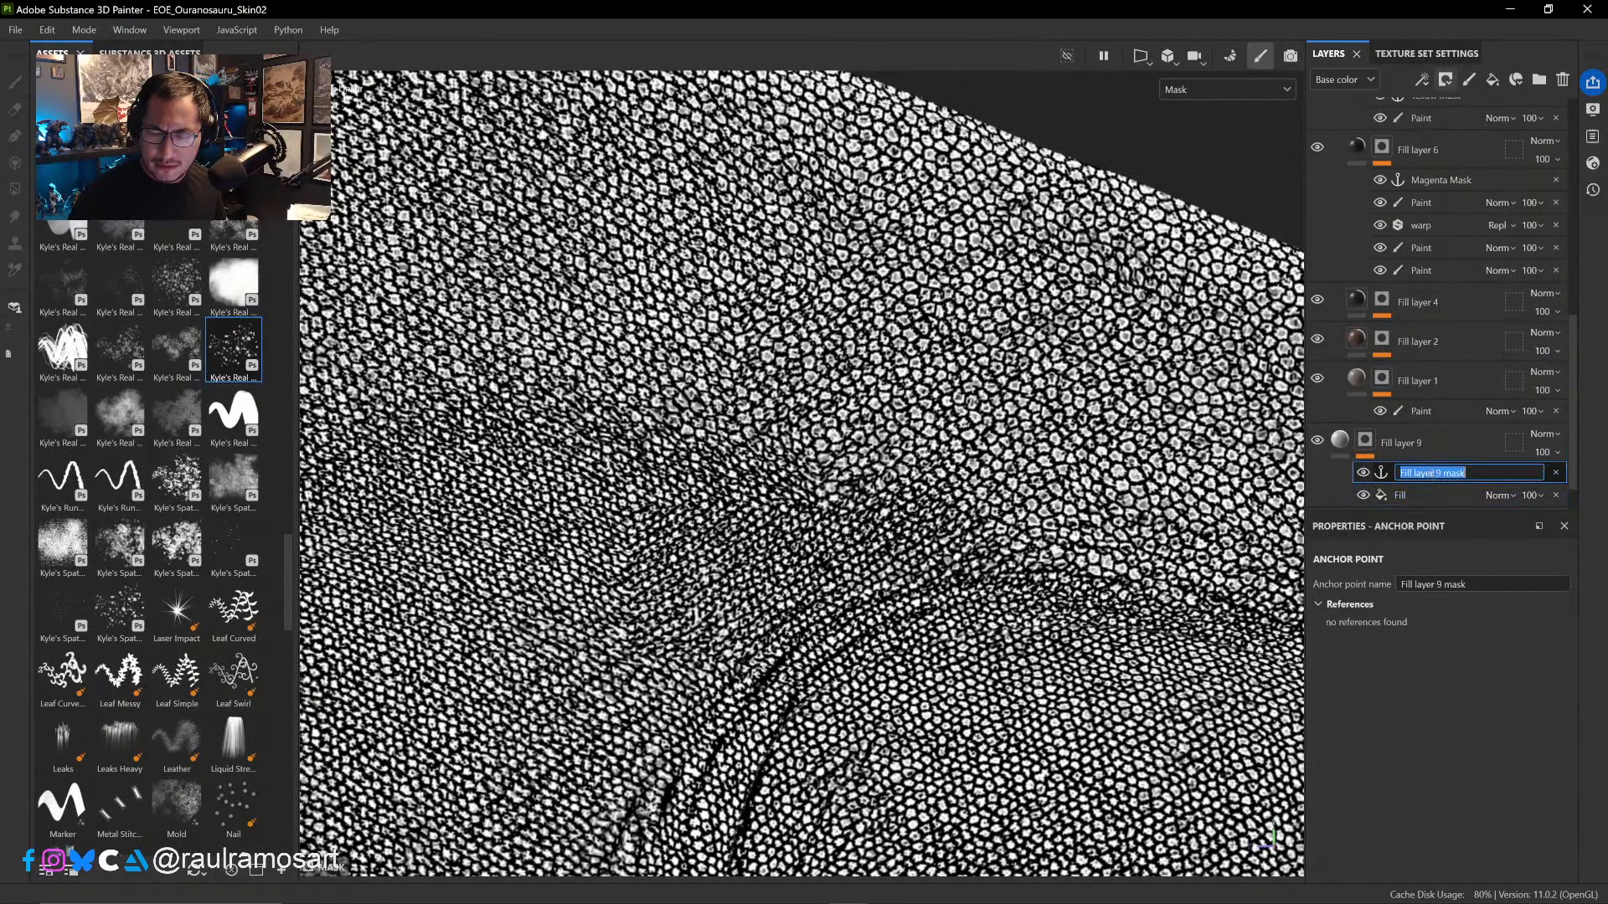
pyautogui.doubleClick(1444, 474)
pyautogui.write('cavi')
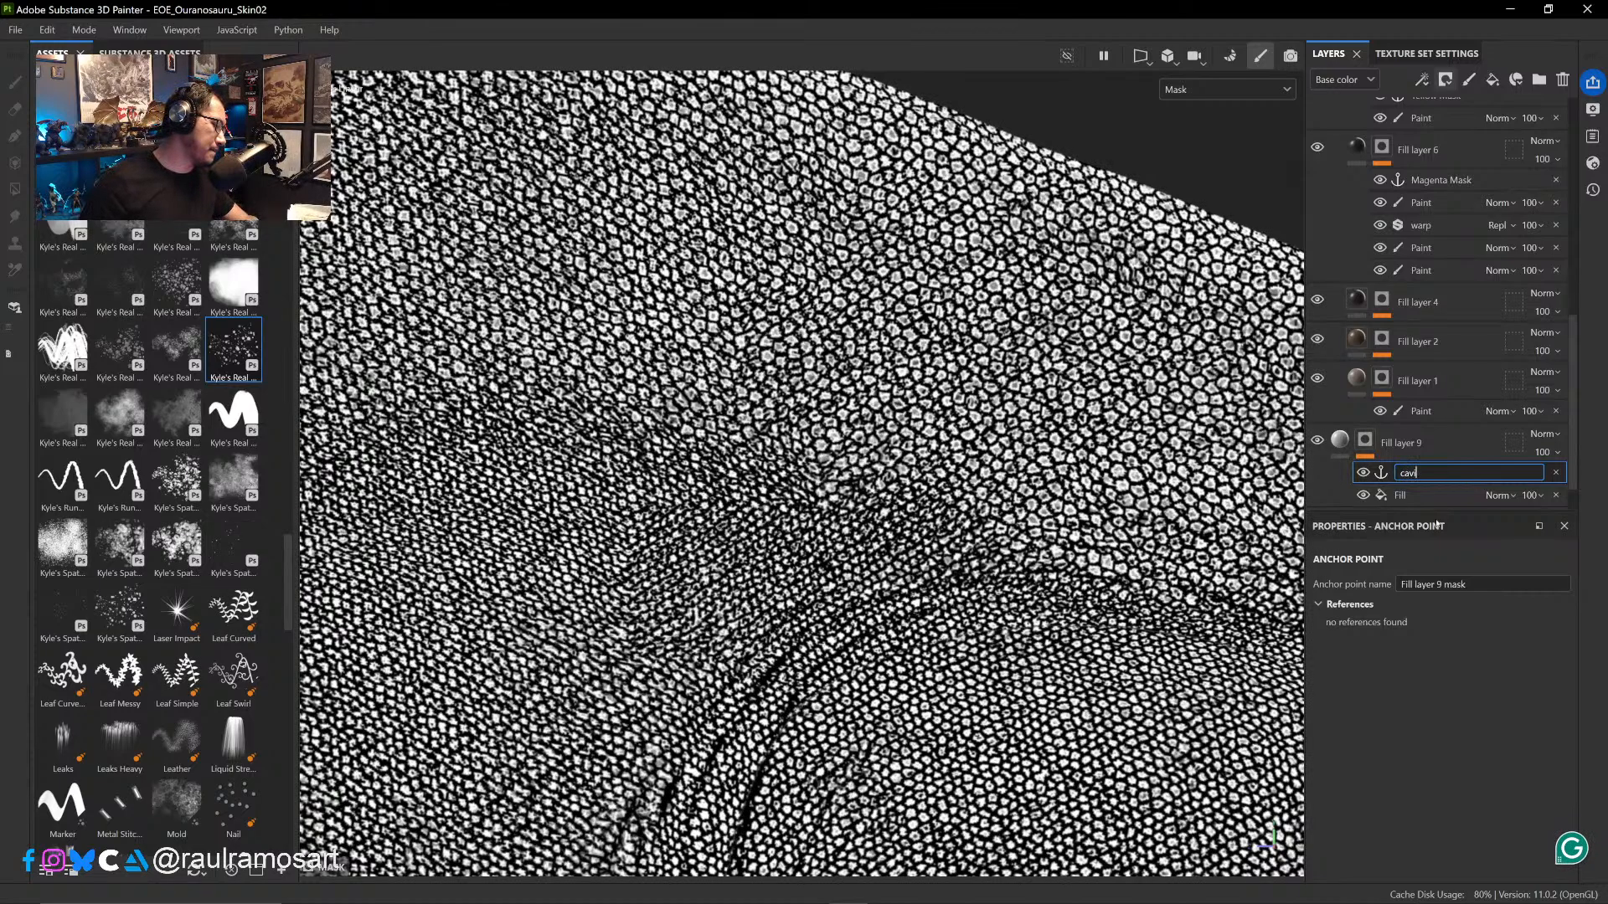
pyautogui.write('ty')
pyautogui.press('Return')
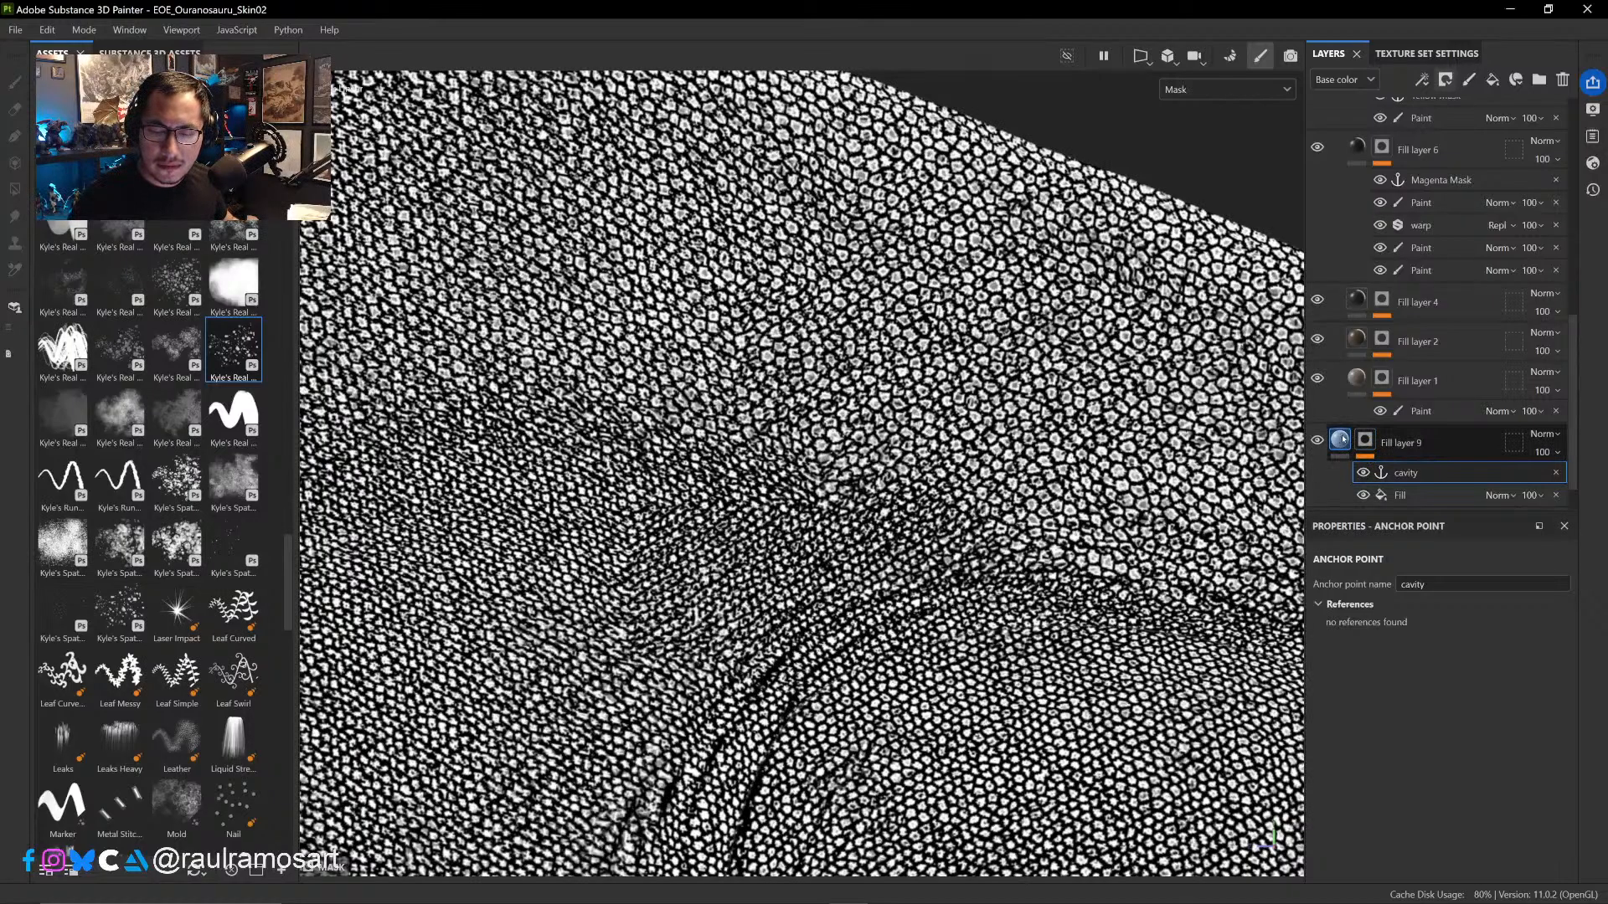
pyautogui.click(1340, 440)
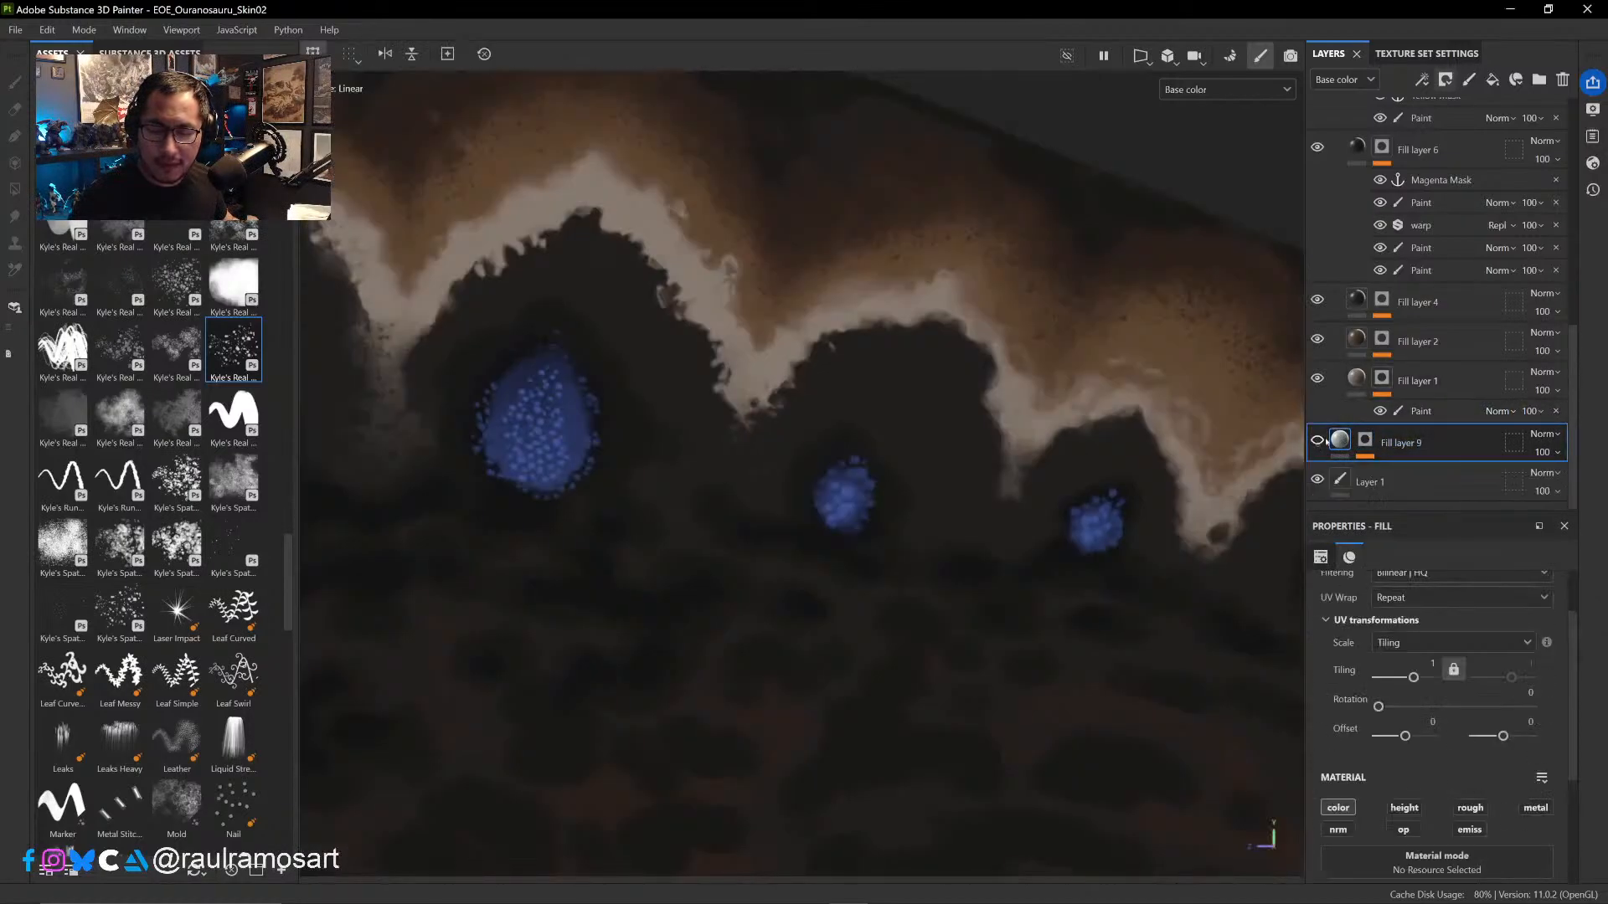
# - Add a new fill effect directly above the paint in Fill layer 4's mask
pyautogui.scroll(2, 1573, 331)
pyautogui.scroll(4, 1573, 331)
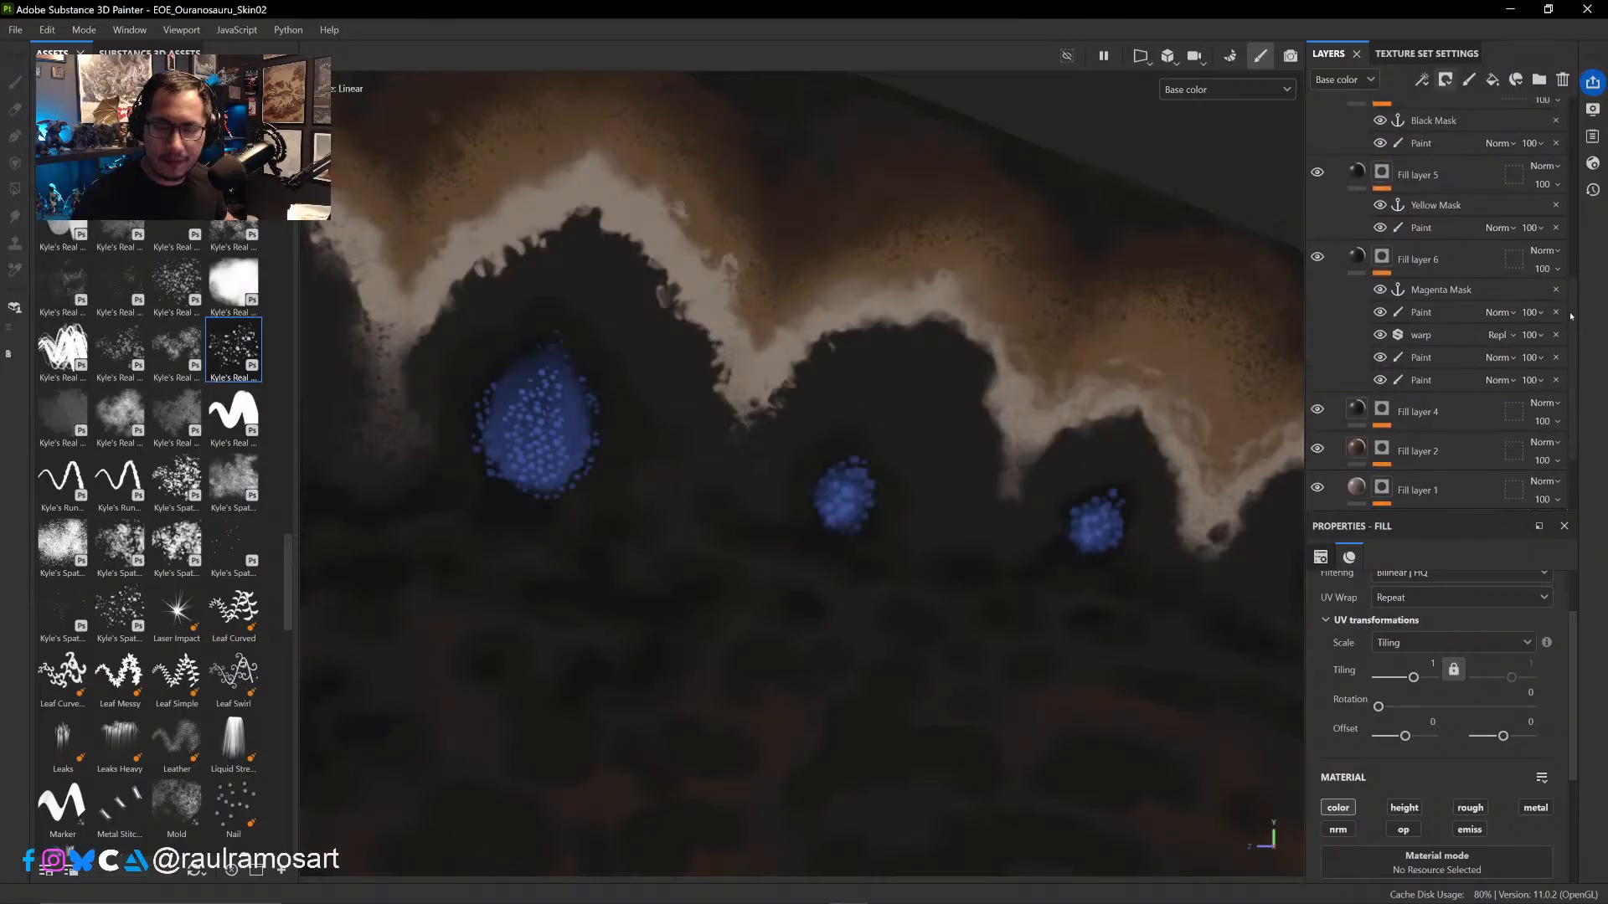
pyautogui.click(1453, 318)
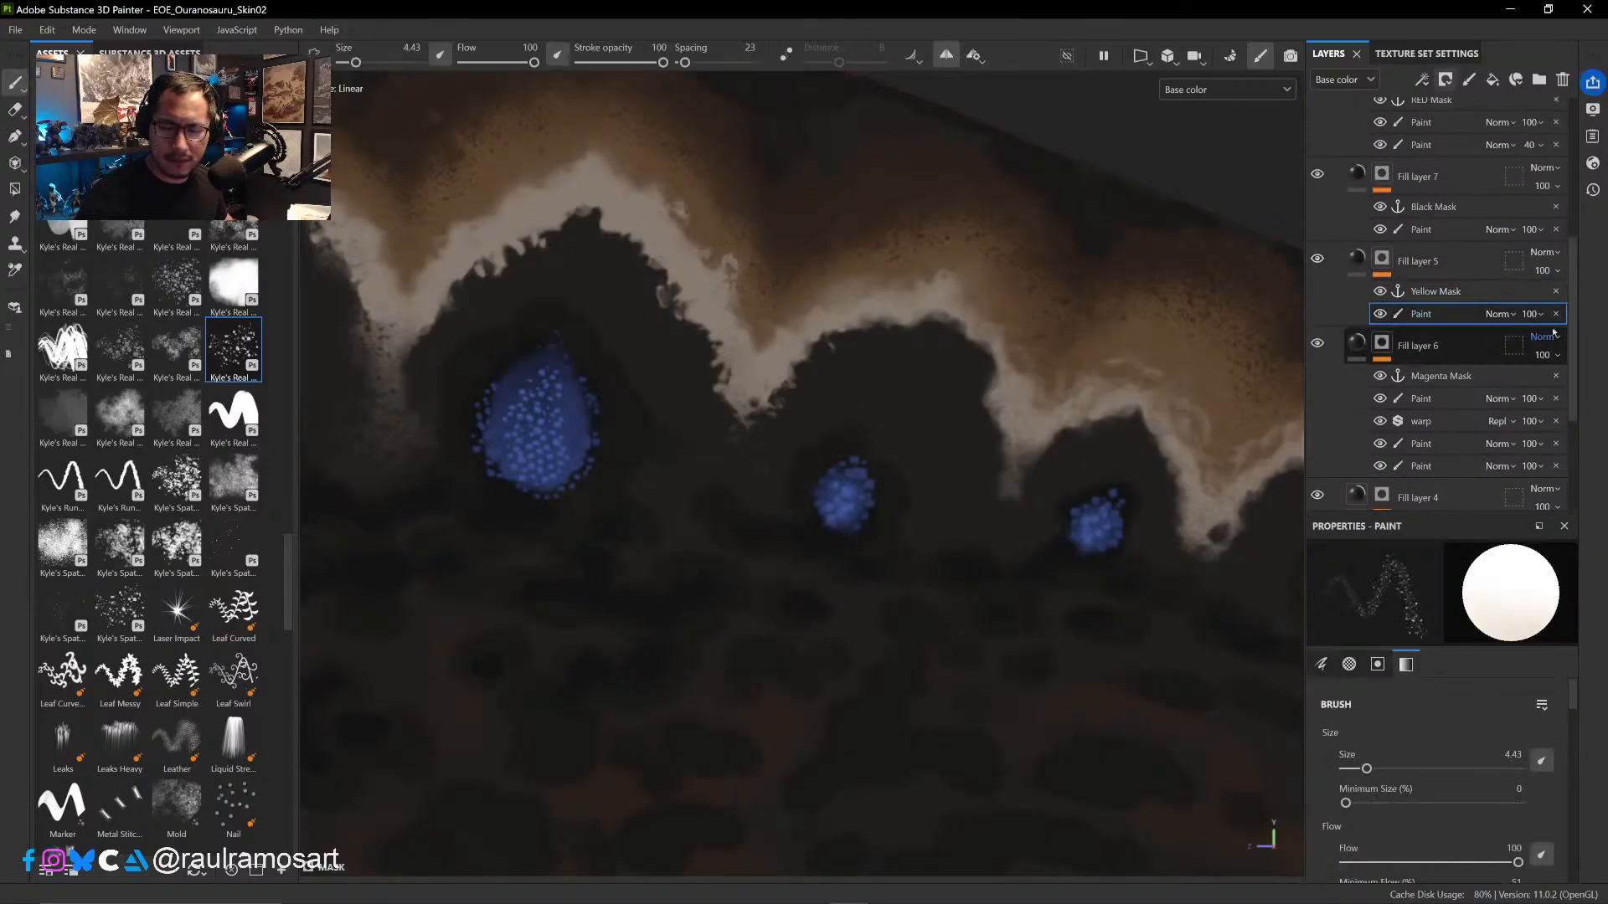
pyautogui.scroll(-6, 1456, 315)
pyautogui.click(1457, 315)
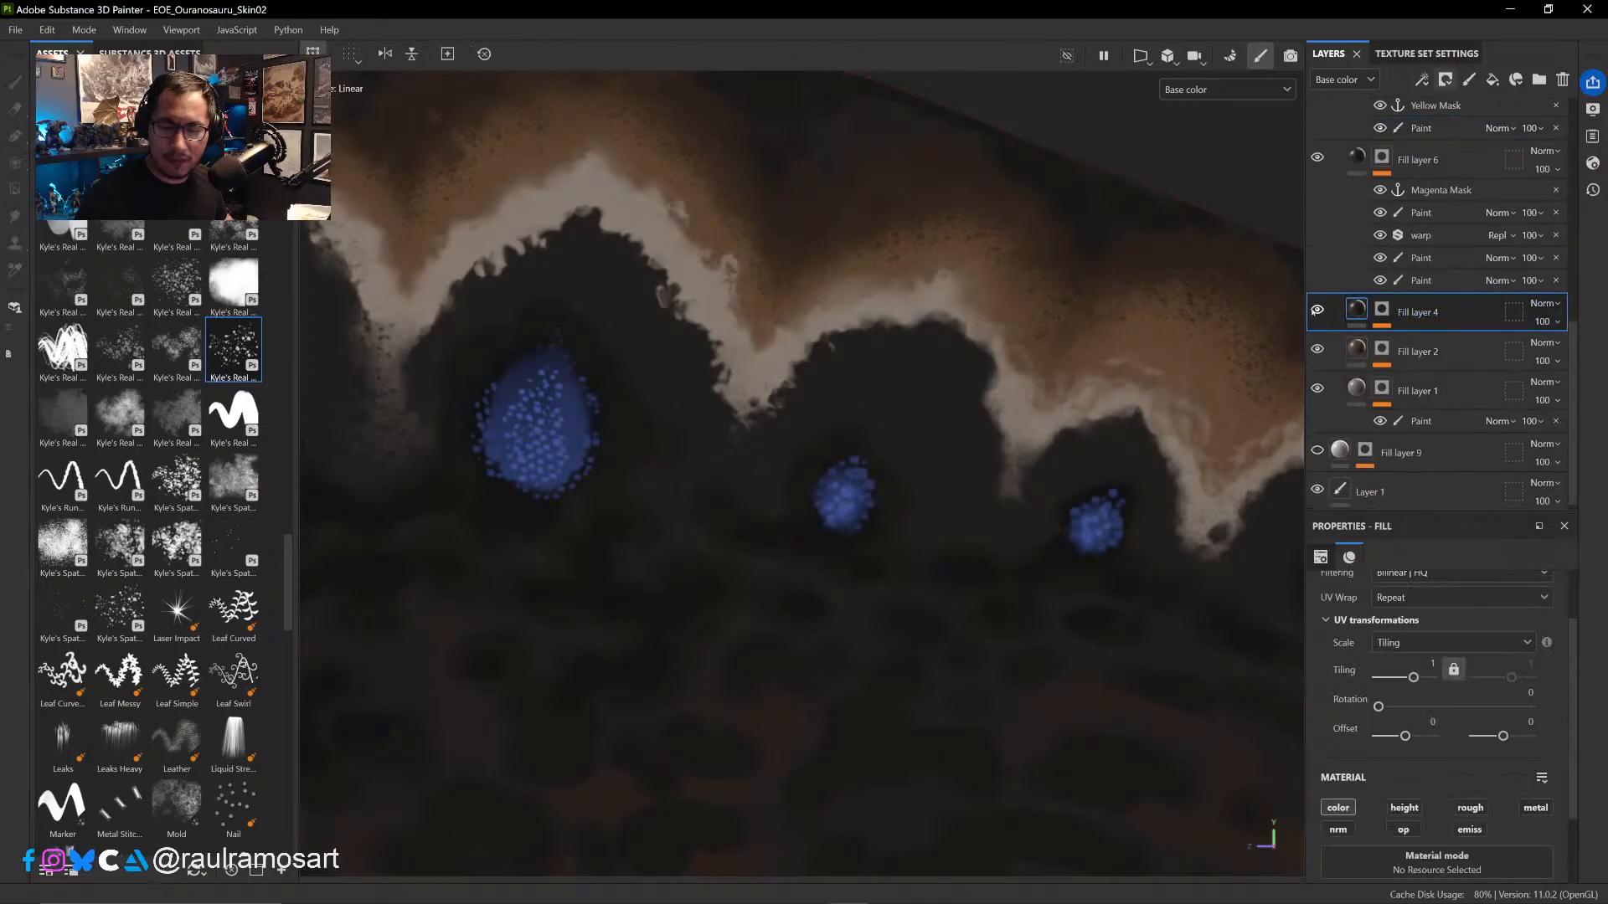
pyautogui.click(1384, 311)
pyautogui.click(1430, 365)
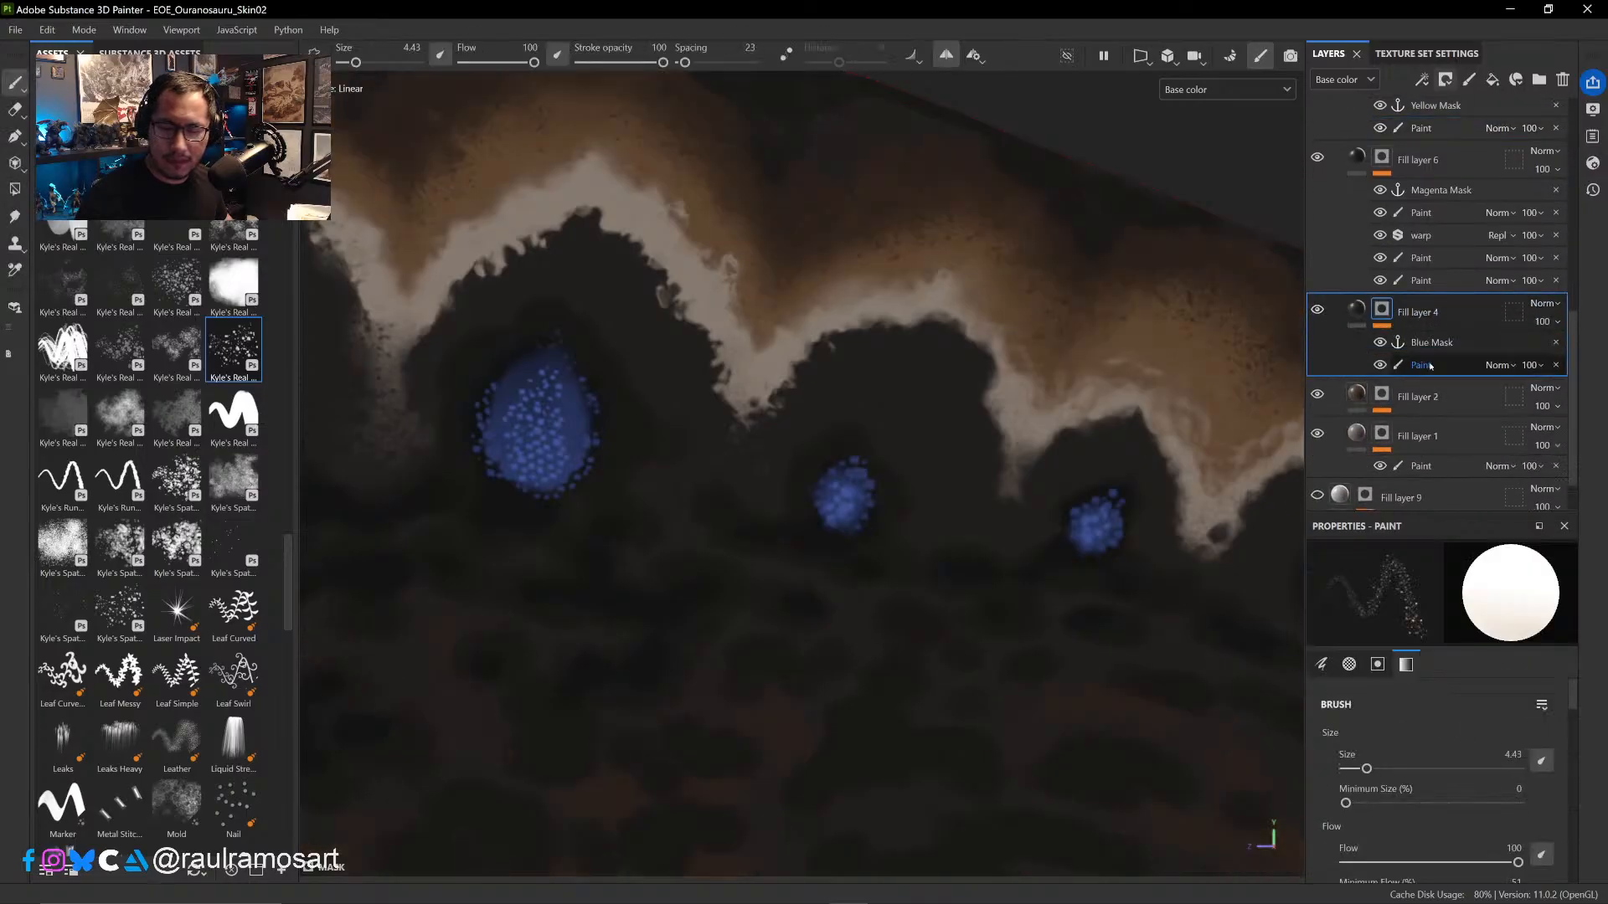
pyautogui.rightClick(1464, 369)
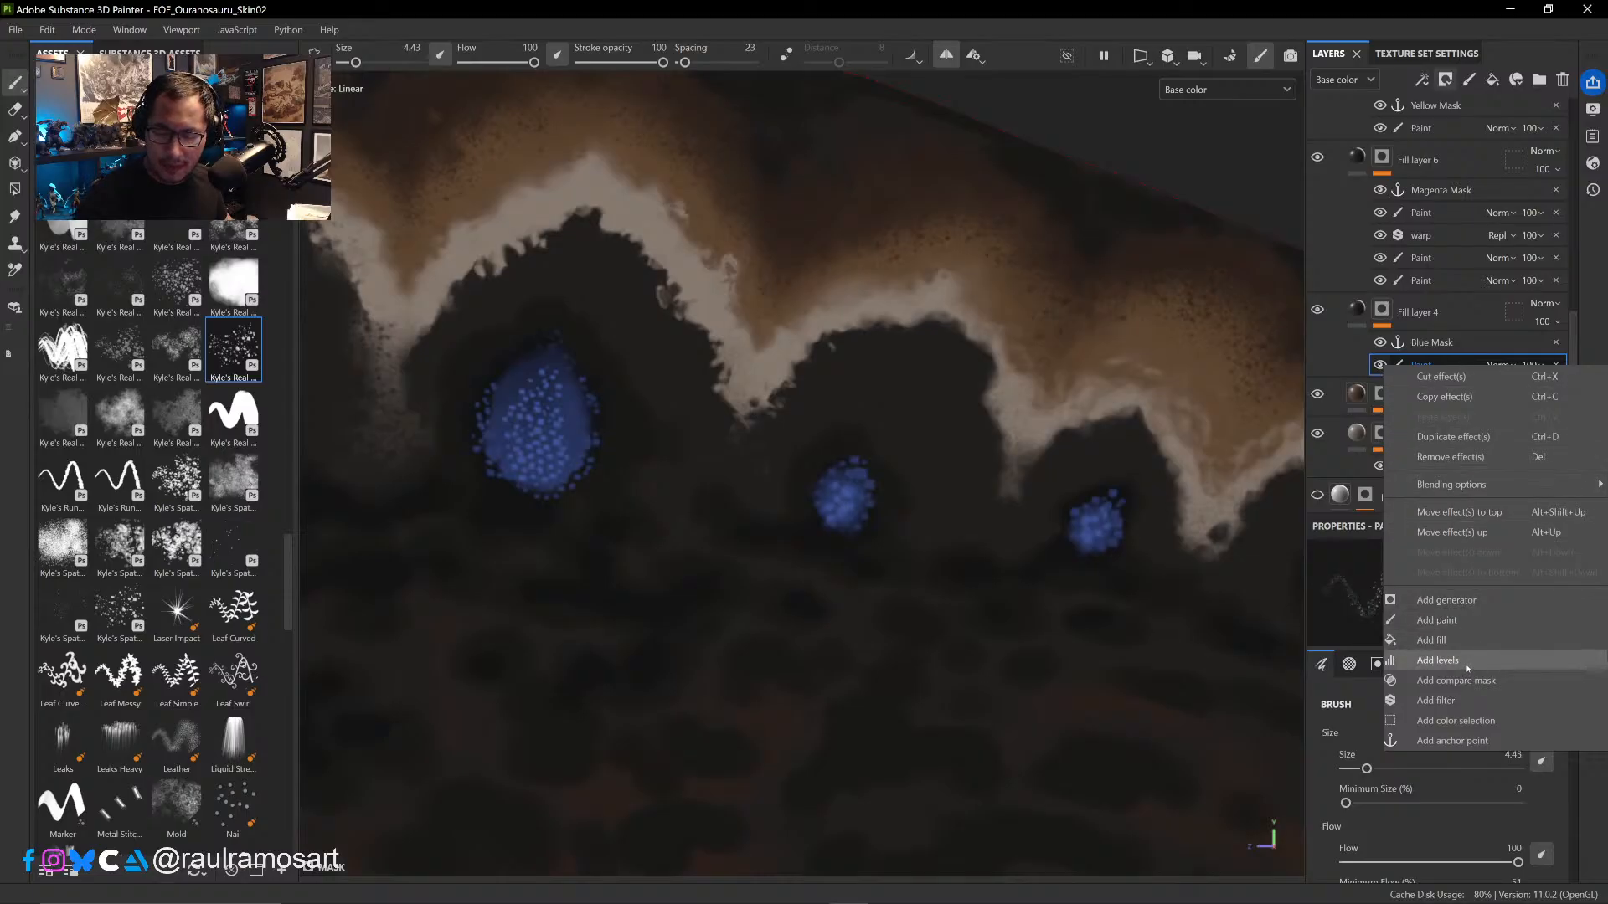
pyautogui.click(1449, 640)
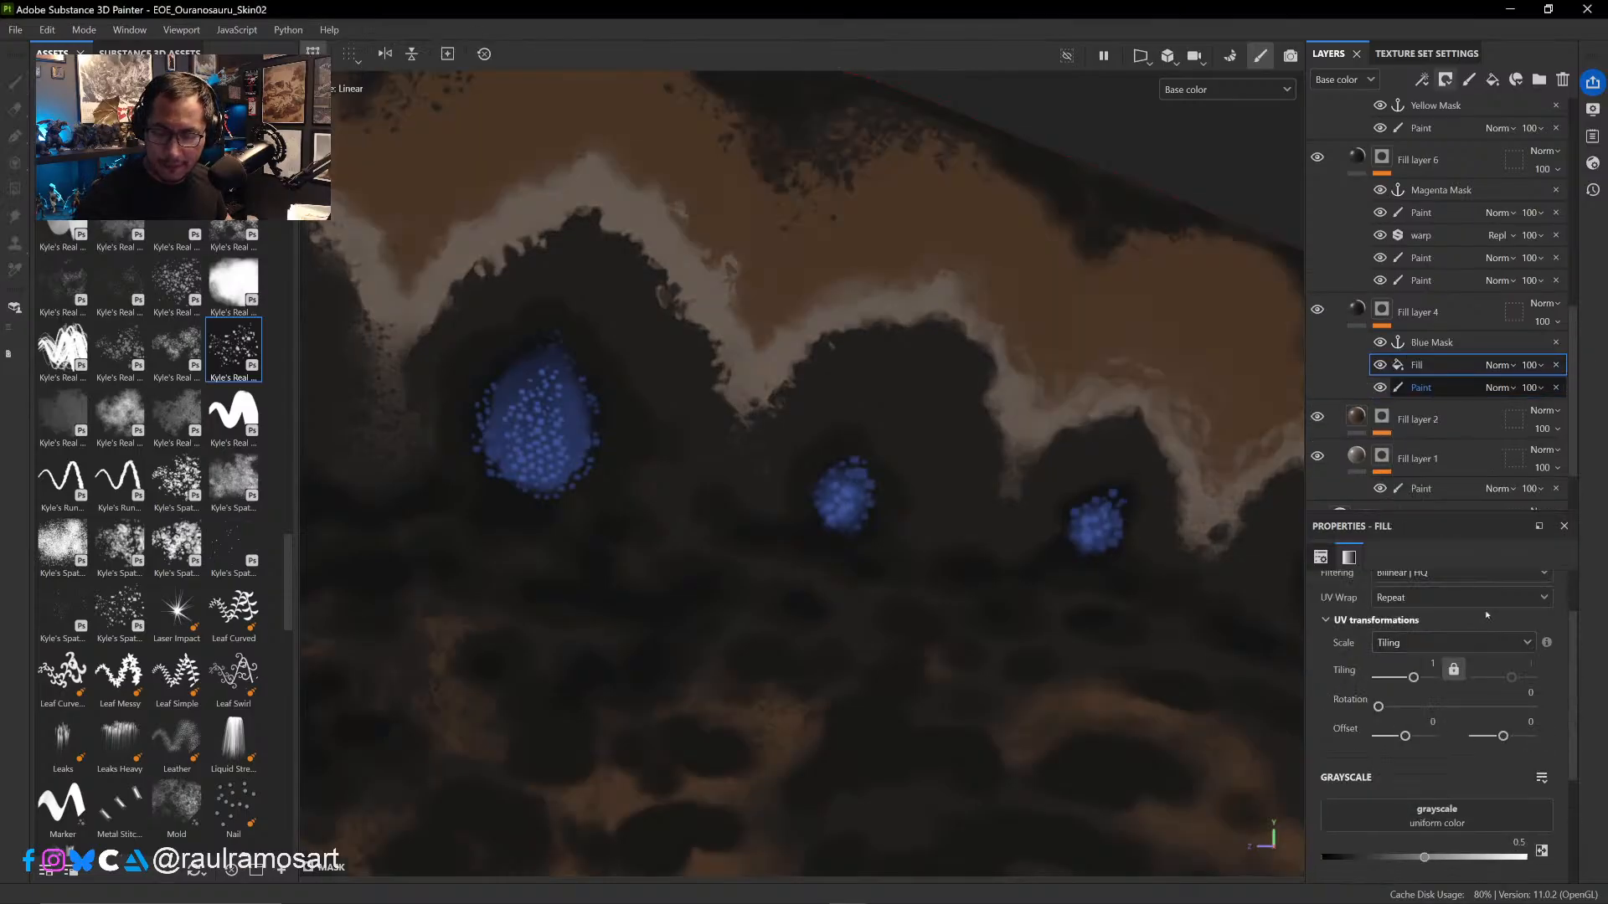
# - Assign the cavity anchor point as the grayscale of the new fill in Fill layer 4's mask
pyautogui.click(1458, 816)
pyautogui.click(1478, 568)
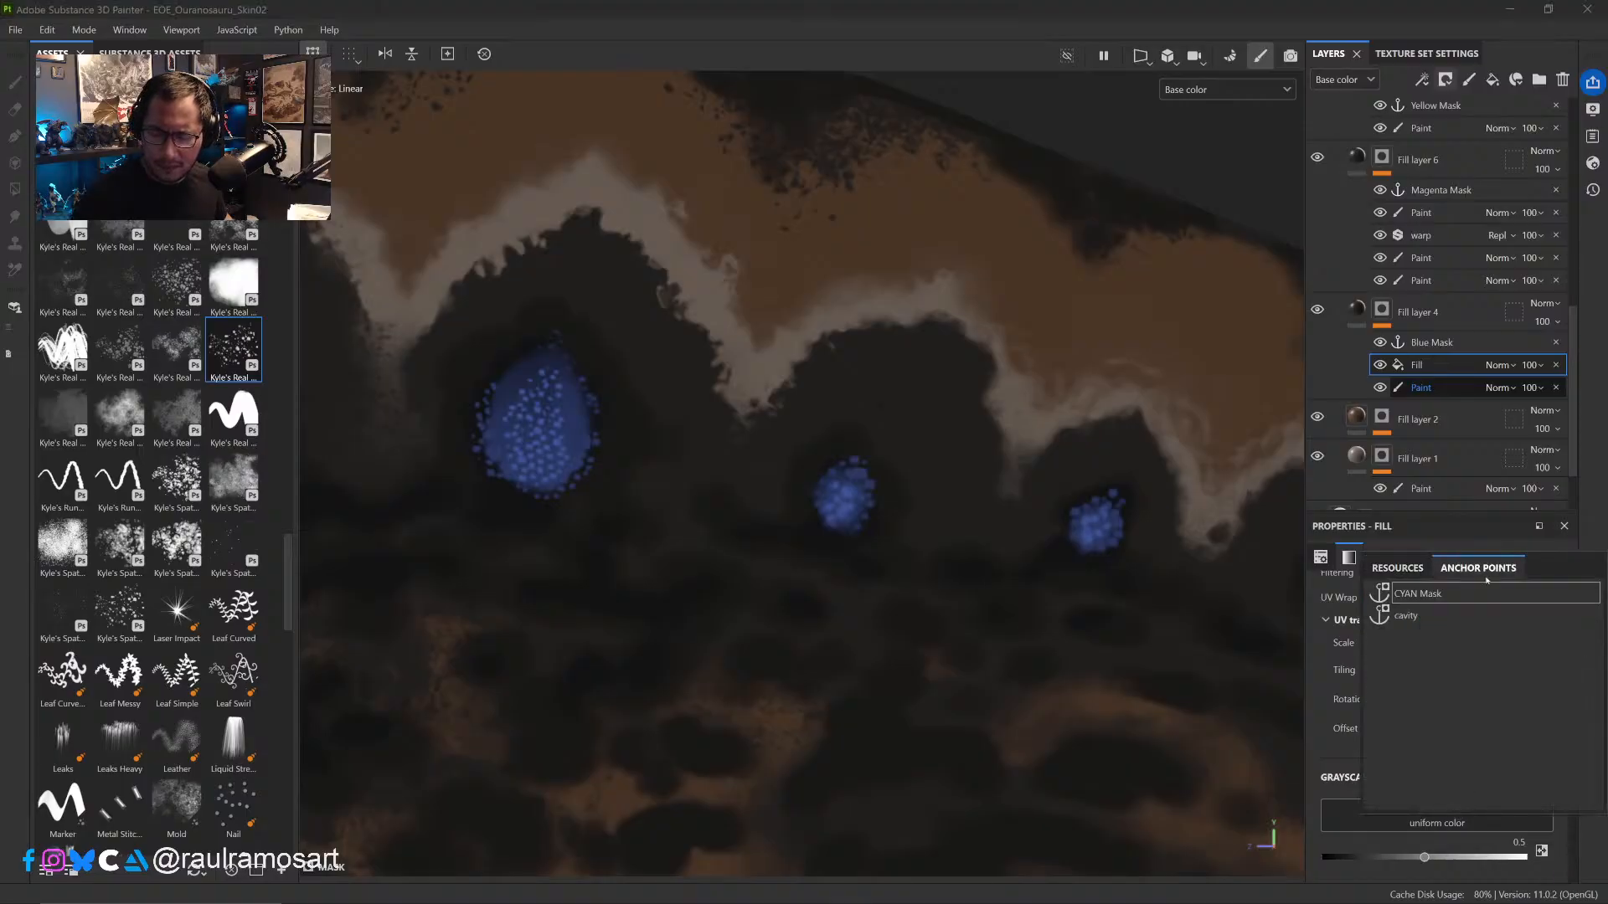
pyautogui.click(1441, 620)
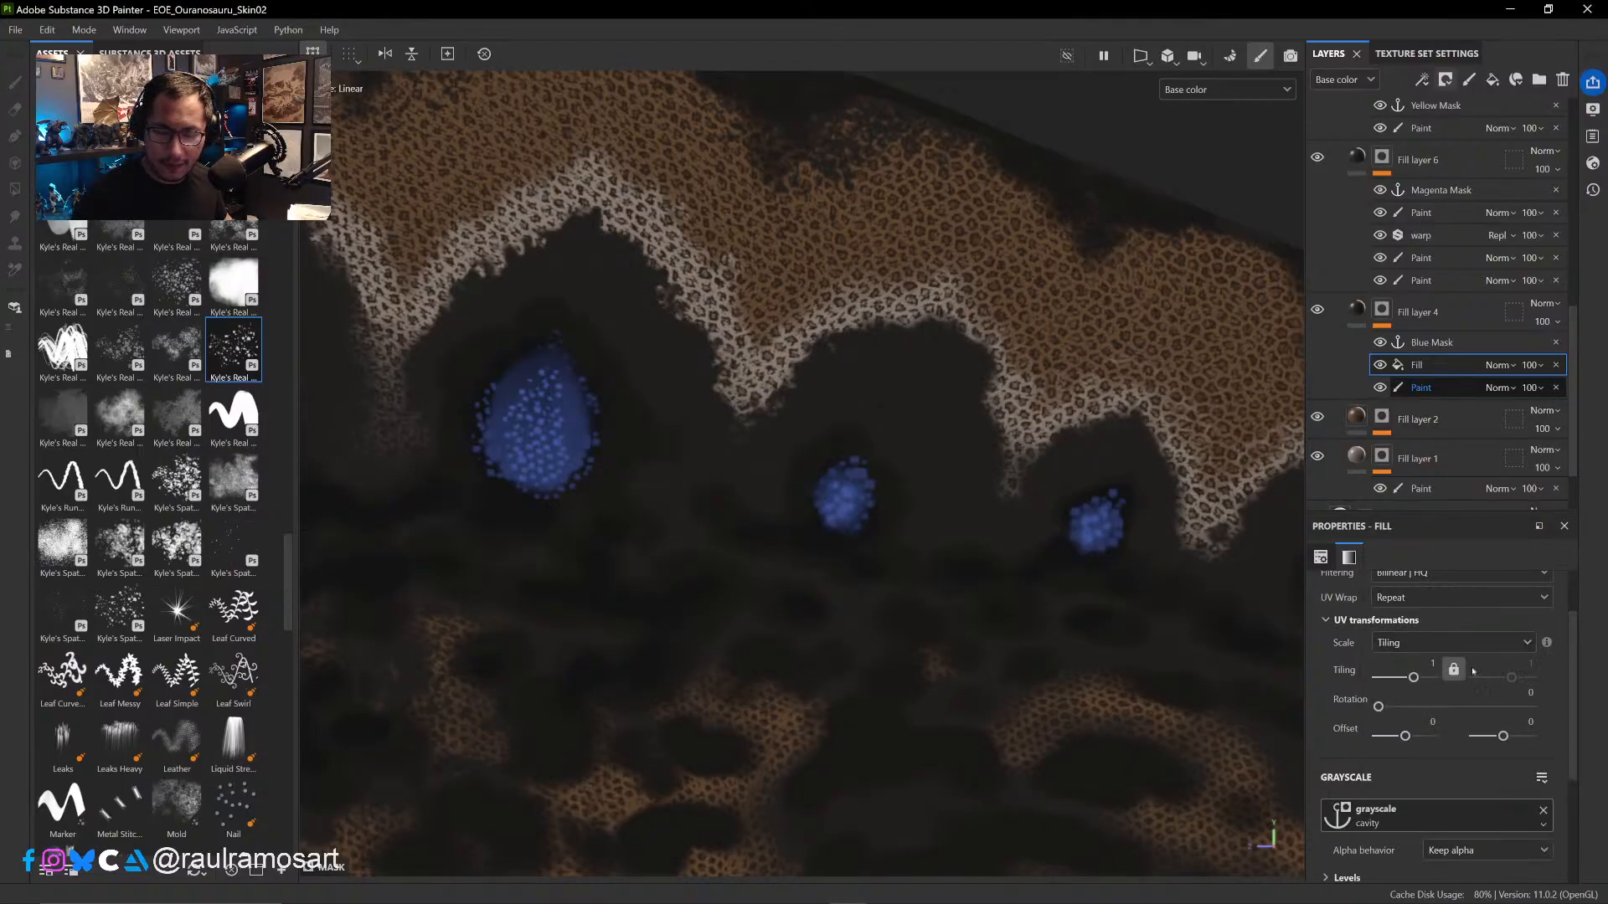
pyautogui.moveTo(1573, 652); pyautogui.dragTo(1572, 702)
pyautogui.click(1516, 366)
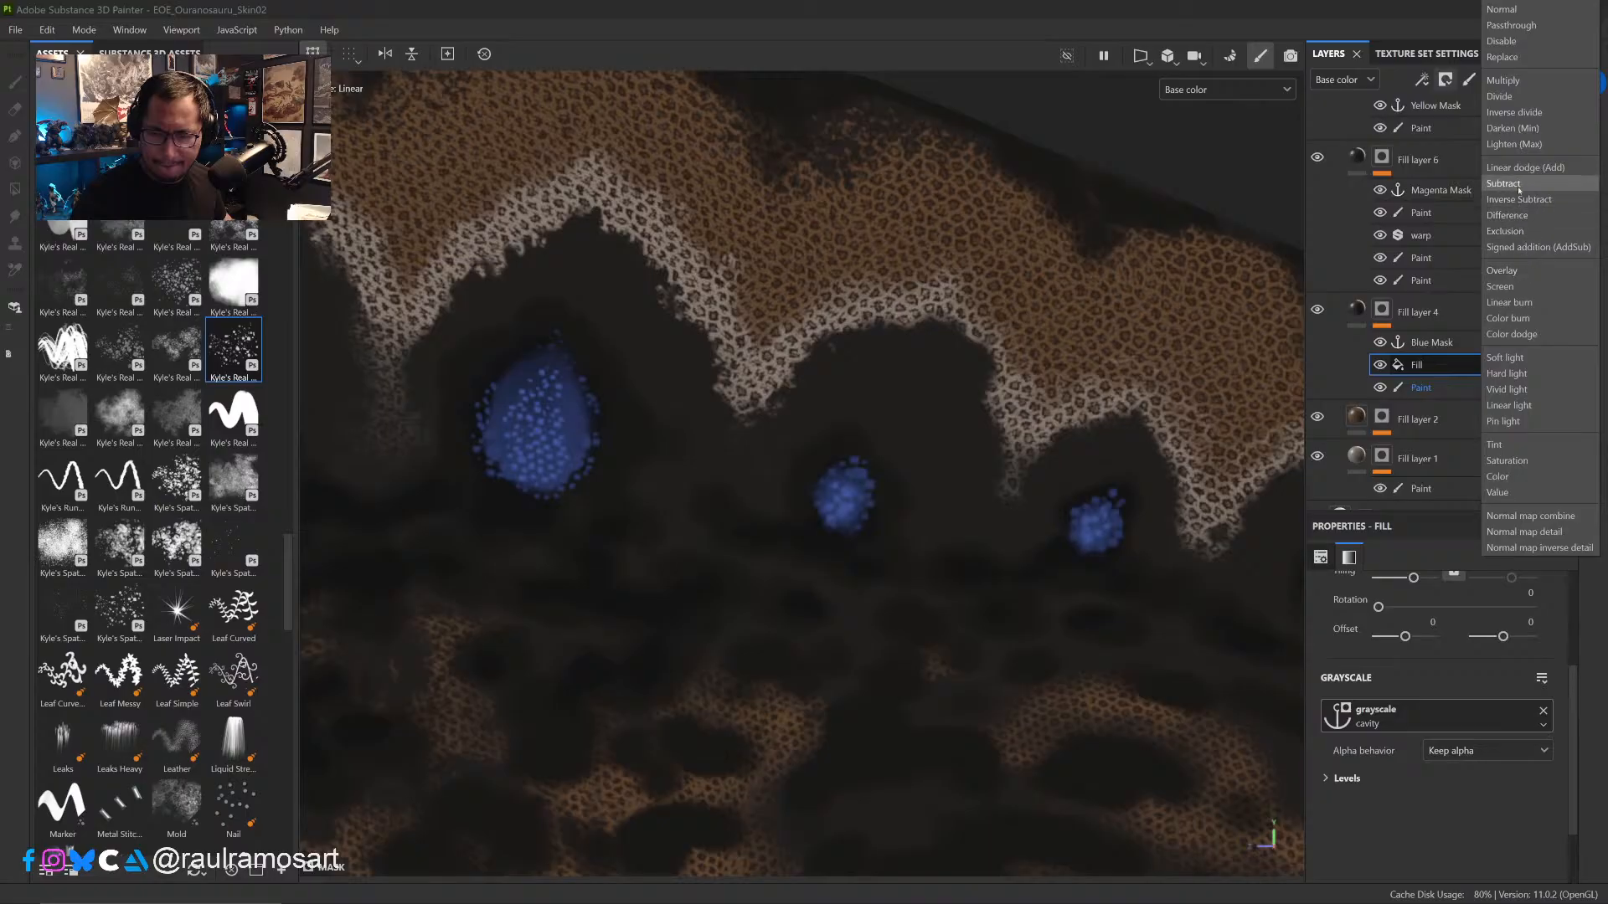
pyautogui.click(1444, 369)
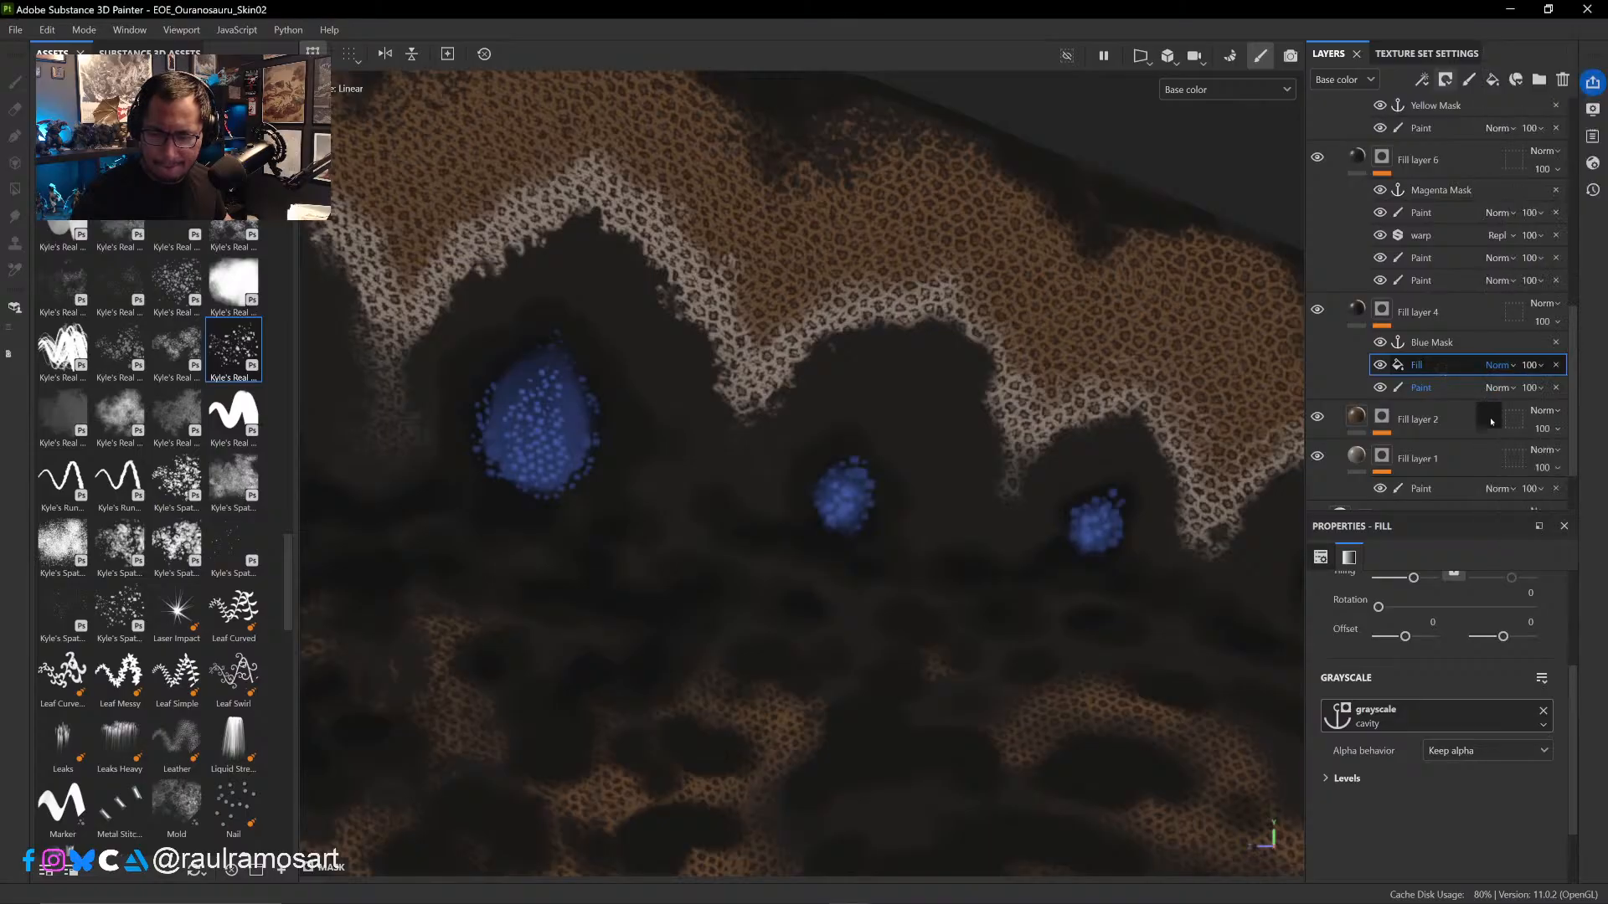
# - Try the cavity fill with inverted levels and Multiply blending, and restore the levels
pyautogui.click(1326, 779)
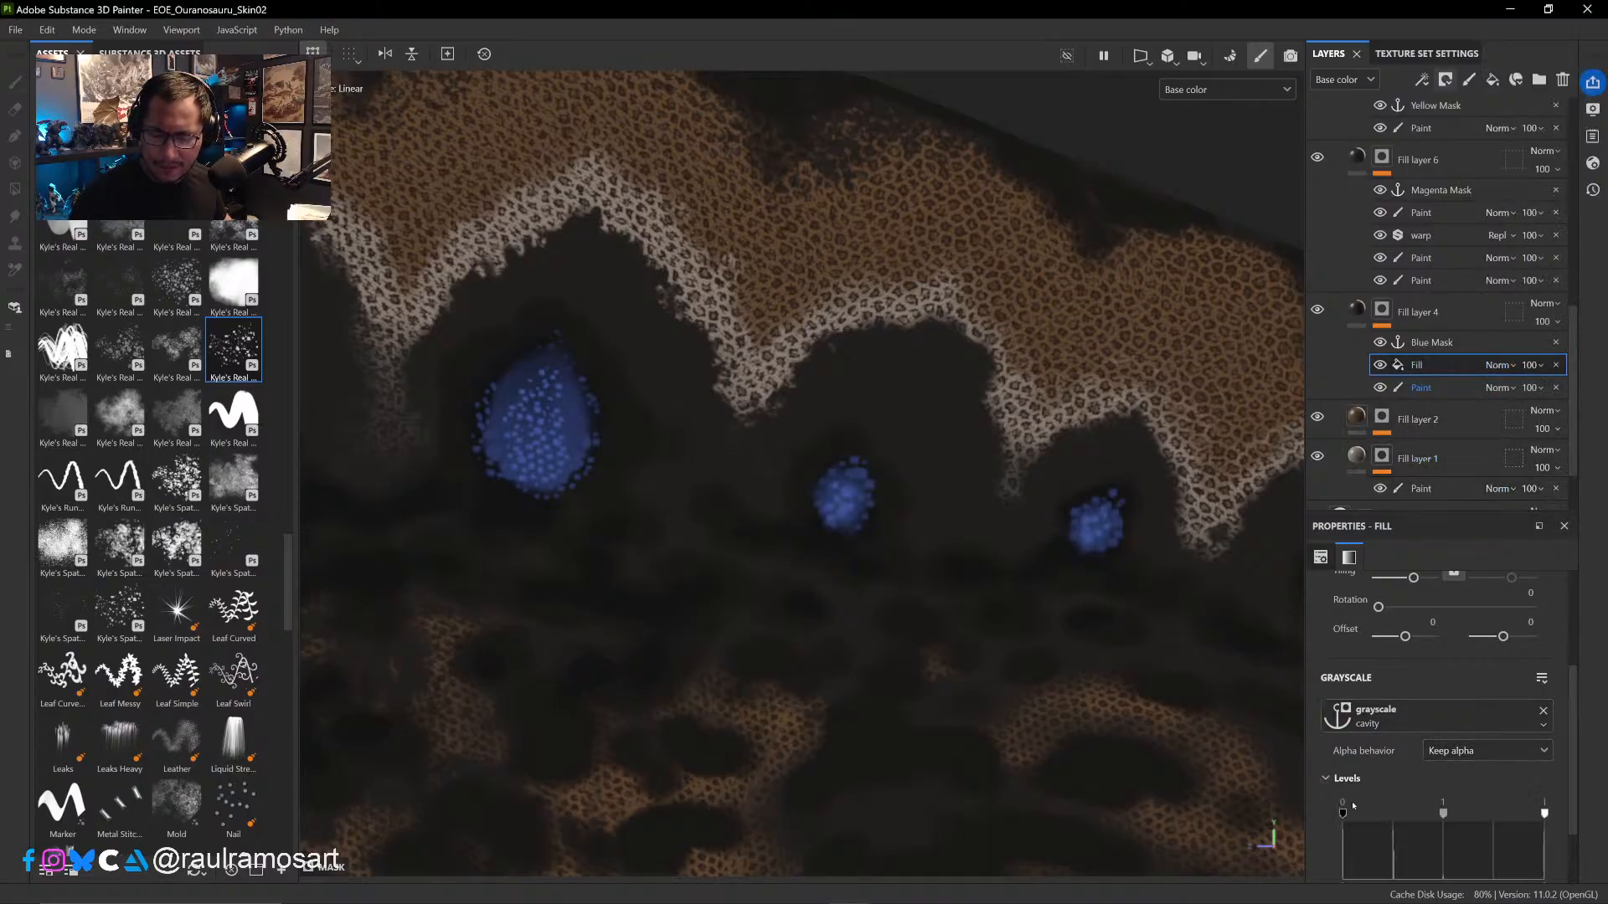
pyautogui.scroll(-2, 1569, 757)
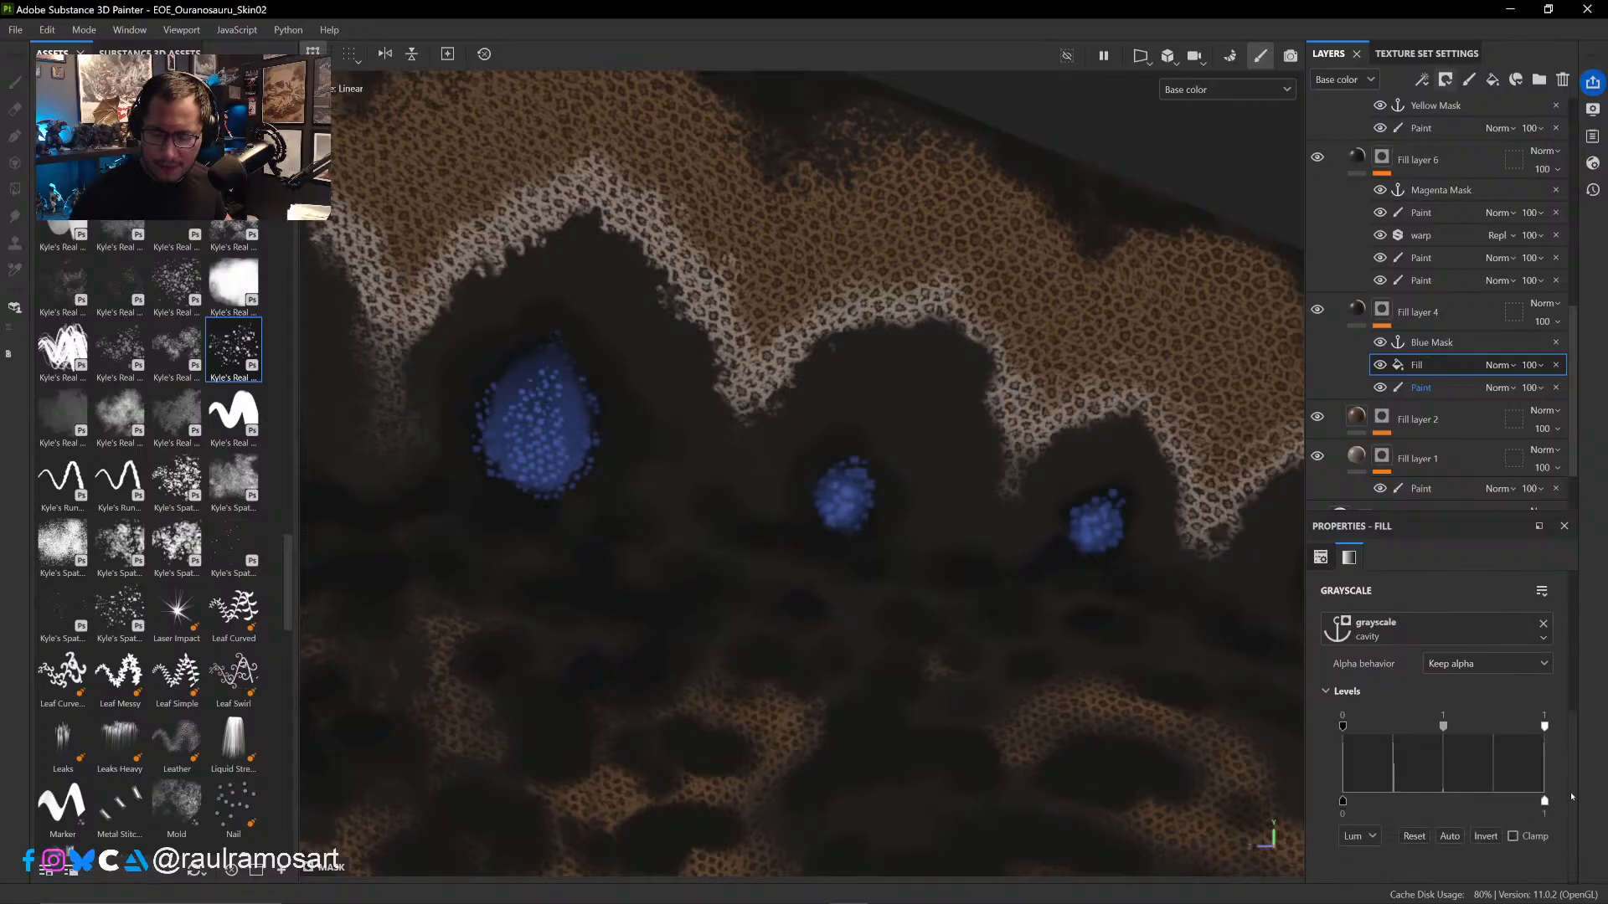
pyautogui.click(1479, 838)
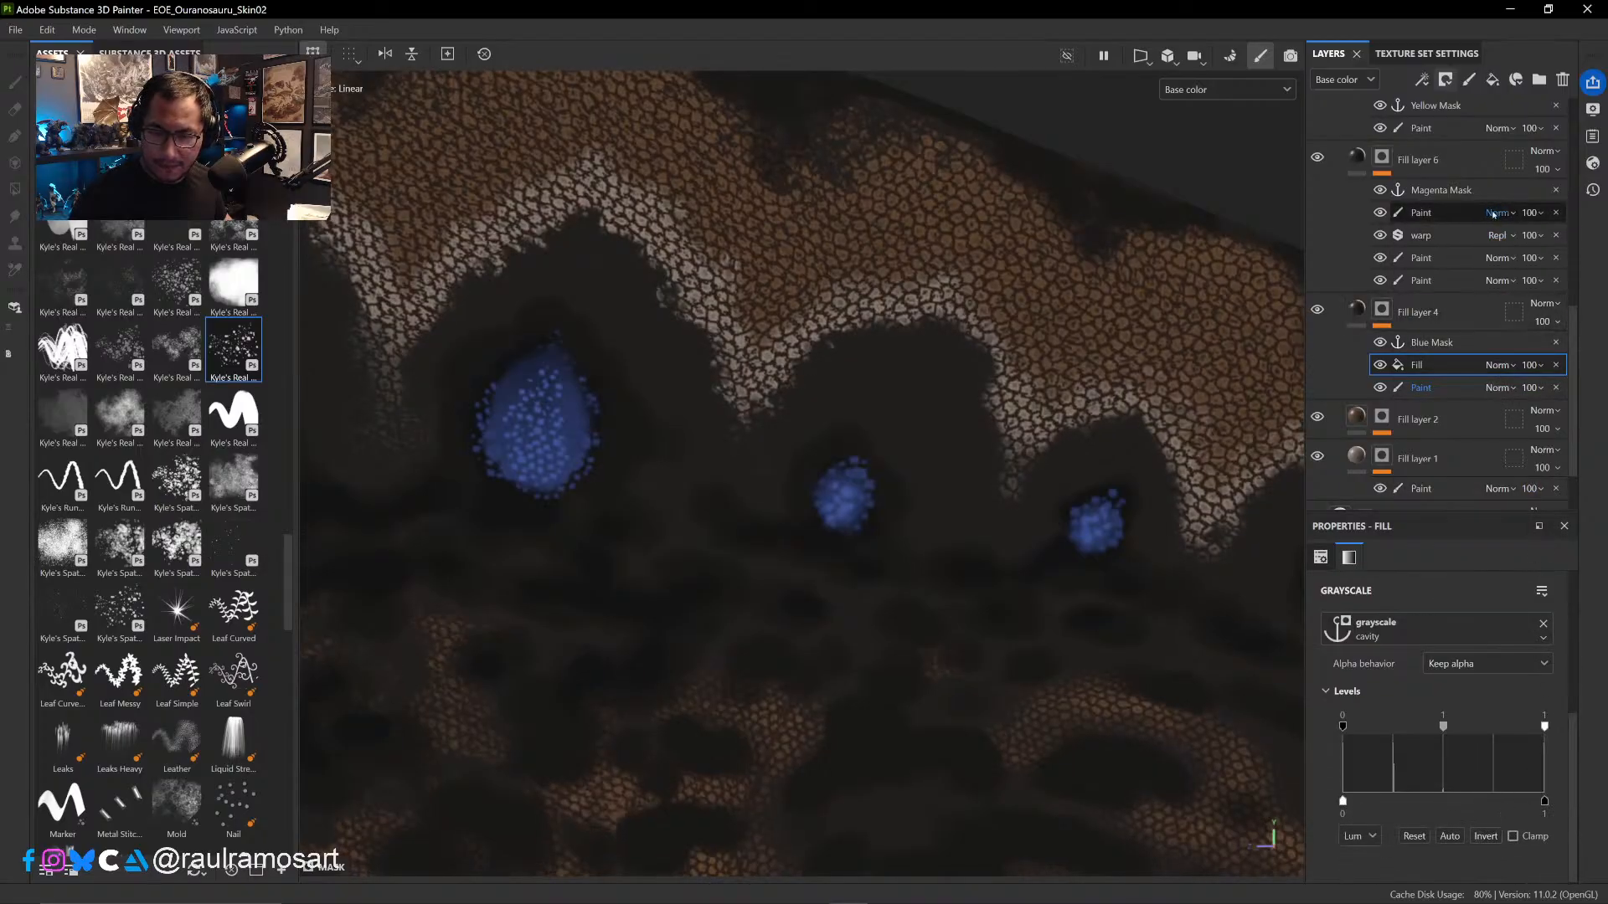
pyautogui.click(1511, 365)
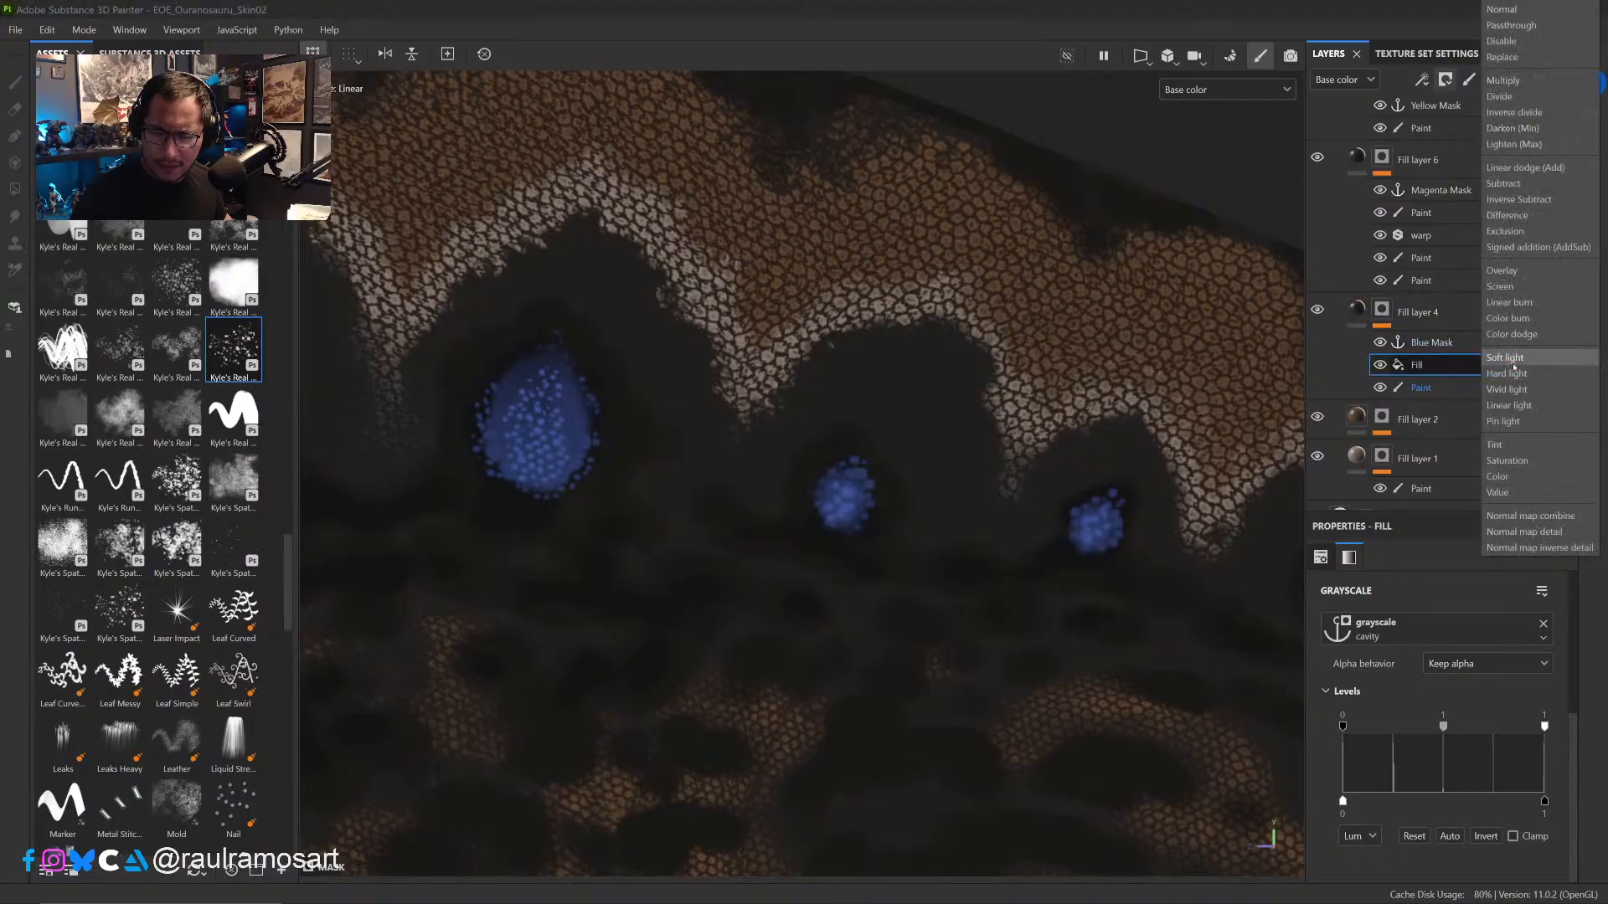
pyautogui.click(1504, 80)
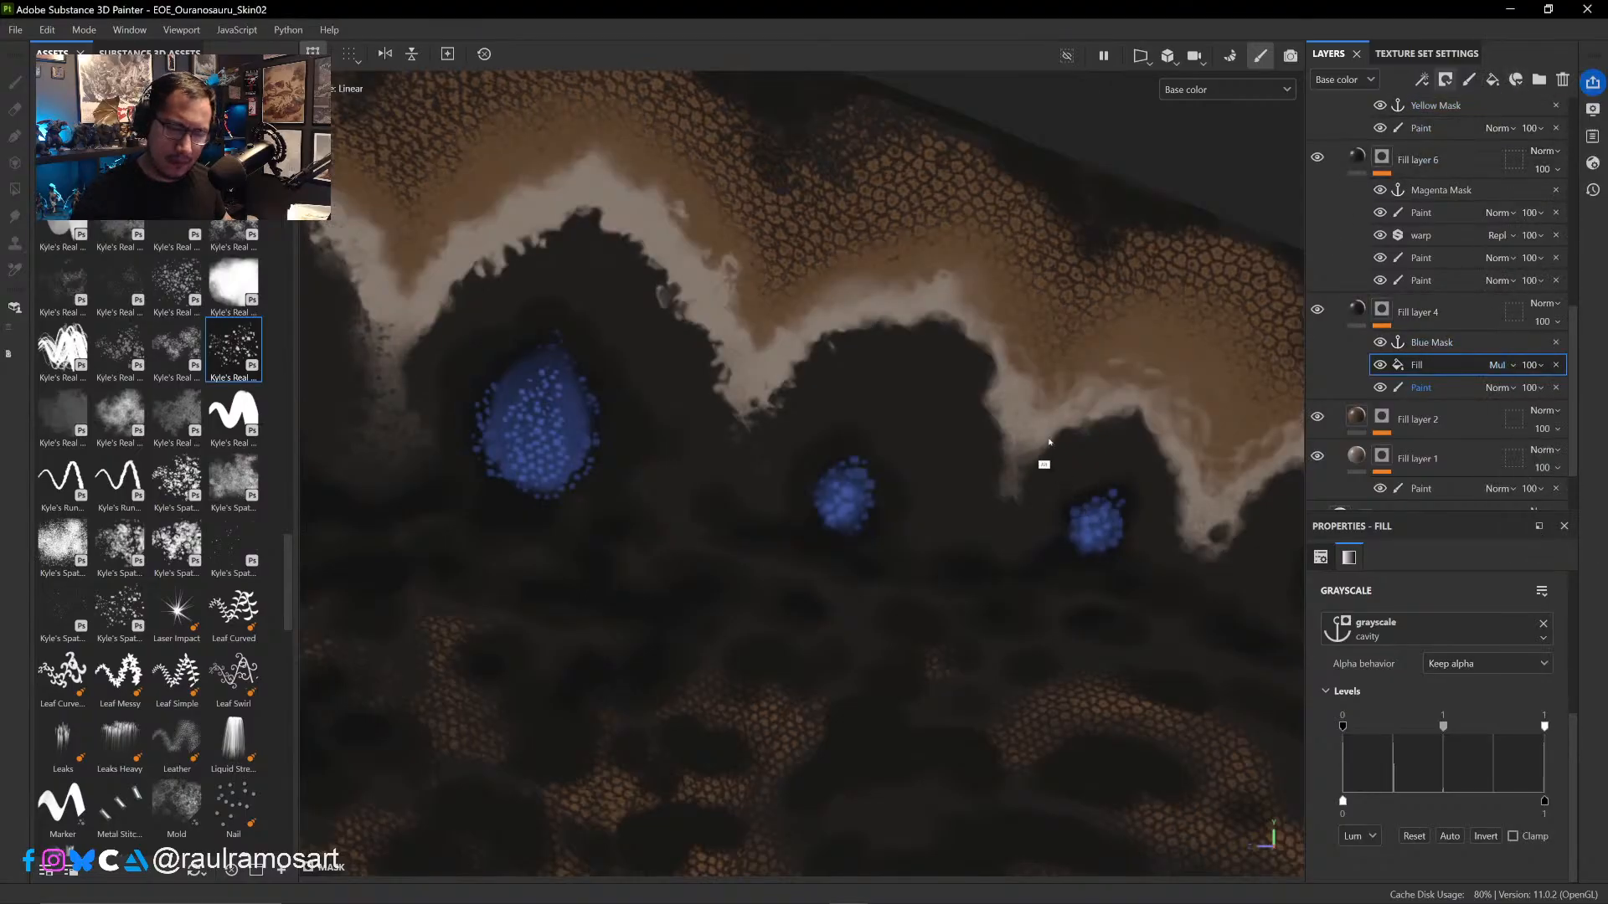
pyautogui.keyDown('ctrl'); pyautogui.keyDown('alt'); pyautogui.moveTo(1049, 441); pyautogui.dragTo(989, 558); pyautogui.keyUp('alt'); pyautogui.keyUp('ctrl')
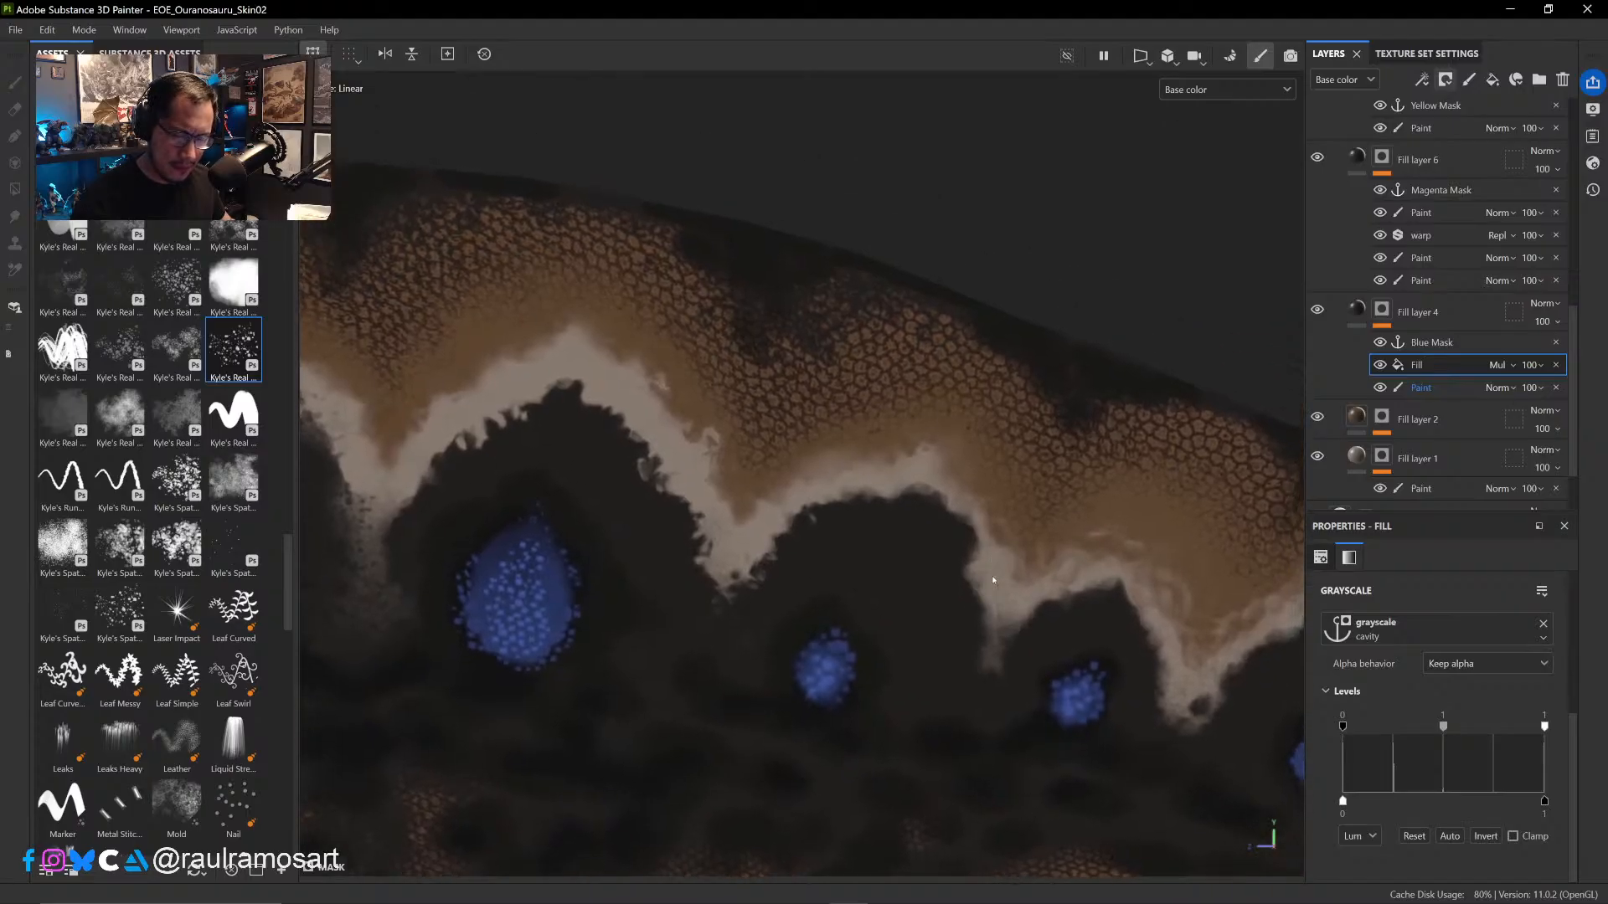
pyautogui.click(1485, 836)
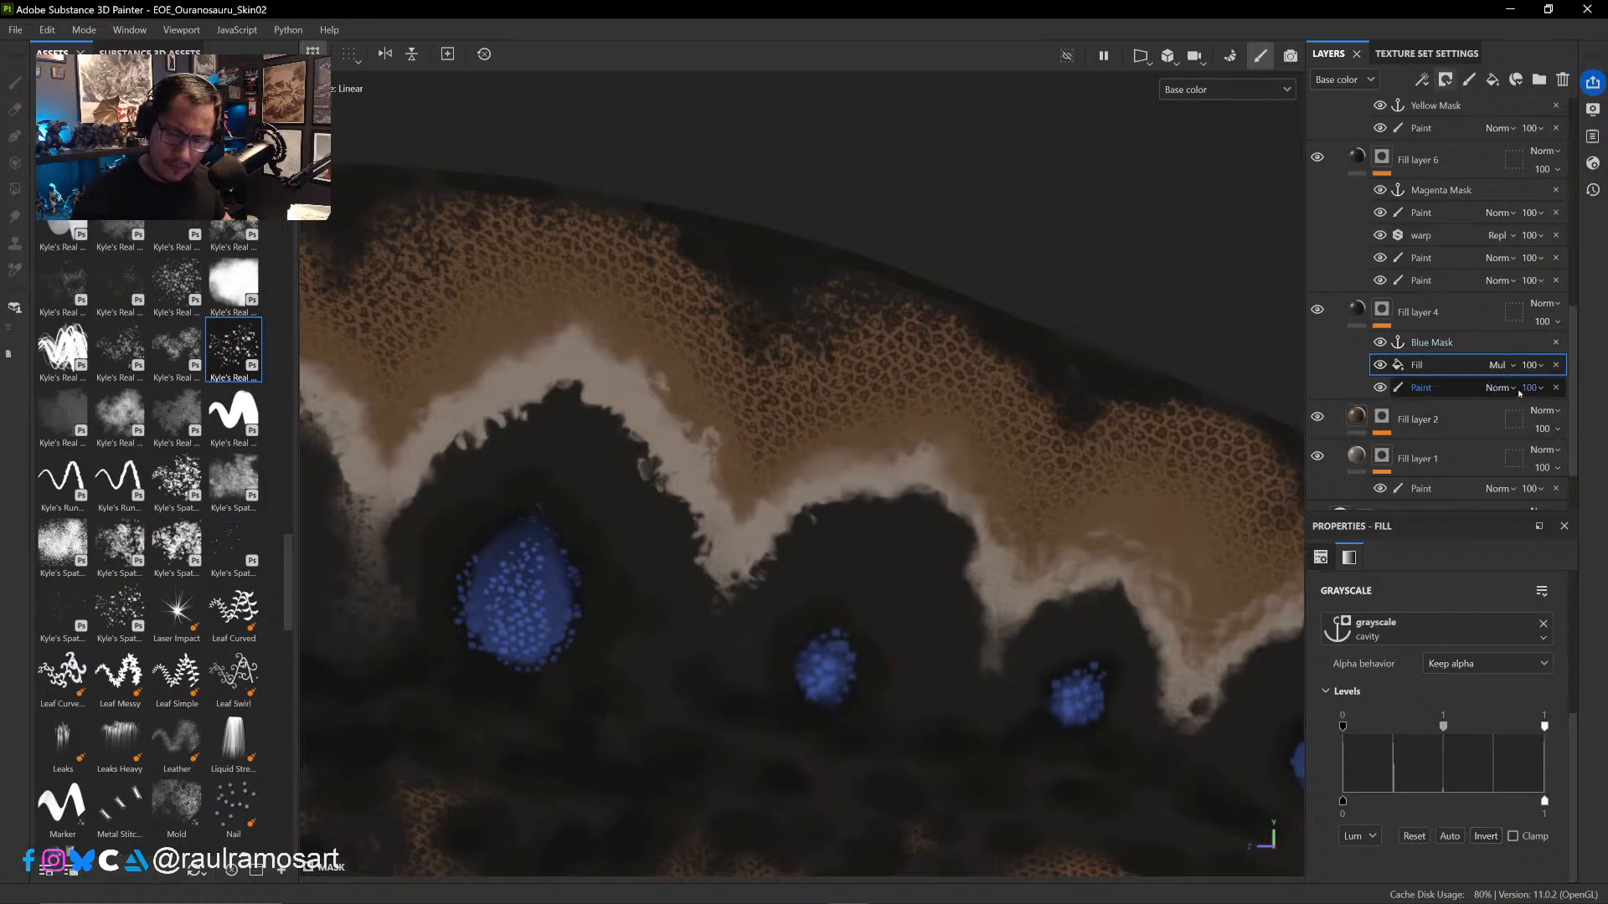
# - Set the cavity fill's blending mode to Linear dodge (Add) and add a paint effect directly above it
pyautogui.click(1501, 366)
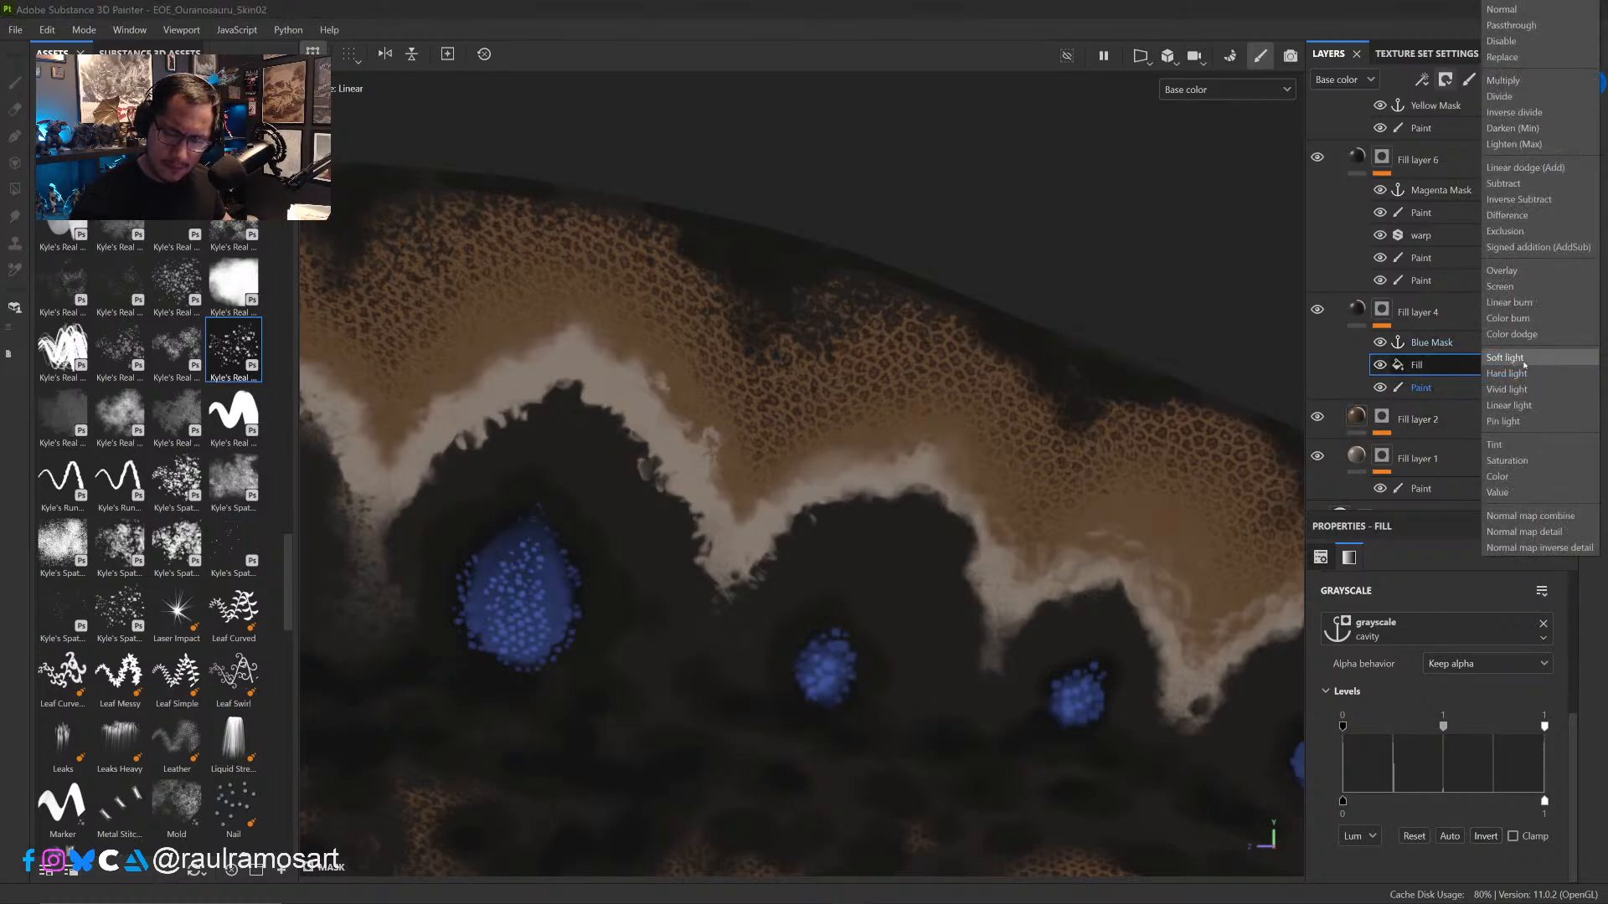
pyautogui.click(1552, 174)
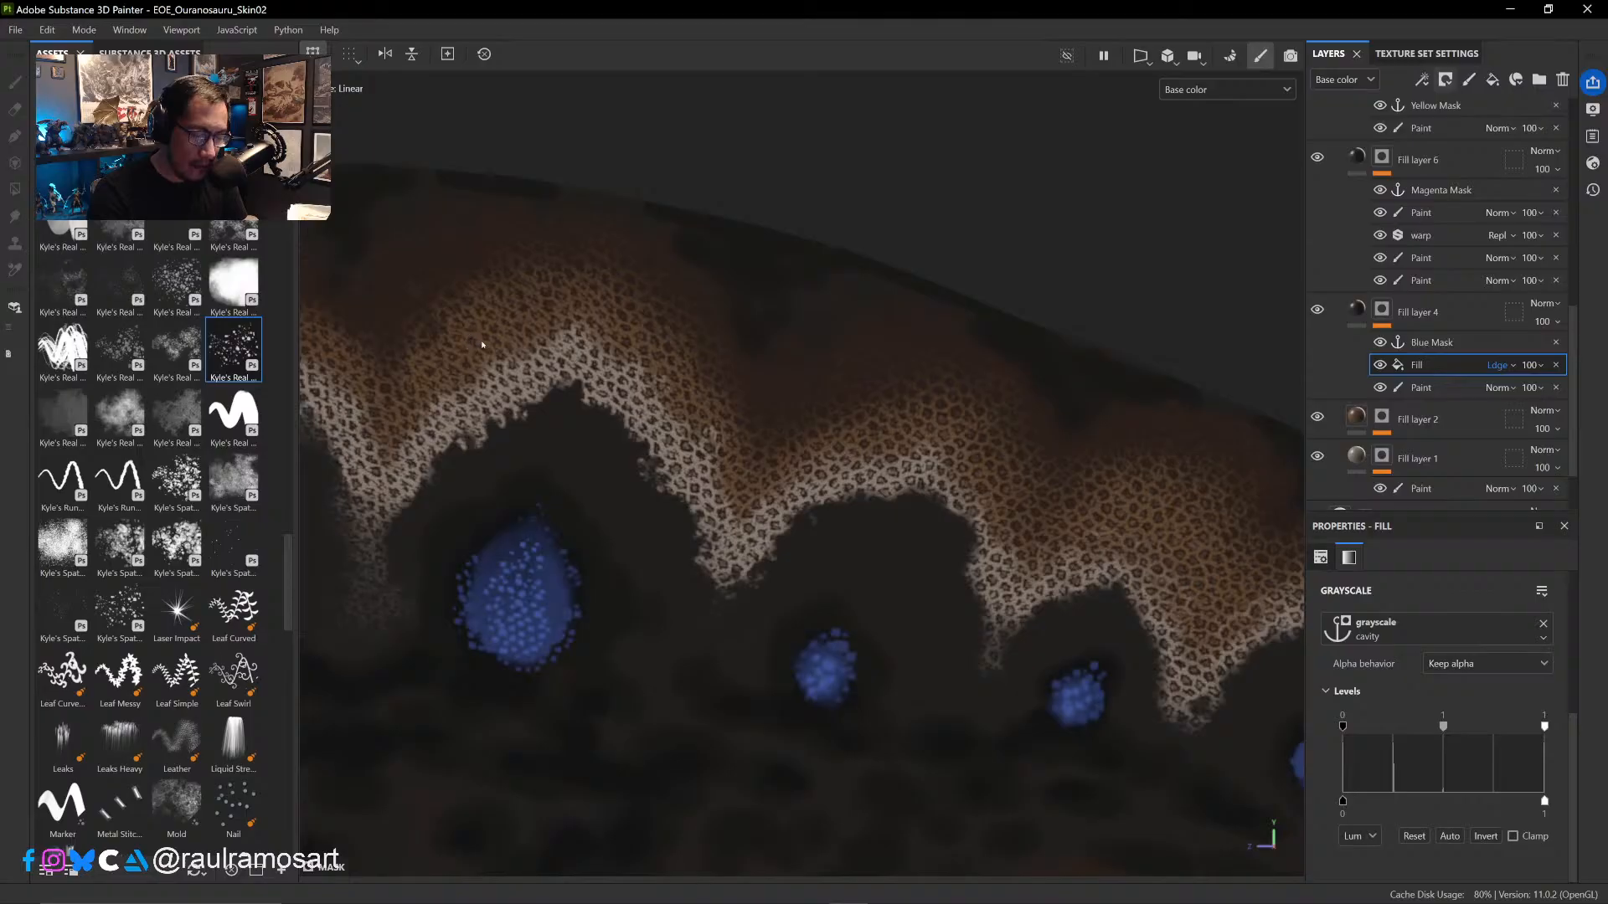
pyautogui.rightClick(1388, 364)
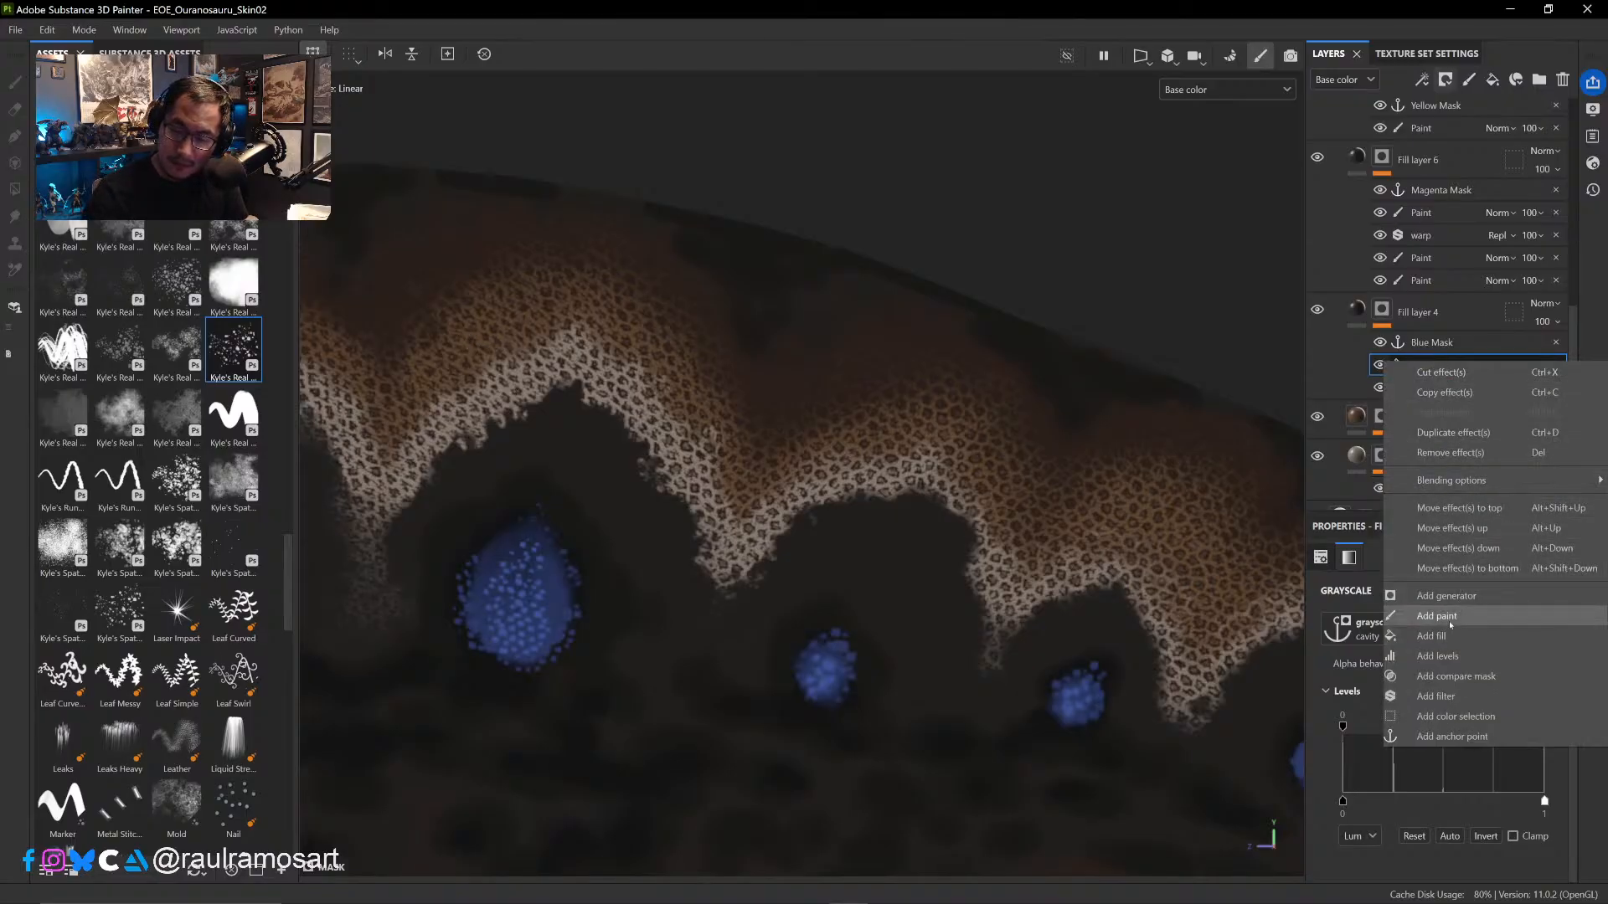
pyautogui.click(1436, 616)
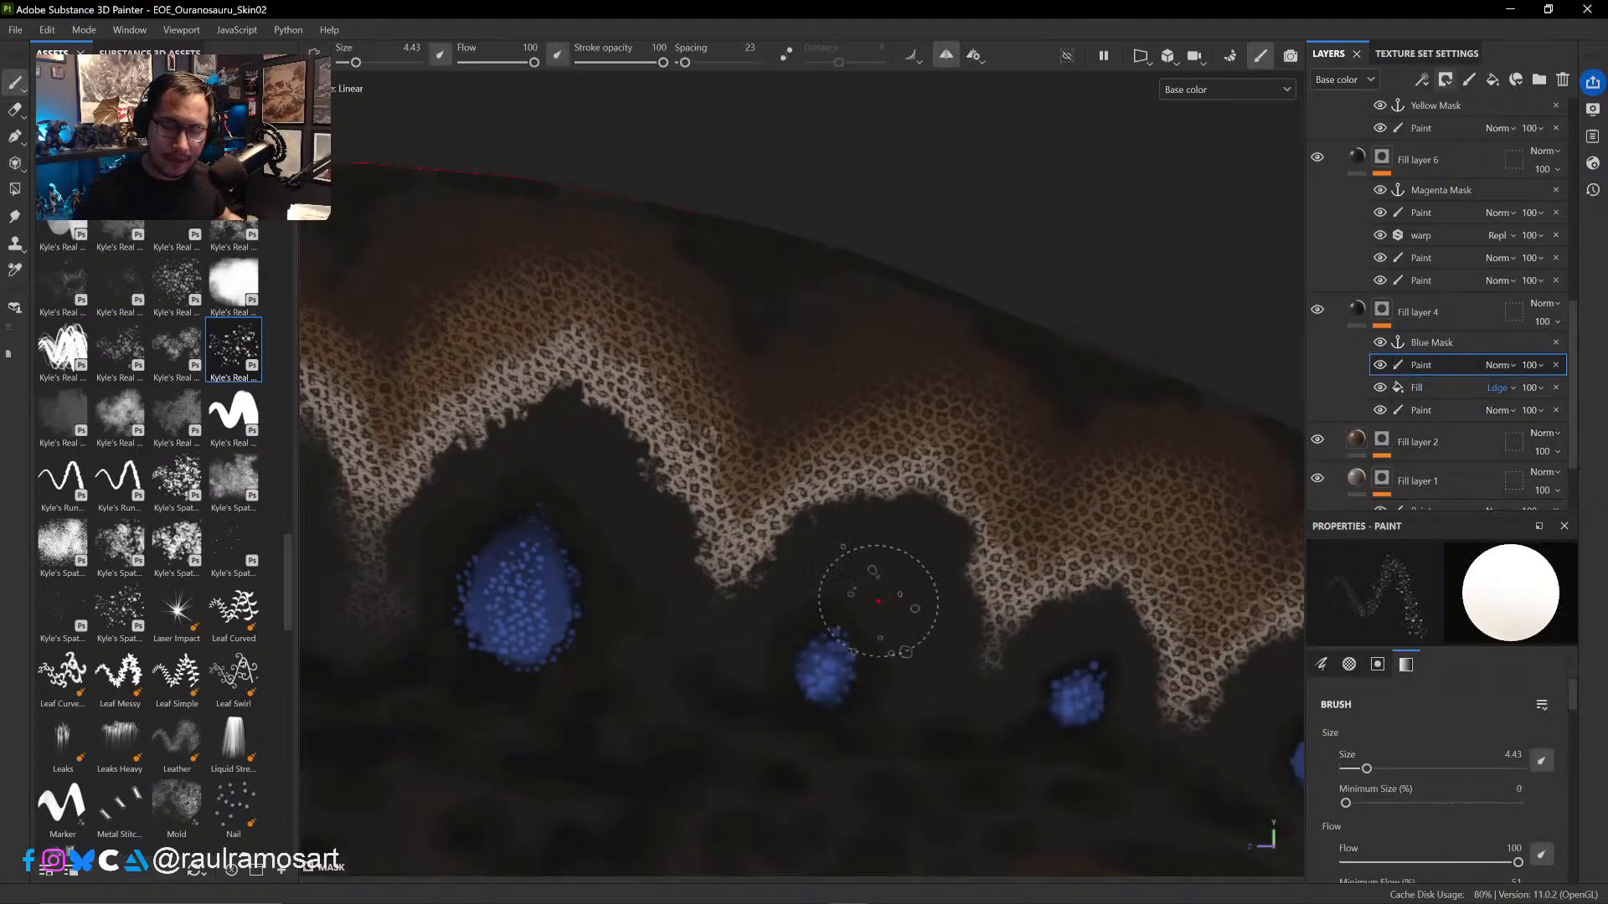
# - Paint black over the scale pattern on the sail's pale band with the cloudy Kyle's Real brush at size 4.94
pyautogui.click(239, 289)
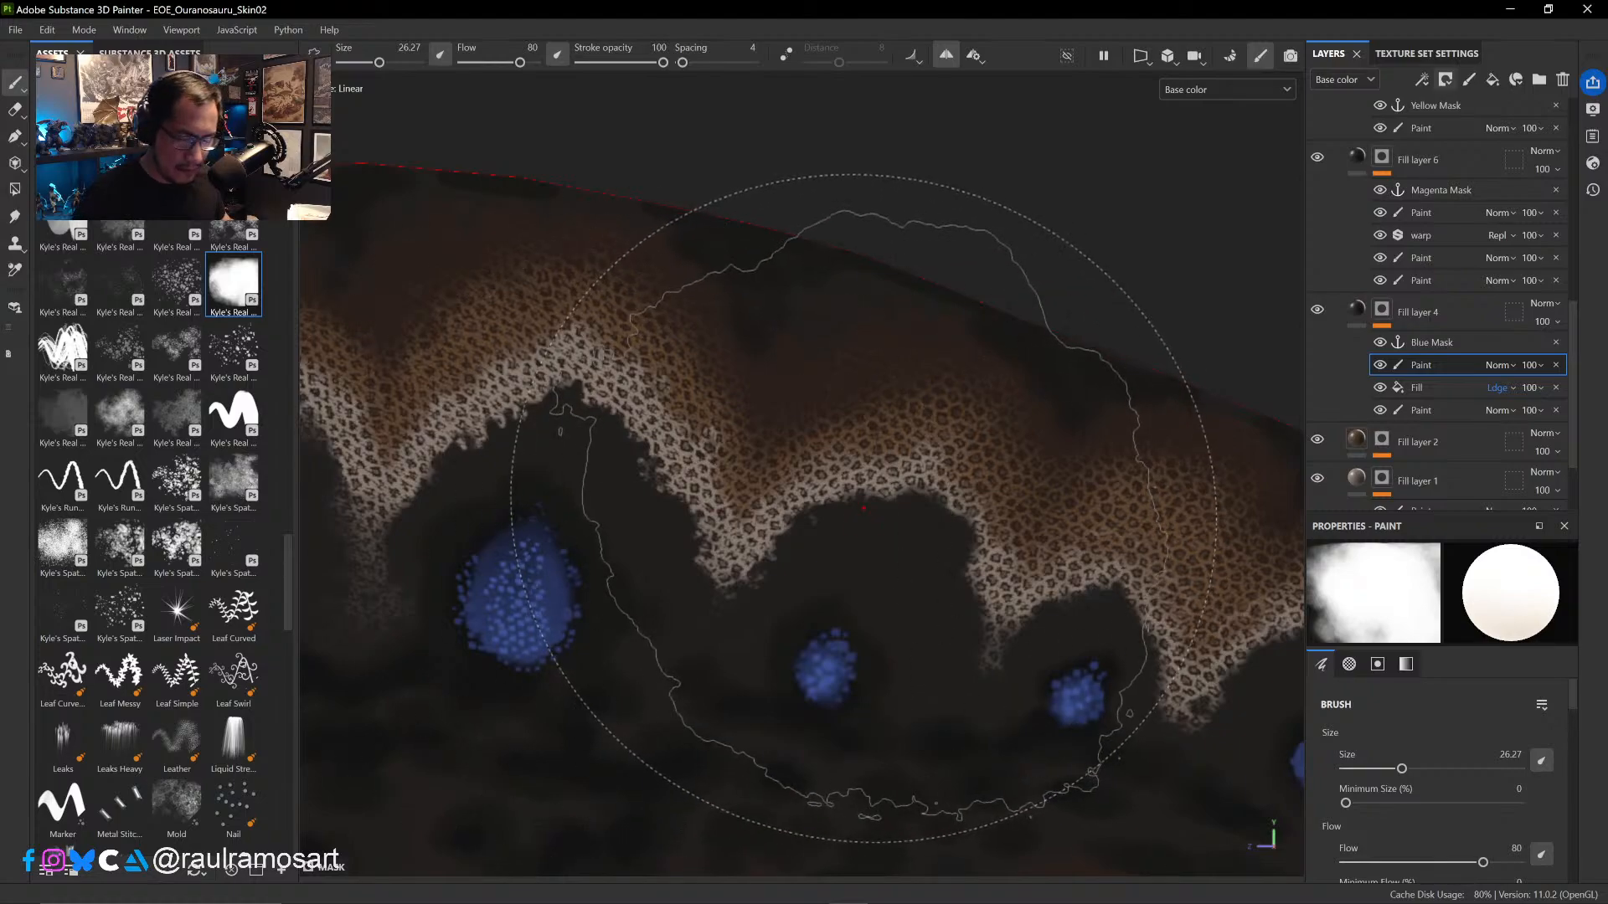
pyautogui.moveTo(862, 508)
pyautogui.keyDown('ctrl'); pyautogui.mouseDown(button='right')
pyautogui.moveTo(820, 488)
pyautogui.moveTo(802, 509)
pyautogui.mouseUp(button='right'); pyautogui.keyUp('ctrl')
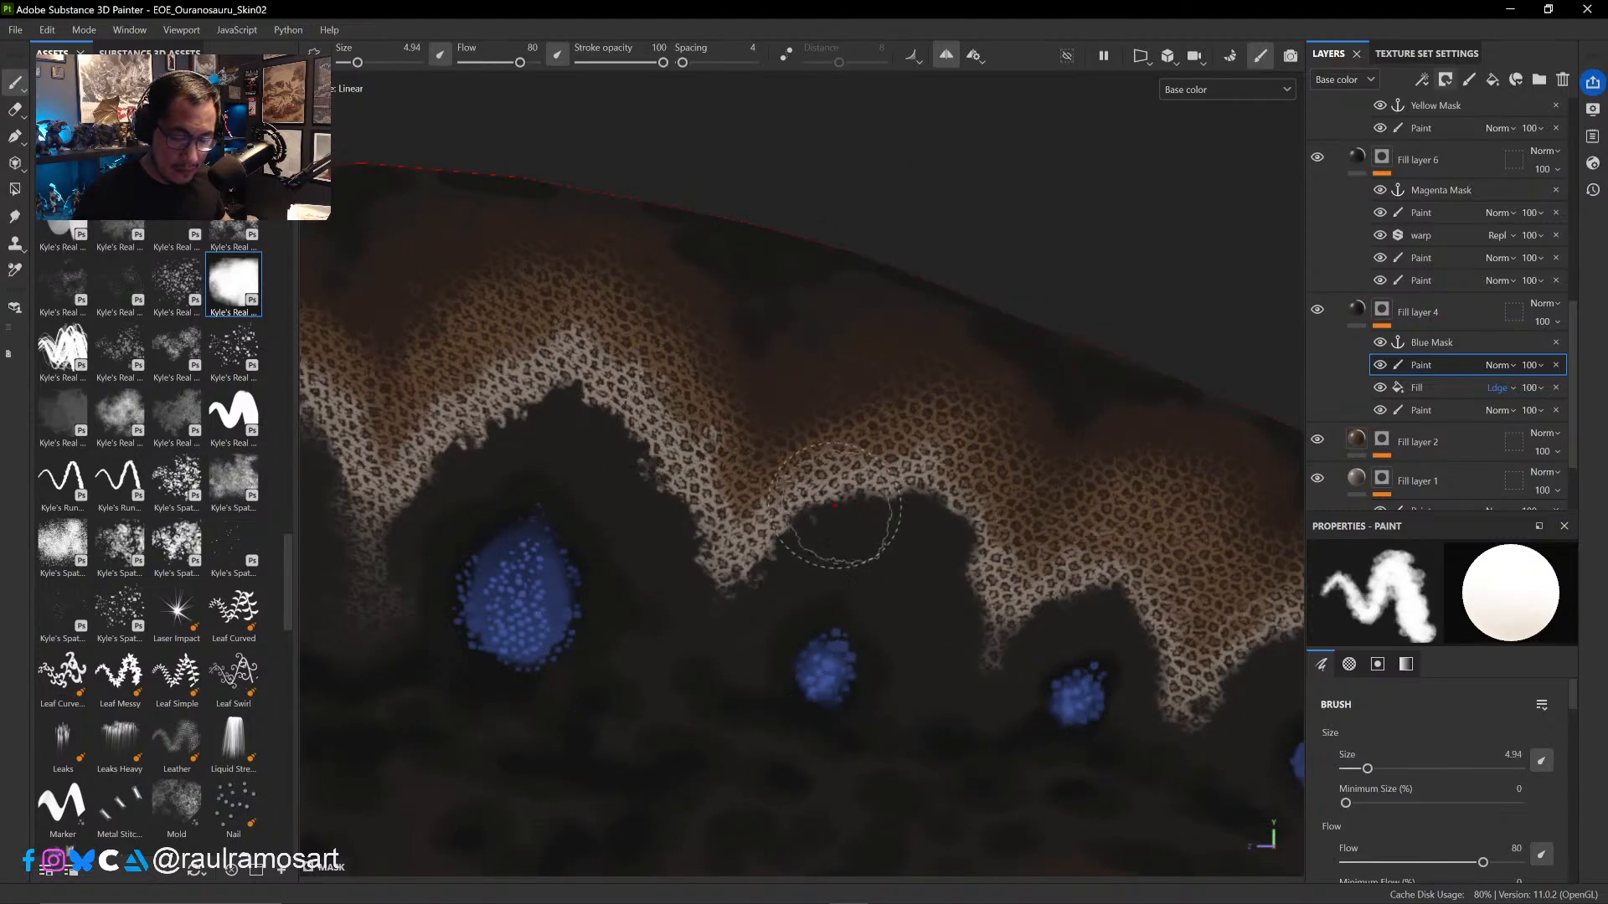
pyautogui.press('x')
pyautogui.moveTo(921, 513)
pyautogui.mouseDown()
pyautogui.moveTo(883, 512)
pyautogui.moveTo(907, 481)
pyautogui.moveTo(945, 472)
pyautogui.moveTo(925, 494)
pyautogui.moveTo(938, 473)
pyautogui.moveTo(861, 488)
pyautogui.moveTo(755, 589)
pyautogui.moveTo(645, 452)
pyautogui.moveTo(670, 429)
pyautogui.moveTo(624, 410)
pyautogui.moveTo(578, 350)
pyautogui.mouseUp()
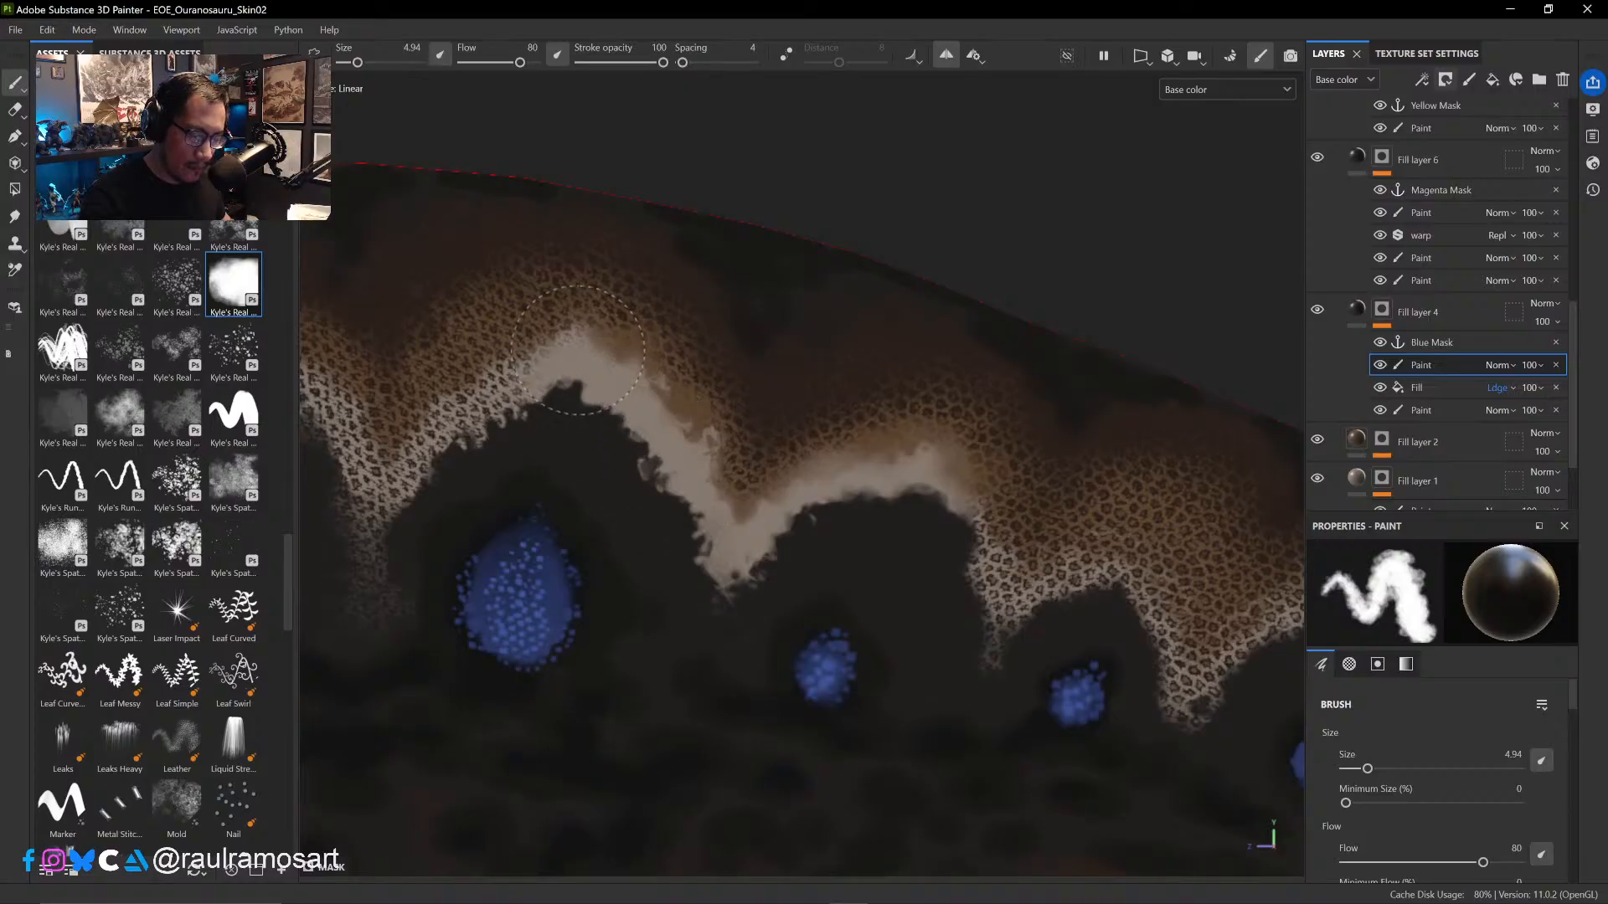
# - Continue painting out the scales along the pale band toward the sail's front, using brush sizes 5.77 and 4.71 at flow 100
pyautogui.moveTo(611, 474)
pyautogui.keyDown('ctrl'); pyautogui.mouseDown()
pyautogui.moveTo(822, 456)
pyautogui.moveTo(740, 384)
pyautogui.moveTo(818, 384)
pyautogui.moveTo(704, 331)
pyautogui.moveTo(837, 510)
pyautogui.moveTo(860, 458)
pyautogui.mouseUp(); pyautogui.keyUp('ctrl')
pyautogui.keyDown('ctrl'); pyautogui.moveTo(860, 459); pyautogui.dragTo(875, 459, button='right'); pyautogui.keyUp('ctrl')
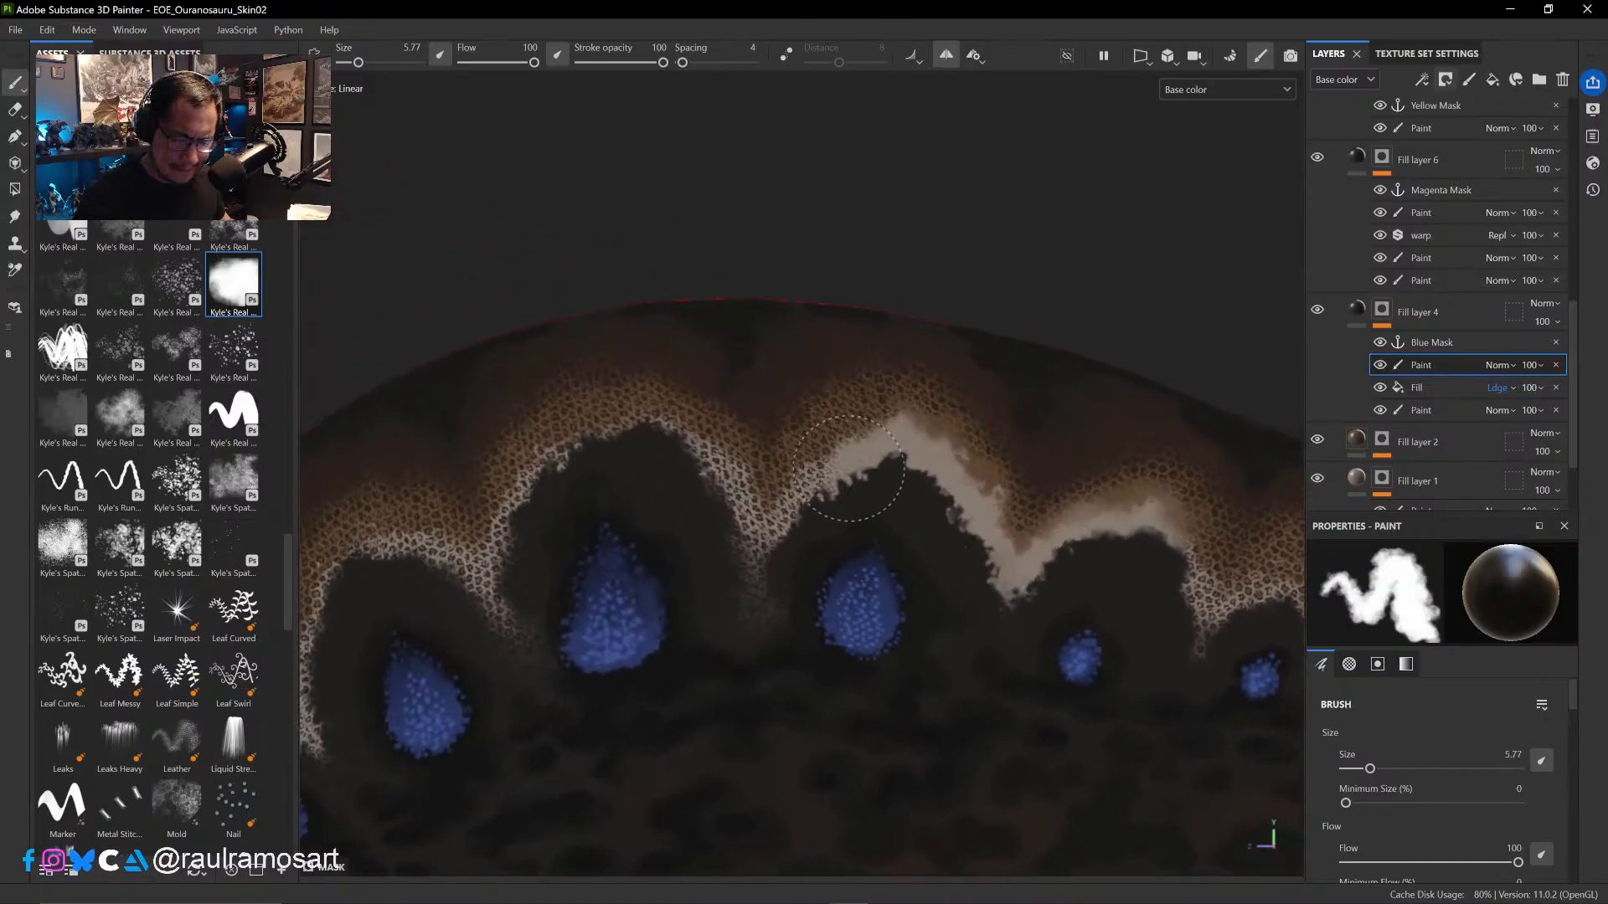
pyautogui.moveTo(861, 454)
pyautogui.mouseDown()
pyautogui.moveTo(783, 524)
pyautogui.moveTo(748, 602)
pyautogui.moveTo(692, 502)
pyautogui.moveTo(727, 509)
pyautogui.moveTo(681, 458)
pyautogui.mouseUp()
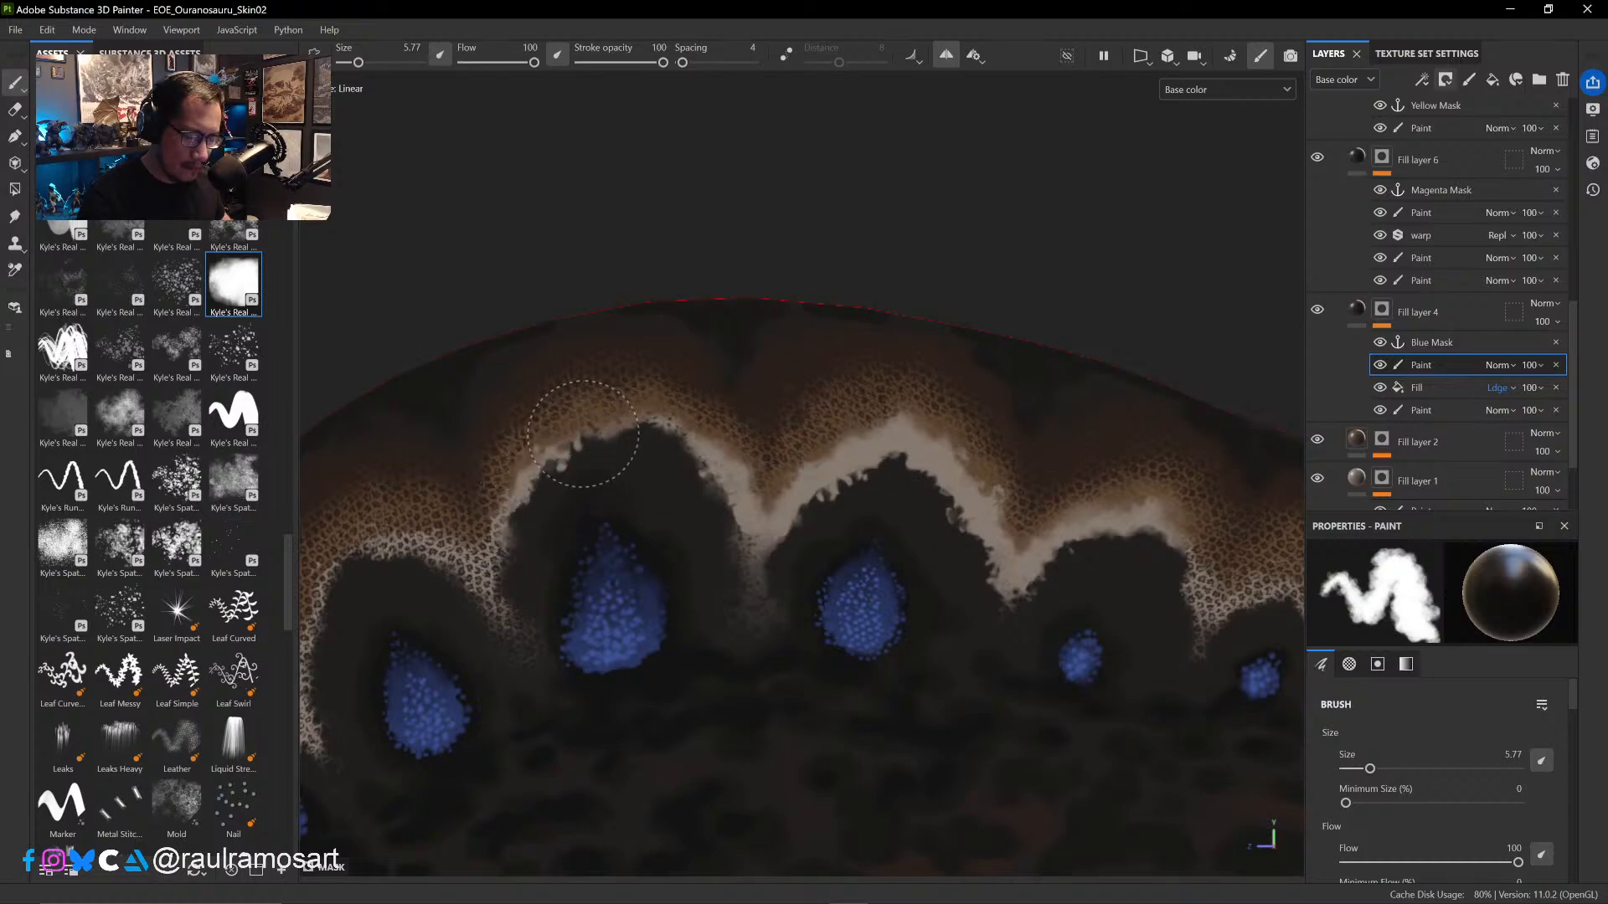
pyautogui.keyDown('ctrl'); pyautogui.keyDown('alt'); pyautogui.moveTo(593, 549); pyautogui.dragTo(909, 448); pyautogui.keyUp('alt'); pyautogui.keyUp('ctrl')
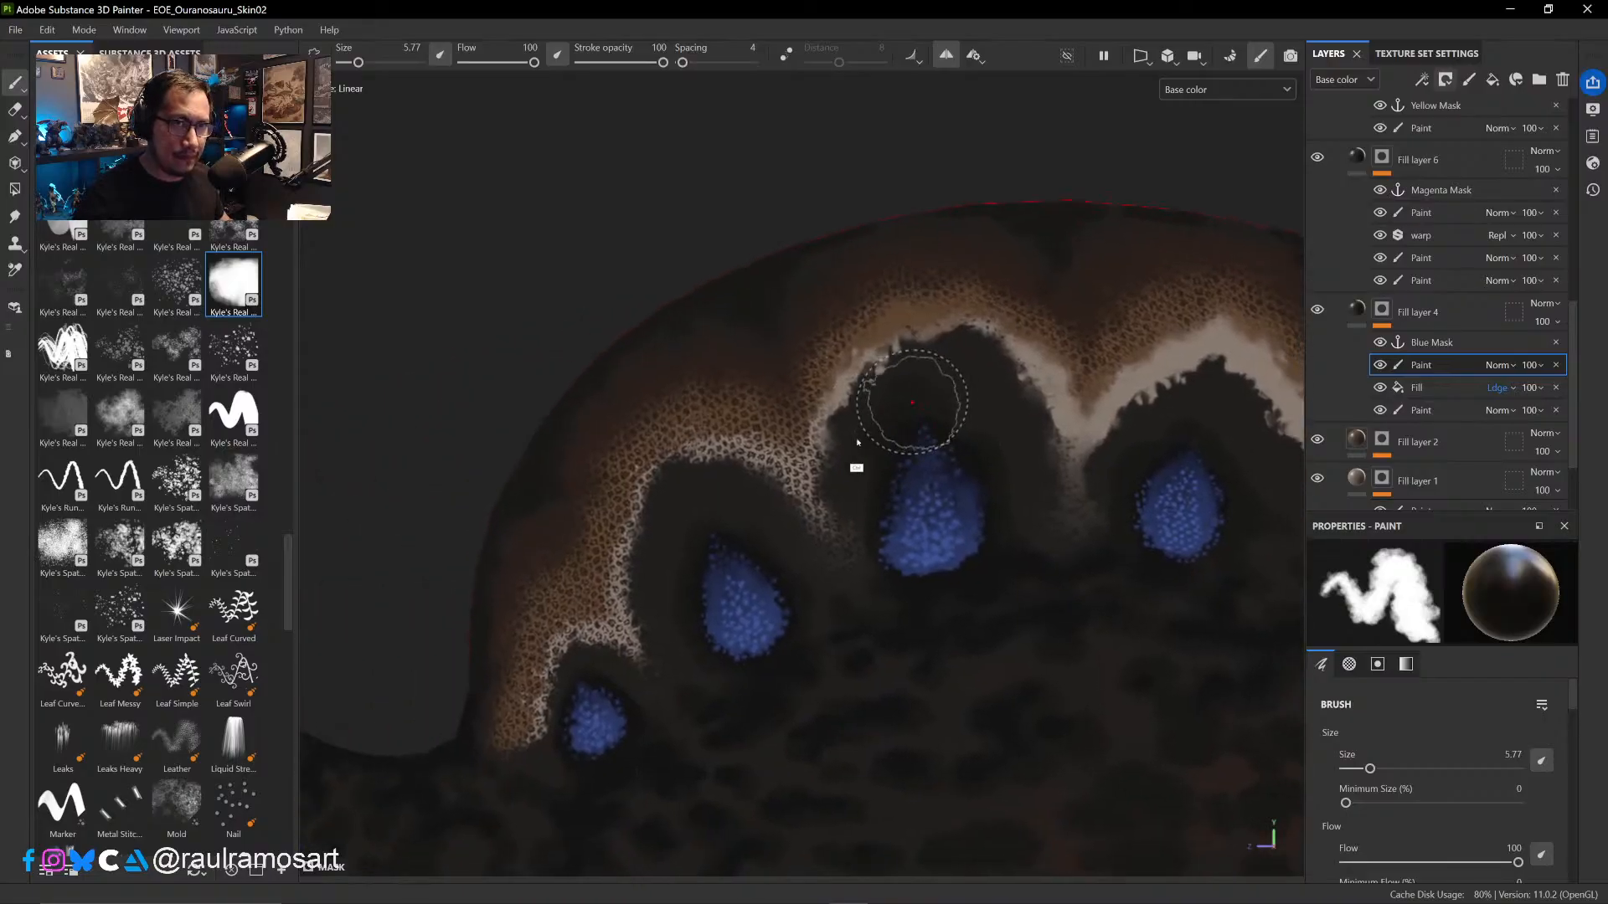
pyautogui.keyDown('ctrl'); pyautogui.moveTo(872, 450); pyautogui.dragTo(852, 453, button='right'); pyautogui.keyUp('ctrl')
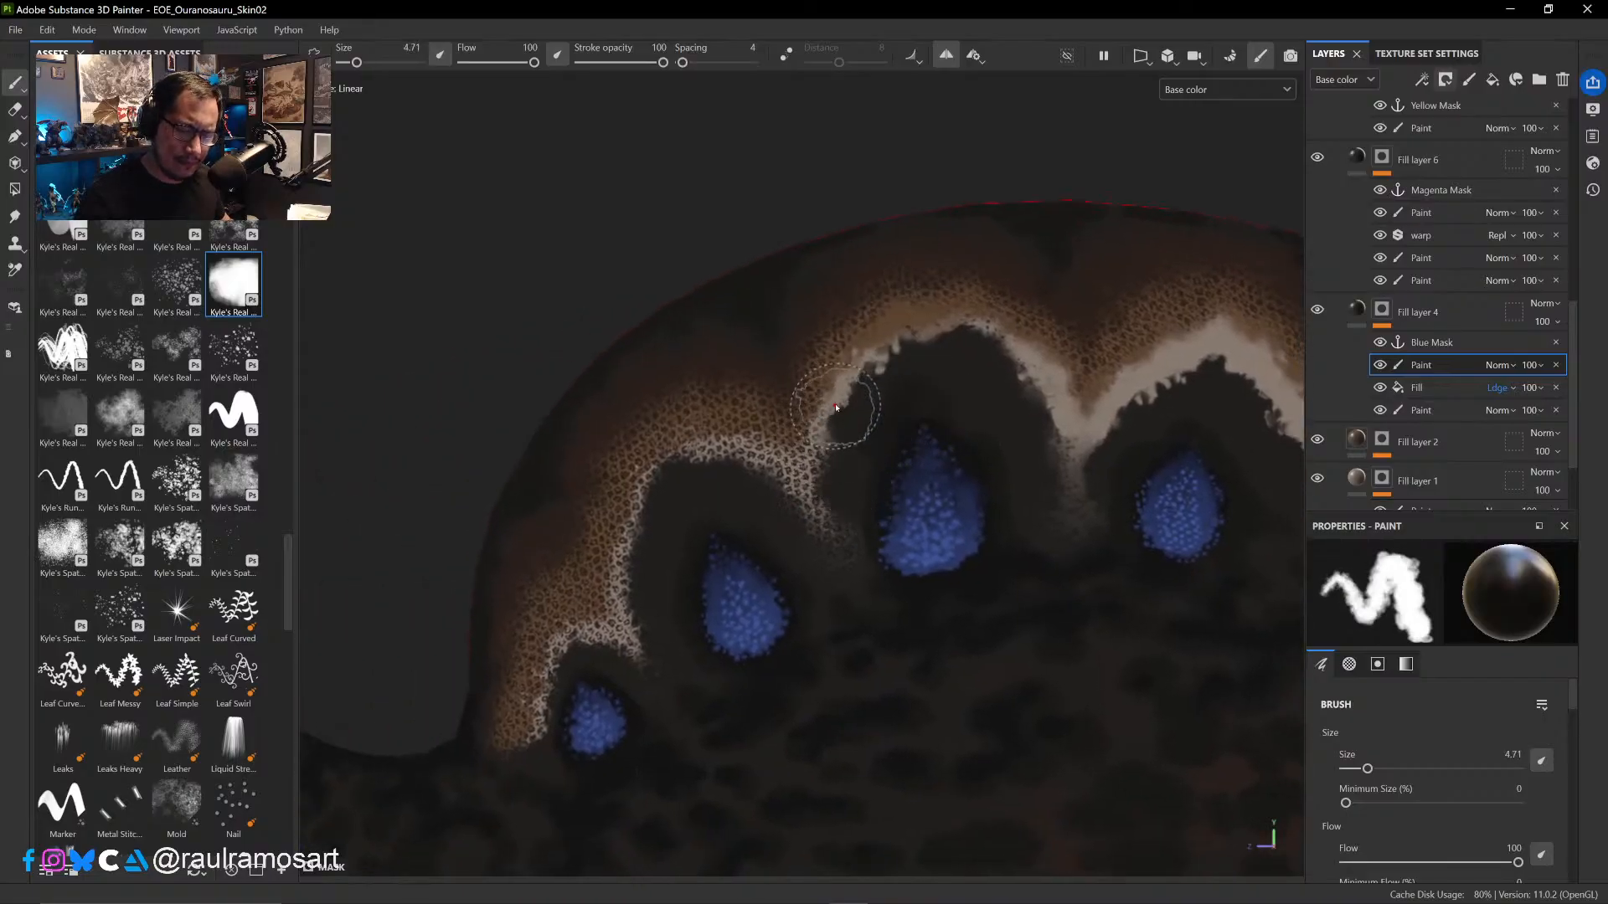
pyautogui.moveTo(825, 400); pyautogui.dragTo(803, 502)
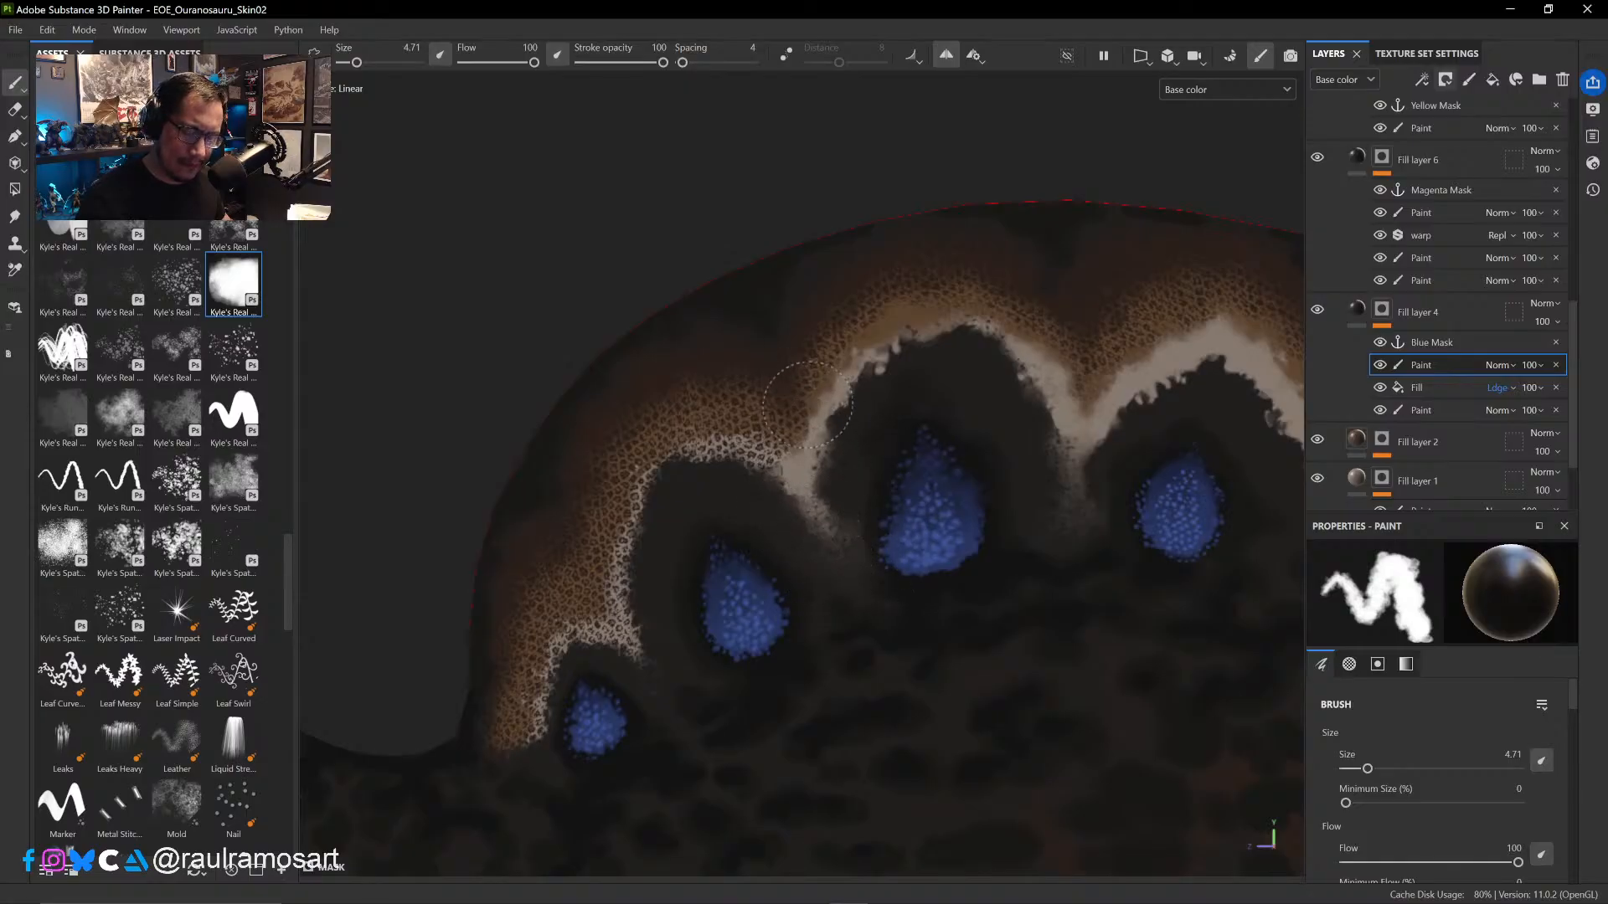
pyautogui.moveTo(731, 450)
pyautogui.mouseDown()
pyautogui.moveTo(693, 435)
pyautogui.moveTo(792, 481)
pyautogui.mouseUp()
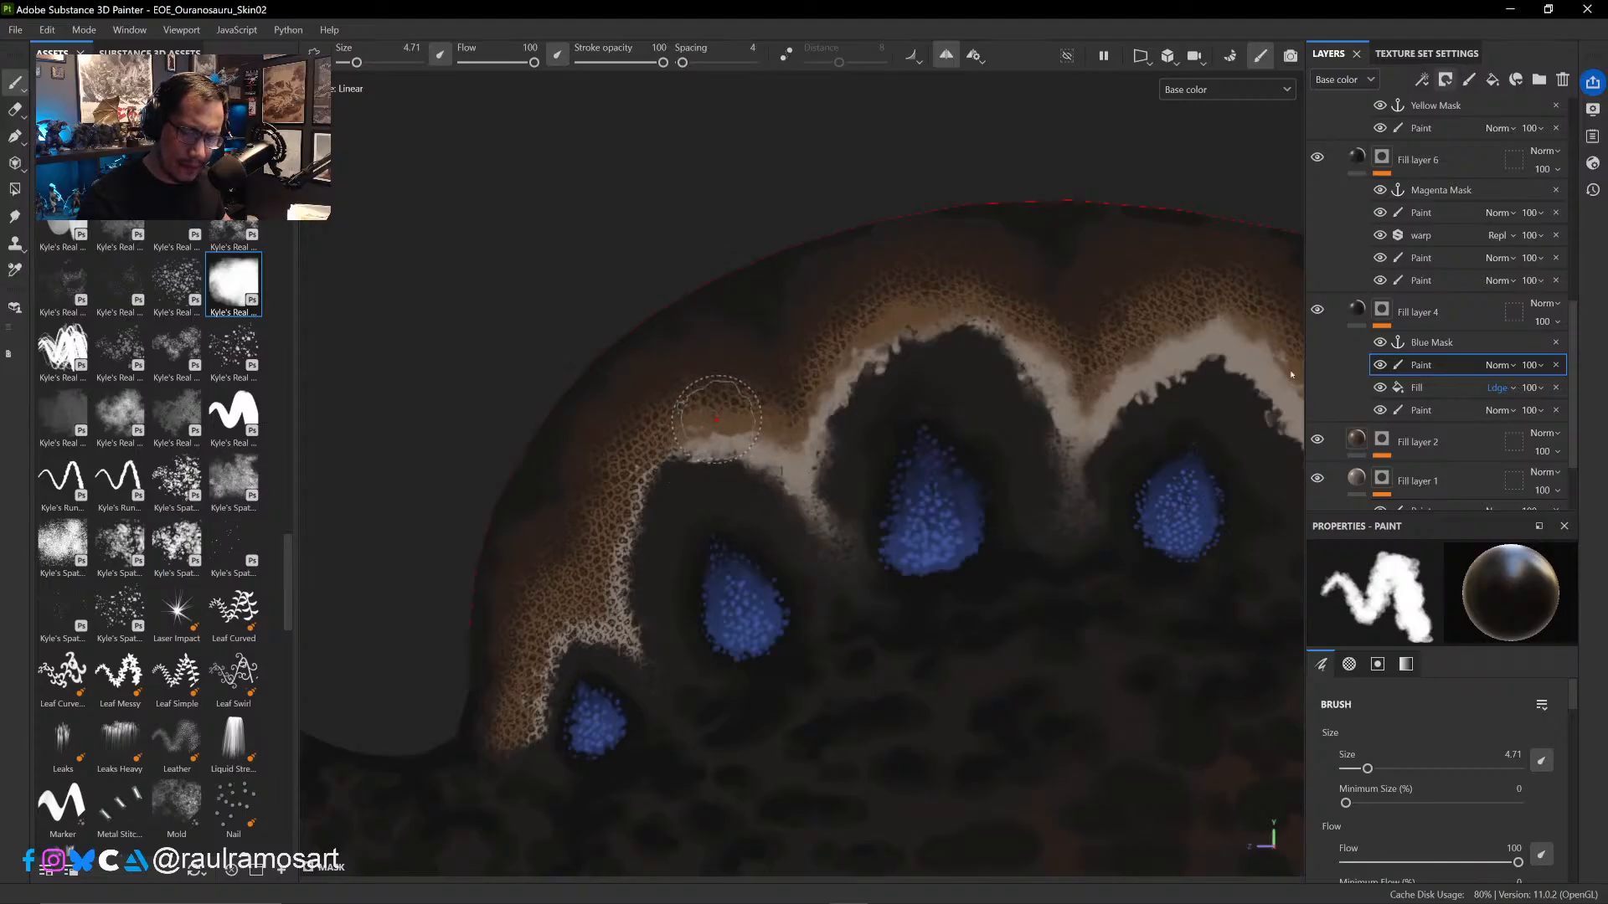
# - Compare the sail's pale band with the new paint effect hidden and shown
pyautogui.click(1381, 368)
pyautogui.click(1380, 368)
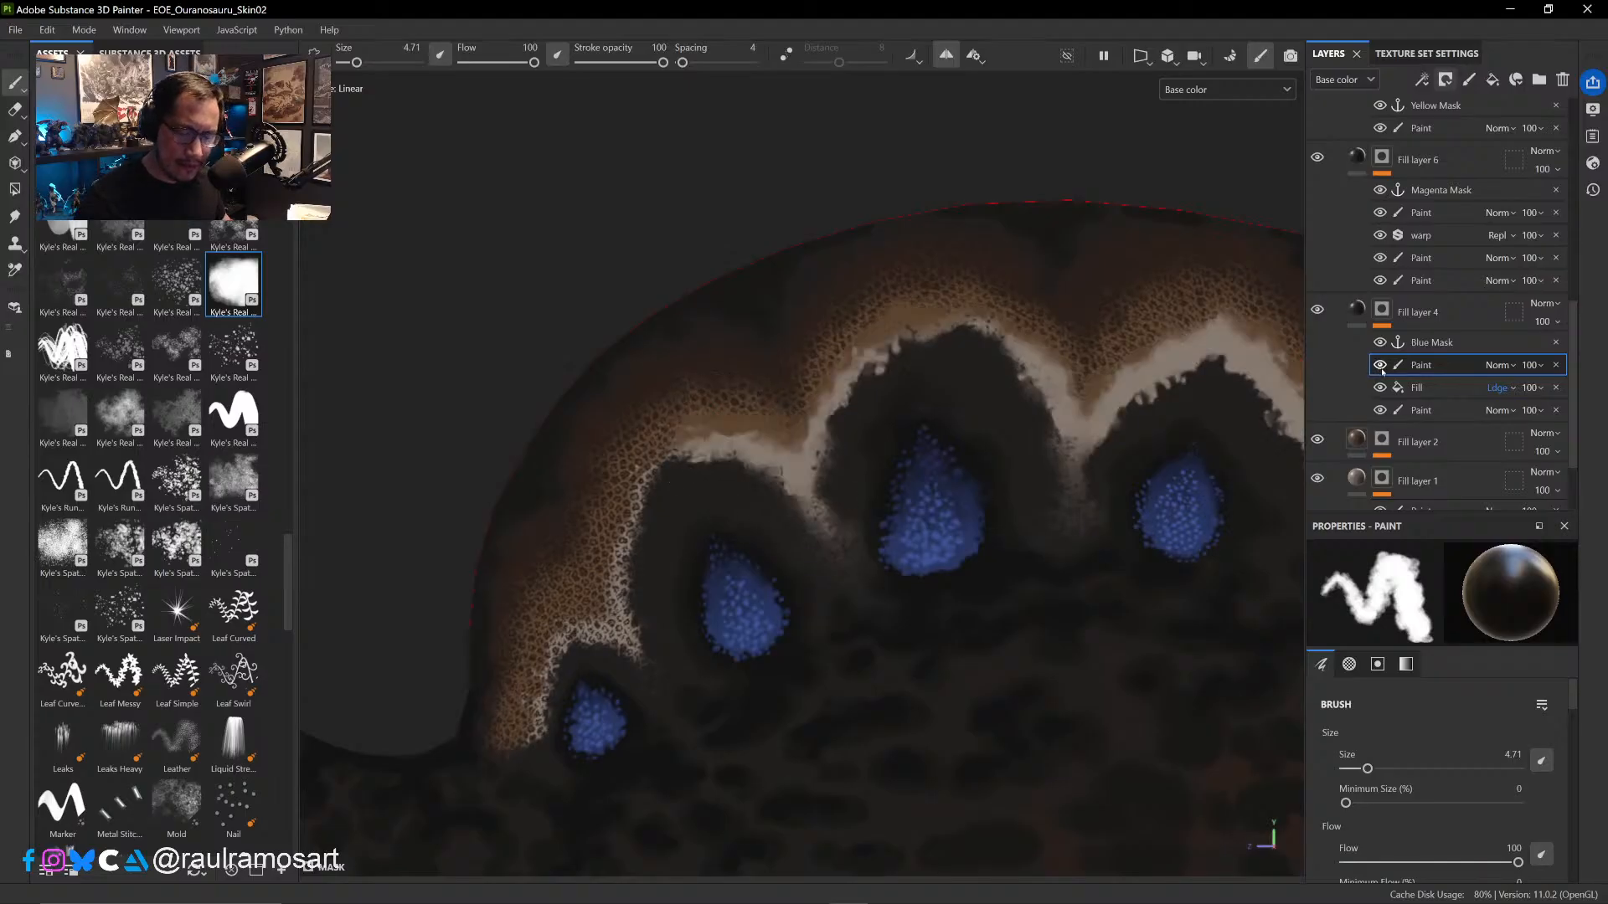
pyautogui.click(1382, 370)
pyautogui.click(1381, 371)
pyautogui.click(1381, 372)
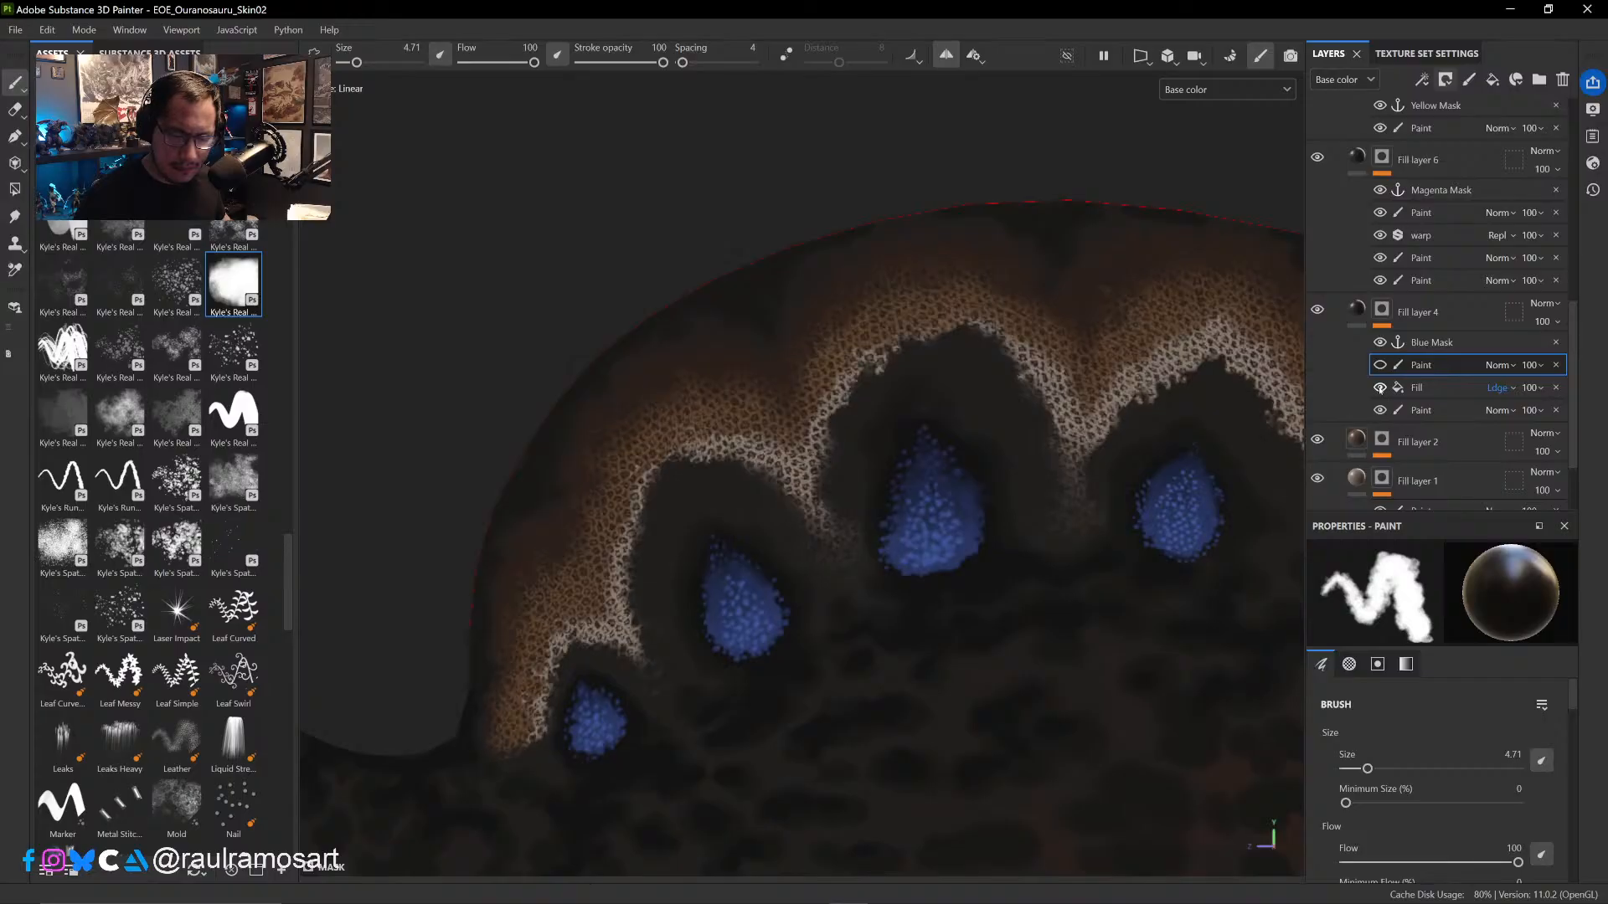
pyautogui.click(1381, 370)
pyautogui.click(1381, 370)
pyautogui.click(1380, 366)
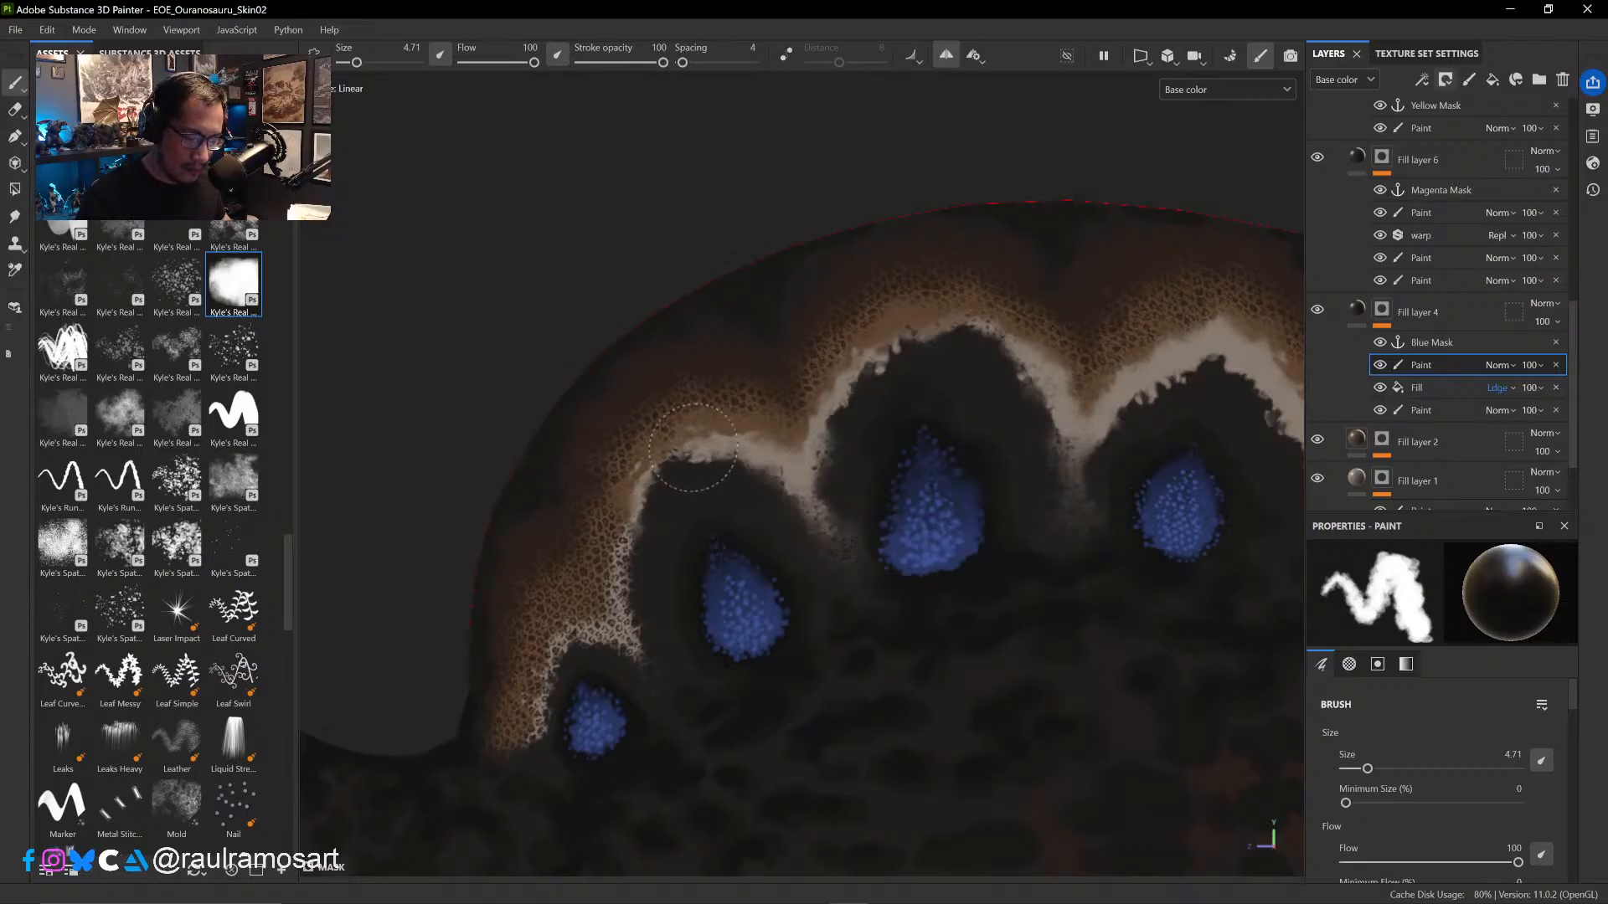
# - Paint out the scales along the pale band down the sail's front edge to its base, around the smallest blue spot
pyautogui.moveTo(636, 530)
pyautogui.mouseDown()
pyautogui.moveTo(654, 540)
pyautogui.moveTo(648, 591)
pyautogui.moveTo(623, 534)
pyautogui.mouseUp()
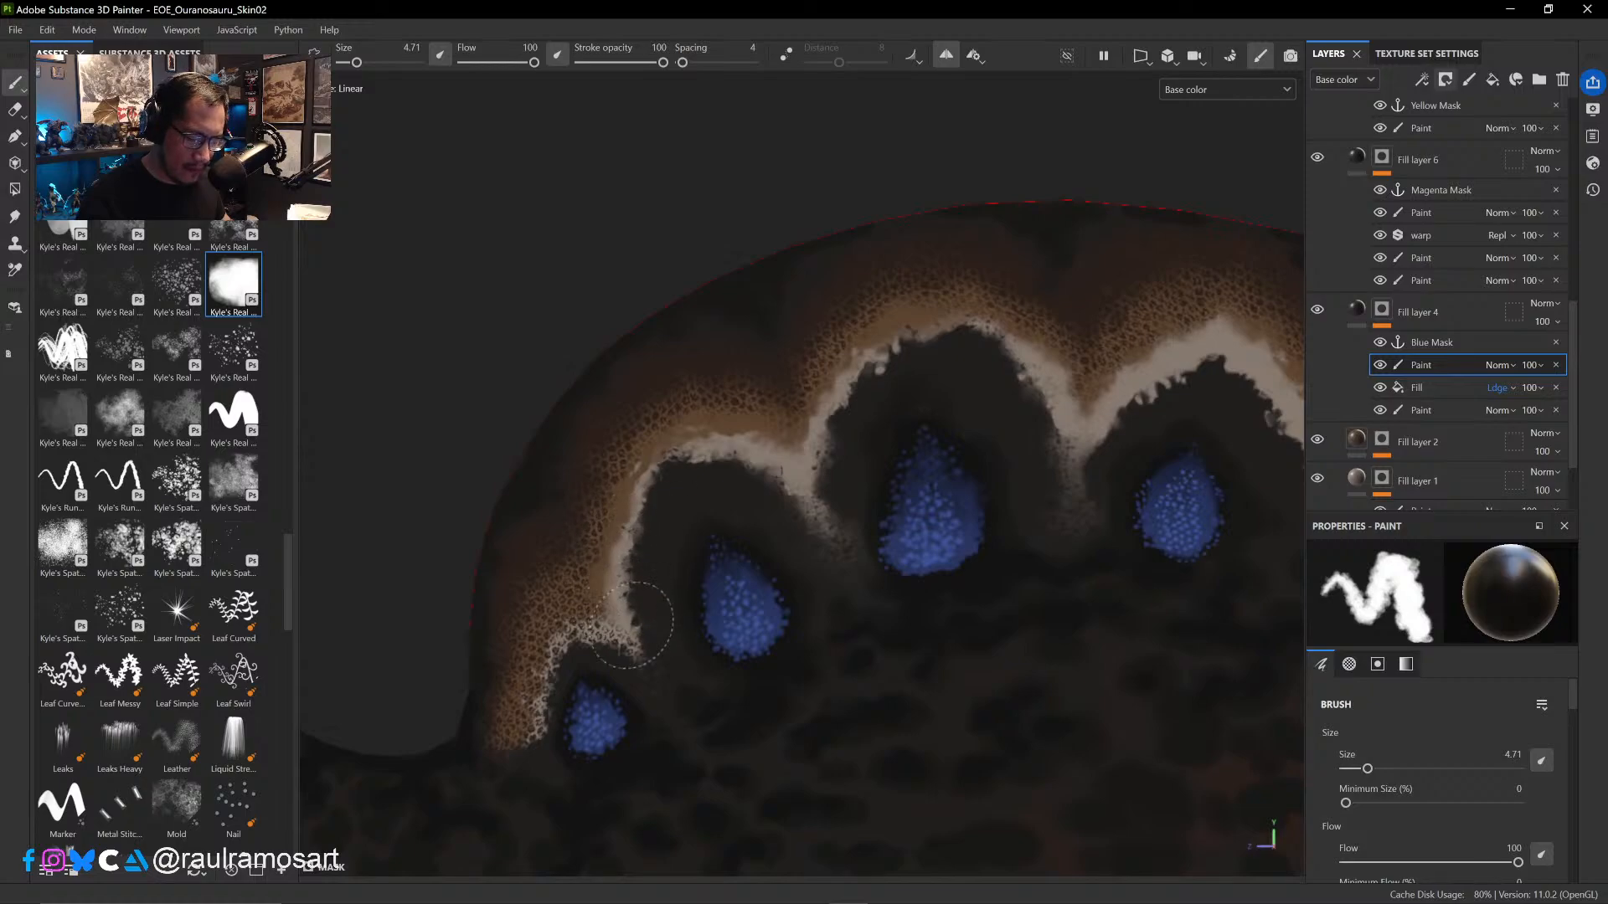
pyautogui.moveTo(631, 626); pyautogui.dragTo(601, 640)
pyautogui.keyDown('alt'); pyautogui.moveTo(617, 637); pyautogui.dragTo(934, 477, button='middle'); pyautogui.keyUp('alt')
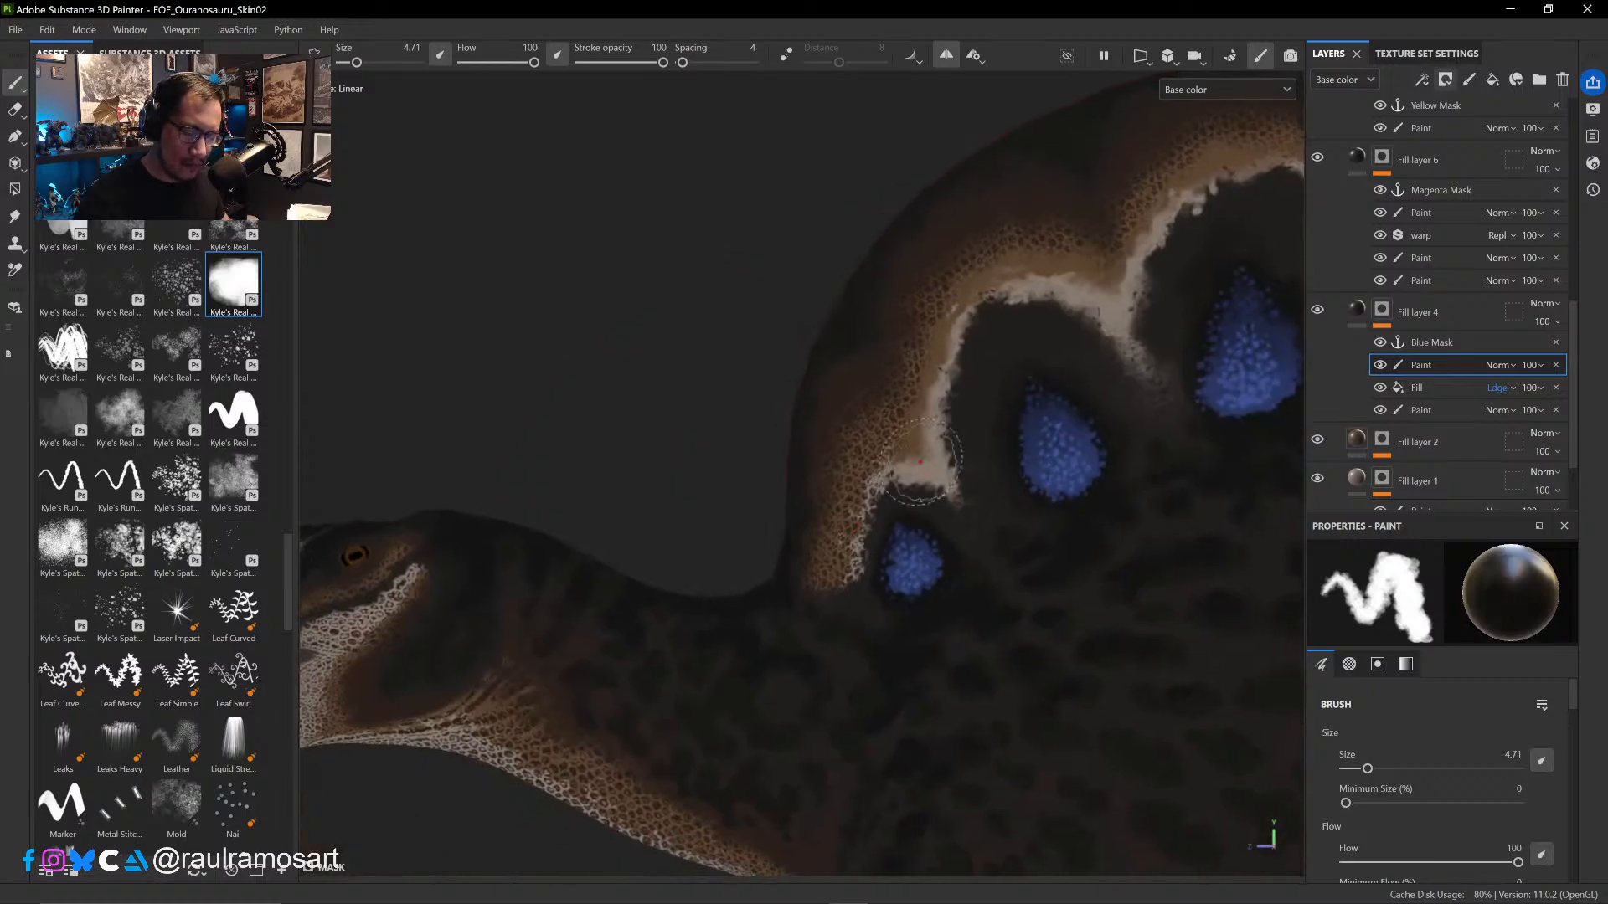
pyautogui.moveTo(920, 461)
pyautogui.mouseDown()
pyautogui.moveTo(869, 487)
pyautogui.moveTo(829, 620)
pyautogui.mouseUp()
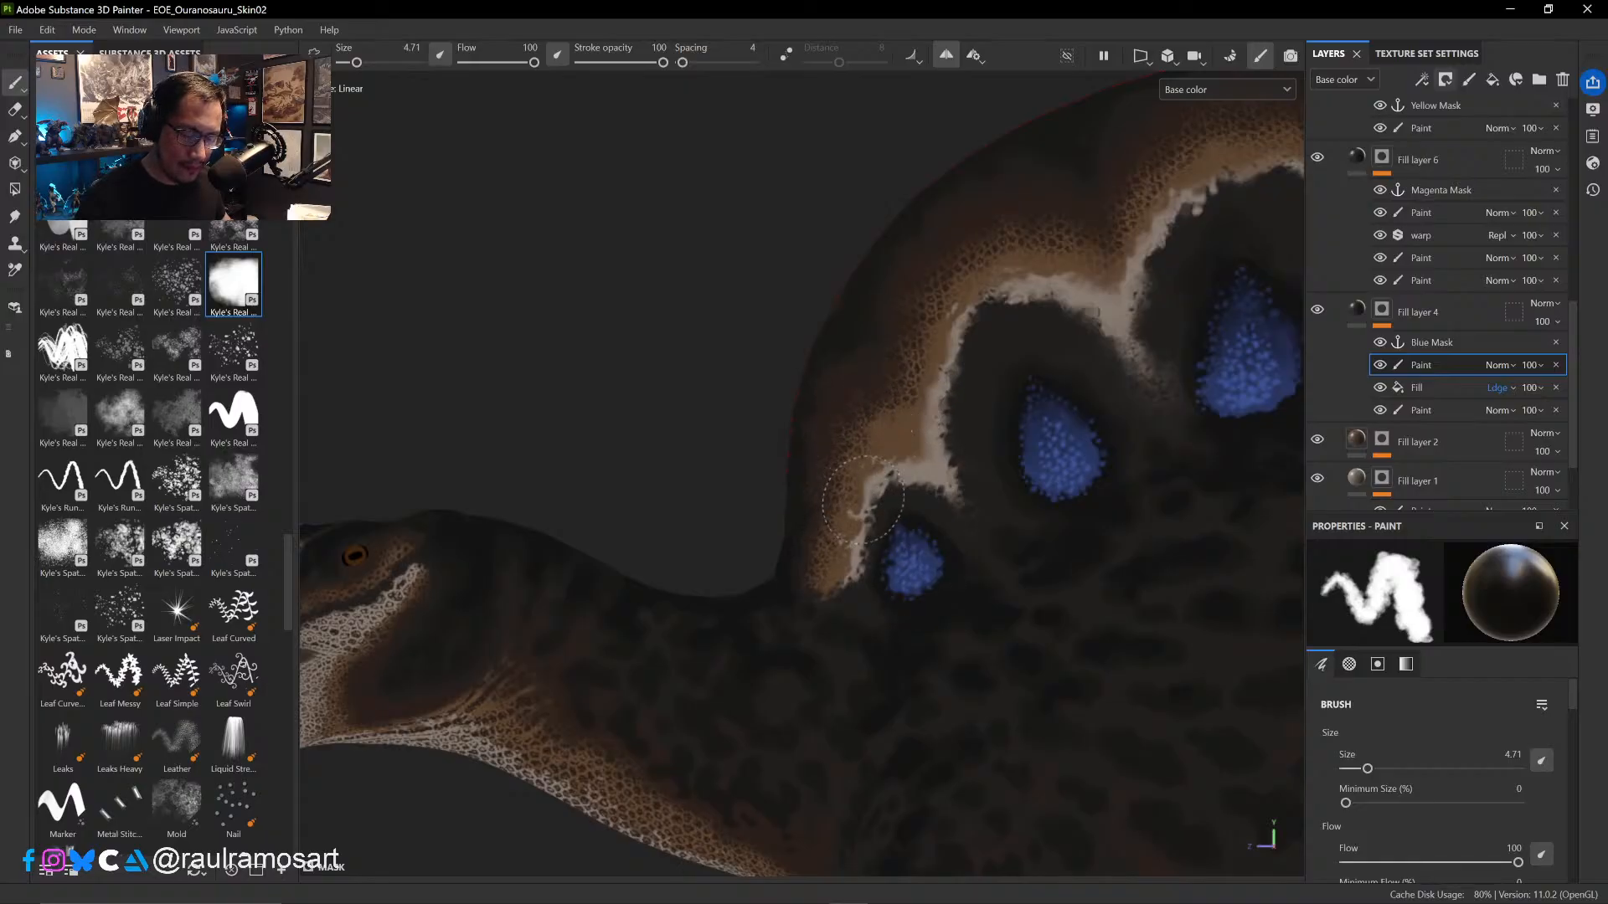
# - Try painting out the scales on the pale stripe behind the mouth at brush size 8.72, and undo the stroke
pyautogui.keyDown('ctrl'); pyautogui.keyDown('alt'); pyautogui.moveTo(883, 630); pyautogui.dragTo(1144, 368); pyautogui.keyUp('alt'); pyautogui.keyUp('ctrl')
pyautogui.keyDown('ctrl'); pyautogui.moveTo(843, 548); pyautogui.dragTo(855, 549, button='right'); pyautogui.keyUp('ctrl')
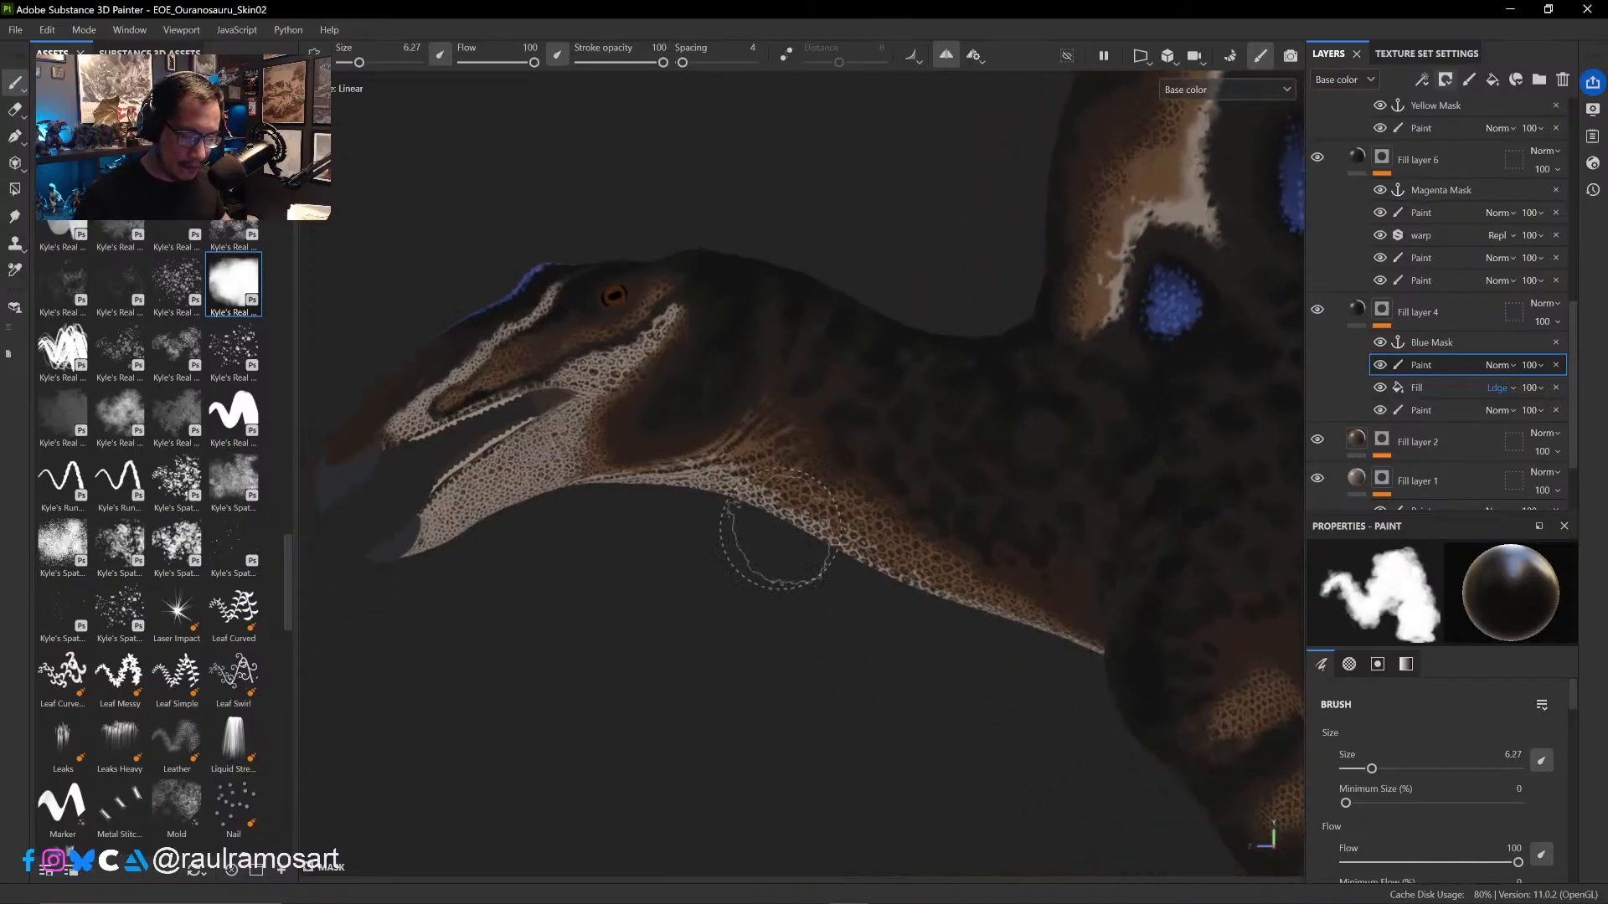
pyautogui.keyDown('ctrl'); pyautogui.moveTo(675, 490); pyautogui.dragTo(712, 495, button='right'); pyautogui.keyUp('ctrl')
pyautogui.keyDown('ctrl'); pyautogui.keyDown('alt'); pyautogui.moveTo(656, 389); pyautogui.dragTo(901, 464); pyautogui.keyUp('alt'); pyautogui.keyUp('ctrl')
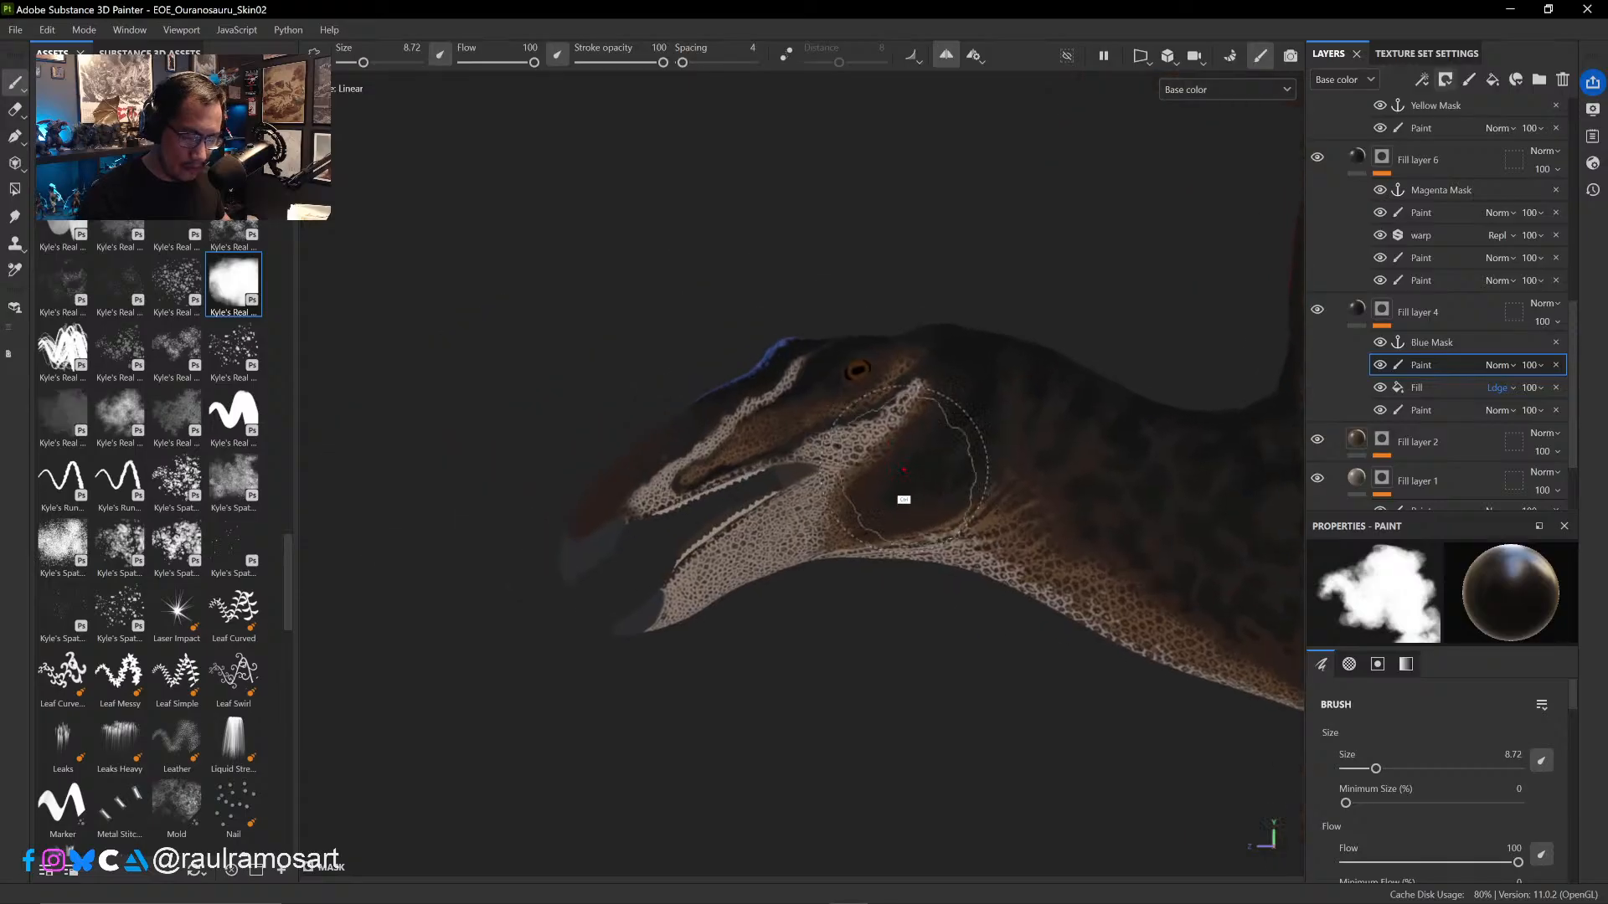
pyautogui.moveTo(871, 382)
pyautogui.mouseDown()
pyautogui.moveTo(862, 335)
pyautogui.moveTo(897, 341)
pyautogui.moveTo(808, 360)
pyautogui.moveTo(831, 419)
pyautogui.mouseUp()
pyautogui.hotkey('ctrl', 'z')
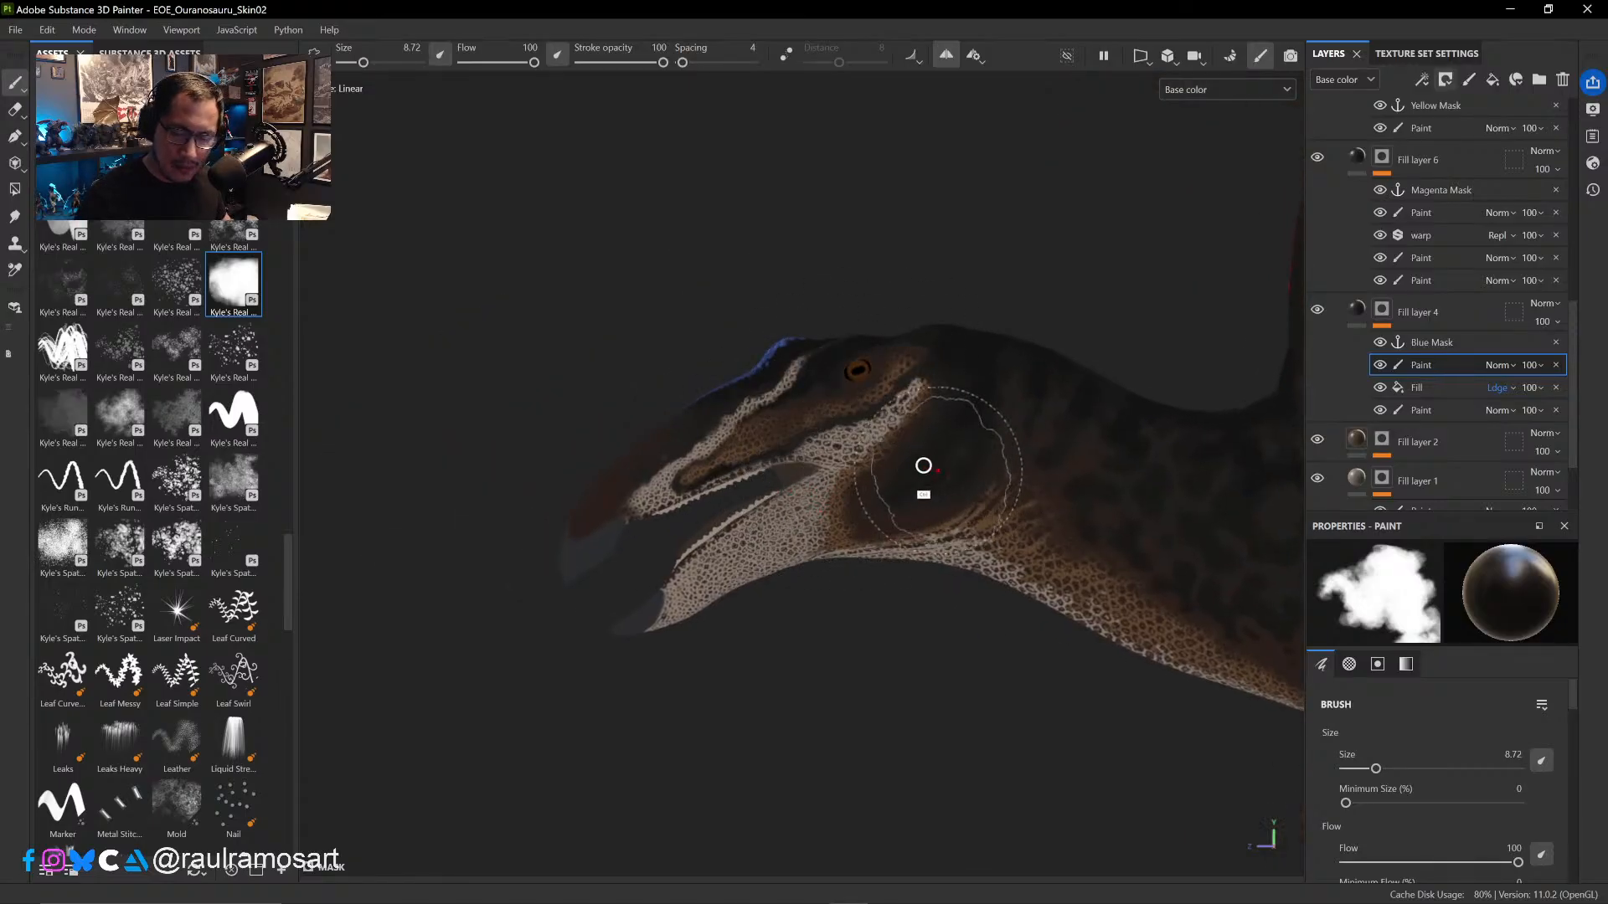
# - Reduce the brush size to 5.12 and compare the head with the cavity fill hidden and shown
pyautogui.keyDown('ctrl'); pyautogui.moveTo(933, 474); pyautogui.dragTo(901, 474, button='right'); pyautogui.keyUp('ctrl')
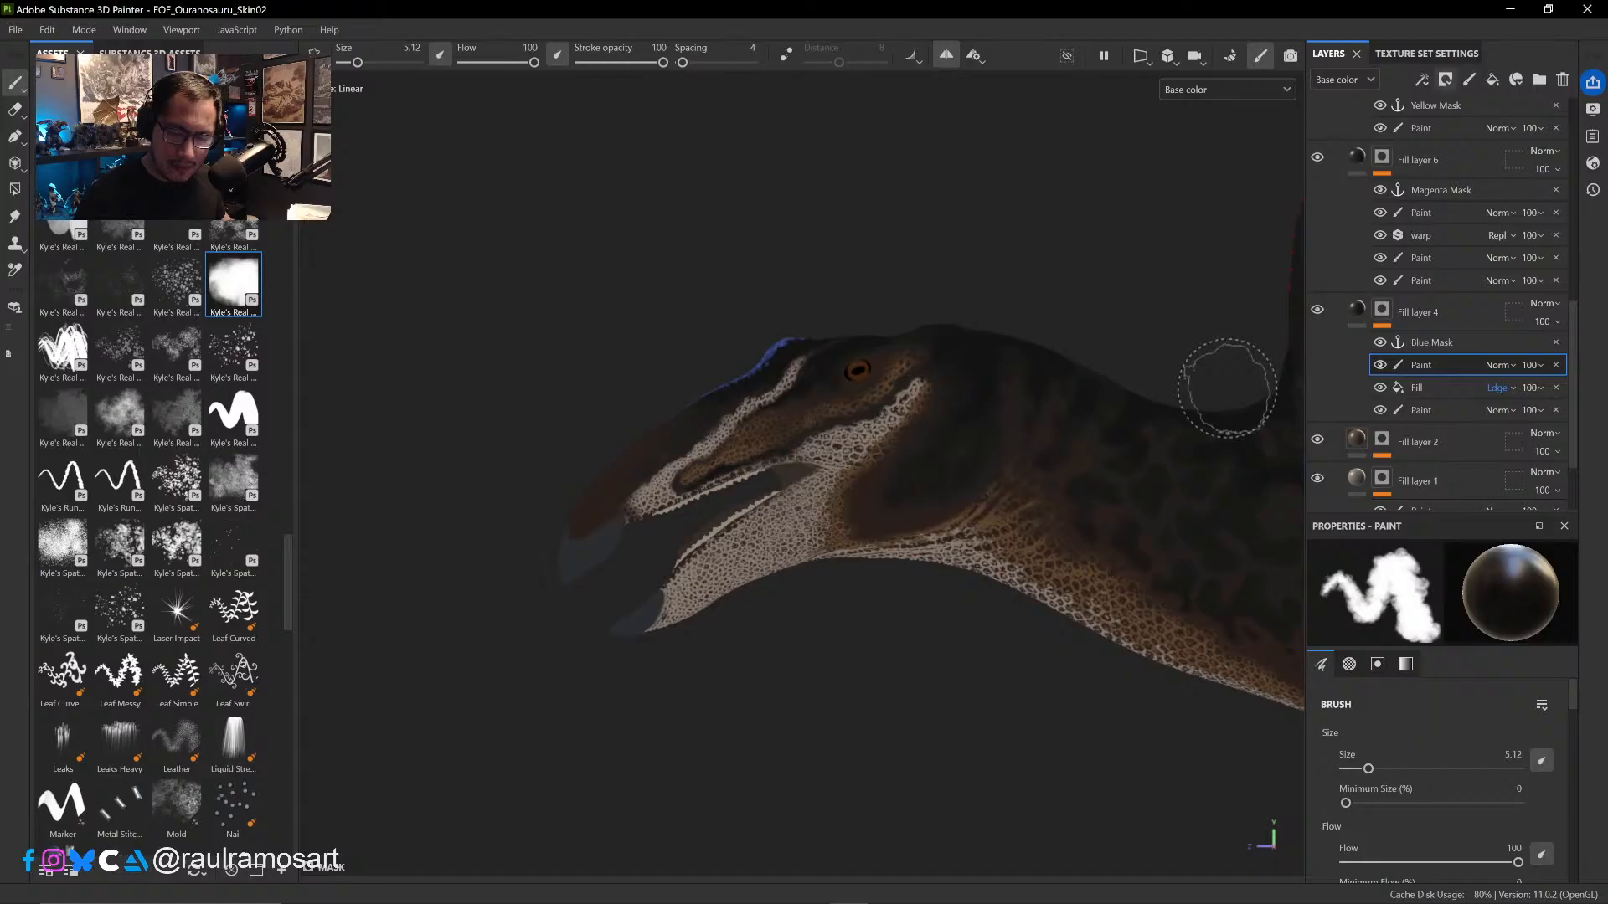
pyautogui.click(1380, 387)
pyautogui.click(1381, 387)
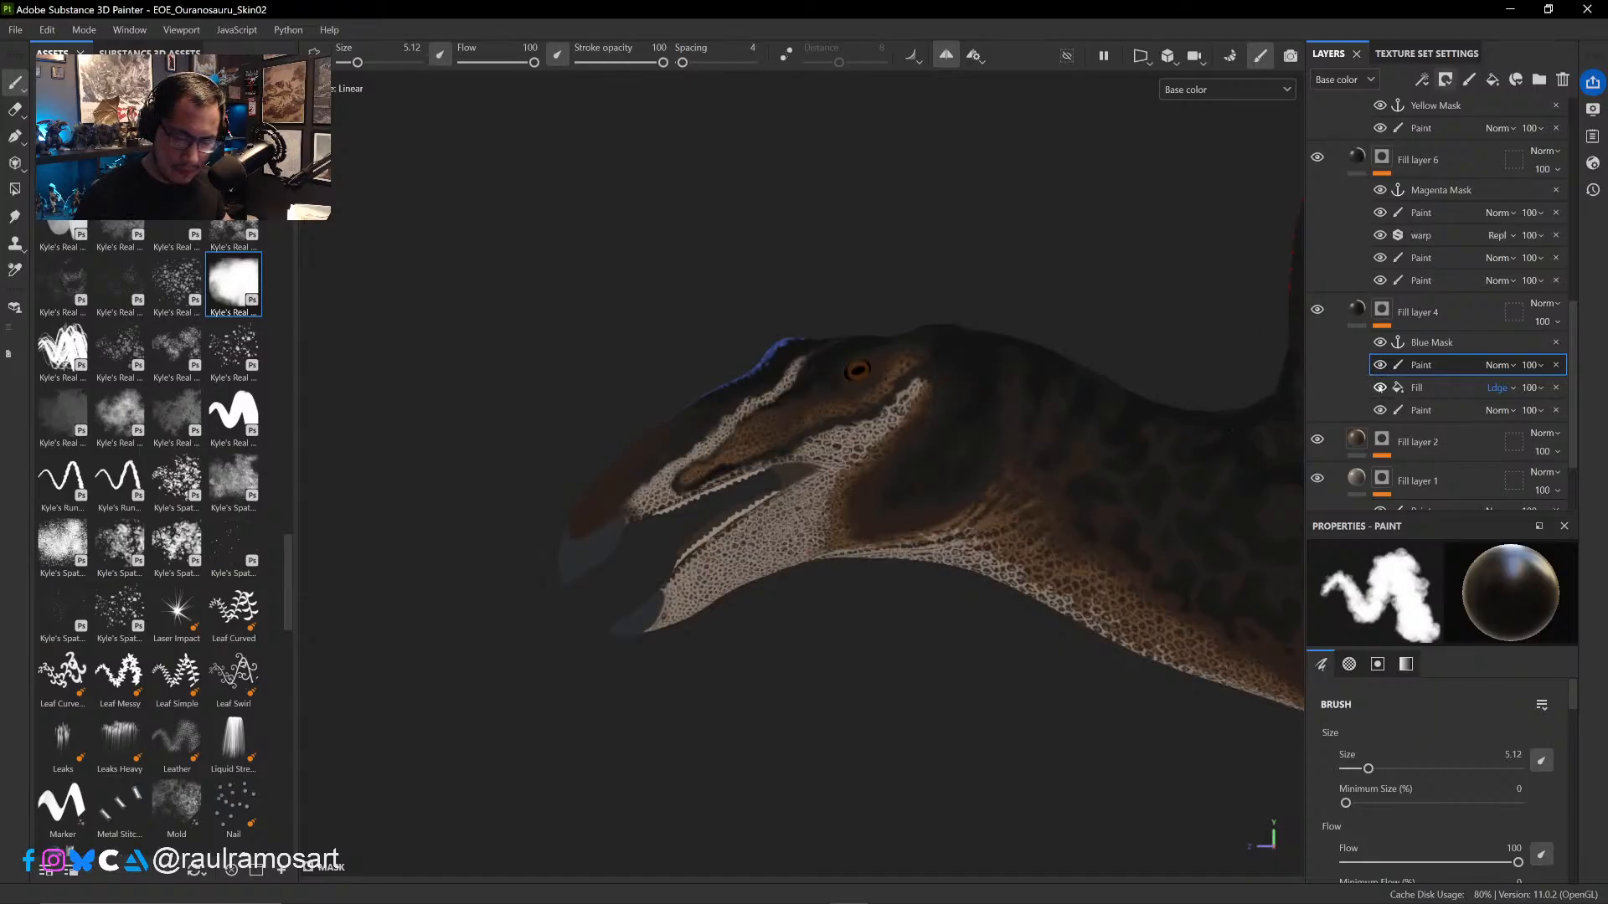
pyautogui.click(1381, 388)
pyautogui.click(1380, 388)
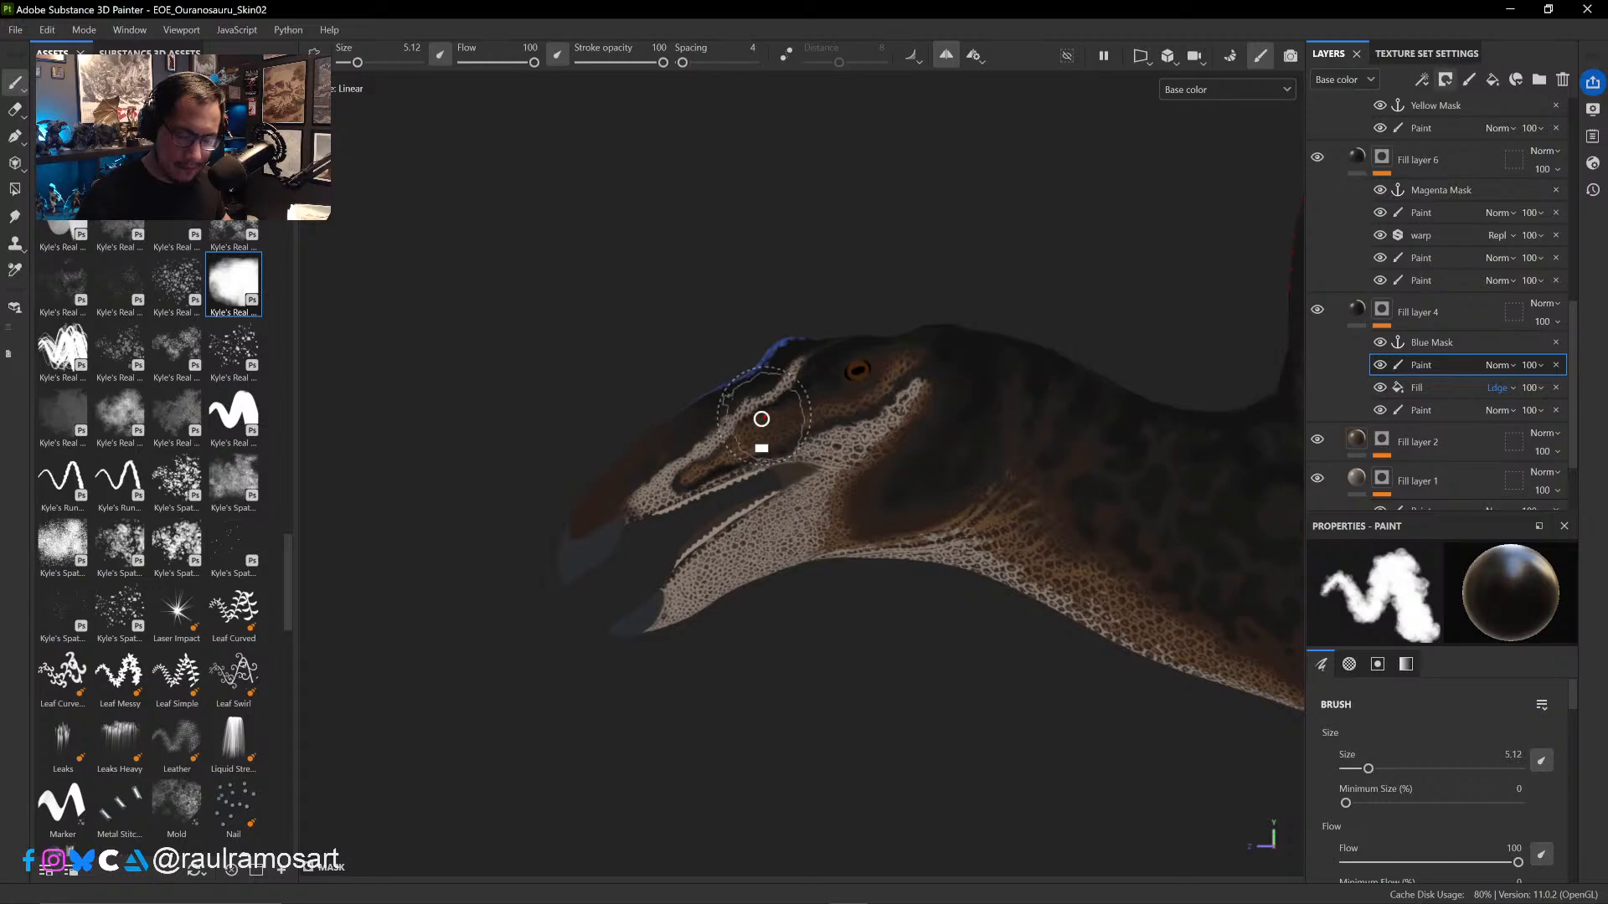
# - Paint out the scales at the front end of the pale snout stripe at brush size 1.3 and compare with the cavity fill hidden
pyautogui.keyDown('ctrl'); pyautogui.moveTo(762, 420); pyautogui.dragTo(737, 424, button='right'); pyautogui.keyUp('ctrl')
pyautogui.moveTo(800, 360); pyautogui.dragTo(639, 499)
pyautogui.hotkey('ctrl', 'z')
pyautogui.keyDown('ctrl'); pyautogui.moveTo(653, 501); pyautogui.dragTo(645, 497, button='right'); pyautogui.keyUp('ctrl')
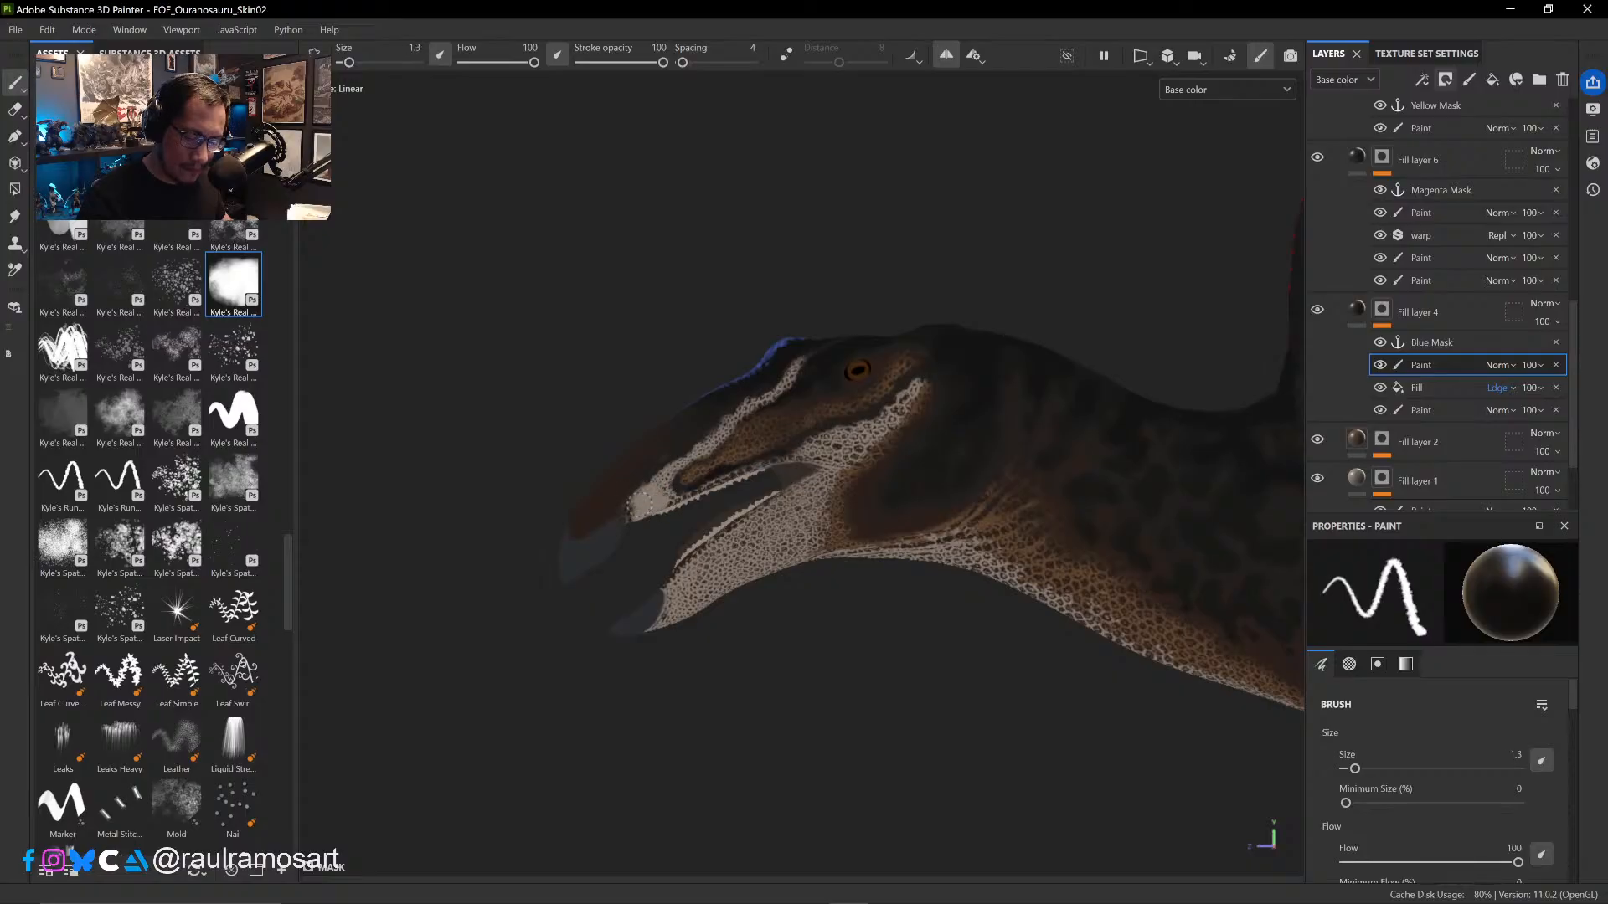
pyautogui.click(1380, 388)
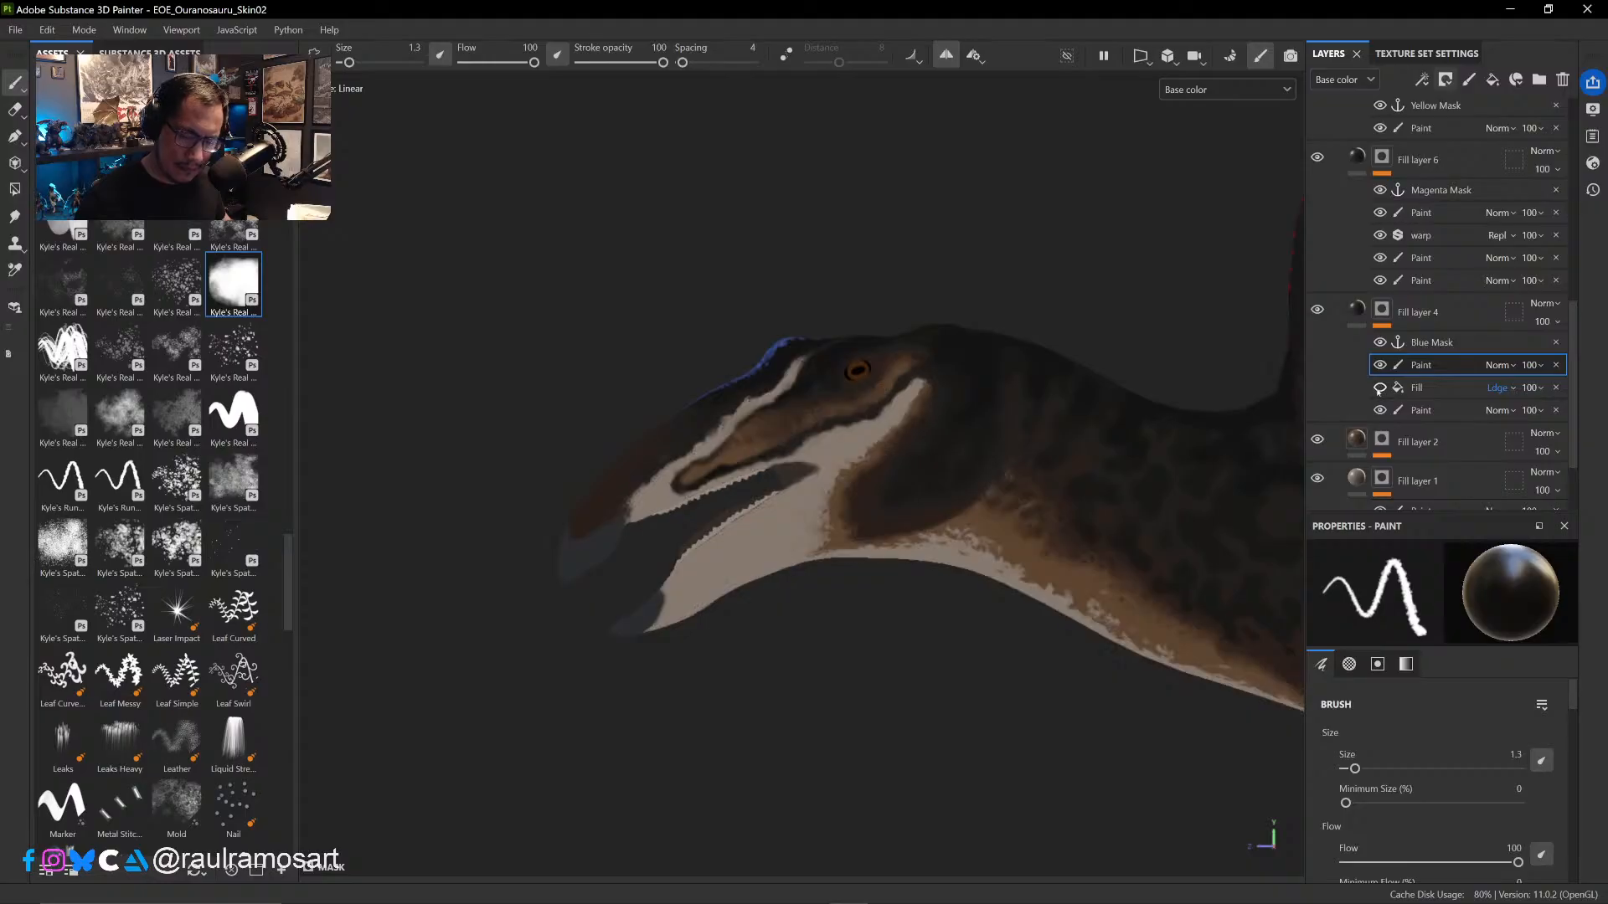
pyautogui.click(1380, 388)
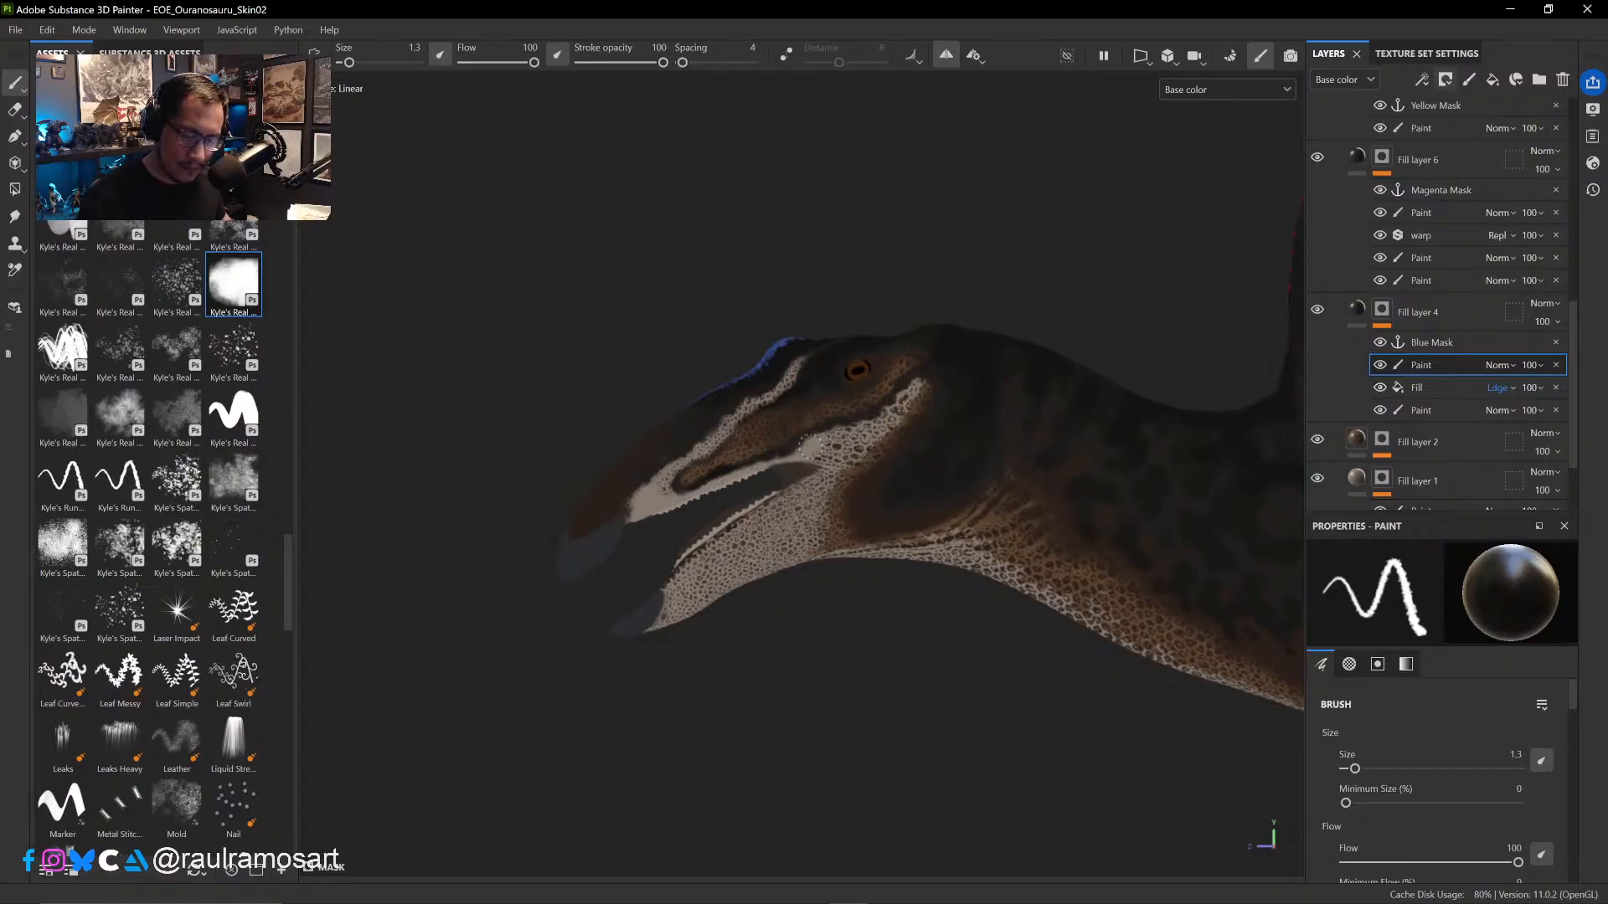
# - Paint out the scales on the pale cheek stripe, the lower jaw and the rest of the snout stripe at brush size 1.3
pyautogui.moveTo(809, 446); pyautogui.dragTo(818, 454)
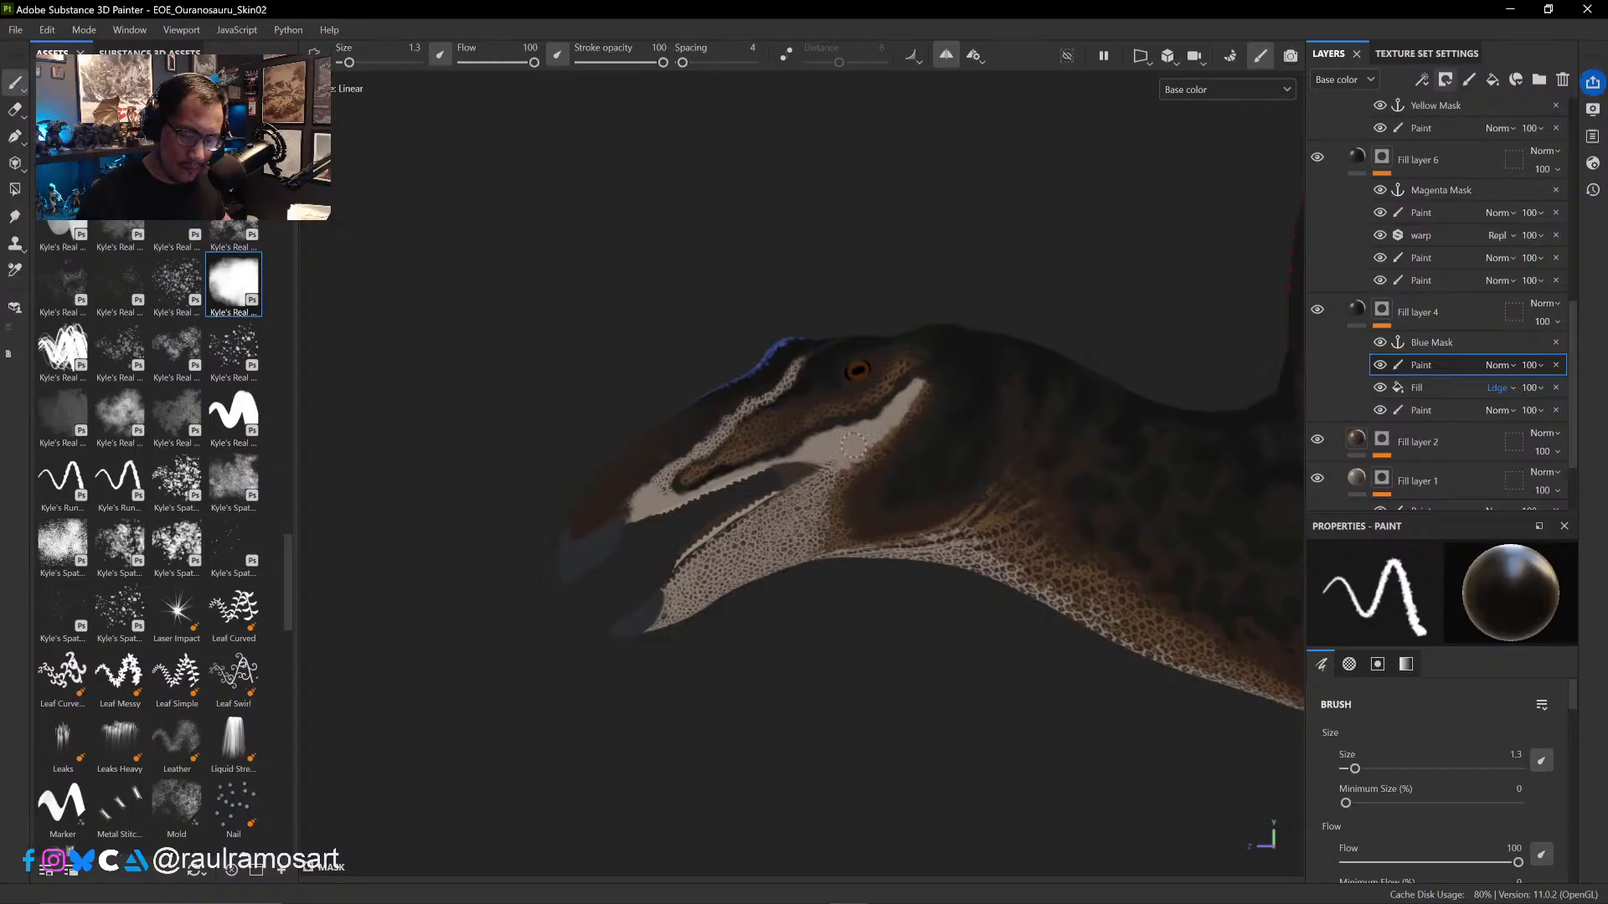
pyautogui.moveTo(838, 483)
pyautogui.mouseDown()
pyautogui.moveTo(707, 556)
pyautogui.moveTo(683, 604)
pyautogui.moveTo(779, 563)
pyautogui.moveTo(749, 549)
pyautogui.moveTo(798, 526)
pyautogui.mouseUp()
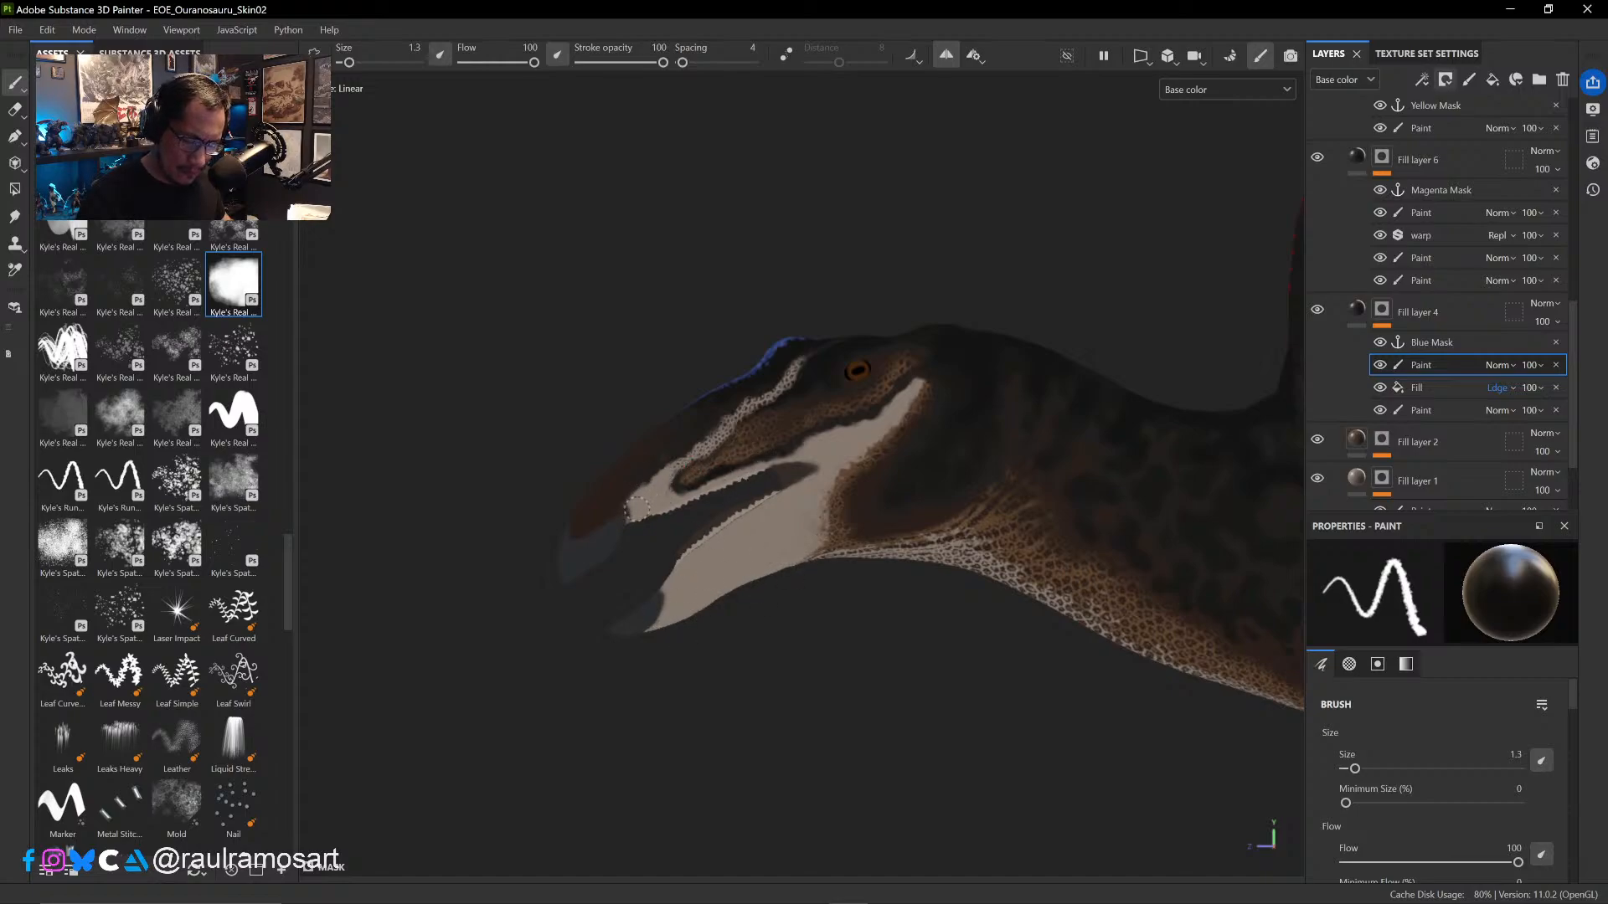
pyautogui.press('x')
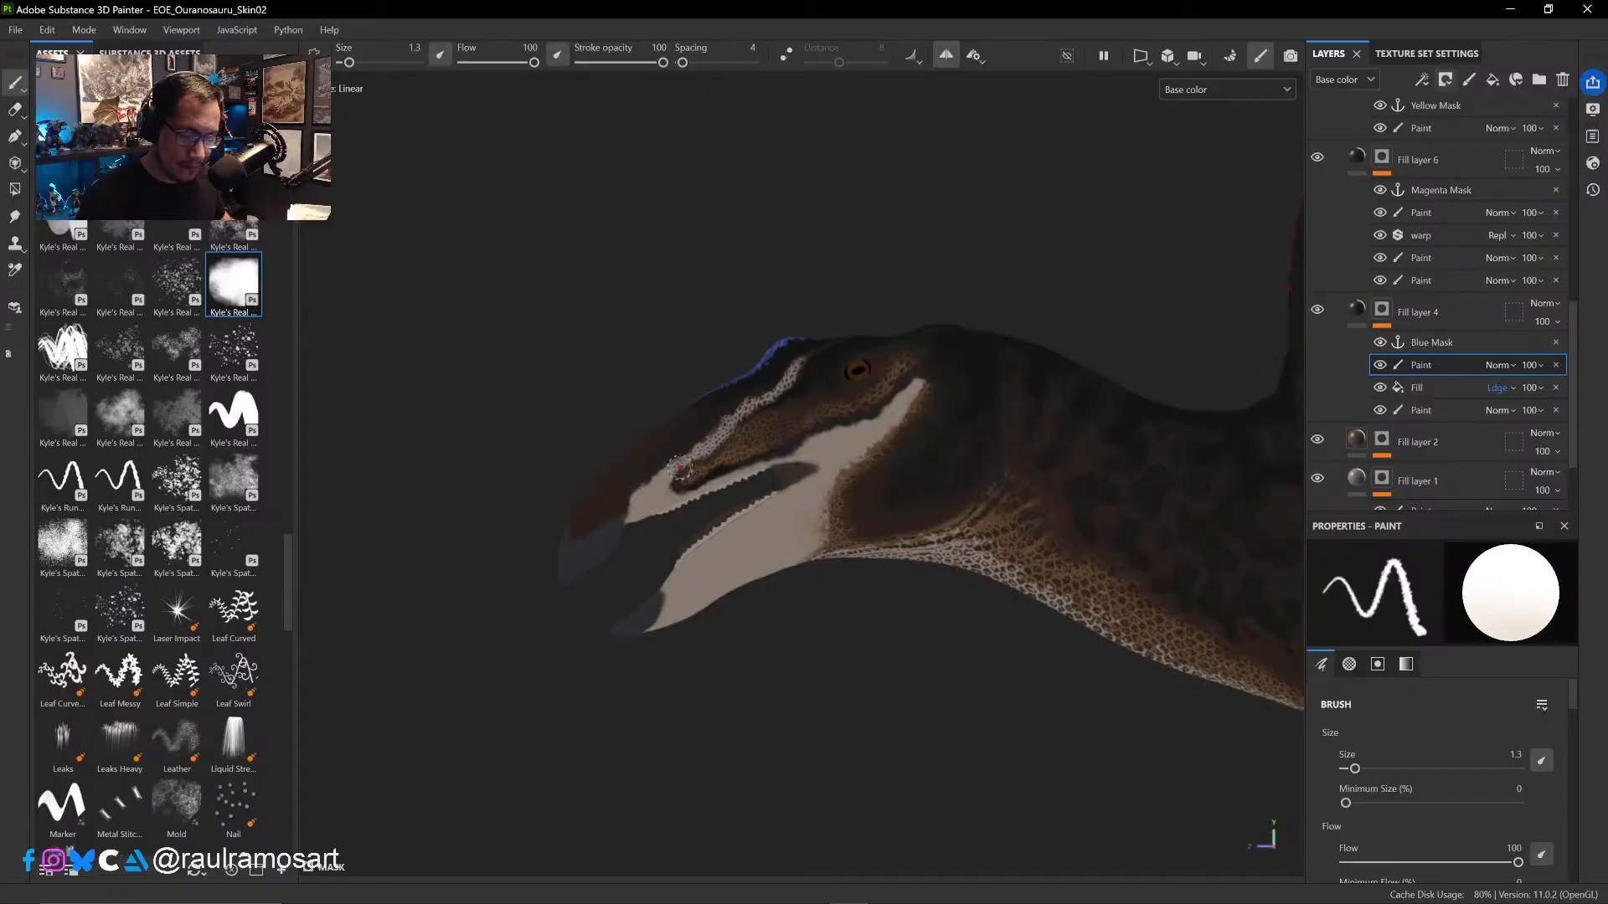
pyautogui.press('x')
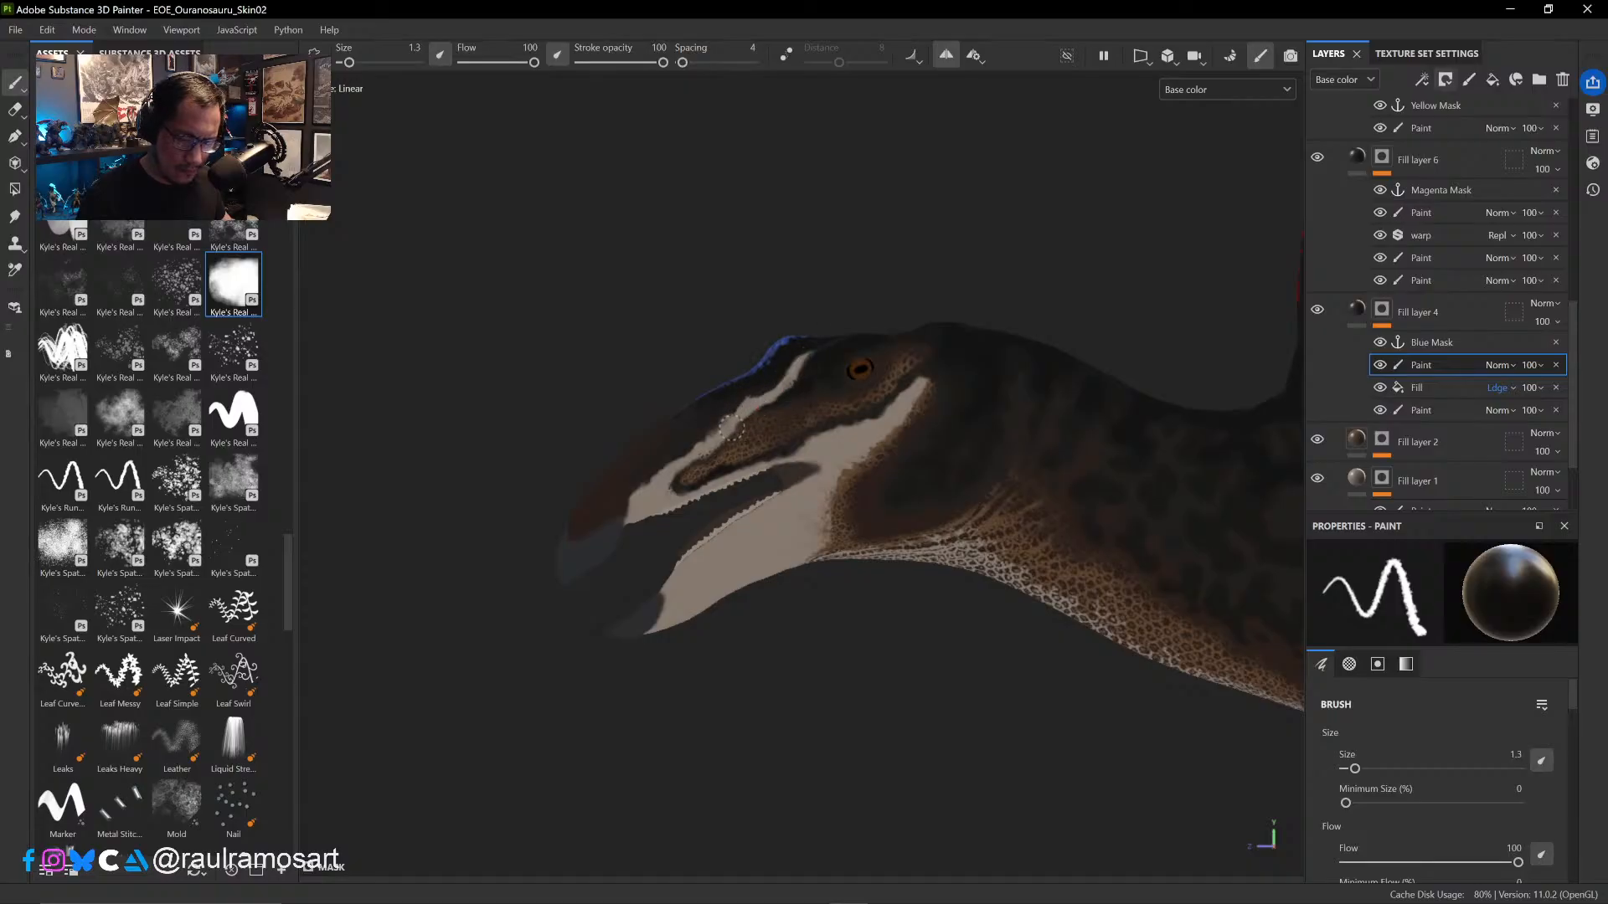
# - Compare the head's pale markings with the cavity fill hidden and shown
pyautogui.click(1381, 388)
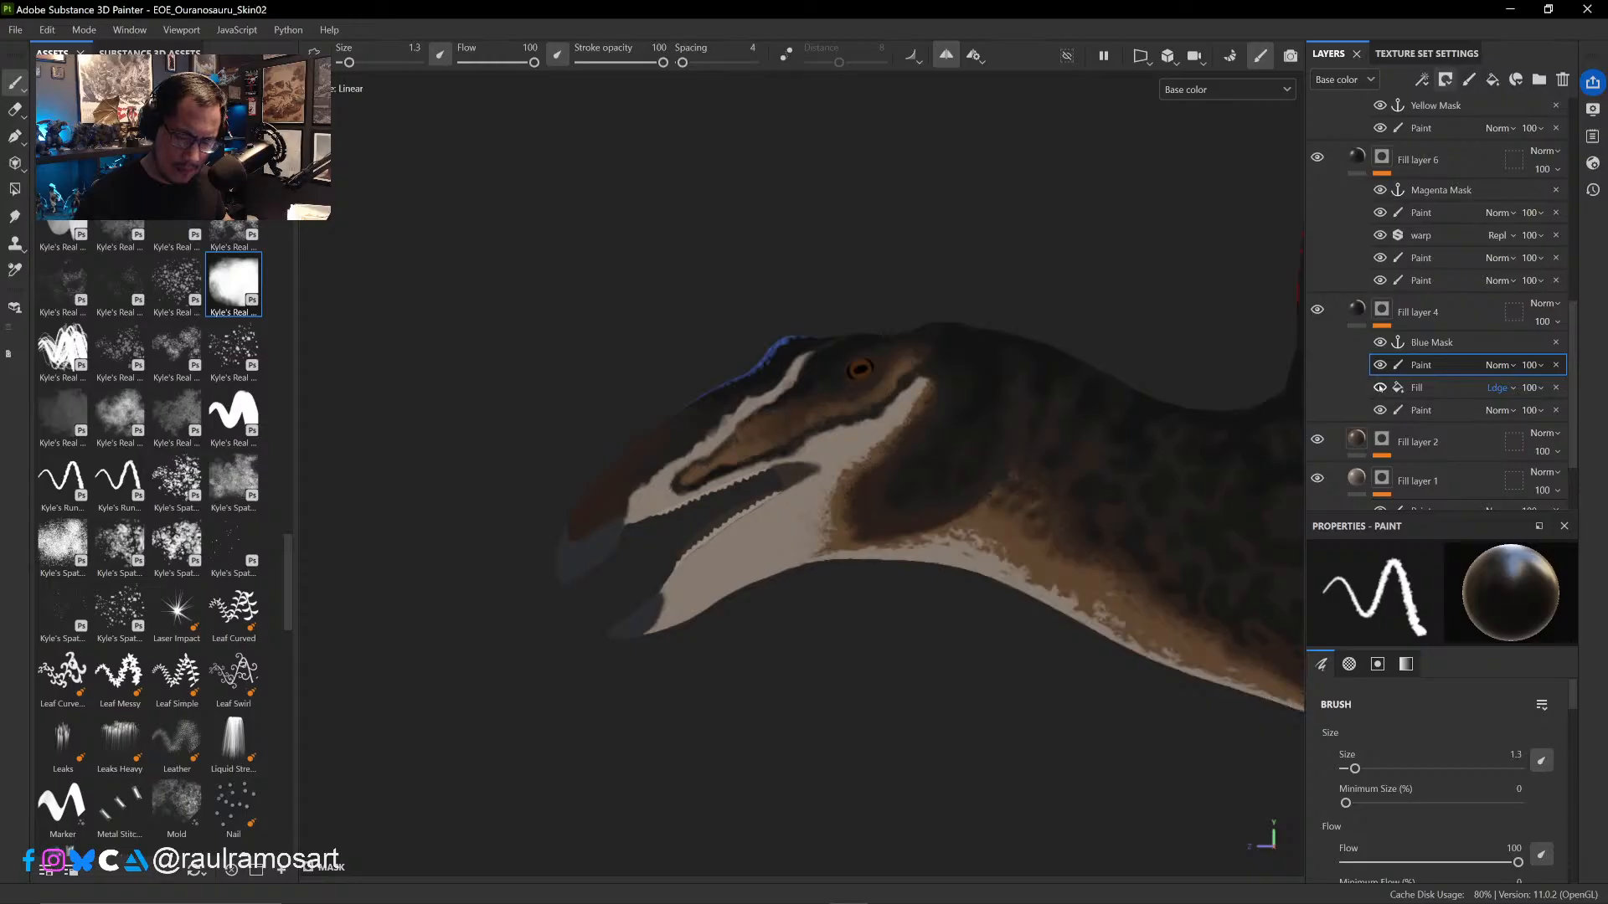
pyautogui.click(1381, 388)
pyautogui.click(1380, 388)
pyautogui.click(1380, 388)
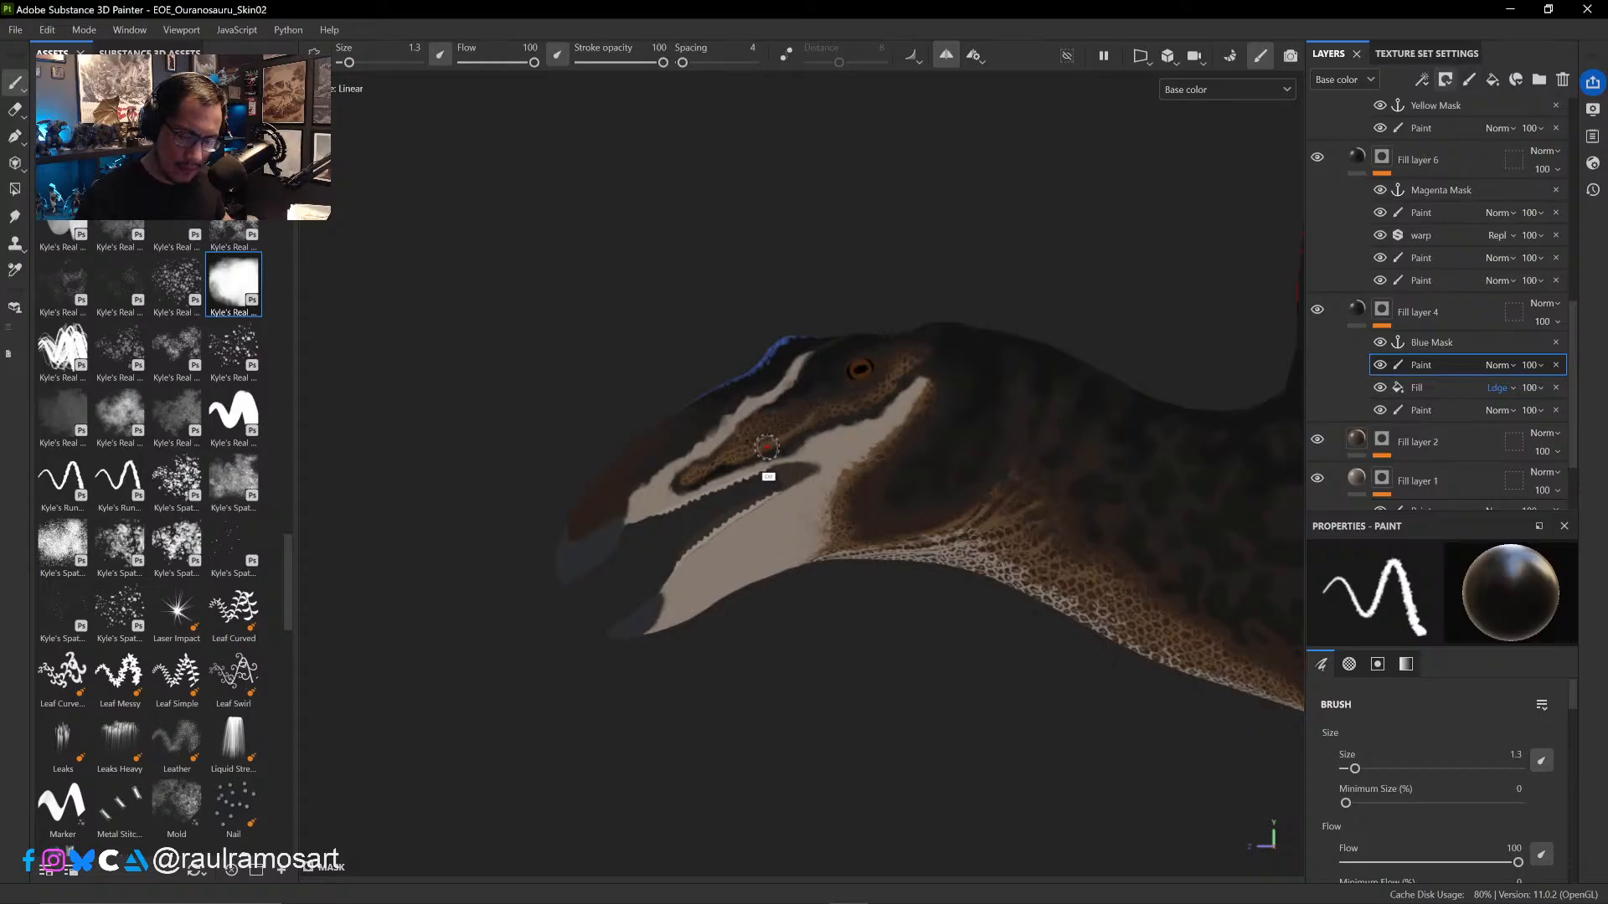
# - Paint out the scales on the brown patch between the eye and snout at brush size 2.51, and enlarge the brush to 3.75
pyautogui.keyDown('ctrl'); pyautogui.moveTo(786, 435); pyautogui.dragTo(825, 412, button='right'); pyautogui.keyUp('ctrl')
pyautogui.moveTo(825, 412)
pyautogui.mouseDown()
pyautogui.moveTo(709, 469)
pyautogui.moveTo(862, 404)
pyautogui.moveTo(908, 359)
pyautogui.moveTo(871, 404)
pyautogui.moveTo(766, 425)
pyautogui.moveTo(732, 451)
pyautogui.mouseUp()
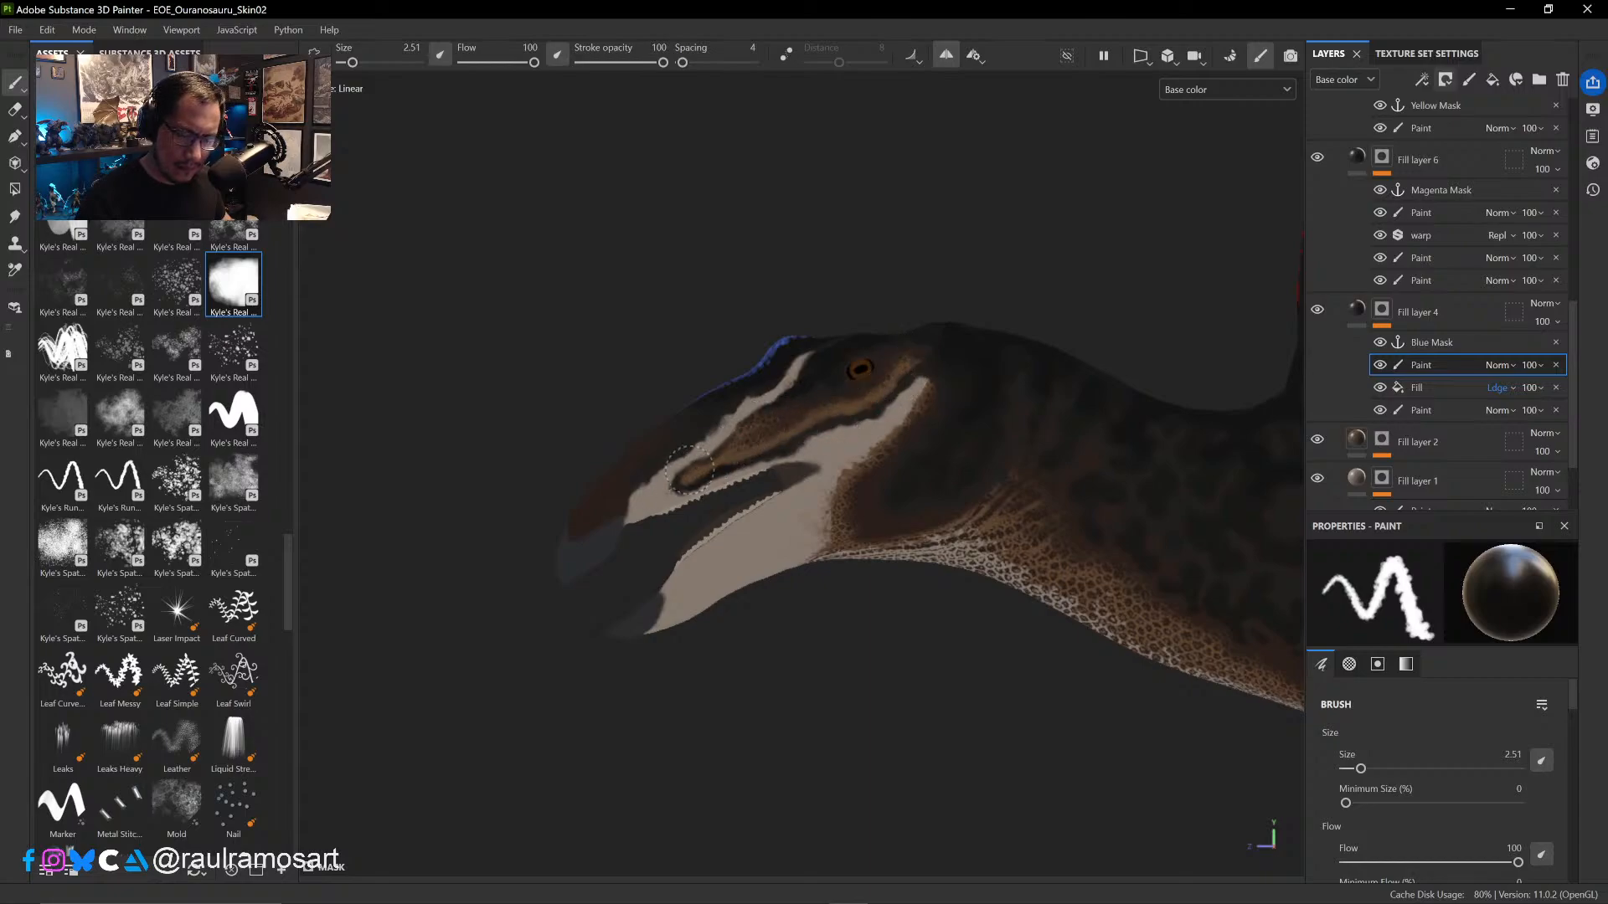
pyautogui.press(']')
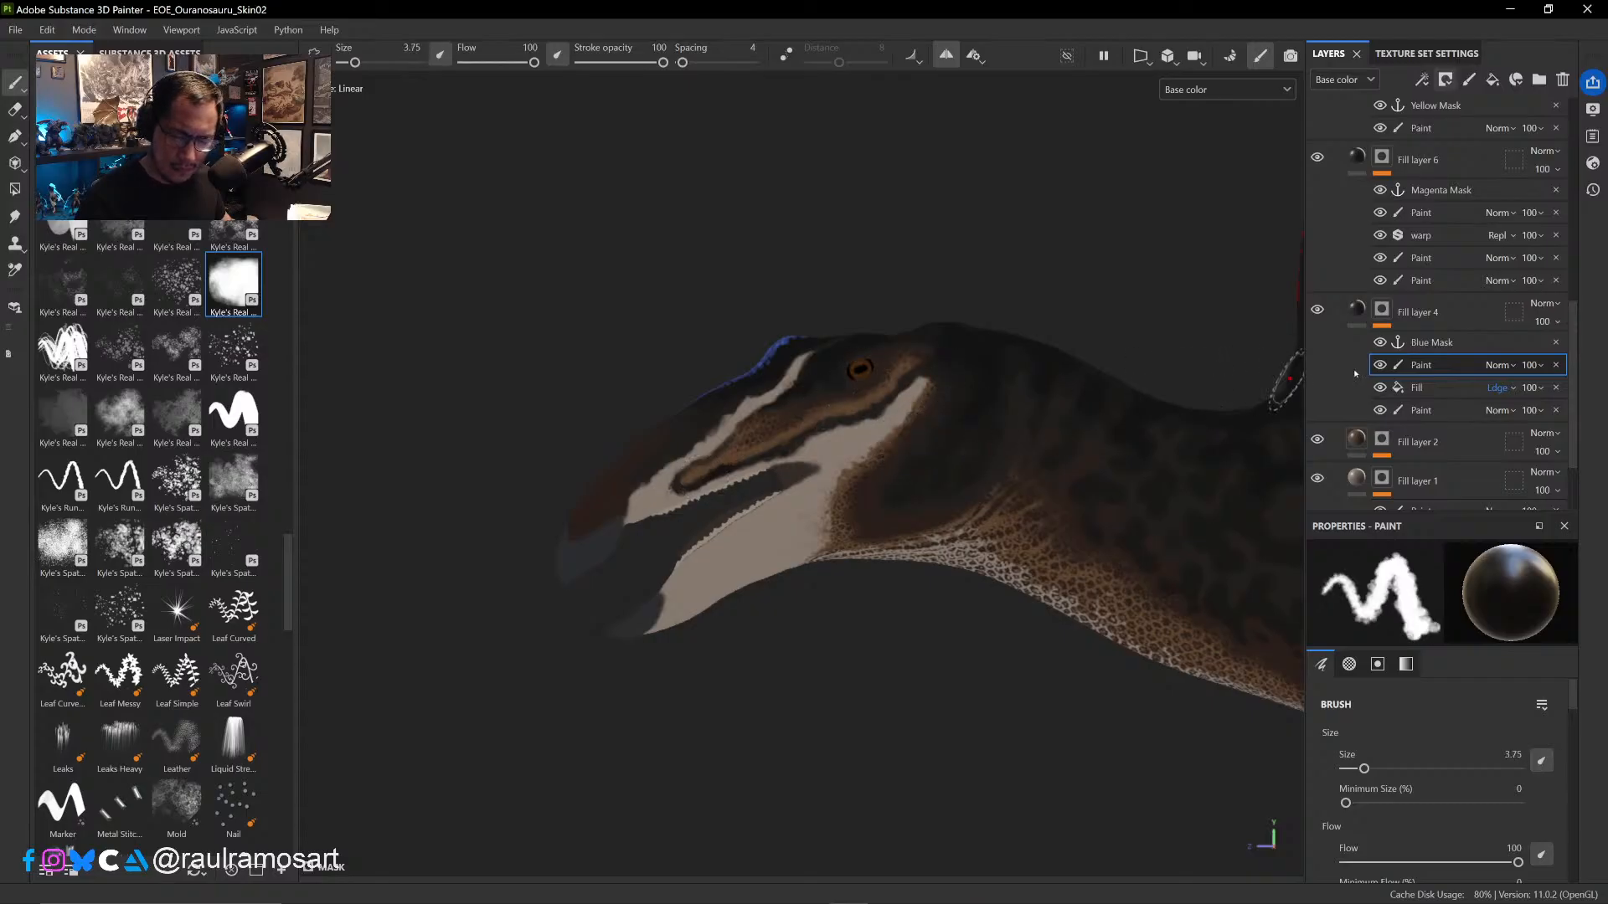
# - Compare the head with Fill layer 4's top paint effect and its cavity fill each hidden and shown
pyautogui.click(1379, 365)
pyautogui.click(1379, 365)
pyautogui.click(1379, 387)
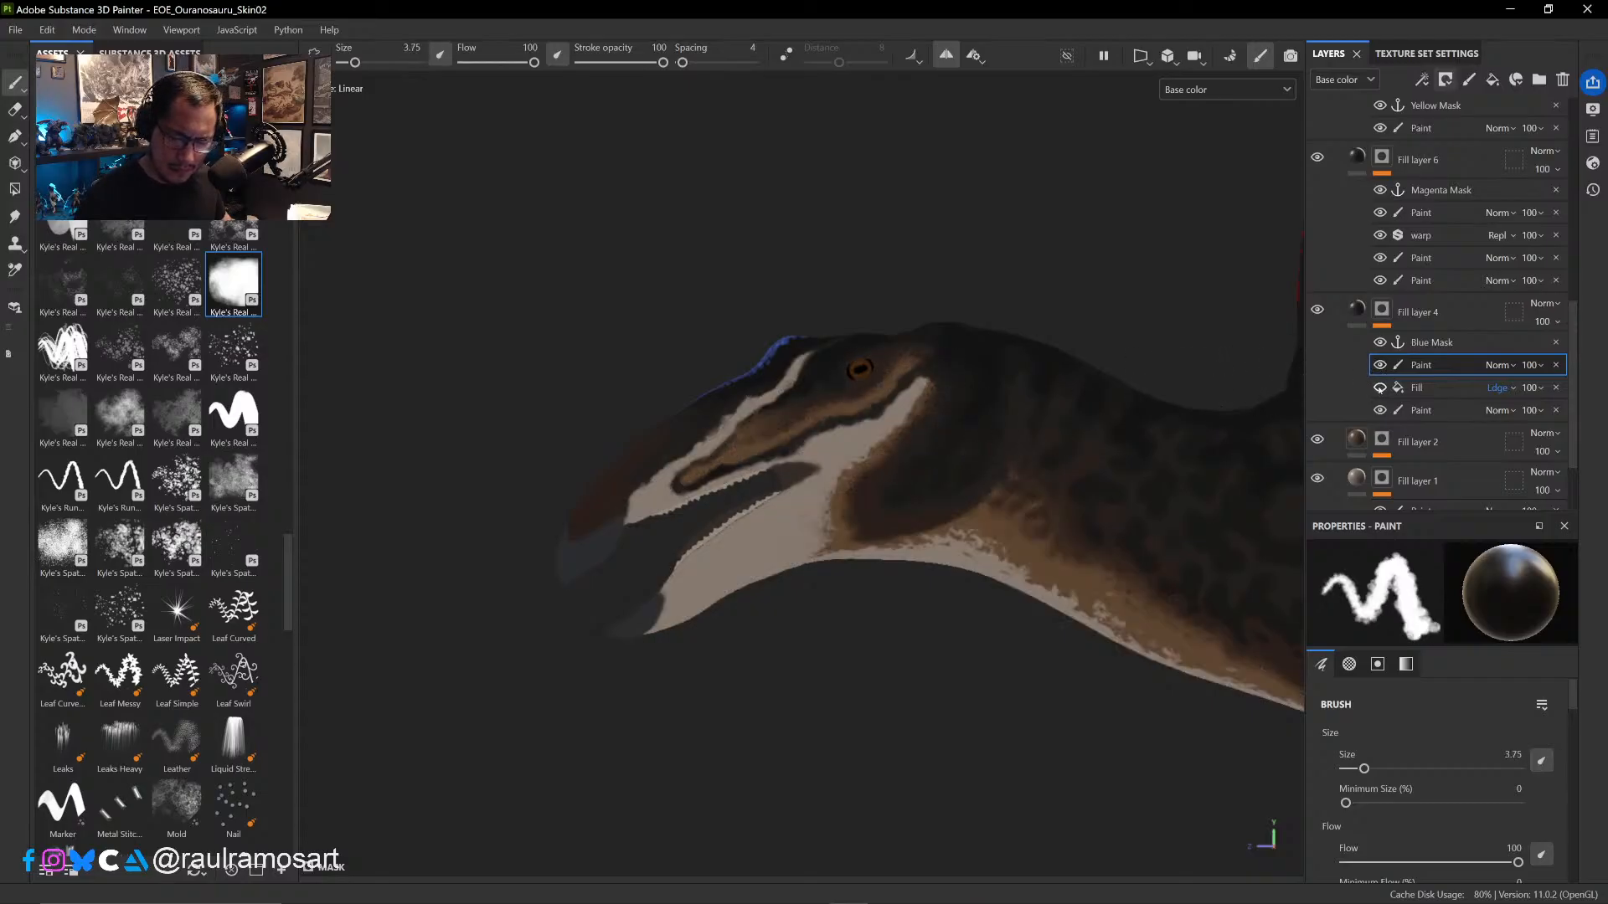
pyautogui.click(1379, 388)
pyautogui.click(1379, 388)
pyautogui.click(1379, 387)
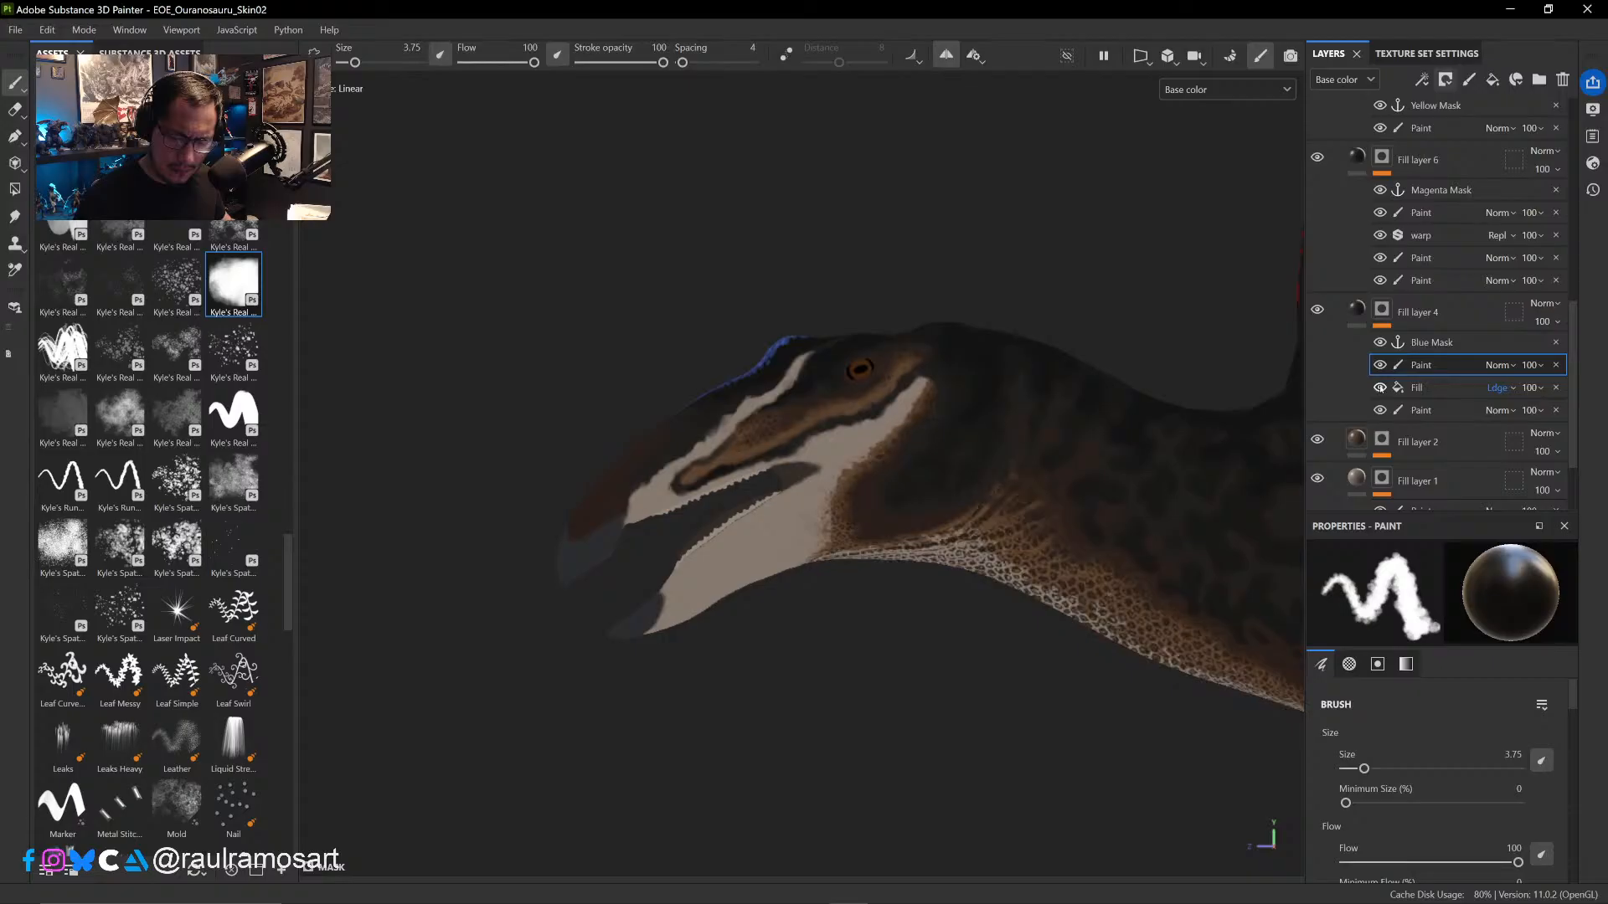
pyautogui.click(1379, 388)
pyautogui.click(1379, 388)
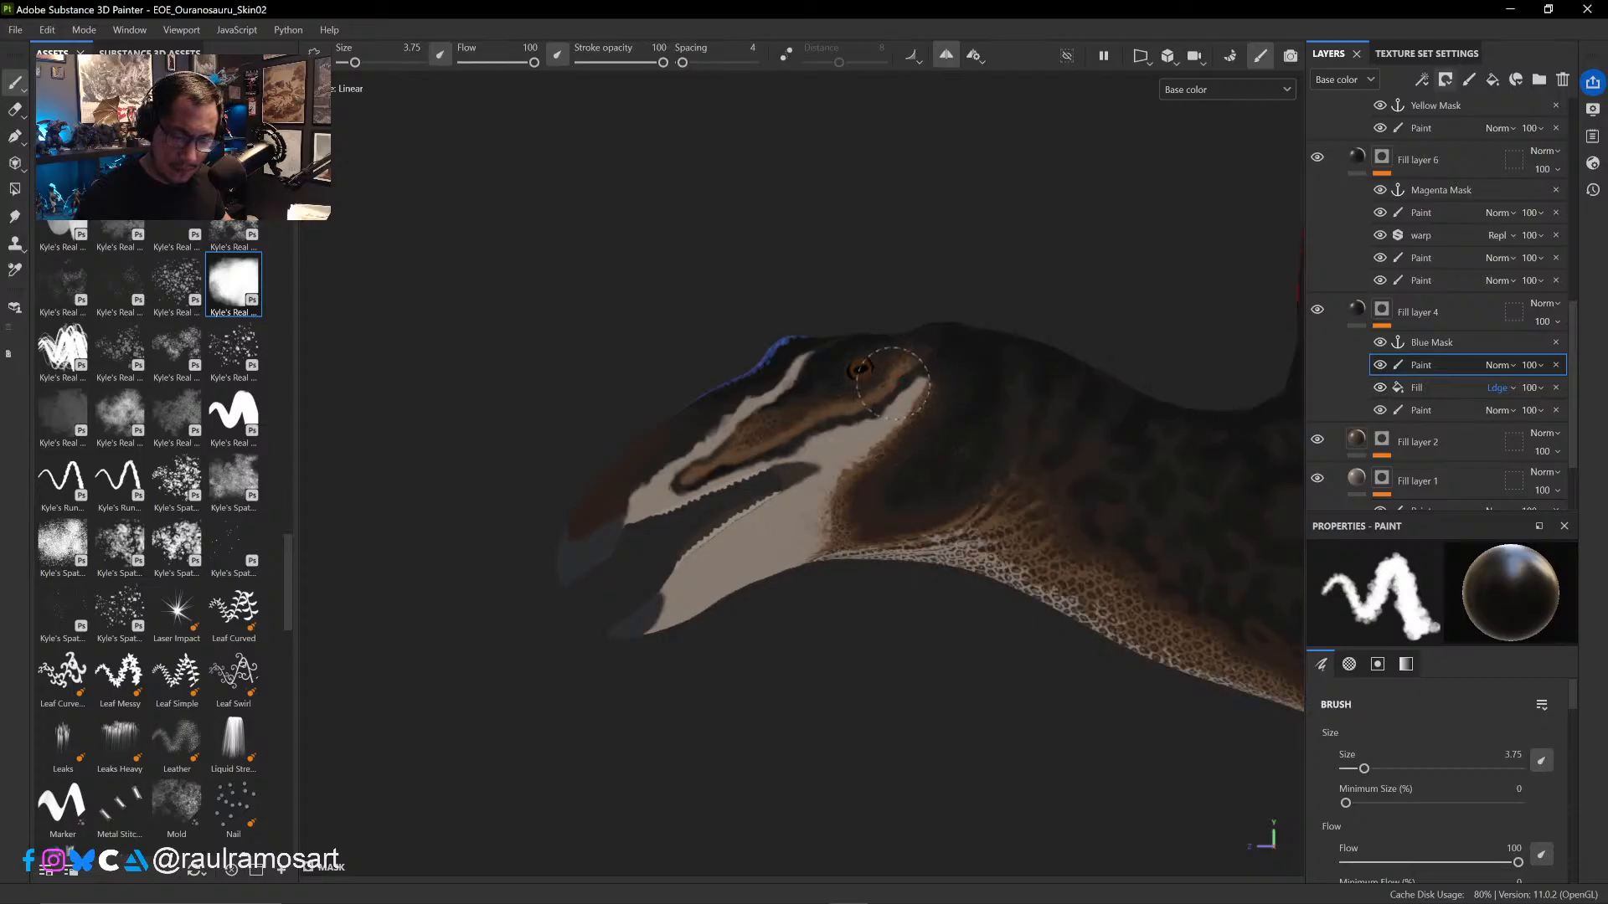
# - Paint out the scales behind the cheek and along the underside of the jaw to the upper throat, at brush size 4.81
pyautogui.moveTo(908, 436)
pyautogui.mouseDown()
pyautogui.moveTo(929, 381)
pyautogui.moveTo(830, 500)
pyautogui.mouseUp()
pyautogui.keyDown('ctrl'); pyautogui.moveTo(867, 566); pyautogui.dragTo(904, 586, button='right'); pyautogui.keyUp('ctrl')
pyautogui.moveTo(916, 595)
pyautogui.keyDown('alt'); pyautogui.mouseDown()
pyautogui.moveTo(894, 528)
pyautogui.moveTo(890, 578)
pyautogui.moveTo(762, 590)
pyautogui.mouseUp(); pyautogui.keyUp('alt')
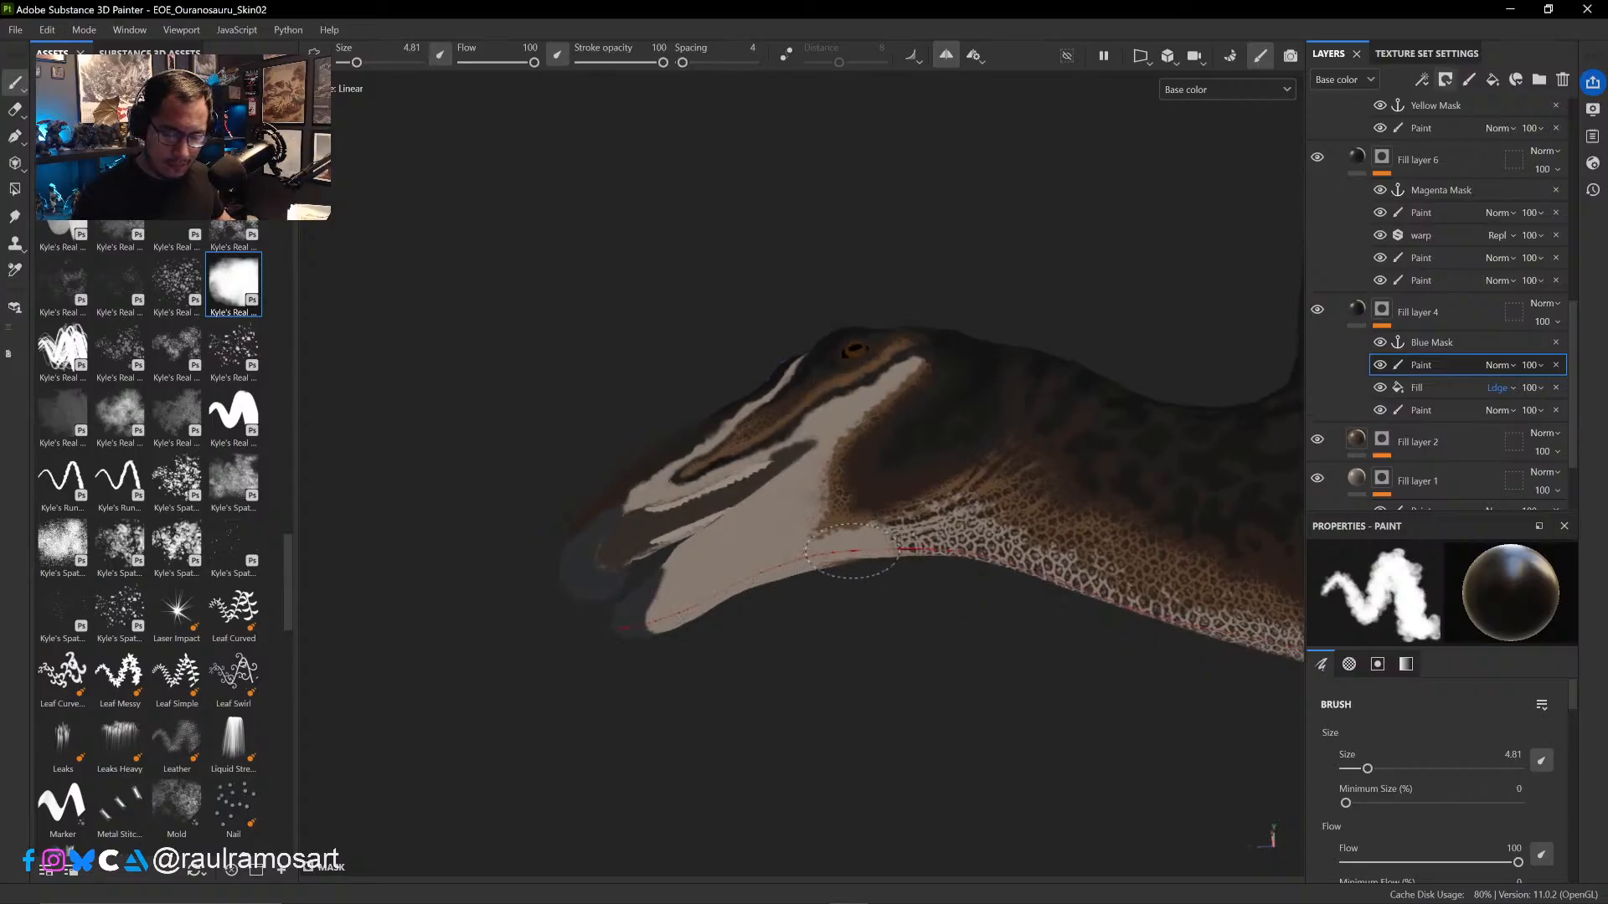
pyautogui.moveTo(852, 551)
pyautogui.mouseDown()
pyautogui.moveTo(959, 528)
pyautogui.moveTo(1034, 549)
pyautogui.moveTo(1005, 498)
pyautogui.moveTo(1052, 550)
pyautogui.moveTo(1048, 510)
pyautogui.moveTo(1013, 461)
pyautogui.moveTo(879, 495)
pyautogui.moveTo(781, 591)
pyautogui.mouseUp()
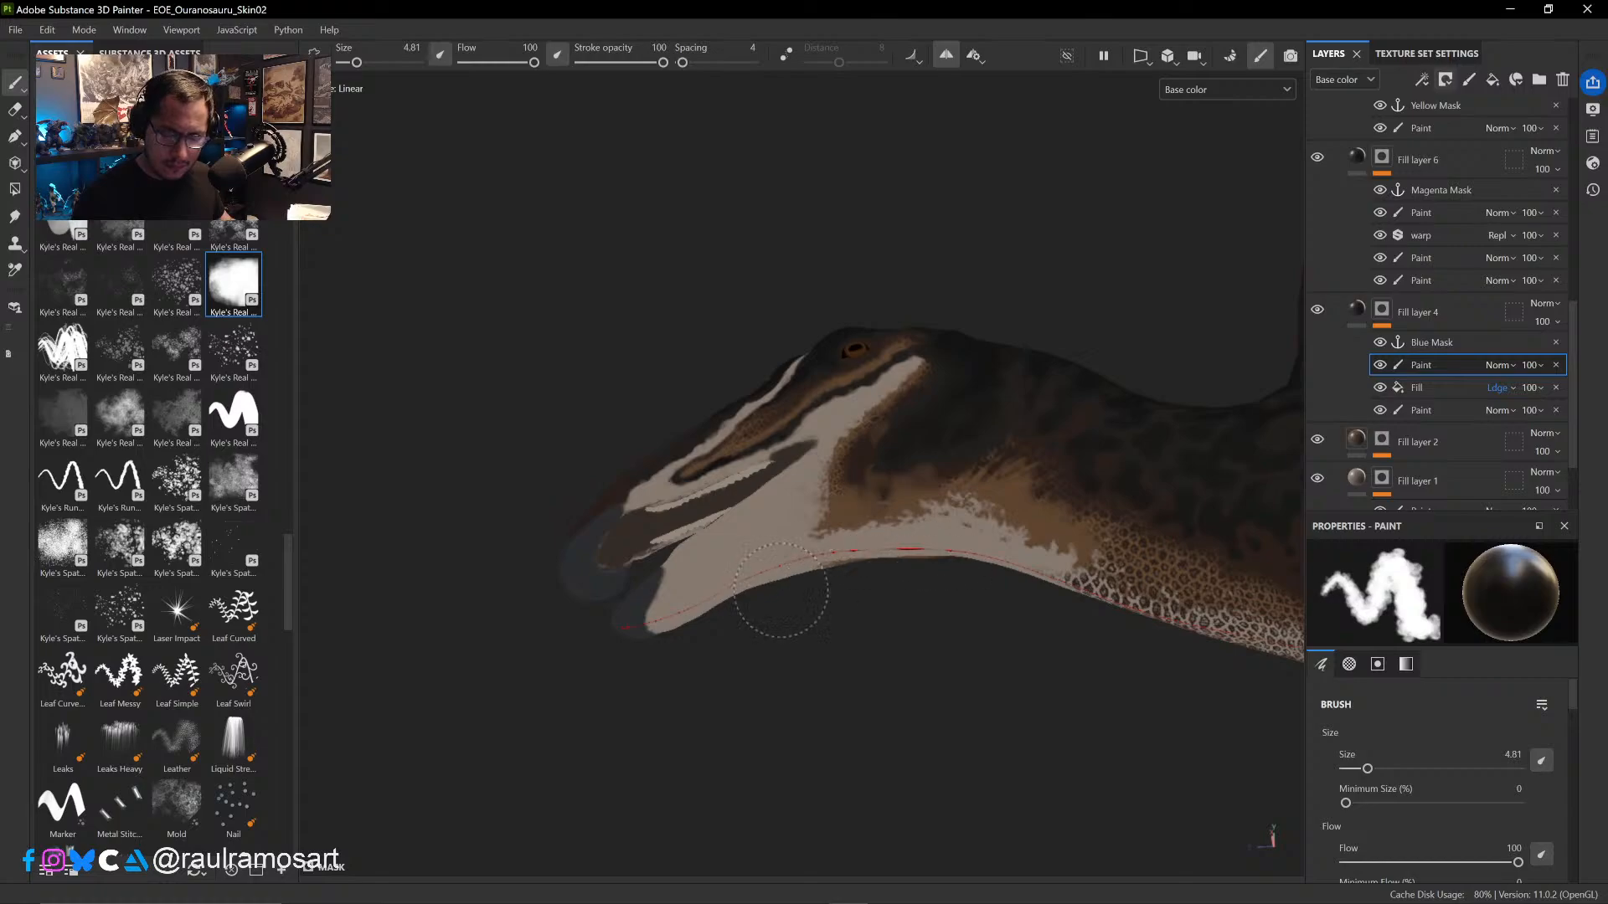
pyautogui.hotkey('ctrl', 'z')
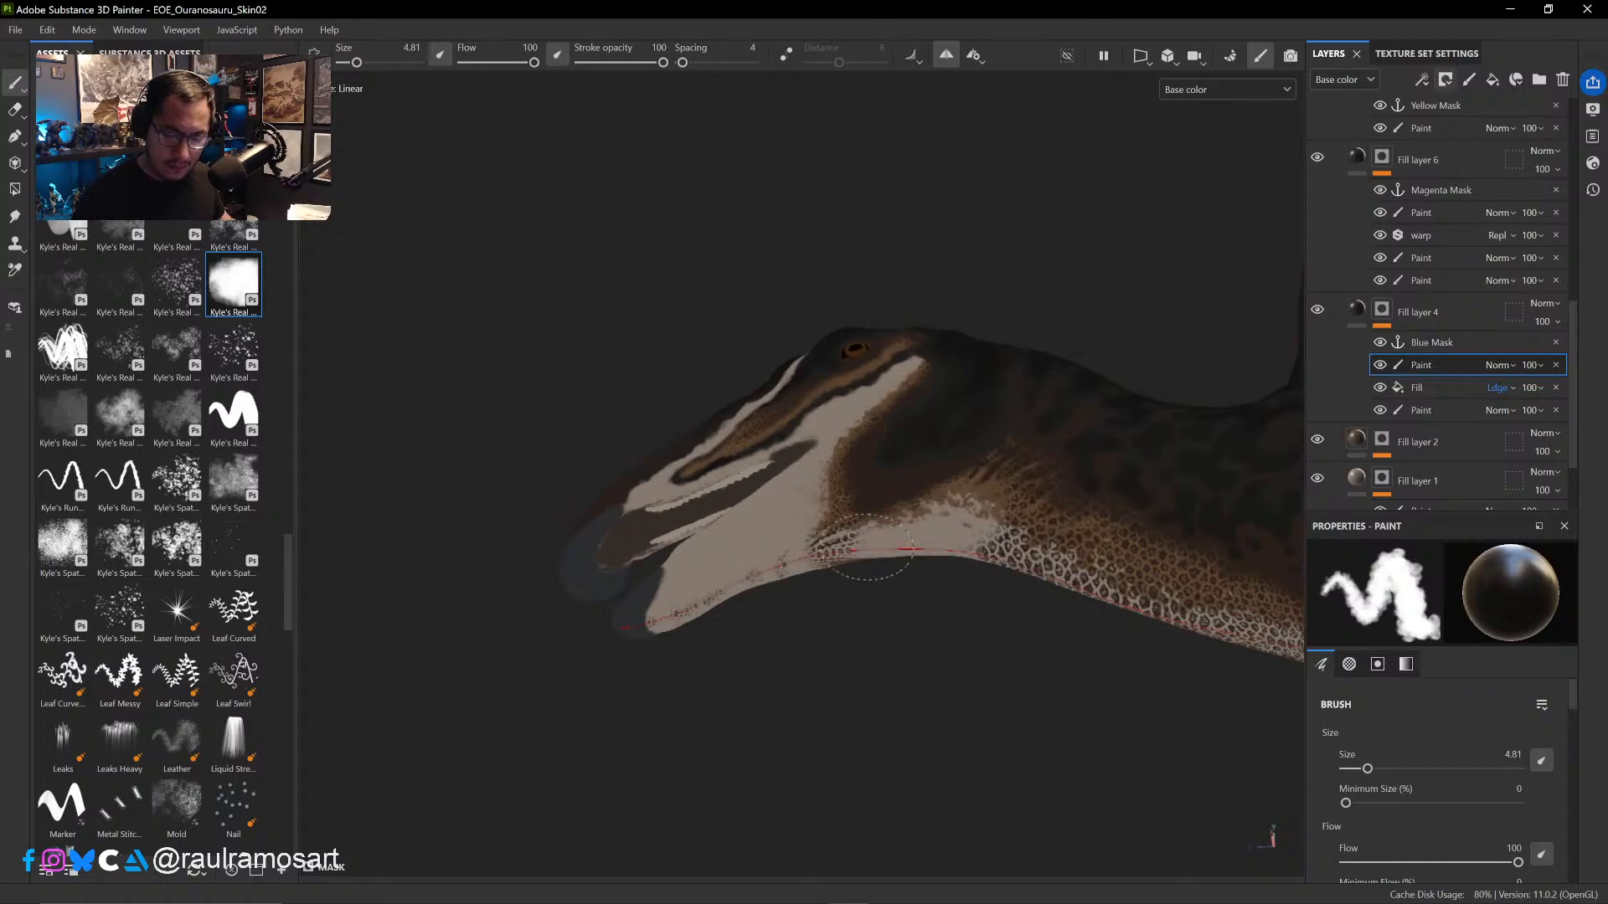
pyautogui.moveTo(868, 547); pyautogui.dragTo(748, 578)
pyautogui.keyDown('alt'); pyautogui.moveTo(833, 721); pyautogui.dragTo(858, 588); pyautogui.keyUp('alt')
pyautogui.moveTo(833, 499); pyautogui.dragTo(830, 513)
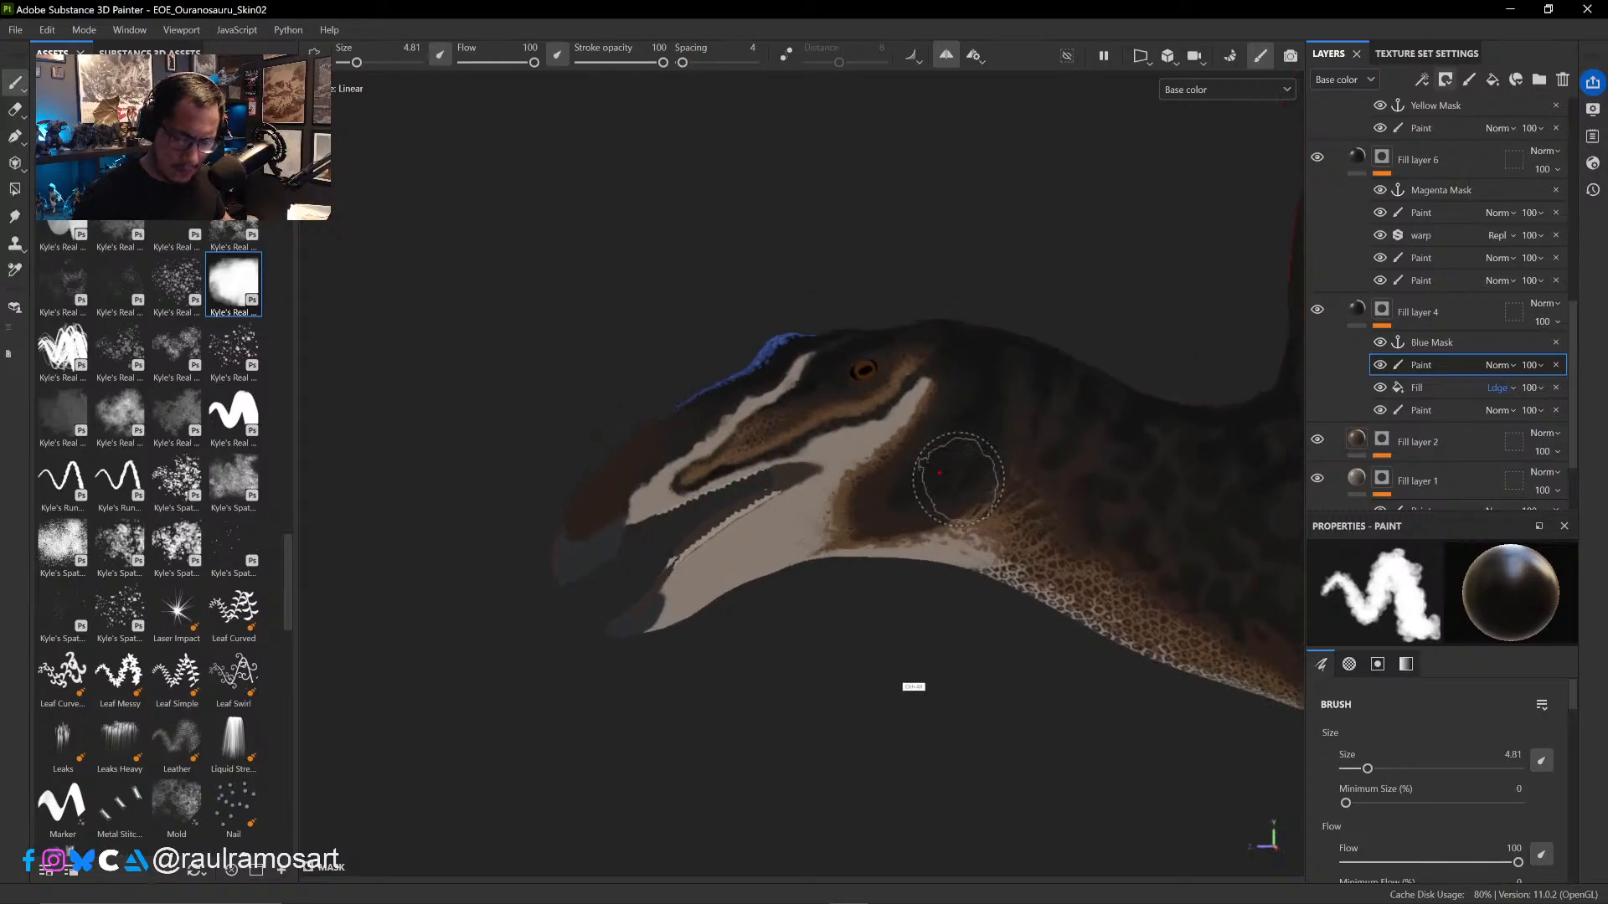
# - Compare the head and neck with Fill layer 4 hidden and shown
pyautogui.keyDown('alt'); pyautogui.moveTo(916, 682); pyautogui.dragTo(712, 643); pyautogui.keyUp('alt')
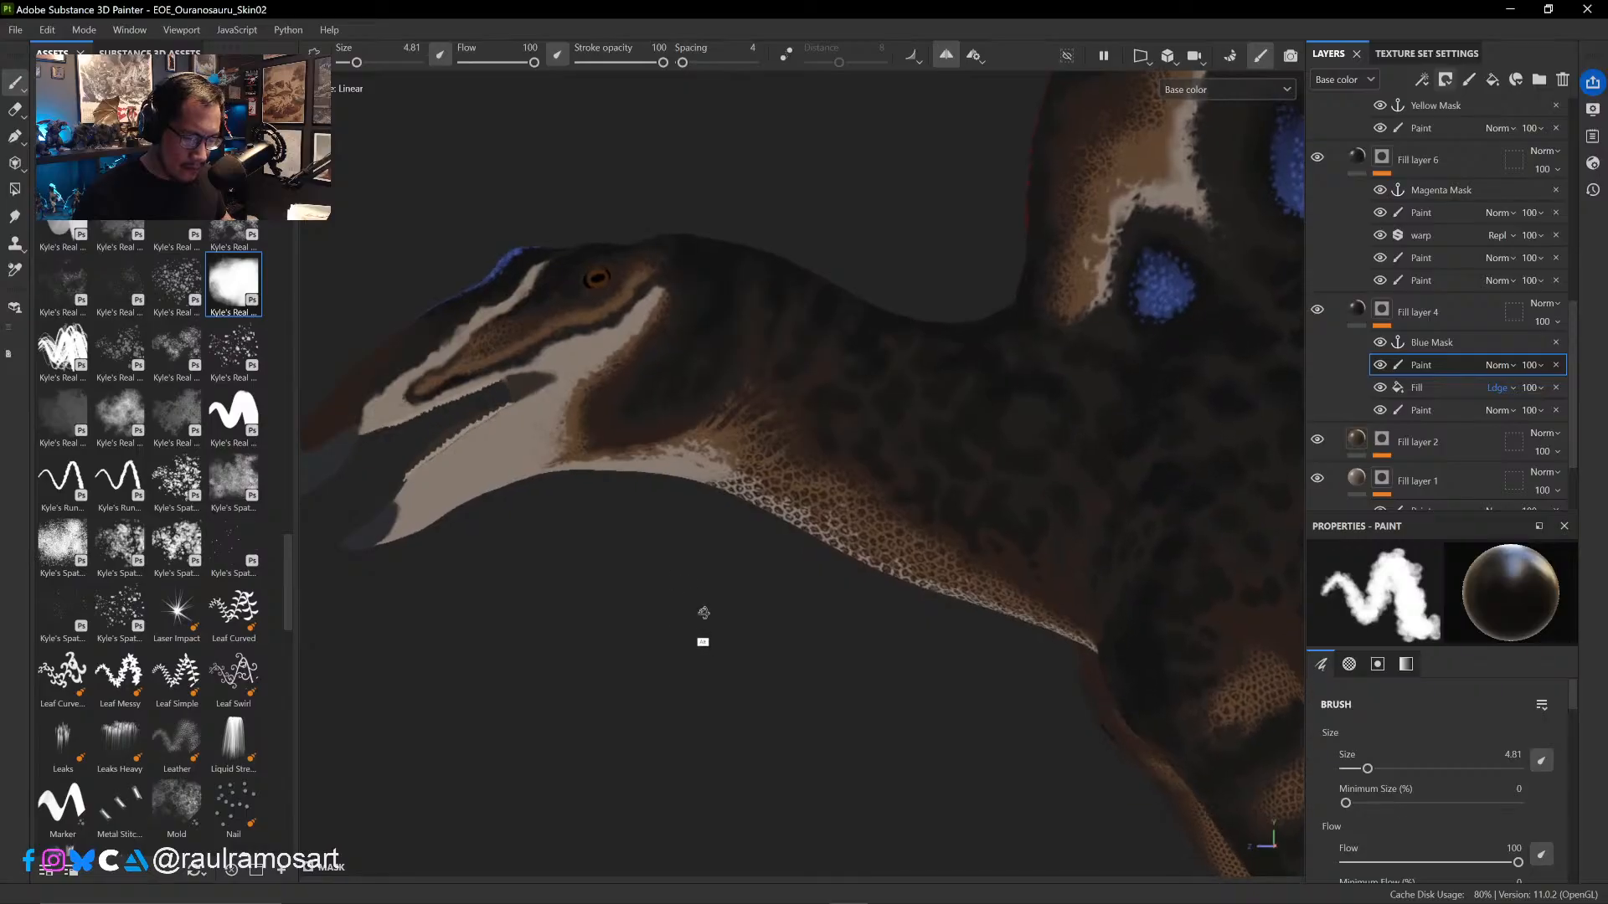
pyautogui.click(1316, 311)
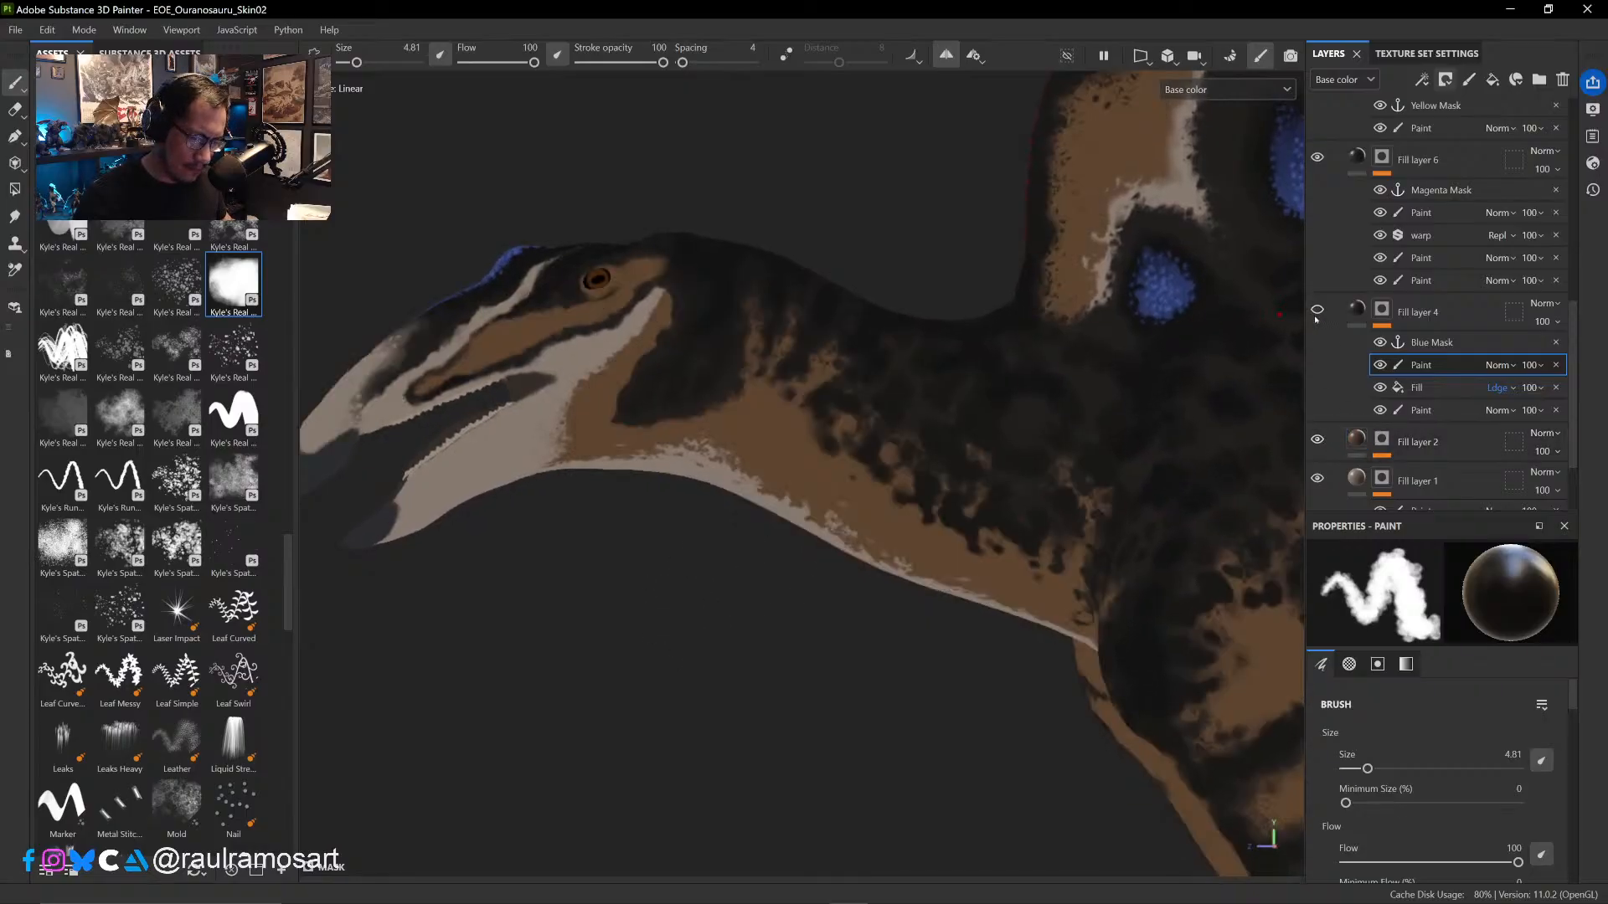
pyautogui.click(1317, 312)
# - Paint out the scales along the upper throat's pale centre band from below, at brush size 4.46
pyautogui.keyDown('ctrl'); pyautogui.moveTo(489, 352); pyautogui.dragTo(480, 352, button='right'); pyautogui.keyUp('ctrl')
pyautogui.moveTo(480, 353); pyautogui.dragTo(474, 347)
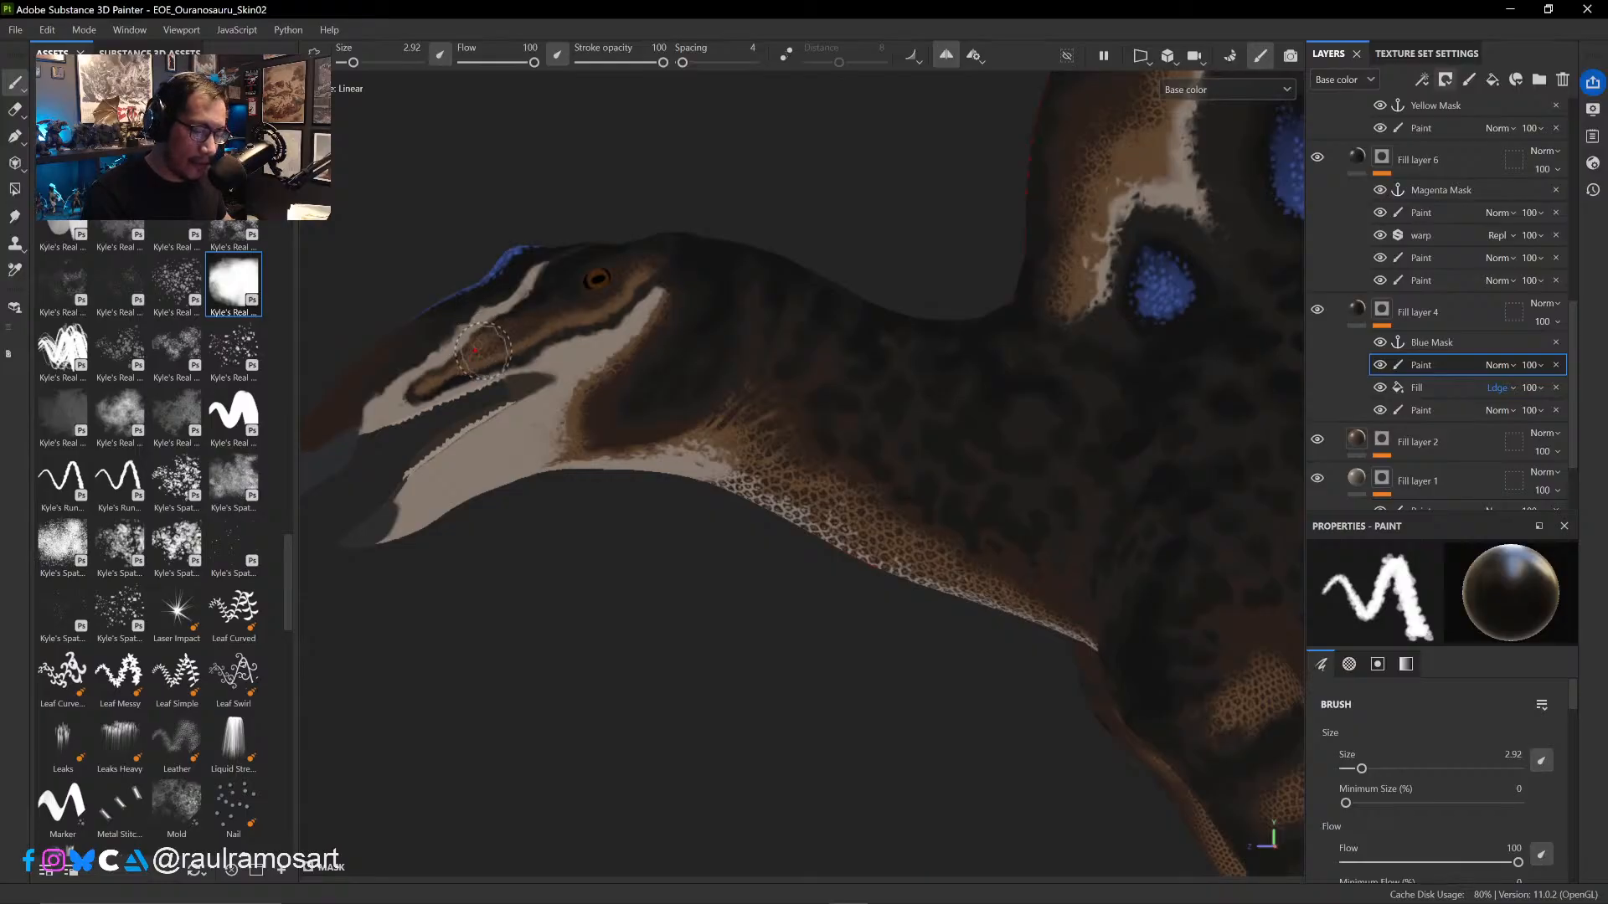
pyautogui.moveTo(480, 350)
pyautogui.keyDown('alt'); pyautogui.mouseDown()
pyautogui.moveTo(777, 613)
pyautogui.moveTo(921, 493)
pyautogui.moveTo(1116, 491)
pyautogui.moveTo(988, 550)
pyautogui.moveTo(1155, 536)
pyautogui.moveTo(1172, 365)
pyautogui.mouseUp(); pyautogui.keyUp('alt')
pyautogui.moveTo(1012, 655)
pyautogui.keyDown('alt'); pyautogui.mouseDown()
pyautogui.moveTo(990, 313)
pyautogui.moveTo(779, 369)
pyautogui.mouseUp(); pyautogui.keyUp('alt')
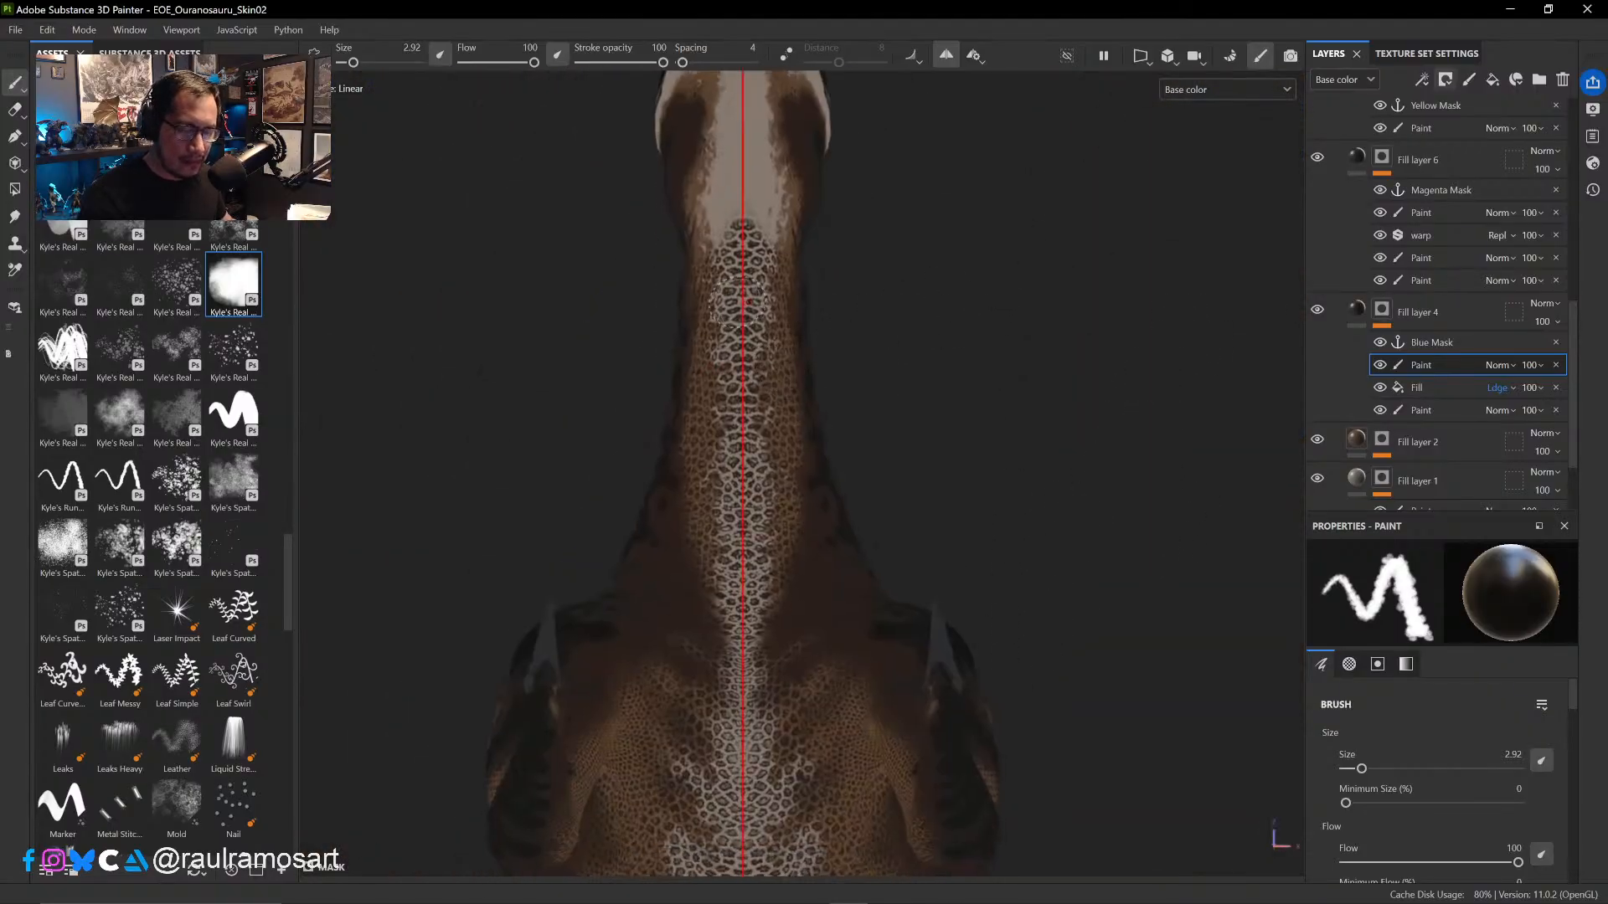
pyautogui.keyDown('ctrl'); pyautogui.moveTo(779, 368); pyautogui.dragTo(741, 255, button='right'); pyautogui.keyUp('ctrl')
pyautogui.moveTo(741, 256)
pyautogui.mouseDown()
pyautogui.moveTo(719, 440)
pyautogui.moveTo(954, 492)
pyautogui.moveTo(967, 554)
pyautogui.moveTo(933, 531)
pyautogui.mouseUp()
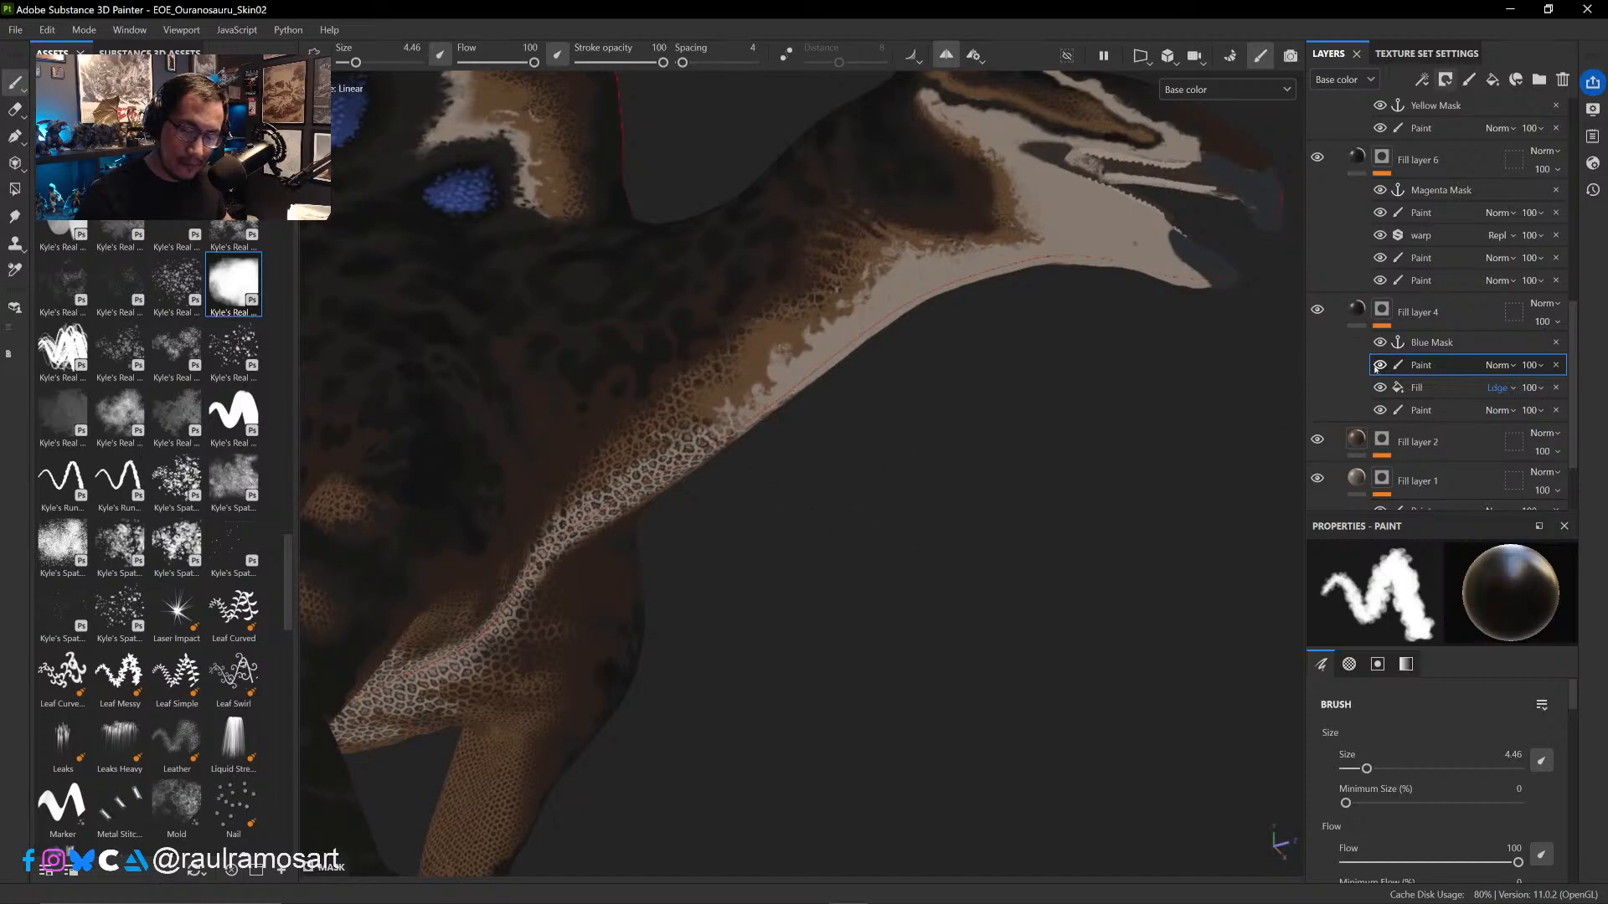
# - Check the neck with Fill layer 4 hidden, and paint out the scales down the pale throat band to the chest at brush size 6.07
pyautogui.click(1318, 312)
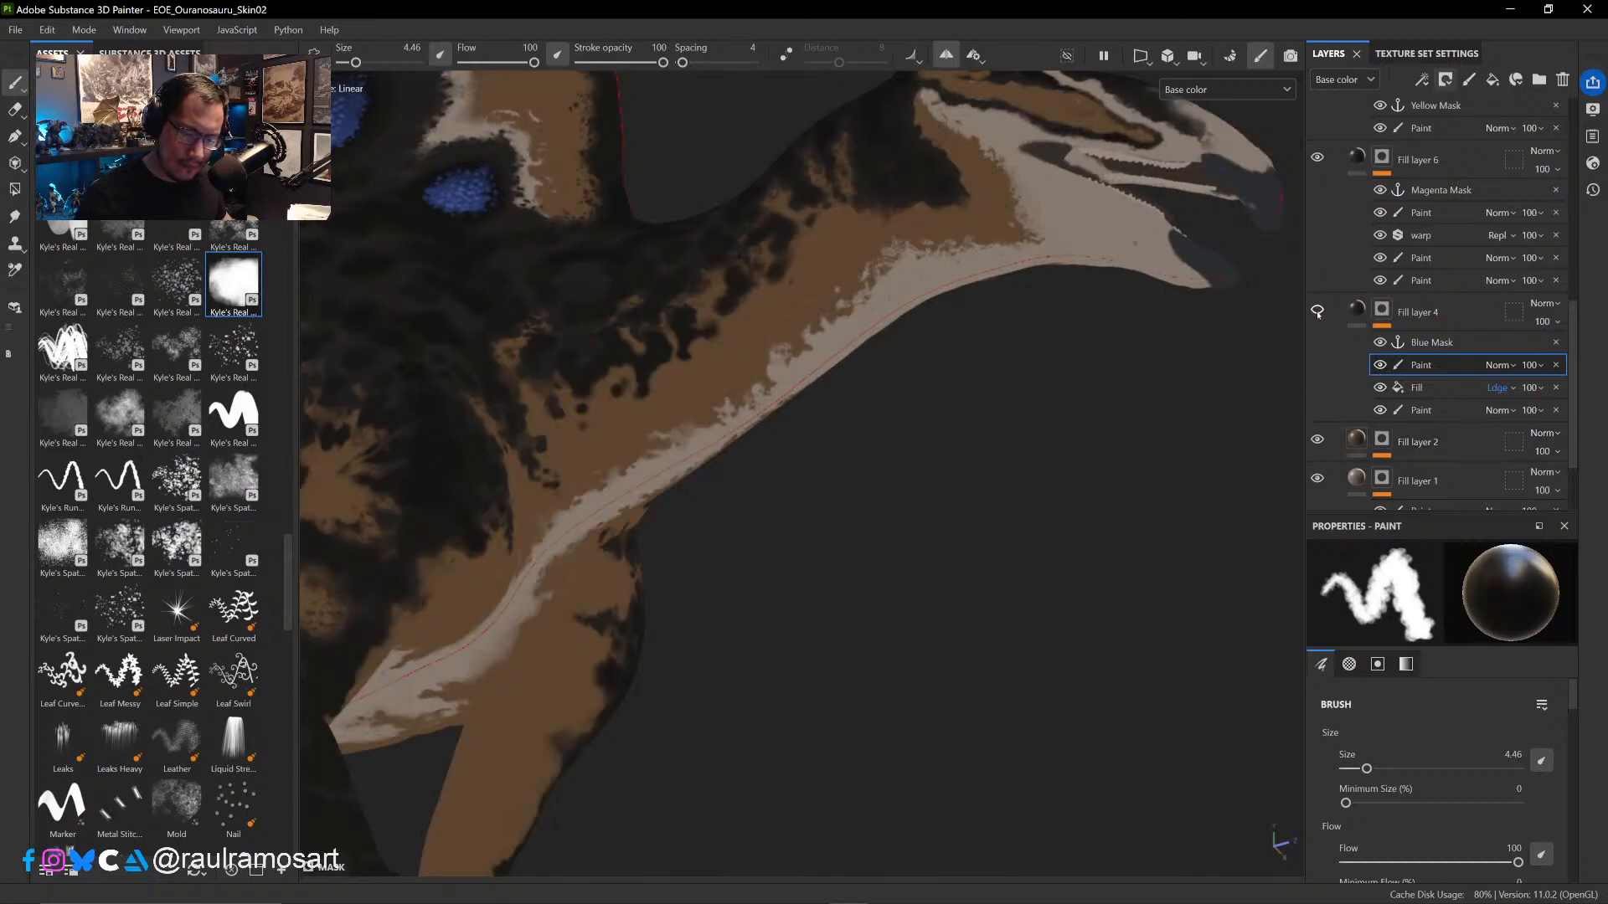
pyautogui.click(1318, 311)
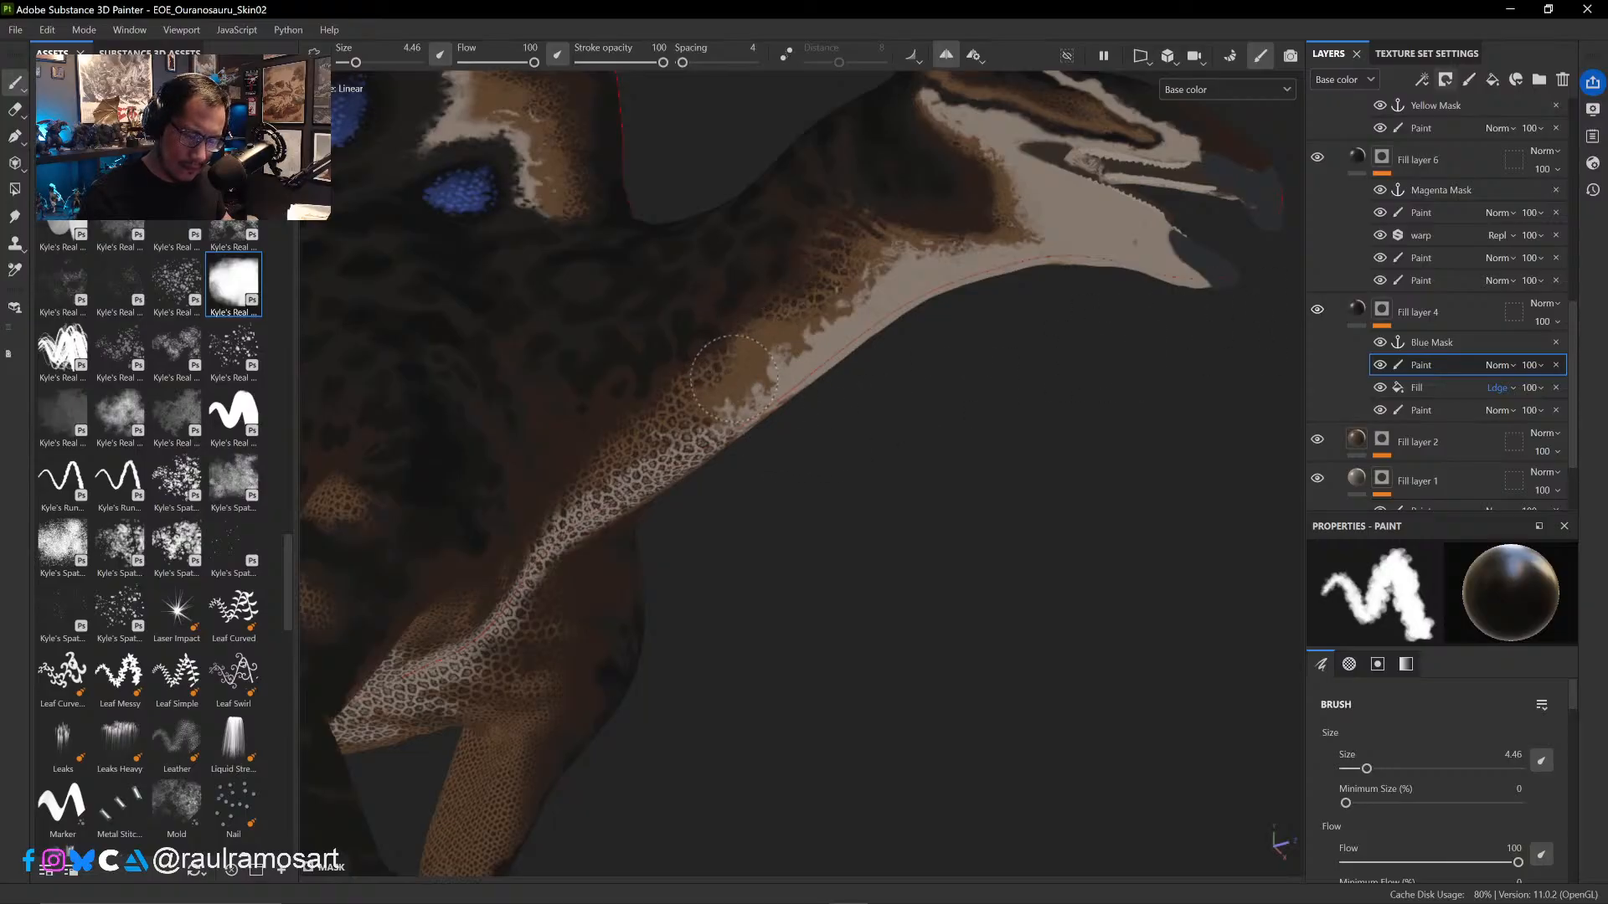
pyautogui.moveTo(734, 380); pyautogui.dragTo(710, 406)
pyautogui.keyDown('ctrl'); pyautogui.moveTo(710, 430); pyautogui.dragTo(727, 431, button='right'); pyautogui.keyUp('ctrl')
pyautogui.moveTo(726, 389)
pyautogui.mouseDown()
pyautogui.moveTo(665, 462)
pyautogui.moveTo(927, 514)
pyautogui.moveTo(873, 424)
pyautogui.mouseUp()
pyautogui.moveTo(725, 521)
pyautogui.mouseDown()
pyautogui.moveTo(713, 509)
pyautogui.moveTo(713, 586)
pyautogui.moveTo(709, 556)
pyautogui.mouseUp()
pyautogui.moveTo(718, 611); pyautogui.dragTo(717, 652)
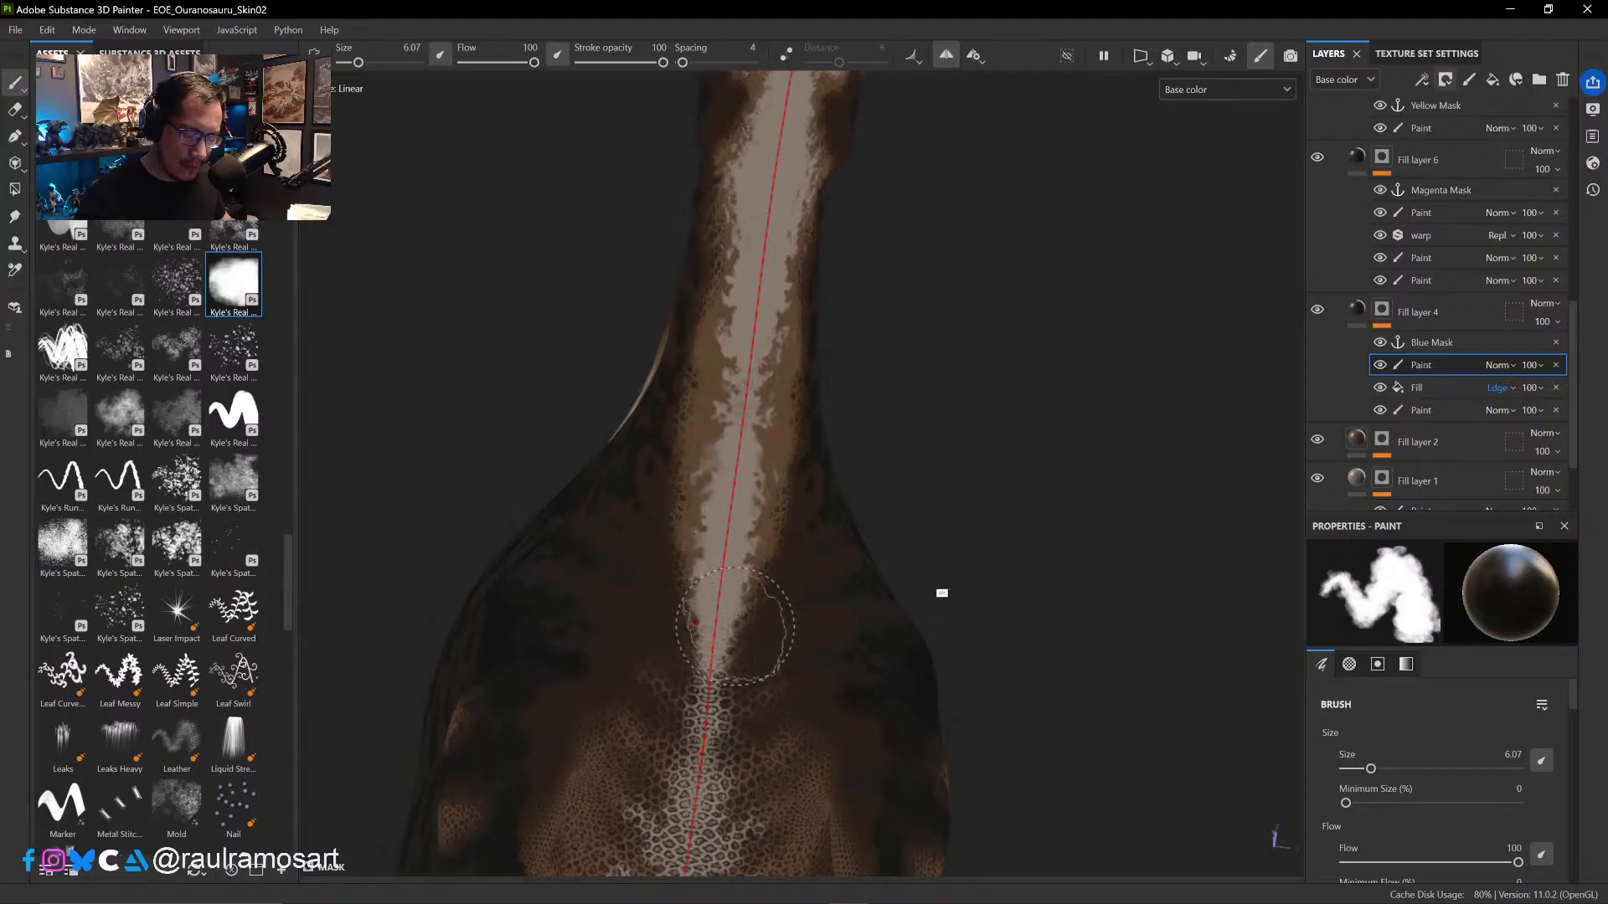
# - Paint out the scales on the upper chest, along the pale centre band and the brown markings beside it
pyautogui.keyDown('alt'); pyautogui.moveTo(1005, 545); pyautogui.dragTo(1053, 327, button='middle'); pyautogui.keyUp('alt')
pyautogui.keyDown('alt'); pyautogui.moveTo(1083, 534); pyautogui.dragTo(1091, 379, button='middle'); pyautogui.keyUp('alt')
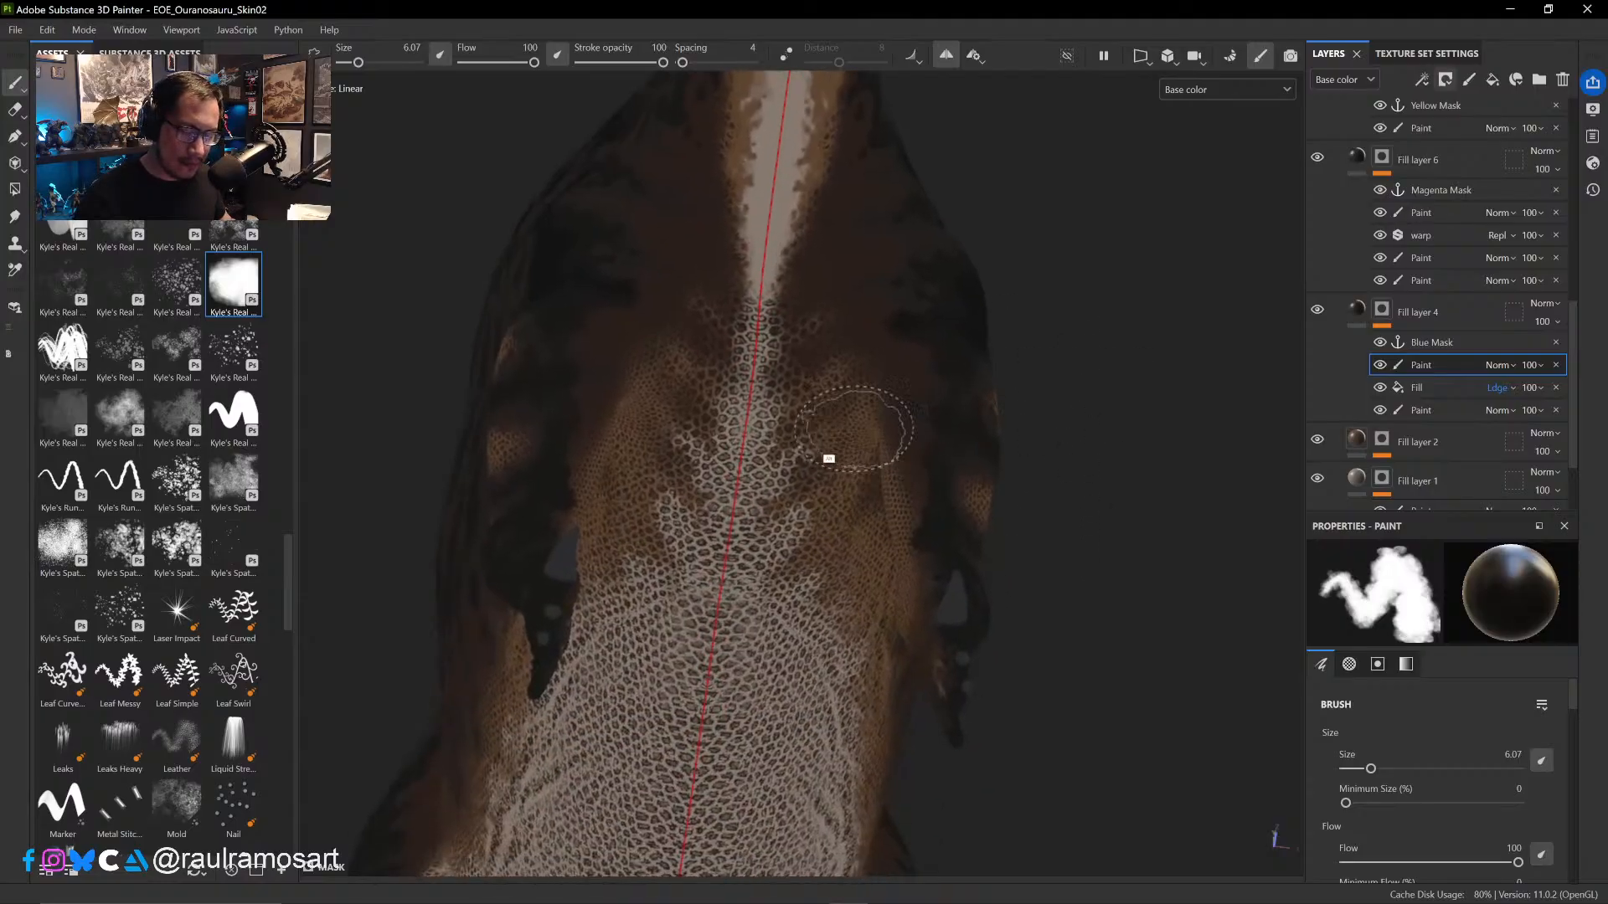
pyautogui.moveTo(756, 281); pyautogui.dragTo(755, 327)
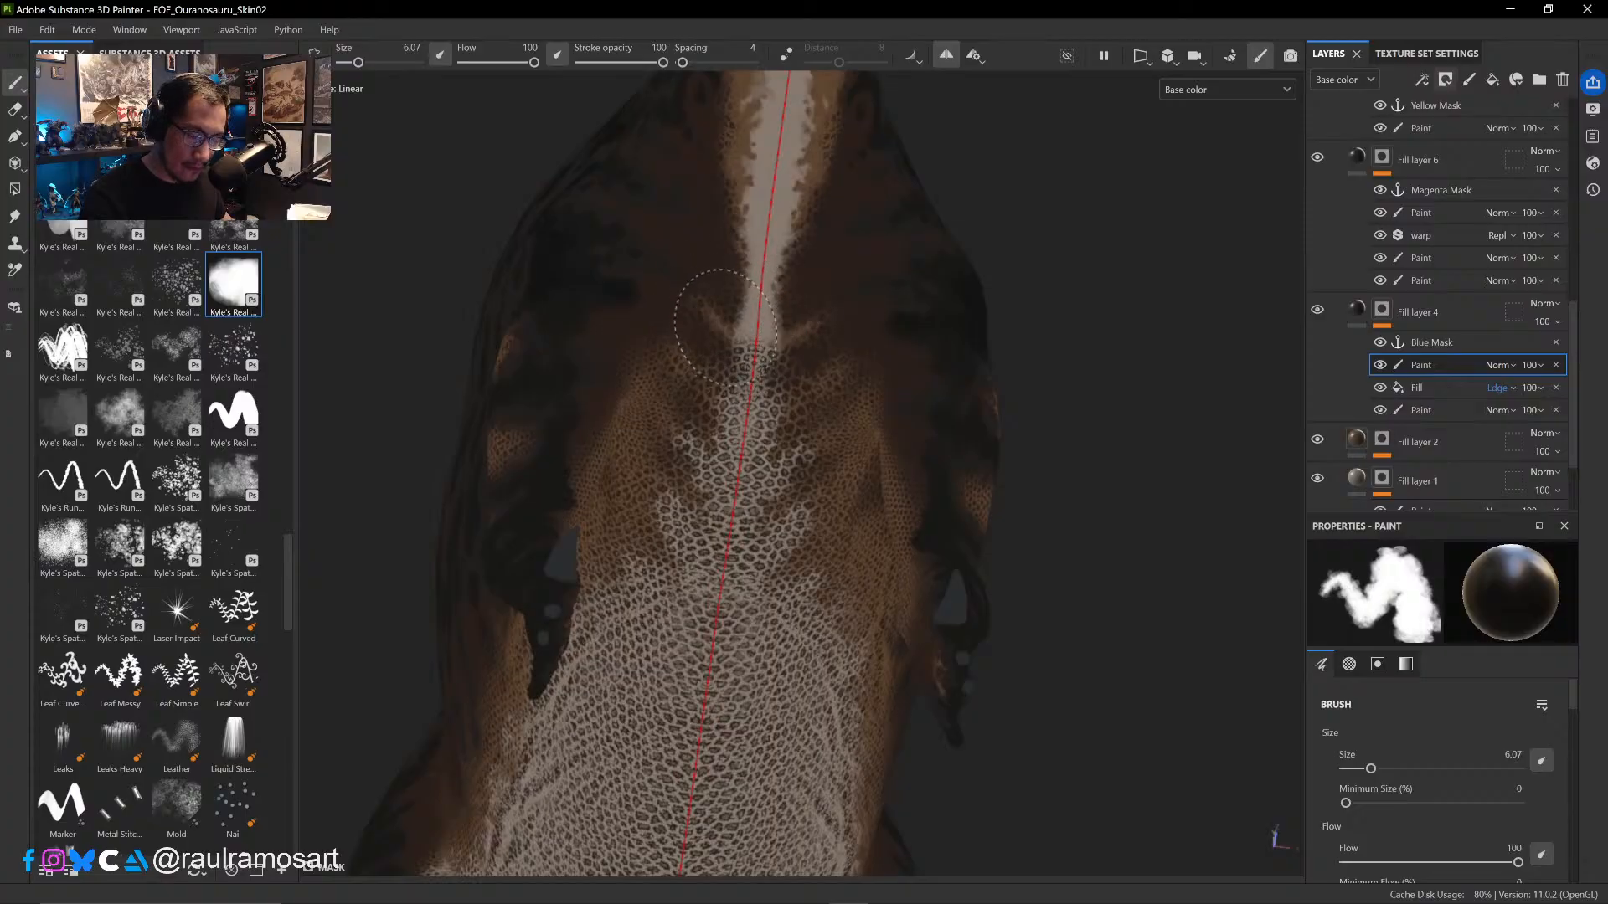
pyautogui.moveTo(725, 328)
pyautogui.mouseDown()
pyautogui.moveTo(731, 398)
pyautogui.moveTo(673, 351)
pyautogui.mouseUp()
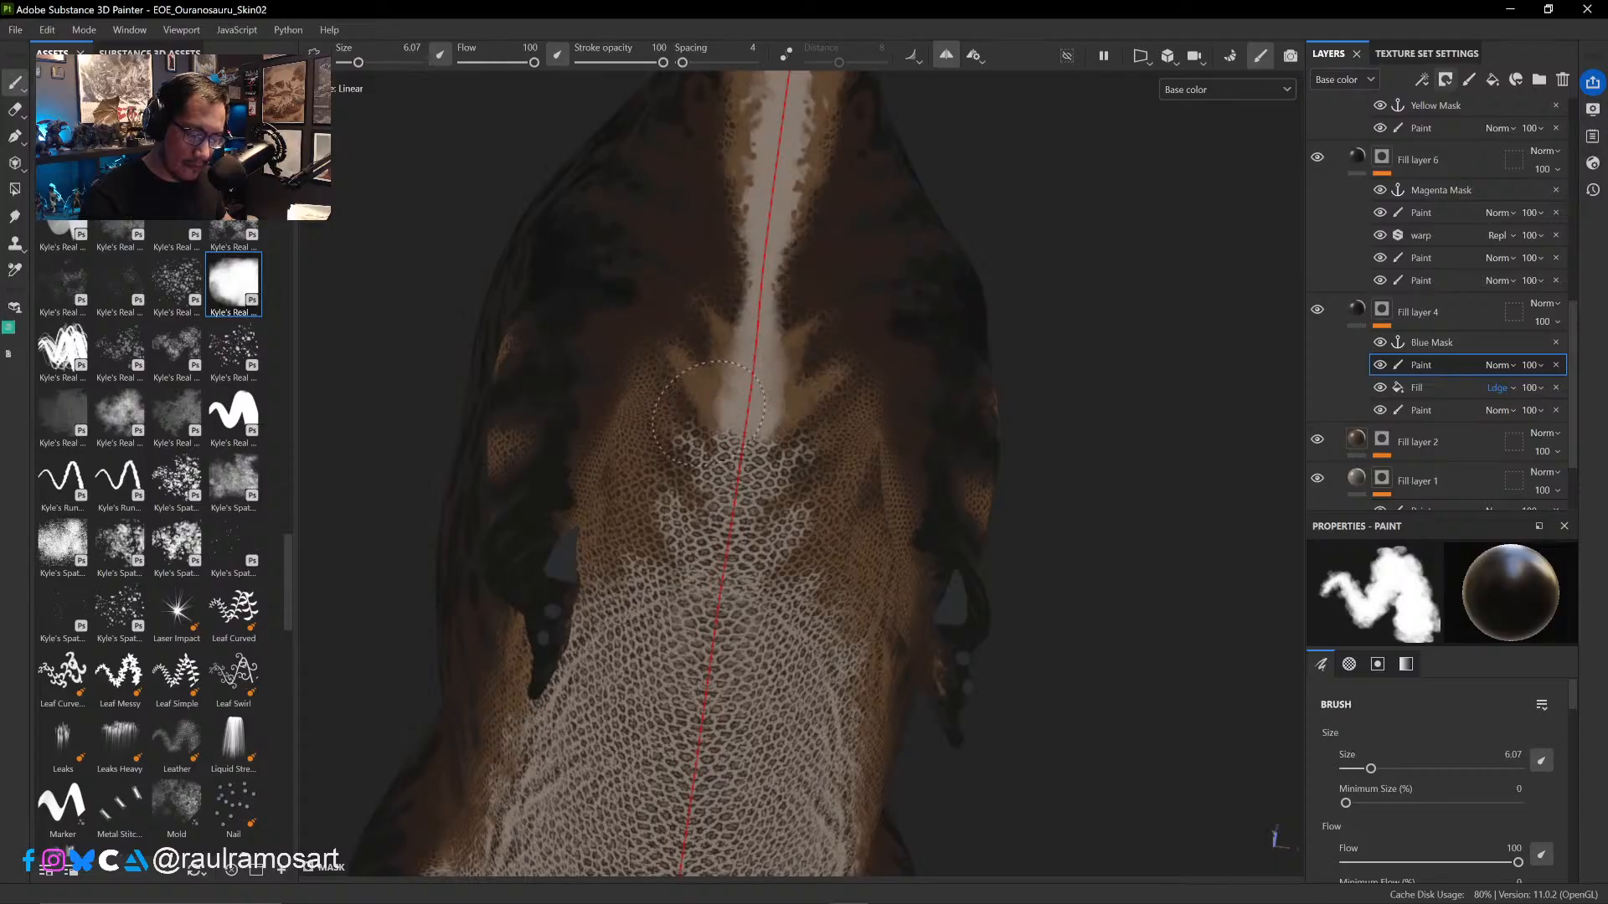
pyautogui.moveTo(708, 413)
pyautogui.mouseDown()
pyautogui.moveTo(746, 452)
pyautogui.moveTo(720, 484)
pyautogui.moveTo(670, 414)
pyautogui.moveTo(691, 393)
pyautogui.mouseUp()
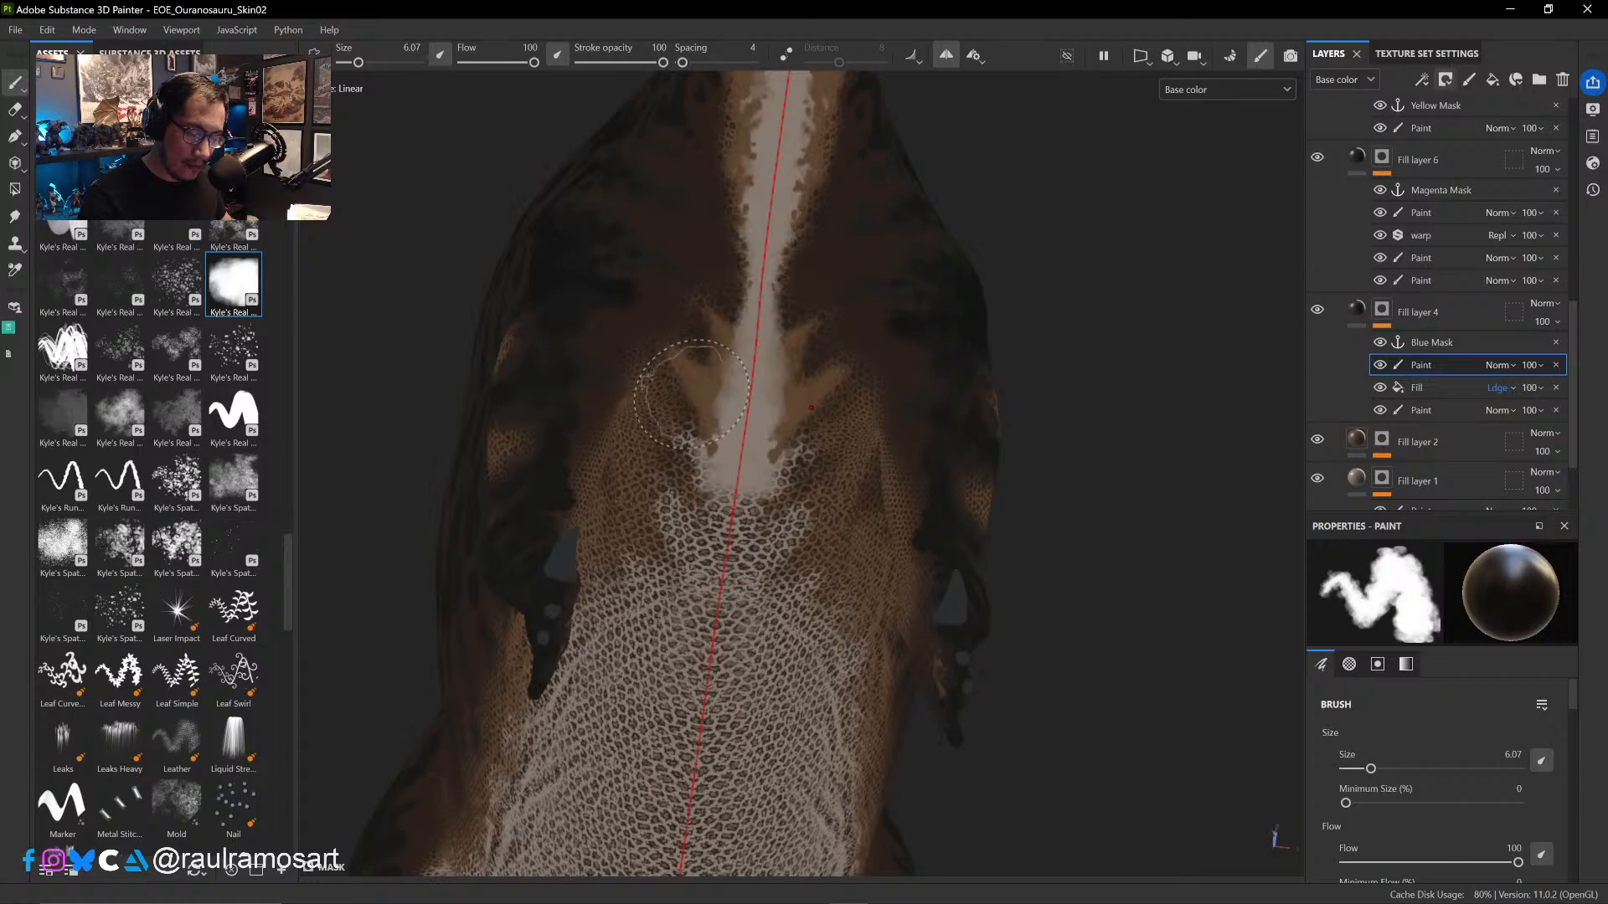
# - Swap the paint value to white and compare the chest with Fill layer 4's top paint effect hidden and shown
pyautogui.press('x')
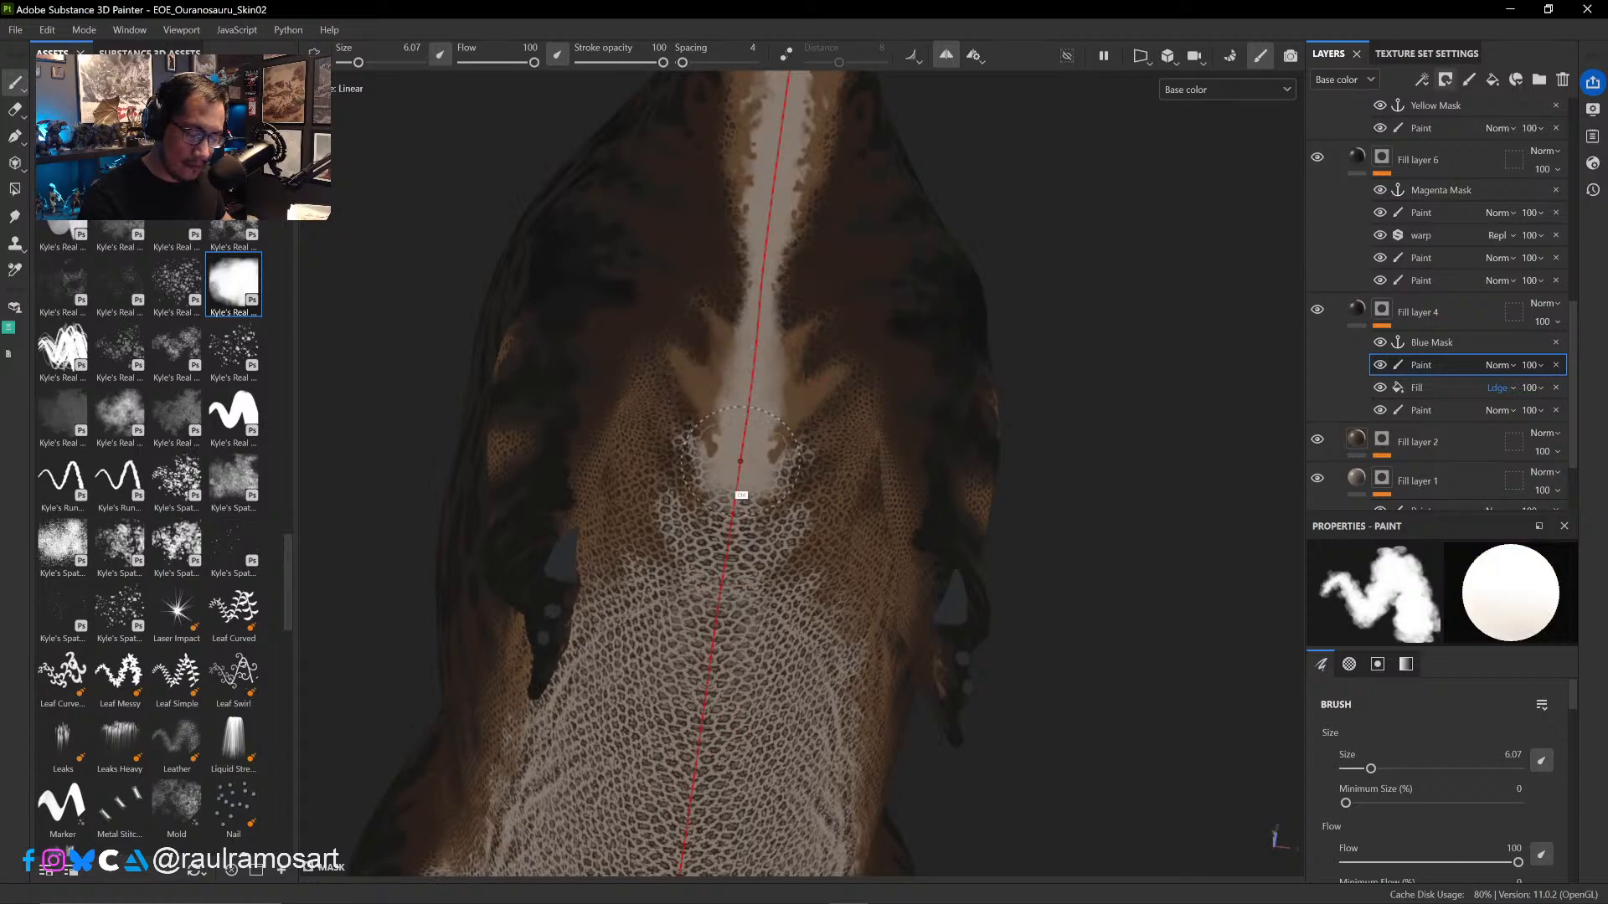
pyautogui.click(1379, 365)
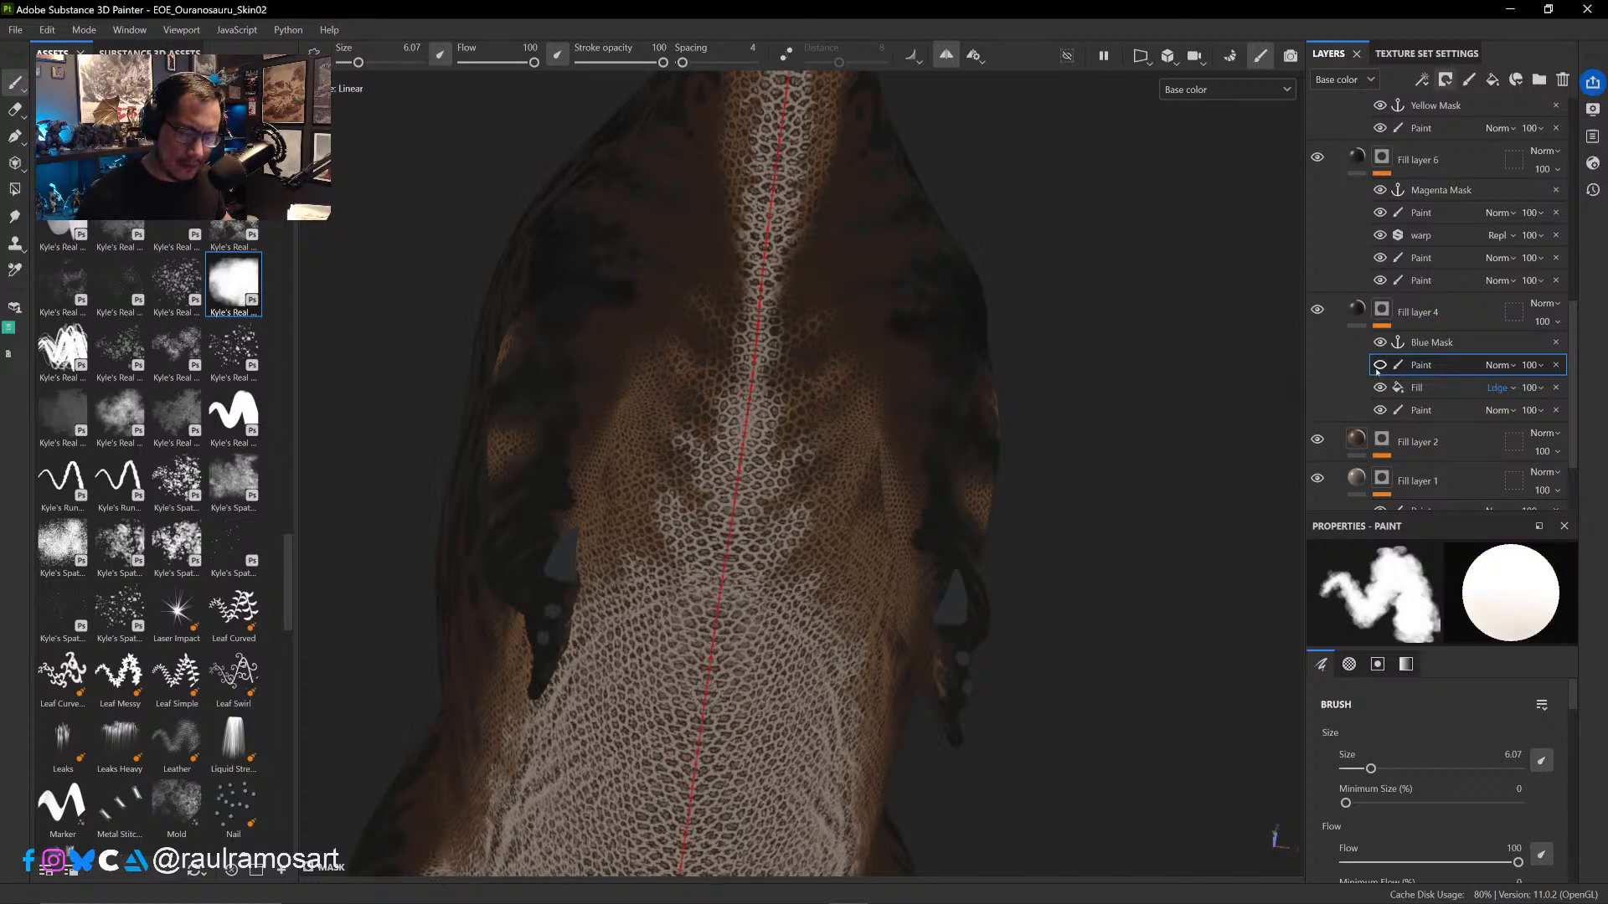
pyautogui.click(1379, 366)
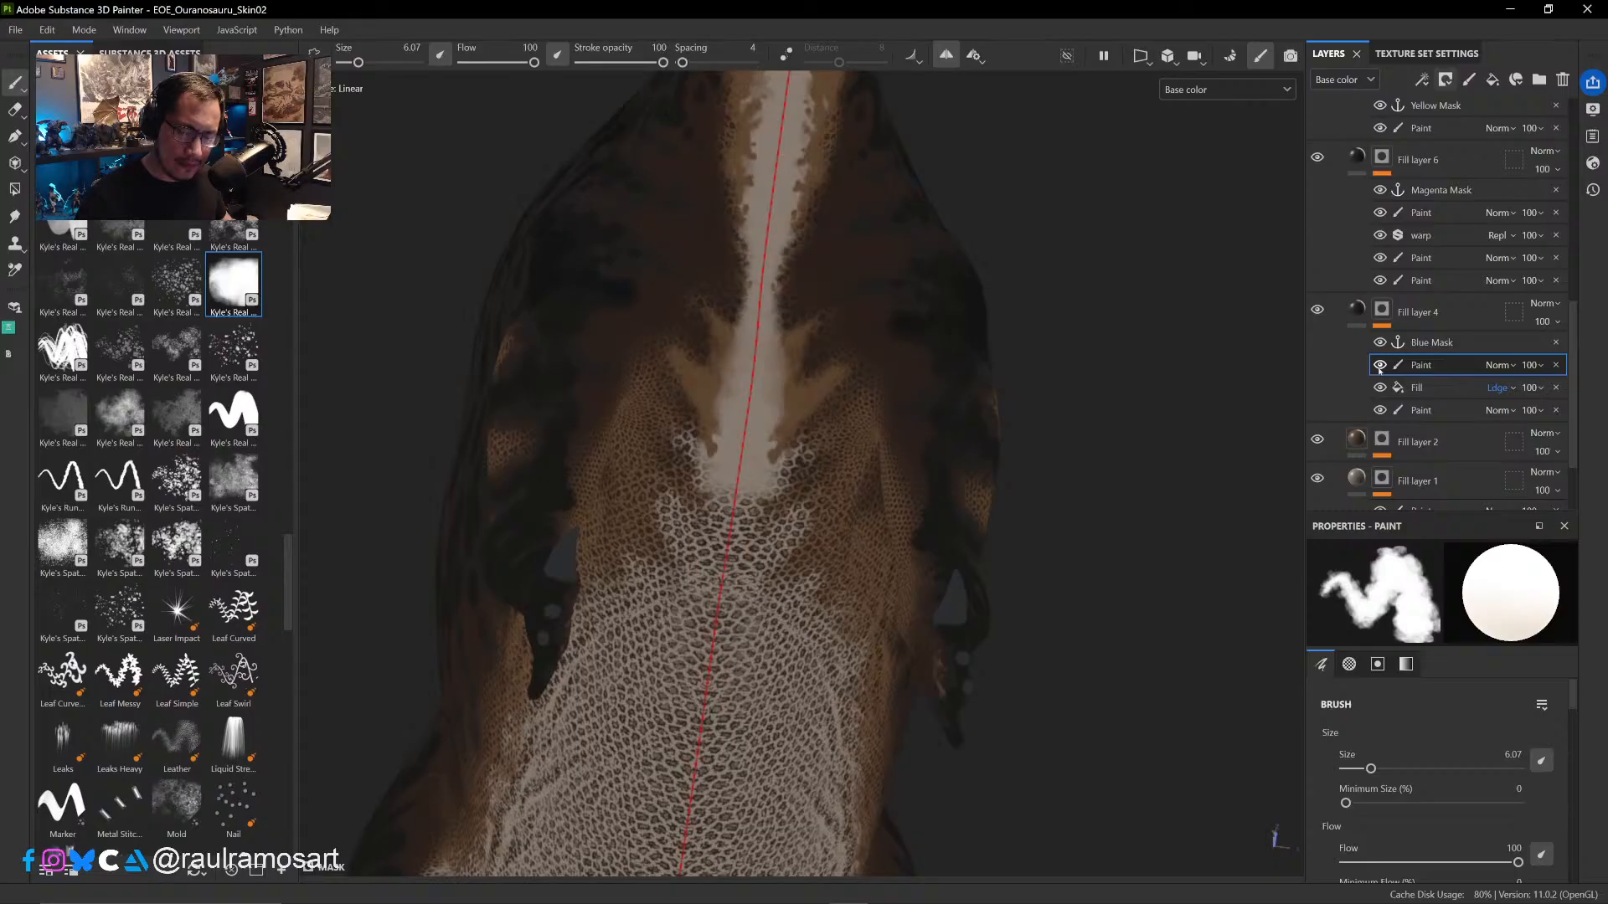
# - Erase the overpainting on the brown markings beside the chest's pale centre band, reducing the eraser size from 7.07 to 3.19
pyautogui.click(15, 110)
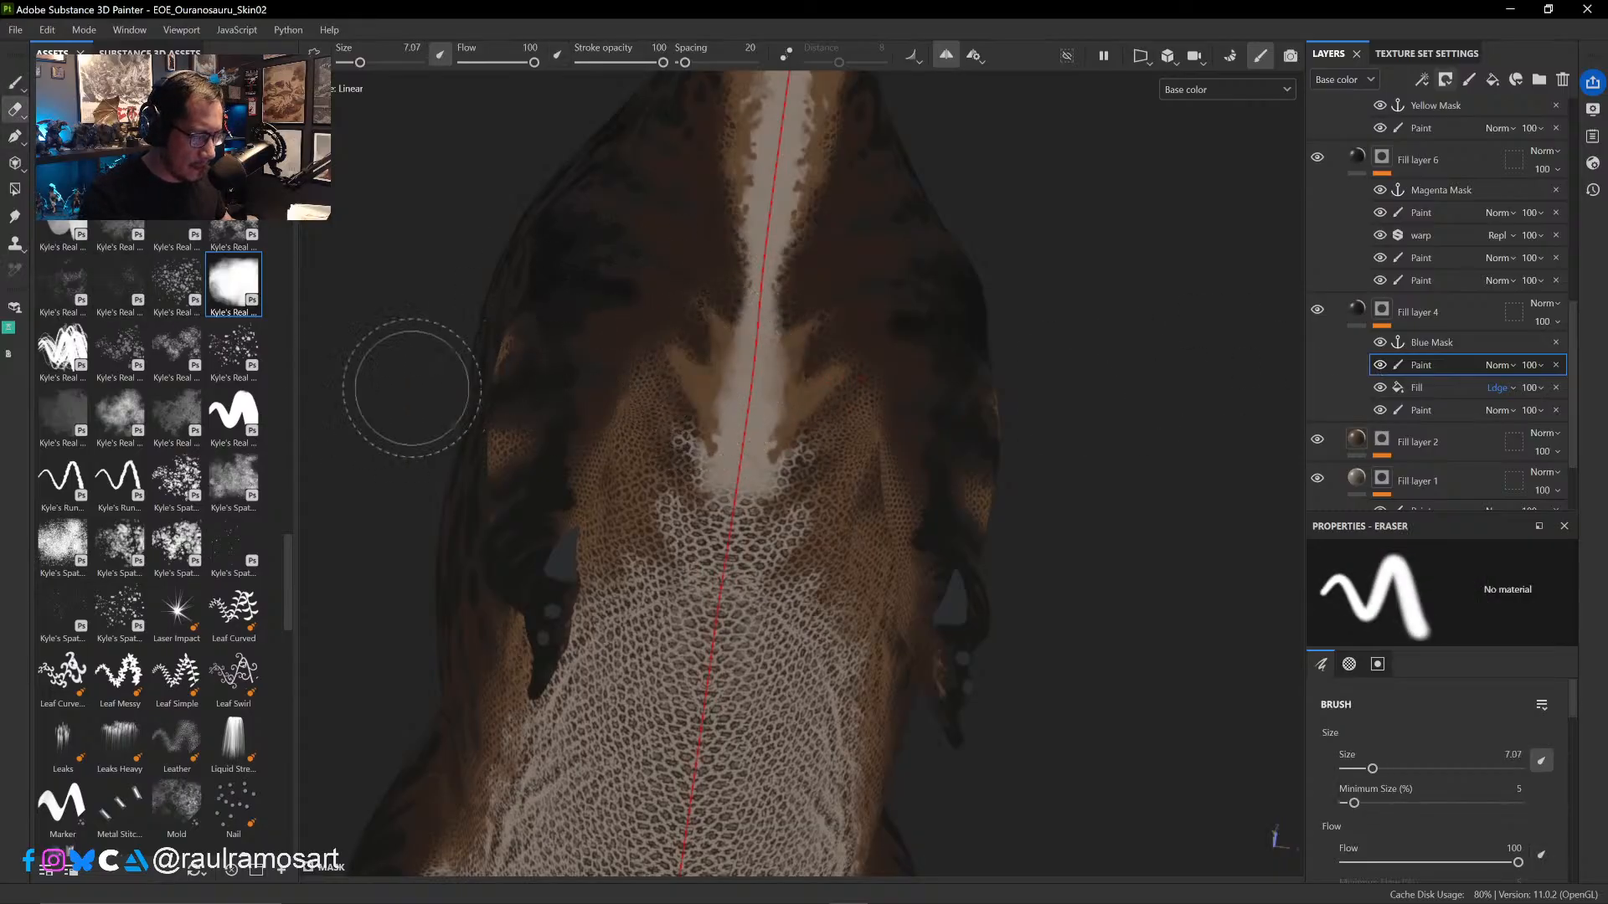
pyautogui.moveTo(233, 285)
pyautogui.mouseDown()
pyautogui.moveTo(267, 273)
pyautogui.moveTo(701, 381)
pyautogui.mouseUp()
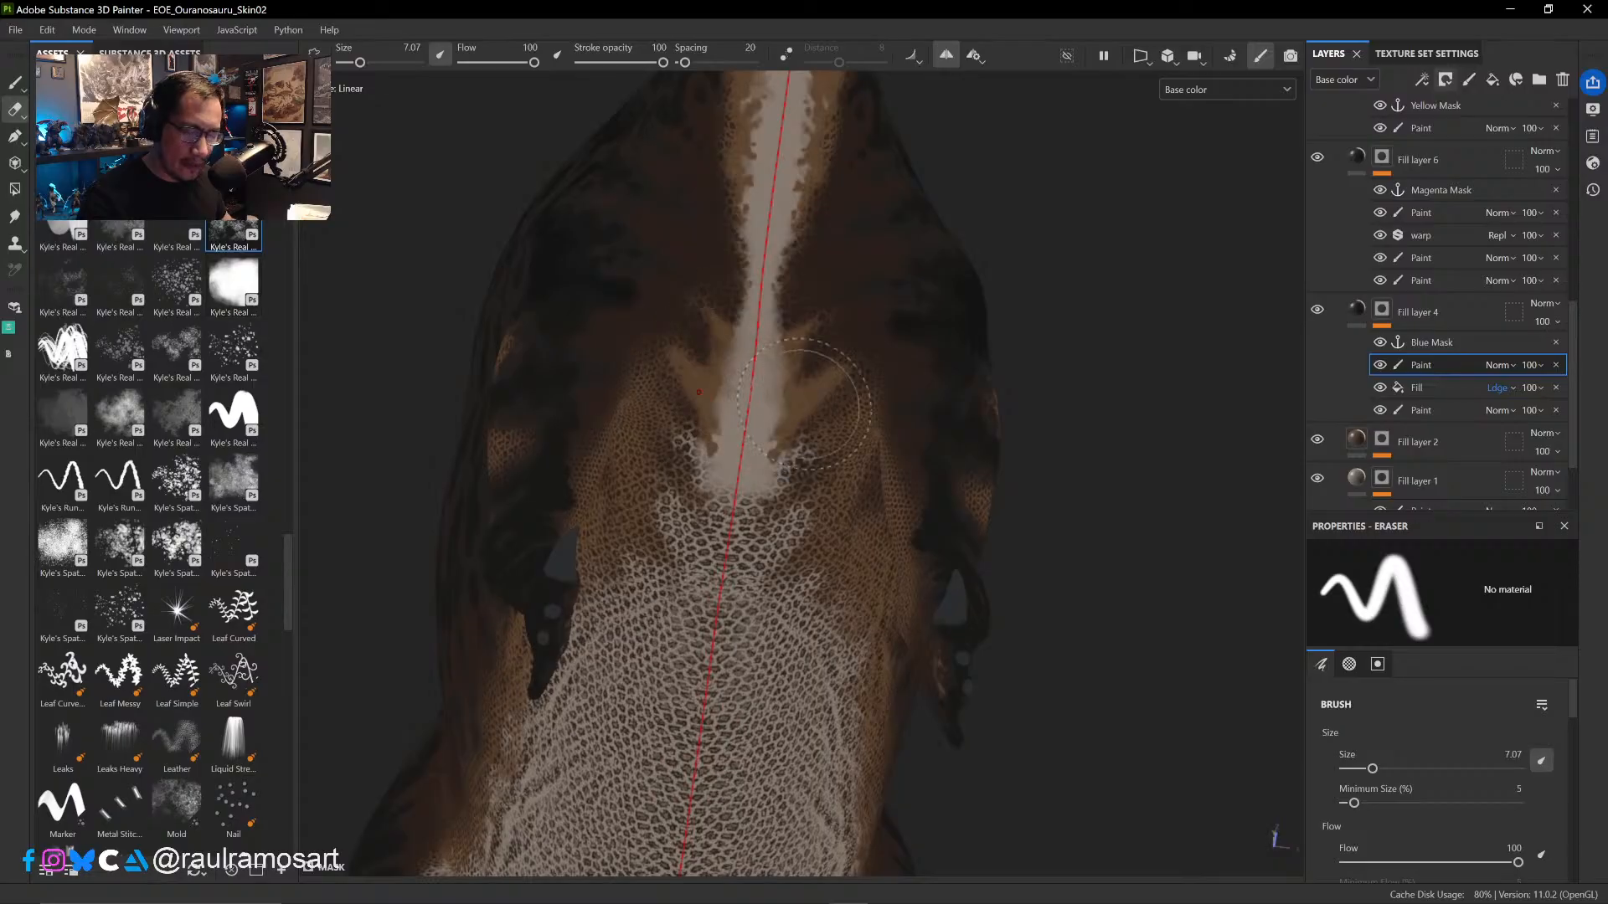
pyautogui.keyDown('ctrl'); pyautogui.moveTo(719, 419); pyautogui.dragTo(675, 425, button='right'); pyautogui.keyUp('ctrl')
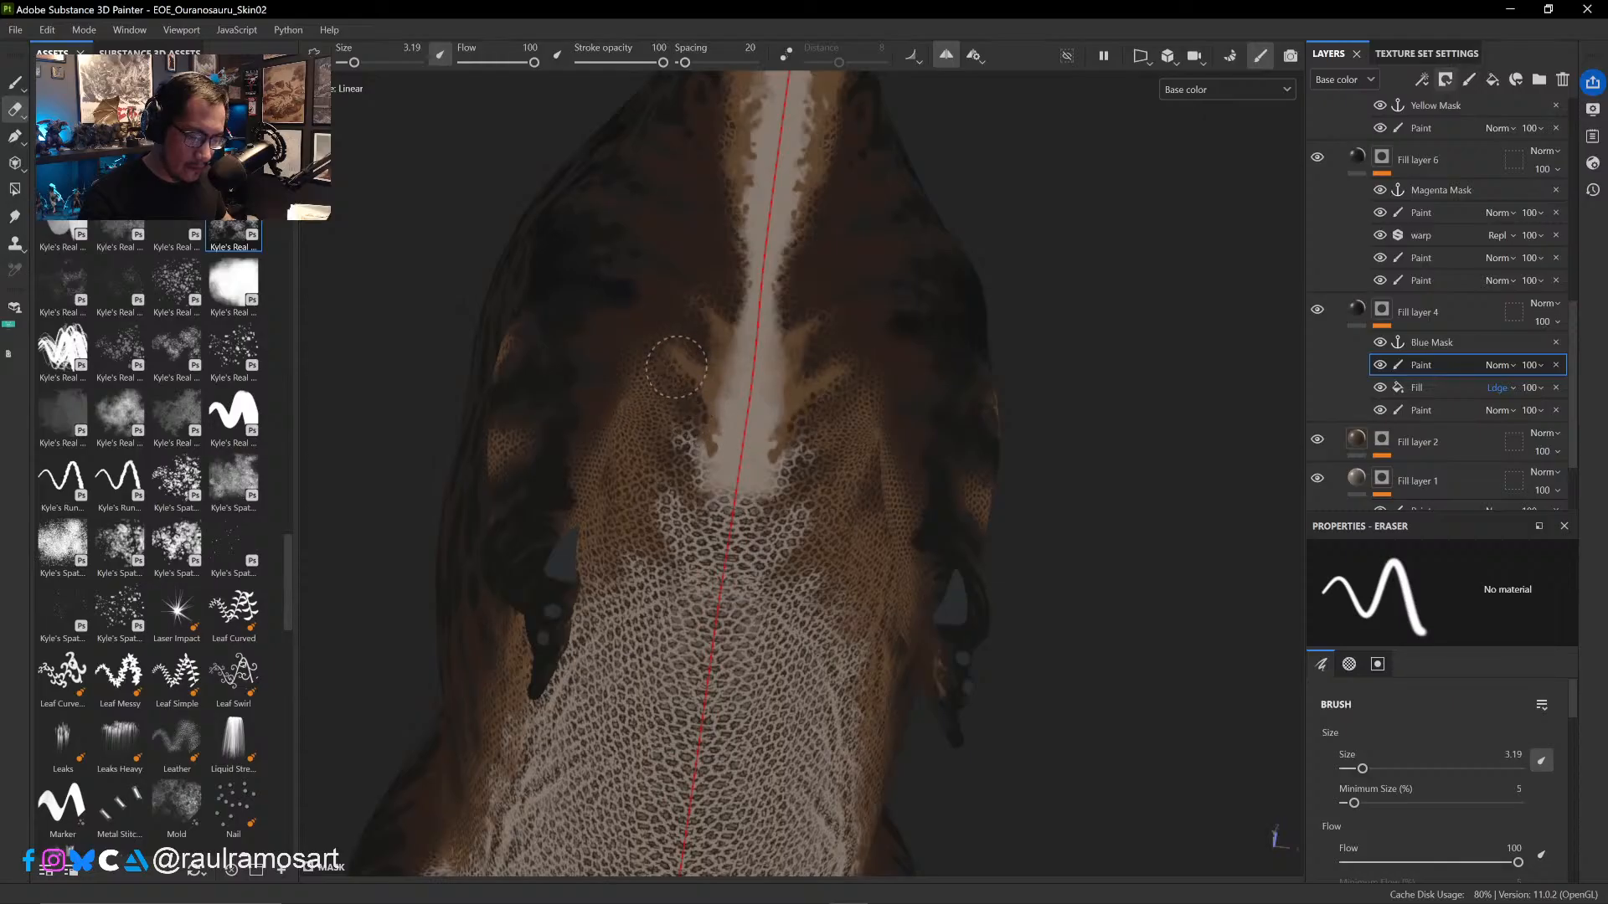
pyautogui.moveTo(680, 385); pyautogui.dragTo(682, 399)
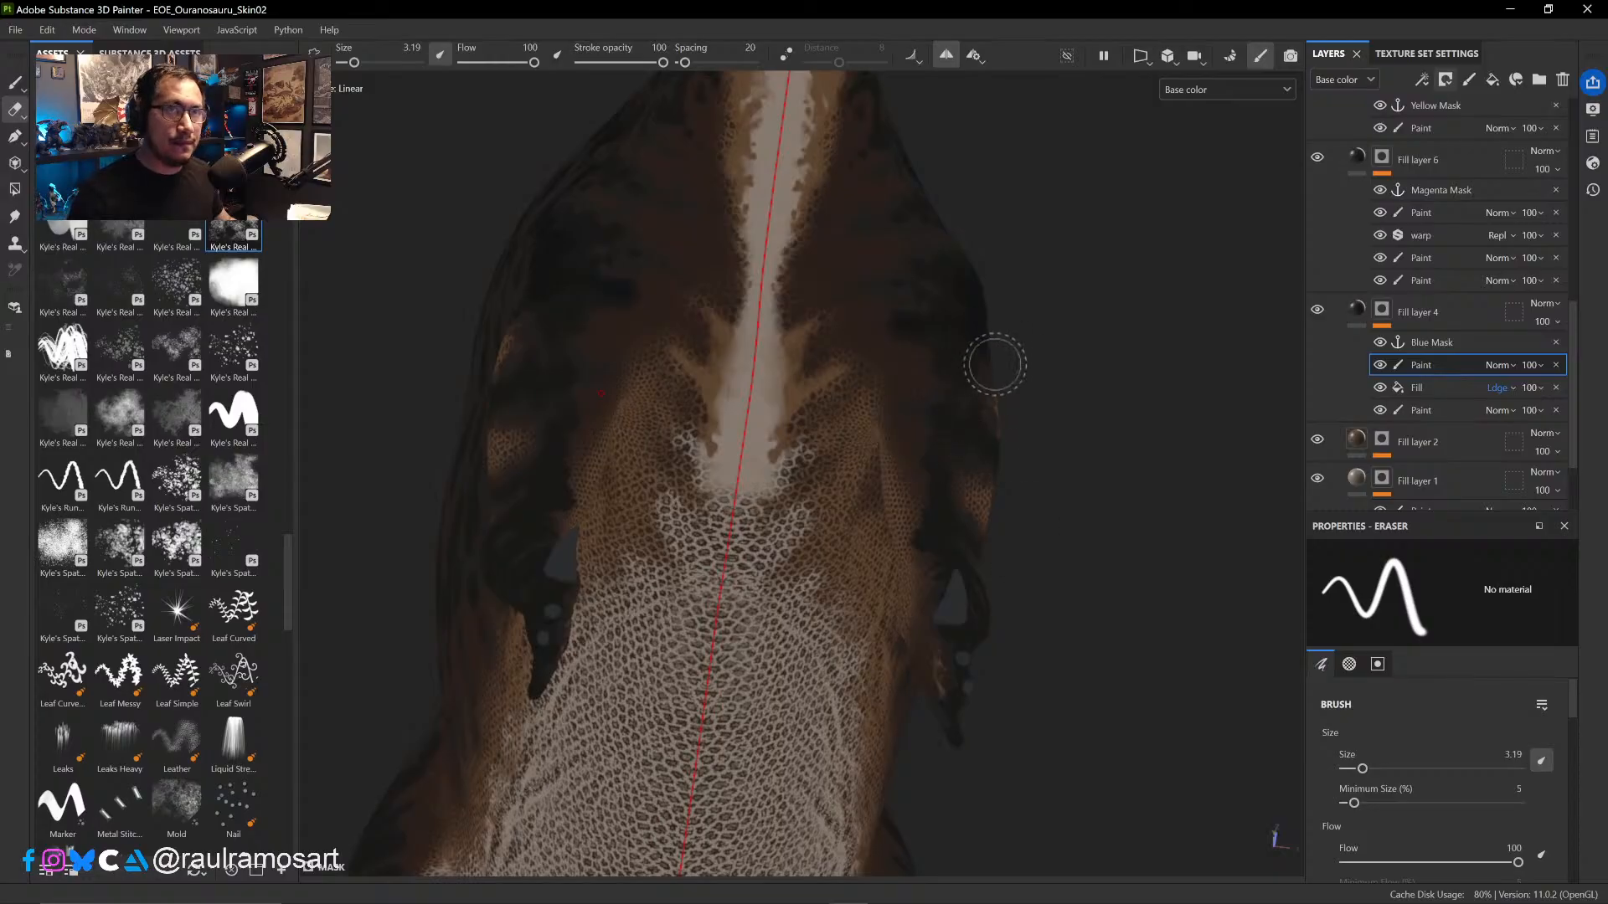
pyautogui.keyDown('alt'); pyautogui.moveTo(1068, 397); pyautogui.dragTo(1098, 370); pyautogui.keyUp('alt')
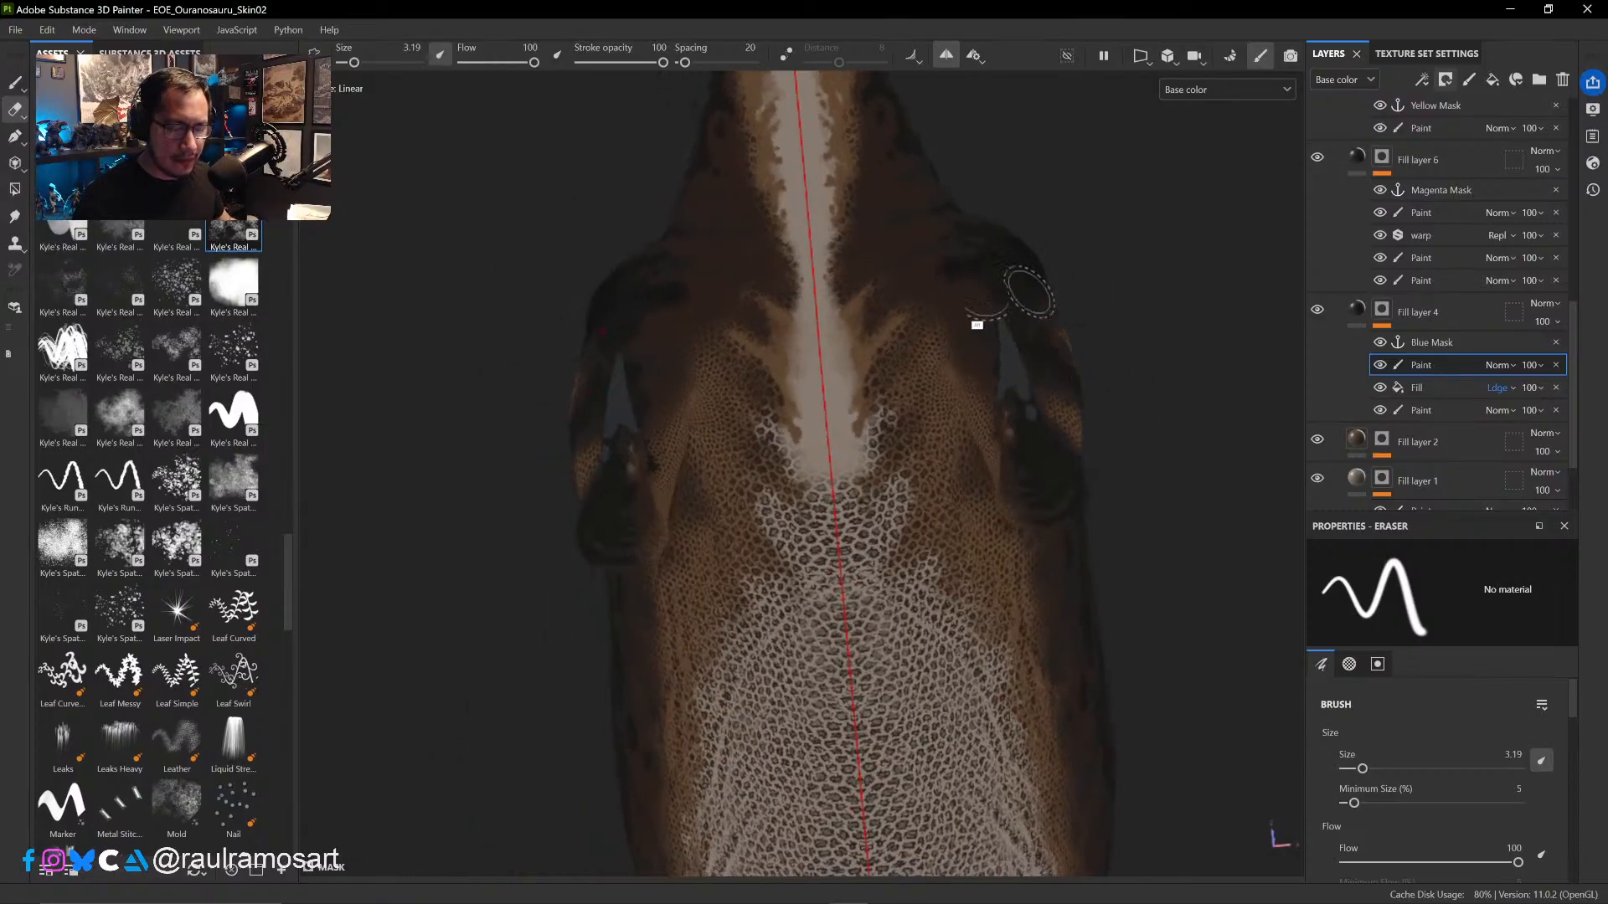
# - Paint out the scales from the chest down to the upper belly with the black paint value at brush size 6.07
pyautogui.press('1')
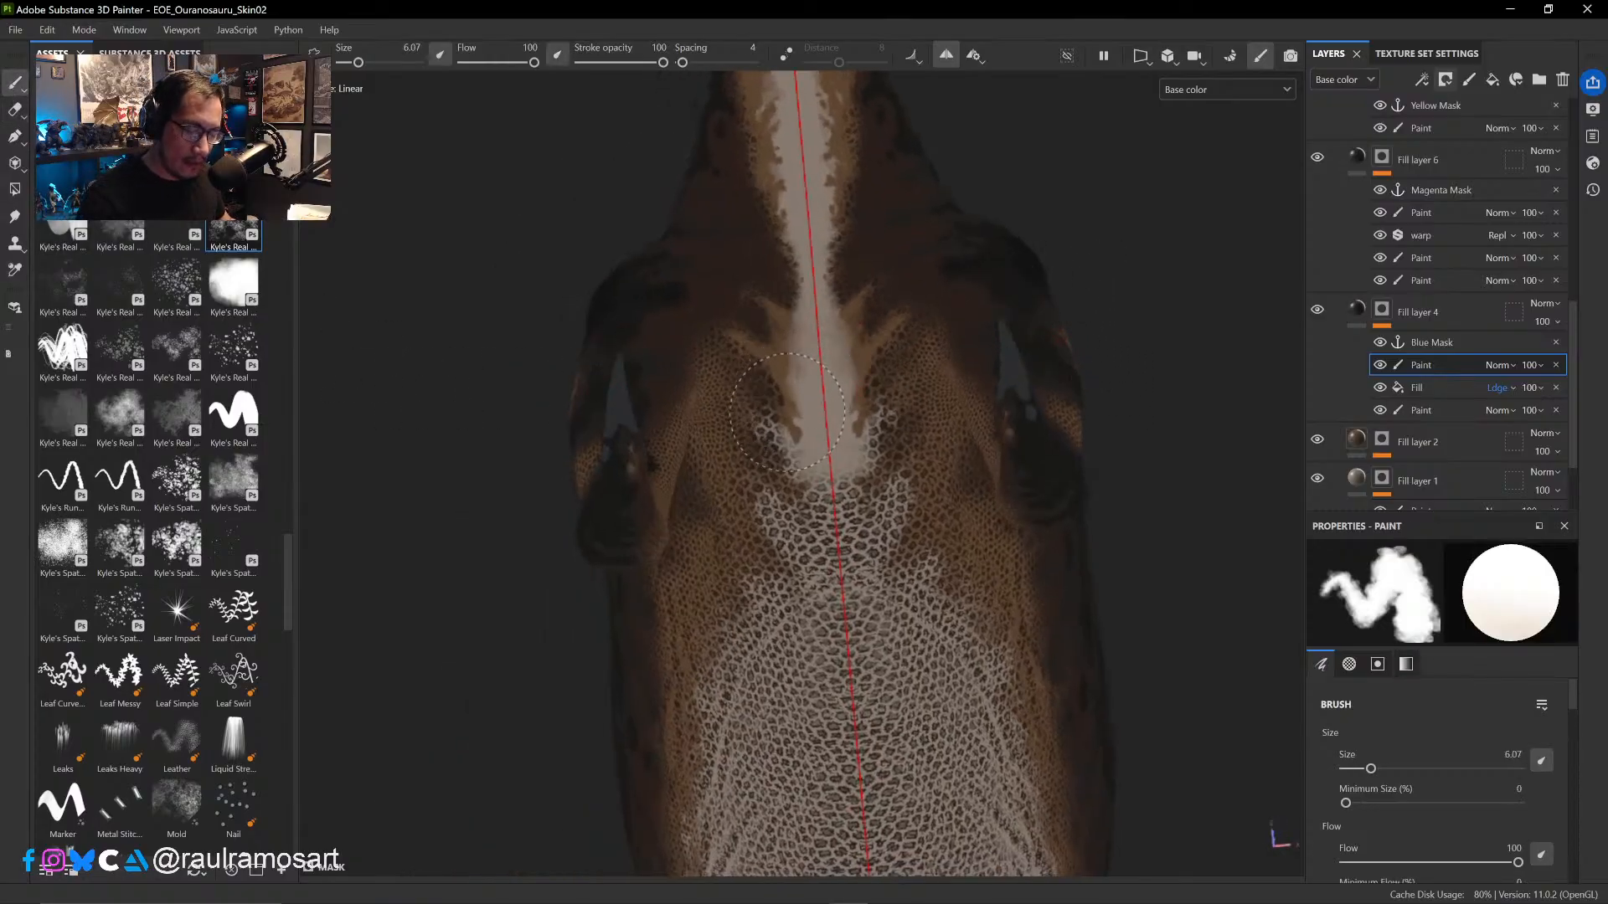
pyautogui.moveTo(792, 405)
pyautogui.mouseDown()
pyautogui.moveTo(776, 423)
pyautogui.moveTo(745, 410)
pyautogui.moveTo(779, 453)
pyautogui.moveTo(762, 456)
pyautogui.moveTo(741, 423)
pyautogui.moveTo(796, 544)
pyautogui.moveTo(846, 586)
pyautogui.moveTo(783, 615)
pyautogui.moveTo(753, 576)
pyautogui.moveTo(758, 657)
pyautogui.mouseUp()
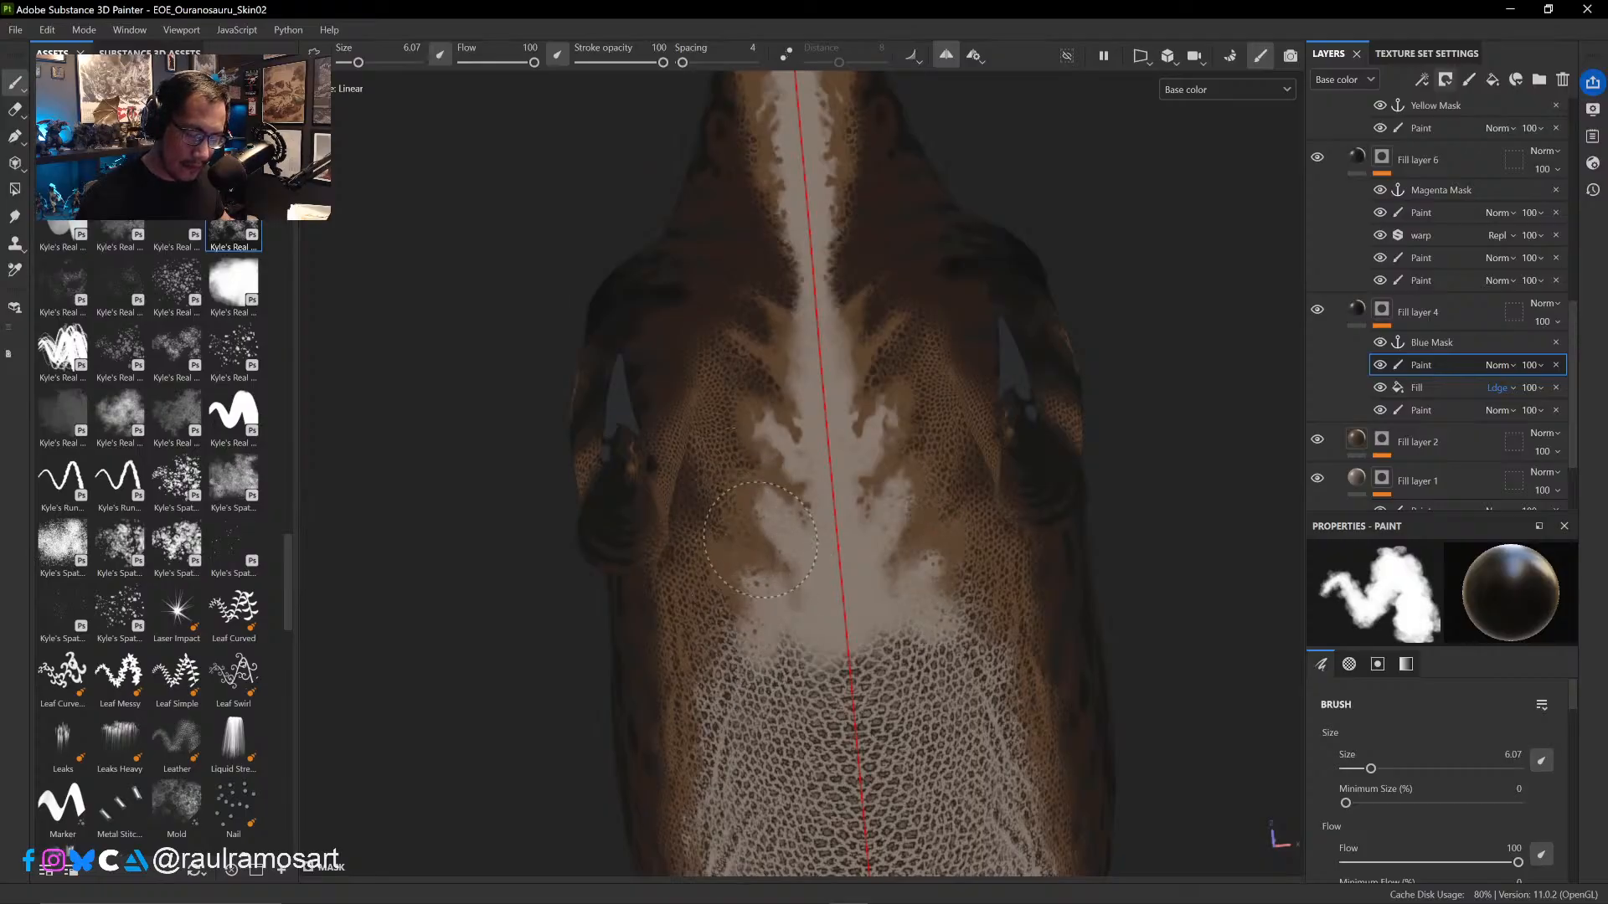
pyautogui.moveTo(781, 571); pyautogui.dragTo(826, 674)
# - Paint out the scales along the pale side of the belly, from the forelimb back to the thigh, at brush size 7.98
pyautogui.moveTo(1093, 481)
pyautogui.keyDown('alt'); pyautogui.mouseDown()
pyautogui.moveTo(1107, 352)
pyautogui.moveTo(1093, 352)
pyautogui.moveTo(1170, 442)
pyautogui.moveTo(1084, 563)
pyautogui.moveTo(772, 584)
pyautogui.mouseUp(); pyautogui.keyUp('alt')
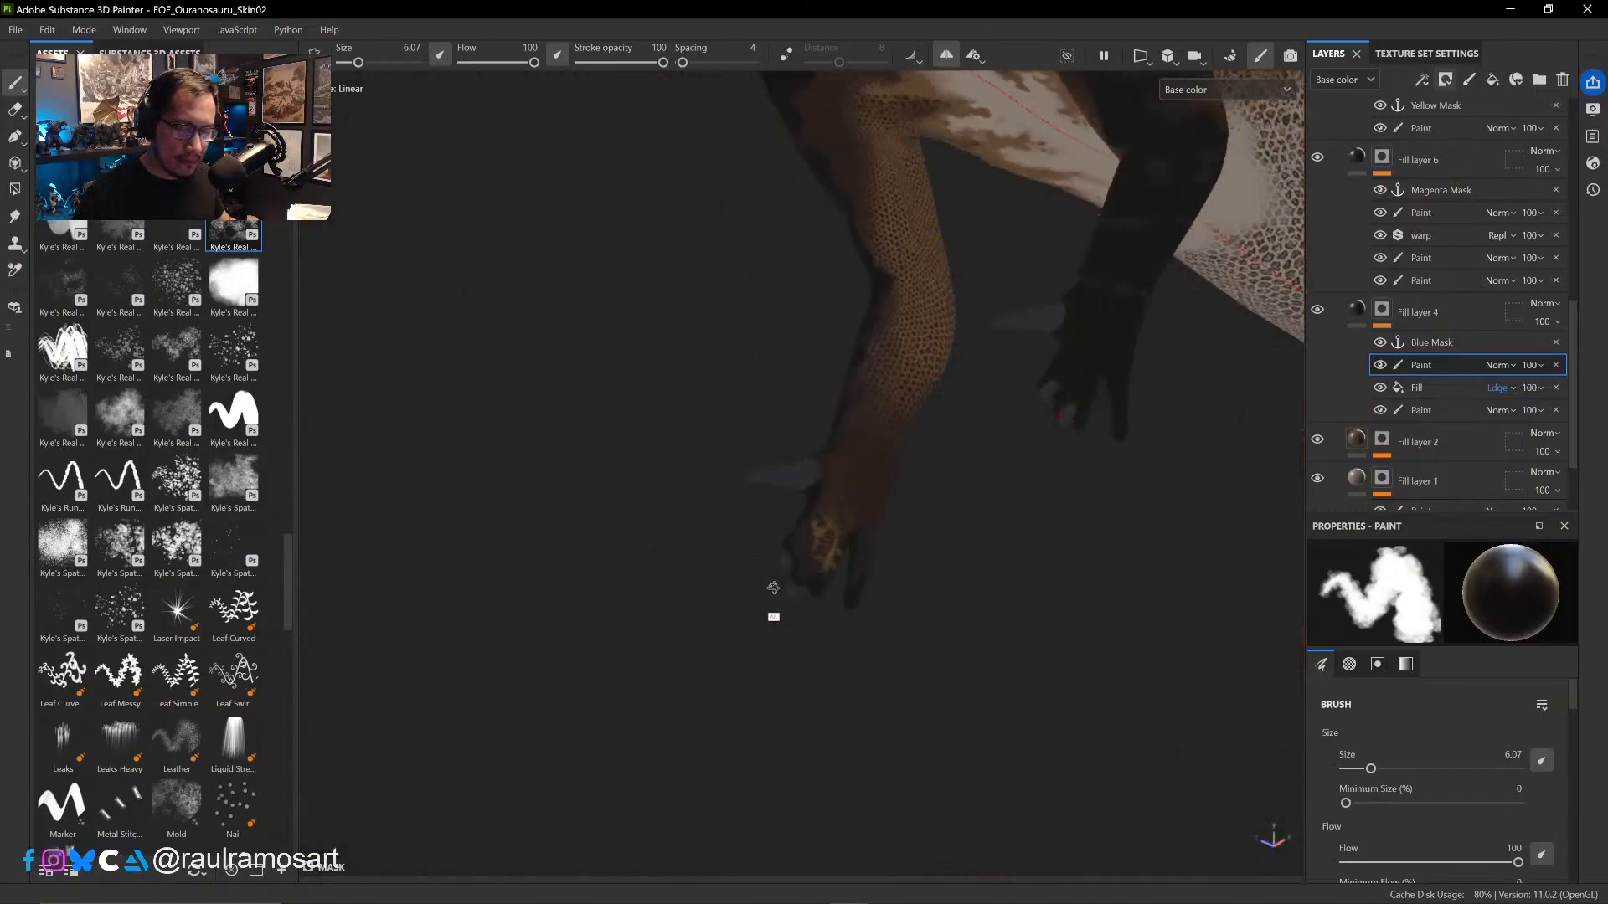
pyautogui.keyDown('ctrl'); pyautogui.keyDown('alt'); pyautogui.moveTo(1067, 514); pyautogui.dragTo(760, 622); pyautogui.keyUp('alt'); pyautogui.keyUp('ctrl')
pyautogui.moveTo(760, 622)
pyautogui.keyDown('alt'); pyautogui.mouseDown()
pyautogui.moveTo(838, 611)
pyautogui.moveTo(829, 631)
pyautogui.mouseUp(); pyautogui.keyUp('alt')
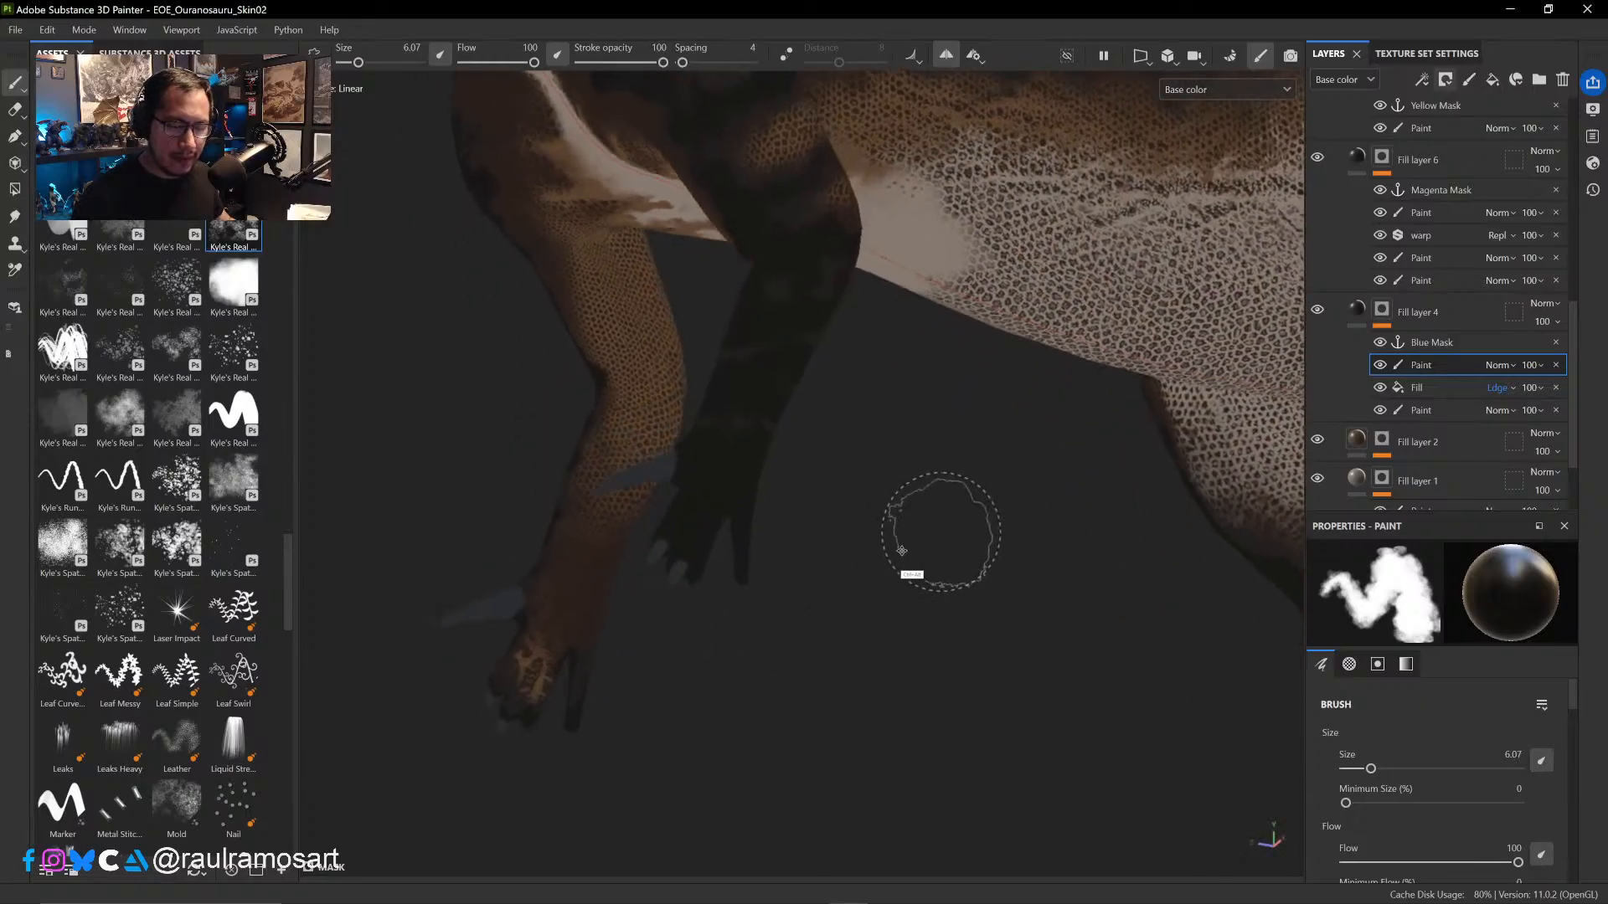
pyautogui.moveTo(1009, 471)
pyautogui.keyDown('ctrl'); pyautogui.keyDown('alt'); pyautogui.mouseDown()
pyautogui.moveTo(757, 625)
pyautogui.moveTo(742, 608)
pyautogui.mouseUp(); pyautogui.keyUp('alt'); pyautogui.keyUp('ctrl')
pyautogui.keyDown('ctrl'); pyautogui.moveTo(664, 334); pyautogui.dragTo(668, 325, button='right'); pyautogui.keyUp('ctrl')
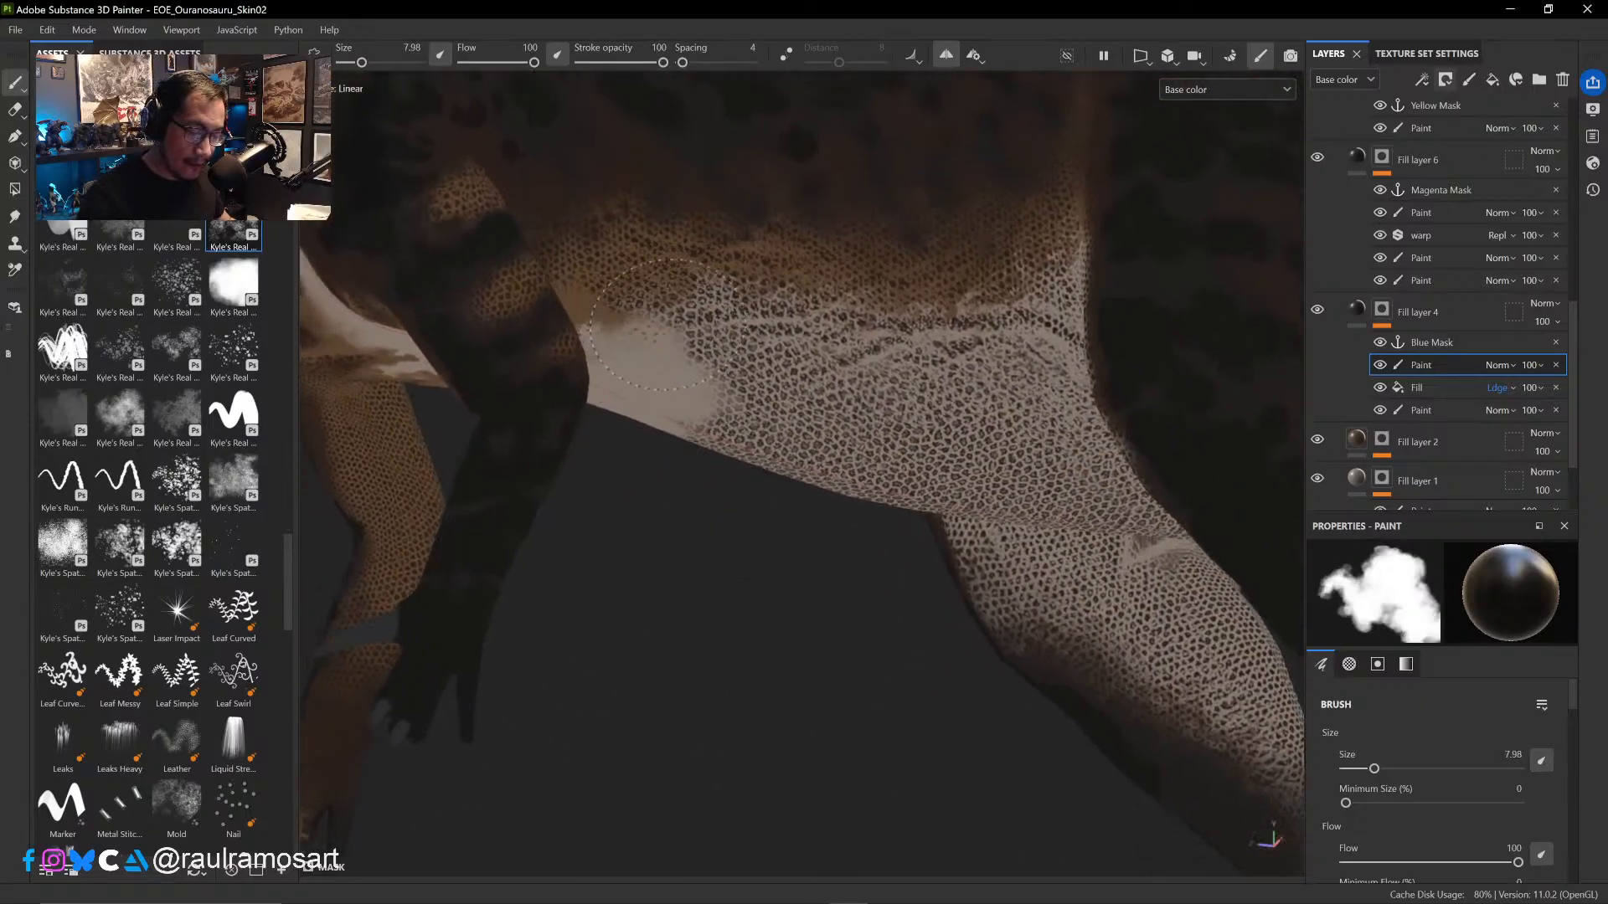
pyautogui.moveTo(635, 283)
pyautogui.mouseDown()
pyautogui.moveTo(750, 335)
pyautogui.moveTo(796, 386)
pyautogui.moveTo(770, 436)
pyautogui.moveTo(871, 402)
pyautogui.moveTo(931, 416)
pyautogui.moveTo(995, 477)
pyautogui.mouseUp()
pyautogui.moveTo(825, 574)
pyautogui.keyDown('ctrl'); pyautogui.keyDown('alt'); pyautogui.mouseDown()
pyautogui.moveTo(686, 662)
pyautogui.moveTo(722, 500)
pyautogui.mouseUp(); pyautogui.keyUp('alt'); pyautogui.keyUp('ctrl')
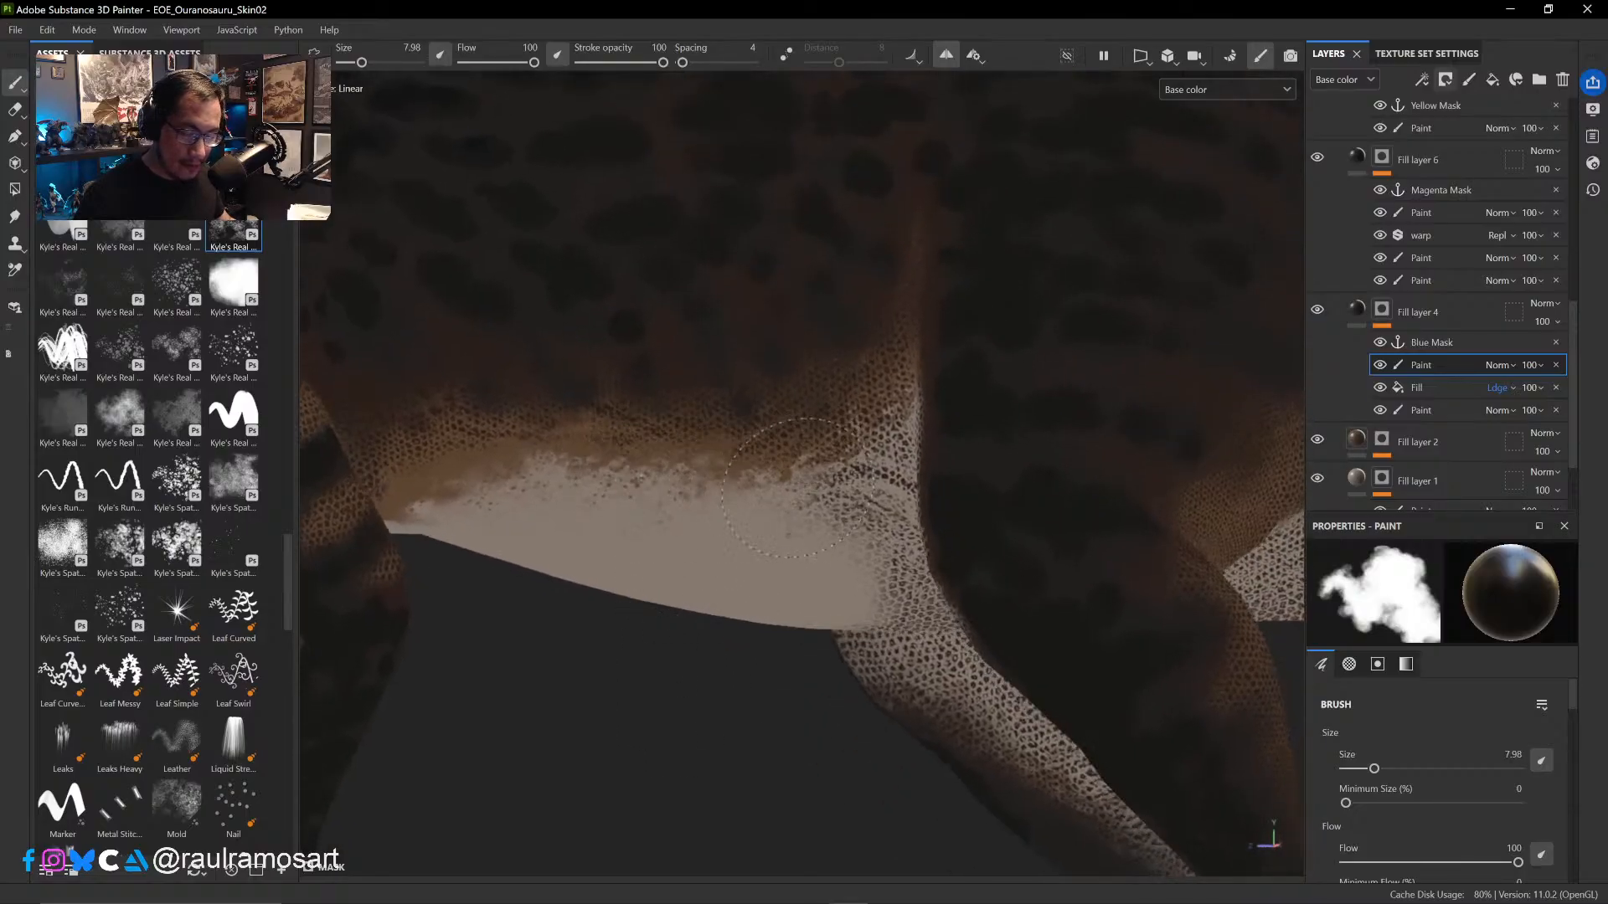
pyautogui.moveTo(783, 494); pyautogui.dragTo(898, 410)
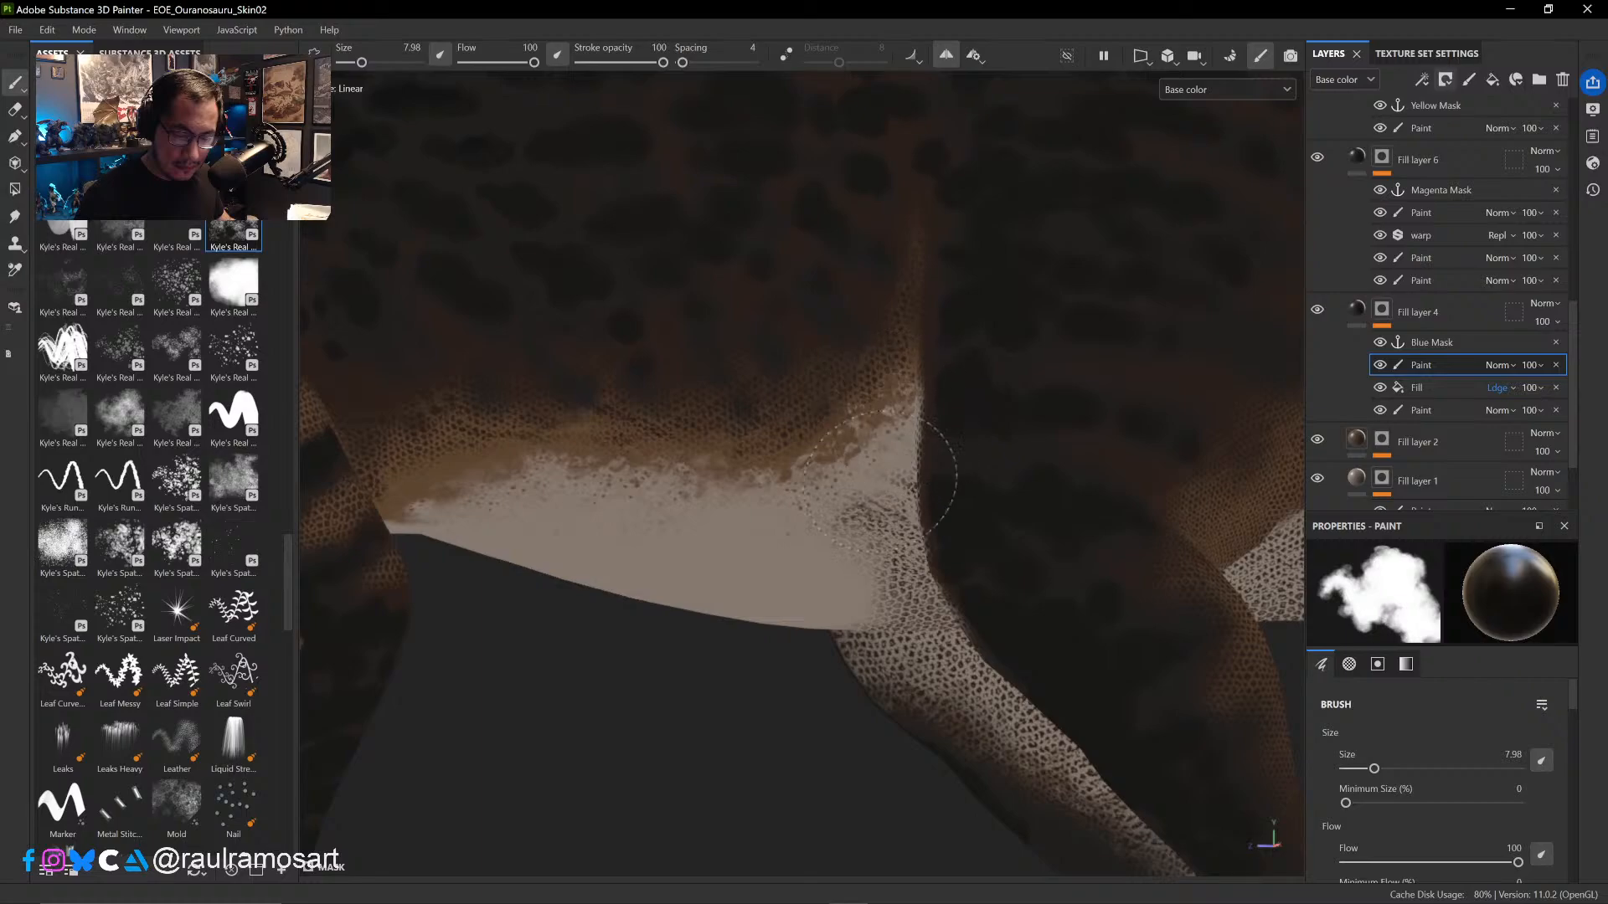
# - Rework the scale removal where the belly meets the thighs, undoing unwanted strokes and repainting at brush size 7.56
pyautogui.moveTo(879, 482)
pyautogui.mouseDown()
pyautogui.moveTo(890, 541)
pyautogui.moveTo(1102, 452)
pyautogui.moveTo(1002, 526)
pyautogui.moveTo(972, 502)
pyautogui.moveTo(951, 594)
pyautogui.mouseUp()
pyautogui.hotkey('ctrl', 'z')
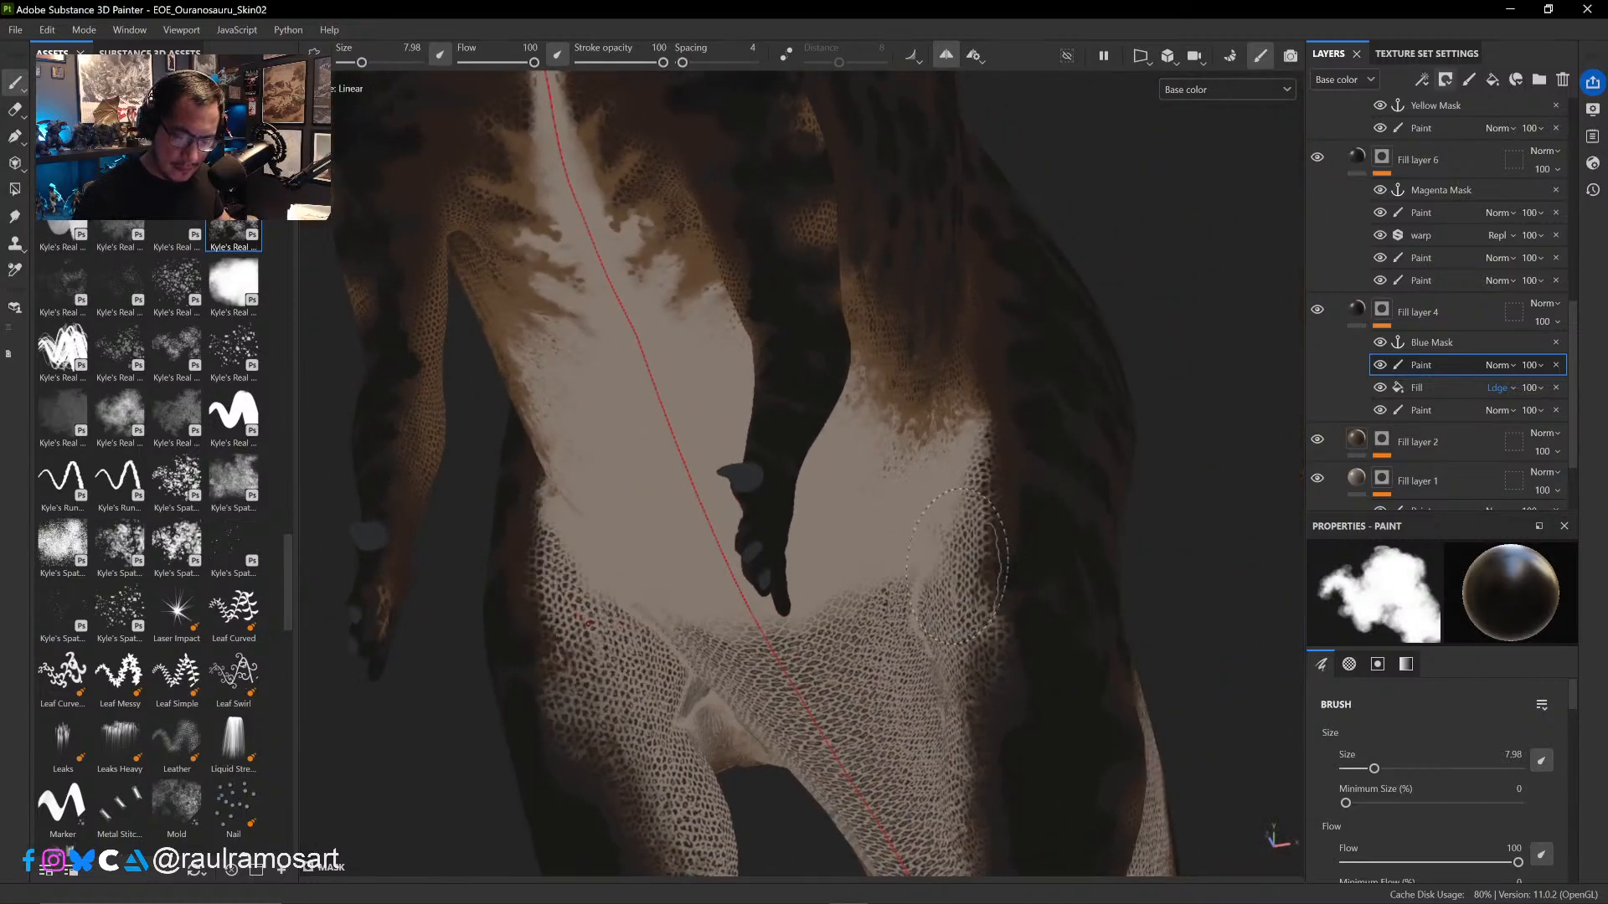
pyautogui.keyDown('ctrl'); pyautogui.moveTo(957, 566); pyautogui.dragTo(931, 554, button='right'); pyautogui.keyUp('ctrl')
pyautogui.moveTo(950, 505); pyautogui.dragTo(938, 553)
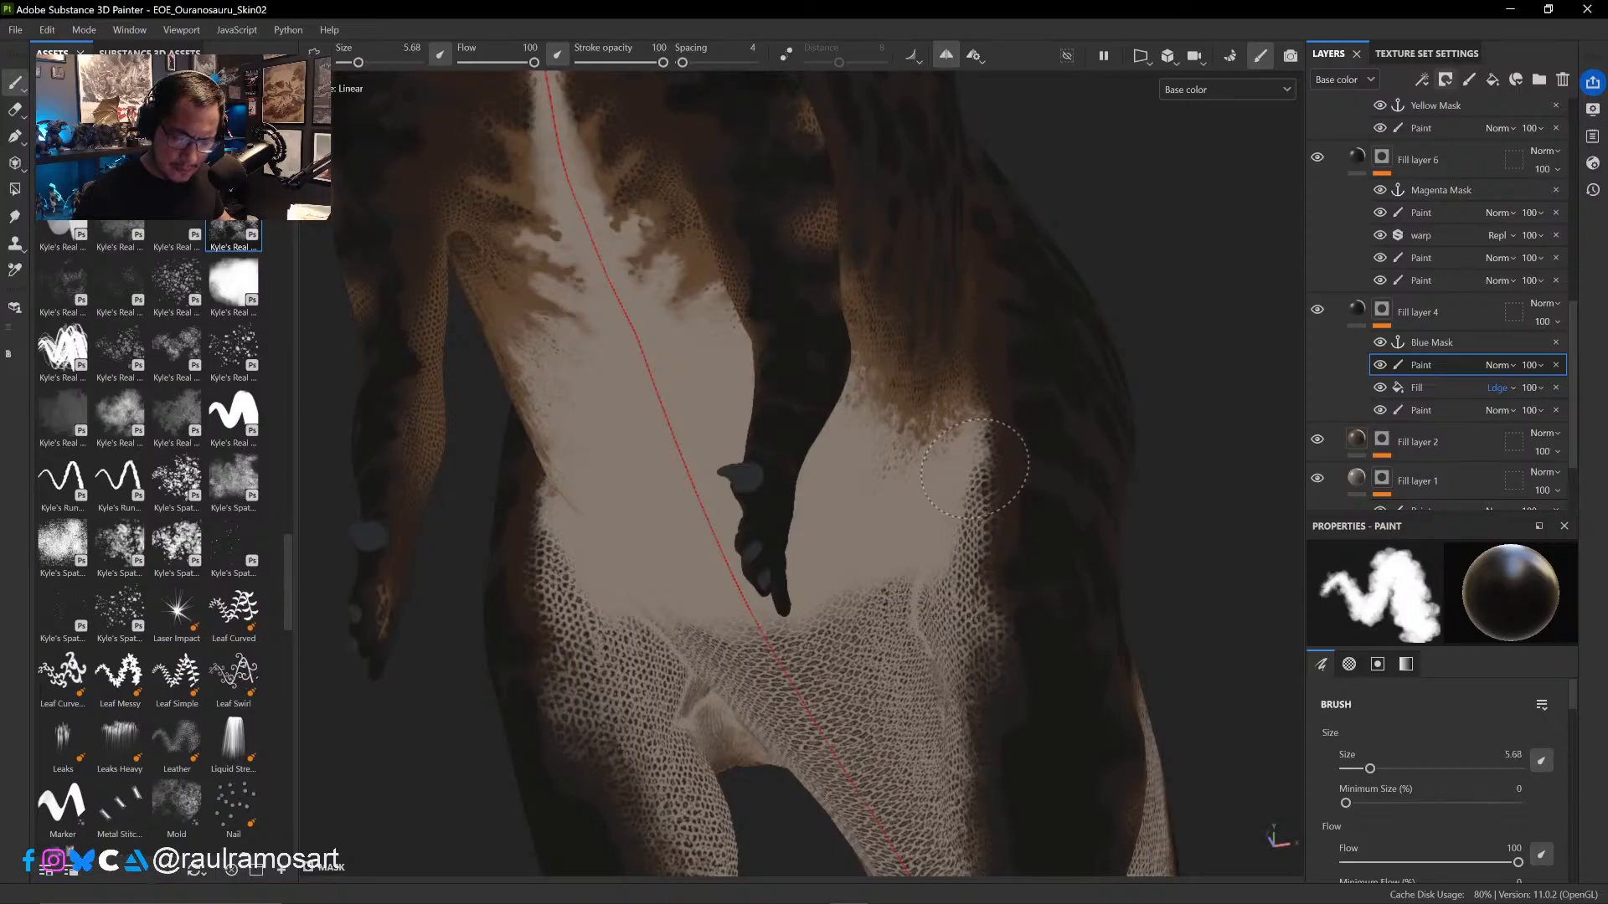
pyautogui.hotkey('ctrl', 'z')
pyautogui.keyDown('ctrl'); pyautogui.moveTo(931, 540); pyautogui.dragTo(946, 525, button='right'); pyautogui.keyUp('ctrl')
pyautogui.moveTo(955, 511); pyautogui.dragTo(932, 638)
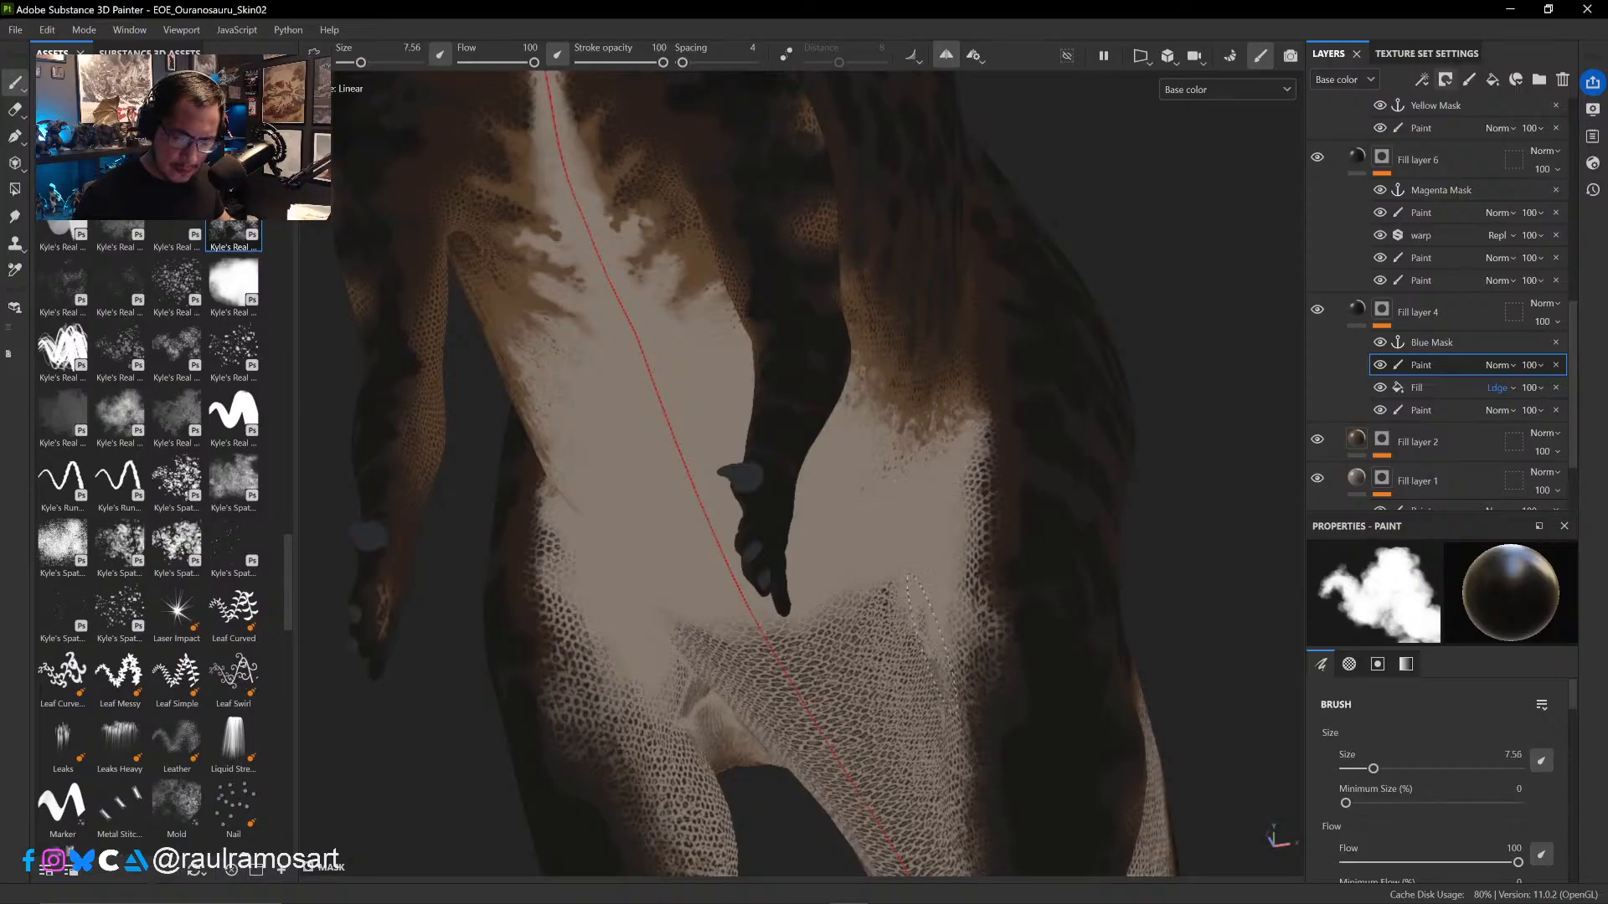
# - Paint out the scales on the lower belly between the hind legs, down the centre line, at brush size 9.71
pyautogui.moveTo(876, 552)
pyautogui.keyDown('alt'); pyautogui.mouseDown()
pyautogui.moveTo(865, 350)
pyautogui.moveTo(912, 447)
pyautogui.moveTo(931, 377)
pyautogui.moveTo(858, 502)
pyautogui.moveTo(772, 459)
pyautogui.mouseUp(); pyautogui.keyUp('alt')
pyautogui.keyDown('ctrl'); pyautogui.moveTo(729, 465); pyautogui.dragTo(744, 467, button='right'); pyautogui.keyUp('ctrl')
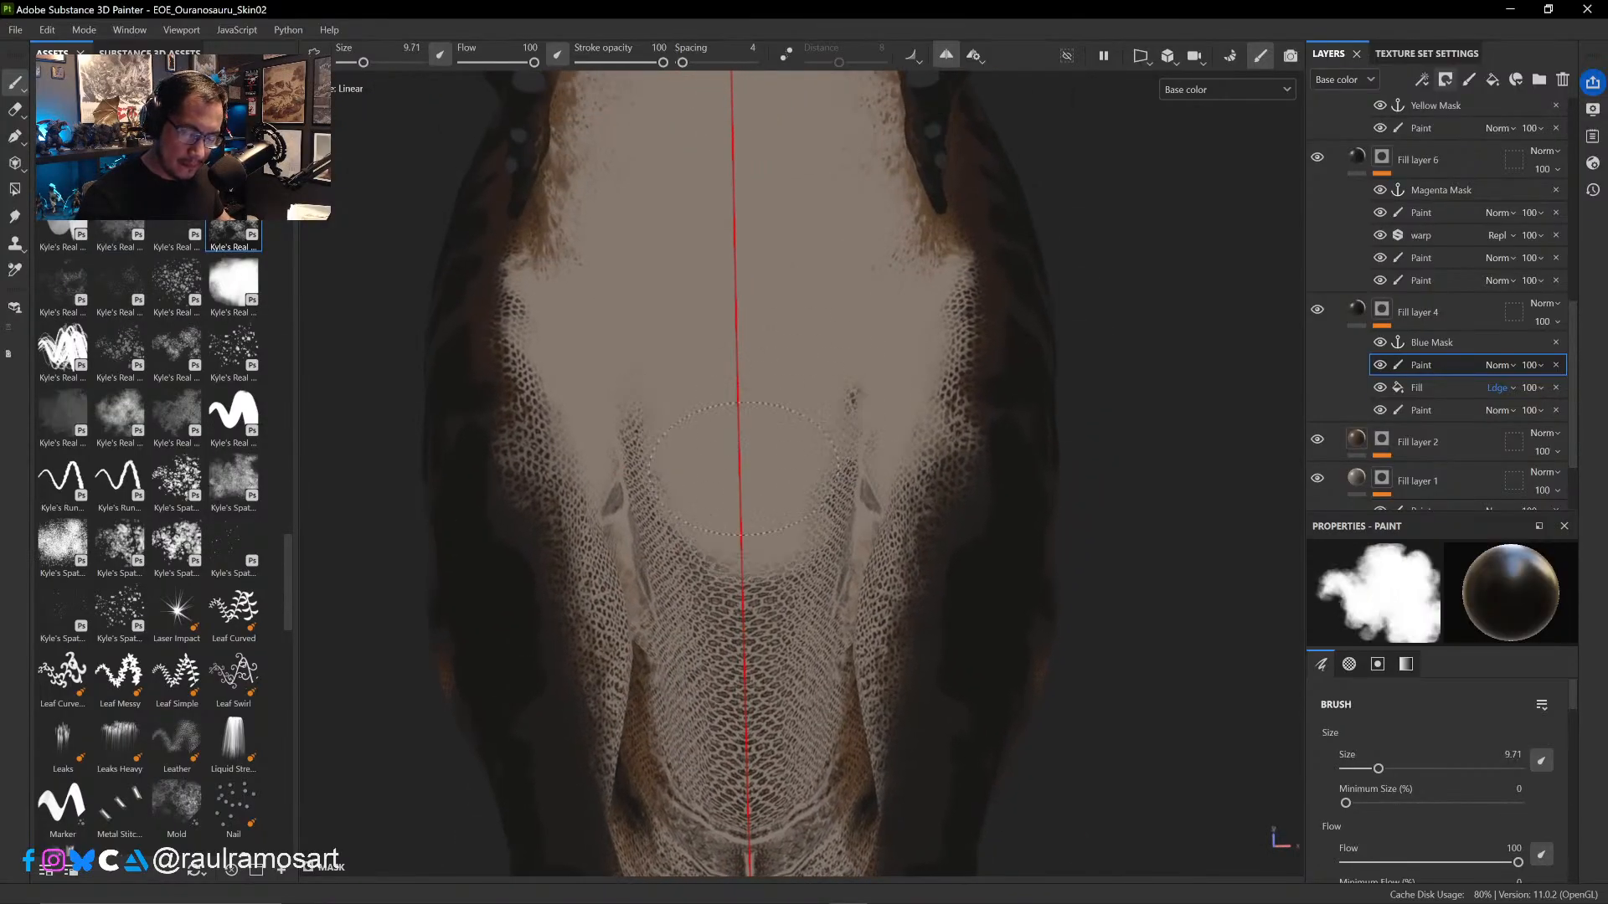
pyautogui.moveTo(743, 468); pyautogui.dragTo(674, 432)
pyautogui.moveTo(669, 496); pyautogui.dragTo(754, 766)
pyautogui.moveTo(846, 496); pyautogui.dragTo(896, 399)
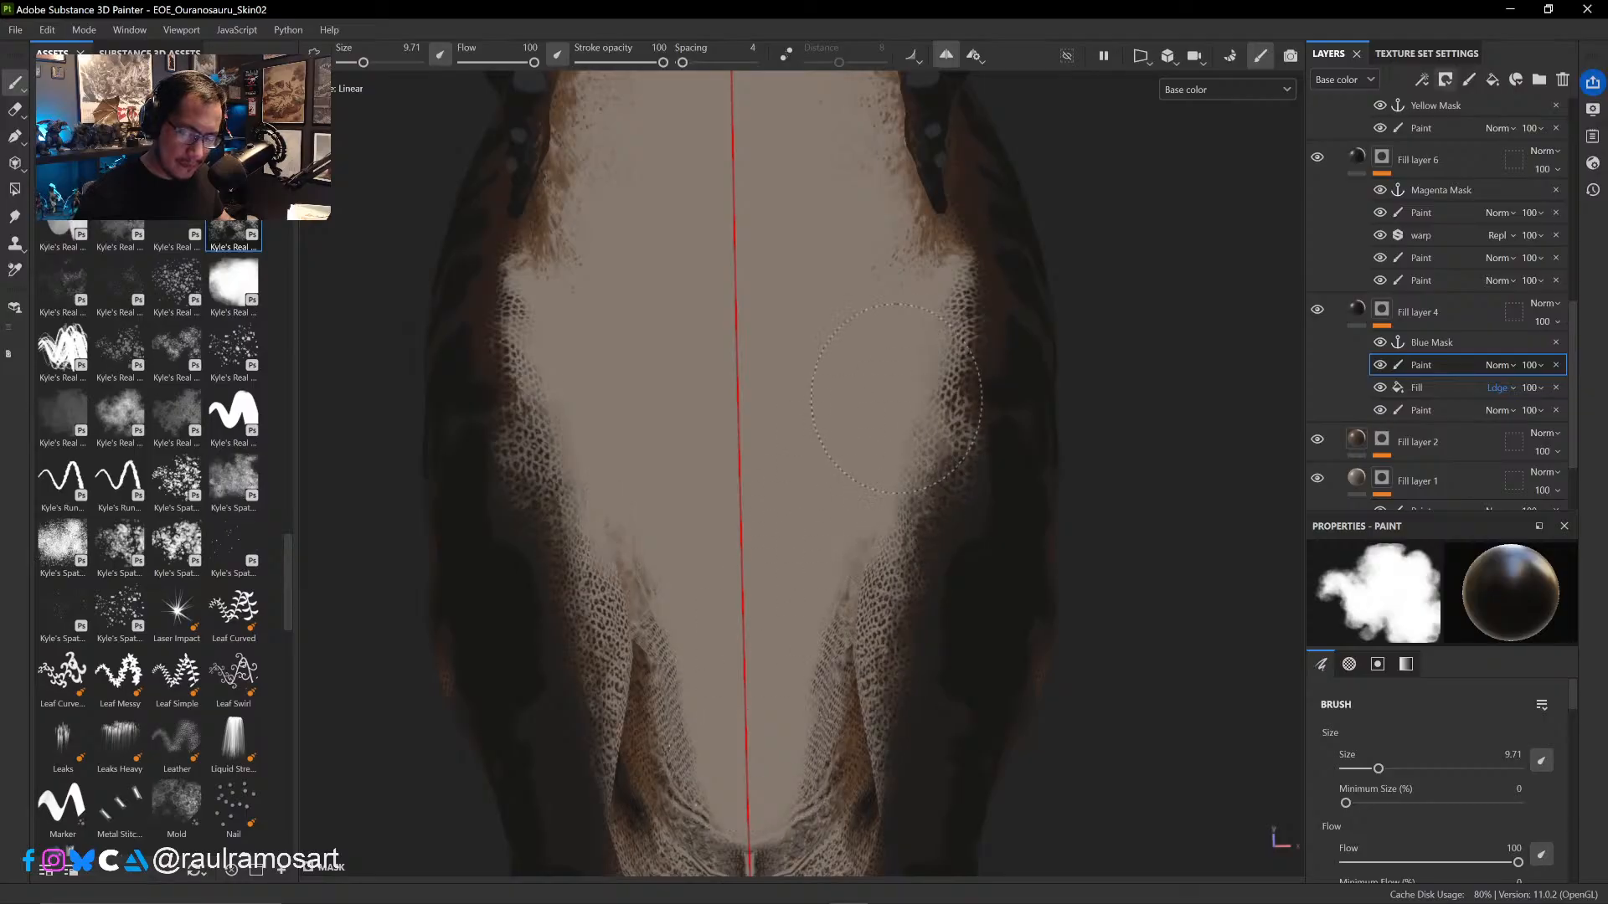
# - Paint out the scales on the front and inner side of the thighs at brush size 9.71
pyautogui.moveTo(653, 385)
pyautogui.keyDown('alt'); pyautogui.mouseDown()
pyautogui.moveTo(586, 523)
pyautogui.moveTo(557, 452)
pyautogui.mouseUp(); pyautogui.keyUp('alt')
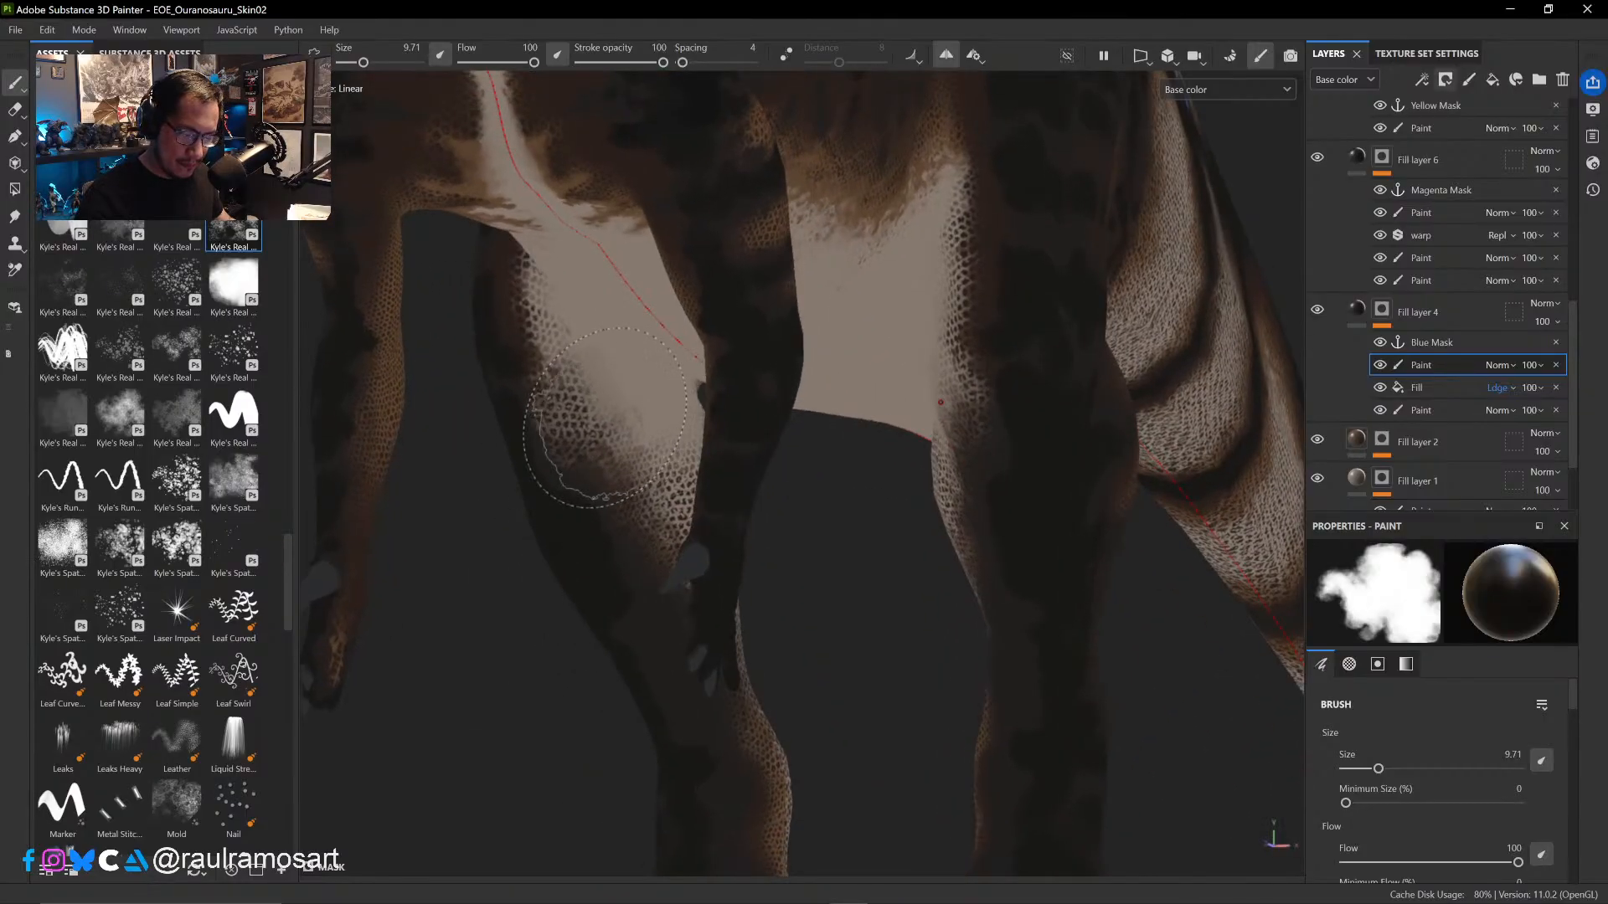
pyautogui.moveTo(544, 315)
pyautogui.mouseDown()
pyautogui.moveTo(510, 323)
pyautogui.moveTo(507, 369)
pyautogui.moveTo(539, 423)
pyautogui.moveTo(572, 385)
pyautogui.mouseUp()
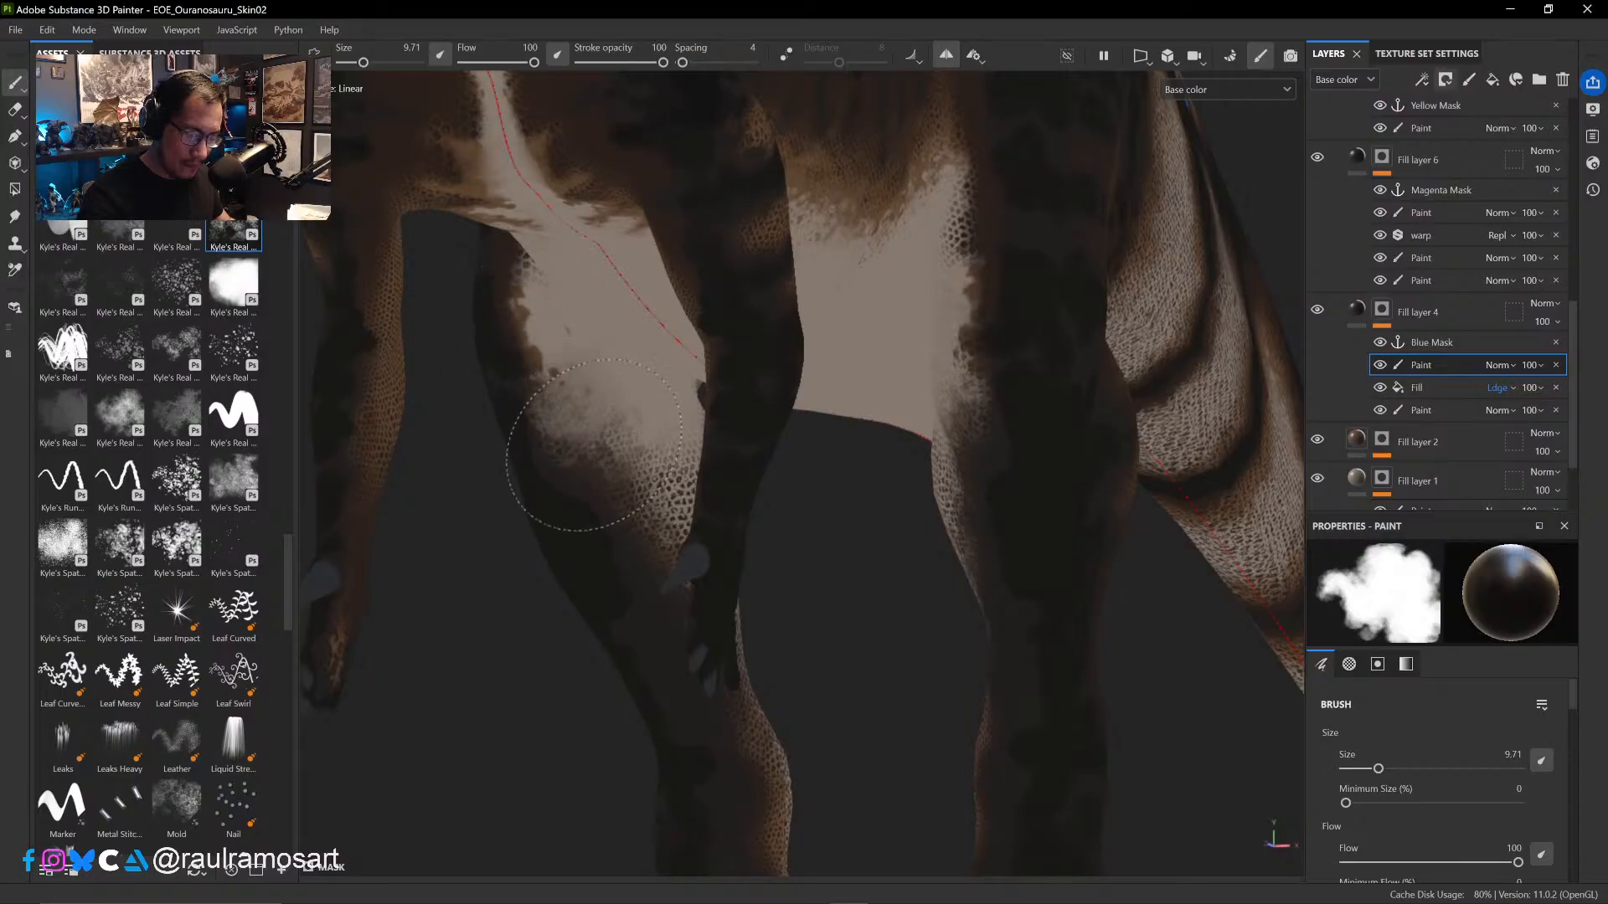
pyautogui.moveTo(647, 455); pyautogui.dragTo(672, 484)
pyautogui.keyDown('alt'); pyautogui.moveTo(840, 567); pyautogui.dragTo(737, 602); pyautogui.keyUp('alt')
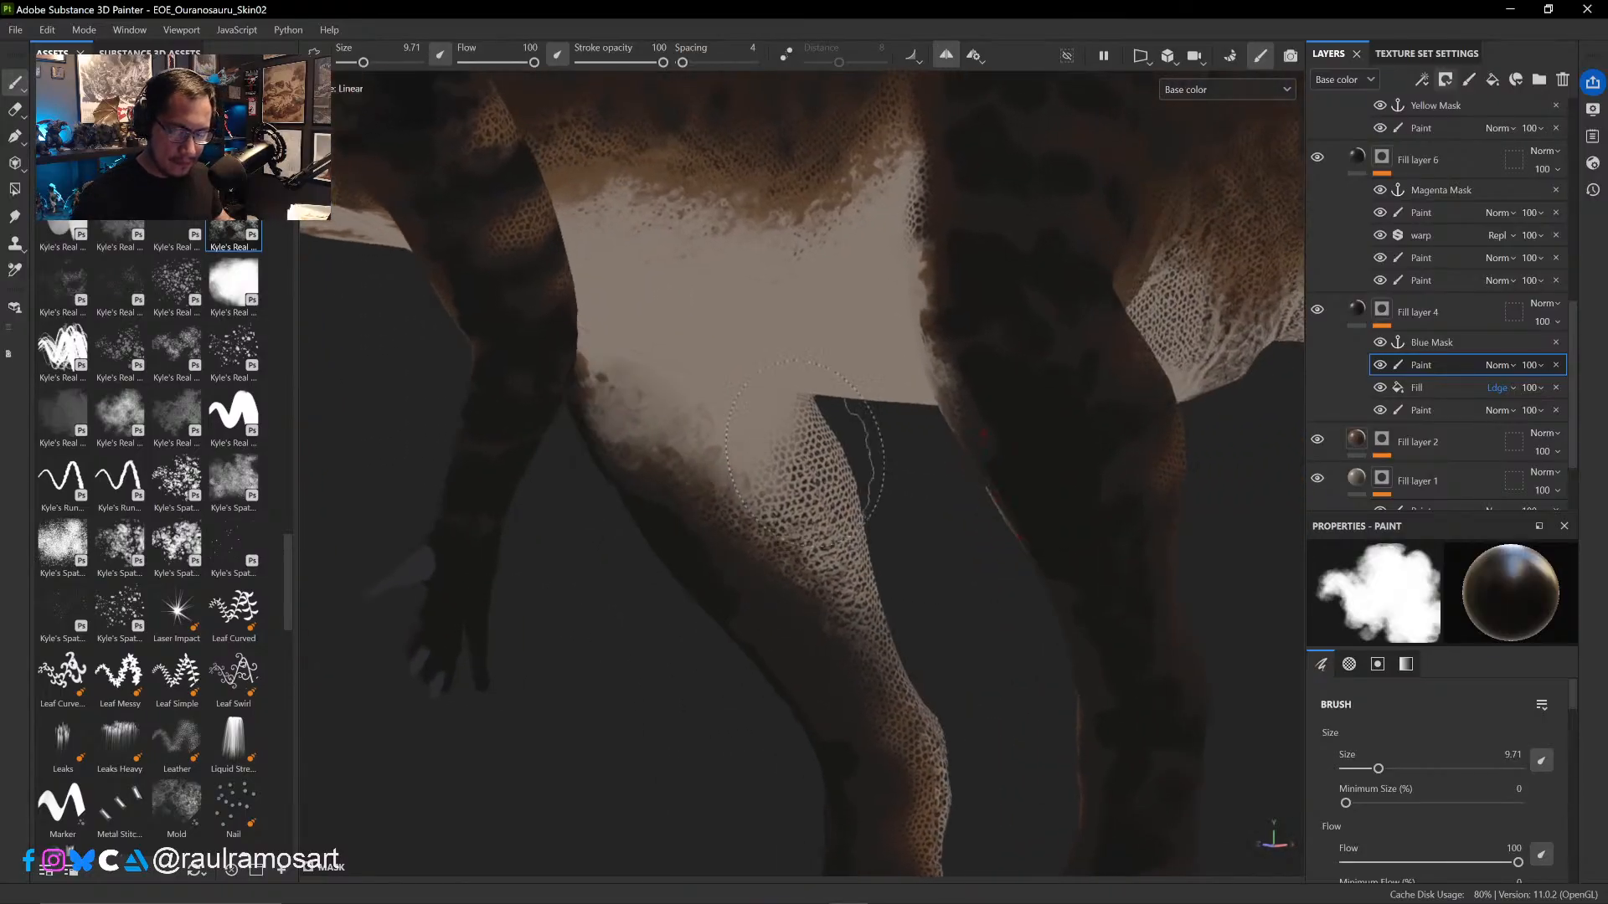
pyautogui.moveTo(799, 448)
pyautogui.mouseDown()
pyautogui.moveTo(767, 486)
pyautogui.moveTo(858, 515)
pyautogui.moveTo(762, 528)
pyautogui.moveTo(774, 554)
pyautogui.moveTo(805, 550)
pyautogui.moveTo(862, 592)
pyautogui.moveTo(732, 574)
pyautogui.moveTo(563, 592)
pyautogui.moveTo(1122, 515)
pyautogui.moveTo(1009, 531)
pyautogui.moveTo(922, 469)
pyautogui.moveTo(818, 453)
pyautogui.moveTo(821, 352)
pyautogui.moveTo(862, 251)
pyautogui.mouseUp()
# - Paint out the scales down the back and inner side of the hind legs, from the thigh to the ankle
pyautogui.moveTo(937, 416)
pyautogui.keyDown('alt'); pyautogui.mouseDown()
pyautogui.moveTo(772, 419)
pyautogui.moveTo(962, 347)
pyautogui.mouseUp(); pyautogui.keyUp('alt')
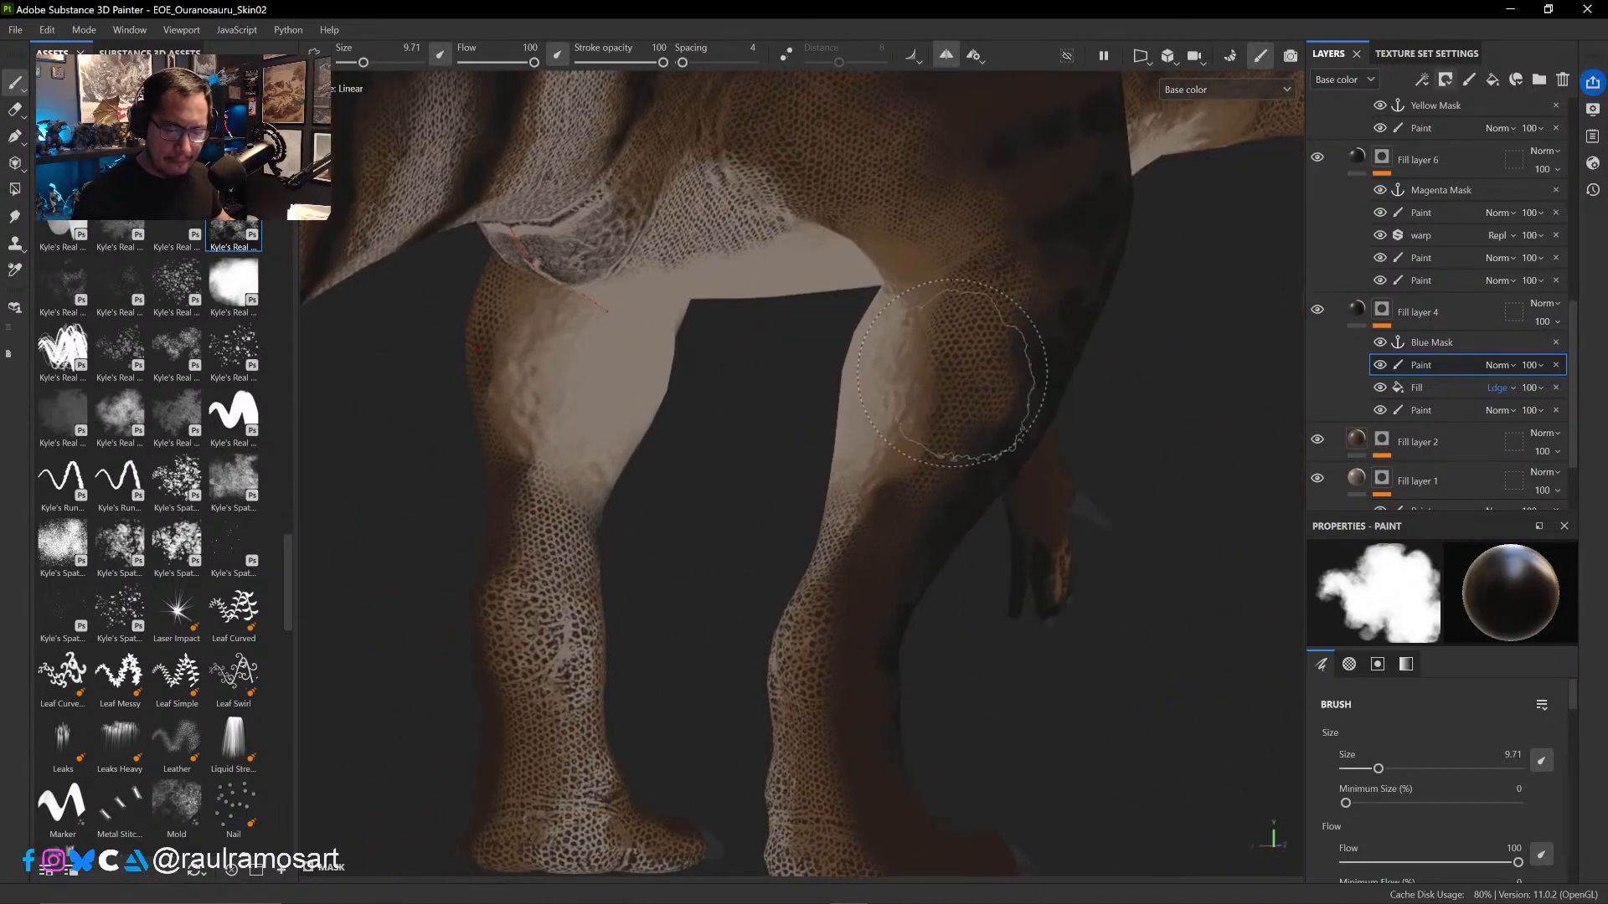
pyautogui.moveTo(916, 484)
pyautogui.mouseDown()
pyautogui.moveTo(952, 318)
pyautogui.moveTo(994, 325)
pyautogui.moveTo(963, 384)
pyautogui.moveTo(976, 395)
pyautogui.mouseUp()
pyautogui.press('x')
pyautogui.press('x')
pyautogui.moveTo(839, 509); pyautogui.dragTo(853, 543)
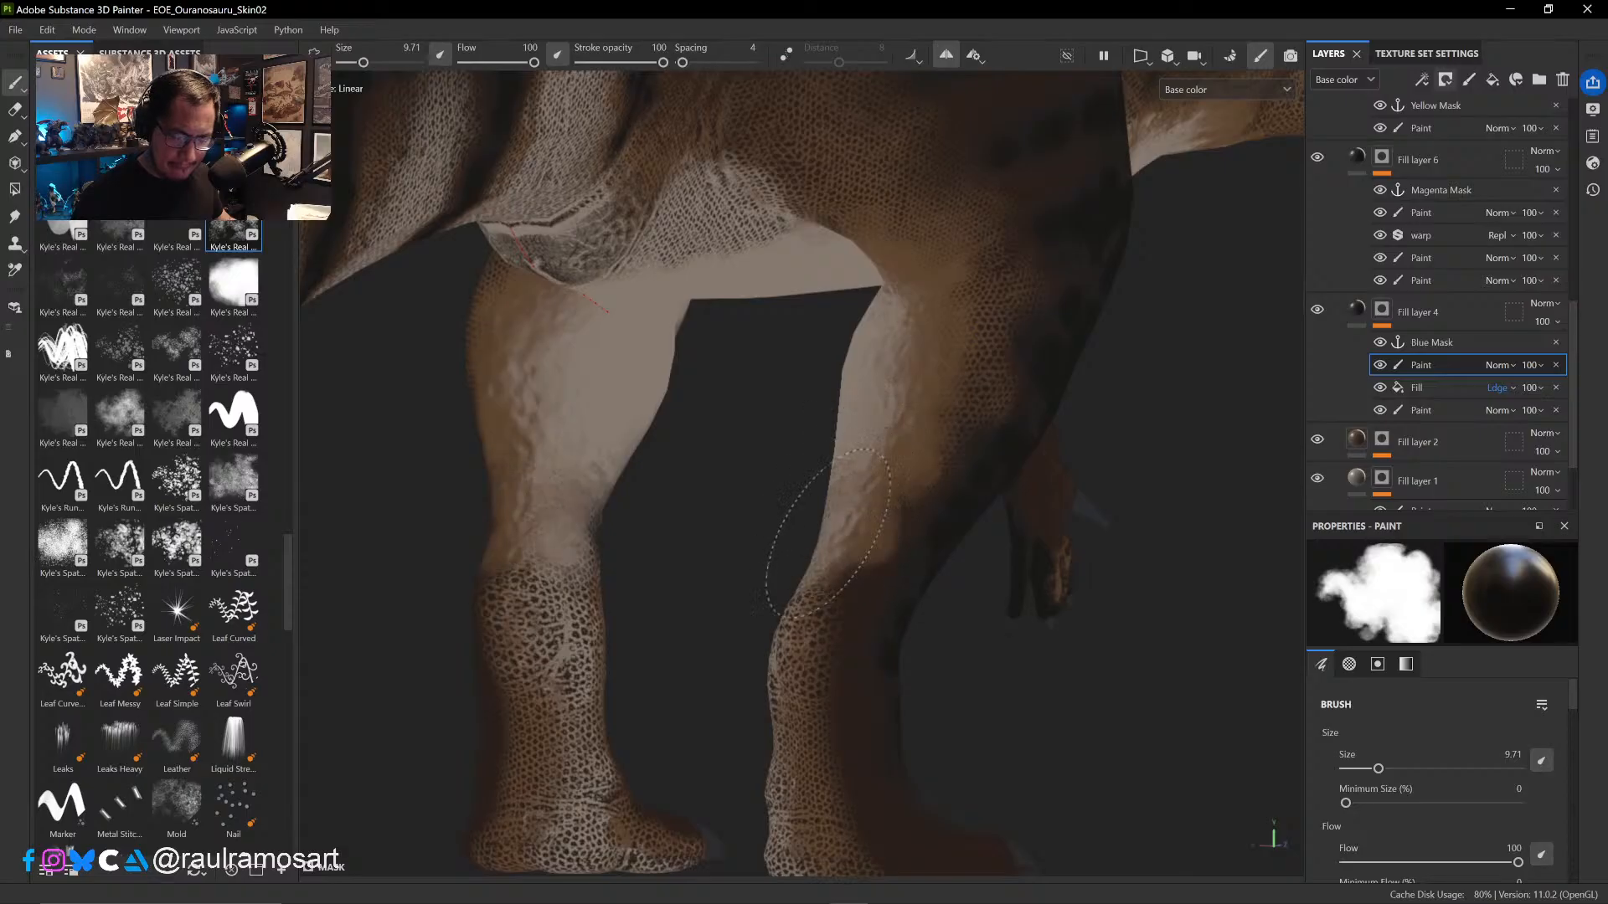
pyautogui.moveTo(560, 515)
pyautogui.mouseDown()
pyautogui.moveTo(573, 760)
pyautogui.moveTo(607, 787)
pyautogui.mouseUp()
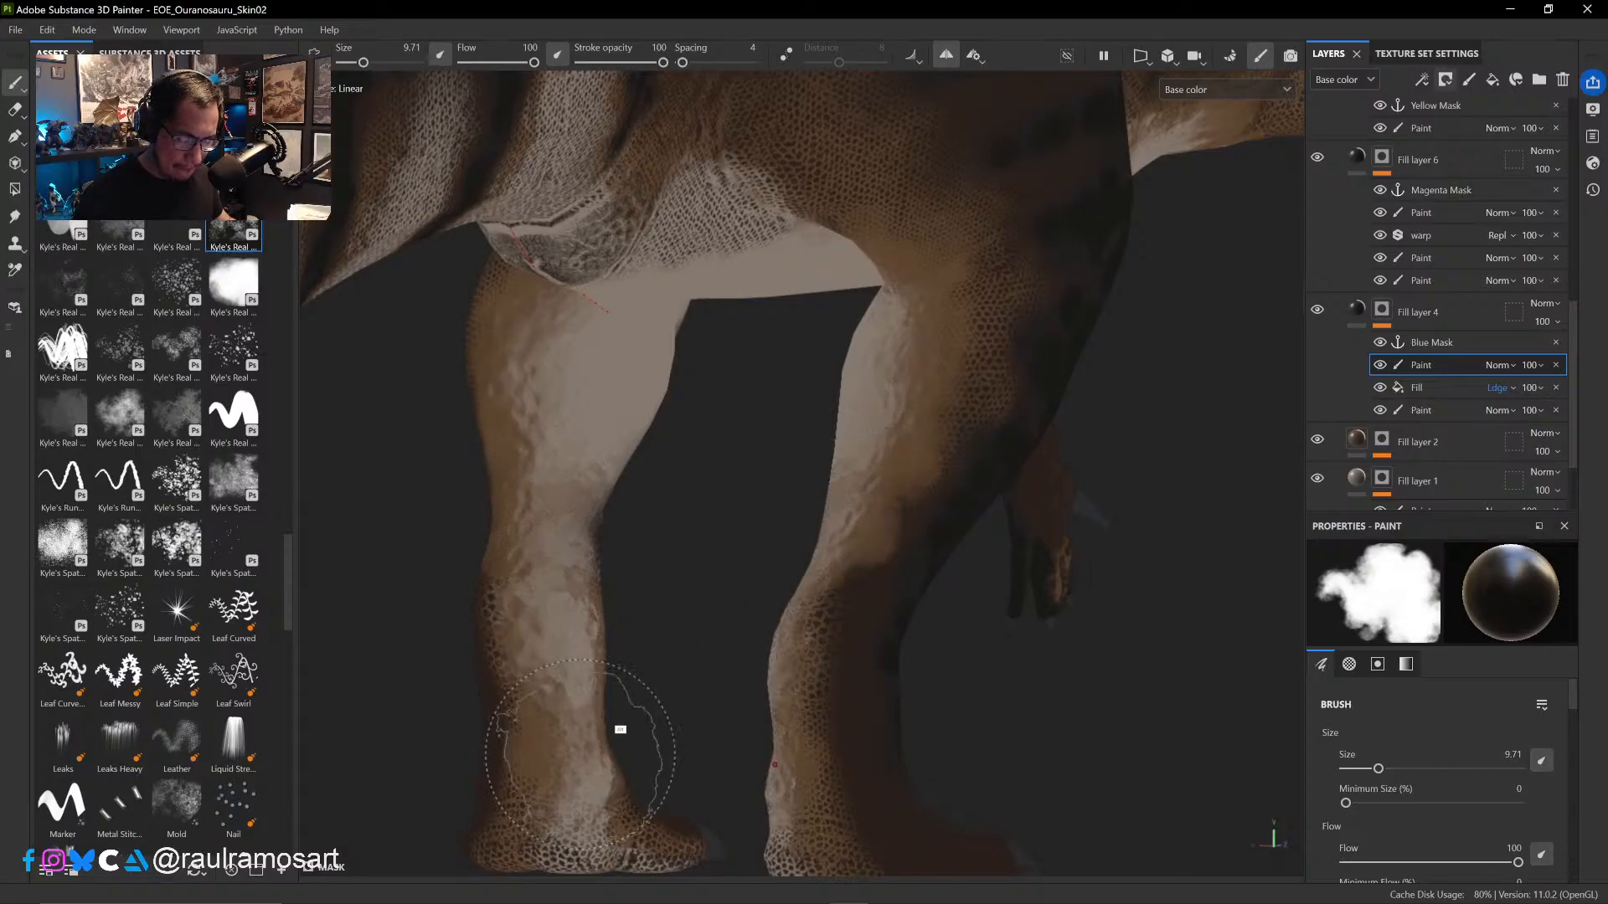
pyautogui.keyDown('alt'); pyautogui.moveTo(629, 702); pyautogui.dragTo(556, 534, button='right'); pyautogui.keyUp('alt')
# - Compare the hind legs from the side with the Fill effect in Fill layer 4's mask hidden and shown
pyautogui.keyDown('alt'); pyautogui.moveTo(682, 598); pyautogui.dragTo(1041, 586); pyautogui.keyUp('alt')
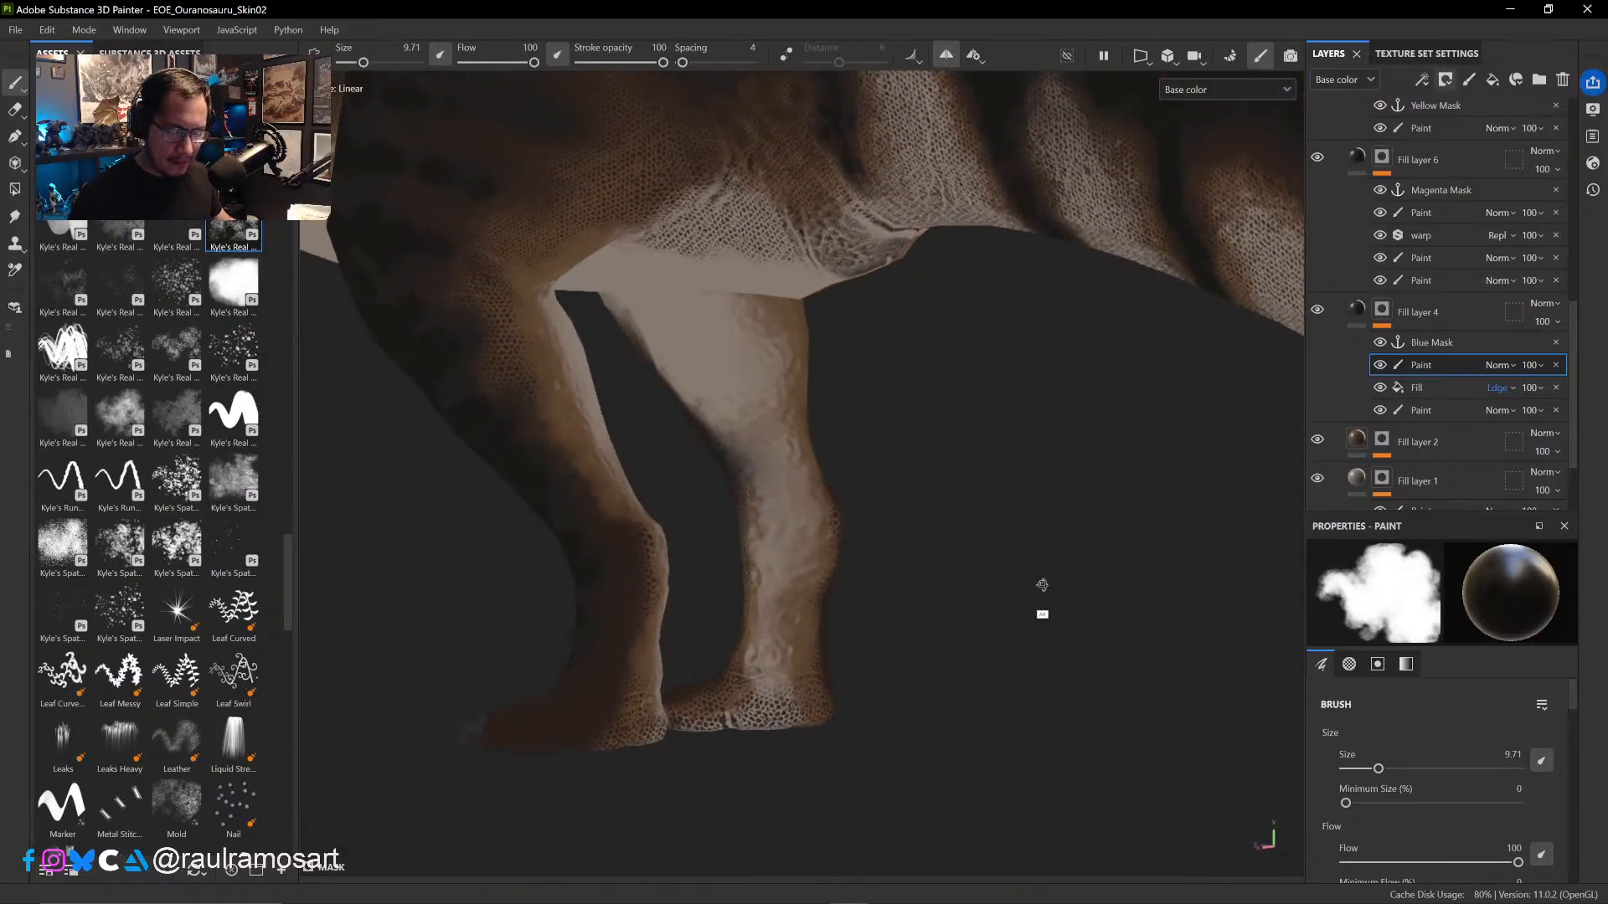
pyautogui.click(1379, 388)
pyautogui.click(1379, 388)
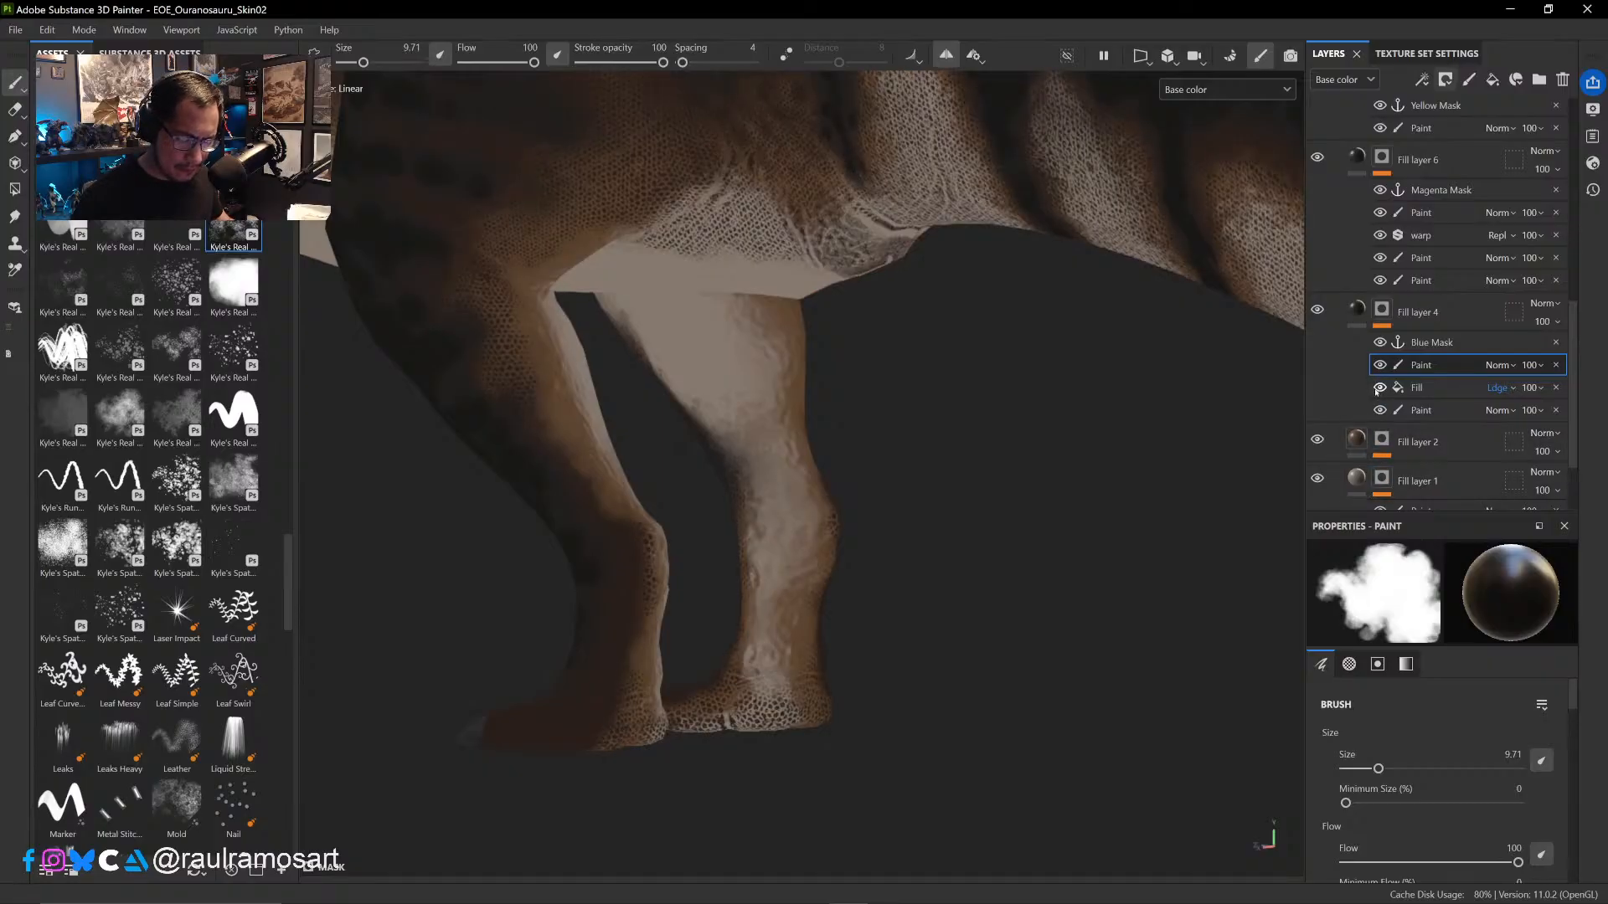
pyautogui.click(1379, 387)
pyautogui.click(1379, 388)
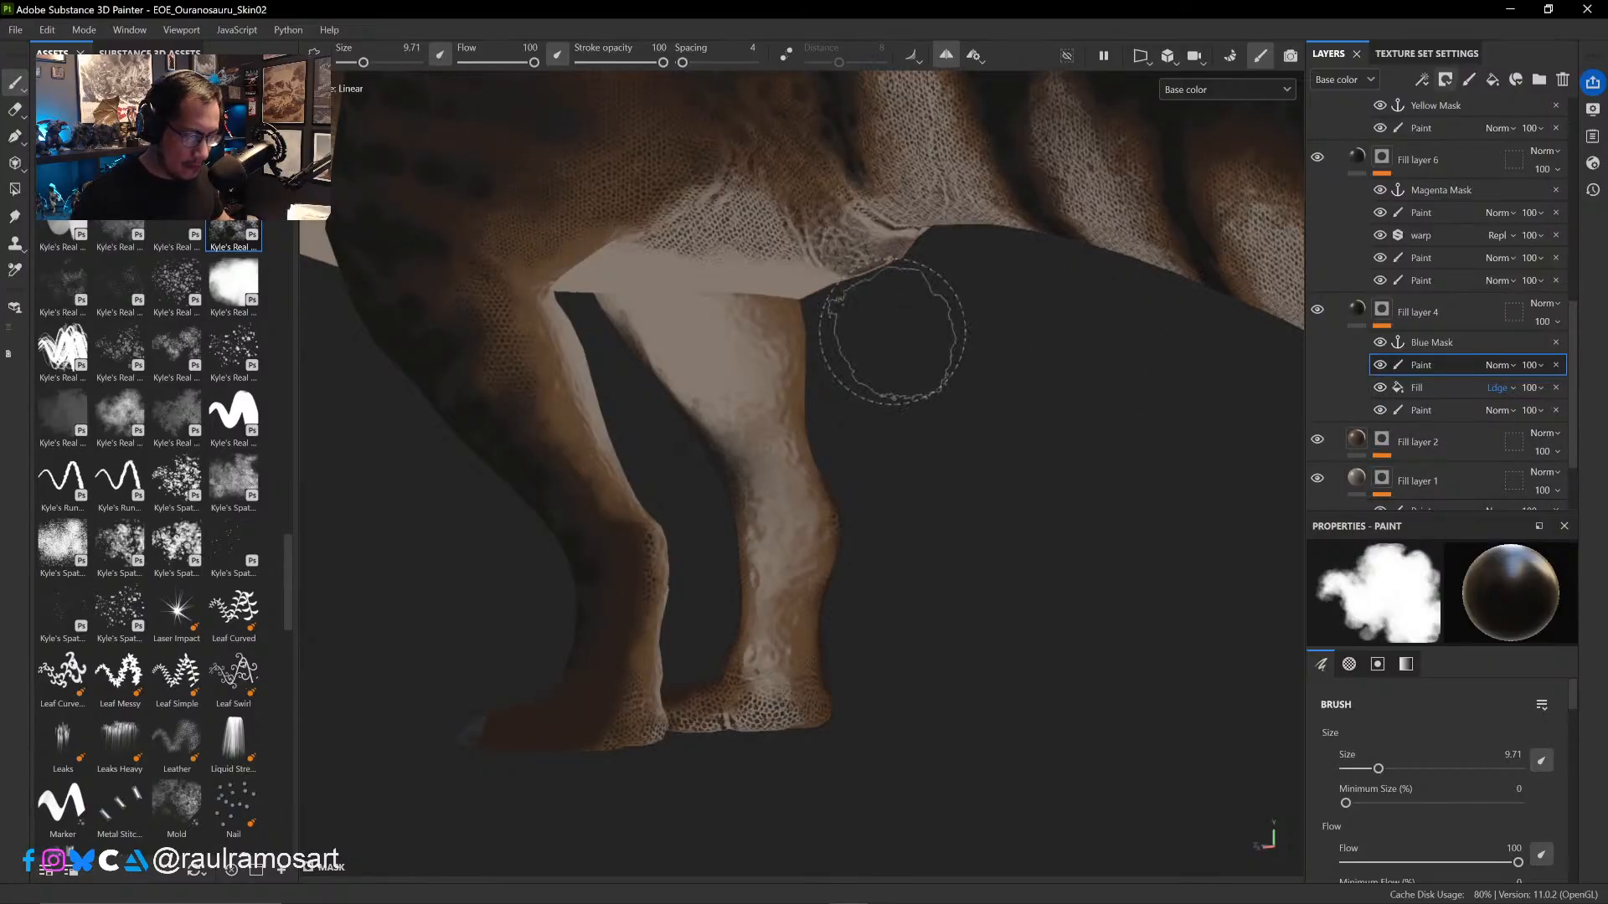
# - Erase overpainting on the lower hind leg with the soft Kyle's brush at size 15.59 and flow 80, then compare with the mask's Fill hidden
pyautogui.click(15, 109)
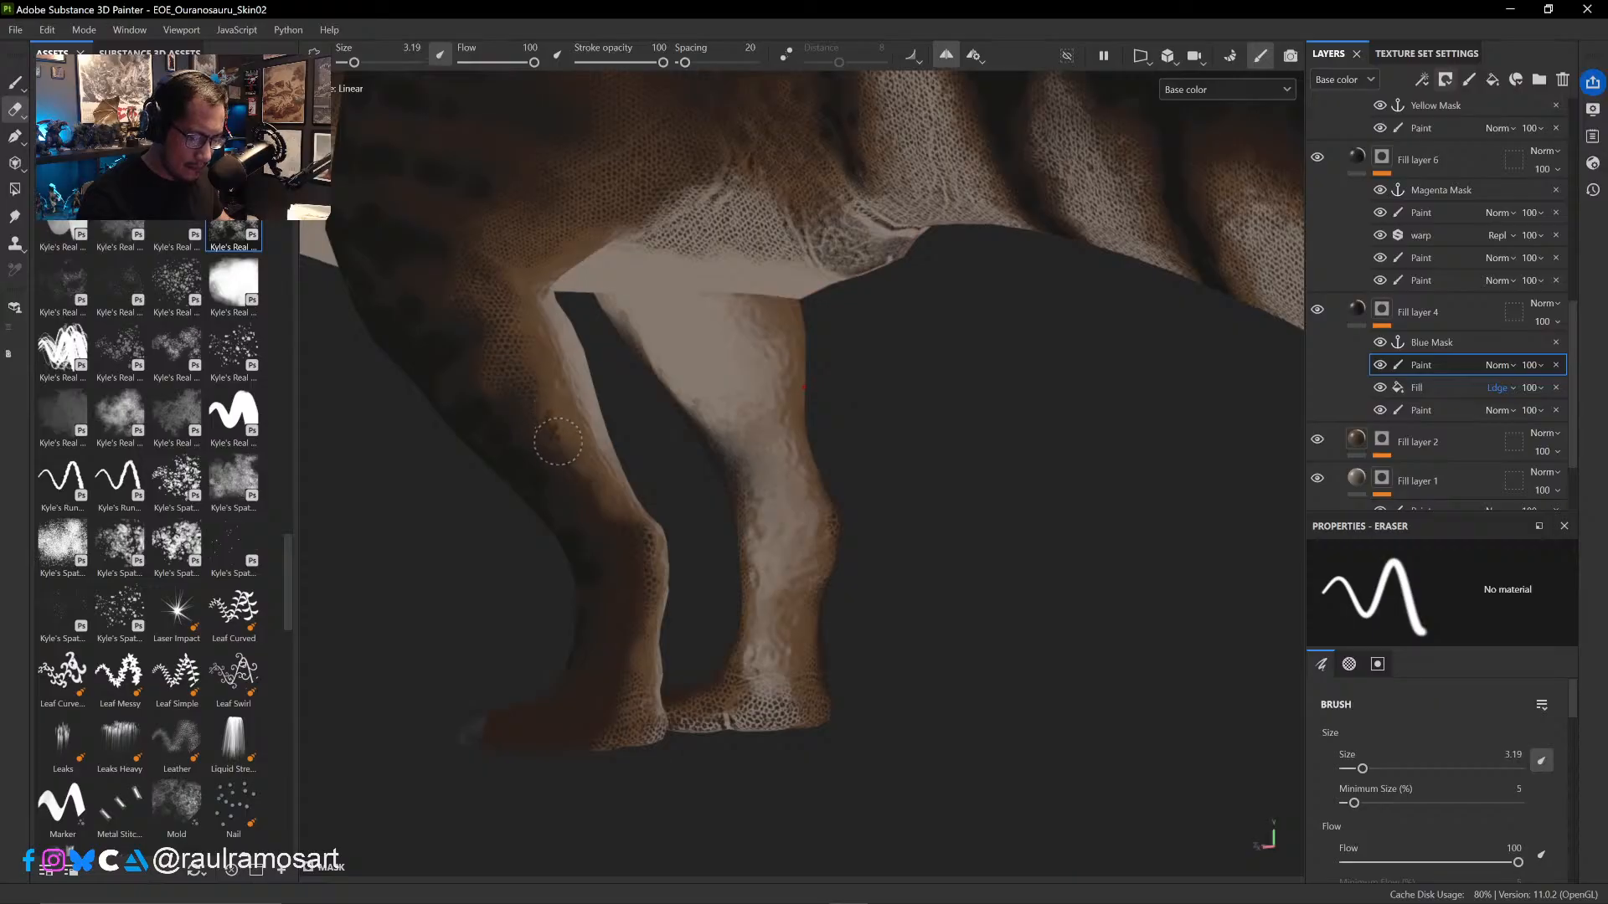
pyautogui.keyDown('ctrl'); pyautogui.moveTo(556, 454); pyautogui.dragTo(584, 454, button='right'); pyautogui.keyUp('ctrl')
pyautogui.moveTo(566, 440); pyautogui.dragTo(562, 429)
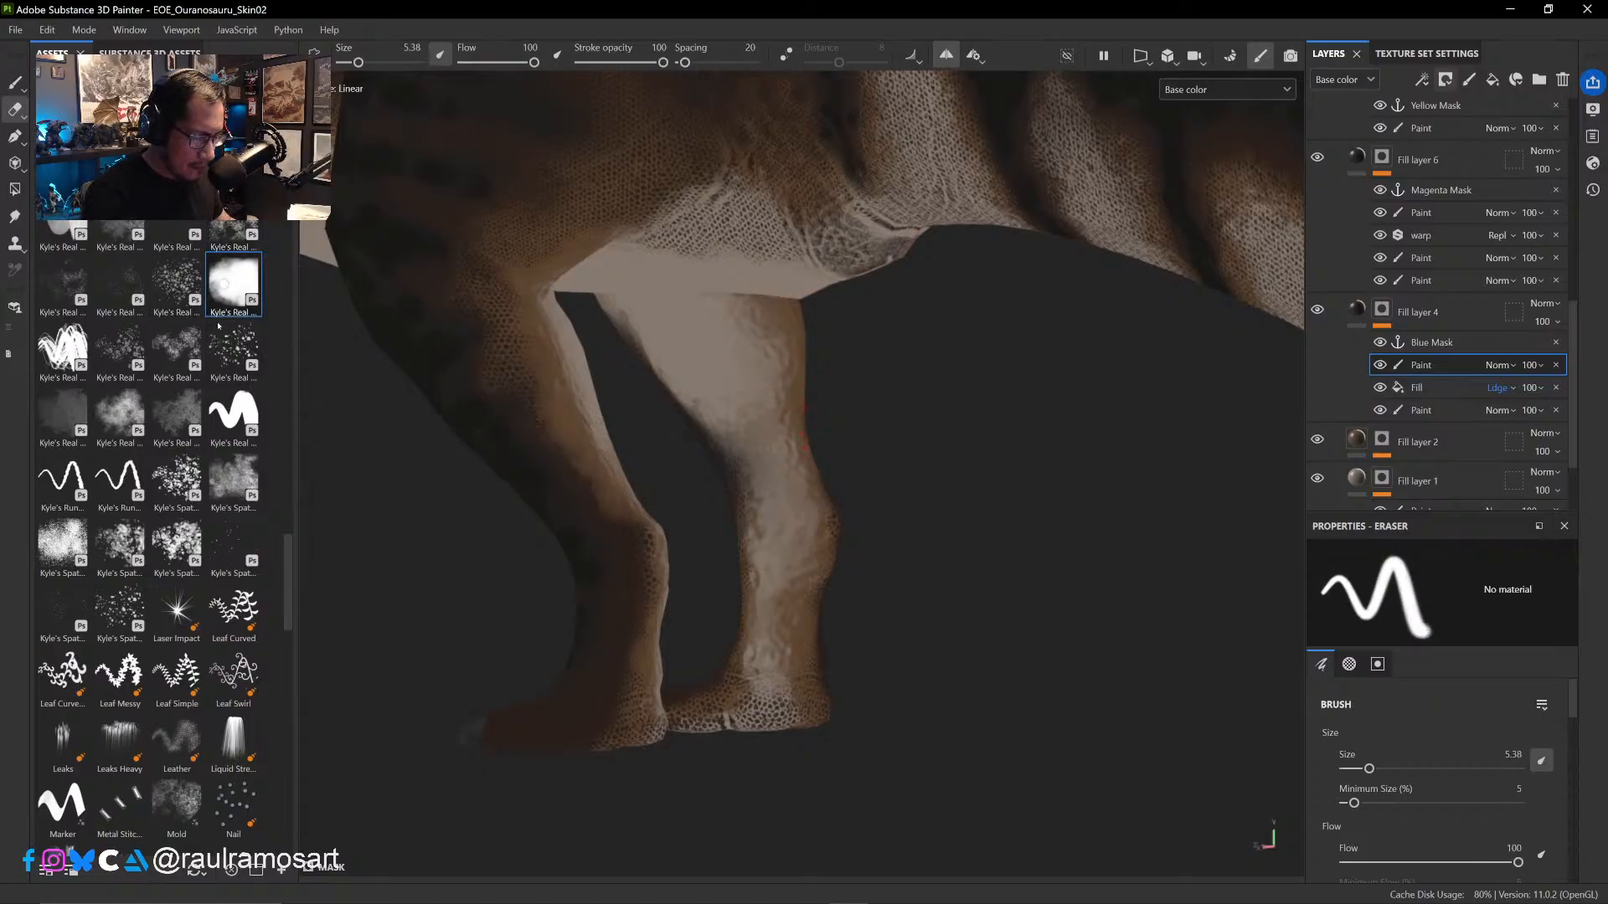
pyautogui.click(233, 282)
pyautogui.keyDown('ctrl'); pyautogui.moveTo(589, 491); pyautogui.dragTo(536, 467, button='right'); pyautogui.keyUp('ctrl')
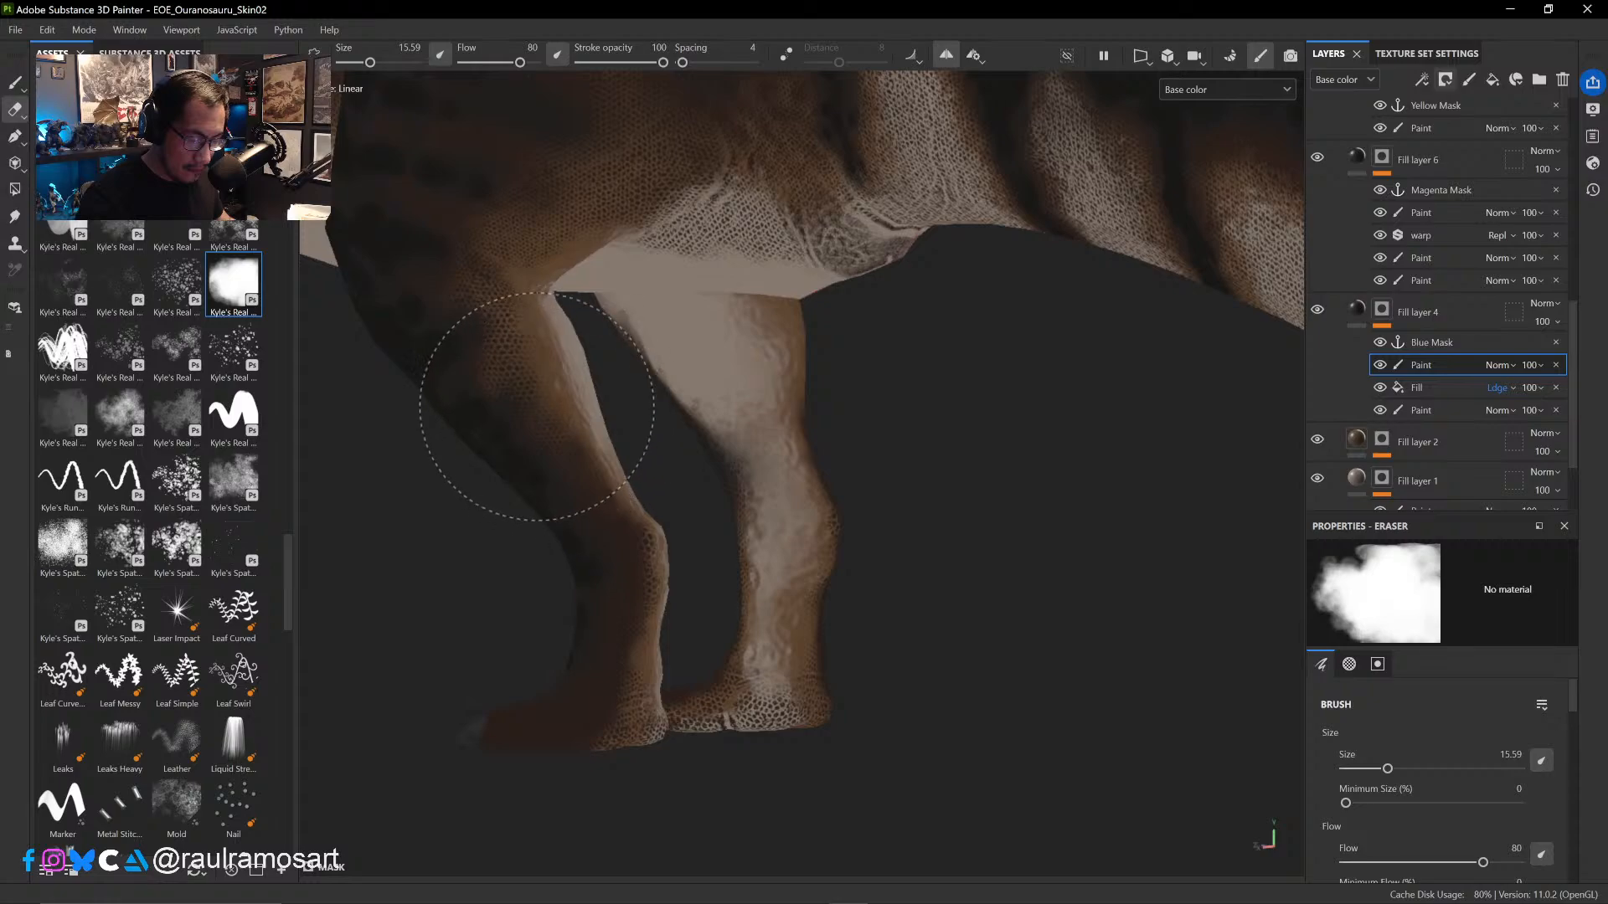
pyautogui.moveTo(588, 431)
pyautogui.mouseDown()
pyautogui.moveTo(593, 492)
pyautogui.moveTo(628, 503)
pyautogui.mouseUp()
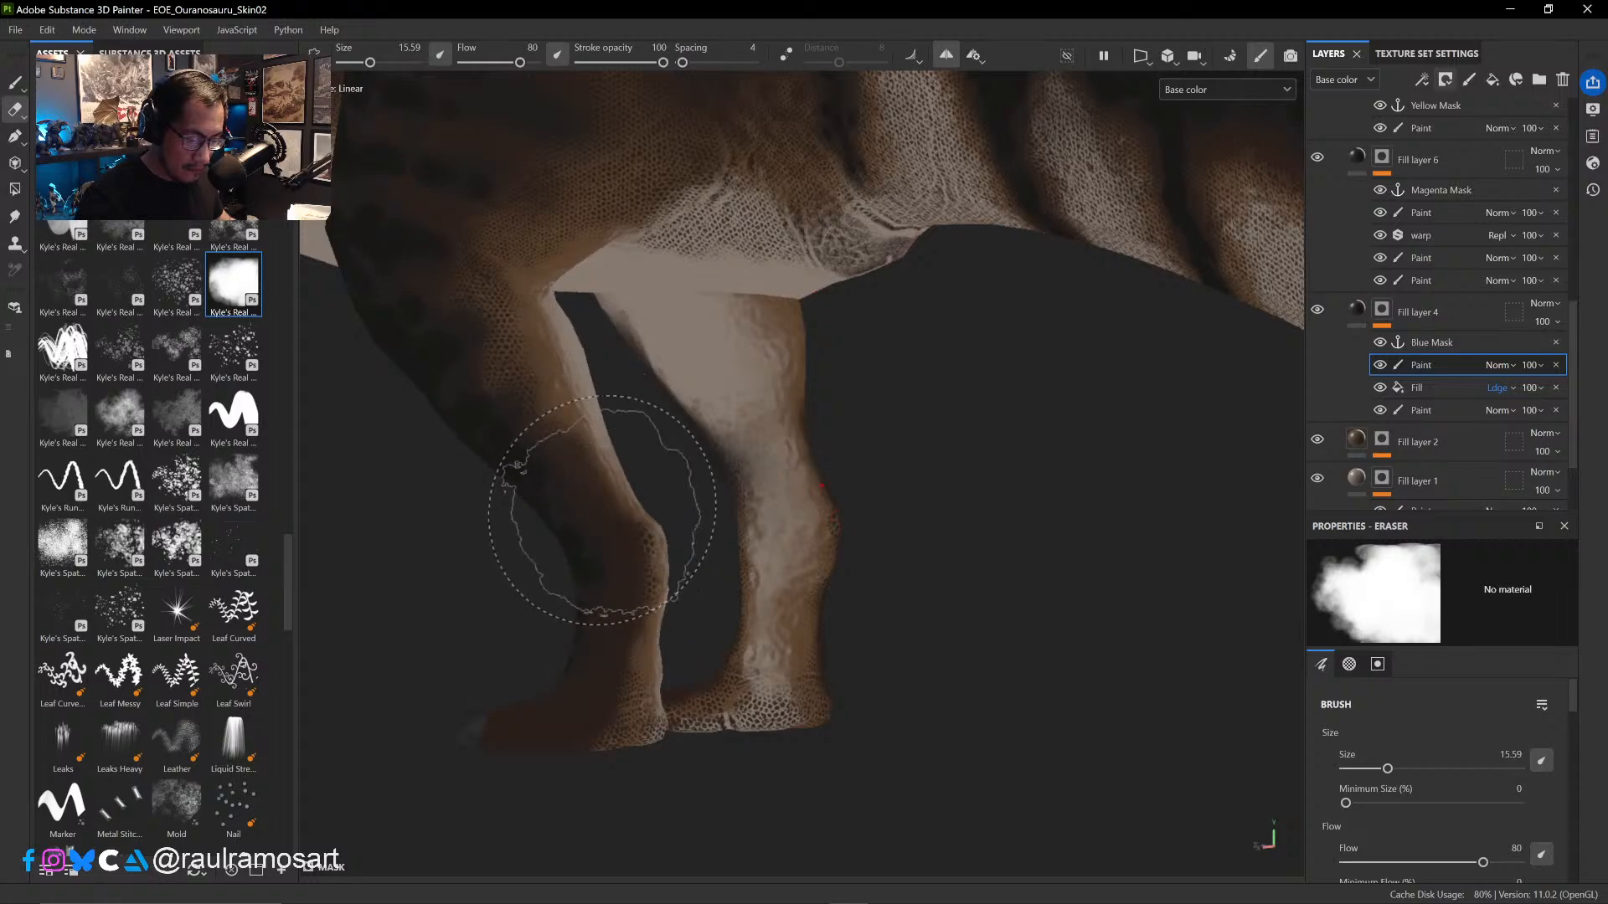
pyautogui.click(1379, 392)
pyautogui.click(1378, 392)
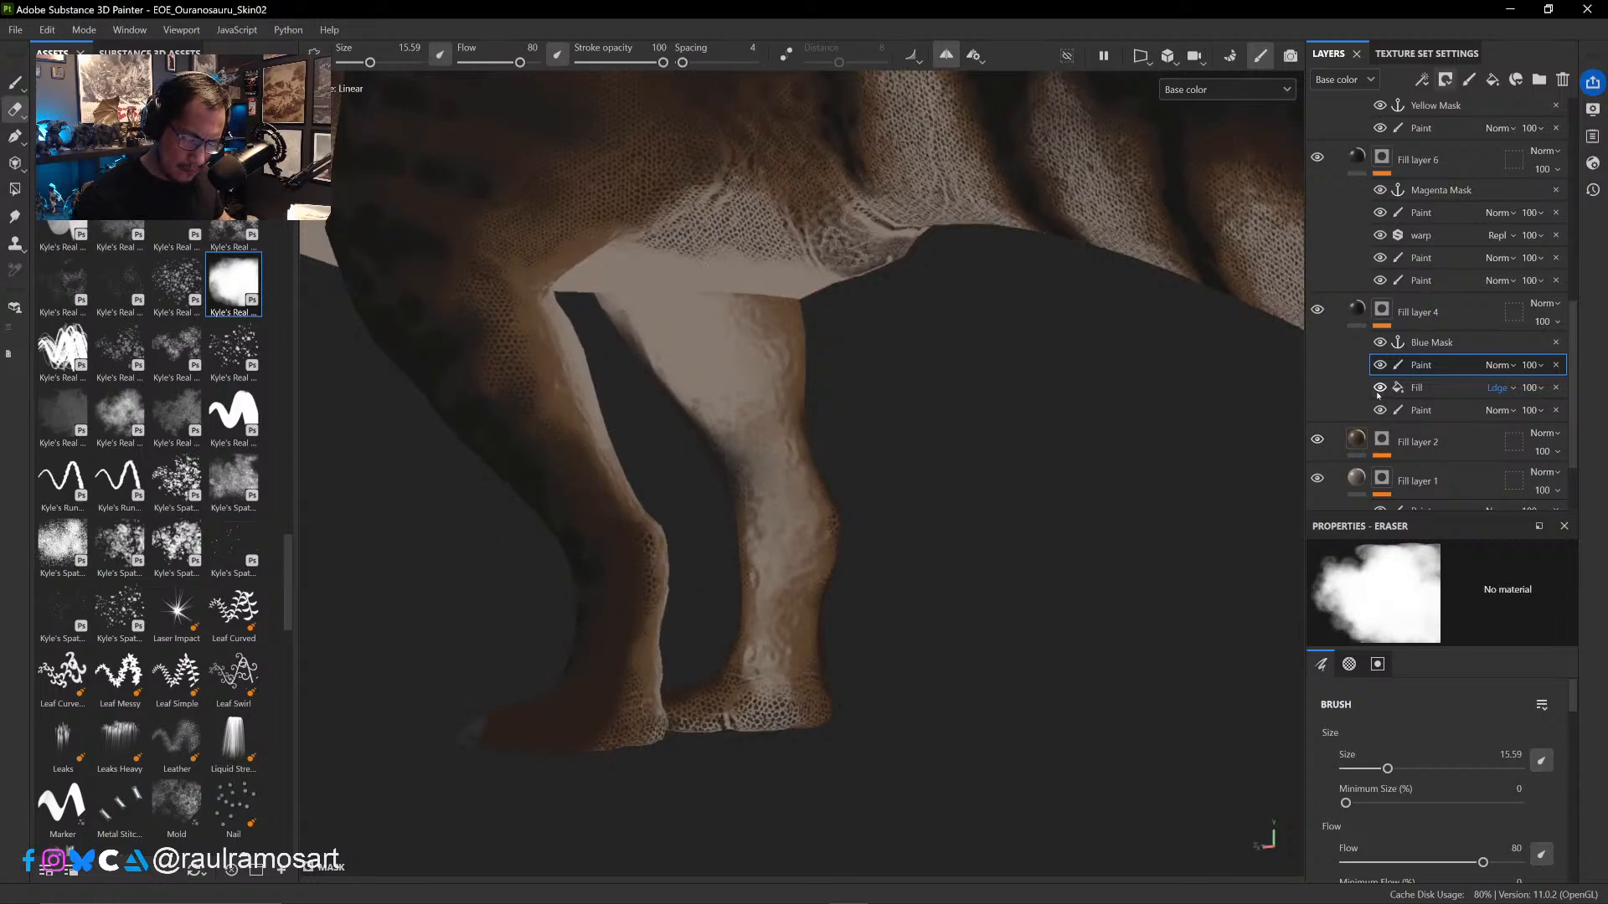
# - Paint out the scales on the back and underside of the hind foot with the paint brush at size 9.71
pyautogui.keyDown('alt'); pyautogui.moveTo(1027, 536); pyautogui.dragTo(1003, 444); pyautogui.keyUp('alt')
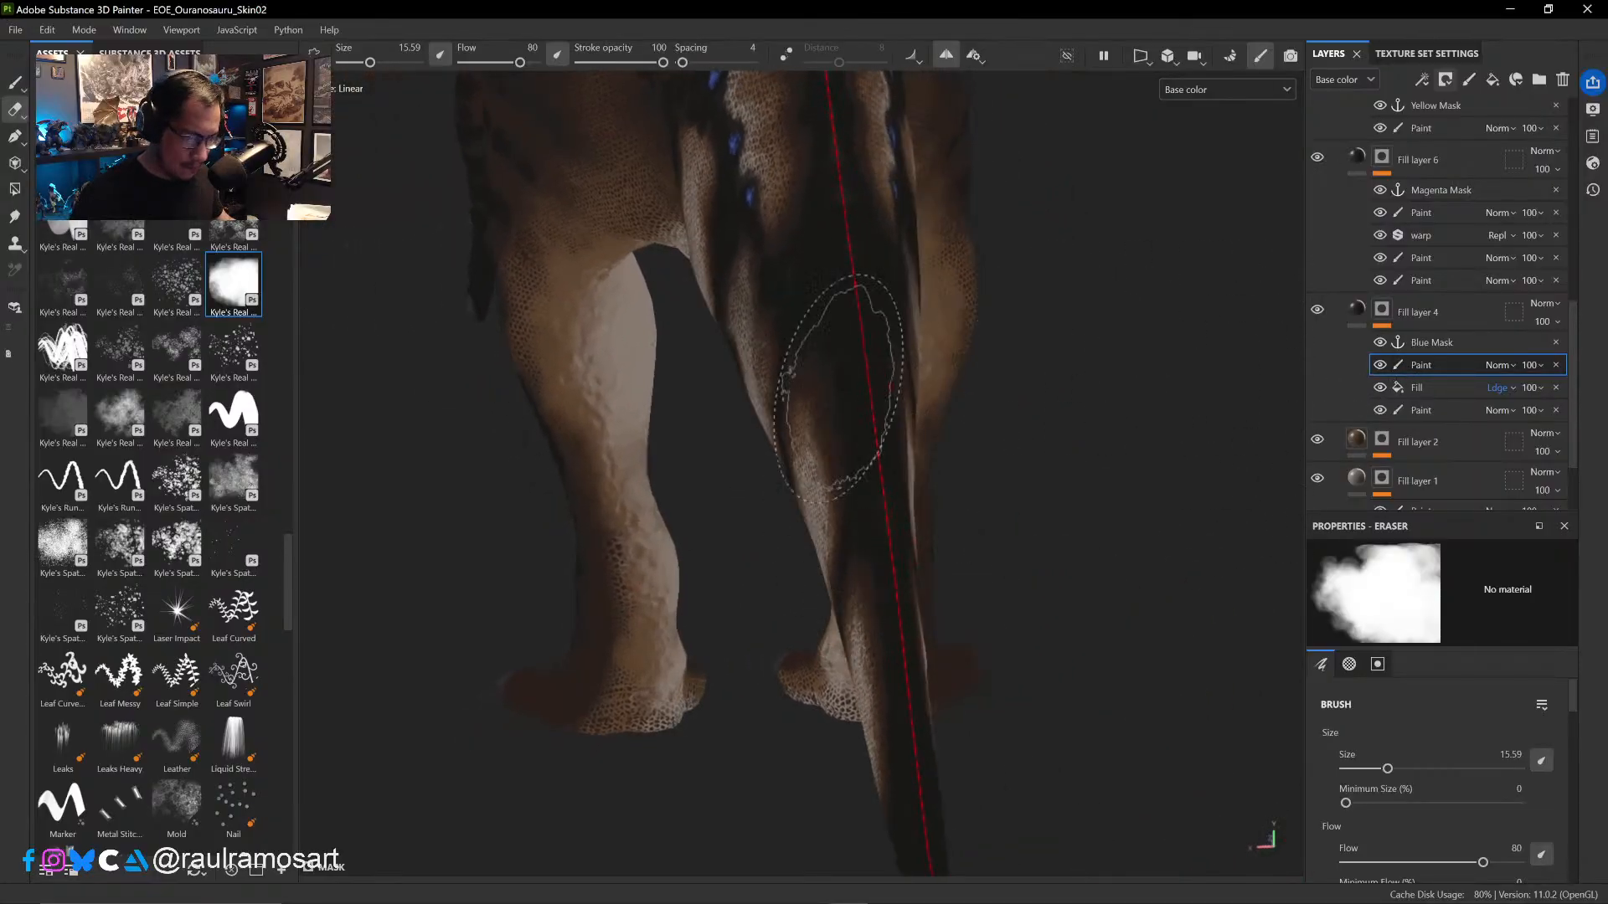
pyautogui.press('1')
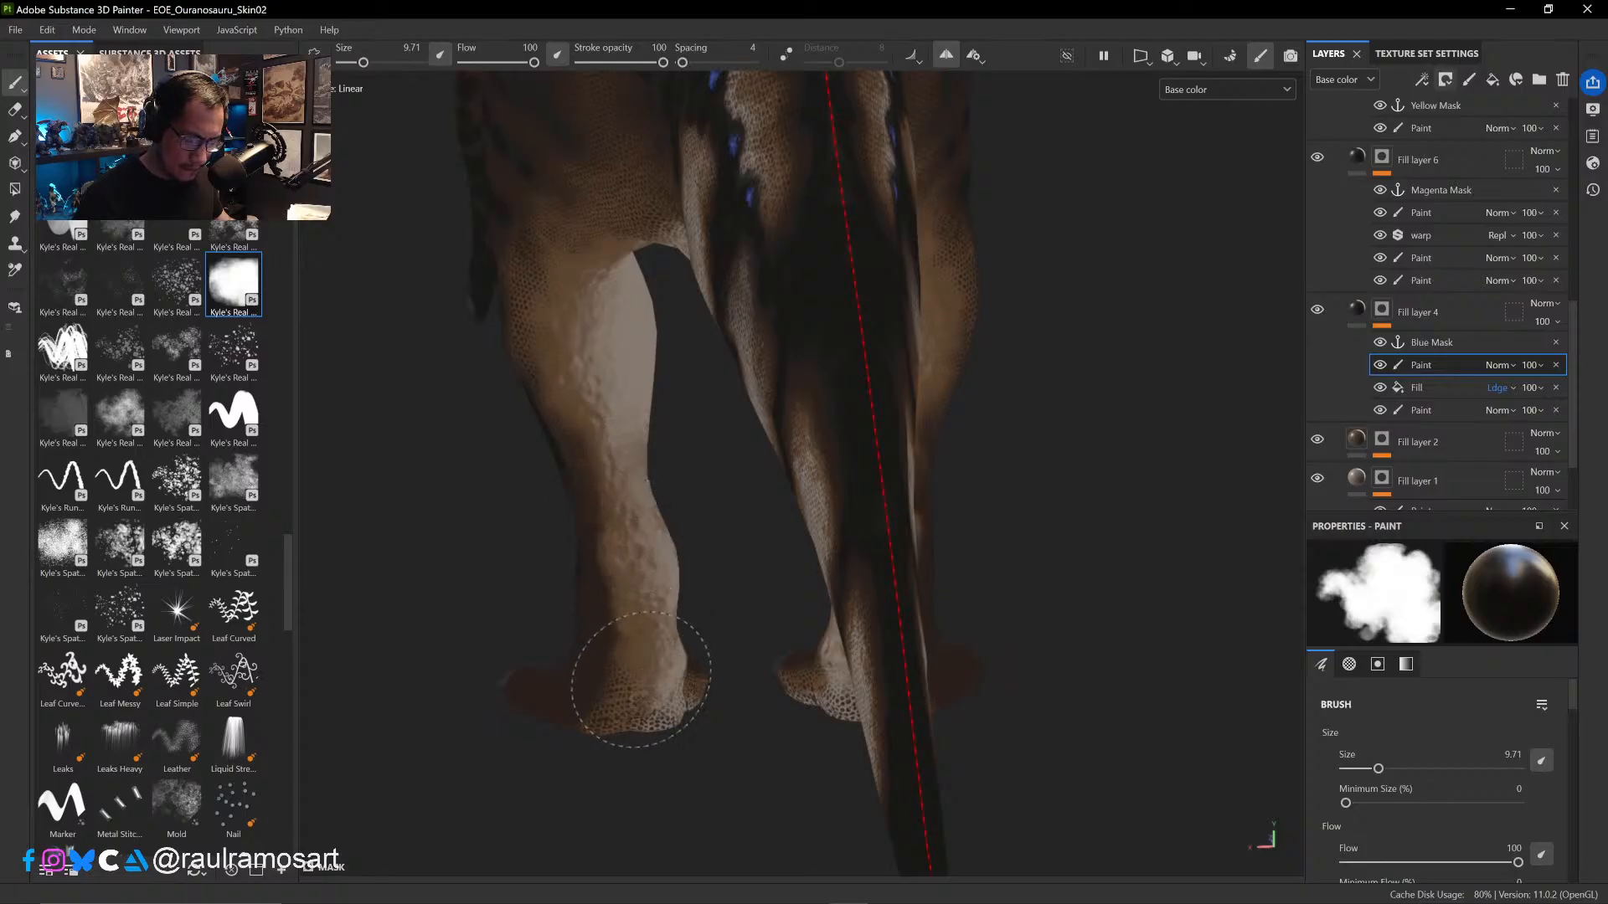
pyautogui.moveTo(641, 680); pyautogui.dragTo(639, 692)
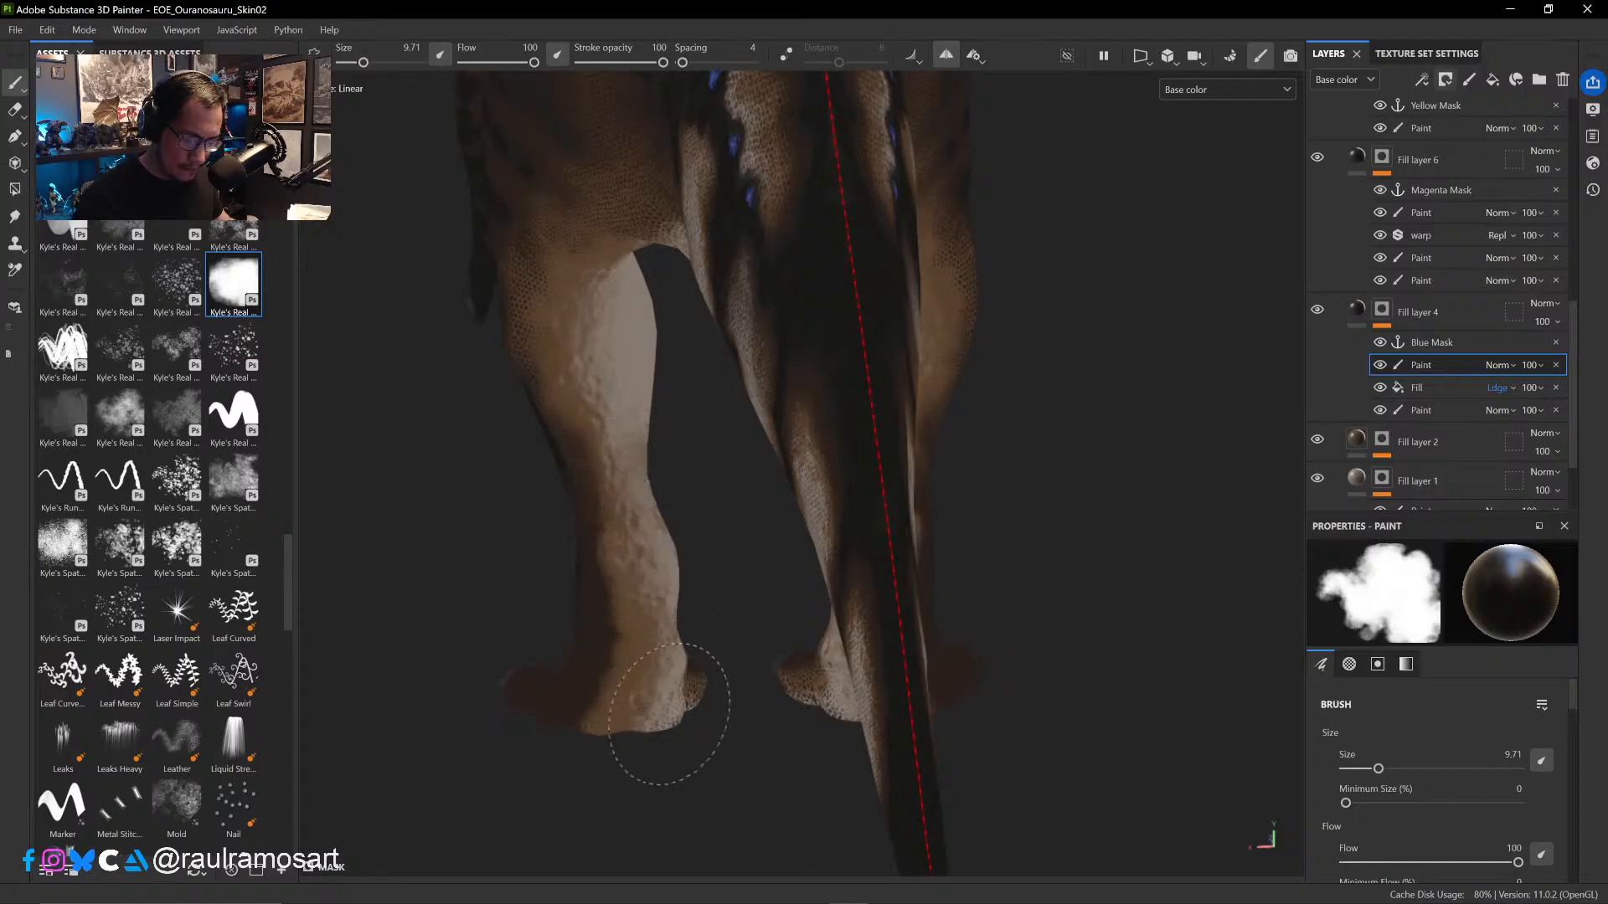
# - Undo the last stroke on the front hand, then paint out the scales across its palm and finger undersides at size 9.71
pyautogui.moveTo(552, 761)
pyautogui.keyDown('alt'); pyautogui.mouseDown()
pyautogui.moveTo(918, 664)
pyautogui.moveTo(977, 592)
pyautogui.moveTo(921, 530)
pyautogui.moveTo(997, 620)
pyautogui.moveTo(988, 563)
pyautogui.moveTo(1066, 463)
pyautogui.moveTo(680, 553)
pyautogui.moveTo(668, 480)
pyautogui.mouseUp(); pyautogui.keyUp('alt')
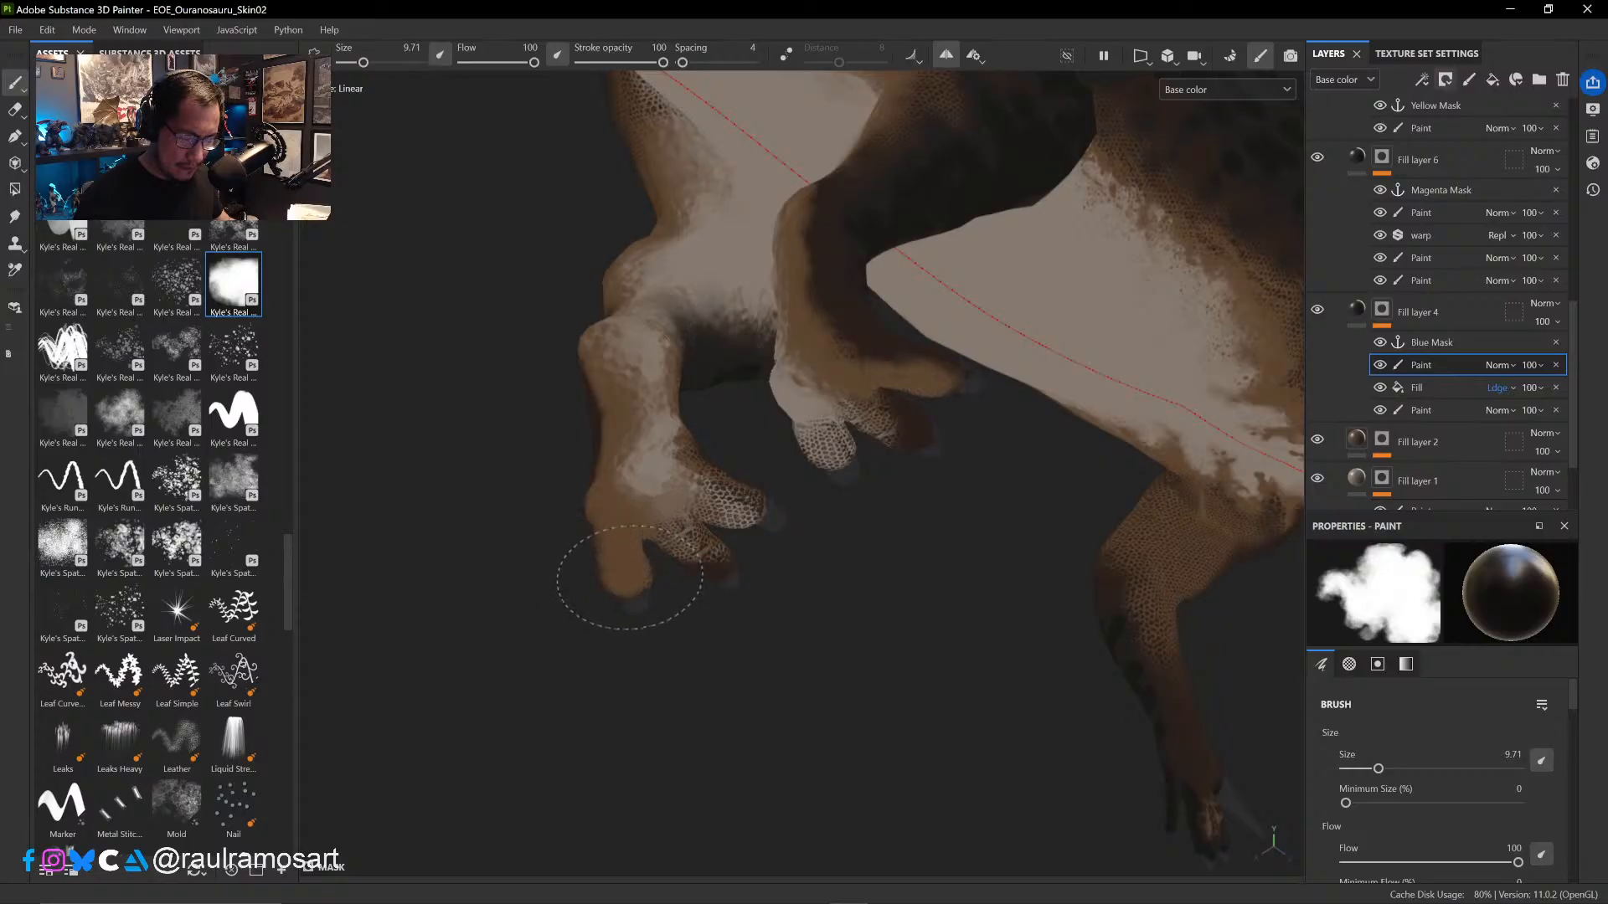
pyautogui.hotkey('ctrl', 'z')
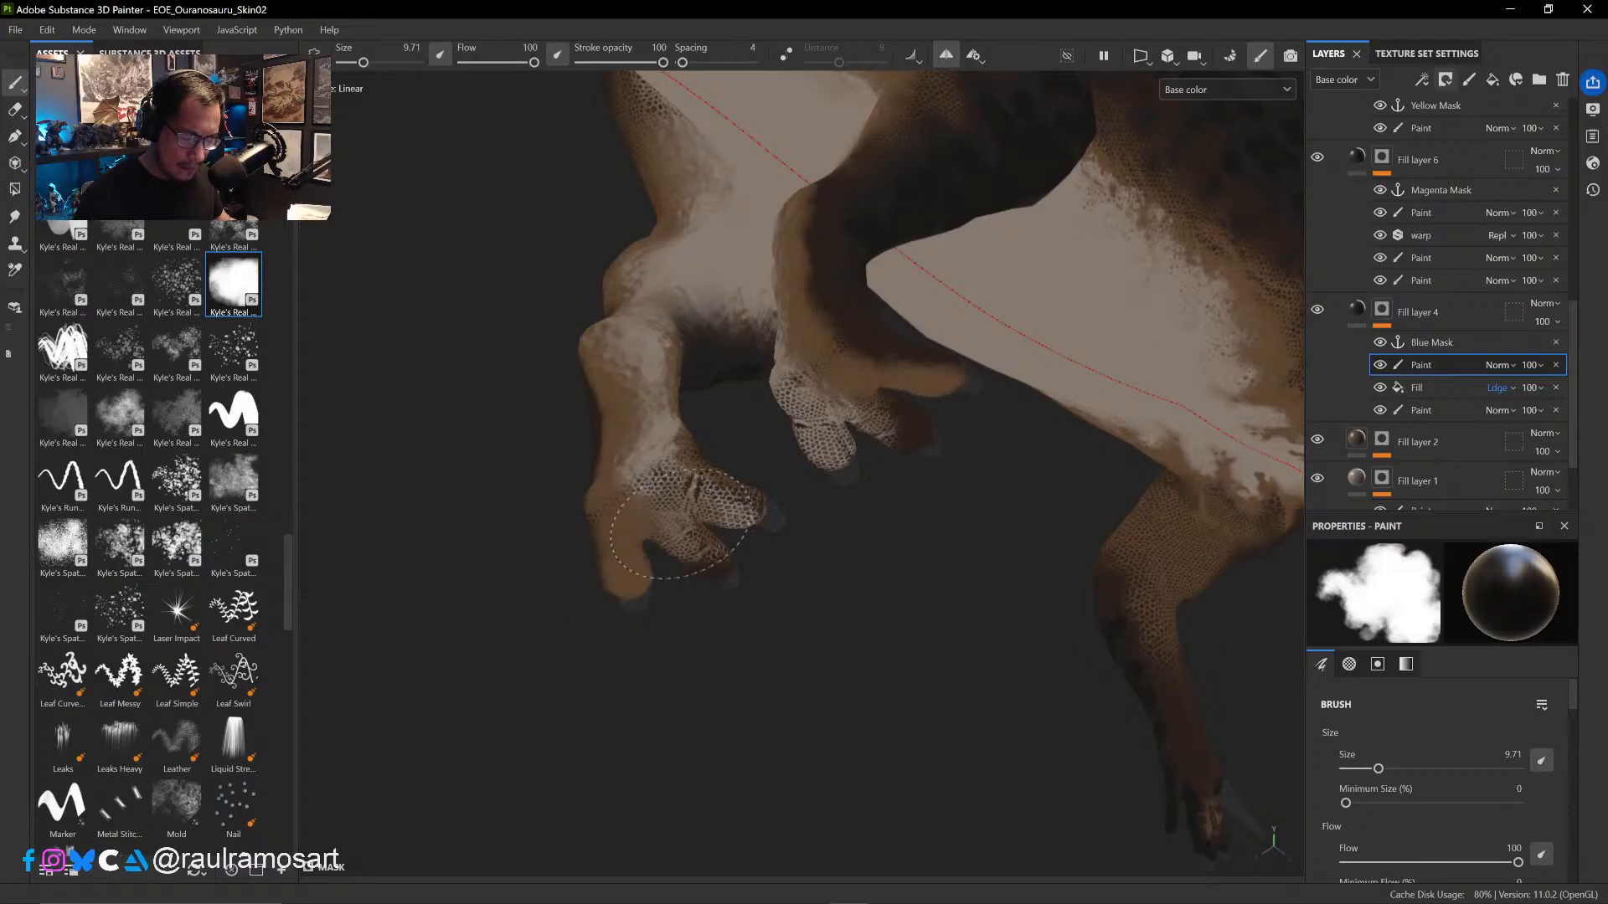
pyautogui.moveTo(684, 503); pyautogui.dragTo(643, 483)
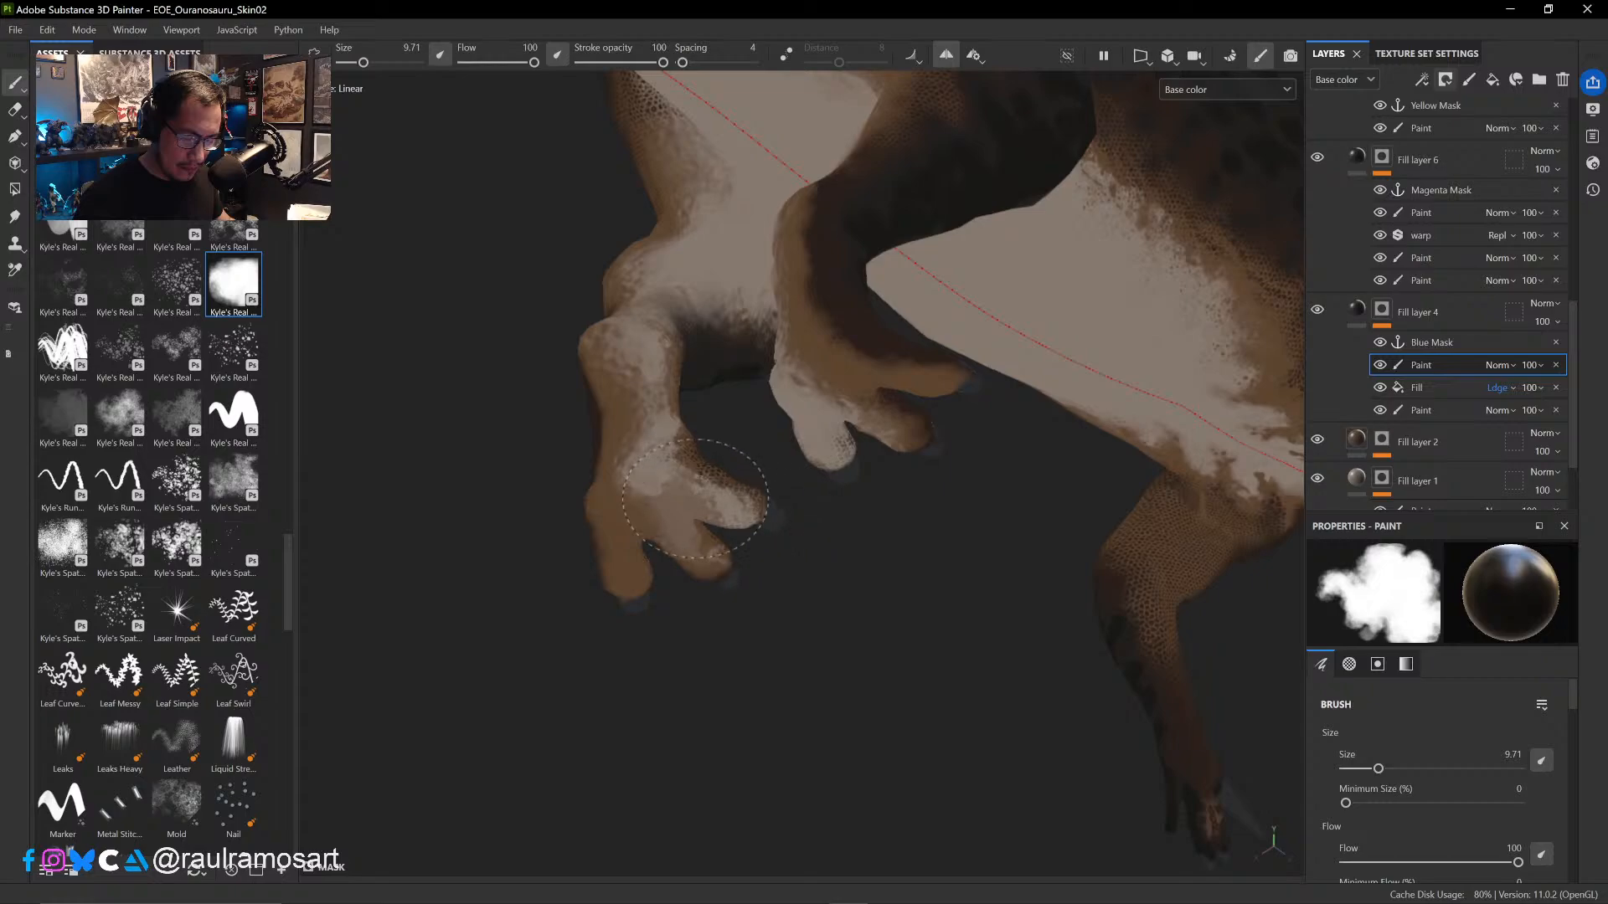
pyautogui.moveTo(645, 640)
pyautogui.keyDown('alt'); pyautogui.mouseDown()
pyautogui.moveTo(718, 624)
pyautogui.moveTo(796, 664)
pyautogui.moveTo(729, 657)
pyautogui.moveTo(682, 533)
pyautogui.mouseUp(); pyautogui.keyUp('alt')
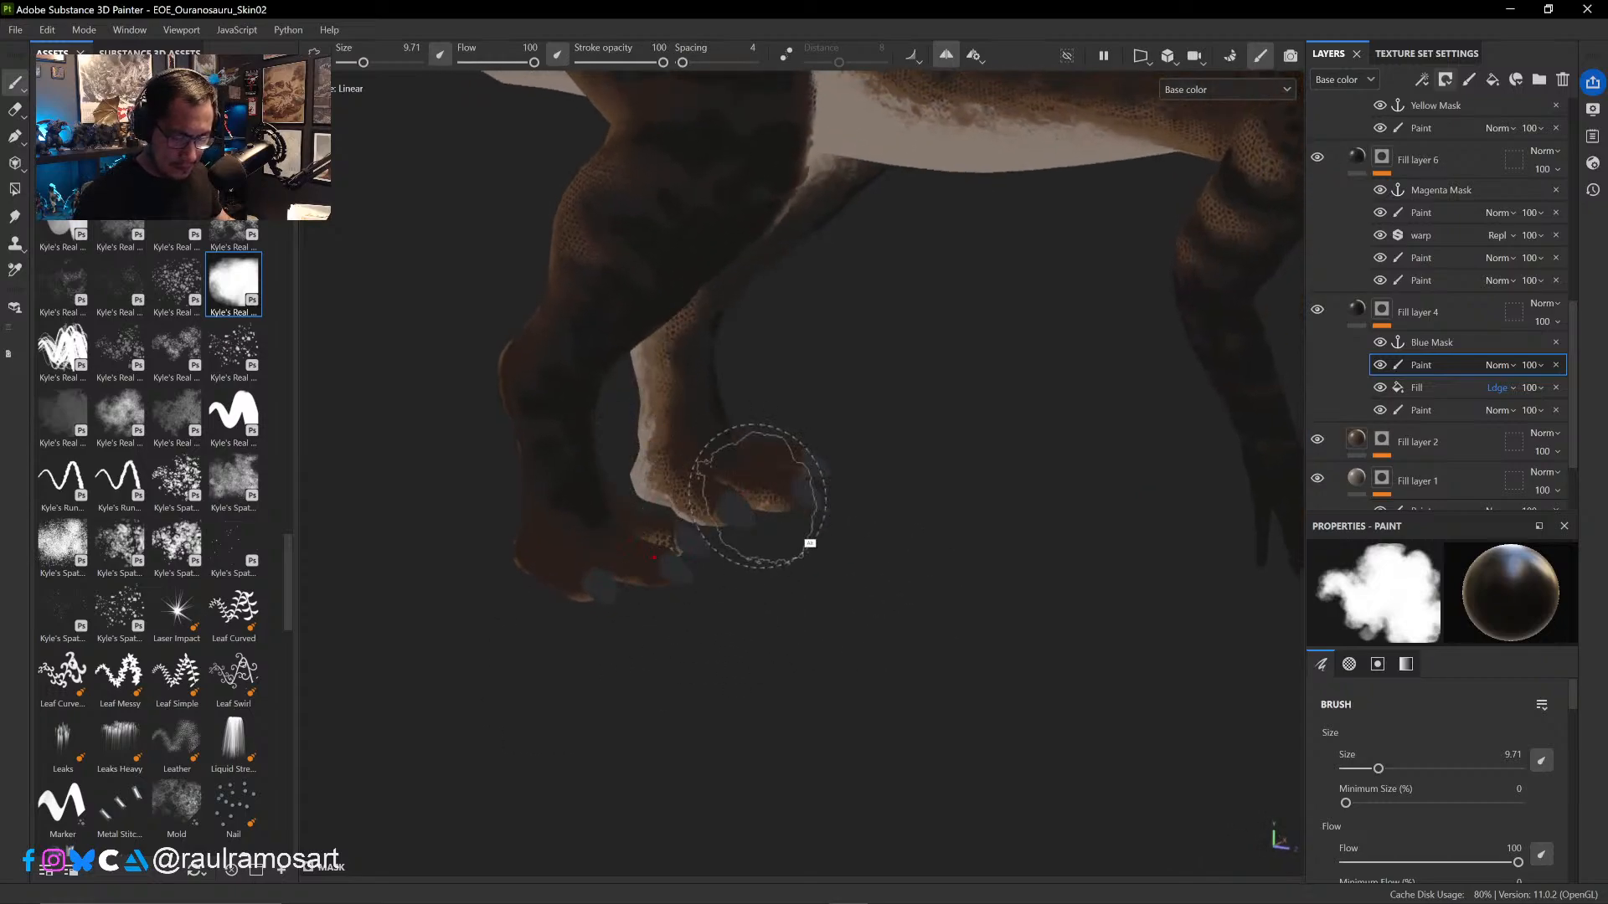
# - Paint out the scales on the pale underside between the thigh and the tail base at brush size 10.79
pyautogui.keyDown('alt'); pyautogui.moveTo(758, 495); pyautogui.dragTo(977, 143); pyautogui.keyUp('alt')
pyautogui.keyDown('alt'); pyautogui.moveTo(988, 440); pyautogui.dragTo(1014, 649); pyautogui.keyUp('alt')
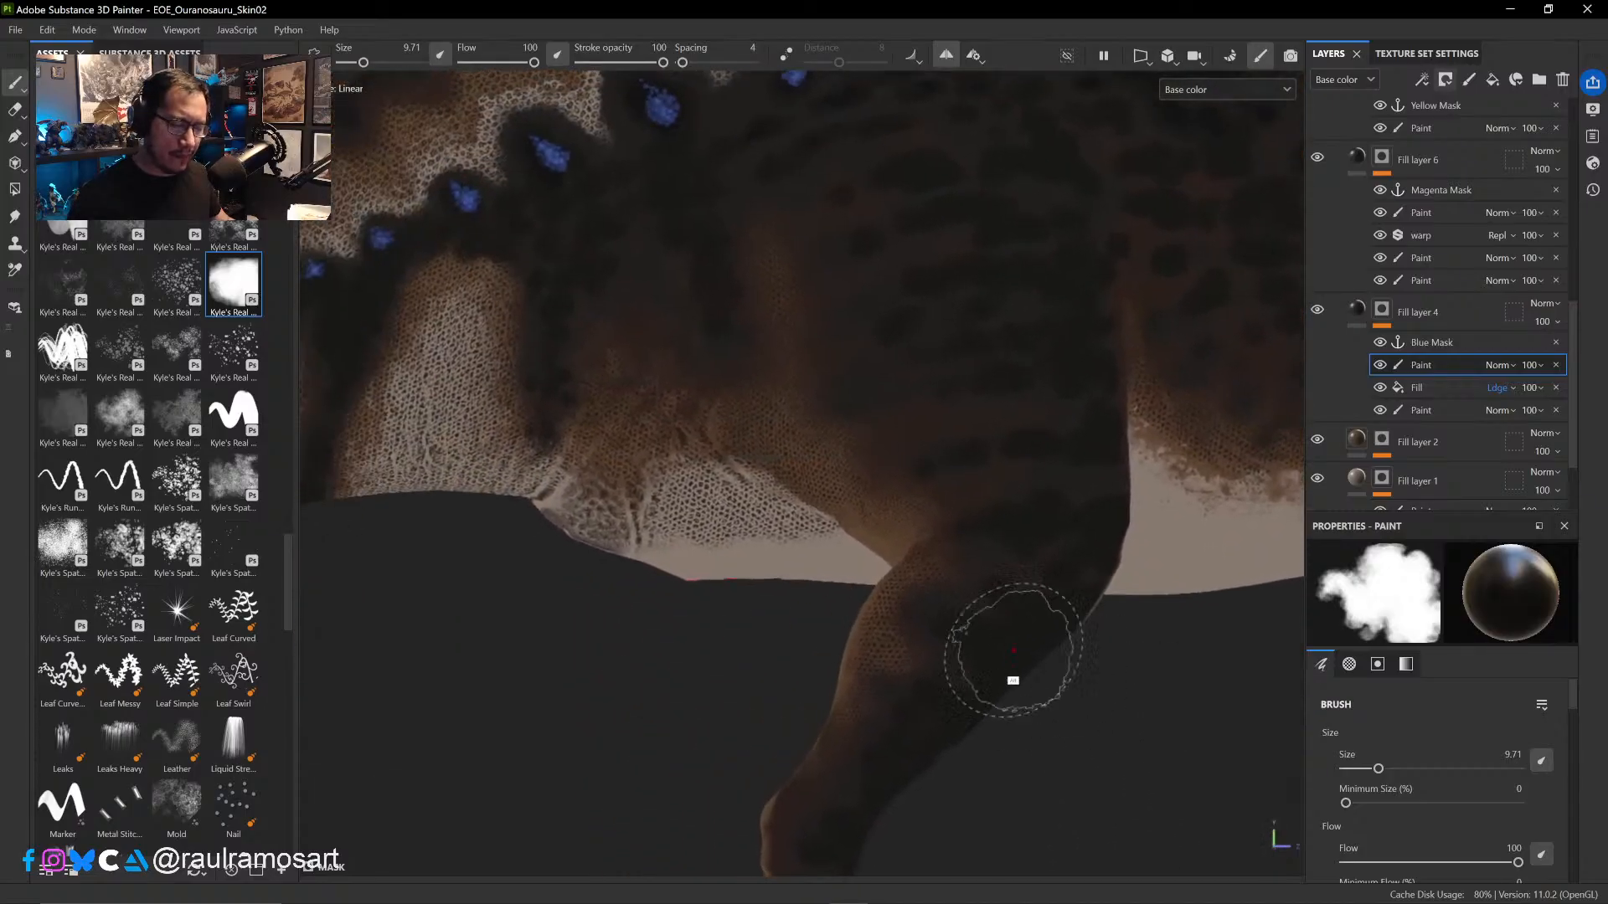
pyautogui.keyDown('ctrl'); pyautogui.moveTo(797, 538); pyautogui.dragTo(809, 538, button='right'); pyautogui.keyUp('ctrl')
pyautogui.moveTo(817, 524)
pyautogui.mouseDown()
pyautogui.moveTo(731, 532)
pyautogui.moveTo(687, 501)
pyautogui.moveTo(566, 520)
pyautogui.mouseUp()
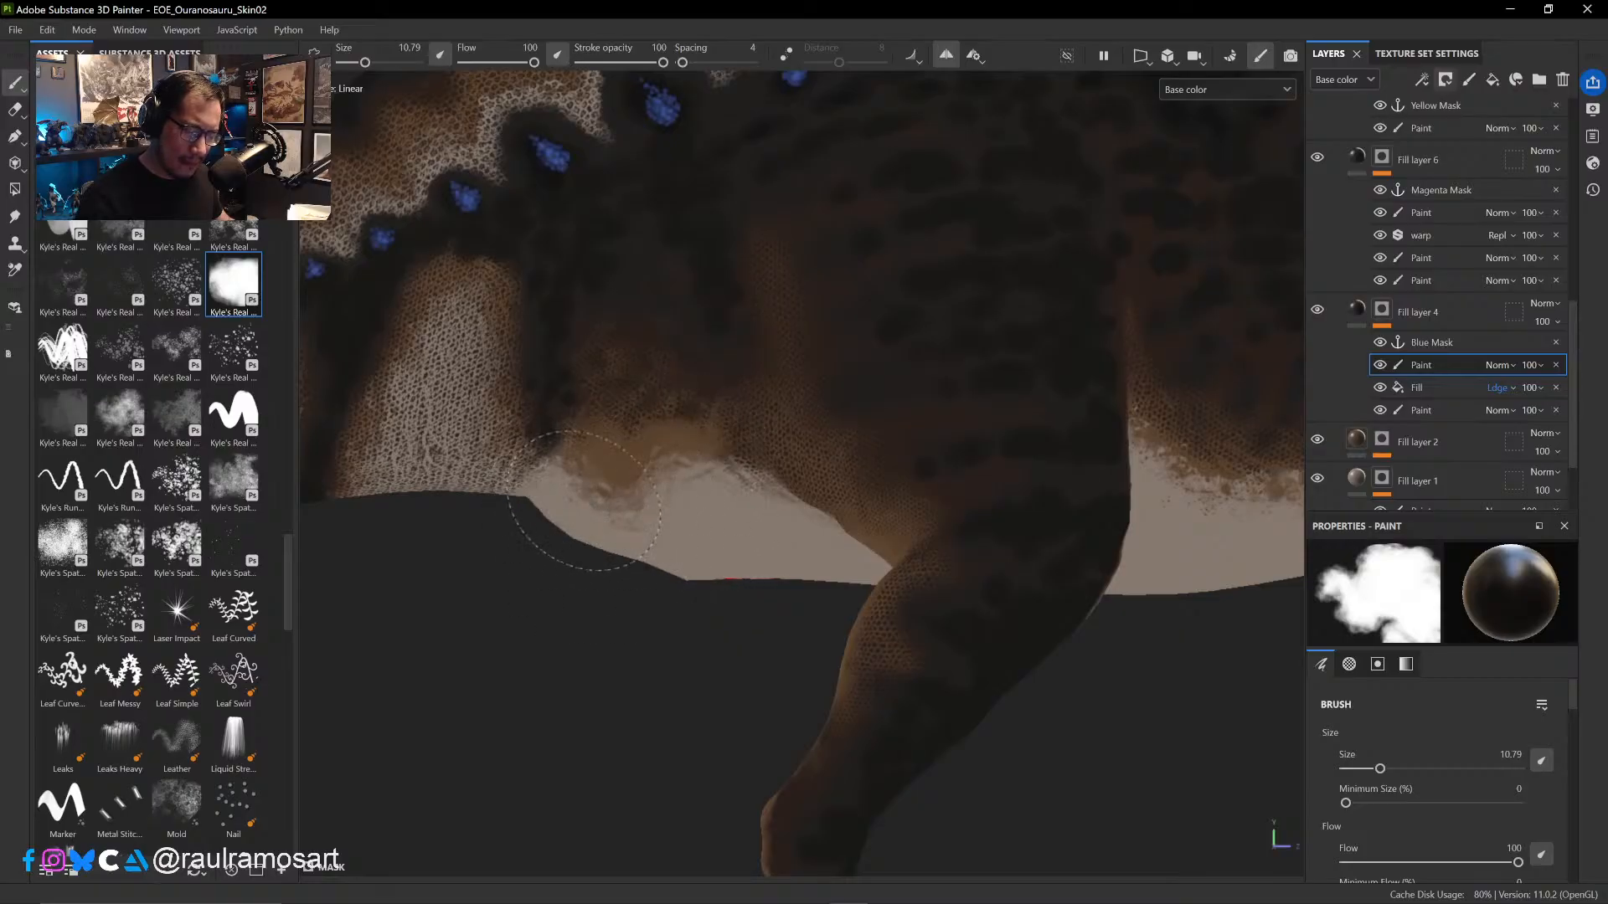
# - Compare the tail and rear of the sail with the Fill effect in Fill layer 4's mask hidden and shown
pyautogui.moveTo(531, 646)
pyautogui.keyDown('alt'); pyautogui.mouseDown()
pyautogui.moveTo(897, 700)
pyautogui.moveTo(838, 528)
pyautogui.moveTo(871, 453)
pyautogui.moveTo(854, 381)
pyautogui.moveTo(825, 359)
pyautogui.mouseUp(); pyautogui.keyUp('alt')
pyautogui.click(1380, 387)
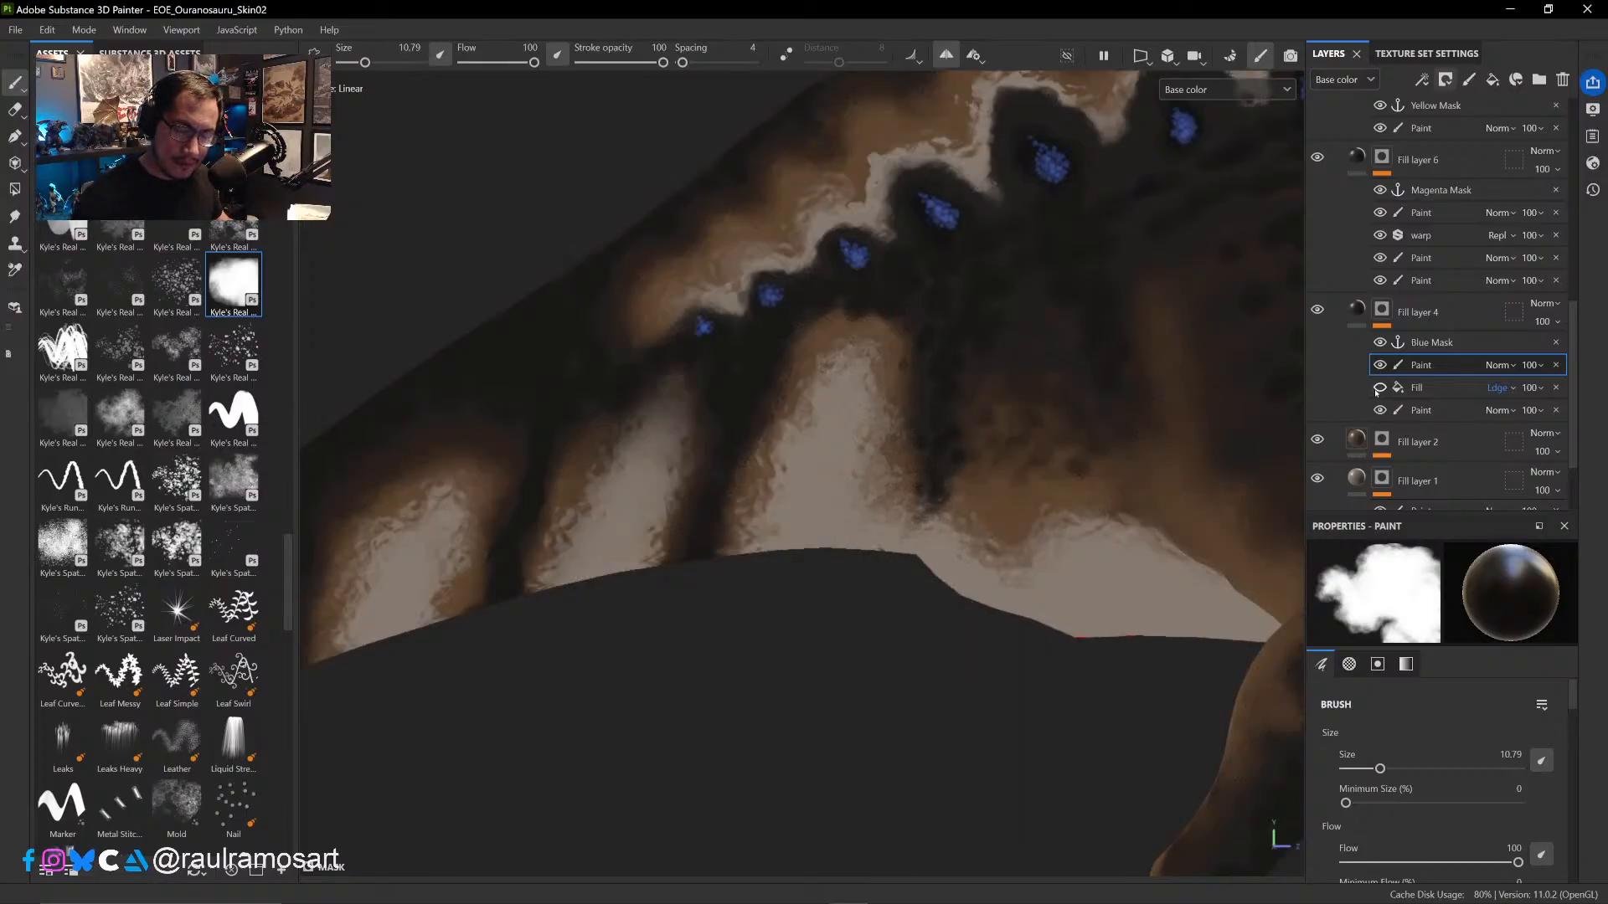
pyautogui.click(1379, 388)
pyautogui.click(1380, 388)
pyautogui.click(1379, 388)
pyautogui.click(1380, 388)
pyautogui.click(1379, 388)
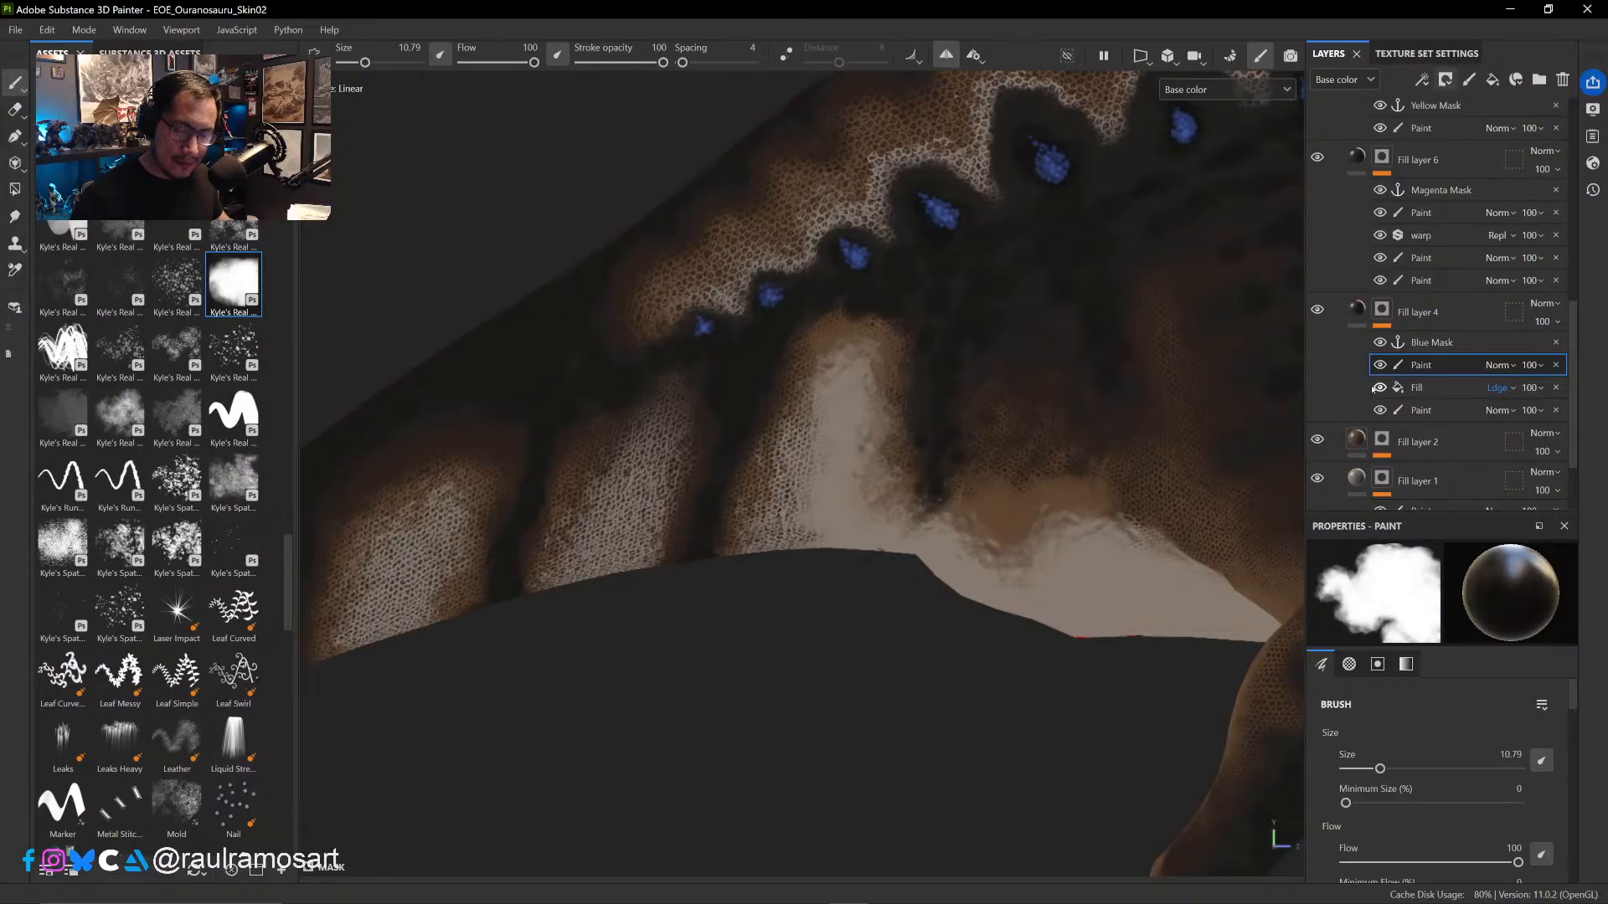
# - Paint out the scales in the four pale patches along the lower tail, from its base towards the tip, at brush size 6.52
pyautogui.moveTo(823, 381)
pyautogui.mouseDown()
pyautogui.moveTo(771, 377)
pyautogui.moveTo(754, 539)
pyautogui.moveTo(792, 469)
pyautogui.mouseUp()
pyautogui.keyDown('ctrl'); pyautogui.moveTo(807, 465); pyautogui.dragTo(772, 459, button='right'); pyautogui.keyUp('ctrl')
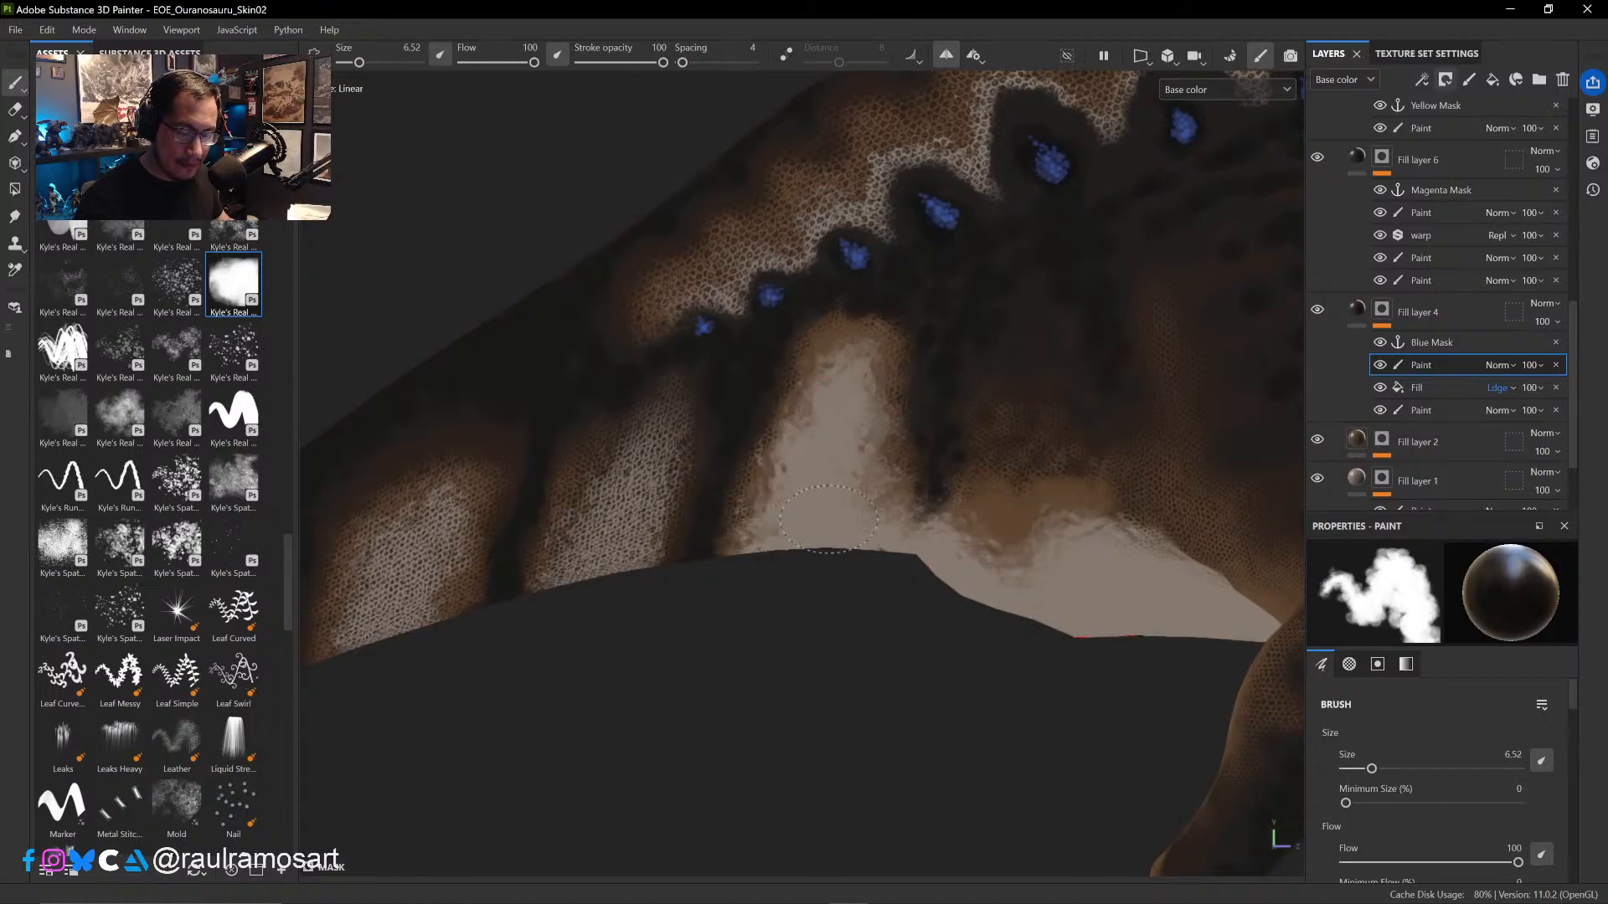
pyautogui.moveTo(814, 598)
pyautogui.keyDown('alt'); pyautogui.mouseDown()
pyautogui.moveTo(769, 556)
pyautogui.moveTo(801, 578)
pyautogui.mouseUp(); pyautogui.keyUp('alt')
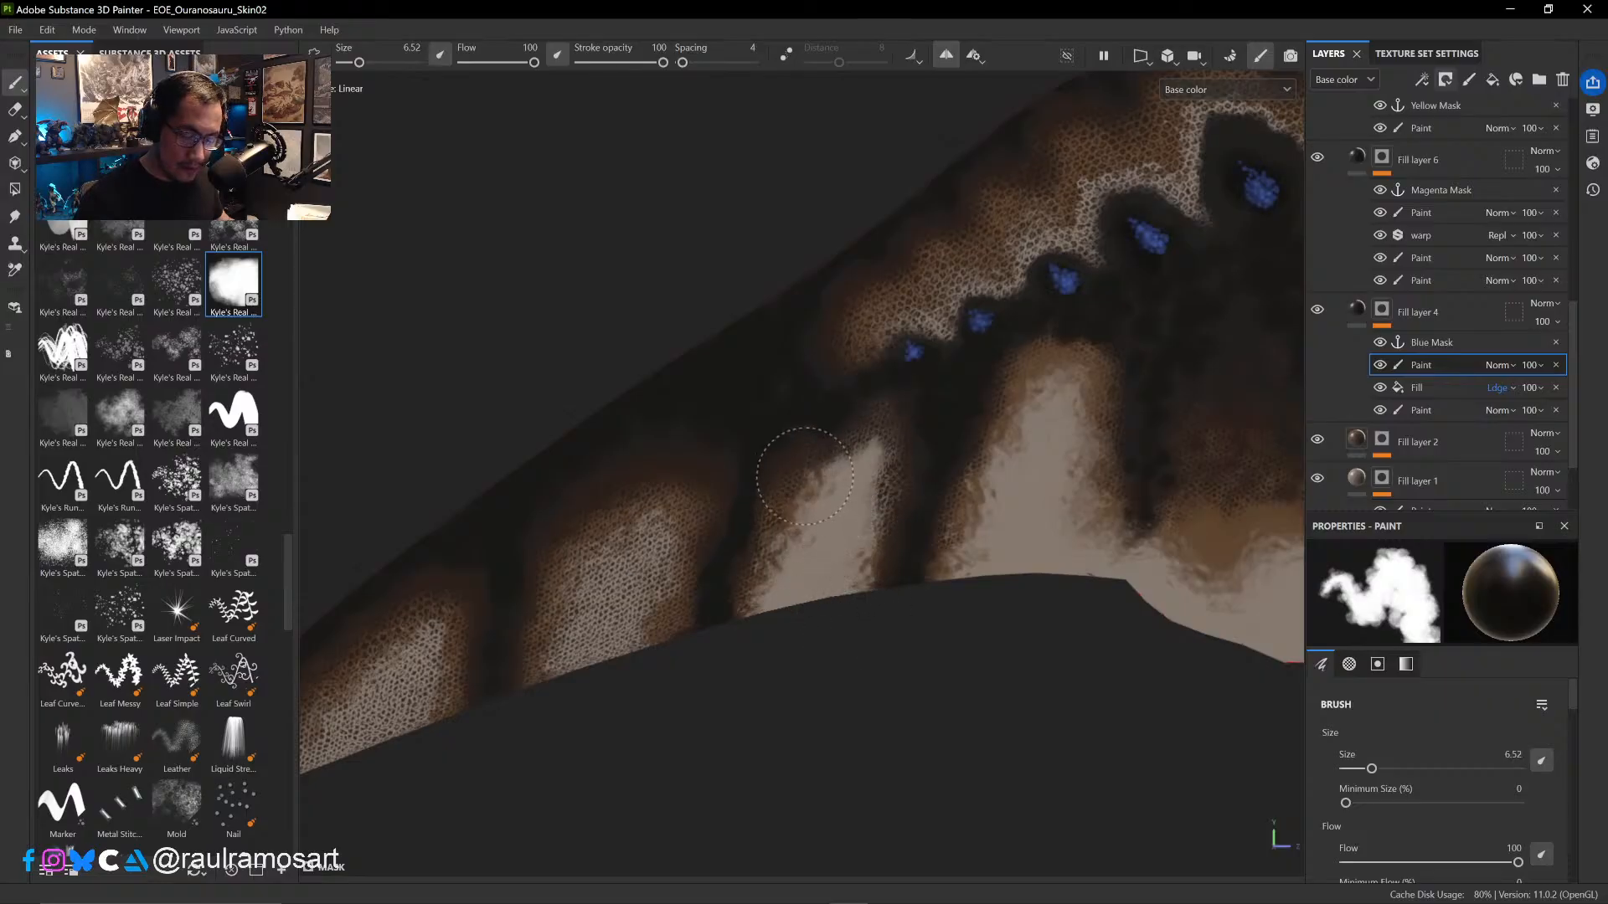
pyautogui.keyDown('alt'); pyautogui.moveTo(927, 640); pyautogui.dragTo(854, 607); pyautogui.keyUp('alt')
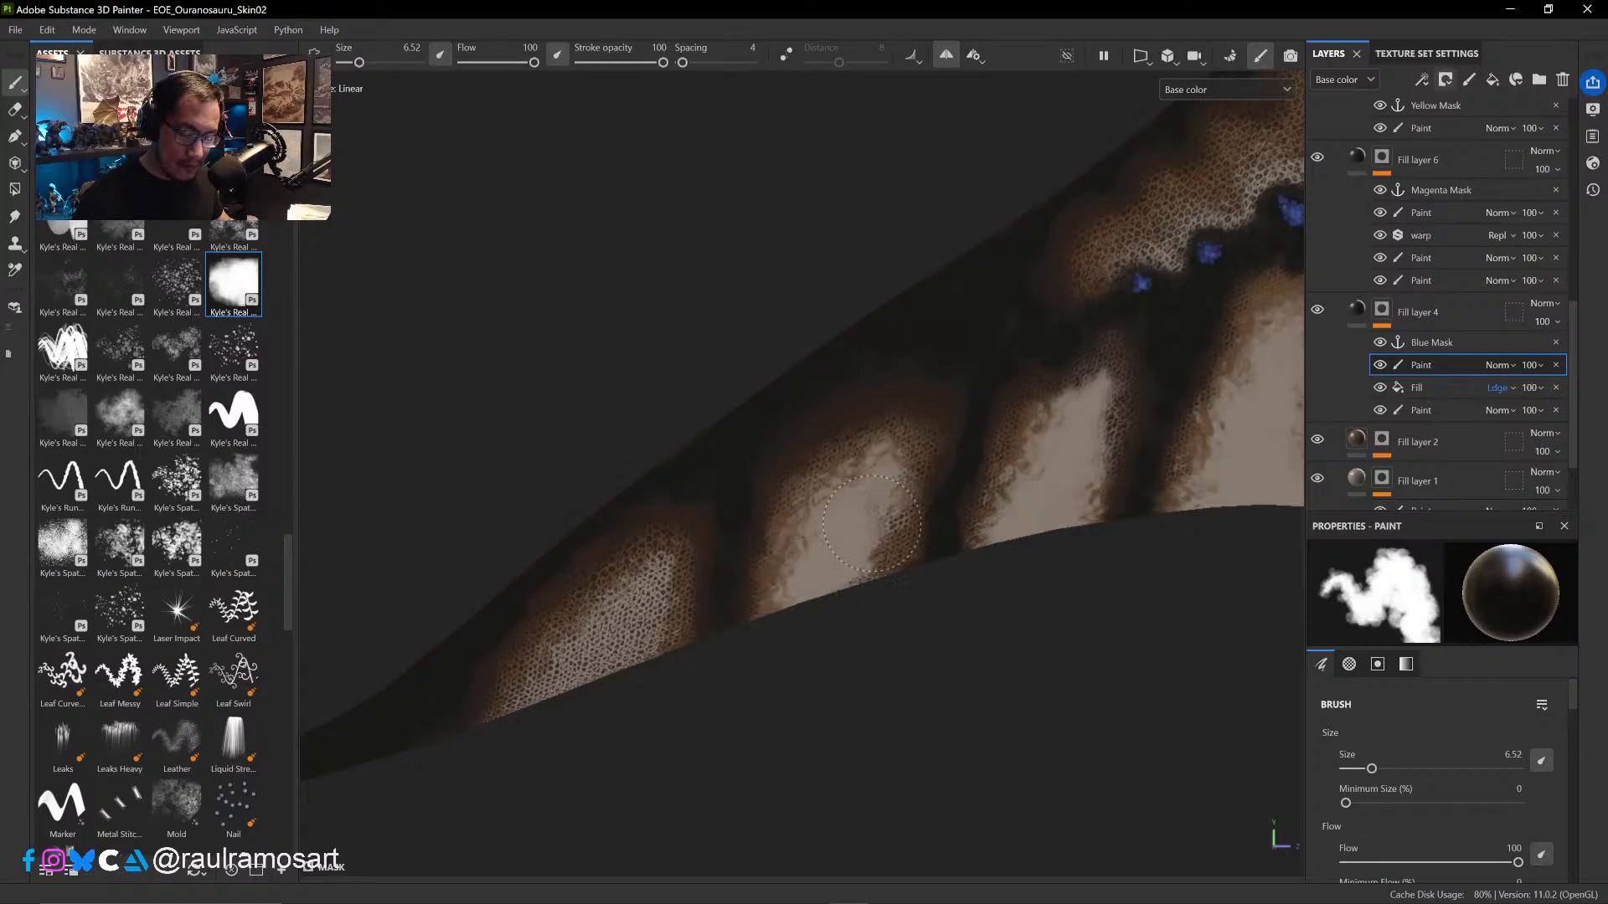
pyautogui.keyDown('alt'); pyautogui.moveTo(844, 592); pyautogui.dragTo(959, 547); pyautogui.keyUp('alt')
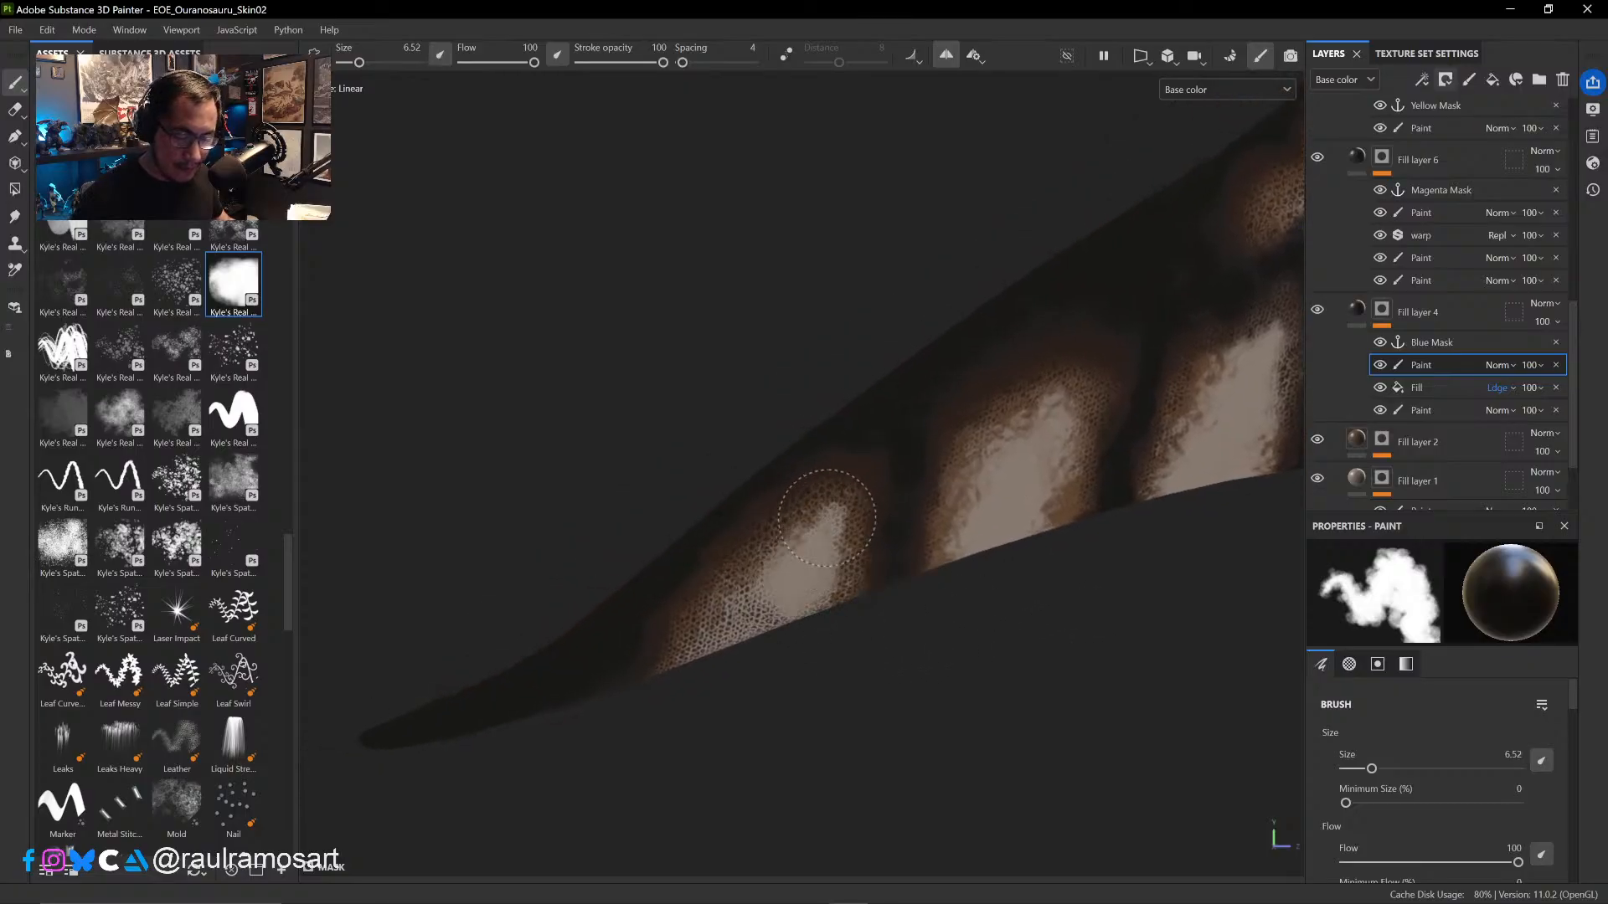
pyautogui.moveTo(769, 592); pyautogui.dragTo(740, 625)
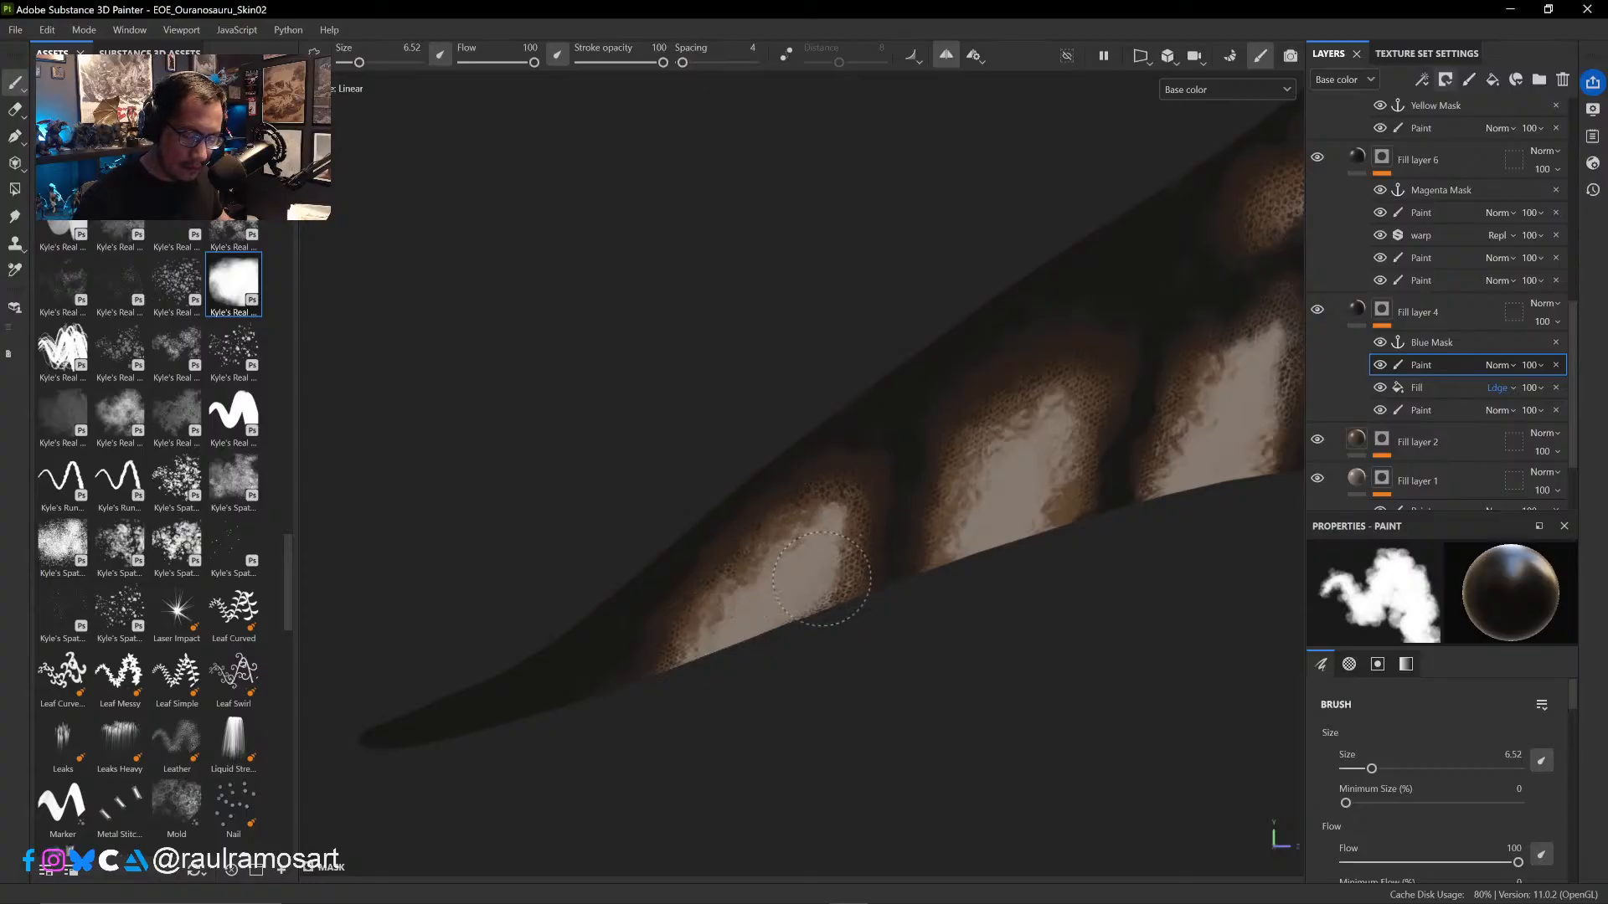
# - Paint out the scales along the sail's pale zigzag band above the small rear blue spots at brush size 6.52
pyautogui.keyDown('ctrl'); pyautogui.keyDown('alt'); pyautogui.moveTo(1000, 628); pyautogui.dragTo(505, 790); pyautogui.keyUp('alt'); pyautogui.keyUp('ctrl')
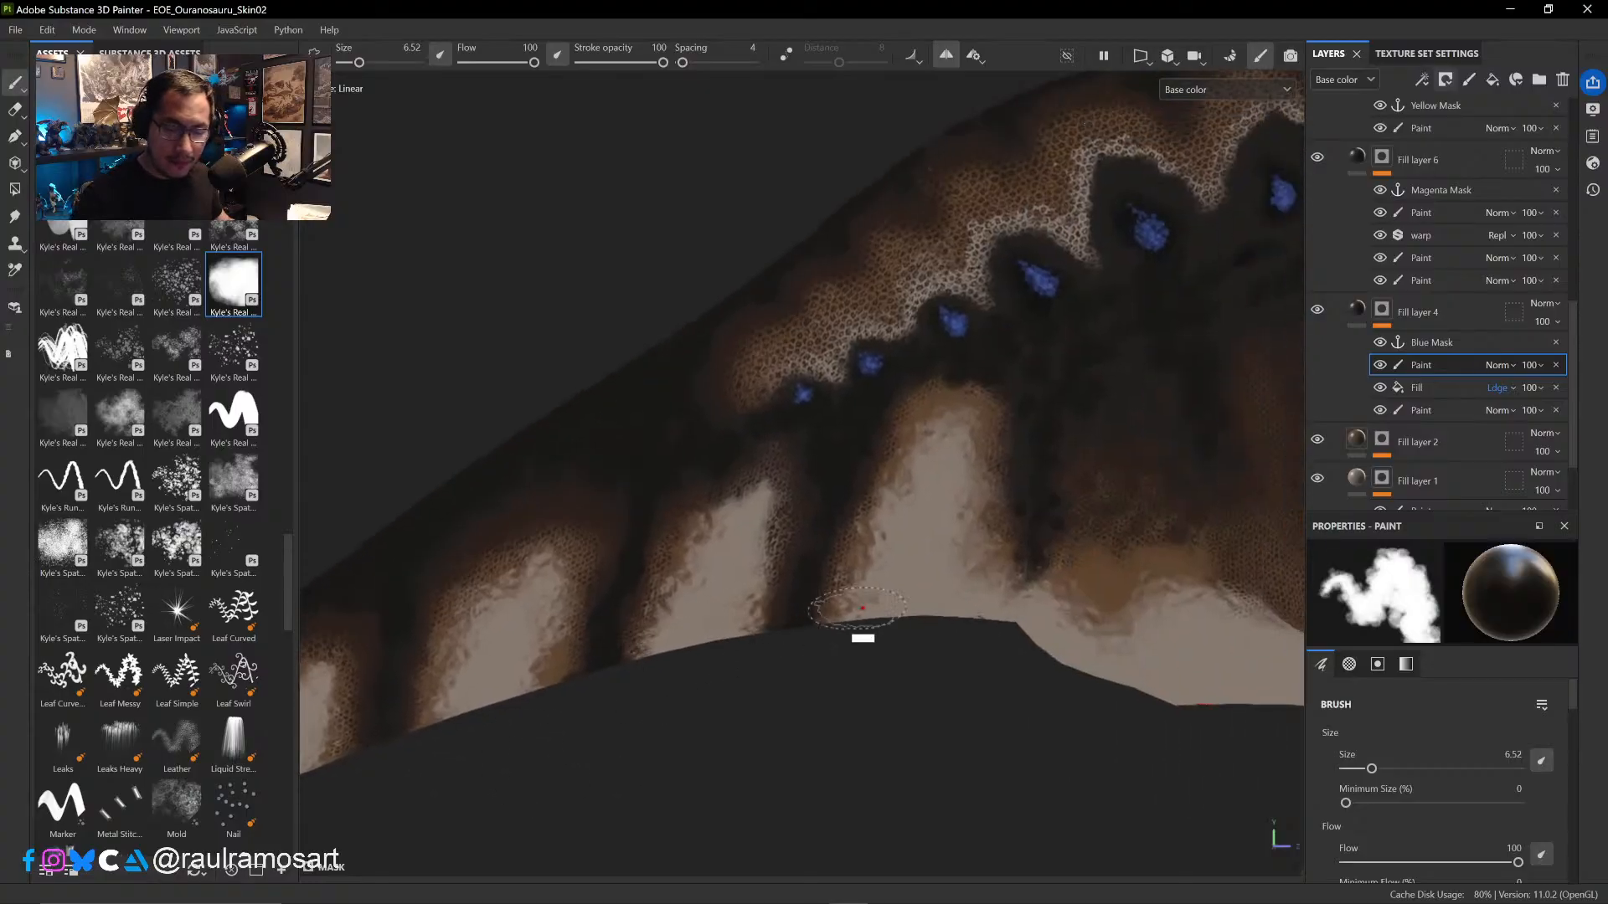
pyautogui.keyDown('ctrl'); pyautogui.keyDown('alt'); pyautogui.moveTo(935, 521); pyautogui.dragTo(632, 741); pyautogui.keyUp('alt'); pyautogui.keyUp('ctrl')
pyautogui.moveTo(687, 691)
pyautogui.keyDown('ctrl'); pyautogui.keyDown('alt'); pyautogui.mouseDown()
pyautogui.moveTo(848, 549)
pyautogui.moveTo(737, 538)
pyautogui.mouseUp(); pyautogui.keyUp('alt'); pyautogui.keyUp('ctrl')
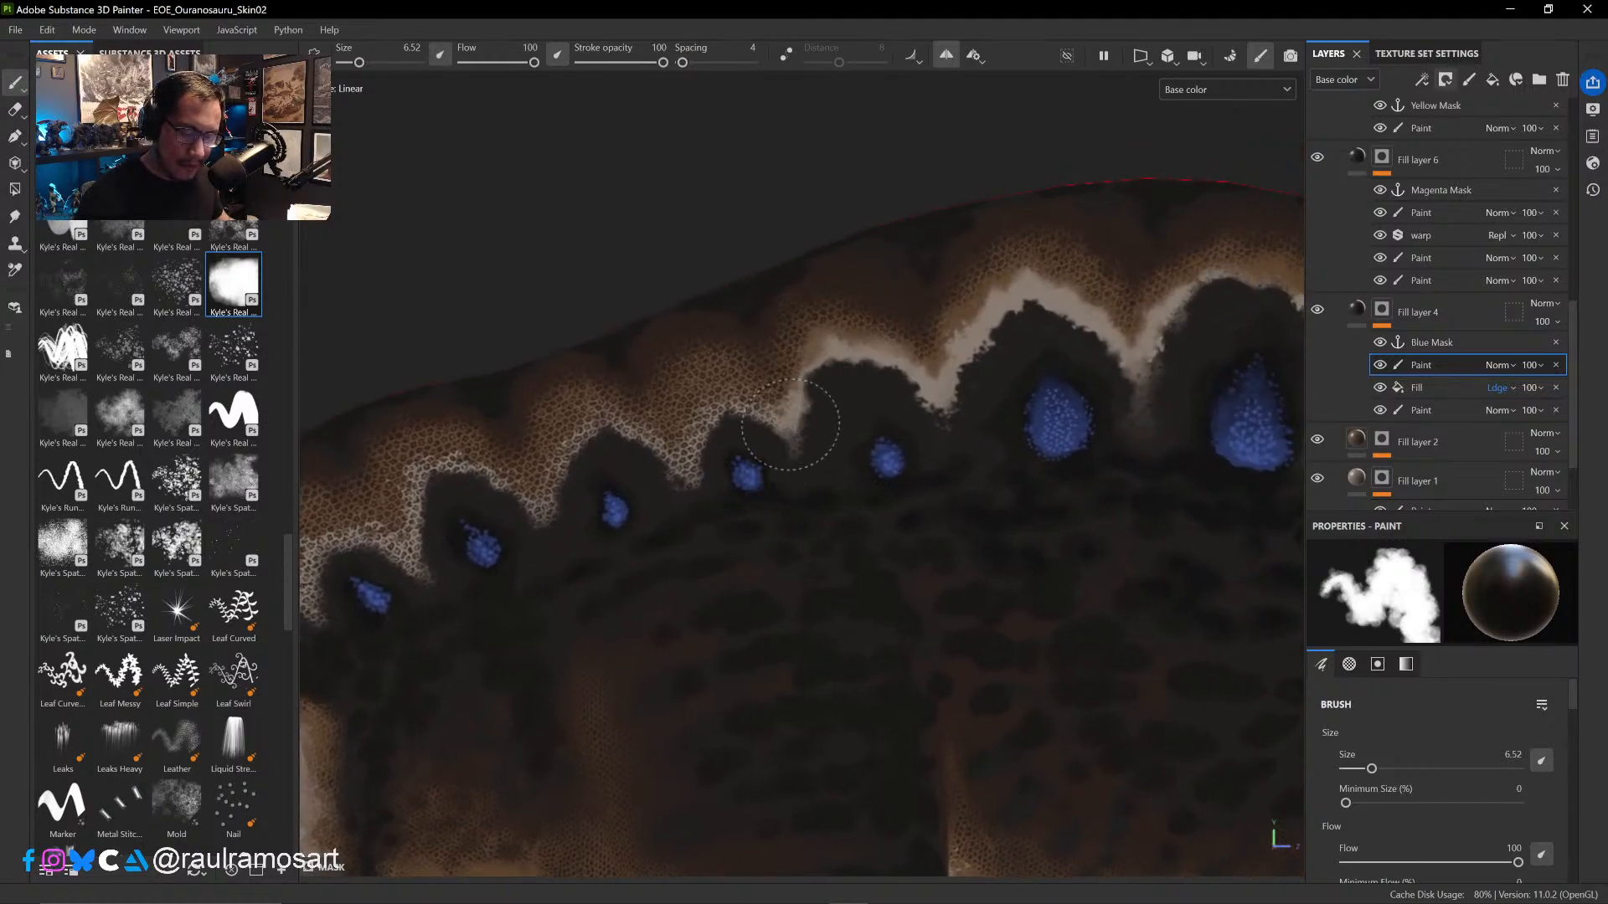
pyautogui.moveTo(736, 424)
pyautogui.mouseDown()
pyautogui.moveTo(720, 406)
pyautogui.moveTo(683, 485)
pyautogui.mouseUp()
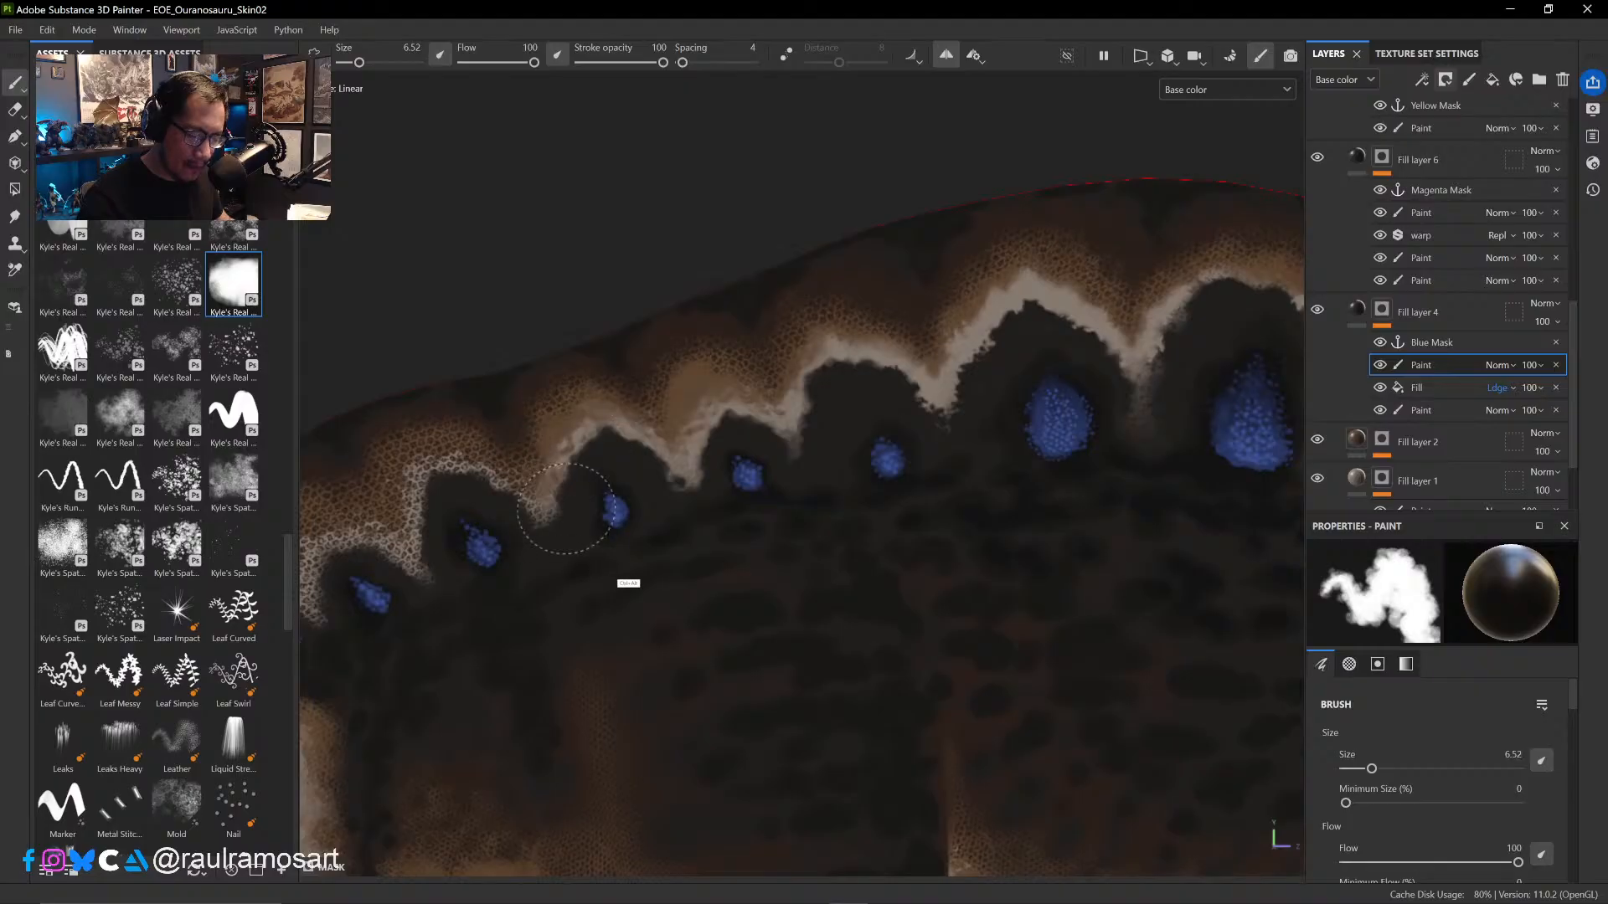
pyautogui.keyDown('alt'); pyautogui.moveTo(628, 582); pyautogui.dragTo(926, 618); pyautogui.keyUp('alt')
pyautogui.moveTo(881, 551); pyautogui.dragTo(833, 563)
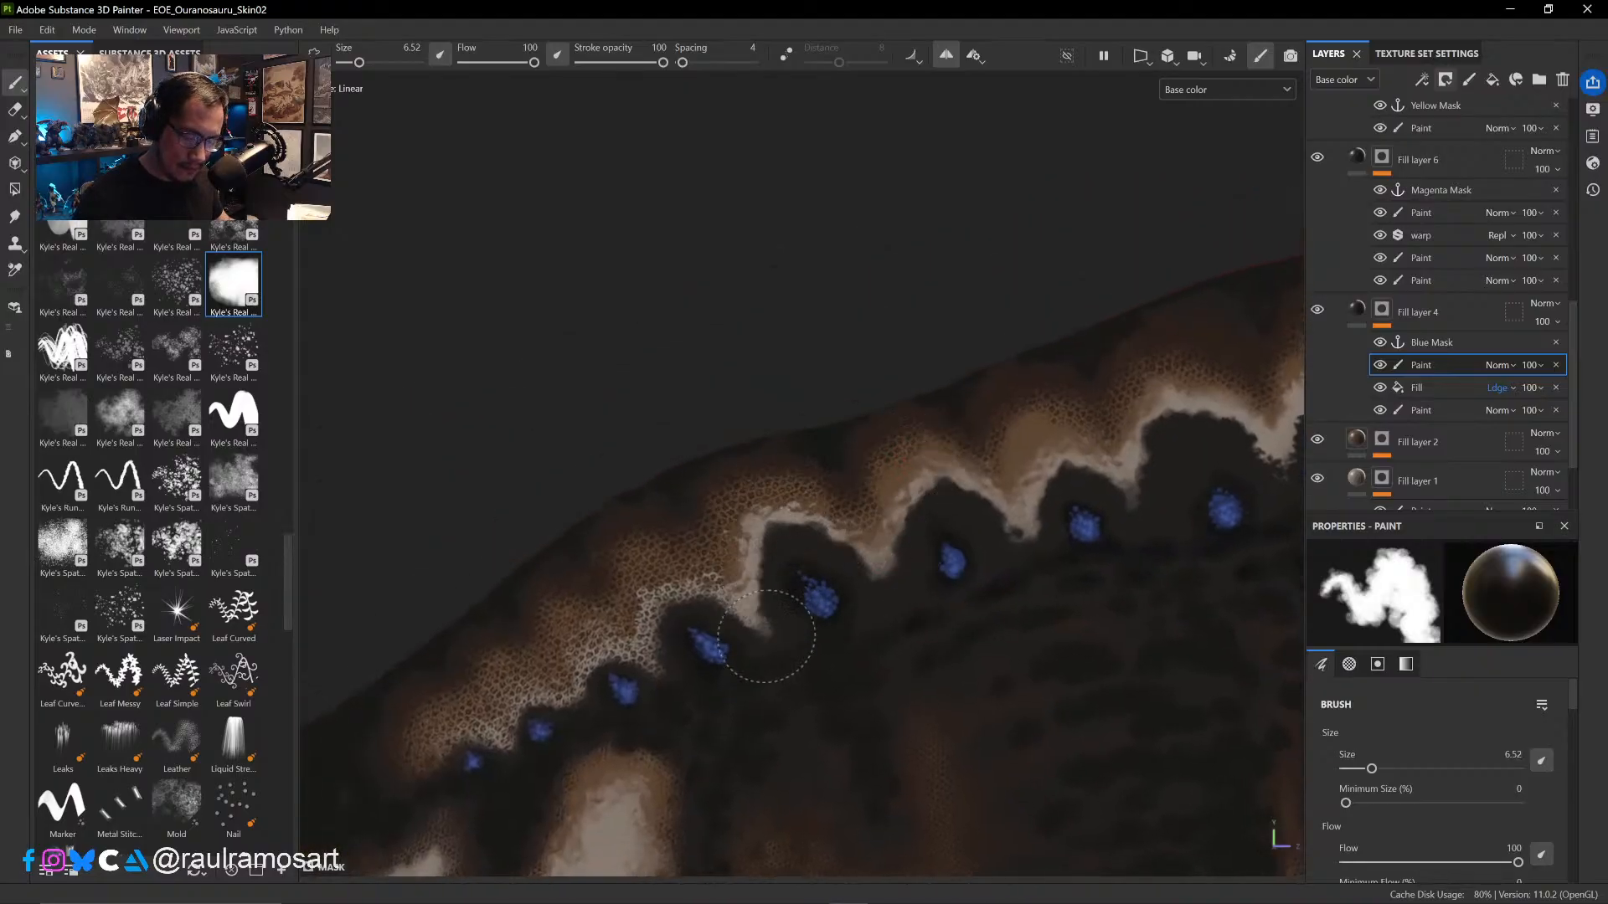
# - Continue painting out the scales along the zigzag band to the sail's tail end at brush size 7.76
pyautogui.keyDown('alt'); pyautogui.moveTo(764, 662); pyautogui.dragTo(840, 600); pyautogui.keyUp('alt')
pyautogui.keyDown('ctrl'); pyautogui.moveTo(845, 560); pyautogui.dragTo(865, 549, button='right'); pyautogui.keyUp('ctrl')
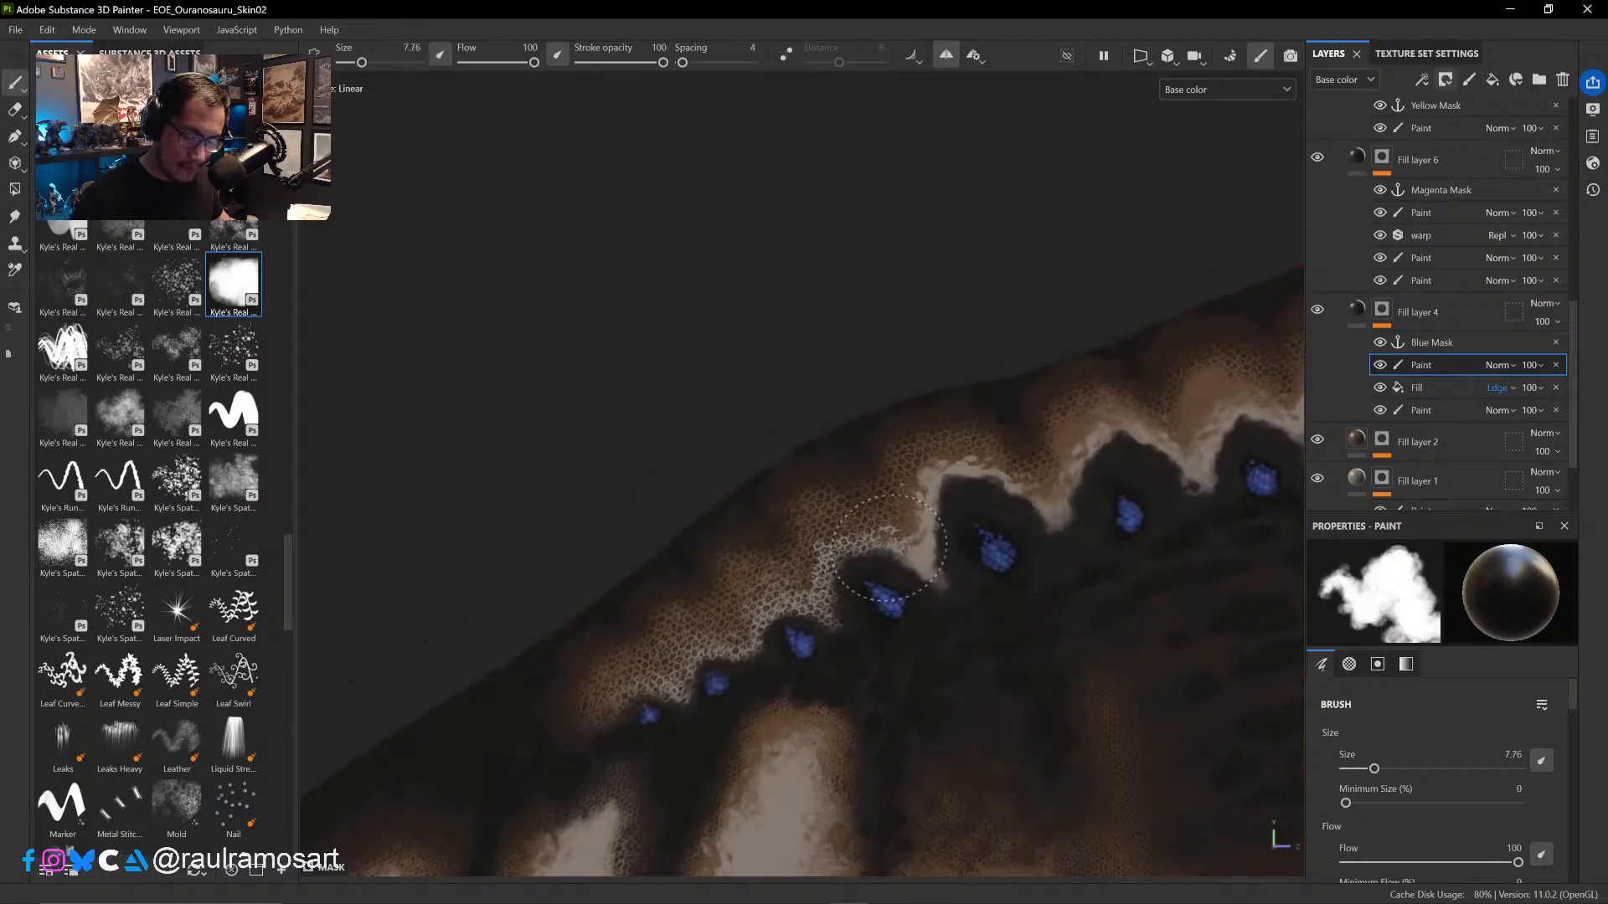
pyautogui.moveTo(895, 554)
pyautogui.mouseDown()
pyautogui.moveTo(880, 541)
pyautogui.moveTo(846, 573)
pyautogui.moveTo(855, 616)
pyautogui.moveTo(764, 638)
pyautogui.moveTo(773, 606)
pyautogui.moveTo(764, 647)
pyautogui.moveTo(741, 650)
pyautogui.mouseUp()
pyautogui.click(1381, 391)
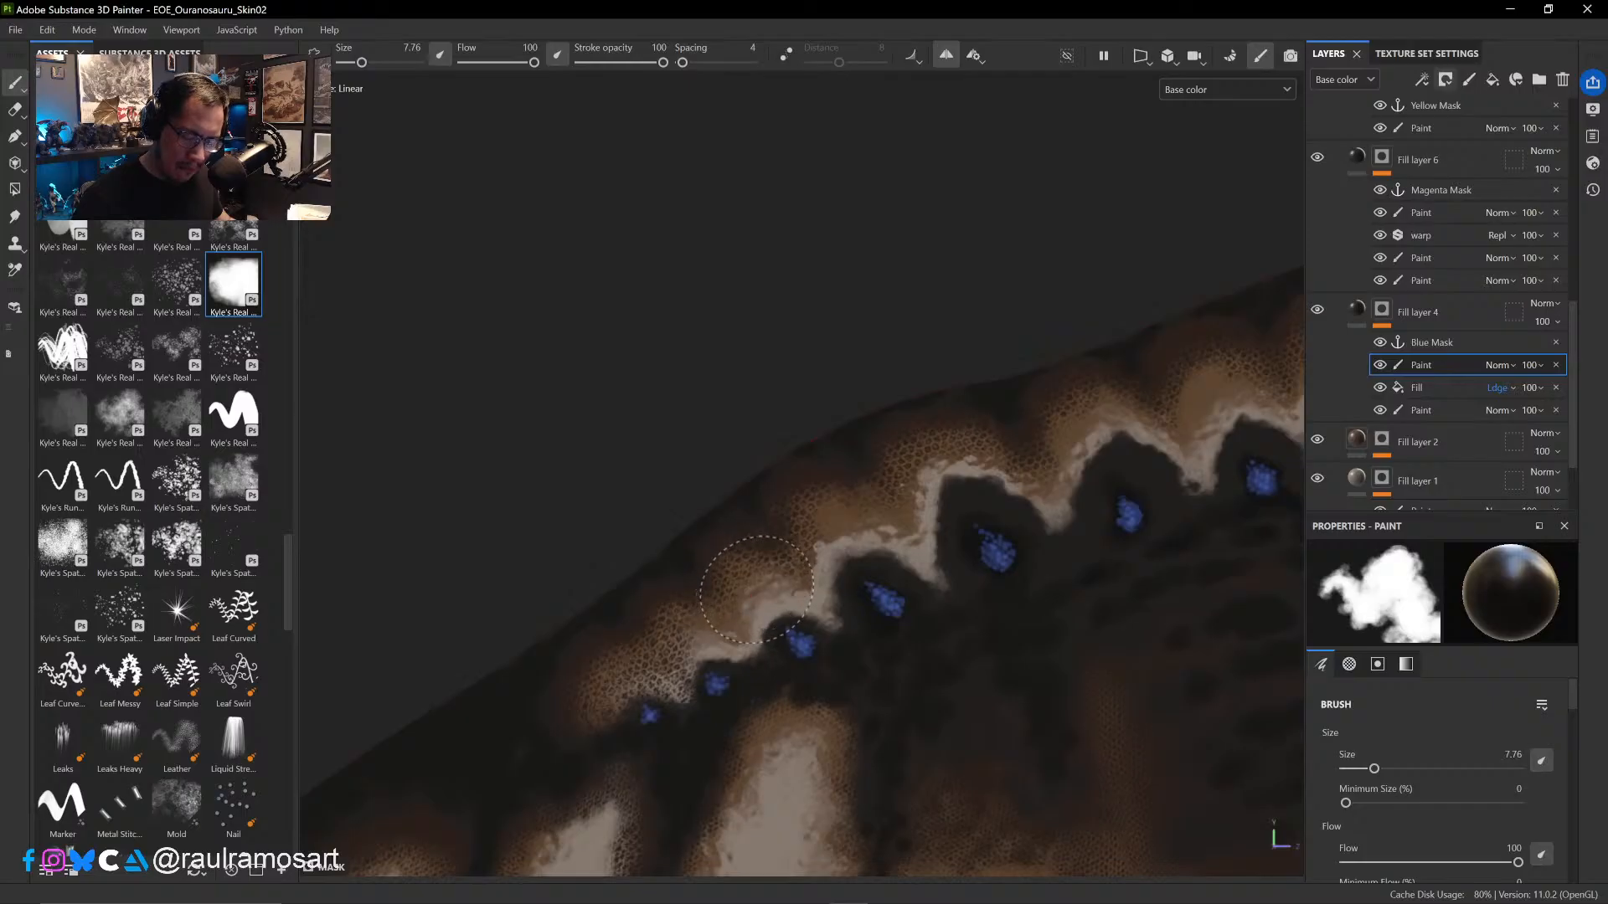
pyautogui.moveTo(756, 591)
pyautogui.mouseDown()
pyautogui.moveTo(694, 679)
pyautogui.moveTo(592, 711)
pyautogui.moveTo(610, 653)
pyautogui.moveTo(576, 695)
pyautogui.mouseUp()
# - Erase overpainting on the brown rear part of the sail with the eraser at size 15.59 and flow 80
pyautogui.press('x')
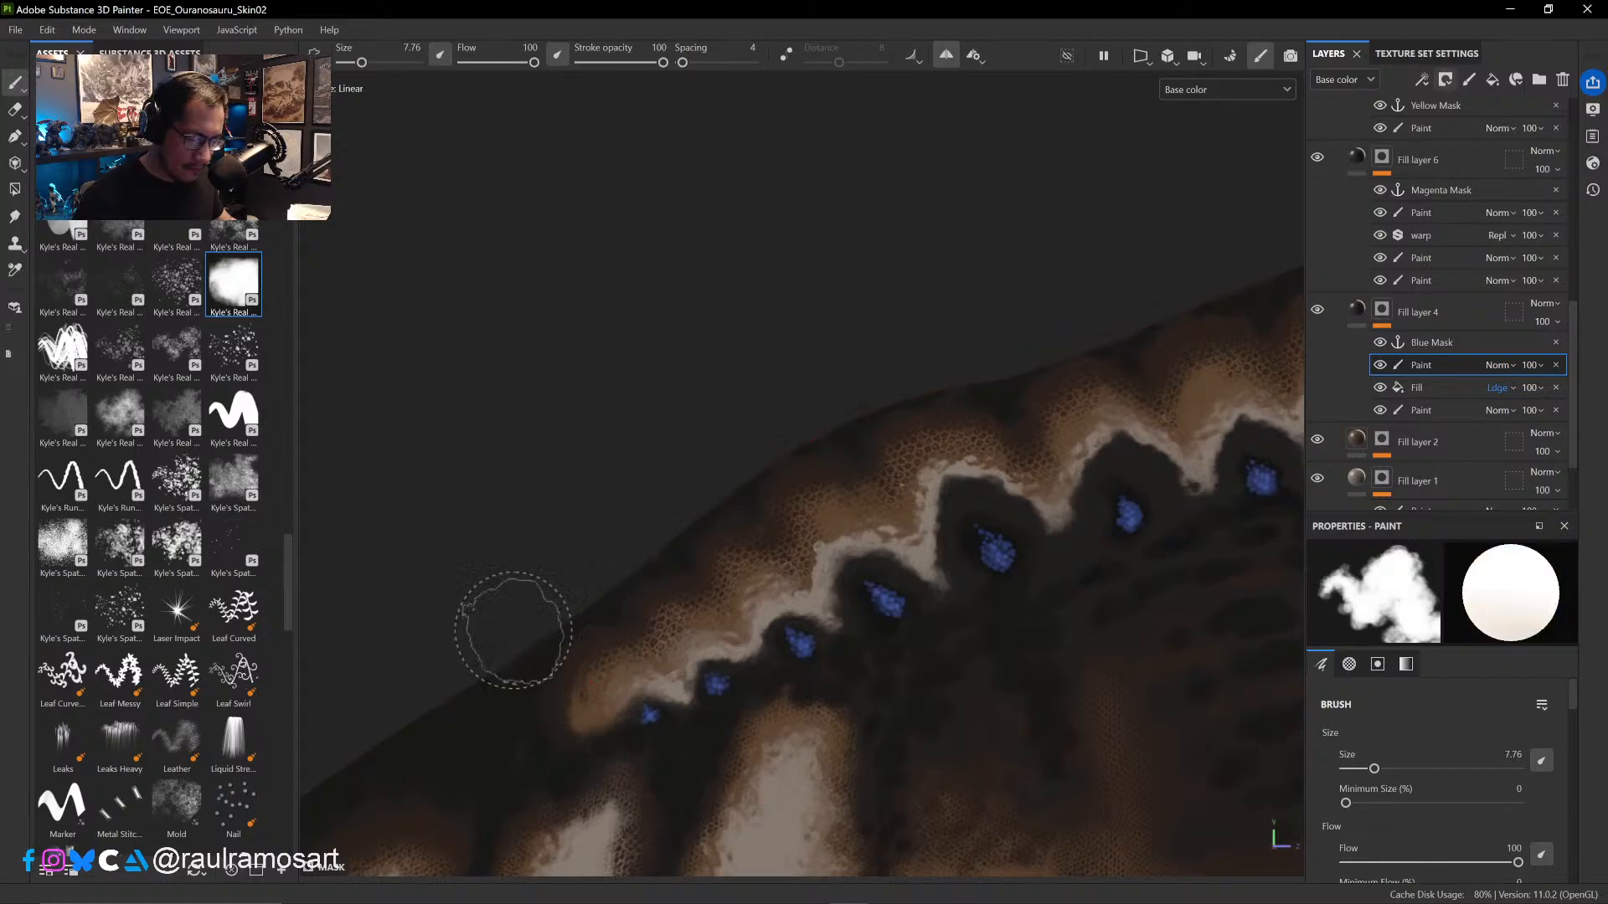
pyautogui.click(15, 110)
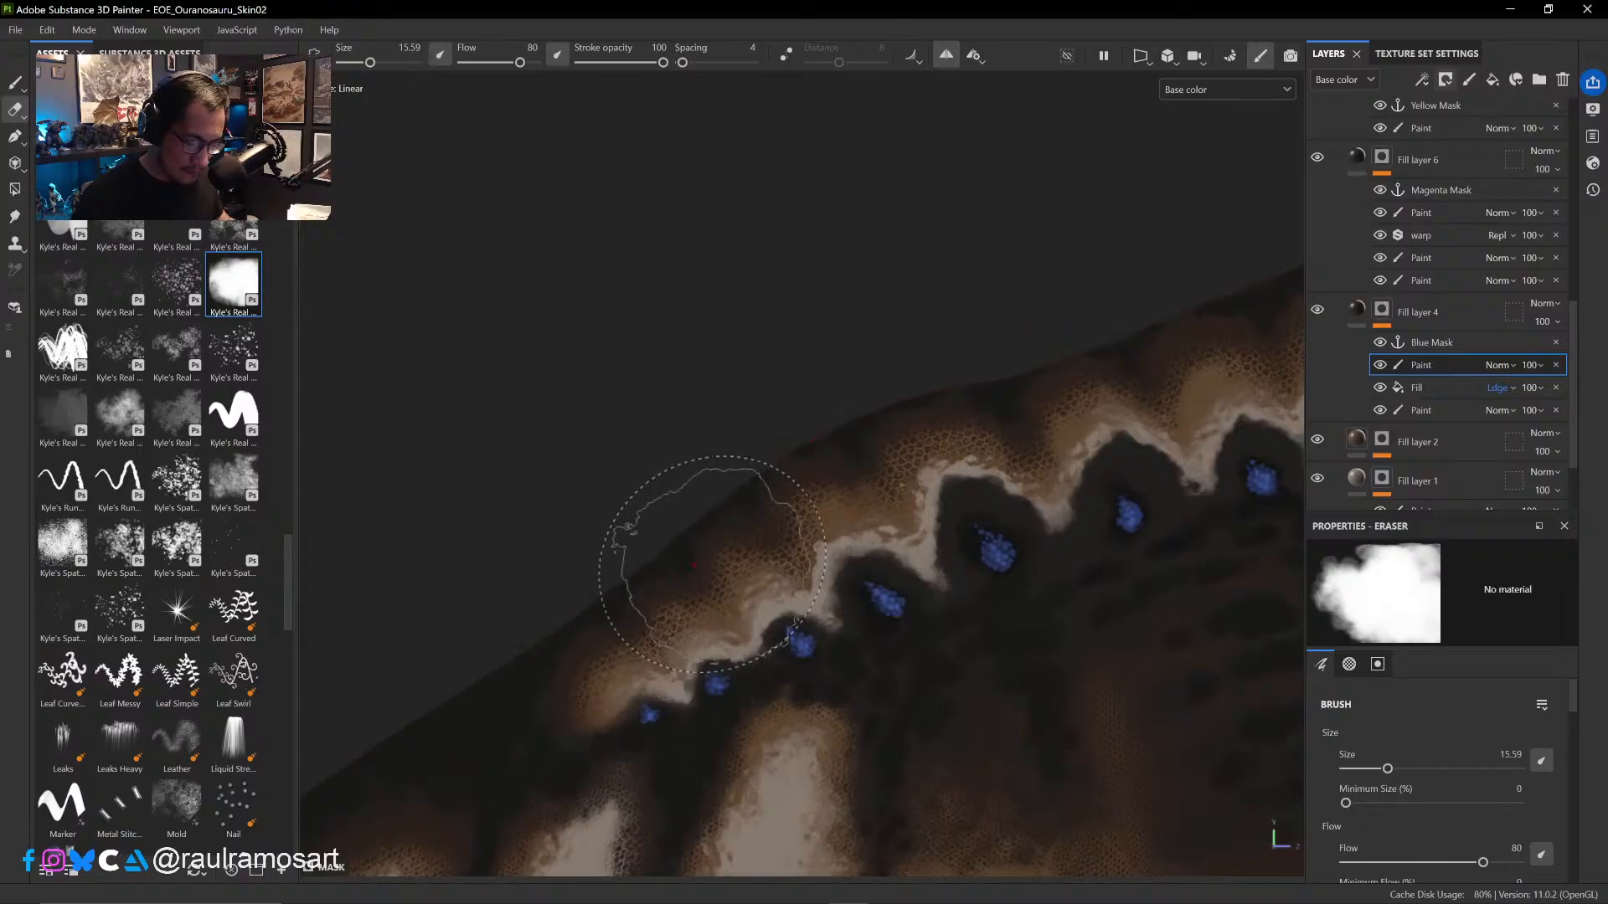
pyautogui.moveTo(715, 524)
pyautogui.keyDown('alt'); pyautogui.mouseDown(button='right')
pyautogui.moveTo(915, 616)
pyautogui.moveTo(686, 391)
pyautogui.moveTo(691, 448)
pyautogui.mouseUp(button='right'); pyautogui.keyUp('alt')
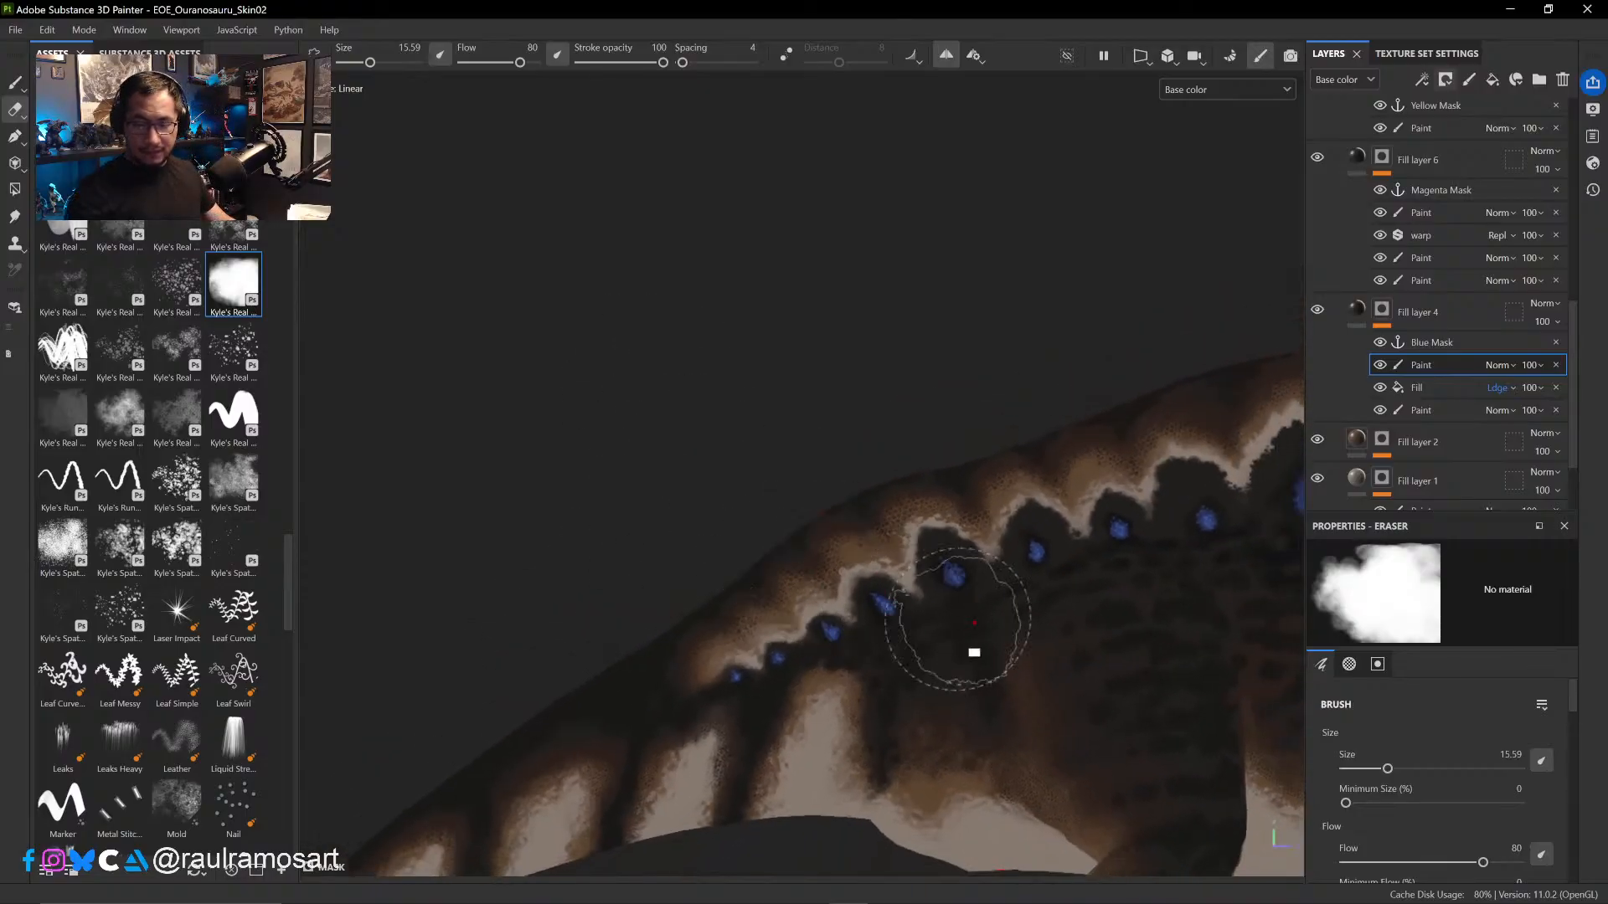
# - Erase overpainting along the highest part of the sail above the large blue spots with the eraser at size 10.86
pyautogui.moveTo(973, 624)
pyautogui.keyDown('alt'); pyautogui.mouseDown(button='right')
pyautogui.moveTo(782, 398)
pyautogui.moveTo(768, 437)
pyautogui.mouseUp(button='right'); pyautogui.keyUp('alt')
pyautogui.keyDown('alt'); pyautogui.moveTo(1066, 657); pyautogui.dragTo(1034, 578, button='right'); pyautogui.keyUp('alt')
pyautogui.moveTo(1098, 634)
pyautogui.keyDown('ctrl'); pyautogui.keyDown('alt'); pyautogui.mouseDown()
pyautogui.moveTo(930, 545)
pyautogui.moveTo(731, 494)
pyautogui.moveTo(1051, 646)
pyautogui.mouseUp(); pyautogui.keyUp('alt'); pyautogui.keyUp('ctrl')
pyautogui.keyDown('alt'); pyautogui.moveTo(948, 392); pyautogui.dragTo(1095, 757, button='right'); pyautogui.keyUp('alt')
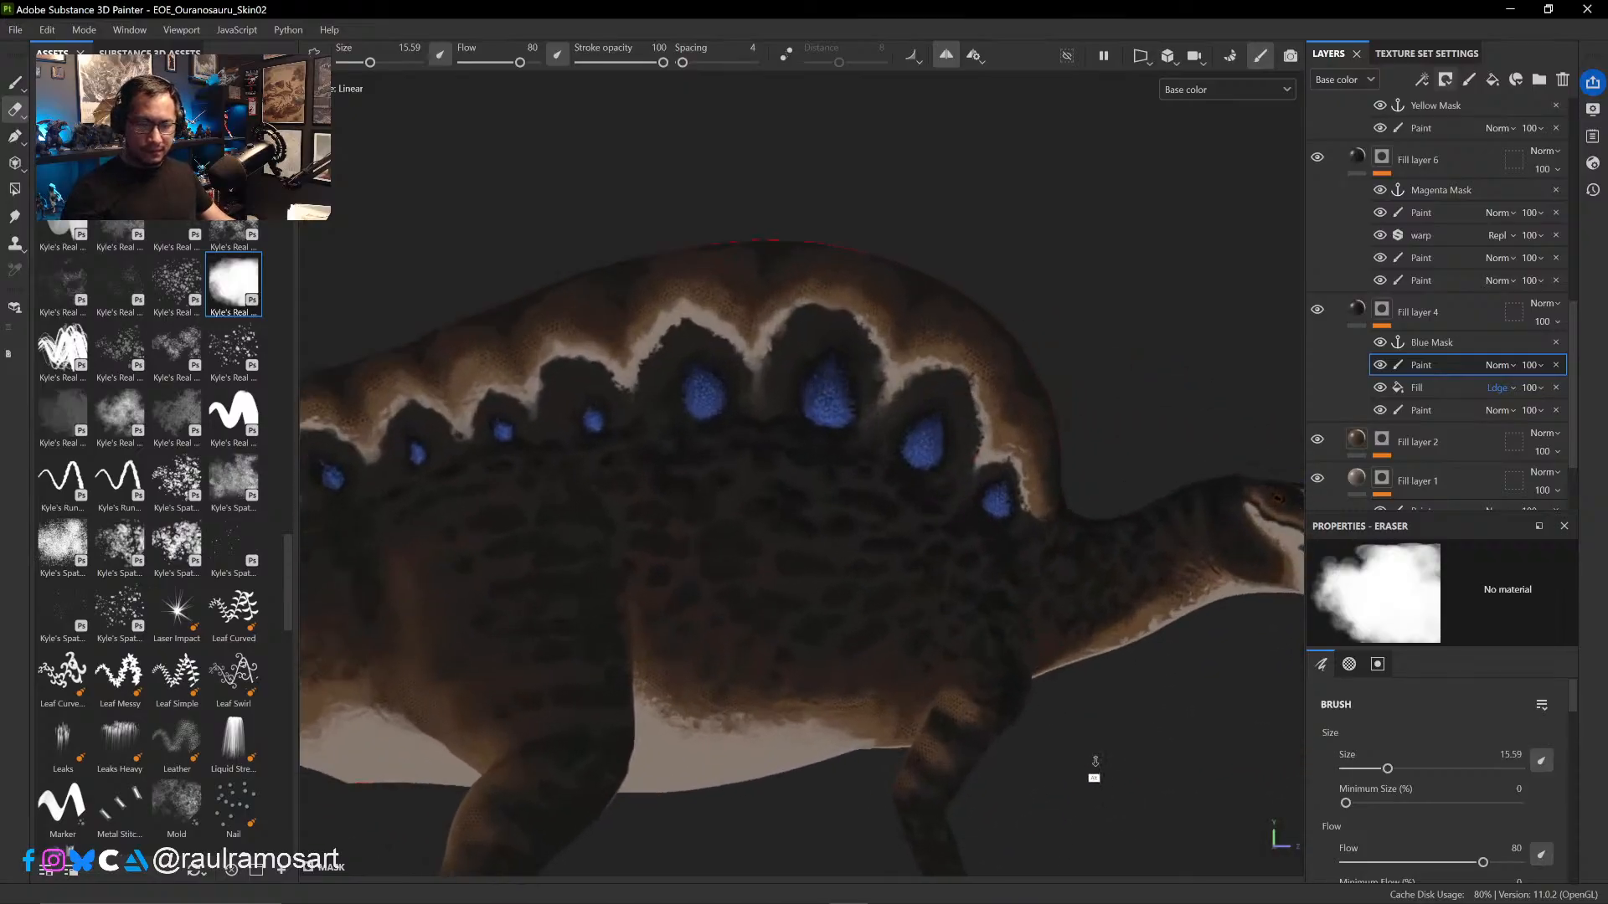
pyautogui.keyDown('alt'); pyautogui.moveTo(937, 362); pyautogui.dragTo(1003, 546, button='right'); pyautogui.keyUp('alt')
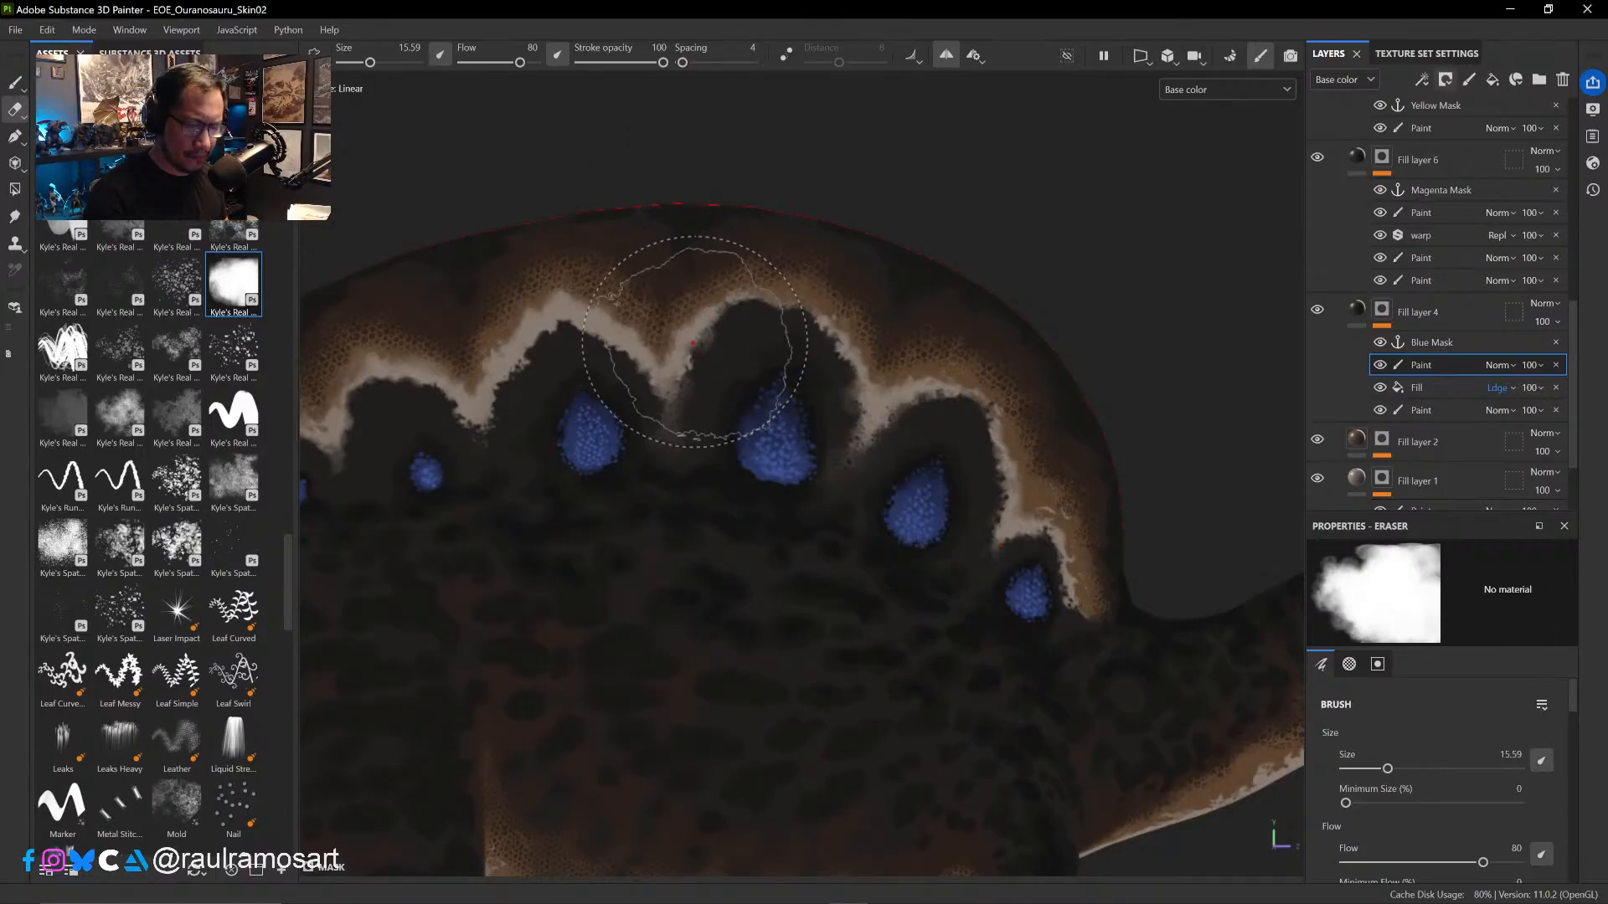
pyautogui.keyDown('ctrl'); pyautogui.moveTo(618, 333); pyautogui.dragTo(606, 332, button='right'); pyautogui.keyUp('ctrl')
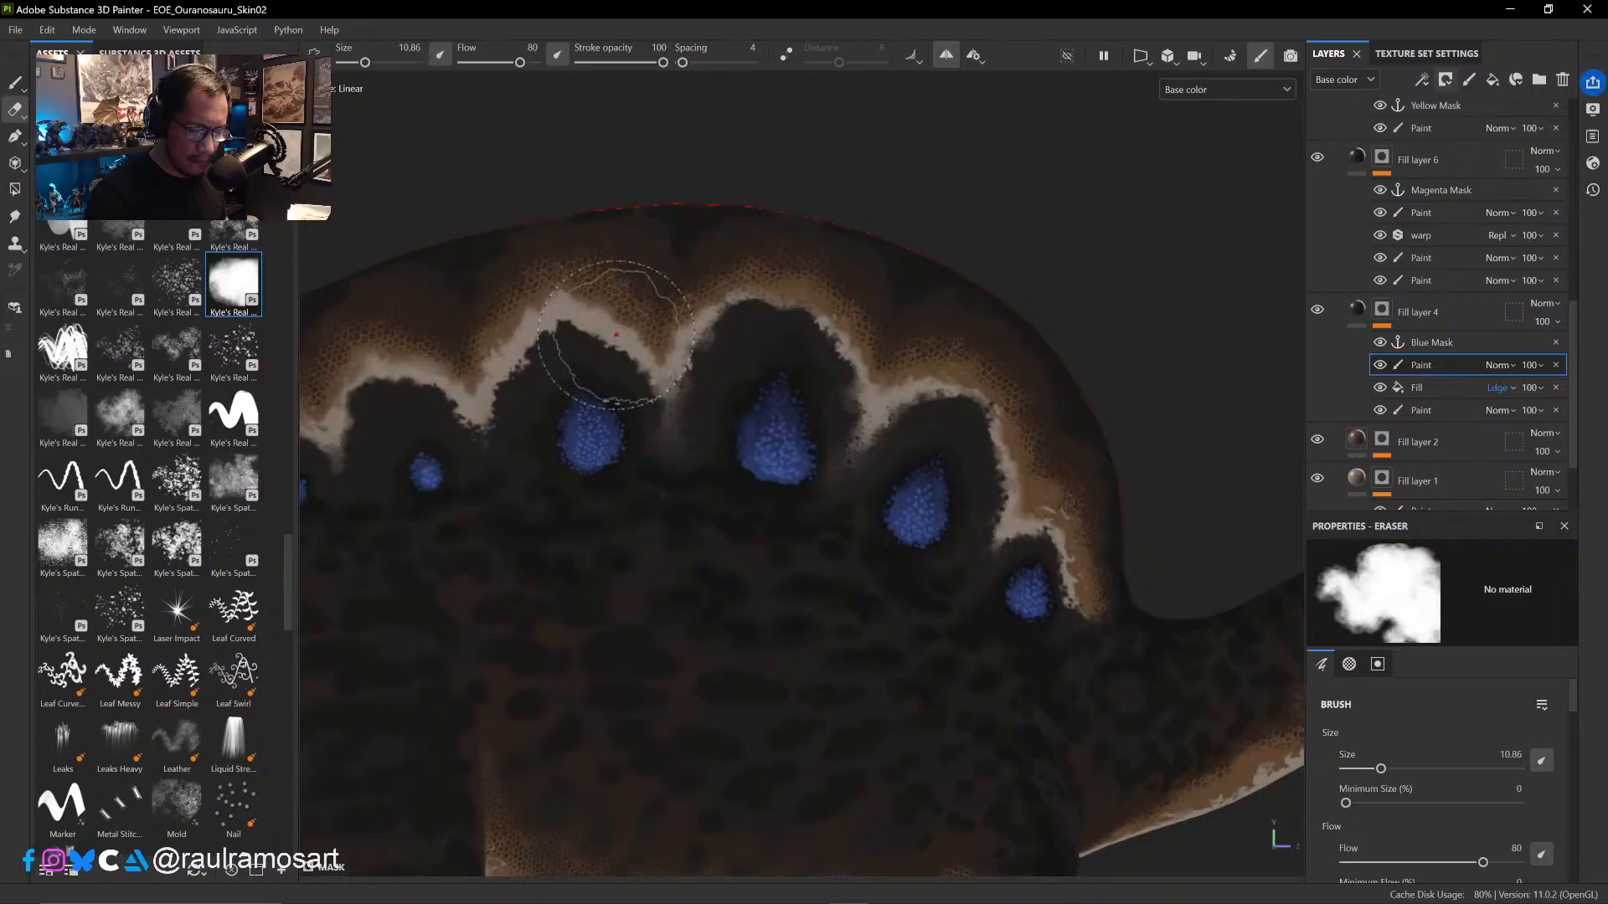
# - Return to the paint brush at size 11.82 and compare the sail with the mask's Fill effect hidden and shown
pyautogui.press('1')
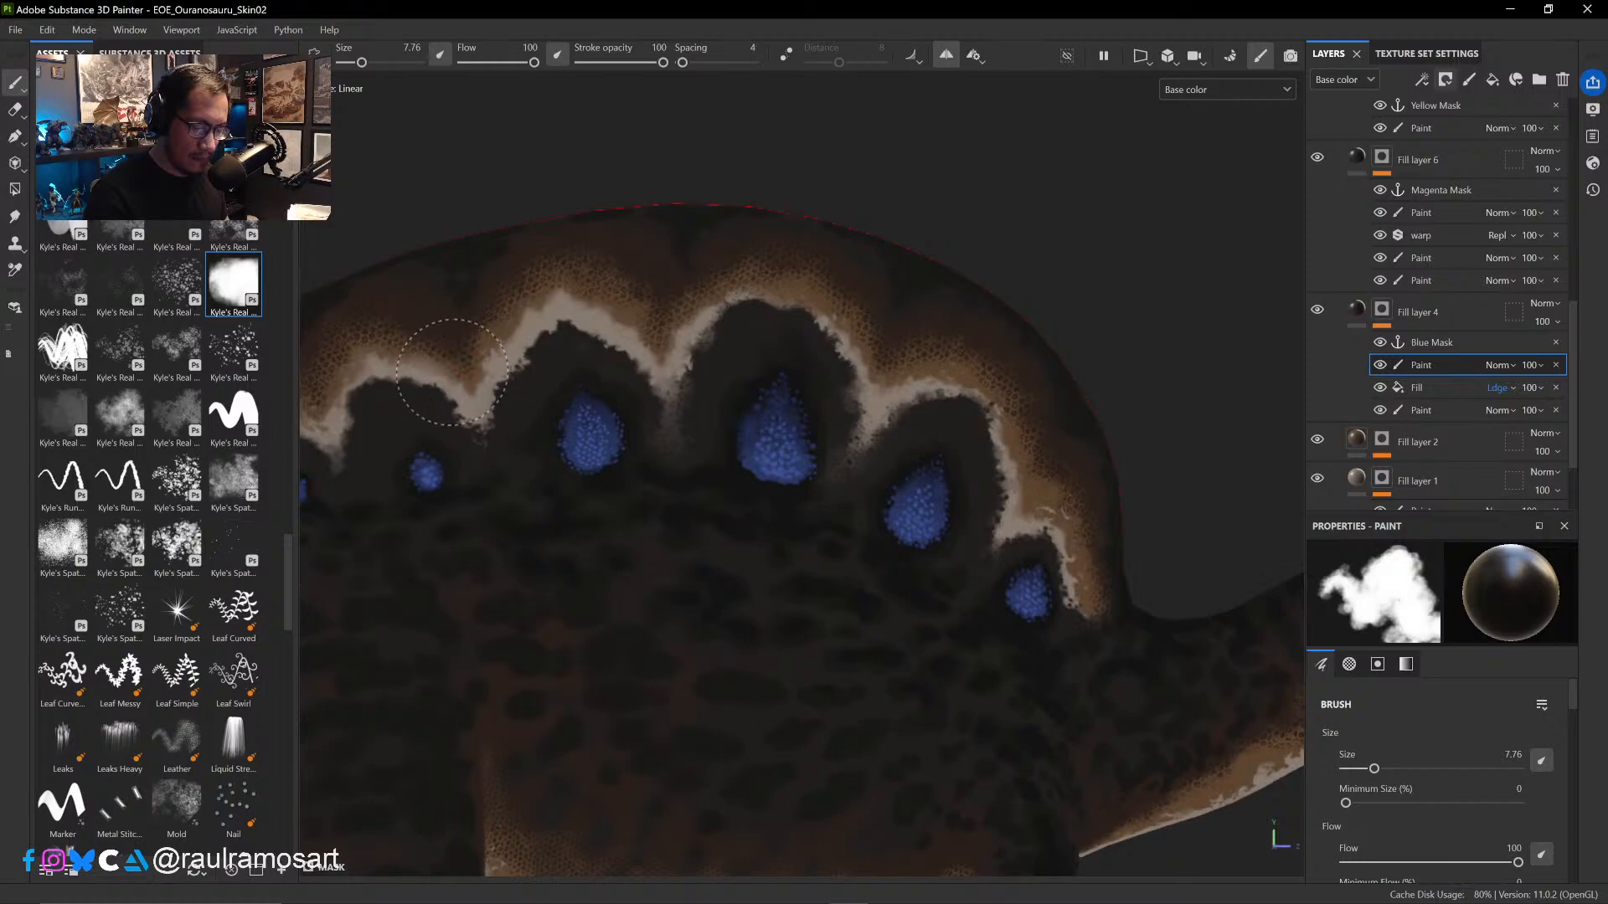
pyautogui.keyDown('ctrl'); pyautogui.moveTo(588, 304); pyautogui.dragTo(607, 299, button='right'); pyautogui.keyUp('ctrl')
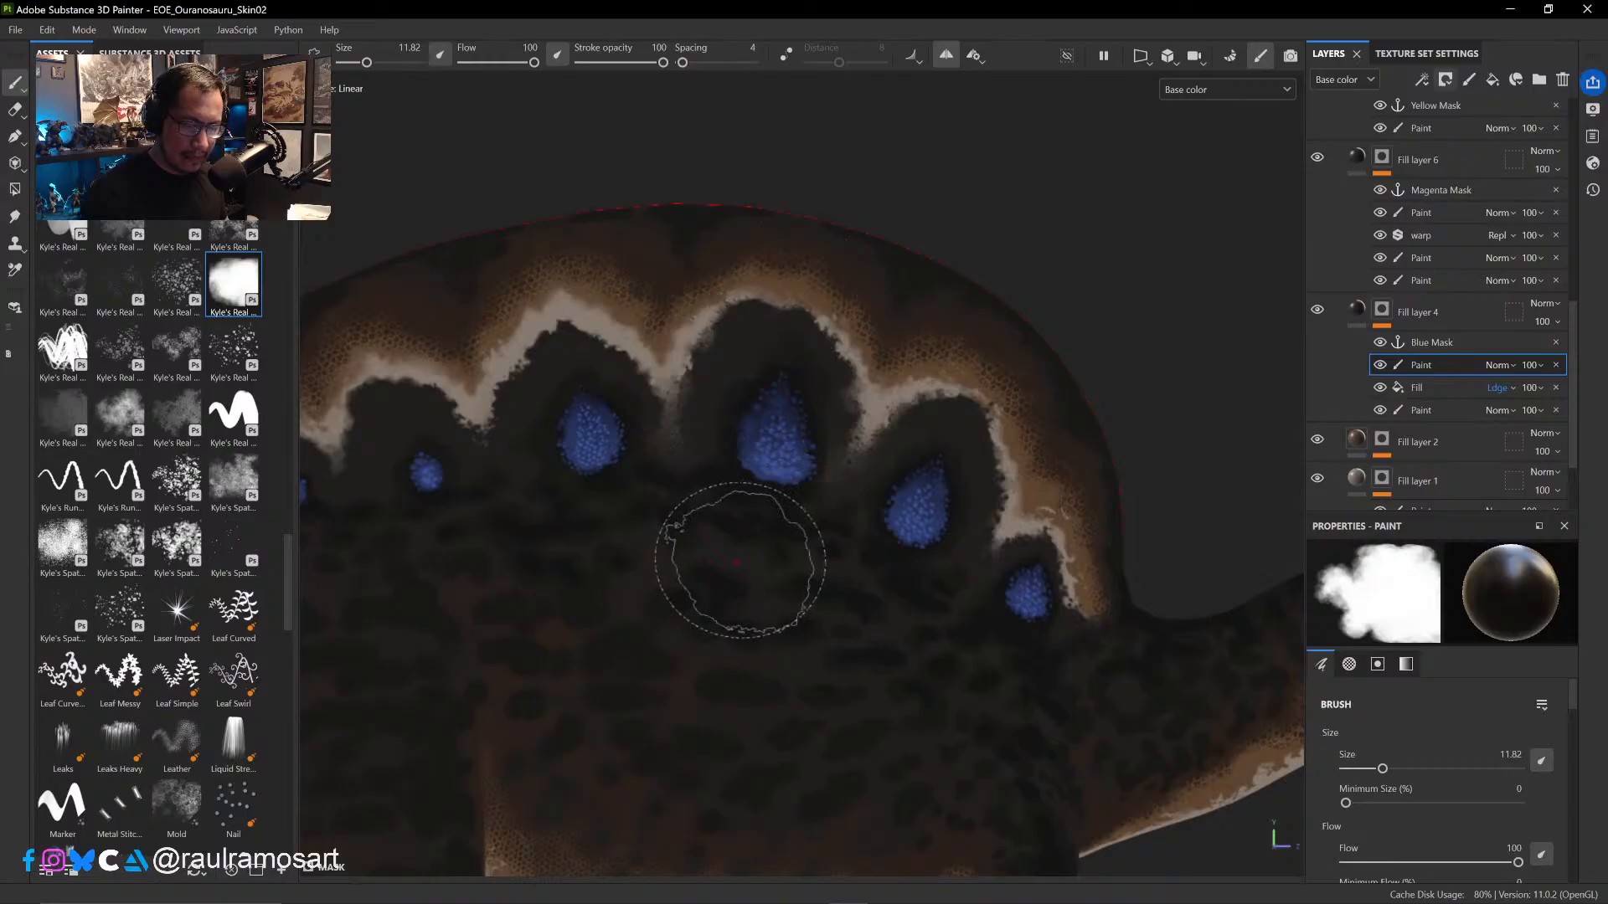
pyautogui.moveTo(724, 514)
pyautogui.keyDown('ctrl'); pyautogui.keyDown('alt'); pyautogui.mouseDown()
pyautogui.moveTo(896, 504)
pyautogui.moveTo(1050, 542)
pyautogui.mouseUp(); pyautogui.keyUp('alt'); pyautogui.keyUp('ctrl')
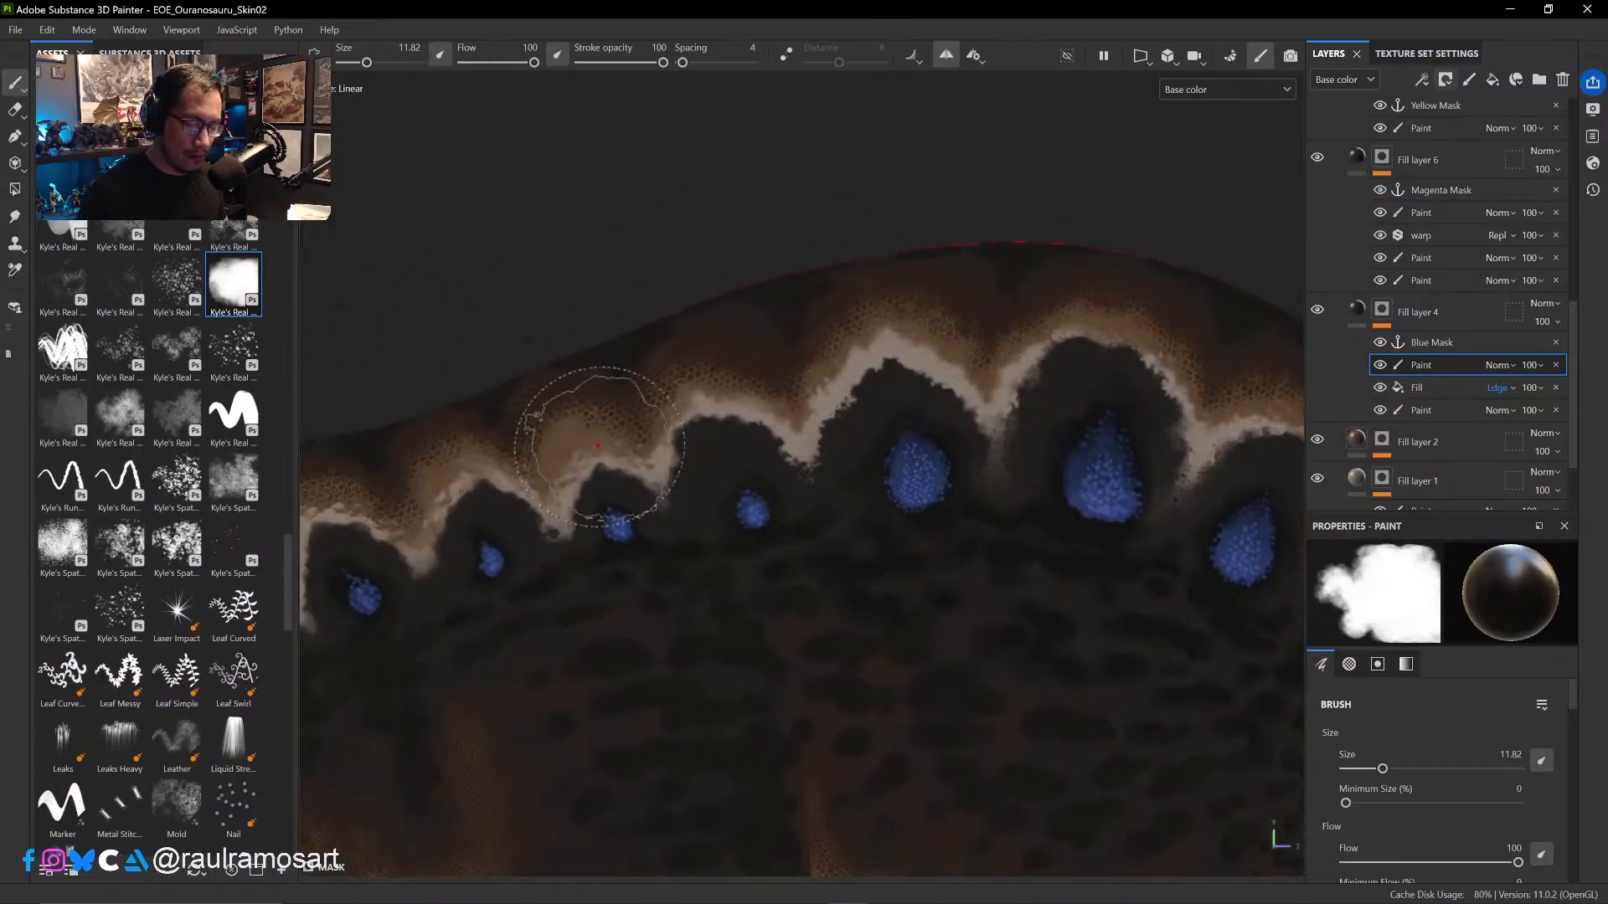
pyautogui.click(1380, 388)
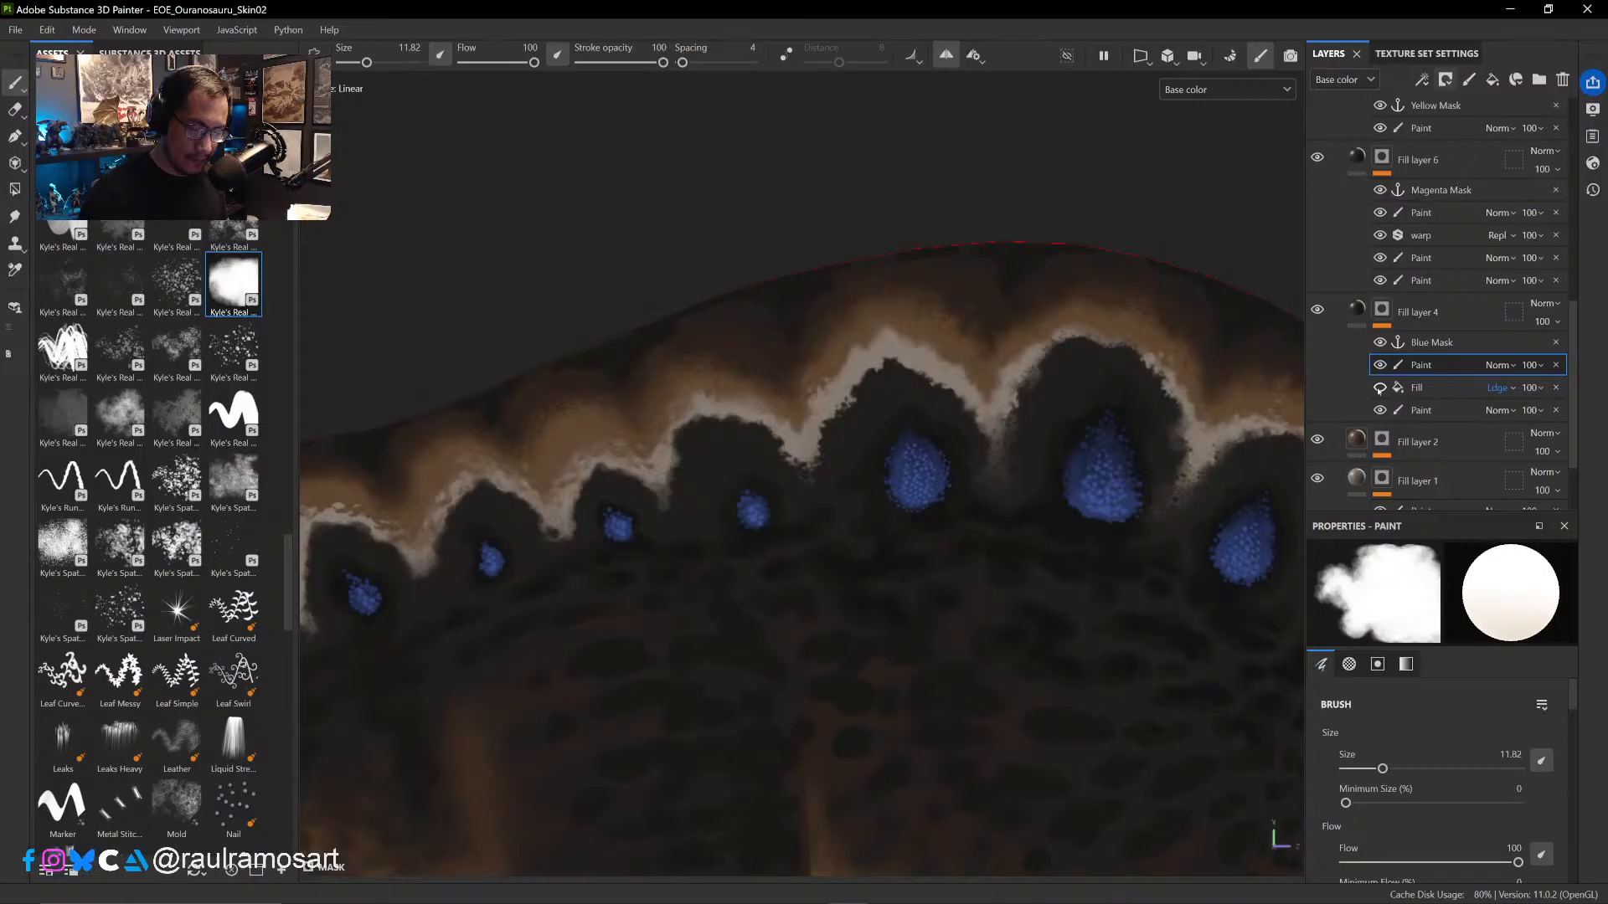
pyautogui.click(1381, 388)
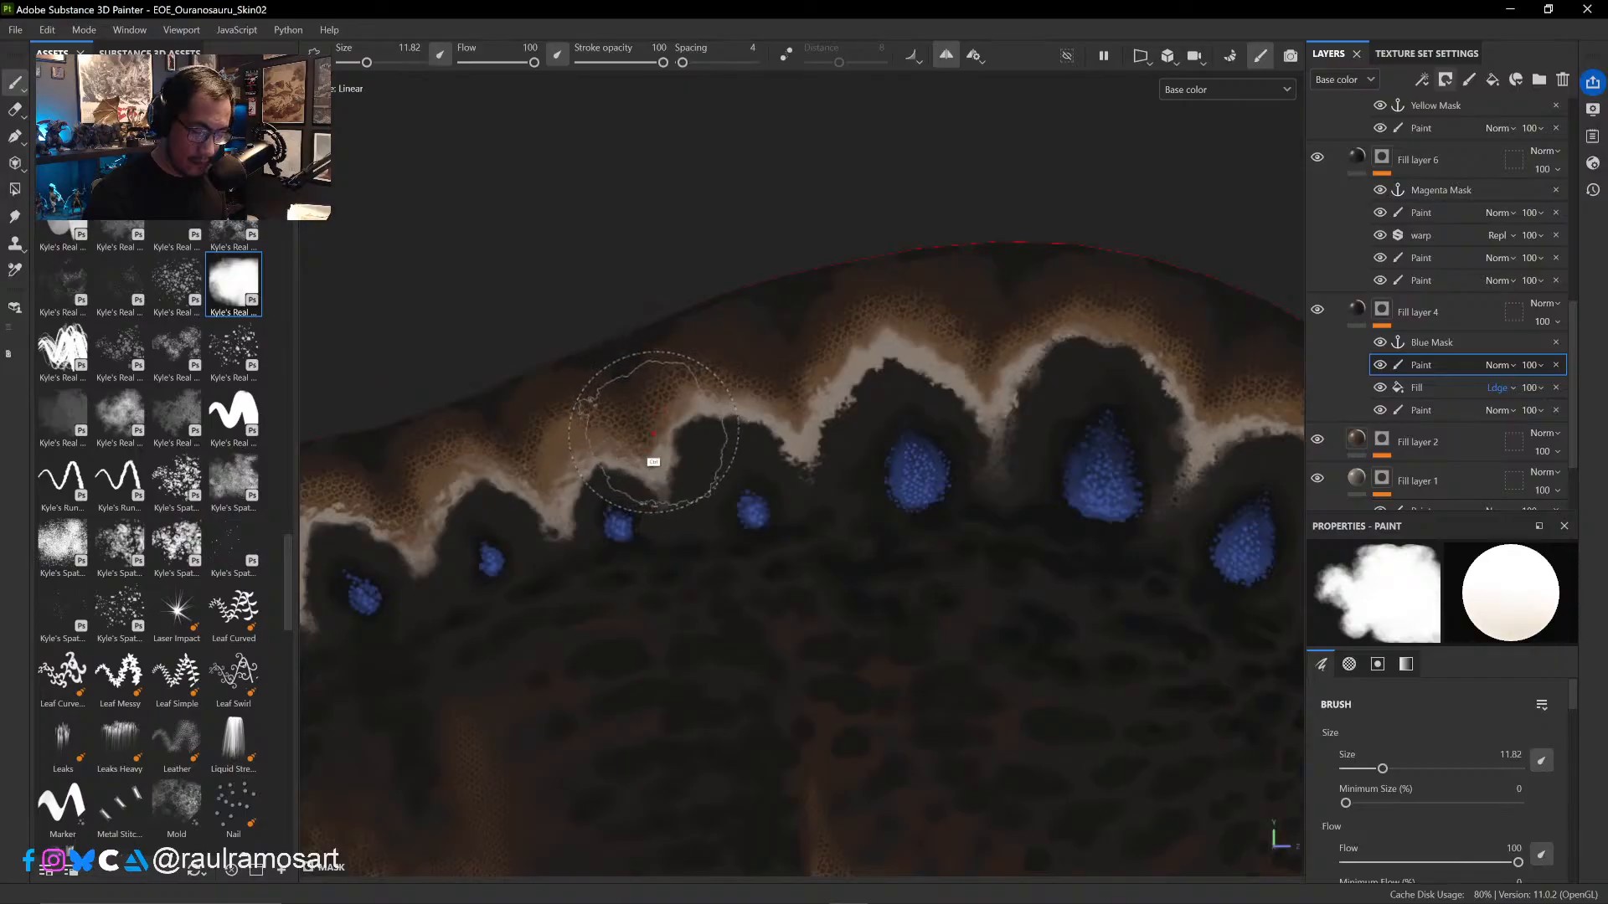
# - Switch to the speckled Kyle's Real brush in black and touch up the scales along the zigzag band toward the smallest blue spots, reducing size to 4.19
pyautogui.click(234, 236)
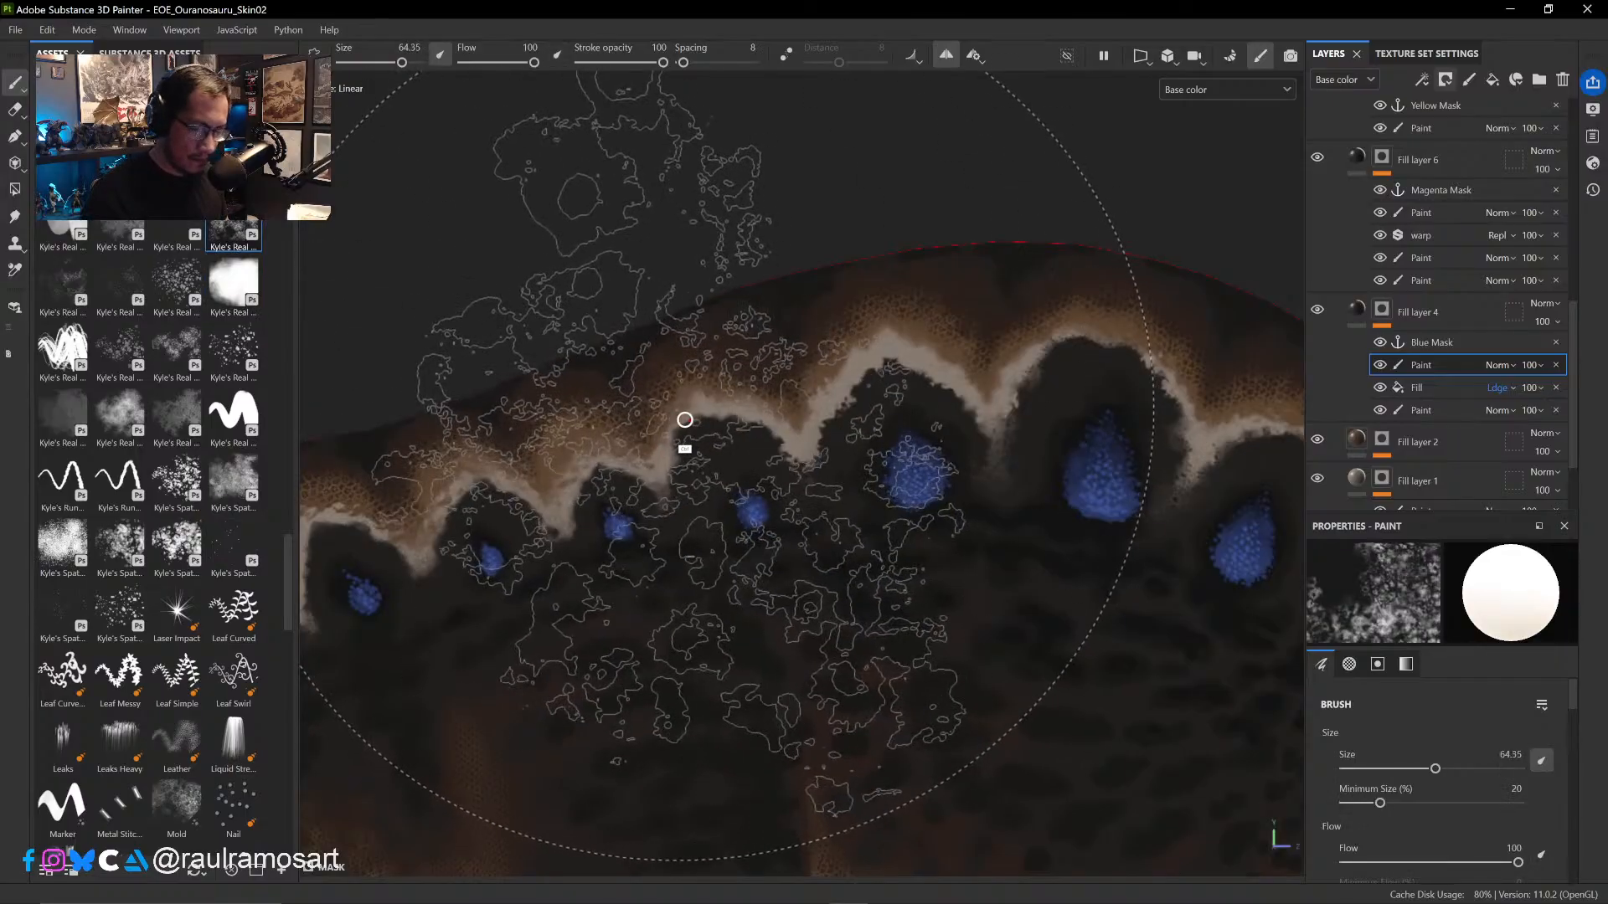
pyautogui.press('x')
pyautogui.keyDown('ctrl'); pyautogui.moveTo(673, 403); pyautogui.dragTo(576, 403, button='right'); pyautogui.keyUp('ctrl')
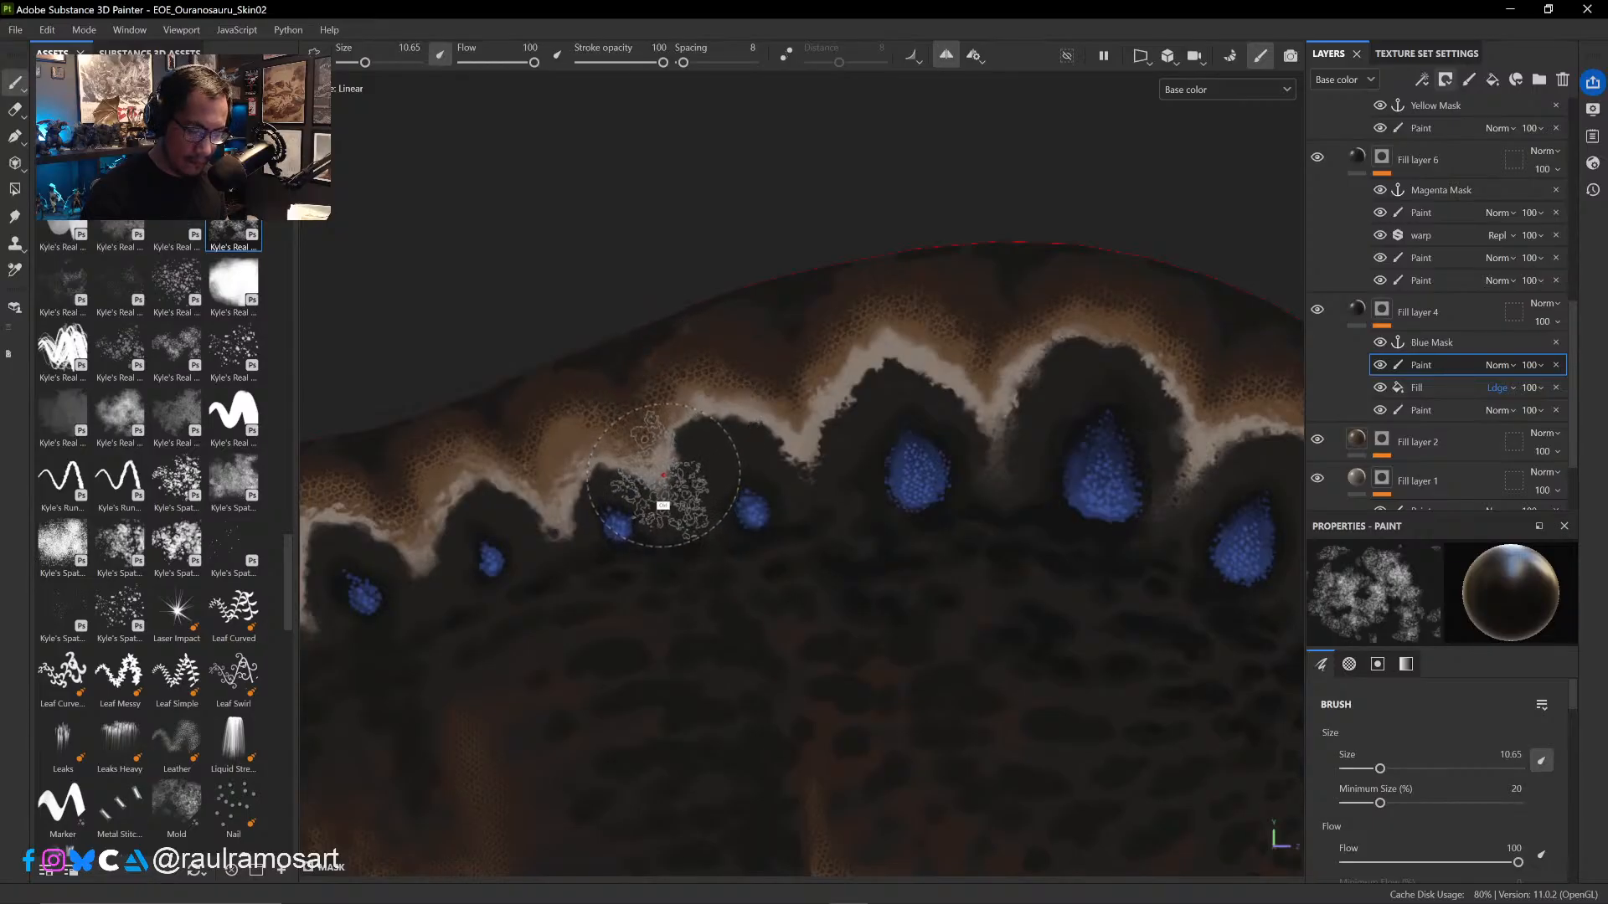
pyautogui.moveTo(683, 422)
pyautogui.keyDown('alt'); pyautogui.mouseDown(button='right')
pyautogui.moveTo(639, 413)
pyautogui.moveTo(652, 405)
pyautogui.mouseUp(button='right'); pyautogui.keyUp('alt')
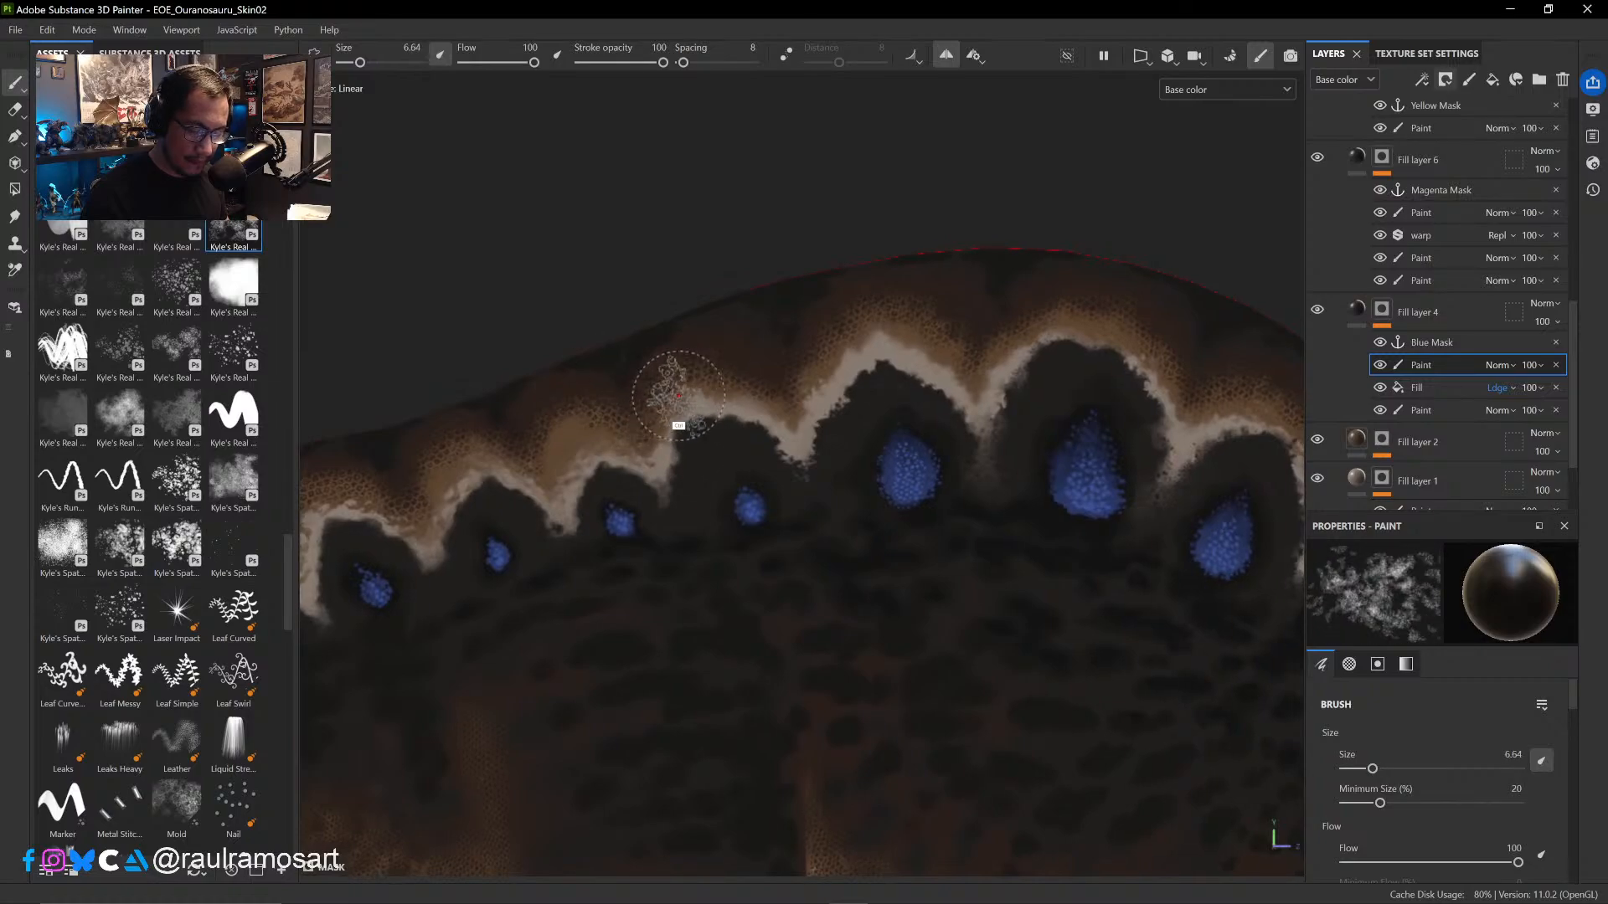
pyautogui.keyDown('ctrl'); pyautogui.moveTo(679, 406); pyautogui.dragTo(666, 402, button='right'); pyautogui.keyUp('ctrl')
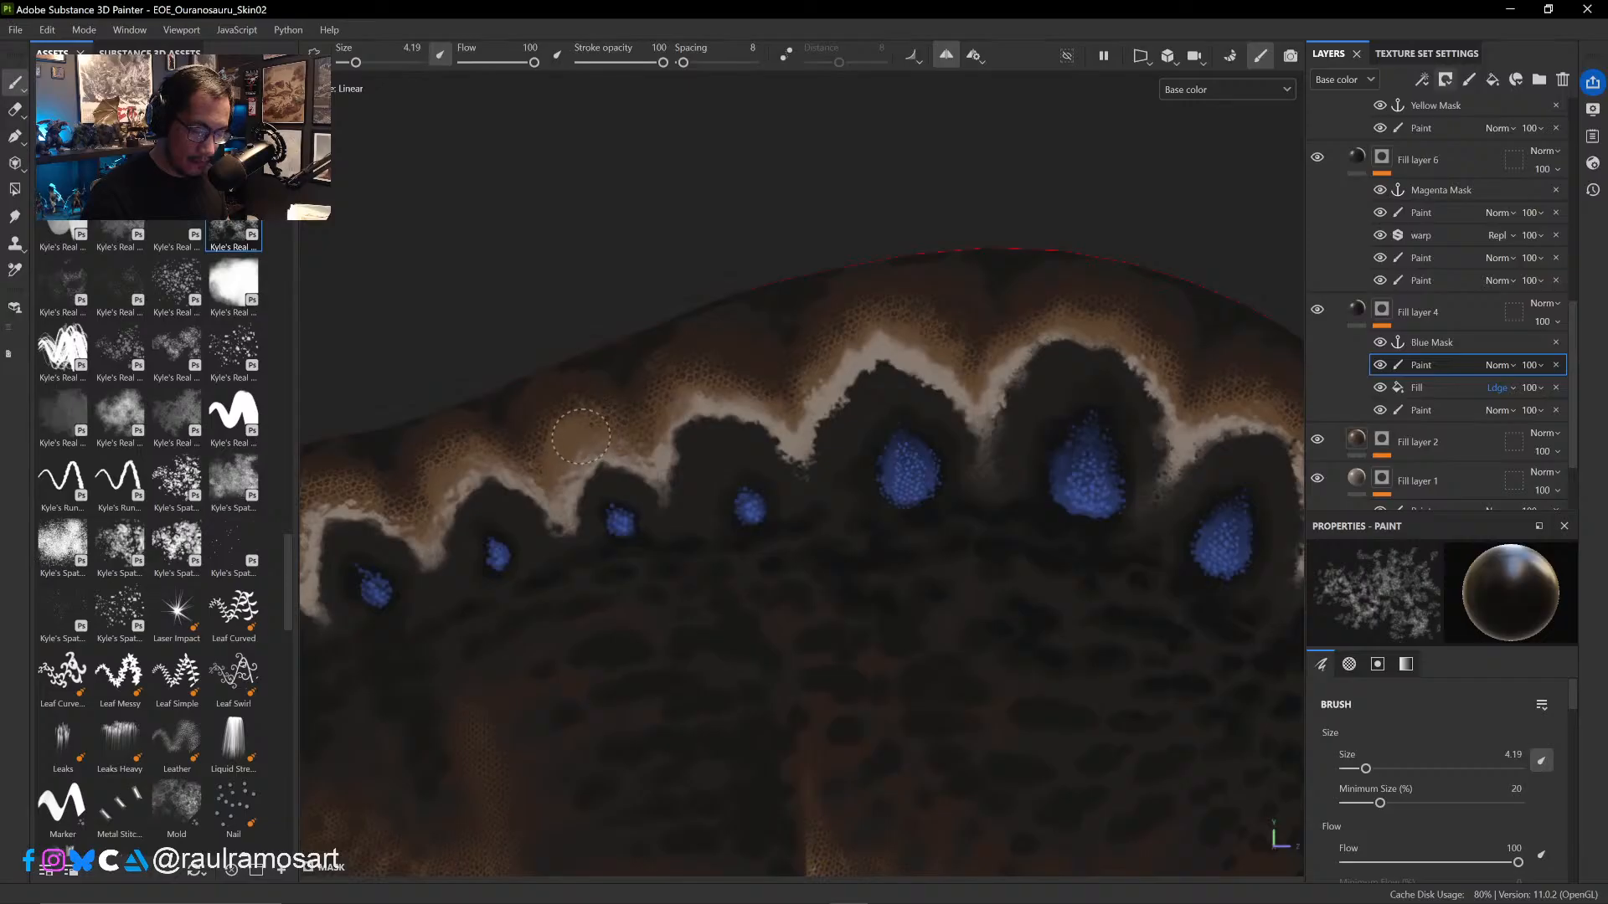
pyautogui.keyDown('ctrl'); pyautogui.keyDown('alt'); pyautogui.moveTo(541, 513); pyautogui.dragTo(801, 504); pyautogui.keyUp('alt'); pyautogui.keyUp('ctrl')
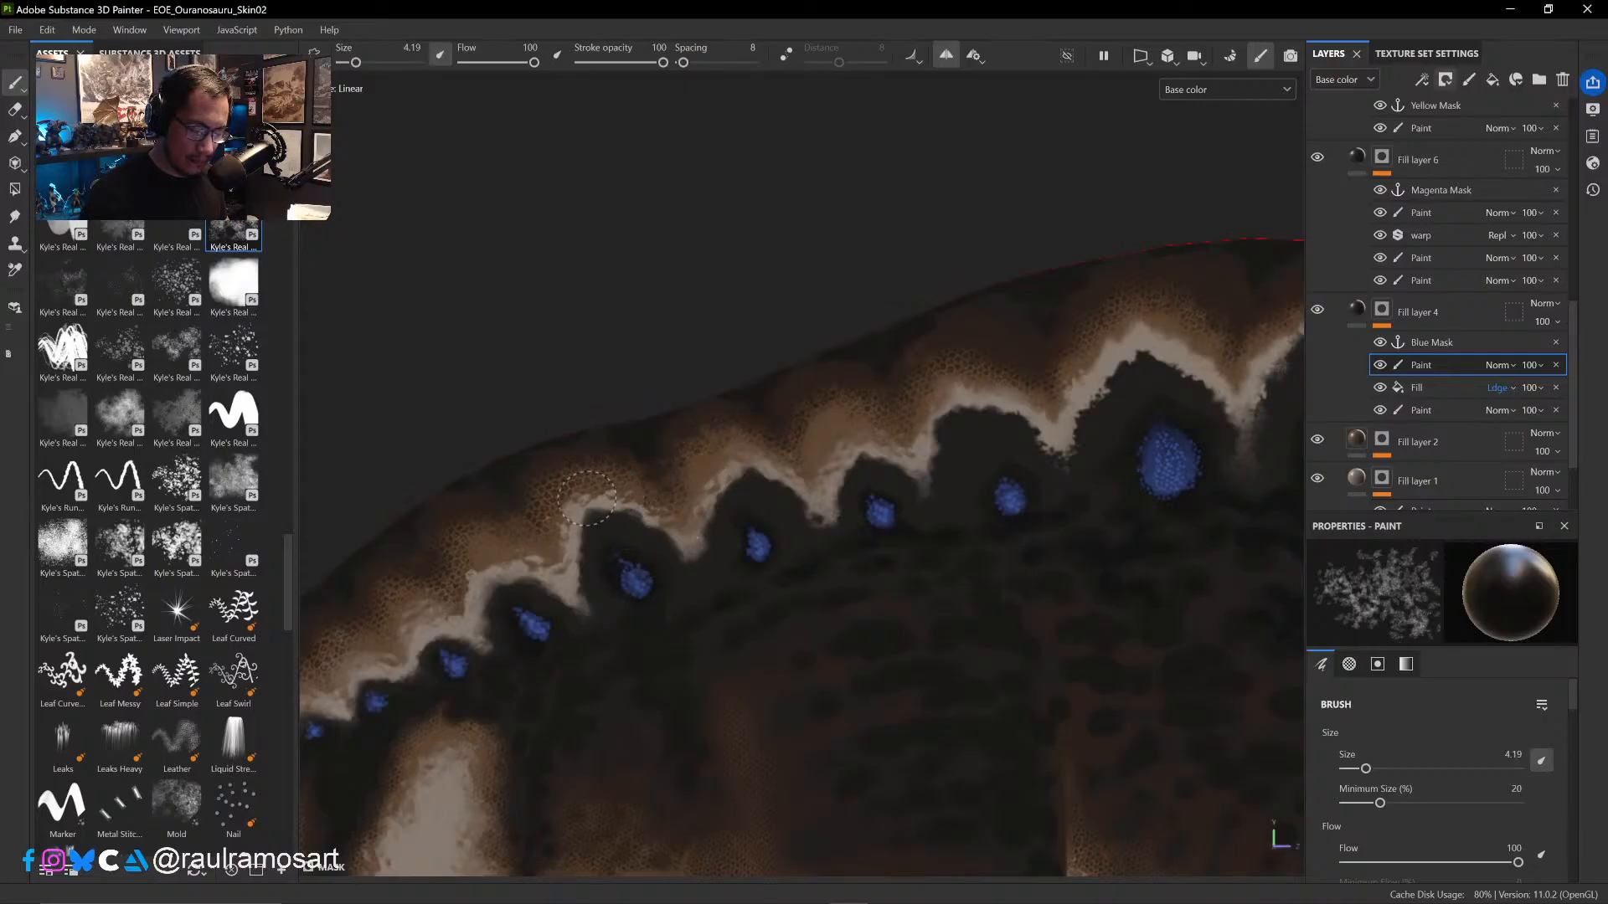
pyautogui.keyDown('ctrl'); pyautogui.keyDown('alt'); pyautogui.moveTo(560, 568); pyautogui.dragTo(807, 502); pyautogui.keyUp('alt'); pyautogui.keyUp('ctrl')
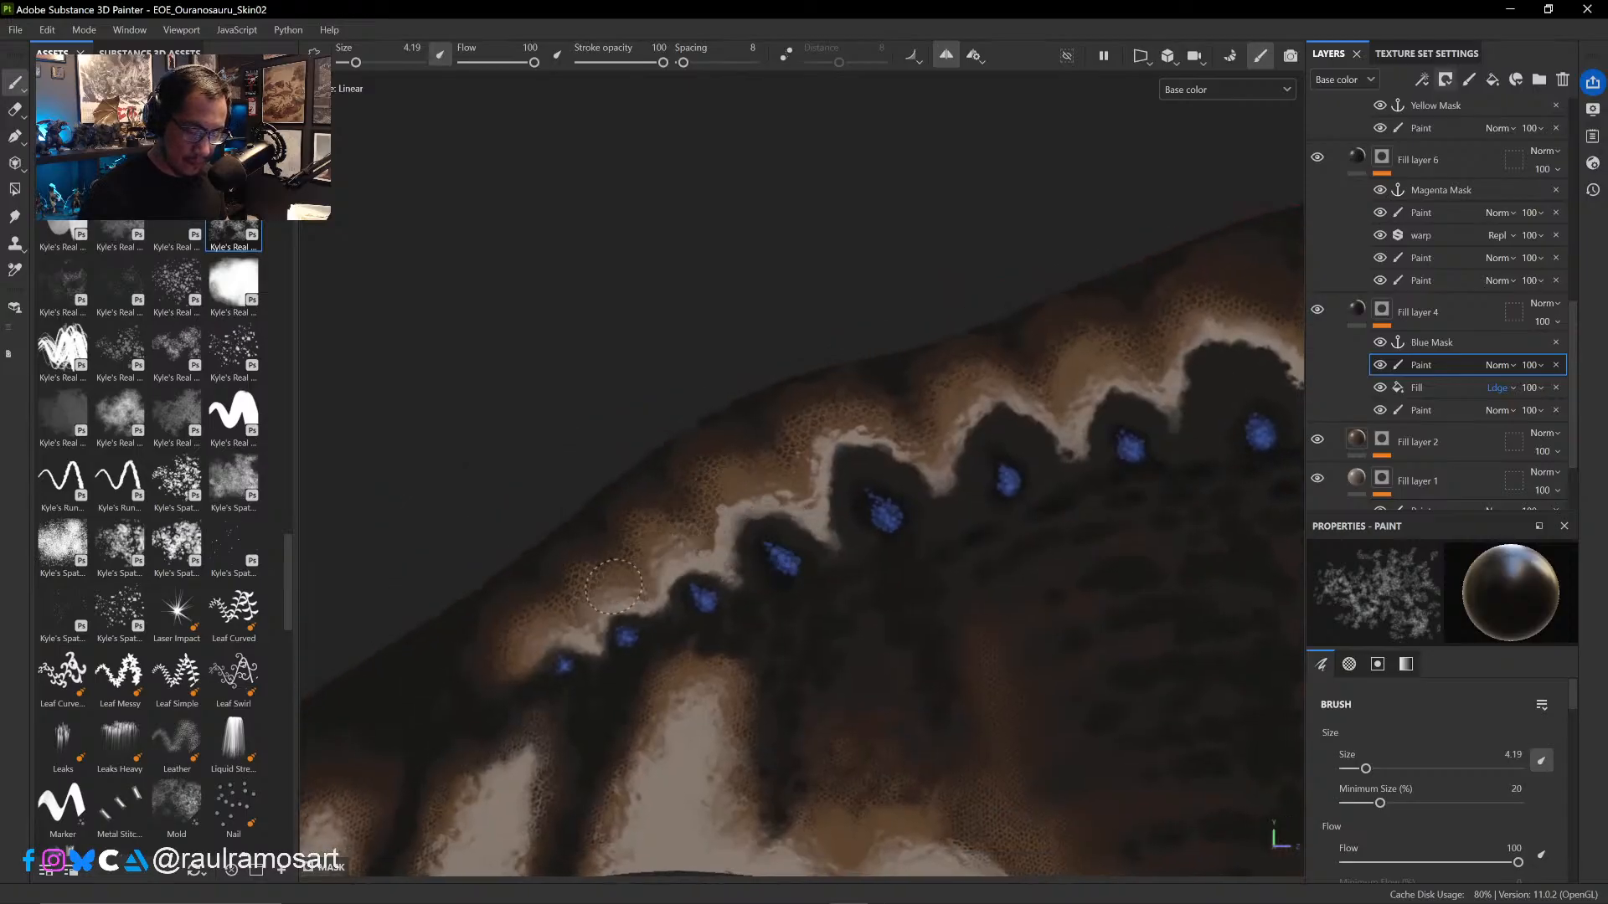
# - Show the hidden RGBP folder to view the colour-coded masks on the sail
pyautogui.scroll(3, 1574, 239)
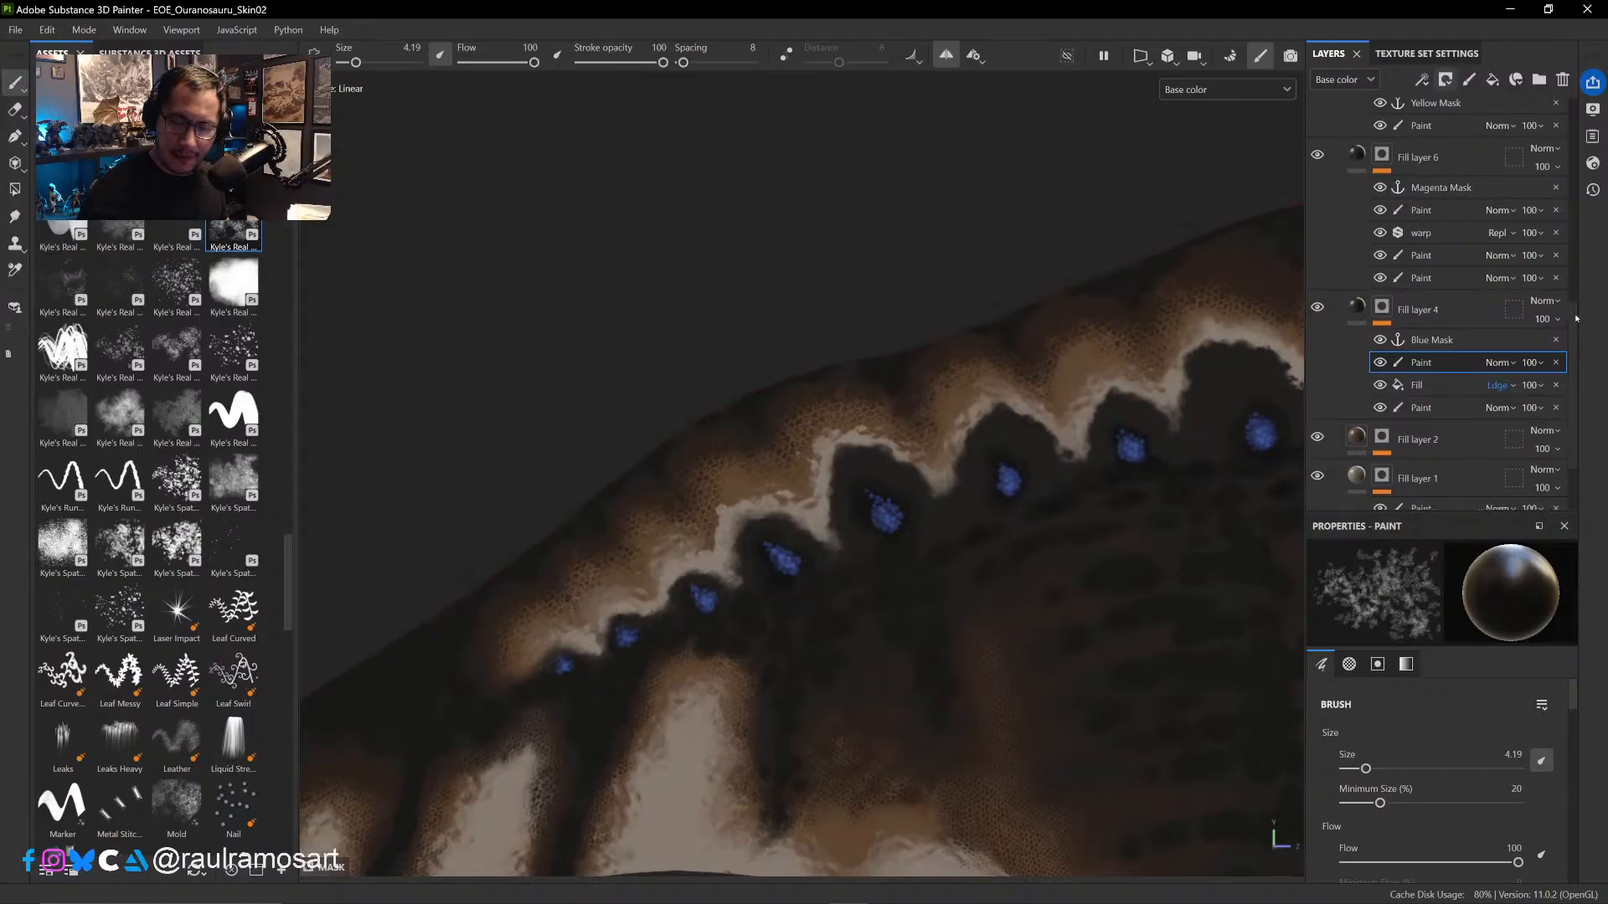
pyautogui.scroll(5, 1575, 239)
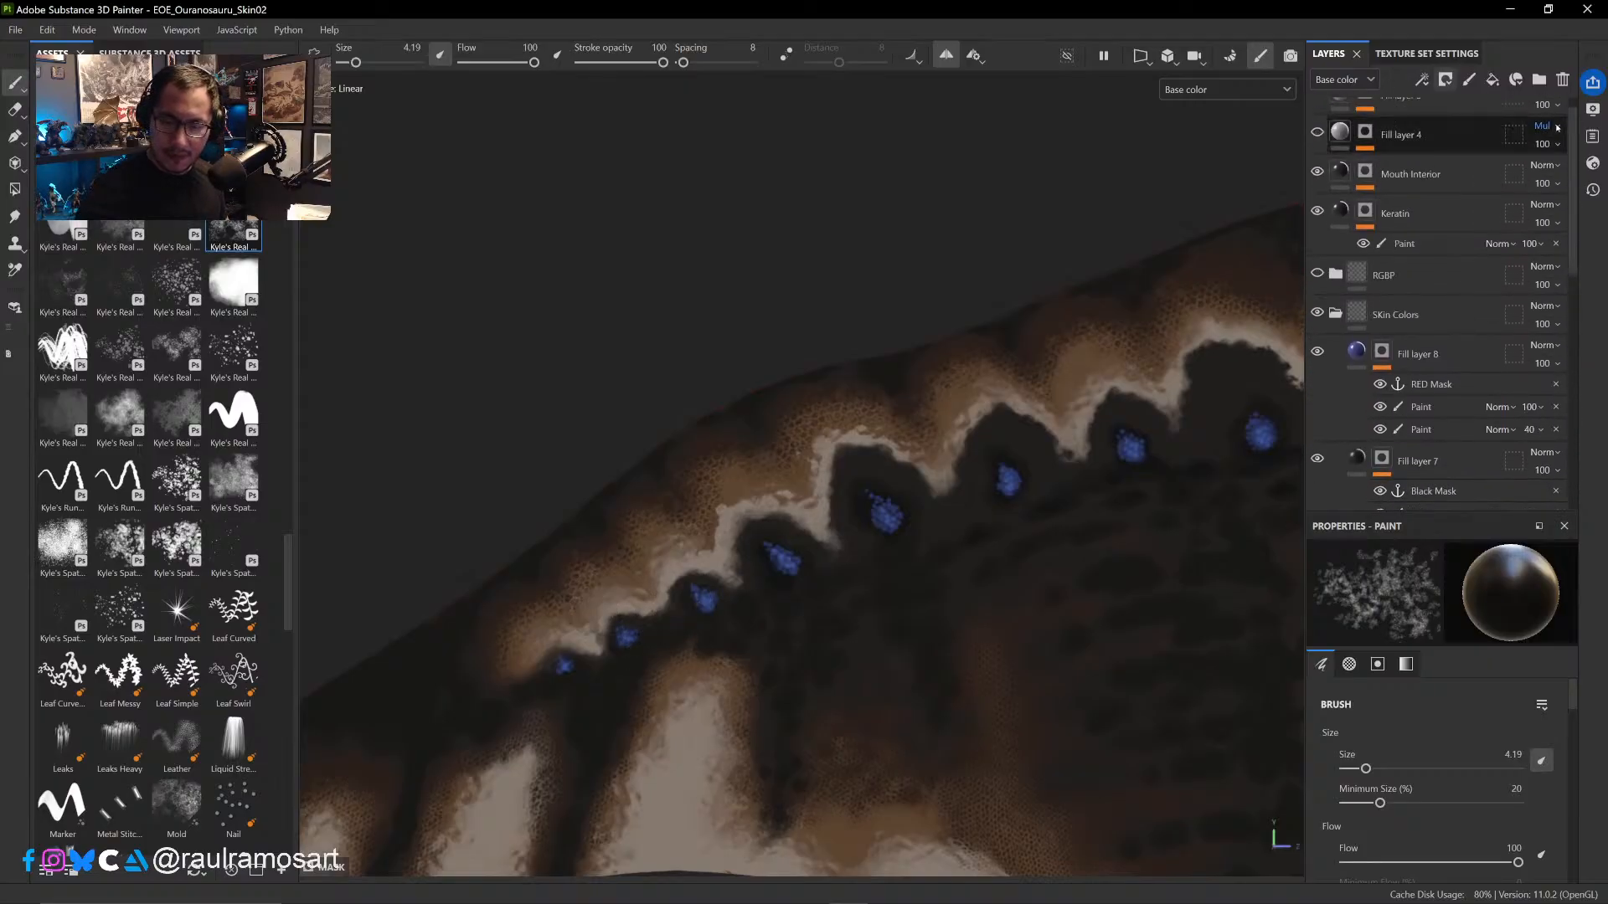
pyautogui.click(1317, 274)
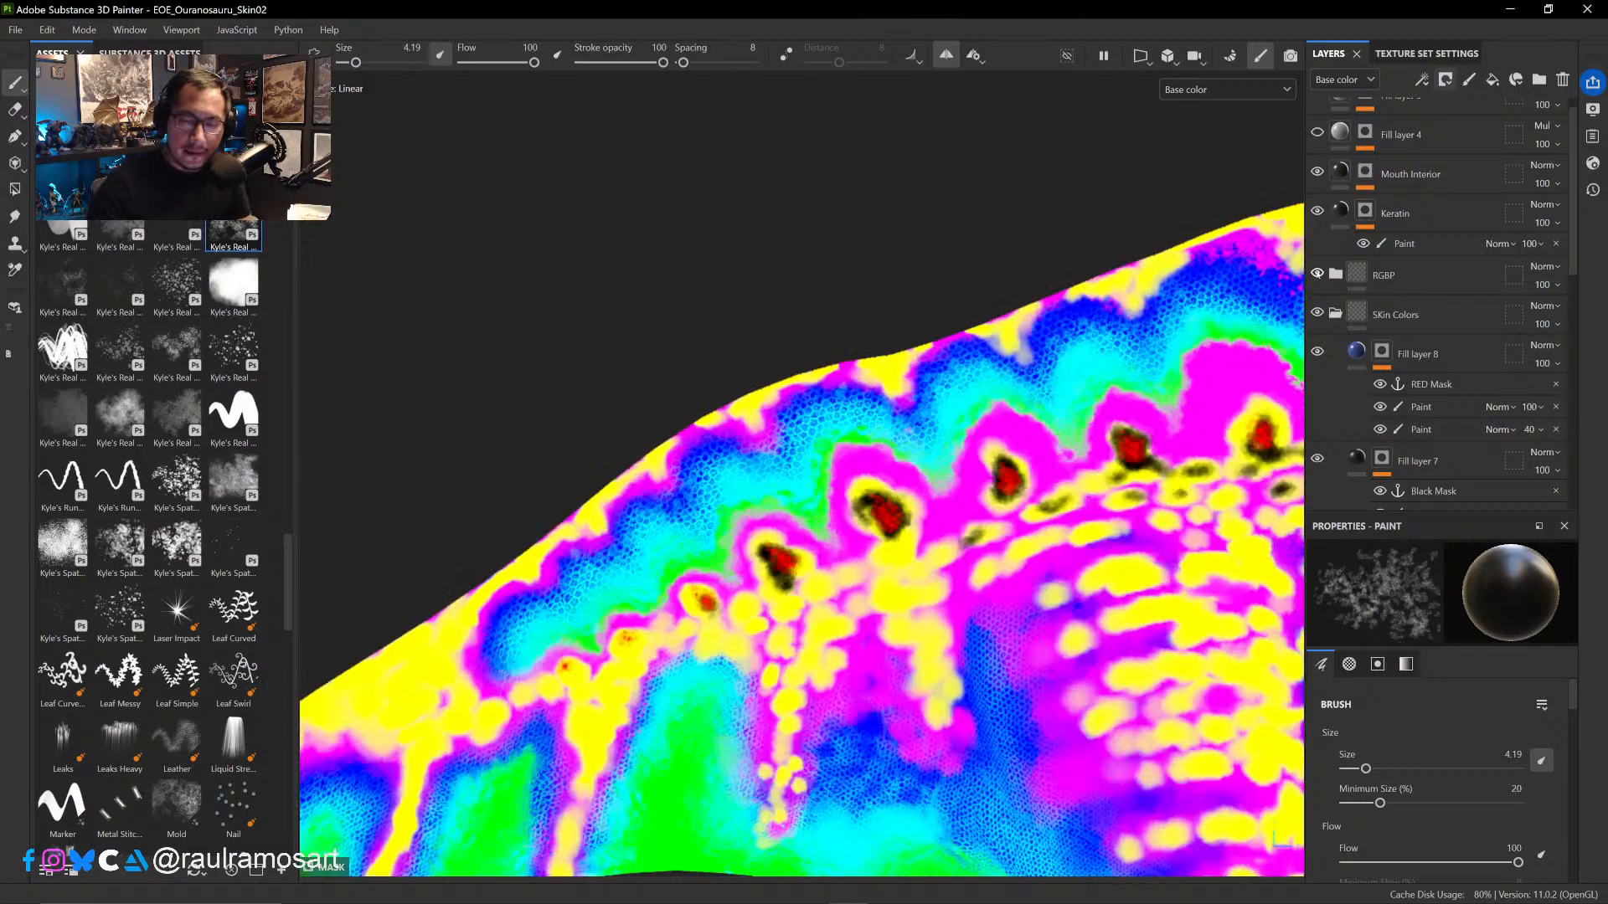
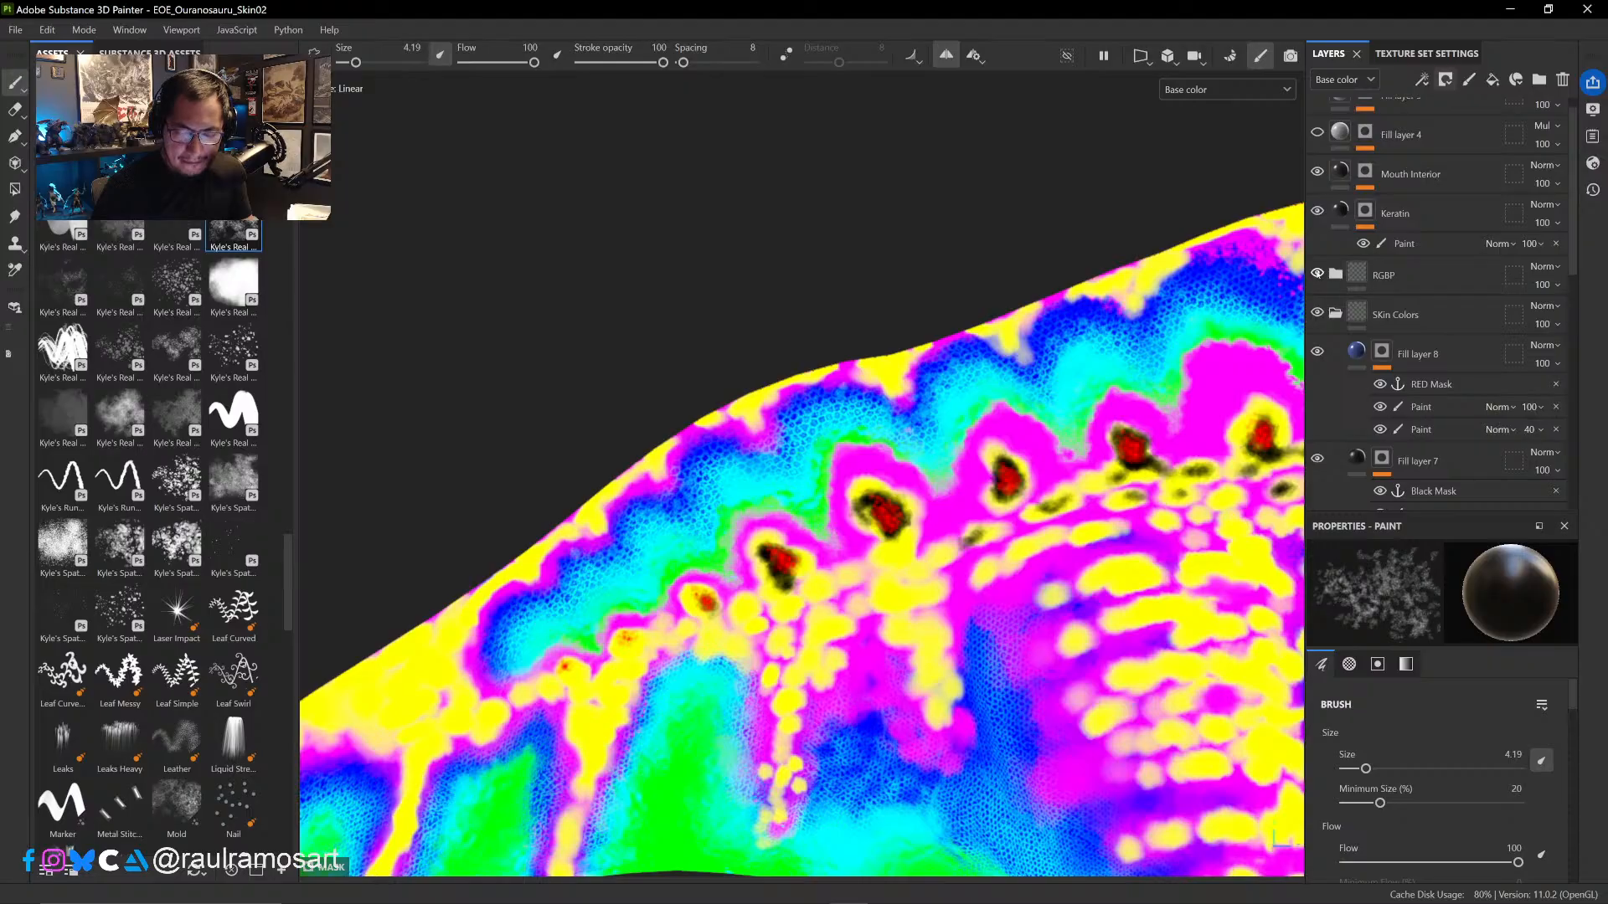
# - Hide the RGBP folder and briefly look through its colour-coded fill layers before collapsing it
pyautogui.click(1317, 273)
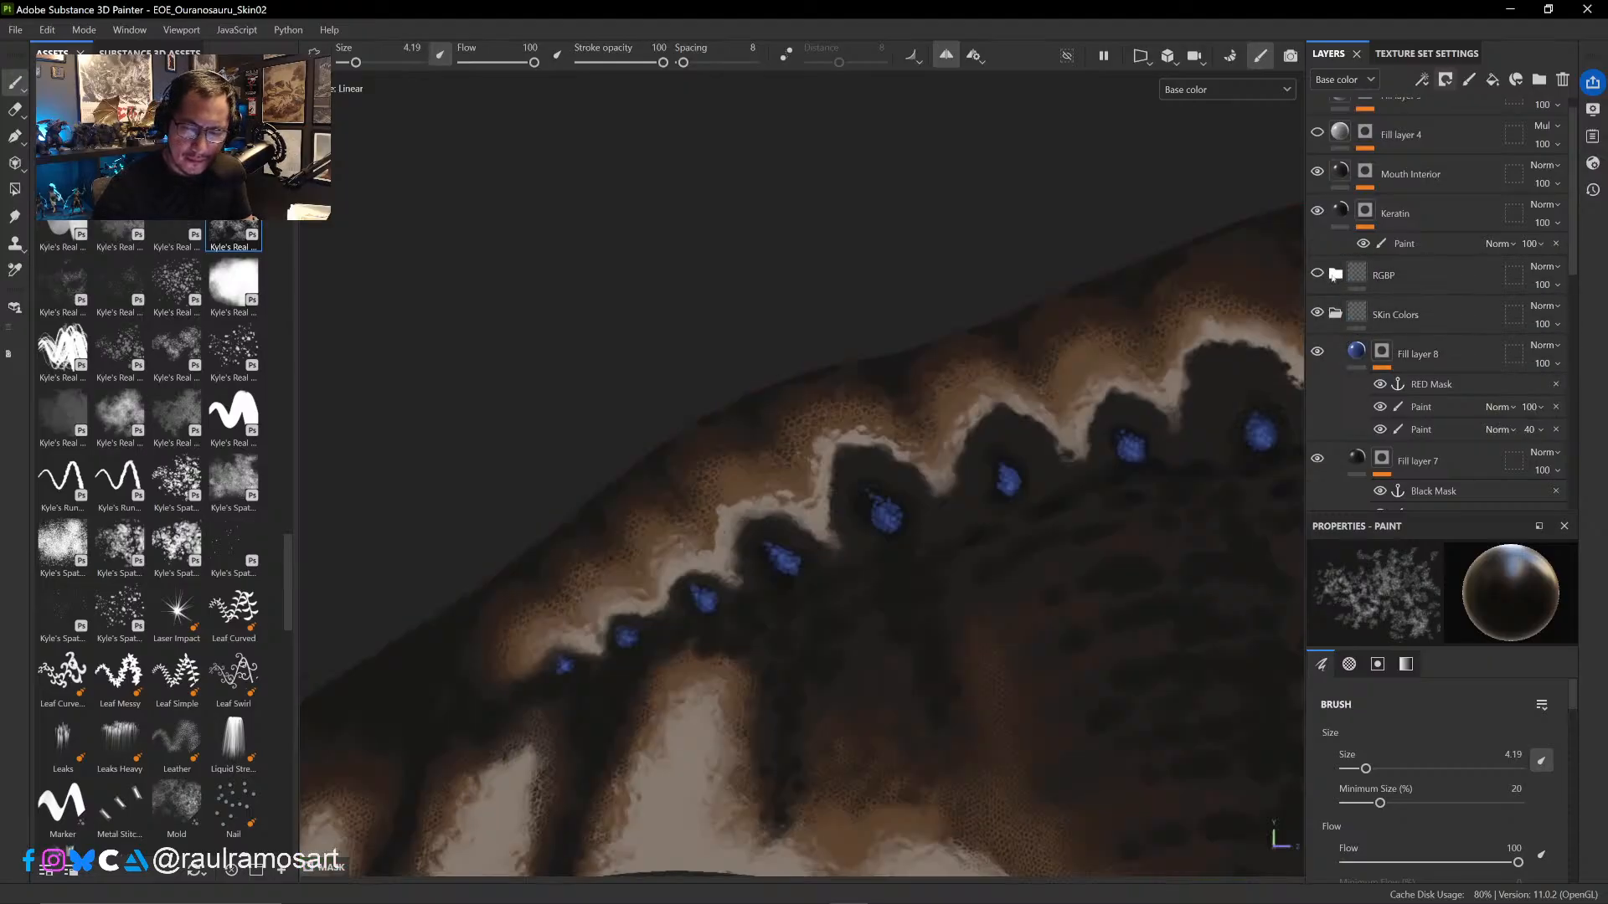
pyautogui.click(1336, 274)
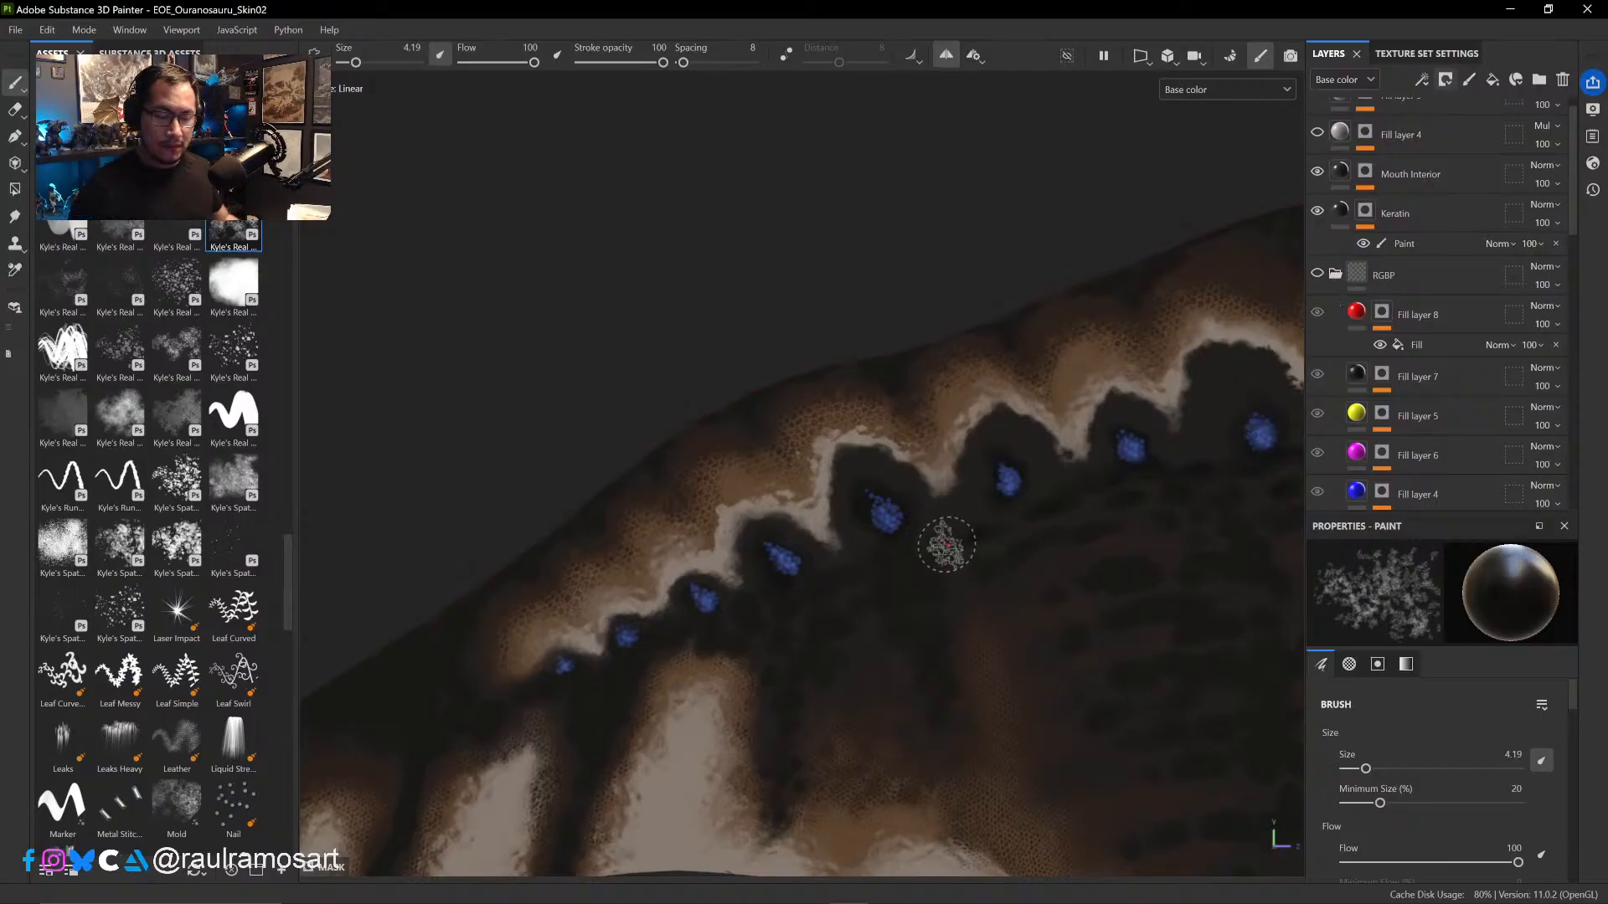
pyautogui.keyDown('alt'); pyautogui.moveTo(958, 555); pyautogui.dragTo(1008, 585, button='right'); pyautogui.keyUp('alt')
pyautogui.keyDown('alt'); pyautogui.moveTo(1007, 586); pyautogui.dragTo(808, 569); pyautogui.keyUp('alt')
pyautogui.click(1336, 273)
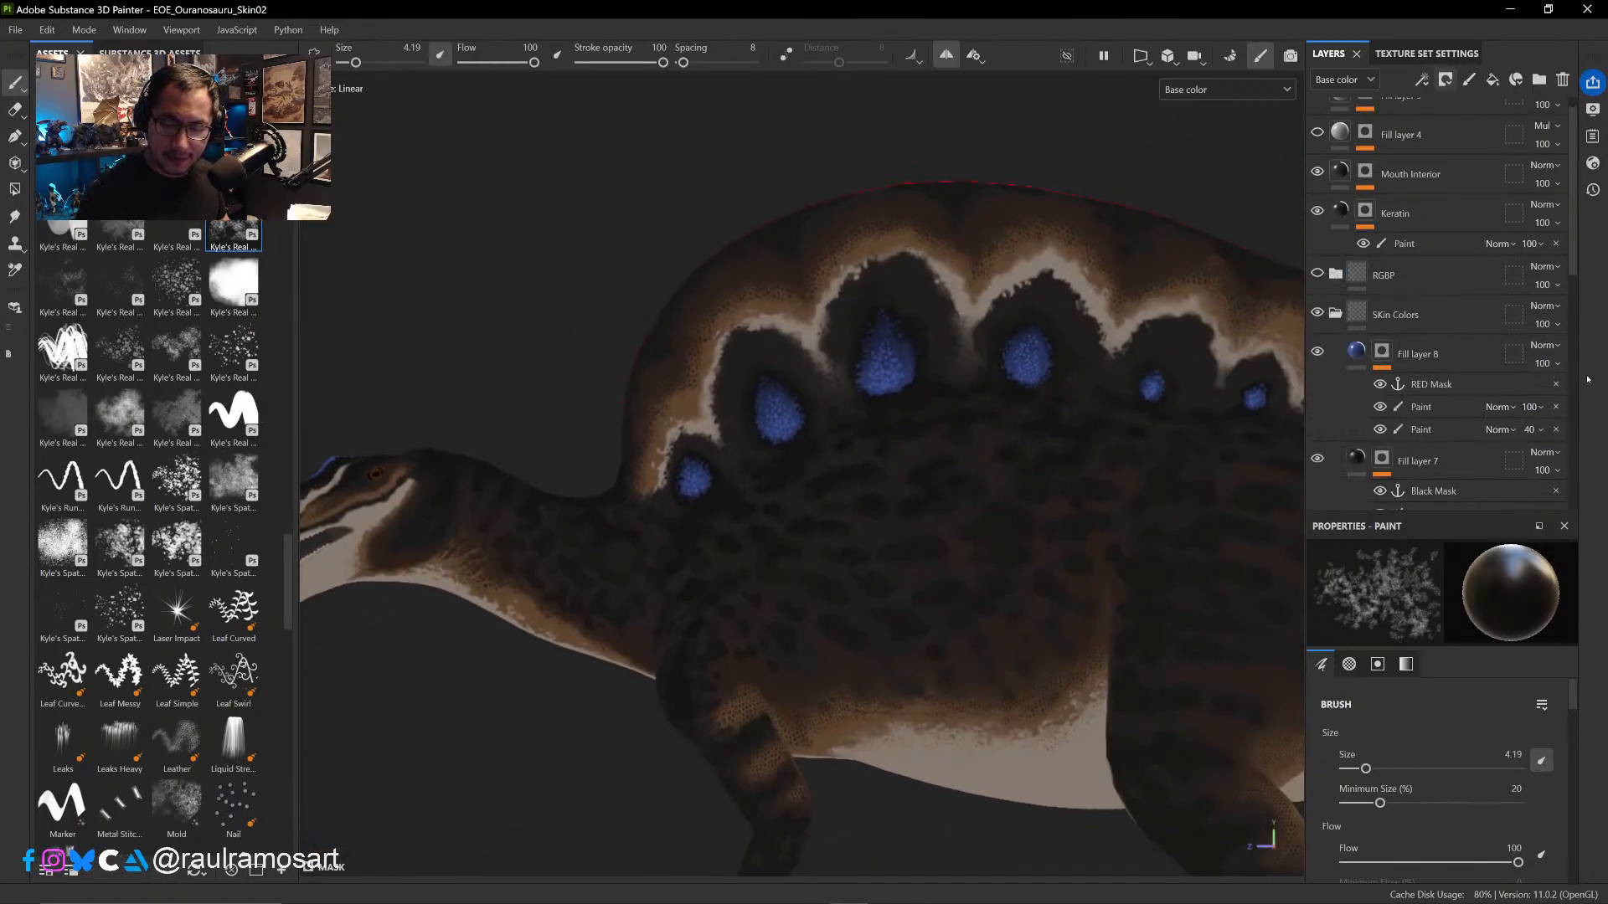
# - Inspect Fill layer 8 and its mask stack, checking the visibility of the blue spots and of the upper Paint effect
pyautogui.click(1357, 352)
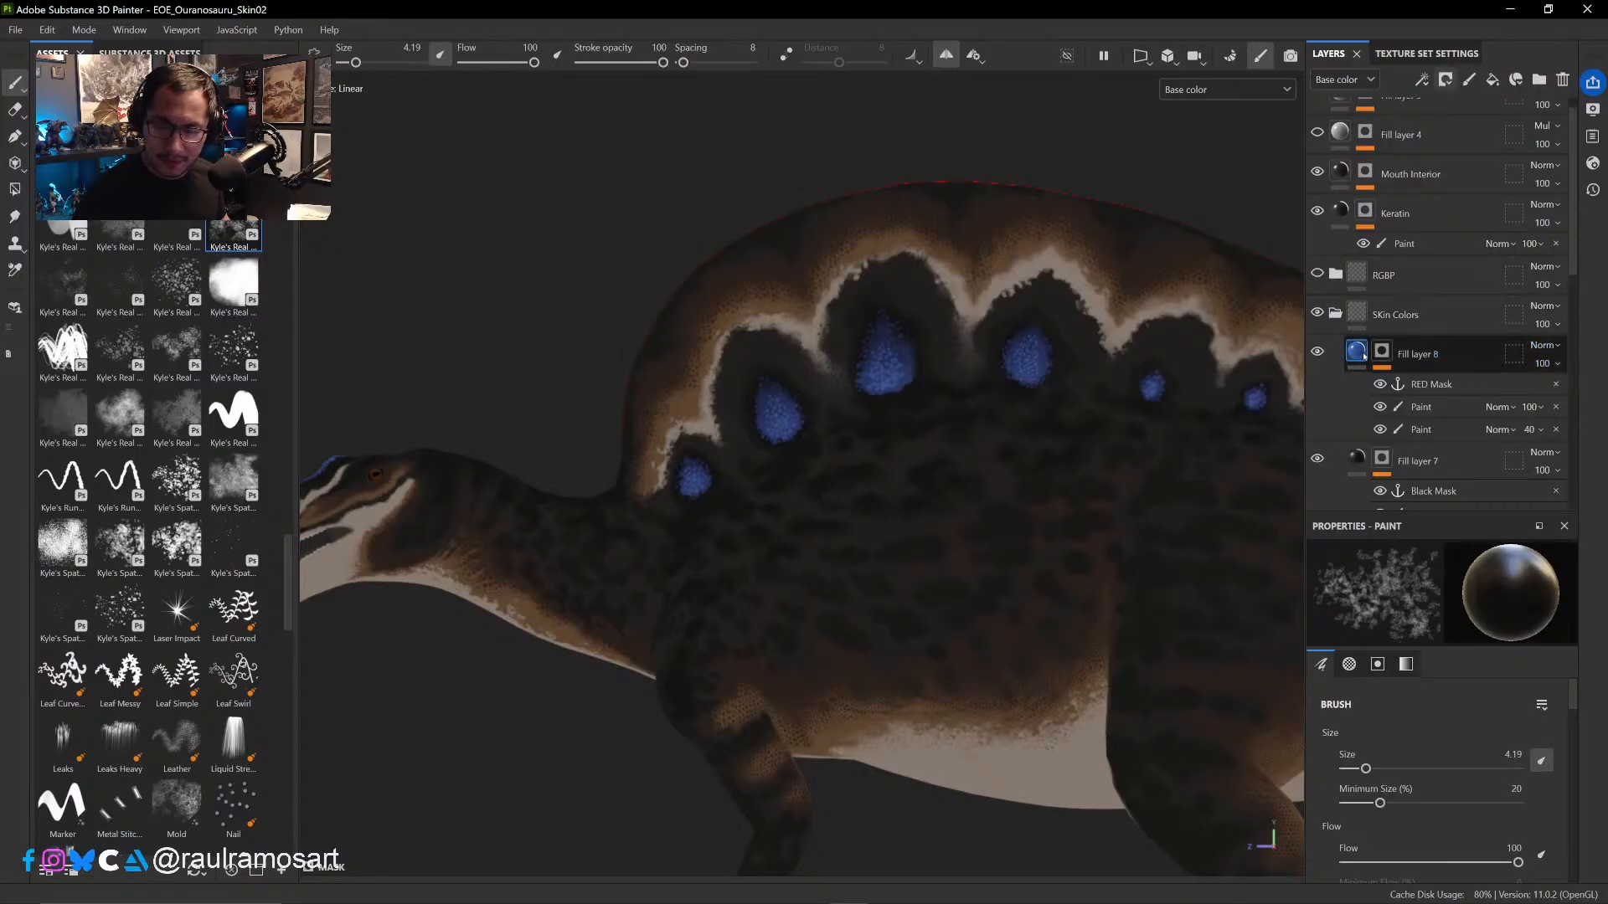
pyautogui.click(1318, 352)
pyautogui.click(1318, 353)
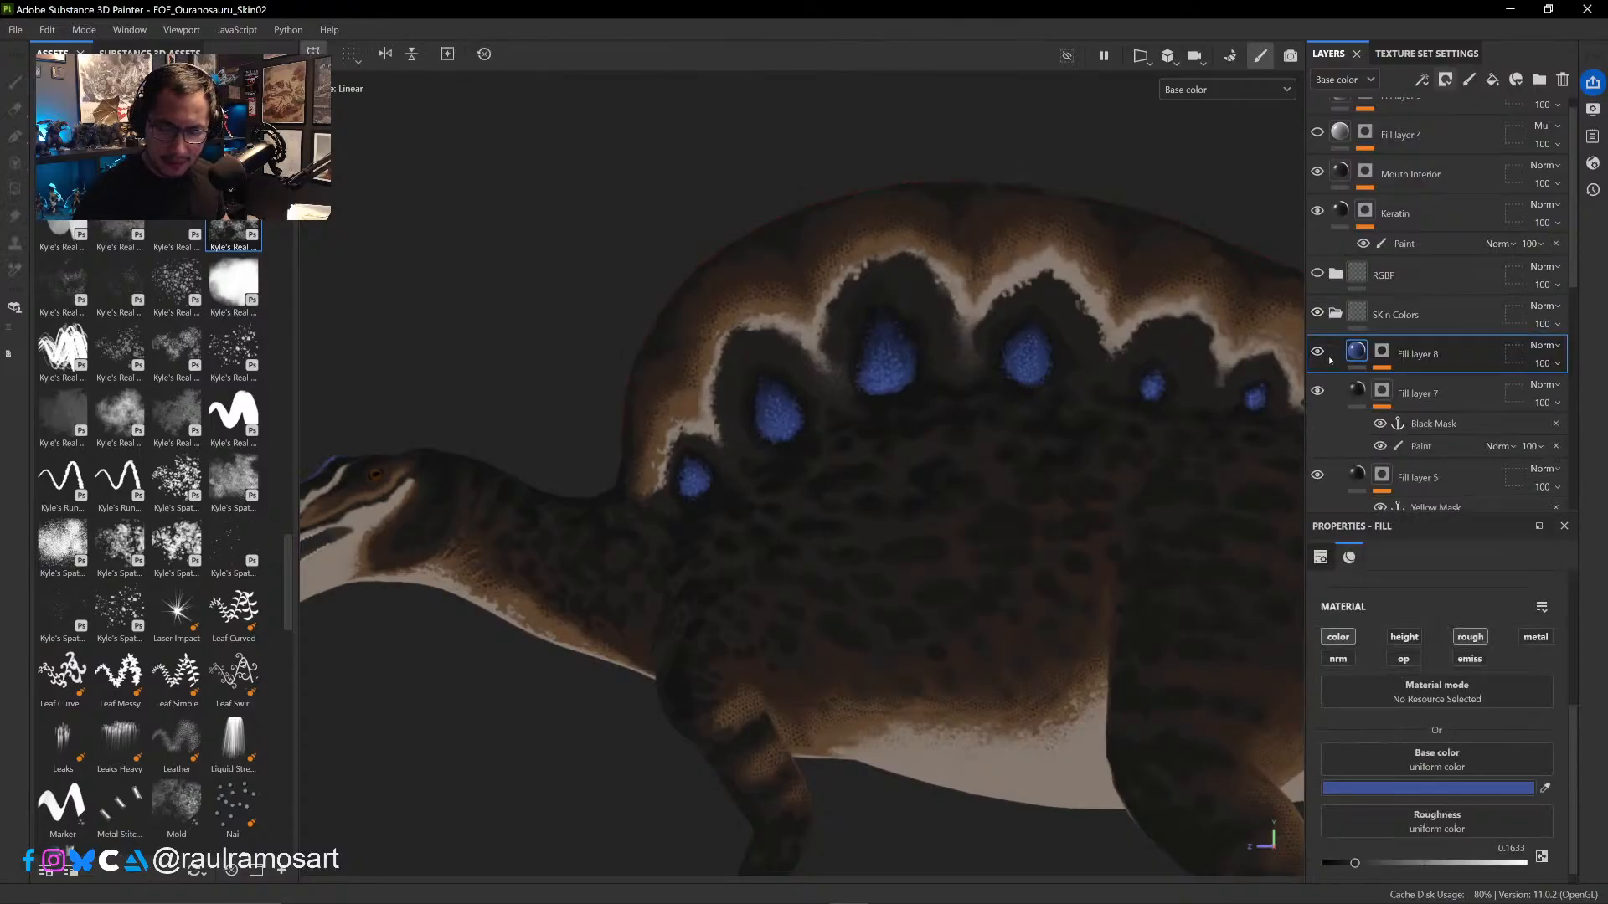
pyautogui.click(1330, 360)
pyautogui.click(1474, 385)
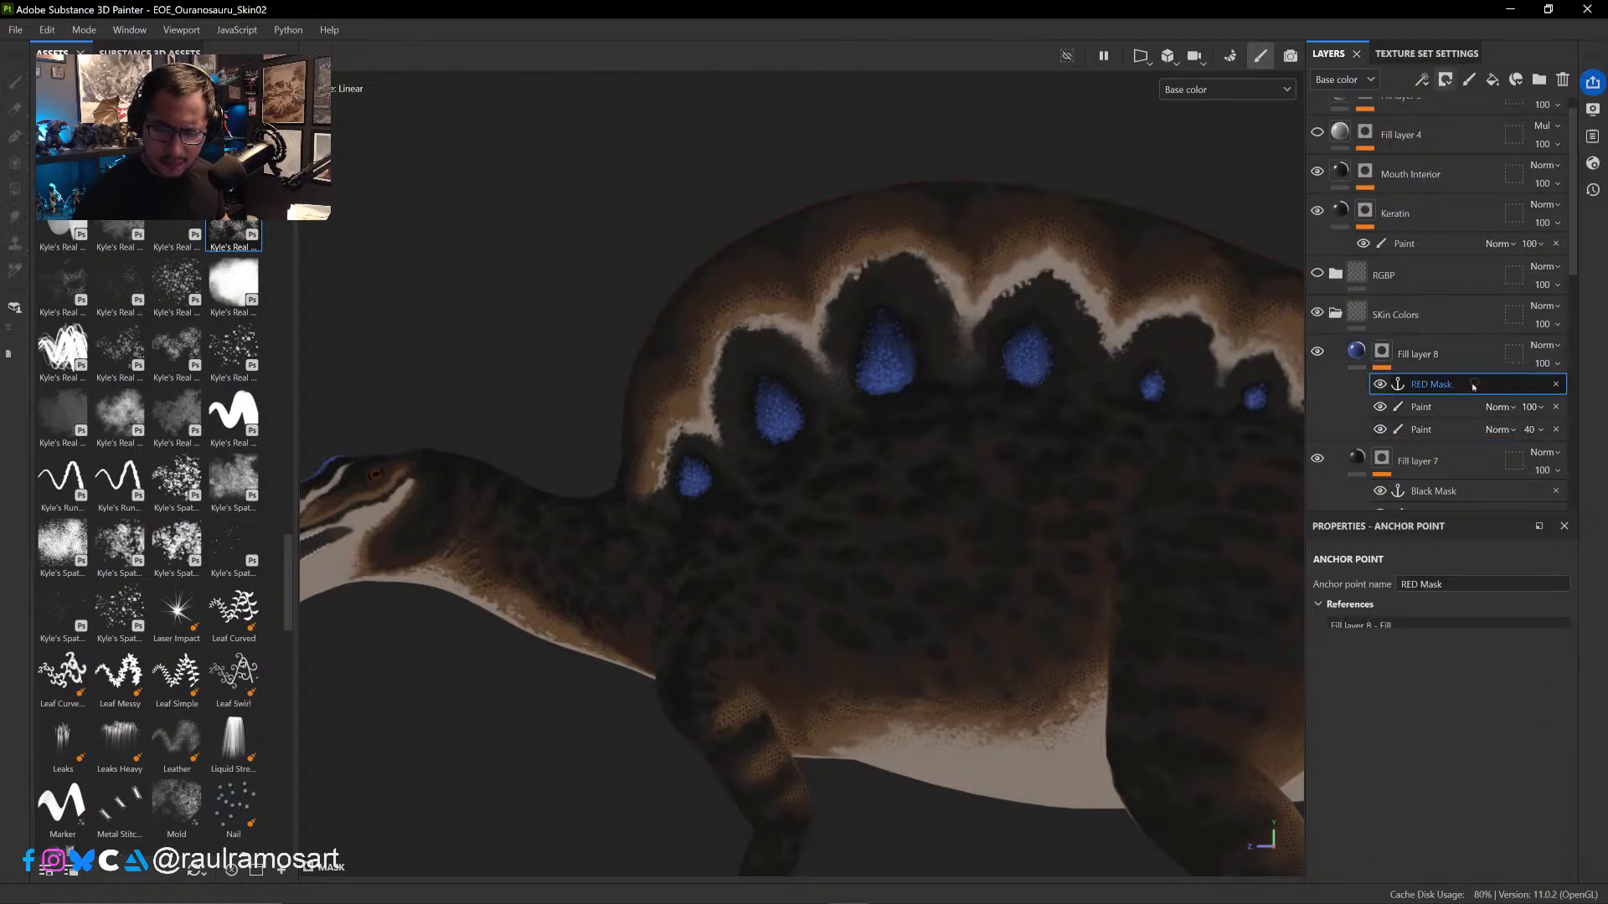
pyautogui.click(1424, 407)
pyautogui.click(1381, 408)
pyautogui.click(1382, 409)
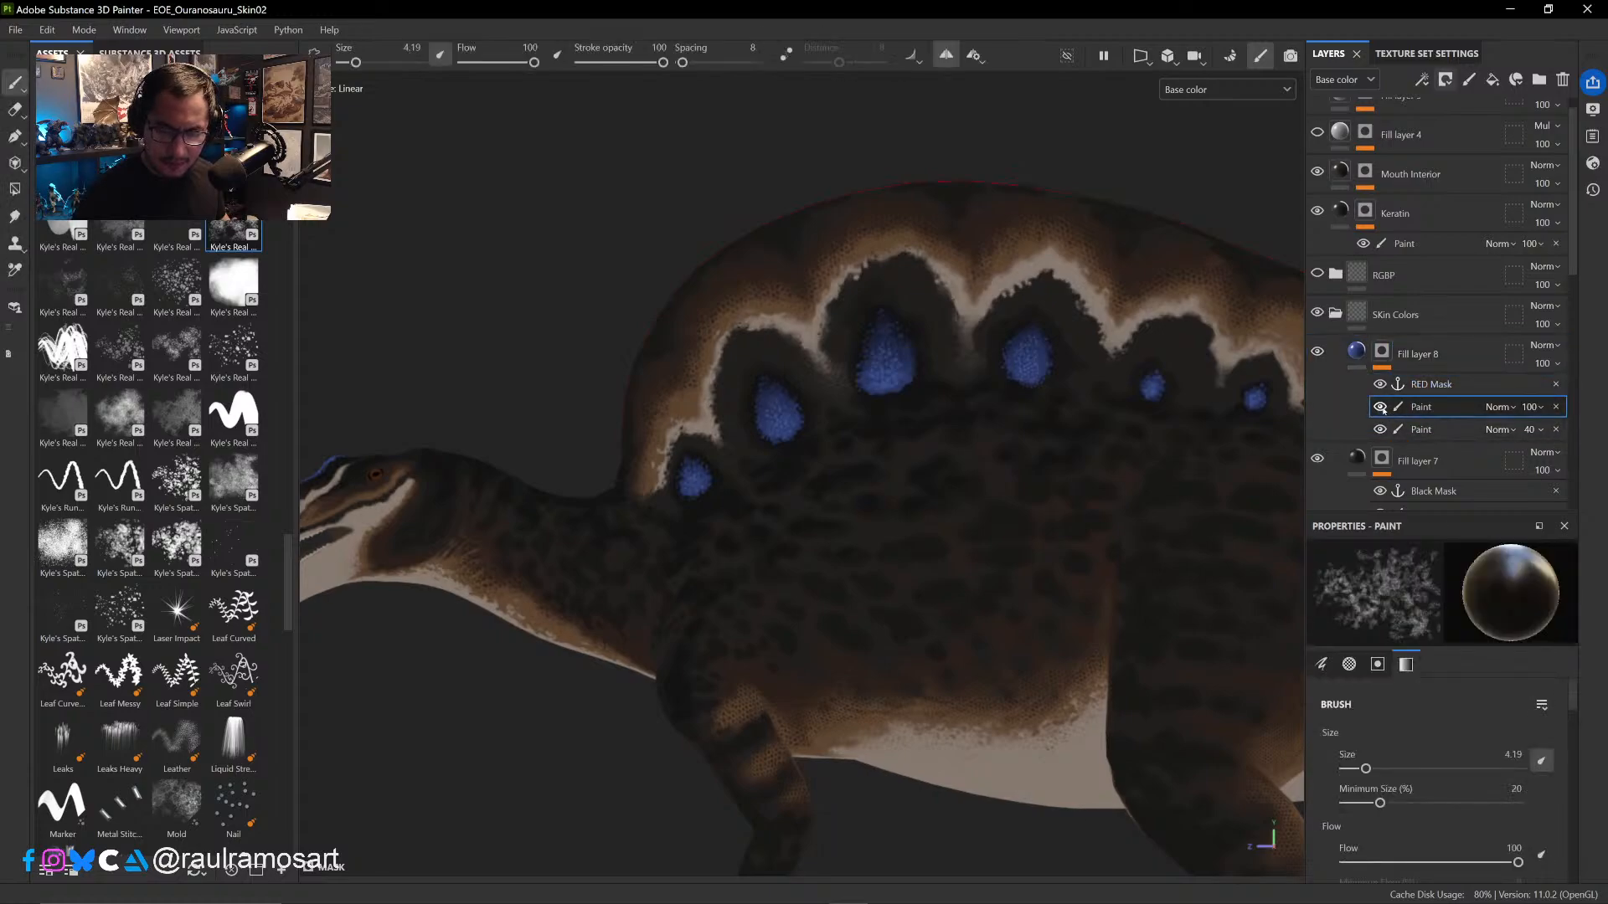
# - Add a Fill effect above the upper Paint in Fill layer 8's mask and drive it with the cavity anchor point
pyautogui.rightClick(1444, 409)
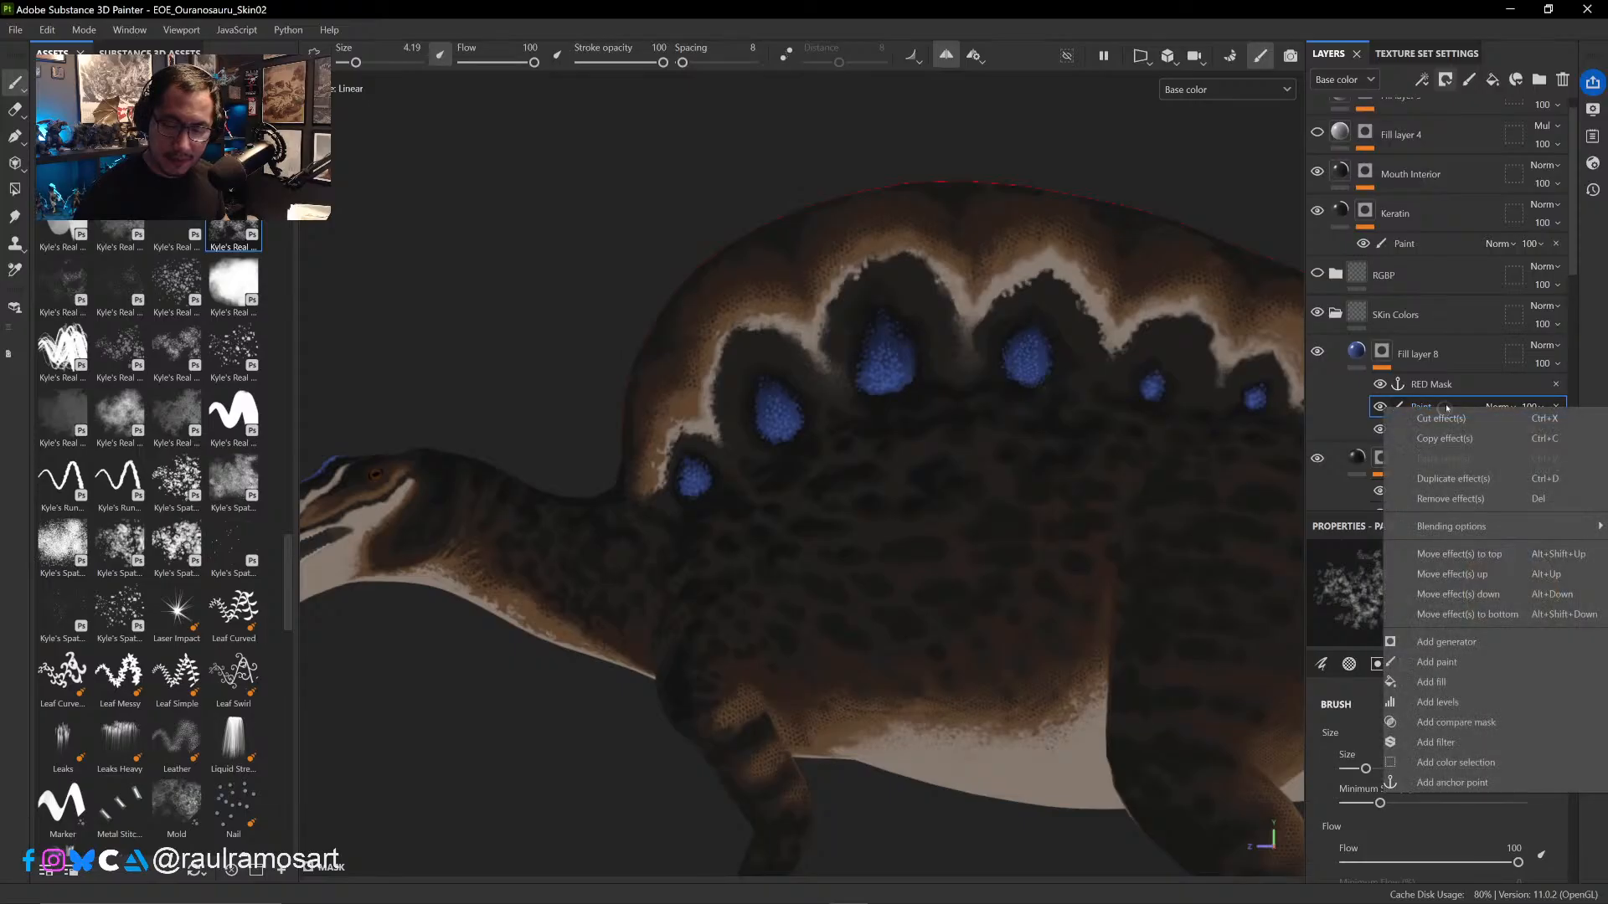
pyautogui.click(1465, 683)
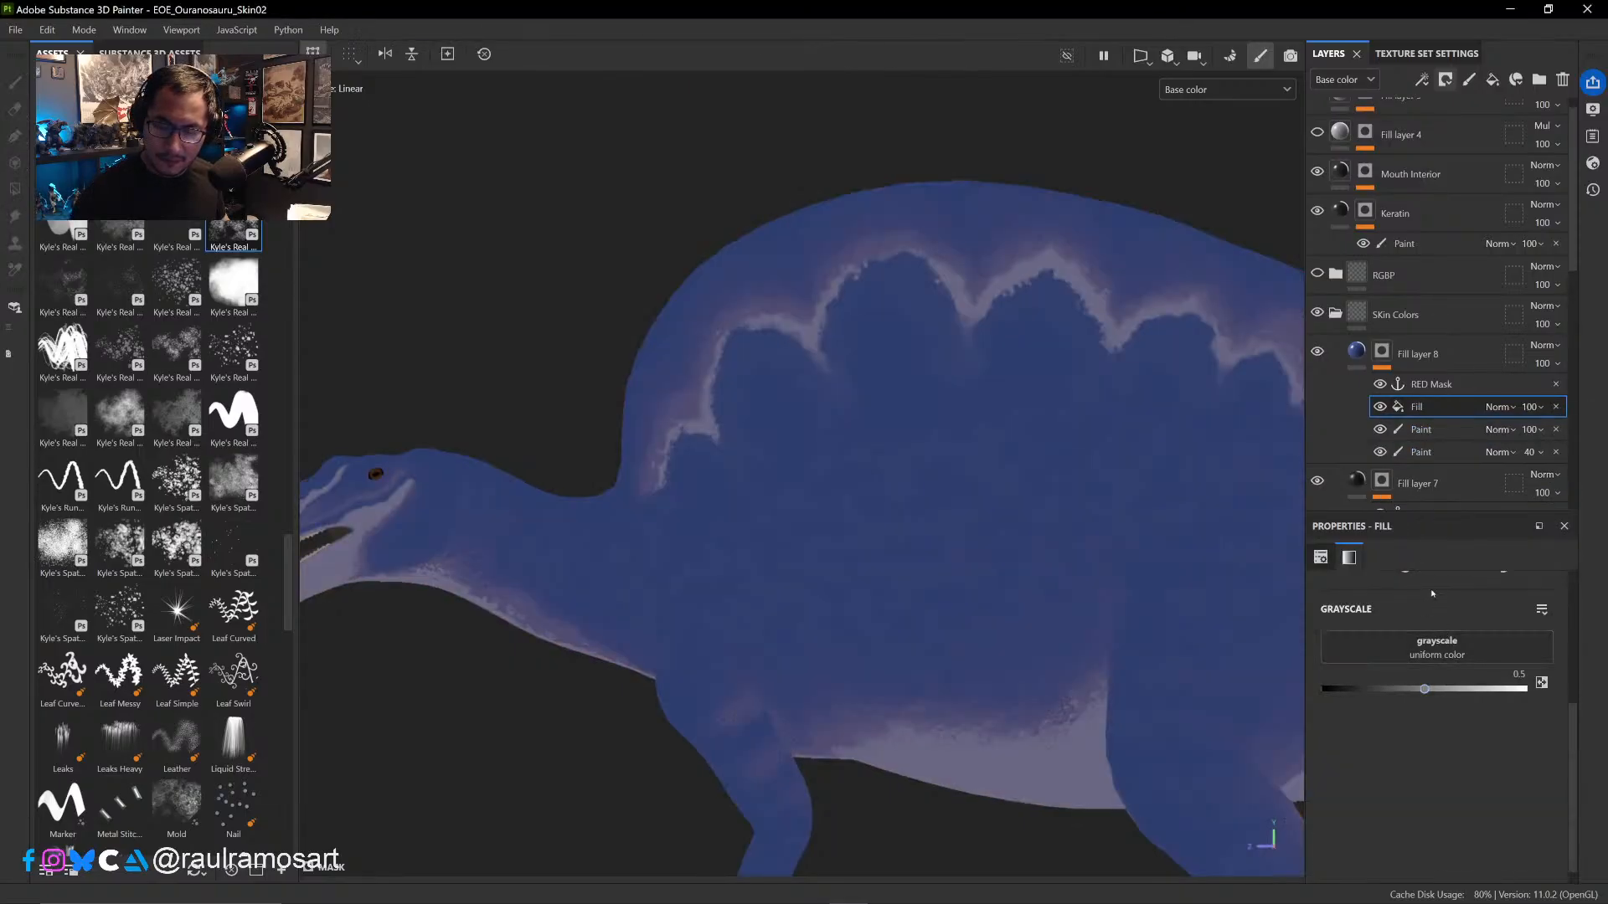
pyautogui.click(1435, 659)
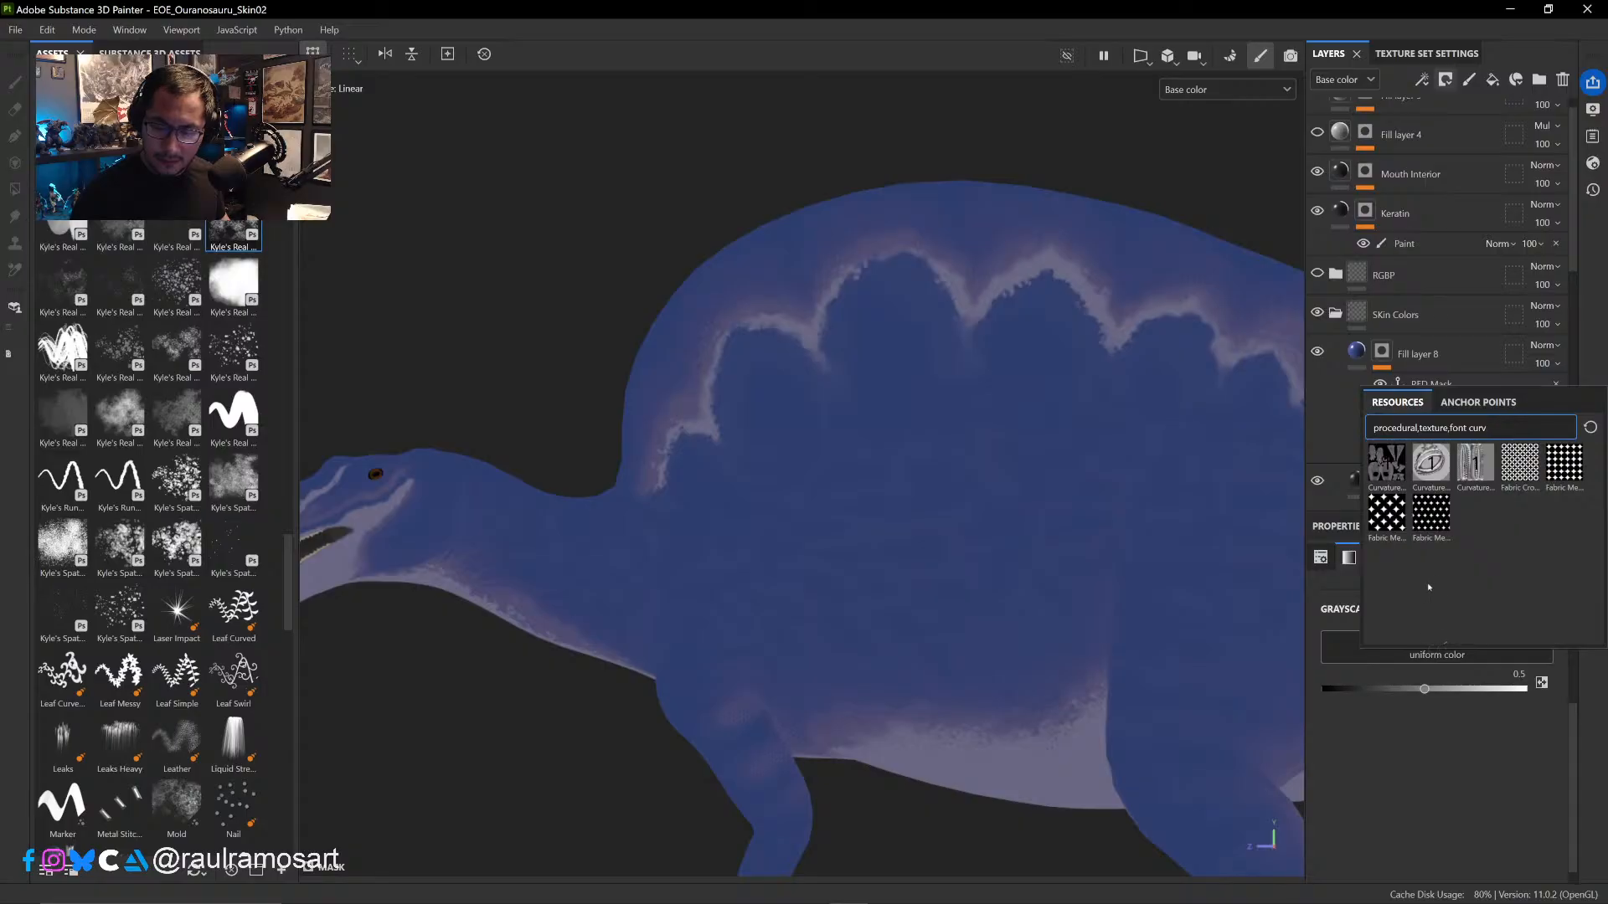
pyautogui.click(1479, 402)
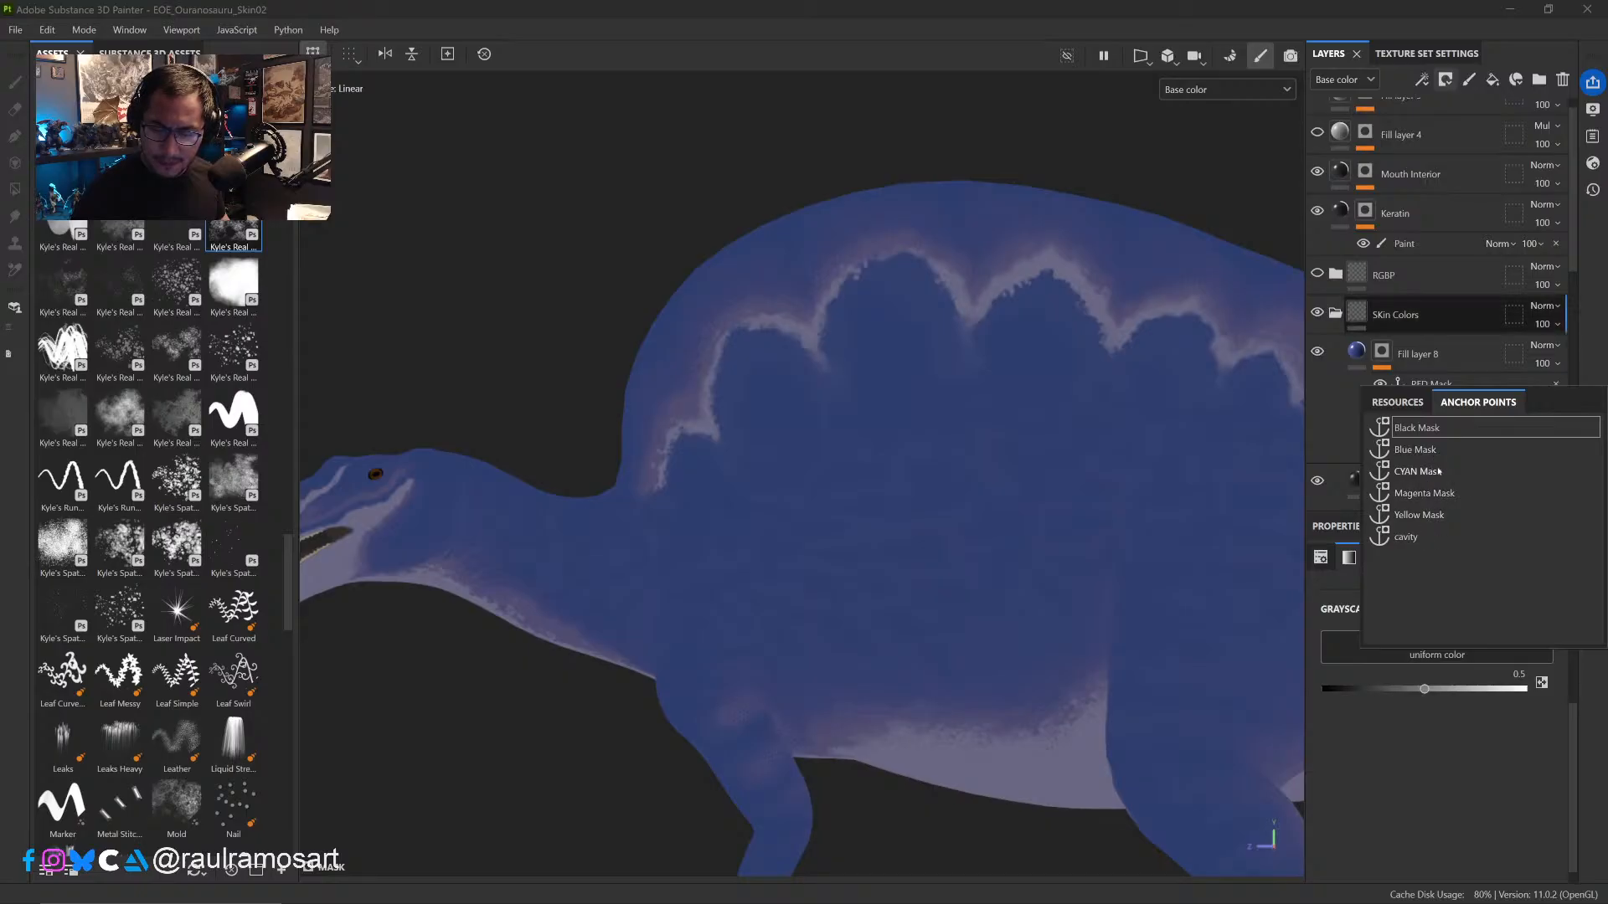
pyautogui.click(1415, 536)
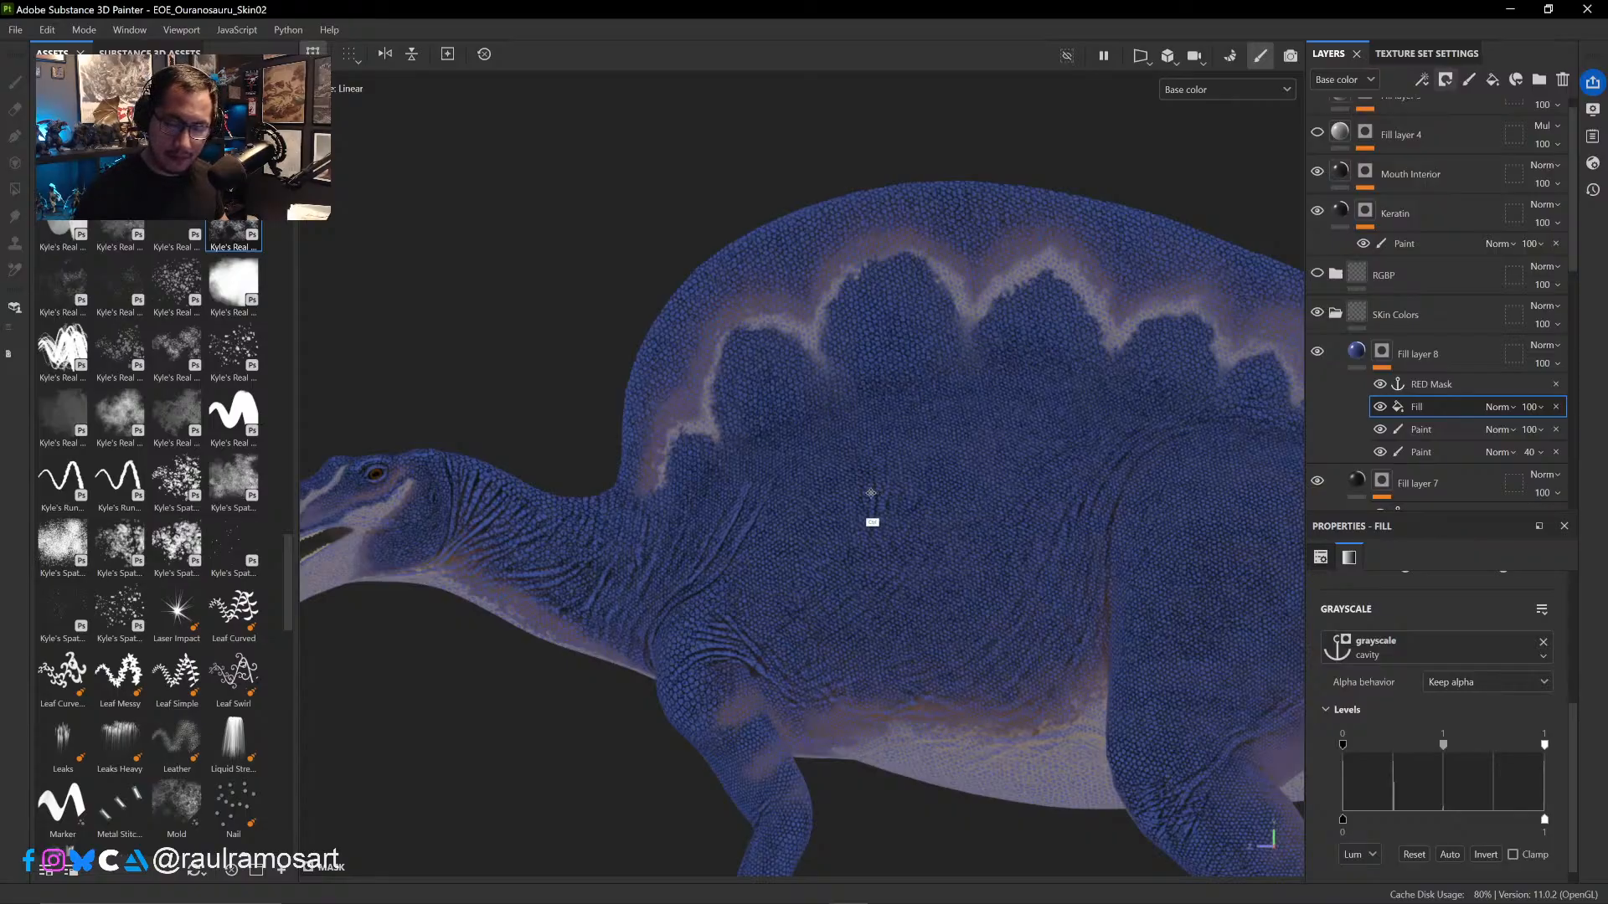
# - Compare the blue skin colour with the cavity Fill effect in Fill layer 8's mask shown and hidden
pyautogui.keyDown('ctrl'); pyautogui.keyDown('alt'); pyautogui.moveTo(871, 494); pyautogui.dragTo(756, 498); pyautogui.keyUp('alt'); pyautogui.keyUp('ctrl')
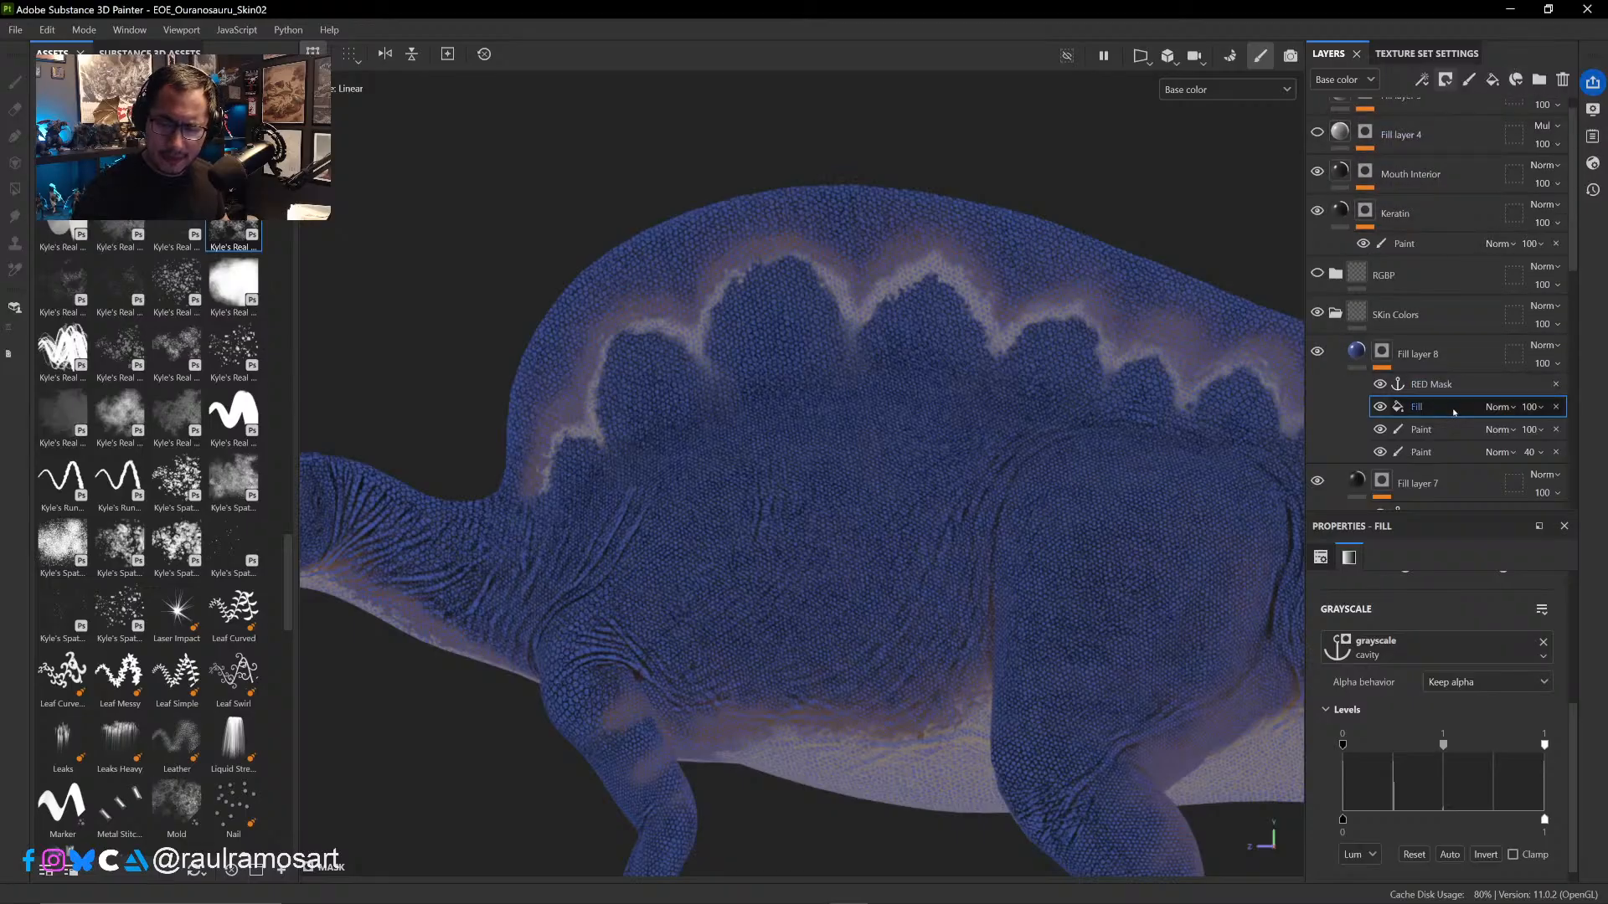
pyautogui.moveTo(1456, 411); pyautogui.dragTo(1454, 505)
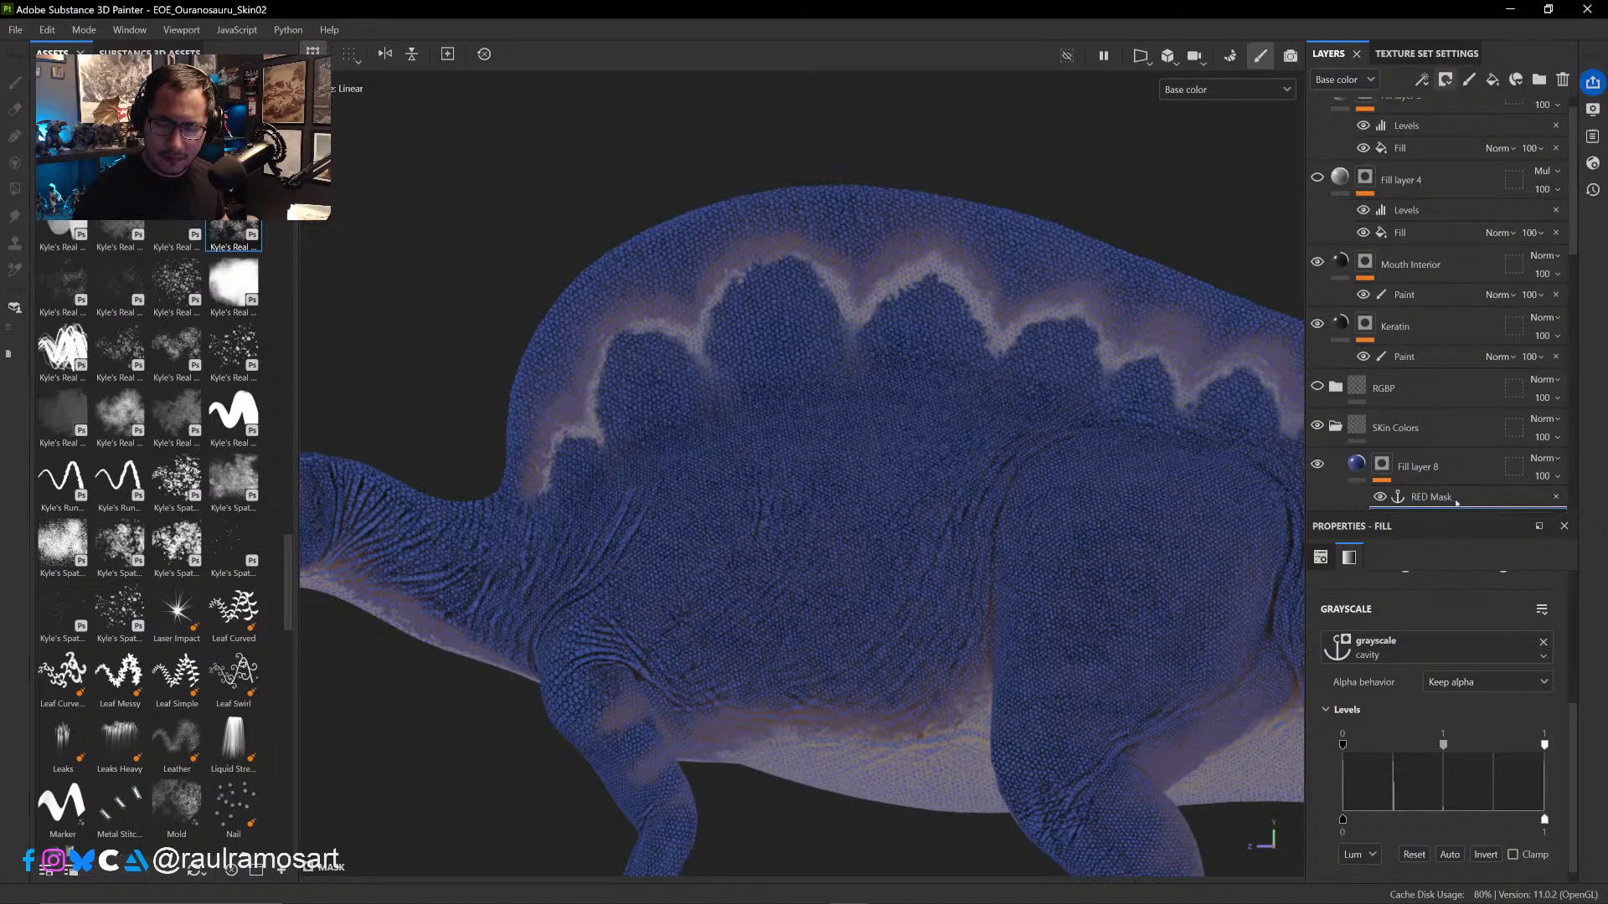
pyautogui.scroll(-5, 1574, 227)
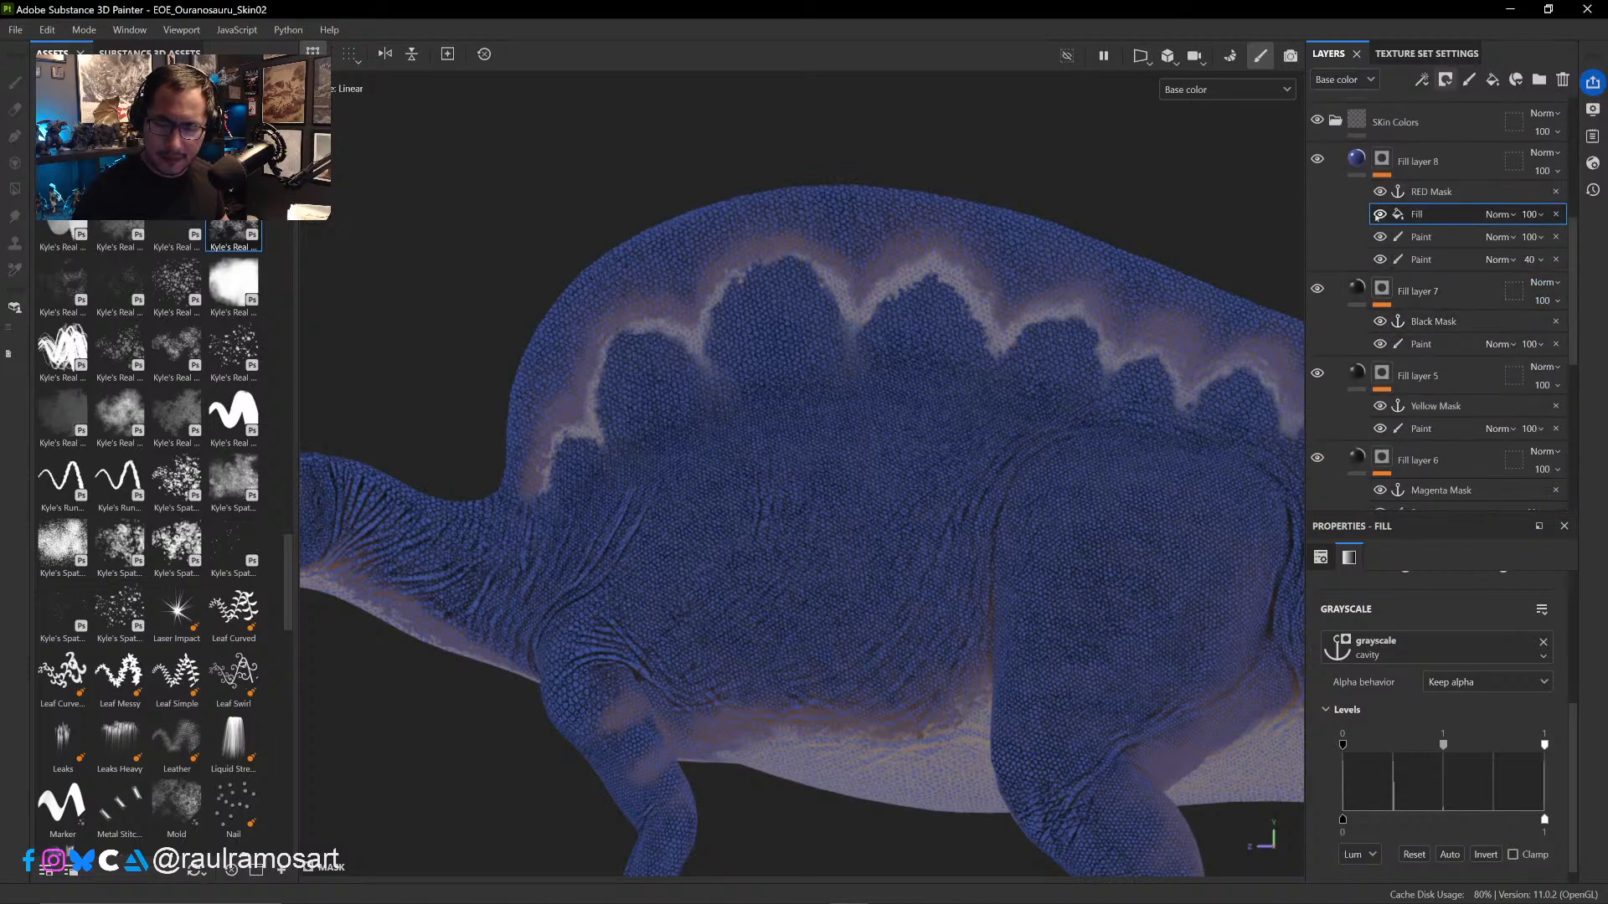
pyautogui.click(1379, 214)
pyautogui.click(1379, 214)
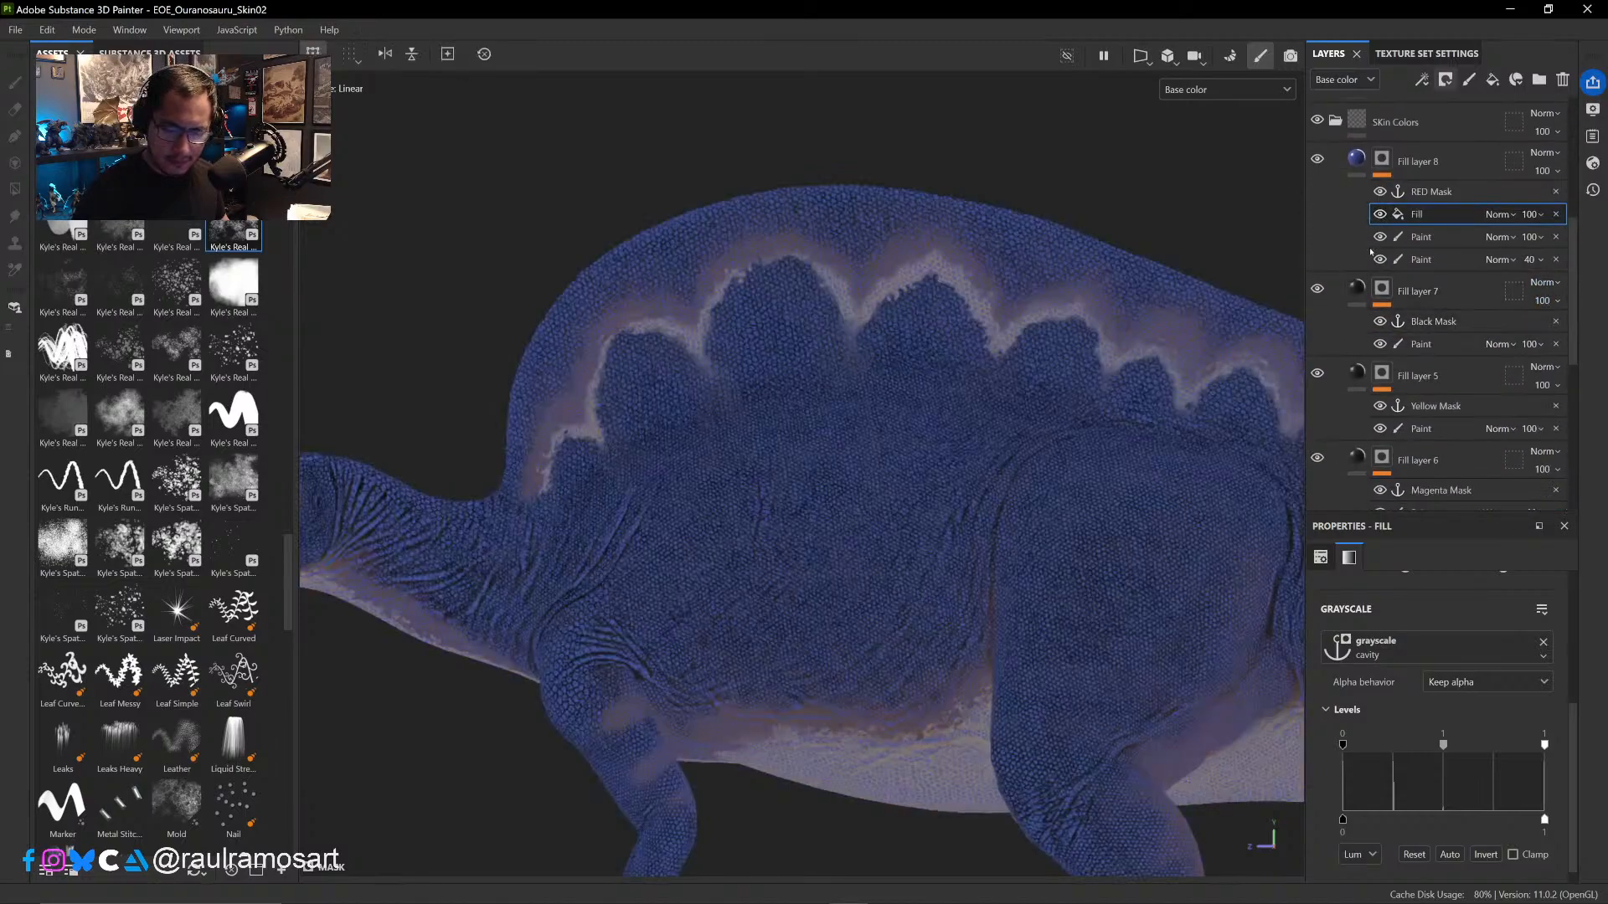
pyautogui.click(1380, 214)
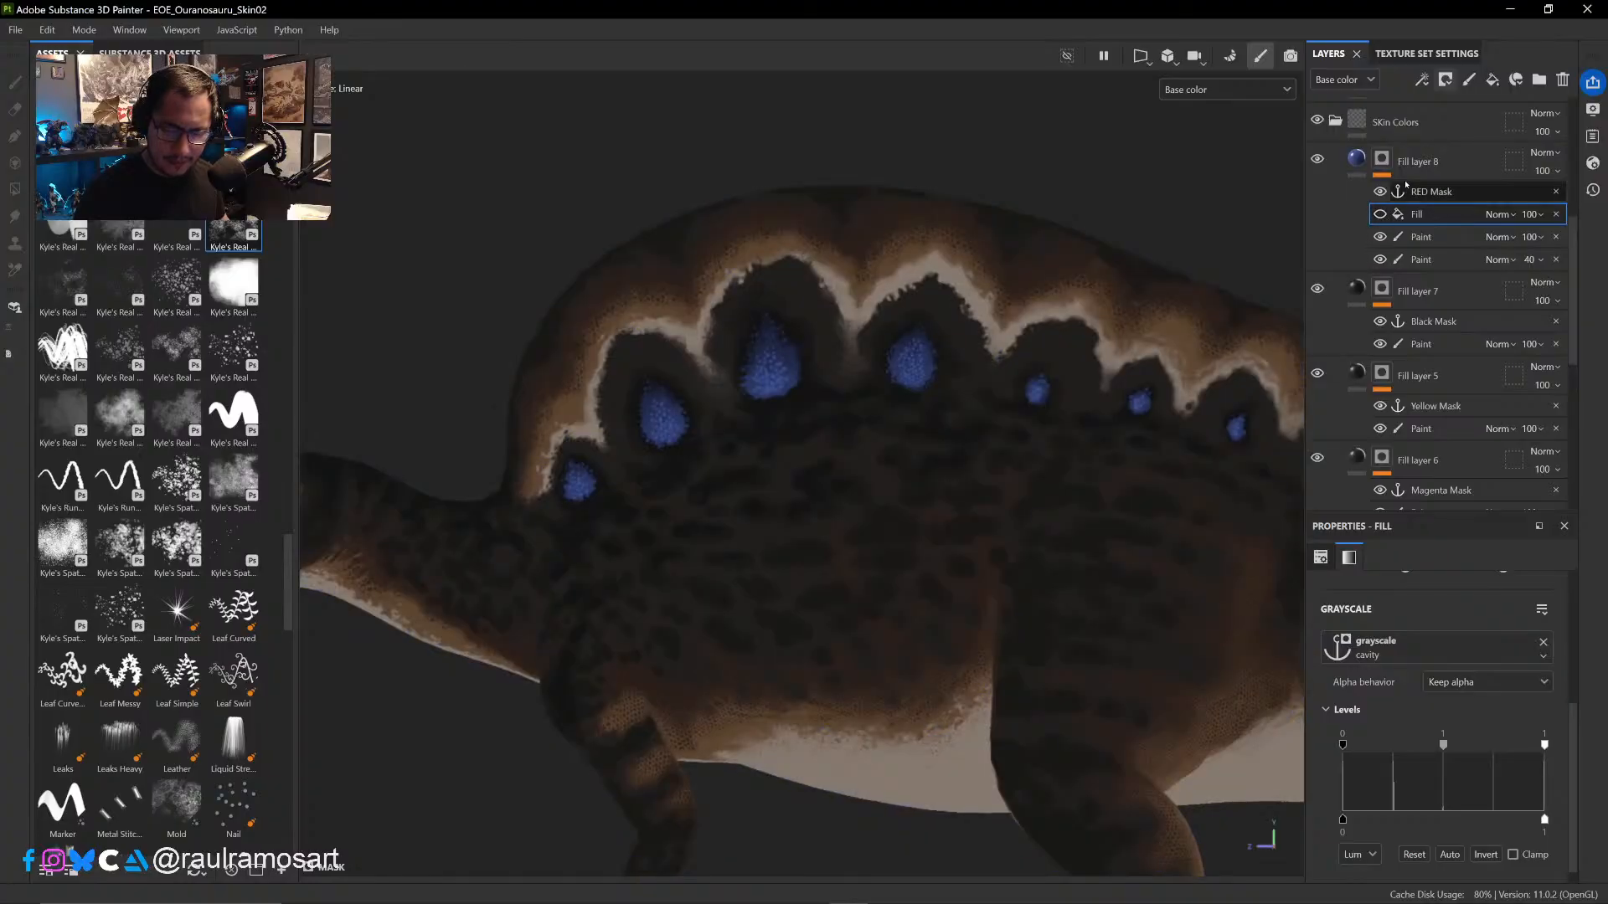
pyautogui.click(1379, 214)
pyautogui.click(1379, 214)
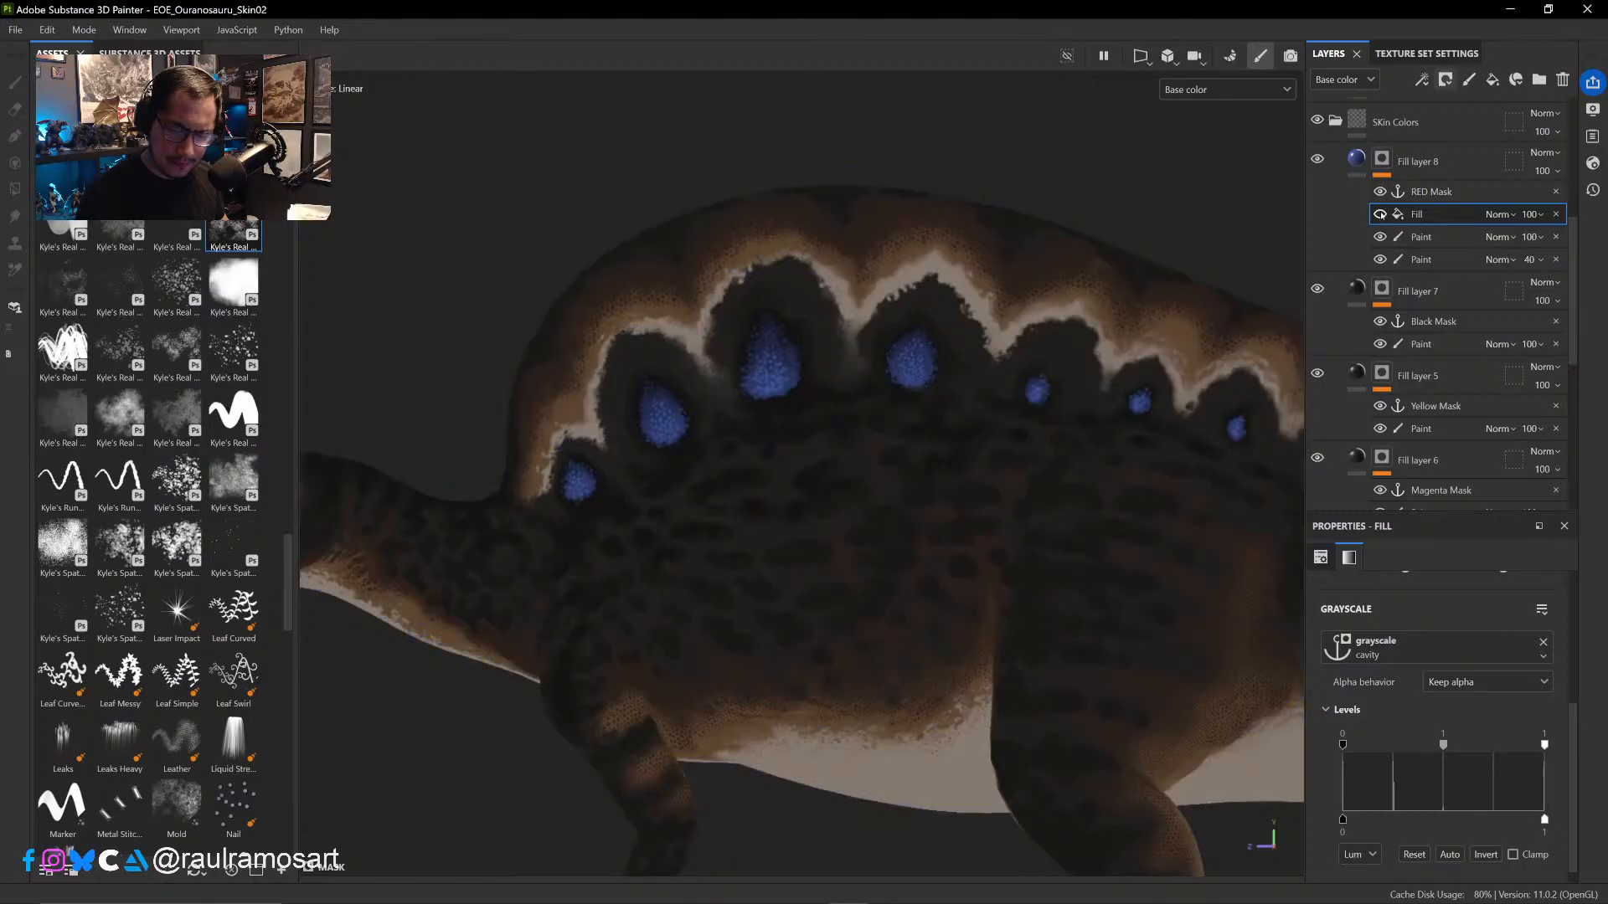
pyautogui.click(1379, 215)
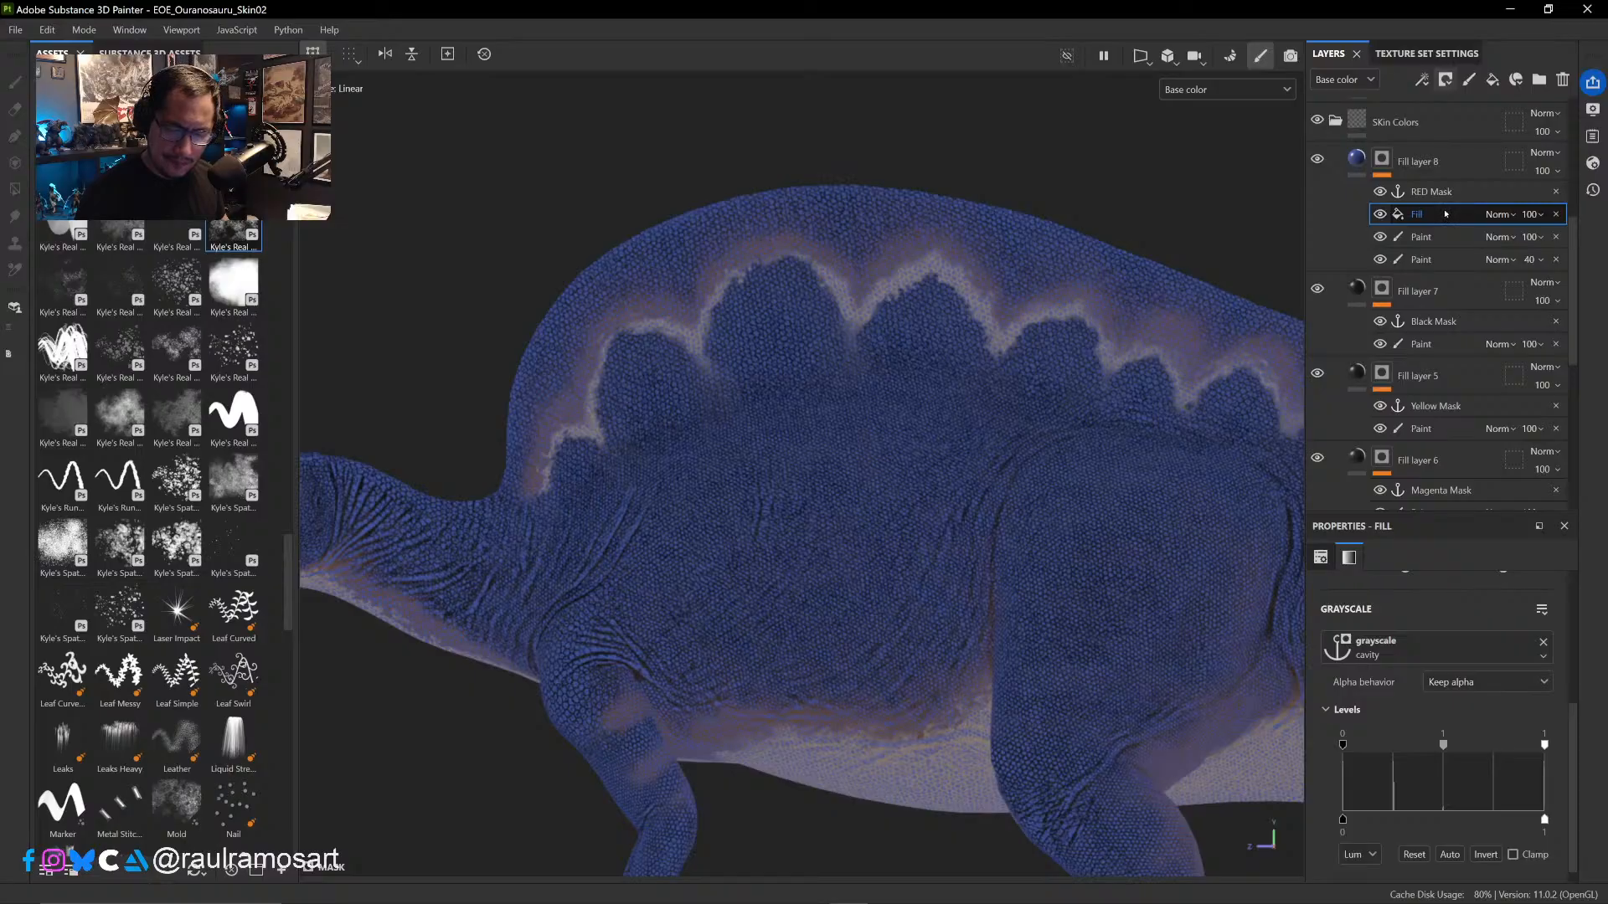
pyautogui.click(1379, 215)
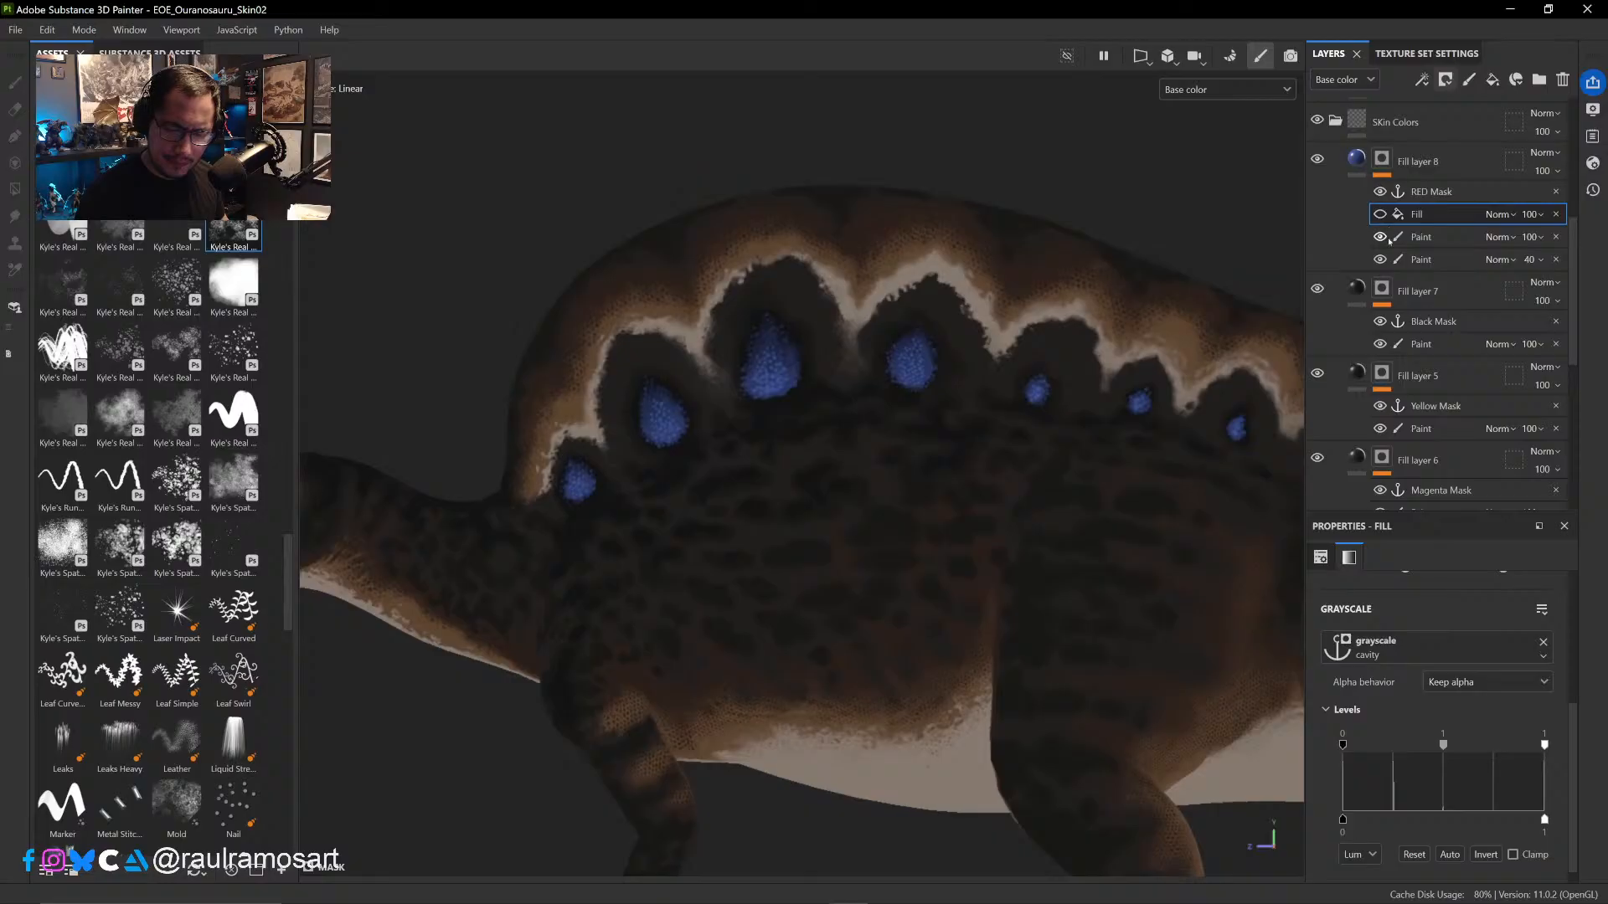
# - Hide the upper Paint effect and compare the blue spots with the 40-opacity Paint effect hidden and shown
pyautogui.click(1382, 240)
pyautogui.click(1382, 240)
pyautogui.click(1379, 260)
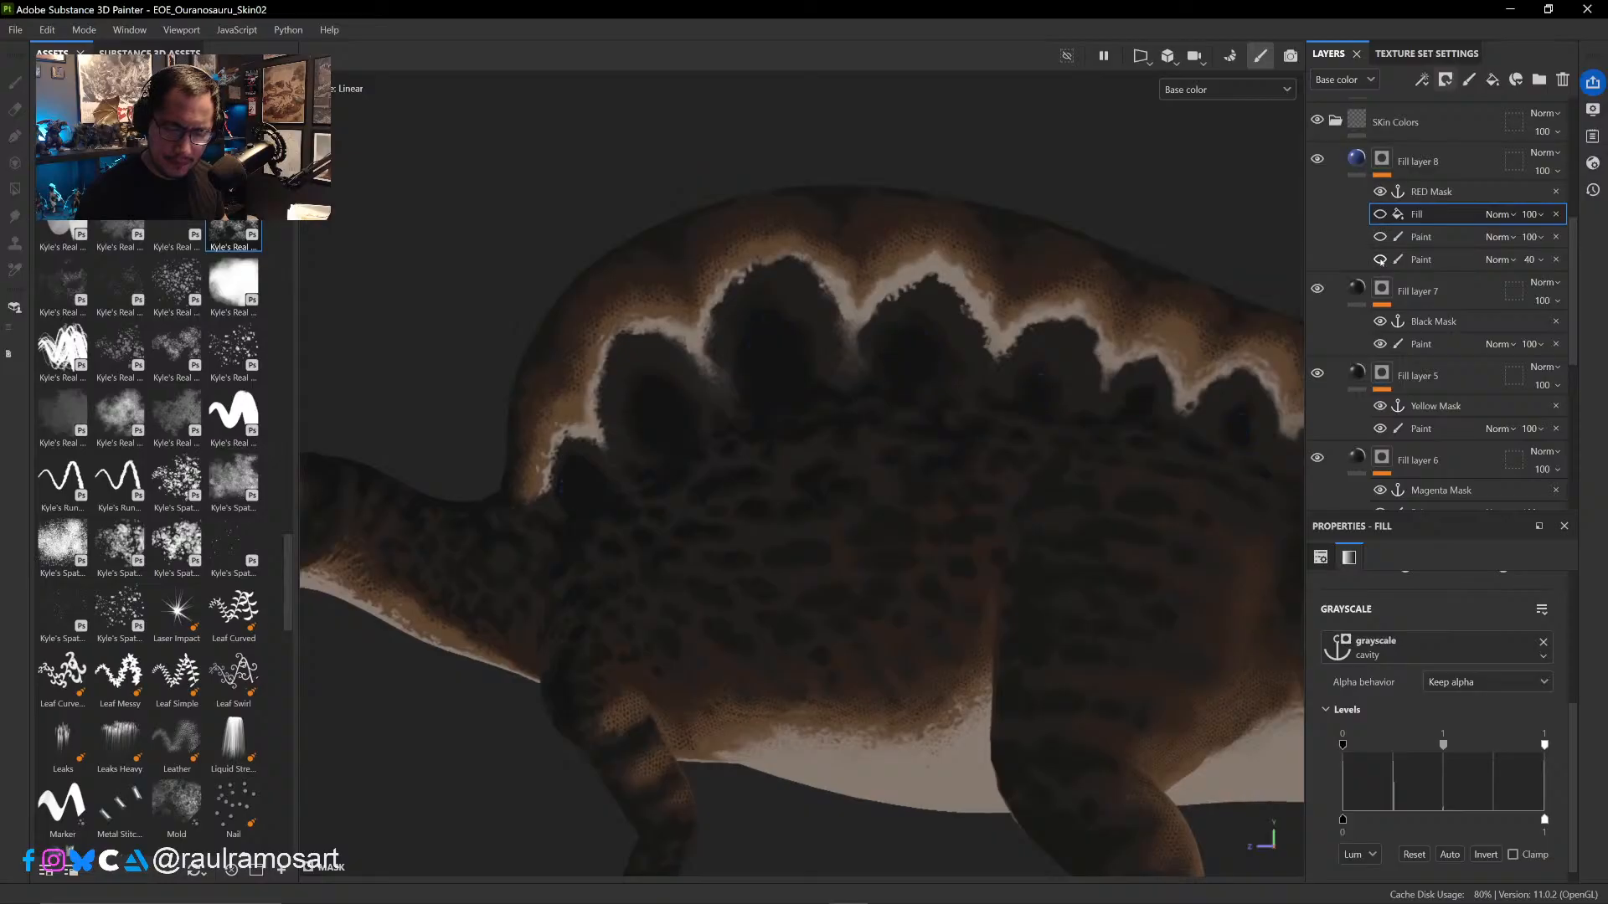
pyautogui.click(1380, 259)
pyautogui.click(1379, 260)
pyautogui.click(1379, 259)
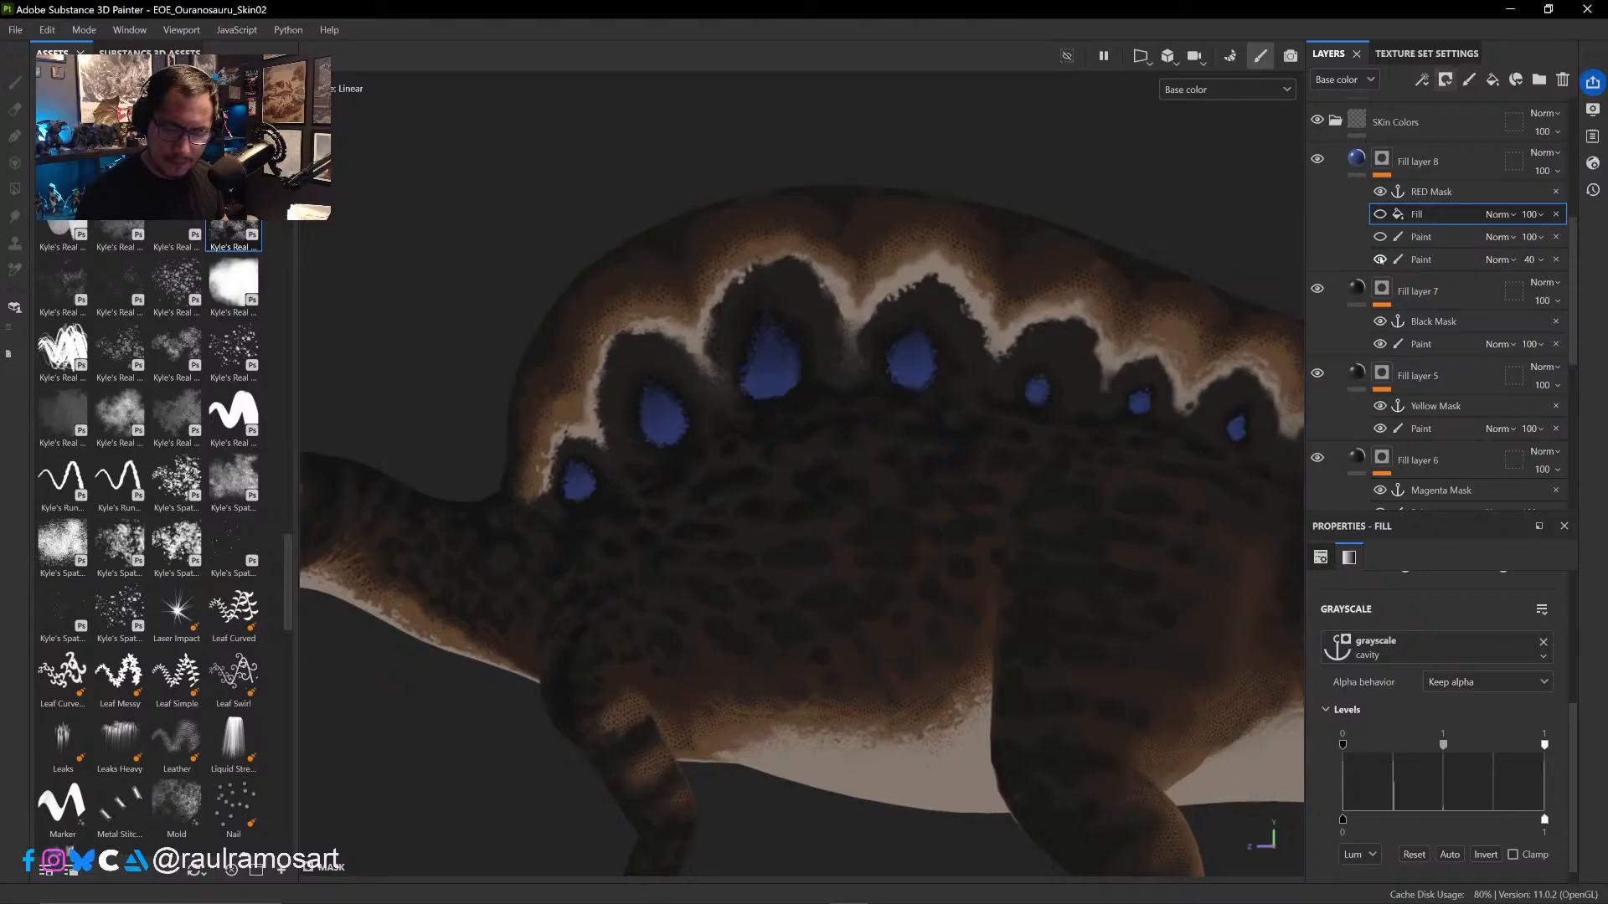
# - Add an anchor point named spots above the 40-opacity Paint effect and show the hidden Paint and cavity Fill effects again
pyautogui.click(1445, 262)
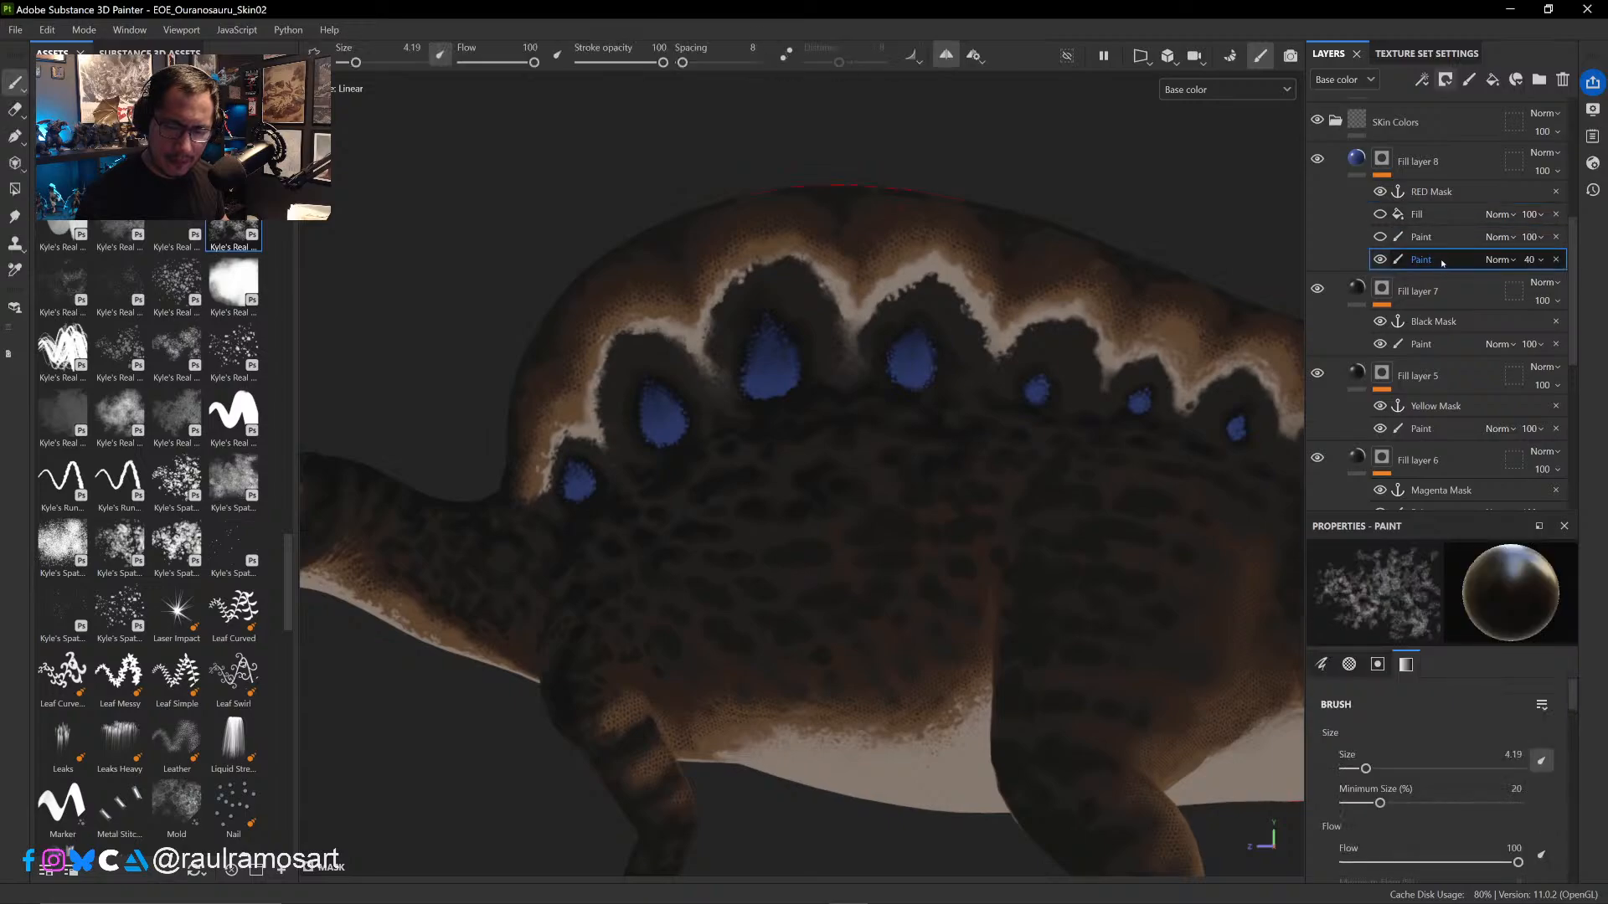
pyautogui.rightClick(1436, 259)
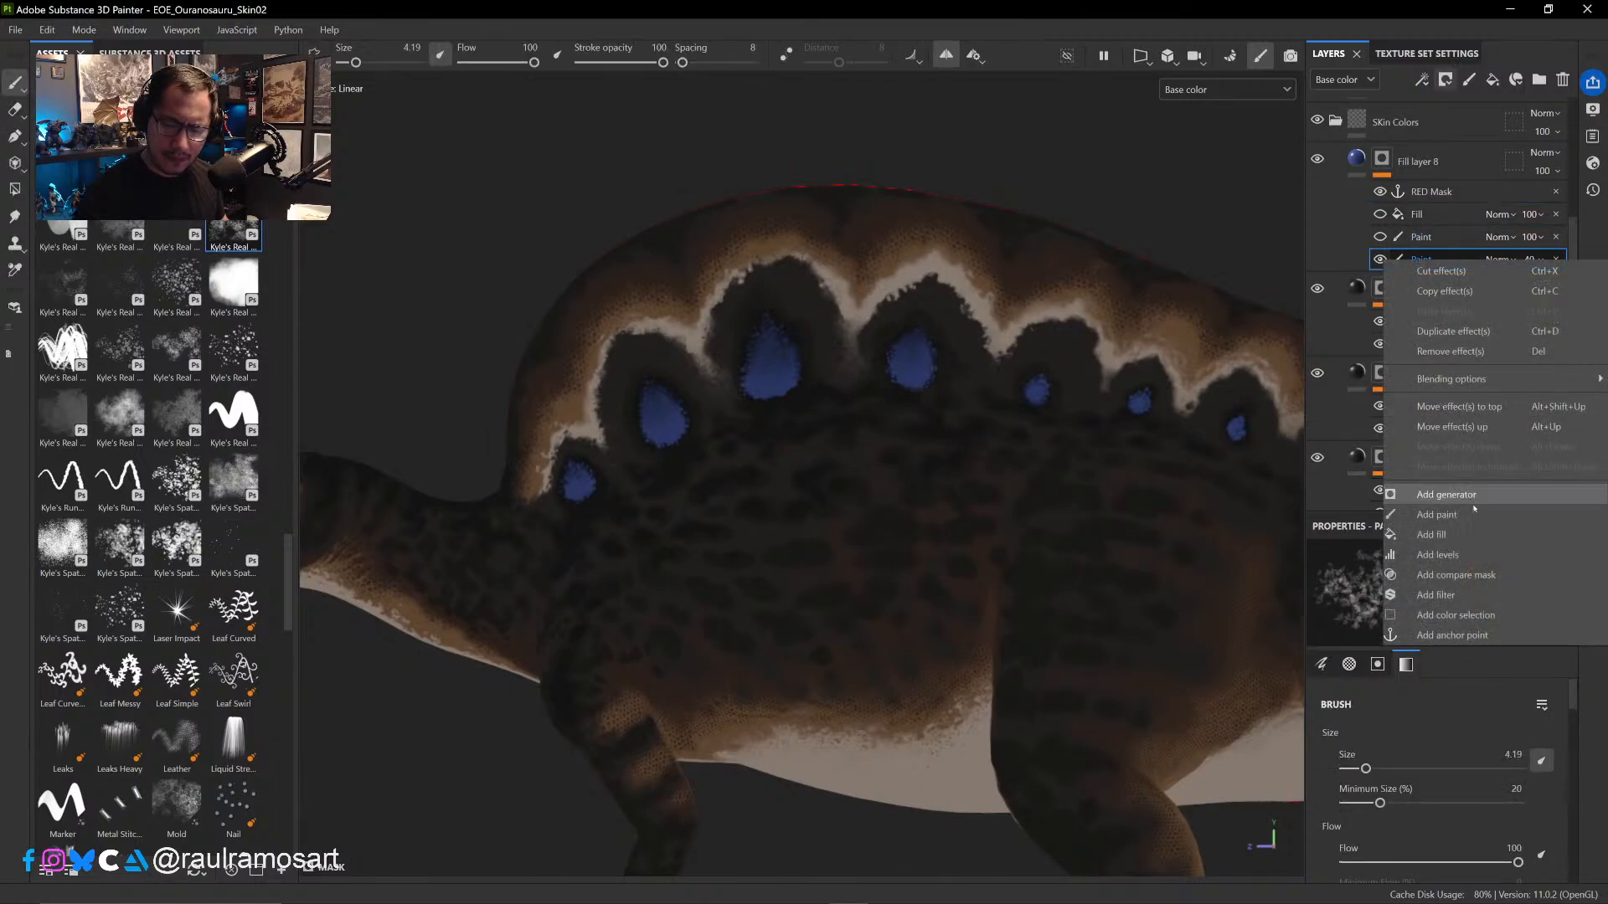
pyautogui.click(1452, 634)
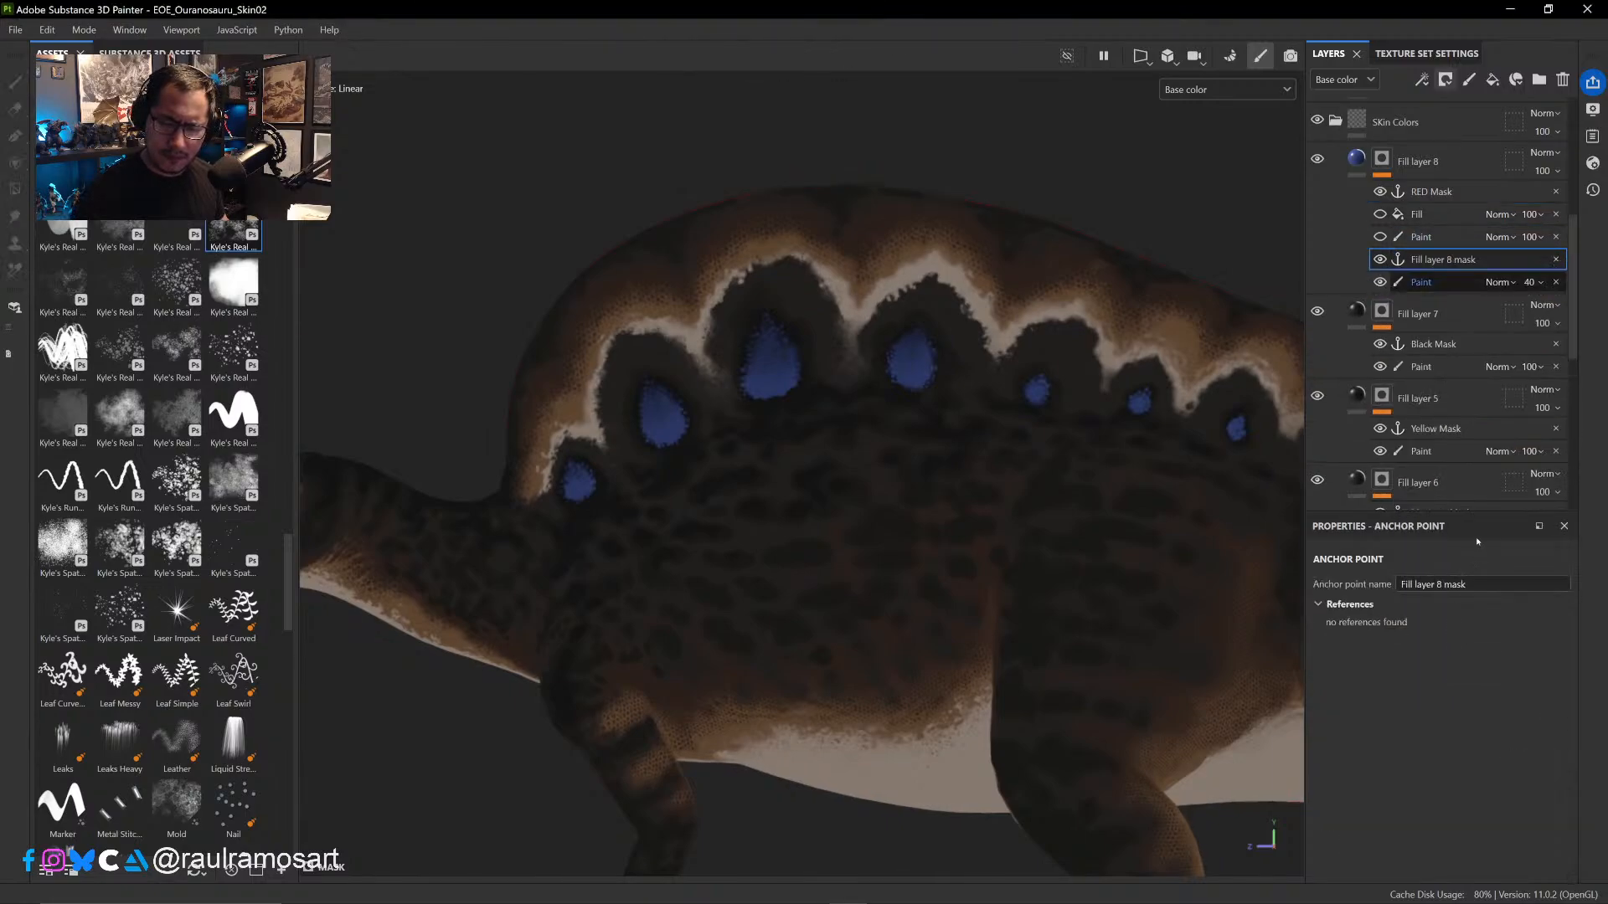
pyautogui.doubleClick(1437, 260)
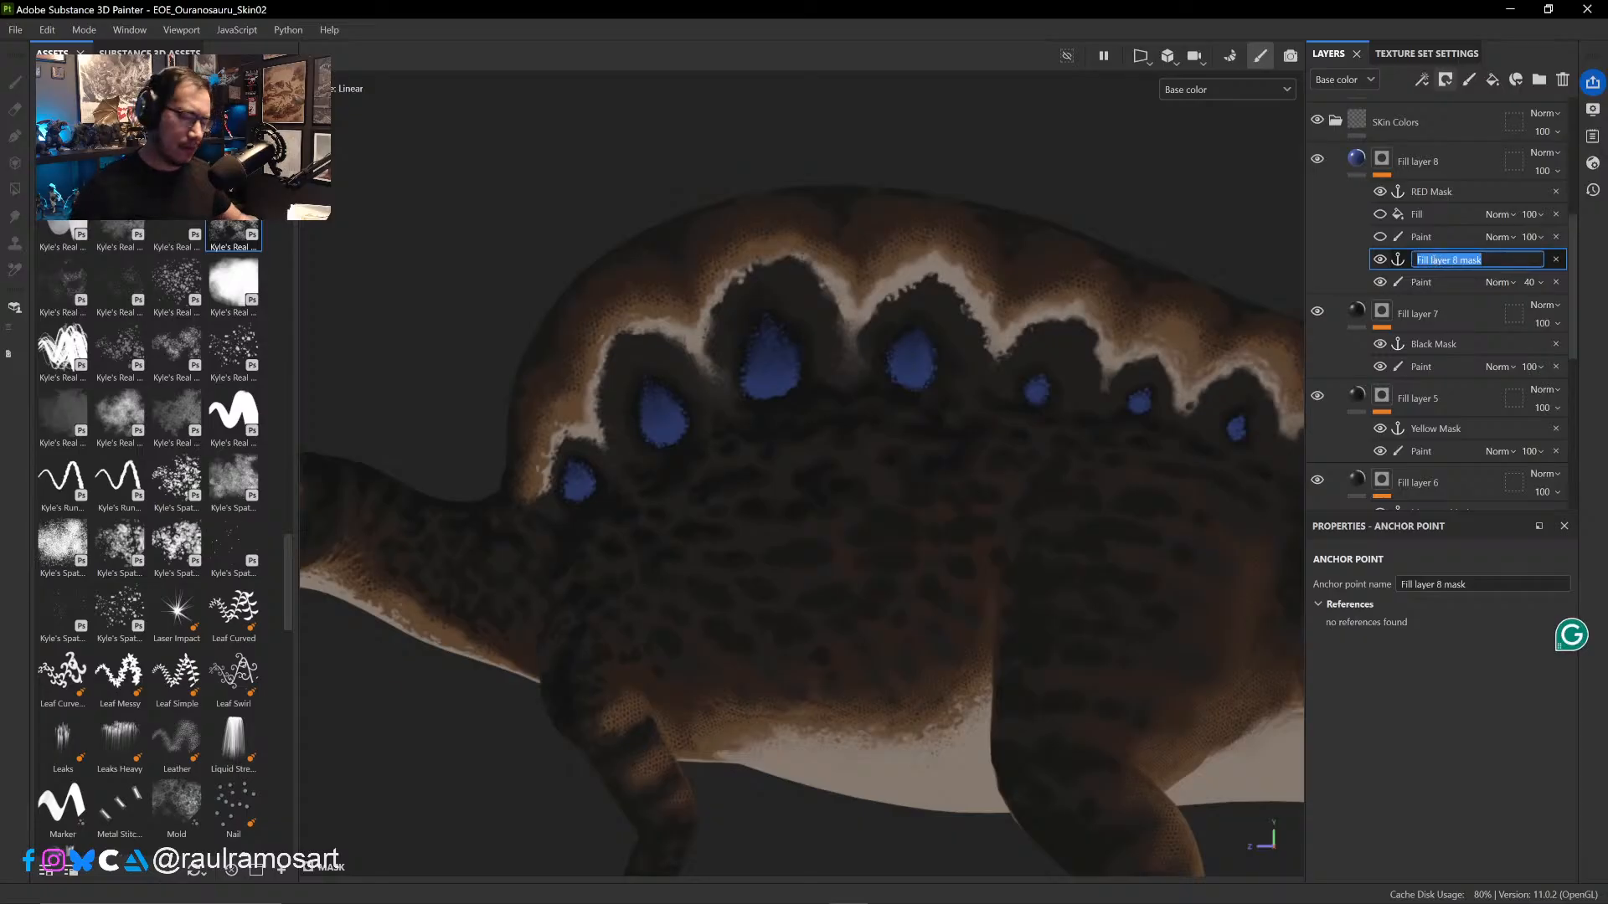
pyautogui.write('spo')
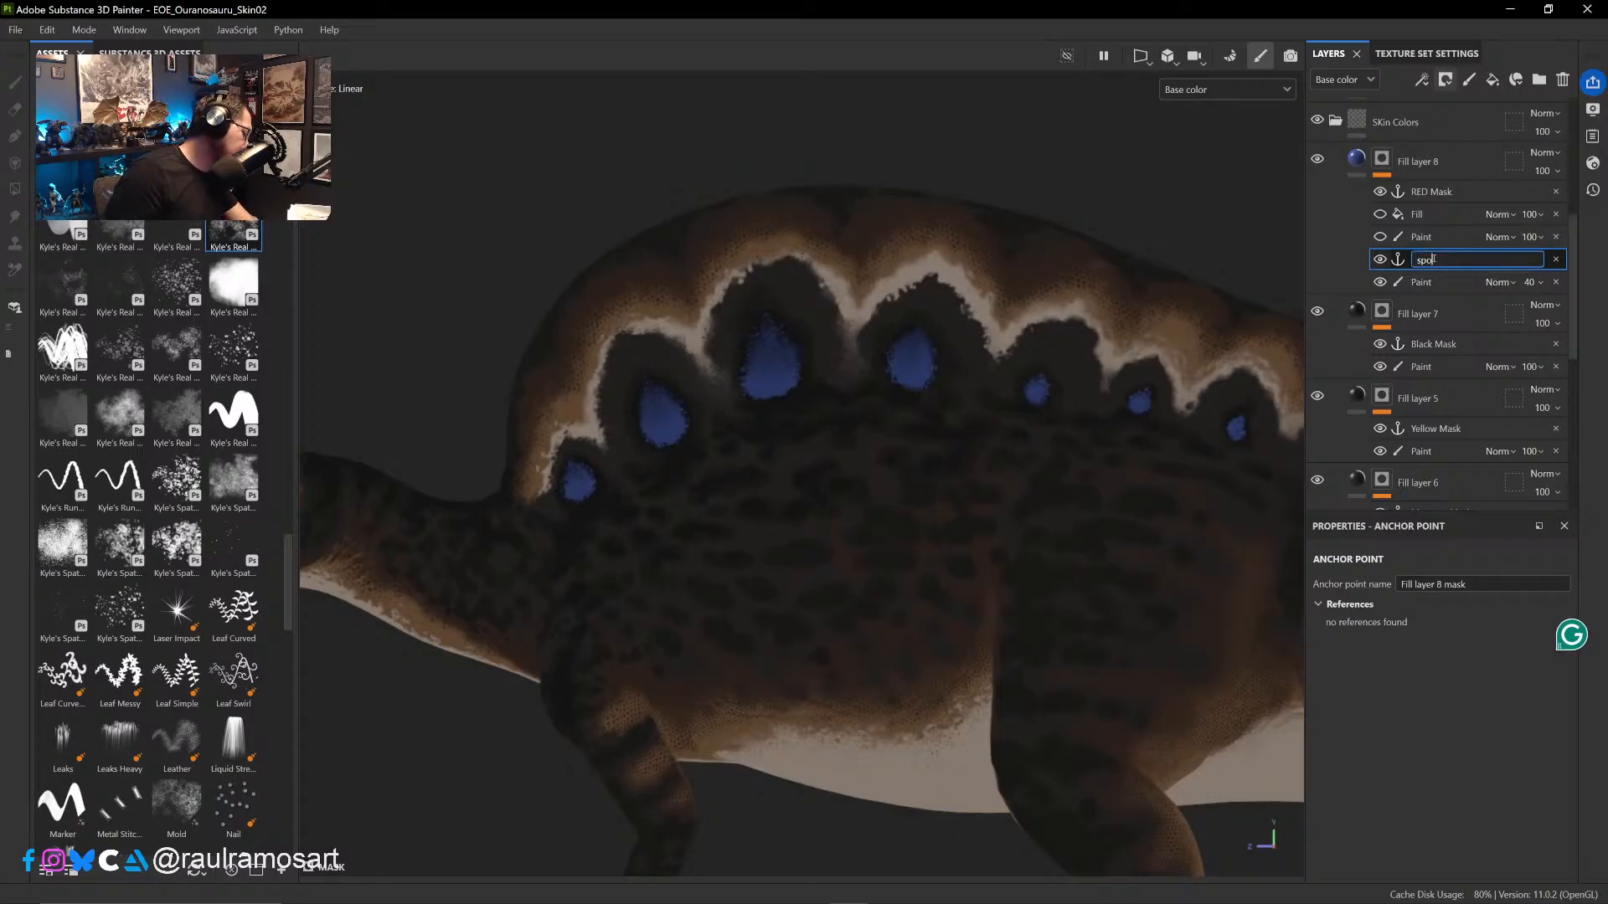
pyautogui.write('ts')
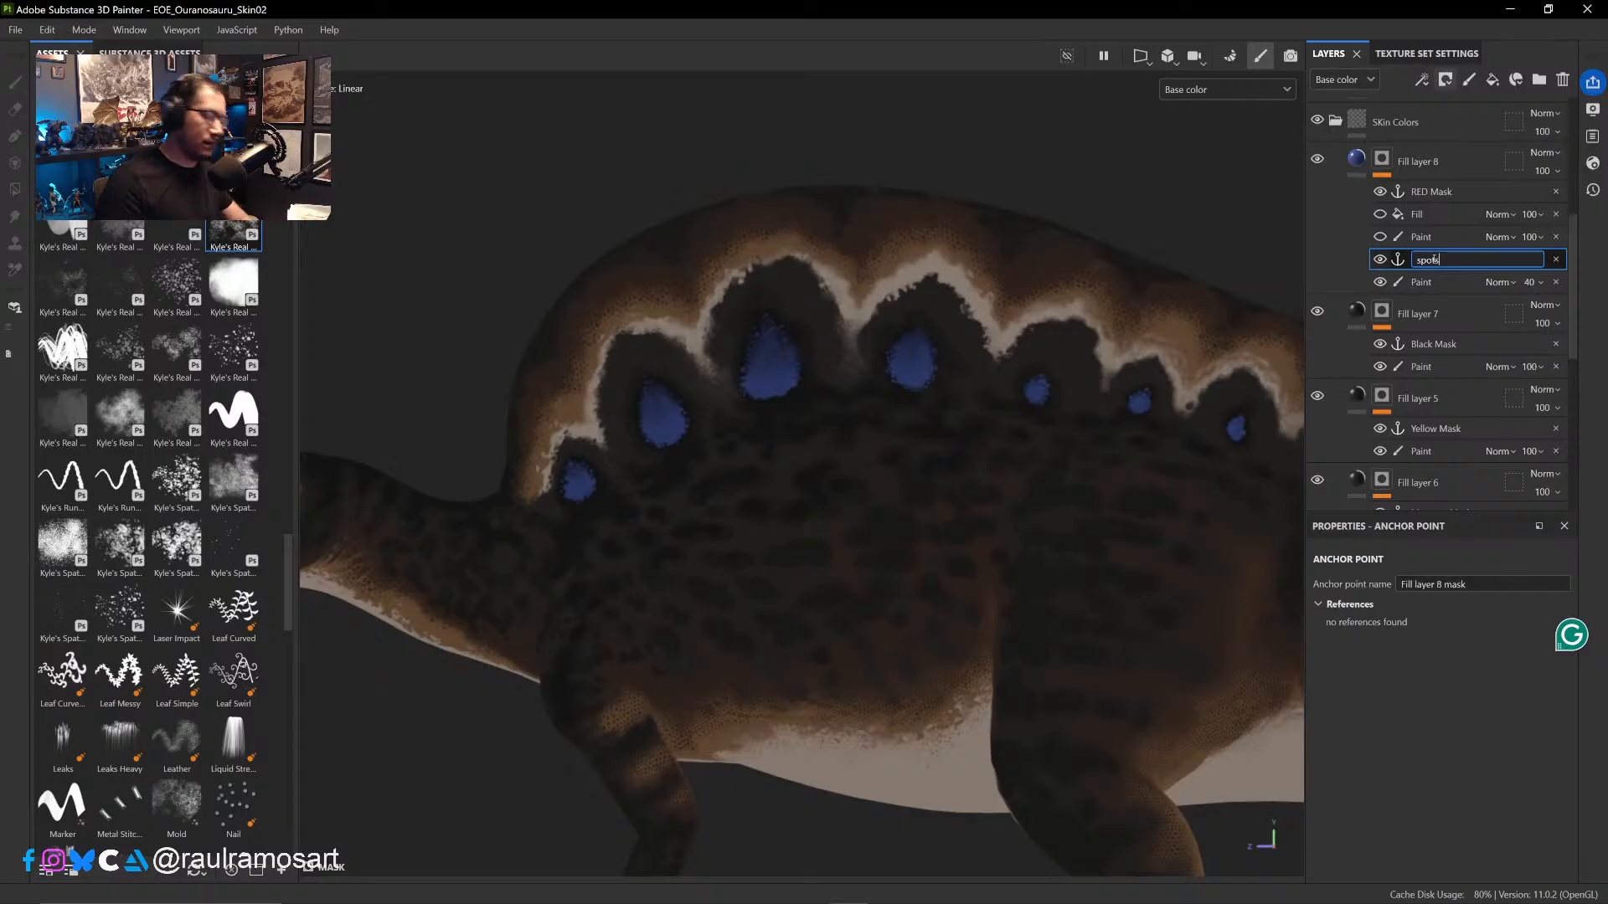
pyautogui.press('Return')
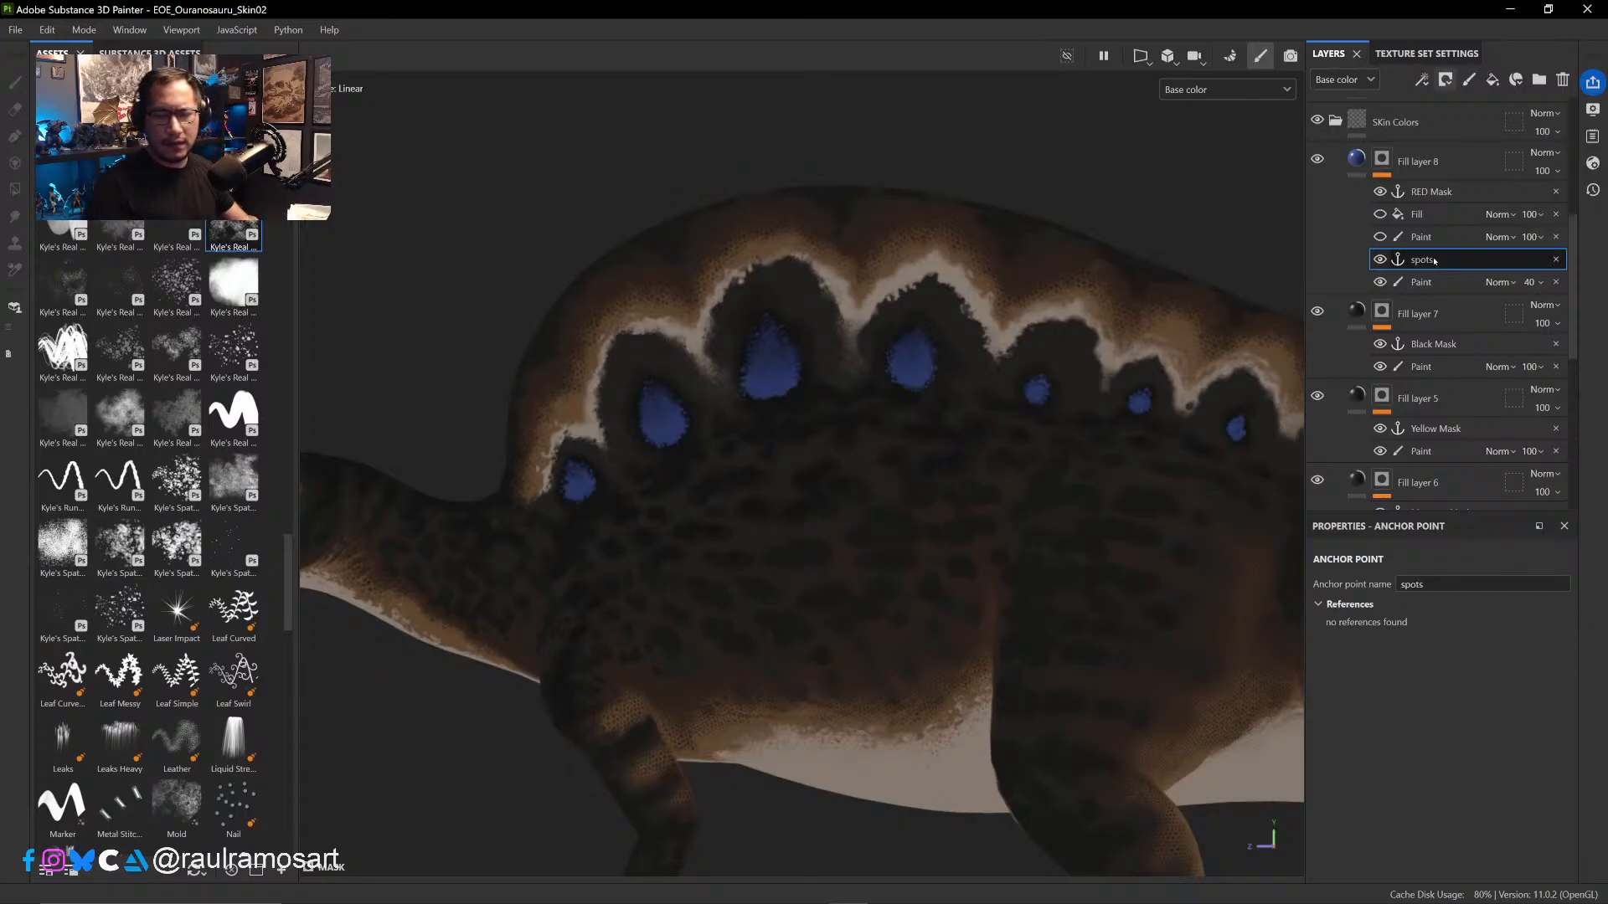
pyautogui.click(1381, 237)
pyautogui.click(1381, 215)
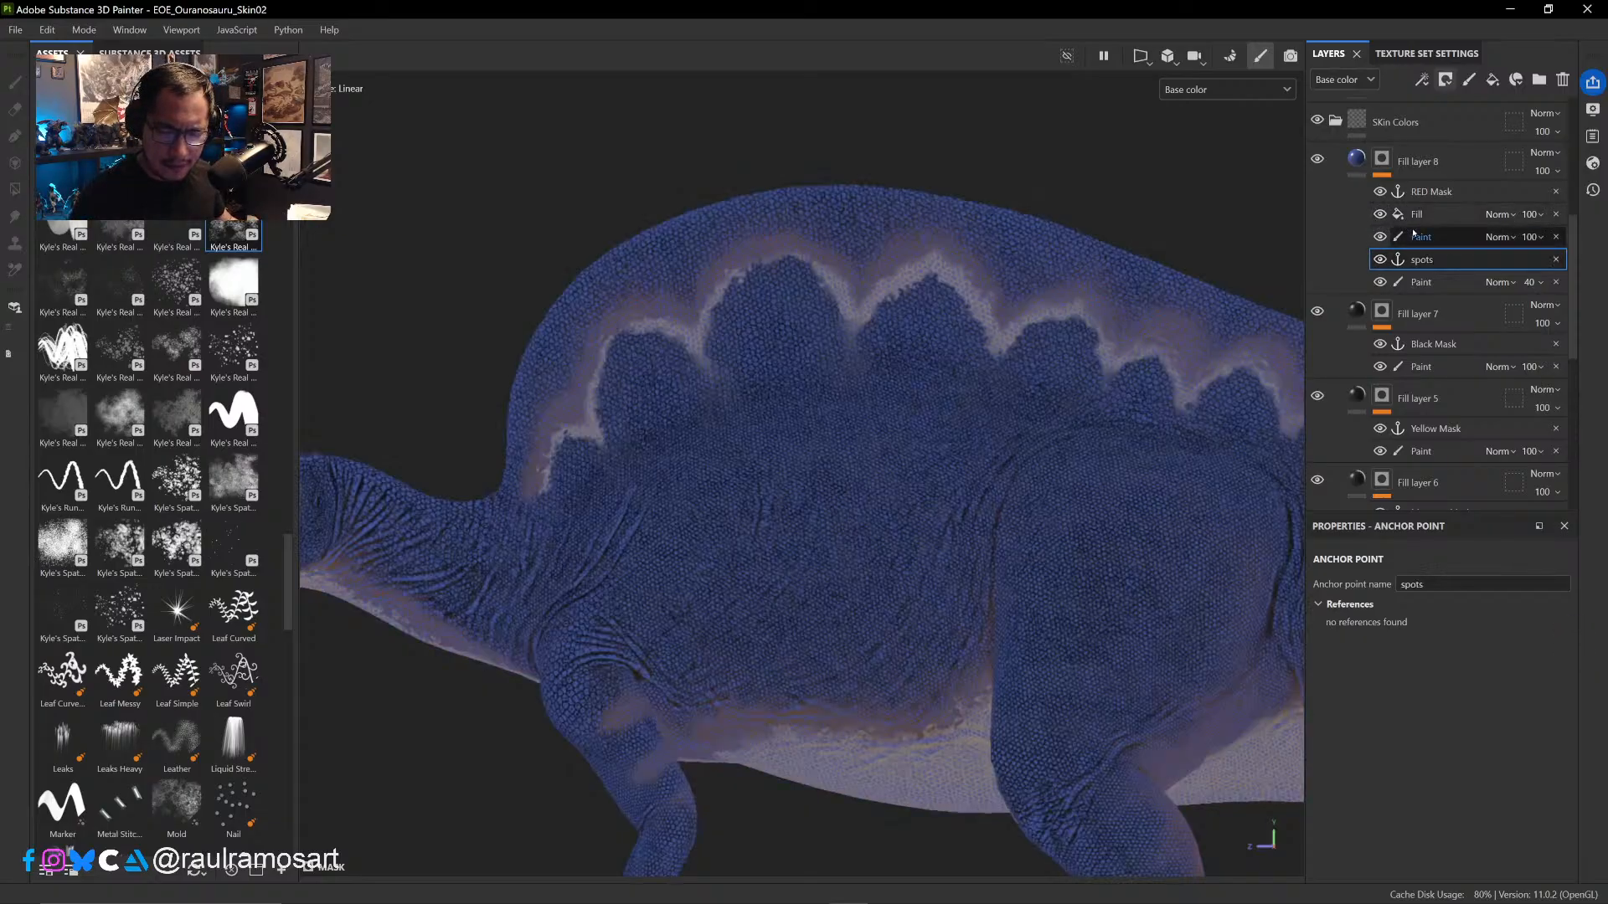
# - Add a second Fill effect above the cavity Fill, drive it with the spots anchor point, and view Fill layer 8's mask
pyautogui.click(1439, 215)
pyautogui.rightClick(1442, 214)
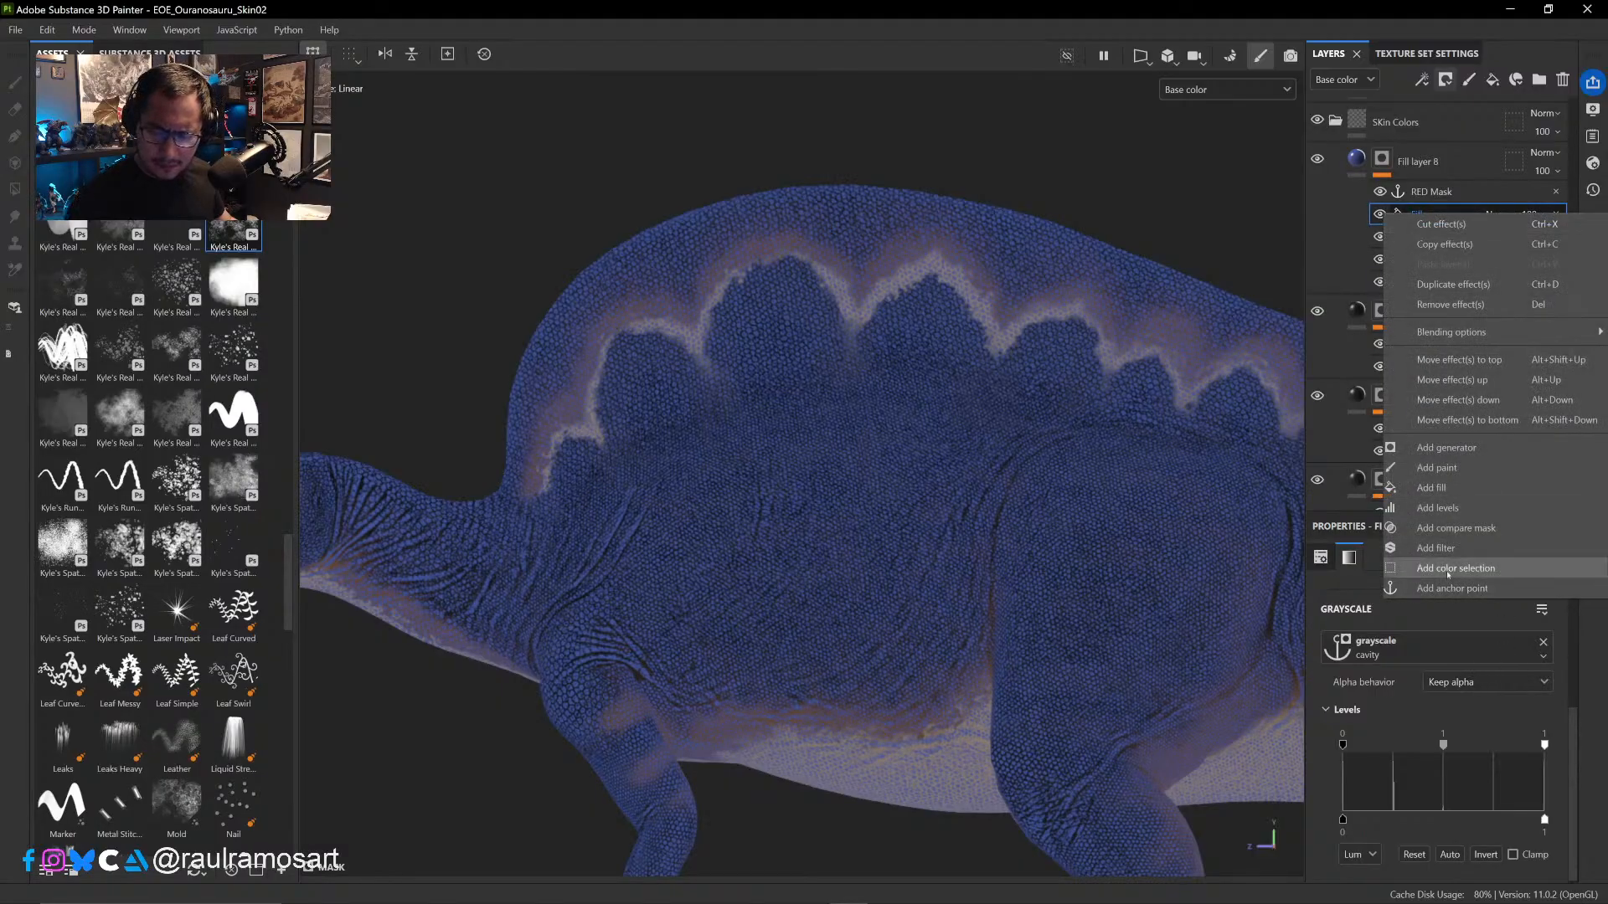
pyautogui.click(1450, 488)
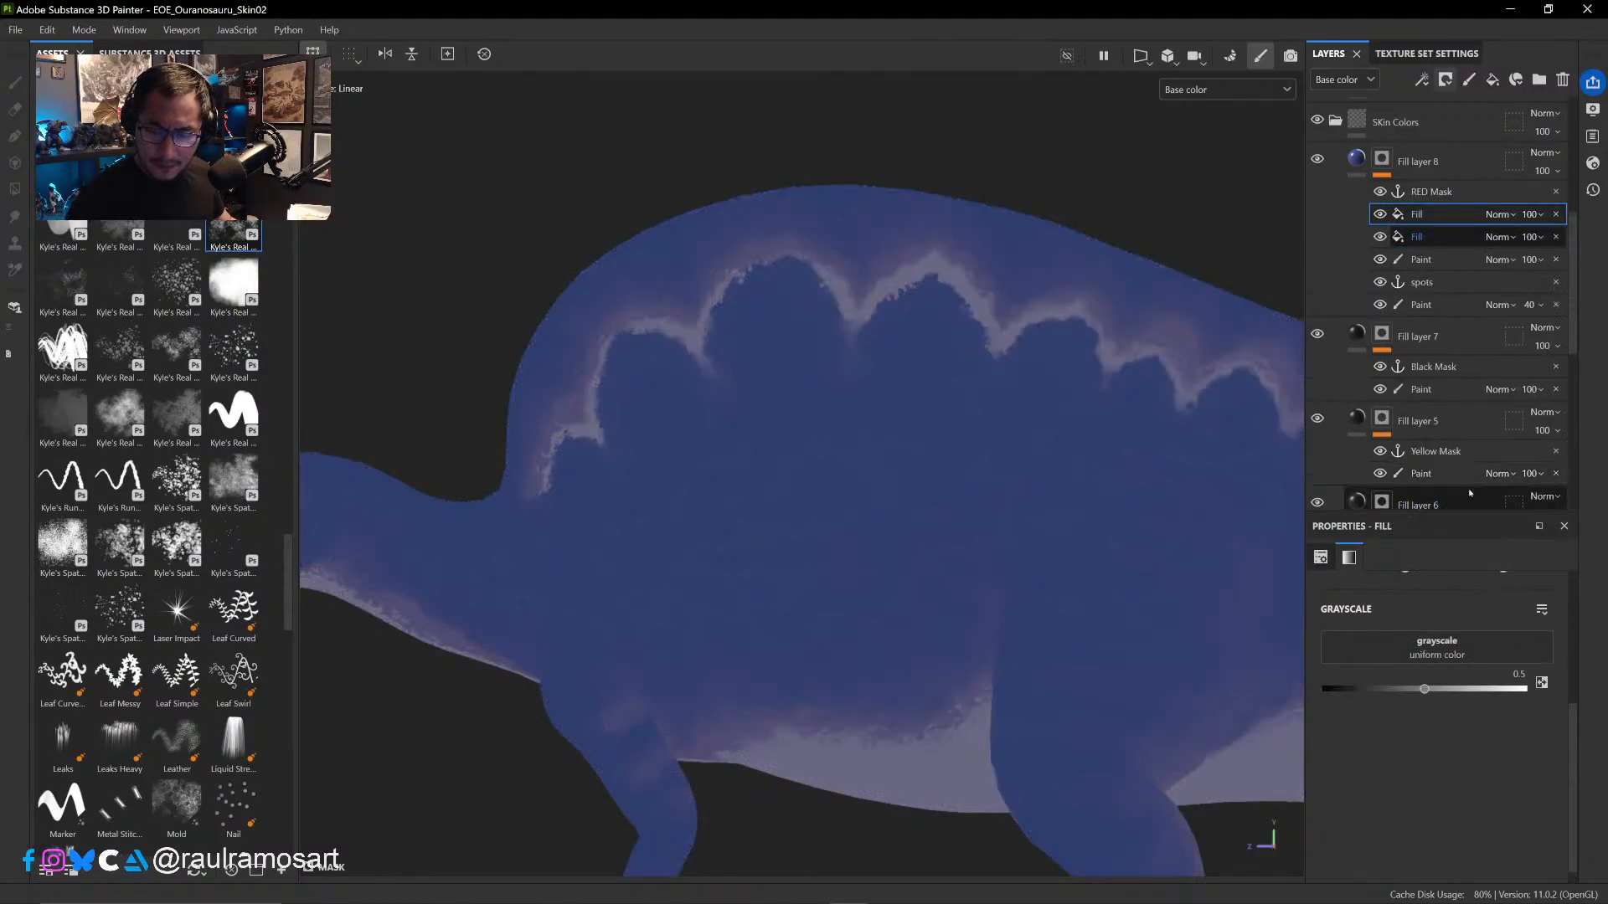
pyautogui.click(1462, 643)
pyautogui.write('curv')
pyautogui.click(1478, 404)
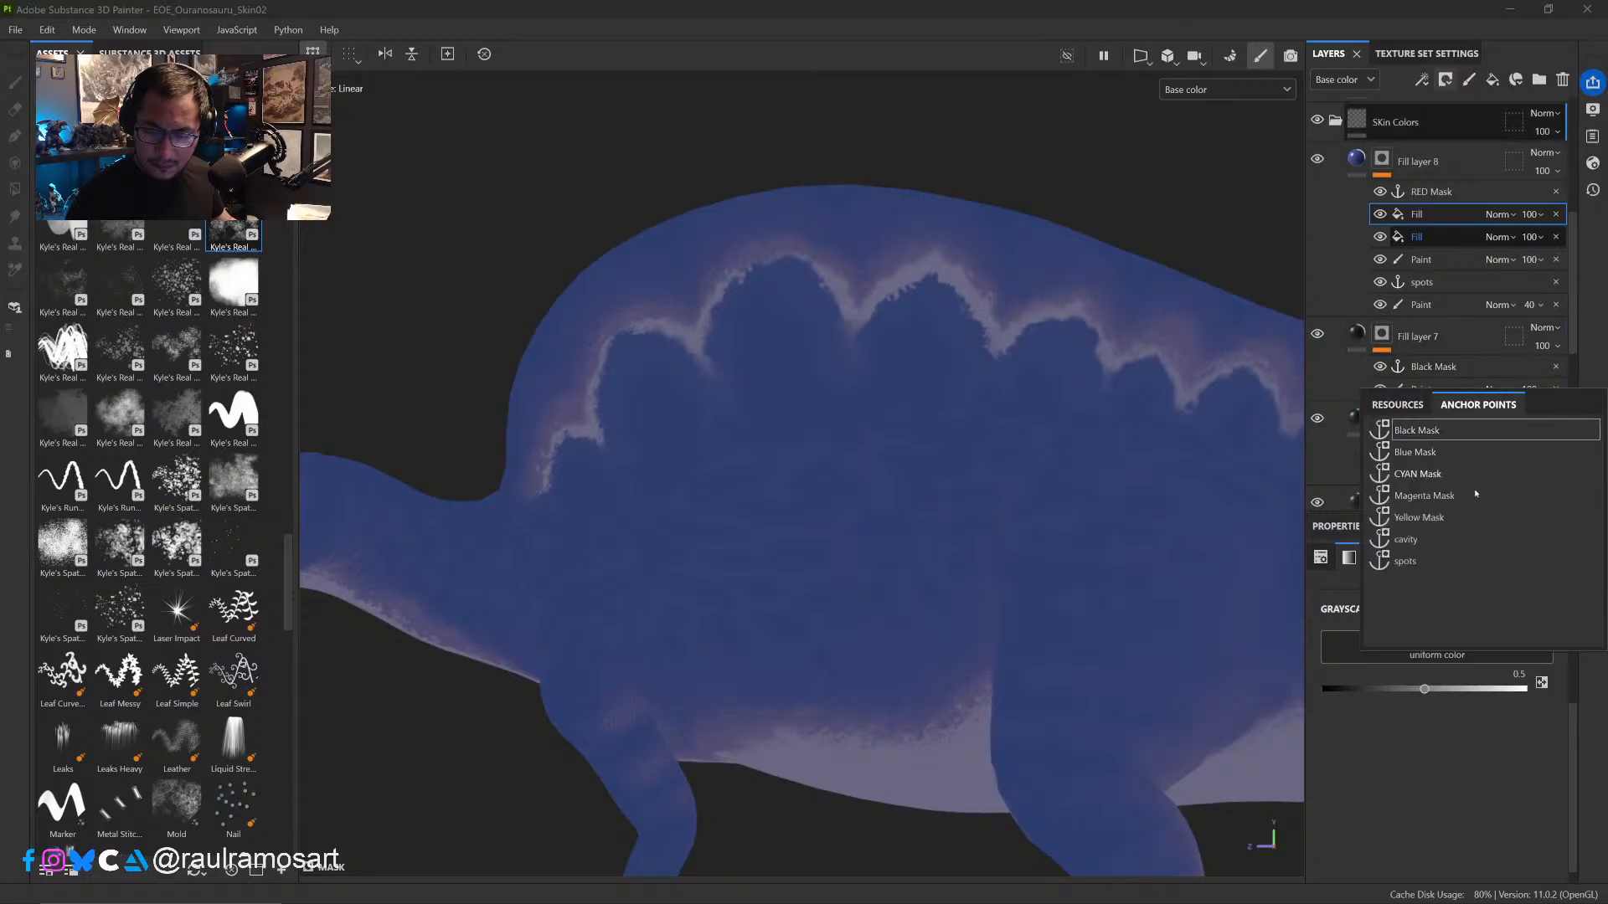
pyautogui.click(1474, 489)
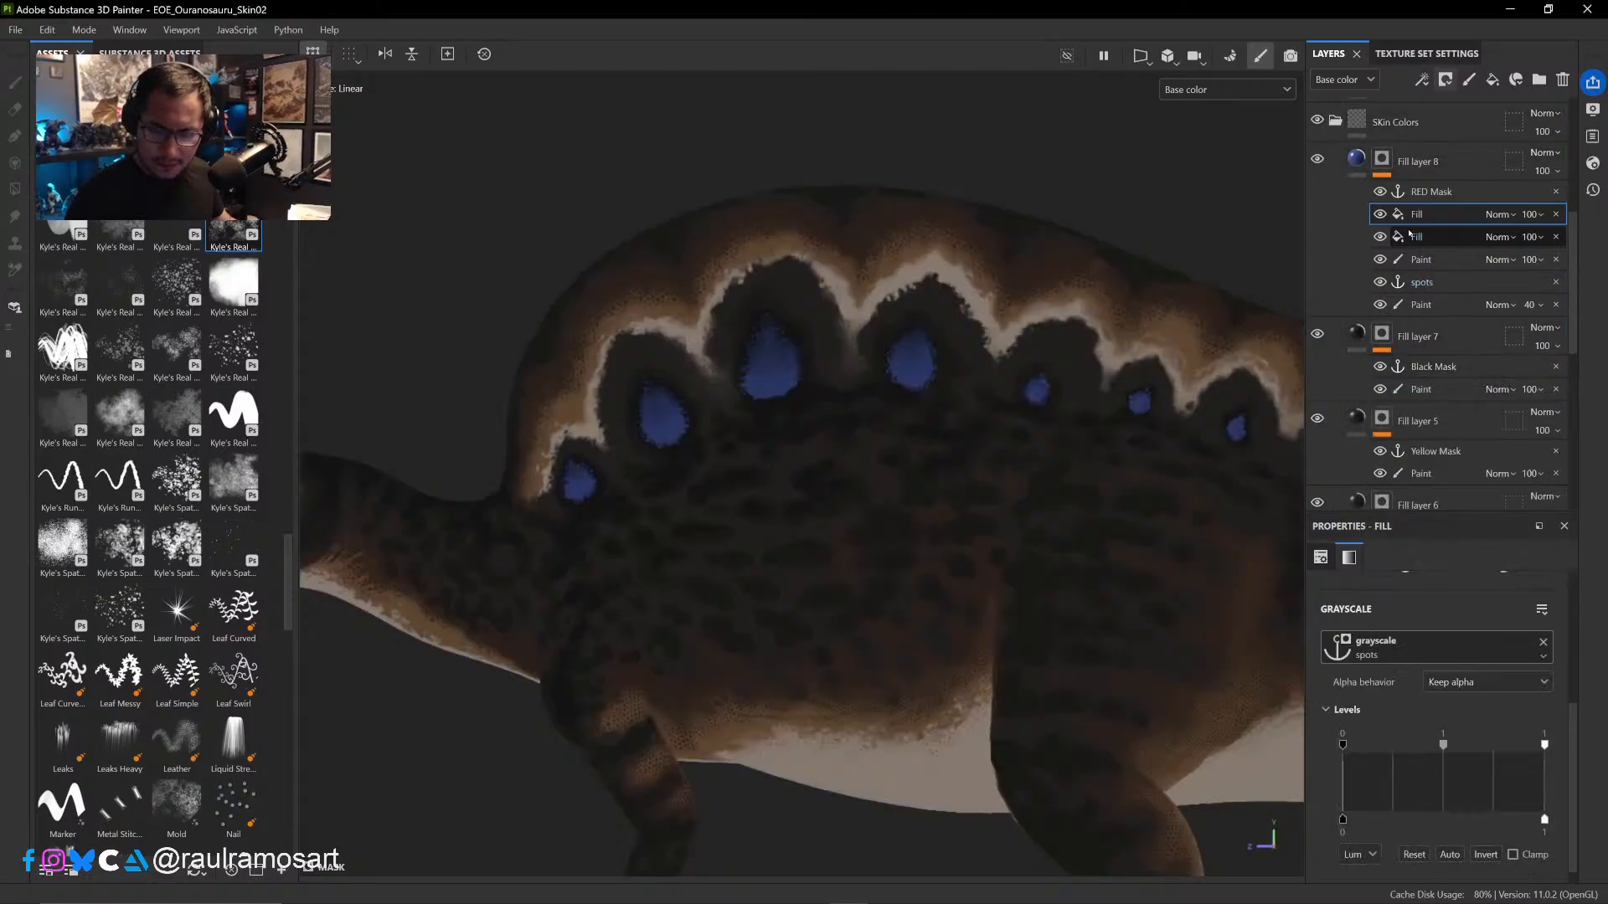
pyautogui.keyDown('alt'); pyautogui.click(1381, 164); pyautogui.keyUp('alt')
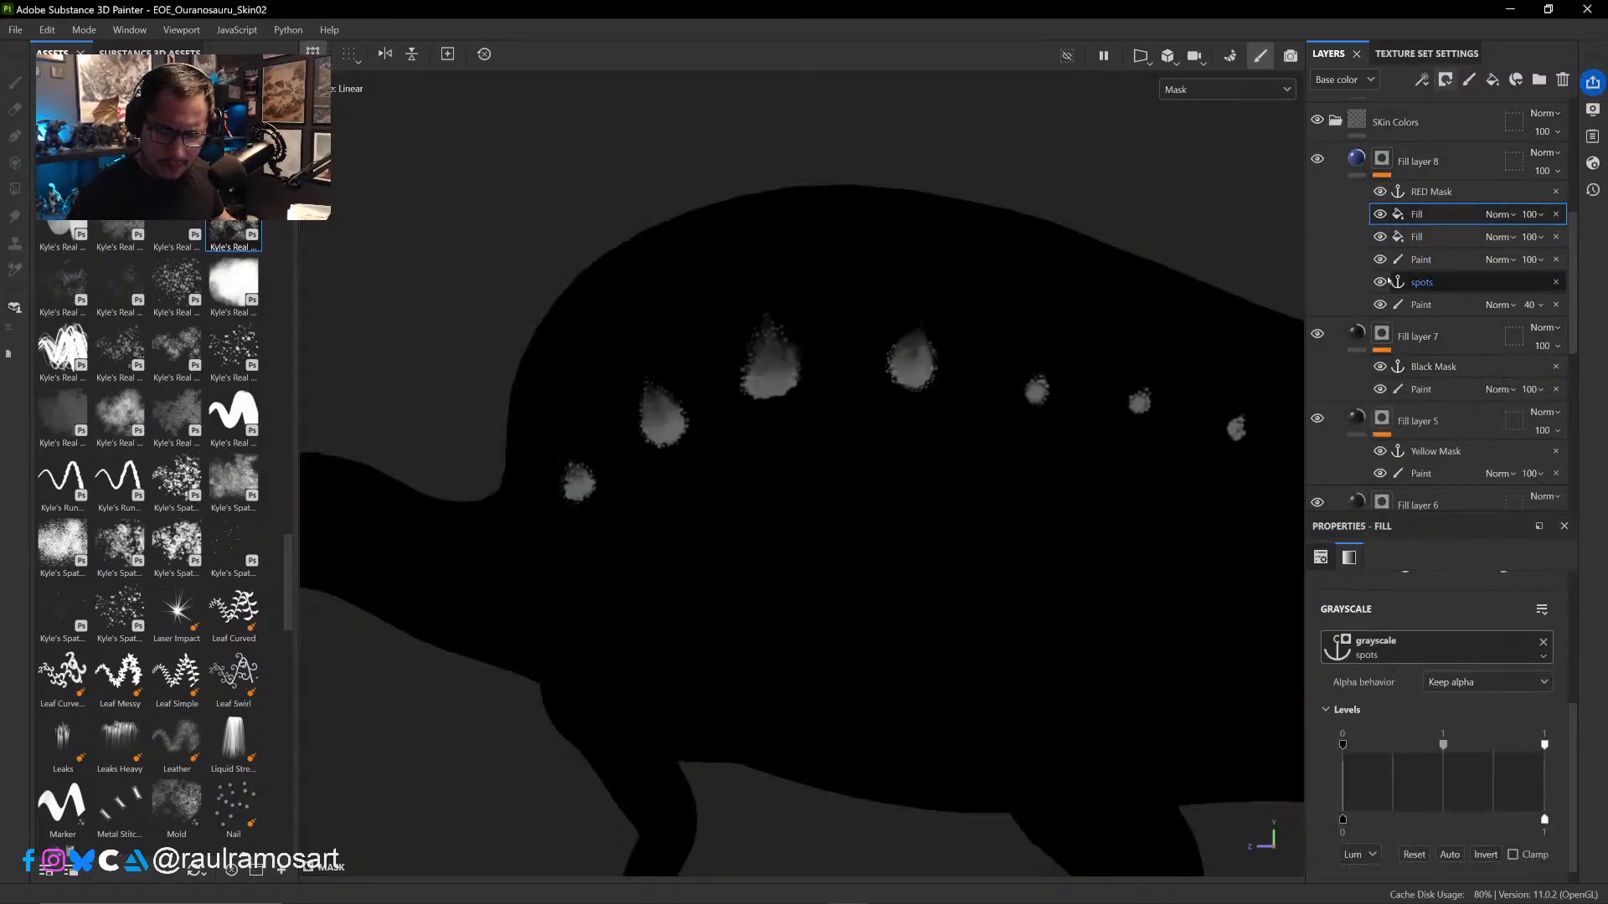
# - Set the spots-driven Fill effect's input levels to 0.214 black and 0.618 white, and its blend mode to Multiply
pyautogui.moveTo(1378, 748)
pyautogui.mouseDown()
pyautogui.moveTo(1332, 755)
pyautogui.moveTo(1382, 746)
pyautogui.mouseUp()
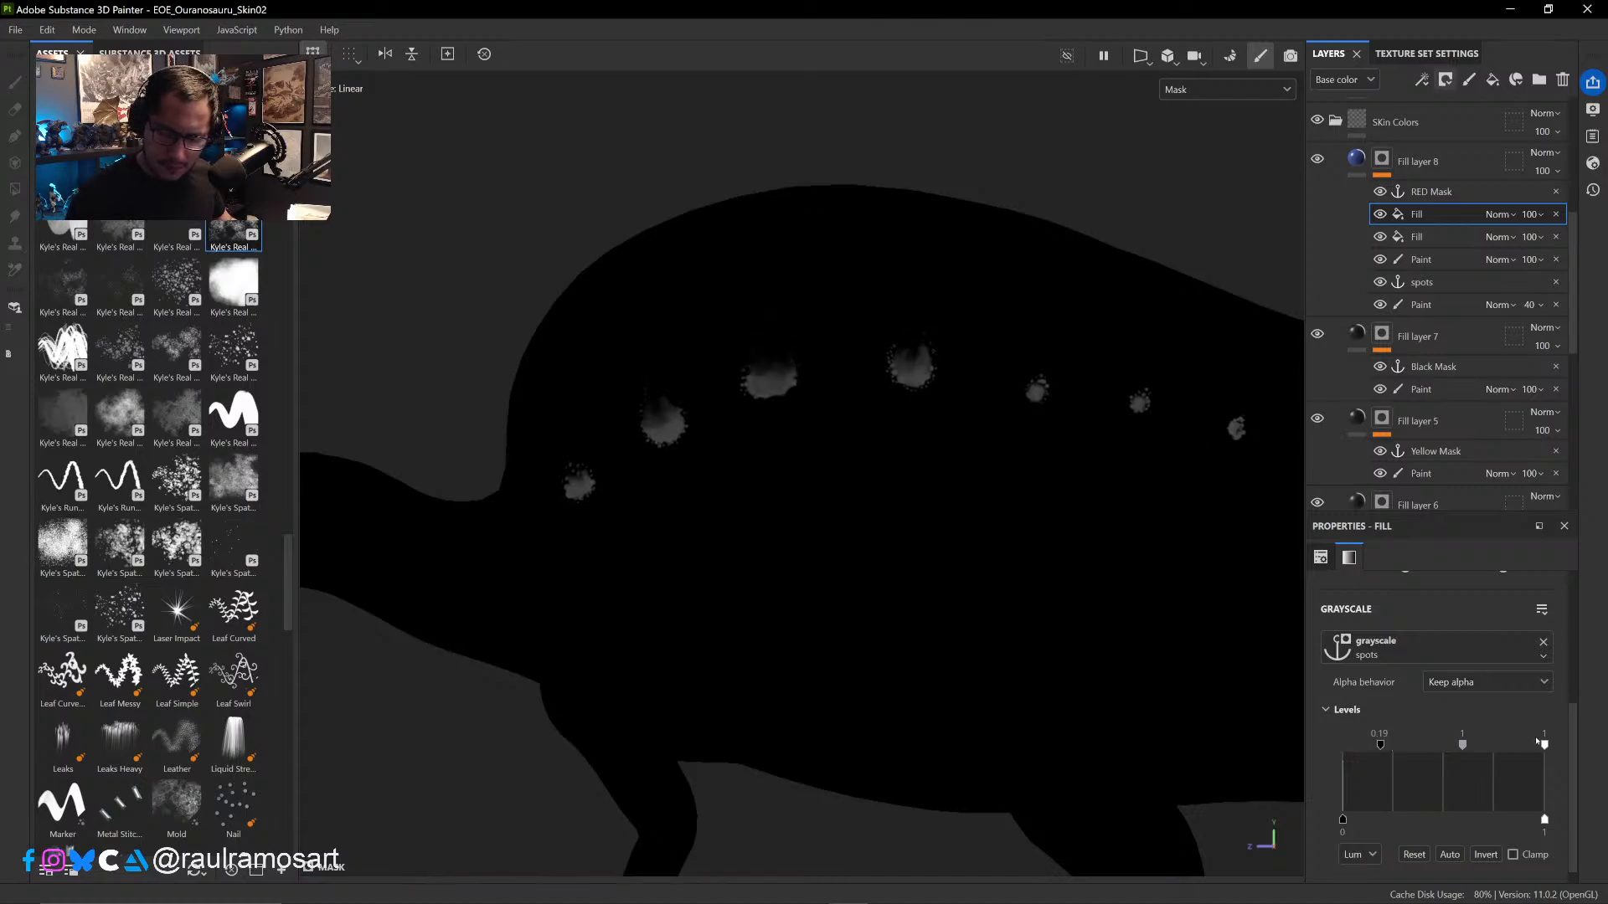
pyautogui.moveTo(1538, 742); pyautogui.dragTo(1386, 751)
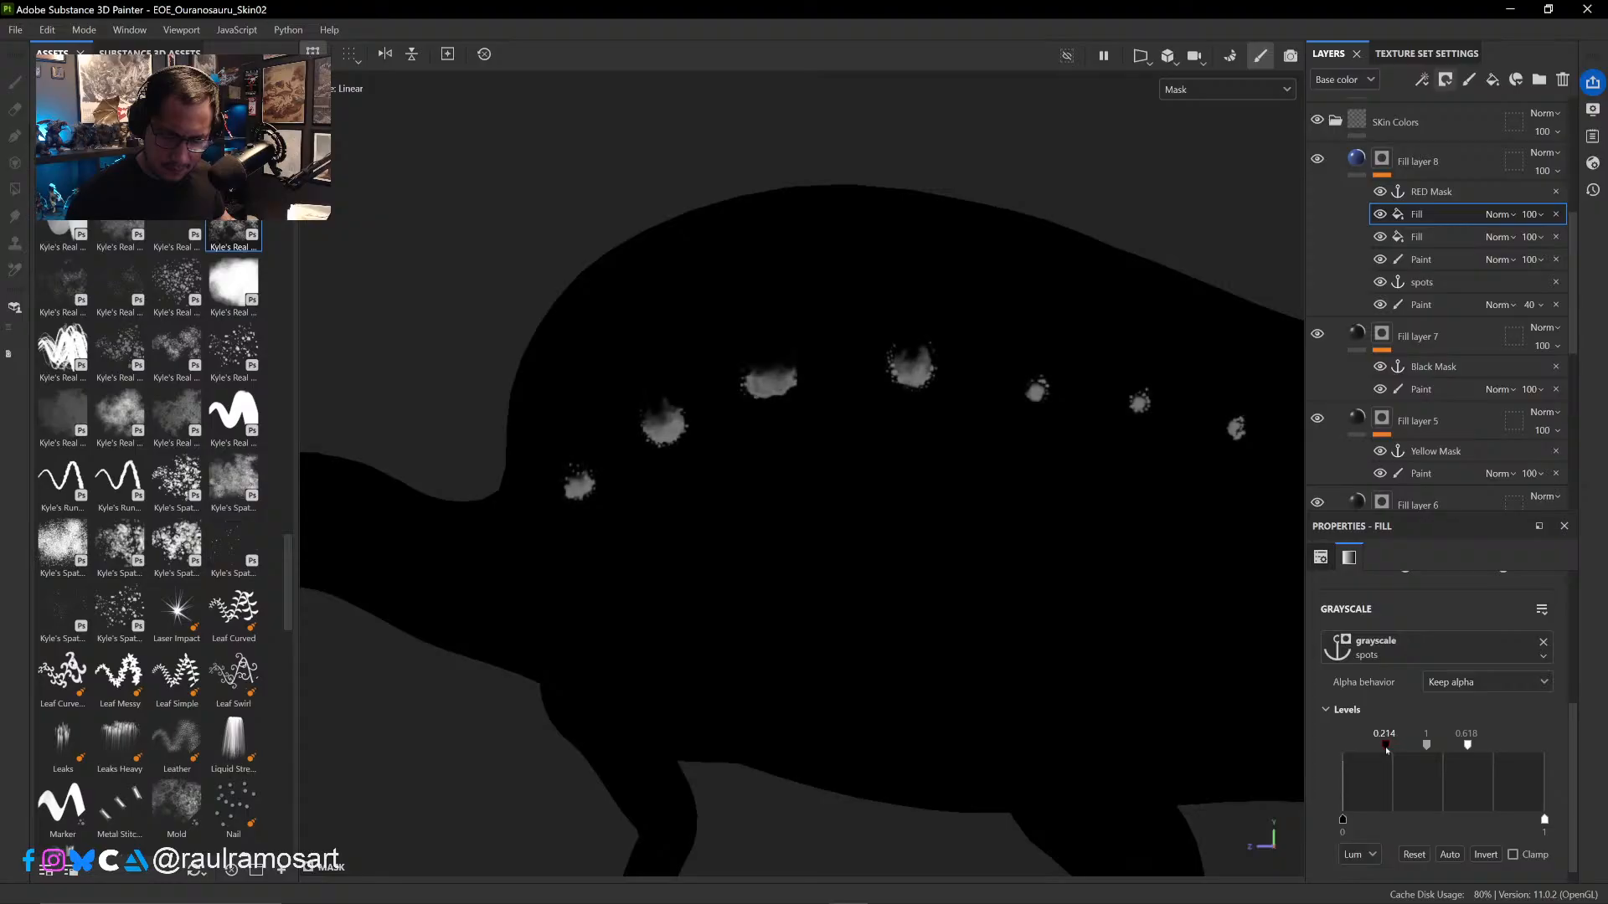
pyautogui.click(1543, 215)
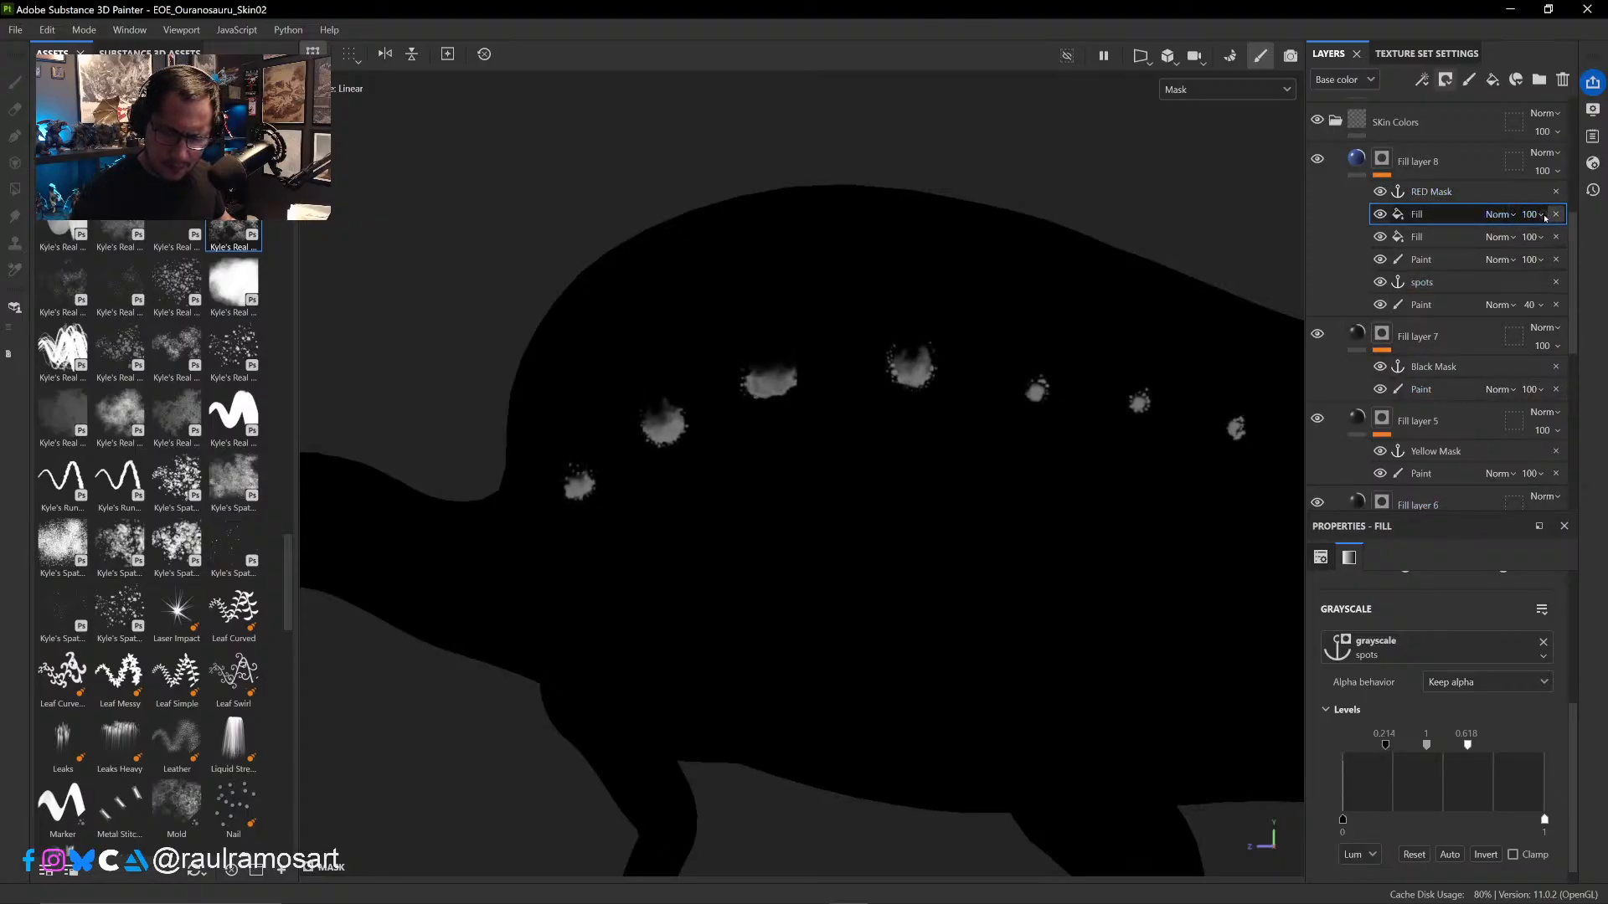
pyautogui.click(1512, 217)
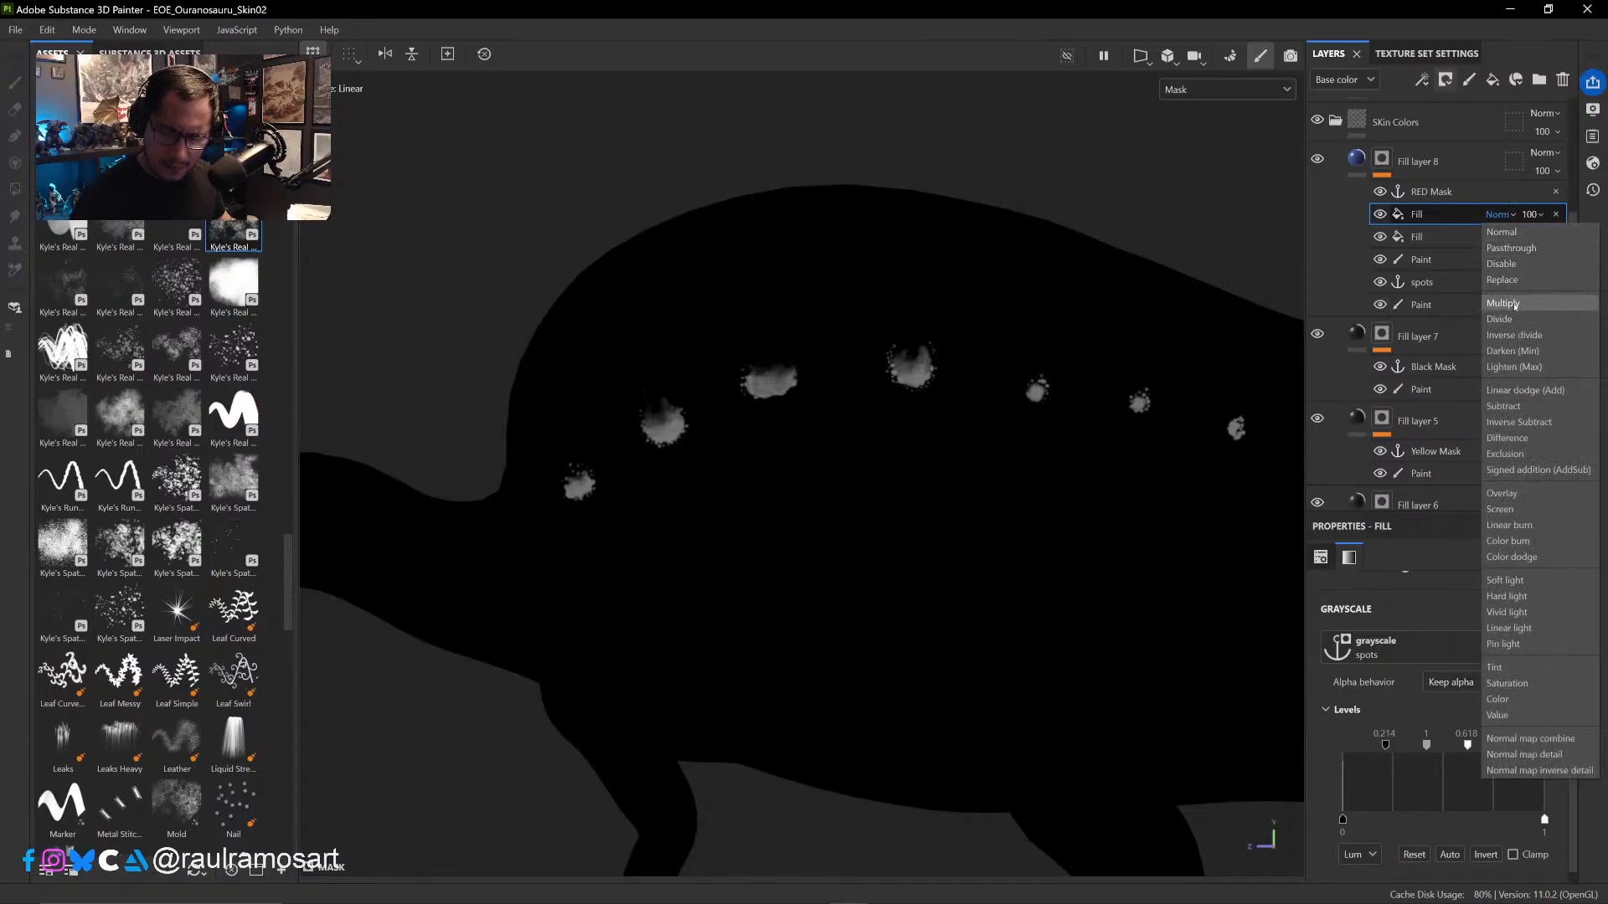
pyautogui.click(1490, 304)
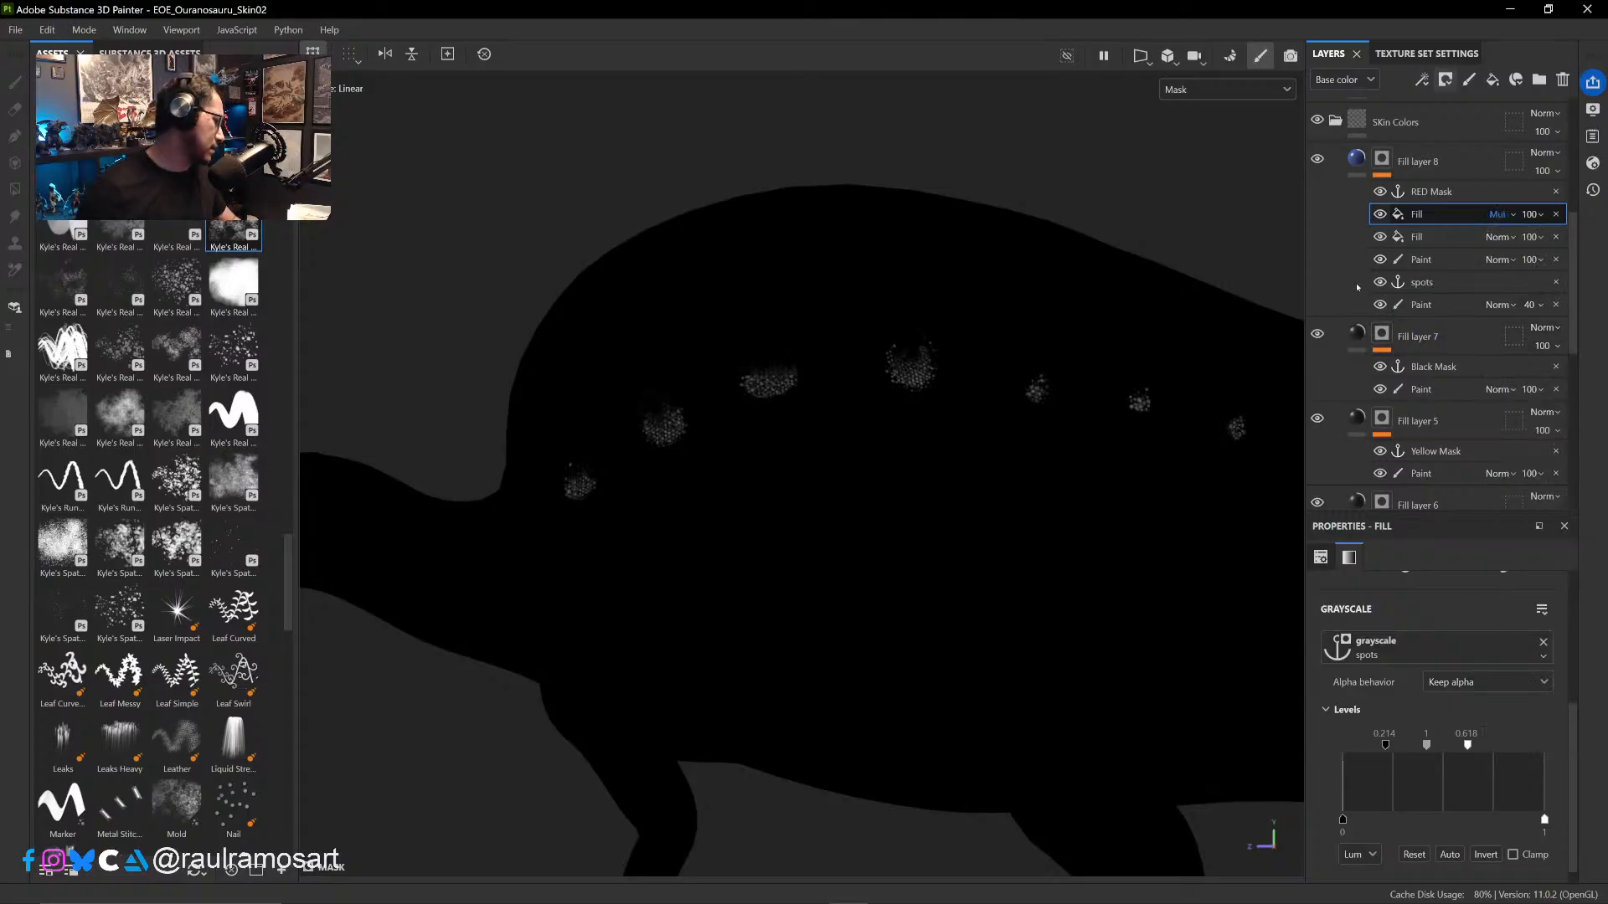
# - View the Base color channel and compare the sail's blue spots with both Fill effects in Fill layer 8's mask hidden and shown
pyautogui.press('m')
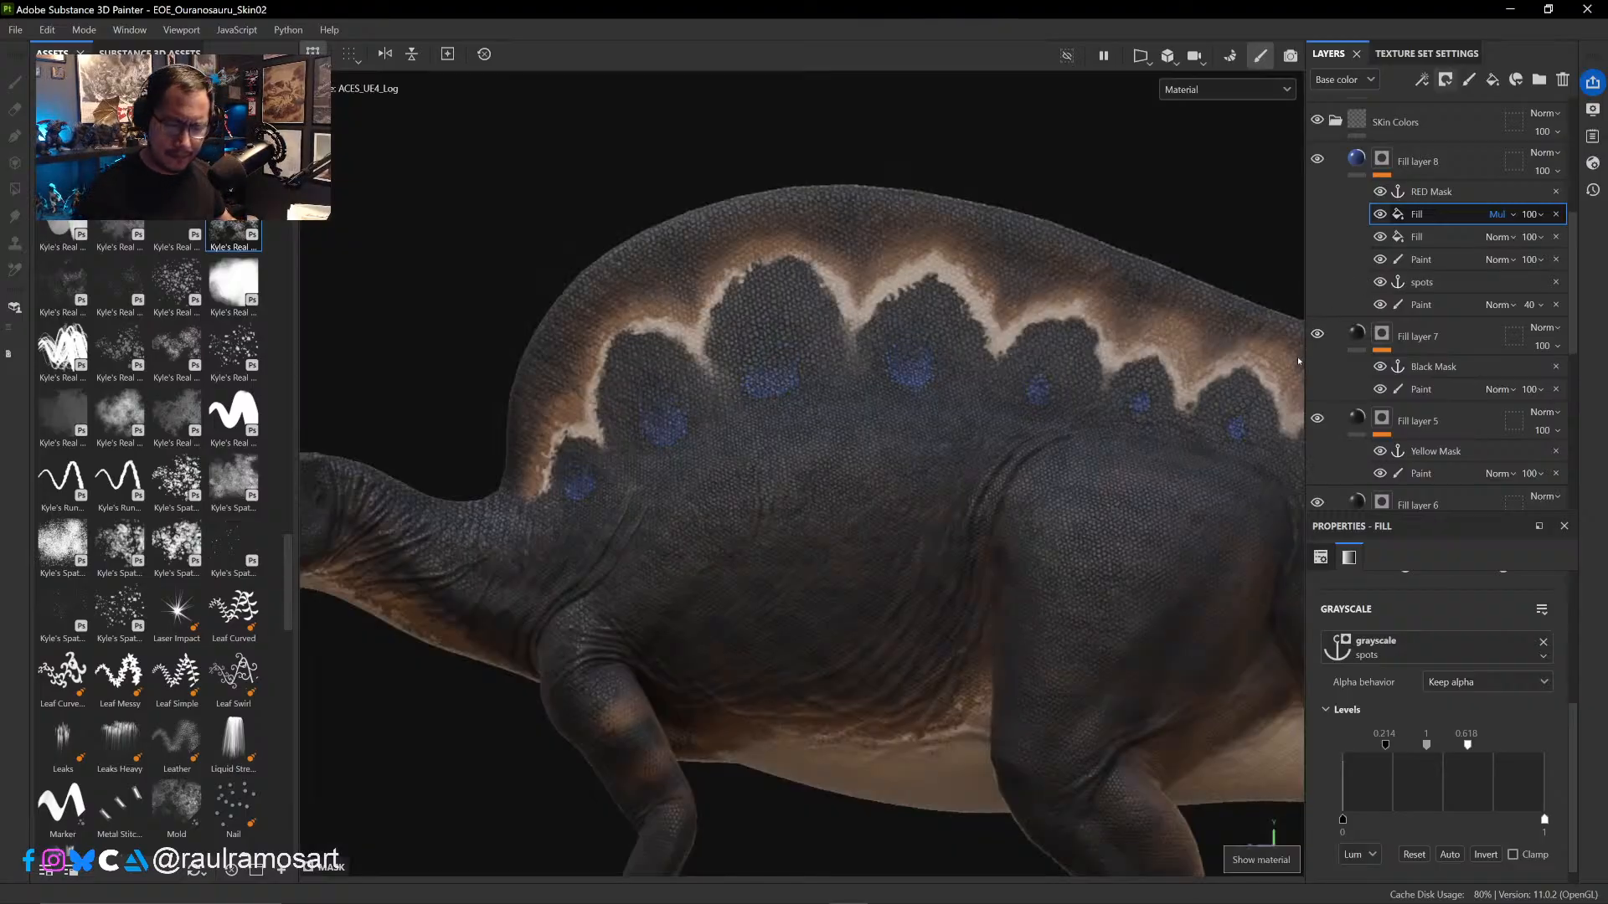
pyautogui.click(1230, 89)
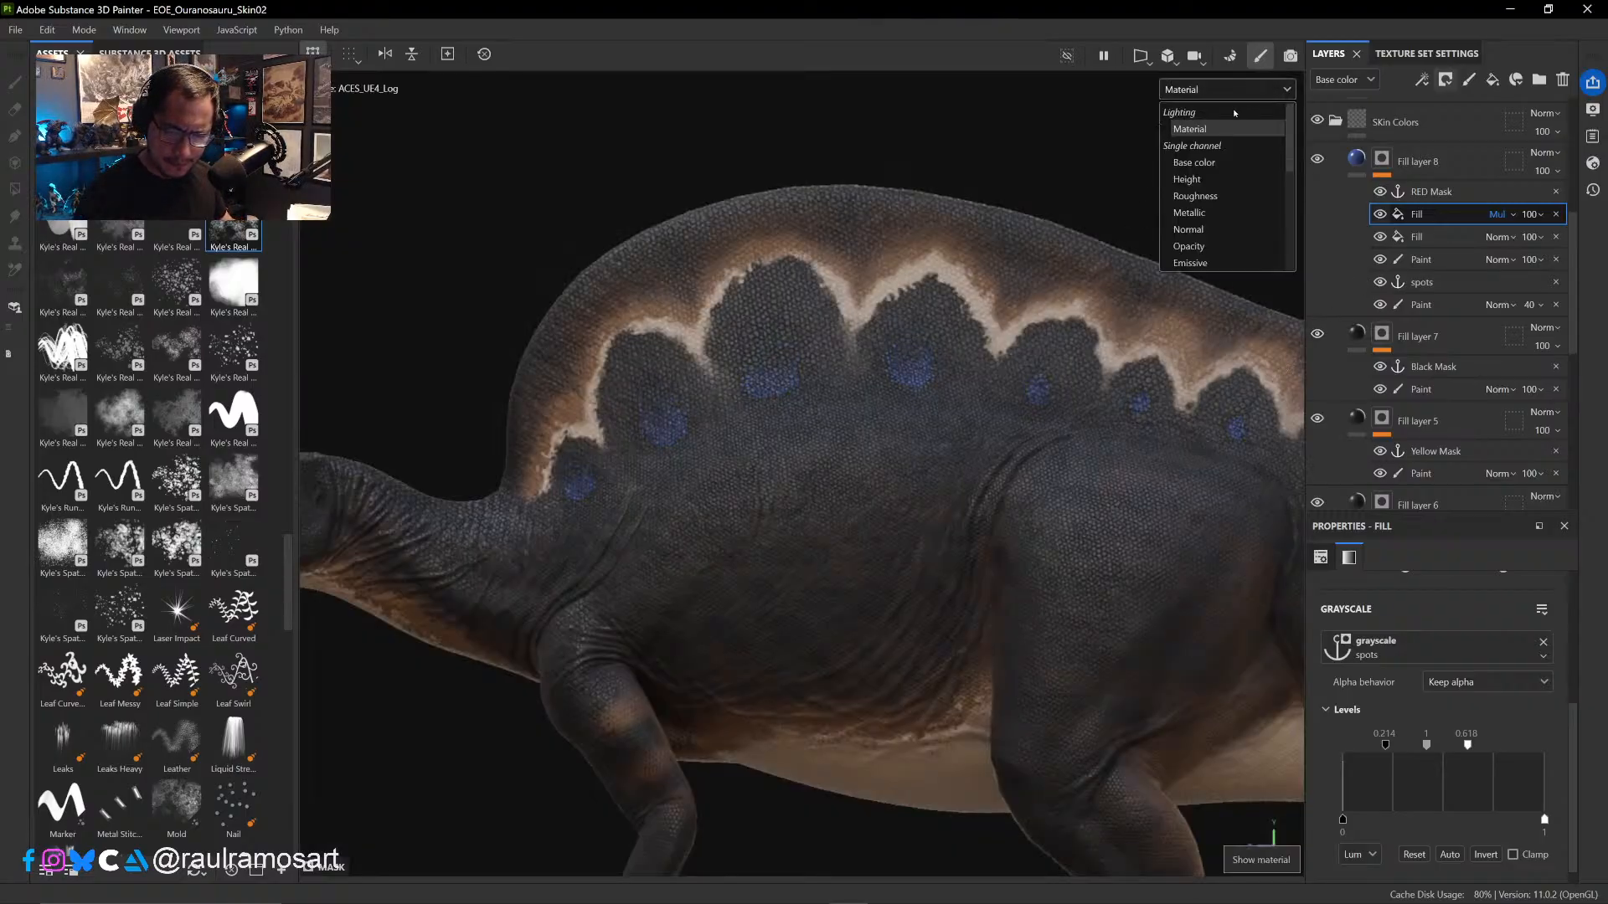
pyautogui.click(1197, 162)
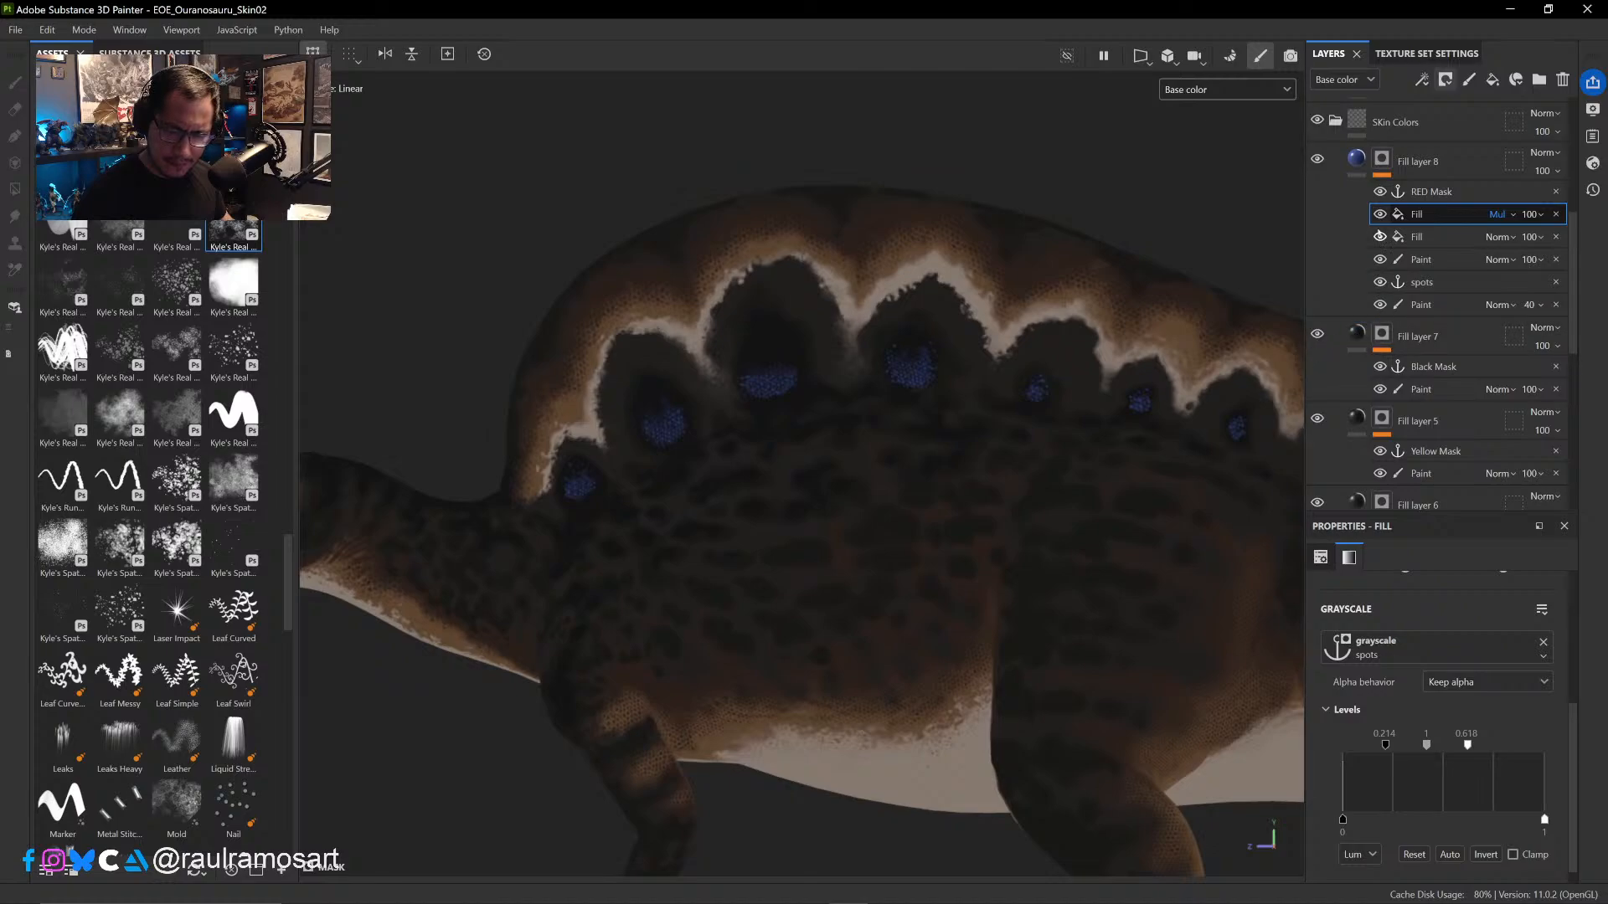
pyautogui.click(1380, 216)
pyautogui.click(1378, 238)
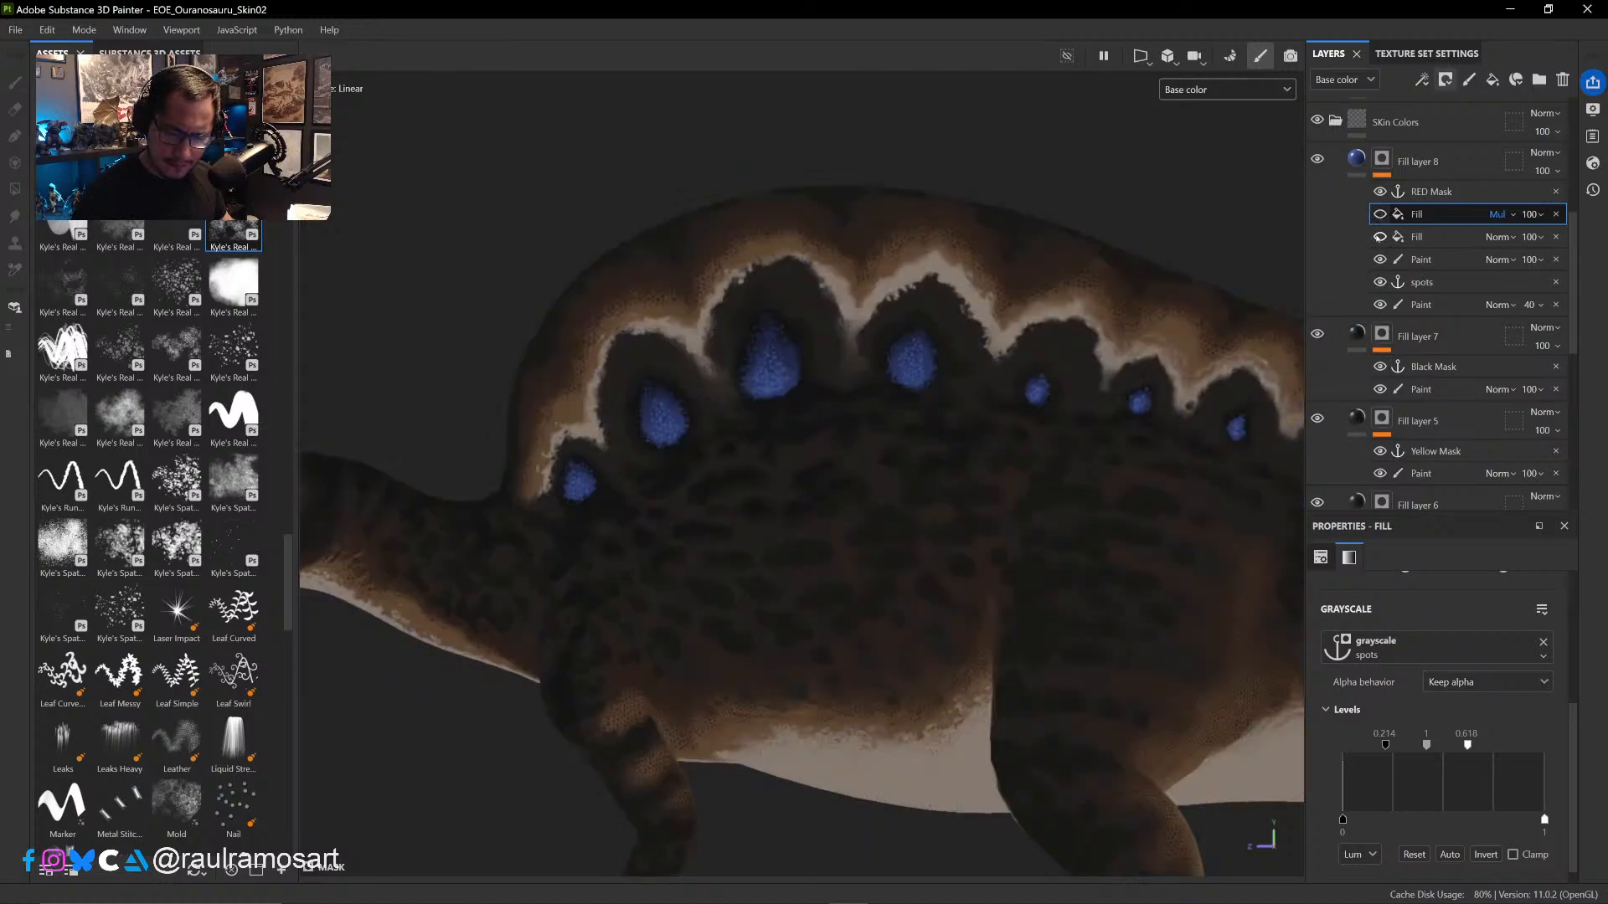
pyautogui.click(1380, 237)
pyautogui.click(1379, 215)
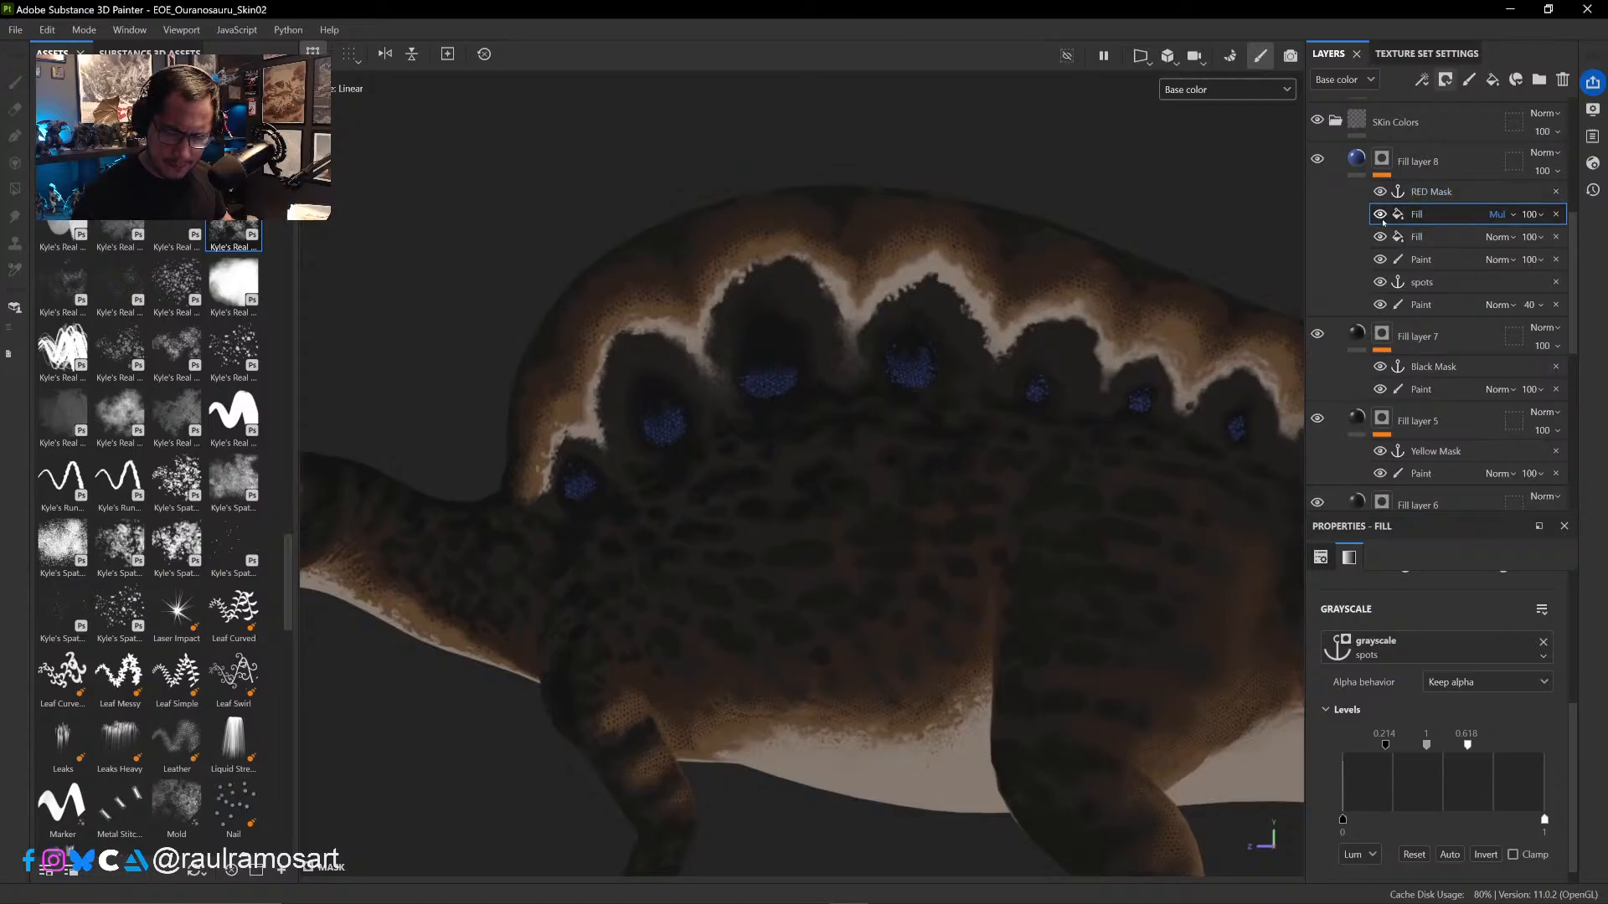
pyautogui.click(1380, 216)
pyautogui.click(1380, 237)
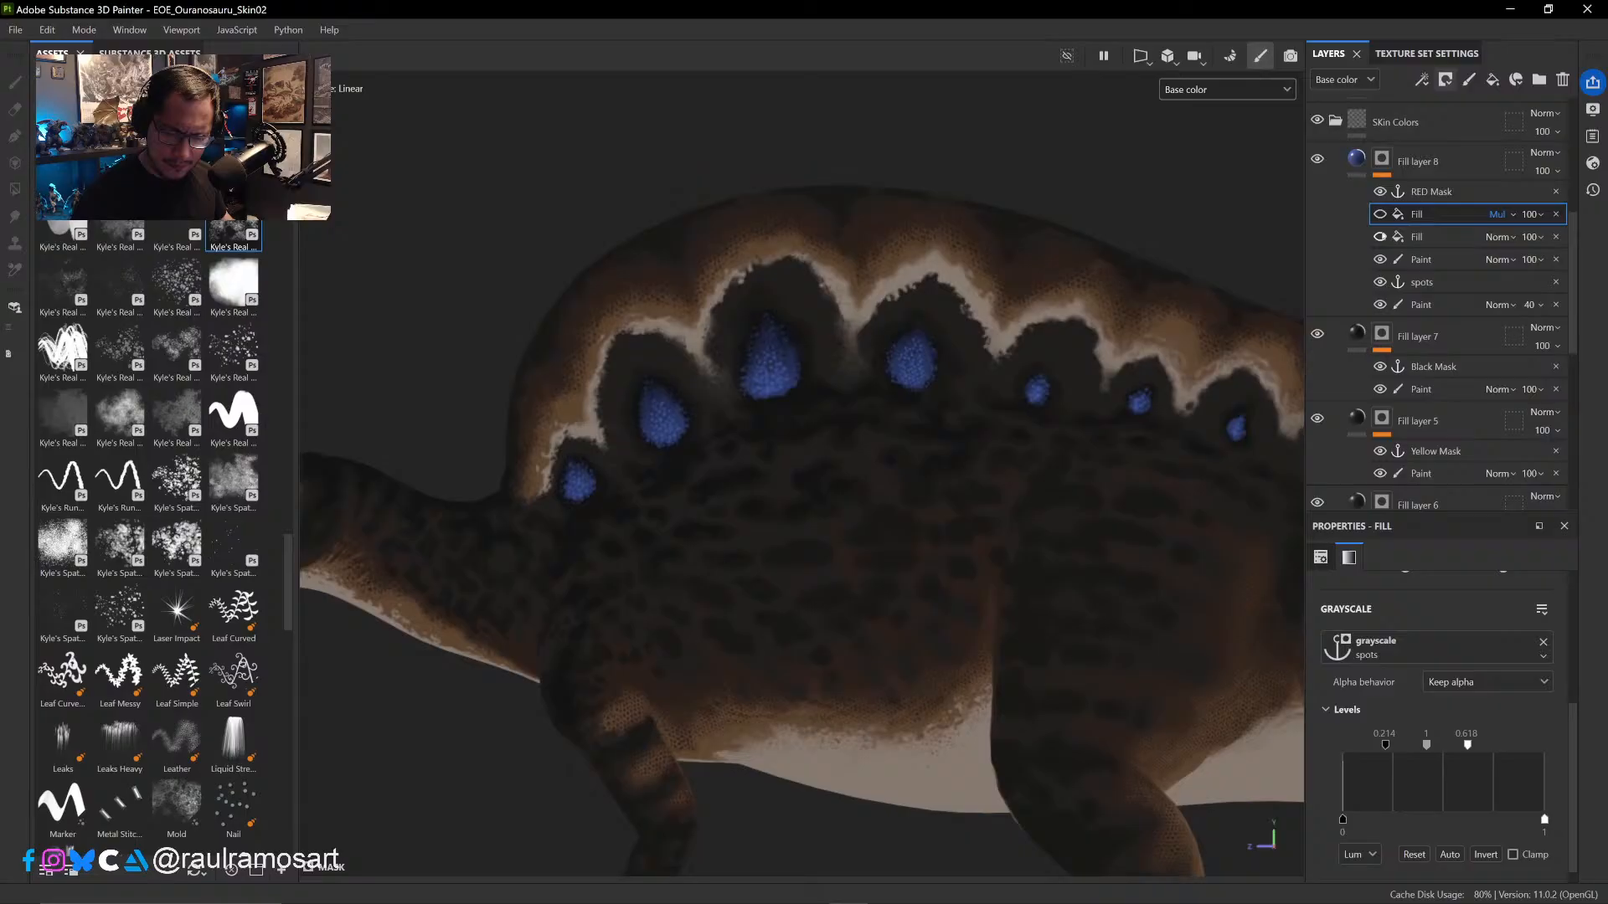
pyautogui.click(1380, 215)
pyautogui.click(1380, 237)
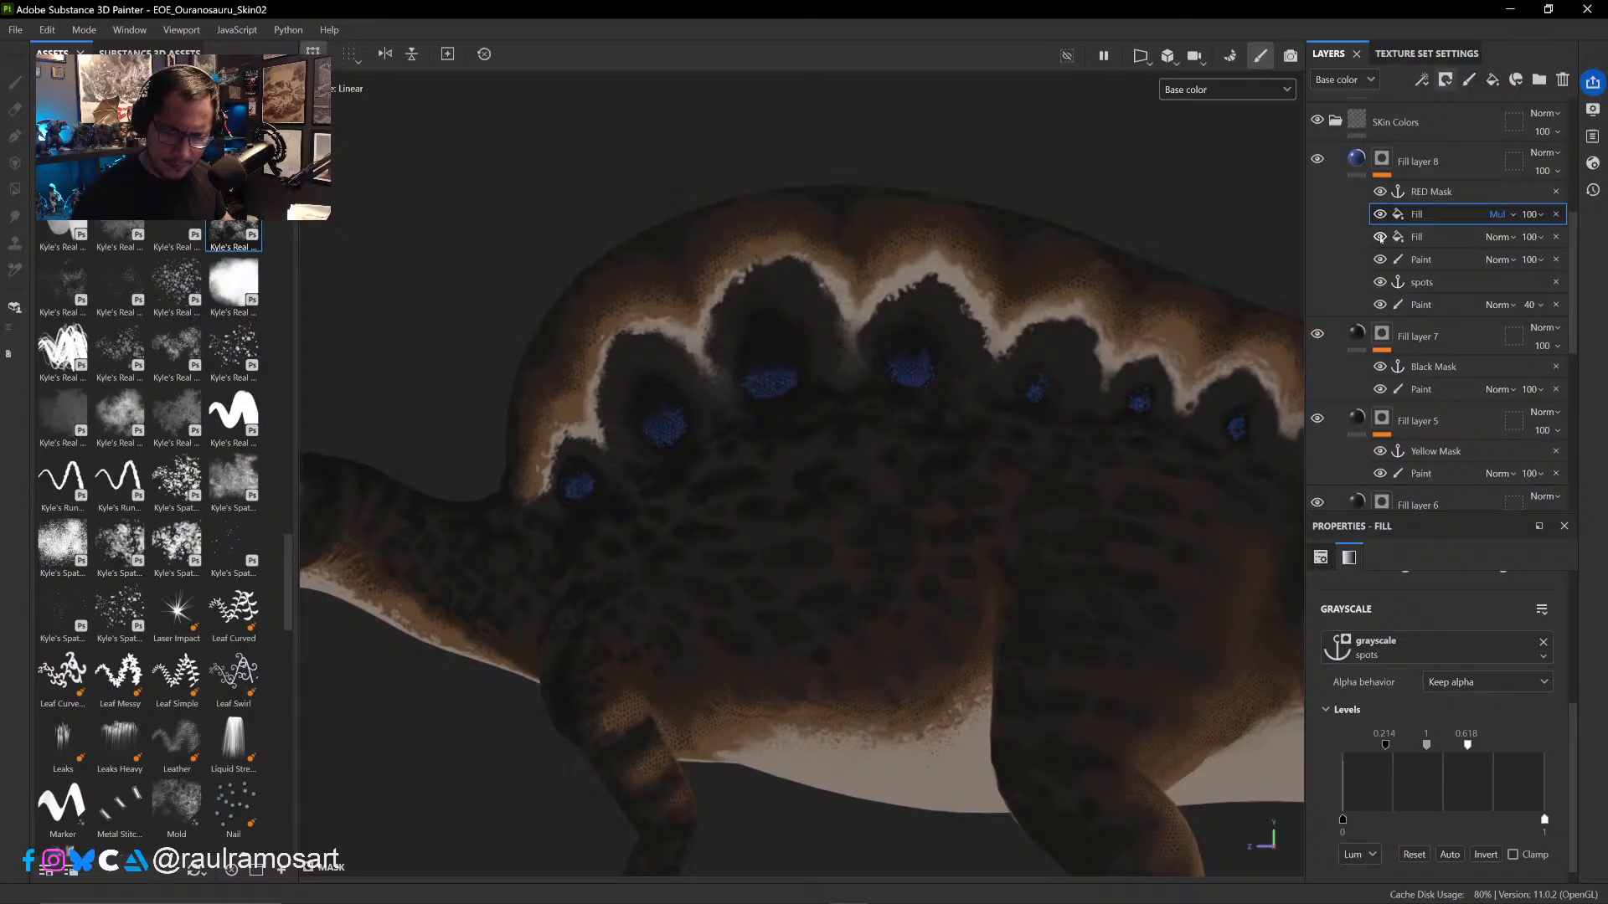
# - Check the cavity Fill effect's influence on the blue spots and set its blend mode to Linear dodge (Add)
pyautogui.click(1380, 237)
pyautogui.click(1380, 237)
pyautogui.click(1381, 237)
pyautogui.click(1380, 237)
pyautogui.click(1499, 237)
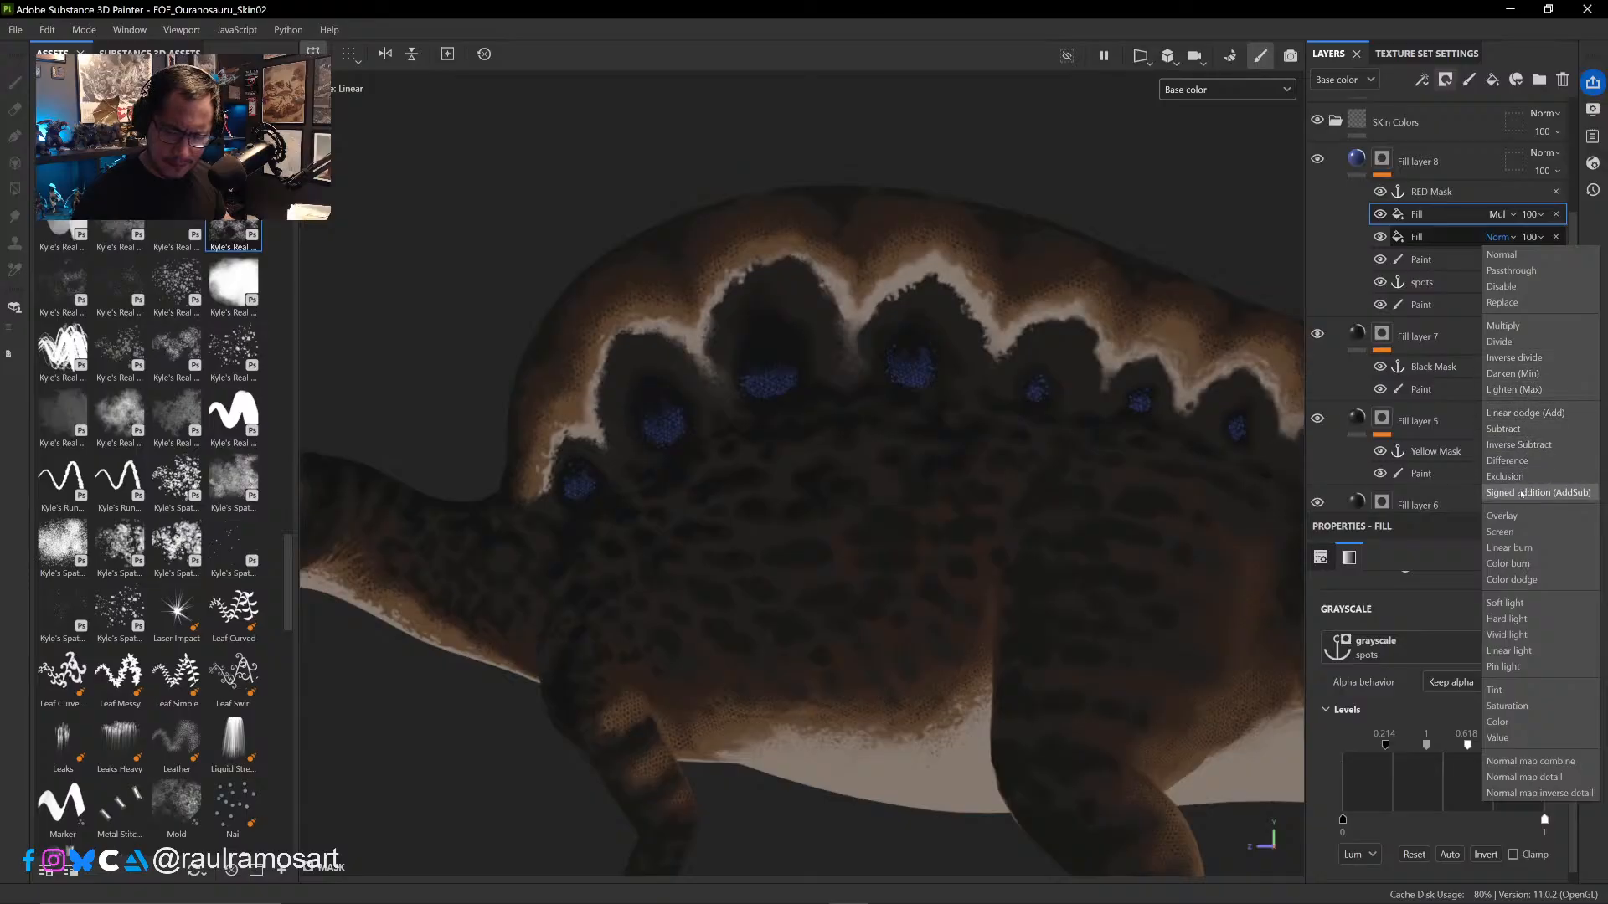
pyautogui.click(1534, 416)
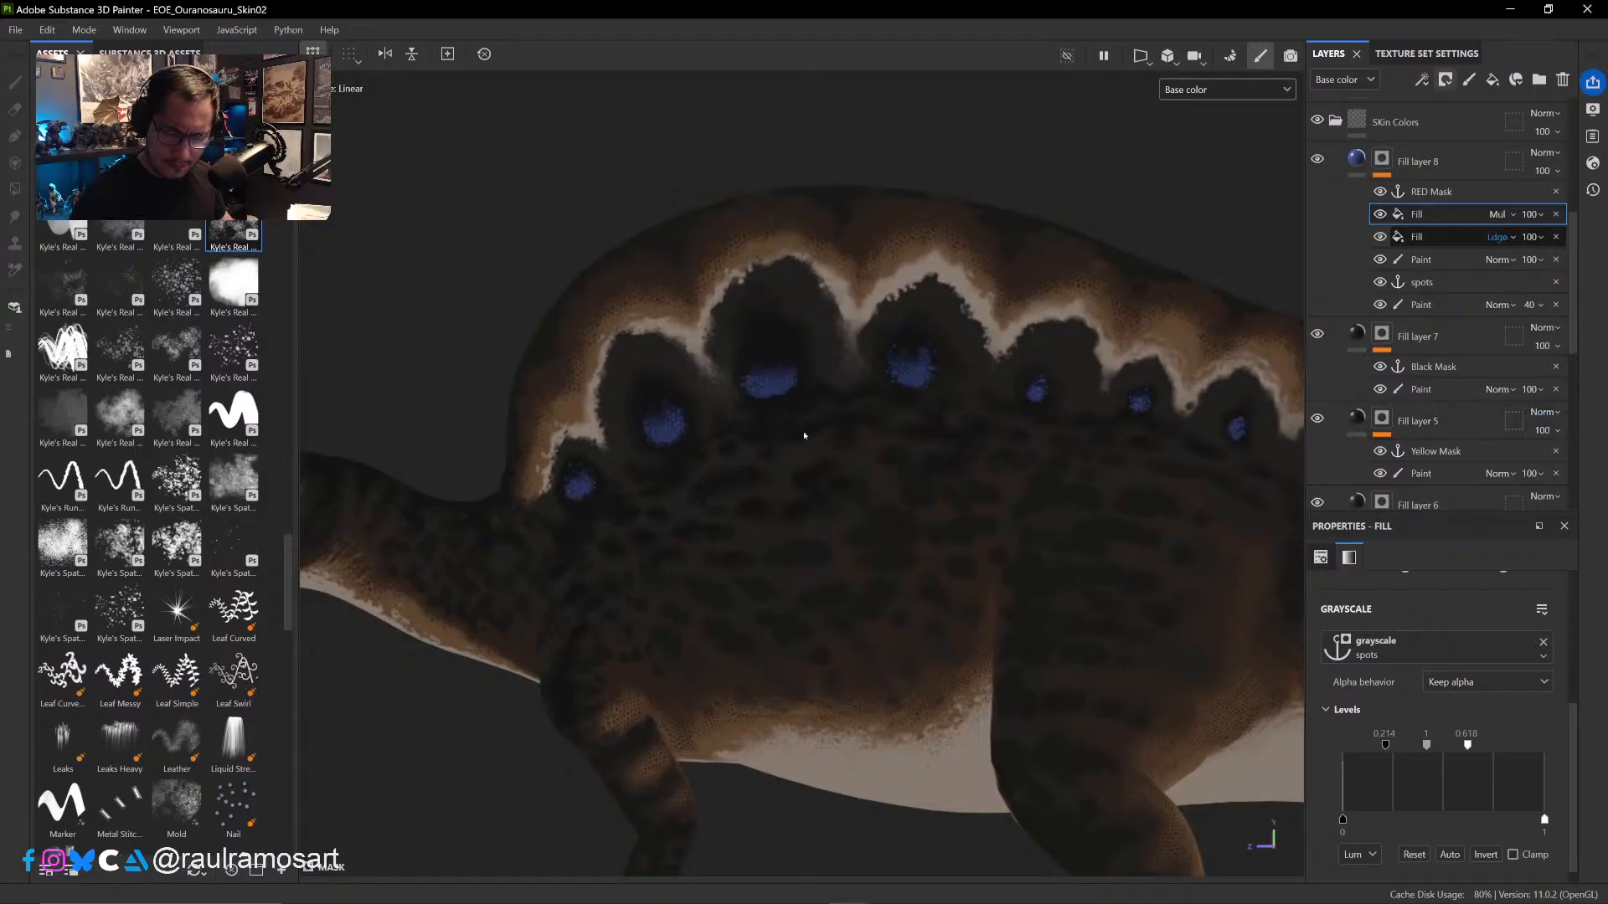
# - Examine the blue spots up close, comparing the Multiply Fill and the Linear dodge cavity Fill each hidden and shown
pyautogui.scroll(6, 868, 424)
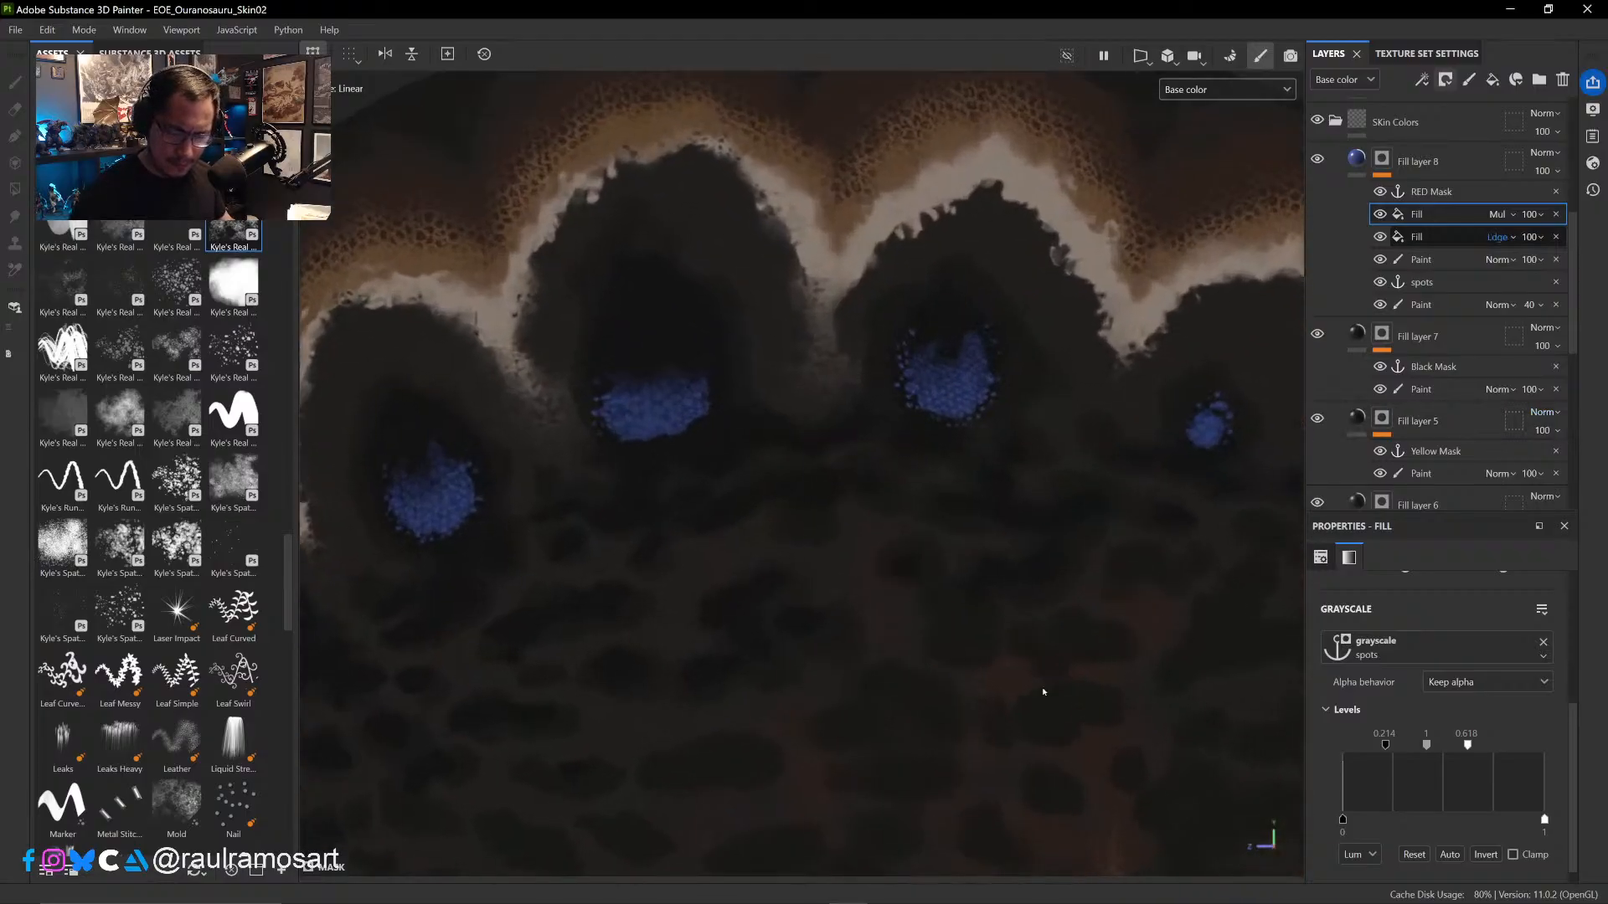
pyautogui.scroll(2, 1030, 536)
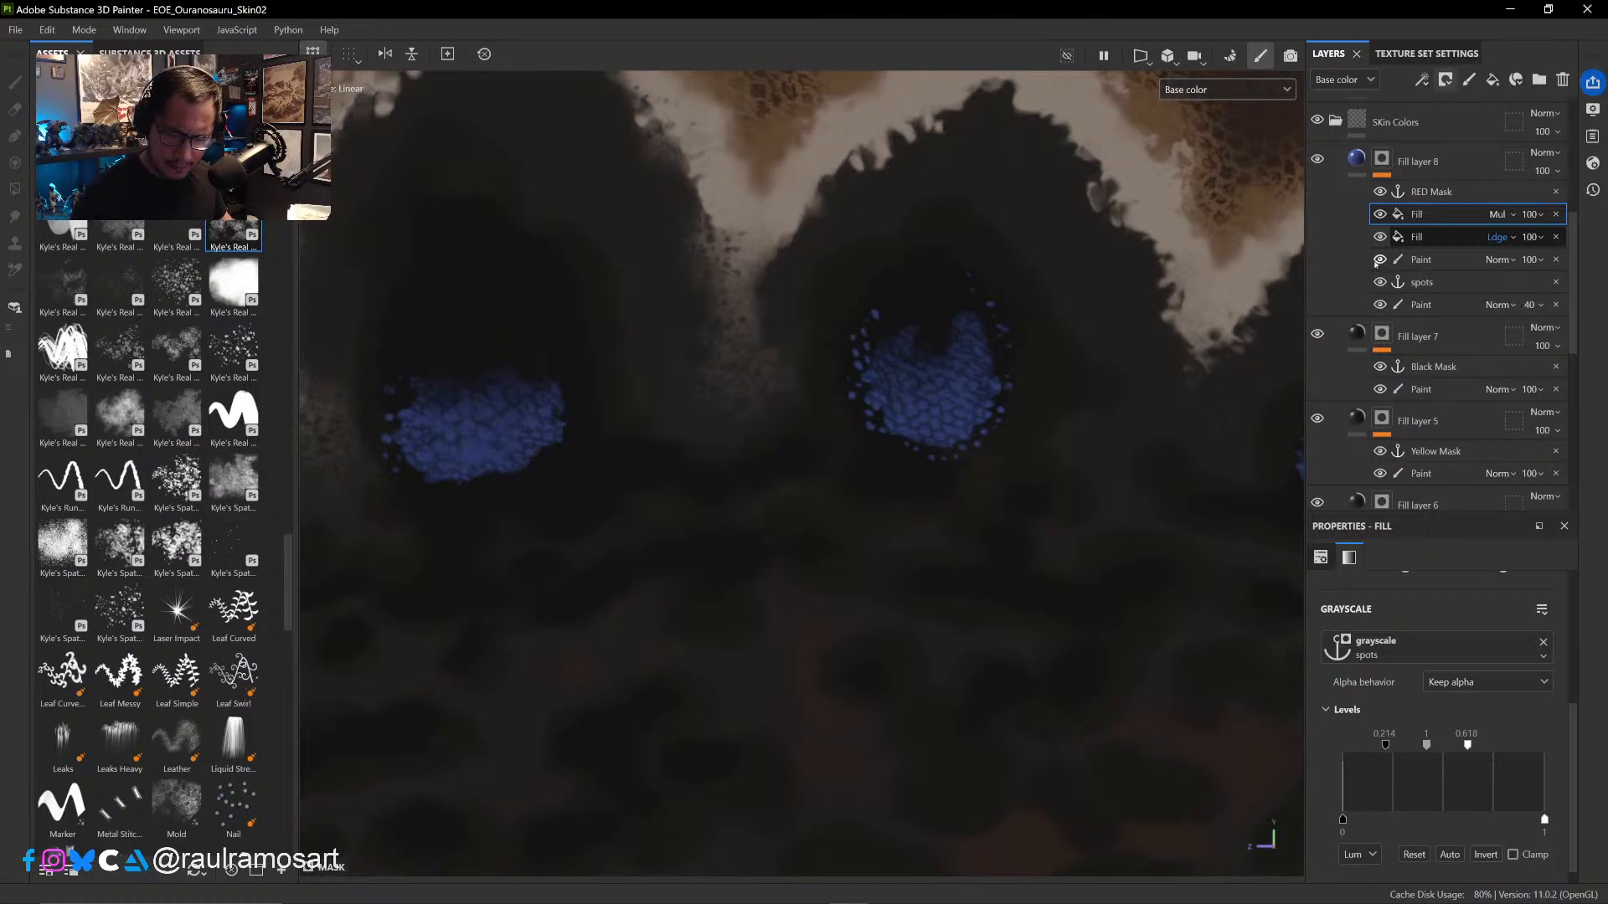
pyautogui.click(1380, 215)
pyautogui.click(1381, 214)
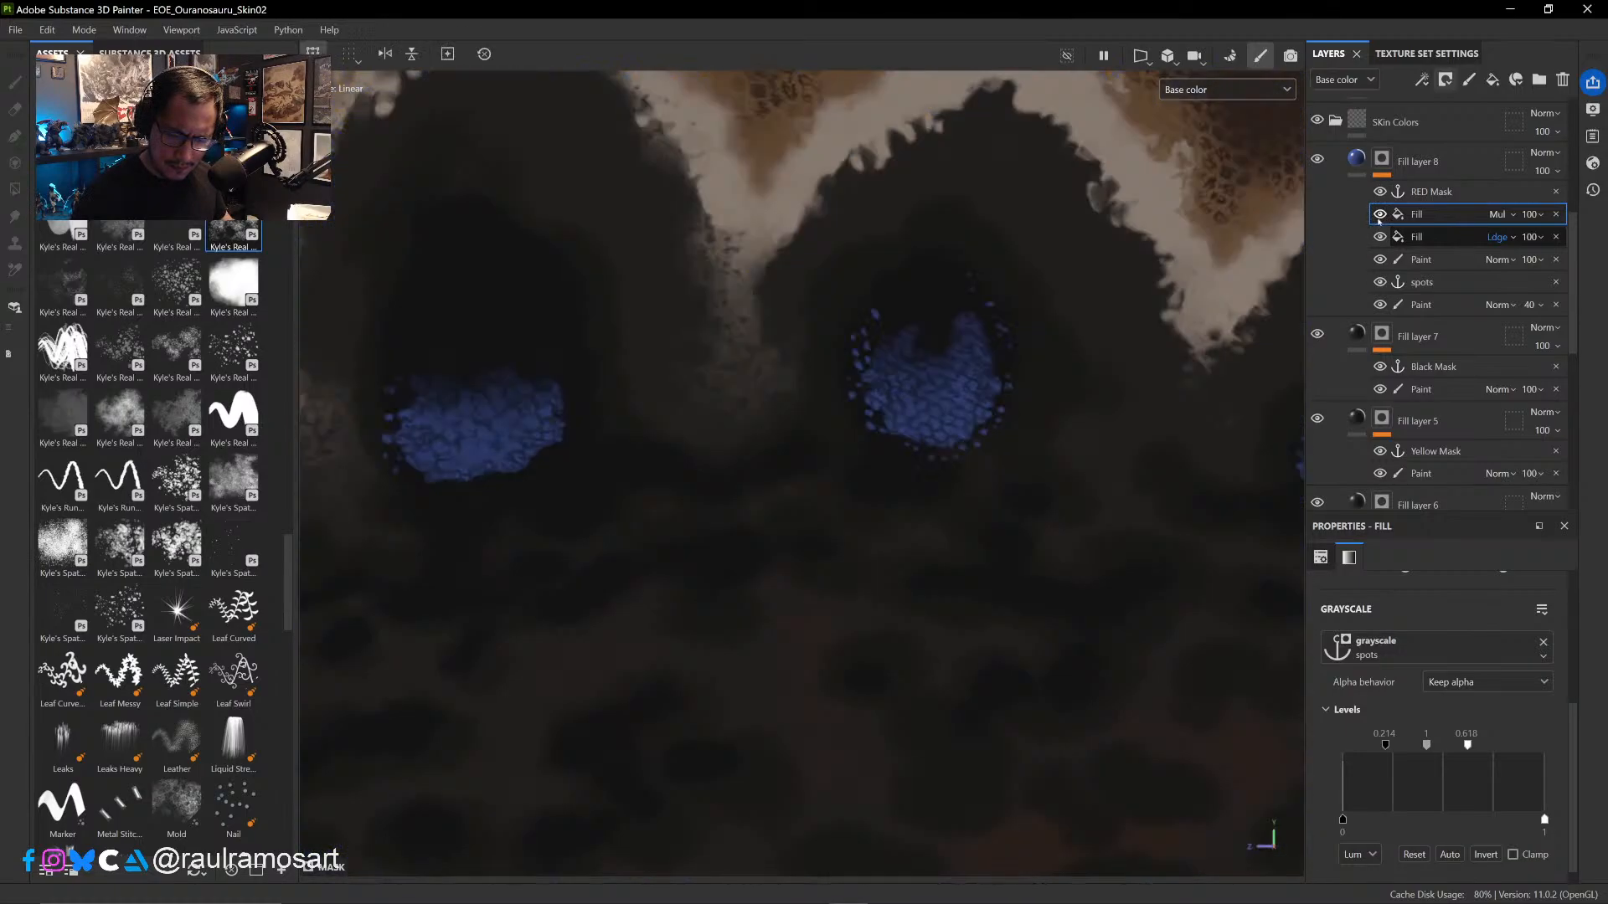
pyautogui.click(1380, 215)
pyautogui.click(1380, 215)
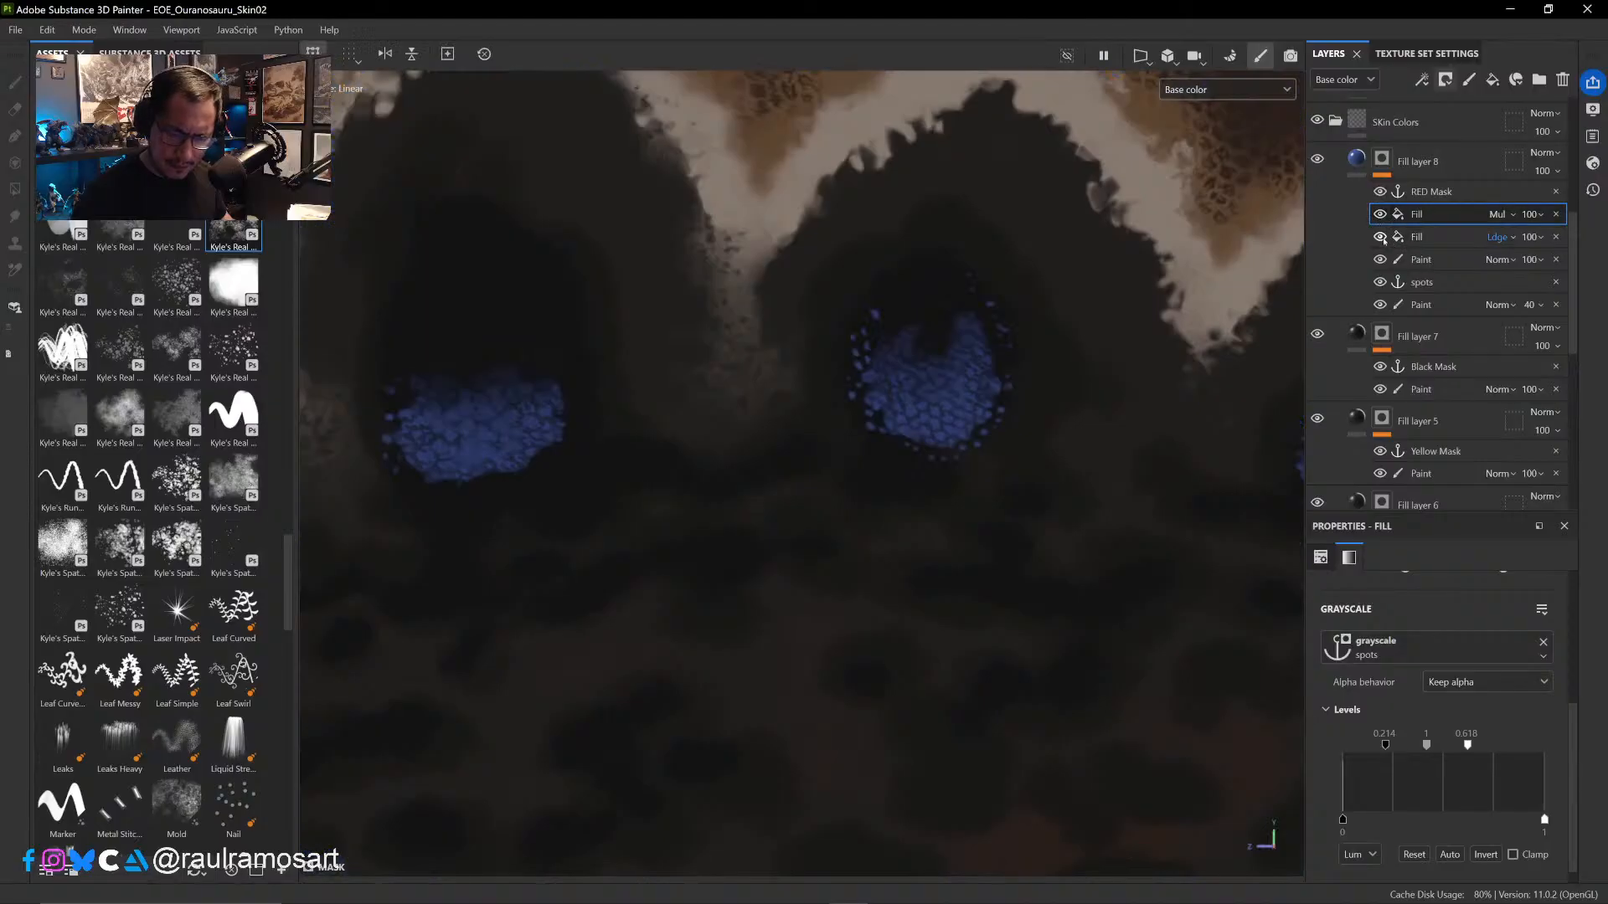
pyautogui.click(1382, 238)
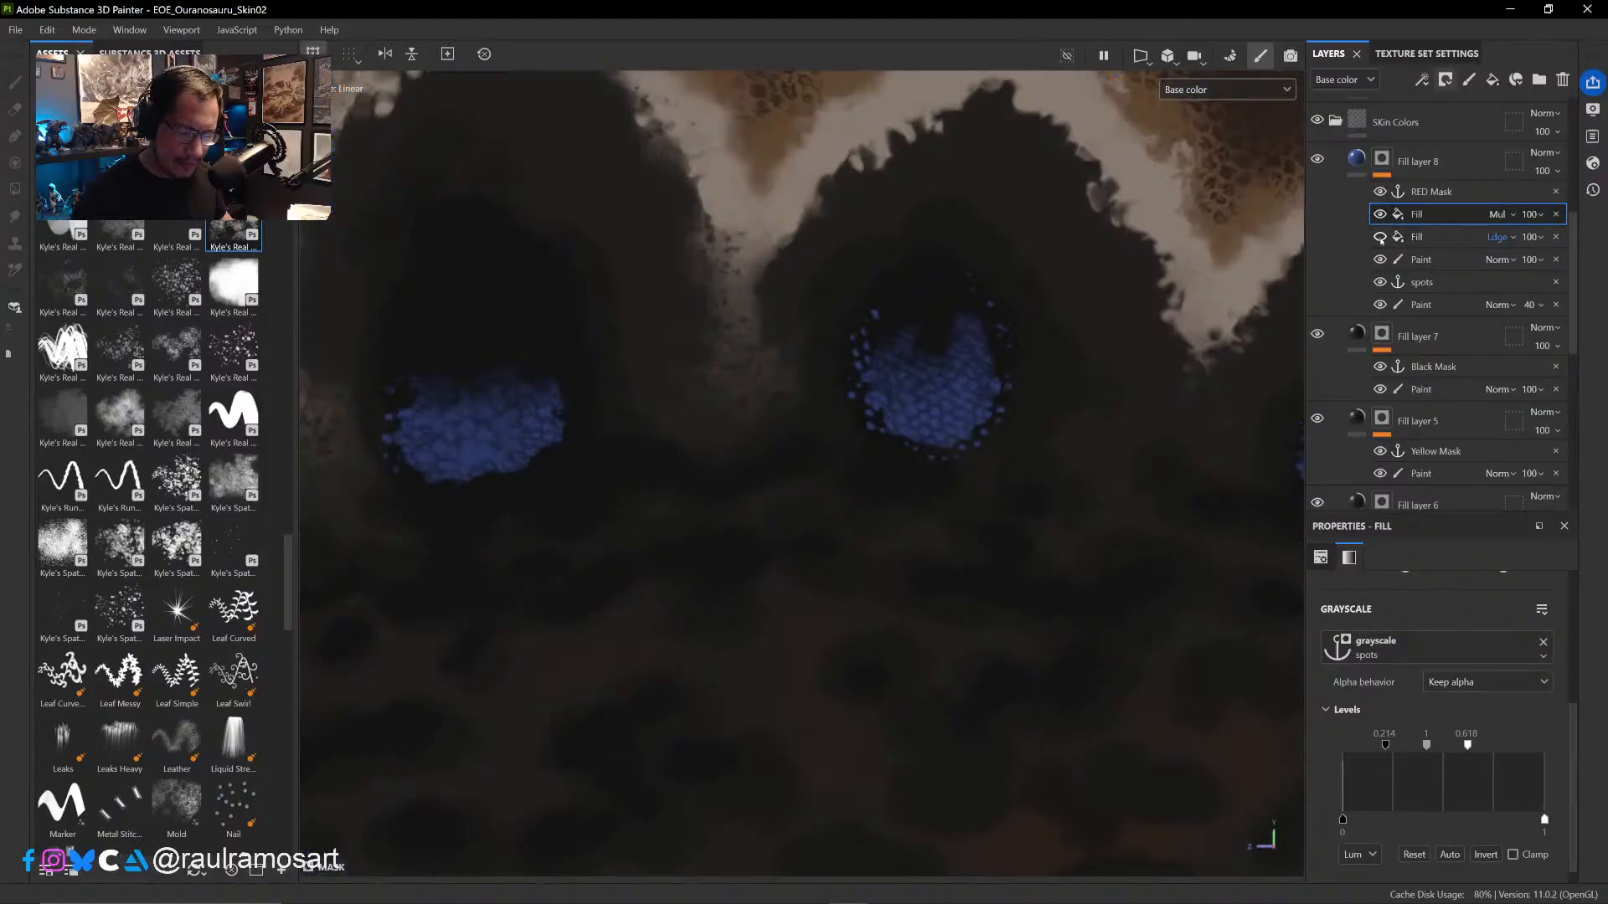
pyautogui.click(1380, 238)
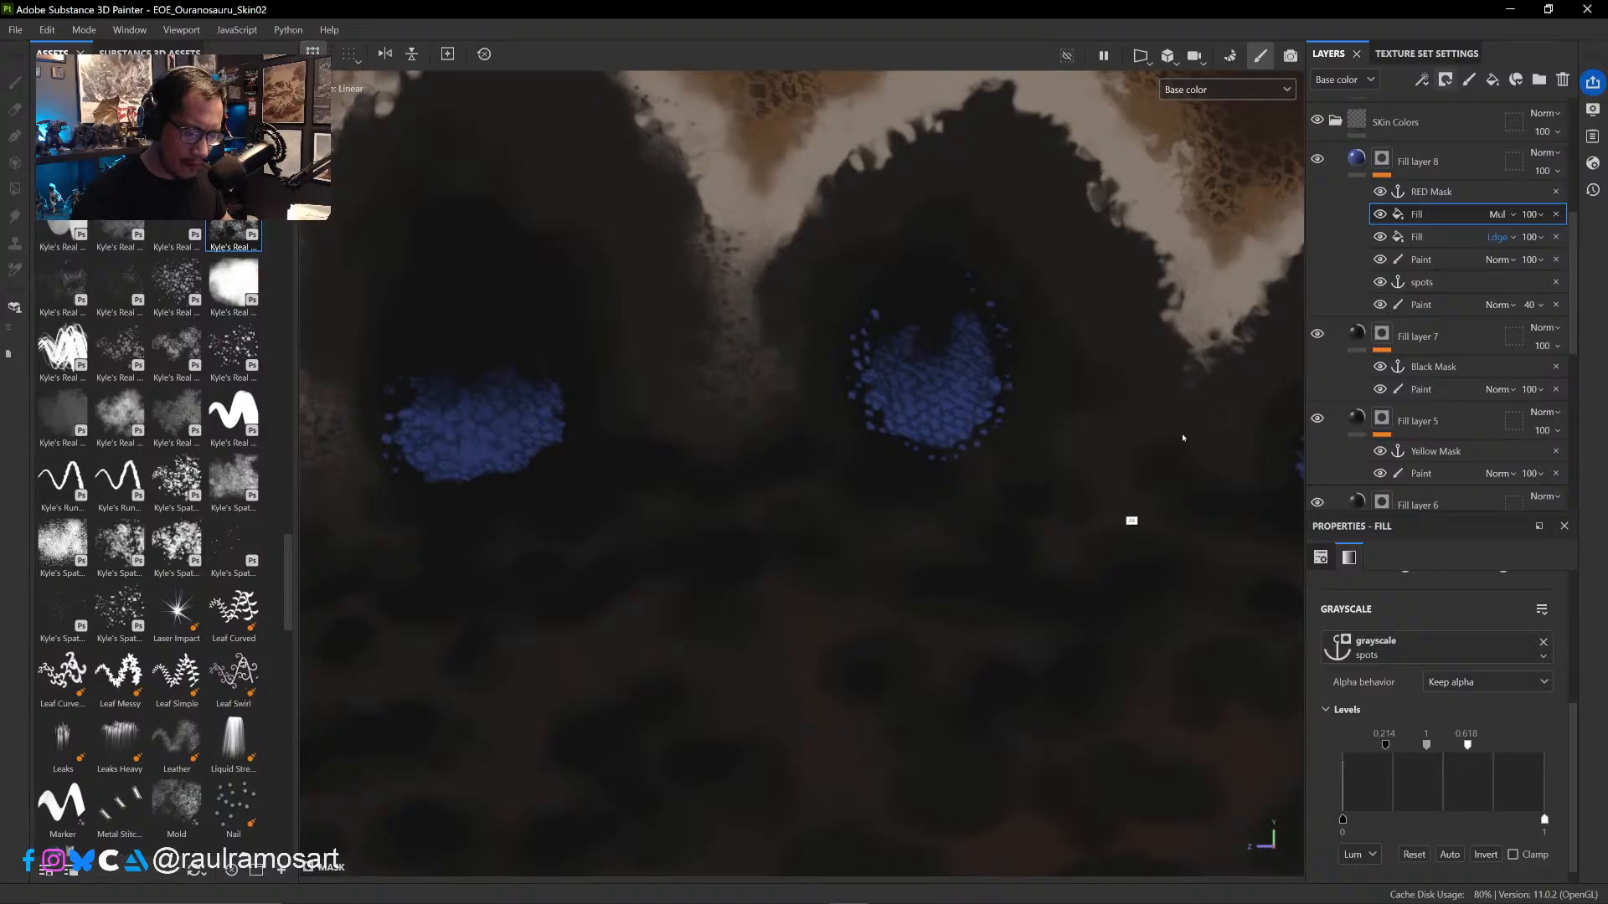
pyautogui.scroll(-5, 1184, 438)
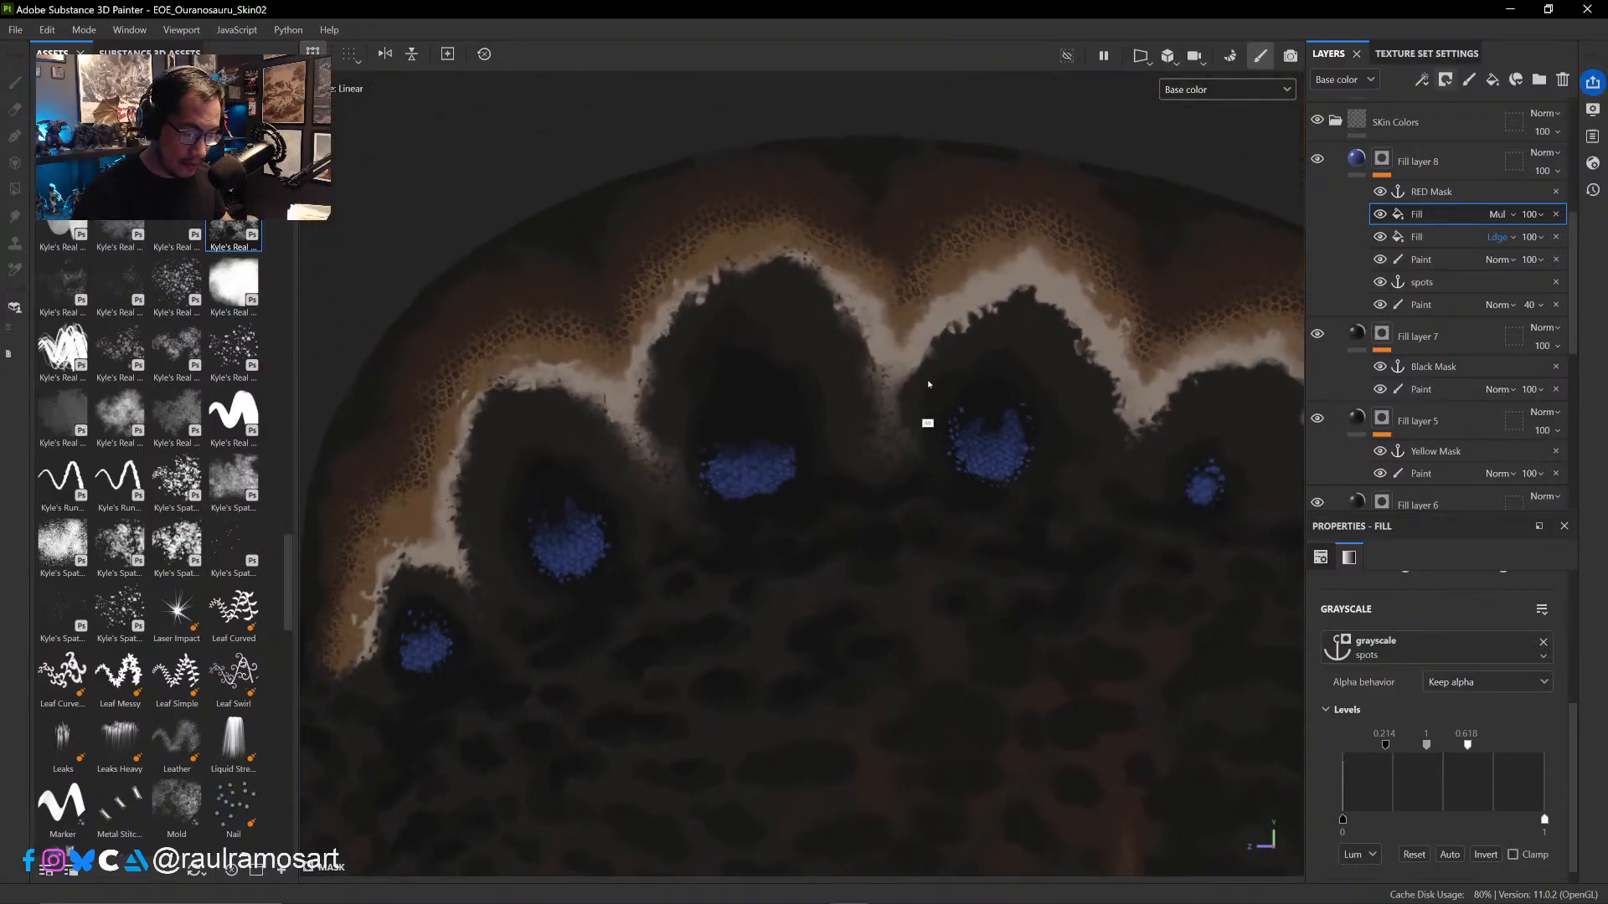
pyautogui.keyDown('alt'); pyautogui.moveTo(916, 578); pyautogui.dragTo(1073, 525, button='middle'); pyautogui.keyUp('alt')
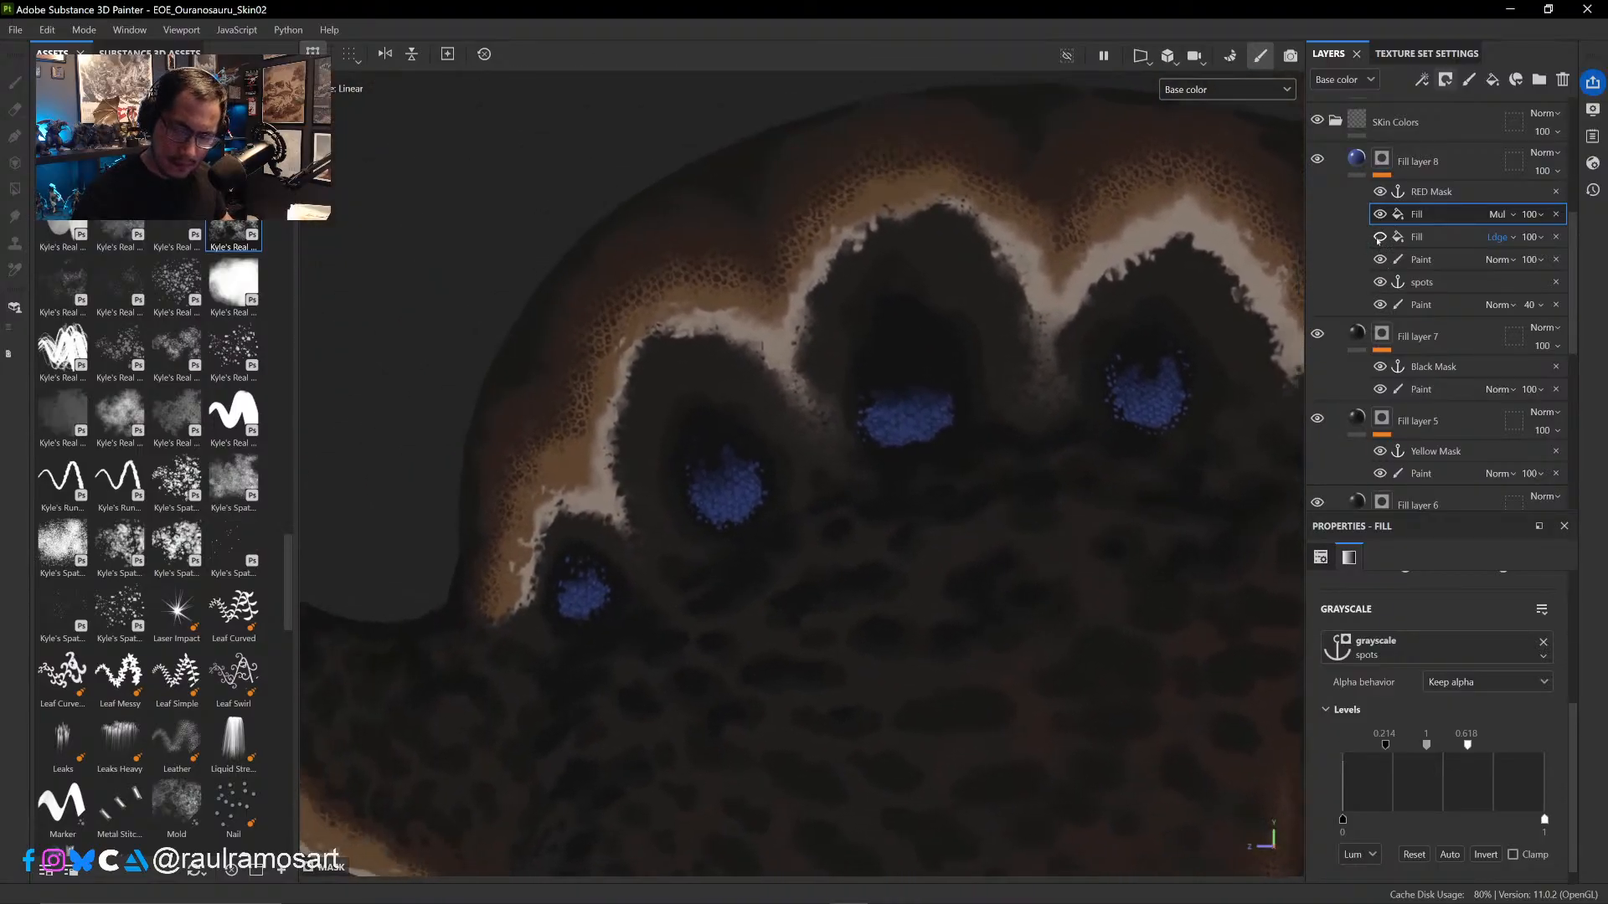
pyautogui.click(1380, 238)
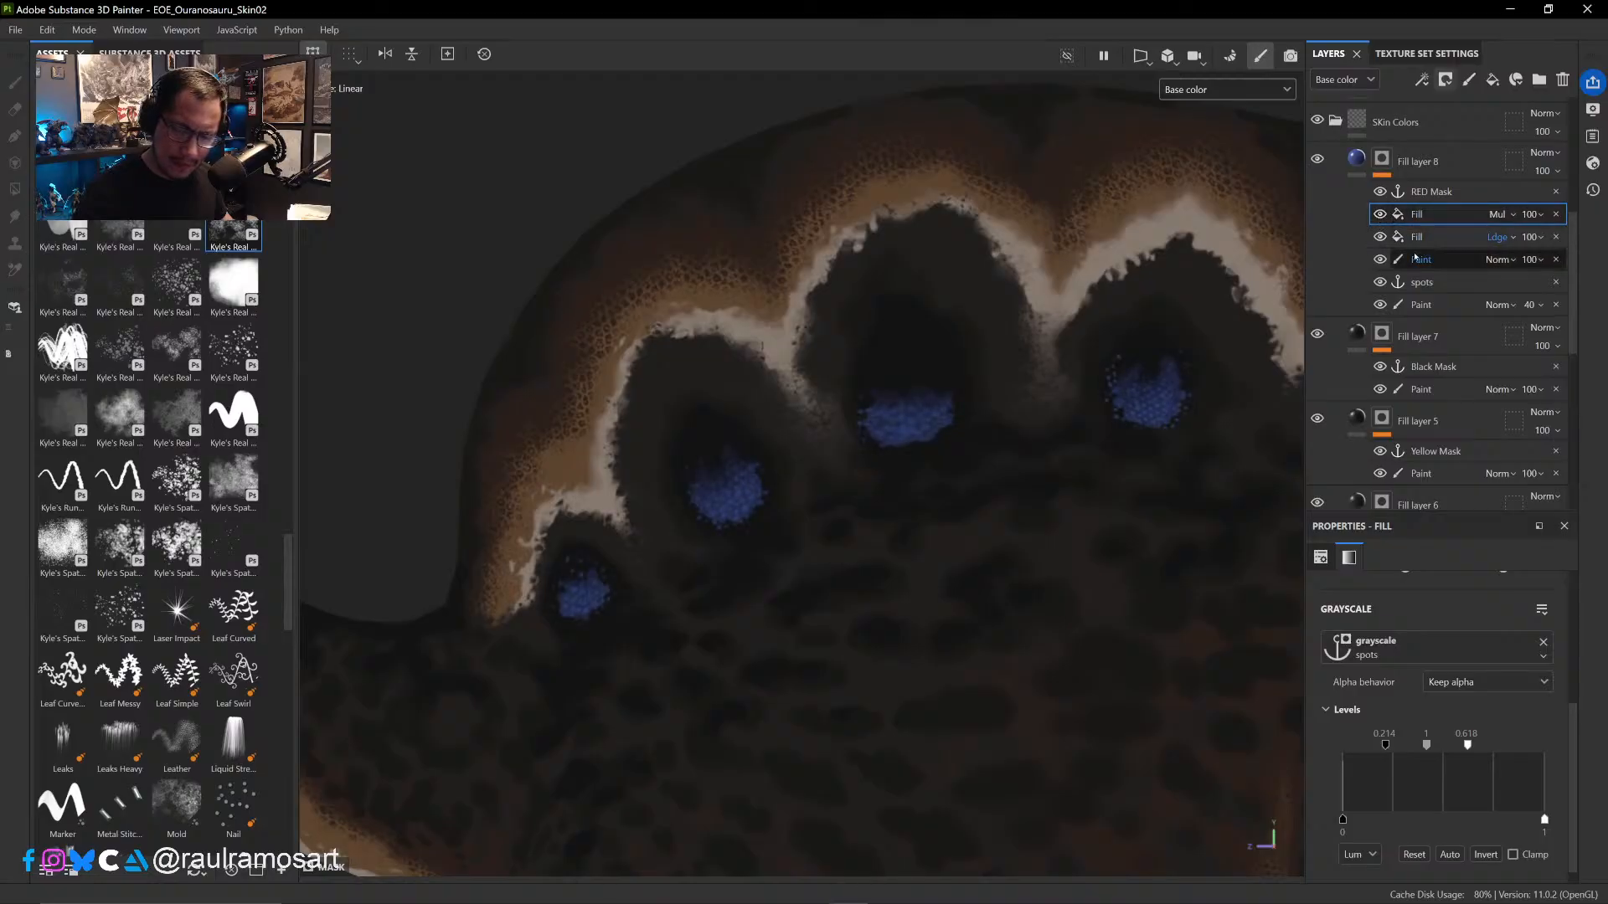
# - View Fill layer 8's mask and compare it with the Multiply and Linear dodge Fill effects hidden and shown, separately and together
pyautogui.keyDown('alt'); pyautogui.click(1382, 159); pyautogui.keyUp('alt')
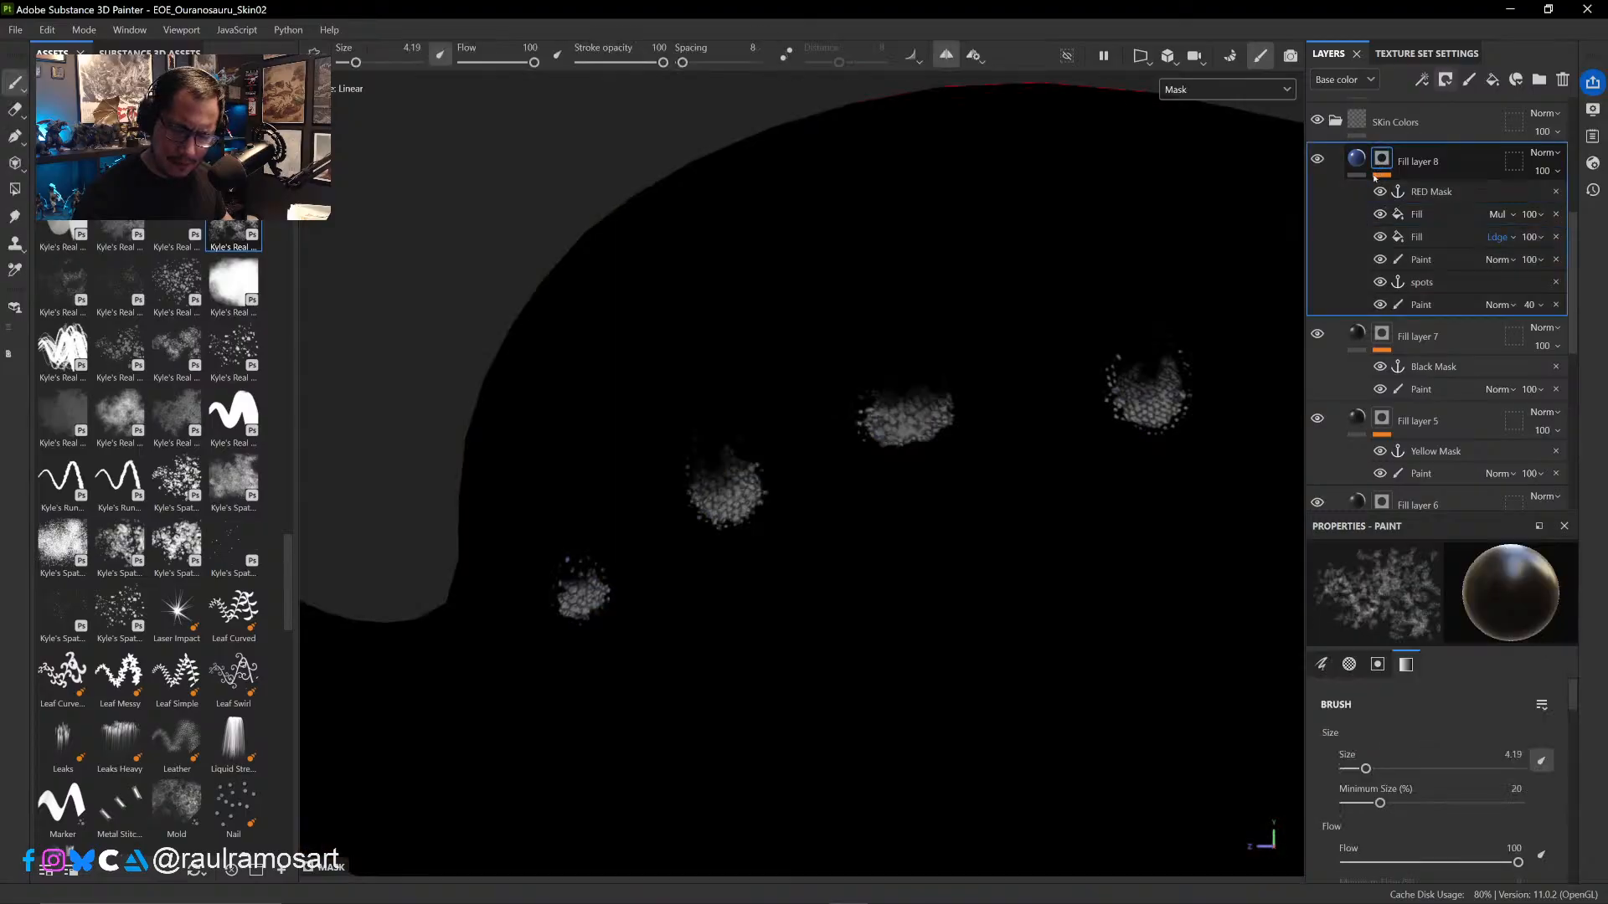
pyautogui.click(1416, 237)
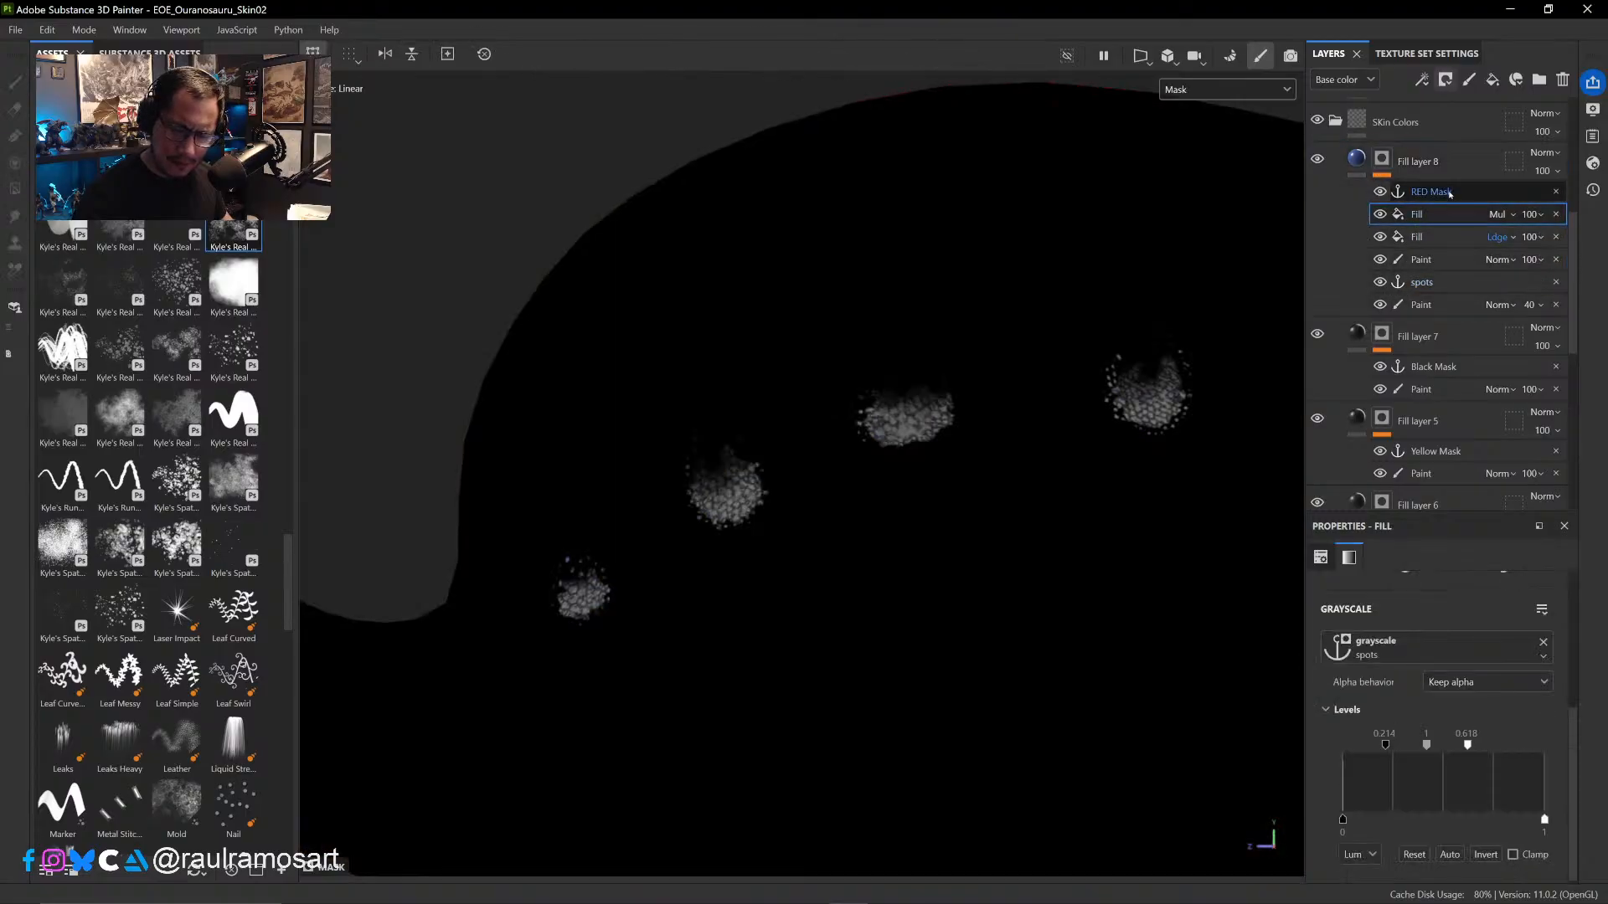
pyautogui.click(1431, 192)
pyautogui.click(1381, 215)
pyautogui.click(1381, 216)
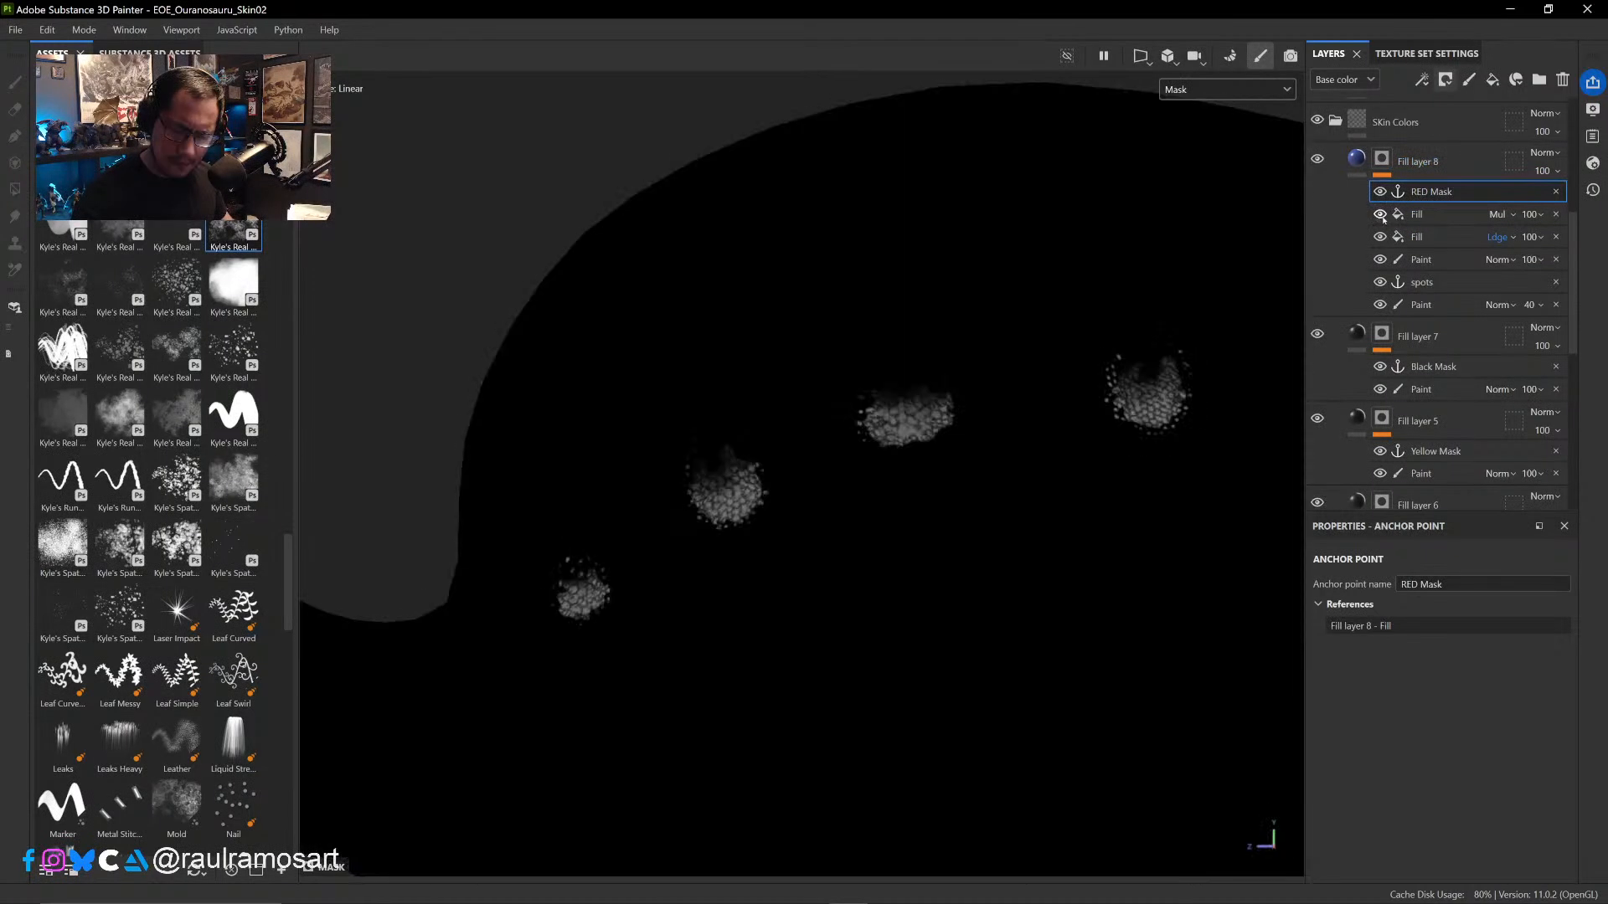
pyautogui.click(1381, 239)
pyautogui.click(1381, 238)
pyautogui.click(1380, 237)
pyautogui.click(1380, 215)
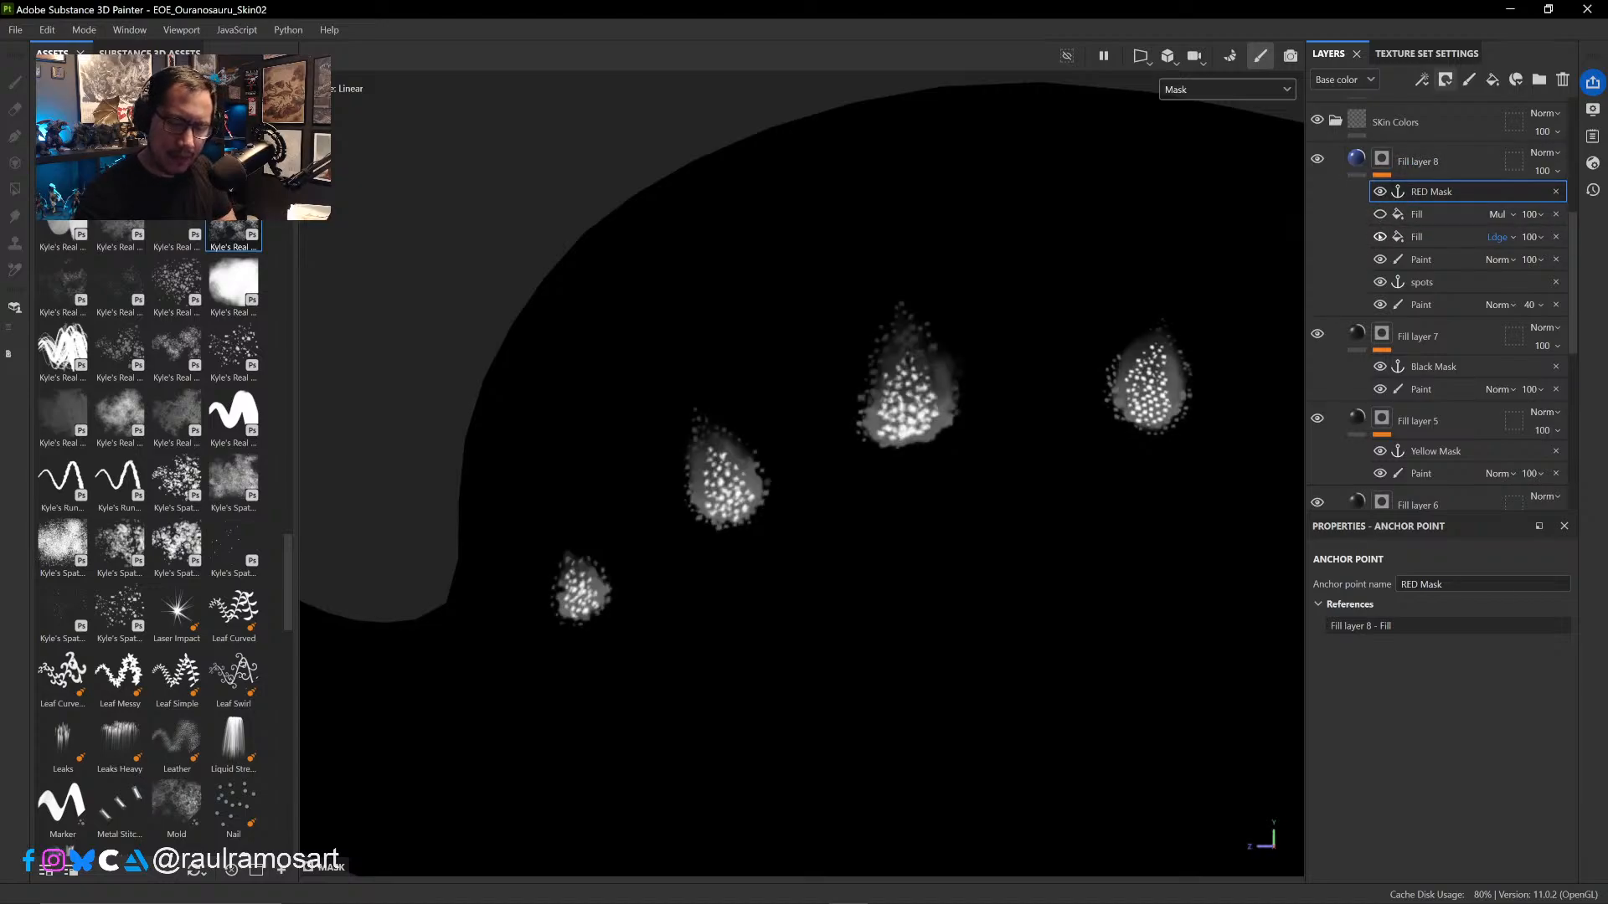
pyautogui.click(1381, 236)
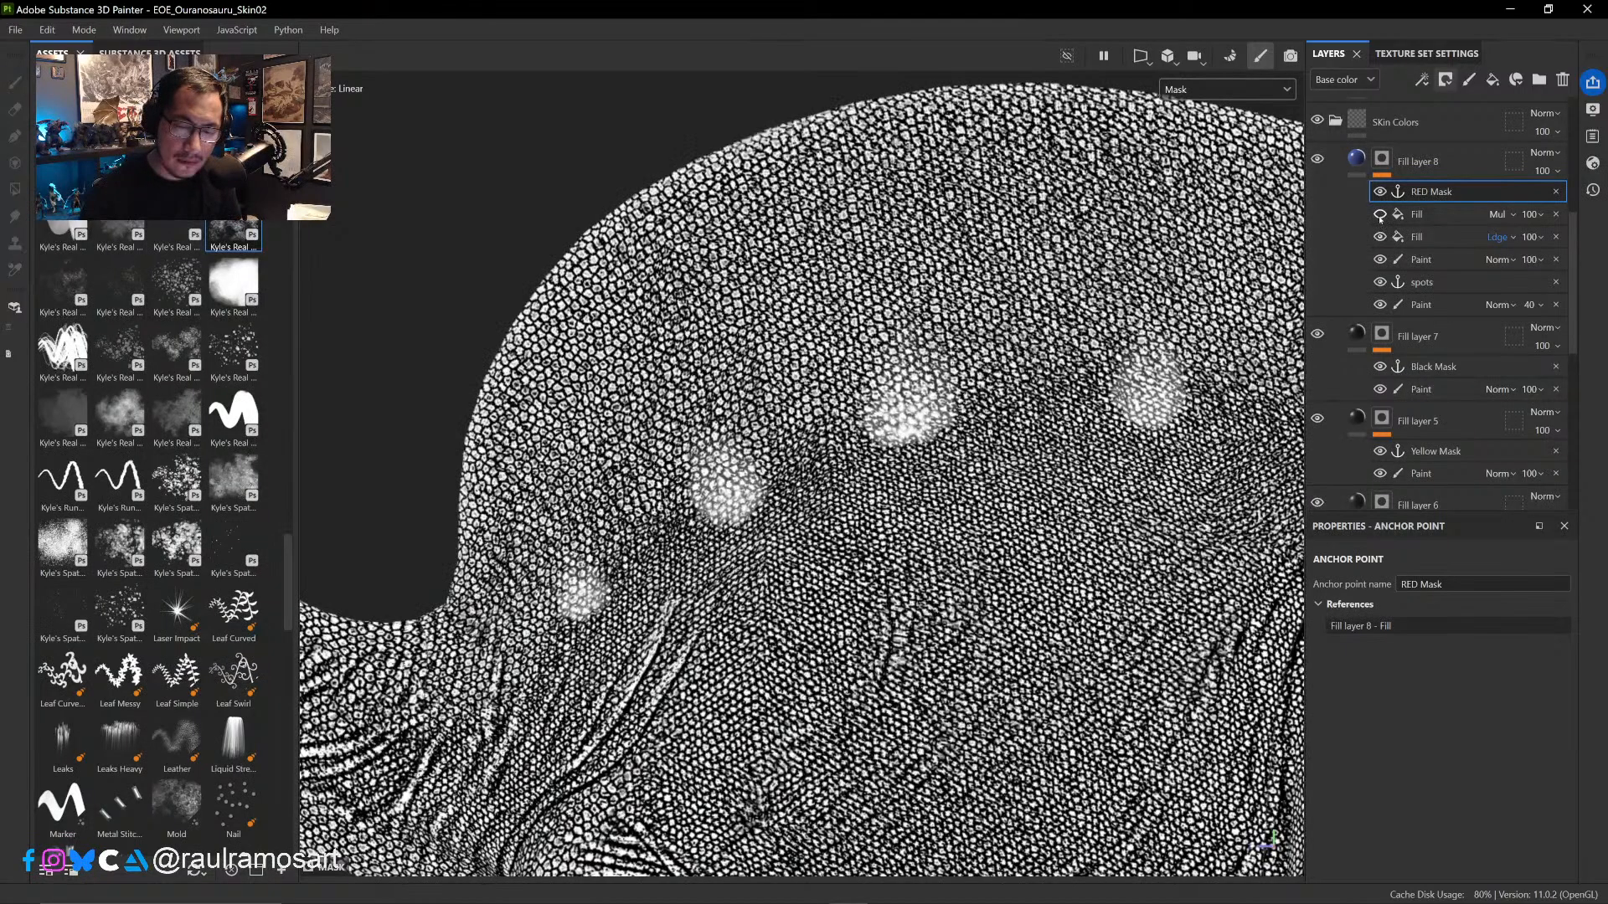
pyautogui.click(1381, 219)
pyautogui.click(1381, 237)
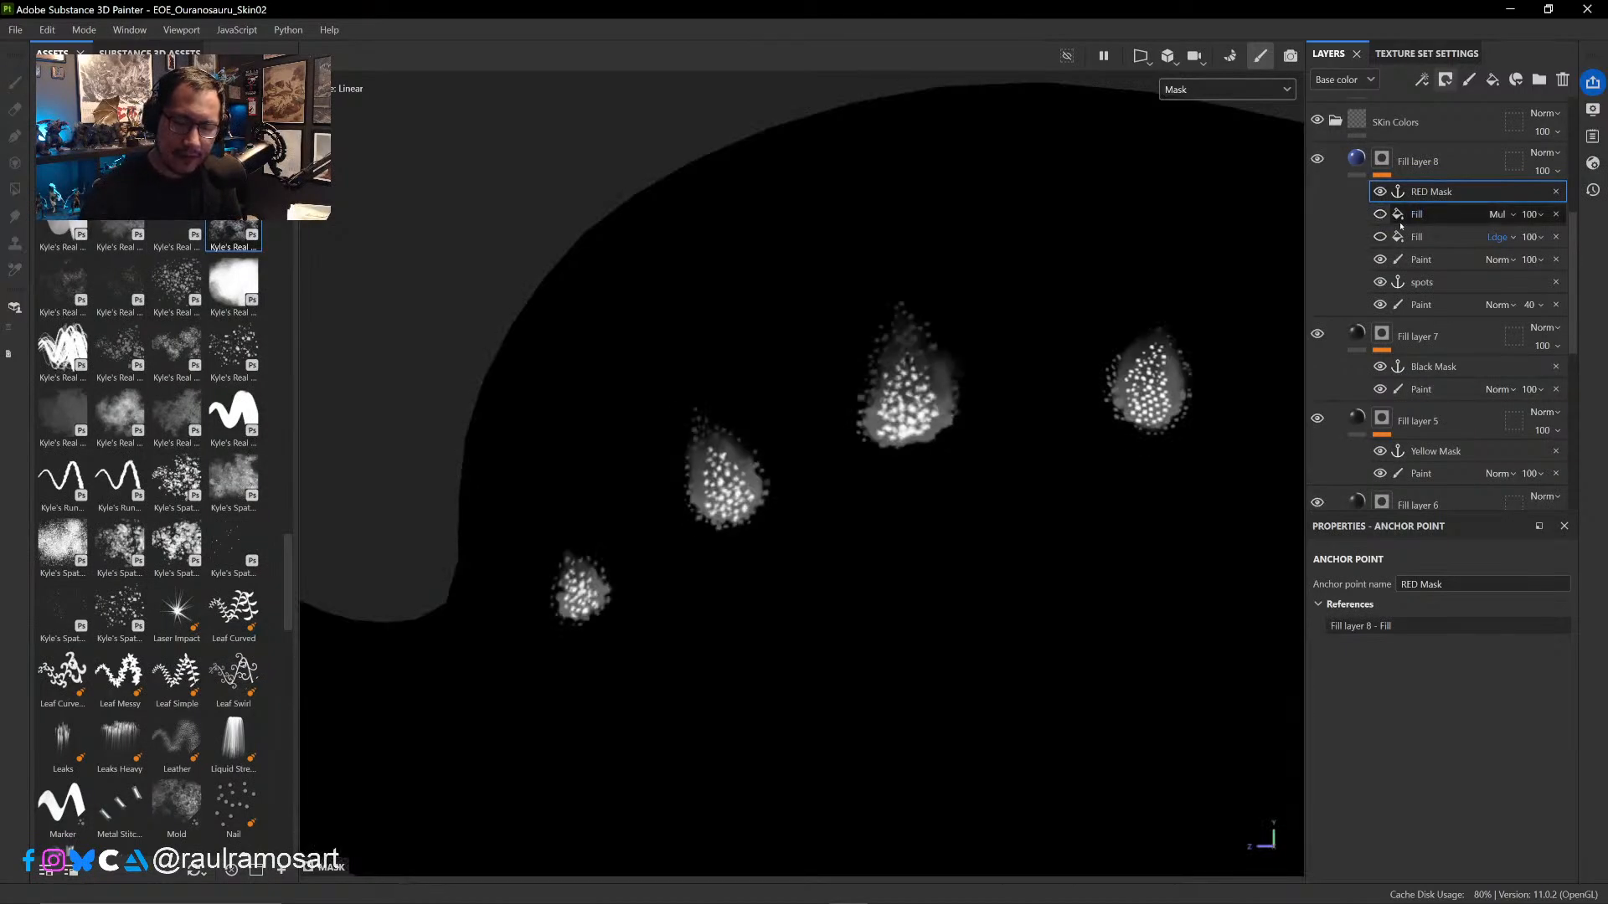
pyautogui.click(1381, 216)
pyautogui.click(1381, 237)
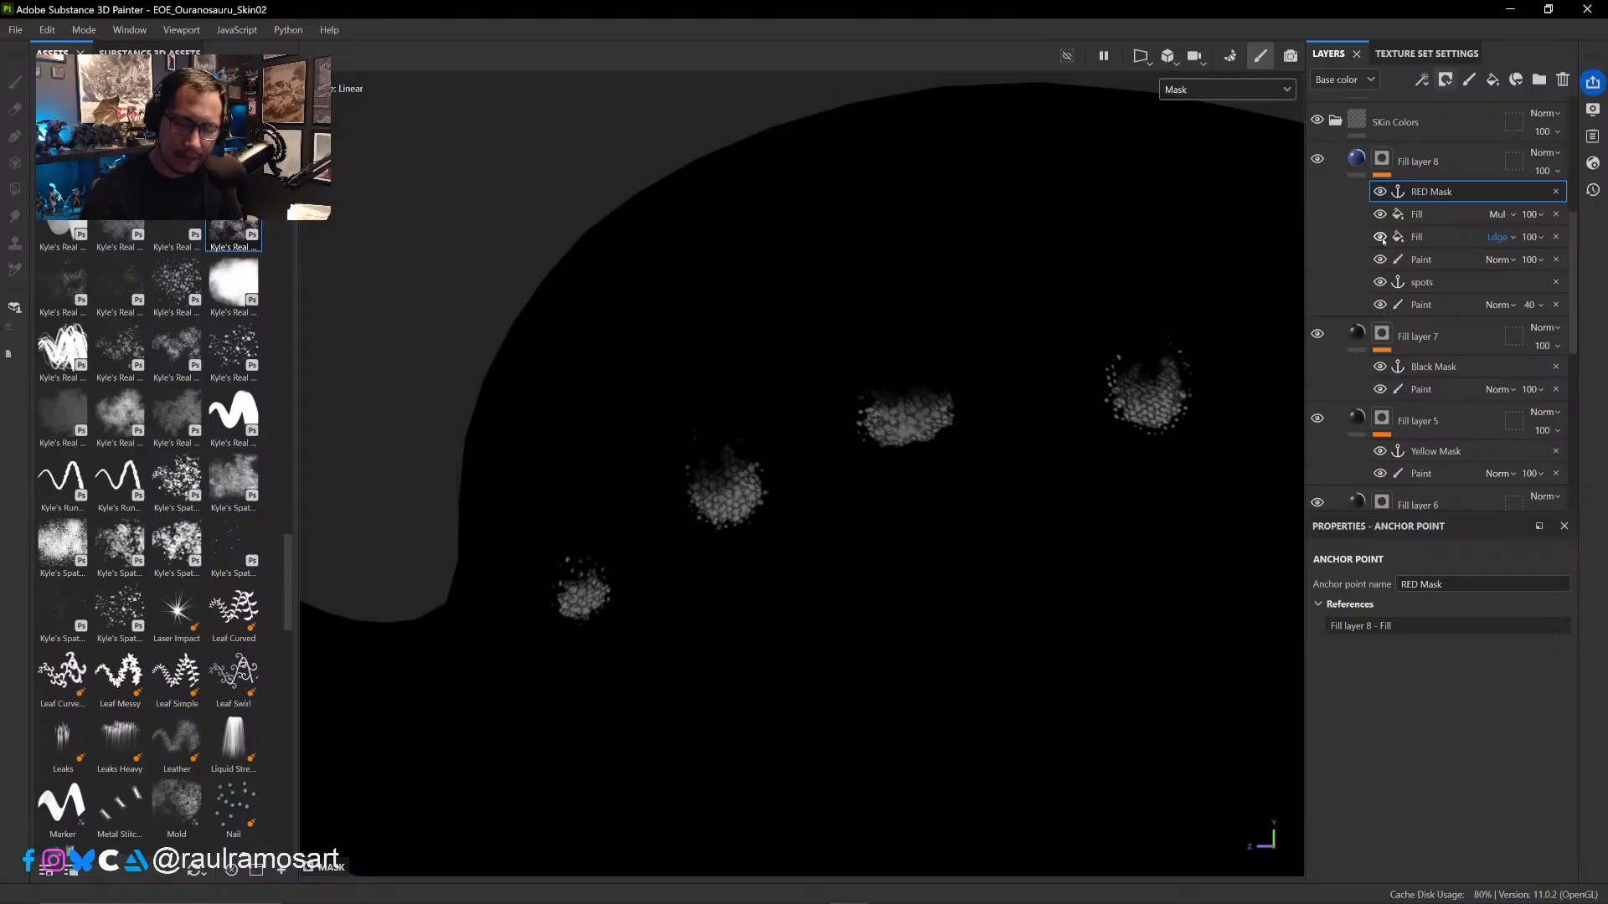
# - Duplicate Fill layer 8, show the Base color channel and remove the 100-opacity Paint effect from the copy's mask
pyautogui.click(1473, 160)
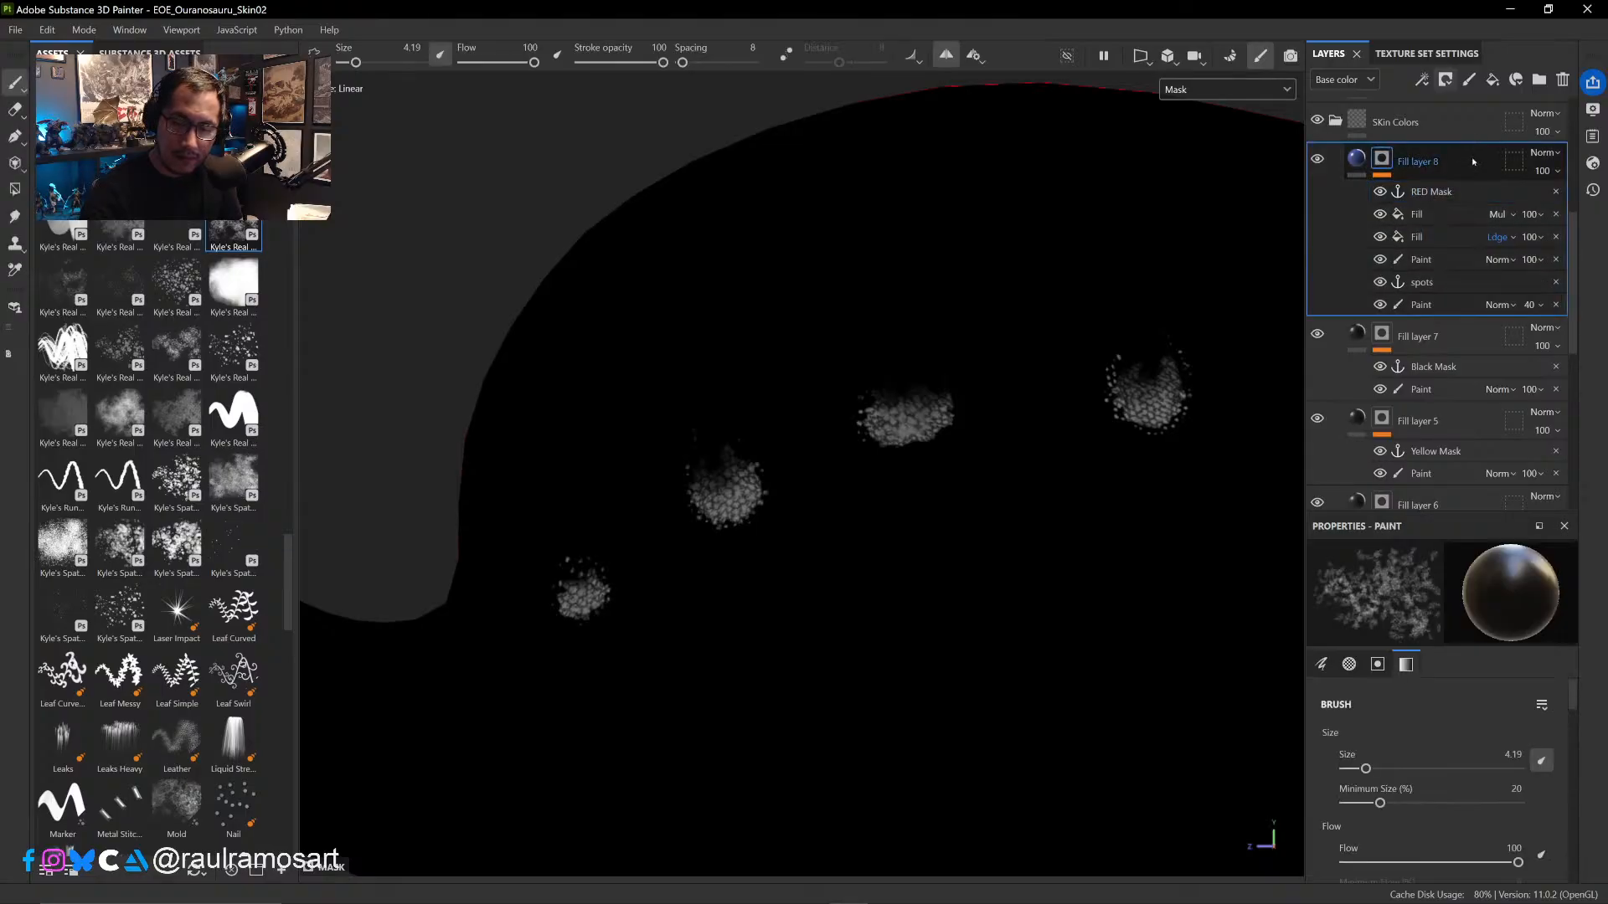
pyautogui.rightClick(1481, 156)
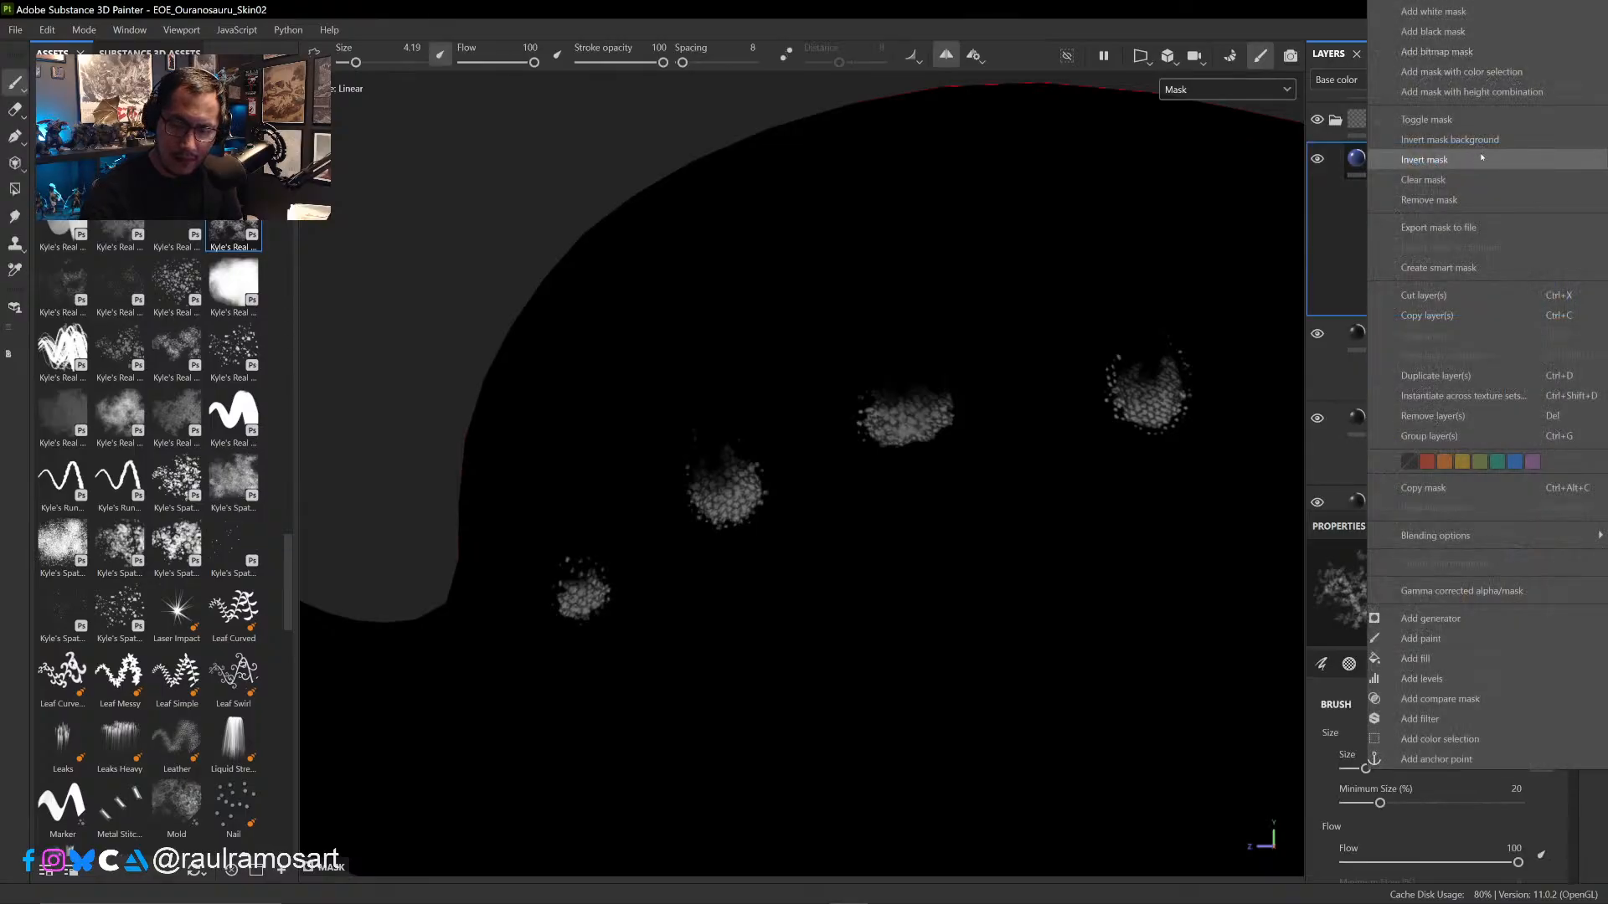
pyautogui.click(1442, 378)
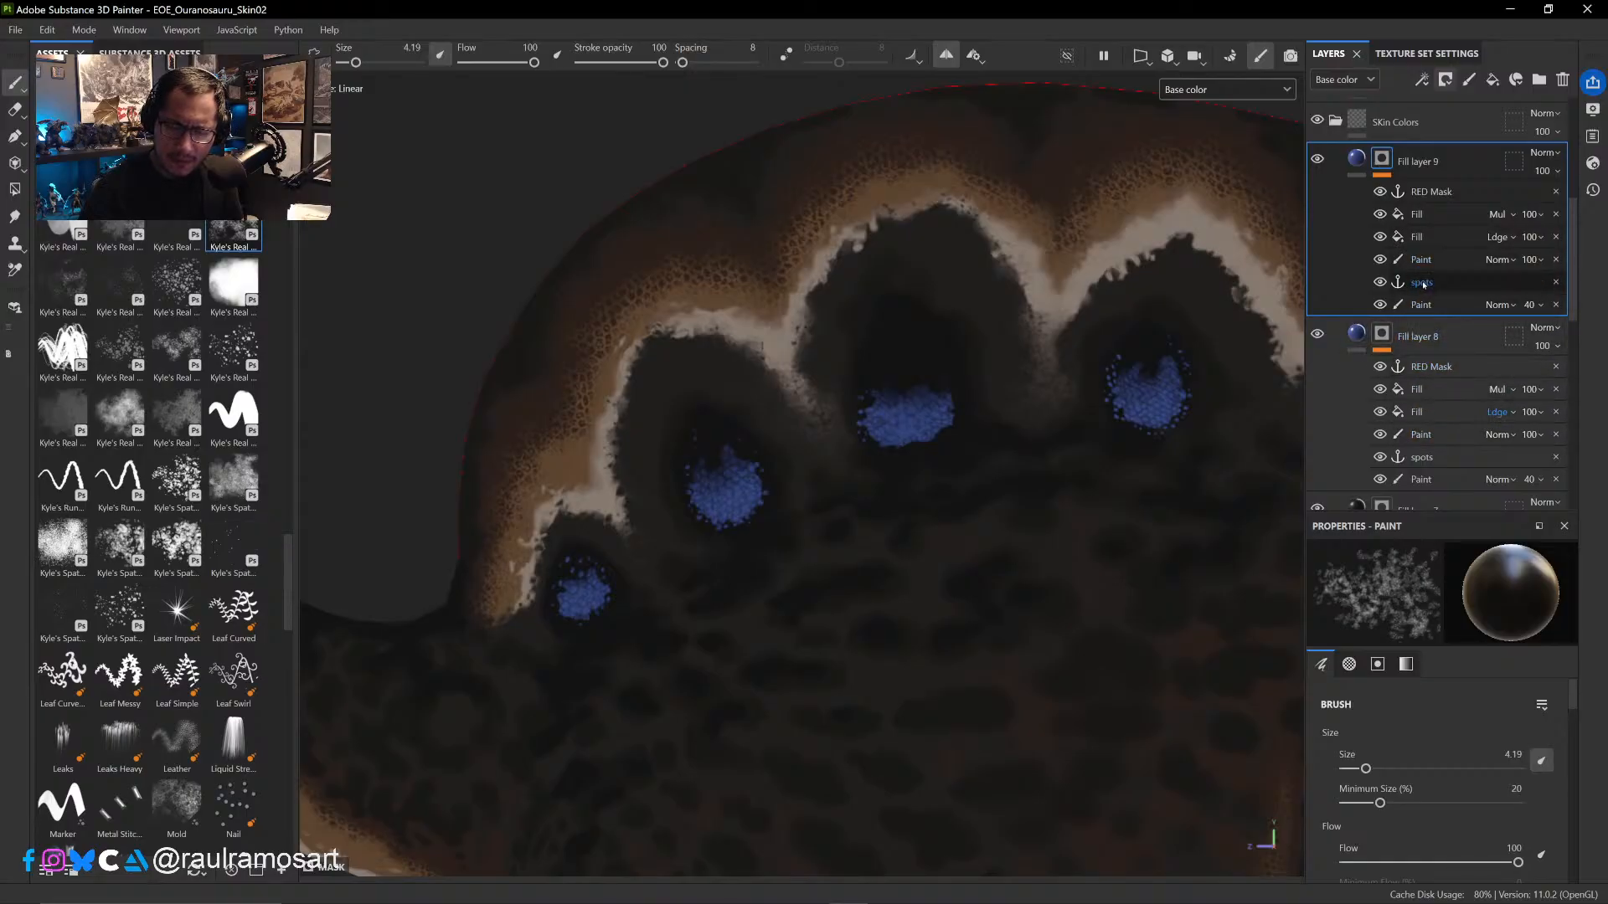
pyautogui.click(1556, 260)
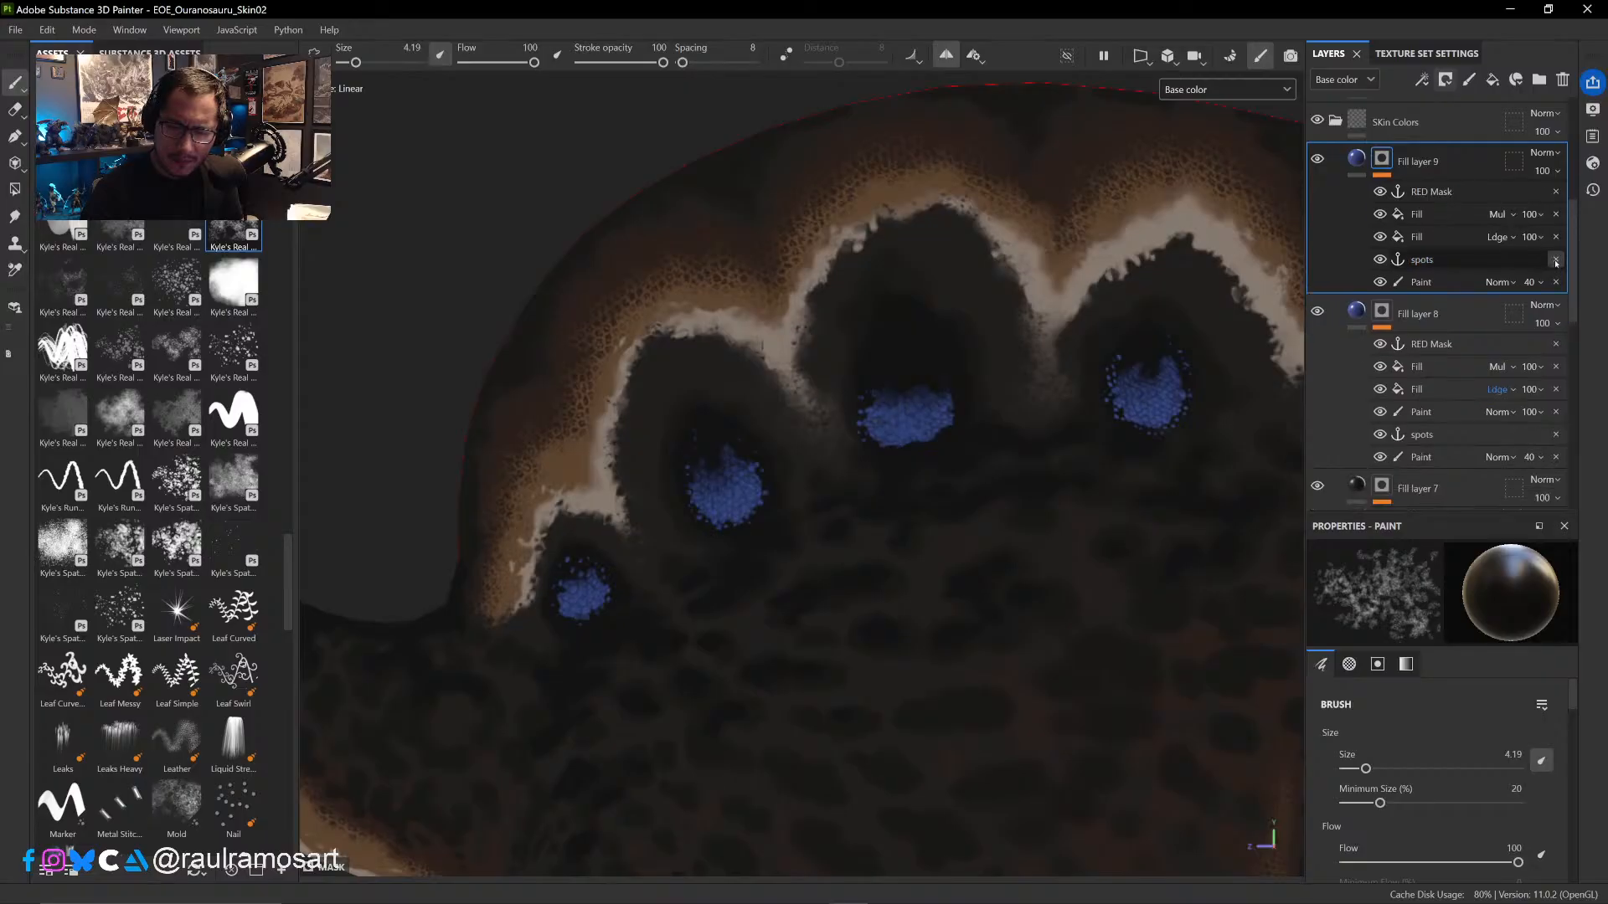
# - Remove the spots anchor and 40-opacity Paint from Fill layer 9's mask, and hide both Fill effects in Fill layer 8's mask
pyautogui.click(1556, 260)
pyautogui.click(1556, 260)
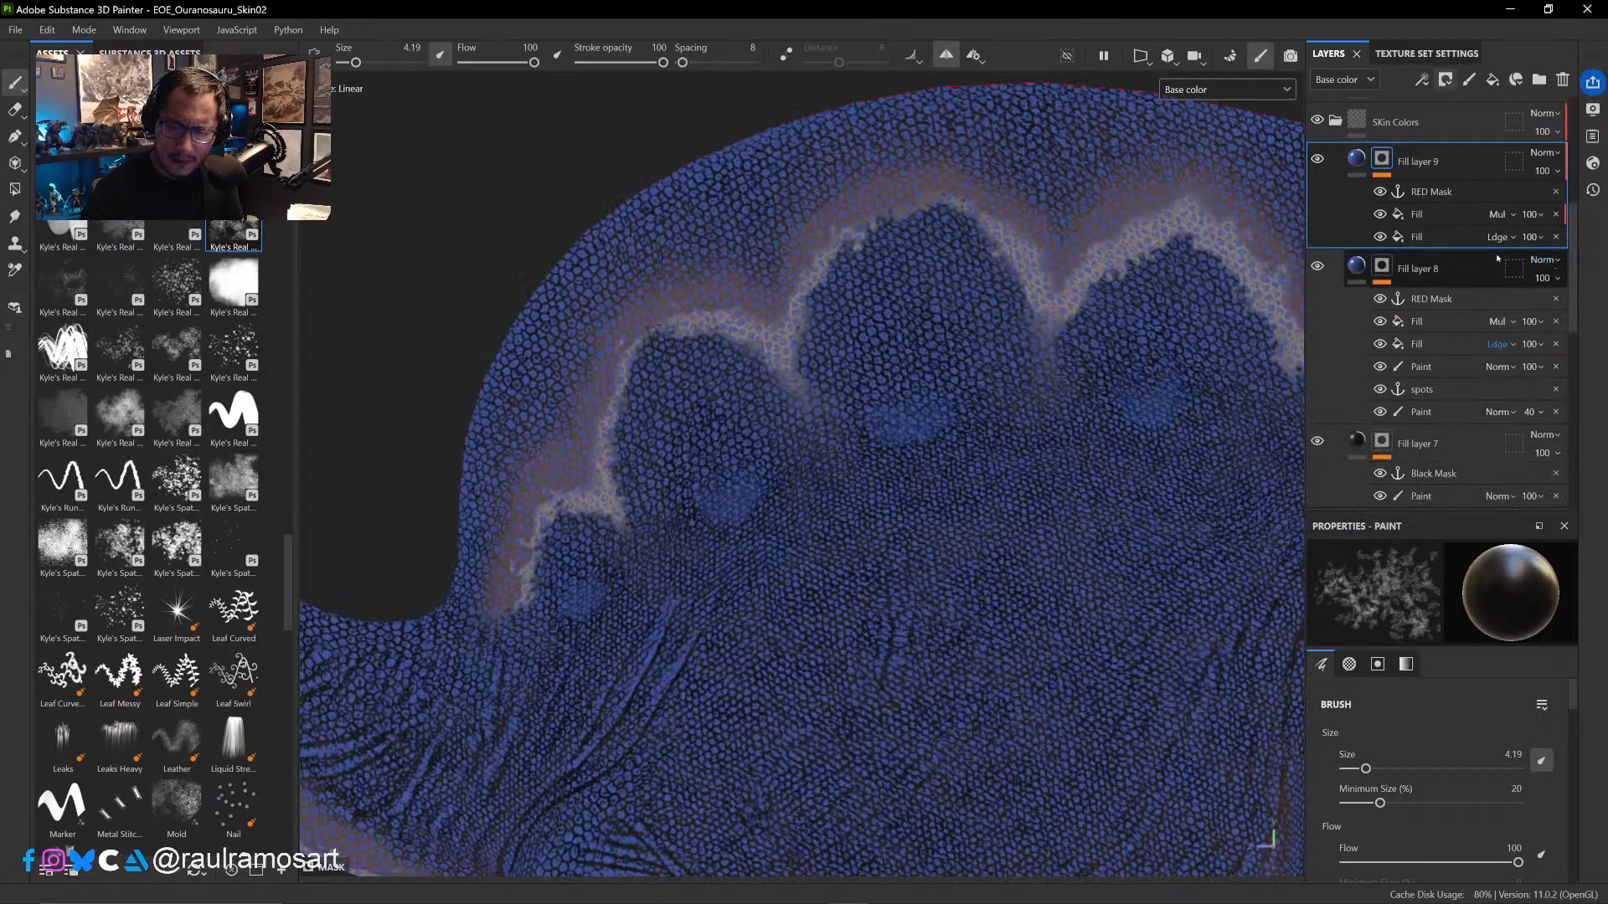
pyautogui.click(1415, 216)
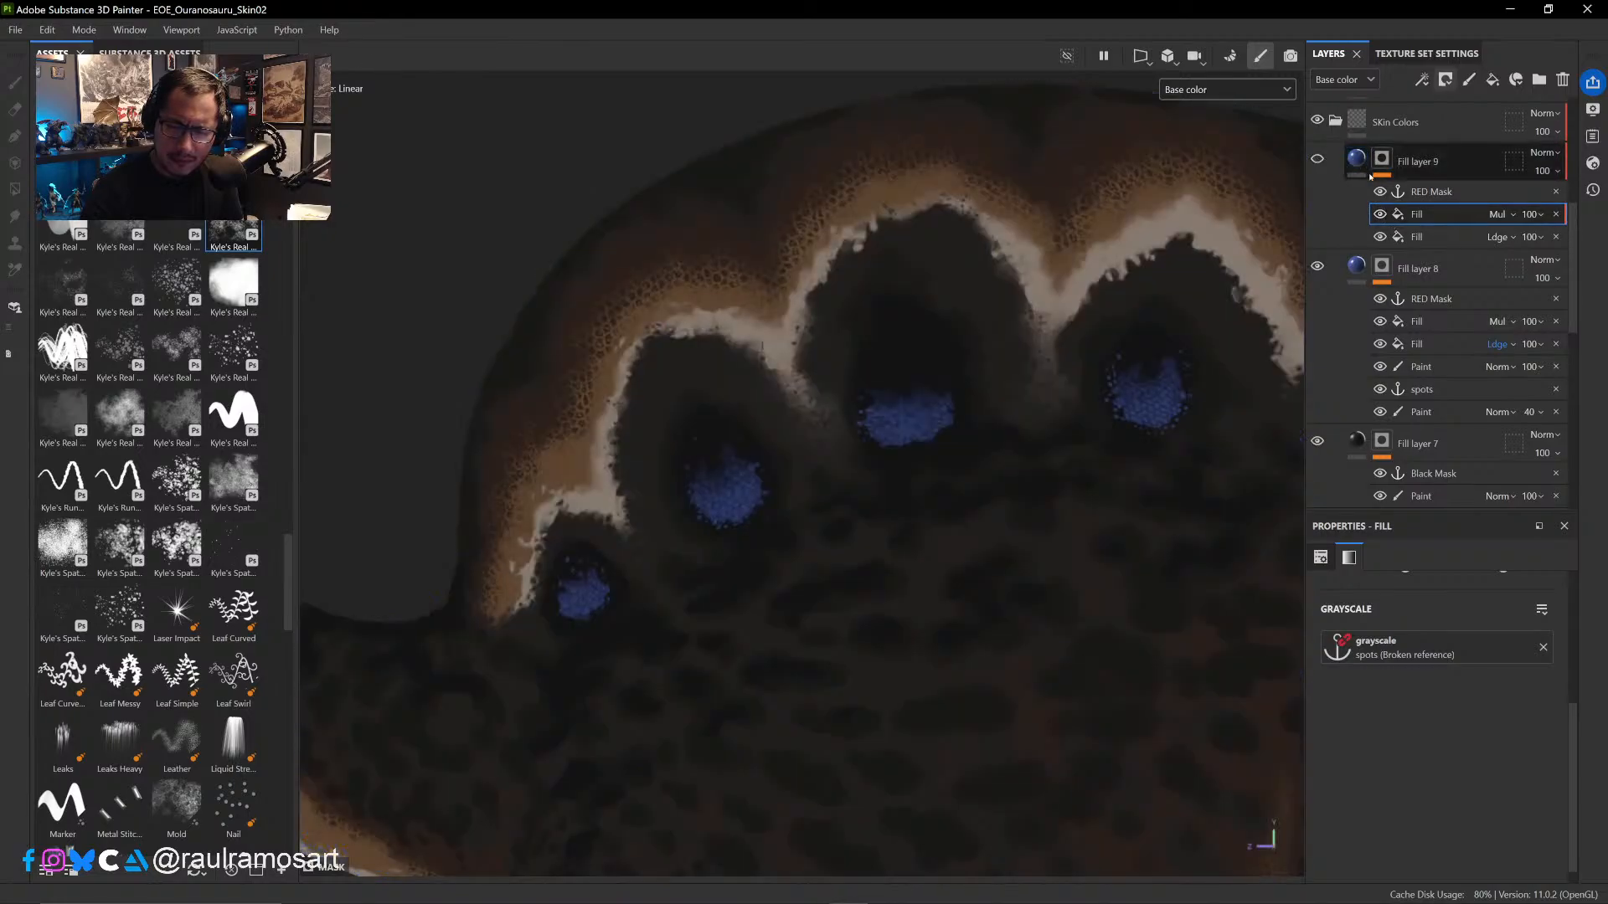
pyautogui.click(1379, 321)
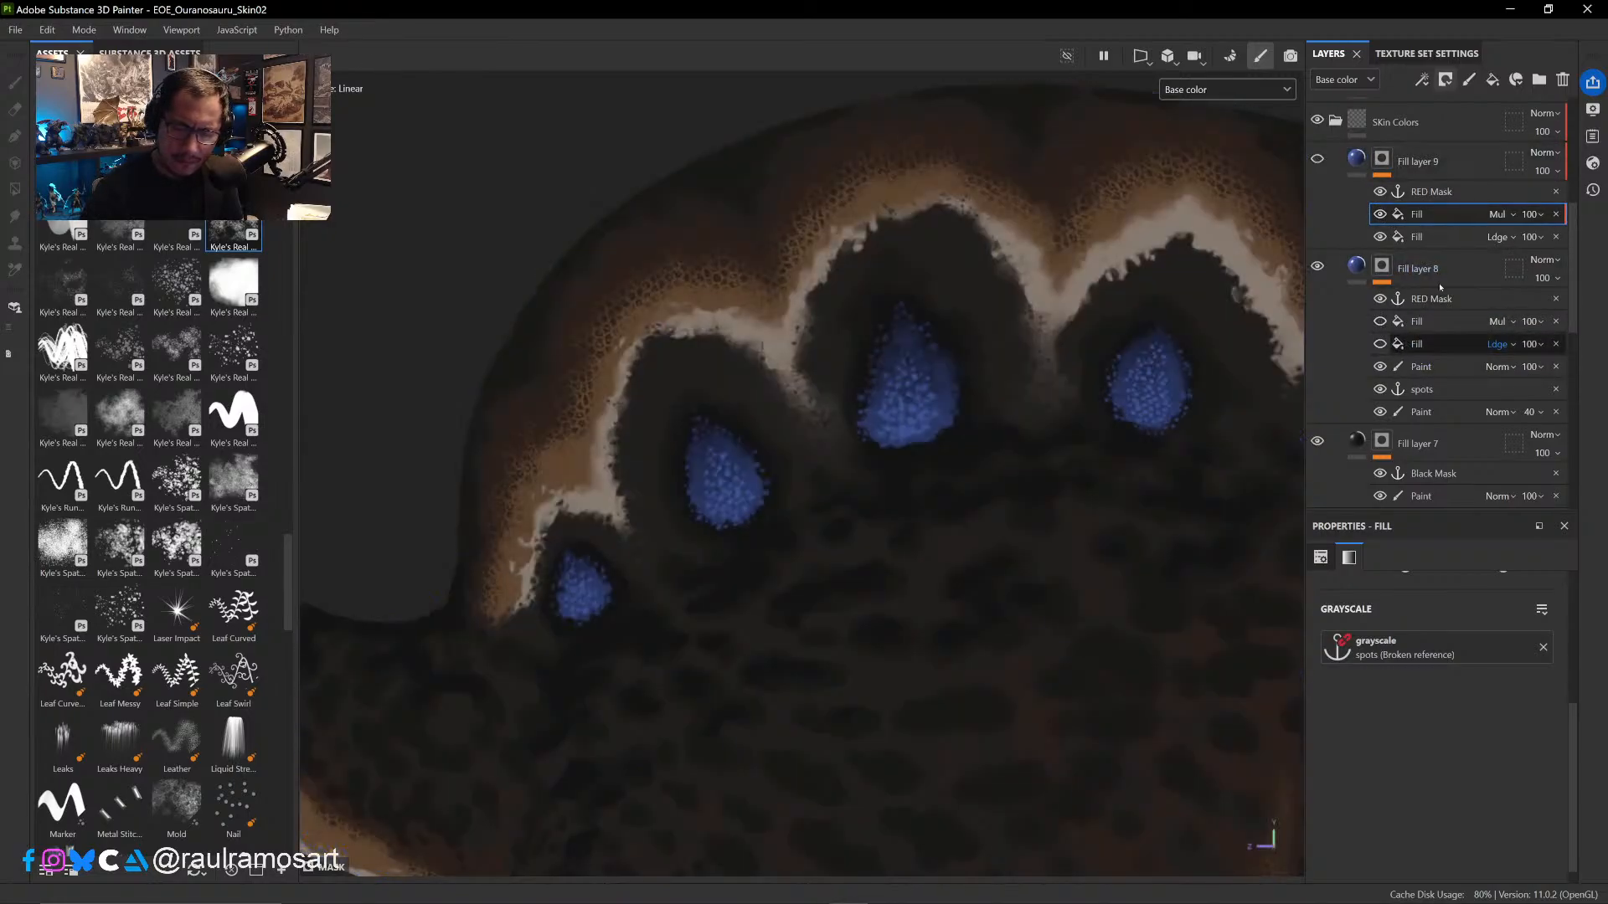
pyautogui.click(1318, 159)
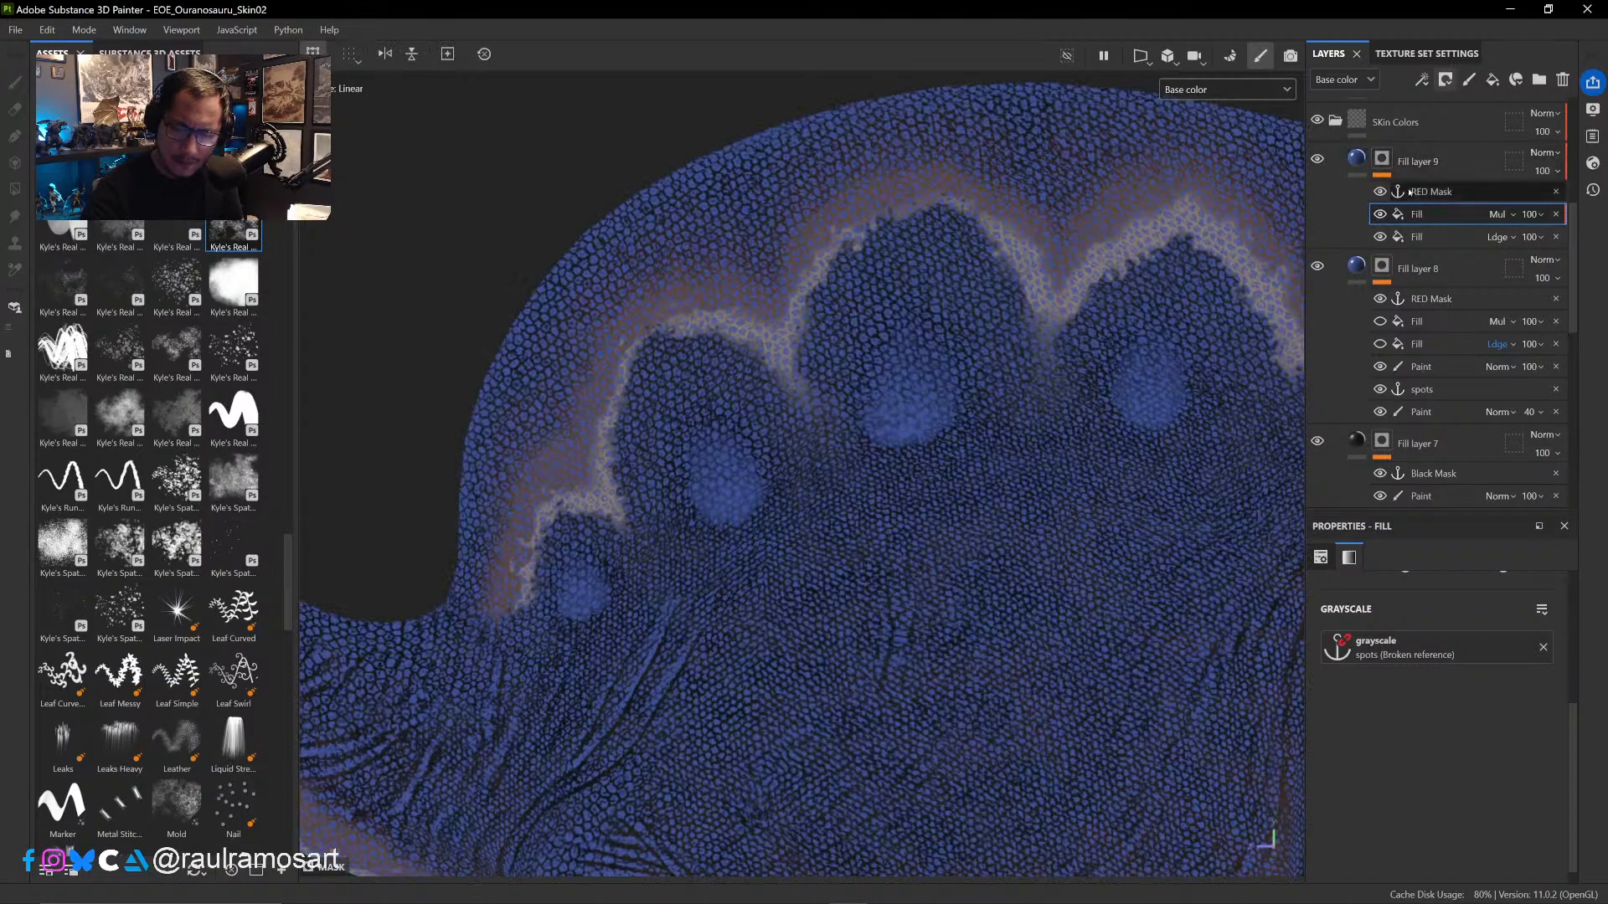
# - Set the blend mode of the lower Fill effect in Fill layer 9's mask to Normal
pyautogui.click(1513, 216)
pyautogui.click(1529, 216)
pyautogui.click(1524, 239)
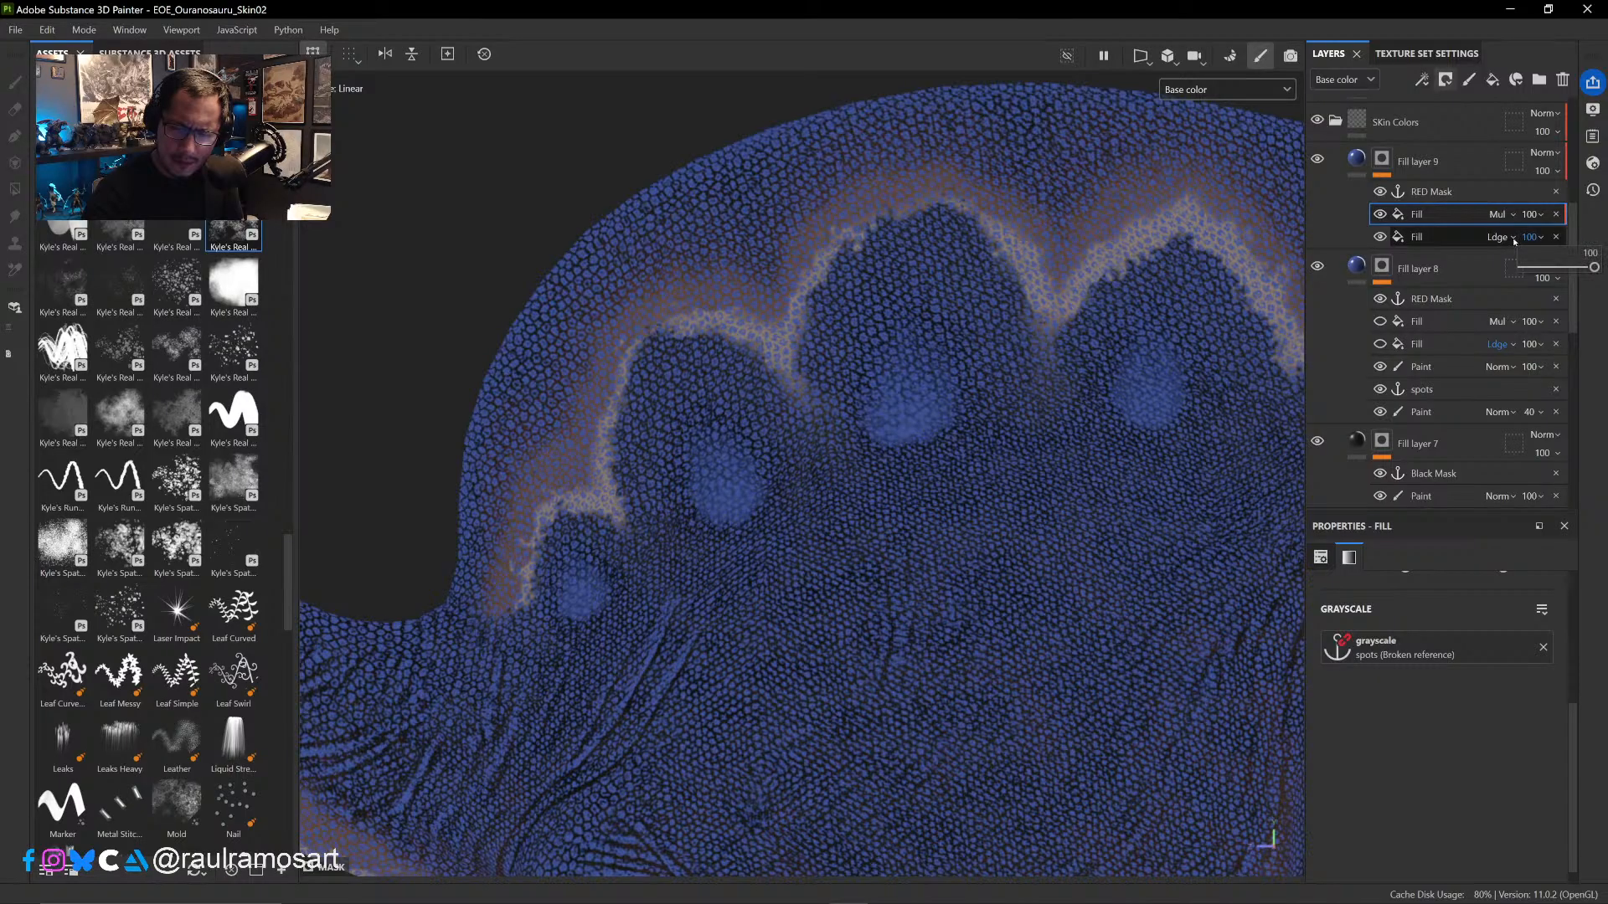
pyautogui.click(1513, 238)
pyautogui.click(1517, 261)
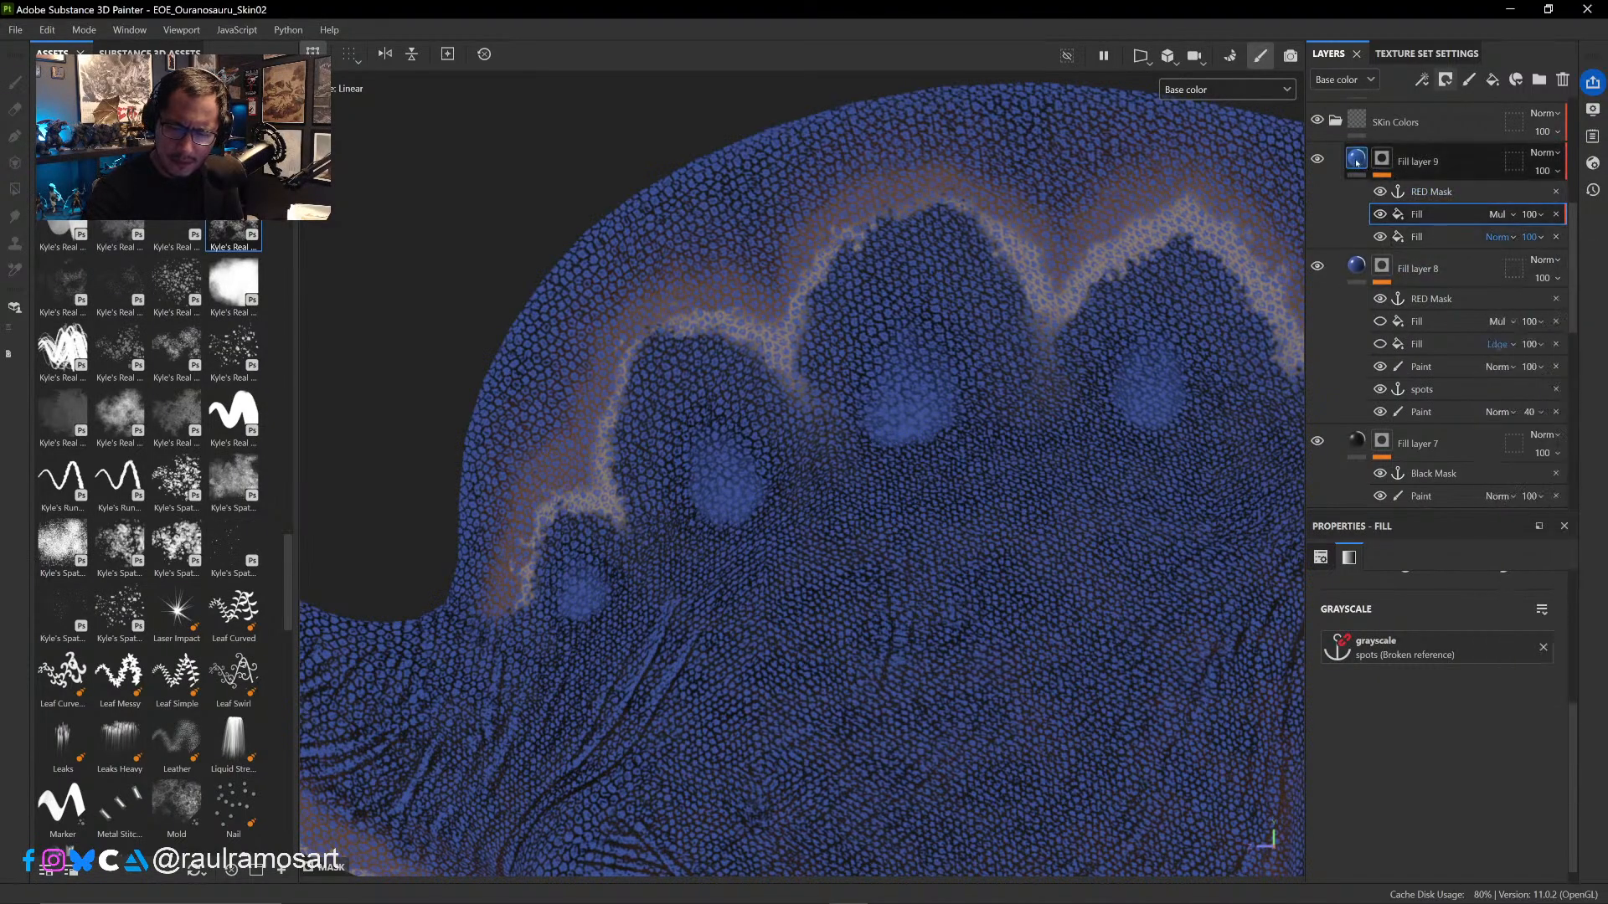
# - View Fill layer 9's mask and compare it with the Multiply Fill effect hidden and shown
pyautogui.click(1358, 163)
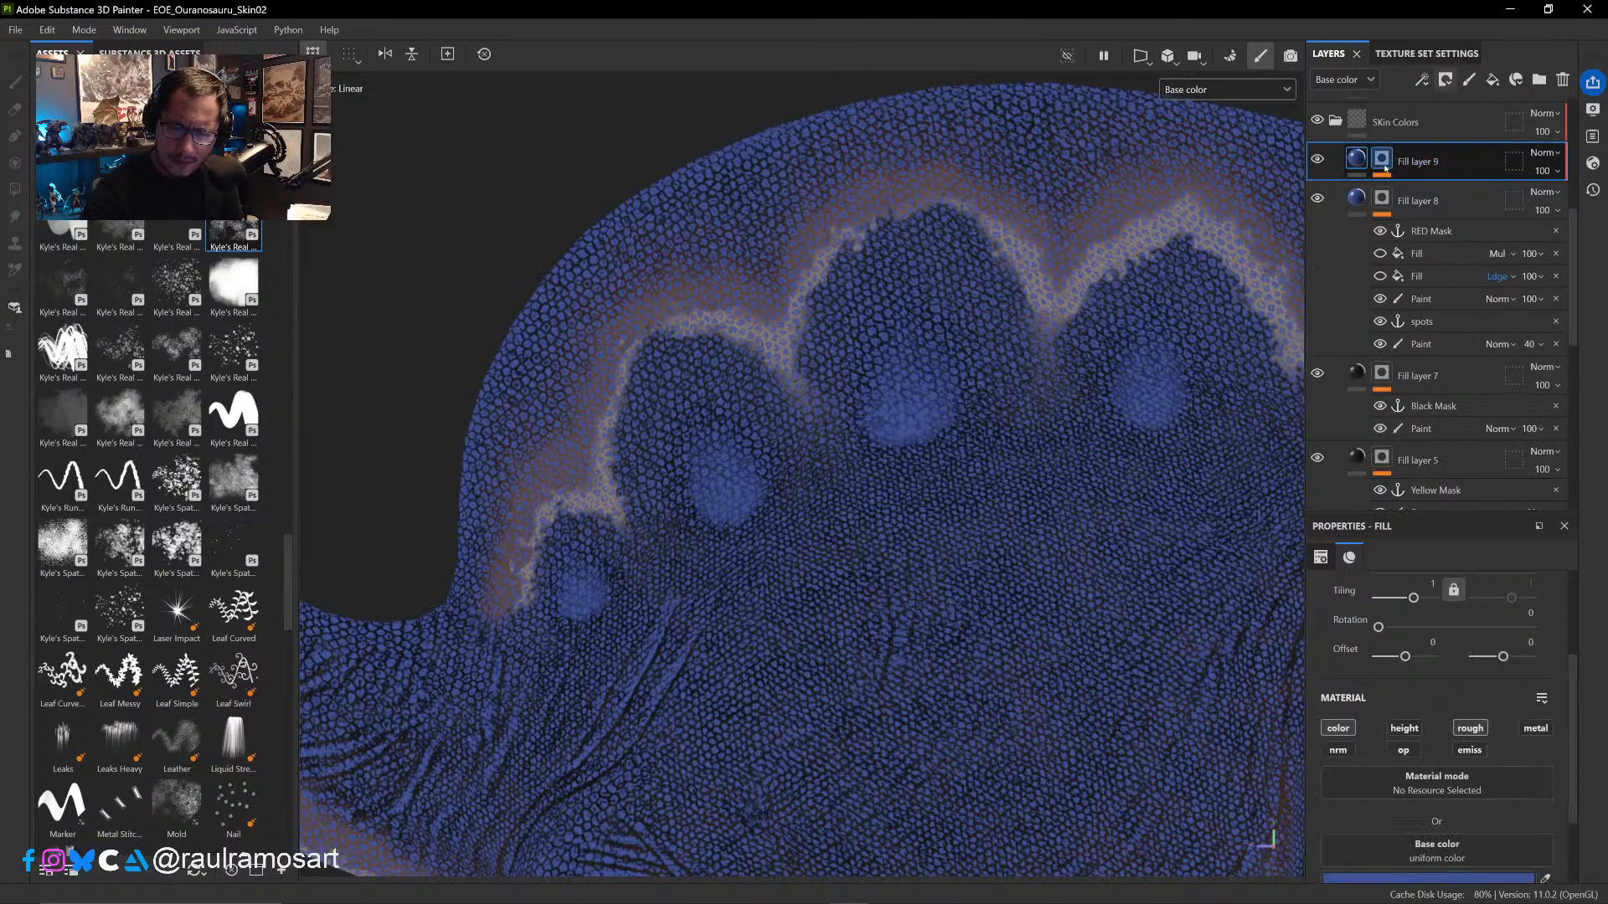
pyautogui.click(1382, 159)
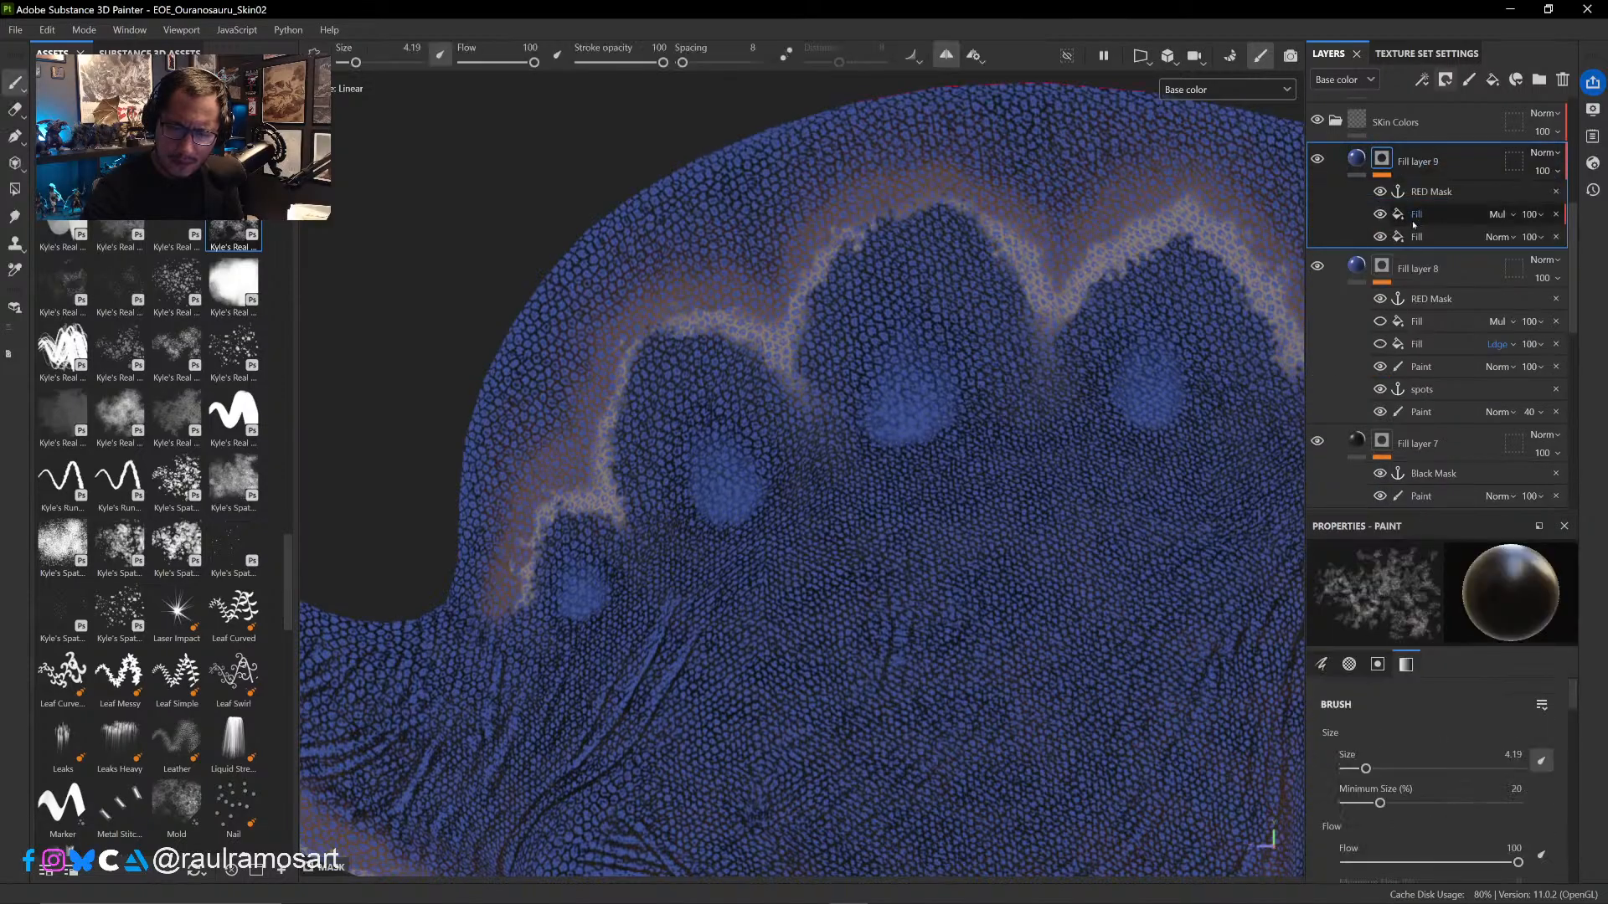
pyautogui.keyDown('alt'); pyautogui.click(1383, 167); pyautogui.keyUp('alt')
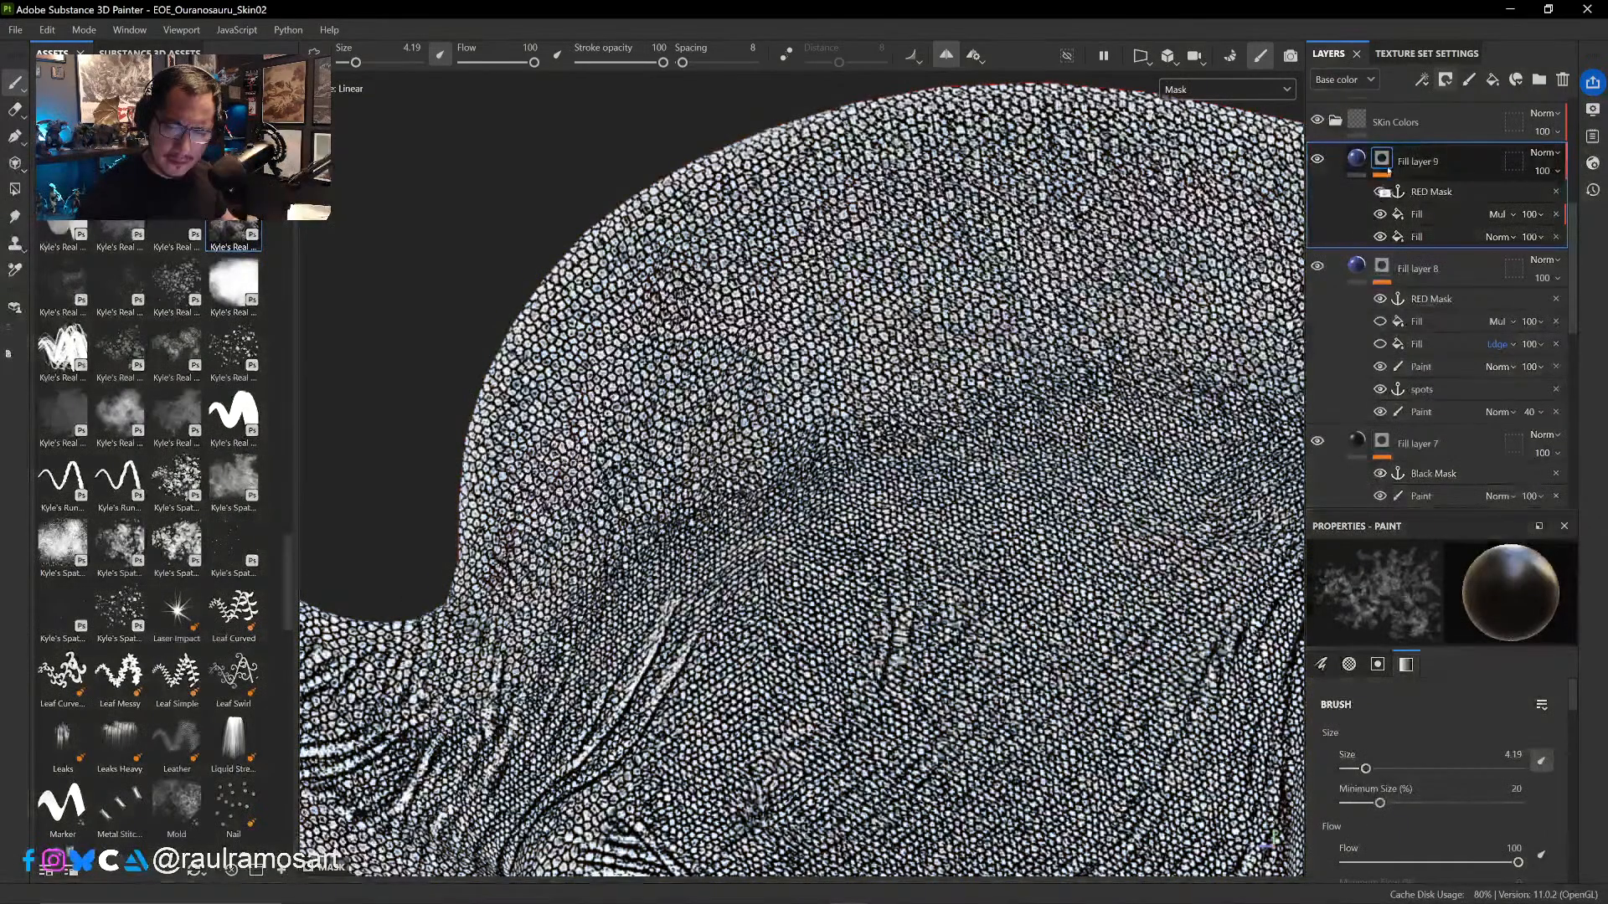
pyautogui.click(1416, 214)
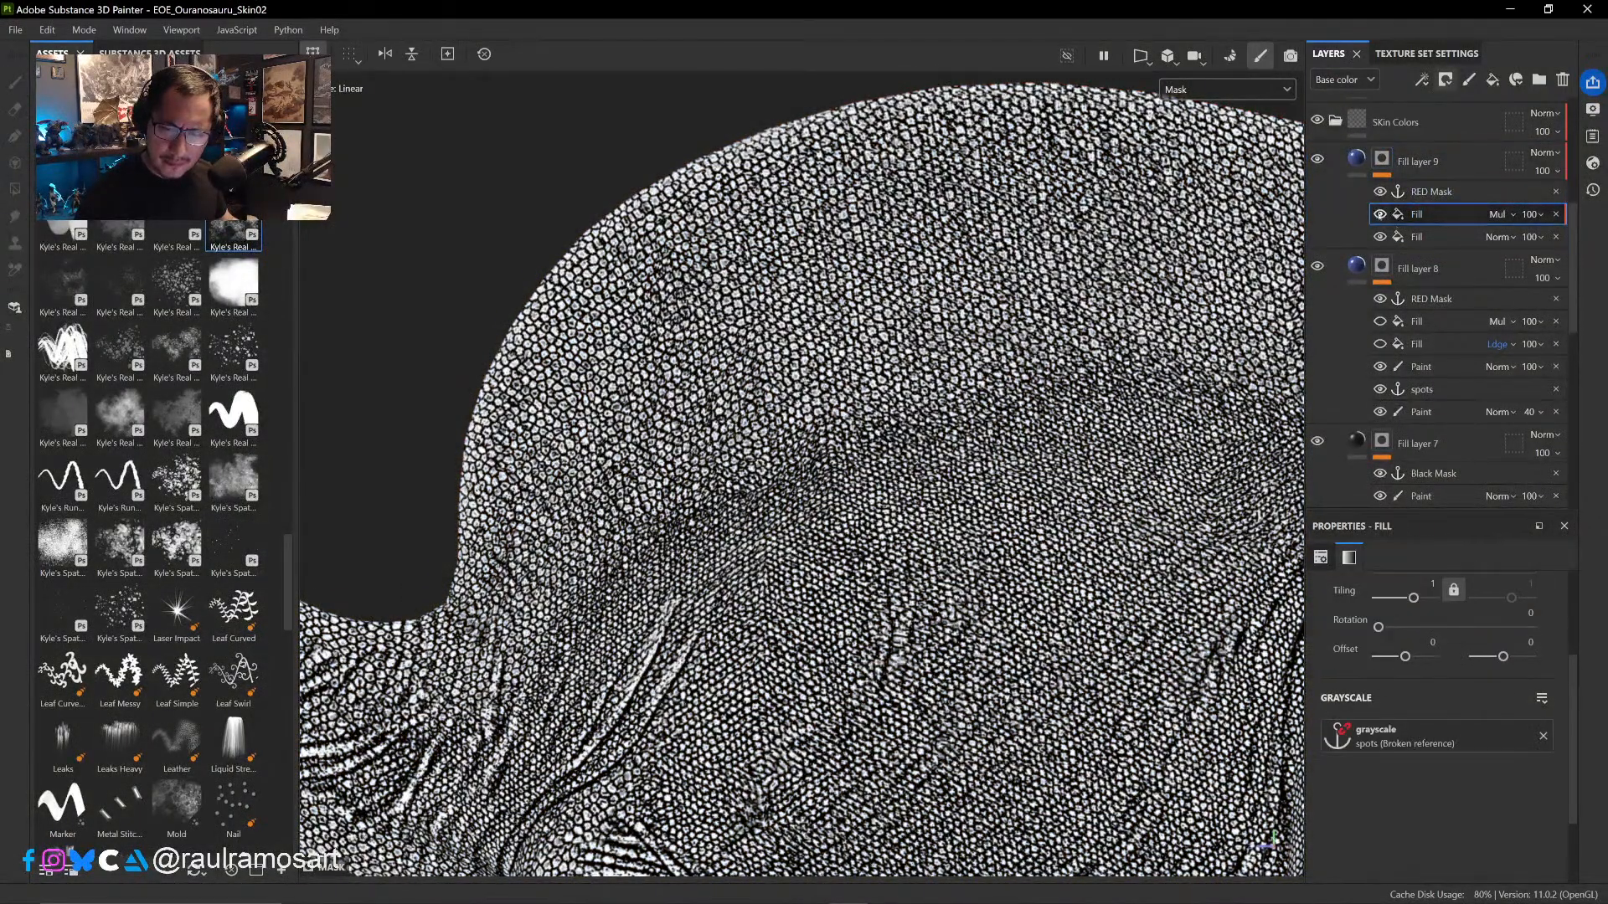
pyautogui.click(1380, 216)
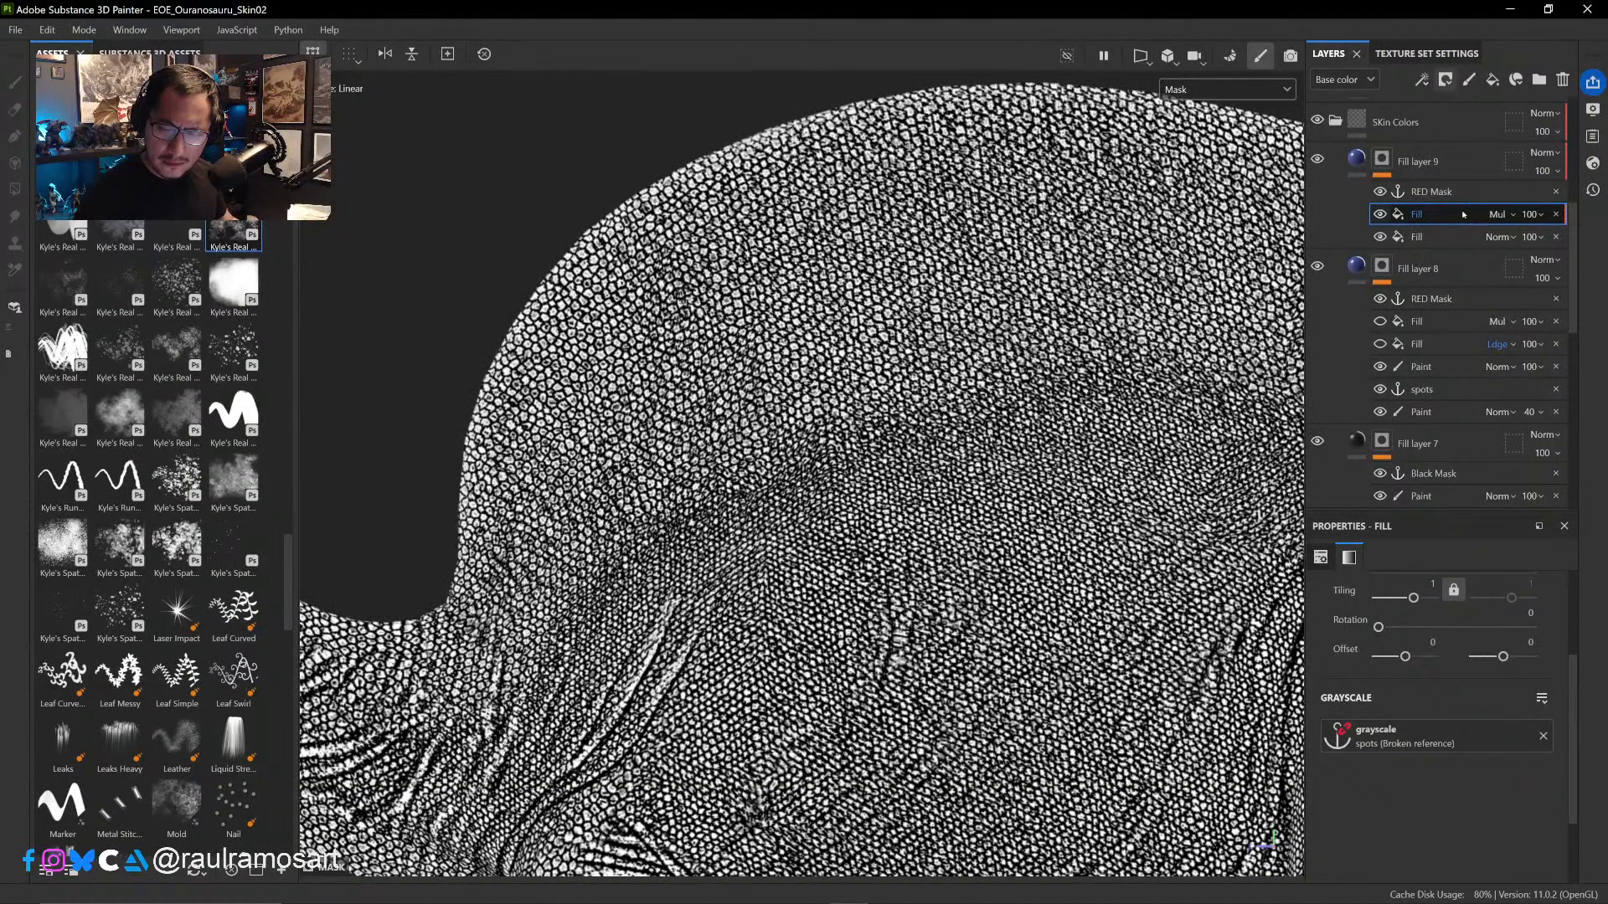
# - Check Fill layer 8's spots anchor point and replace the broken grayscale reference in Fill layer 9's Multiply Fill with that anchor
pyautogui.click(1487, 390)
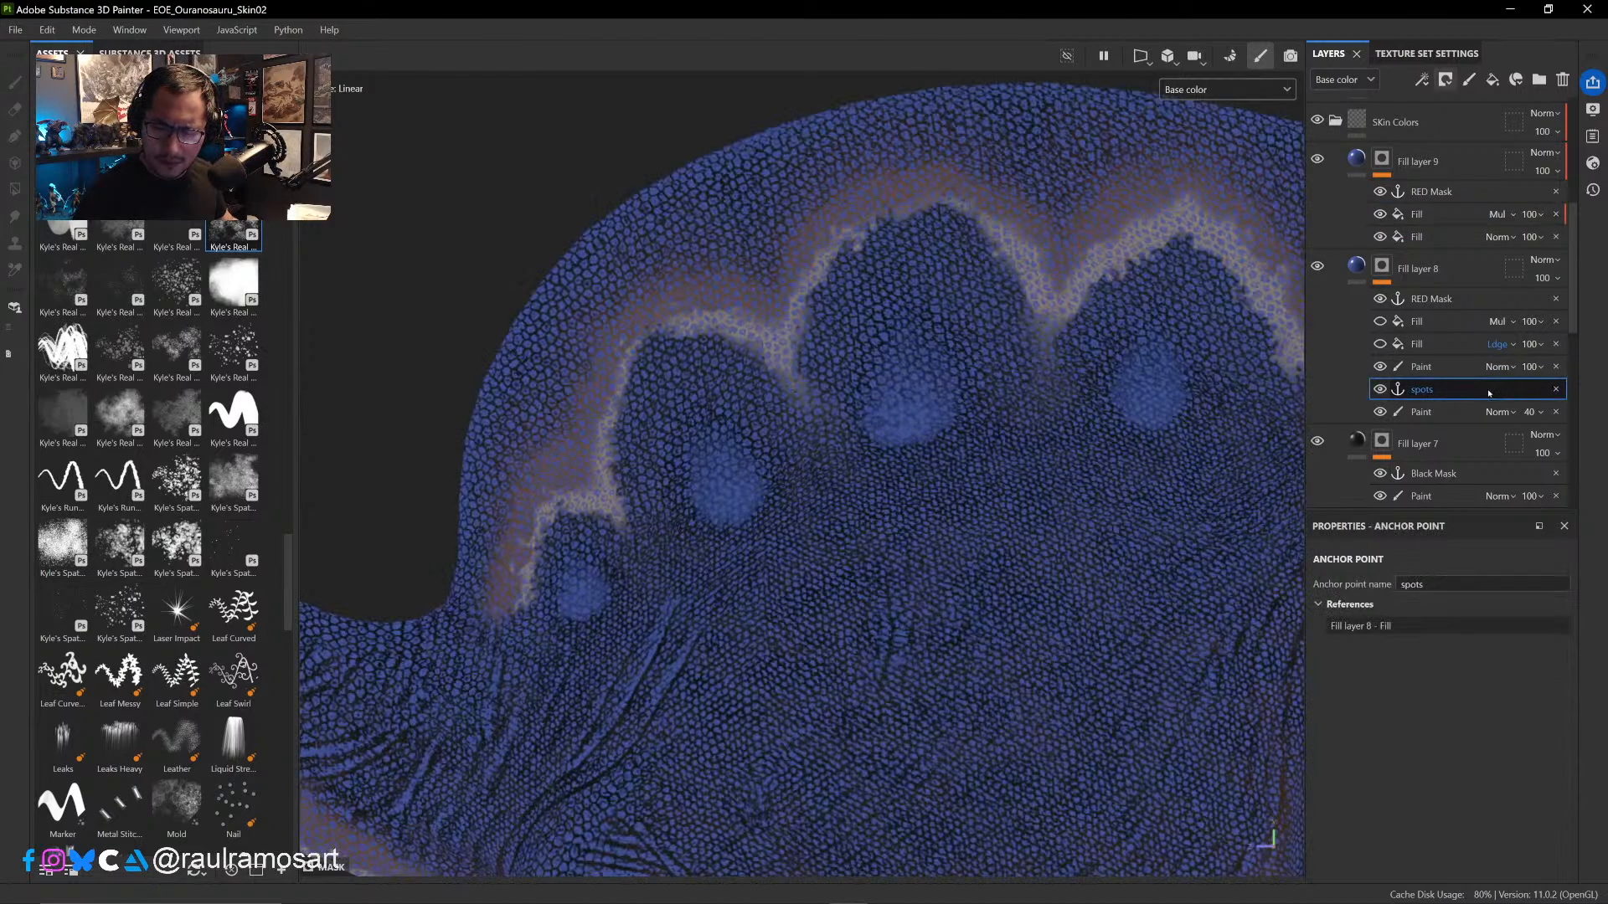
pyautogui.click(1448, 239)
pyautogui.click(1443, 216)
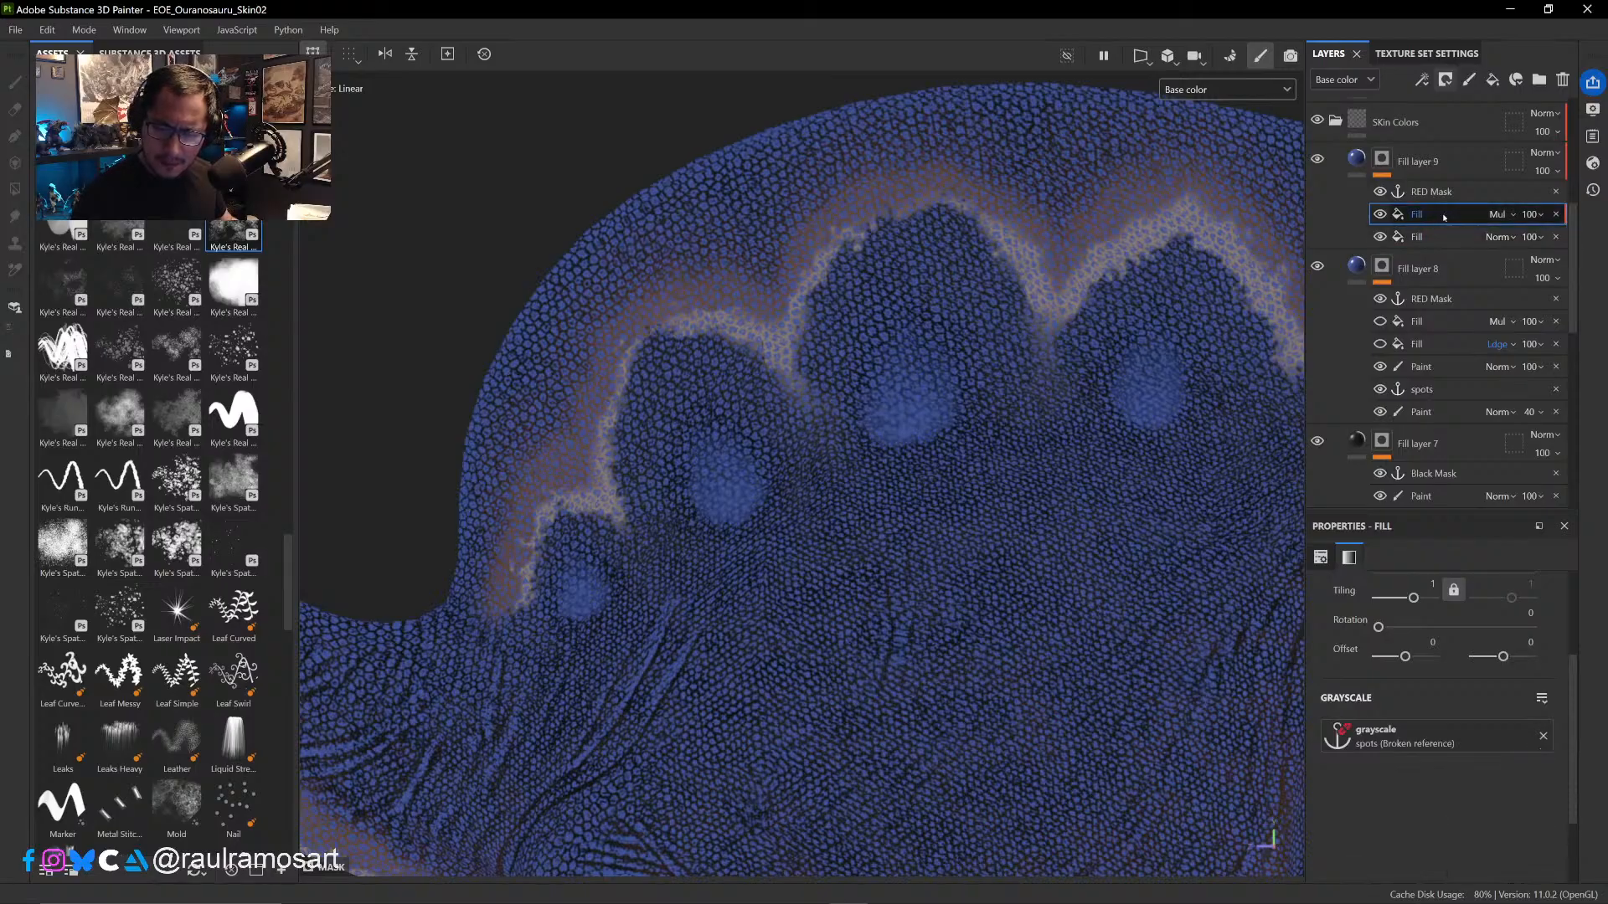
pyautogui.click(1543, 736)
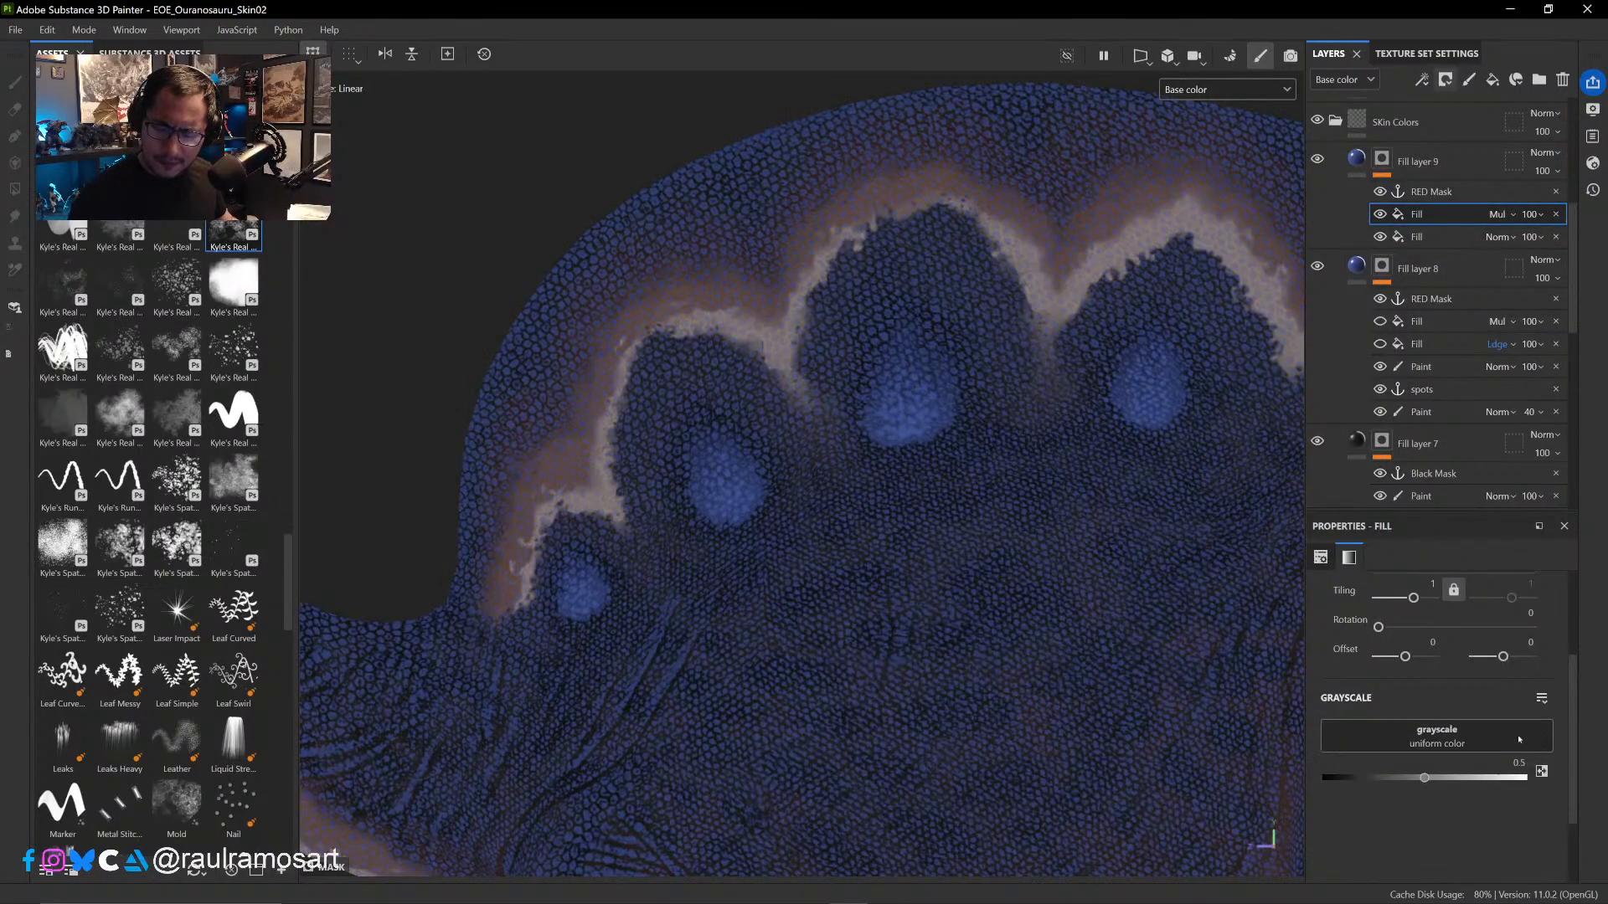
pyautogui.click(1479, 725)
pyautogui.click(1479, 490)
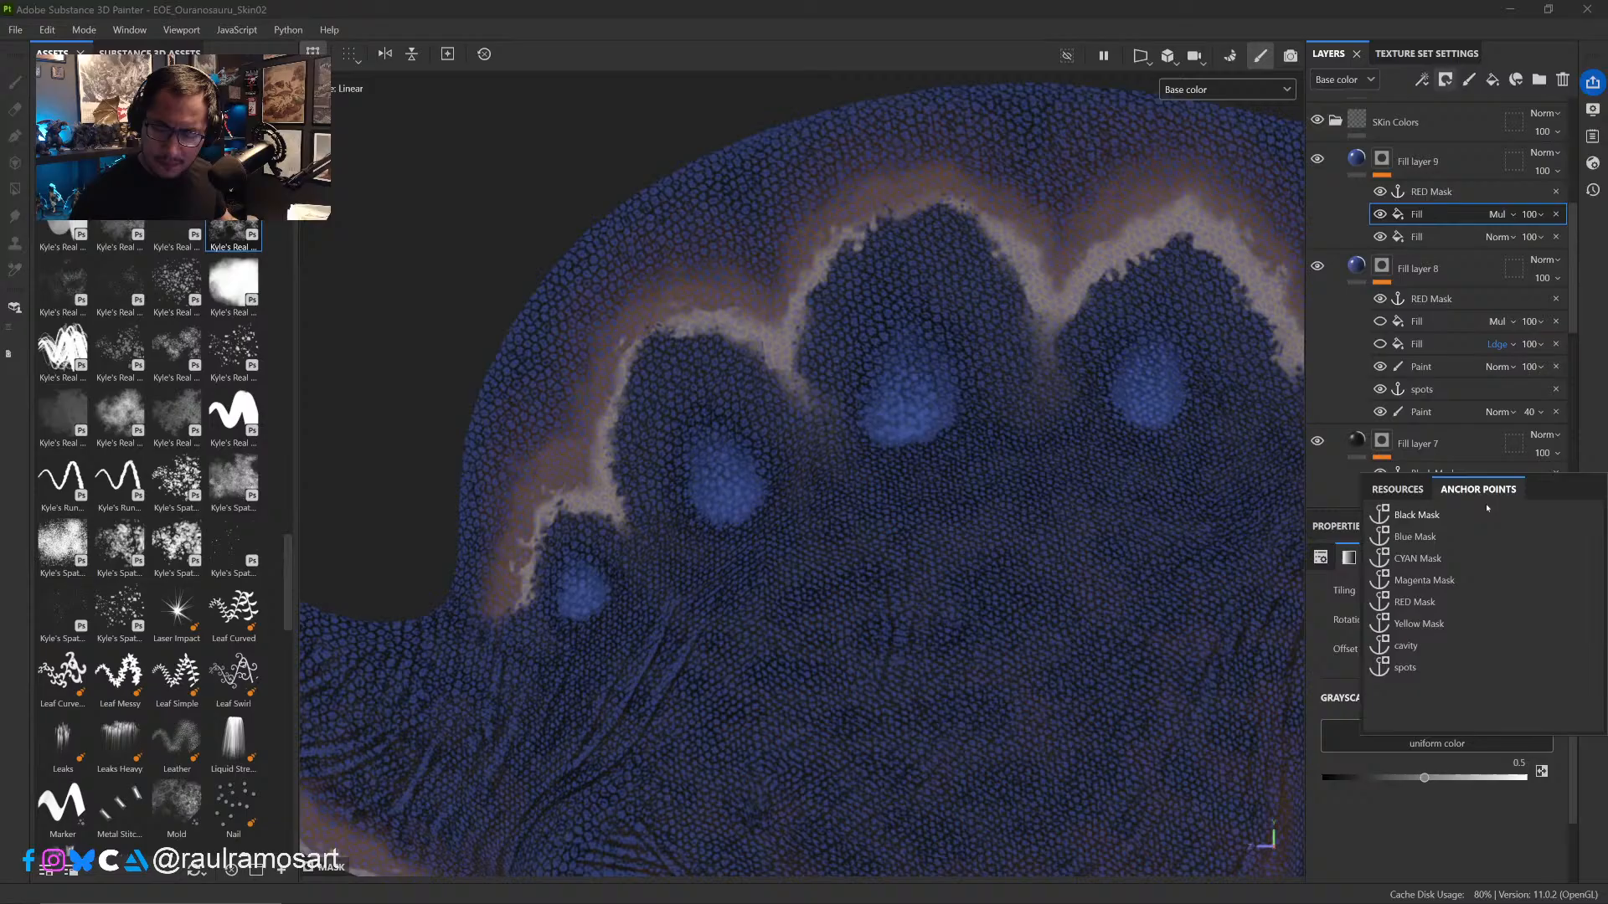
pyautogui.click(1418, 666)
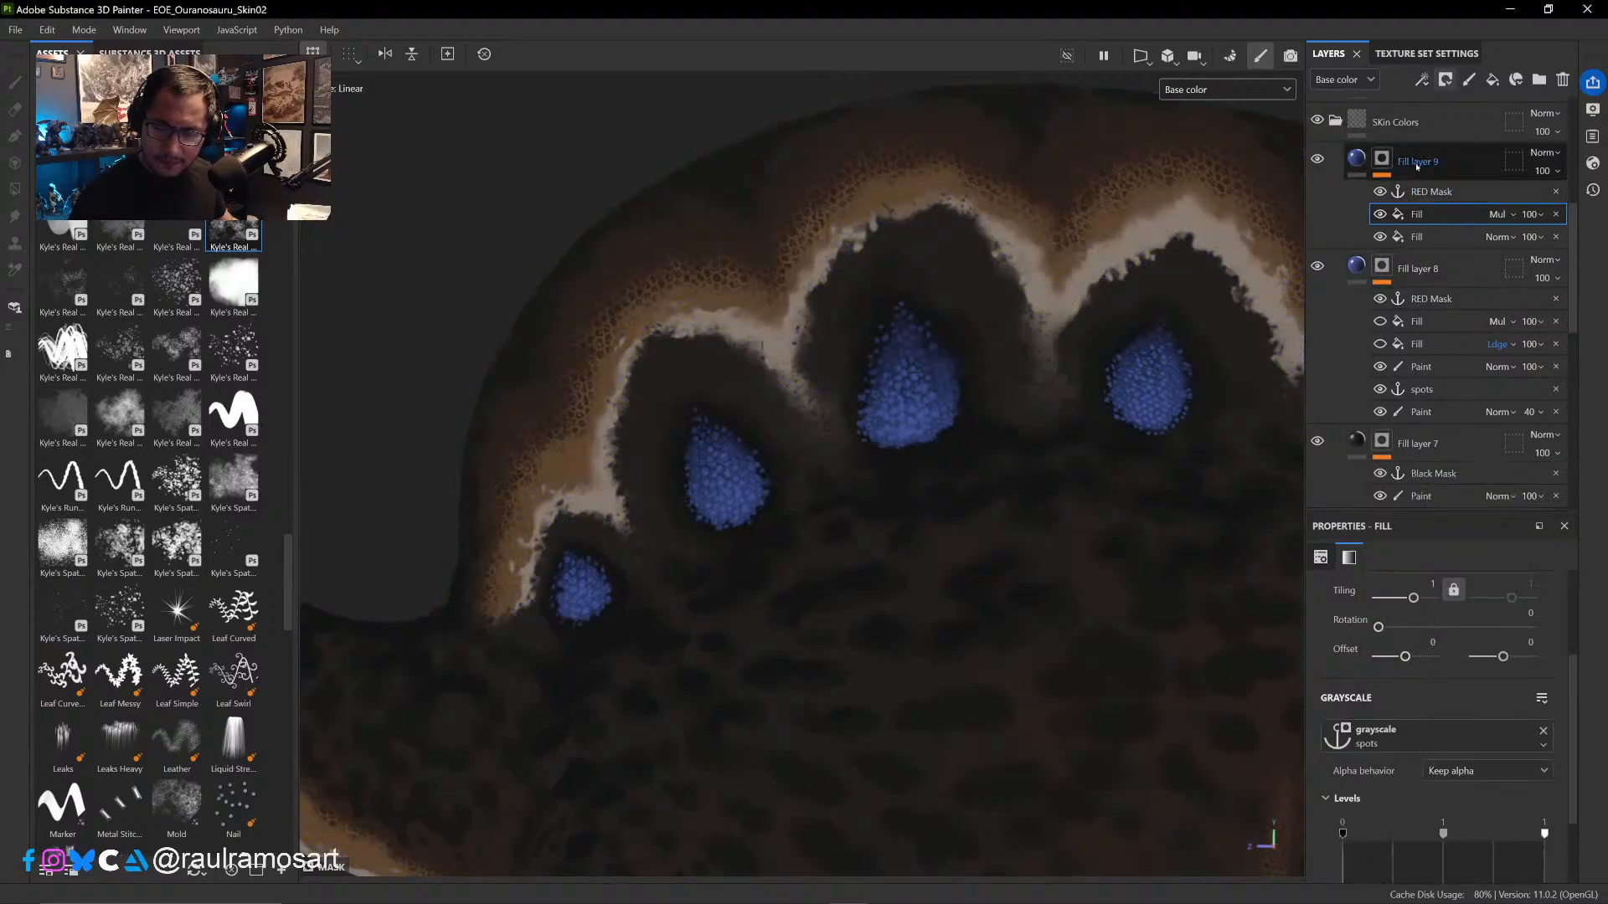
# - View Fill layer 9's mask and set the spots reference's input Levels to 0.137 black, 0.86 midtone and 0.539 white
pyautogui.keyDown('alt'); pyautogui.click(1385, 167); pyautogui.keyUp('alt')
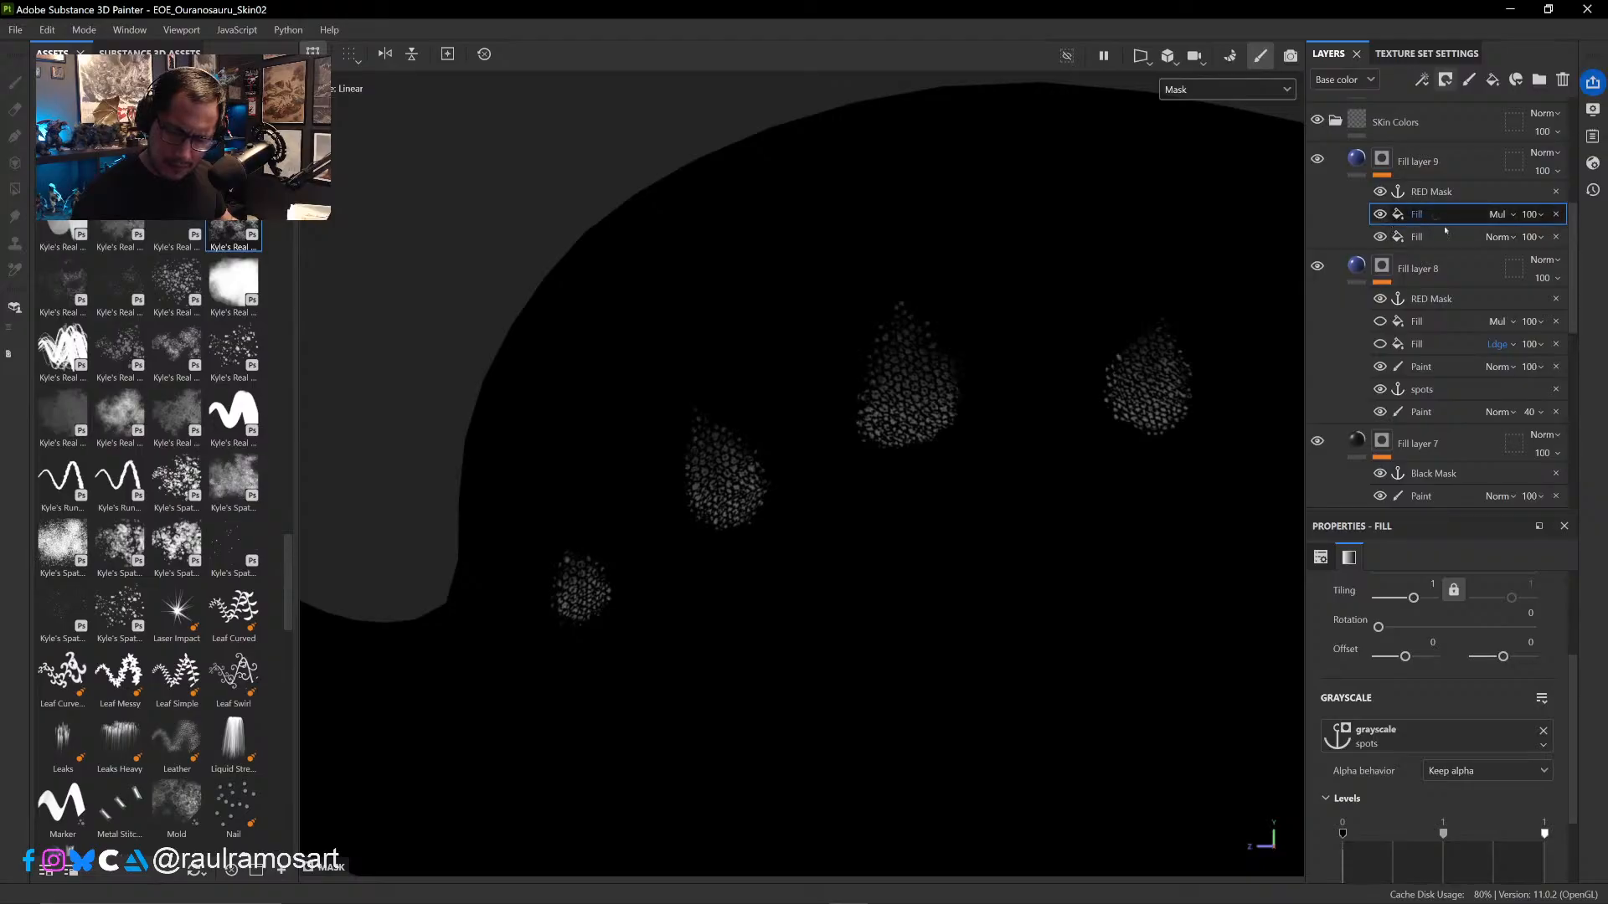
pyautogui.scroll(-2, 1565, 724)
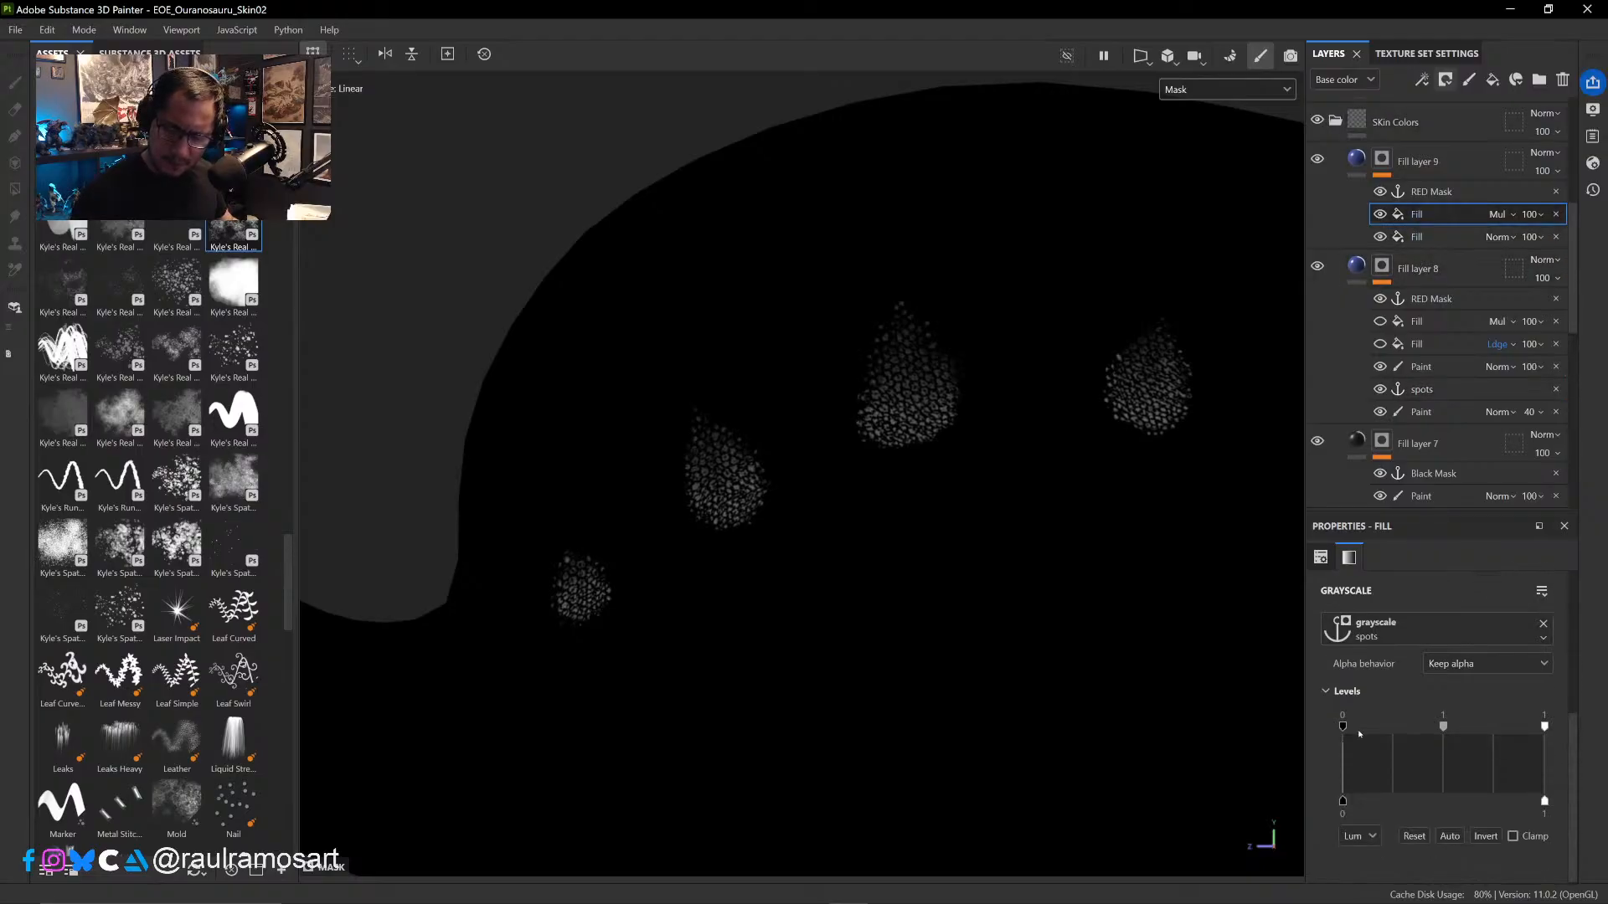
pyautogui.moveTo(1366, 734); pyautogui.dragTo(1386, 715)
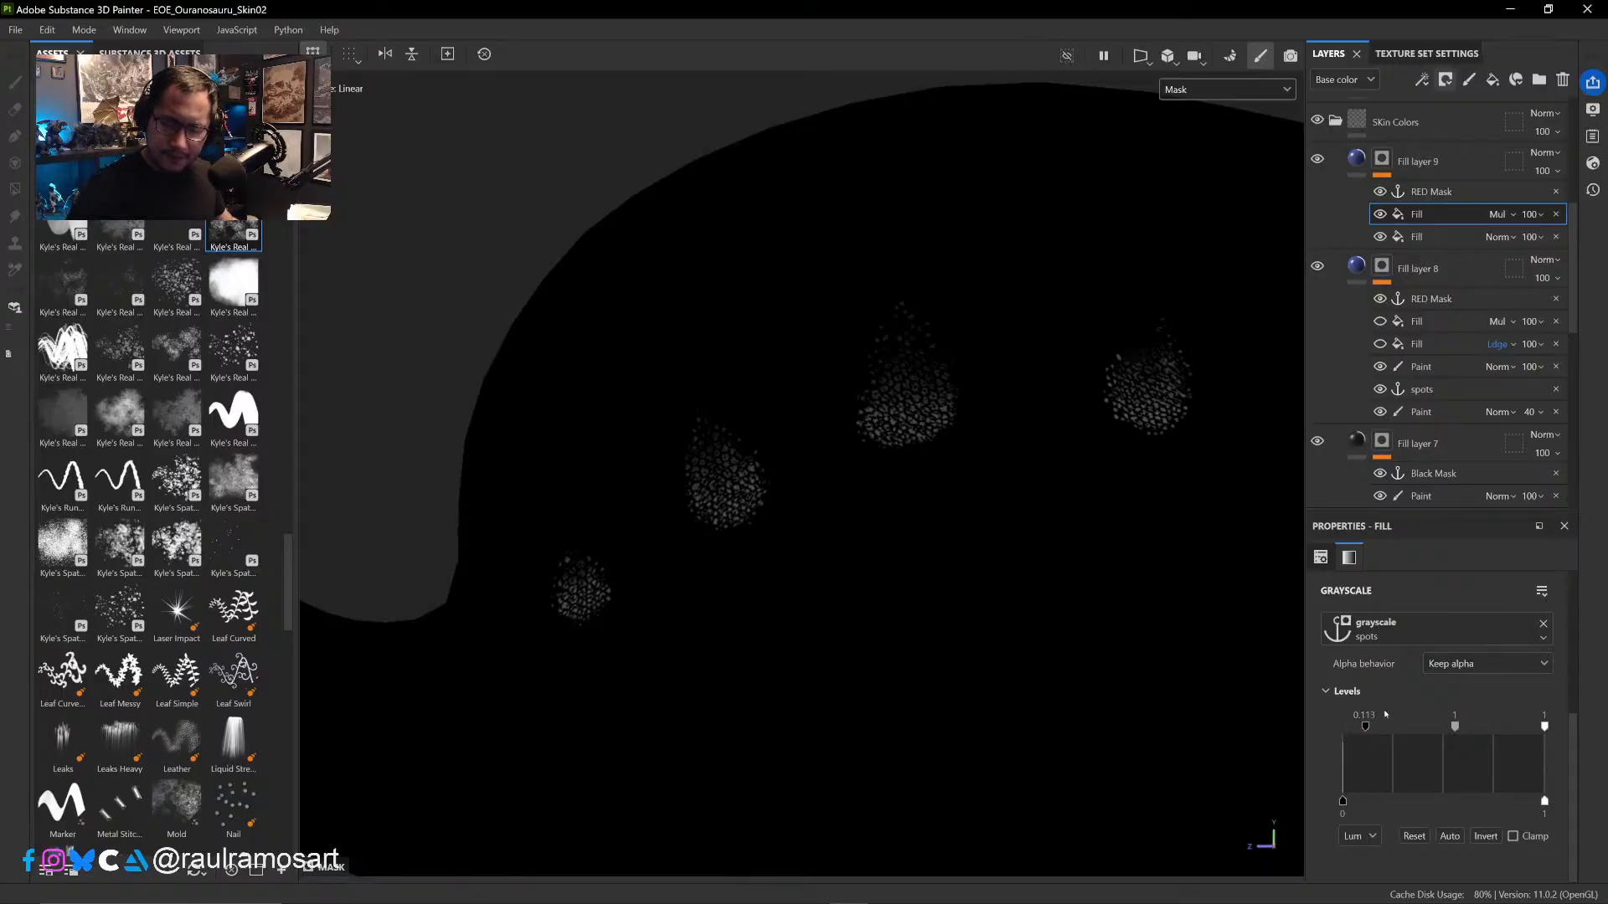
pyautogui.moveTo(1366, 727); pyautogui.dragTo(1358, 732)
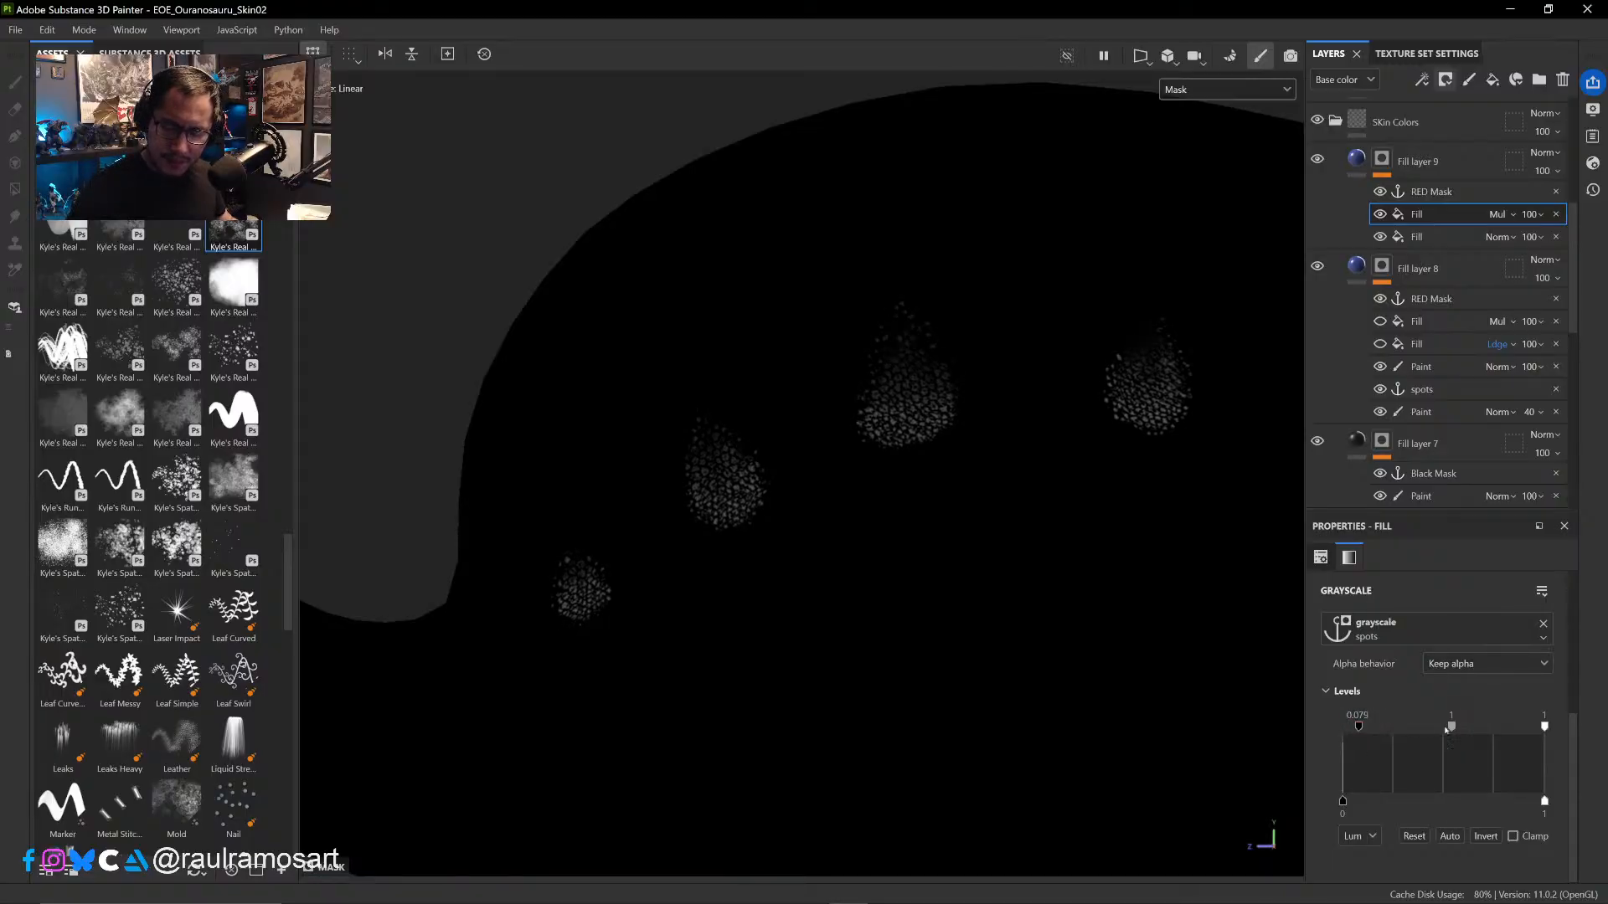
pyautogui.moveTo(1546, 729); pyautogui.dragTo(1495, 729)
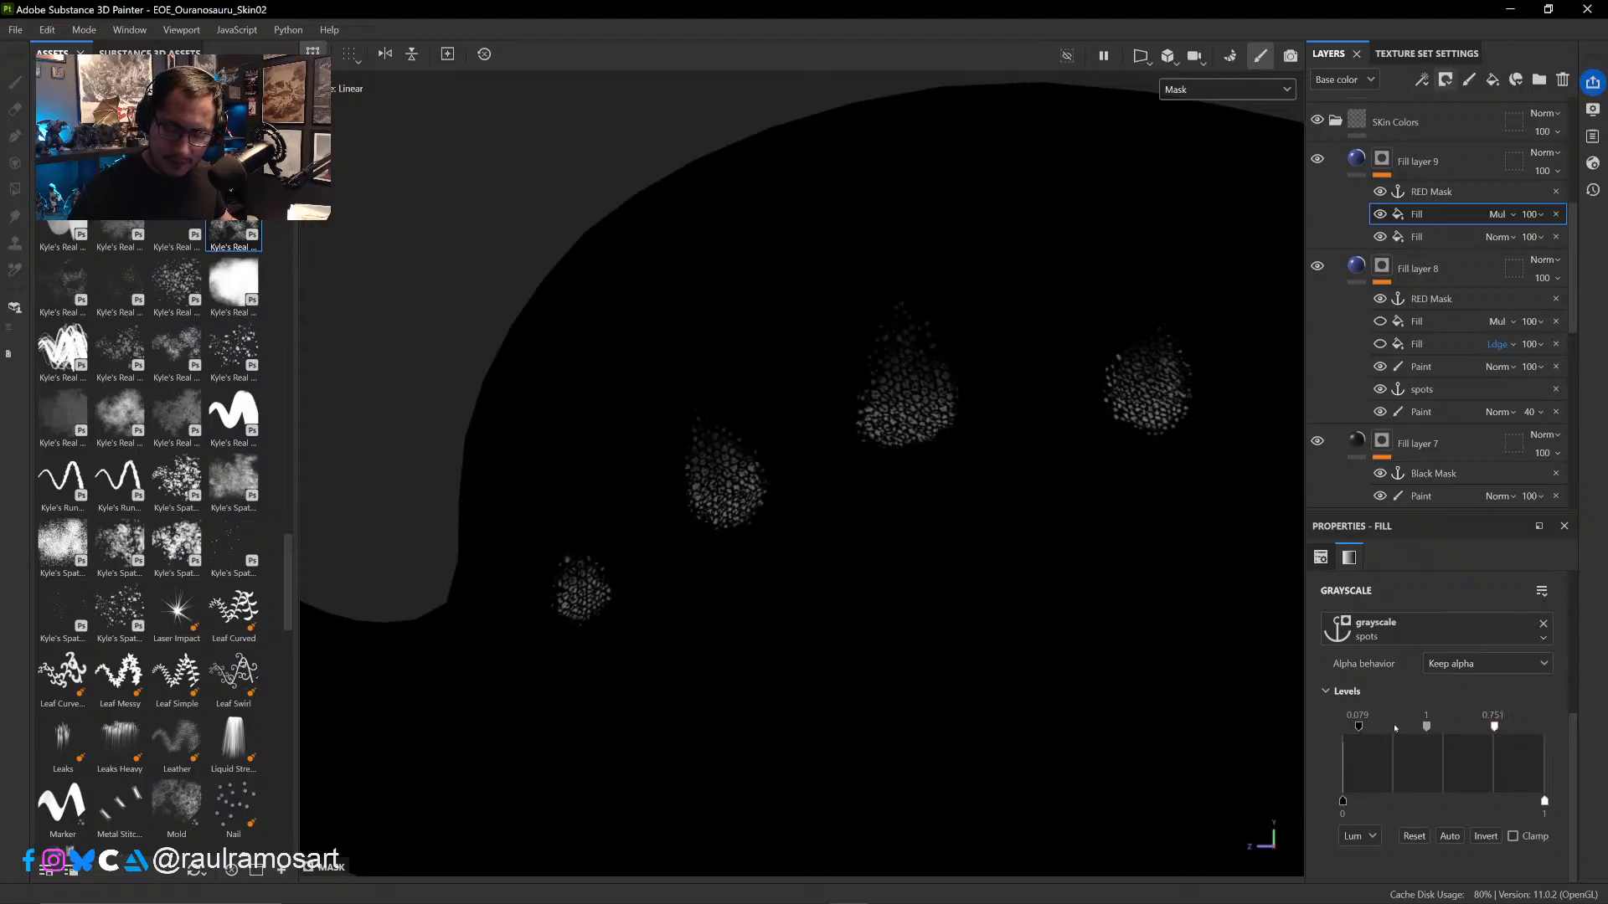
pyautogui.moveTo(1428, 727); pyautogui.dragTo(1393, 728)
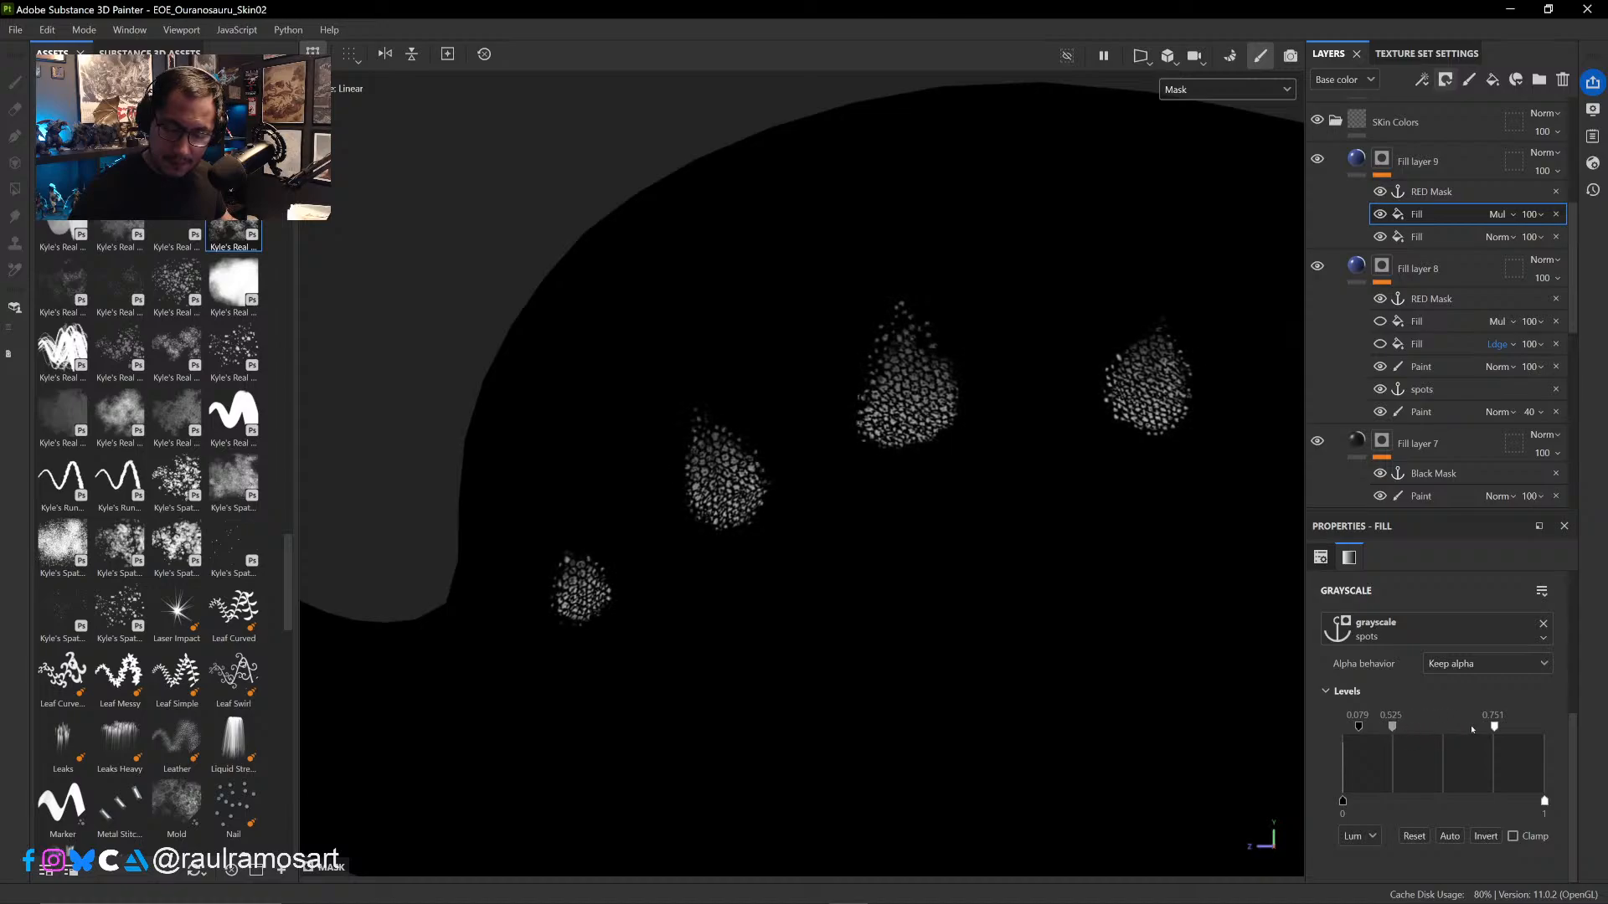
pyautogui.moveTo(1494, 727); pyautogui.dragTo(1452, 728)
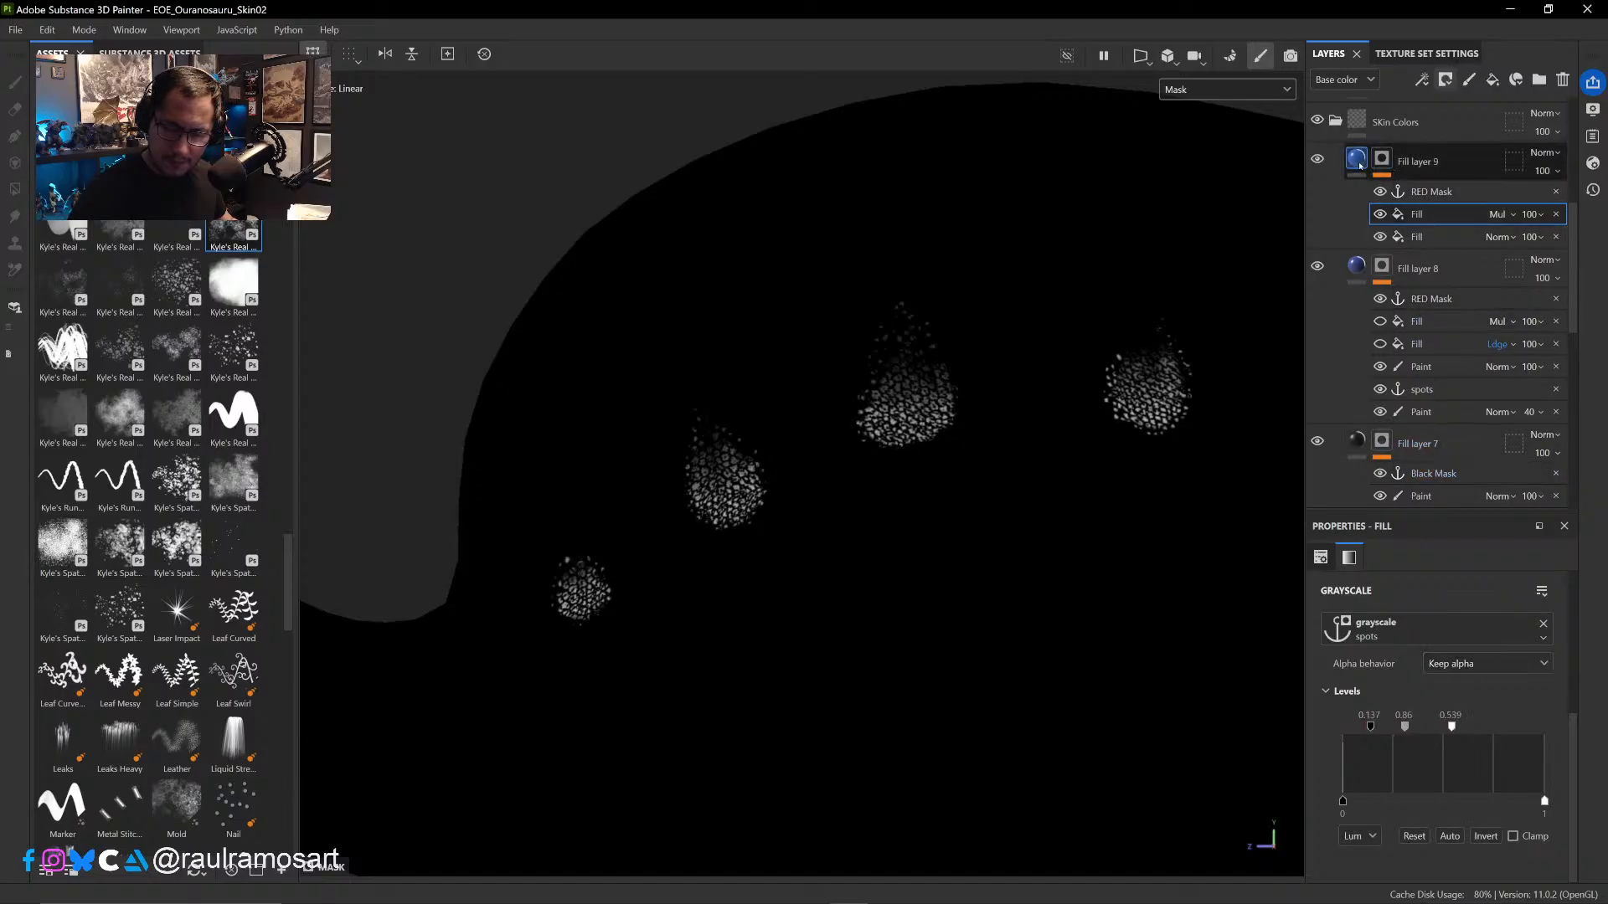
# - Return the viewport to the Base color channel to check the blue spots
pyautogui.moveTo(1358, 161)
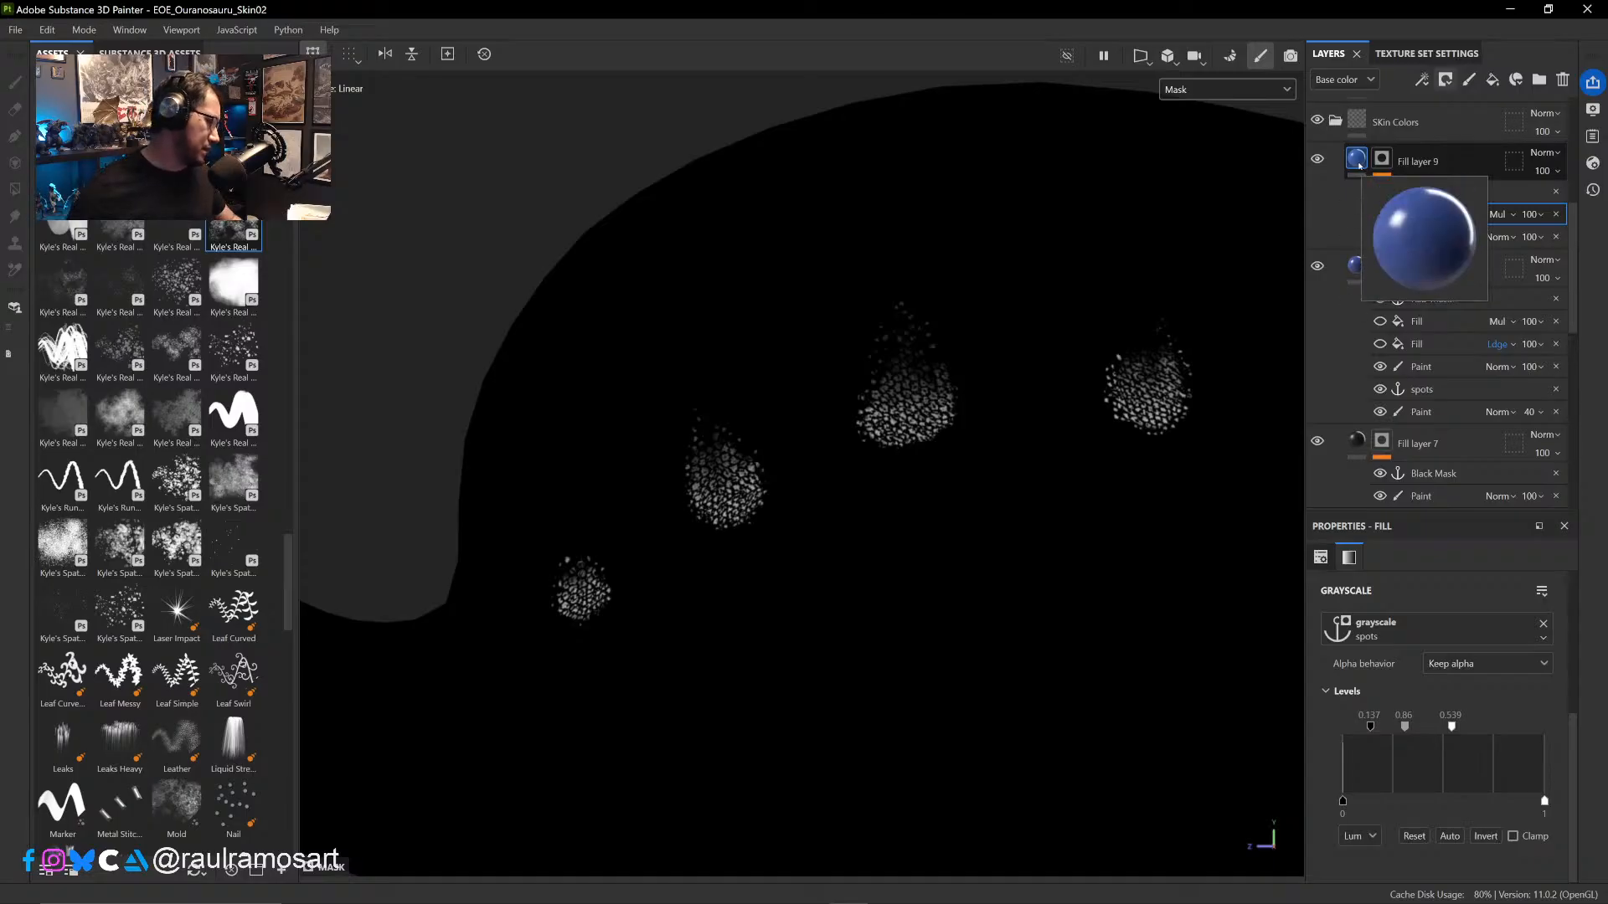
pyautogui.press('b')
pyautogui.press('b')
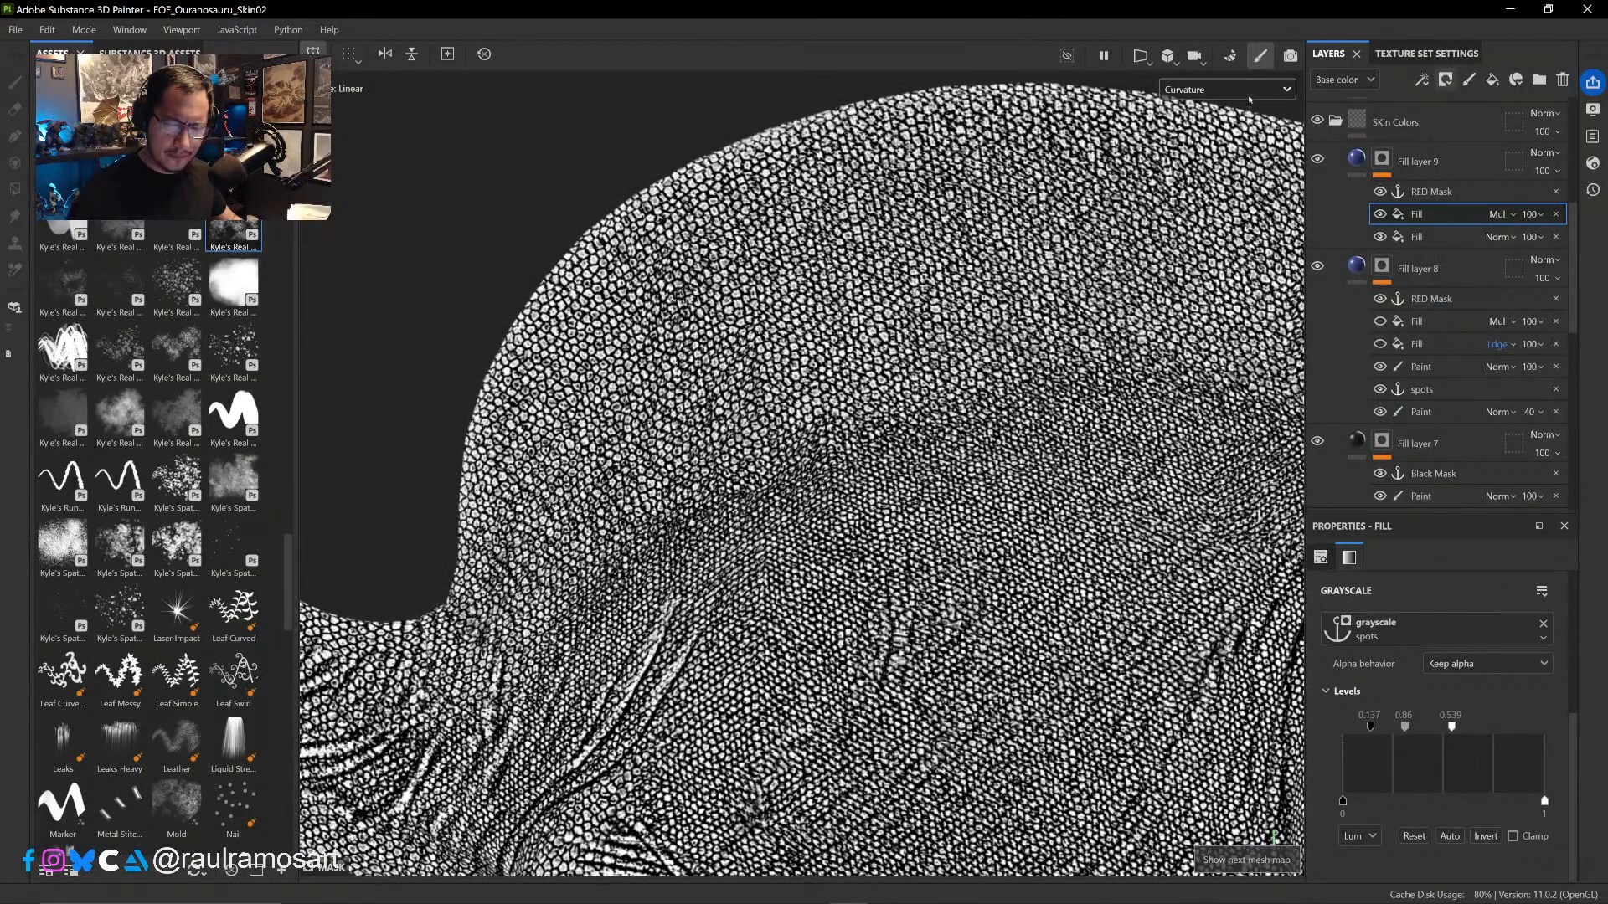
pyautogui.click(1224, 89)
pyautogui.scroll(3, 1196, 114)
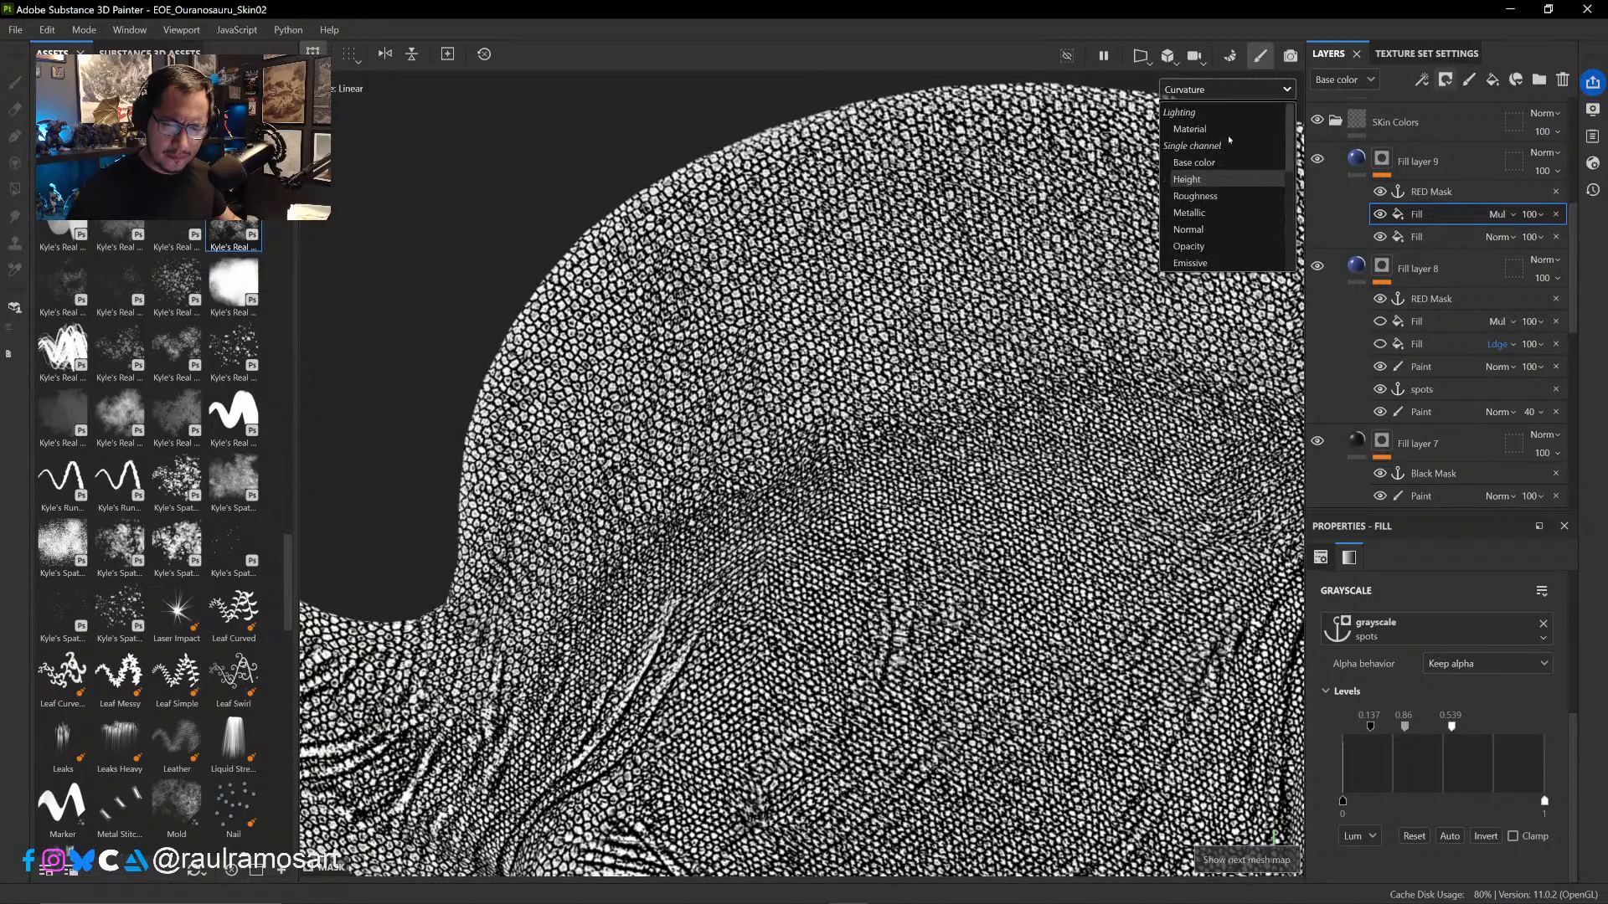
pyautogui.click(1186, 163)
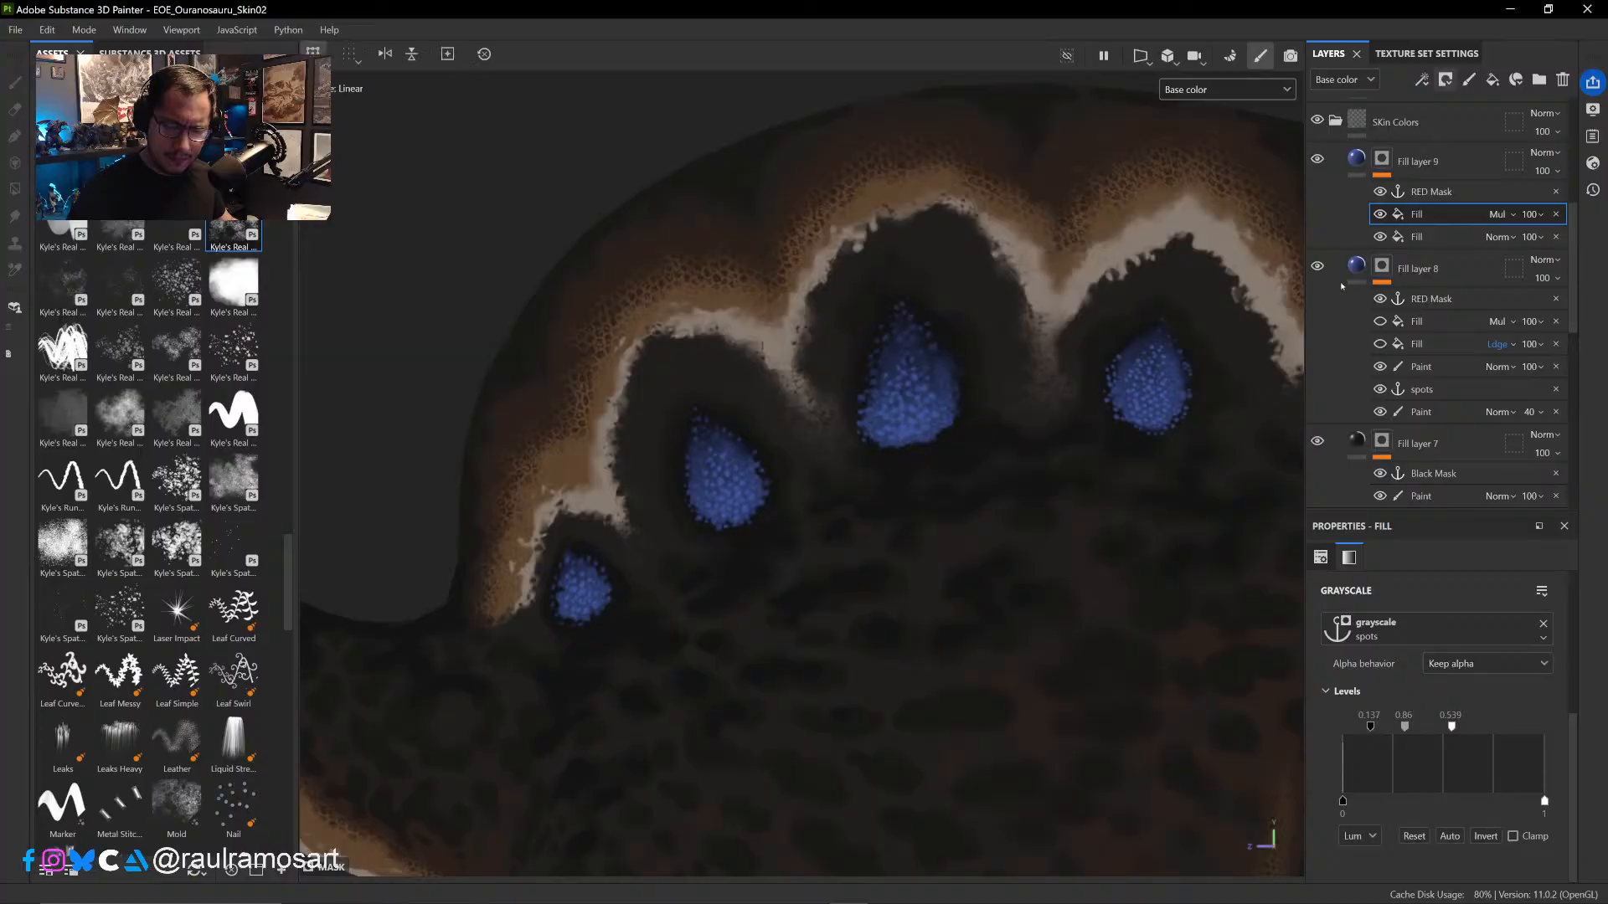
# - Hide the 100-opacity Paint effect in Fill layer 8's mask and compare the spots with Fill layer 9's Multiply Fill hidden and shown
pyautogui.click(1380, 366)
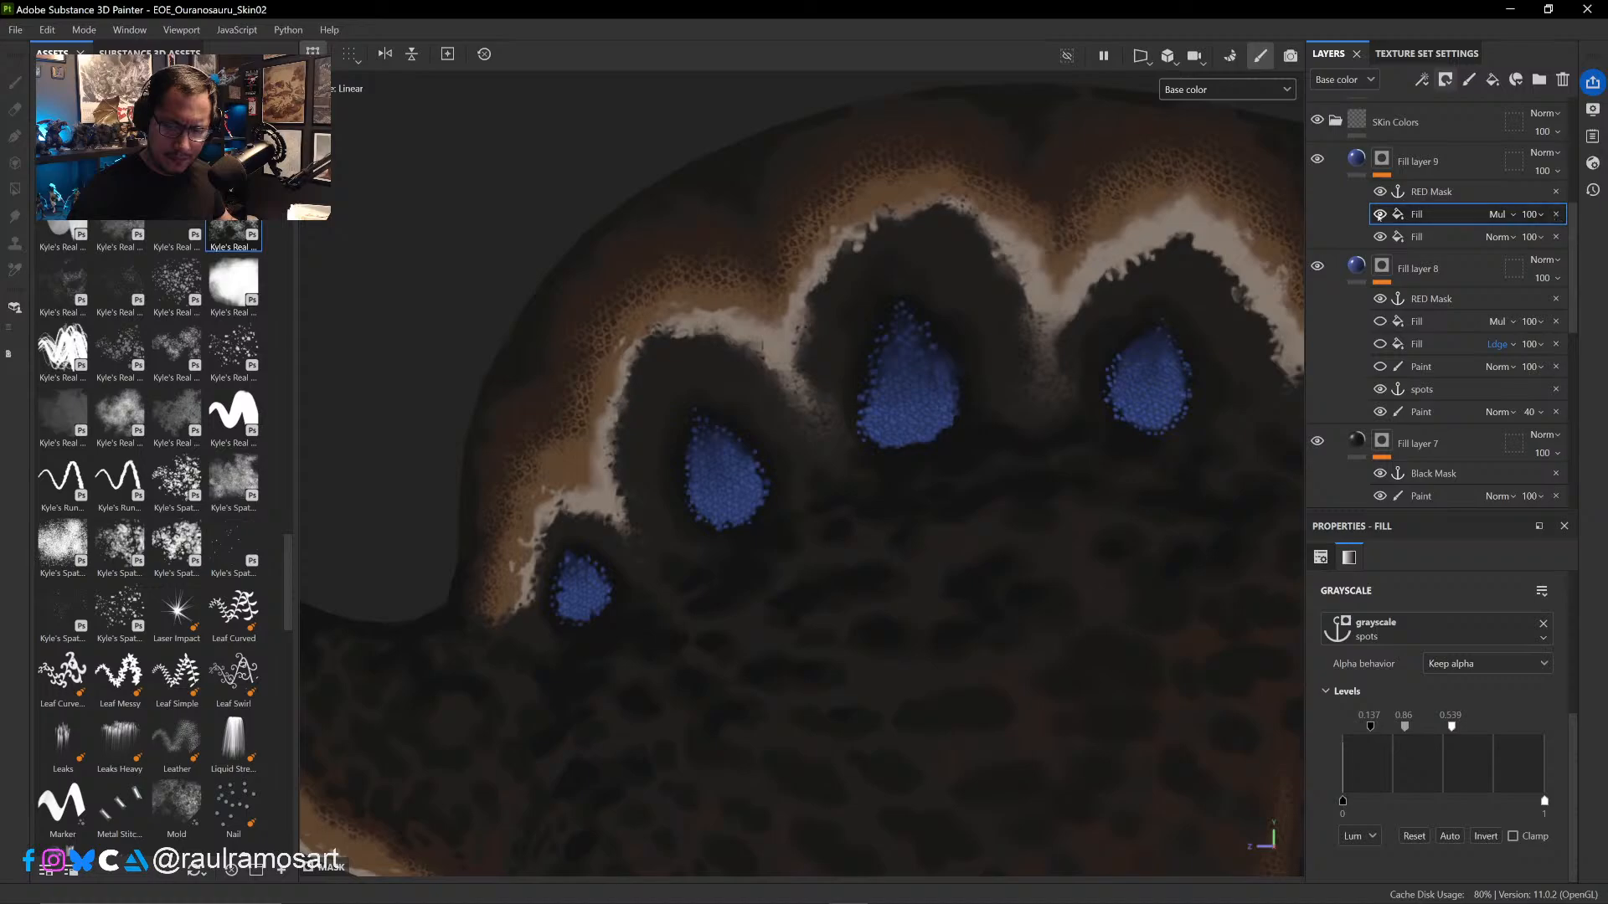
pyautogui.click(1381, 214)
pyautogui.click(1380, 214)
# - Inspect Fill layer 9's mask up close and set the spots reference's input Levels to 0 black and 1 white
pyautogui.keyDown('alt'); pyautogui.click(1382, 159); pyautogui.keyUp('alt')
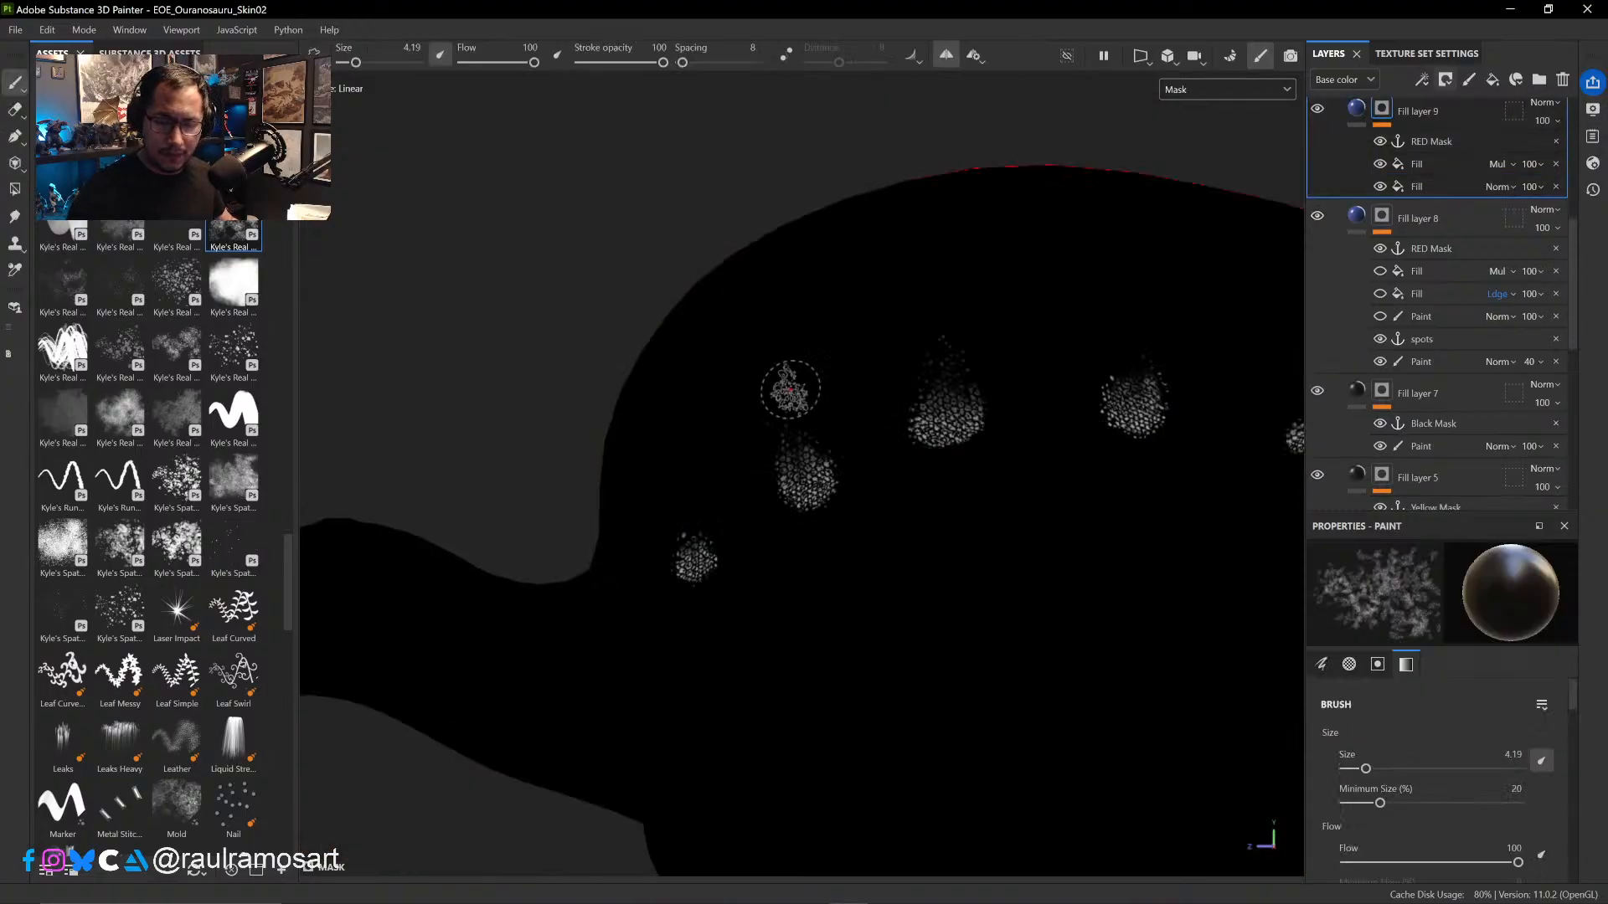
pyautogui.keyDown('alt'); pyautogui.moveTo(791, 390); pyautogui.dragTo(855, 385, button='right'); pyautogui.keyUp('alt')
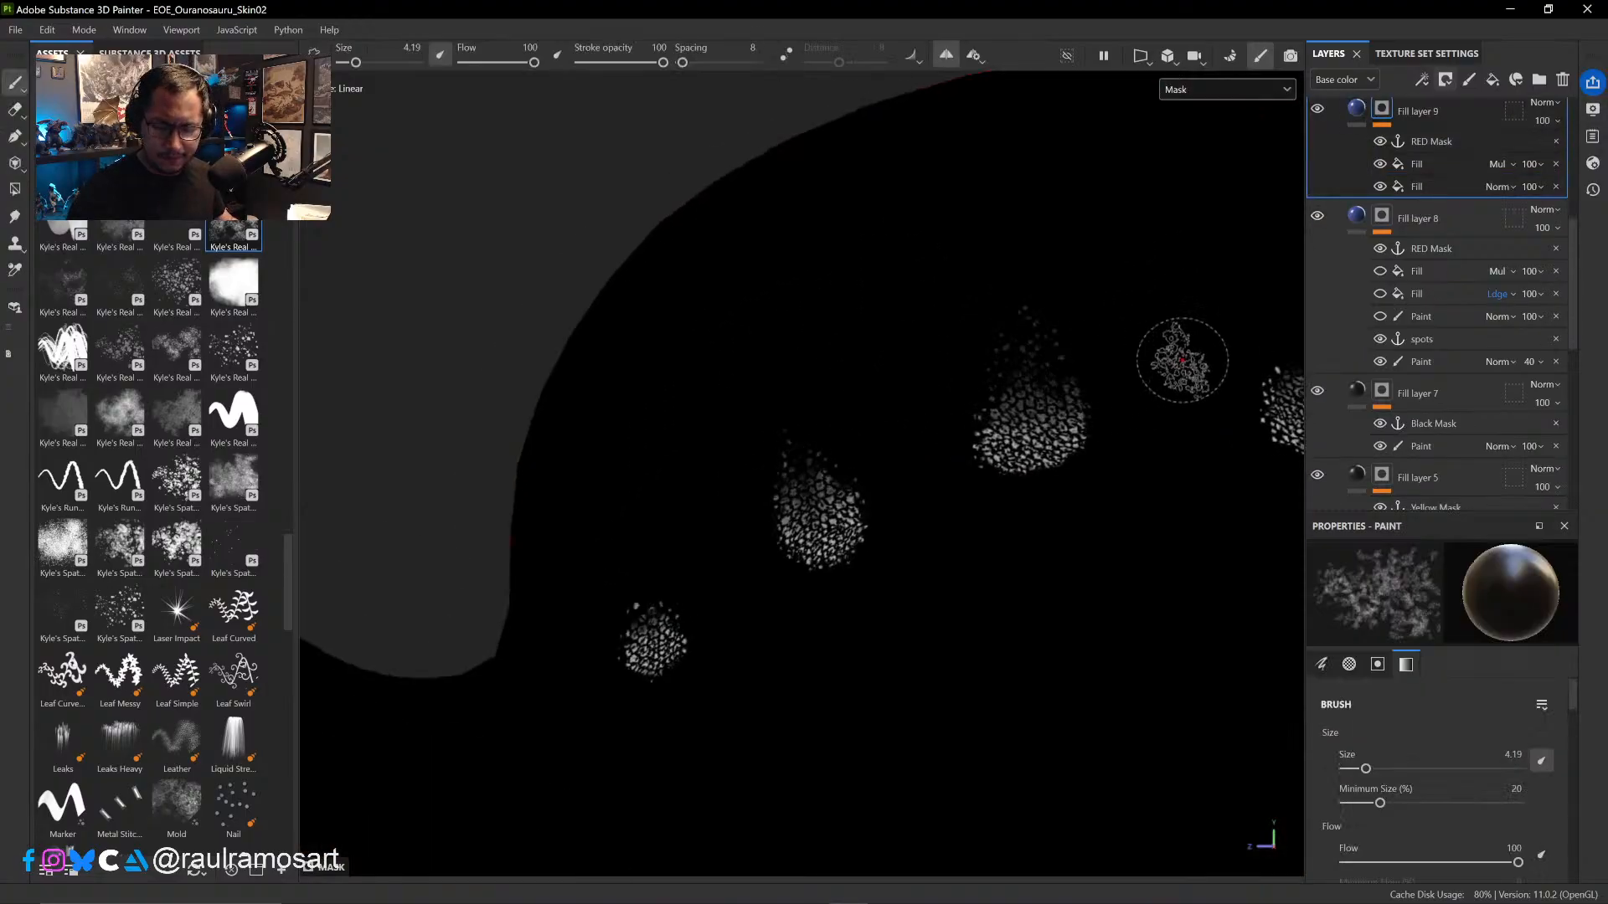
pyautogui.keyDown('alt'); pyautogui.moveTo(1082, 318); pyautogui.dragTo(827, 368, button='middle'); pyautogui.keyUp('alt')
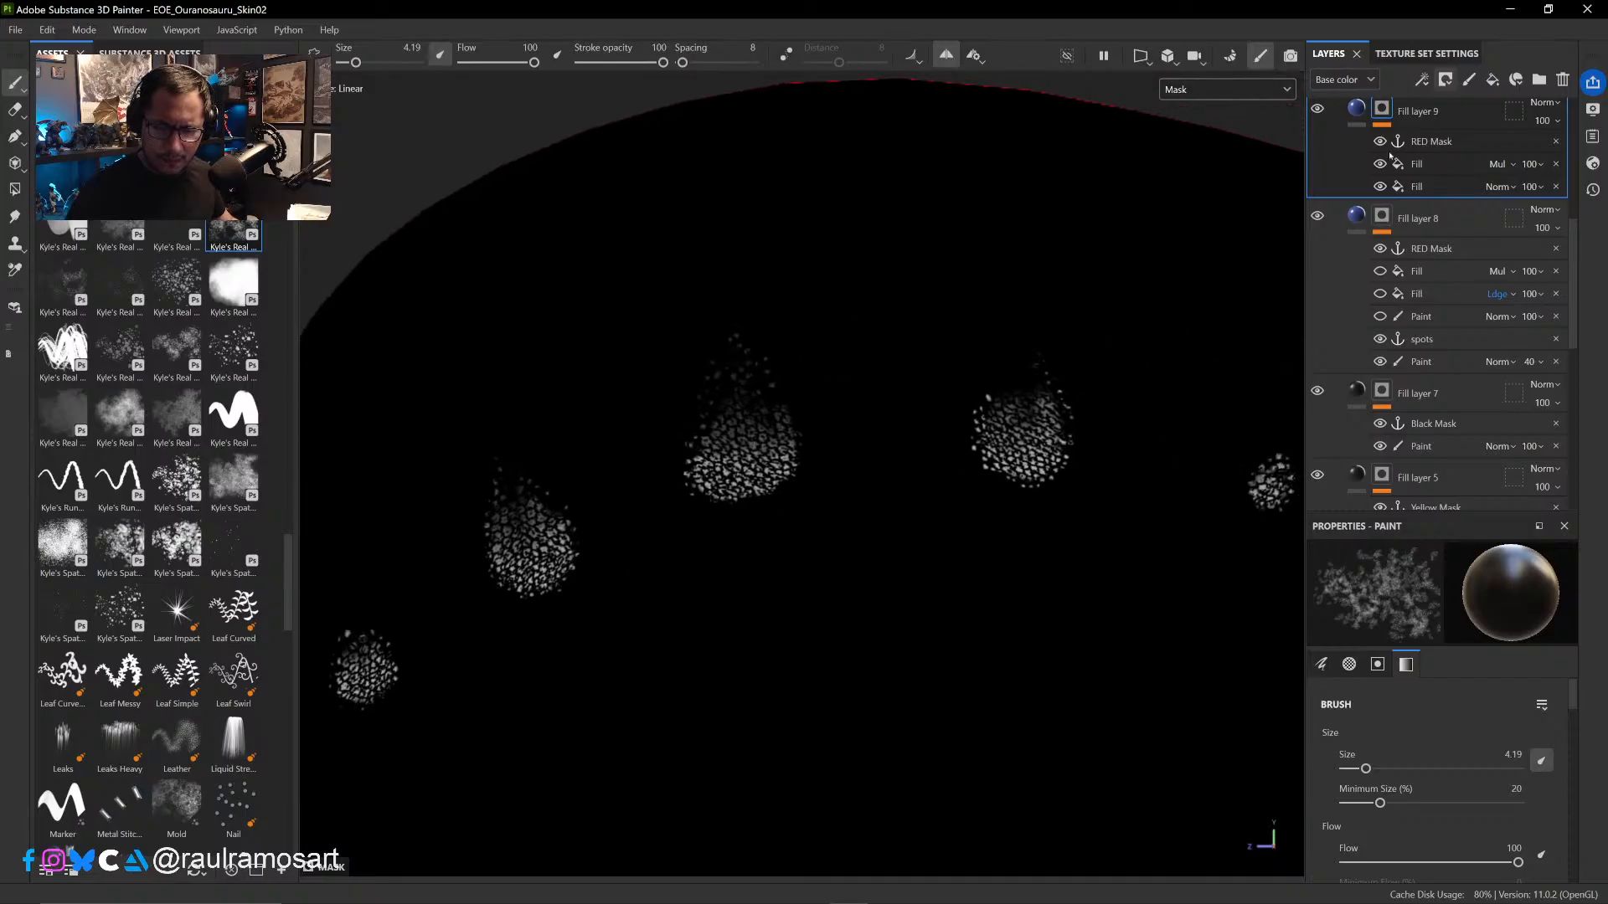
pyautogui.click(1424, 164)
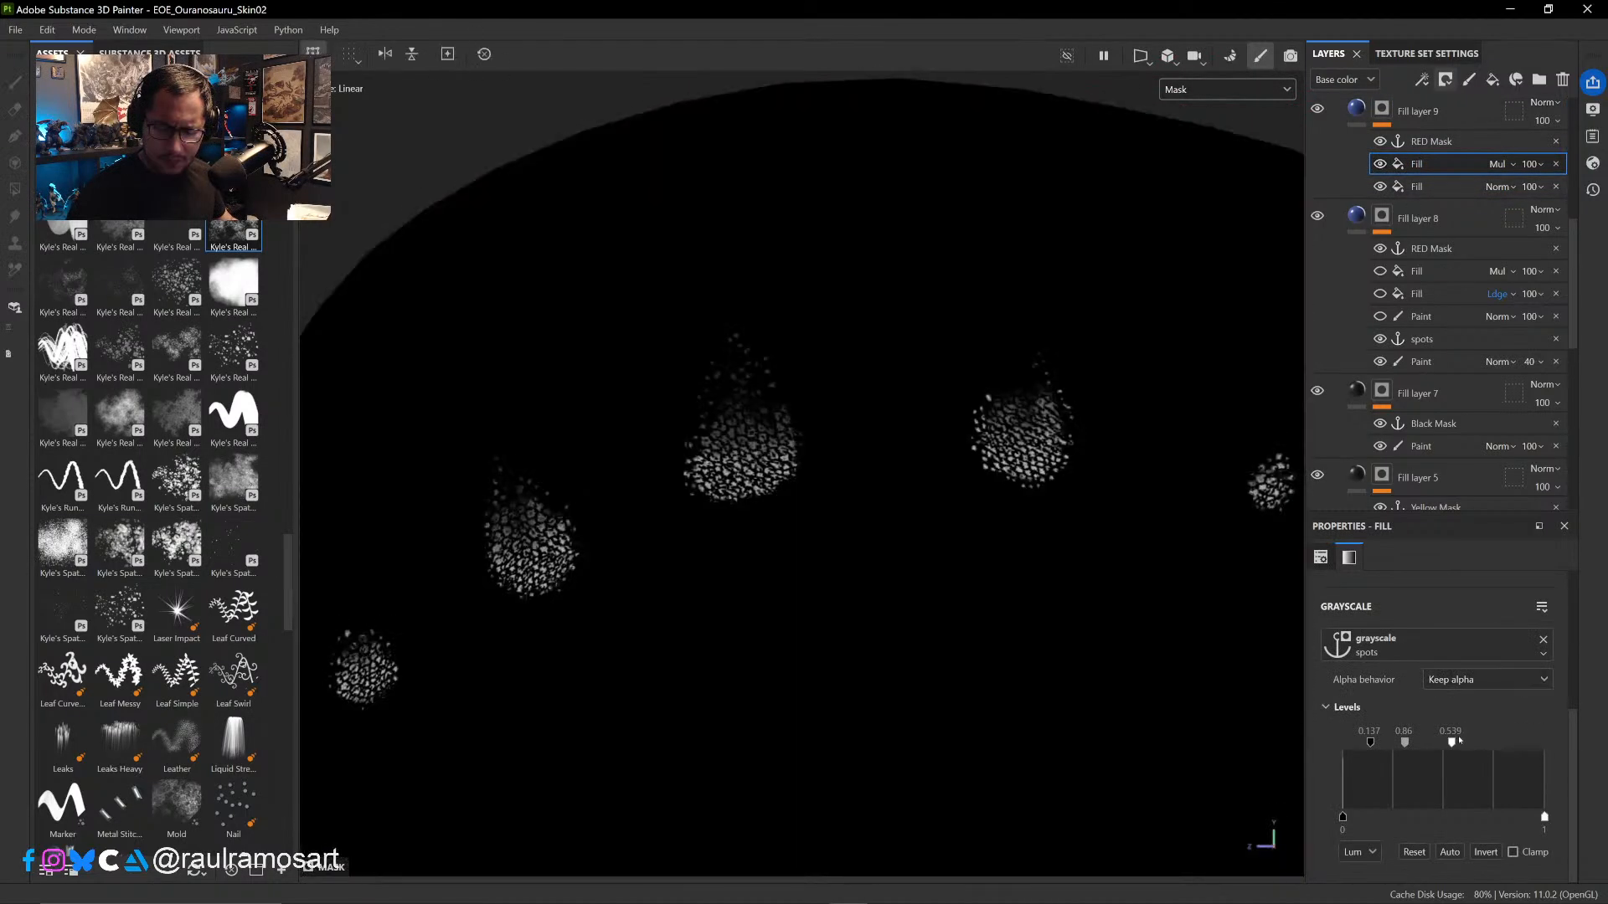
pyautogui.moveTo(1452, 742); pyautogui.dragTo(1545, 742)
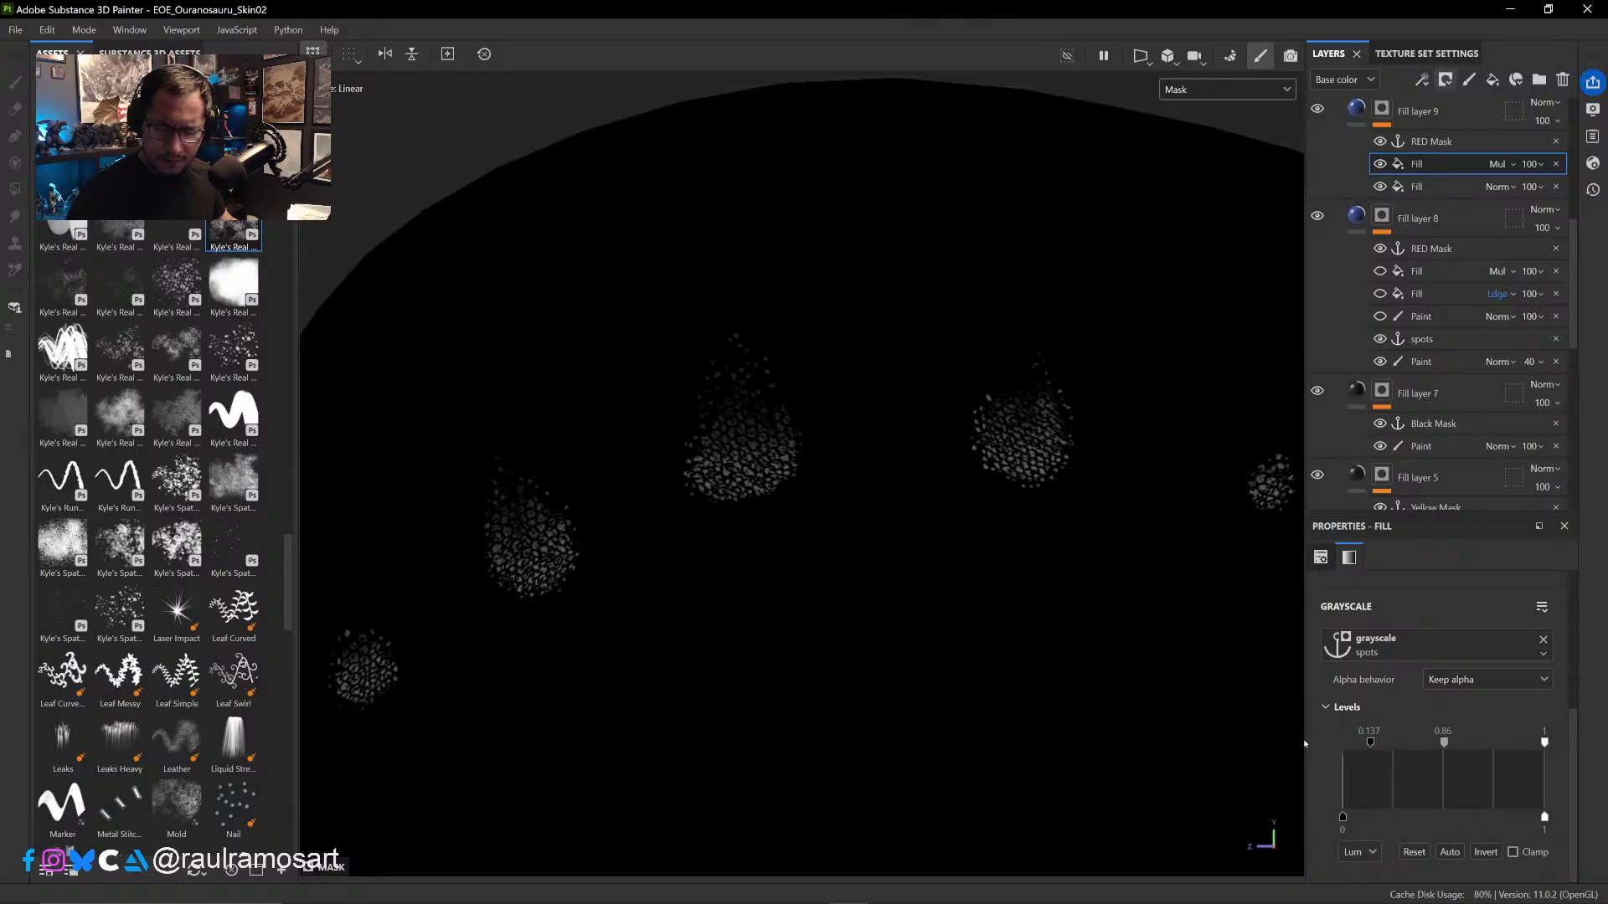
pyautogui.moveTo(1370, 742); pyautogui.dragTo(1328, 746)
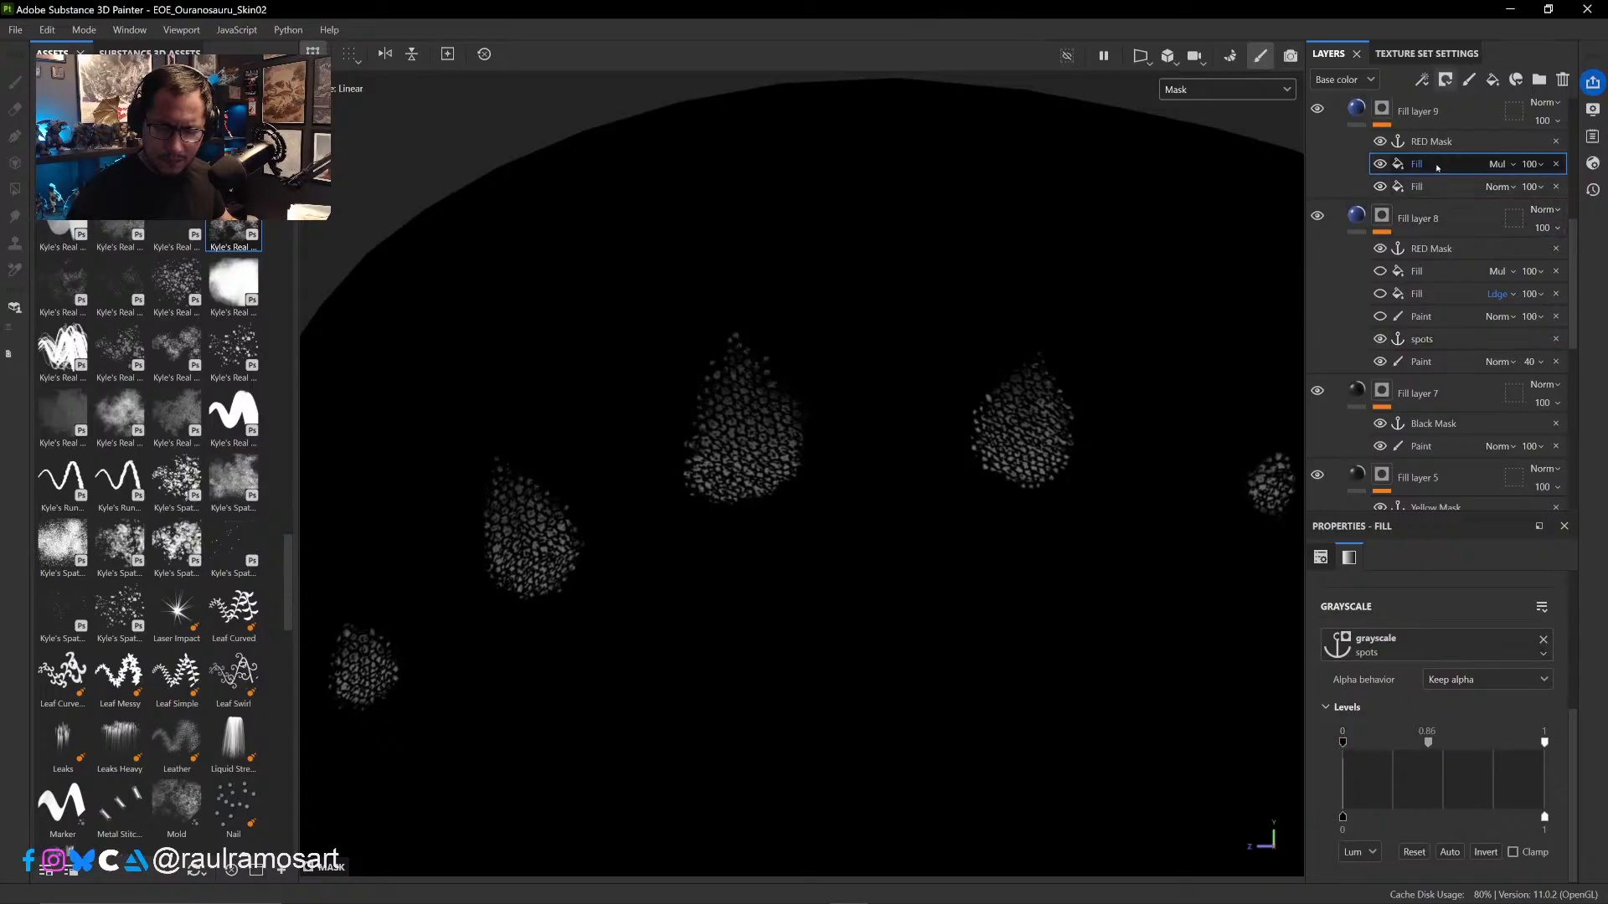
# - Add a Levels effect above the Multiply Fill in Fill layer 9's mask, with input levels of 0.151 black and 0.398 white
pyautogui.rightClick(1388, 165)
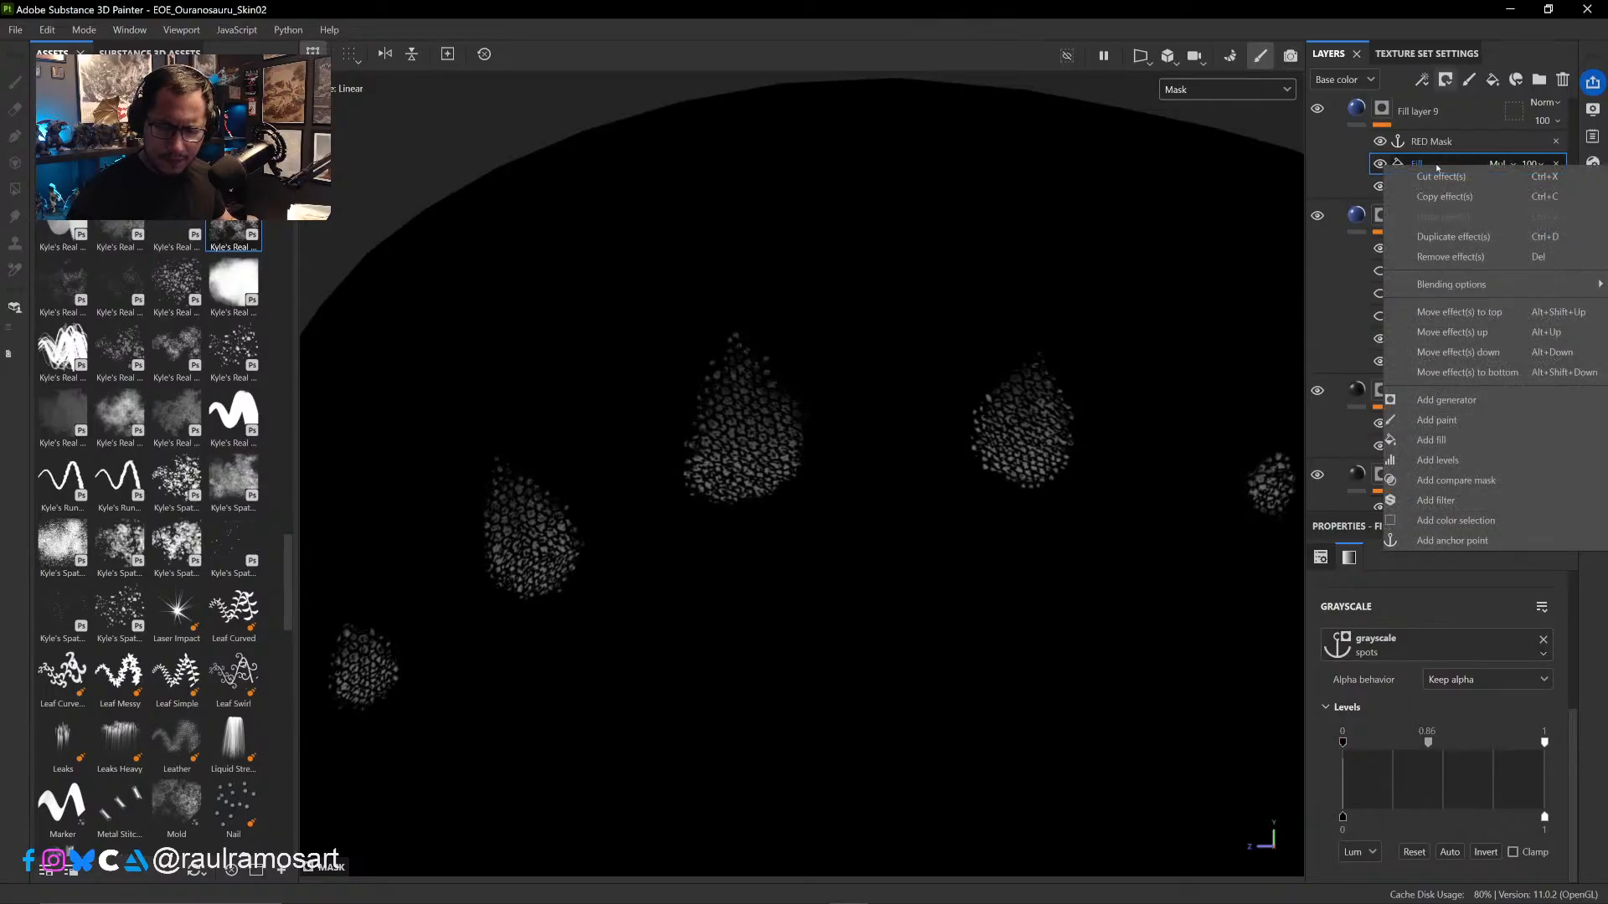
pyautogui.click(1437, 460)
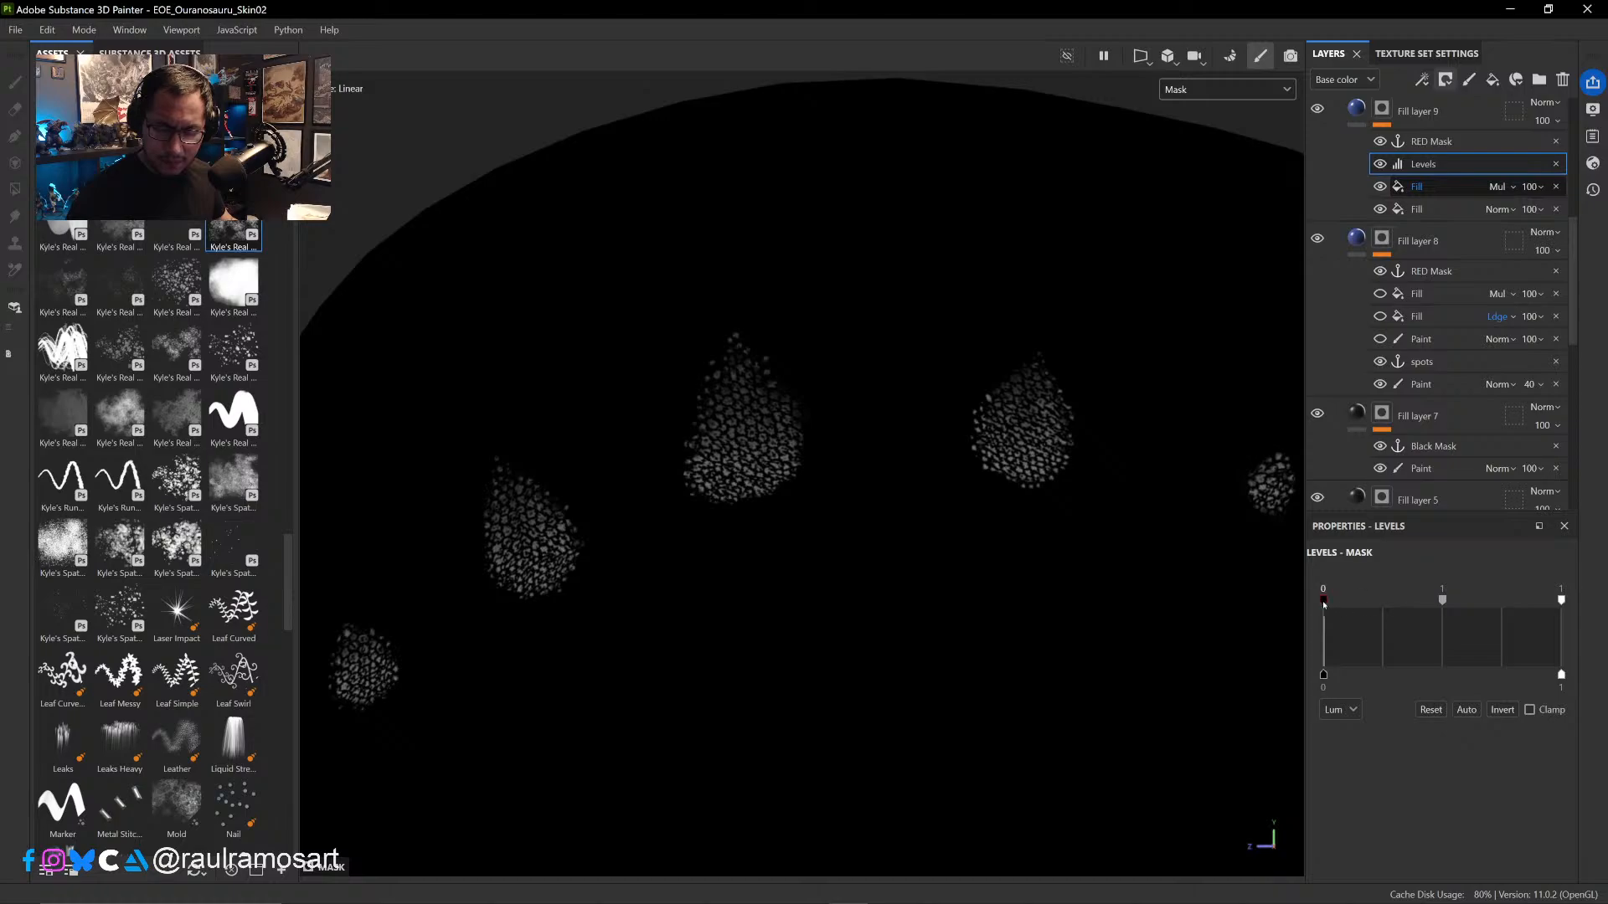
pyautogui.moveTo(1323, 599)
pyautogui.mouseDown()
pyautogui.moveTo(1345, 601)
pyautogui.moveTo(1323, 600)
pyautogui.mouseUp()
pyautogui.moveTo(1562, 601); pyautogui.dragTo(1436, 611)
pyautogui.moveTo(1324, 601); pyautogui.dragTo(1358, 600)
# - Return the viewport to Base color and compare the blue spots with Fill layer 9 hidden and shown
pyautogui.click(1226, 90)
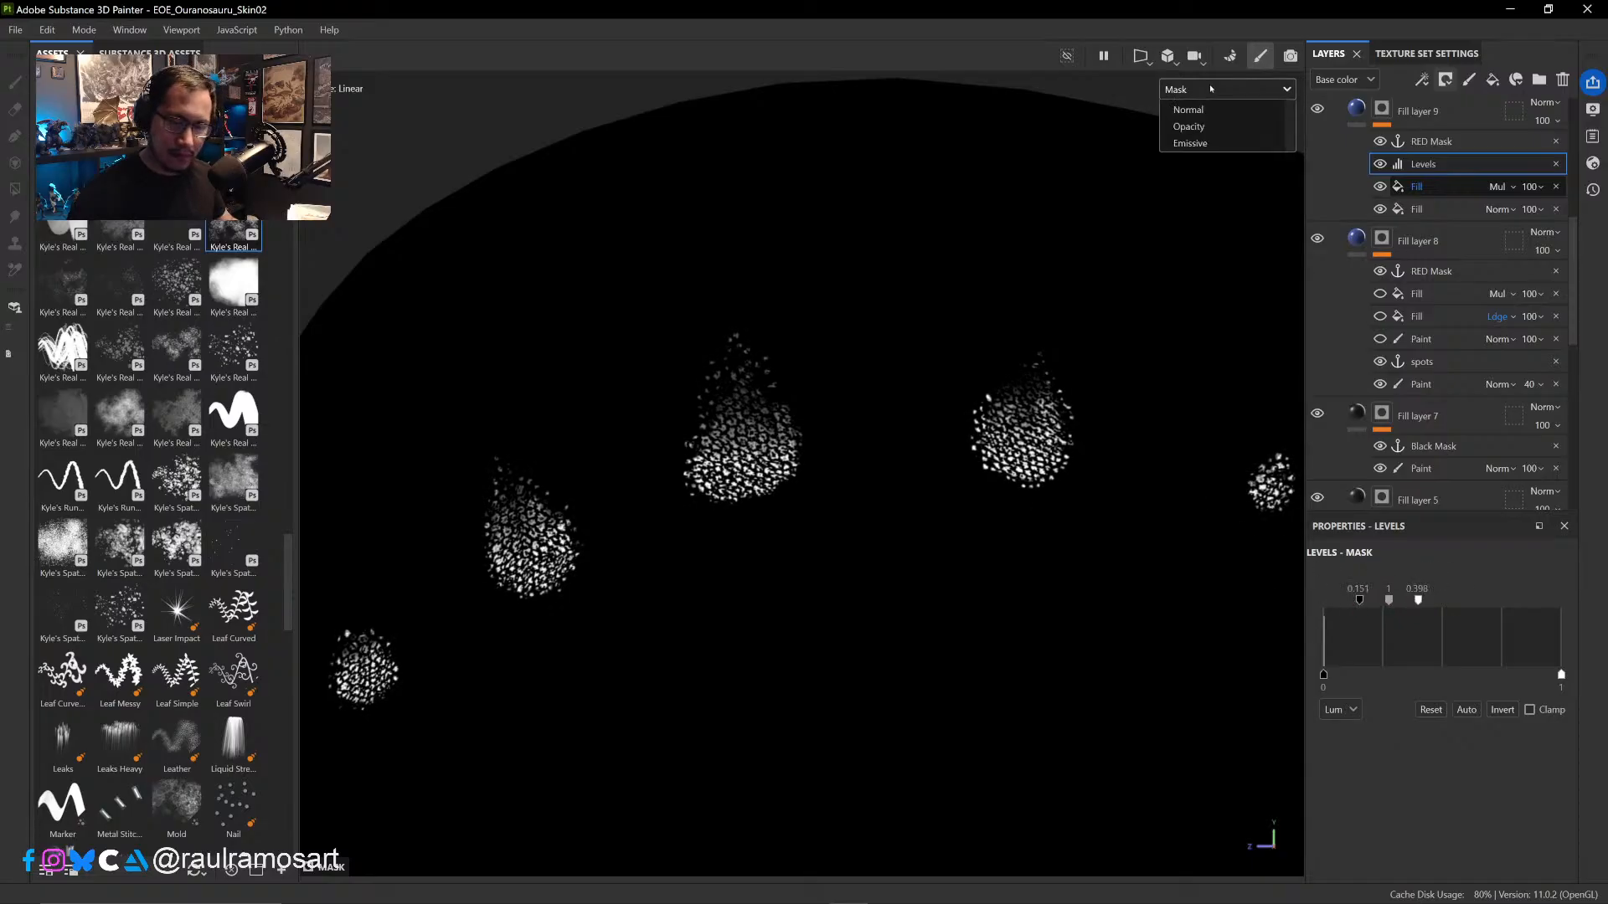
pyautogui.click(1182, 135)
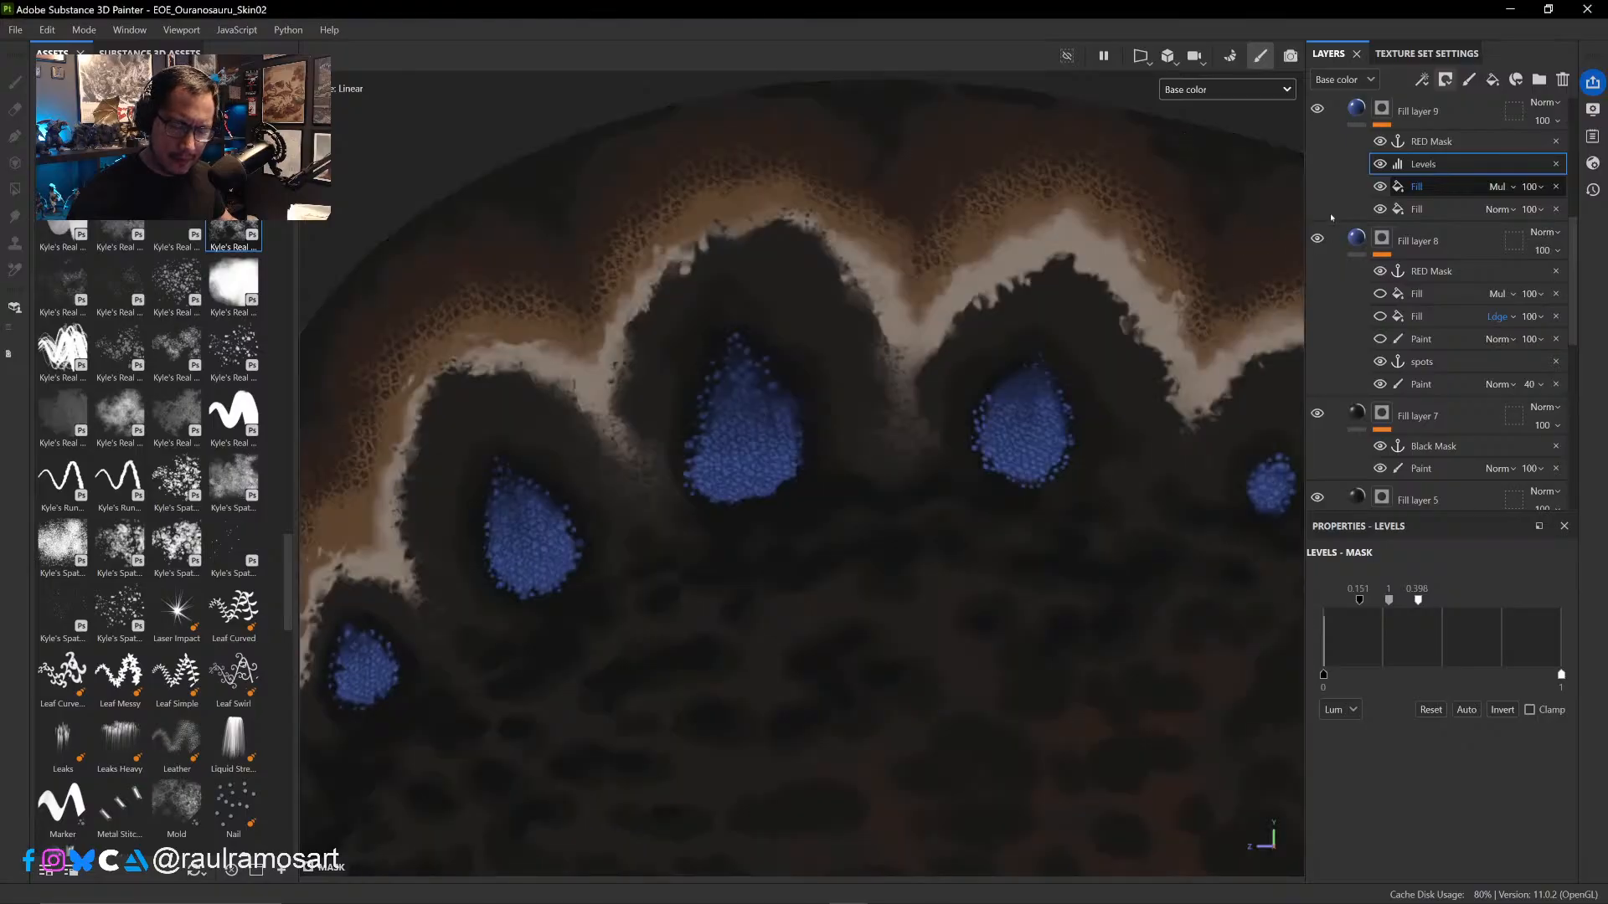
pyautogui.click(1318, 110)
pyautogui.click(1319, 110)
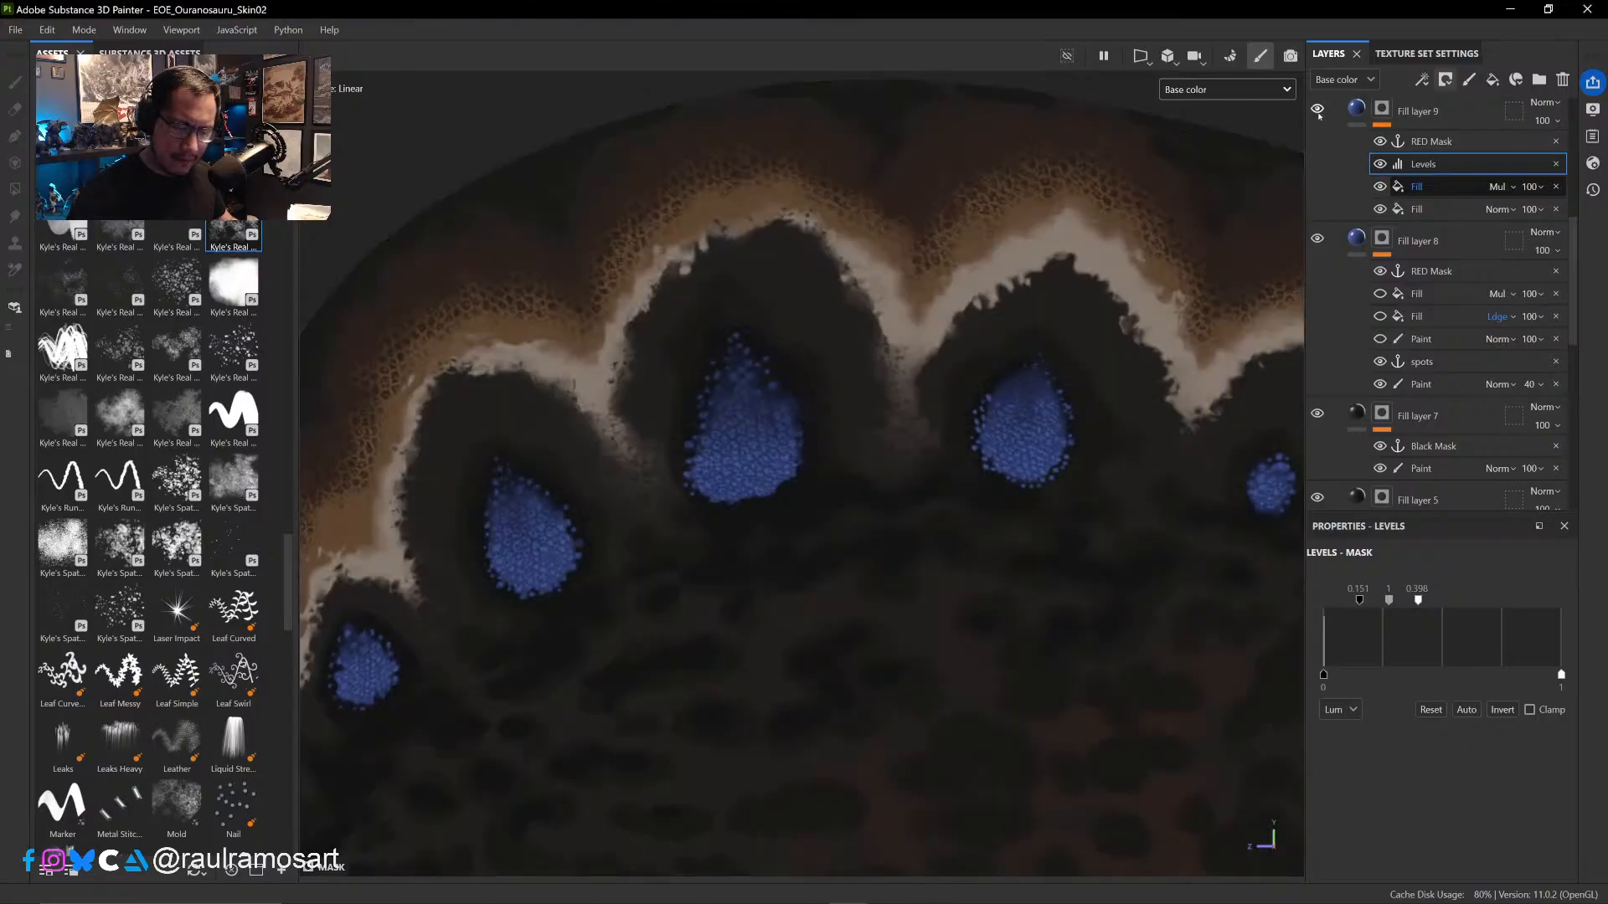
pyautogui.click(1321, 116)
pyautogui.click(1322, 115)
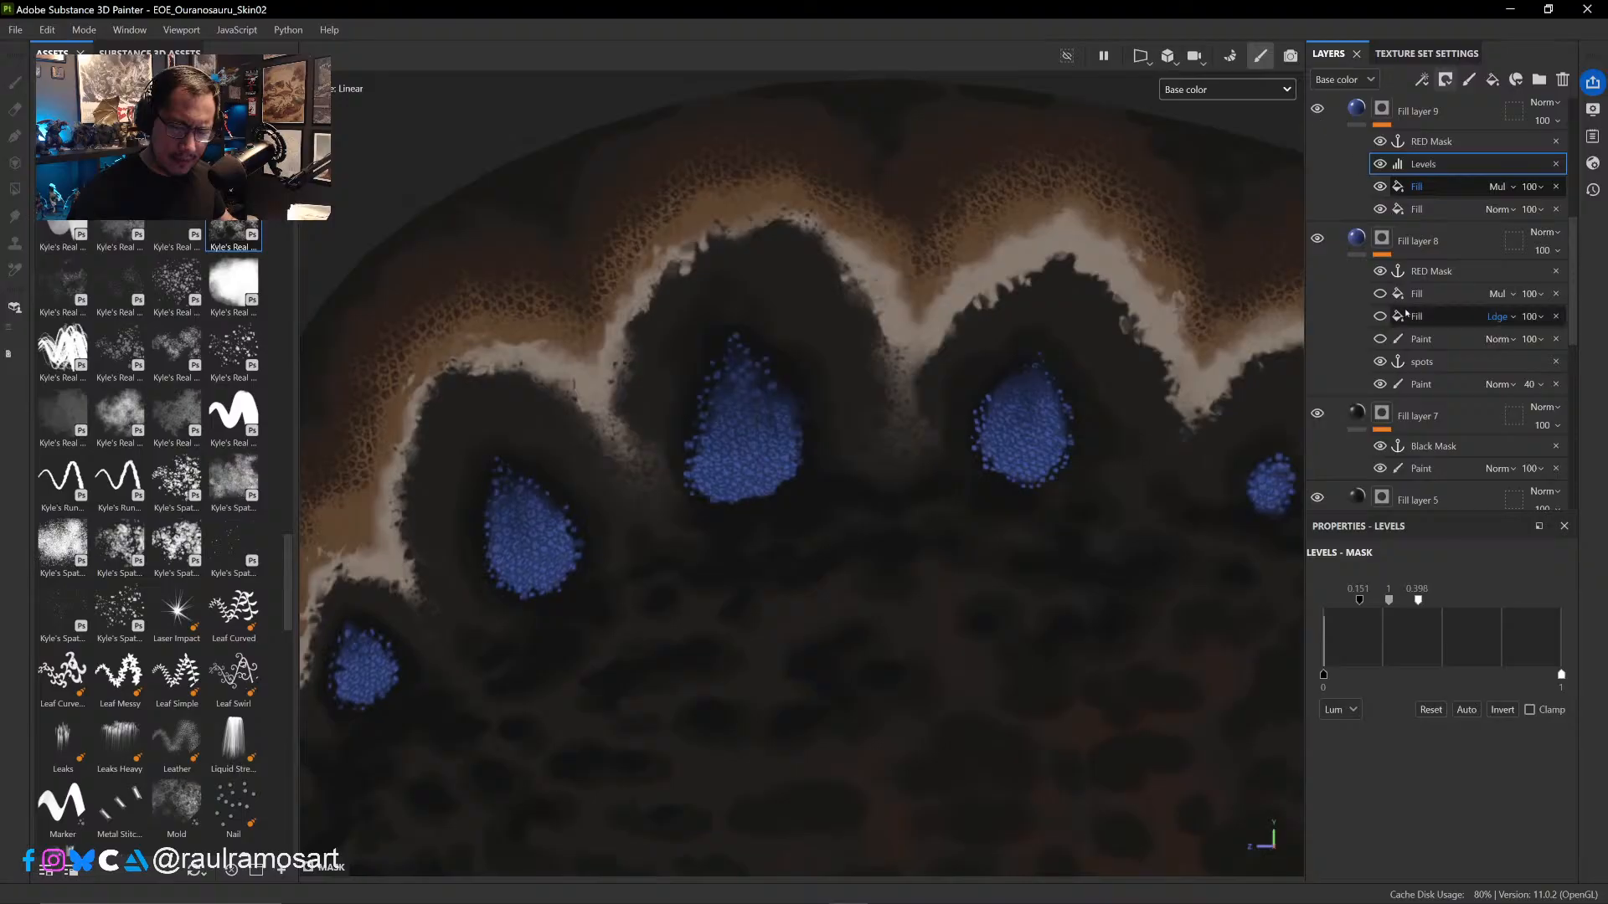
pyautogui.click(1381, 339)
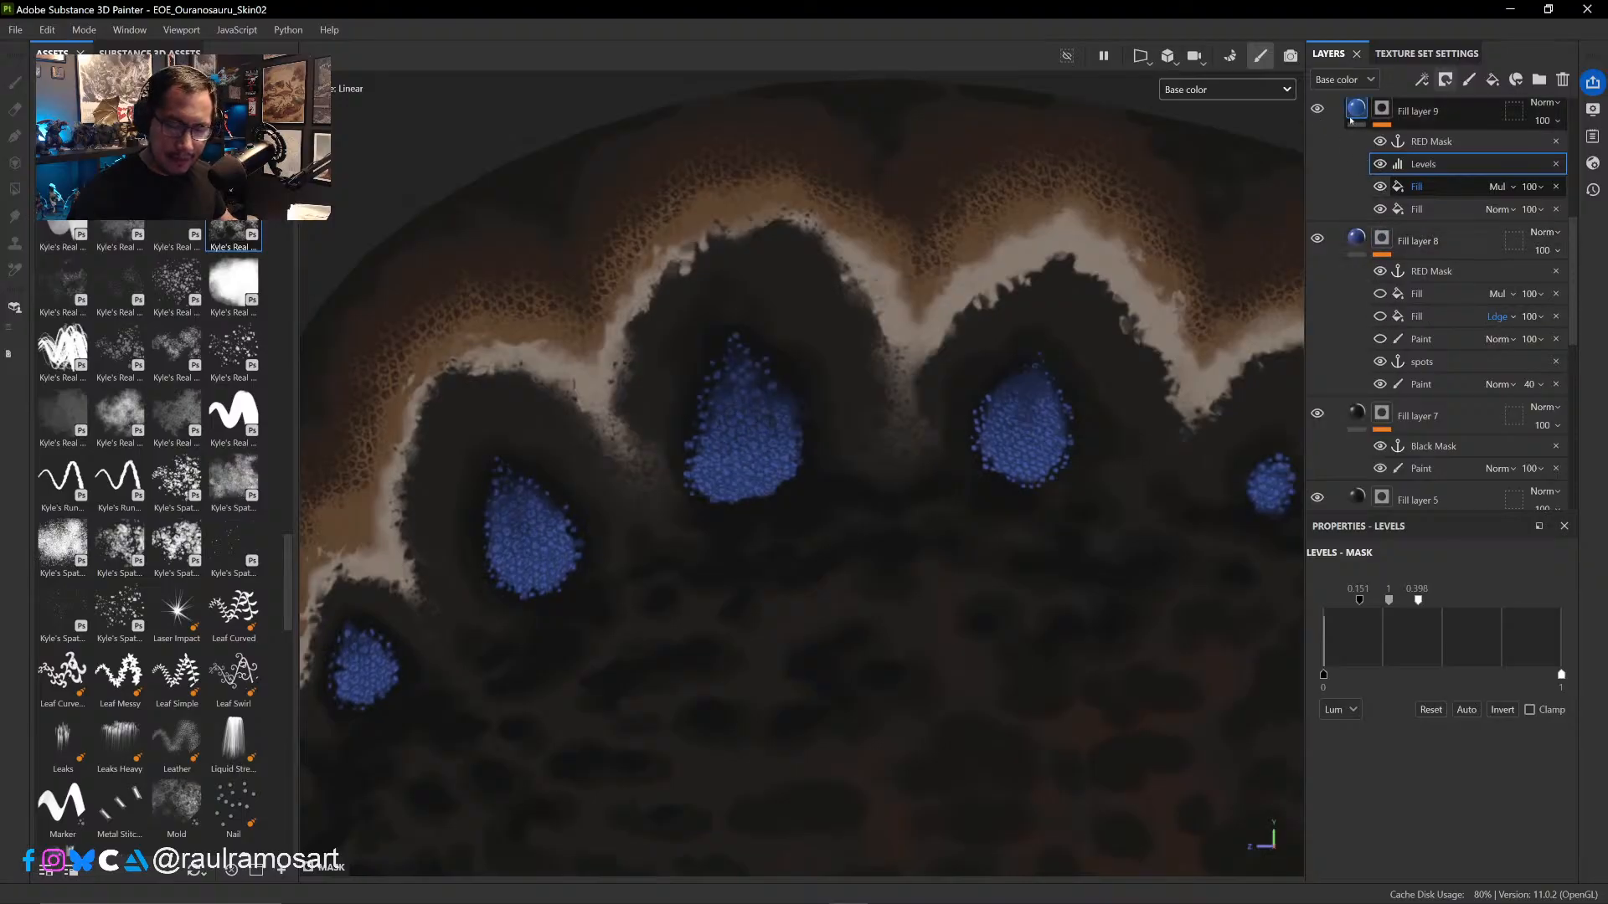
pyautogui.click(1322, 110)
pyautogui.click(1322, 110)
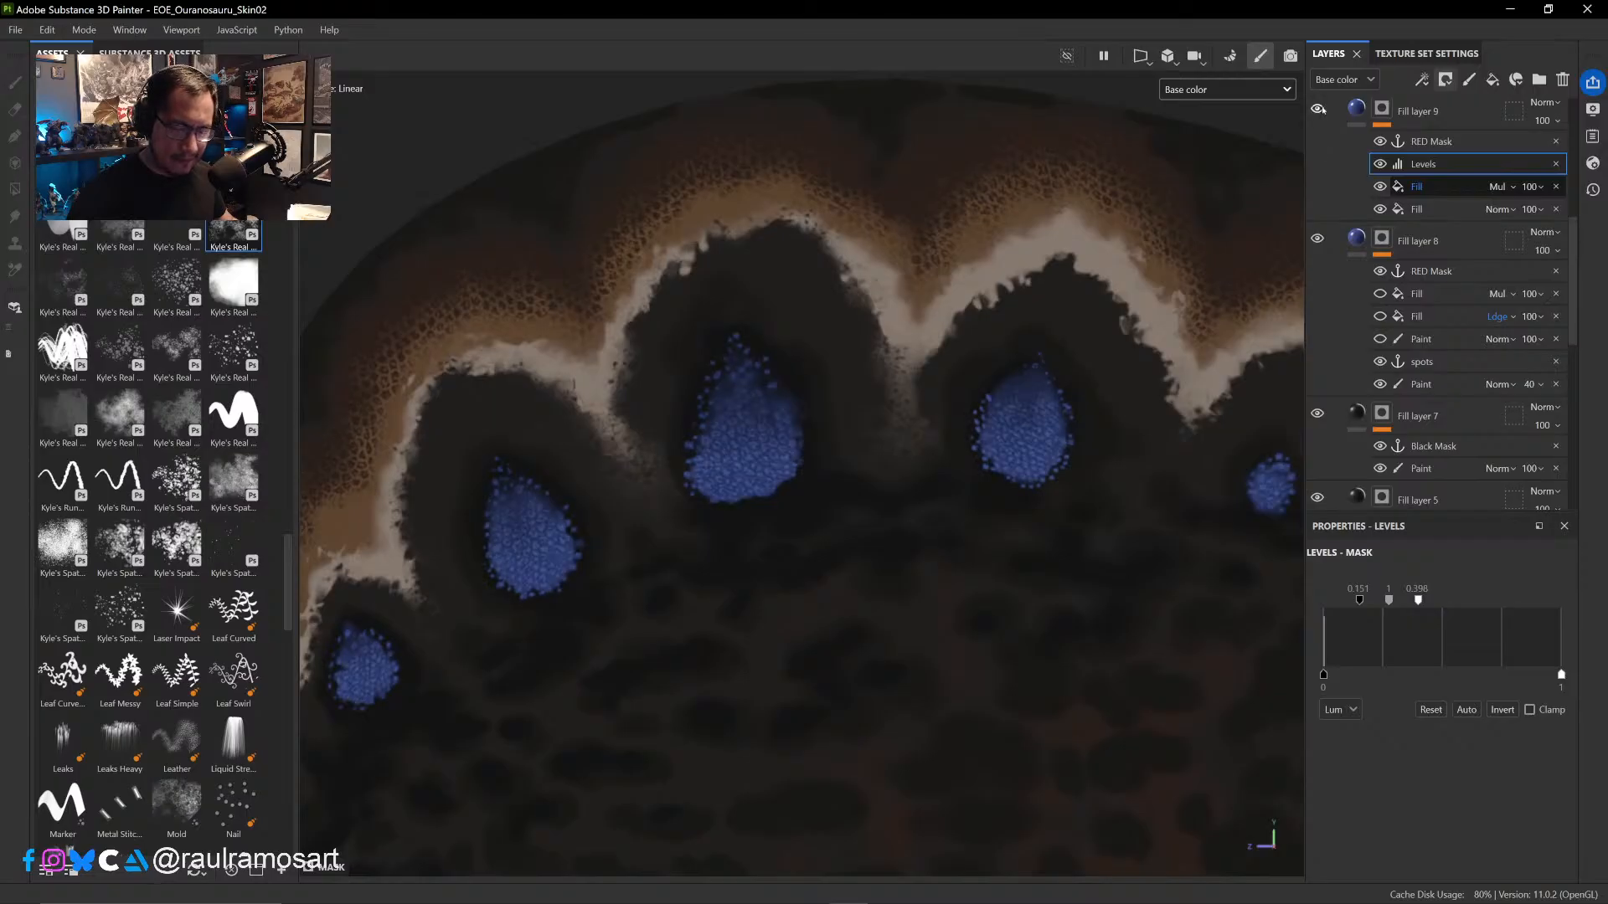
pyautogui.click(1321, 110)
# - Collapse the mask effects of Fill layers 9 and 8 and inspect the blue spots along the sail
pyautogui.click(1360, 139)
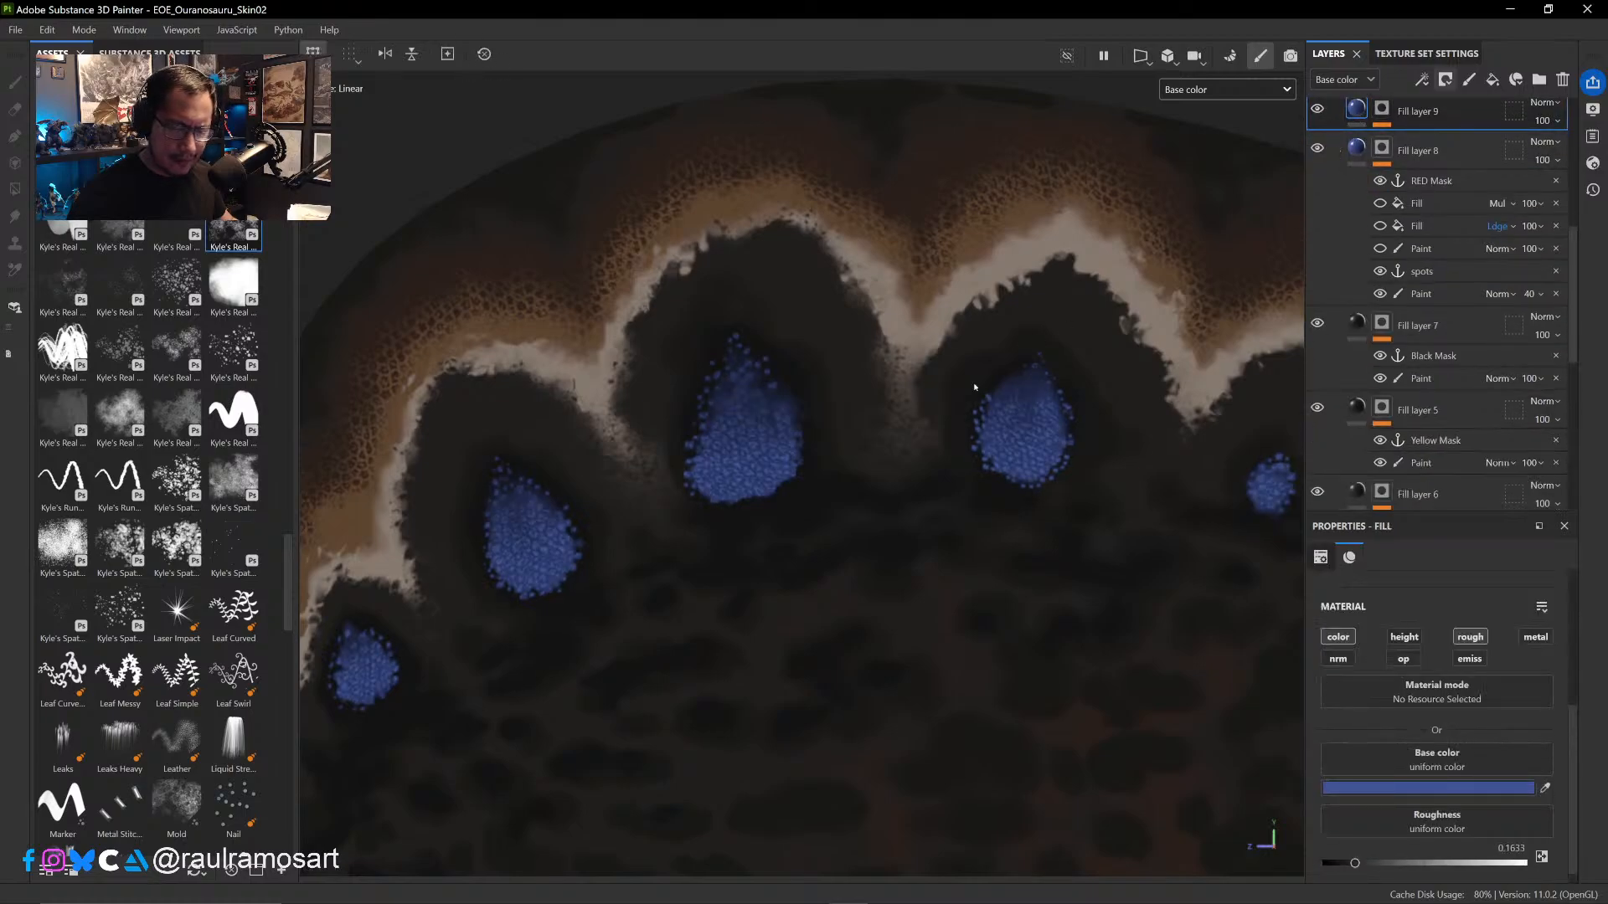
pyautogui.scroll(-5, 975, 387)
pyautogui.scroll(2, 962, 410)
pyautogui.scroll(4, 684, 474)
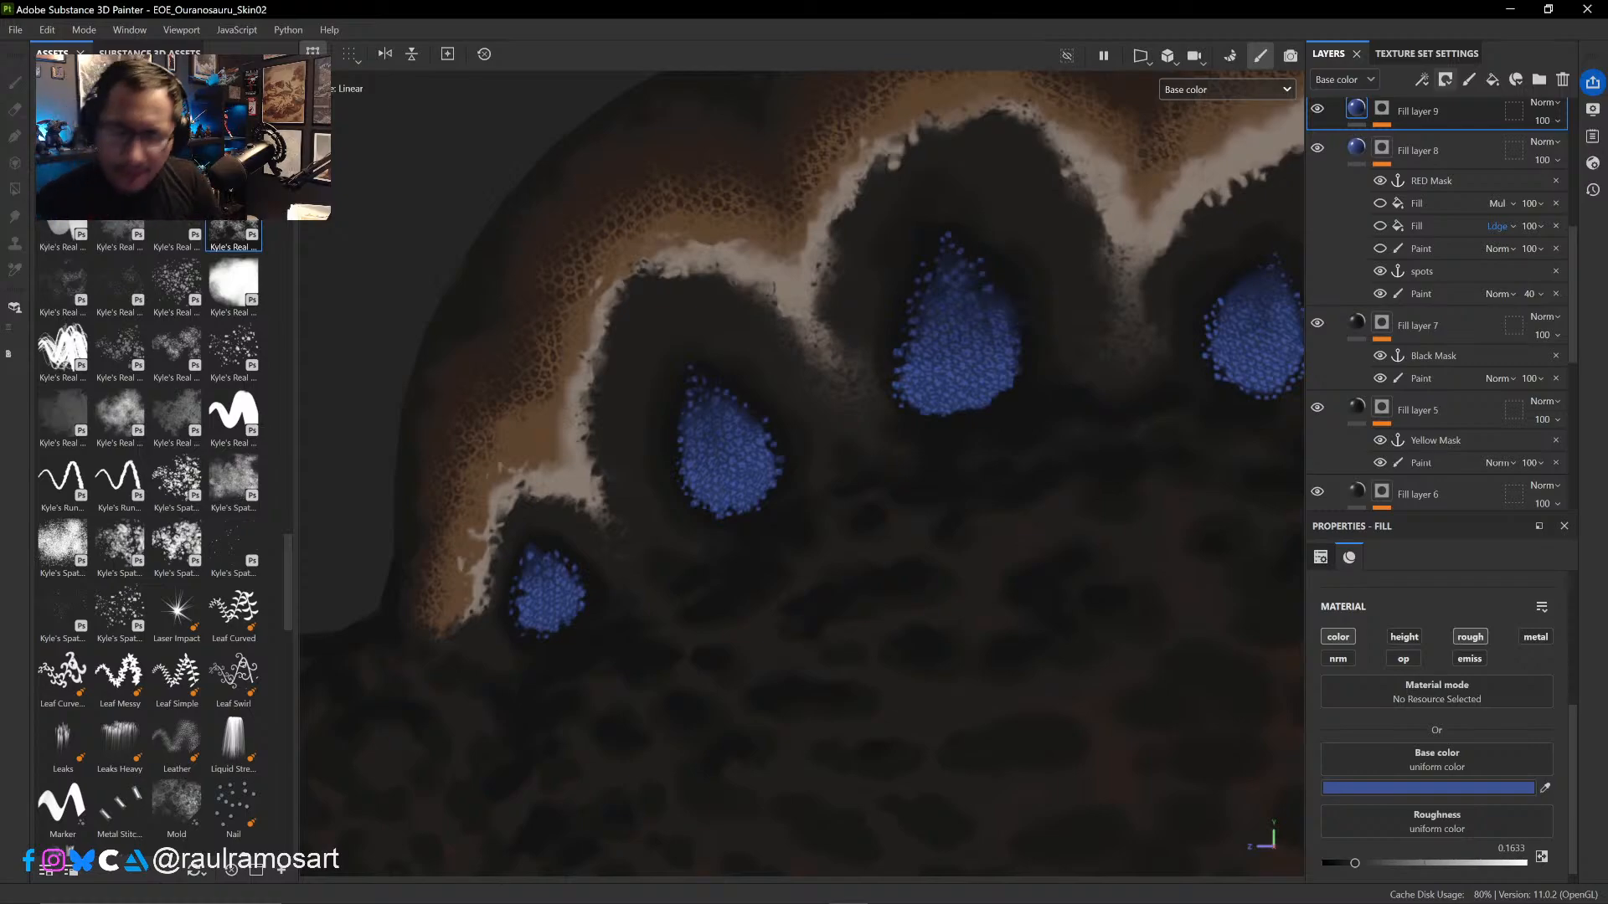
pyautogui.scroll(-6, 1127, 406)
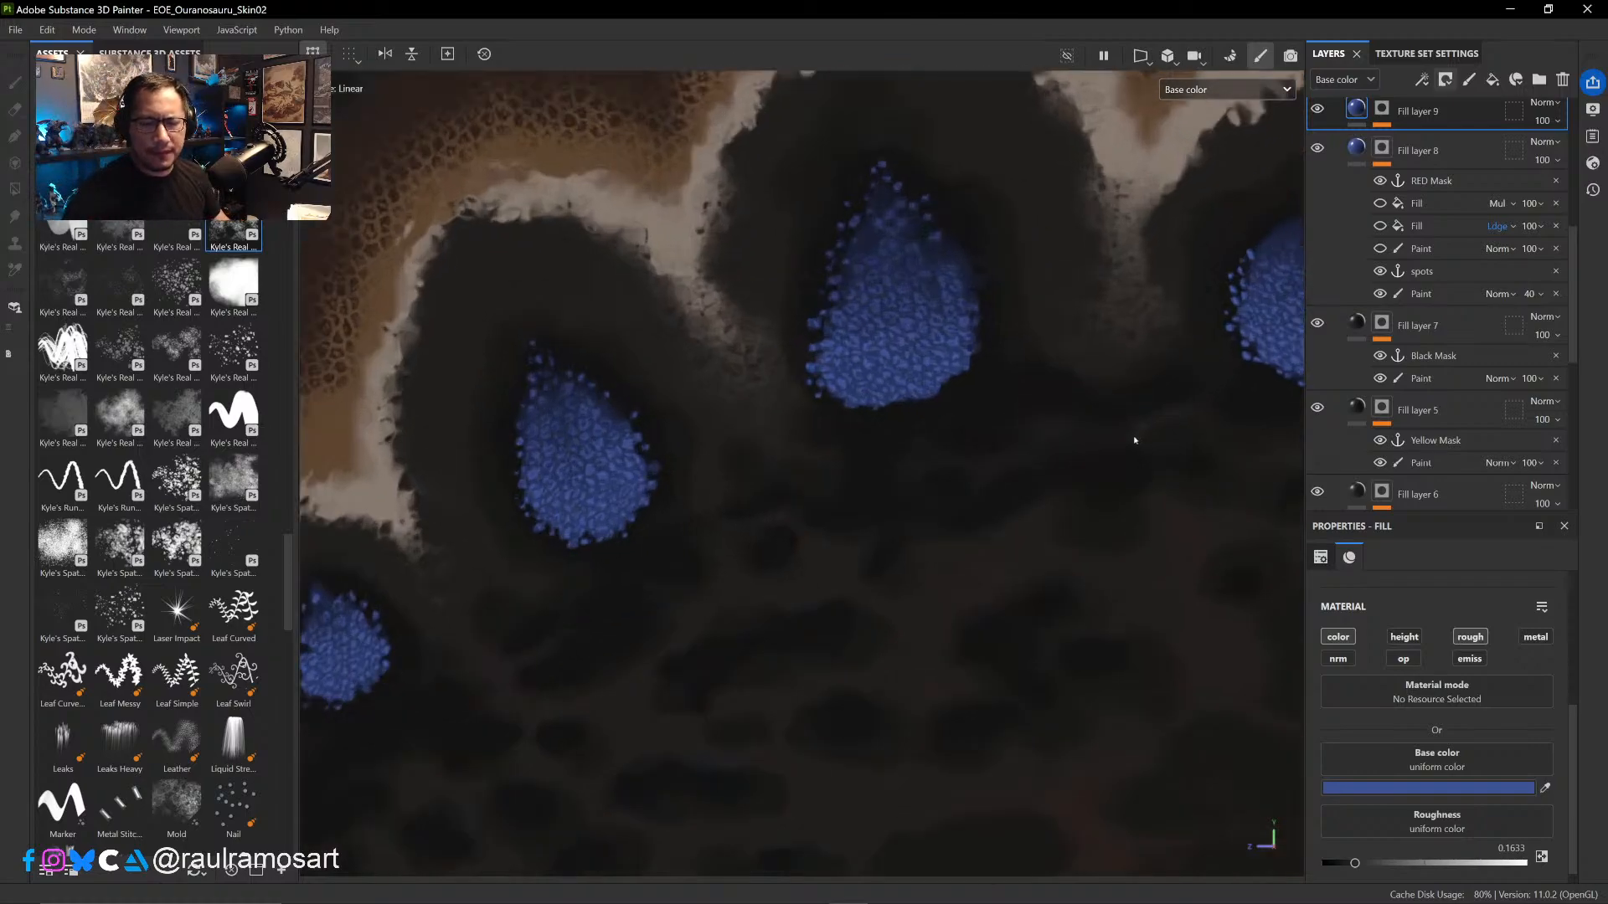
pyautogui.keyDown('alt'); pyautogui.moveTo(782, 475); pyautogui.dragTo(469, 608, button='middle'); pyautogui.keyUp('alt')
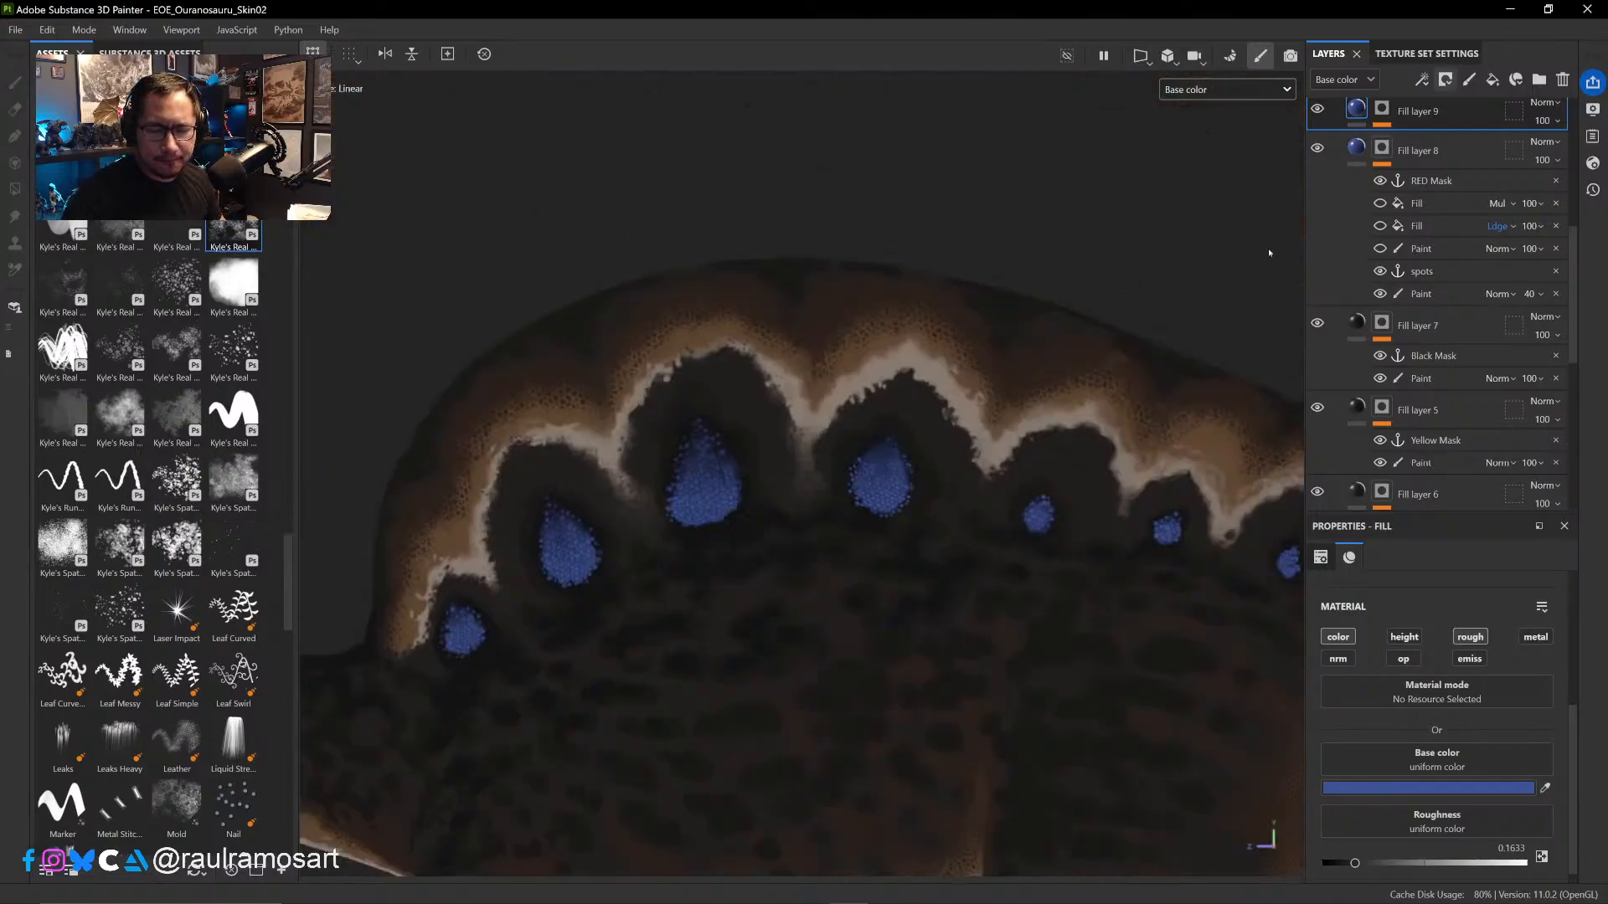
pyautogui.scroll(3, 1421, 194)
pyautogui.click(1357, 401)
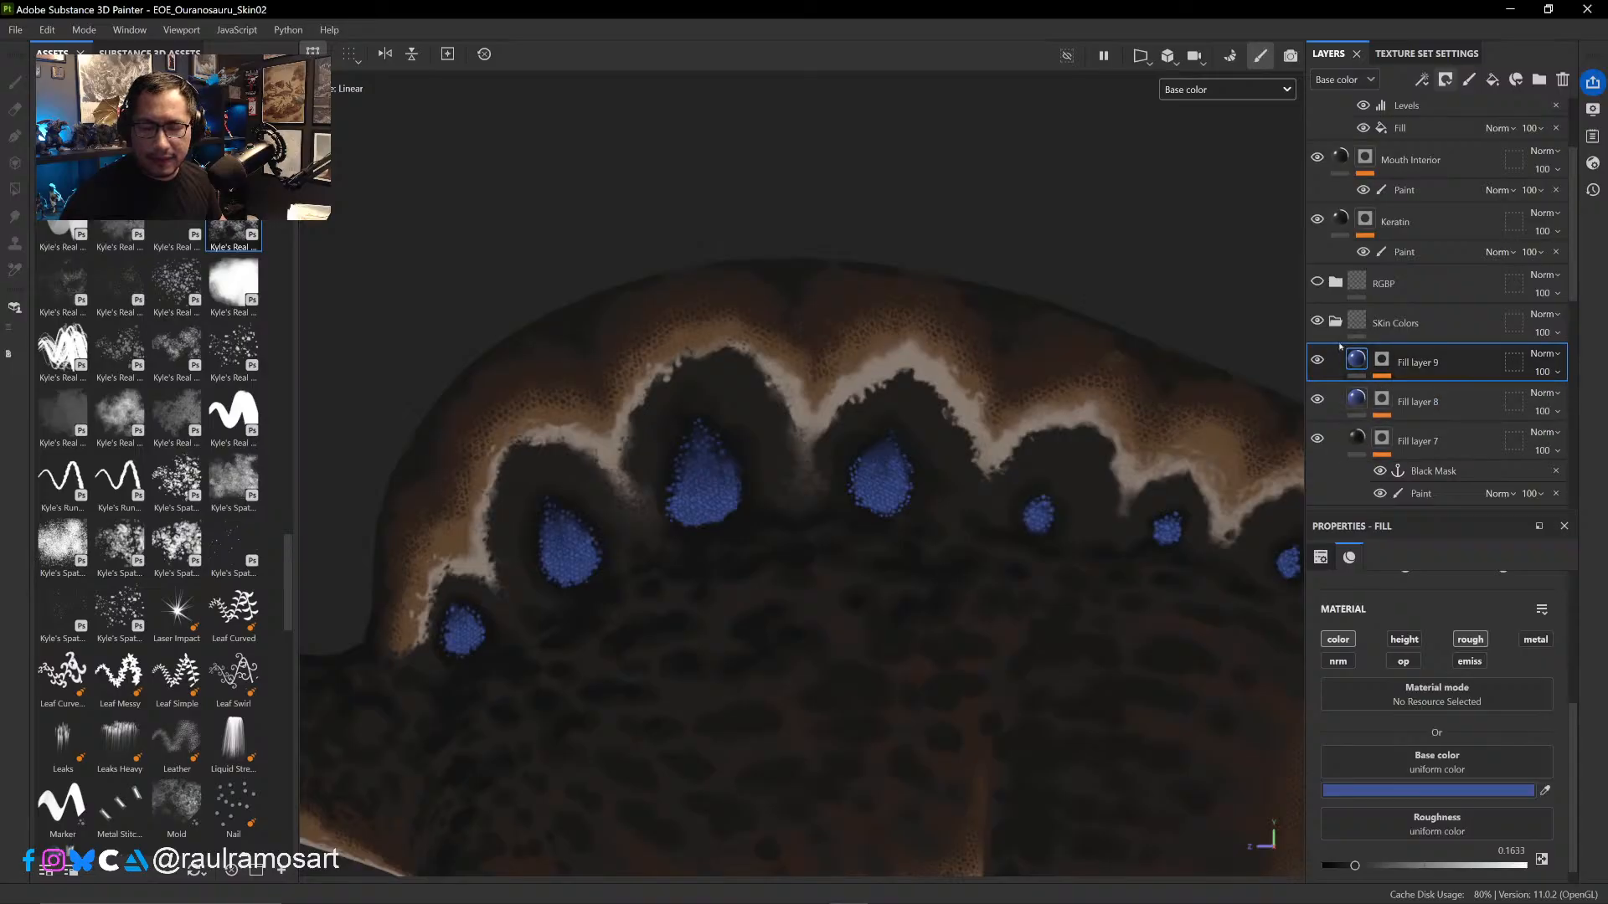
# - Show the RGBP folder and compare its mask colors on the sail against the skin colors beneath
pyautogui.click(1318, 283)
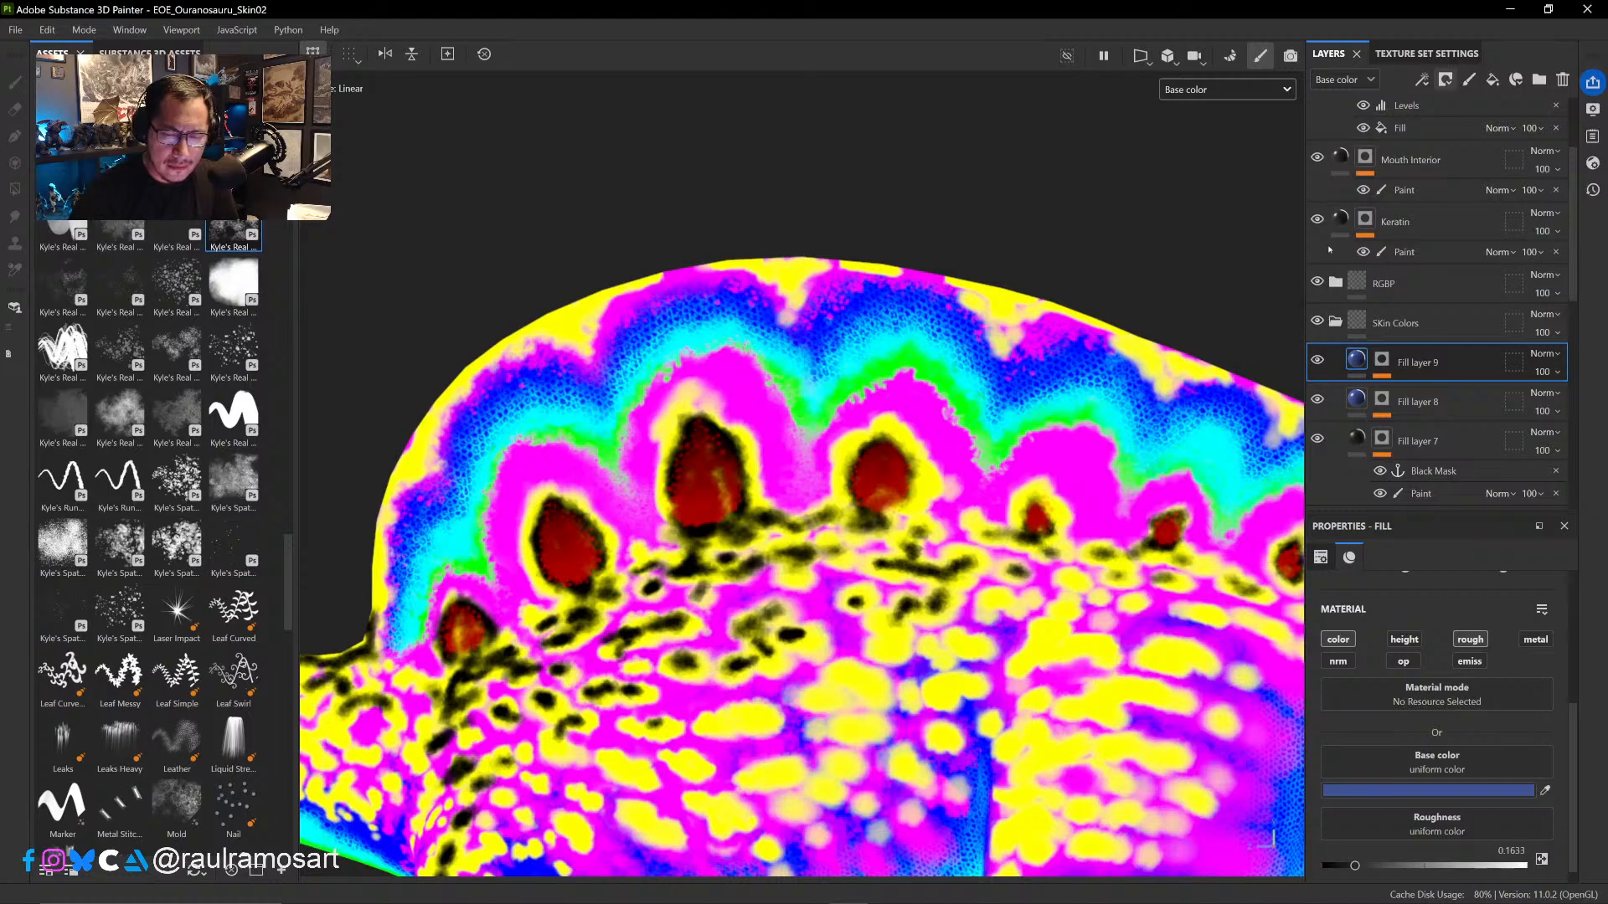
pyautogui.scroll(-3, 1346, 253)
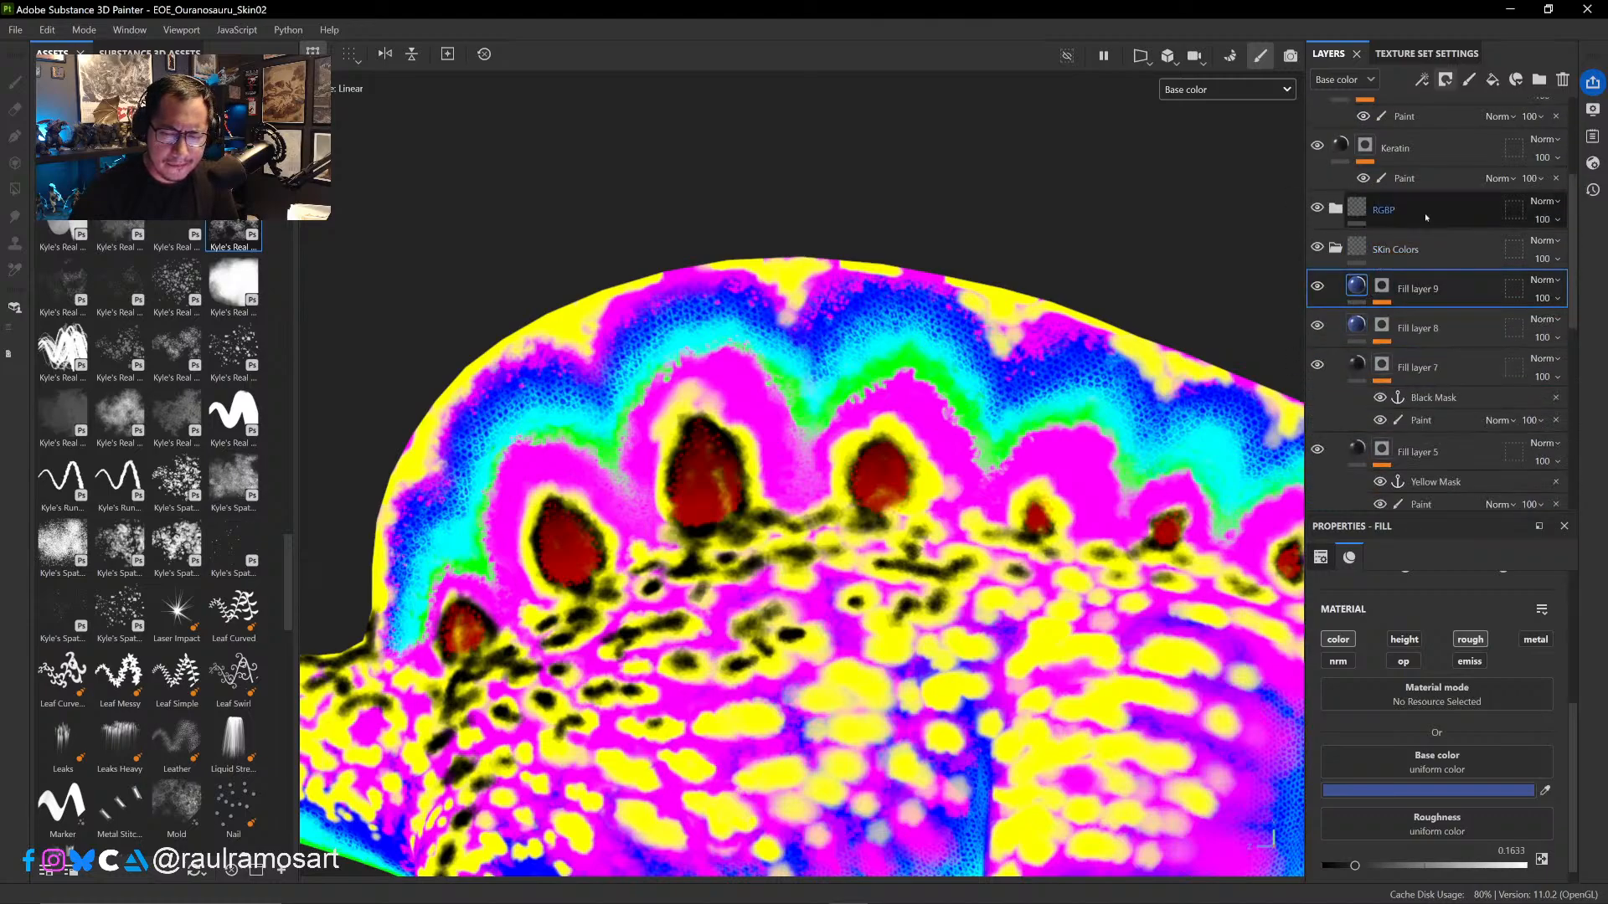
pyautogui.click(1336, 248)
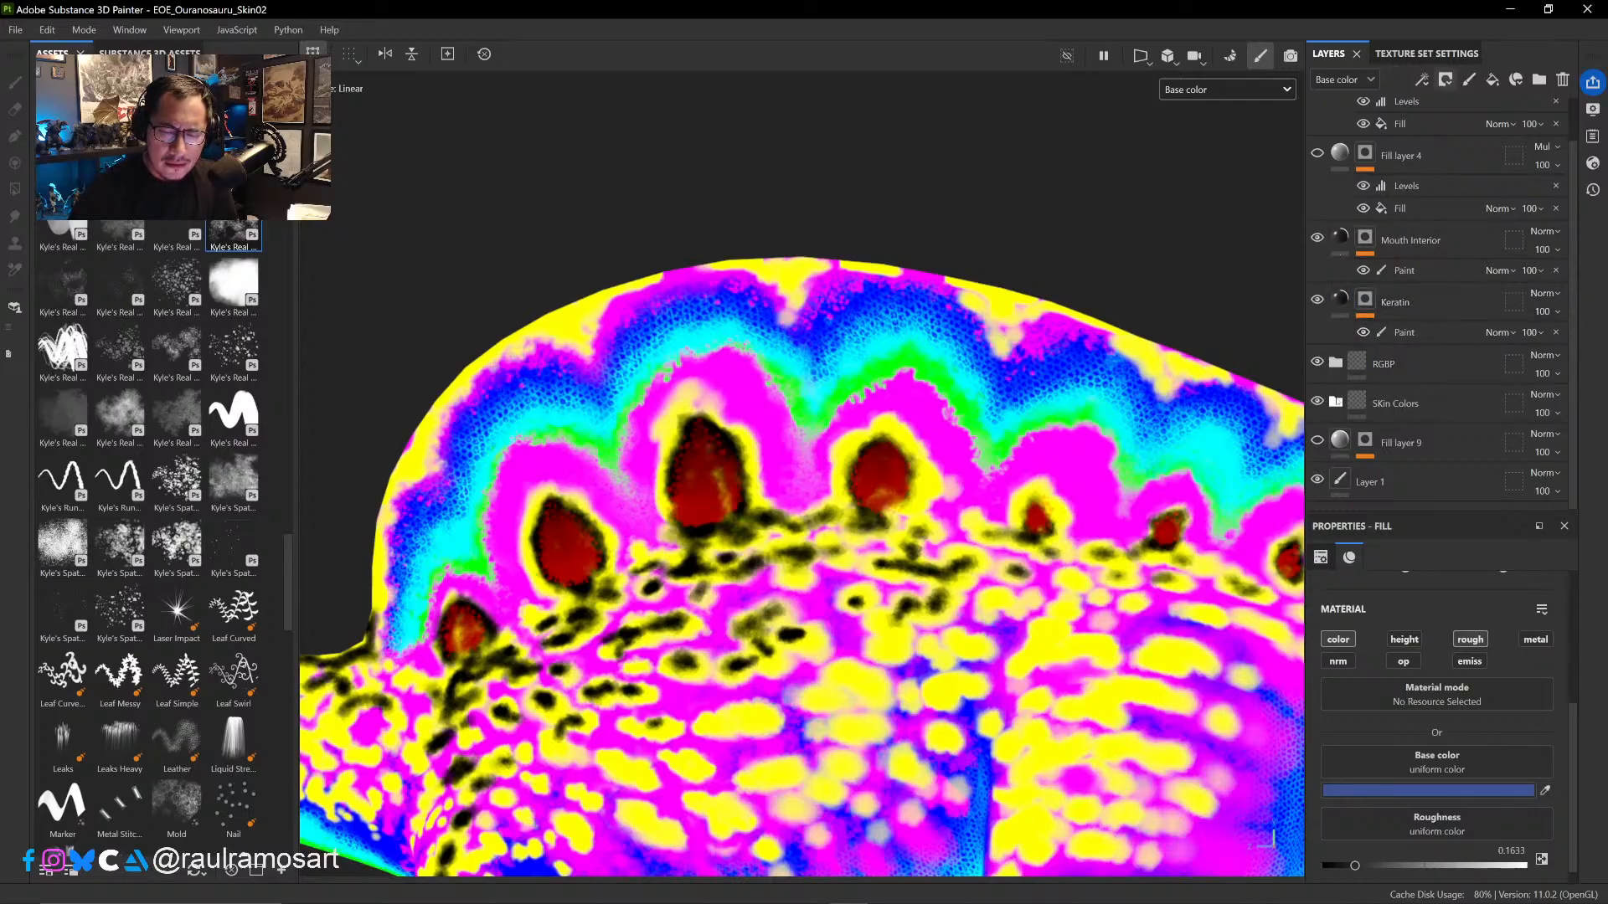
pyautogui.click(1336, 402)
pyautogui.scroll(-8, 1336, 402)
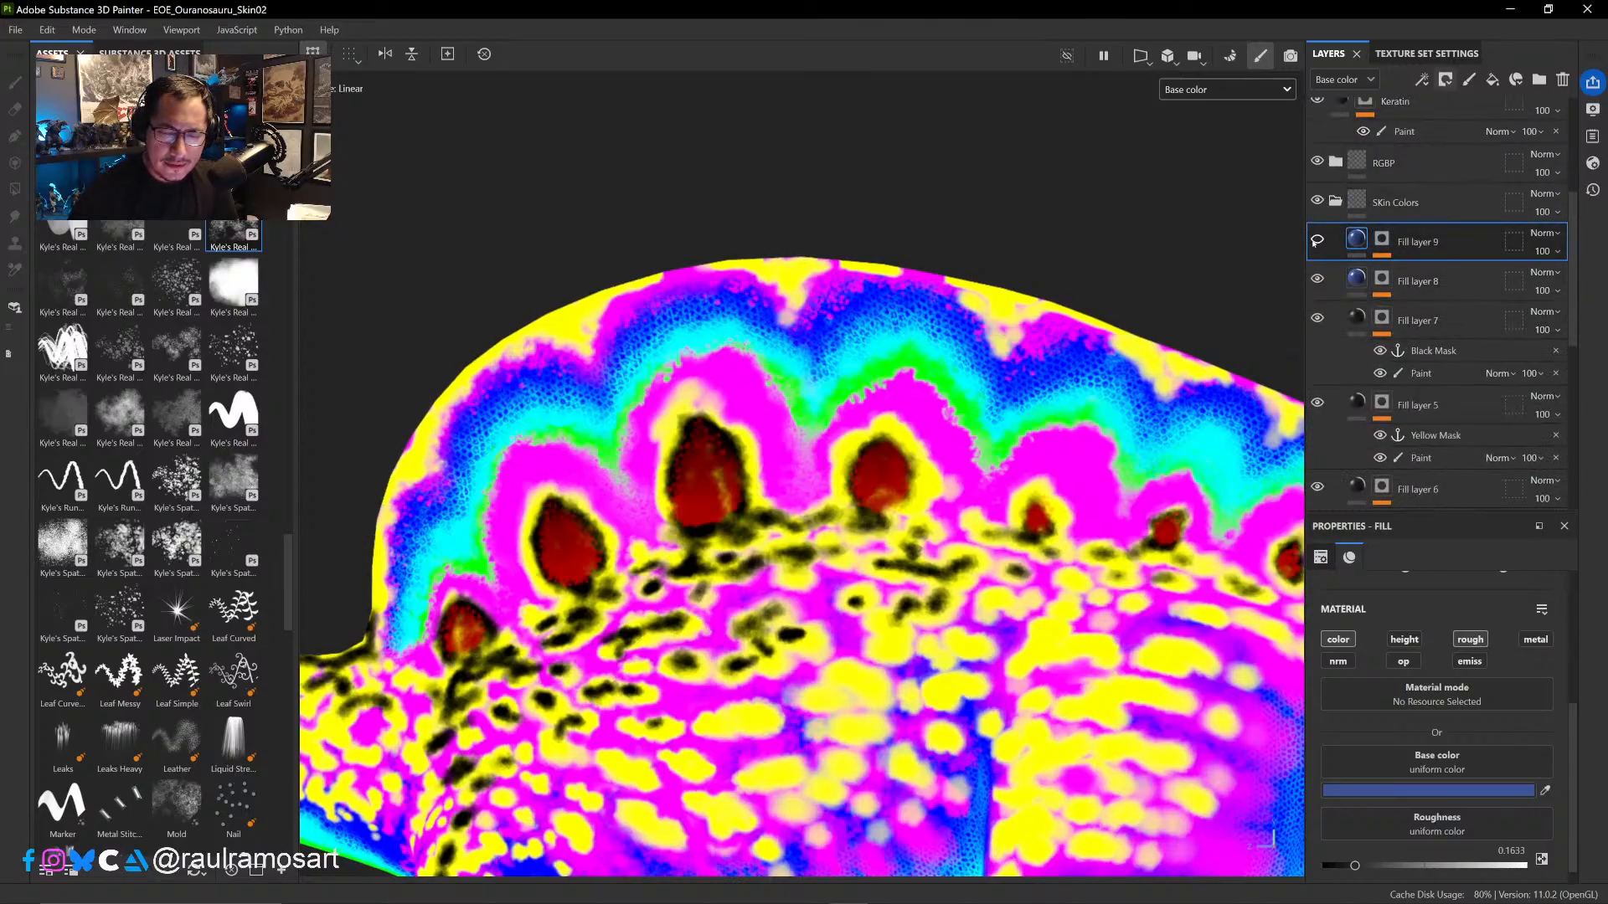
pyautogui.click(1317, 161)
pyautogui.click(1317, 161)
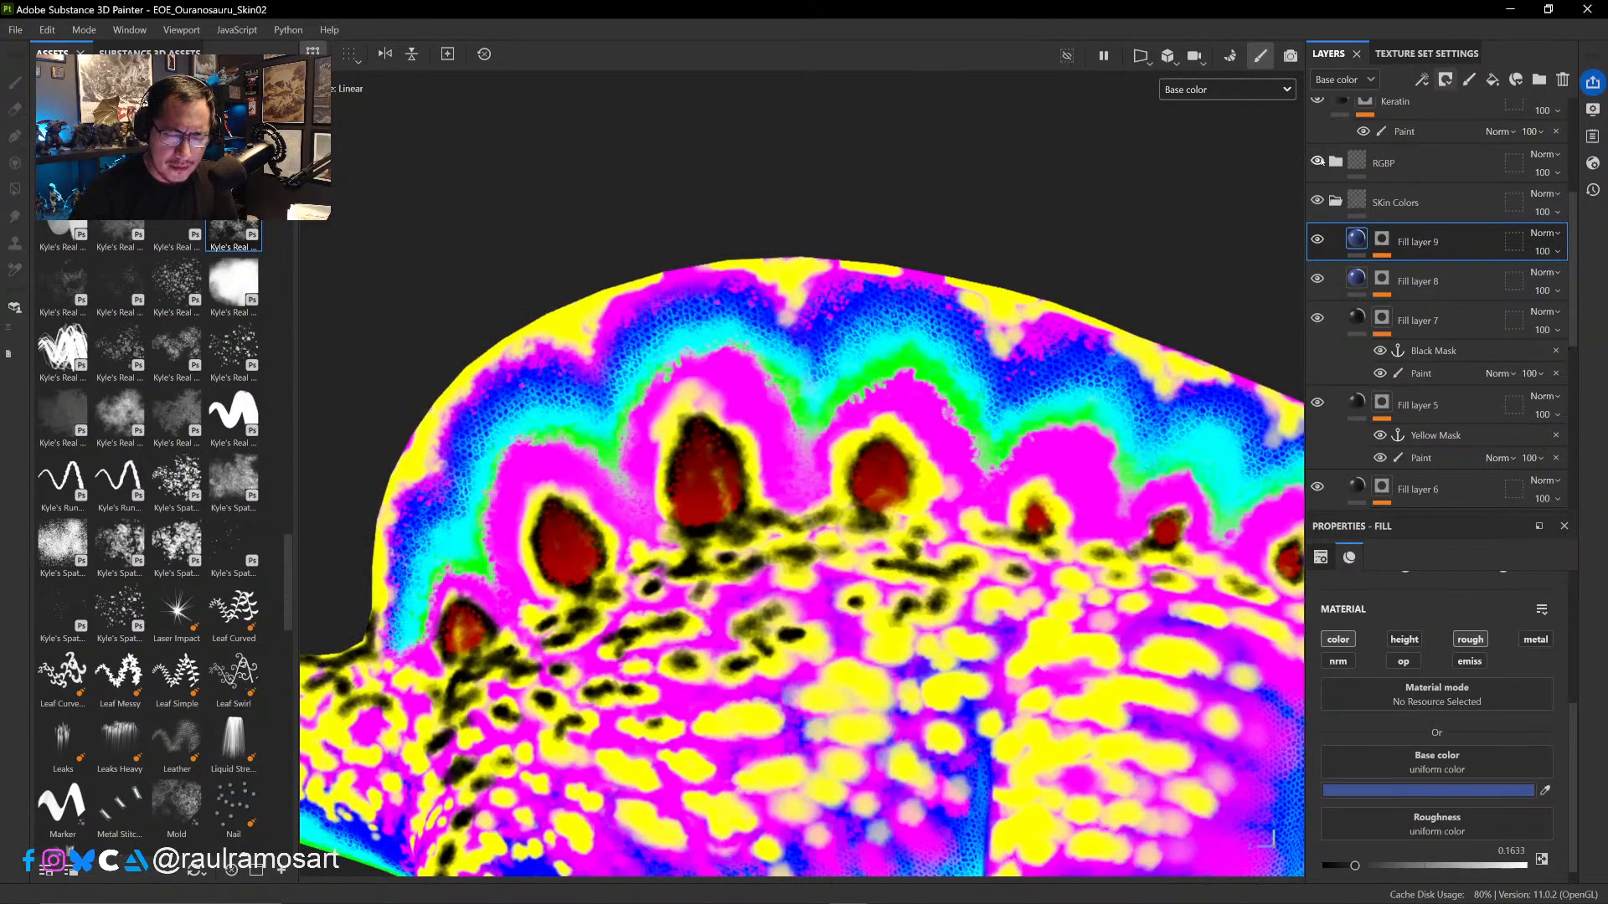
pyautogui.click(1317, 161)
pyautogui.click(1317, 161)
pyautogui.click(1317, 161)
pyautogui.click(1317, 161)
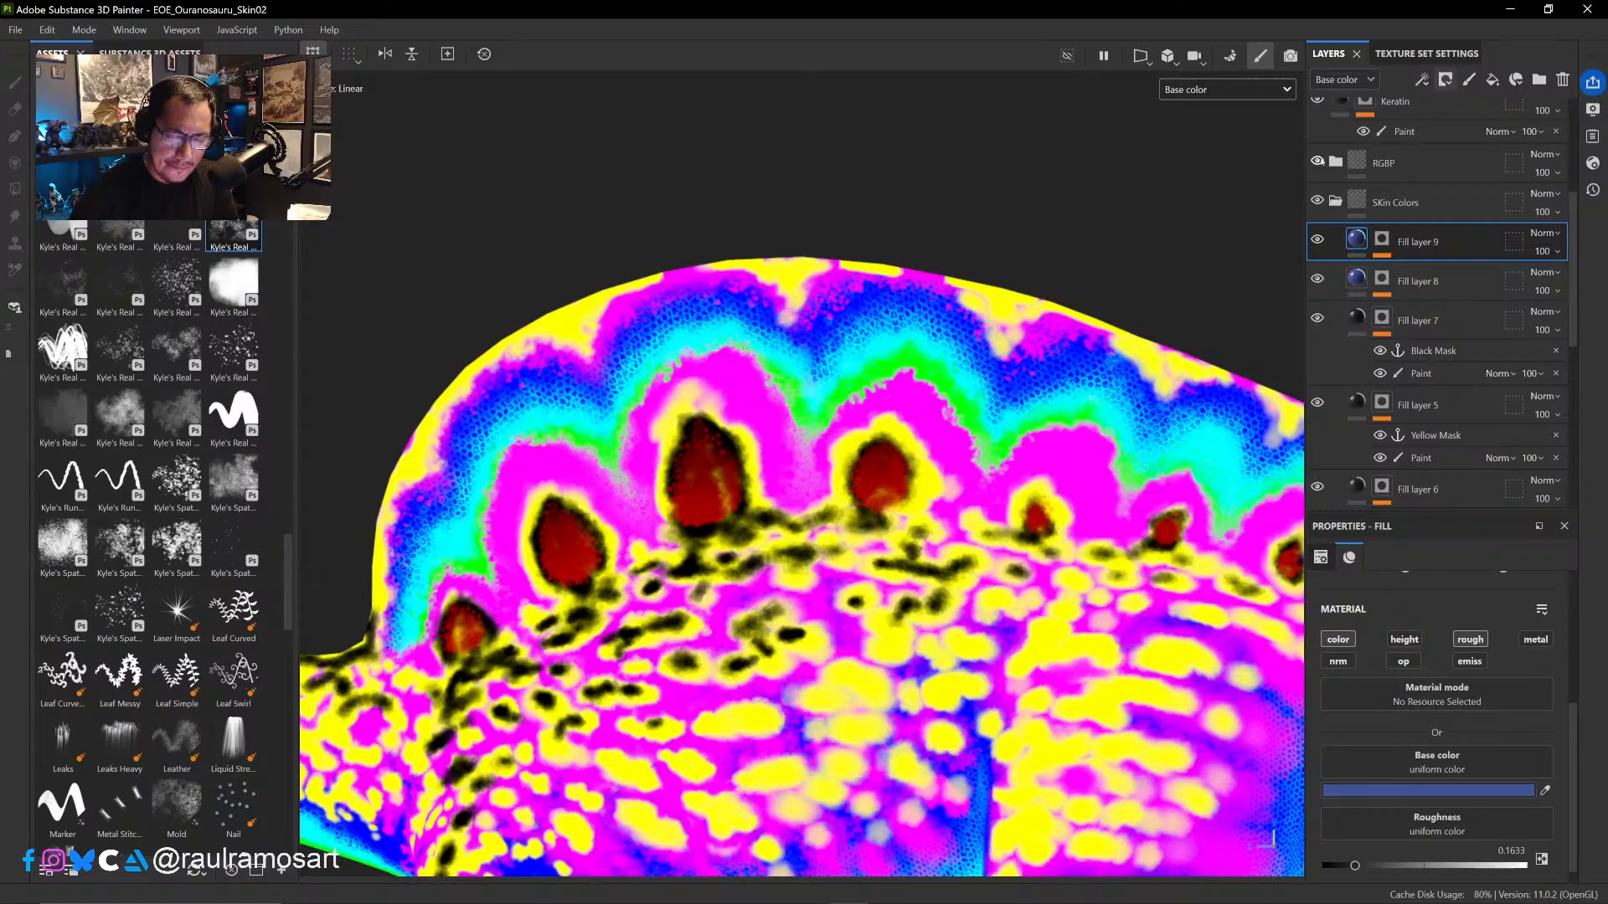
pyautogui.scroll(-2, 884, 389)
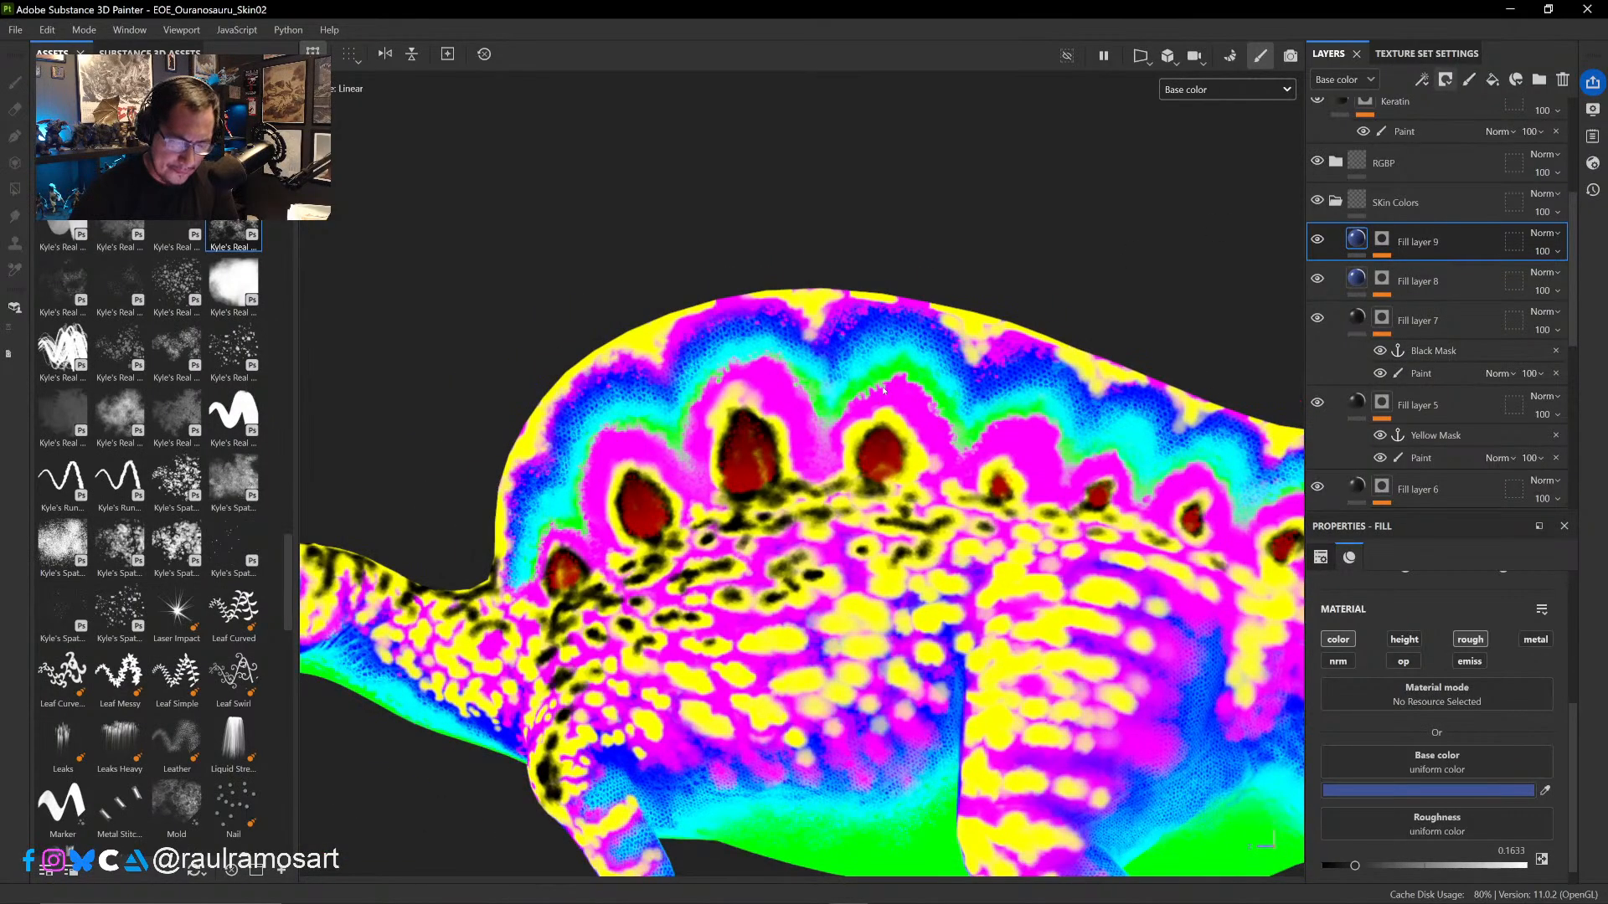
pyautogui.scroll(2, 884, 388)
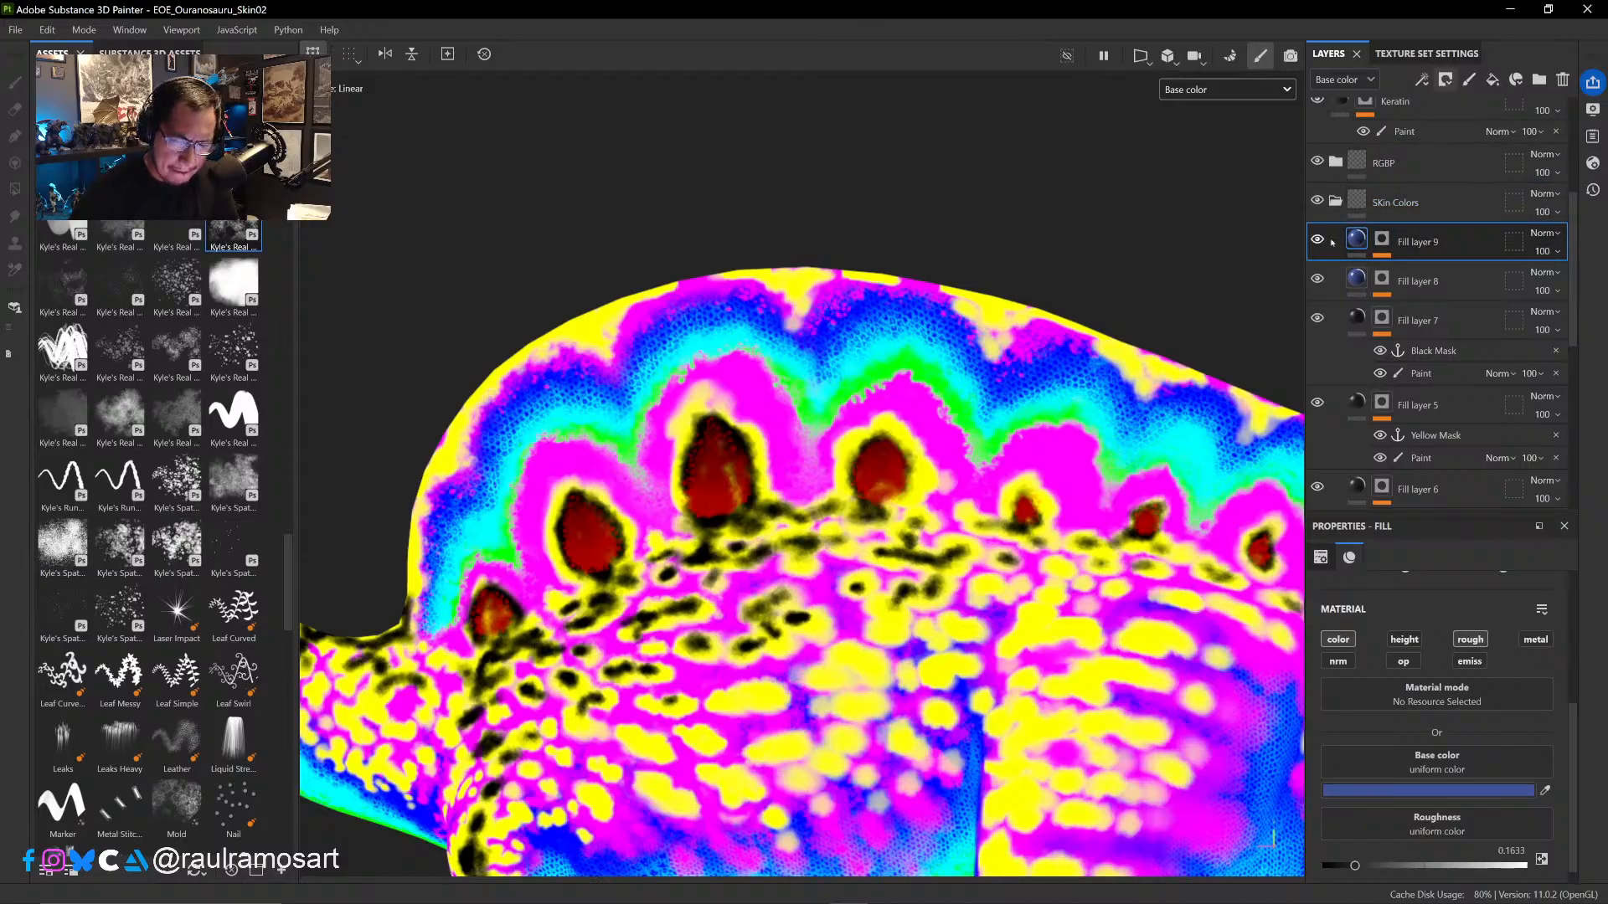
# - Hide the RGBP folder, collapse and select the SKin Colors folder, and check the model with that folder hidden and shown
pyautogui.click(1336, 202)
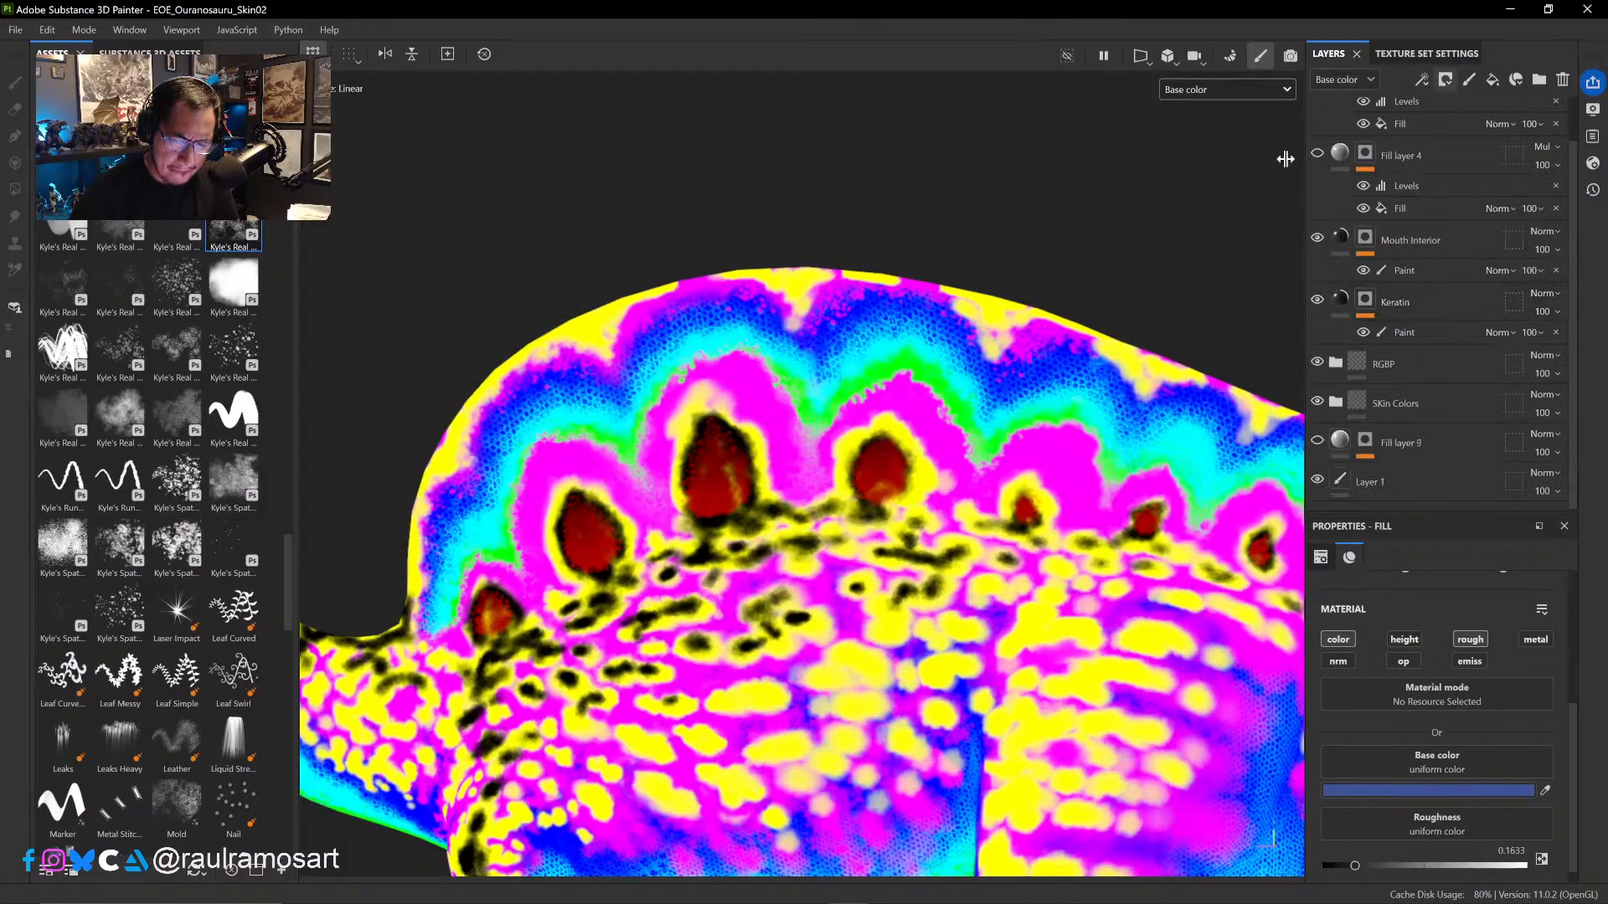
pyautogui.scroll(1, 1335, 262)
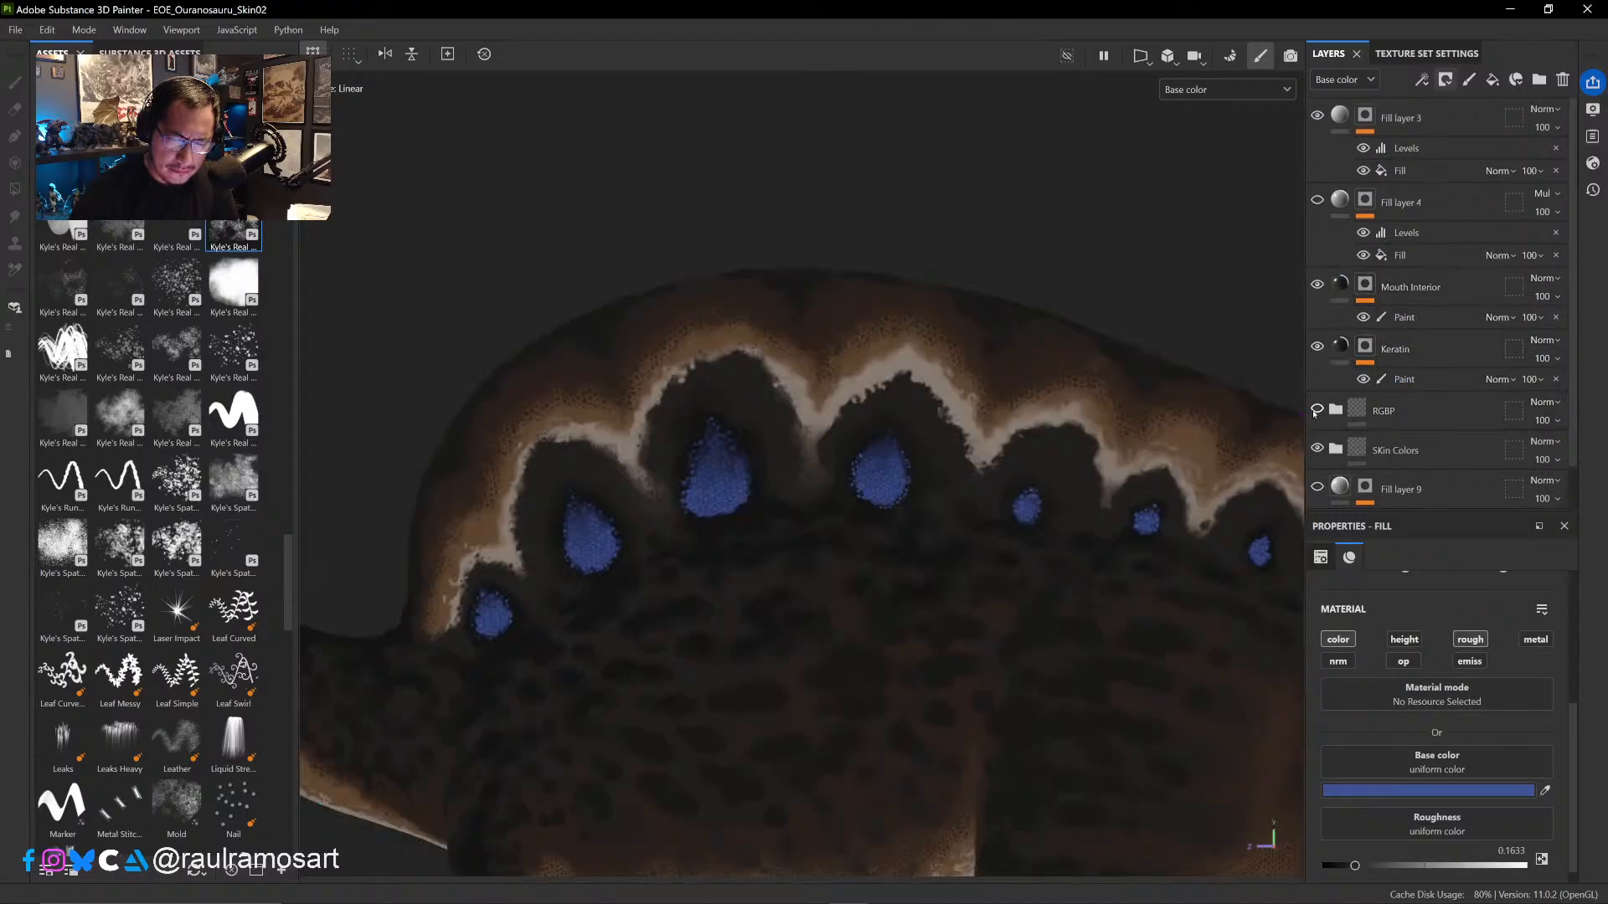
pyautogui.click(1317, 409)
pyautogui.scroll(-1, 1387, 419)
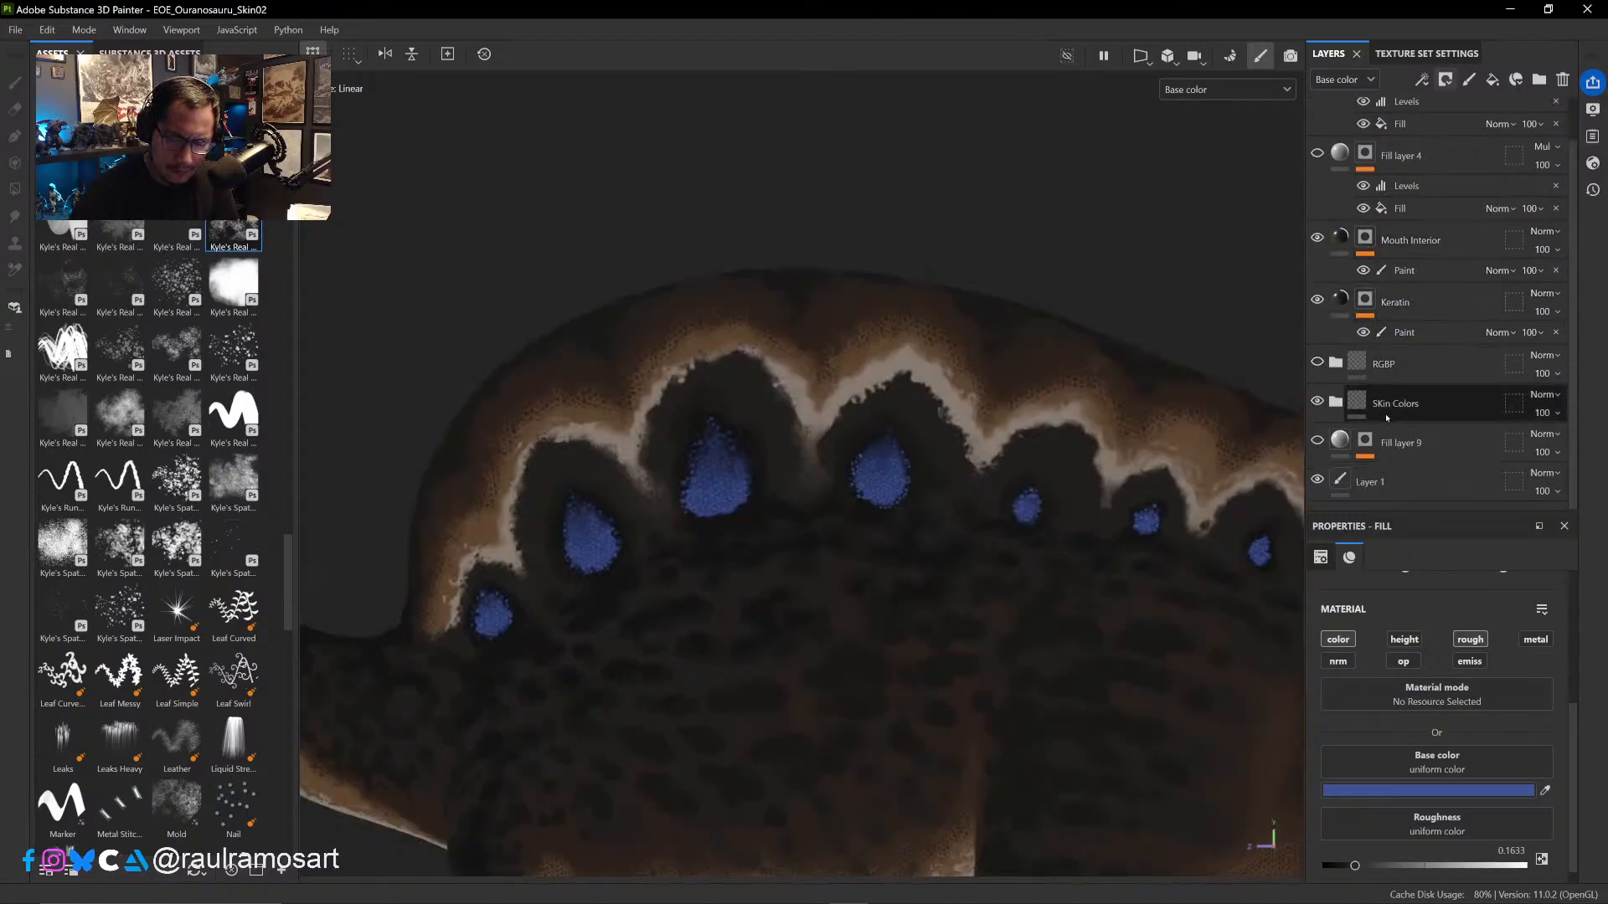
pyautogui.click(1442, 404)
pyautogui.click(1316, 404)
pyautogui.click(1318, 404)
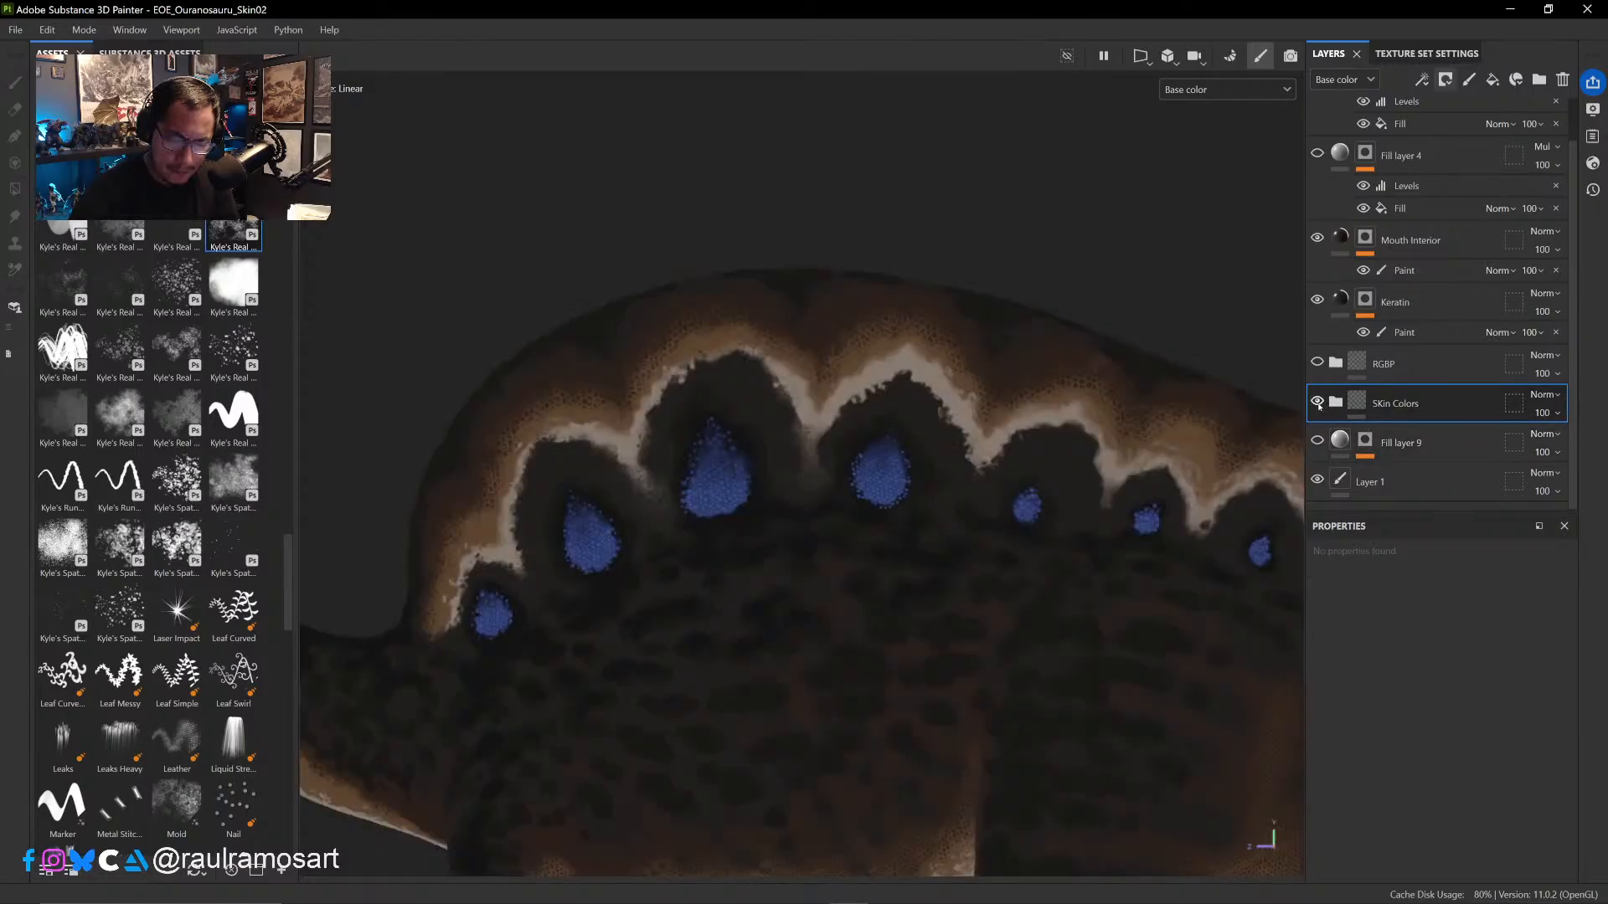
# - Expand the SKin Colors folder and hide Fill layer 7 and Fill layer 5
pyautogui.click(1336, 403)
pyautogui.scroll(-5, 1349, 335)
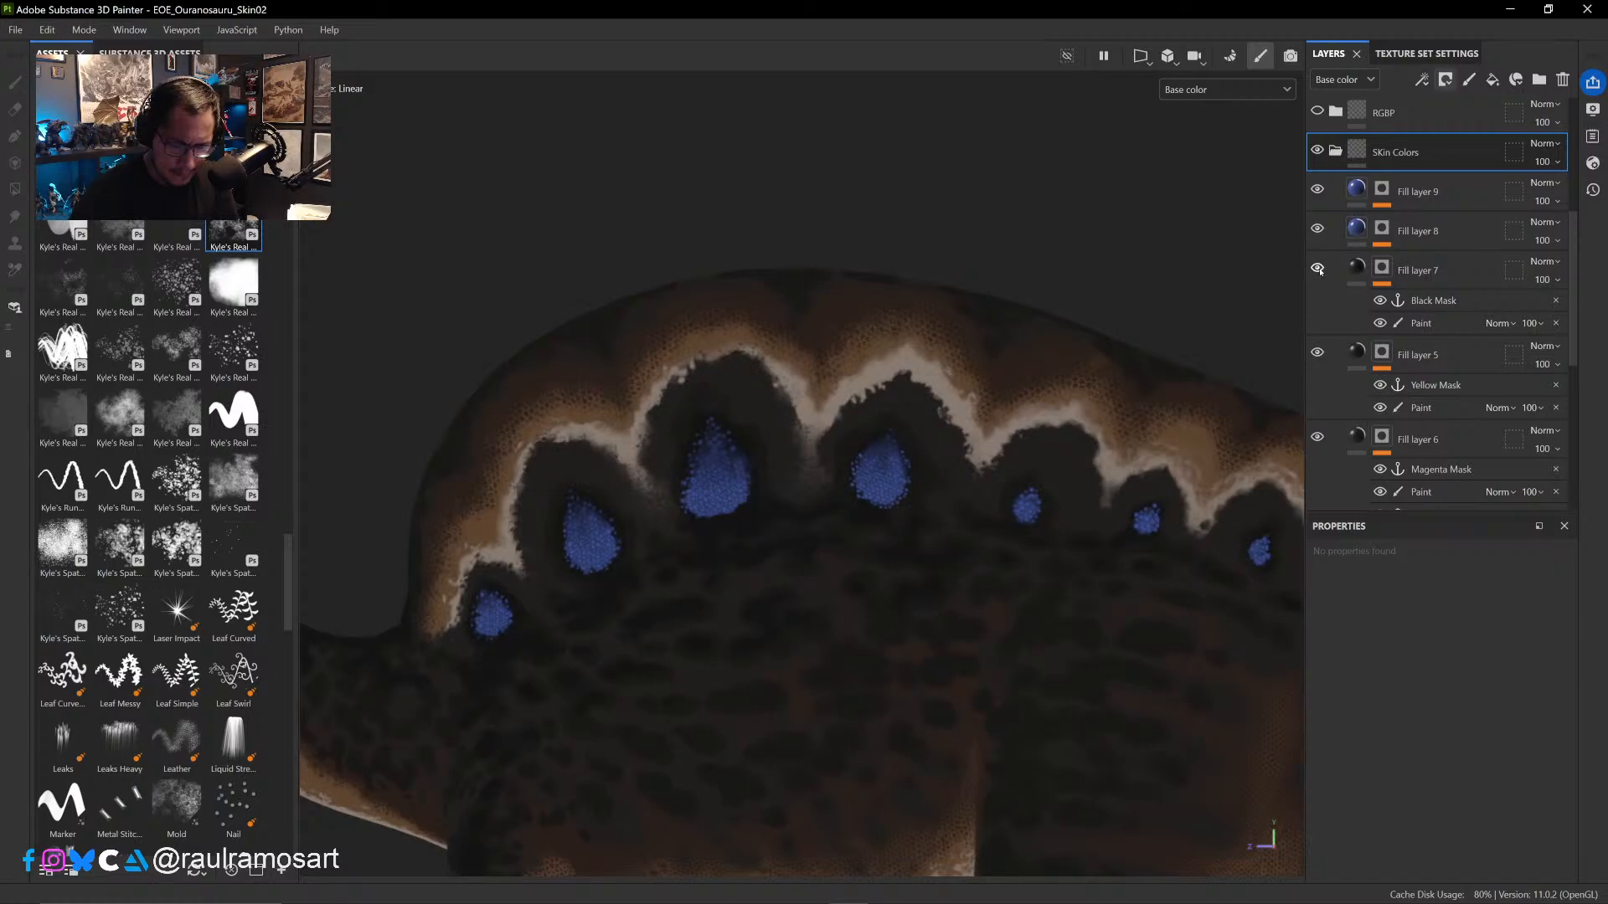
pyautogui.click(1318, 352)
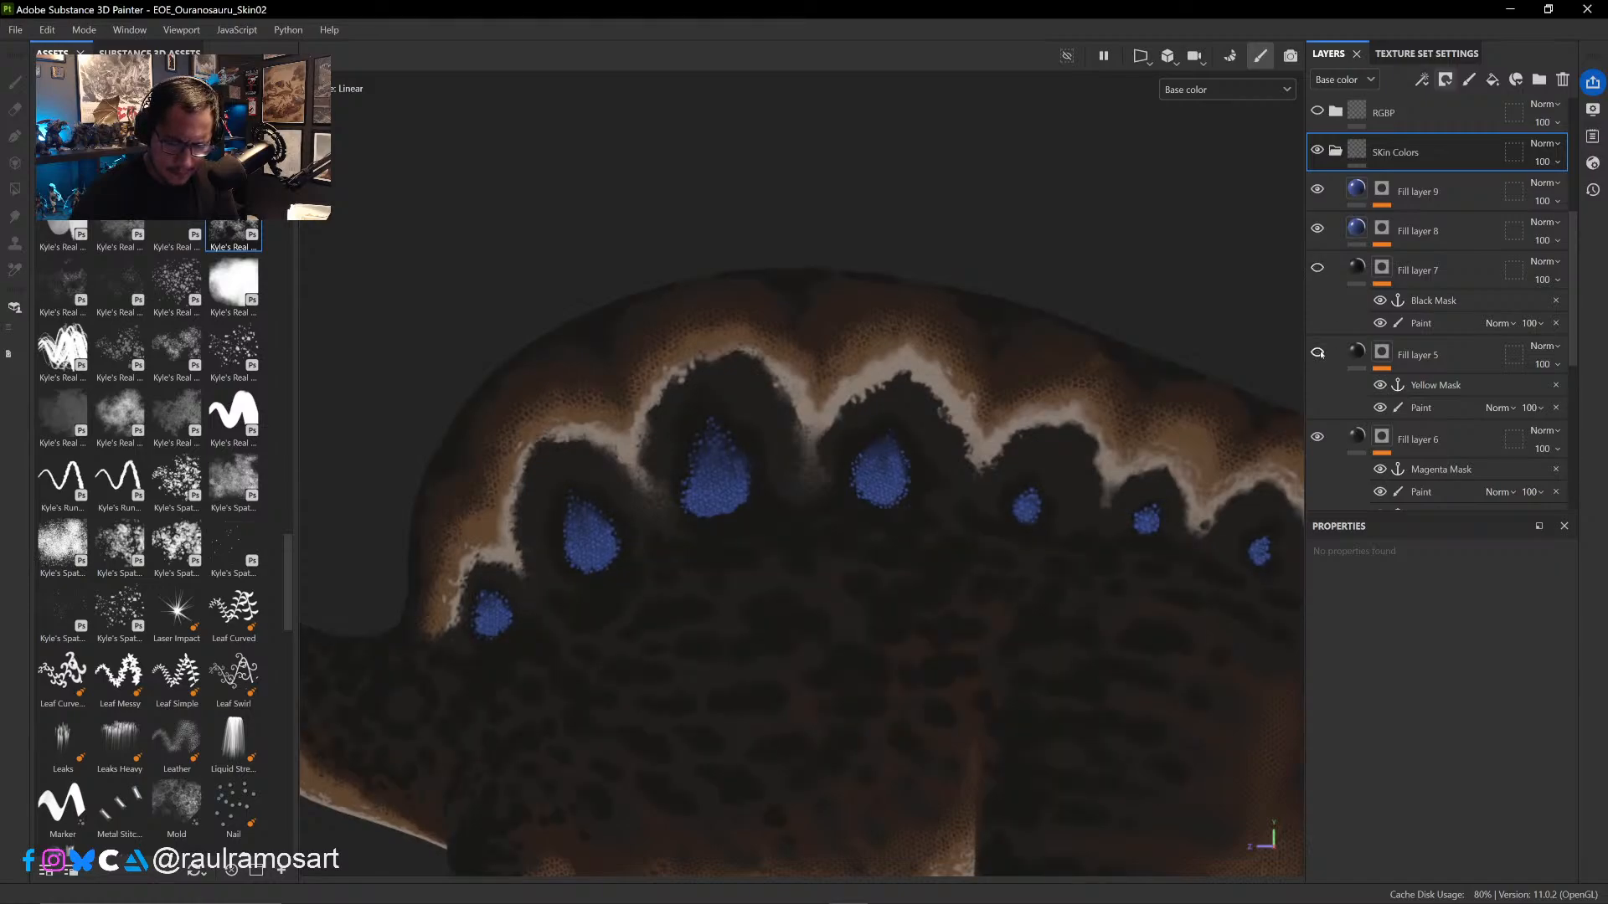
pyautogui.scroll(-4, 1324, 353)
pyautogui.scroll(1, 1330, 353)
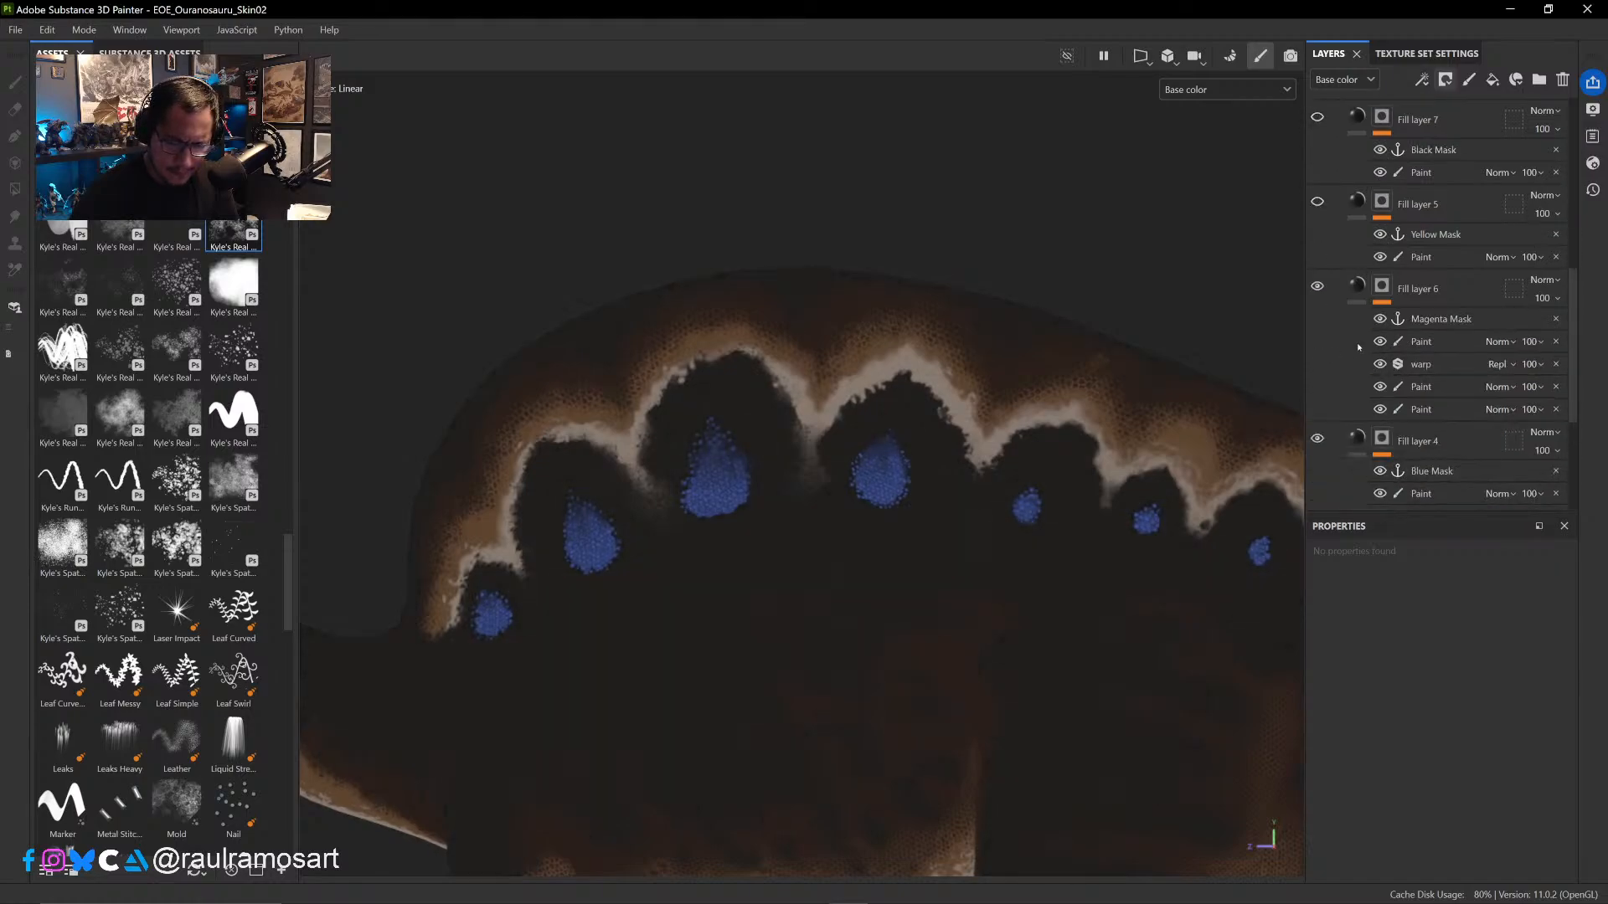
# - Compare the skin pattern with Fill layer 6 hidden and shown
pyautogui.click(1318, 286)
pyautogui.click(1319, 286)
pyautogui.click(1318, 286)
pyautogui.click(1318, 286)
pyautogui.click(1318, 286)
pyautogui.click(1318, 286)
pyautogui.click(1318, 286)
pyautogui.click(1318, 286)
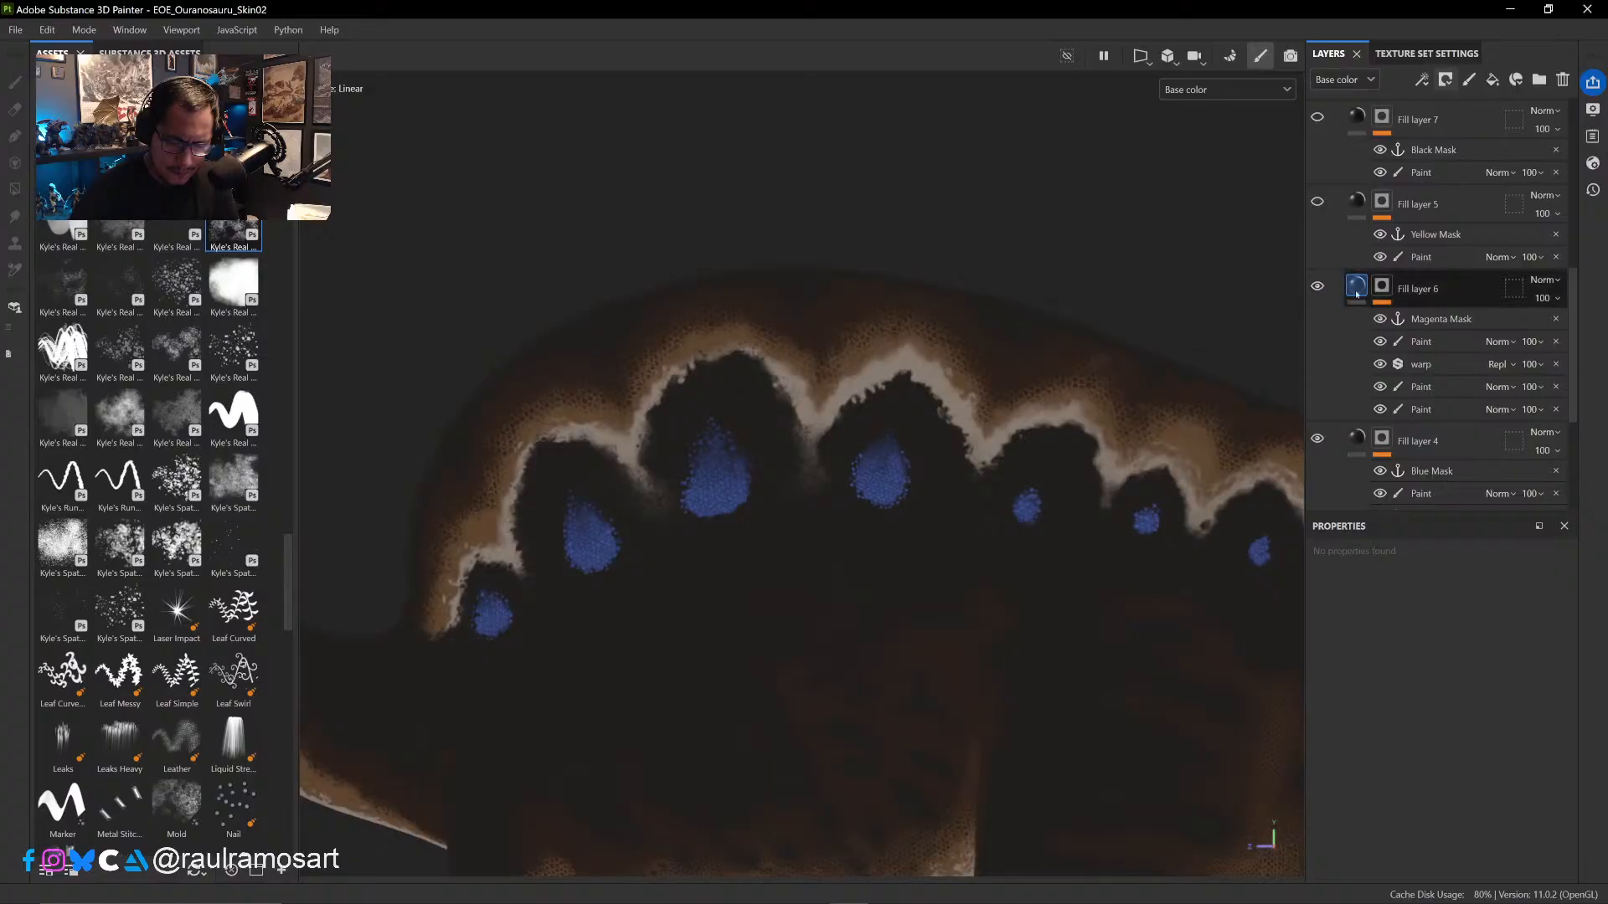
# - Select the Paint effect above warp in Fill layer 6's mask and recheck the layer's coverage by hiding and showing it
pyautogui.click(1399, 345)
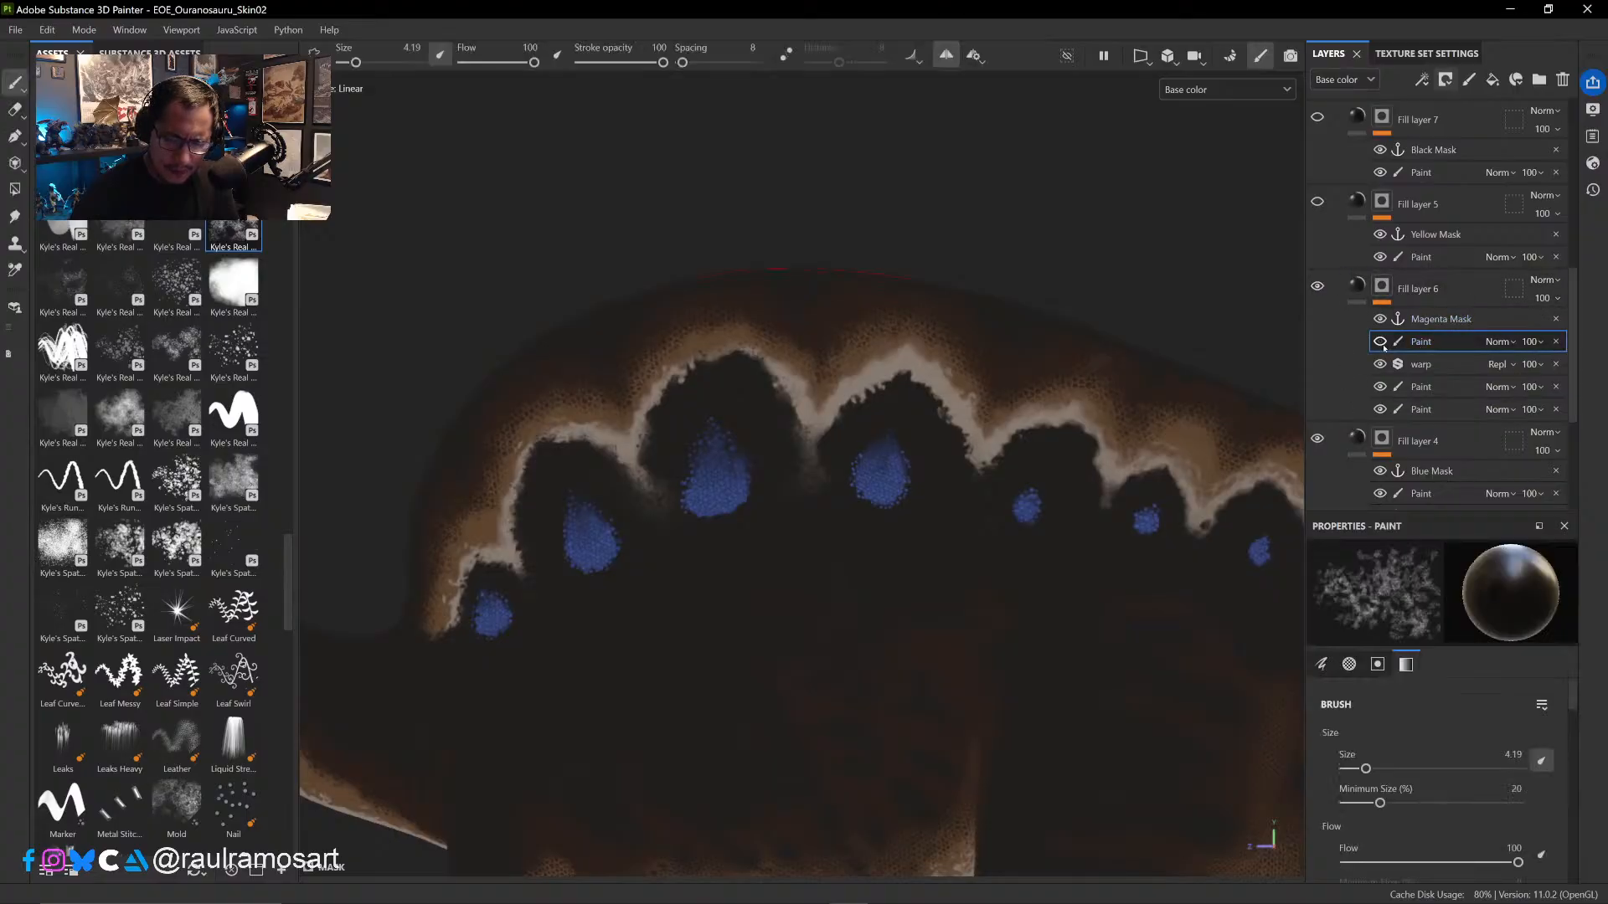
pyautogui.rightClick(1445, 344)
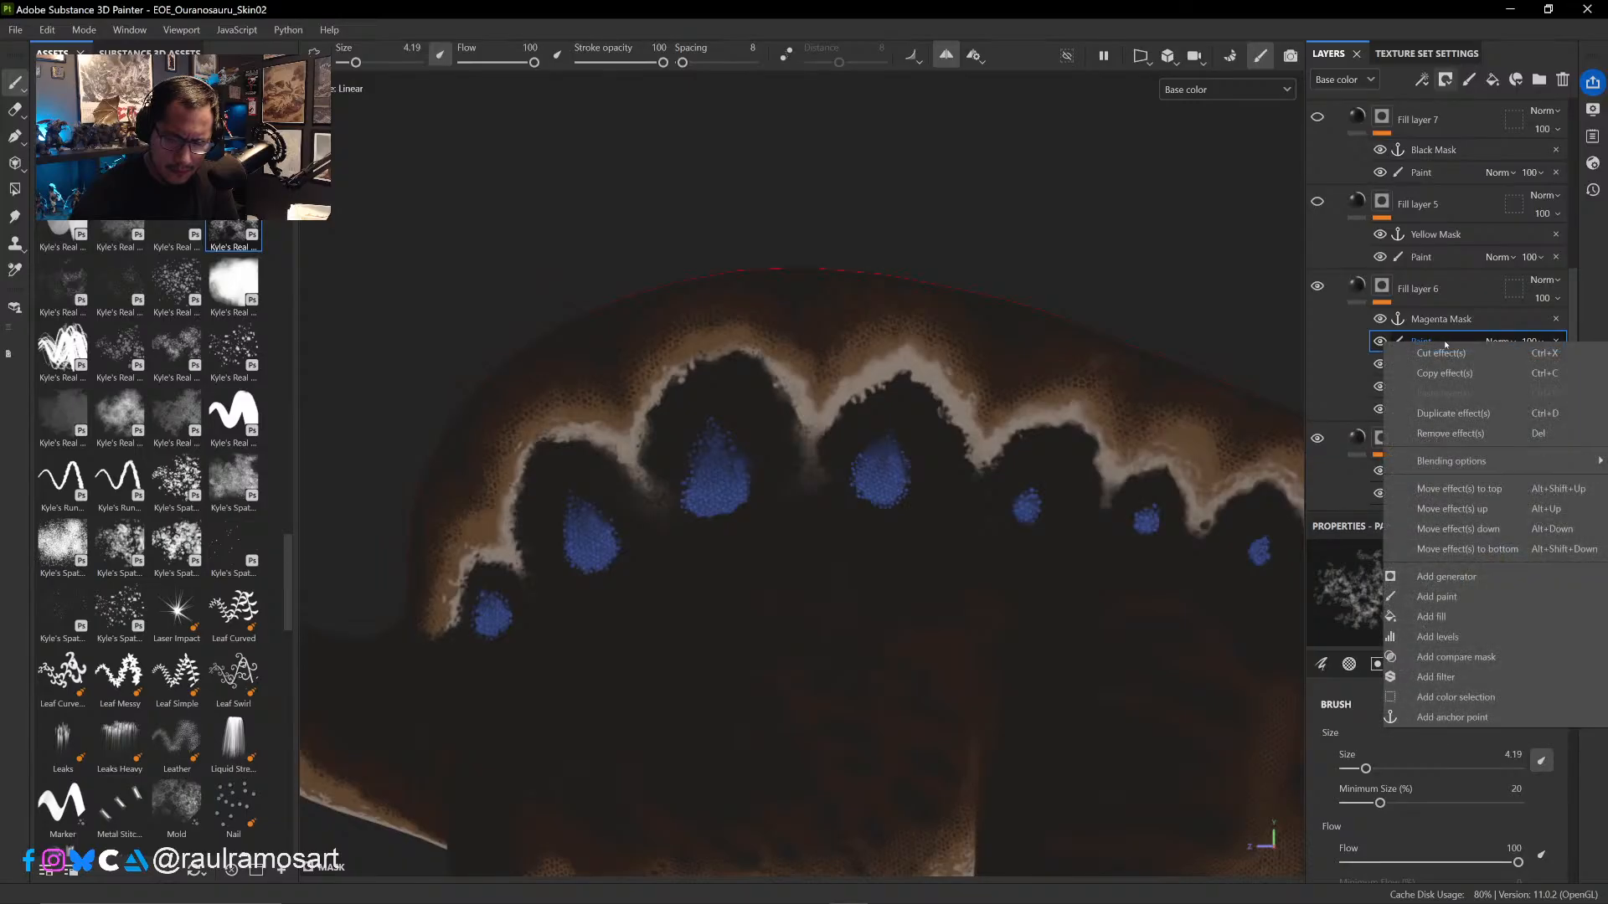
pyautogui.press('Escape')
pyautogui.click(1317, 287)
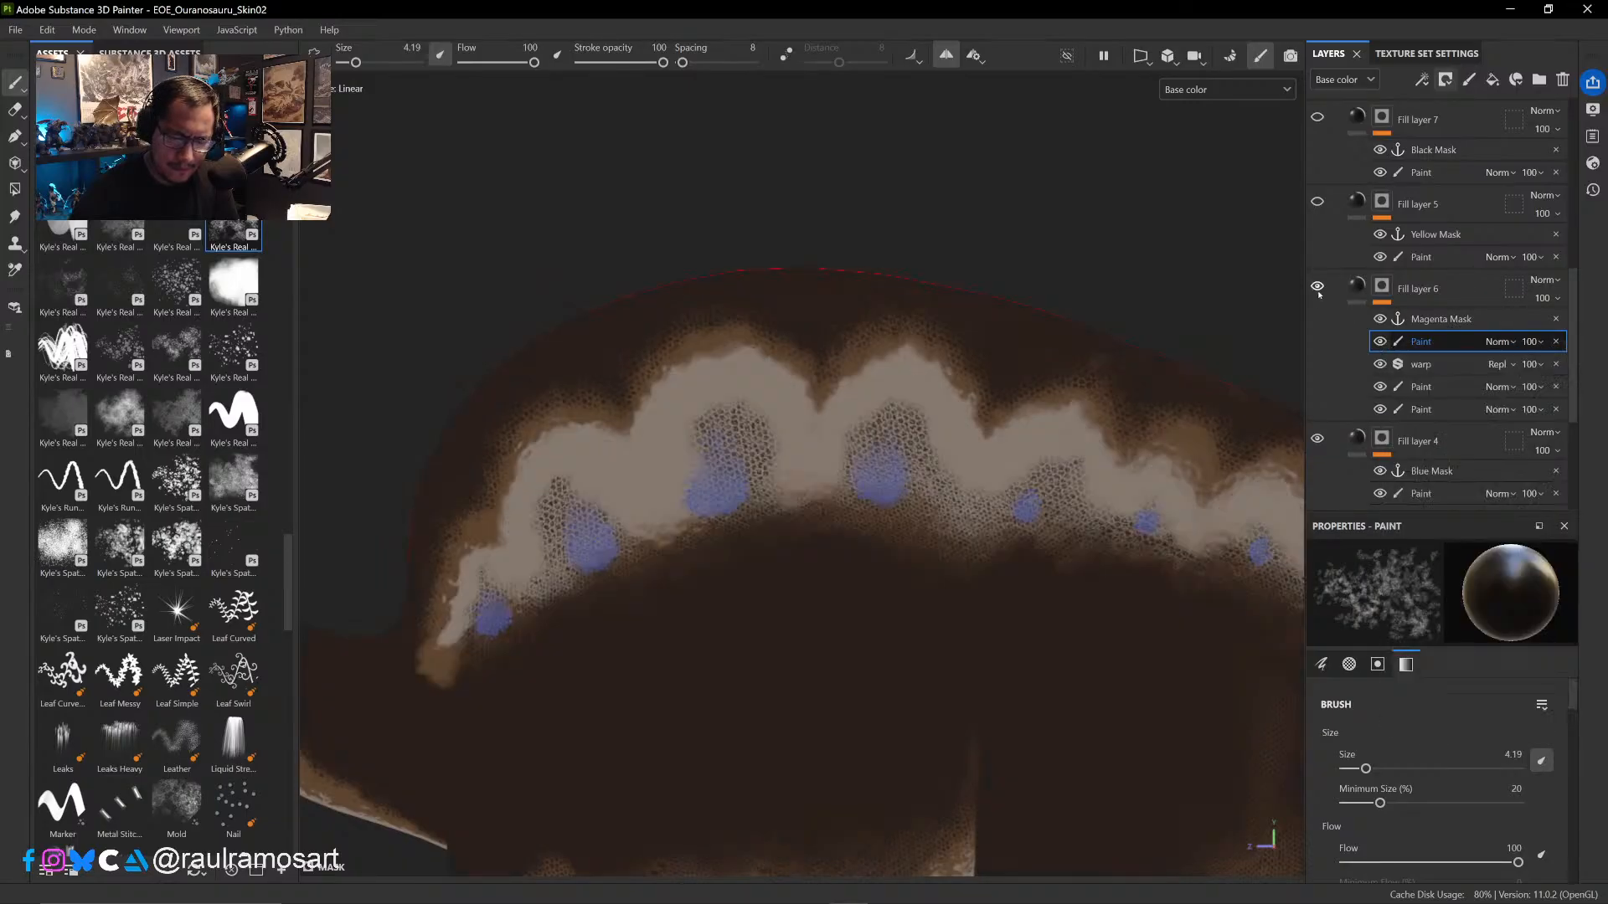
pyautogui.click(1317, 286)
pyautogui.click(1318, 287)
pyautogui.click(1318, 286)
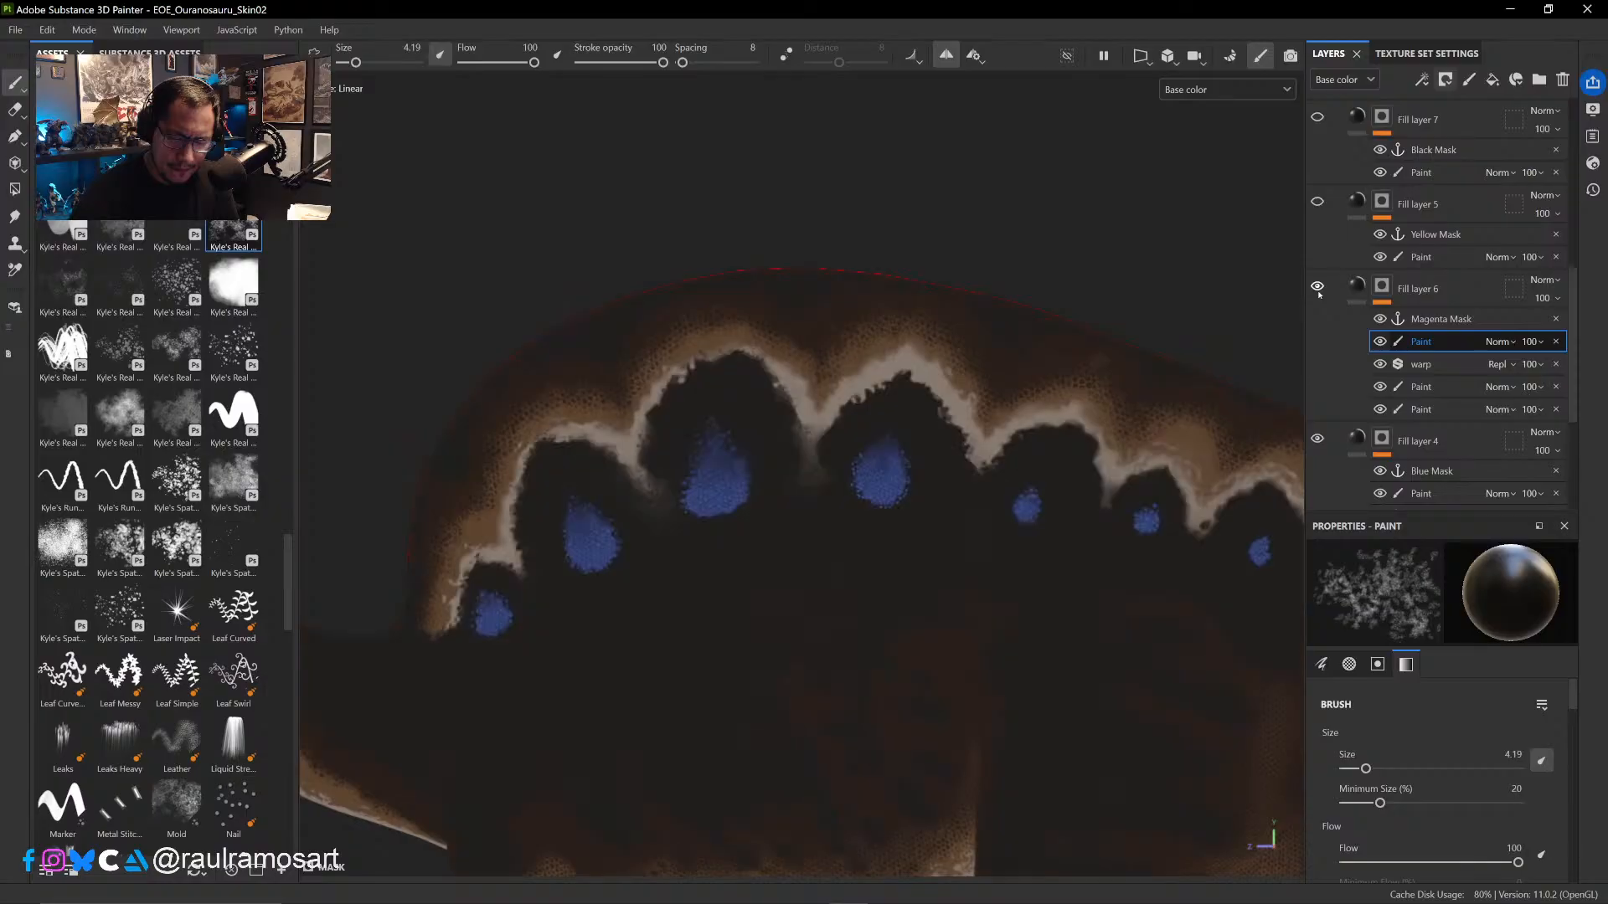
pyautogui.click(1318, 286)
pyautogui.click(1317, 286)
pyautogui.click(1317, 286)
pyautogui.click(1318, 286)
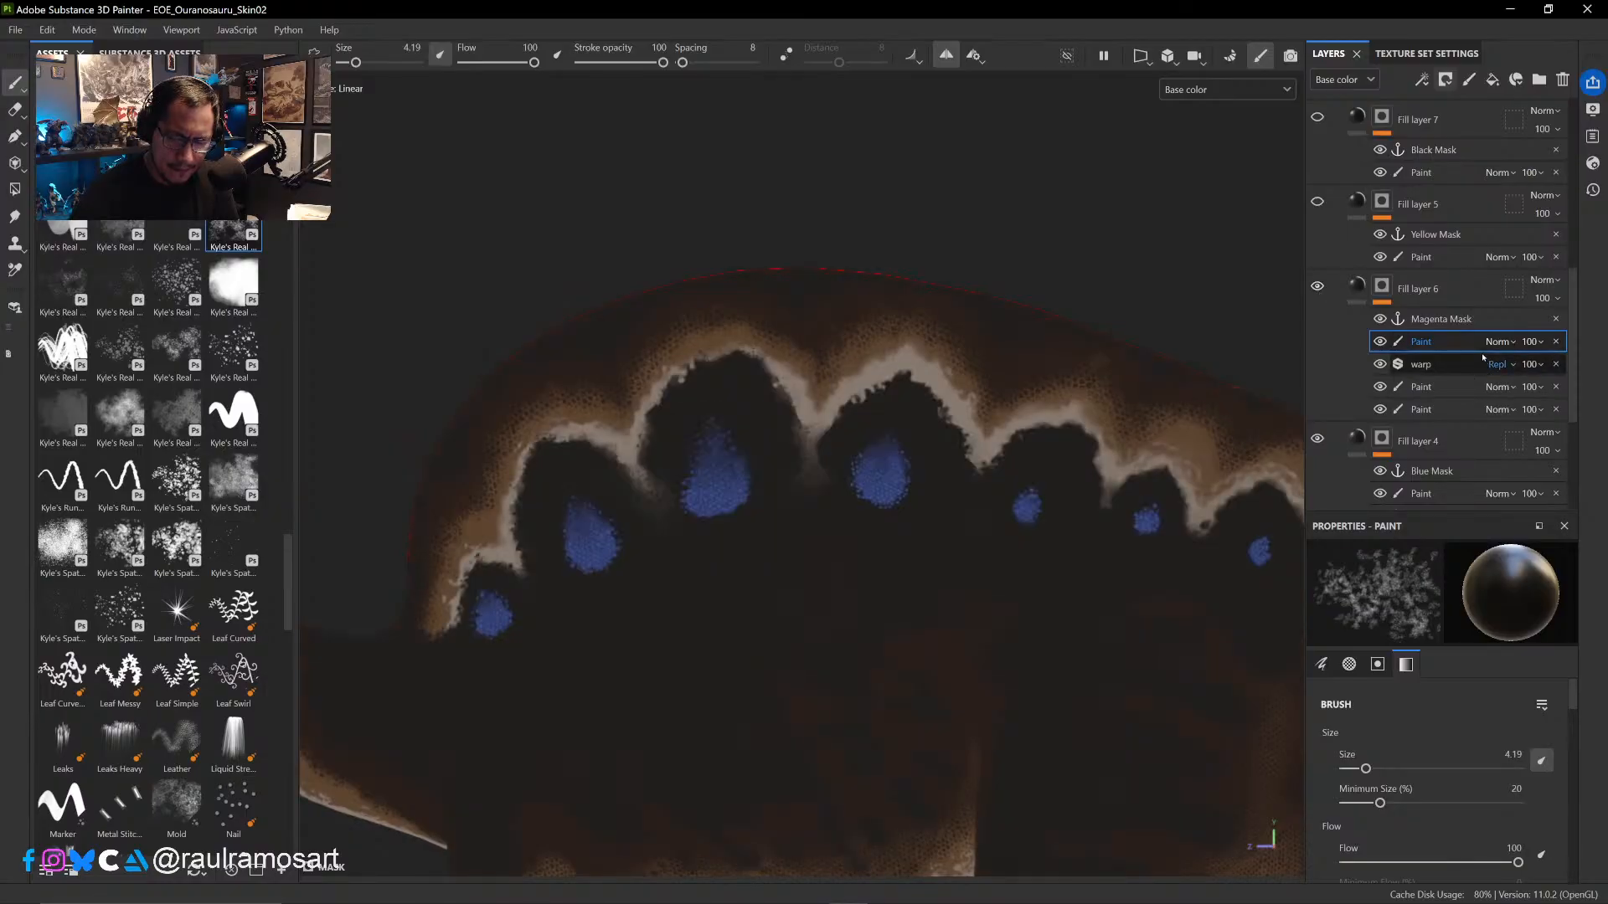
# - Add a fill above the top Paint effect in Fill layer 6's mask, sourced from the cavity anchor point and blended with Linear dodge (Add)
pyautogui.rightClick(1440, 342)
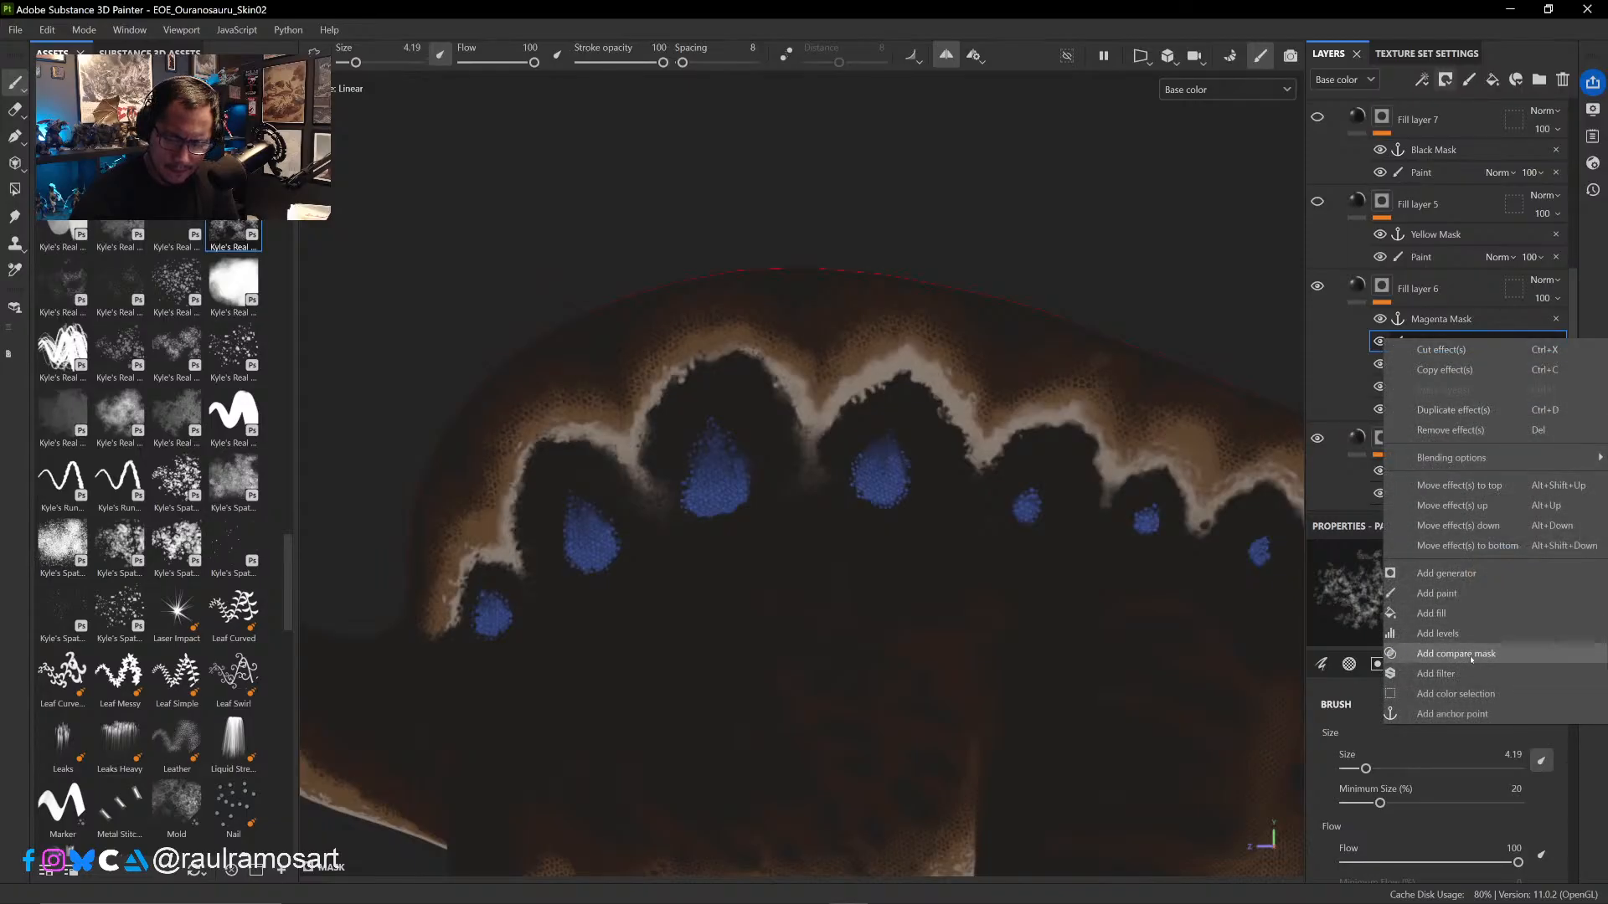
pyautogui.click(1465, 618)
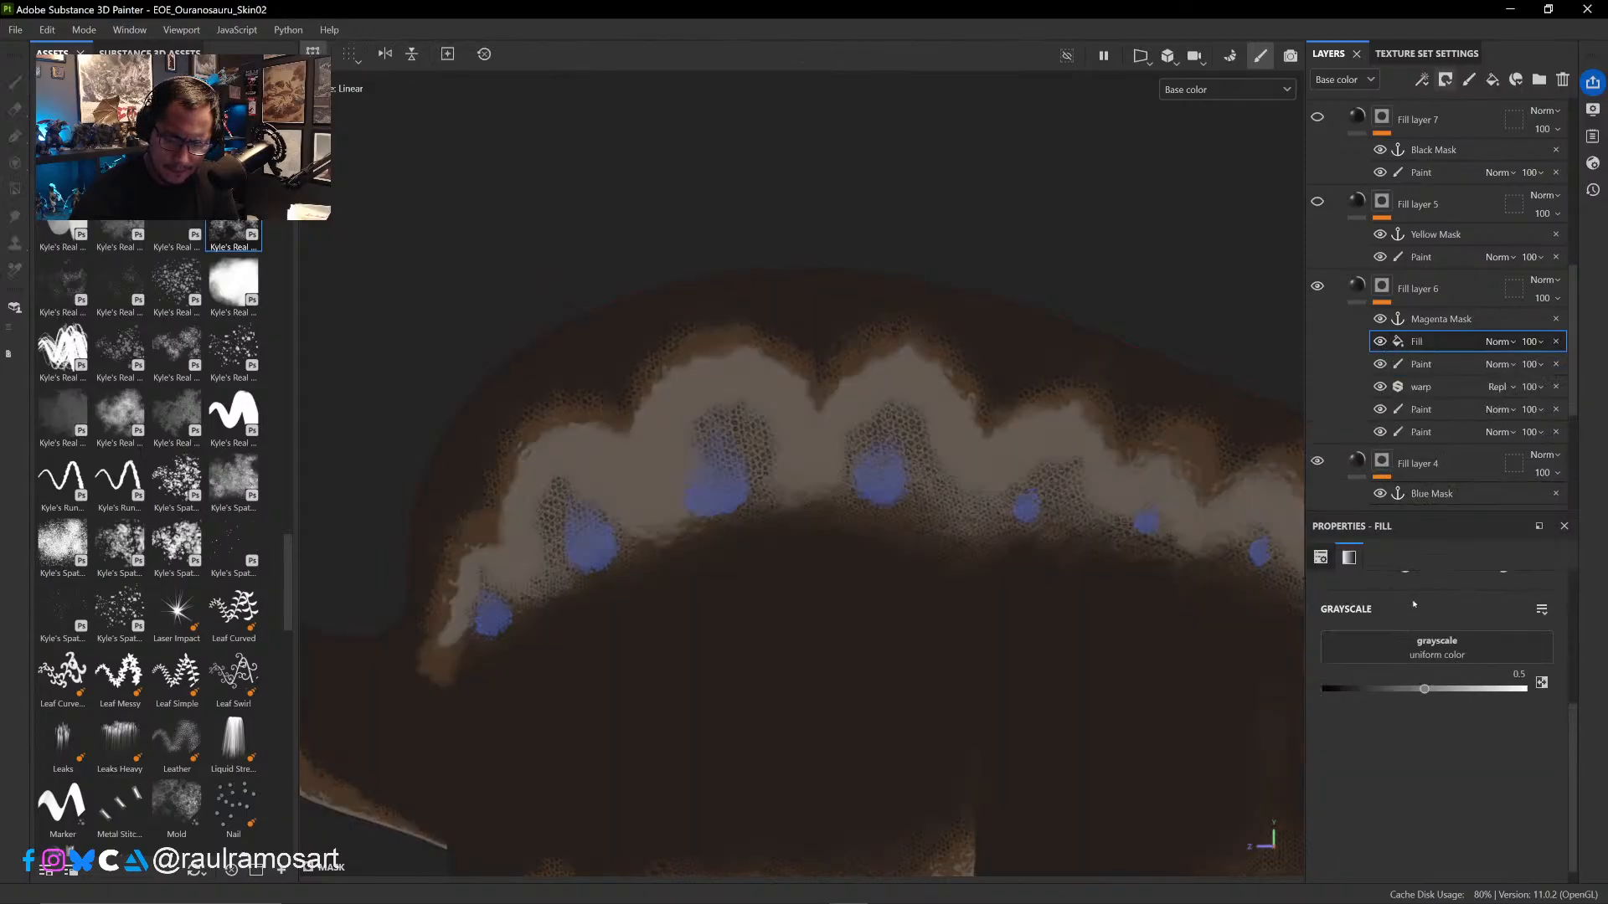
pyautogui.click(1390, 650)
pyautogui.write('curv')
pyautogui.click(1469, 407)
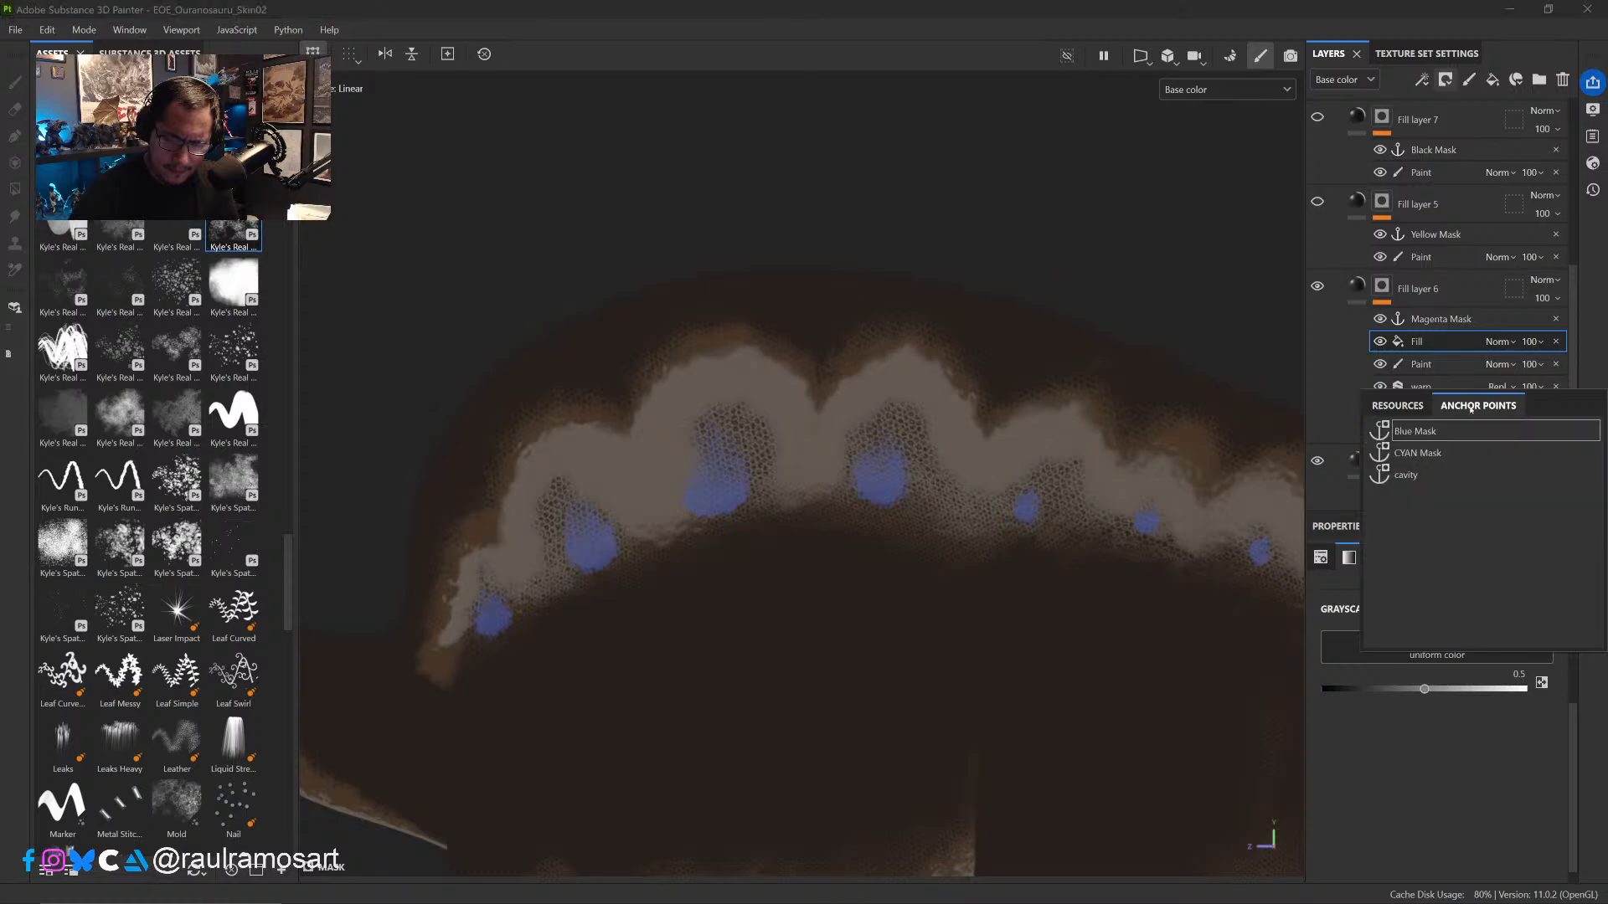
pyautogui.click(1417, 474)
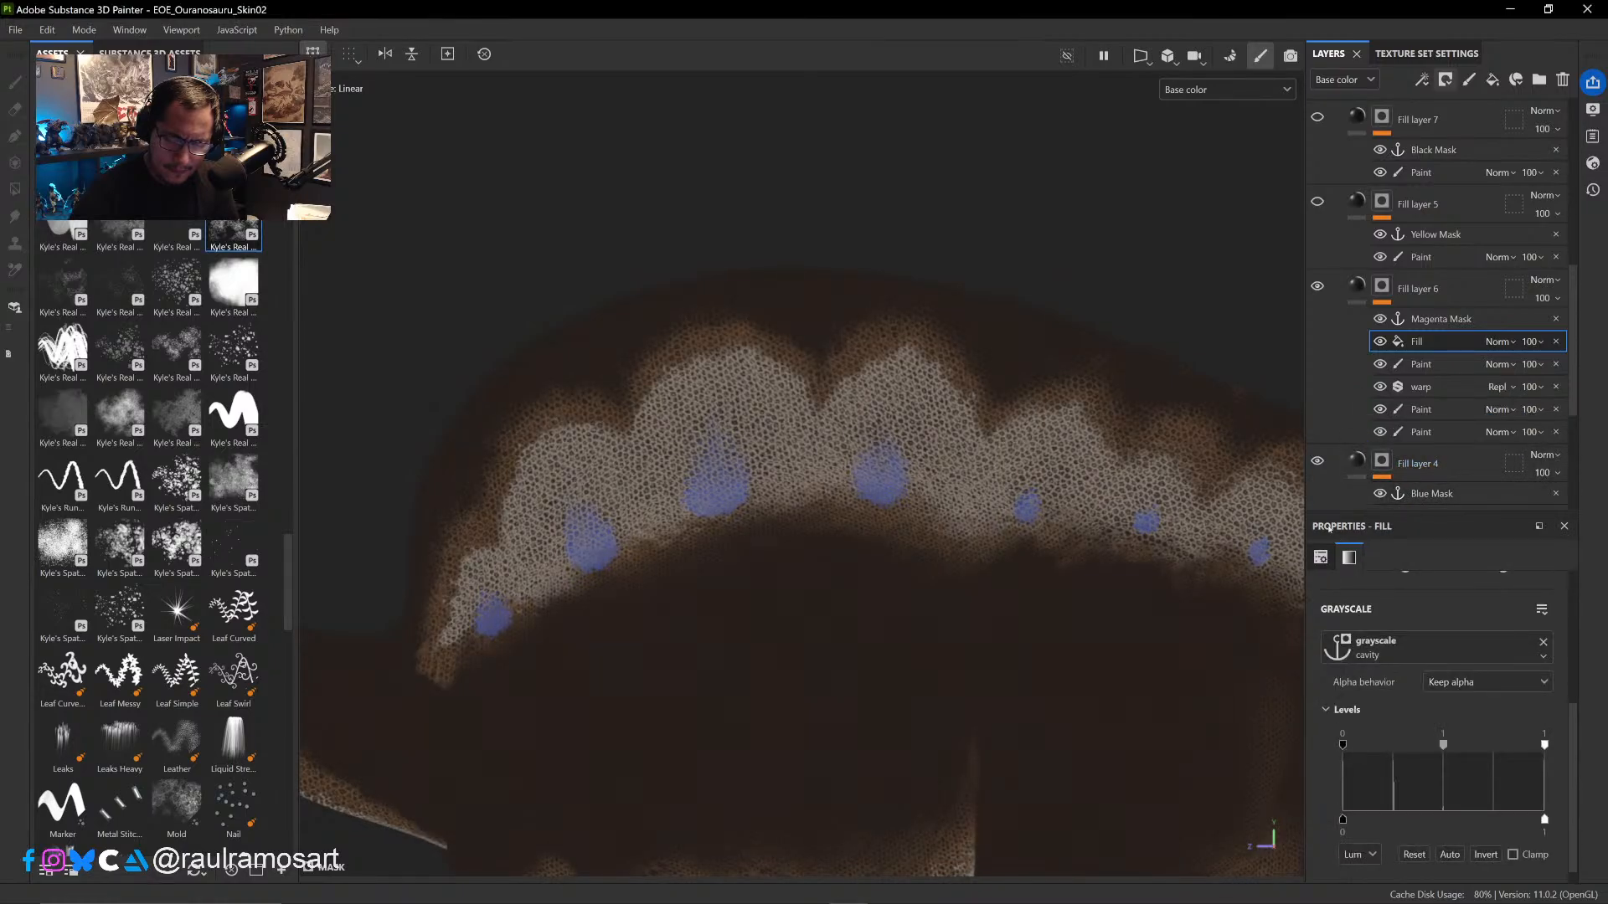
pyautogui.click(1500, 343)
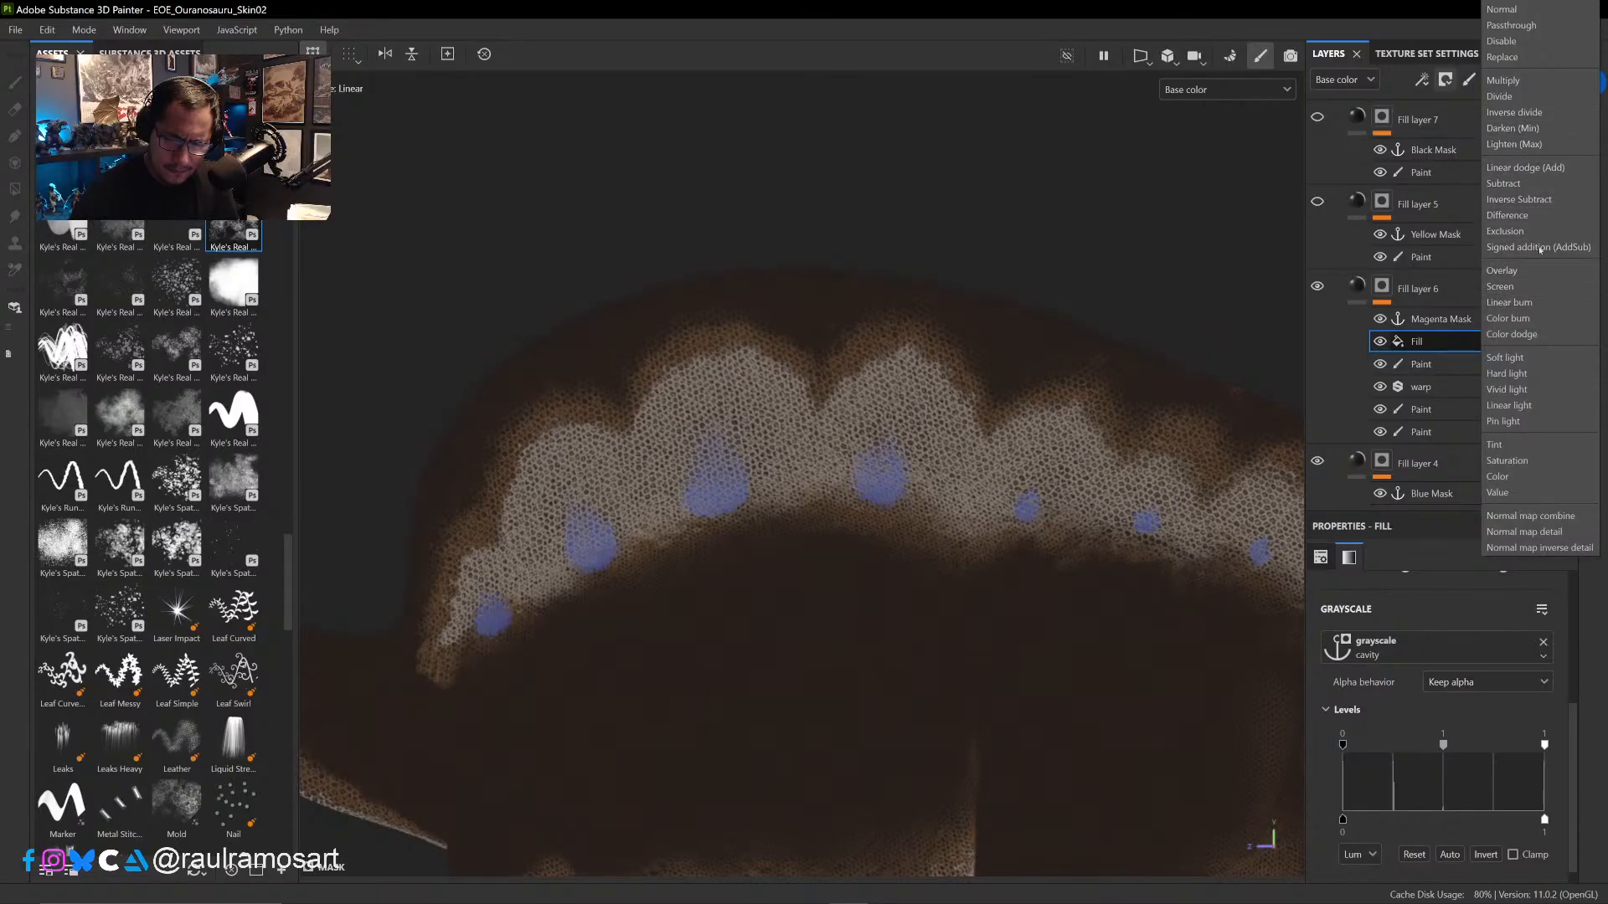
pyautogui.click(1519, 168)
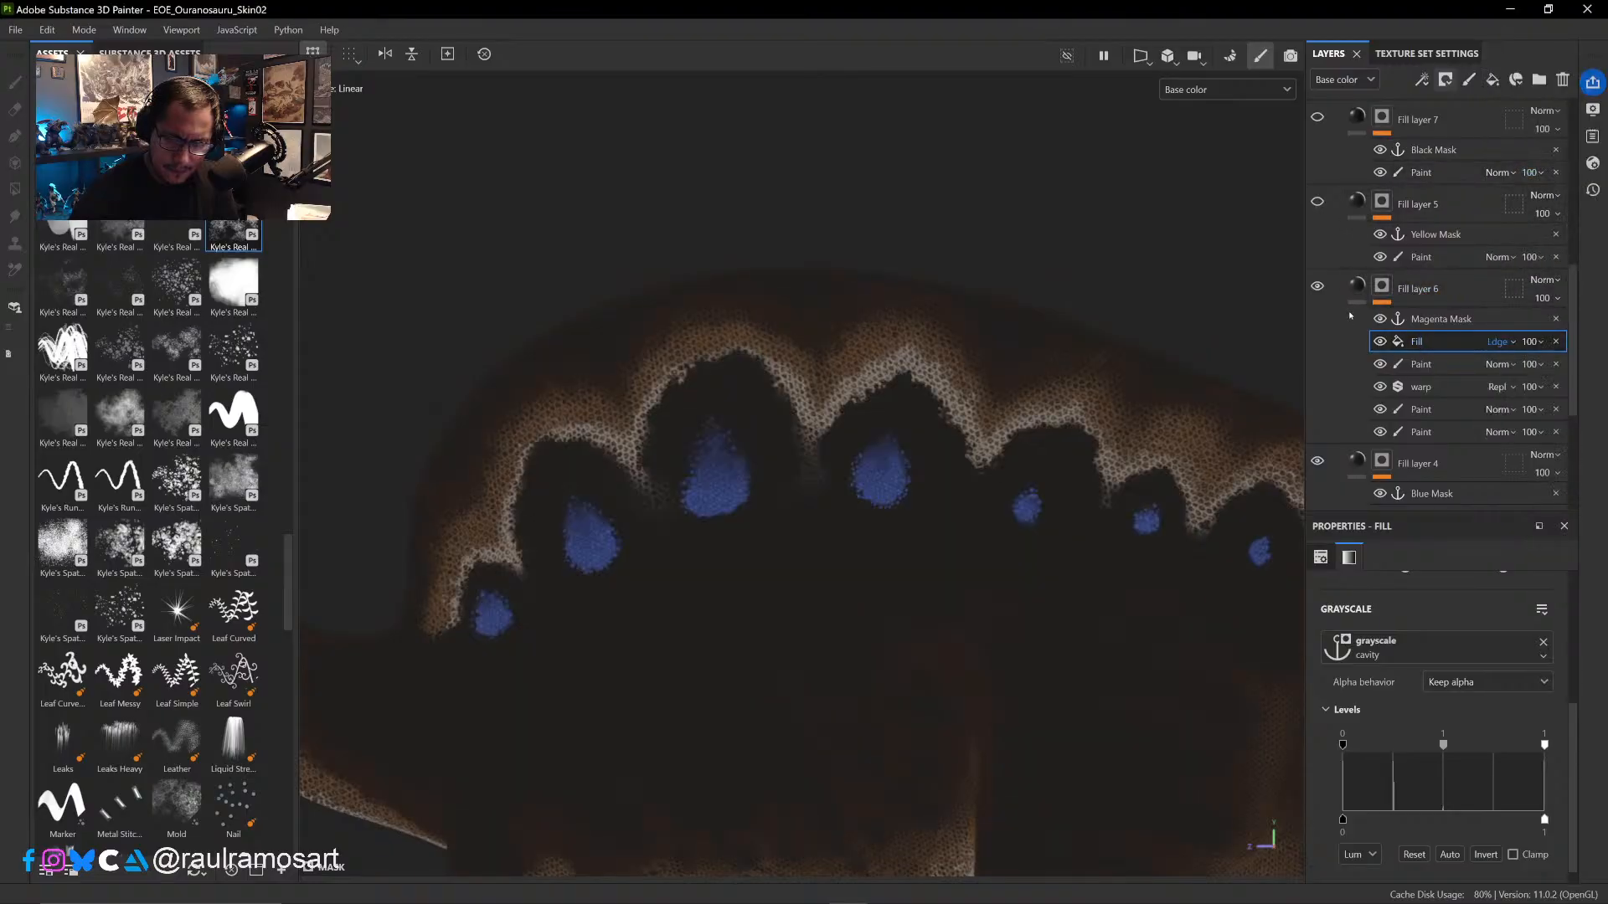
# - Compare the sail pattern with the cavity fill hidden and shown, and with Fill layer 6 hidden and shown
pyautogui.click(1381, 342)
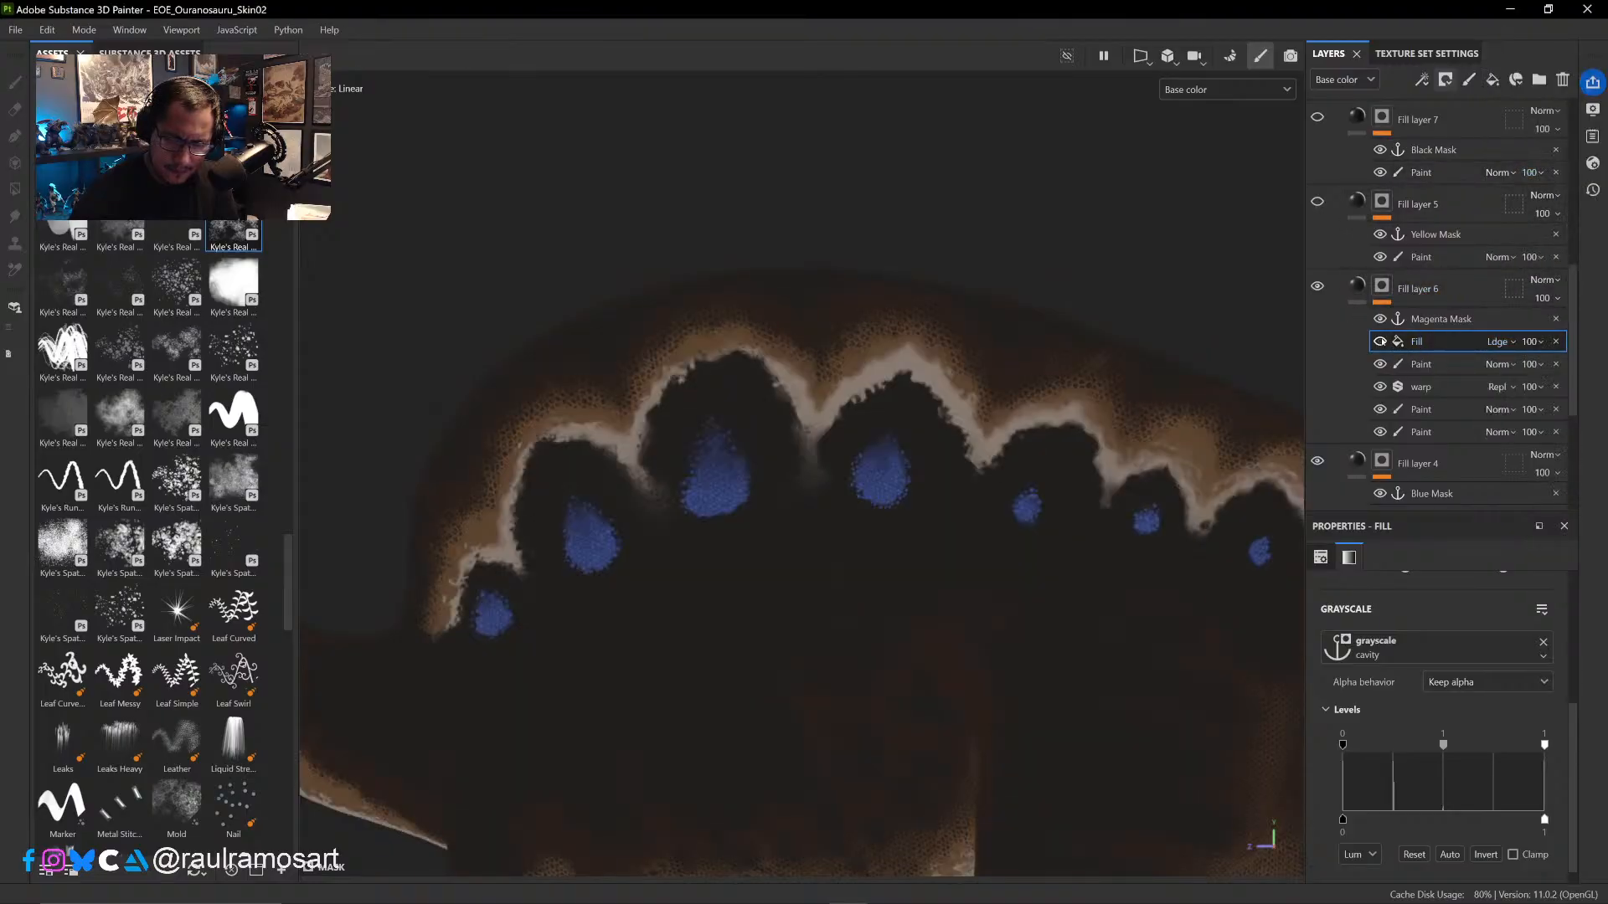
pyautogui.click(1381, 342)
pyautogui.click(1381, 342)
pyautogui.click(1380, 342)
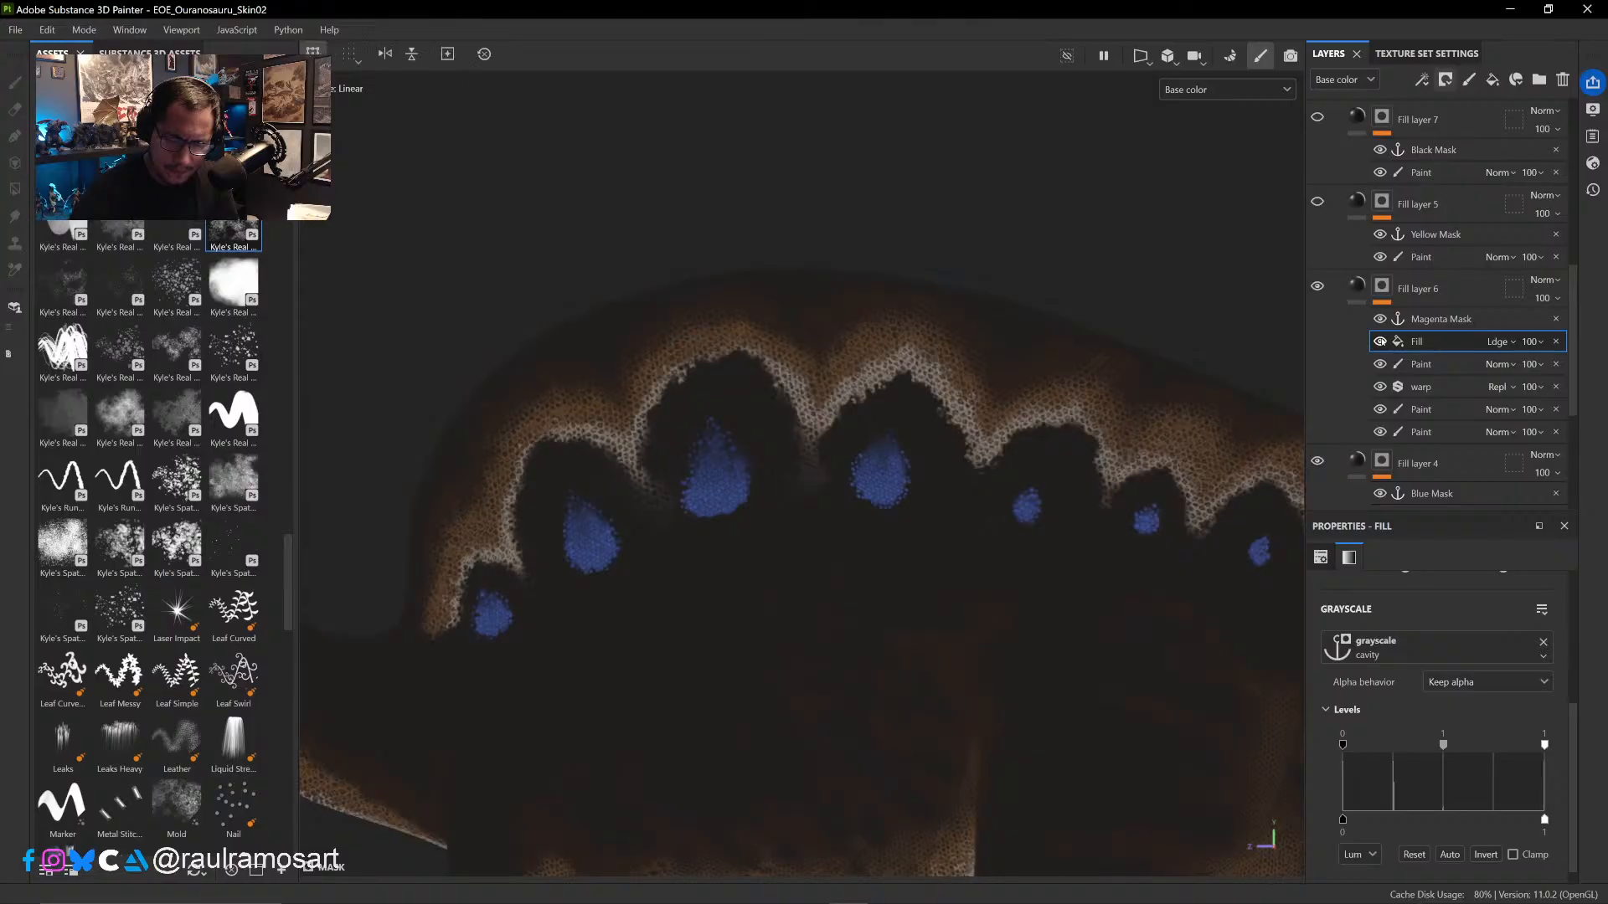
pyautogui.click(1317, 286)
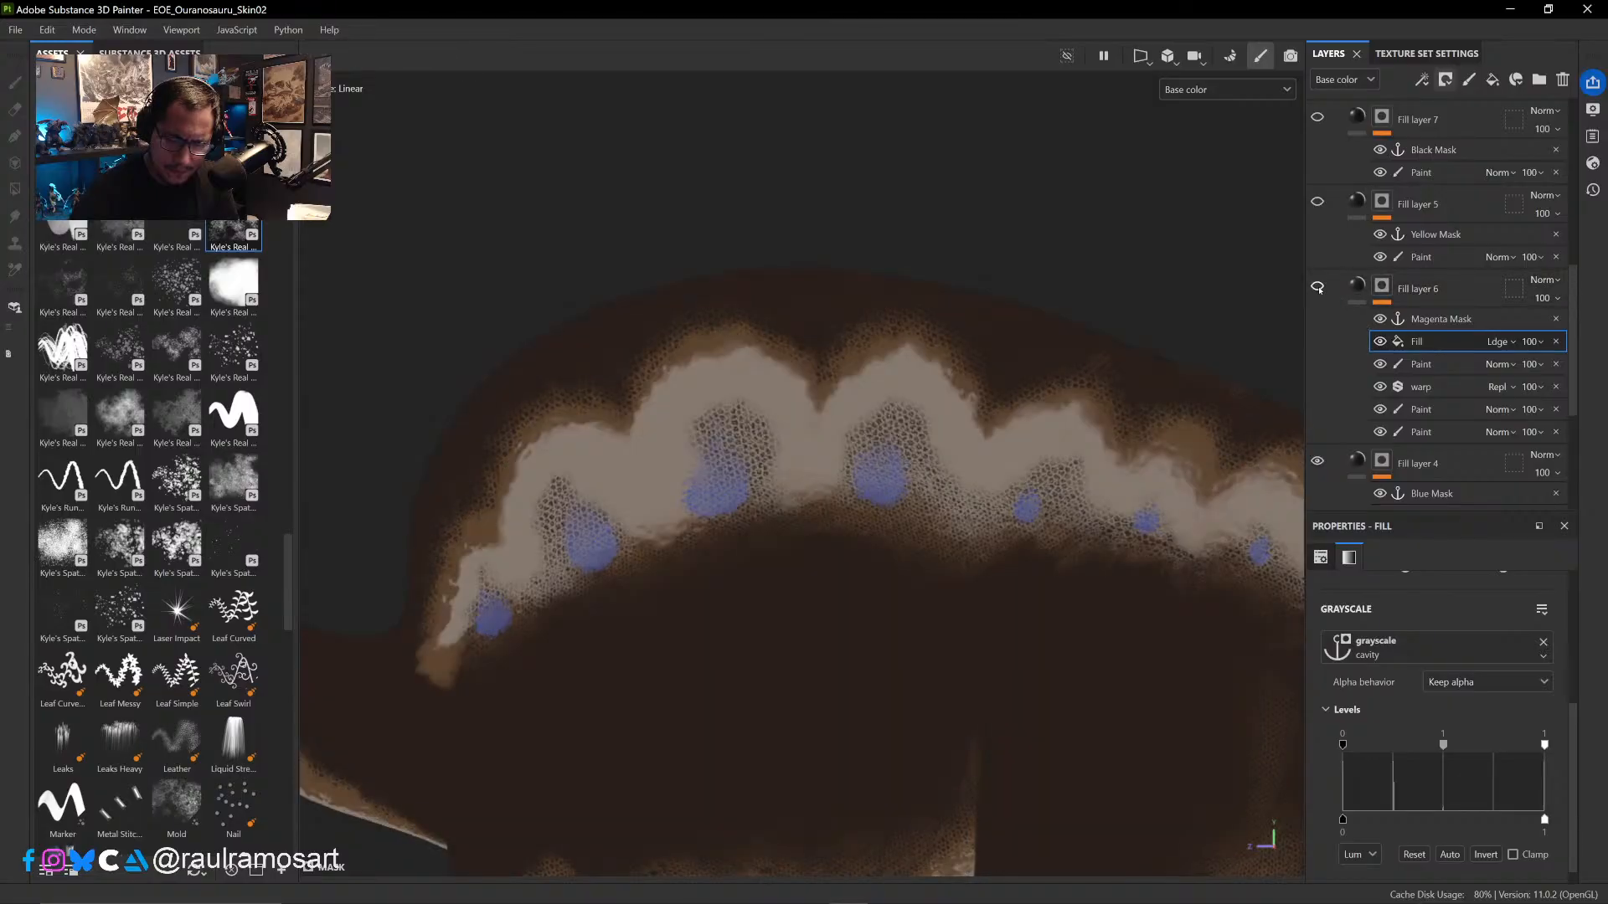
pyautogui.click(1317, 286)
pyautogui.click(1380, 342)
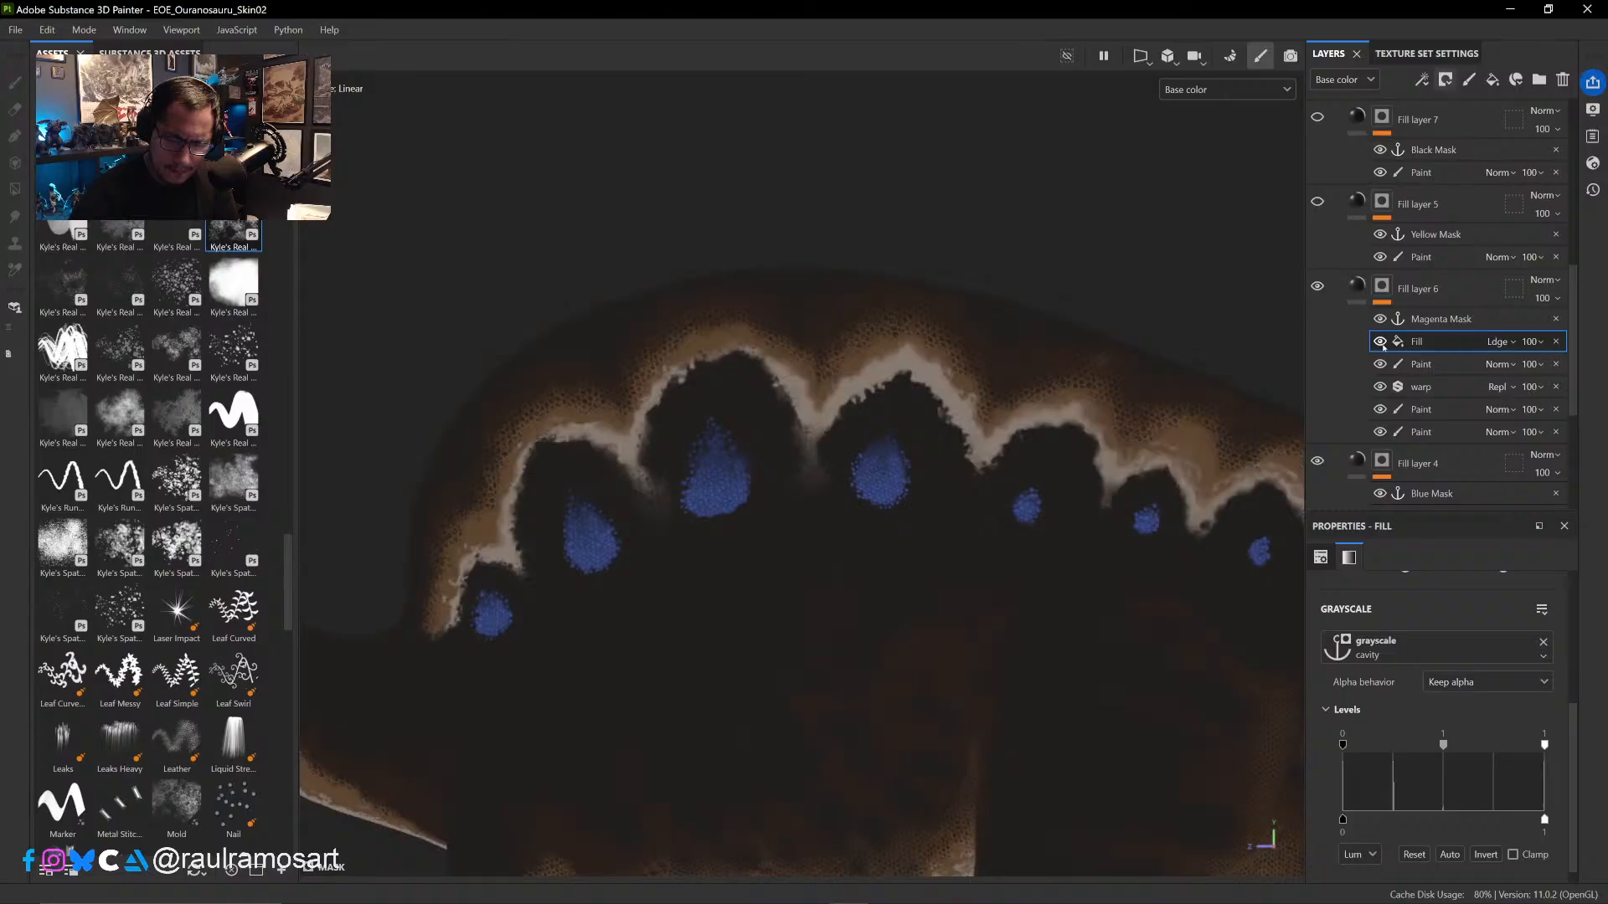
pyautogui.click(1380, 341)
pyautogui.click(1380, 342)
pyautogui.click(1380, 341)
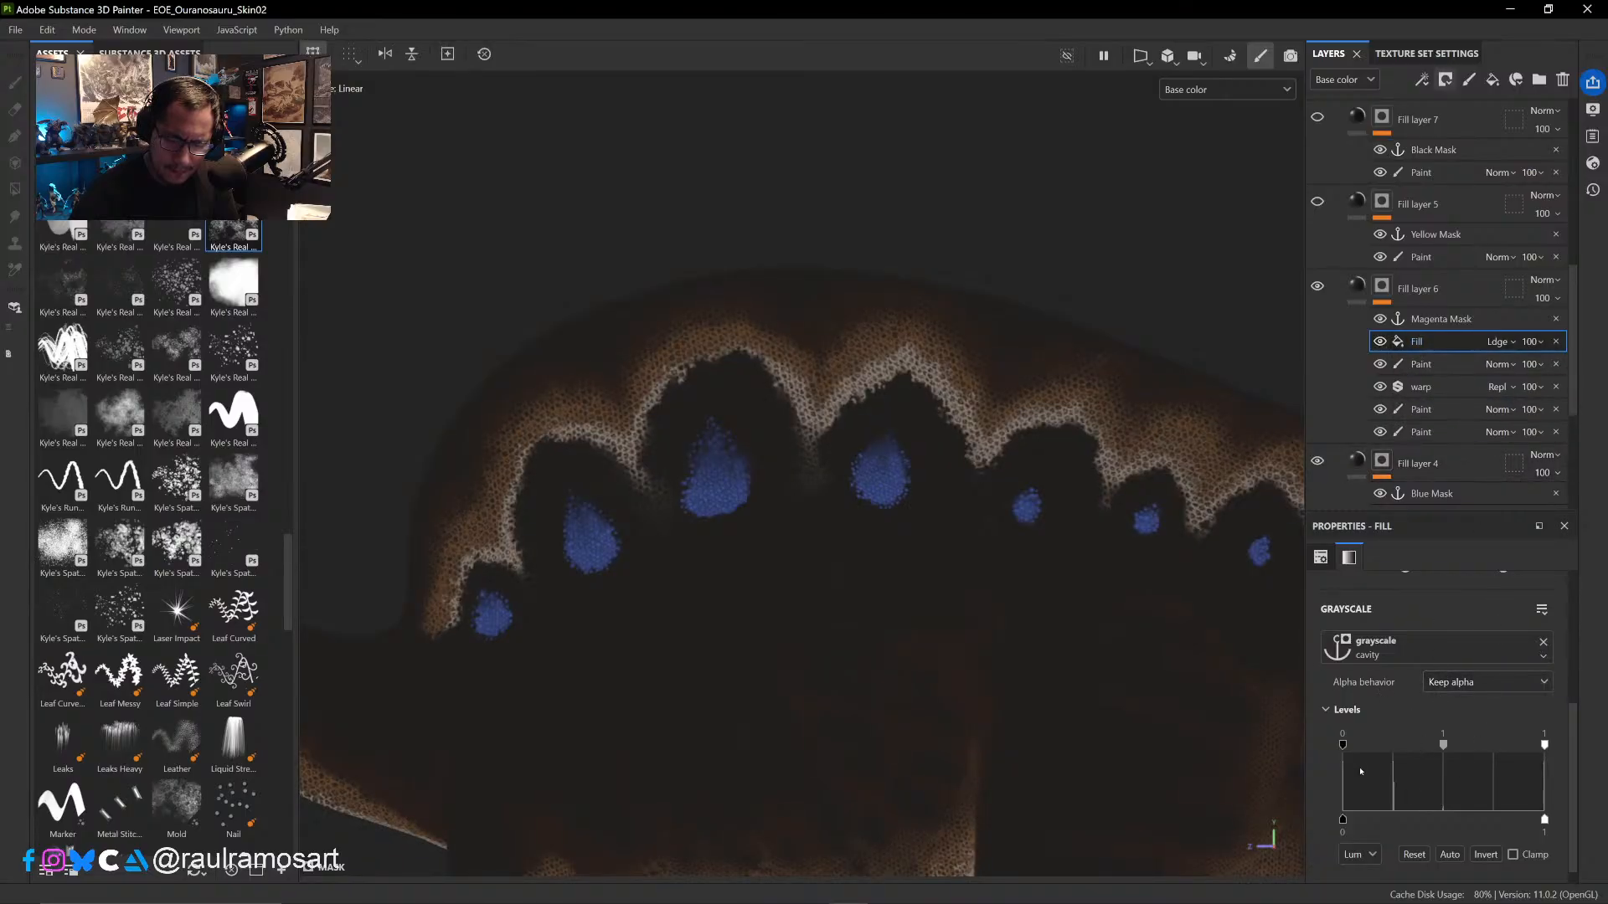
# - Adjust the cavity fill's input levels to 0.041 black, 0.843 midtone and 0.614 white
pyautogui.moveTo(1343, 744)
pyautogui.mouseDown()
pyautogui.moveTo(1381, 744)
pyautogui.moveTo(1342, 745)
pyautogui.mouseUp()
pyautogui.moveTo(1545, 744); pyautogui.dragTo(1467, 746)
pyautogui.moveTo(1345, 743); pyautogui.dragTo(1350, 746)
# - Examine Fill layer 6's scale detail across the whole body by repeatedly hiding and showing the layer
pyautogui.scroll(-7, 671, 610)
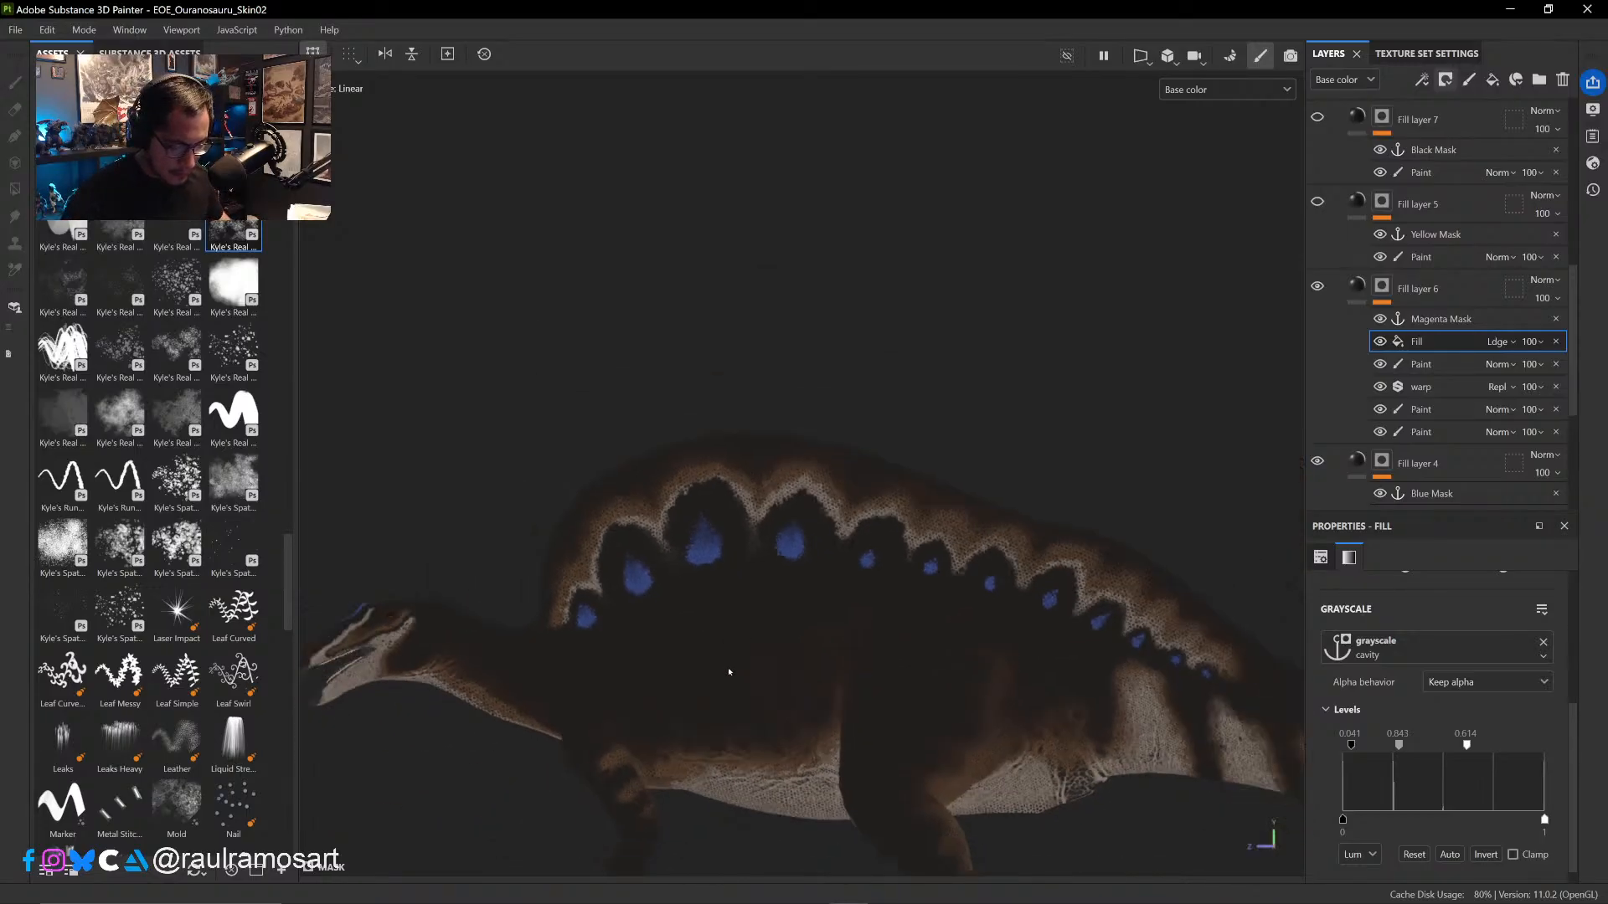
pyautogui.keyDown('alt'); pyautogui.moveTo(916, 525); pyautogui.dragTo(801, 578); pyautogui.keyUp('alt')
pyautogui.keyDown('alt'); pyautogui.moveTo(910, 548); pyautogui.dragTo(780, 508); pyautogui.keyUp('alt')
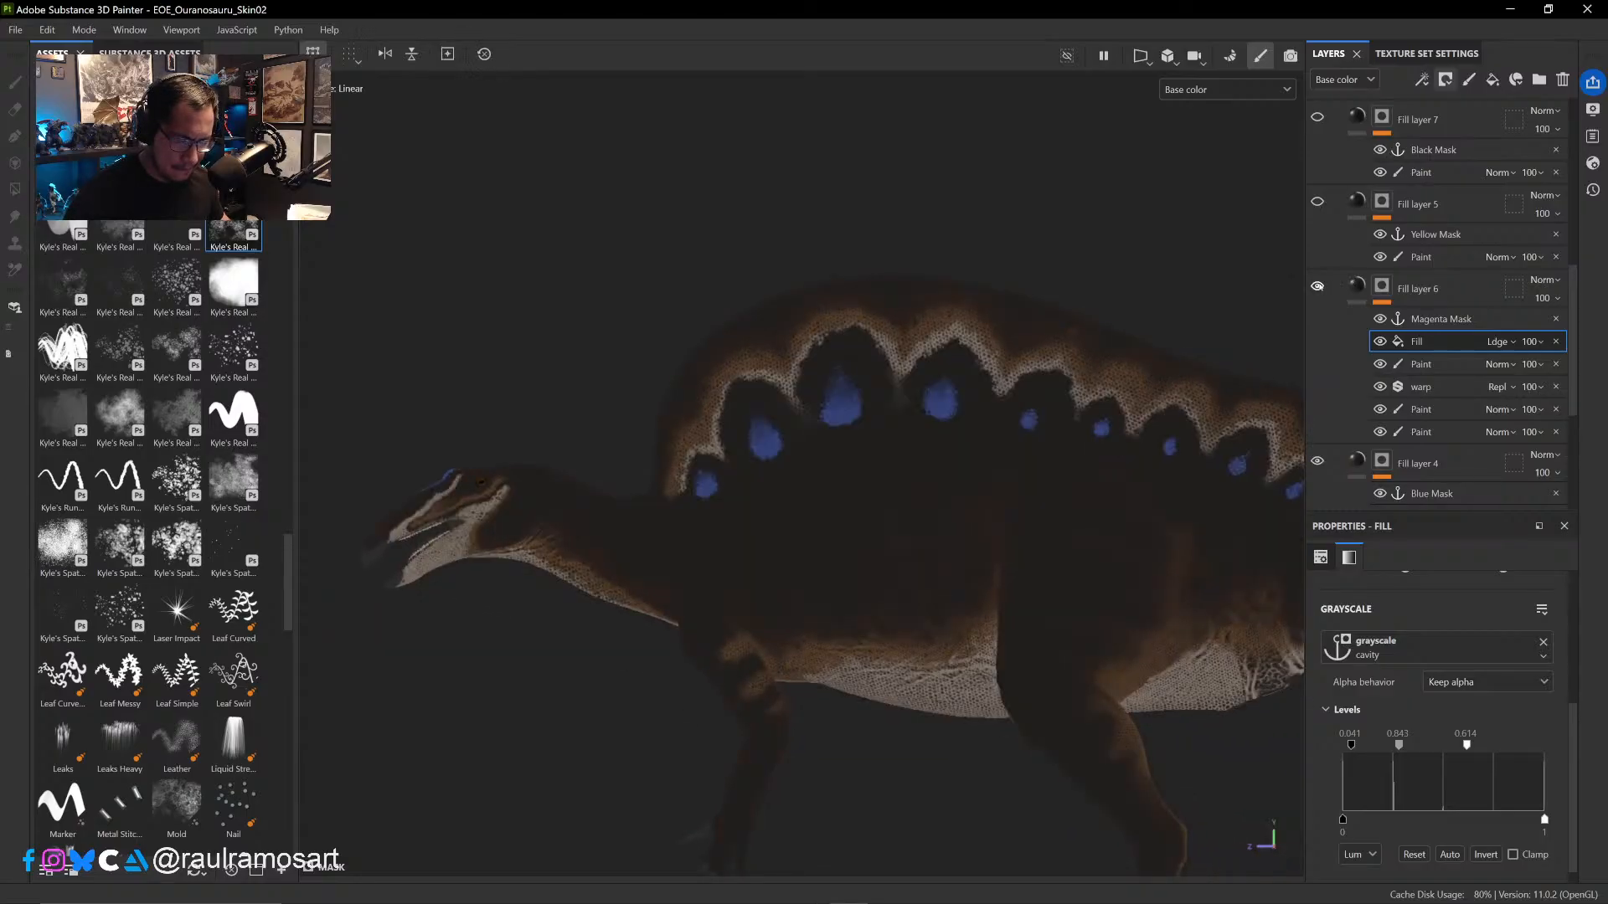
pyautogui.click(1319, 286)
pyautogui.click(1319, 286)
pyautogui.click(1319, 286)
pyautogui.click(1320, 286)
pyautogui.click(1320, 287)
pyautogui.click(1317, 287)
pyautogui.click(1317, 286)
pyautogui.click(1317, 286)
pyautogui.click(1318, 286)
pyautogui.keyDown('alt'); pyautogui.moveTo(1030, 433); pyautogui.dragTo(943, 430, button='middle'); pyautogui.keyUp('alt')
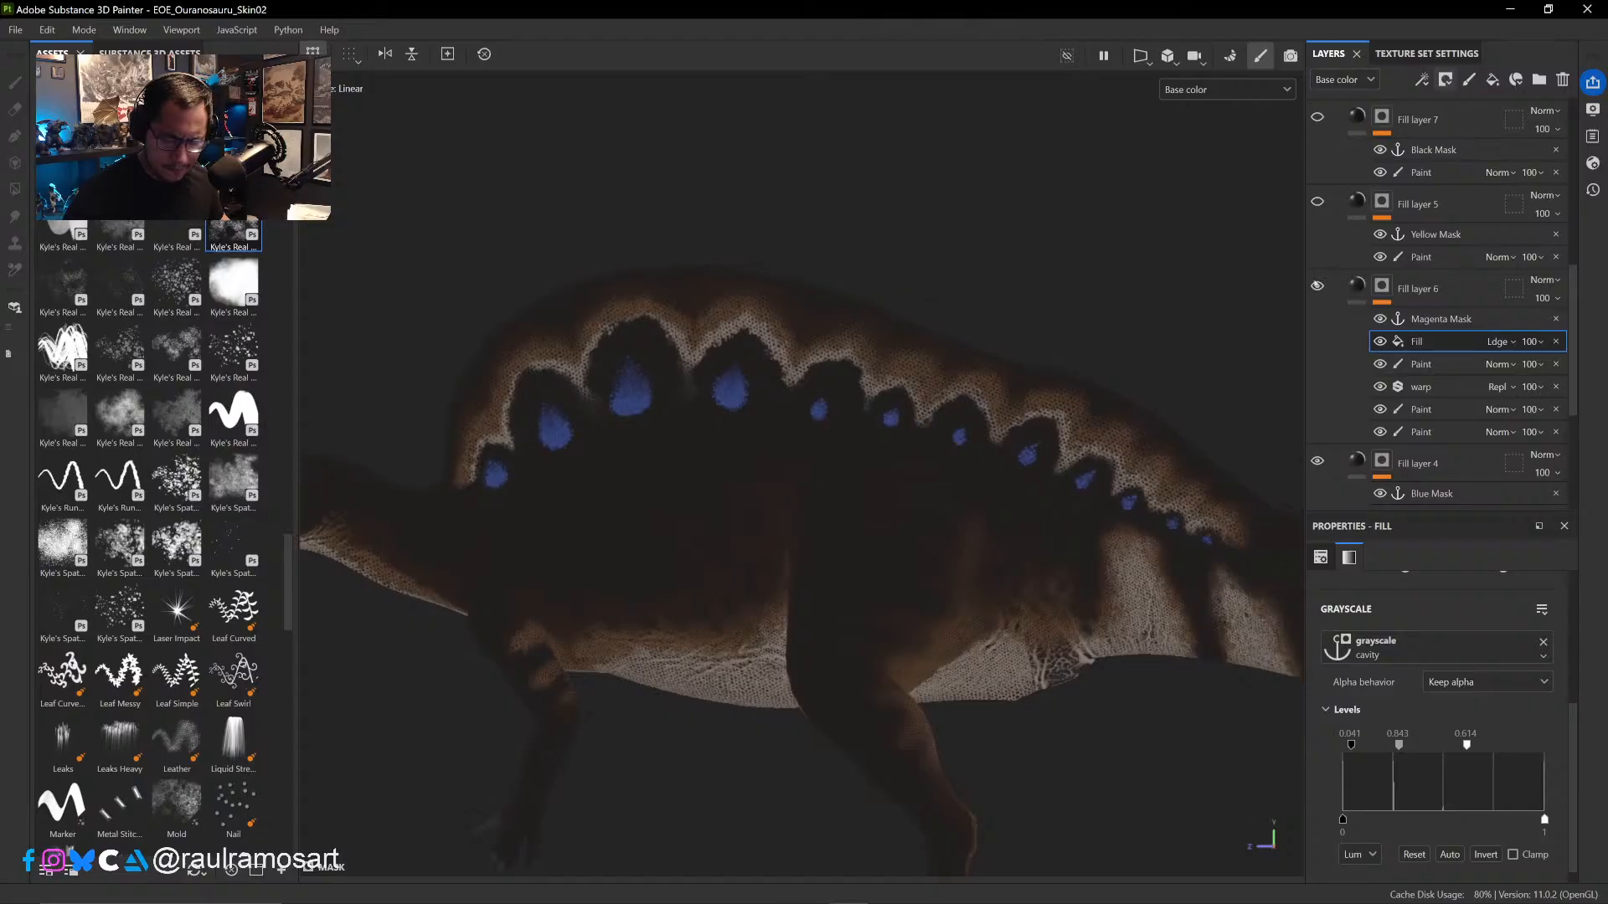
# - Display Fill layer 6's mask on the model and add an anchor point directly above its top Paint effect
pyautogui.keyDown('alt'); pyautogui.click(1383, 286); pyautogui.keyUp('alt')
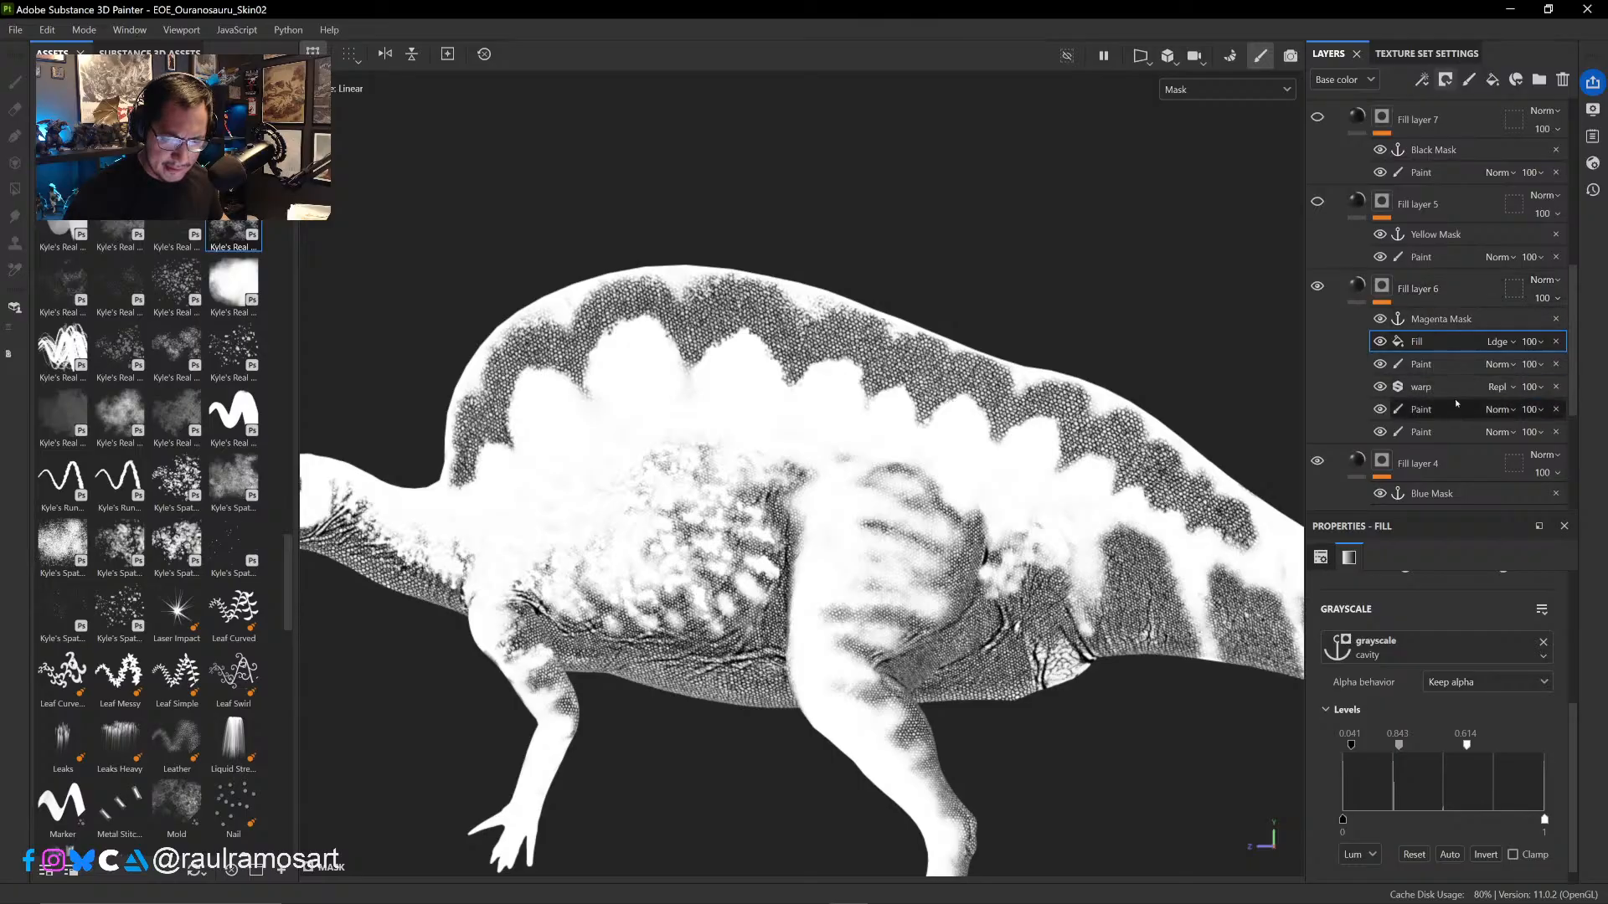
pyautogui.click(1448, 363)
pyautogui.rightClick(1448, 364)
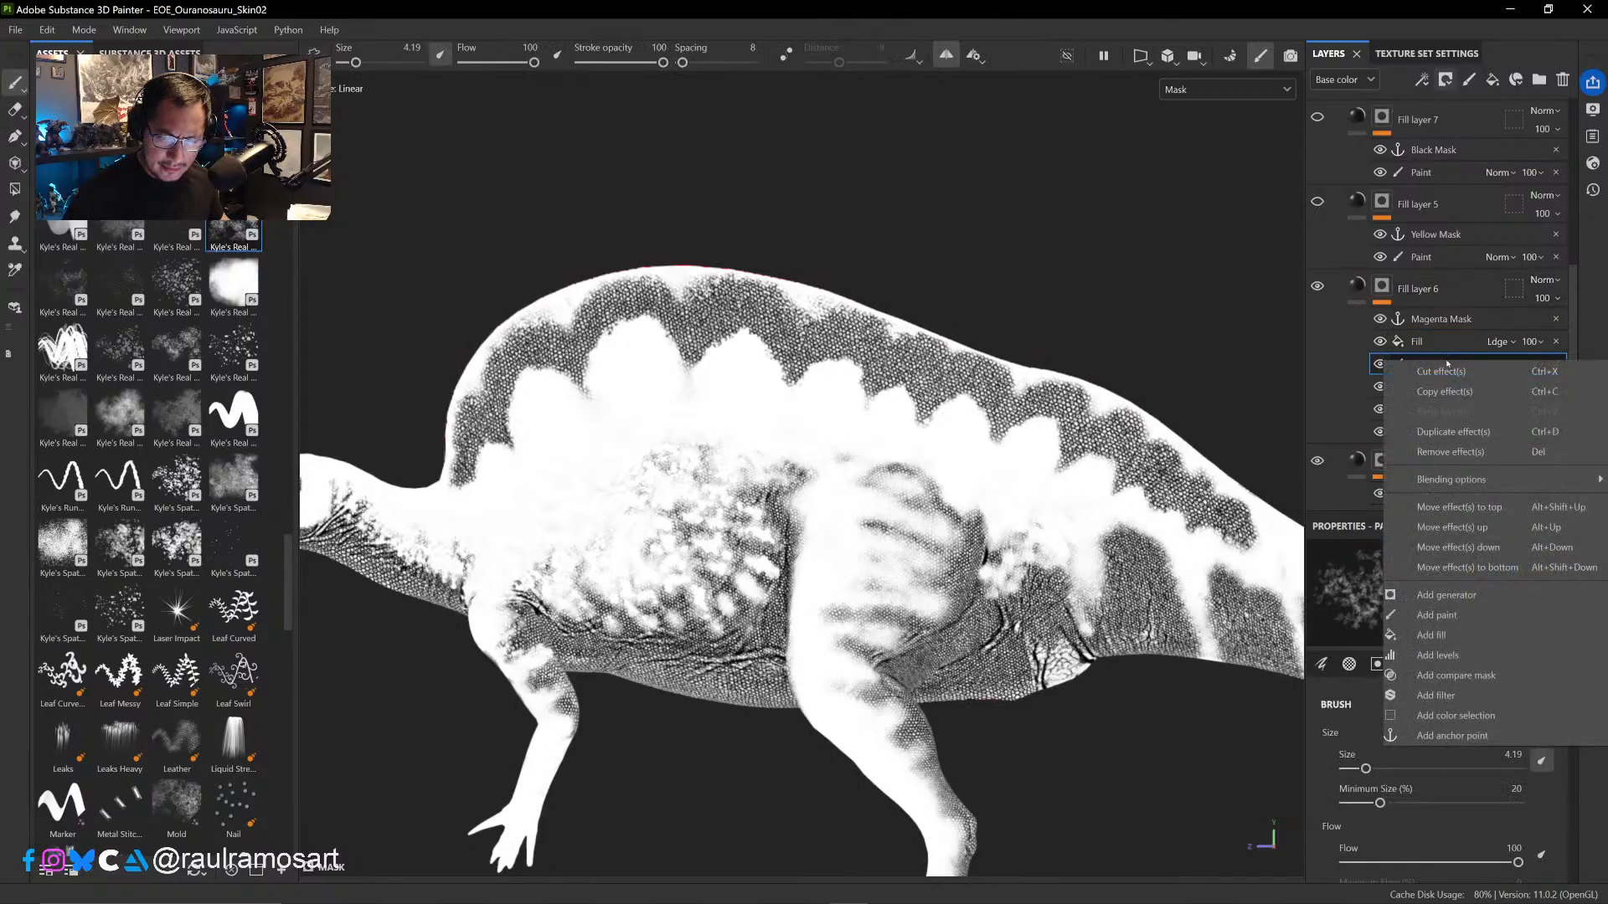
pyautogui.click(1451, 735)
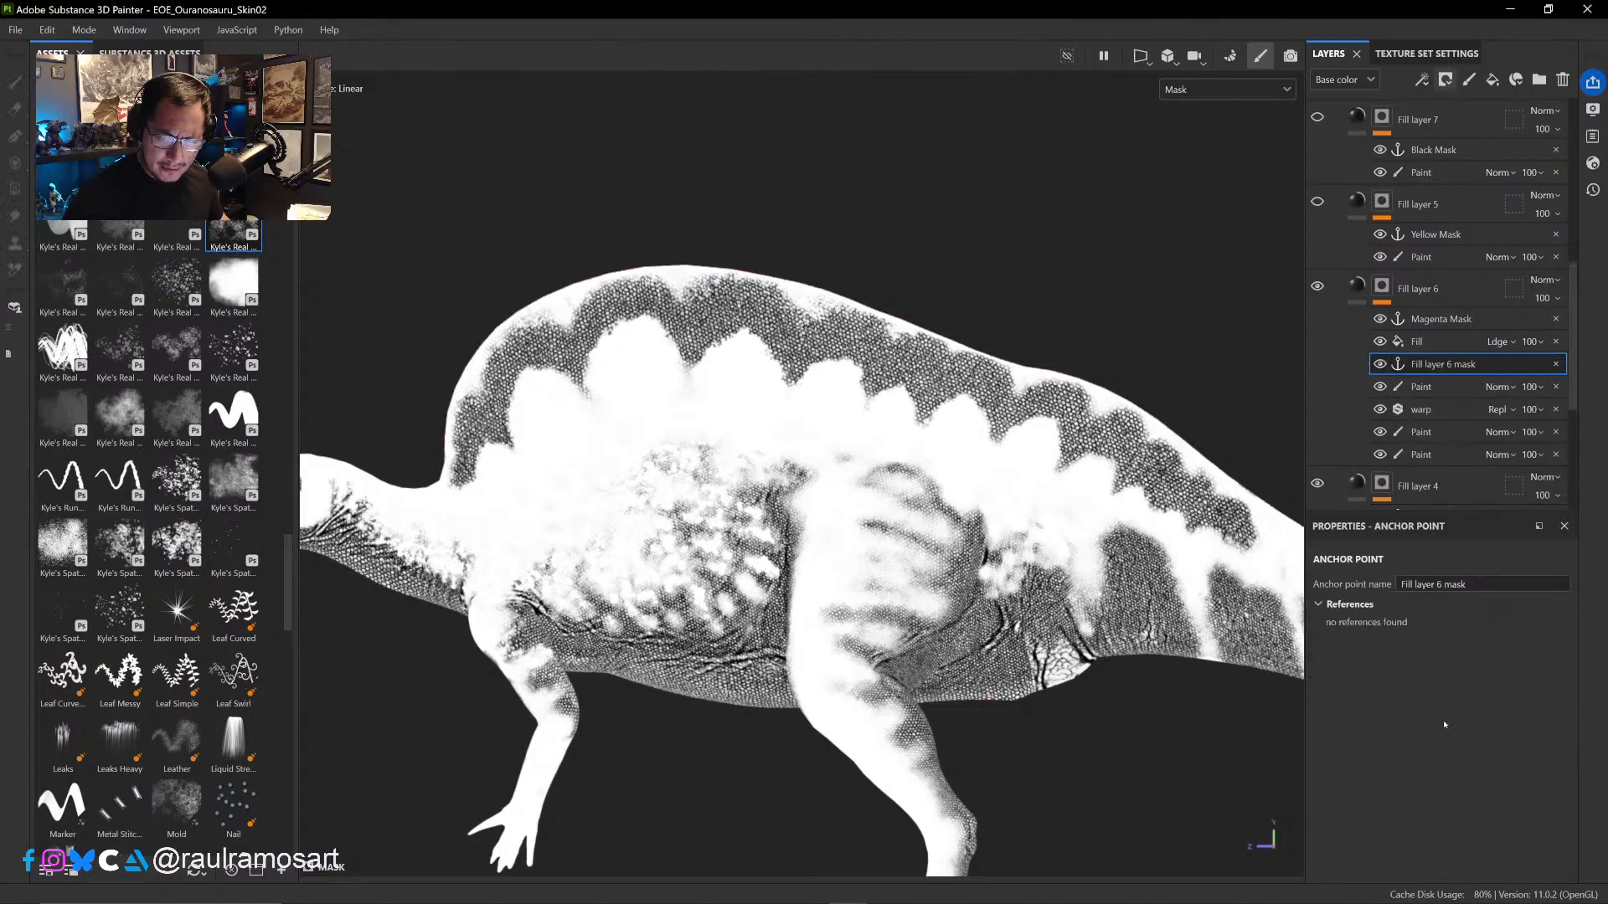
pyautogui.click(1383, 347)
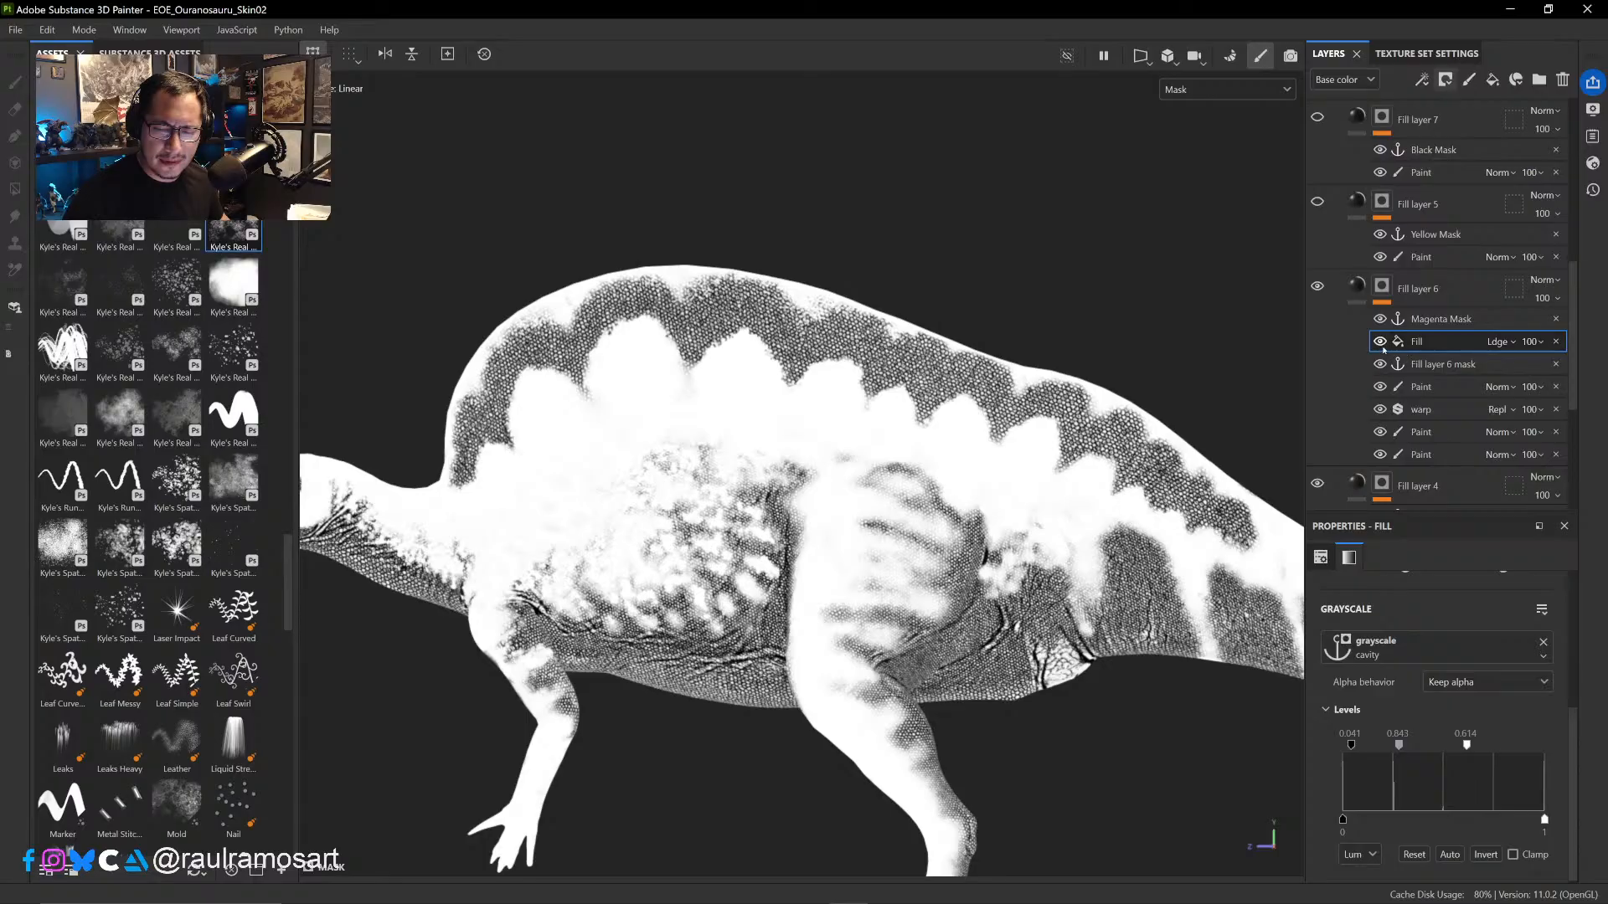
pyautogui.rightClick(1383, 344)
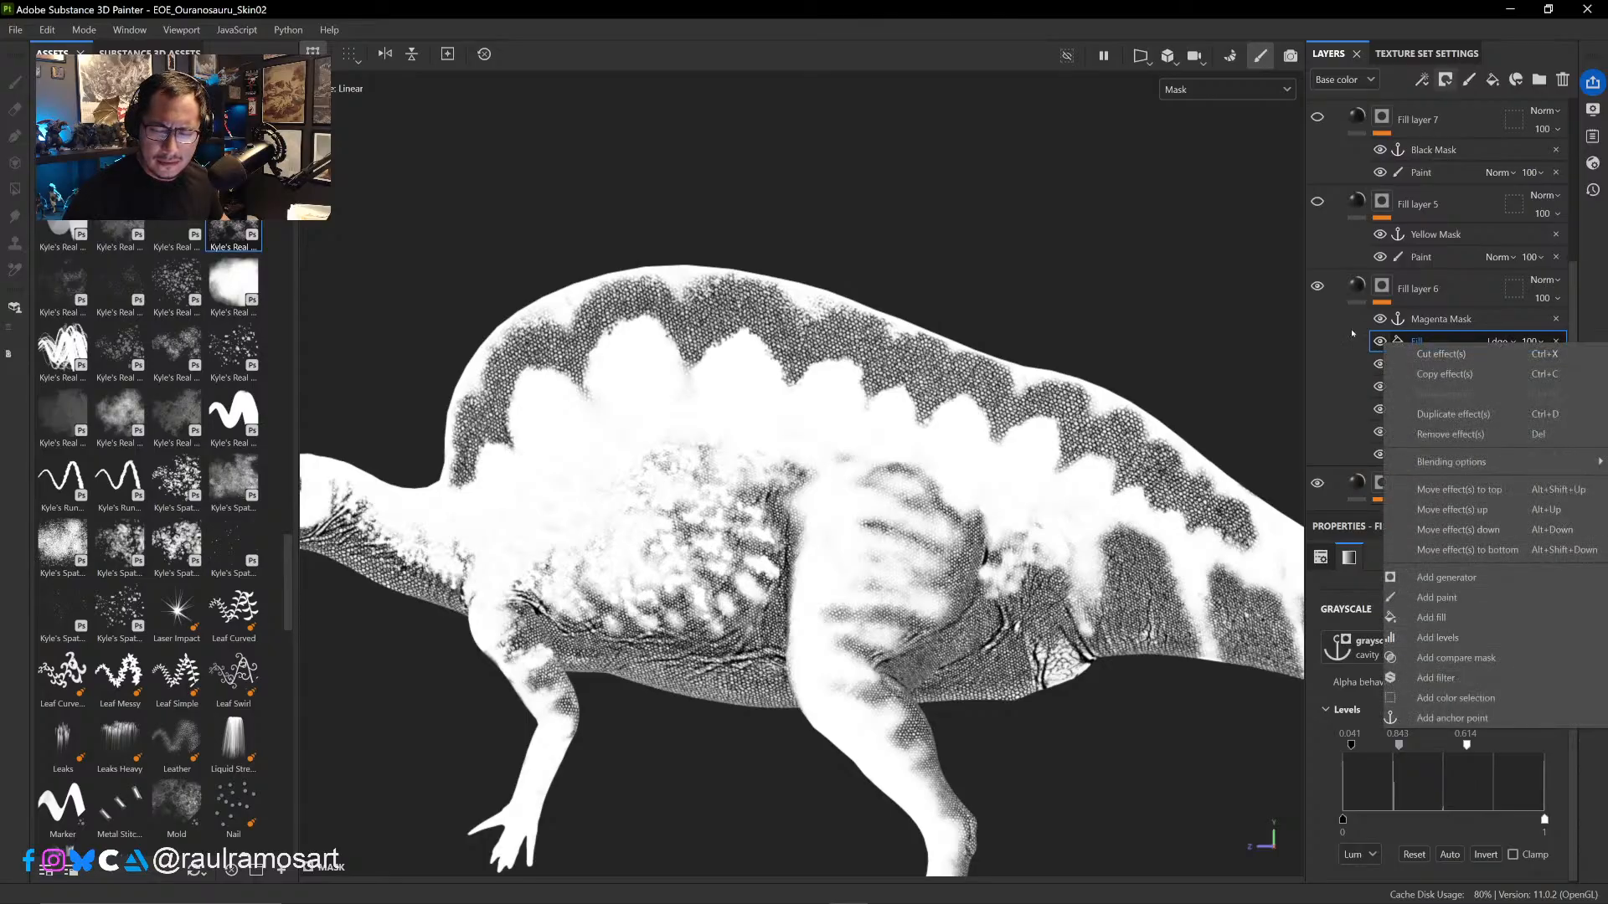
pyautogui.press('Escape')
pyautogui.click(1378, 365)
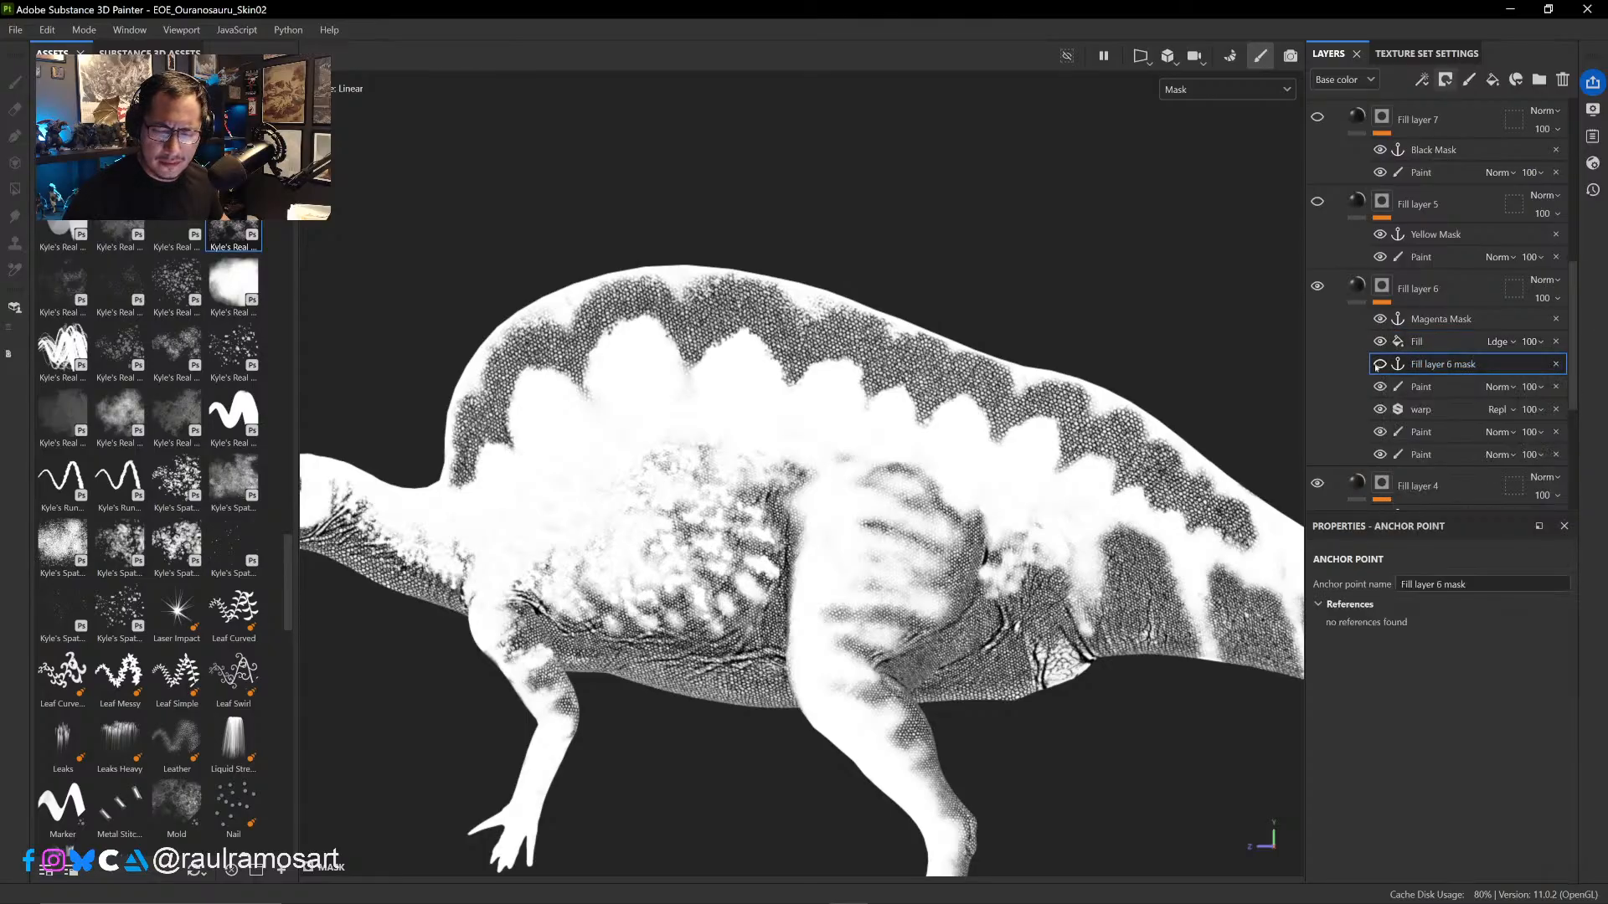
# - Add another fill above the cavity fill in Fill layer 6's mask, sourced from the Fill layer 6 mask anchor point
pyautogui.click(1382, 342)
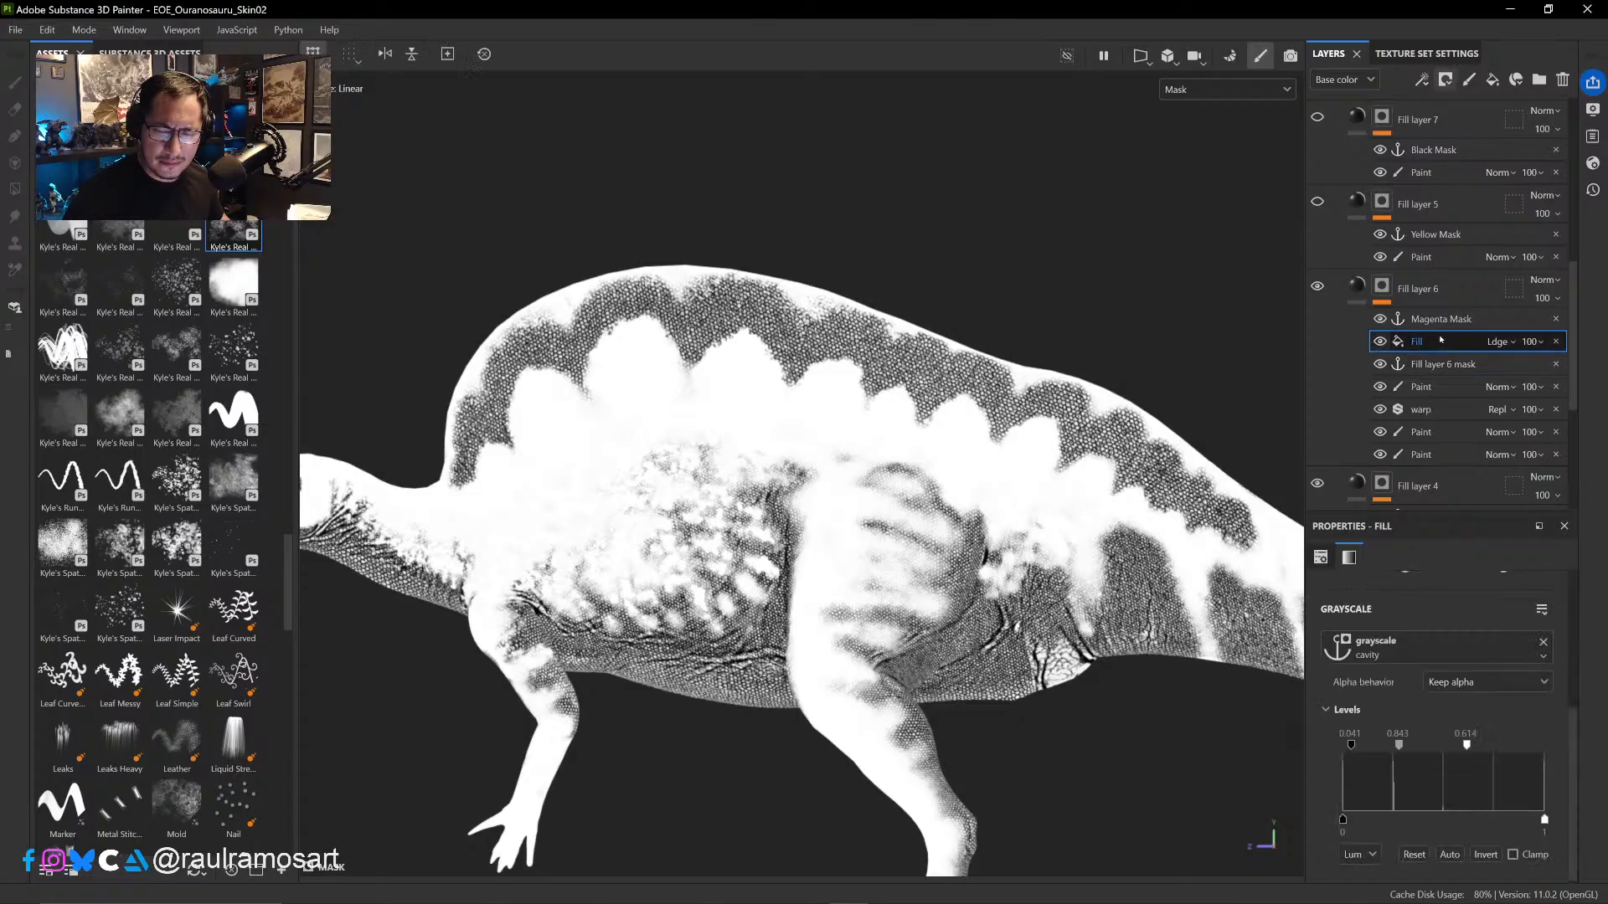
pyautogui.rightClick(1384, 340)
pyautogui.click(1431, 611)
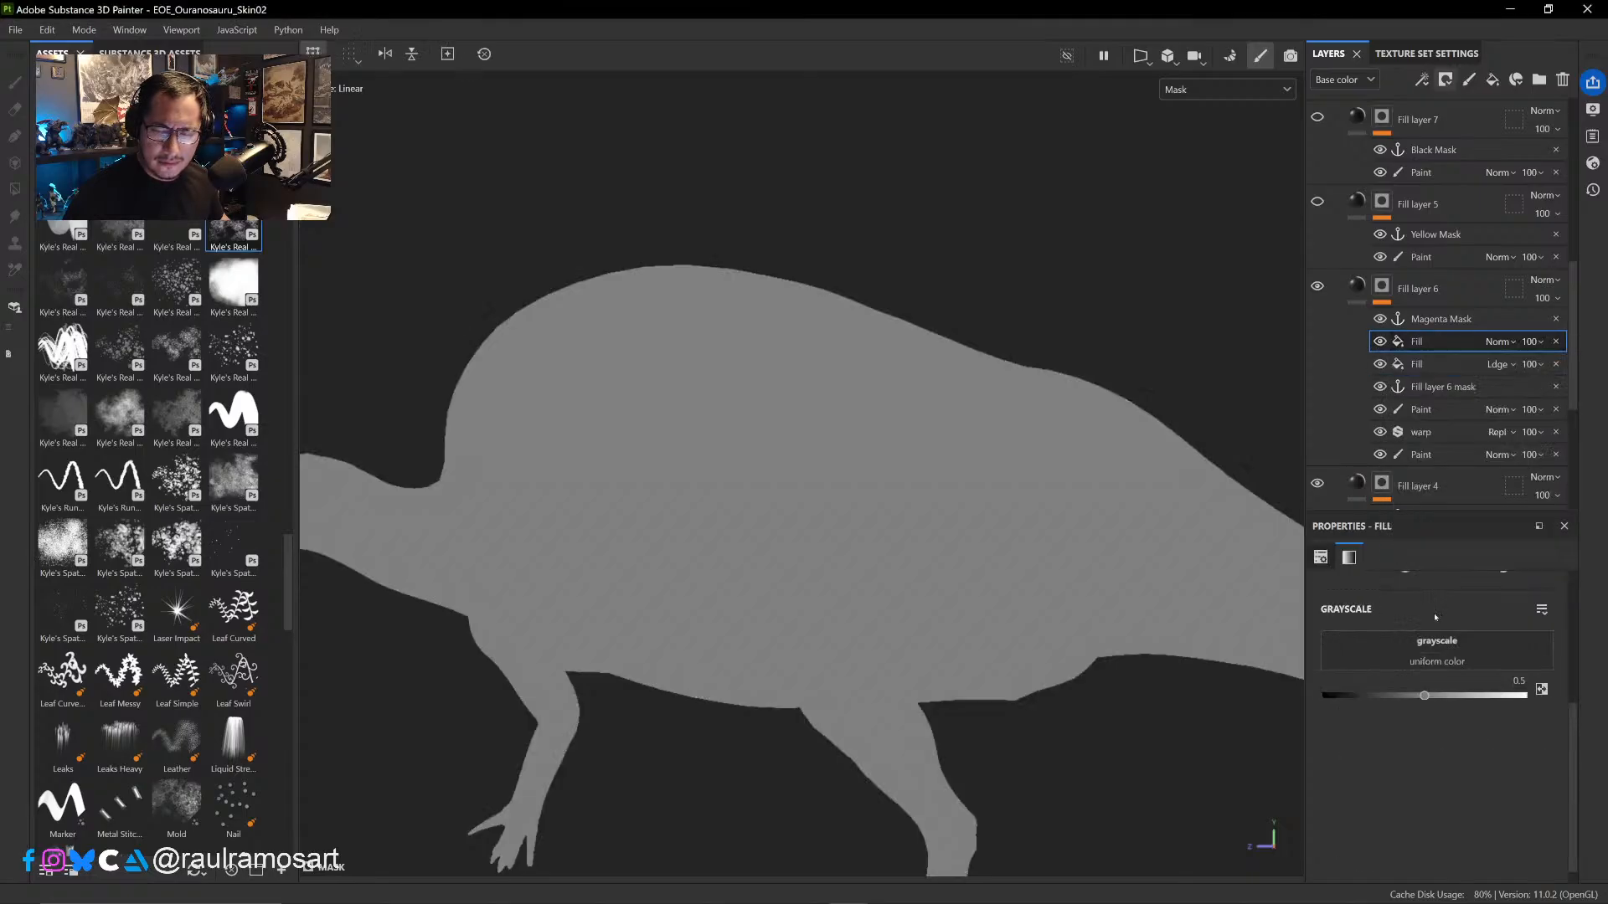
pyautogui.click(1437, 647)
pyautogui.click(1478, 652)
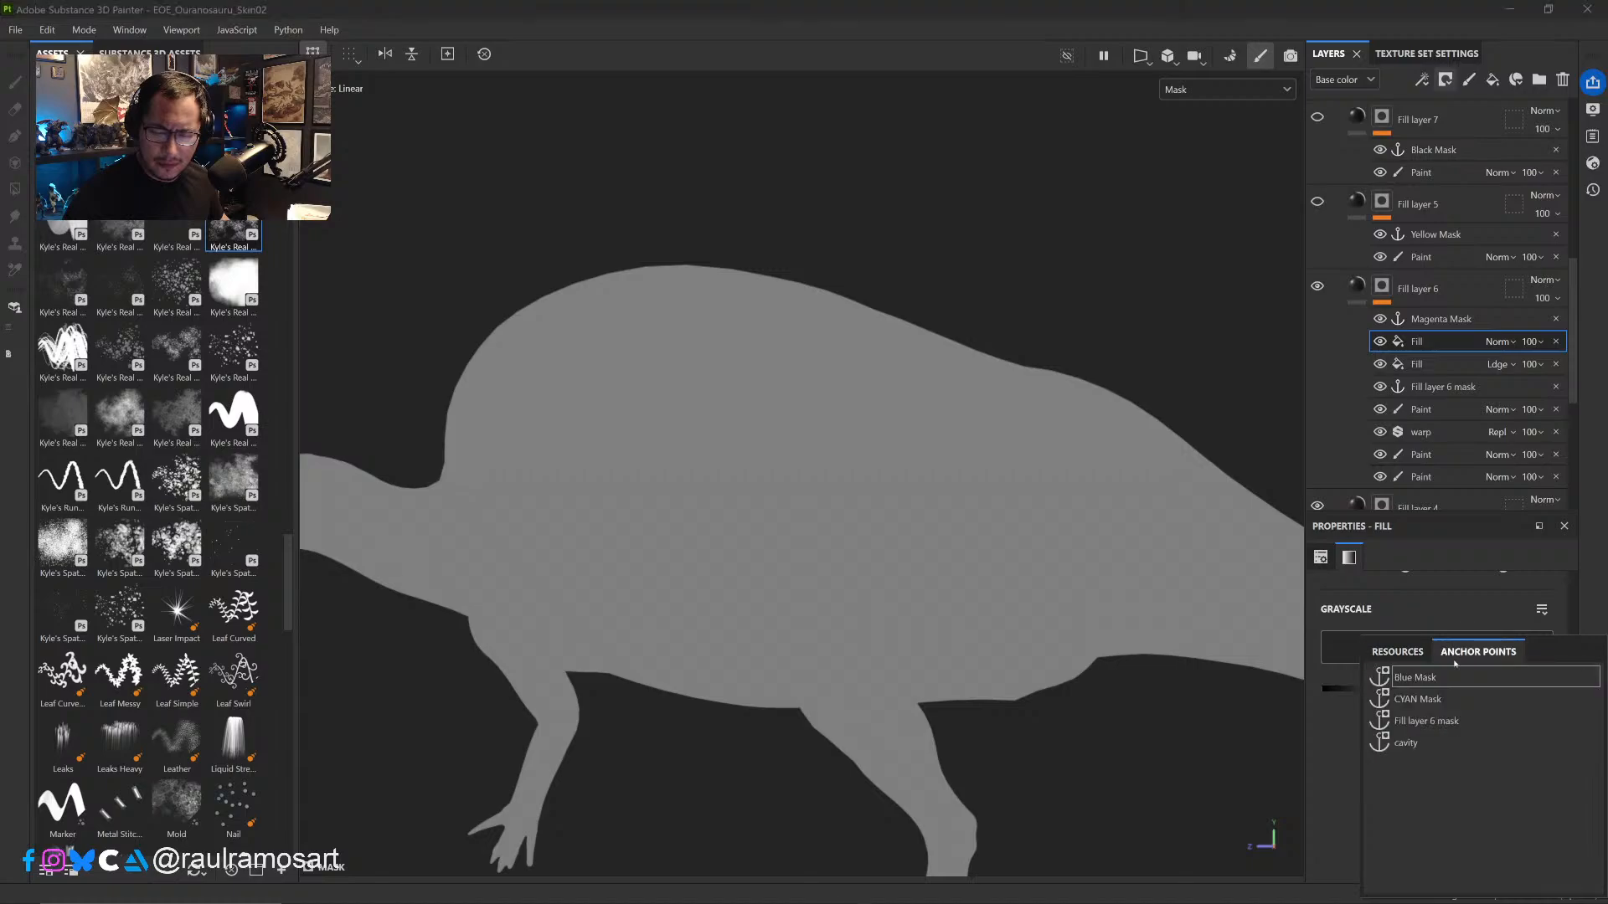
pyautogui.click(1442, 722)
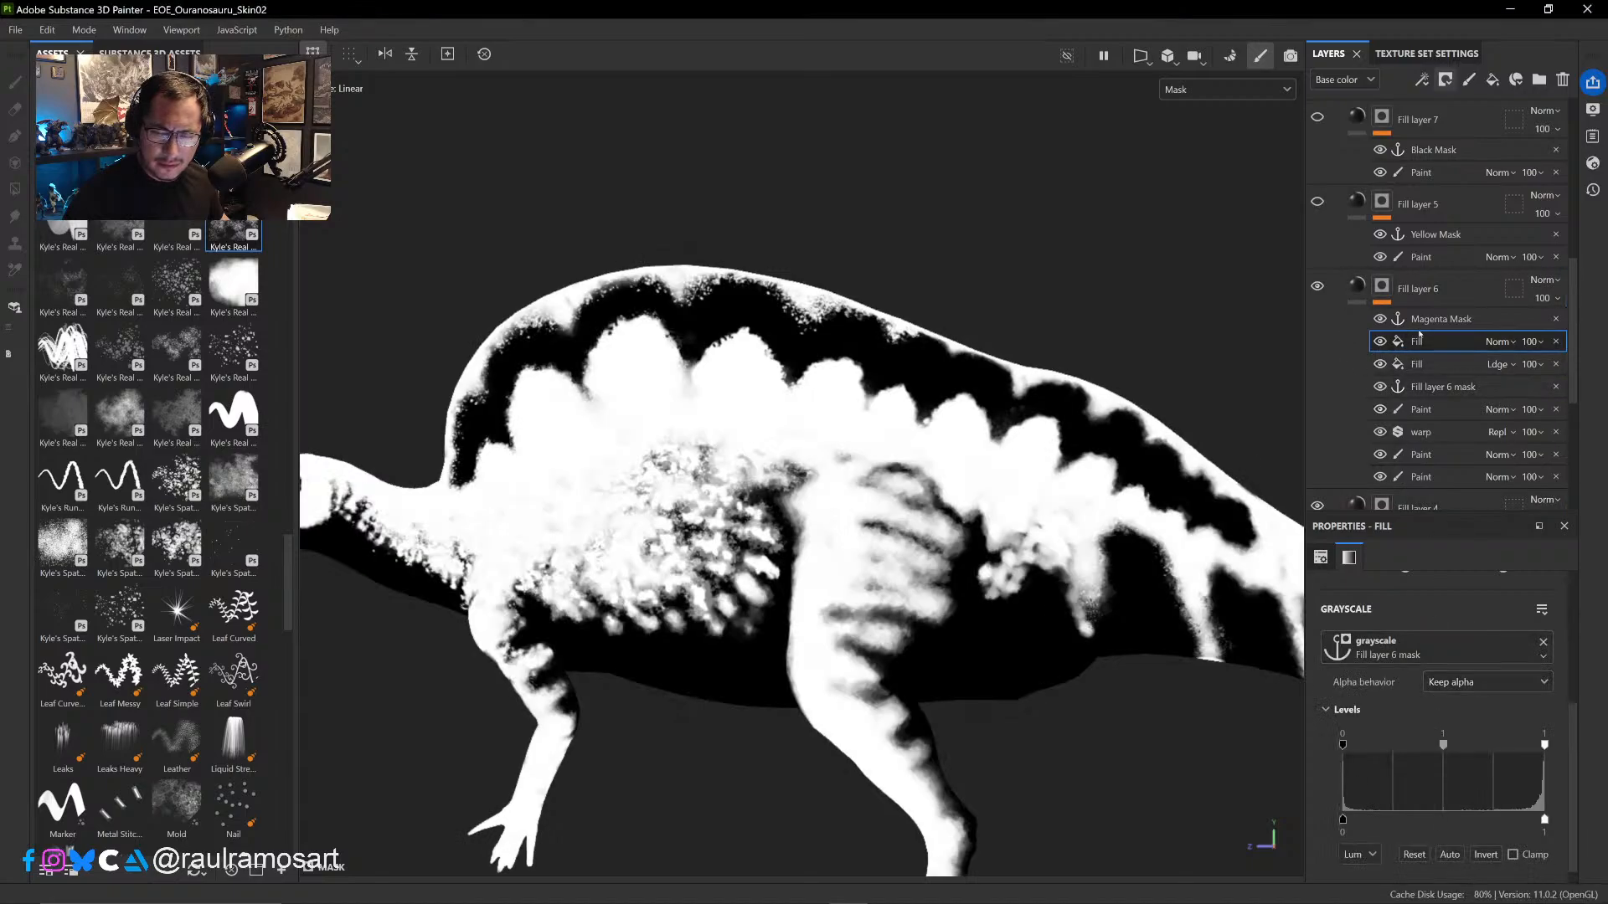
# - Compare Fill layer 6's mask with the new anchor-based fill hidden and shown
pyautogui.click(1379, 341)
pyautogui.click(1379, 342)
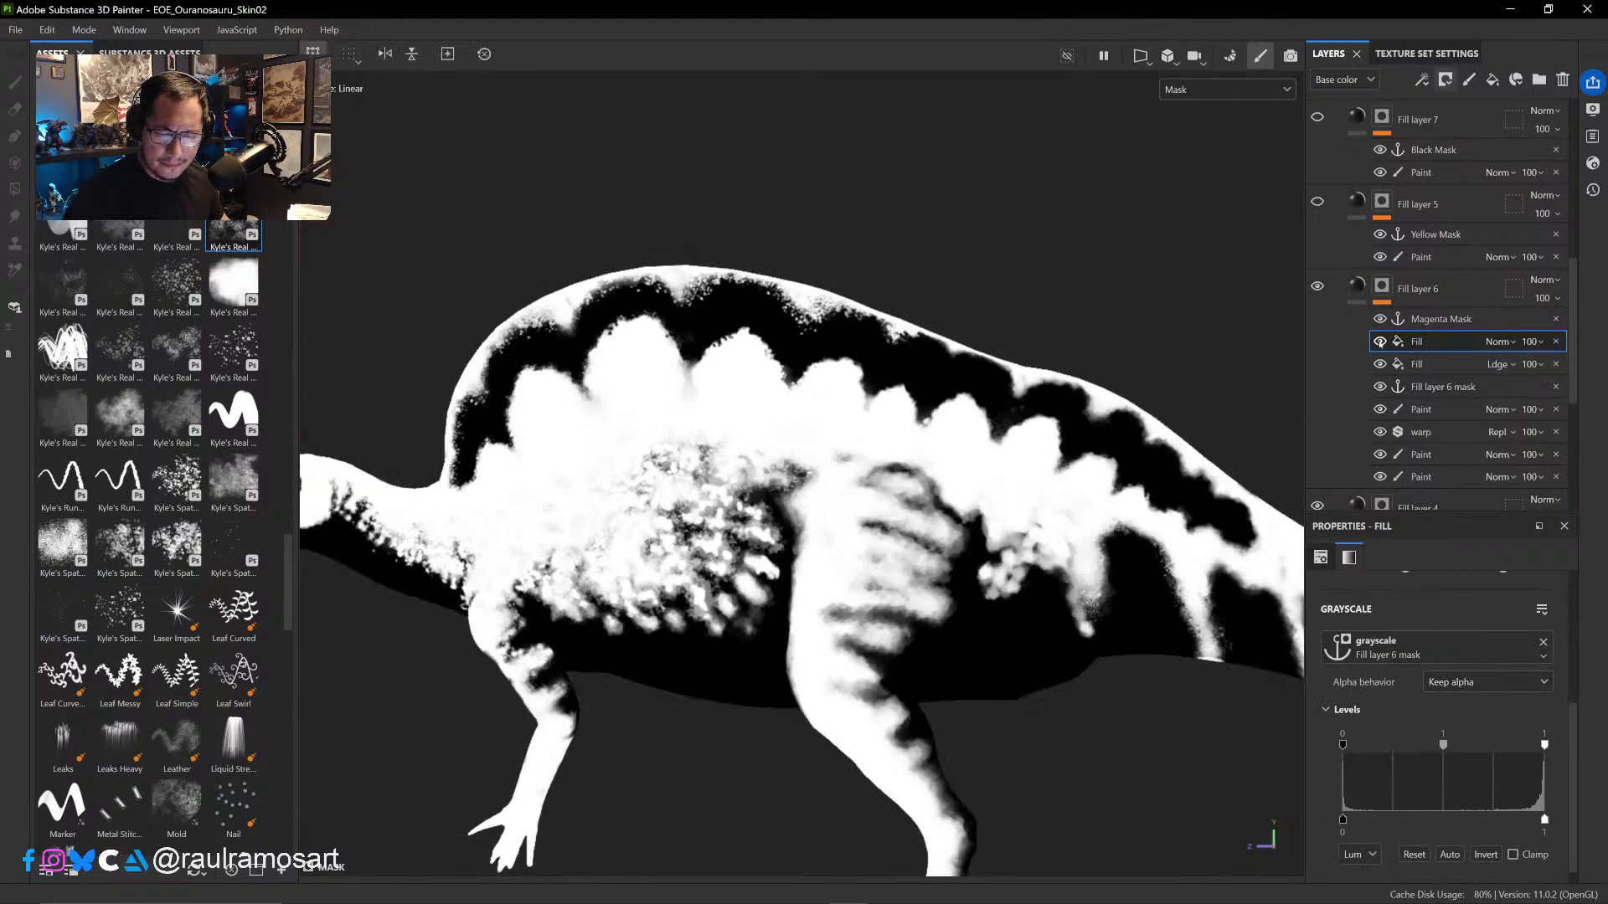
pyautogui.click(1379, 342)
pyautogui.click(1379, 342)
pyautogui.click(1380, 342)
pyautogui.click(1380, 341)
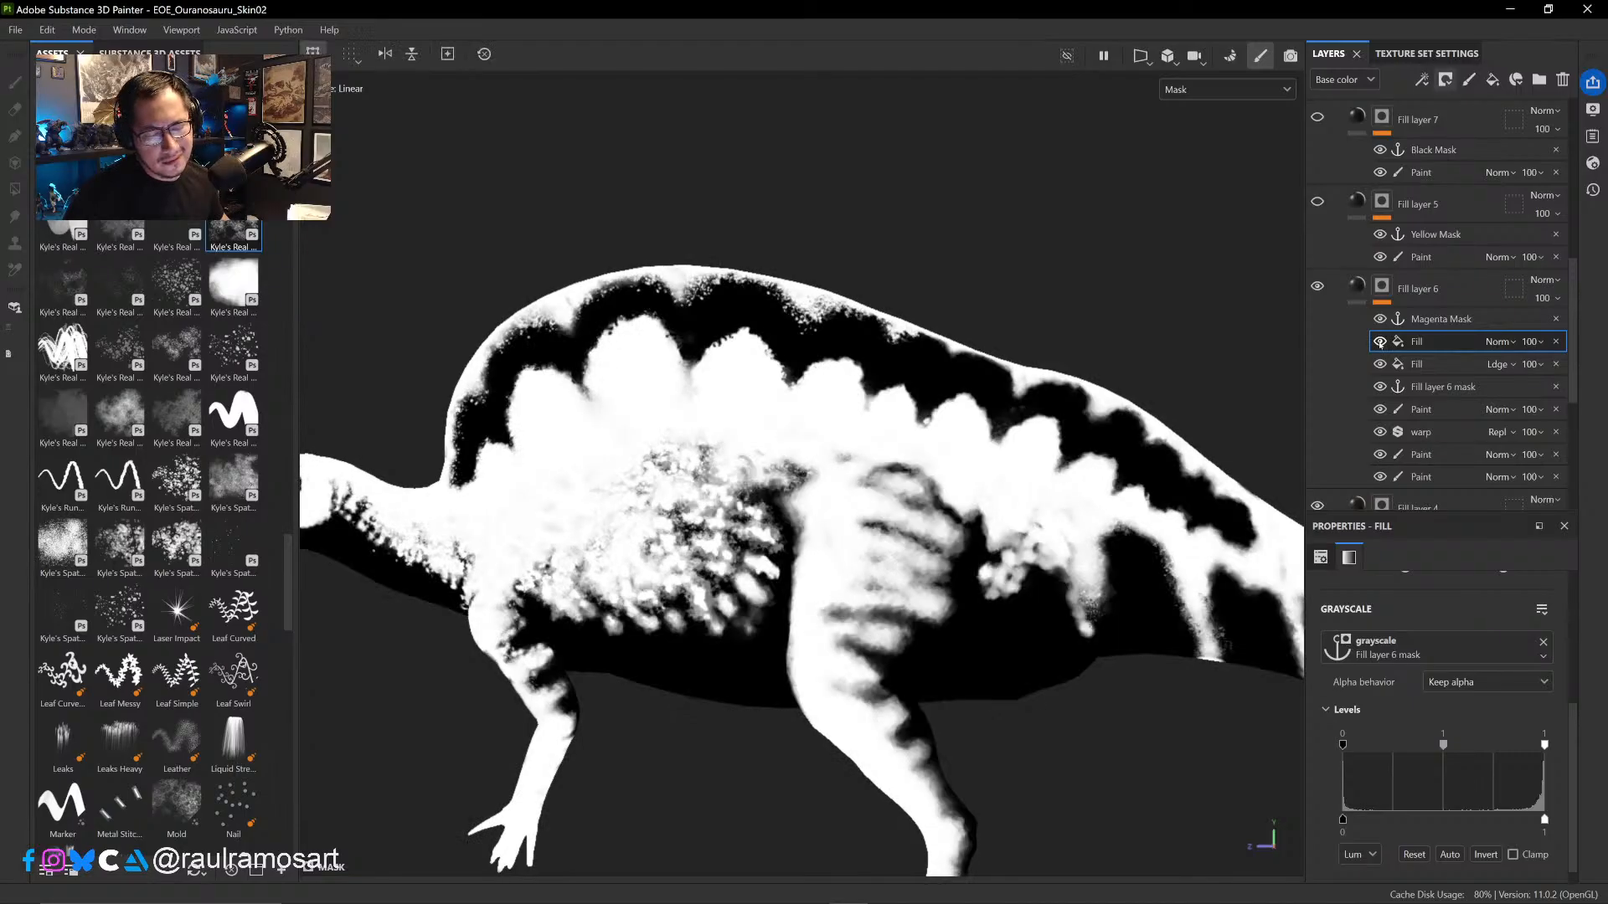
pyautogui.click(1379, 342)
pyautogui.click(1380, 341)
pyautogui.click(1379, 342)
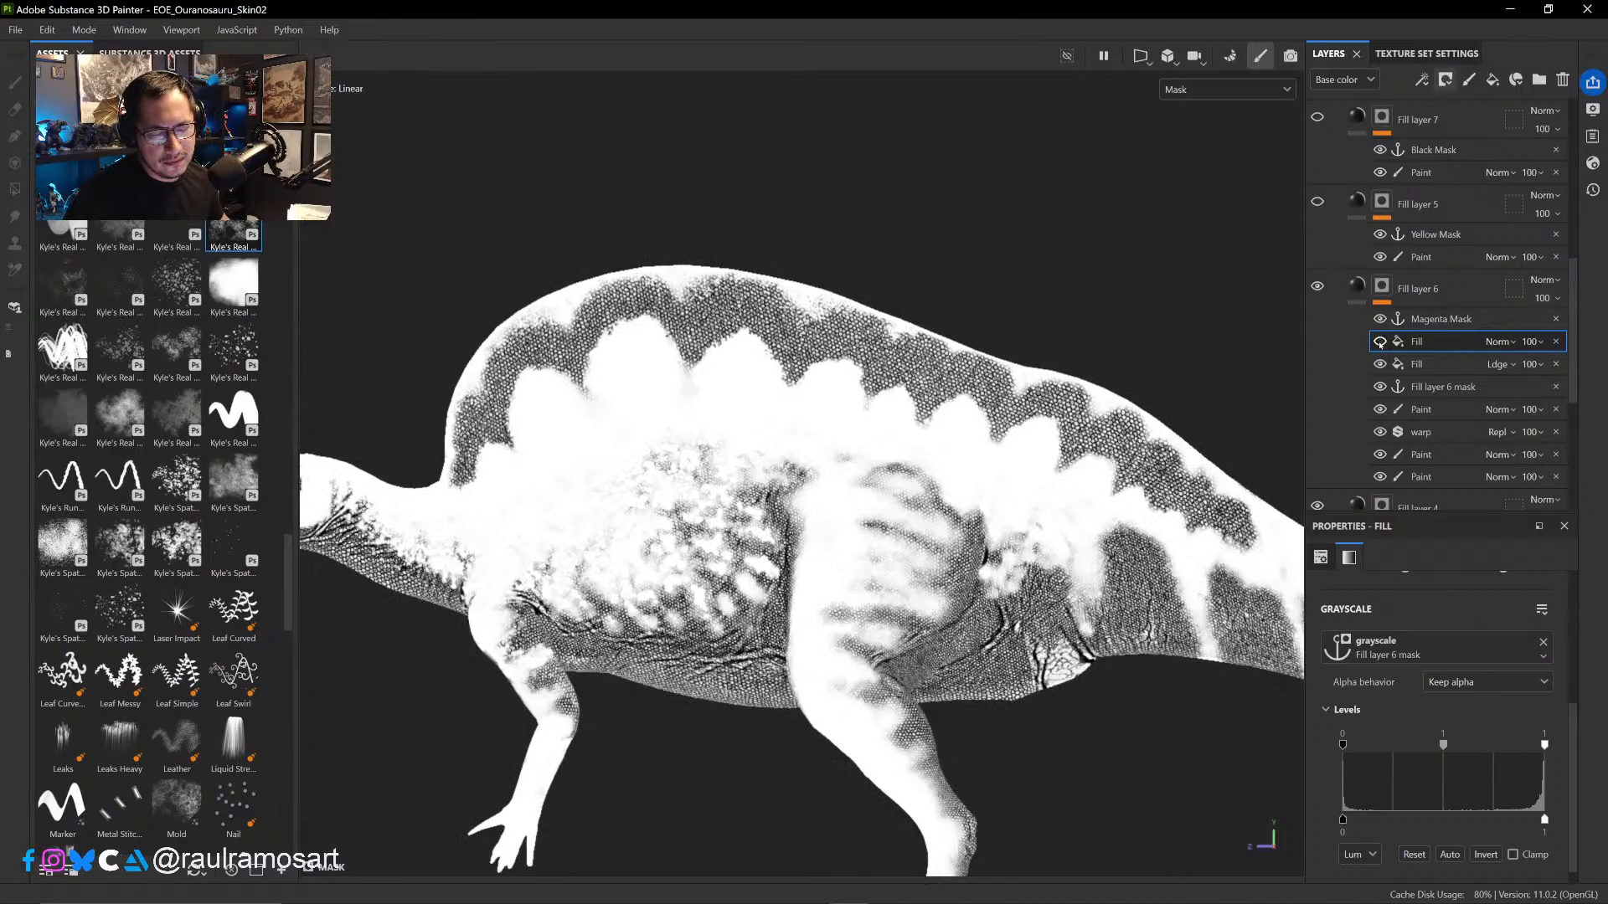
pyautogui.click(1380, 342)
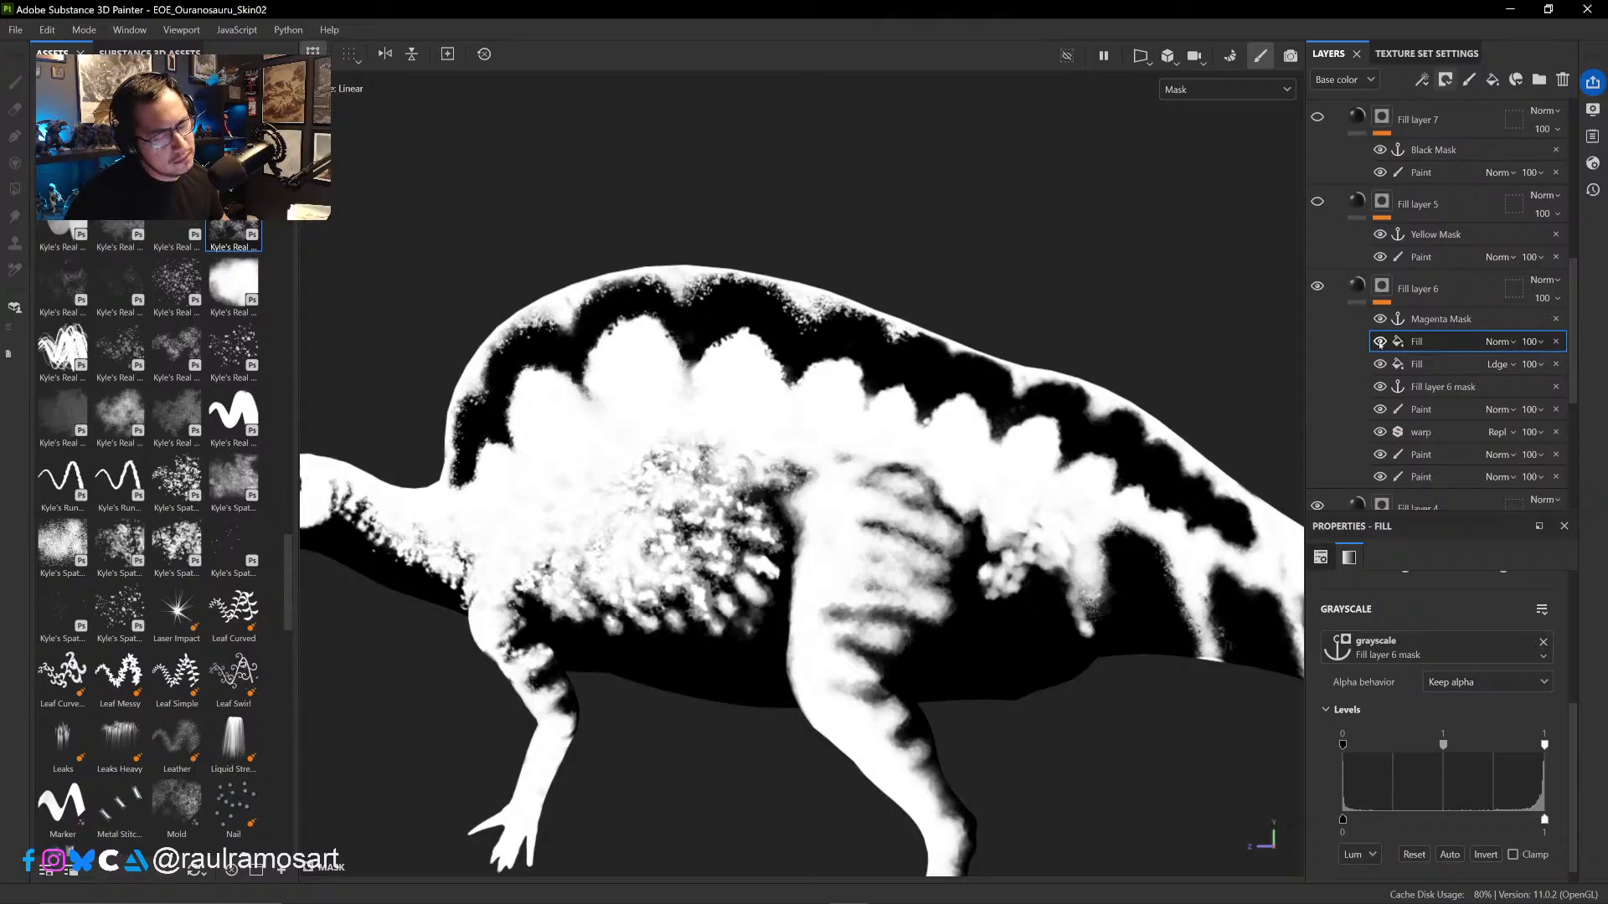
pyautogui.click(1380, 342)
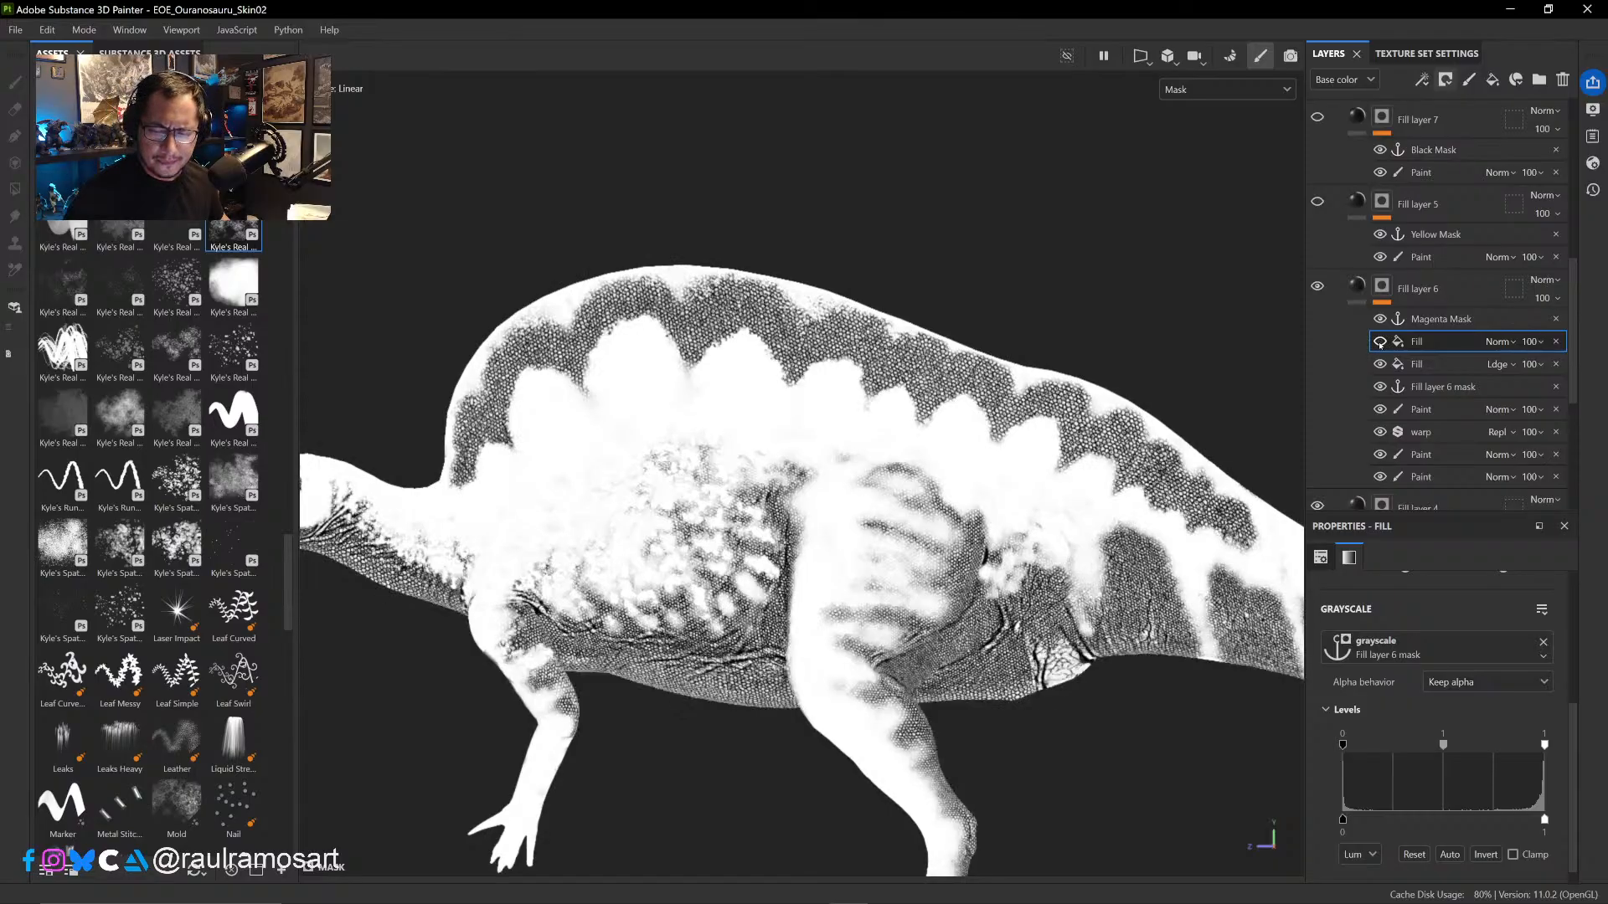
pyautogui.click(1379, 341)
pyautogui.click(1380, 344)
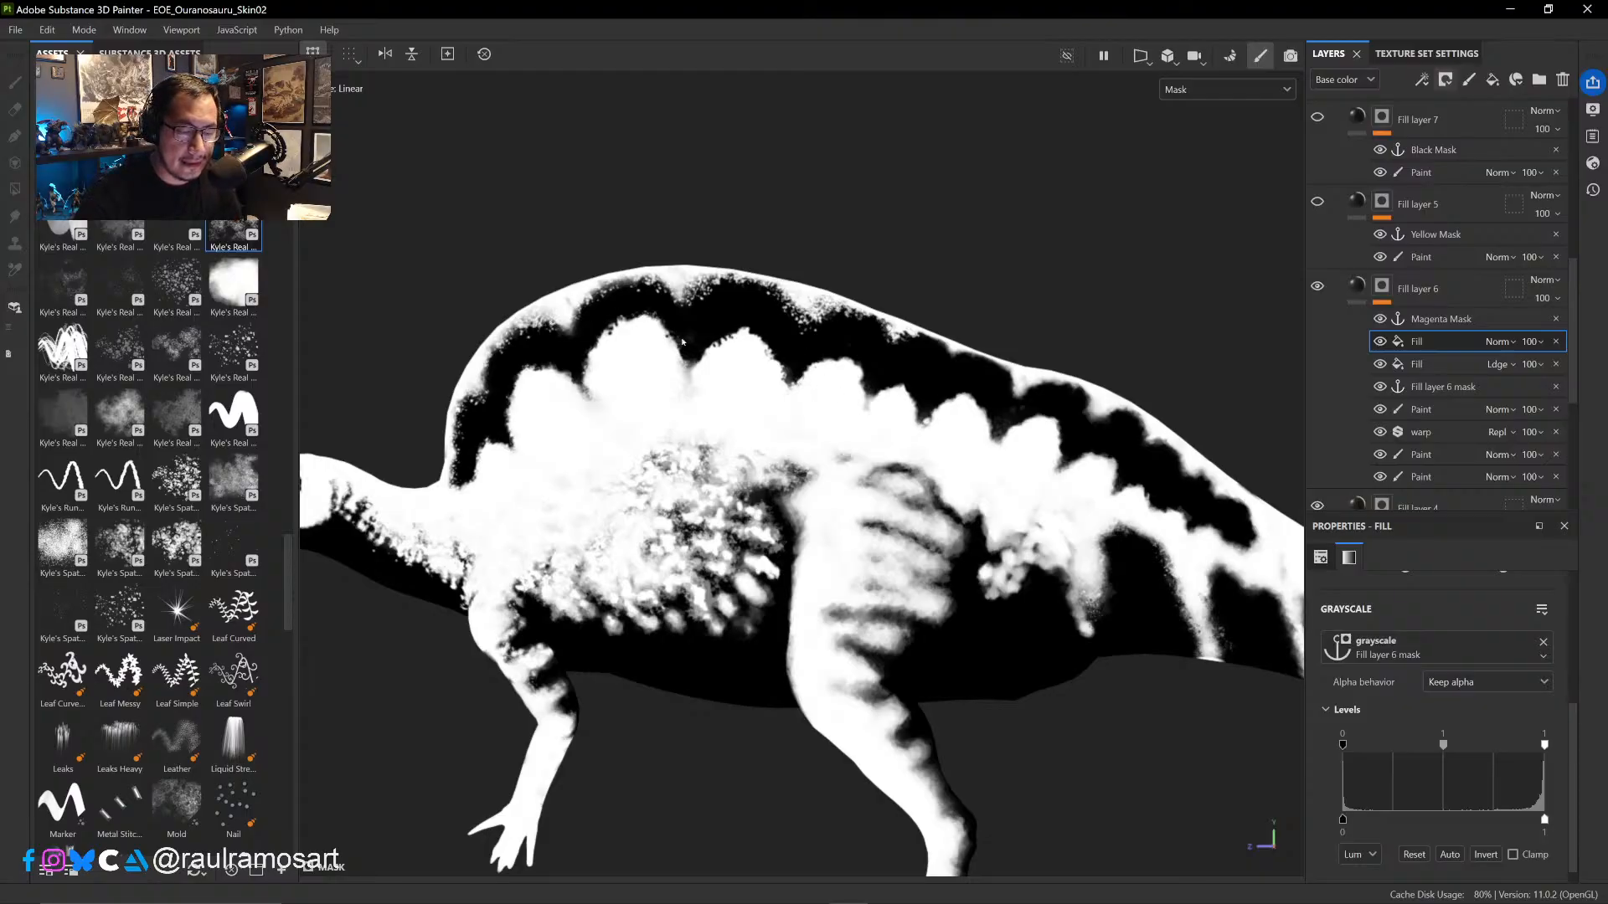
pyautogui.click(1380, 341)
pyautogui.click(1381, 341)
pyautogui.click(1380, 341)
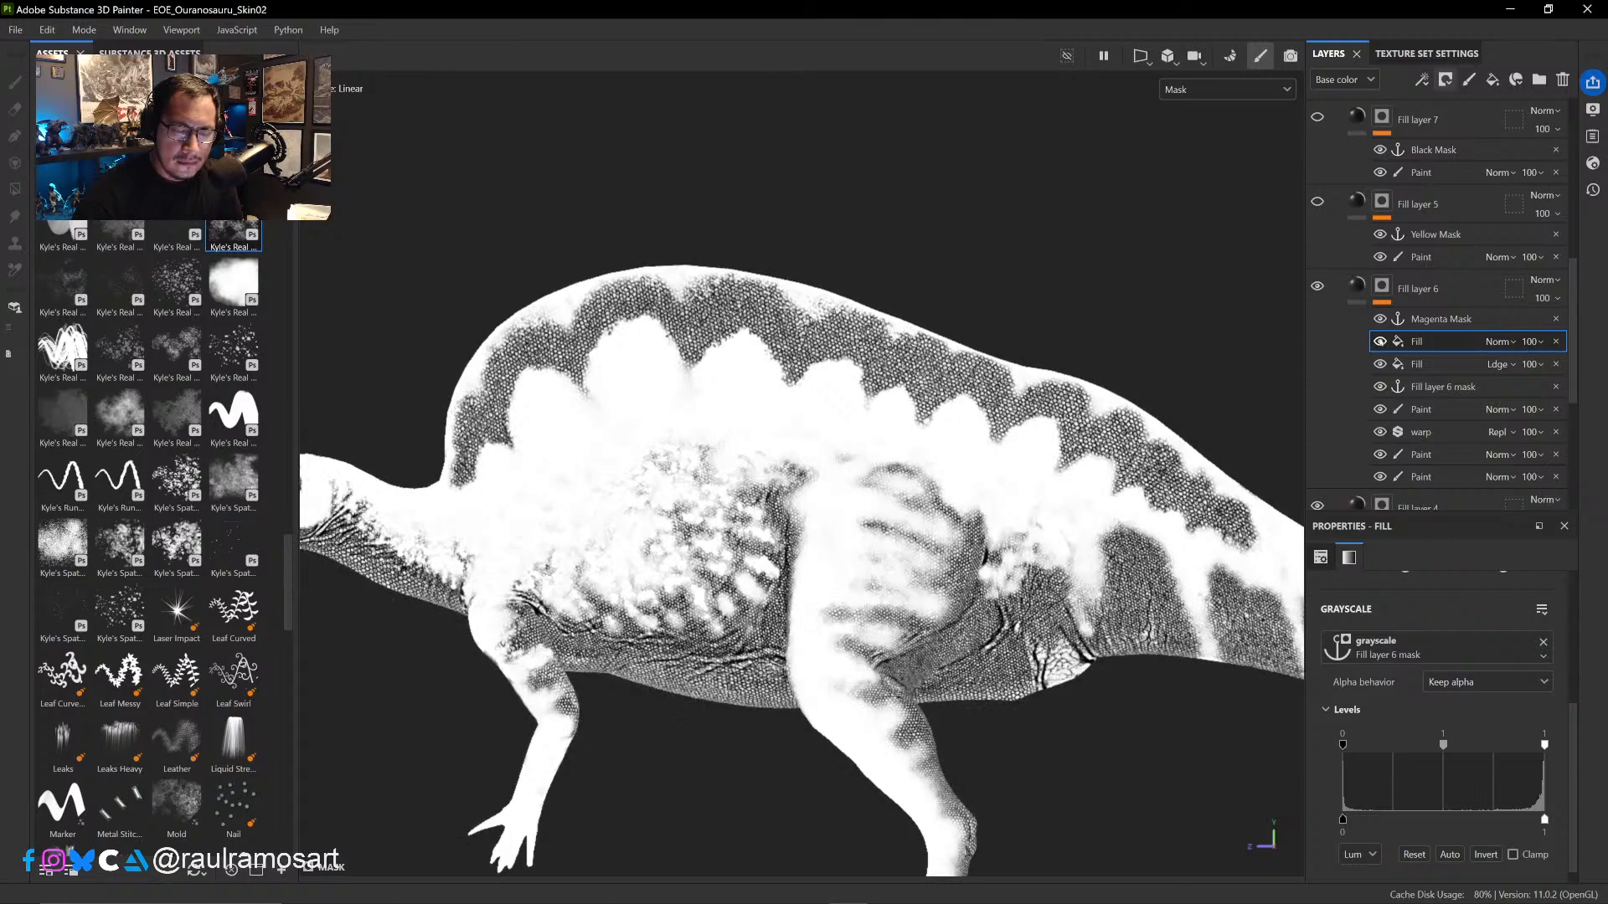
pyautogui.click(1381, 341)
pyautogui.click(1380, 341)
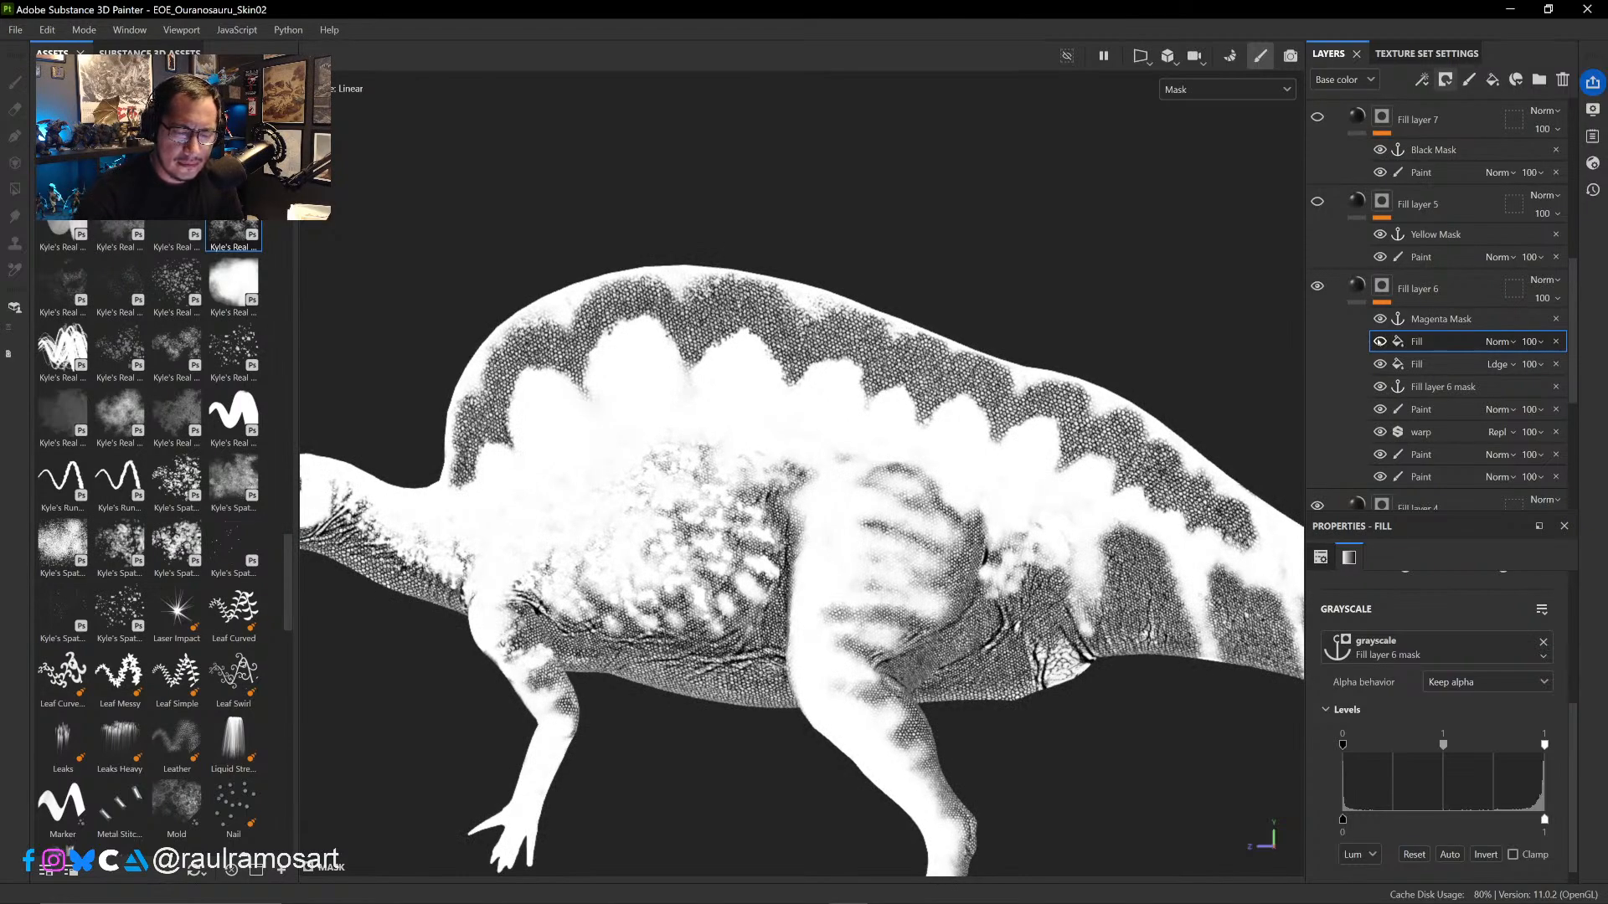
# - Select the cavity fill in Fill layer 6's mask and show the anchor-based fill above it
pyautogui.click(1441, 365)
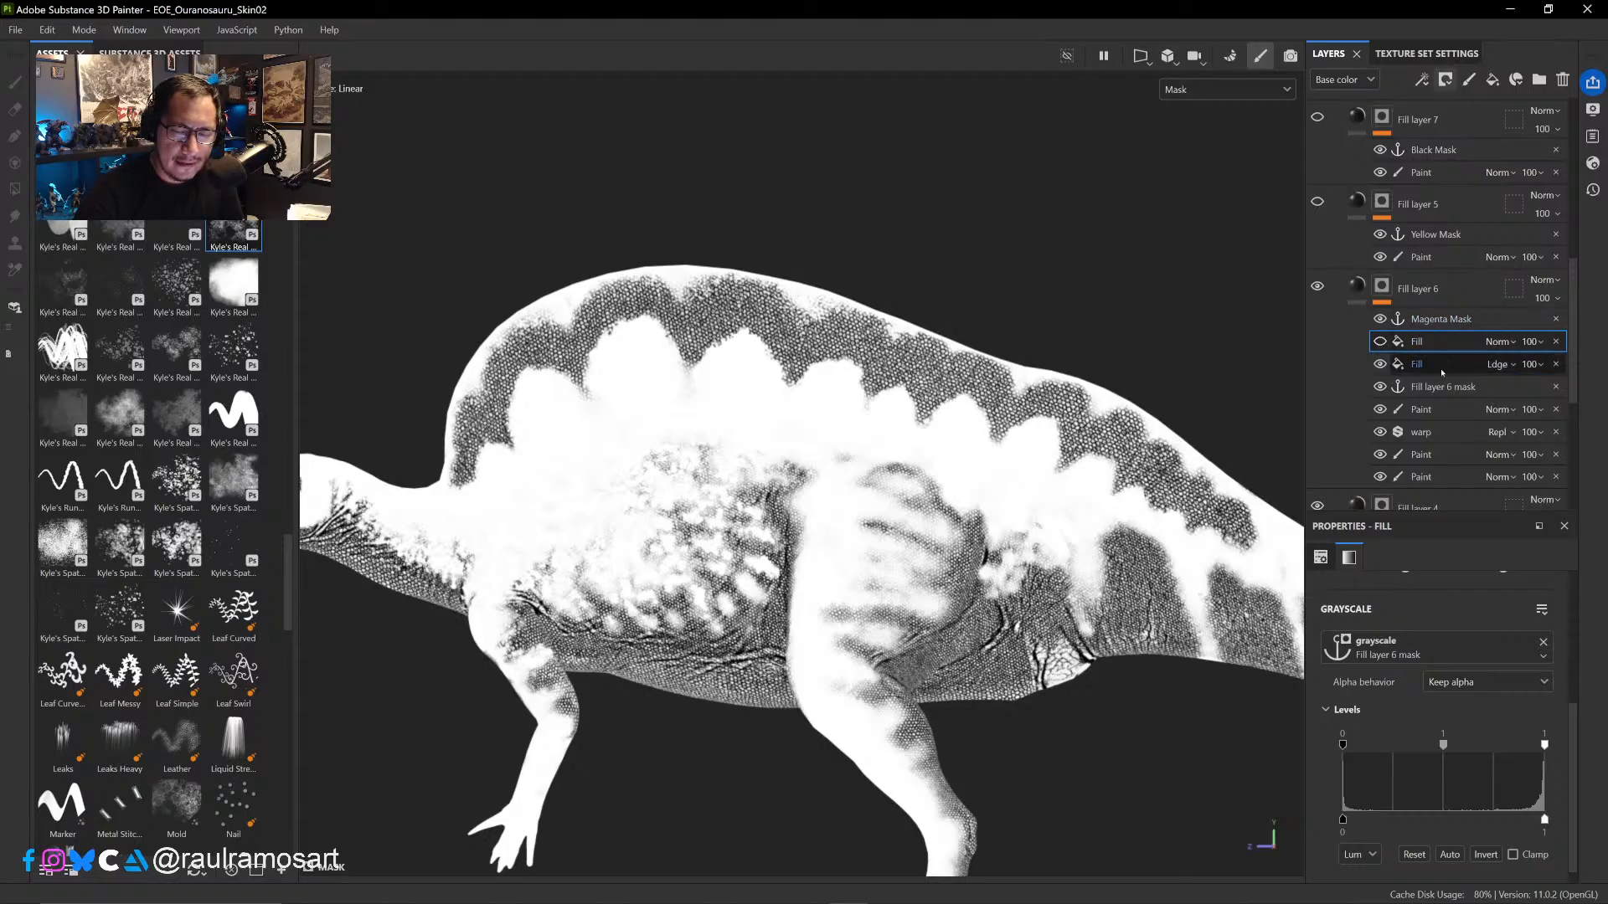
pyautogui.rightClick(1382, 365)
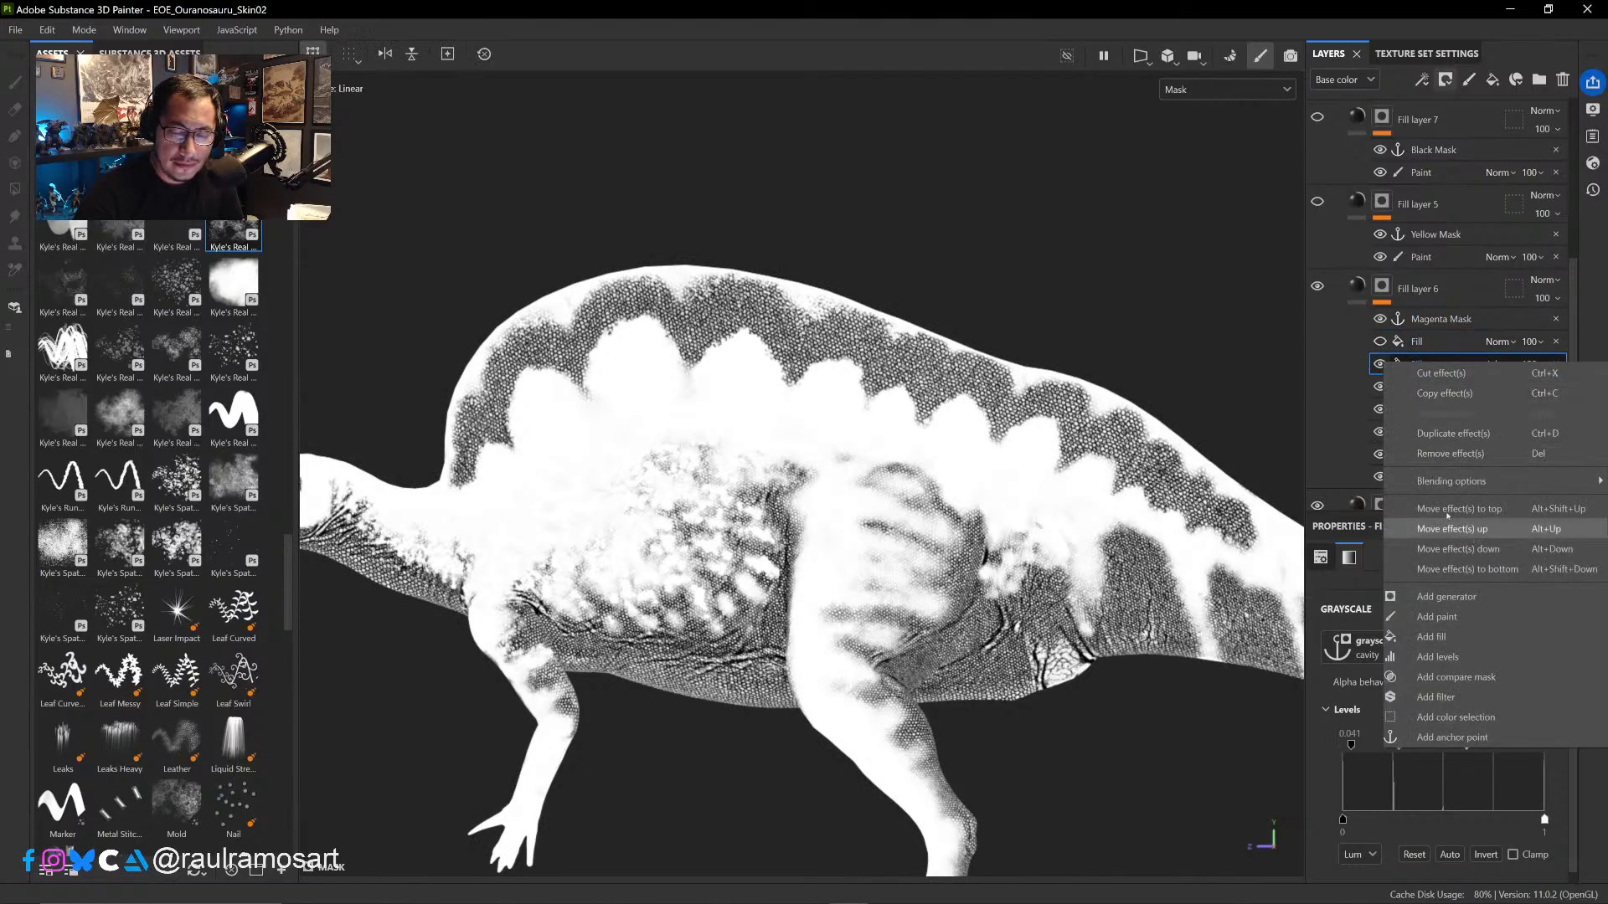
pyautogui.click(1380, 342)
pyautogui.click(1380, 341)
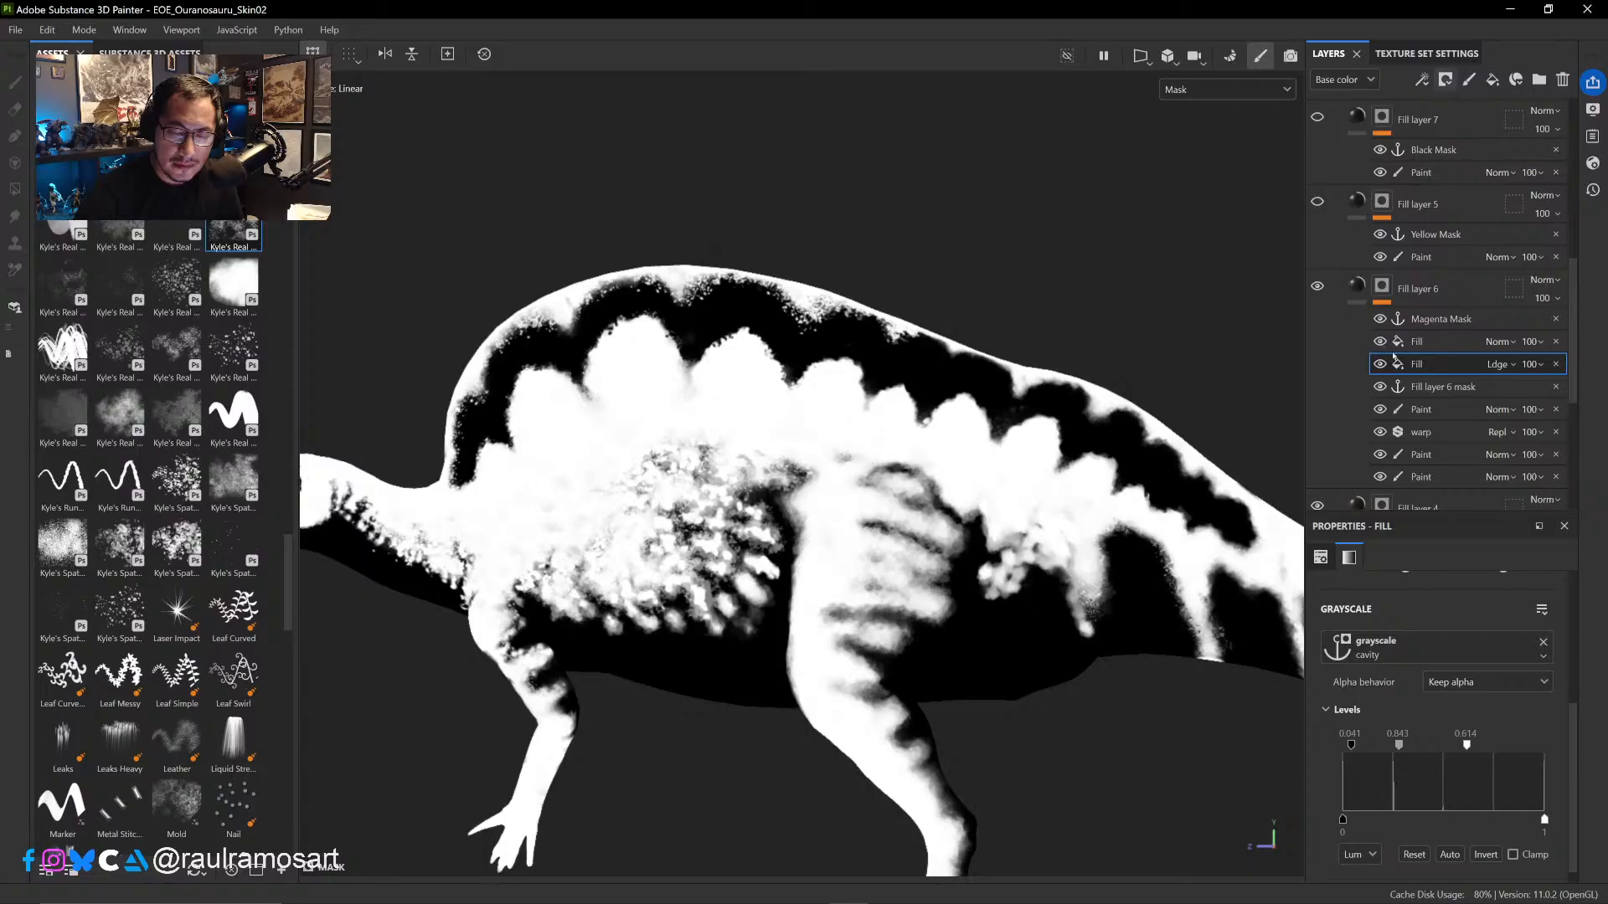
# - Toggle the anchor-based fill in Fill layer 6's mask to compare the mask with and without it
pyautogui.click(1380, 341)
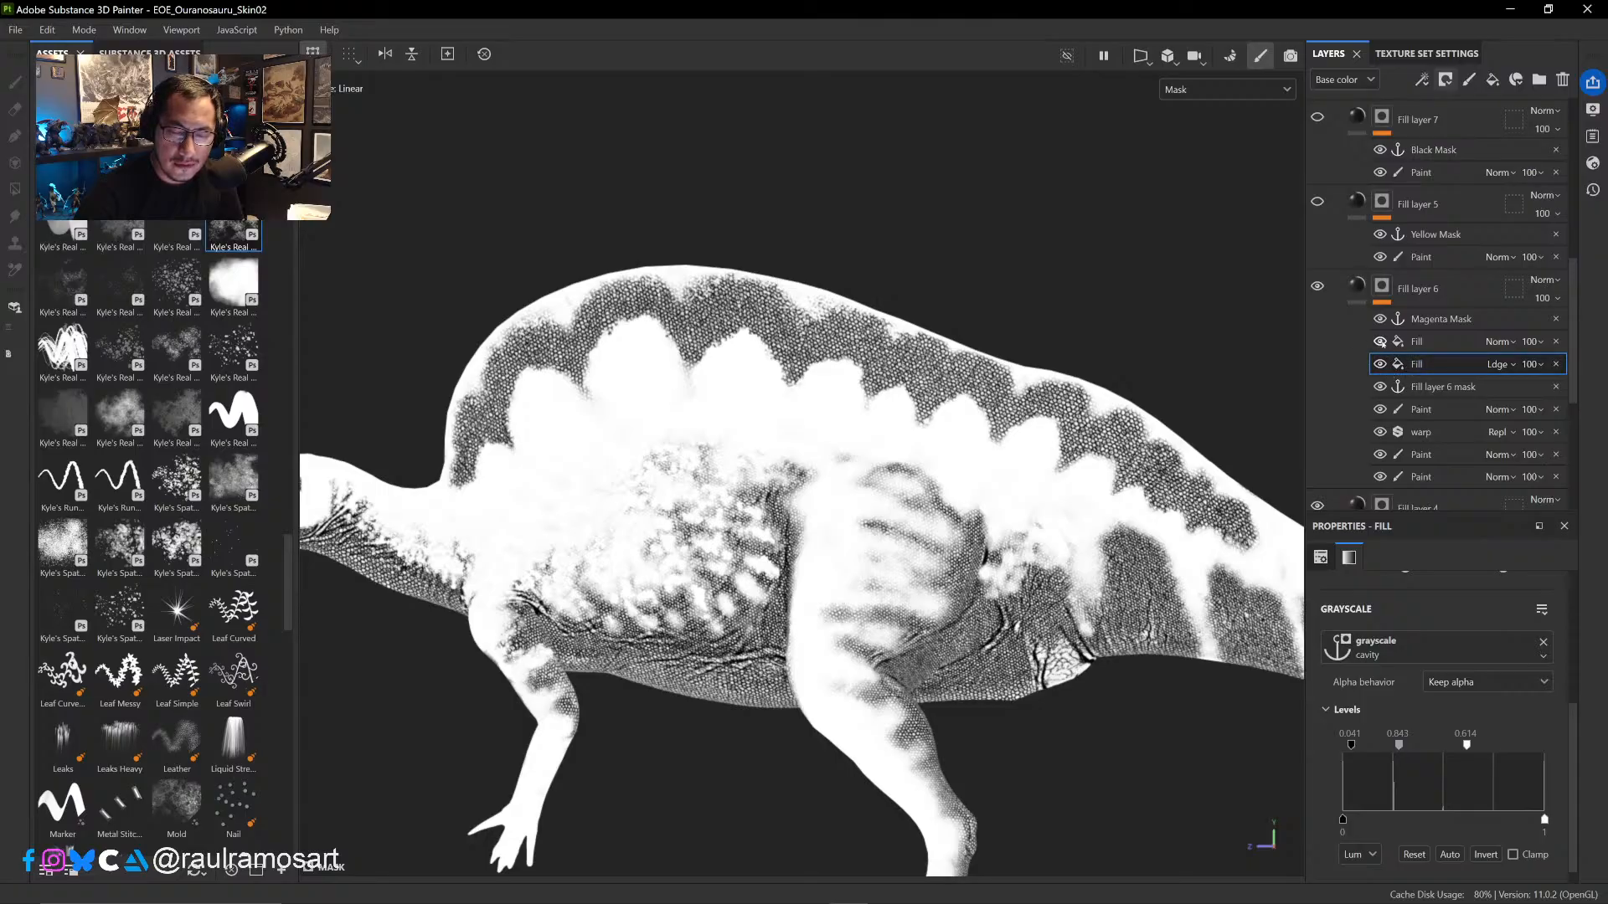
pyautogui.click(1380, 341)
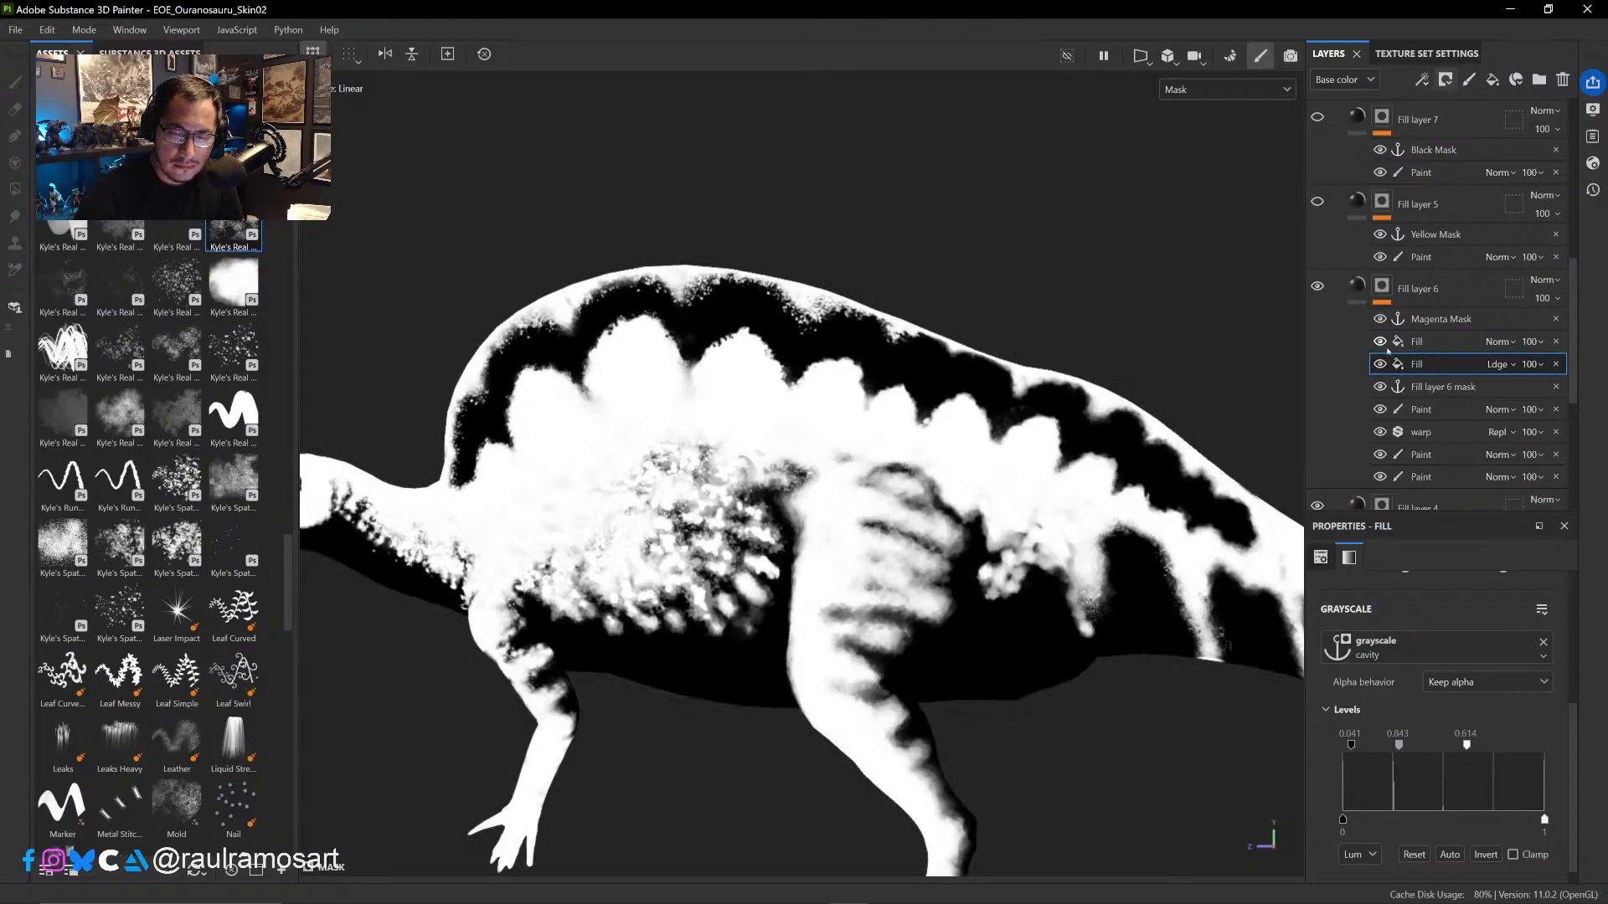
pyautogui.click(1381, 346)
pyautogui.click(1381, 343)
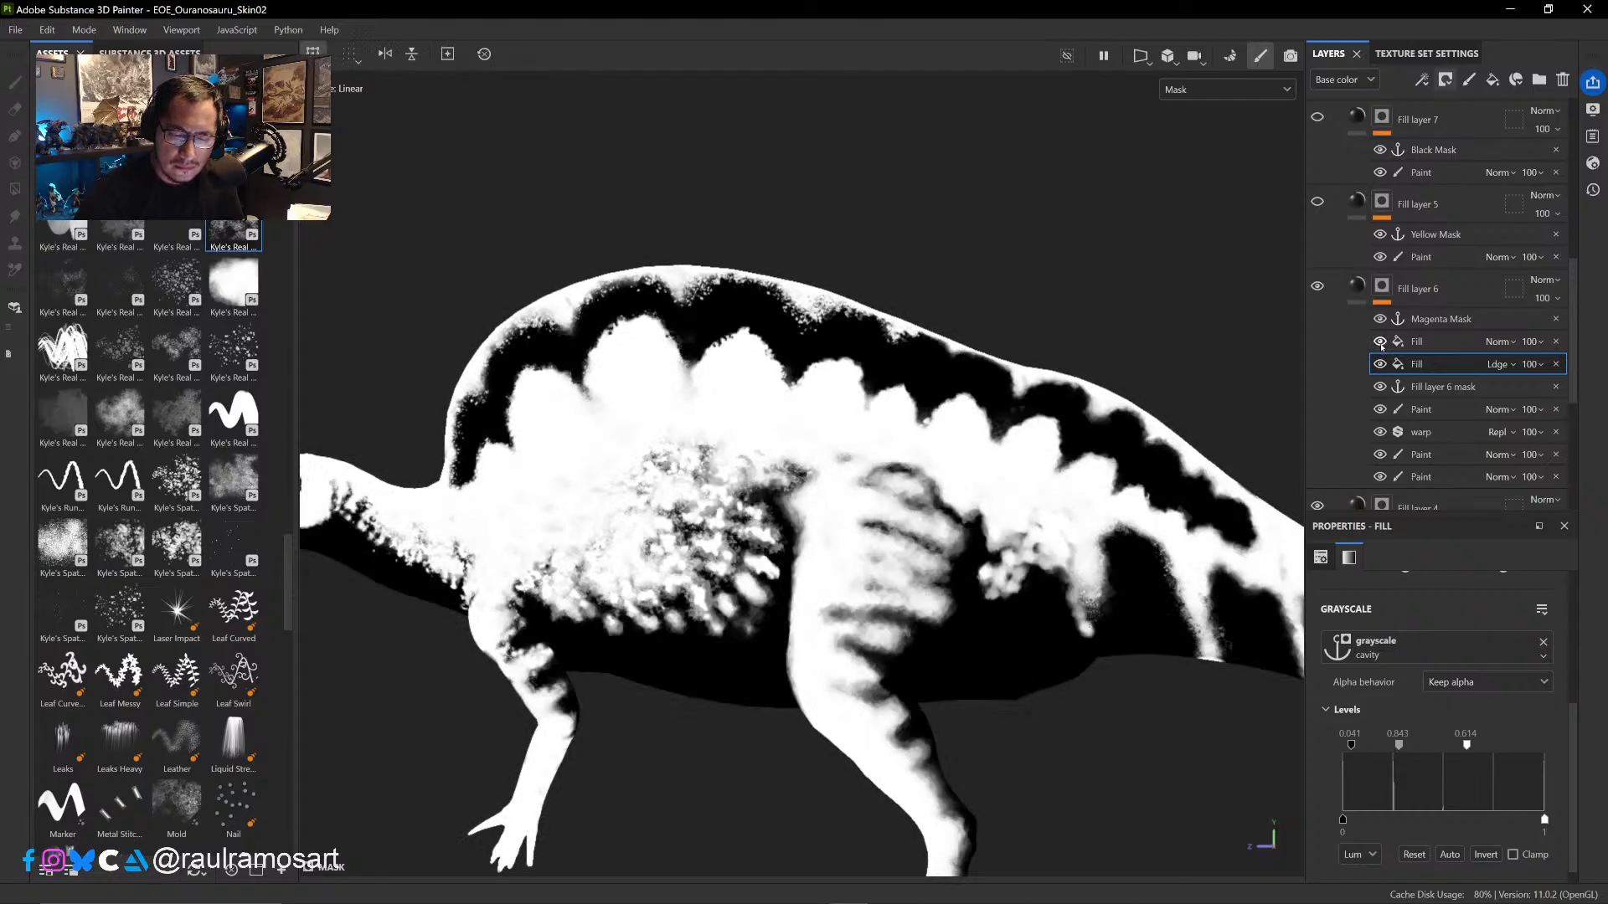
pyautogui.click(1381, 342)
pyautogui.click(1381, 342)
# - Delete the anchor-based fill from Fill layer 6's mask and display the base color on the model
pyautogui.click(1417, 346)
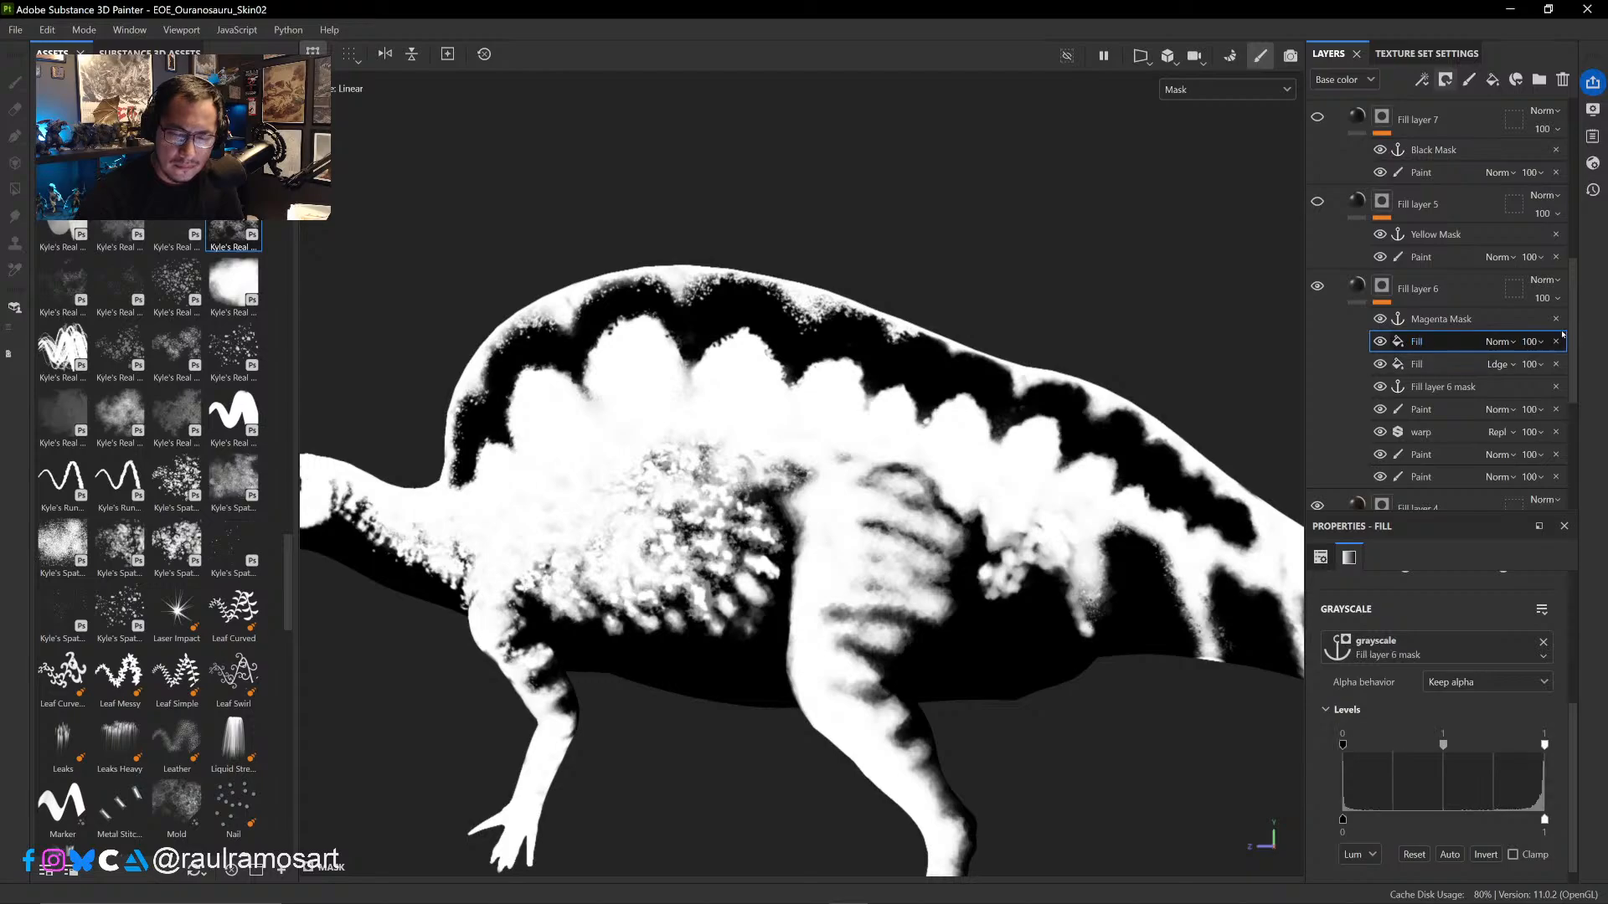
pyautogui.click(1556, 341)
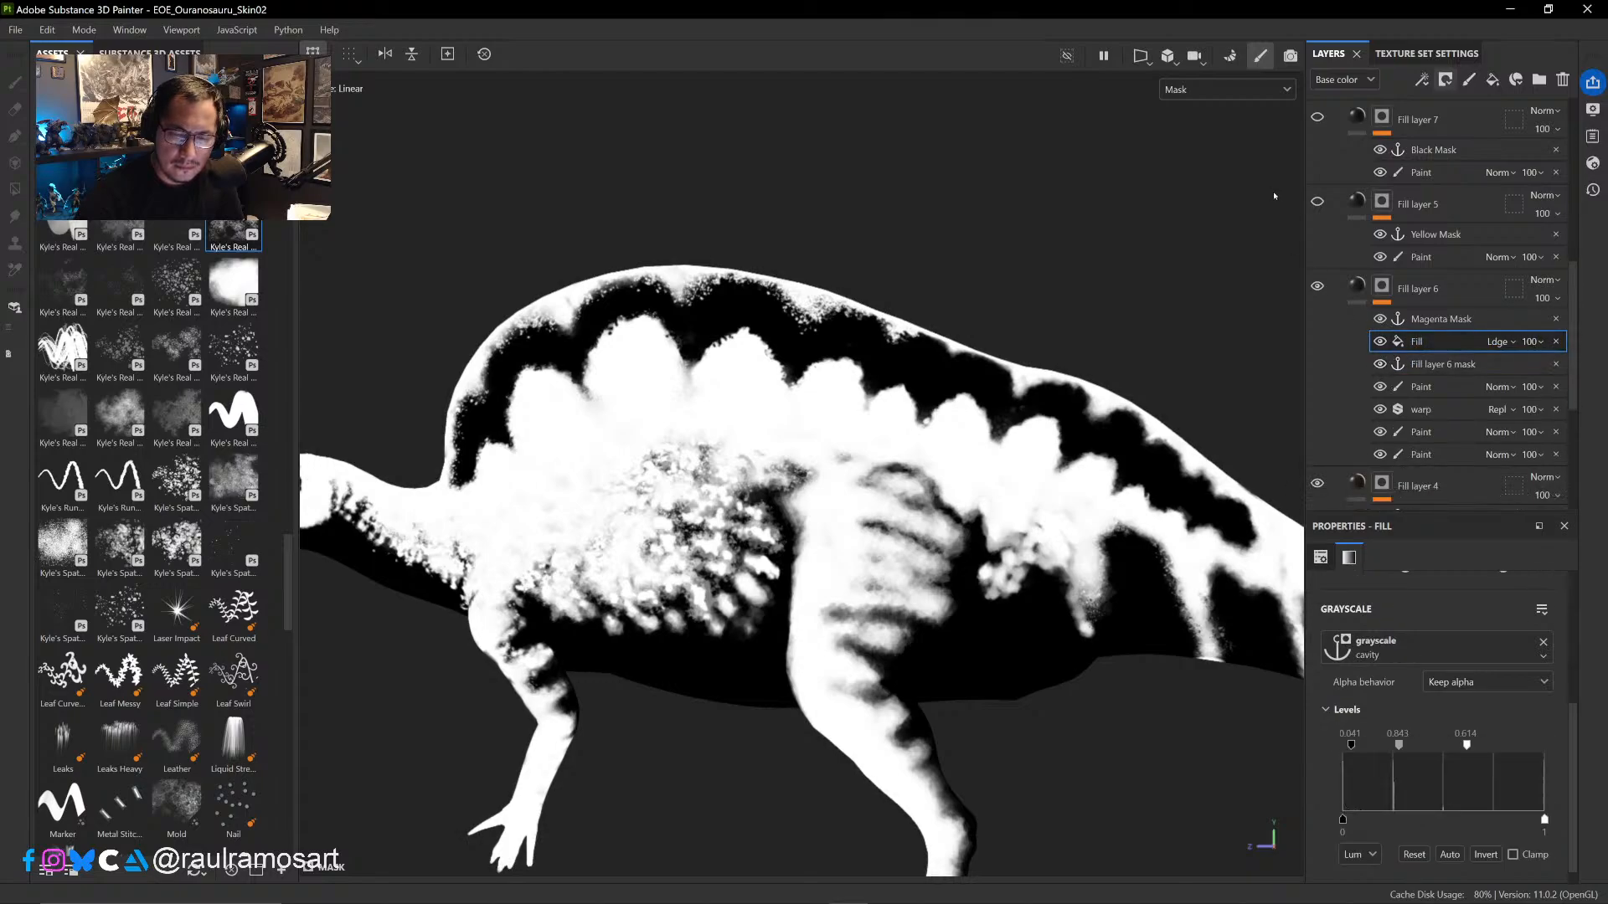
pyautogui.click(1223, 90)
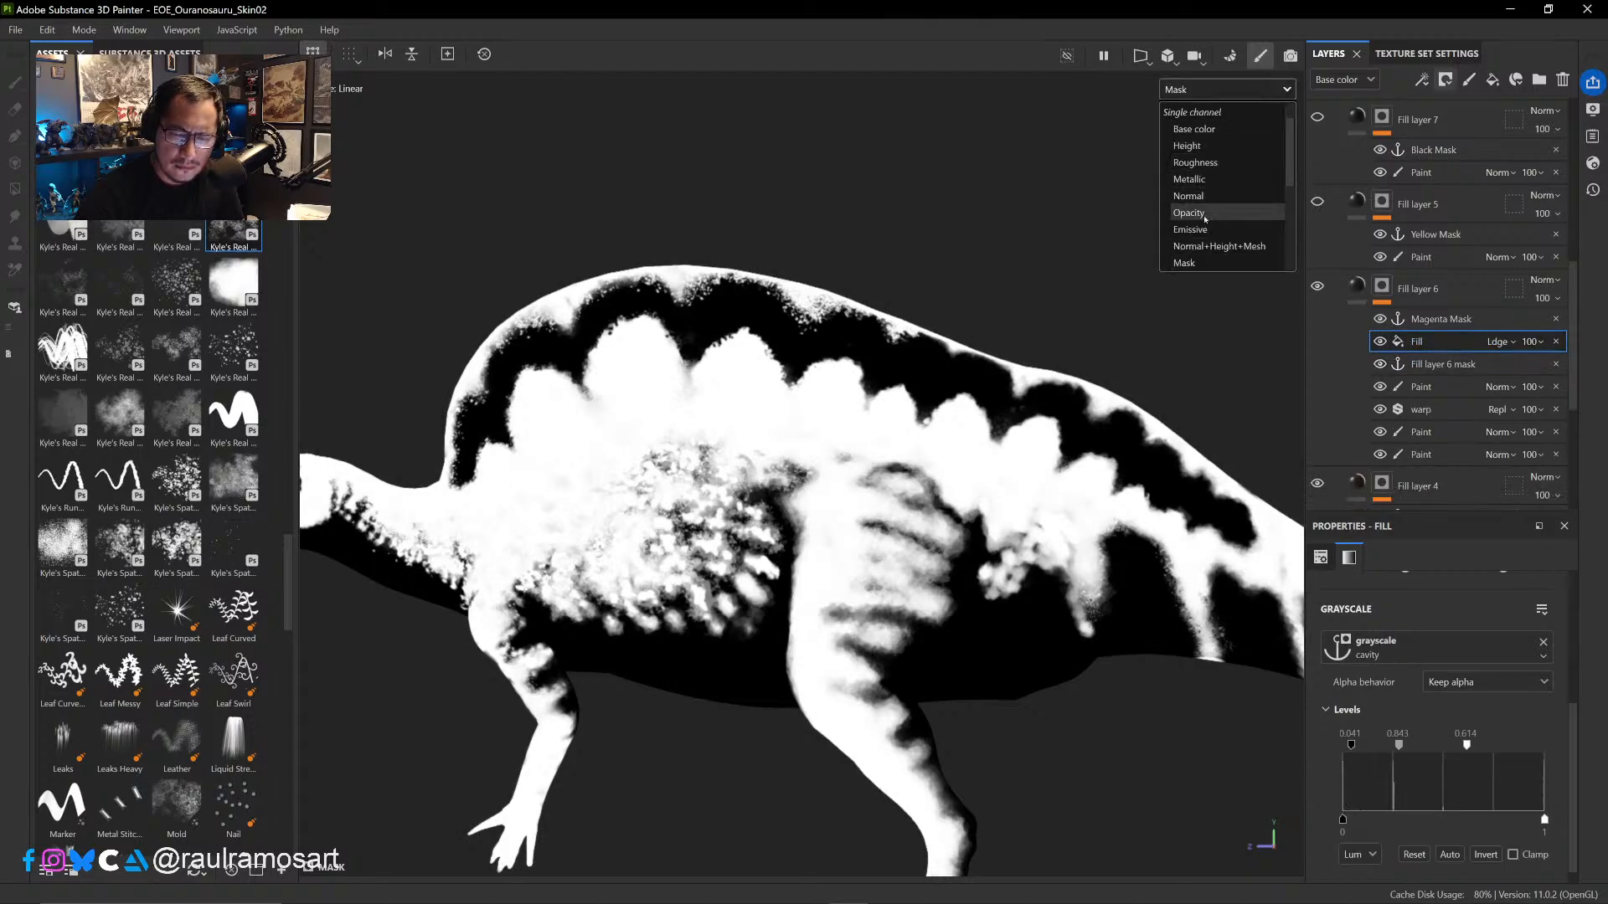
pyautogui.scroll(2, 1219, 243)
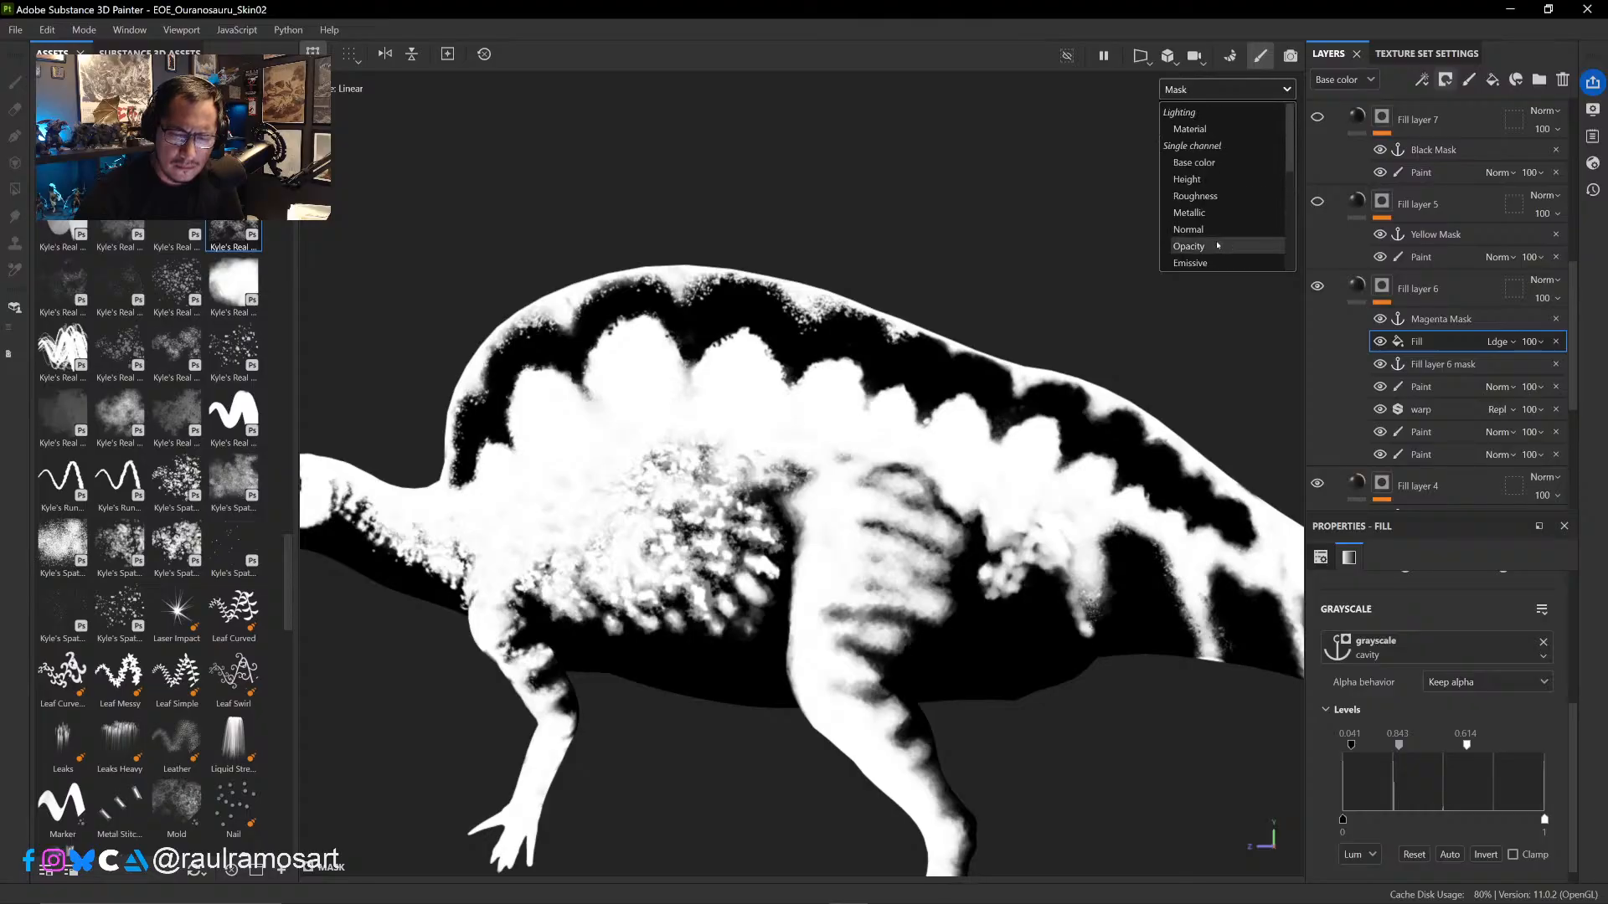
pyautogui.click(1198, 162)
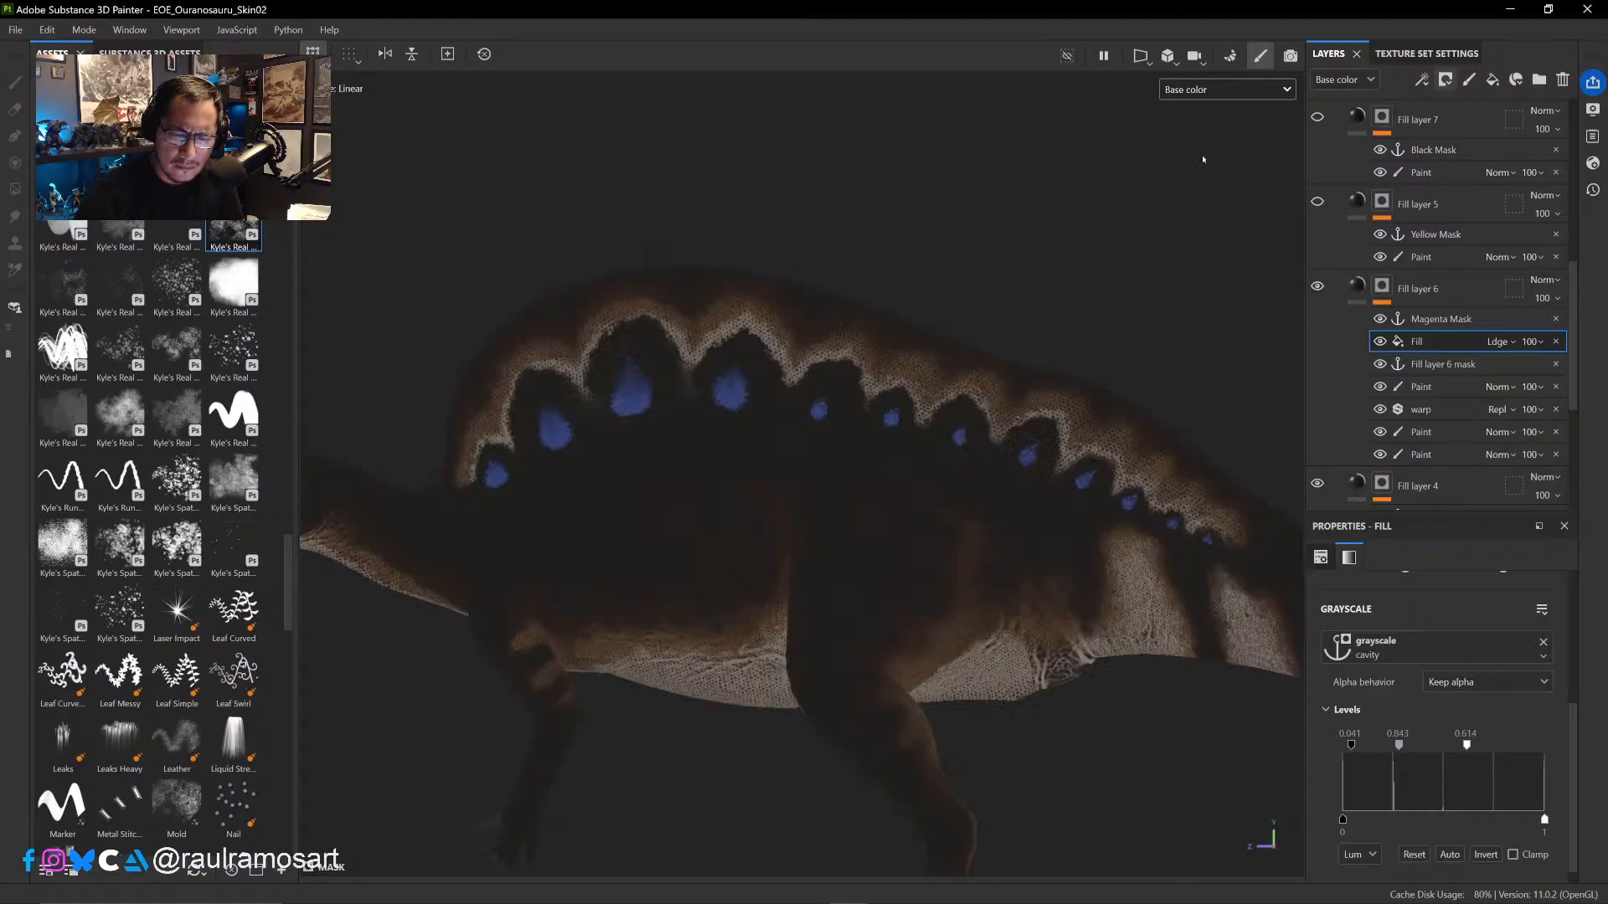
# - Compare the skin's base color with Fill layer 6's cavity fill hidden and shown
pyautogui.click(1380, 342)
pyautogui.click(1381, 342)
pyautogui.click(1380, 341)
pyautogui.click(1381, 342)
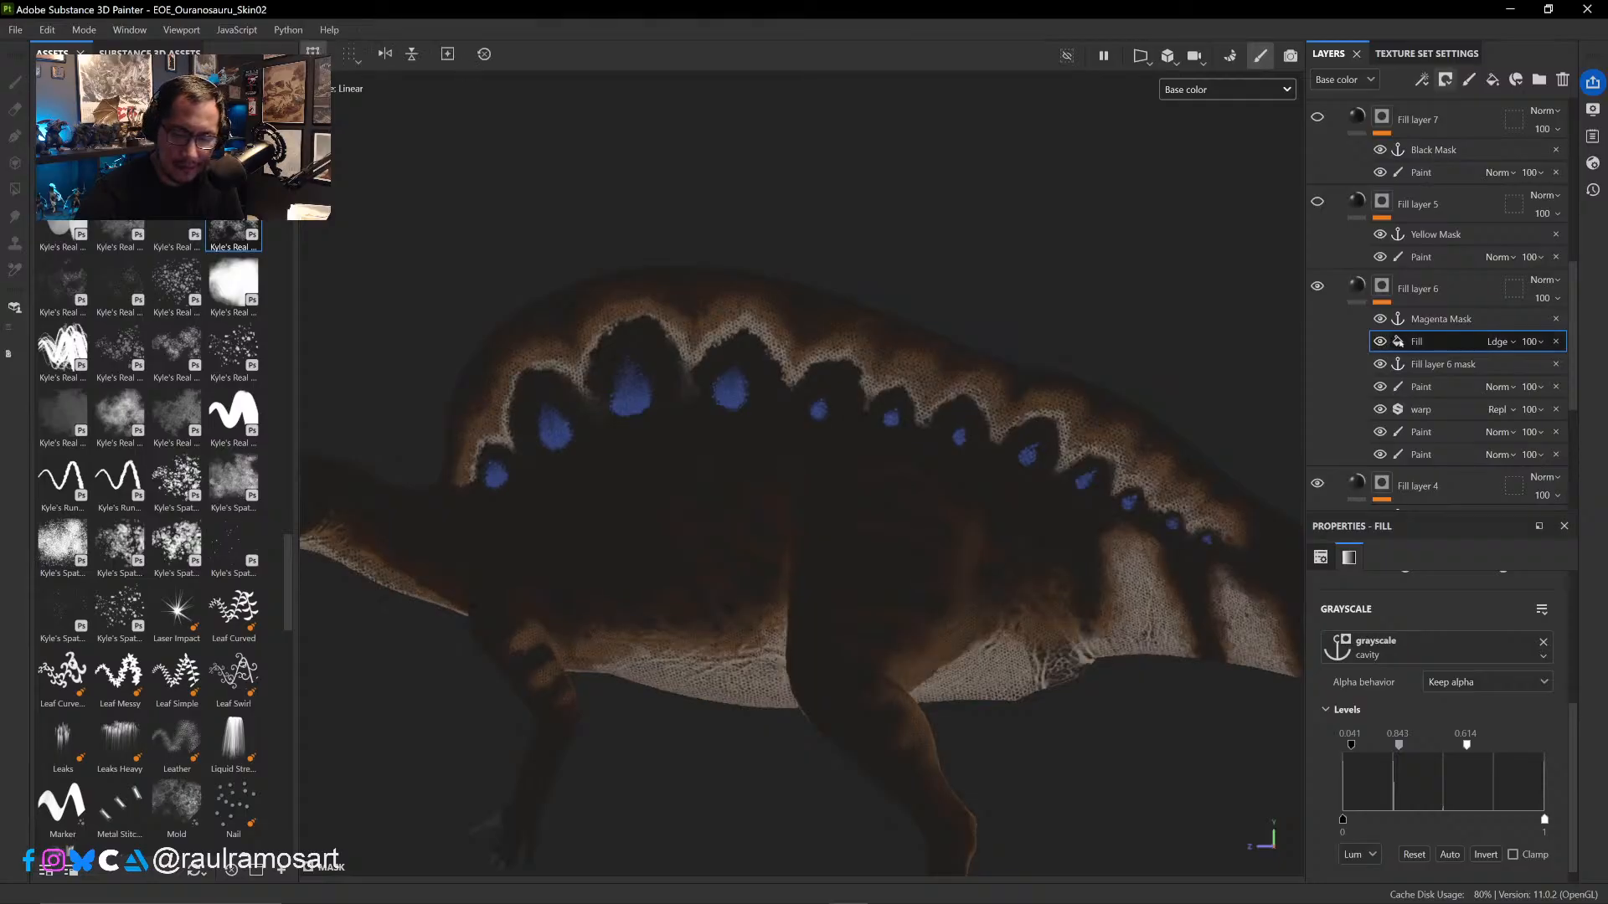
# - Add a Paint effect above the cavity fill in Fill layer 6's mask and choose the soft, cloudy Kyle's Real brush
pyautogui.scroll(-1, 1439, 730)
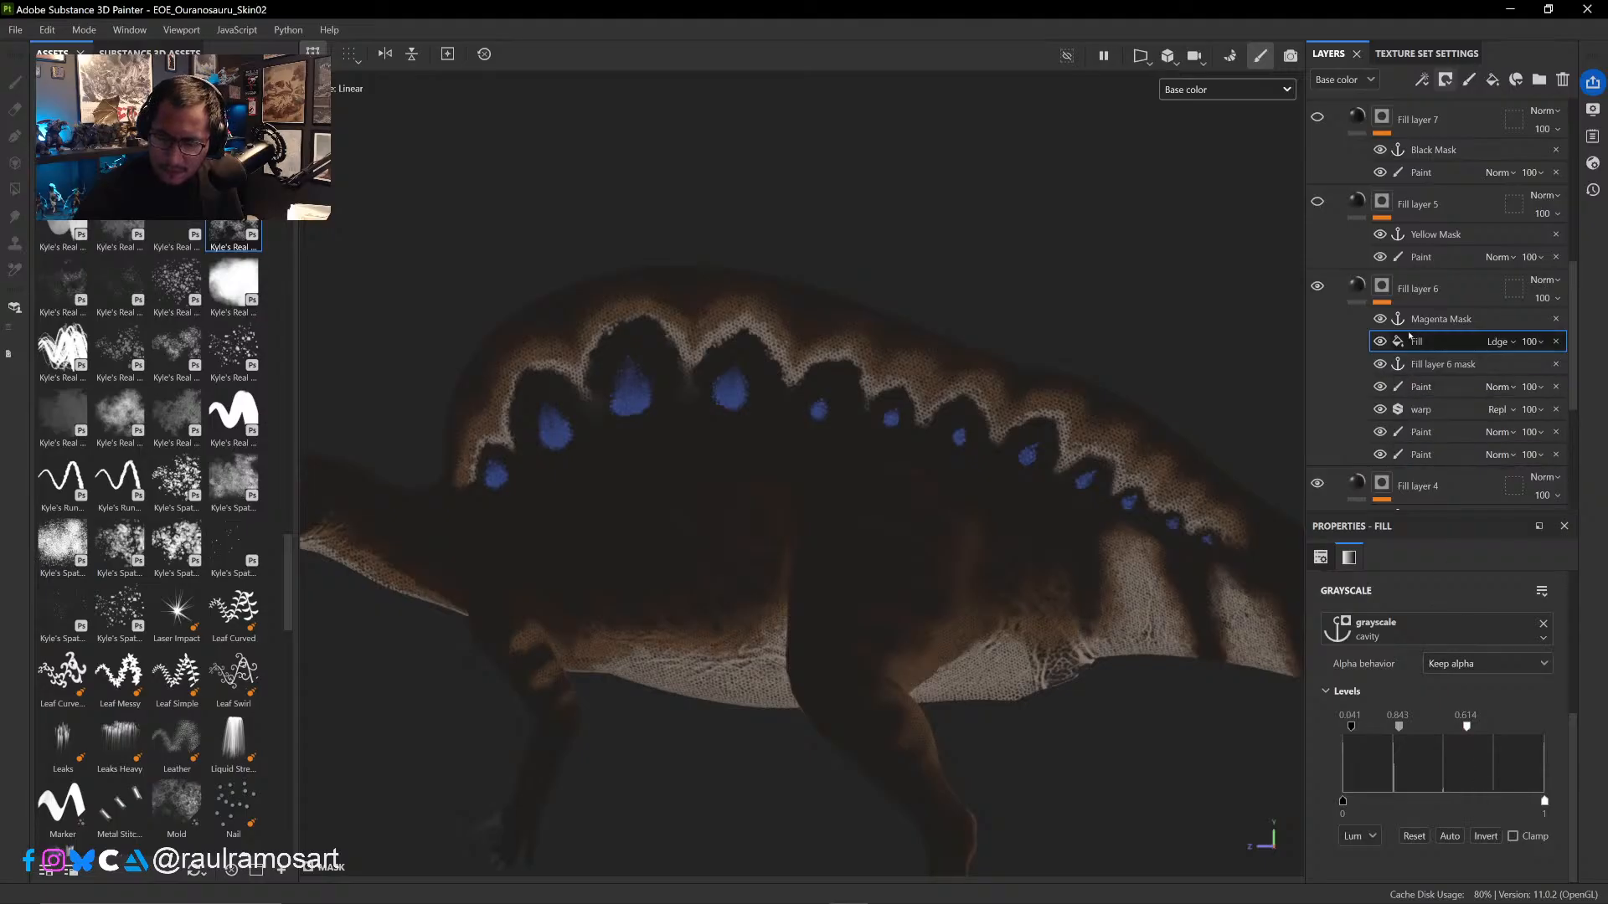
pyautogui.rightClick(1439, 340)
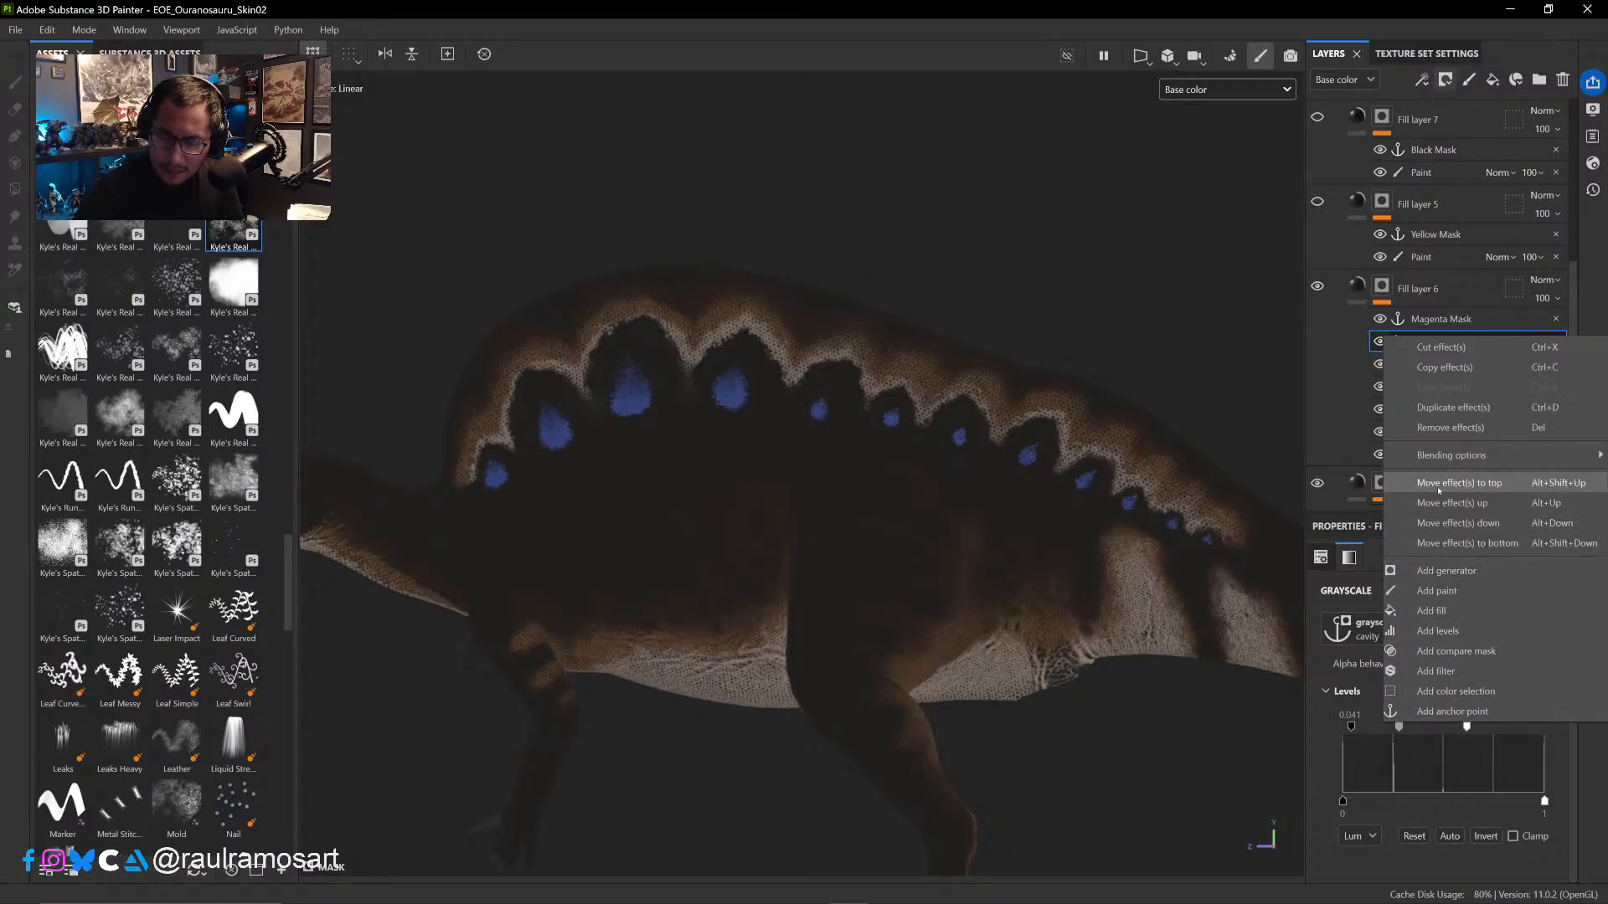
pyautogui.click(1438, 590)
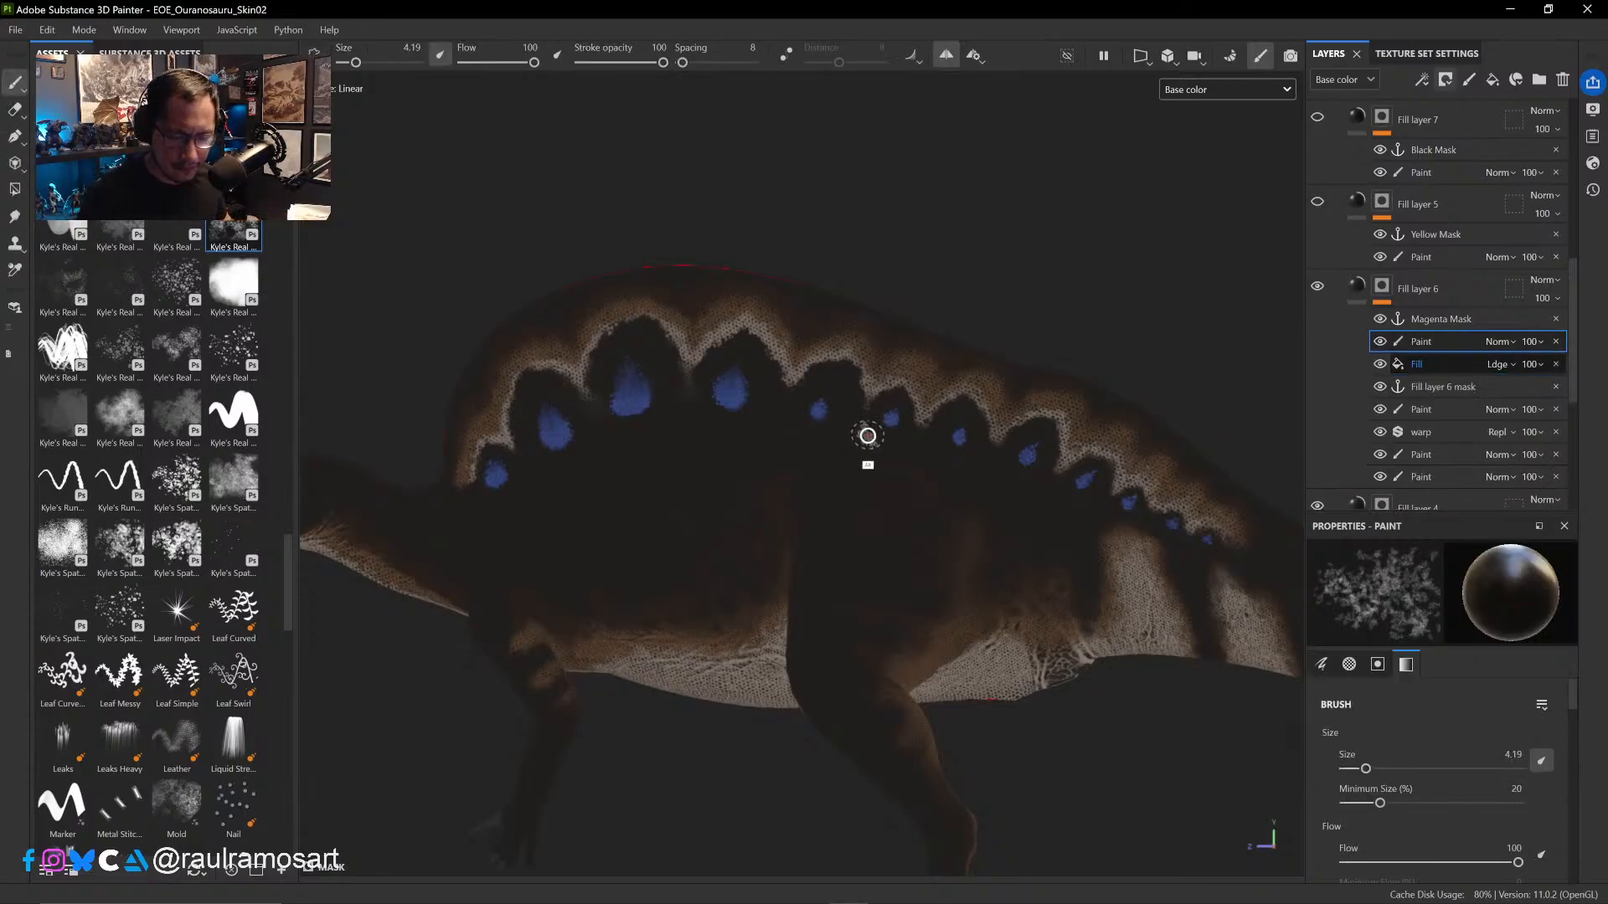
pyautogui.keyDown('alt'); pyautogui.moveTo(867, 436); pyautogui.dragTo(874, 435, button='right'); pyautogui.keyUp('alt')
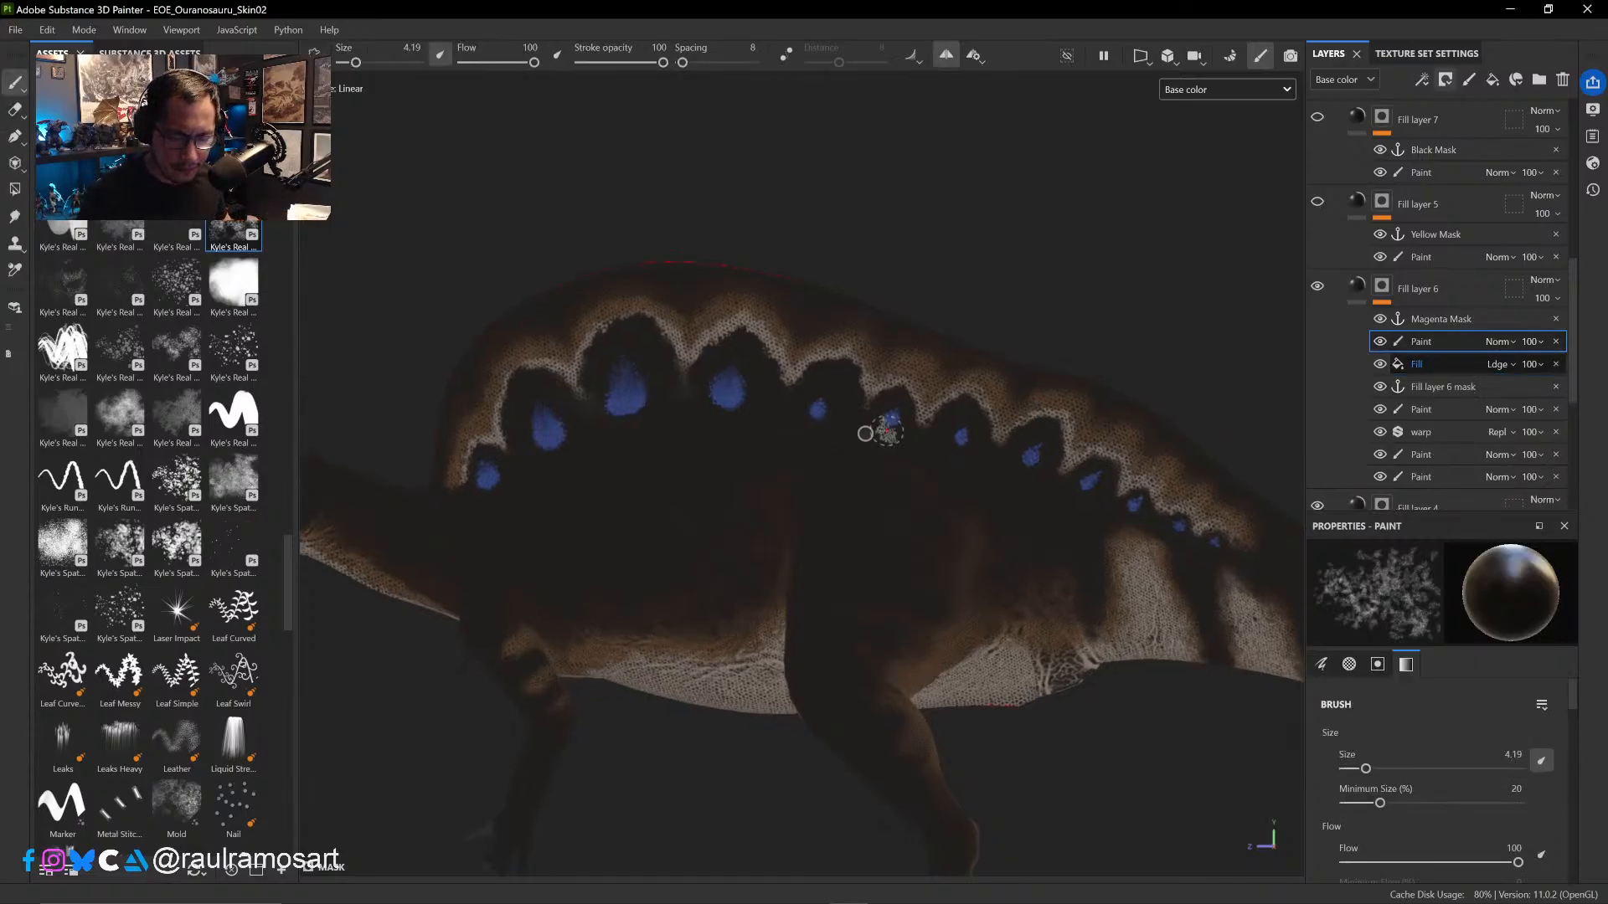
pyautogui.click(221, 299)
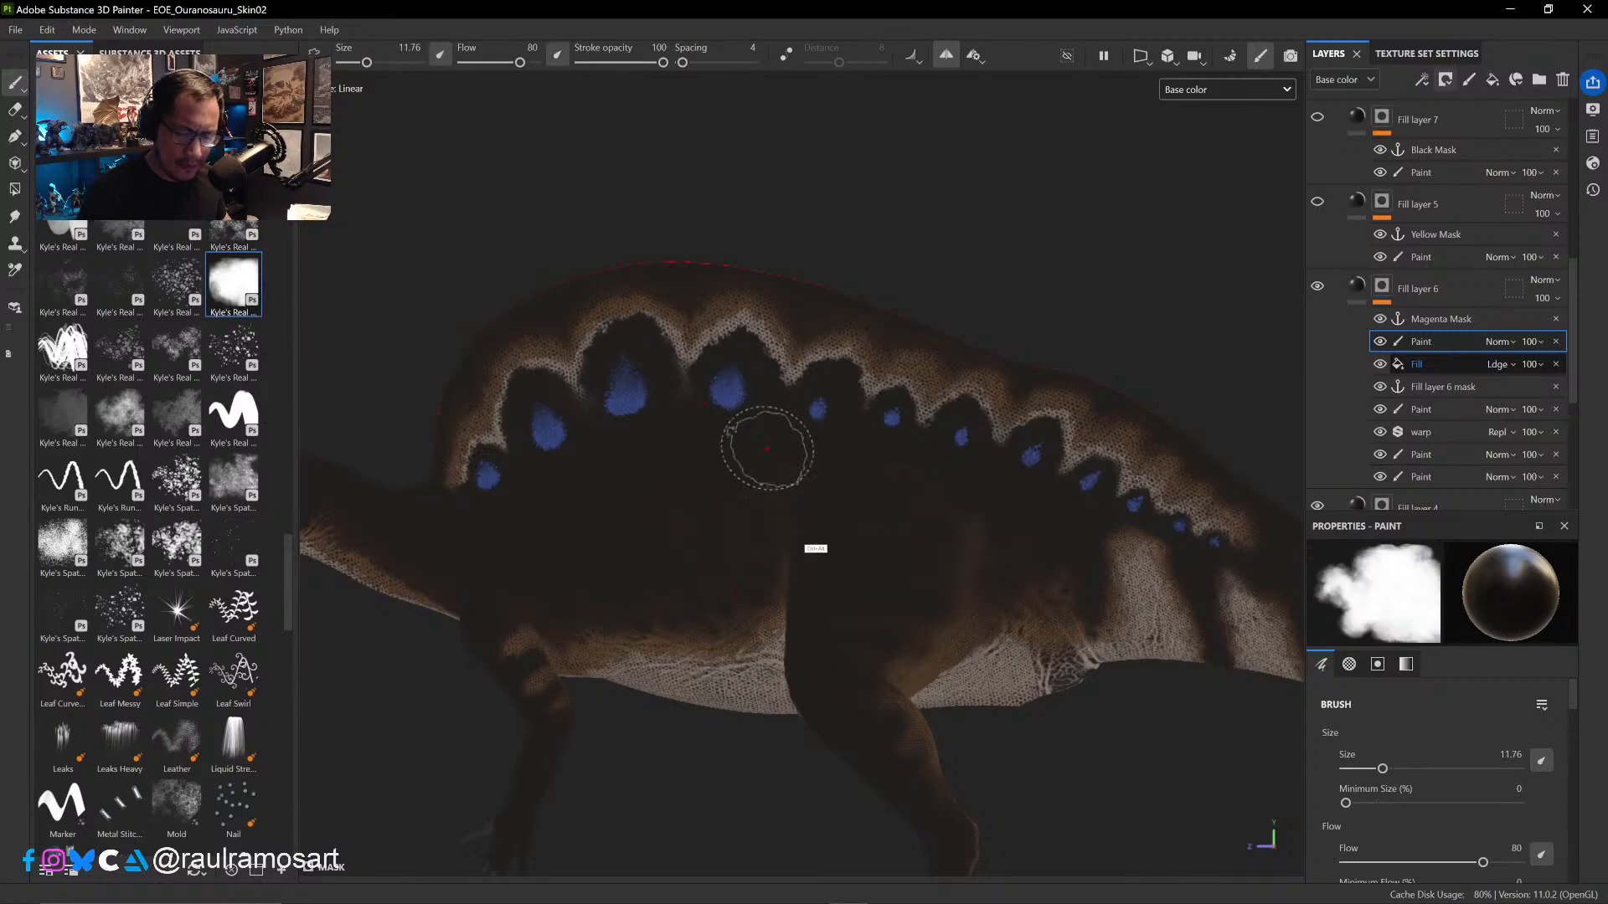
# - Try painting over the cavity scale detail on the belly between the front and hind legs in Fill layer 6's mask
pyautogui.keyDown('ctrl'); pyautogui.keyDown('alt'); pyautogui.moveTo(767, 449); pyautogui.dragTo(744, 248); pyautogui.keyUp('alt'); pyautogui.keyUp('ctrl')
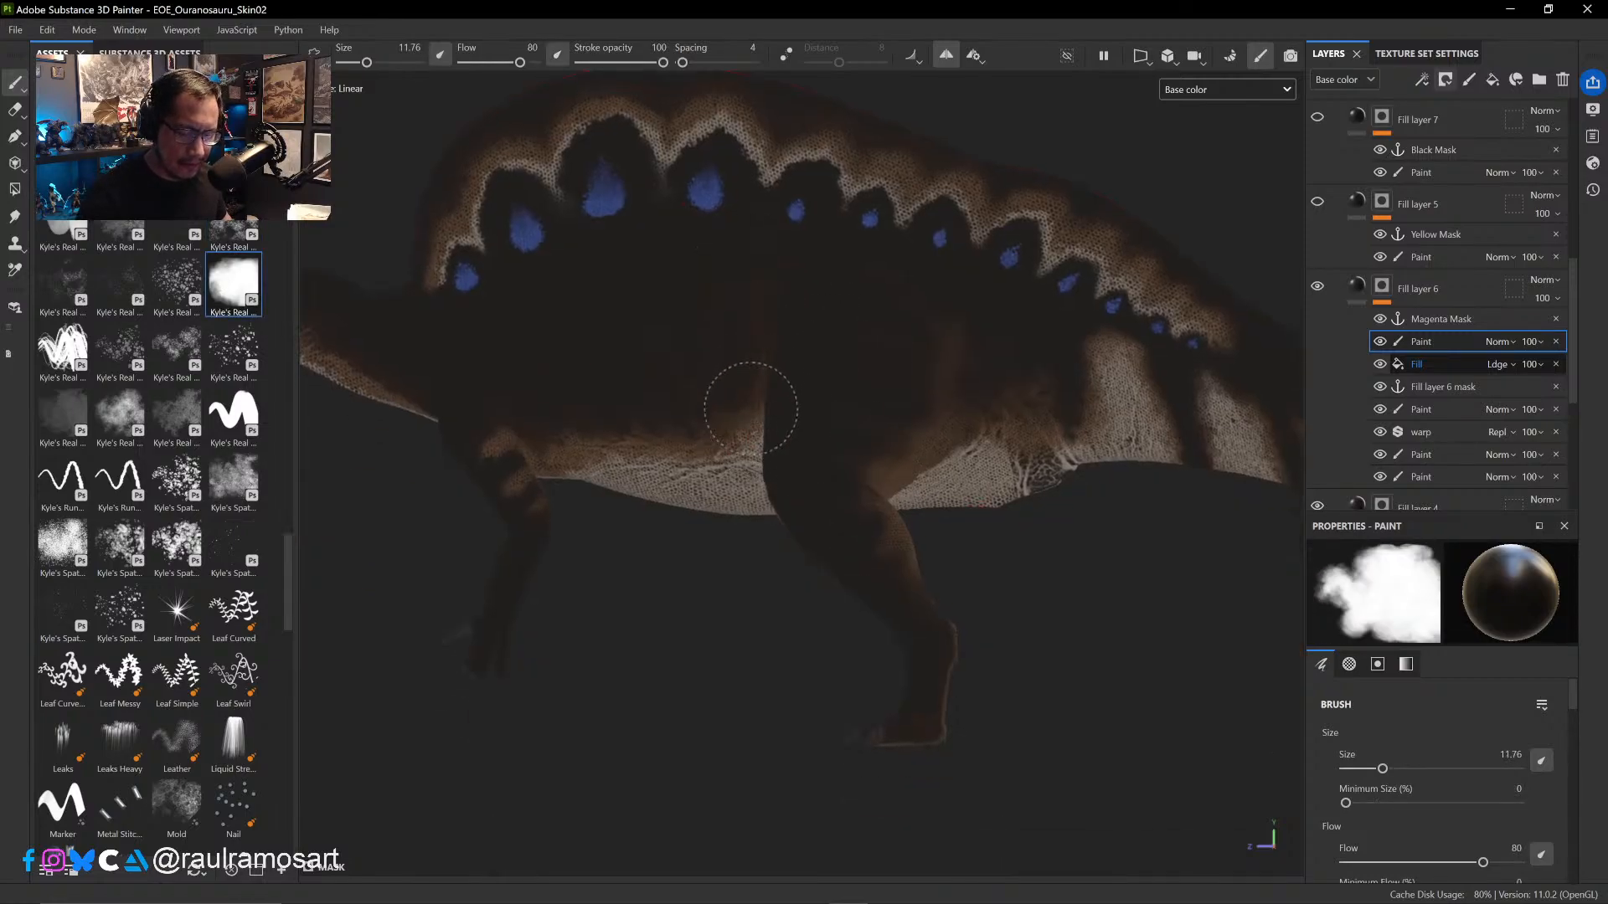
pyautogui.moveTo(750, 409)
pyautogui.mouseDown()
pyautogui.moveTo(725, 457)
pyautogui.moveTo(577, 468)
pyautogui.moveTo(536, 452)
pyautogui.moveTo(524, 481)
pyautogui.moveTo(498, 418)
pyautogui.mouseUp()
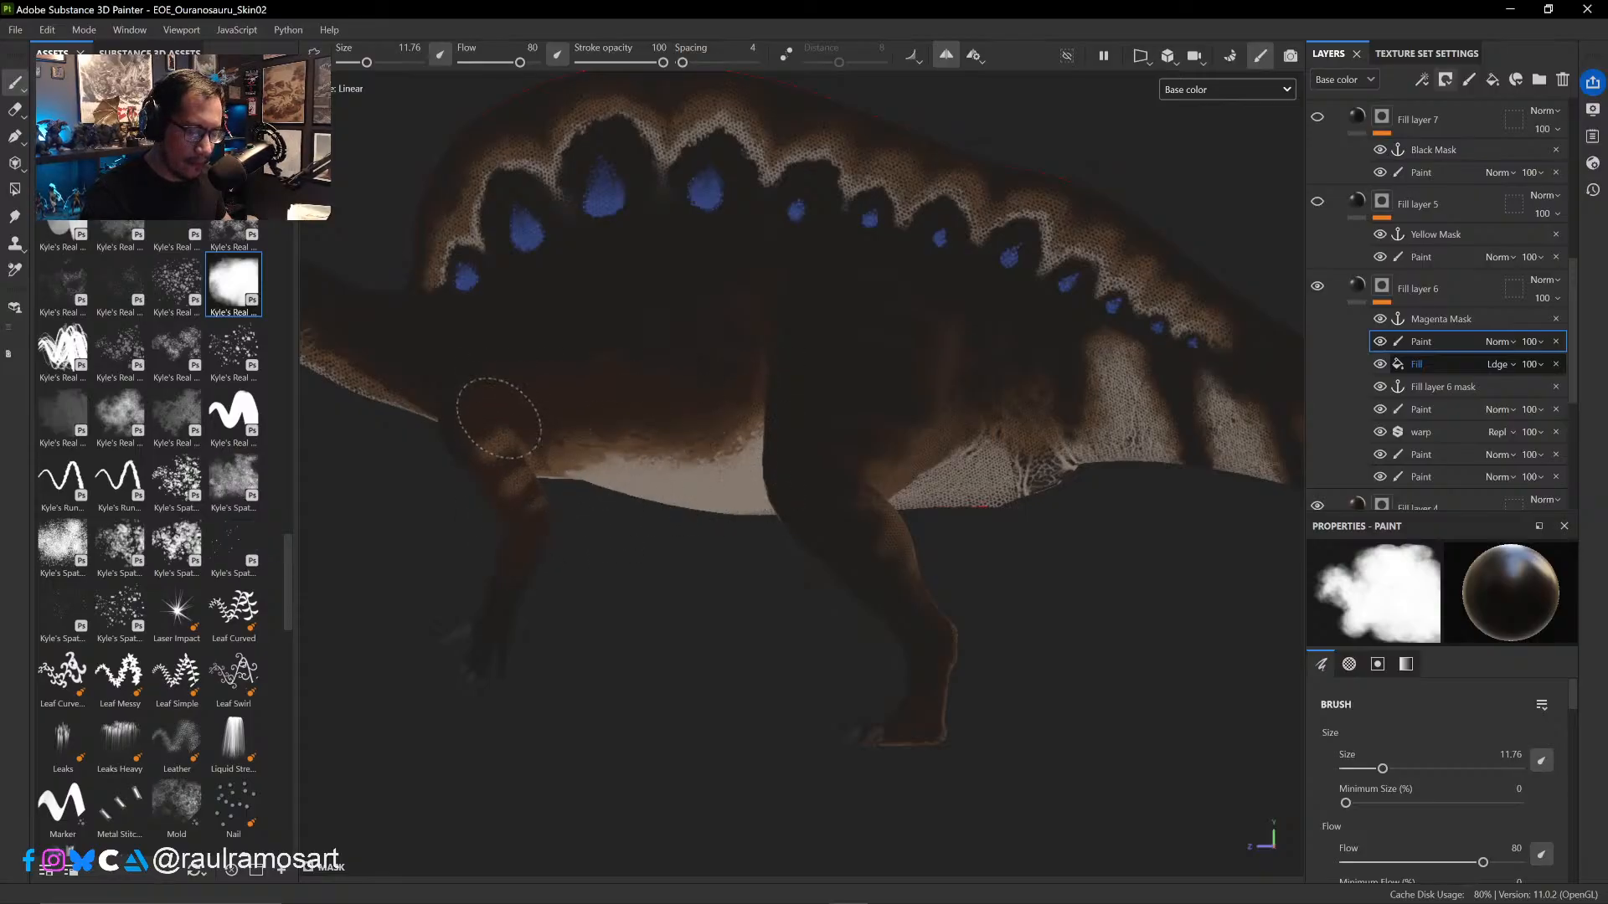
pyautogui.rightClick(674, 536)
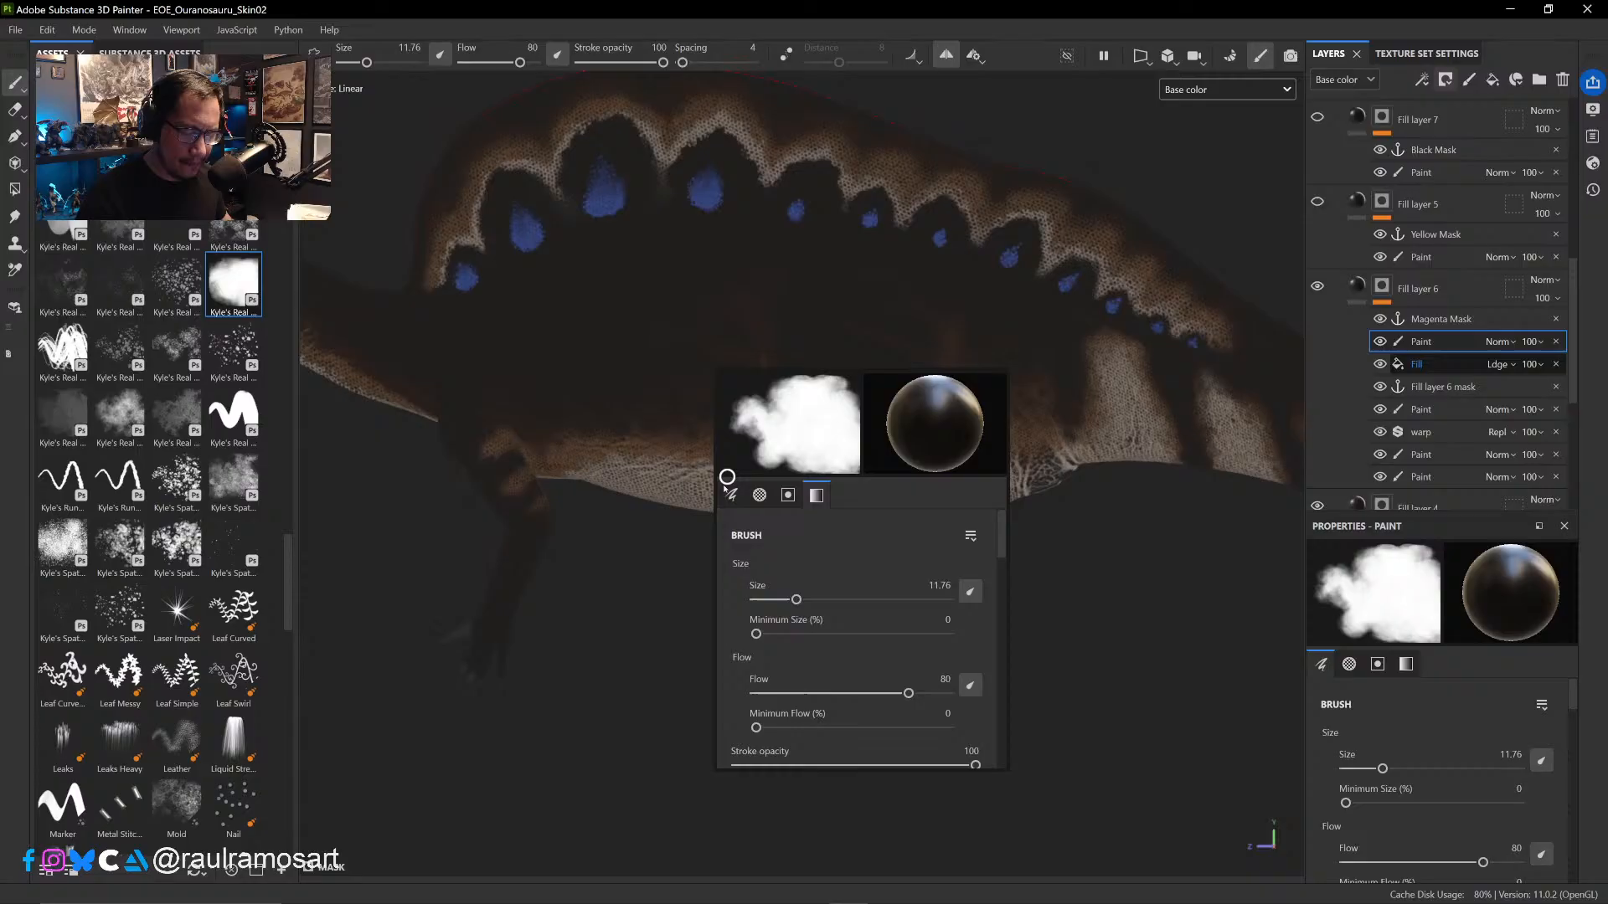
pyautogui.click(670, 542)
pyautogui.moveTo(780, 429)
pyautogui.keyDown('alt'); pyautogui.mouseDown()
pyautogui.moveTo(789, 383)
pyautogui.moveTo(992, 224)
pyautogui.moveTo(964, 331)
pyautogui.moveTo(1038, 335)
pyautogui.mouseUp(); pyautogui.keyUp('alt')
pyautogui.scroll(2, 1039, 318)
pyautogui.moveTo(766, 496)
pyautogui.mouseDown()
pyautogui.moveTo(763, 511)
pyautogui.moveTo(746, 461)
pyautogui.moveTo(674, 494)
pyautogui.moveTo(569, 494)
pyautogui.moveTo(626, 419)
pyautogui.moveTo(733, 437)
pyautogui.mouseUp()
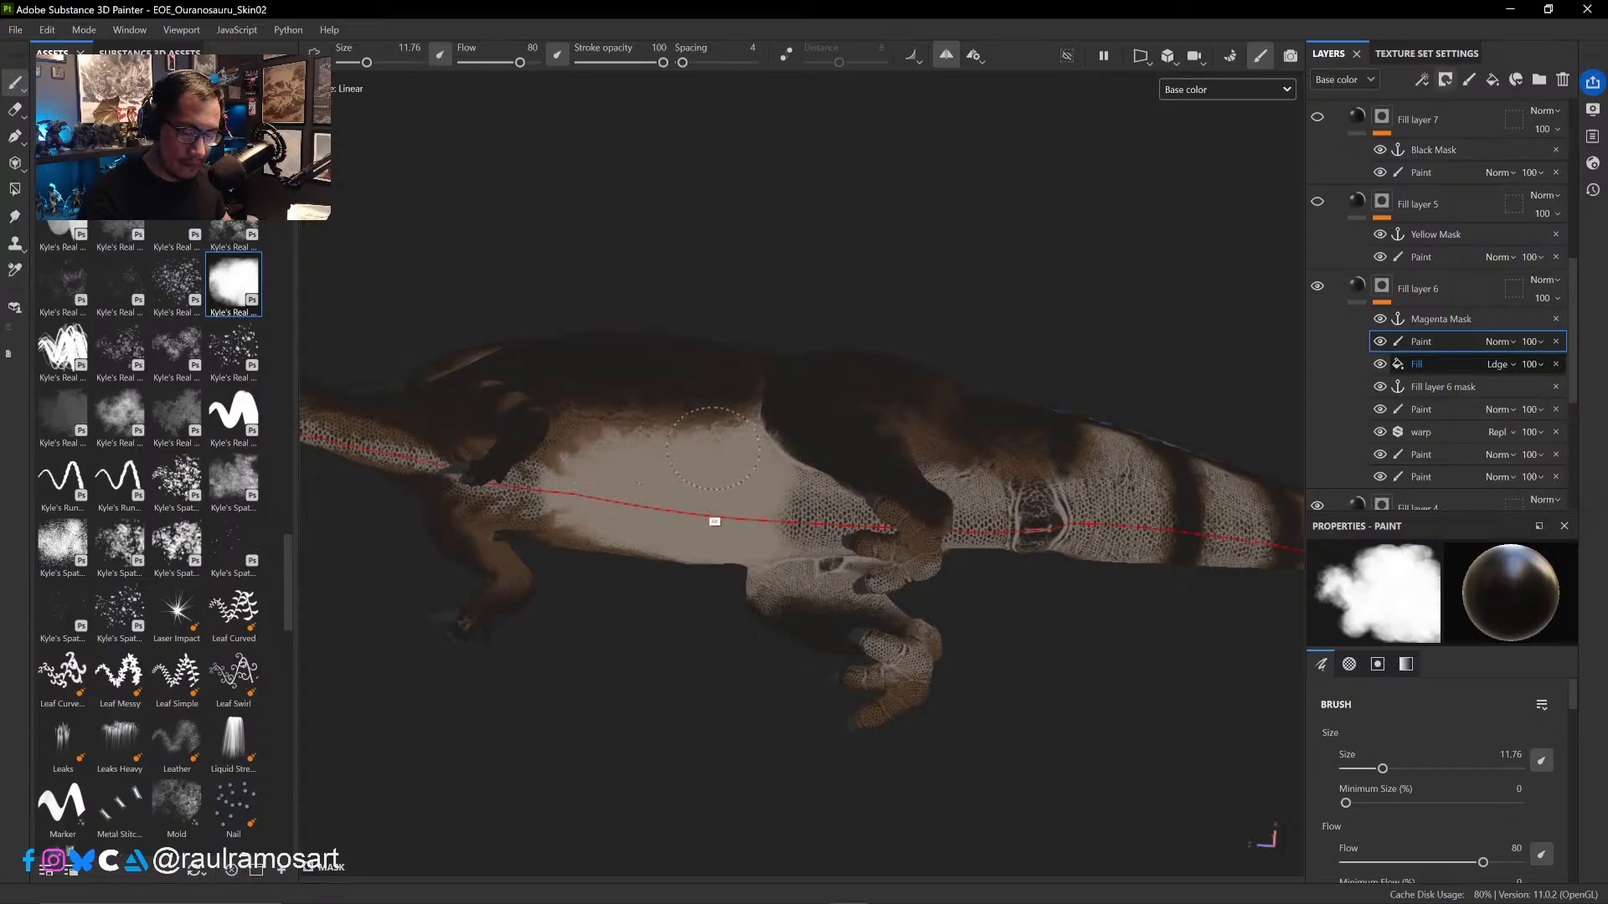
pyautogui.moveTo(715, 522)
pyautogui.keyDown('alt'); pyautogui.mouseDown()
pyautogui.moveTo(692, 692)
pyautogui.moveTo(687, 670)
pyautogui.mouseUp(); pyautogui.keyUp('alt')
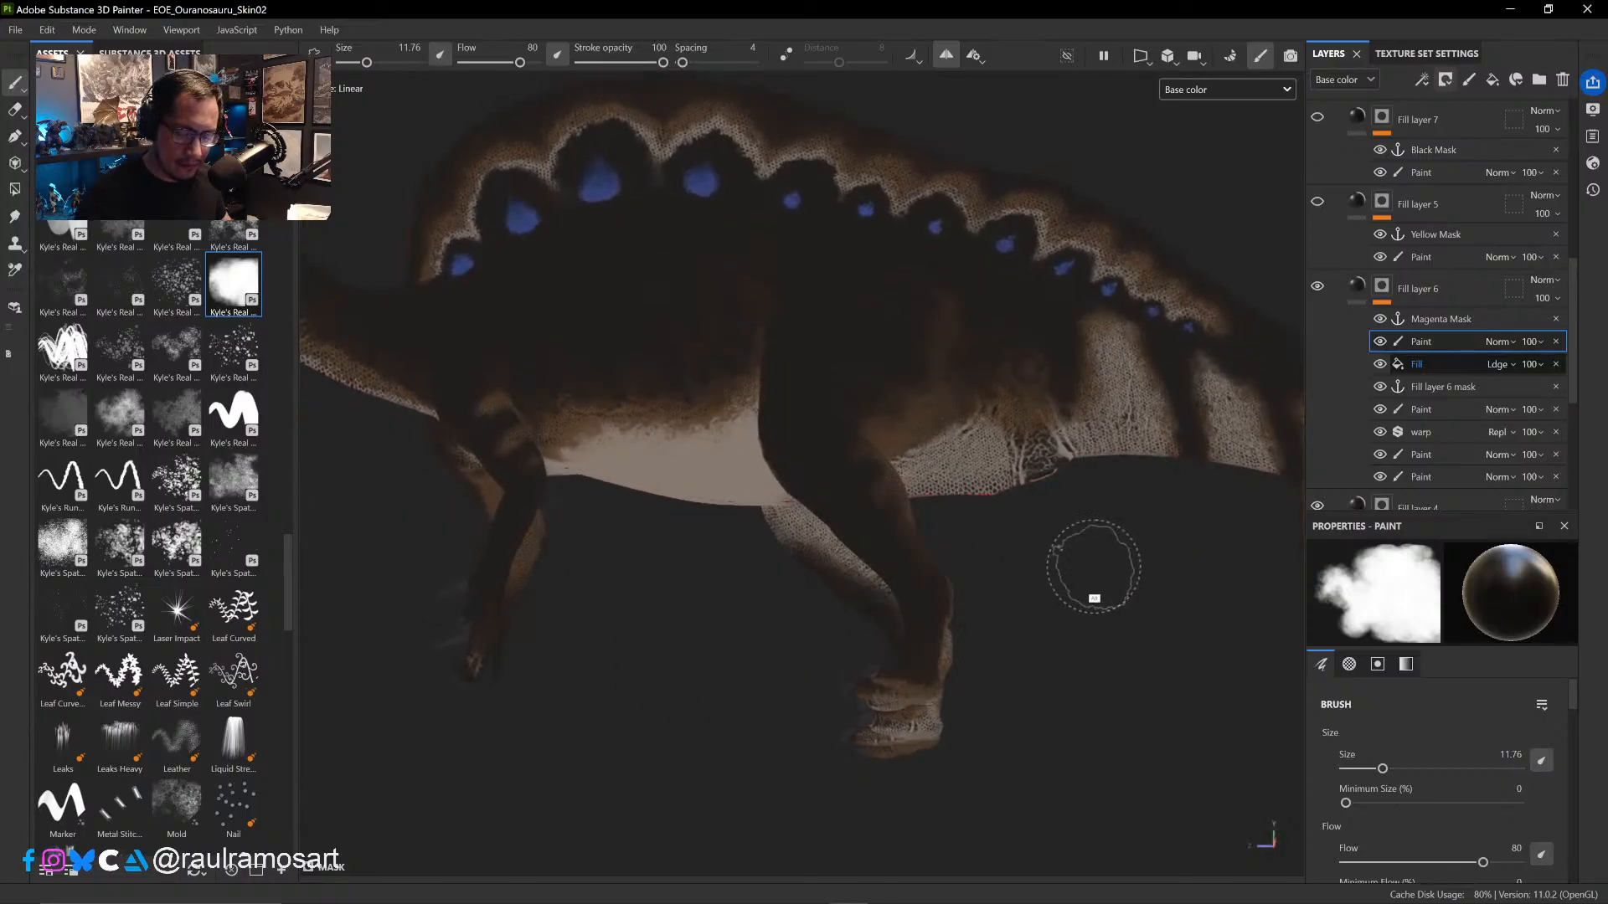
pyautogui.moveTo(1094, 566)
pyautogui.keyDown('alt'); pyautogui.mouseDown()
pyautogui.moveTo(1063, 552)
pyautogui.moveTo(1177, 610)
pyautogui.moveTo(1263, 499)
pyautogui.mouseUp(); pyautogui.keyUp('alt')
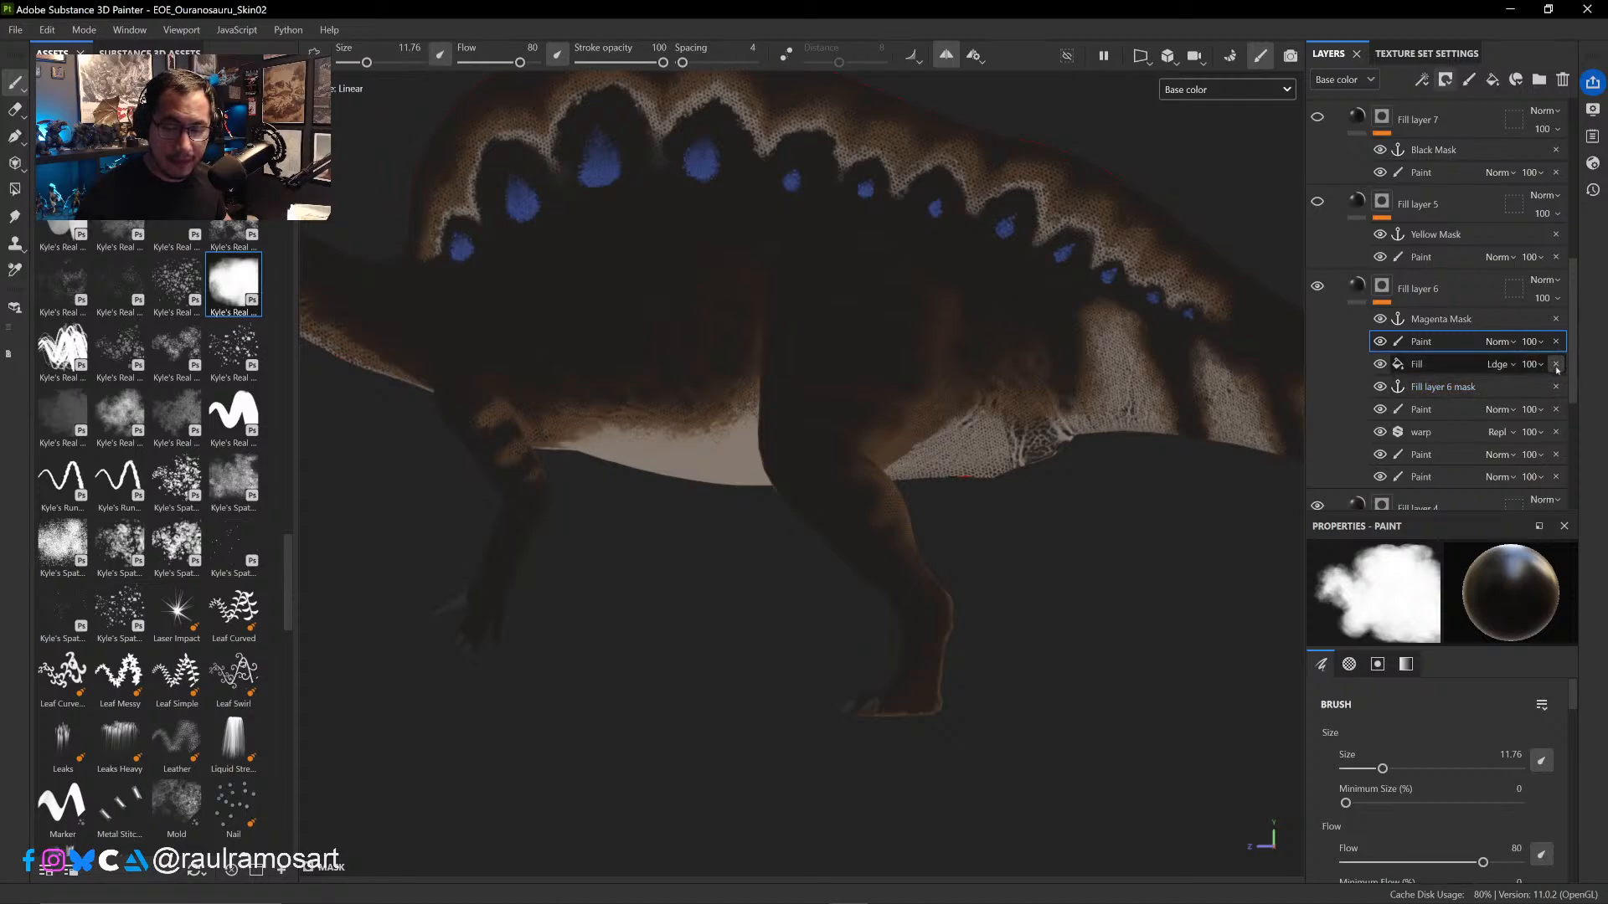
# - Delete the cavity fill and the Paint effect above it from Fill layer 6's mask
pyautogui.click(1381, 365)
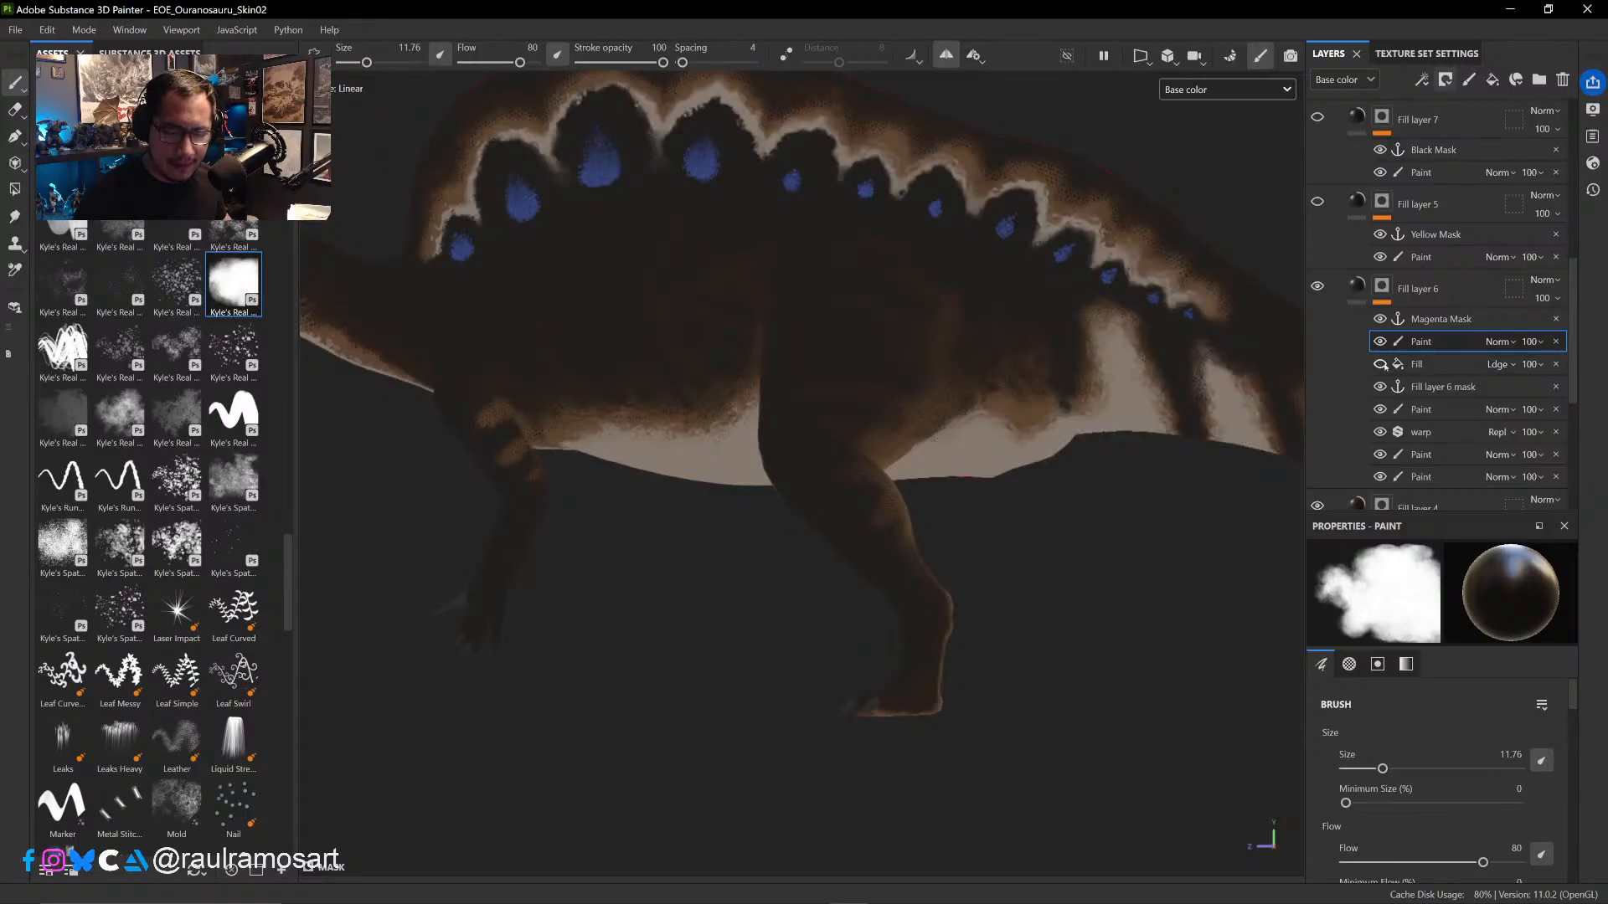
pyautogui.click(1381, 365)
pyautogui.click(1555, 365)
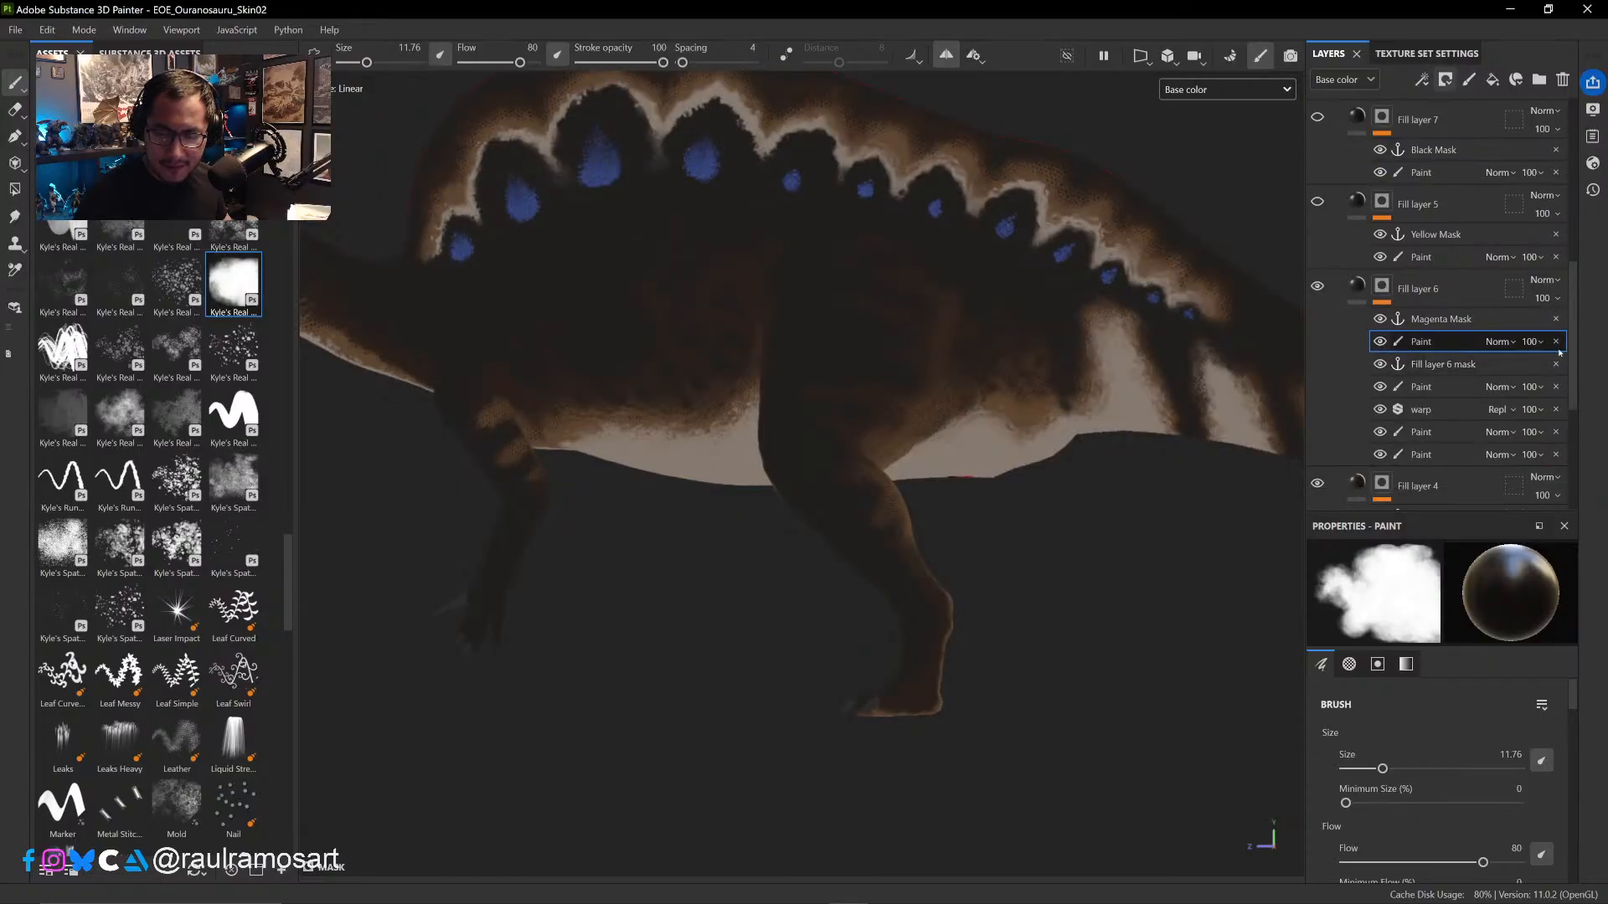
pyautogui.click(1556, 342)
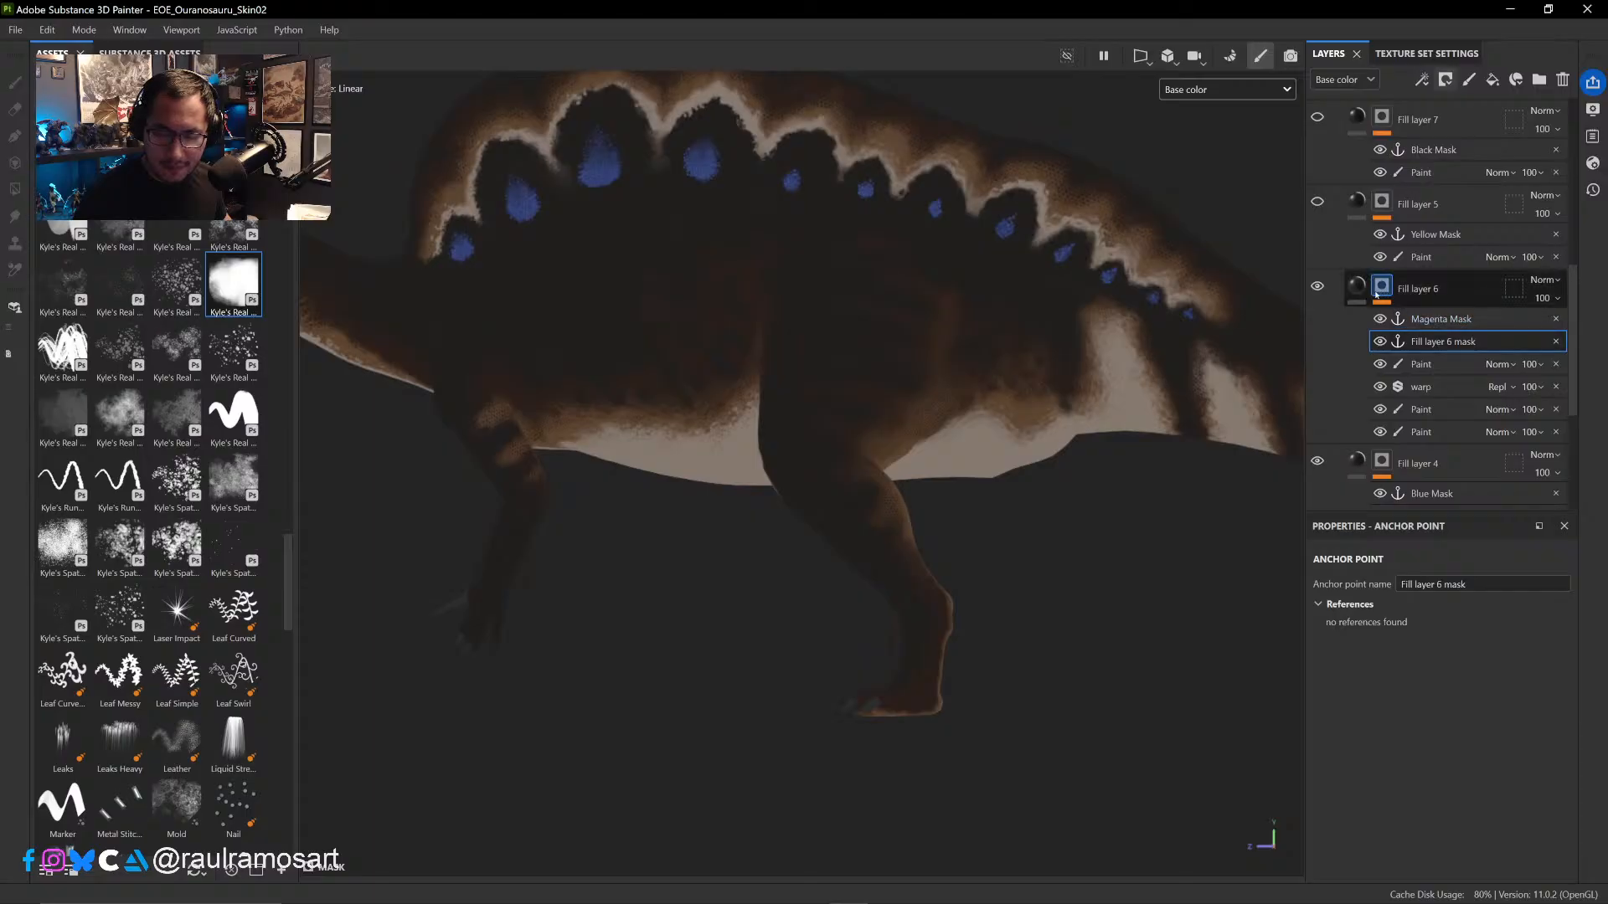
# - Duplicate Fill layer 6 and remove everything except the Magenta Mask anchor point from the copy's mask
pyautogui.rightClick(1463, 286)
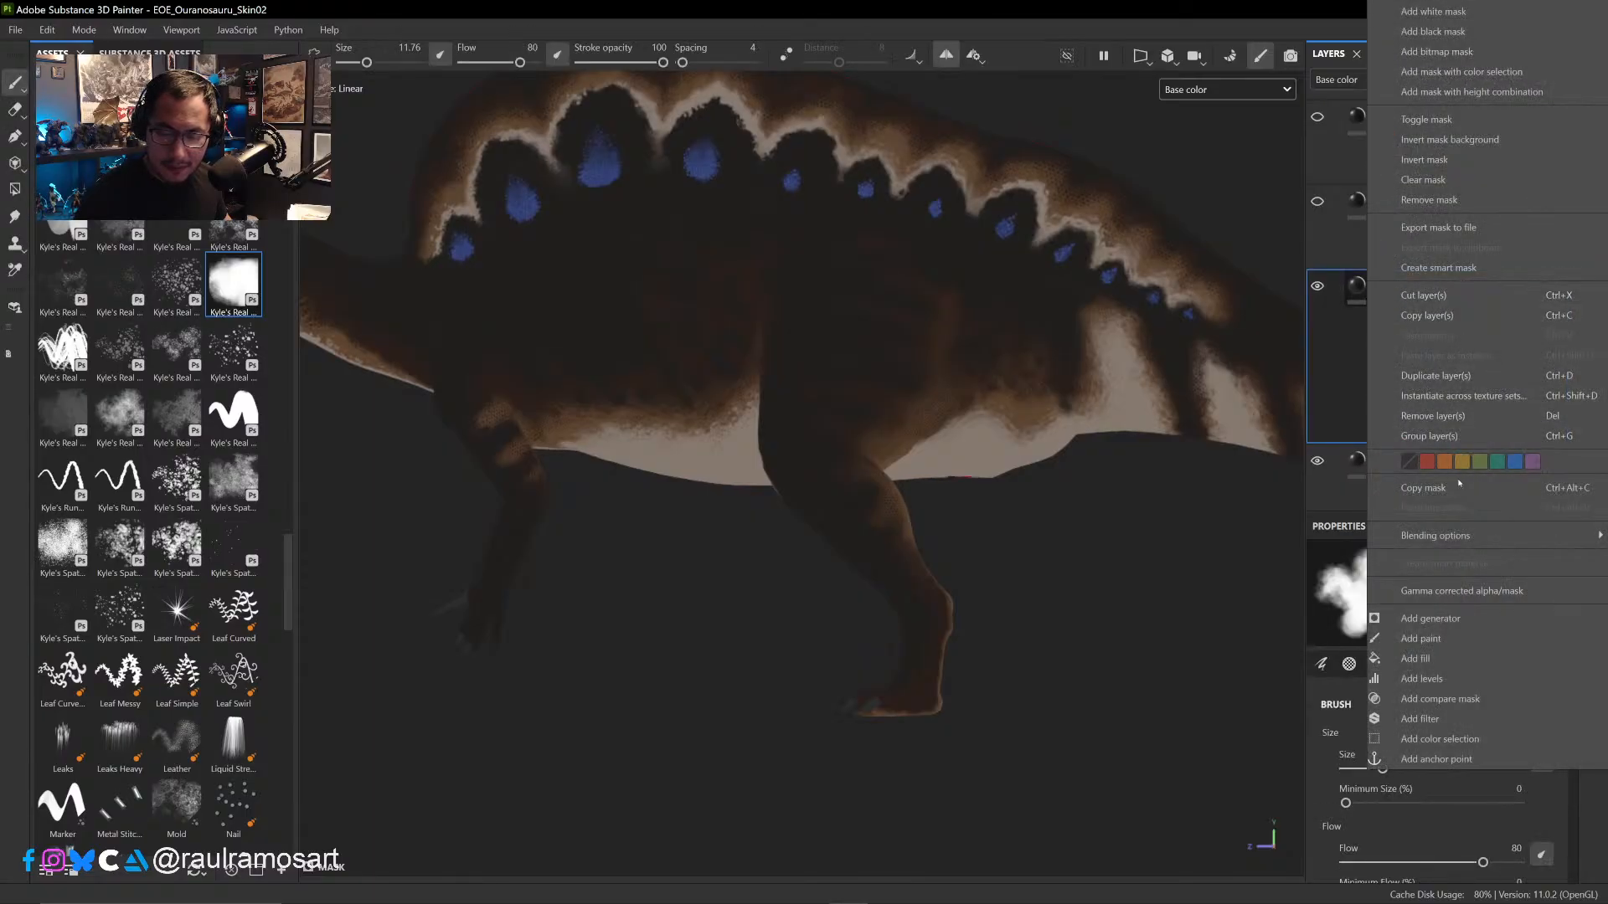
pyautogui.click(1444, 378)
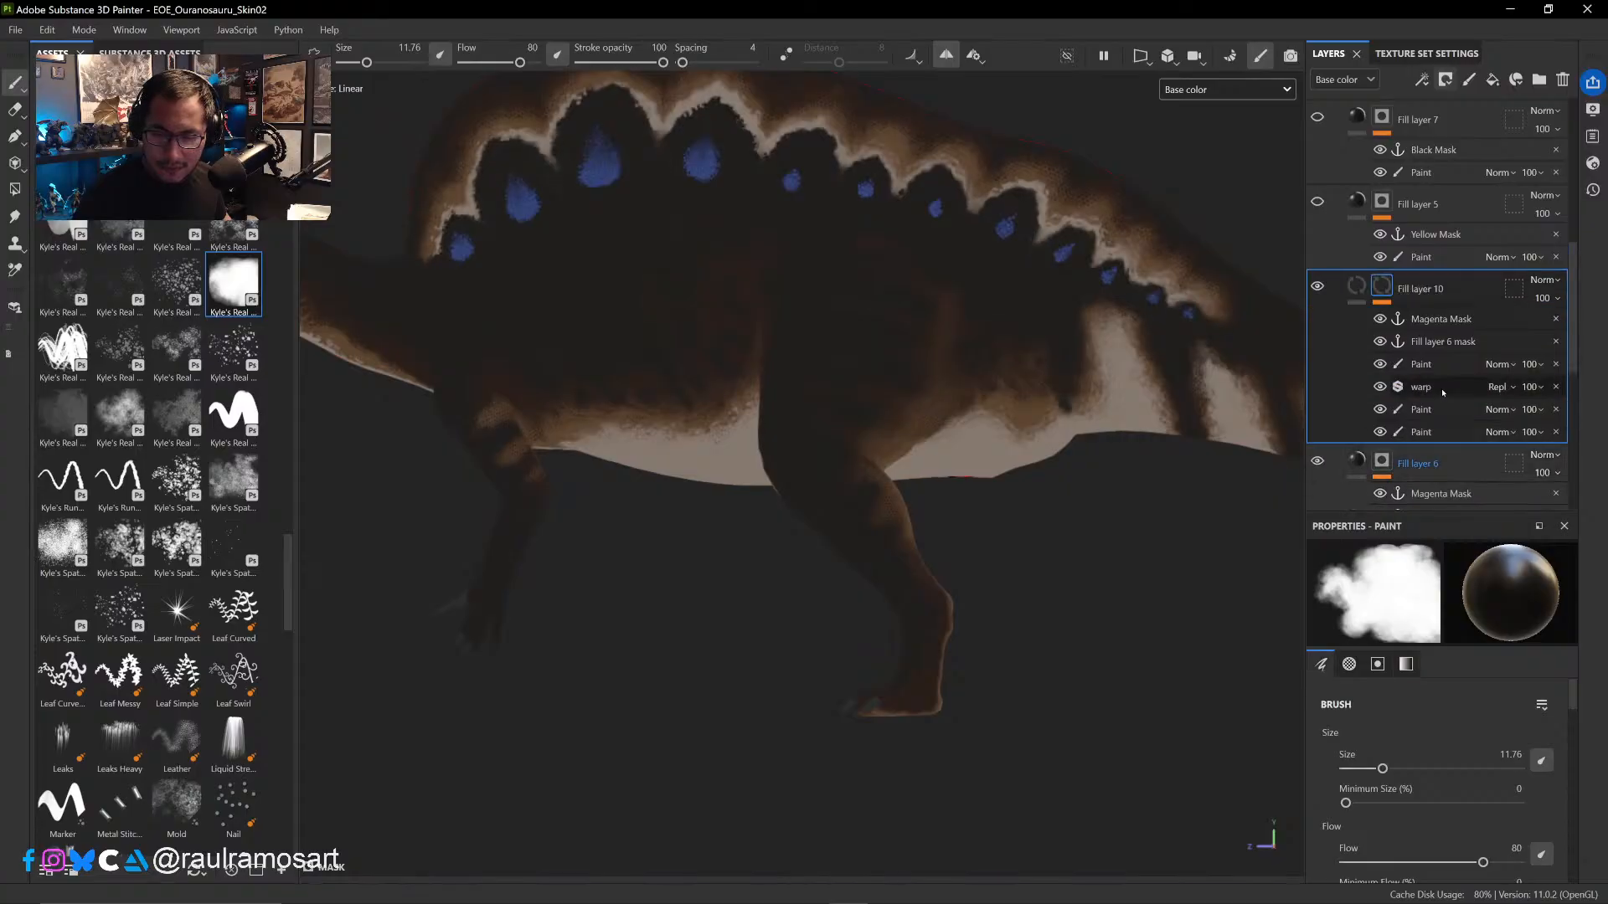
pyautogui.click(1508, 345)
pyautogui.keyDown('shift'); pyautogui.click(1462, 434); pyautogui.keyUp('shift')
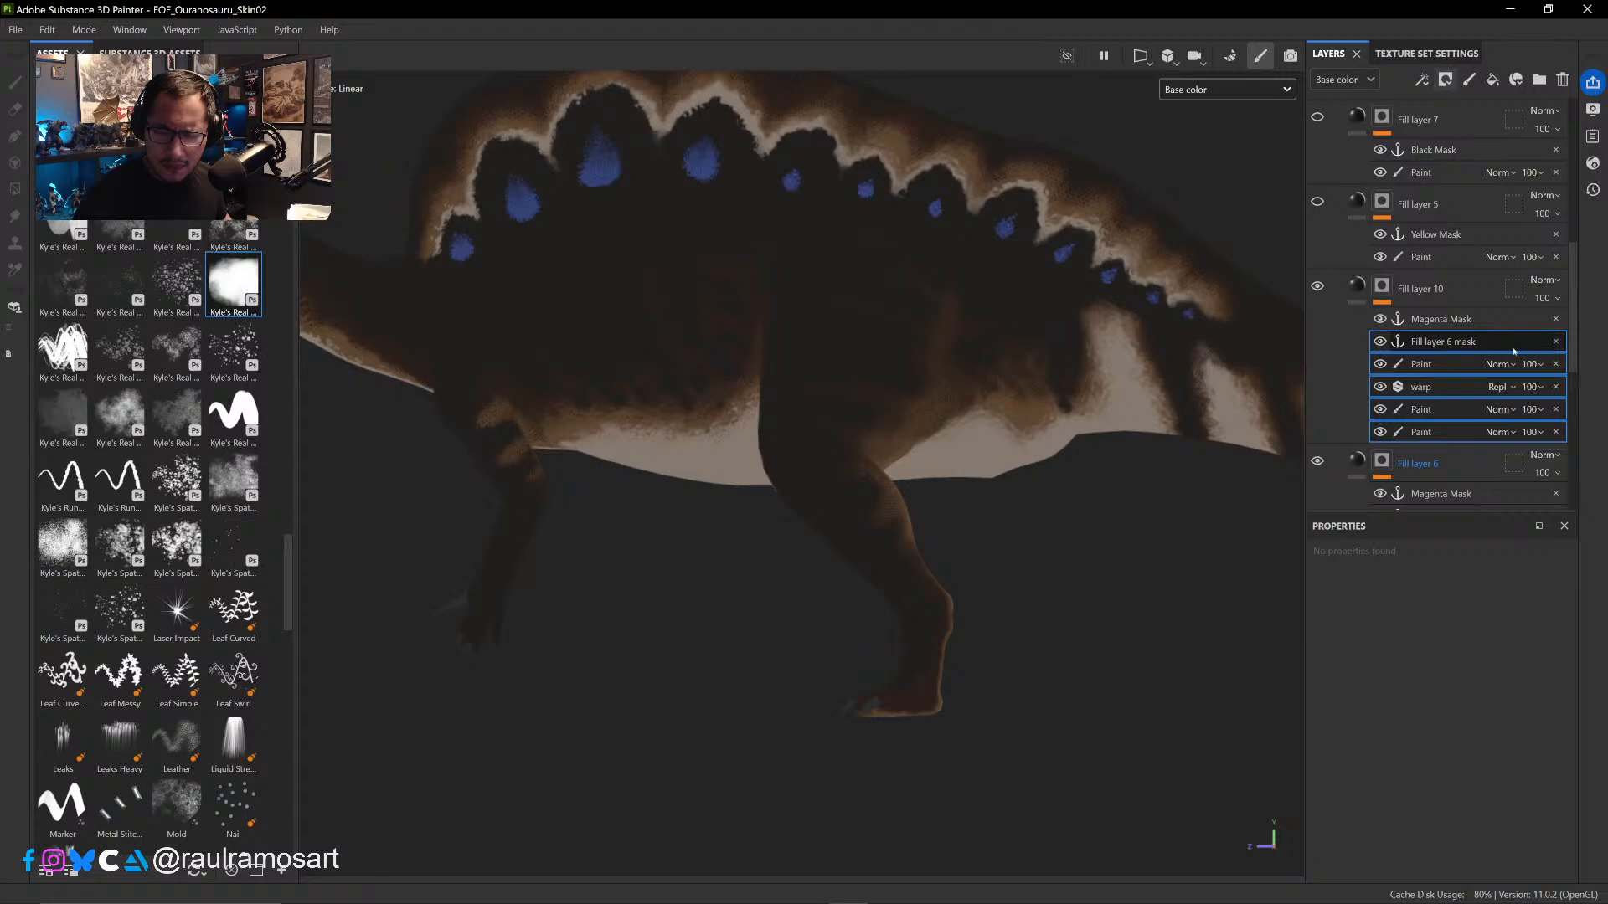
pyautogui.click(1555, 342)
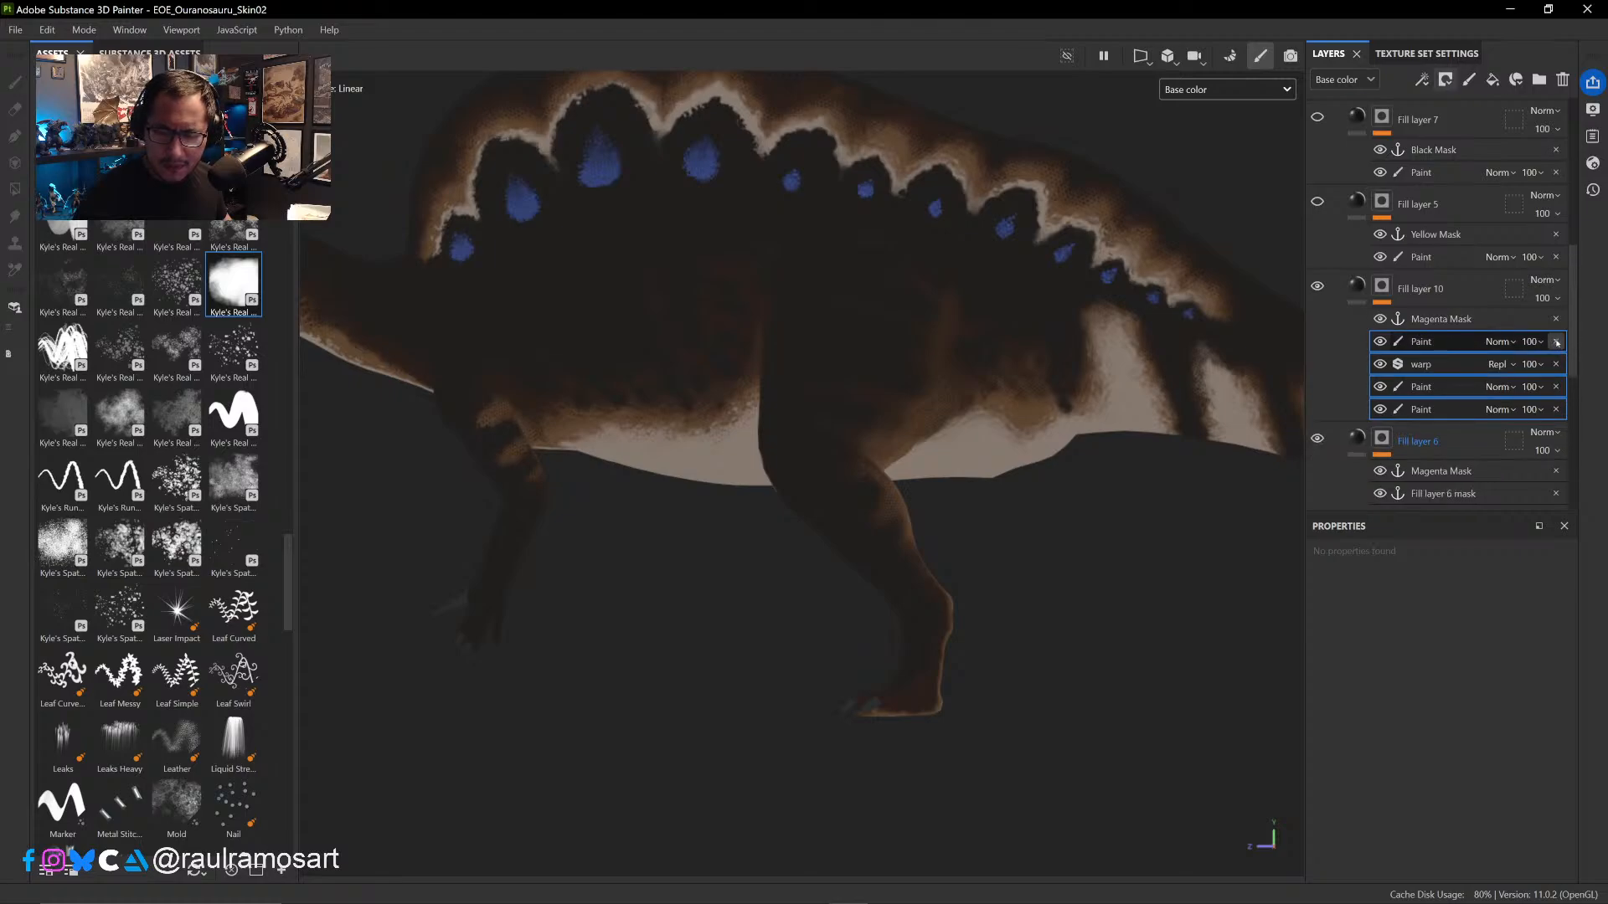
pyautogui.click(1557, 343)
pyautogui.click(1557, 344)
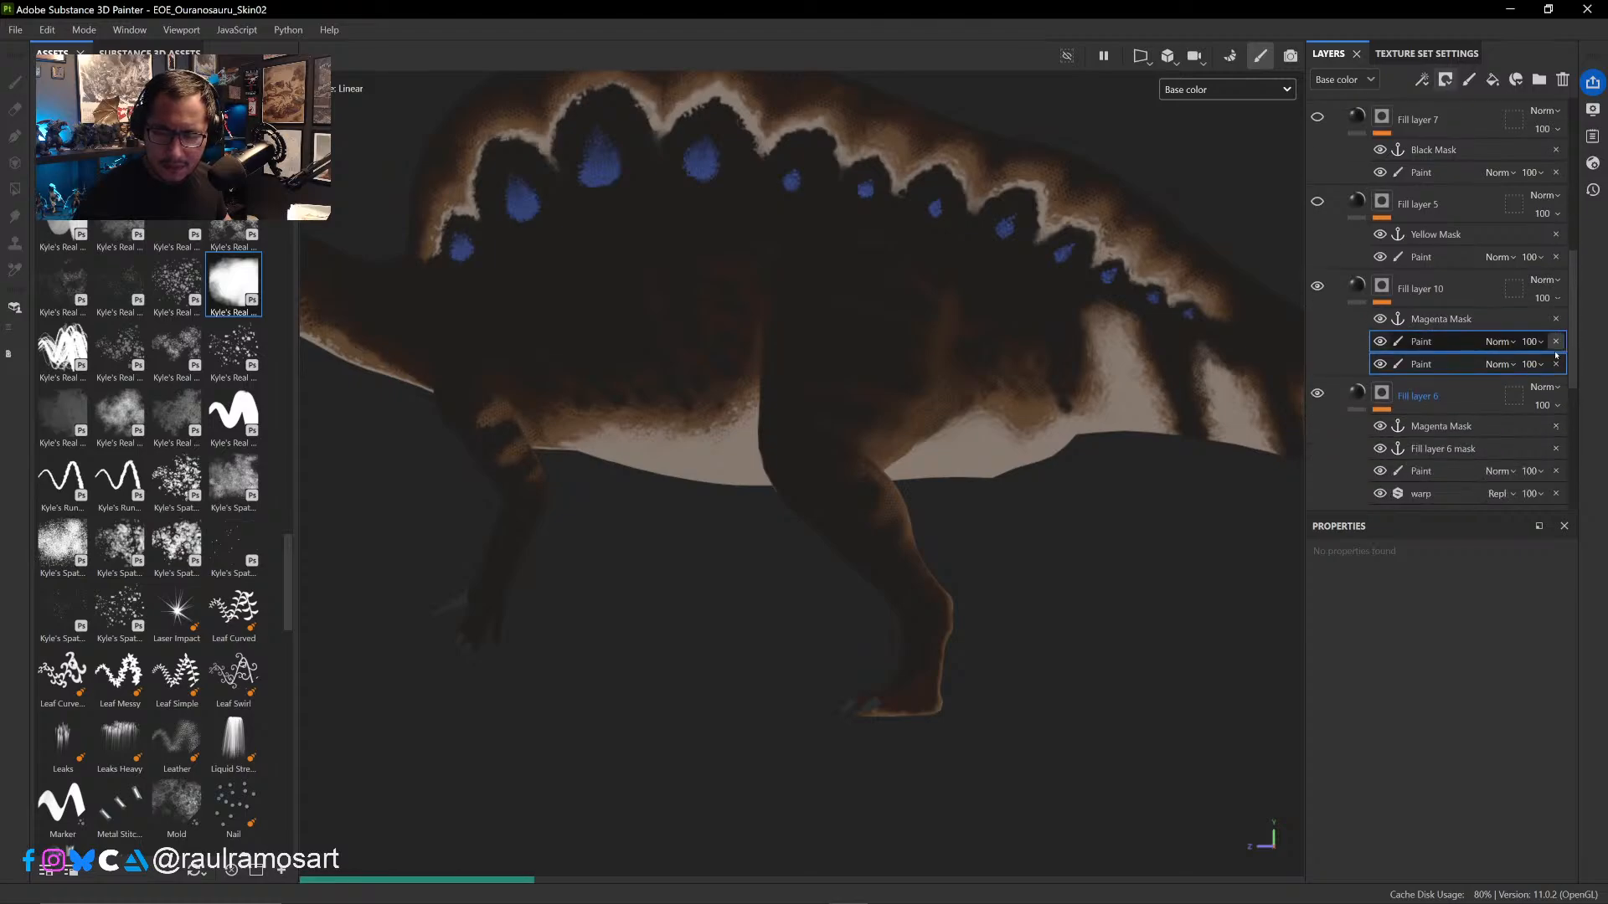
pyautogui.click(1556, 363)
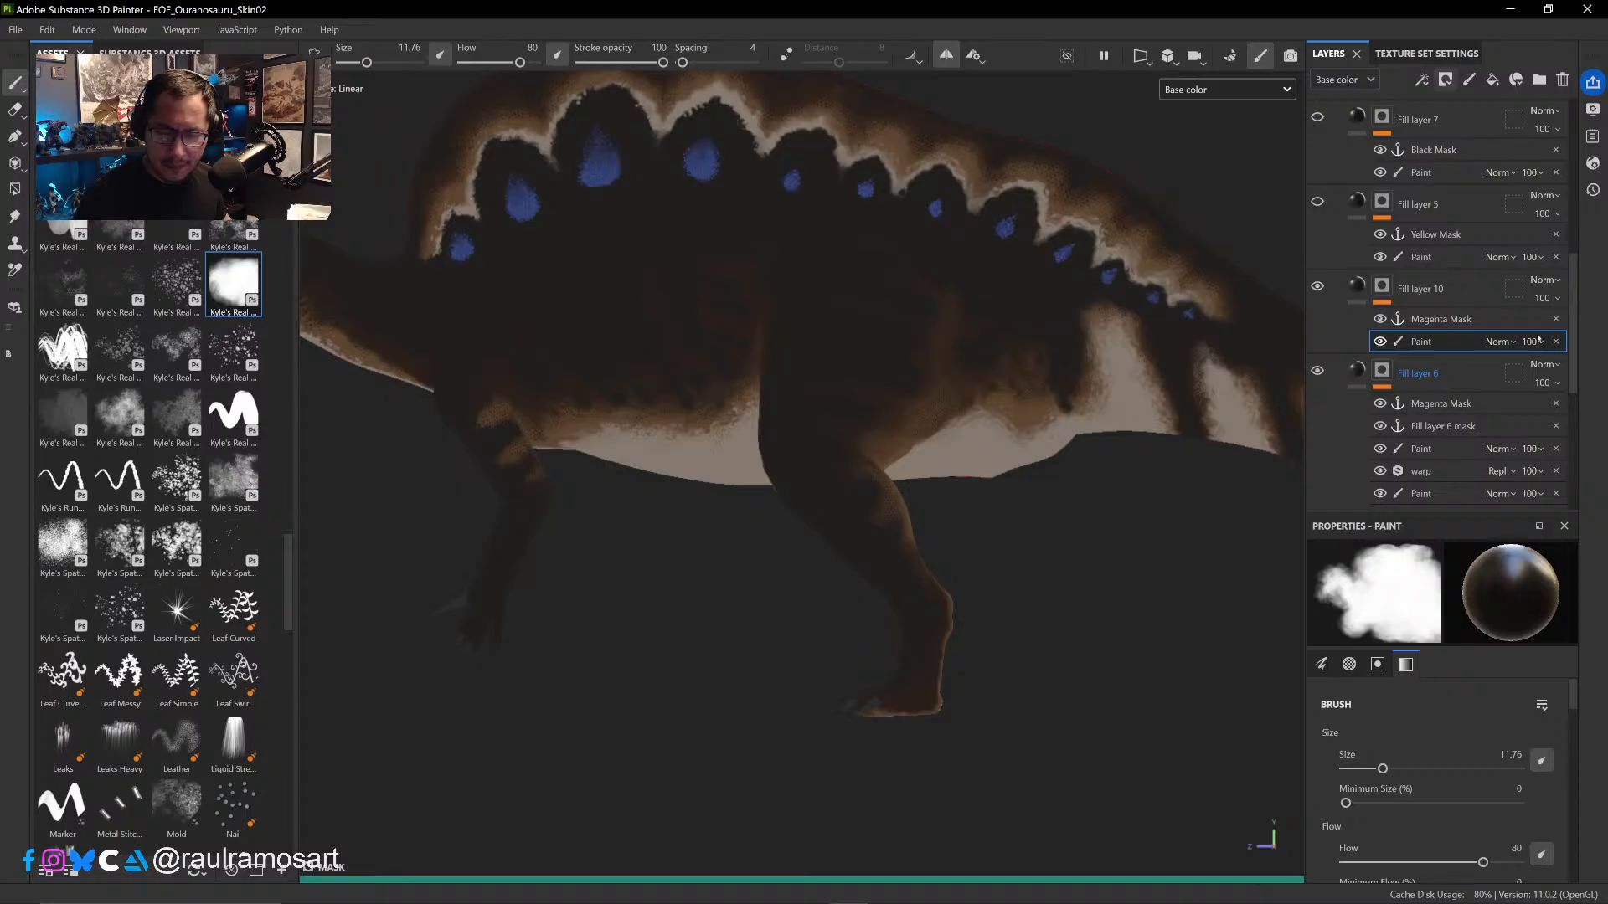
pyautogui.click(1557, 341)
# - Add a fill below the Magenta Mask anchor point in Fill layer 10's mask, sourced from the Curvature (deprecated) Body map
pyautogui.rightClick(1453, 320)
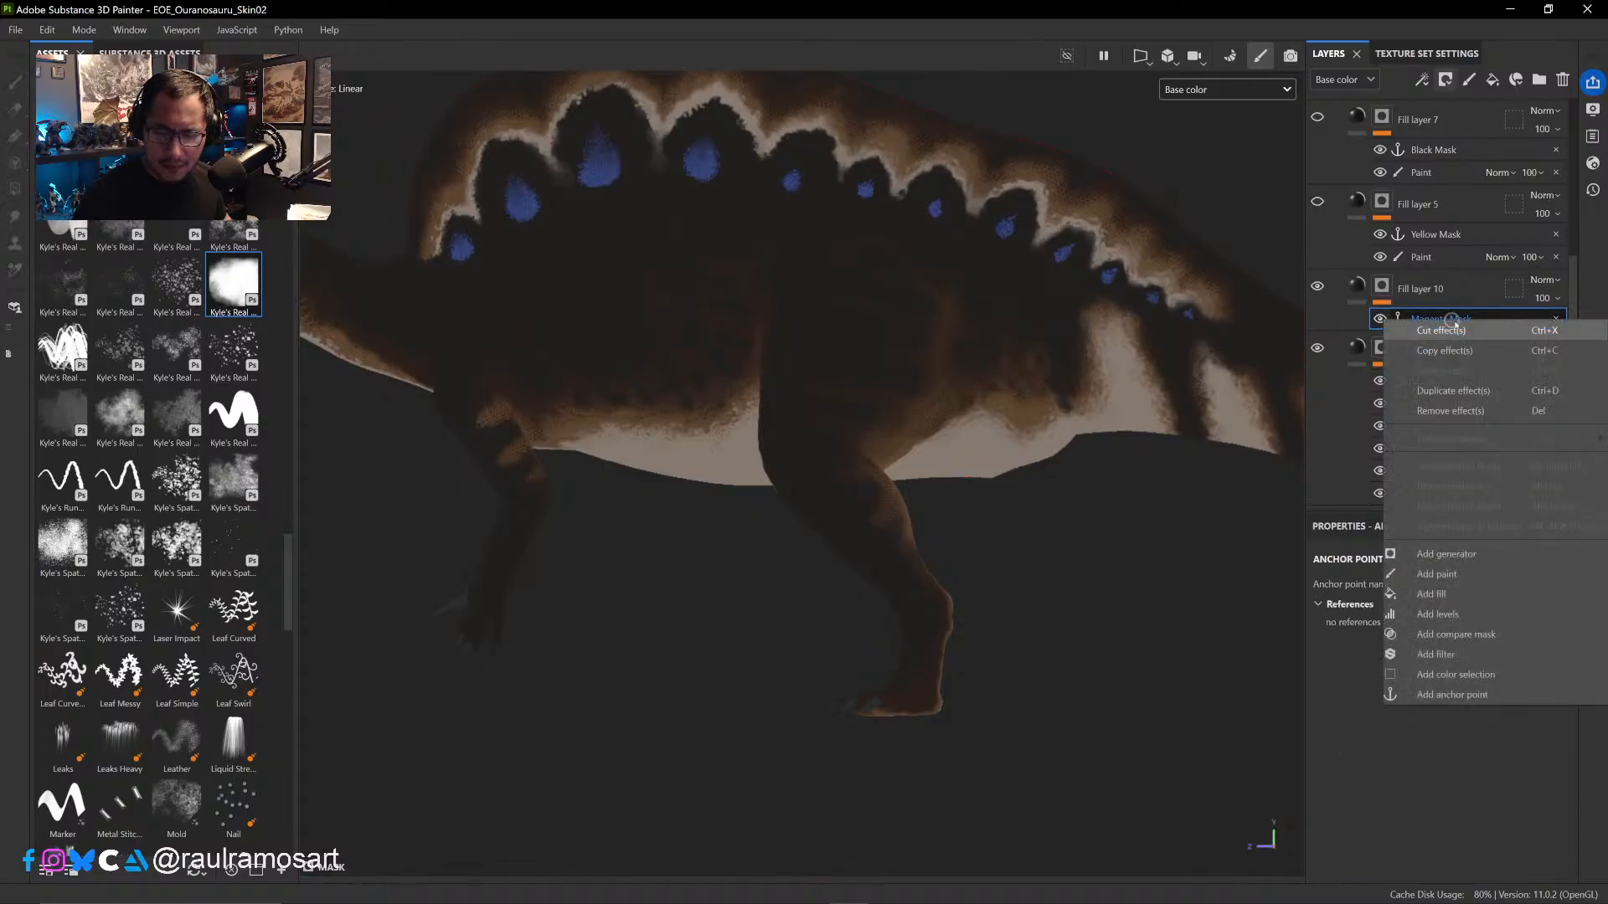
pyautogui.click(1433, 593)
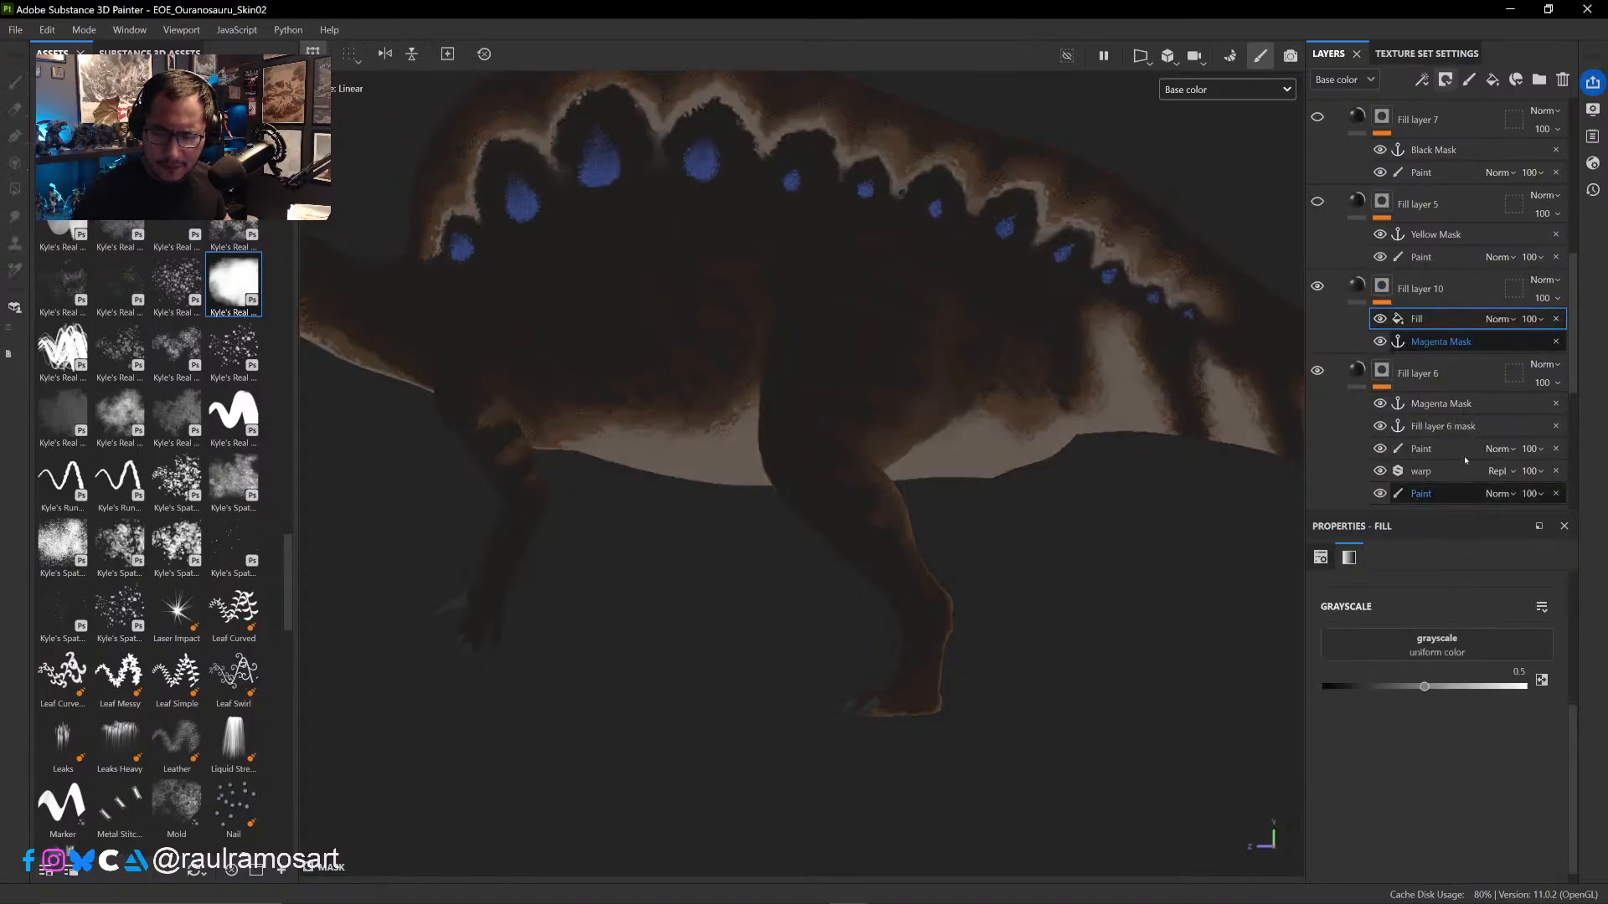
pyautogui.moveTo(1424, 319); pyautogui.dragTo(1451, 345)
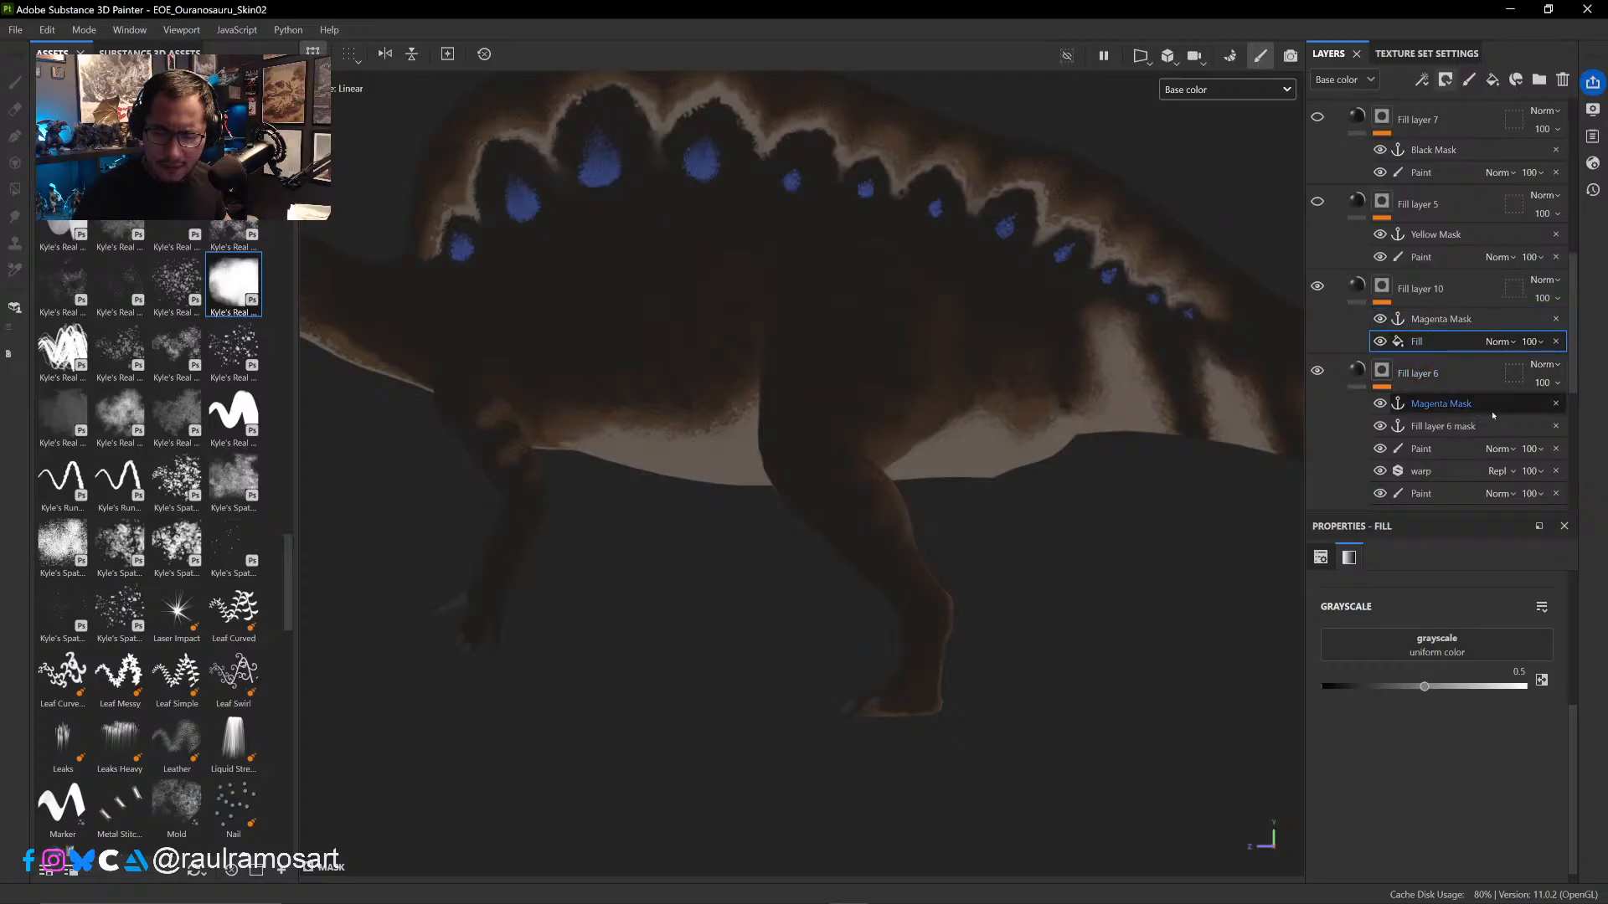
pyautogui.click(1456, 642)
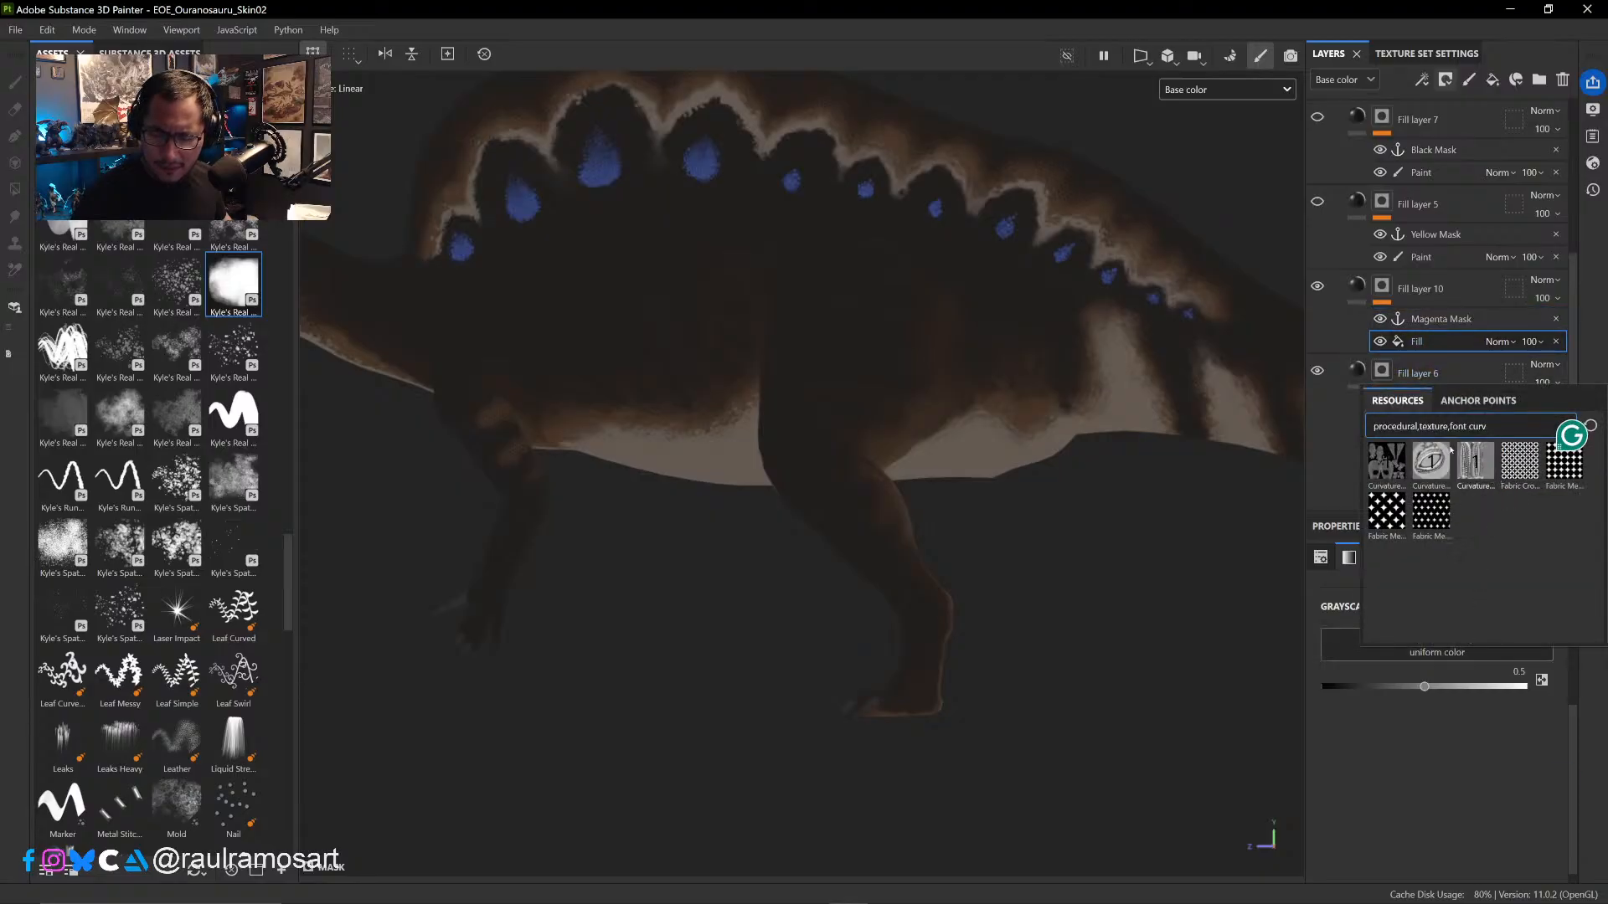
pyautogui.click(1386, 463)
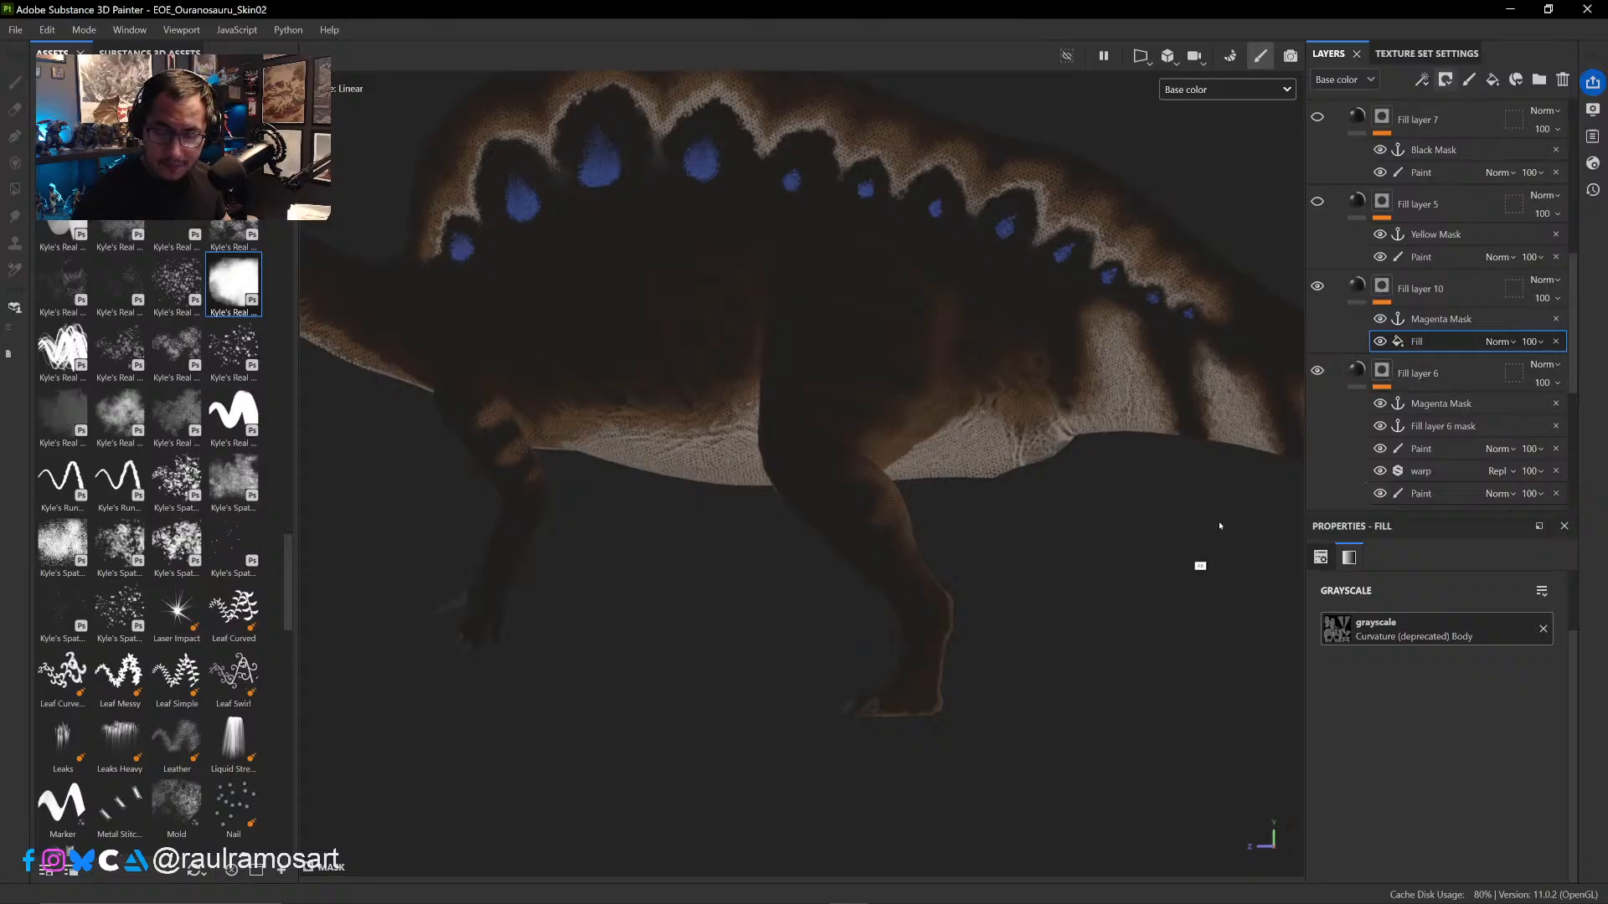
# - Replace Fill layer 10's mask with a fresh black mask and add a fill to it sourced from the cavity anchor point
pyautogui.rightClick(1390, 290)
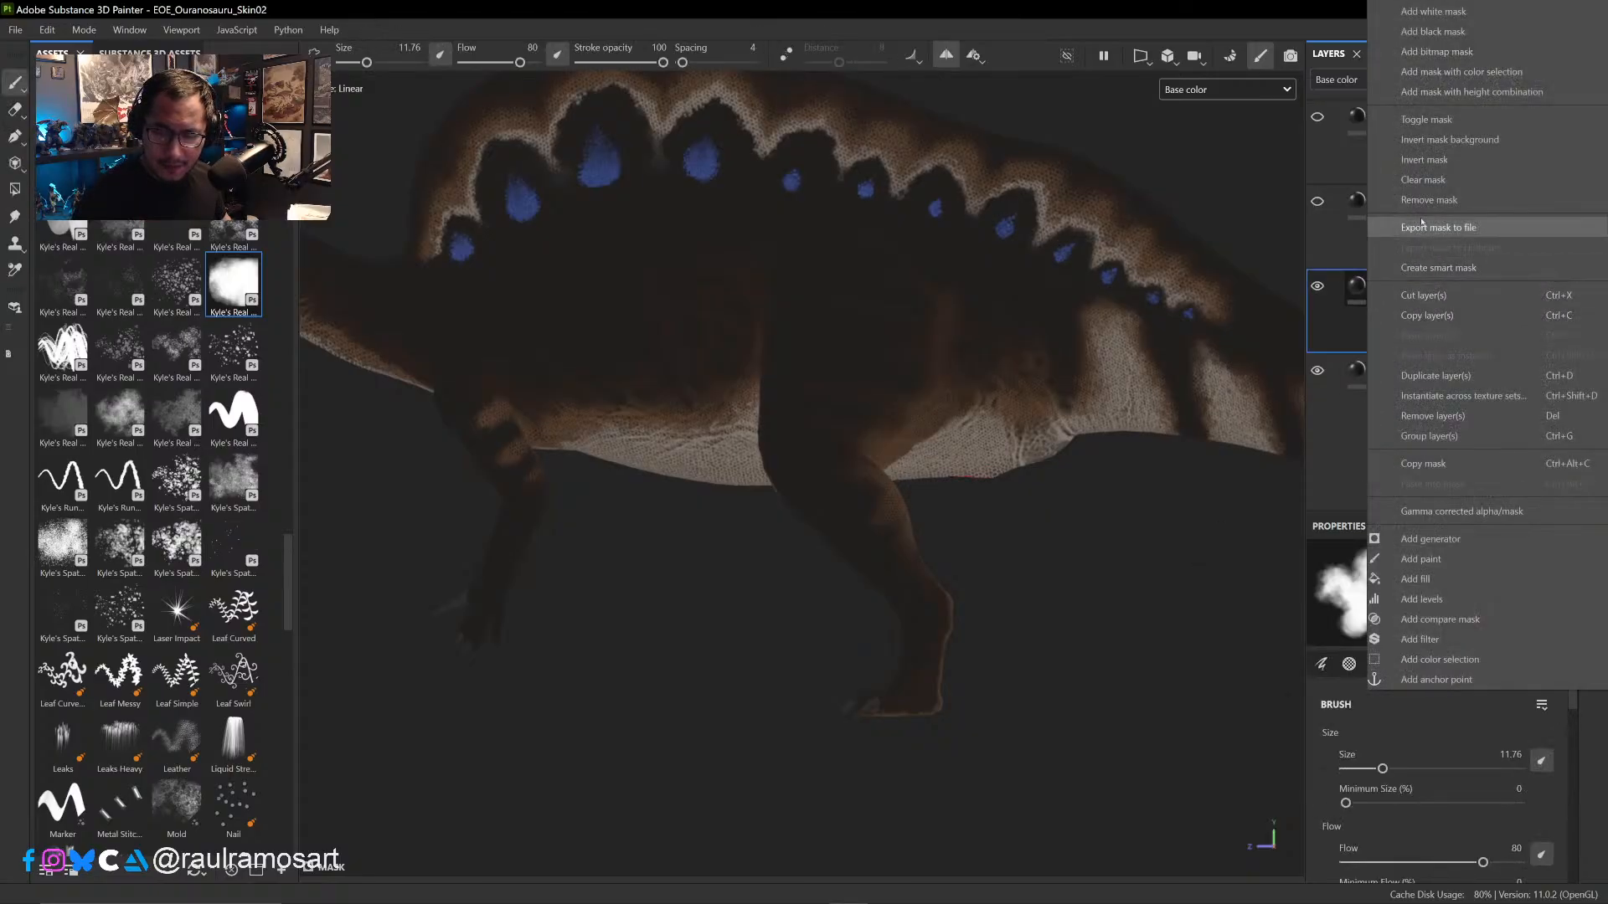
pyautogui.click(1433, 31)
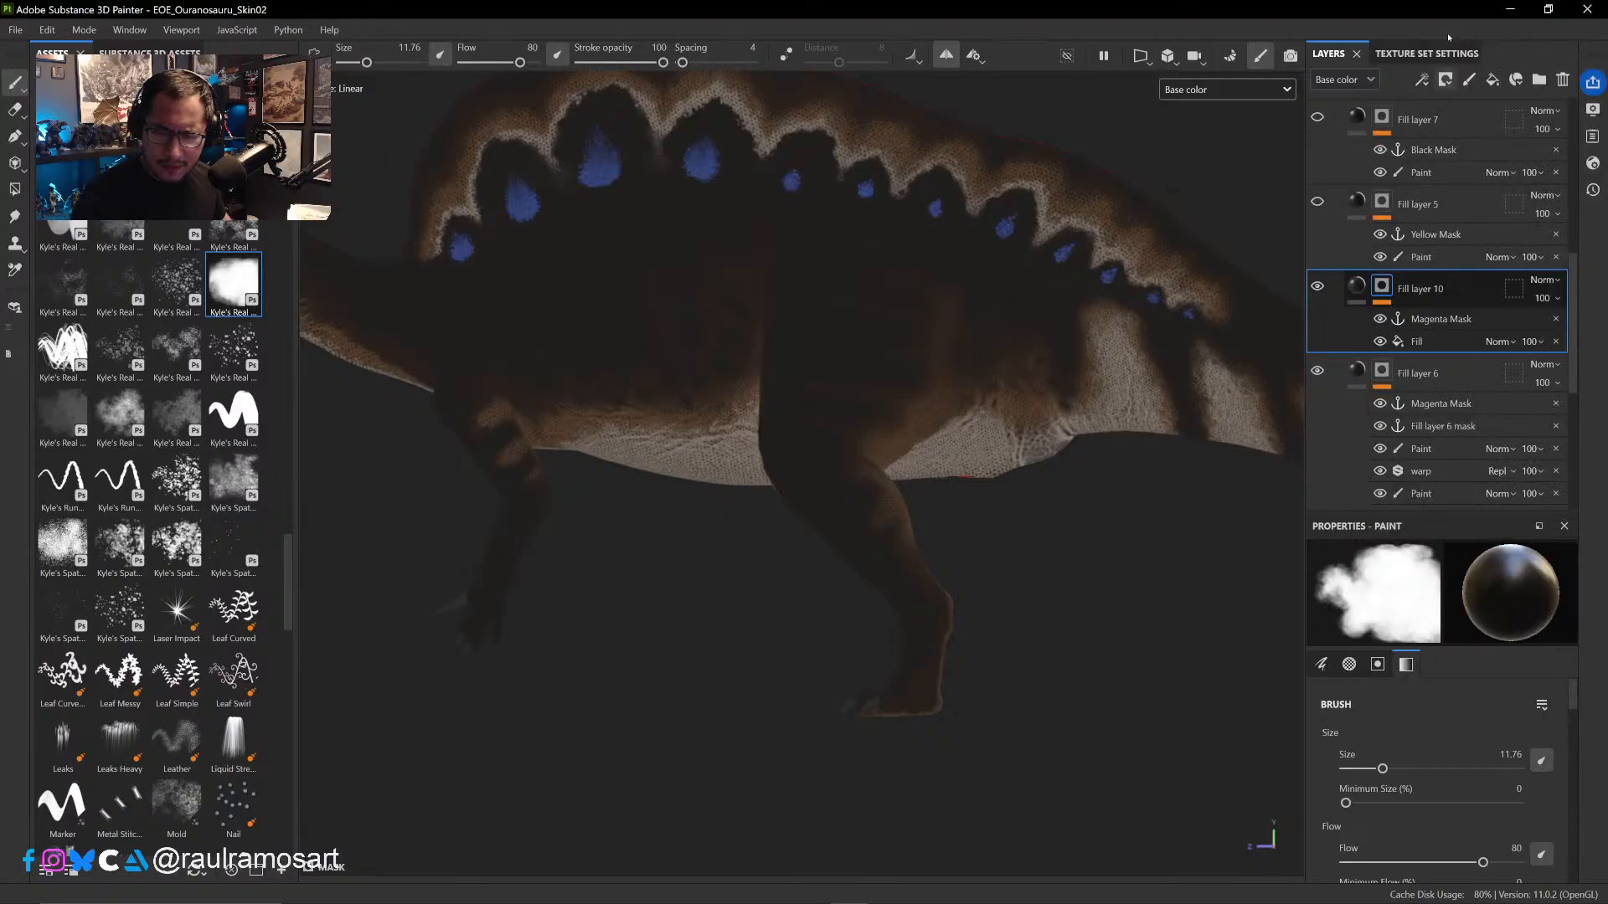
pyautogui.rightClick(1386, 284)
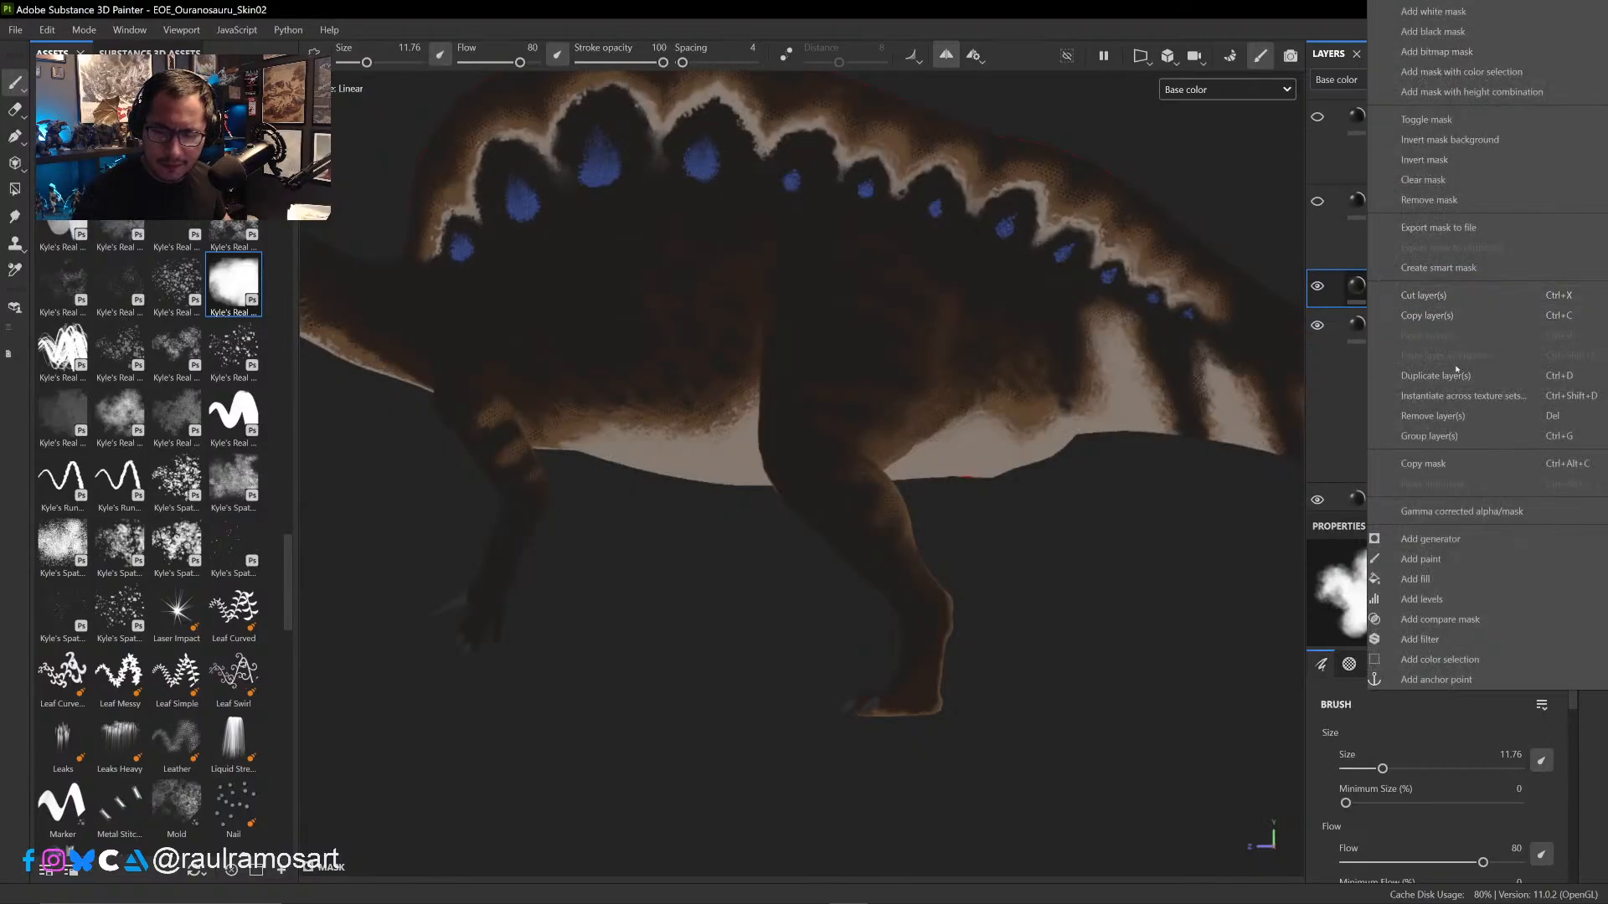
pyautogui.click(1437, 577)
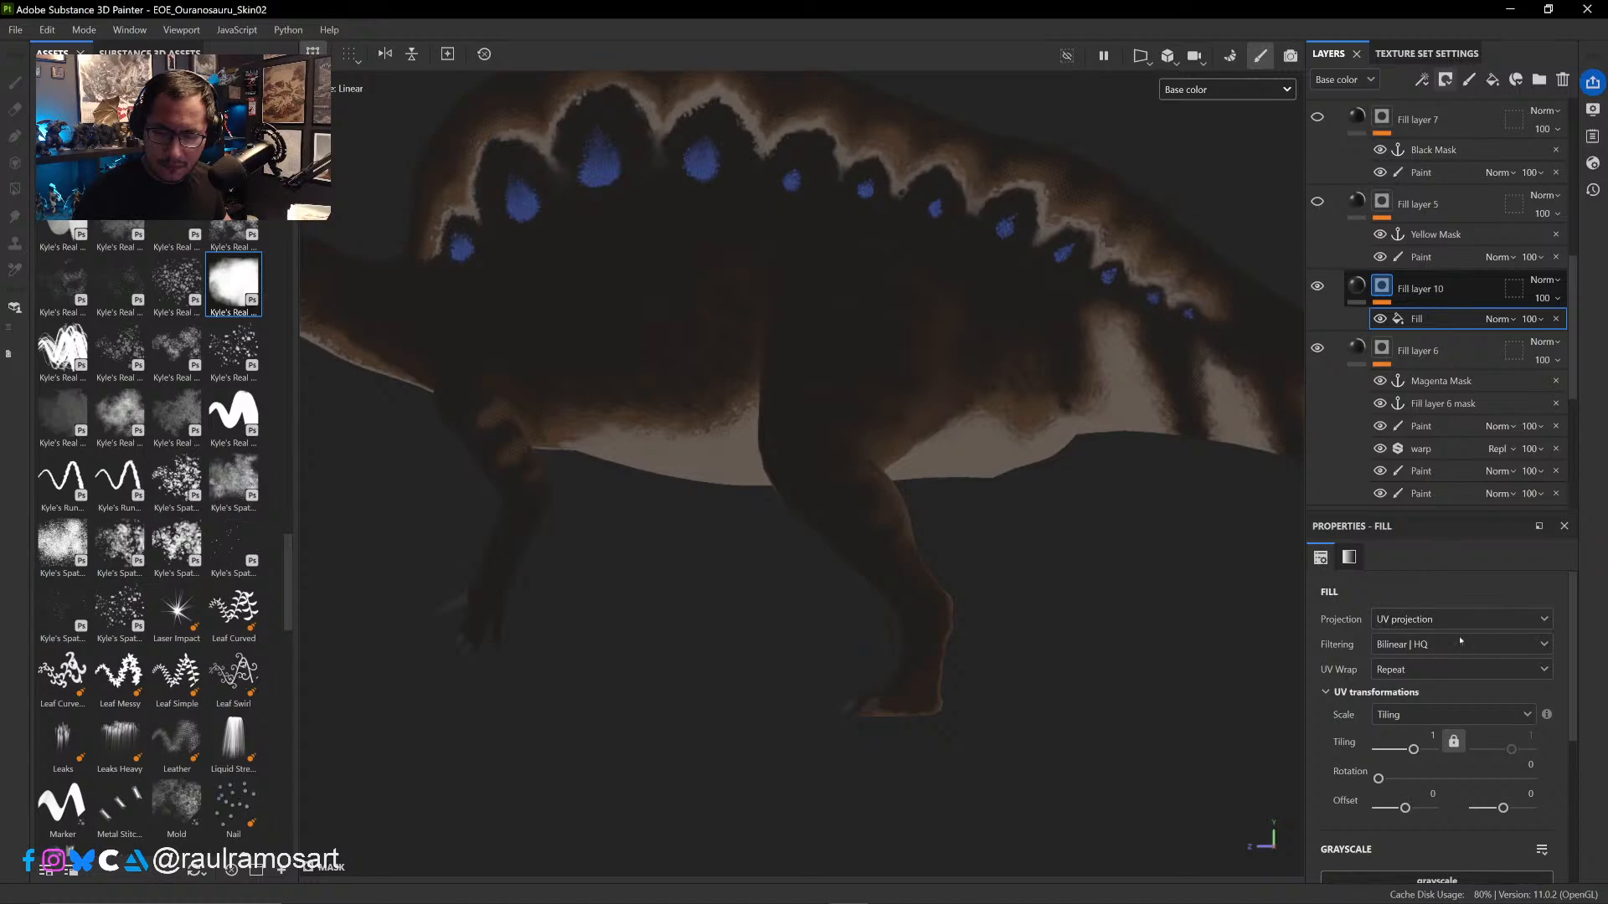
pyautogui.scroll(-2, 1575, 624)
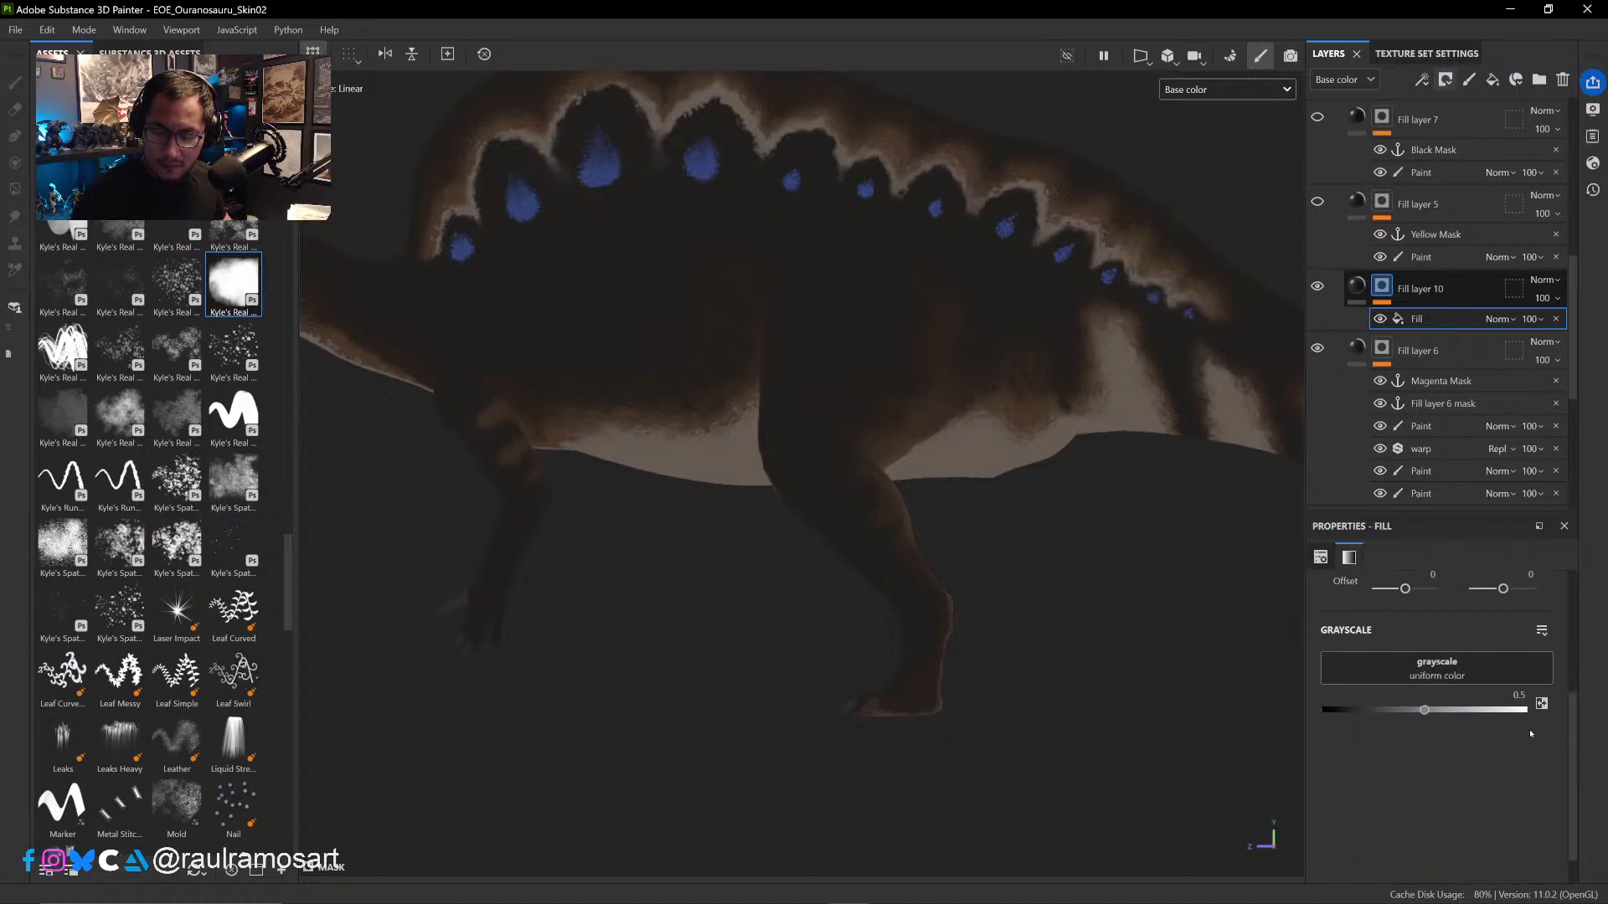
pyautogui.click(1474, 666)
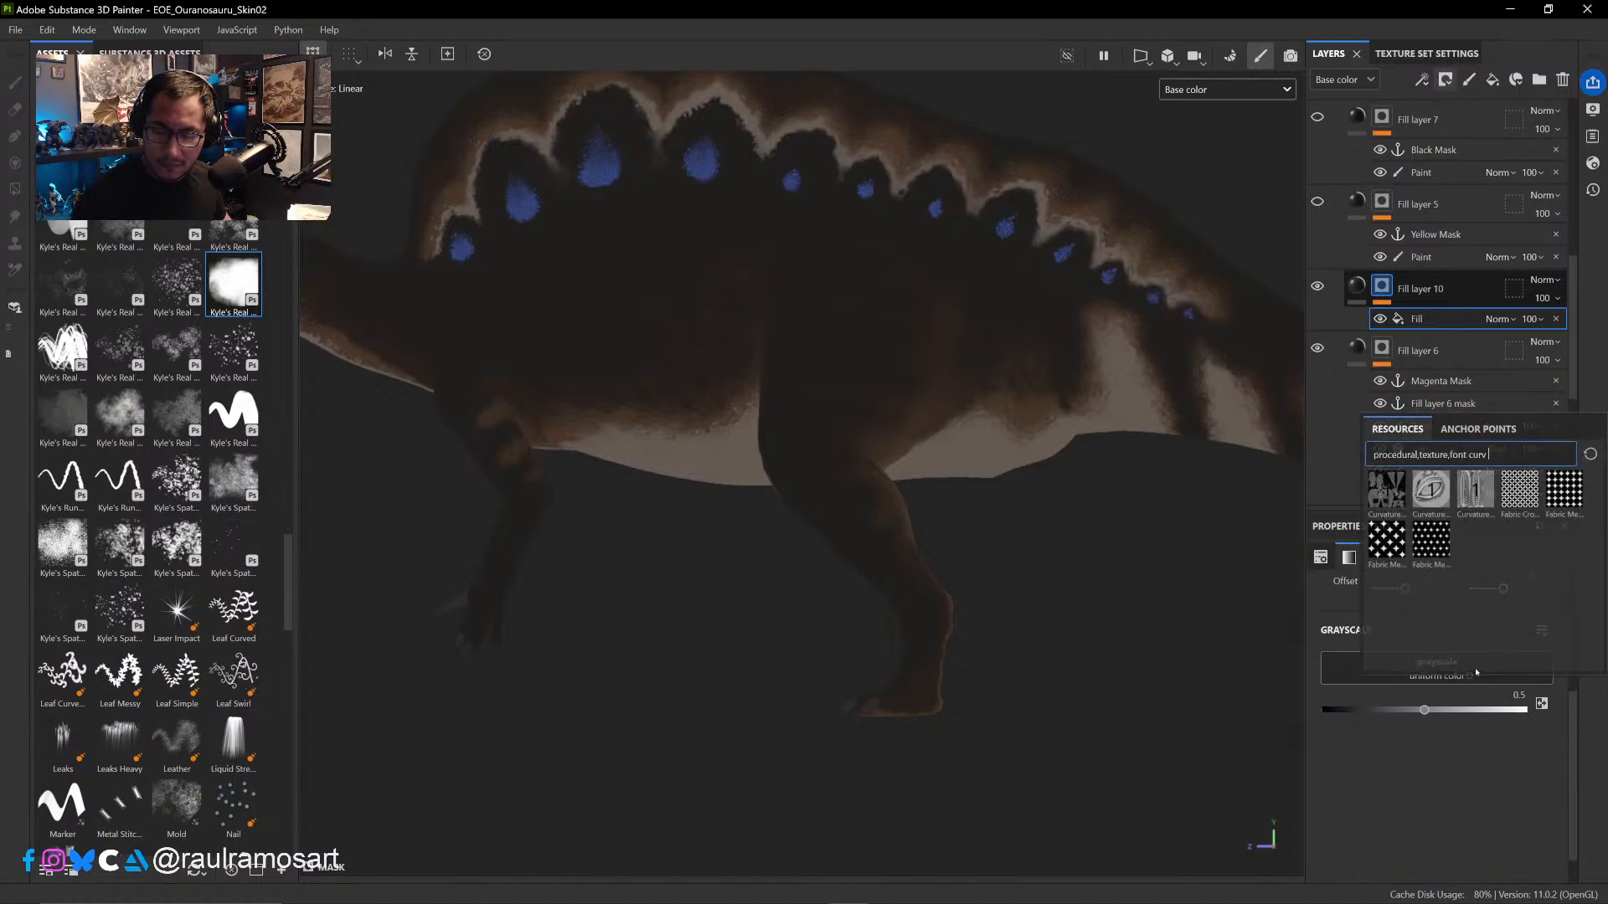
pyautogui.click(1477, 428)
pyautogui.click(1418, 534)
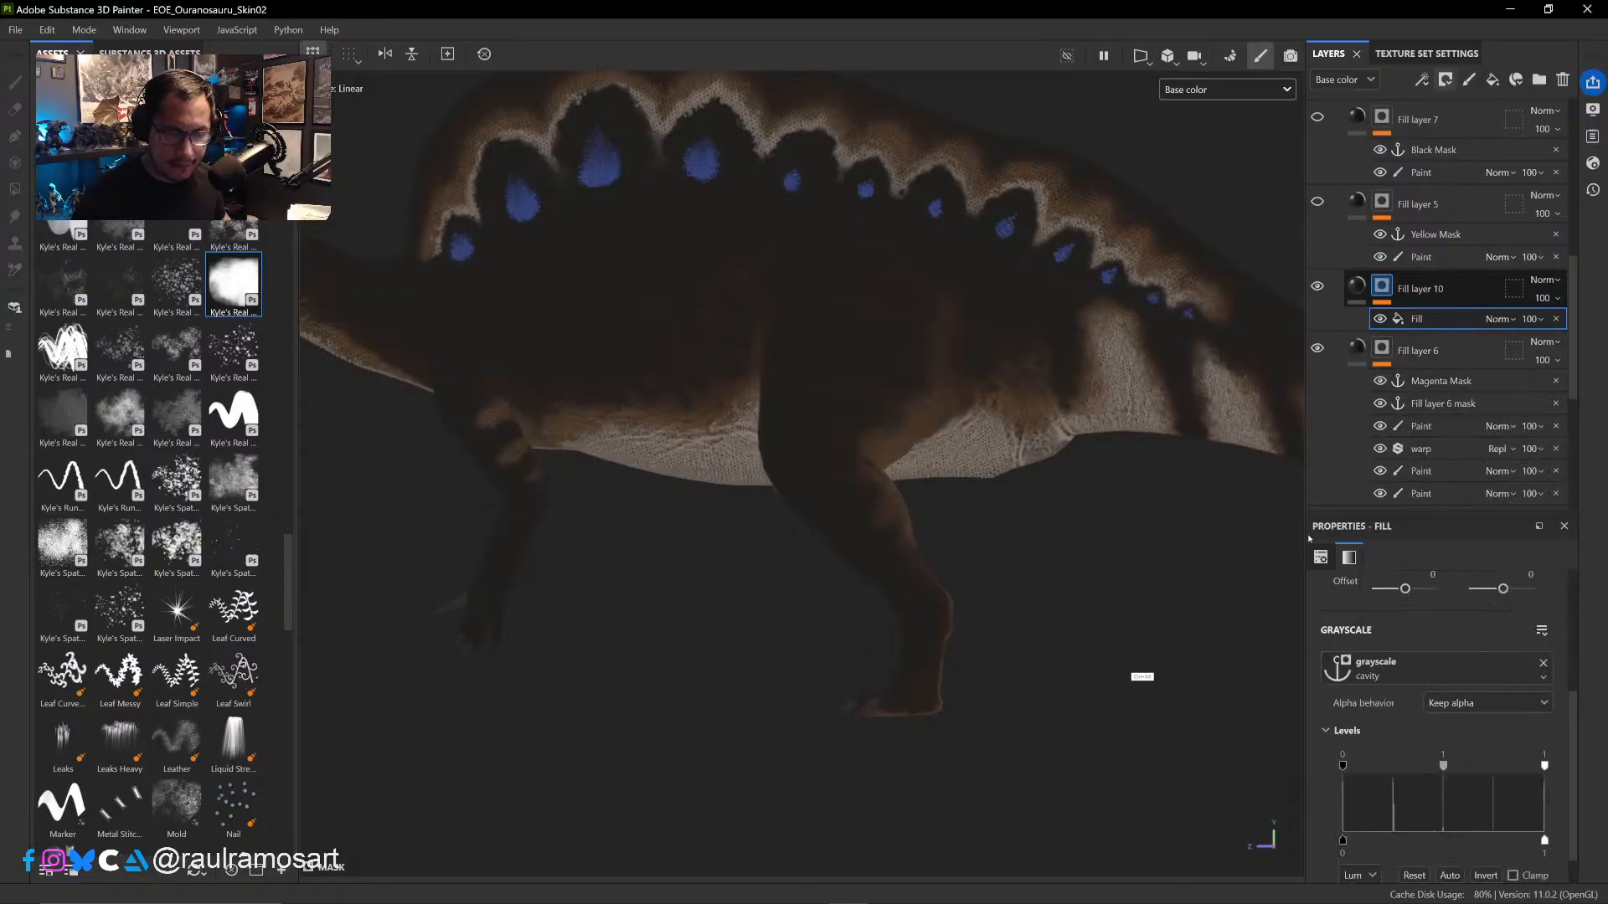
# - Compare the skin with Fill layer 10 and Fill layer 6 each hidden and shown
pyautogui.keyDown('alt'); pyautogui.moveTo(1160, 679); pyautogui.dragTo(1124, 550); pyautogui.keyUp('alt')
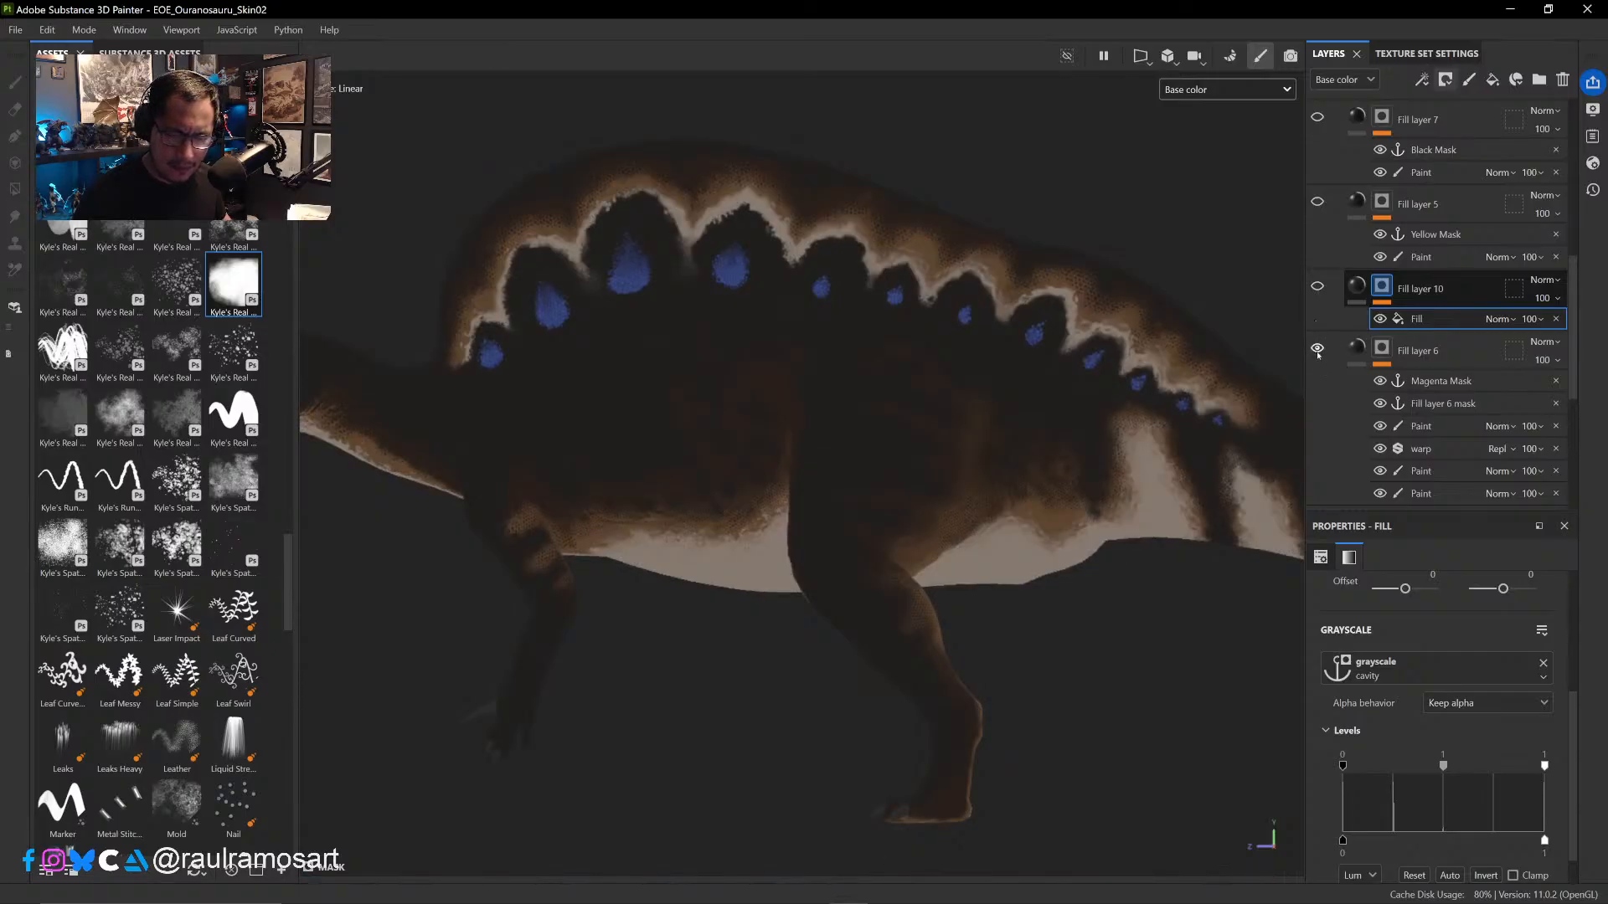
pyautogui.click(1318, 350)
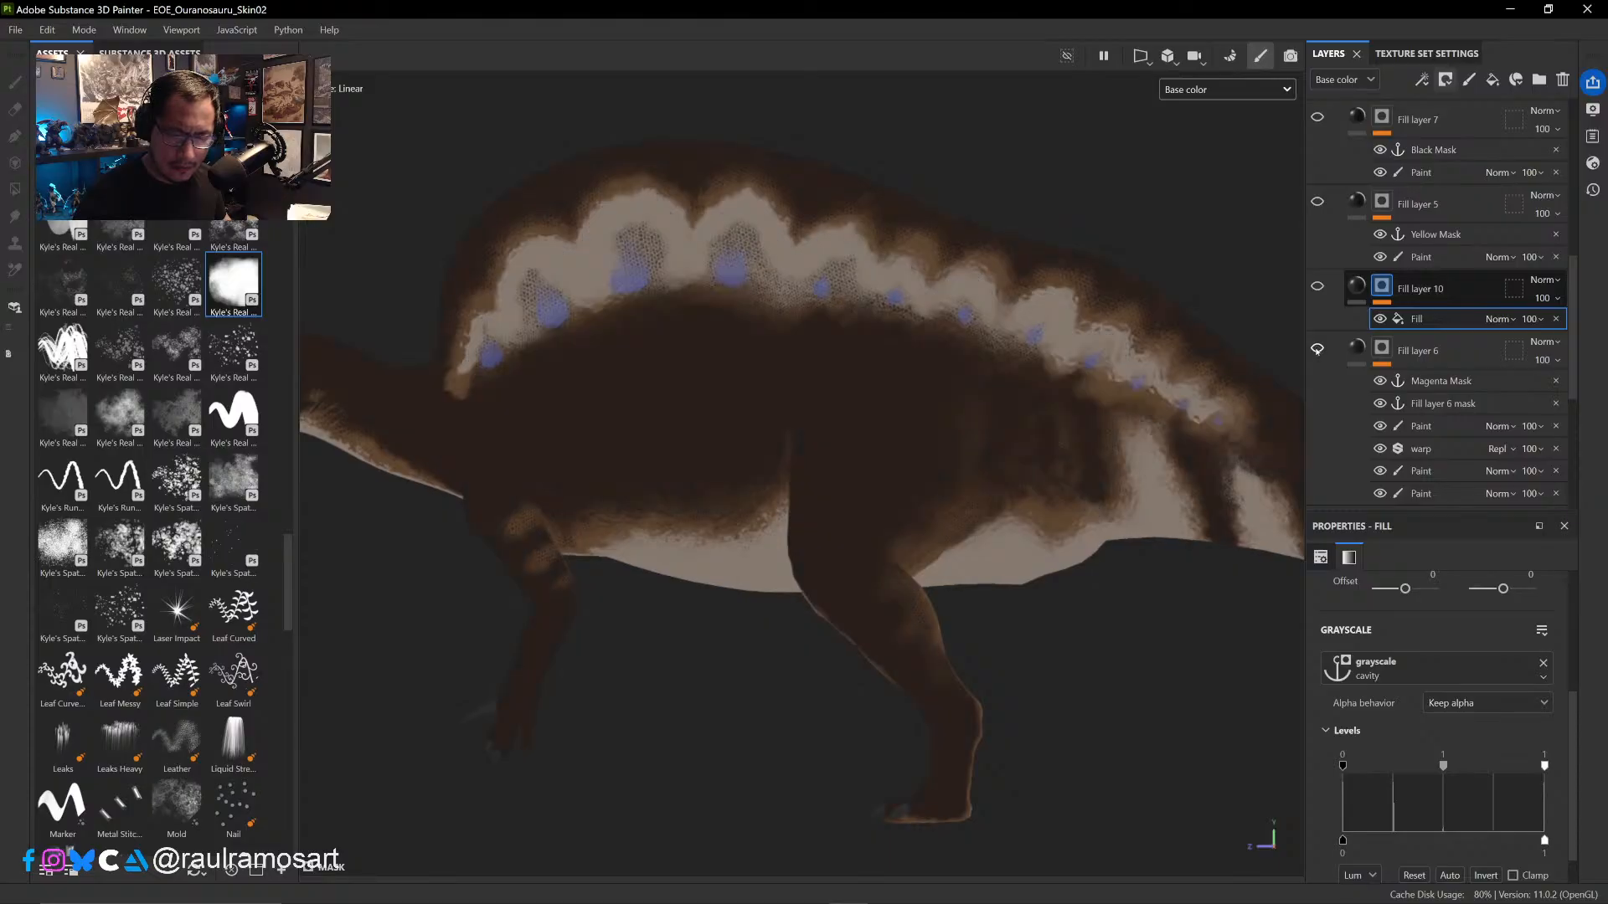
pyautogui.click(1318, 349)
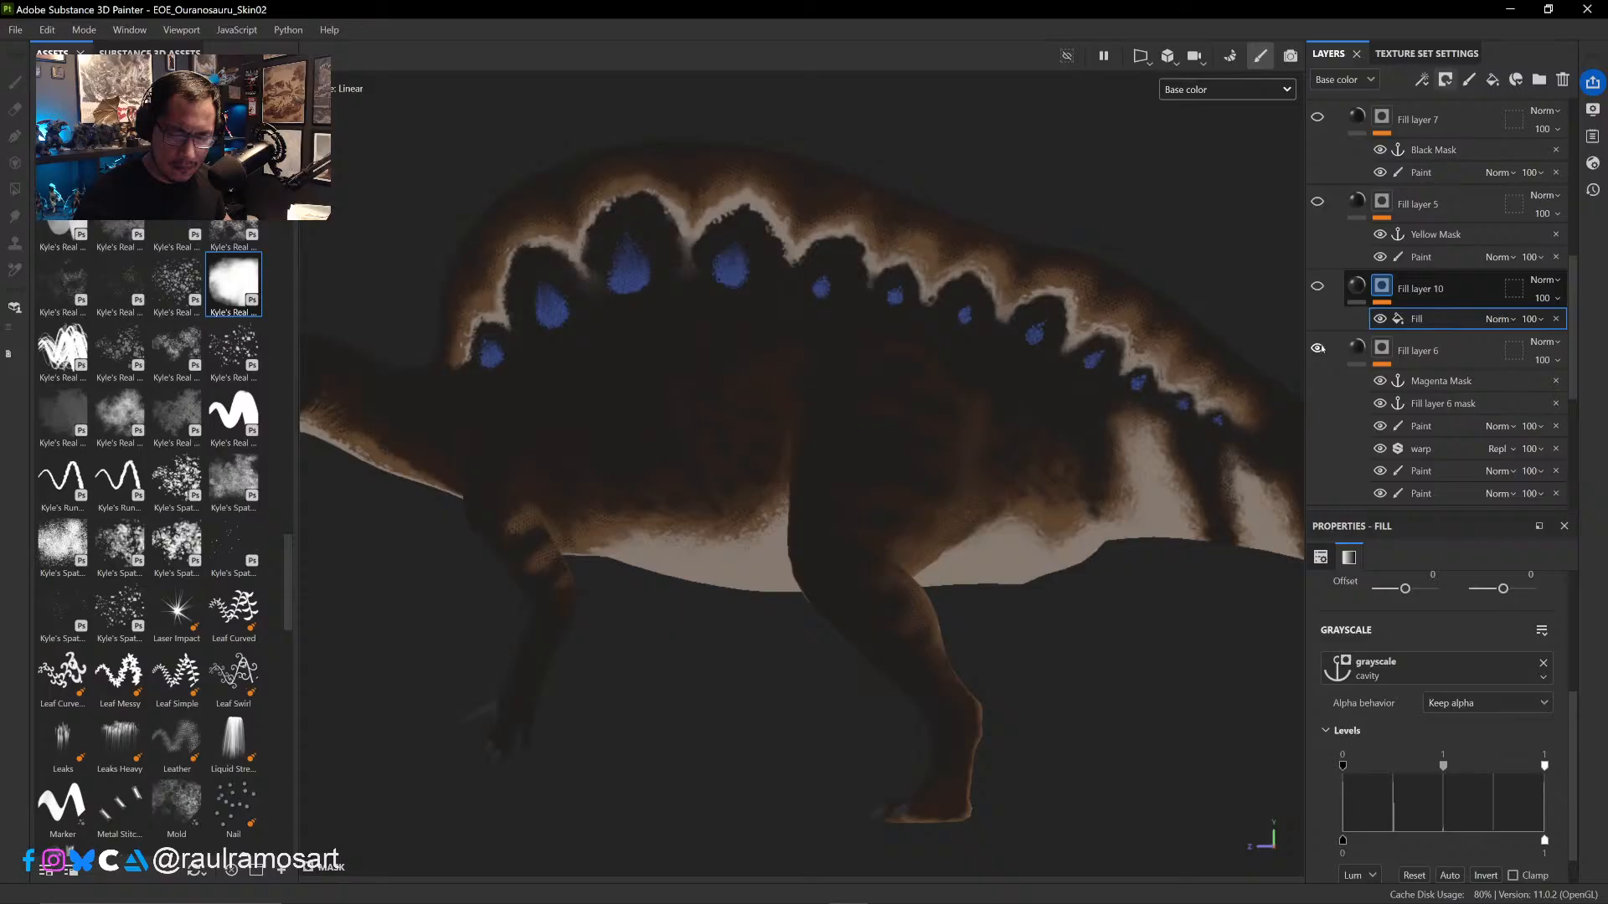
pyautogui.click(1318, 287)
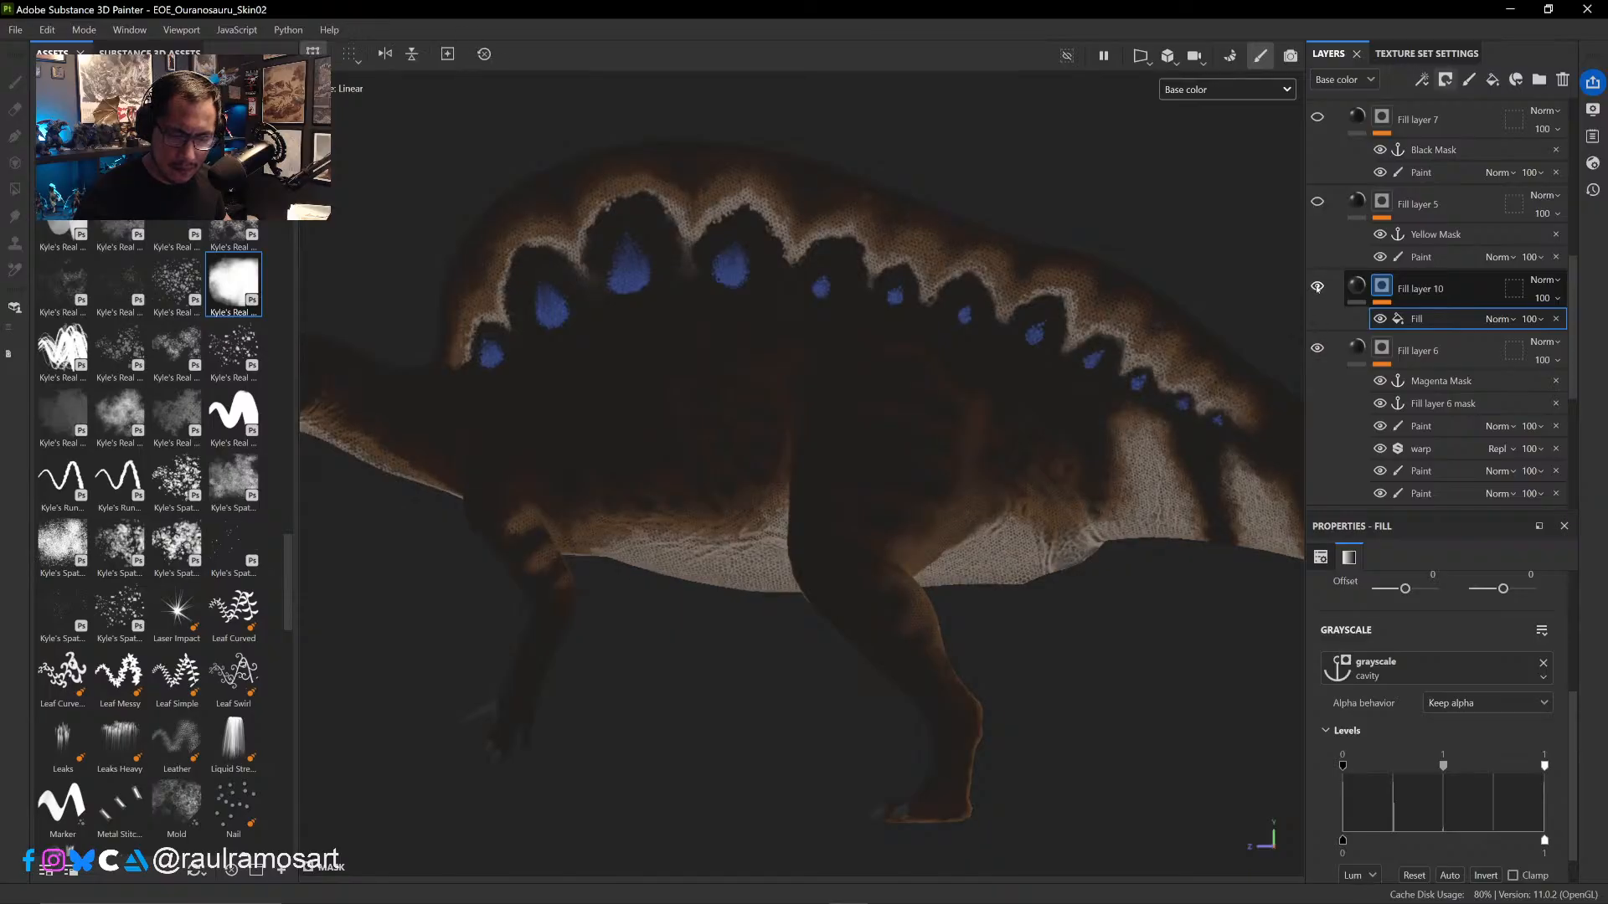
# - Compare the scale detail with the cavity fill in Fill layer 10's mask switched off and on
pyautogui.click(1444, 295)
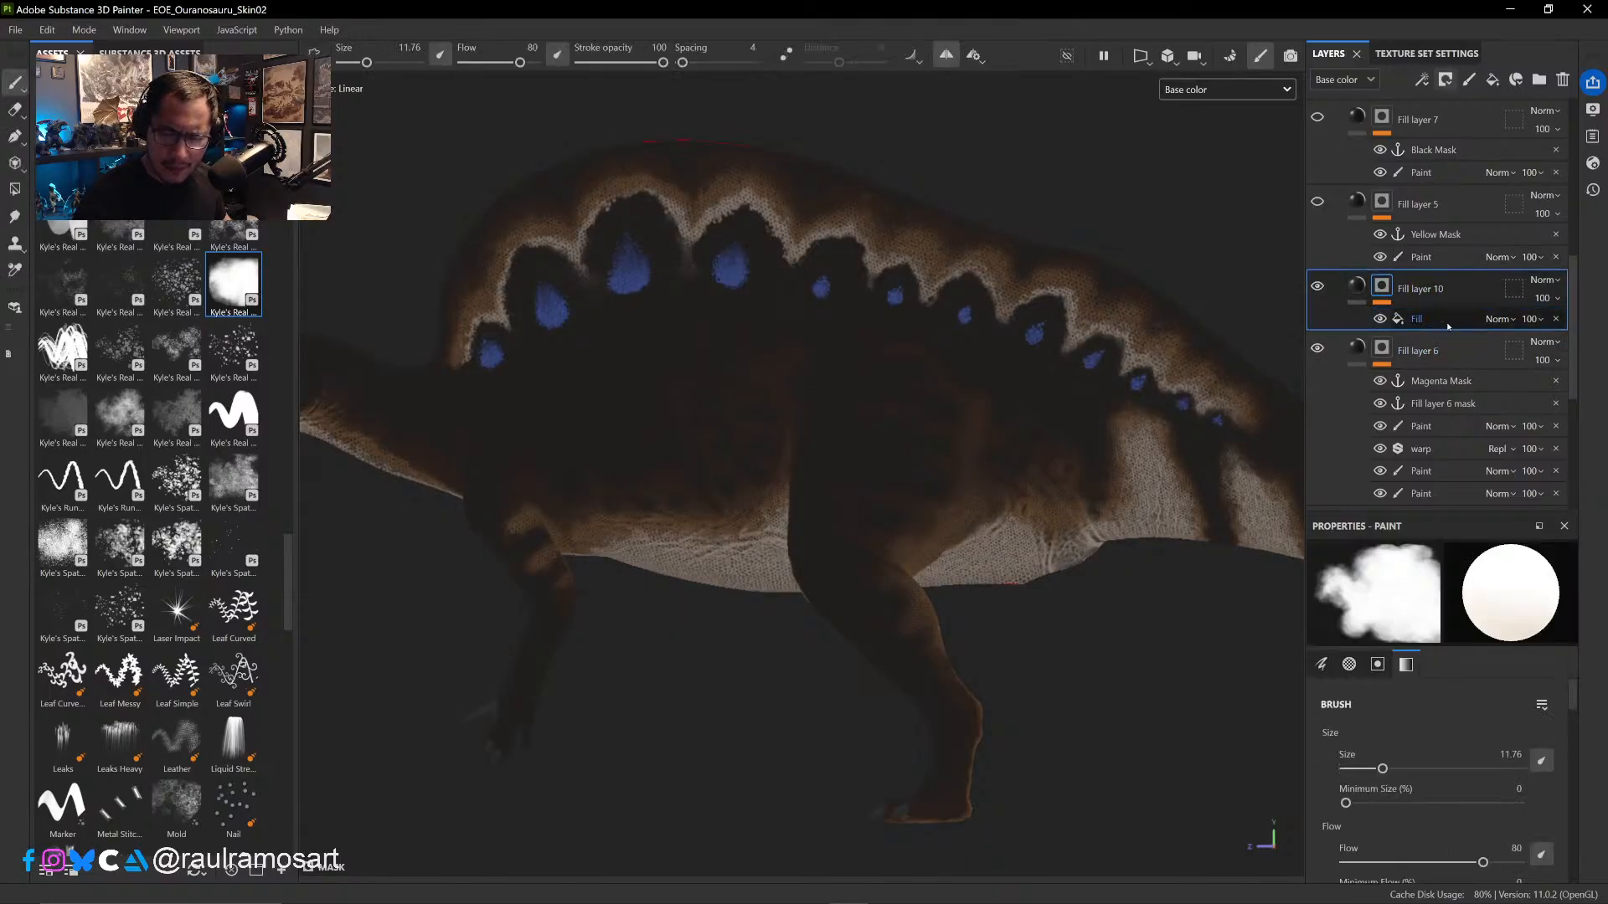
pyautogui.click(1447, 319)
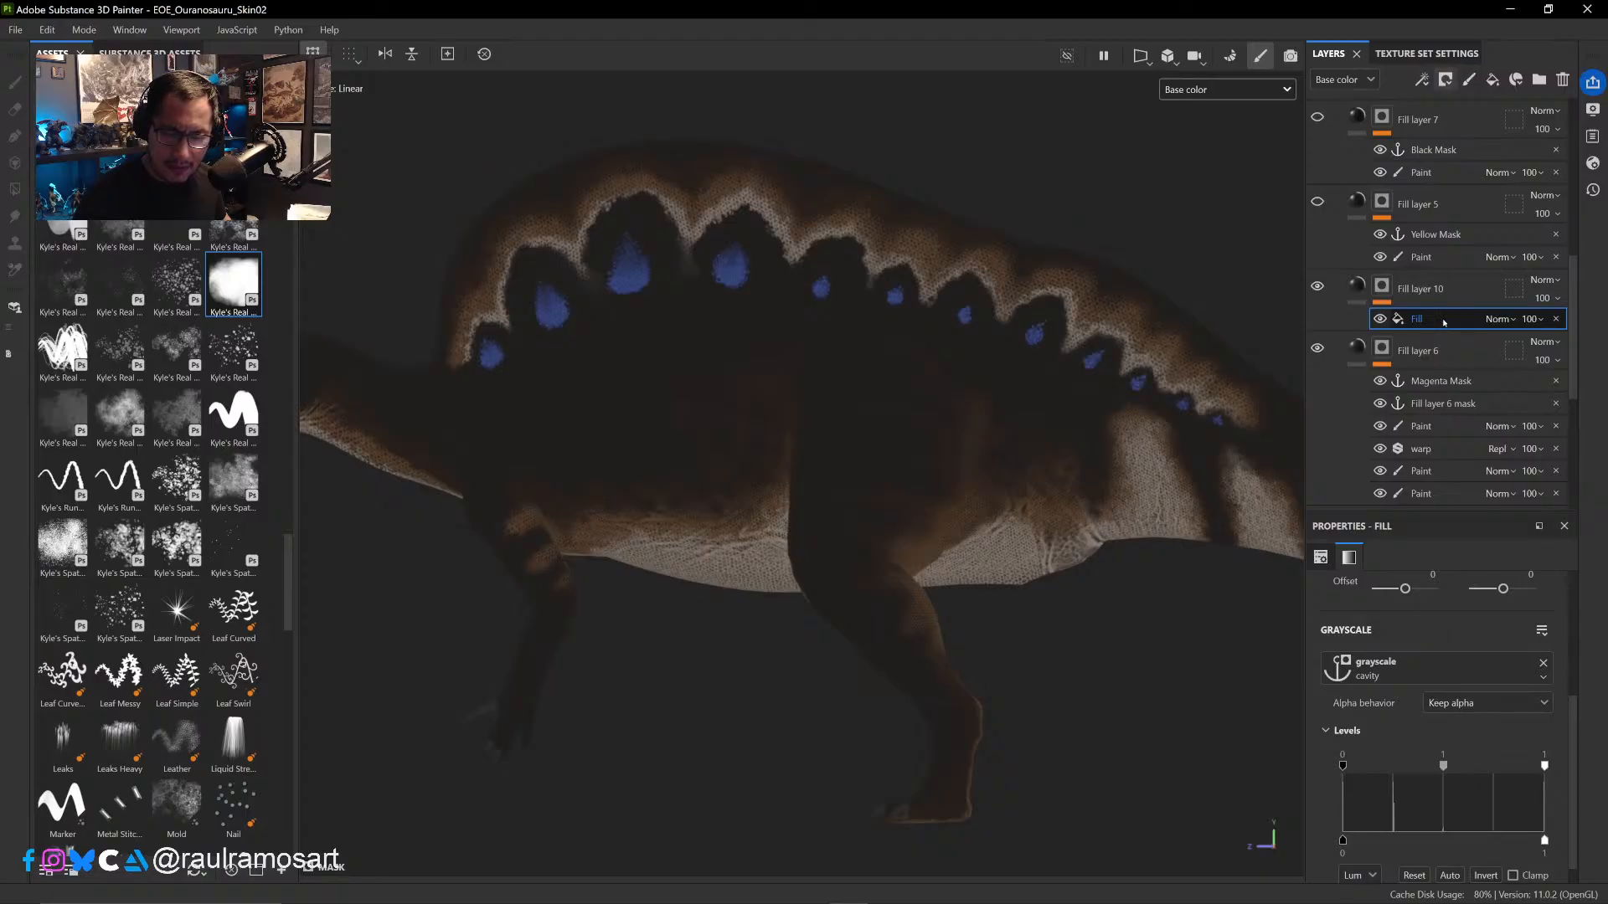
pyautogui.click(1380, 320)
pyautogui.click(1380, 319)
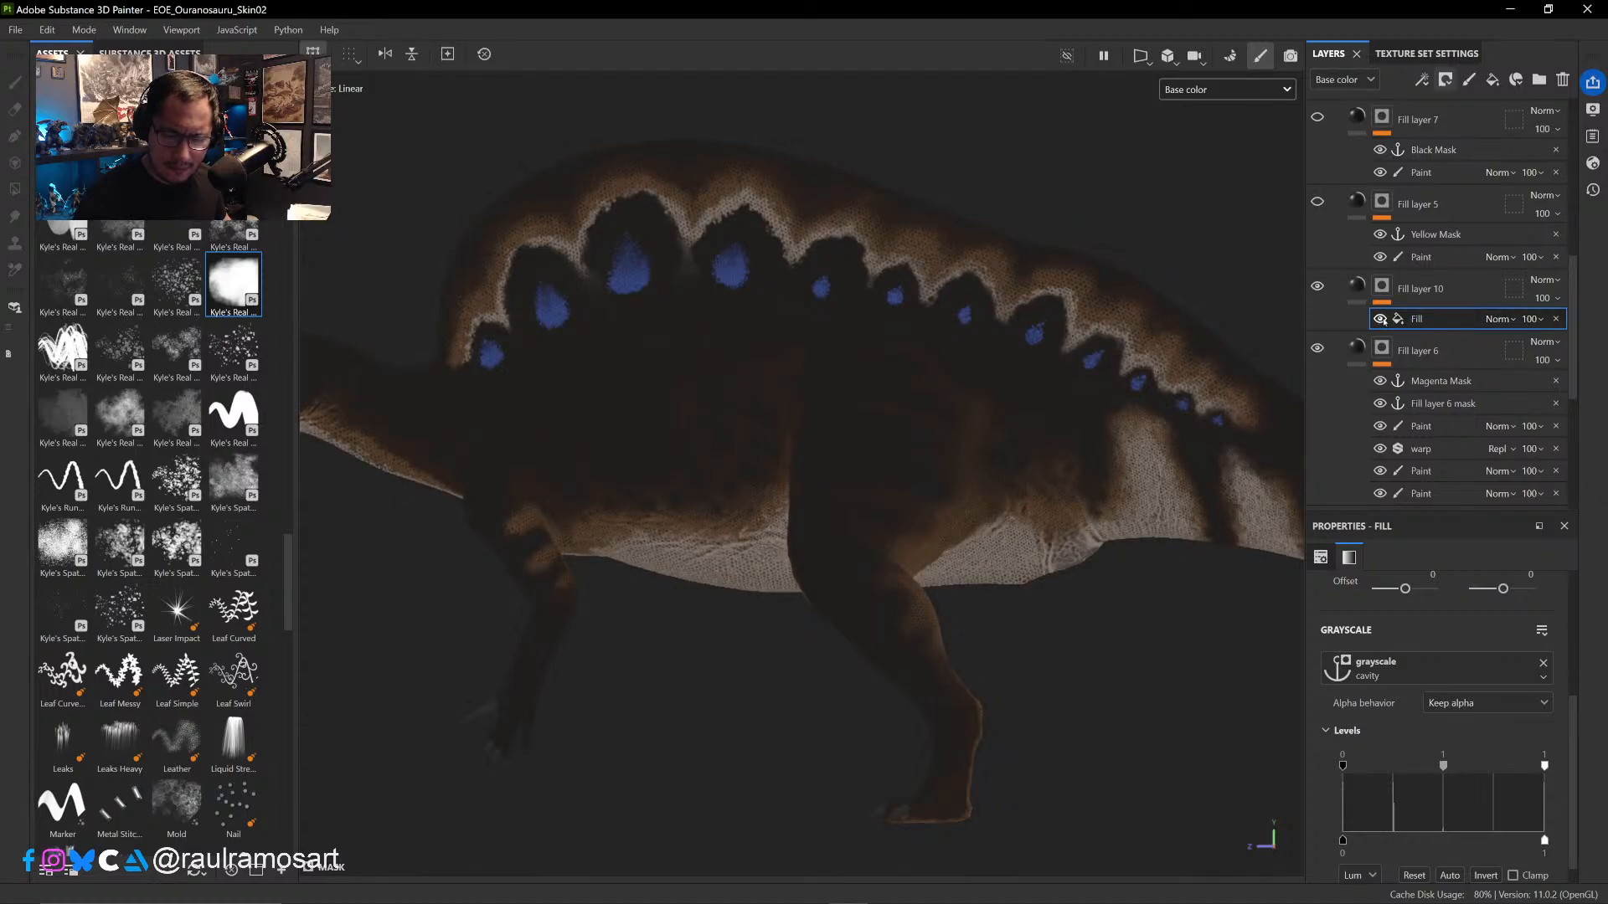
pyautogui.click(1381, 319)
pyautogui.click(1380, 319)
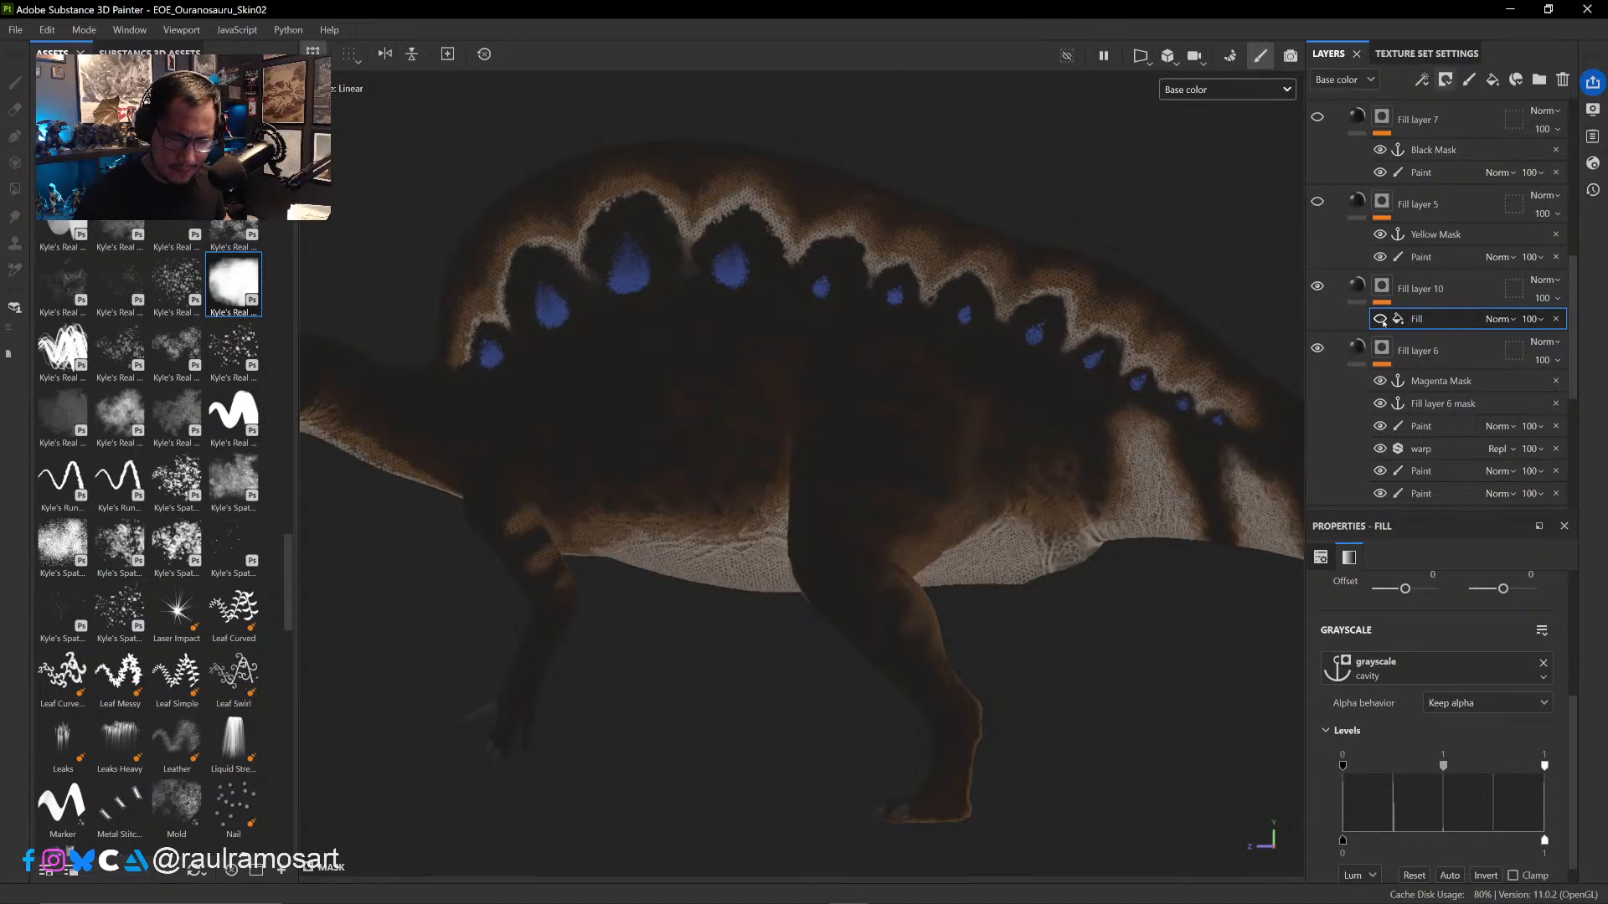
pyautogui.click(1381, 319)
pyautogui.click(1381, 319)
pyautogui.click(1380, 319)
pyautogui.click(1380, 319)
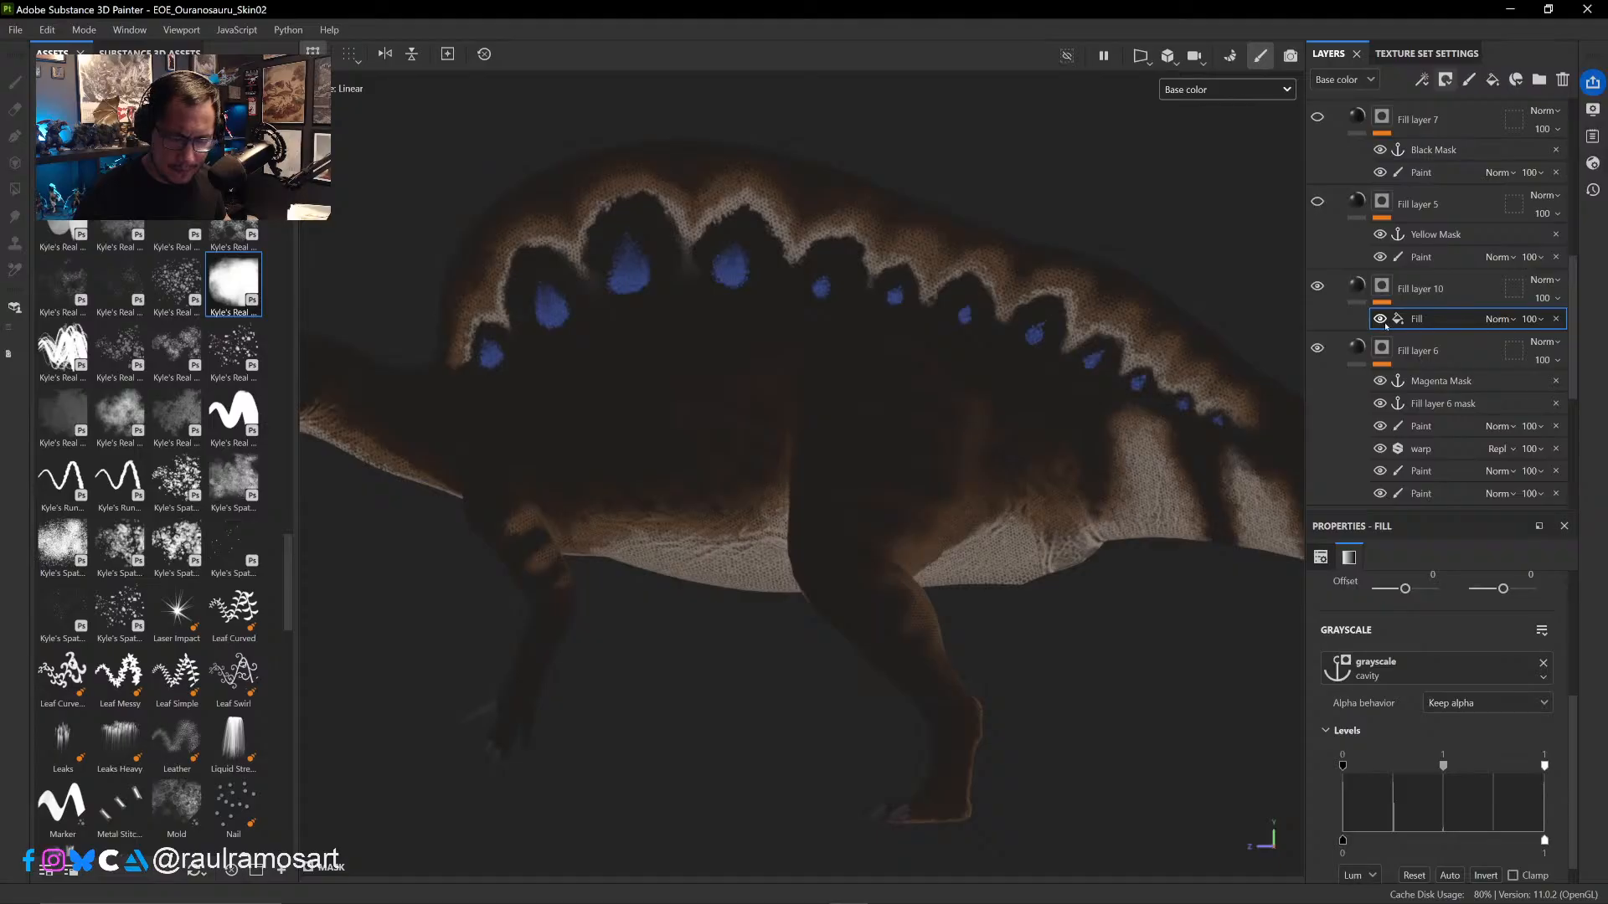
pyautogui.rightClick(1386, 325)
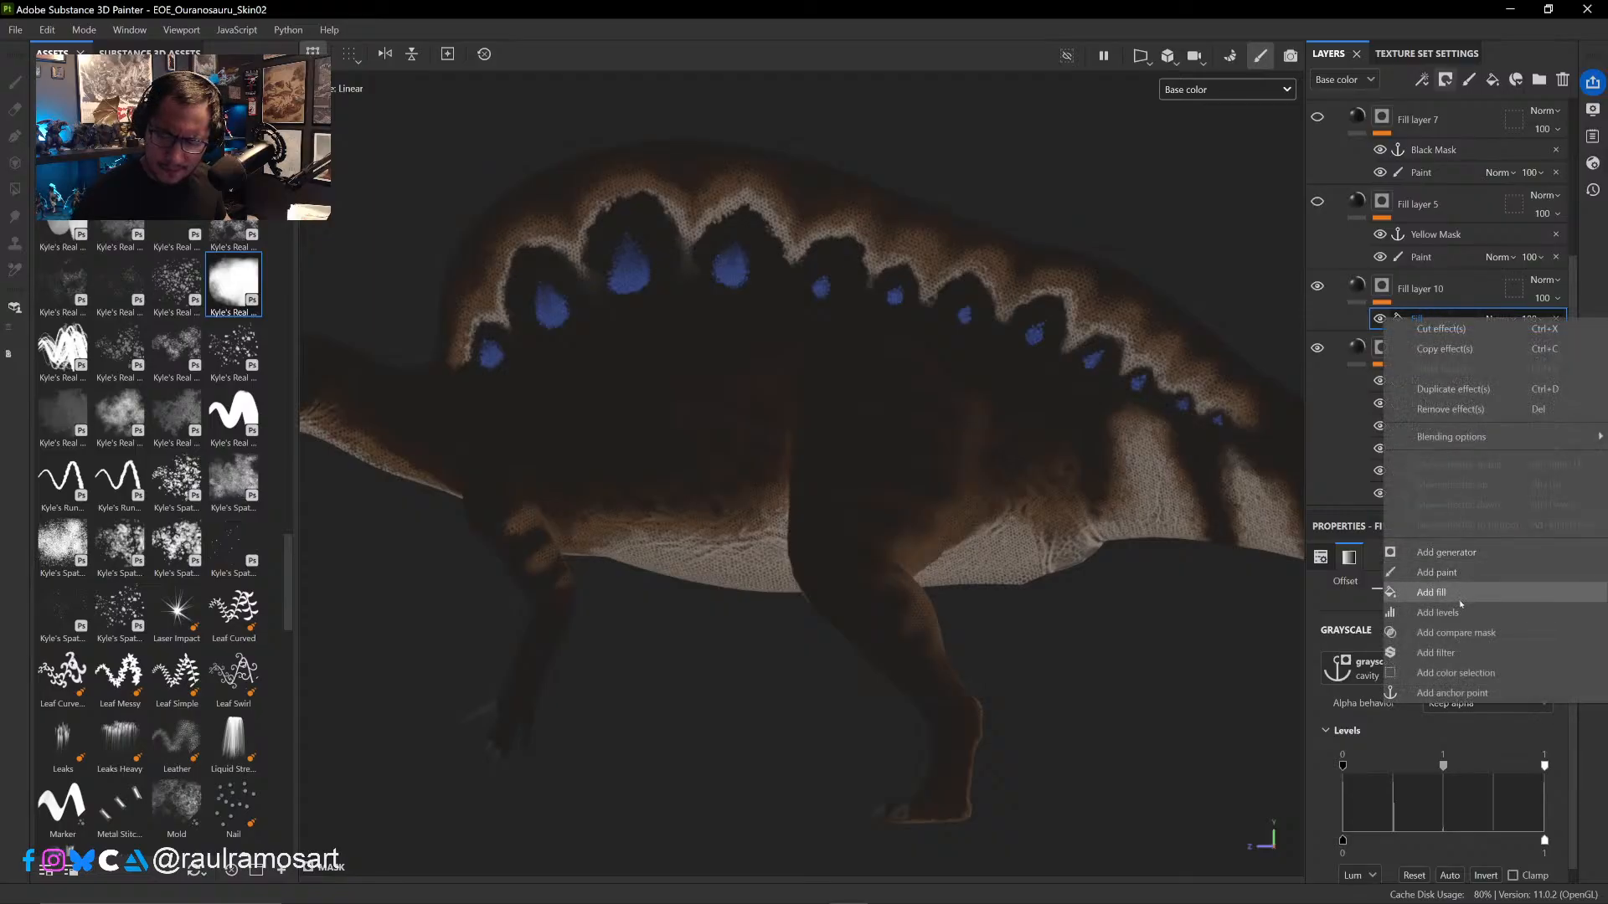
pyautogui.click(1453, 597)
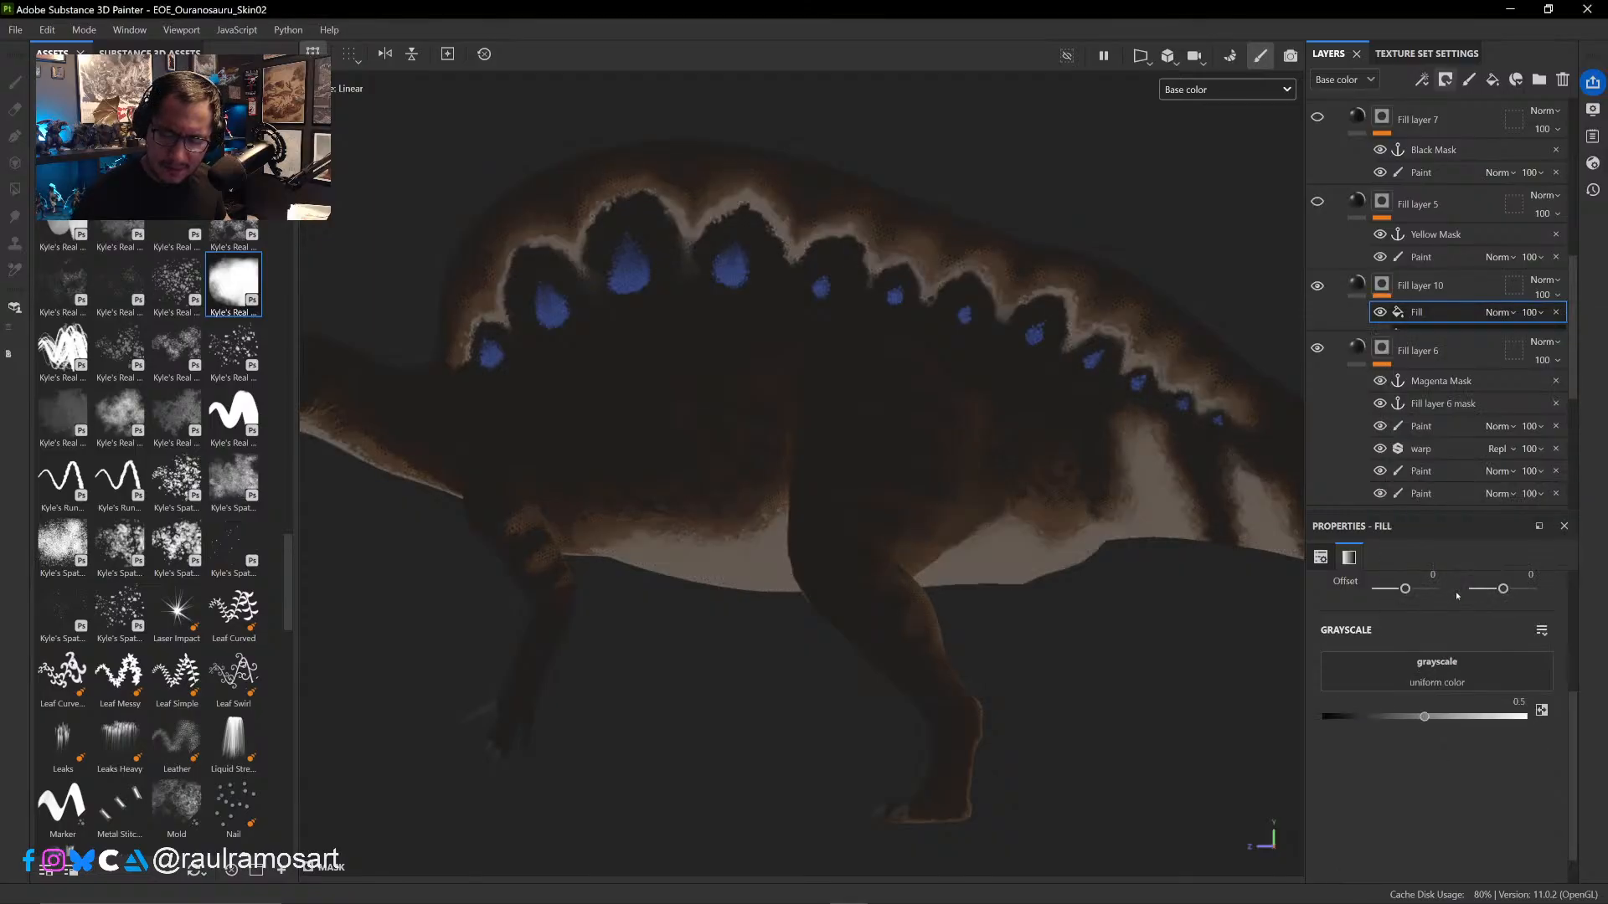
pyautogui.hotkey('ctrl', 'z')
# - Add a Paint effect above the cavity fill in Fill layer 10's mask and paint black between the sail's two tallest dark arches
pyautogui.rightClick(1440, 327)
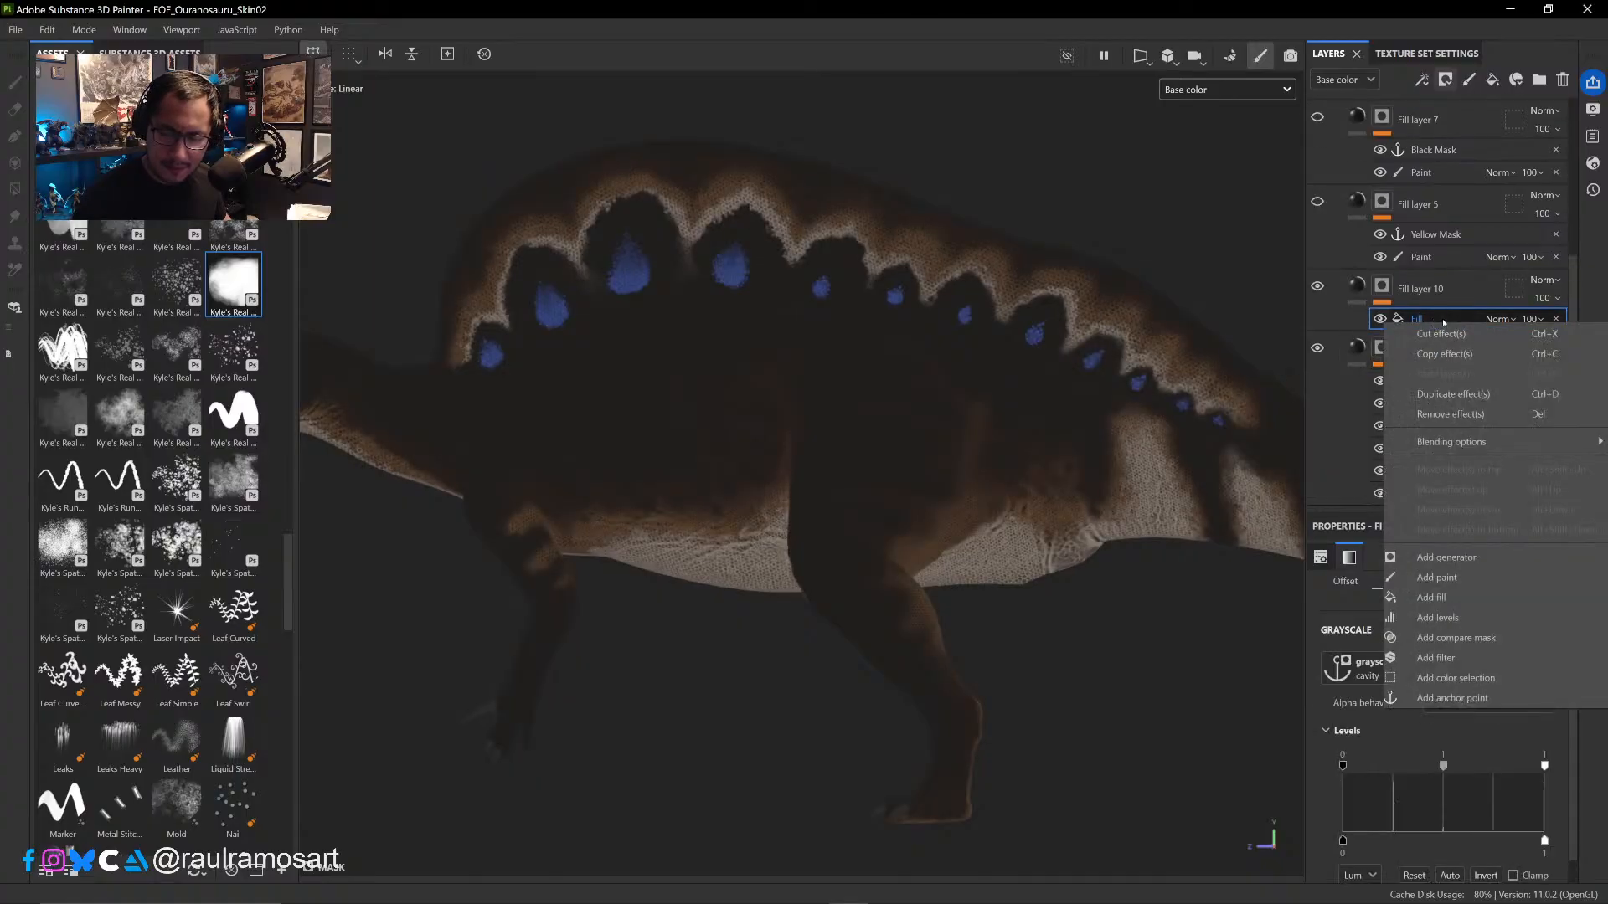
pyautogui.click(1450, 579)
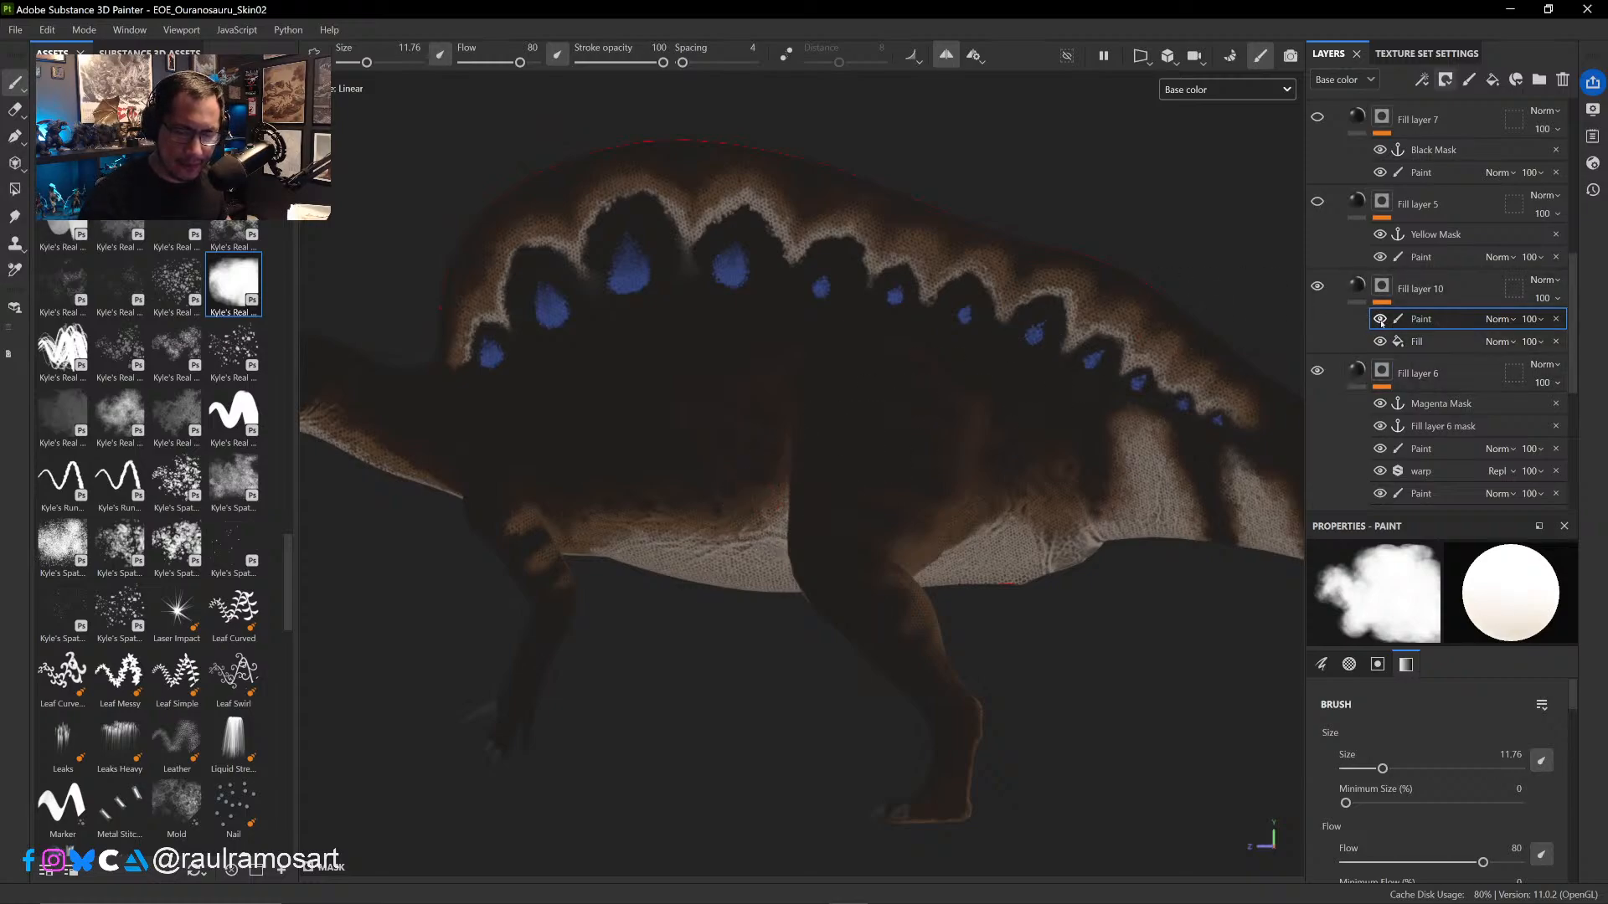
pyautogui.keyDown('ctrl'); pyautogui.keyDown('alt'); pyautogui.moveTo(796, 470); pyautogui.dragTo(988, 562); pyautogui.keyUp('alt'); pyautogui.keyUp('ctrl')
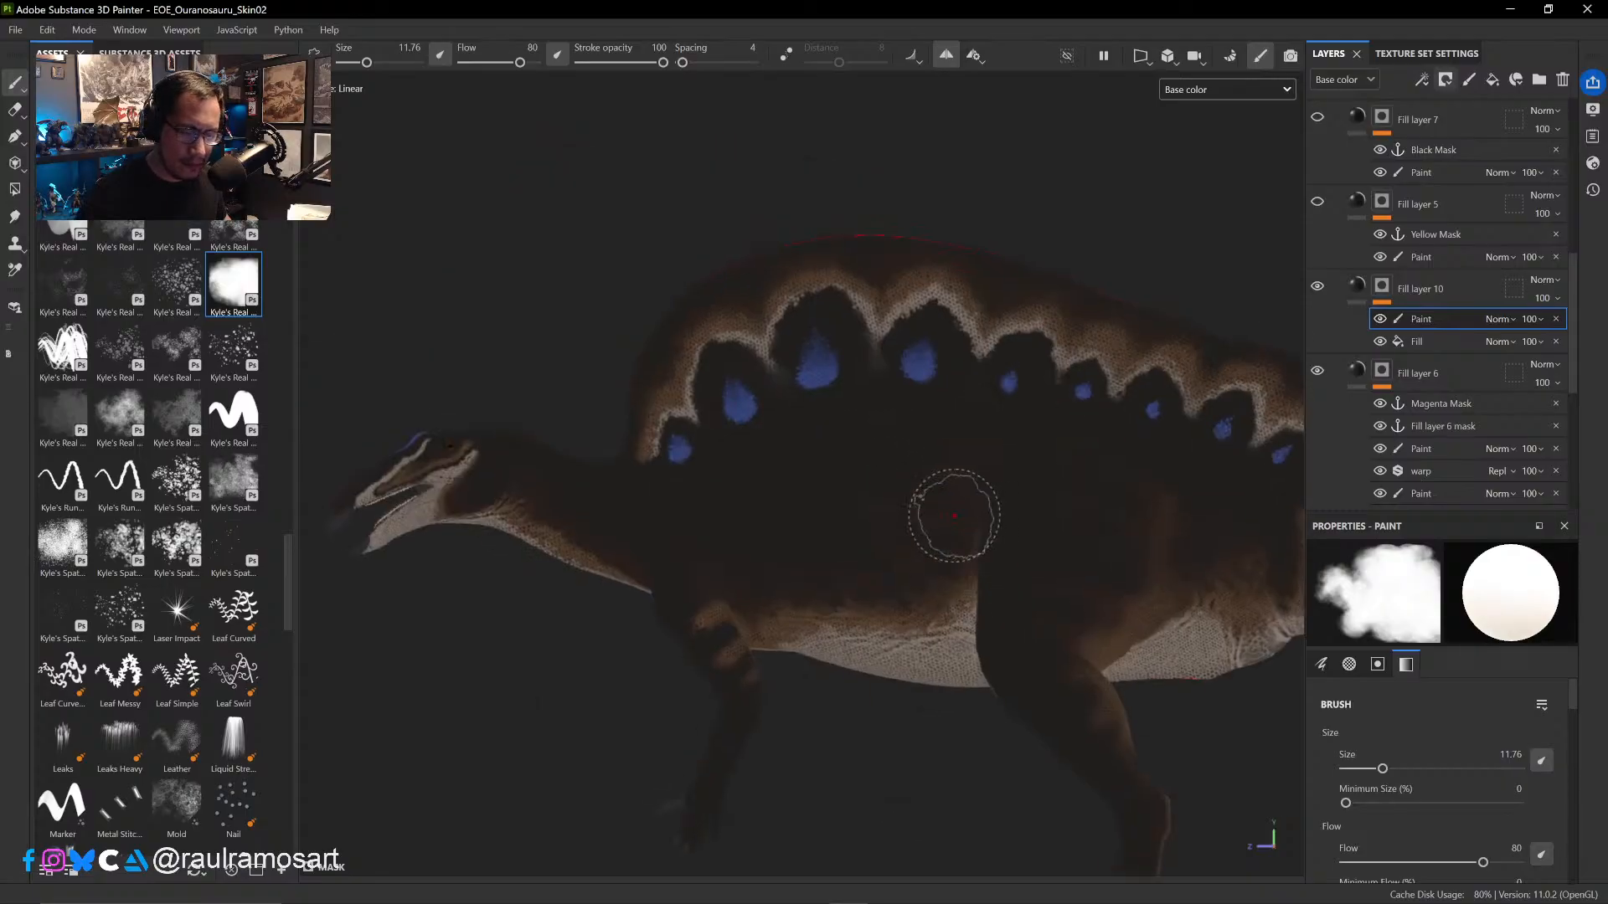
pyautogui.keyDown('alt'); pyautogui.moveTo(916, 493); pyautogui.dragTo(863, 369, button='right'); pyautogui.keyUp('alt')
pyautogui.keyDown('alt'); pyautogui.moveTo(960, 536); pyautogui.dragTo(908, 427, button='right'); pyautogui.keyUp('alt')
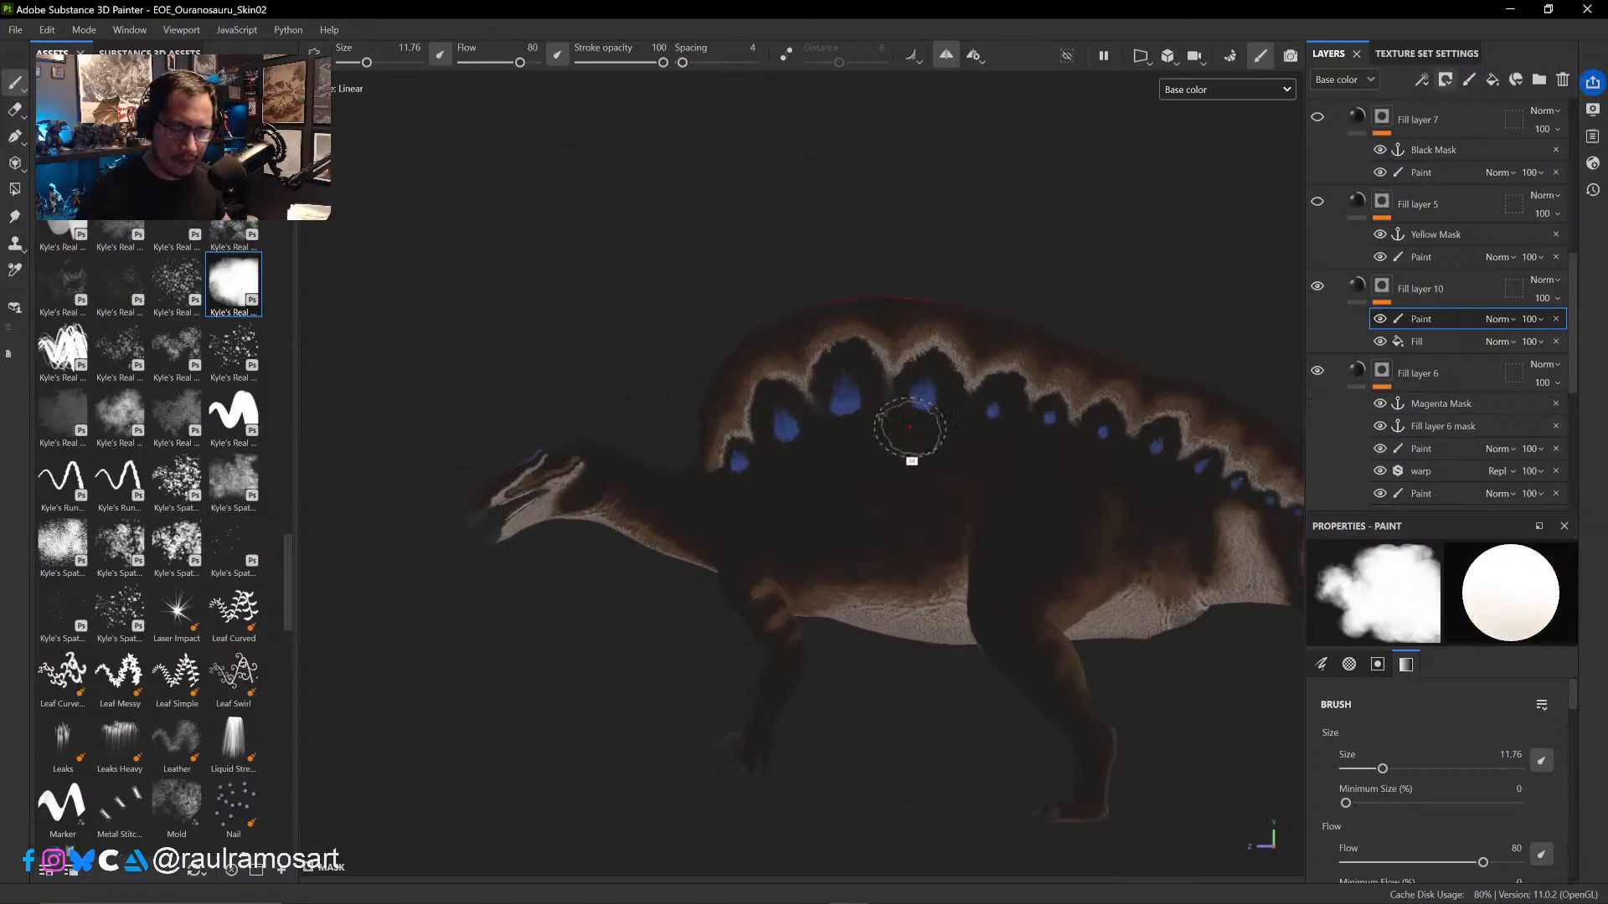
pyautogui.keyDown('ctrl'); pyautogui.keyDown('alt'); pyautogui.moveTo(914, 533); pyautogui.dragTo(748, 477); pyautogui.keyUp('alt'); pyautogui.keyUp('ctrl')
pyautogui.keyDown('alt'); pyautogui.moveTo(776, 330); pyautogui.dragTo(837, 513, button='right'); pyautogui.keyUp('alt')
pyautogui.press('x')
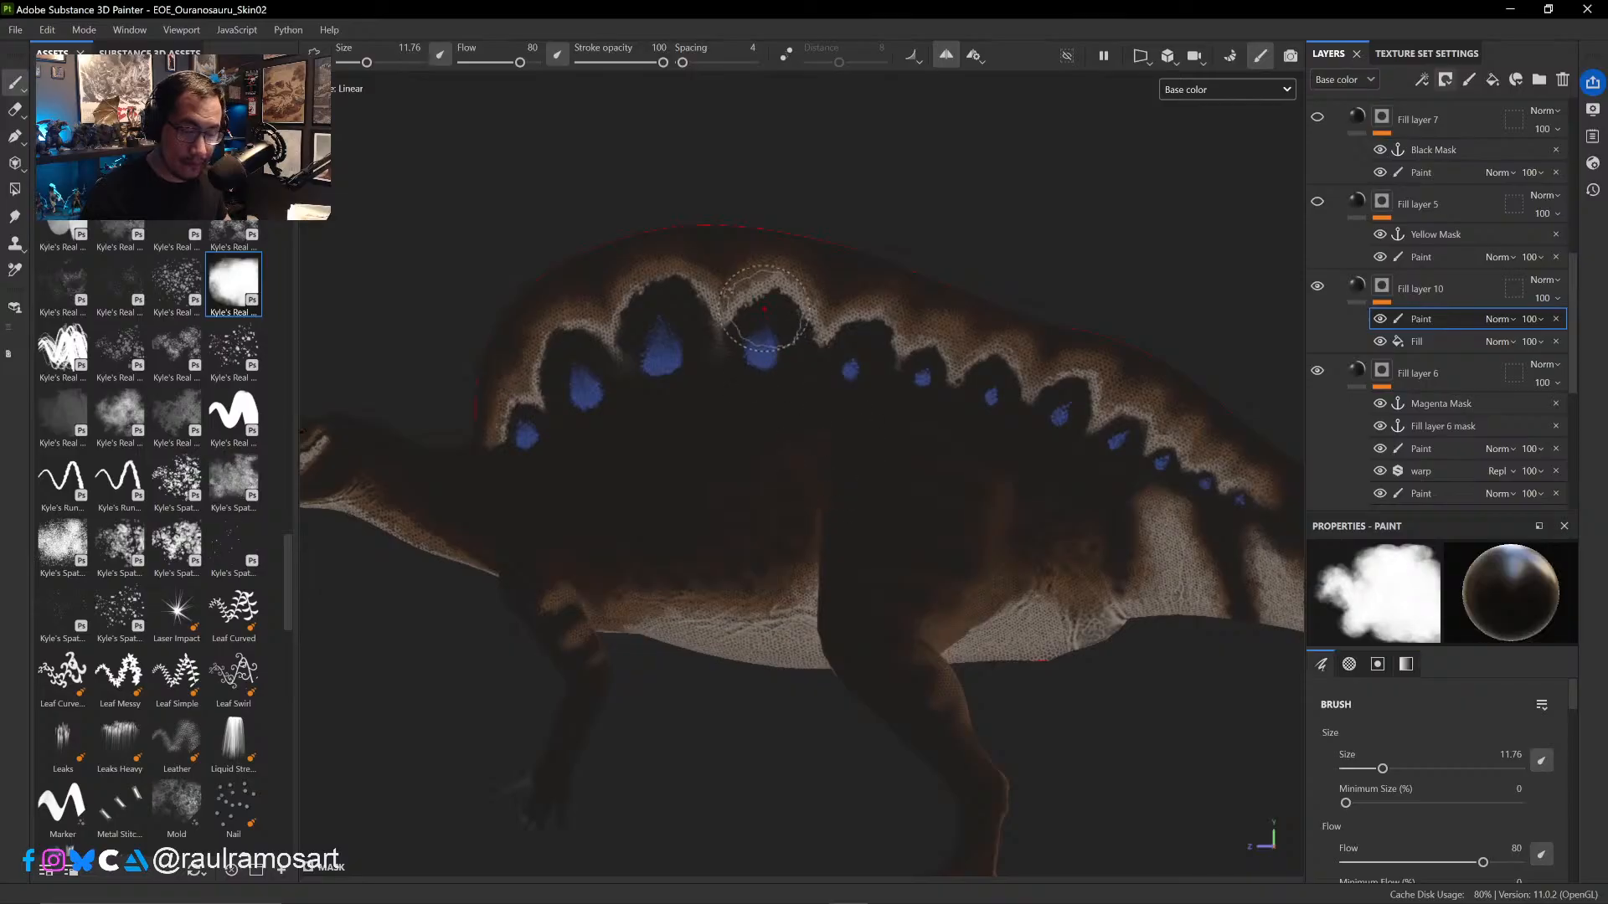
pyautogui.keyDown('ctrl'); pyautogui.moveTo(759, 312); pyautogui.dragTo(733, 315, button='right'); pyautogui.keyUp('ctrl')
pyautogui.moveTo(747, 309)
pyautogui.mouseDown()
pyautogui.moveTo(726, 316)
pyautogui.moveTo(754, 278)
pyautogui.mouseUp()
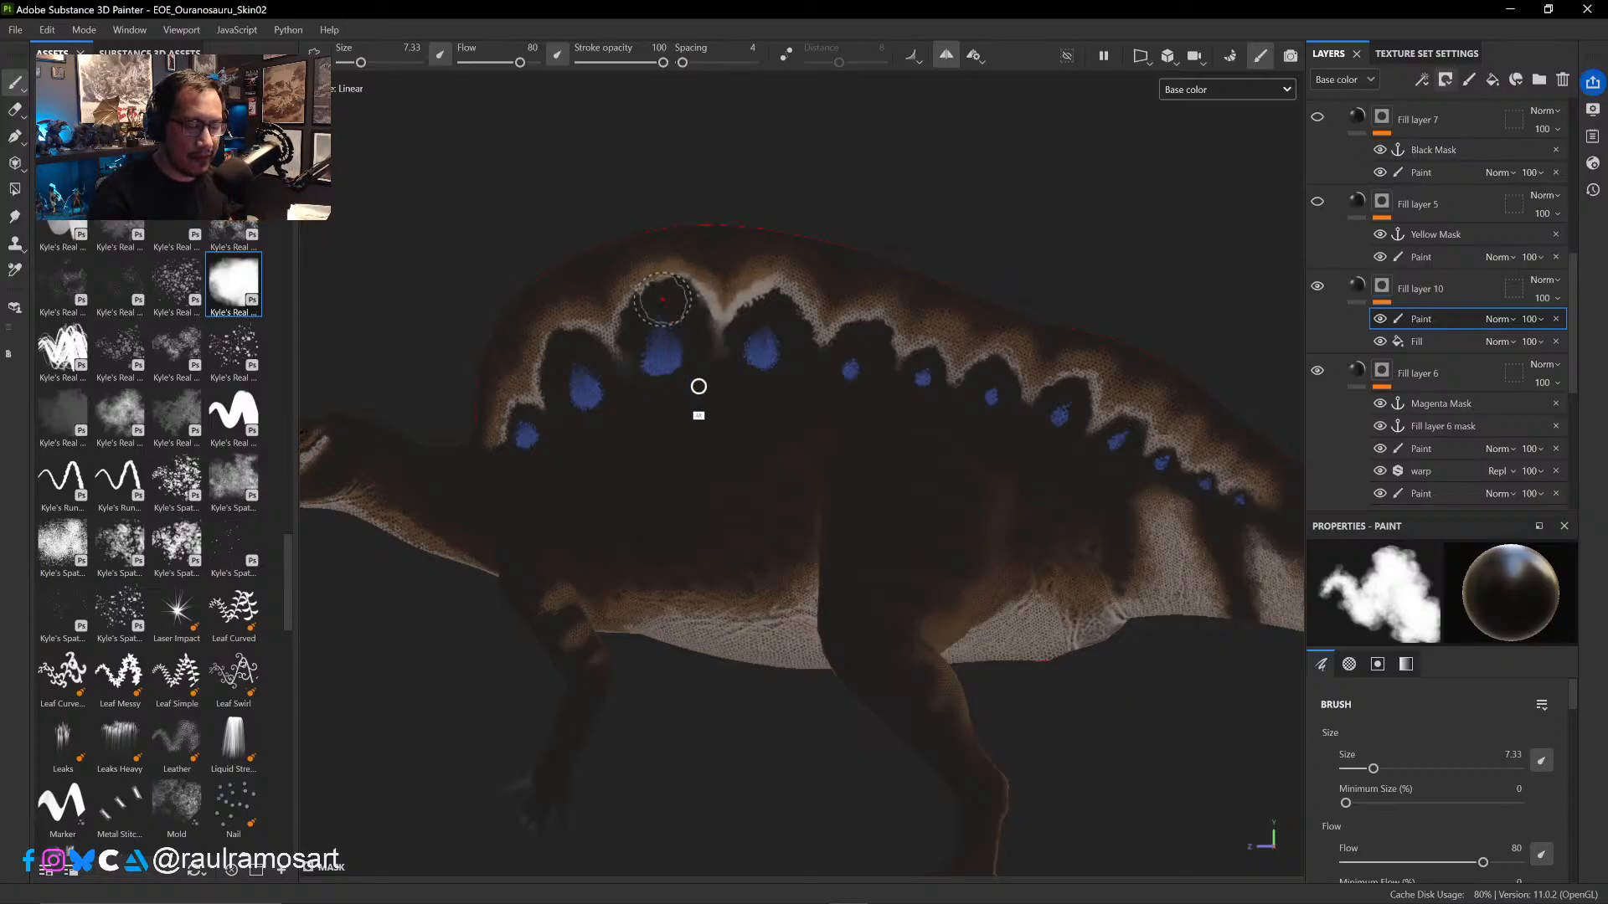
# - Paint black with progressively smaller brushes along the sail's pale band, from the tallest arch down to the front edge, to hide scale detail
pyautogui.scroll(5, 696, 383)
pyautogui.moveTo(821, 611)
pyautogui.keyDown('alt'); pyautogui.mouseDown()
pyautogui.moveTo(771, 528)
pyautogui.moveTo(825, 412)
pyautogui.mouseUp(); pyautogui.keyUp('alt')
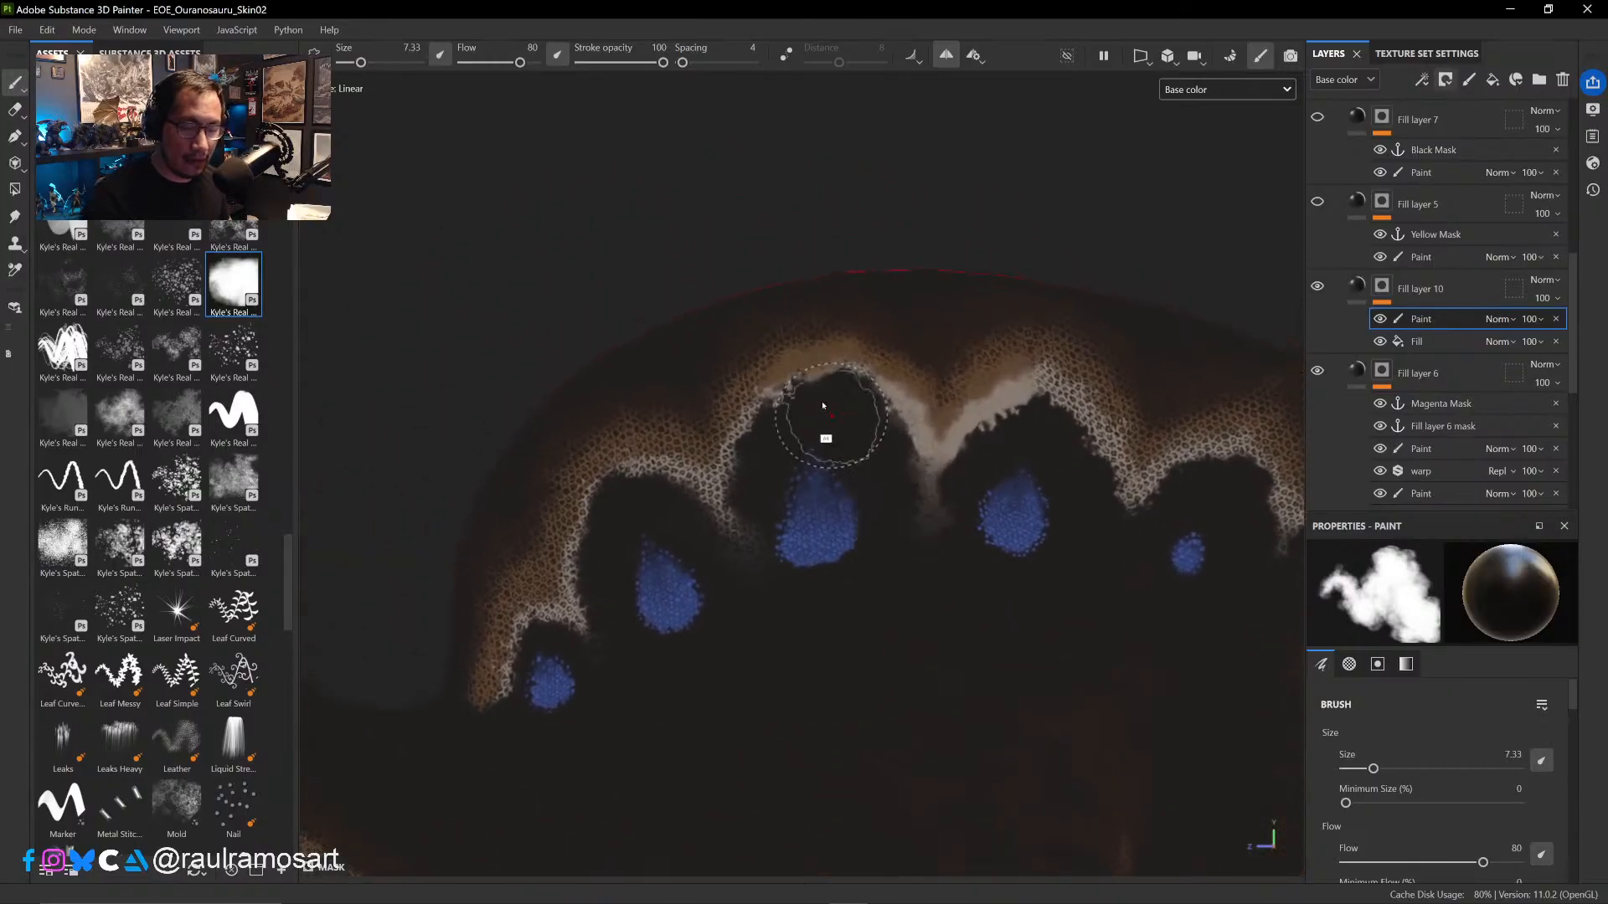
pyautogui.keyDown('ctrl'); pyautogui.moveTo(818, 351); pyautogui.dragTo(789, 348, button='right'); pyautogui.keyUp('ctrl')
pyautogui.moveTo(764, 365)
pyautogui.mouseDown()
pyautogui.moveTo(736, 359)
pyautogui.moveTo(737, 402)
pyautogui.moveTo(710, 440)
pyautogui.moveTo(565, 456)
pyautogui.moveTo(560, 553)
pyautogui.mouseUp()
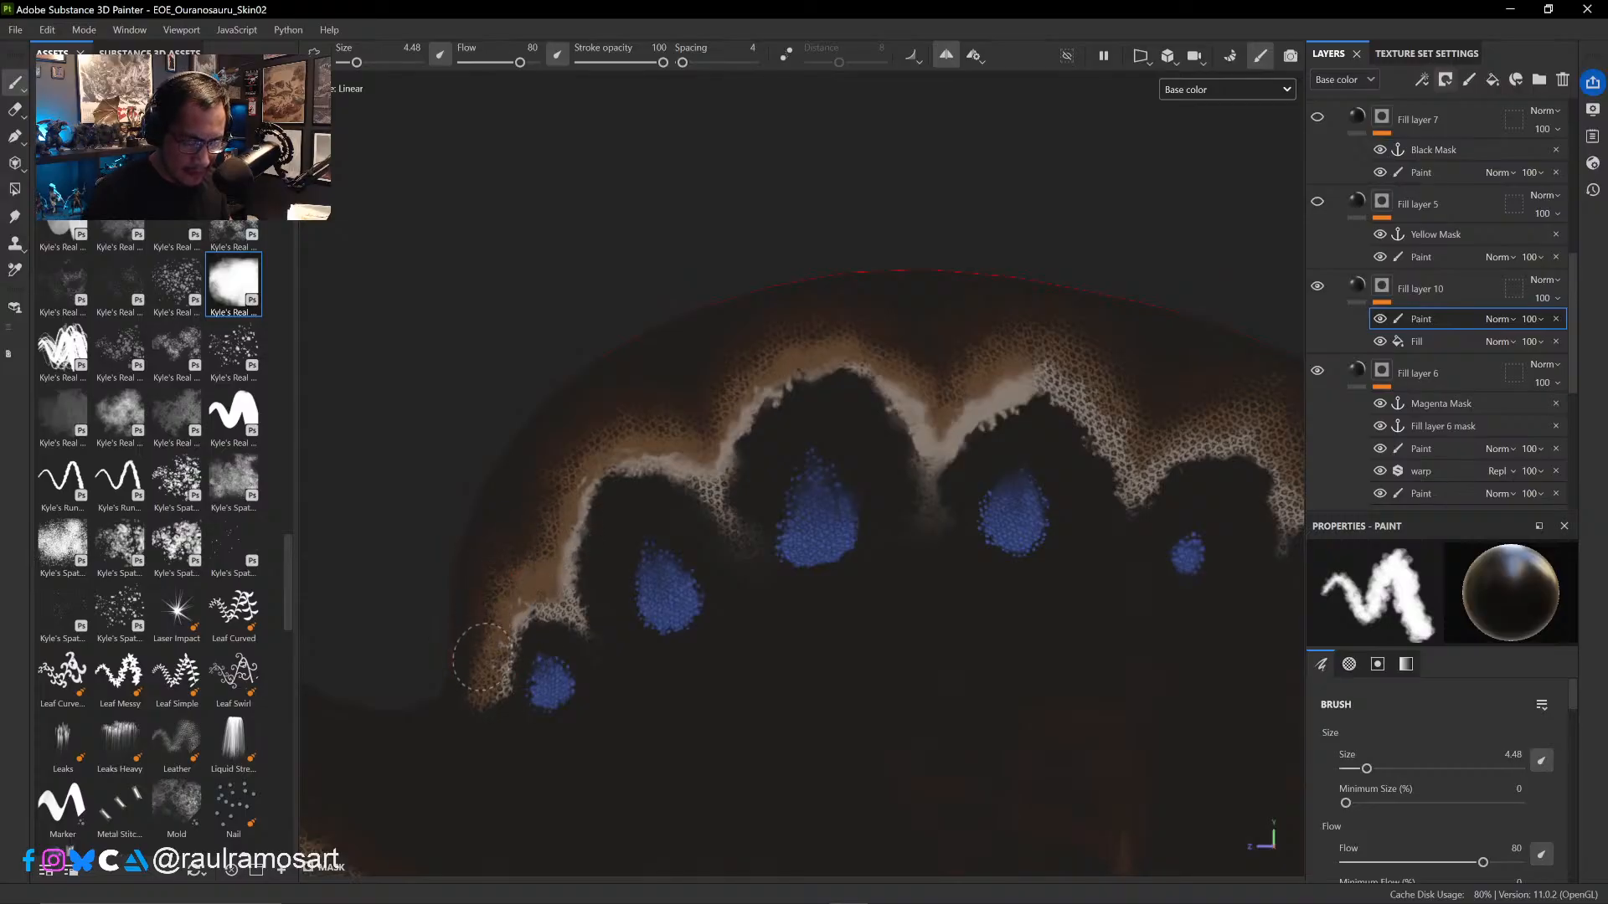
pyautogui.moveTo(483, 658); pyautogui.dragTo(474, 678)
pyautogui.keyDown('ctrl'); pyautogui.moveTo(550, 645); pyautogui.dragTo(523, 633, button='right'); pyautogui.keyUp('ctrl')
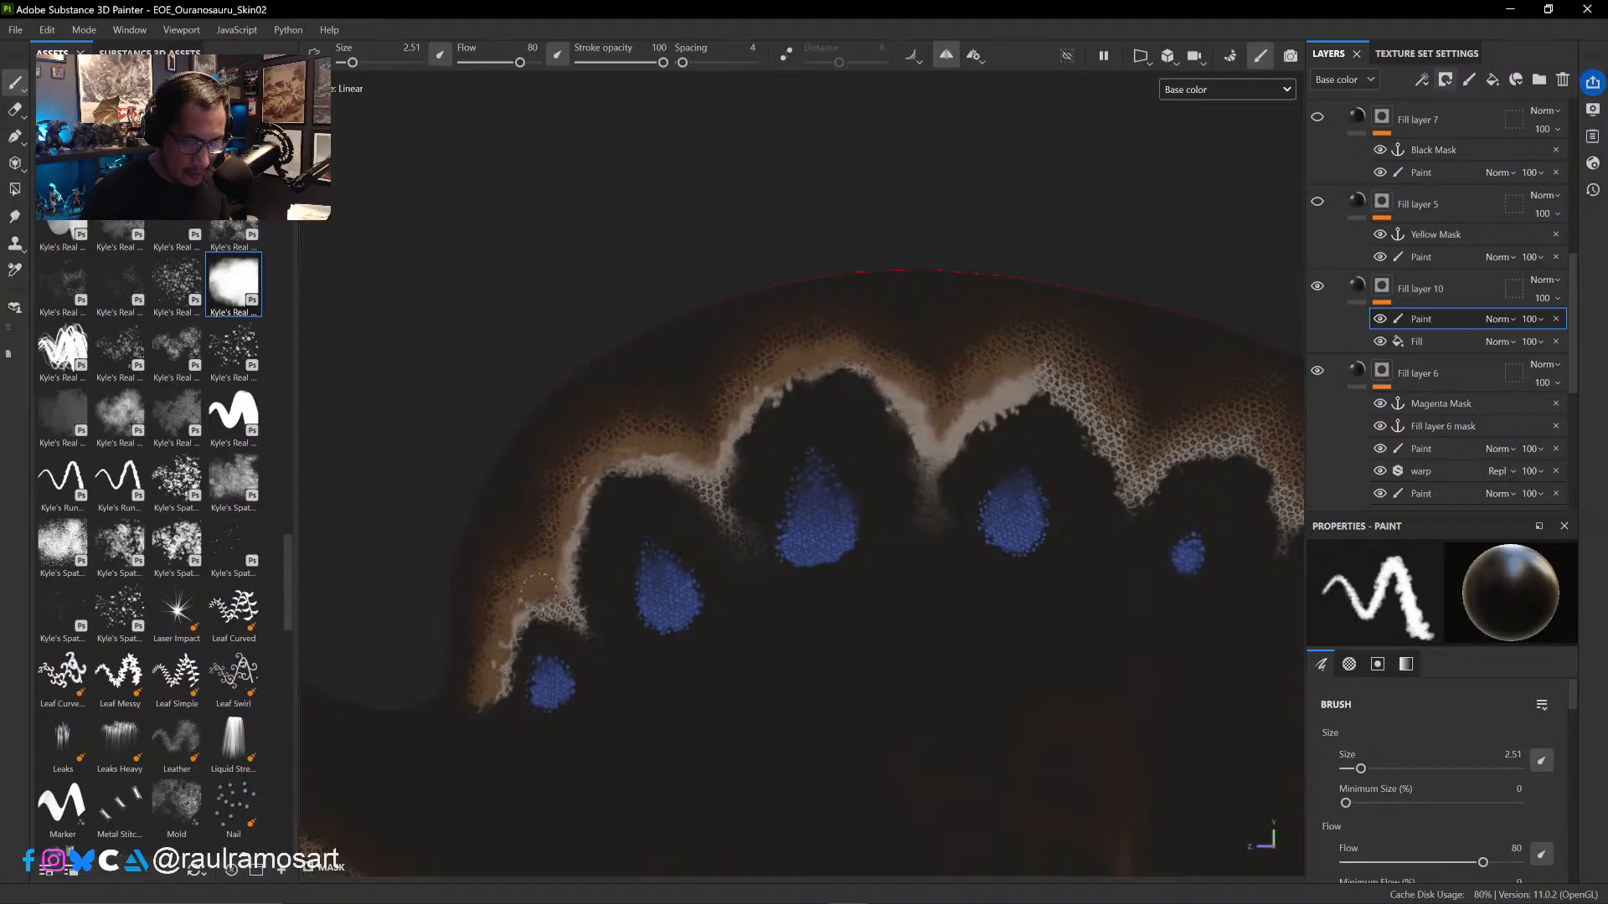
pyautogui.moveTo(584, 576); pyautogui.dragTo(590, 604)
# - Erase parts of the black paint along the sail's pale band to bring back scale detail, undoing one stroke and enlarging the eraser to 10.46
pyautogui.press('x')
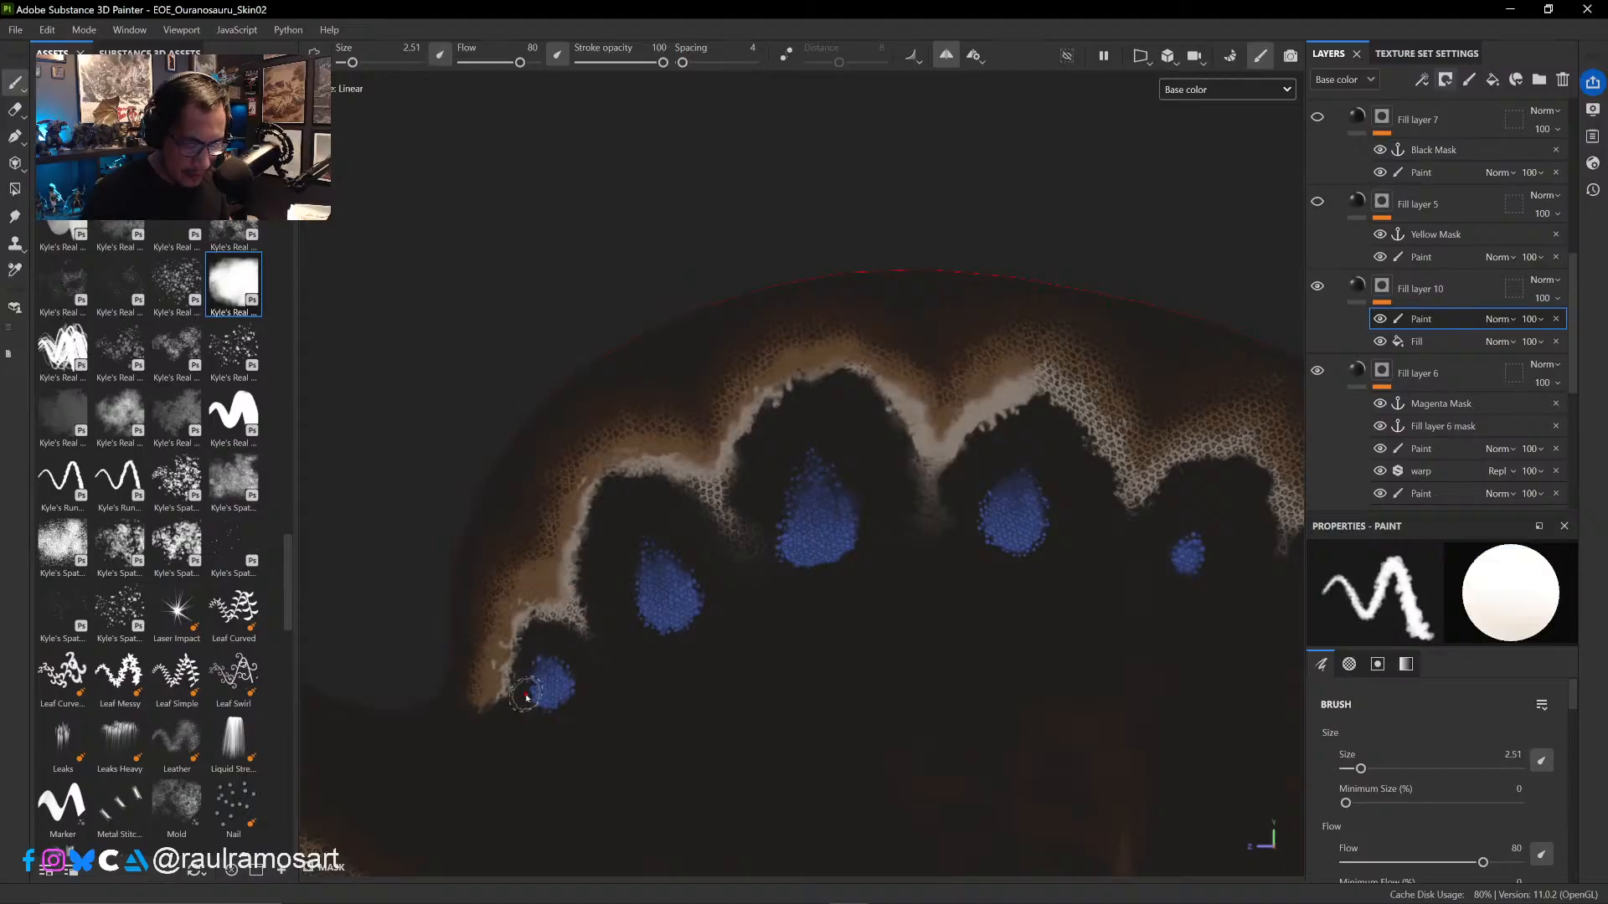
pyautogui.click(14, 109)
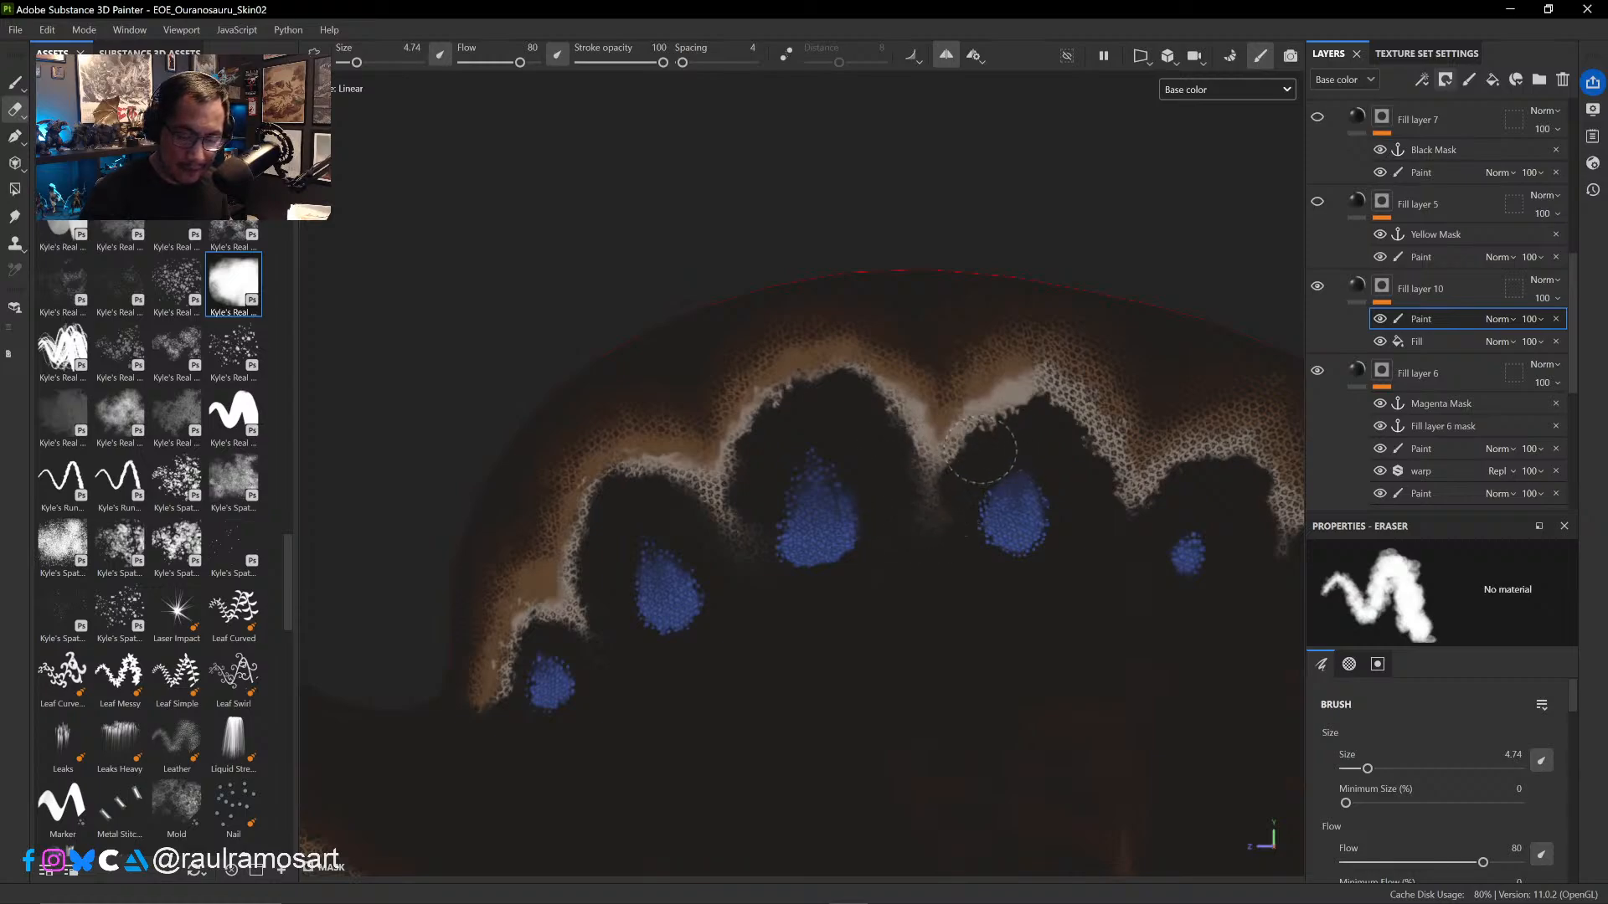
pyautogui.hotkey('ctrl', 'z')
pyautogui.keyDown('ctrl'); pyautogui.keyDown('alt'); pyautogui.moveTo(1021, 433); pyautogui.dragTo(762, 518); pyautogui.keyUp('alt'); pyautogui.keyUp('ctrl')
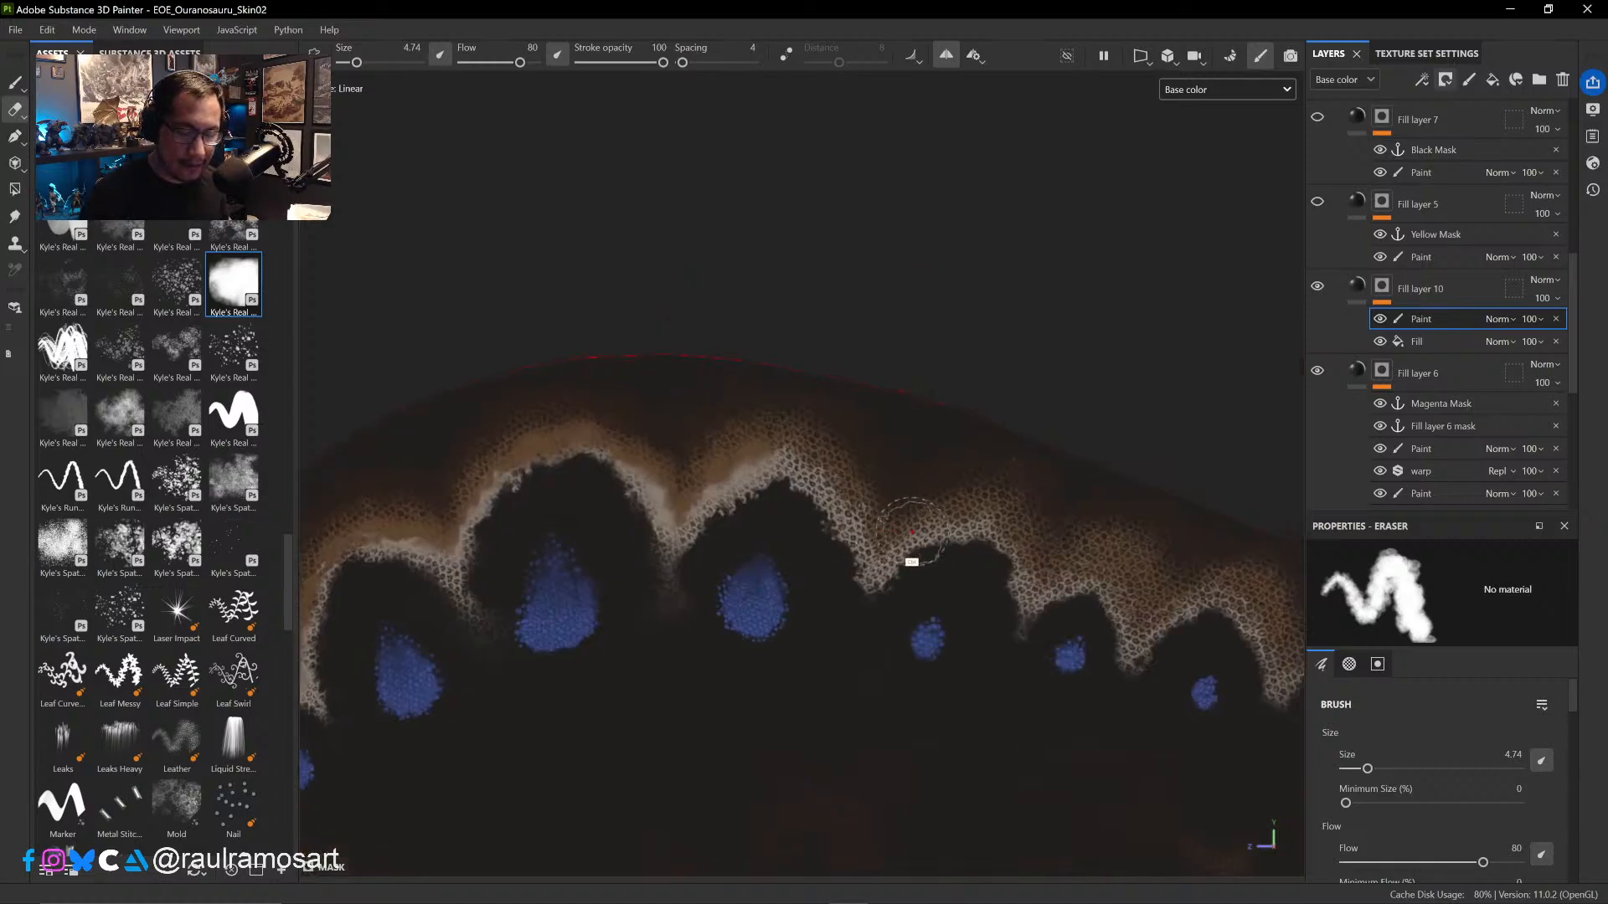
pyautogui.click(233, 287)
pyautogui.keyDown('ctrl'); pyautogui.moveTo(778, 418); pyautogui.dragTo(759, 388, button='right'); pyautogui.keyUp('ctrl')
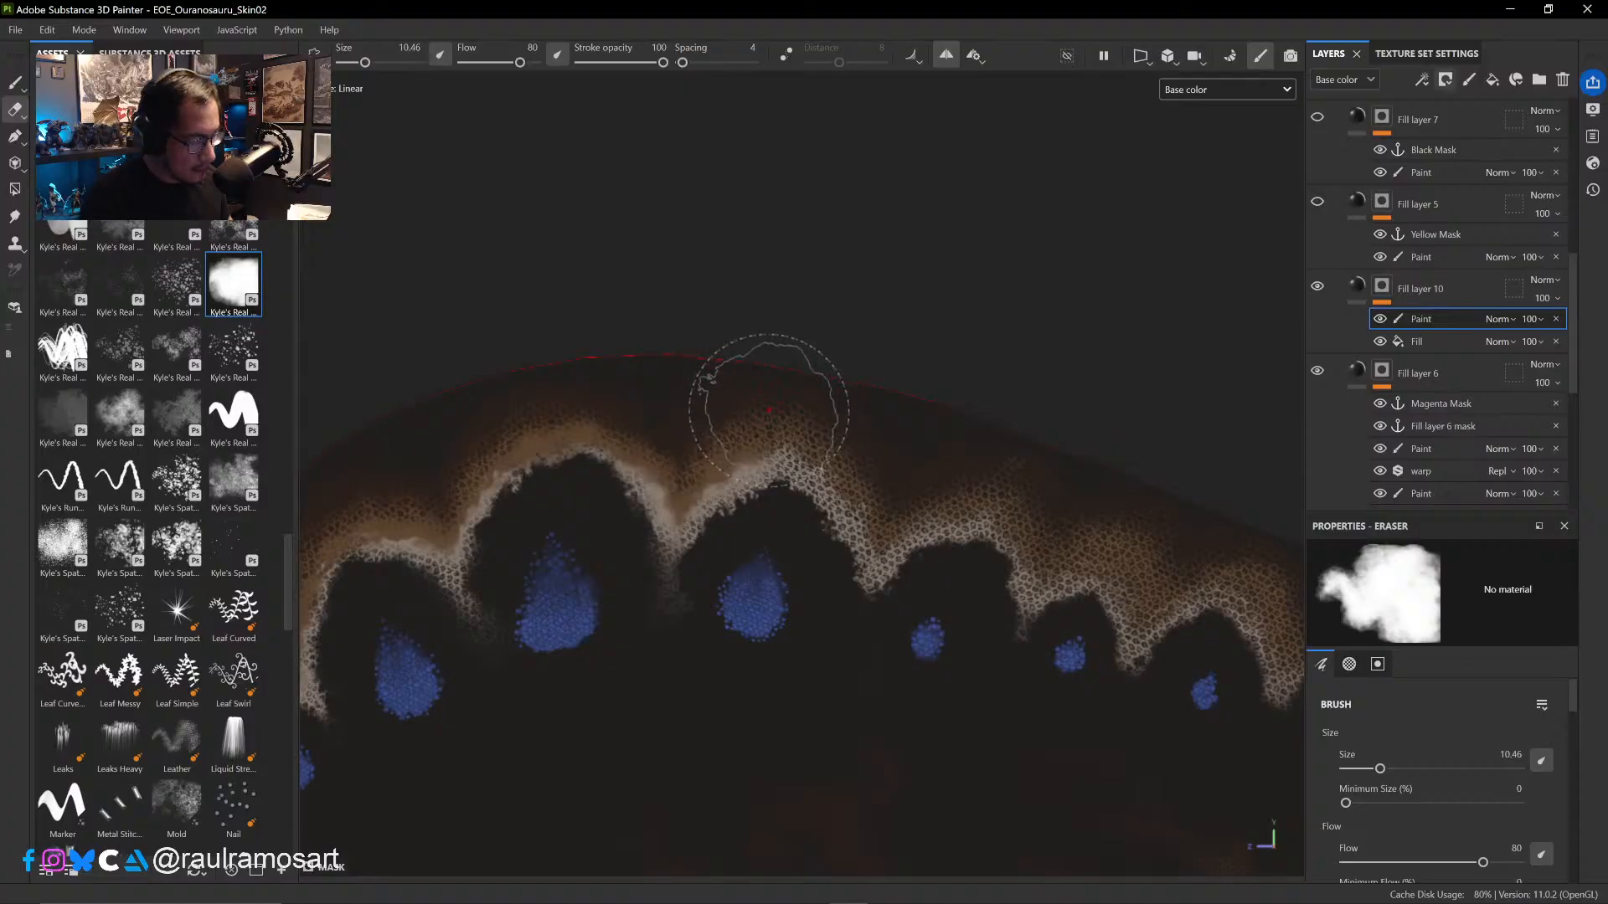
pyautogui.click(15, 84)
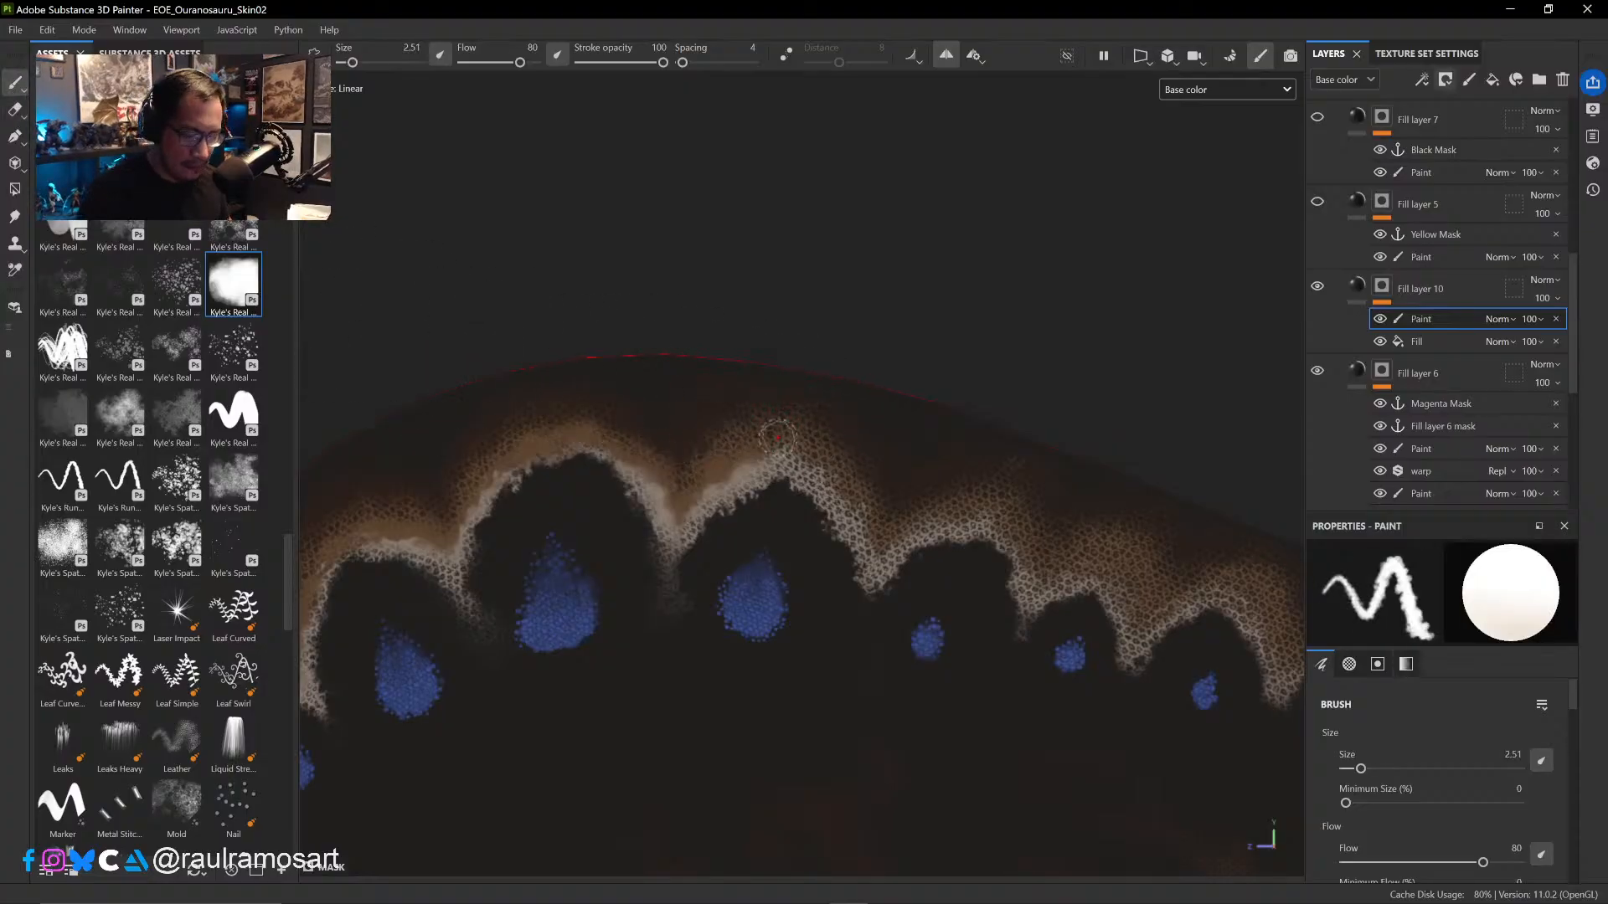
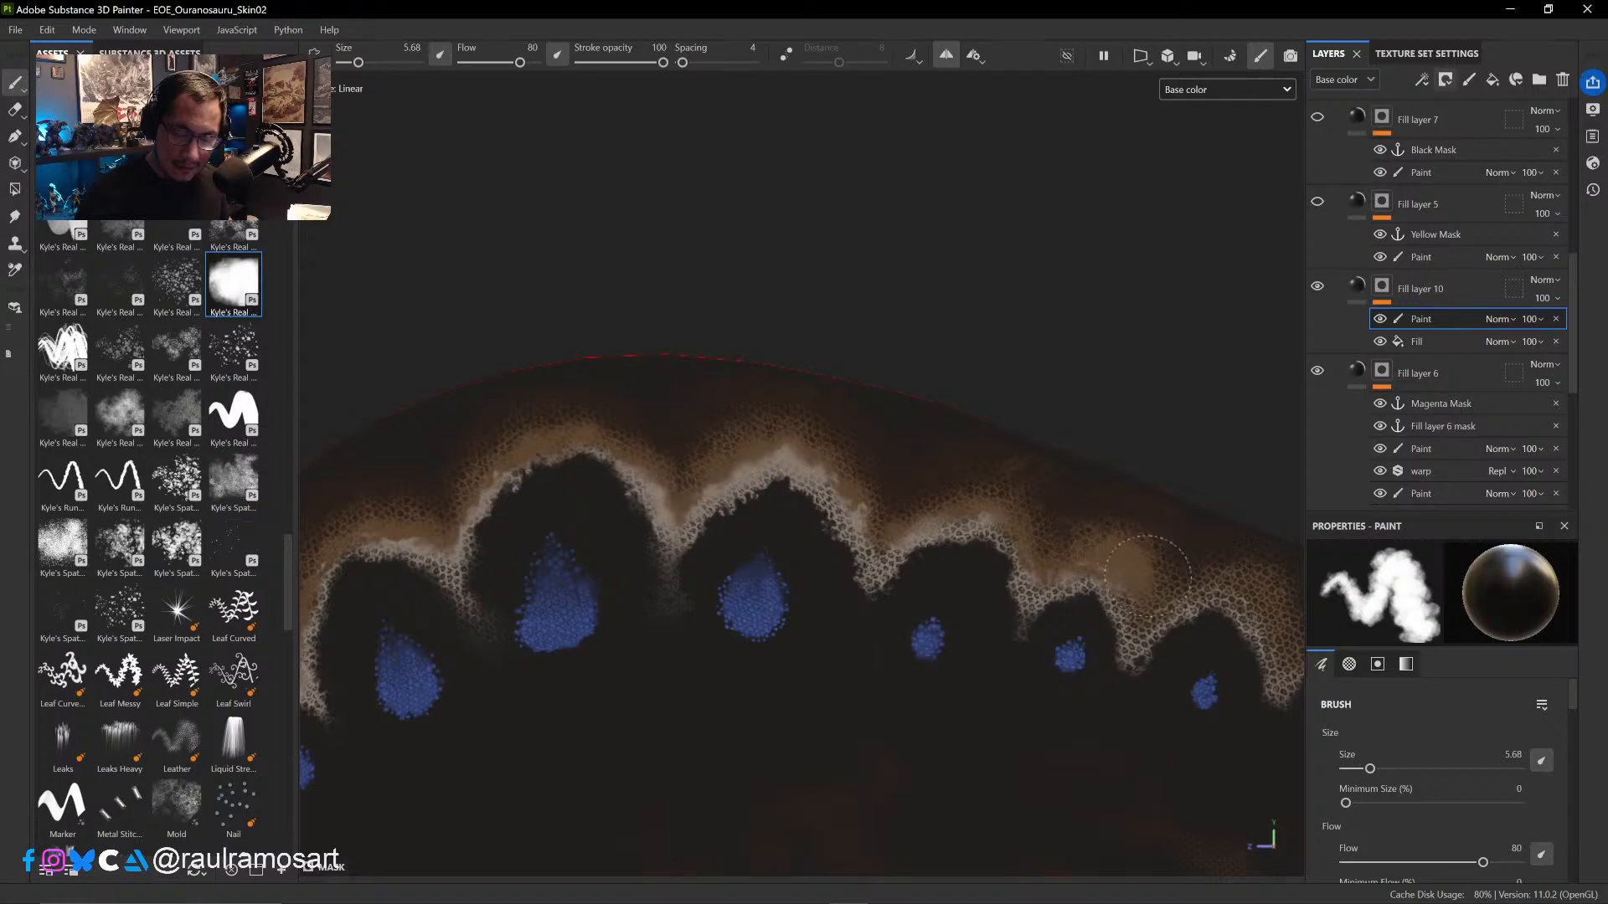
# - Paint black into Fill layer 10's mask along the zigzag band on the back with the brush at 4.13, removing the scale pattern
pyautogui.keyDown('alt'); pyautogui.moveTo(1188, 409); pyautogui.dragTo(773, 435); pyautogui.keyUp('alt')
pyautogui.moveTo(766, 427)
pyautogui.keyDown('ctrl'); pyautogui.mouseDown(button='right')
pyautogui.moveTo(743, 425)
pyautogui.moveTo(745, 403)
pyautogui.moveTo(756, 448)
pyautogui.mouseUp(button='right'); pyautogui.keyUp('ctrl')
pyautogui.moveTo(800, 383); pyautogui.dragTo(823, 373)
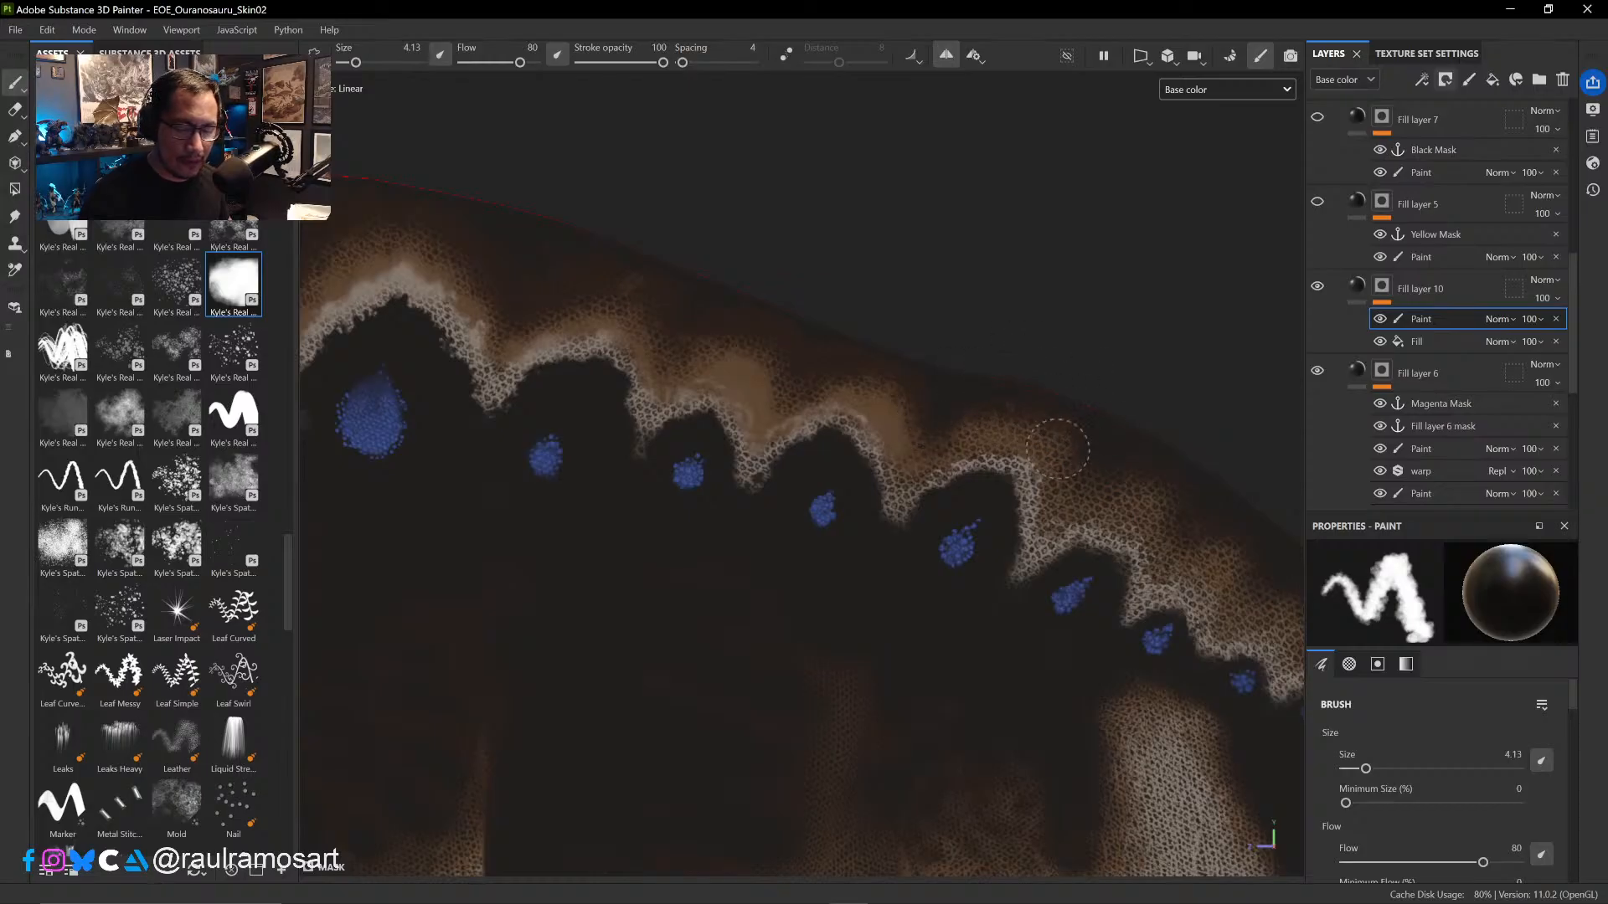
pyautogui.moveTo(1055, 452); pyautogui.dragTo(977, 429)
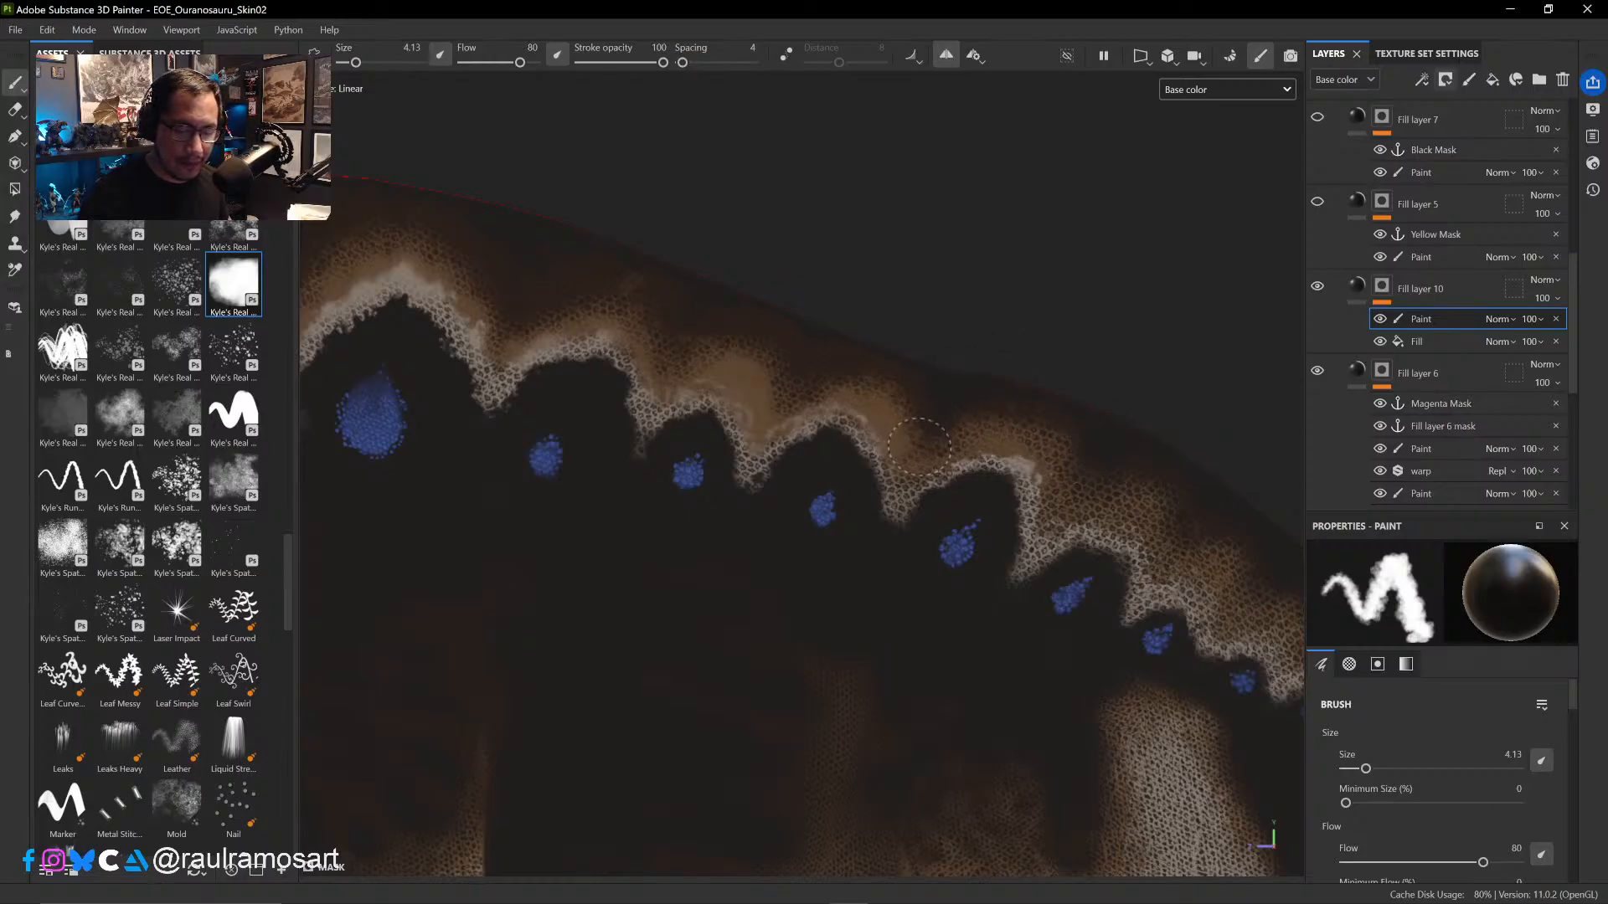
pyautogui.moveTo(1075, 455); pyautogui.dragTo(1060, 514)
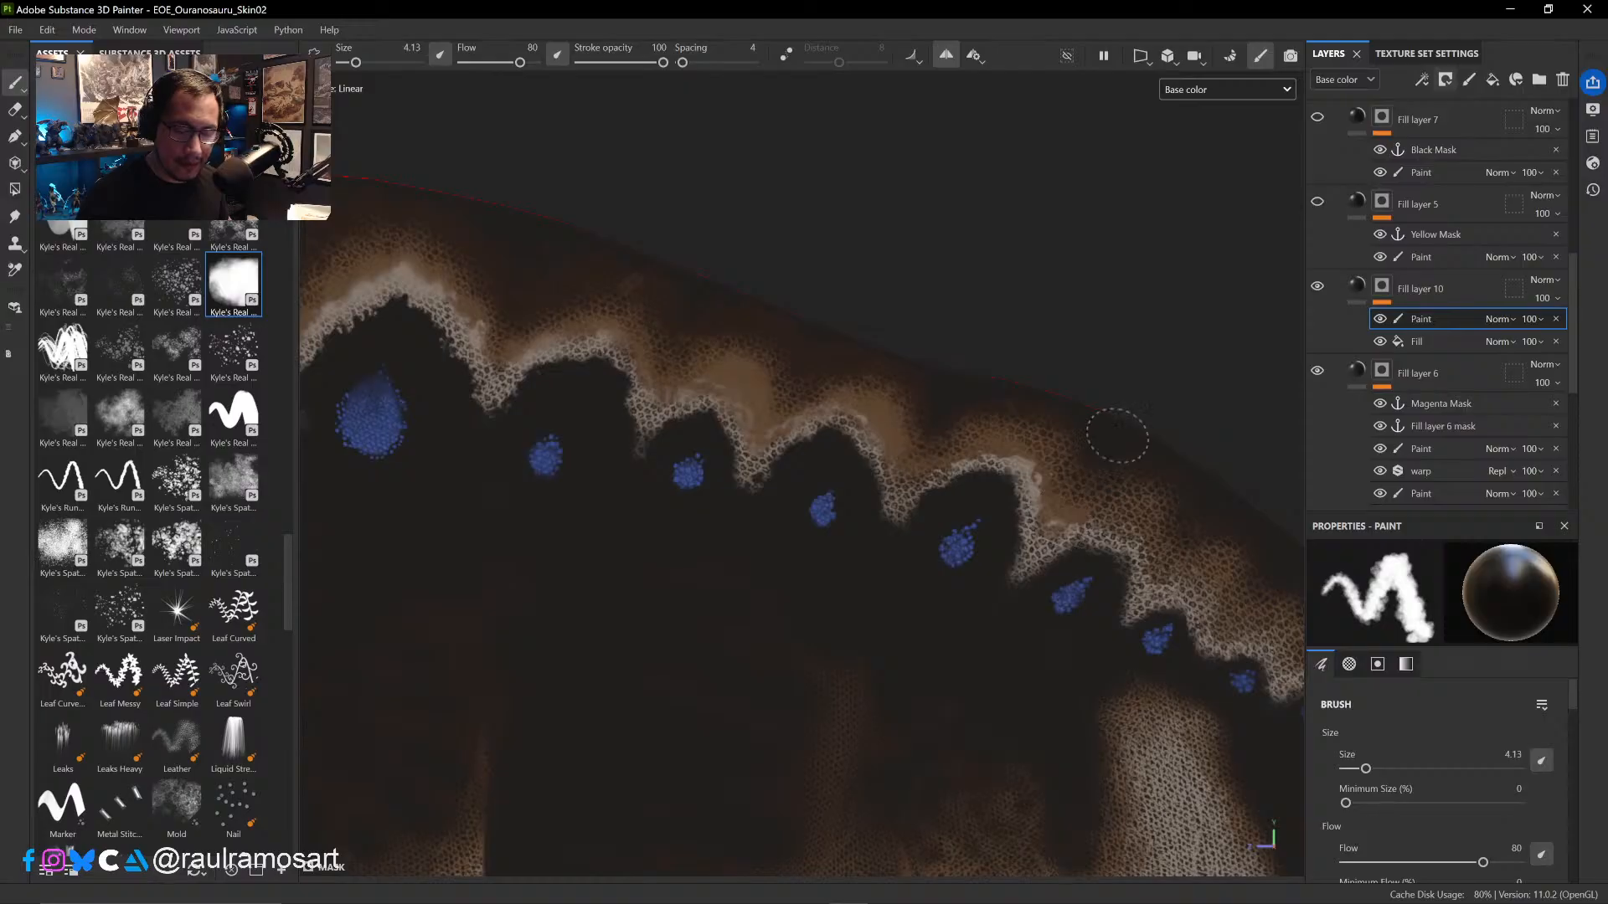
pyautogui.moveTo(1121, 347); pyautogui.dragTo(804, 248, button='middle')
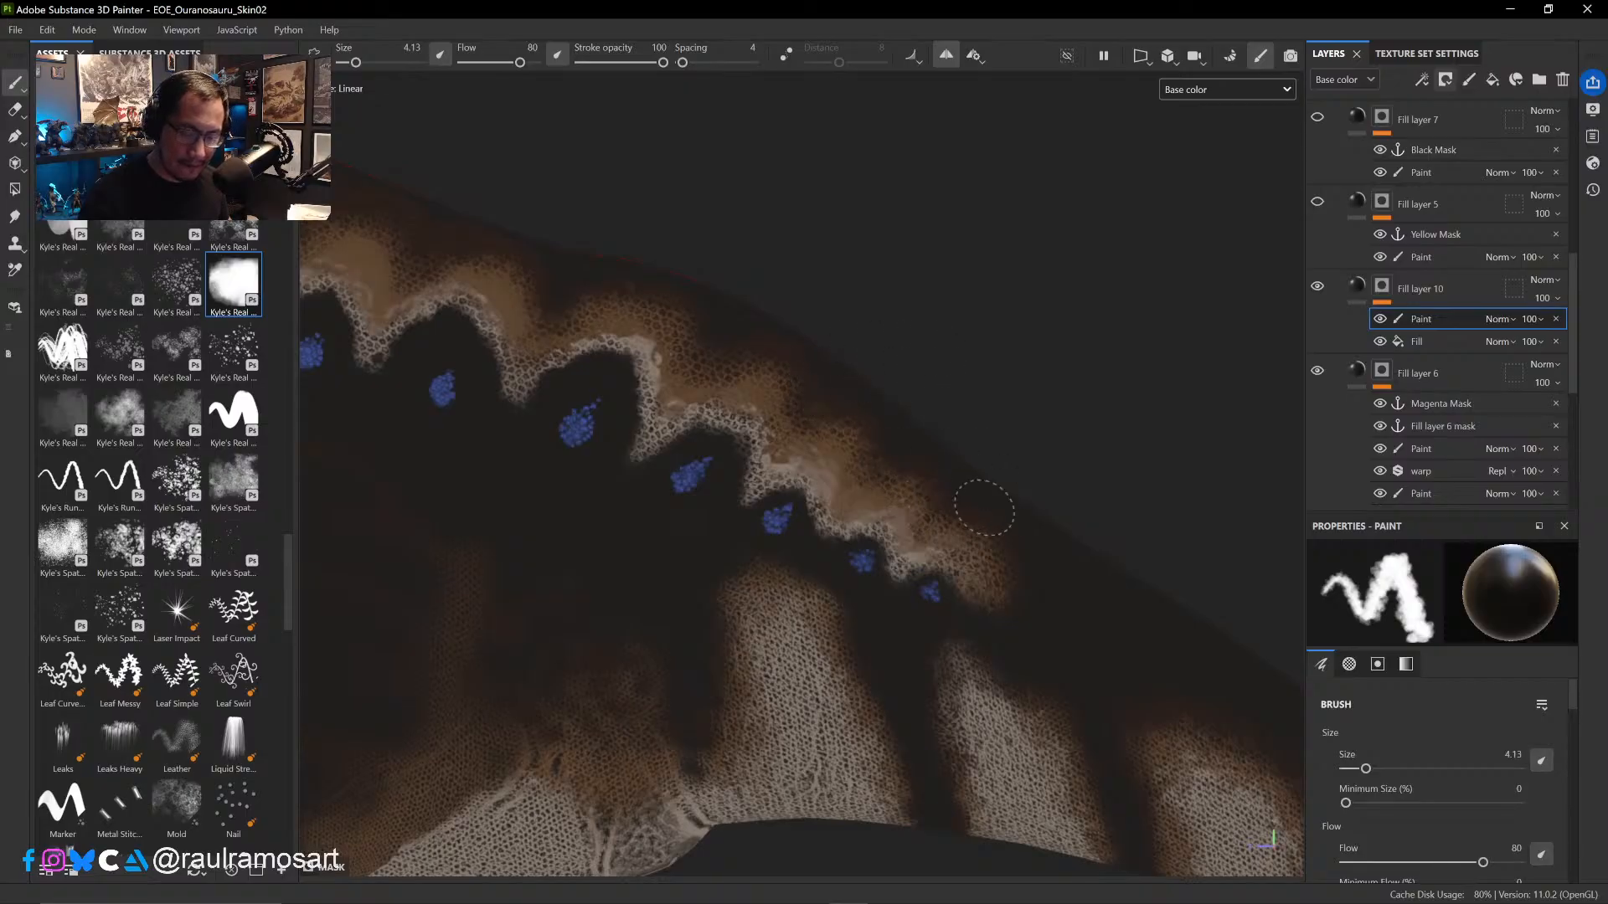
# - Paint out the scale pattern on the pale tail stripes in Fill layer 10's mask with the brush at 6.43
pyautogui.keyDown('alt'); pyautogui.moveTo(1137, 533); pyautogui.dragTo(907, 356, button='middle'); pyautogui.keyUp('alt')
pyautogui.keyDown('ctrl'); pyautogui.moveTo(783, 424); pyautogui.dragTo(813, 423, button='right'); pyautogui.keyUp('ctrl')
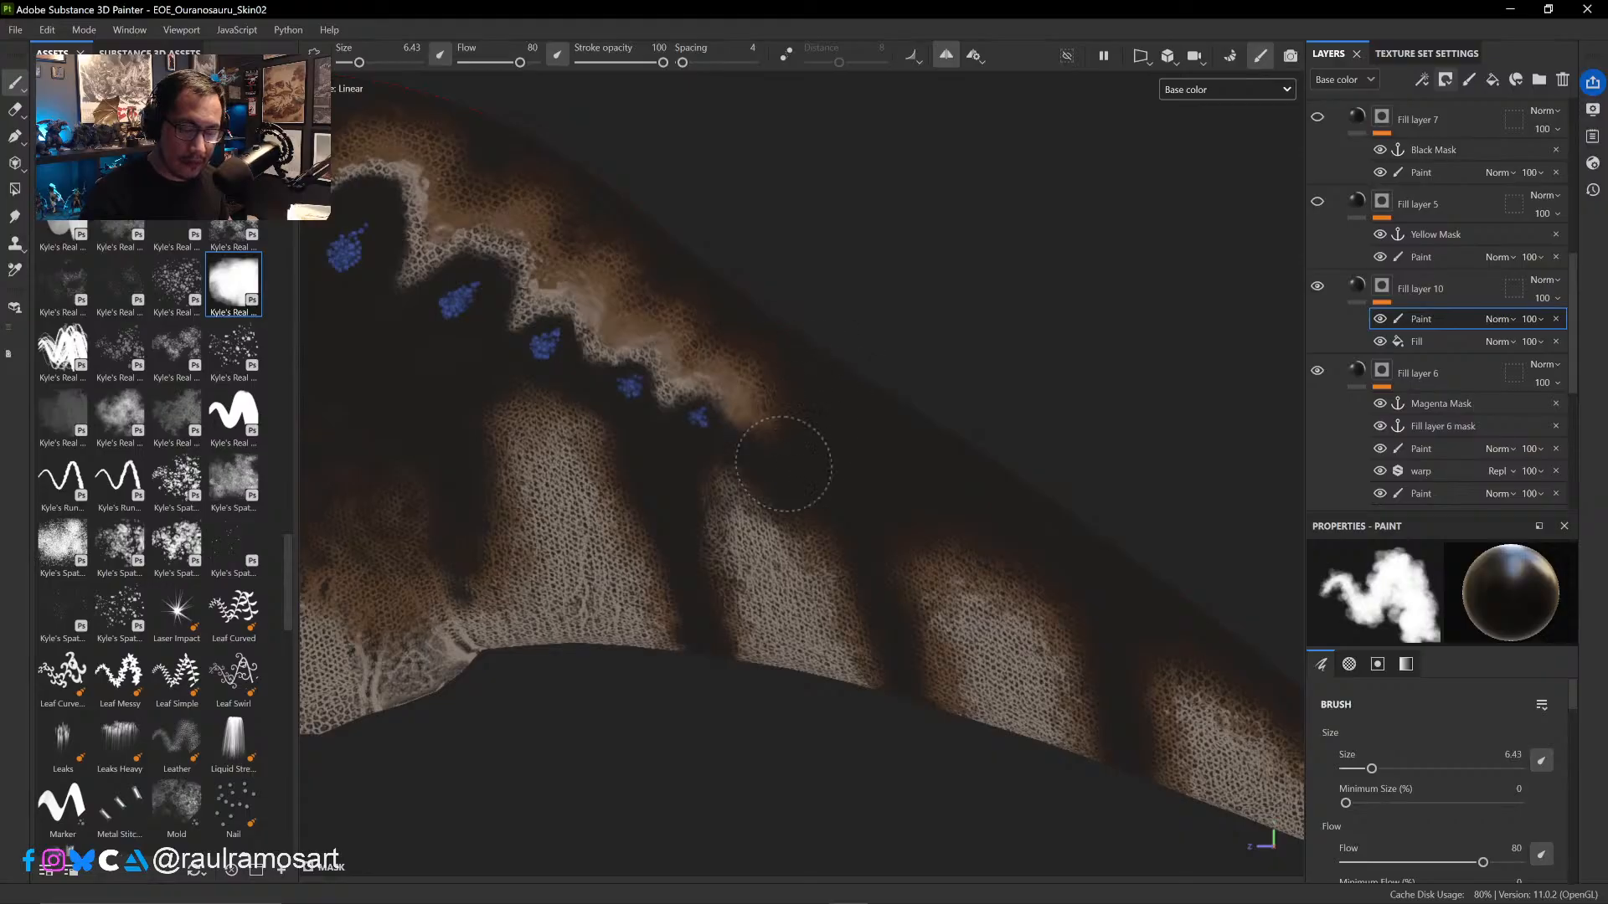
pyautogui.moveTo(760, 546); pyautogui.dragTo(784, 559)
pyautogui.moveTo(747, 468)
pyautogui.mouseDown()
pyautogui.moveTo(818, 556)
pyautogui.moveTo(854, 639)
pyautogui.moveTo(897, 564)
pyautogui.moveTo(1019, 558)
pyautogui.moveTo(980, 603)
pyautogui.moveTo(1083, 742)
pyautogui.moveTo(677, 476)
pyautogui.mouseUp()
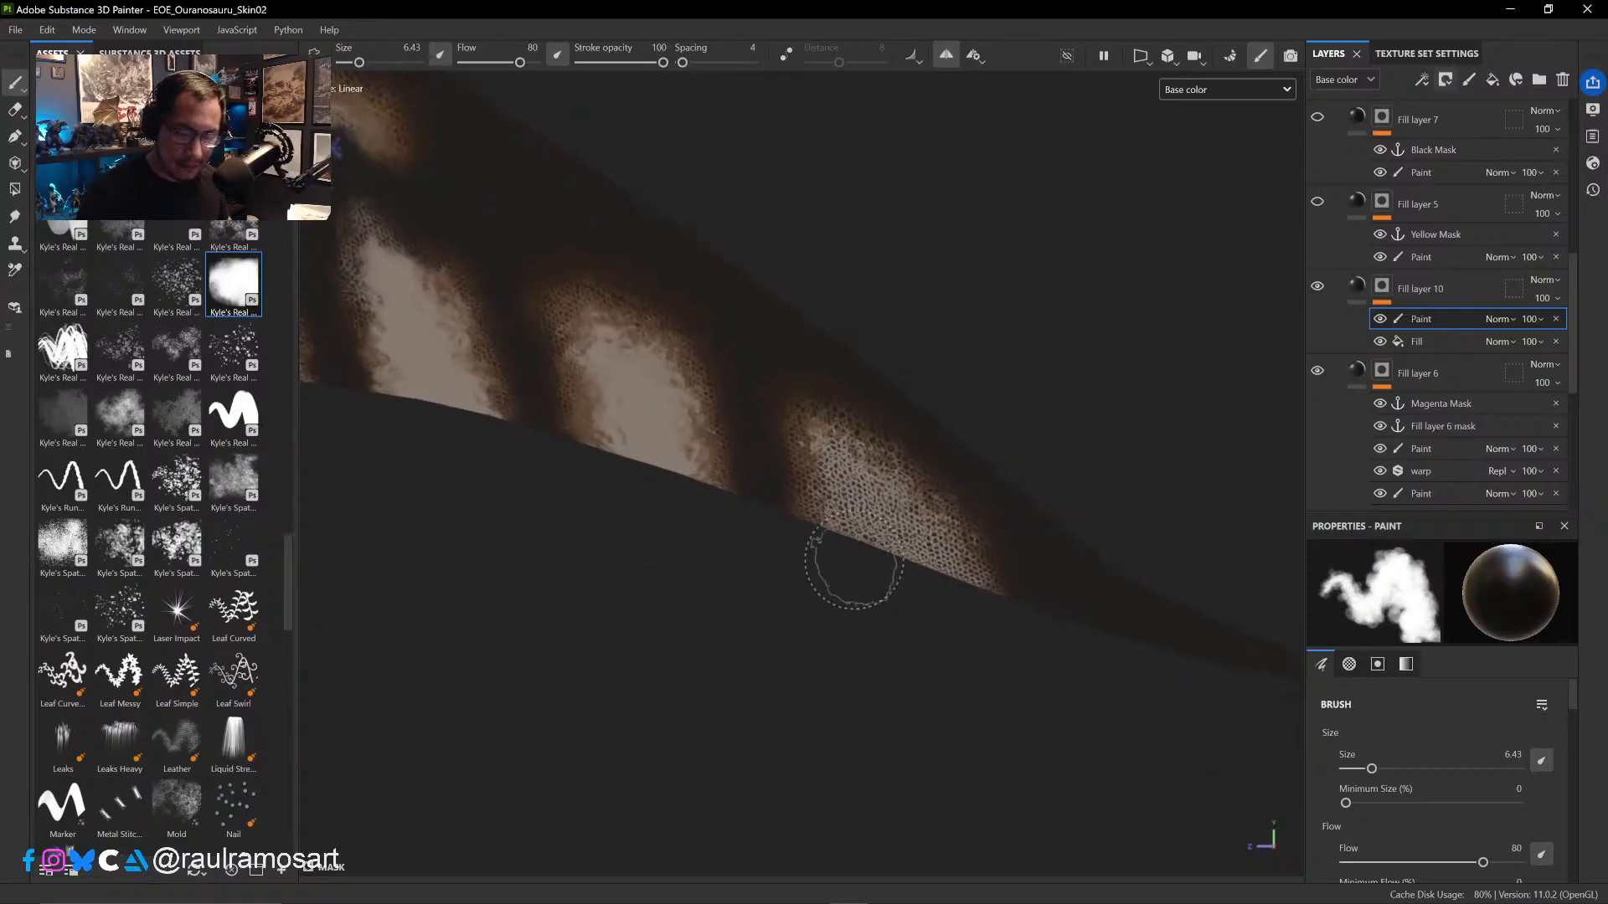
pyautogui.keyDown('ctrl'); pyautogui.moveTo(771, 449); pyautogui.dragTo(777, 450, button='right'); pyautogui.keyUp('ctrl')
pyautogui.moveTo(729, 335); pyautogui.dragTo(1087, 611)
pyautogui.moveTo(959, 671)
pyautogui.keyDown('alt'); pyautogui.mouseDown()
pyautogui.moveTo(776, 592)
pyautogui.moveTo(955, 626)
pyautogui.moveTo(969, 592)
pyautogui.mouseUp(); pyautogui.keyUp('alt')
pyautogui.moveTo(939, 473)
pyautogui.mouseDown()
pyautogui.moveTo(850, 360)
pyautogui.moveTo(855, 477)
pyautogui.moveTo(929, 511)
pyautogui.mouseUp()
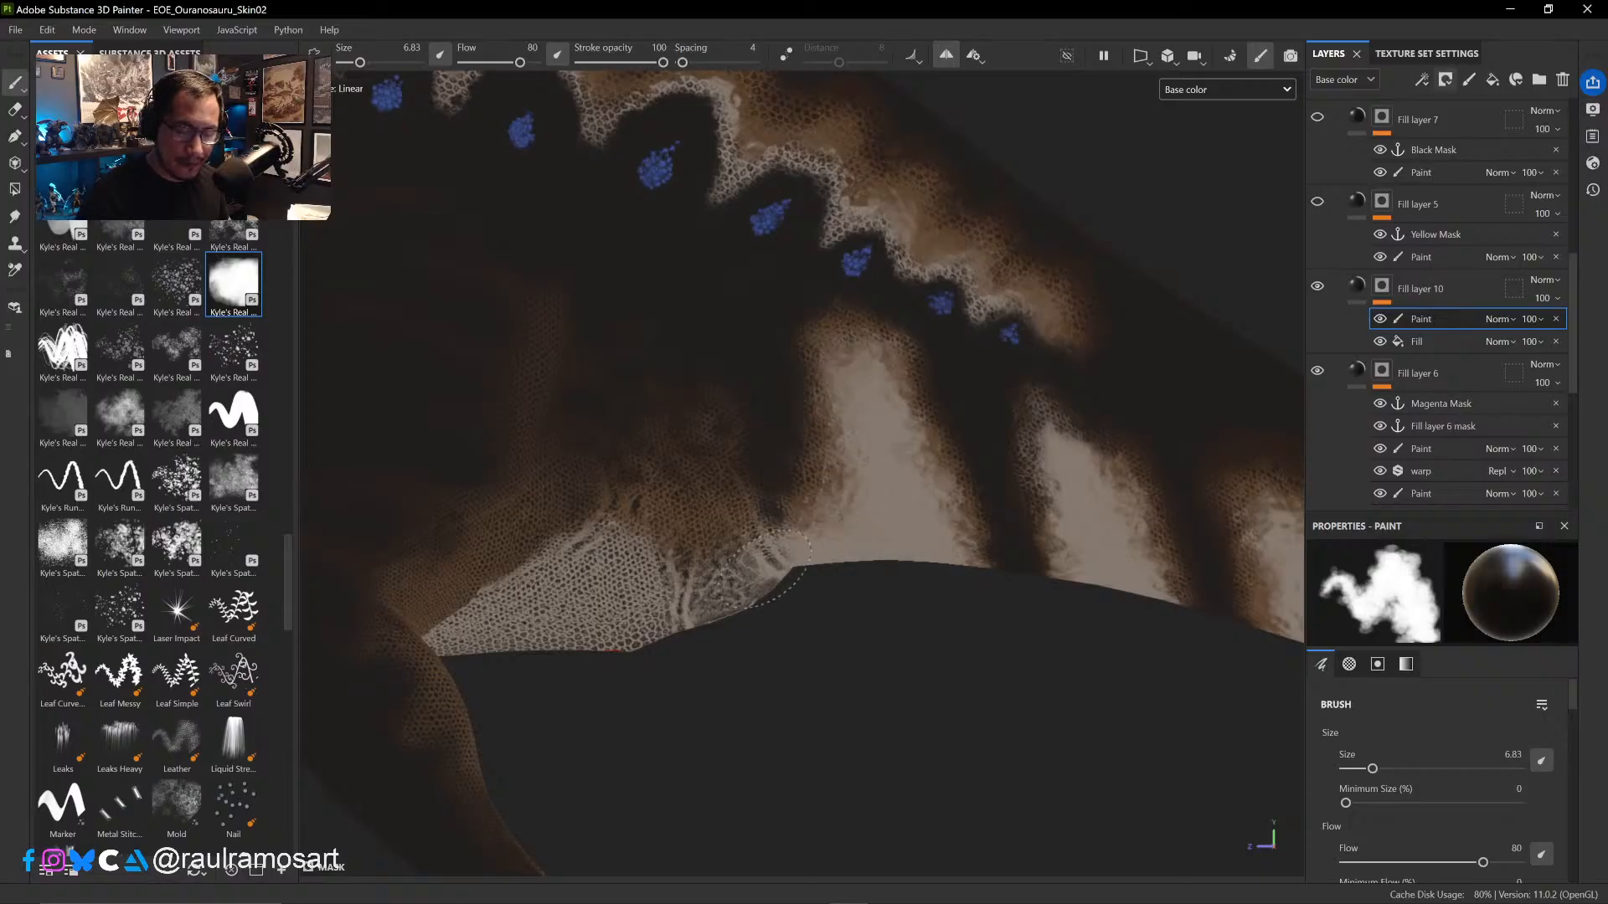
# - Paint out the scale pattern on the pale underside between the hind leg and the tail with the brush at 6.83
pyautogui.moveTo(772, 559)
pyautogui.mouseDown()
pyautogui.moveTo(700, 502)
pyautogui.moveTo(630, 591)
pyautogui.moveTo(662, 640)
pyautogui.mouseUp()
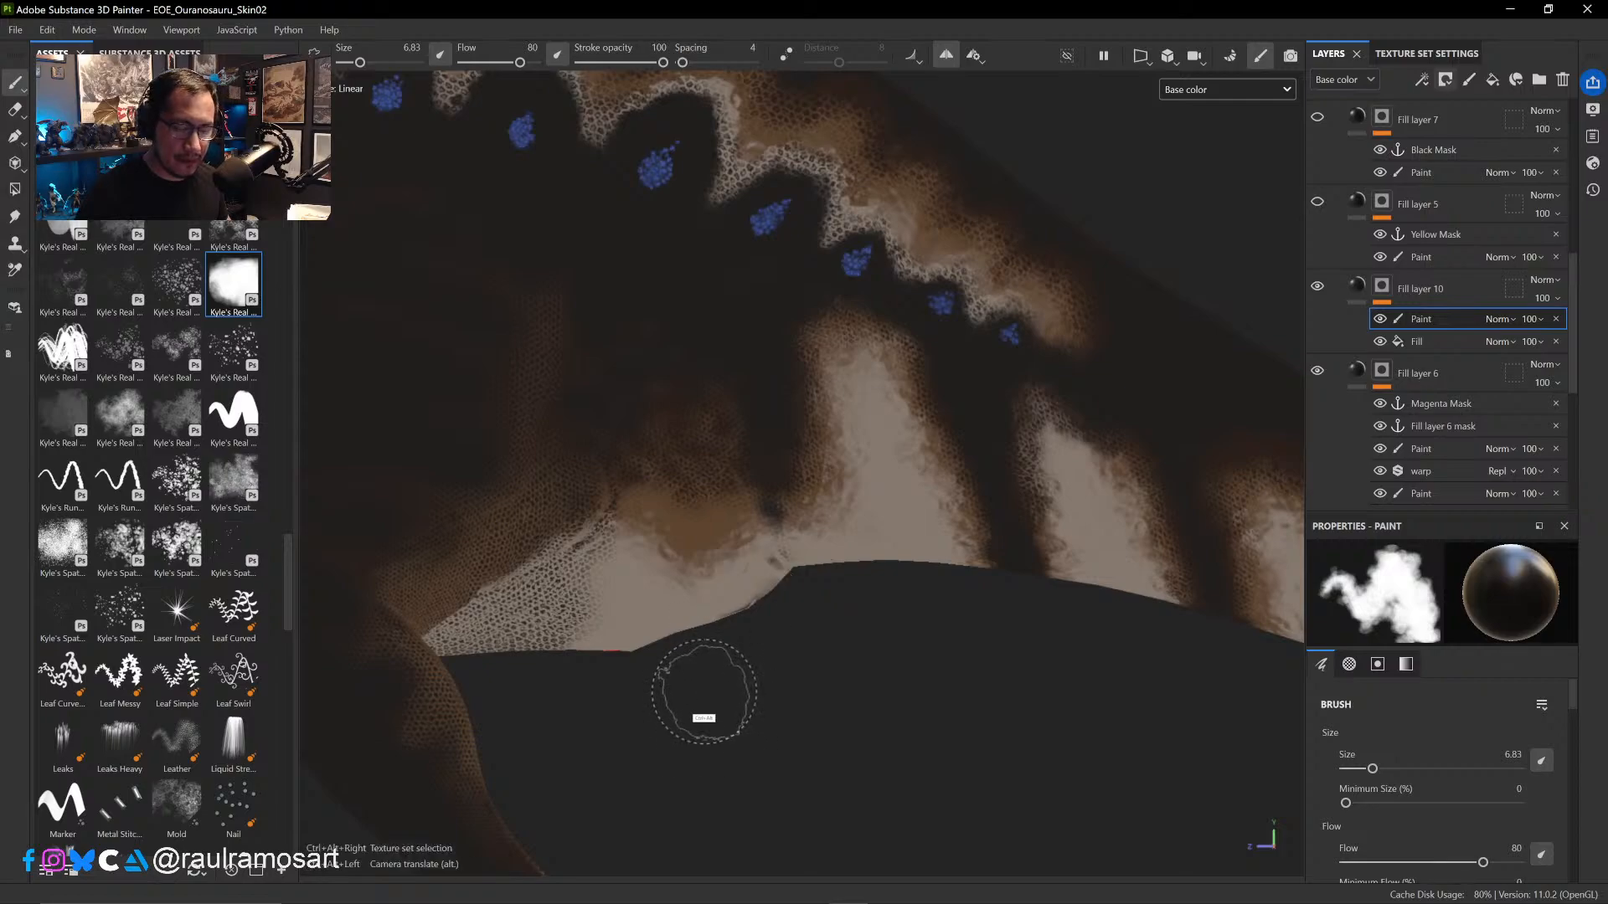
pyautogui.keyDown('ctrl'); pyautogui.keyDown('alt'); pyautogui.moveTo(704, 692); pyautogui.dragTo(1071, 642); pyautogui.keyUp('alt'); pyautogui.keyUp('ctrl')
pyautogui.moveTo(1057, 604)
pyautogui.keyDown('ctrl'); pyautogui.mouseDown(button='right')
pyautogui.moveTo(1013, 470)
pyautogui.moveTo(1057, 482)
pyautogui.mouseUp(button='right'); pyautogui.keyUp('ctrl')
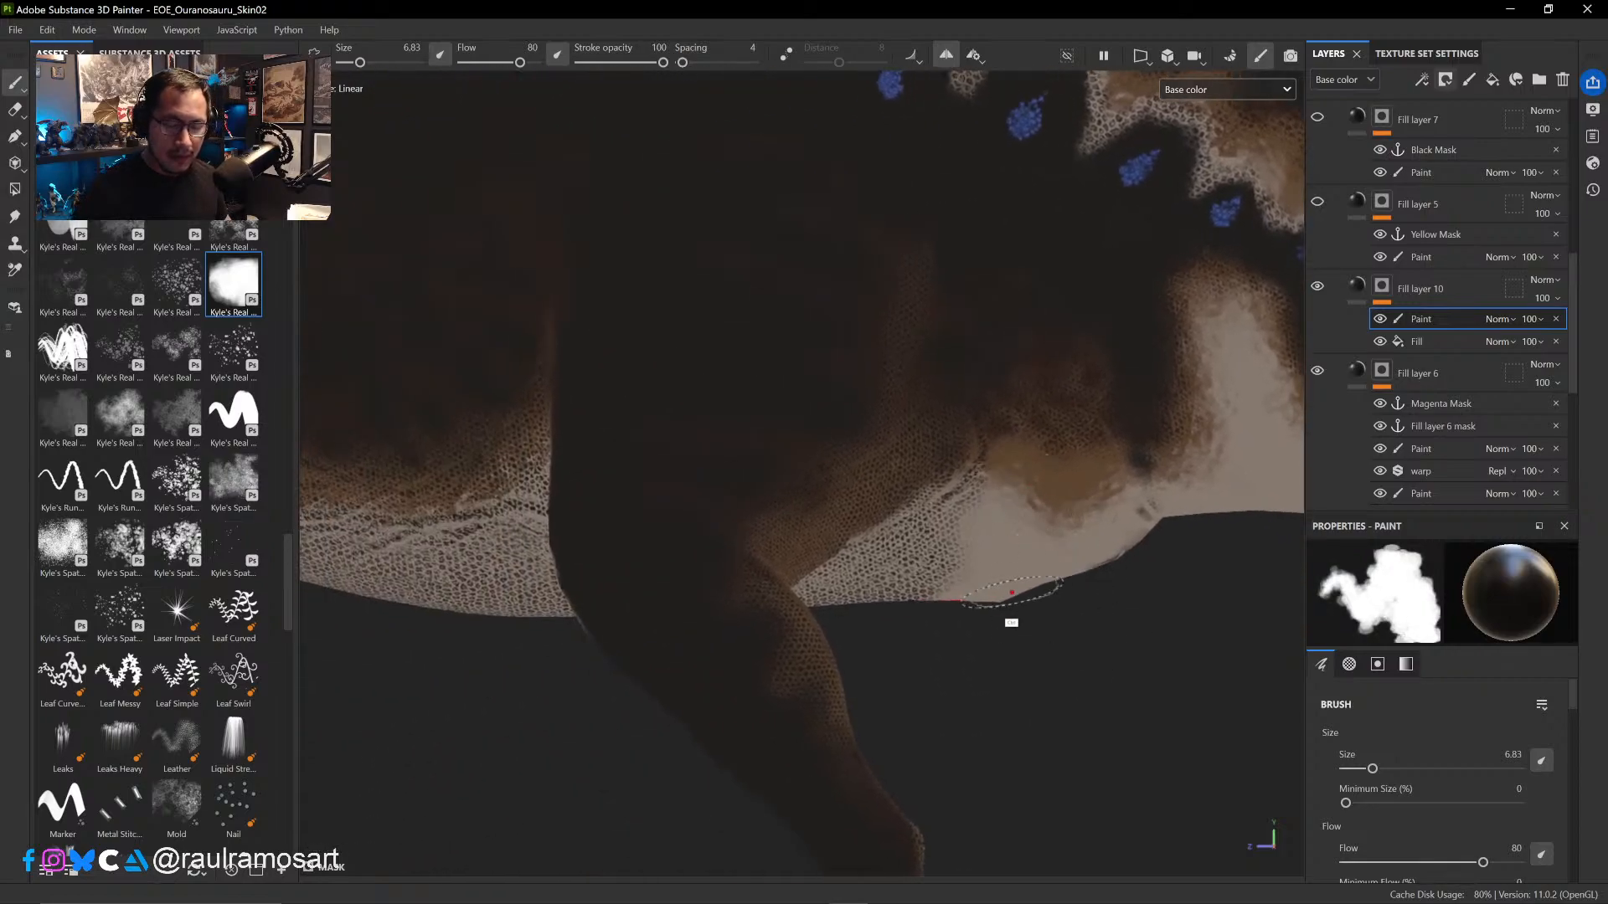
pyautogui.keyDown('alt'); pyautogui.moveTo(996, 532); pyautogui.dragTo(948, 407, button='right'); pyautogui.keyUp('alt')
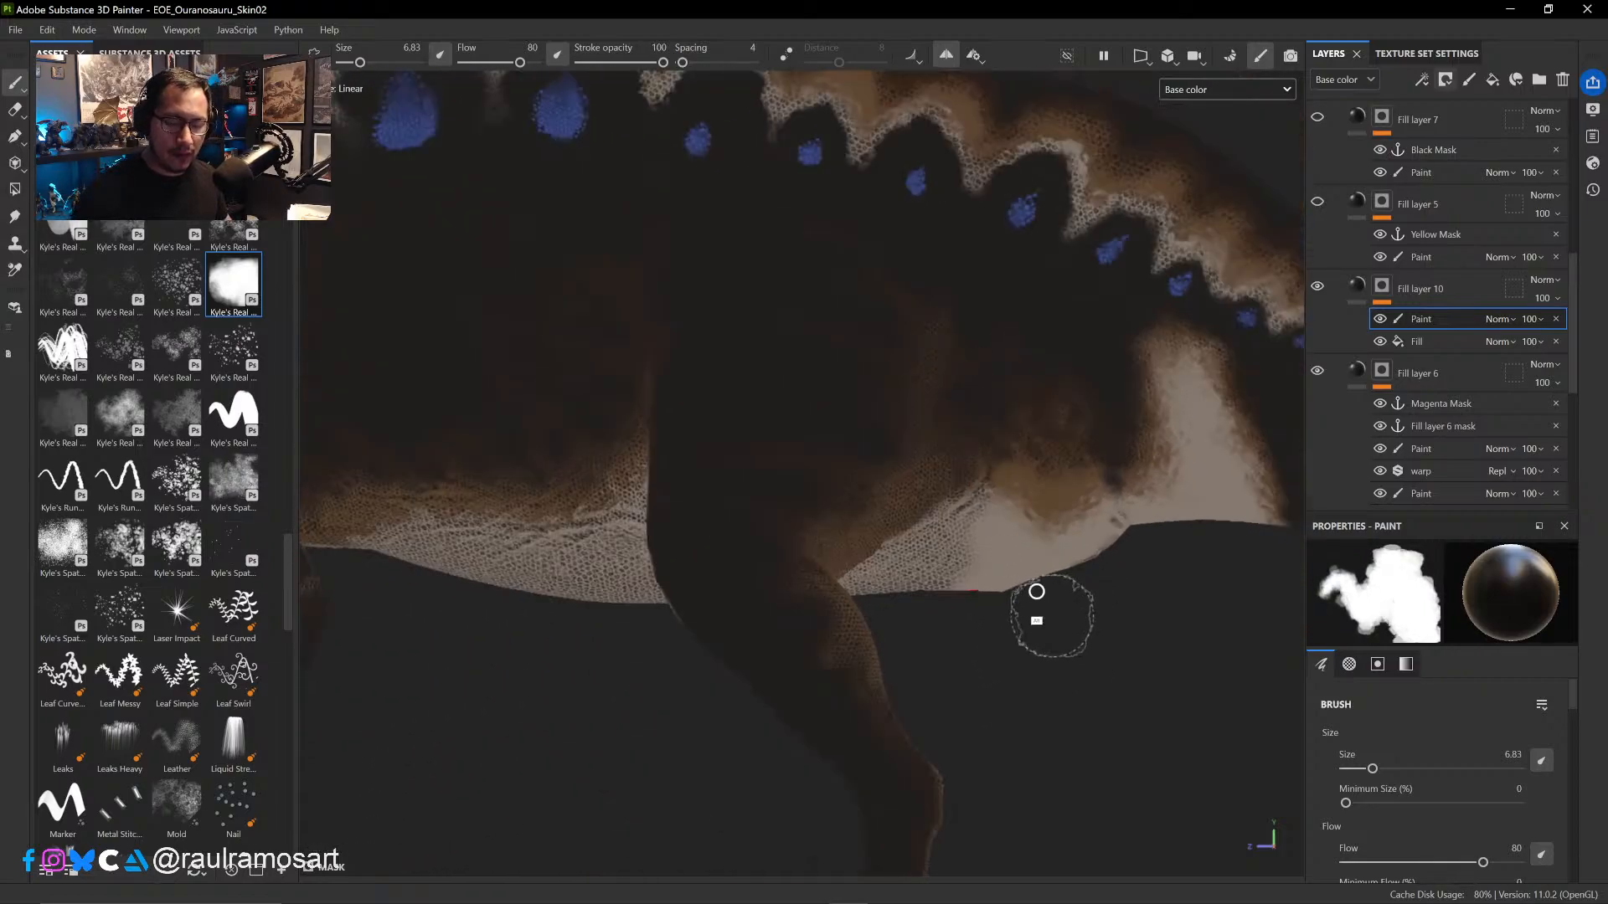
pyautogui.moveTo(1051, 616)
pyautogui.keyDown('alt'); pyautogui.mouseDown(button='right')
pyautogui.moveTo(989, 524)
pyautogui.moveTo(1018, 548)
pyautogui.mouseUp(button='right'); pyautogui.keyUp('alt')
pyautogui.moveTo(1010, 570); pyautogui.dragTo(956, 553)
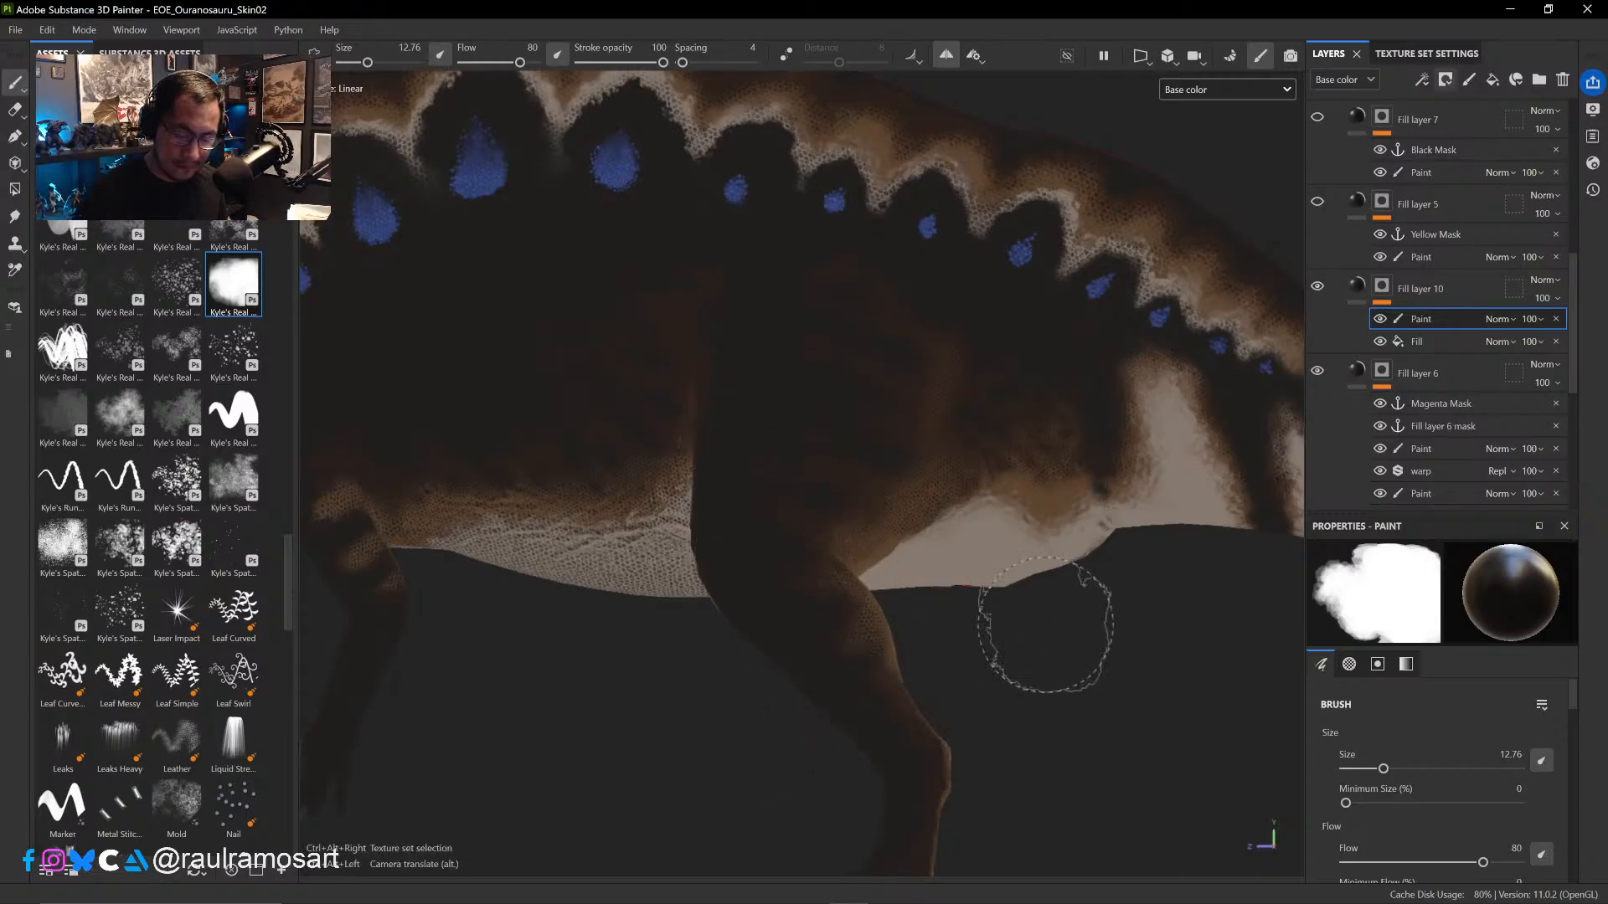
pyautogui.keyDown('alt'); pyautogui.moveTo(1030, 675); pyautogui.dragTo(1123, 373, button='middle'); pyautogui.keyUp('alt')
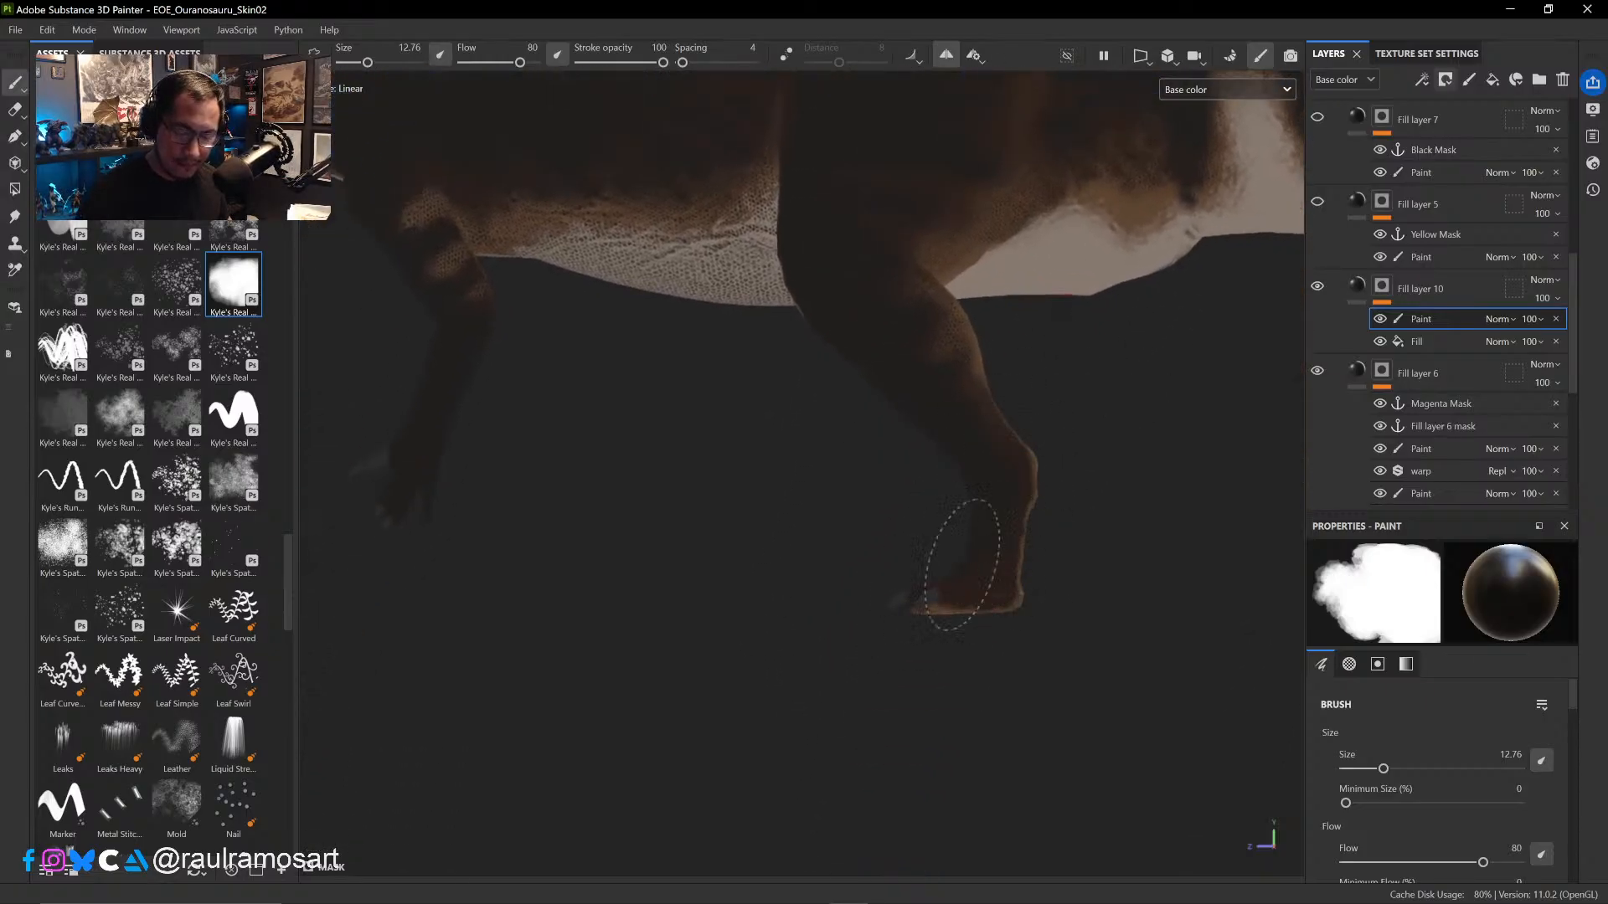
pyautogui.scroll(-3, 986, 396)
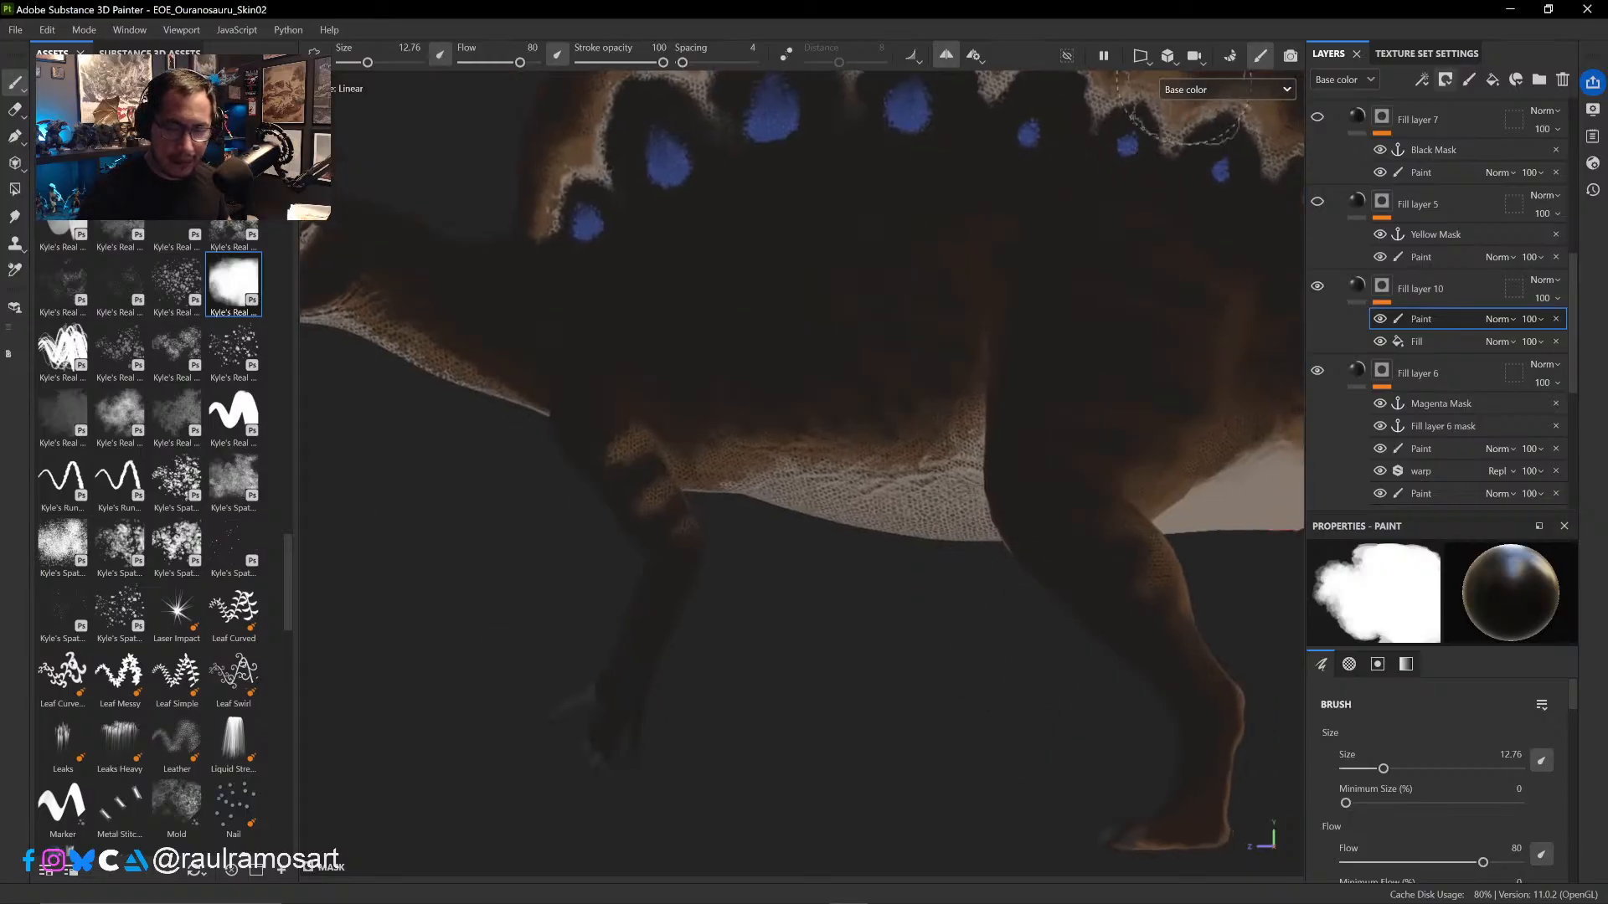
# - Switch to the 2D-only view and paint out the scale pattern along the belly of both body UV shells with the brush at 12.76
pyautogui.click(1143, 57)
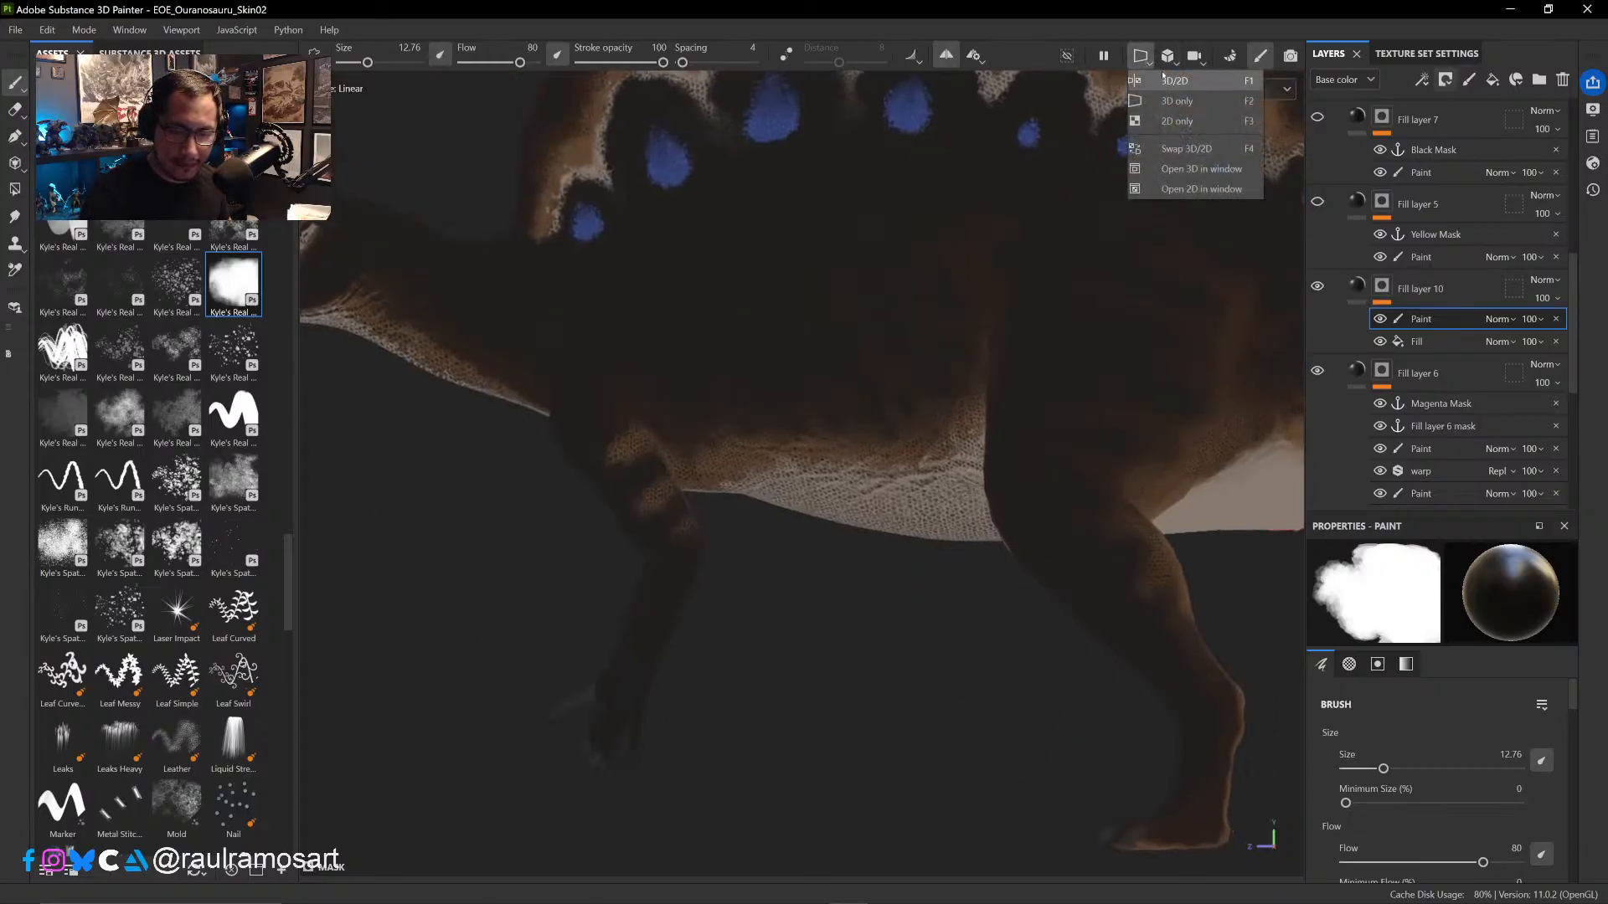
pyautogui.click(1177, 120)
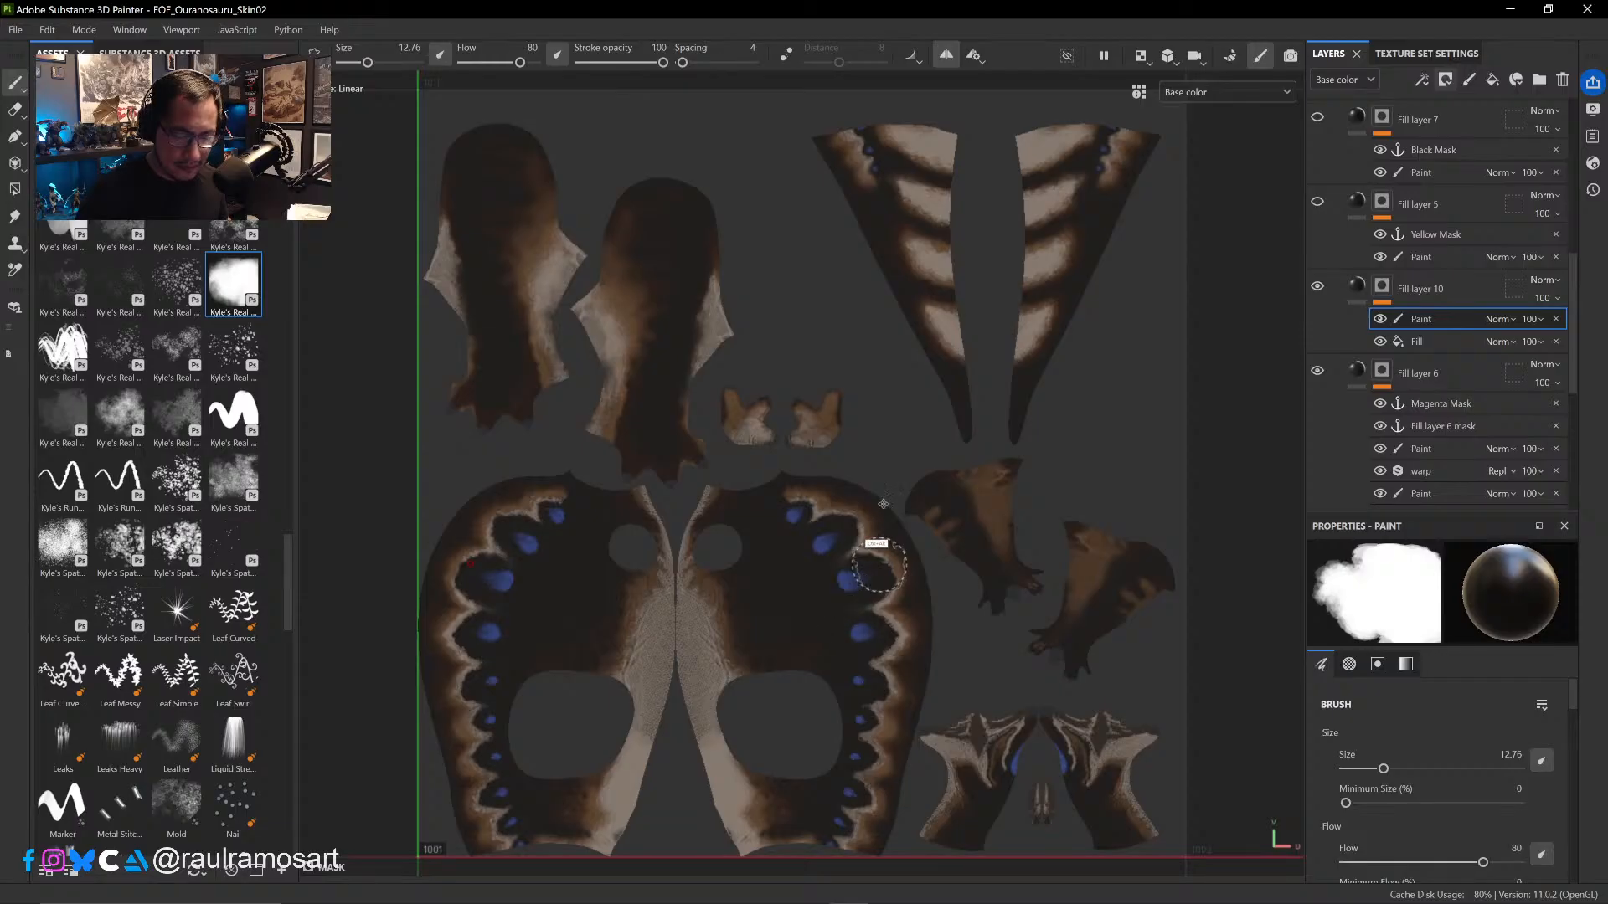
pyautogui.keyDown('alt'); pyautogui.moveTo(823, 609); pyautogui.dragTo(955, 402, button='middle'); pyautogui.keyUp('alt')
pyautogui.moveTo(781, 440)
pyautogui.keyDown('alt'); pyautogui.mouseDown(button='right')
pyautogui.moveTo(862, 611)
pyautogui.moveTo(851, 581)
pyautogui.mouseUp(button='right'); pyautogui.keyUp('alt')
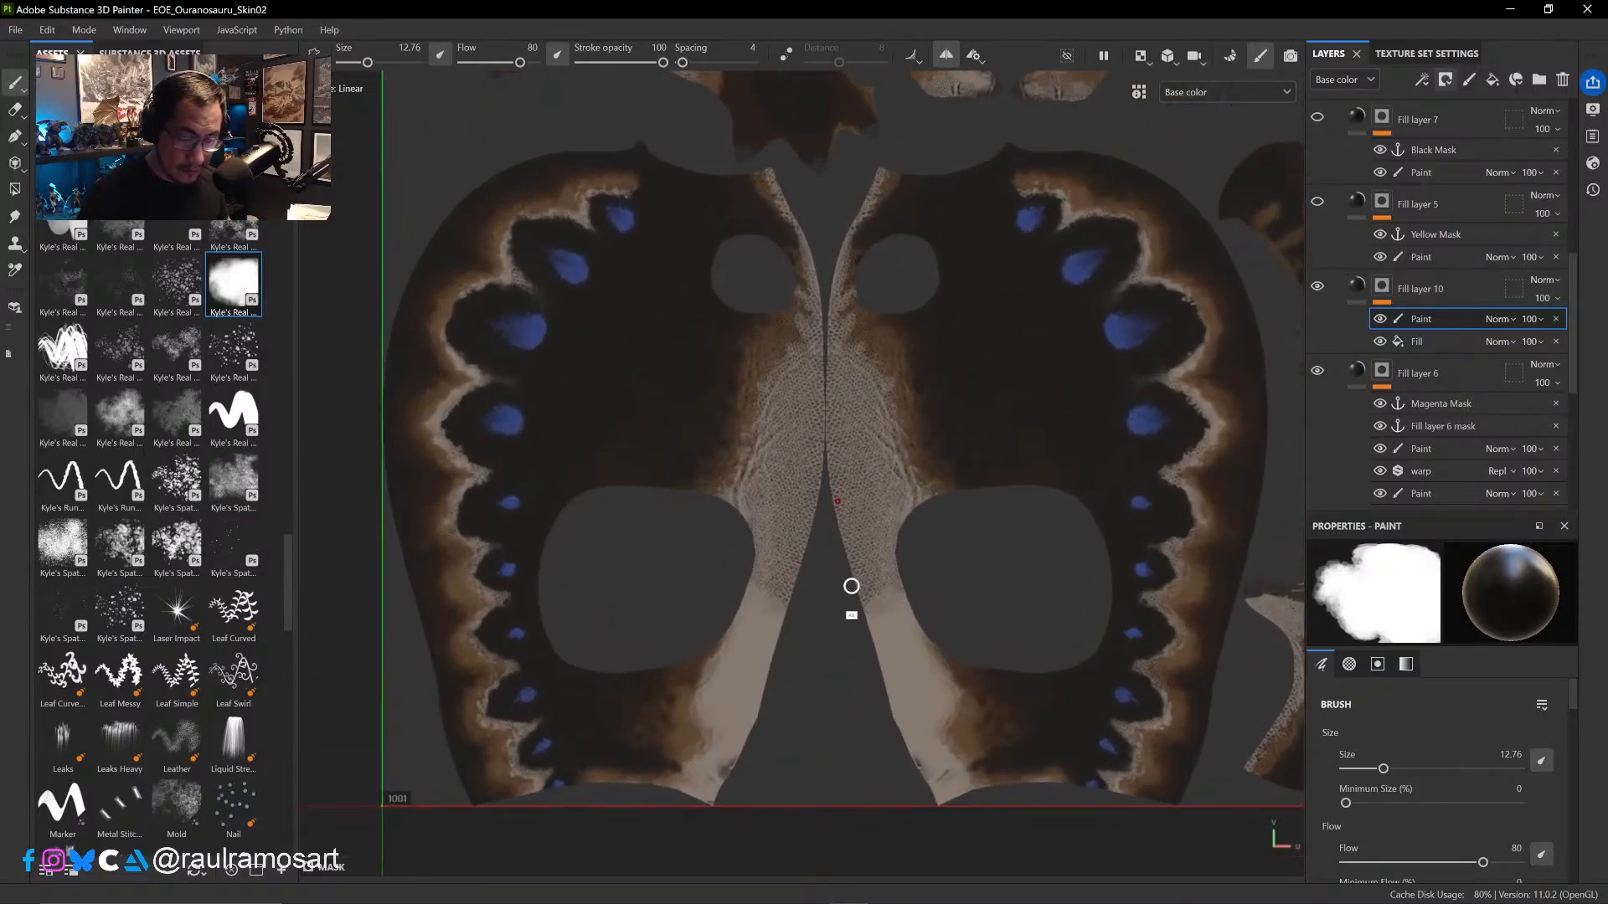
pyautogui.moveTo(796, 535); pyautogui.dragTo(754, 489)
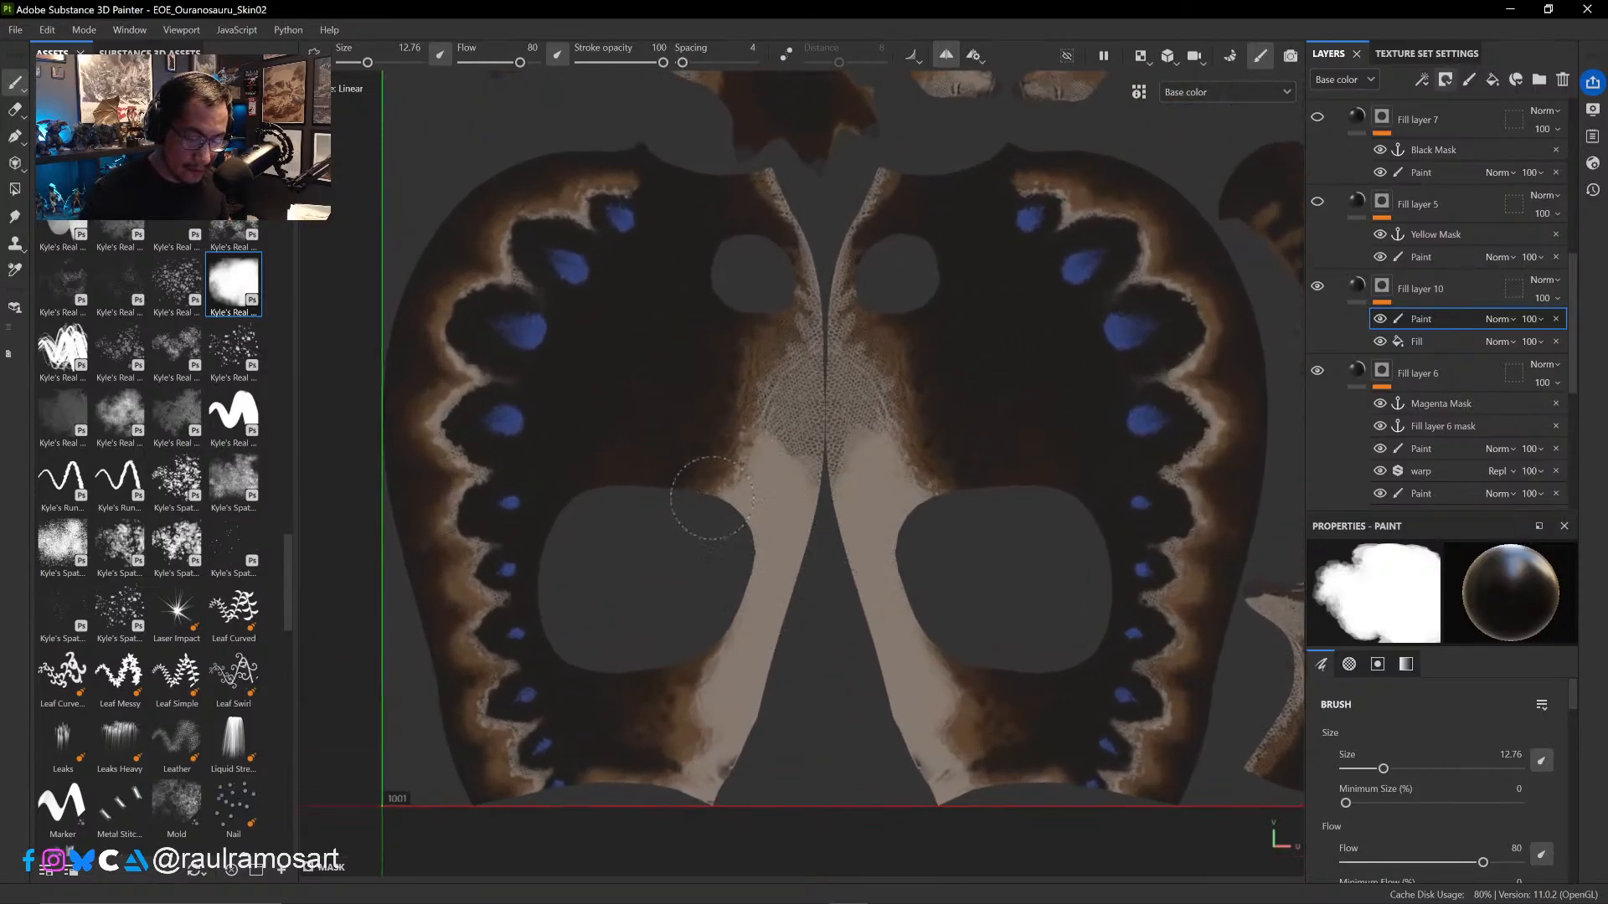
pyautogui.hotkey('ctrl', 'z')
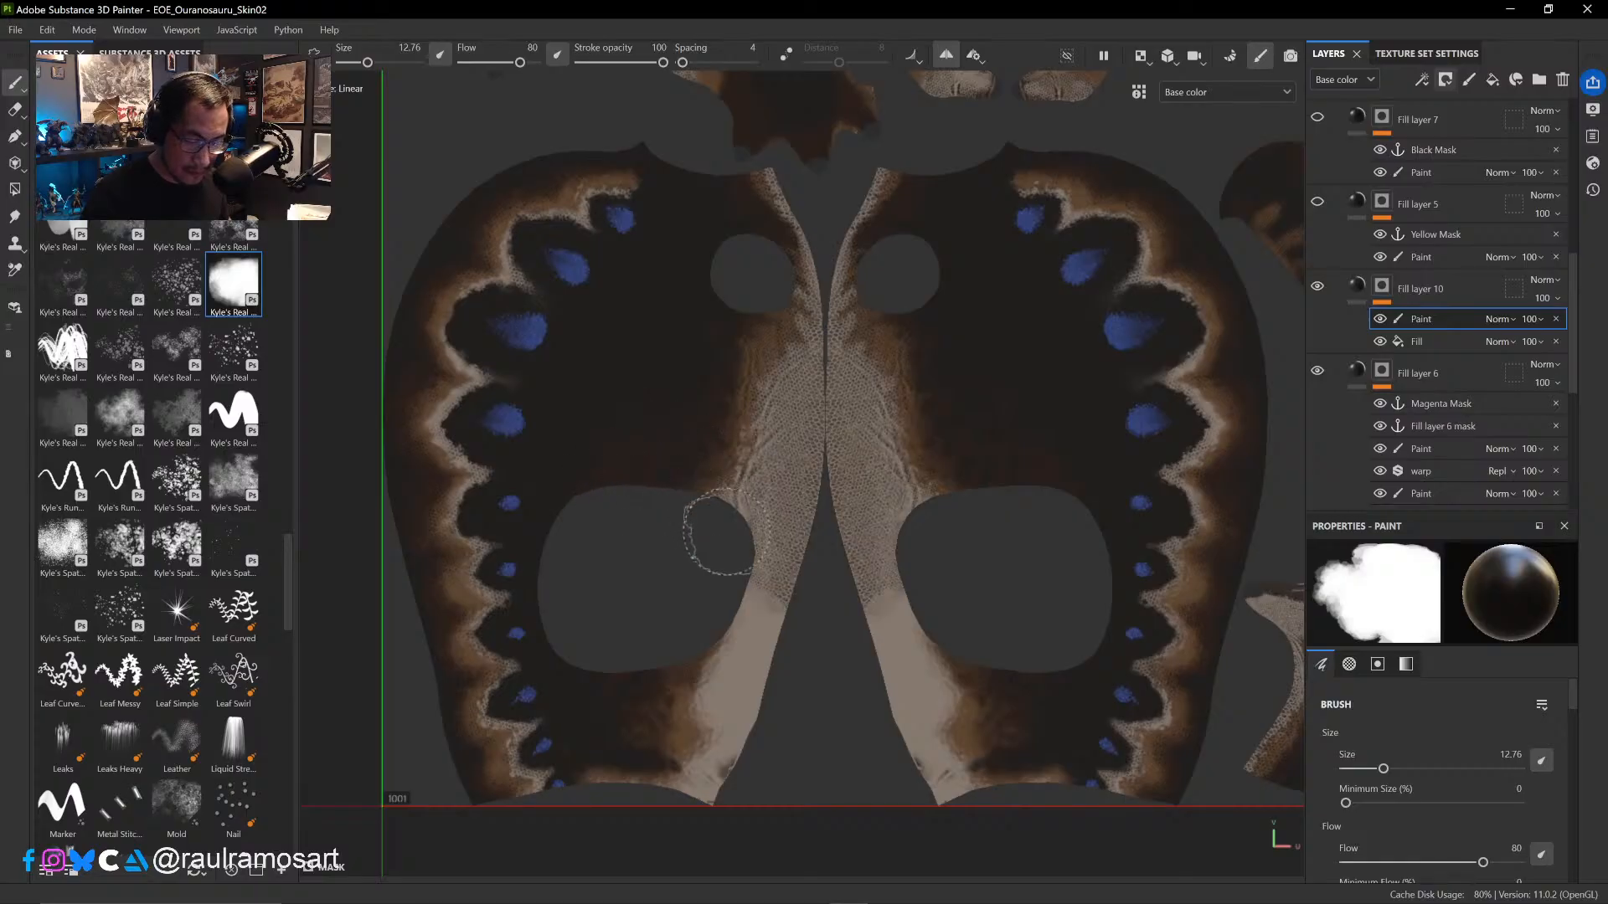
pyautogui.moveTo(719, 533)
pyautogui.mouseDown()
pyautogui.moveTo(770, 503)
pyautogui.moveTo(754, 481)
pyautogui.moveTo(721, 502)
pyautogui.moveTo(799, 352)
pyautogui.moveTo(784, 212)
pyautogui.moveTo(830, 465)
pyautogui.mouseUp()
pyautogui.moveTo(759, 662); pyautogui.dragTo(748, 725)
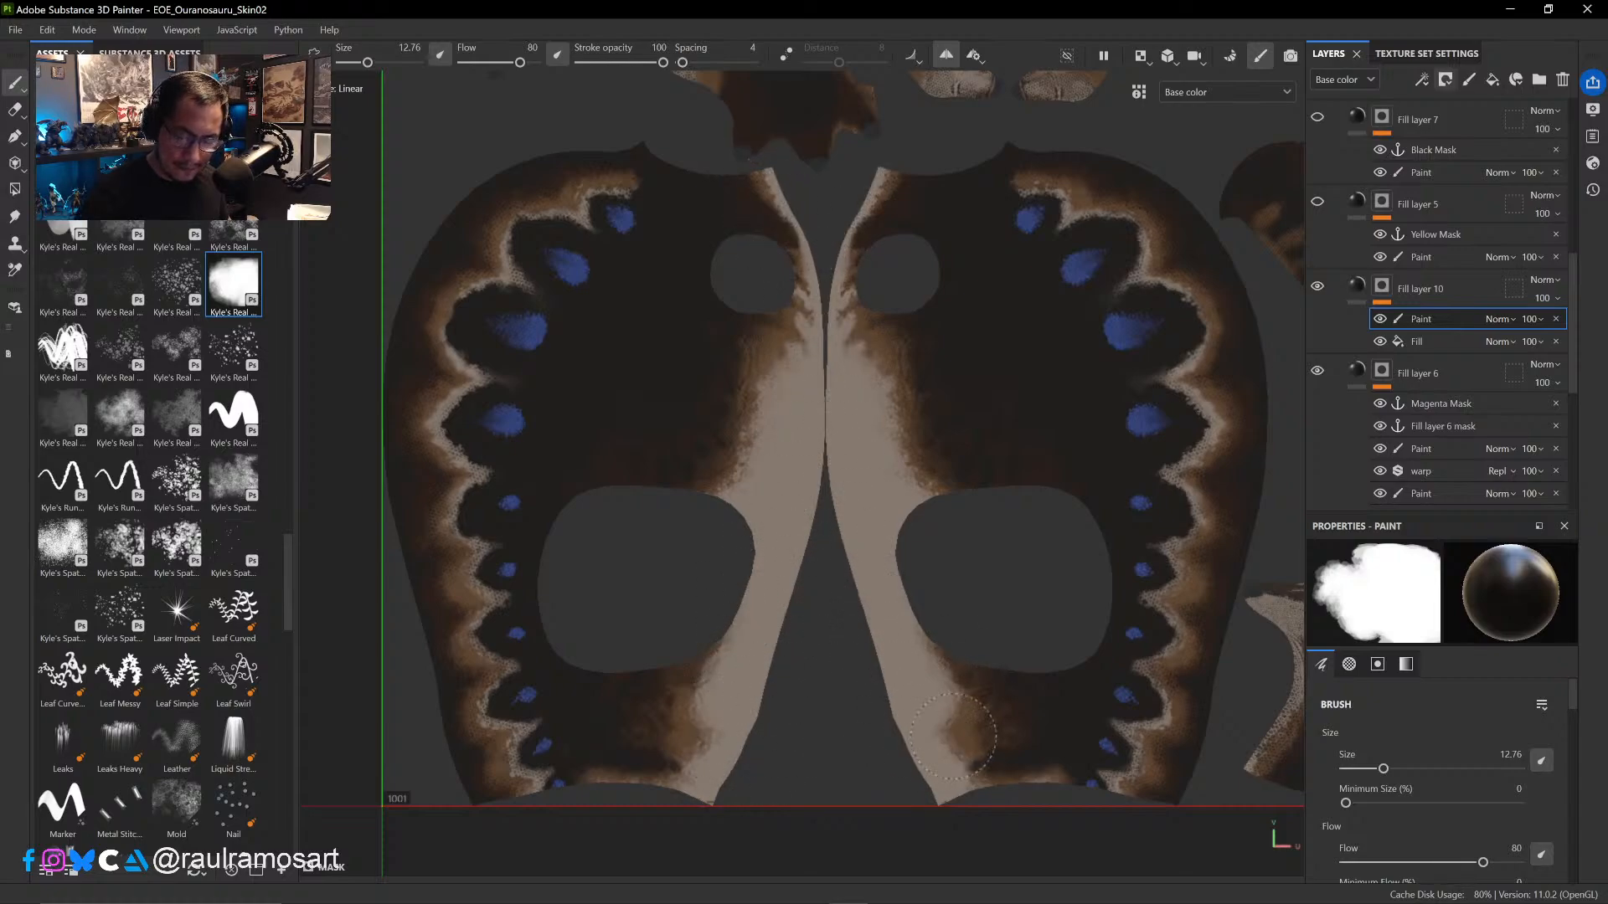
# - Paint out the scale pattern on the pale edges of the leg UV shells and the small foot shells with the brush at 11.93
pyautogui.keyDown('ctrl'); pyautogui.keyDown('alt'); pyautogui.moveTo(906, 395); pyautogui.dragTo(854, 652); pyautogui.keyUp('alt'); pyautogui.keyUp('ctrl')
pyautogui.keyDown('ctrl'); pyautogui.keyDown('alt'); pyautogui.moveTo(822, 438); pyautogui.dragTo(830, 621); pyautogui.keyUp('alt'); pyautogui.keyUp('ctrl')
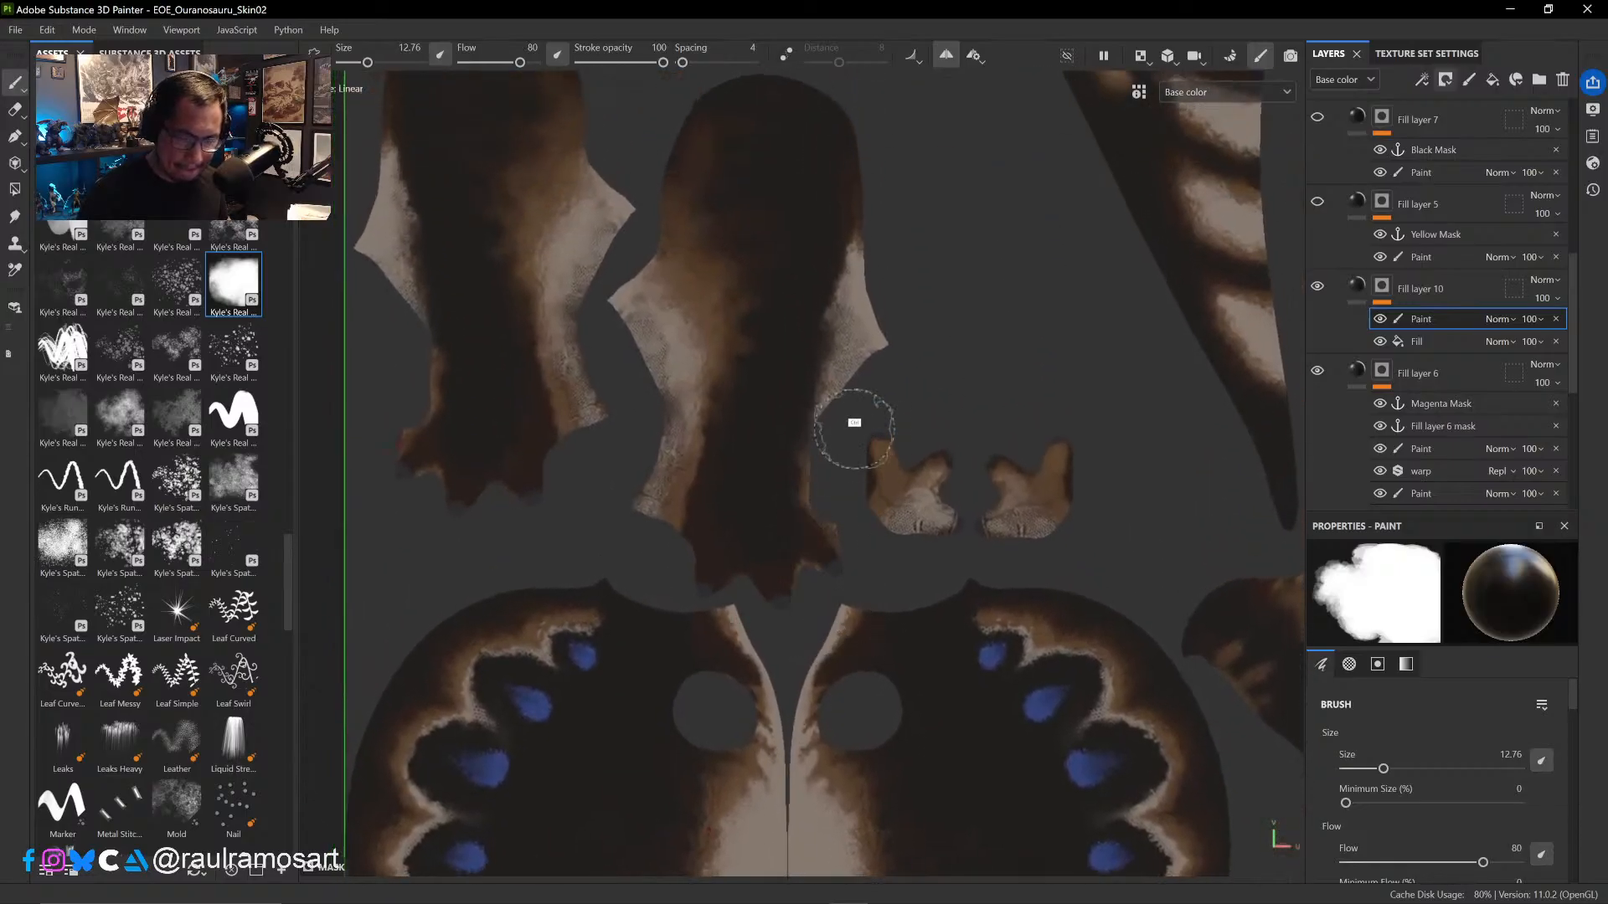
pyautogui.keyDown('ctrl'); pyautogui.moveTo(852, 331); pyautogui.dragTo(833, 339, button='right'); pyautogui.keyUp('ctrl')
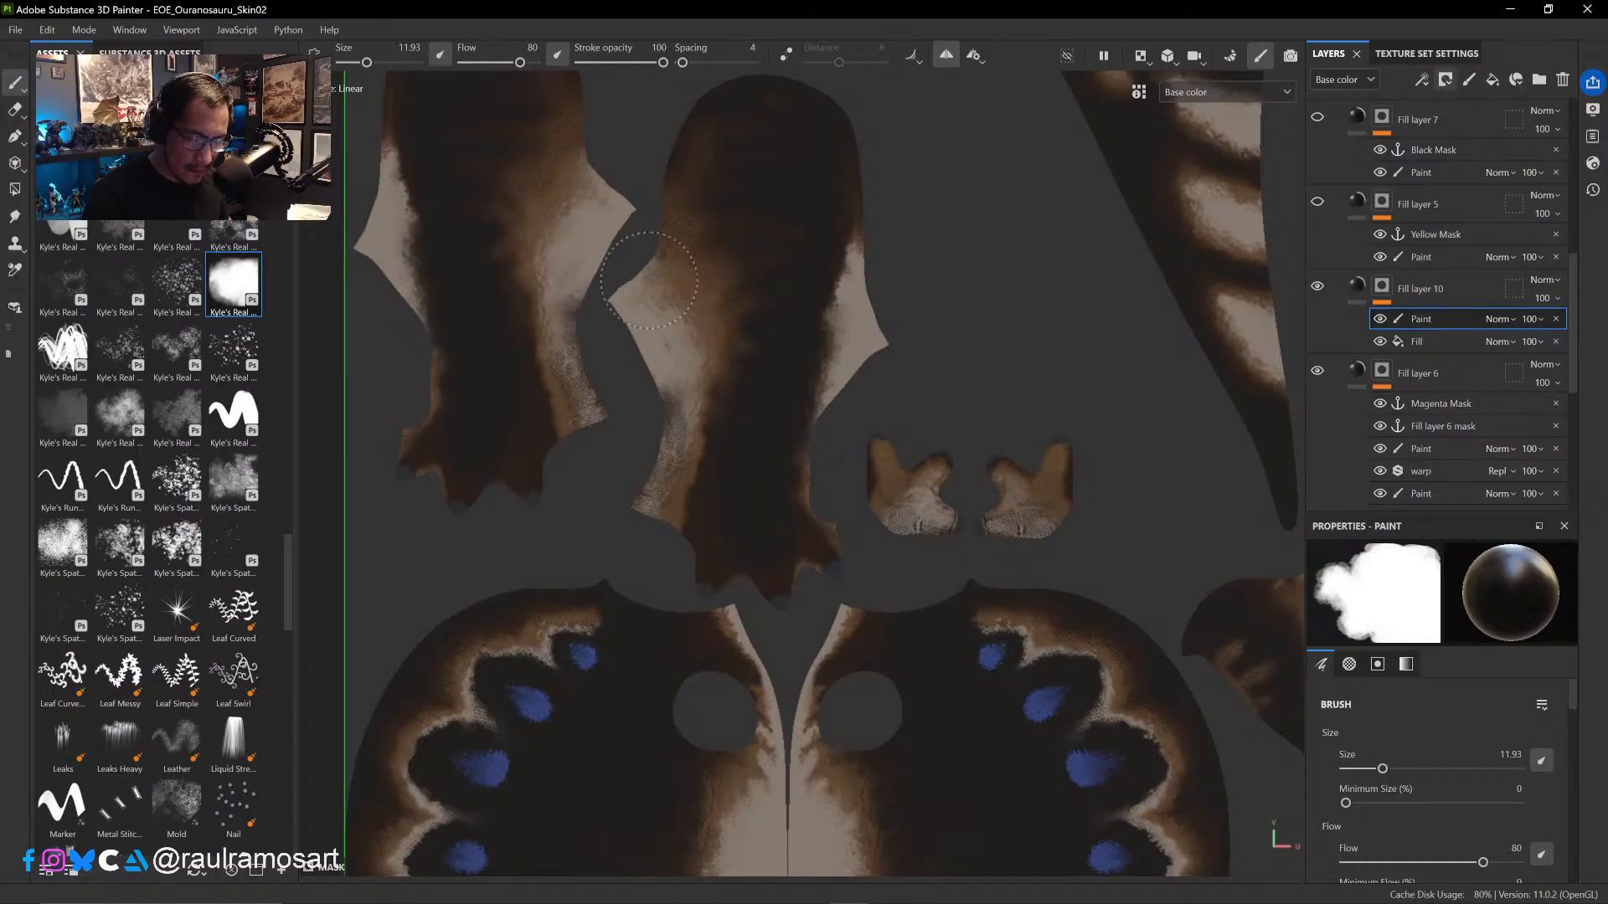
pyautogui.moveTo(663, 427); pyautogui.dragTo(667, 459)
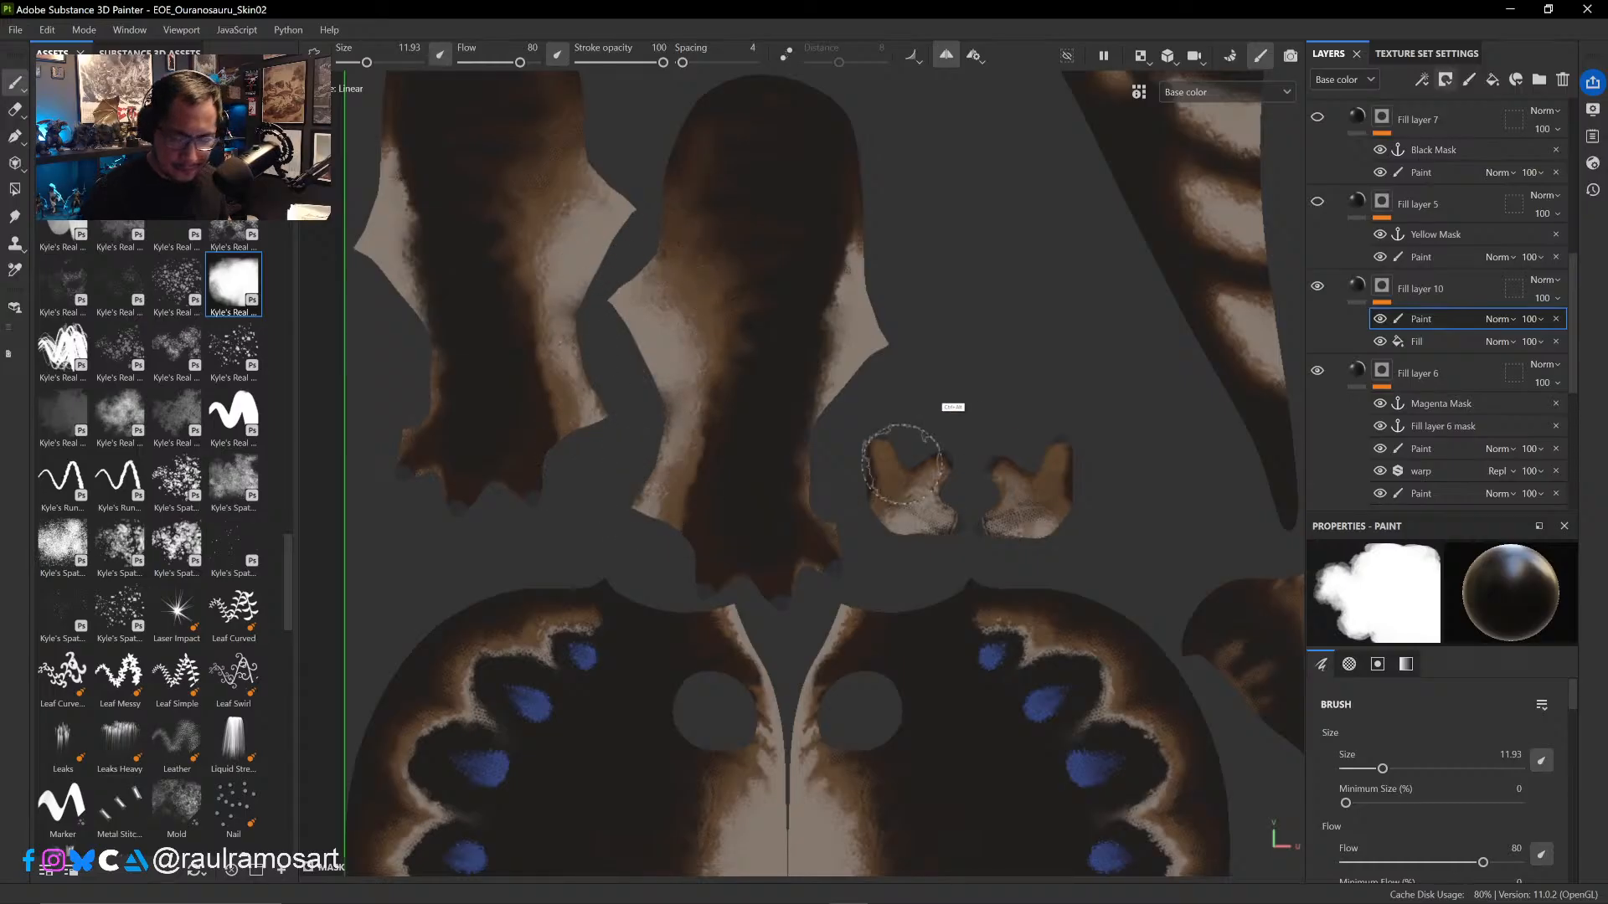
pyautogui.keyDown('ctrl'); pyautogui.keyDown('alt'); pyautogui.moveTo(1031, 377); pyautogui.dragTo(811, 351); pyautogui.keyUp('alt'); pyautogui.keyUp('ctrl')
pyautogui.moveTo(706, 470); pyautogui.dragTo(665, 453)
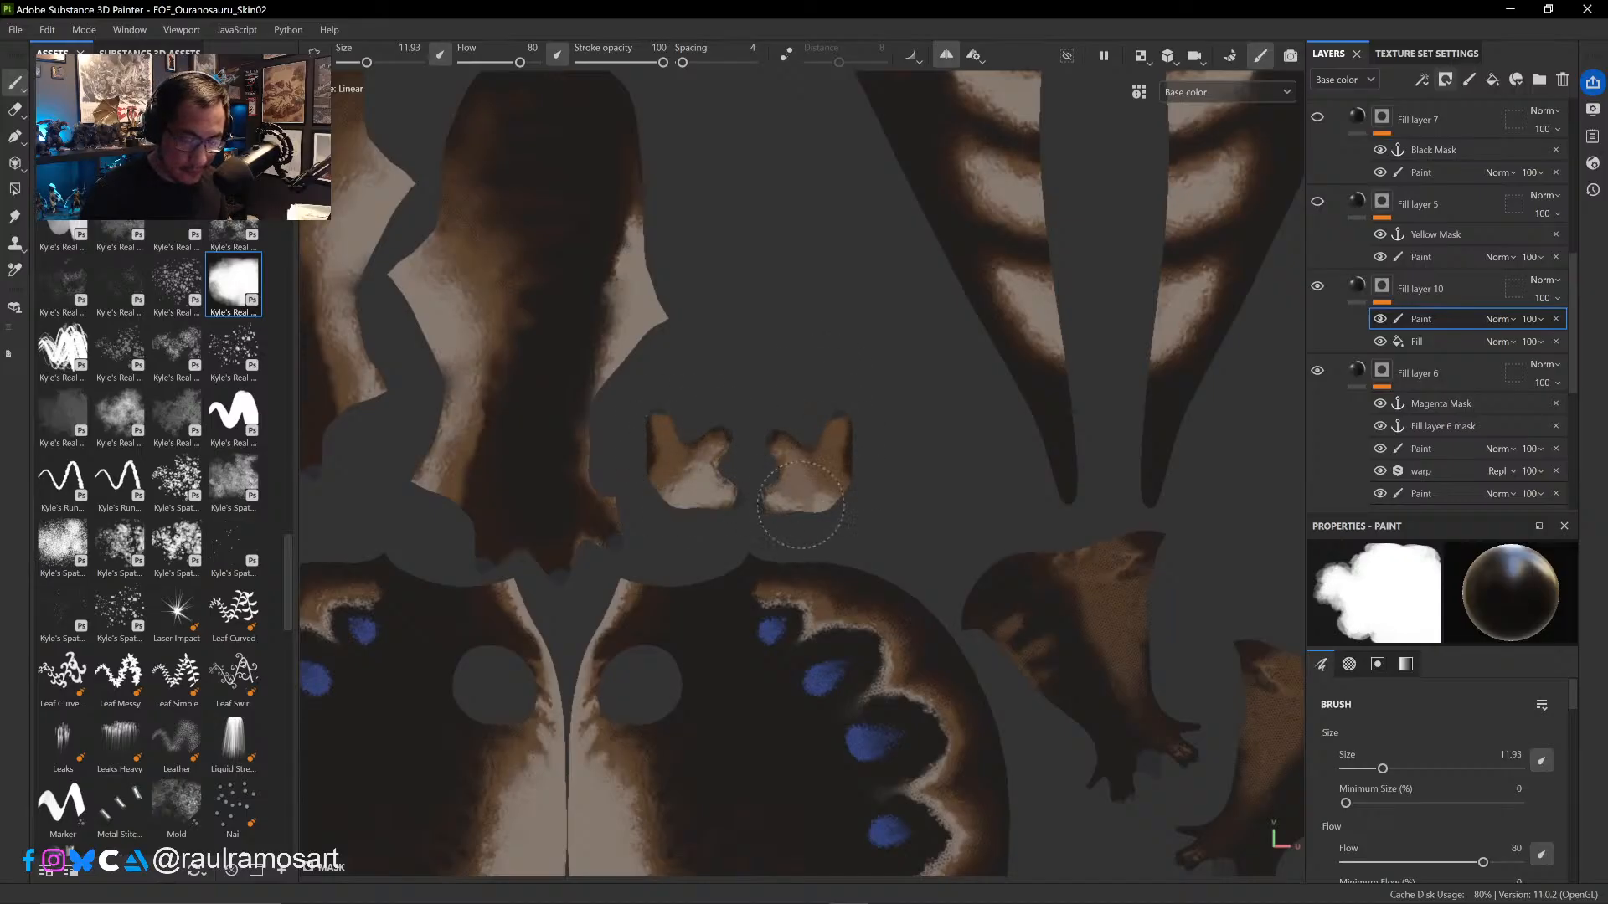
pyautogui.keyDown('ctrl'); pyautogui.keyDown('alt'); pyautogui.moveTo(879, 479); pyautogui.dragTo(772, 341); pyautogui.keyUp('alt'); pyautogui.keyUp('ctrl')
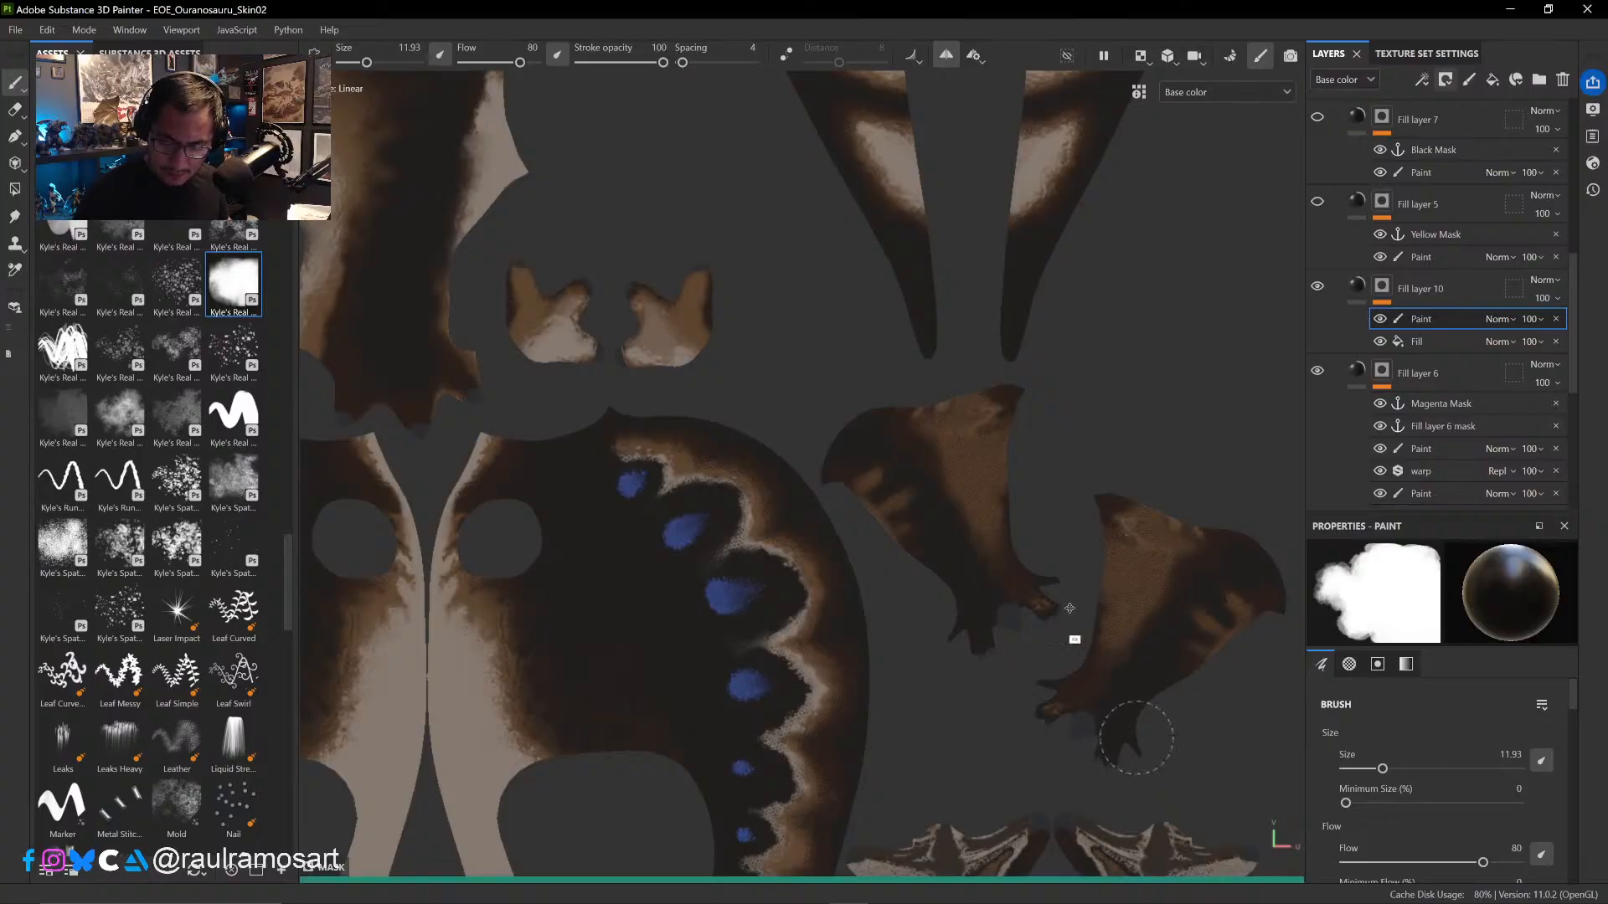
# - Paint out the scale pattern on the pale cheek and neck areas of the head UV shell, reducing the brush to 7.66
pyautogui.keyDown('alt'); pyautogui.moveTo(1072, 635); pyautogui.dragTo(914, 646, button='middle'); pyautogui.keyUp('alt')
pyautogui.keyDown('alt'); pyautogui.moveTo(988, 449); pyautogui.dragTo(1015, 788, button='middle'); pyautogui.keyUp('alt')
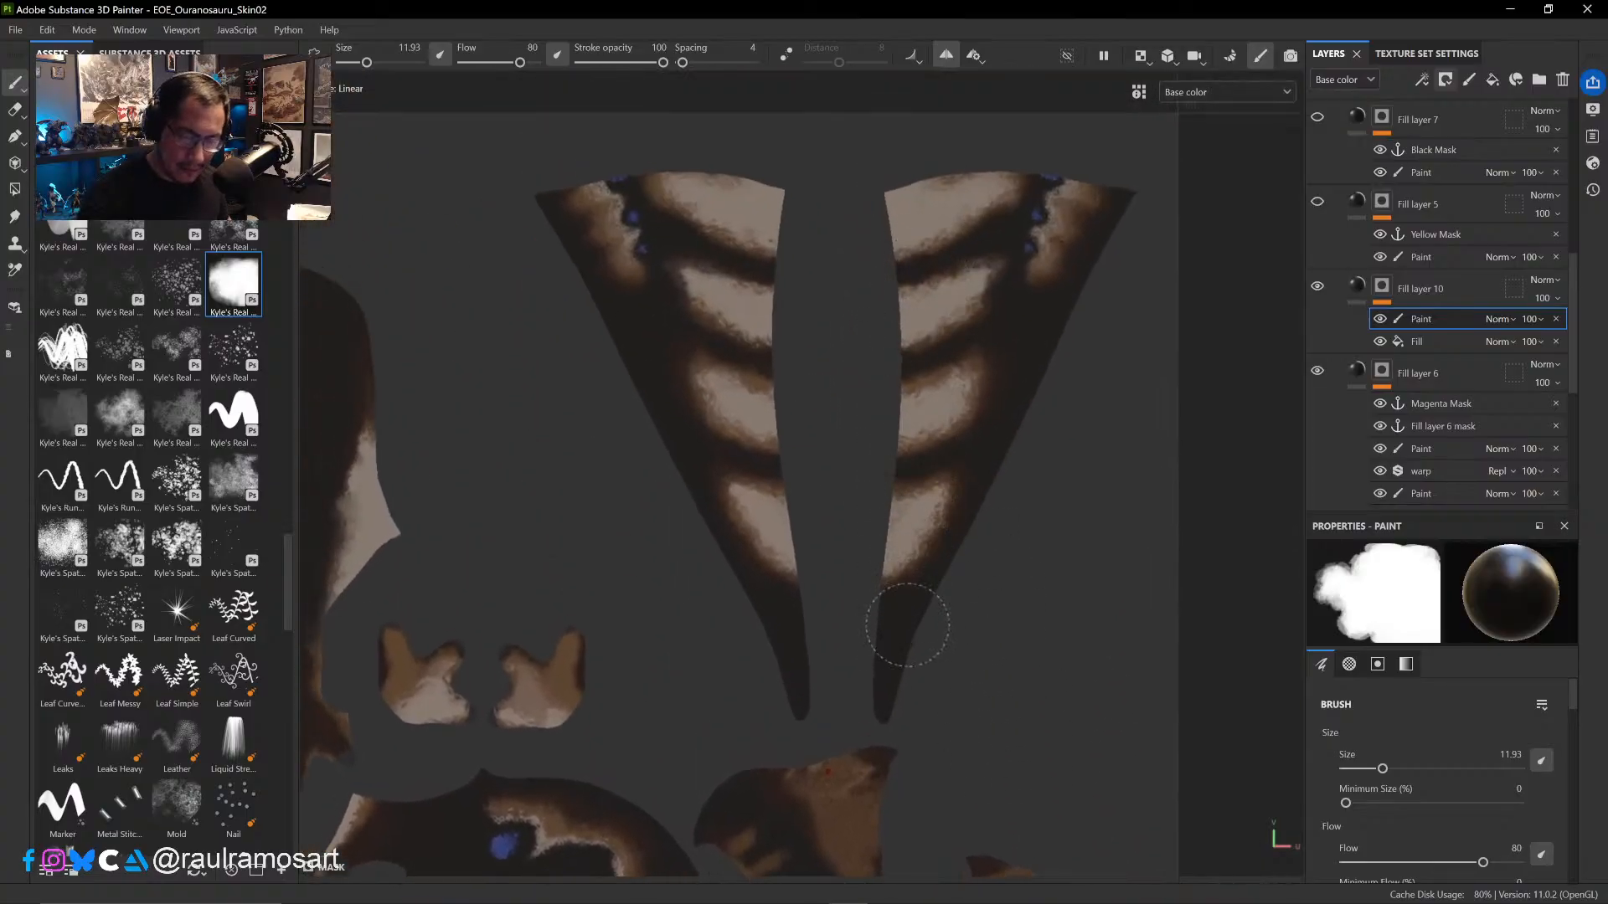
pyautogui.moveTo(926, 617)
pyautogui.keyDown('alt'); pyautogui.mouseDown(button='middle')
pyautogui.moveTo(926, 431)
pyautogui.moveTo(959, 381)
pyautogui.moveTo(934, 408)
pyautogui.moveTo(944, 385)
pyautogui.mouseUp(button='middle'); pyautogui.keyUp('alt')
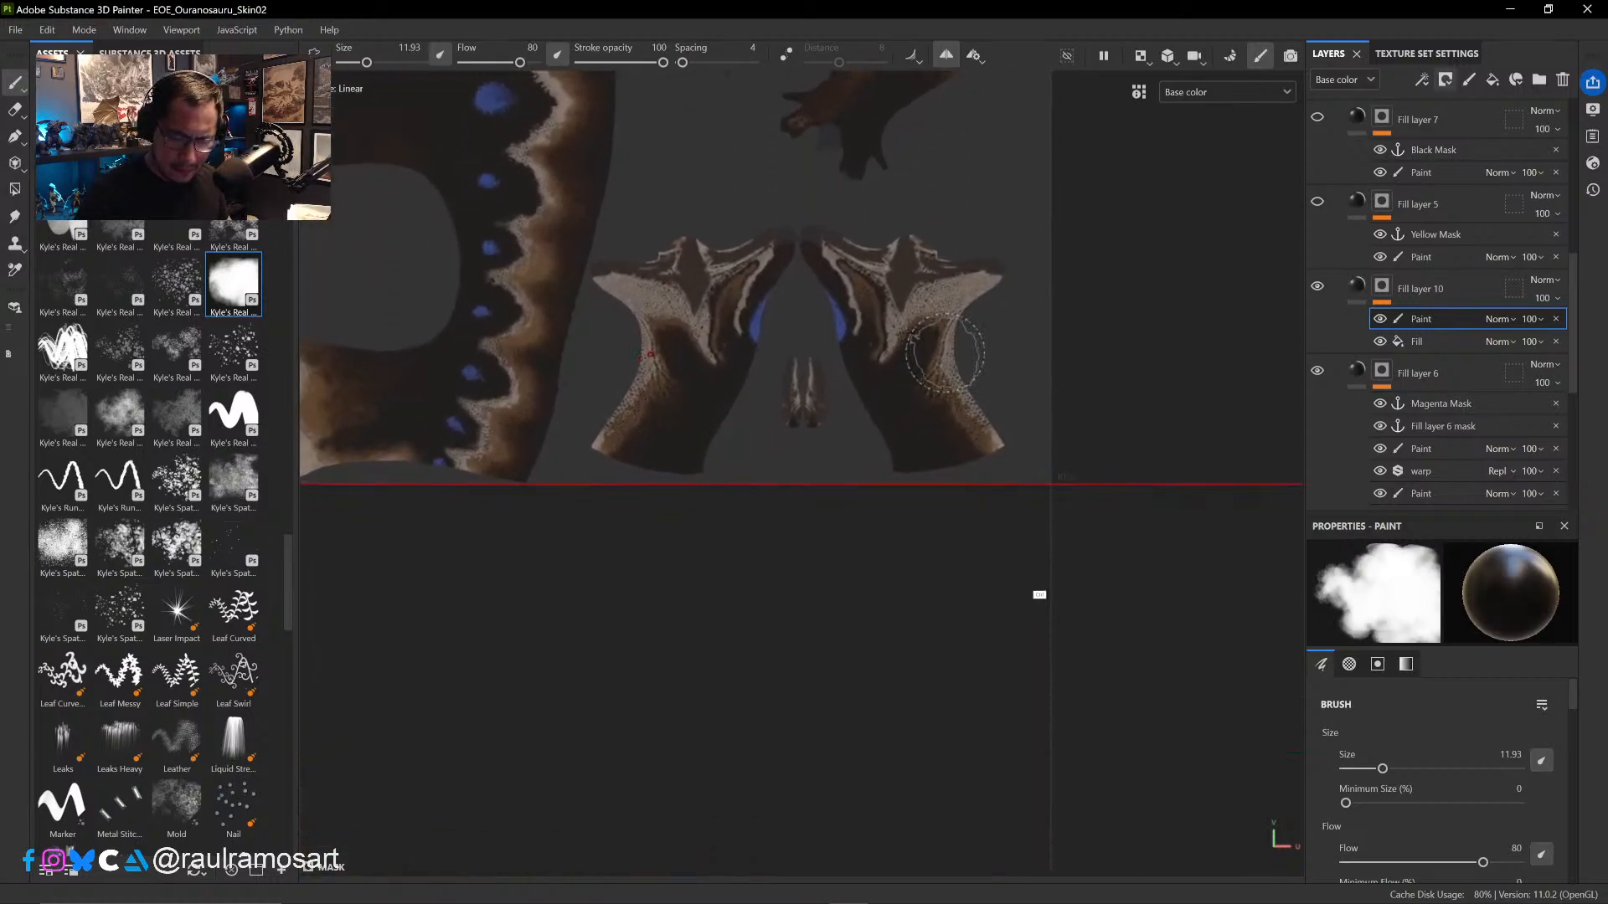
pyautogui.scroll(2, 963, 373)
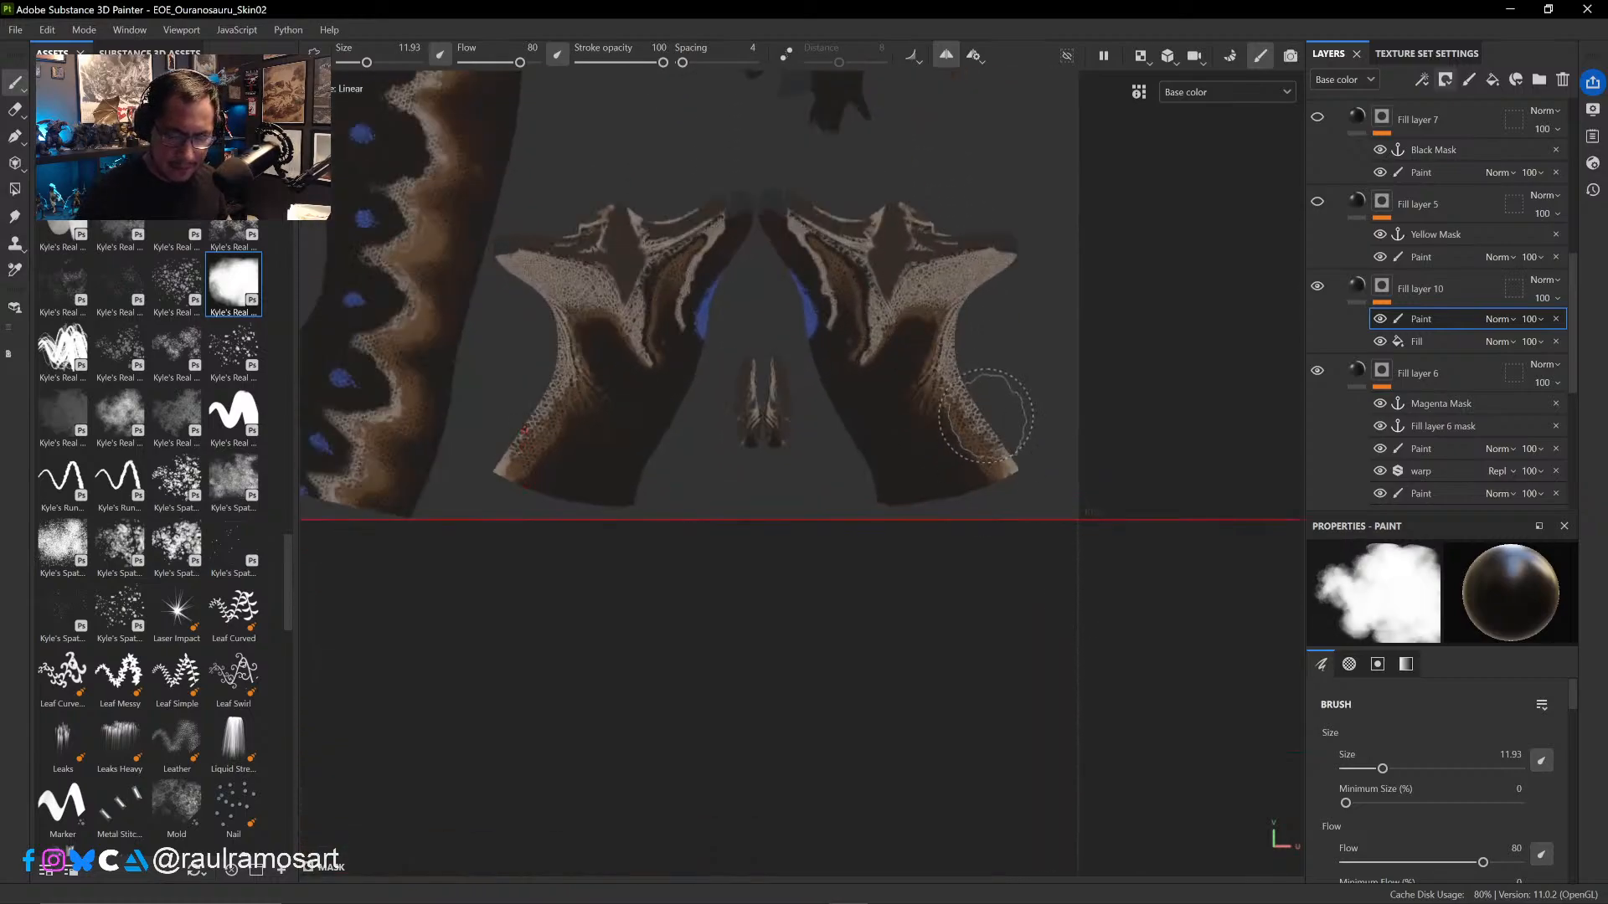
pyautogui.scroll(2, 979, 406)
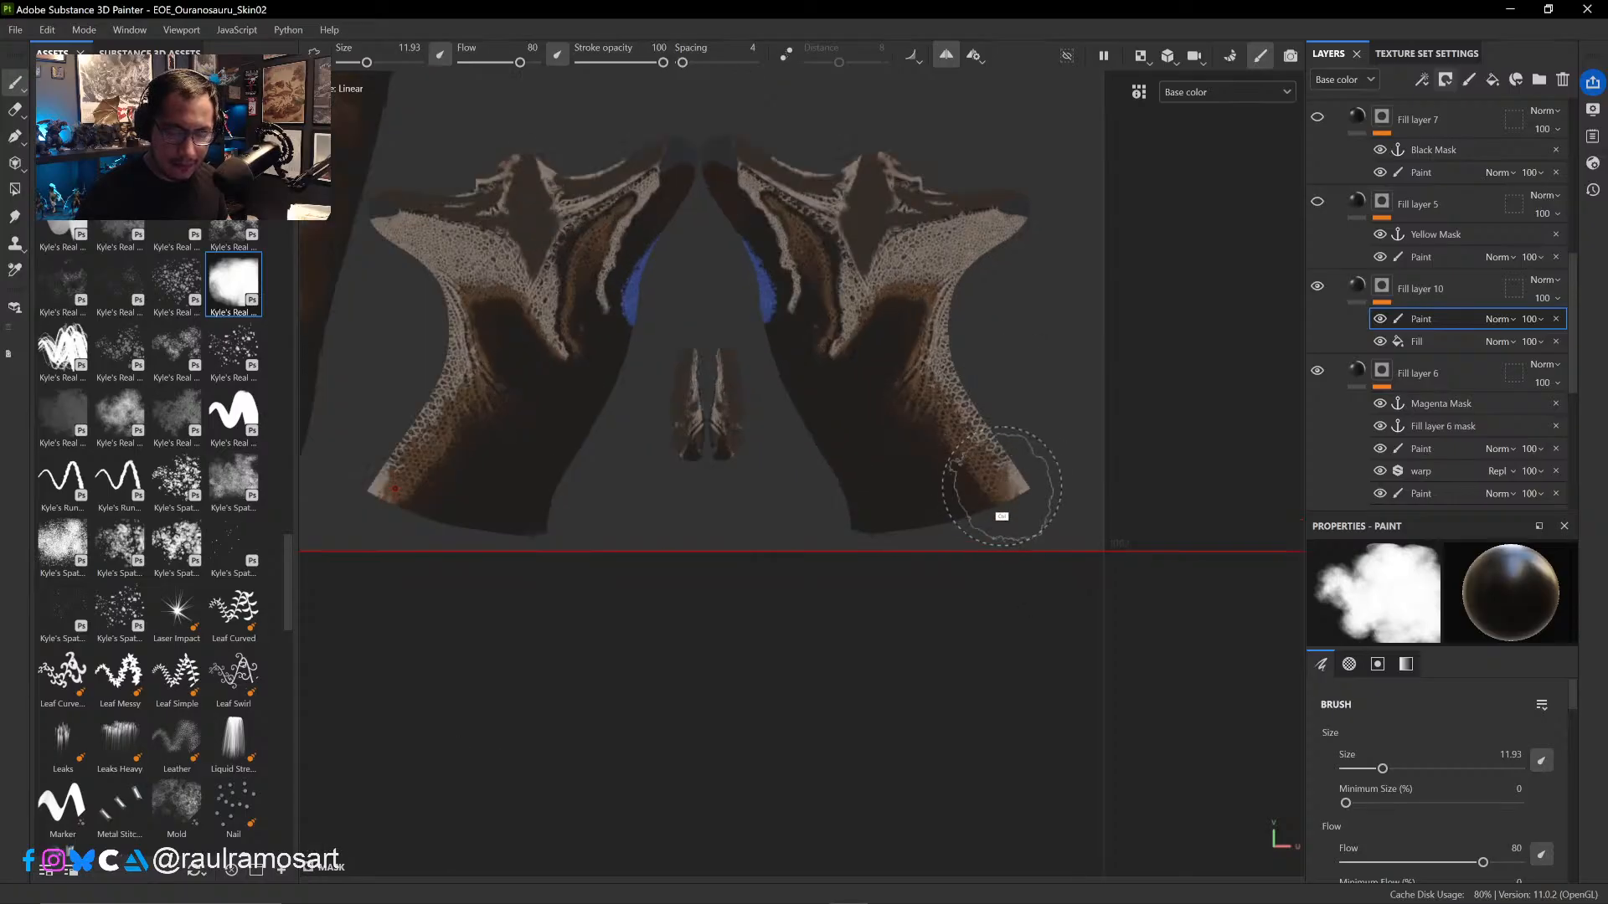
pyautogui.scroll(2, 1022, 459)
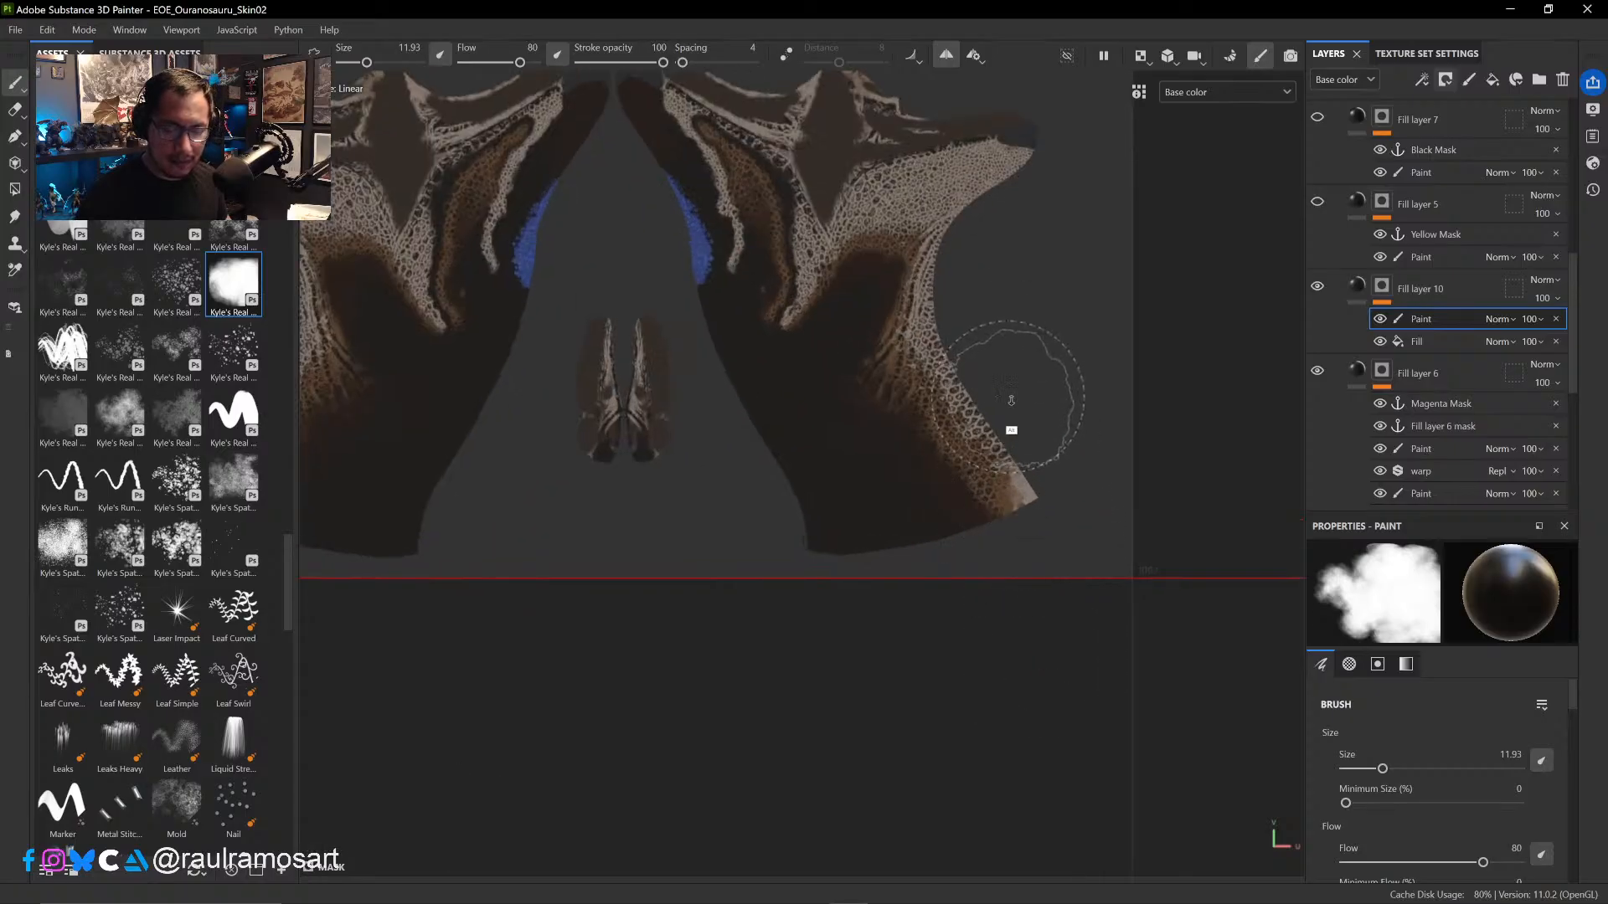
pyautogui.scroll(2, 1020, 469)
pyautogui.keyDown('ctrl'); pyautogui.keyDown('alt'); pyautogui.moveTo(1067, 404); pyautogui.dragTo(1098, 577); pyautogui.keyUp('alt'); pyautogui.keyUp('ctrl')
pyautogui.moveTo(987, 386)
pyautogui.mouseDown()
pyautogui.moveTo(1037, 330)
pyautogui.moveTo(974, 379)
pyautogui.mouseUp()
pyautogui.hotkey('ctrl', 'z')
pyautogui.keyDown('ctrl'); pyautogui.moveTo(970, 388); pyautogui.dragTo(919, 380, button='right'); pyautogui.keyUp('ctrl')
pyautogui.moveTo(942, 356)
pyautogui.mouseDown()
pyautogui.moveTo(976, 364)
pyautogui.moveTo(737, 301)
pyautogui.moveTo(753, 473)
pyautogui.moveTo(630, 366)
pyautogui.moveTo(782, 137)
pyautogui.moveTo(811, 489)
pyautogui.moveTo(1066, 520)
pyautogui.moveTo(1131, 678)
pyautogui.mouseUp()
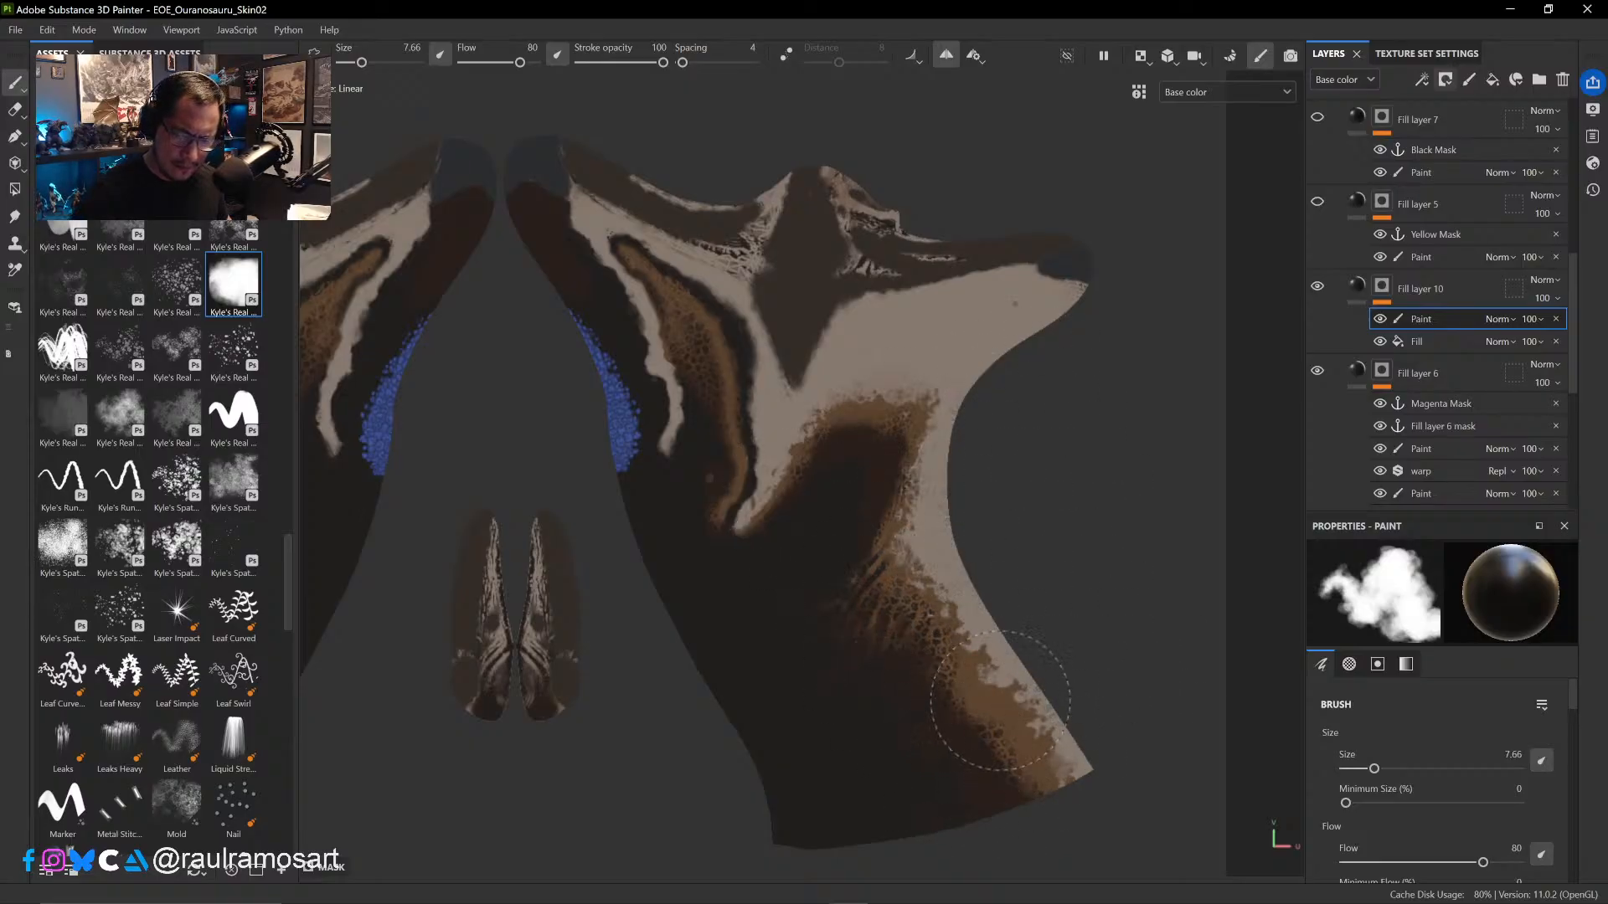
# - Paint small mask details along the pale cheek band at brush size 1.06 and erase mask strokes over the dark red snout at eraser size 2.96
pyautogui.keyDown('ctrl'); pyautogui.moveTo(829, 392); pyautogui.dragTo(762, 388, button='right'); pyautogui.keyUp('ctrl')
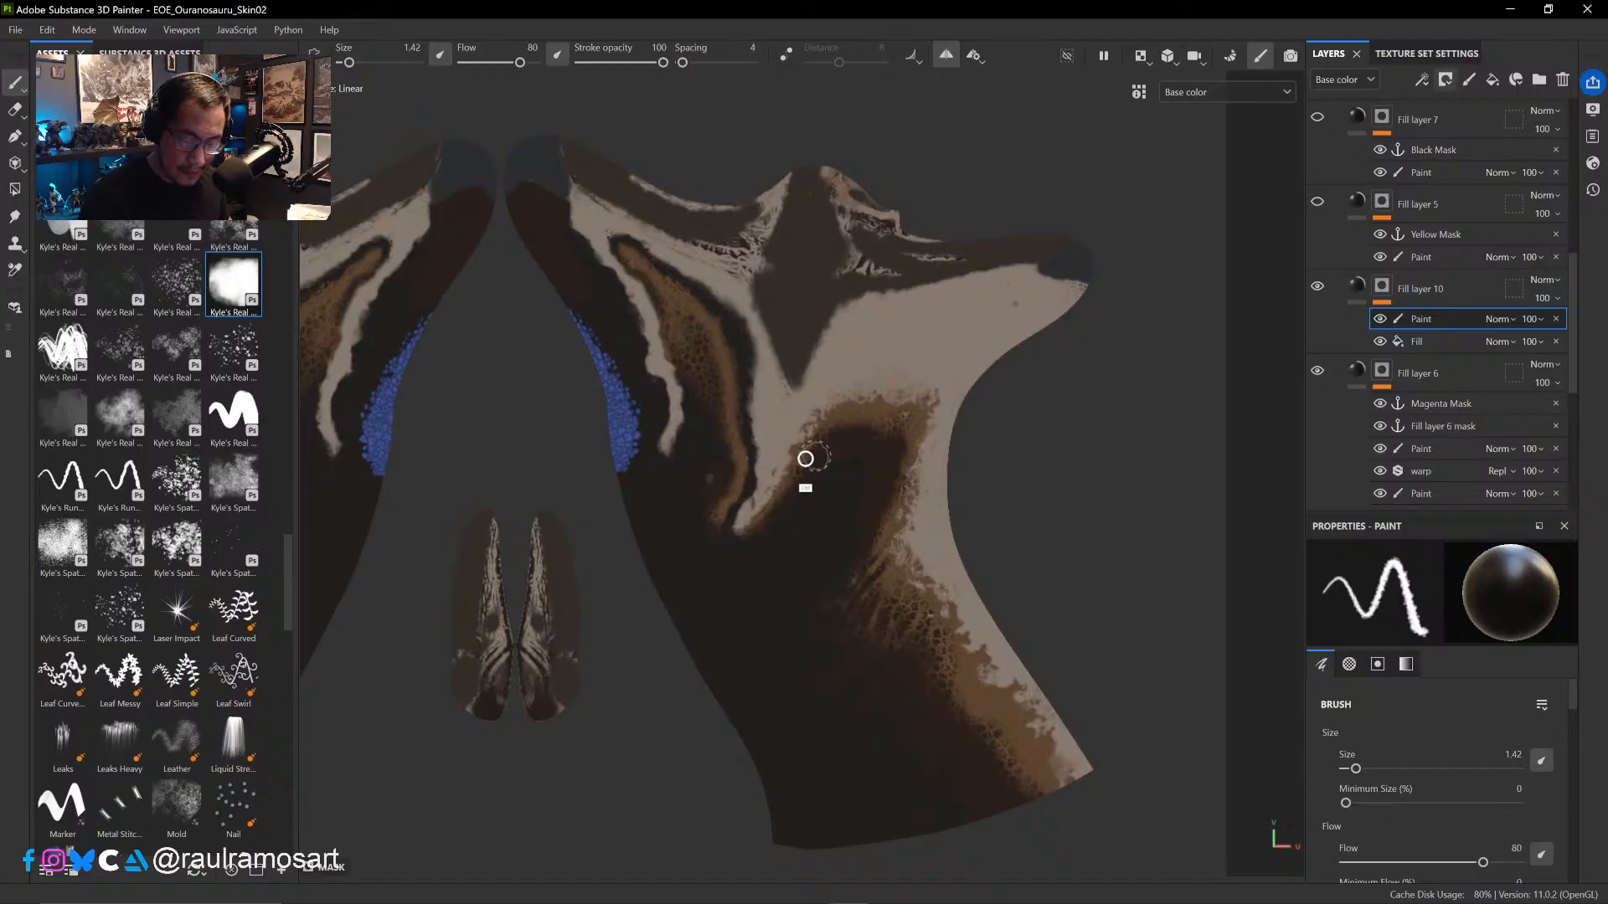
pyautogui.keyDown('ctrl'); pyautogui.moveTo(805, 459); pyautogui.dragTo(800, 475, button='right'); pyautogui.keyUp('ctrl')
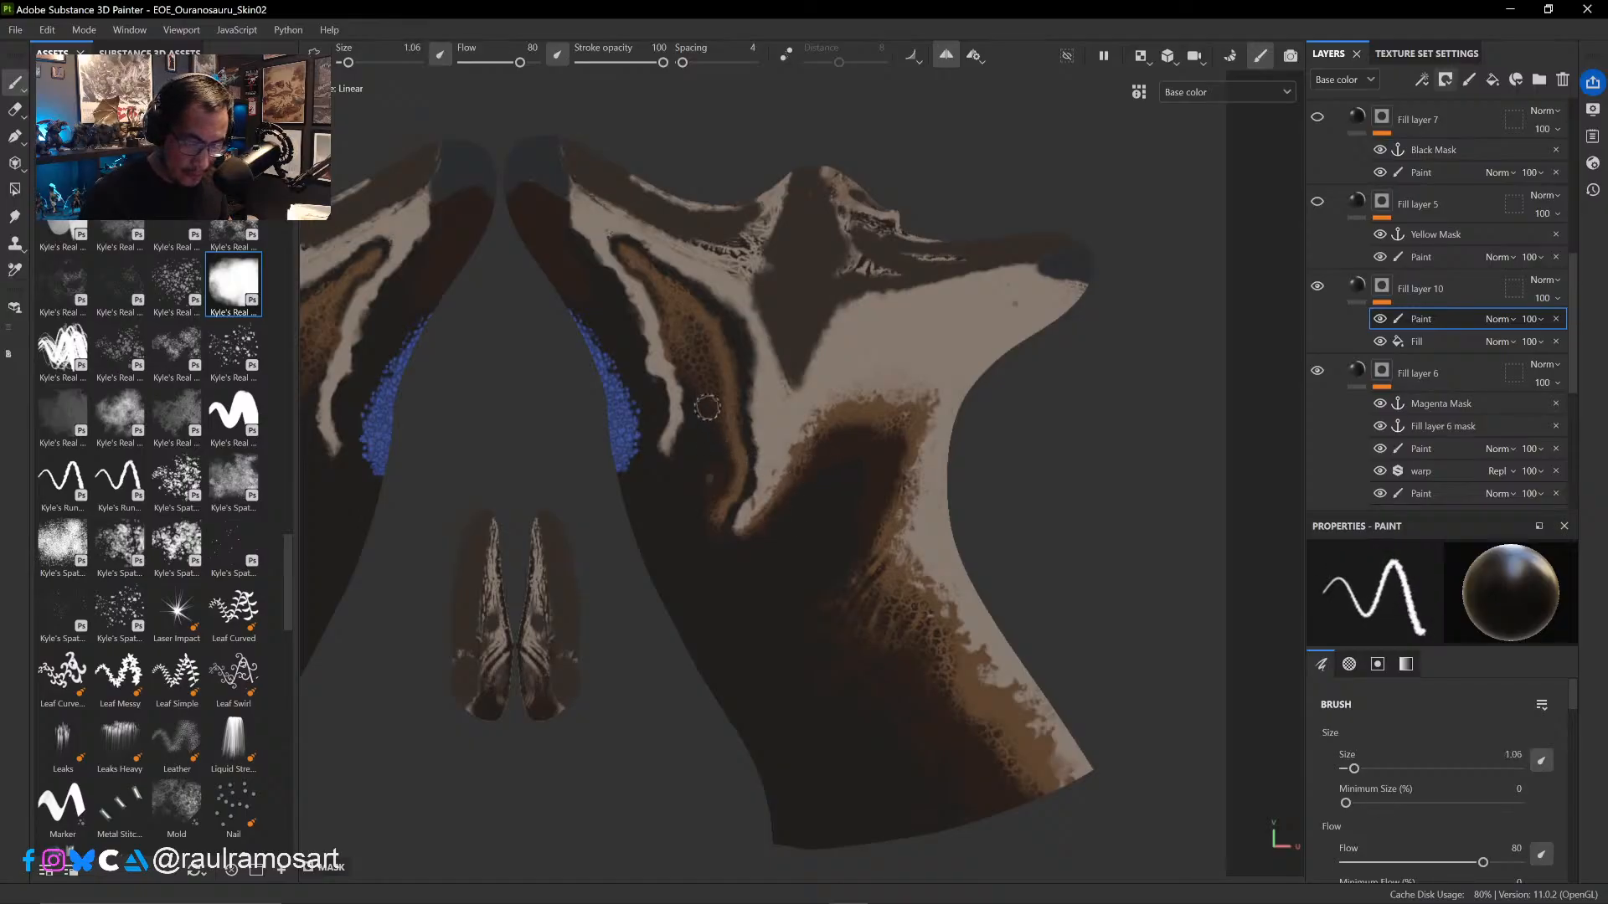
pyautogui.press('x')
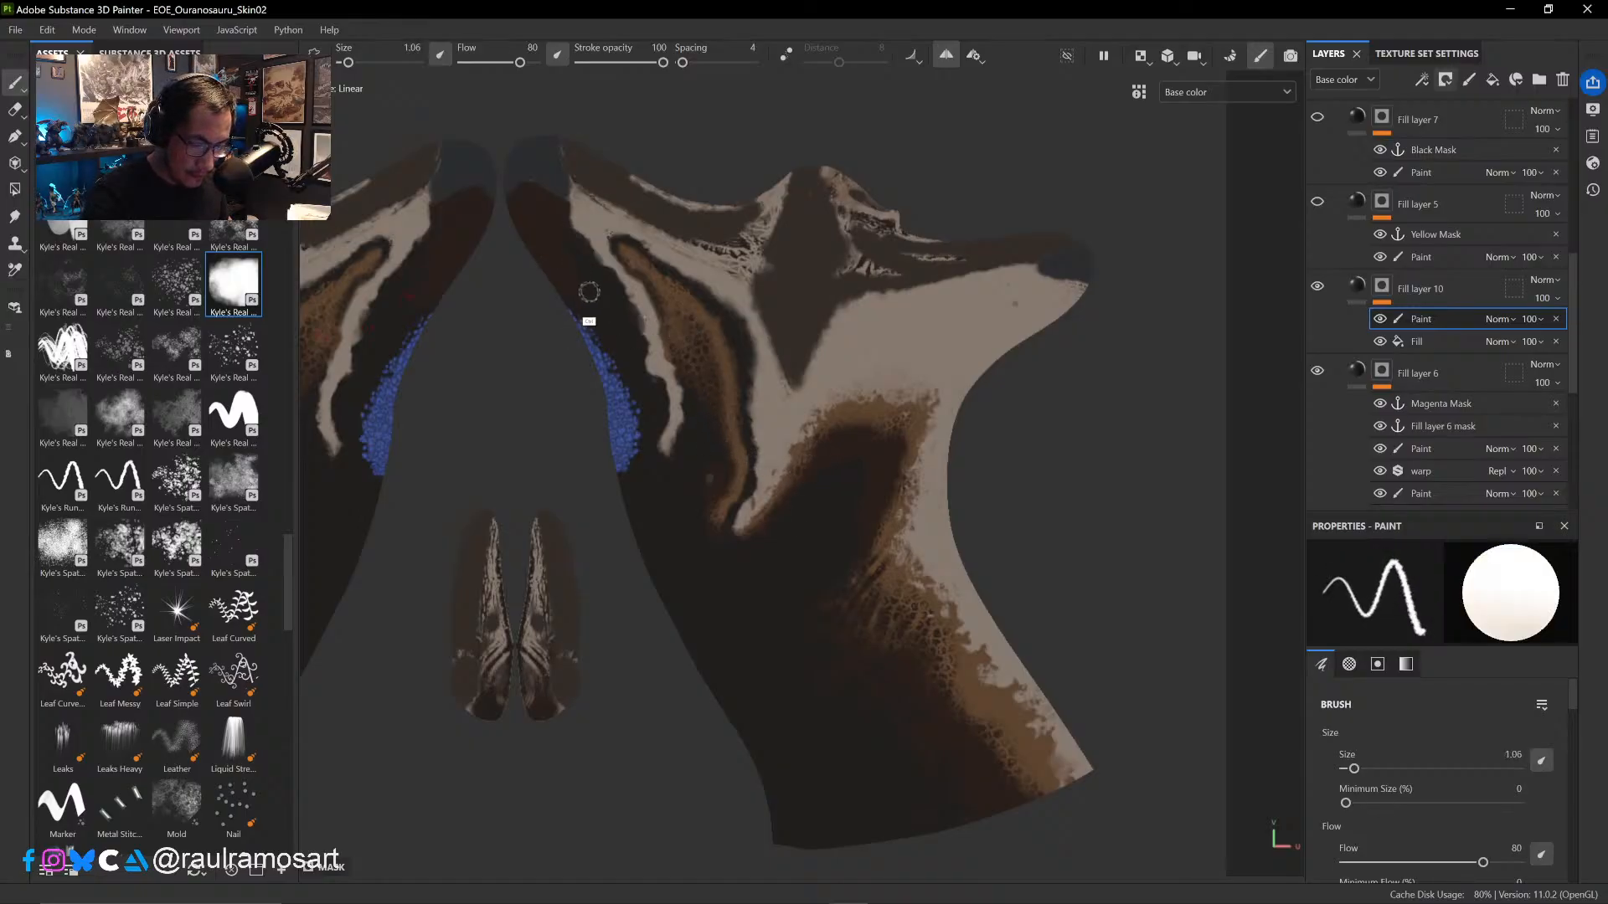
pyautogui.press('e')
pyautogui.moveTo(503, 266)
pyautogui.keyDown('ctrl'); pyautogui.mouseDown(button='right')
pyautogui.moveTo(557, 268)
pyautogui.moveTo(515, 276)
pyautogui.moveTo(577, 288)
pyautogui.mouseUp(button='right'); pyautogui.keyUp('ctrl')
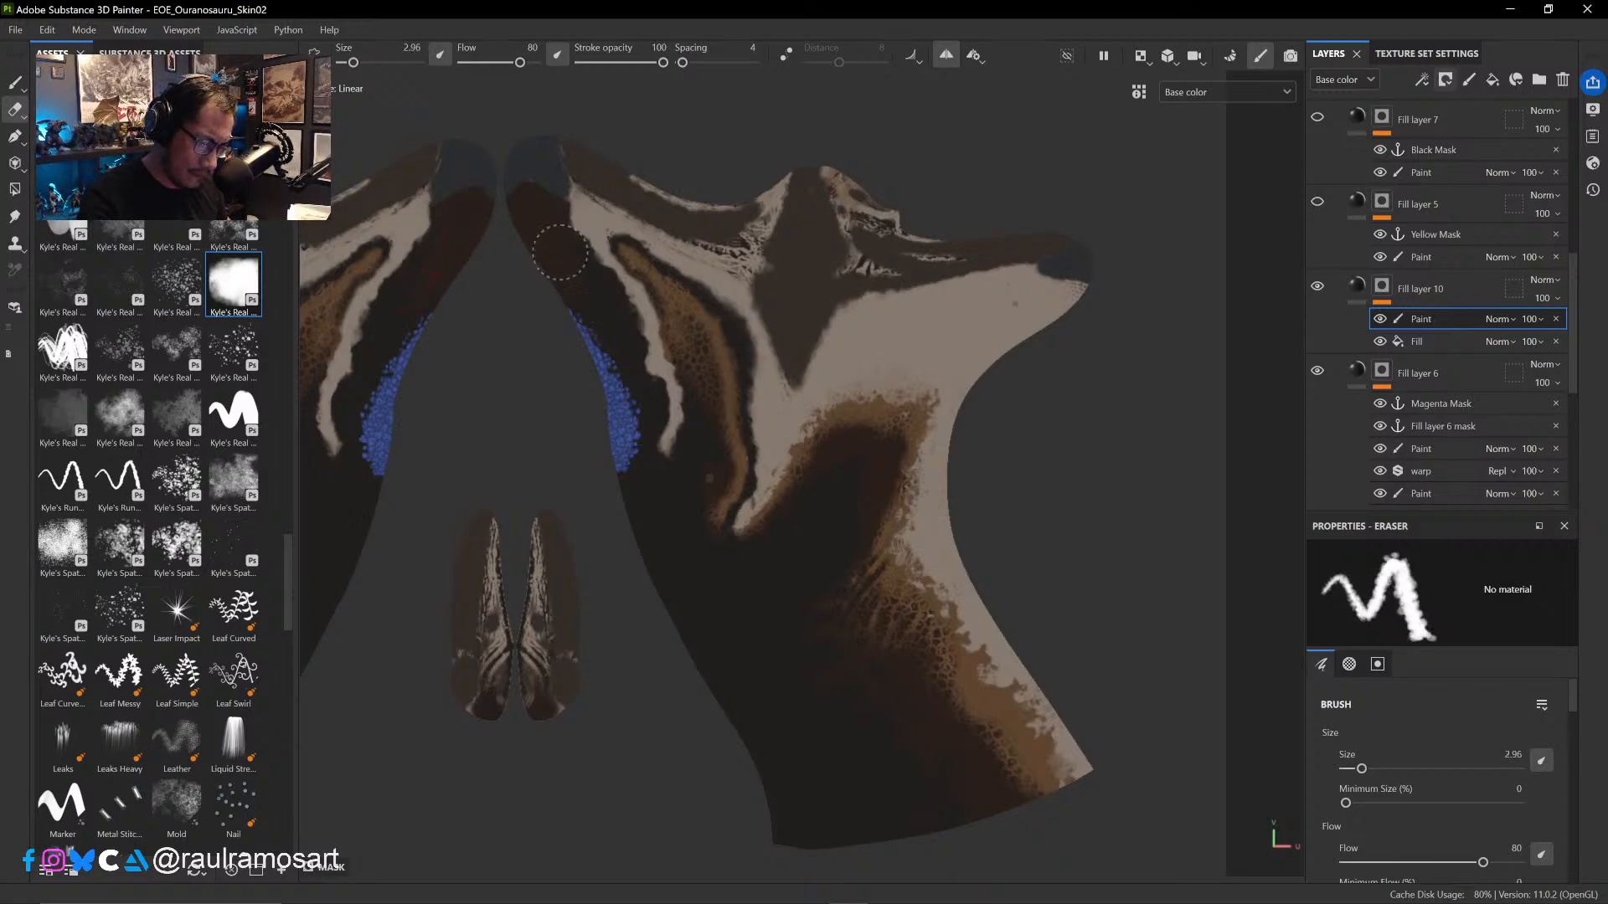
pyautogui.scroll(4, 591, 285)
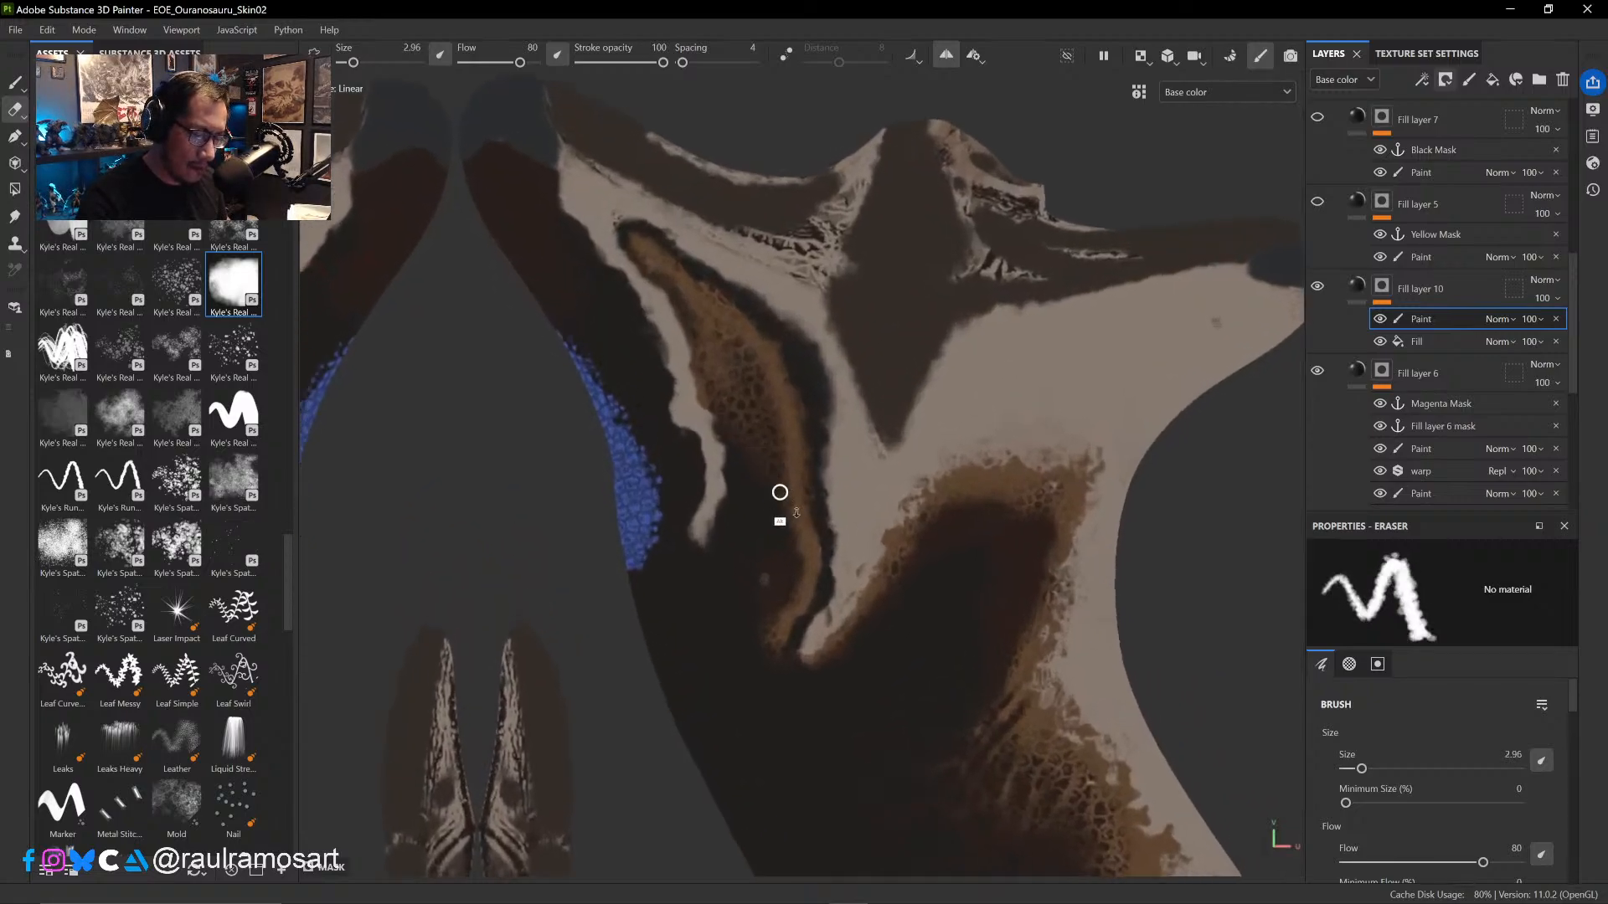
pyautogui.keyDown('alt'); pyautogui.moveTo(566, 294); pyautogui.dragTo(739, 463, button='right'); pyautogui.keyUp('alt')
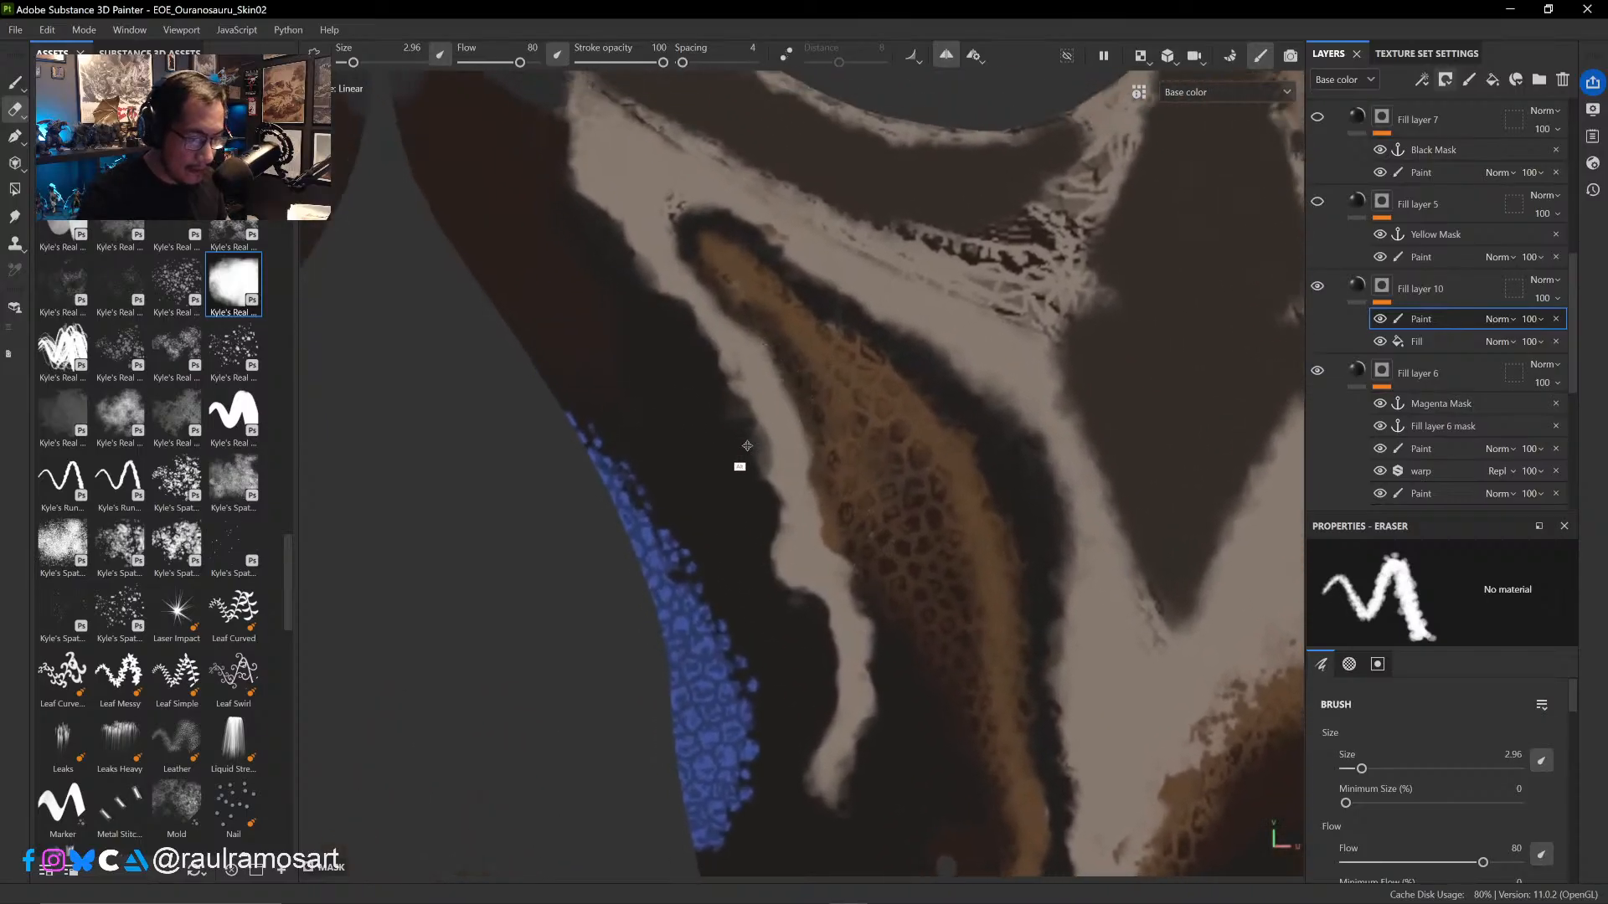
pyautogui.keyDown('ctrl'); pyautogui.keyDown('alt'); pyautogui.moveTo(634, 342); pyautogui.dragTo(827, 542); pyautogui.keyUp('alt'); pyautogui.keyUp('ctrl')
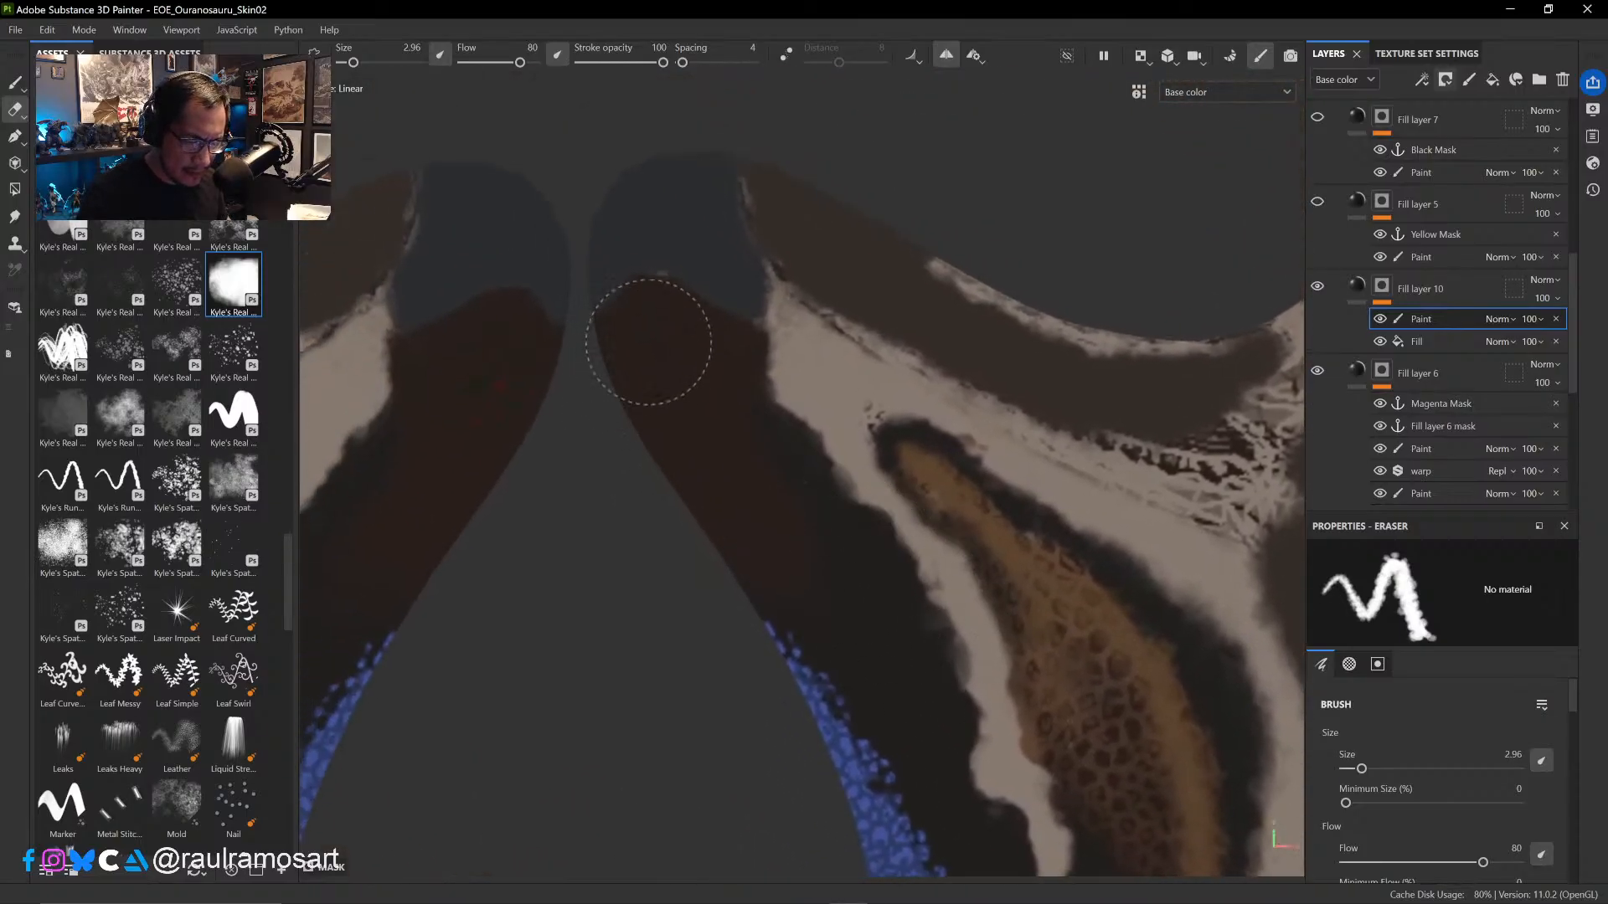
# - Touch up the dark red snout tip in white at brush size 1.06 and its lower edge in black at 3.12
pyautogui.click(14, 82)
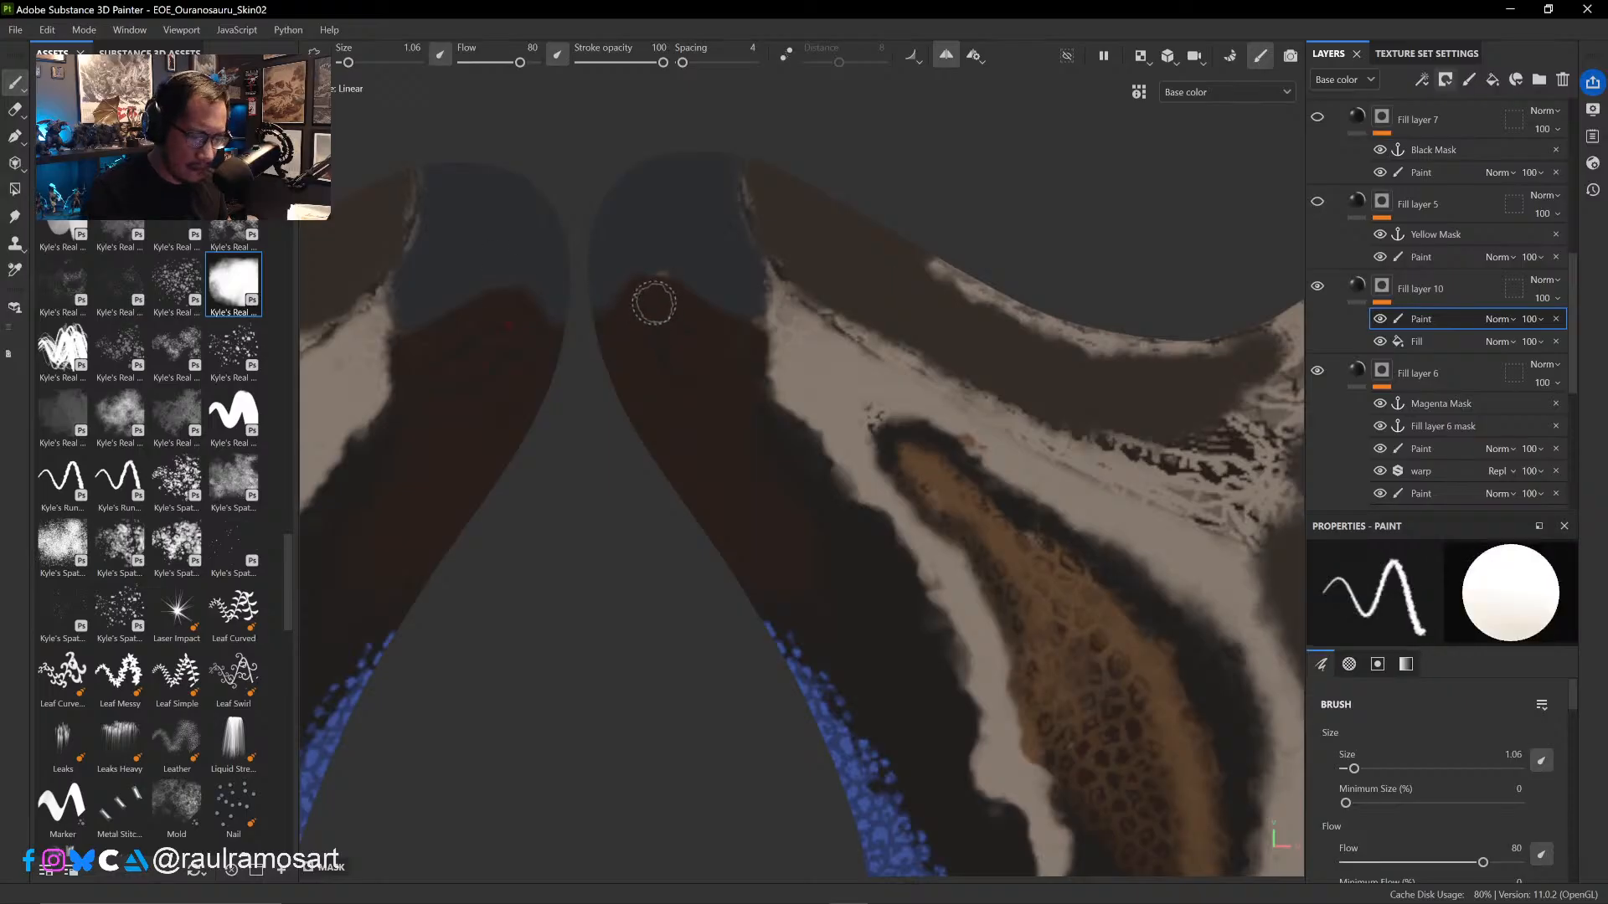
pyautogui.keyDown('ctrl'); pyautogui.moveTo(647, 329); pyautogui.dragTo(672, 324, button='right'); pyautogui.keyUp('ctrl')
pyautogui.press('x')
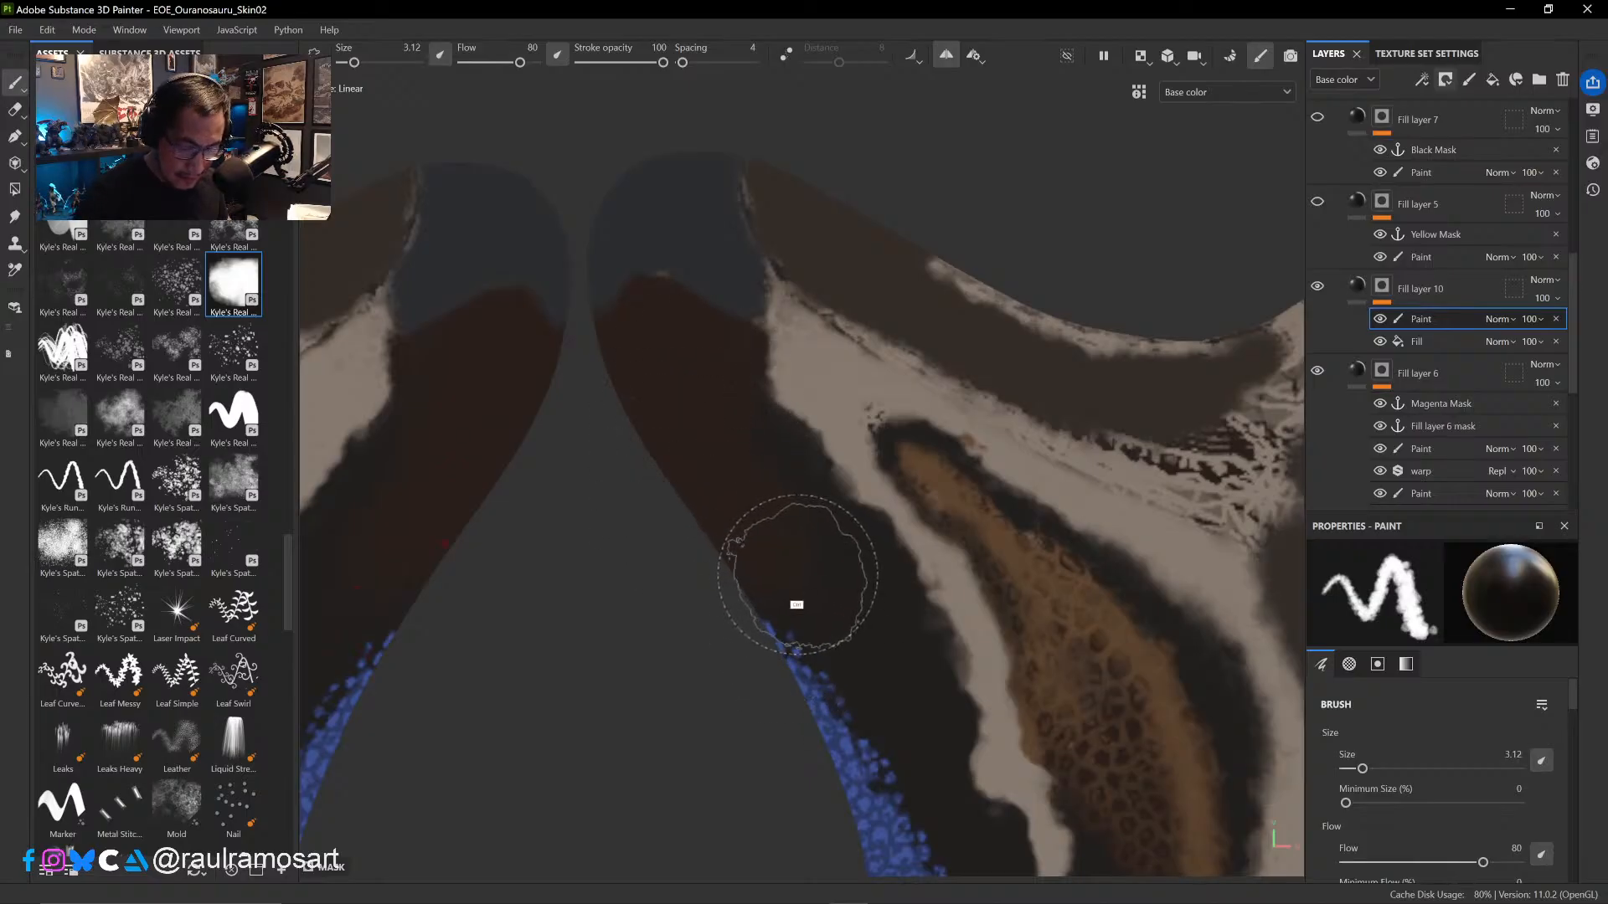
pyautogui.keyDown('ctrl'); pyautogui.moveTo(796, 605); pyautogui.dragTo(754, 577, button='right'); pyautogui.keyUp('ctrl')
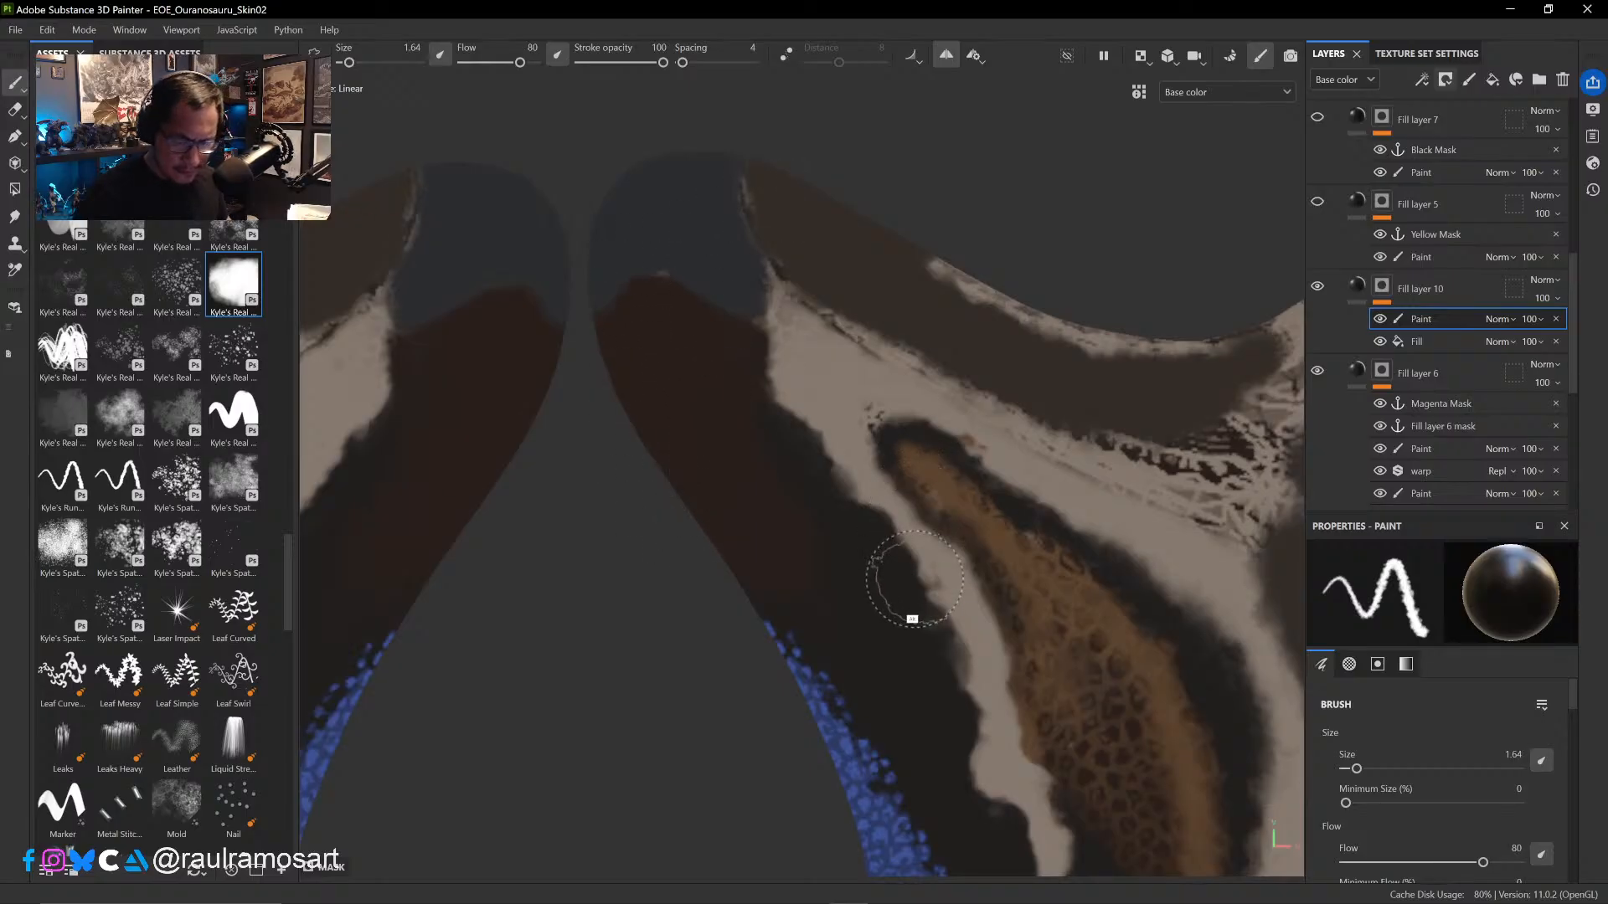
pyautogui.keyDown('ctrl'); pyautogui.keyDown('alt'); pyautogui.moveTo(912, 580); pyautogui.dragTo(682, 496); pyautogui.keyUp('alt'); pyautogui.keyUp('ctrl')
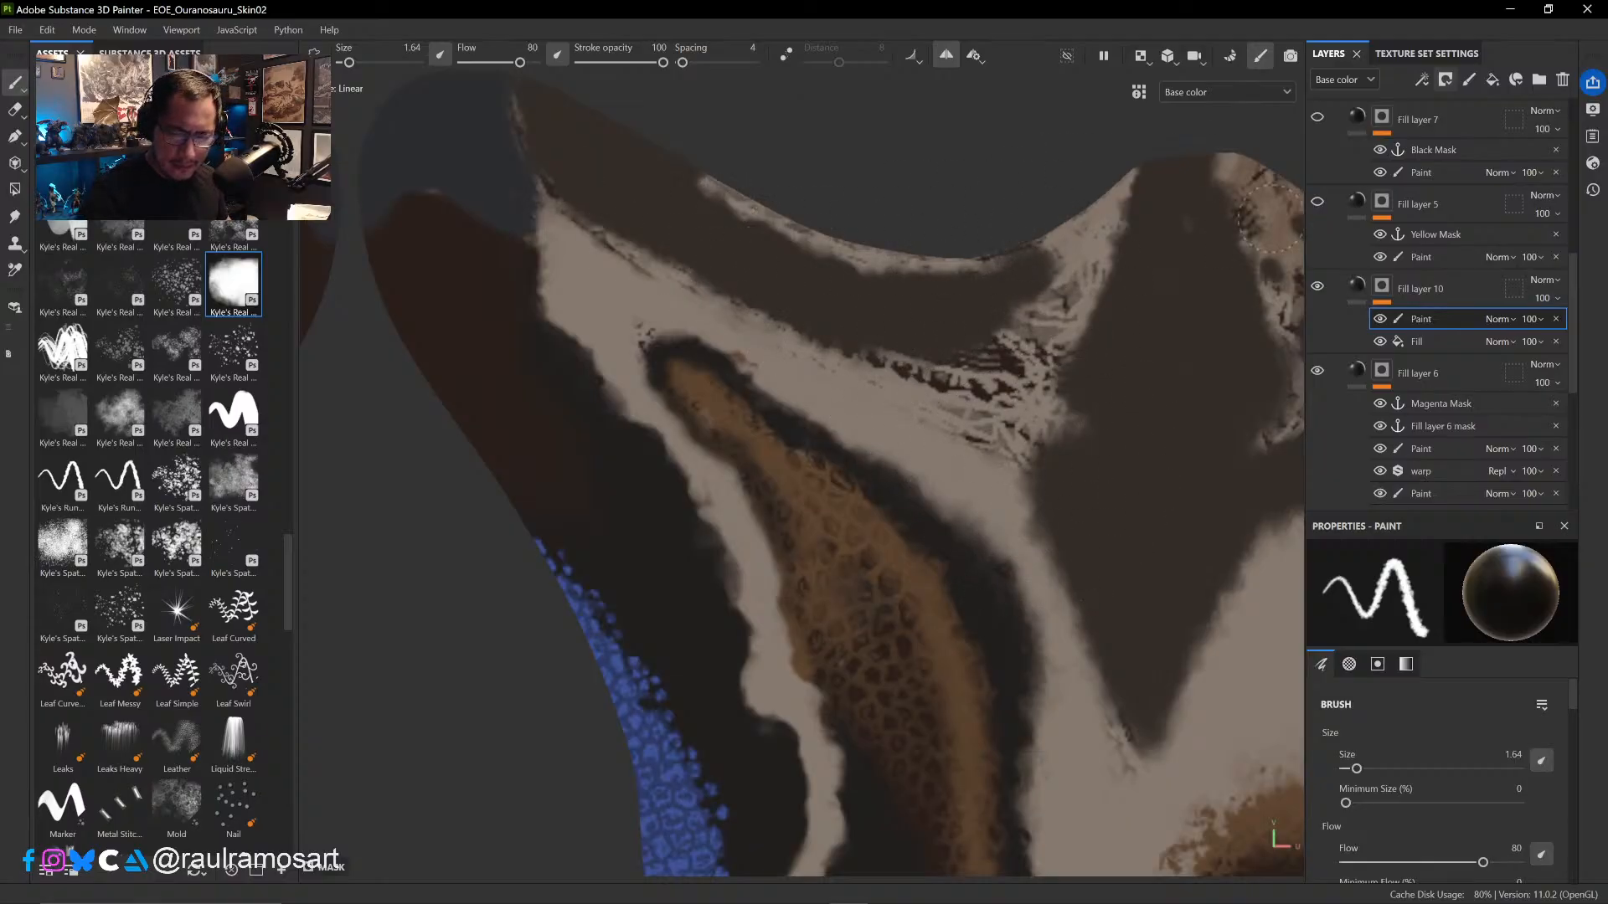
# - Erase mask strokes along the pale band and upper pale stripe beside the brown head patch, with the eraser between 0.94 and 0.2
pyautogui.keyDown('ctrl'); pyautogui.keyDown('alt'); pyautogui.moveTo(1160, 523); pyautogui.dragTo(825, 297); pyautogui.keyUp('alt'); pyautogui.keyUp('ctrl')
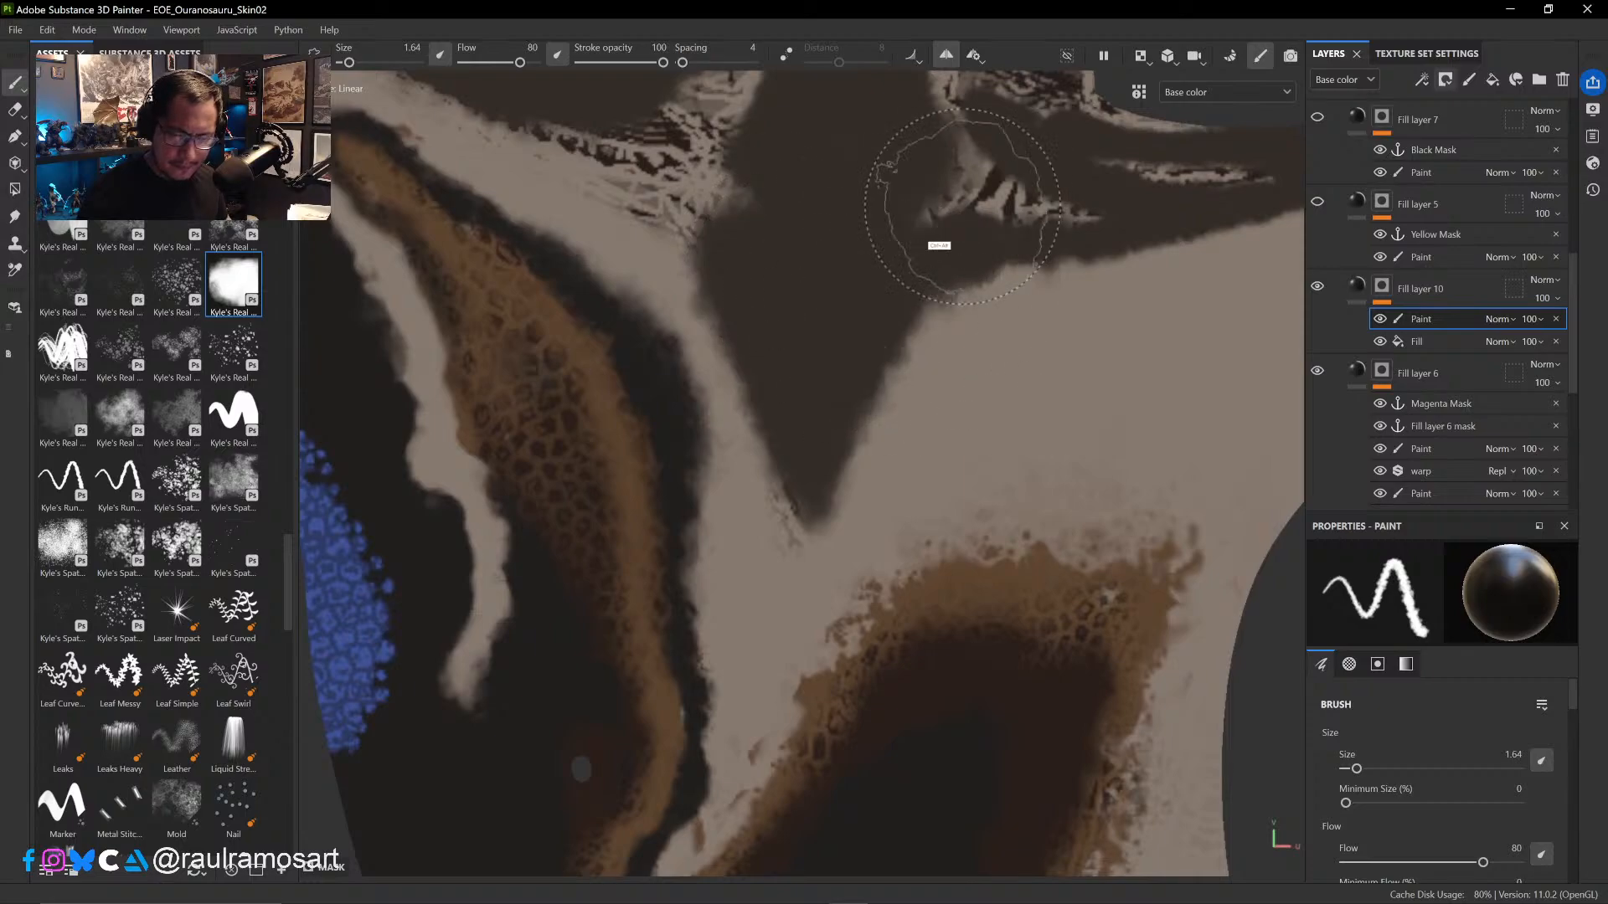
pyautogui.keyDown('ctrl'); pyautogui.keyDown('alt'); pyautogui.moveTo(962, 207); pyautogui.dragTo(971, 382); pyautogui.keyUp('alt'); pyautogui.keyUp('ctrl')
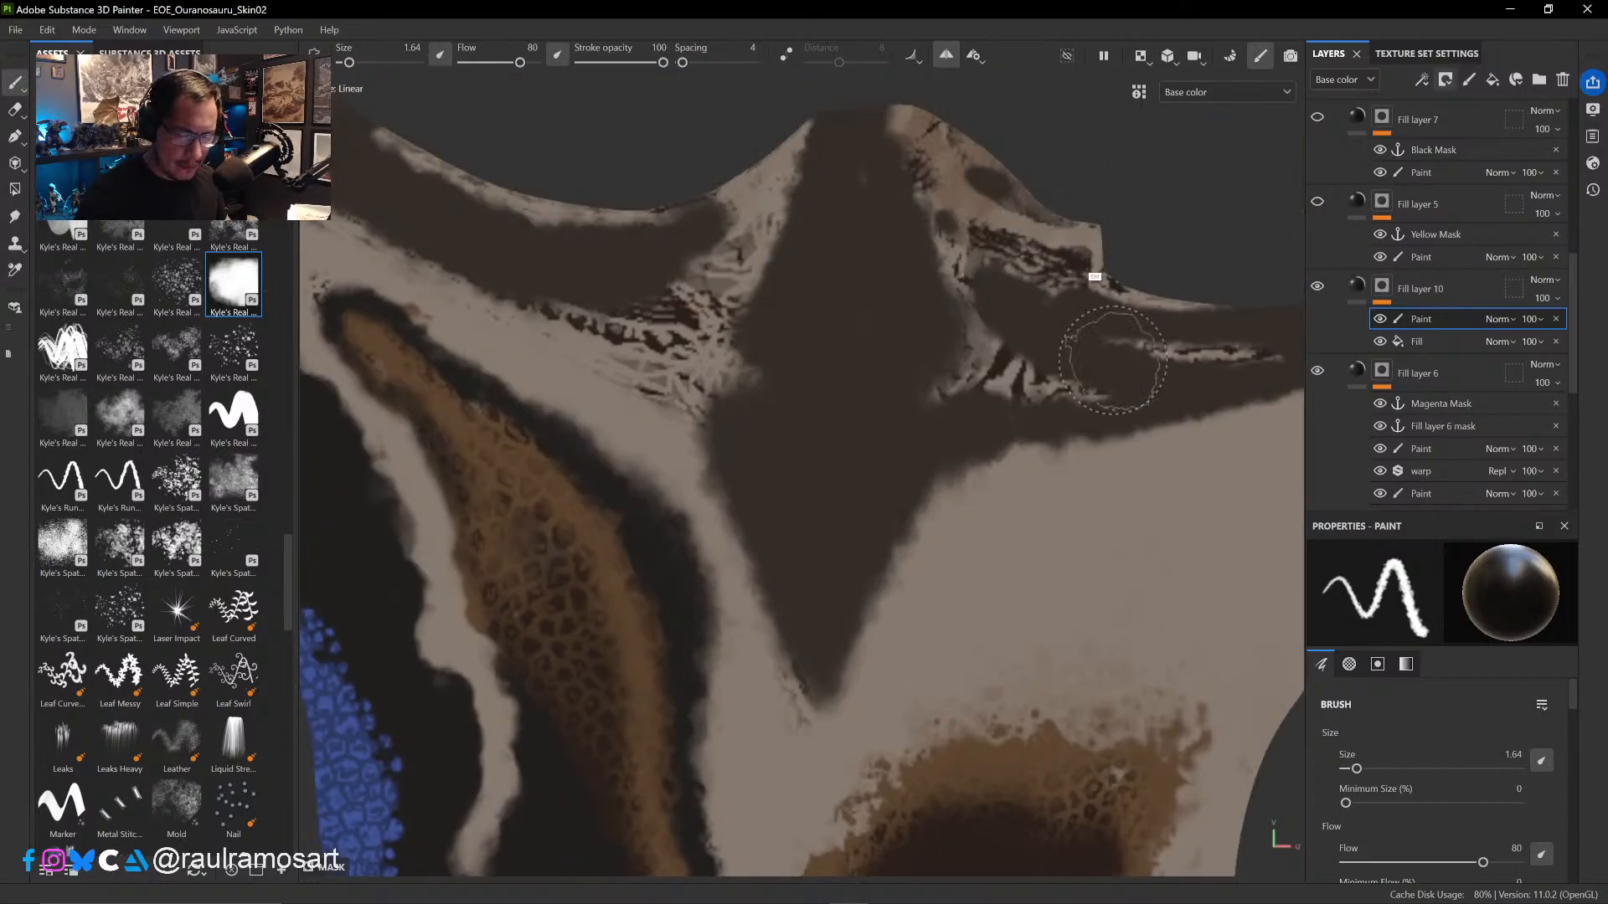
pyautogui.keyDown('ctrl'); pyautogui.keyDown('alt'); pyautogui.moveTo(712, 596); pyautogui.dragTo(959, 350); pyautogui.keyUp('alt'); pyautogui.keyUp('ctrl')
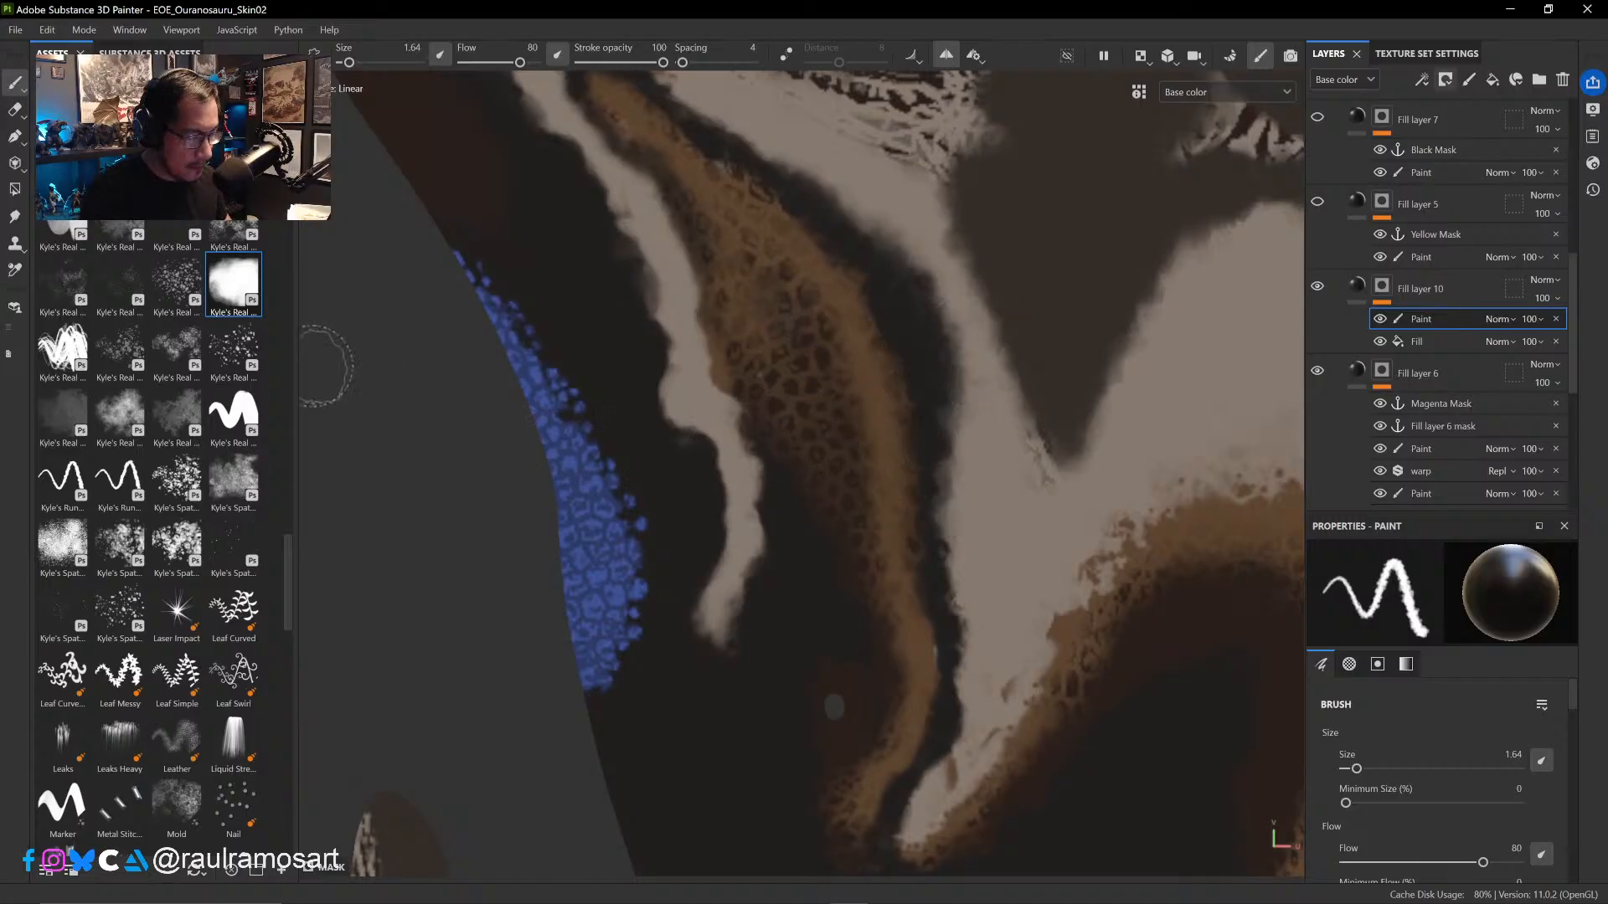
pyautogui.click(14, 109)
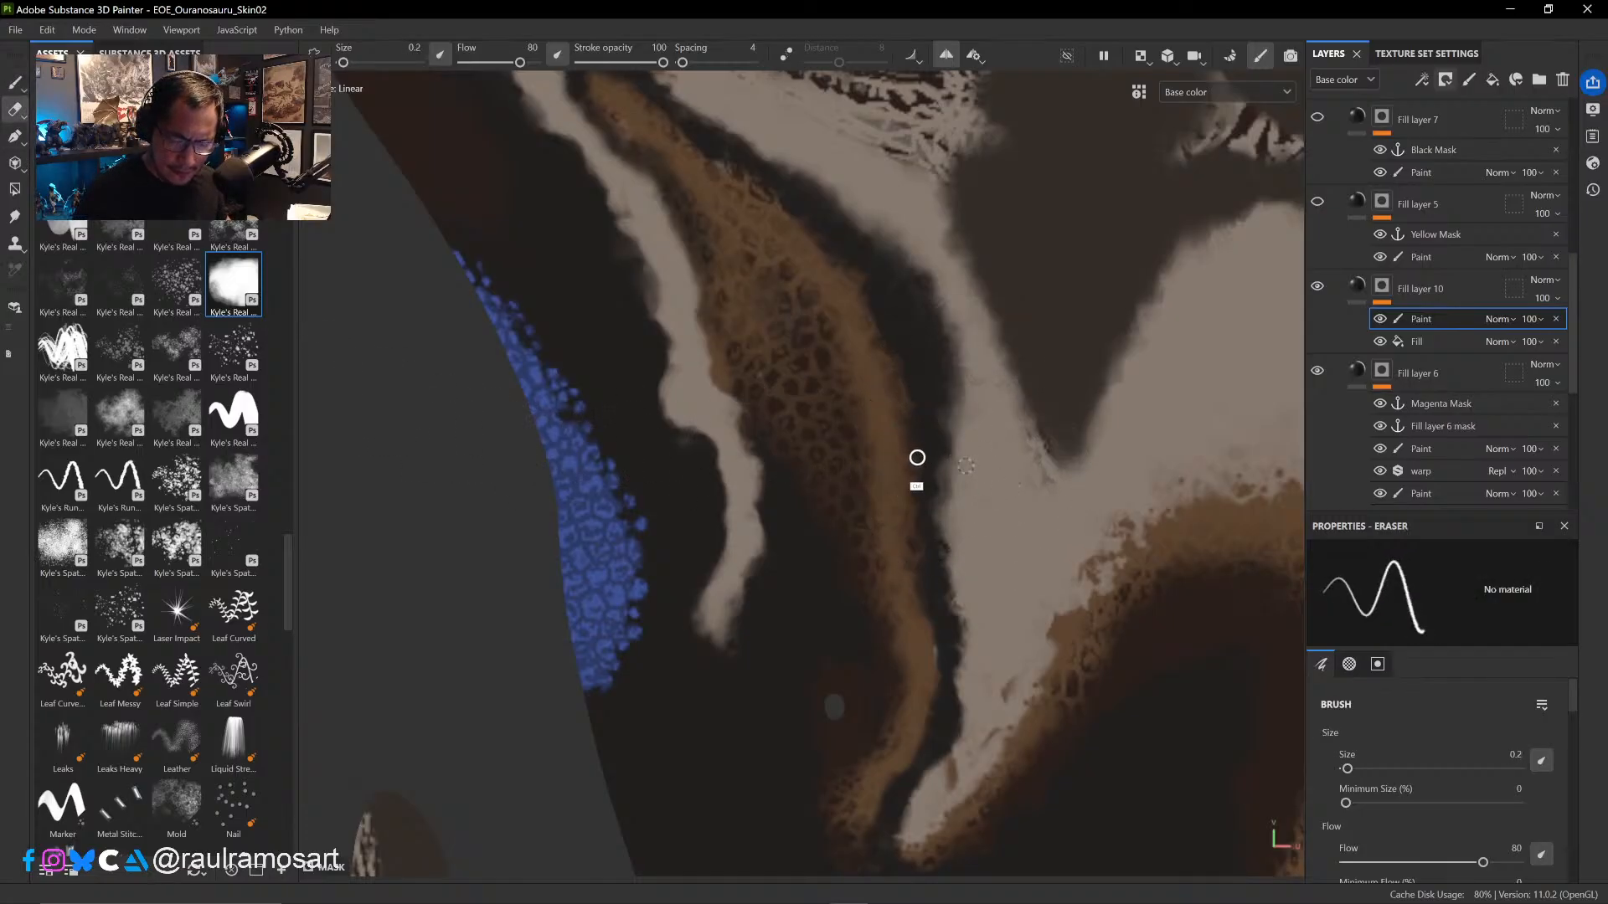
pyautogui.moveTo(917, 457)
pyautogui.keyDown('ctrl'); pyautogui.mouseDown(button='right')
pyautogui.moveTo(932, 470)
pyautogui.moveTo(946, 404)
pyautogui.mouseUp(button='right'); pyautogui.keyUp('ctrl')
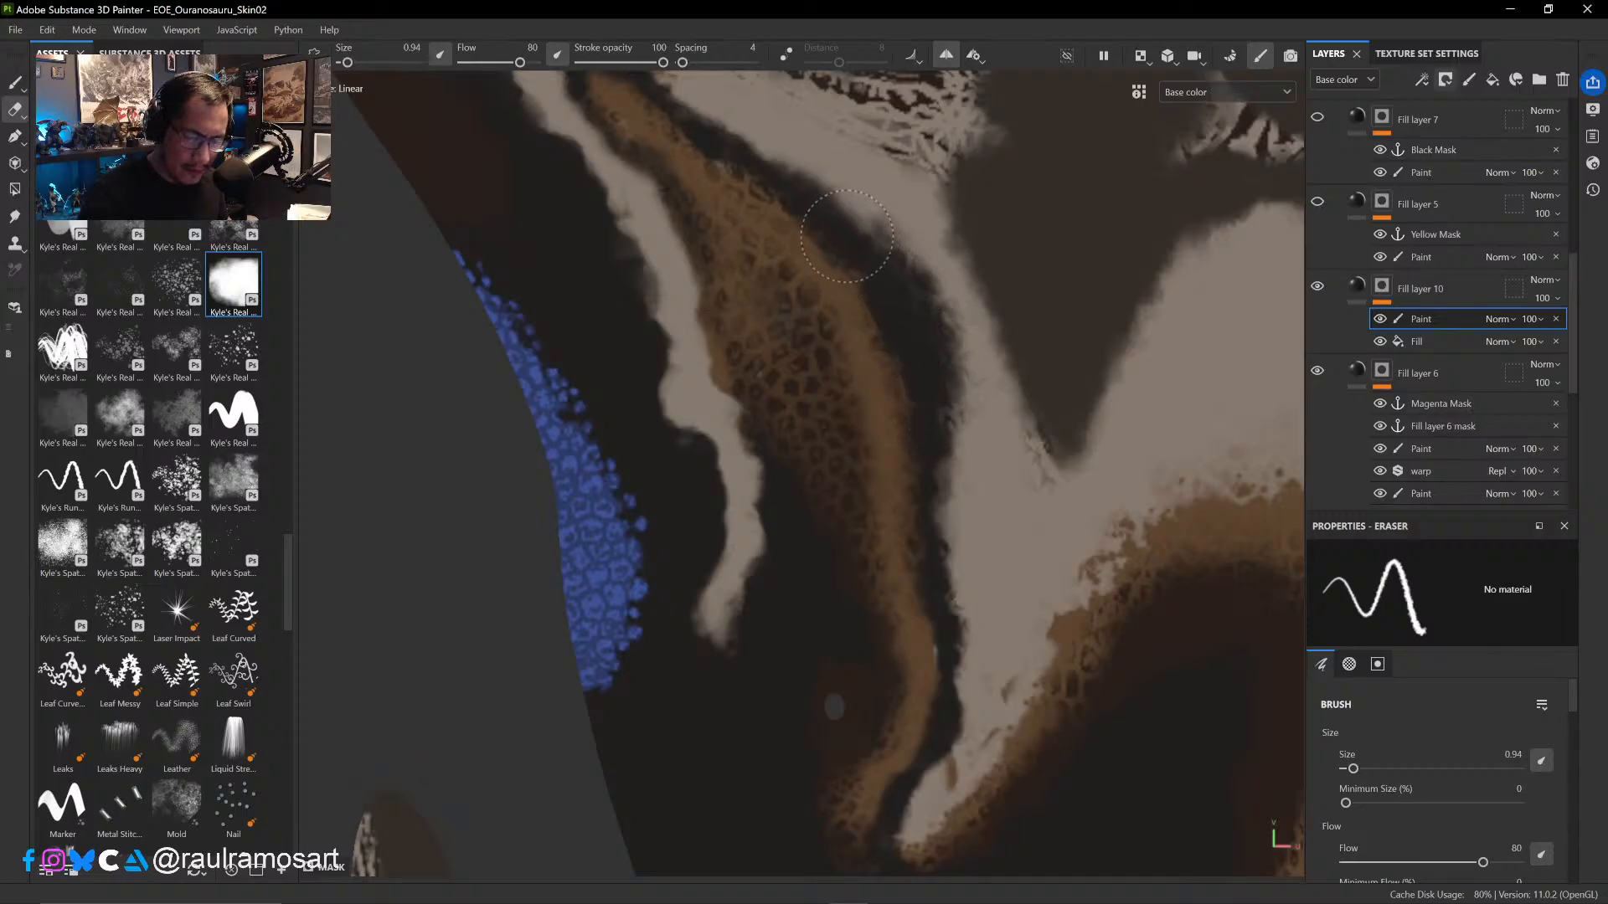
pyautogui.keyDown('ctrl'); pyautogui.keyDown('alt'); pyautogui.moveTo(816, 216); pyautogui.dragTo(905, 493); pyautogui.keyUp('alt'); pyautogui.keyUp('ctrl')
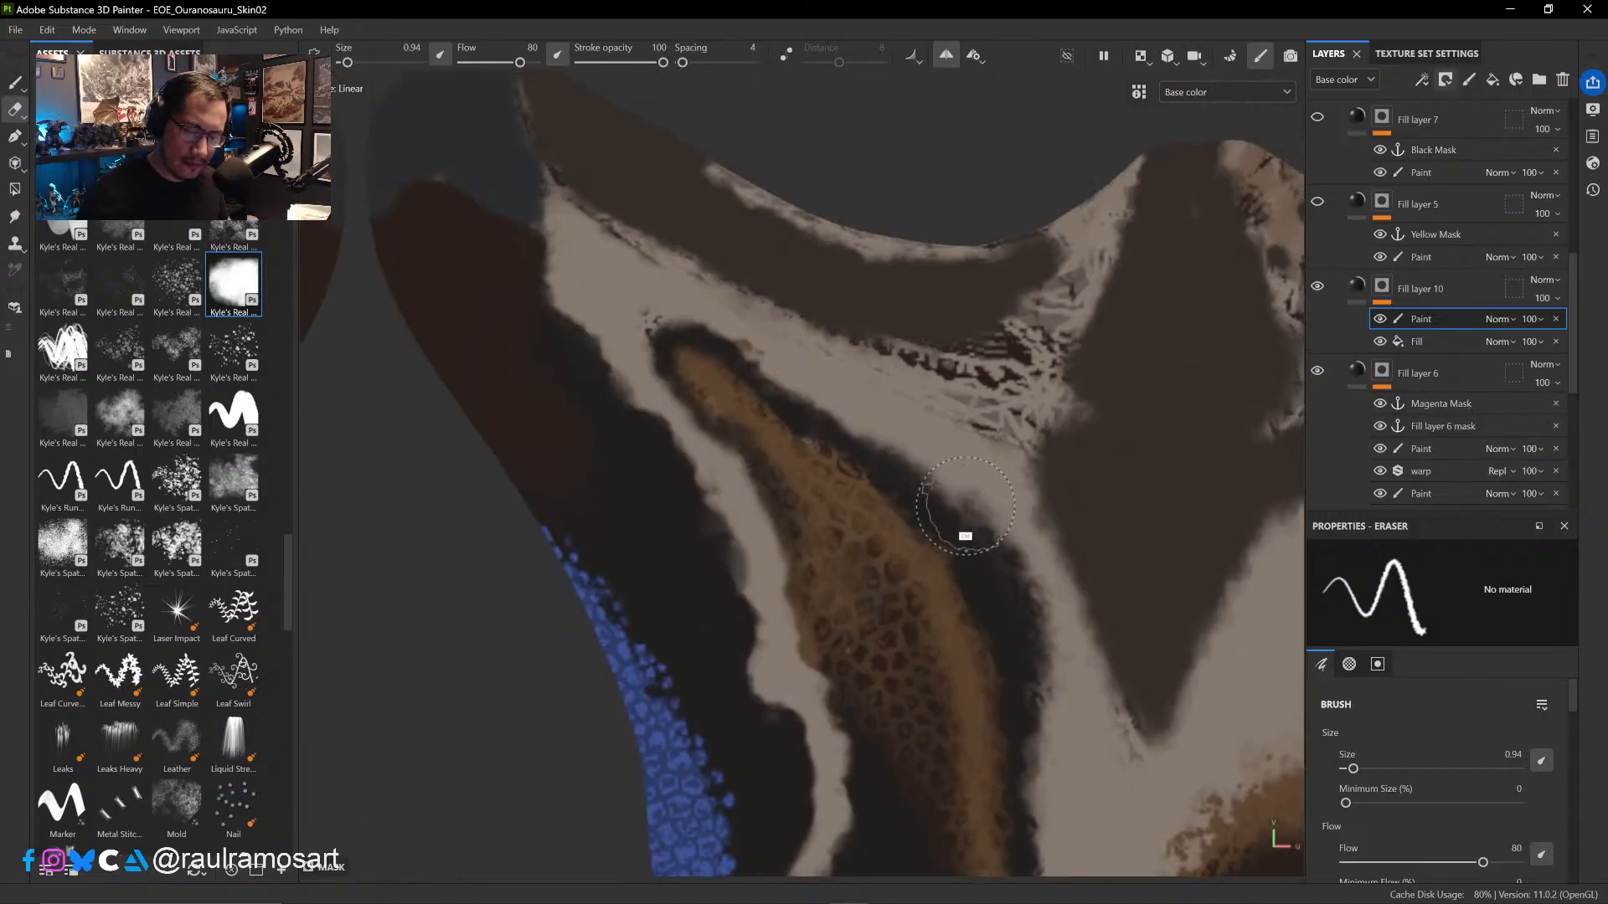
pyautogui.keyDown('ctrl'); pyautogui.moveTo(962, 512); pyautogui.dragTo(945, 504, button='right'); pyautogui.keyUp('ctrl')
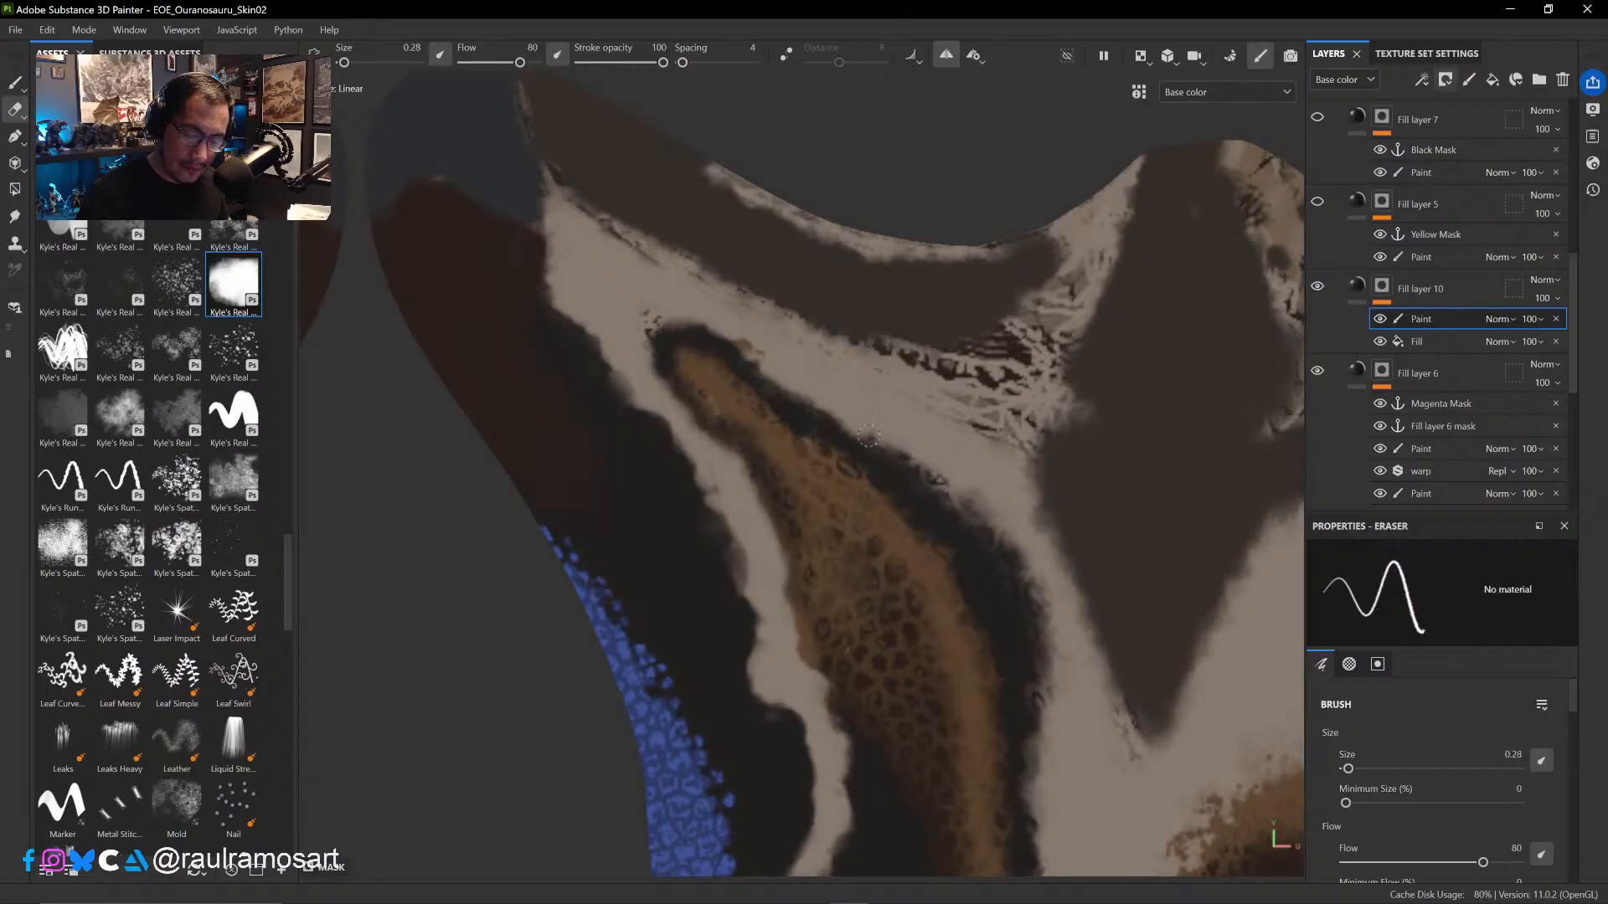
pyautogui.keyDown('ctrl'); pyautogui.moveTo(845, 416); pyautogui.dragTo(834, 421, button='right'); pyautogui.keyUp('ctrl')
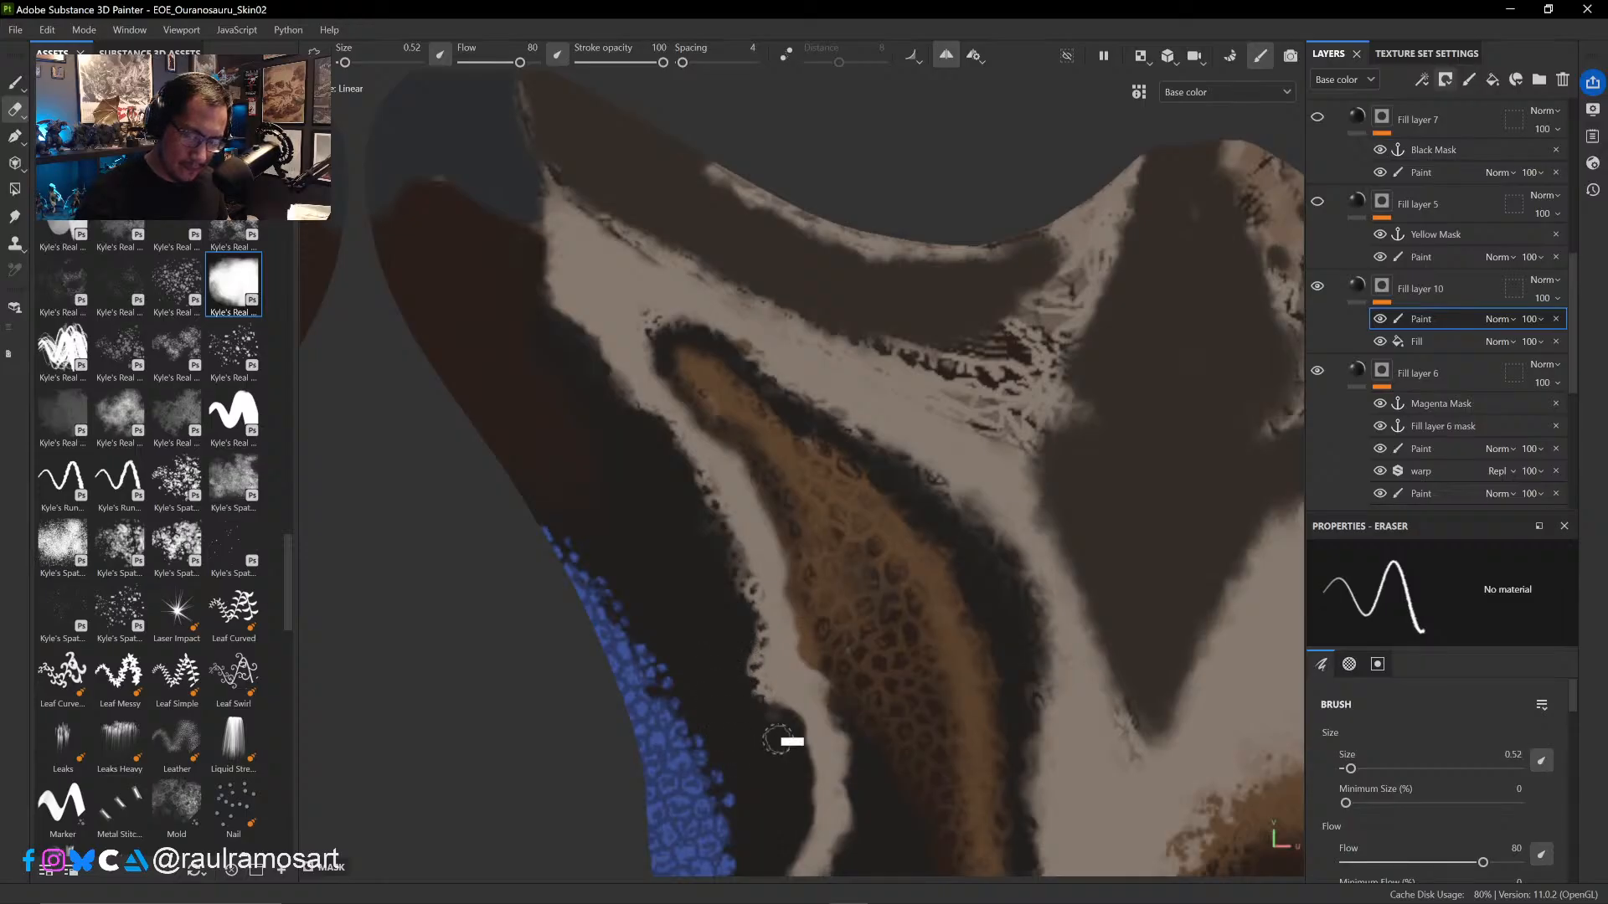
# - Refine the lower end of the thin pale face stripe with the eraser at 0.52 and the paint brush at 0.81
pyautogui.keyDown('ctrl'); pyautogui.keyDown('alt'); pyautogui.moveTo(778, 739); pyautogui.dragTo(785, 351); pyautogui.keyUp('alt'); pyautogui.keyUp('ctrl')
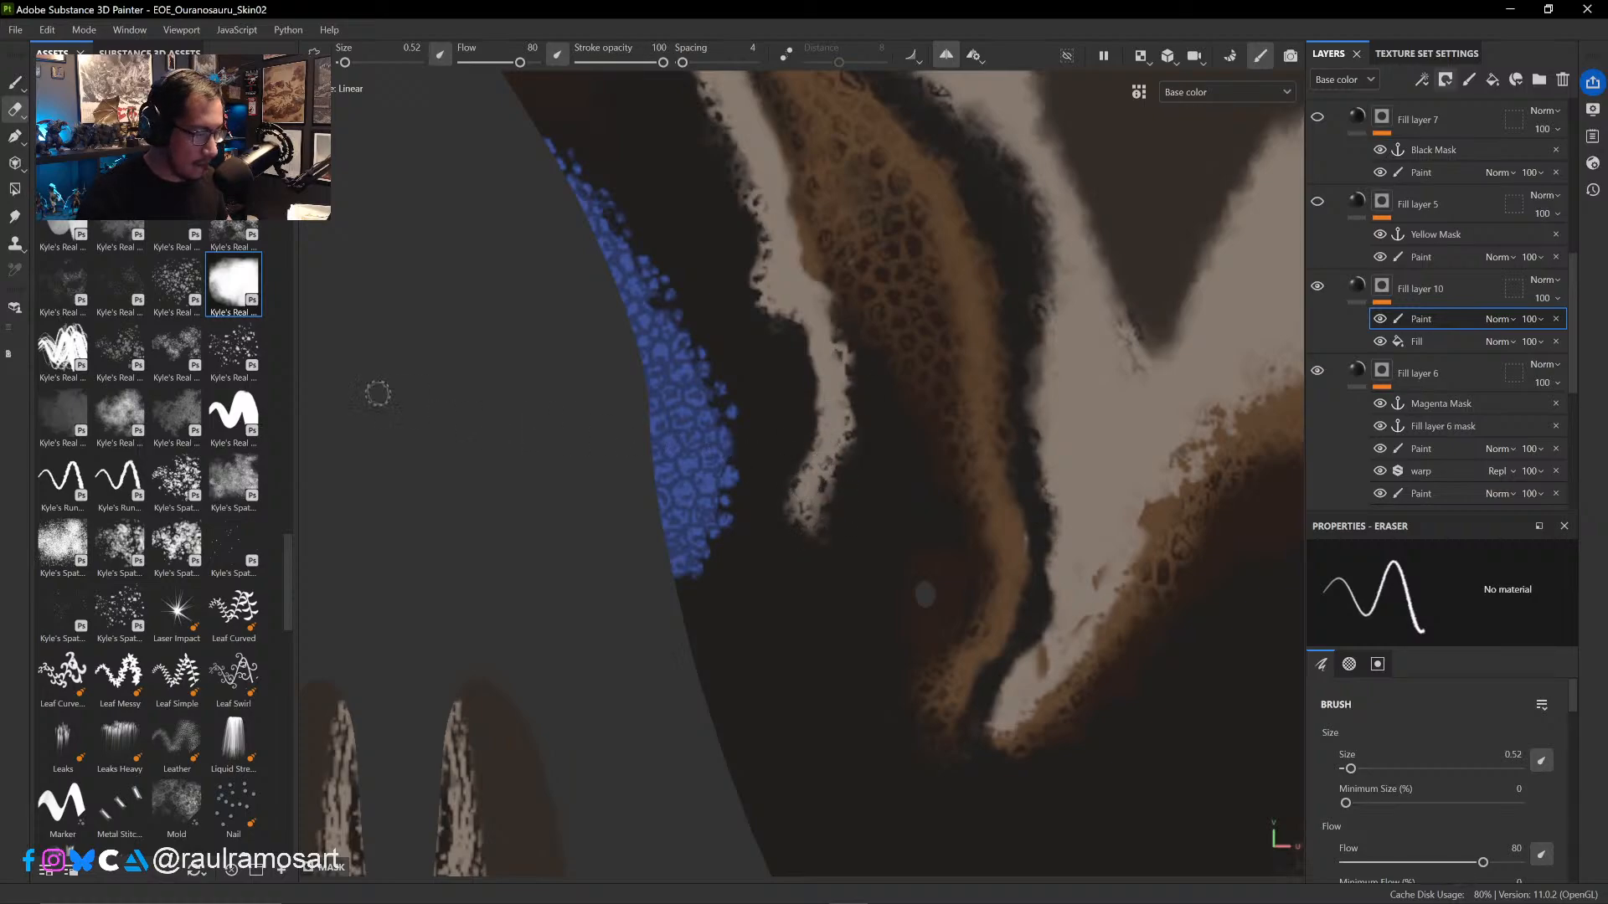
pyautogui.press('1')
pyautogui.moveTo(820, 452)
pyautogui.keyDown('ctrl'); pyautogui.mouseDown(button='right')
pyautogui.moveTo(795, 446)
pyautogui.moveTo(822, 471)
pyautogui.moveTo(816, 493)
pyautogui.mouseUp(button='right'); pyautogui.keyUp('ctrl')
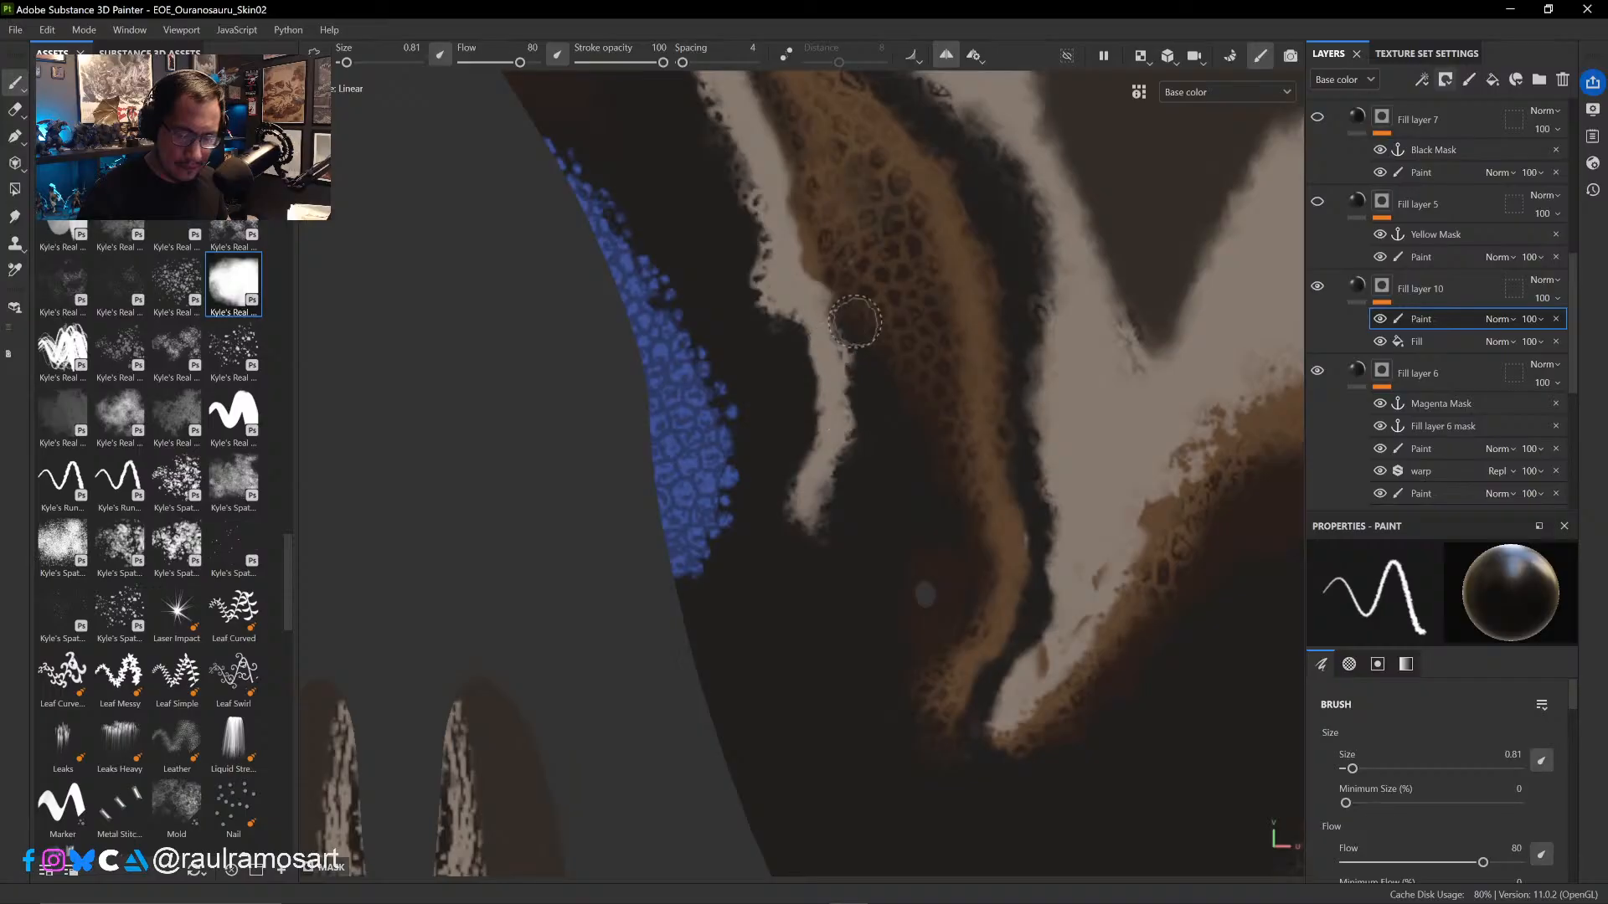
# - Paint out the brown specks on the pale cheek band in Fill layer 2's mask with a black brush at 0.58
pyautogui.keyDown('alt'); pyautogui.moveTo(1011, 533); pyautogui.dragTo(774, 391, button='middle'); pyautogui.keyUp('alt')
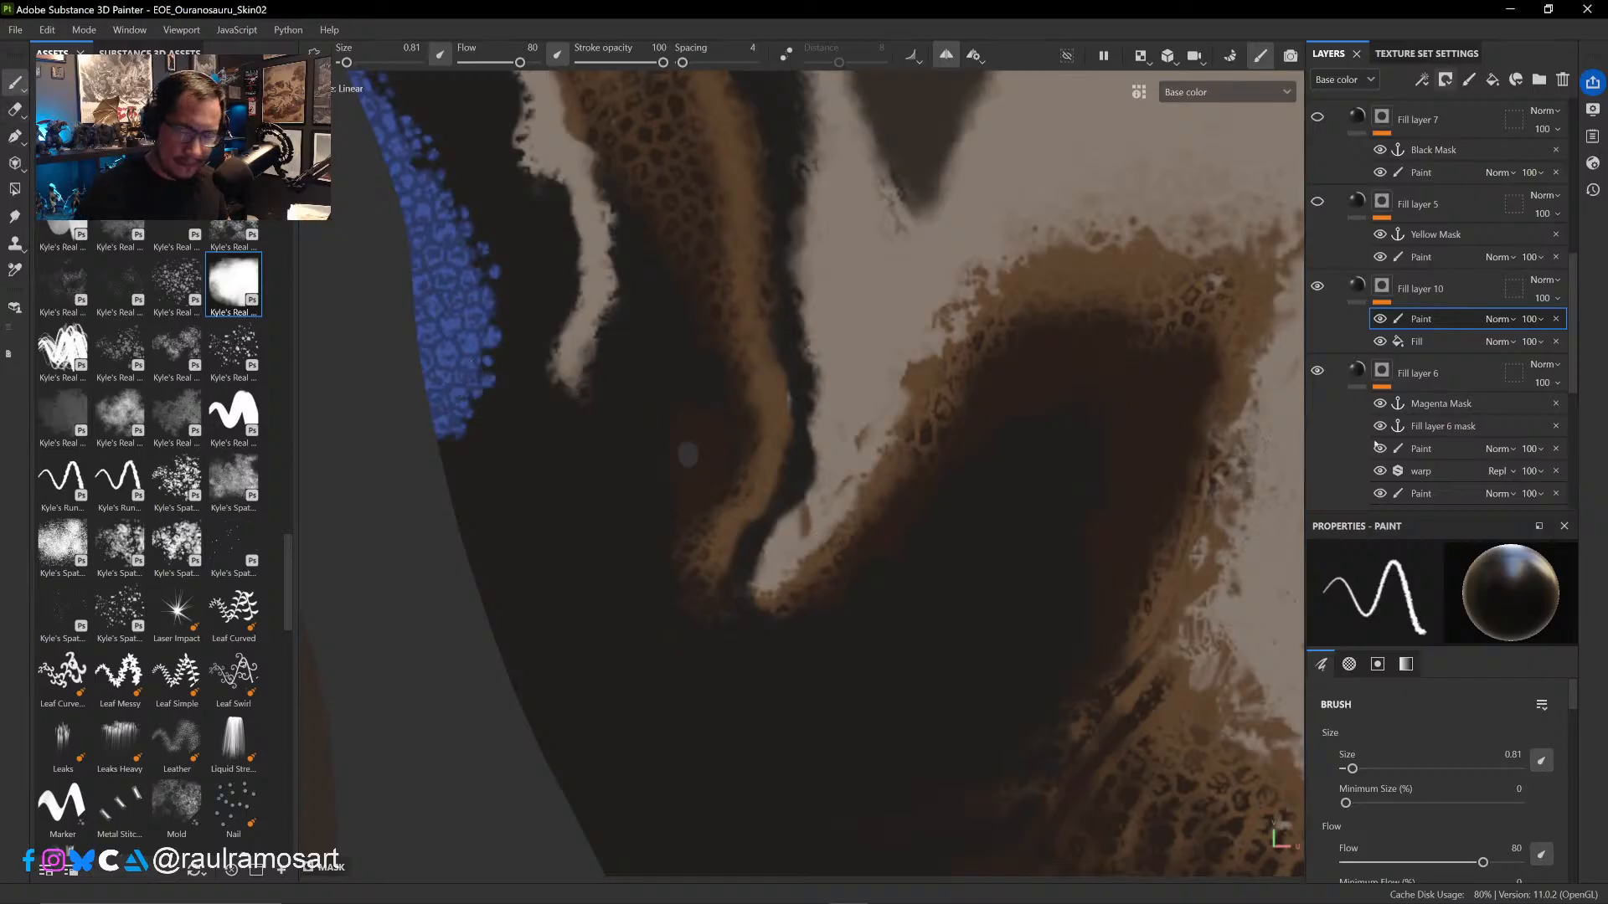
pyautogui.scroll(-5, 1566, 437)
pyautogui.scroll(-3, 1566, 438)
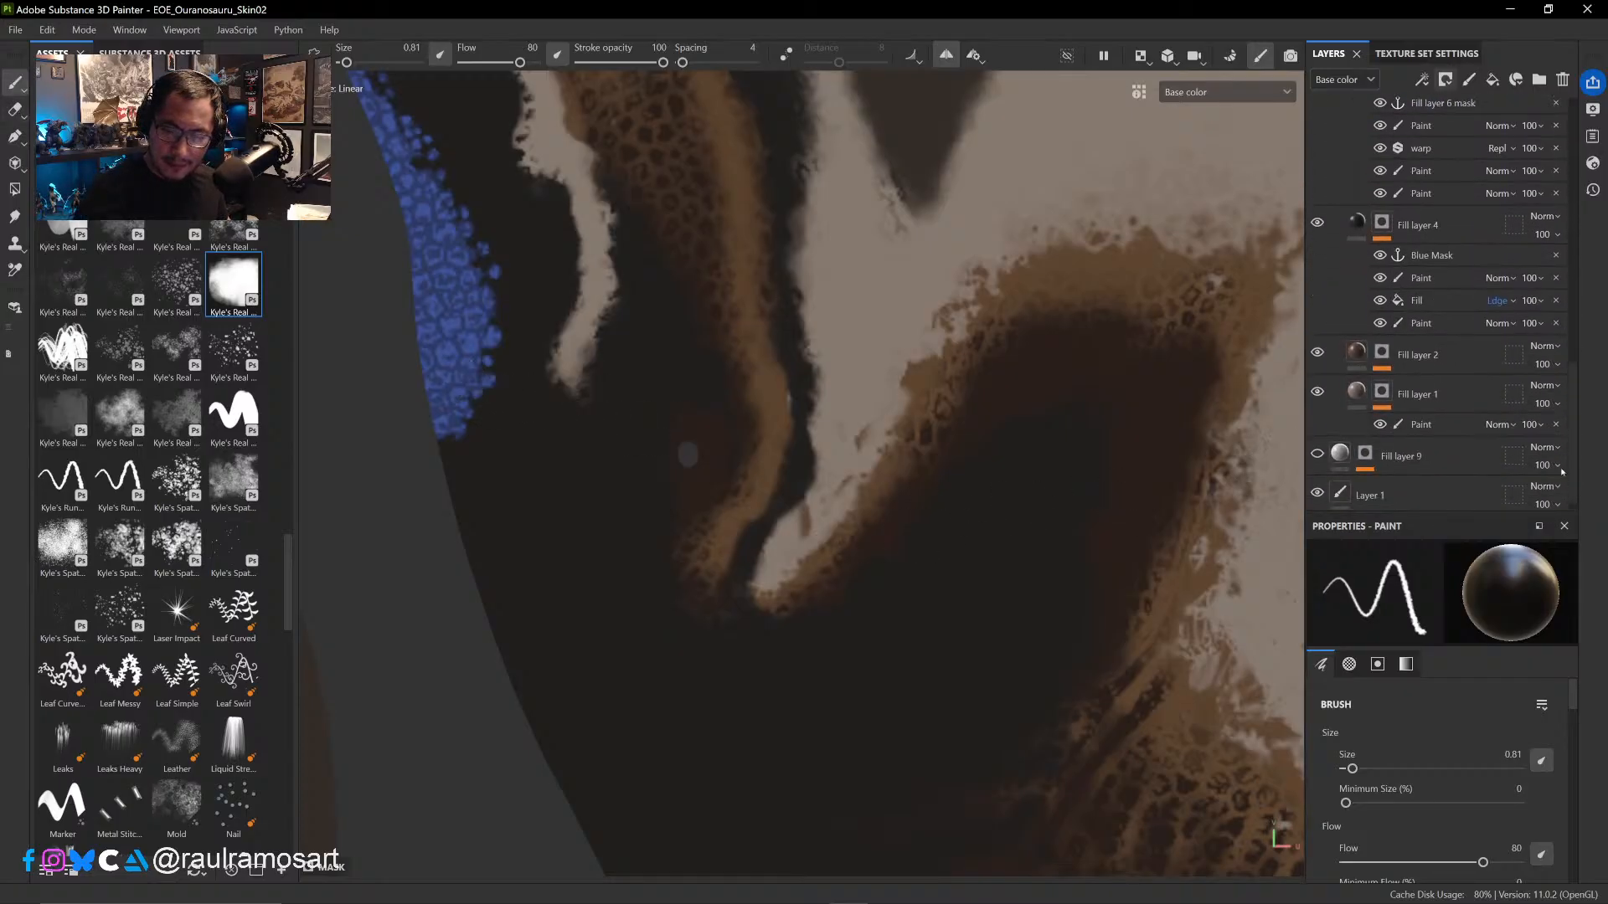
pyautogui.click(1317, 346)
pyautogui.click(1317, 346)
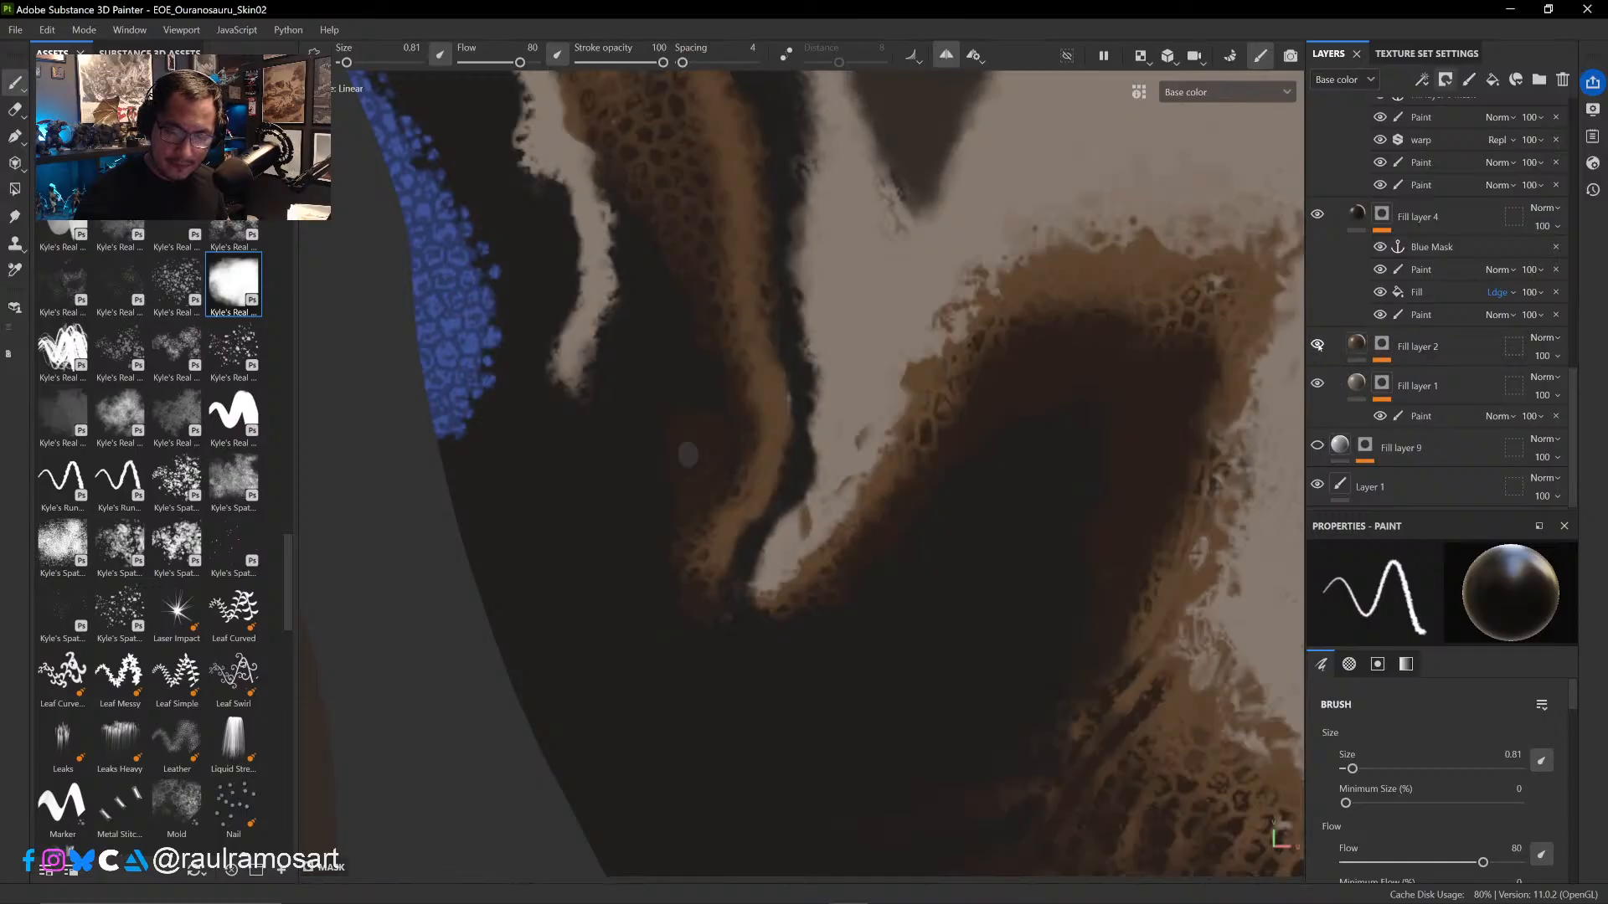
pyautogui.click(1415, 347)
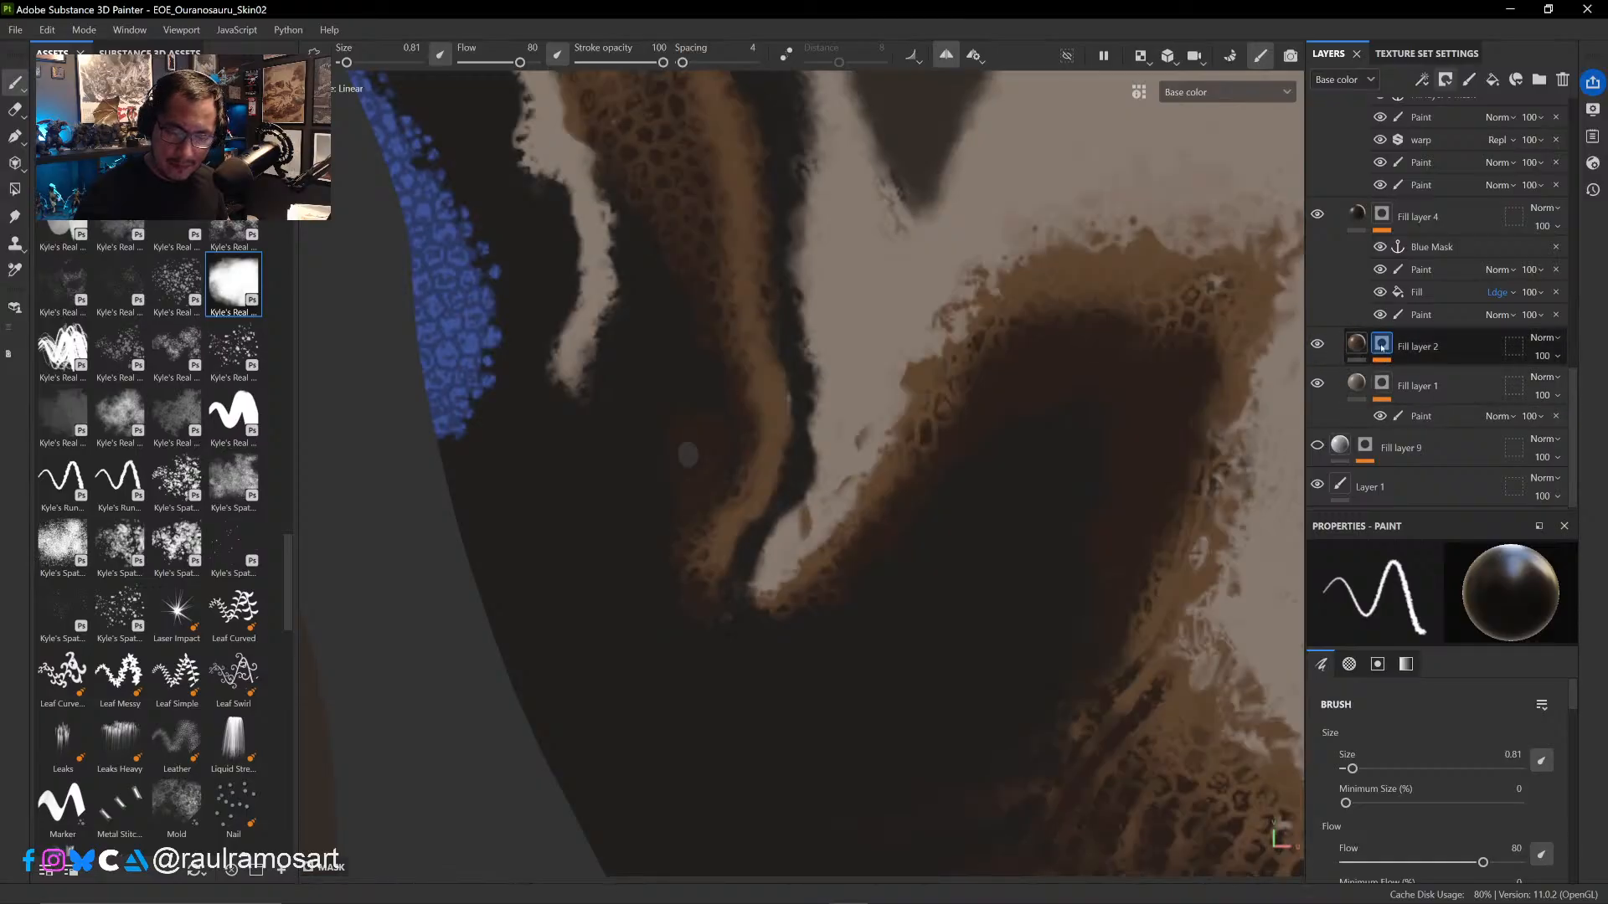
pyautogui.click(1447, 401)
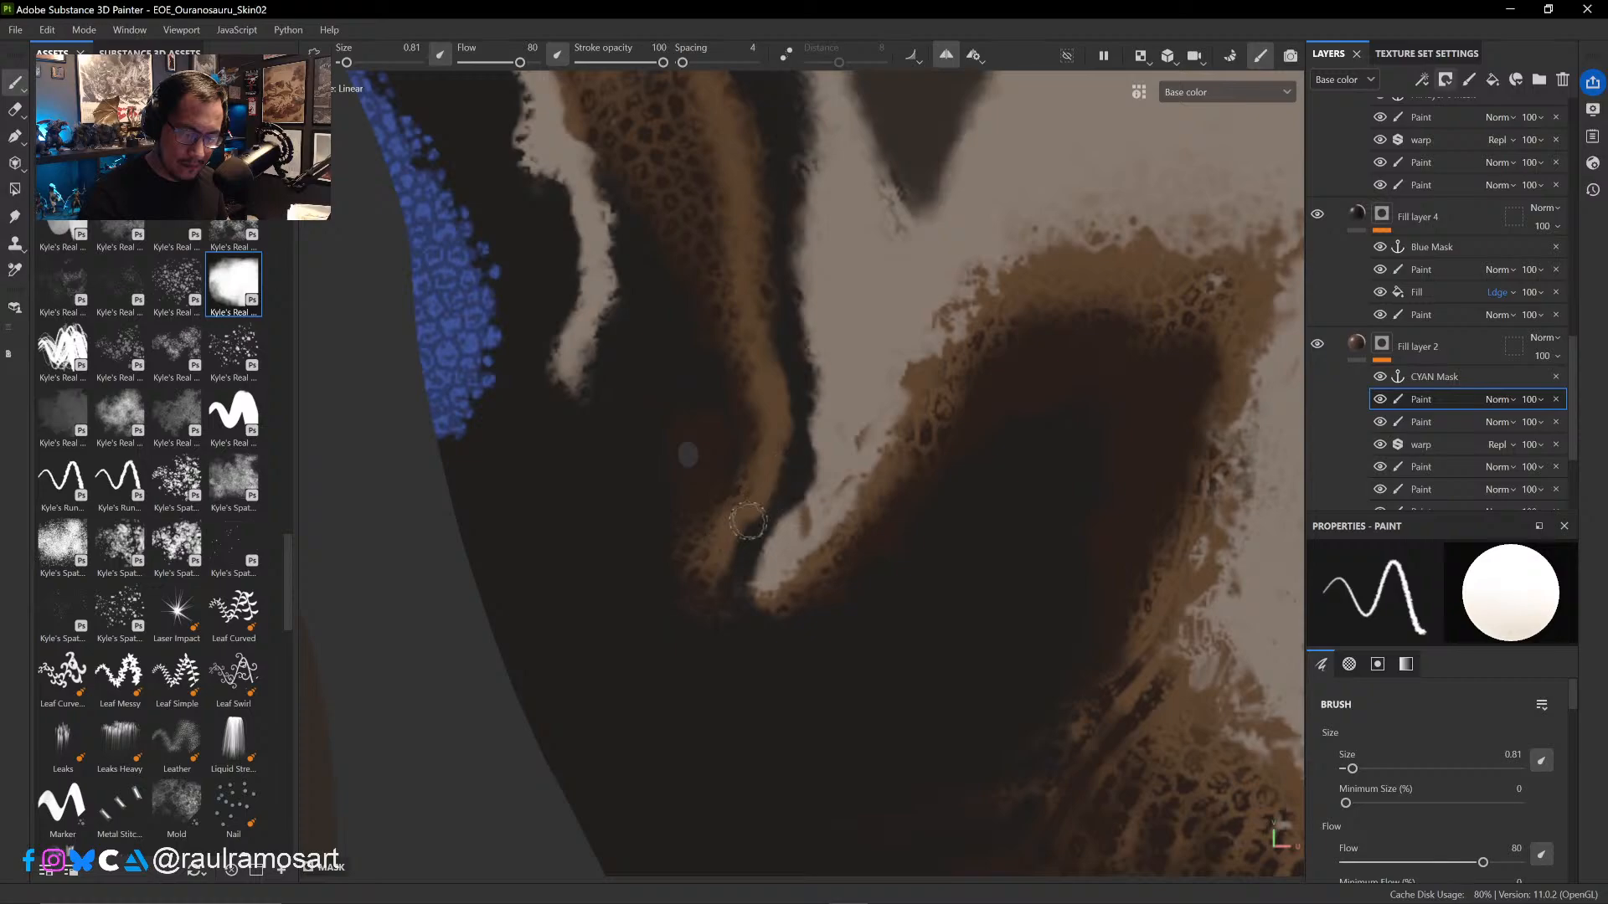
pyautogui.press('x')
pyautogui.keyDown('ctrl'); pyautogui.moveTo(810, 521); pyautogui.dragTo(801, 517, button='right'); pyautogui.keyUp('ctrl')
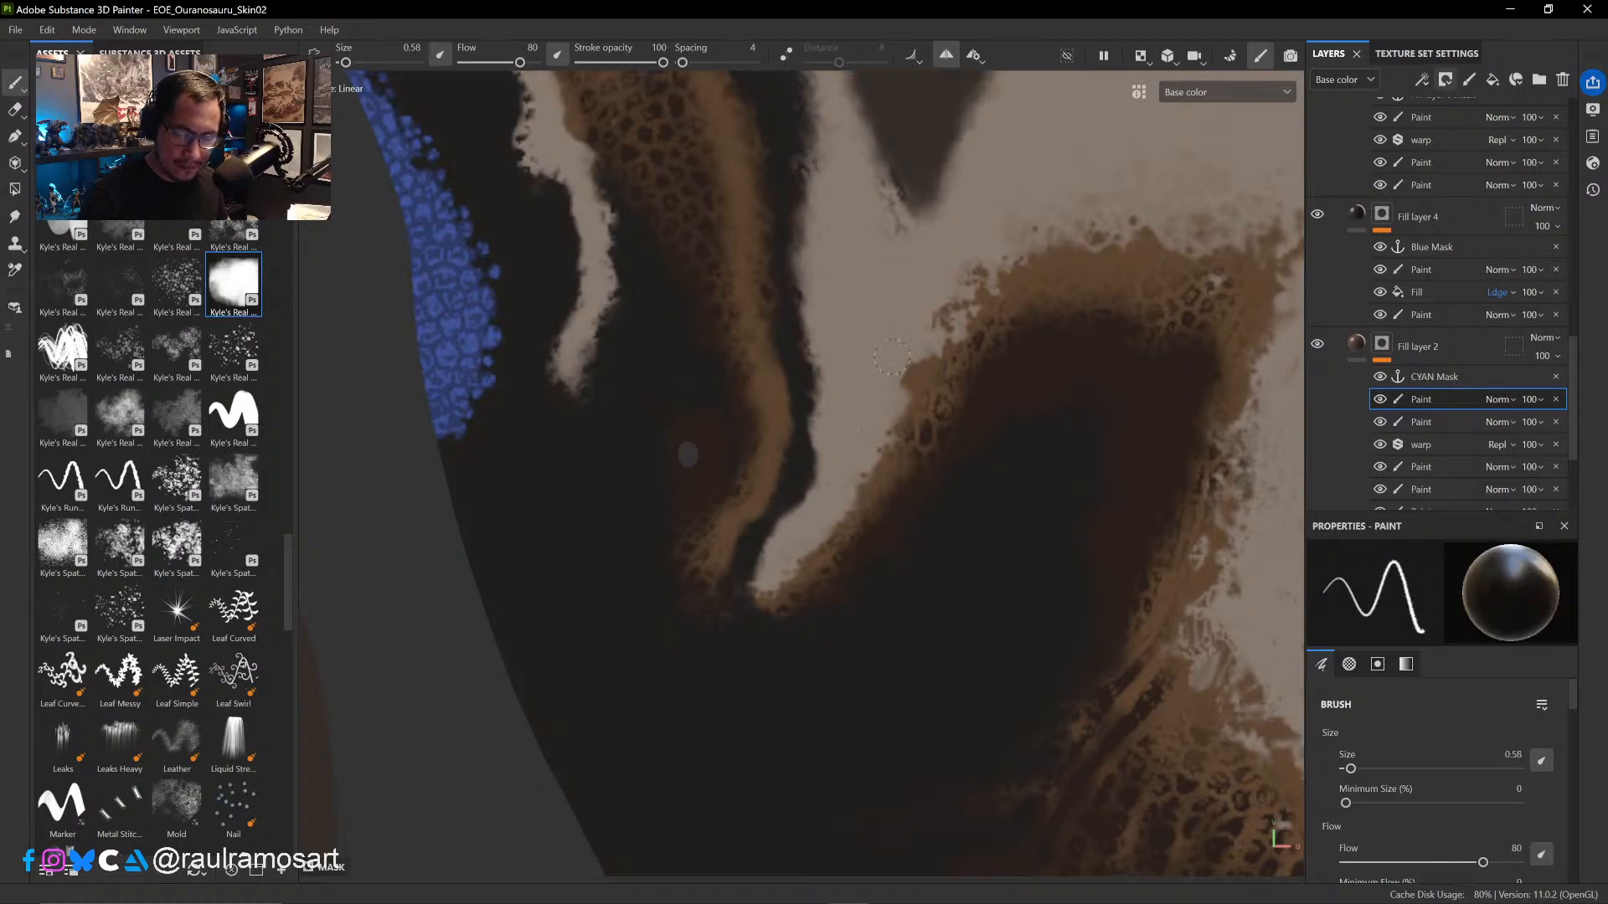
pyautogui.keyDown('ctrl'); pyautogui.keyDown('alt'); pyautogui.moveTo(899, 317); pyautogui.dragTo(862, 530); pyautogui.keyUp('alt'); pyautogui.keyUp('ctrl')
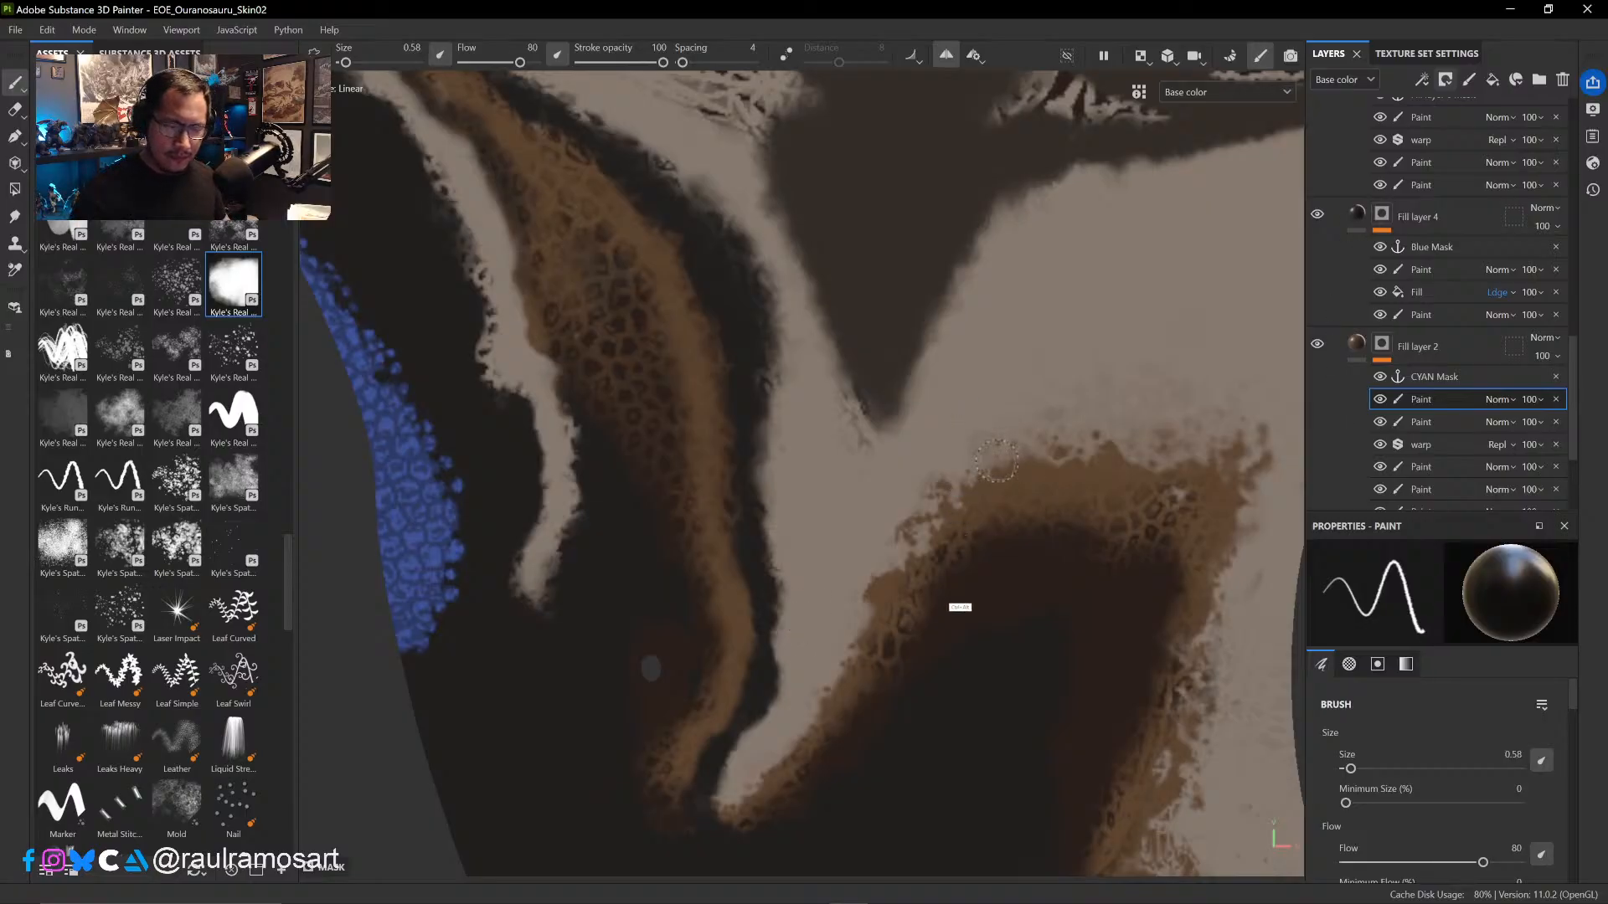
# - Select Fill layer 2's fill and compare the head pattern with Fill layer 4 hidden and shown
pyautogui.keyDown('ctrl'); pyautogui.keyDown('alt'); pyautogui.moveTo(996, 462); pyautogui.dragTo(976, 687); pyautogui.keyUp('alt'); pyautogui.keyUp('ctrl')
pyautogui.click(1359, 346)
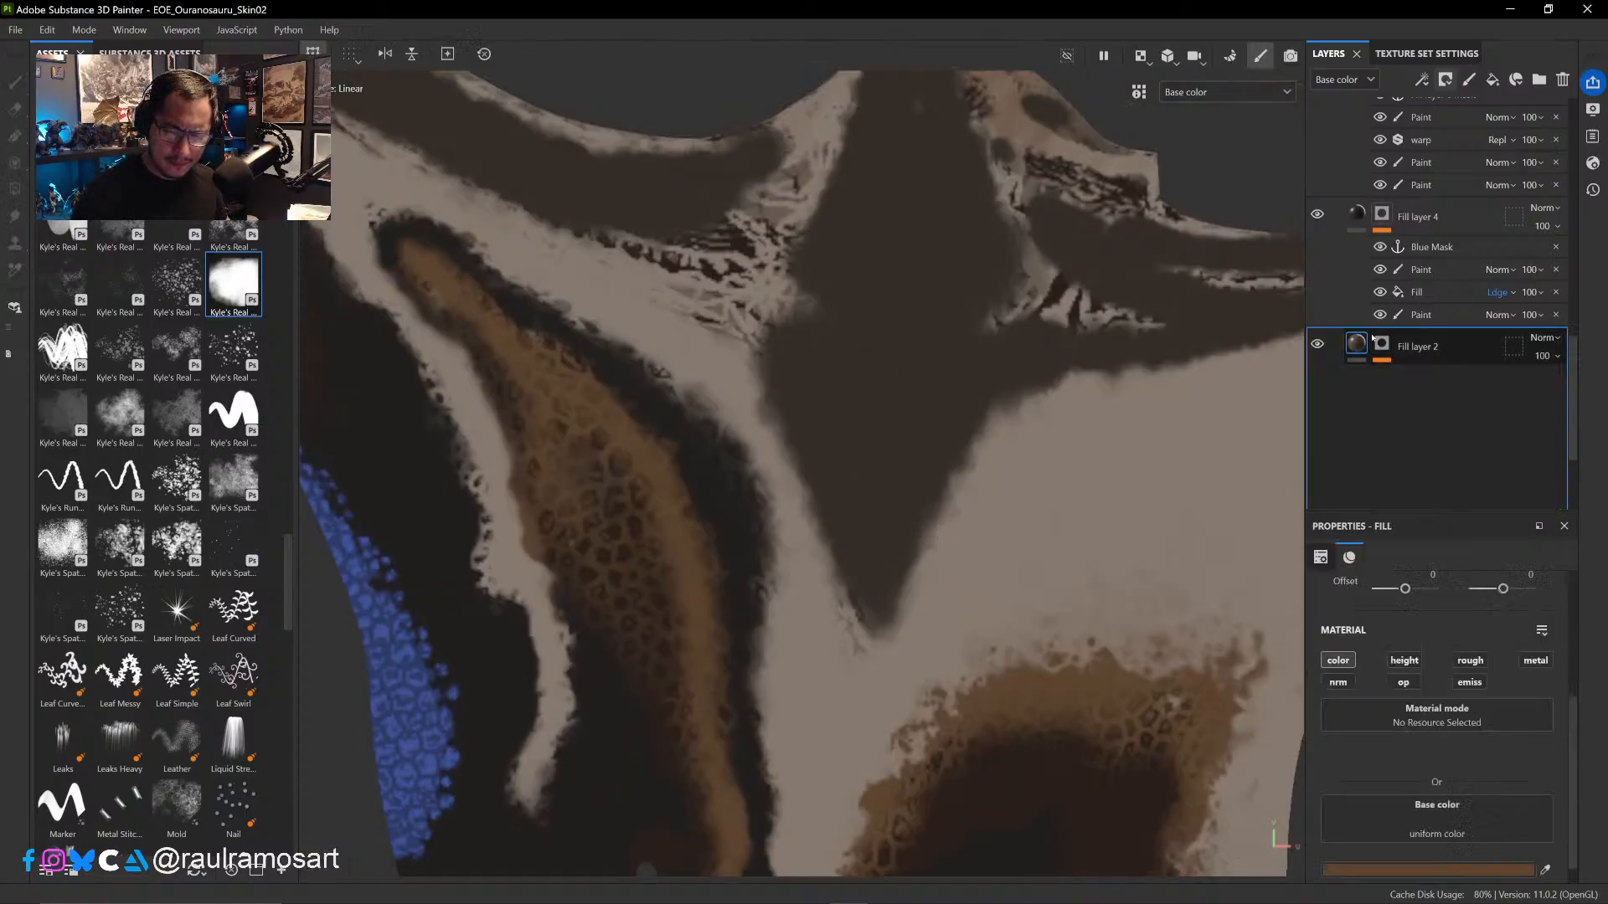
pyautogui.click(1317, 215)
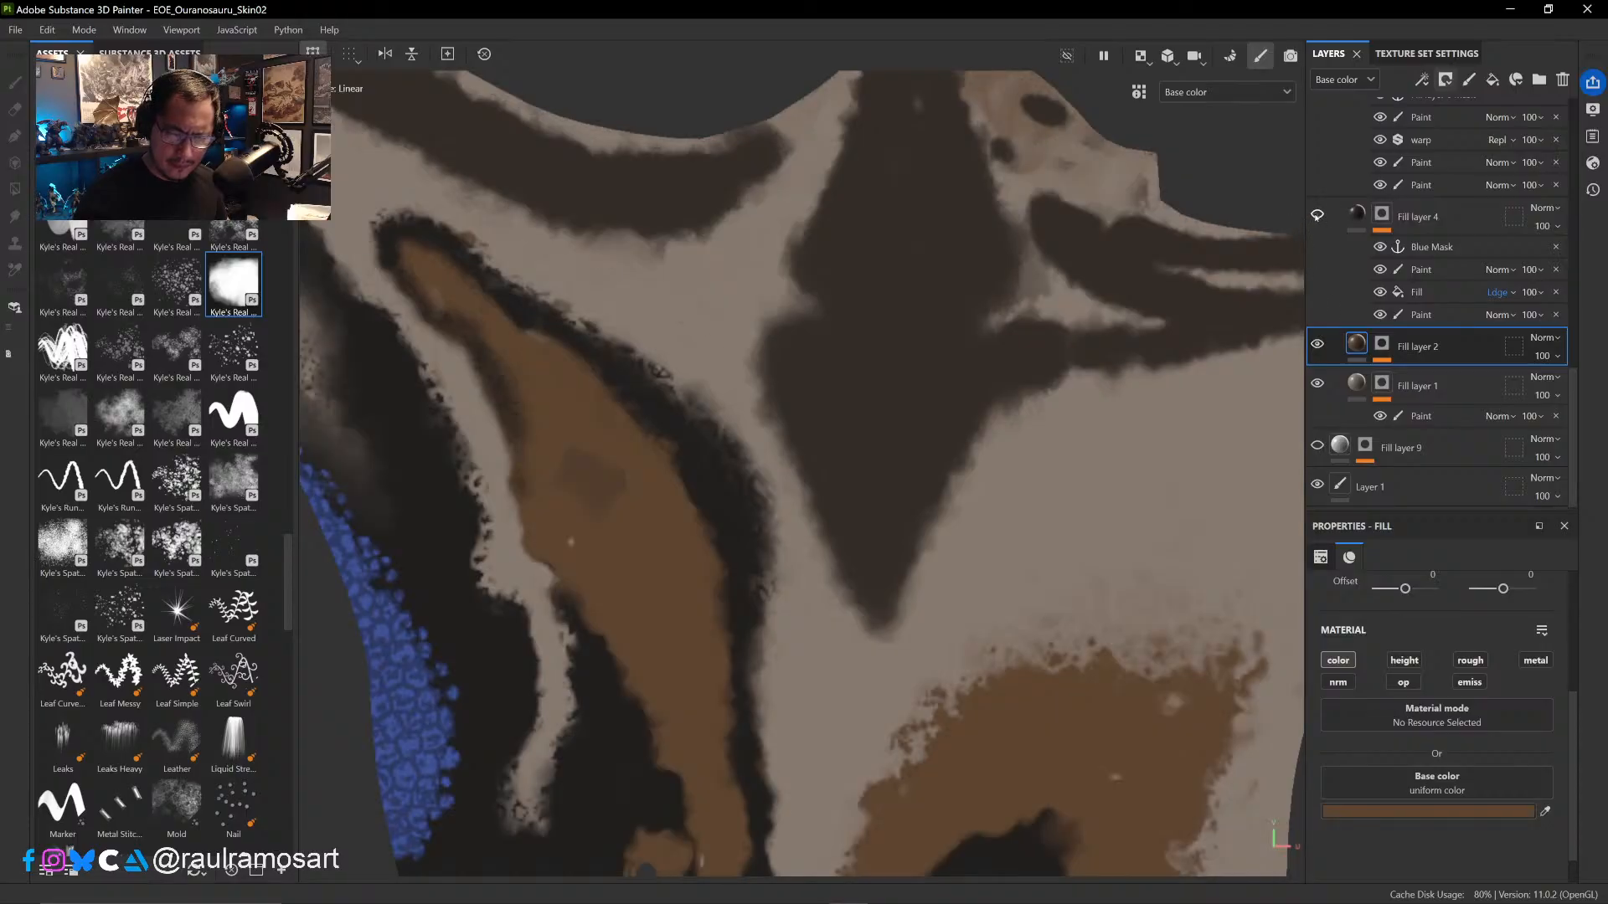
pyautogui.click(1317, 215)
pyautogui.click(1318, 215)
pyautogui.click(1318, 215)
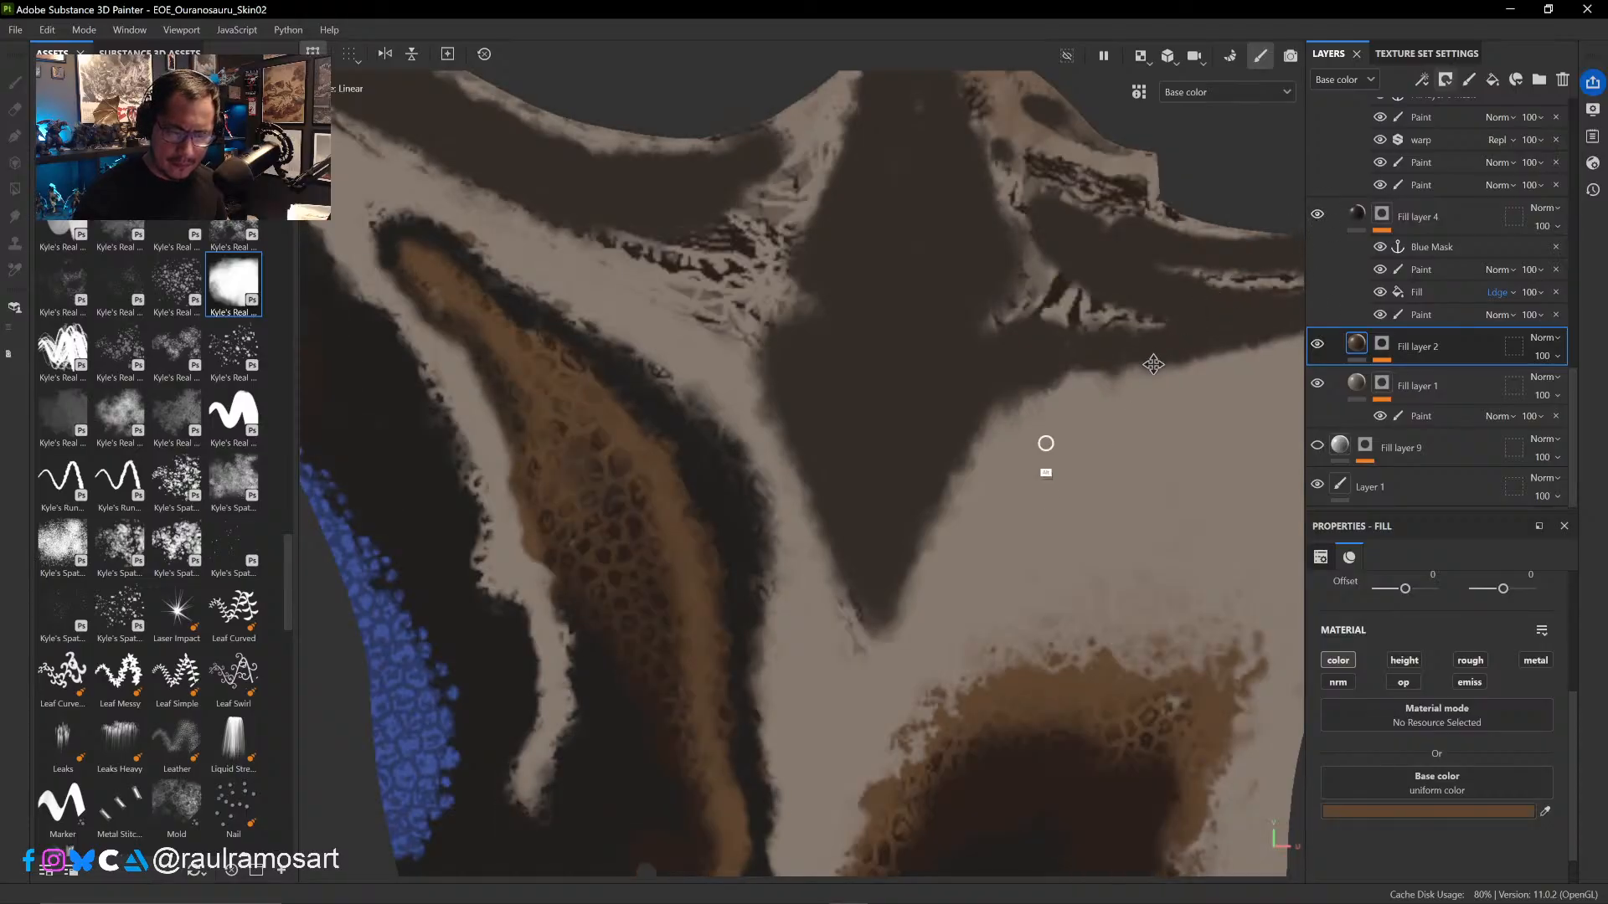
# - Paint the Mouth Interior mask in white over the pale scratchy gaps around the dark mouth area, enlarging the brush from 0.58 to 2.01
pyautogui.scroll(-3, 1041, 402)
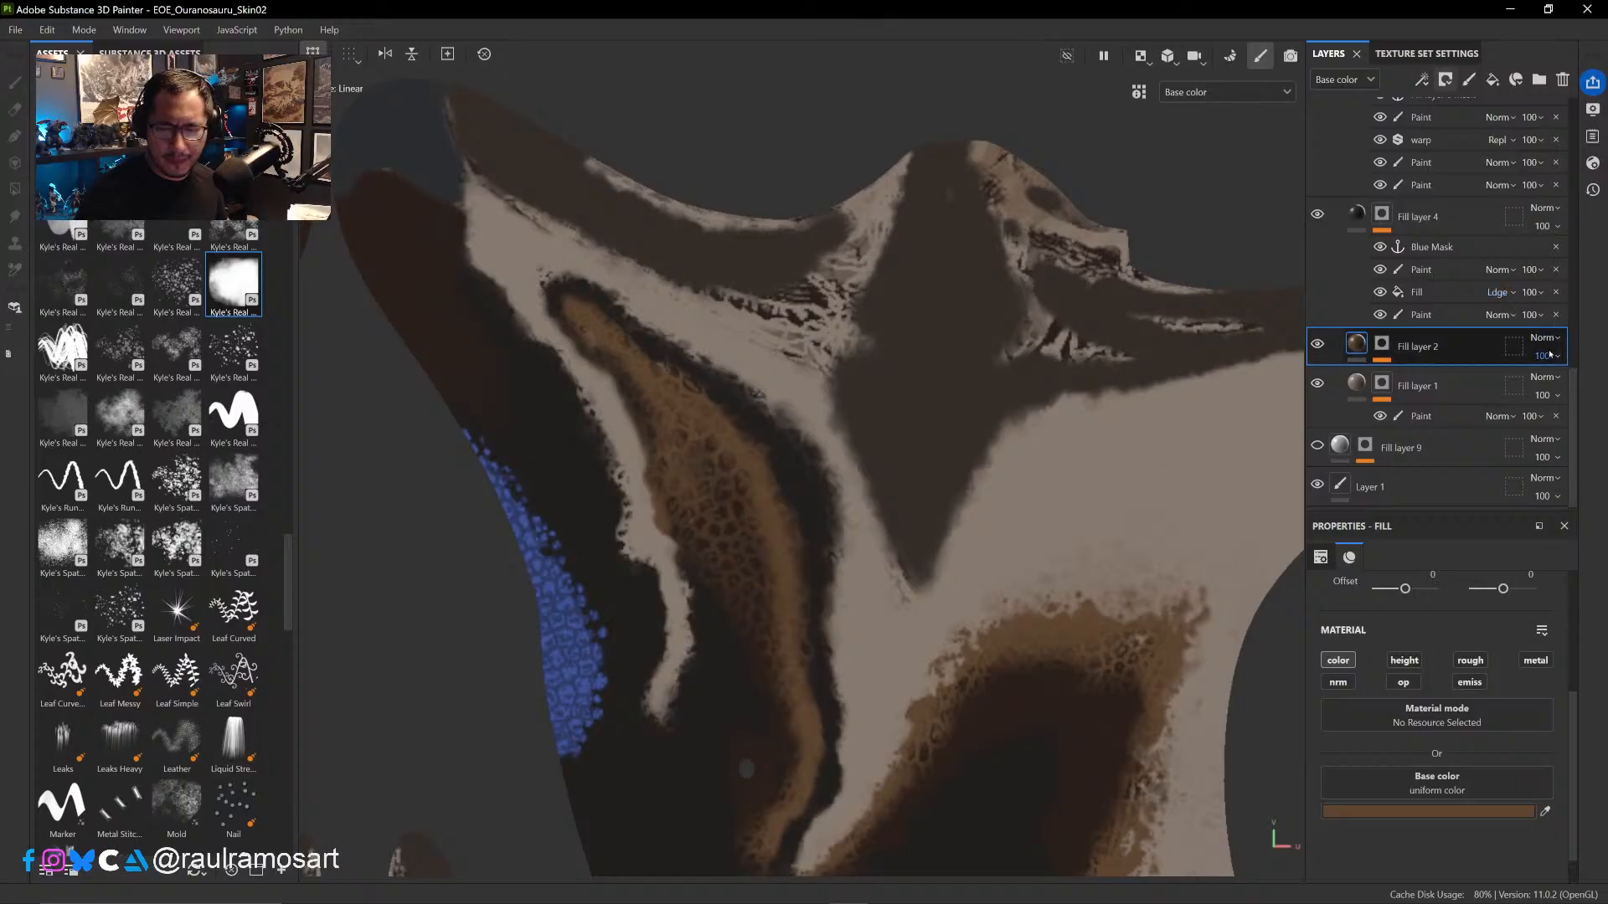
pyautogui.moveTo(1574, 384); pyautogui.dragTo(1574, 167)
pyautogui.click(1366, 172)
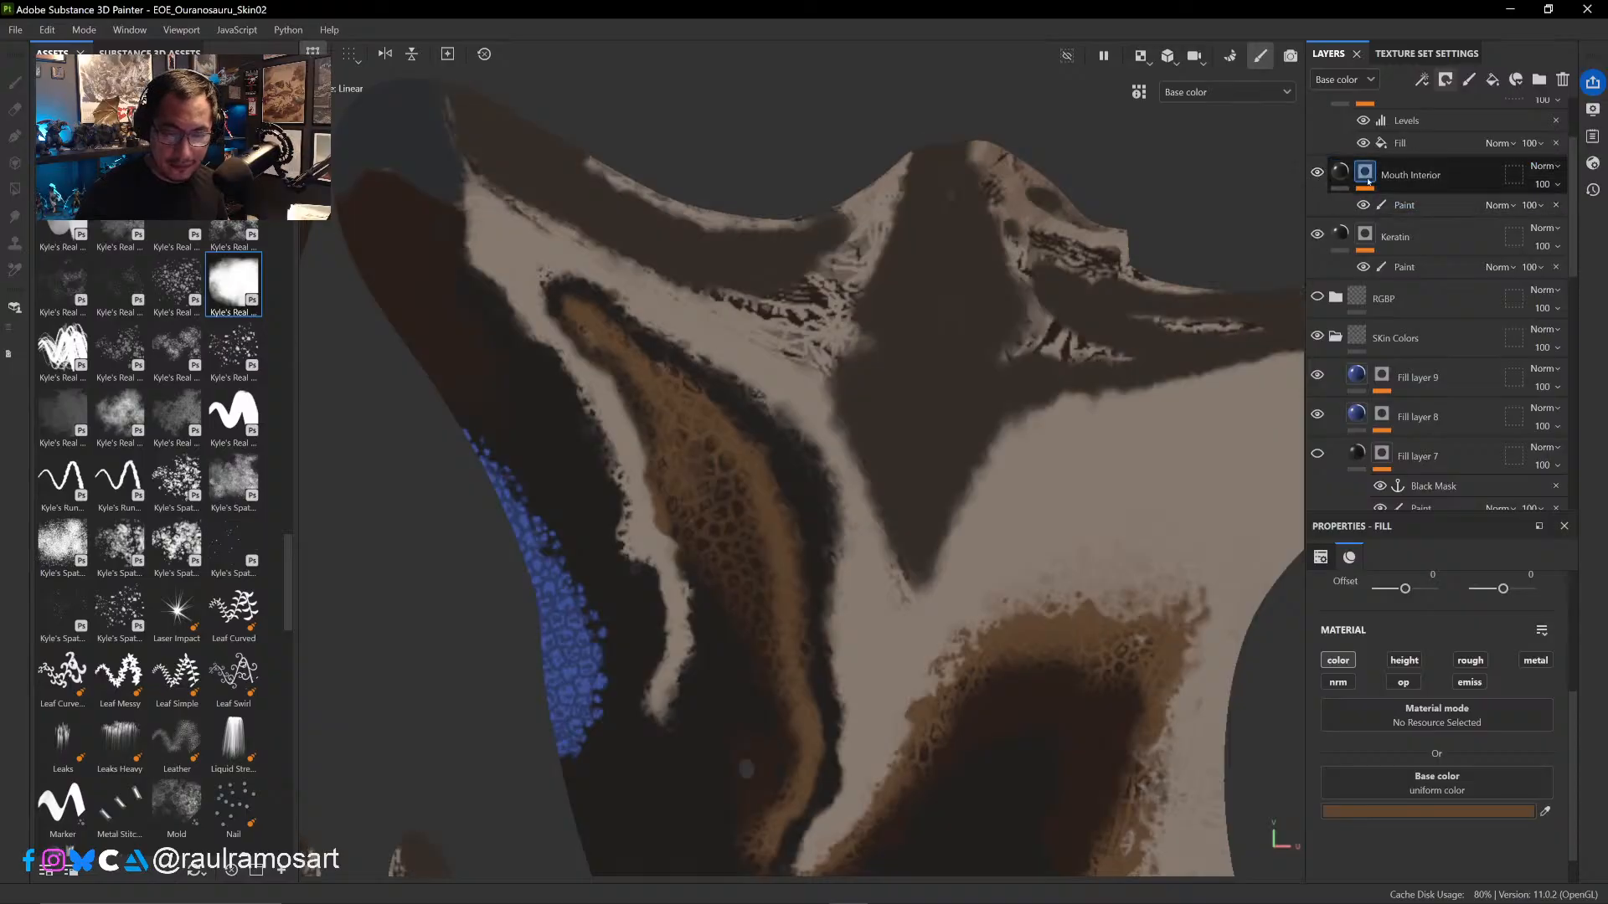
pyautogui.click(1411, 205)
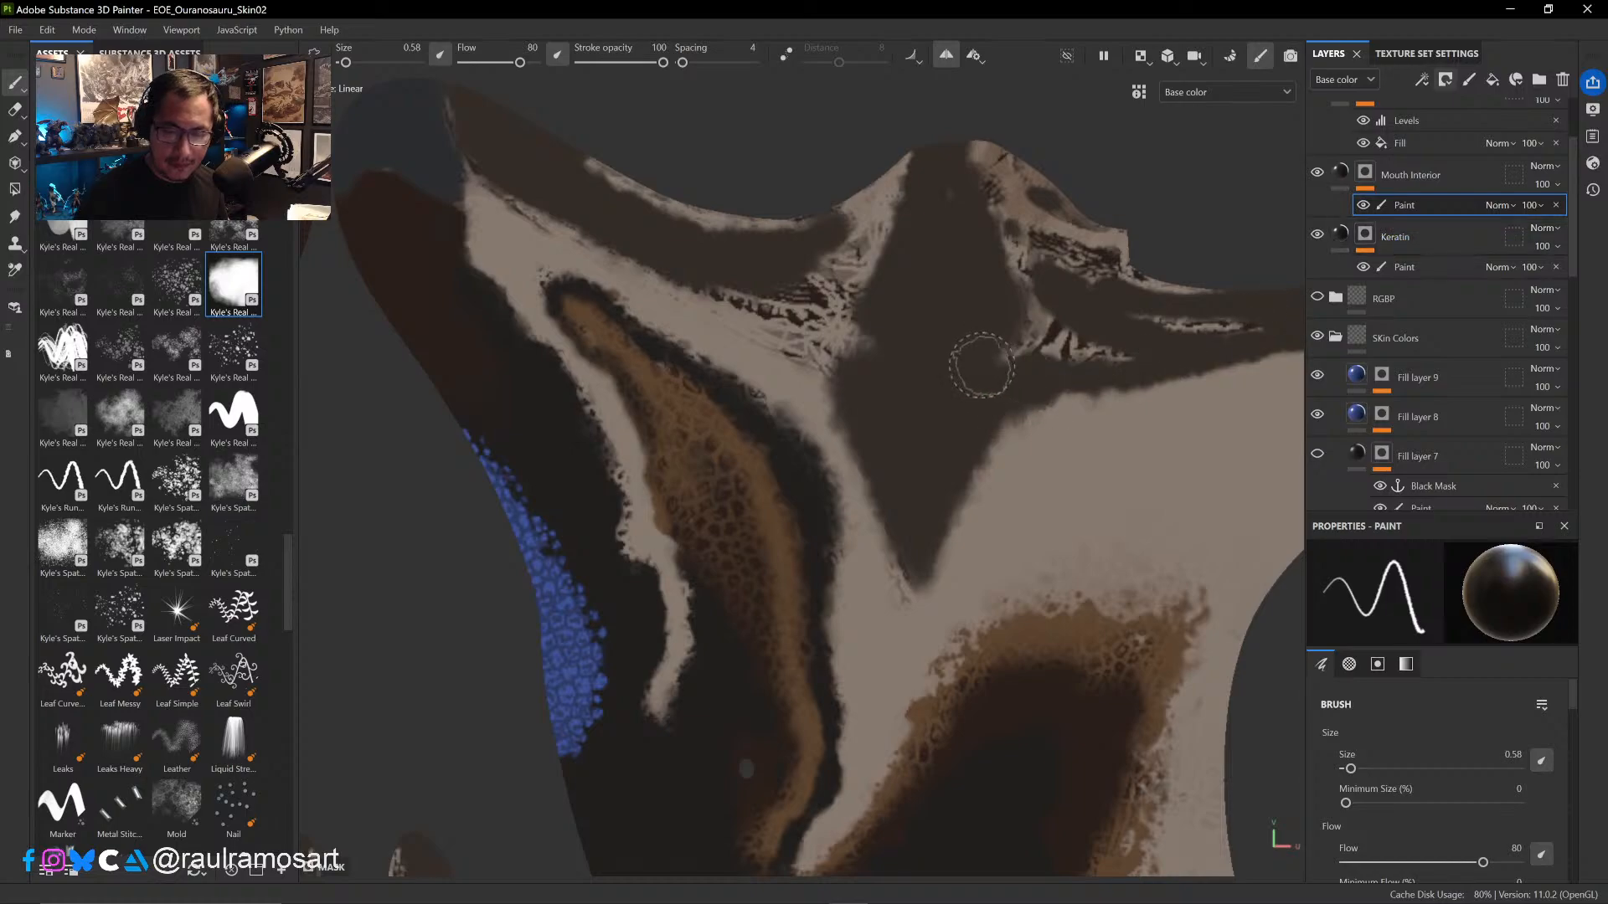
pyautogui.moveTo(871, 337)
pyautogui.mouseDown()
pyautogui.moveTo(712, 300)
pyautogui.moveTo(741, 331)
pyautogui.moveTo(837, 251)
pyautogui.moveTo(894, 248)
pyautogui.mouseUp()
pyautogui.press('x')
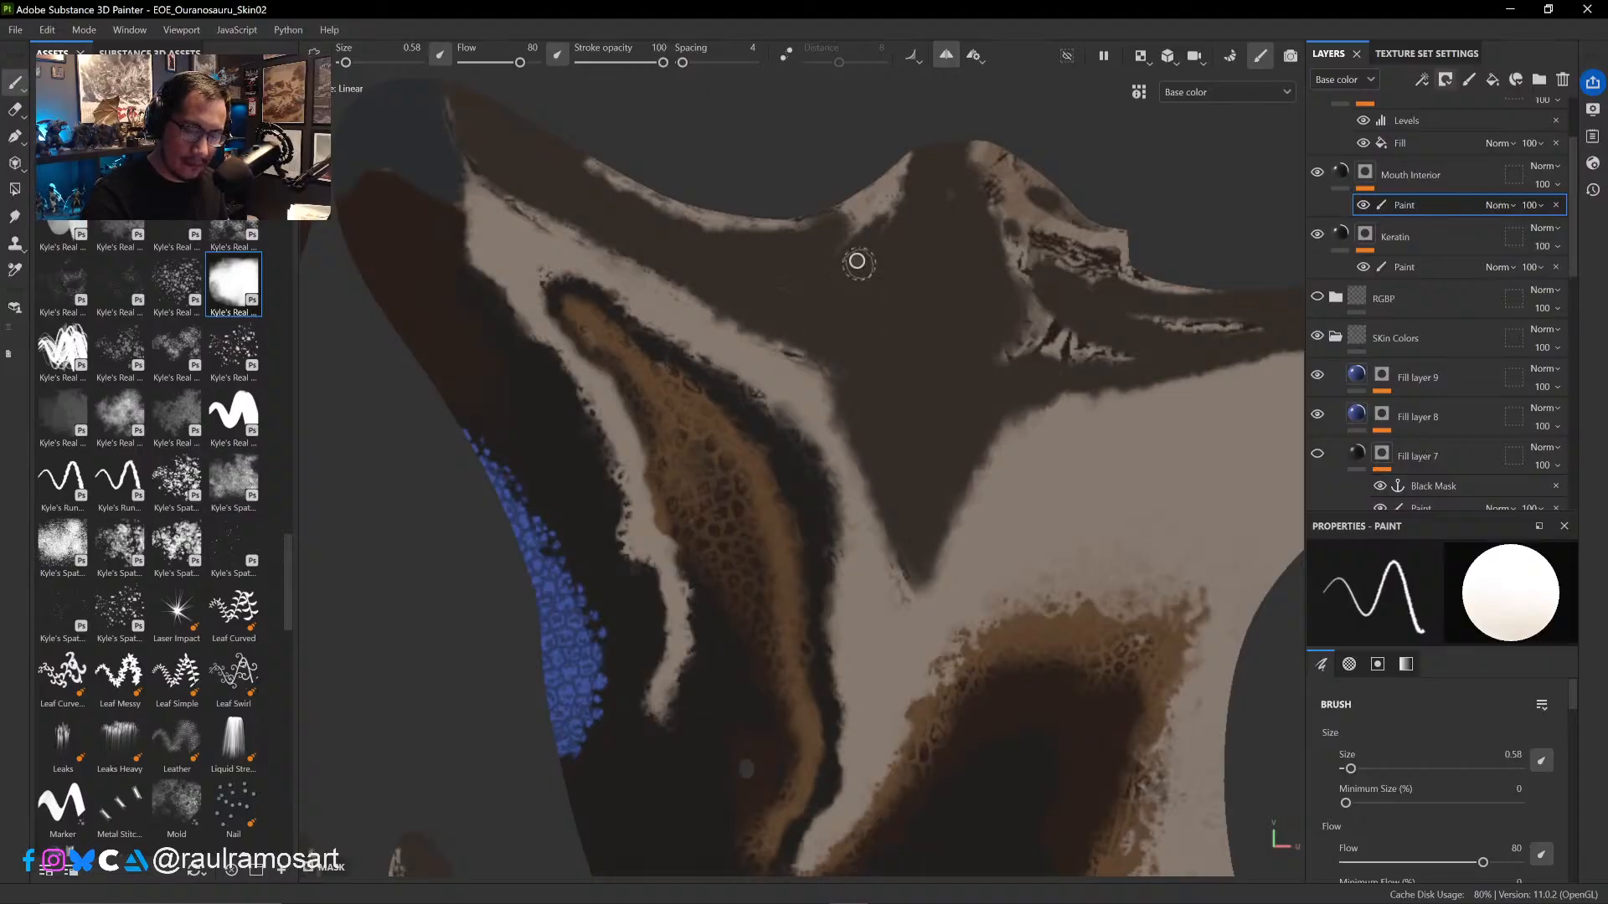
pyautogui.moveTo(860, 255)
pyautogui.keyDown('alt'); pyautogui.mouseDown(button='right')
pyautogui.moveTo(898, 272)
pyautogui.moveTo(879, 269)
pyautogui.mouseUp(button='right'); pyautogui.keyUp('alt')
pyautogui.moveTo(880, 268)
pyautogui.mouseDown()
pyautogui.moveTo(836, 244)
pyautogui.moveTo(847, 197)
pyautogui.moveTo(698, 221)
pyautogui.moveTo(598, 171)
pyautogui.mouseUp()
pyautogui.moveTo(805, 215)
pyautogui.mouseDown()
pyautogui.moveTo(996, 163)
pyautogui.moveTo(1035, 272)
pyautogui.moveTo(1087, 284)
pyautogui.moveTo(1095, 316)
pyautogui.mouseUp()
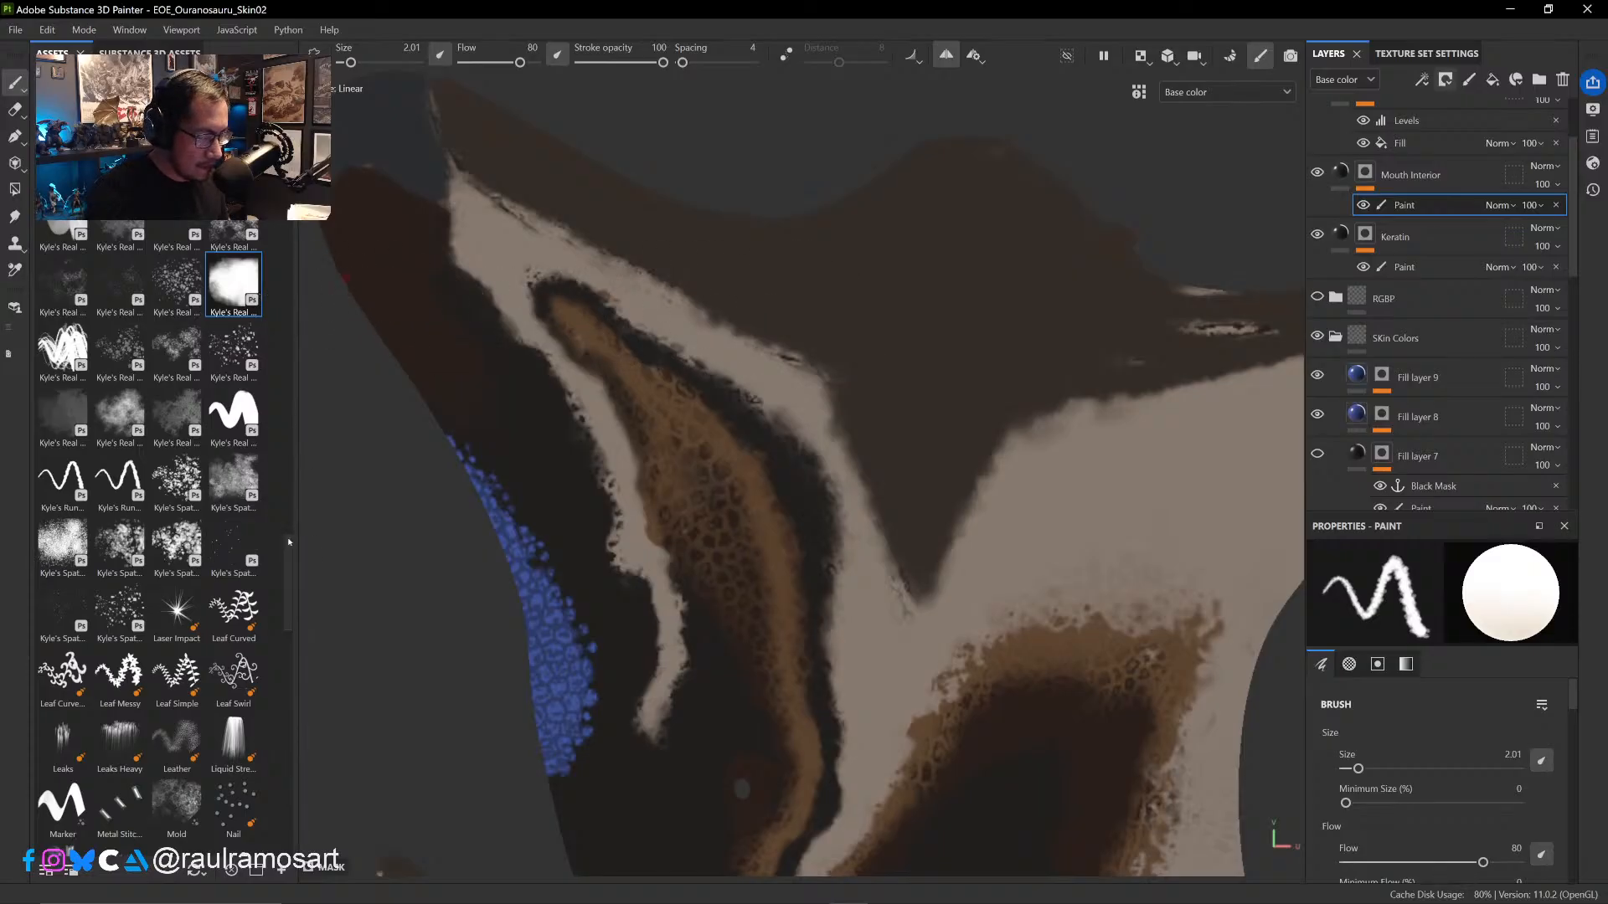
# - Choose a solid Kyle's Real brush preset at size 2.5 and paint the Mouth Interior mask white over the pale scratchy gaps behind the beak
pyautogui.scroll(4, 294, 509)
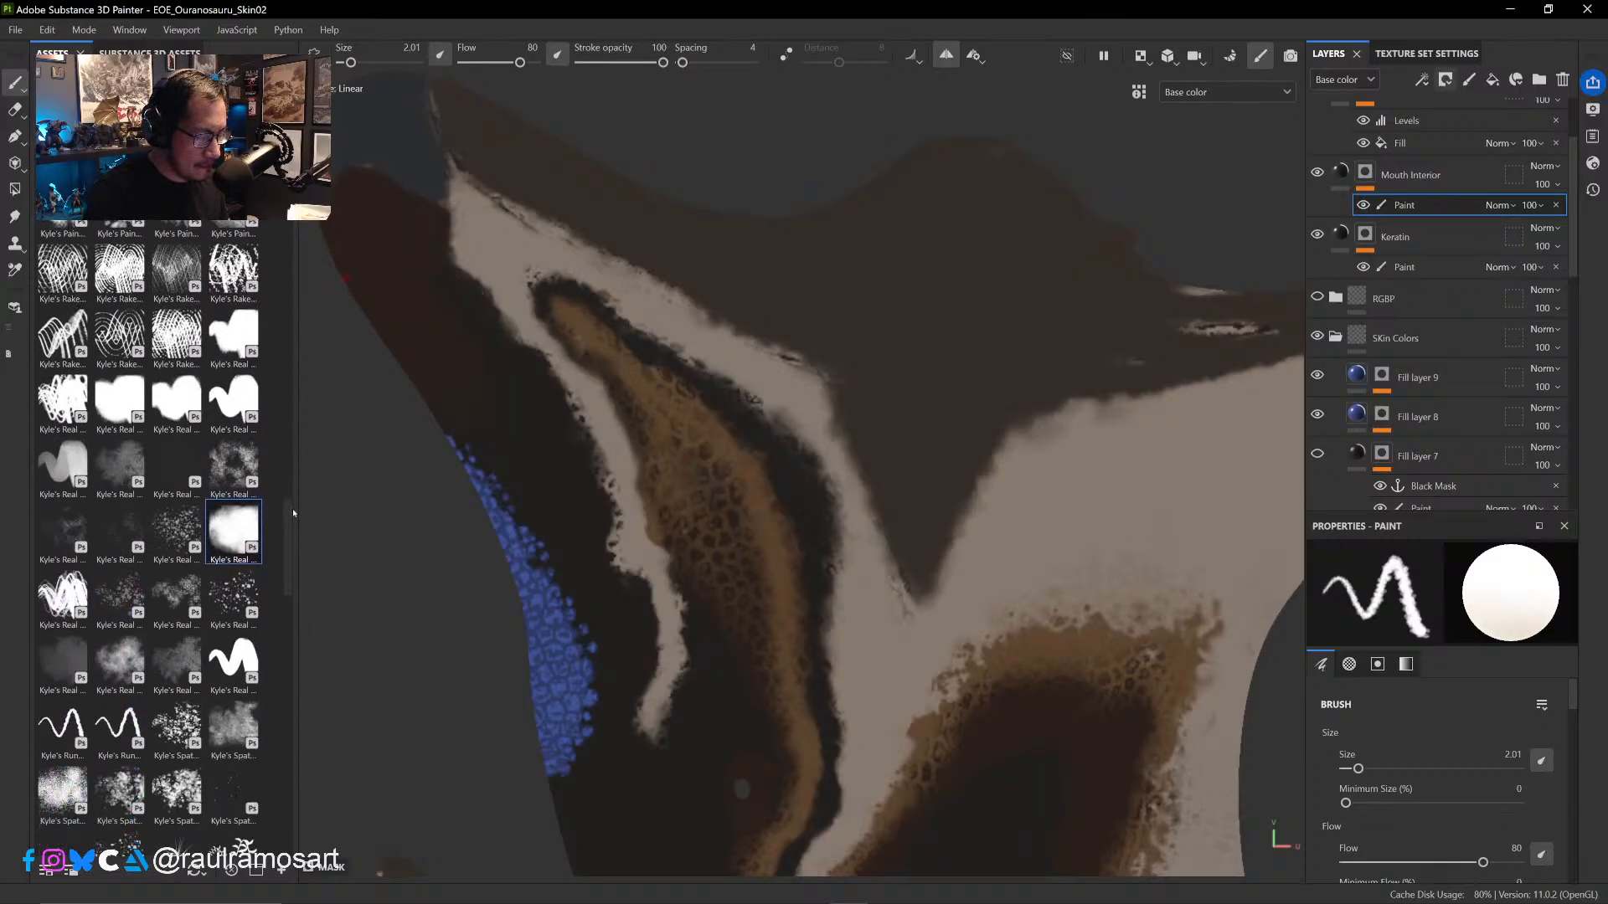
pyautogui.click(119, 402)
pyautogui.click(176, 401)
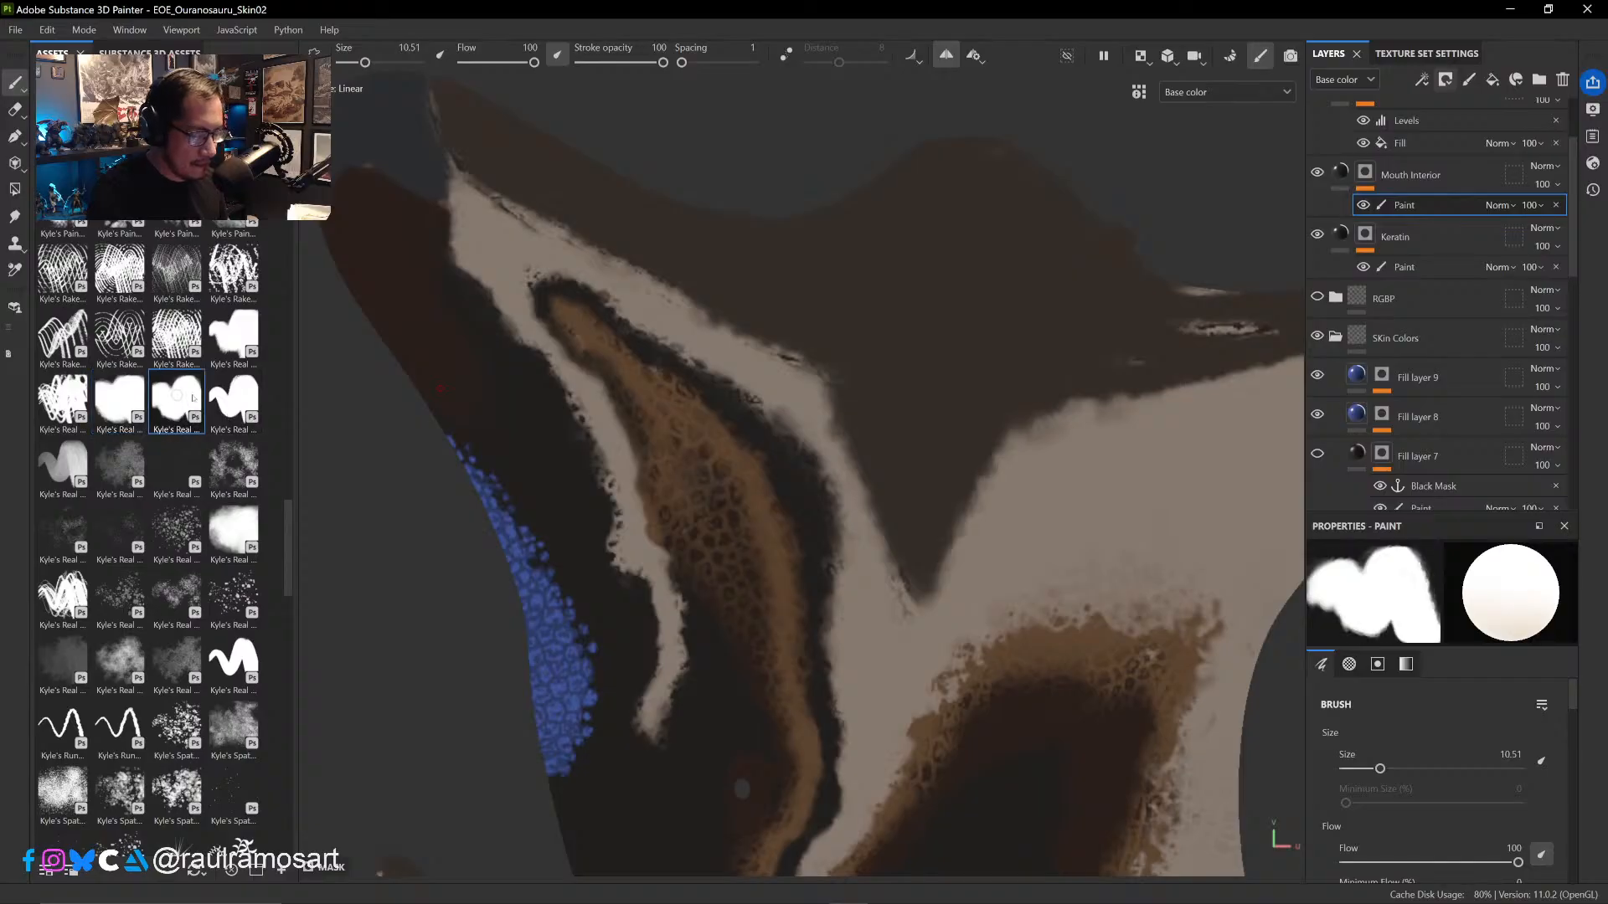
pyautogui.keyDown('ctrl'); pyautogui.keyDown('alt'); pyautogui.moveTo(796, 383); pyautogui.dragTo(762, 417); pyautogui.keyUp('alt'); pyautogui.keyUp('ctrl')
pyautogui.keyDown('ctrl'); pyautogui.moveTo(787, 374); pyautogui.dragTo(716, 363, button='right'); pyautogui.keyUp('ctrl')
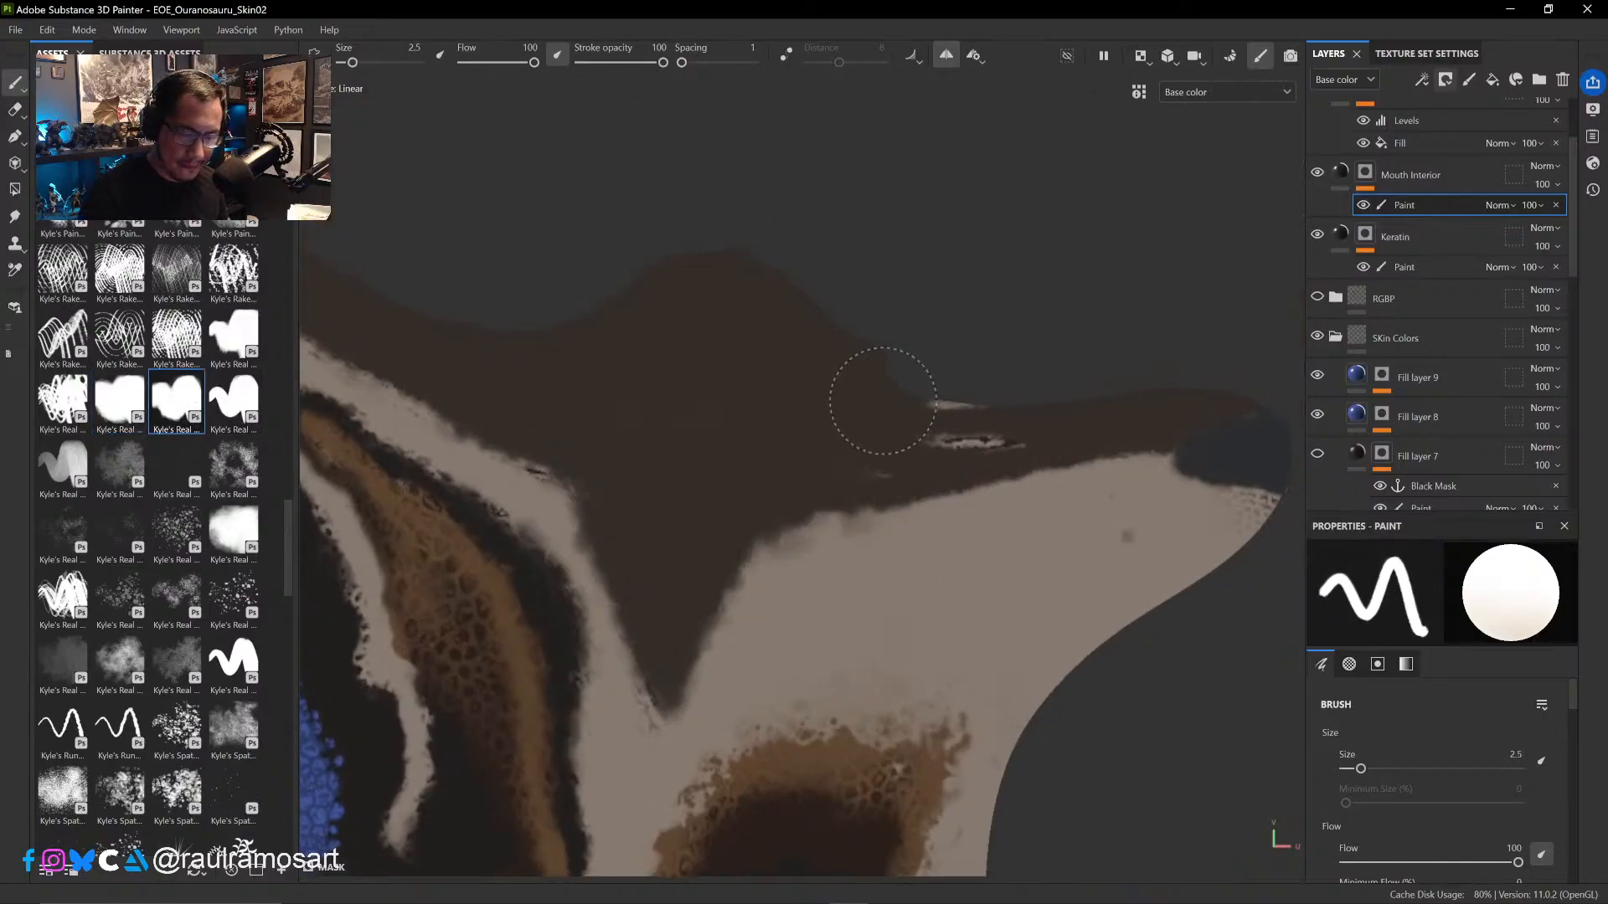
pyautogui.moveTo(882, 400); pyautogui.dragTo(980, 411)
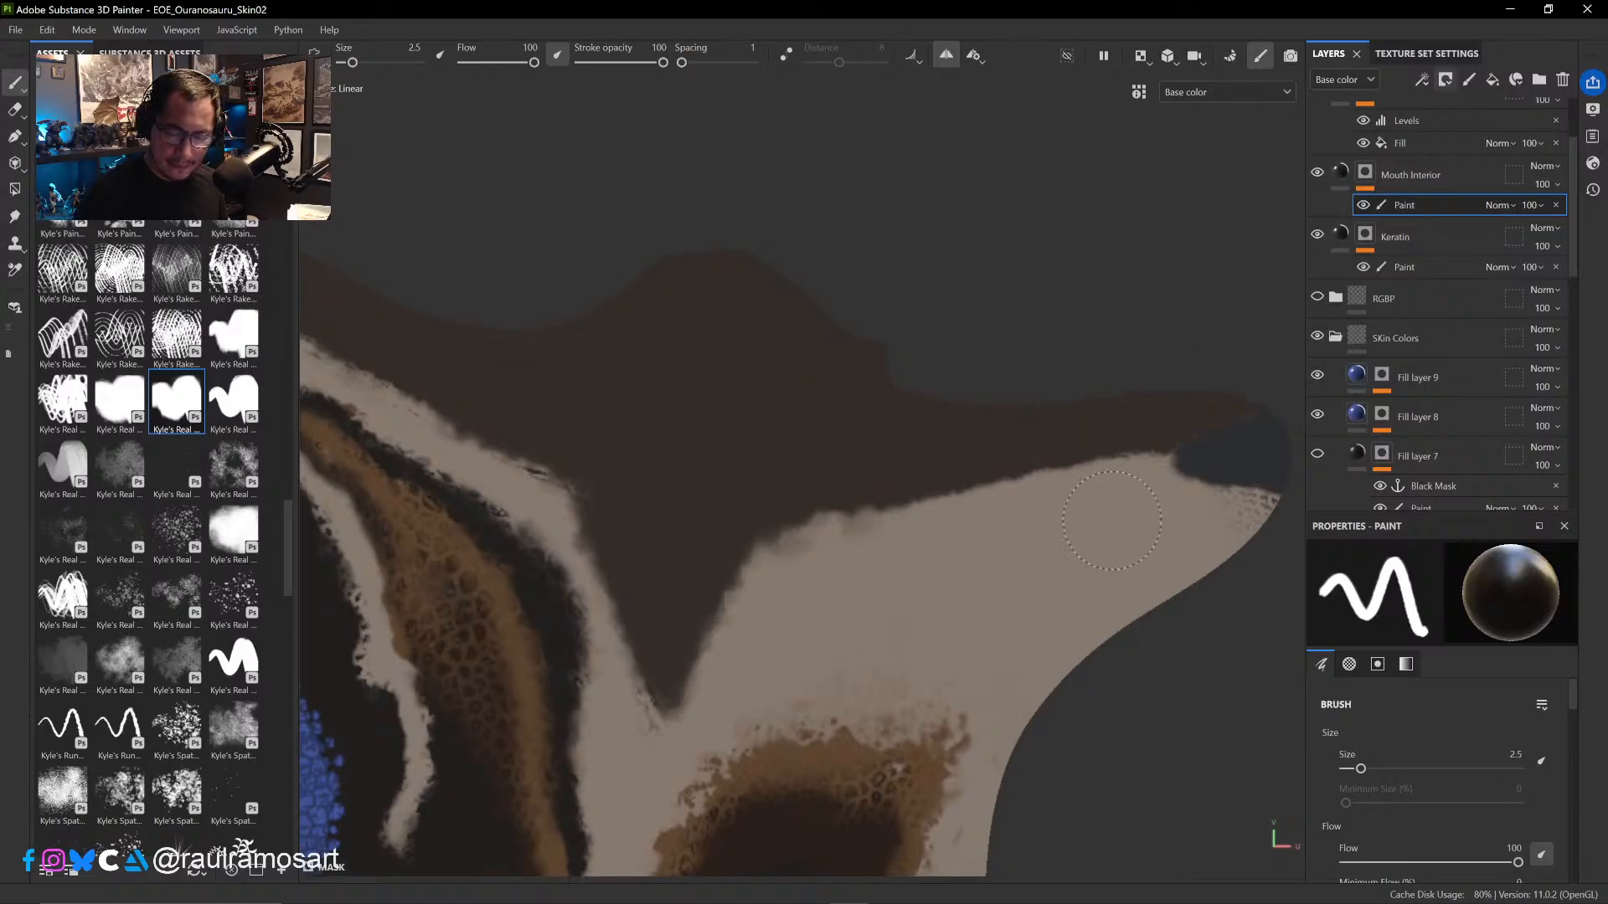
# - Clean the Mouth Interior mask's edge along the pale jaw band with a black brush at 1.07, then touch up the notch in white at 0.2
pyautogui.moveTo(1112, 520)
pyautogui.mouseDown()
pyautogui.moveTo(938, 502)
pyautogui.moveTo(796, 528)
pyautogui.moveTo(836, 594)
pyautogui.mouseUp()
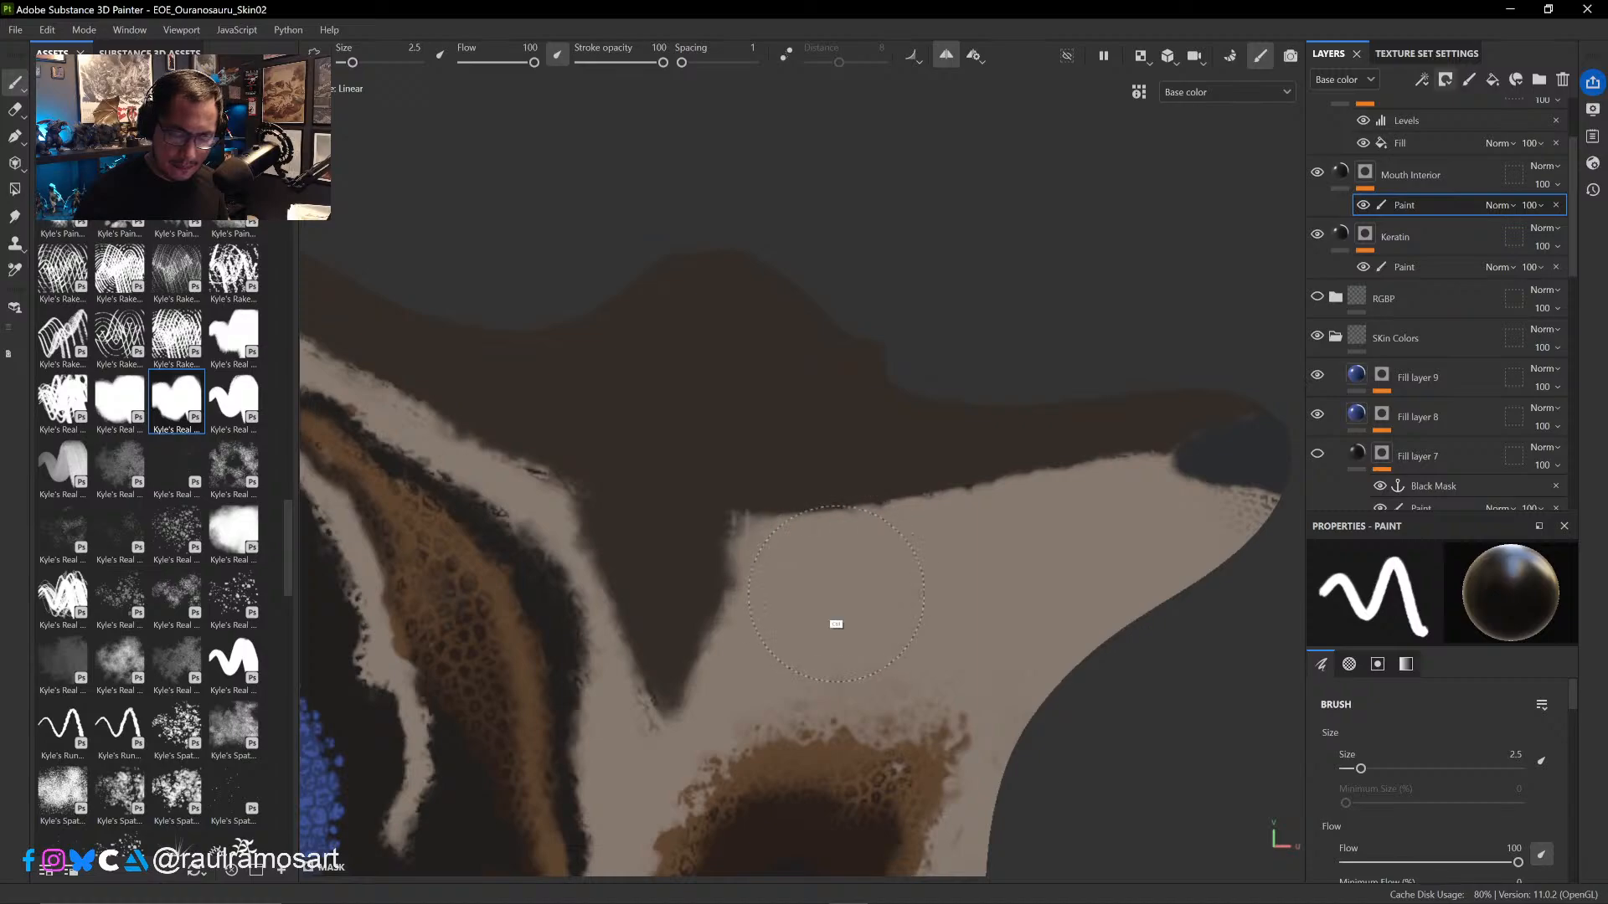
pyautogui.hotkey('ctrl', 'z')
pyautogui.moveTo(912, 575)
pyautogui.keyDown('ctrl'); pyautogui.mouseDown(button='right')
pyautogui.moveTo(871, 569)
pyautogui.moveTo(885, 557)
pyautogui.mouseUp(button='right'); pyautogui.keyUp('ctrl')
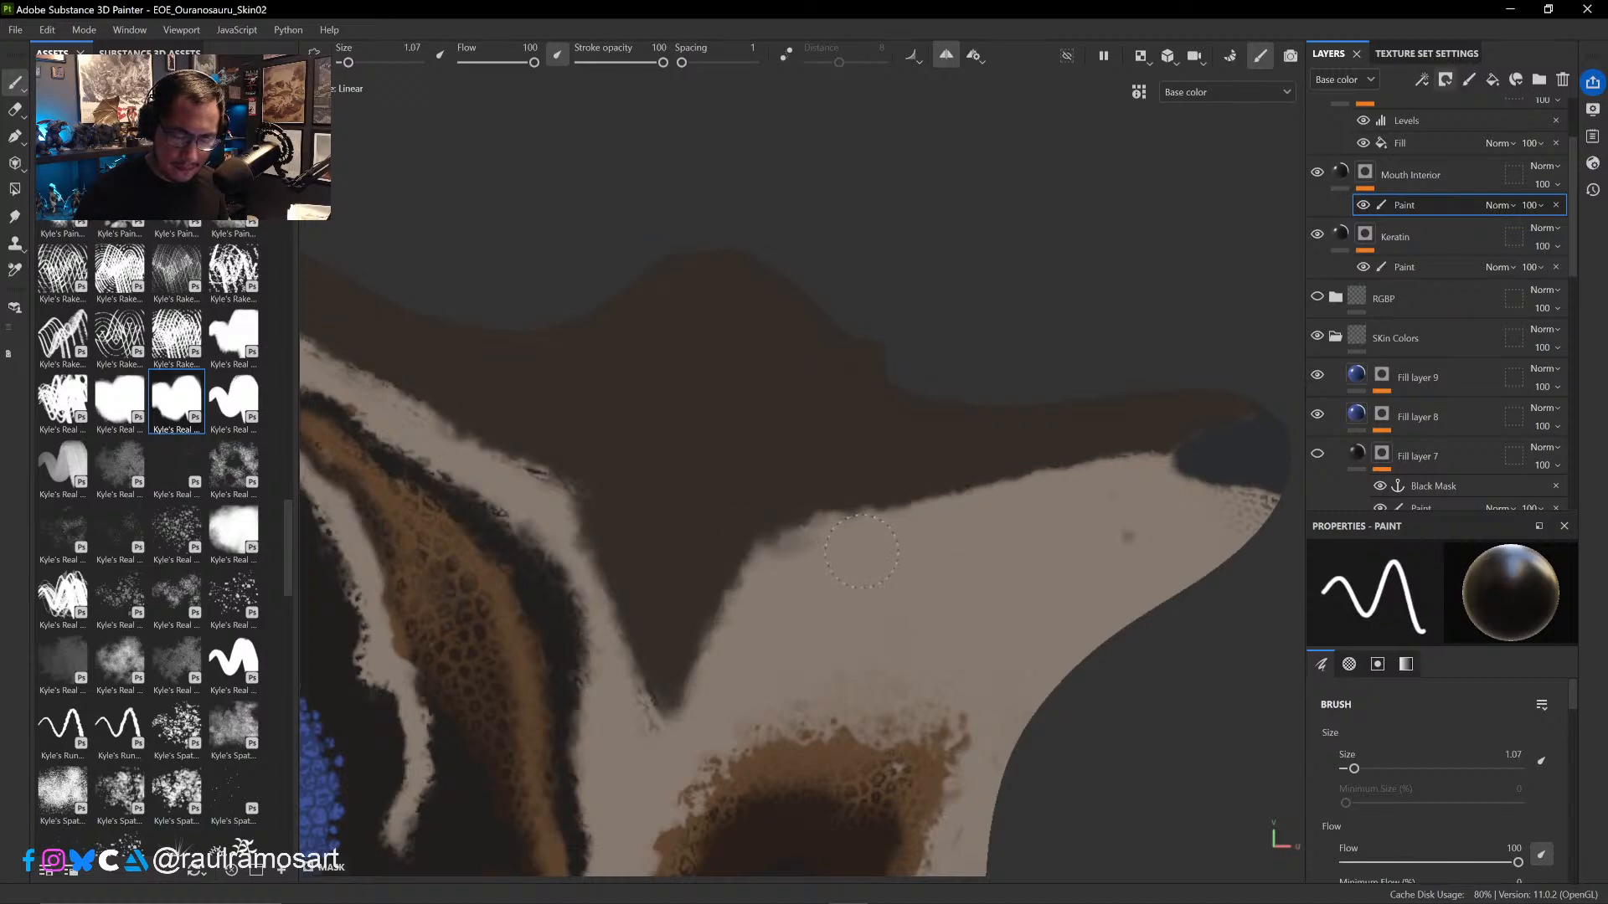
pyautogui.moveTo(862, 551); pyautogui.dragTo(784, 597)
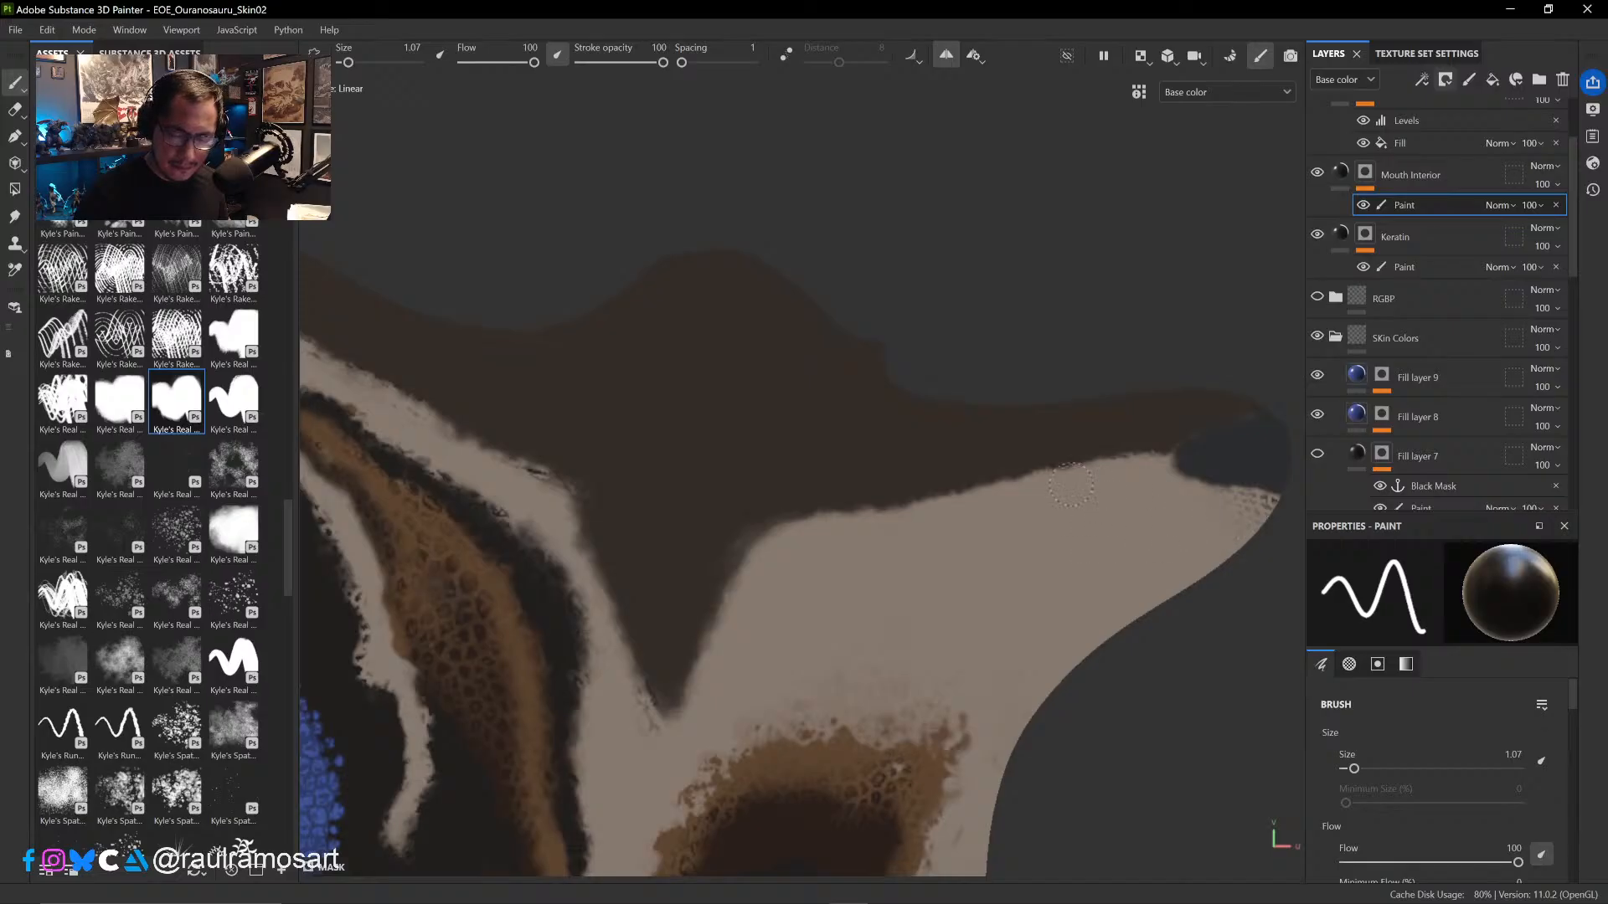
pyautogui.press('x')
pyautogui.keyDown('ctrl'); pyautogui.moveTo(737, 531); pyautogui.dragTo(720, 540, button='right'); pyautogui.keyUp('ctrl')
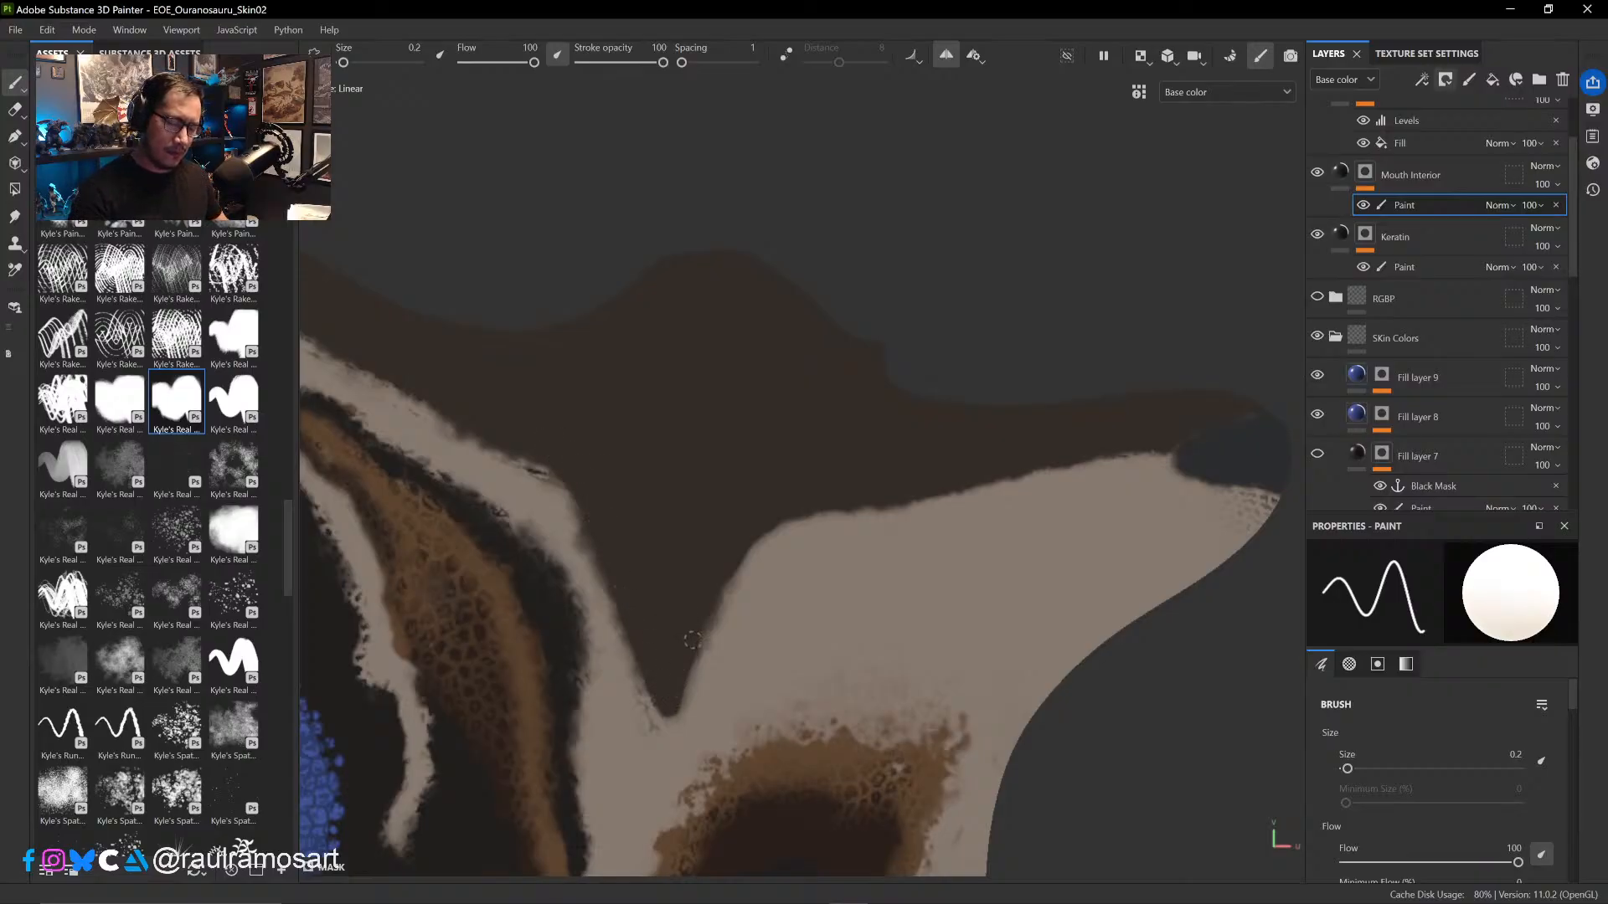
# - Paint the Mouth Interior mask white over the two small oval shells between the head shells, using a 2.62 brush
pyautogui.scroll(-5, 772, 584)
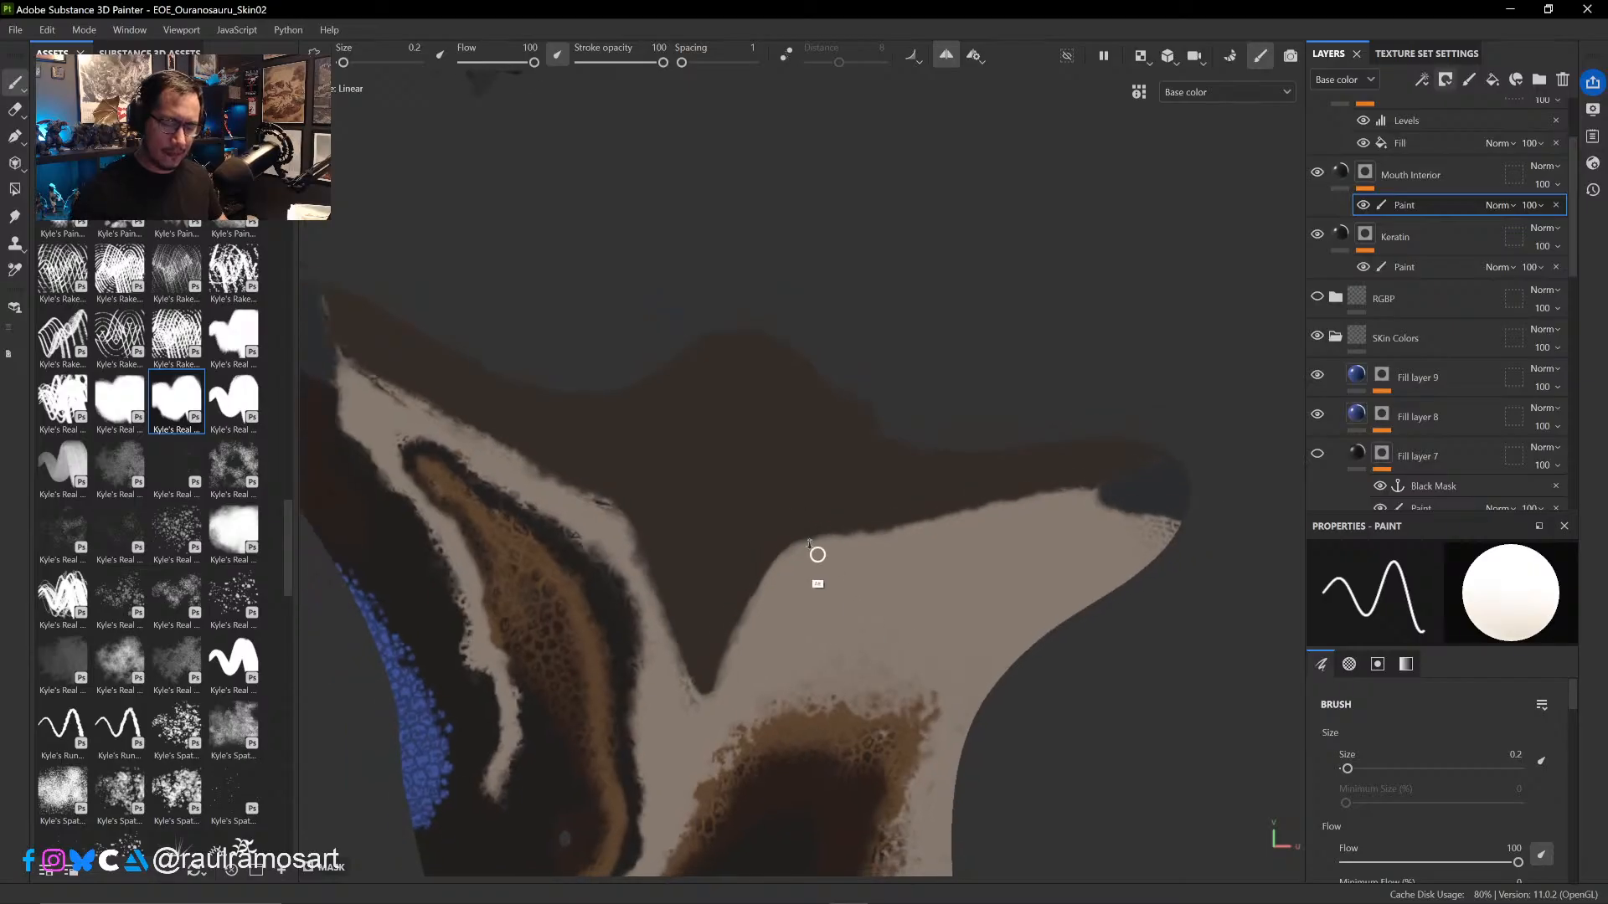
pyautogui.scroll(-5, 969, 610)
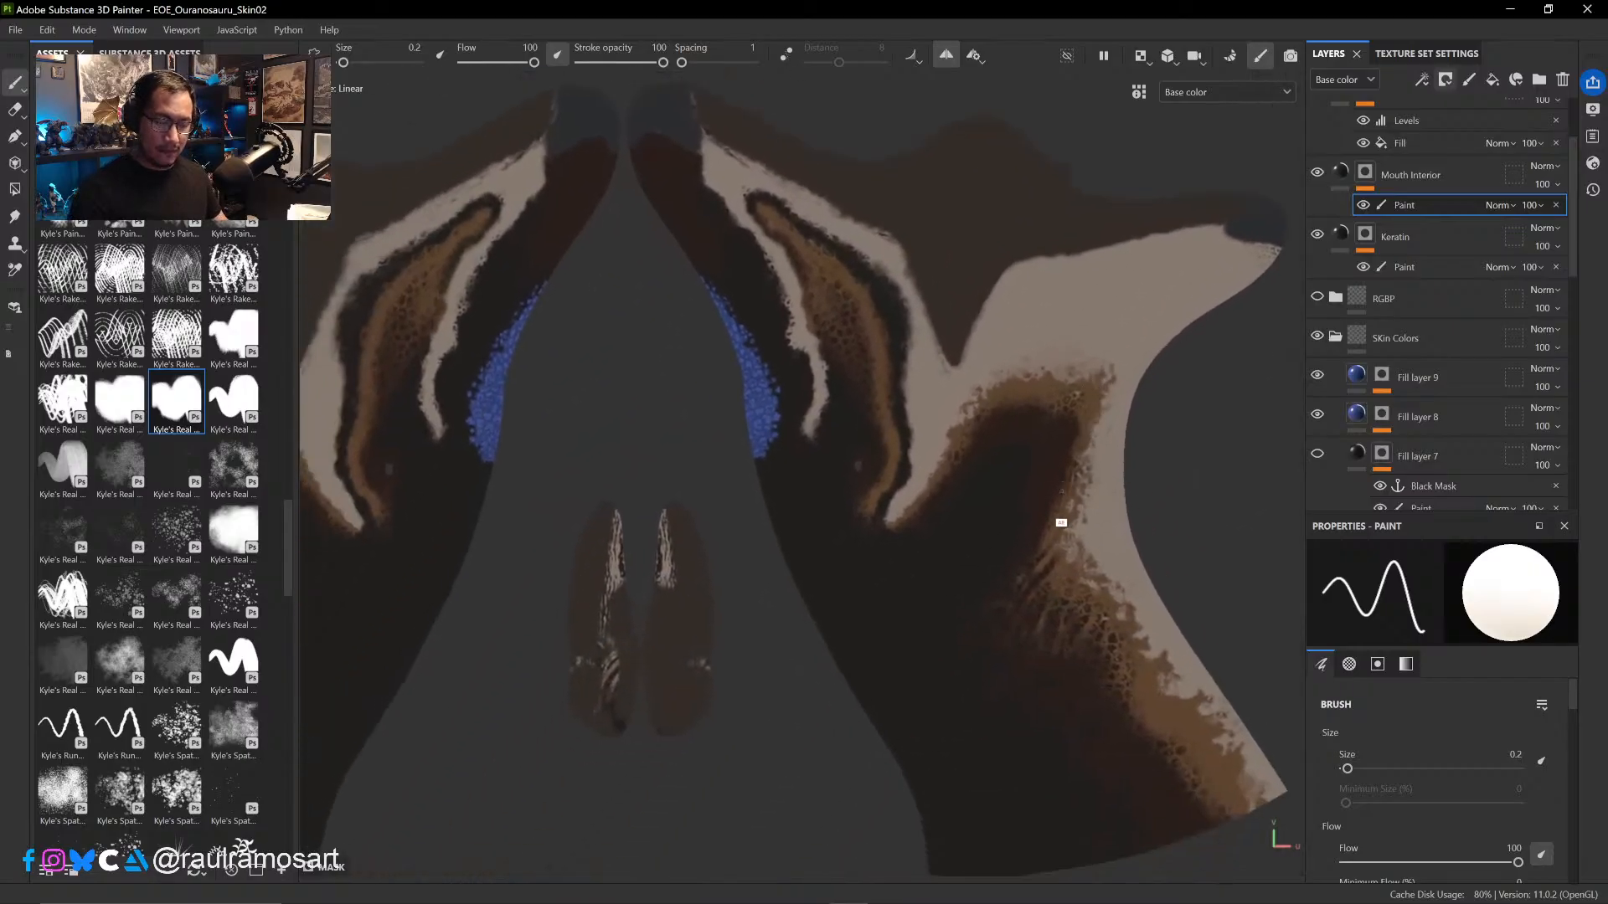
pyautogui.scroll(-6, 933, 384)
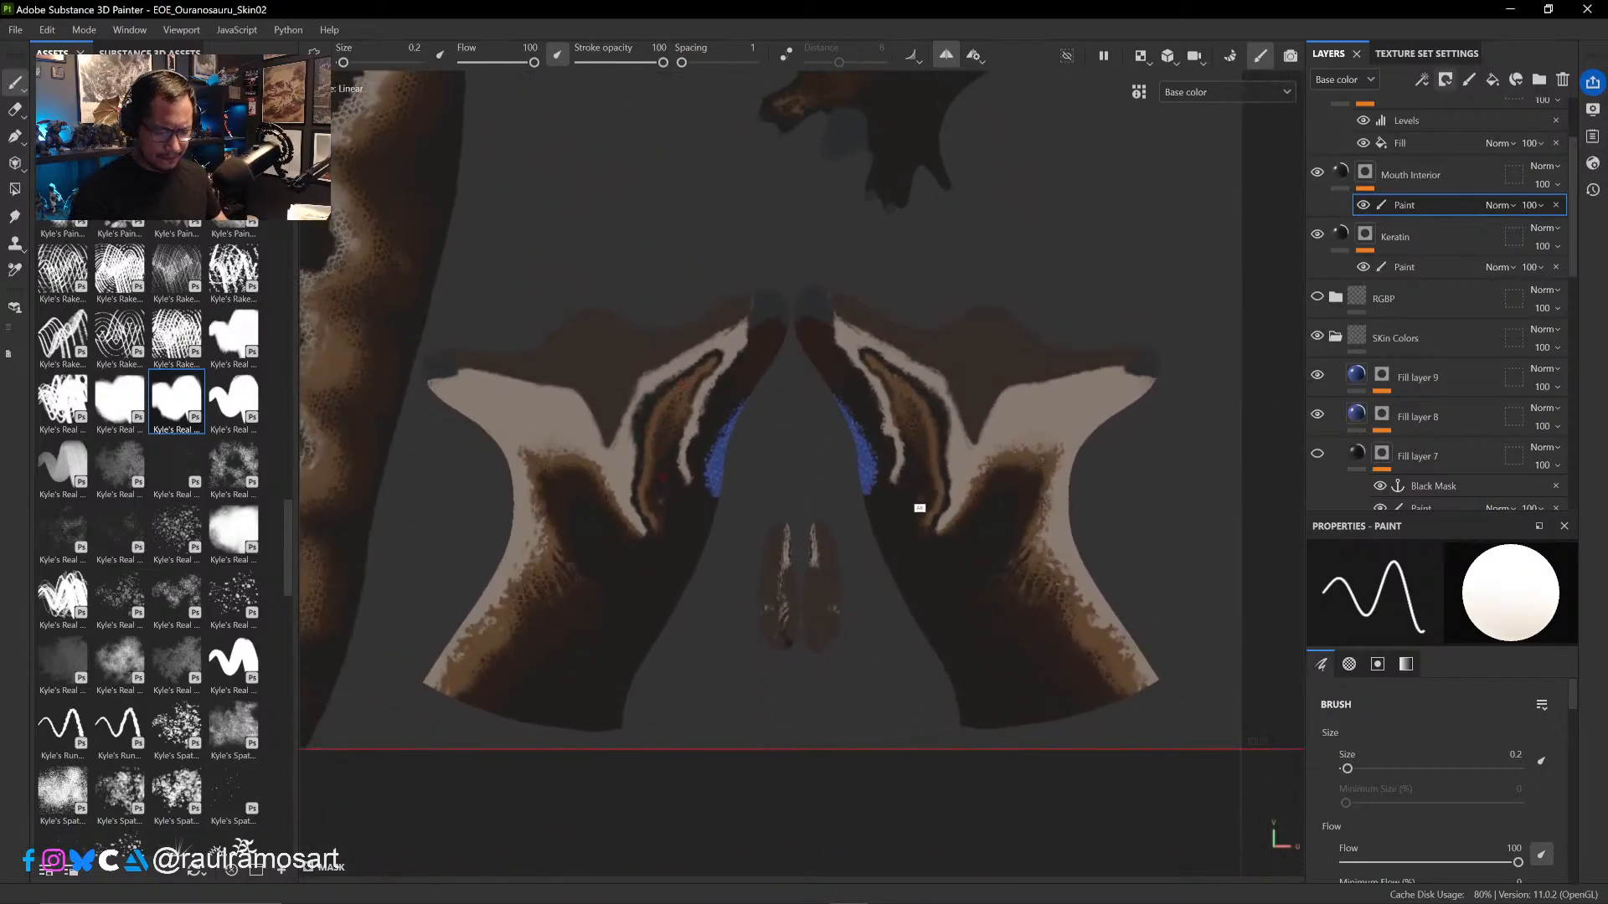
pyautogui.scroll(5, 960, 605)
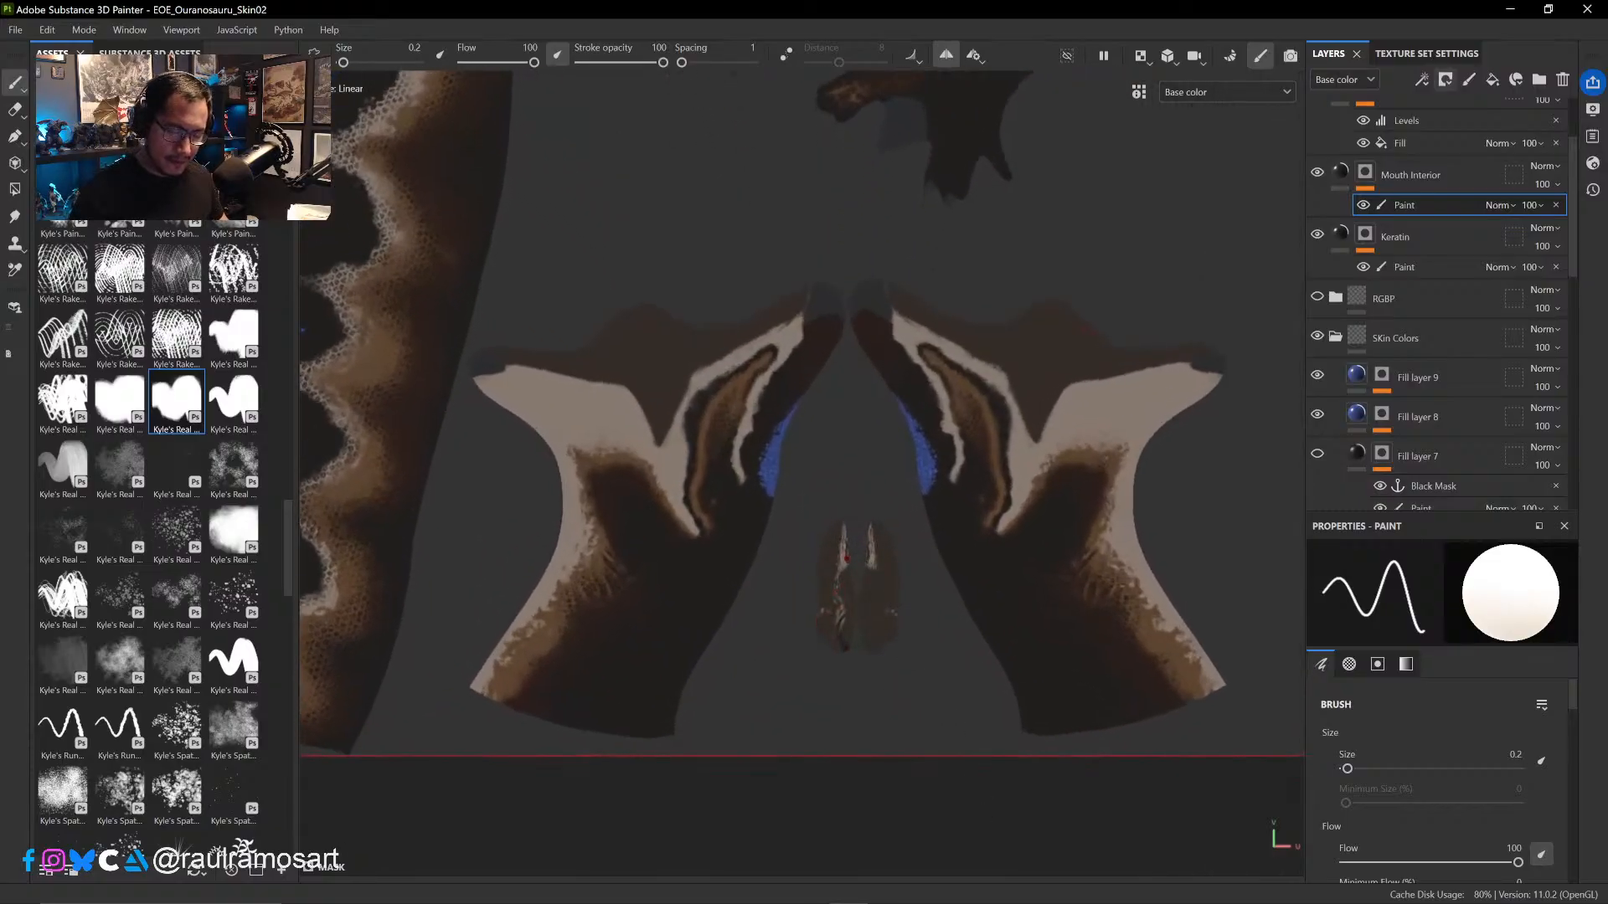
pyautogui.moveTo(873, 563)
pyautogui.keyDown('ctrl'); pyautogui.mouseDown(button='right')
pyautogui.moveTo(891, 567)
pyautogui.moveTo(873, 565)
pyautogui.mouseUp(button='right'); pyautogui.keyUp('ctrl')
pyautogui.hotkey('ctrl', 'z')
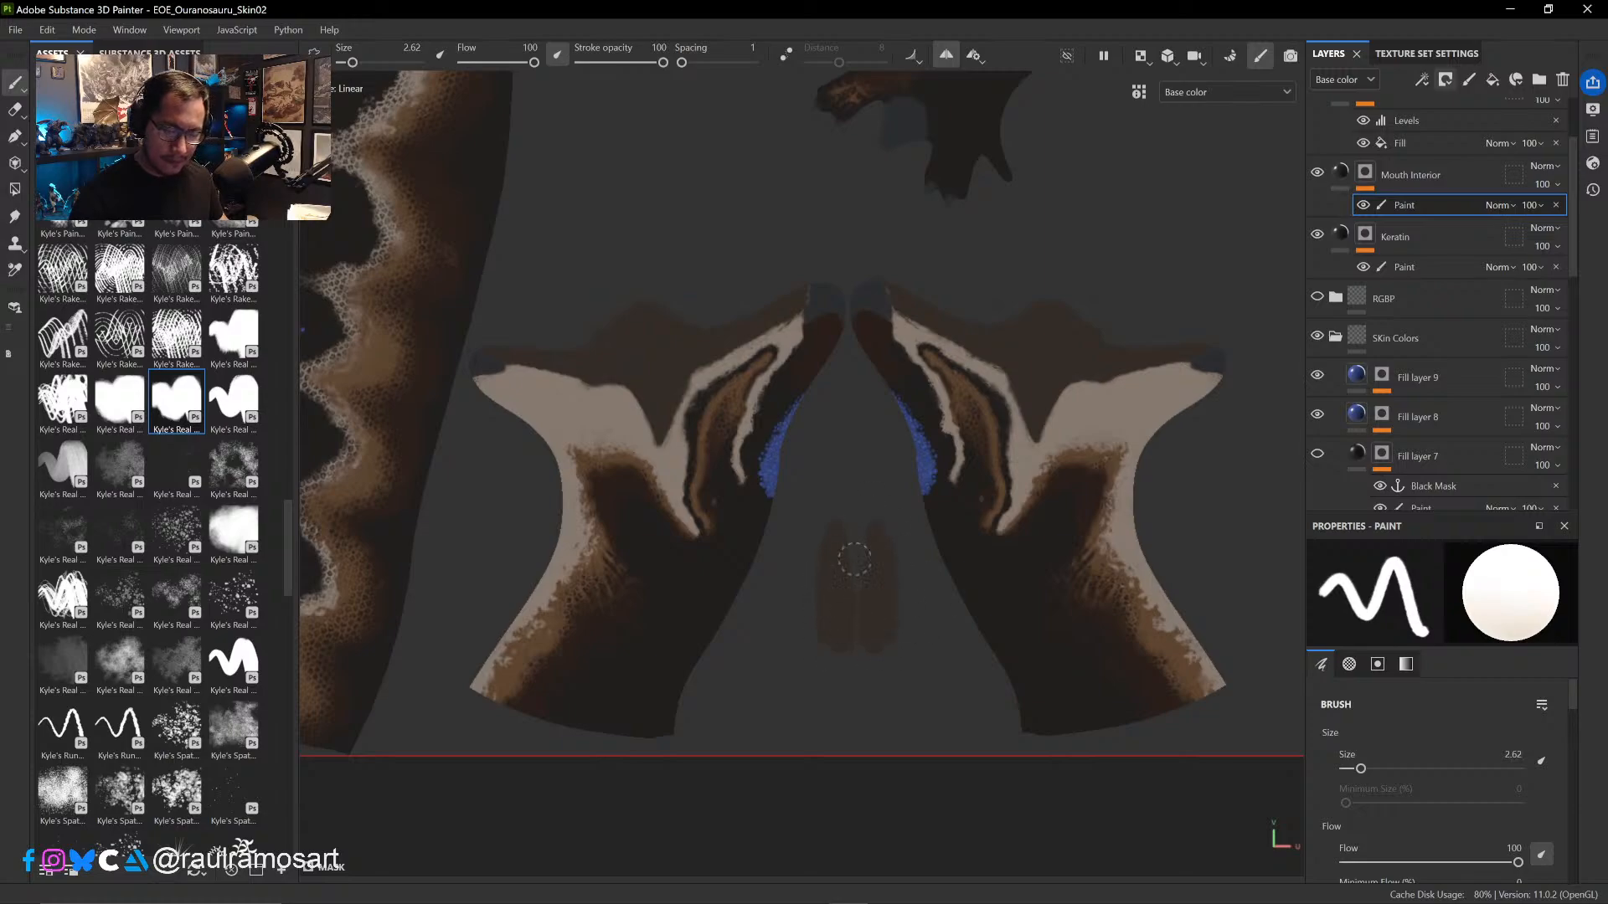
pyautogui.keyDown('alt'); pyautogui.moveTo(895, 605); pyautogui.dragTo(832, 492, button='right'); pyautogui.keyUp('alt')
# - Switch the viewport from the UV layout to 3D only and display the dinosaur with the full Material lighting
pyautogui.keyDown('alt'); pyautogui.moveTo(871, 553); pyautogui.dragTo(801, 430, button='right'); pyautogui.keyUp('alt')
pyautogui.keyDown('ctrl'); pyautogui.keyDown('alt'); pyautogui.moveTo(889, 417); pyautogui.dragTo(1108, 623); pyautogui.keyUp('alt'); pyautogui.keyUp('ctrl')
pyautogui.keyDown('ctrl'); pyautogui.keyDown('alt'); pyautogui.moveTo(883, 471); pyautogui.dragTo(963, 470); pyautogui.keyUp('alt'); pyautogui.keyUp('ctrl')
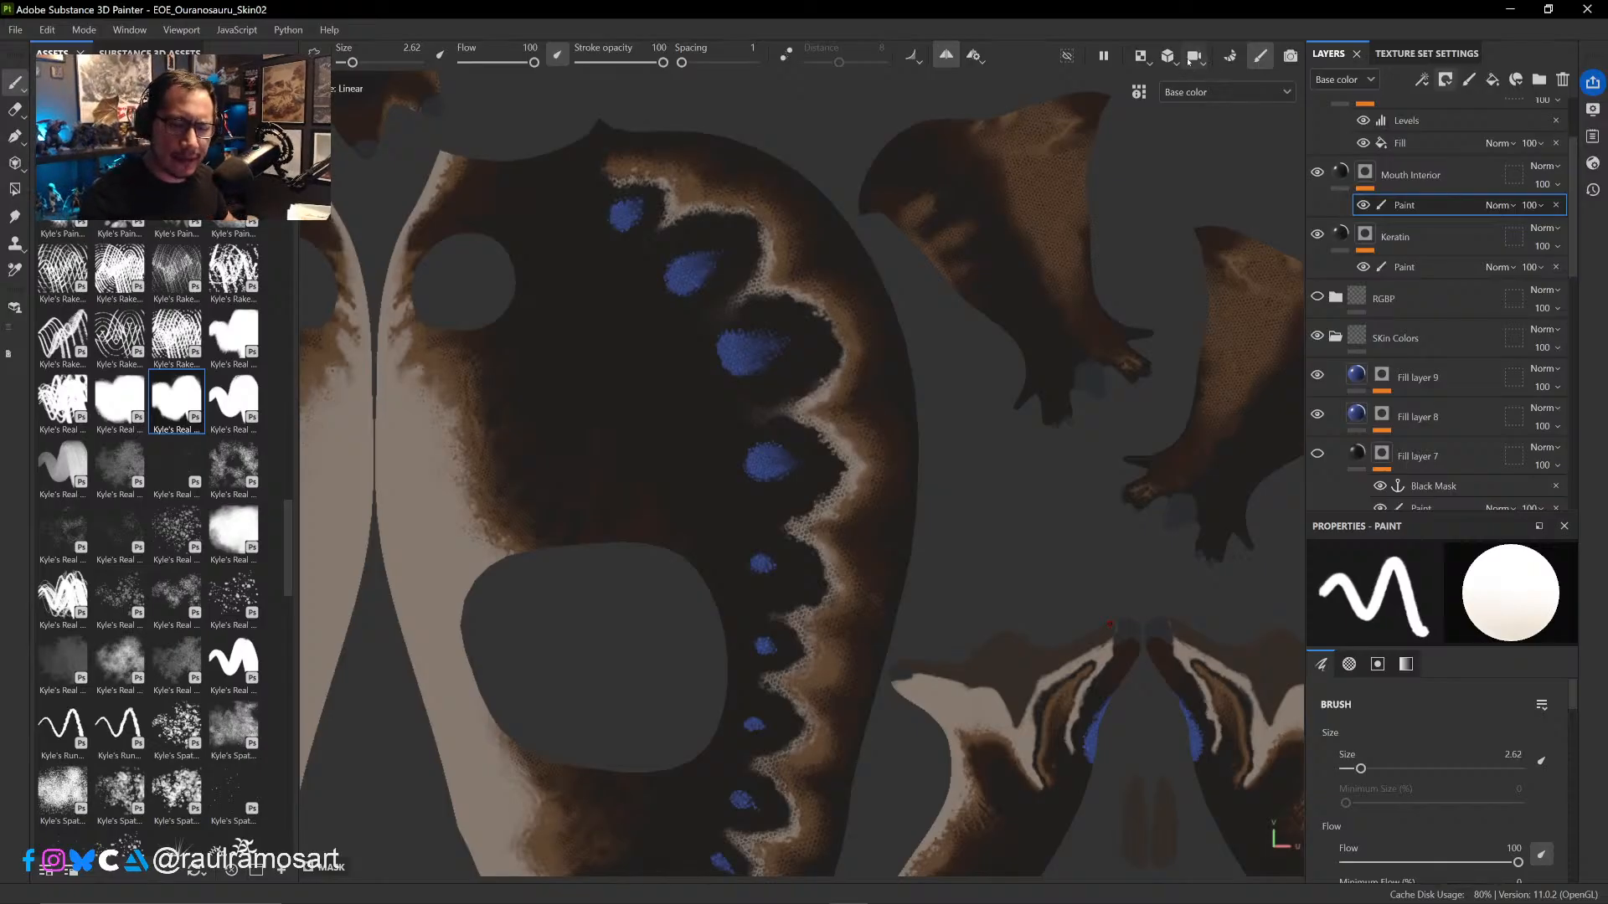
pyautogui.click(1169, 58)
pyautogui.moveTo(1209, 60)
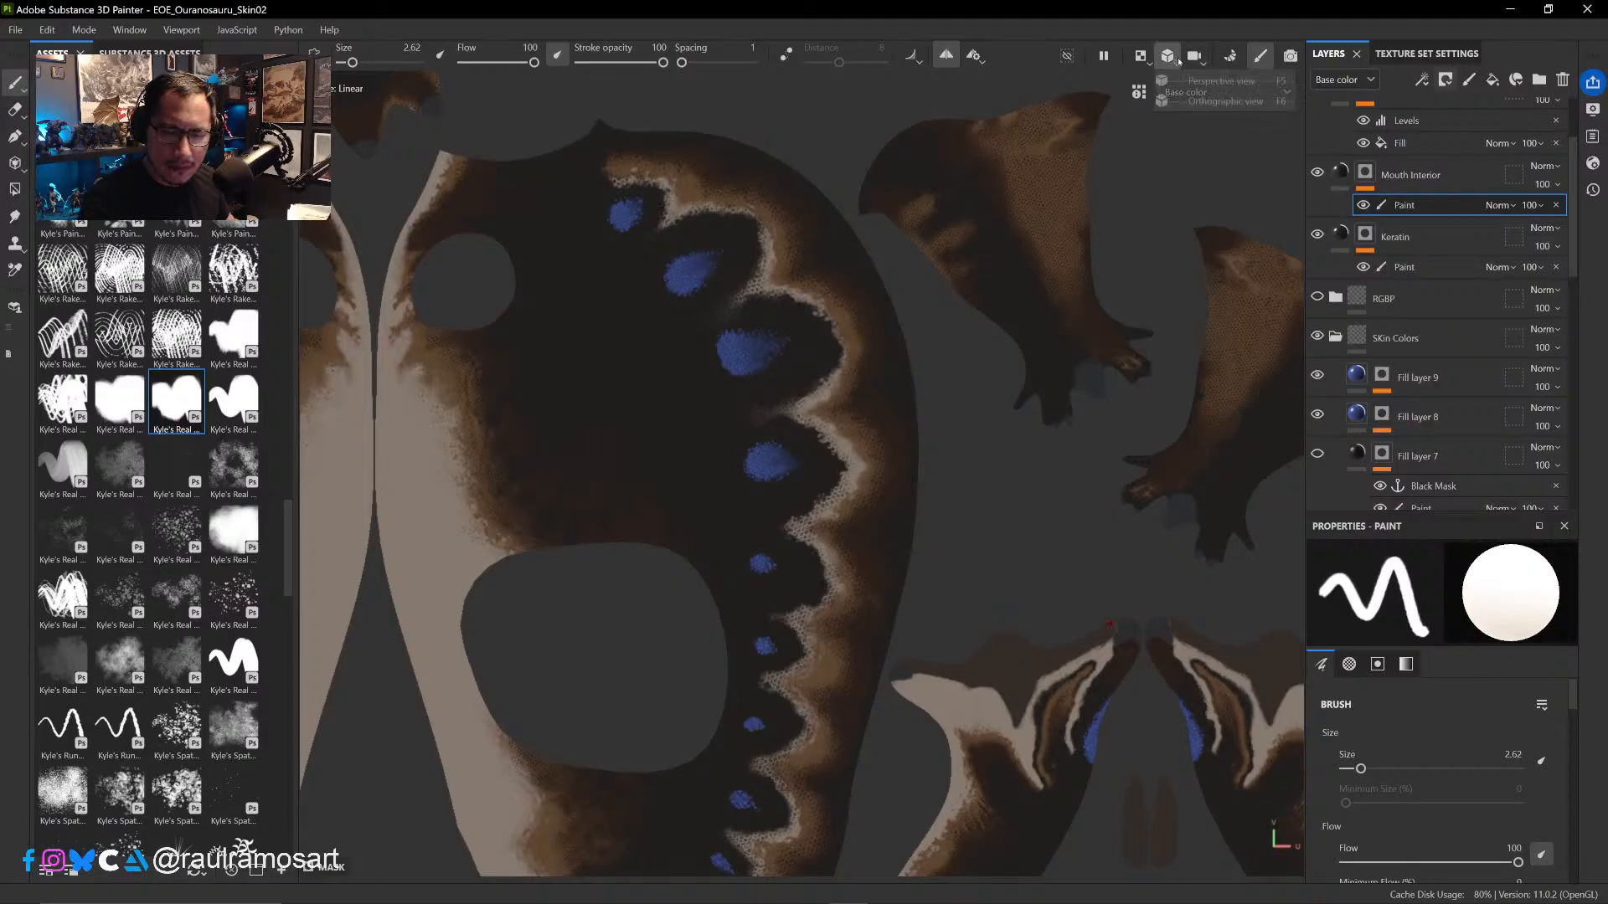
pyautogui.click(1142, 58)
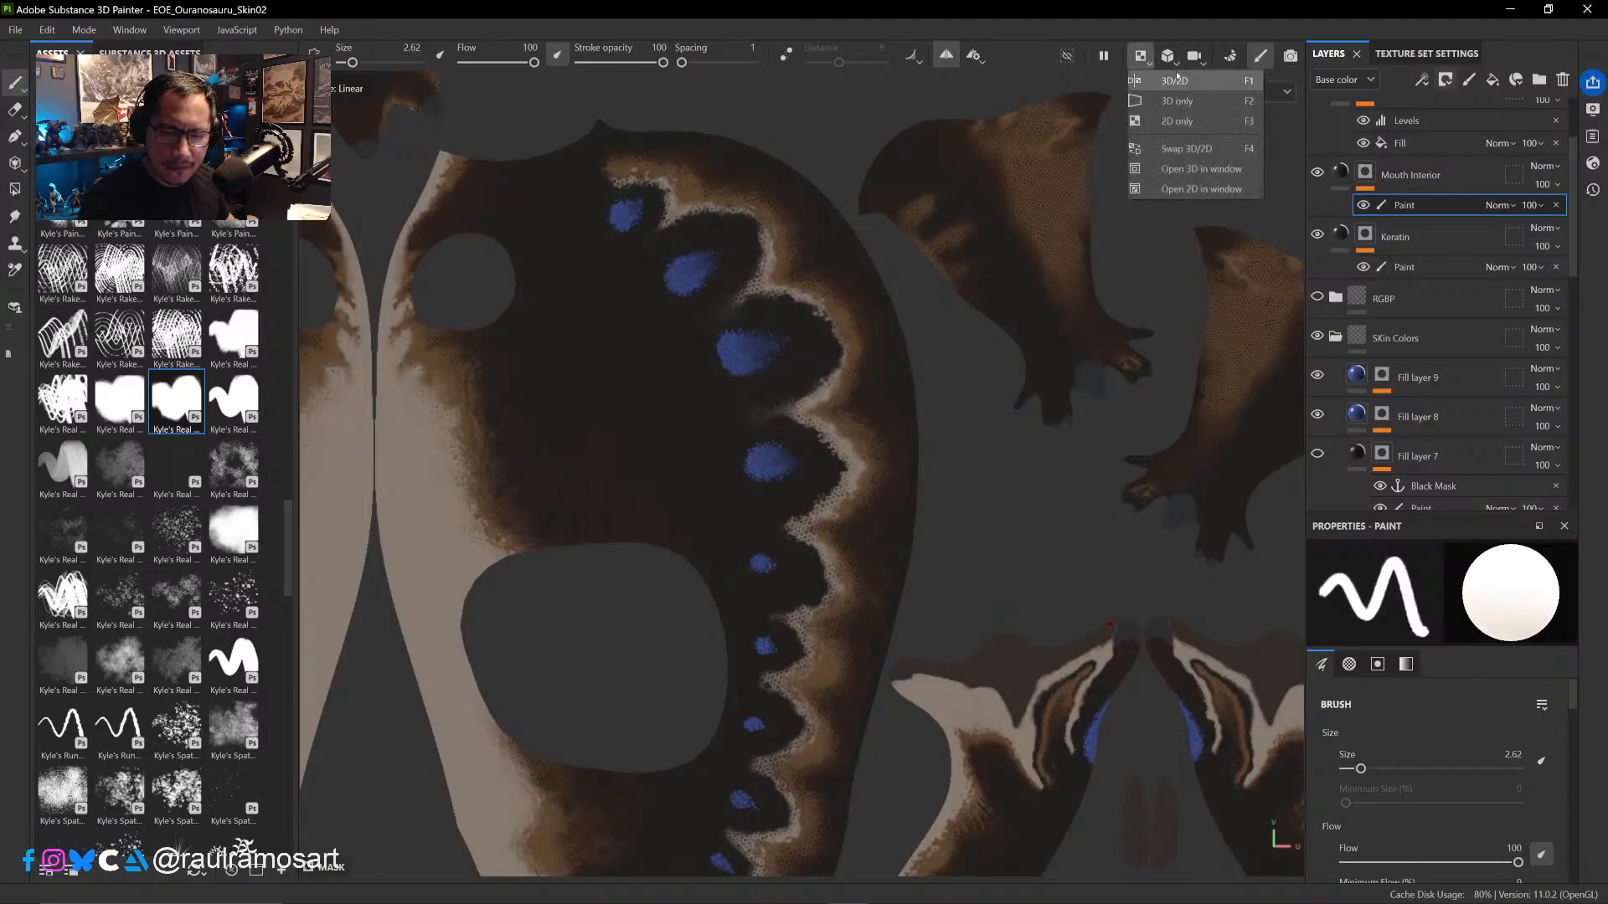
pyautogui.click(1174, 101)
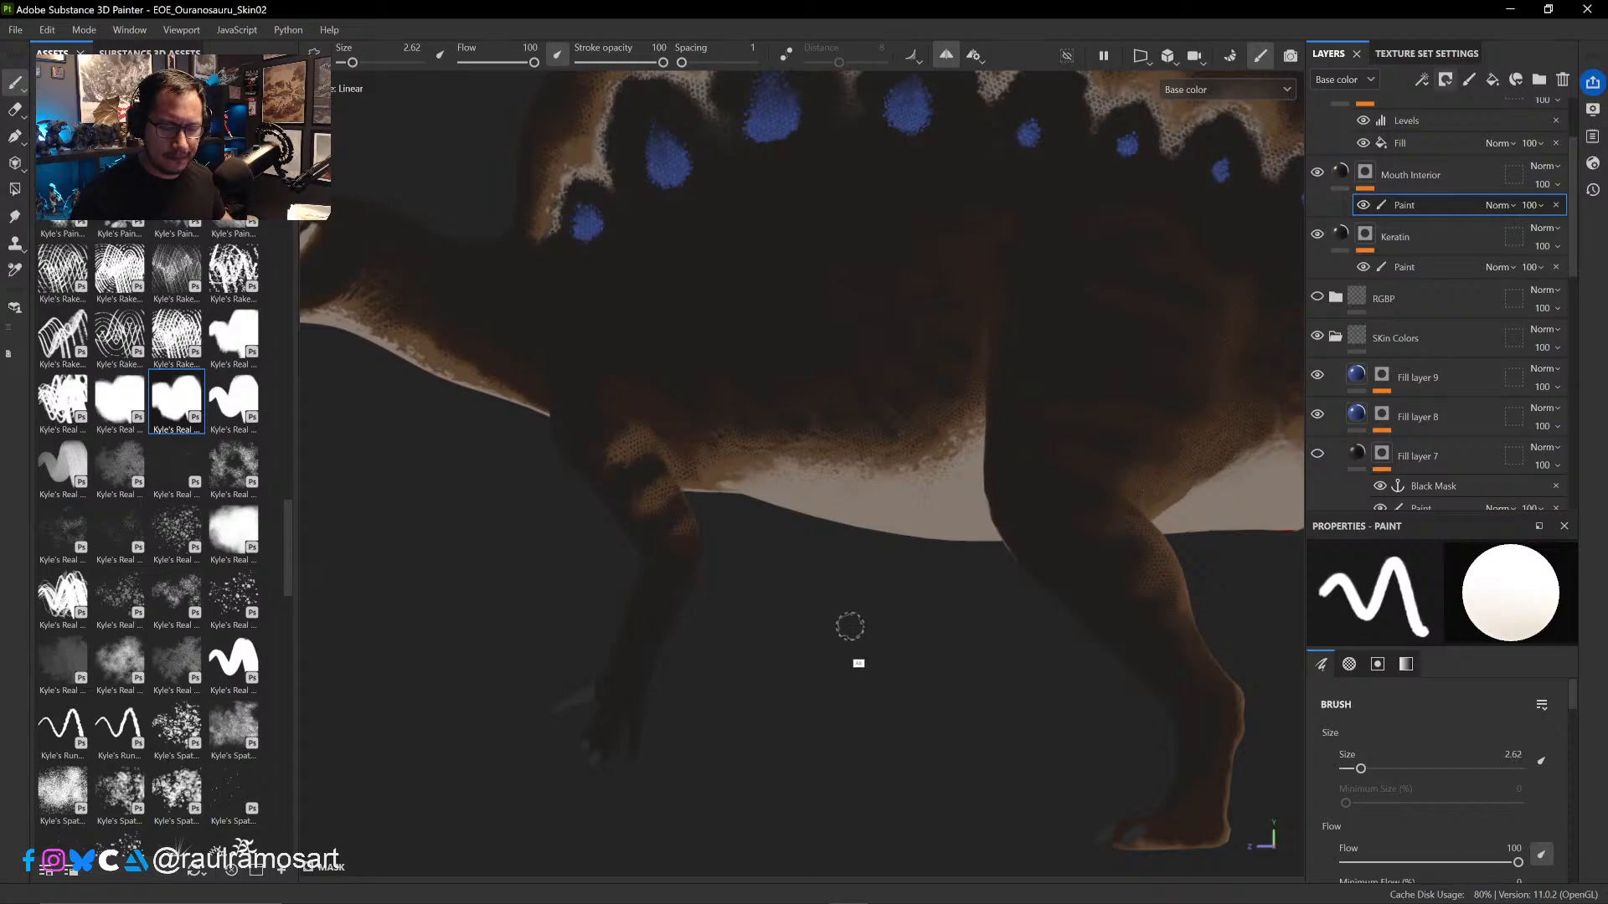
pyautogui.keyDown('alt'); pyautogui.moveTo(851, 621); pyautogui.dragTo(865, 657); pyautogui.keyUp('alt')
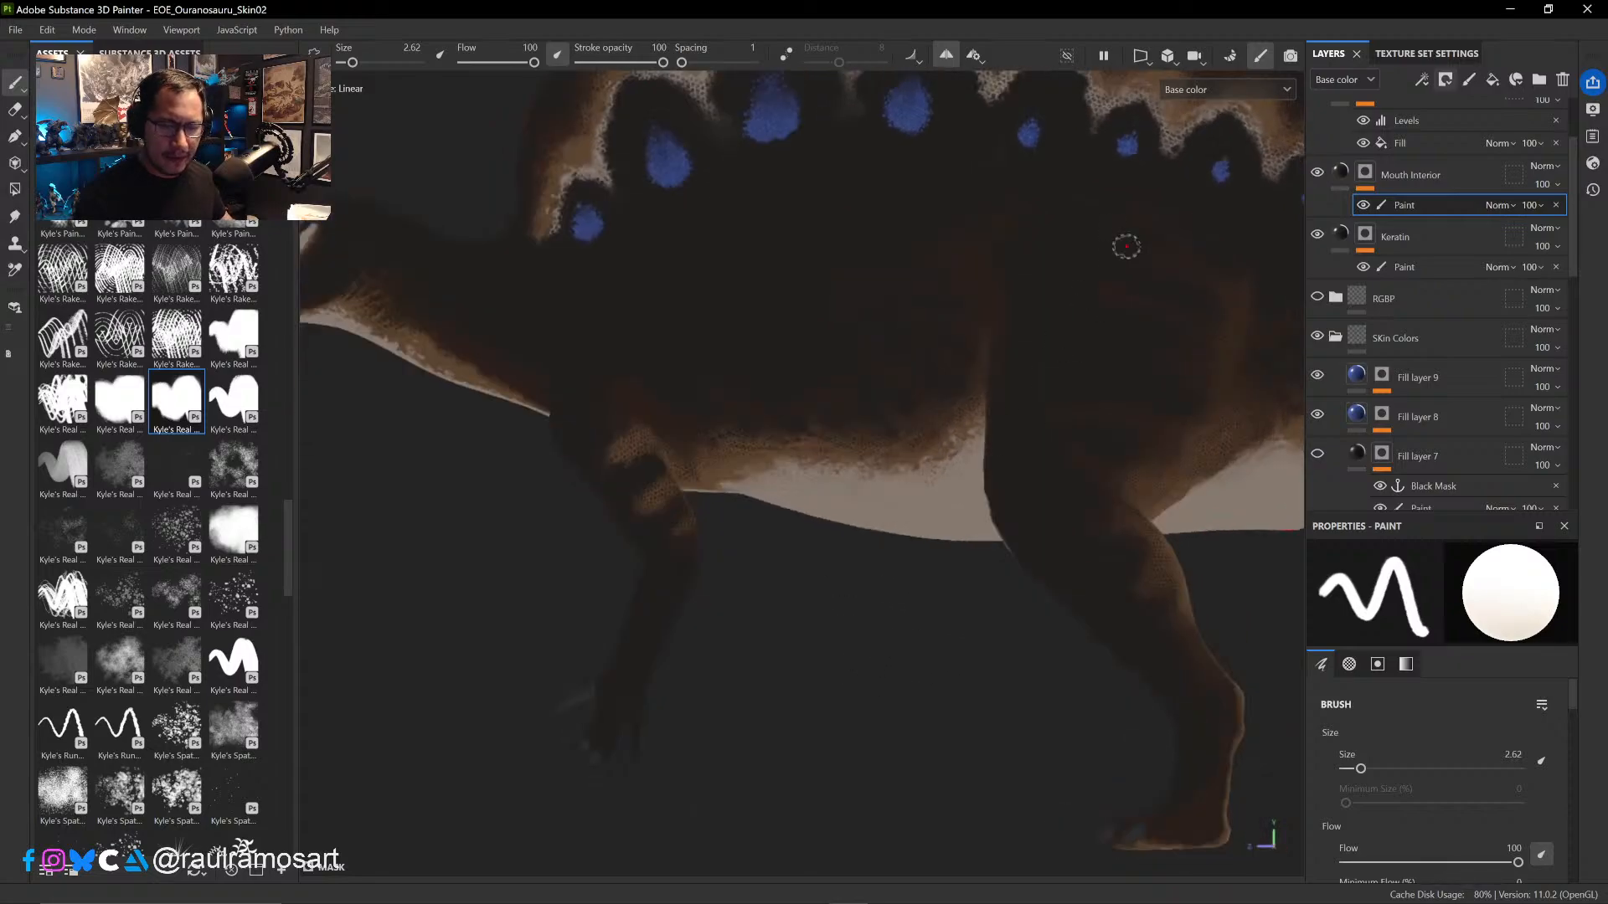
pyautogui.click(1273, 89)
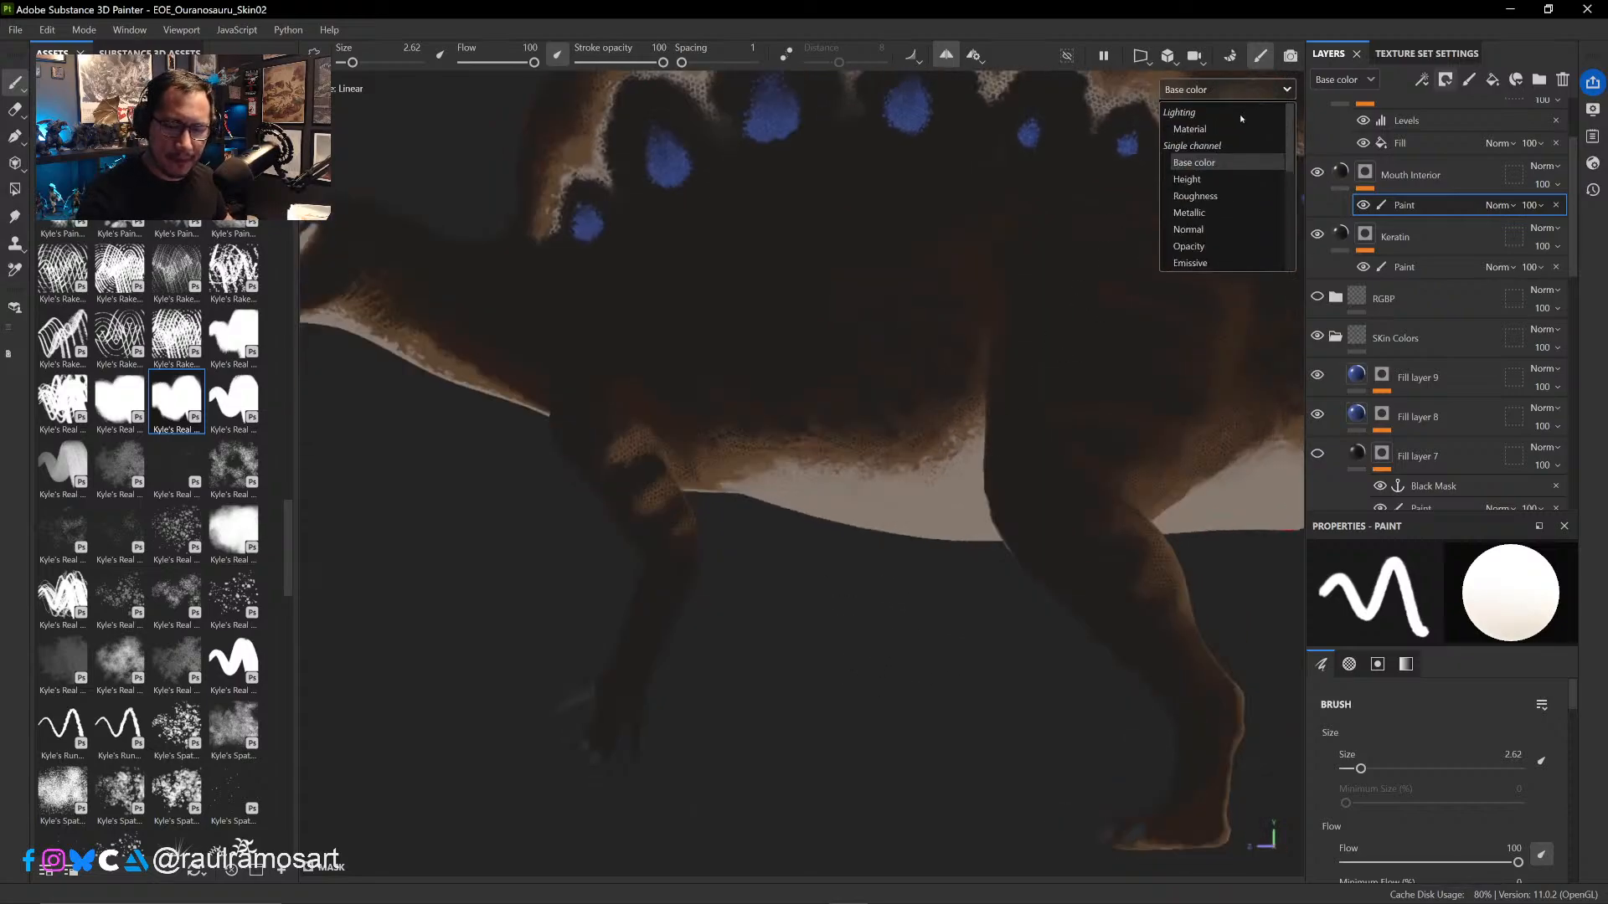
pyautogui.click(1197, 128)
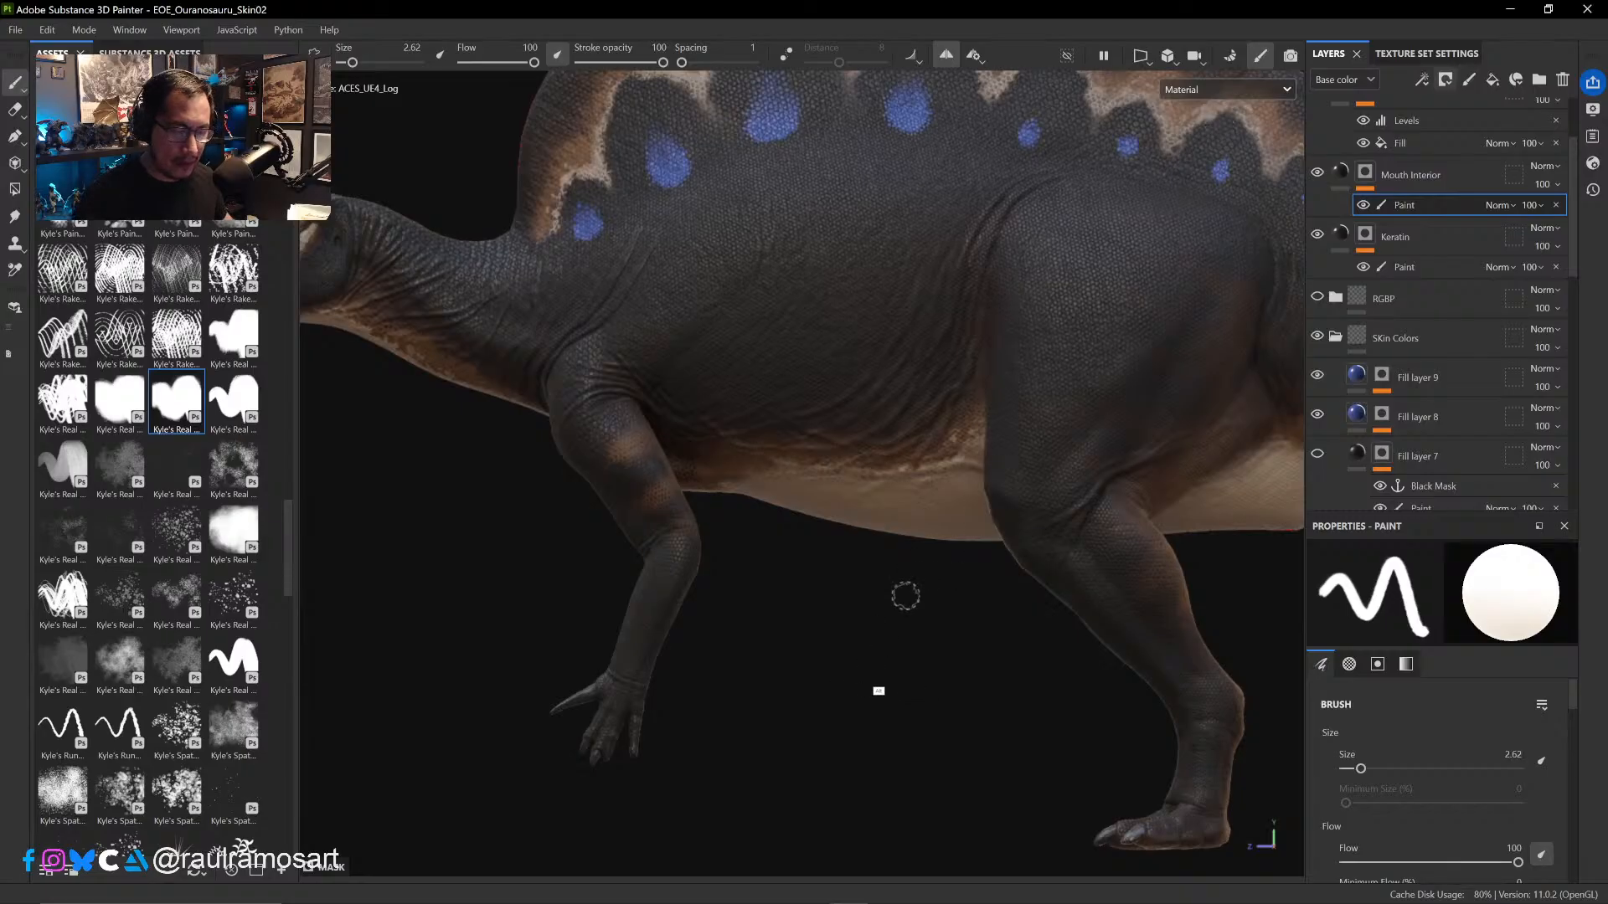
# - Examine the lit skin on the dinosaur's head, sail, flank, belly and legs from several angles and distances
pyautogui.keyDown('alt'); pyautogui.moveTo(879, 689); pyautogui.dragTo(874, 580); pyautogui.keyUp('alt')
pyautogui.scroll(-3, 837, 545)
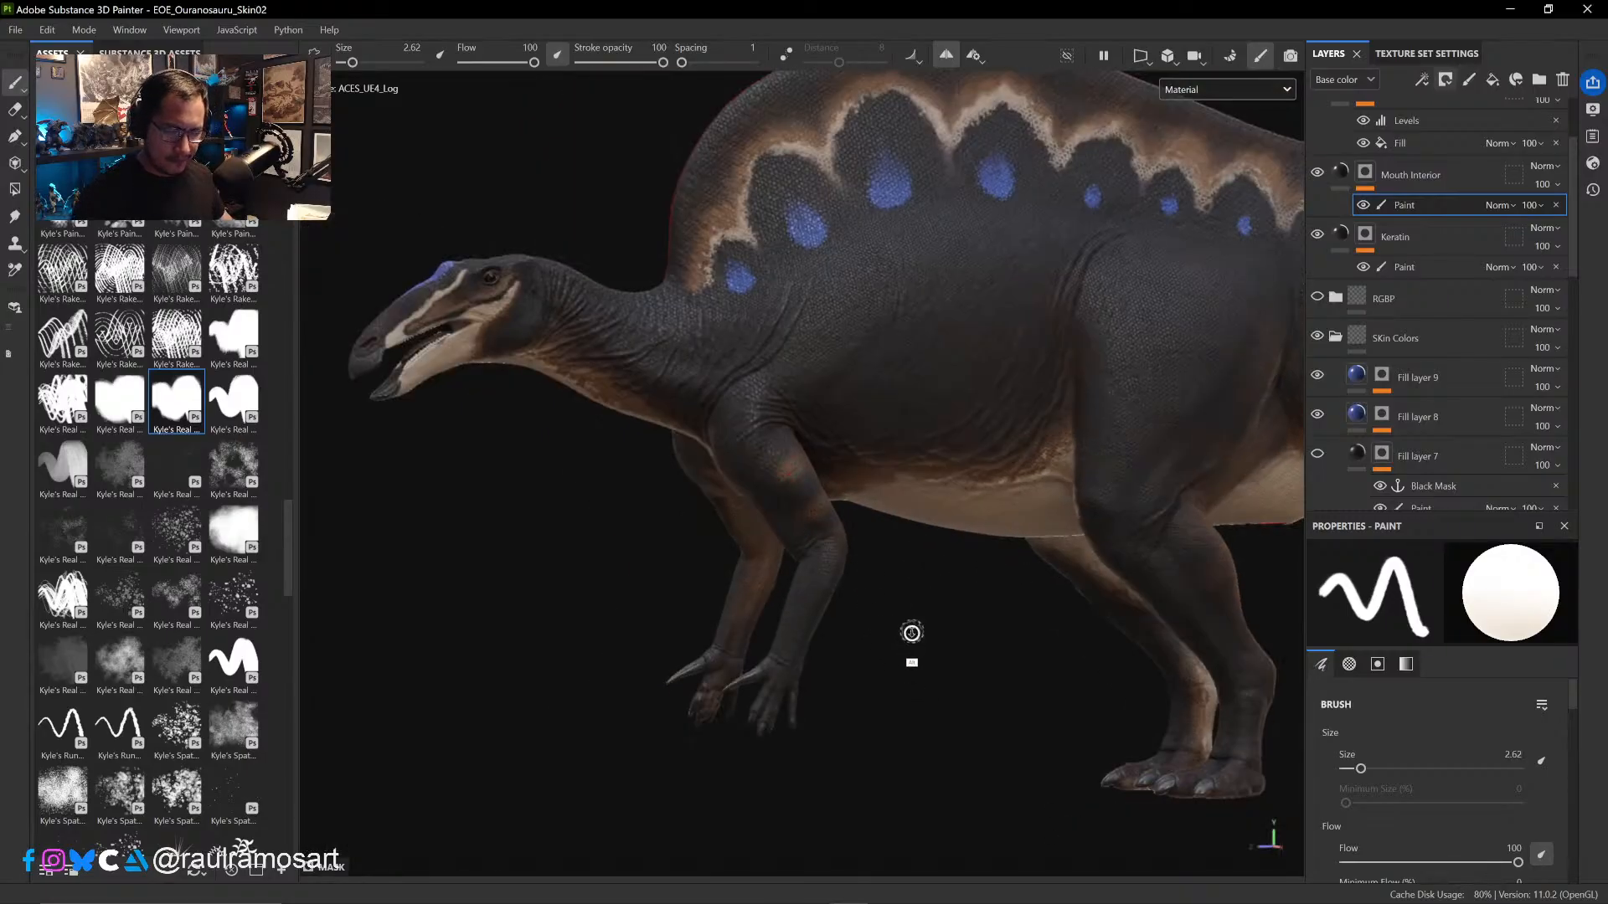
pyautogui.keyDown('alt'); pyautogui.moveTo(912, 636); pyautogui.dragTo(877, 650); pyautogui.keyUp('alt')
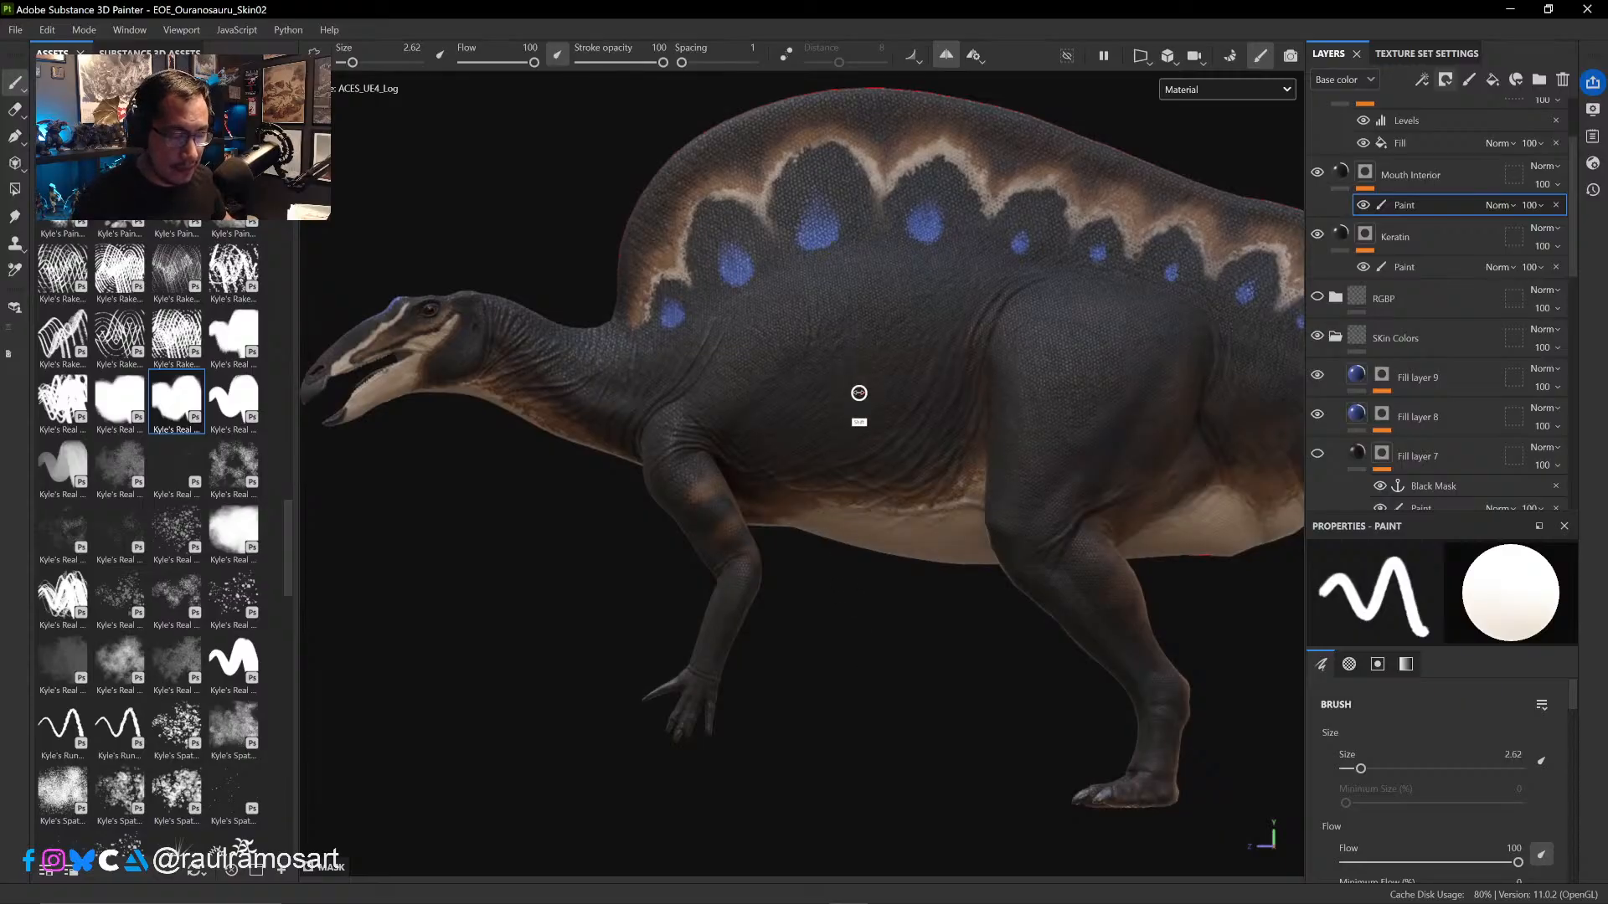
pyautogui.moveTo(837, 386)
pyautogui.keyDown('shift'); pyautogui.mouseDown(button='right')
pyautogui.moveTo(894, 392)
pyautogui.moveTo(863, 394)
pyautogui.mouseUp(button='right'); pyautogui.keyUp('shift')
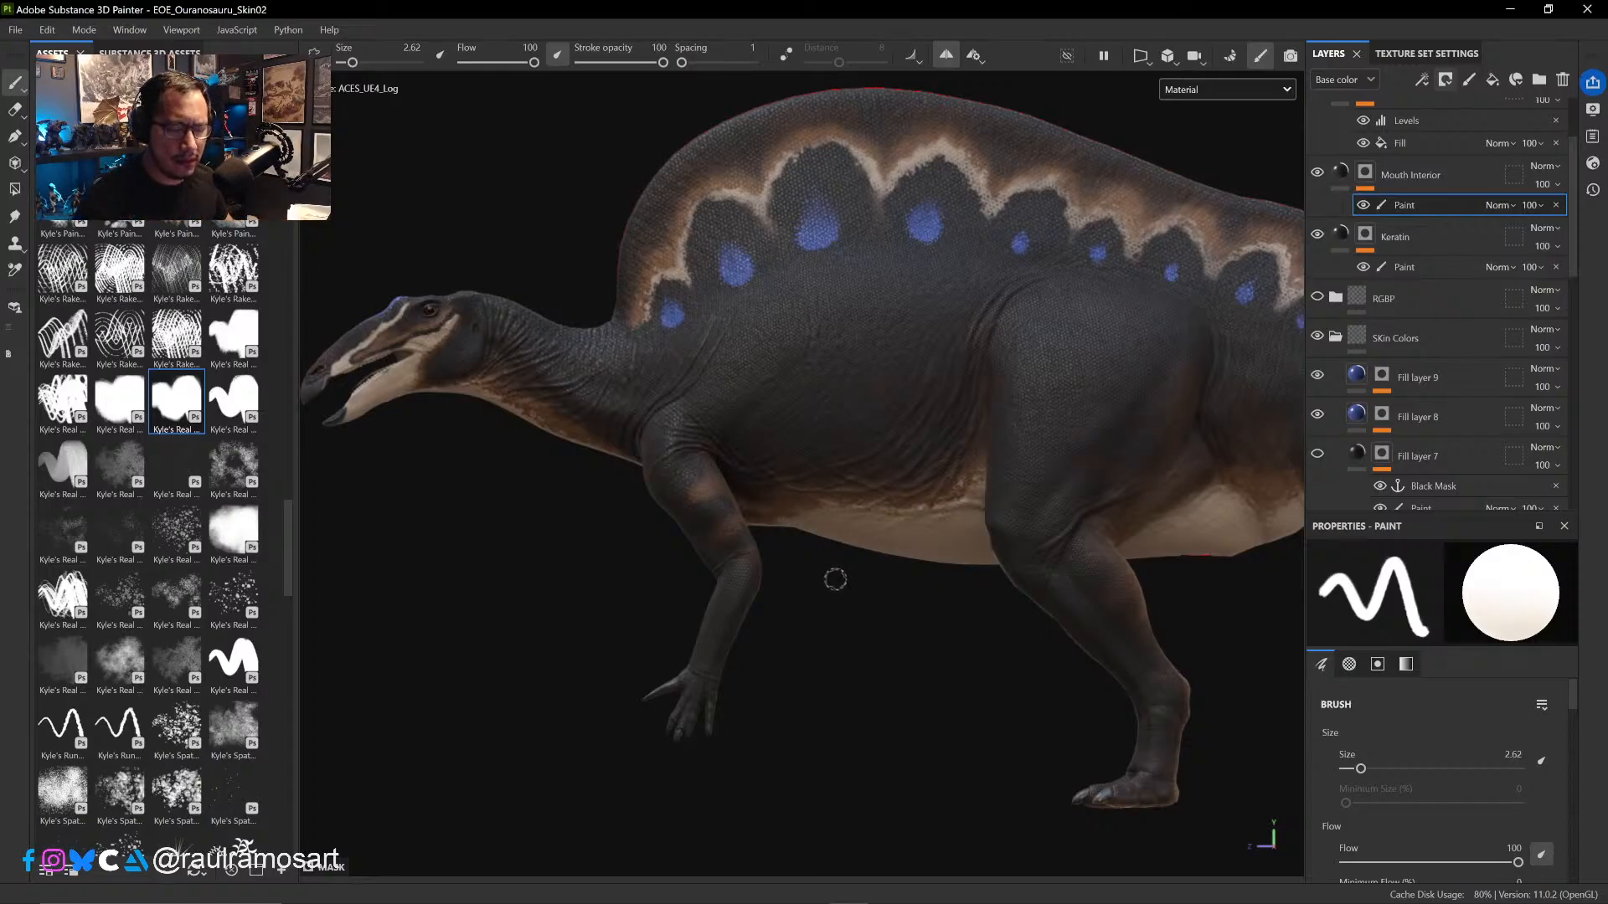
pyautogui.keyDown('alt'); pyautogui.moveTo(871, 666); pyautogui.dragTo(852, 634); pyautogui.keyUp('alt')
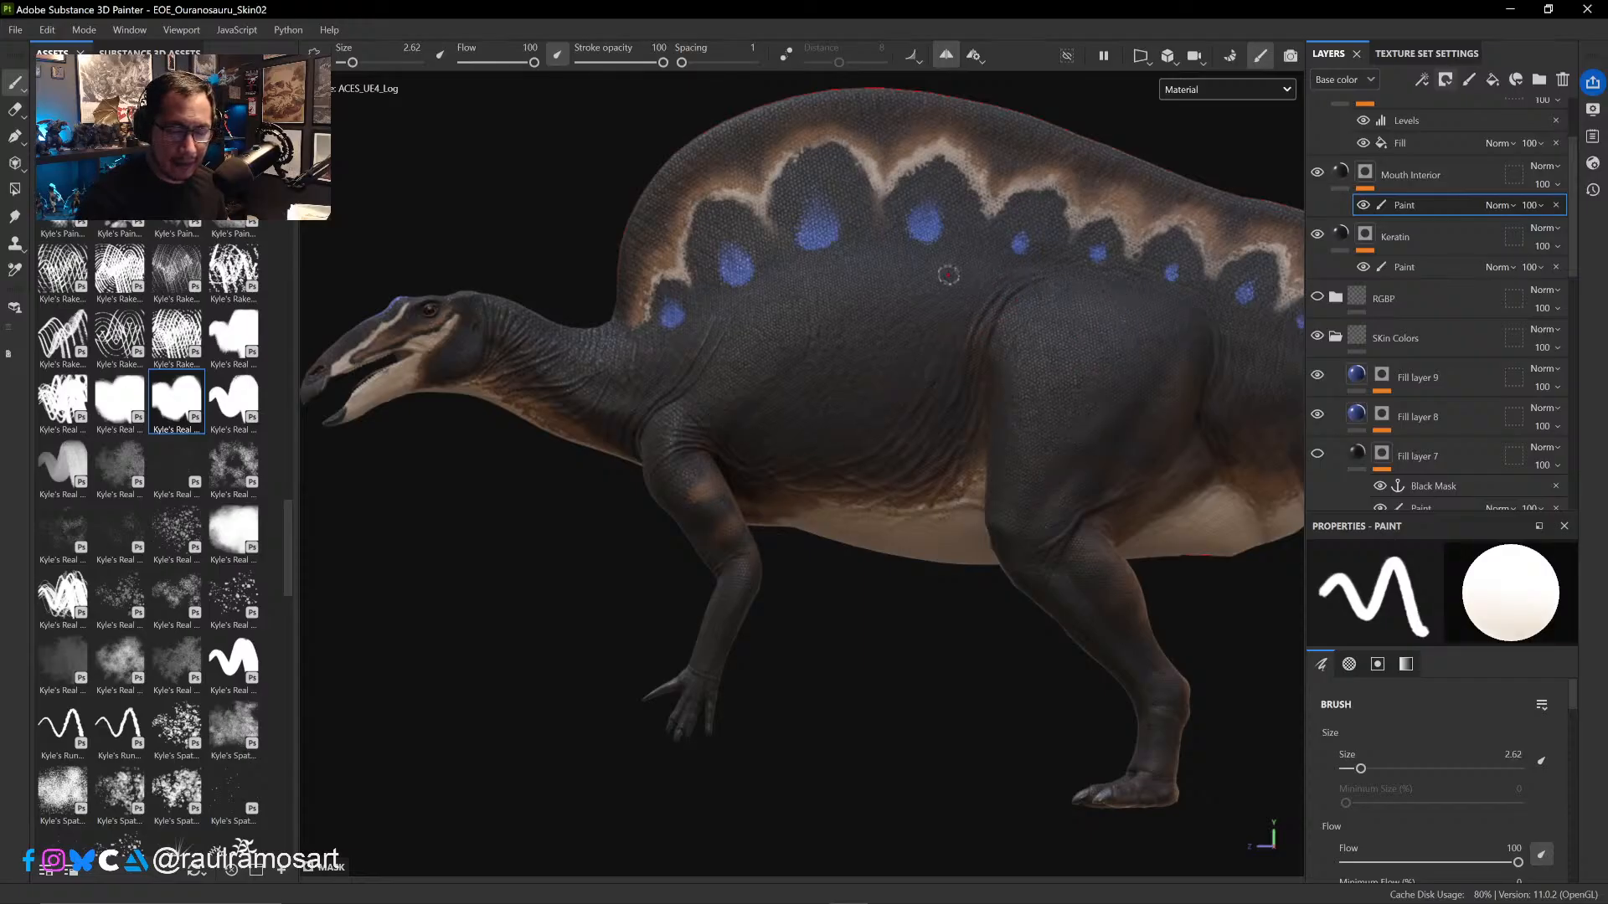
pyautogui.keyDown('alt'); pyautogui.moveTo(852, 359); pyautogui.dragTo(980, 589, button='right'); pyautogui.keyUp('alt')
pyautogui.keyDown('alt'); pyautogui.moveTo(922, 413); pyautogui.dragTo(1002, 639, button='right'); pyautogui.keyUp('alt')
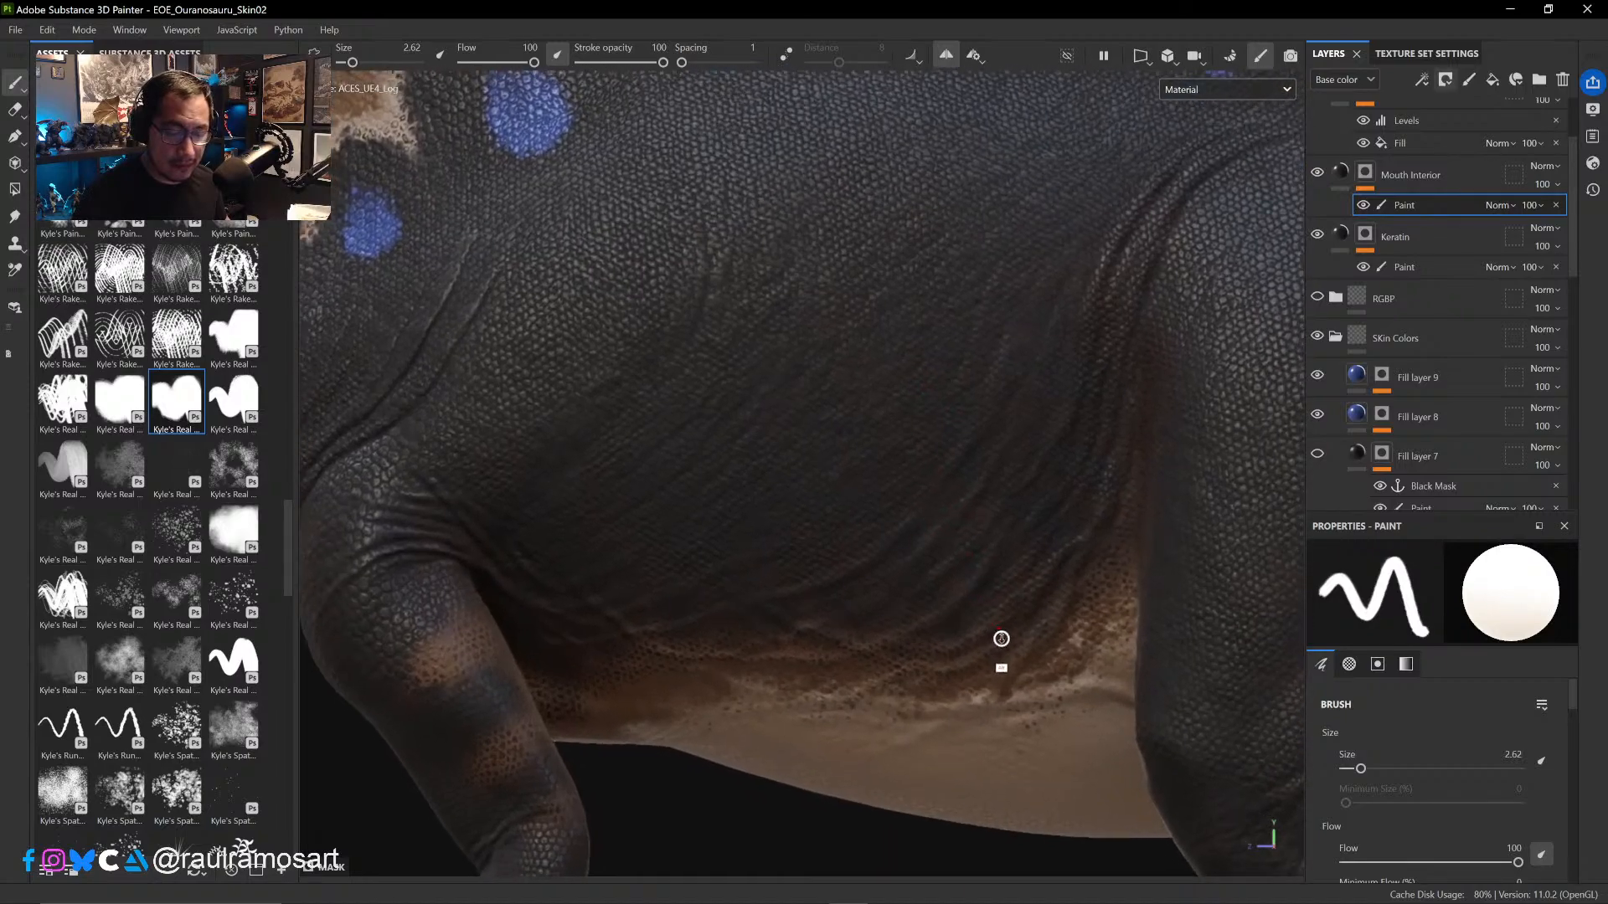
pyautogui.keyDown('alt'); pyautogui.moveTo(1007, 486); pyautogui.dragTo(752, 472, button='right'); pyautogui.keyUp('alt')
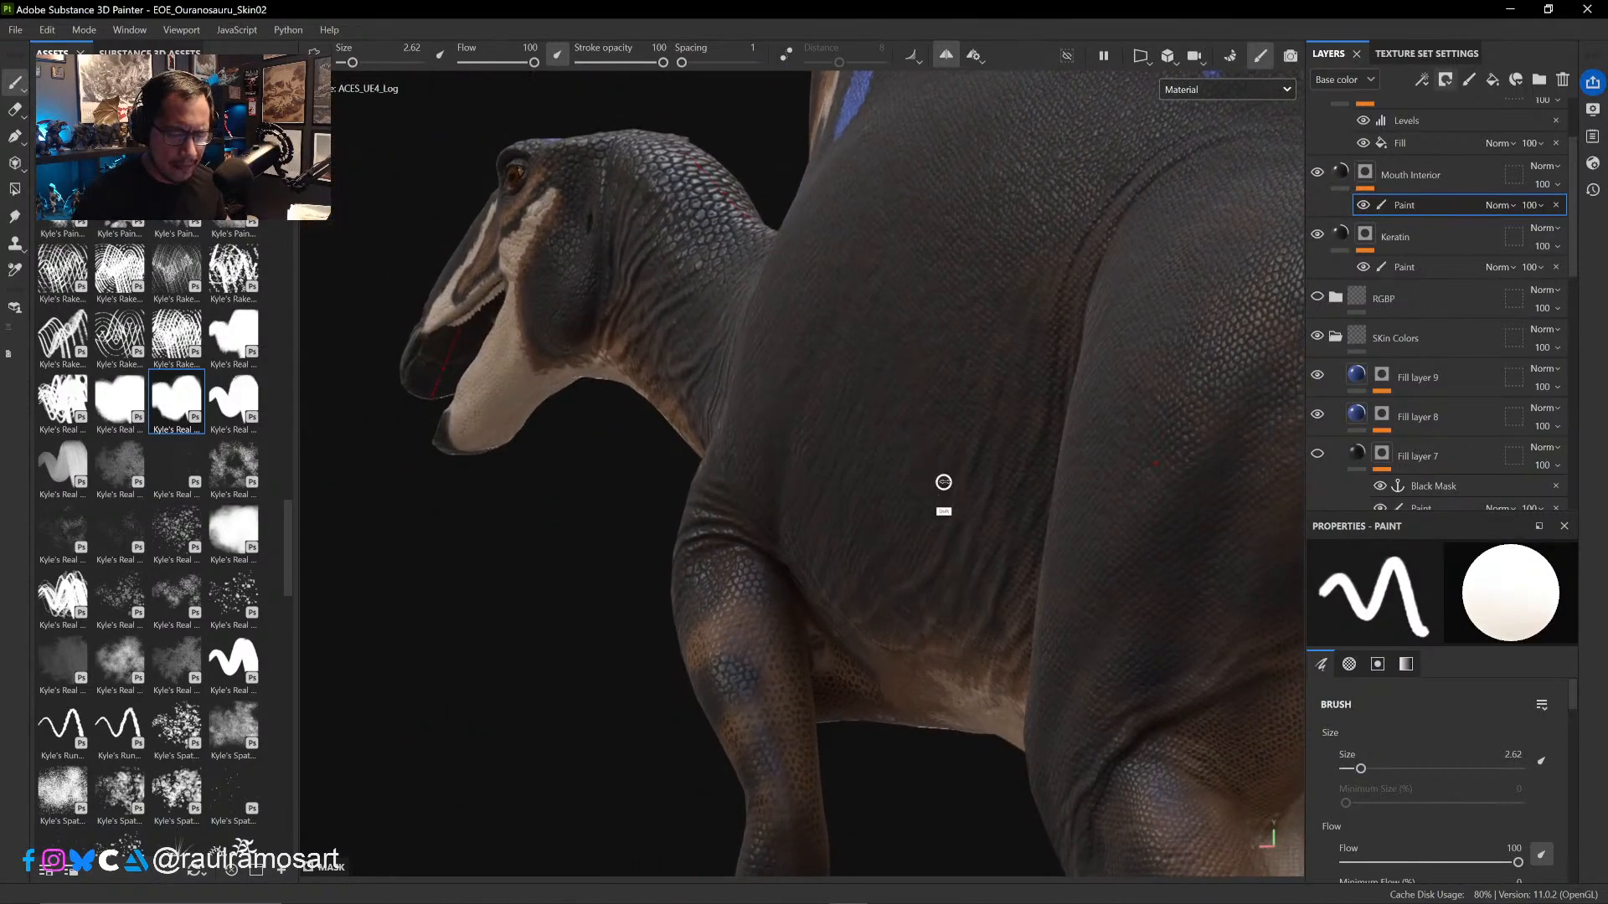
pyautogui.moveTo(944, 480)
pyautogui.keyDown('shift'); pyautogui.mouseDown(button='right')
pyautogui.moveTo(916, 475)
pyautogui.moveTo(1030, 507)
pyautogui.moveTo(936, 478)
pyautogui.mouseUp(button='right'); pyautogui.keyUp('shift')
pyautogui.keyDown('alt'); pyautogui.keyDown('shift'); pyautogui.moveTo(935, 478); pyautogui.dragTo(1027, 495); pyautogui.keyUp('shift'); pyautogui.keyUp('alt')
pyautogui.keyDown('alt'); pyautogui.moveTo(997, 501); pyautogui.dragTo(842, 511, button='right'); pyautogui.keyUp('alt')
pyautogui.keyDown('alt'); pyautogui.moveTo(843, 515); pyautogui.dragTo(947, 561); pyautogui.keyUp('alt')
pyautogui.keyDown('alt'); pyautogui.moveTo(947, 561); pyautogui.dragTo(892, 475, button='right'); pyautogui.keyUp('alt')
pyautogui.keyDown('alt'); pyautogui.moveTo(922, 549); pyautogui.dragTo(895, 540, button='right'); pyautogui.keyUp('alt')
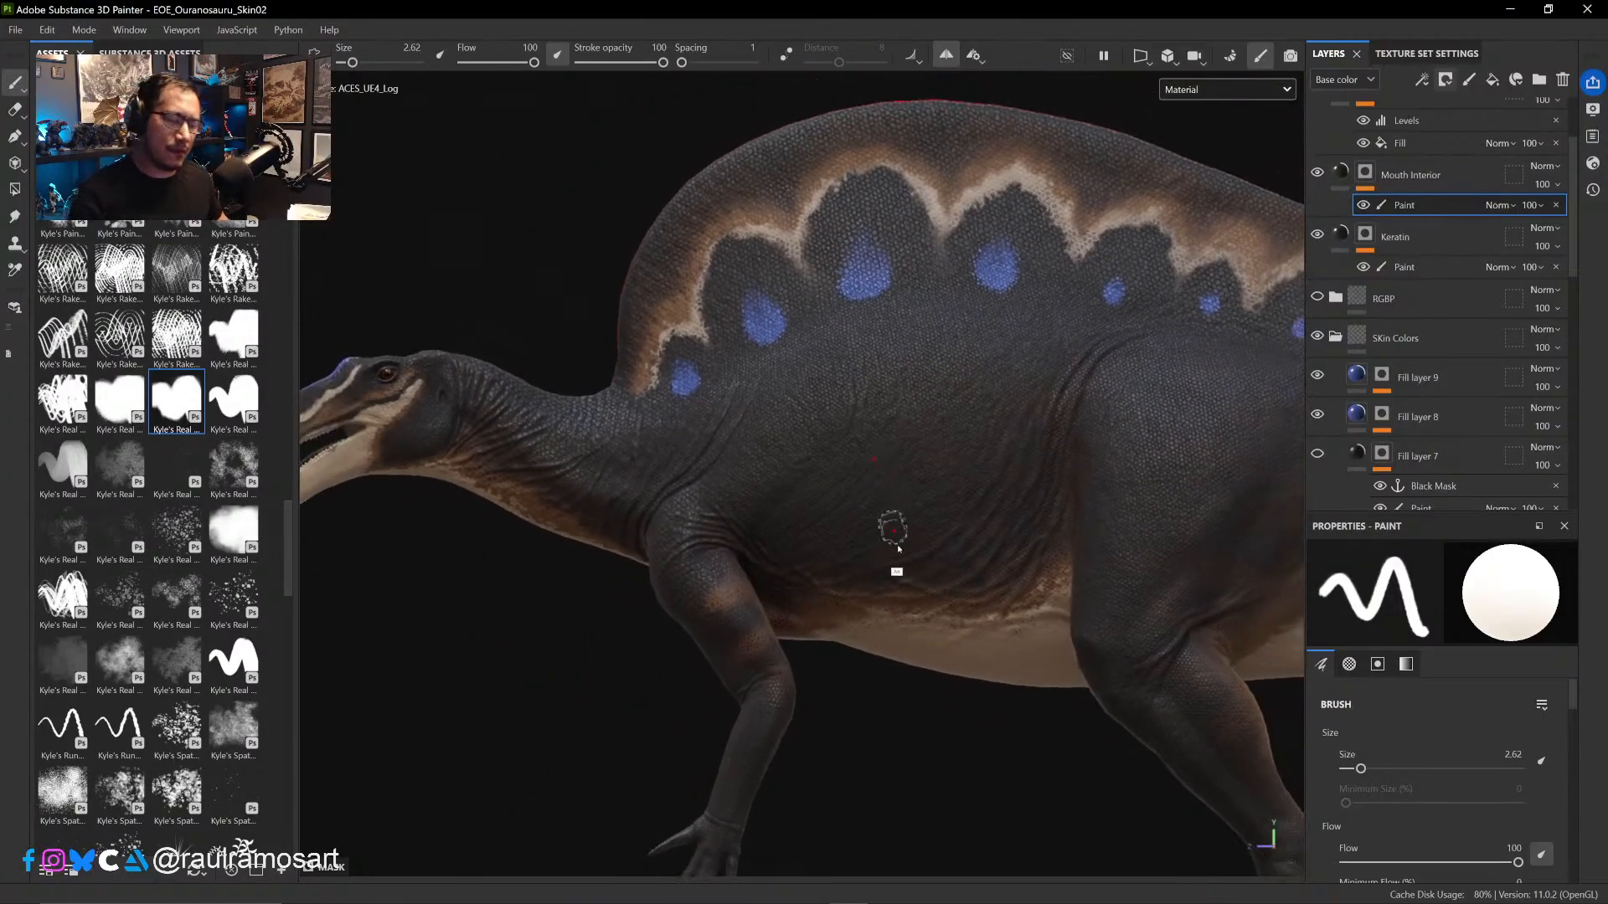
pyautogui.keyDown('alt'); pyautogui.moveTo(884, 743); pyautogui.dragTo(935, 569, button='middle'); pyautogui.keyUp('alt')
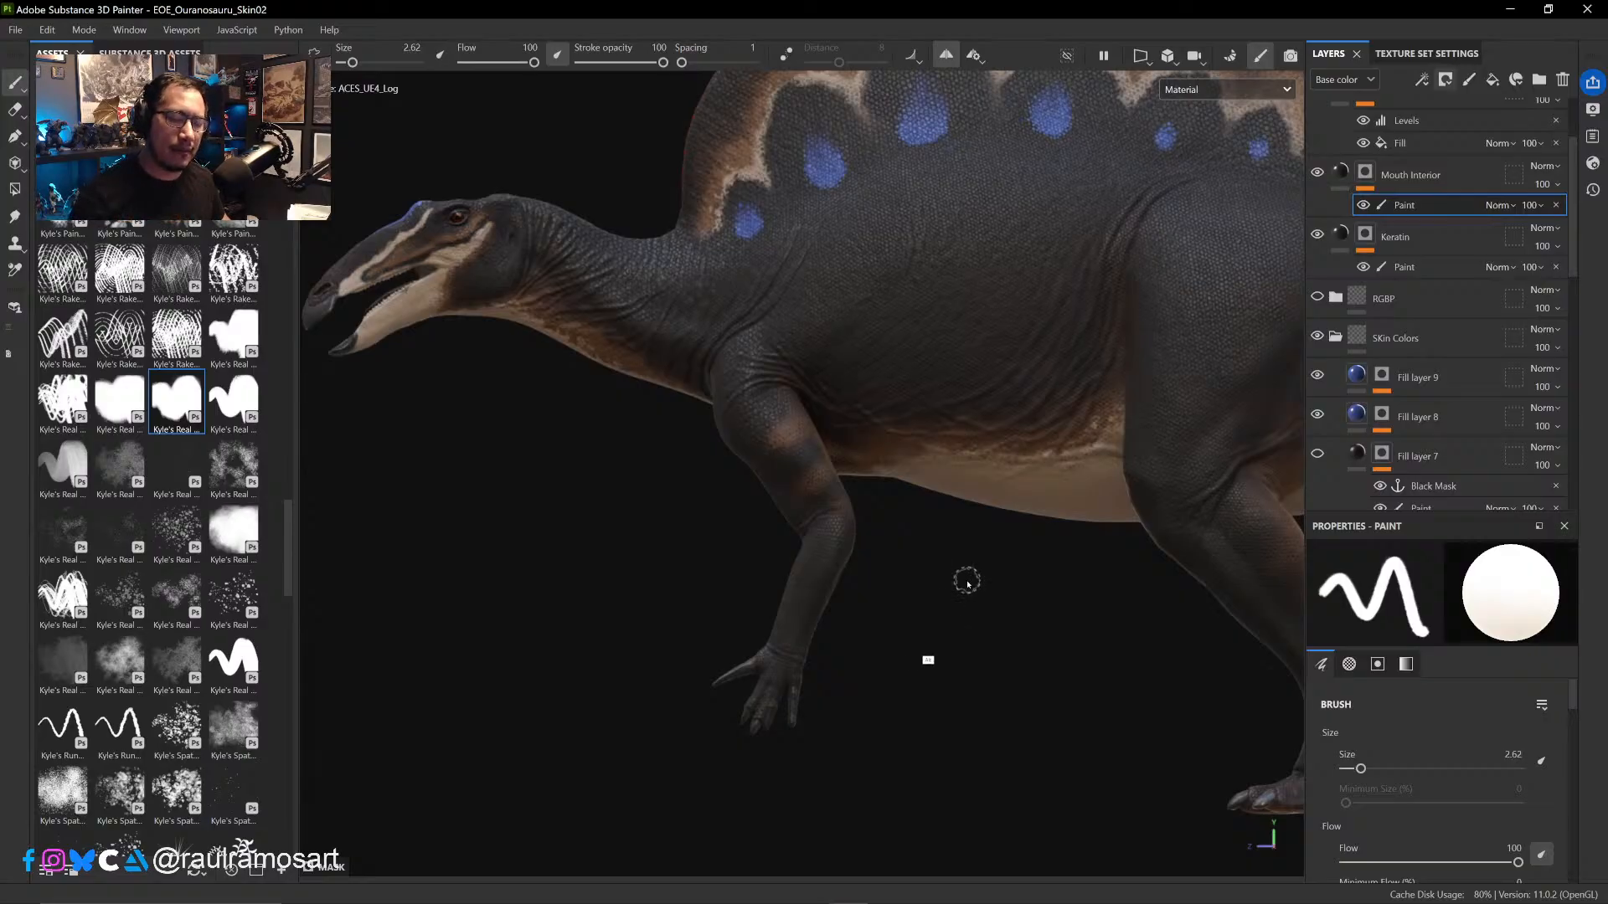
pyautogui.keyDown('alt'); pyautogui.moveTo(930, 626); pyautogui.dragTo(847, 624); pyautogui.keyUp('alt')
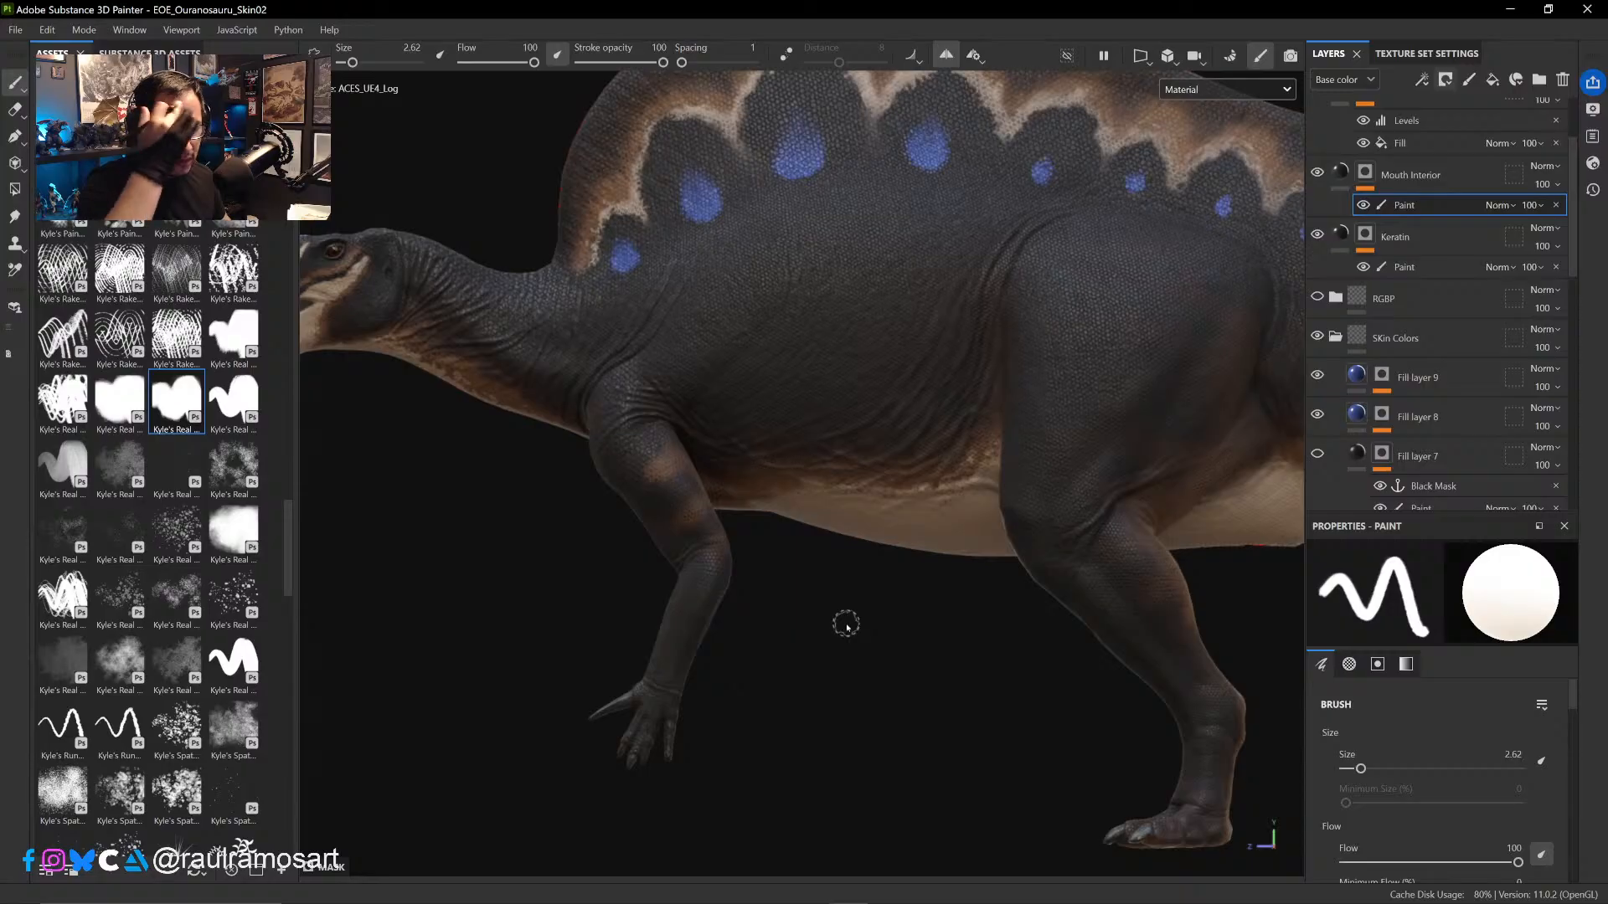
# - Display only the Base color channel and compare the head with the Mouth Interior layer hidden and shown
pyautogui.click(1227, 88)
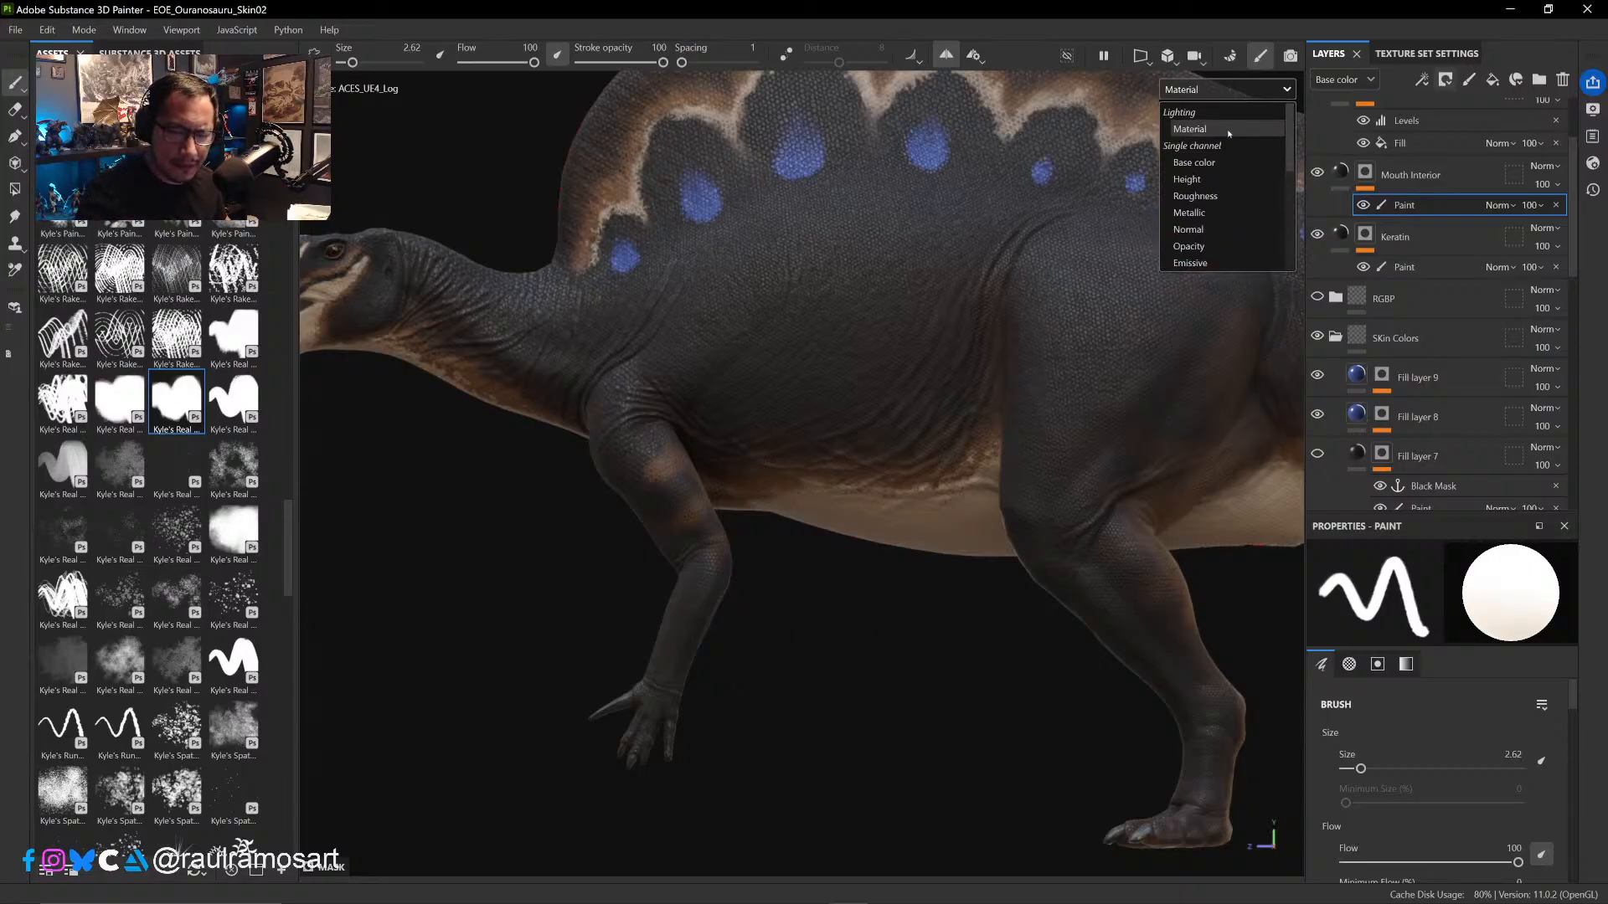
pyautogui.click(1194, 162)
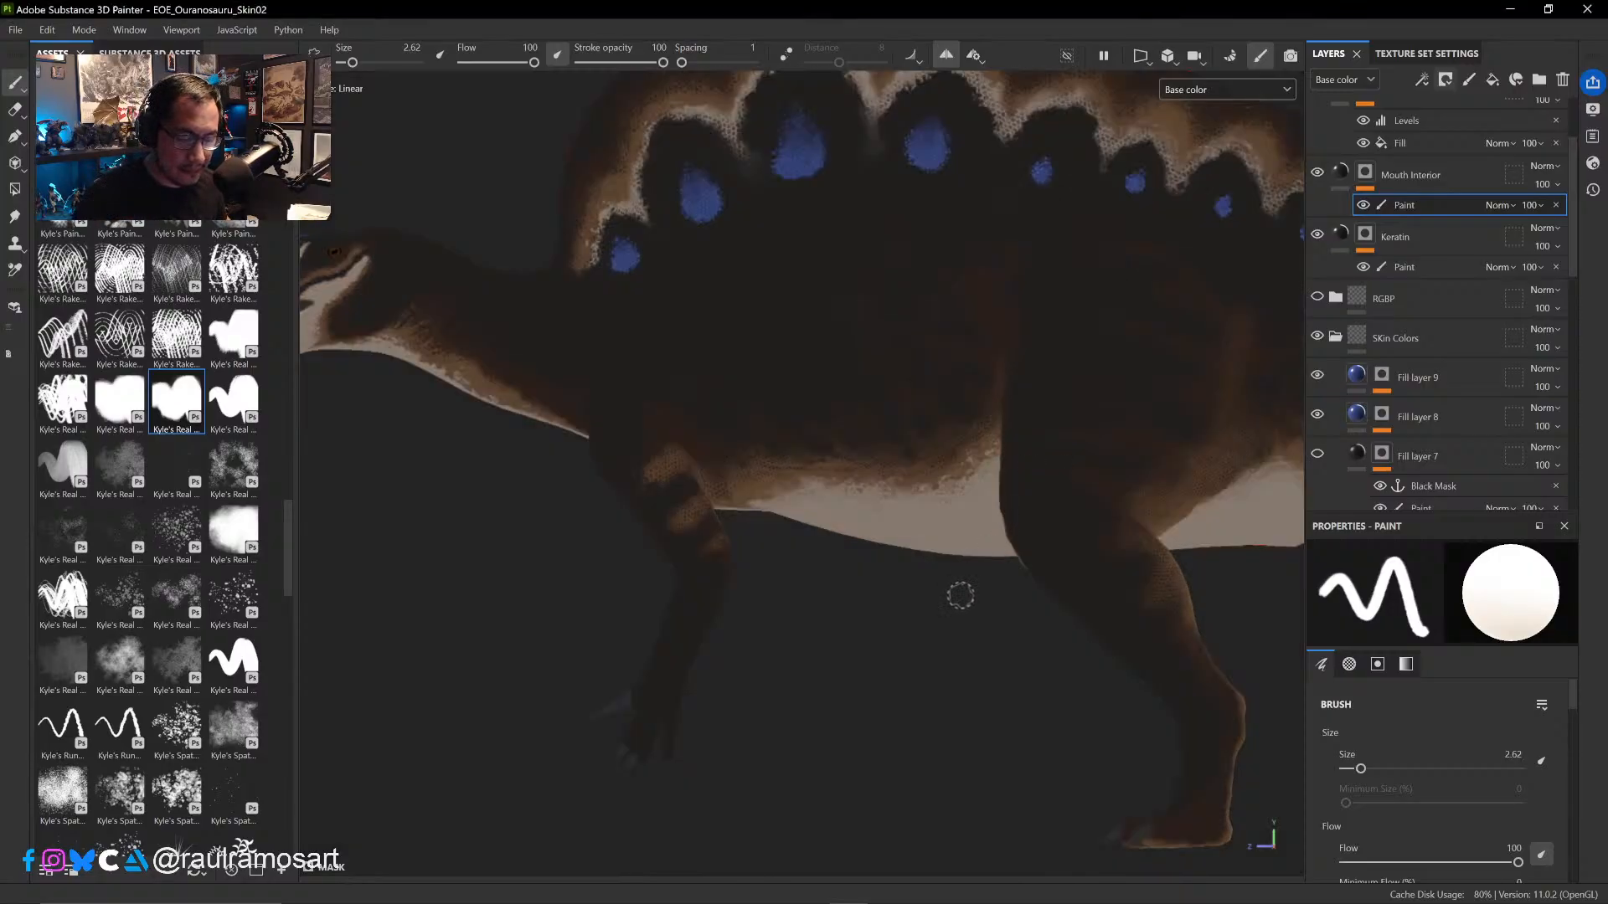
pyautogui.click(1316, 177)
pyautogui.keyDown('alt'); pyautogui.moveTo(907, 650); pyautogui.dragTo(1074, 631, button='middle'); pyautogui.keyUp('alt')
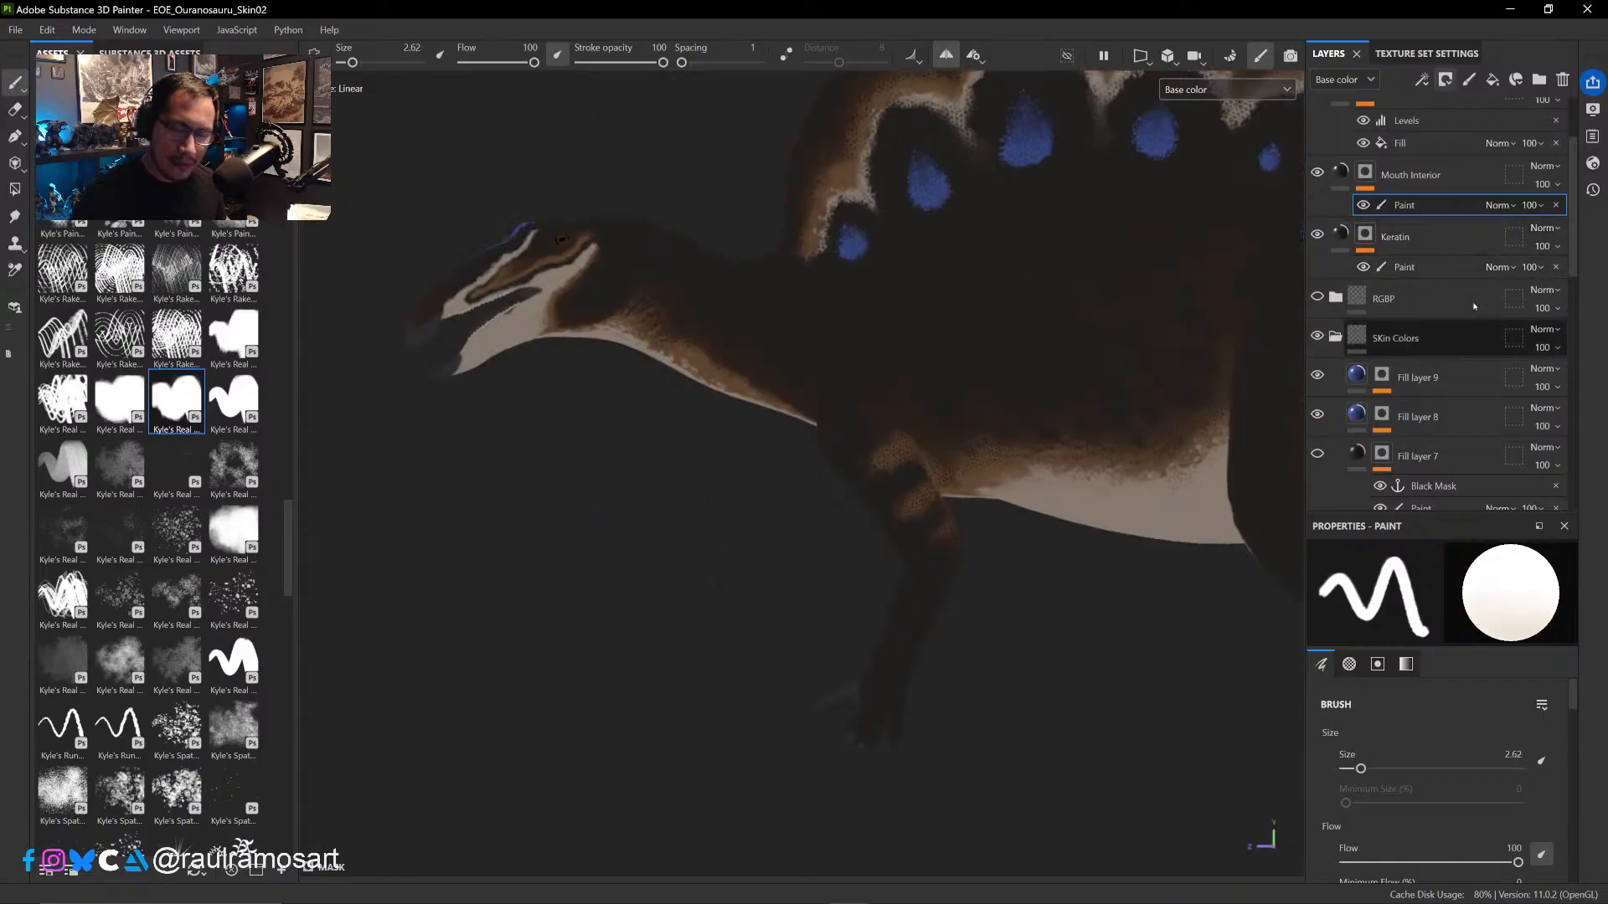
# - Turn on the visibility of Fill layer 7 and Fill layer 5 and display the dinosaur in Material mode
pyautogui.scroll(-5, 1474, 307)
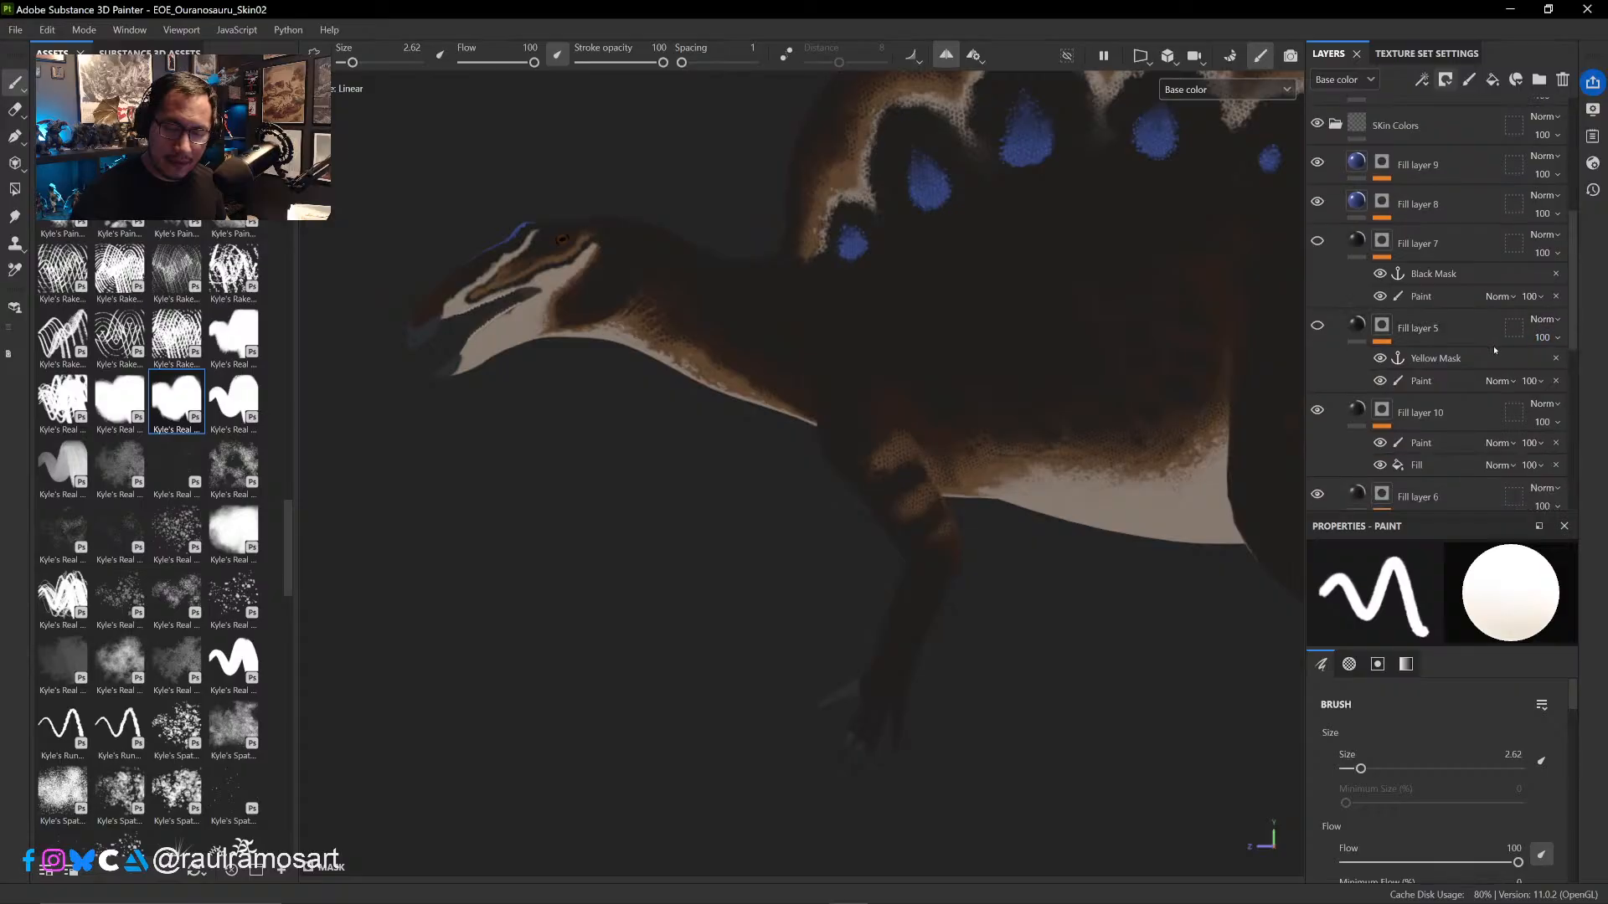
pyautogui.moveTo(1572, 341)
pyautogui.mouseDown()
pyautogui.moveTo(1573, 357)
pyautogui.moveTo(1573, 332)
pyautogui.mouseUp()
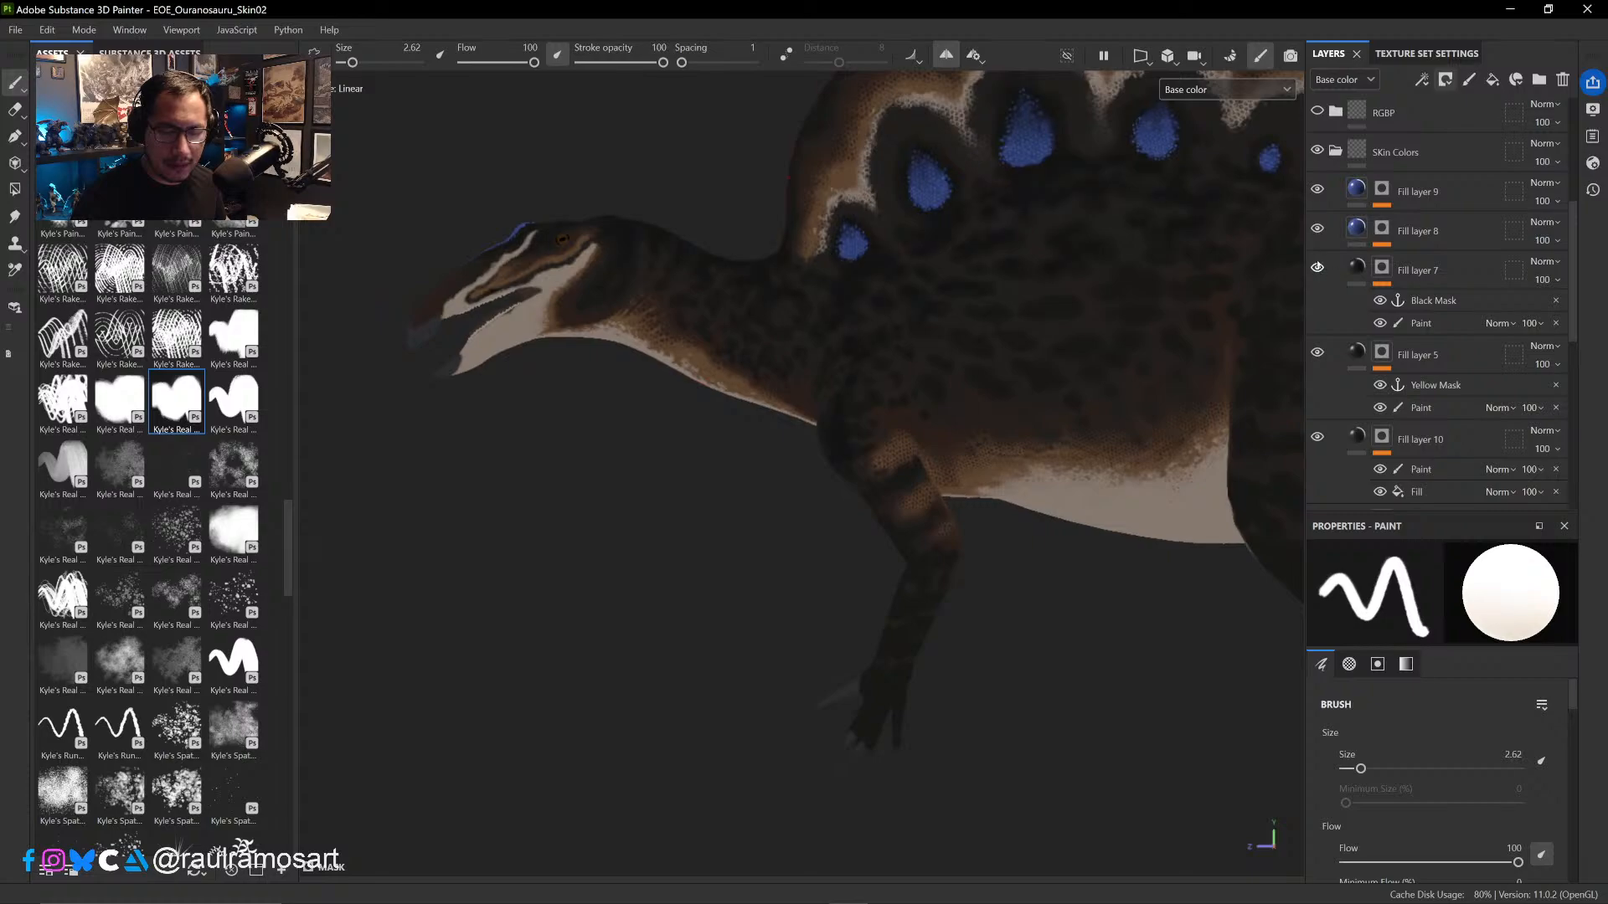
pyautogui.click(1219, 89)
pyautogui.click(1190, 129)
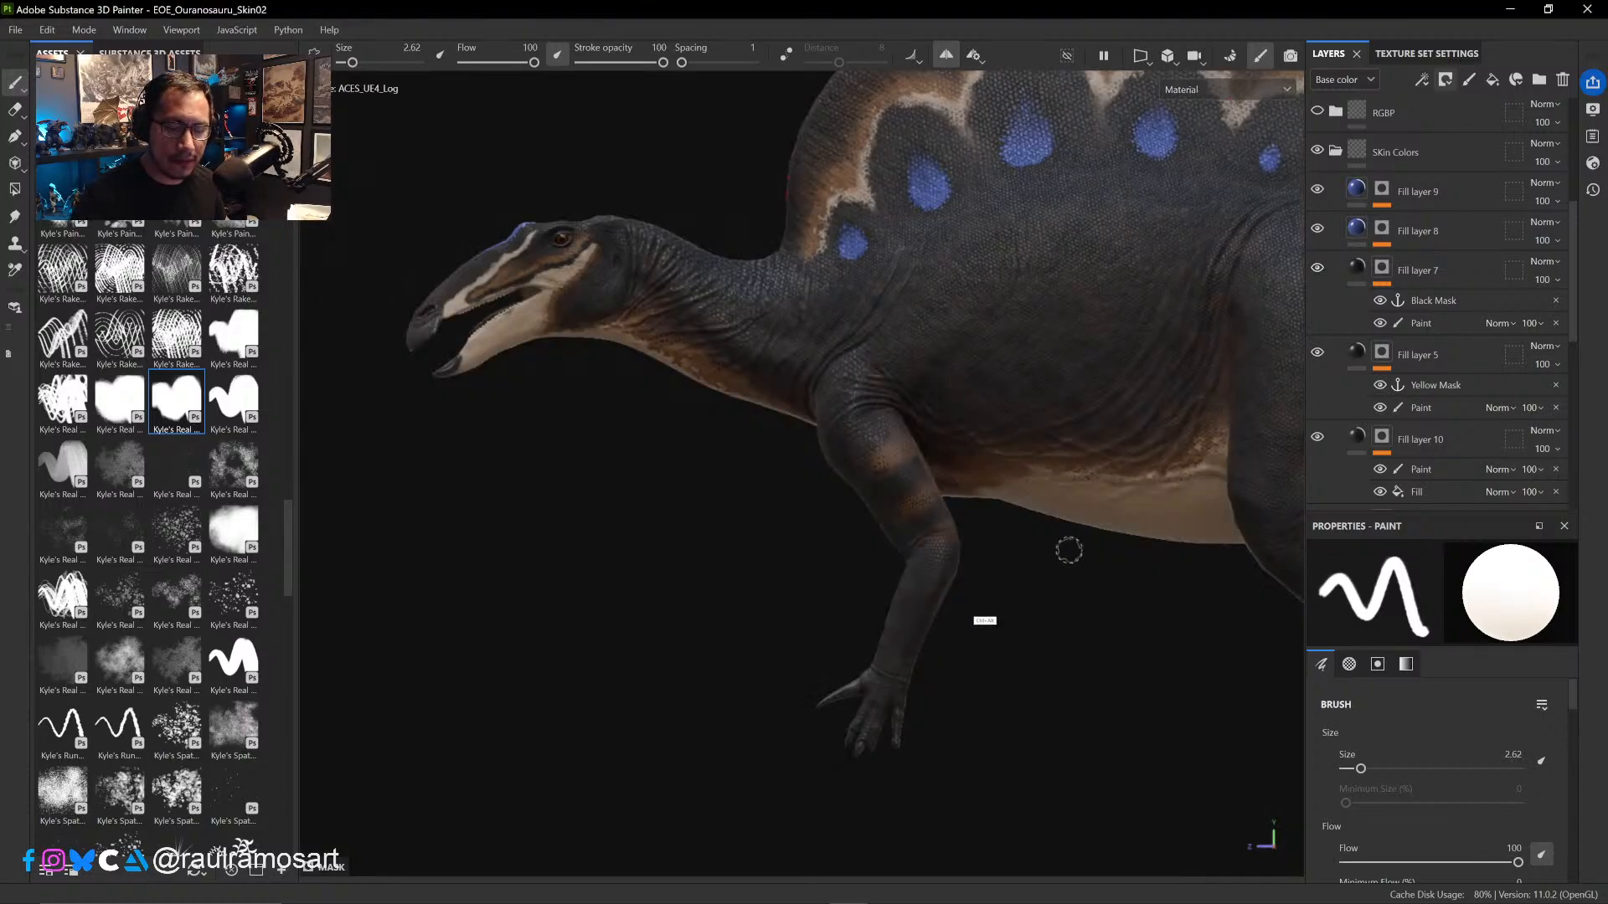
# - Examine the lit skin on the dinosaur's neck, sail, flank, belly and legs from the side and under different light directions
pyautogui.keyDown('ctrl'); pyautogui.keyDown('alt'); pyautogui.moveTo(1145, 573); pyautogui.dragTo(991, 581); pyautogui.keyUp('alt'); pyautogui.keyUp('ctrl')
pyautogui.keyDown('ctrl'); pyautogui.keyDown('alt'); pyautogui.moveTo(950, 631); pyautogui.dragTo(846, 703); pyautogui.keyUp('alt'); pyautogui.keyUp('ctrl')
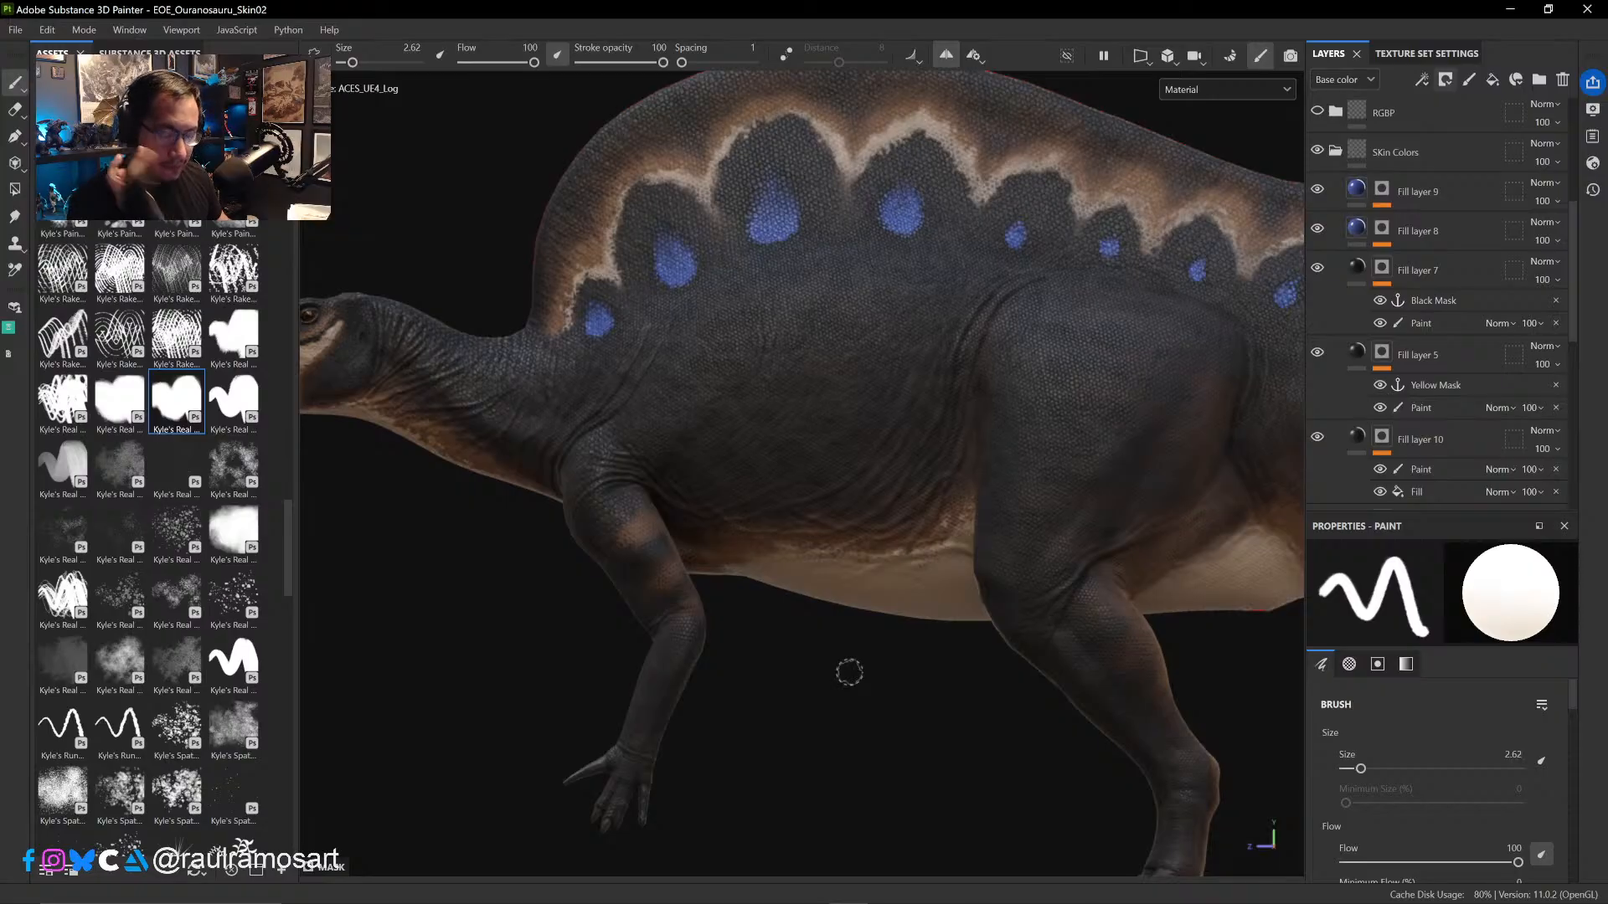
pyautogui.keyDown('alt'); pyautogui.moveTo(837, 707); pyautogui.dragTo(845, 752); pyautogui.keyUp('alt')
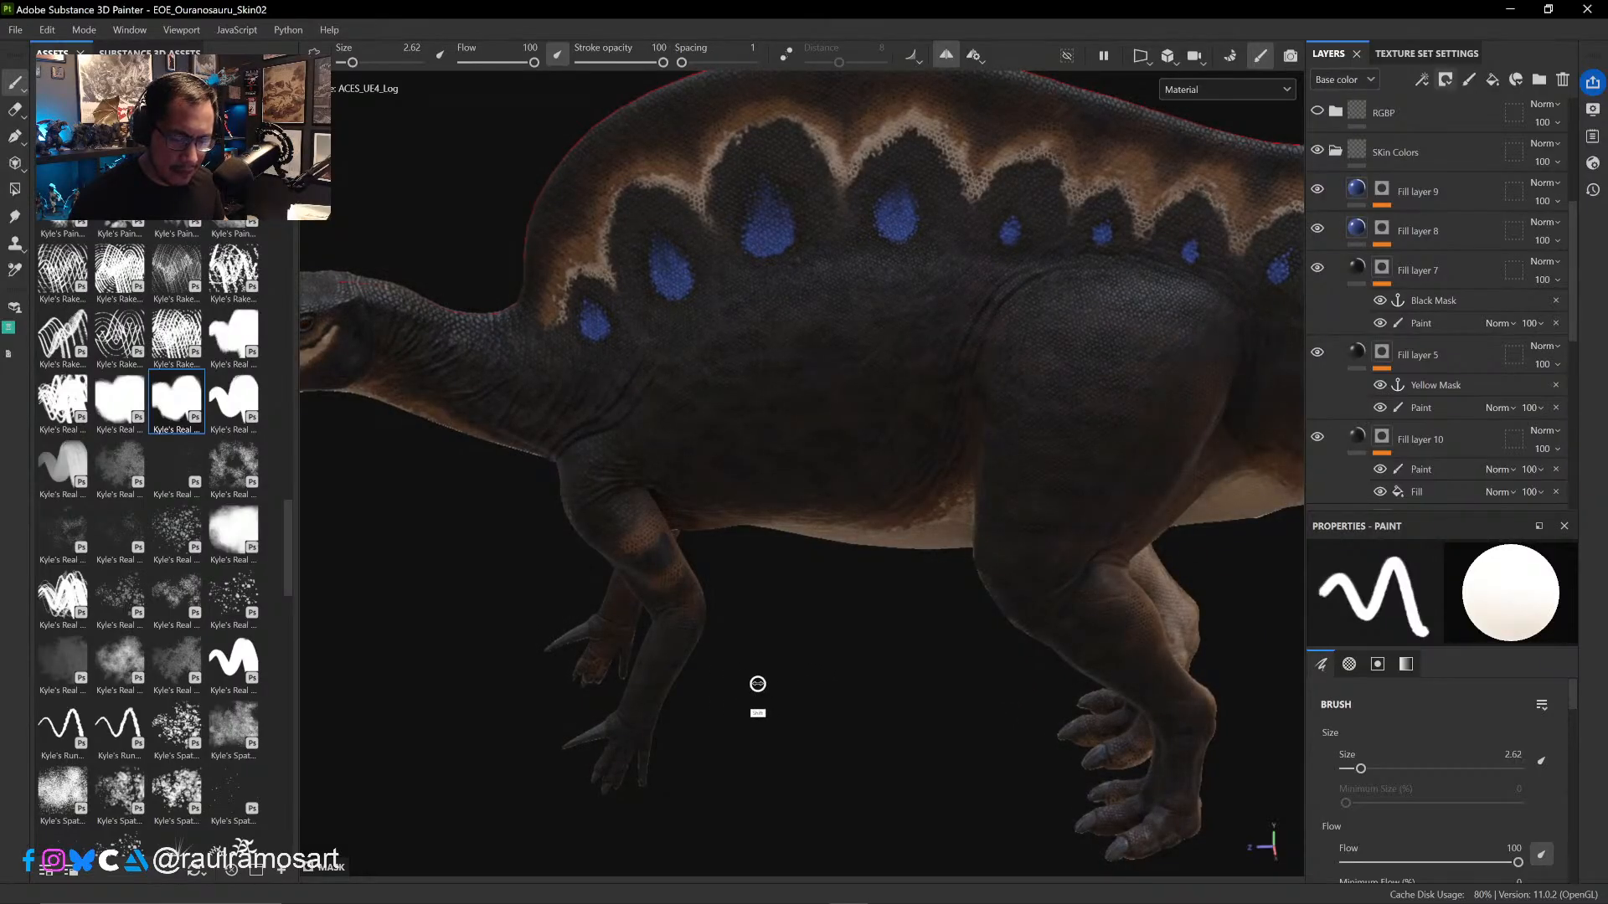
pyautogui.moveTo(814, 694)
pyautogui.keyDown('alt'); pyautogui.mouseDown()
pyautogui.moveTo(829, 651)
pyautogui.moveTo(837, 670)
pyautogui.moveTo(840, 614)
pyautogui.moveTo(842, 647)
pyautogui.mouseUp(); pyautogui.keyUp('alt')
pyautogui.keyDown('shift'); pyautogui.moveTo(810, 668); pyautogui.dragTo(739, 650, button='right'); pyautogui.keyUp('shift')
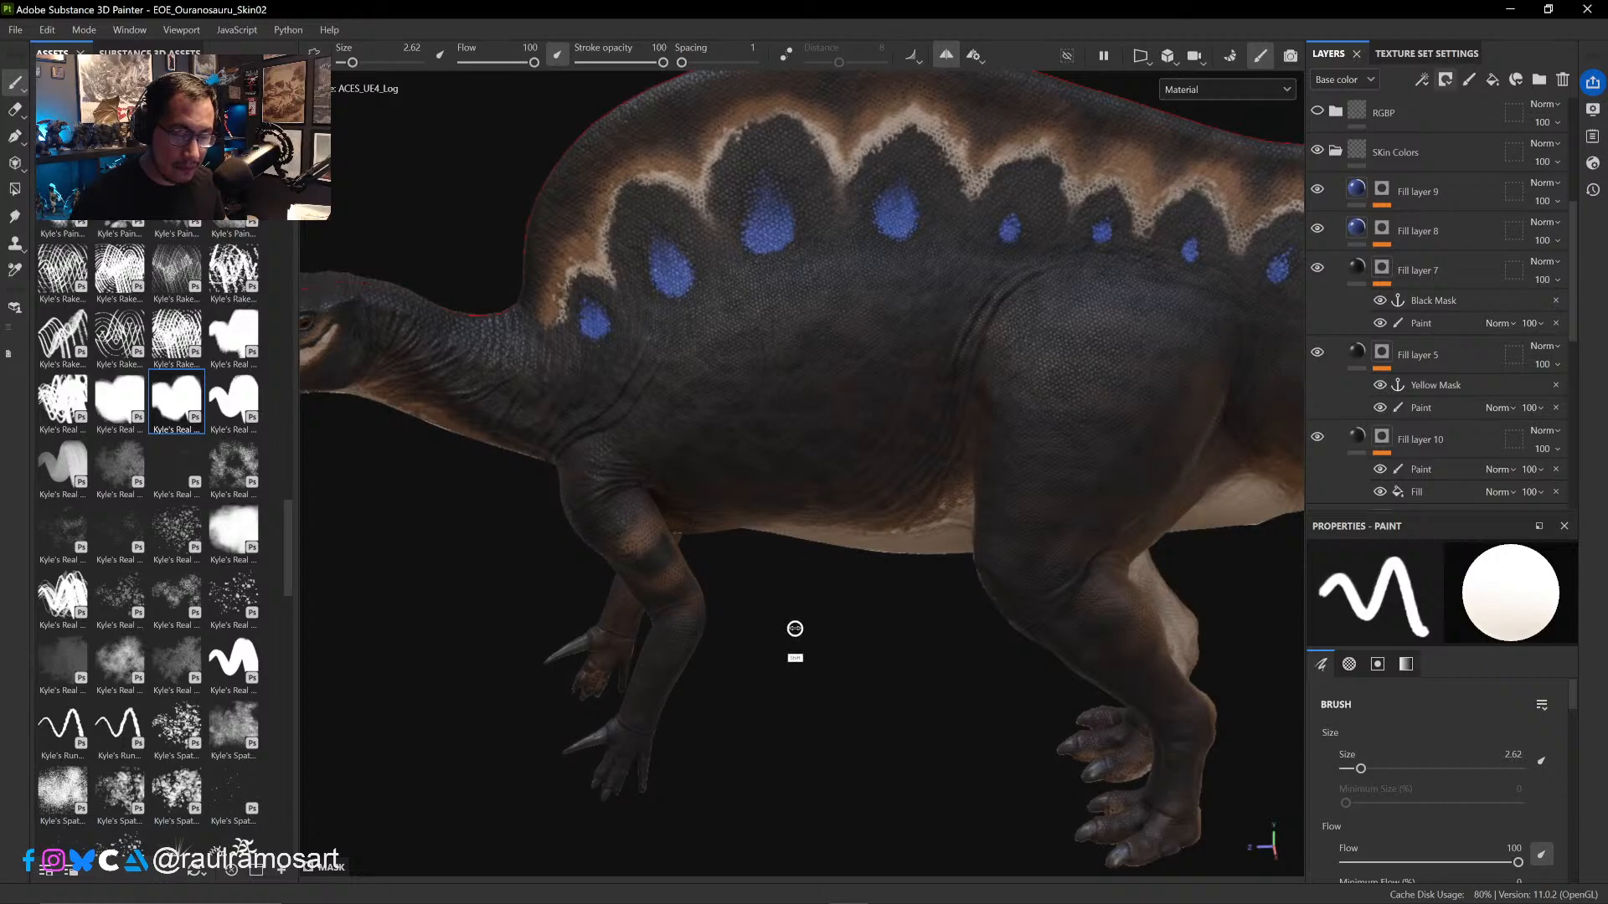
pyautogui.keyDown('alt'); pyautogui.moveTo(808, 661); pyautogui.dragTo(787, 584); pyautogui.keyUp('alt')
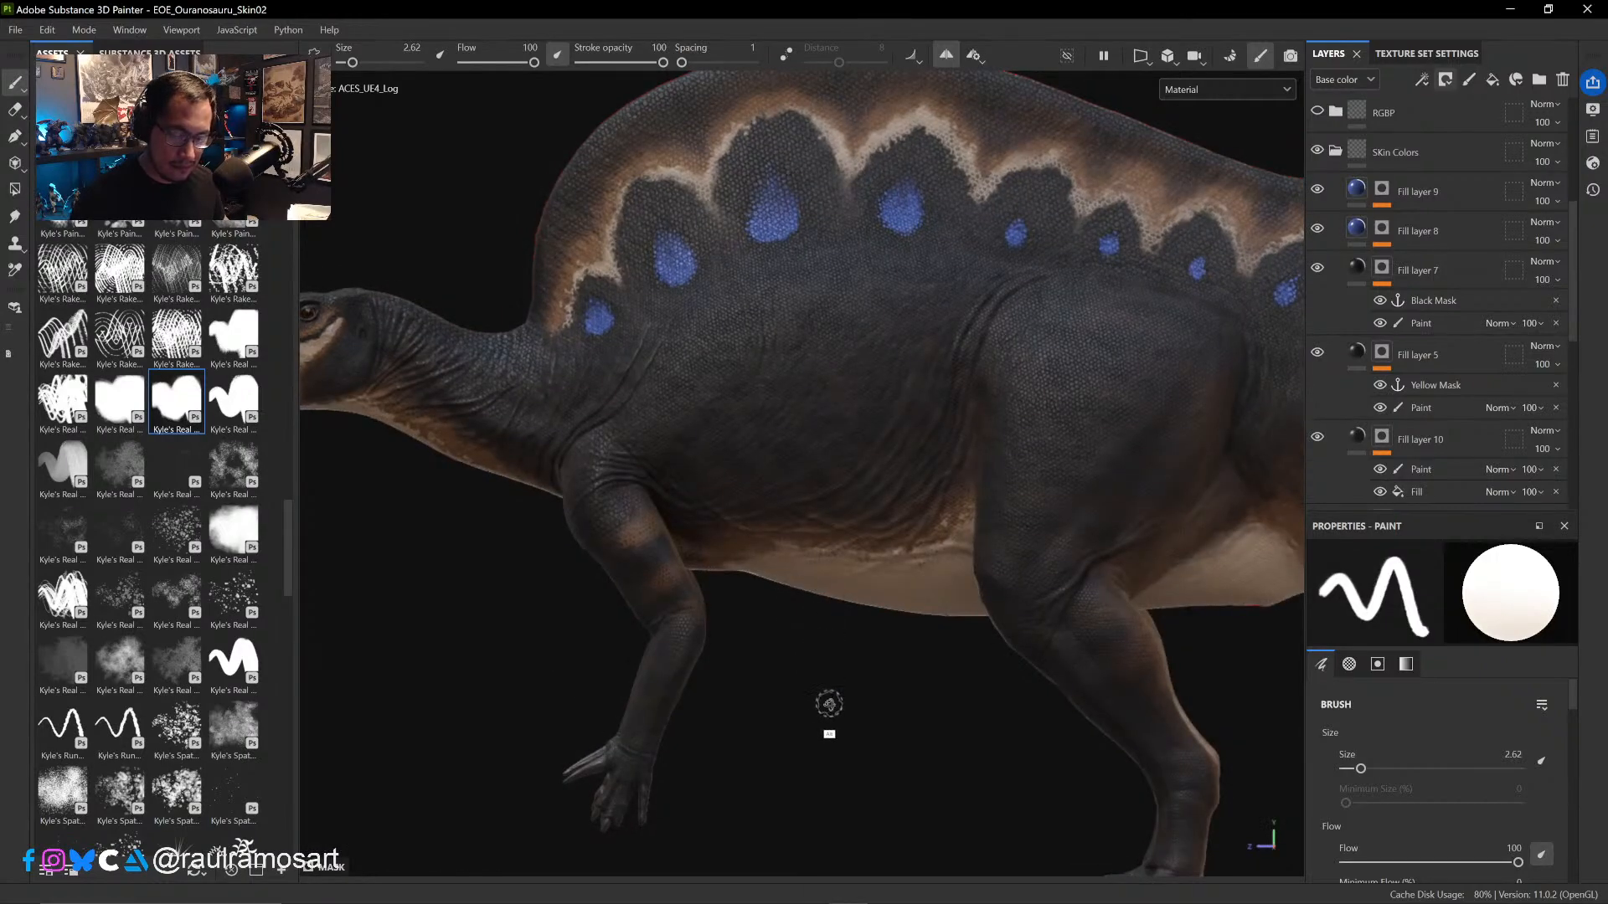
pyautogui.keyDown('alt'); pyautogui.moveTo(829, 704); pyautogui.dragTo(937, 694); pyautogui.keyUp('alt')
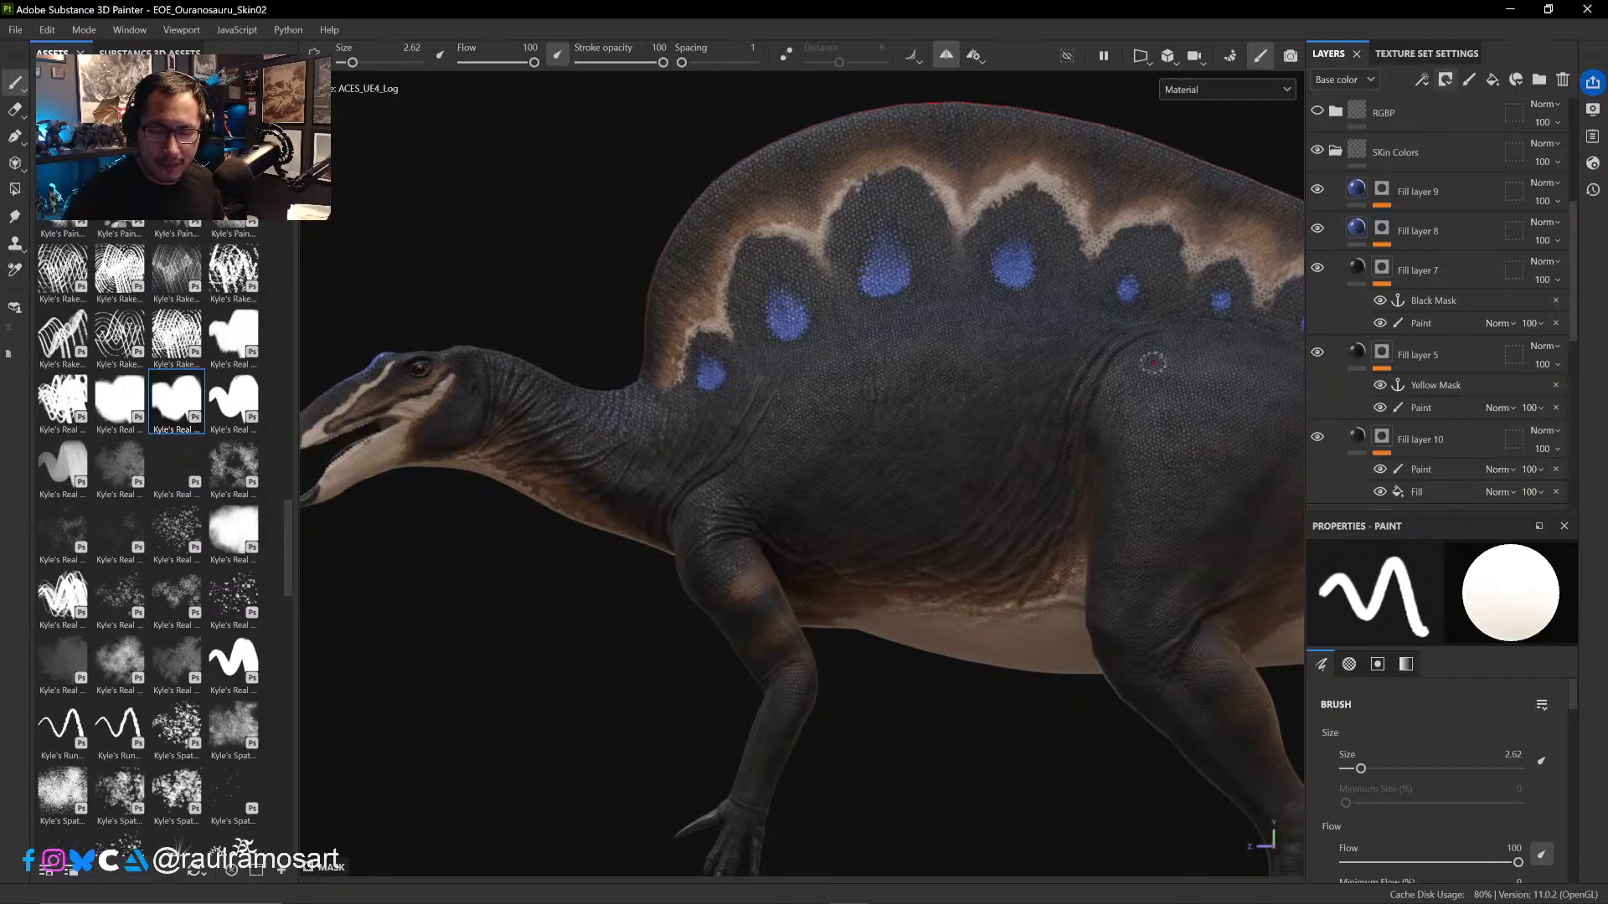
# - Compare the dinosaur's sail, belly and foreleg colouring with Fill layer 2 hidden and shown
pyautogui.scroll(-5, 1407, 399)
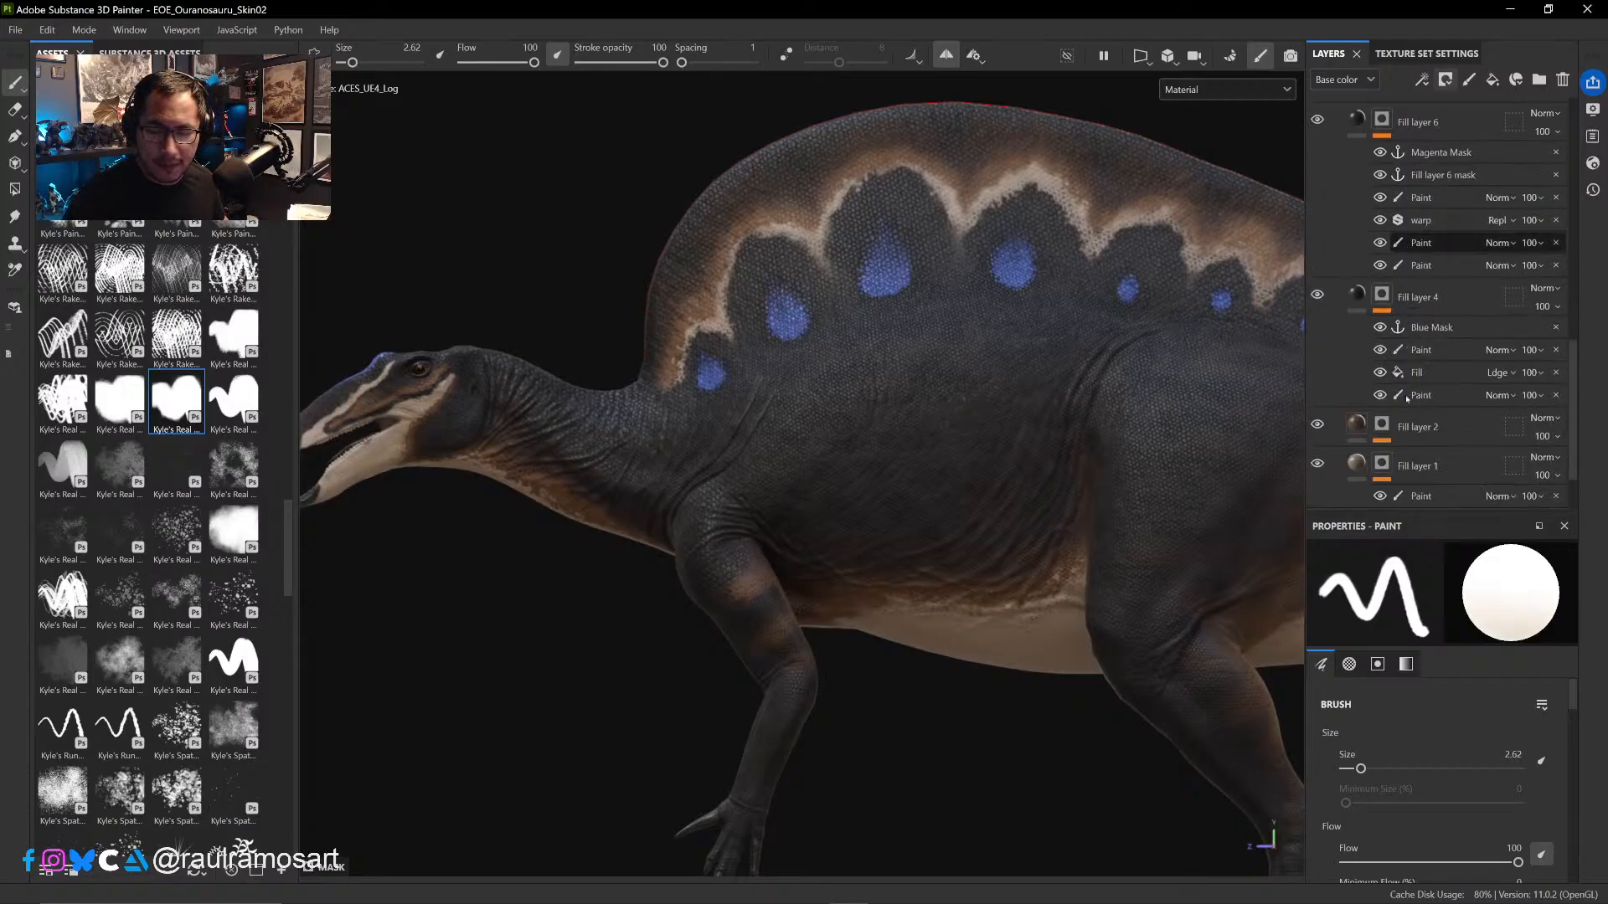
pyautogui.click(1317, 340)
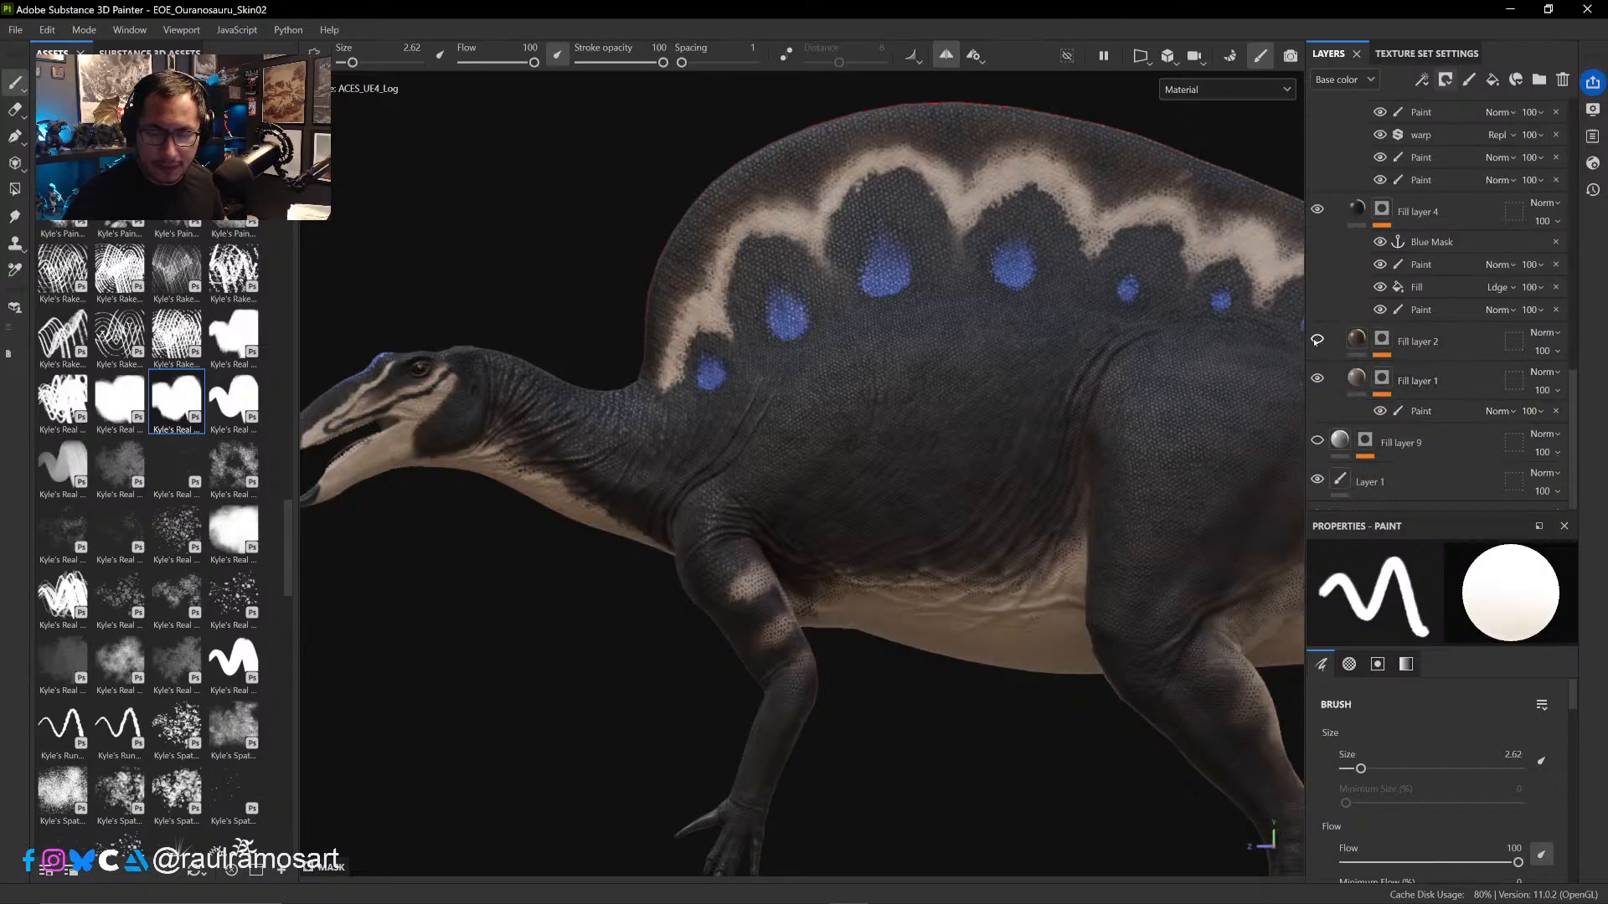
pyautogui.click(1318, 340)
pyautogui.click(1317, 340)
pyautogui.click(1318, 340)
pyautogui.click(1317, 340)
pyautogui.click(1318, 340)
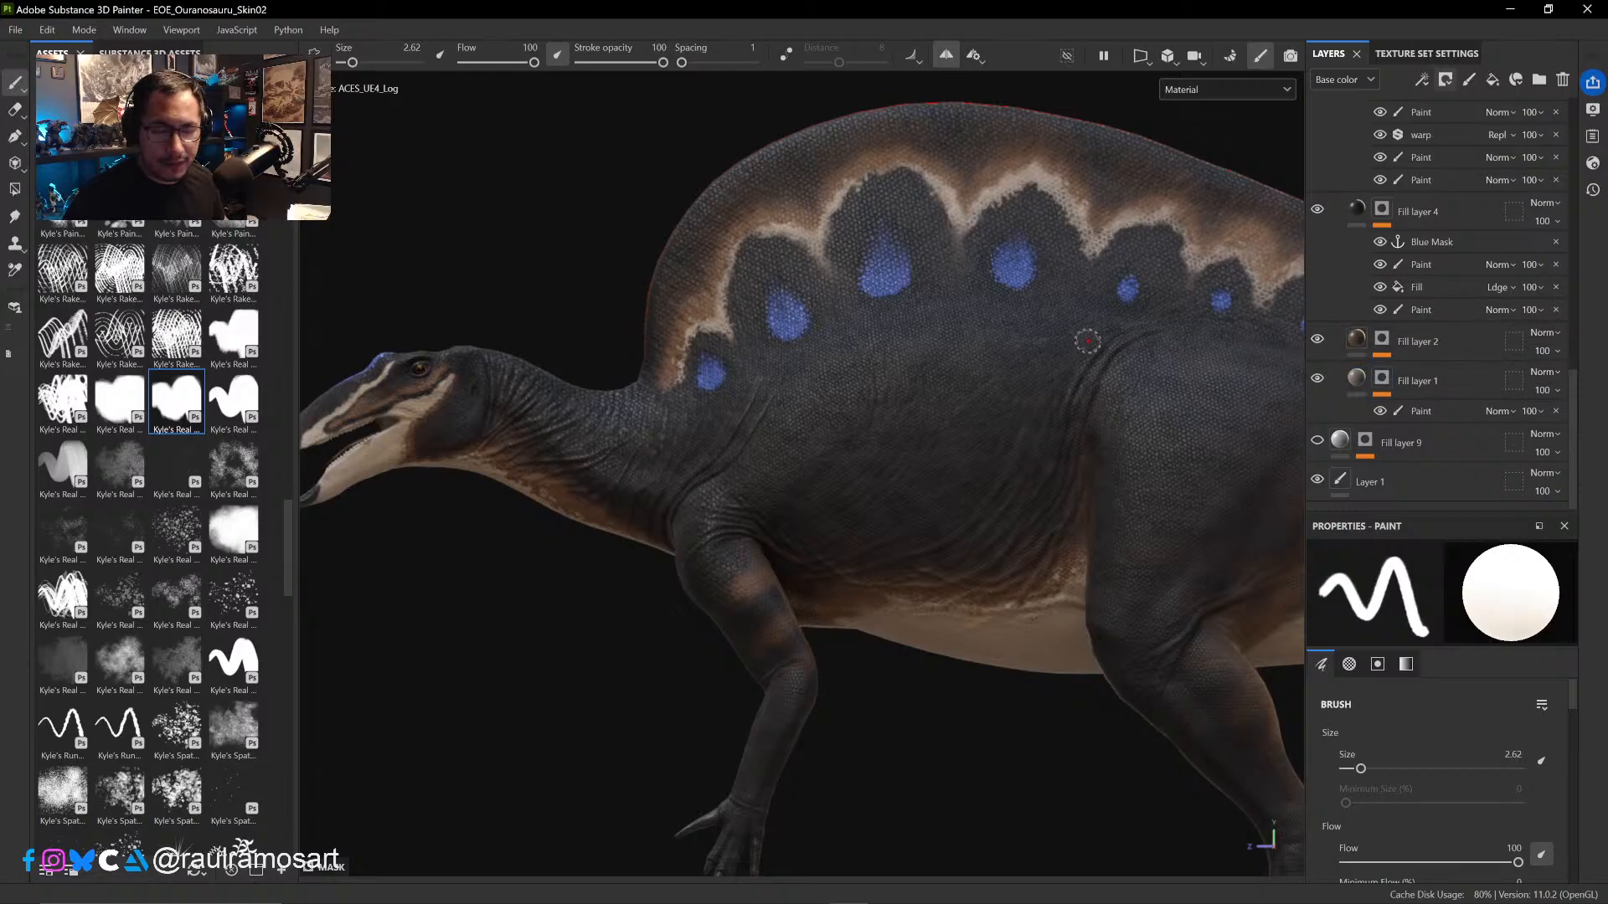
# - Centre the torso in view and compare the skin with Fill layer 1 hidden and shown
pyautogui.moveTo(1060, 339); pyautogui.dragTo(989, 349, button='middle')
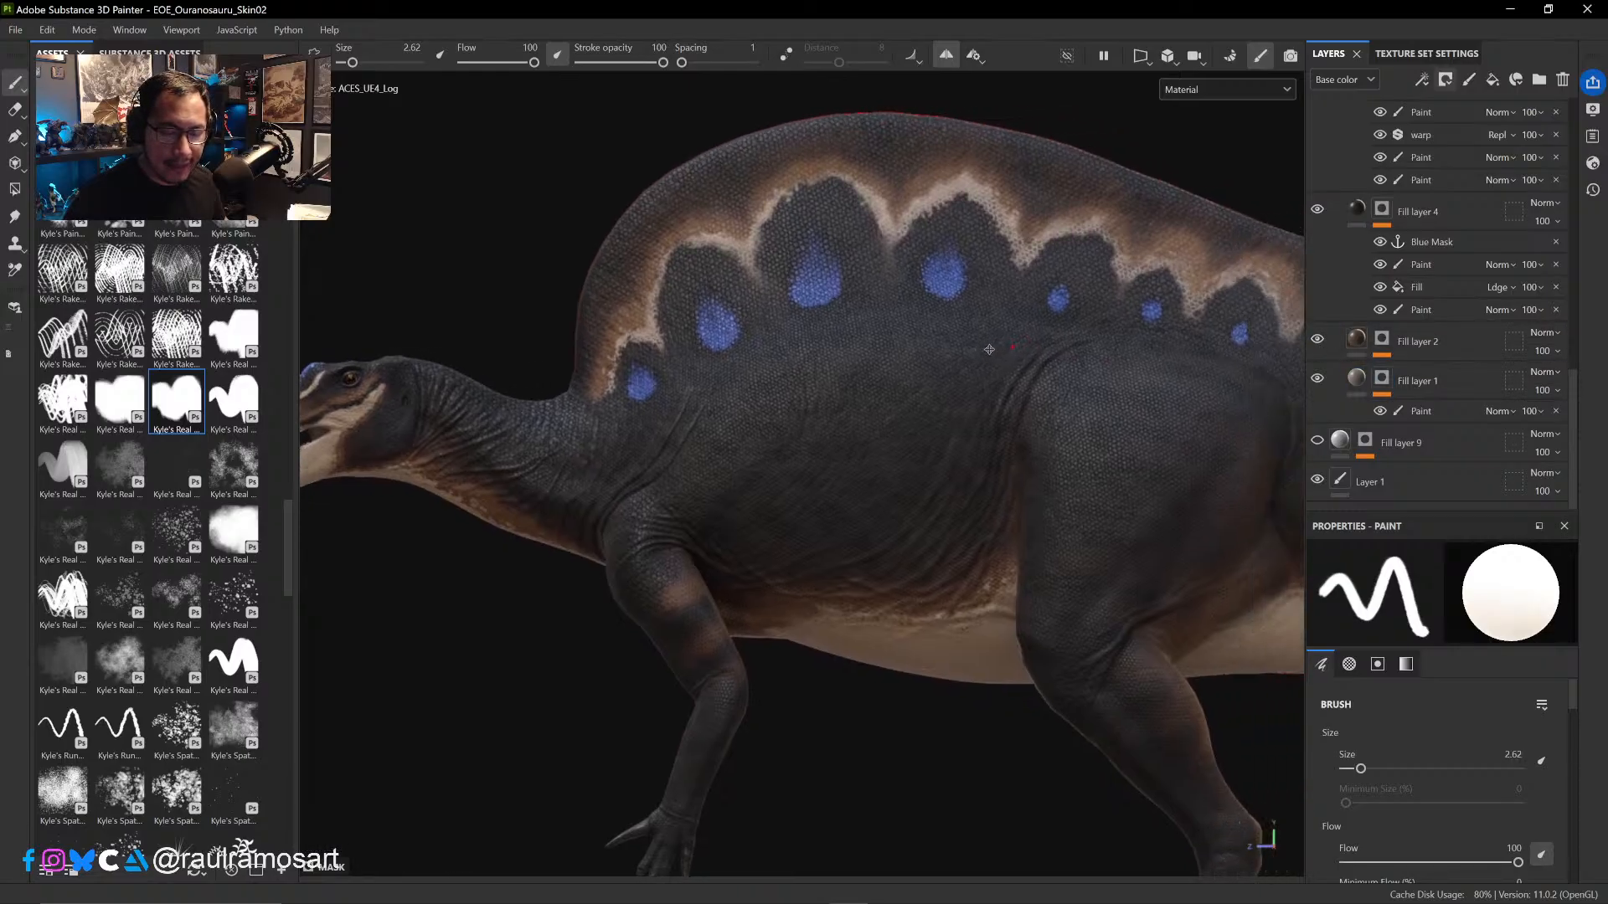
pyautogui.scroll(2, 989, 349)
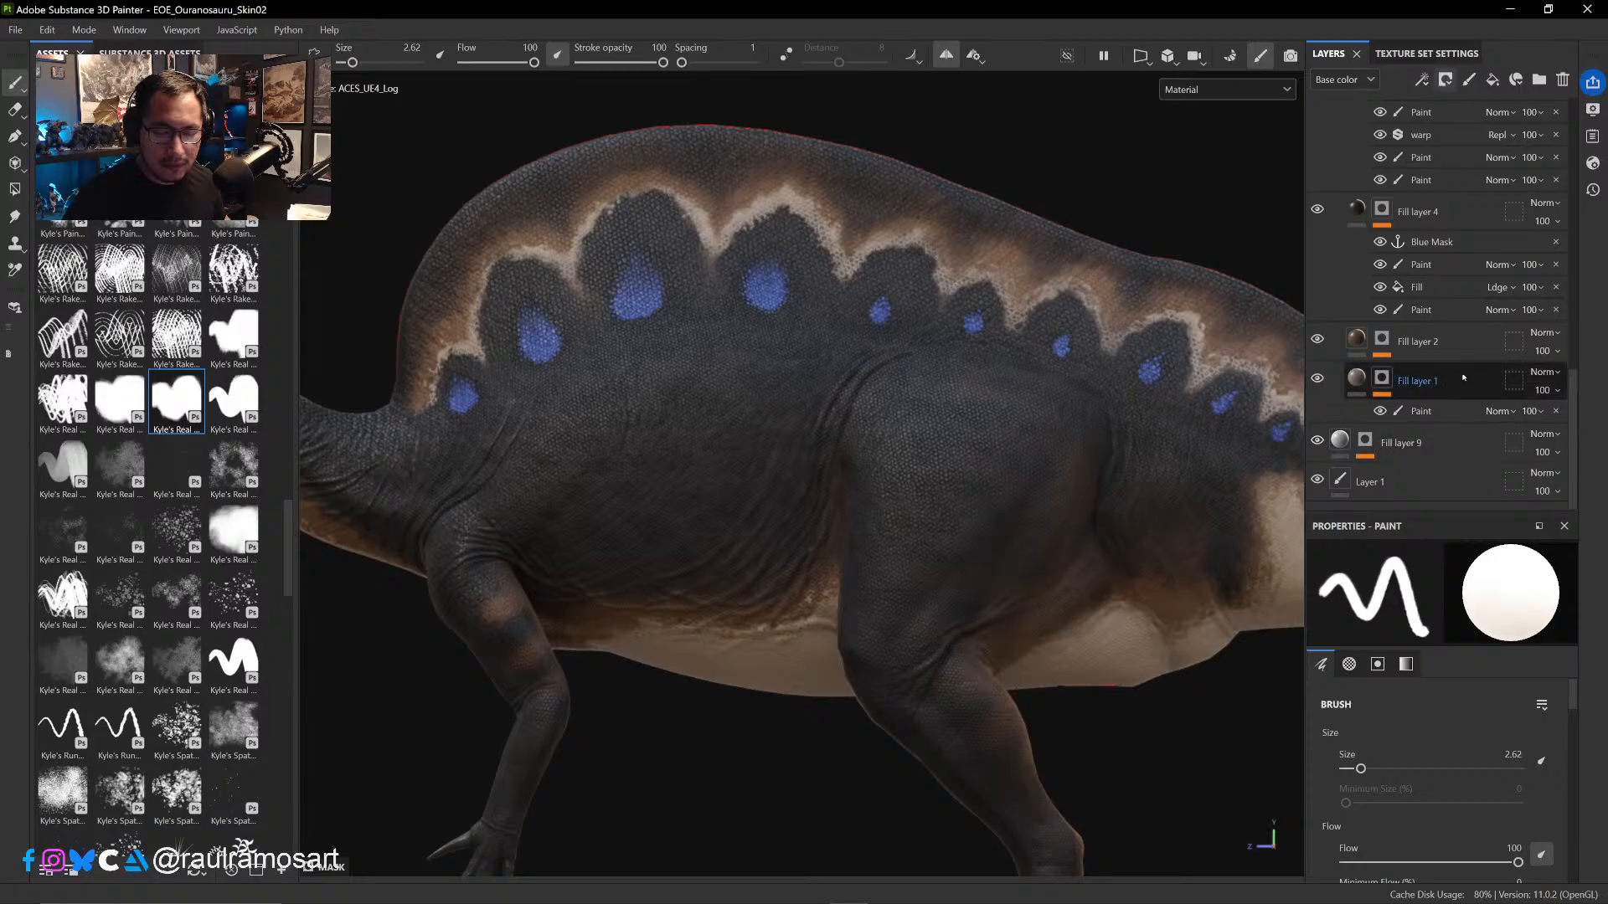
pyautogui.click(1328, 384)
pyautogui.click(1318, 380)
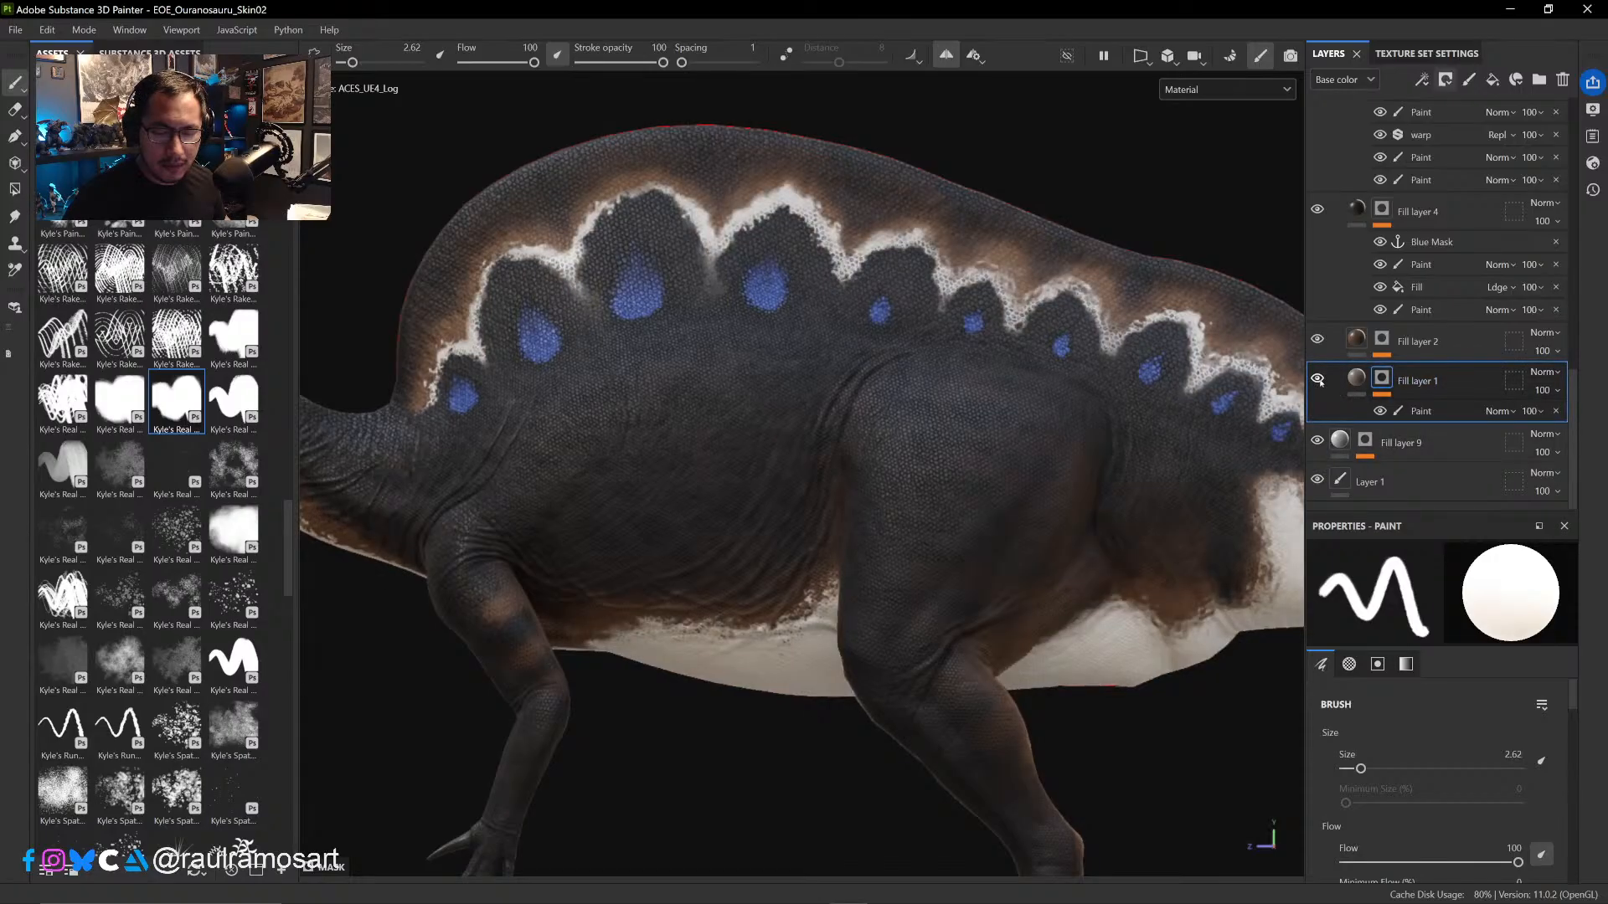
pyautogui.click(1317, 380)
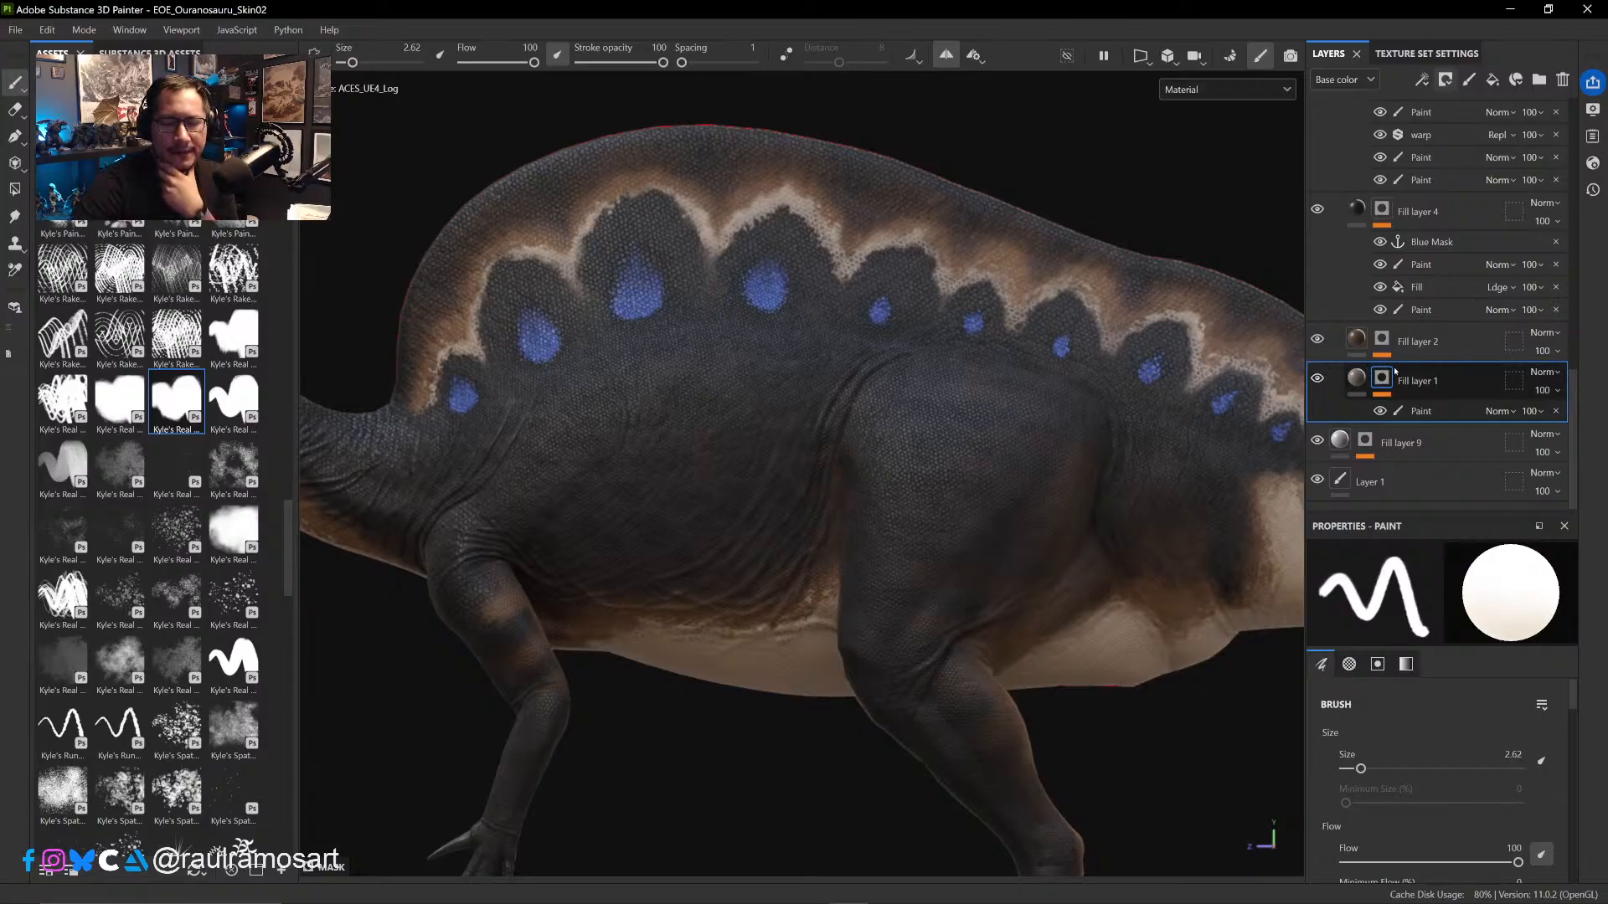
# - Duplicate Fill layer 1 and place the copy directly above Fill layer 2
pyautogui.rightClick(1449, 382)
pyautogui.click(1434, 380)
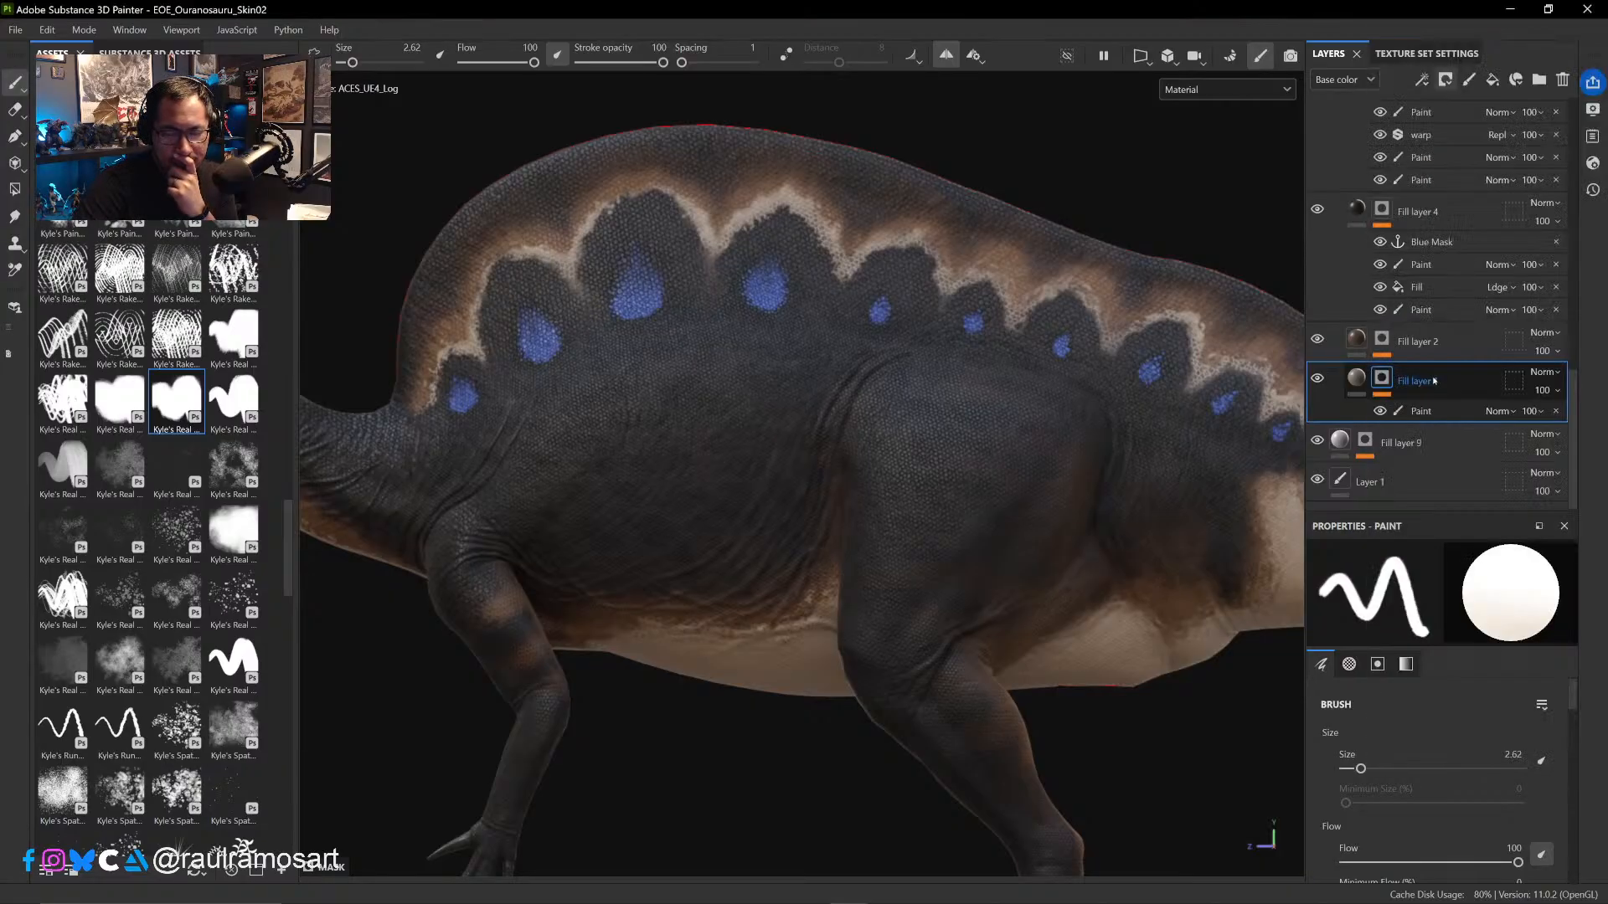
pyautogui.moveTo(1446, 365); pyautogui.dragTo(1442, 323)
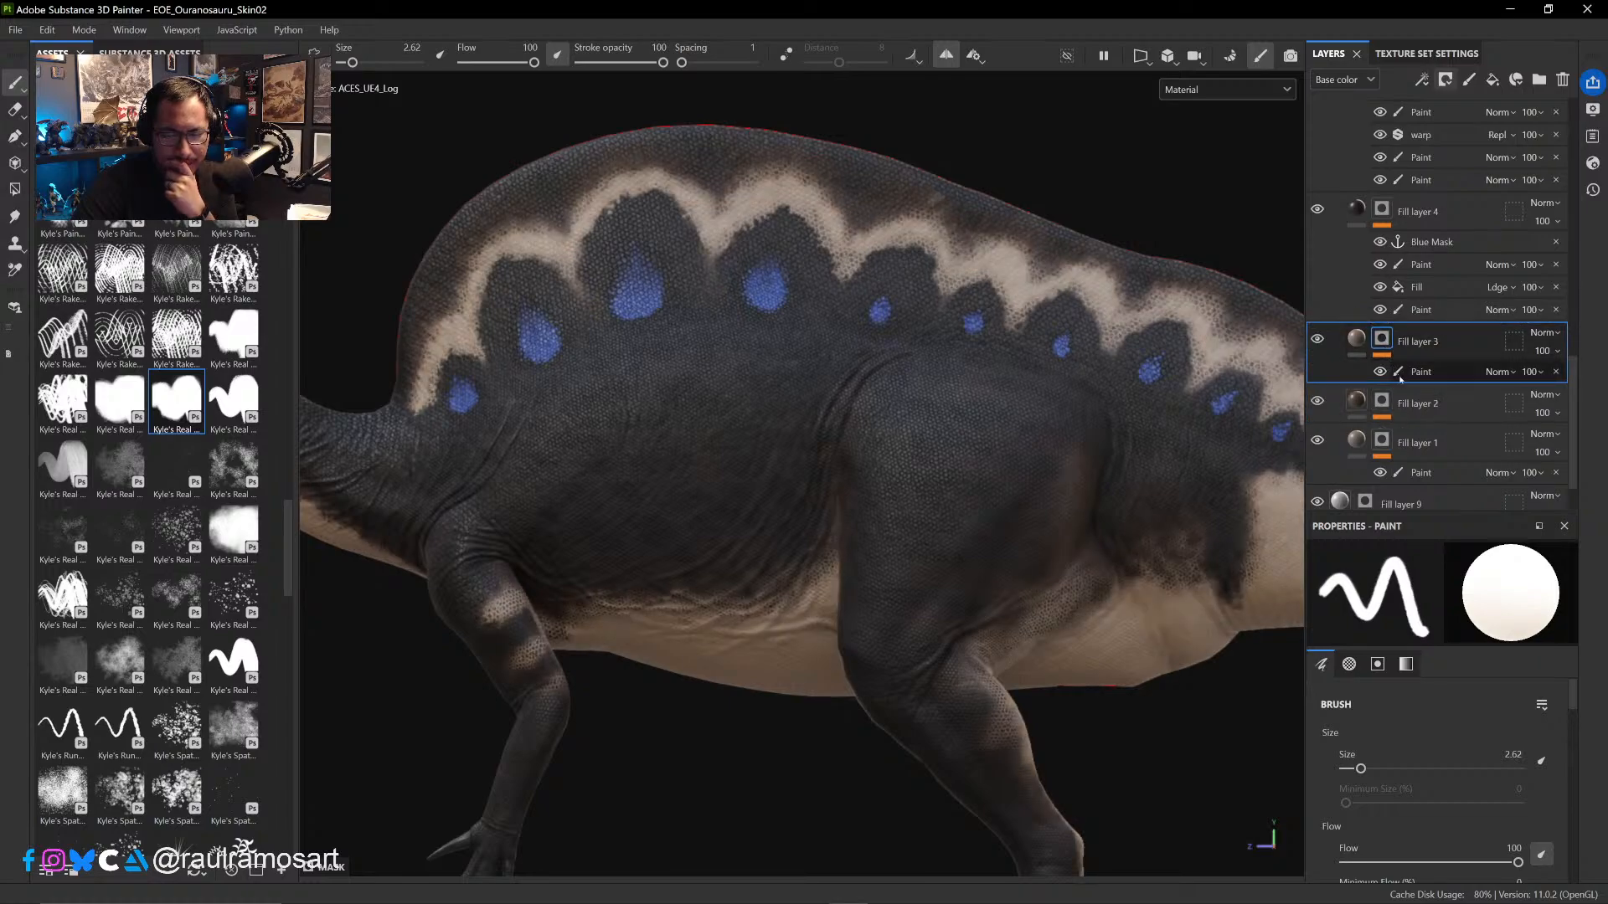
# - Try a fill effect with the Curvature (deprecated) Body map above the paint in Fill layer 3's mask
pyautogui.click(1440, 373)
pyautogui.rightClick(1441, 373)
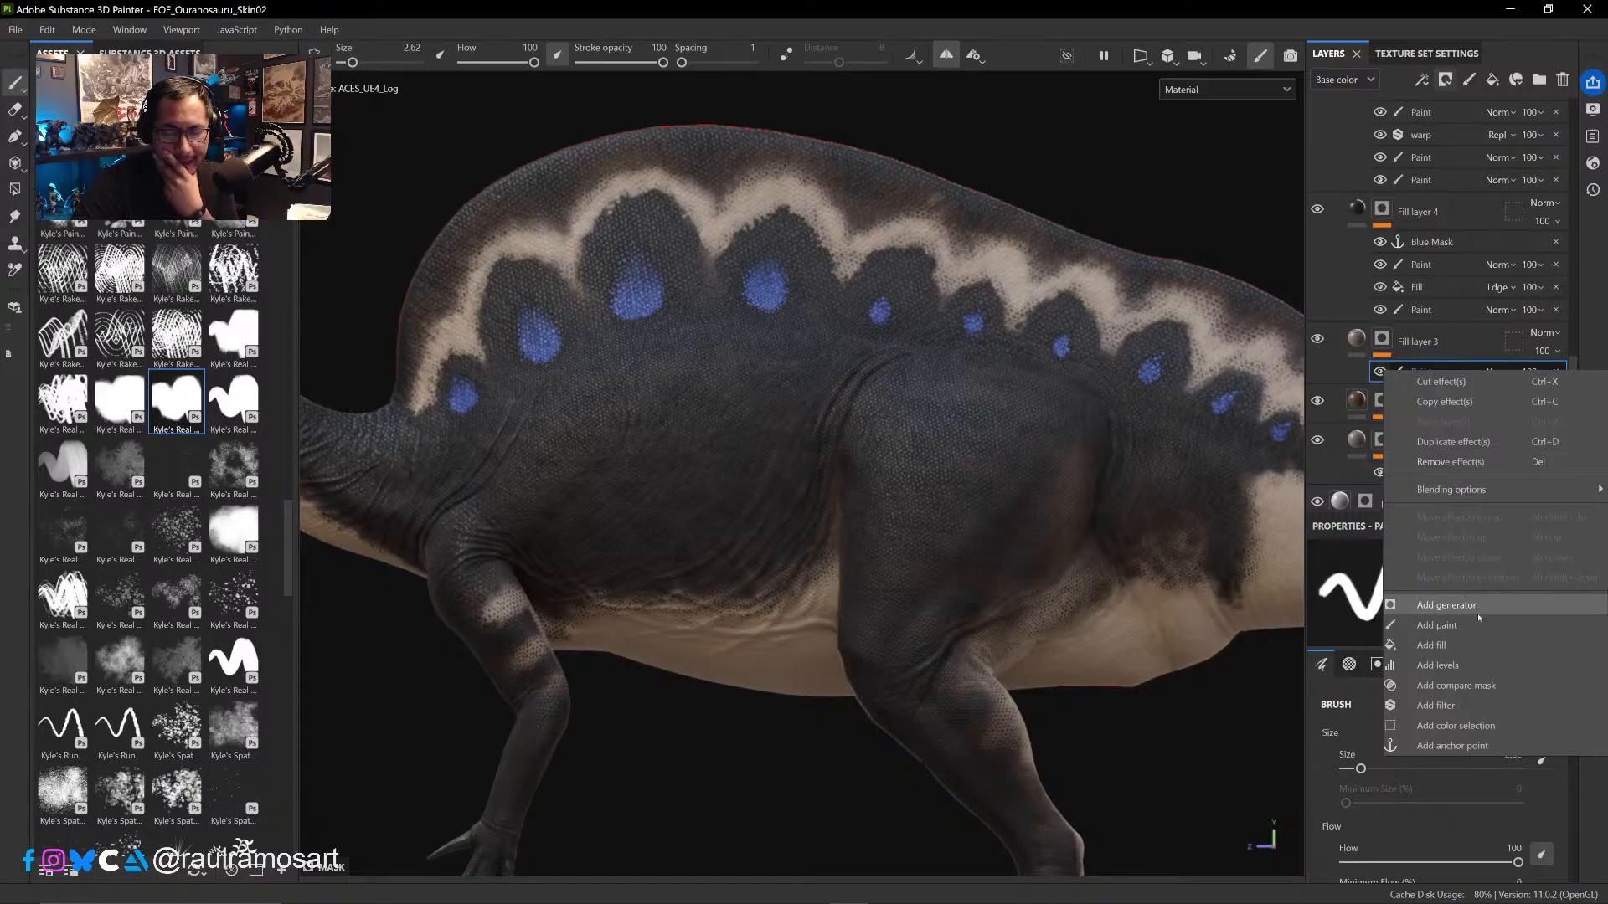
pyautogui.click(1442, 645)
pyautogui.click(1441, 717)
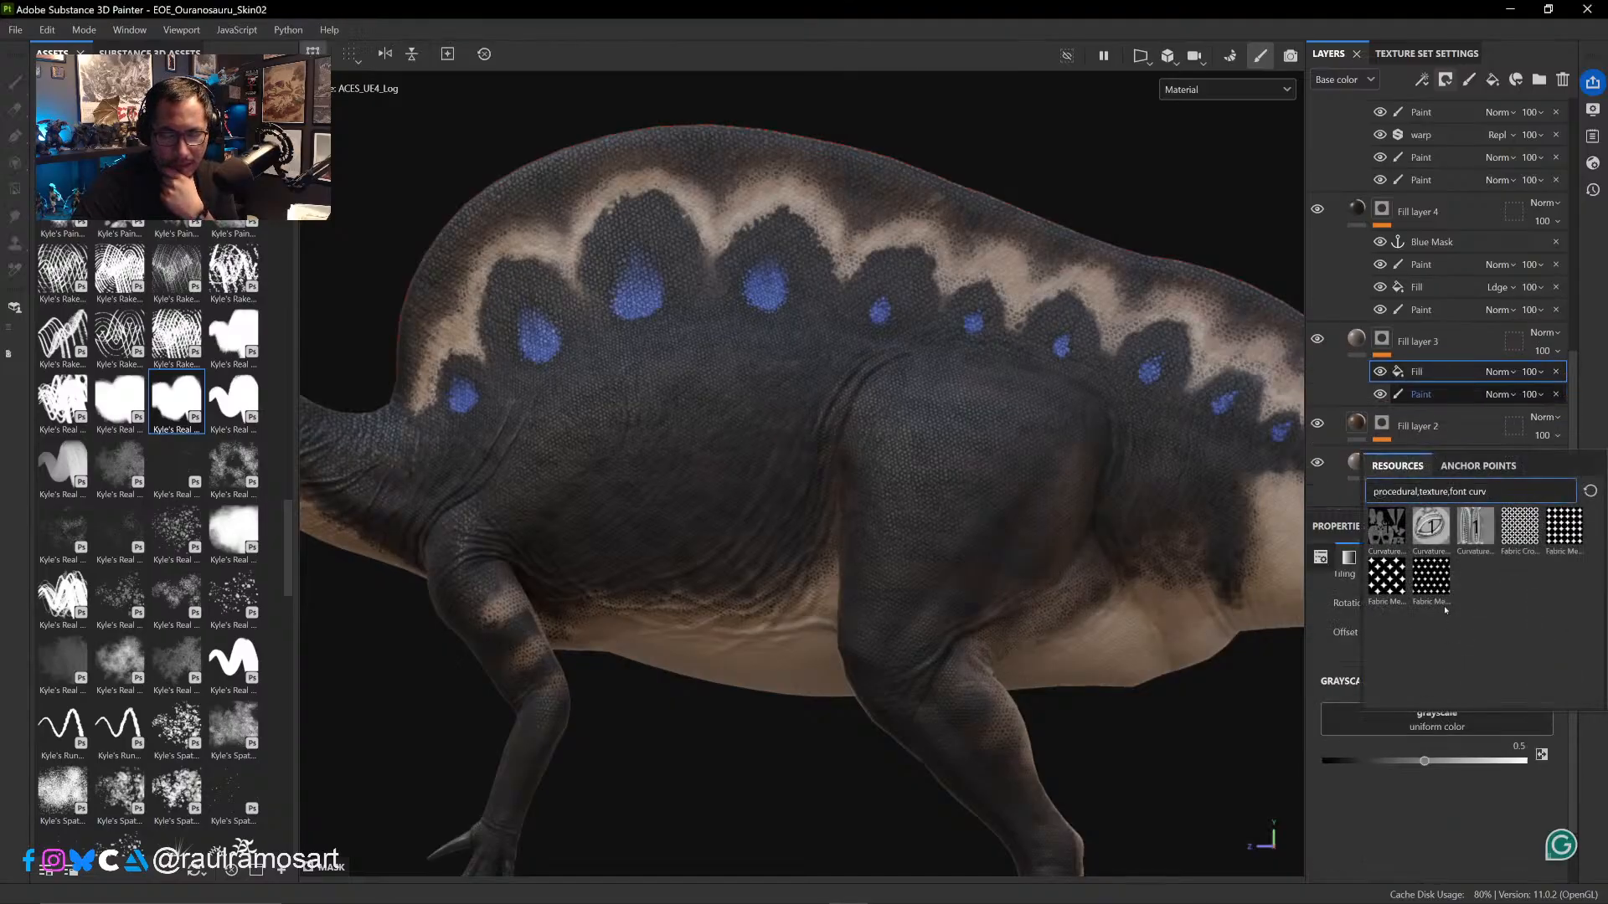
pyautogui.click(1378, 529)
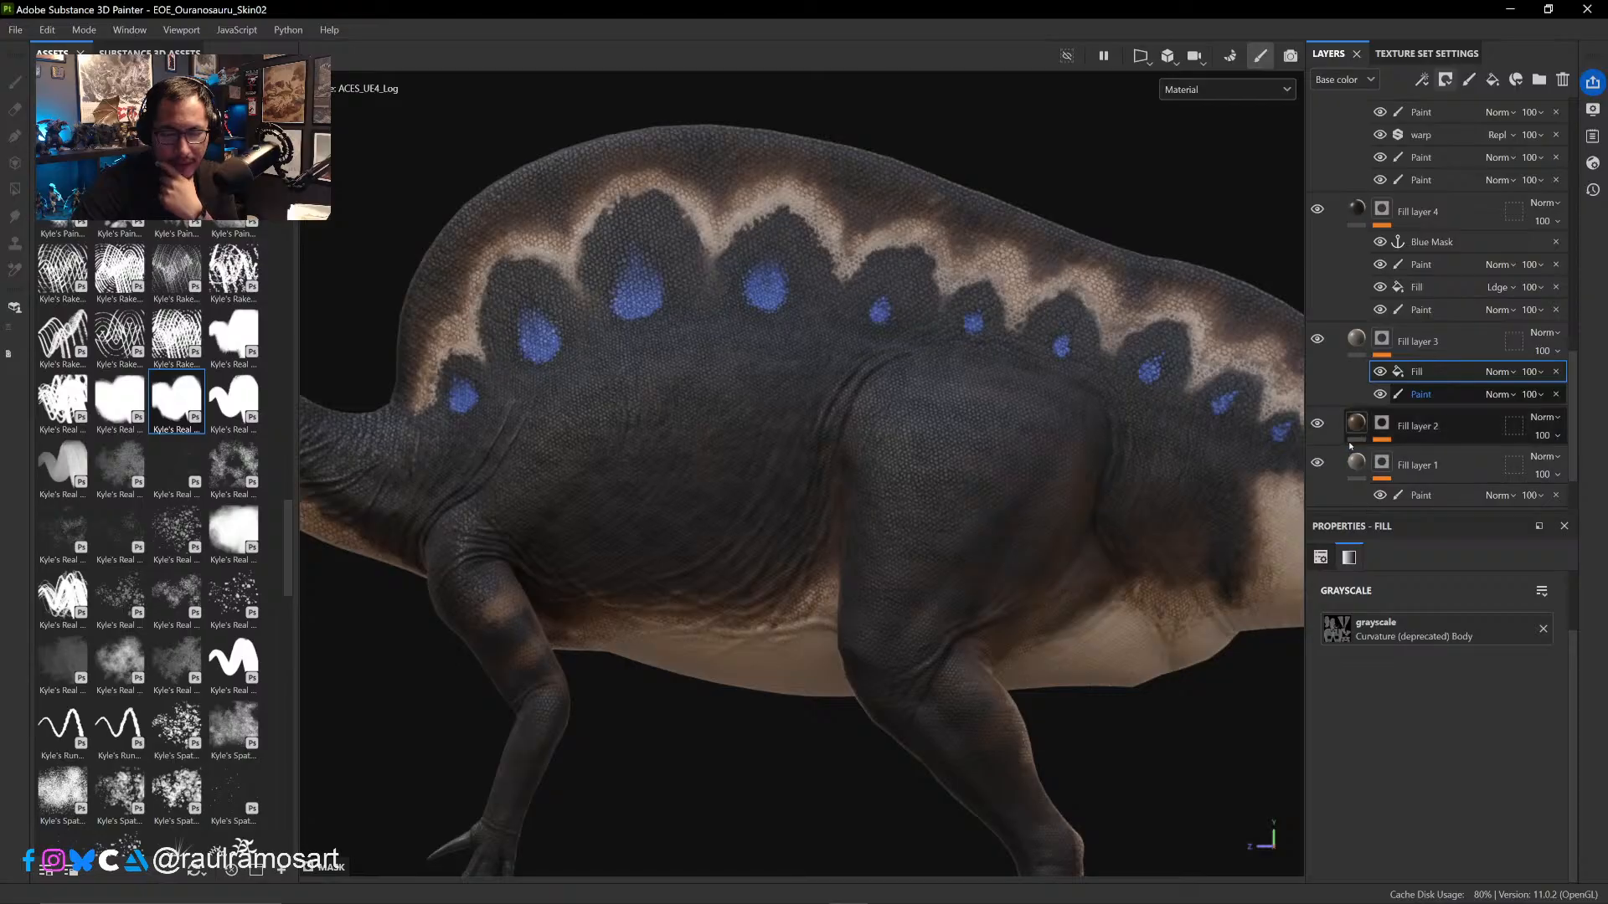
pyautogui.click(1557, 371)
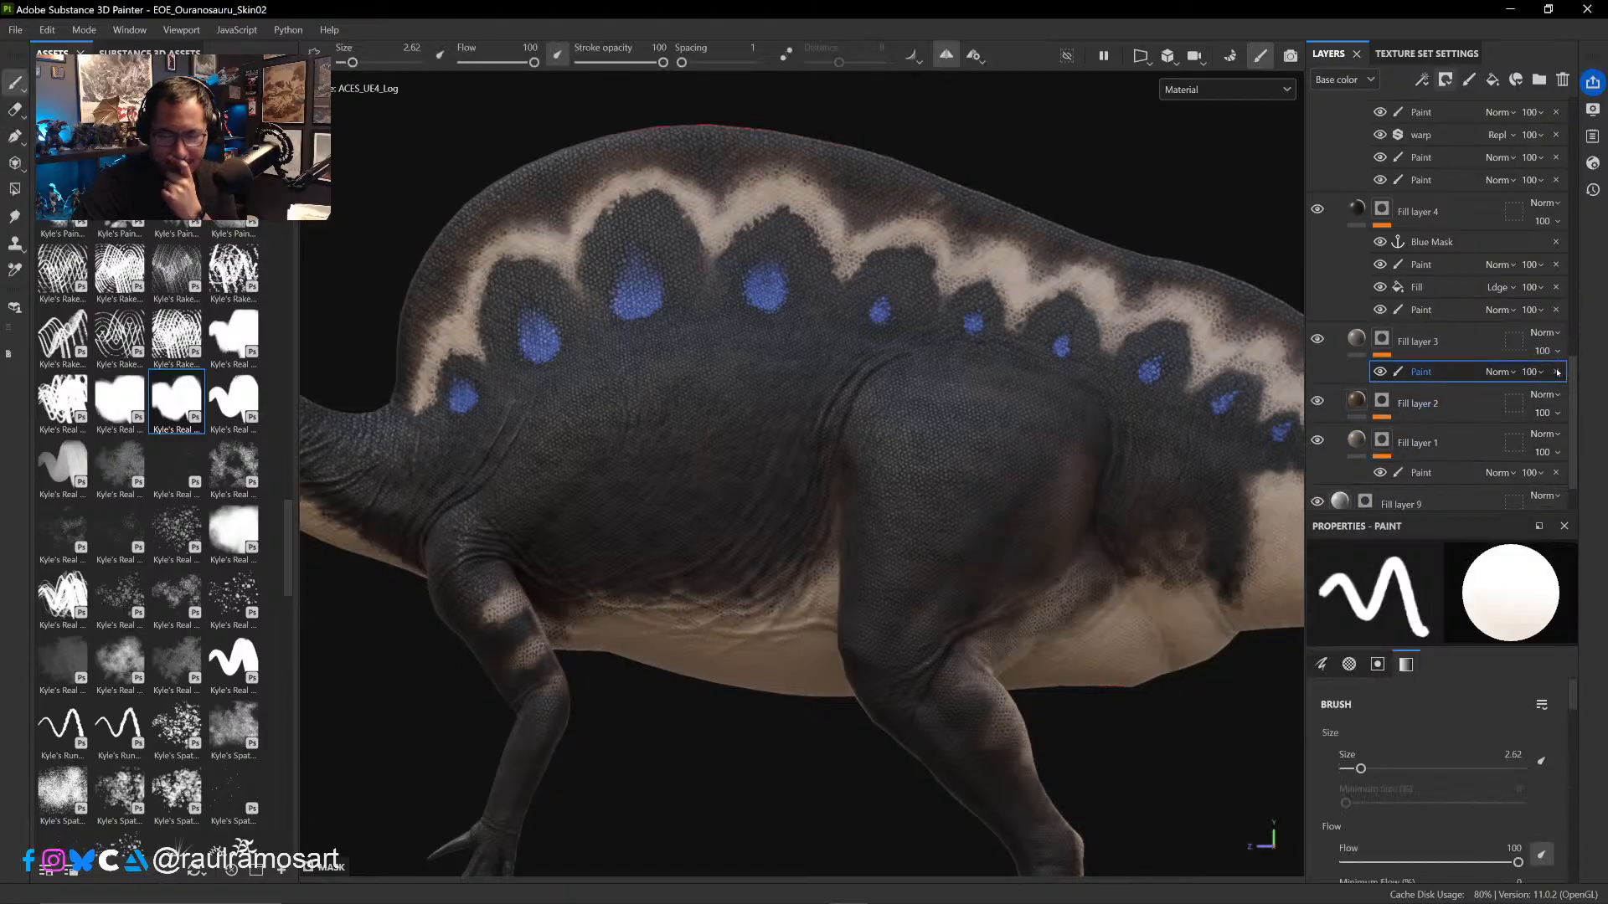
# - Add a fill effect above the paint in Fill layer 3's mask
pyautogui.scroll(-2, 1456, 436)
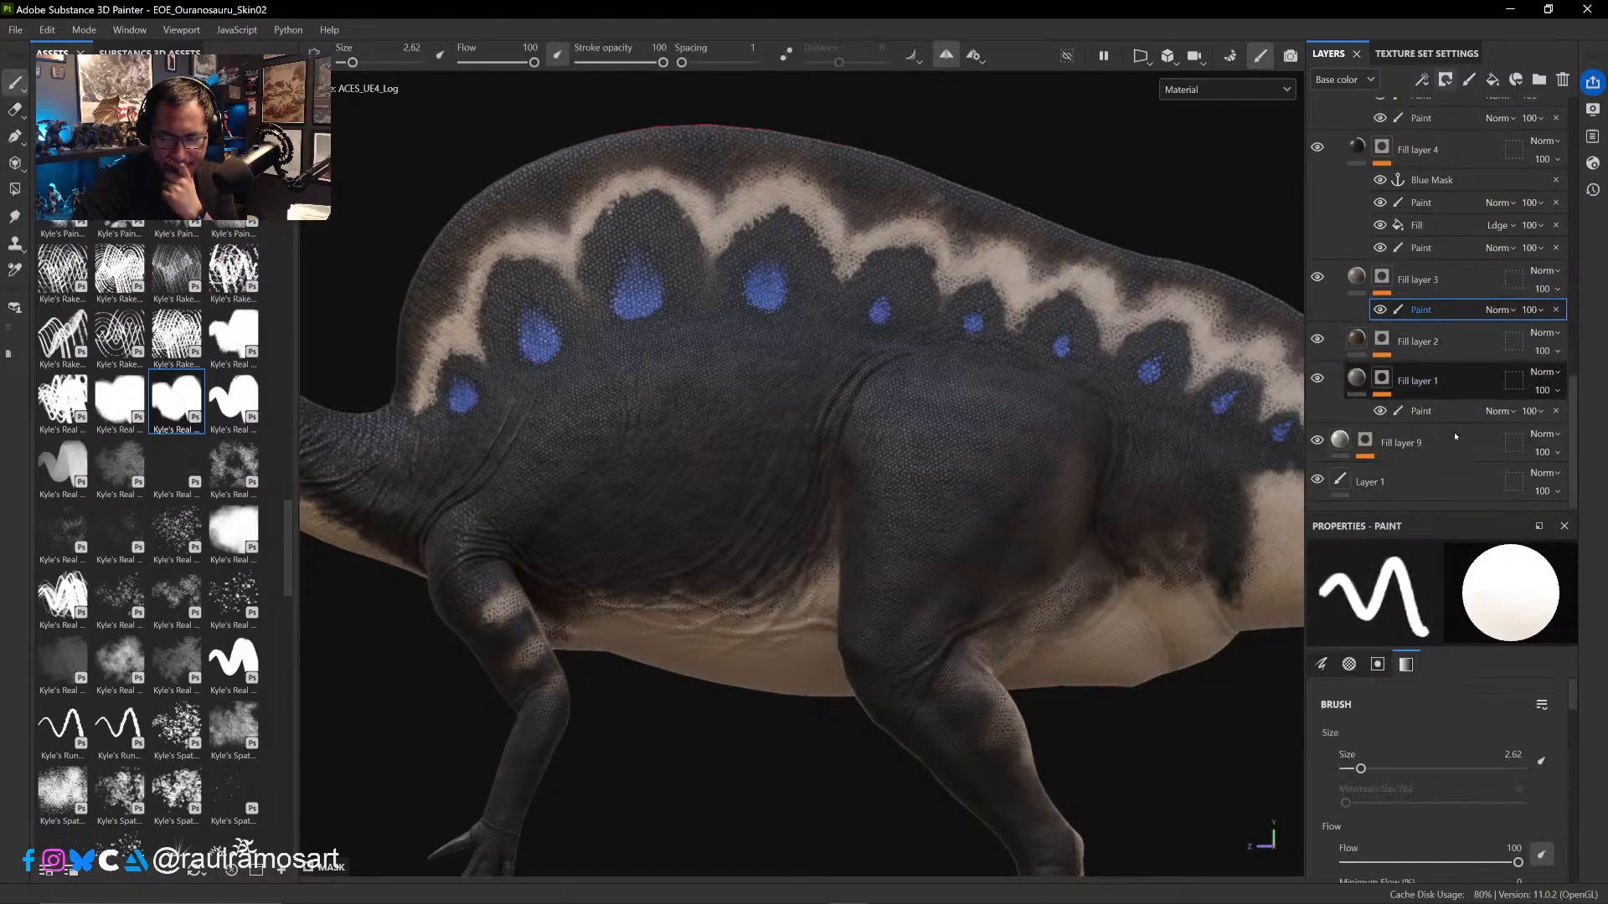
pyautogui.scroll(2, 1455, 436)
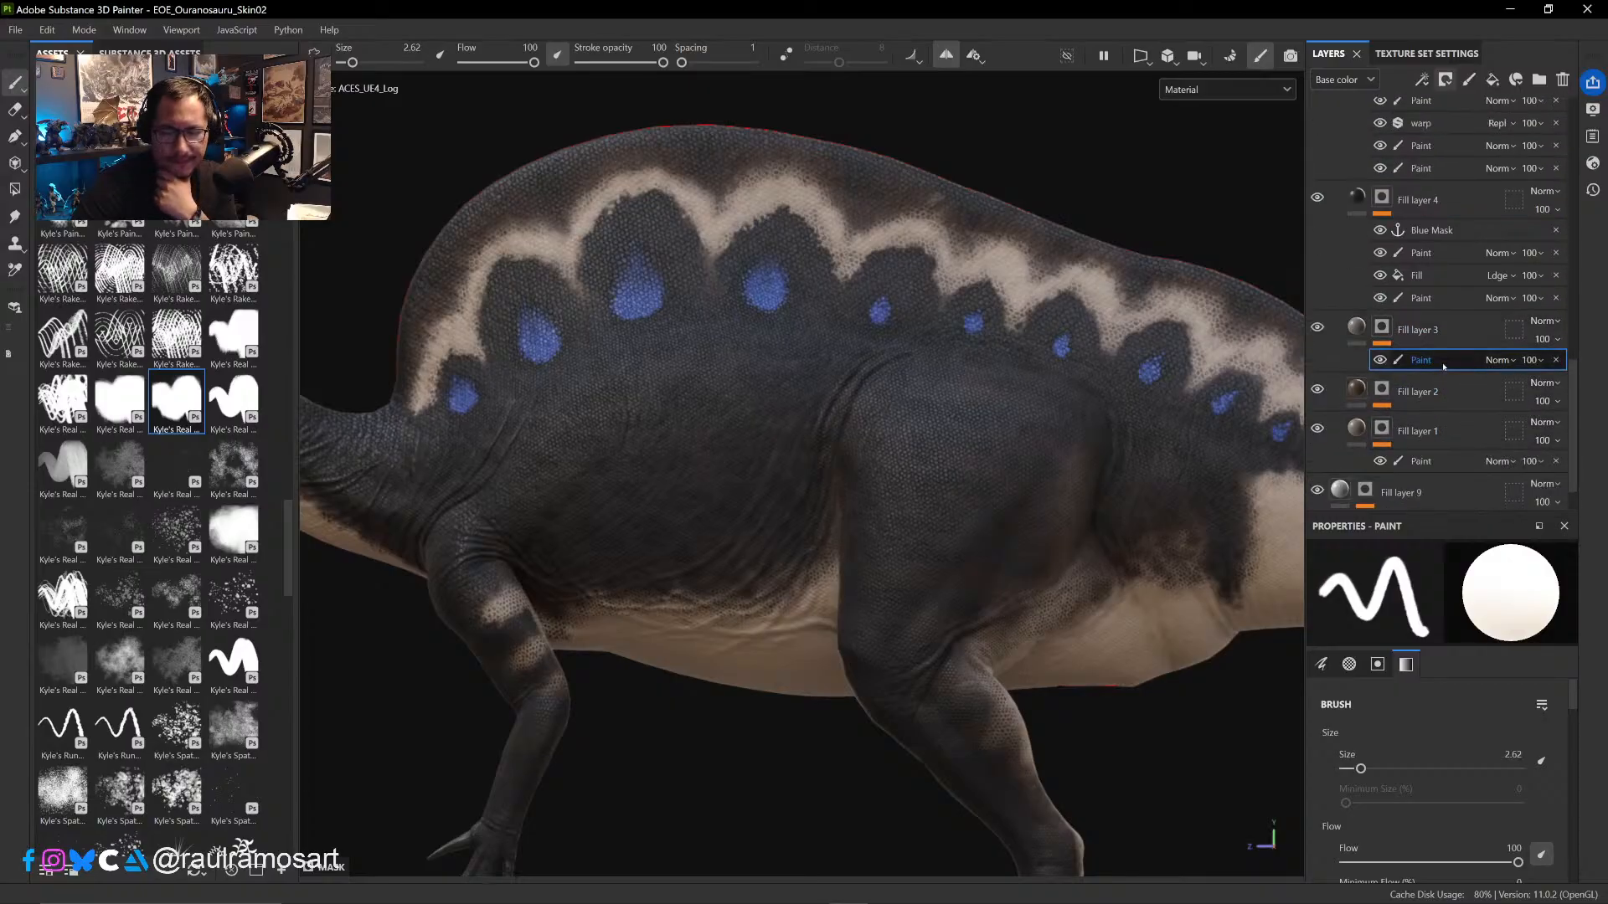
pyautogui.rightClick(1440, 360)
pyautogui.click(1434, 636)
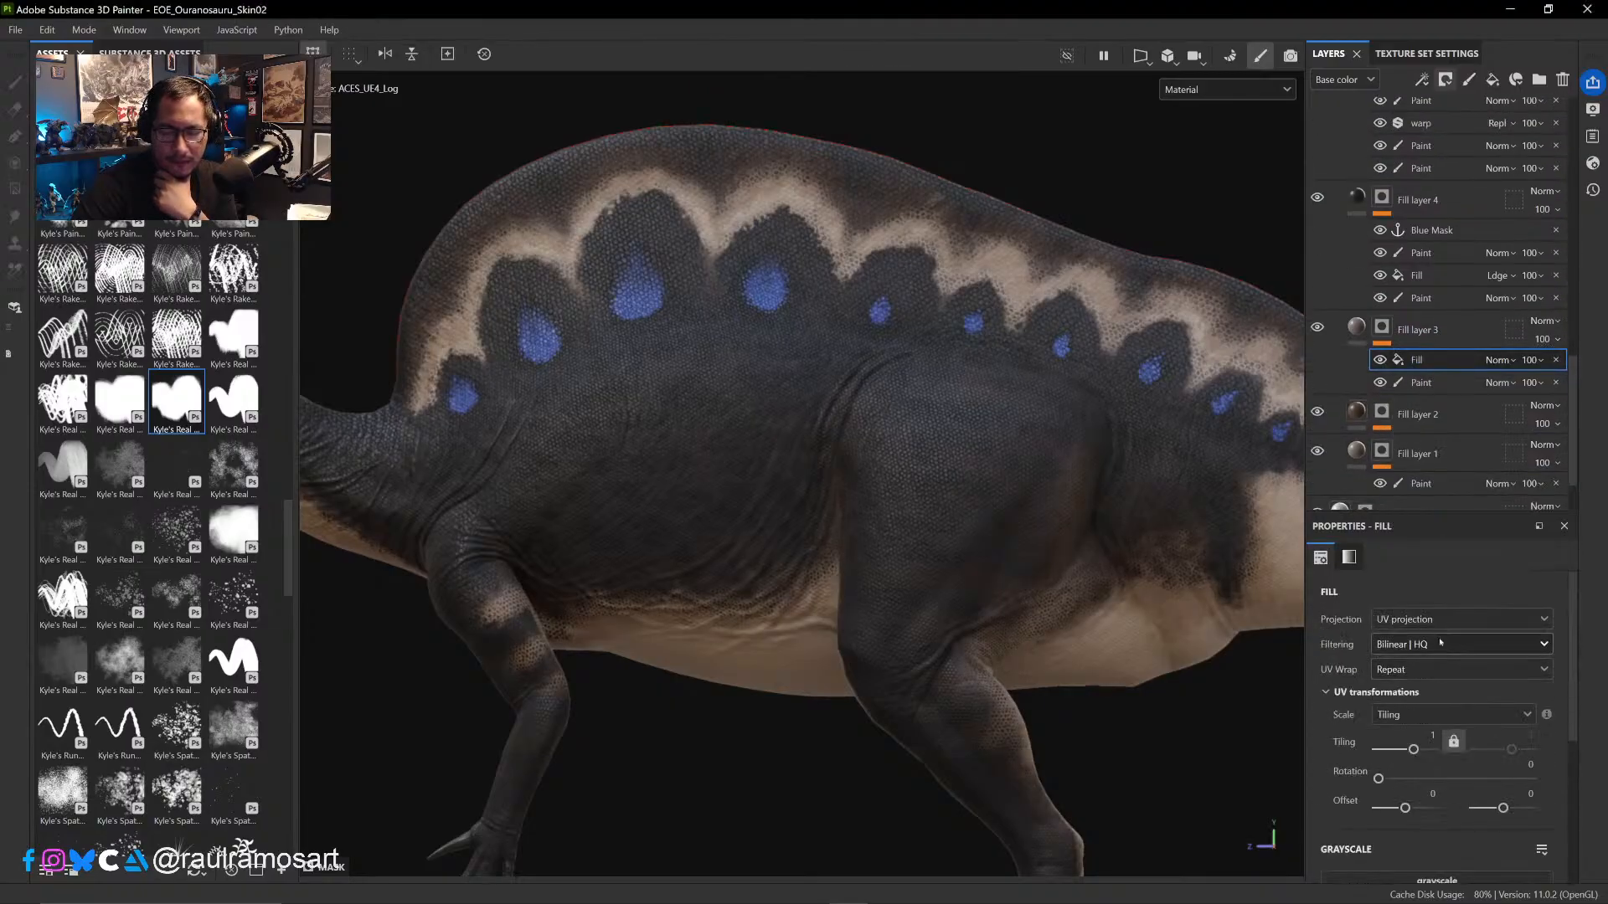
# - Try the body curvature map as the grayscale source of Fill layer 3's mask fill
pyautogui.click(1449, 674)
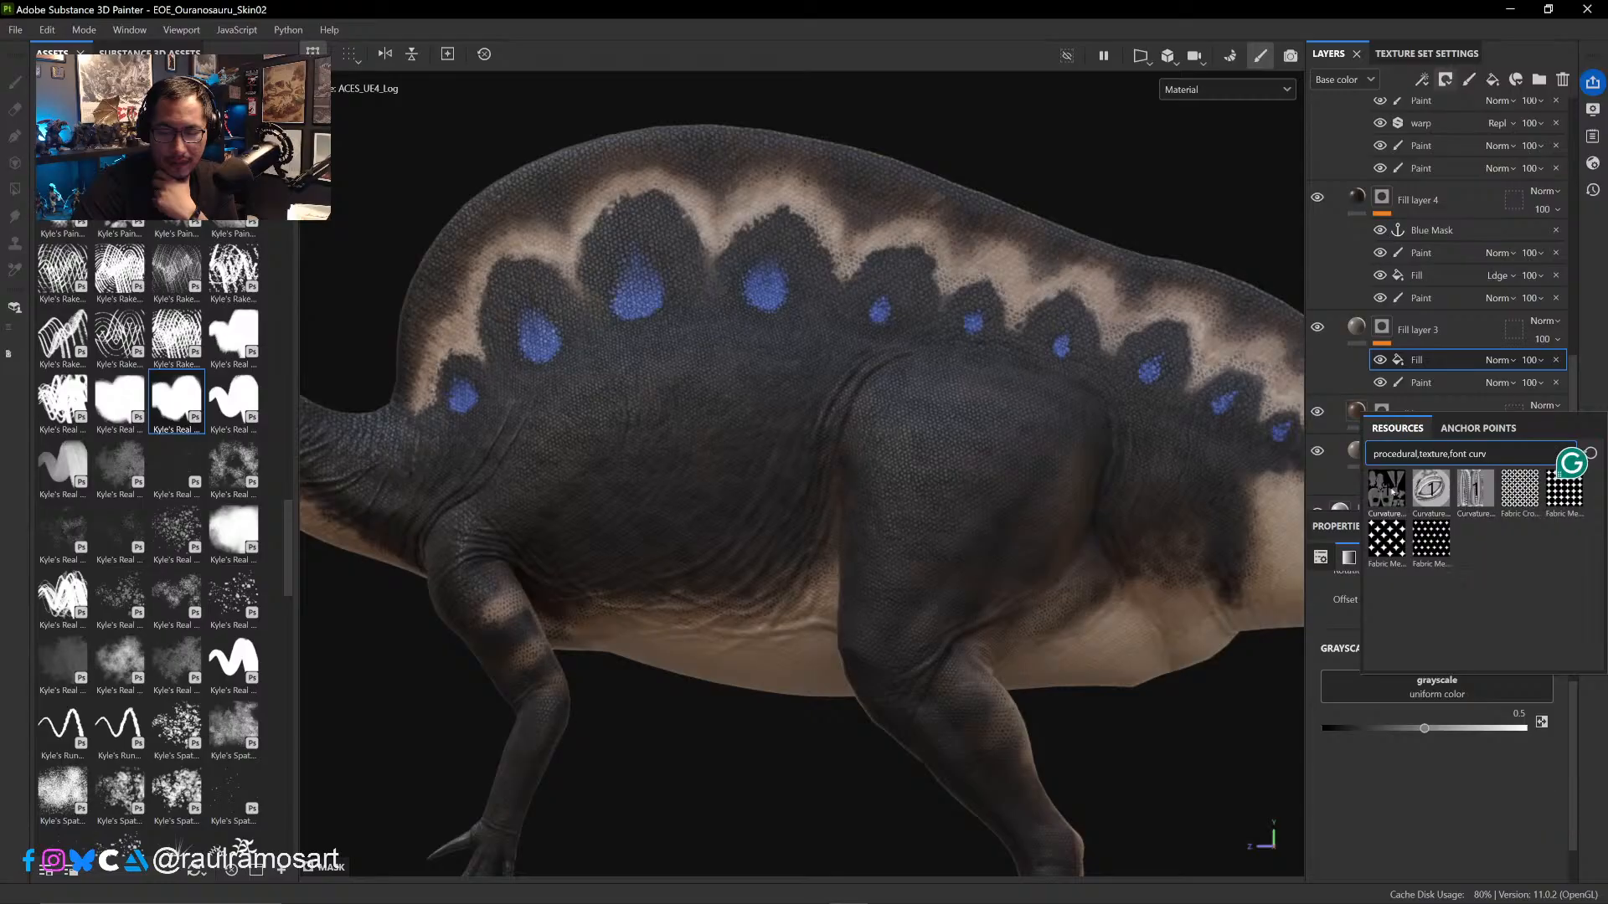
pyautogui.click(1390, 492)
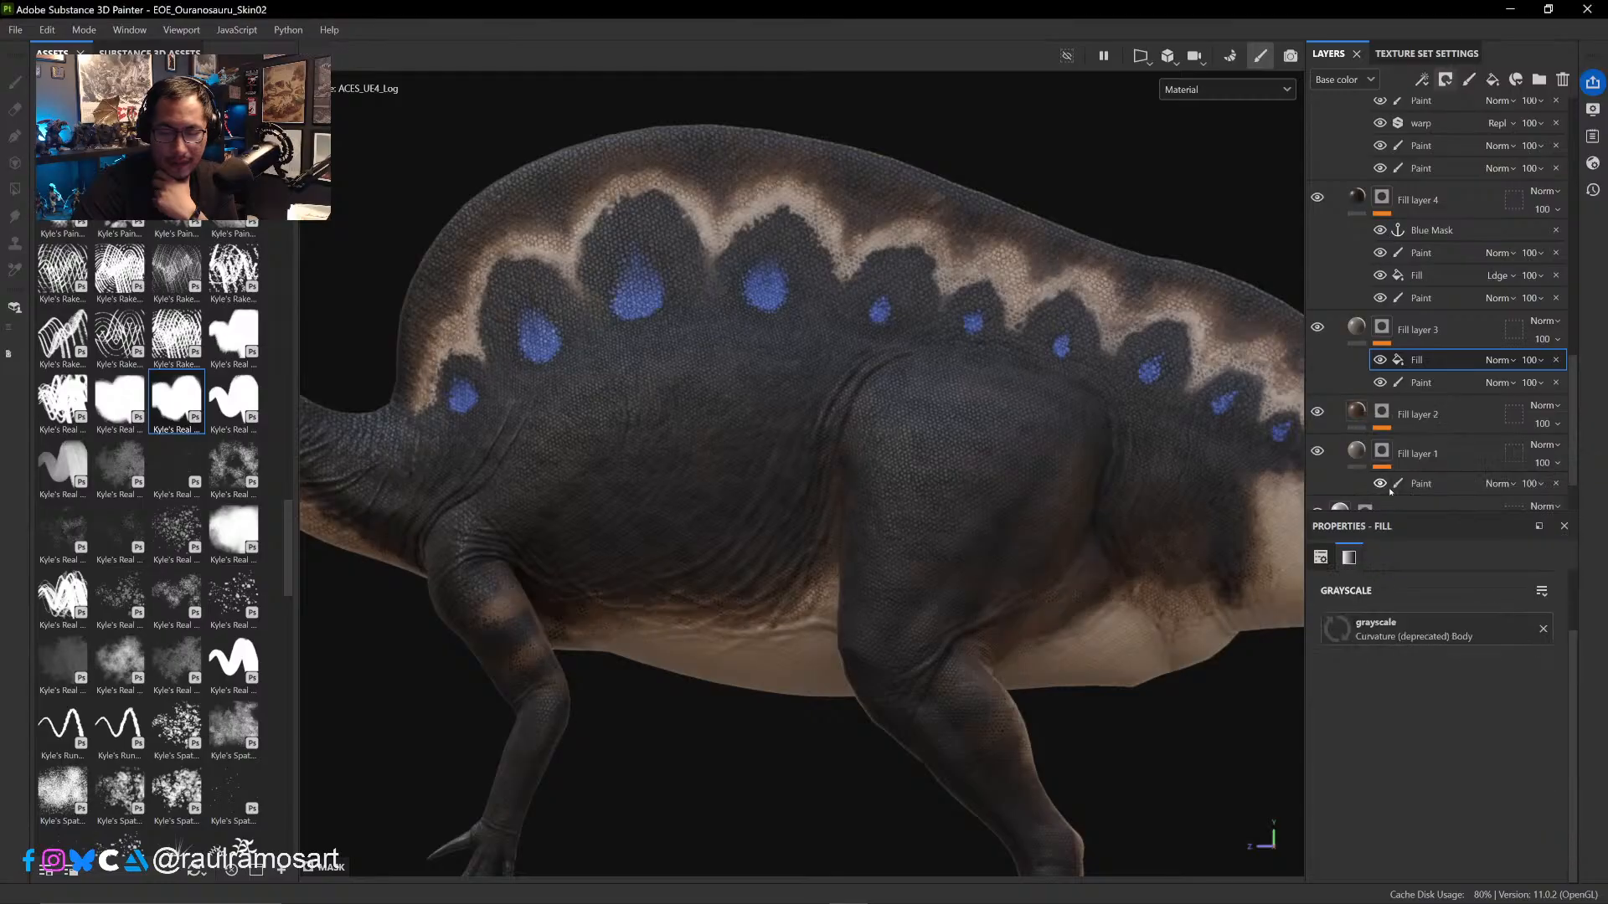
pyautogui.click(1419, 633)
pyautogui.click(1438, 592)
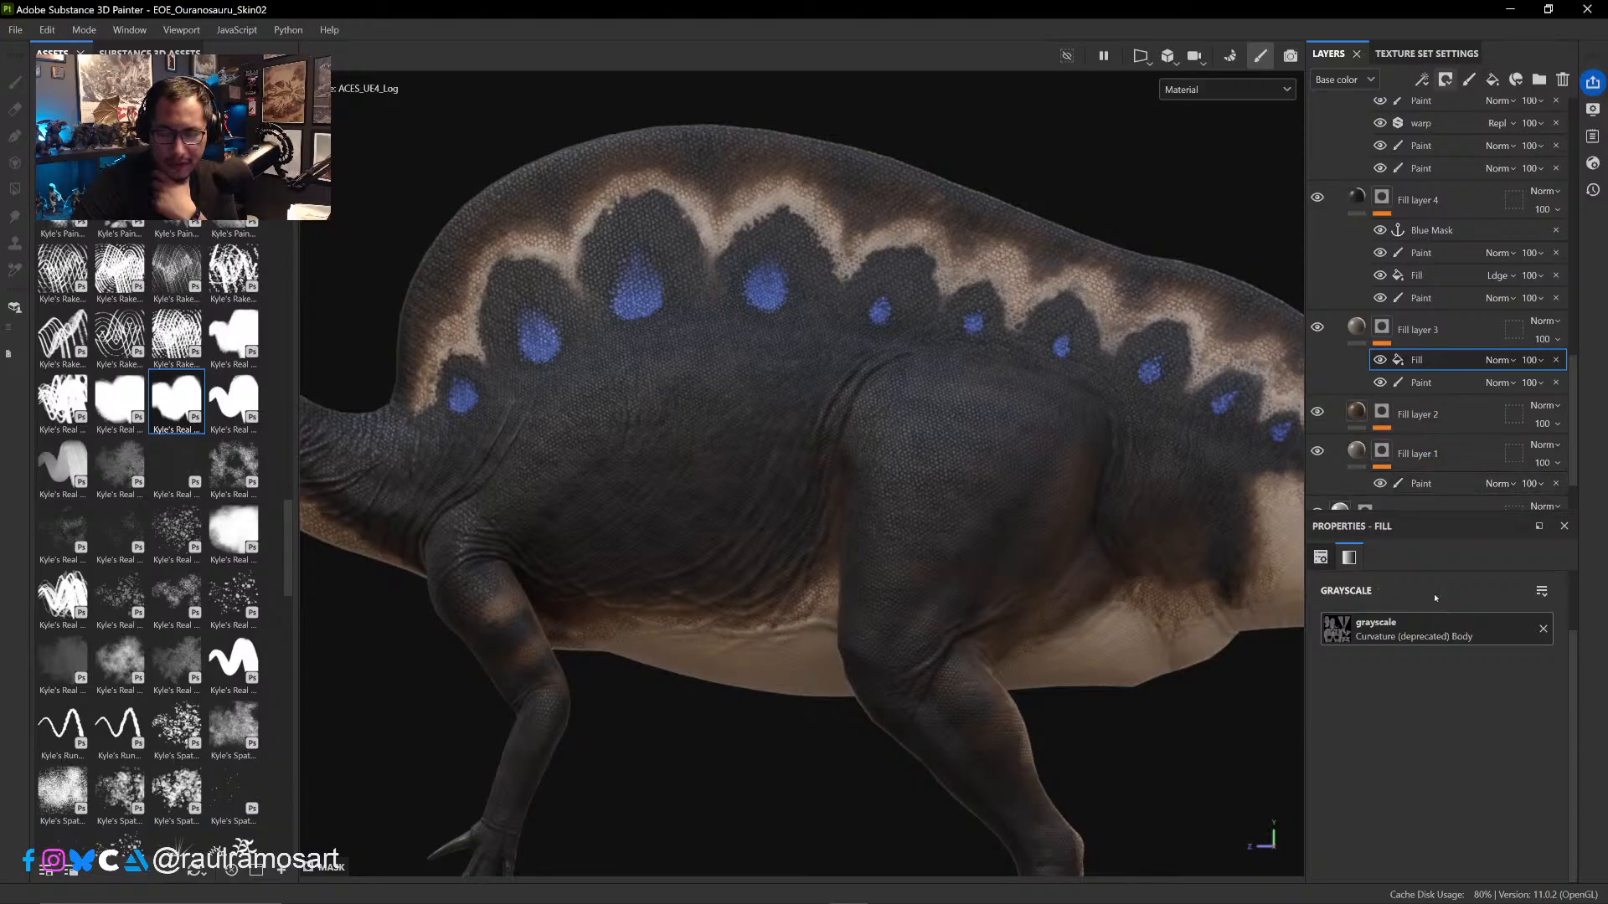
pyautogui.click(1542, 631)
# - Assign the cavity anchor point as the mask fill's grayscale source and invert its levels
pyautogui.click(1437, 629)
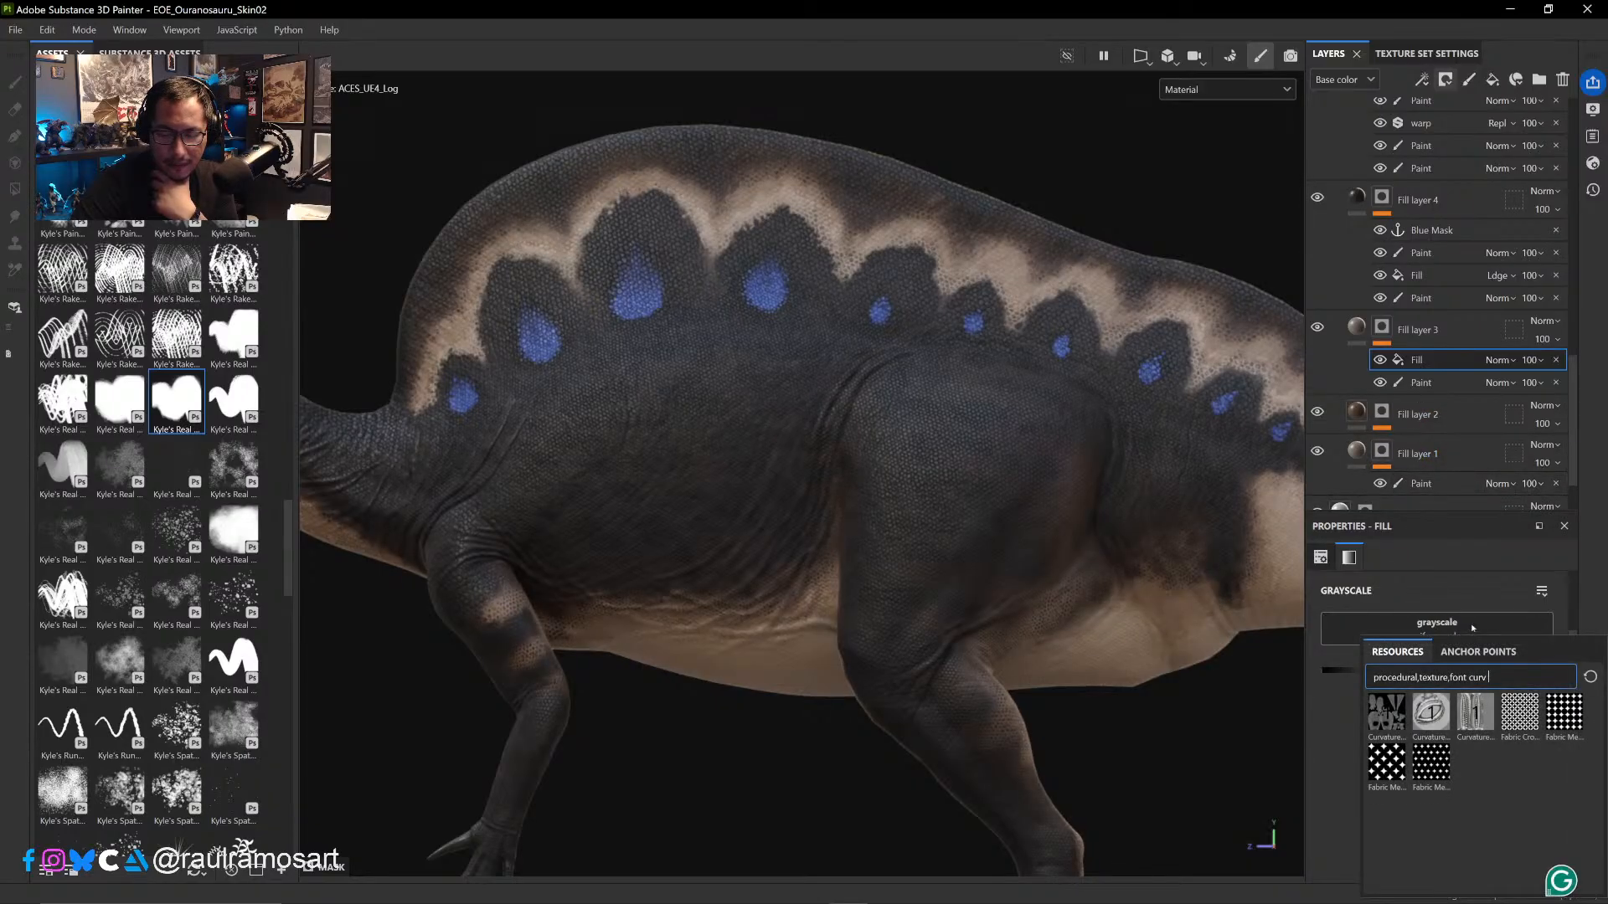
pyautogui.click(1478, 651)
pyautogui.click(1415, 700)
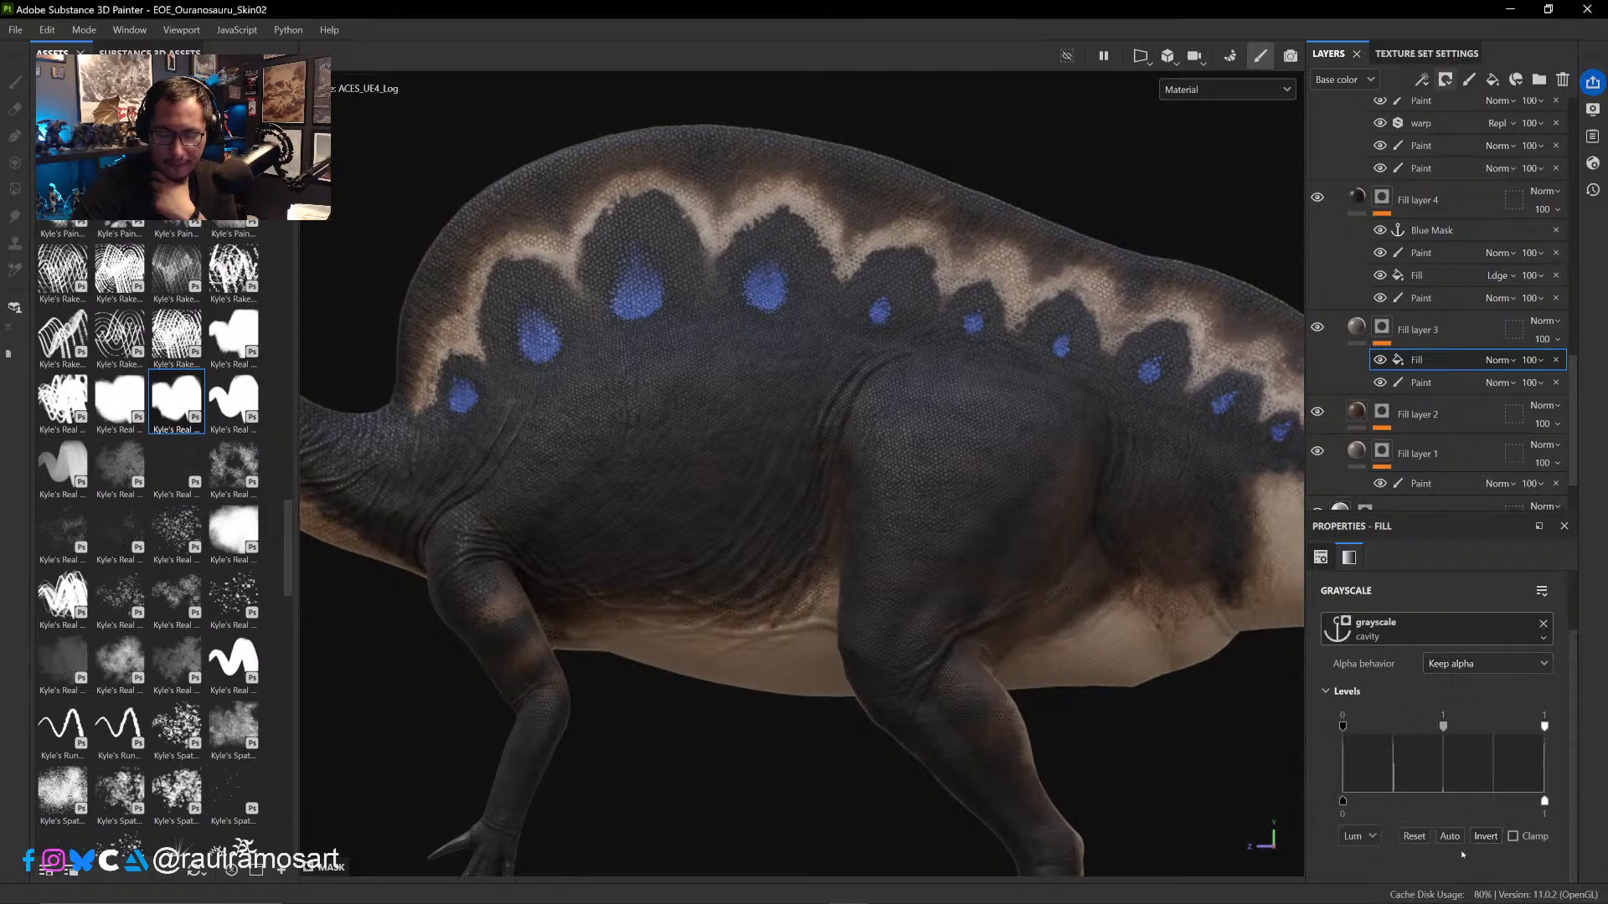
pyautogui.click(1485, 837)
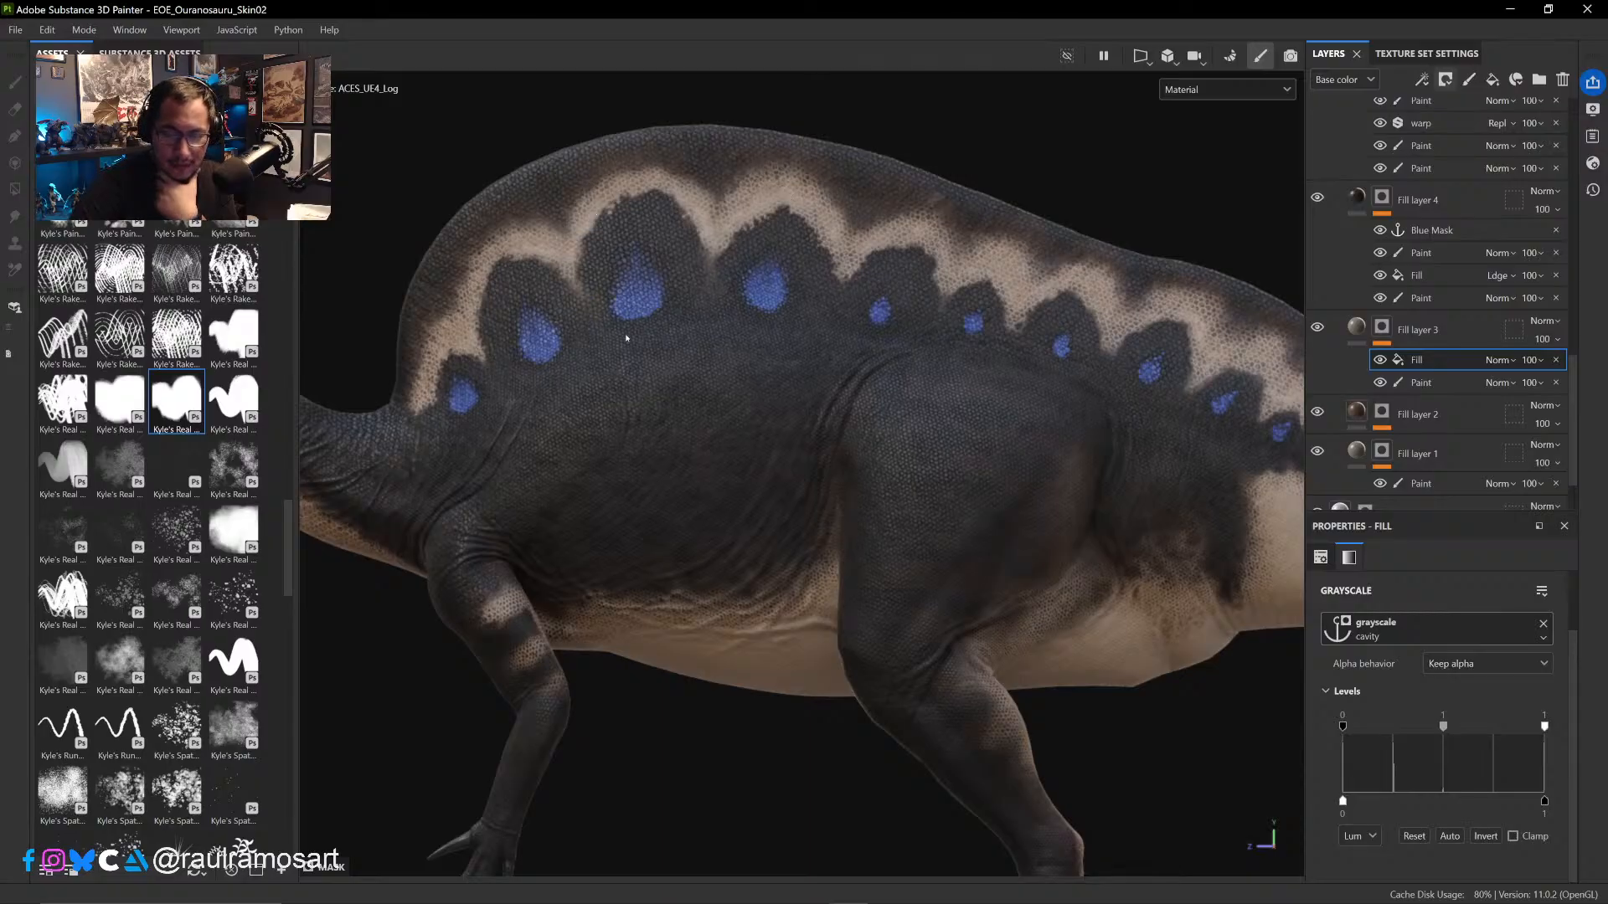
# - Display Fill layer 3's mask on the sail, narrow the cavity fill's input levels for stronger contrast, and return to the Material view
pyautogui.scroll(4, 626, 337)
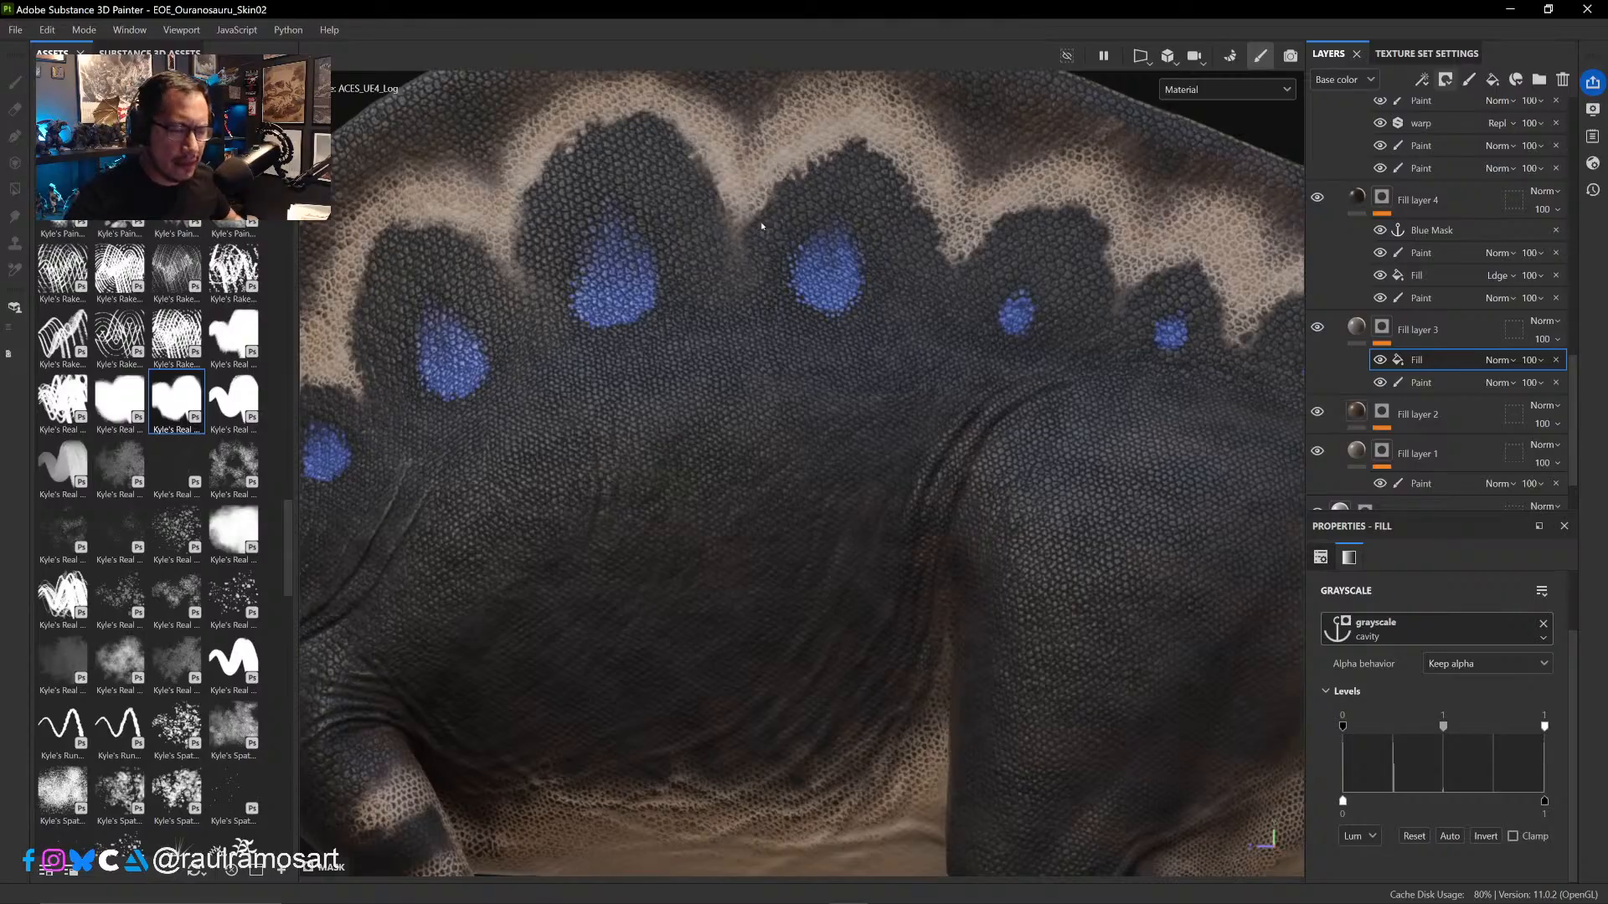
pyautogui.scroll(-1, 762, 226)
pyautogui.keyDown('alt'); pyautogui.moveTo(781, 194); pyautogui.dragTo(927, 325, button='middle'); pyautogui.keyUp('alt')
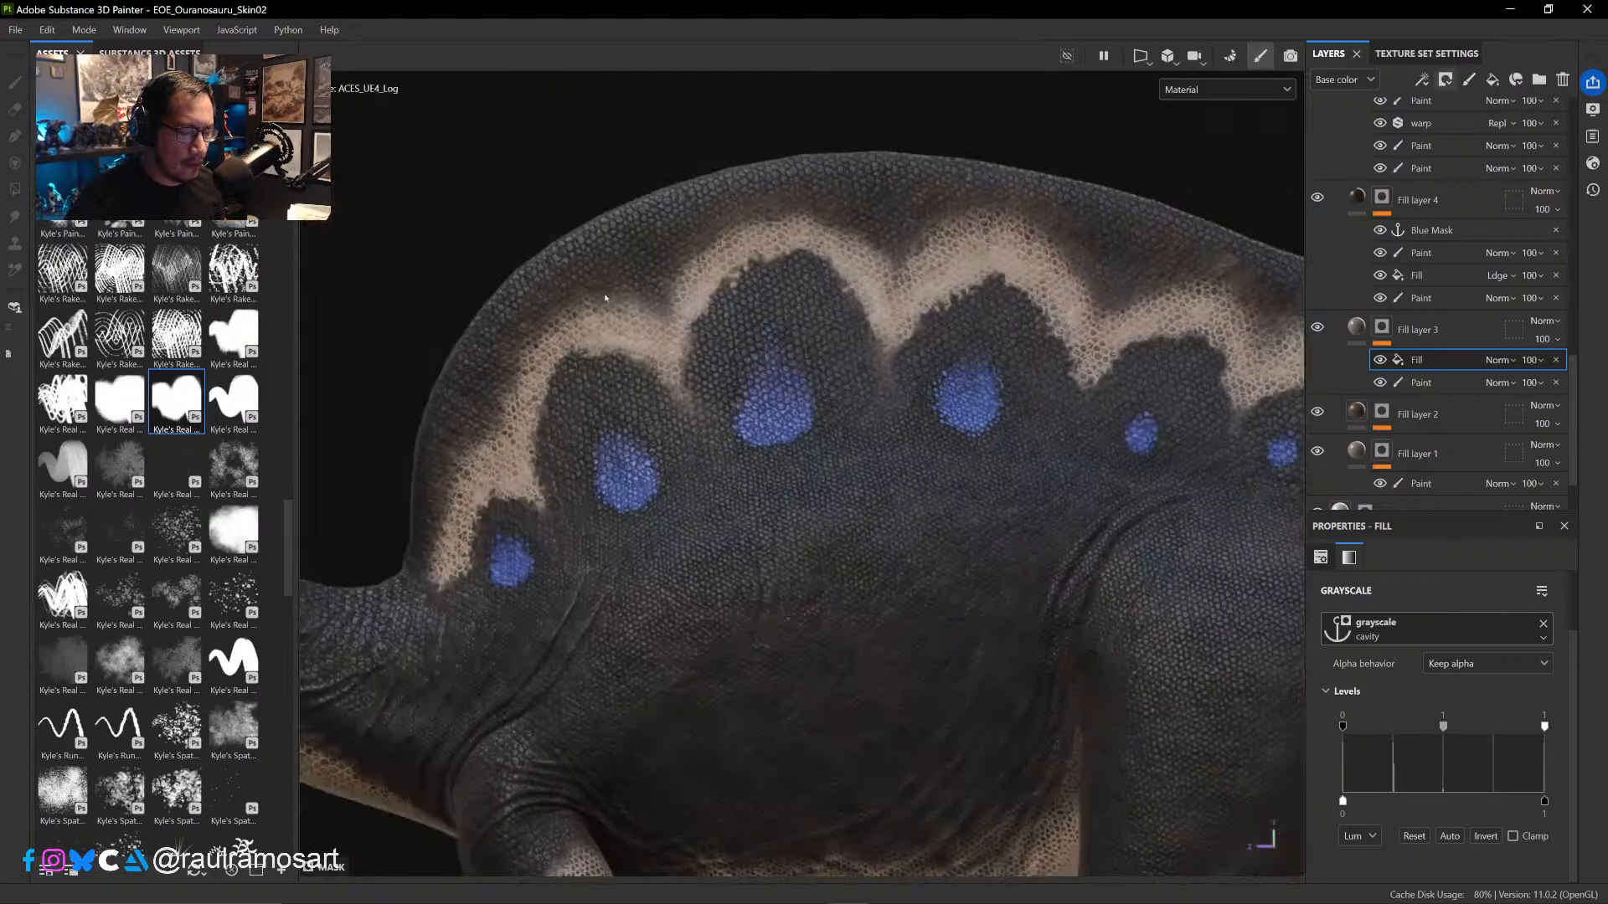
pyautogui.scroll(5, 778, 342)
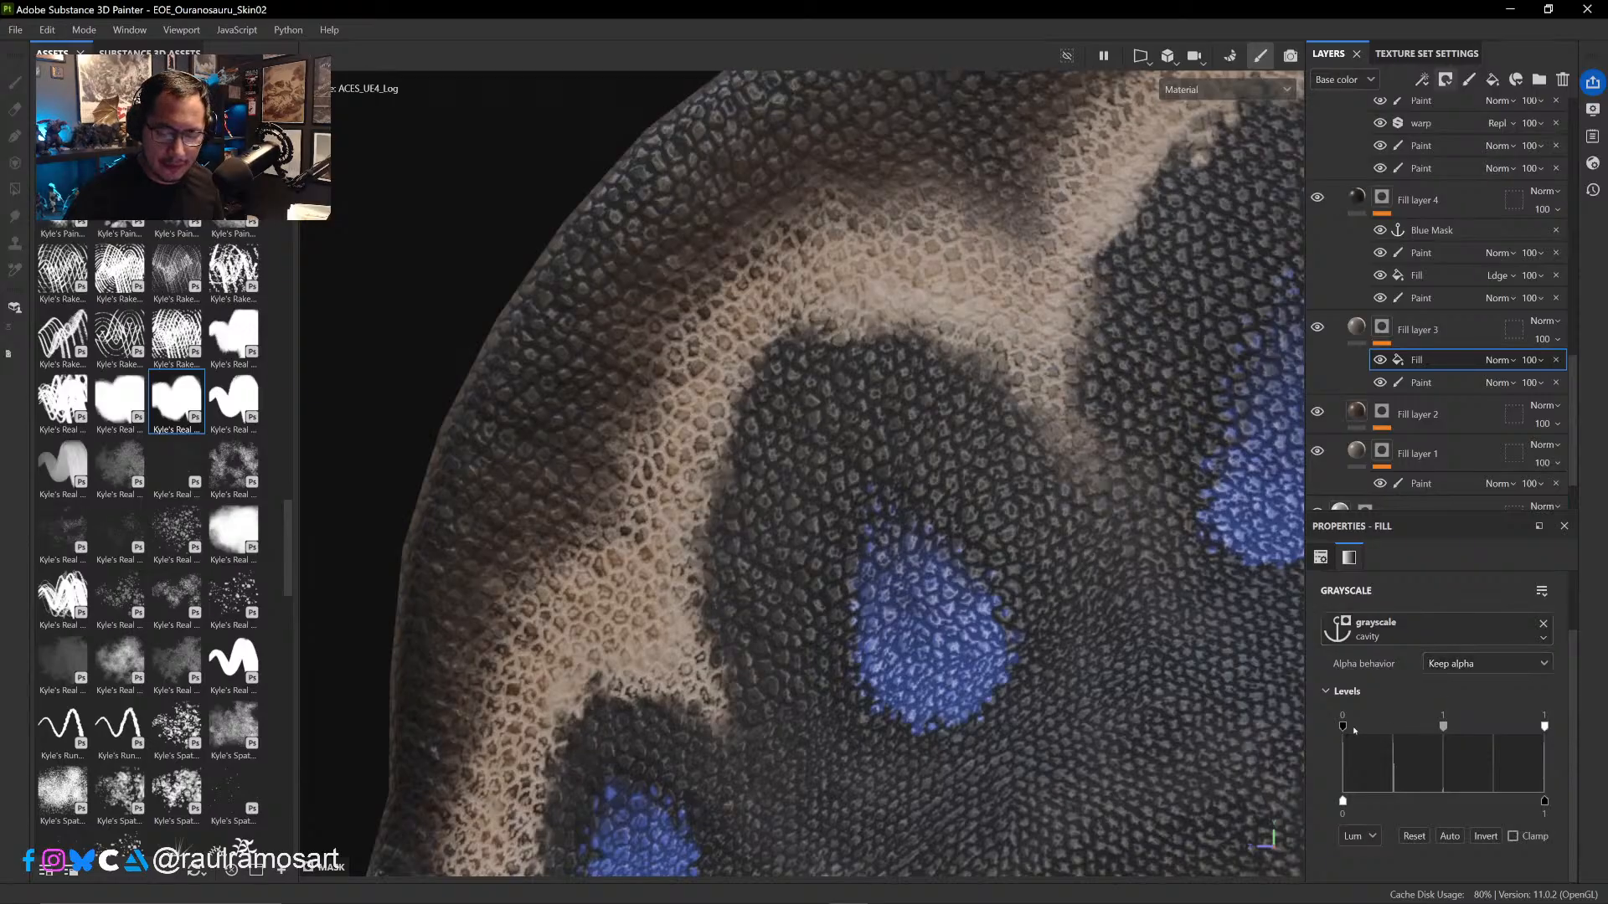
pyautogui.keyDown('alt'); pyautogui.click(1383, 328); pyautogui.keyUp('alt')
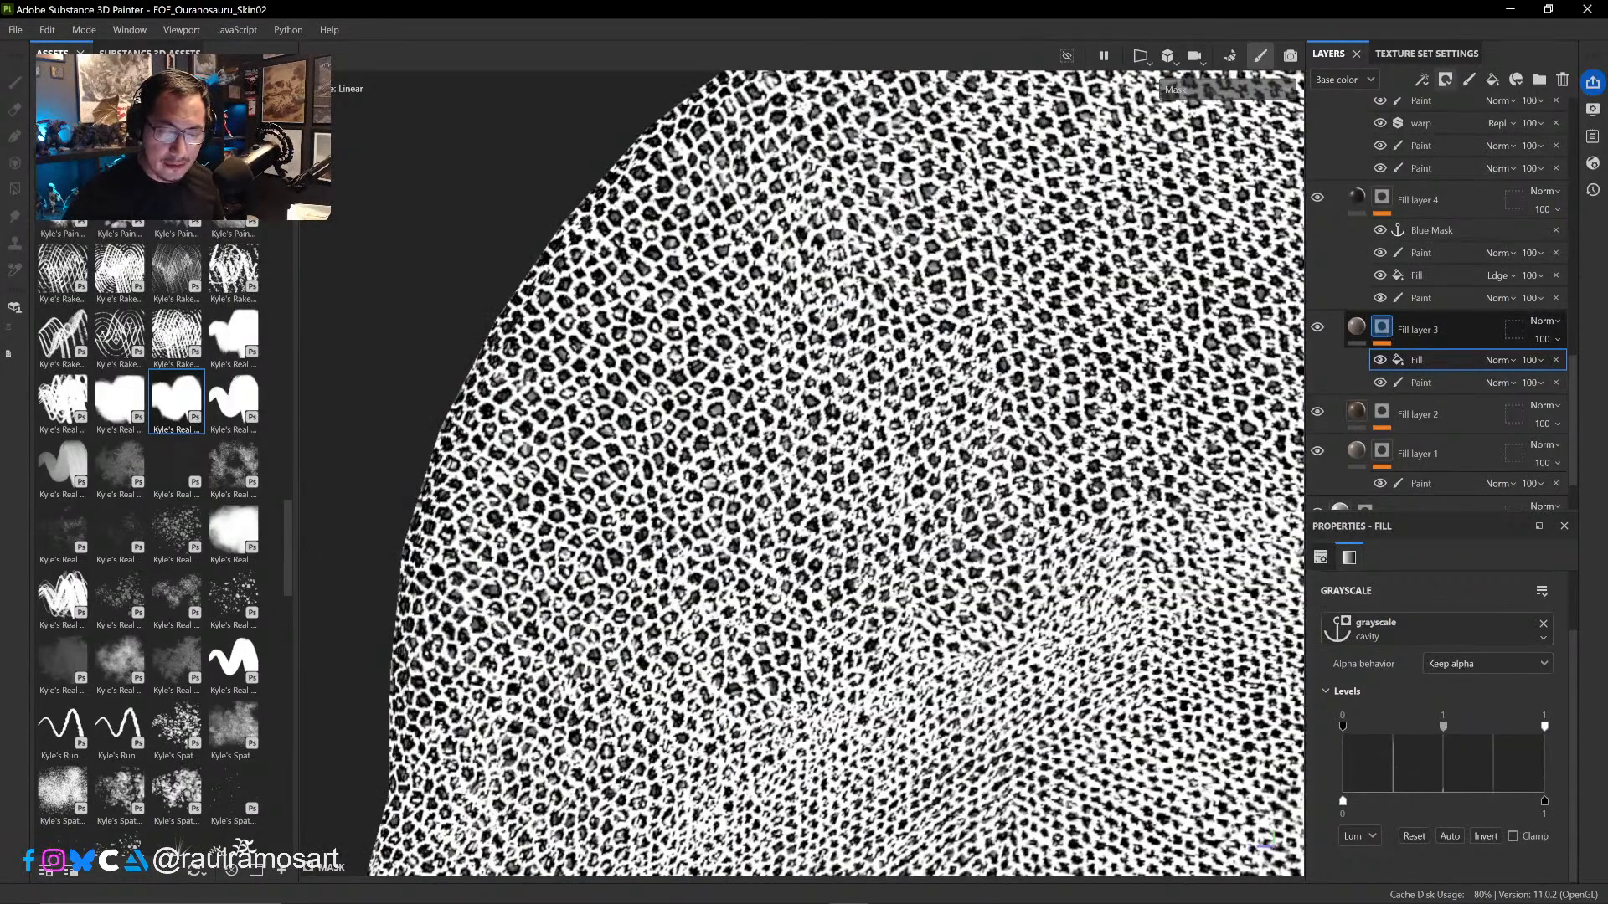
pyautogui.moveTo(1343, 725)
pyautogui.mouseDown()
pyautogui.moveTo(1405, 726)
pyautogui.moveTo(1327, 730)
pyautogui.mouseUp()
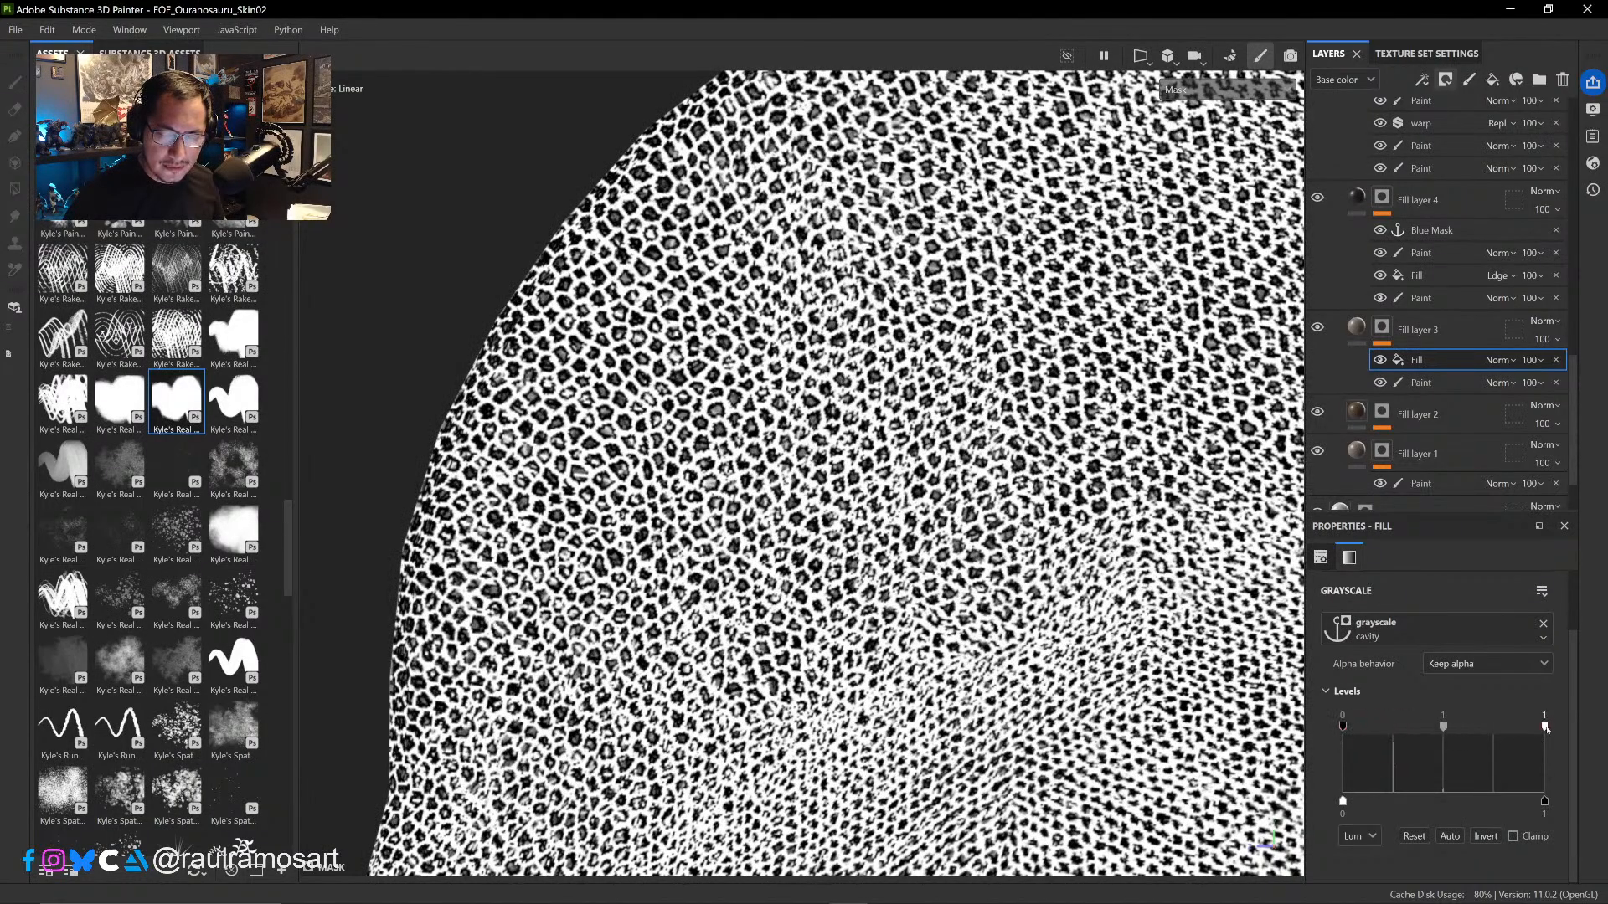
pyautogui.moveTo(1545, 727); pyautogui.dragTo(1376, 728)
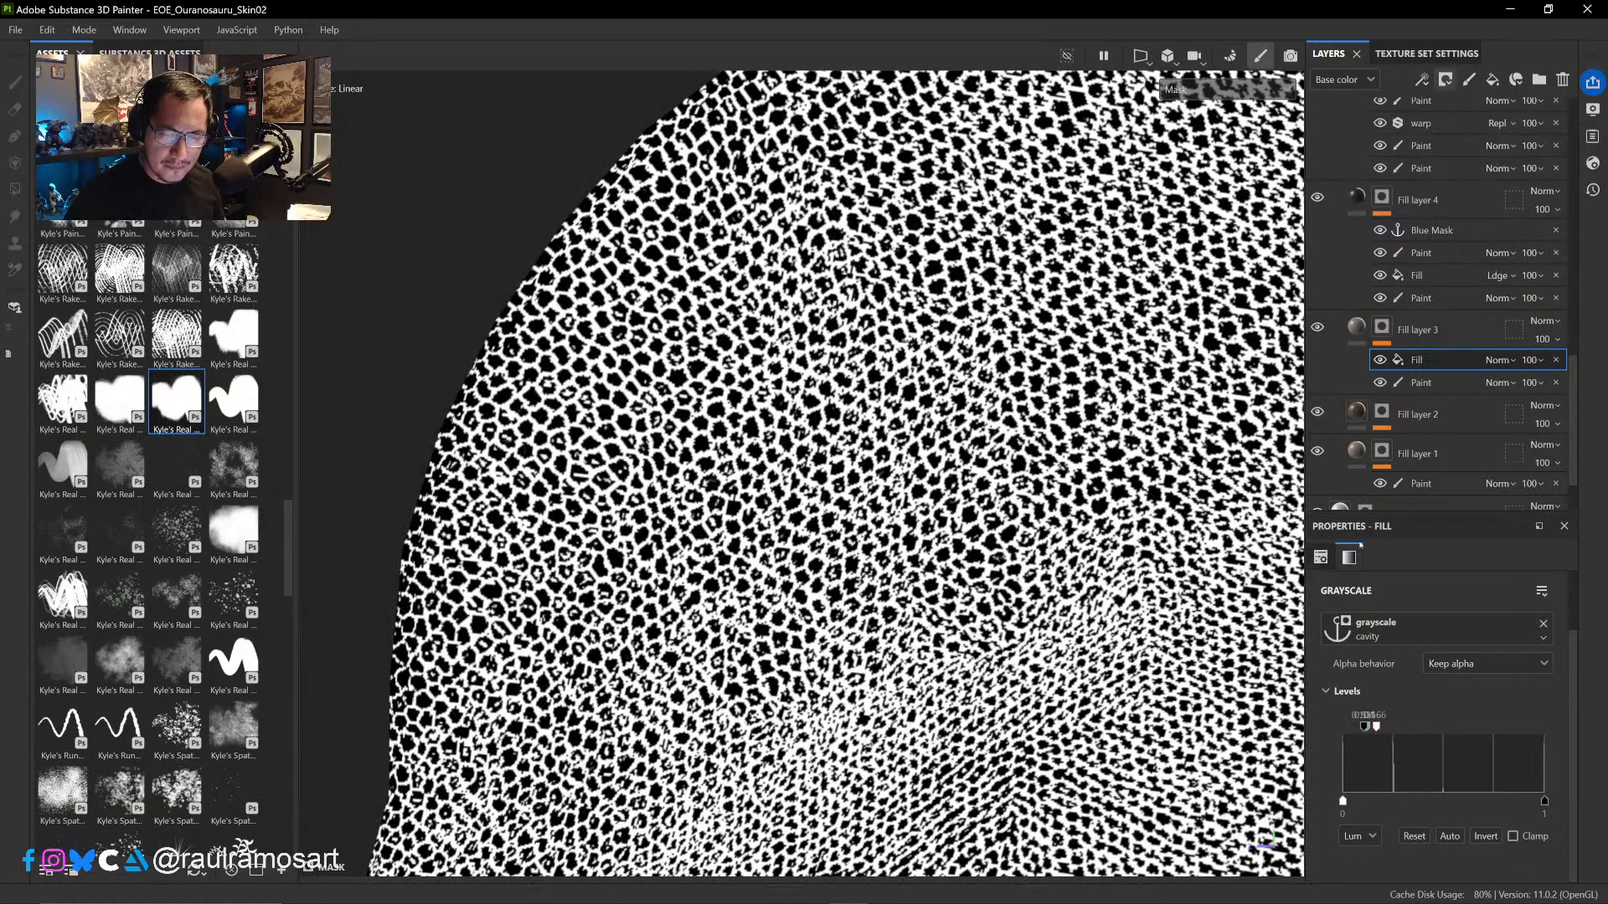
pyautogui.click(1356, 326)
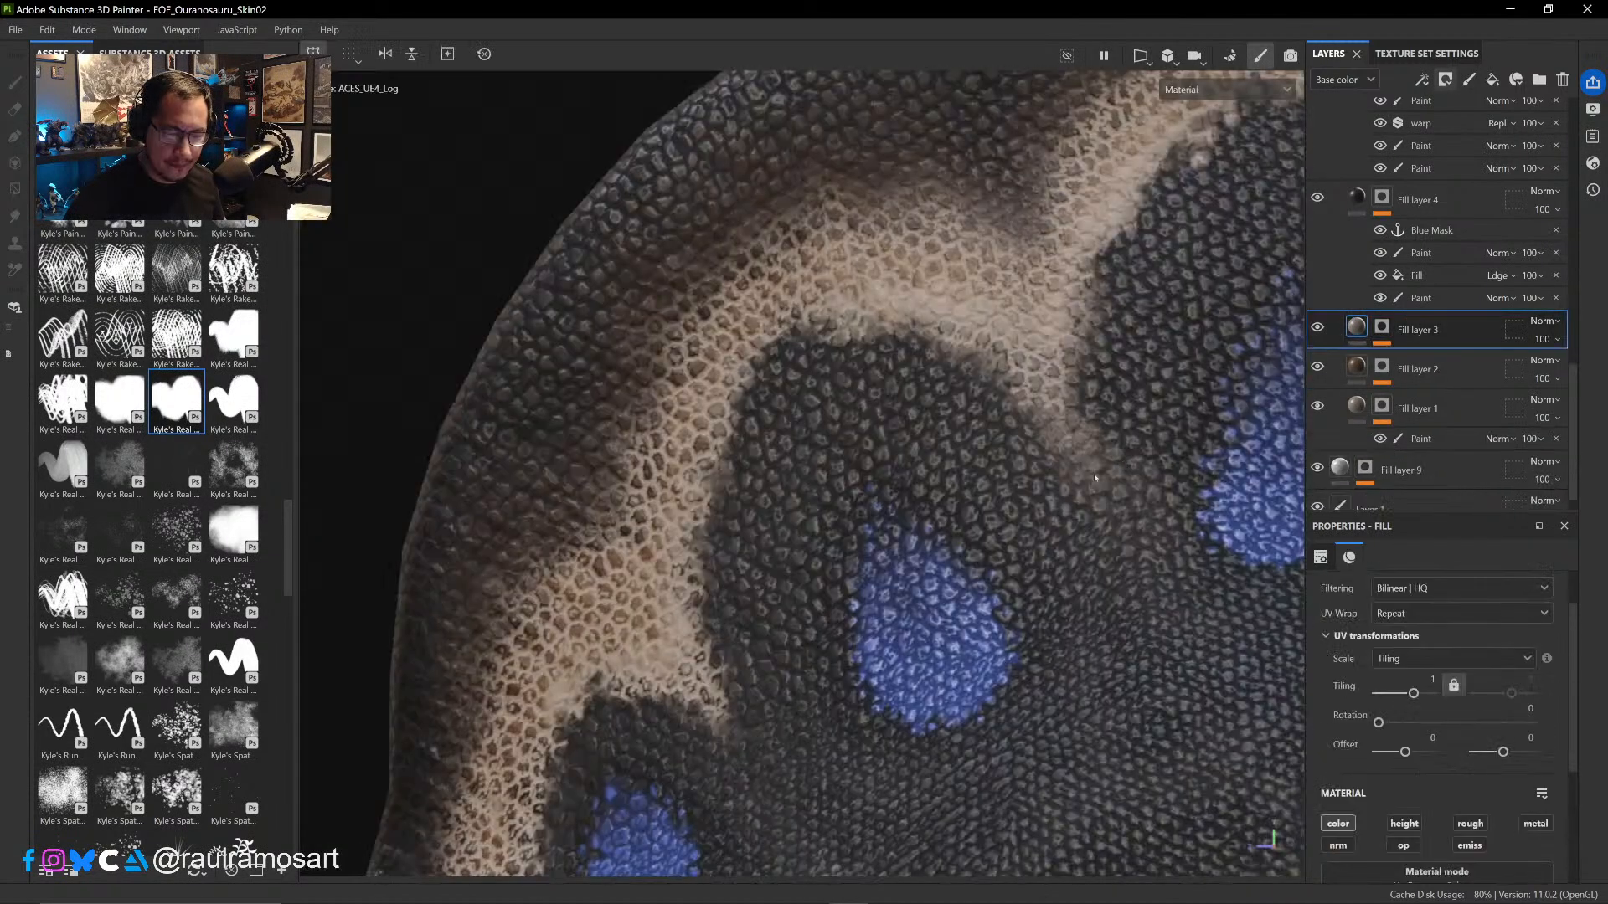
pyautogui.scroll(-3, 843, 454)
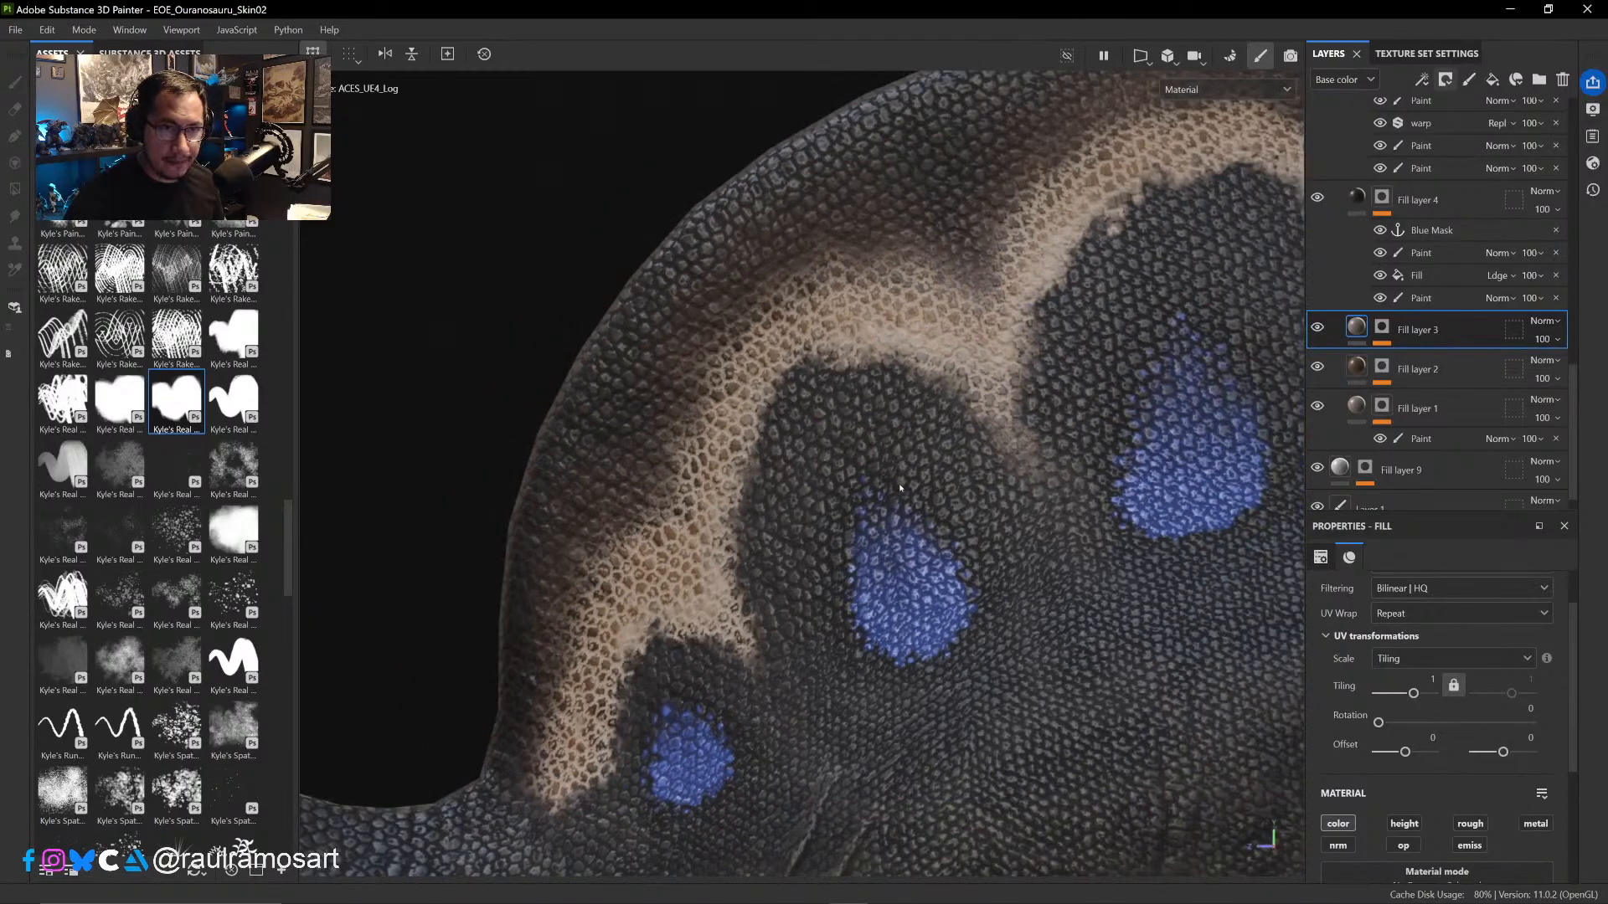
# - Compare the sail with Fill layer 3 hidden and shown, inspect the layer's mask, and return to the Material view
pyautogui.moveTo(917, 473); pyautogui.dragTo(964, 471, button='middle')
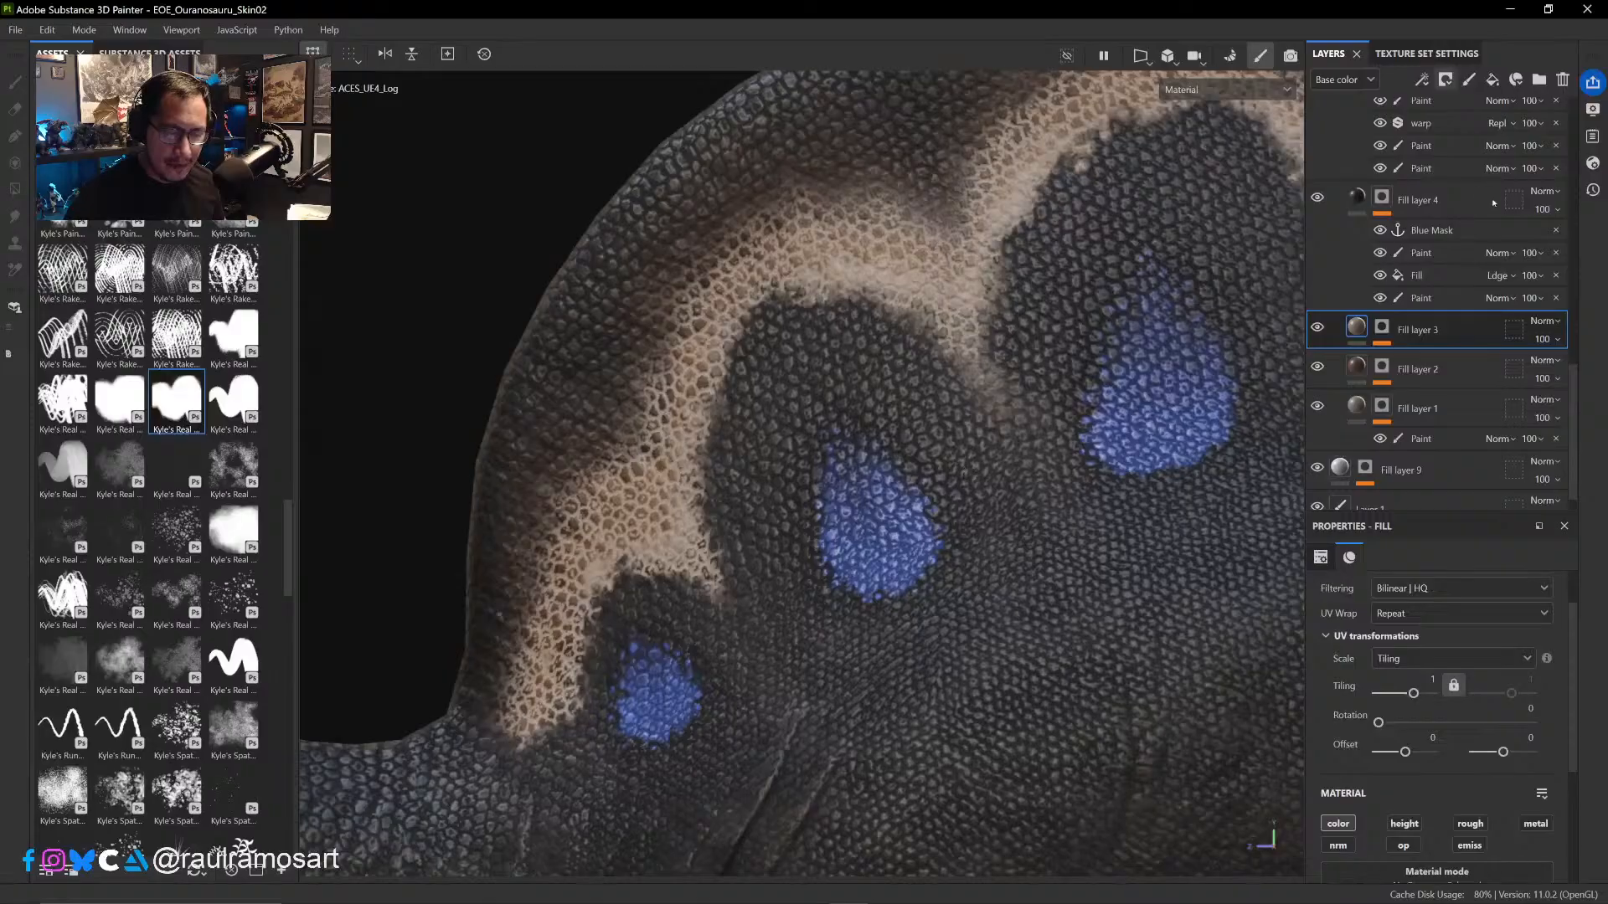
pyautogui.click(1318, 328)
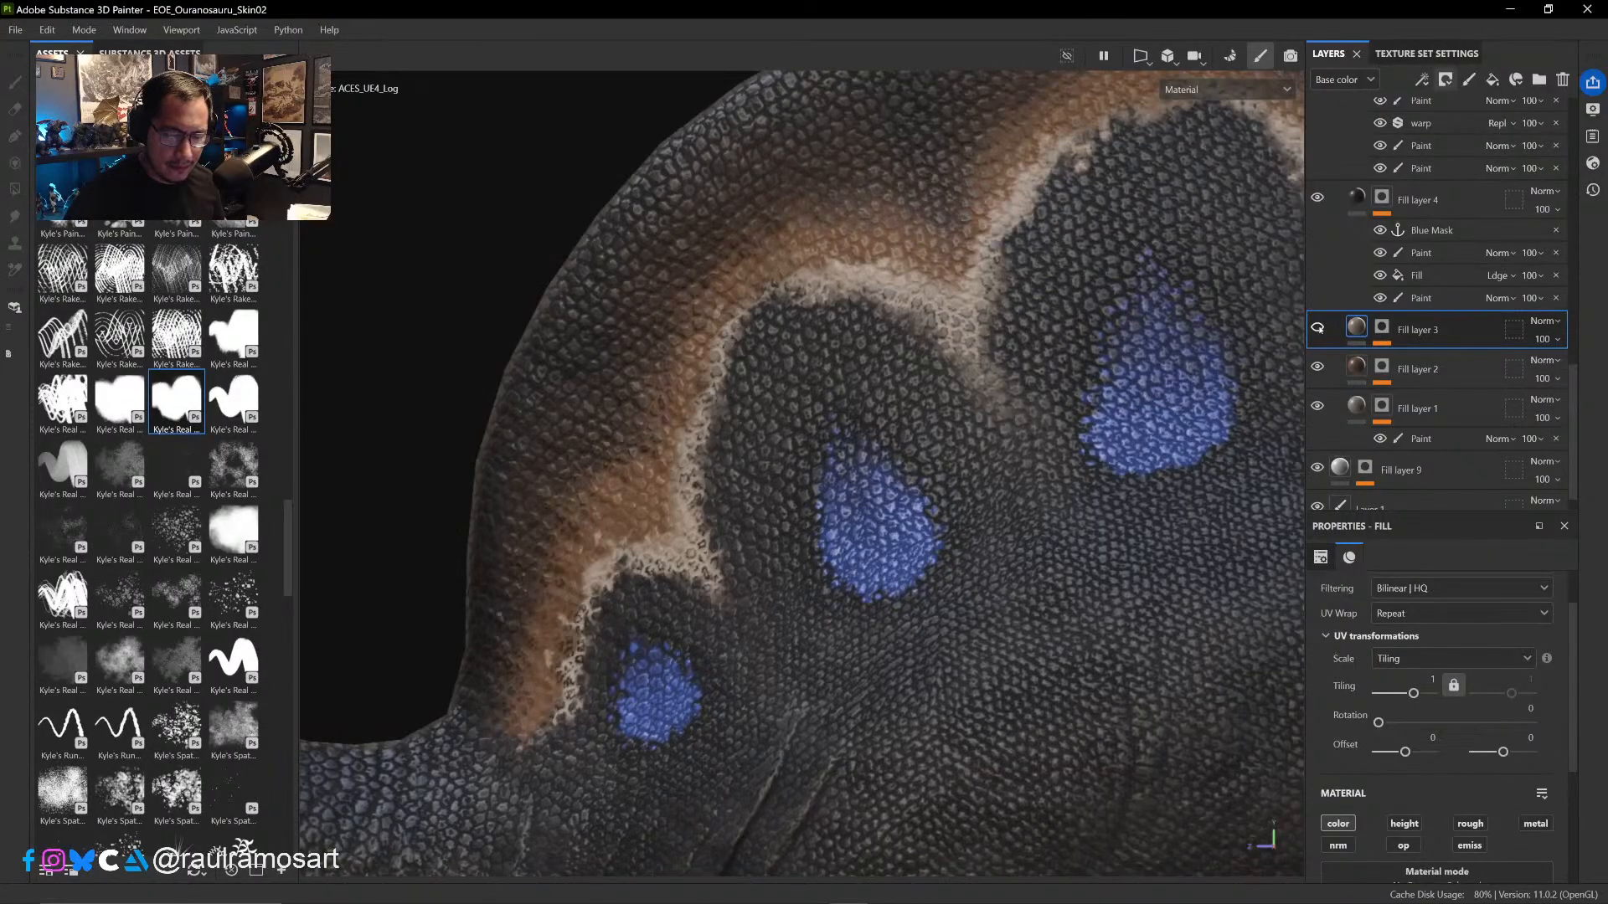
pyautogui.click(1318, 328)
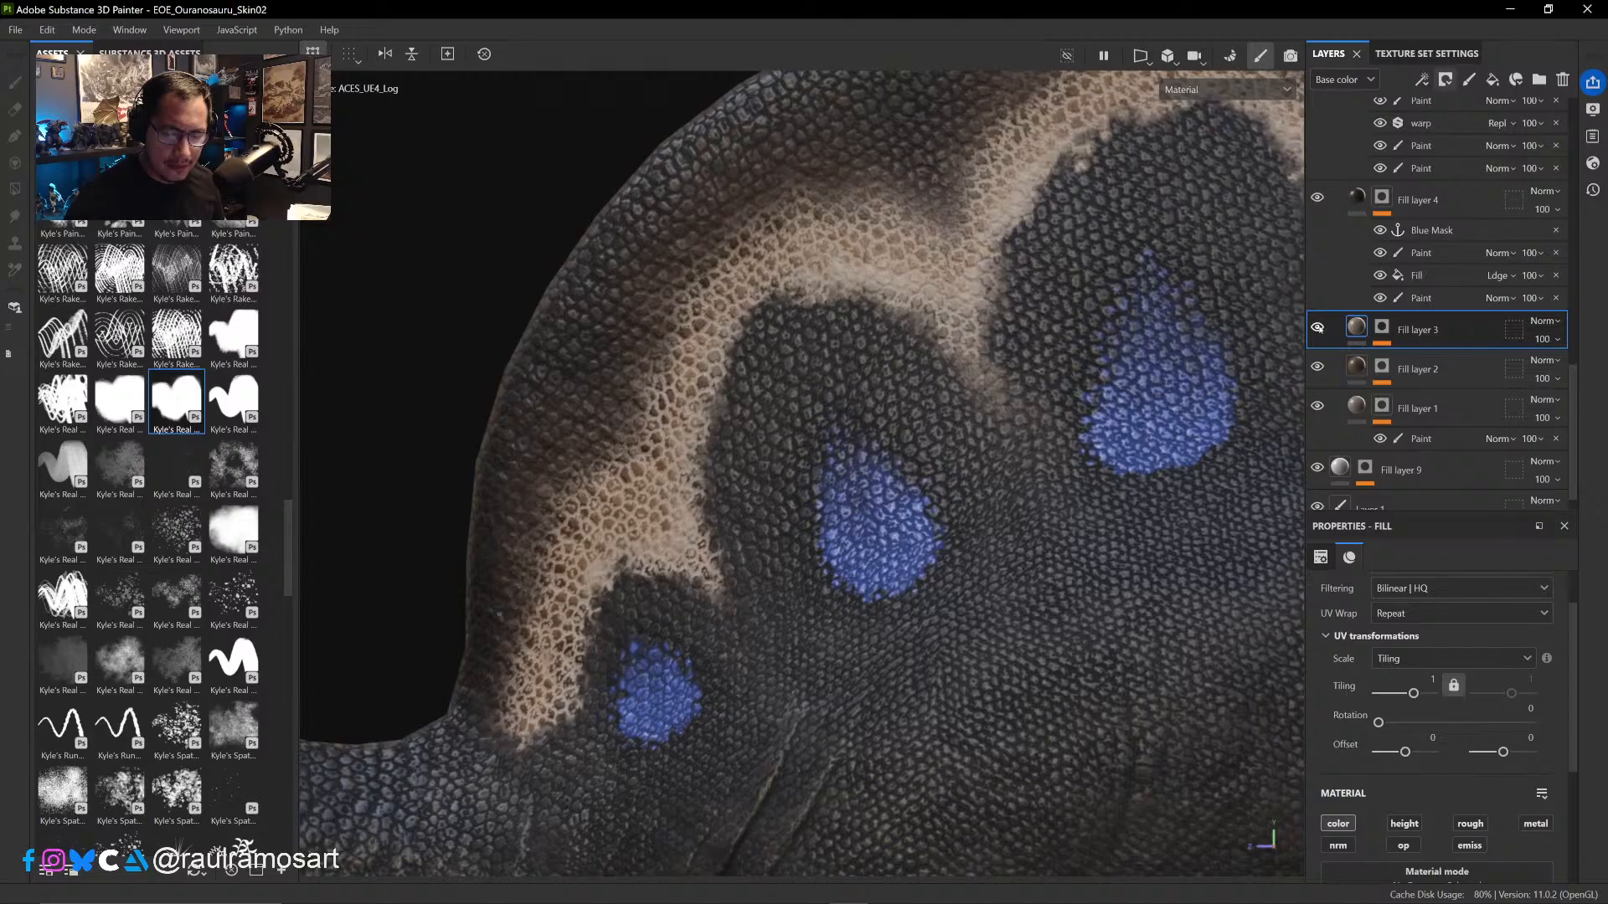
pyautogui.click(1381, 328)
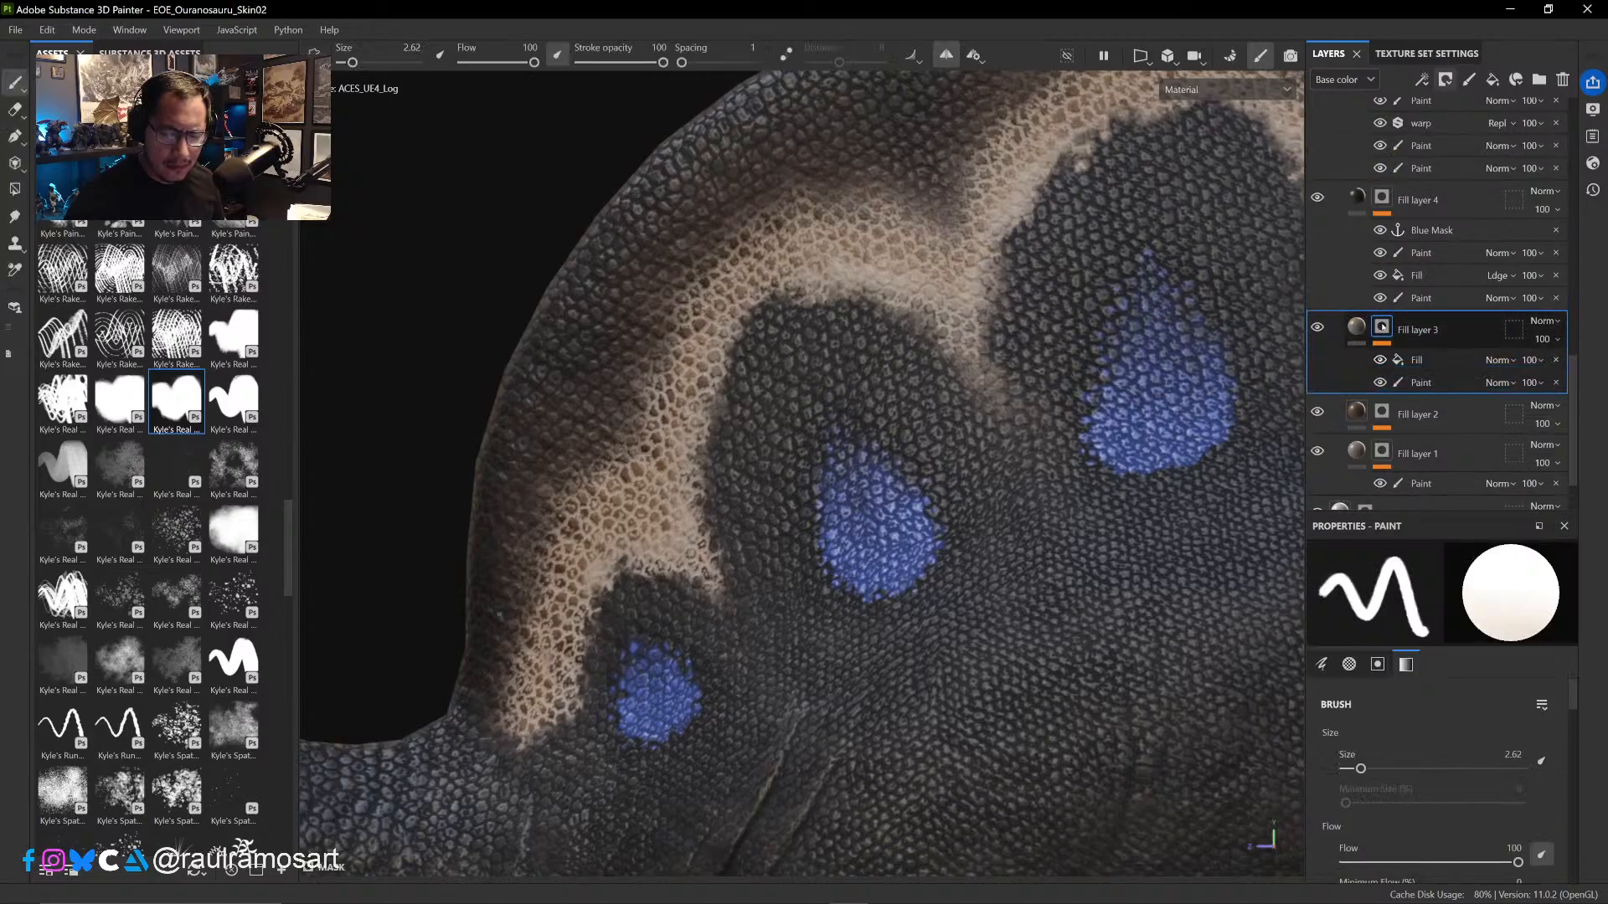
pyautogui.keyDown('alt'); pyautogui.click(1382, 328); pyautogui.keyUp('alt')
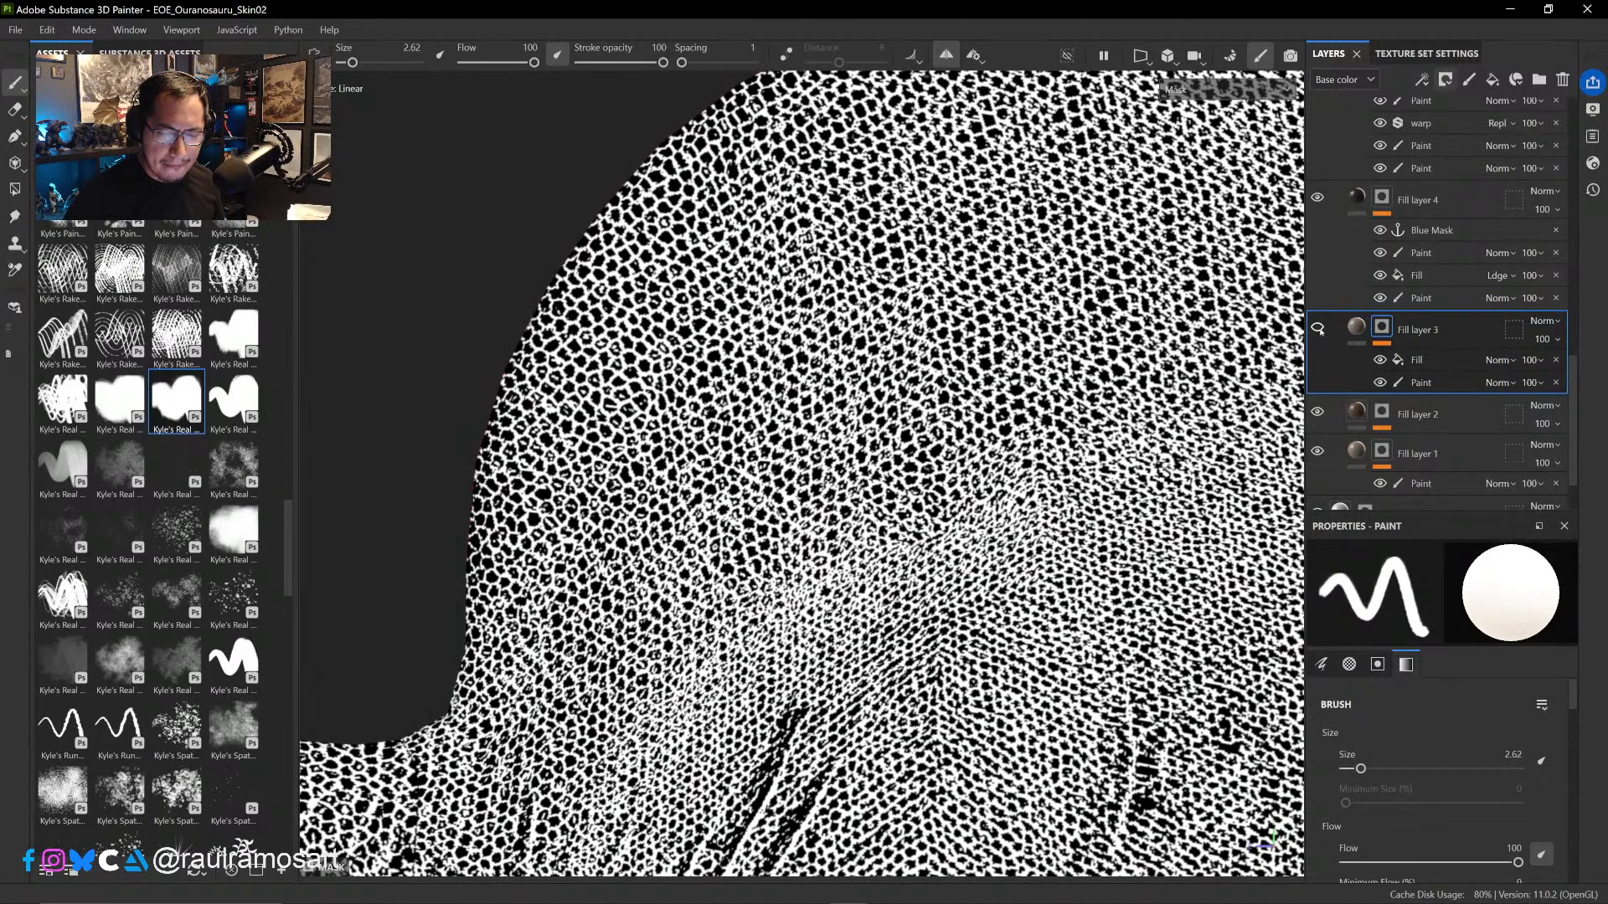
pyautogui.click(1357, 328)
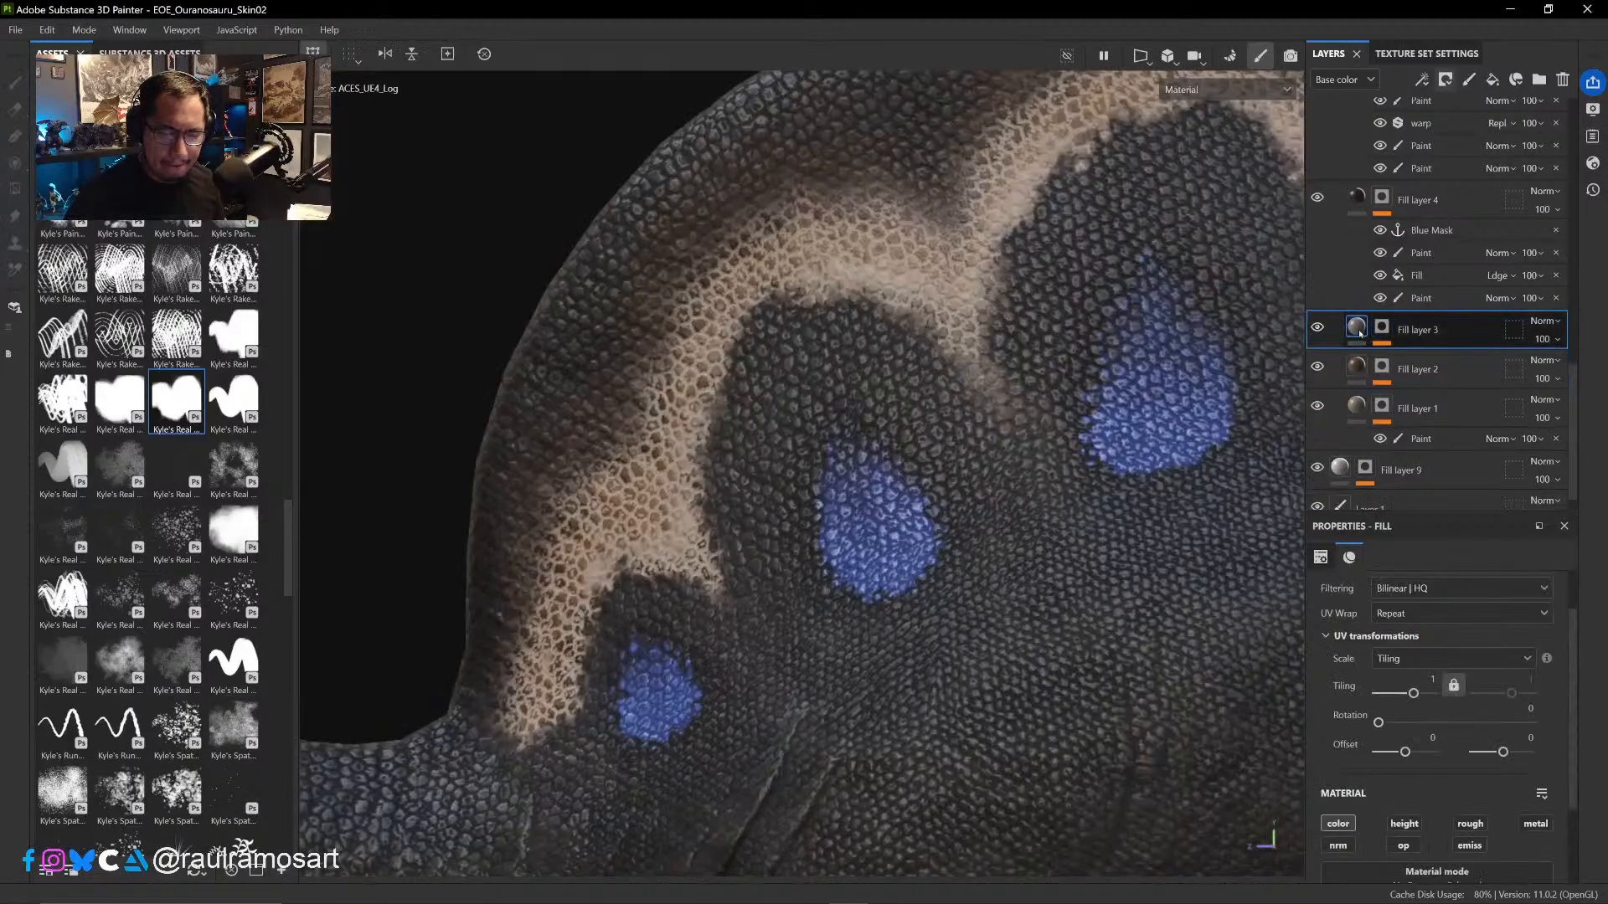
# - Compare the whole front body with Fill layer 3 repeatedly hidden and shown, examining the sail, neck and belly
pyautogui.scroll(-3, 1018, 371)
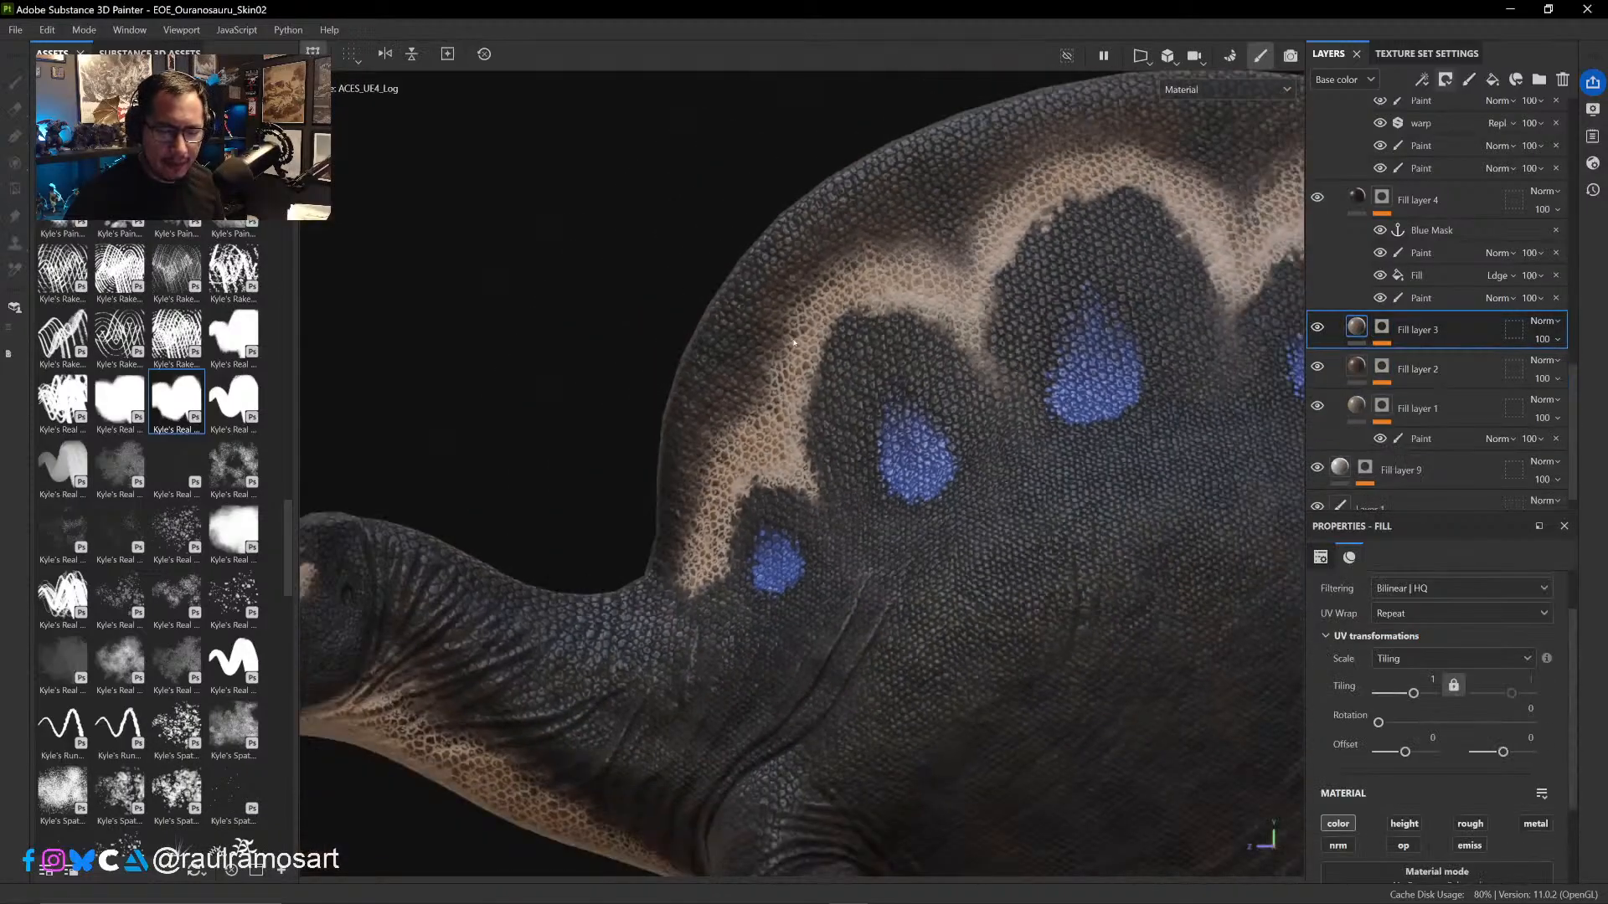
pyautogui.scroll(-2, 794, 342)
pyautogui.keyDown('alt'); pyautogui.moveTo(476, 652); pyautogui.dragTo(608, 462, button='middle'); pyautogui.keyUp('alt')
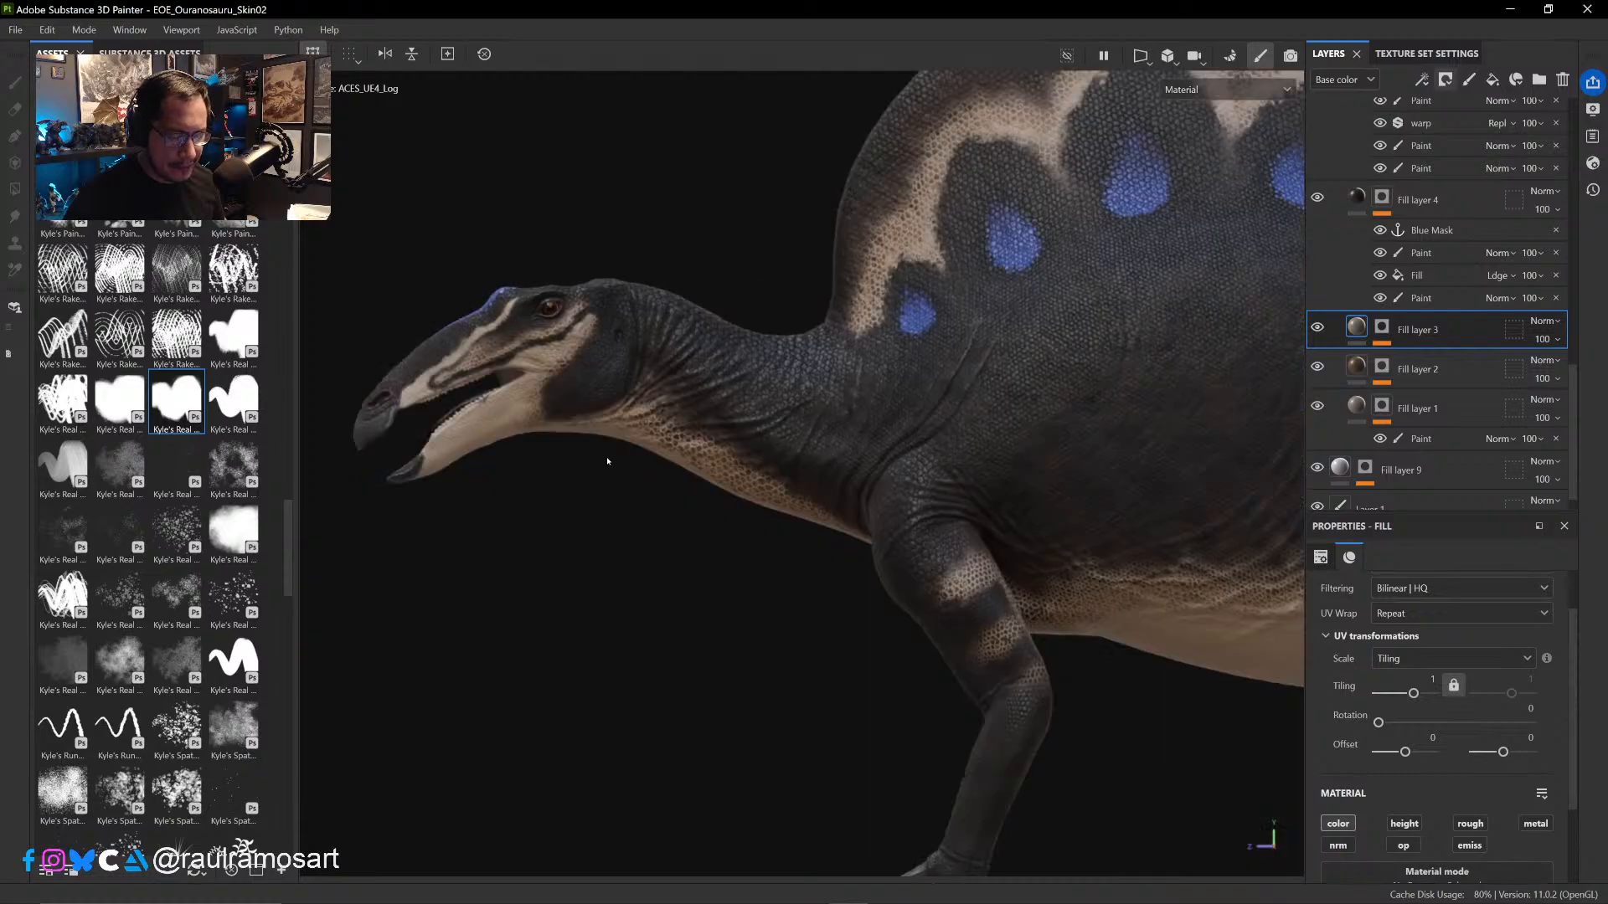
pyautogui.keyDown('alt'); pyautogui.moveTo(794, 364); pyautogui.dragTo(620, 474, button='middle'); pyautogui.keyUp('alt')
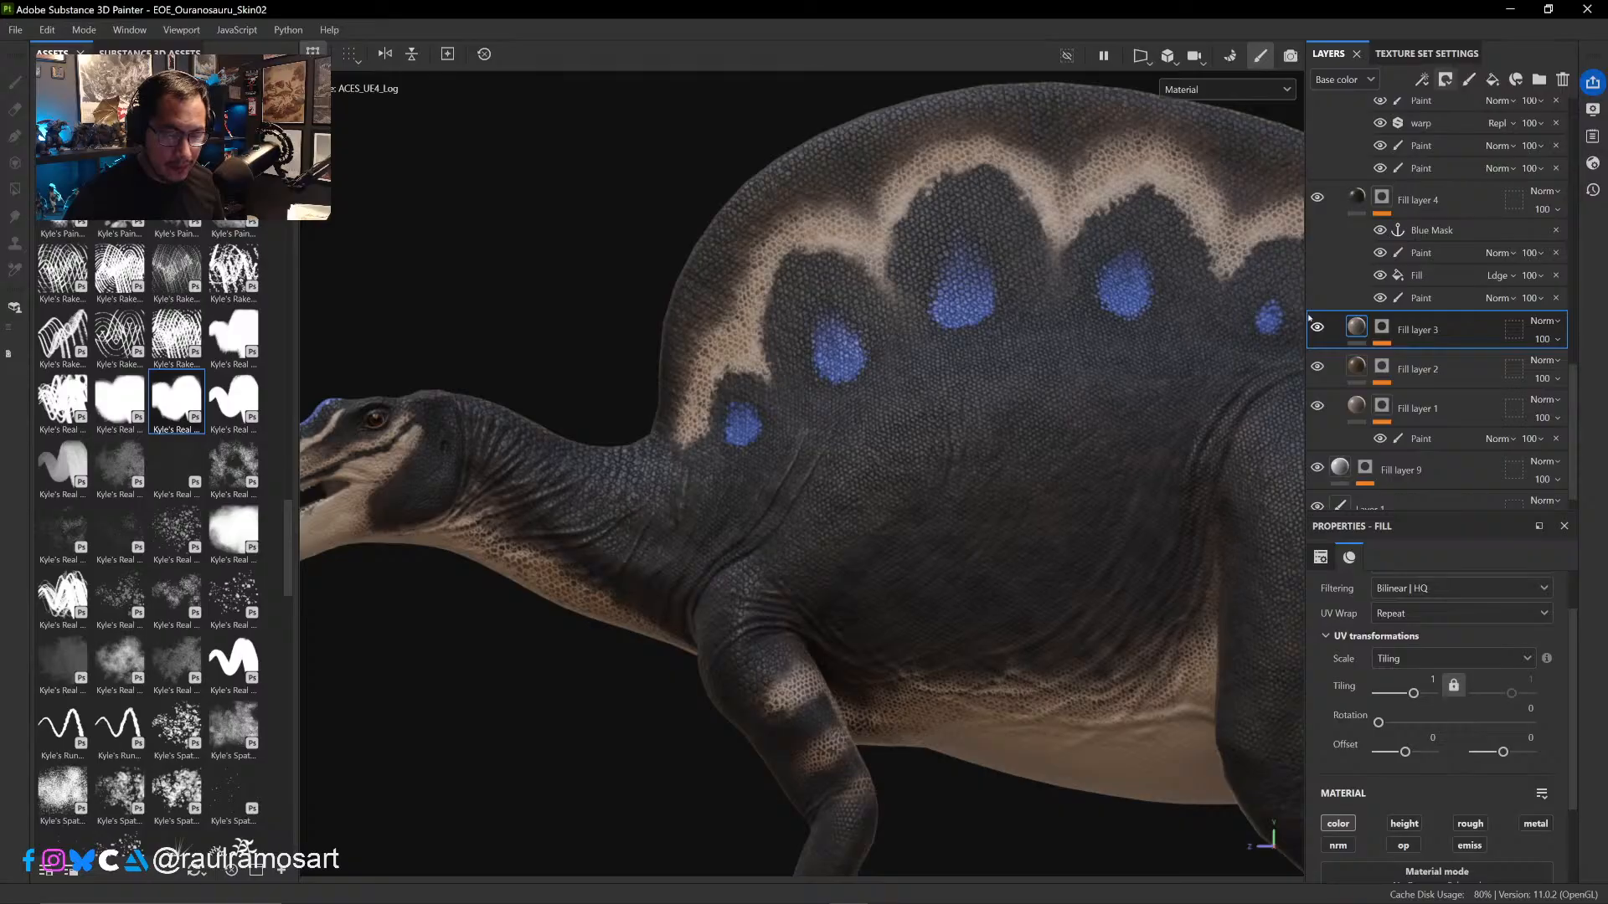
pyautogui.click(1318, 326)
pyautogui.click(1318, 326)
pyautogui.click(1317, 327)
pyautogui.click(1317, 327)
pyautogui.click(1317, 327)
pyautogui.click(1317, 327)
pyautogui.click(1317, 326)
pyautogui.click(1317, 326)
pyautogui.click(1317, 327)
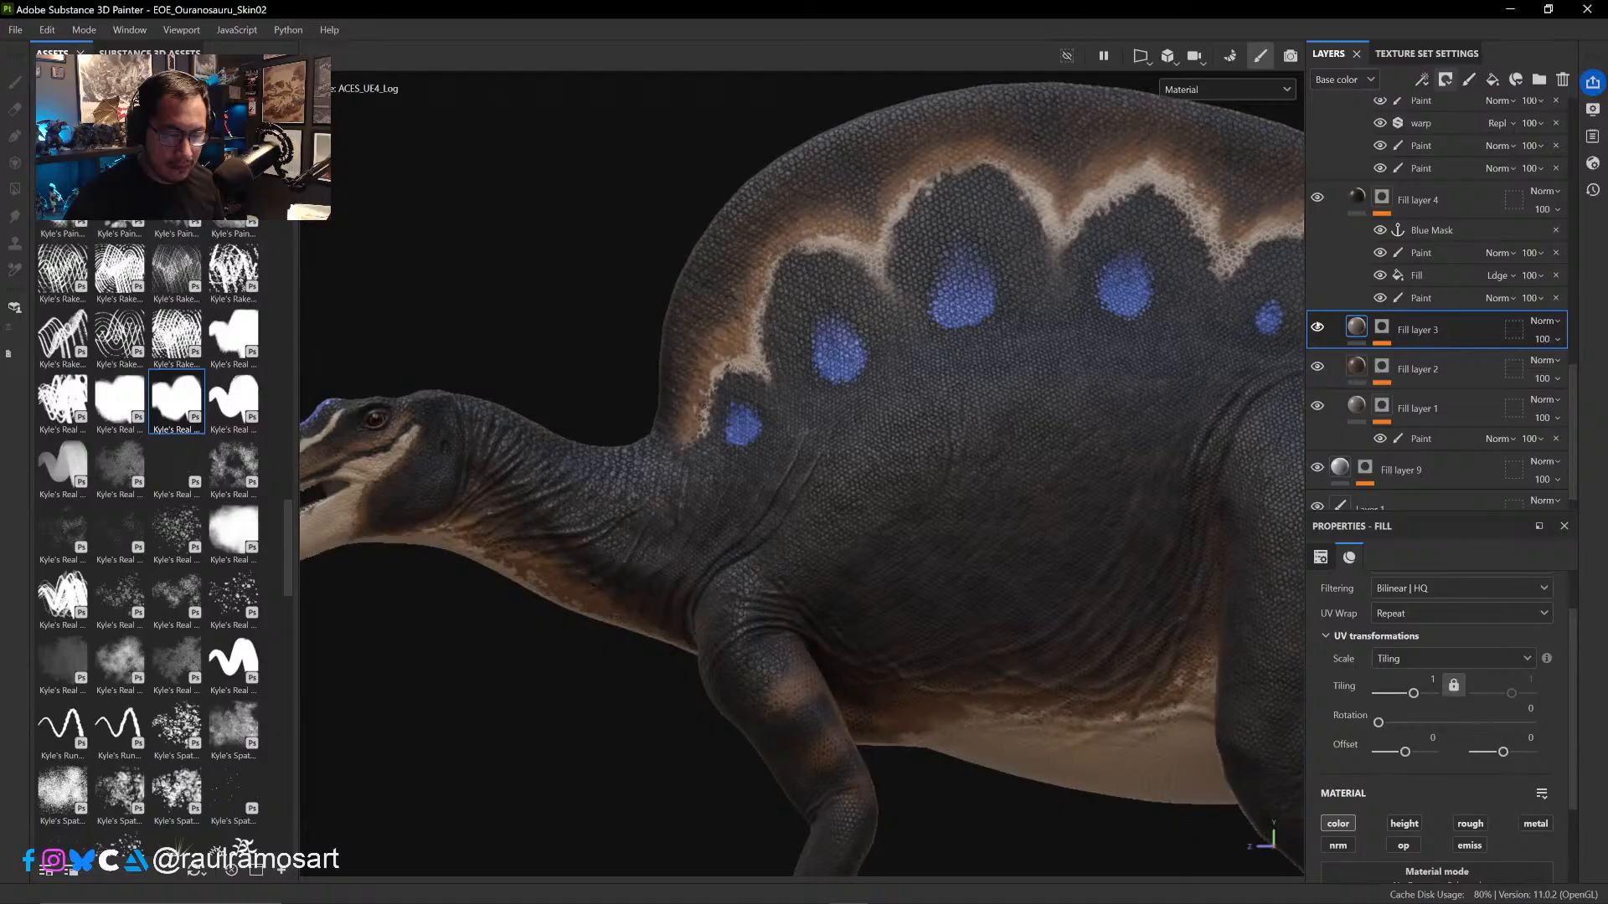
pyautogui.click(1317, 327)
pyautogui.click(1317, 327)
pyautogui.click(1318, 326)
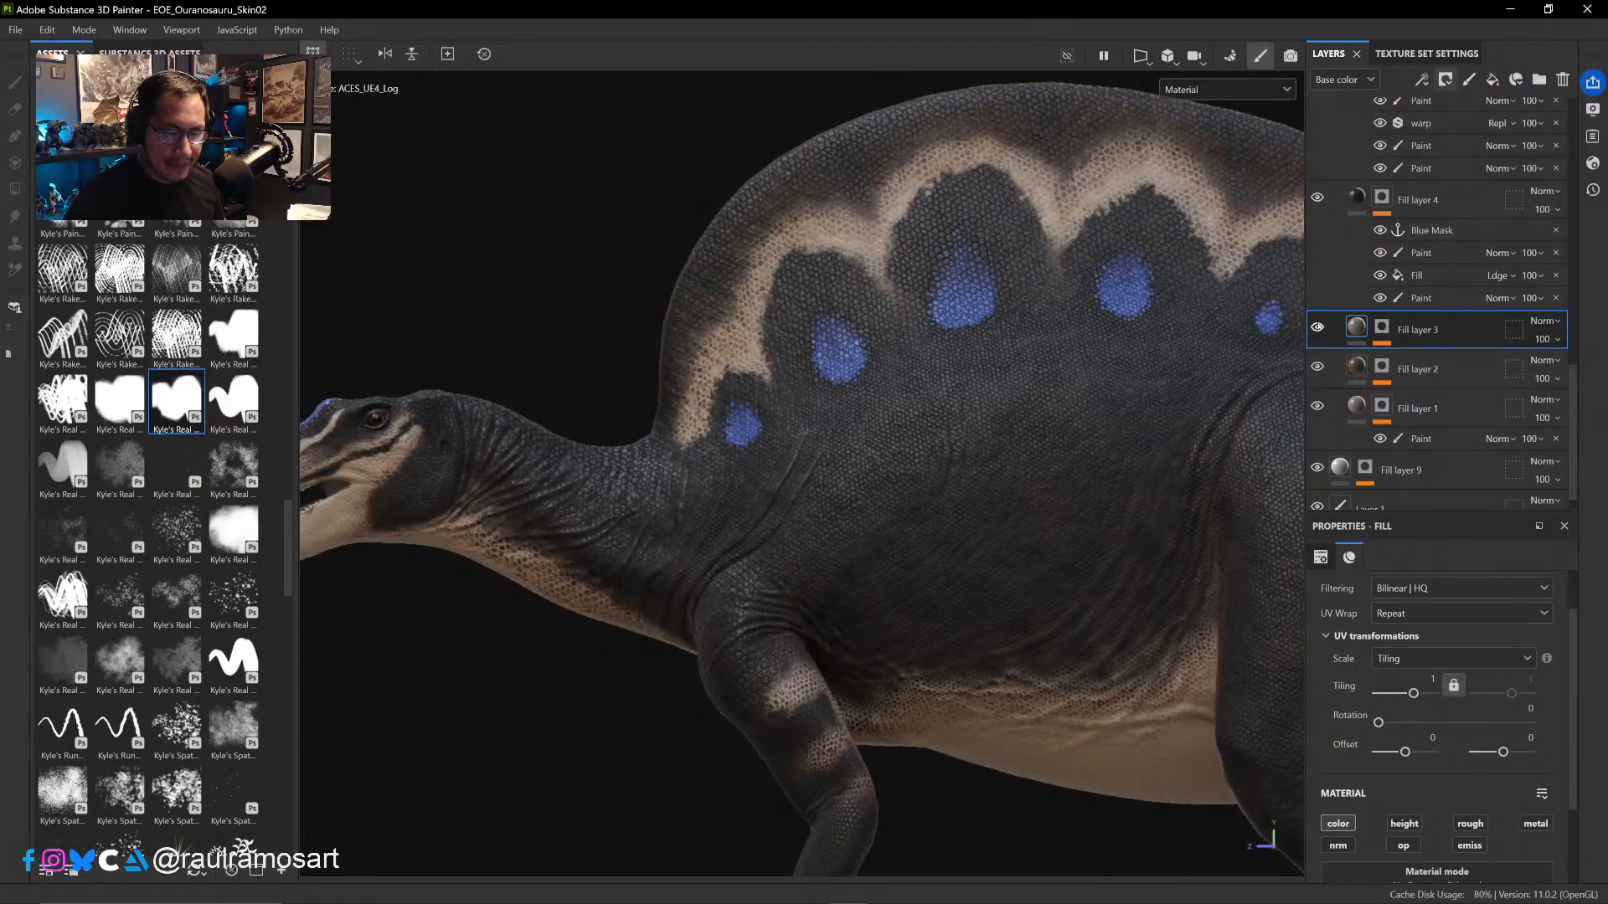
# - Add a paint effect above the cavity fill in Fill layer 3's mask
pyautogui.click(1382, 327)
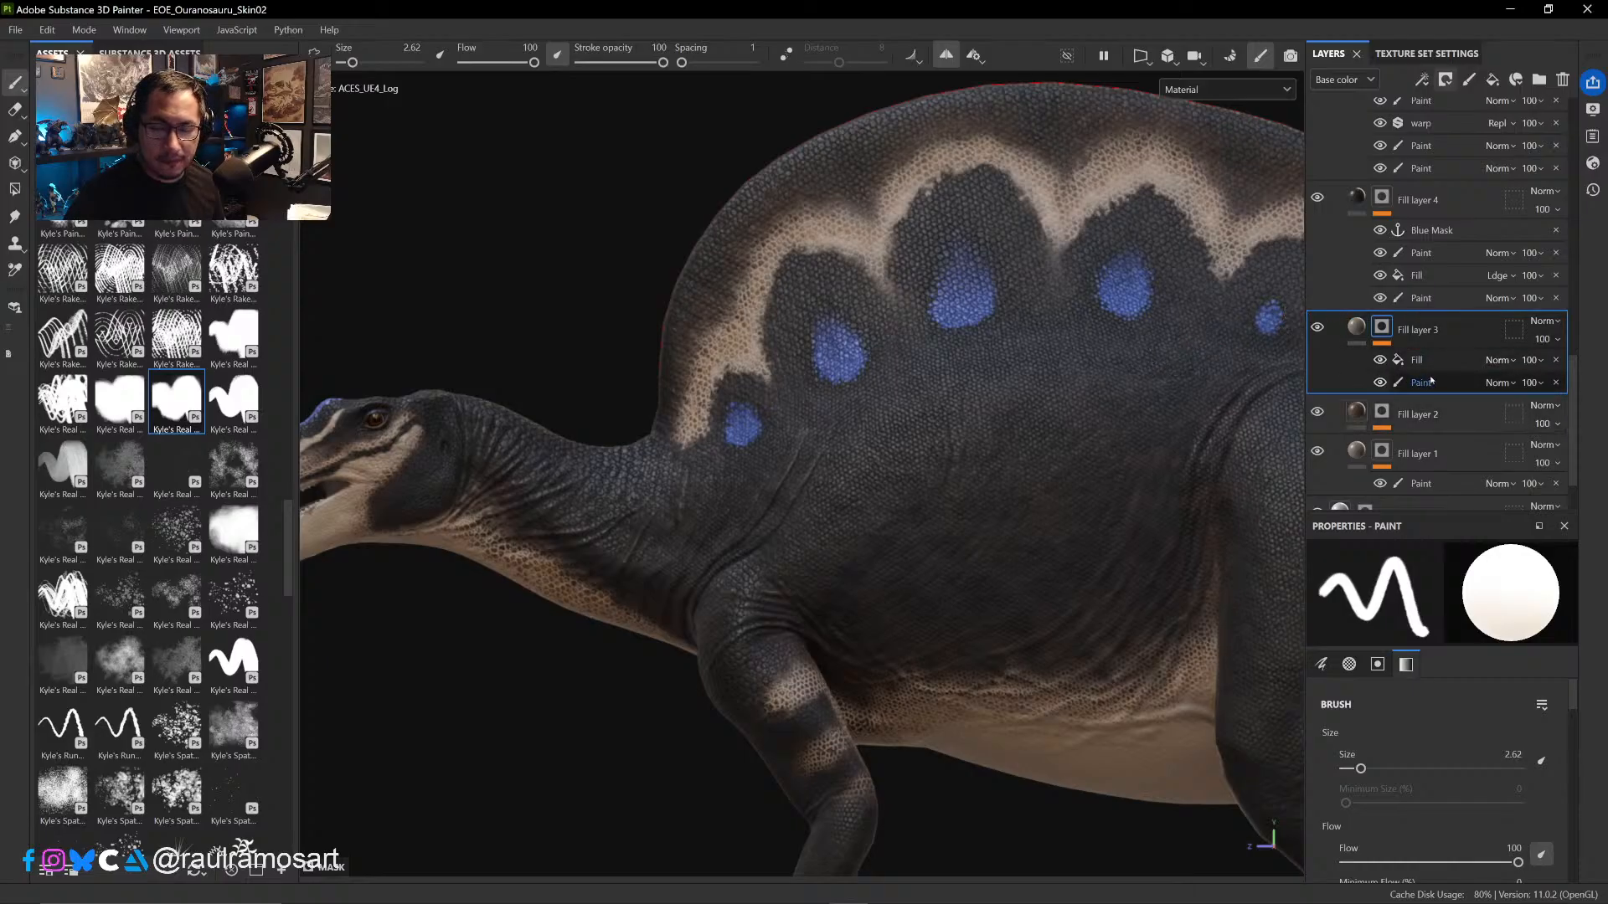
pyautogui.click(1318, 327)
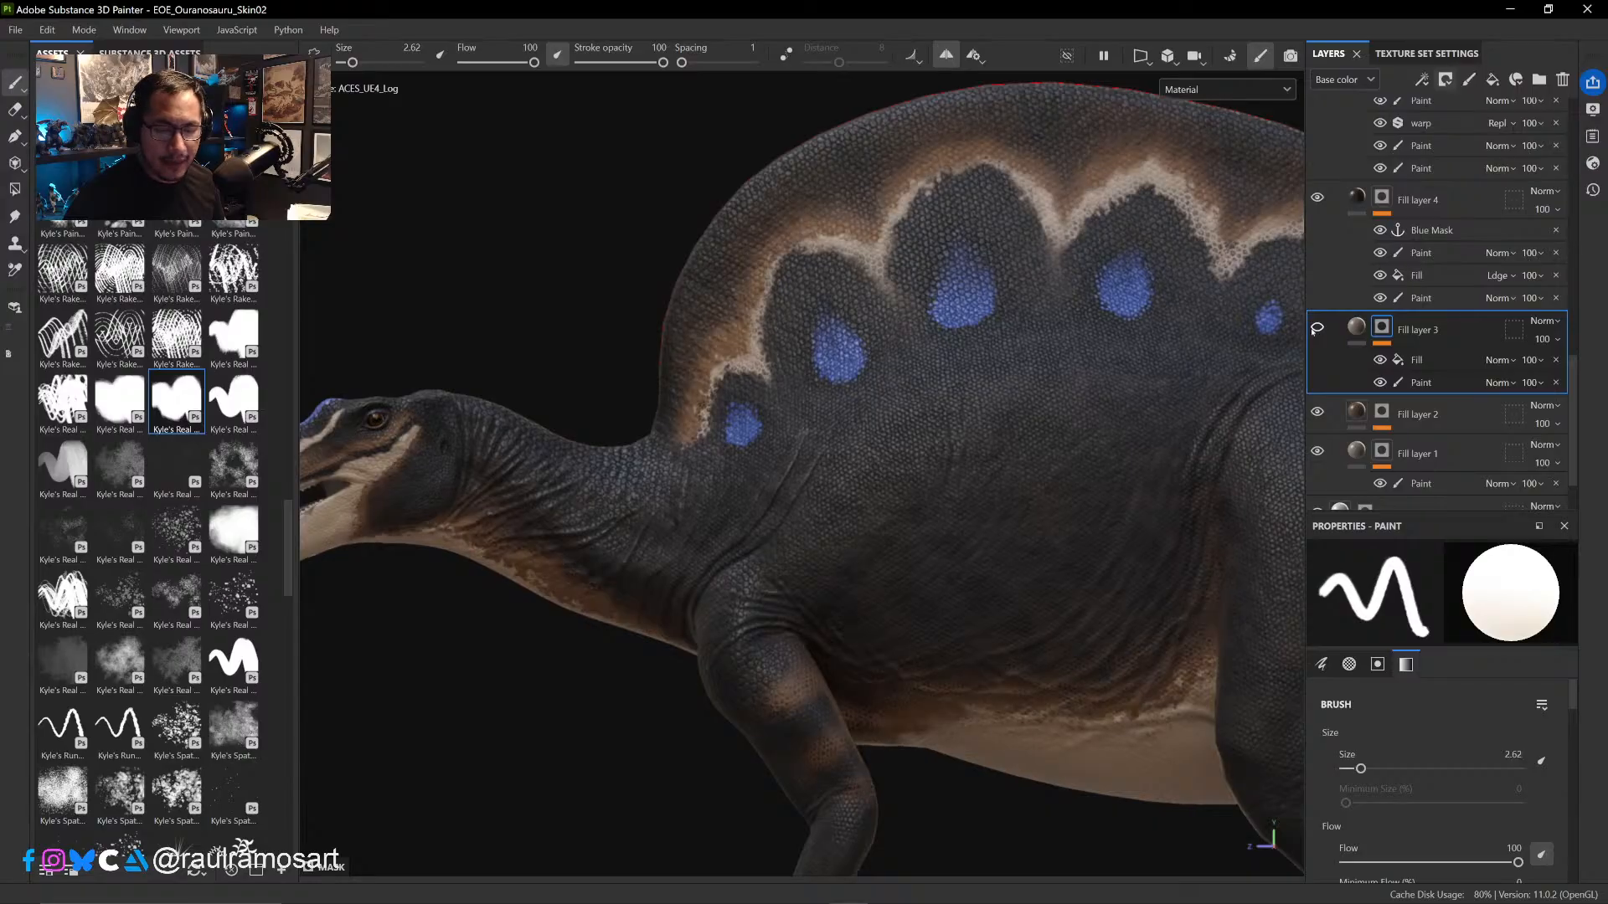
pyautogui.click(1317, 327)
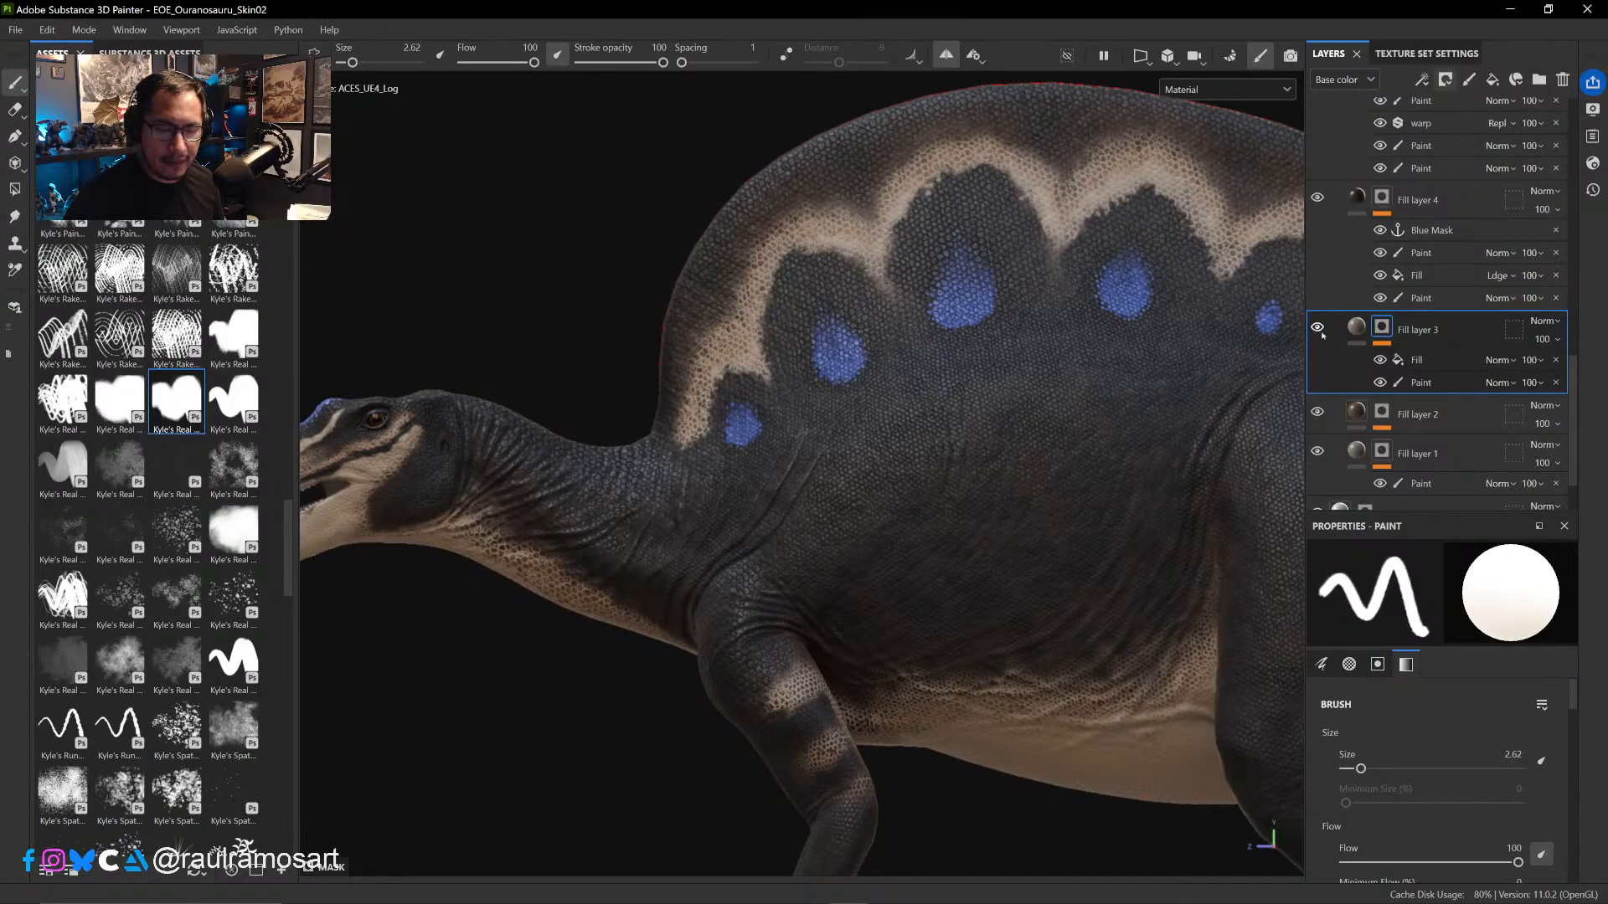
pyautogui.click(1445, 360)
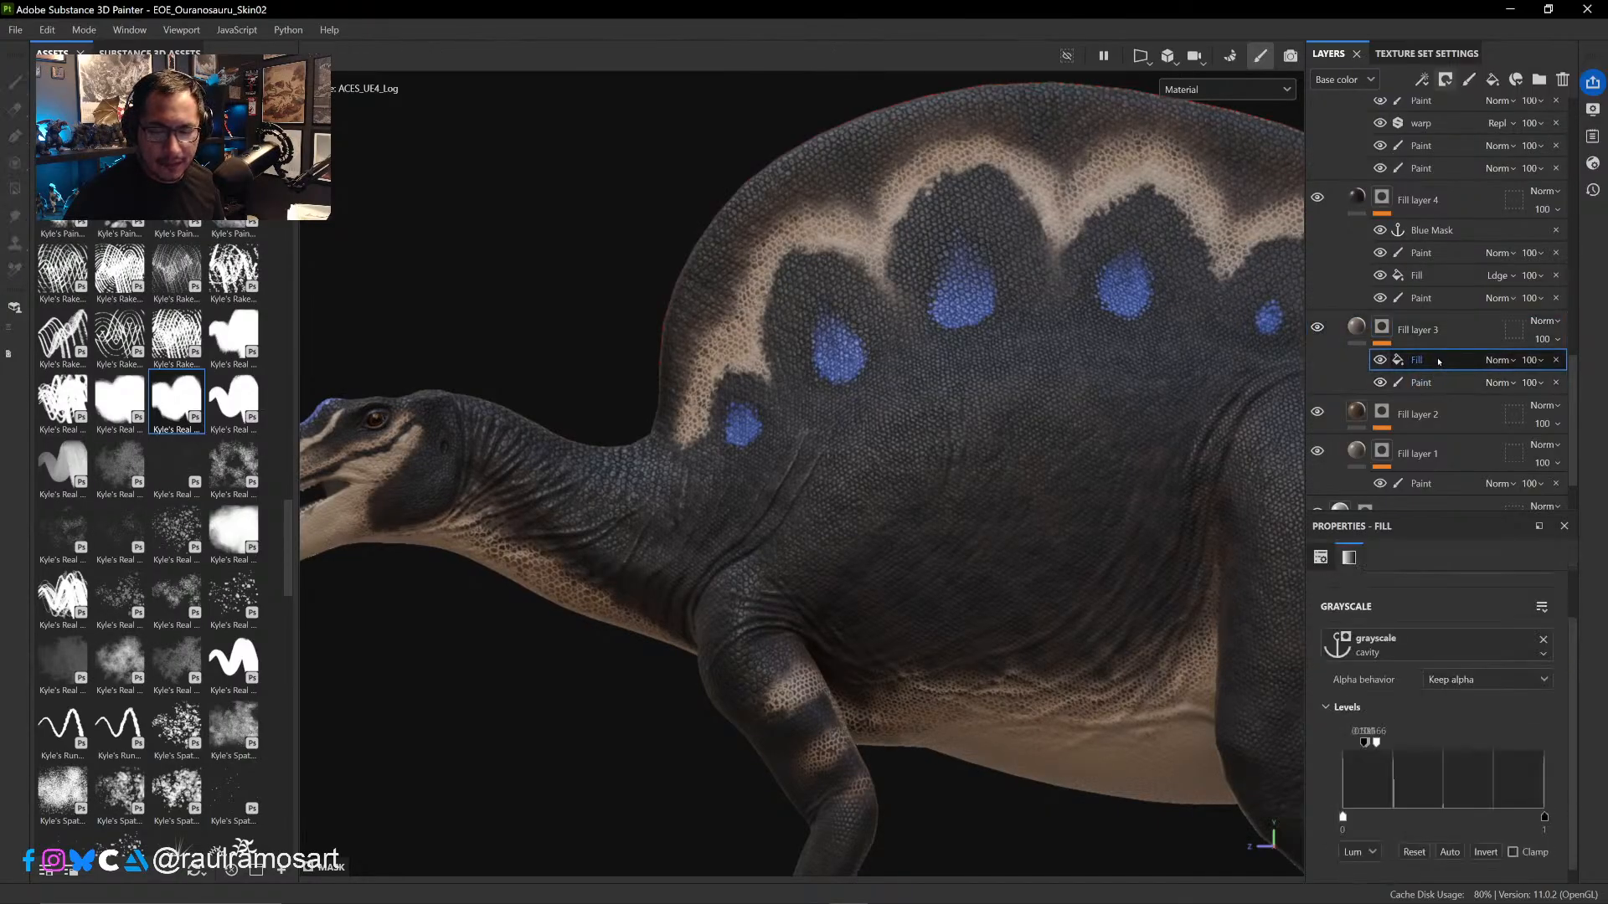
pyautogui.rightClick(1439, 362)
pyautogui.click(1423, 616)
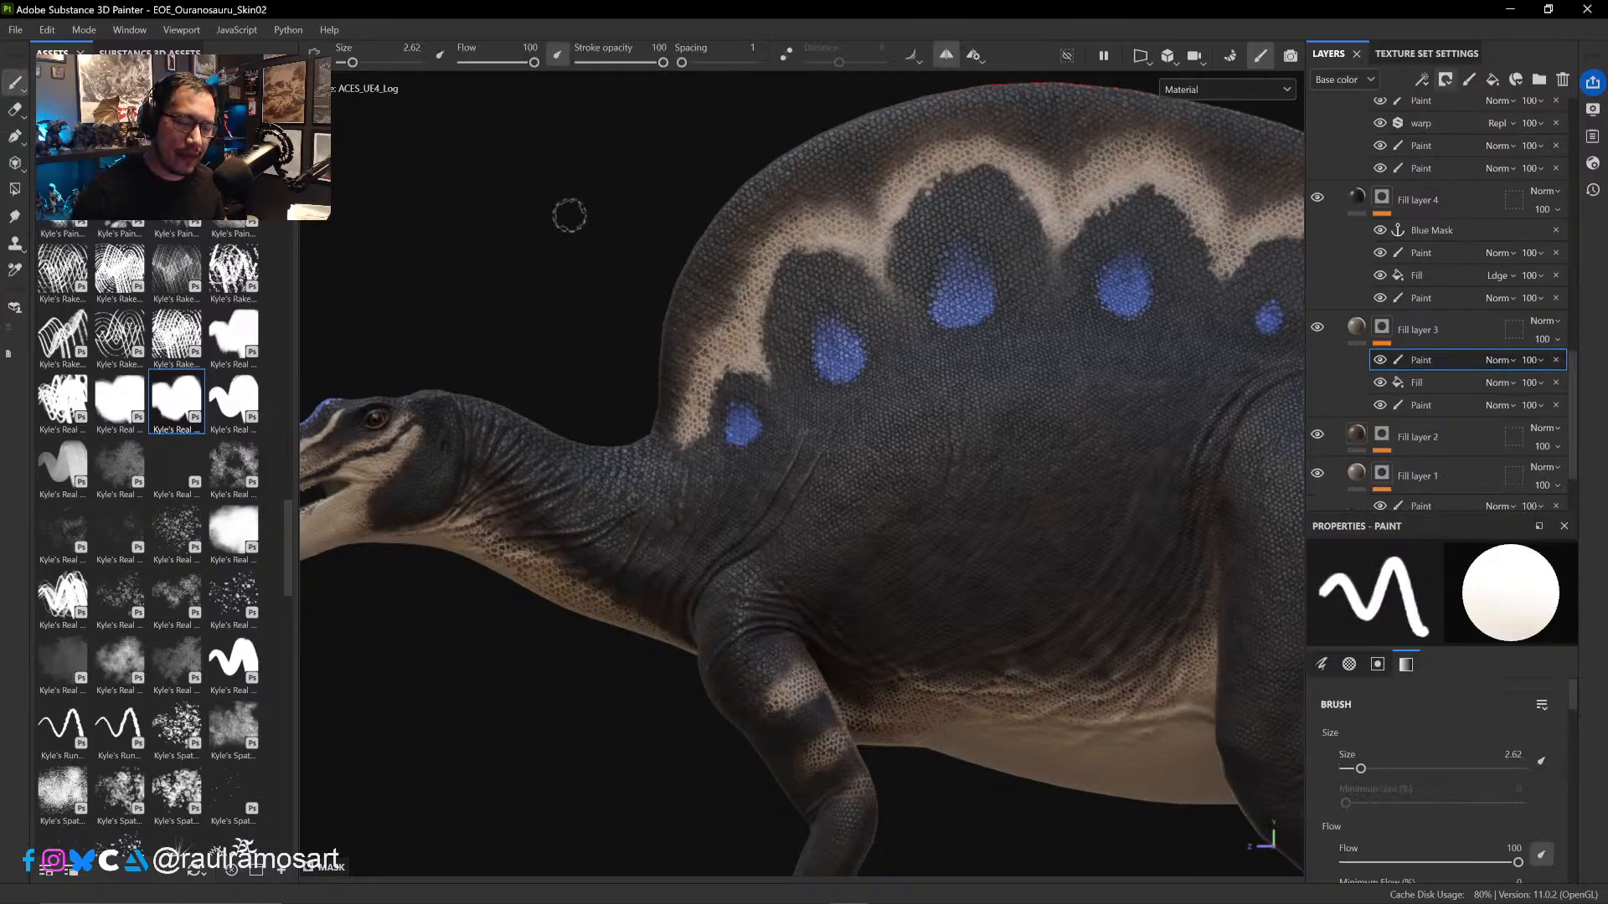
# - Paint black in the mask over the brown band at the front of the sail, varying the brush size between about 2.4 and 4.7
pyautogui.keyDown('ctrl'); pyautogui.moveTo(772, 238); pyautogui.dragTo(783, 243, button='right'); pyautogui.keyUp('ctrl')
pyautogui.press('x')
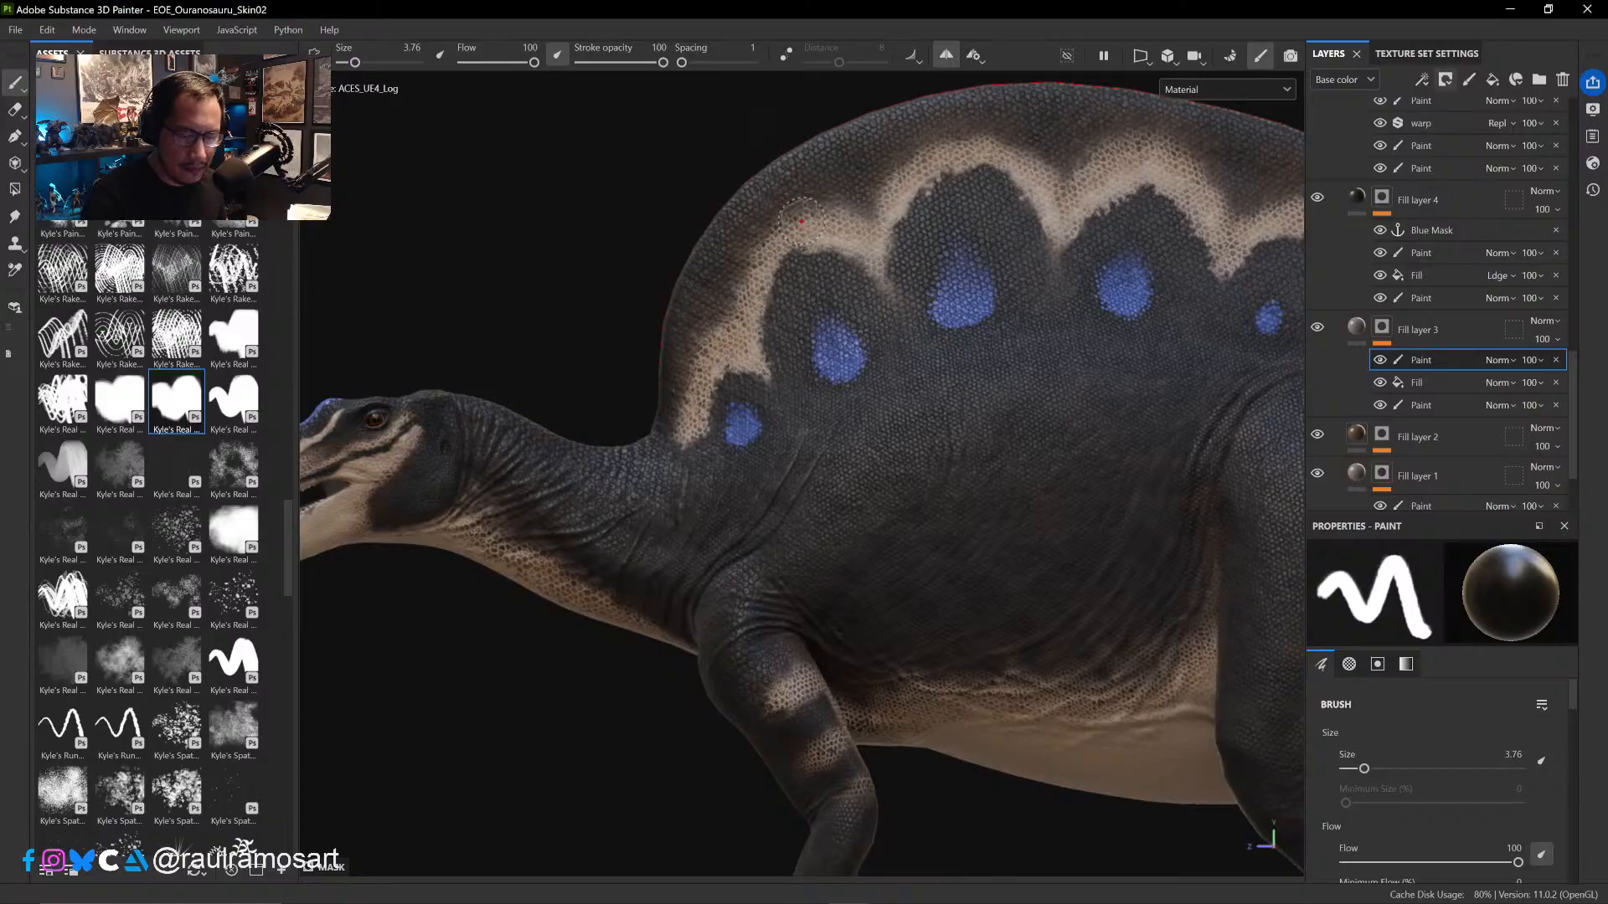
pyautogui.keyDown('ctrl'); pyautogui.moveTo(810, 207); pyautogui.dragTo(818, 208, button='right'); pyautogui.keyUp('ctrl')
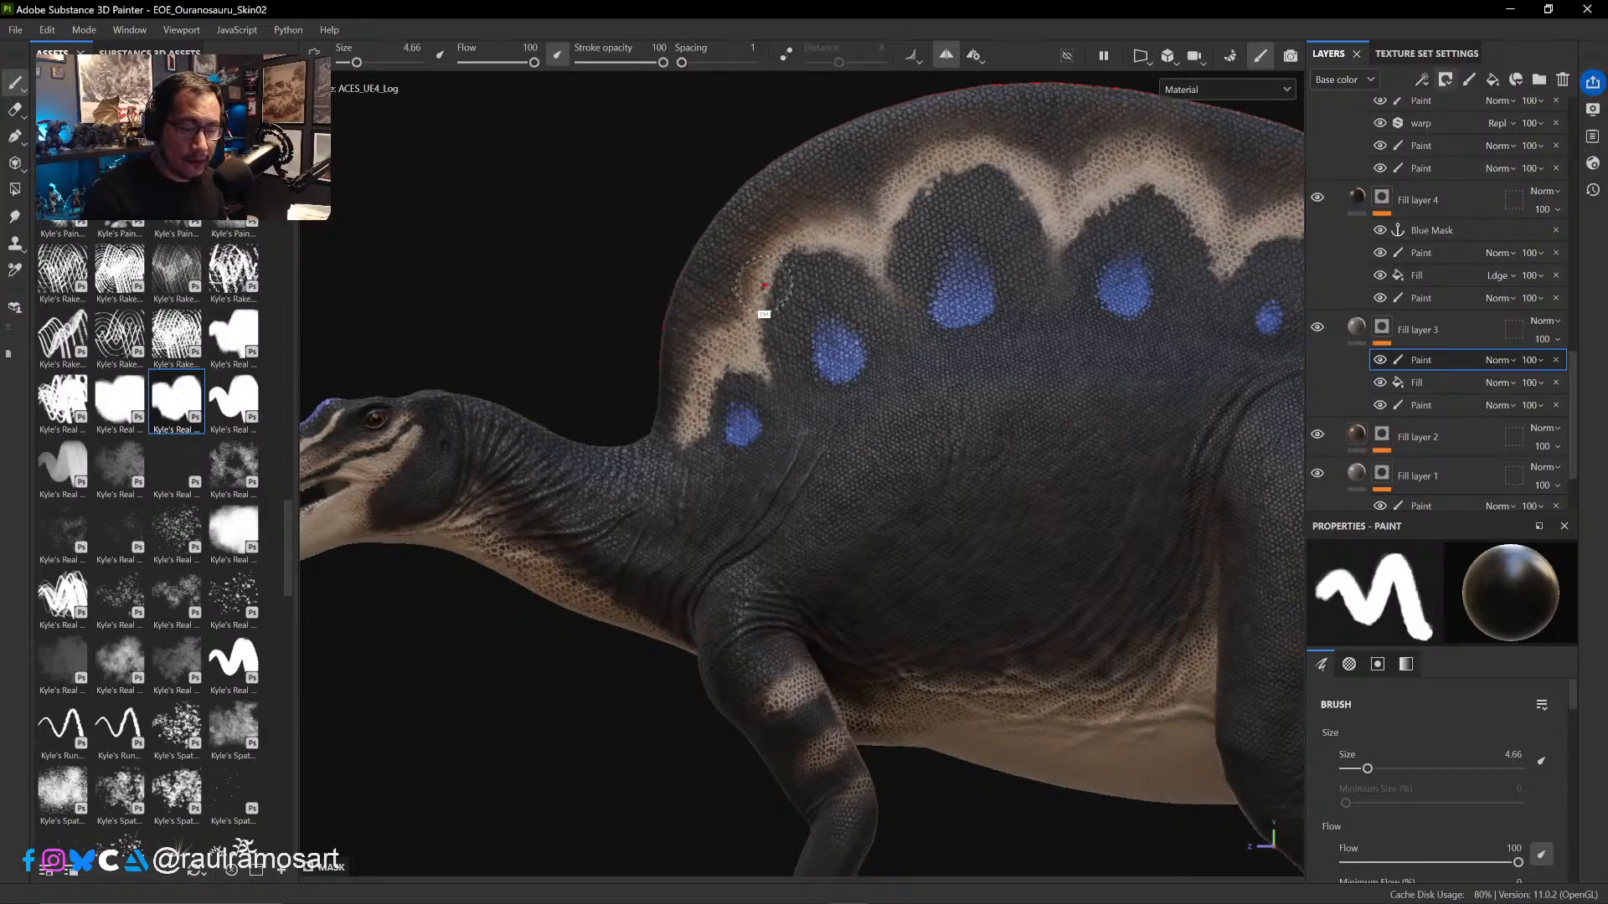
pyautogui.keyDown('ctrl'); pyautogui.moveTo(763, 286); pyautogui.dragTo(750, 285, button='right'); pyautogui.keyUp('ctrl')
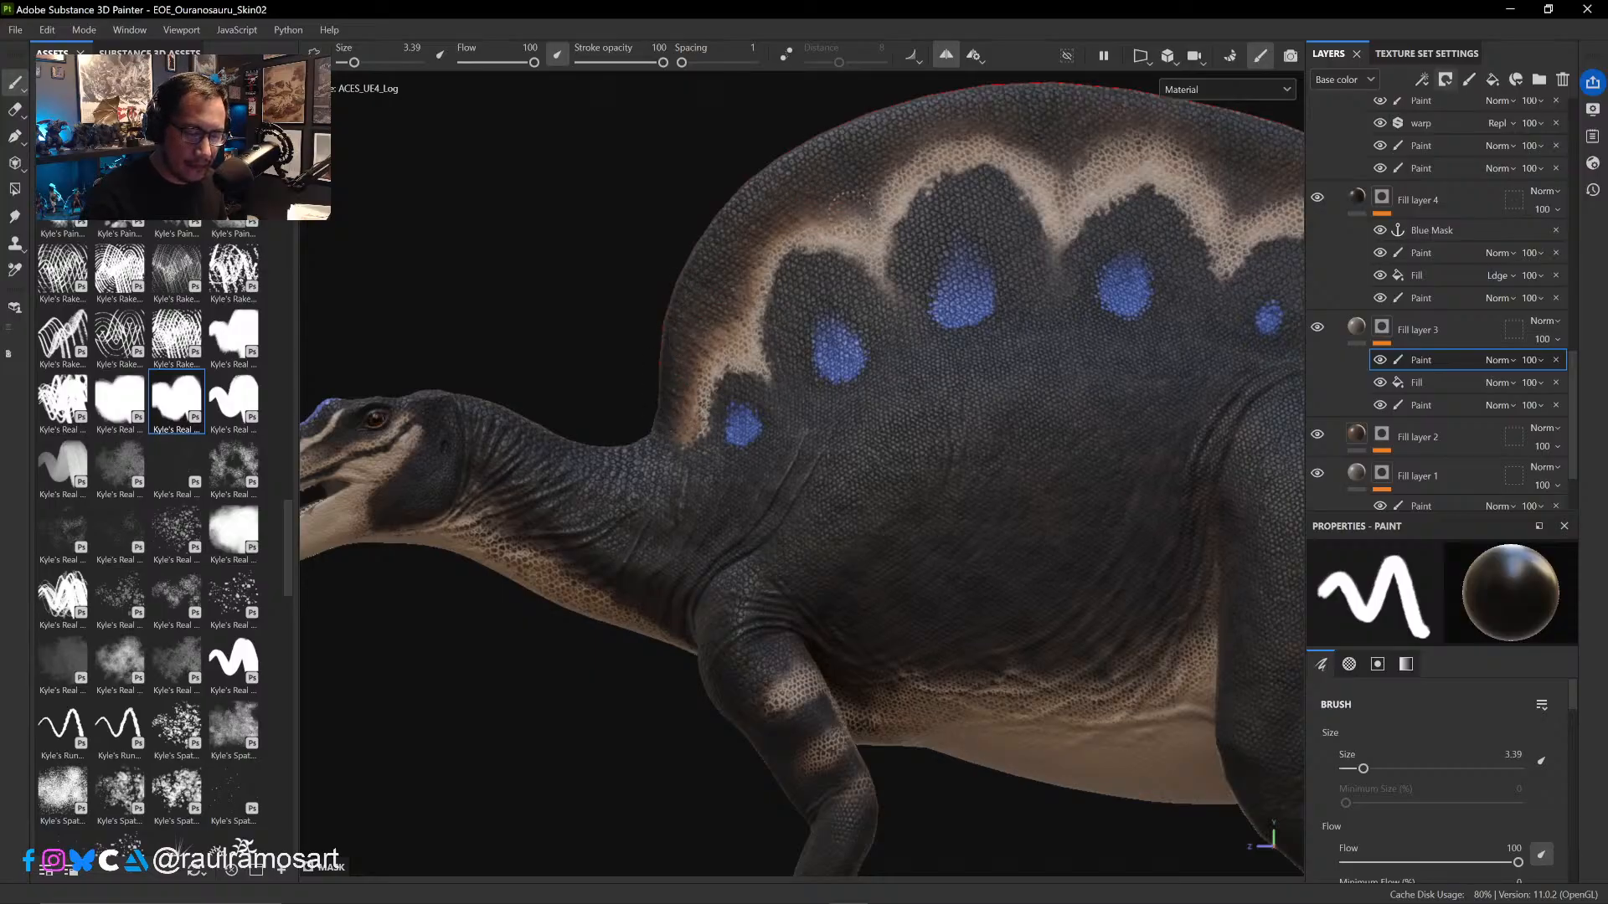
pyautogui.press('[')
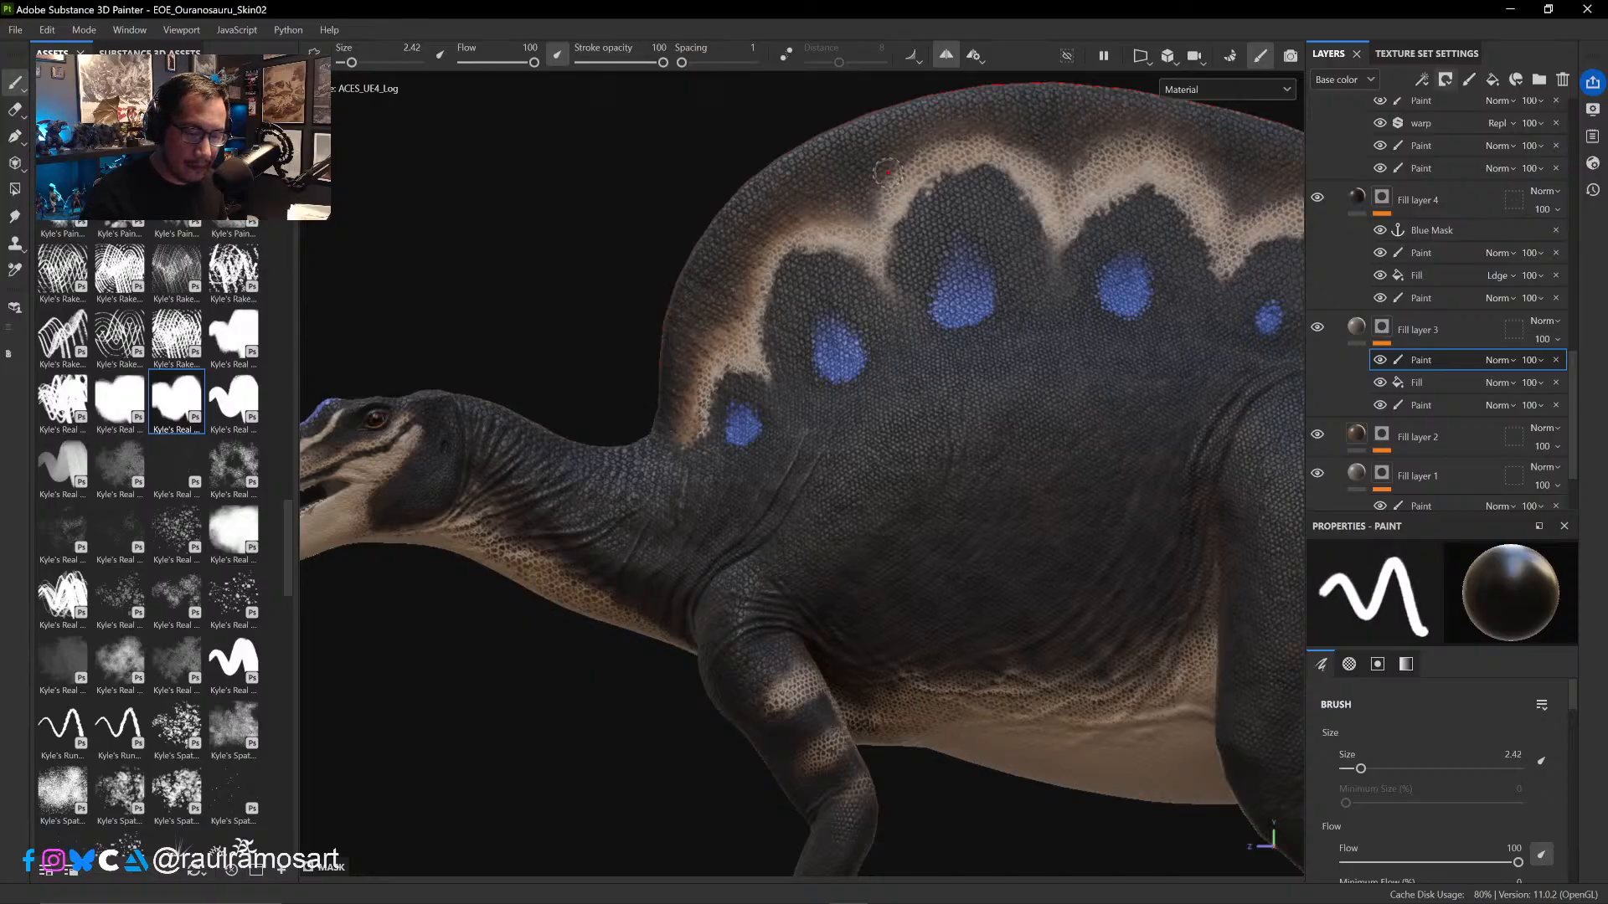
pyautogui.press(']')
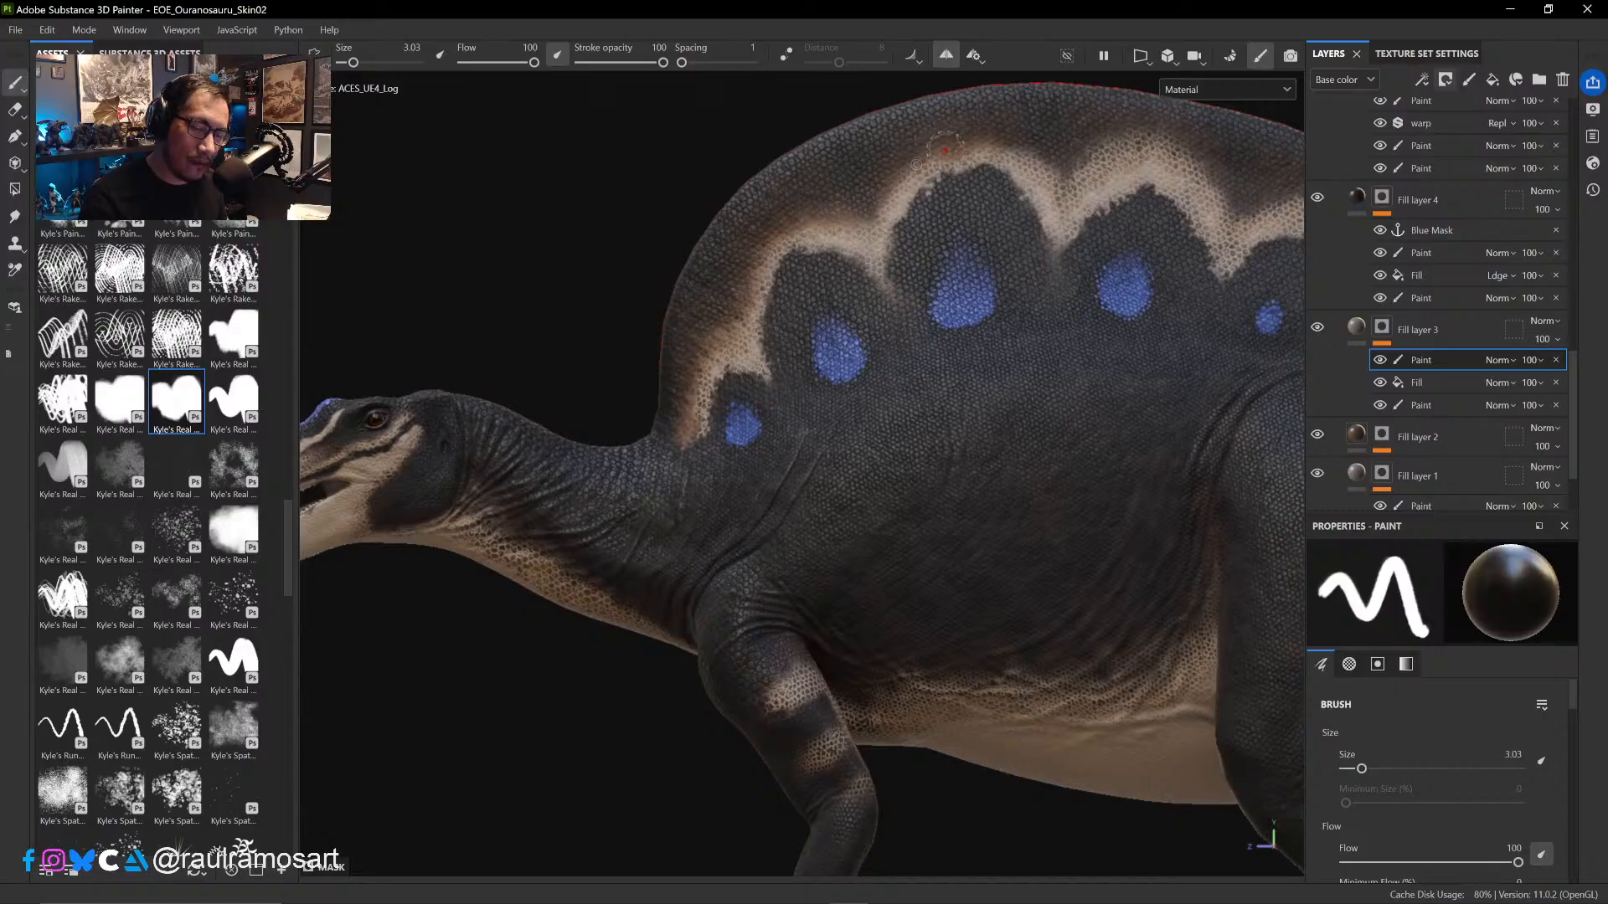
# - Check the mask paint by toggling the effect and layer, and refine the black strokes along the sail's front pale edge with a smaller brush
pyautogui.click(1377, 361)
pyautogui.click(1377, 361)
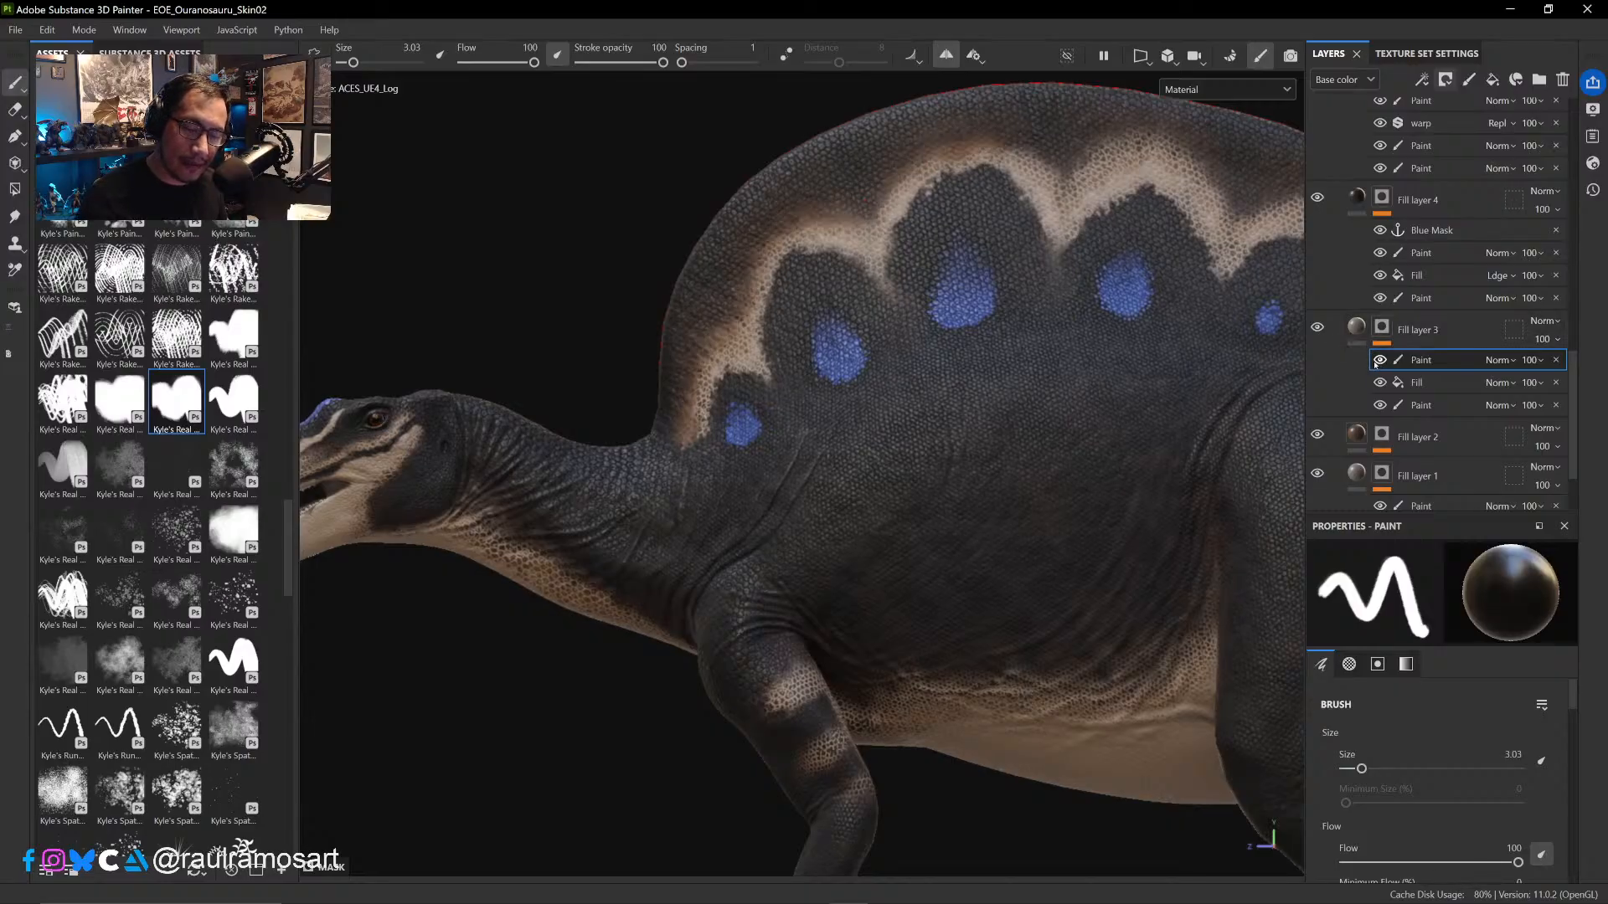
pyautogui.click(1317, 328)
pyautogui.click(1318, 328)
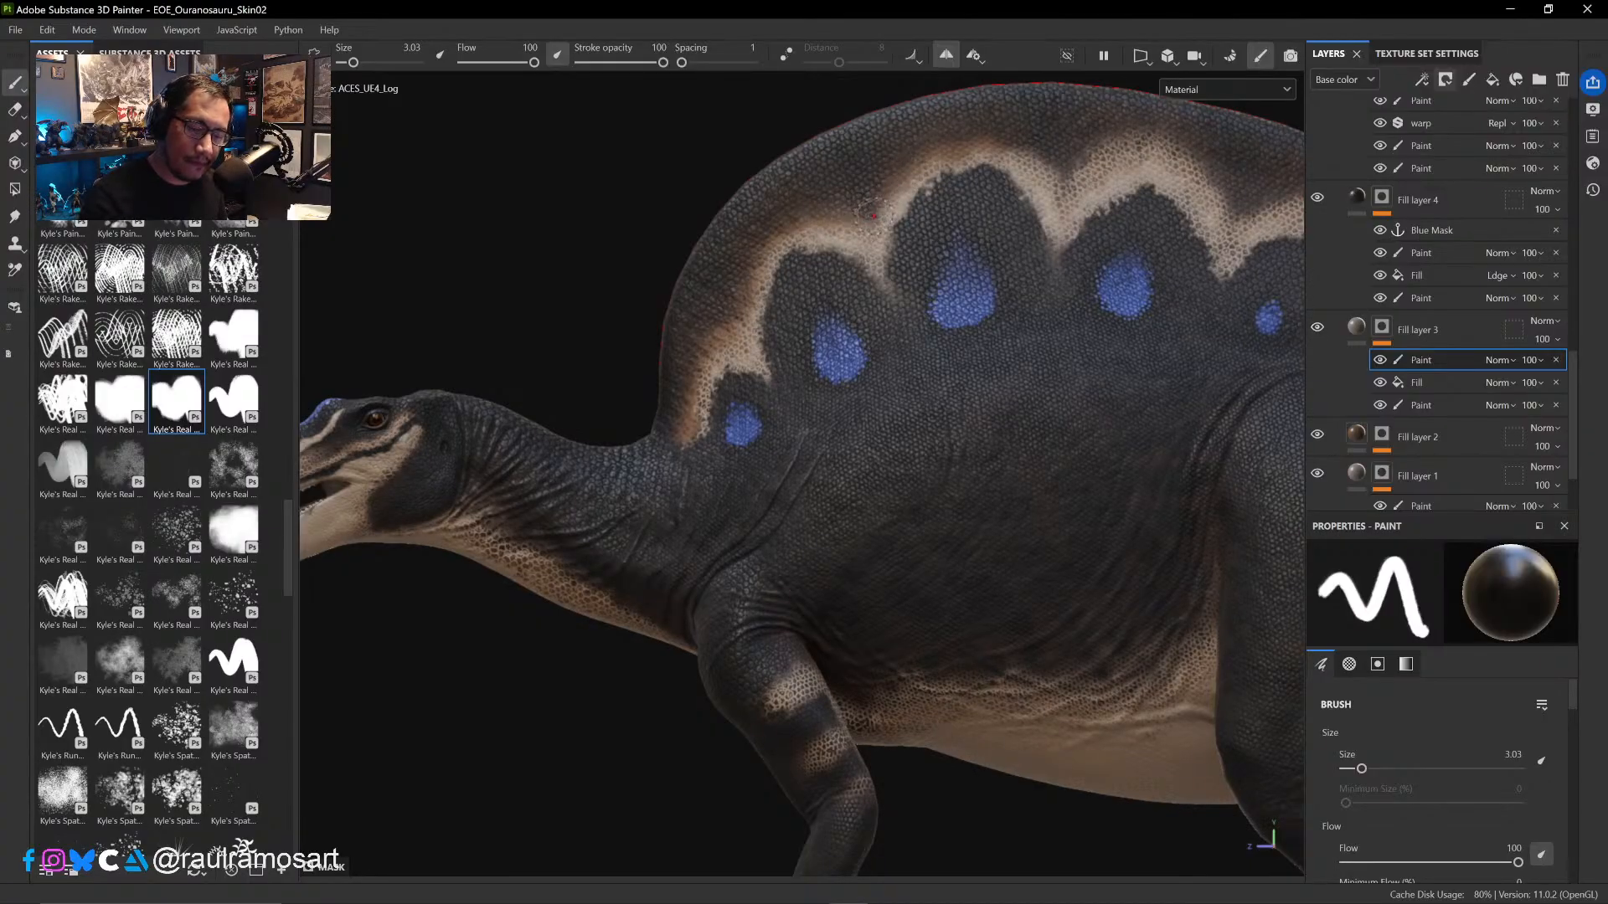
pyautogui.keyDown('ctrl'); pyautogui.moveTo(874, 221); pyautogui.dragTo(864, 222, button='right'); pyautogui.keyUp('ctrl')
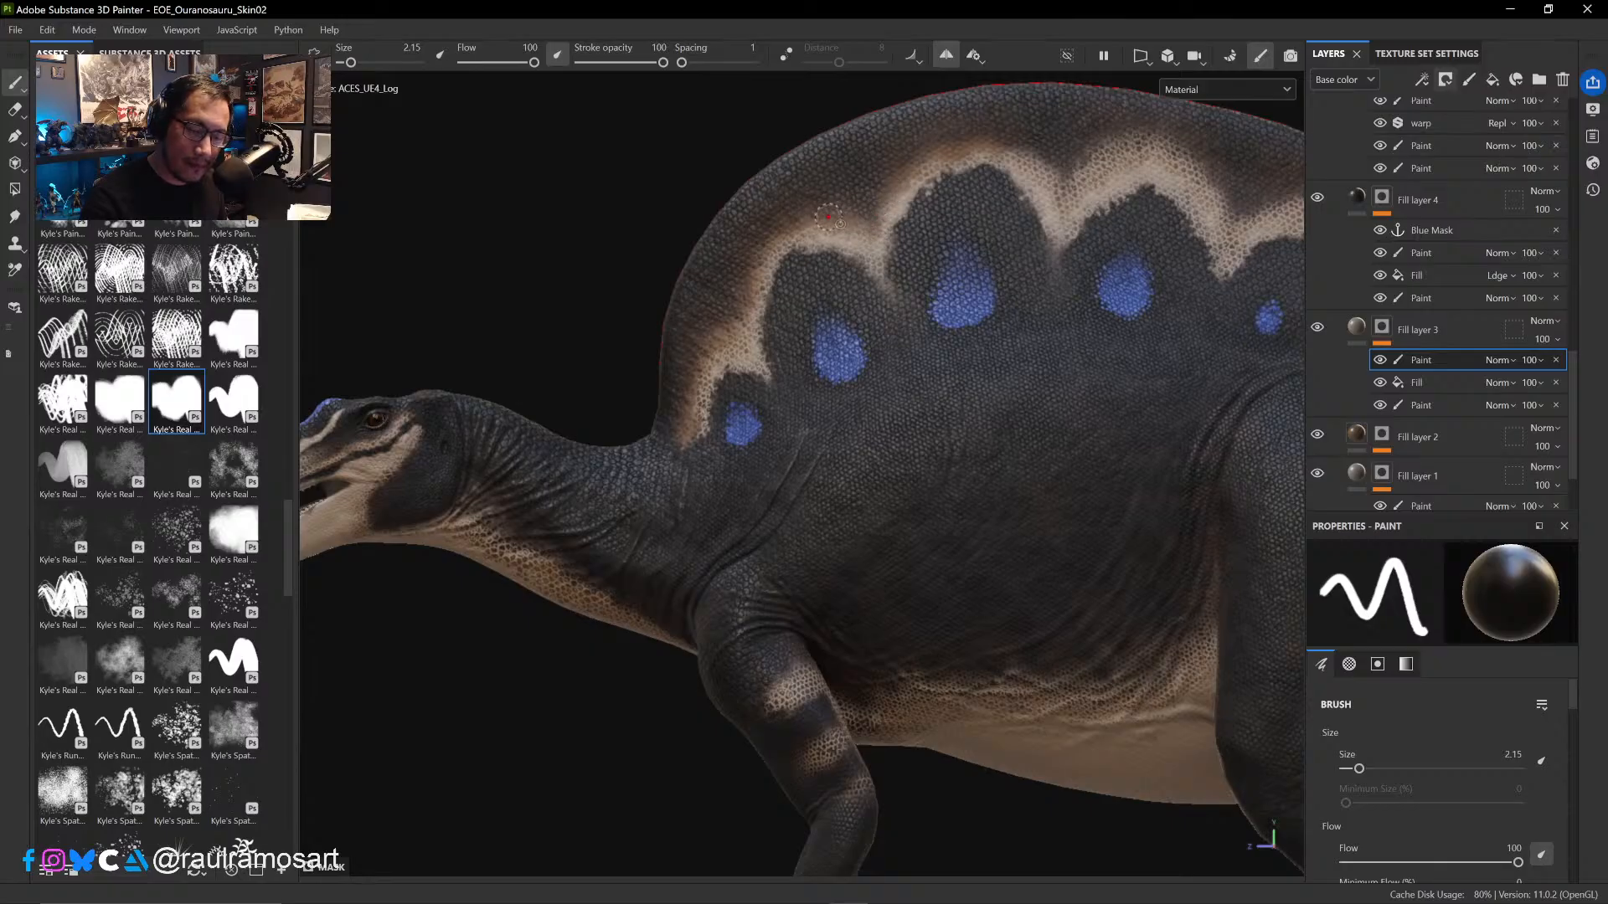
pyautogui.keyDown('ctrl'); pyautogui.moveTo(788, 245); pyautogui.dragTo(792, 230, button='right'); pyautogui.keyUp('ctrl')
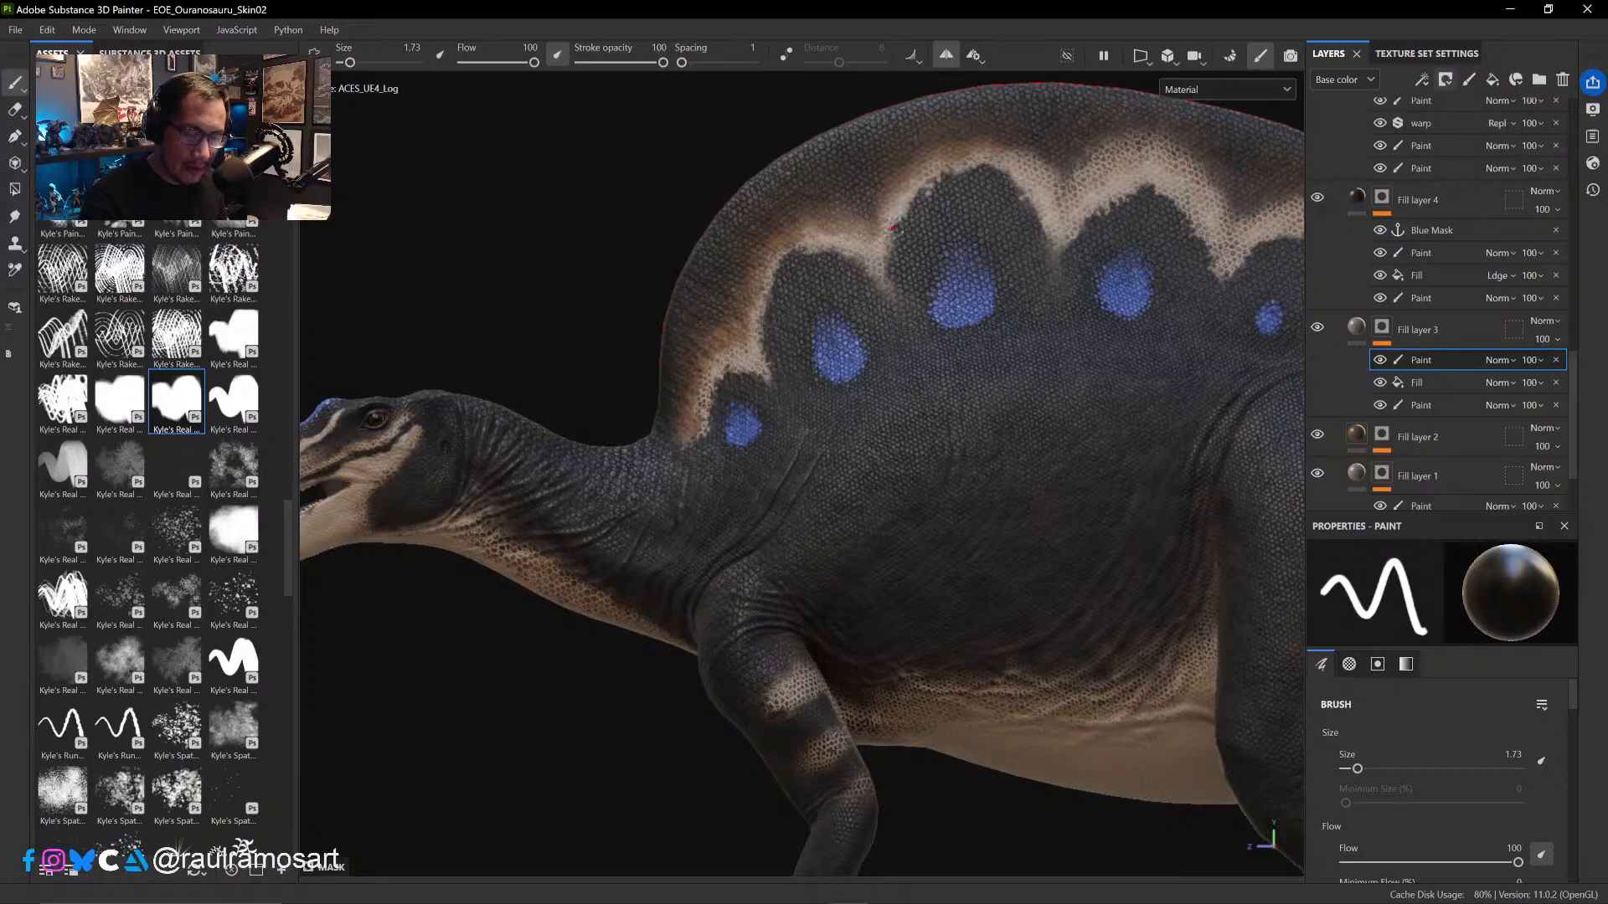
pyautogui.keyDown('ctrl'); pyautogui.keyDown('alt'); pyautogui.moveTo(871, 285); pyautogui.dragTo(771, 435); pyautogui.keyUp('alt'); pyautogui.keyUp('ctrl')
pyautogui.press(']')
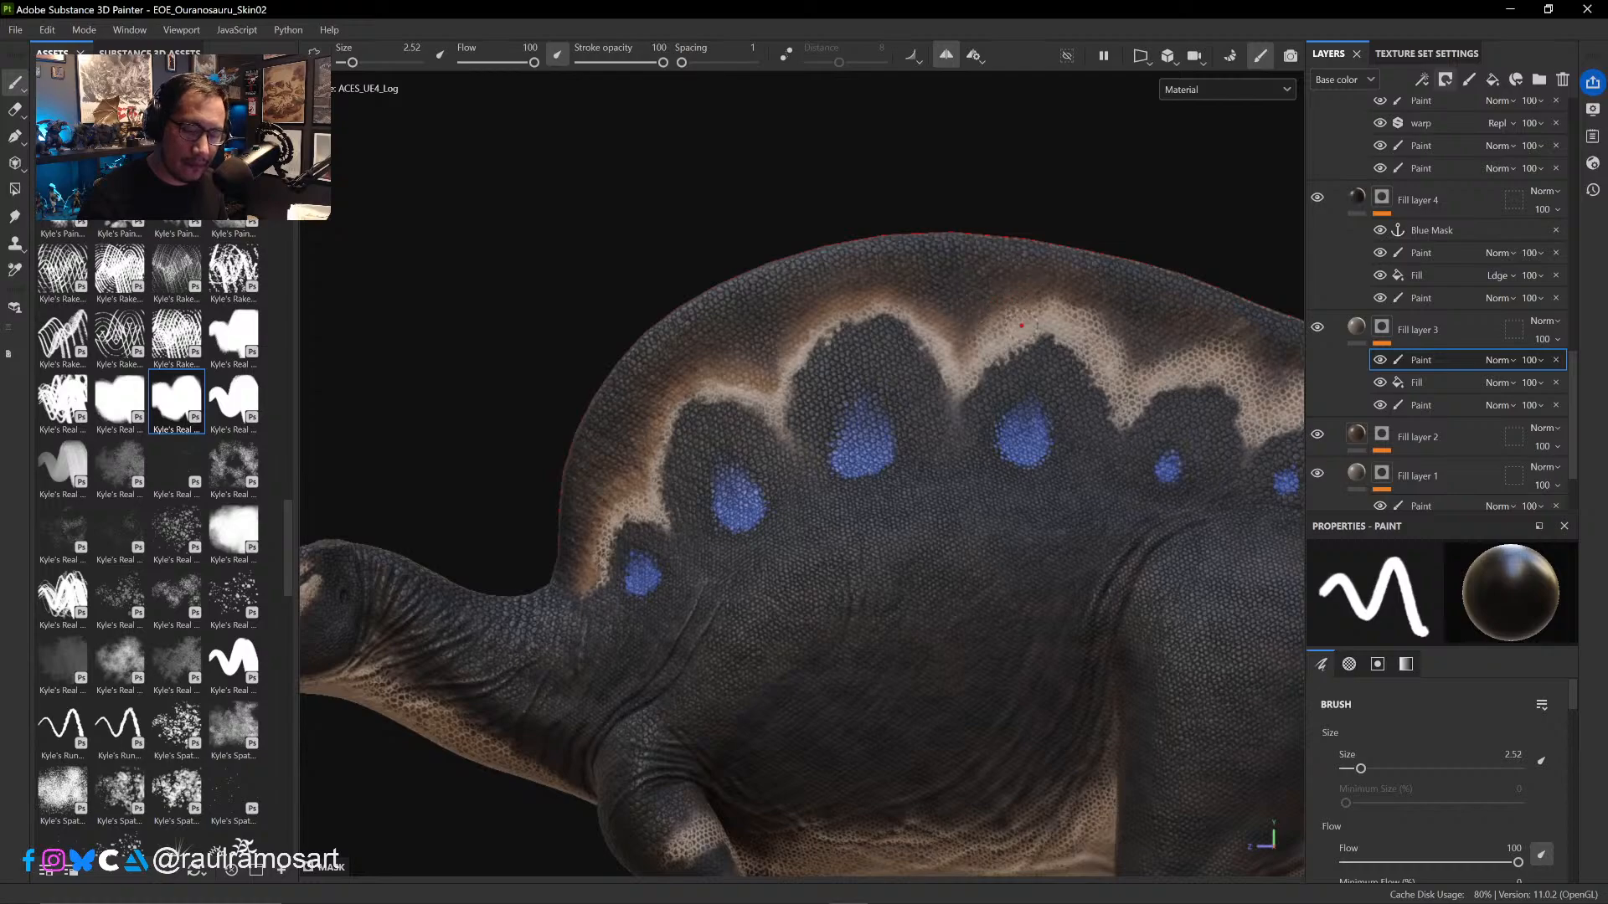
# - Extend the black mask paint along the middle of the sail's brown band at brush size 2.52, and partly erase it near the small blue spots
pyautogui.keyDown('alt'); pyautogui.moveTo(1052, 410); pyautogui.dragTo(779, 449, button='middle'); pyautogui.keyUp('alt')
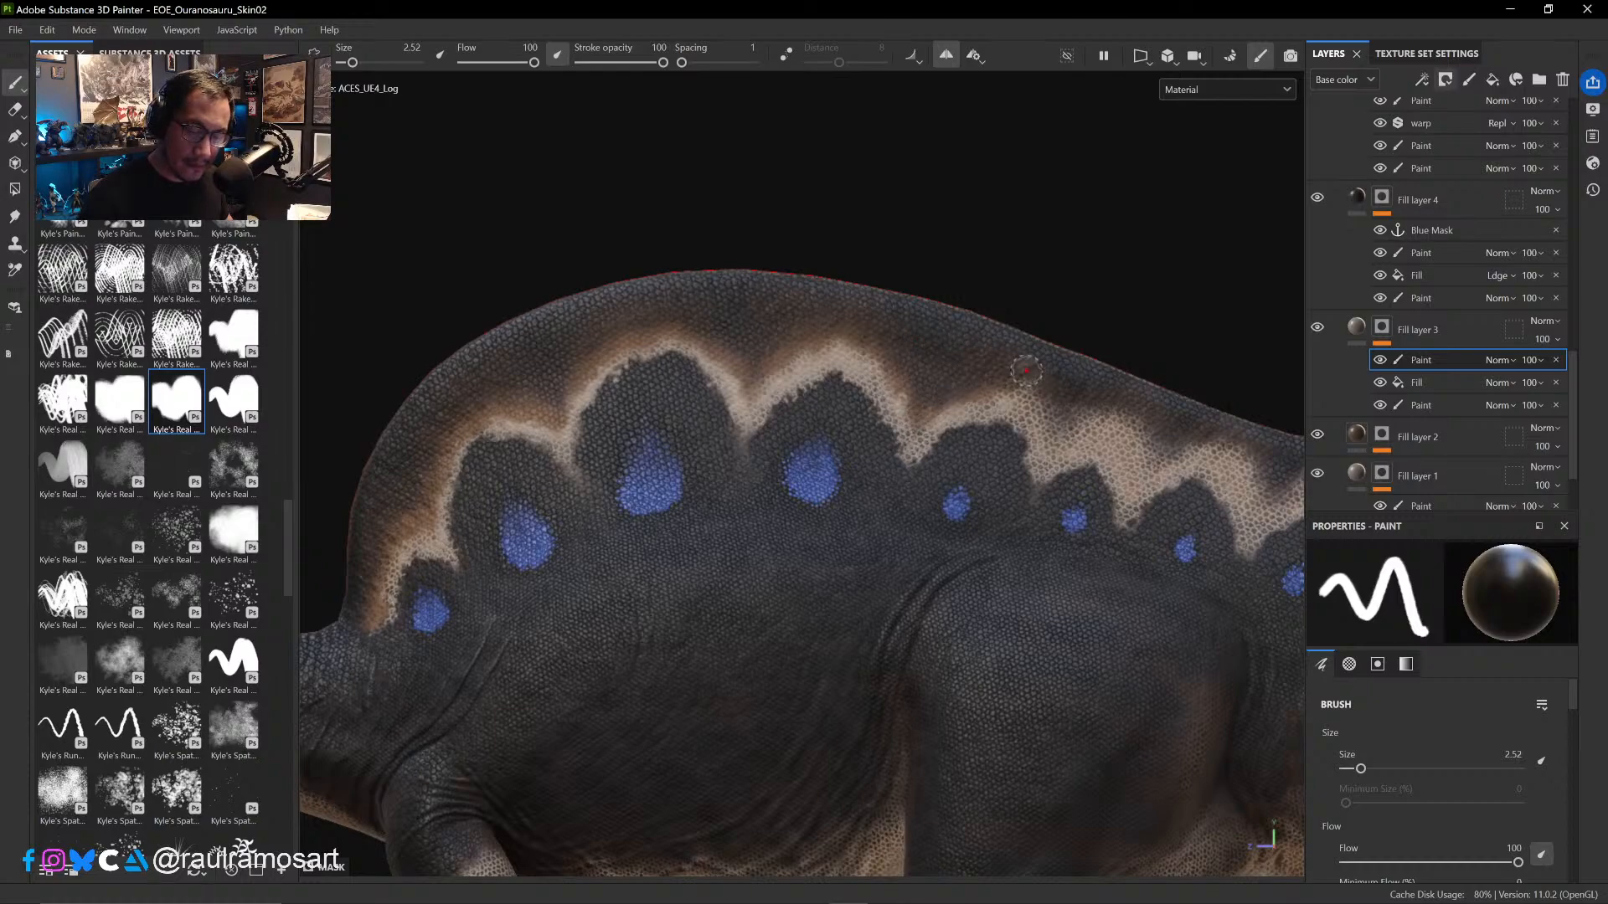
pyautogui.moveTo(1032, 387)
pyautogui.mouseDown()
pyautogui.moveTo(1047, 450)
pyautogui.moveTo(1082, 410)
pyautogui.mouseUp()
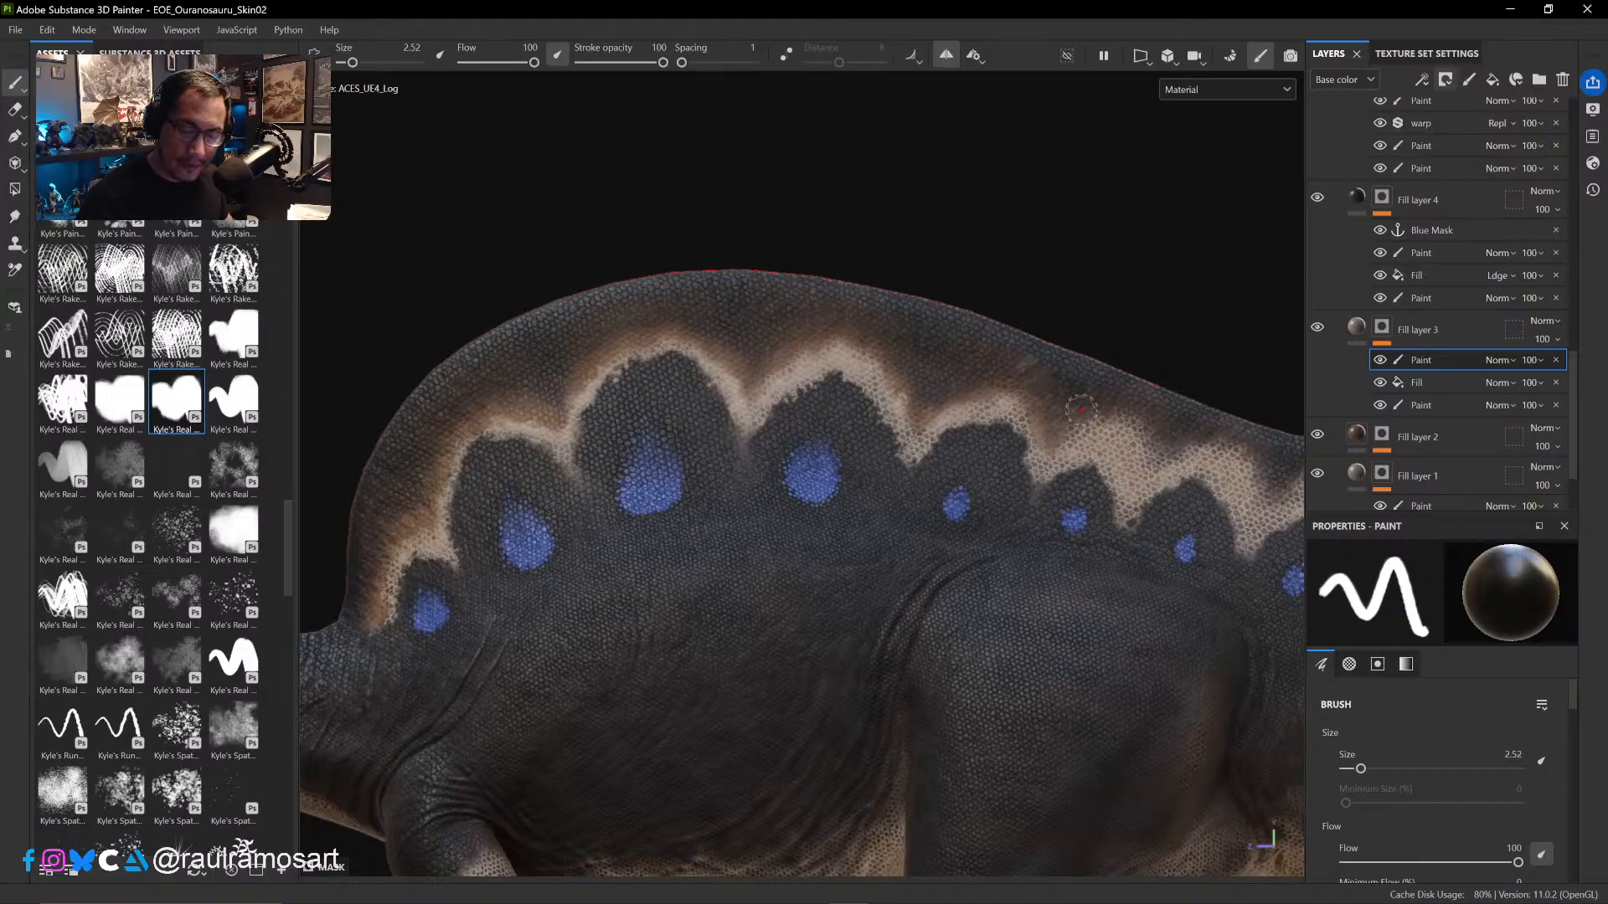
pyautogui.keyDown('alt'); pyautogui.moveTo(1123, 319); pyautogui.dragTo(913, 285); pyautogui.keyUp('alt')
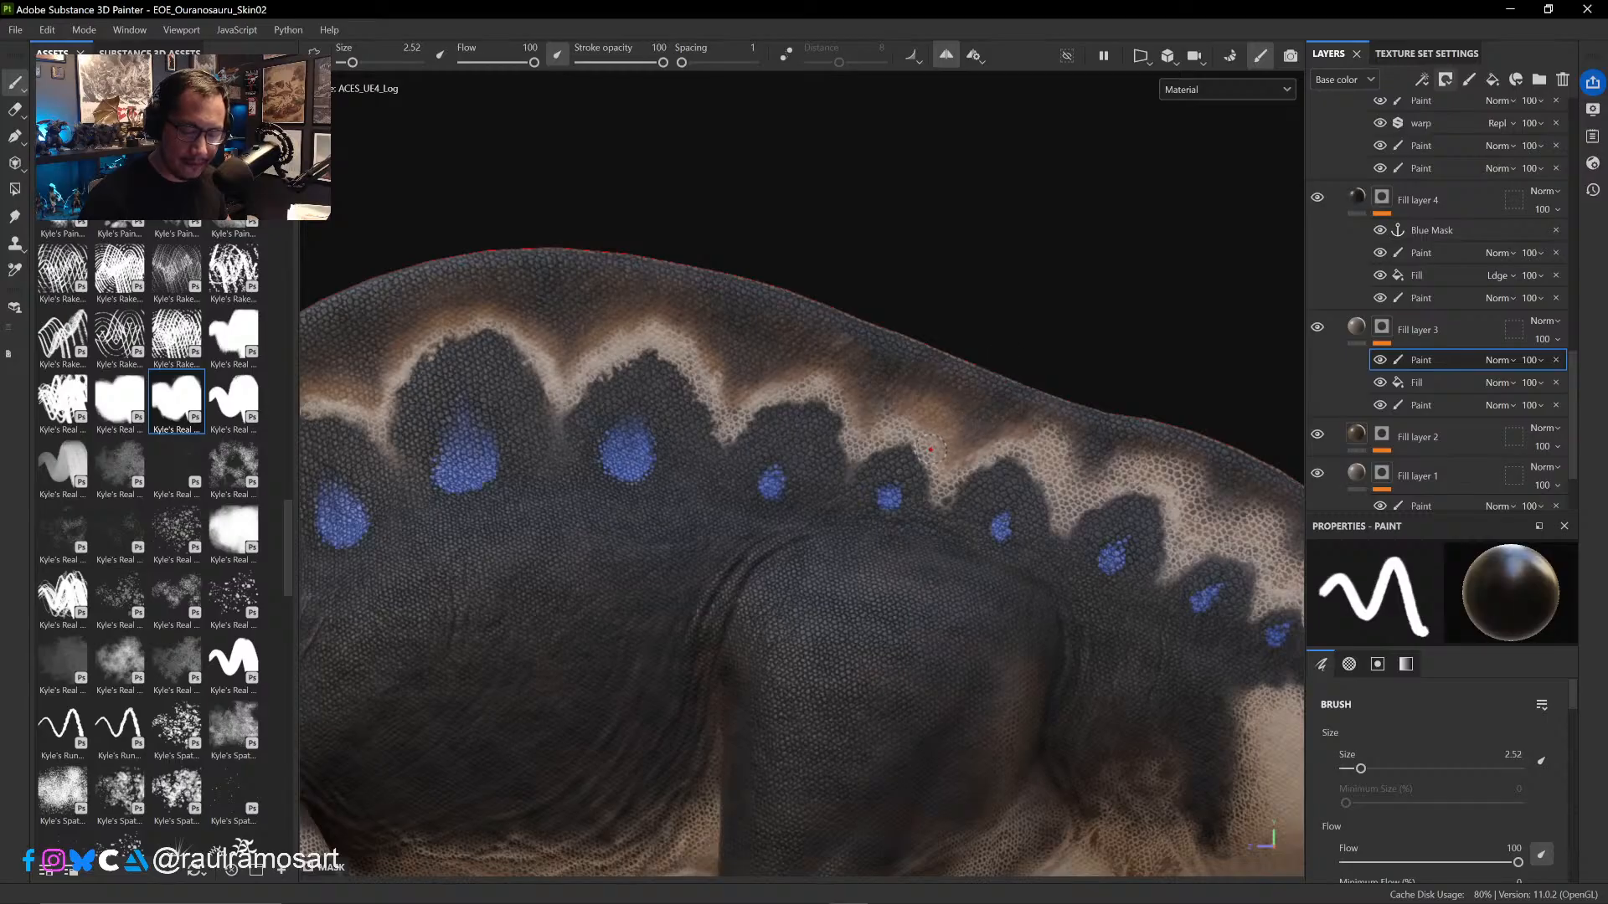
pyautogui.press('e')
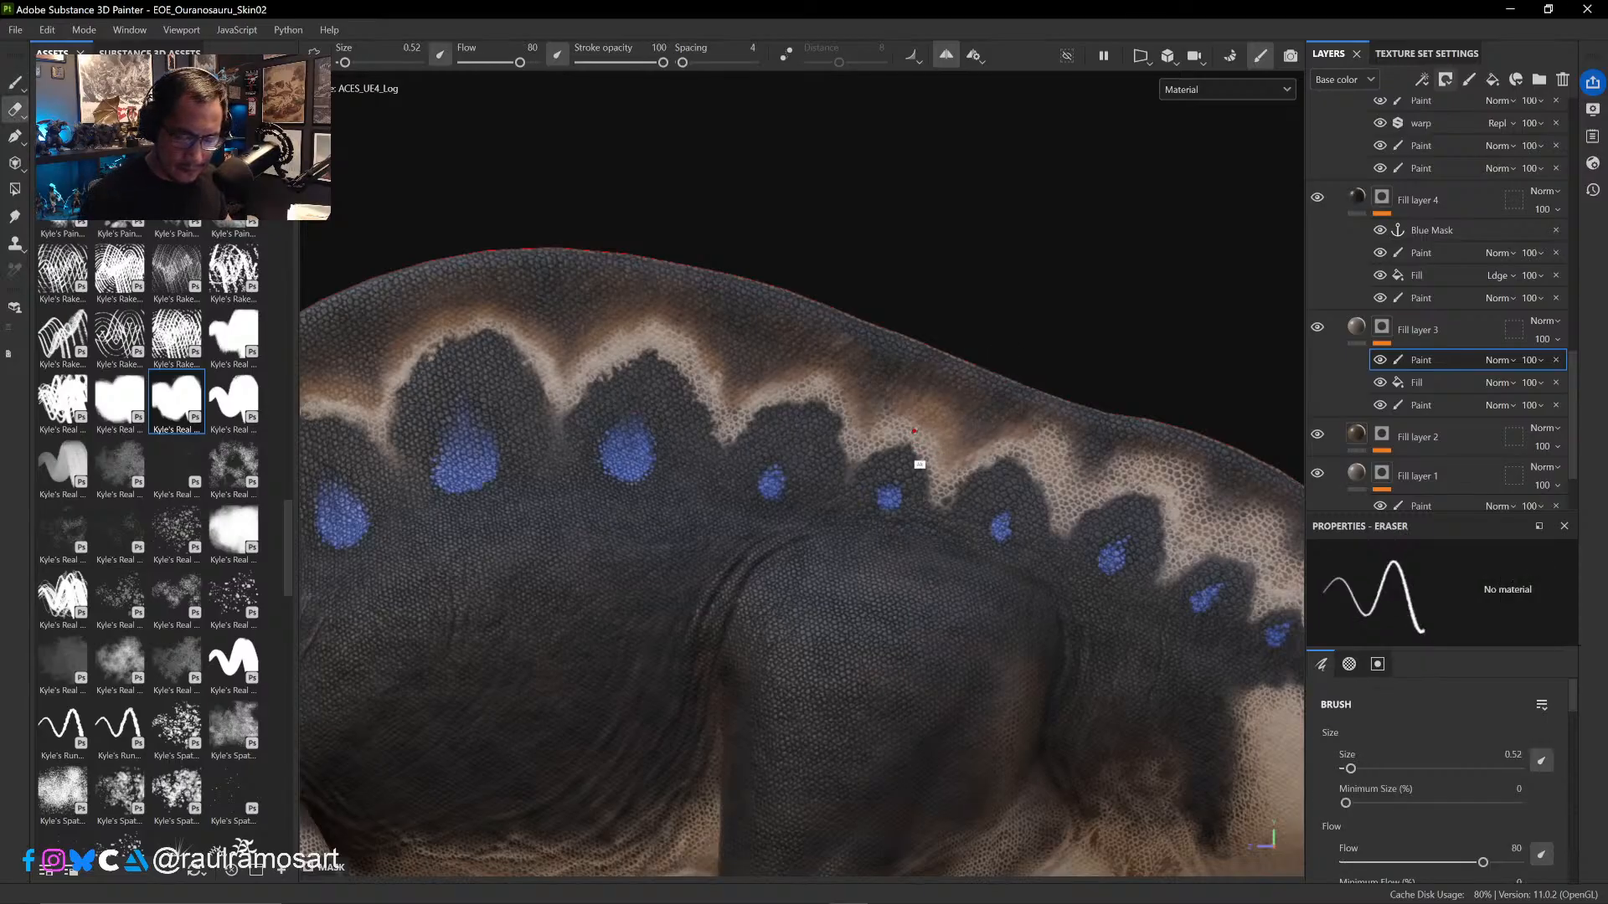
pyautogui.moveTo(935, 442)
pyautogui.keyDown('alt'); pyautogui.mouseDown(button='right')
pyautogui.moveTo(994, 456)
pyautogui.moveTo(928, 446)
pyautogui.mouseUp(button='right'); pyautogui.keyUp('alt')
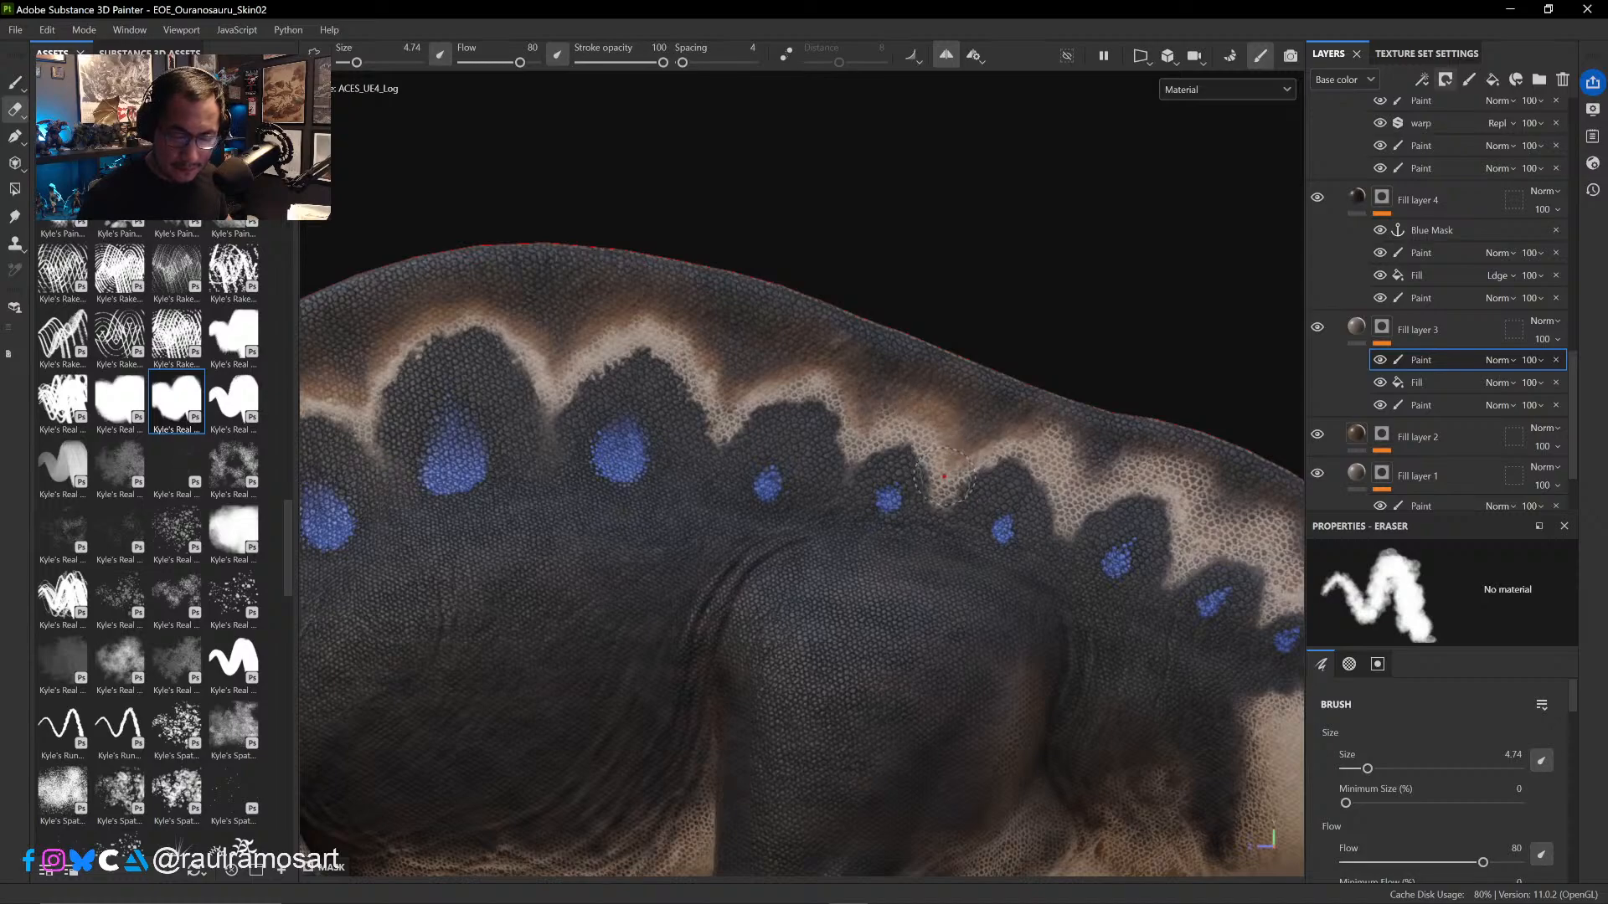
# - Continue the black mask paint at brush size 2.52 along the sail's brown band above the rear blue spots
pyautogui.keyDown('alt'); pyautogui.moveTo(957, 479); pyautogui.dragTo(754, 495, button='middle'); pyautogui.keyUp('alt')
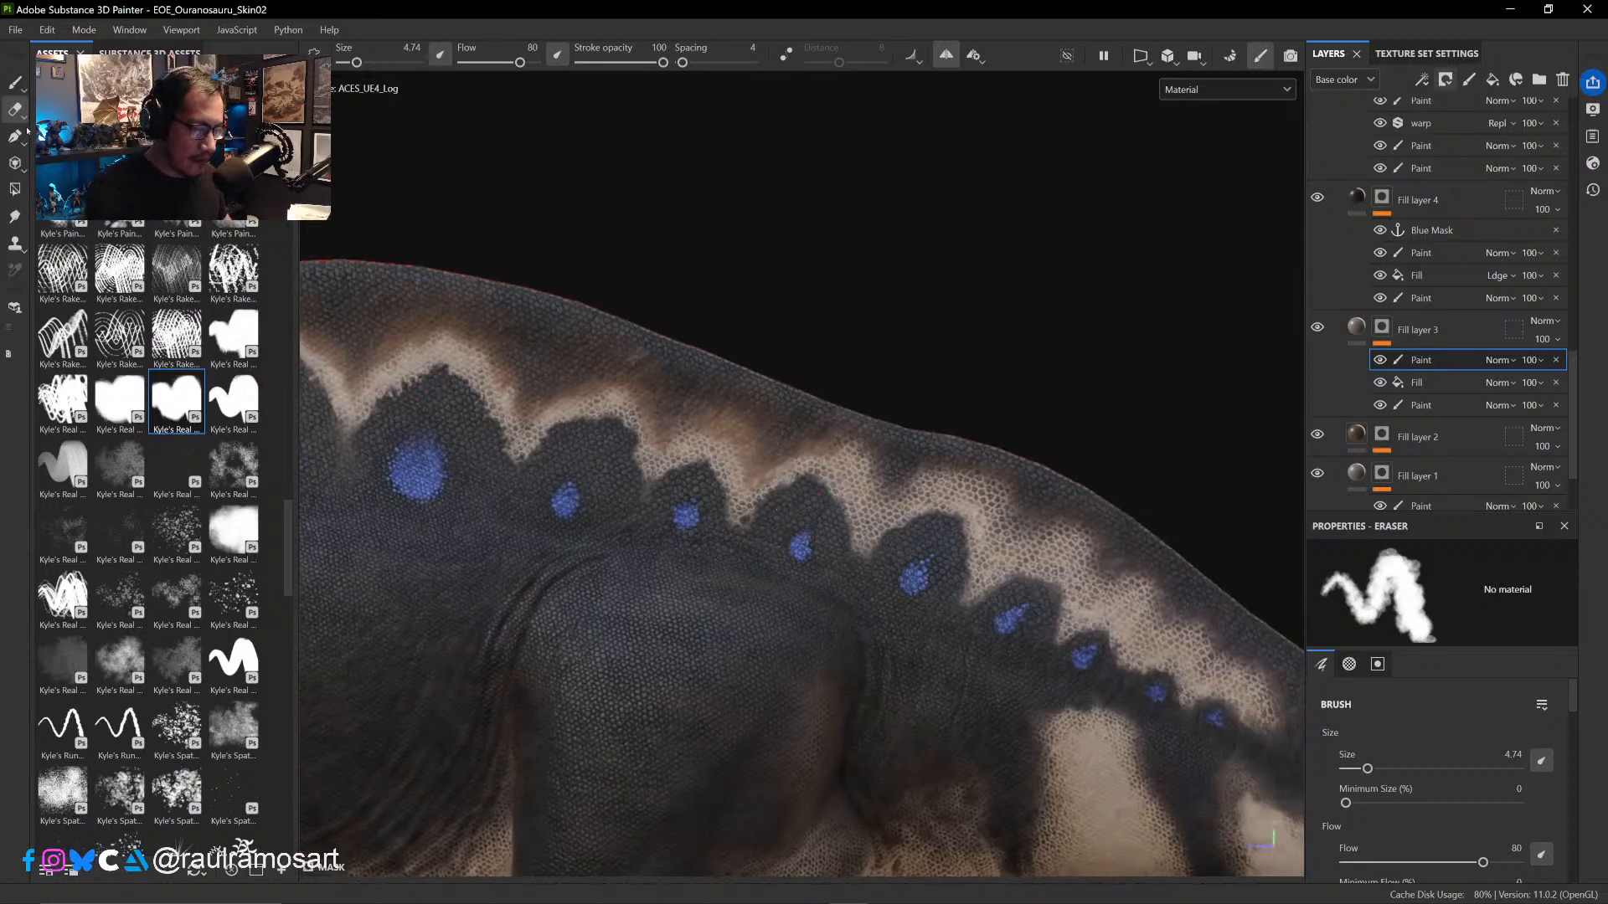
pyautogui.press('1')
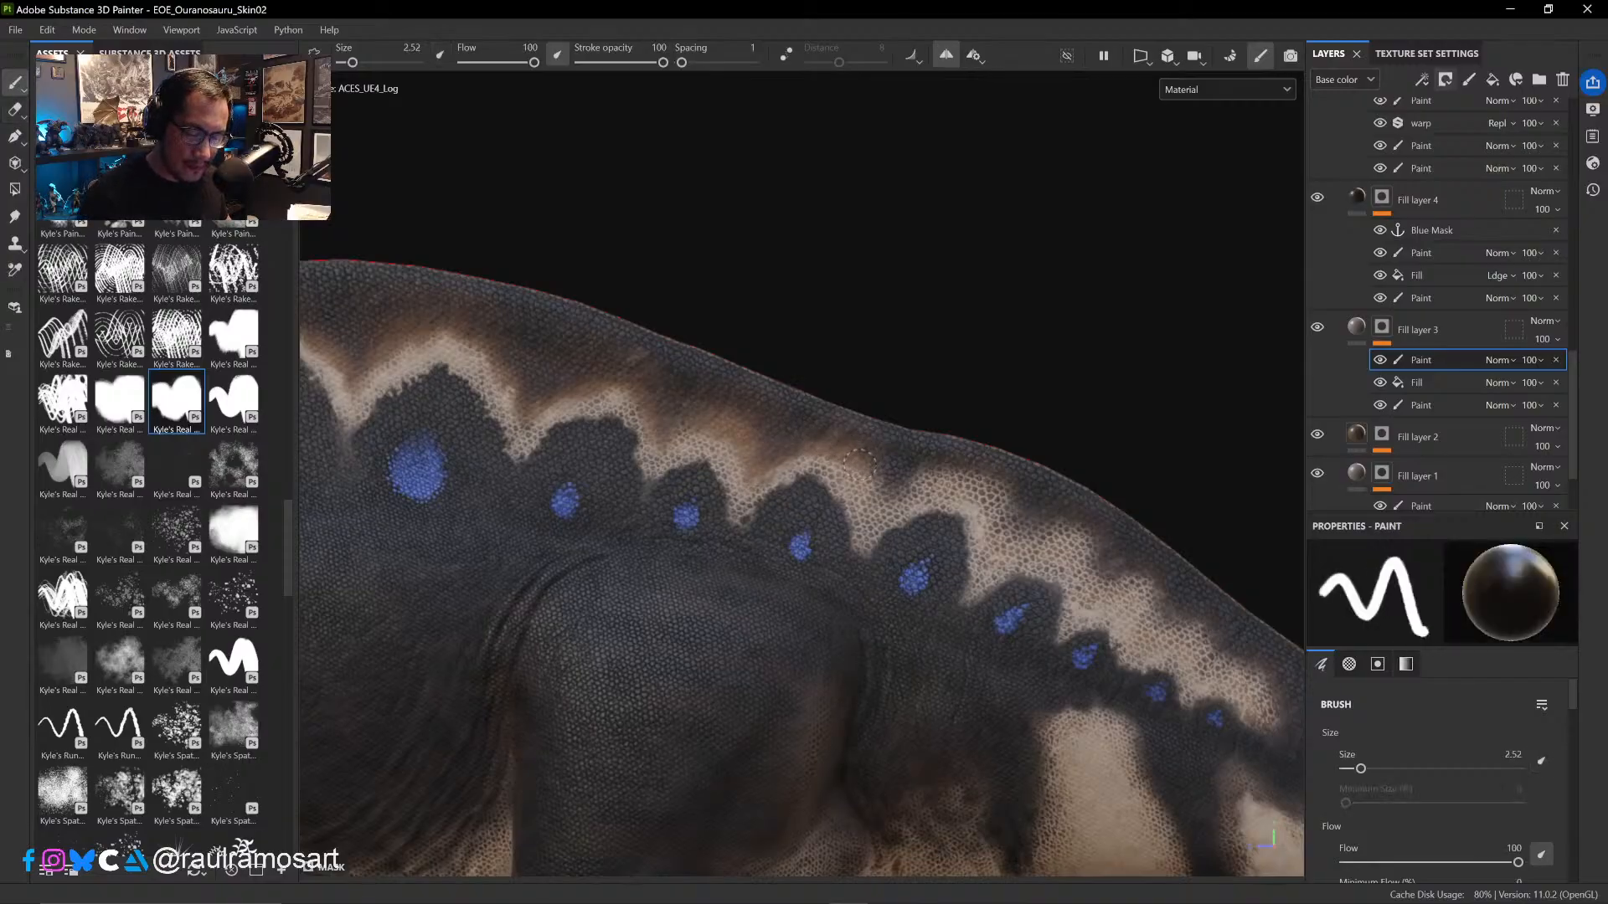
pyautogui.moveTo(867, 478)
pyautogui.mouseDown()
pyautogui.moveTo(879, 511)
pyautogui.moveTo(923, 425)
pyautogui.moveTo(1009, 500)
pyautogui.moveTo(993, 497)
pyautogui.moveTo(1010, 521)
pyautogui.mouseUp()
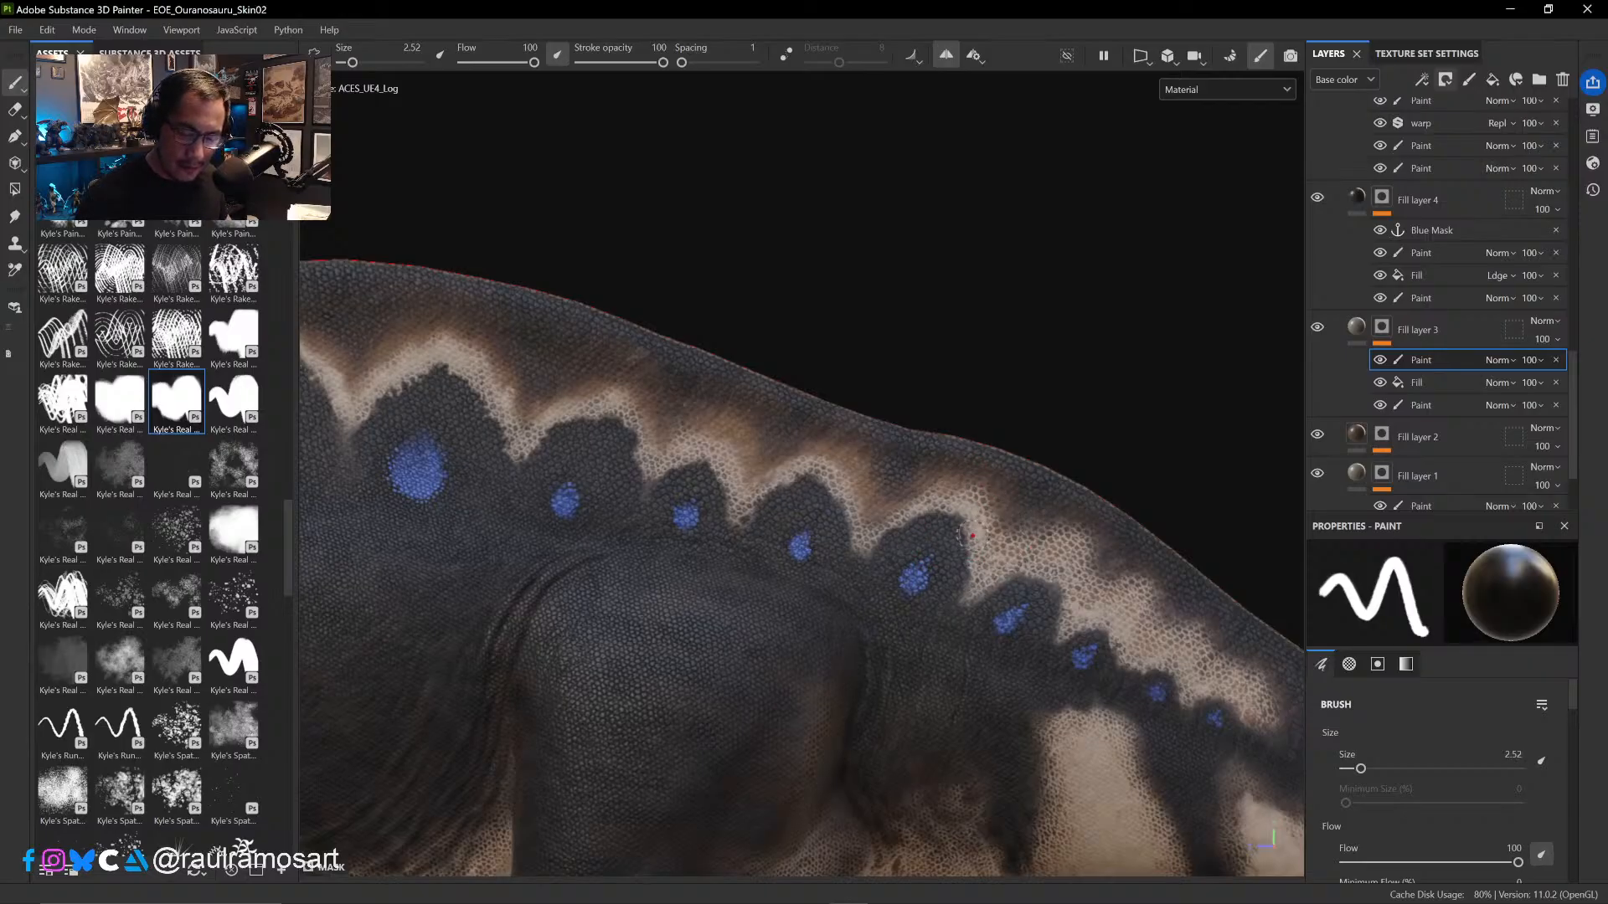
pyautogui.moveTo(1008, 515)
pyautogui.mouseDown()
pyautogui.moveTo(996, 548)
pyautogui.moveTo(1019, 533)
pyautogui.moveTo(1087, 553)
pyautogui.mouseUp()
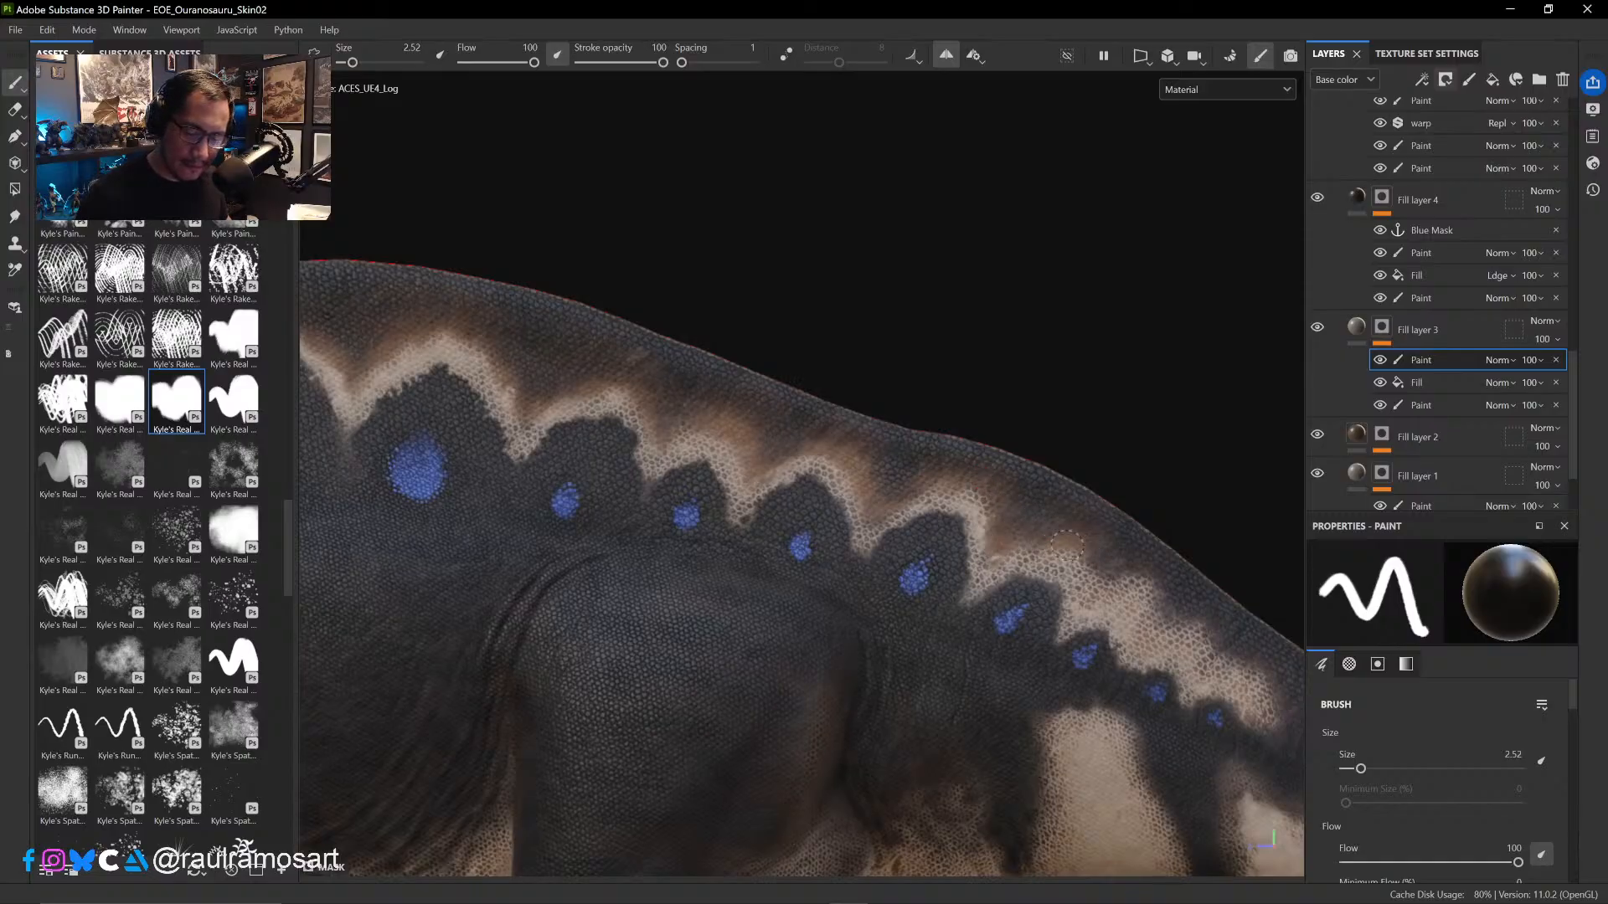
# - Extend the black mask paint down the tapering end of the brown and pale band to the last small blue spots on the tail
pyautogui.keyDown('ctrl'); pyautogui.keyDown('alt'); pyautogui.moveTo(1167, 452); pyautogui.dragTo(901, 258); pyautogui.keyUp('alt'); pyautogui.keyUp('ctrl')
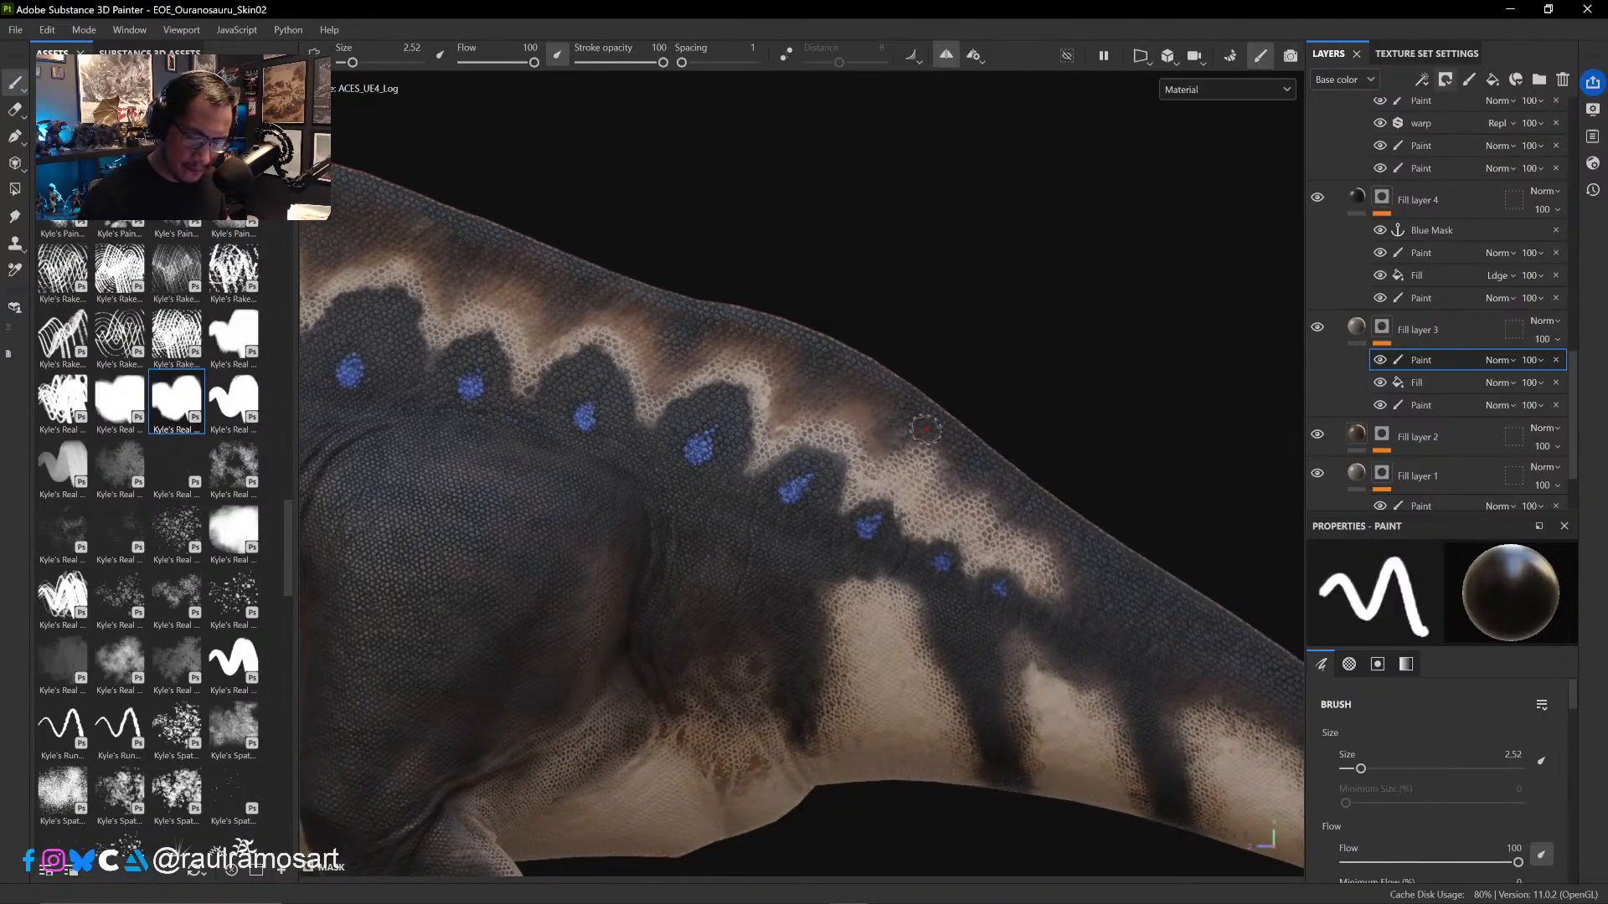
pyautogui.moveTo(926, 430); pyautogui.dragTo(942, 484)
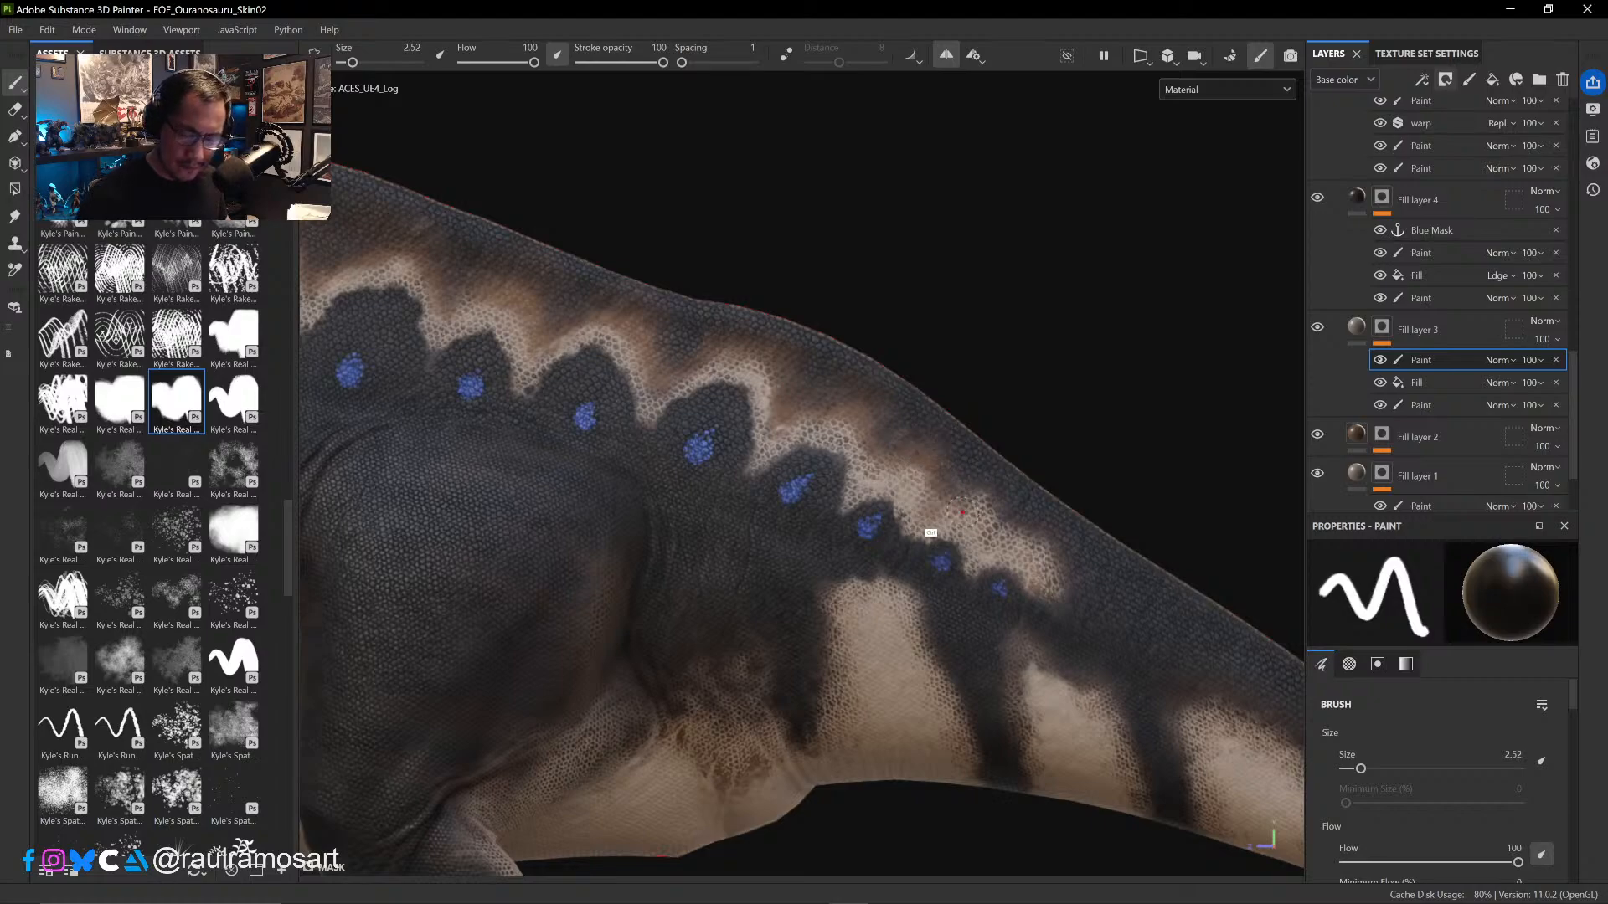
pyautogui.moveTo(962, 505)
pyautogui.keyDown('ctrl'); pyautogui.keyDown('alt'); pyautogui.mouseDown()
pyautogui.moveTo(844, 474)
pyautogui.moveTo(806, 387)
pyautogui.moveTo(799, 419)
pyautogui.moveTo(826, 433)
pyautogui.mouseUp(); pyautogui.keyUp('alt'); pyautogui.keyUp('ctrl')
pyautogui.moveTo(785, 382); pyautogui.dragTo(740, 326)
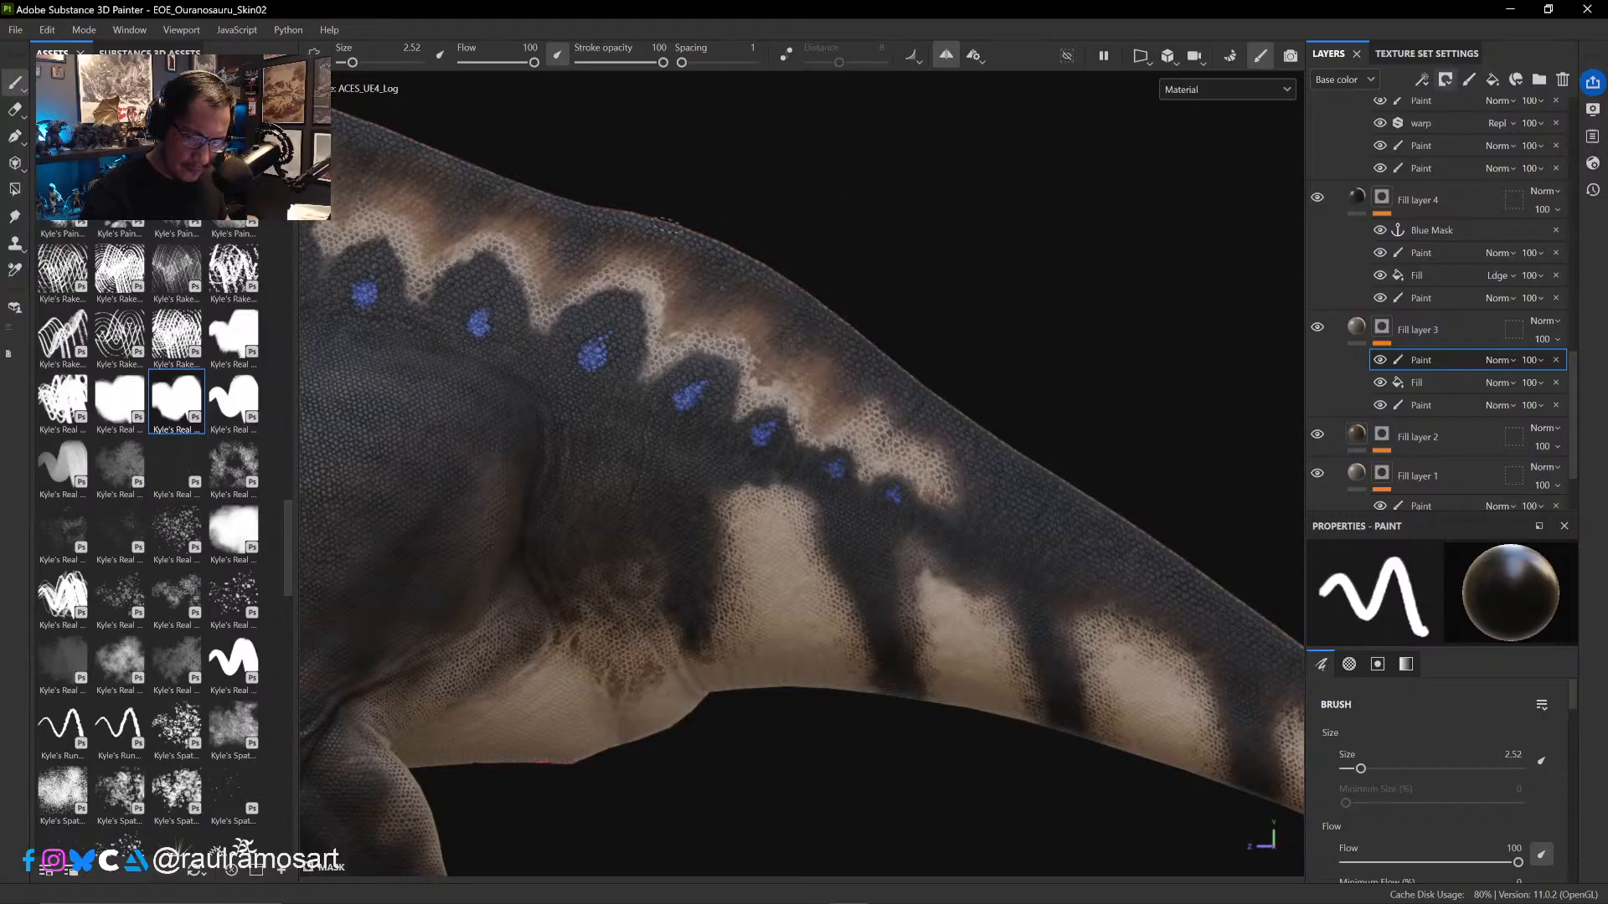
pyautogui.moveTo(861, 391)
pyautogui.mouseDown()
pyautogui.moveTo(868, 416)
pyautogui.moveTo(928, 454)
pyautogui.moveTo(945, 501)
pyautogui.mouseUp()
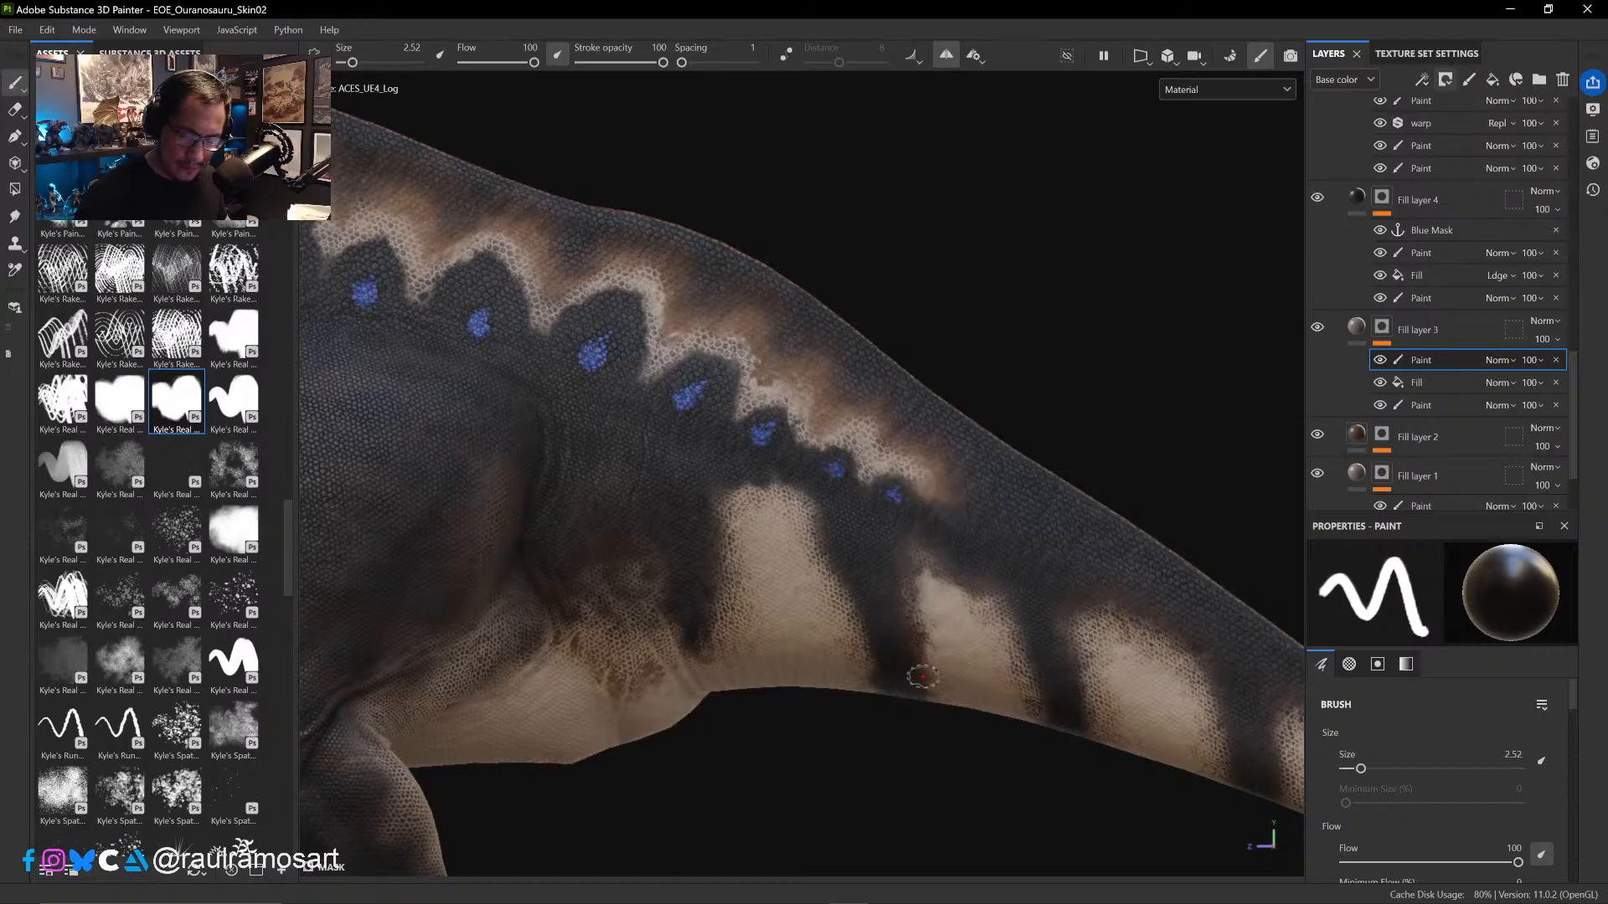
# - Paint black in the mask along the dark stripe edges beside the first pale patch at the tail base, at brush size 2.52
pyautogui.moveTo(919, 685); pyautogui.dragTo(906, 569, button='middle')
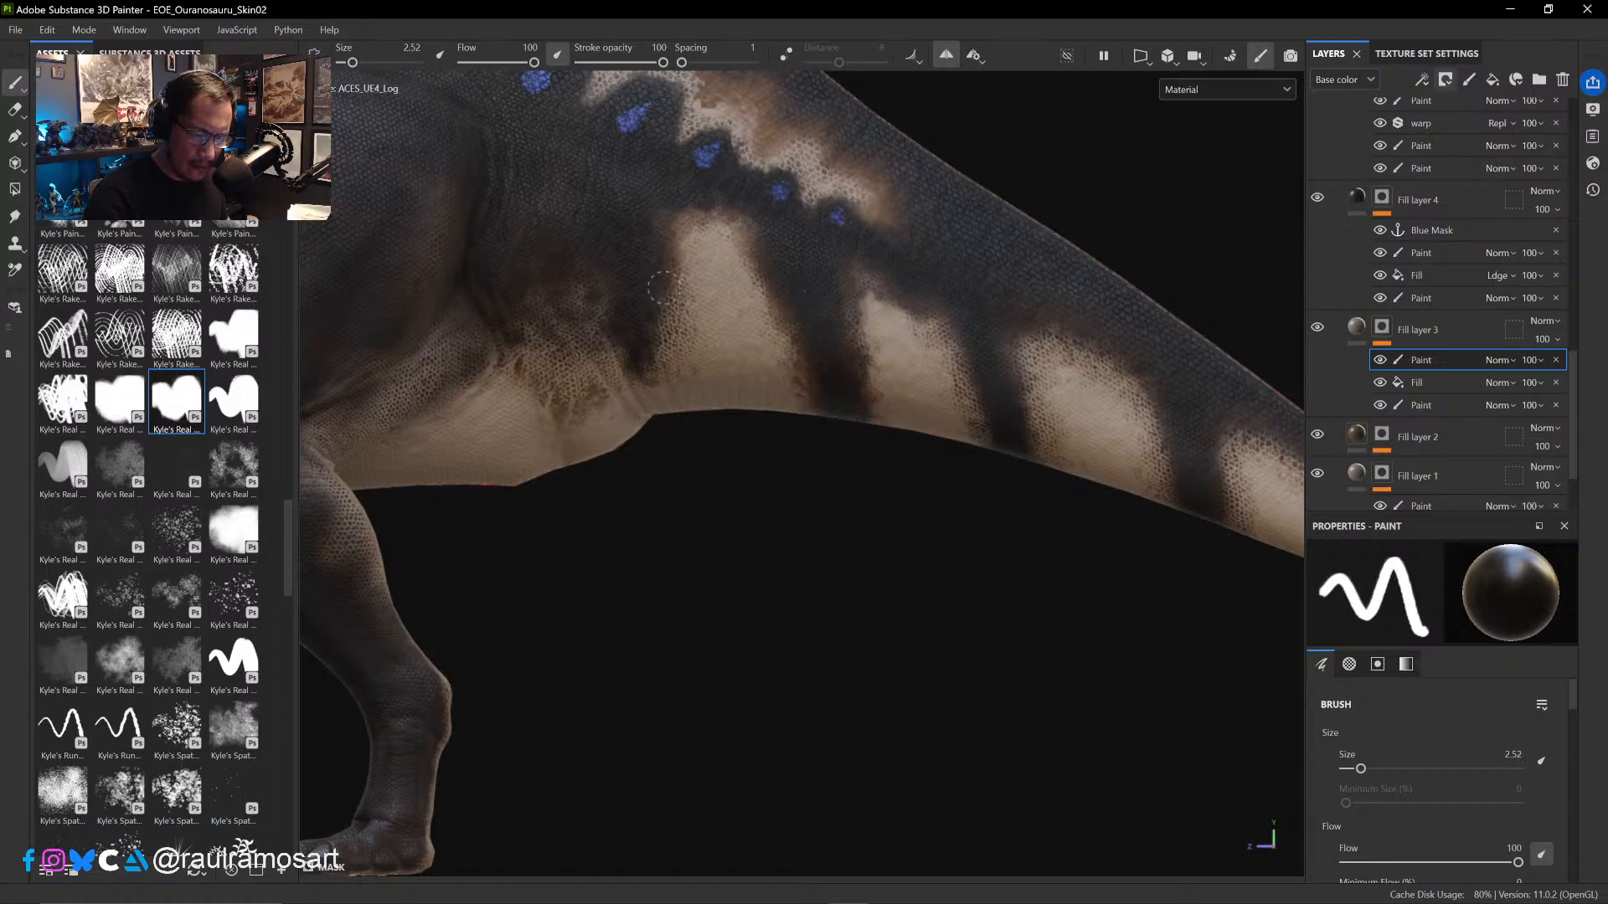
pyautogui.moveTo(667, 289); pyautogui.dragTo(662, 325)
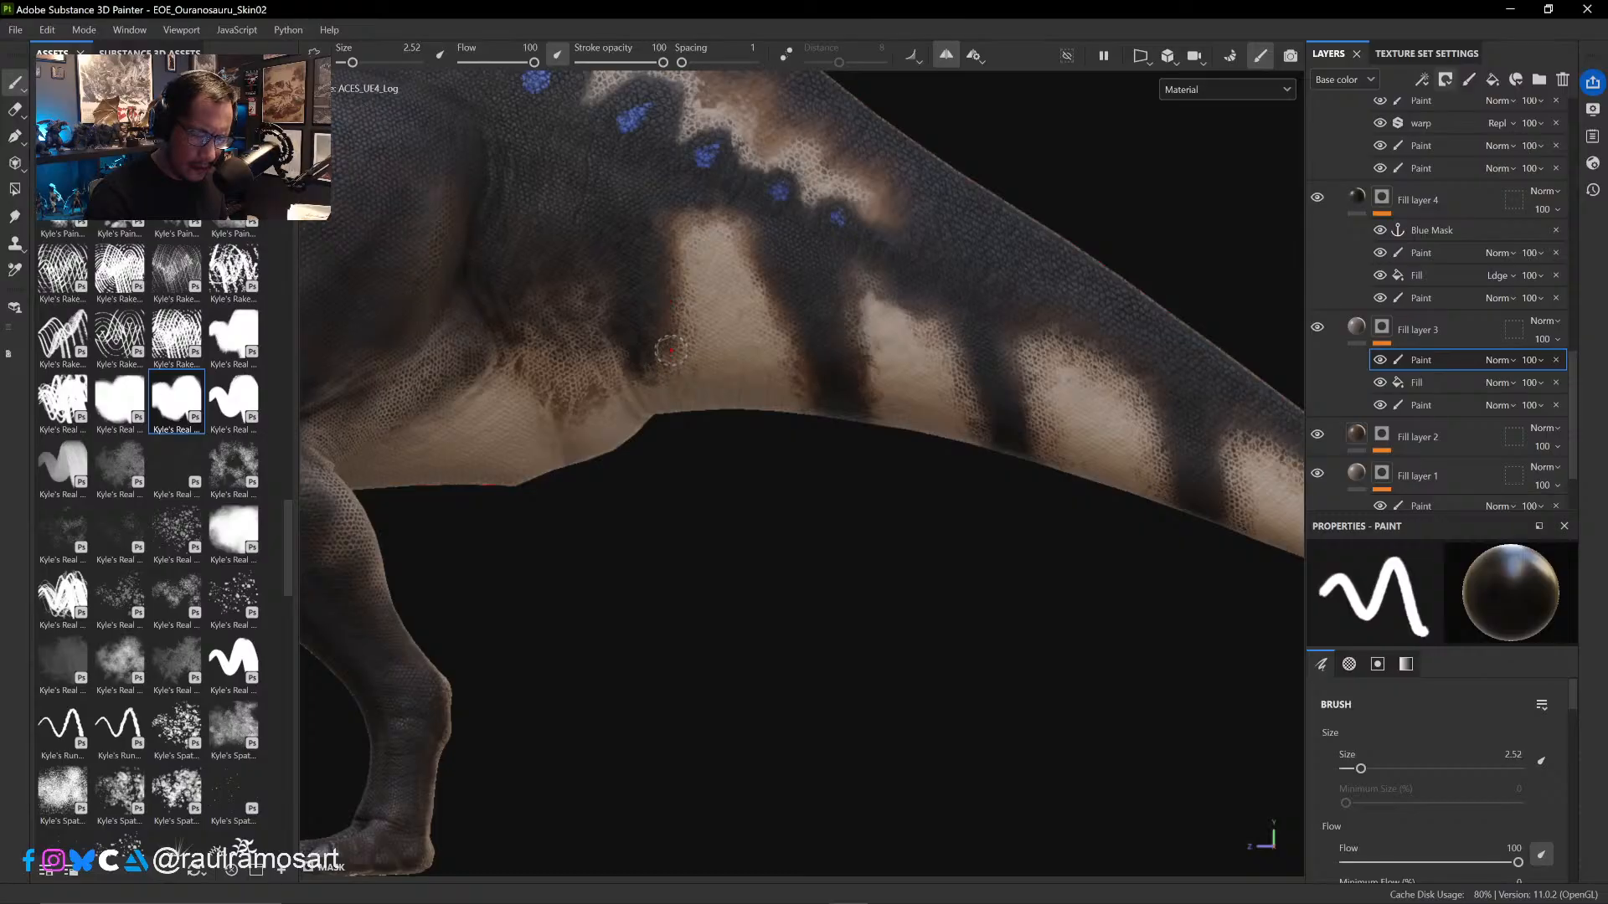
pyautogui.keyDown('alt'); pyautogui.moveTo(716, 570); pyautogui.dragTo(888, 646, button='middle'); pyautogui.keyUp('alt')
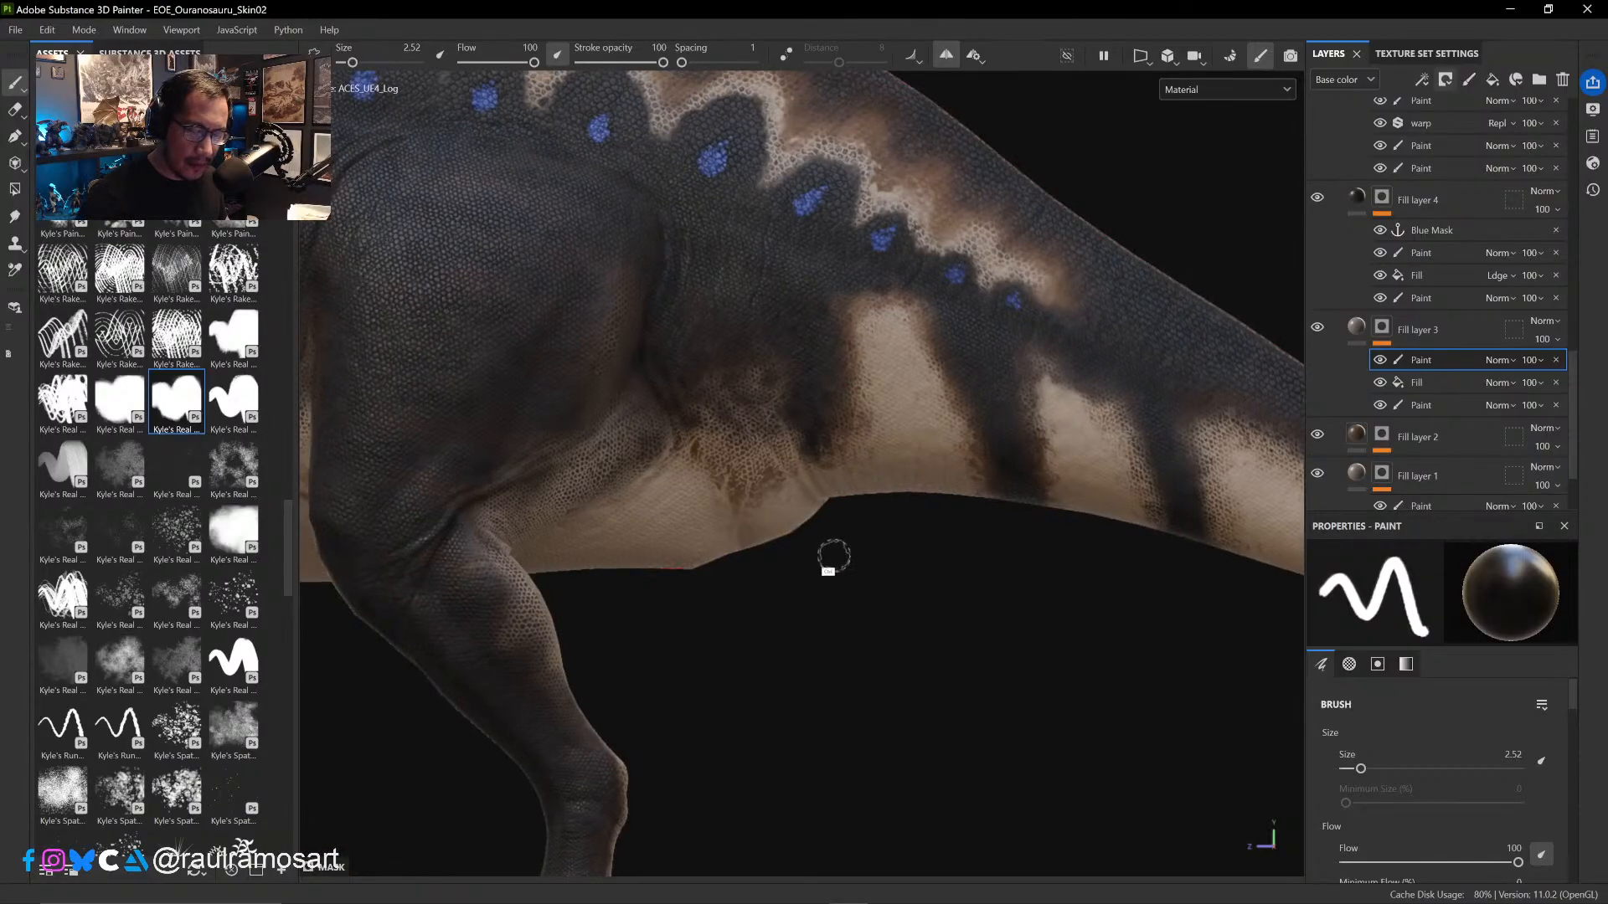
# - Paint black in the mask over the brown area behind the thigh, enlarging the brush from 2.52 to 4.85
pyautogui.moveTo(782, 366); pyautogui.dragTo(750, 378)
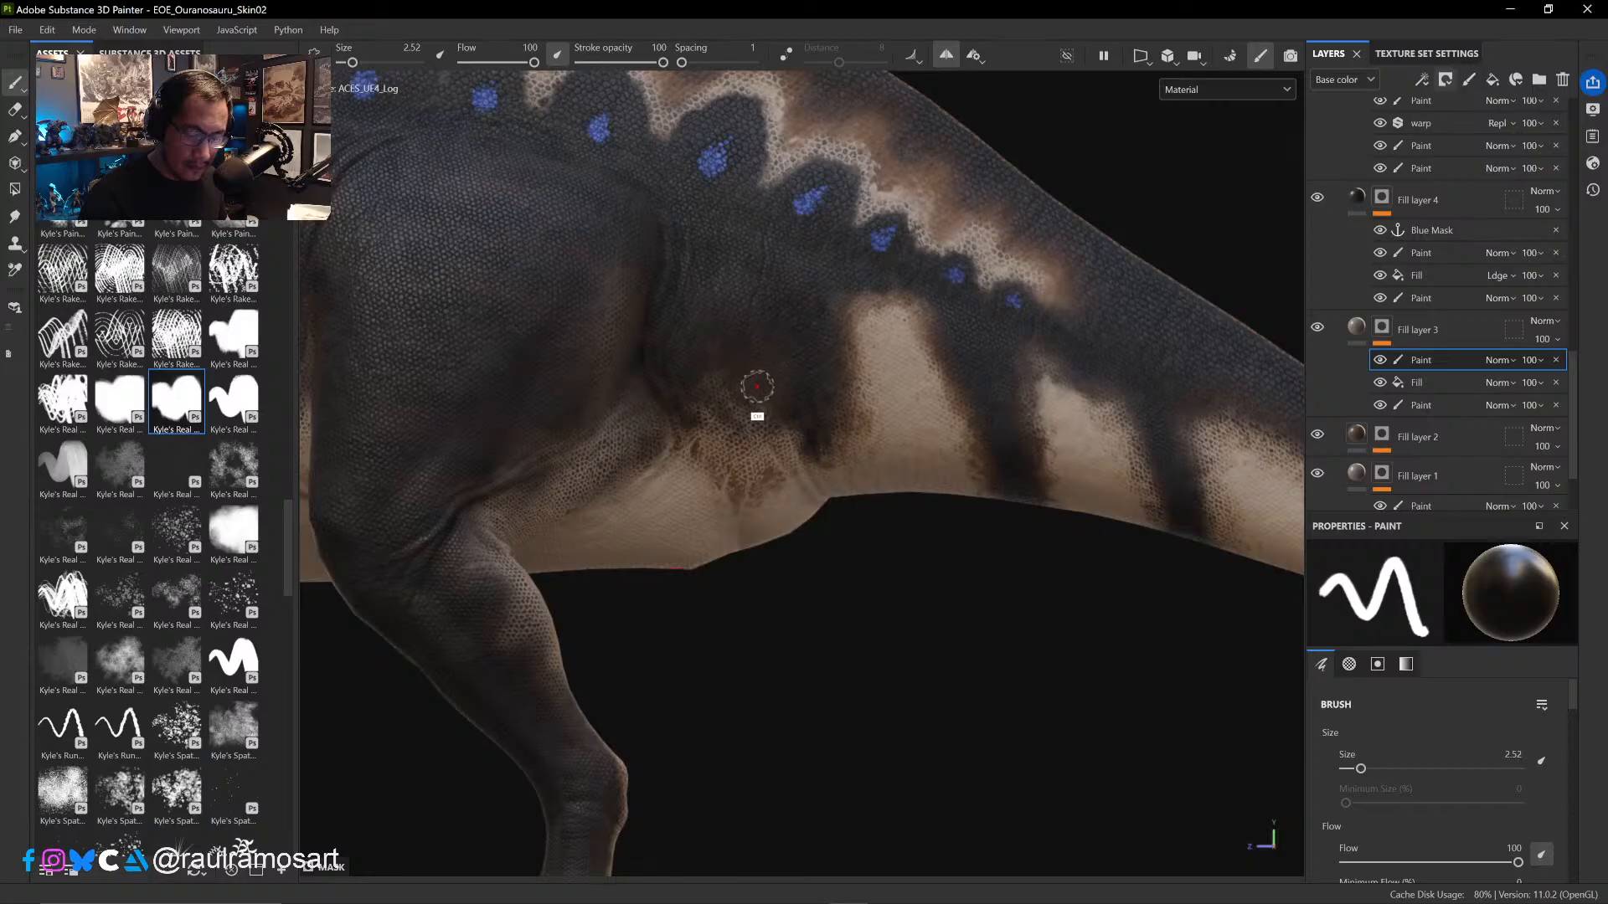
pyautogui.keyDown('ctrl'); pyautogui.moveTo(757, 386); pyautogui.dragTo(763, 368, button='right'); pyautogui.keyUp('ctrl')
pyautogui.moveTo(702, 354); pyautogui.dragTo(761, 397)
pyautogui.keyDown('alt'); pyautogui.moveTo(796, 582); pyautogui.dragTo(865, 507); pyautogui.keyUp('alt')
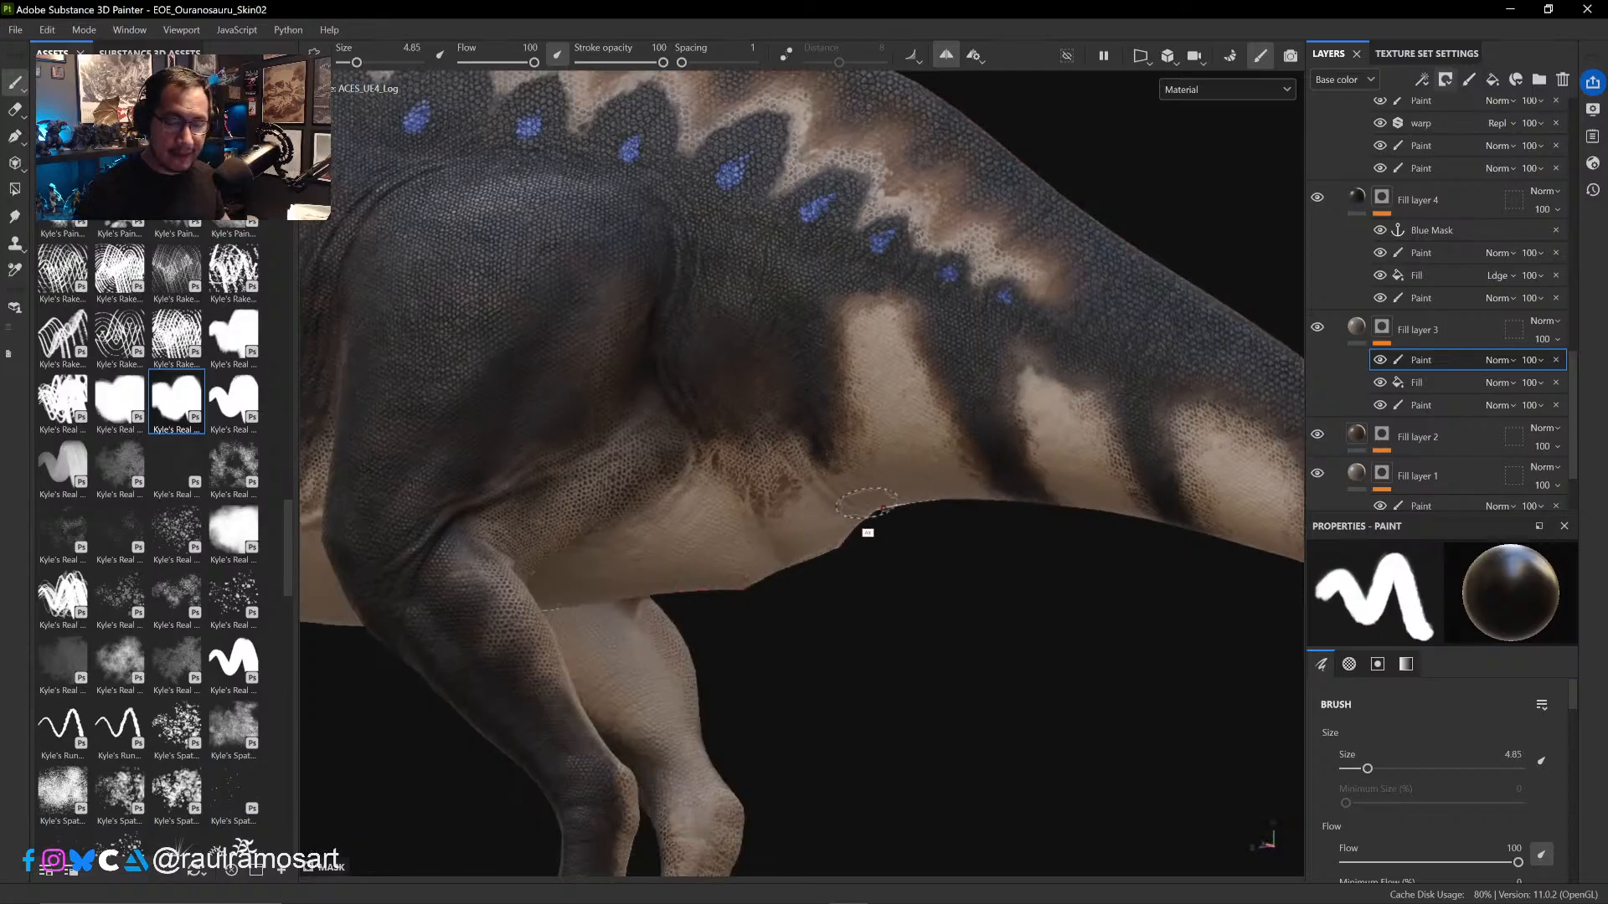
pyautogui.keyDown('alt'); pyautogui.moveTo(882, 563); pyautogui.dragTo(963, 603); pyautogui.keyUp('alt')
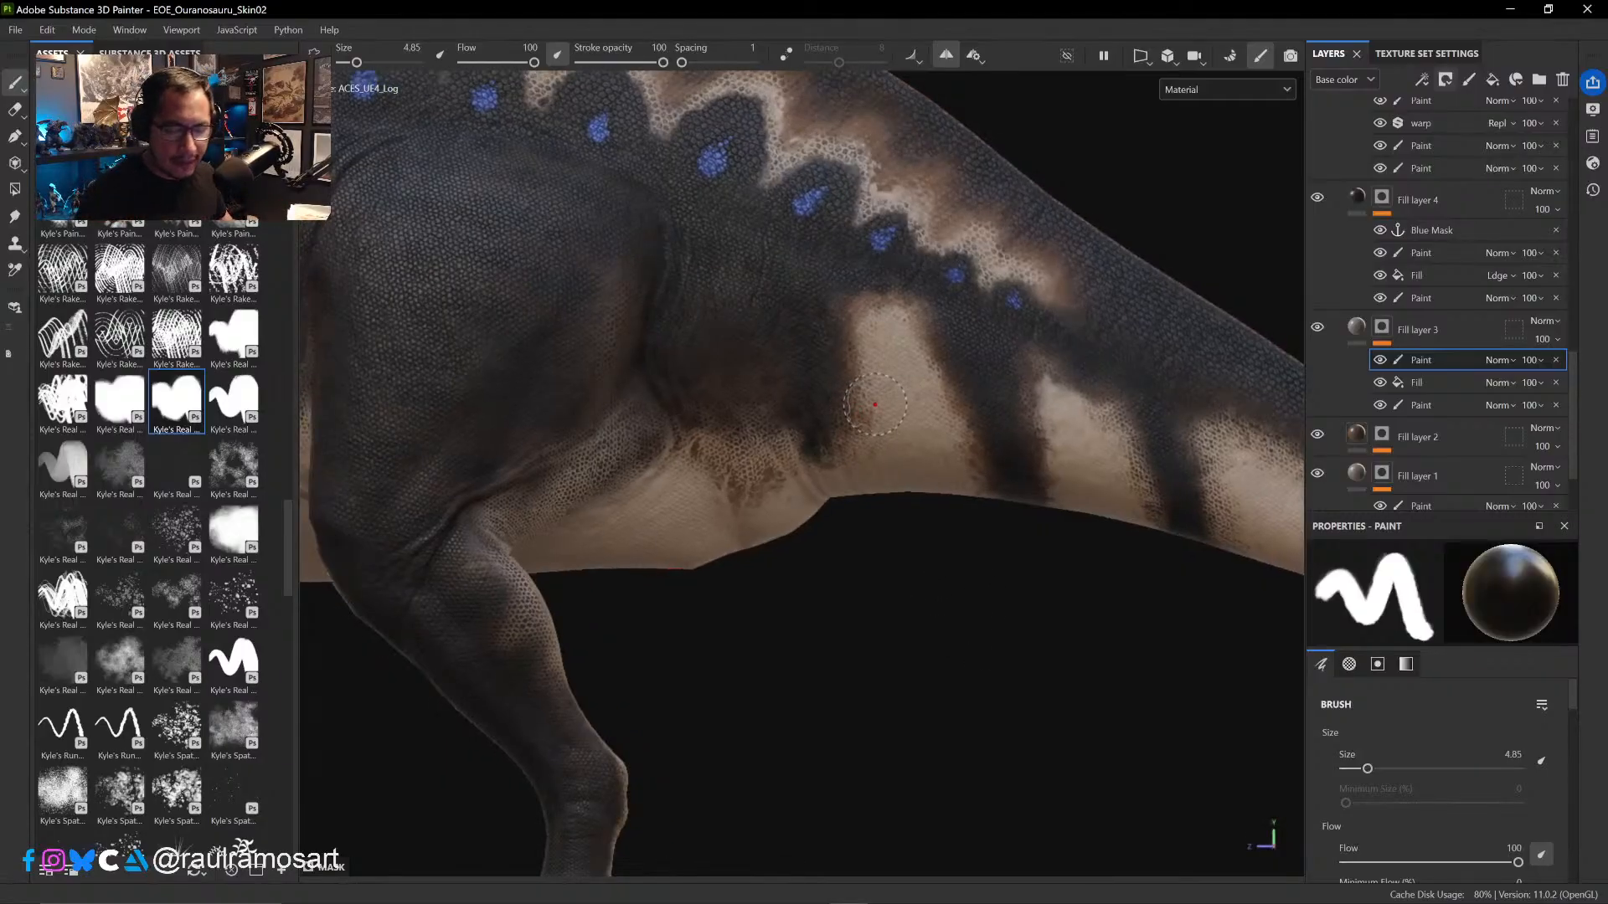
# - Refine the black mask paint around the edges of the first pale tail patch with brush sizes between about 1.6 and 3
pyautogui.keyDown('alt'); pyautogui.moveTo(920, 478); pyautogui.dragTo(889, 374); pyautogui.keyUp('alt')
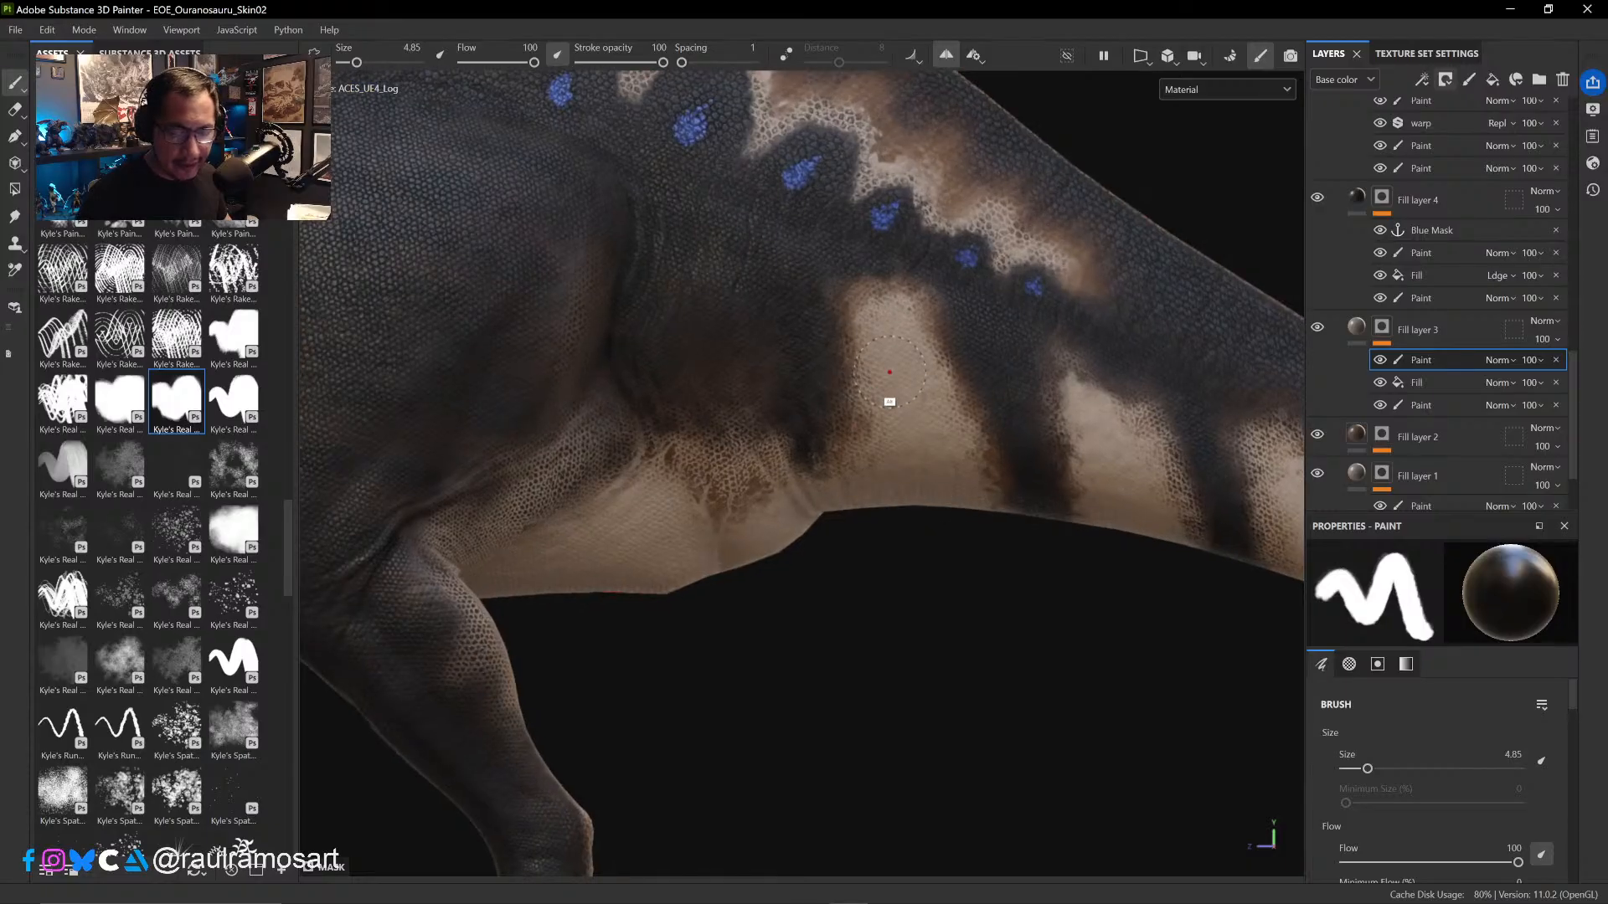
pyautogui.keyDown('ctrl'); pyautogui.moveTo(856, 299); pyautogui.dragTo(828, 297, button='right'); pyautogui.keyUp('ctrl')
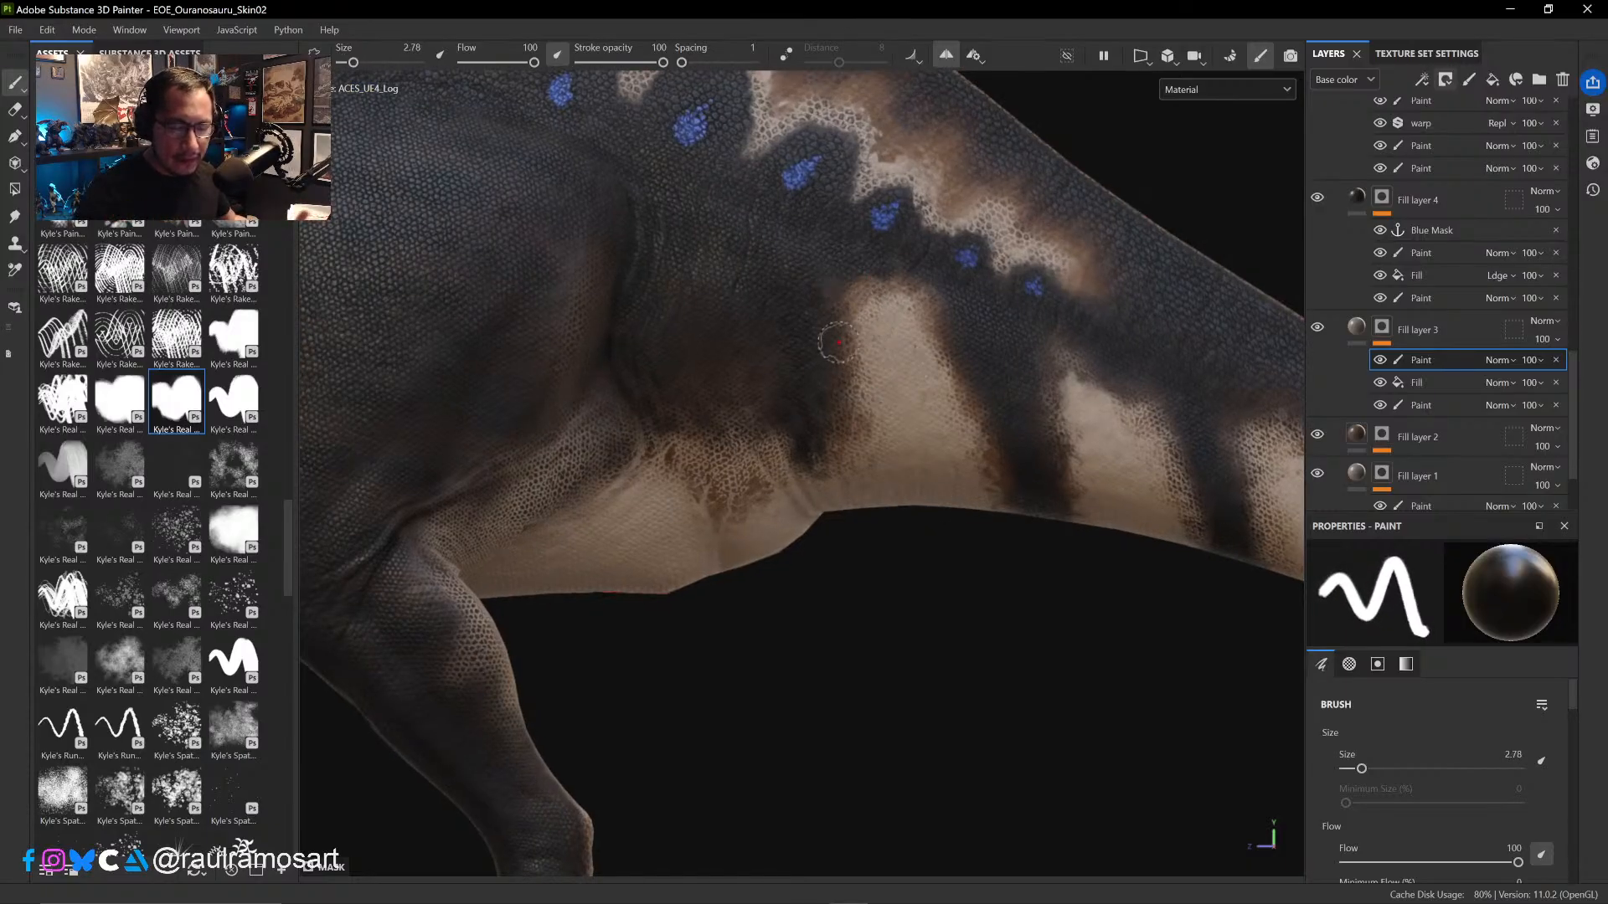
pyautogui.keyDown('ctrl'); pyautogui.moveTo(920, 420); pyautogui.dragTo(900, 423, button='right'); pyautogui.keyUp('ctrl')
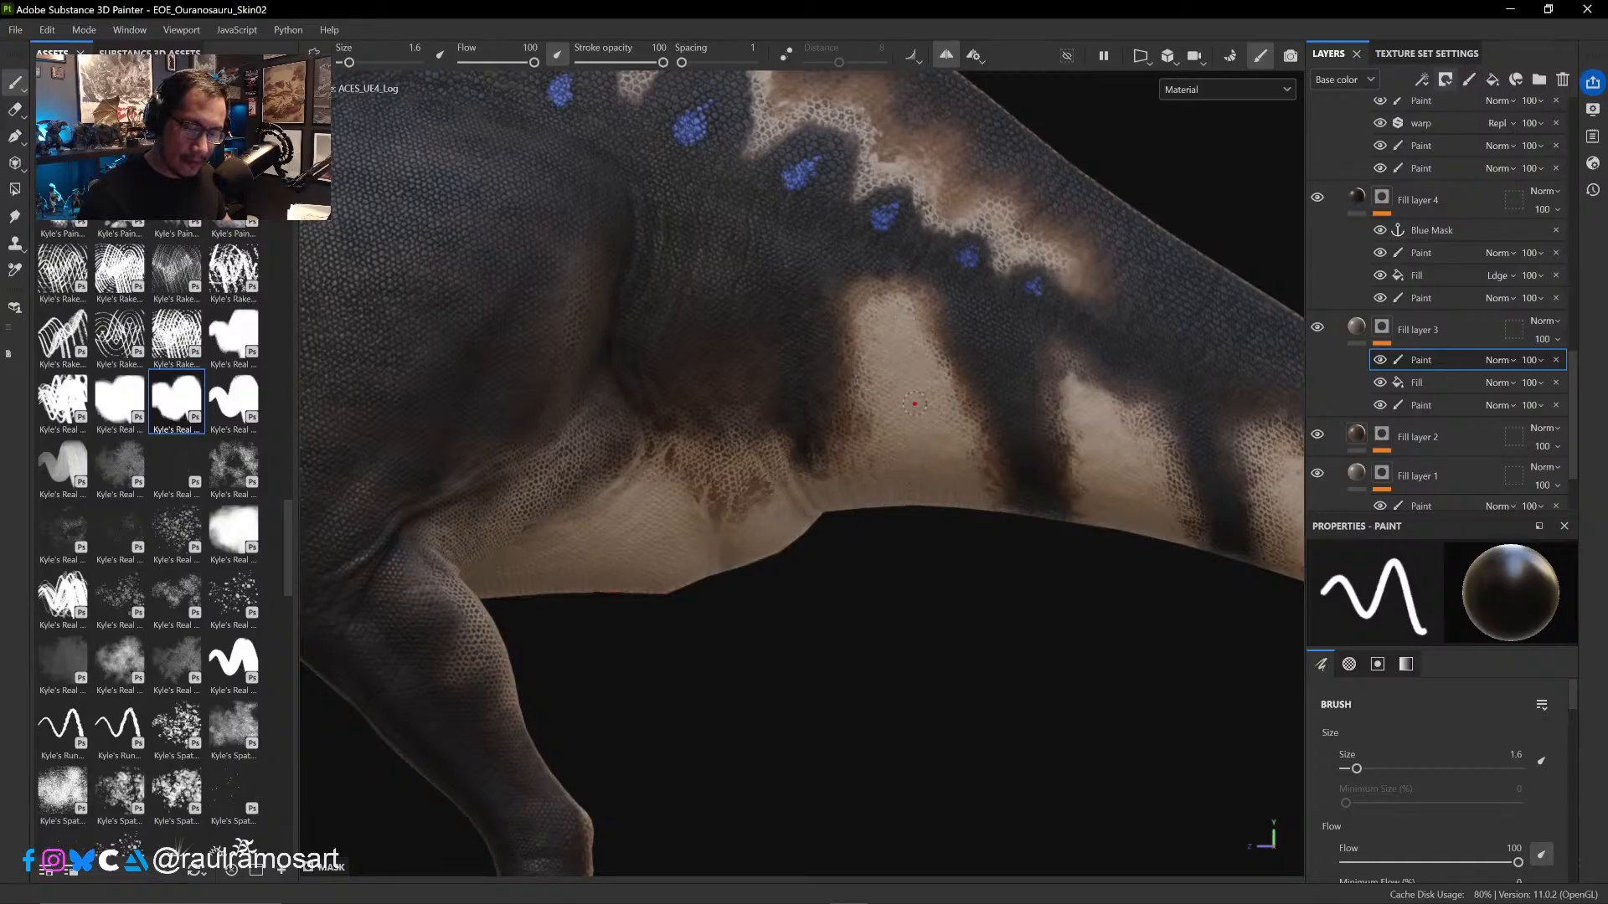
pyautogui.keyDown('ctrl'); pyautogui.moveTo(873, 299); pyautogui.dragTo(886, 314, button='right'); pyautogui.keyUp('ctrl')
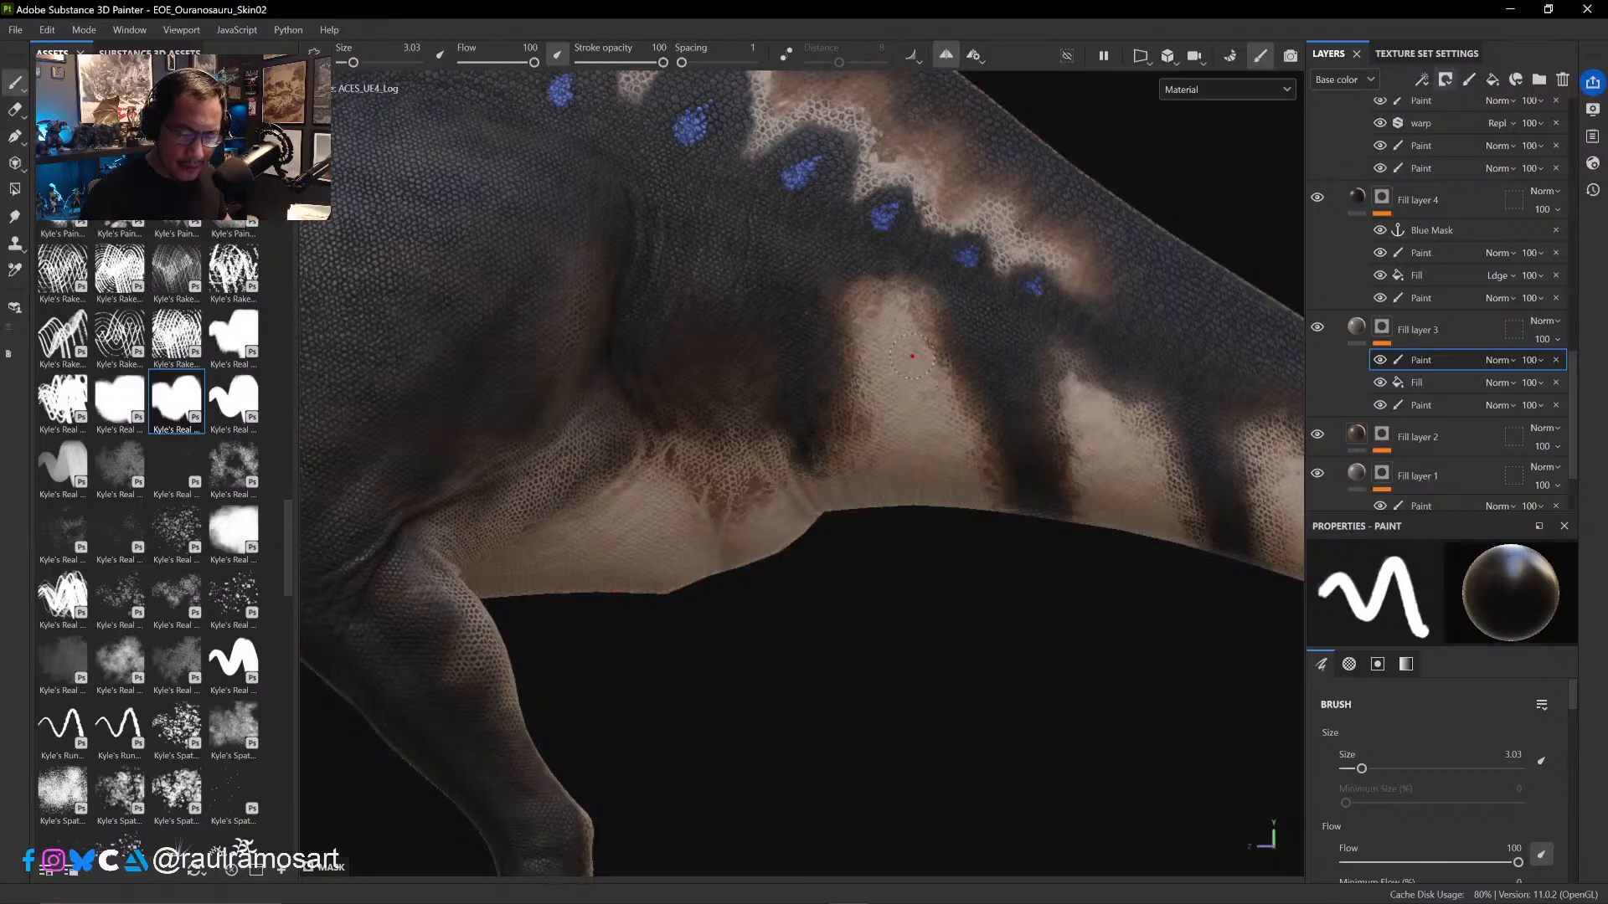
# - Touch up the first pale tail patch, alternating white and black, and work the dark stripe behind it at brush size 2.35
pyautogui.press('x')
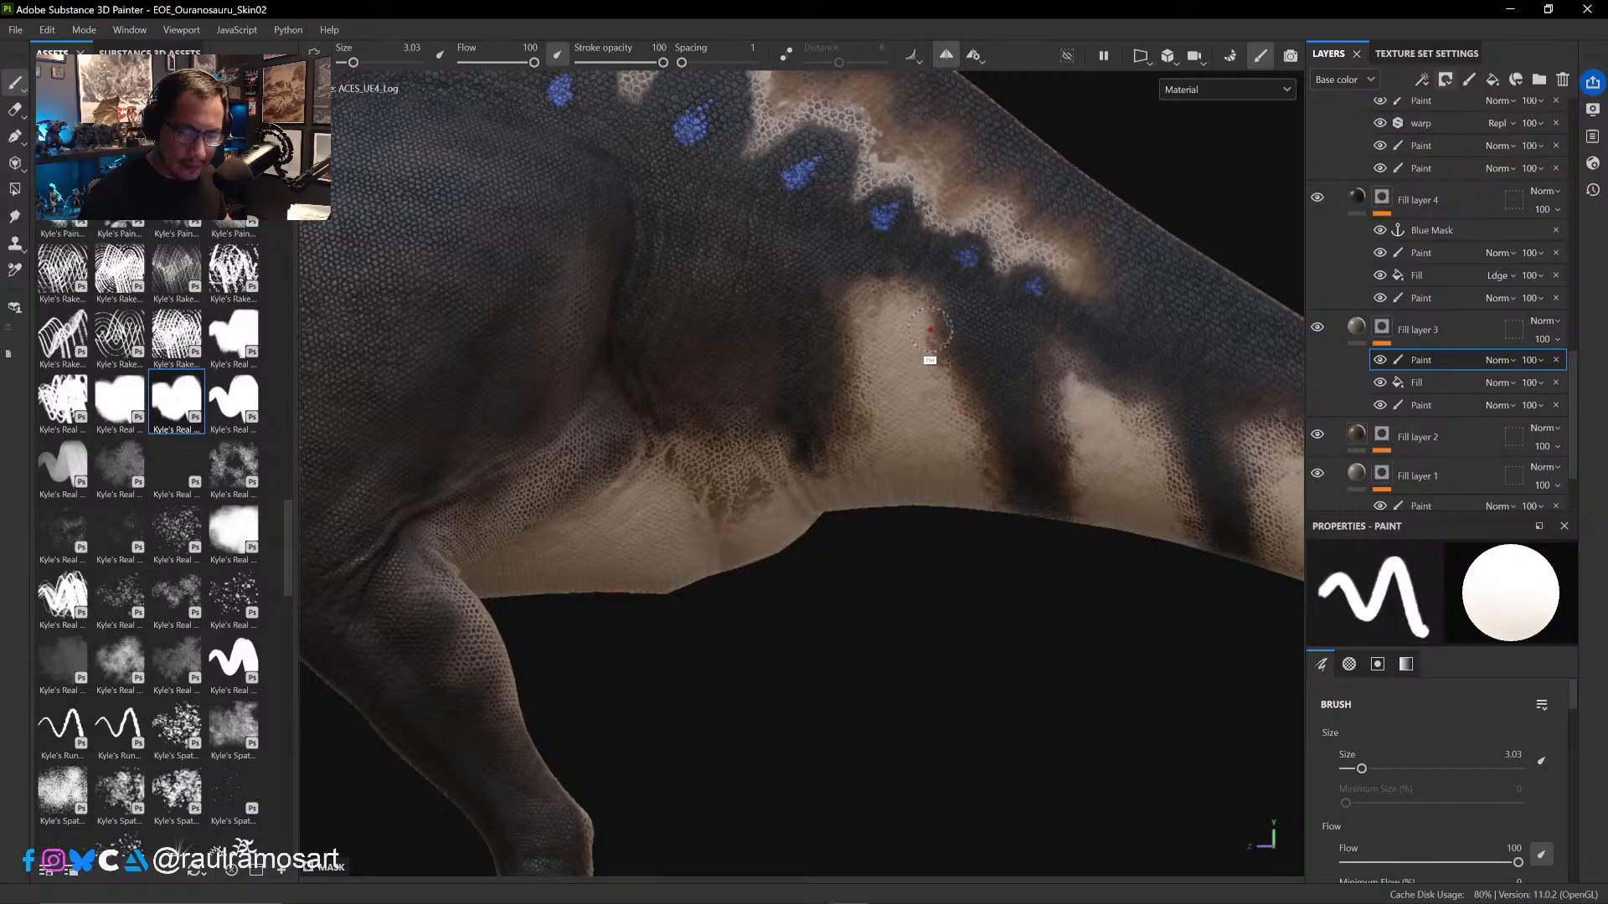
pyautogui.keyDown('ctrl'); pyautogui.moveTo(929, 333); pyautogui.dragTo(907, 336, button='right'); pyautogui.keyUp('ctrl')
pyautogui.press('x')
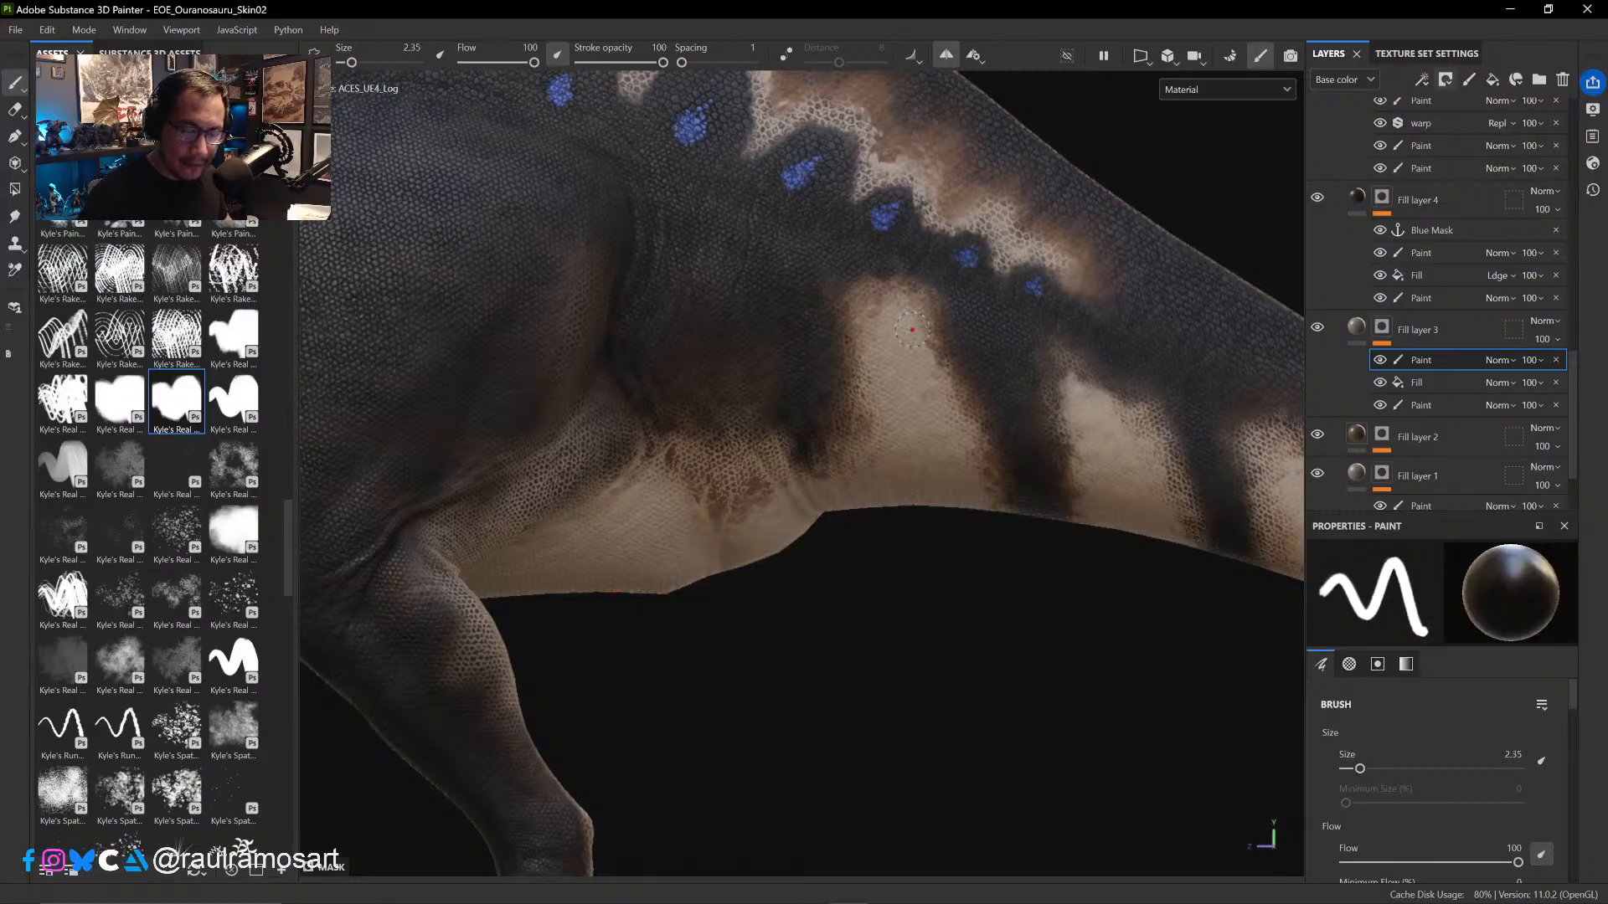
pyautogui.press('x')
pyautogui.press('x')
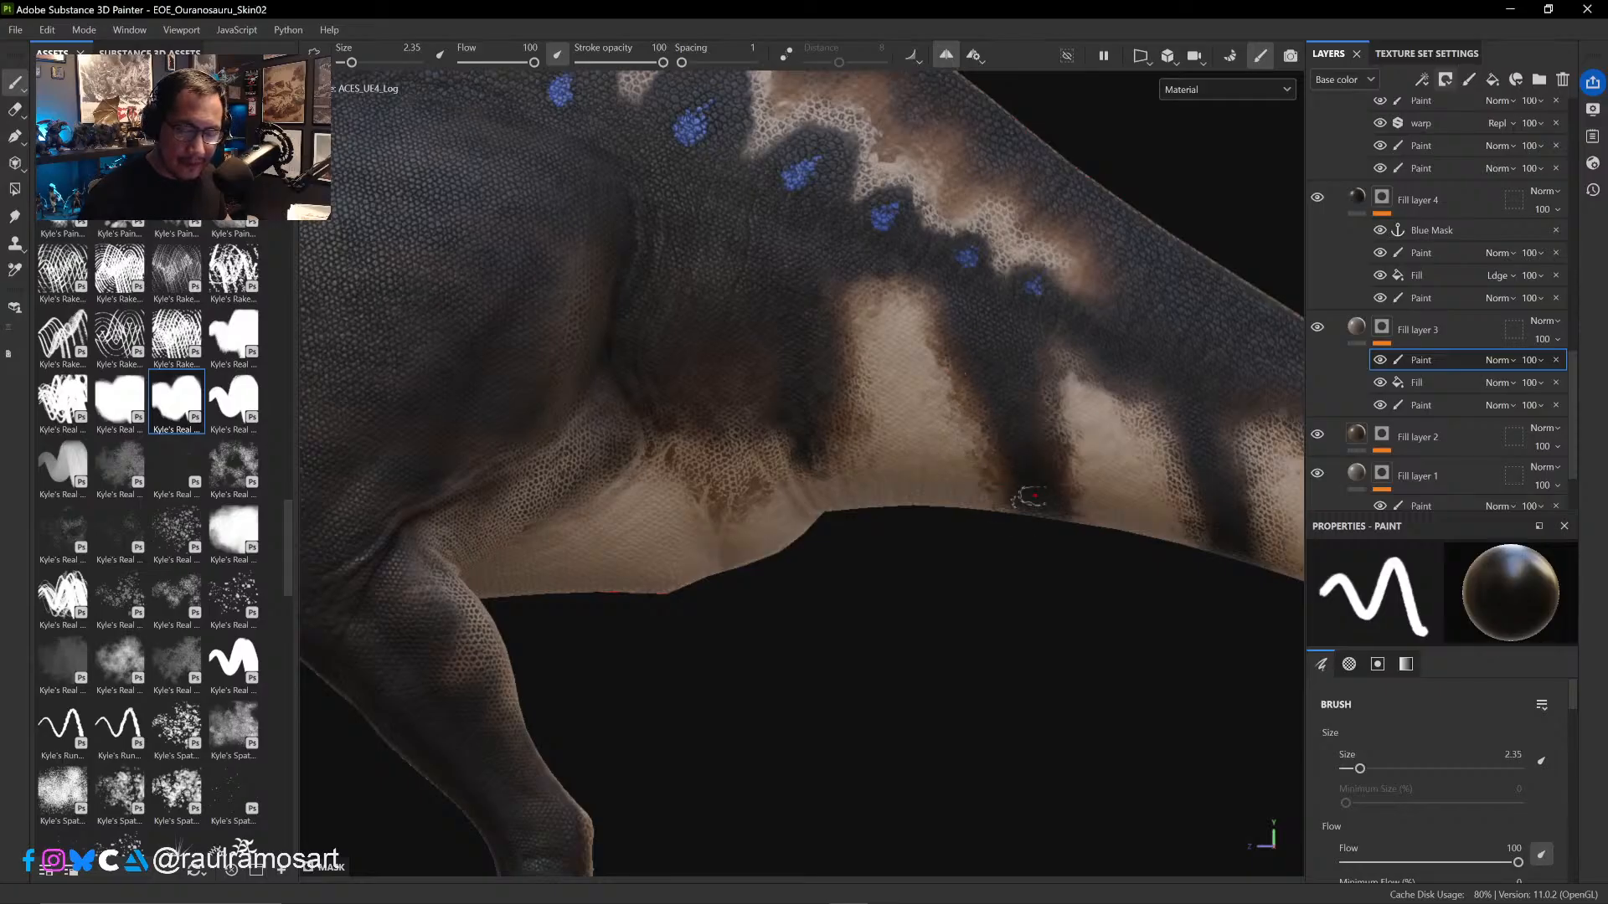
pyautogui.keyDown('alt'); pyautogui.keyDown('shift'); pyautogui.moveTo(1041, 555); pyautogui.dragTo(1044, 352); pyautogui.keyUp('shift'); pyautogui.keyUp('alt')
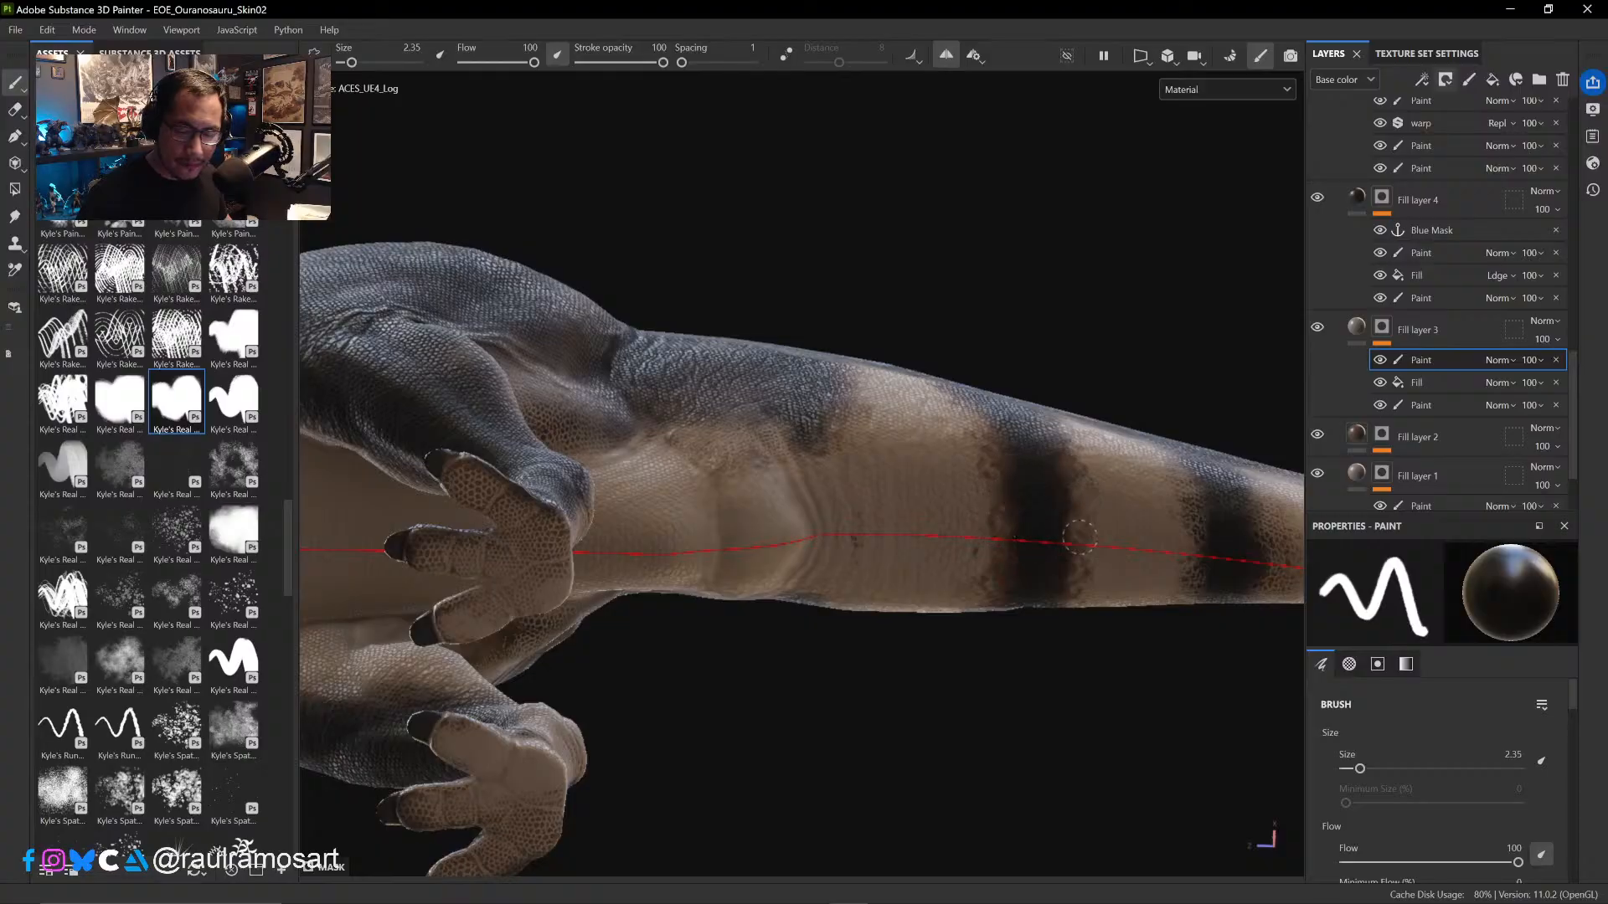
pyautogui.keyDown('alt'); pyautogui.keyDown('shift'); pyautogui.moveTo(1062, 503); pyautogui.dragTo(1072, 661); pyautogui.keyUp('shift'); pyautogui.keyUp('alt')
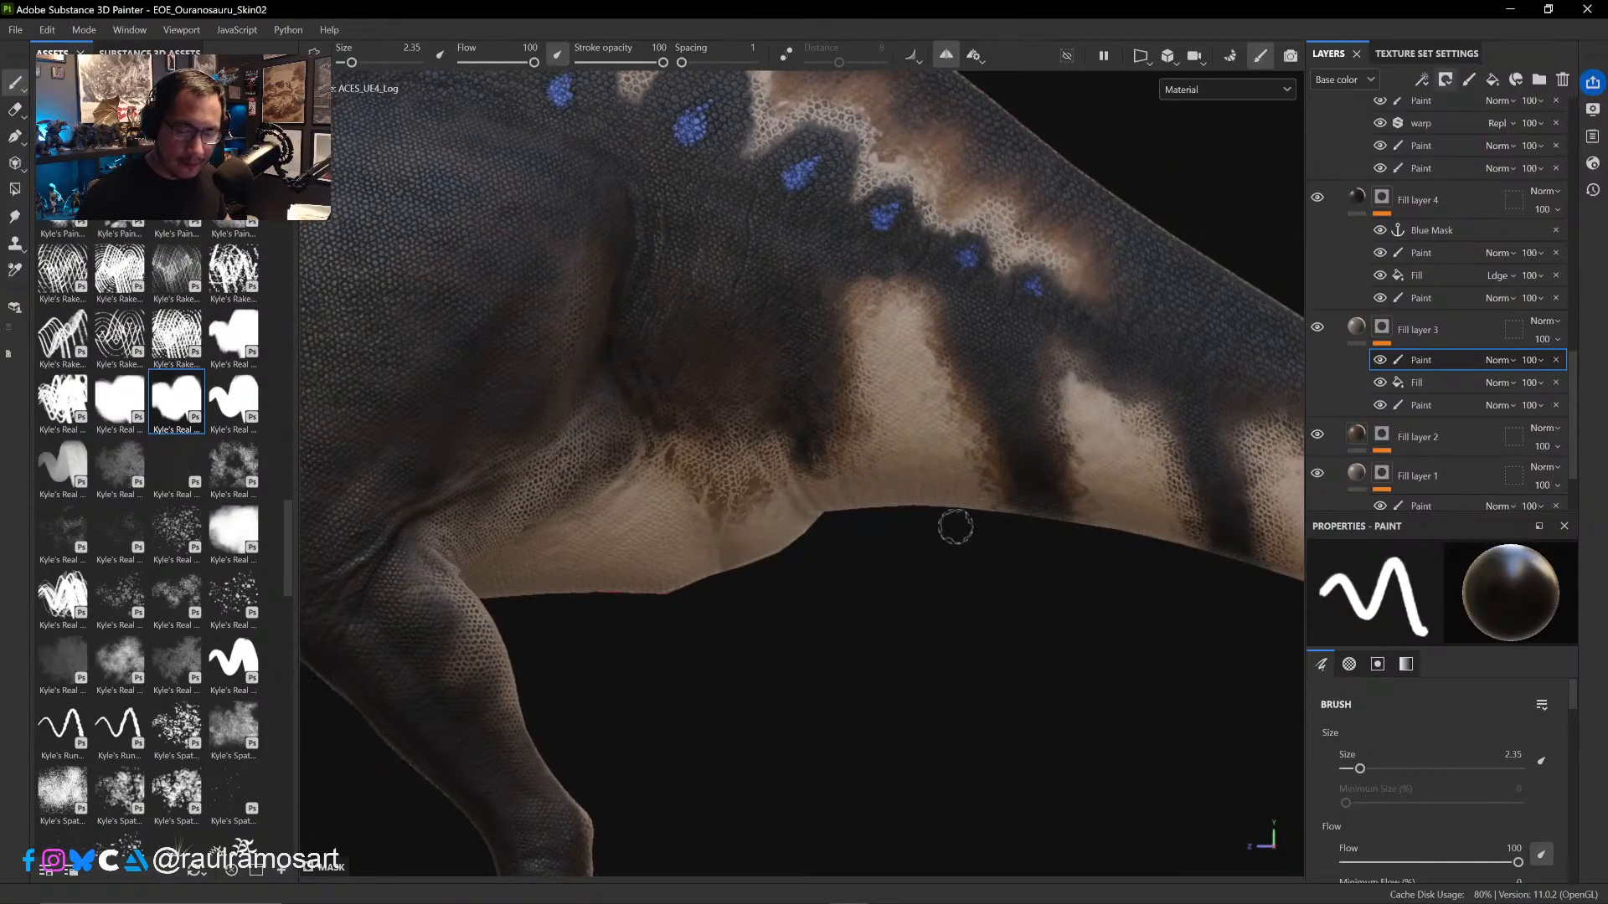
# - Paint white in the mask over the speckled brown patch where the belly meets the tail, at brush size 3.97
pyautogui.press('x')
pyautogui.moveTo(786, 478)
pyautogui.mouseDown()
pyautogui.moveTo(776, 463)
pyautogui.moveTo(766, 497)
pyautogui.mouseUp()
pyautogui.keyDown('ctrl'); pyautogui.moveTo(760, 505); pyautogui.dragTo(778, 503, button='right'); pyautogui.keyUp('ctrl')
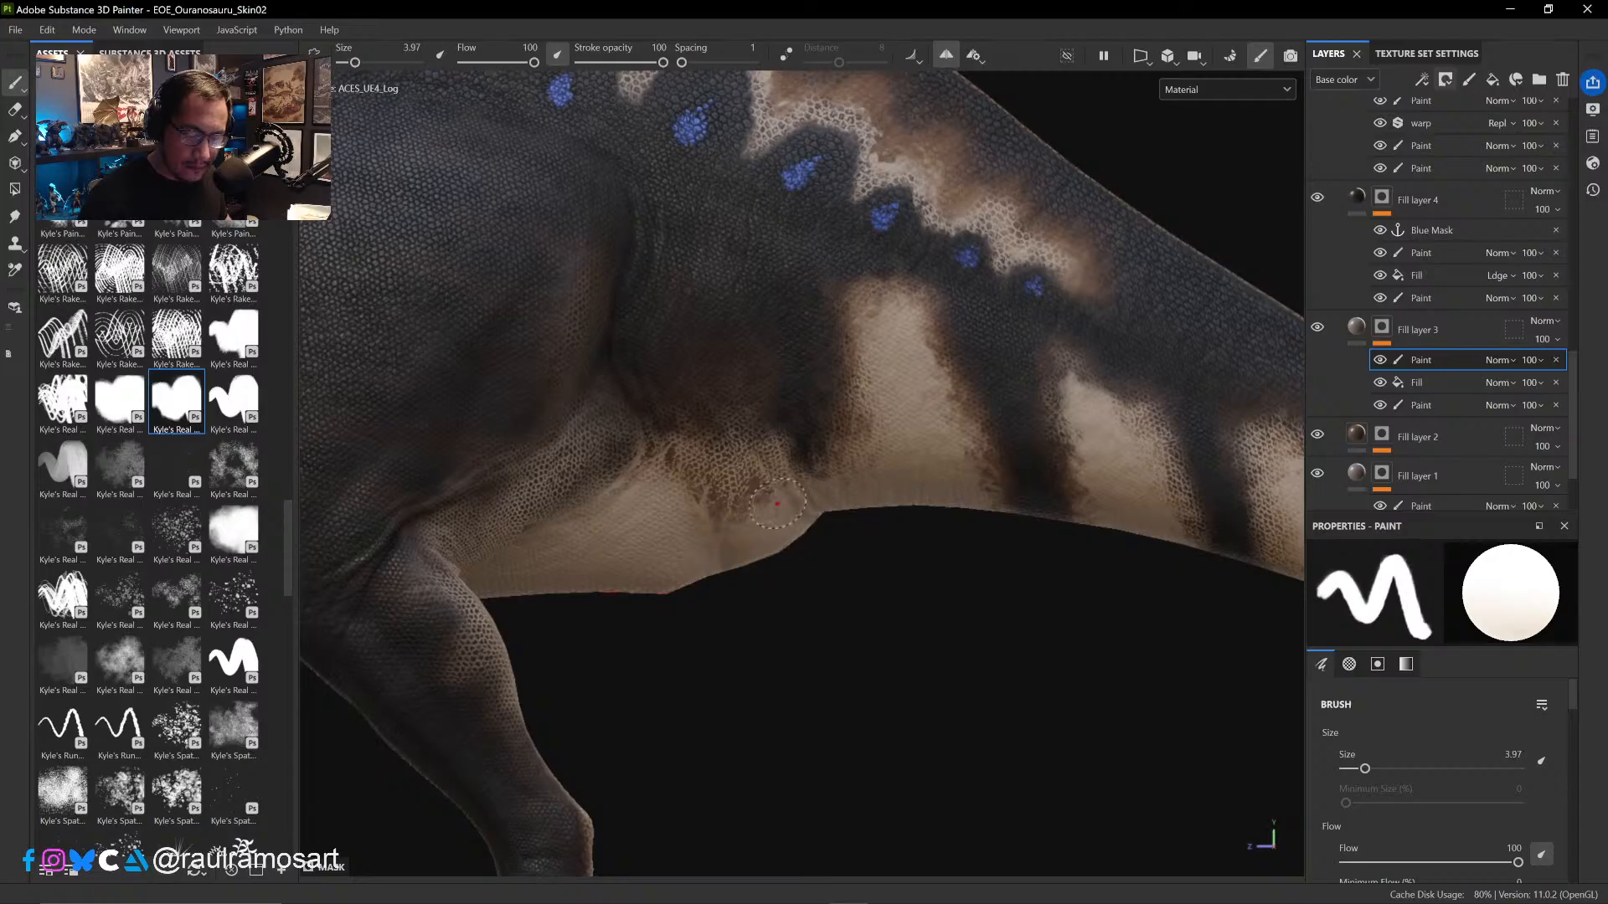
pyautogui.moveTo(777, 504)
pyautogui.mouseDown()
pyautogui.moveTo(760, 502)
pyautogui.moveTo(768, 476)
pyautogui.moveTo(725, 505)
pyautogui.moveTo(699, 476)
pyautogui.mouseUp()
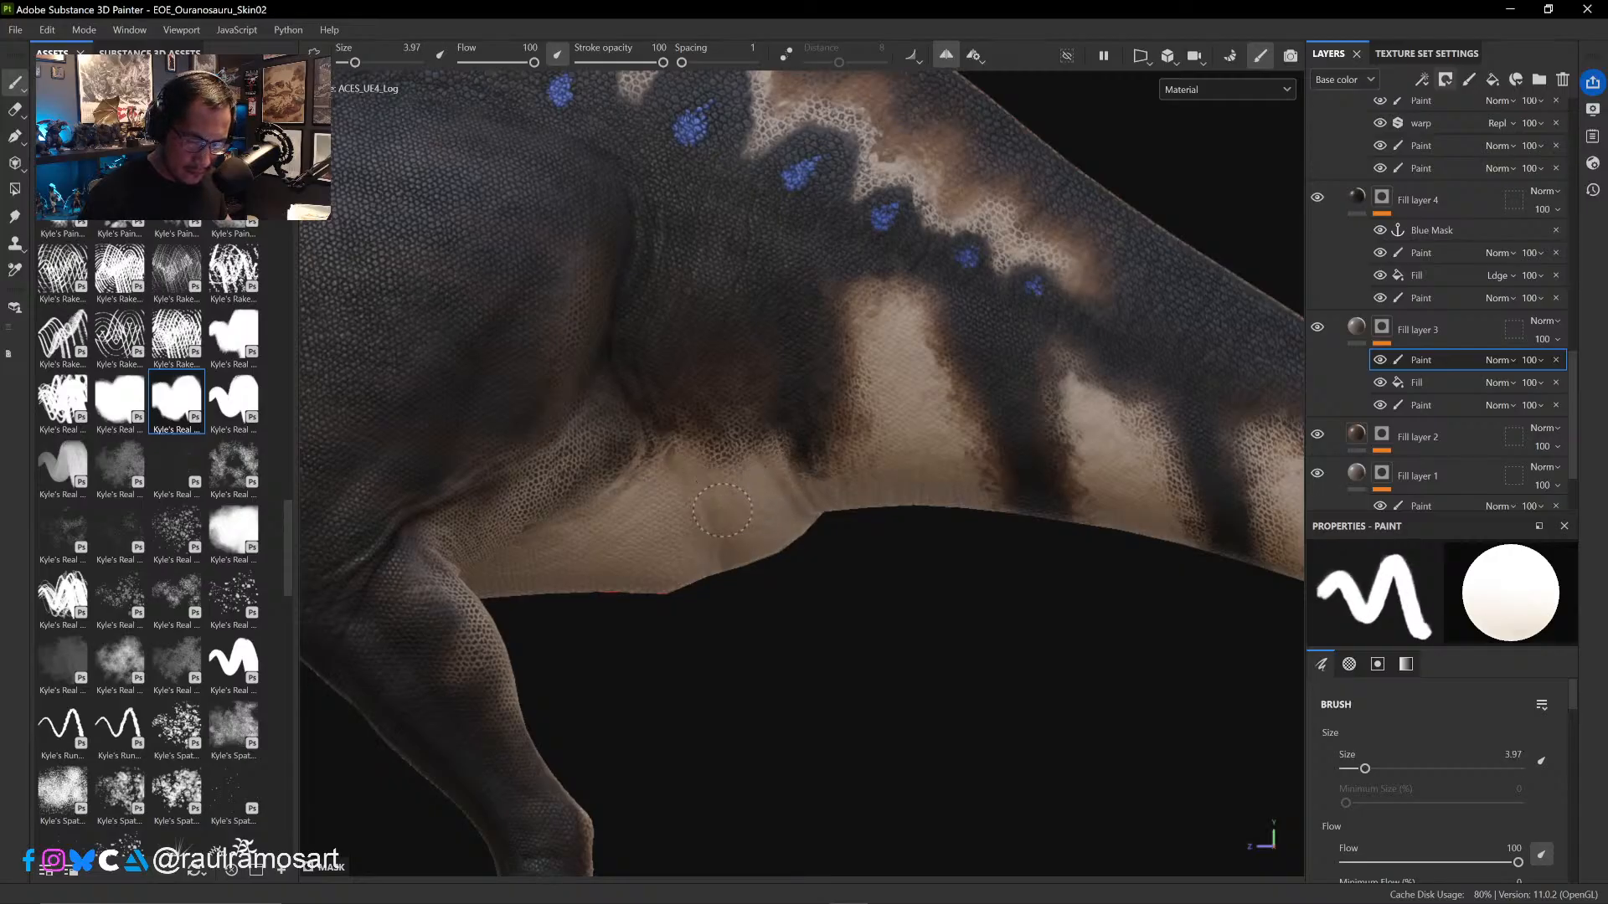
# - Paint black over the speckled belly patch, and erase the solid paint there with the eraser enlarged to 6.54
pyautogui.press('x')
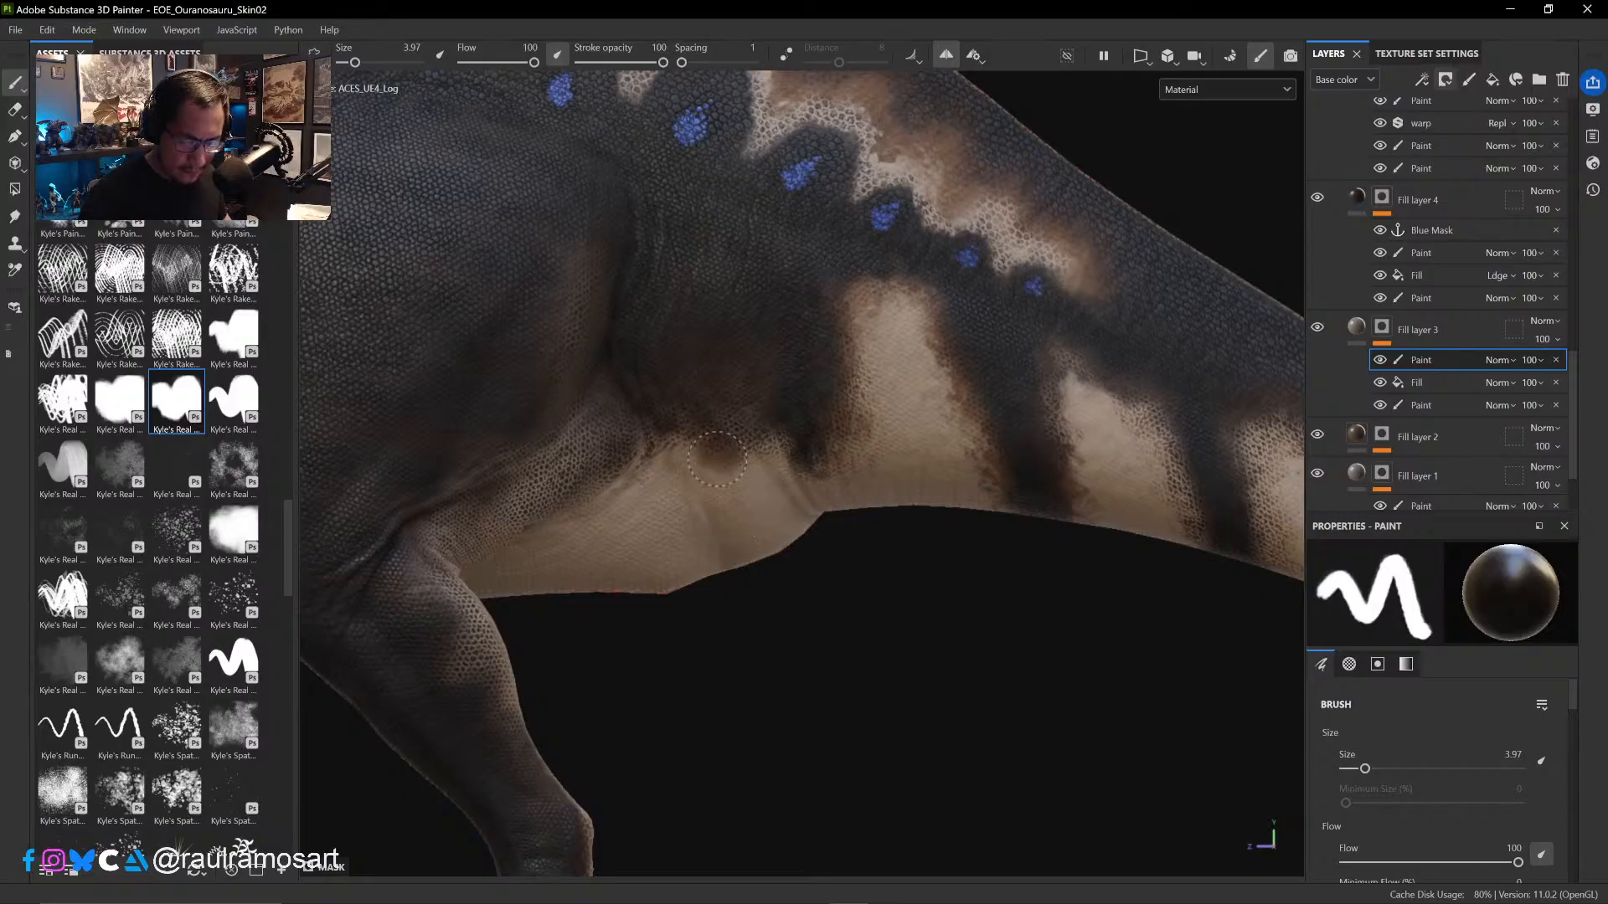
pyautogui.moveTo(753, 487); pyautogui.dragTo(694, 443)
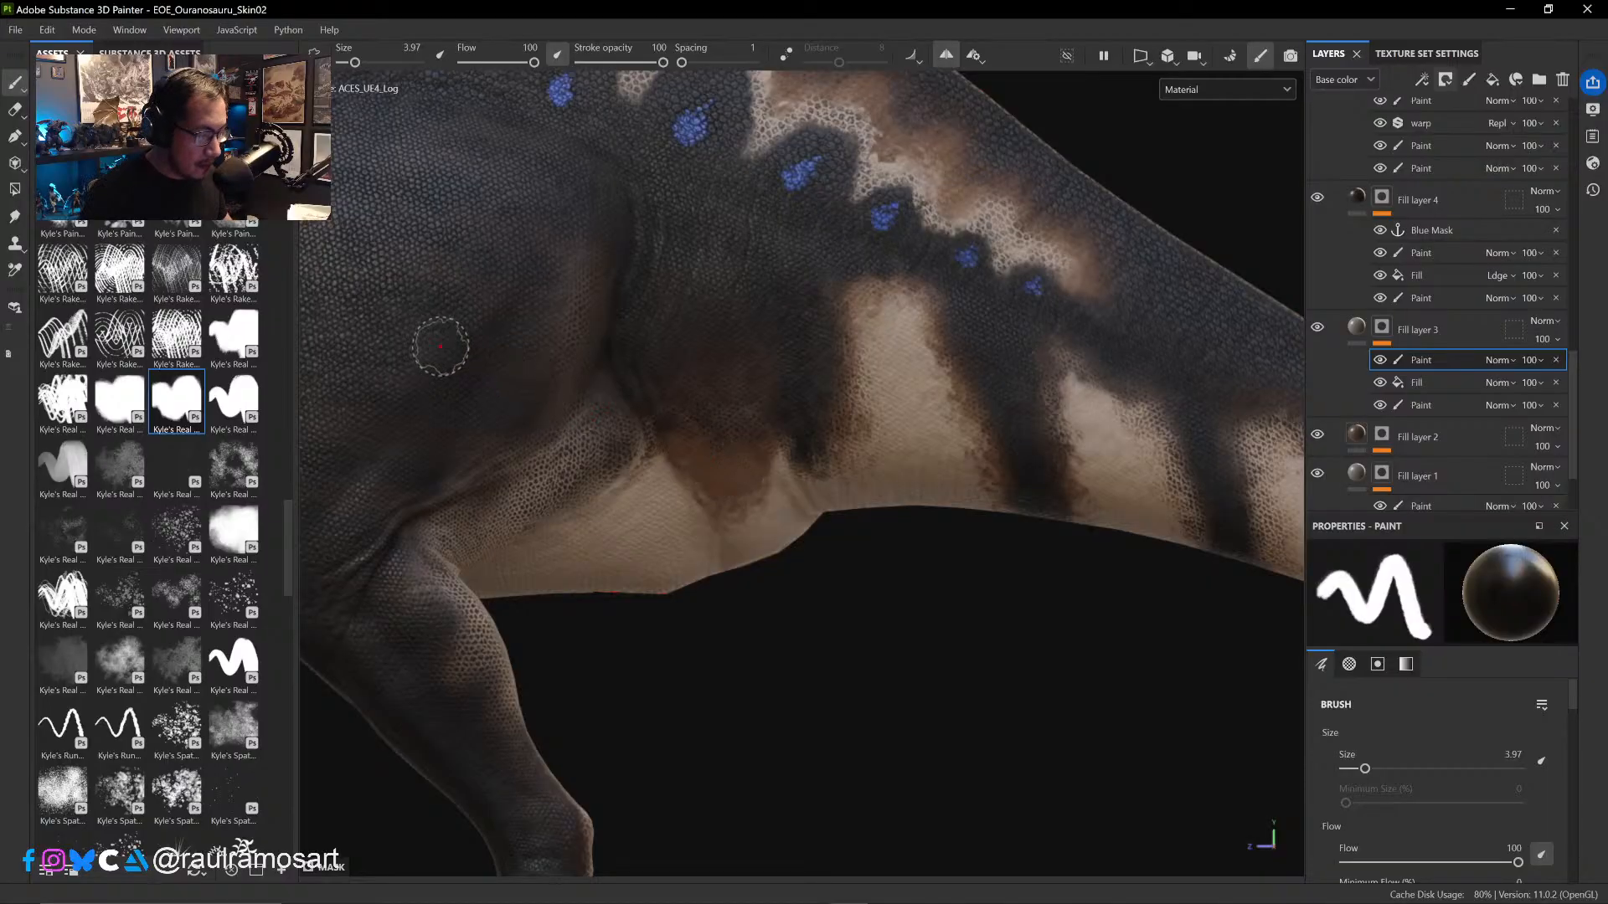
pyautogui.click(14, 110)
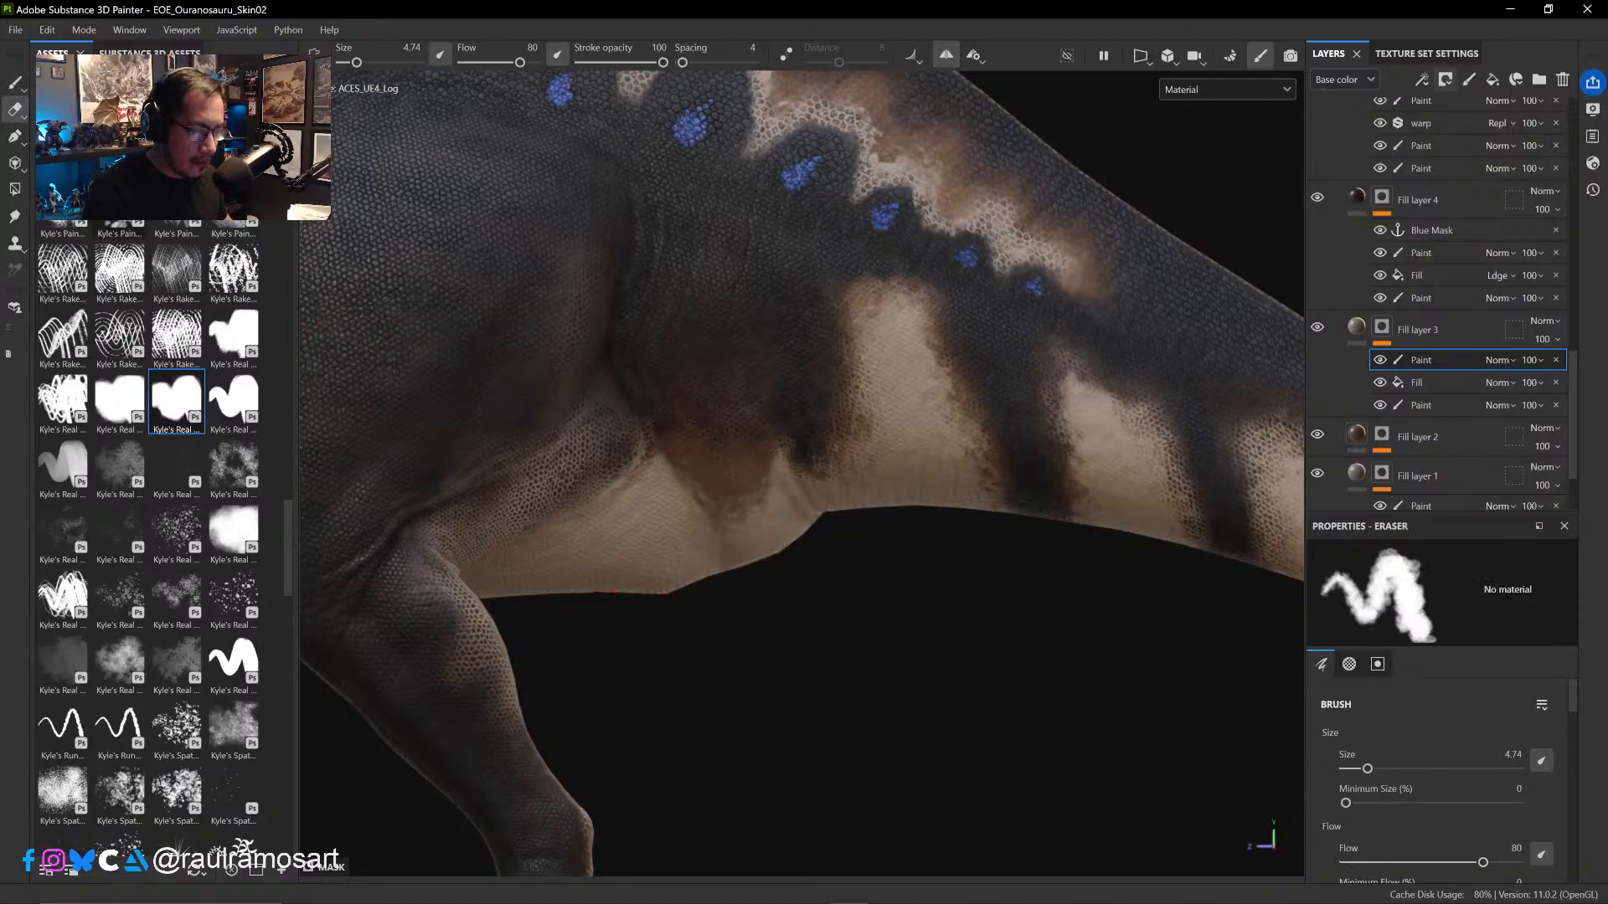
pyautogui.keyDown('ctrl'); pyautogui.moveTo(763, 485); pyautogui.dragTo(783, 485, button='right'); pyautogui.keyUp('ctrl')
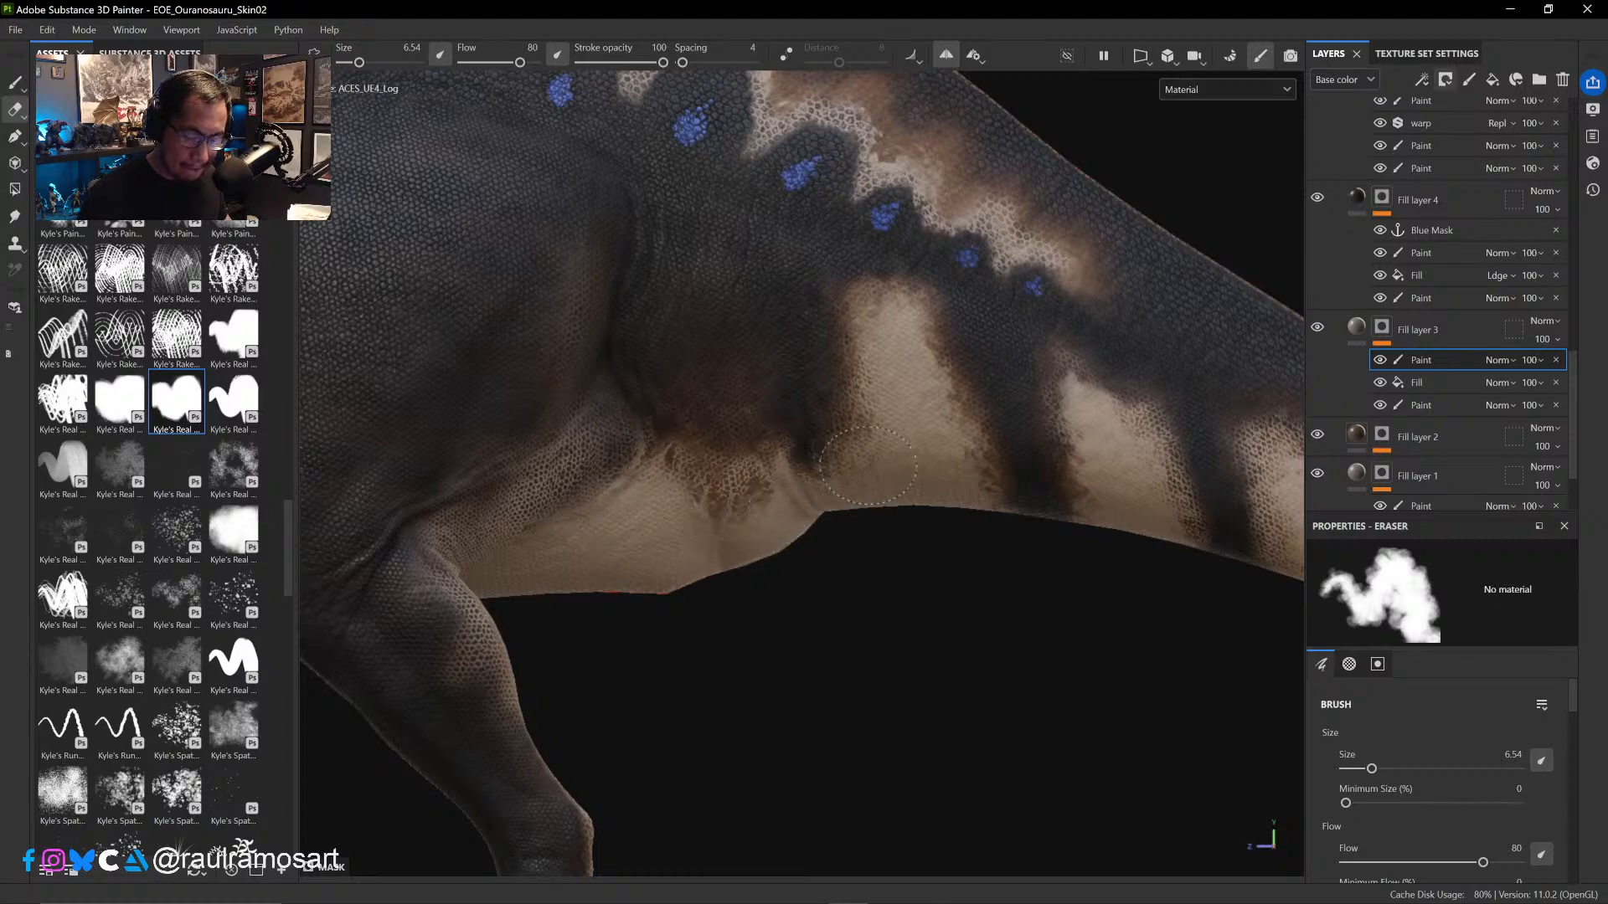
pyautogui.keyDown('alt'); pyautogui.moveTo(890, 556); pyautogui.dragTo(980, 559, button='middle'); pyautogui.keyUp('alt')
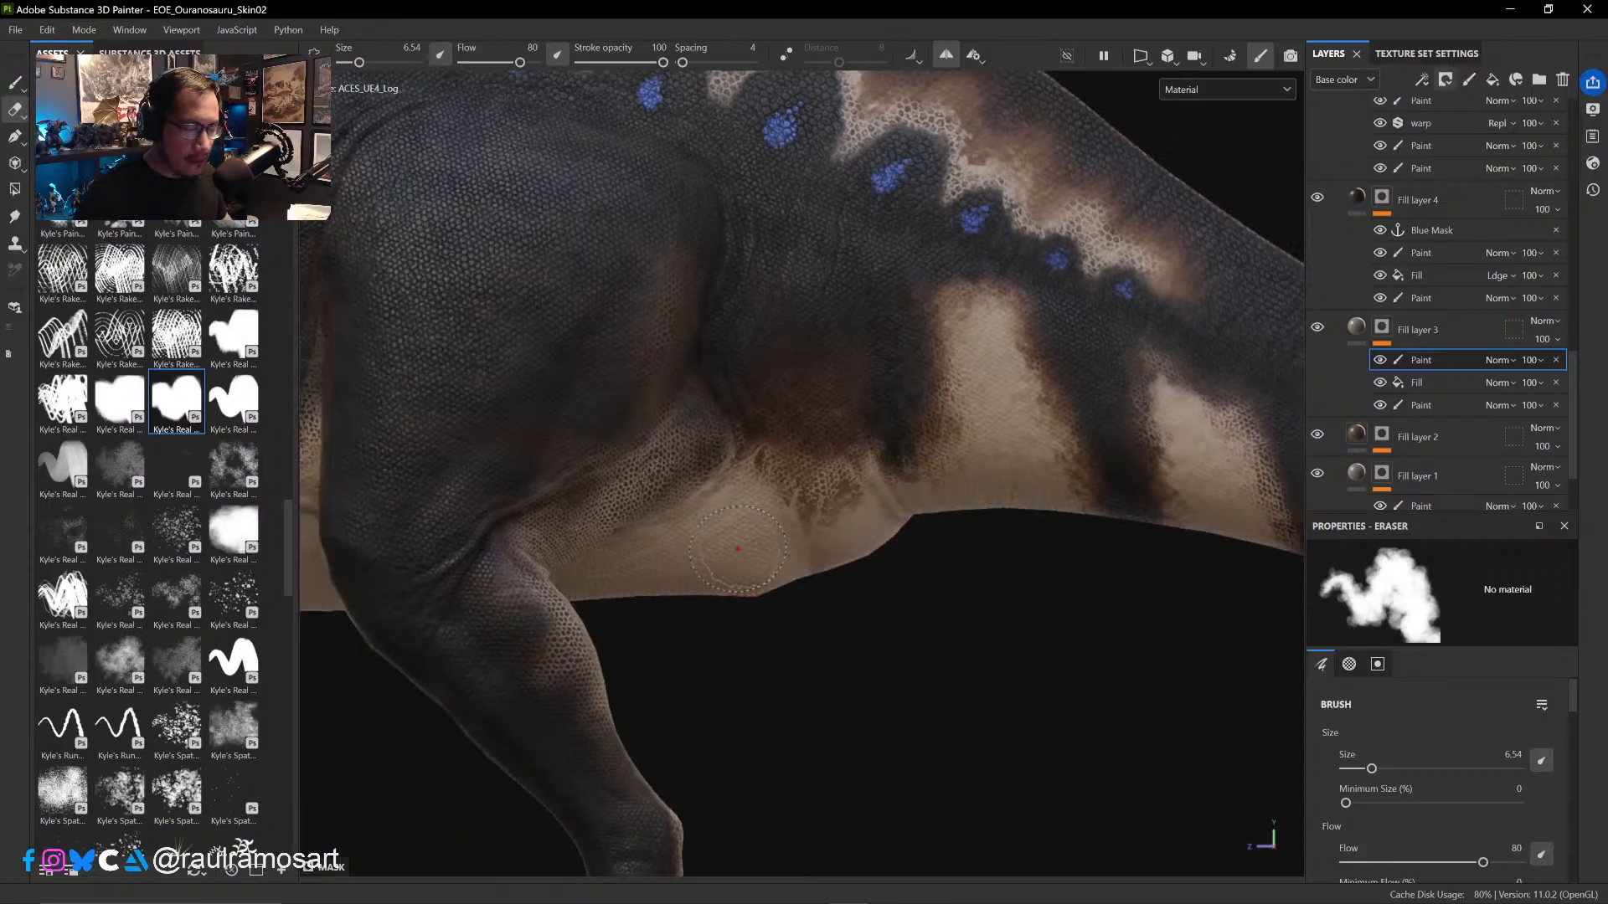
# - Rework the speckled belly patch at brush size 3.68, undoing the last black stroke and switching the mask paint to white
pyautogui.click(15, 82)
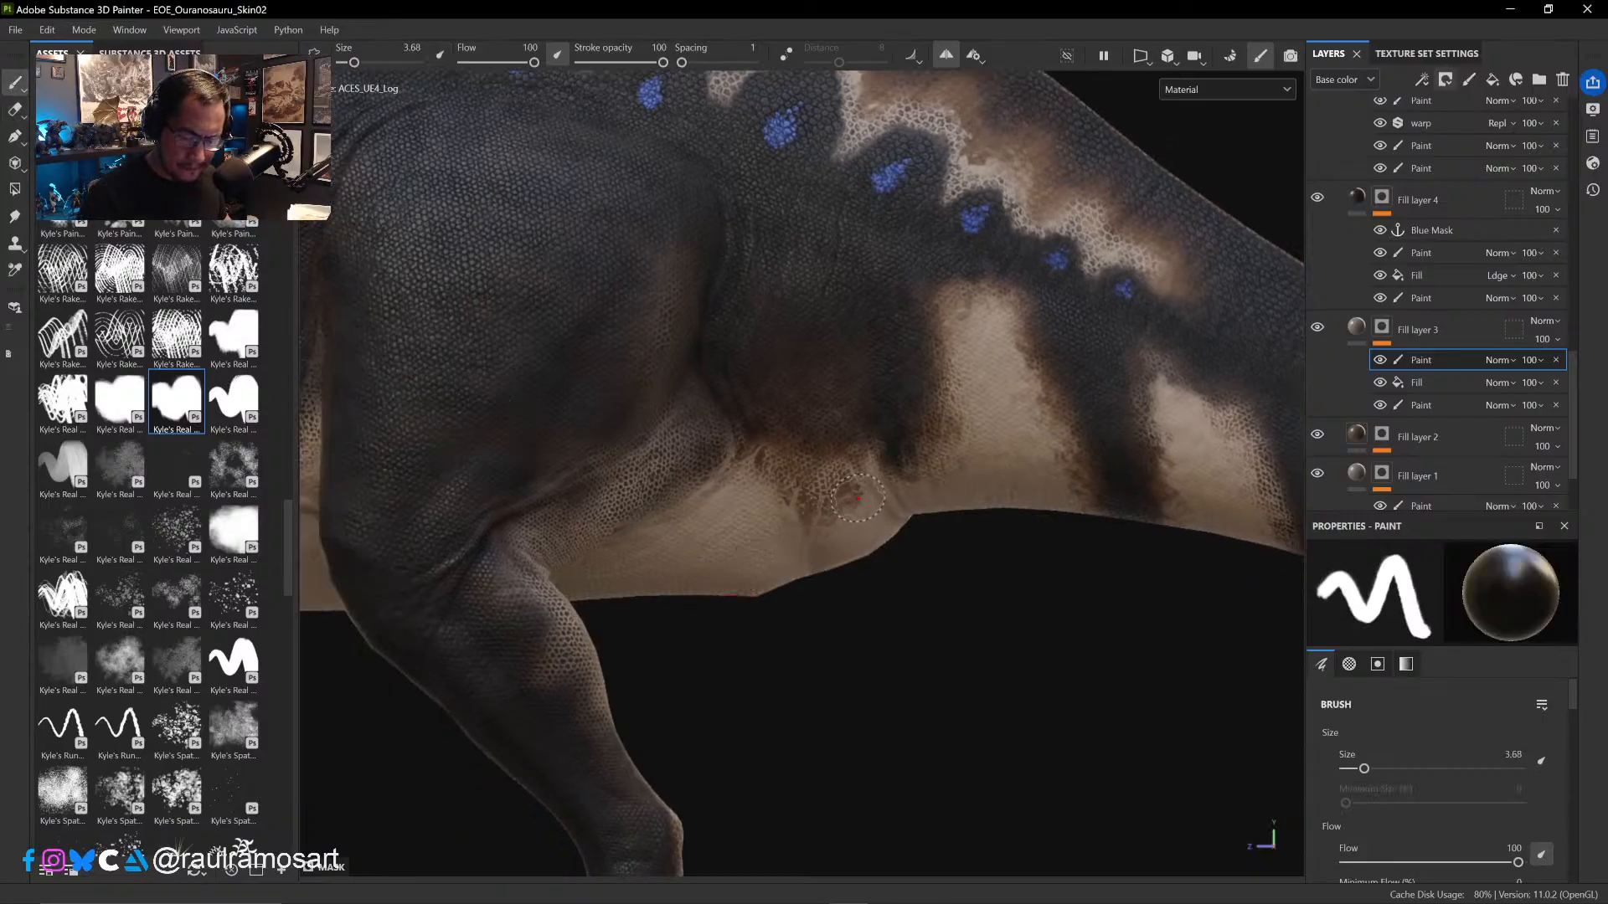
pyautogui.moveTo(853, 479)
pyautogui.mouseDown()
pyautogui.moveTo(846, 502)
pyautogui.moveTo(862, 498)
pyautogui.moveTo(829, 490)
pyautogui.moveTo(841, 513)
pyautogui.moveTo(868, 490)
pyautogui.moveTo(858, 506)
pyautogui.moveTo(757, 504)
pyautogui.mouseUp()
pyautogui.hotkey('ctrl', 'z')
pyautogui.press('x')
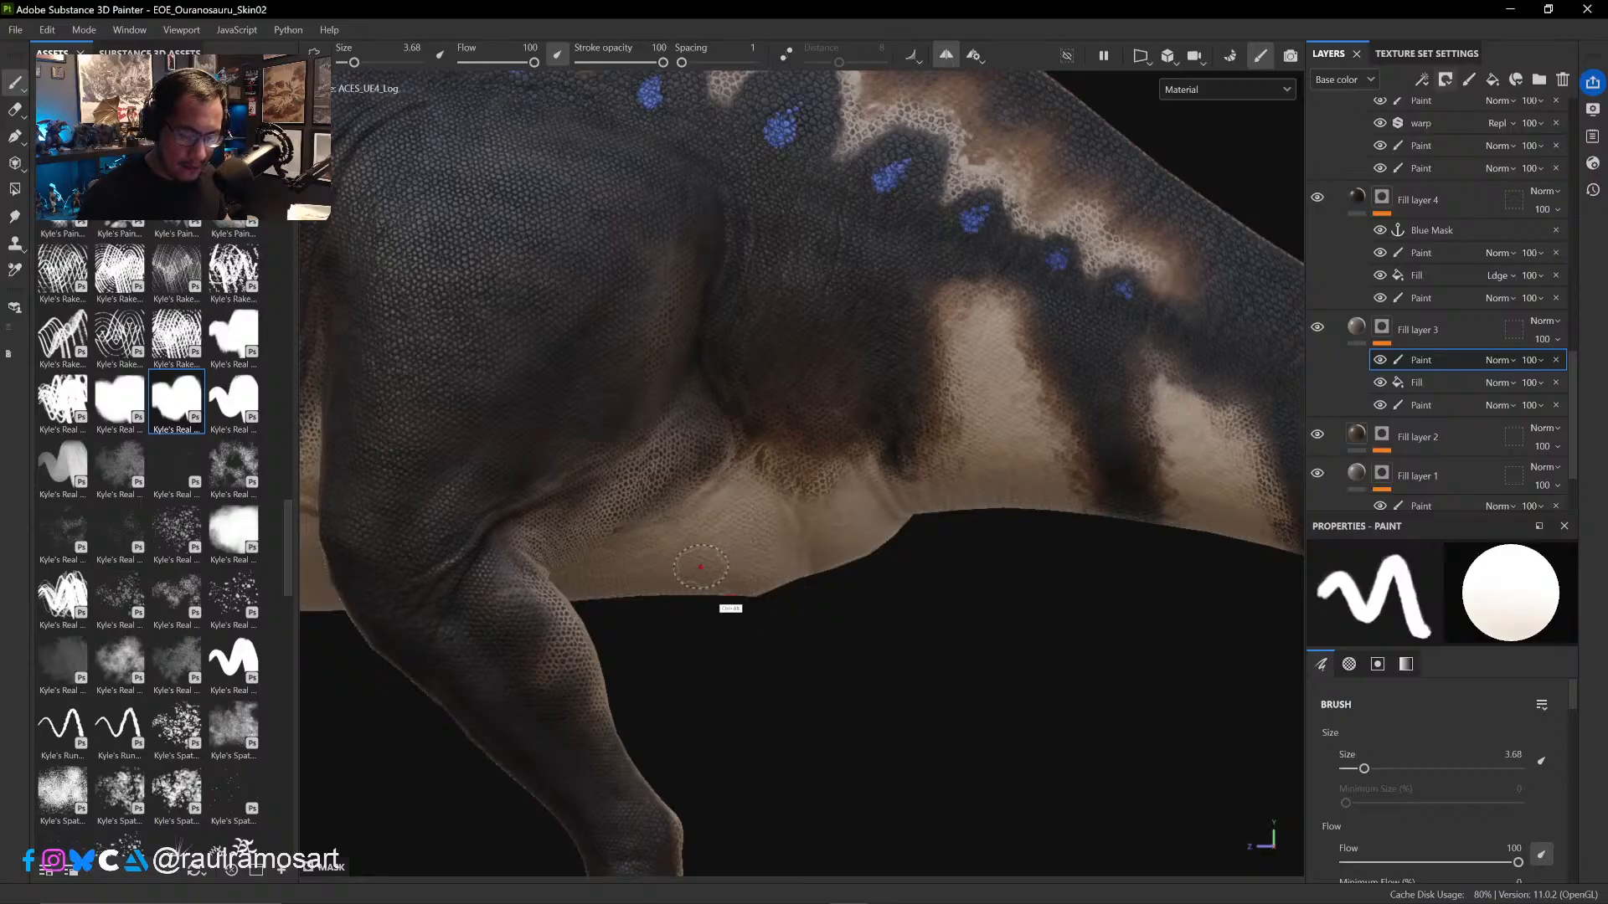
# - Compare the skin around the hind leg with Fill layer 3 hidden and shown, and inspect the layer's mask on its own
pyautogui.keyDown('ctrl'); pyautogui.keyDown('alt'); pyautogui.moveTo(711, 570); pyautogui.dragTo(919, 585); pyautogui.keyUp('alt'); pyautogui.keyUp('ctrl')
pyautogui.click(1318, 329)
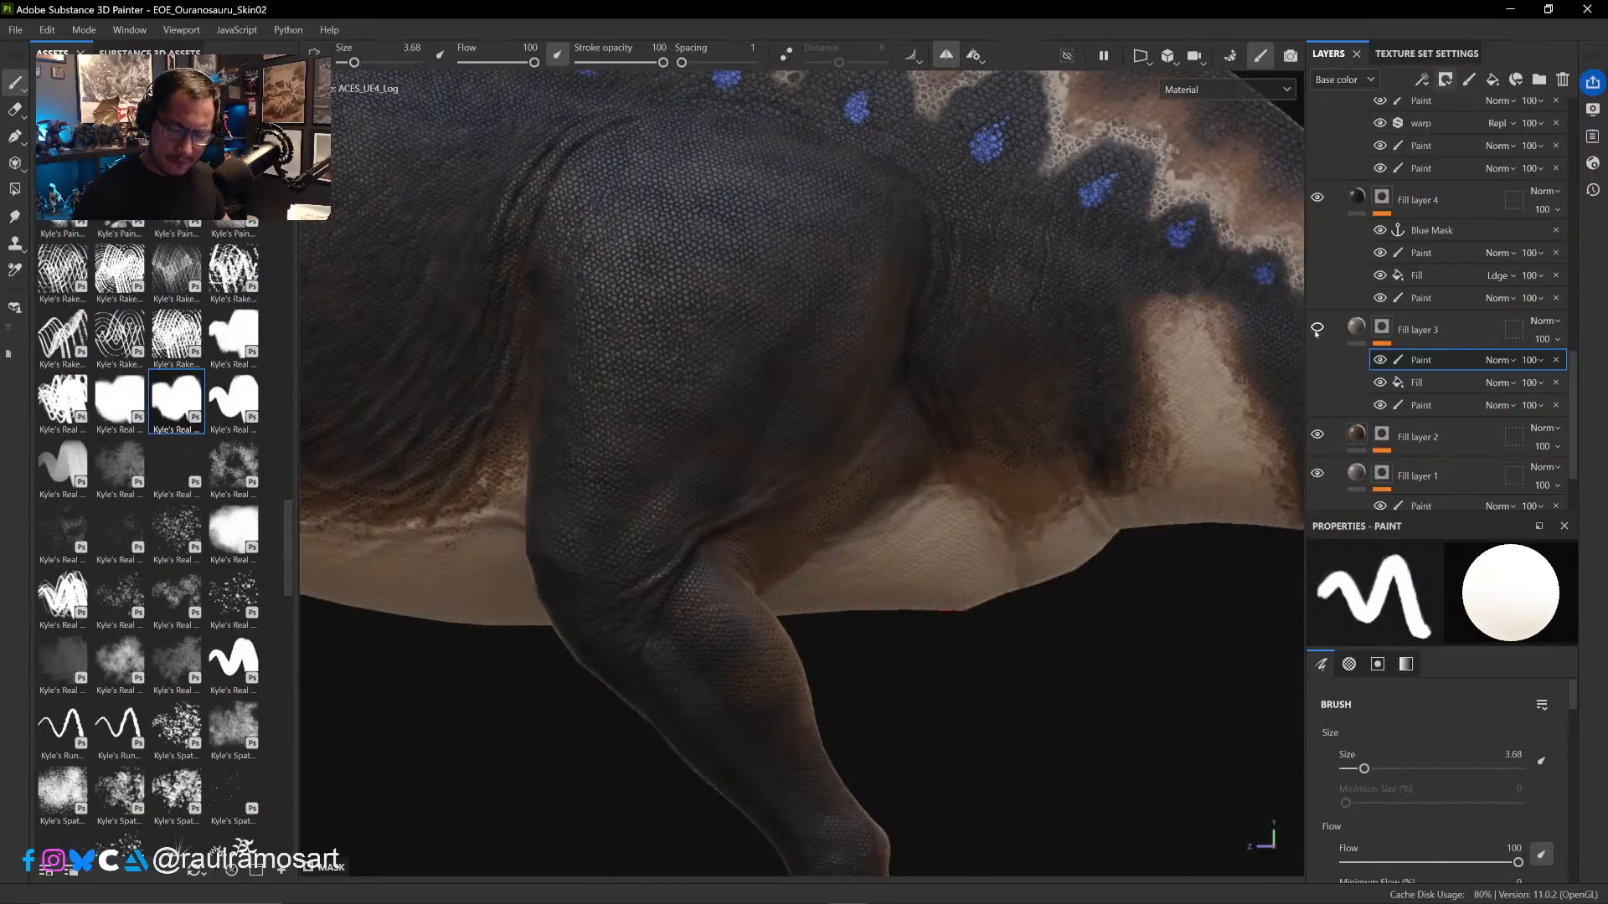
pyautogui.click(1317, 329)
pyautogui.click(1317, 329)
pyautogui.click(1318, 329)
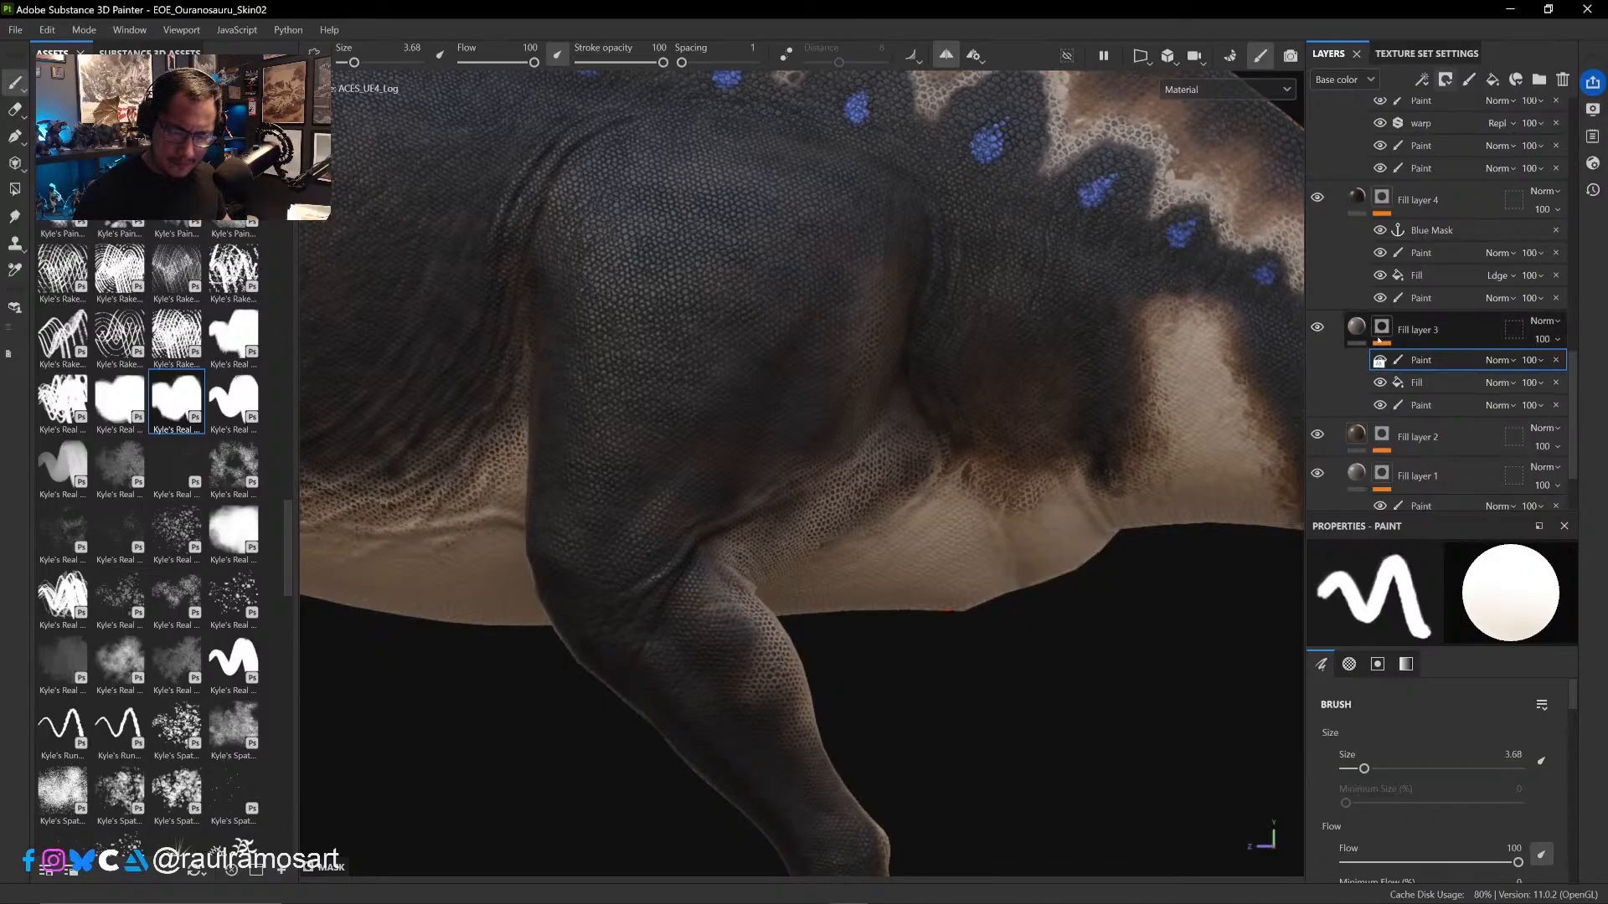
pyautogui.keyDown('alt'); pyautogui.click(1381, 331); pyautogui.keyUp('alt')
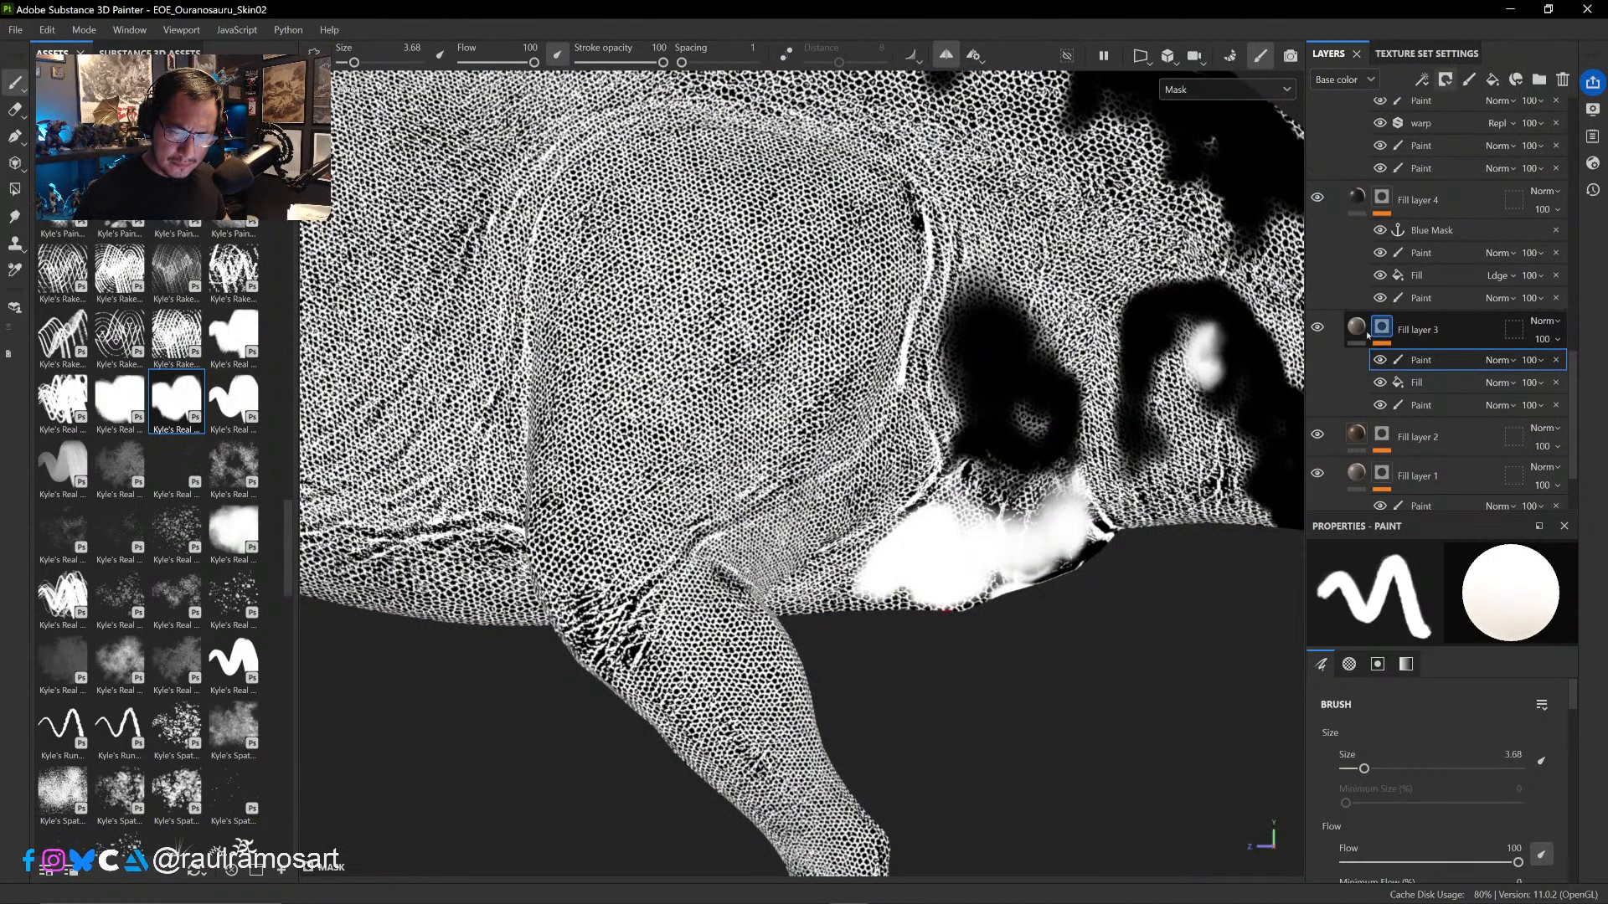
# - Return to the full material view, activate Fill layer 3's top Paint effect, and compare the skin with the layer hidden and shown
pyautogui.click(1358, 331)
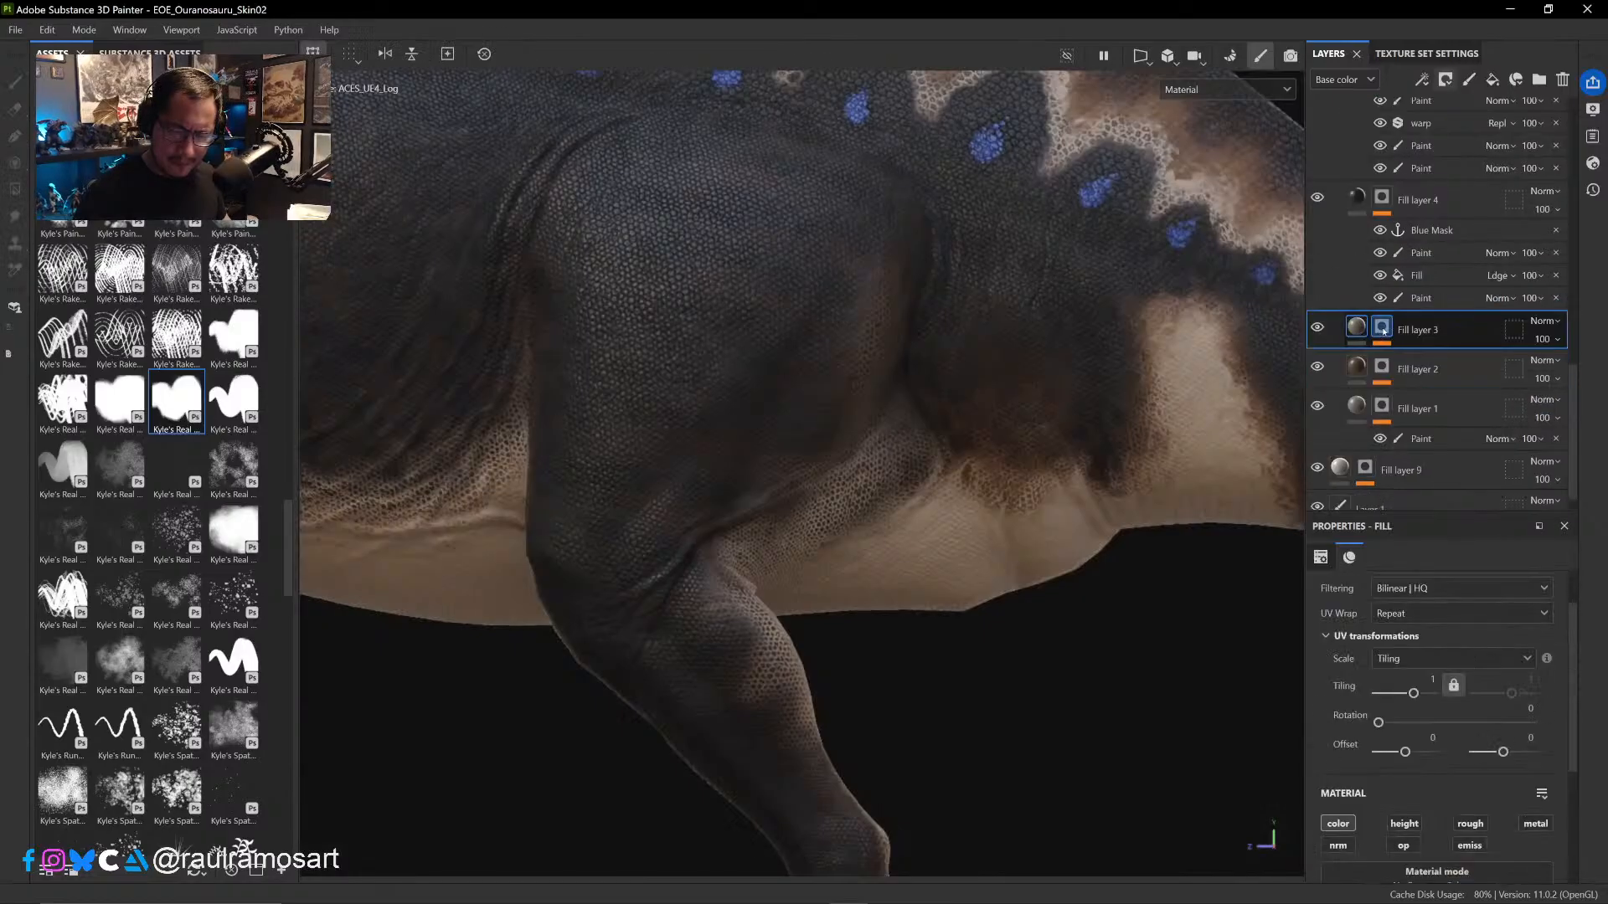
pyautogui.click(1381, 331)
pyautogui.click(1424, 360)
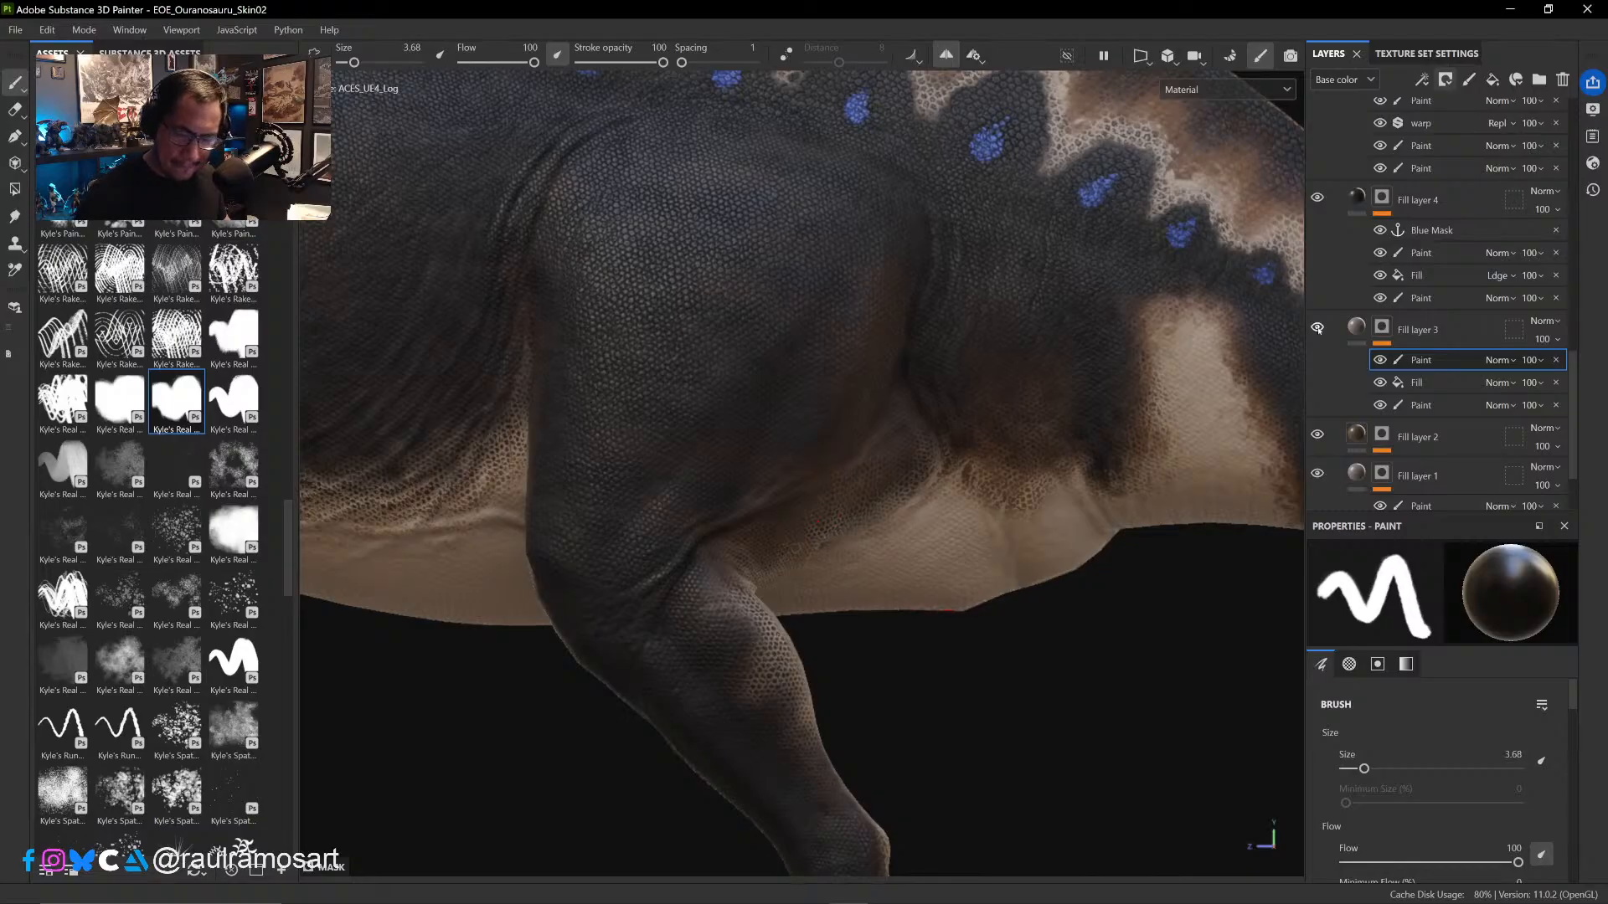
pyautogui.click(1317, 330)
pyautogui.click(1318, 329)
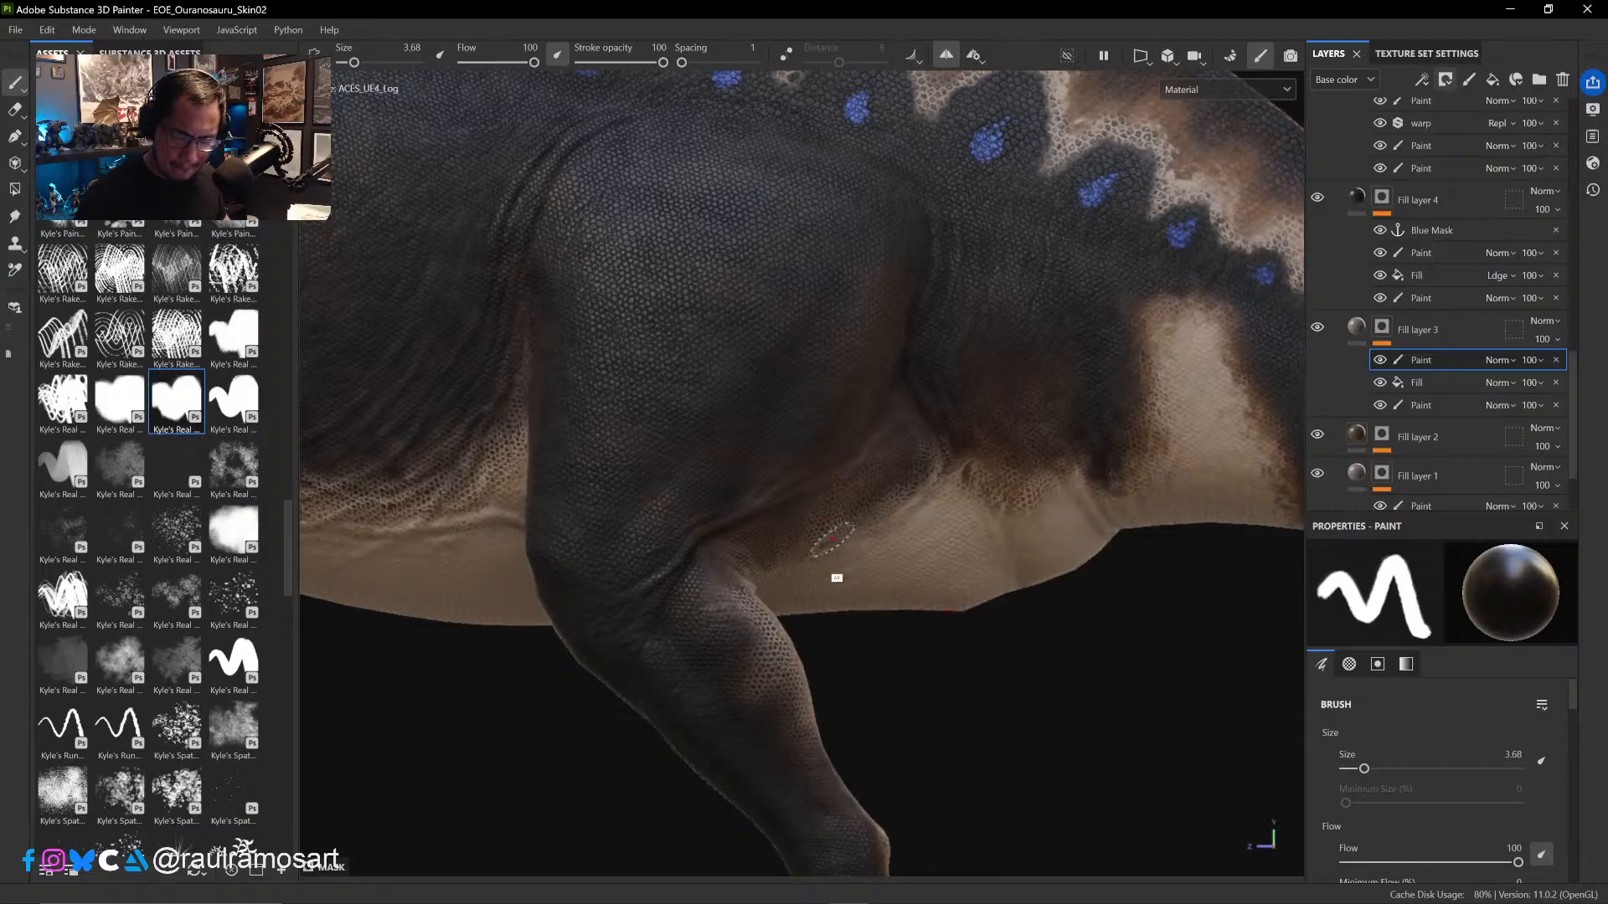
# - Paint black in Fill layer 3's mask over the scales between thigh and belly and down behind the knee, at brush size 3.68
pyautogui.keyDown('alt'); pyautogui.moveTo(836, 550); pyautogui.dragTo(743, 551); pyautogui.keyUp('alt')
pyautogui.moveTo(858, 586)
pyautogui.keyDown('alt'); pyautogui.mouseDown()
pyautogui.moveTo(756, 496)
pyautogui.moveTo(737, 536)
pyautogui.mouseUp(); pyautogui.keyUp('alt')
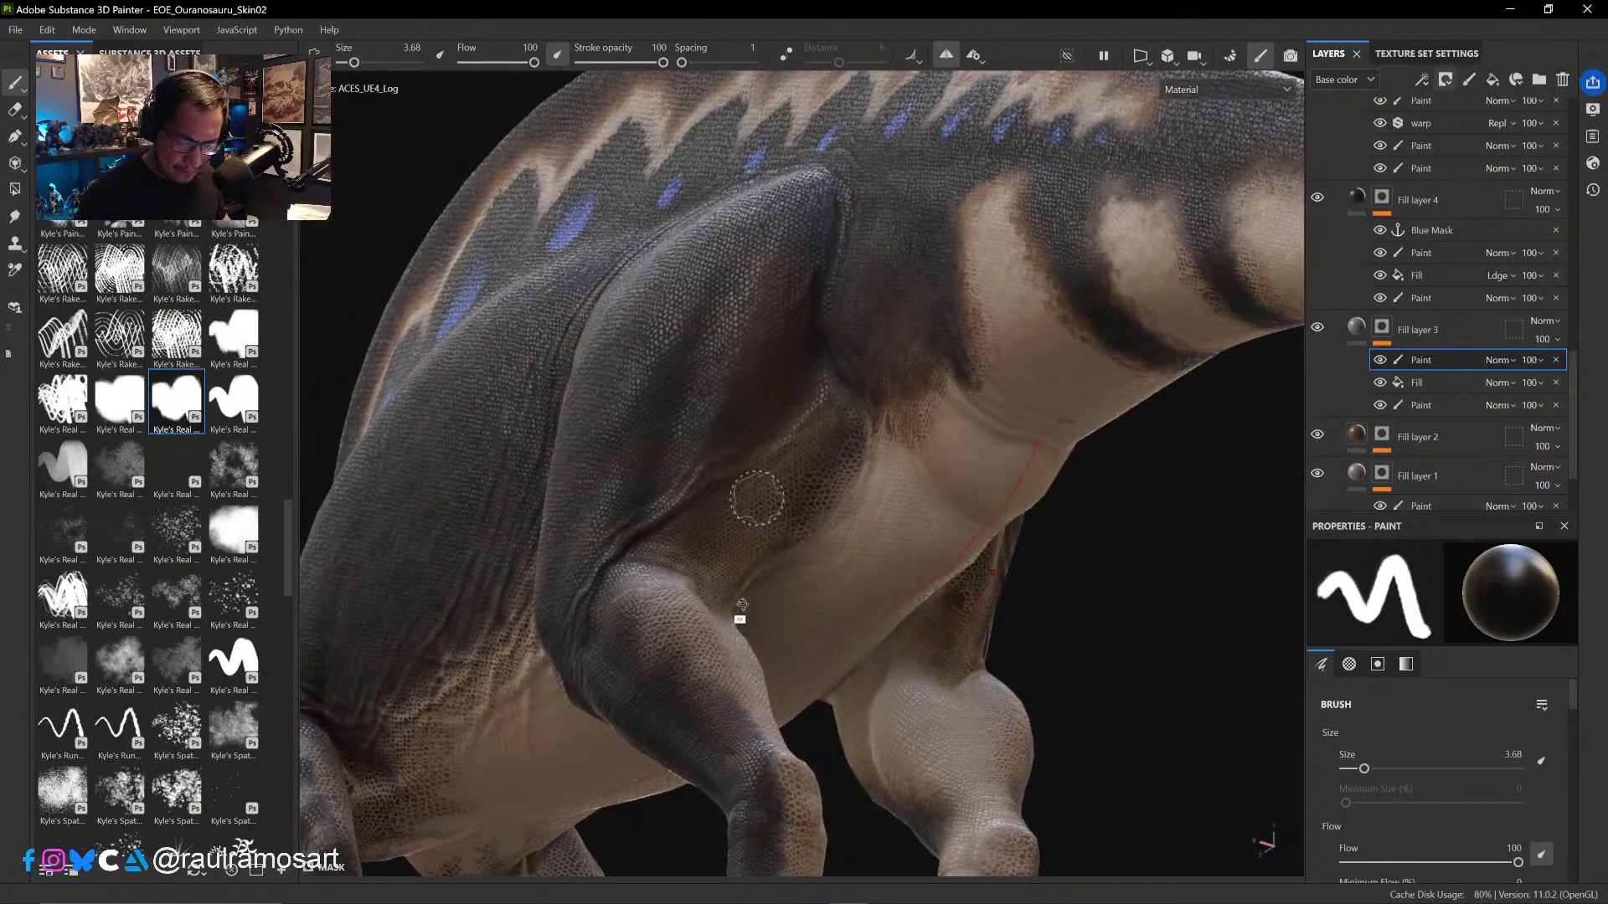
pyautogui.moveTo(754, 494)
pyautogui.keyDown('alt'); pyautogui.mouseDown()
pyautogui.moveTo(706, 587)
pyautogui.moveTo(642, 614)
pyautogui.moveTo(689, 559)
pyautogui.moveTo(695, 616)
pyautogui.moveTo(675, 545)
pyautogui.moveTo(670, 637)
pyautogui.moveTo(699, 590)
pyautogui.moveTo(695, 670)
pyautogui.moveTo(721, 693)
pyautogui.moveTo(728, 736)
pyautogui.moveTo(748, 738)
pyautogui.moveTo(759, 806)
pyautogui.mouseUp(); pyautogui.keyUp('alt')
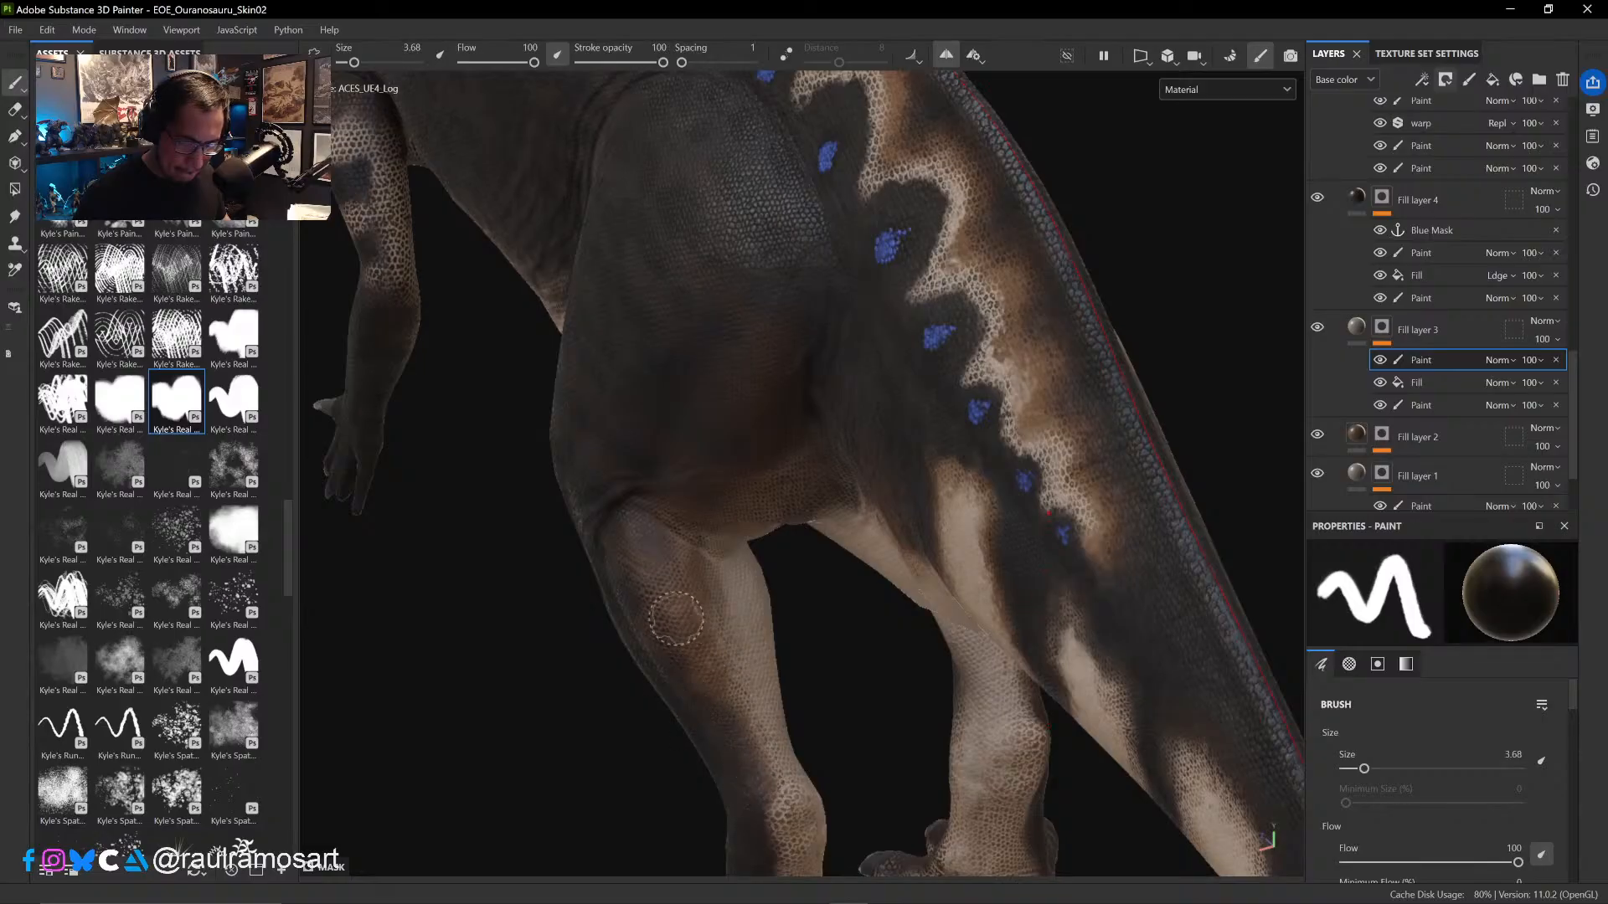
pyautogui.keyDown('alt'); pyautogui.moveTo(716, 523); pyautogui.dragTo(722, 631); pyautogui.keyUp('alt')
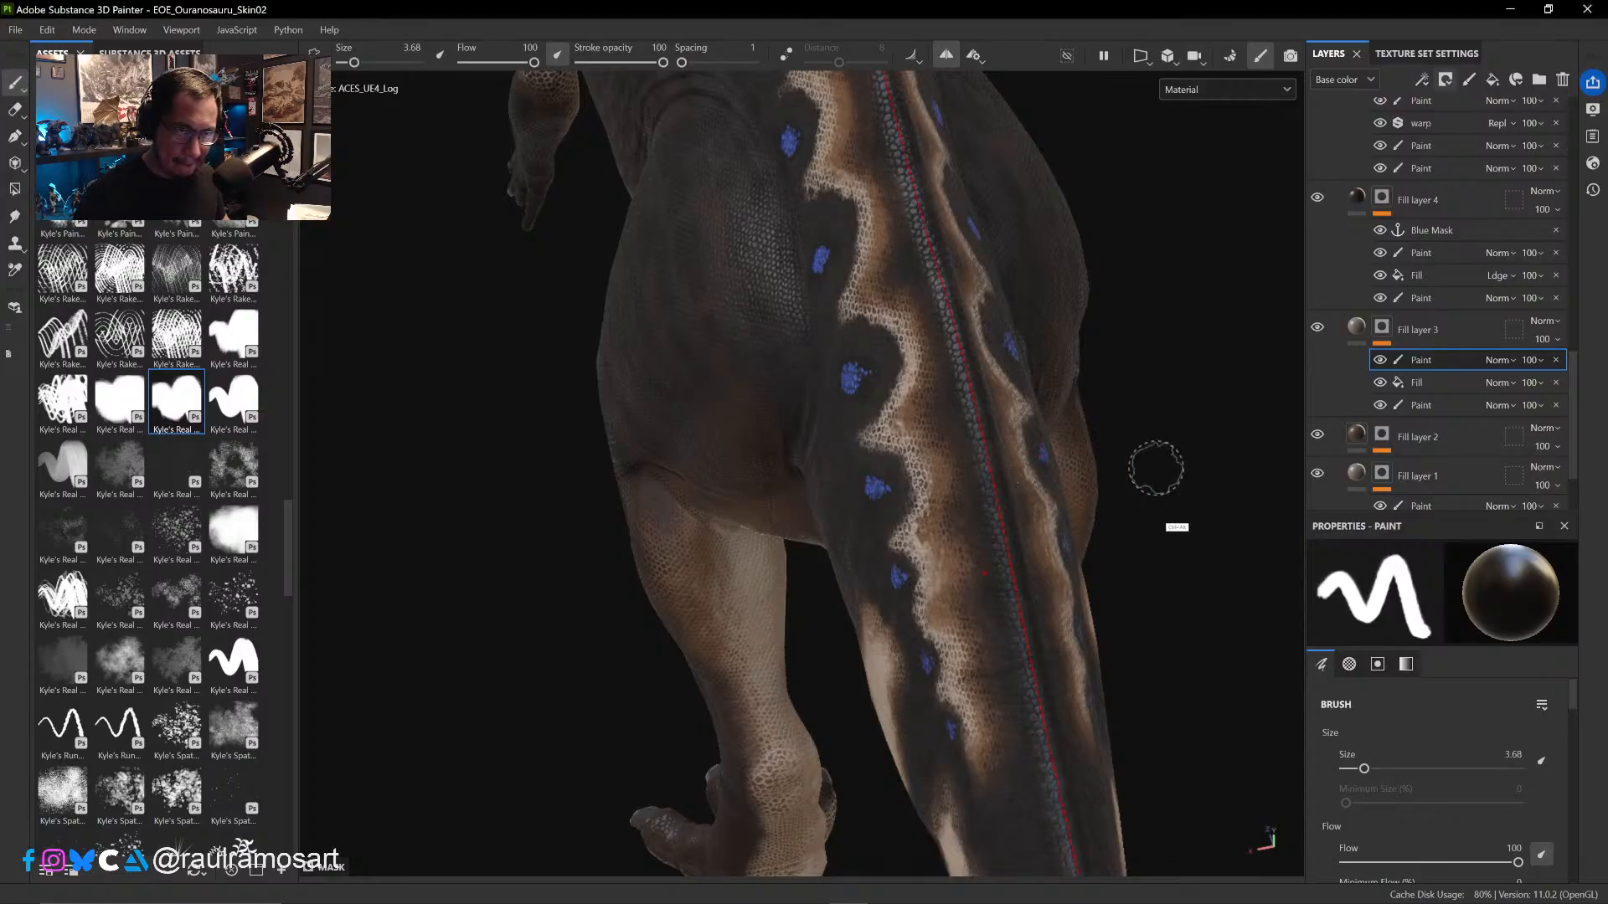
pyautogui.moveTo(1153, 467)
pyautogui.keyDown('alt'); pyautogui.mouseDown()
pyautogui.moveTo(1128, 338)
pyautogui.moveTo(1130, 420)
pyautogui.moveTo(1123, 369)
pyautogui.mouseUp(); pyautogui.keyUp('alt')
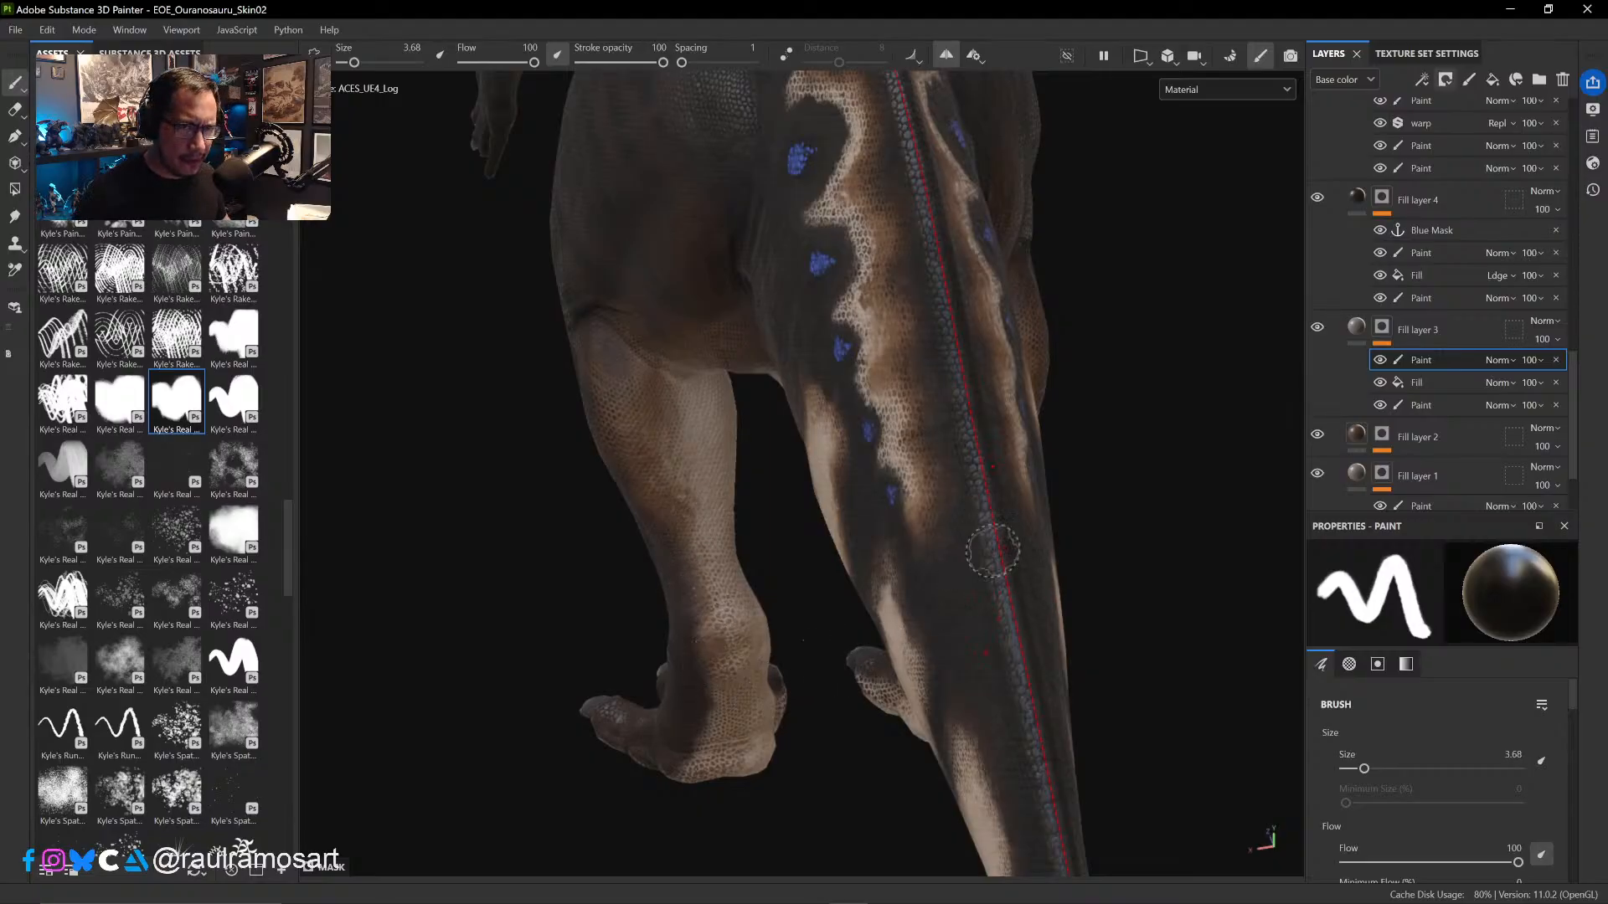
pyautogui.moveTo(1093, 503)
pyautogui.keyDown('alt'); pyautogui.mouseDown()
pyautogui.moveTo(1112, 459)
pyautogui.moveTo(1153, 534)
pyautogui.moveTo(1132, 436)
pyautogui.mouseUp(); pyautogui.keyUp('alt')
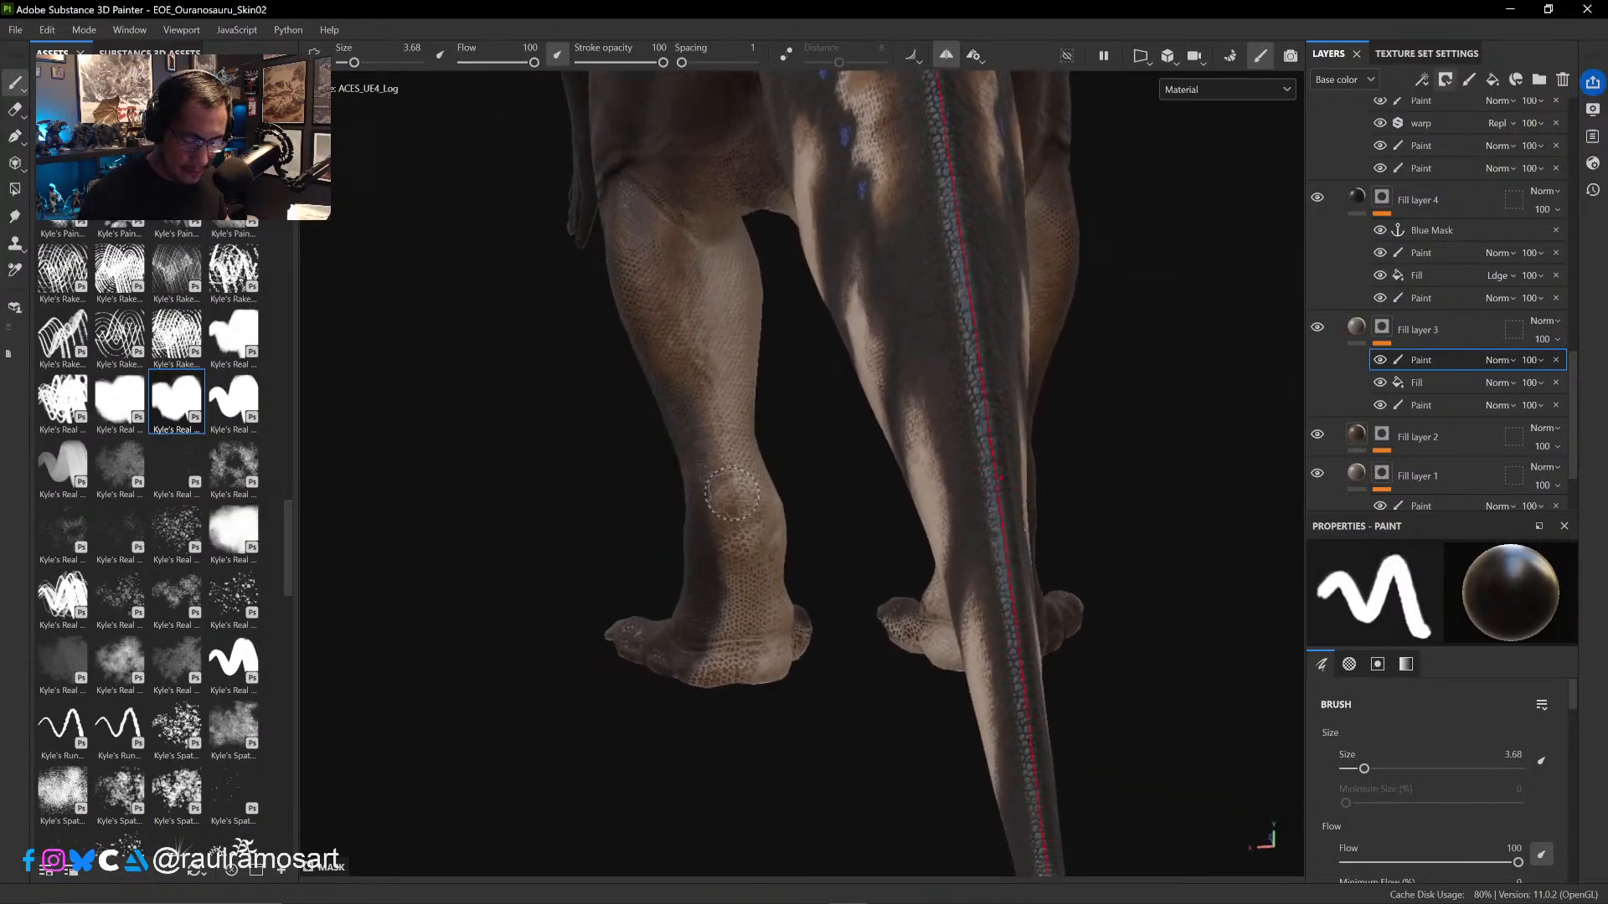
# - Compare the lower hind leg with Fill layer 3 hidden and shown, and paint black over the back of the ankle down to the heel
pyautogui.click(1317, 327)
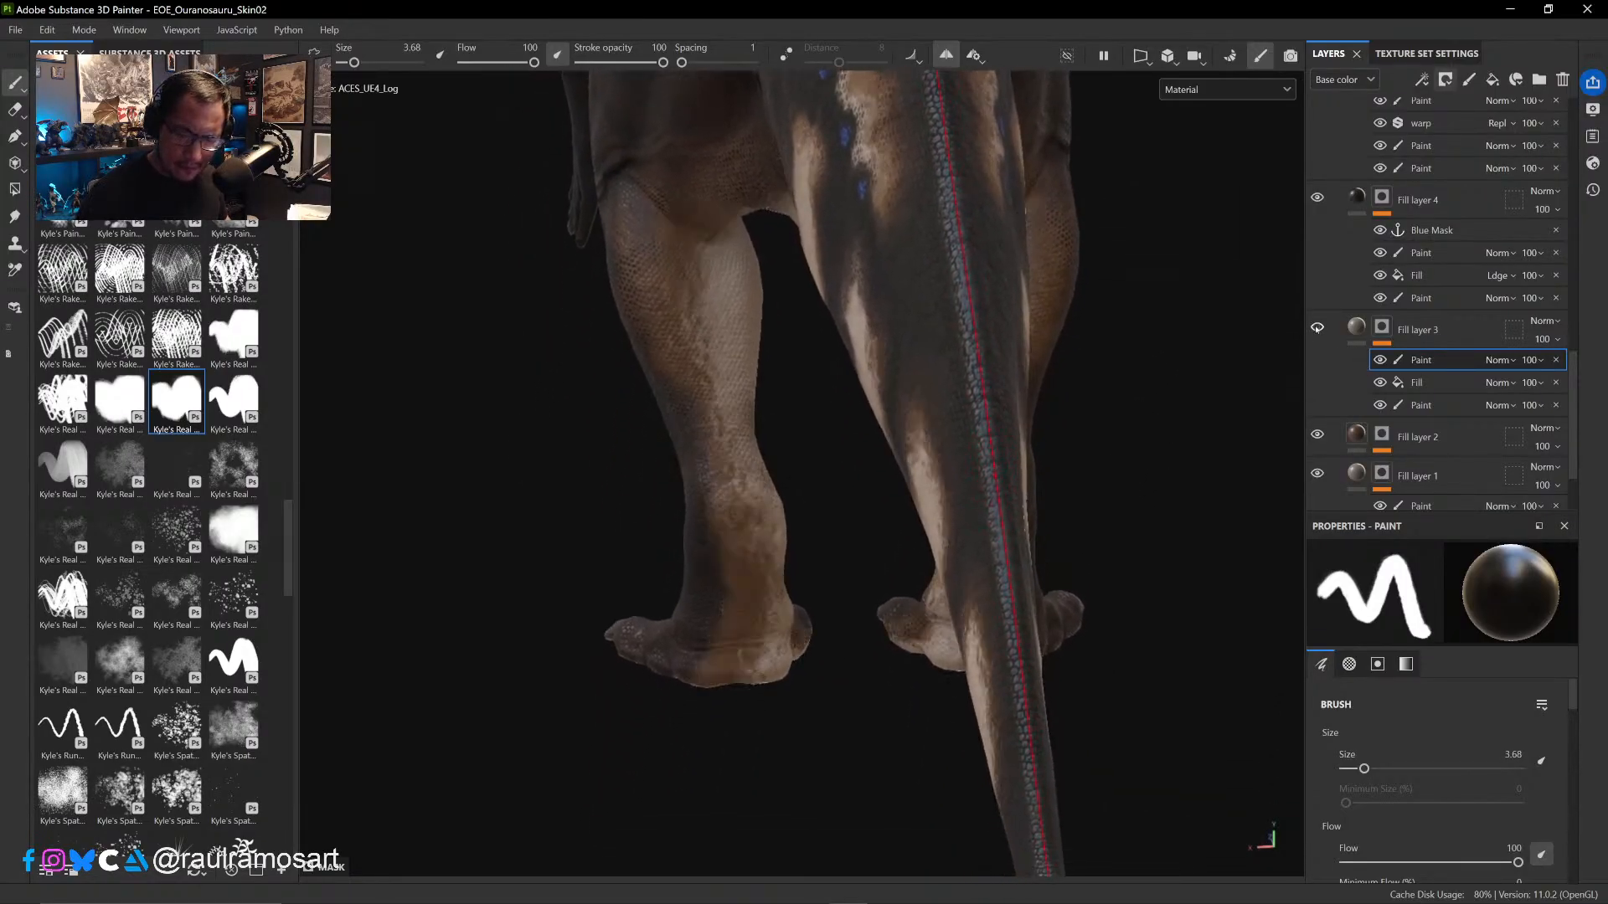
pyautogui.click(1318, 327)
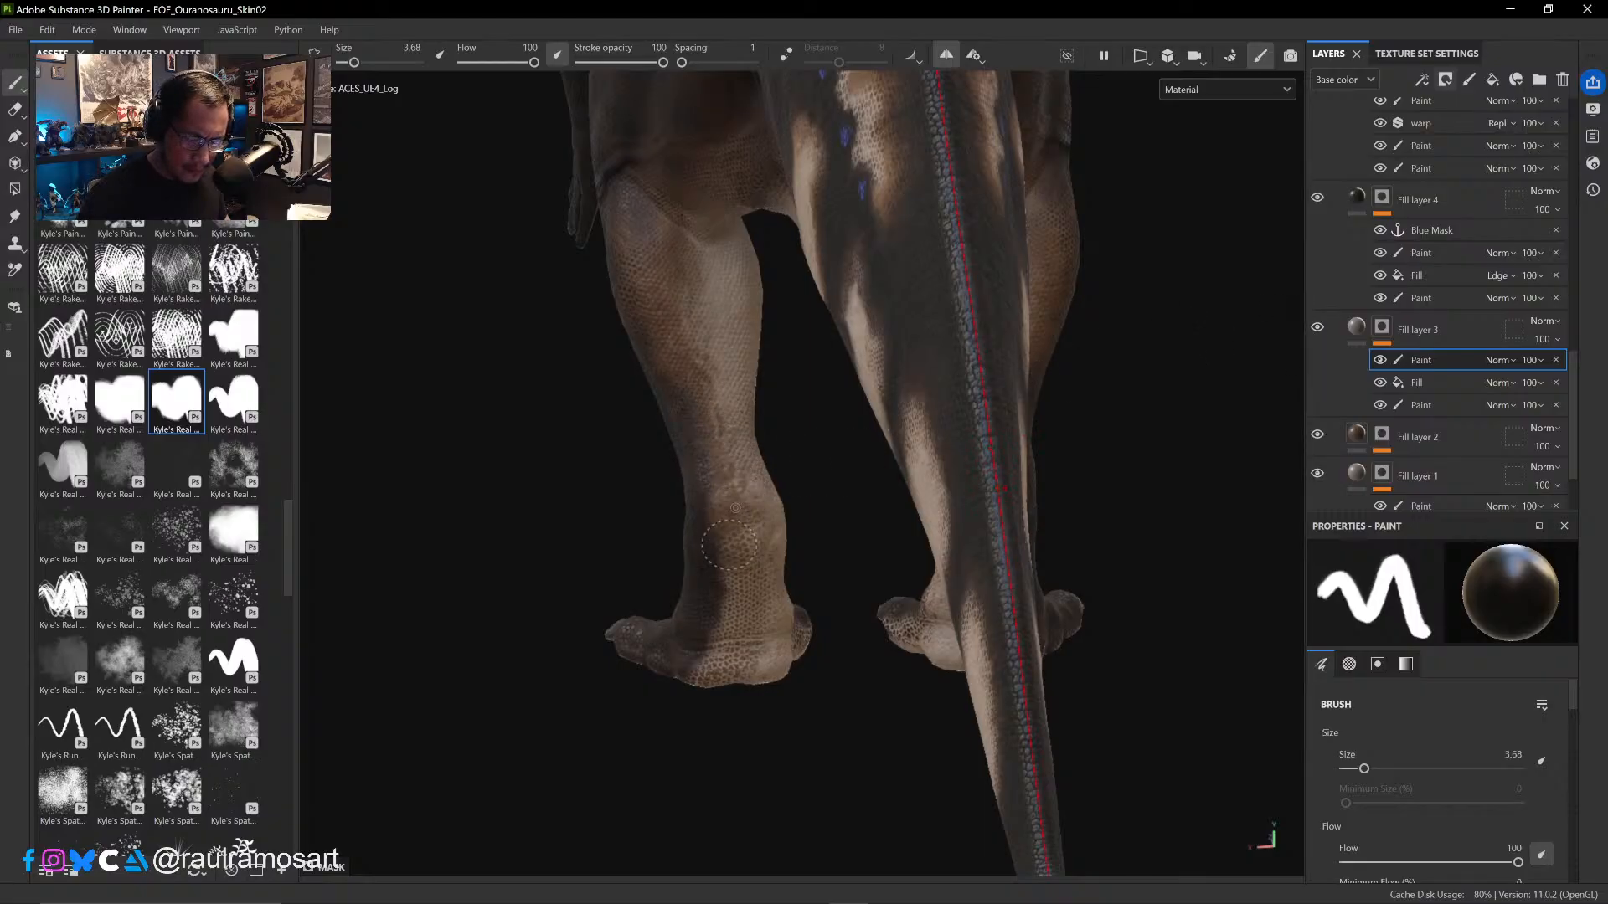
pyautogui.moveTo(730, 545)
pyautogui.mouseDown()
pyautogui.moveTo(743, 549)
pyautogui.moveTo(732, 542)
pyautogui.moveTo(712, 673)
pyautogui.moveTo(737, 657)
pyautogui.moveTo(741, 678)
pyautogui.mouseUp()
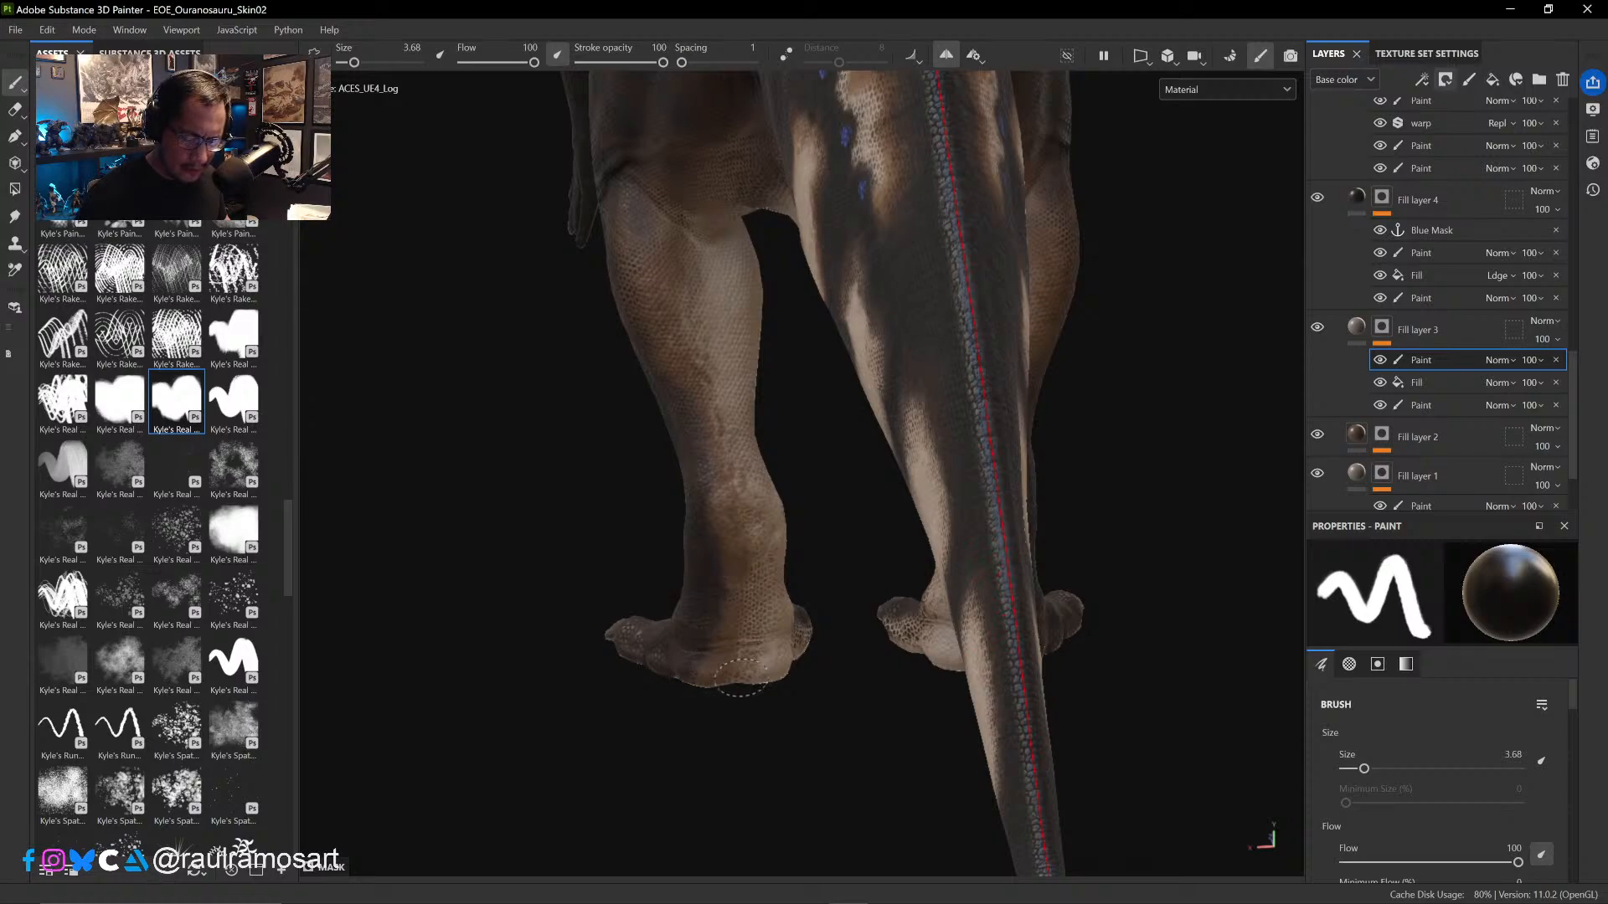
pyautogui.moveTo(835, 735)
pyautogui.keyDown('alt'); pyautogui.mouseDown()
pyautogui.moveTo(895, 720)
pyautogui.moveTo(815, 625)
pyautogui.moveTo(855, 678)
pyautogui.moveTo(988, 664)
pyautogui.moveTo(970, 694)
pyautogui.moveTo(926, 650)
pyautogui.mouseUp(); pyautogui.keyUp('alt')
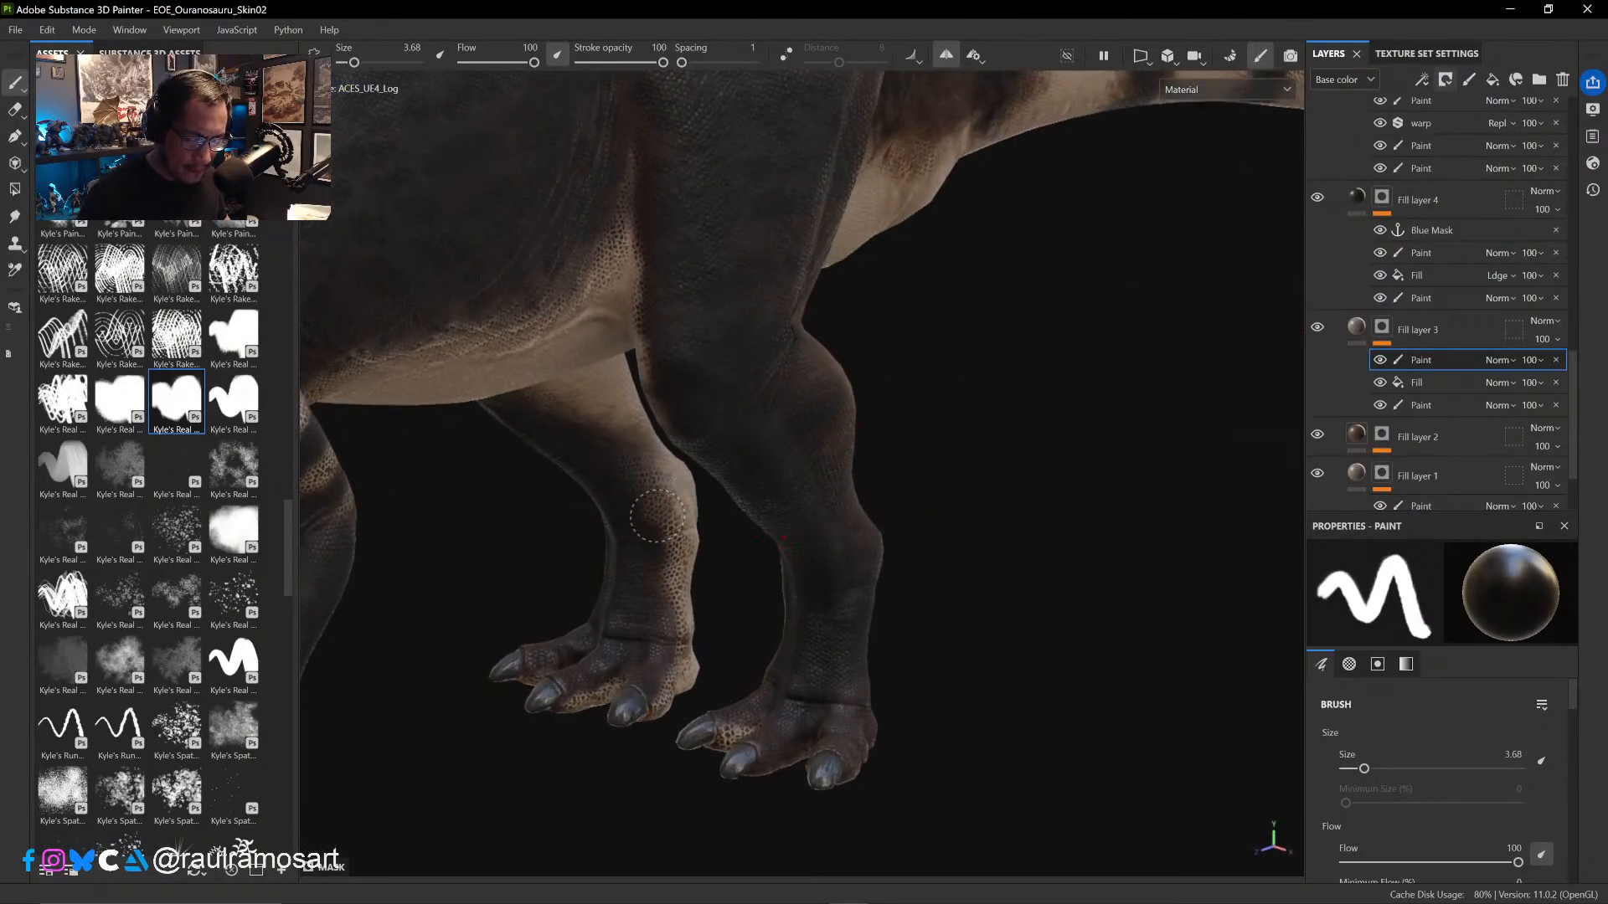
# - Paint black over the scales on the inner side of the far hind ankle, and compare it with Fill layer 3 hidden and shown
pyautogui.moveTo(657, 517); pyautogui.dragTo(659, 577)
pyautogui.click(1316, 331)
pyautogui.click(1317, 331)
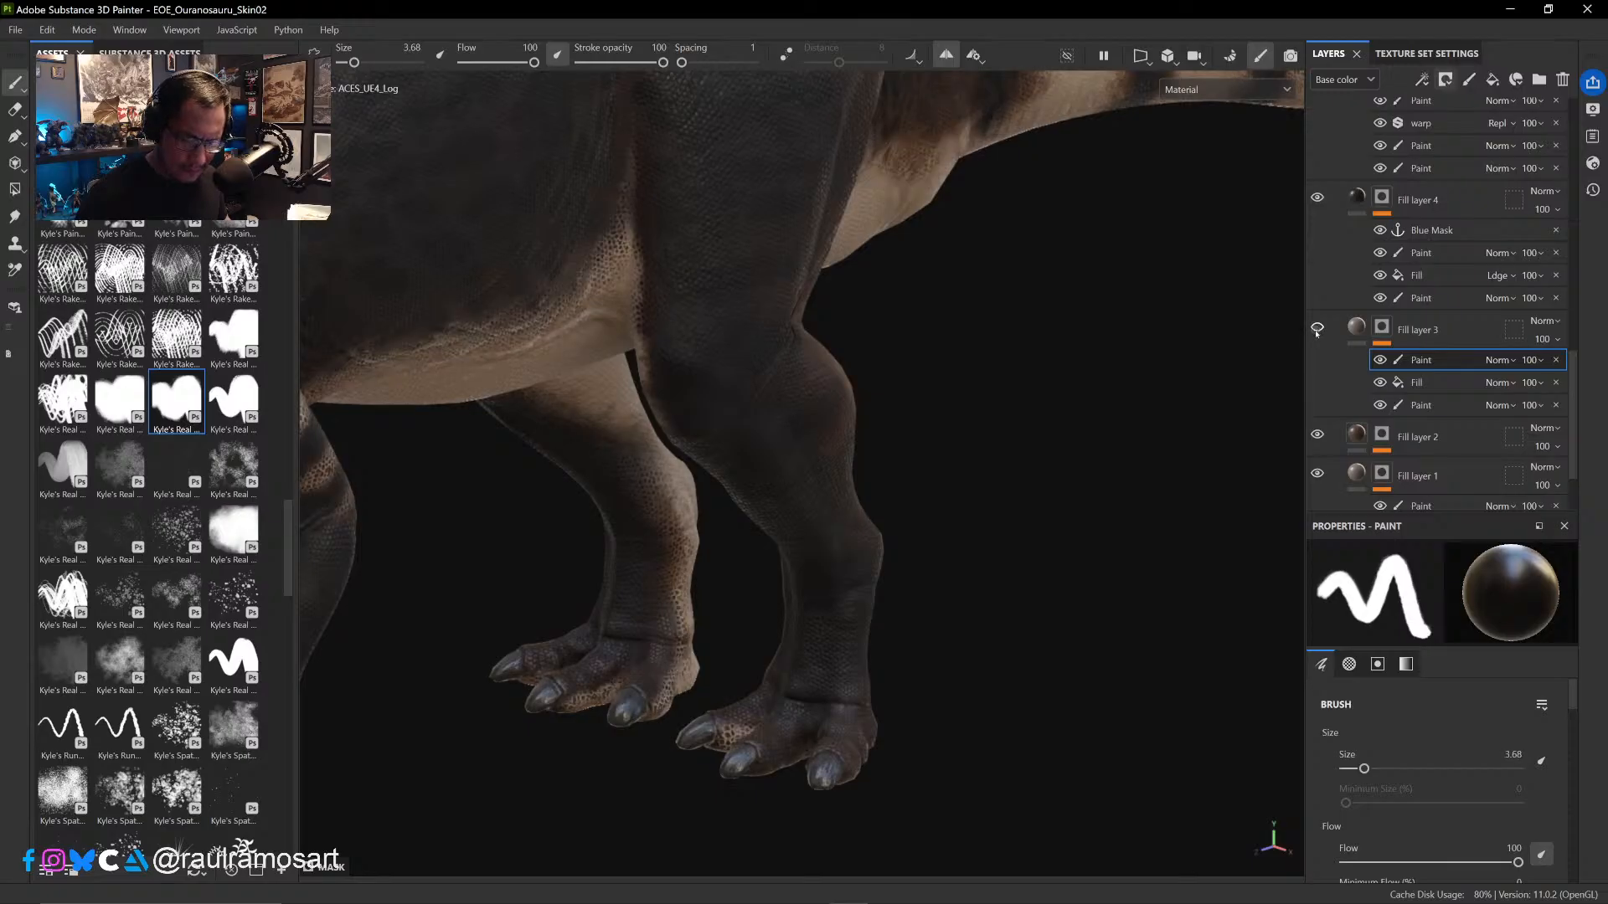
pyautogui.click(1316, 330)
pyautogui.click(1316, 330)
pyautogui.click(1317, 330)
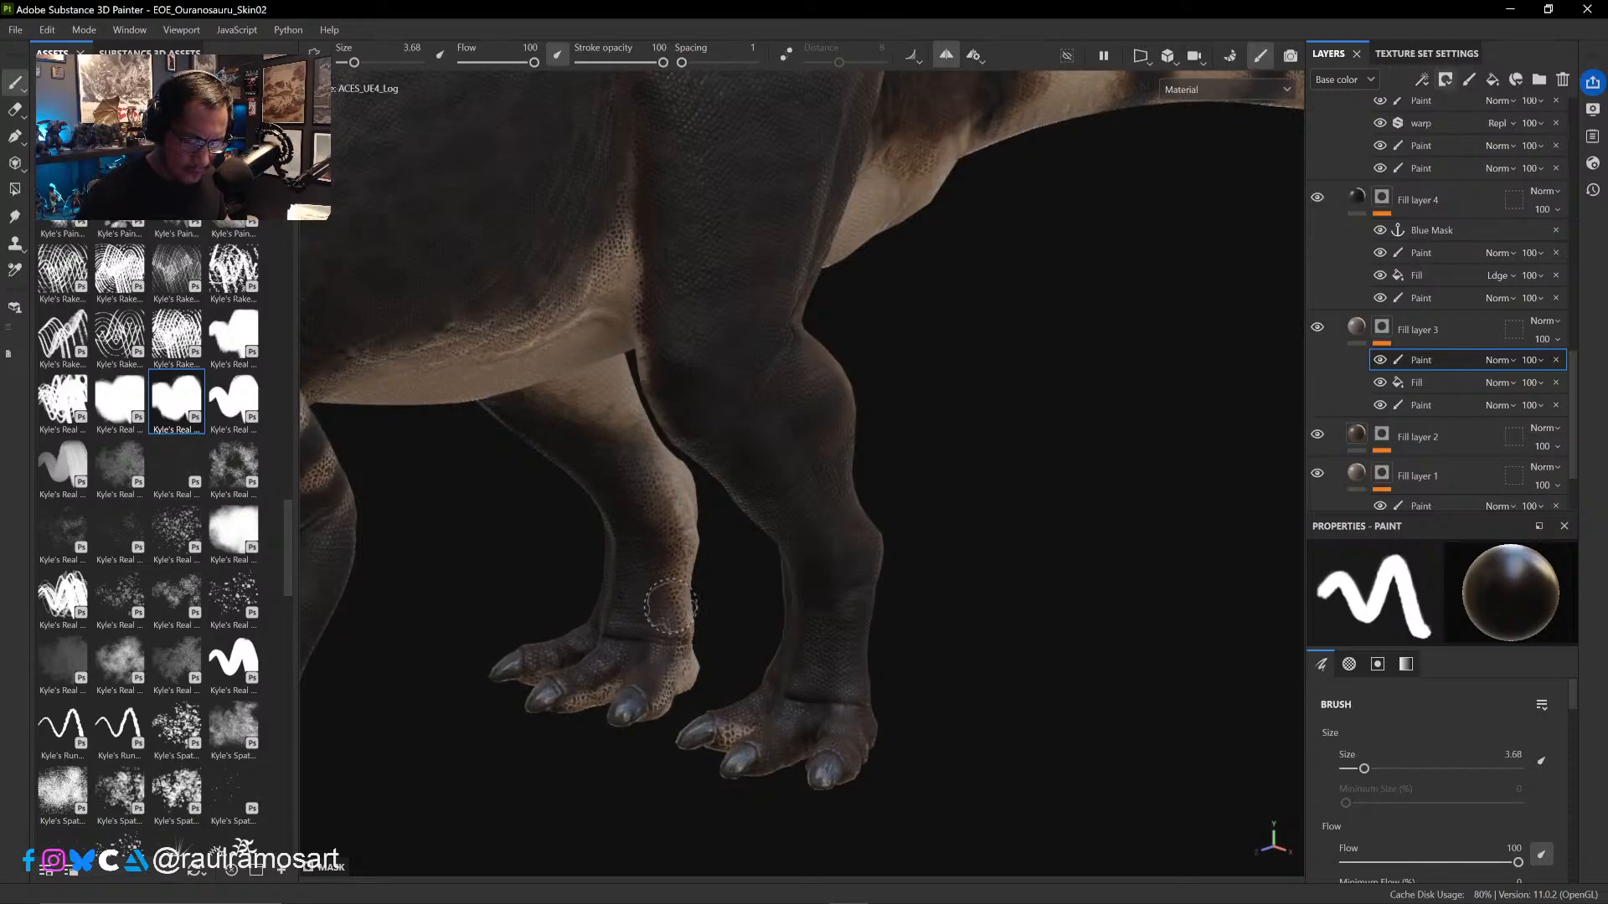
# - Paint black in the mask over the scales around the inner ankle and the top of the hind foot
pyautogui.moveTo(933, 479)
pyautogui.keyDown('alt'); pyautogui.mouseDown()
pyautogui.moveTo(812, 488)
pyautogui.moveTo(908, 449)
pyautogui.mouseUp(); pyautogui.keyUp('alt')
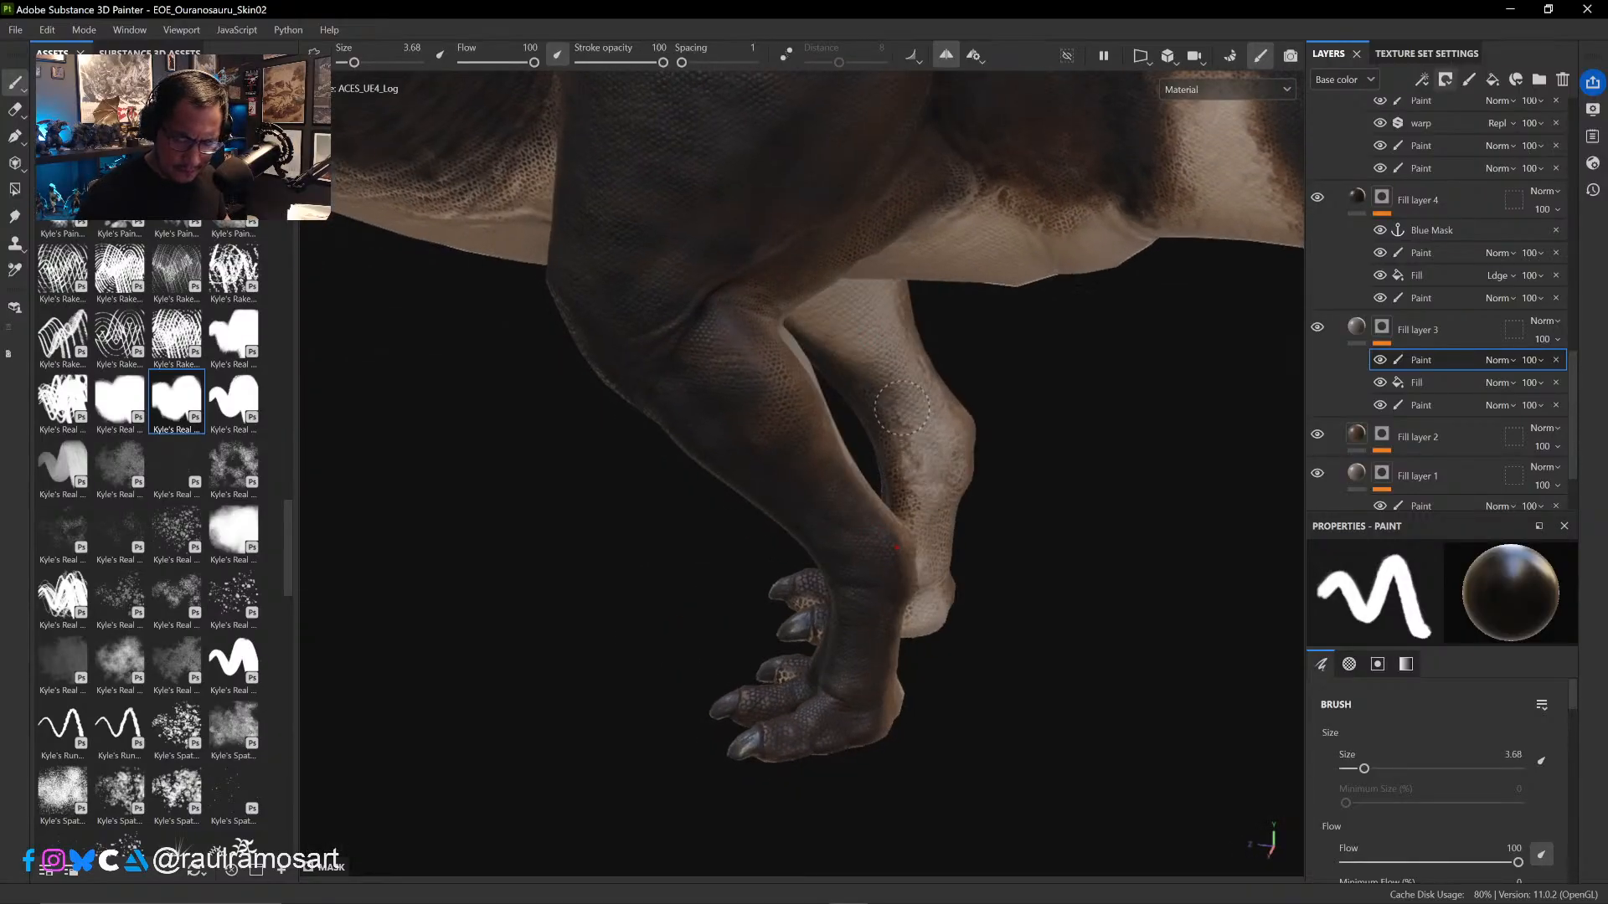
pyautogui.keyDown('alt'); pyautogui.moveTo(1023, 474); pyautogui.dragTo(766, 459); pyautogui.keyUp('alt')
pyautogui.keyDown('ctrl'); pyautogui.keyDown('alt'); pyautogui.moveTo(950, 578); pyautogui.dragTo(717, 363); pyautogui.keyUp('alt'); pyautogui.keyUp('ctrl')
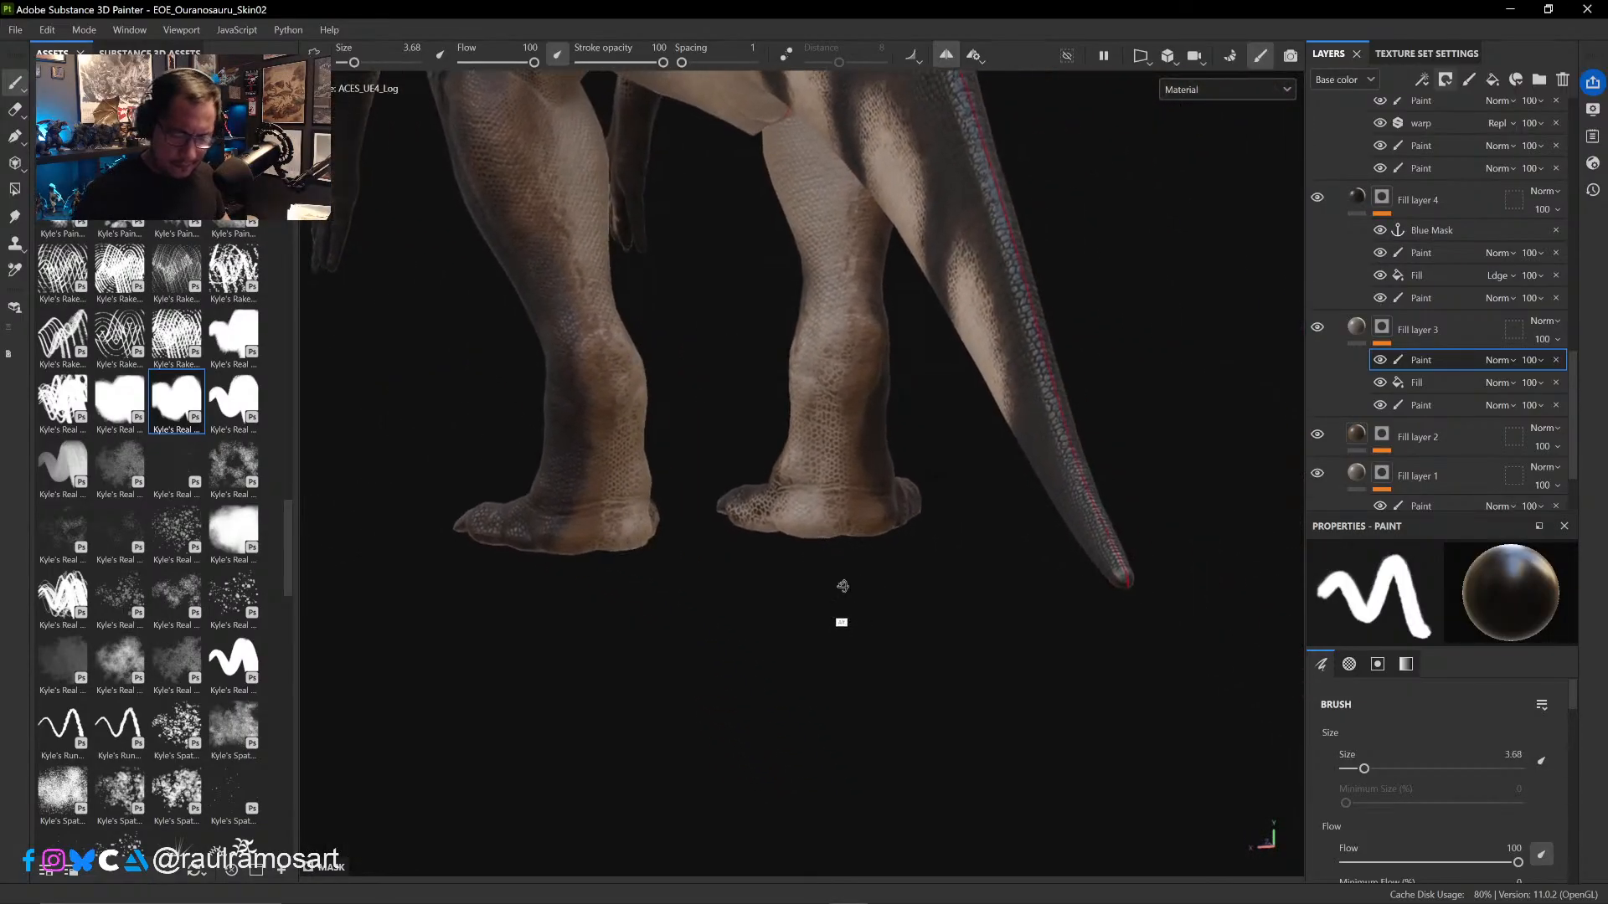
pyautogui.keyDown('alt'); pyautogui.moveTo(840, 581); pyautogui.dragTo(886, 545); pyautogui.keyUp('alt')
pyautogui.click(1377, 361)
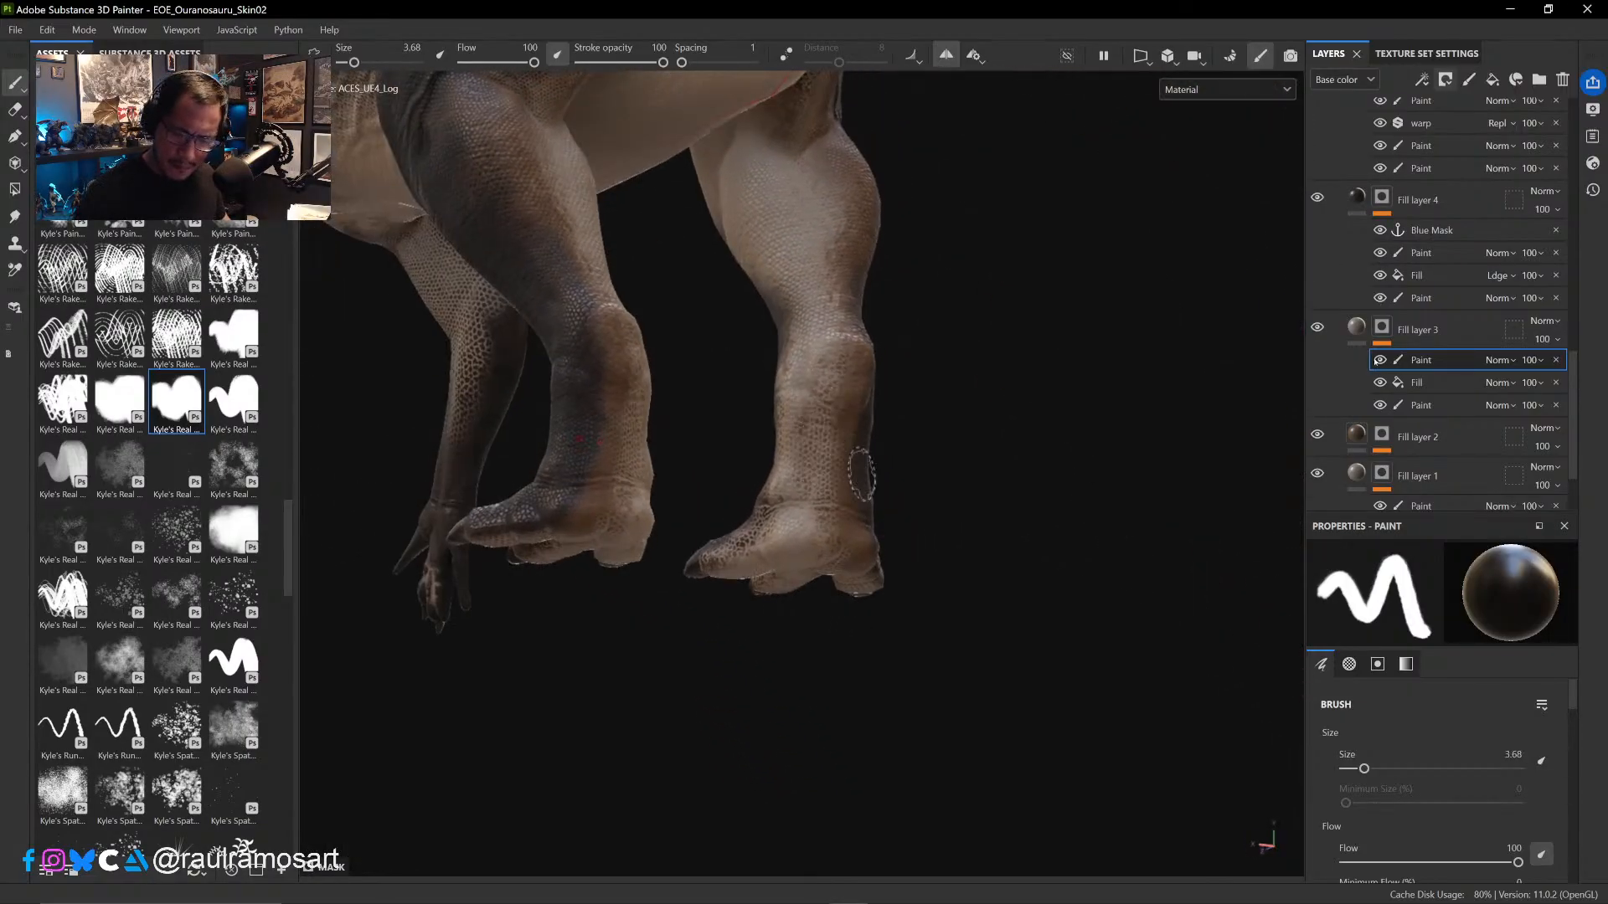
pyautogui.click(1317, 329)
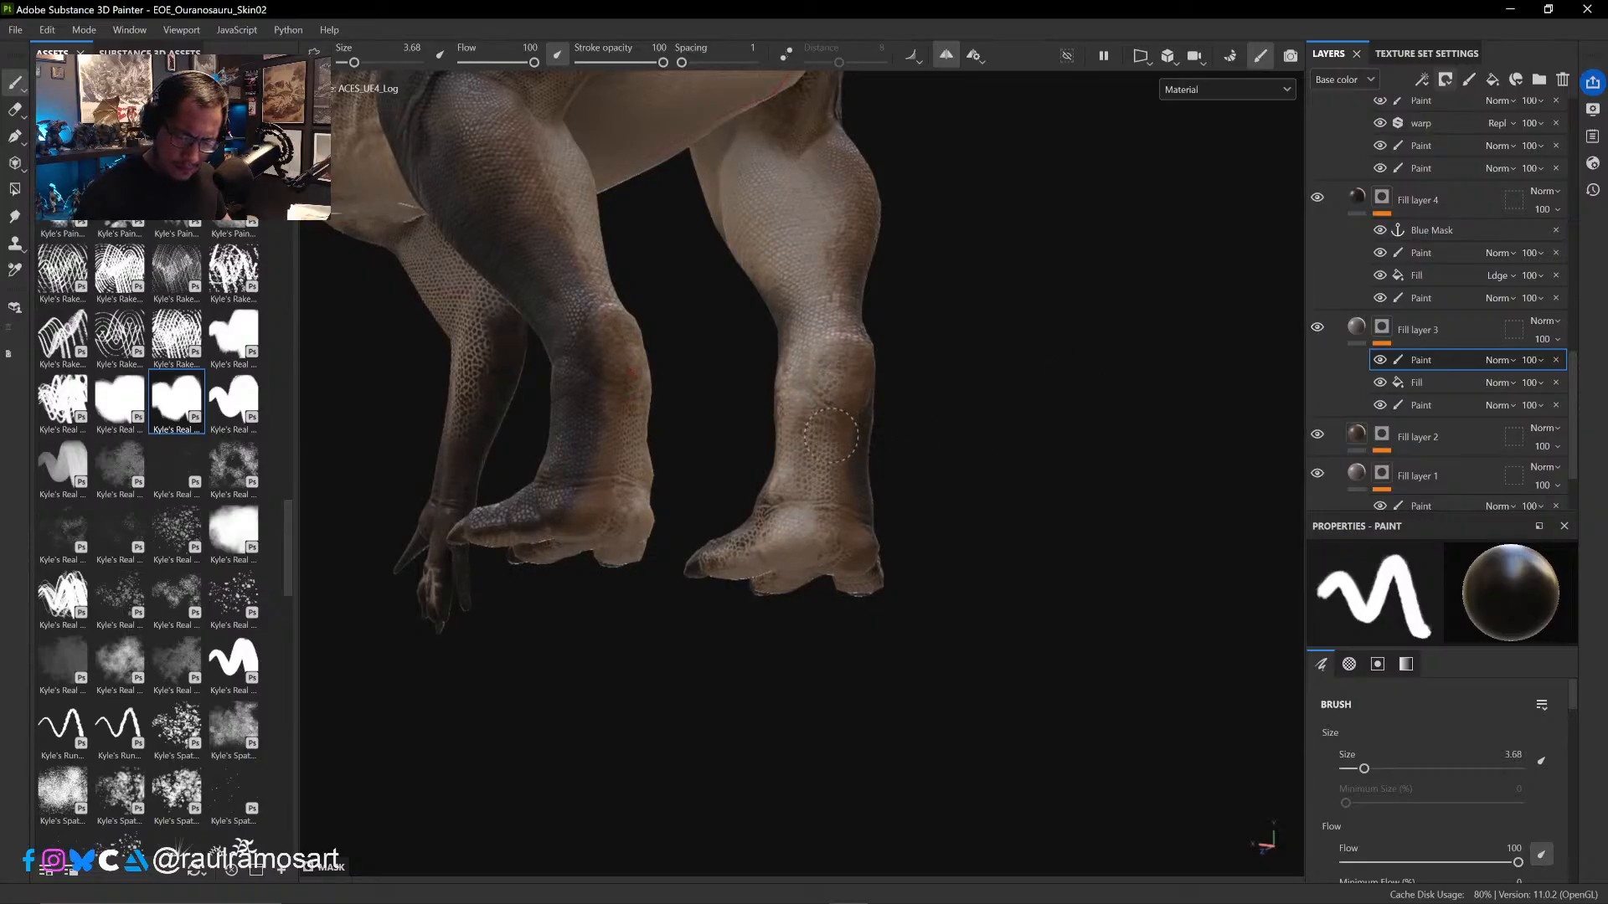
pyautogui.moveTo(840, 518)
pyautogui.mouseDown()
pyautogui.moveTo(840, 549)
pyautogui.moveTo(837, 524)
pyautogui.moveTo(777, 529)
pyautogui.mouseUp()
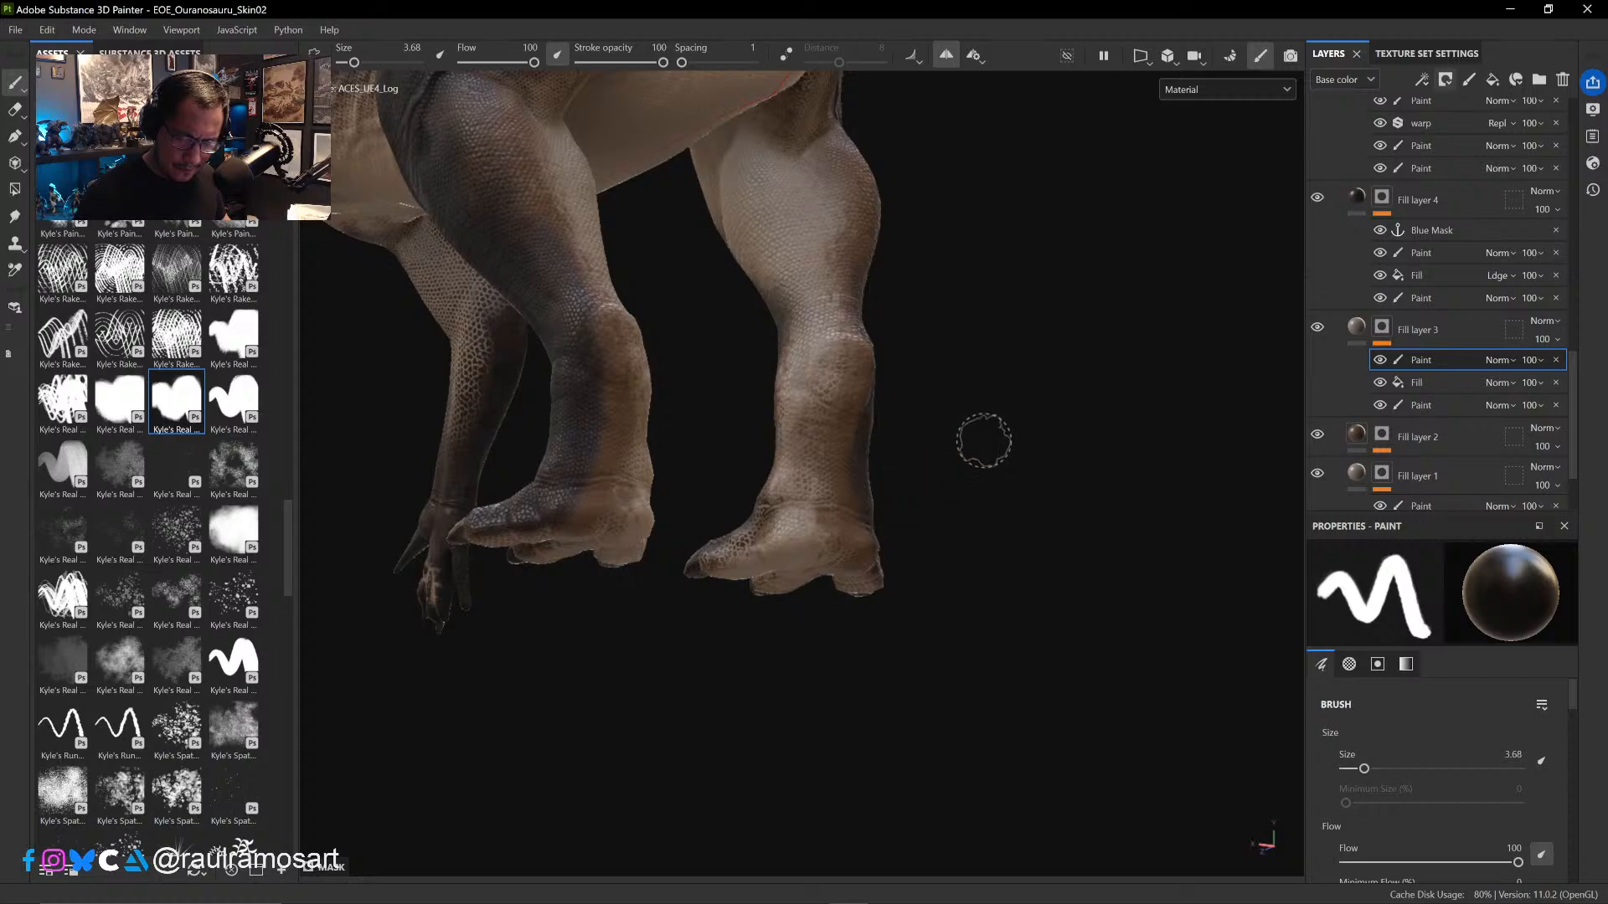
# - Compare the hind feet with Fill layer 3 hidden and shown, check Fill layer 2, and reactivate Fill layer 3's top Paint effect
pyautogui.click(1455, 330)
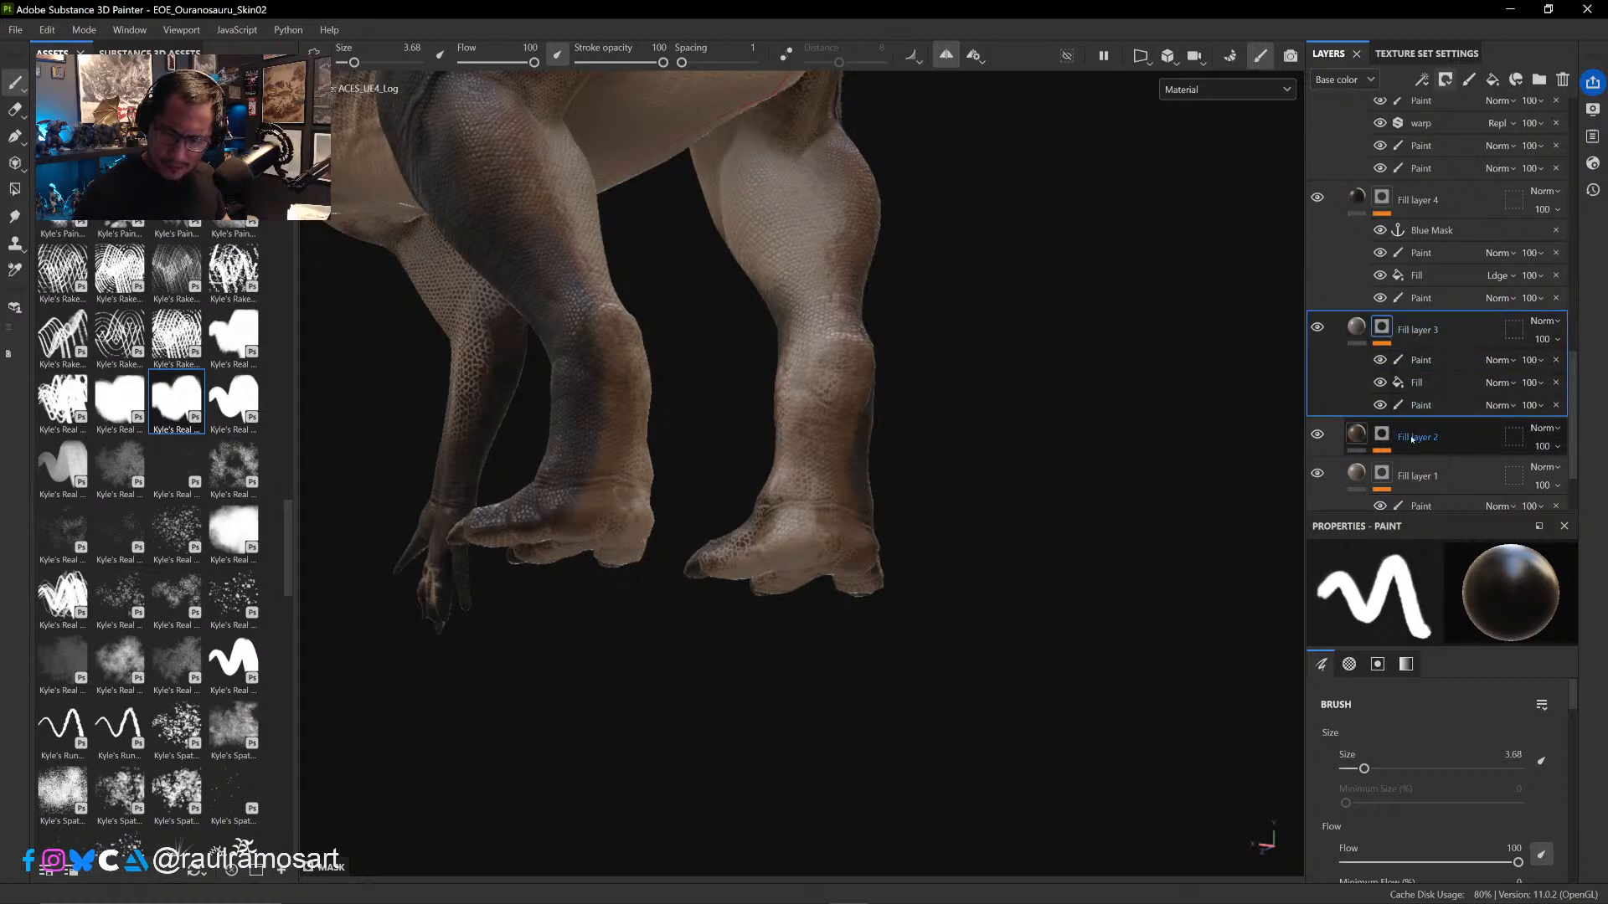
pyautogui.click(1317, 330)
pyautogui.click(1318, 329)
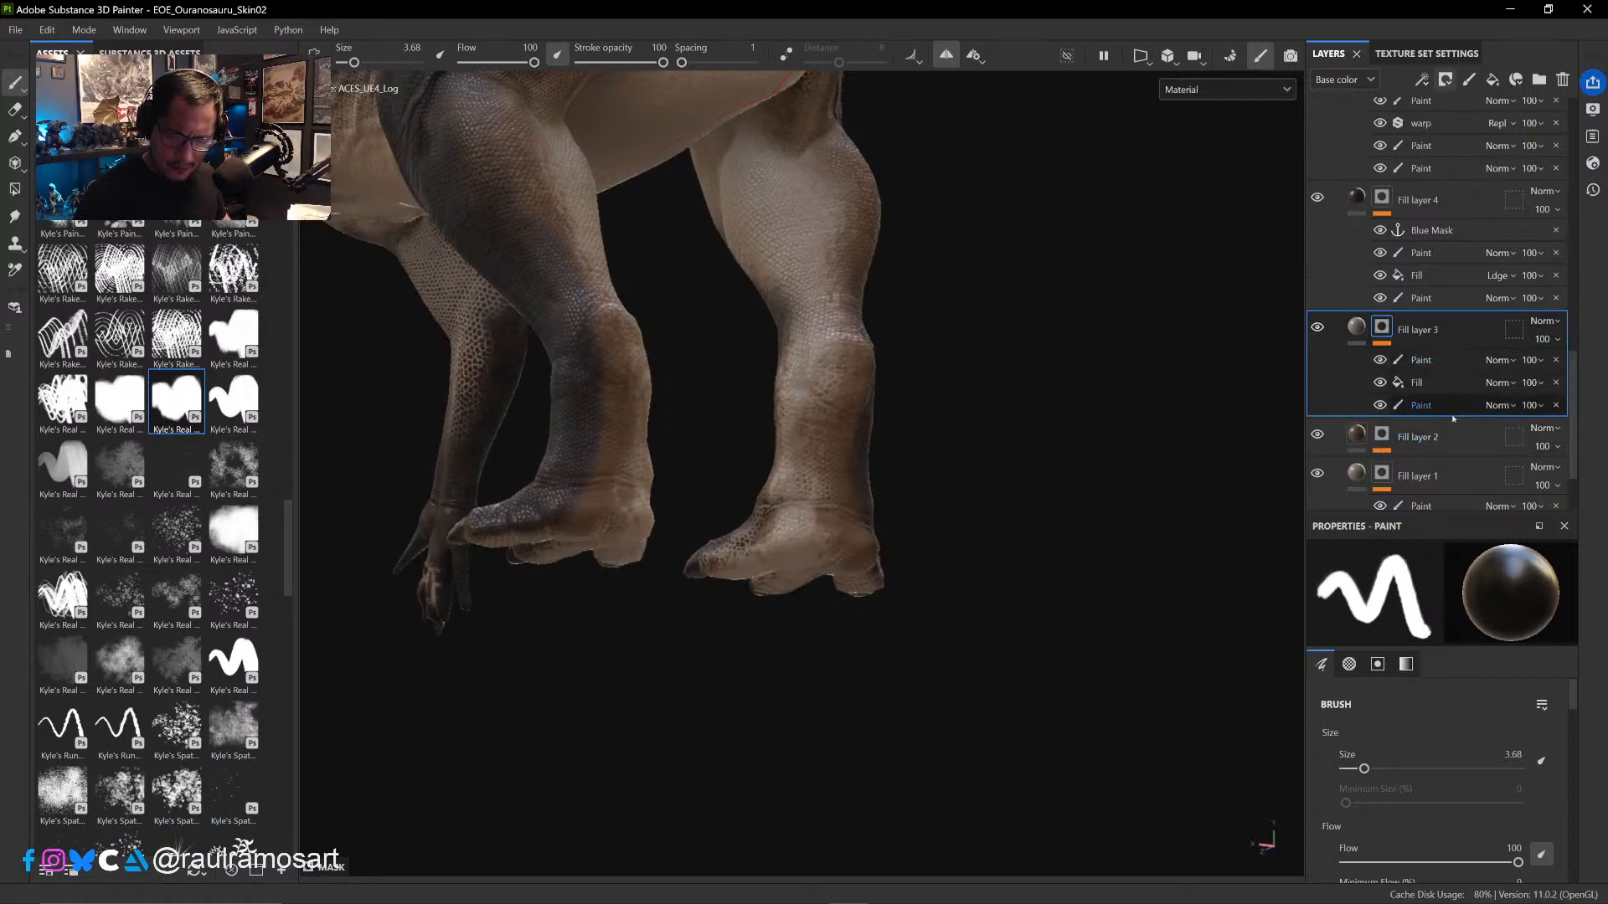
pyautogui.click(1356, 434)
pyautogui.keyDown('alt'); pyautogui.keyDown('shift'); pyautogui.moveTo(1036, 381); pyautogui.dragTo(1080, 375); pyautogui.keyUp('shift'); pyautogui.keyUp('alt')
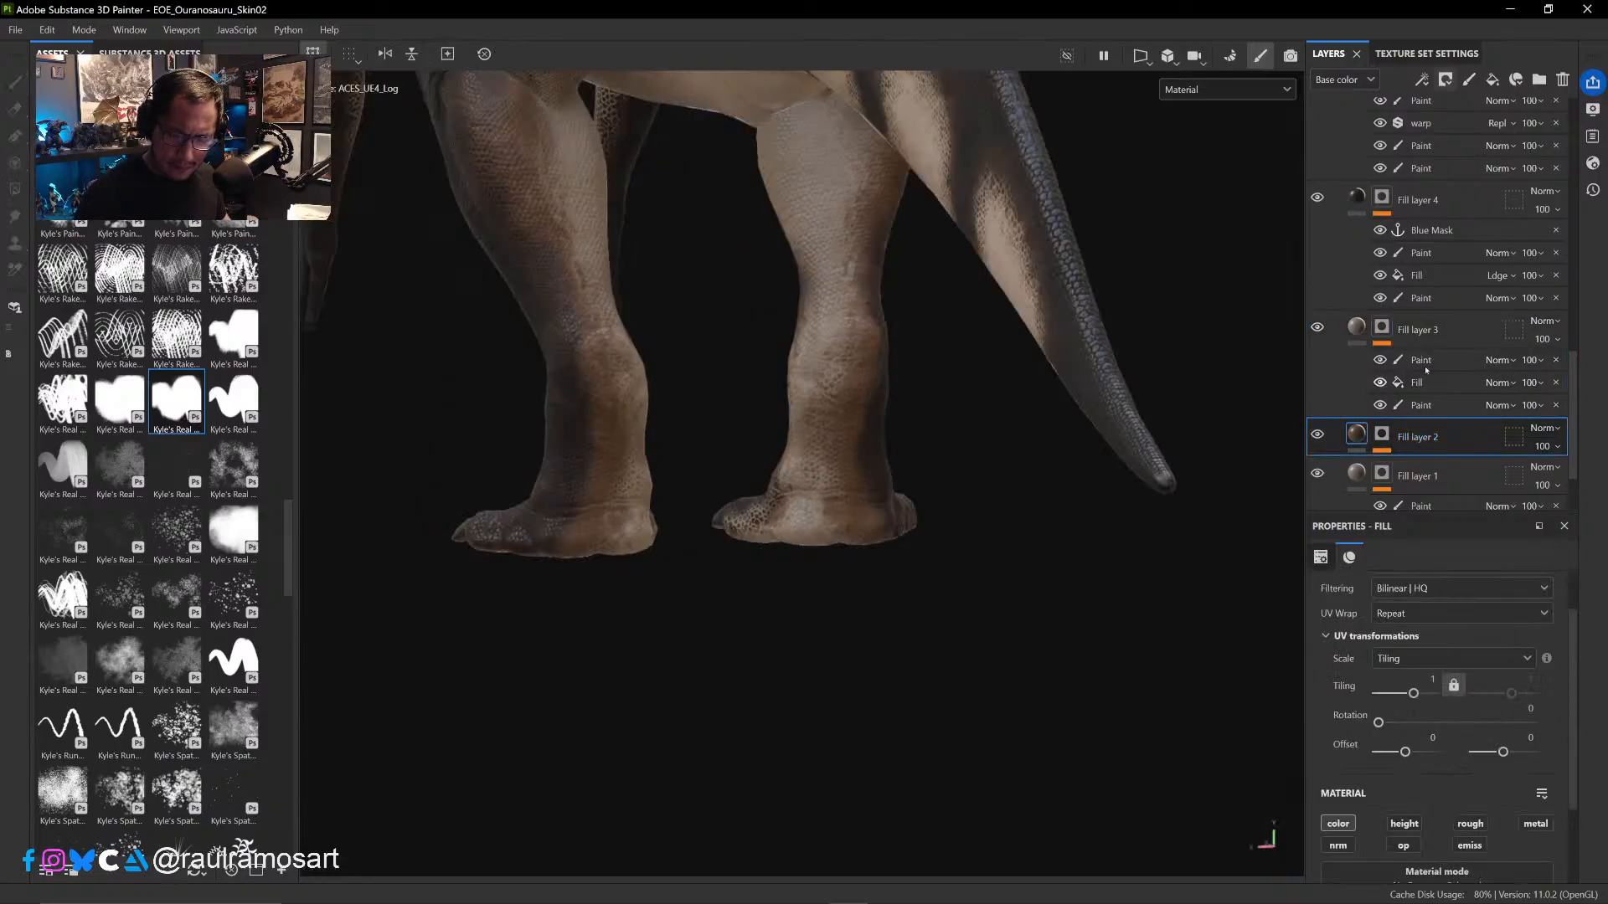
pyautogui.click(1450, 334)
pyautogui.moveTo(1041, 465)
pyautogui.keyDown('alt'); pyautogui.keyDown('shift'); pyautogui.mouseDown()
pyautogui.moveTo(940, 509)
pyautogui.moveTo(980, 467)
pyautogui.moveTo(976, 349)
pyautogui.moveTo(999, 308)
pyautogui.moveTo(1036, 369)
pyautogui.mouseUp(); pyautogui.keyUp('shift'); pyautogui.keyUp('alt')
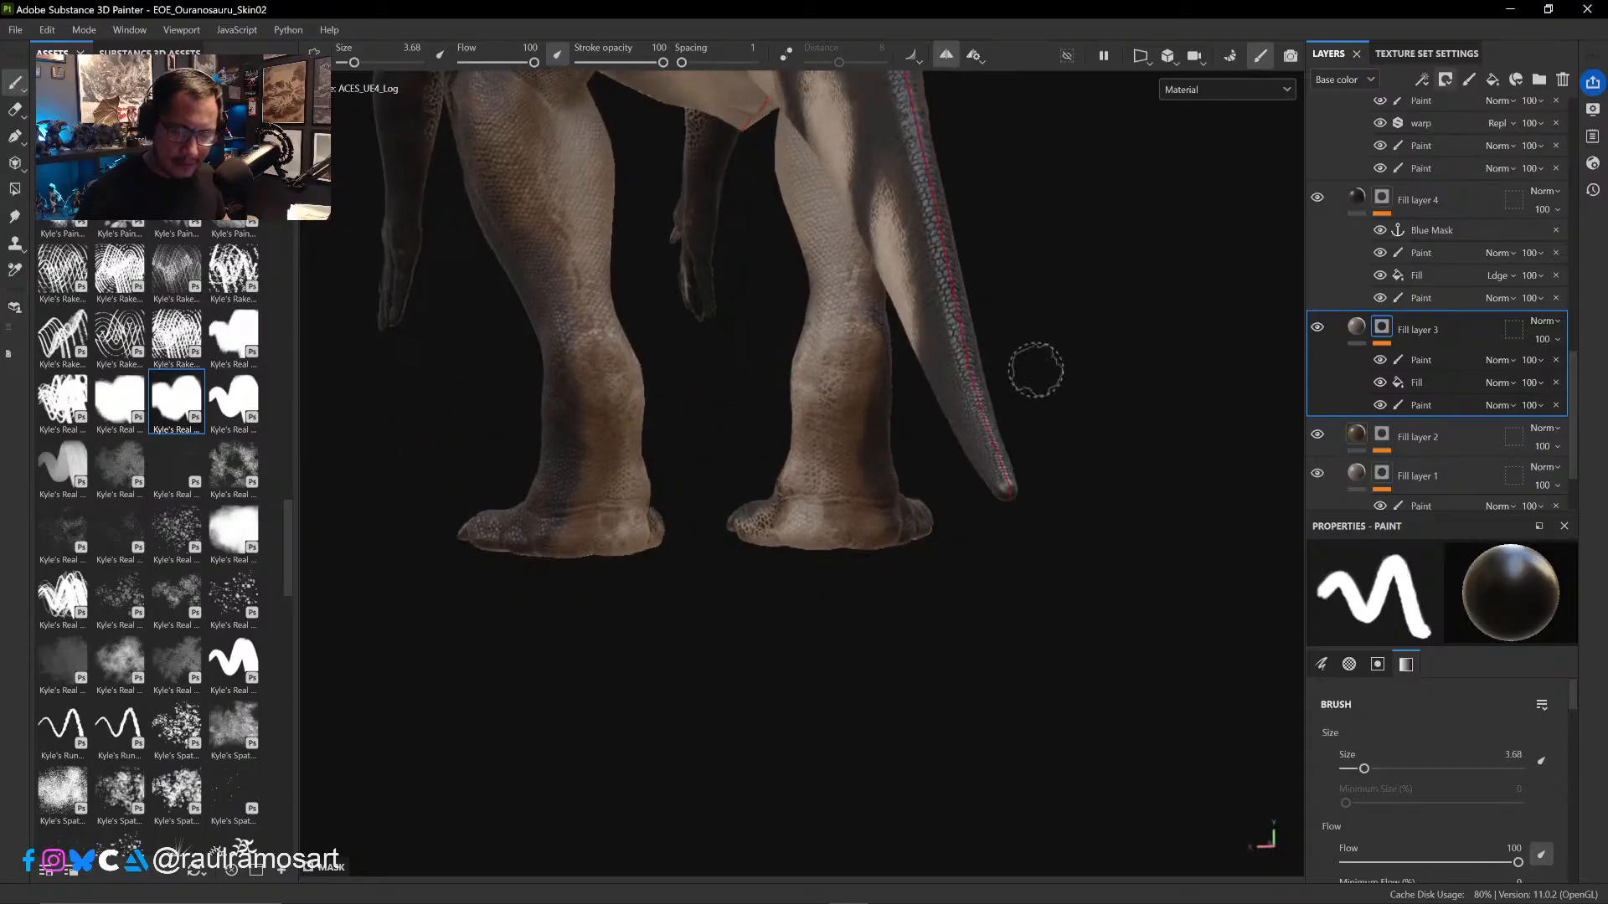
pyautogui.click(1442, 361)
pyautogui.keyDown('alt'); pyautogui.moveTo(831, 288); pyautogui.dragTo(813, 297); pyautogui.keyUp('alt')
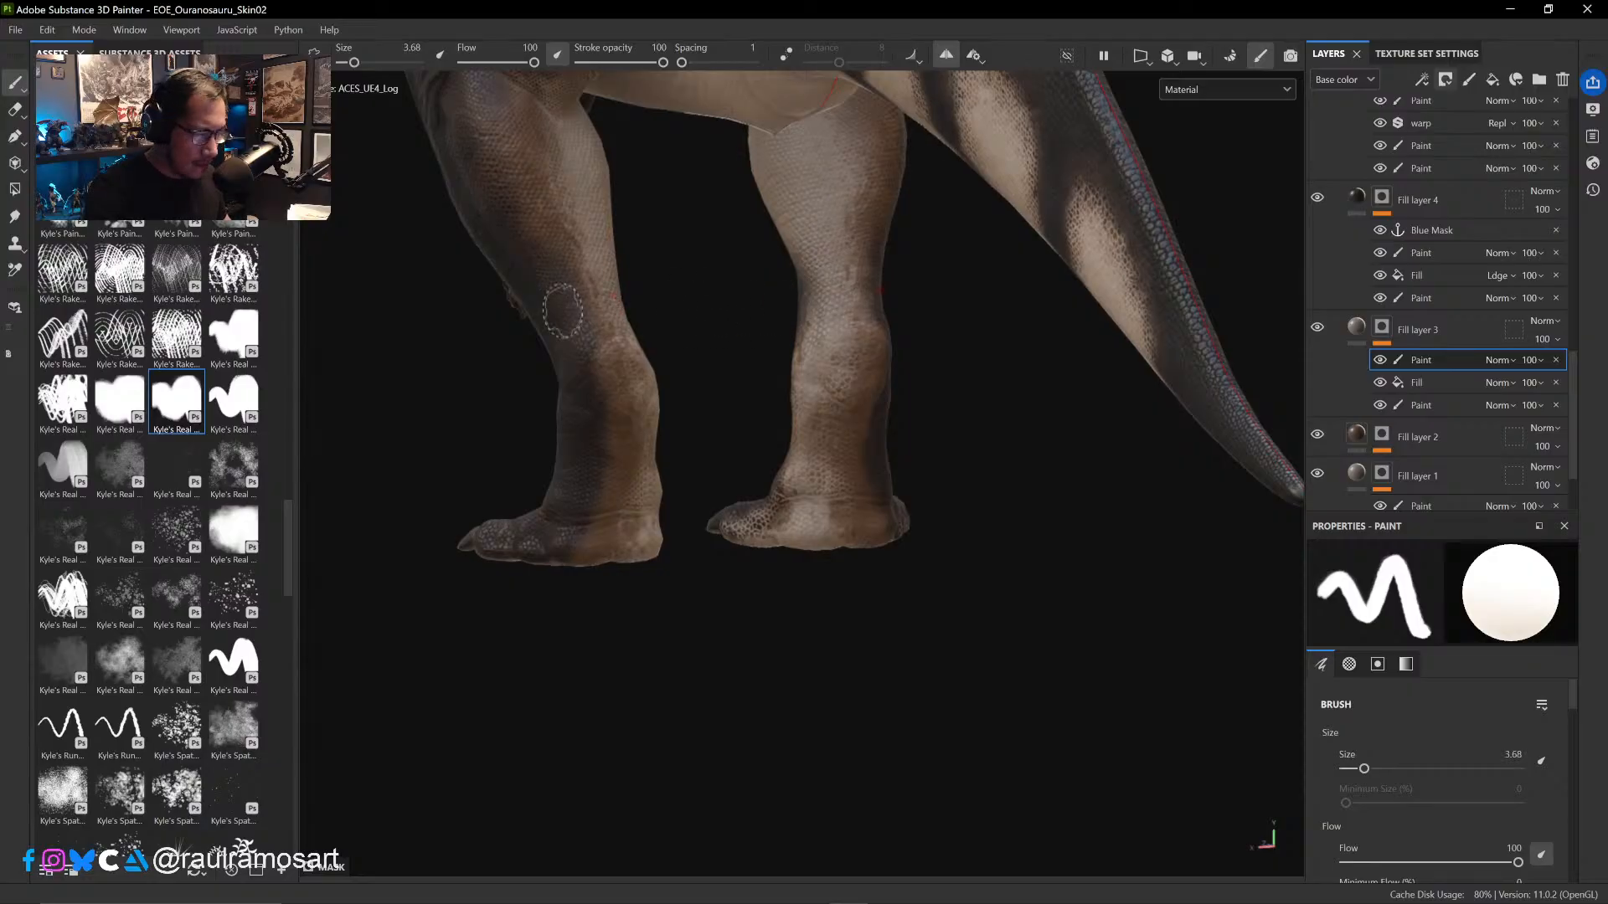
pyautogui.press('e')
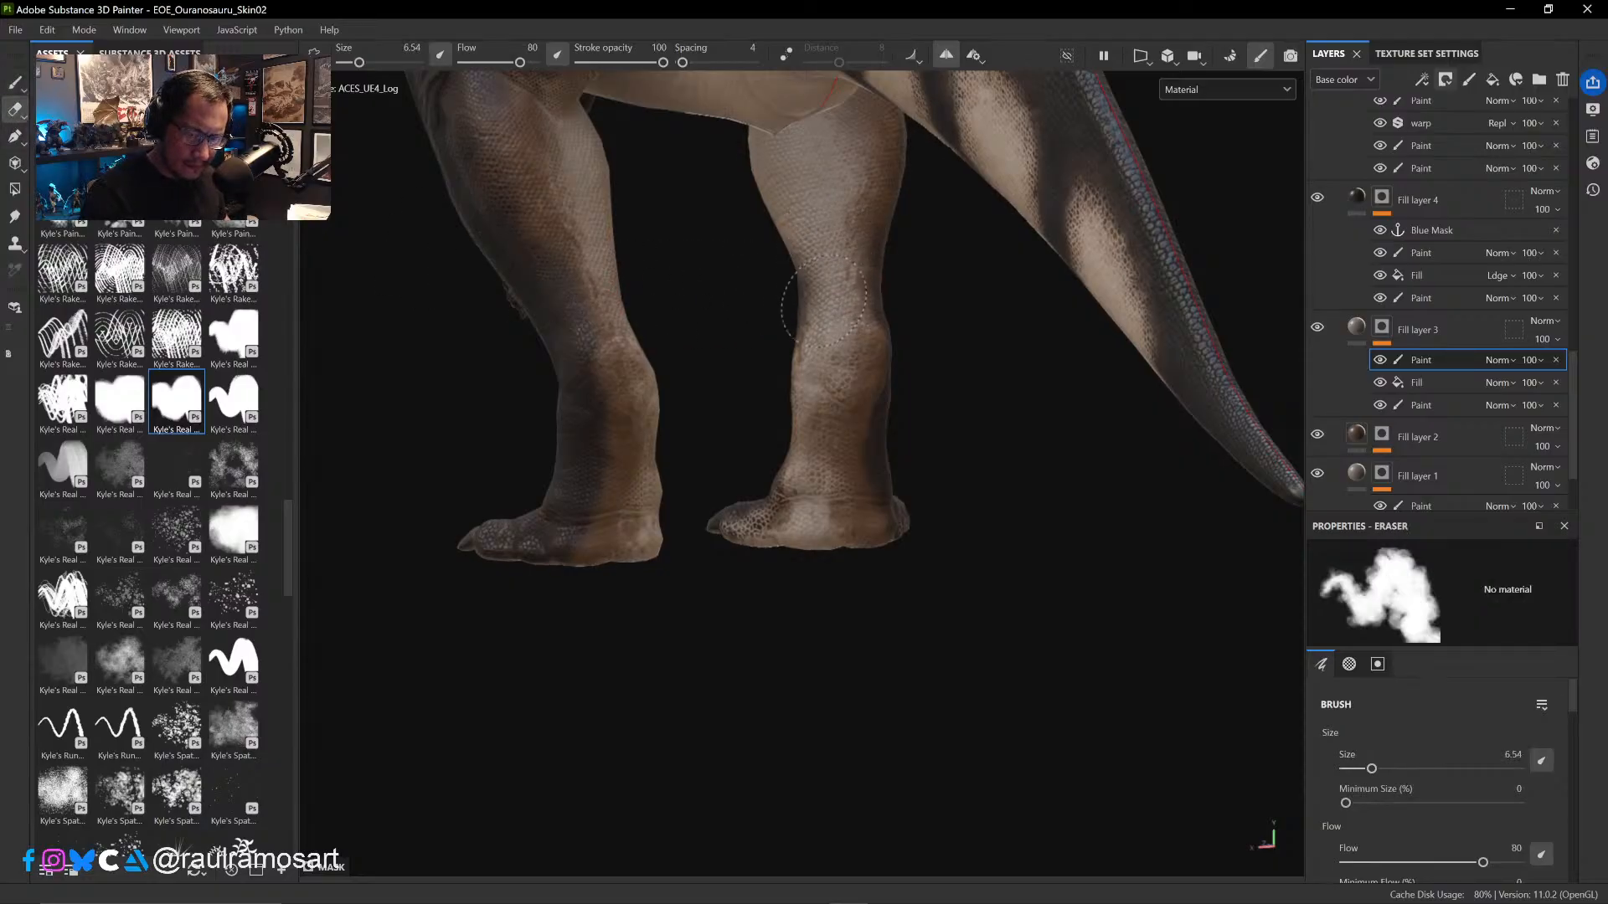
pyautogui.moveTo(825, 302); pyautogui.dragTo(844, 291)
pyautogui.hotkey('ctrl', 'z')
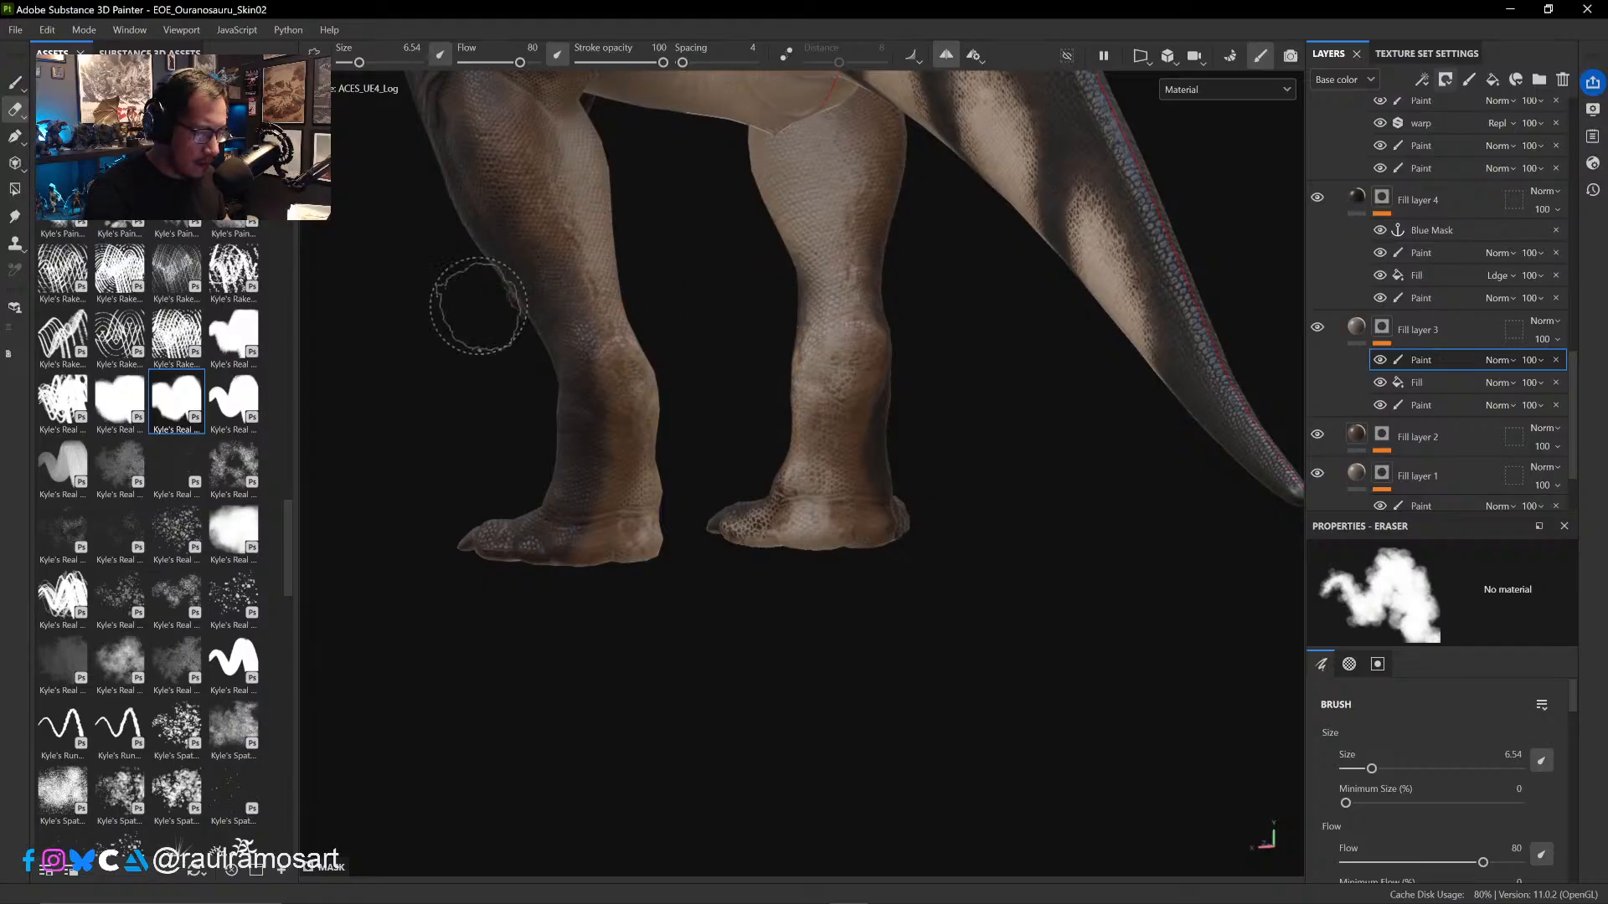
pyautogui.press('b')
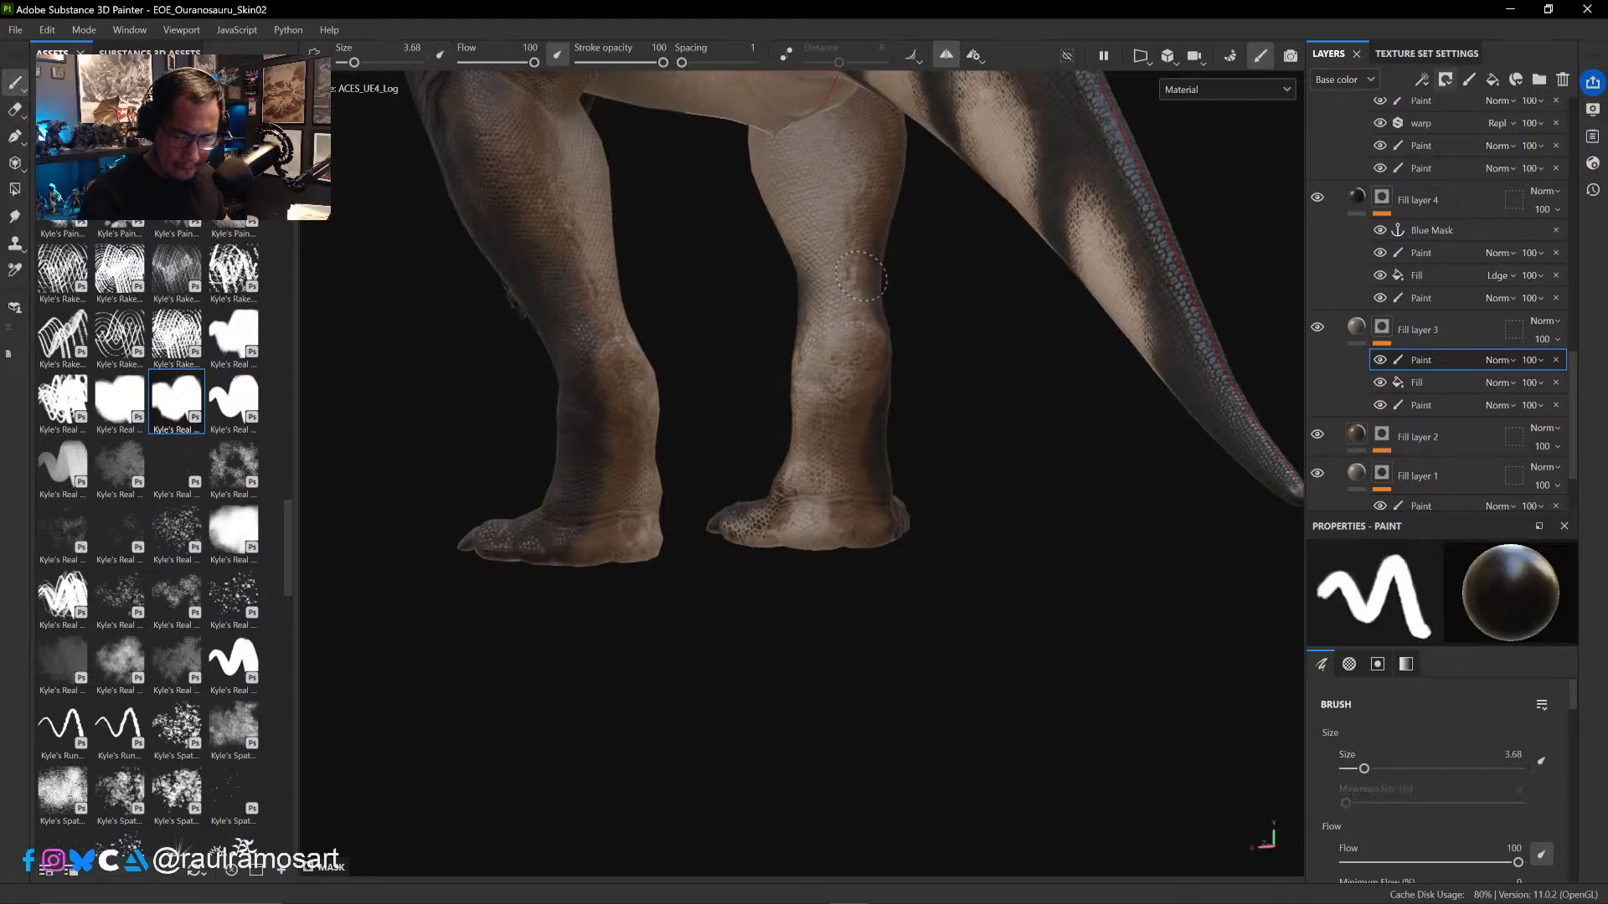
# - Paint black in the mask down the inner hind ankle and across the scales on the side of the foot, at brush size 3.68
pyautogui.moveTo(855, 344); pyautogui.dragTo(847, 378)
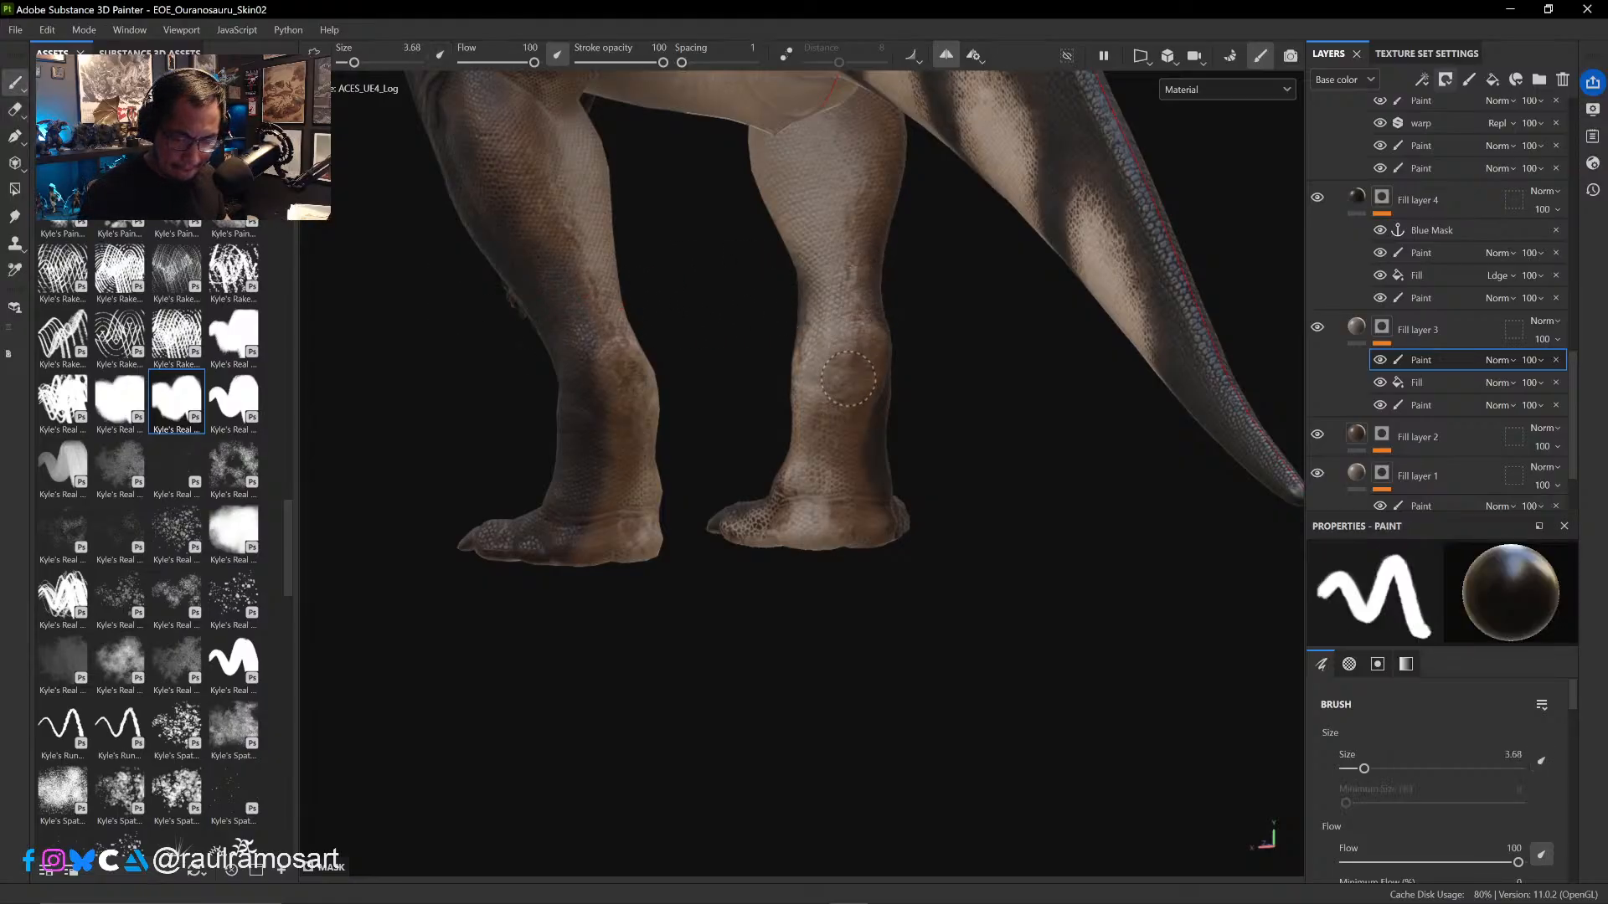
pyautogui.moveTo(805, 462); pyautogui.dragTo(832, 499)
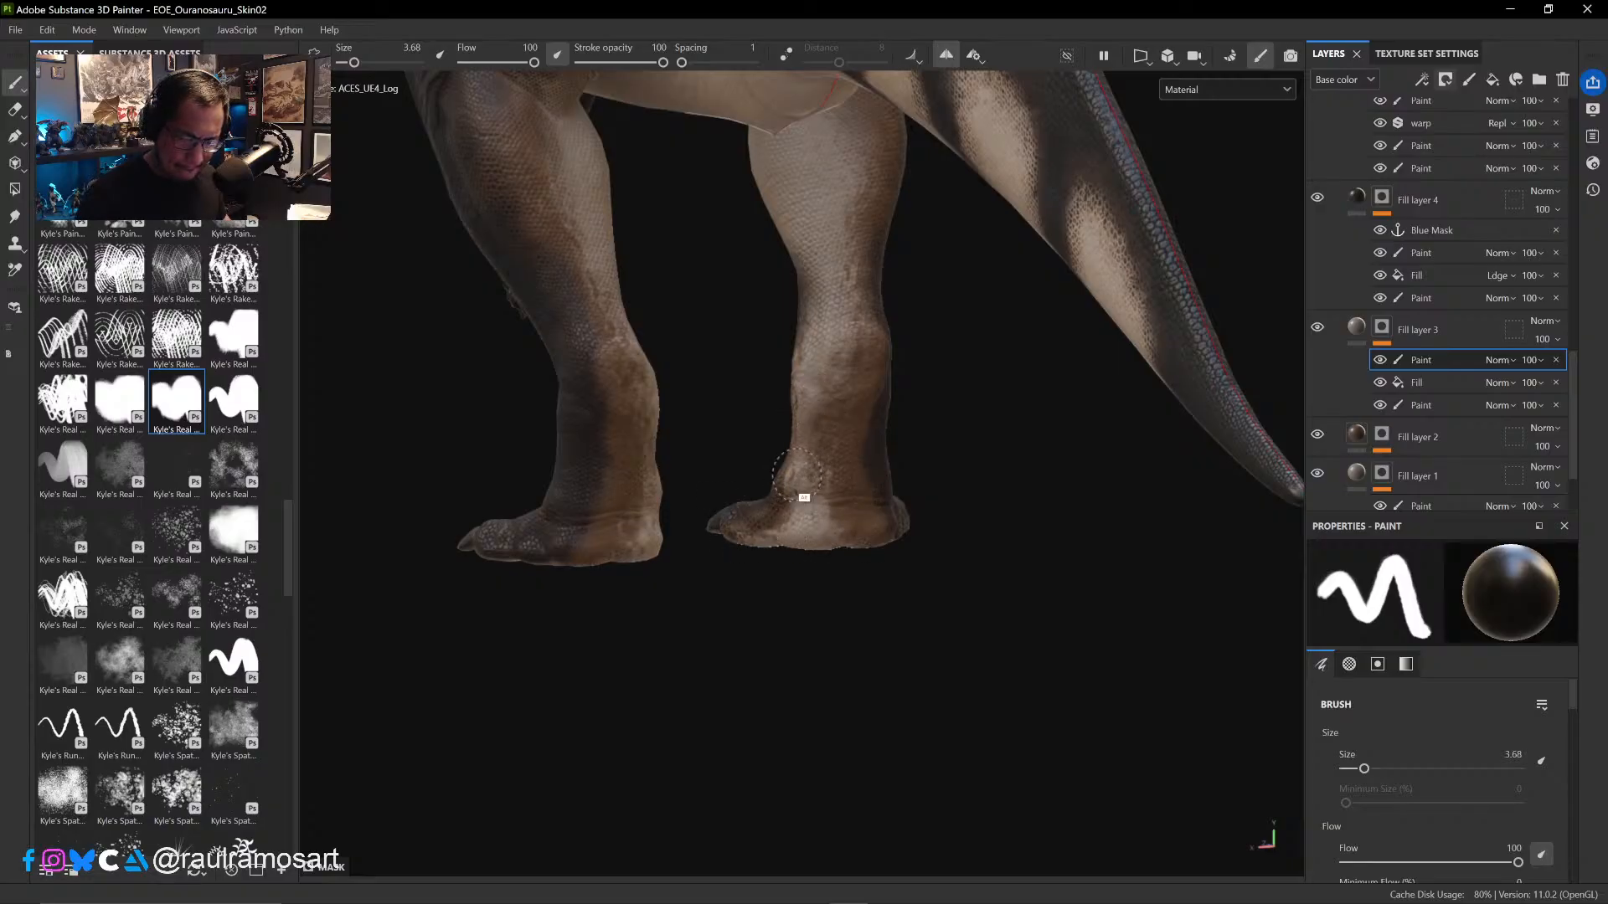
pyautogui.moveTo(799, 474)
pyautogui.keyDown('alt'); pyautogui.mouseDown()
pyautogui.moveTo(976, 481)
pyautogui.moveTo(1170, 459)
pyautogui.moveTo(791, 495)
pyautogui.mouseUp(); pyautogui.keyUp('alt')
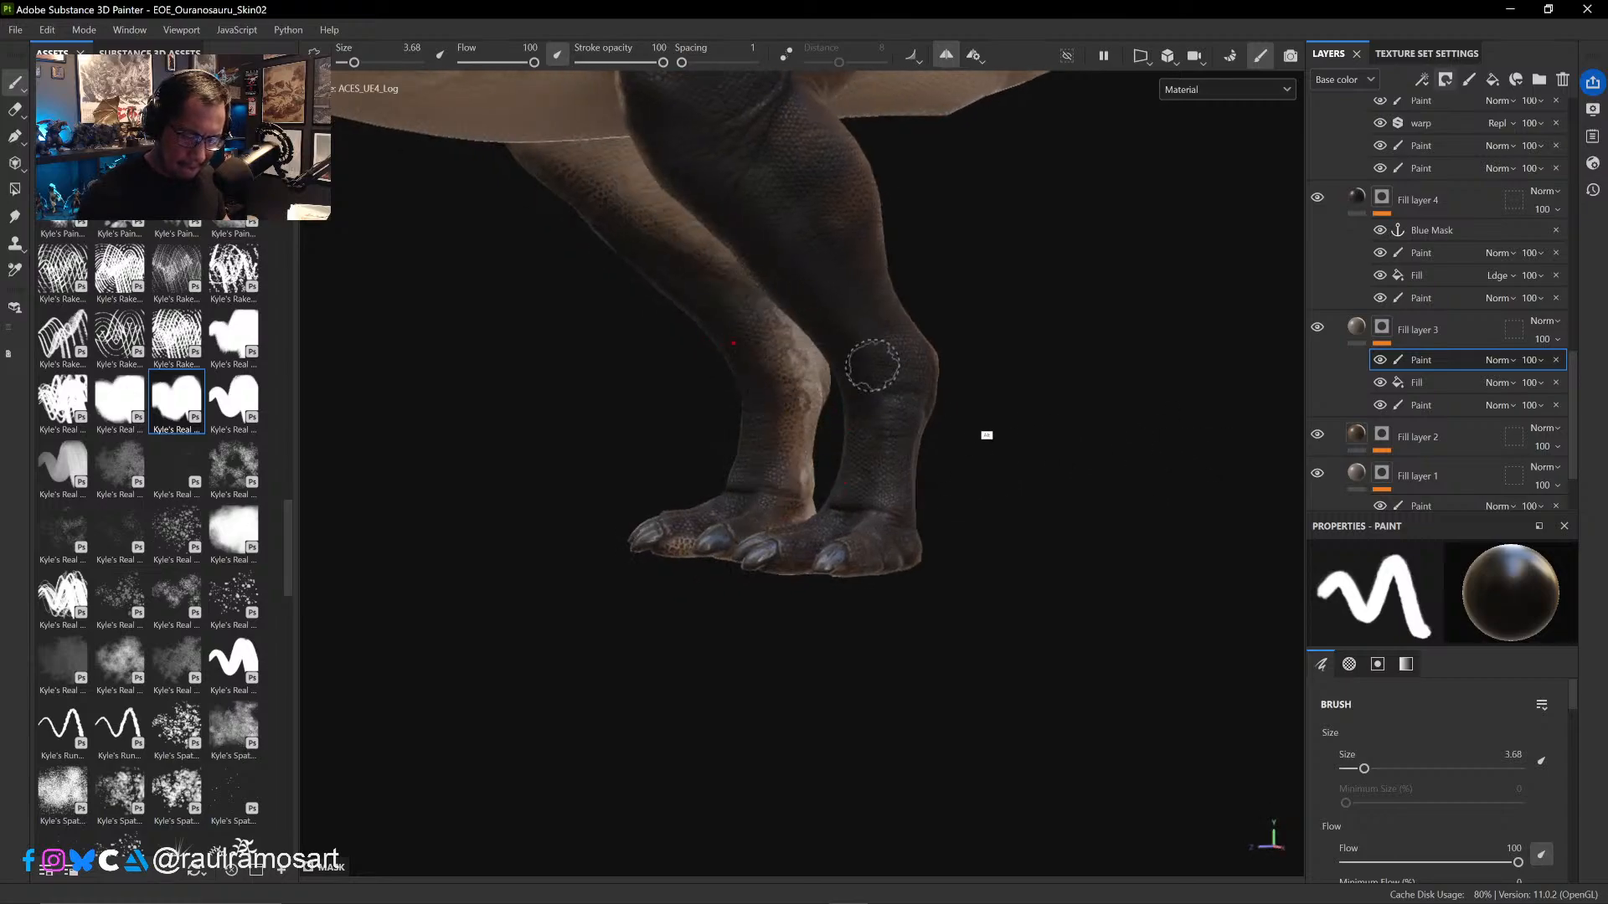
# - Inspect the repainted hind legs, feet and belly from both sides of the dinosaur
pyautogui.keyDown('alt'); pyautogui.moveTo(924, 450); pyautogui.dragTo(852, 399); pyautogui.keyUp('alt')
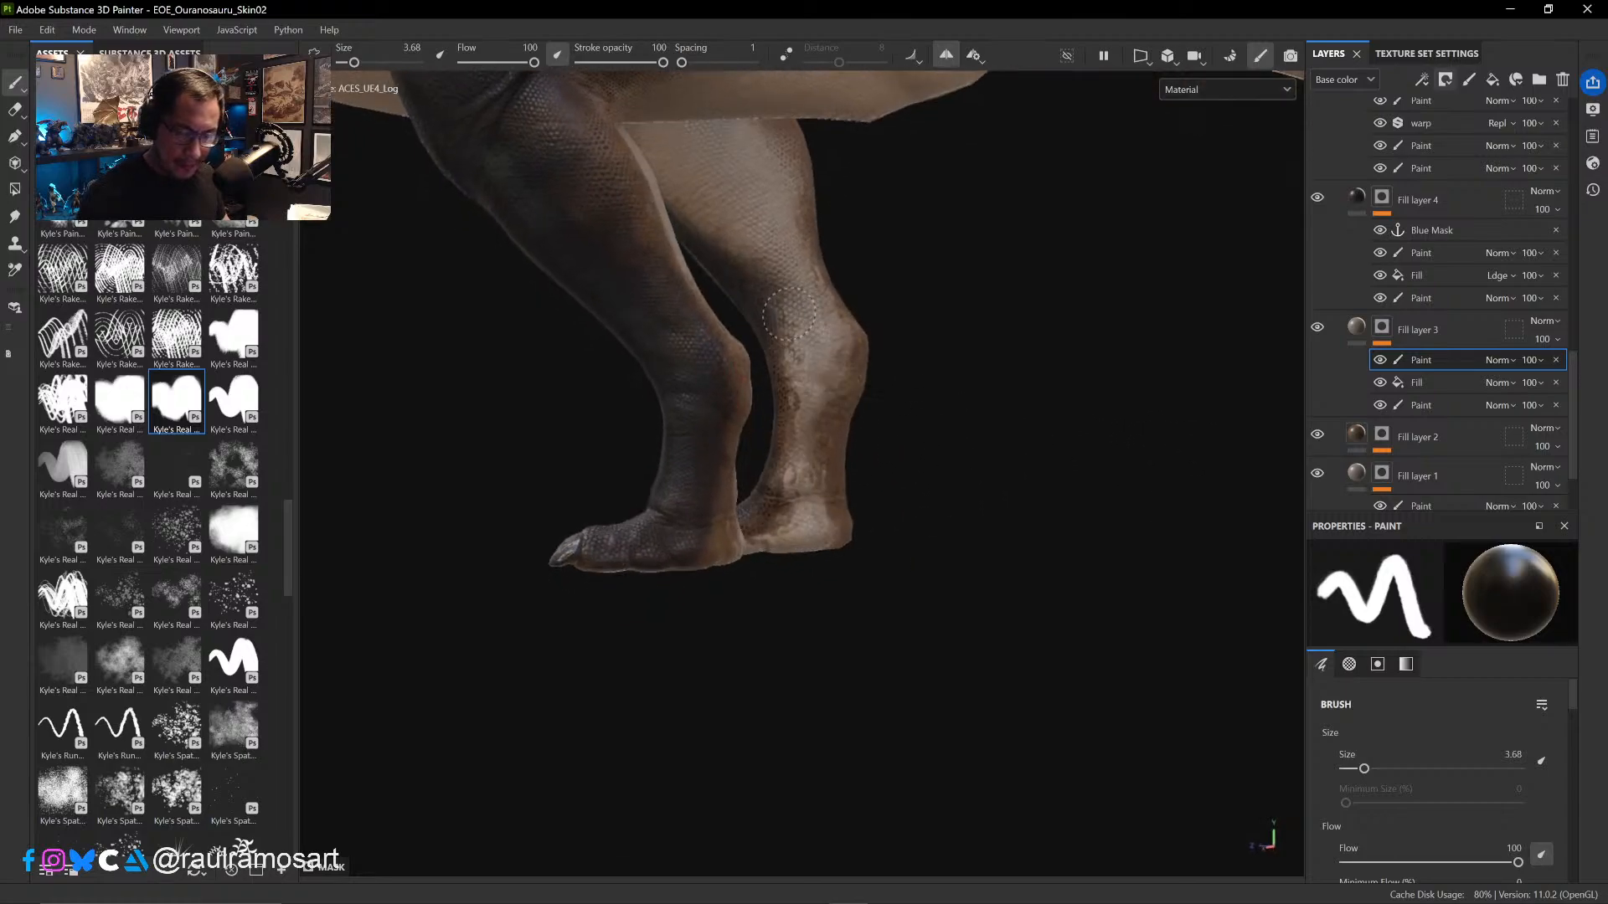
pyautogui.keyDown('ctrl'); pyautogui.keyDown('alt'); pyautogui.moveTo(931, 329); pyautogui.dragTo(929, 486); pyautogui.keyUp('alt'); pyautogui.keyUp('ctrl')
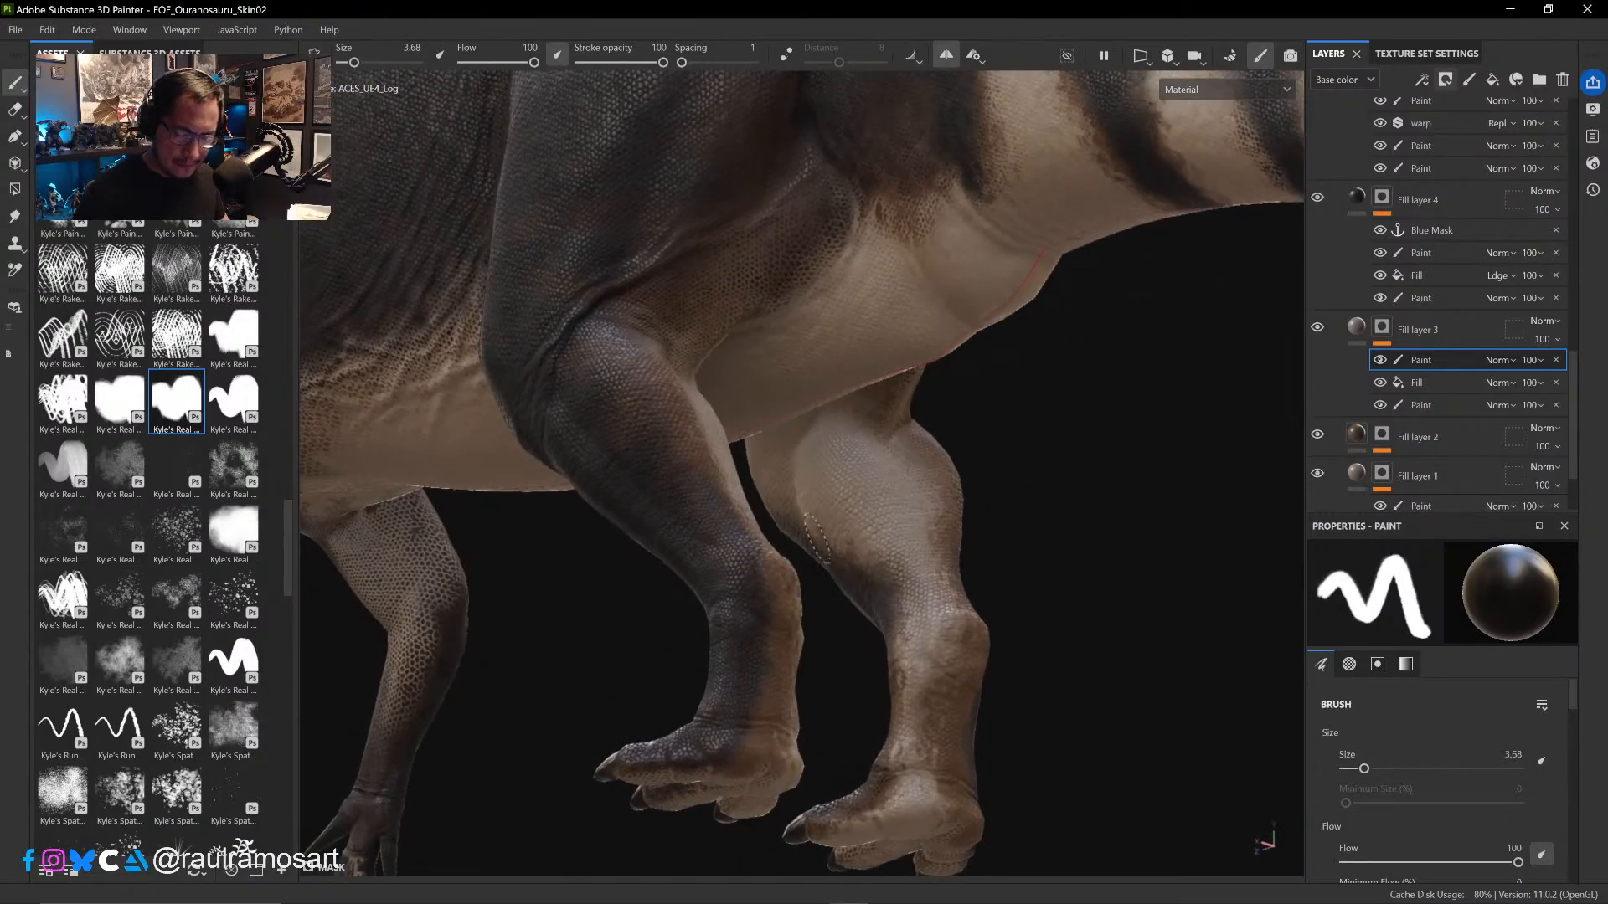
pyautogui.moveTo(1059, 508)
pyautogui.keyDown('alt'); pyautogui.mouseDown()
pyautogui.moveTo(1160, 424)
pyautogui.moveTo(1159, 459)
pyautogui.moveTo(753, 506)
pyautogui.mouseUp(); pyautogui.keyUp('alt')
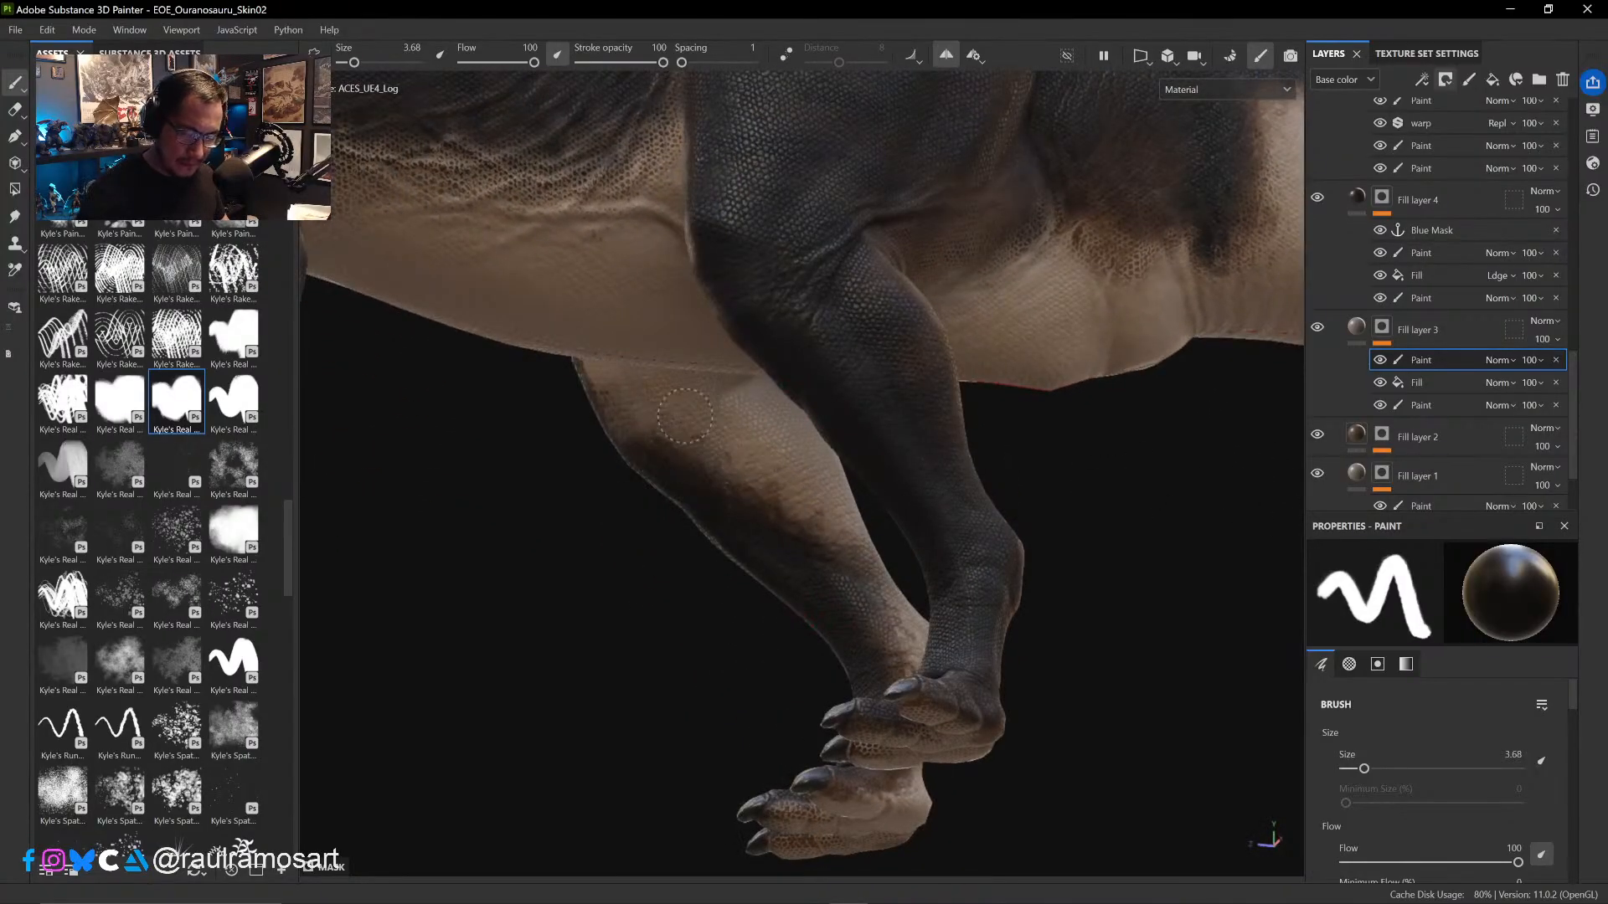
pyautogui.moveTo(621, 518)
pyautogui.keyDown('alt'); pyautogui.mouseDown()
pyautogui.moveTo(754, 463)
pyautogui.moveTo(847, 460)
pyautogui.moveTo(861, 406)
pyautogui.moveTo(897, 420)
pyautogui.moveTo(897, 502)
pyautogui.moveTo(1067, 422)
pyautogui.mouseUp(); pyautogui.keyUp('alt')
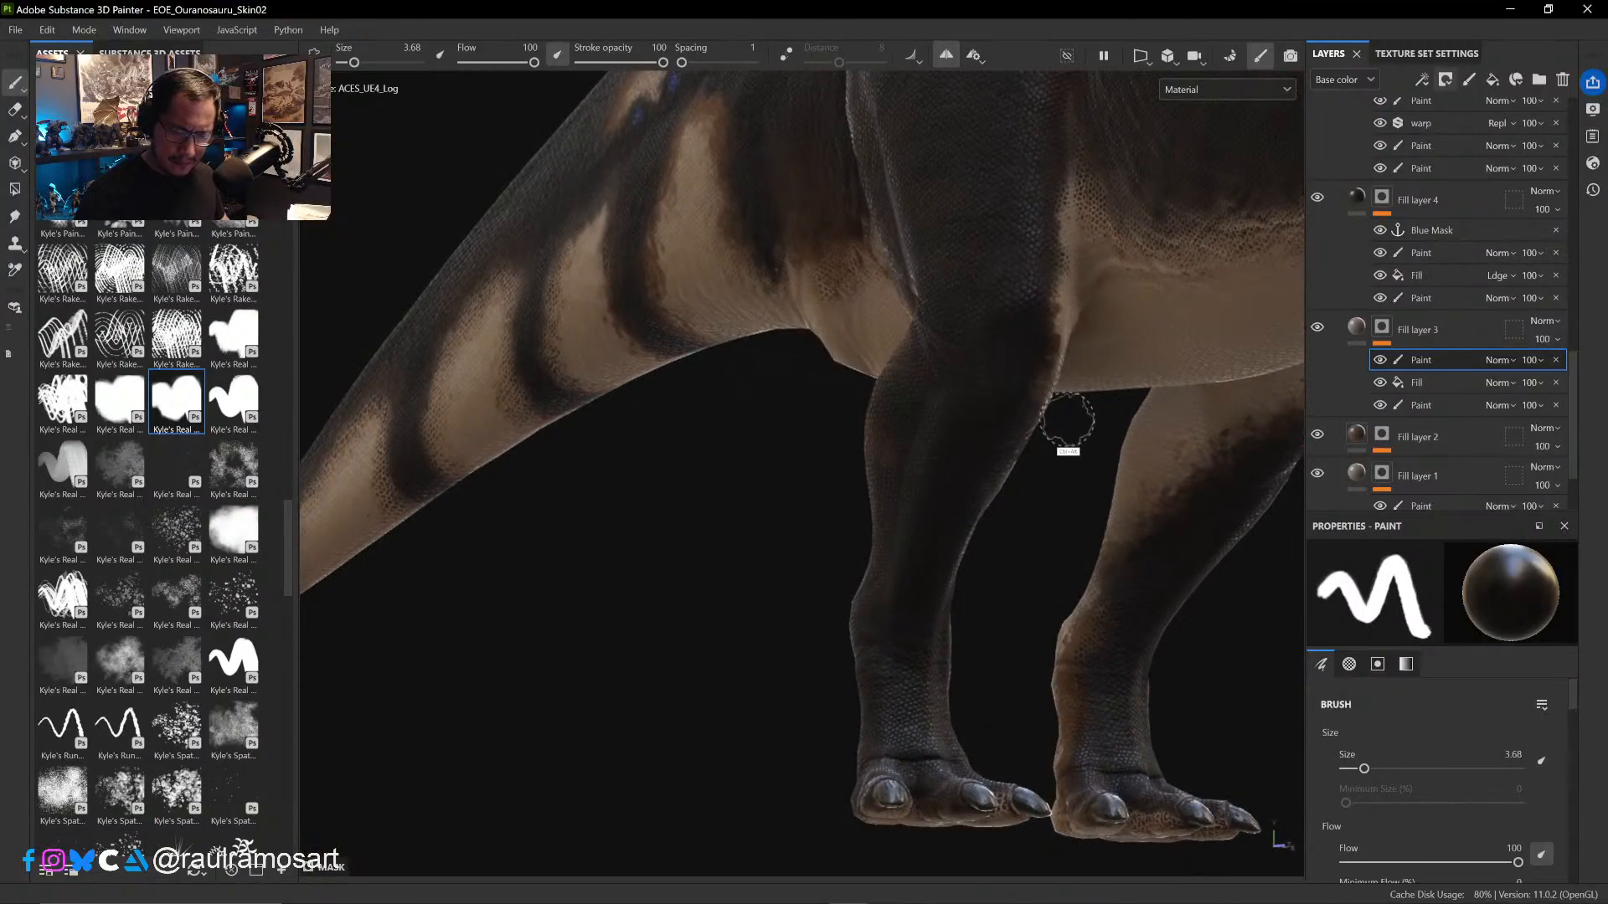
pyautogui.keyDown('ctrl'); pyautogui.keyDown('alt'); pyautogui.moveTo(1030, 536); pyautogui.dragTo(787, 665); pyautogui.keyUp('alt'); pyautogui.keyUp('ctrl')
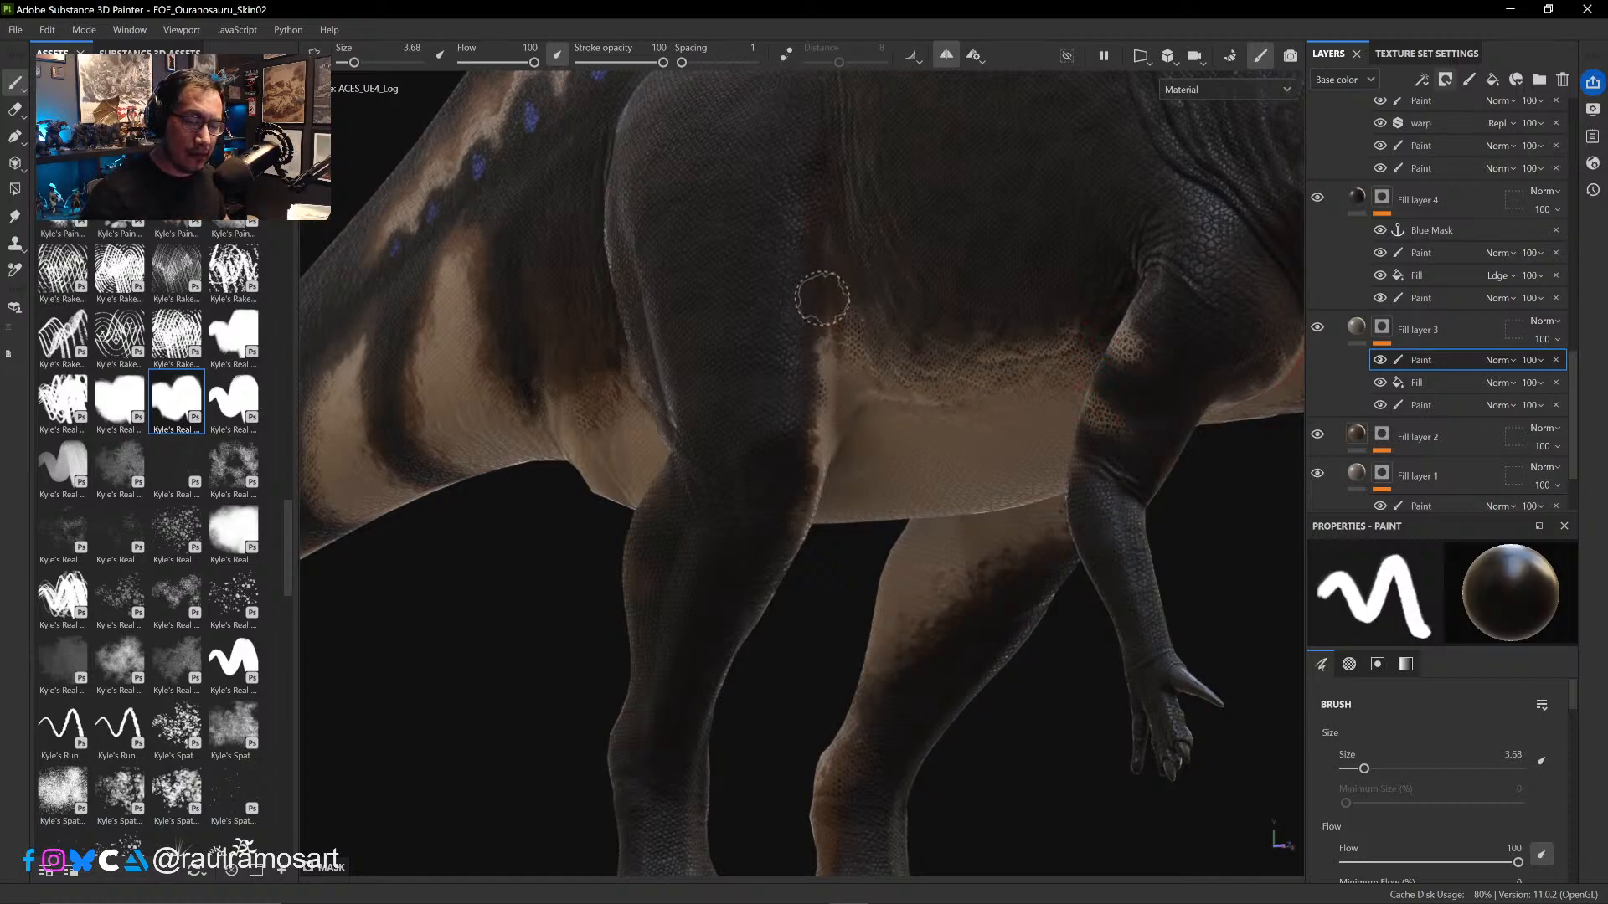
# - Paint black in the mask along the flank's belly edge between the hind leg and foreleg, enlarging the brush from 3.68 to 5.41
pyautogui.moveTo(837, 310); pyautogui.dragTo(847, 323)
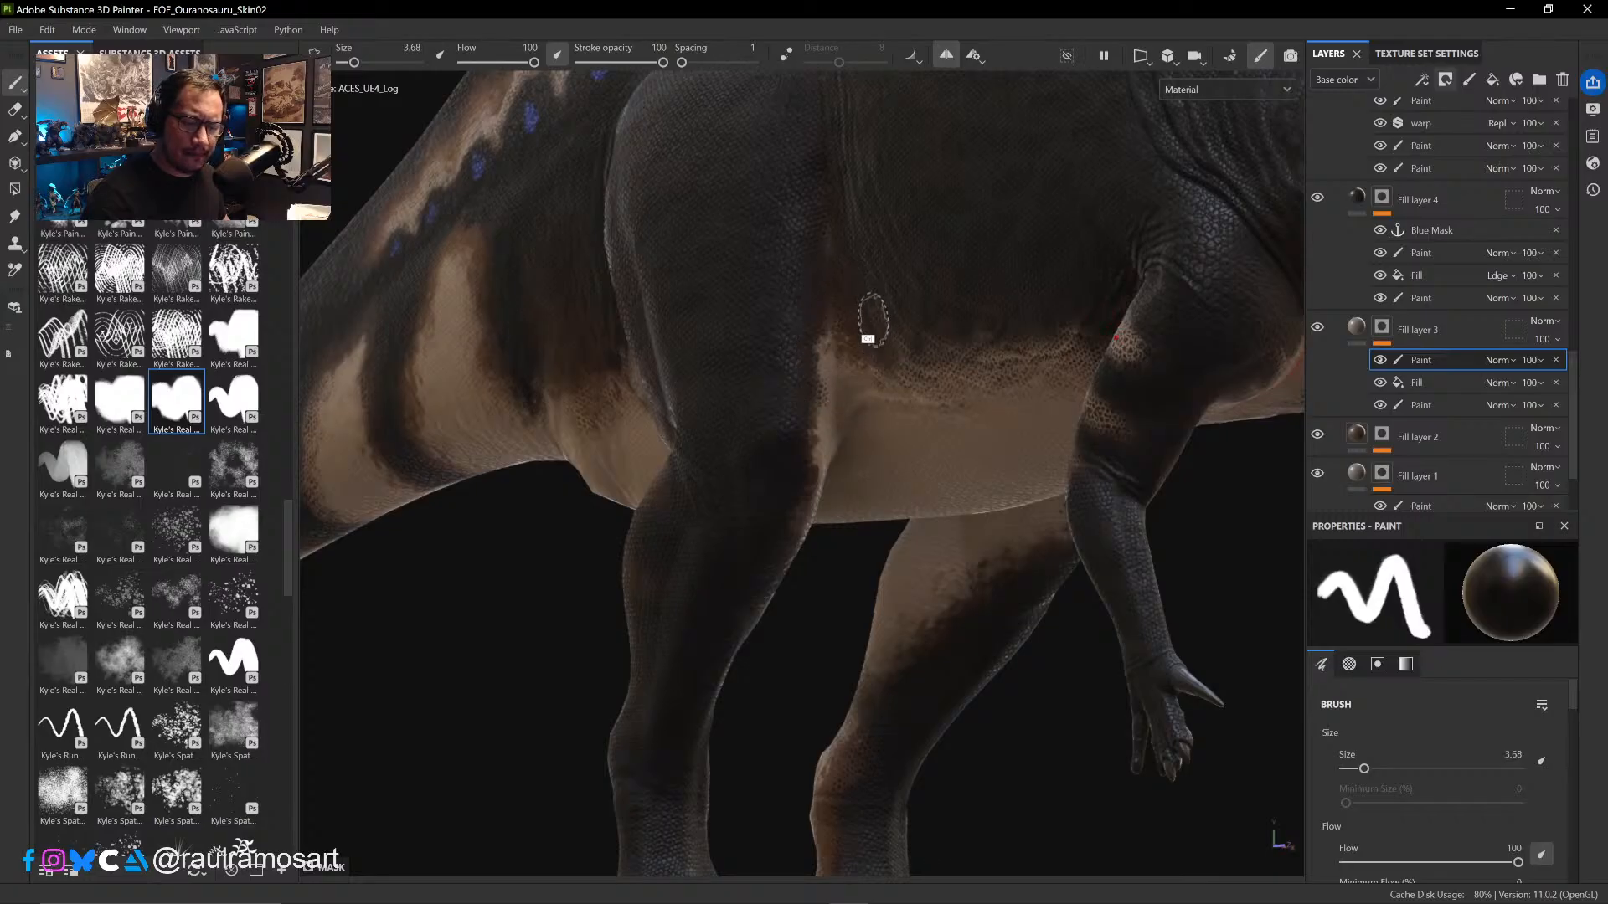
pyautogui.moveTo(970, 327)
pyautogui.keyDown('alt'); pyautogui.mouseDown()
pyautogui.moveTo(1063, 285)
pyautogui.moveTo(1055, 259)
pyautogui.moveTo(1027, 277)
pyautogui.mouseUp(); pyautogui.keyUp('alt')
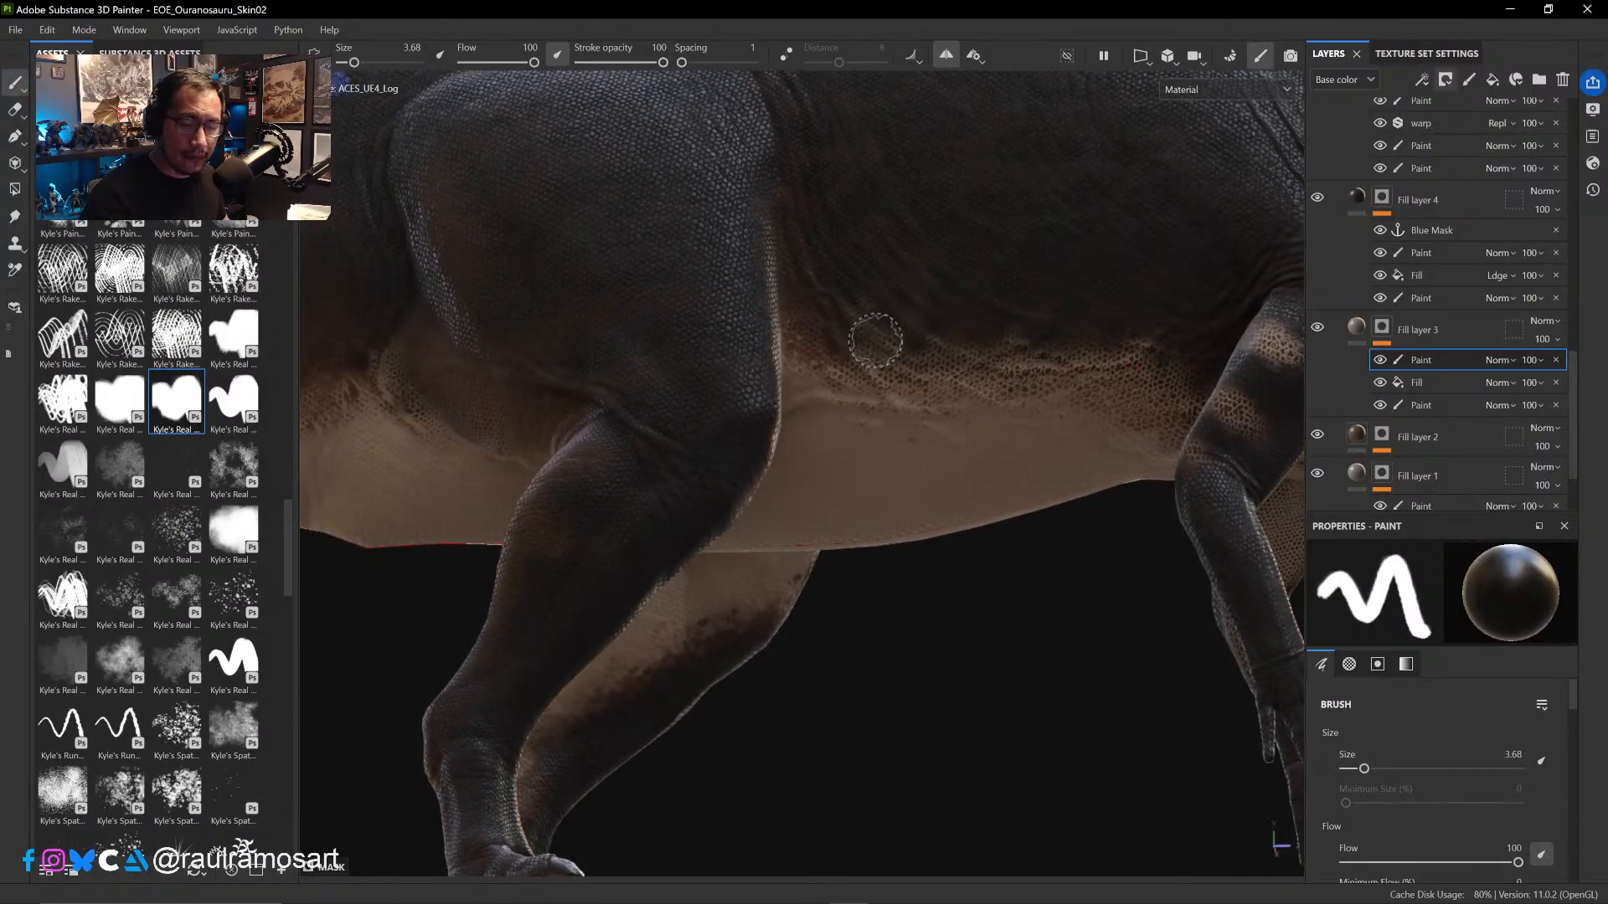
pyautogui.keyDown('ctrl'); pyautogui.moveTo(868, 334); pyautogui.dragTo(863, 331, button='right'); pyautogui.keyUp('ctrl')
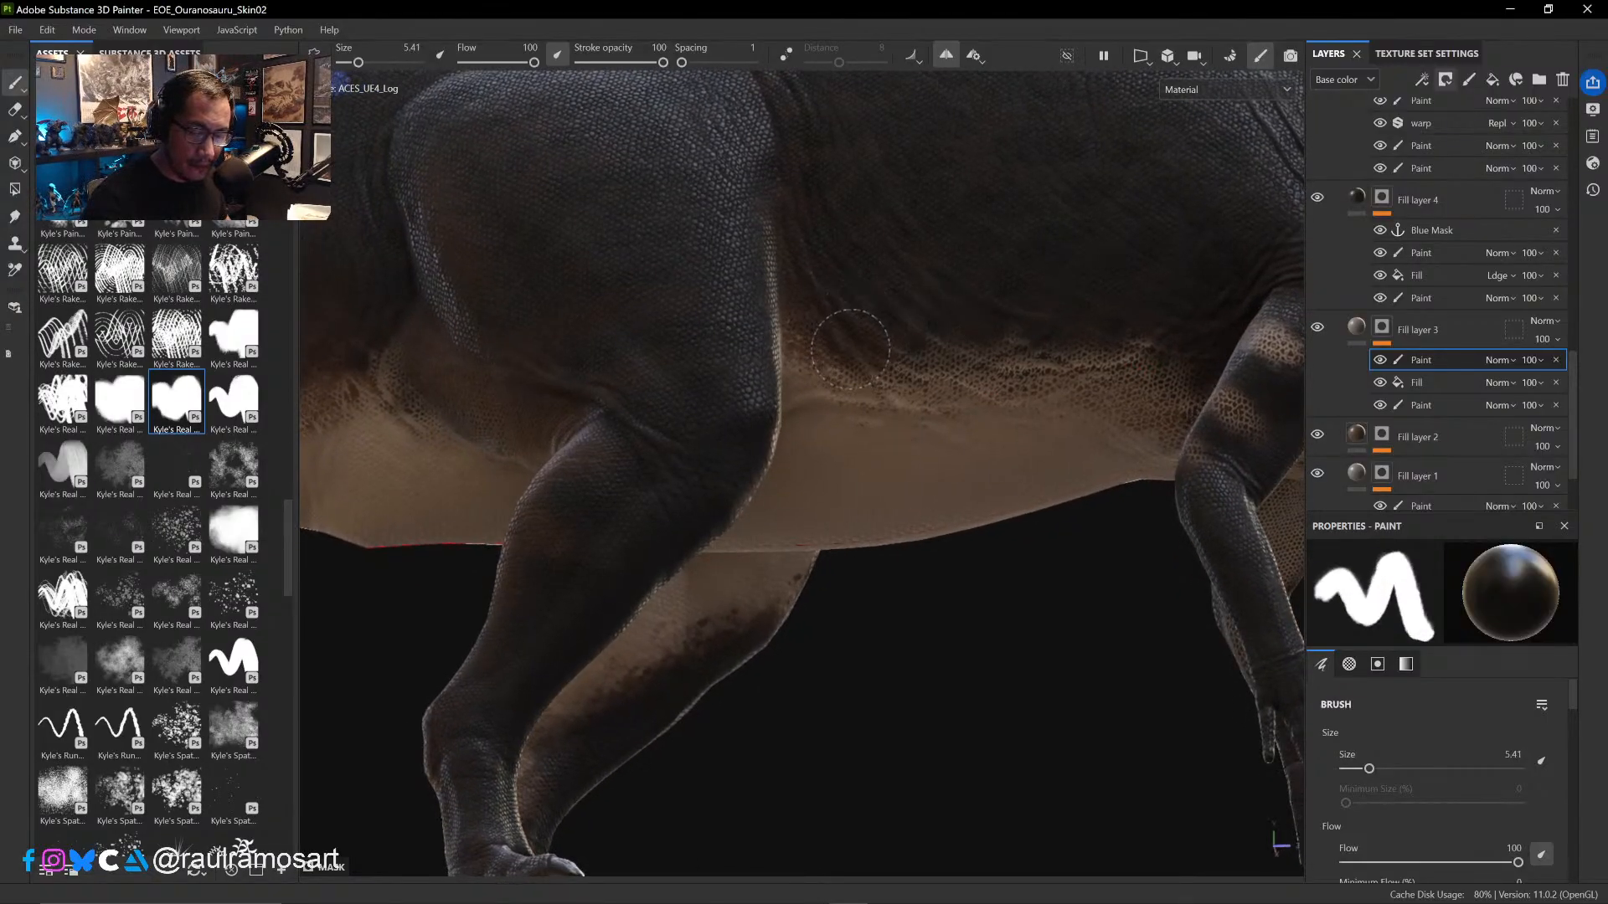
pyautogui.moveTo(850, 350)
pyautogui.mouseDown()
pyautogui.moveTo(972, 327)
pyautogui.moveTo(938, 362)
pyautogui.mouseUp()
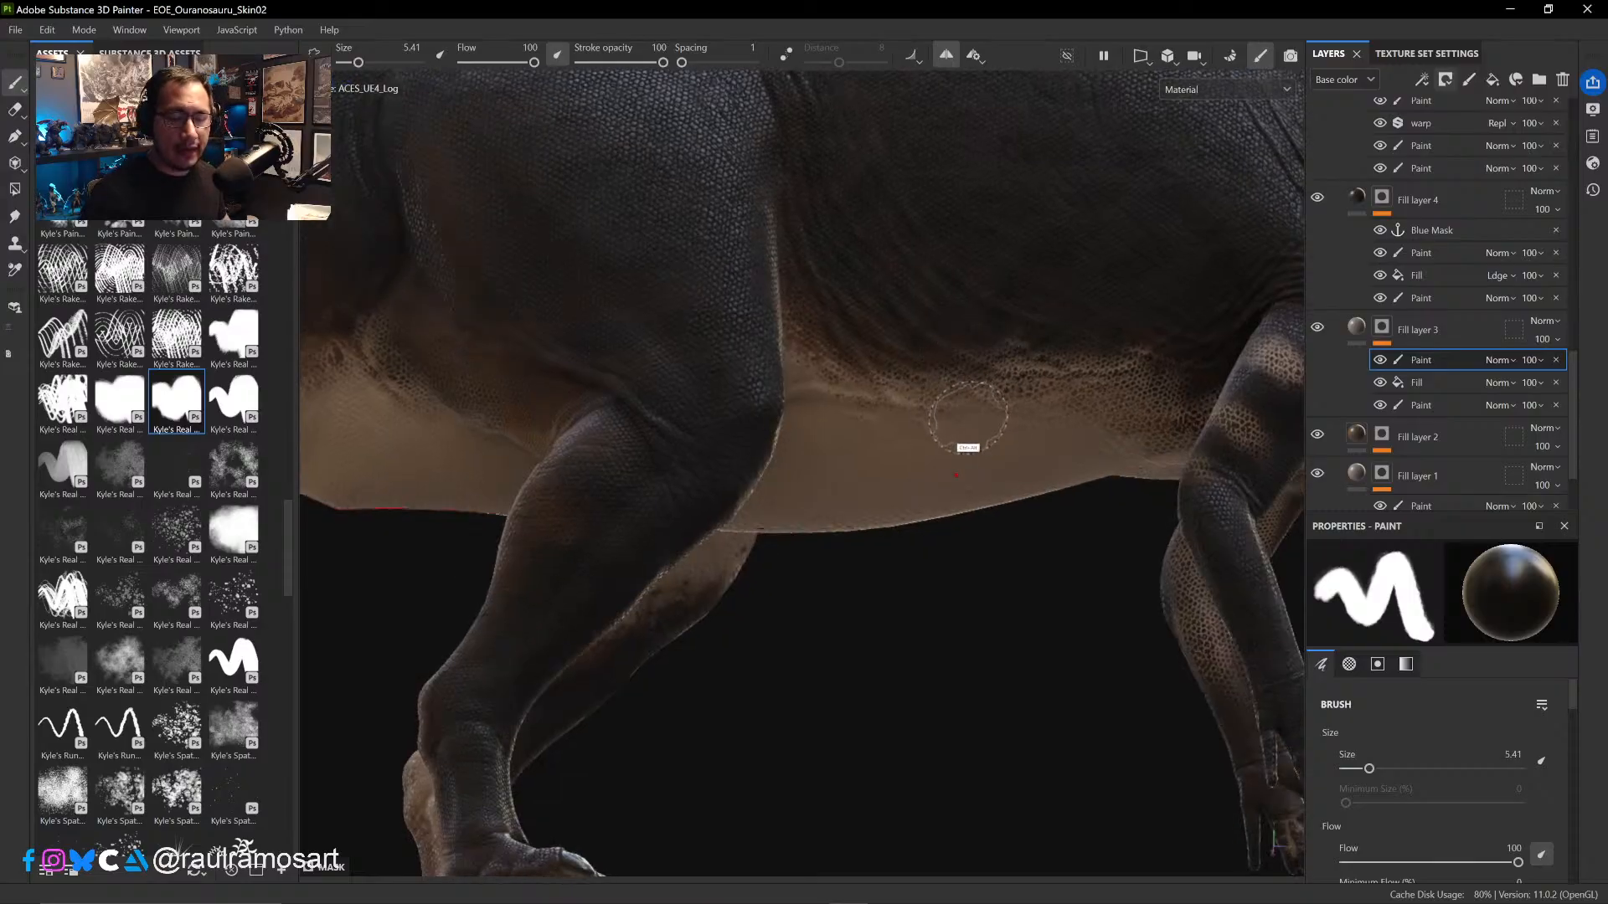
pyautogui.moveTo(964, 416)
pyautogui.keyDown('ctrl'); pyautogui.keyDown('alt'); pyautogui.mouseDown()
pyautogui.moveTo(714, 521)
pyautogui.moveTo(733, 499)
pyautogui.mouseUp(); pyautogui.keyUp('alt'); pyautogui.keyUp('ctrl')
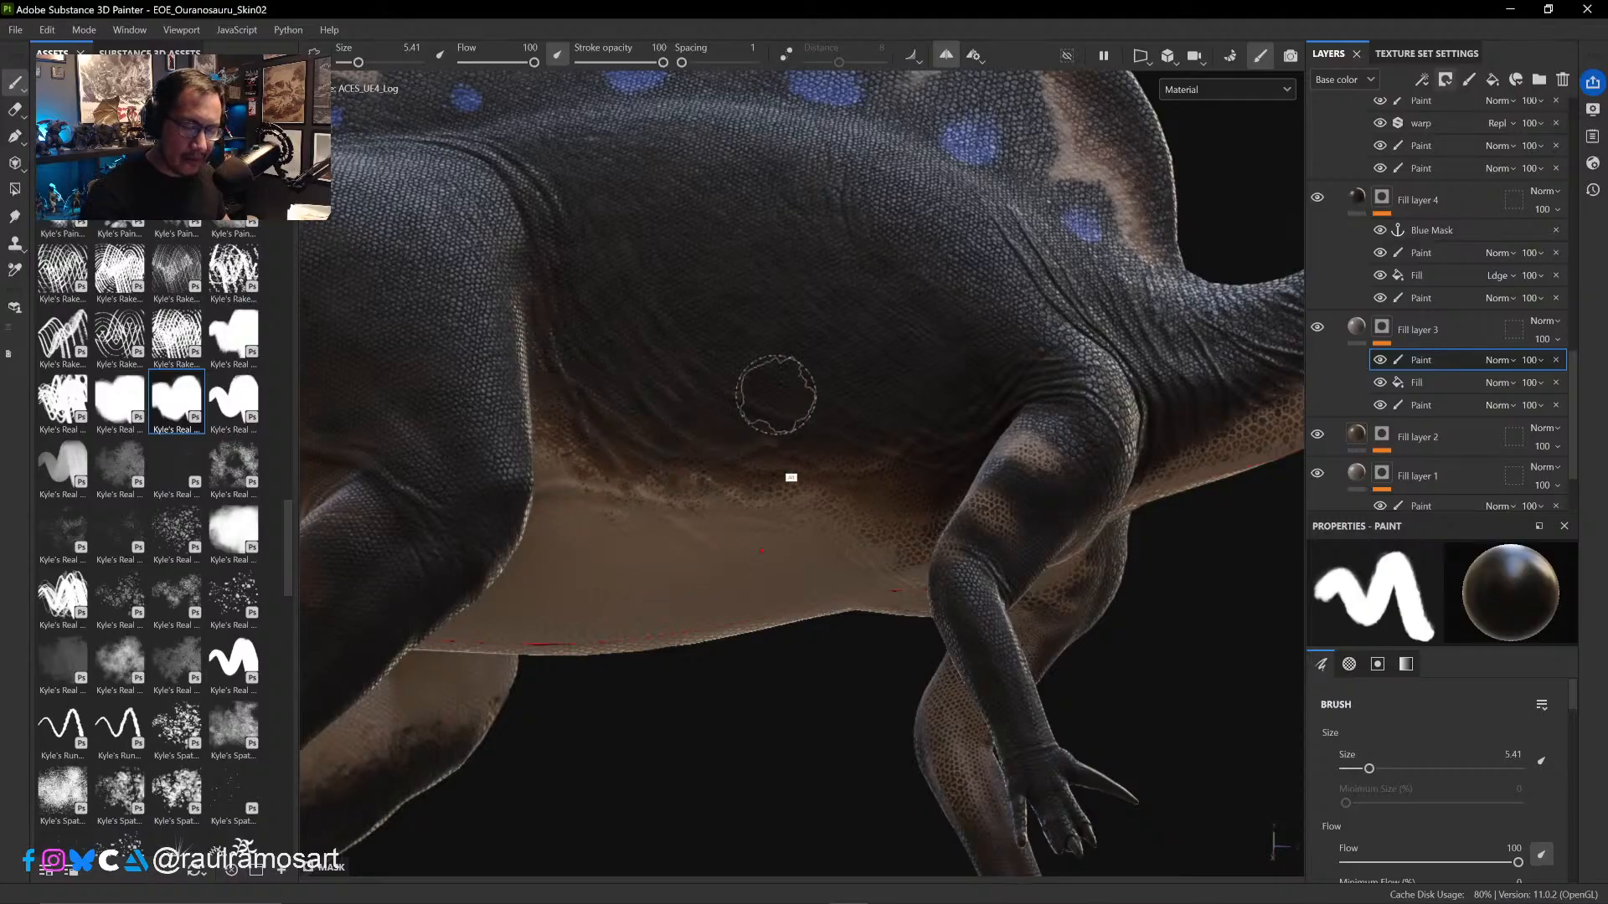
# - Paint black in the mask over the dark scales on the chest underside, around the inner forelegs, at brush size 3.81
pyautogui.keyDown('alt'); pyautogui.moveTo(914, 594); pyautogui.dragTo(937, 545); pyautogui.keyUp('alt')
pyautogui.moveTo(1127, 499)
pyautogui.keyDown('alt'); pyautogui.mouseDown()
pyautogui.moveTo(1022, 514)
pyautogui.moveTo(1127, 528)
pyautogui.moveTo(1122, 385)
pyautogui.moveTo(851, 229)
pyautogui.moveTo(677, 209)
pyautogui.mouseUp(); pyautogui.keyUp('alt')
pyautogui.moveTo(947, 427)
pyautogui.keyDown('alt'); pyautogui.mouseDown()
pyautogui.moveTo(959, 295)
pyautogui.moveTo(840, 490)
pyautogui.moveTo(822, 461)
pyautogui.mouseUp(); pyautogui.keyUp('alt')
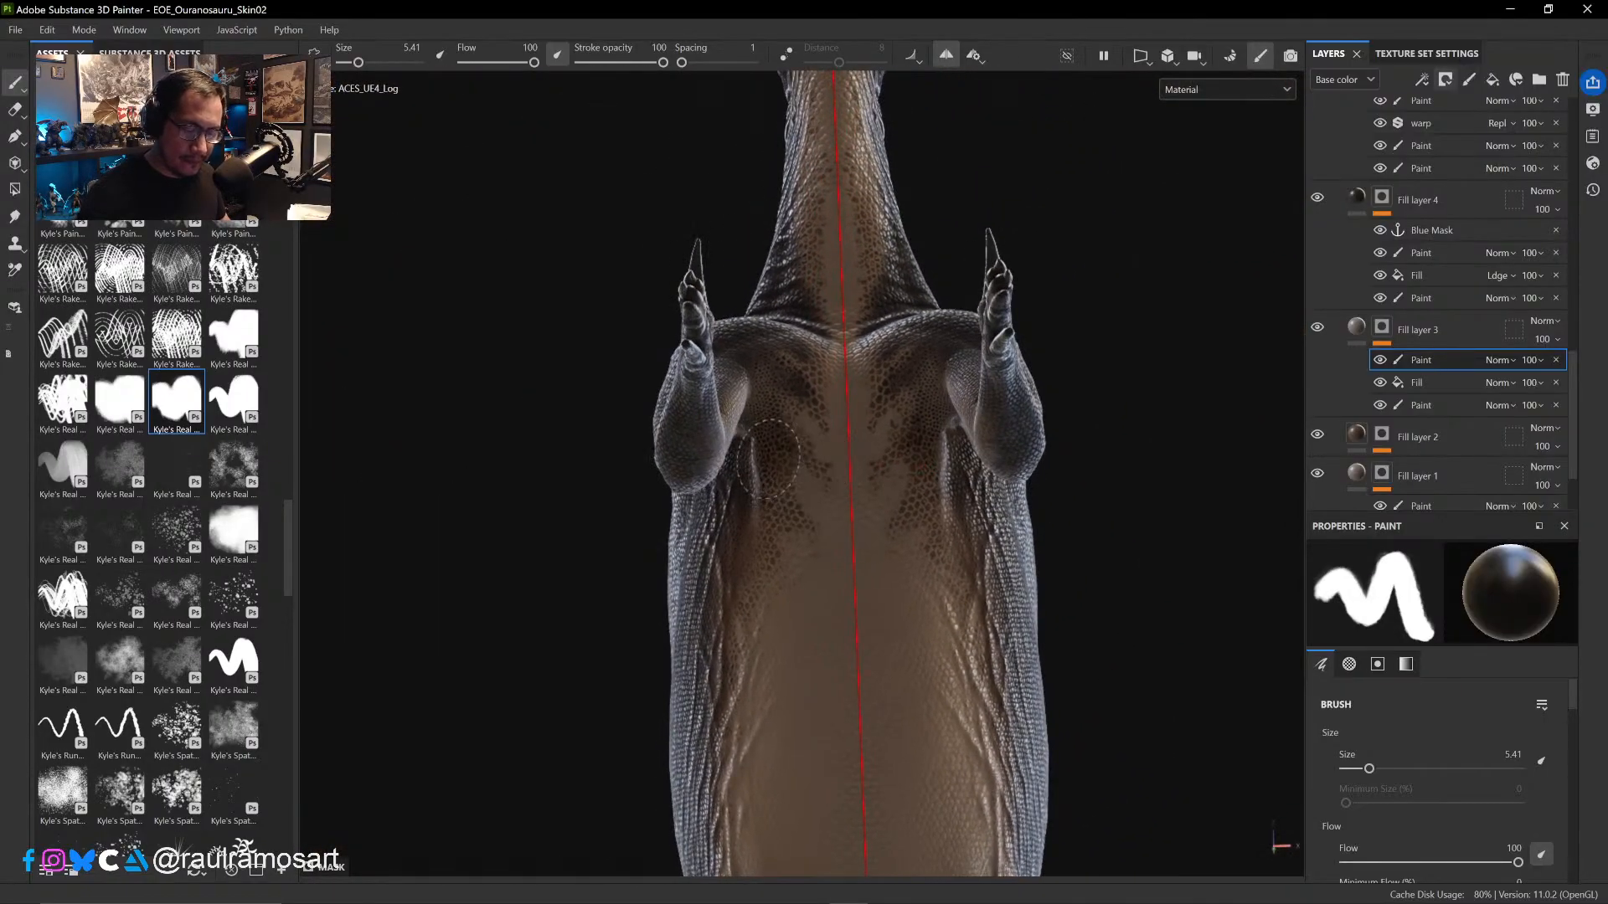
pyautogui.hotkey('ctrl', 'z')
pyautogui.keyDown('ctrl'); pyautogui.moveTo(771, 475); pyautogui.dragTo(753, 470, button='right'); pyautogui.keyUp('ctrl')
pyautogui.moveTo(760, 445)
pyautogui.mouseDown()
pyautogui.moveTo(775, 511)
pyautogui.moveTo(797, 520)
pyautogui.moveTo(764, 366)
pyautogui.mouseUp()
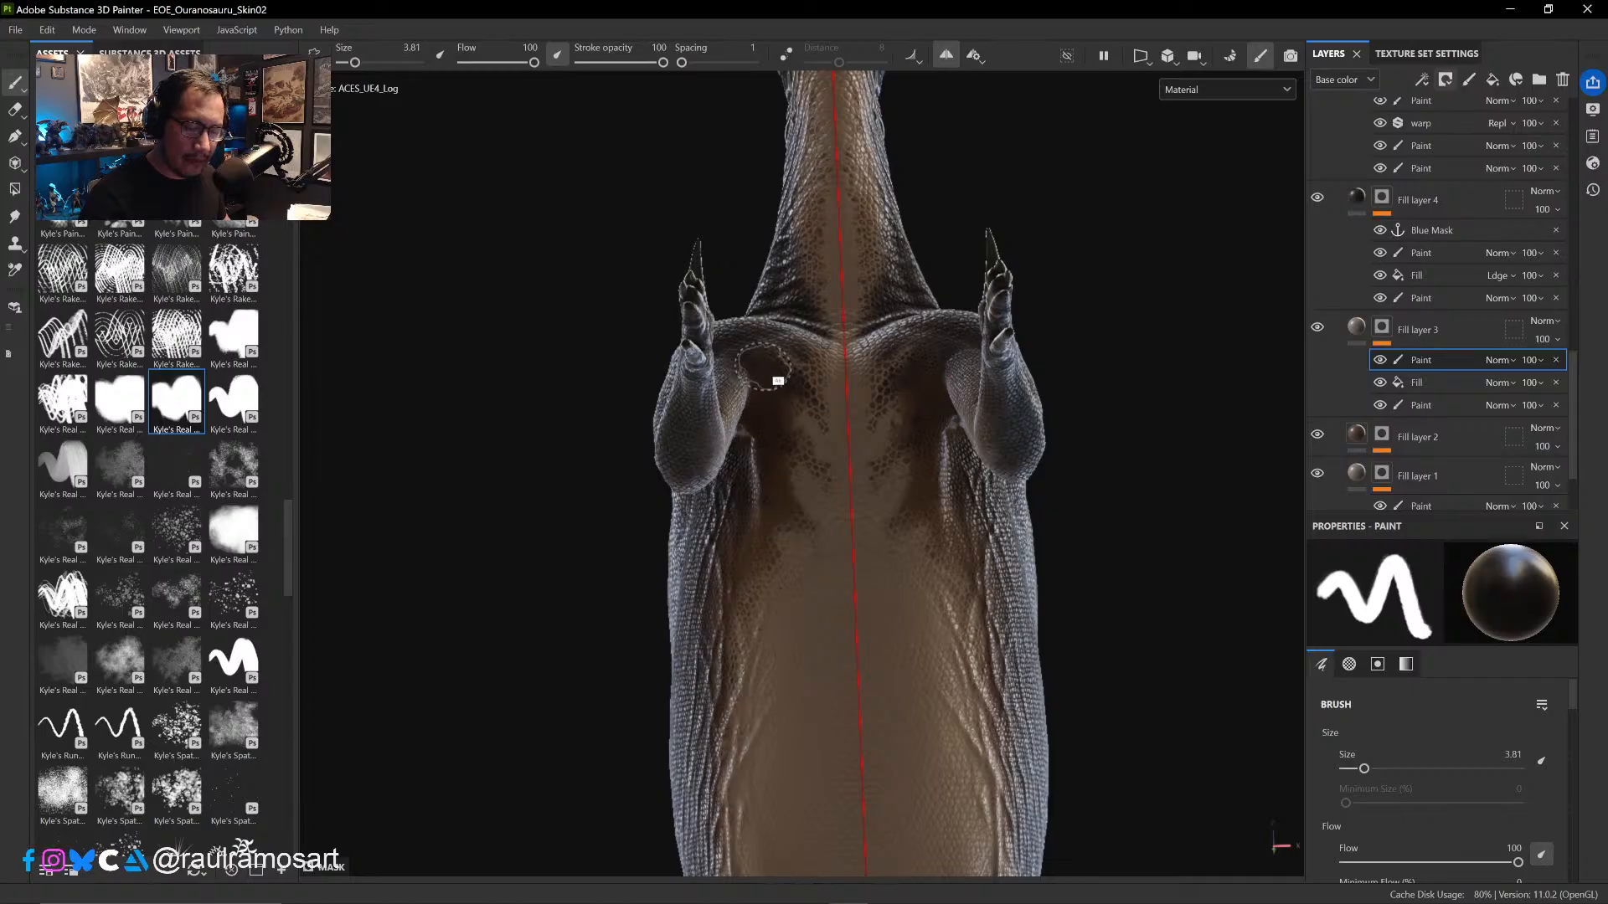
pyautogui.keyDown('alt'); pyautogui.moveTo(764, 495); pyautogui.dragTo(782, 377); pyautogui.keyUp('alt')
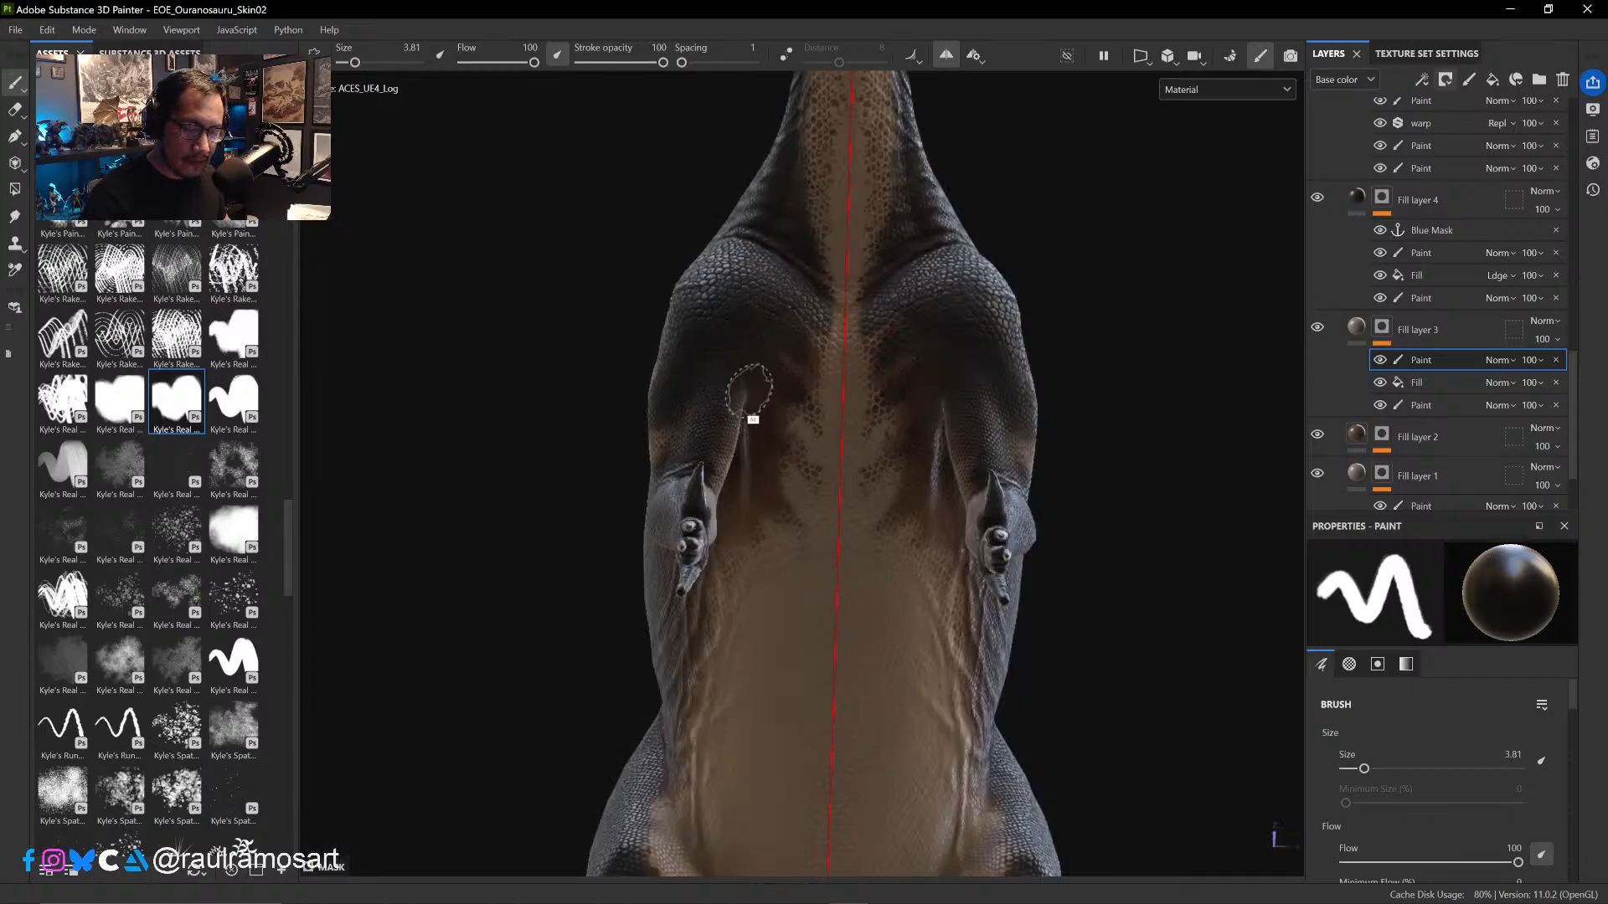
pyautogui.moveTo(749, 389)
pyautogui.keyDown('alt'); pyautogui.mouseDown()
pyautogui.moveTo(656, 344)
pyautogui.moveTo(804, 503)
pyautogui.moveTo(656, 590)
pyautogui.moveTo(698, 505)
pyautogui.moveTo(724, 621)
pyautogui.moveTo(707, 668)
pyautogui.moveTo(745, 632)
pyautogui.moveTo(729, 650)
pyautogui.moveTo(734, 616)
pyautogui.mouseUp(); pyautogui.keyUp('alt')
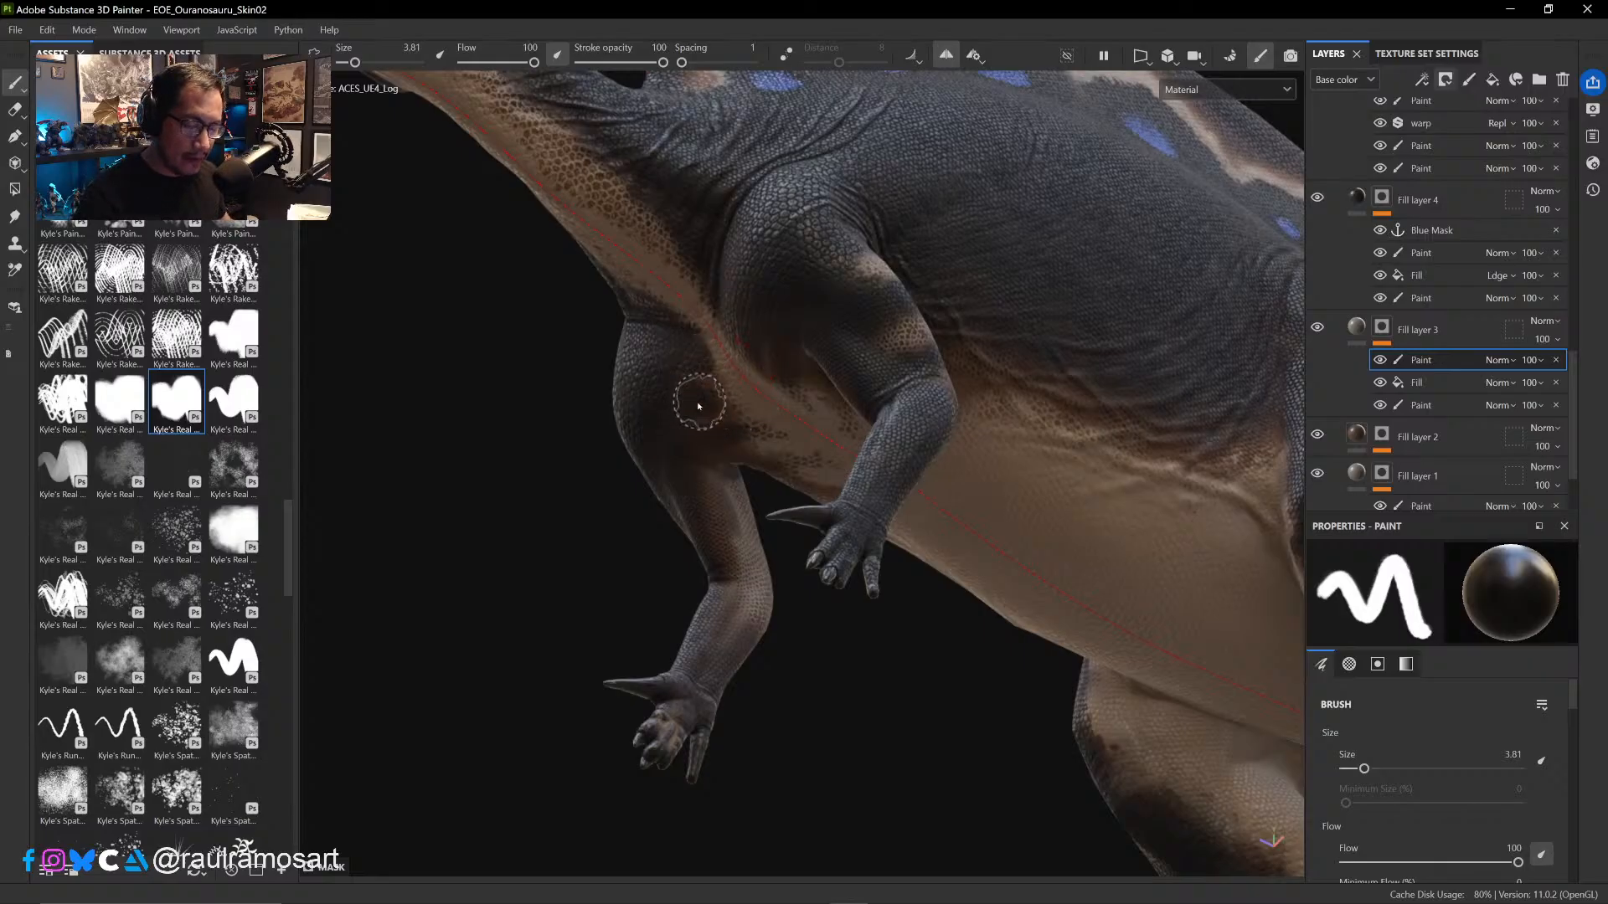
pyautogui.keyDown('alt'); pyautogui.moveTo(692, 402); pyautogui.dragTo(790, 404); pyautogui.keyUp('alt')
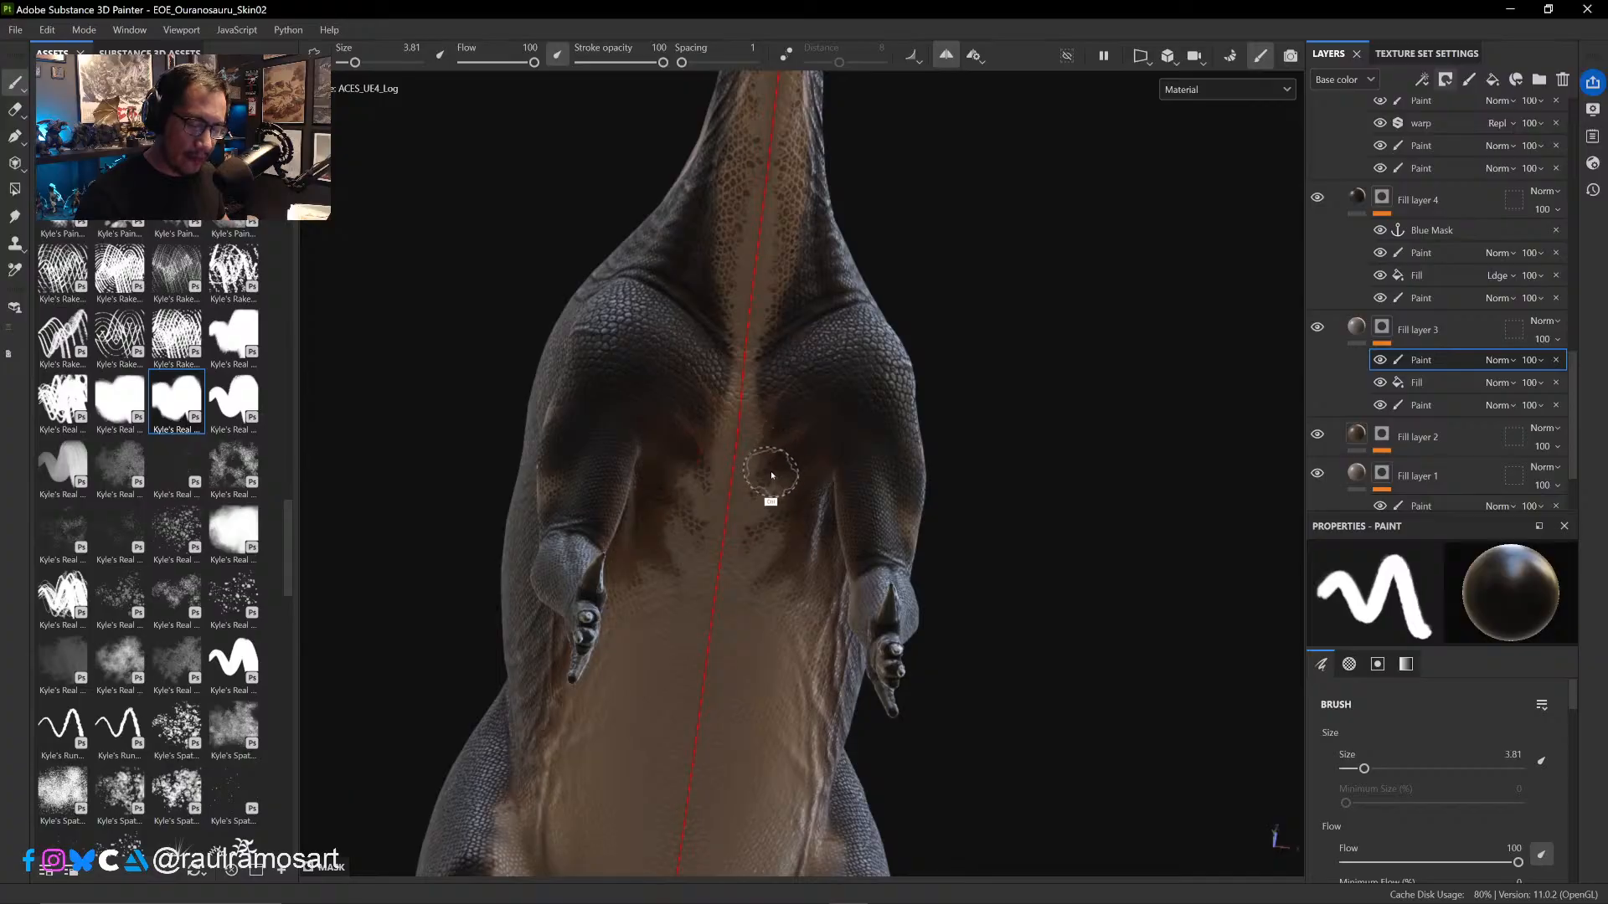
# - Refine the chest pattern beside the centre line at brush size 2.46, alternating black and white in the mask
pyautogui.keyDown('ctrl'); pyautogui.moveTo(772, 474); pyautogui.dragTo(731, 474, button='right'); pyautogui.keyUp('ctrl')
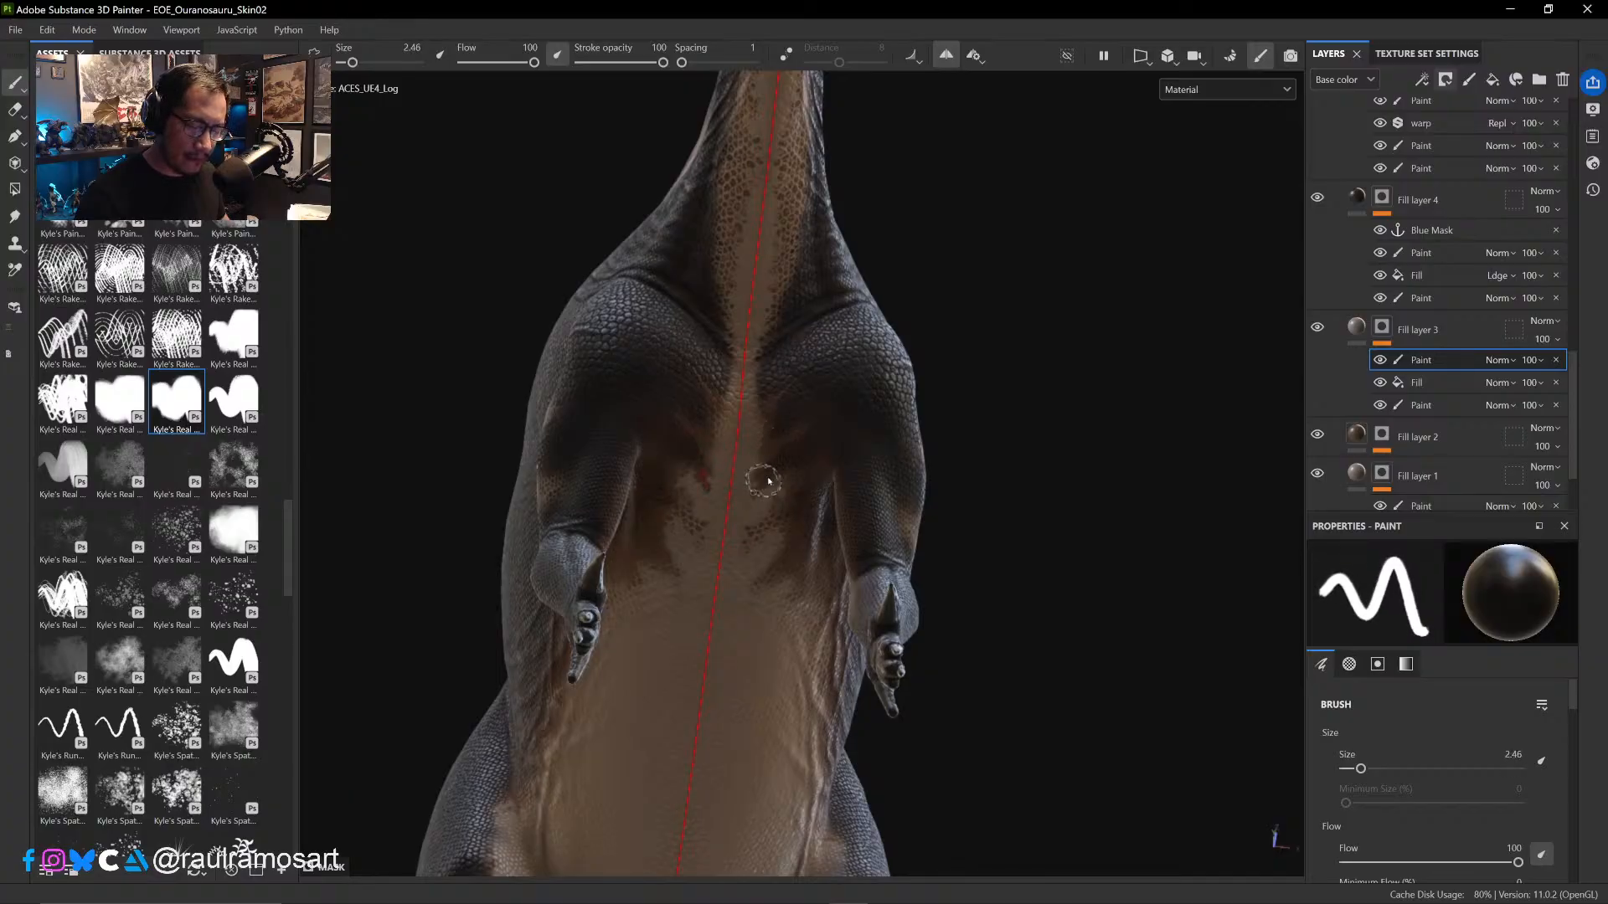
pyautogui.press('x')
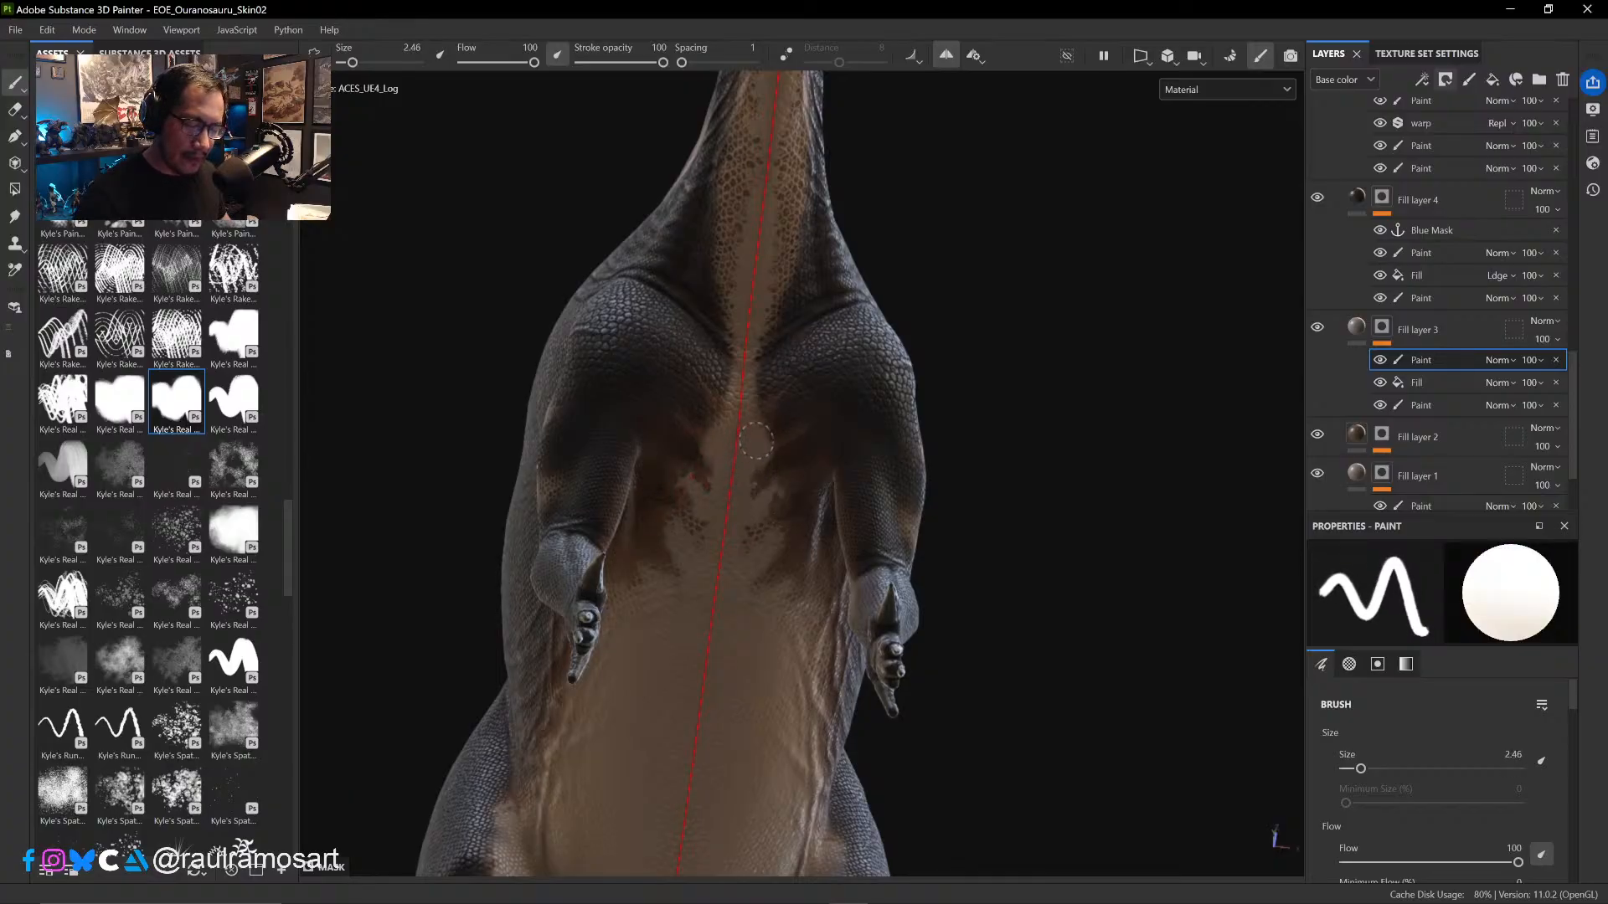
pyautogui.hotkey('ctrl', 'z')
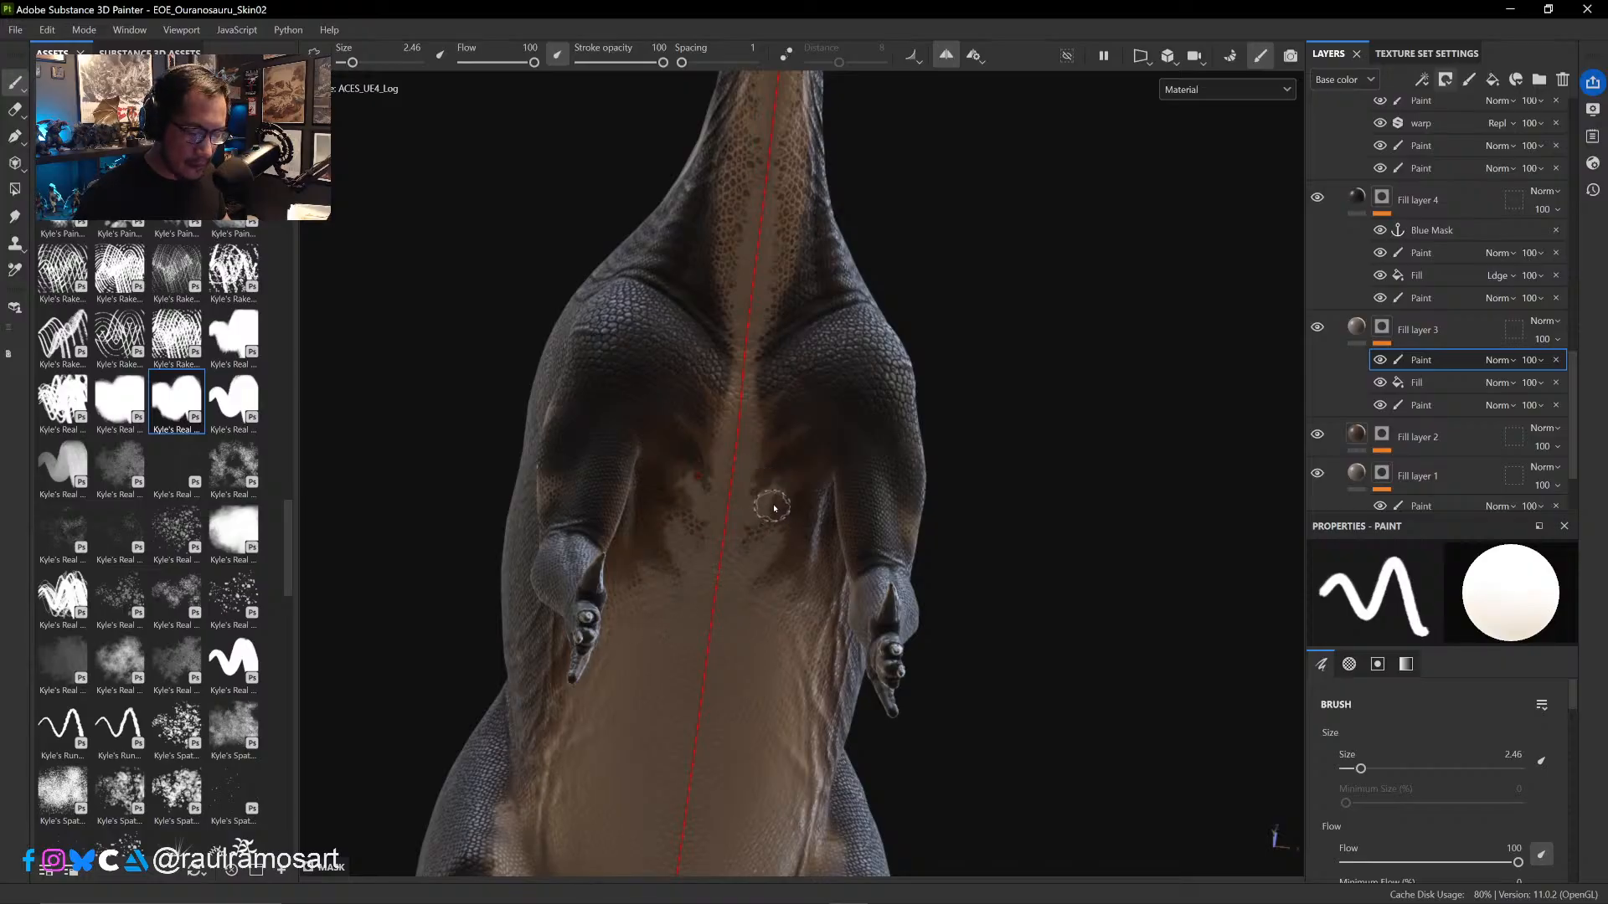
pyautogui.press('x')
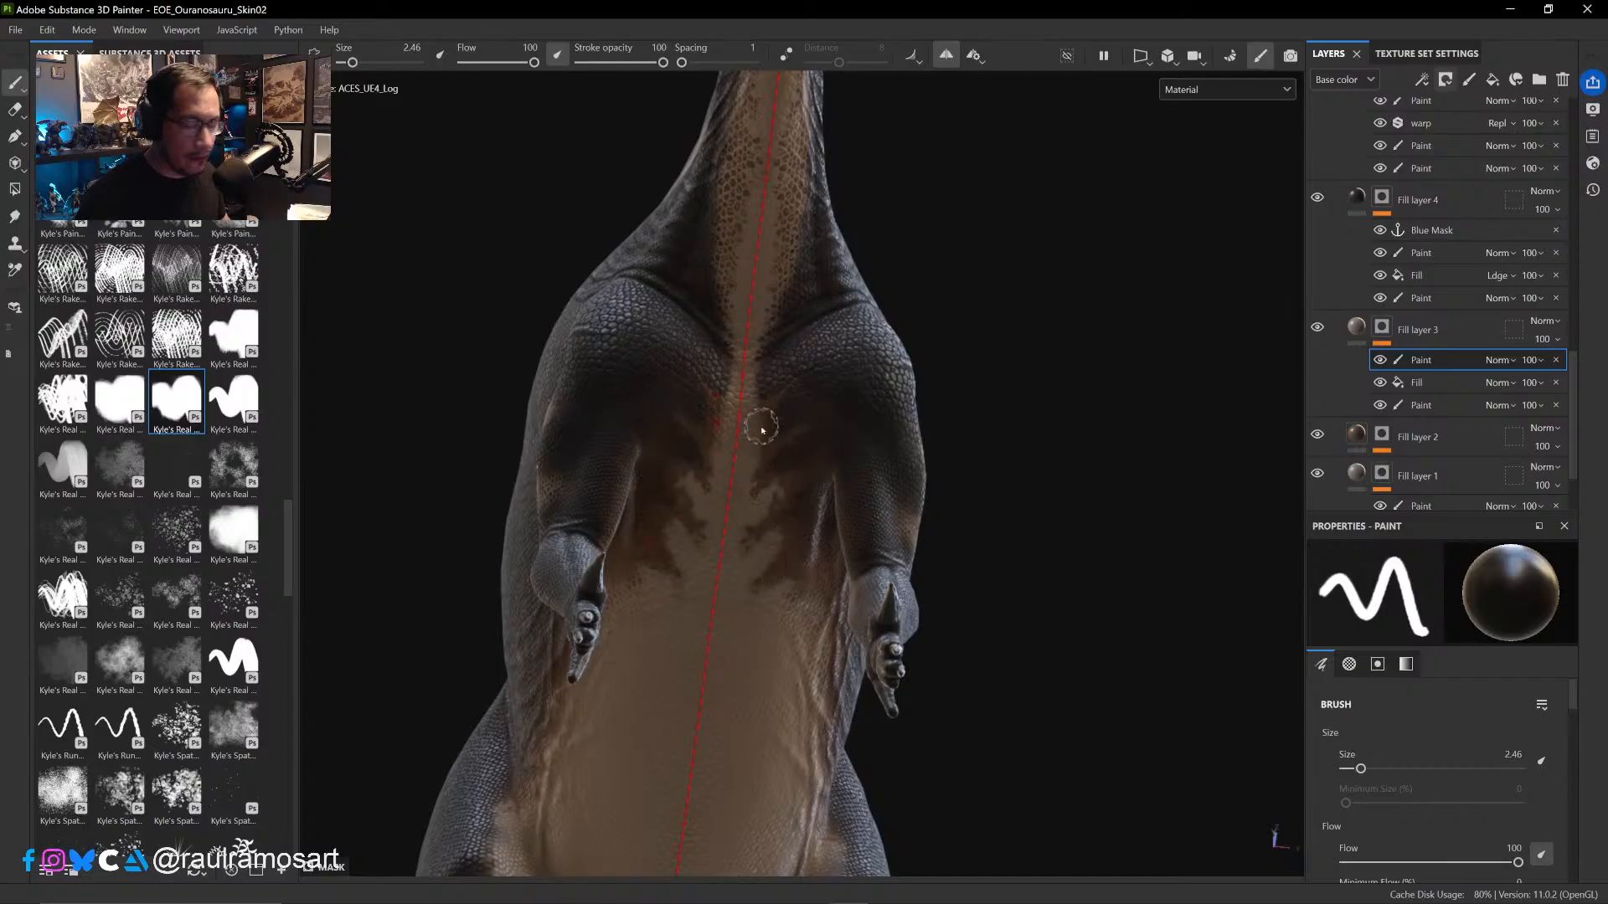
# - Soften the painted chest patches between the forelegs with the Eraser at sizes 4.41 and 5.96
pyautogui.click(16, 112)
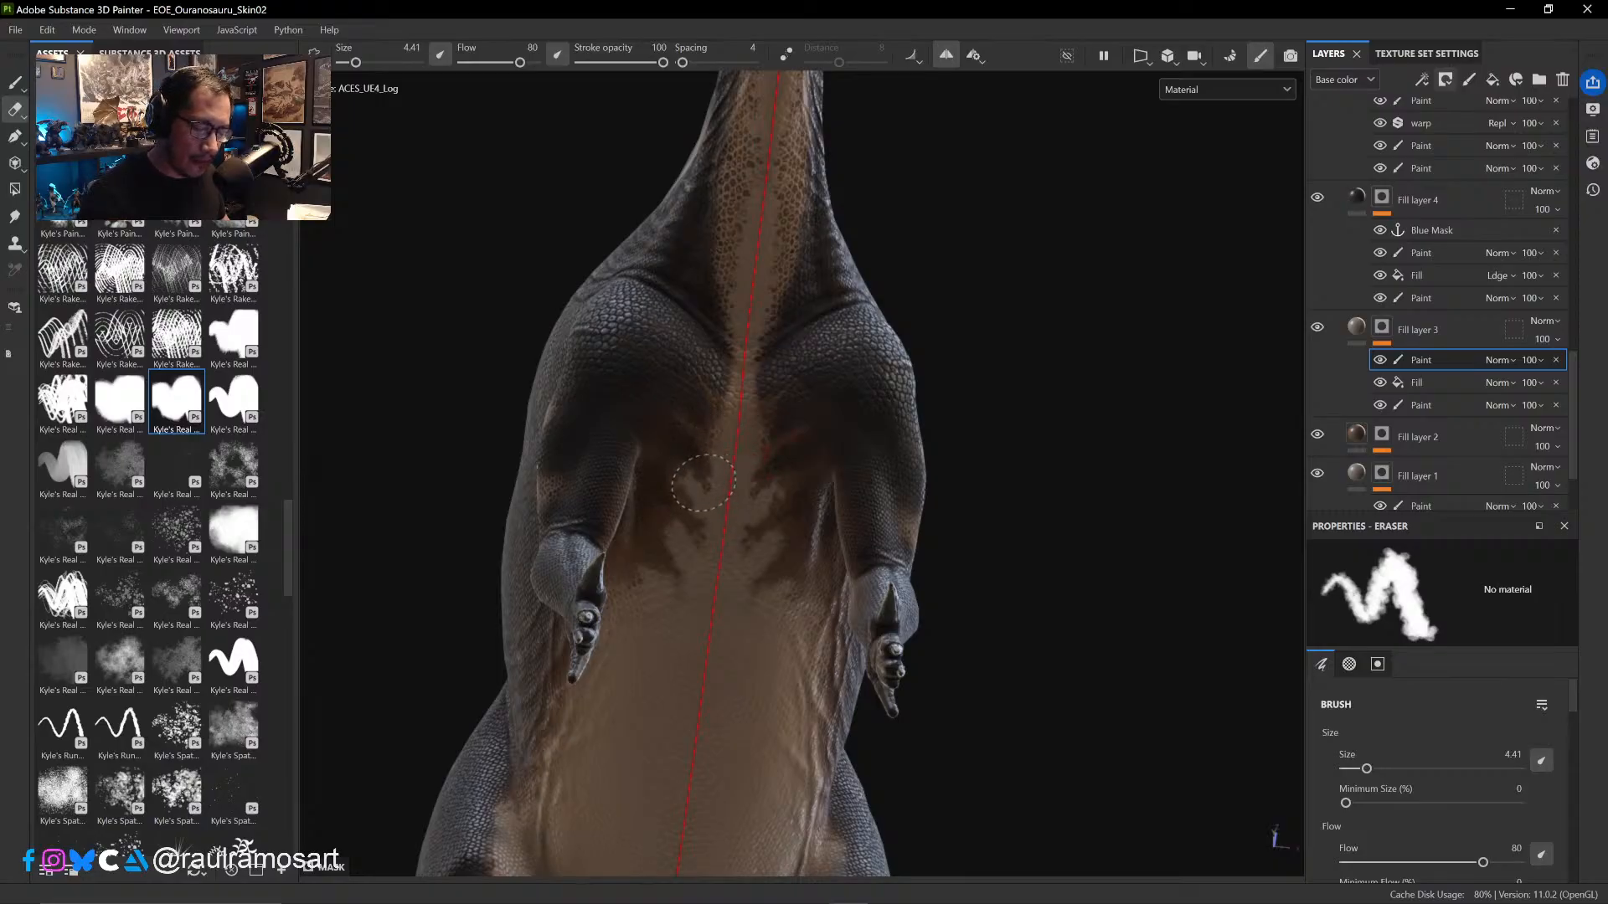
pyautogui.moveTo(699, 505); pyautogui.dragTo(691, 496)
pyautogui.keyDown('ctrl'); pyautogui.moveTo(696, 531); pyautogui.dragTo(712, 535, button='right'); pyautogui.keyUp('ctrl')
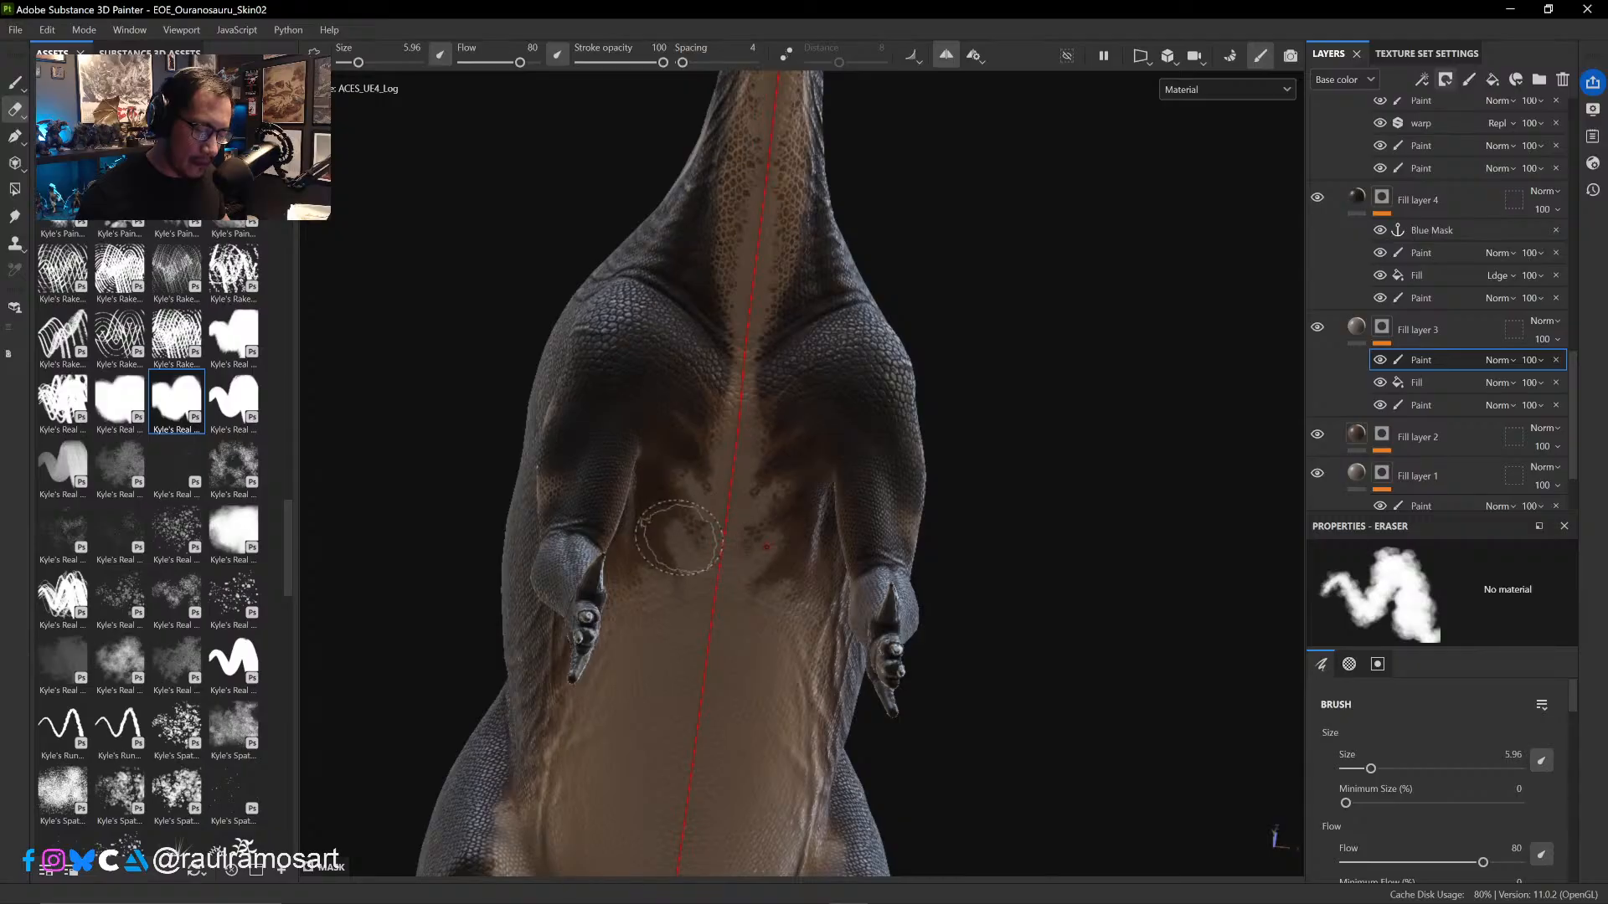
pyautogui.moveTo(671, 512); pyautogui.dragTo(647, 592)
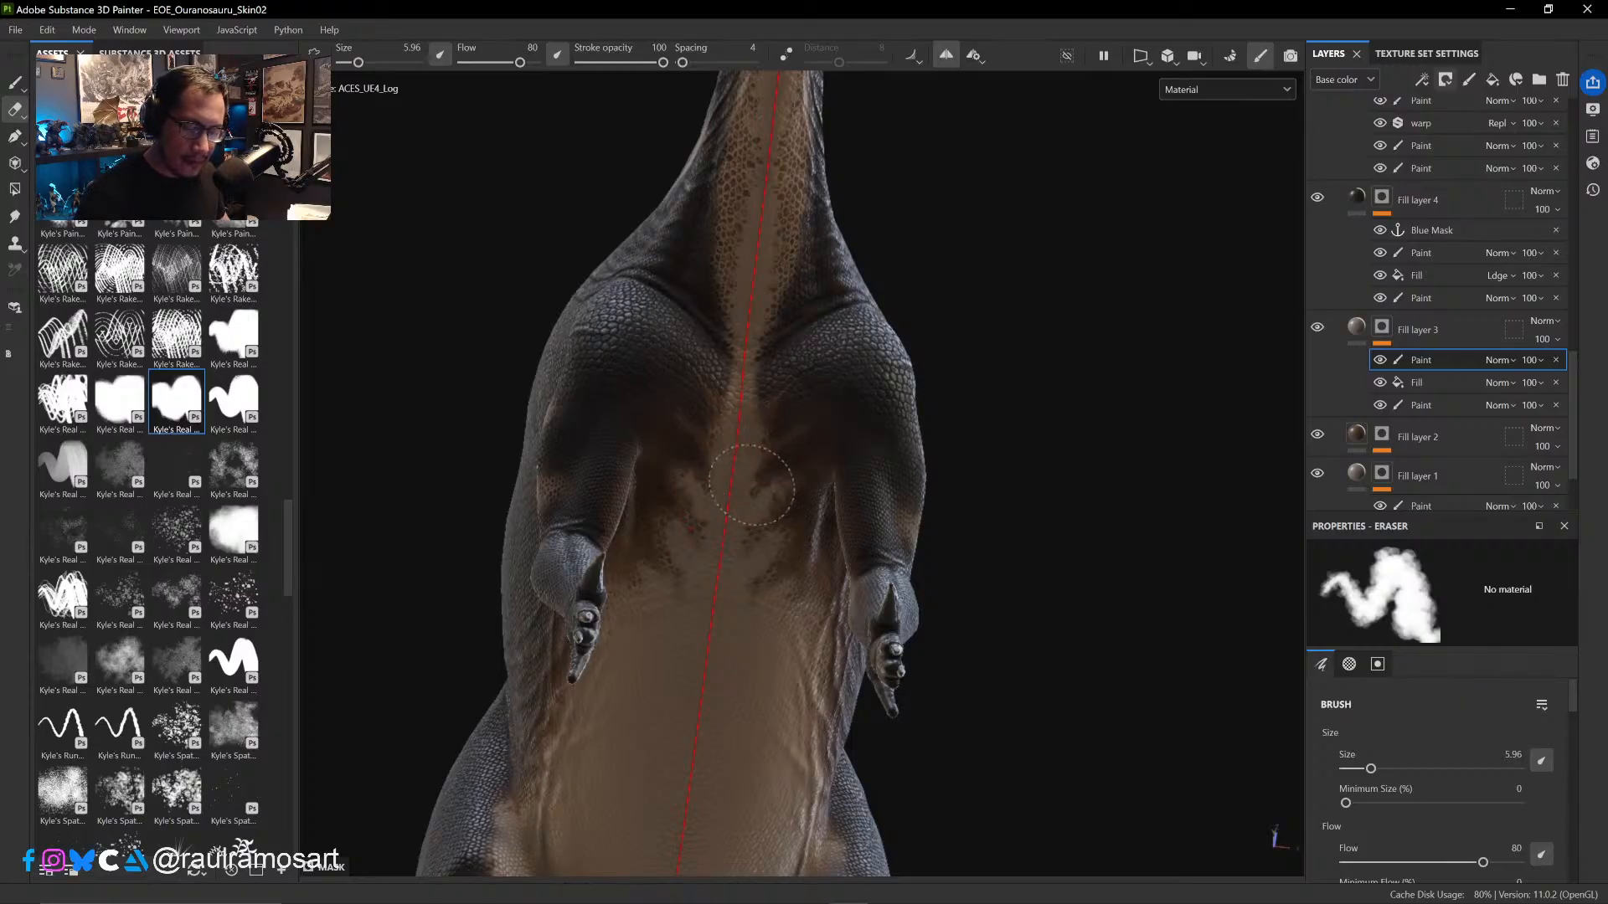
# - Paint black in the mask over the scales along the side and underside of the neck at brush size 3.86
pyautogui.moveTo(719, 495)
pyautogui.keyDown('alt'); pyautogui.mouseDown()
pyautogui.moveTo(736, 455)
pyautogui.moveTo(721, 617)
pyautogui.mouseUp(); pyautogui.keyUp('alt')
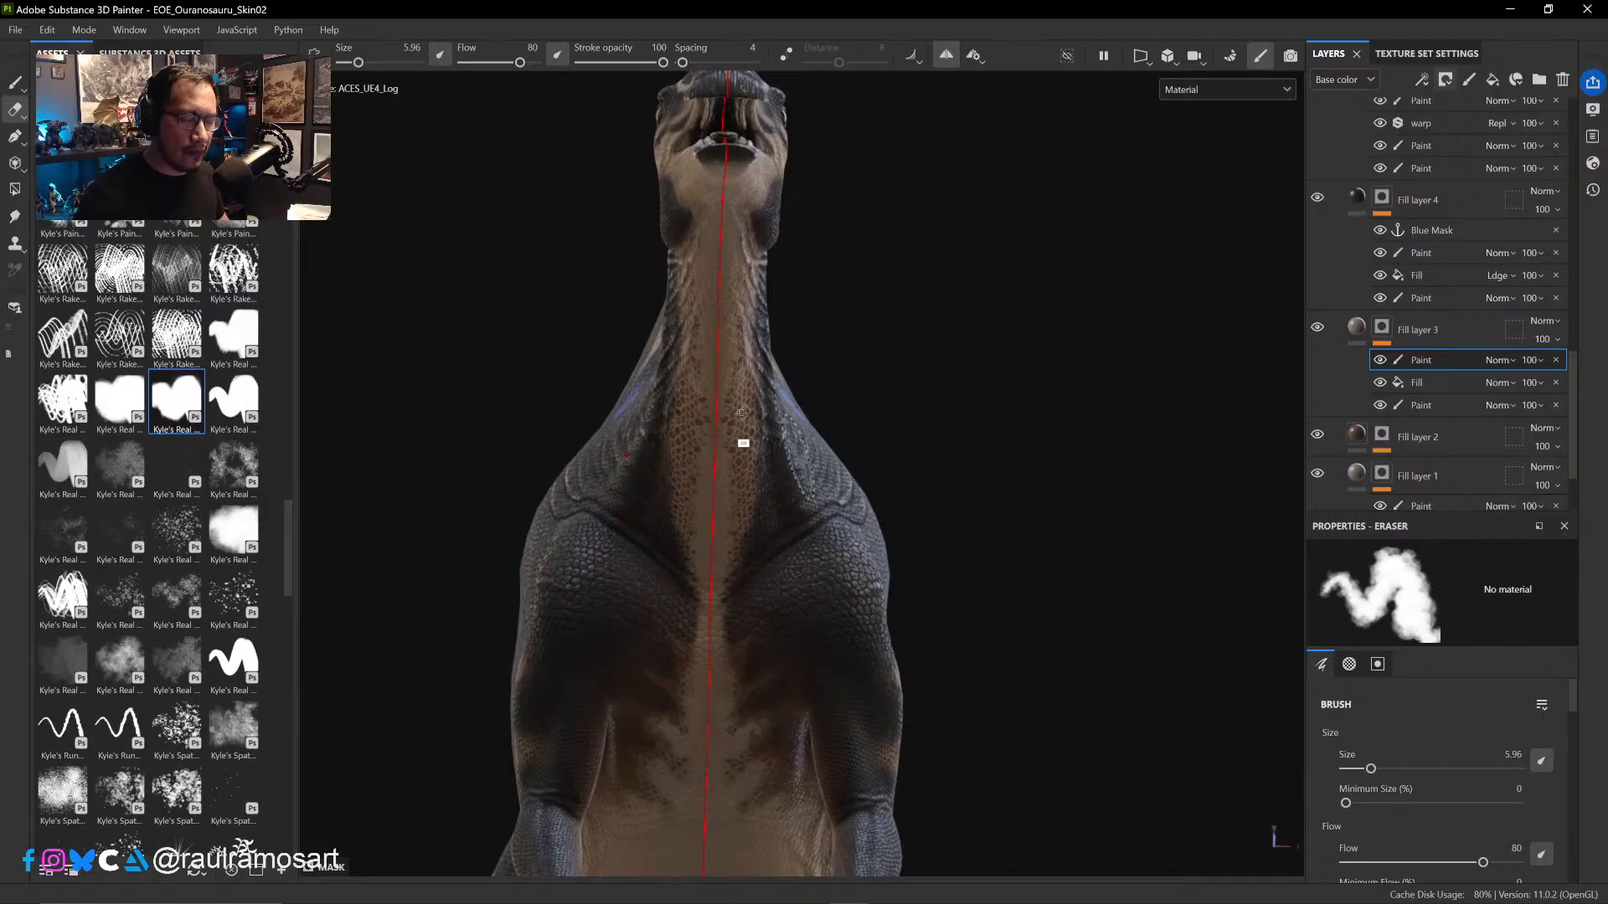
pyautogui.keyDown('alt'); pyautogui.moveTo(742, 412); pyautogui.dragTo(811, 406); pyautogui.keyUp('alt')
pyautogui.moveTo(754, 497)
pyautogui.keyDown('alt'); pyautogui.mouseDown()
pyautogui.moveTo(804, 392)
pyautogui.moveTo(987, 449)
pyautogui.moveTo(901, 477)
pyautogui.moveTo(1000, 502)
pyautogui.moveTo(720, 435)
pyautogui.mouseUp(); pyautogui.keyUp('alt')
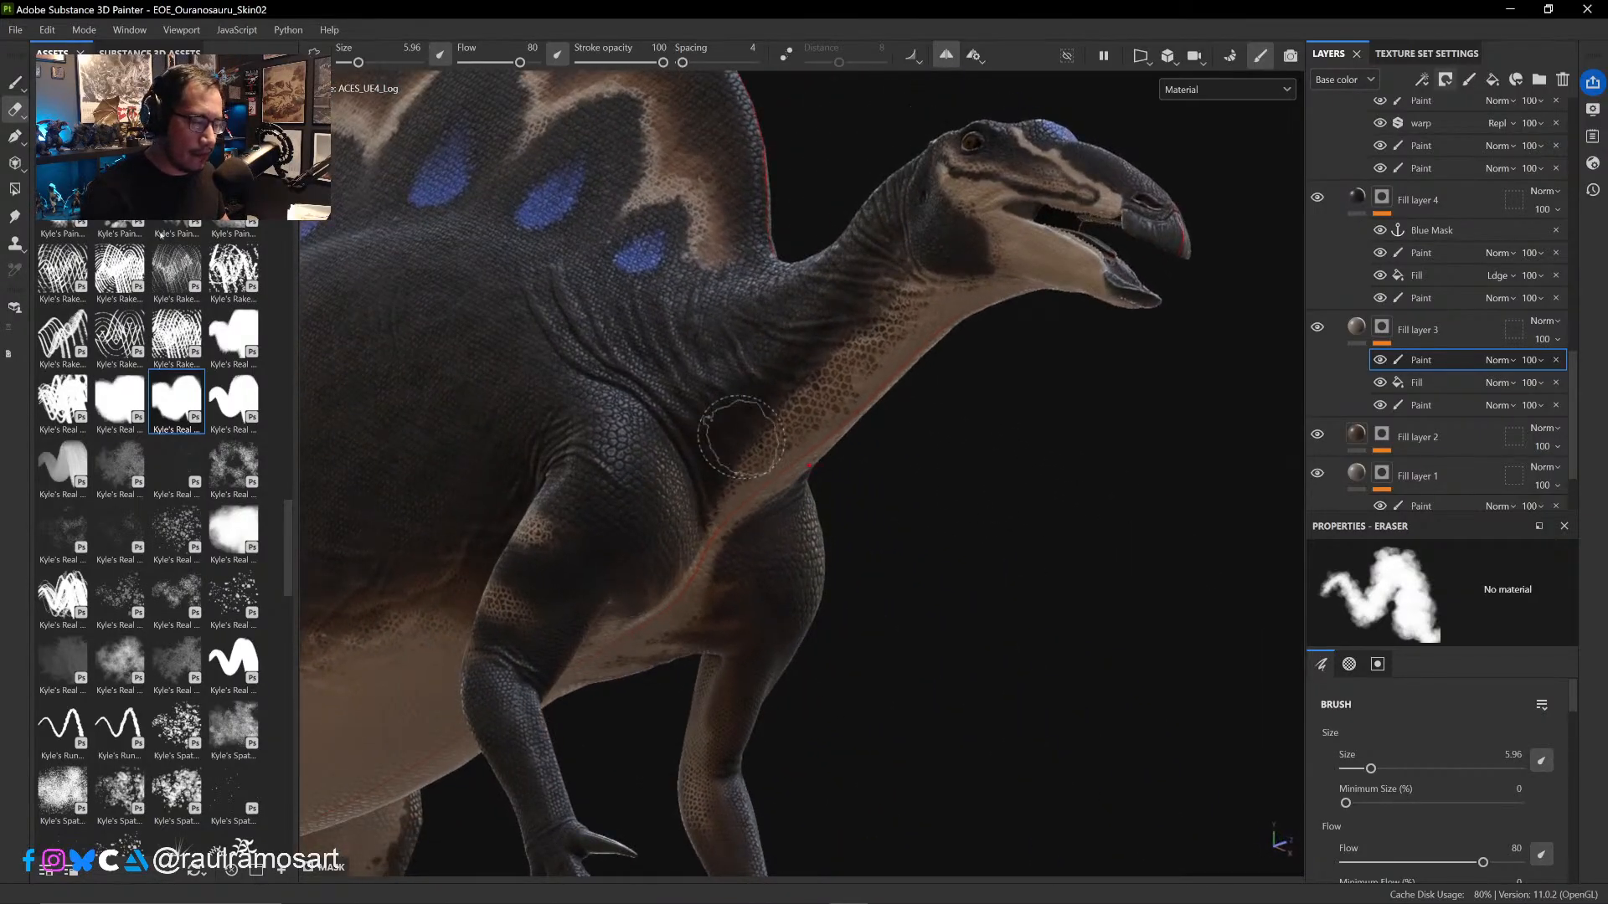
pyautogui.press('p')
pyautogui.keyDown('ctrl'); pyautogui.moveTo(843, 369); pyautogui.dragTo(855, 361, button='right'); pyautogui.keyUp('ctrl')
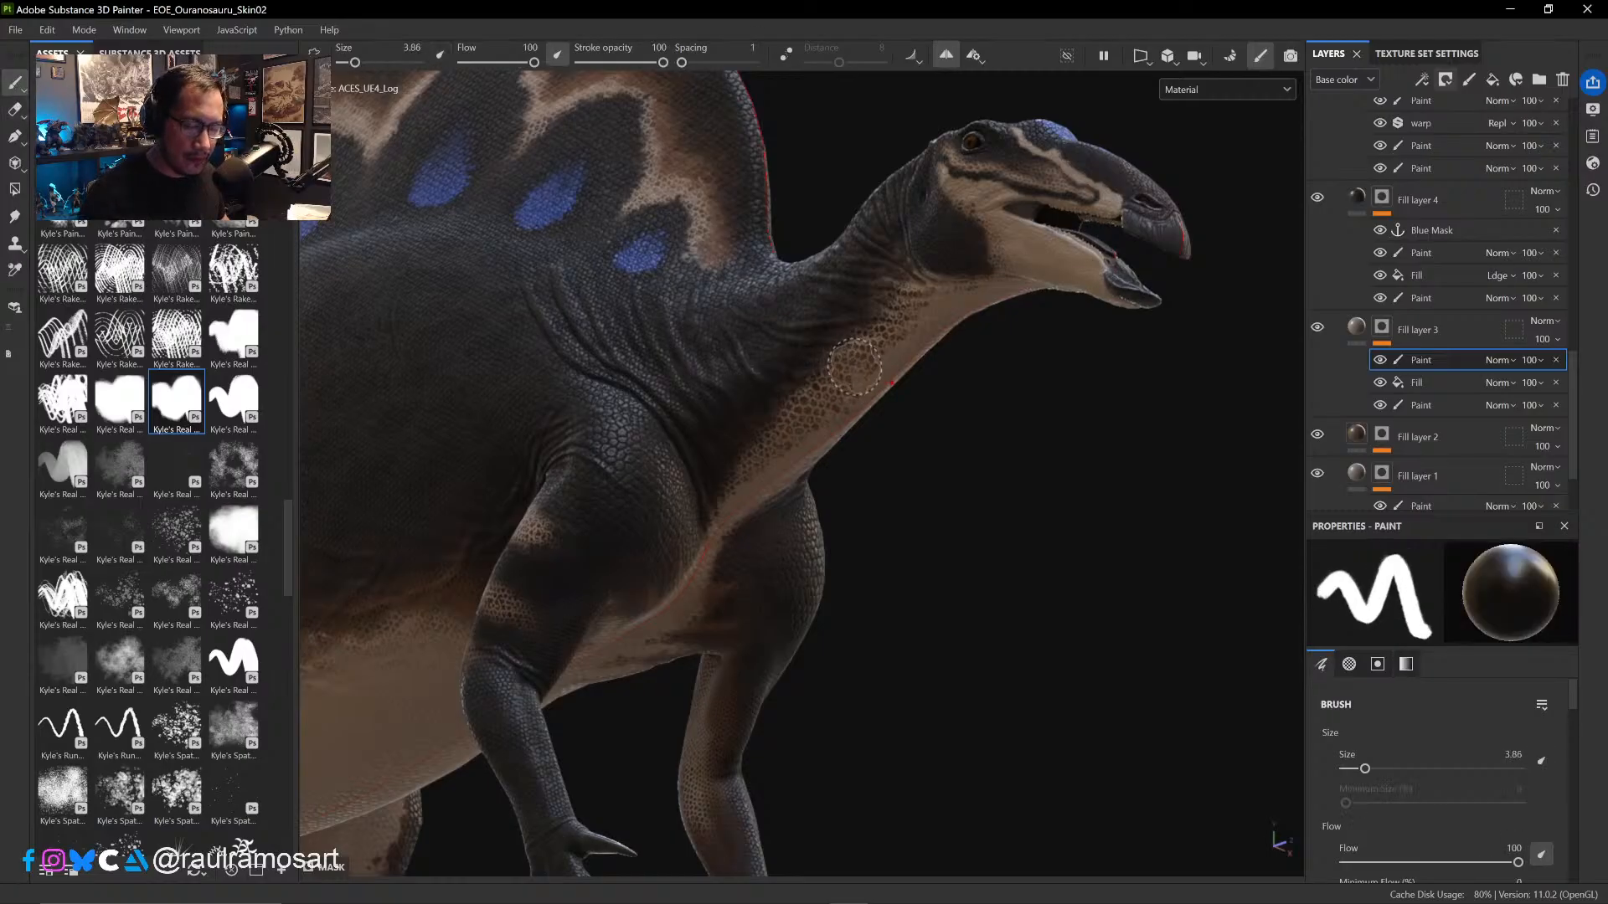
pyautogui.moveTo(854, 358)
pyautogui.mouseDown()
pyautogui.moveTo(856, 339)
pyautogui.moveTo(852, 360)
pyautogui.mouseUp()
pyautogui.hotkey('ctrl', 'z')
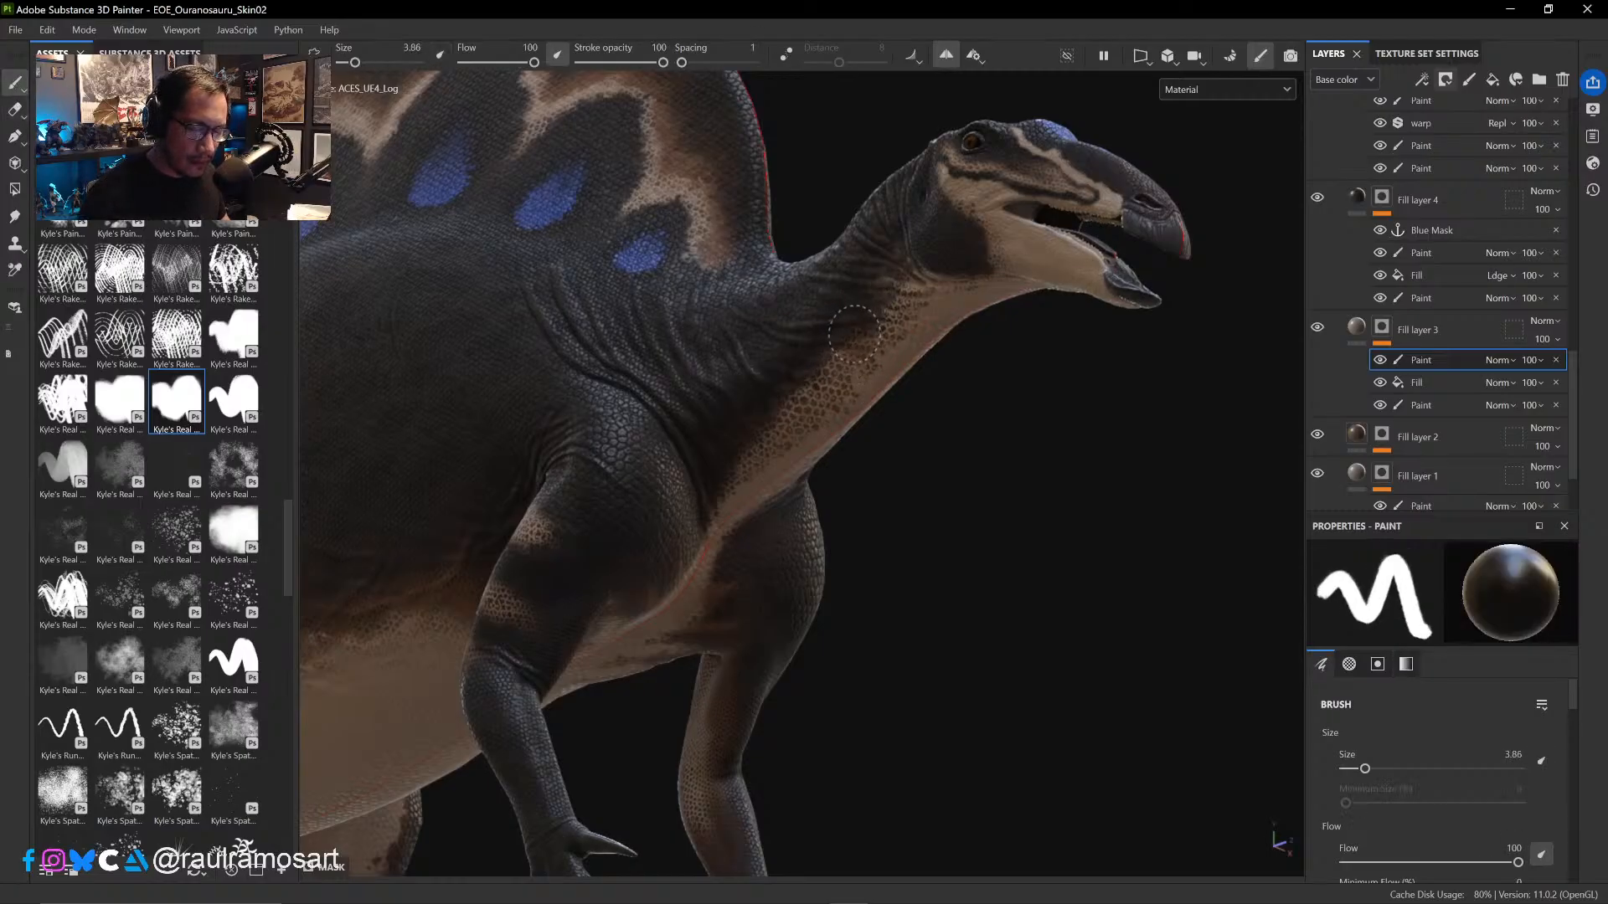
pyautogui.keyDown('alt'); pyautogui.moveTo(870, 302); pyautogui.dragTo(988, 337); pyautogui.keyUp('alt')
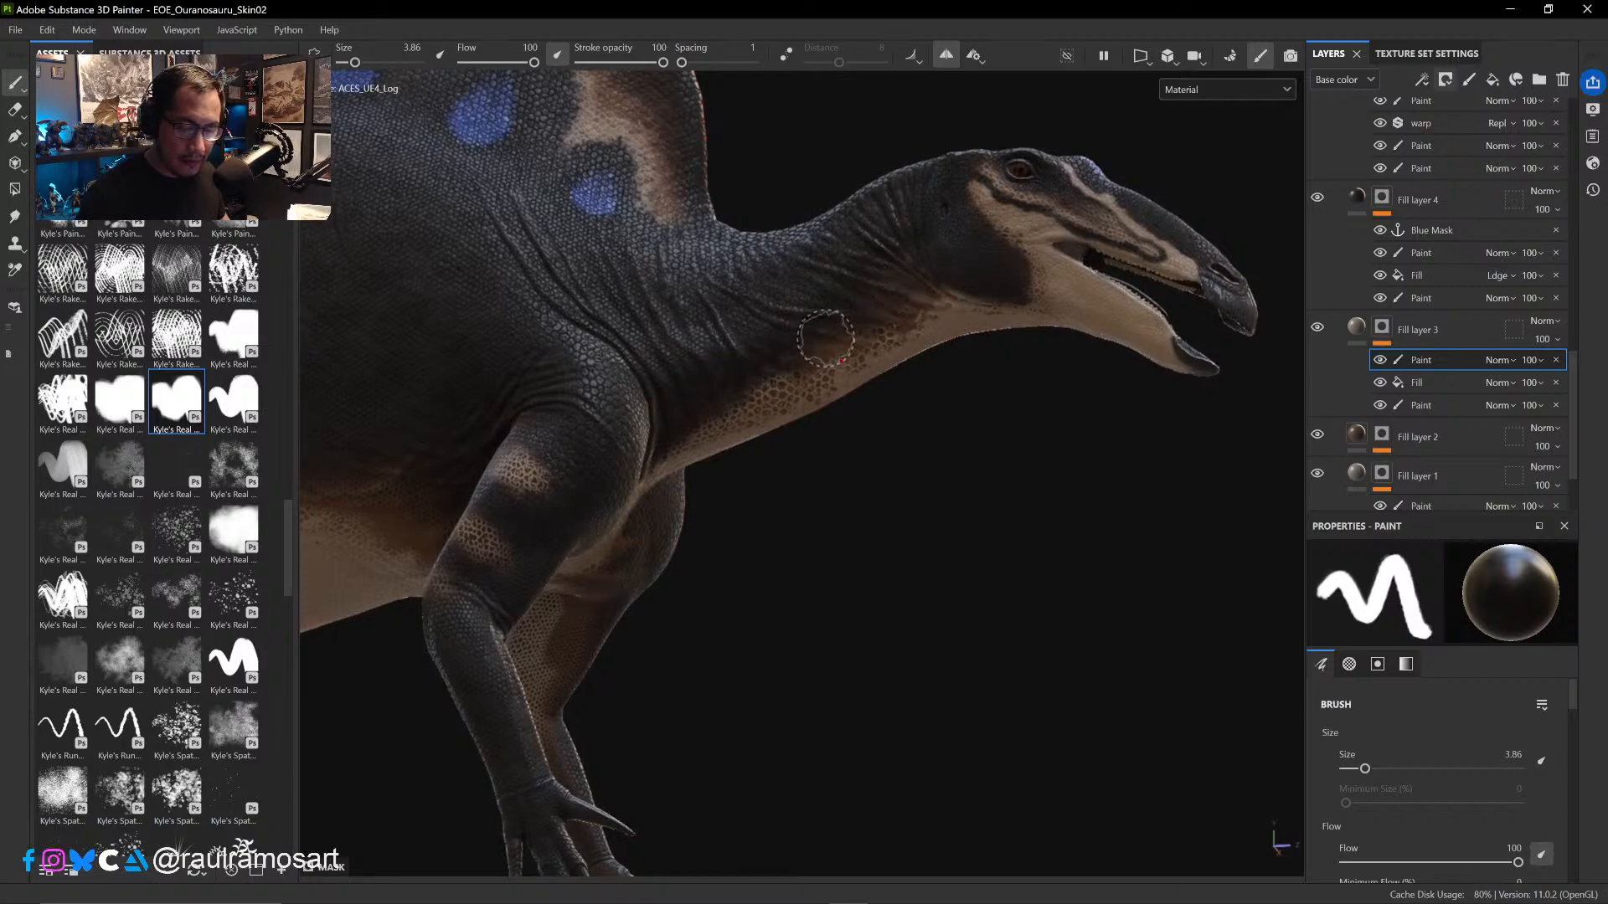
pyautogui.moveTo(827, 443)
pyautogui.keyDown('alt'); pyautogui.mouseDown()
pyautogui.moveTo(735, 438)
pyautogui.moveTo(833, 390)
pyautogui.mouseUp(); pyautogui.keyUp('alt')
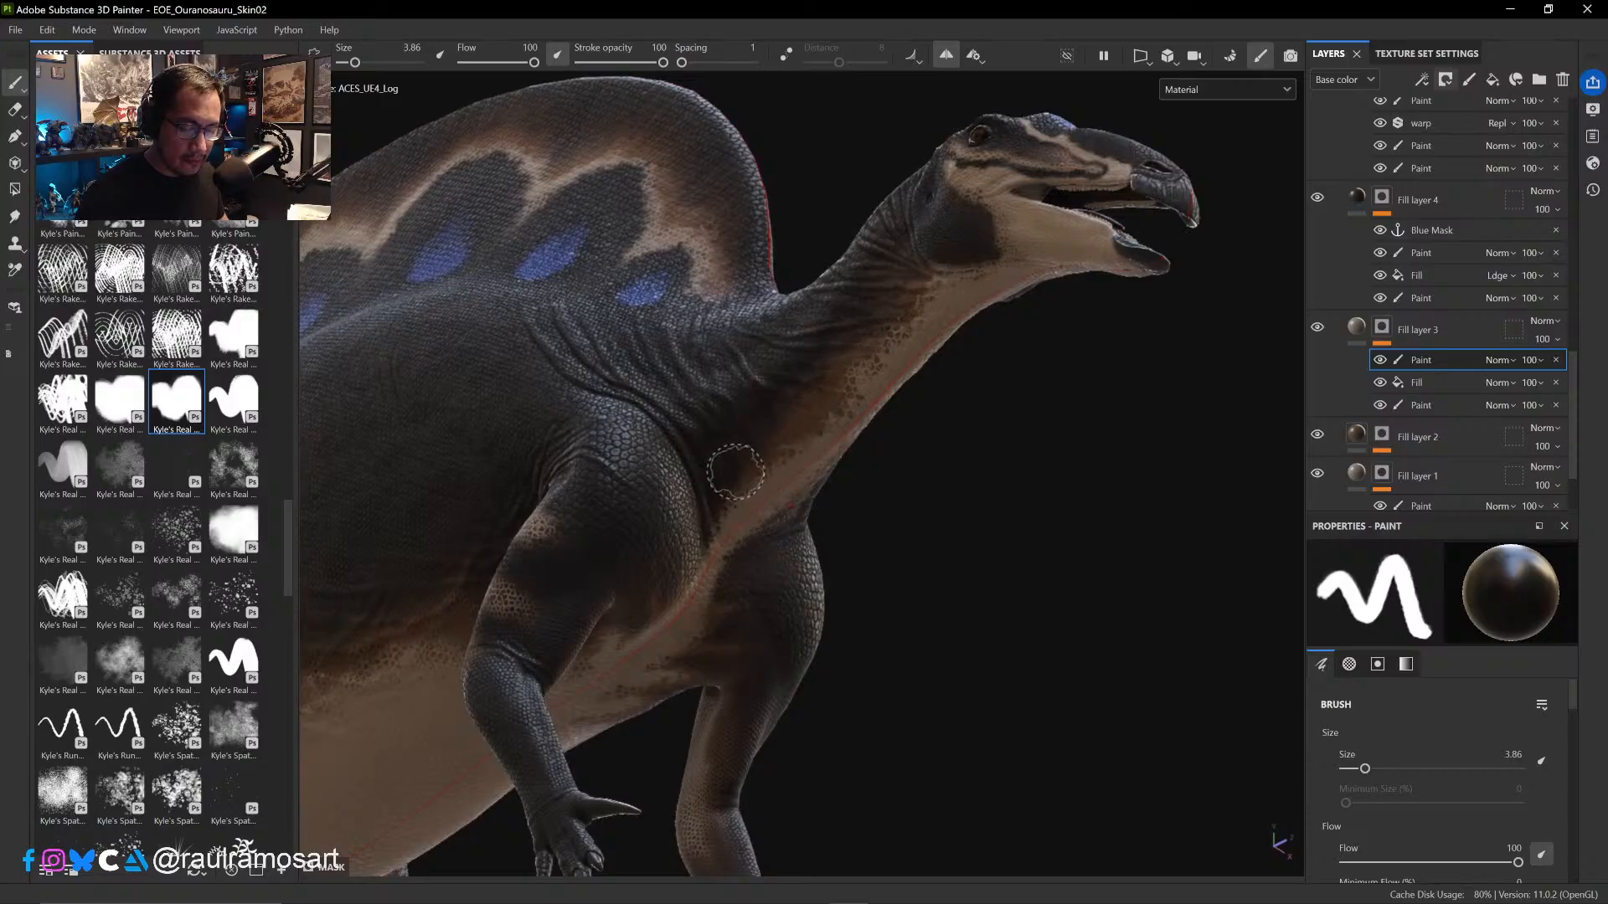
# - Darken the scales from the neck base to the throat, reducing the brush to 2.76, and soften them with the Eraser at sizes 5.96 and 7.78
pyautogui.keyDown('alt'); pyautogui.moveTo(729, 463); pyautogui.dragTo(776, 465); pyautogui.keyUp('alt')
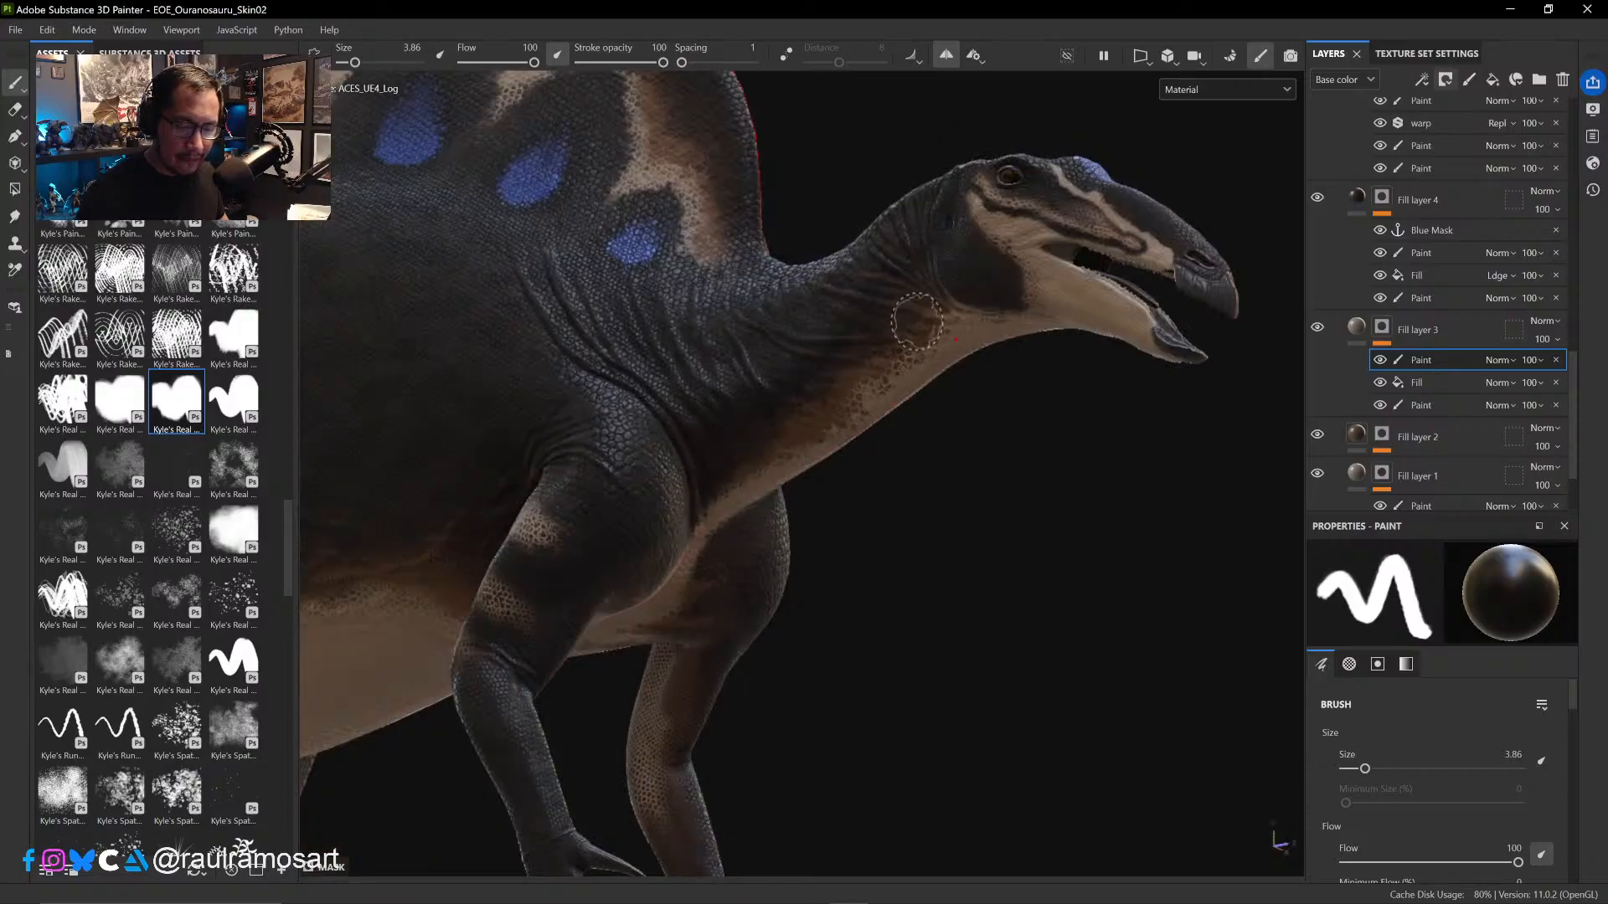
pyautogui.keyDown('ctrl'); pyautogui.moveTo(948, 327); pyautogui.dragTo(920, 335, button='right'); pyautogui.keyUp('ctrl')
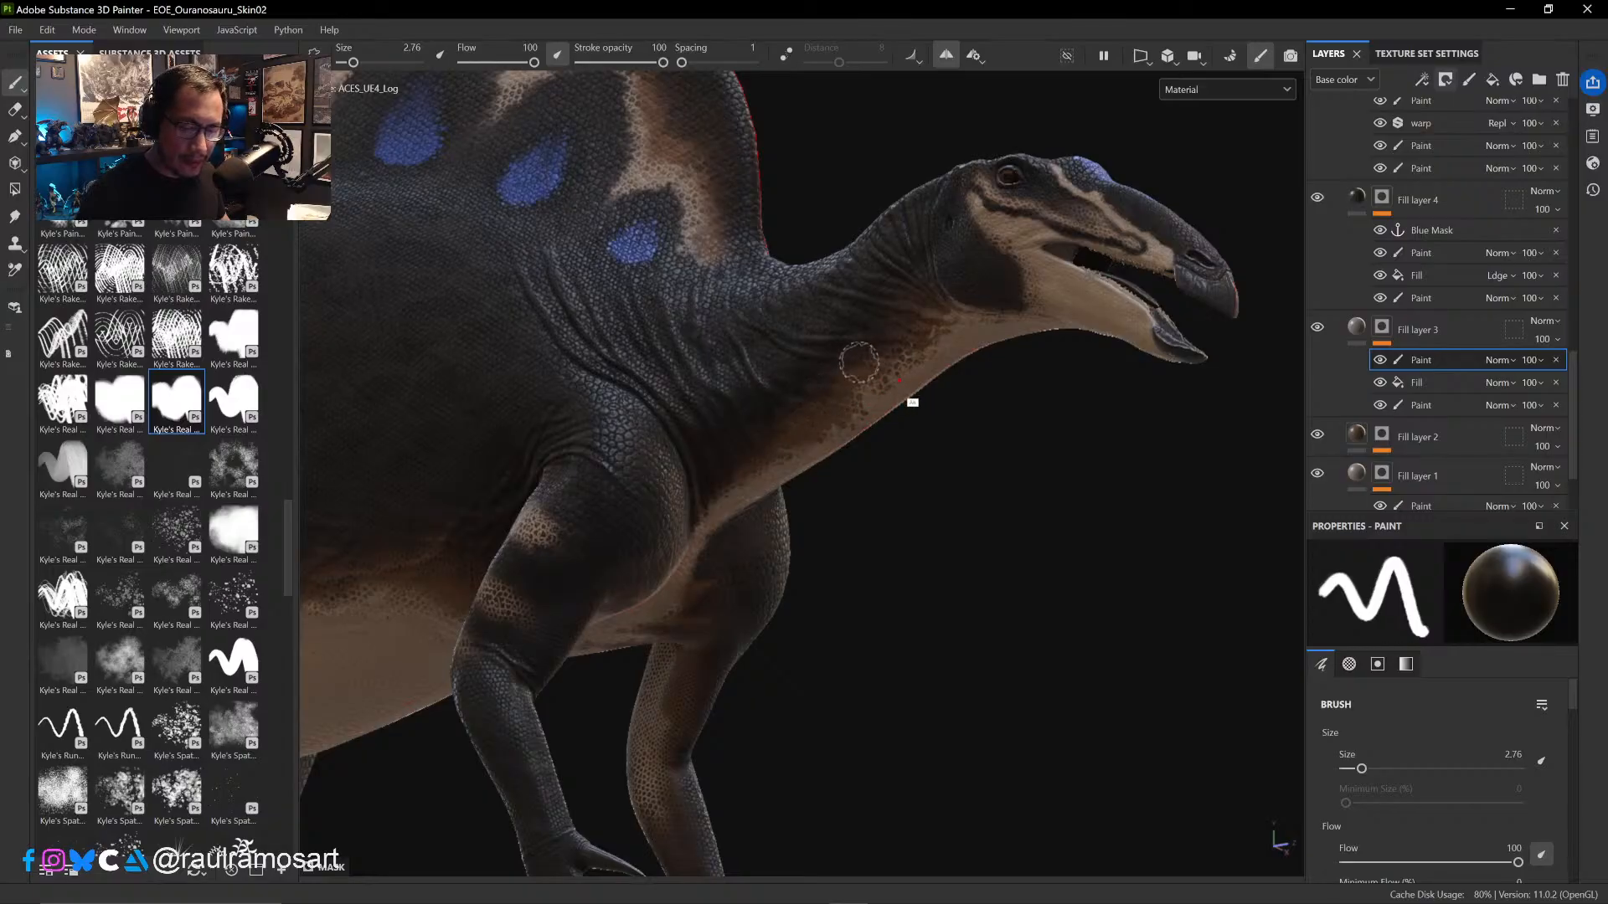
pyautogui.keyDown('alt'); pyautogui.moveTo(858, 362); pyautogui.dragTo(861, 334); pyautogui.keyUp('alt')
pyautogui.click(15, 109)
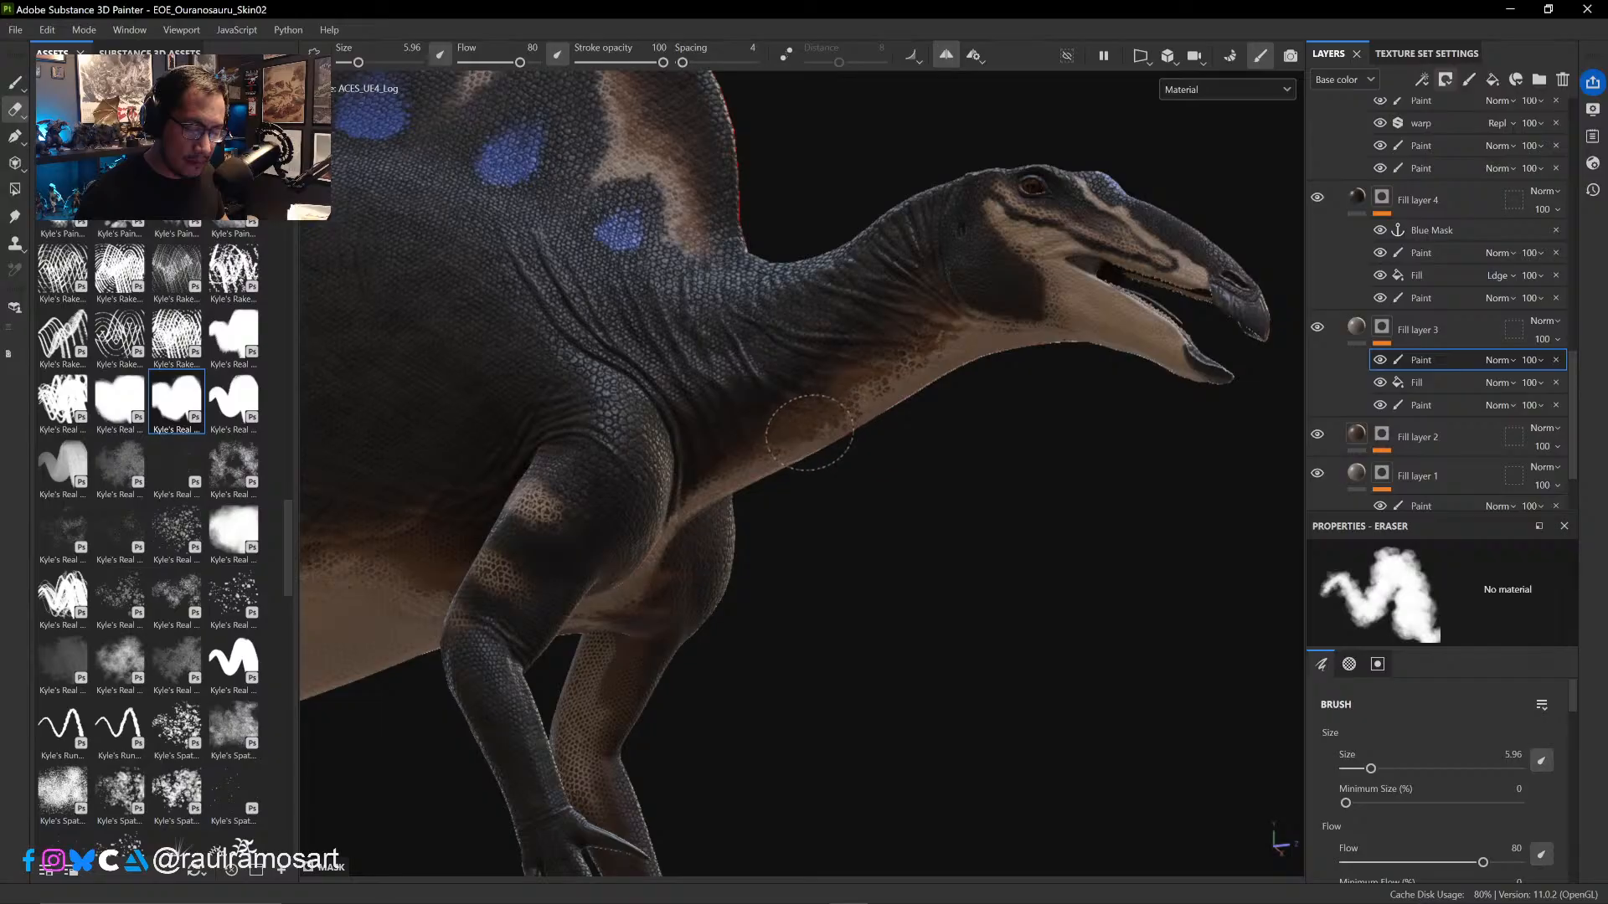
pyautogui.keyDown('ctrl'); pyautogui.moveTo(824, 419); pyautogui.dragTo(842, 415, button='right'); pyautogui.keyUp('ctrl')
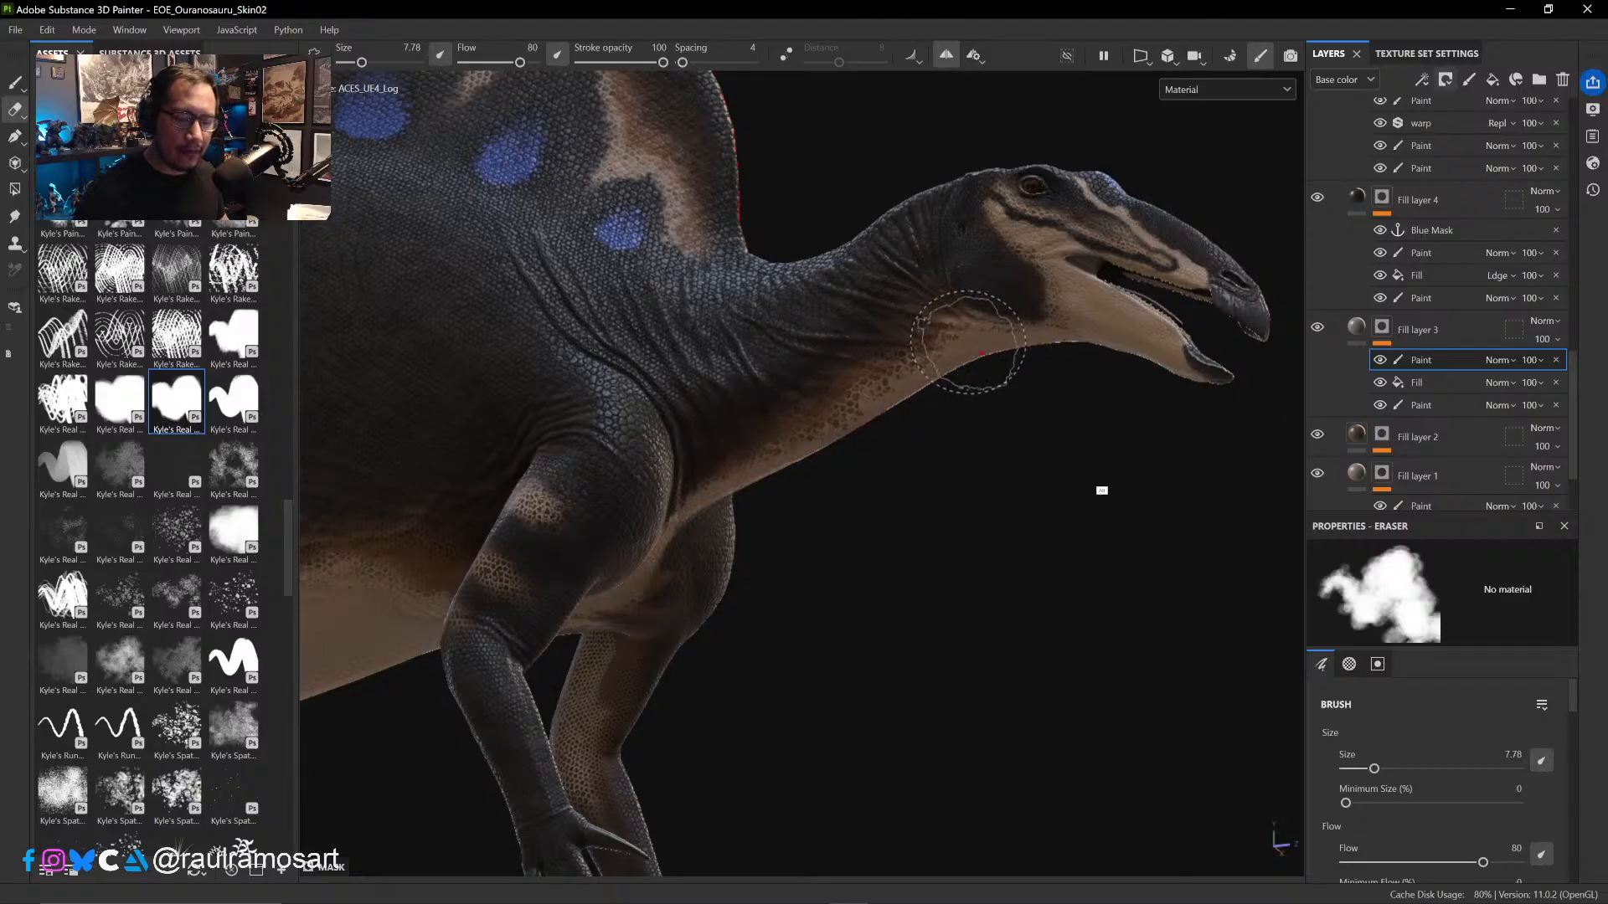
# - Paint black in the mask below the eye and along the snout markings on the head's other side, at brush sizes 1.88 and 1.41
pyautogui.keyDown('alt'); pyautogui.moveTo(1102, 489); pyautogui.dragTo(429, 424); pyautogui.keyUp('alt')
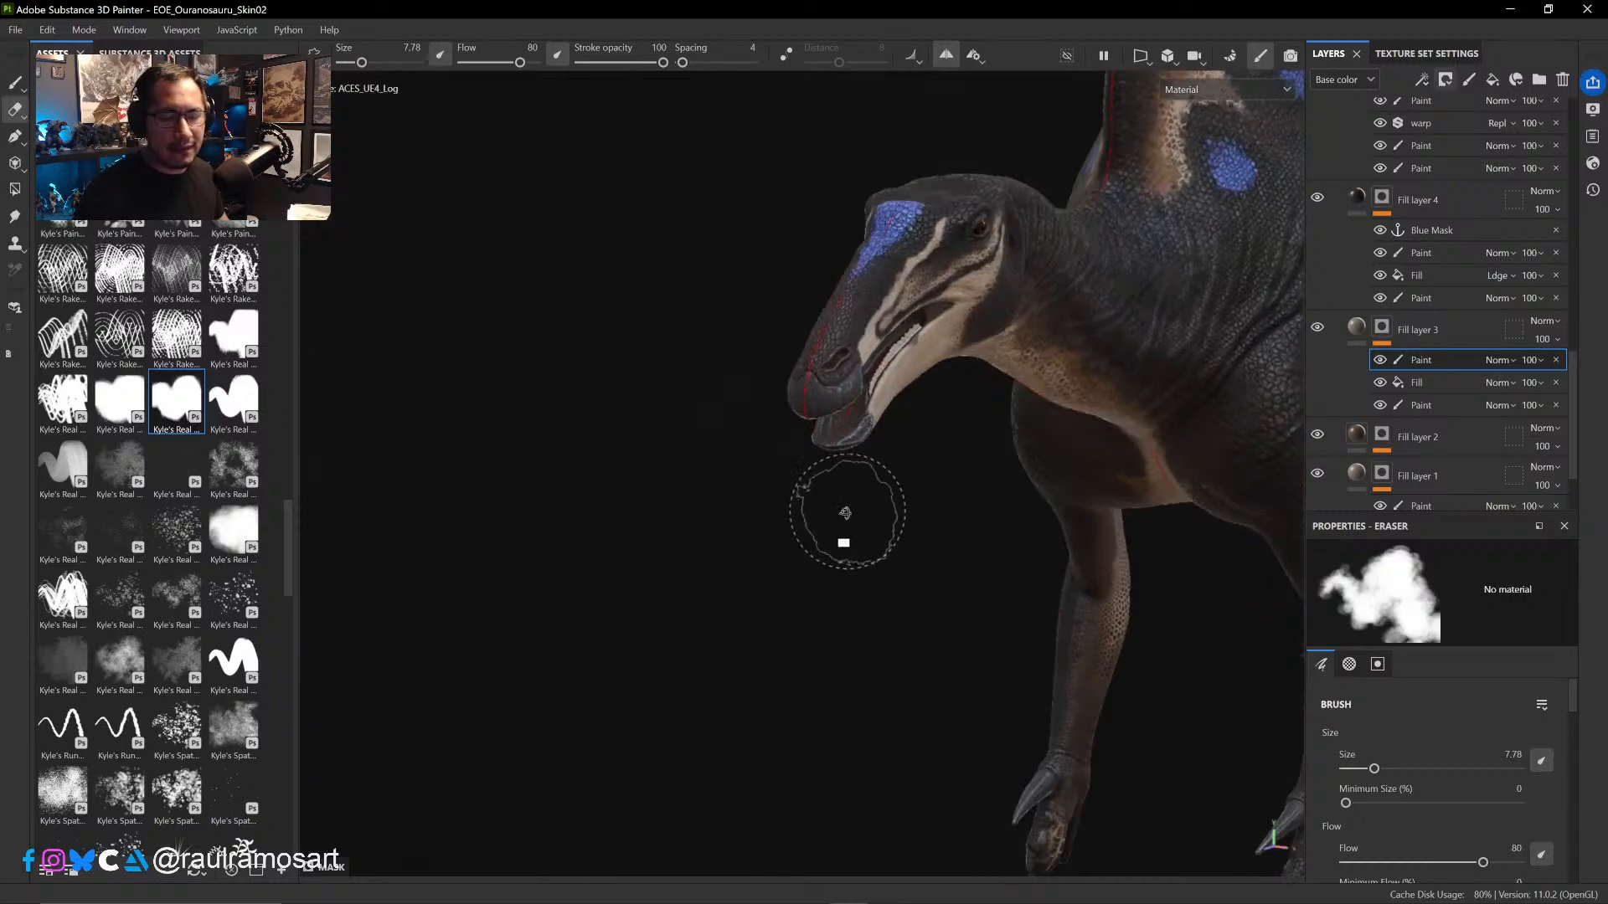
pyautogui.keyDown('alt'); pyautogui.moveTo(848, 512); pyautogui.dragTo(712, 431); pyautogui.keyUp('alt')
pyautogui.keyDown('ctrl'); pyautogui.keyDown('alt'); pyautogui.moveTo(856, 448); pyautogui.dragTo(742, 568); pyautogui.keyUp('alt'); pyautogui.keyUp('ctrl')
pyautogui.keyDown('alt'); pyautogui.moveTo(743, 568); pyautogui.dragTo(749, 495, button='right'); pyautogui.keyUp('alt')
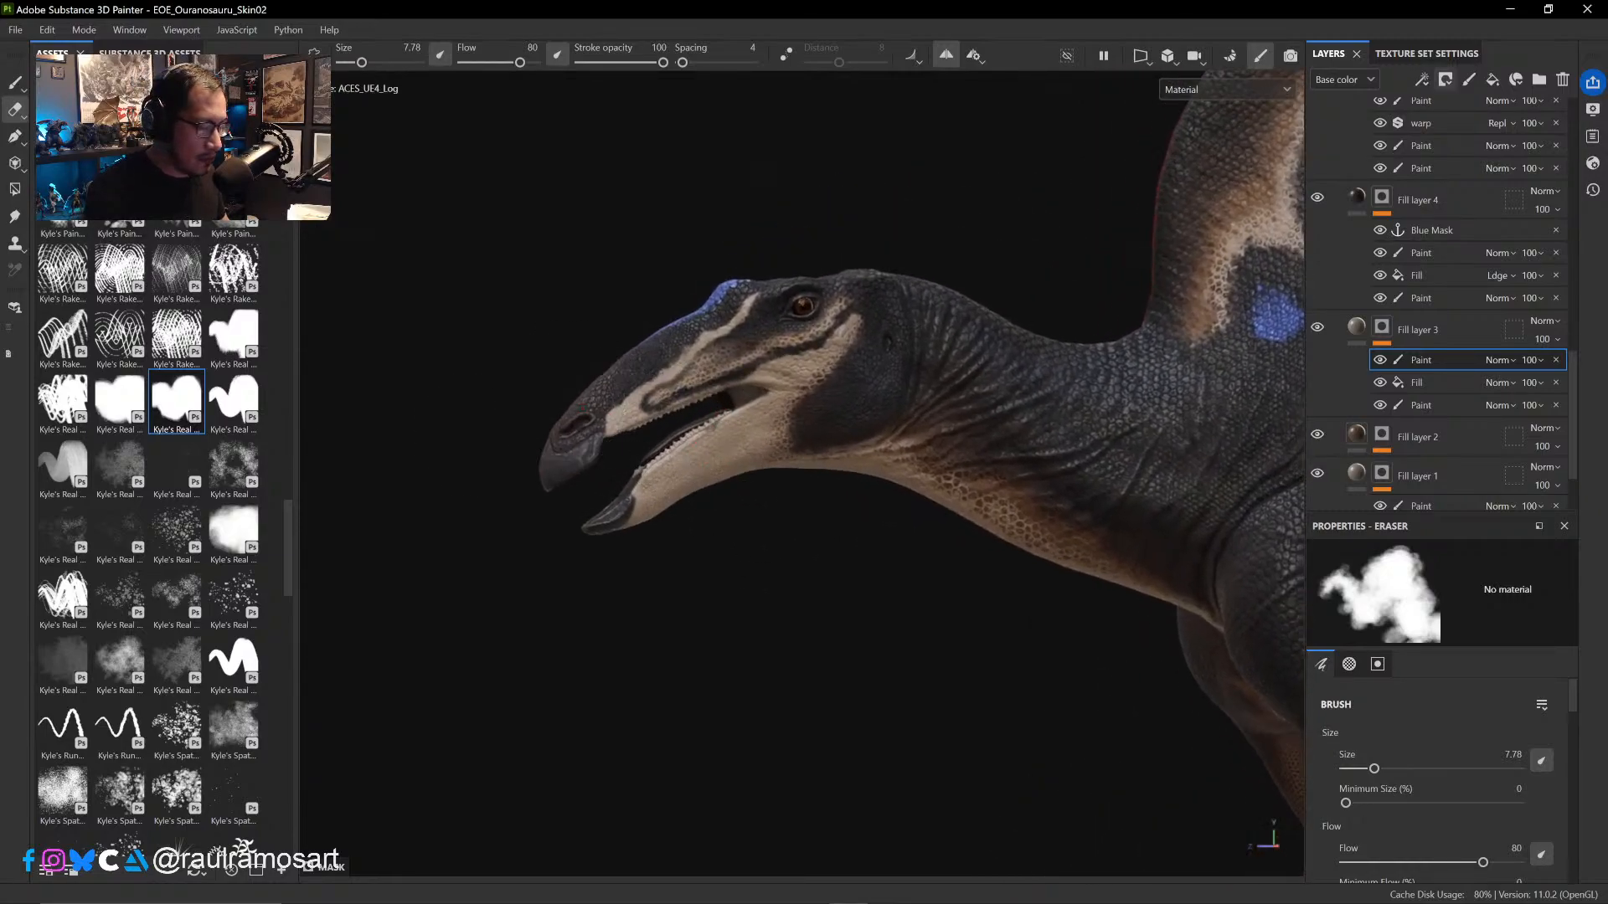
pyautogui.press('b')
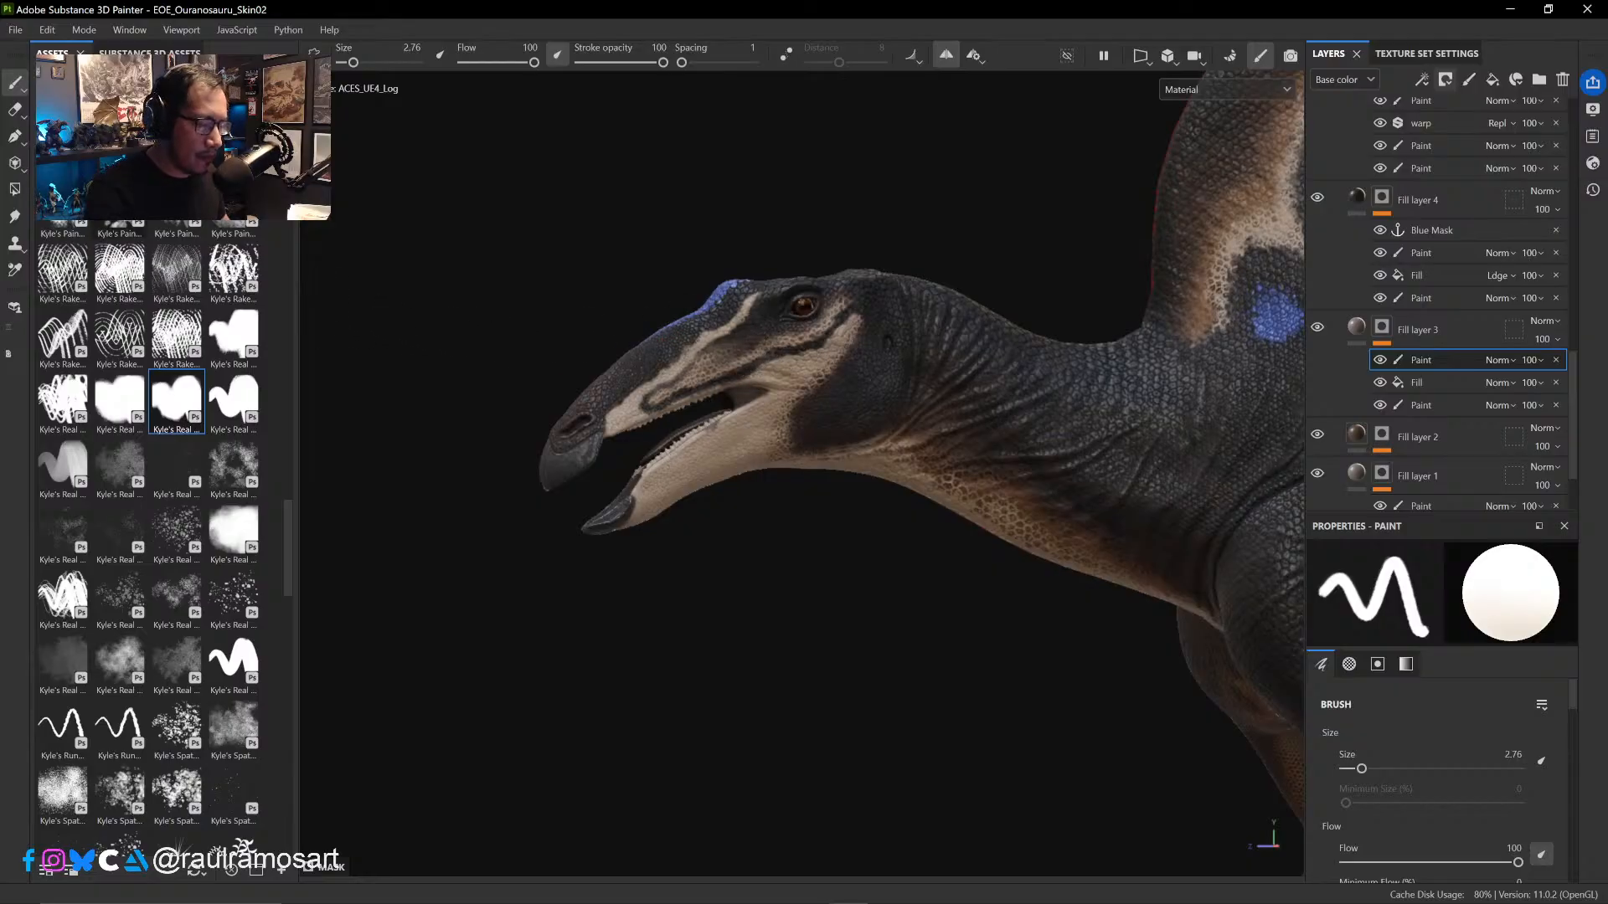
pyautogui.press('x')
pyautogui.keyDown('ctrl'); pyautogui.moveTo(765, 343); pyautogui.dragTo(752, 346, button='right'); pyautogui.keyUp('ctrl')
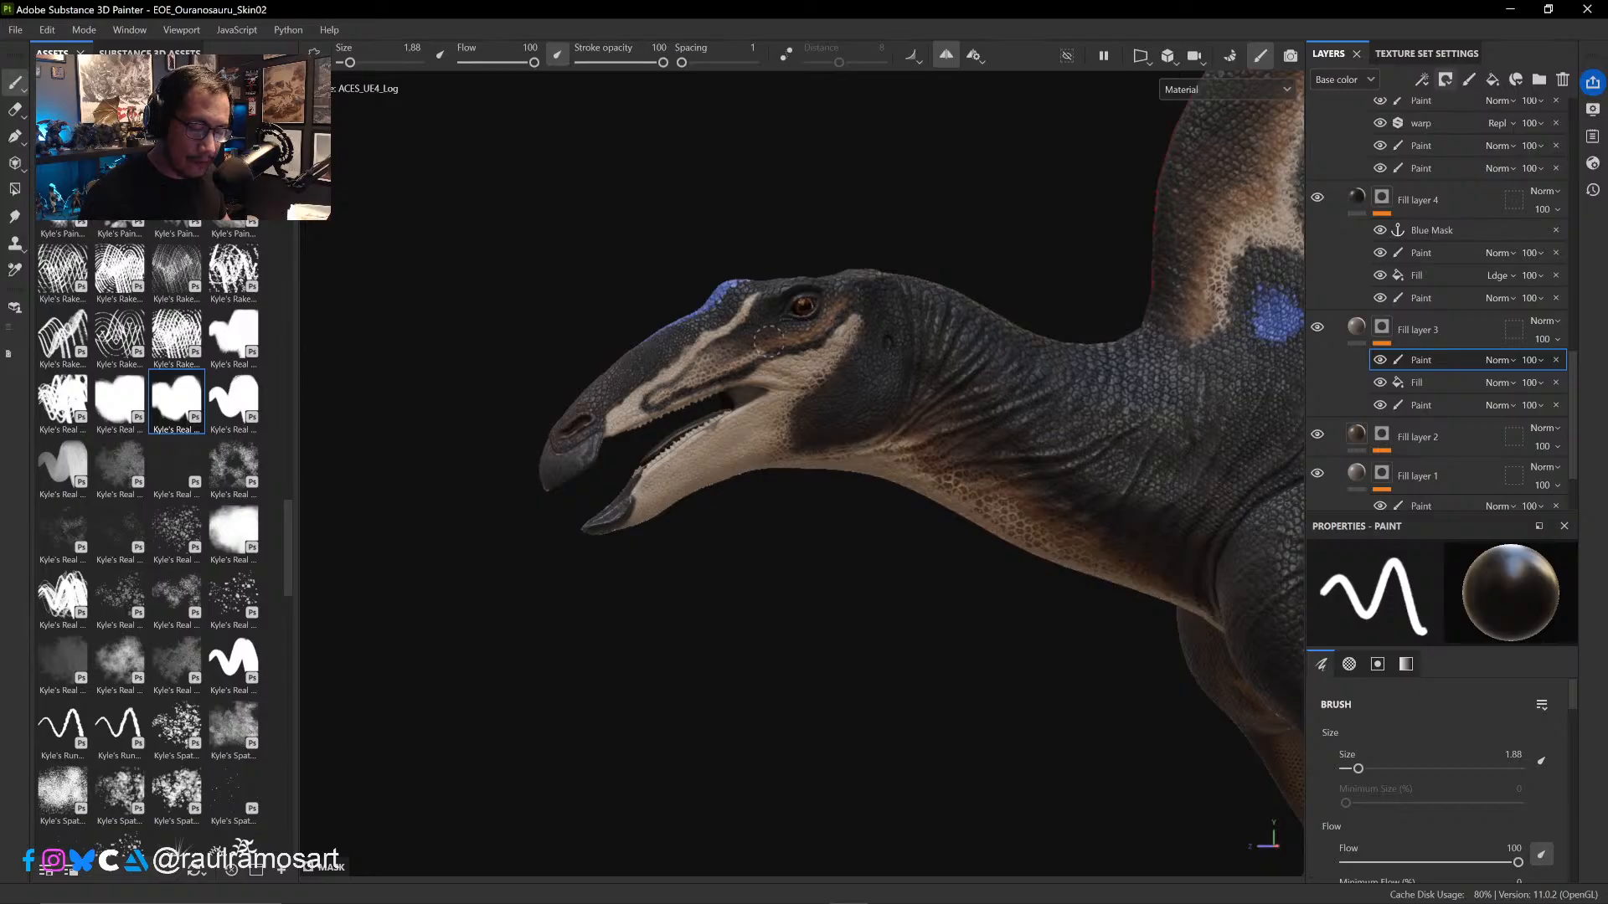
pyautogui.keyDown('ctrl'); pyautogui.moveTo(698, 369); pyautogui.dragTo(701, 371, button='right'); pyautogui.keyUp('ctrl')
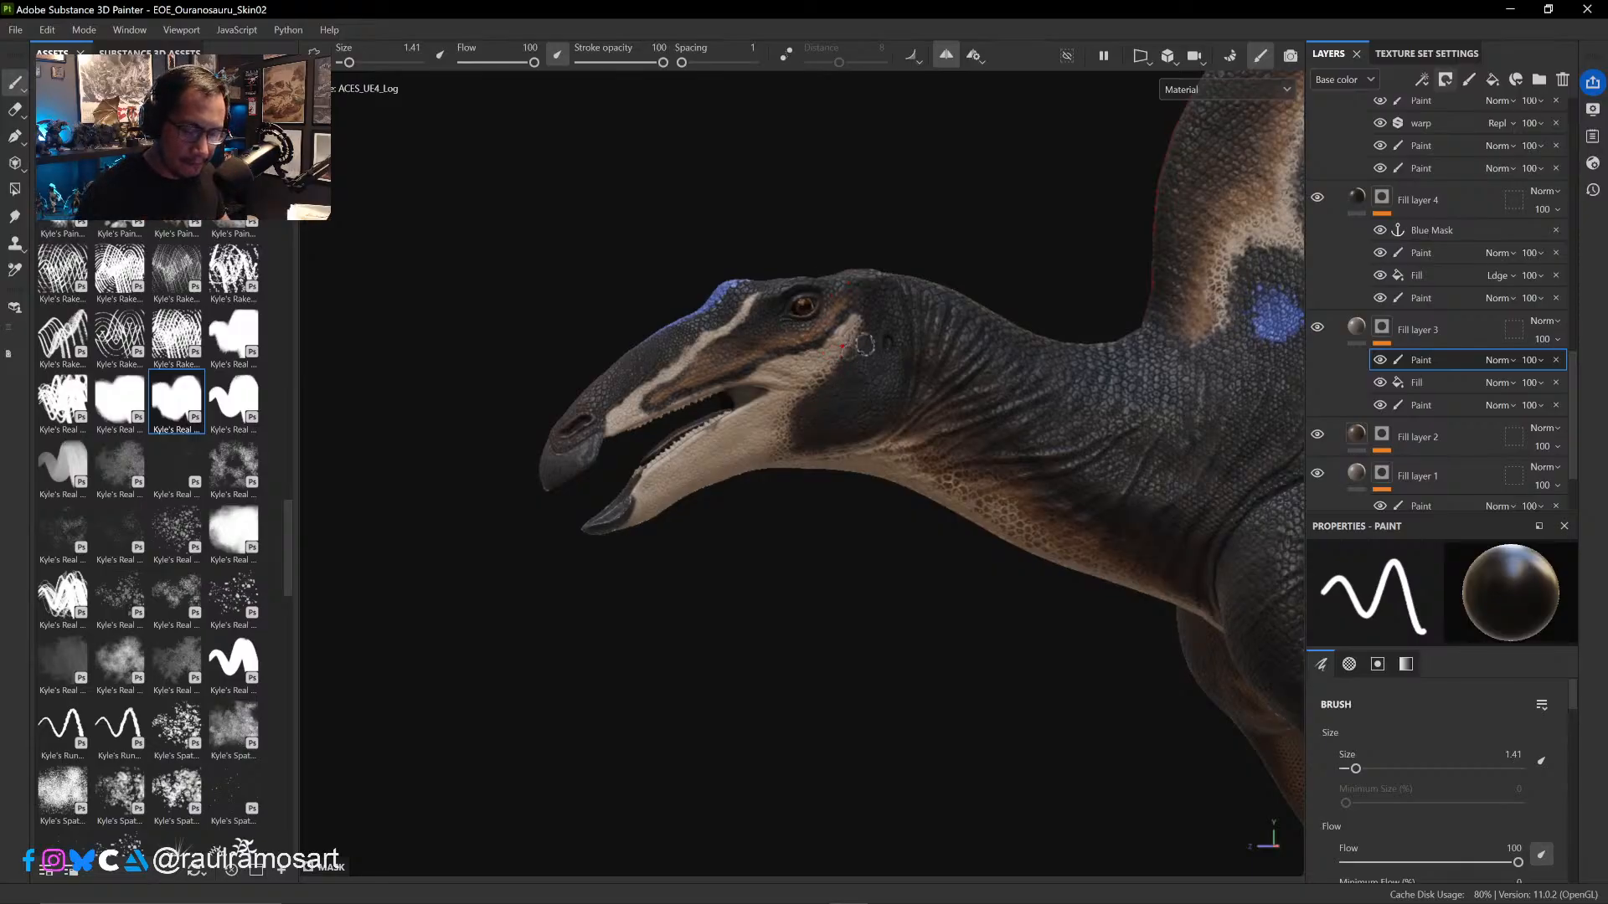
# - Paint black in the mask around the cheek stripe and mouth corner at brush size 3.24, and retouch the jaw patch's edge with white at 1.79
pyautogui.moveTo(876, 341)
pyautogui.keyDown('ctrl'); pyautogui.mouseDown(button='right')
pyautogui.moveTo(868, 357)
pyautogui.moveTo(886, 356)
pyautogui.mouseUp(button='right'); pyautogui.keyUp('ctrl')
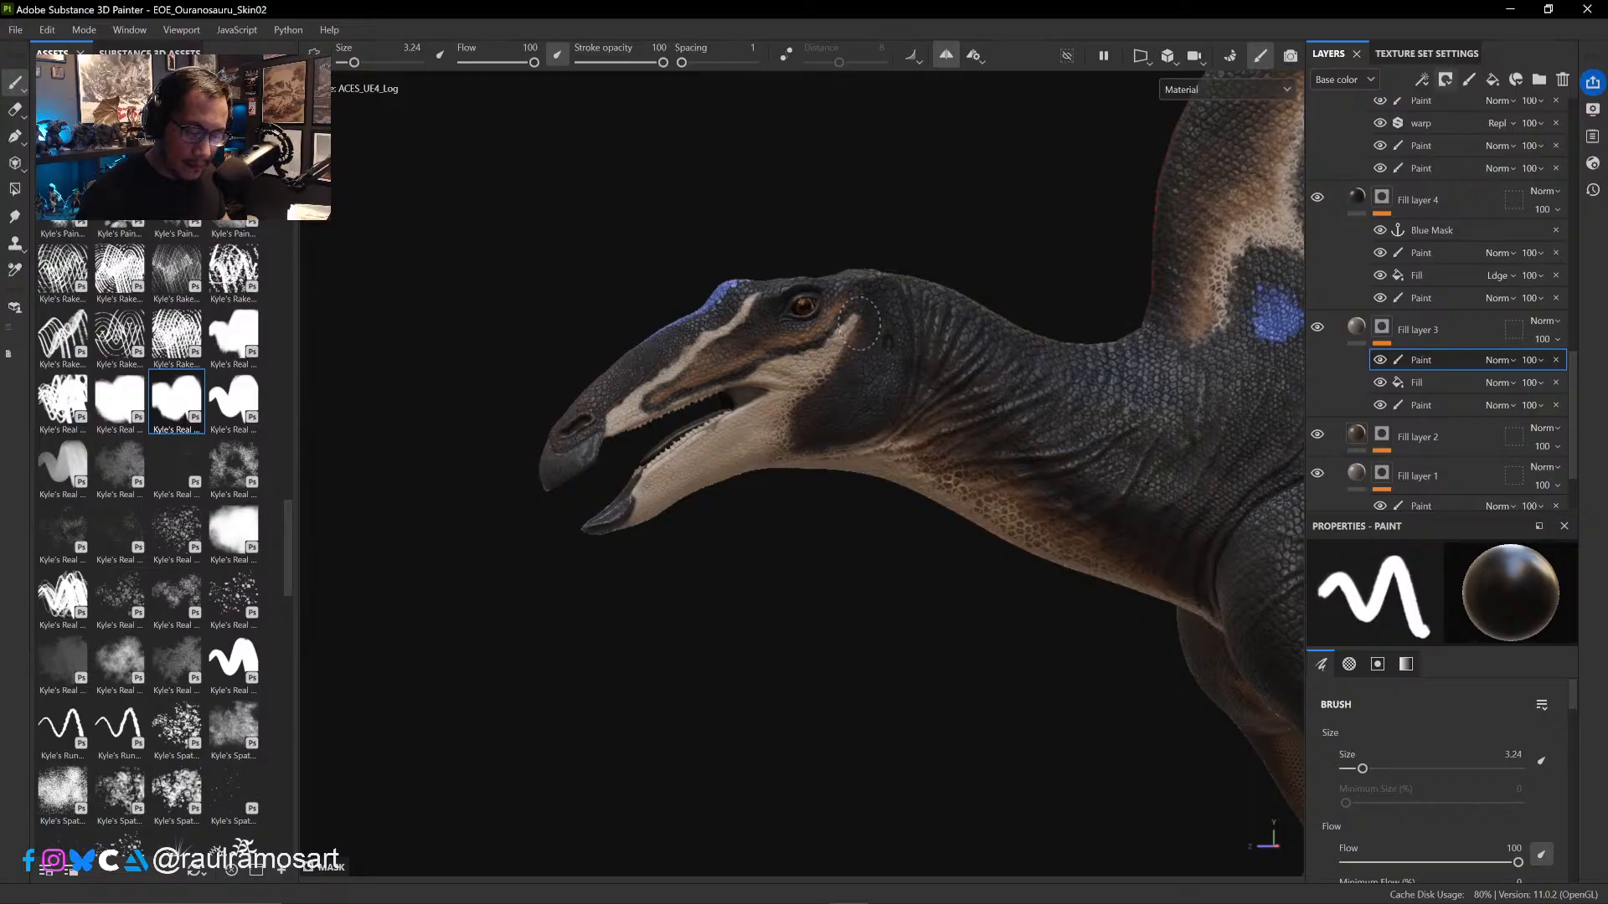
pyautogui.moveTo(843, 371); pyautogui.dragTo(786, 444)
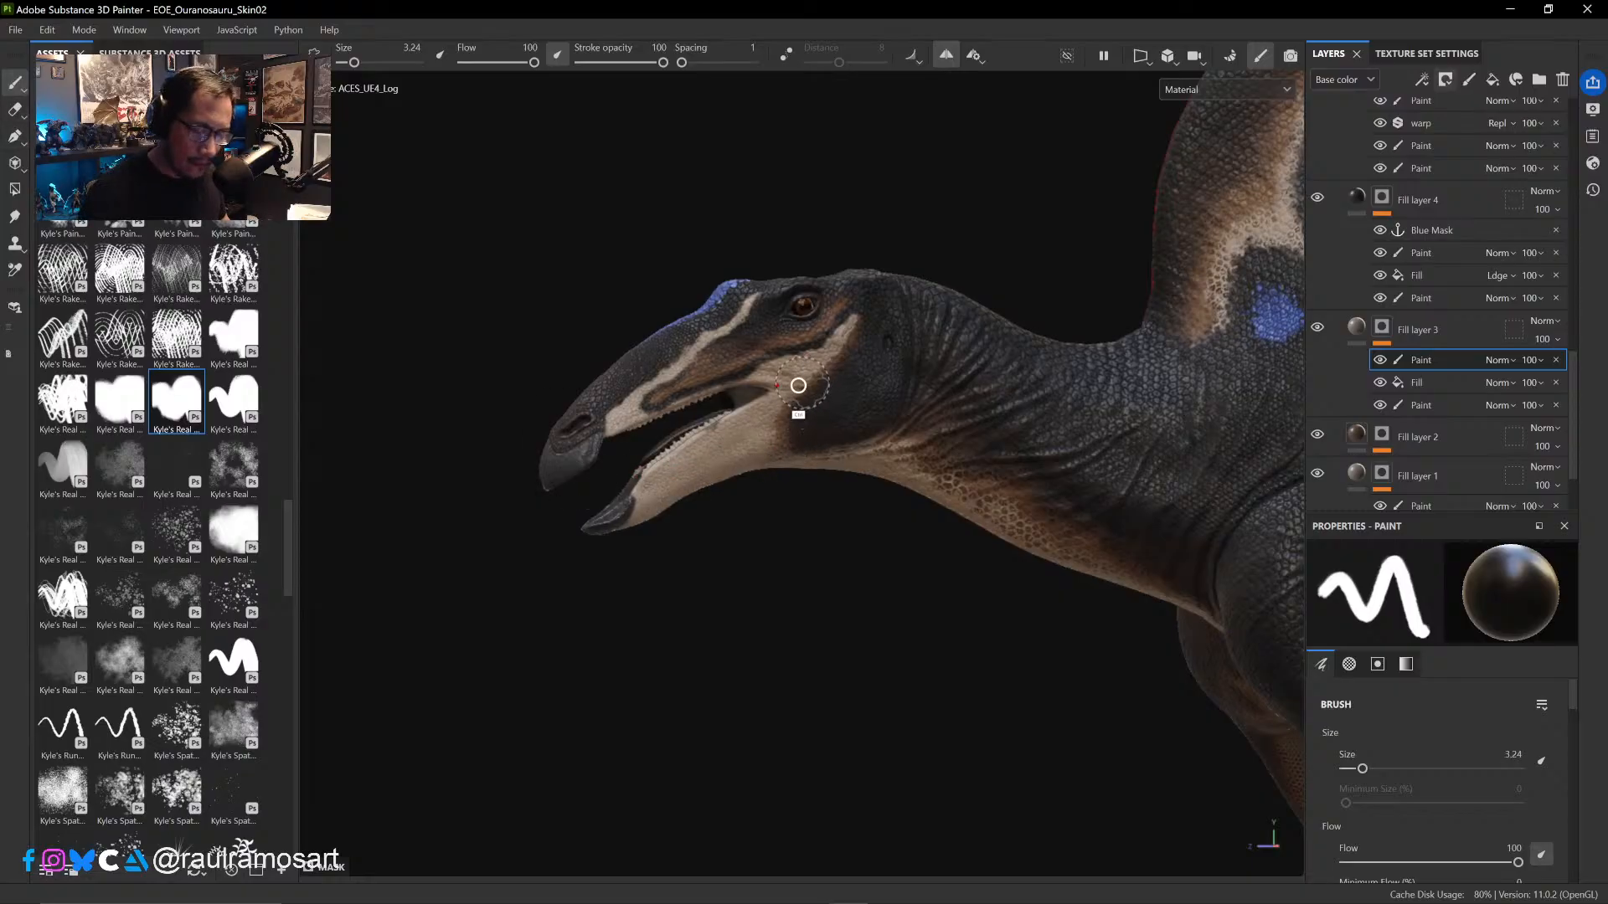
pyautogui.keyDown('ctrl'); pyautogui.moveTo(797, 385); pyautogui.dragTo(779, 384, button='right'); pyautogui.keyUp('ctrl')
pyautogui.press('x')
pyautogui.moveTo(813, 370)
pyautogui.mouseDown()
pyautogui.moveTo(797, 417)
pyautogui.moveTo(806, 408)
pyautogui.mouseUp()
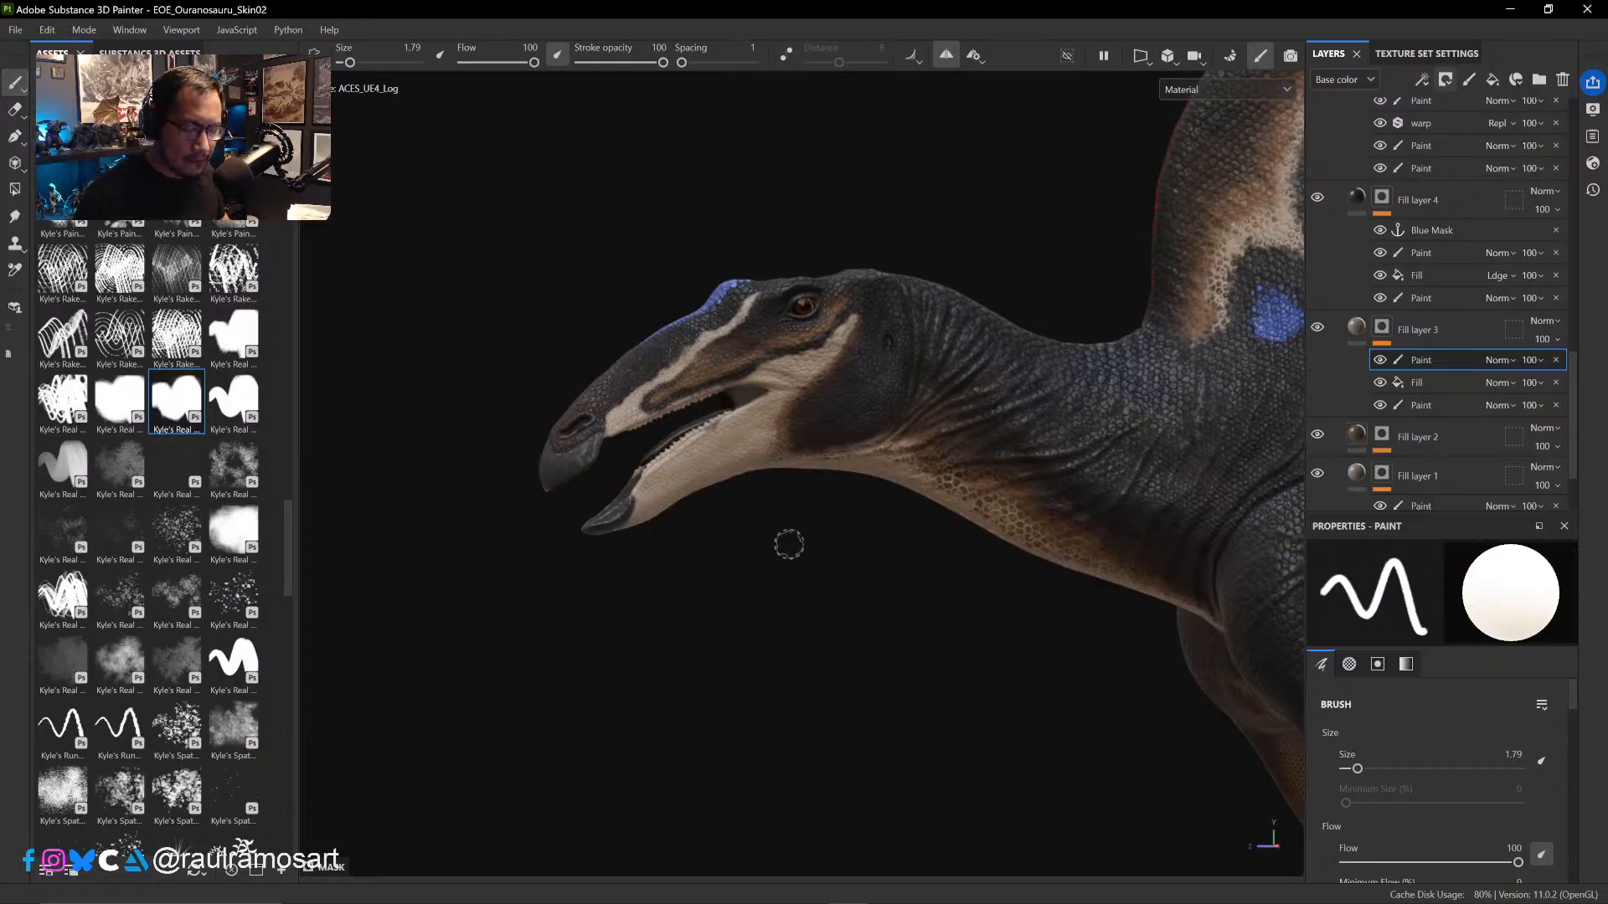
# - Soften the mask around the dark jaw patch and cheek with the Eraser at size 3.73
pyautogui.moveTo(791, 539)
pyautogui.keyDown('alt'); pyautogui.mouseDown()
pyautogui.moveTo(794, 510)
pyautogui.moveTo(715, 586)
pyautogui.moveTo(679, 444)
pyautogui.mouseUp(); pyautogui.keyUp('alt')
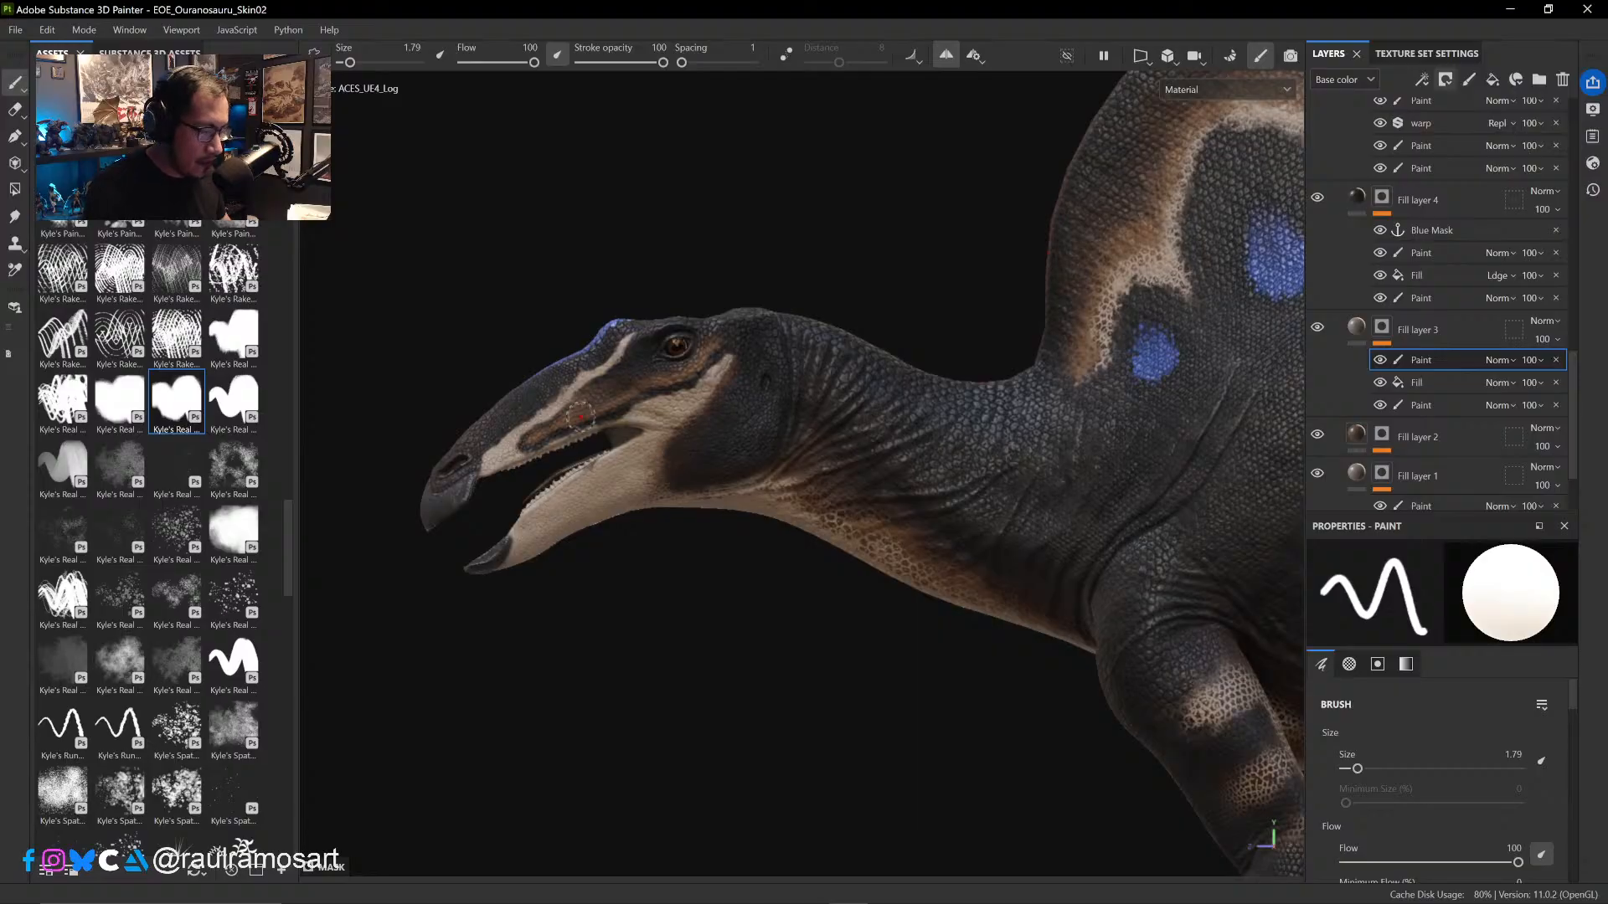
pyautogui.click(15, 109)
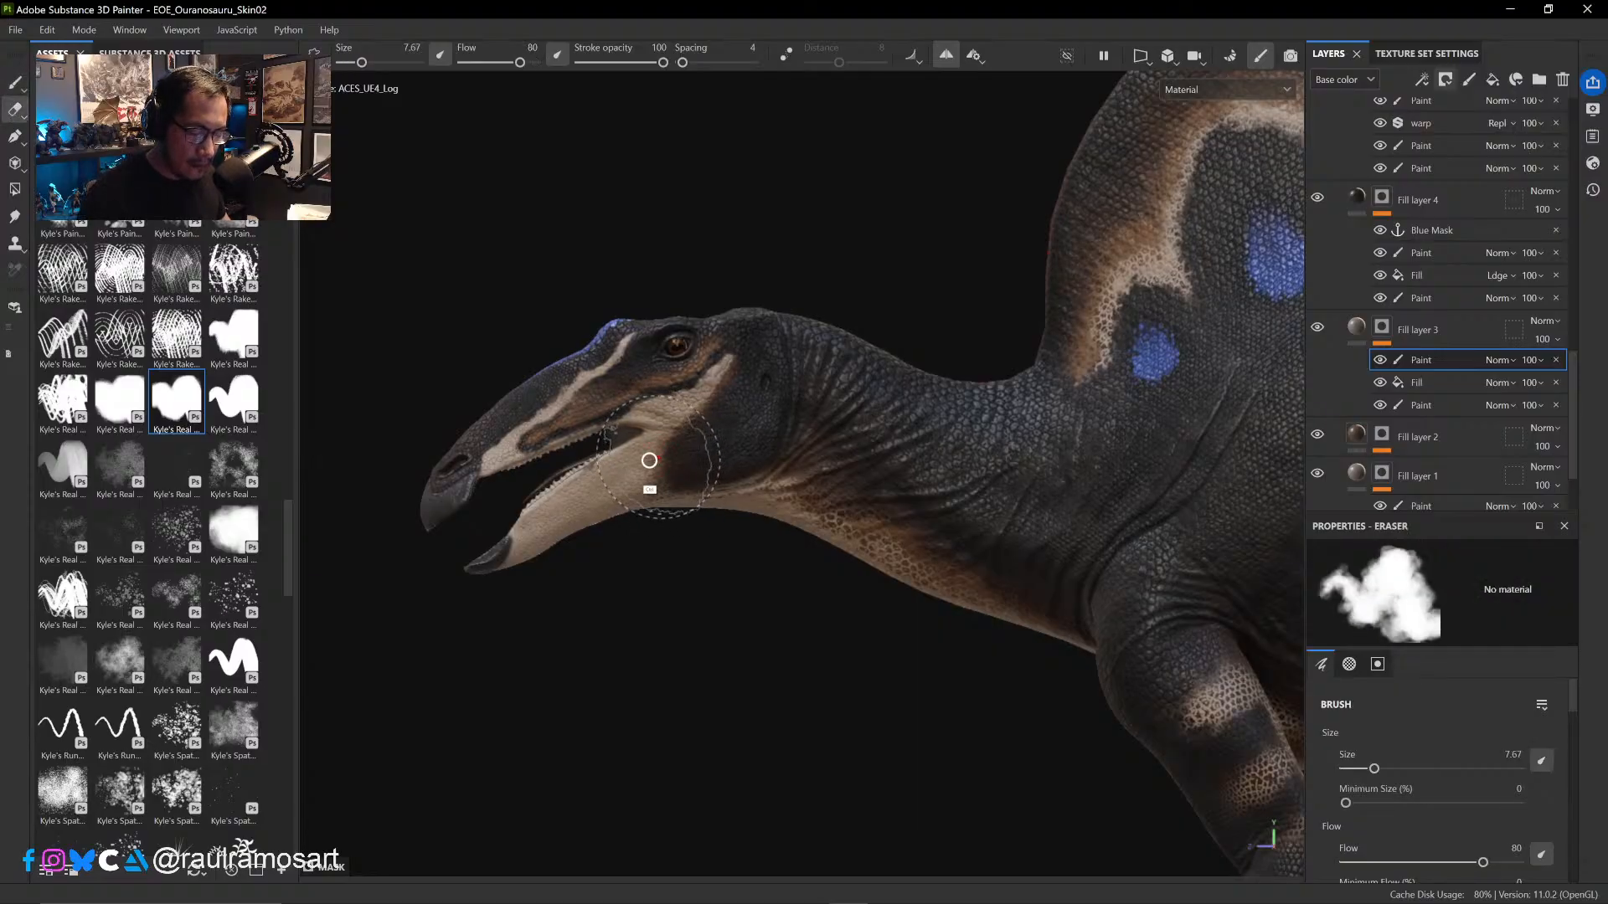
pyautogui.keyDown('ctrl'); pyautogui.moveTo(658, 457); pyautogui.dragTo(645, 456, button='right'); pyautogui.keyUp('ctrl')
pyautogui.moveTo(649, 463); pyautogui.dragTo(685, 417)
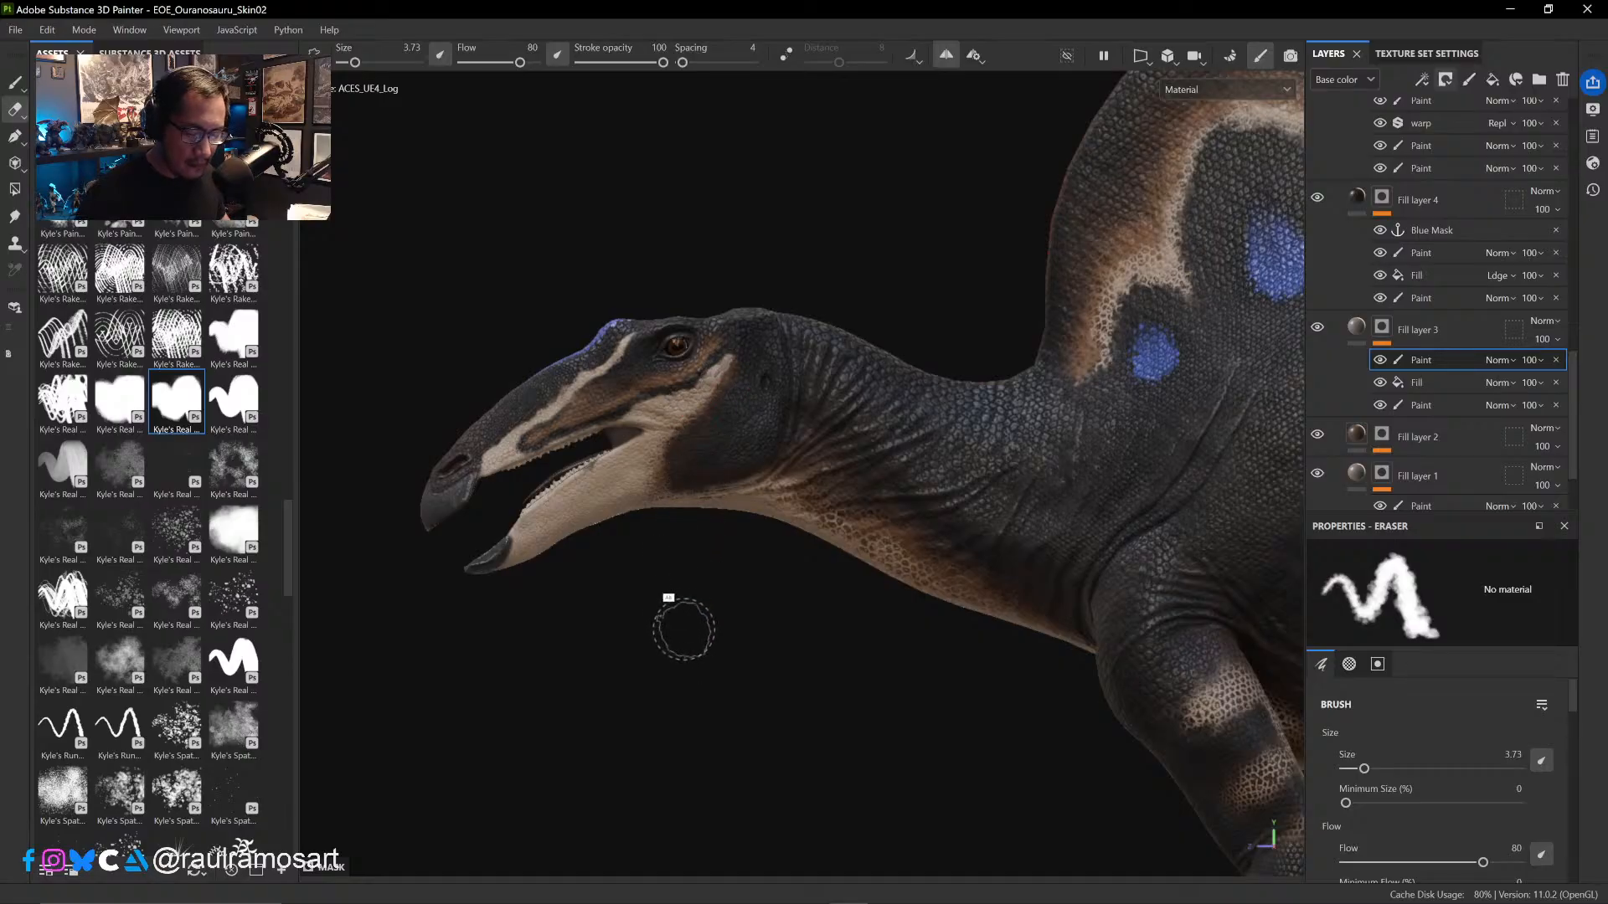
pyautogui.keyDown('alt'); pyautogui.moveTo(681, 628); pyautogui.dragTo(689, 422); pyautogui.keyUp('alt')
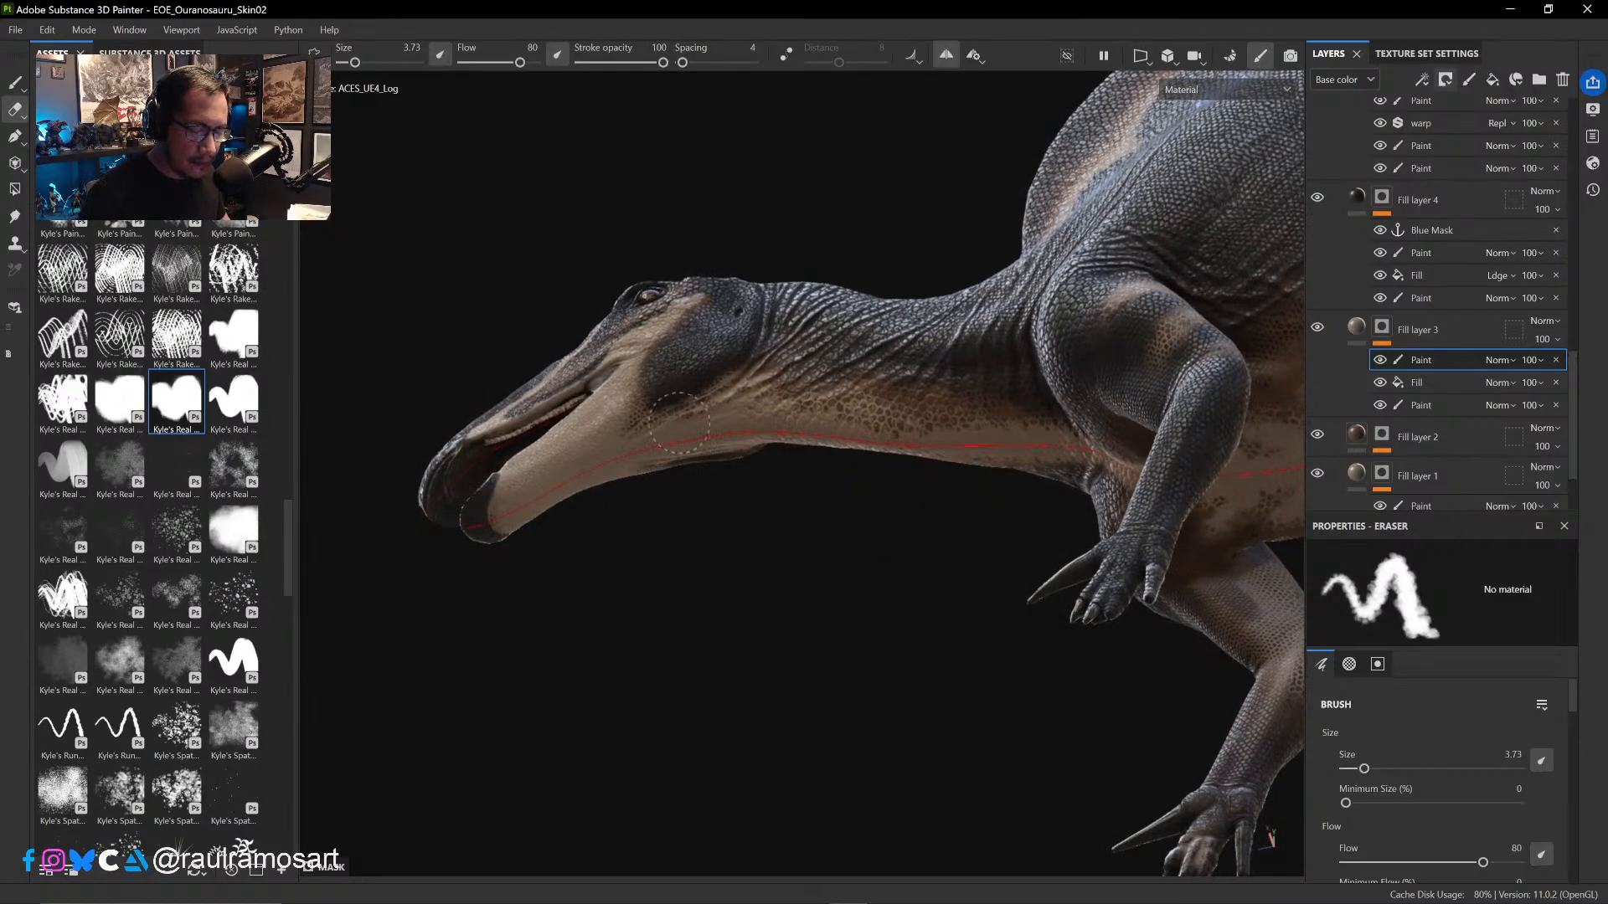
# - Paint black in the mask over the scales along the throat and lower neck at brush sizes 1.79 and 3.29
pyautogui.click(15, 82)
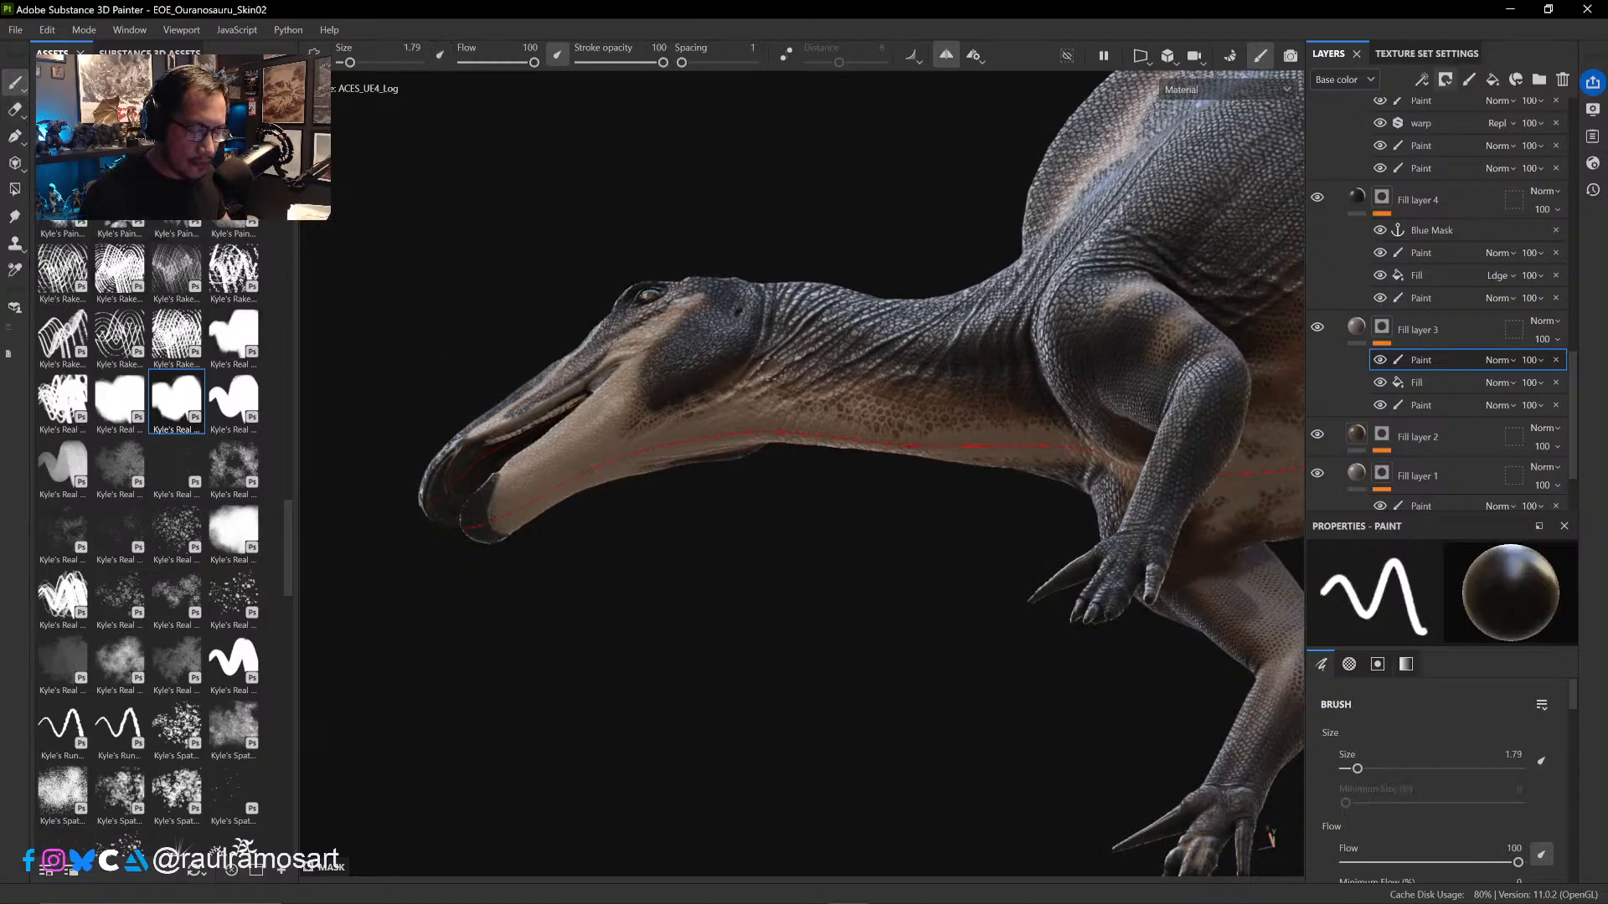
pyautogui.moveTo(815, 467)
pyautogui.keyDown('alt'); pyautogui.mouseDown()
pyautogui.moveTo(761, 420)
pyautogui.moveTo(651, 395)
pyautogui.moveTo(624, 405)
pyautogui.mouseUp(); pyautogui.keyUp('alt')
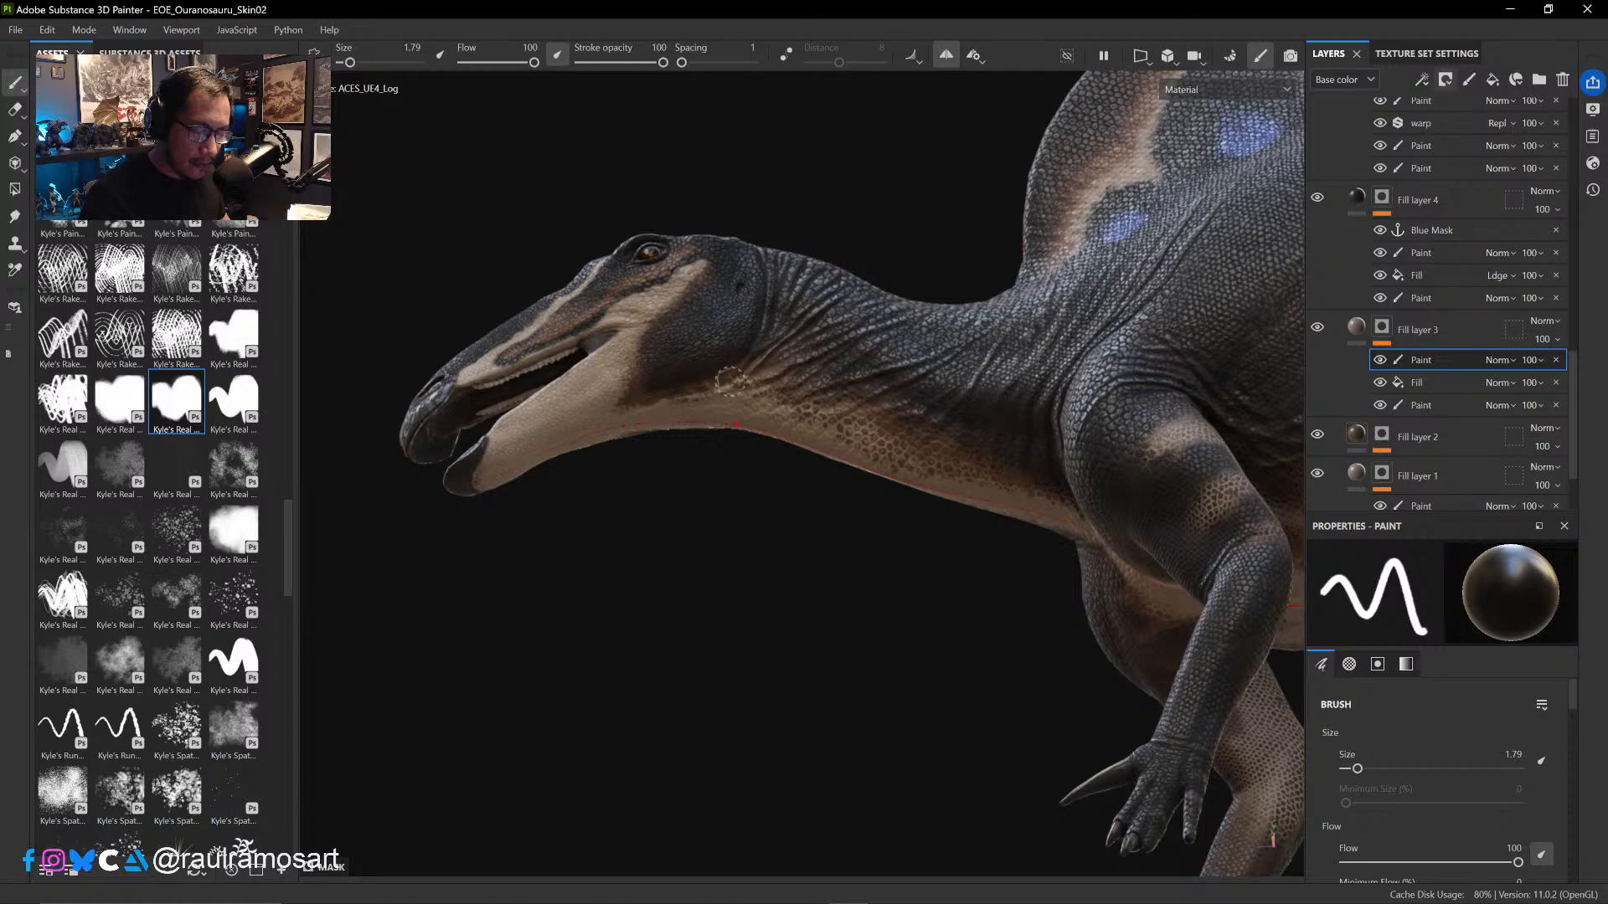
pyautogui.keyDown('alt'); pyautogui.moveTo(836, 423); pyautogui.dragTo(869, 430); pyautogui.keyUp('alt')
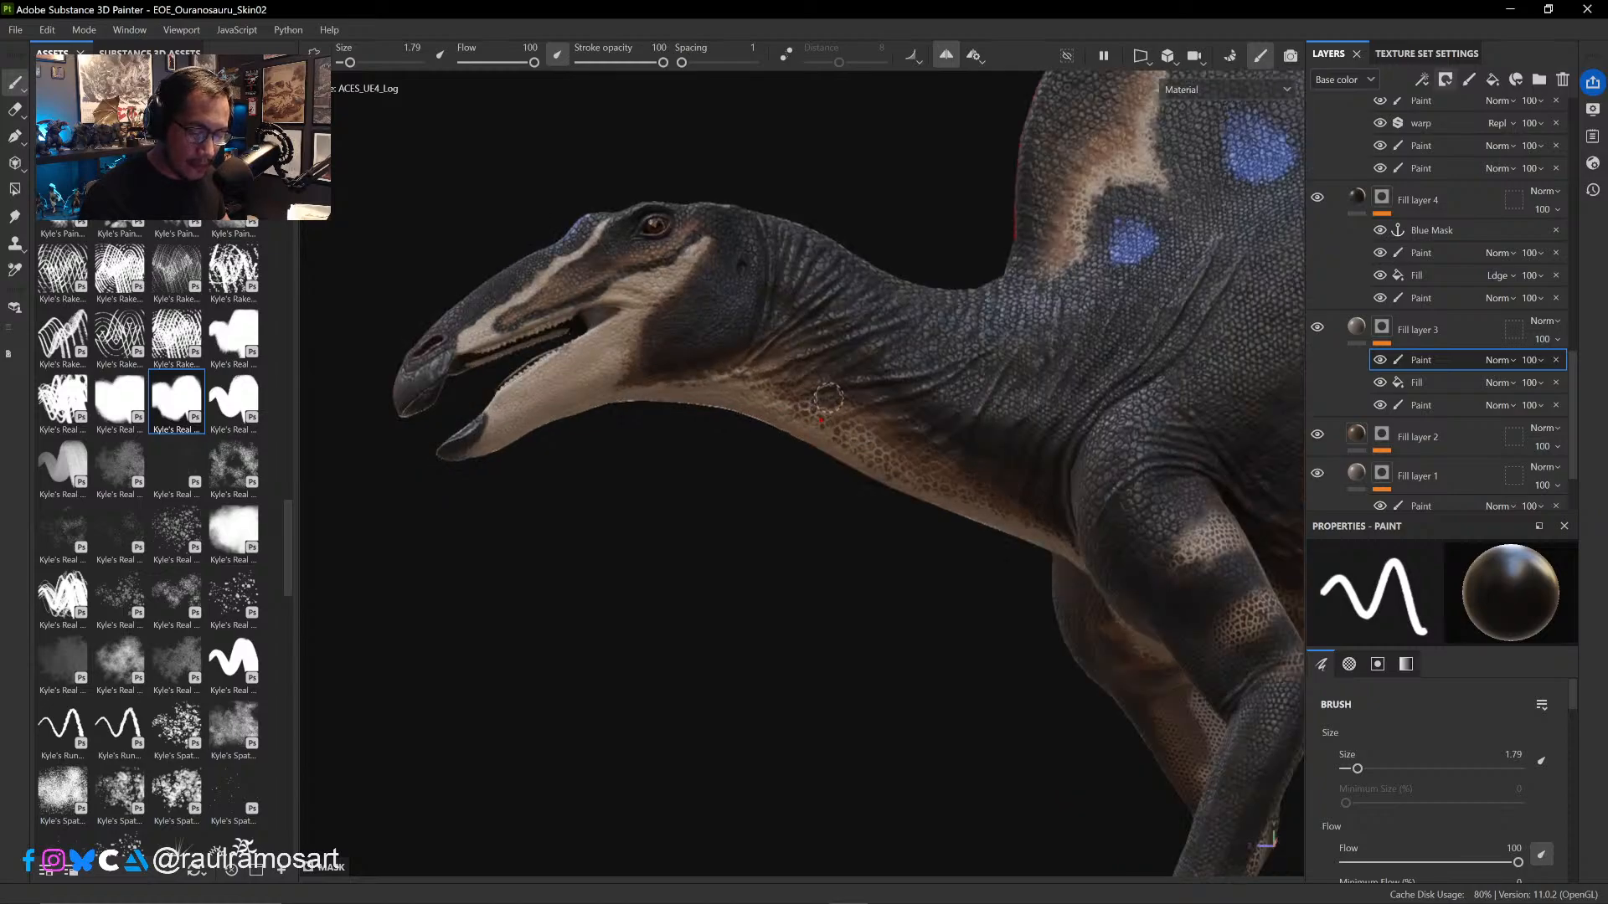
pyautogui.moveTo(805, 385)
pyautogui.keyDown('ctrl'); pyautogui.mouseDown(button='right')
pyautogui.moveTo(828, 392)
pyautogui.moveTo(781, 371)
pyautogui.mouseUp(button='right'); pyautogui.keyUp('ctrl')
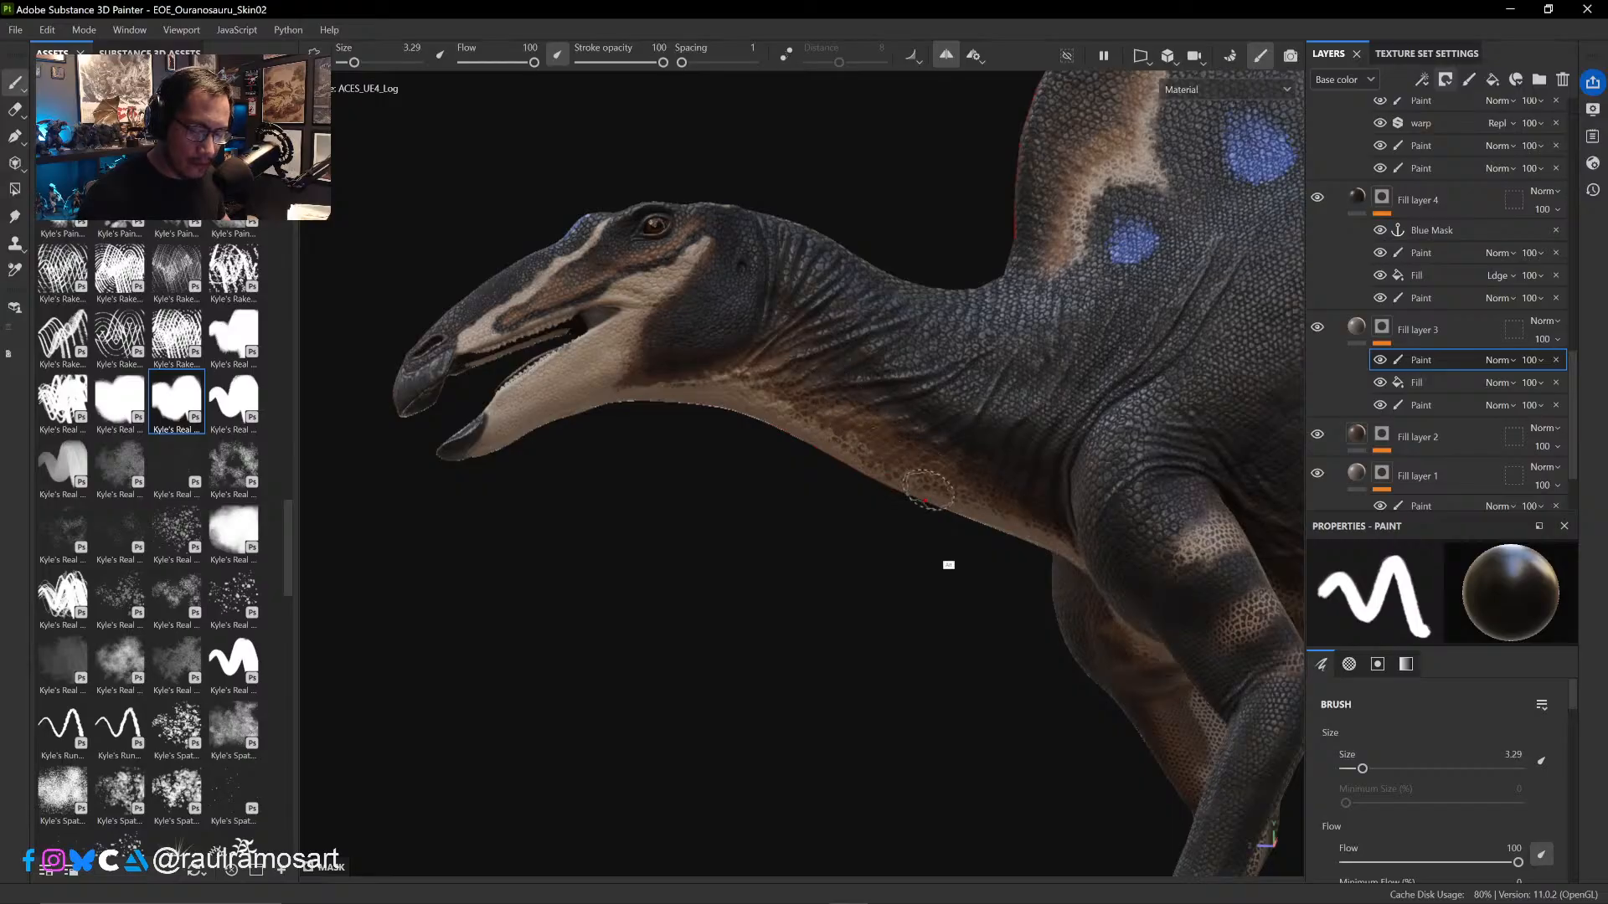
pyautogui.keyDown('alt'); pyautogui.moveTo(983, 442); pyautogui.dragTo(1047, 418); pyautogui.keyUp('alt')
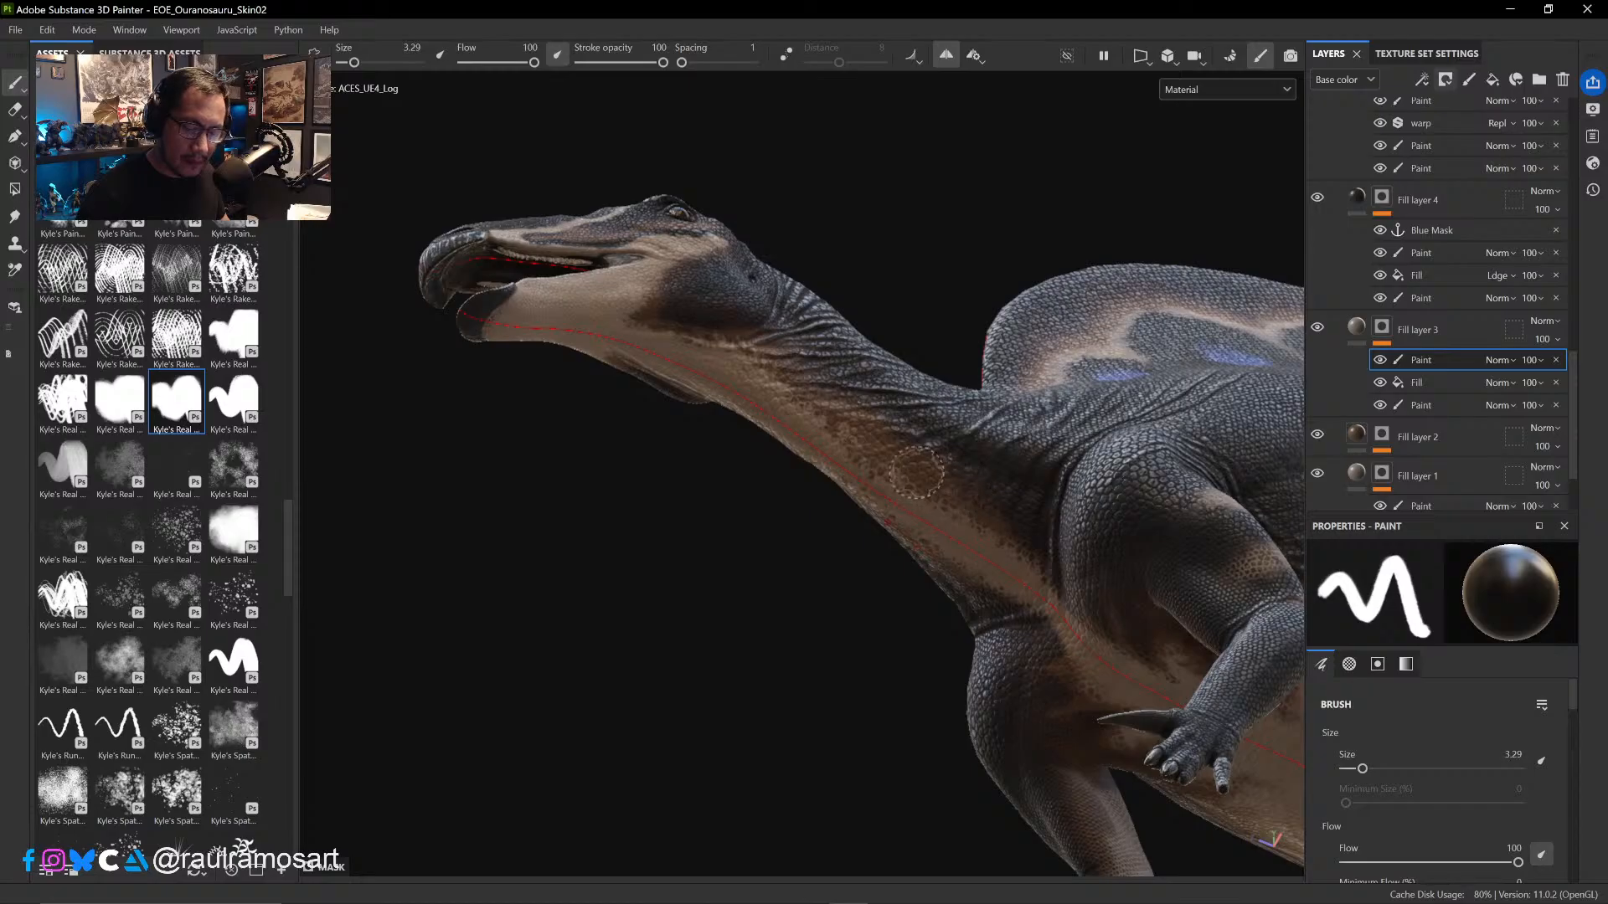
# - Soften the painted scales along the side and underside of the neck with the Eraser at size 3.73
pyautogui.press('e')
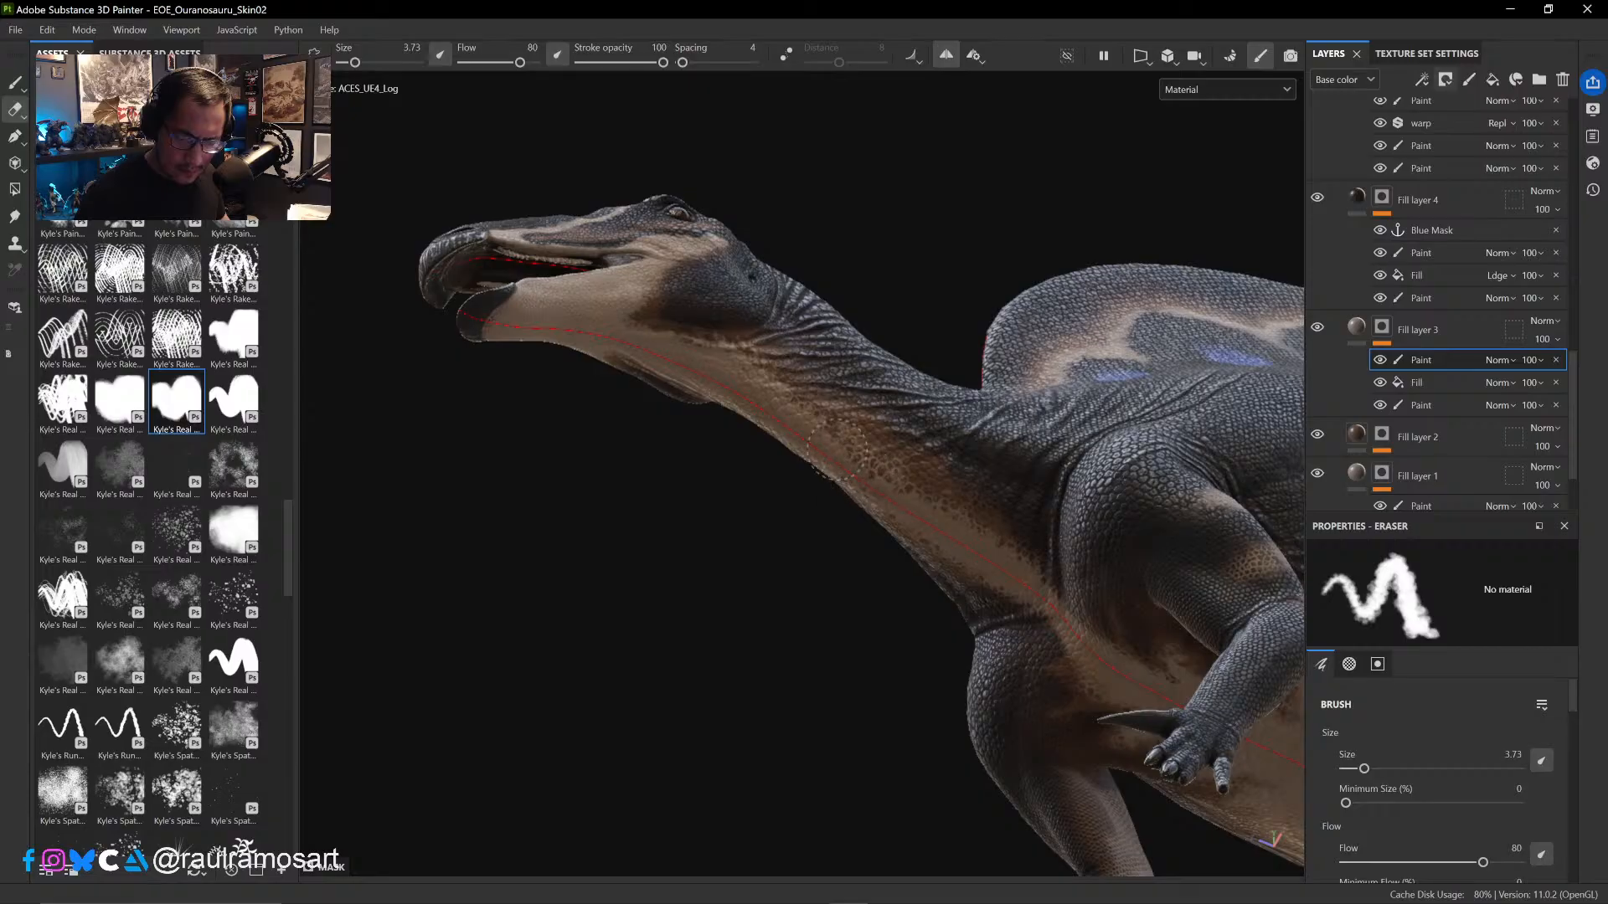
pyautogui.moveTo(603, 564)
pyautogui.keyDown('alt'); pyautogui.mouseDown()
pyautogui.moveTo(871, 503)
pyautogui.moveTo(856, 533)
pyautogui.moveTo(867, 469)
pyautogui.mouseUp(); pyautogui.keyUp('alt')
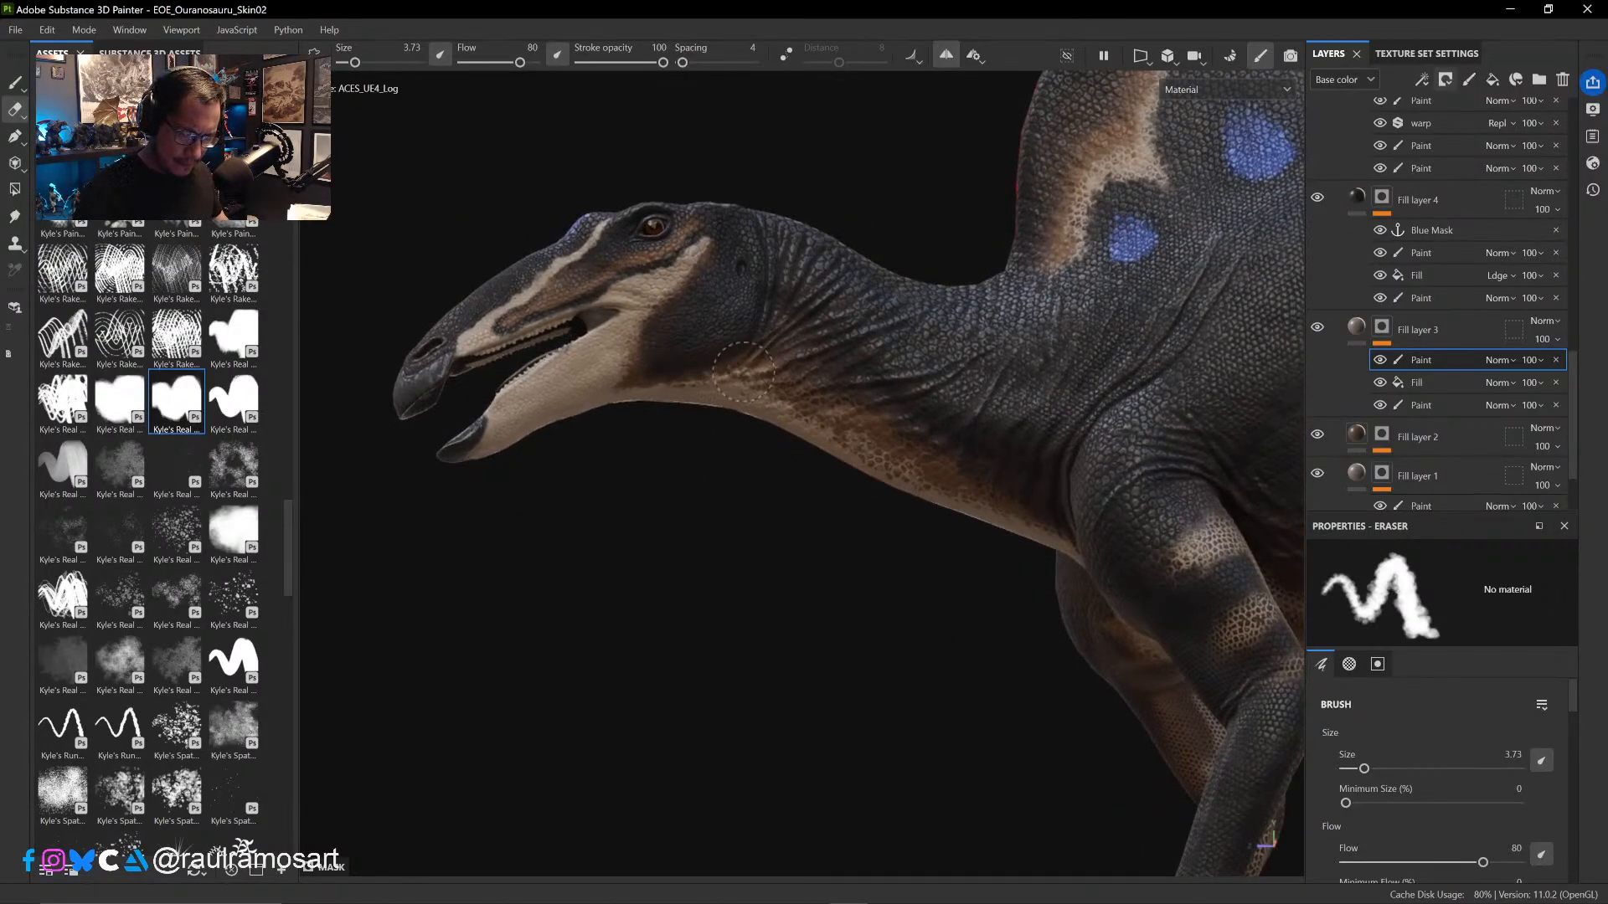
pyautogui.keyDown('alt'); pyautogui.moveTo(757, 549); pyautogui.dragTo(725, 524); pyautogui.keyUp('alt')
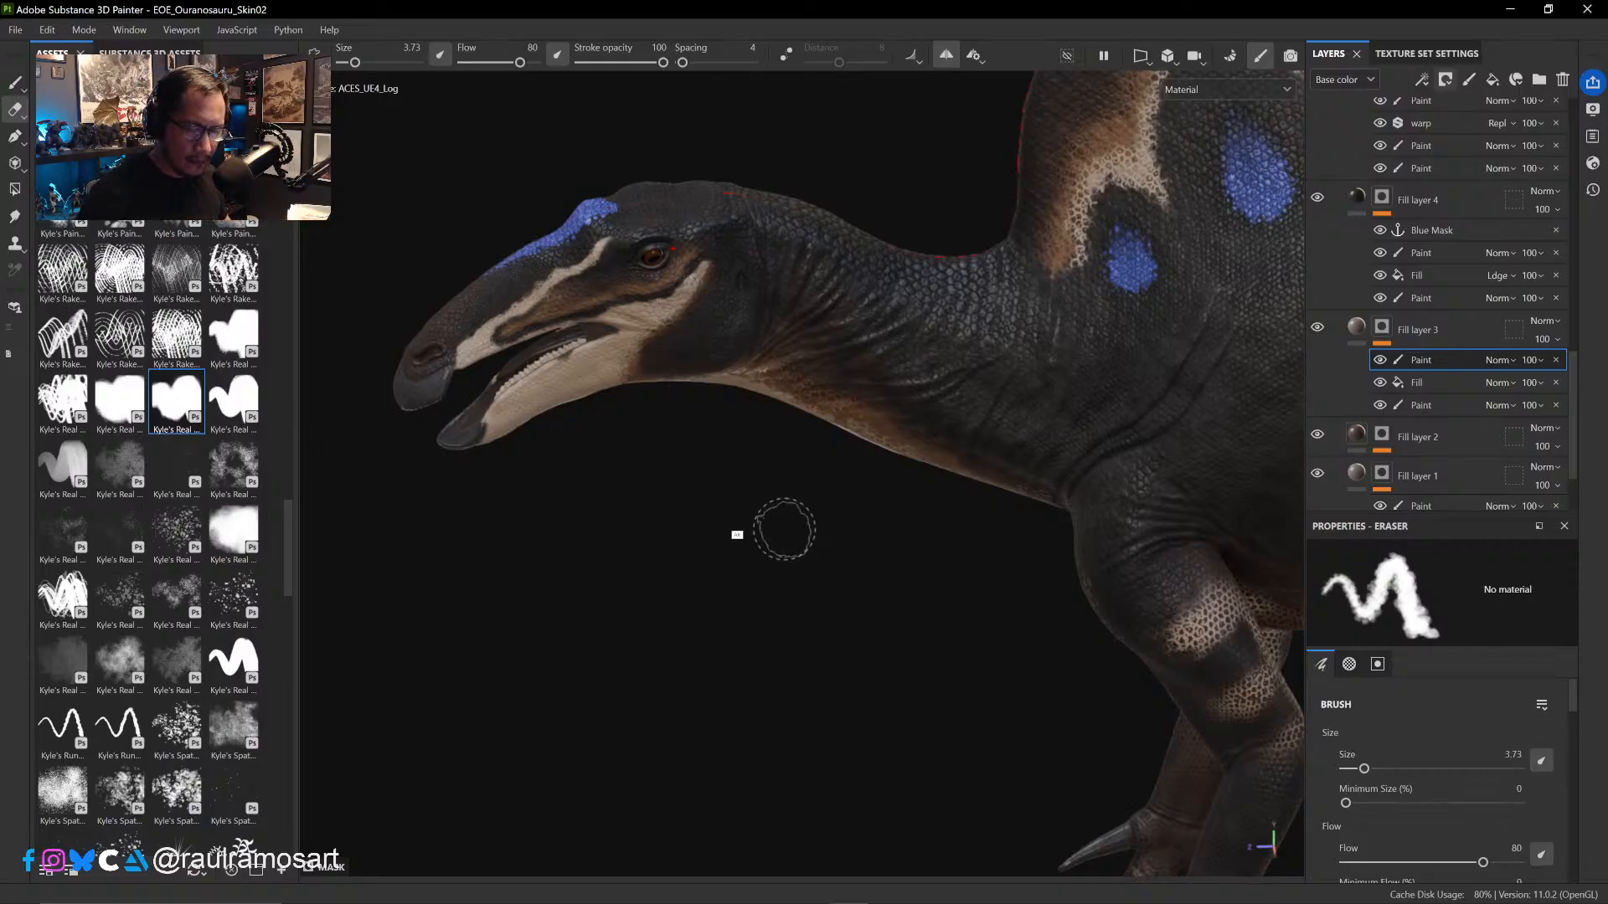
pyautogui.moveTo(784, 529)
pyautogui.keyDown('alt'); pyautogui.mouseDown()
pyautogui.moveTo(728, 491)
pyautogui.moveTo(807, 593)
pyautogui.moveTo(646, 628)
pyautogui.moveTo(901, 450)
pyautogui.moveTo(1100, 422)
pyautogui.moveTo(1069, 385)
pyautogui.moveTo(876, 650)
pyautogui.moveTo(811, 639)
pyautogui.moveTo(847, 610)
pyautogui.moveTo(717, 617)
pyautogui.moveTo(883, 653)
pyautogui.moveTo(924, 609)
pyautogui.mouseUp(); pyautogui.keyUp('alt')
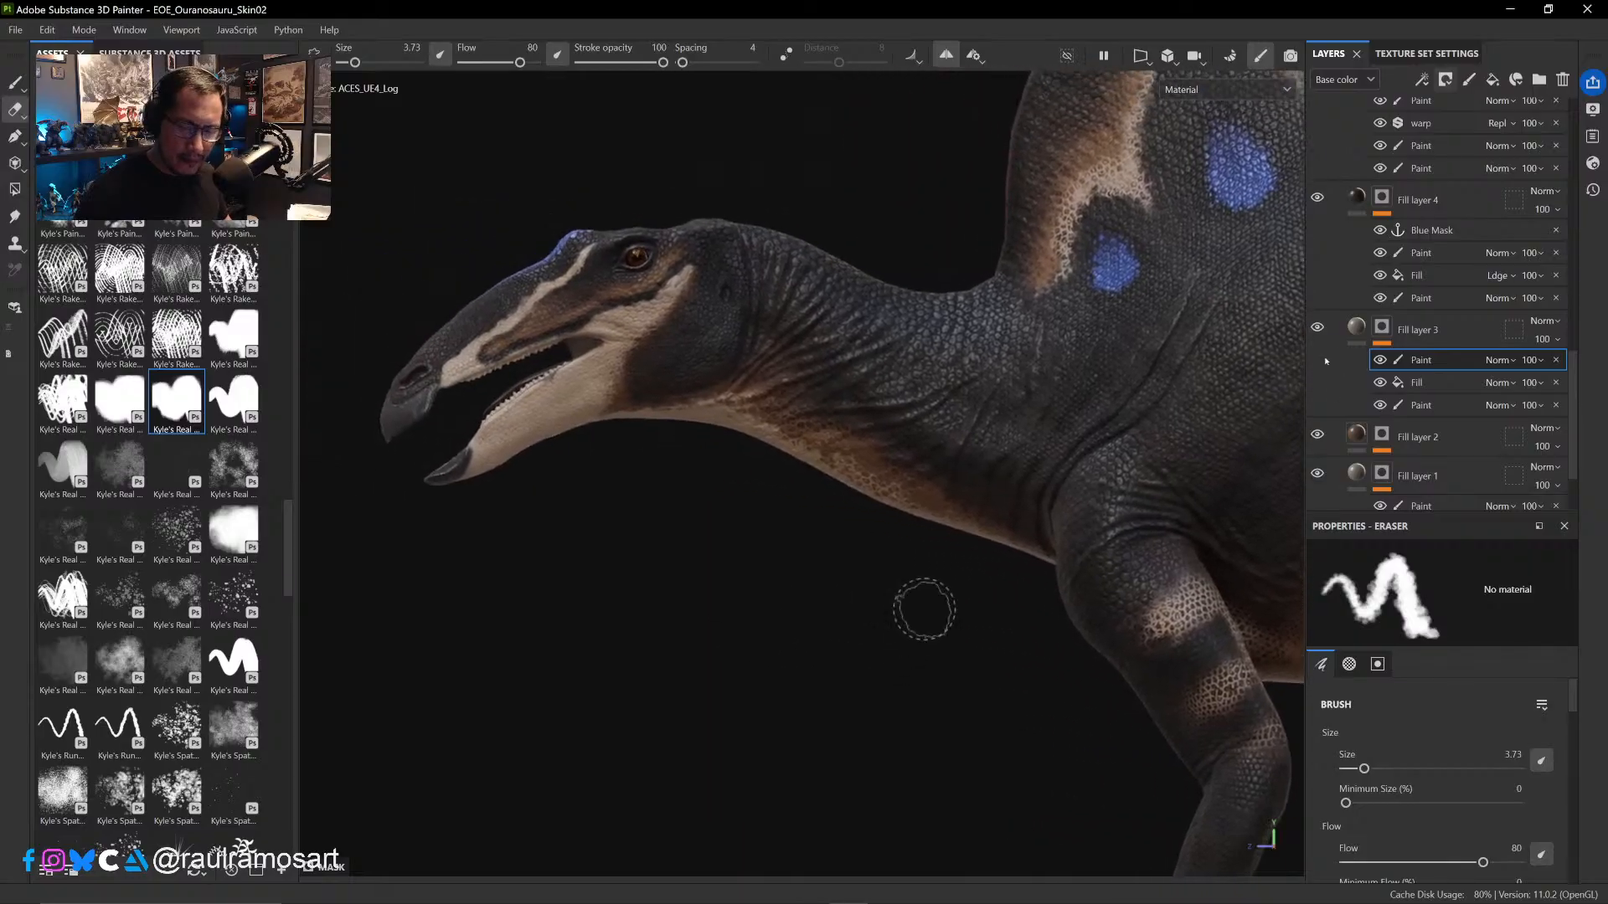
# - Erase along the jaw patch's front edge at size 2.4, comparing the skin with Fill layer 3 hidden and shown
pyautogui.click(1317, 328)
pyautogui.click(1317, 327)
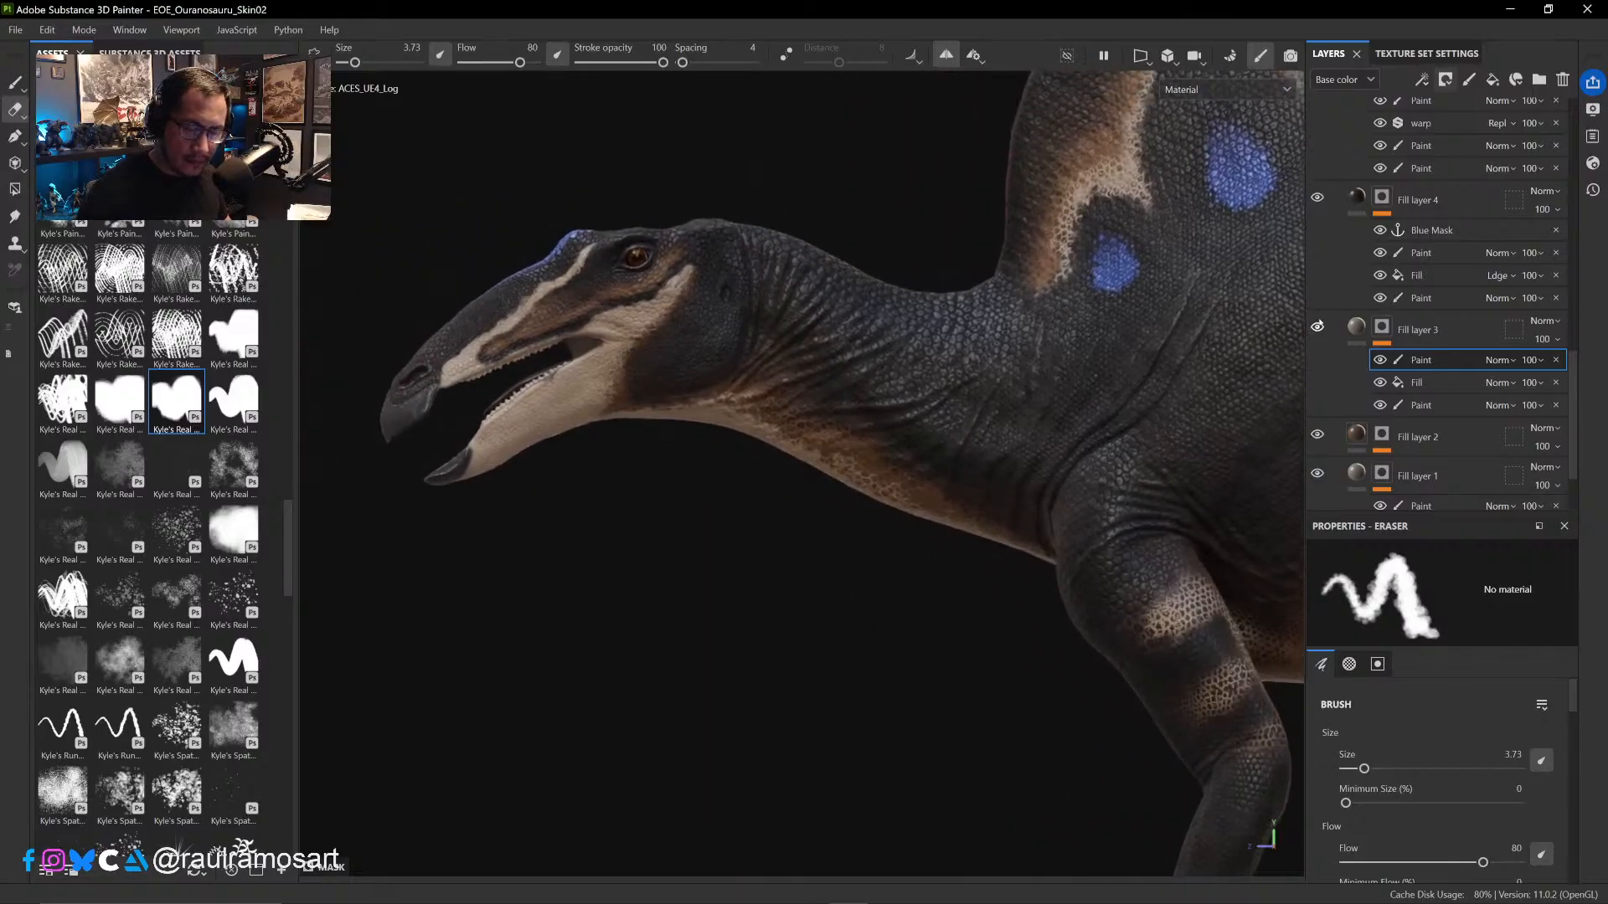
pyautogui.moveTo(574, 362)
pyautogui.keyDown('ctrl'); pyautogui.mouseDown(button='right')
pyautogui.moveTo(561, 351)
pyautogui.moveTo(637, 370)
pyautogui.mouseUp(button='right'); pyautogui.keyUp('ctrl')
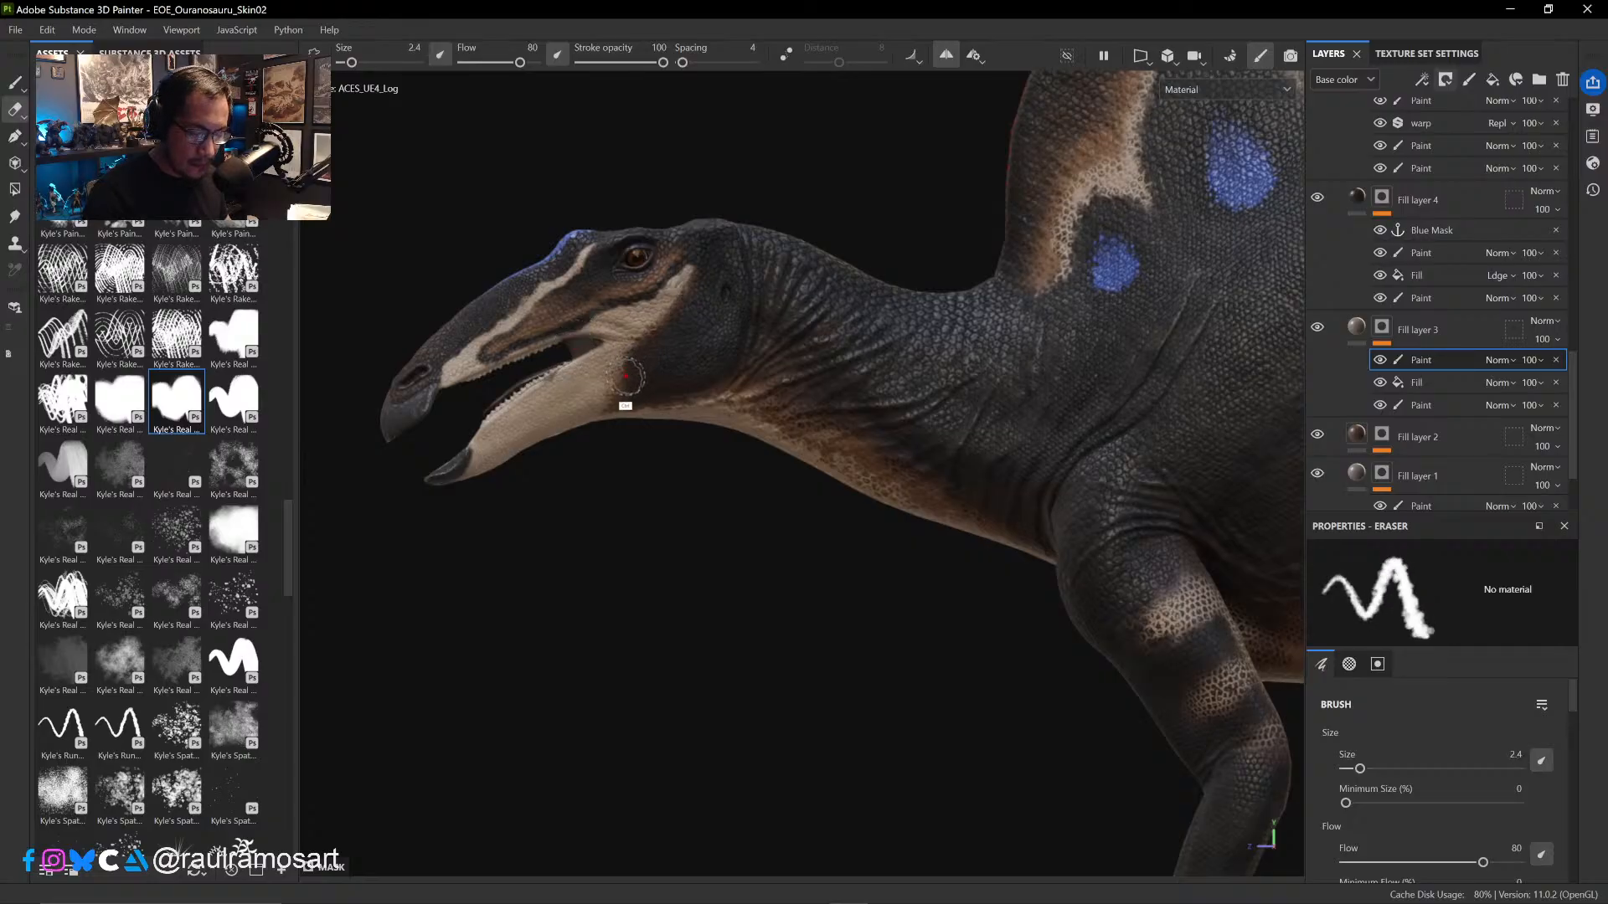
pyautogui.press('1')
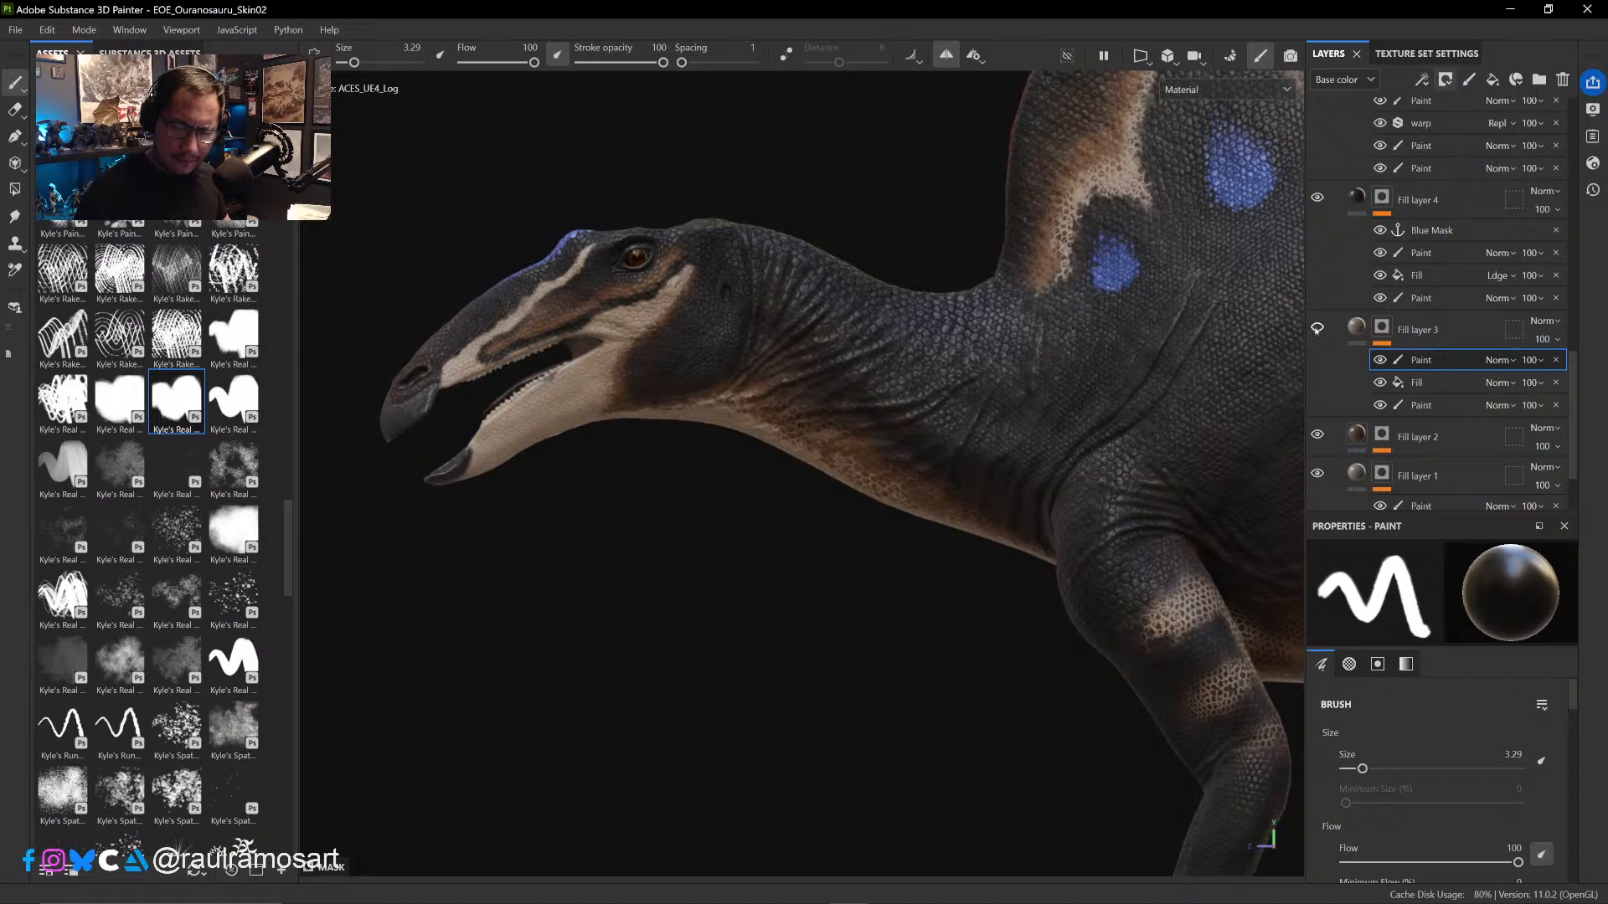
pyautogui.click(1314, 330)
# - Examine the scale texture across the sail, flank and hip
pyautogui.keyDown('alt'); pyautogui.moveTo(1065, 427); pyautogui.dragTo(766, 519, button='middle'); pyautogui.keyUp('alt')
pyautogui.keyDown('alt'); pyautogui.moveTo(988, 446); pyautogui.dragTo(682, 608, button='middle'); pyautogui.keyUp('alt')
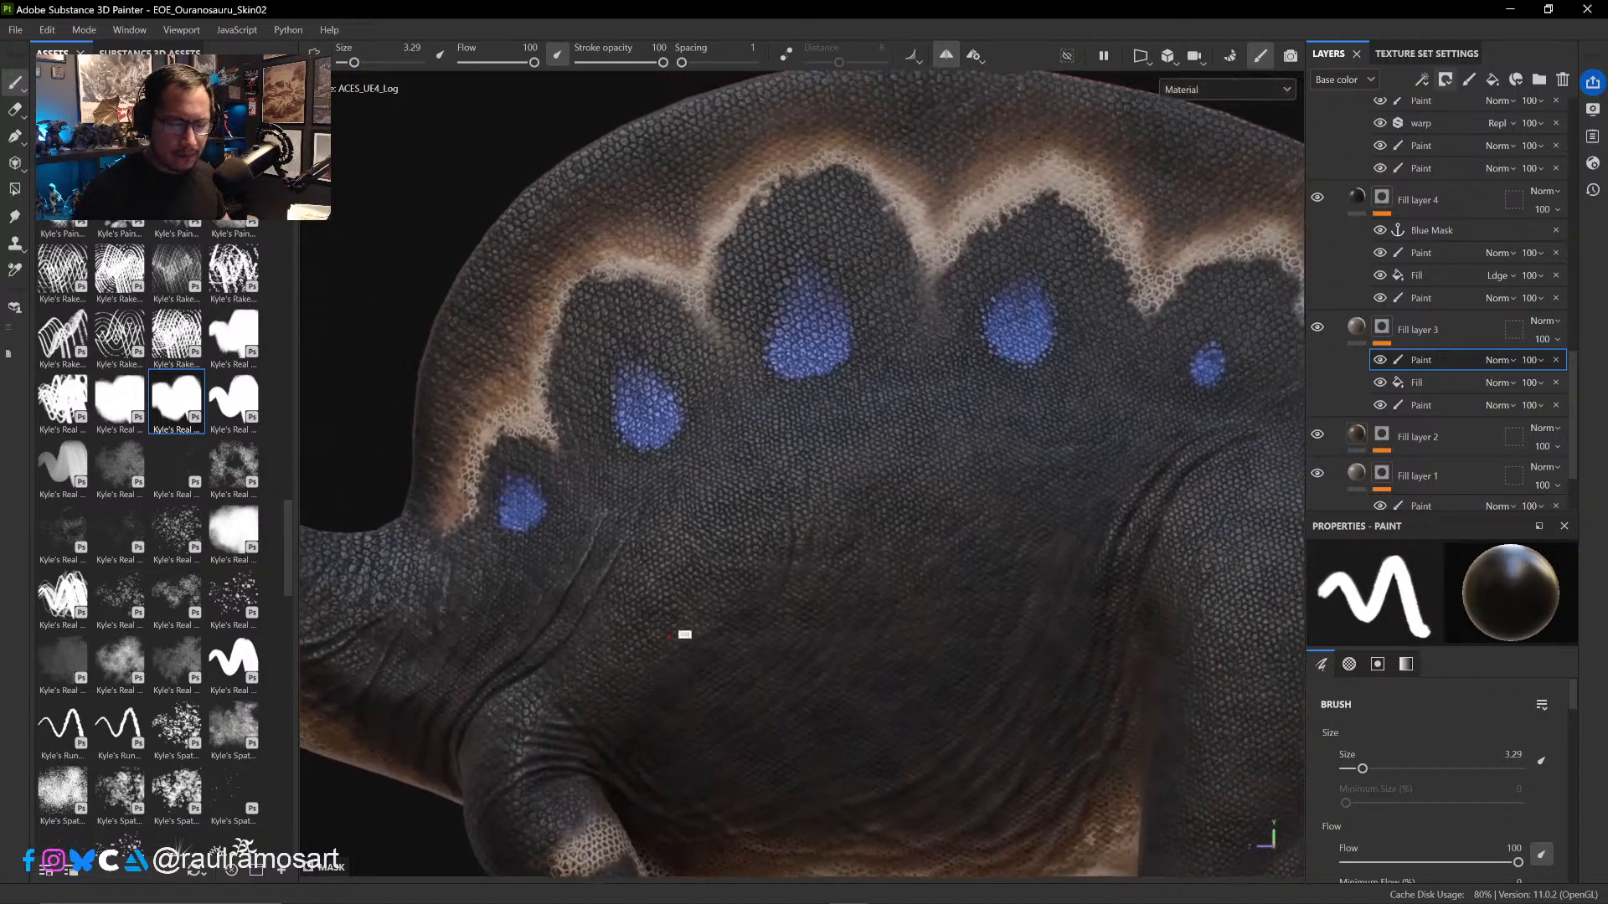
pyautogui.keyDown('alt'); pyautogui.moveTo(861, 473); pyautogui.dragTo(692, 554, button='middle'); pyautogui.keyUp('alt')
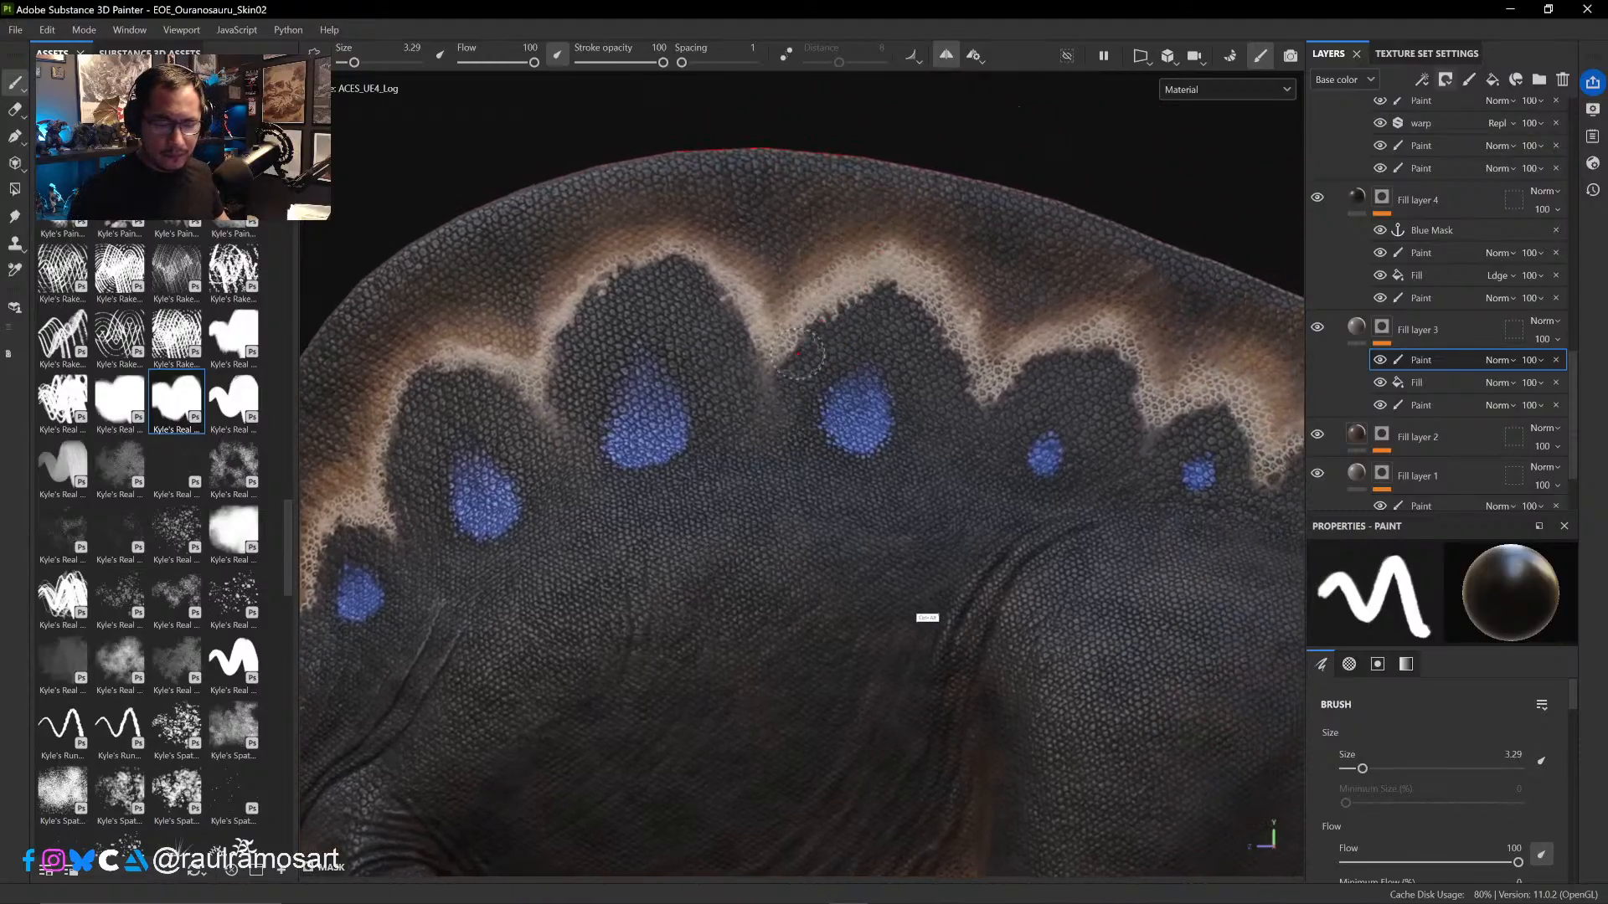
pyautogui.keyDown('alt'); pyautogui.moveTo(926, 617); pyautogui.dragTo(797, 499, button='middle'); pyautogui.keyUp('alt')
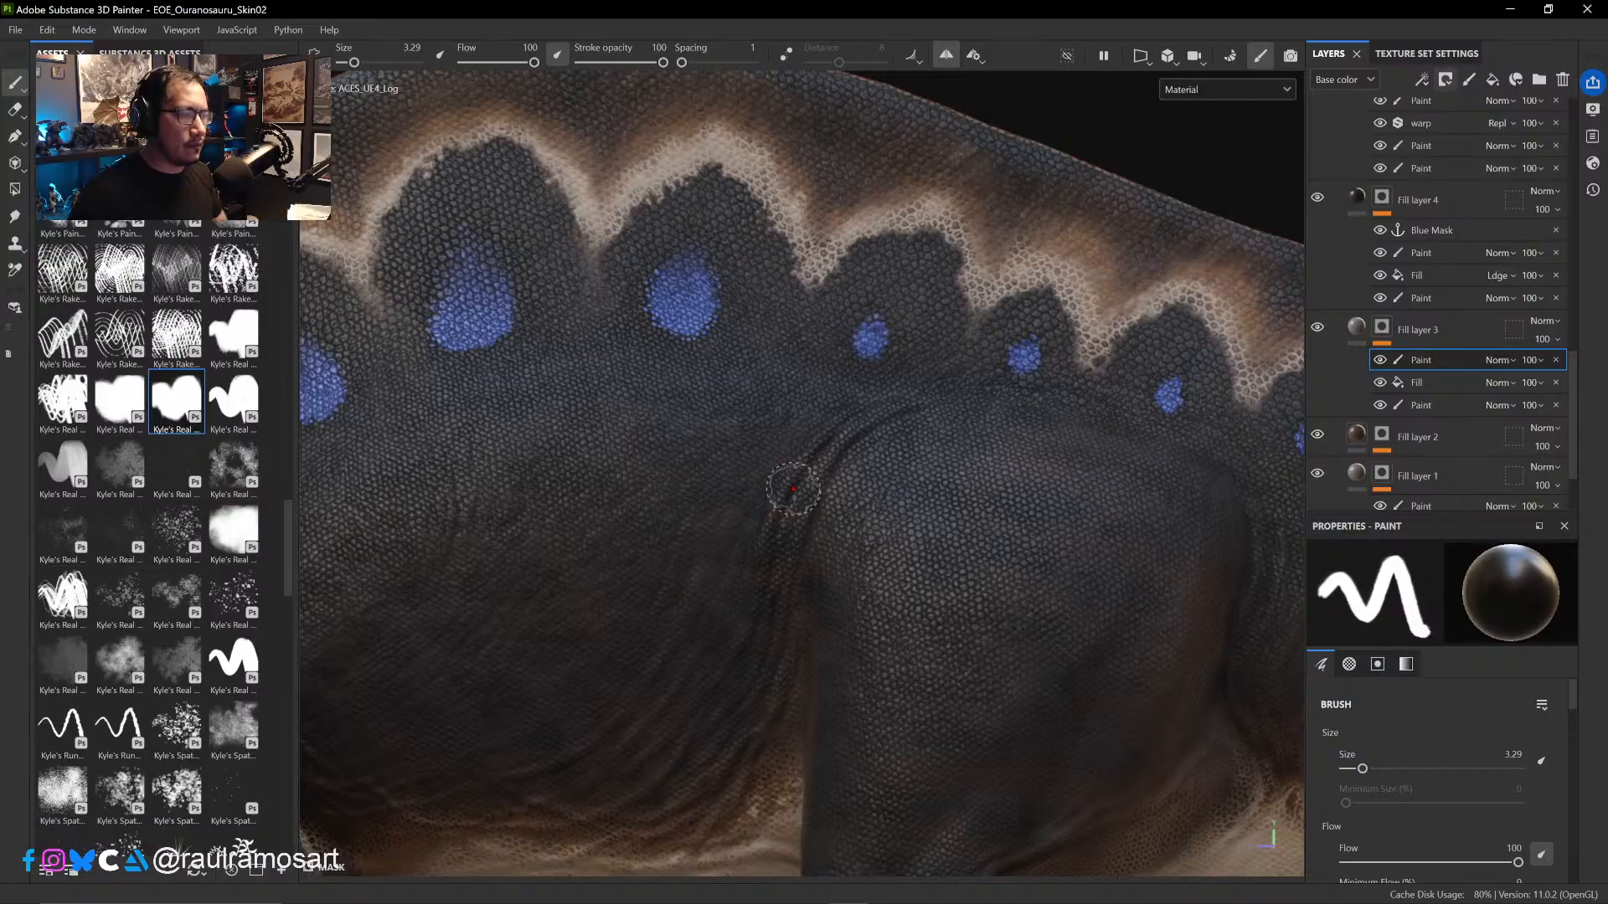
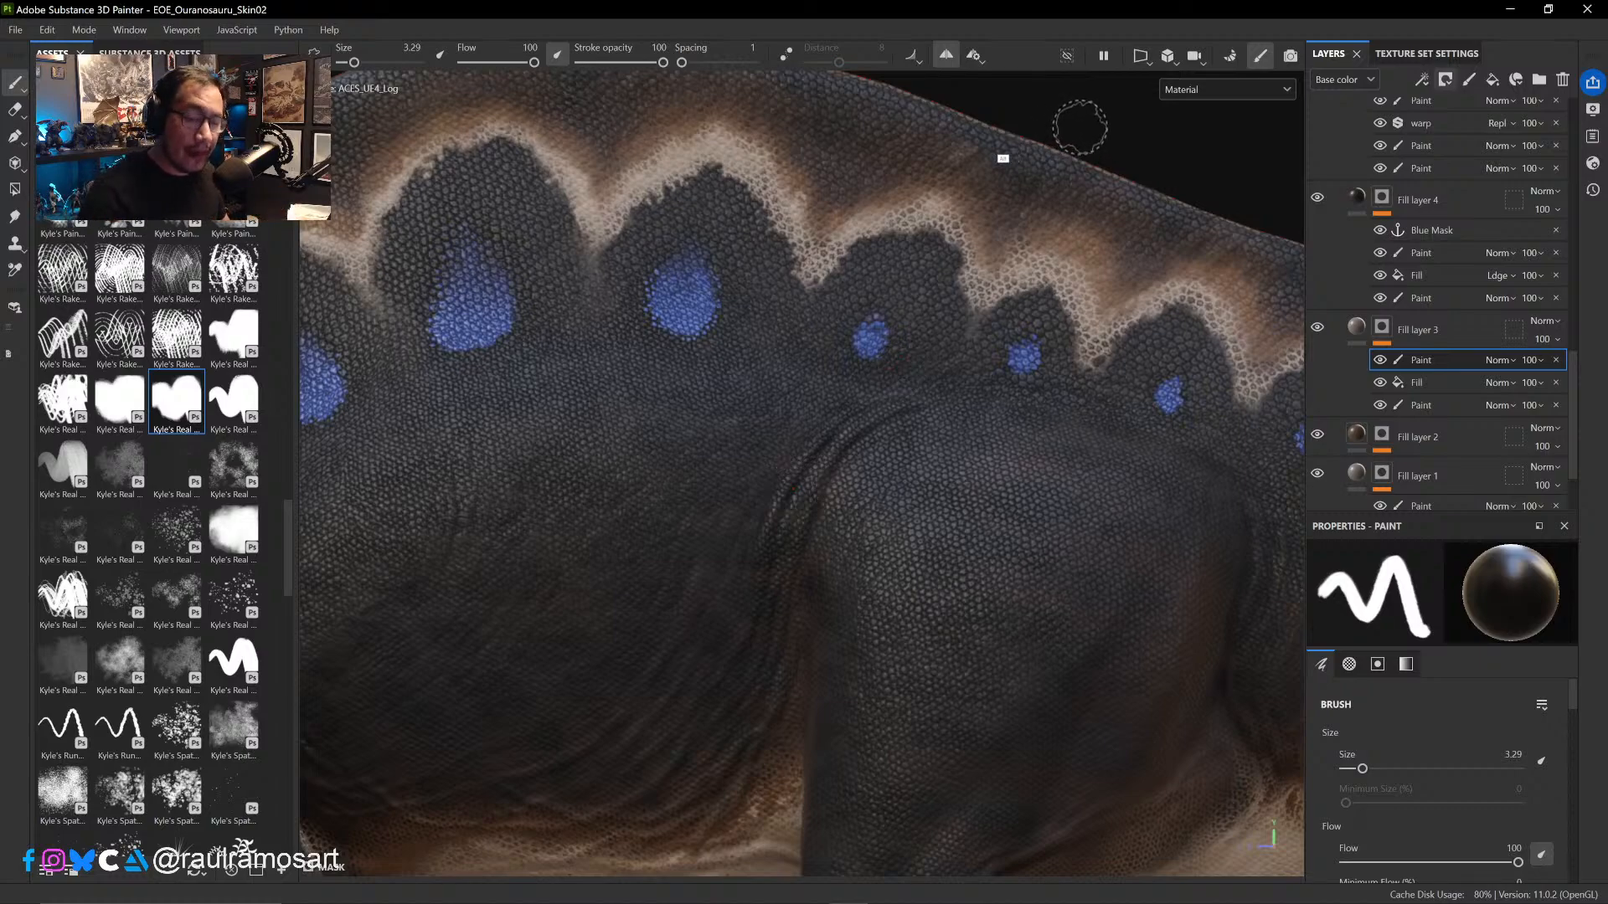
# - Examine the scale texture along the sail, hip and tail stripes, comparing the skin with Fill layer 3 hidden and shown
pyautogui.keyDown('alt'); pyautogui.moveTo(992, 162); pyautogui.dragTo(897, 162); pyautogui.keyUp('alt')
pyautogui.keyDown('alt'); pyautogui.moveTo(1160, 170); pyautogui.dragTo(1249, 153); pyautogui.keyUp('alt')
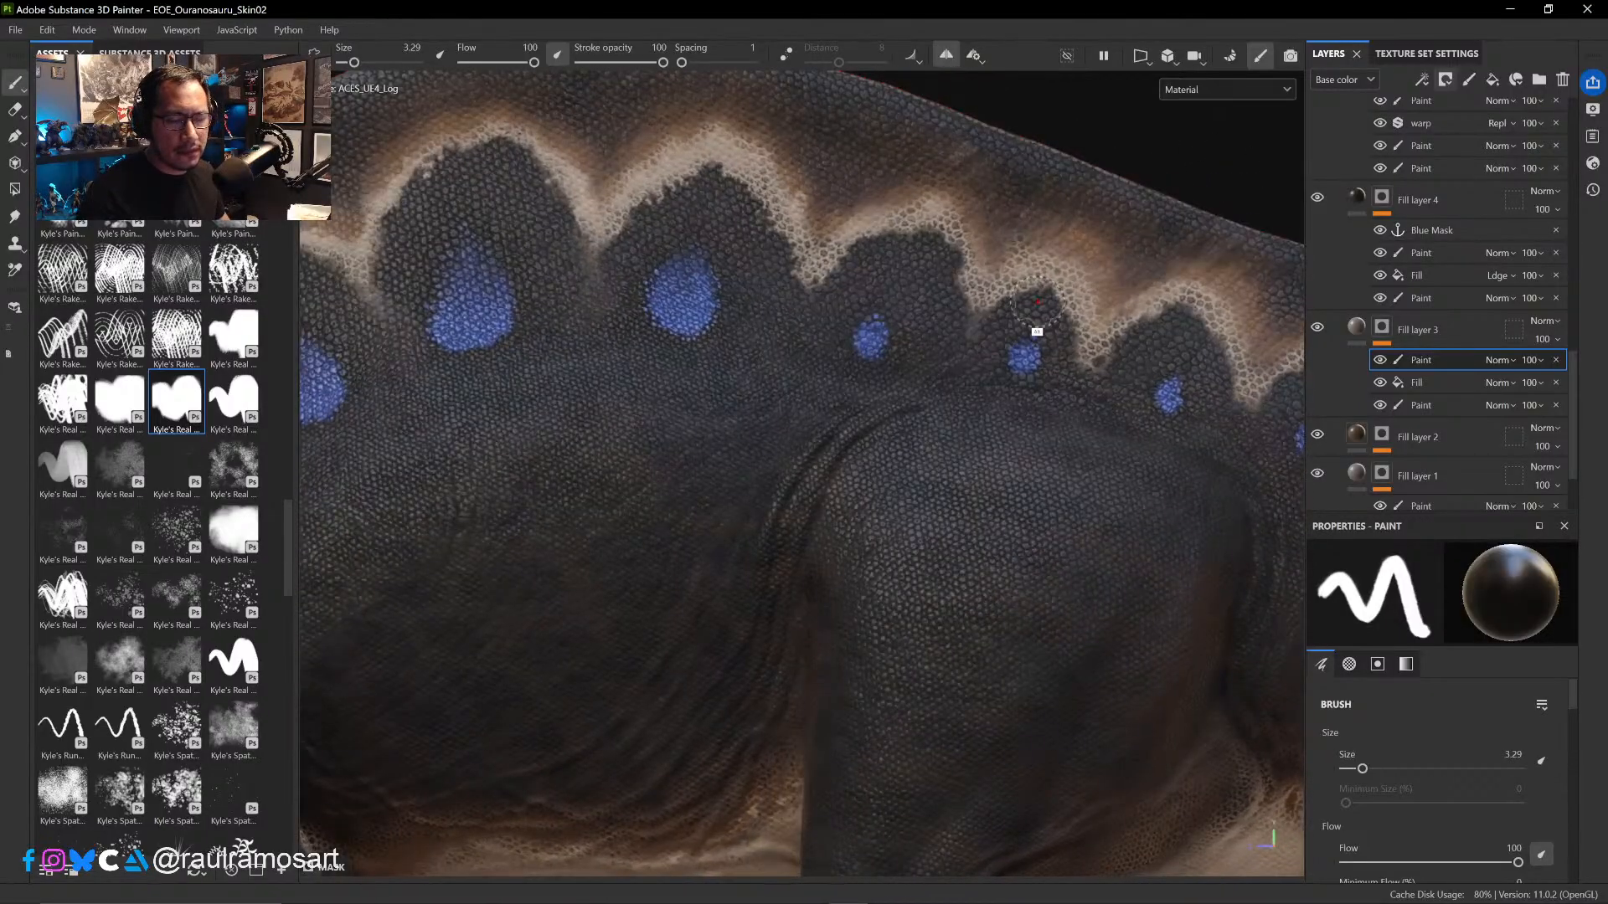
pyautogui.keyDown('alt'); pyautogui.moveTo(1037, 300); pyautogui.dragTo(1005, 248, button='right'); pyautogui.keyUp('alt')
pyautogui.moveTo(1047, 138)
pyautogui.keyDown('ctrl'); pyautogui.keyDown('alt'); pyautogui.mouseDown()
pyautogui.moveTo(1073, 138)
pyautogui.moveTo(847, 148)
pyautogui.mouseUp(); pyautogui.keyUp('alt'); pyautogui.keyUp('ctrl')
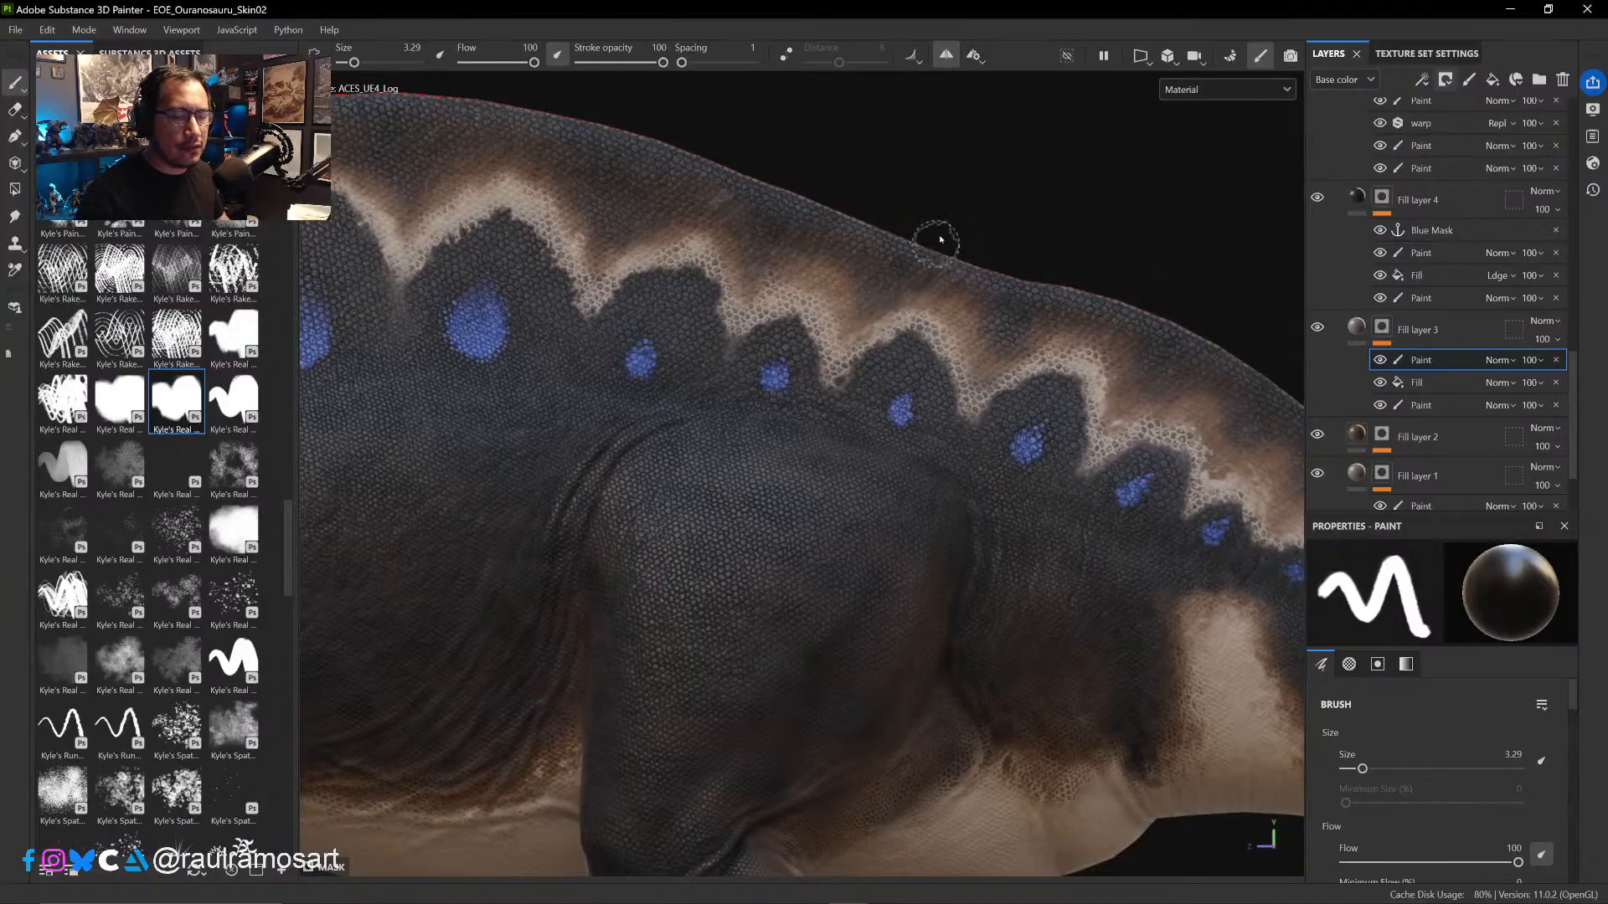
pyautogui.keyDown('alt'); pyautogui.moveTo(935, 171); pyautogui.dragTo(905, 119, button='right'); pyautogui.keyUp('alt')
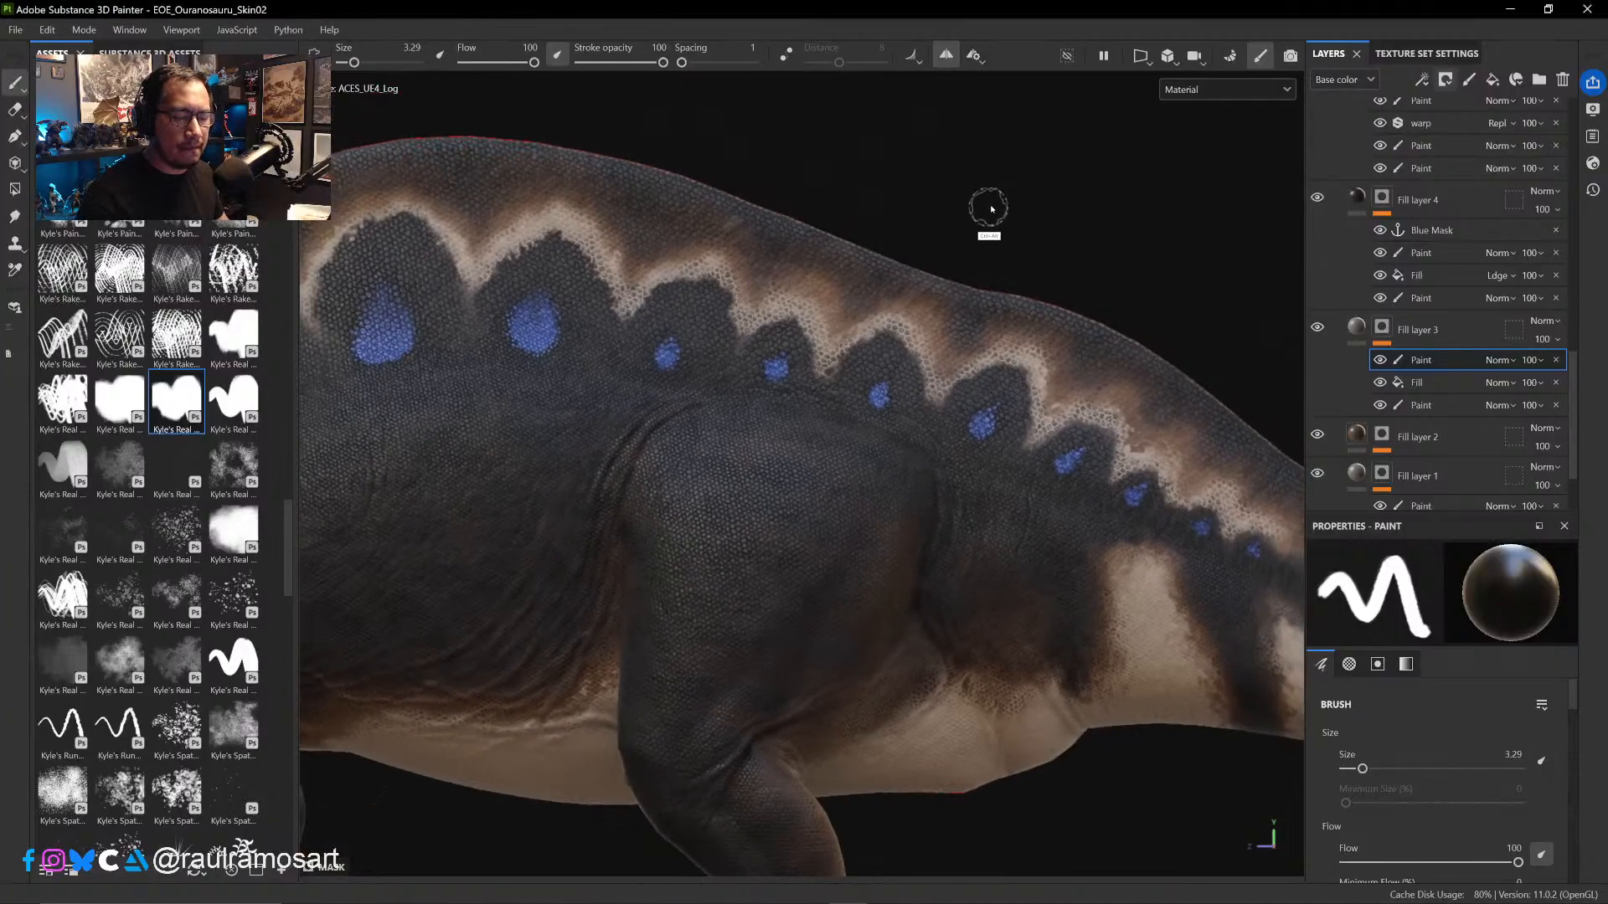
pyautogui.keyDown('ctrl'); pyautogui.keyDown('alt'); pyautogui.moveTo(991, 212); pyautogui.dragTo(852, 164); pyautogui.keyUp('alt'); pyautogui.keyUp('ctrl')
pyautogui.keyDown('ctrl'); pyautogui.keyDown('alt'); pyautogui.moveTo(913, 212); pyautogui.dragTo(897, 173); pyautogui.keyUp('alt'); pyautogui.keyUp('ctrl')
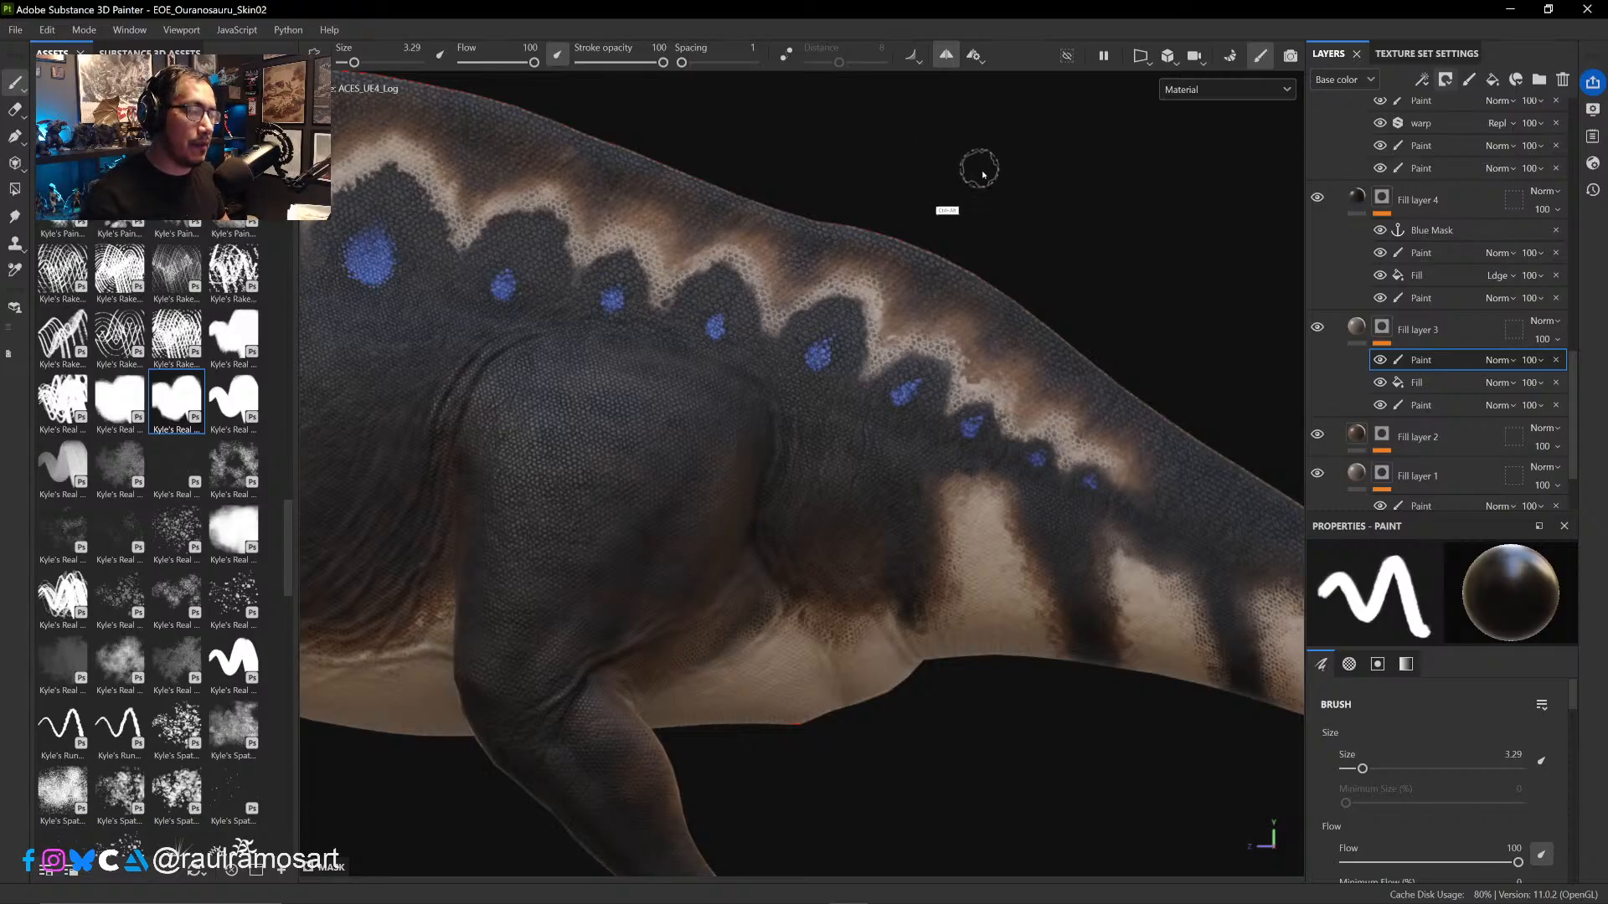
pyautogui.keyDown('ctrl'); pyautogui.keyDown('alt'); pyautogui.moveTo(976, 162); pyautogui.dragTo(922, 182); pyautogui.keyUp('alt'); pyautogui.keyUp('ctrl')
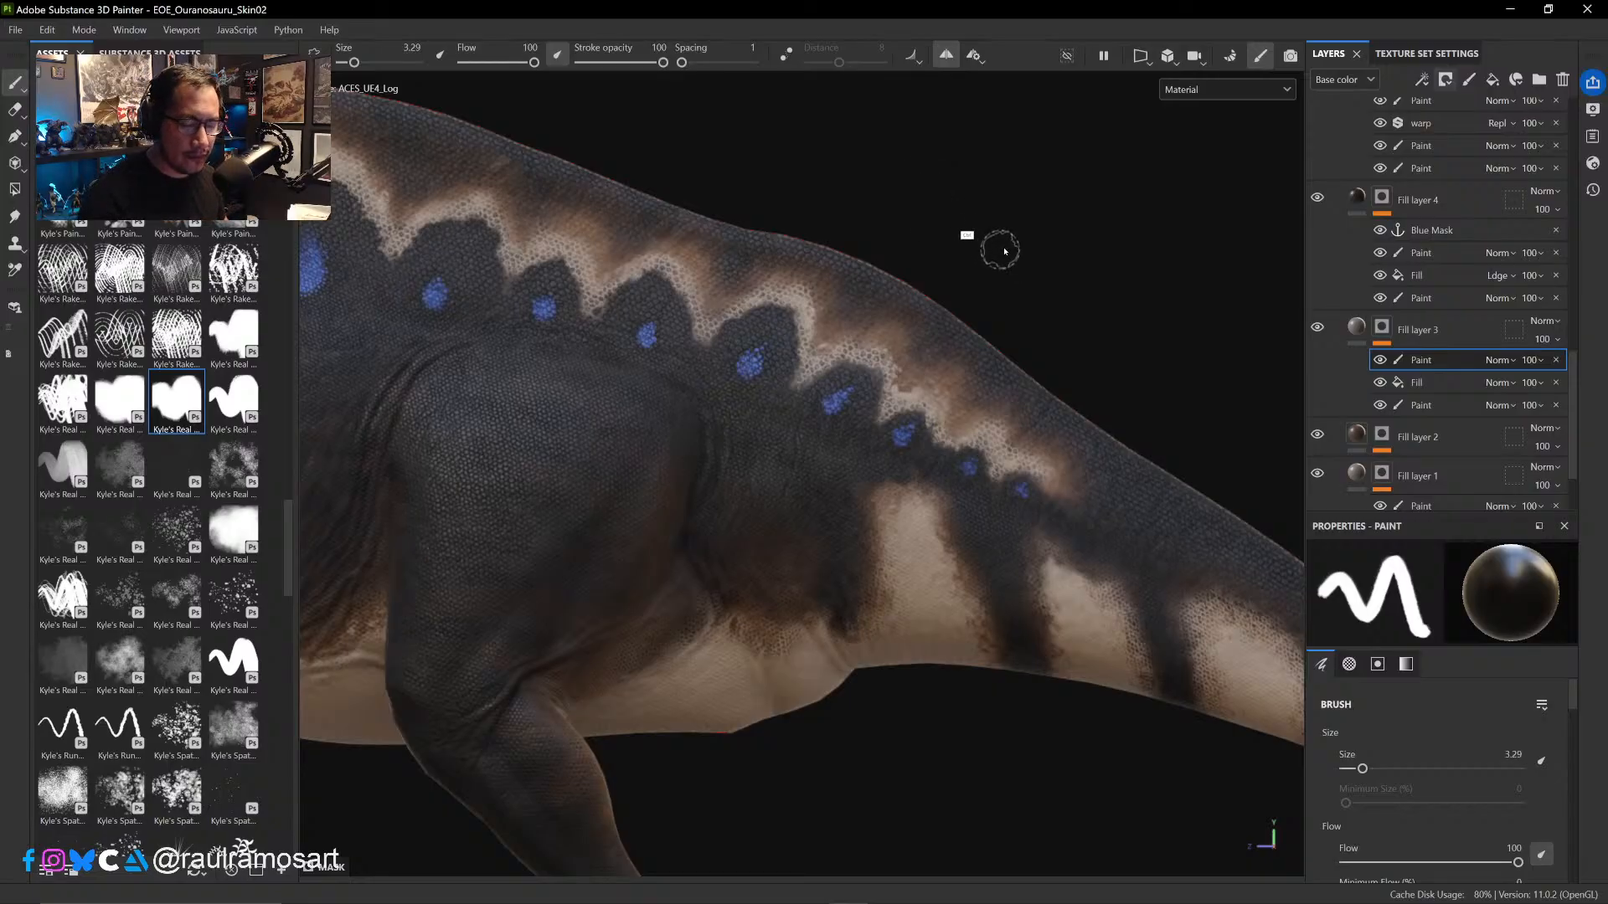
pyautogui.keyDown('alt'); pyautogui.moveTo(1000, 249); pyautogui.dragTo(961, 178, button='middle'); pyautogui.keyUp('alt')
pyautogui.keyDown('alt'); pyautogui.moveTo(1034, 244); pyautogui.dragTo(1054, 456, button='middle'); pyautogui.keyUp('alt')
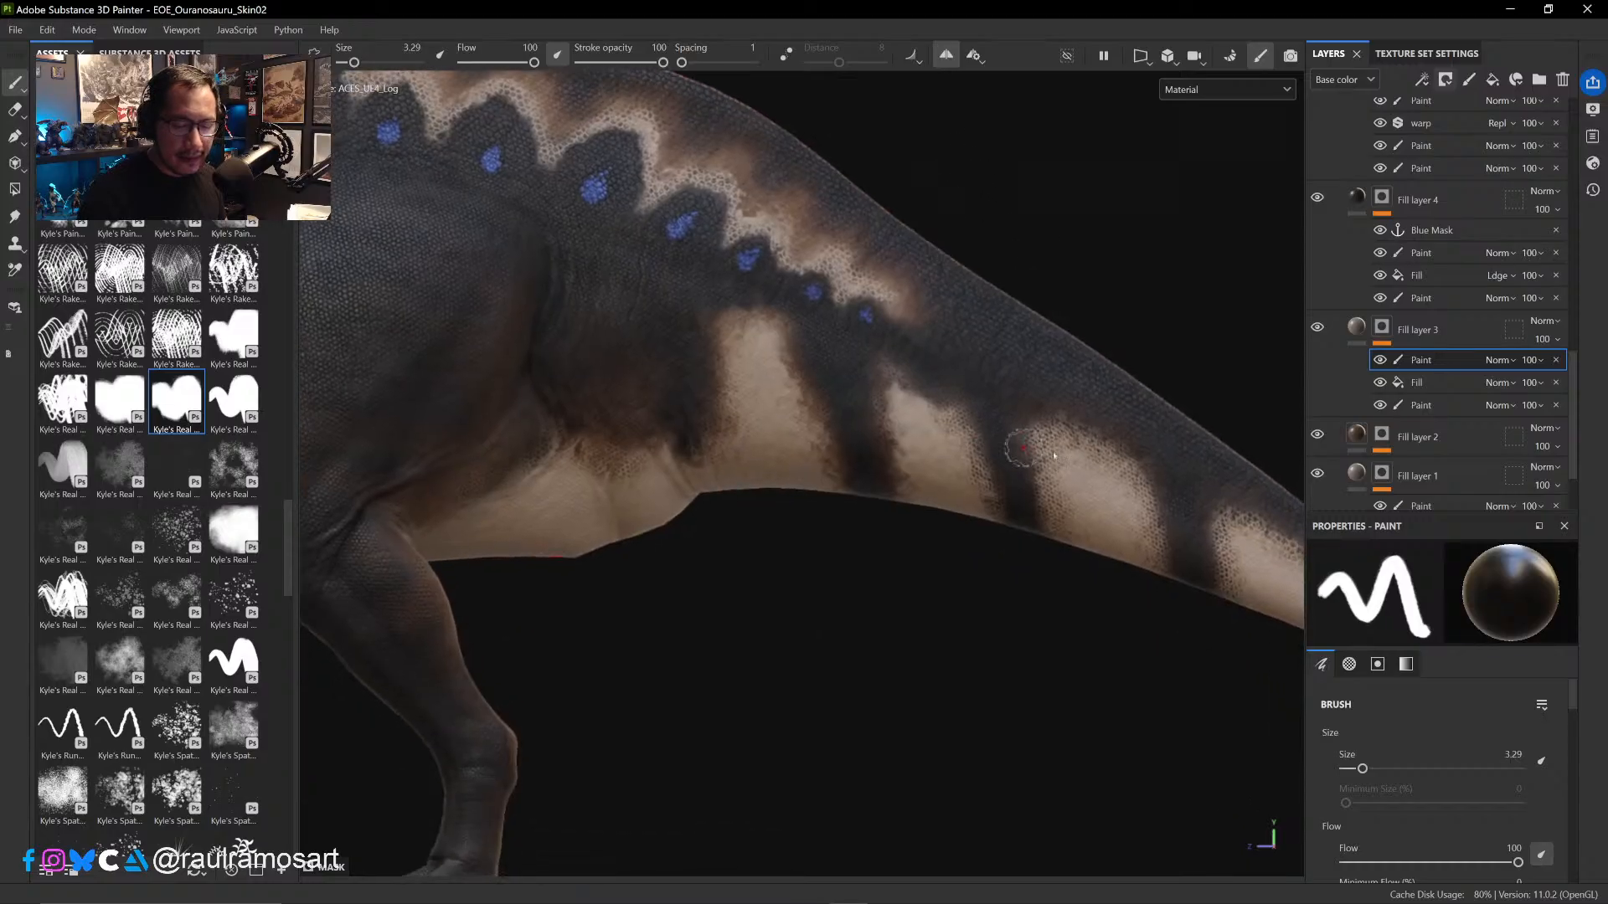
pyautogui.click(1317, 327)
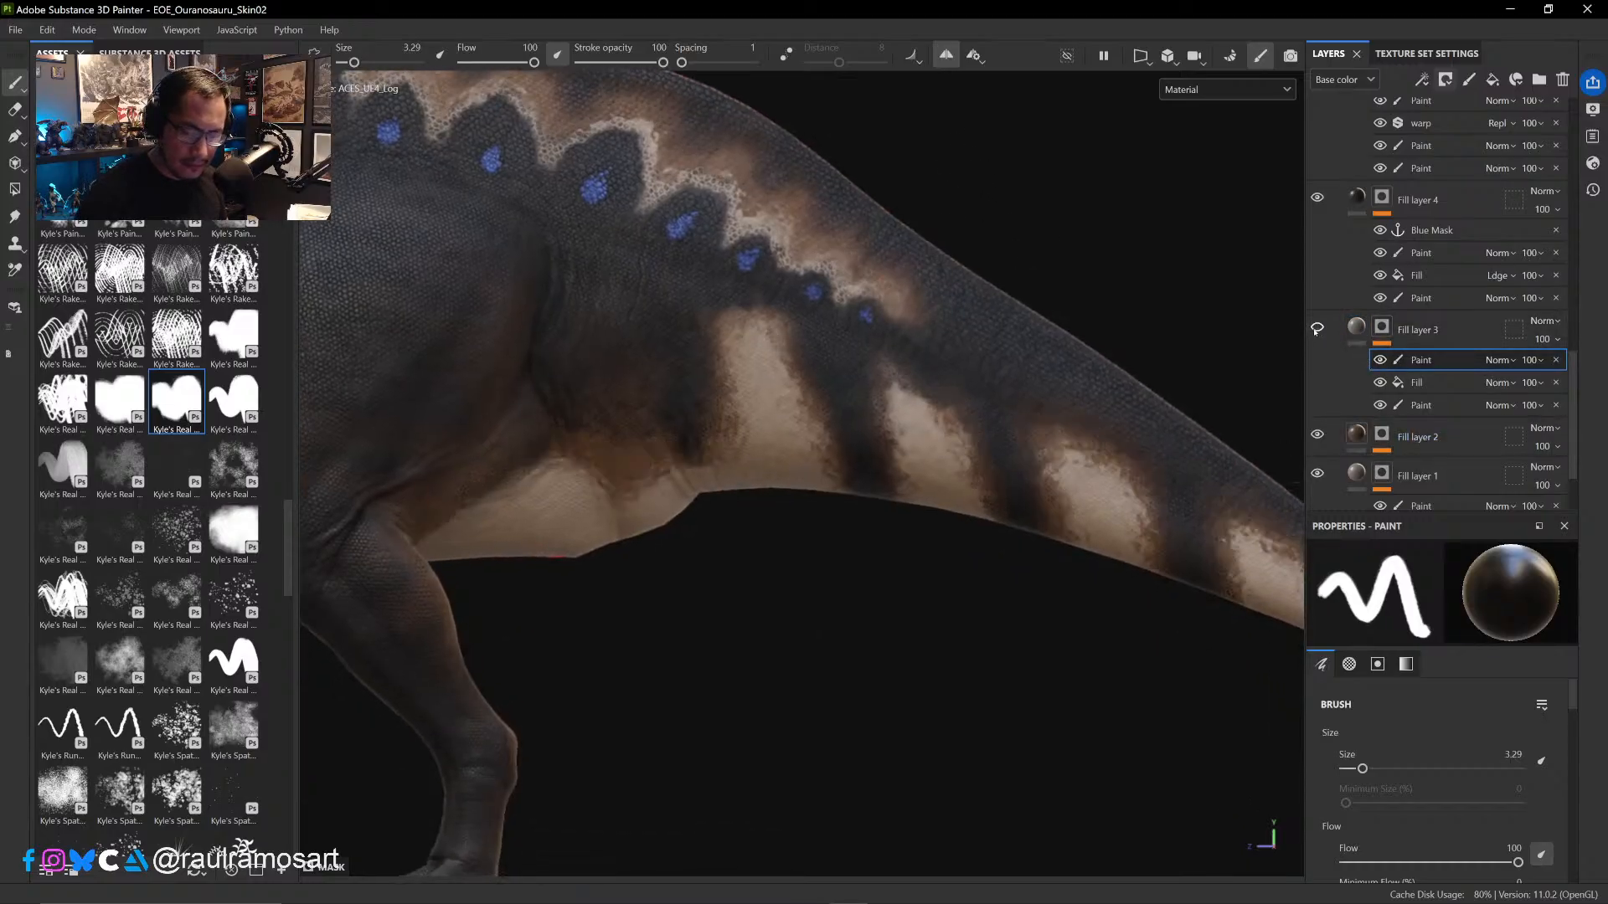
pyautogui.click(1317, 327)
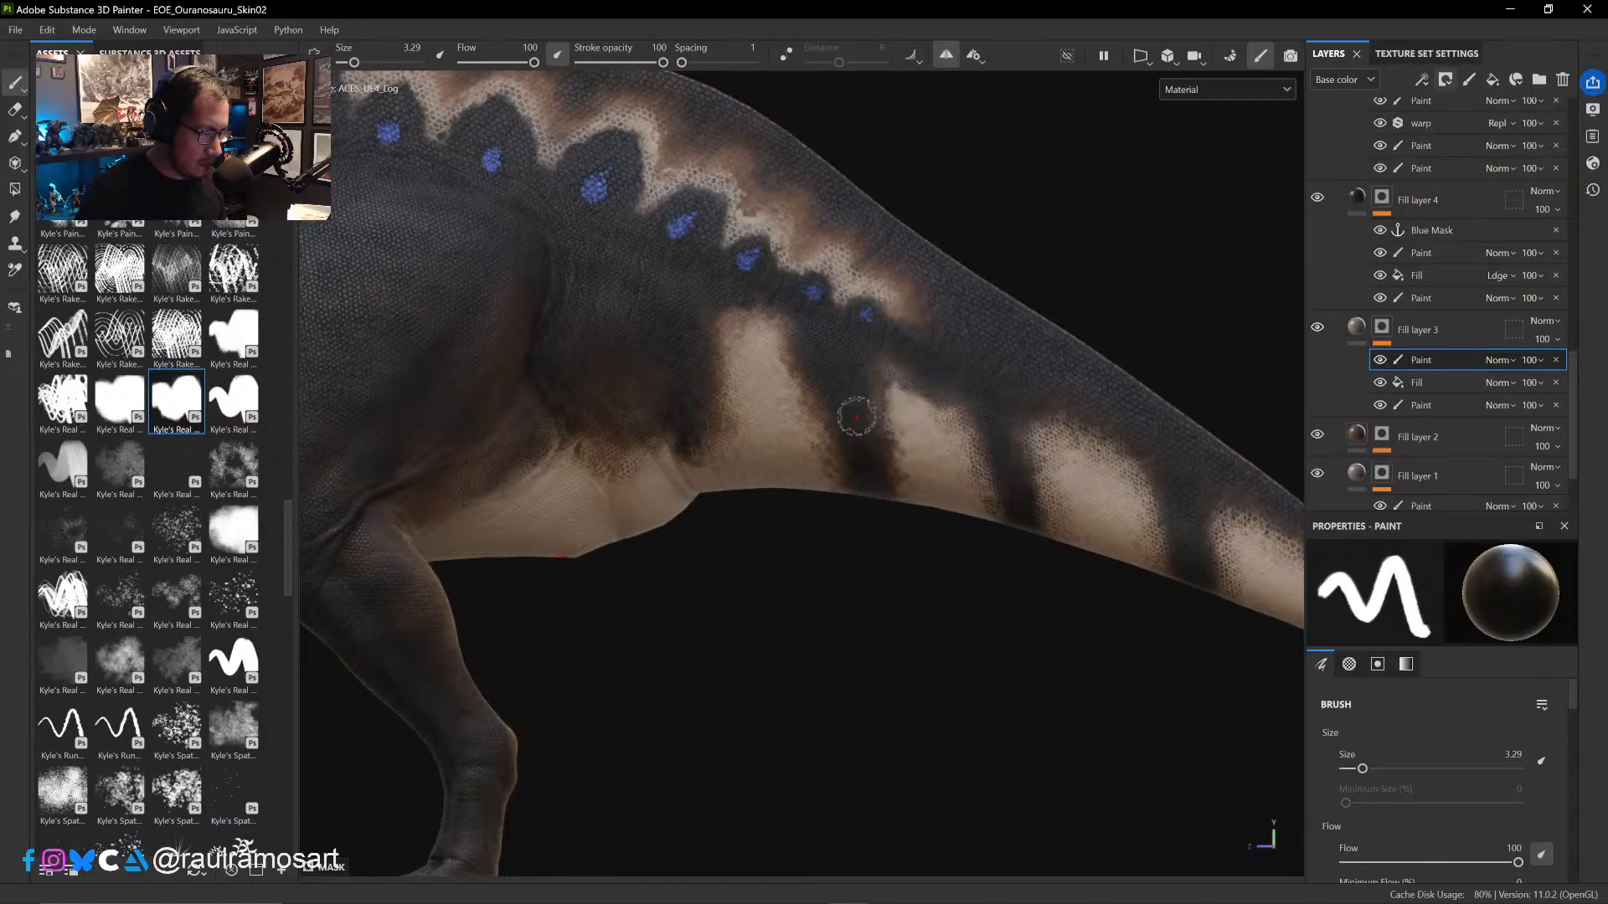
# - Erase Fill layer 3's mask paint over the skin between the hip and the first pale tail stripe at Eraser size 6.6
pyautogui.press('e')
pyautogui.keyDown('ctrl'); pyautogui.moveTo(647, 446); pyautogui.dragTo(682, 444, button='right'); pyautogui.keyUp('ctrl')
pyautogui.moveTo(661, 448)
pyautogui.mouseDown()
pyautogui.moveTo(638, 442)
pyautogui.moveTo(617, 474)
pyautogui.moveTo(623, 441)
pyautogui.moveTo(708, 439)
pyautogui.moveTo(713, 407)
pyautogui.moveTo(743, 386)
pyautogui.mouseUp()
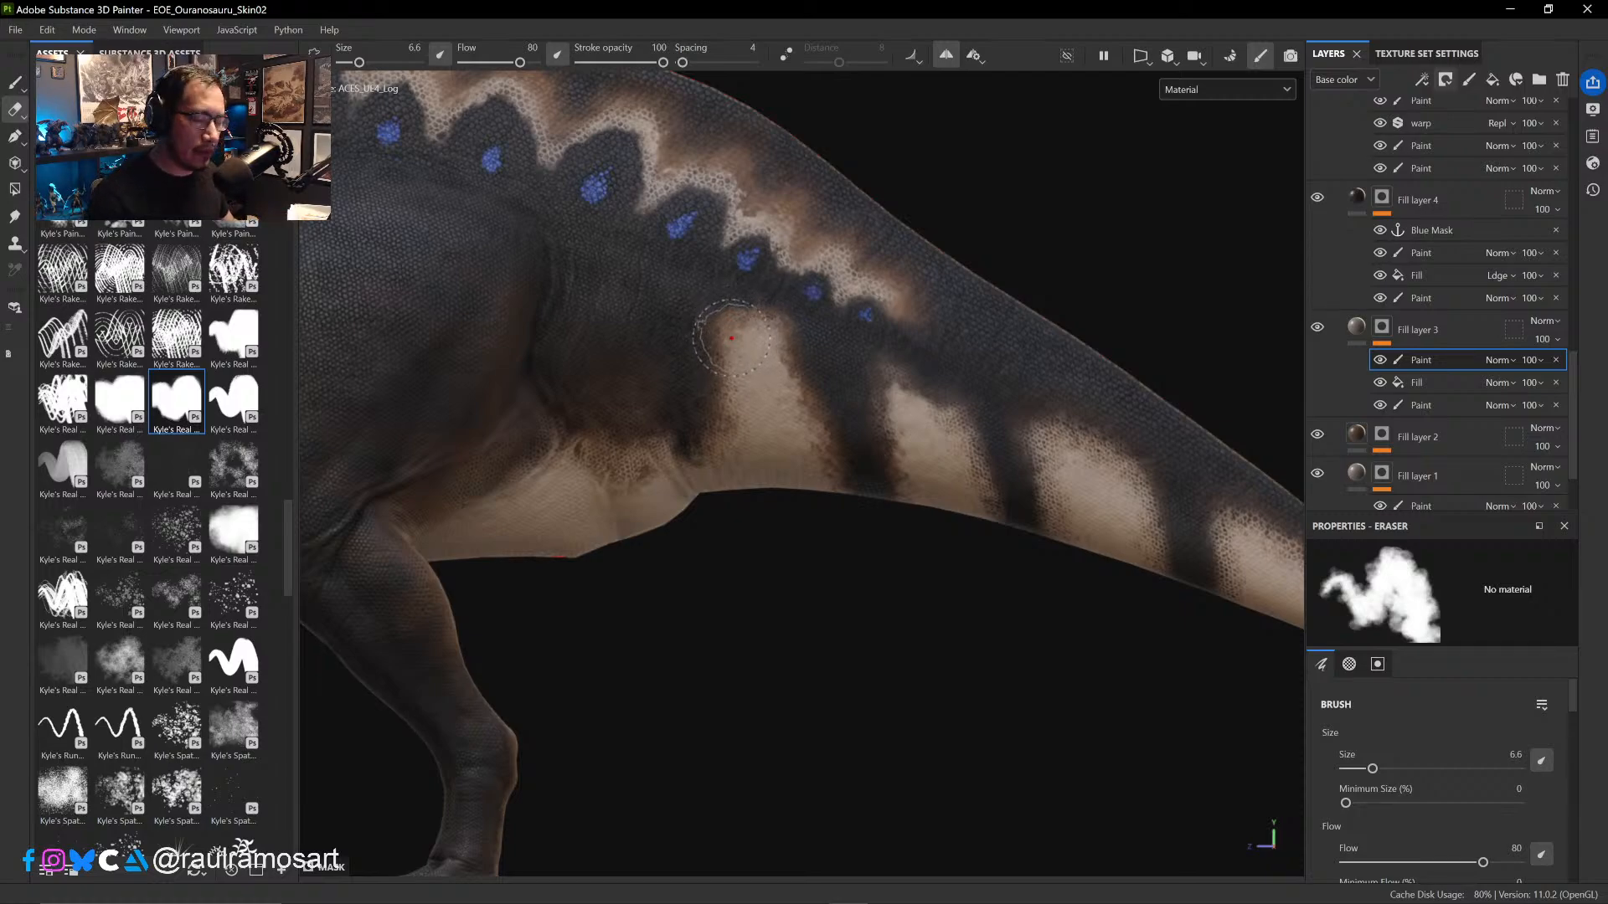
pyautogui.press('1')
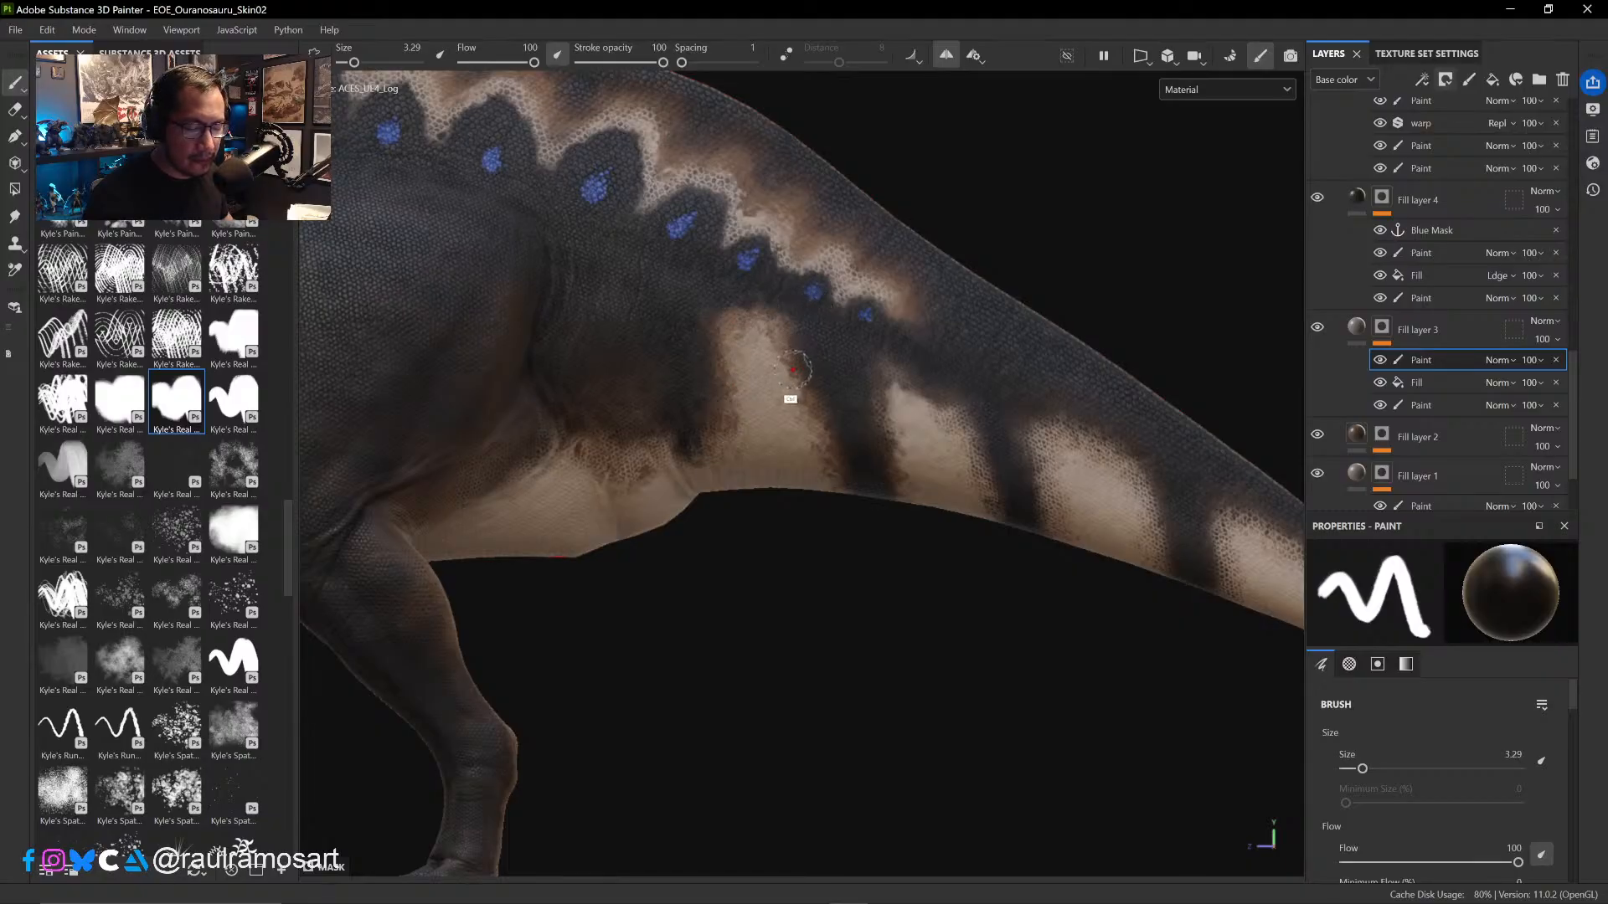
pyautogui.click(16, 109)
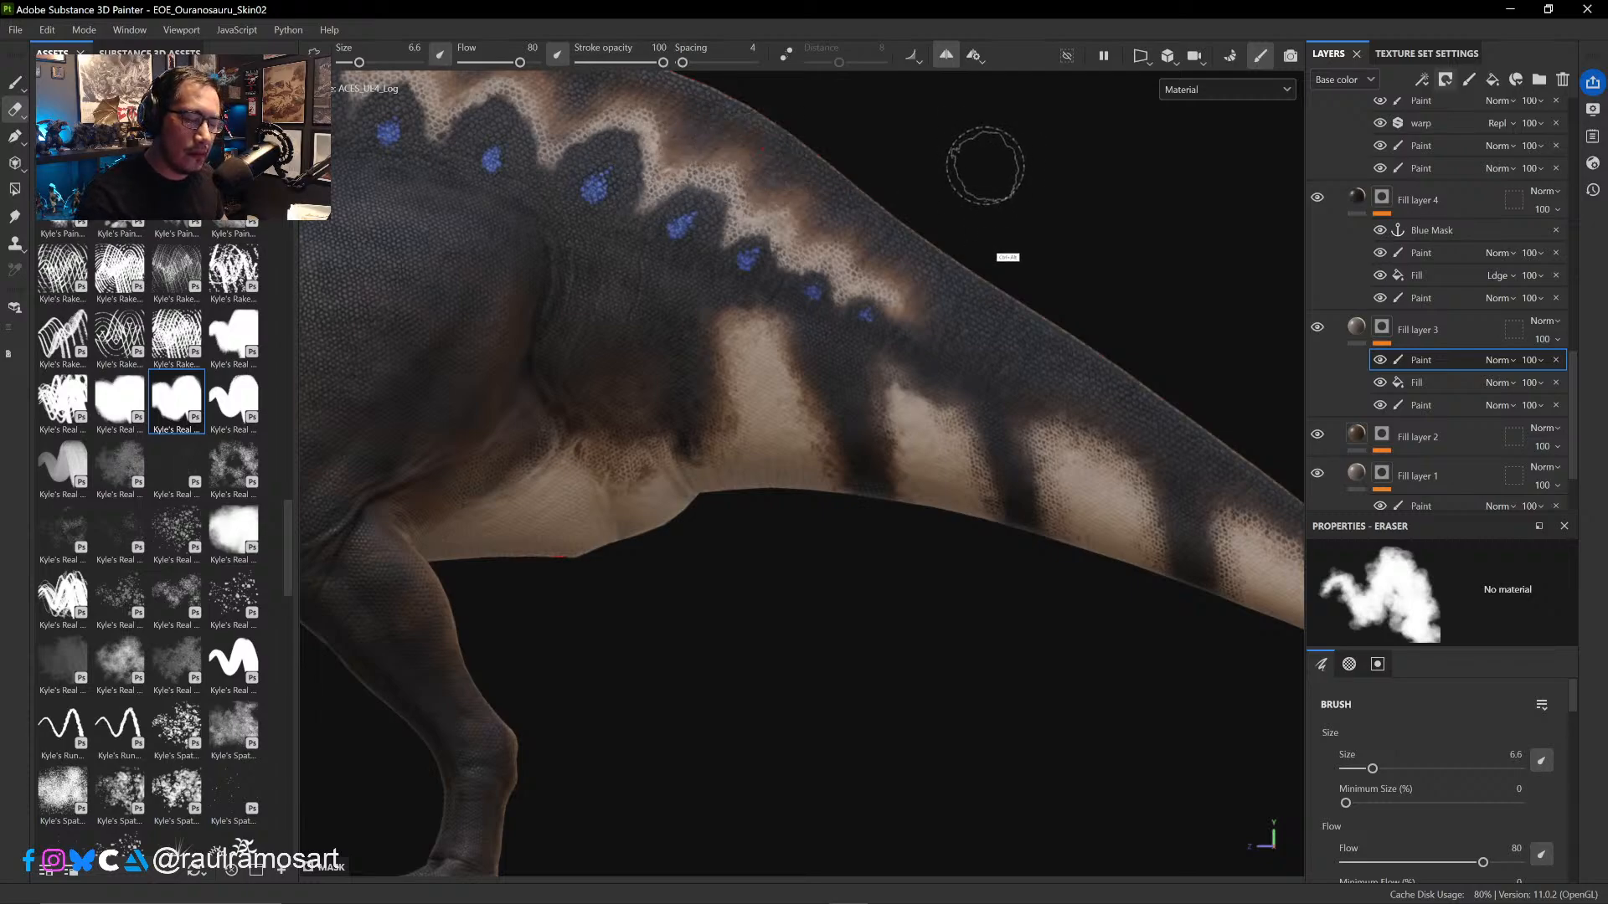
# - Soften the scale mask along the sail's pale border and over the shoulder with the Eraser at size 6.6
pyautogui.keyDown('alt'); pyautogui.moveTo(1009, 255); pyautogui.dragTo(1113, 416, button='middle'); pyautogui.keyUp('alt')
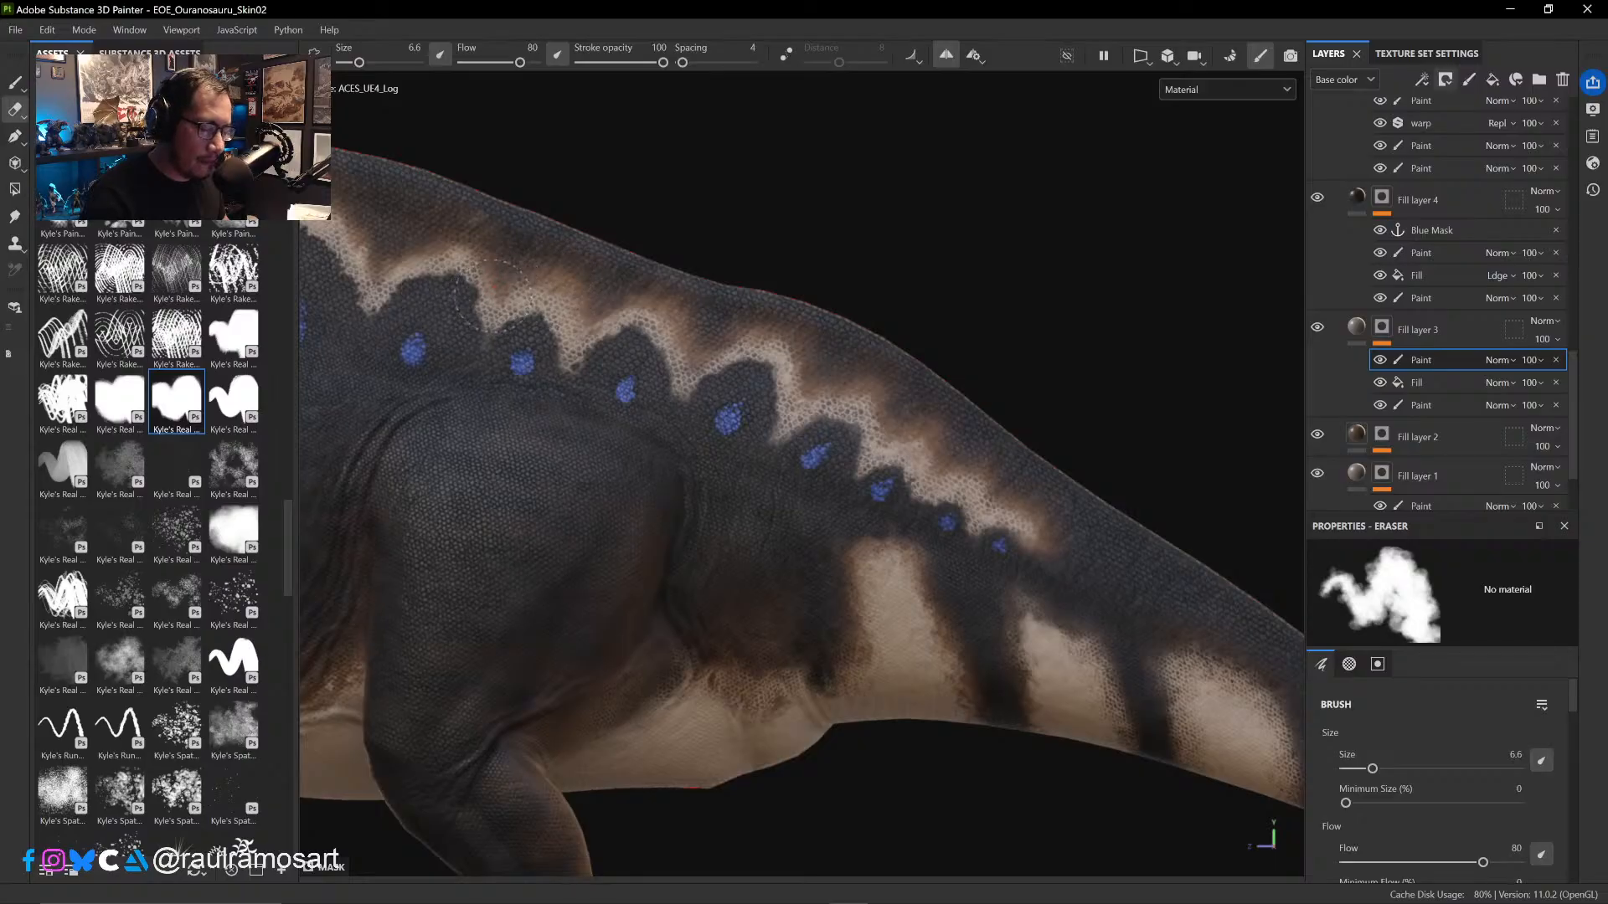
pyautogui.keyDown('ctrl'); pyautogui.keyDown('alt'); pyautogui.moveTo(618, 173); pyautogui.dragTo(870, 305); pyautogui.keyUp('alt'); pyautogui.keyUp('ctrl')
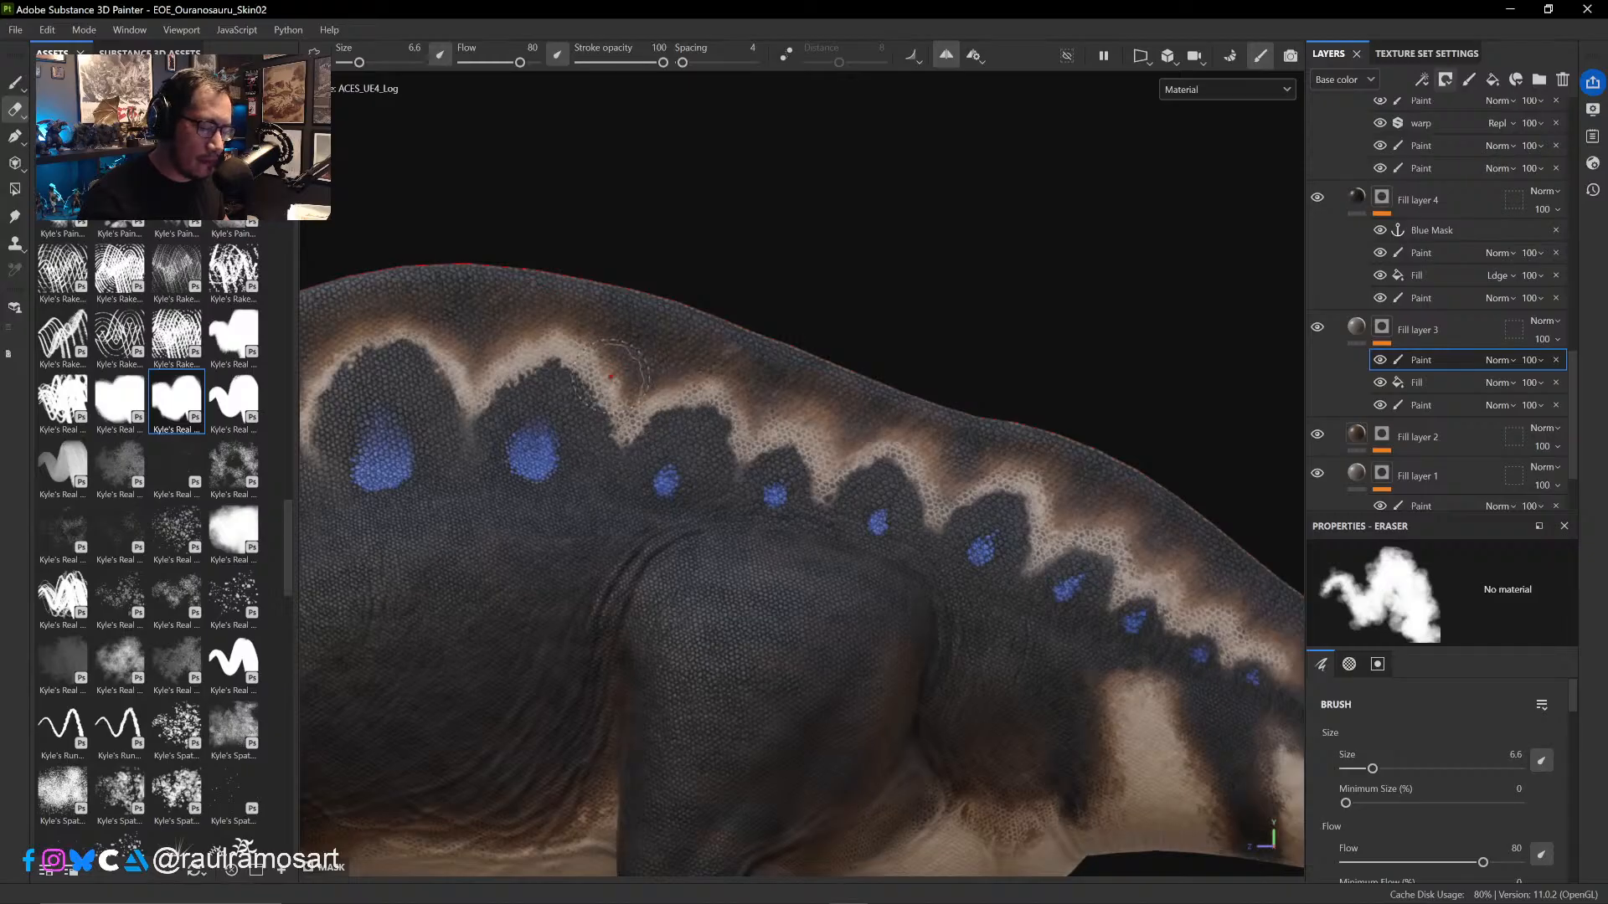
pyautogui.keyDown('alt'); pyautogui.moveTo(846, 265); pyautogui.dragTo(926, 243); pyautogui.keyUp('alt')
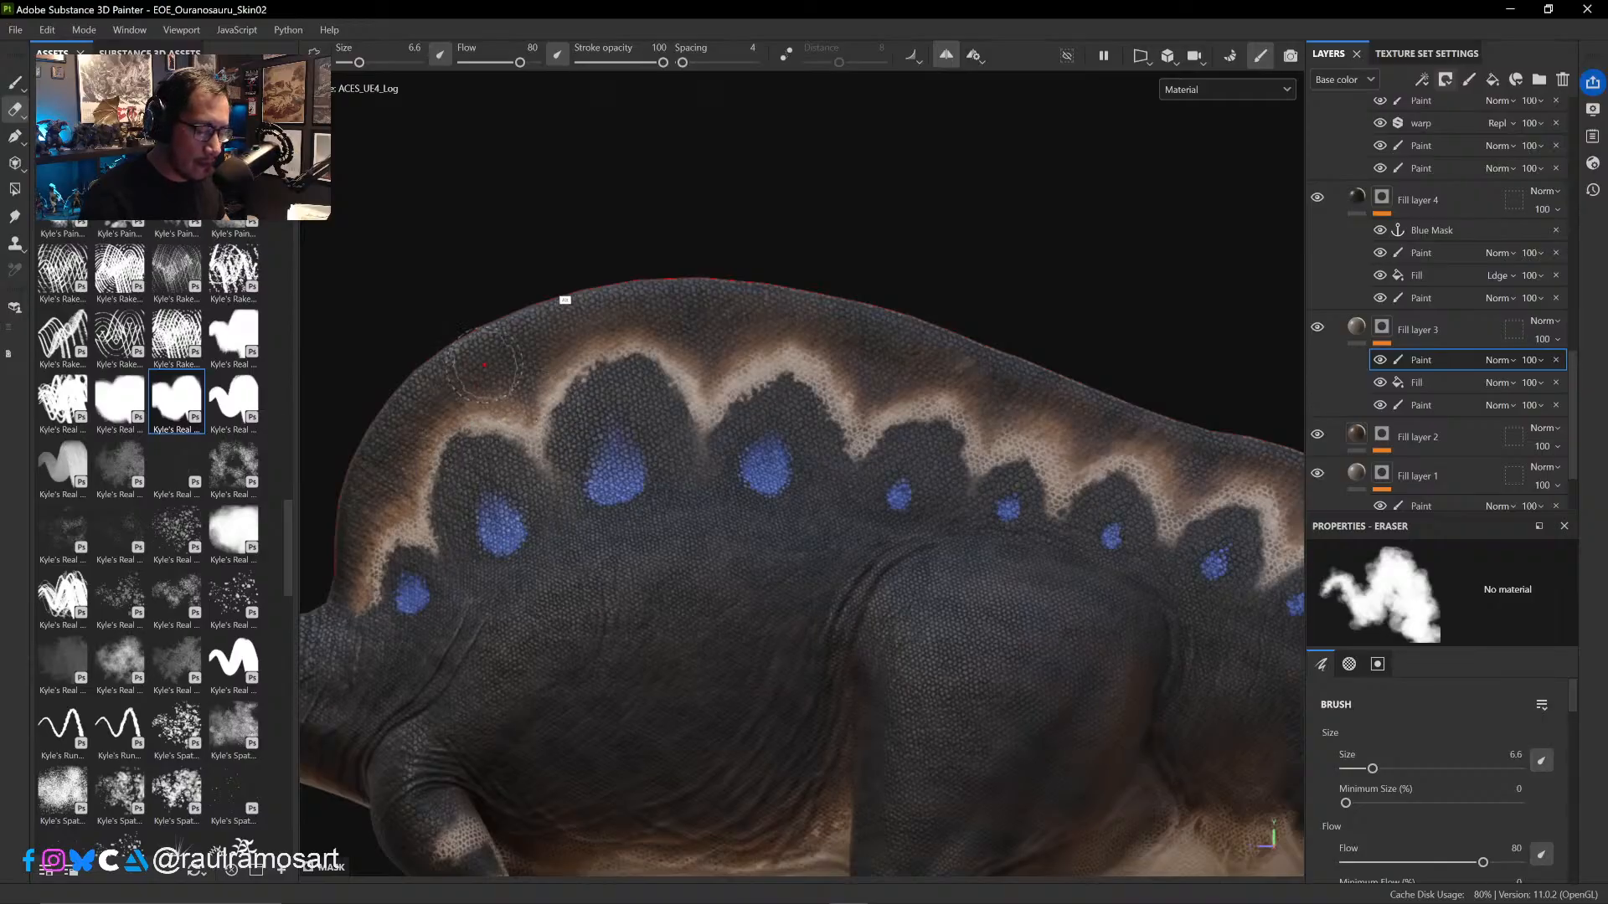
pyautogui.keyDown('alt'); pyautogui.moveTo(956, 153); pyautogui.dragTo(767, 394); pyautogui.keyUp('alt')
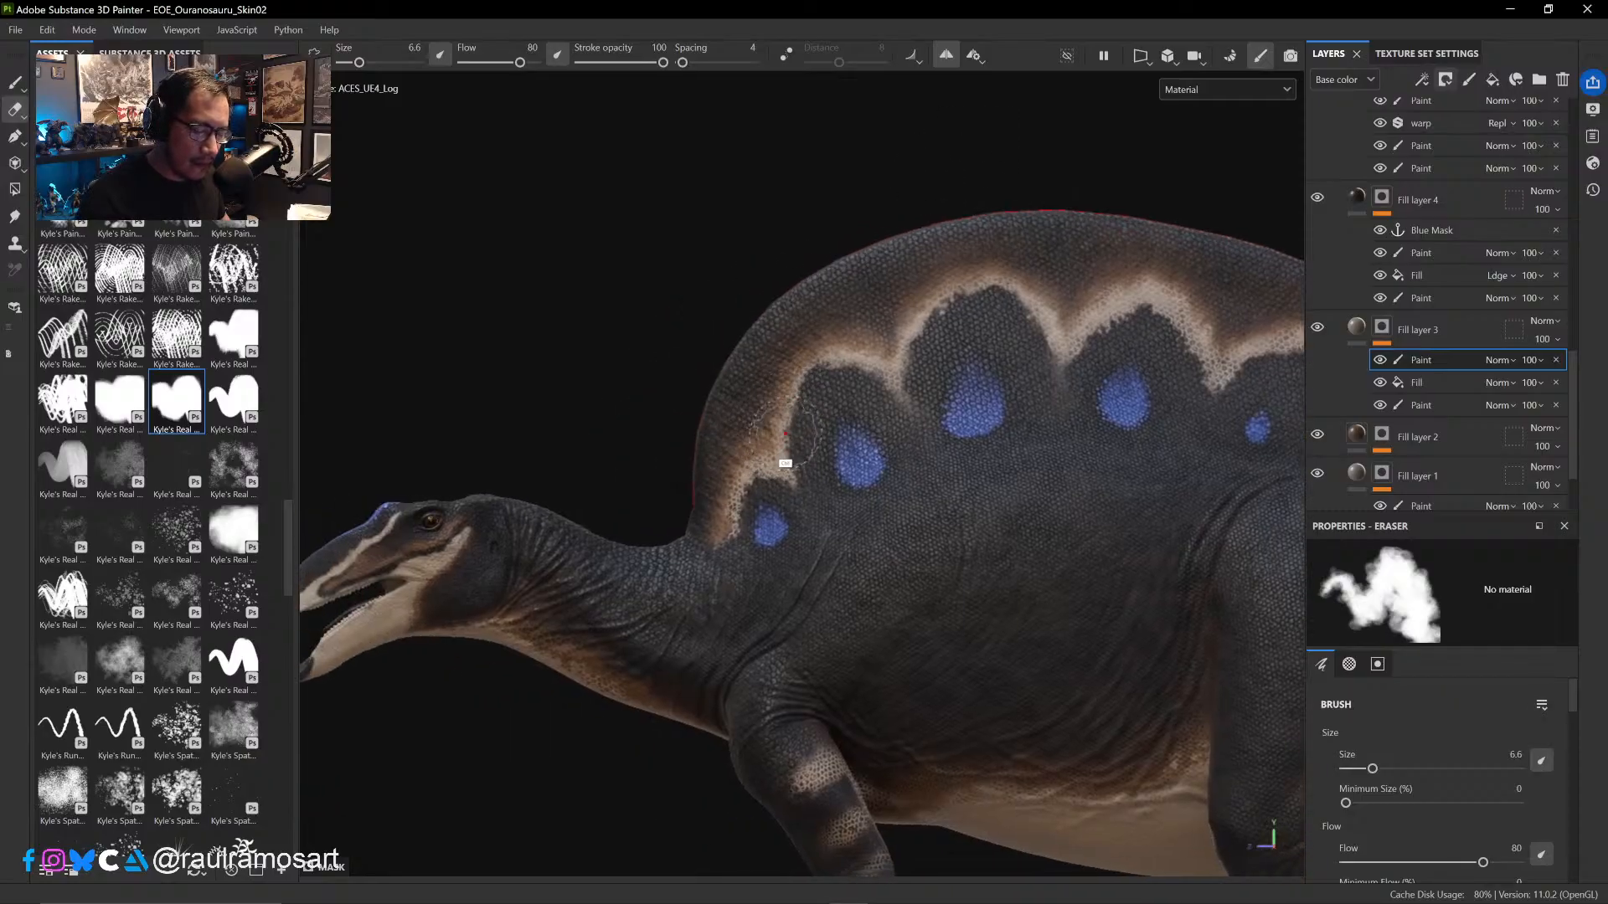
pyautogui.moveTo(822, 466)
pyautogui.keyDown('alt'); pyautogui.mouseDown(button='right')
pyautogui.moveTo(854, 467)
pyautogui.moveTo(869, 431)
pyautogui.mouseUp(button='right'); pyautogui.keyUp('alt')
pyautogui.moveTo(659, 465)
pyautogui.keyDown('alt'); pyautogui.mouseDown(button='middle')
pyautogui.moveTo(659, 345)
pyautogui.moveTo(629, 193)
pyautogui.mouseUp(button='middle'); pyautogui.keyUp('alt')
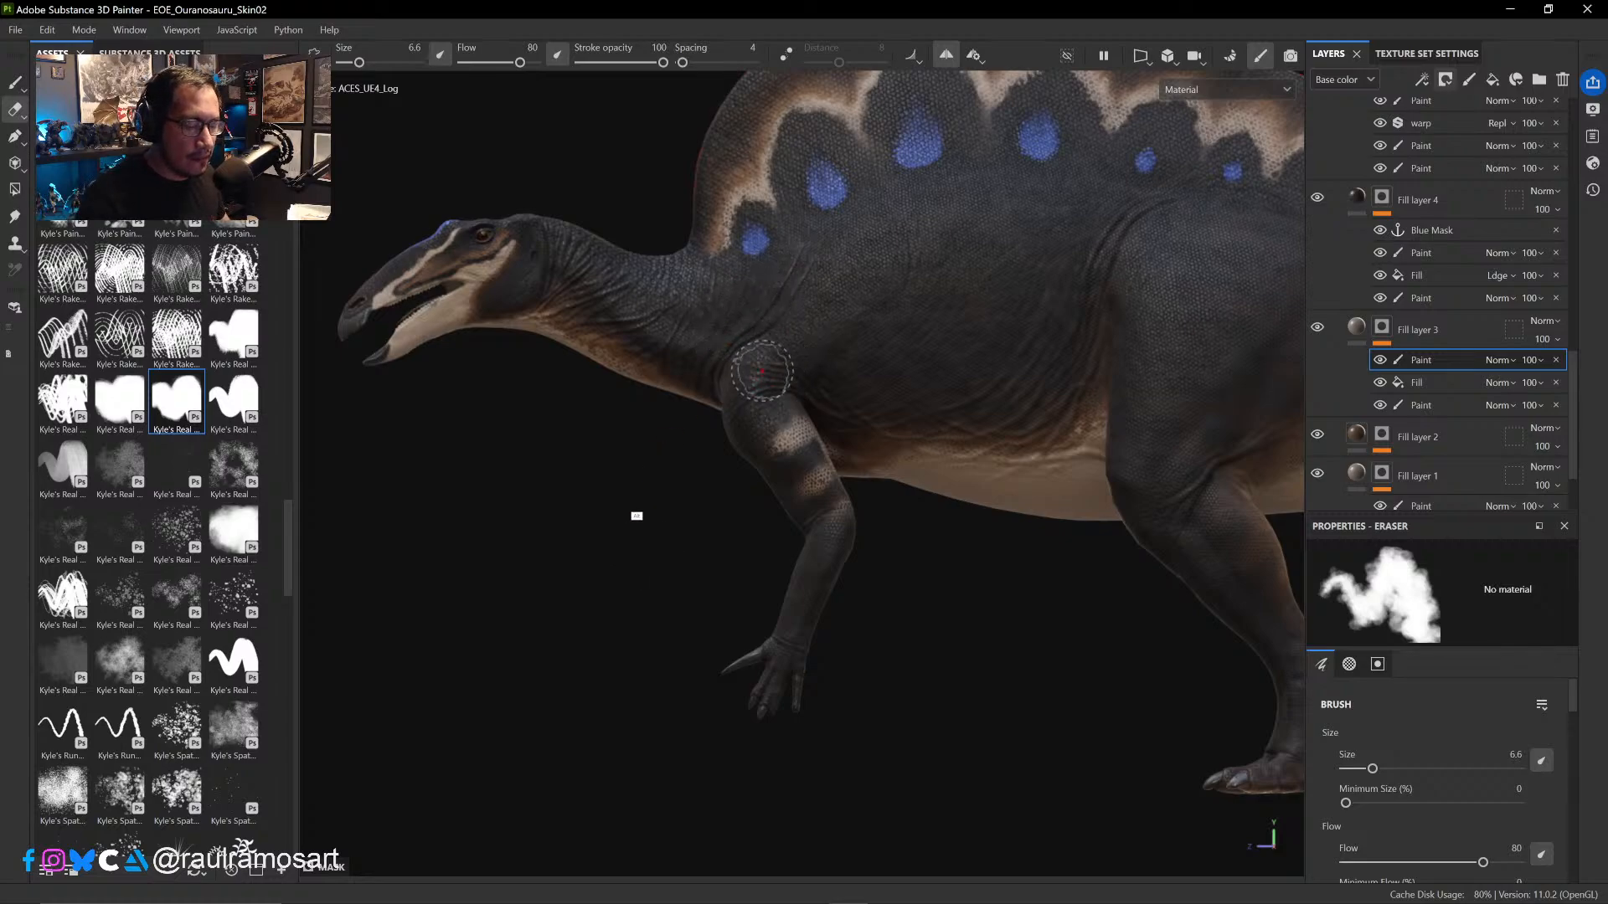
pyautogui.moveTo(760, 370)
pyautogui.keyDown('alt'); pyautogui.mouseDown()
pyautogui.moveTo(693, 470)
pyautogui.moveTo(1060, 468)
pyautogui.moveTo(1123, 485)
pyautogui.moveTo(701, 520)
pyautogui.moveTo(693, 489)
pyautogui.mouseUp(); pyautogui.keyUp('alt')
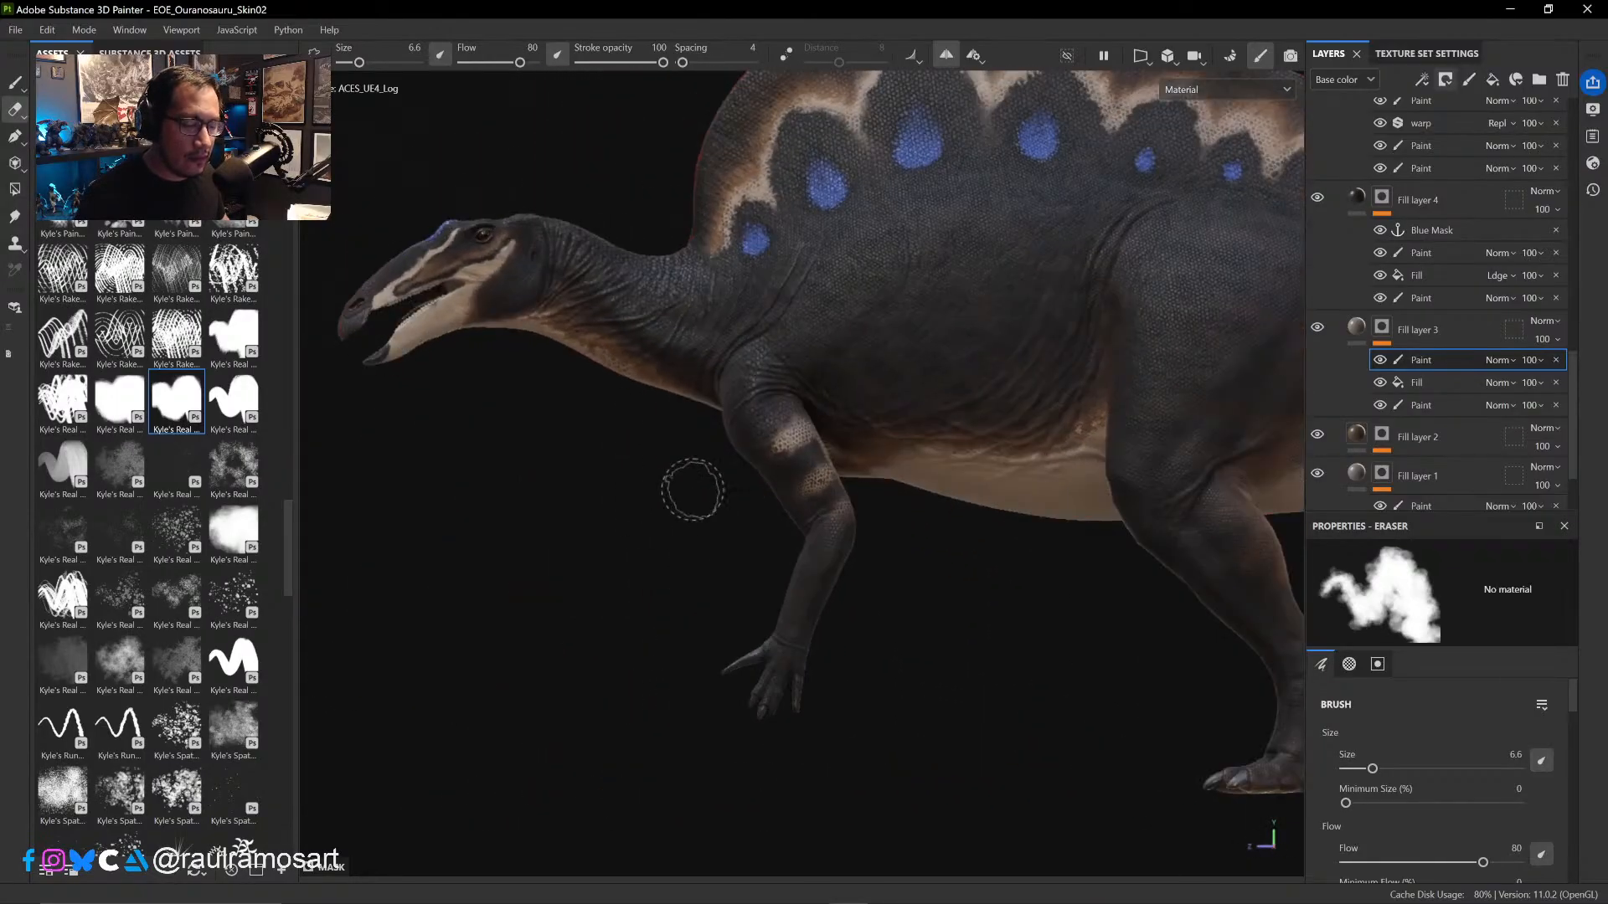
pyautogui.keyDown('alt'); pyautogui.moveTo(954, 649); pyautogui.dragTo(793, 650, button='middle'); pyautogui.keyUp('alt')
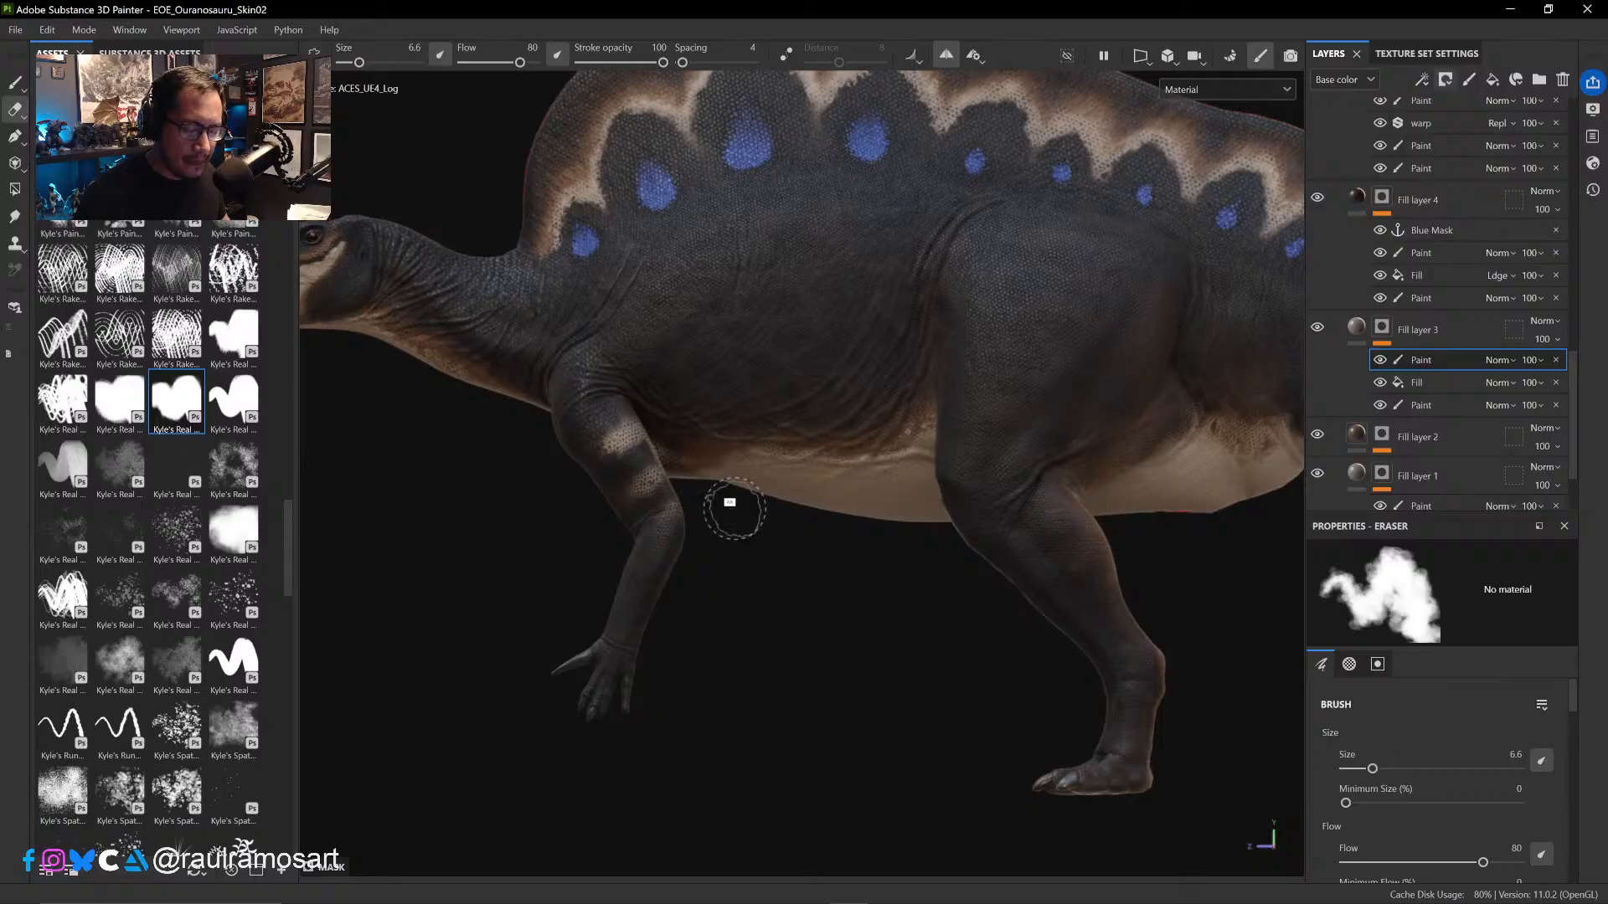
# - Erase the mask paint along the side of the belly from below with the Eraser at size 12.17
pyautogui.moveTo(734, 509)
pyautogui.keyDown('alt'); pyautogui.mouseDown()
pyautogui.moveTo(743, 373)
pyautogui.moveTo(745, 405)
pyautogui.mouseUp(); pyautogui.keyUp('alt')
pyautogui.keyDown('ctrl'); pyautogui.moveTo(725, 369); pyautogui.dragTo(737, 366, button='right'); pyautogui.keyUp('ctrl')
pyautogui.click(737, 365)
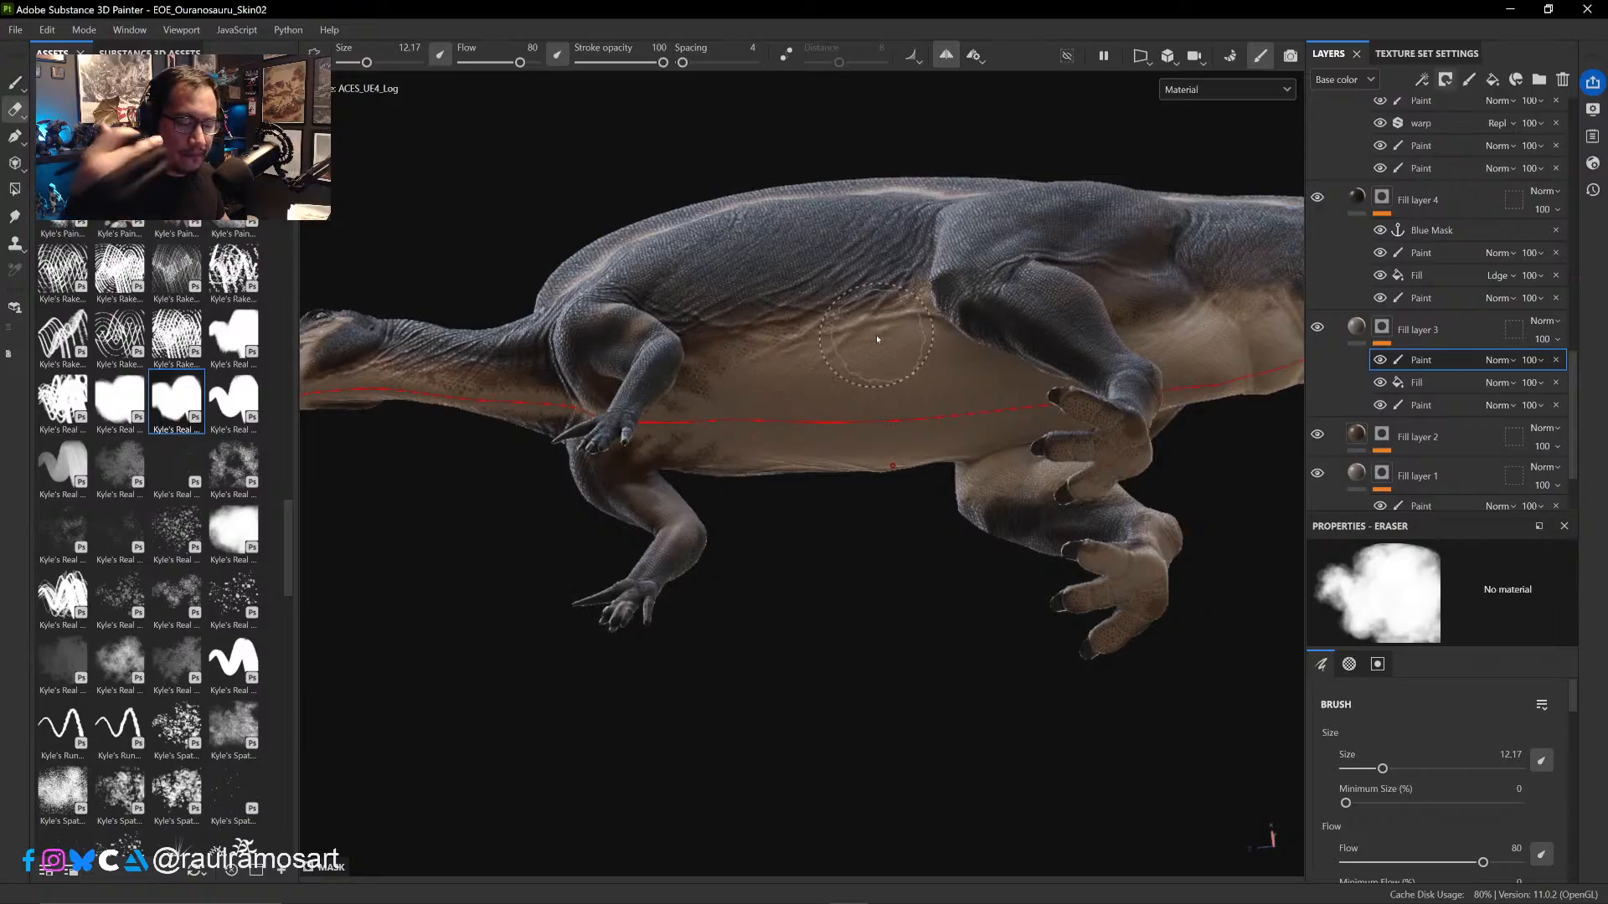
pyautogui.moveTo(854, 664)
pyautogui.keyDown('alt'); pyautogui.mouseDown()
pyautogui.moveTo(851, 603)
pyautogui.moveTo(841, 653)
pyautogui.mouseUp(); pyautogui.keyUp('alt')
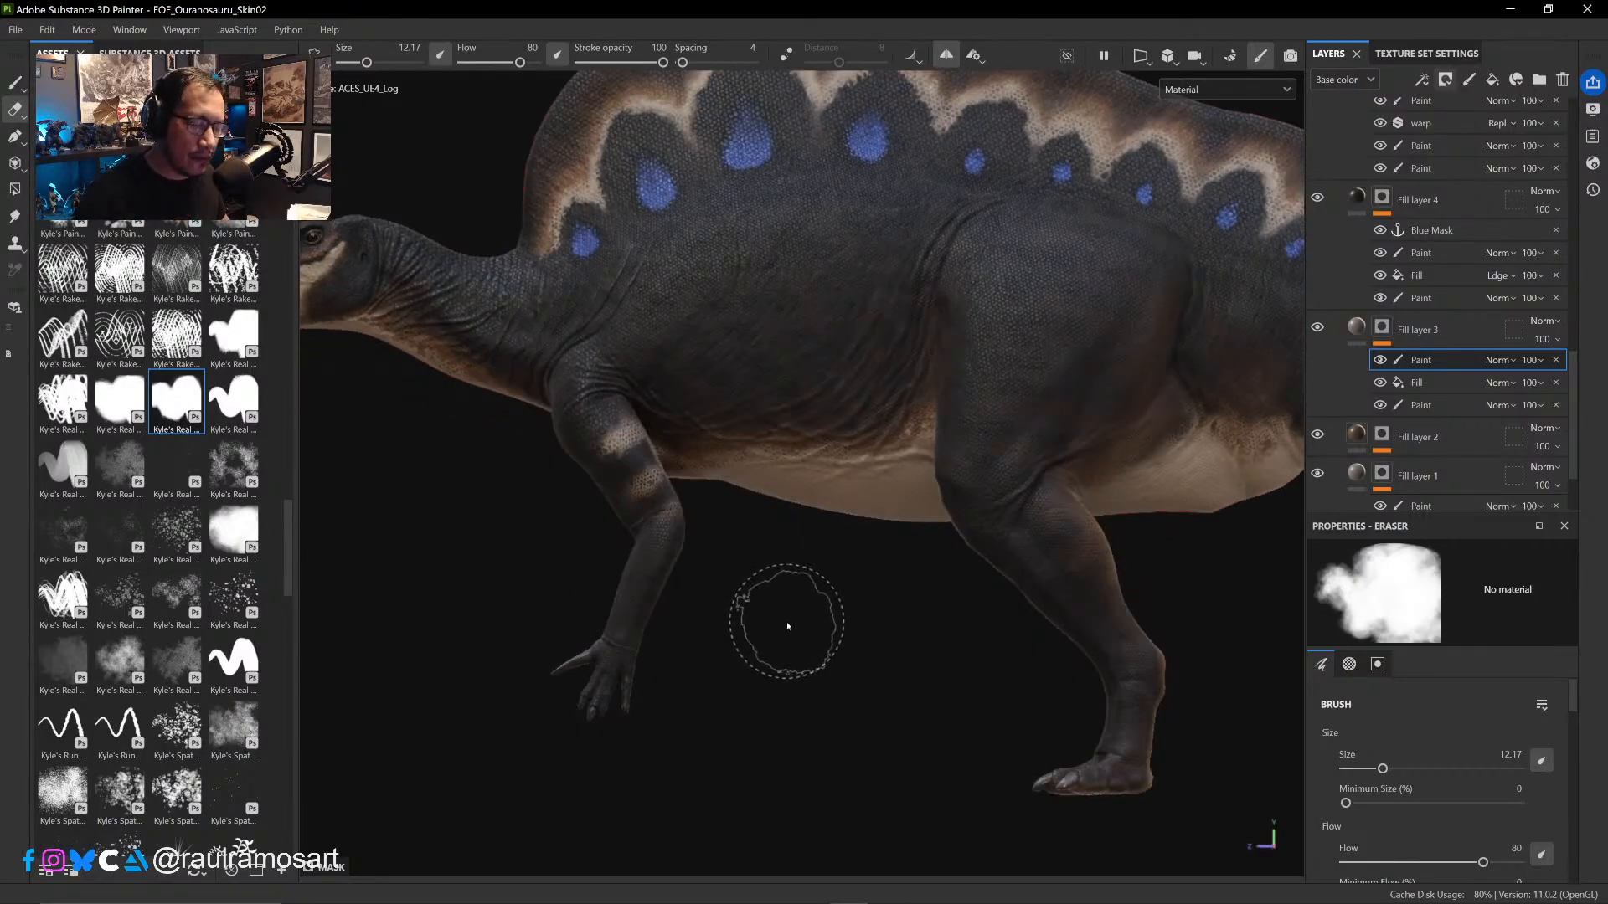
# - Erase the mask paint around the pale bands on the foreleg with the Eraser at size 5.99
pyautogui.keyDown('ctrl'); pyautogui.keyDown('alt'); pyautogui.moveTo(776, 560); pyautogui.dragTo(606, 592); pyautogui.keyUp('alt'); pyautogui.keyUp('ctrl')
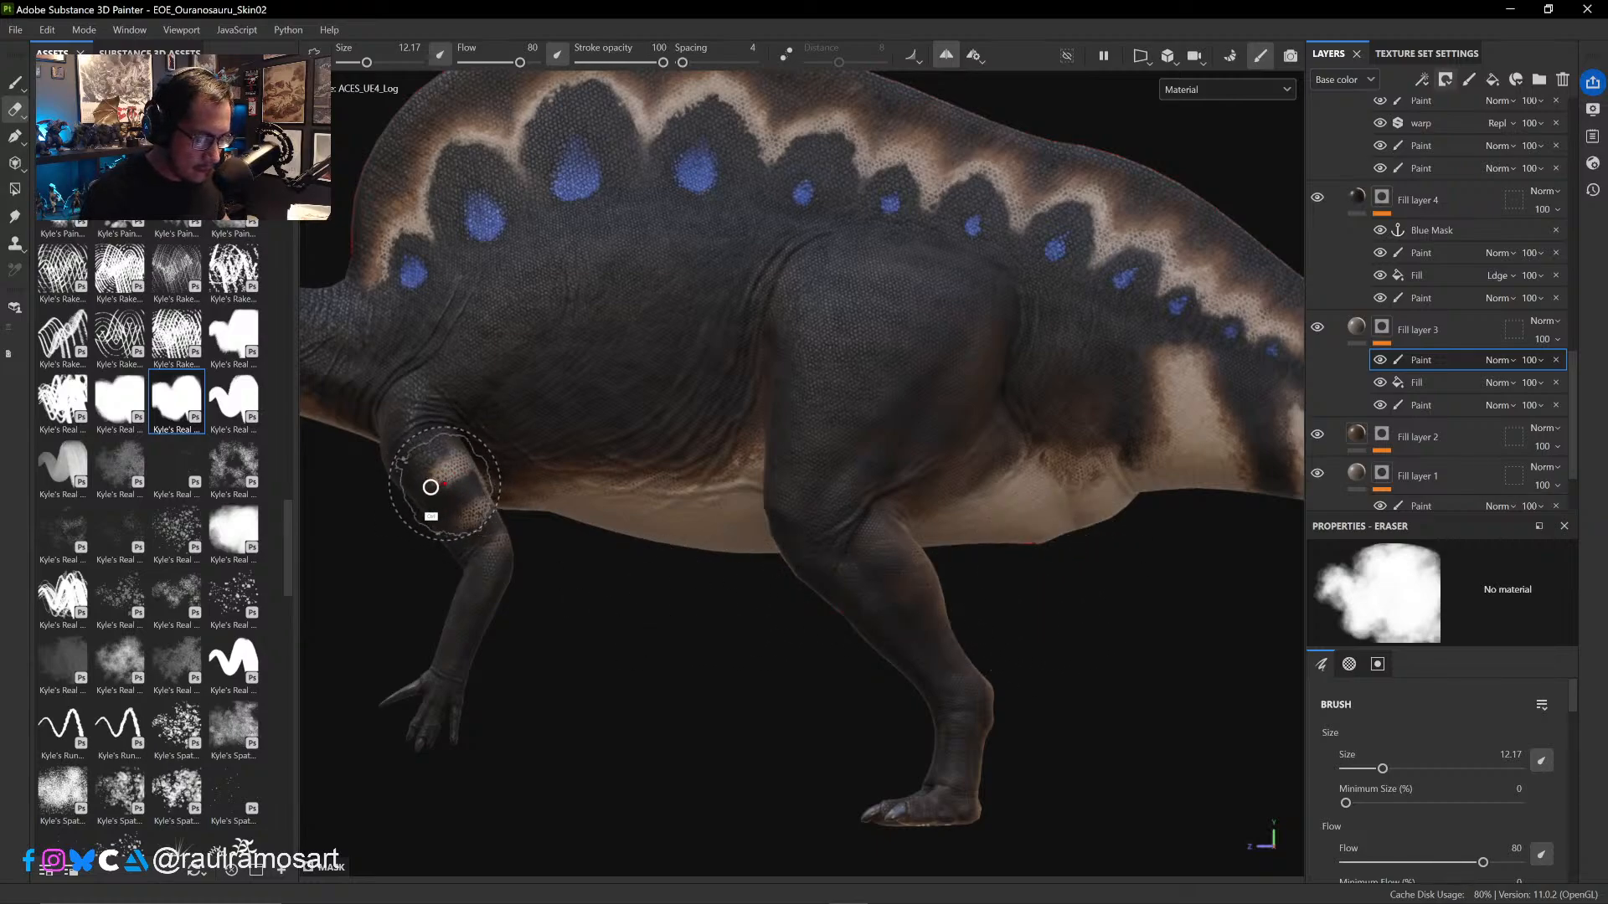
pyautogui.keyDown('ctrl'); pyautogui.moveTo(430, 486); pyautogui.dragTo(400, 489, button='right'); pyautogui.keyUp('ctrl')
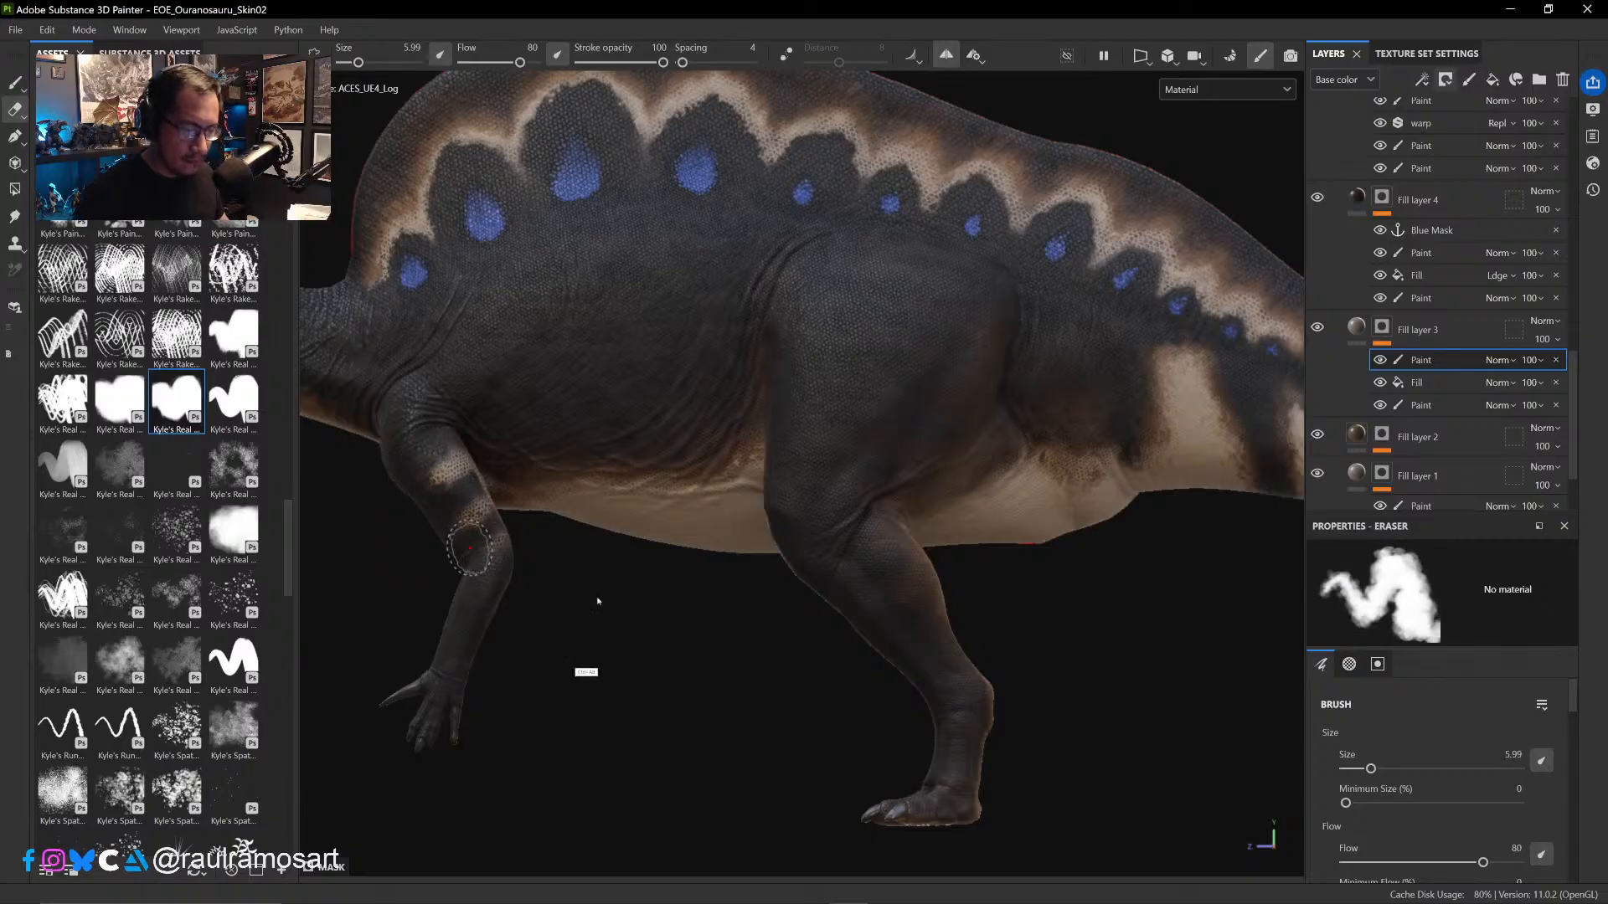
pyautogui.keyDown('ctrl'); pyautogui.keyDown('alt'); pyautogui.moveTo(622, 650); pyautogui.dragTo(725, 676); pyautogui.keyUp('alt'); pyautogui.keyUp('ctrl')
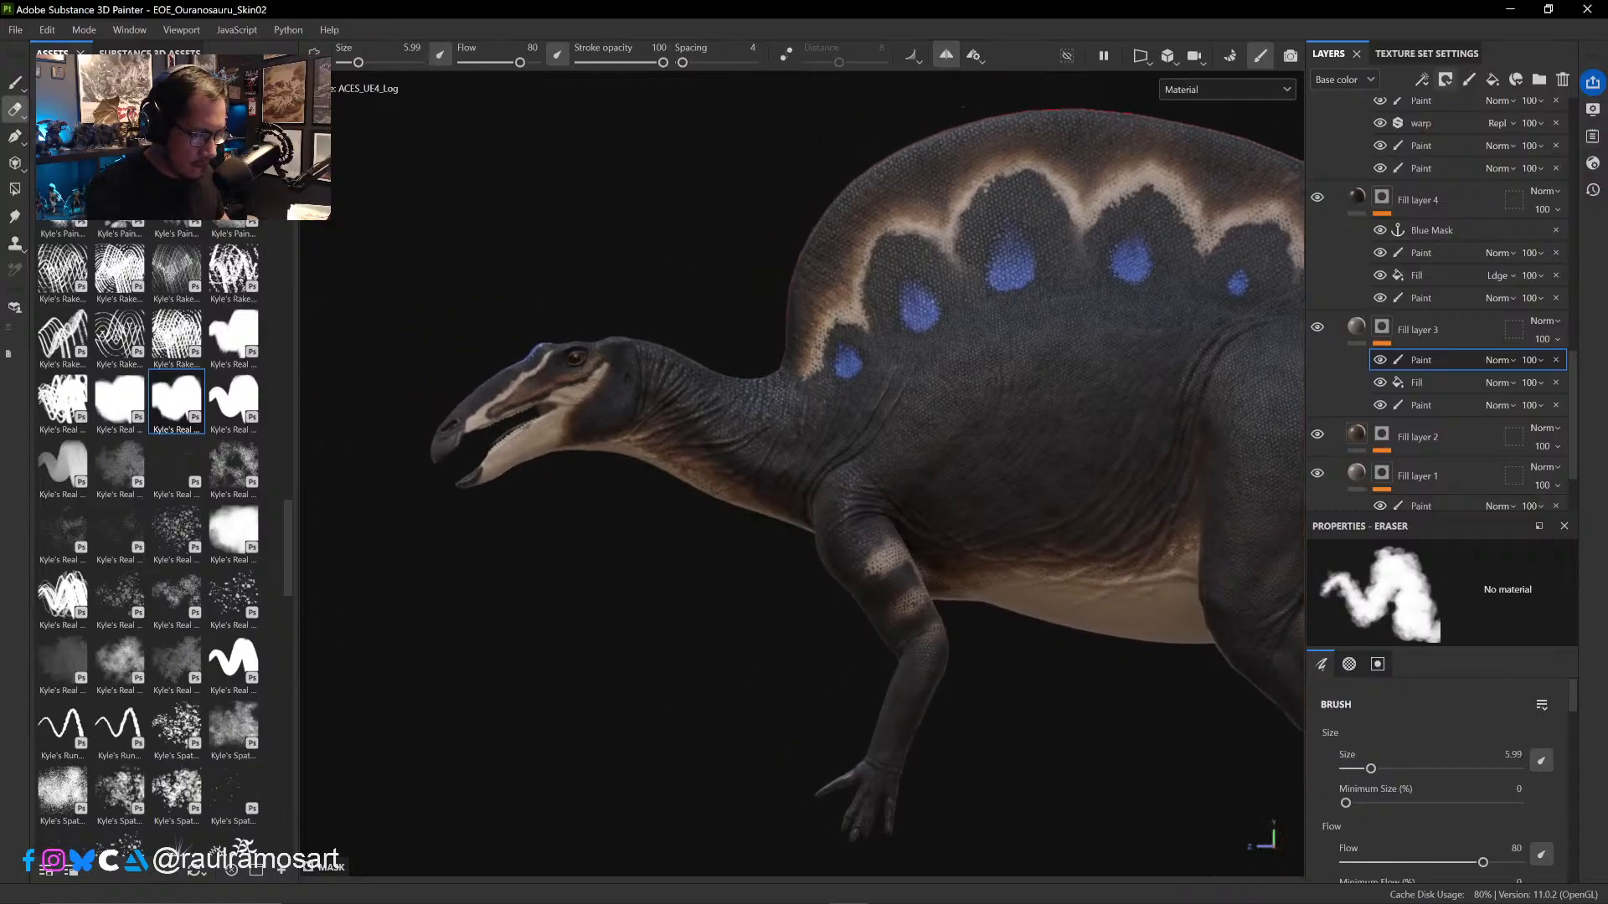
# - Paint in the mask at the sail's front base, starting at brush size 3.29 and enlarging the brush to 4.14
pyautogui.click(15, 81)
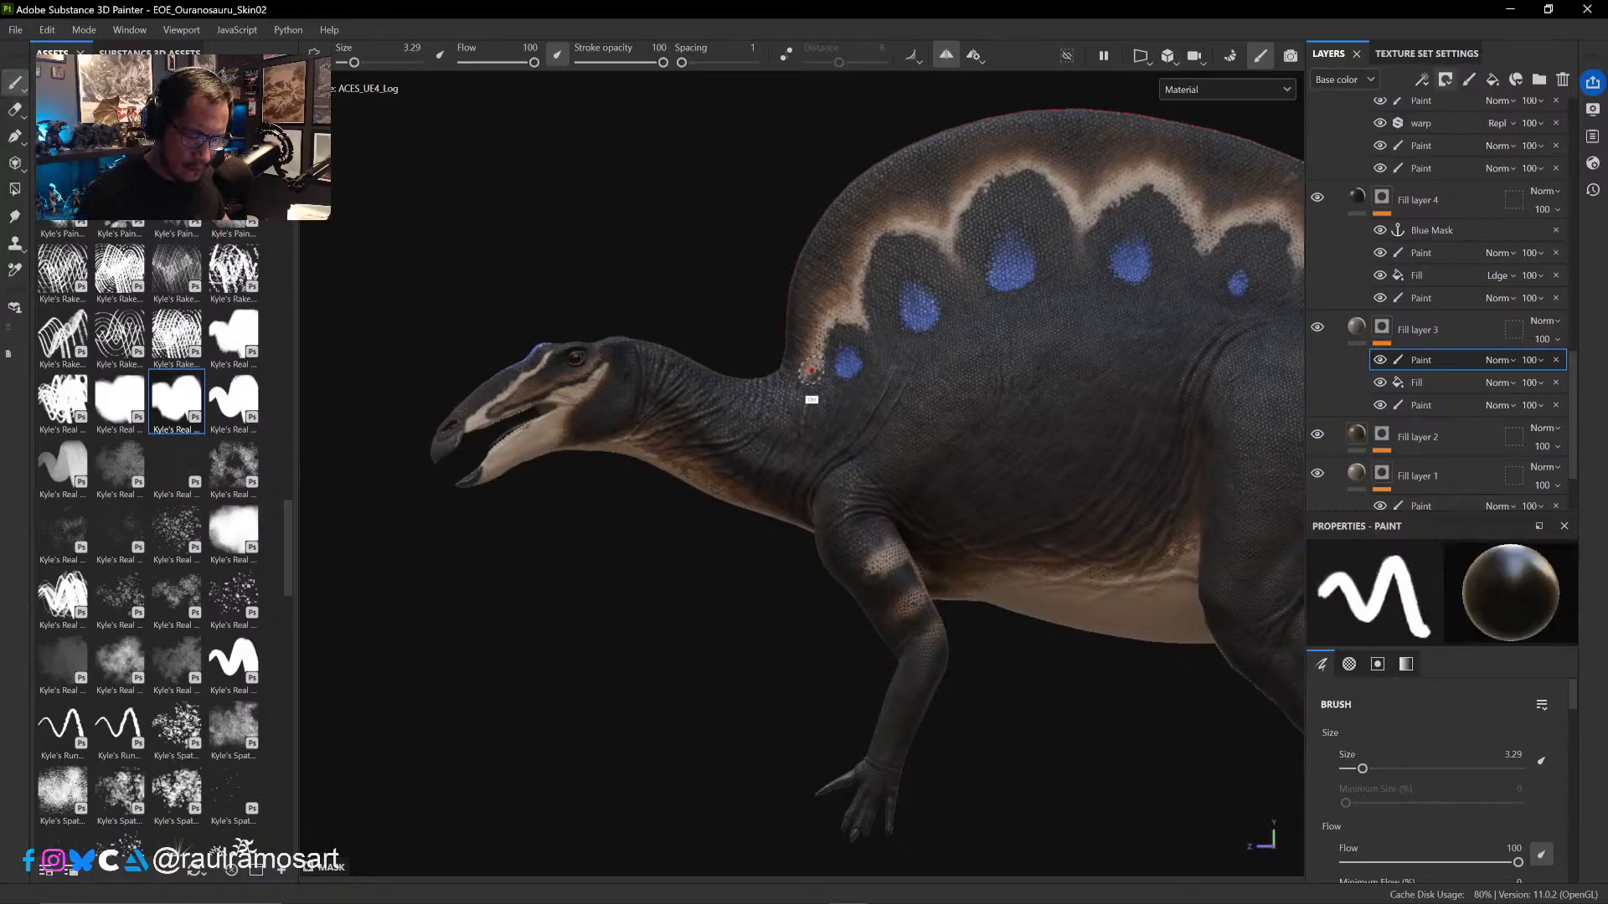
pyautogui.keyDown('ctrl'); pyautogui.moveTo(808, 368); pyautogui.dragTo(812, 369, button='right'); pyautogui.keyUp('ctrl')
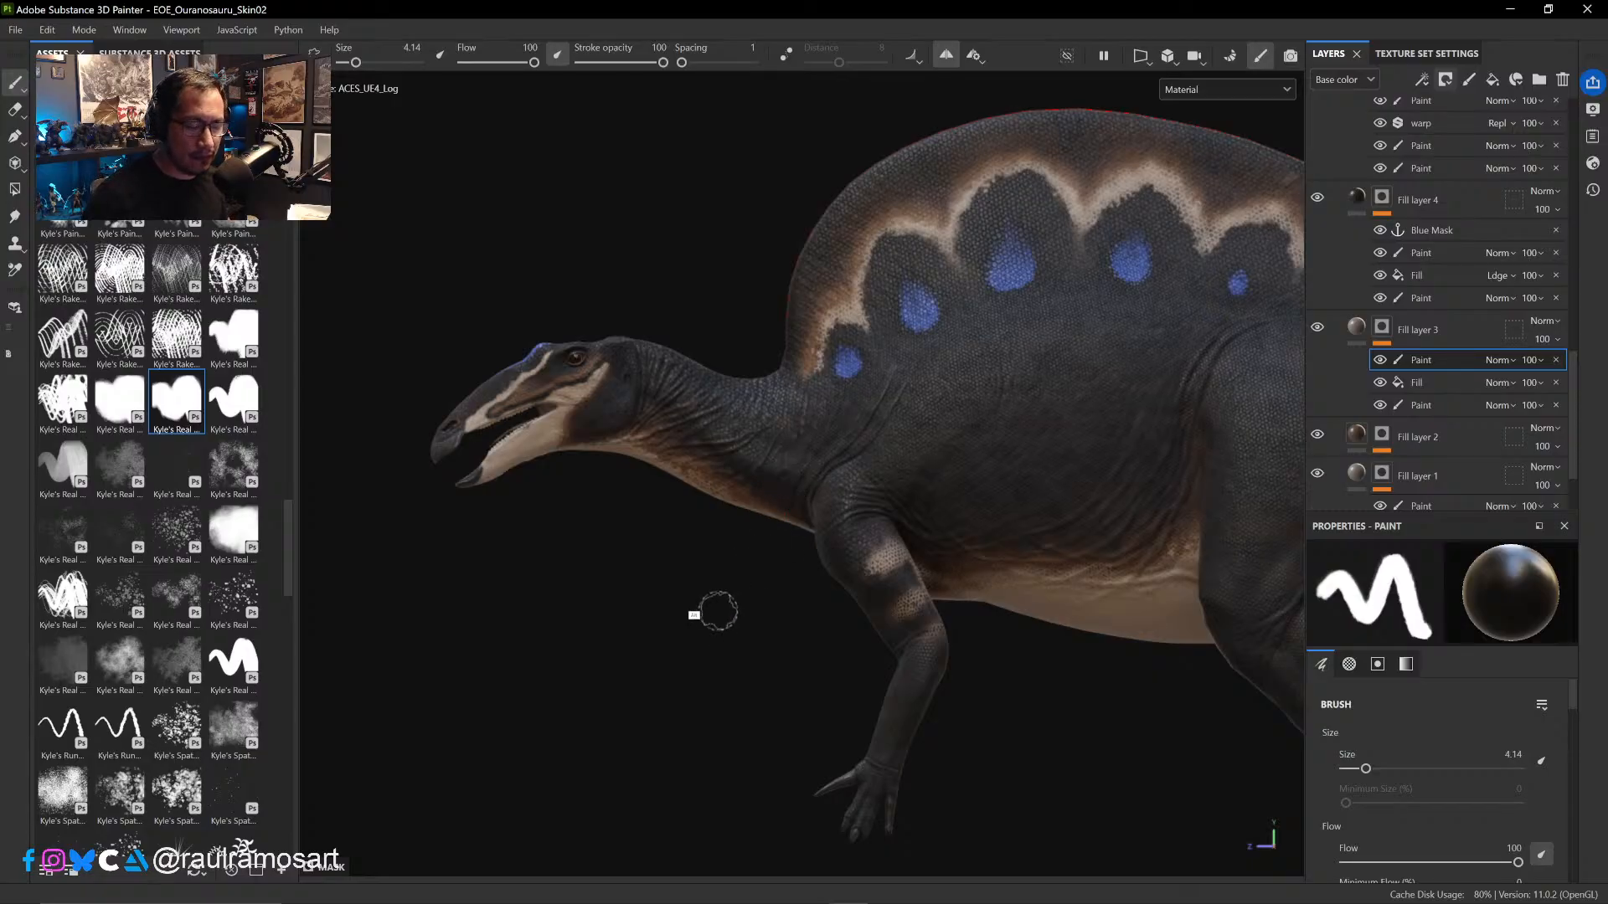
pyautogui.moveTo(718, 612)
pyautogui.keyDown('alt'); pyautogui.mouseDown()
pyautogui.moveTo(863, 624)
pyautogui.moveTo(836, 649)
pyautogui.moveTo(725, 630)
pyautogui.moveTo(727, 617)
pyautogui.mouseUp(); pyautogui.keyUp('alt')
# - Paint white in the mask over the back of the hind leg's calf at brush size 7.35
pyautogui.keyDown('ctrl'); pyautogui.keyDown('alt'); pyautogui.moveTo(949, 702); pyautogui.dragTo(553, 675); pyautogui.keyUp('alt'); pyautogui.keyUp('ctrl')
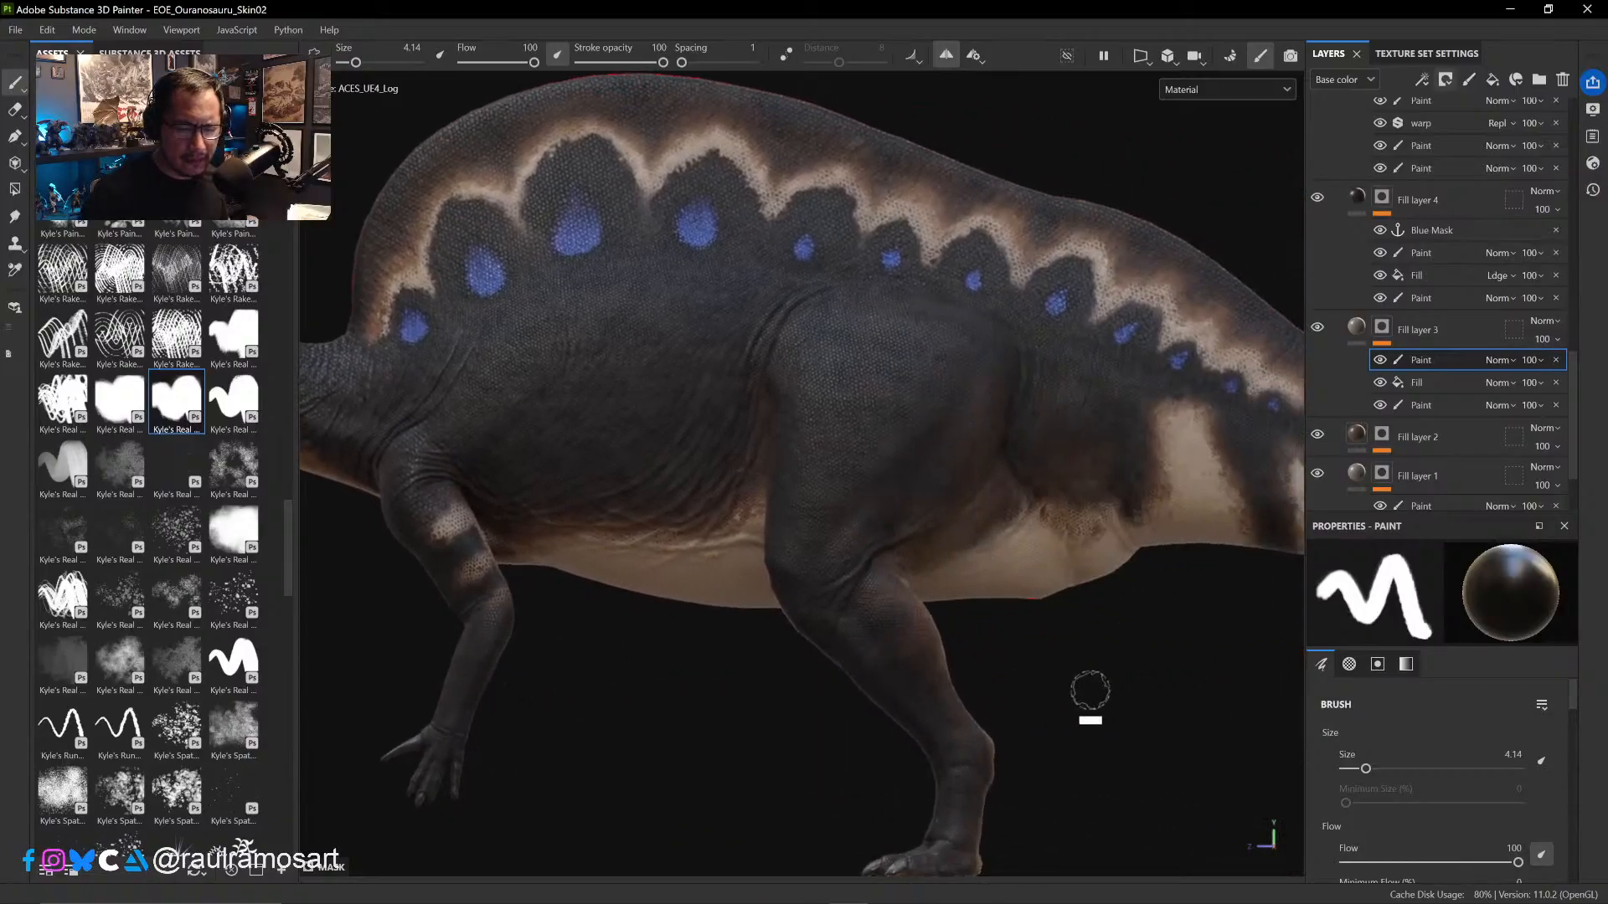
pyautogui.keyDown('ctrl'); pyautogui.keyDown('alt'); pyautogui.moveTo(1090, 690); pyautogui.dragTo(861, 609); pyautogui.keyUp('alt'); pyautogui.keyUp('ctrl')
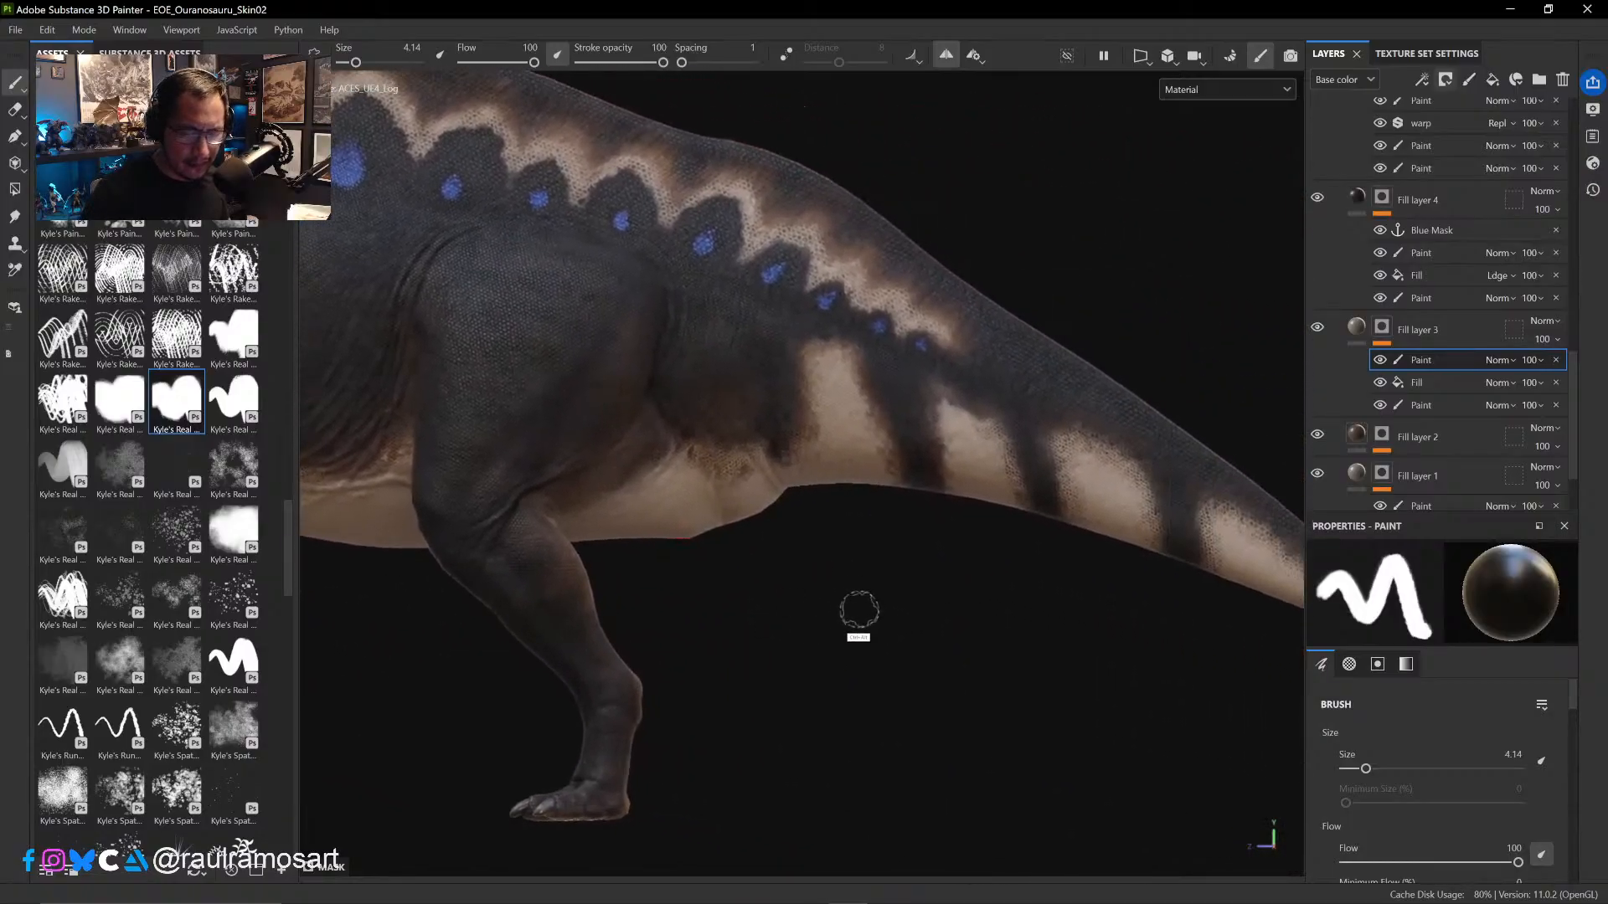
pyautogui.moveTo(800, 657)
pyautogui.keyDown('alt'); pyautogui.mouseDown()
pyautogui.moveTo(653, 692)
pyautogui.moveTo(632, 734)
pyautogui.moveTo(872, 551)
pyautogui.moveTo(726, 533)
pyautogui.moveTo(628, 444)
pyautogui.moveTo(539, 473)
pyautogui.mouseUp(); pyautogui.keyUp('alt')
pyautogui.keyDown('ctrl'); pyautogui.moveTo(664, 412); pyautogui.dragTo(691, 413, button='right'); pyautogui.keyUp('ctrl')
pyautogui.press('x')
pyautogui.moveTo(663, 397); pyautogui.dragTo(665, 413)
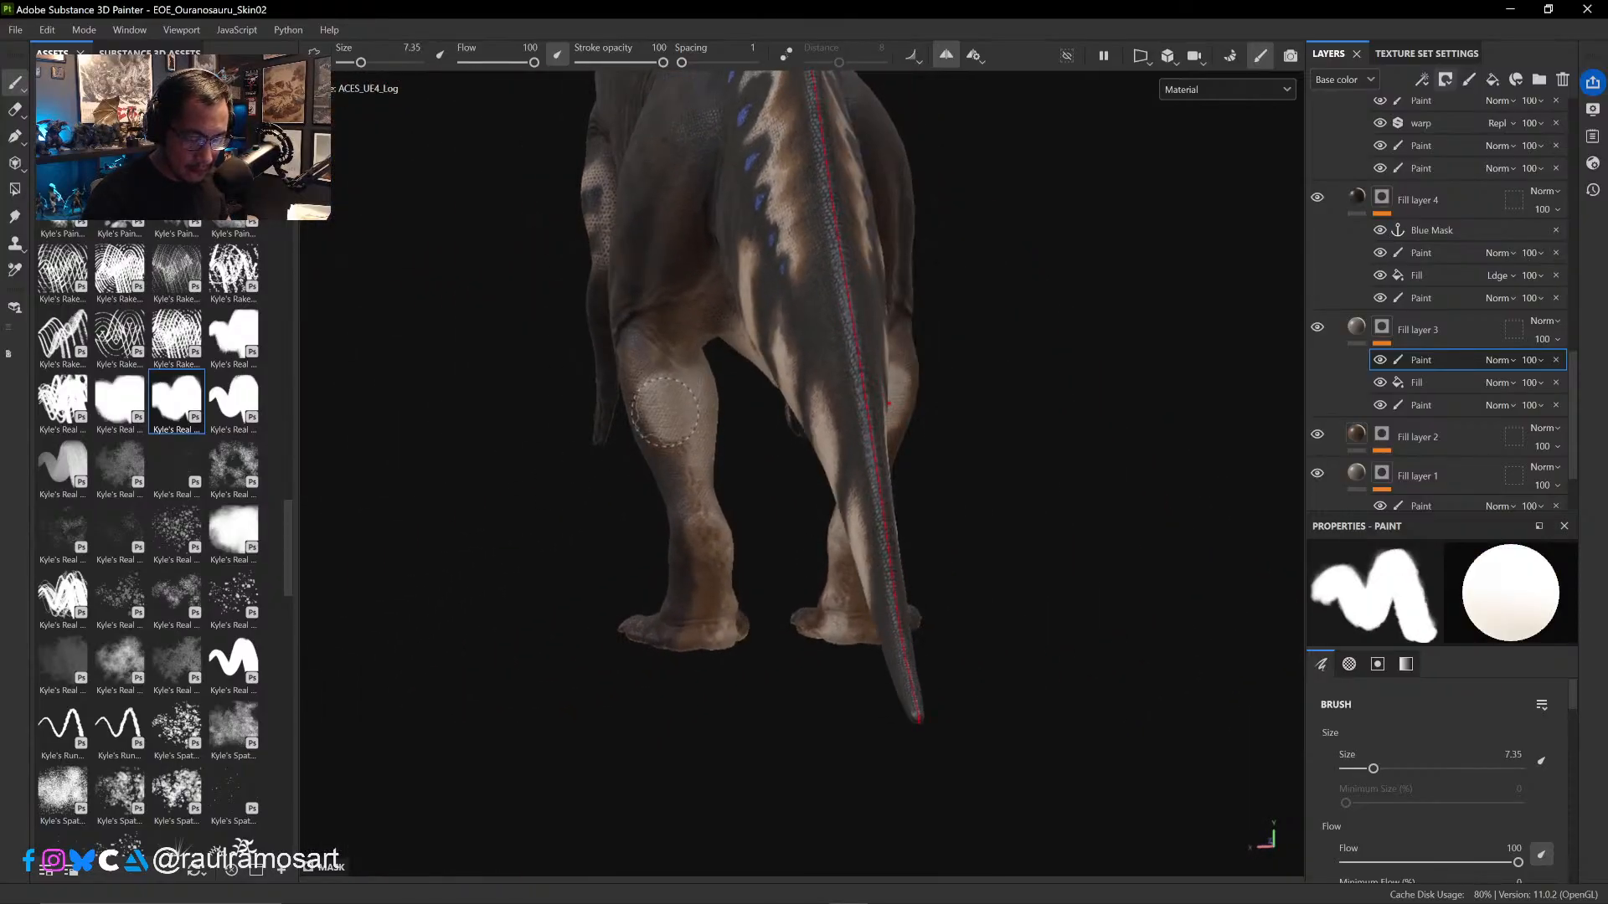
# - Erase the mask paint down the back of the hind leg to the foot, enlarging the Eraser from 5.99 to 11.39
pyautogui.click(15, 109)
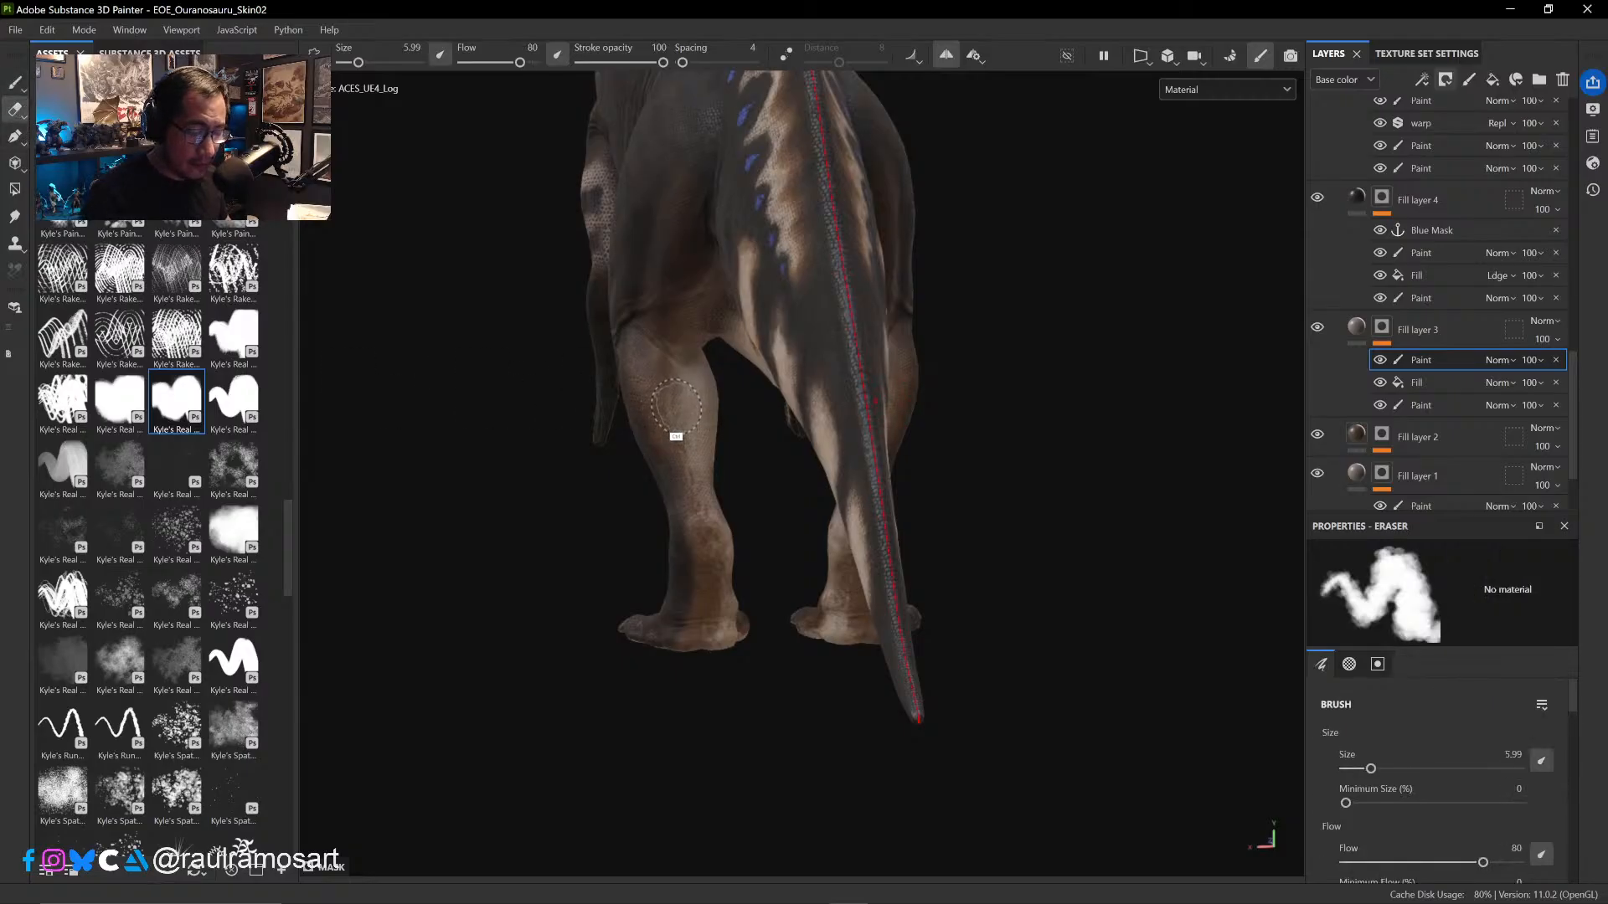
pyautogui.keyDown('ctrl'); pyautogui.moveTo(676, 406); pyautogui.dragTo(702, 397, button='right'); pyautogui.keyUp('ctrl')
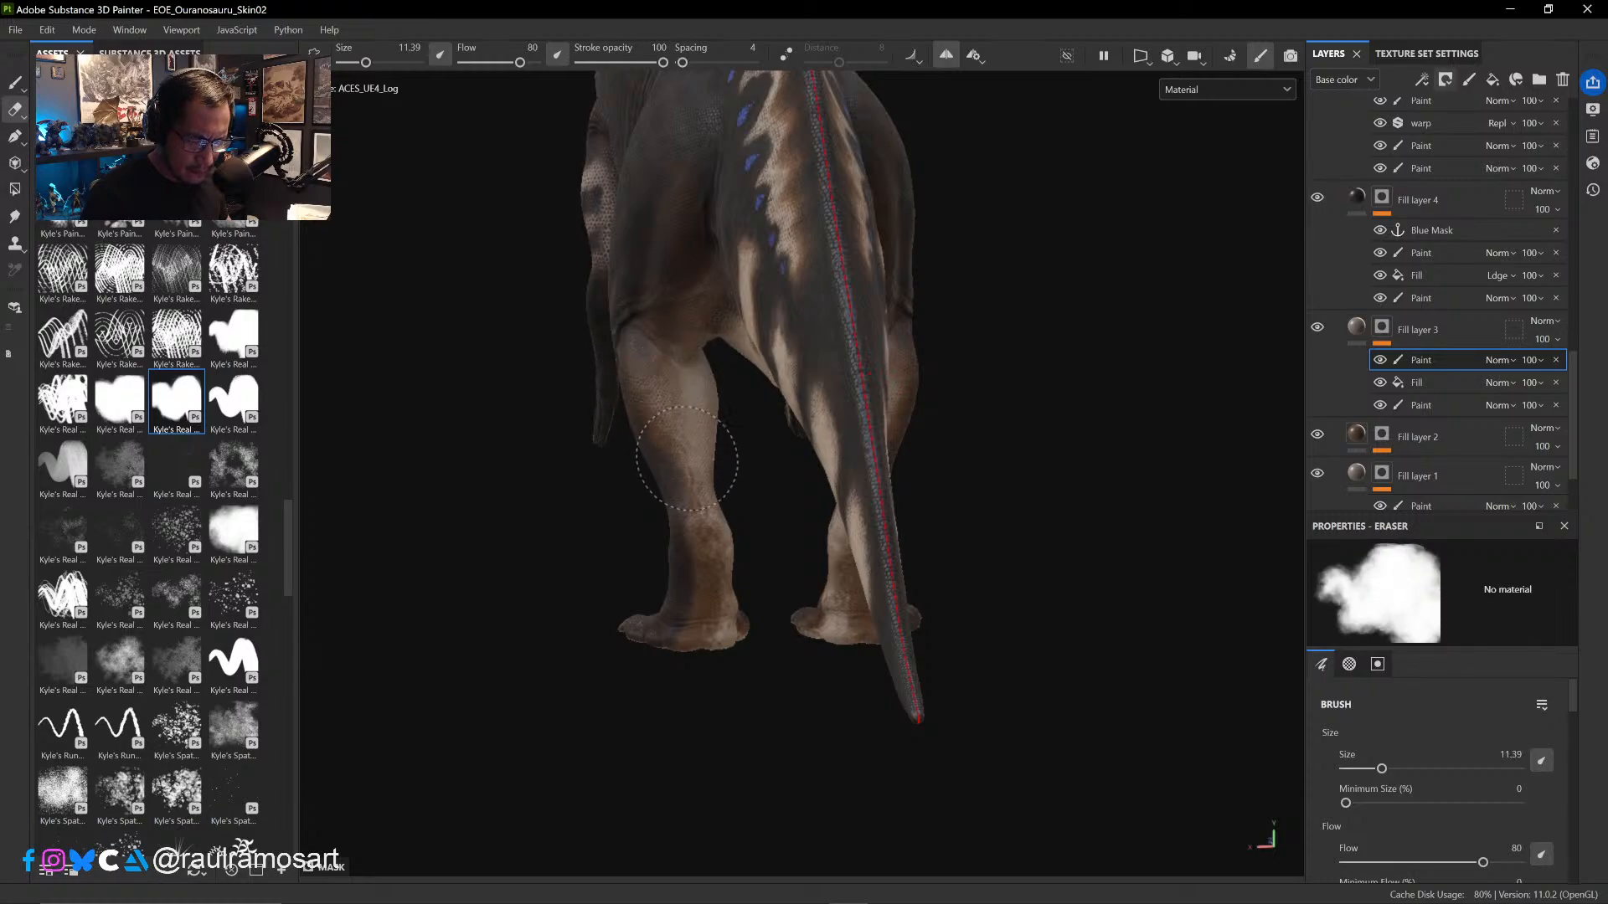
pyautogui.moveTo(687, 459)
pyautogui.mouseDown()
pyautogui.moveTo(668, 373)
pyautogui.moveTo(707, 369)
pyautogui.mouseUp()
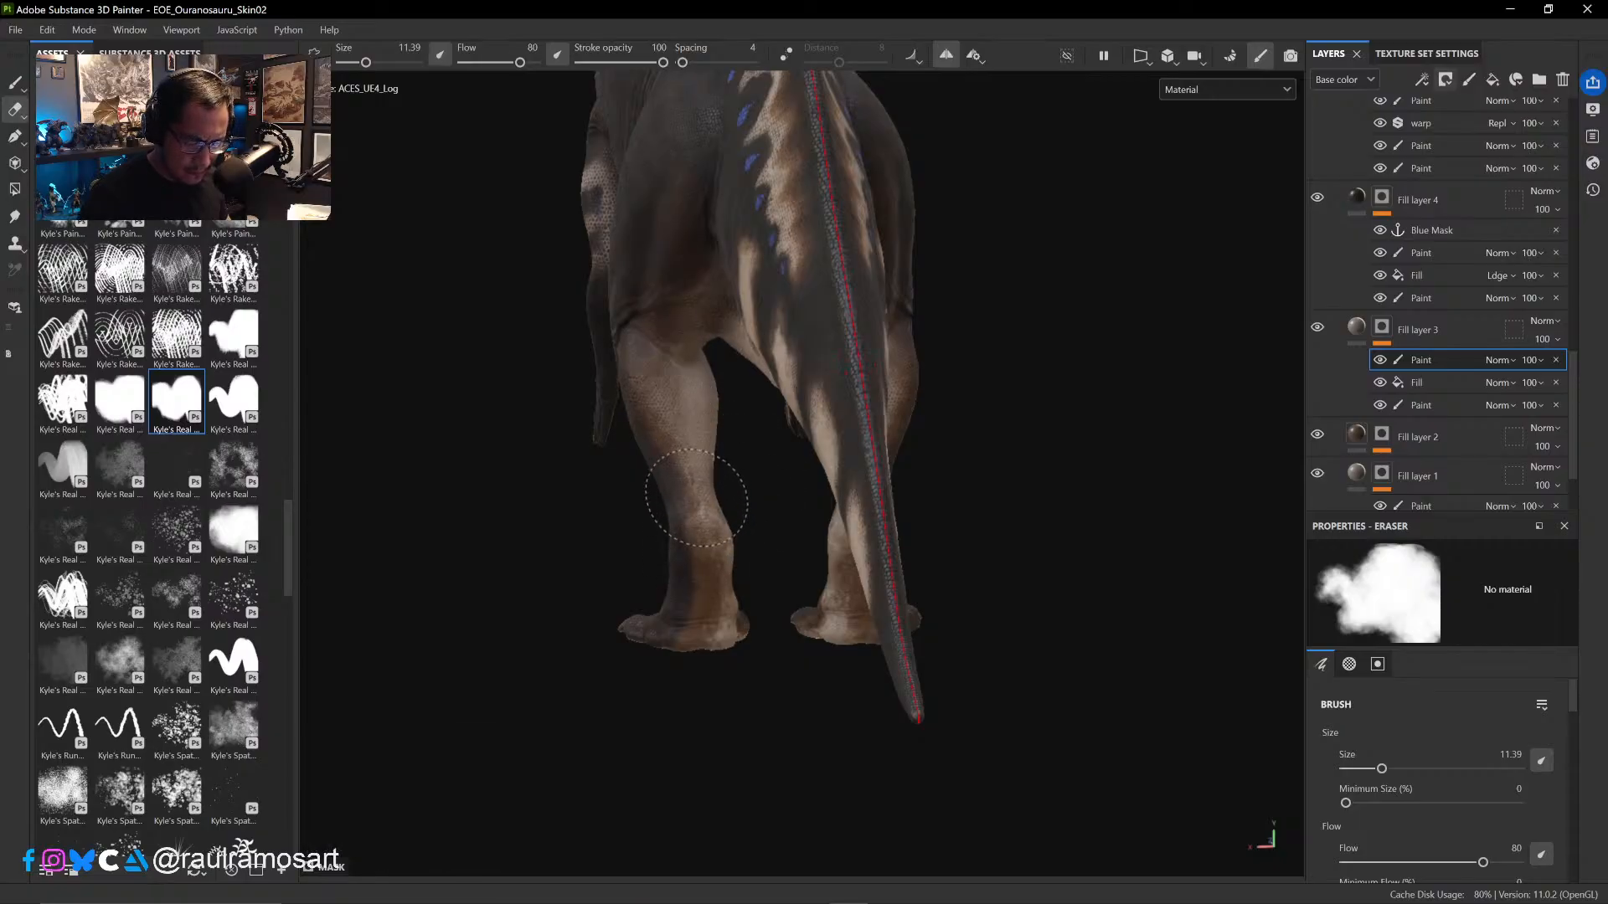
pyautogui.moveTo(697, 498)
pyautogui.mouseDown()
pyautogui.moveTo(718, 610)
pyautogui.moveTo(693, 637)
pyautogui.mouseUp()
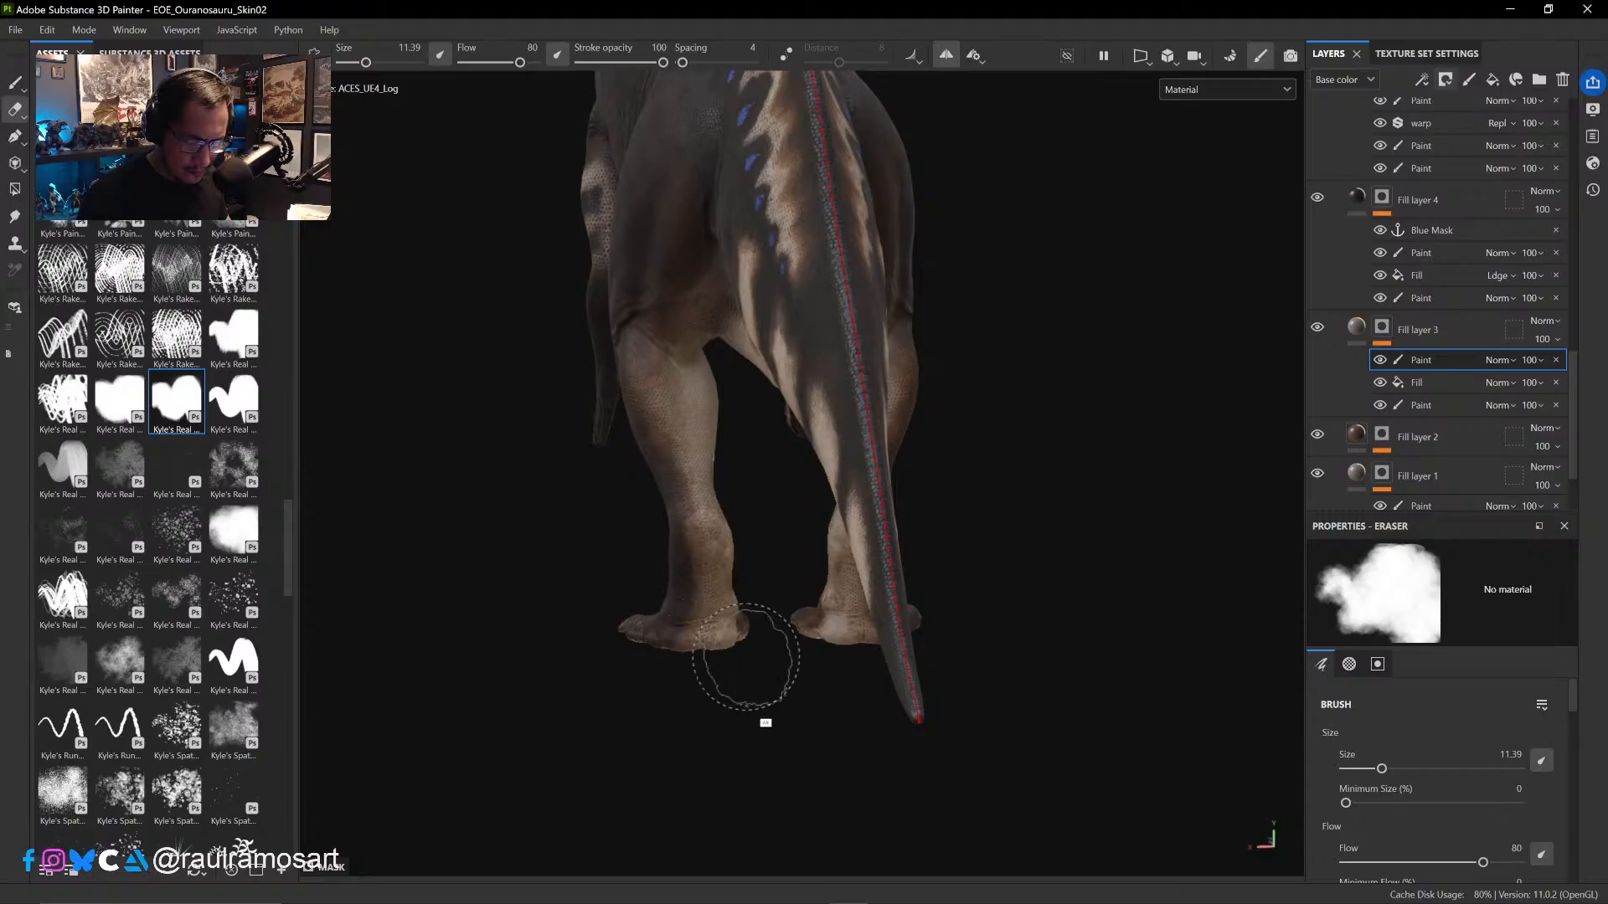
# - Examine the skin on the legs, belly, tail and sail from all around the dinosaur
pyautogui.moveTo(1038, 532)
pyautogui.keyDown('alt'); pyautogui.mouseDown()
pyautogui.moveTo(905, 525)
pyautogui.moveTo(828, 448)
pyautogui.moveTo(680, 400)
pyautogui.mouseUp(); pyautogui.keyUp('alt')
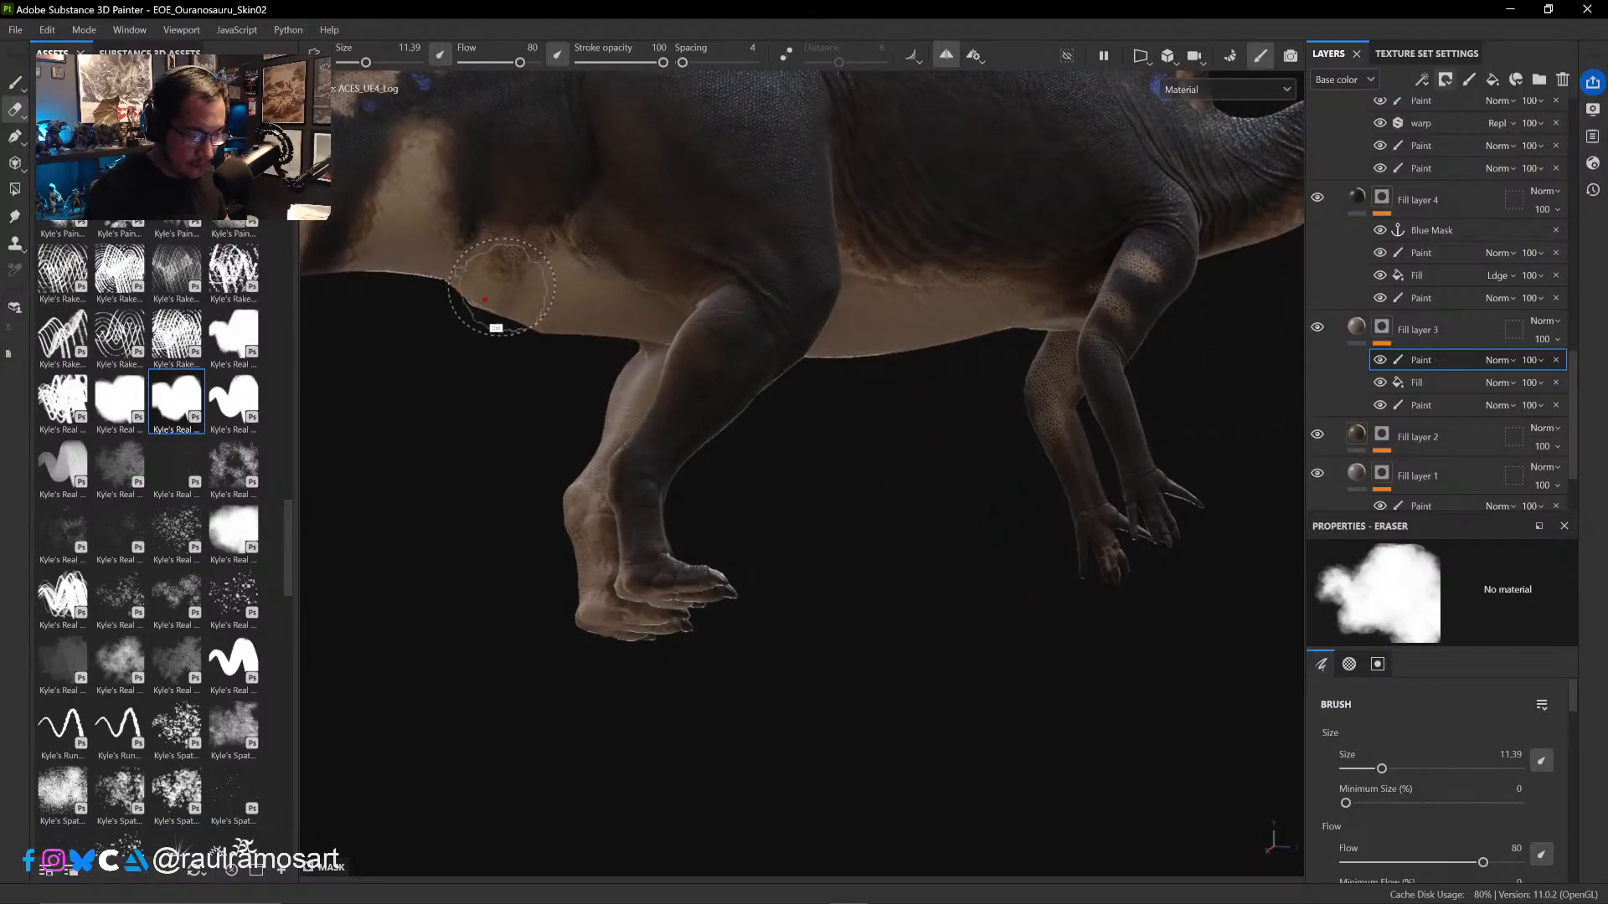
pyautogui.keyDown('alt'); pyautogui.moveTo(474, 412); pyautogui.dragTo(656, 446); pyautogui.keyUp('alt')
pyautogui.keyDown('alt'); pyautogui.keyDown('shift'); pyautogui.moveTo(936, 525); pyautogui.dragTo(1175, 750); pyautogui.keyUp('shift'); pyautogui.keyUp('alt')
pyautogui.keyDown('ctrl'); pyautogui.keyDown('alt'); pyautogui.moveTo(634, 636); pyautogui.dragTo(737, 677); pyautogui.keyUp('alt'); pyautogui.keyUp('ctrl')
pyautogui.keyDown('alt'); pyautogui.moveTo(670, 528); pyautogui.dragTo(577, 479, button='right'); pyautogui.keyUp('alt')
pyautogui.keyDown('ctrl'); pyautogui.keyDown('alt'); pyautogui.moveTo(1131, 660); pyautogui.dragTo(610, 596); pyautogui.keyUp('alt'); pyautogui.keyUp('ctrl')
pyautogui.keyDown('alt'); pyautogui.moveTo(1096, 566); pyautogui.dragTo(564, 564); pyautogui.keyUp('alt')
pyautogui.keyDown('alt'); pyautogui.moveTo(897, 627); pyautogui.dragTo(582, 632); pyautogui.keyUp('alt')
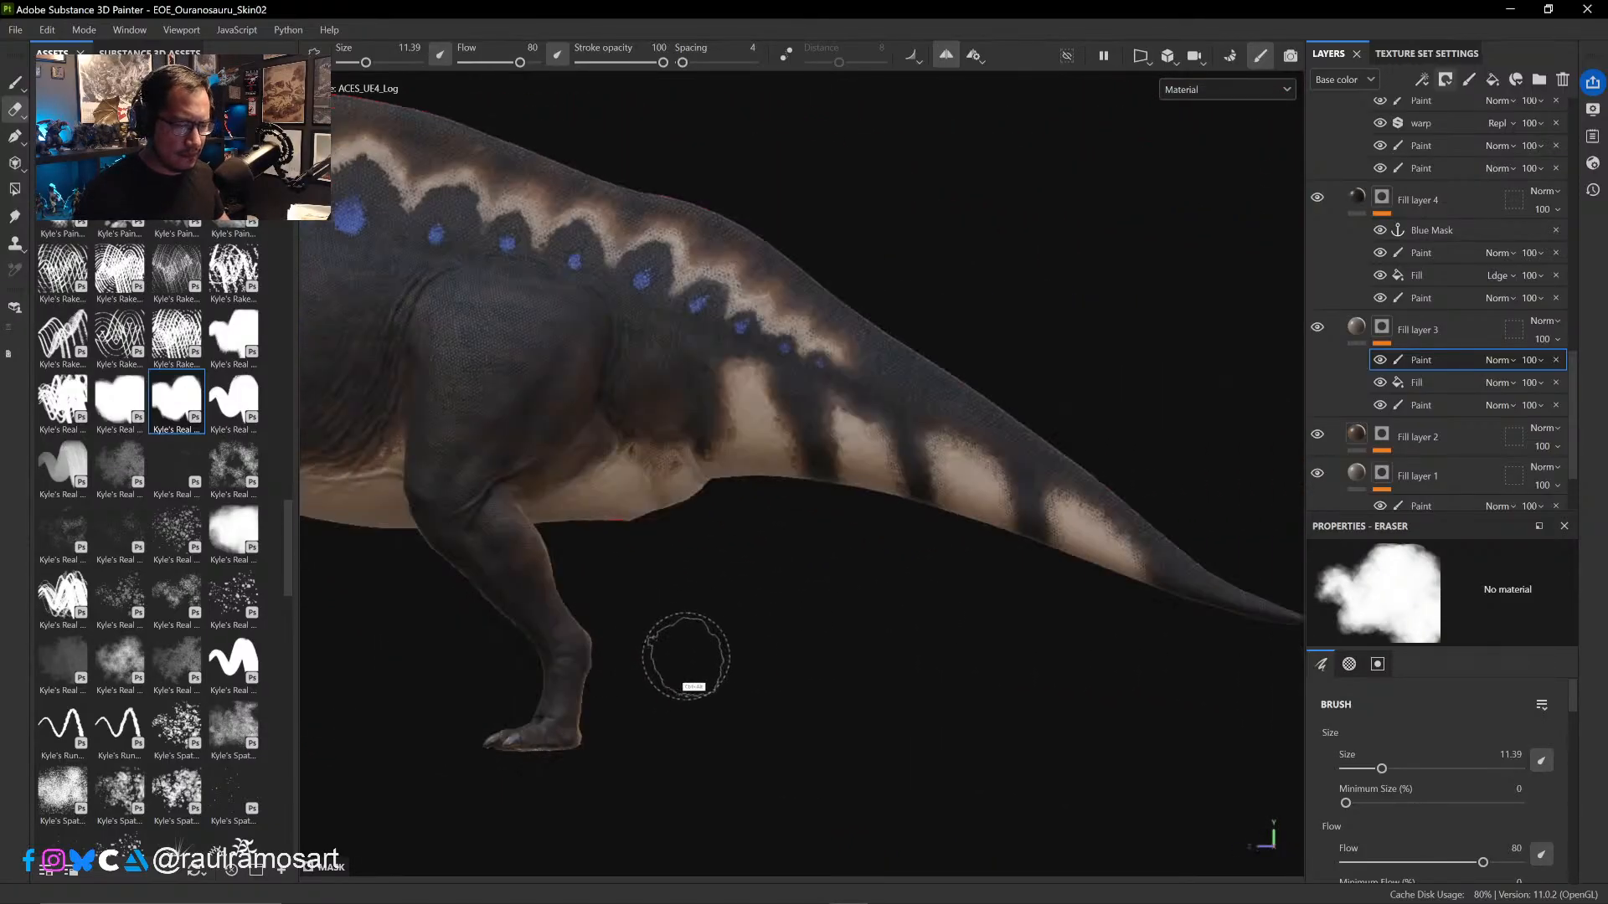
pyautogui.keyDown('ctrl'); pyautogui.keyDown('alt'); pyautogui.moveTo(792, 675); pyautogui.dragTo(1244, 725); pyautogui.keyUp('alt'); pyautogui.keyUp('ctrl')
pyautogui.keyDown('ctrl'); pyautogui.keyDown('alt'); pyautogui.moveTo(735, 698); pyautogui.dragTo(832, 667); pyautogui.keyUp('alt'); pyautogui.keyUp('ctrl')
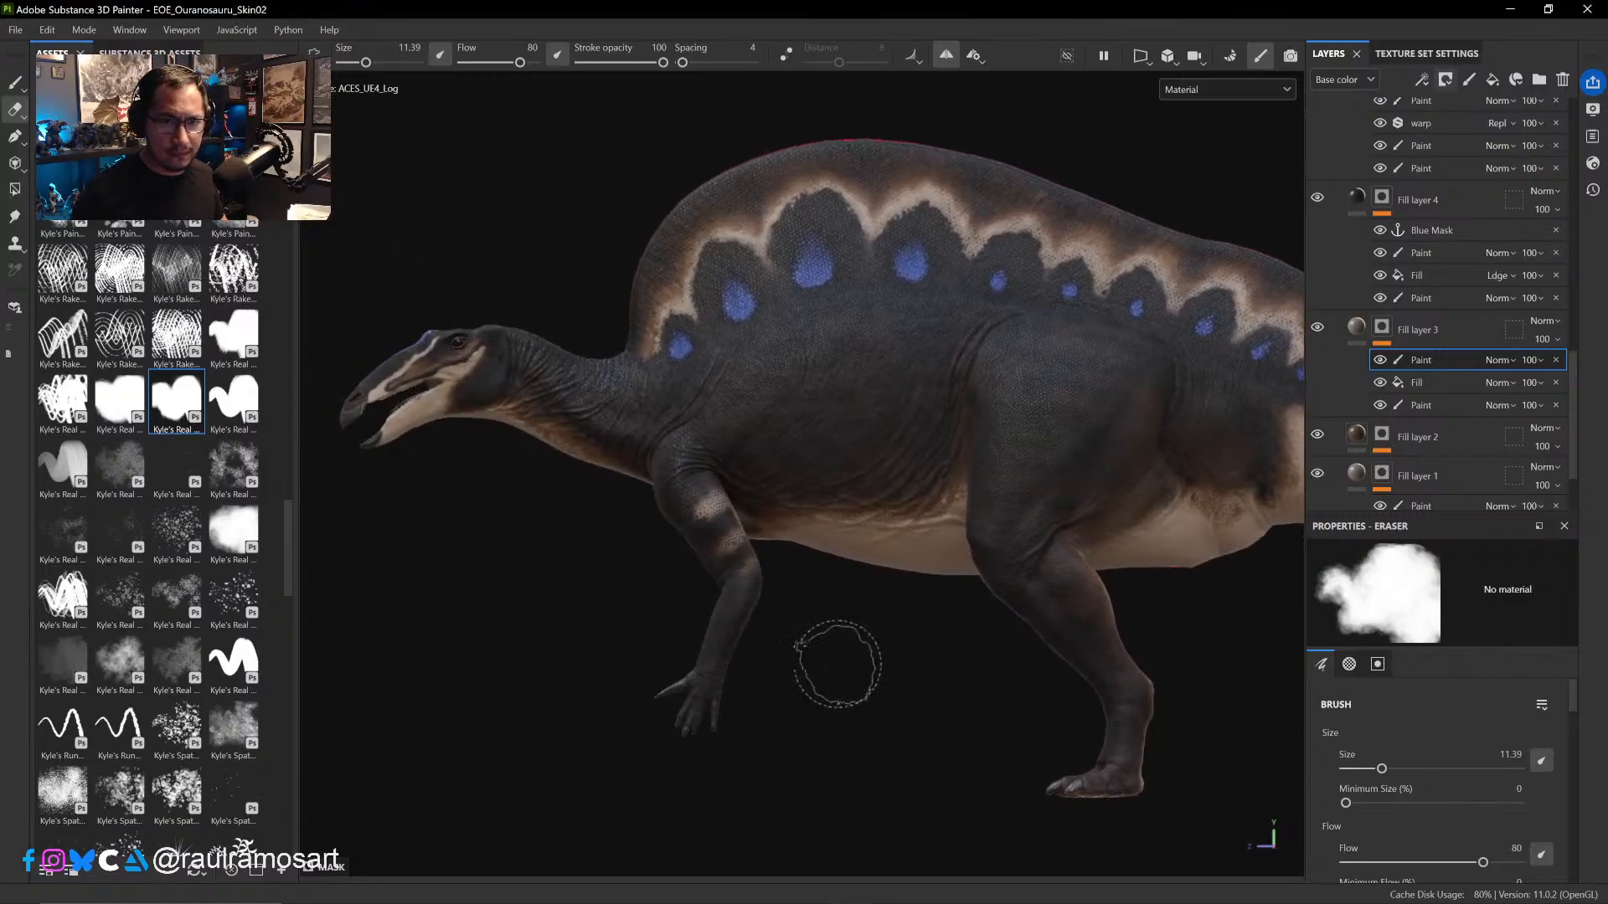
# - Check the dinosaur's skin from the side and save the EOE_Ouranosauru_Skin02 project
pyautogui.rightClick(733, 287)
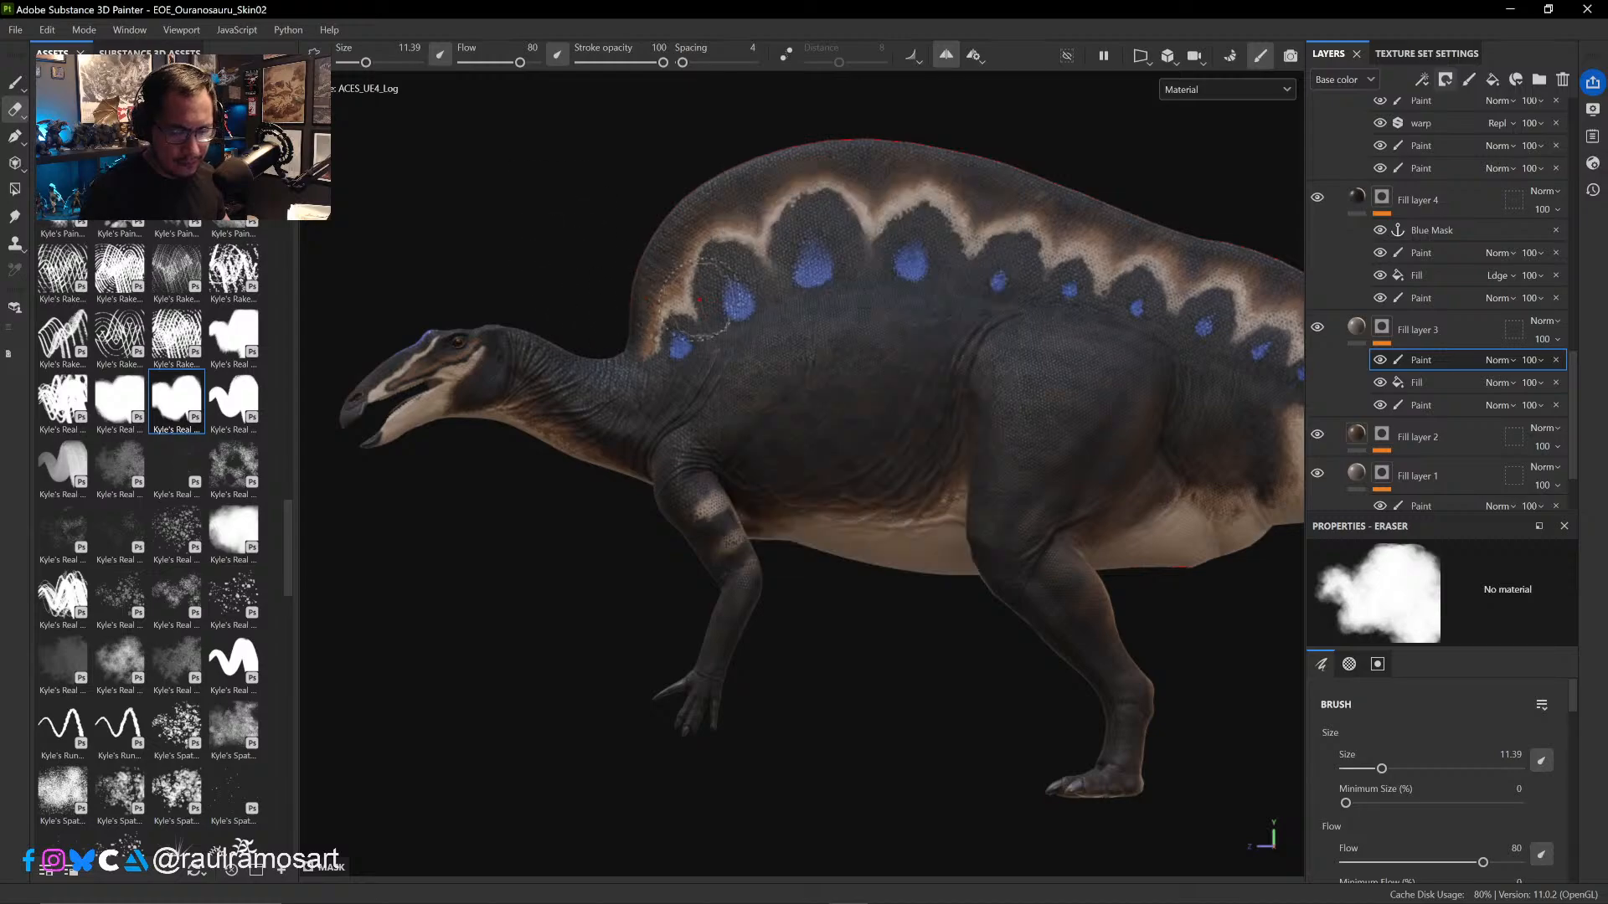
pyautogui.scroll(2, 1005, 171)
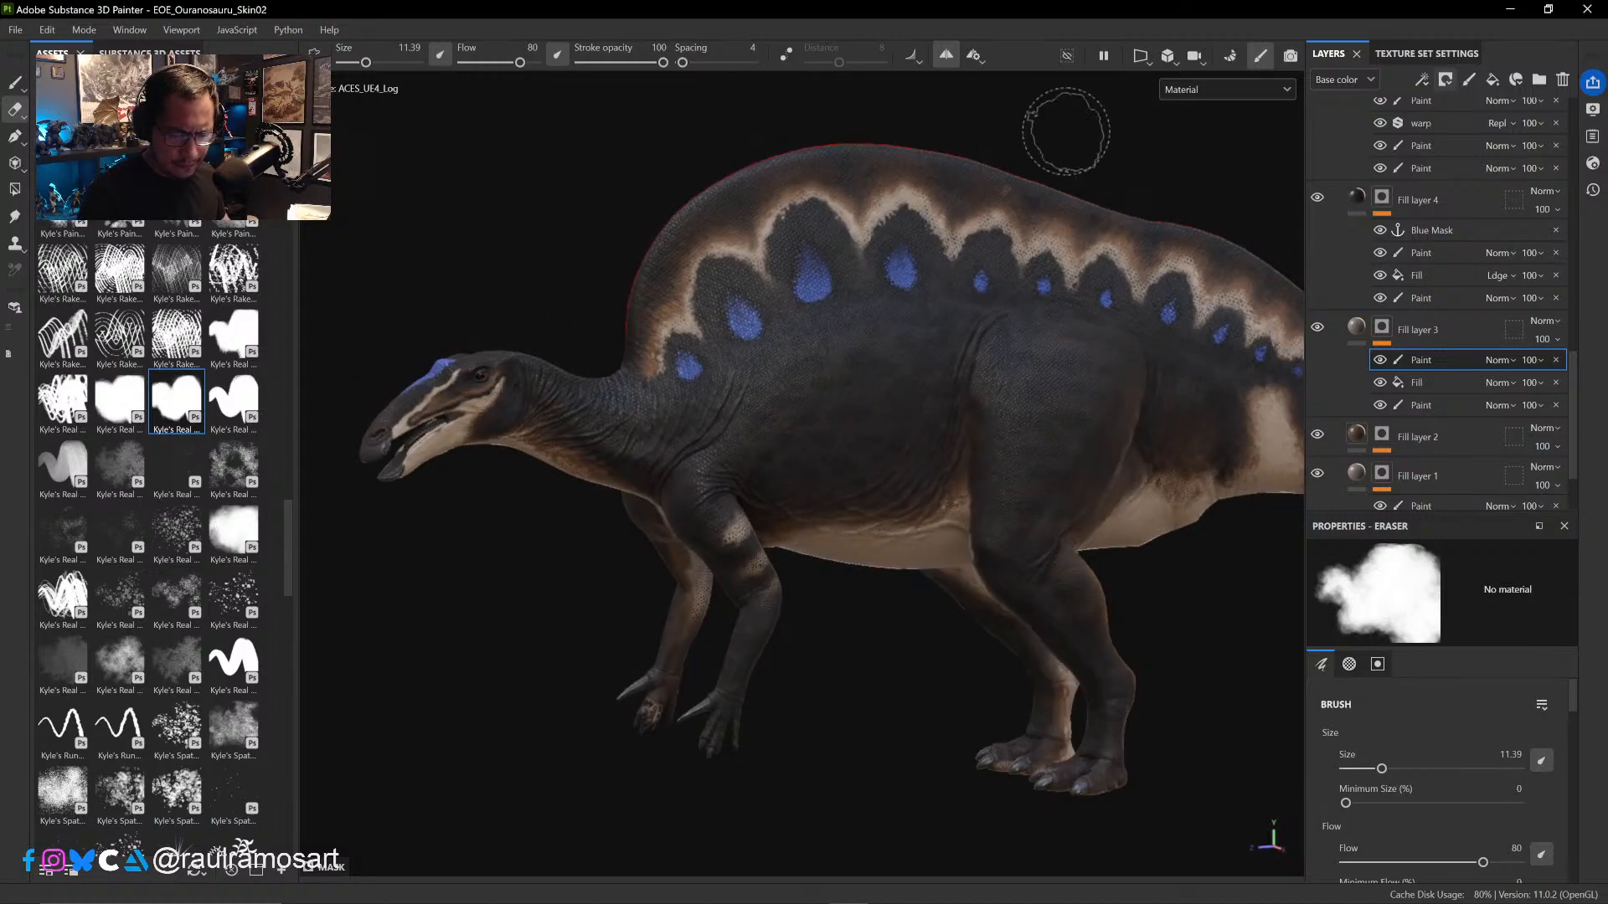
pyautogui.keyDown('alt'); pyautogui.moveTo(1071, 134); pyautogui.dragTo(1113, 119); pyautogui.keyUp('alt')
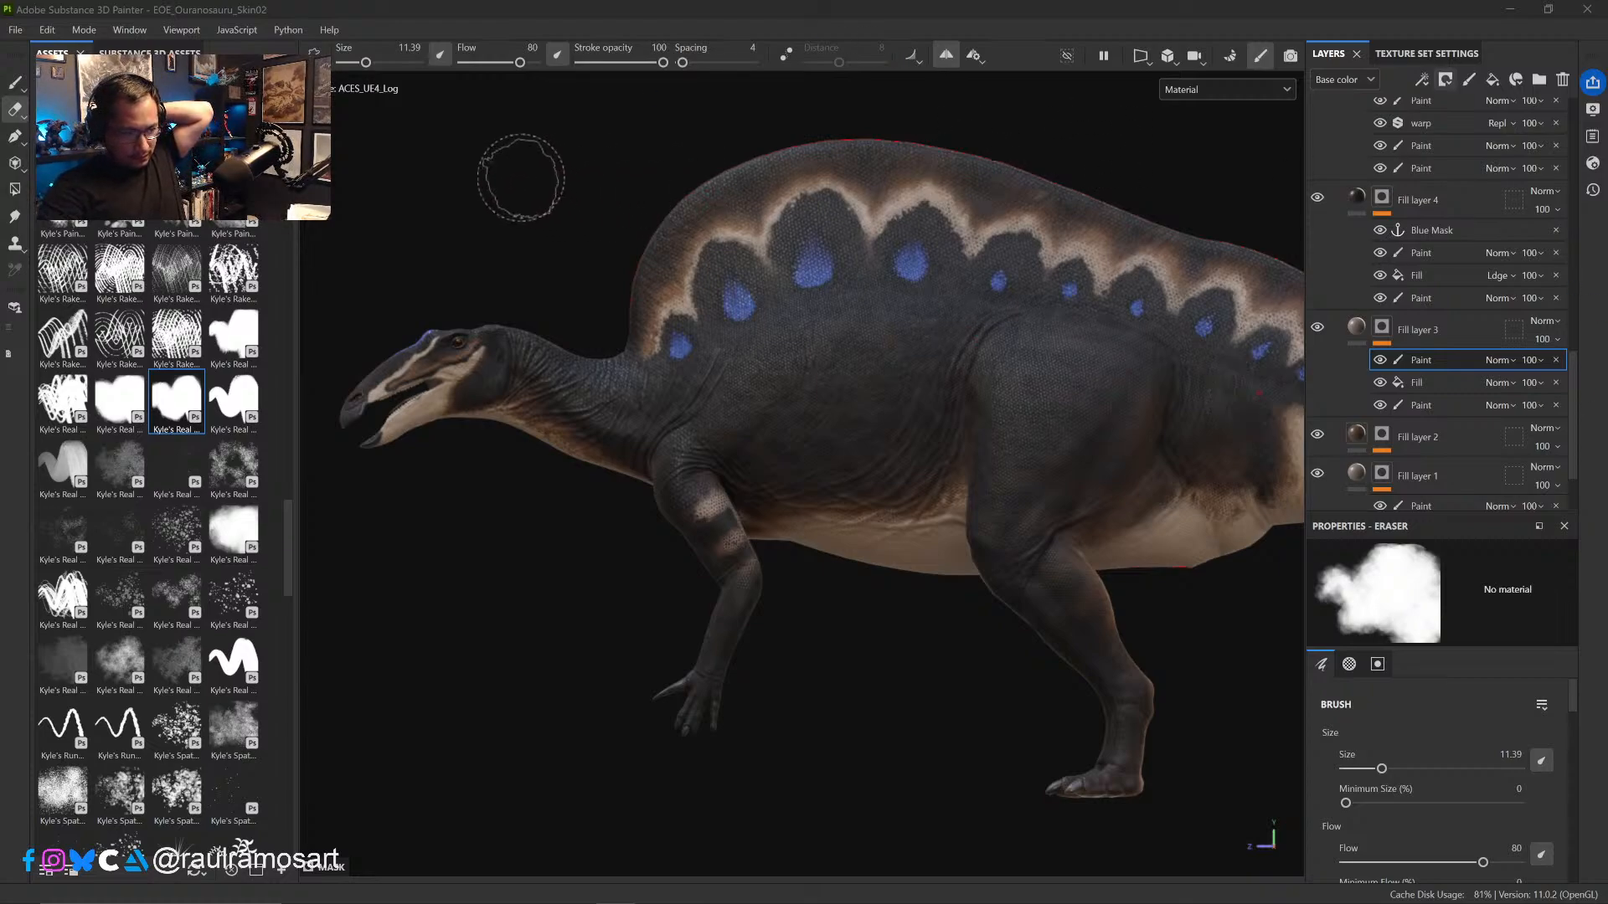
pyautogui.click(521, 178)
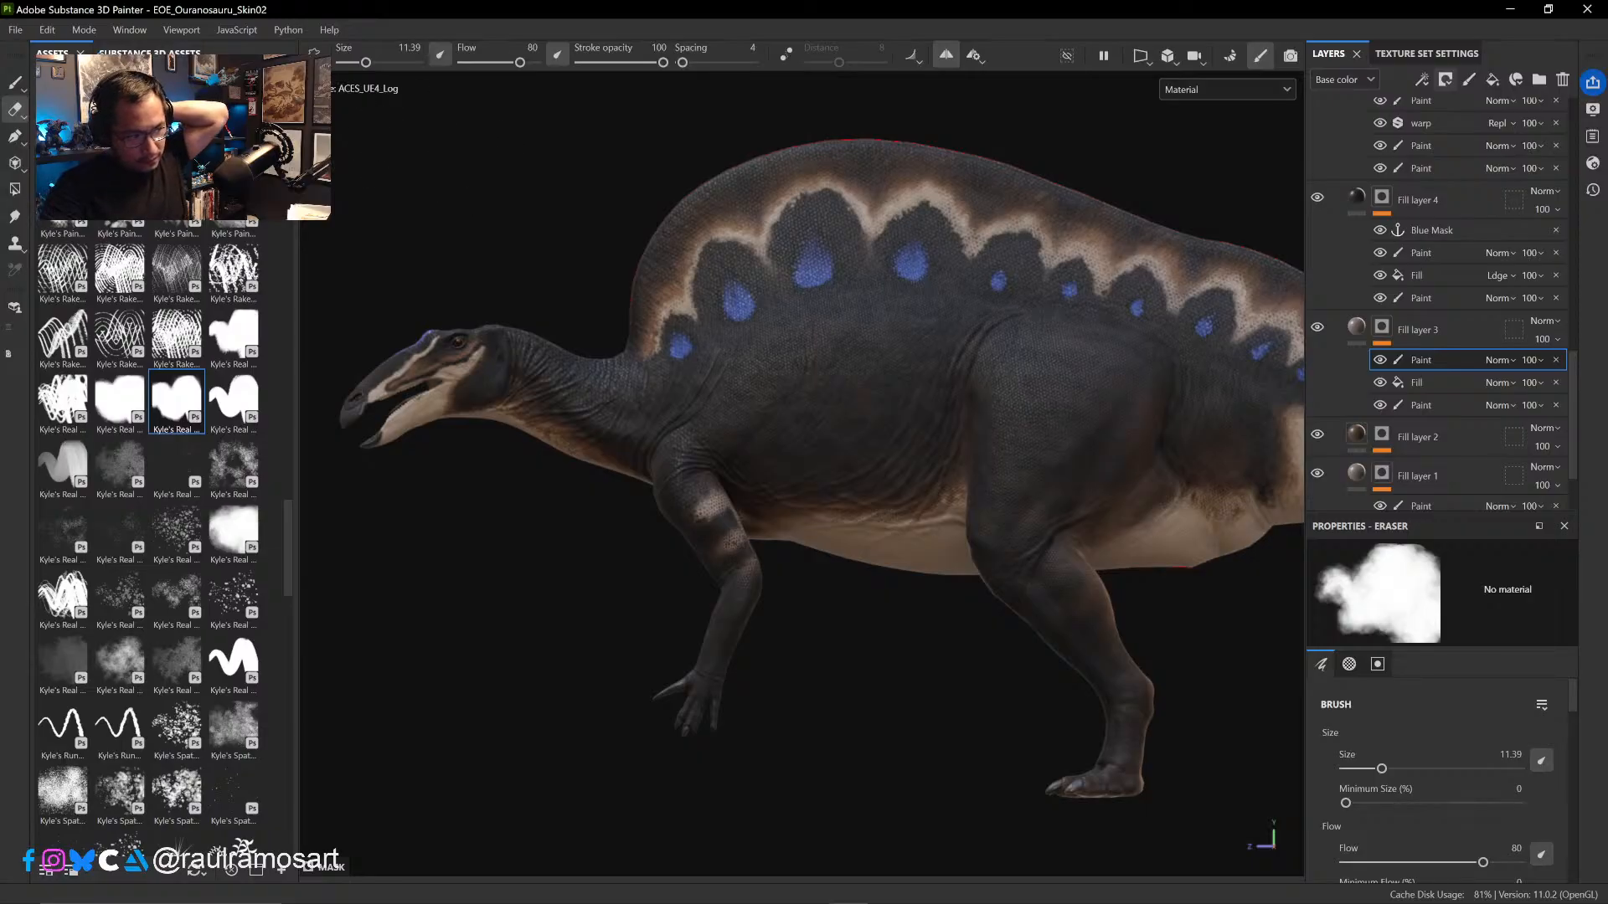
pyautogui.click(15, 30)
pyautogui.click(26, 170)
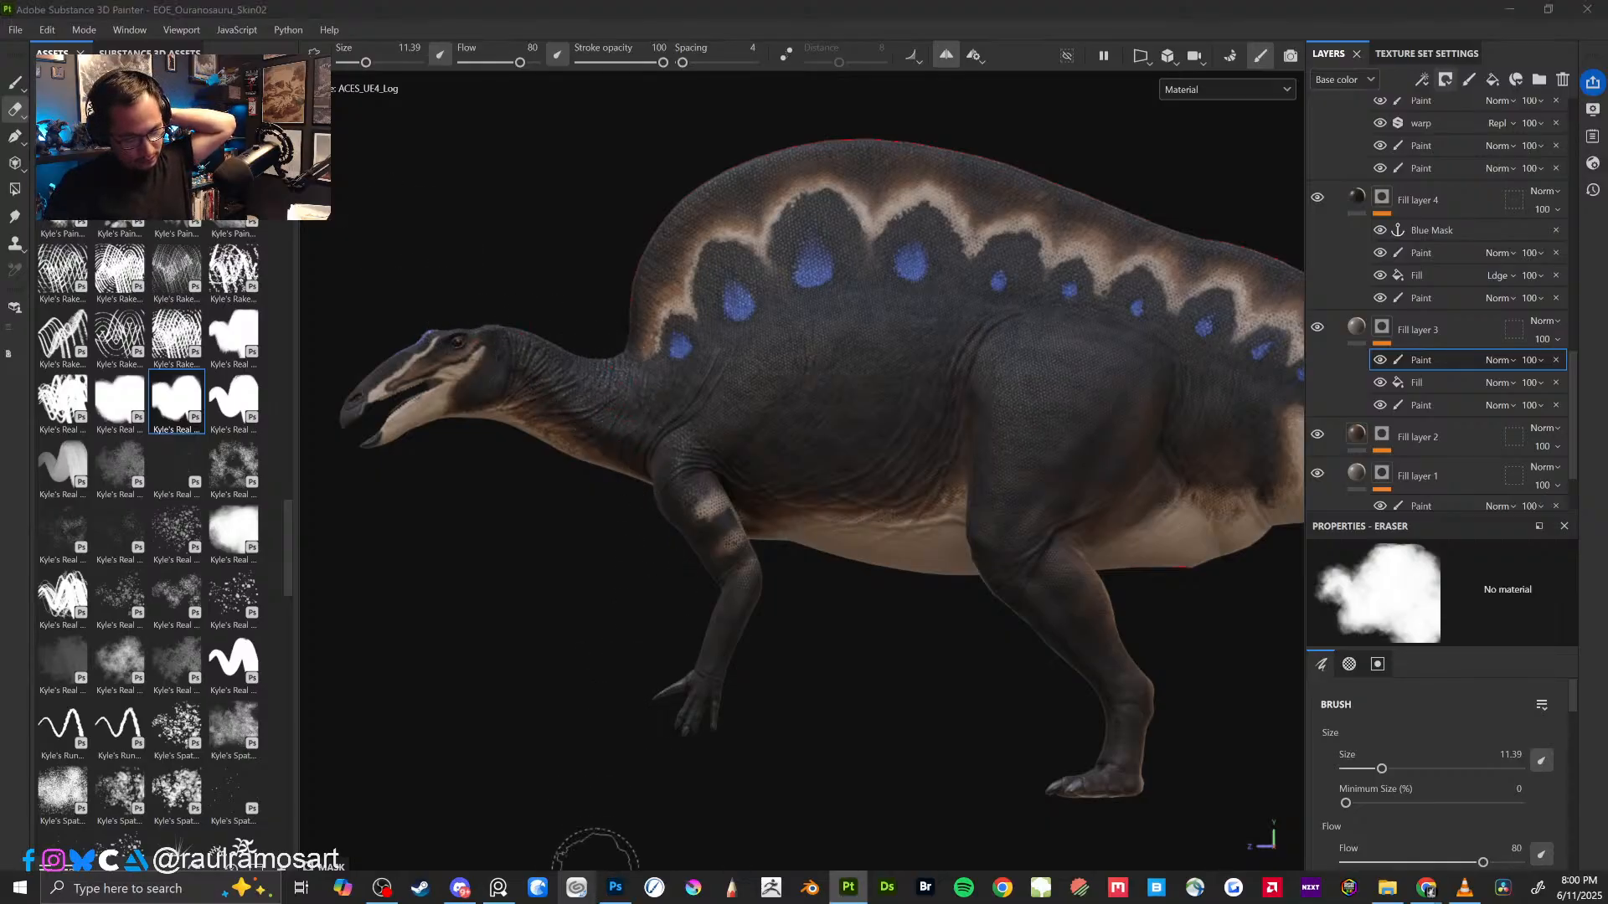
# - Switch to Photoshop and hide the guides over the dinosaur line drawings in EOE_Ouranosaurus_SkinTemplate.psd
pyautogui.click(609, 899)
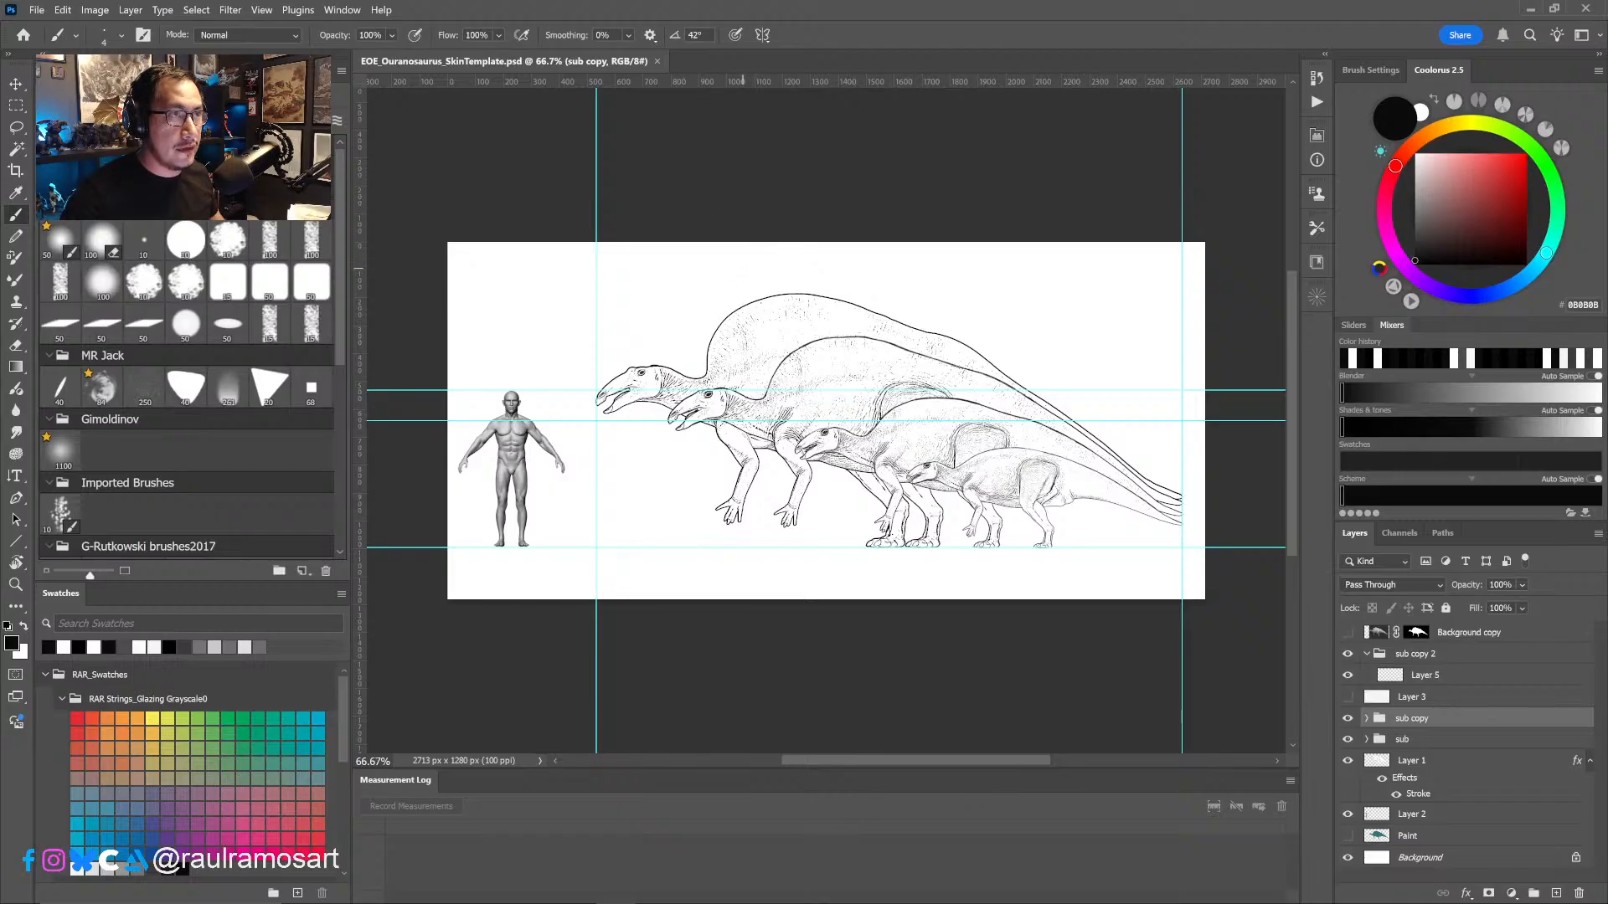
pyautogui.click(852, 134)
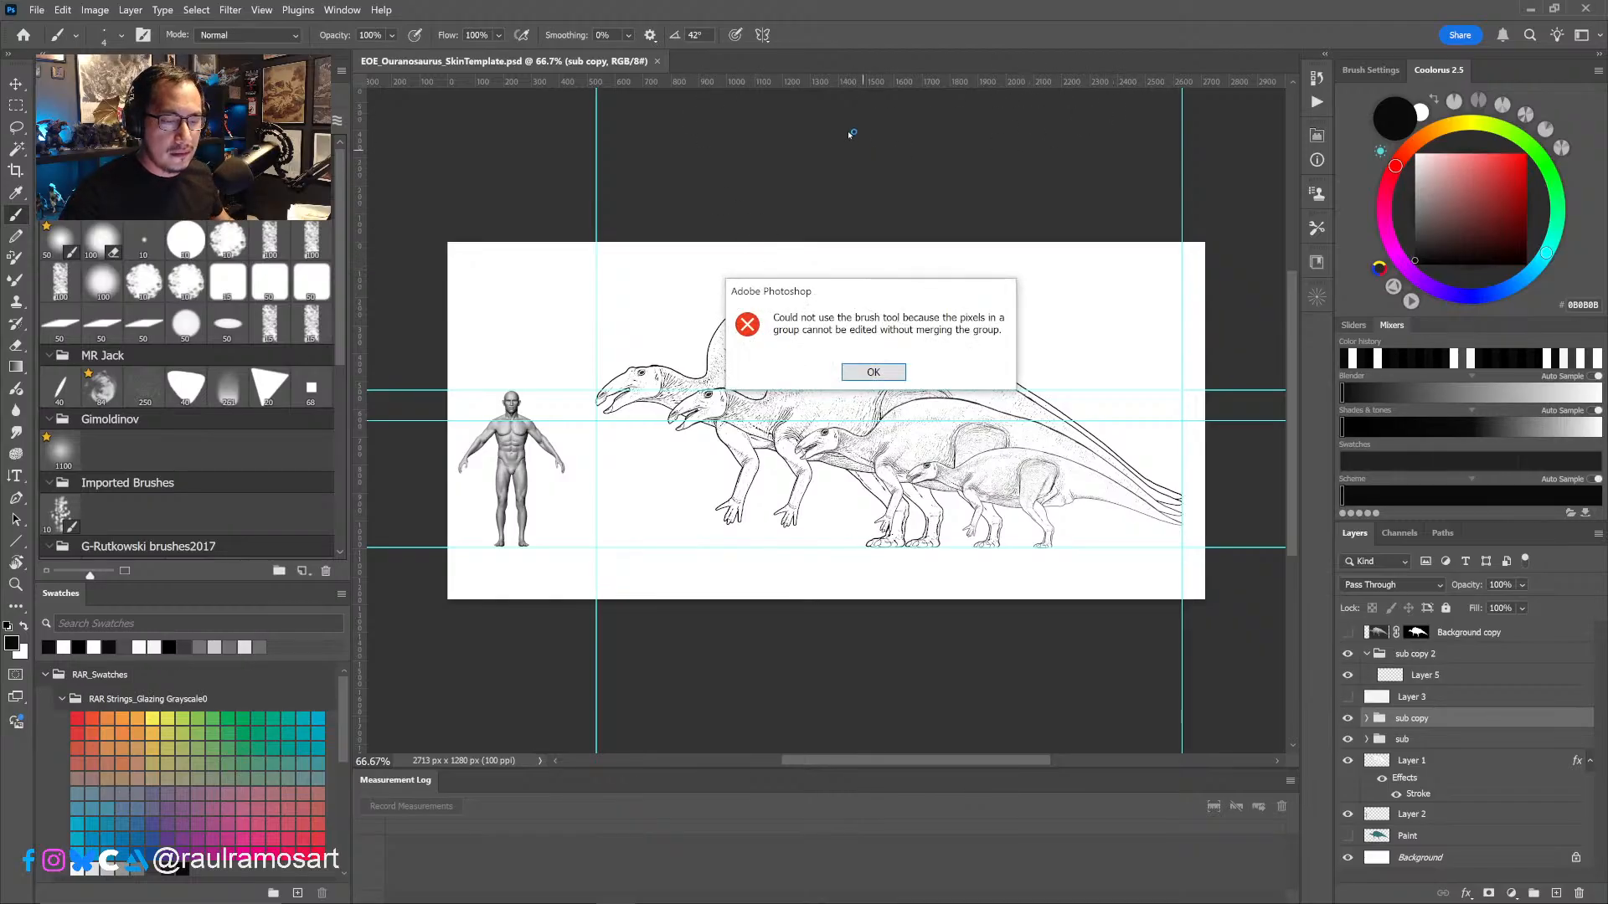
pyautogui.click(874, 373)
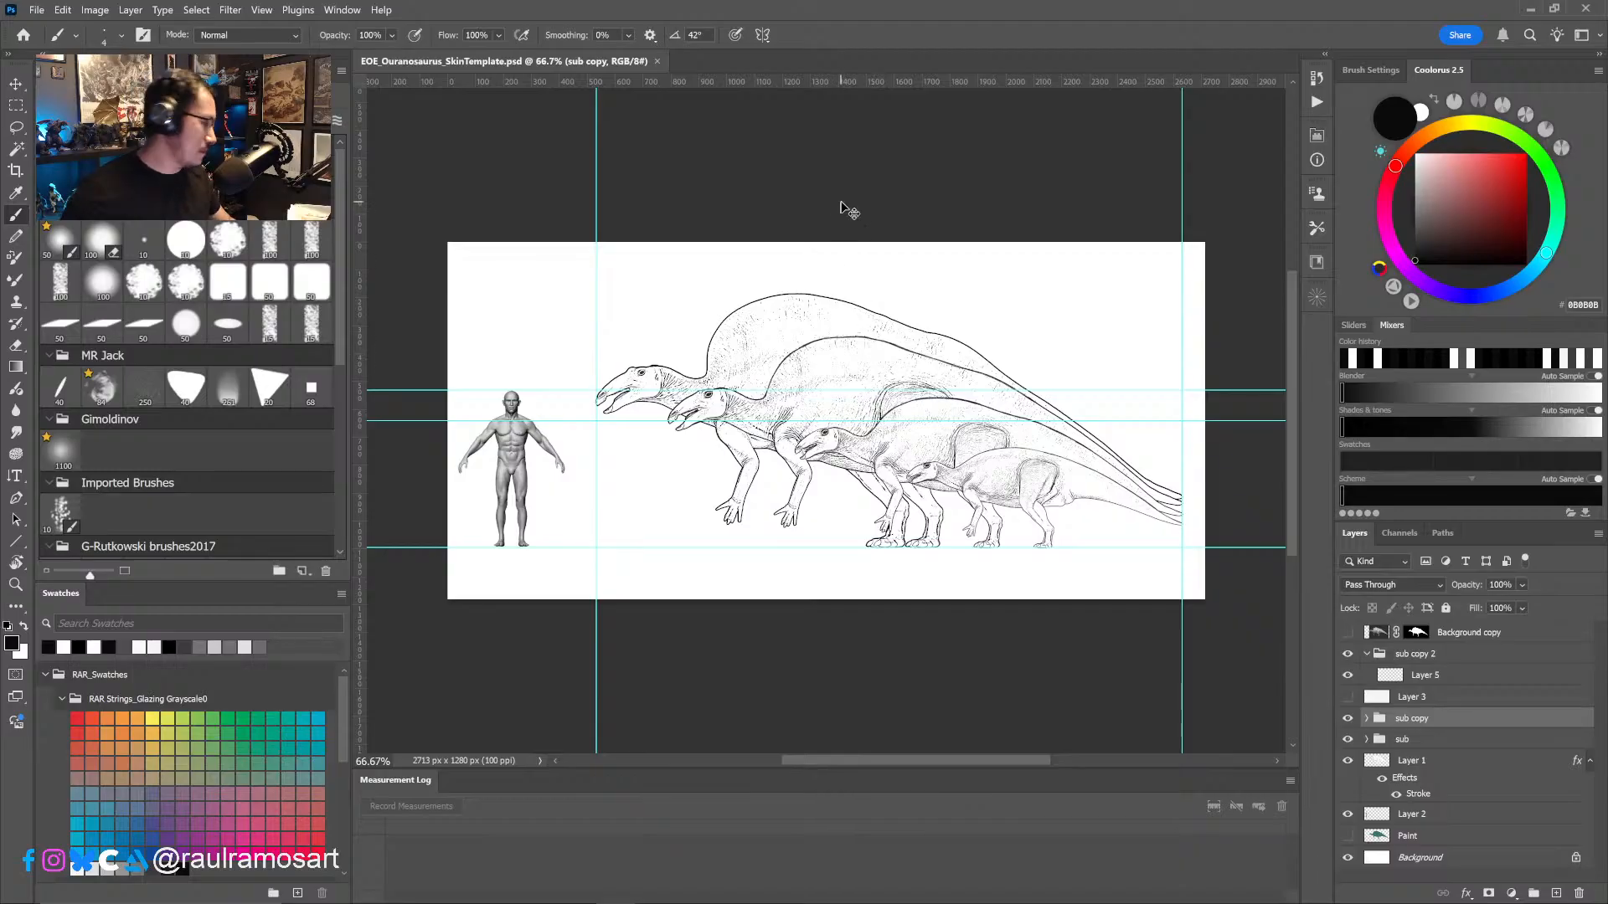
pyautogui.hotkey('ctrl', ';')
pyautogui.moveTo(790, 326); pyautogui.dragTo(729, 254)
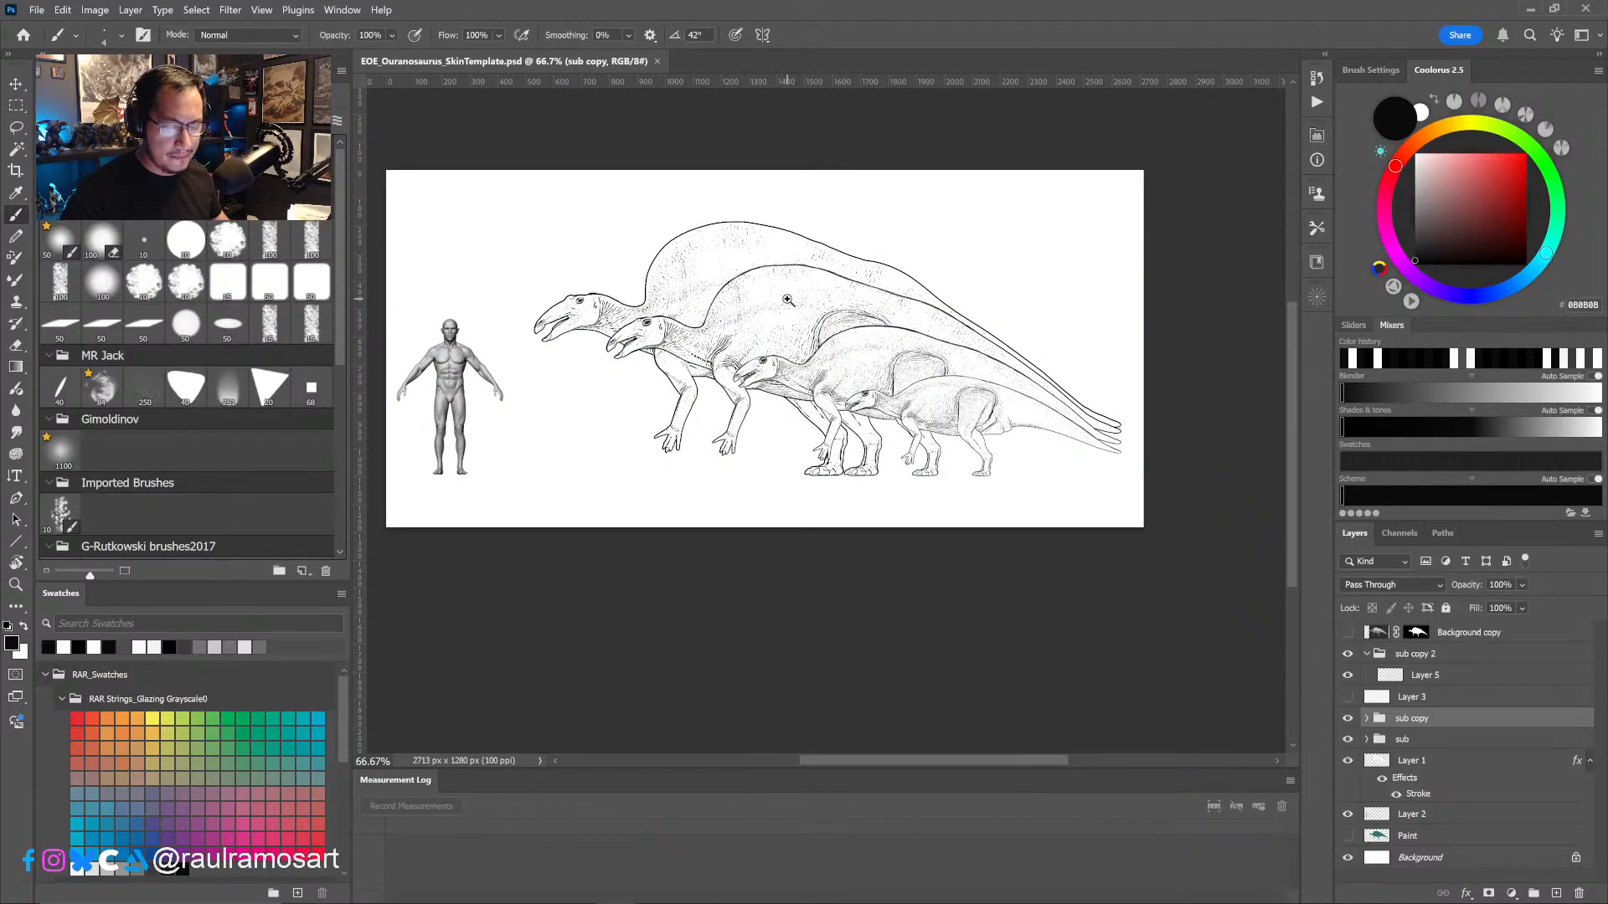
# - Look closely at the smallest dinosaur drawing, then select and collapse the sub copy 2 layer group
pyautogui.keyDown('ctrl'); pyautogui.click(789, 299); pyautogui.keyUp('ctrl')
pyautogui.keyDown('alt'); pyautogui.click(825, 297); pyautogui.keyUp('alt')
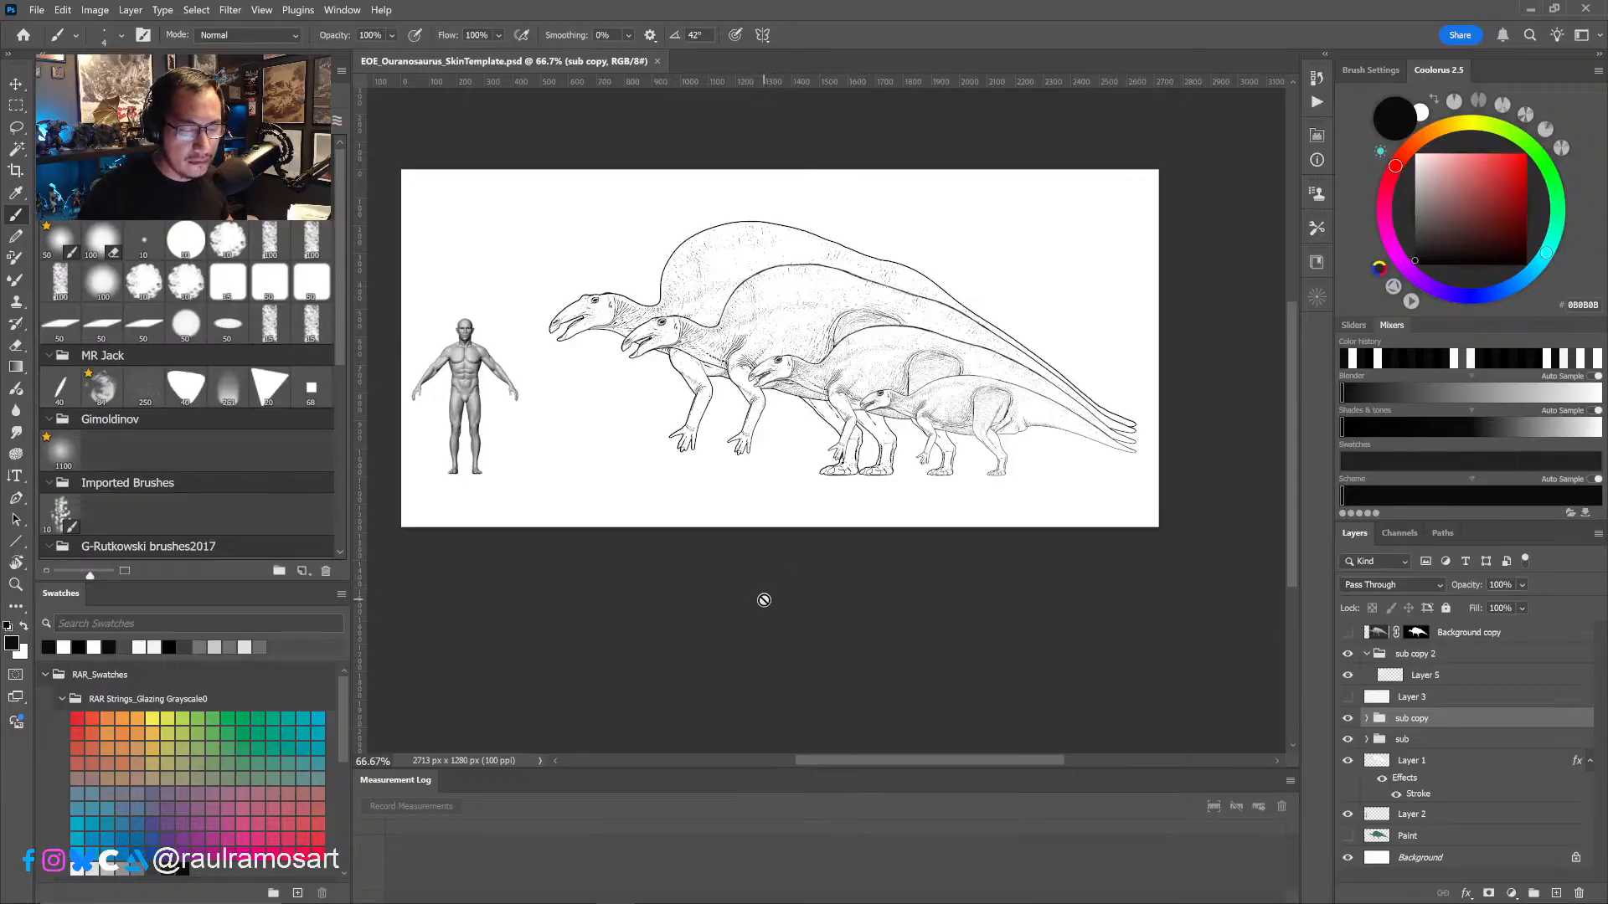
pyautogui.keyDown('ctrl'); pyautogui.click(941, 453); pyautogui.keyUp('ctrl')
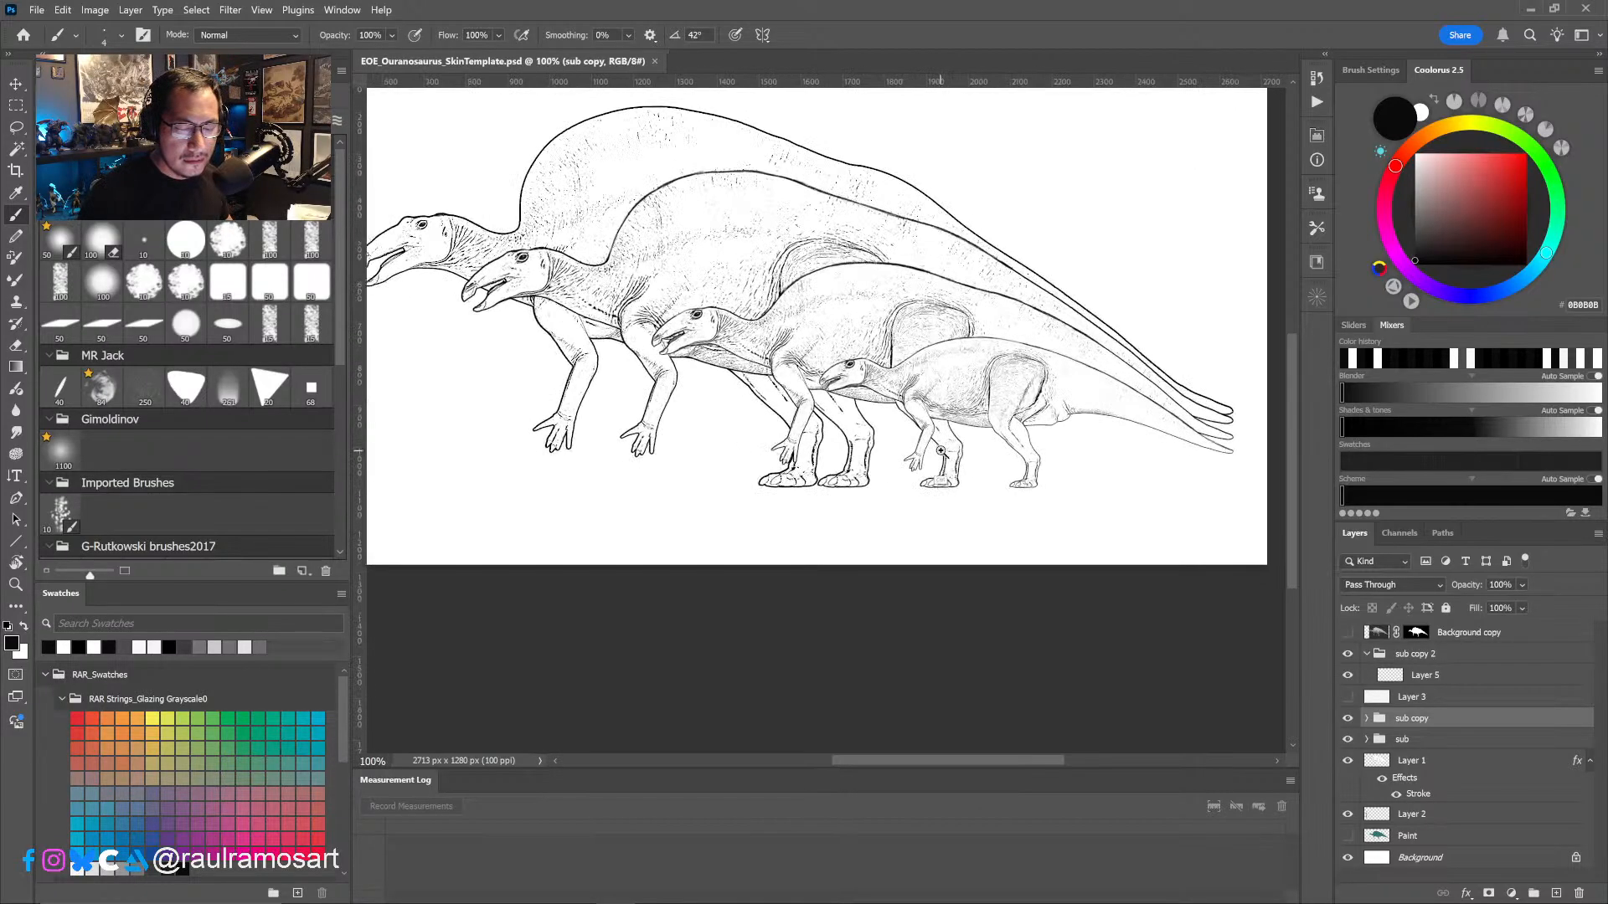
pyautogui.keyDown('ctrl'); pyautogui.click(940, 453); pyautogui.keyUp('ctrl')
pyautogui.moveTo(939, 459); pyautogui.dragTo(917, 483)
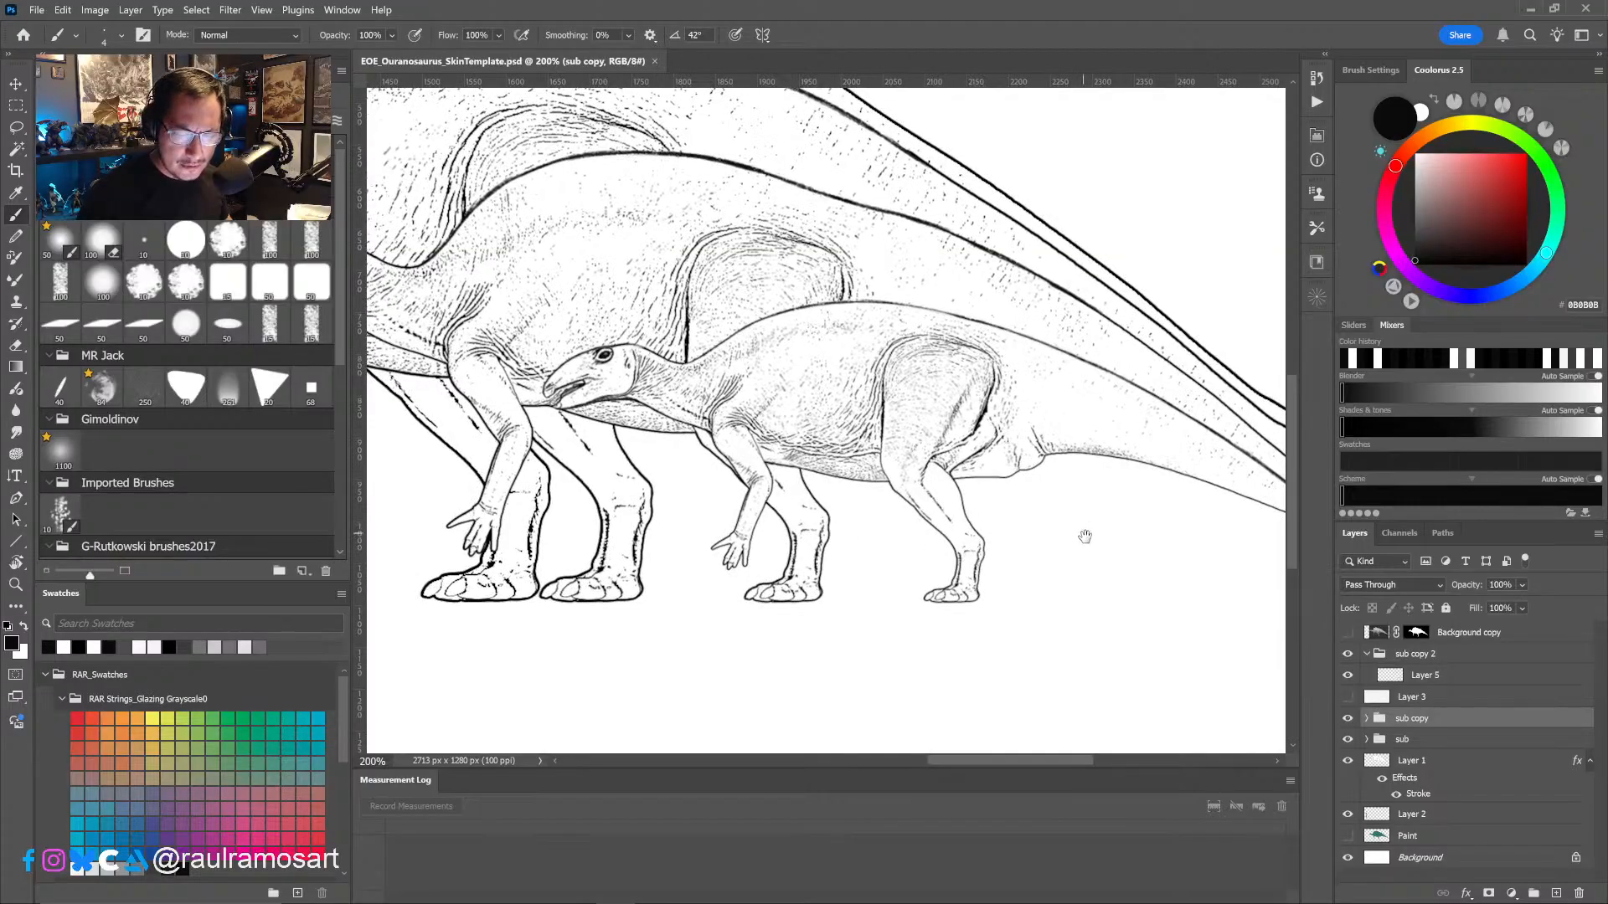
pyautogui.moveTo(1080, 539); pyautogui.dragTo(1003, 538)
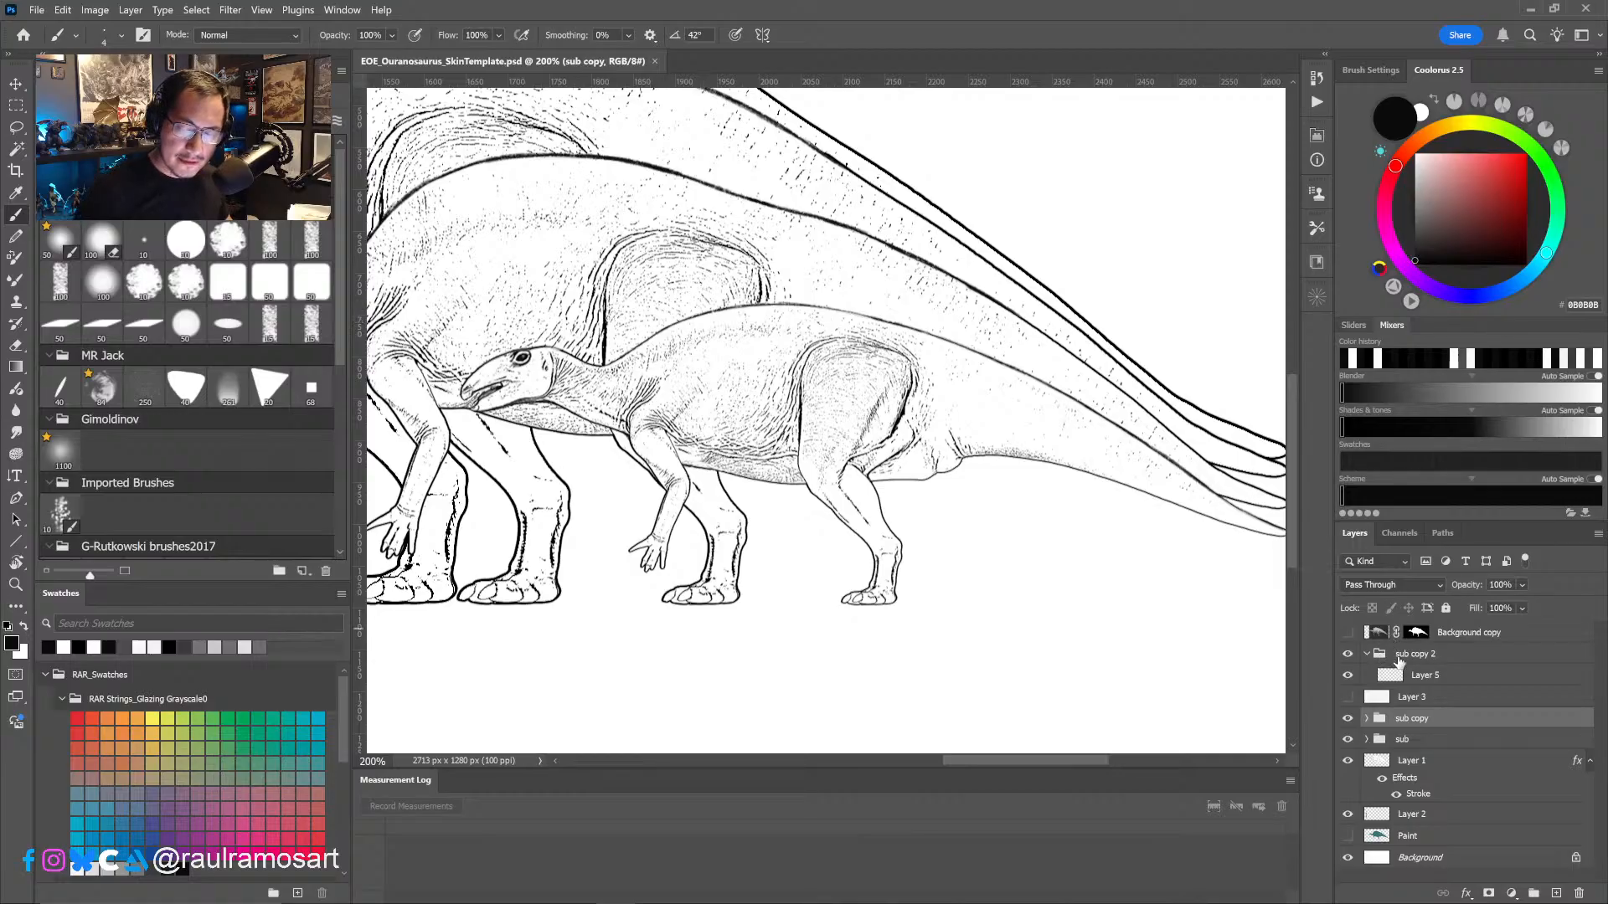
pyautogui.click(1415, 654)
pyautogui.click(1367, 654)
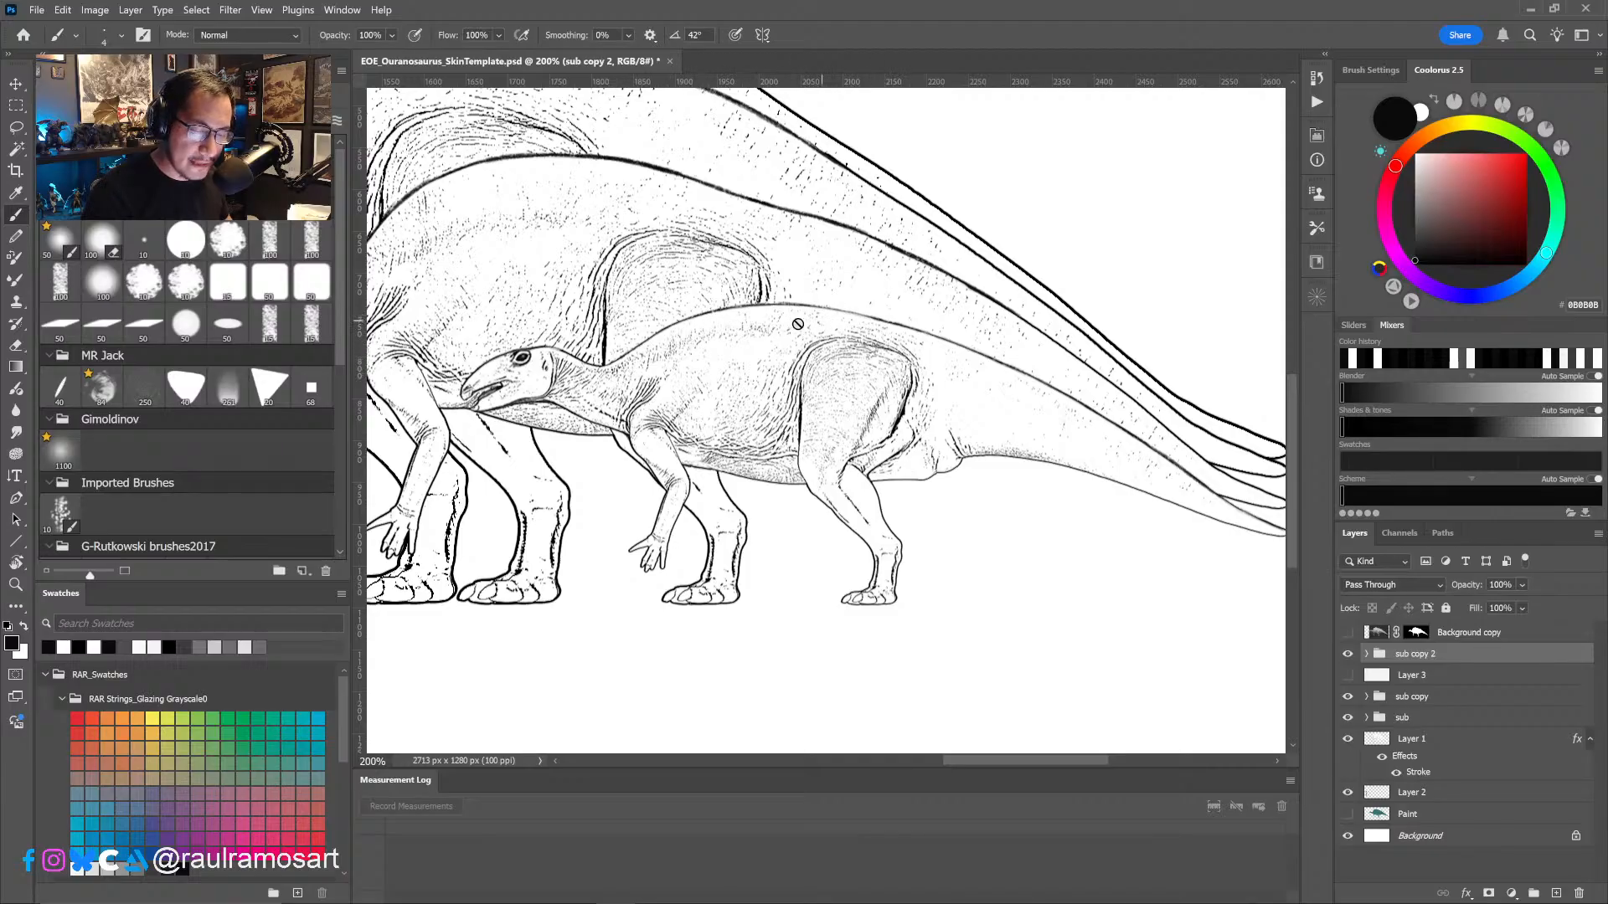
# - Examine the heads, sails and body proportions of the four dinosaur drawings and compare their sizes with the human figure
pyautogui.moveTo(836, 419); pyautogui.dragTo(980, 440)
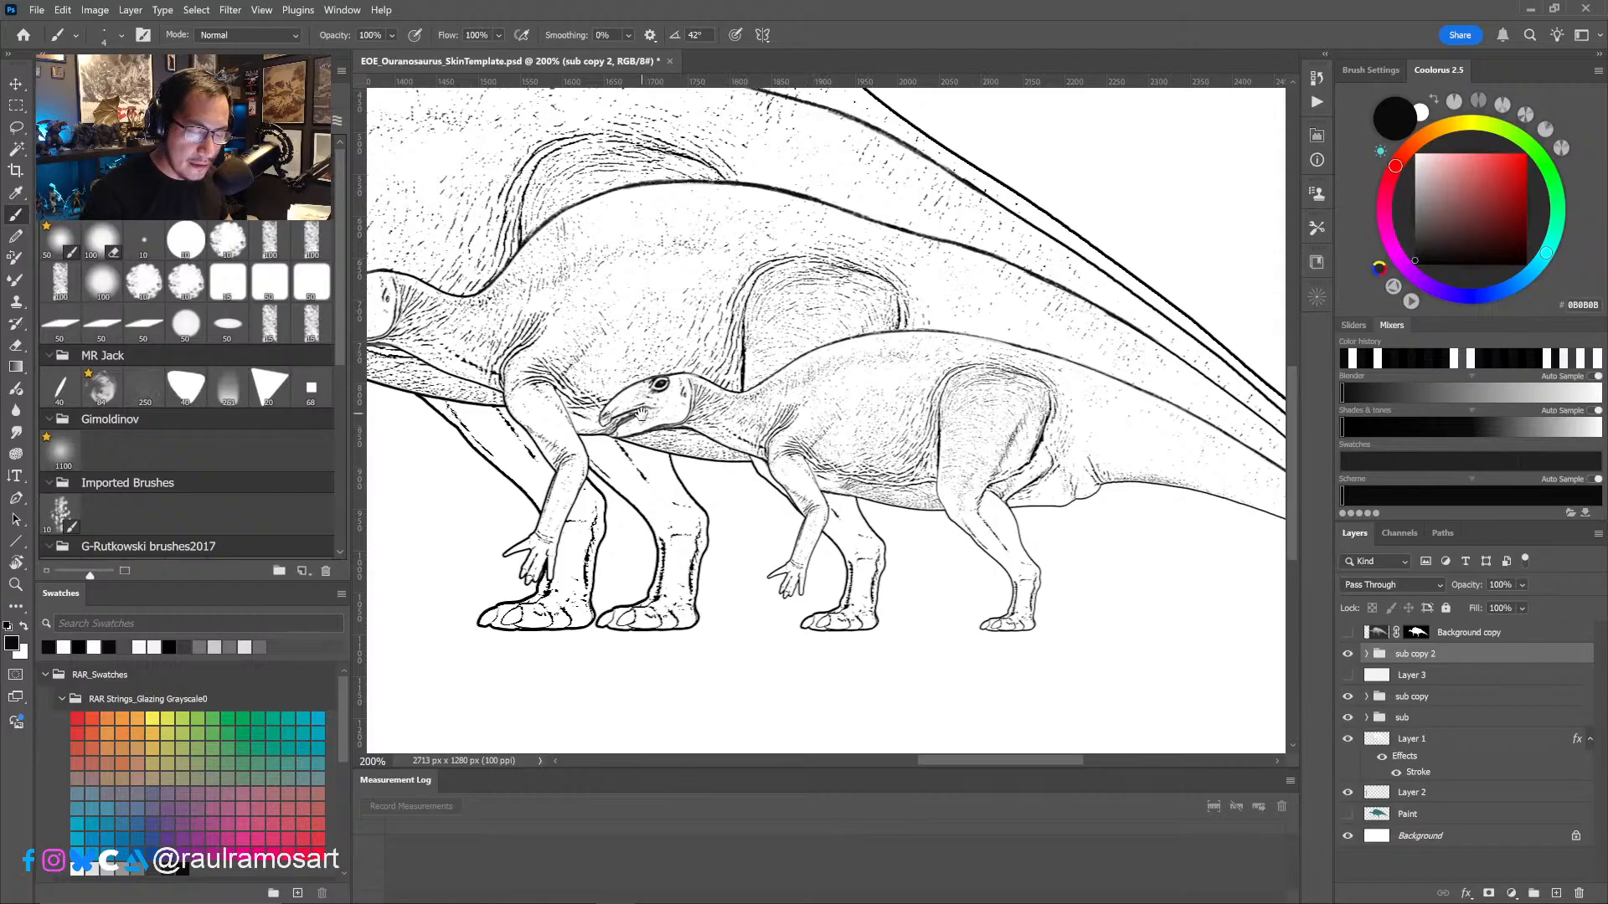
pyautogui.moveTo(647, 410); pyautogui.dragTo(746, 392)
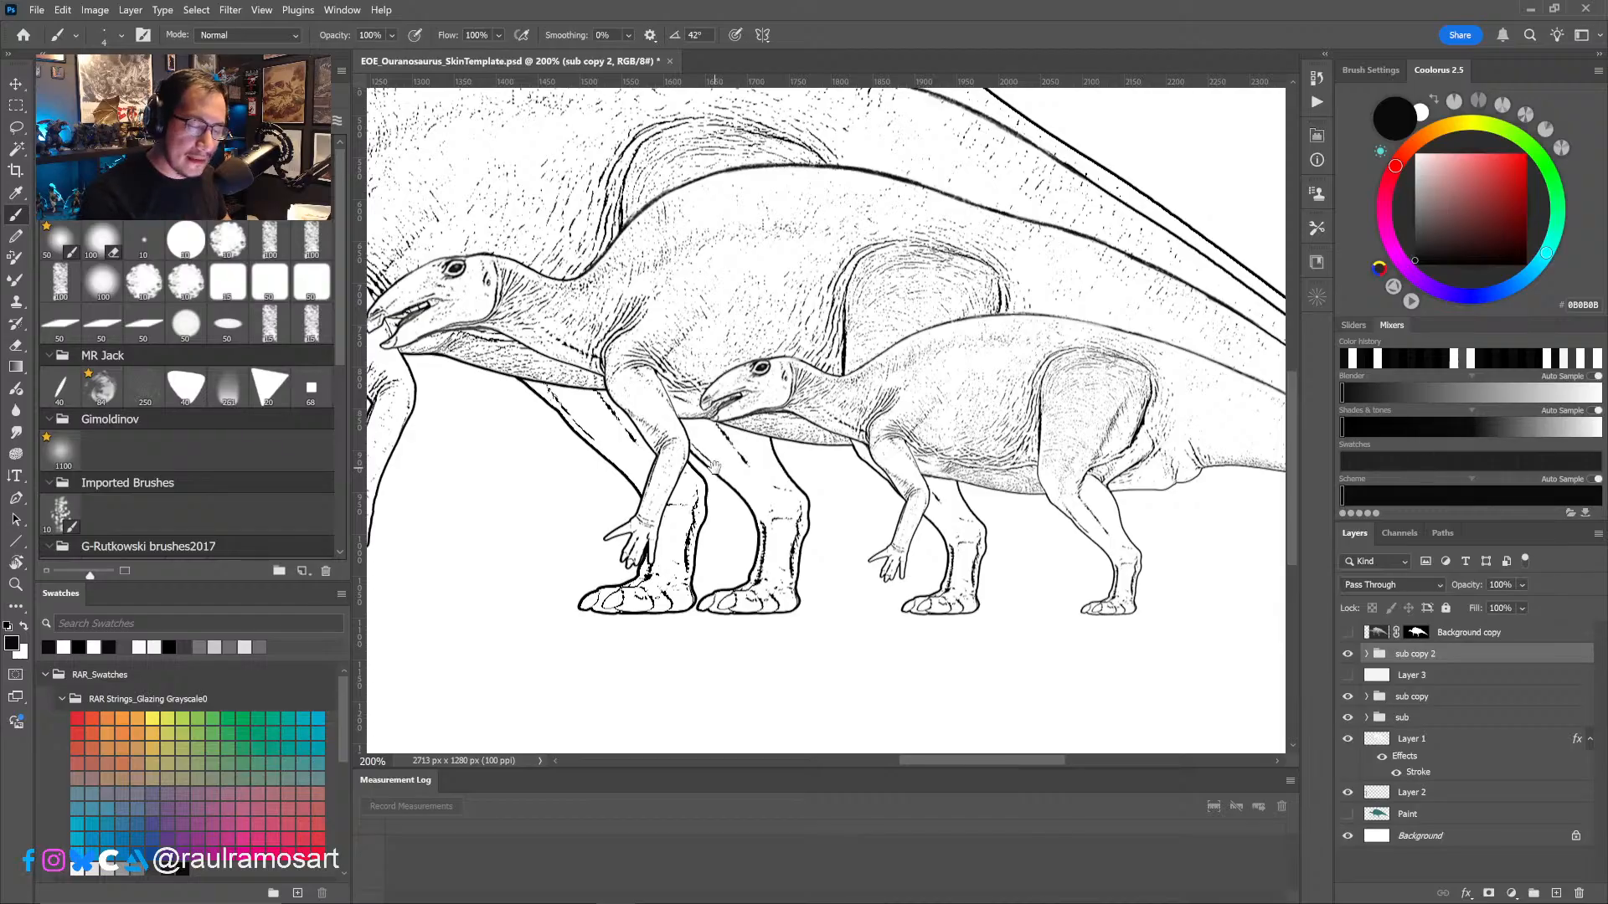
pyautogui.moveTo(727, 476)
pyautogui.mouseDown()
pyautogui.moveTo(882, 506)
pyautogui.moveTo(866, 503)
pyautogui.mouseUp()
pyautogui.keyDown('alt'); pyautogui.click(898, 507); pyautogui.keyUp('alt')
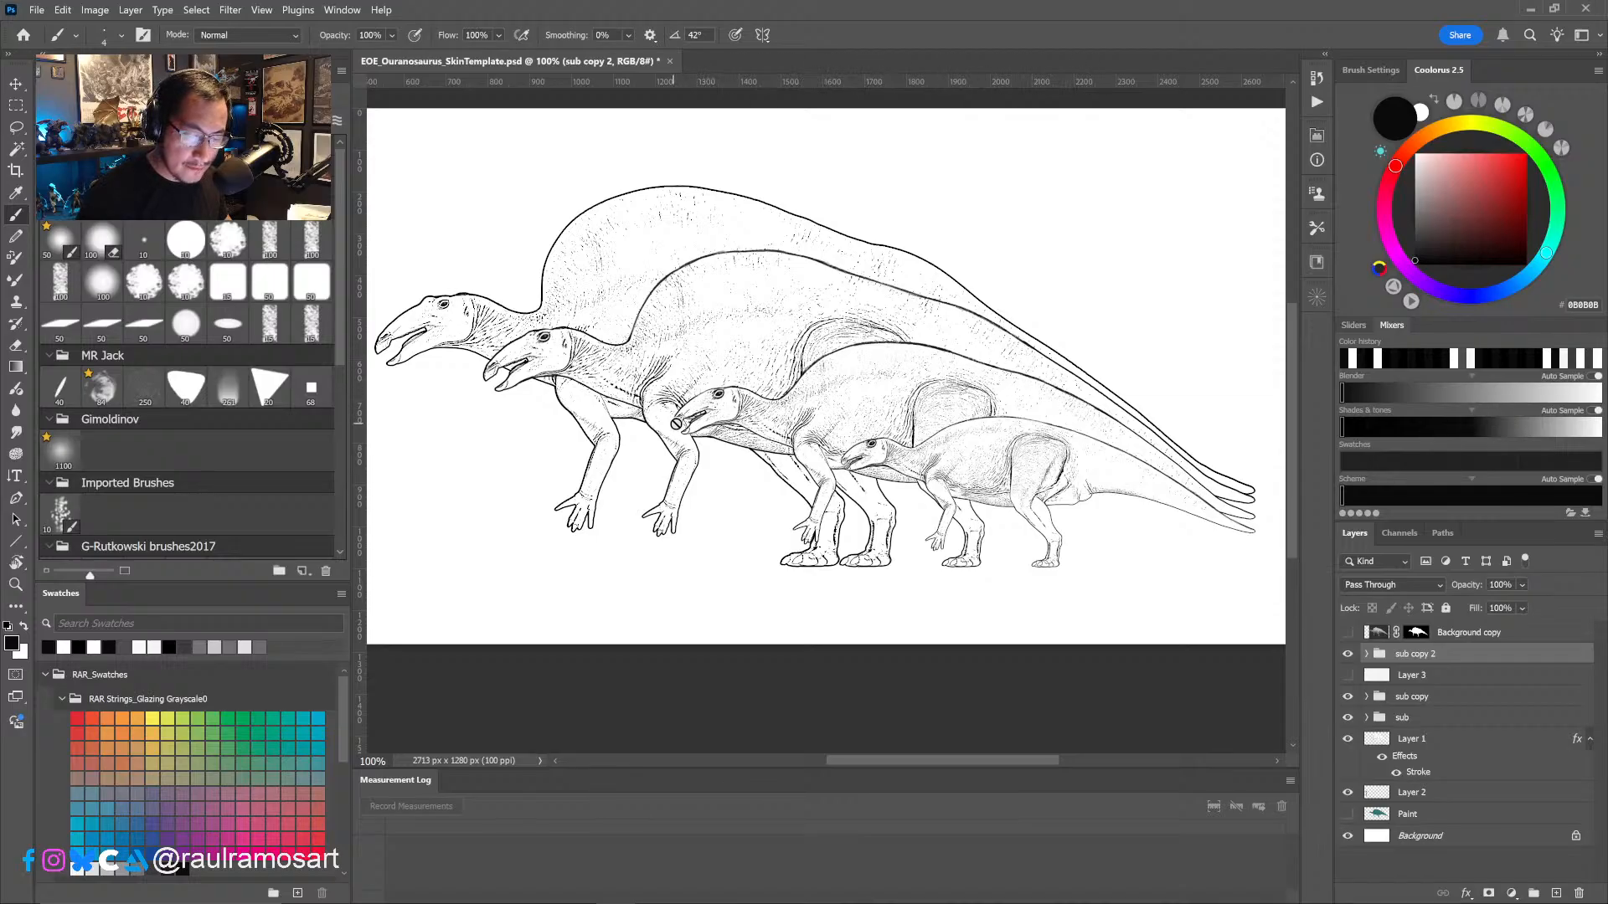
pyautogui.keyDown('alt'); pyautogui.scroll(1, 698, 393); pyautogui.keyUp('alt')
pyautogui.keyDown('alt'); pyautogui.scroll(1, 698, 386); pyautogui.keyUp('alt')
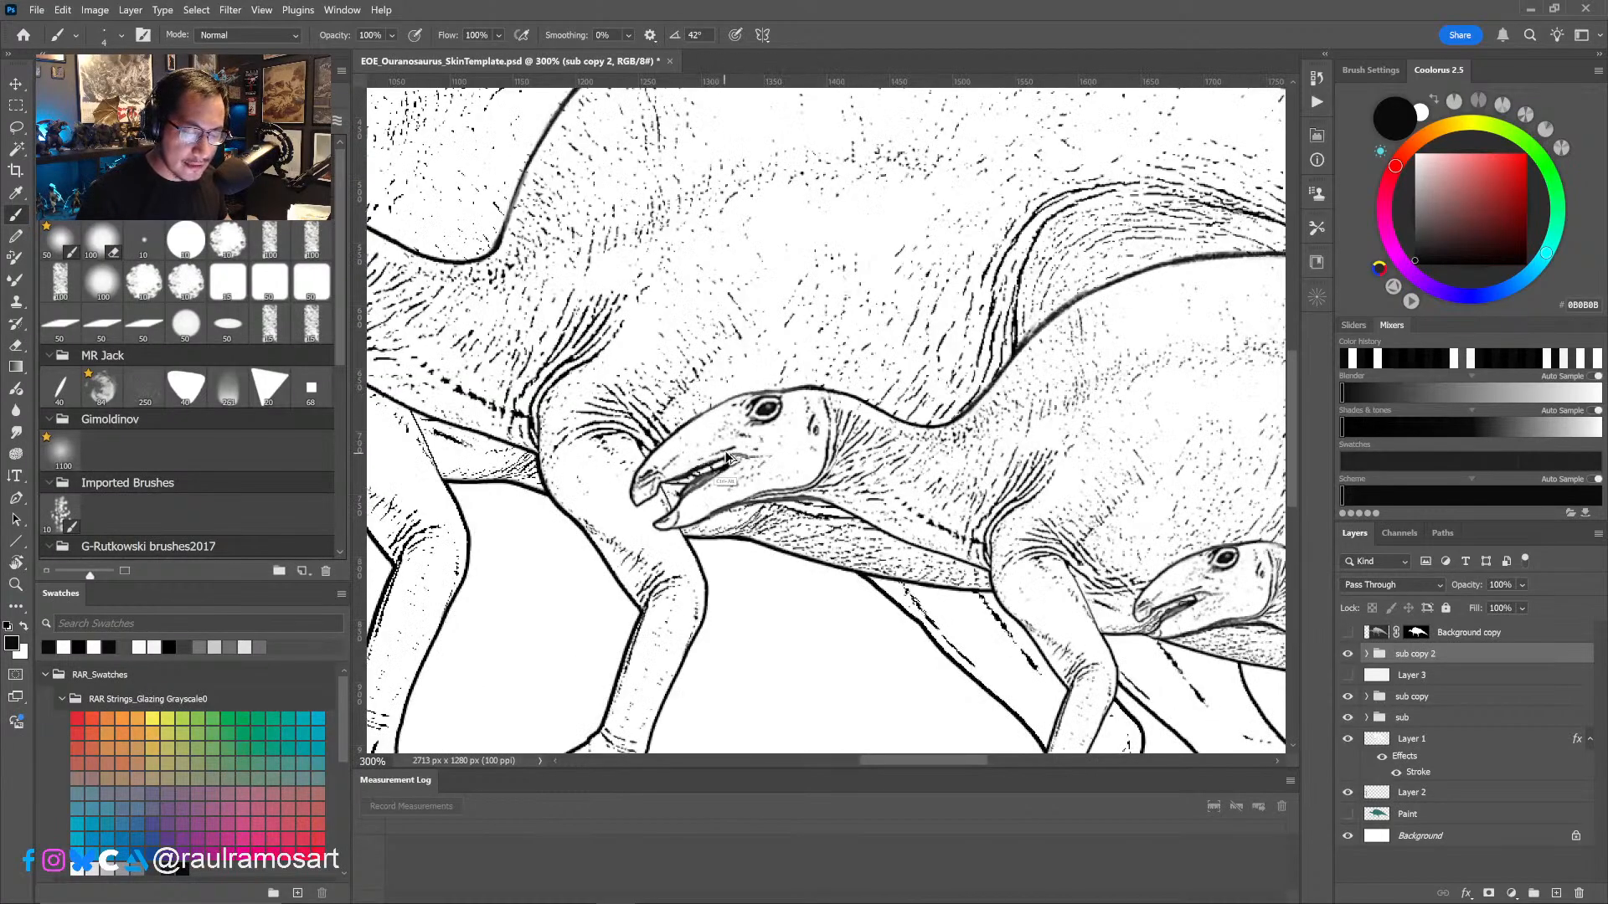
pyautogui.keyDown('alt'); pyautogui.scroll(-3, 727, 429); pyautogui.keyUp('alt')
pyautogui.keyDown('alt'); pyautogui.scroll(2, 729, 430); pyautogui.keyUp('alt')
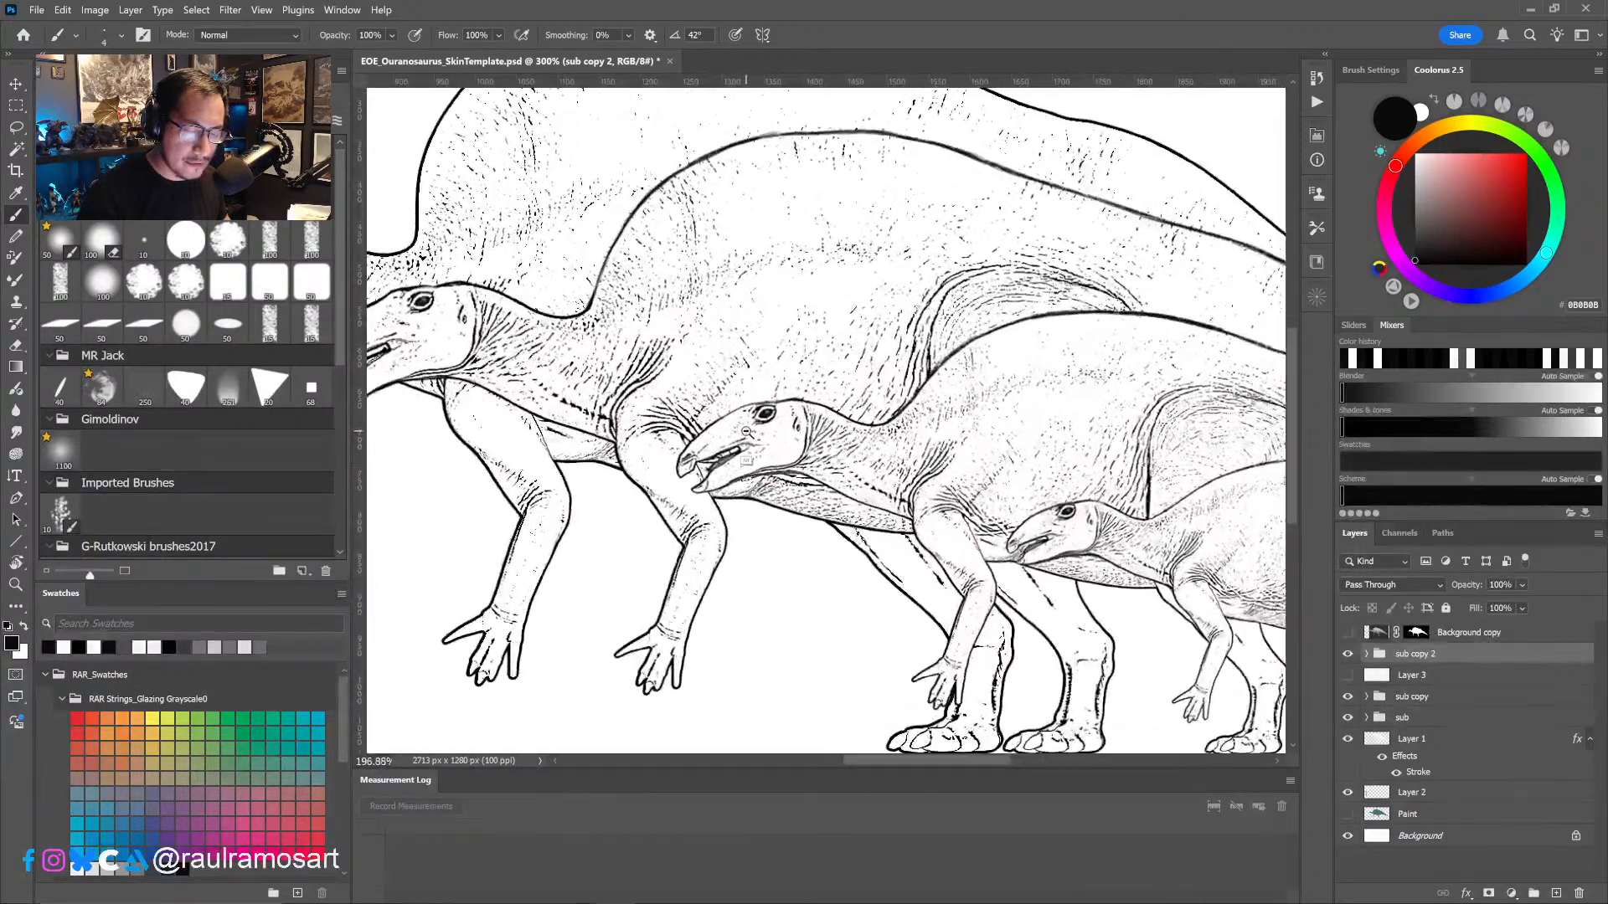
pyautogui.keyDown('alt'); pyautogui.scroll(-2, 728, 429); pyautogui.keyUp('alt')
pyautogui.keyDown('alt'); pyautogui.scroll(1, 754, 448); pyautogui.keyUp('alt')
pyautogui.moveTo(782, 475); pyautogui.dragTo(789, 515)
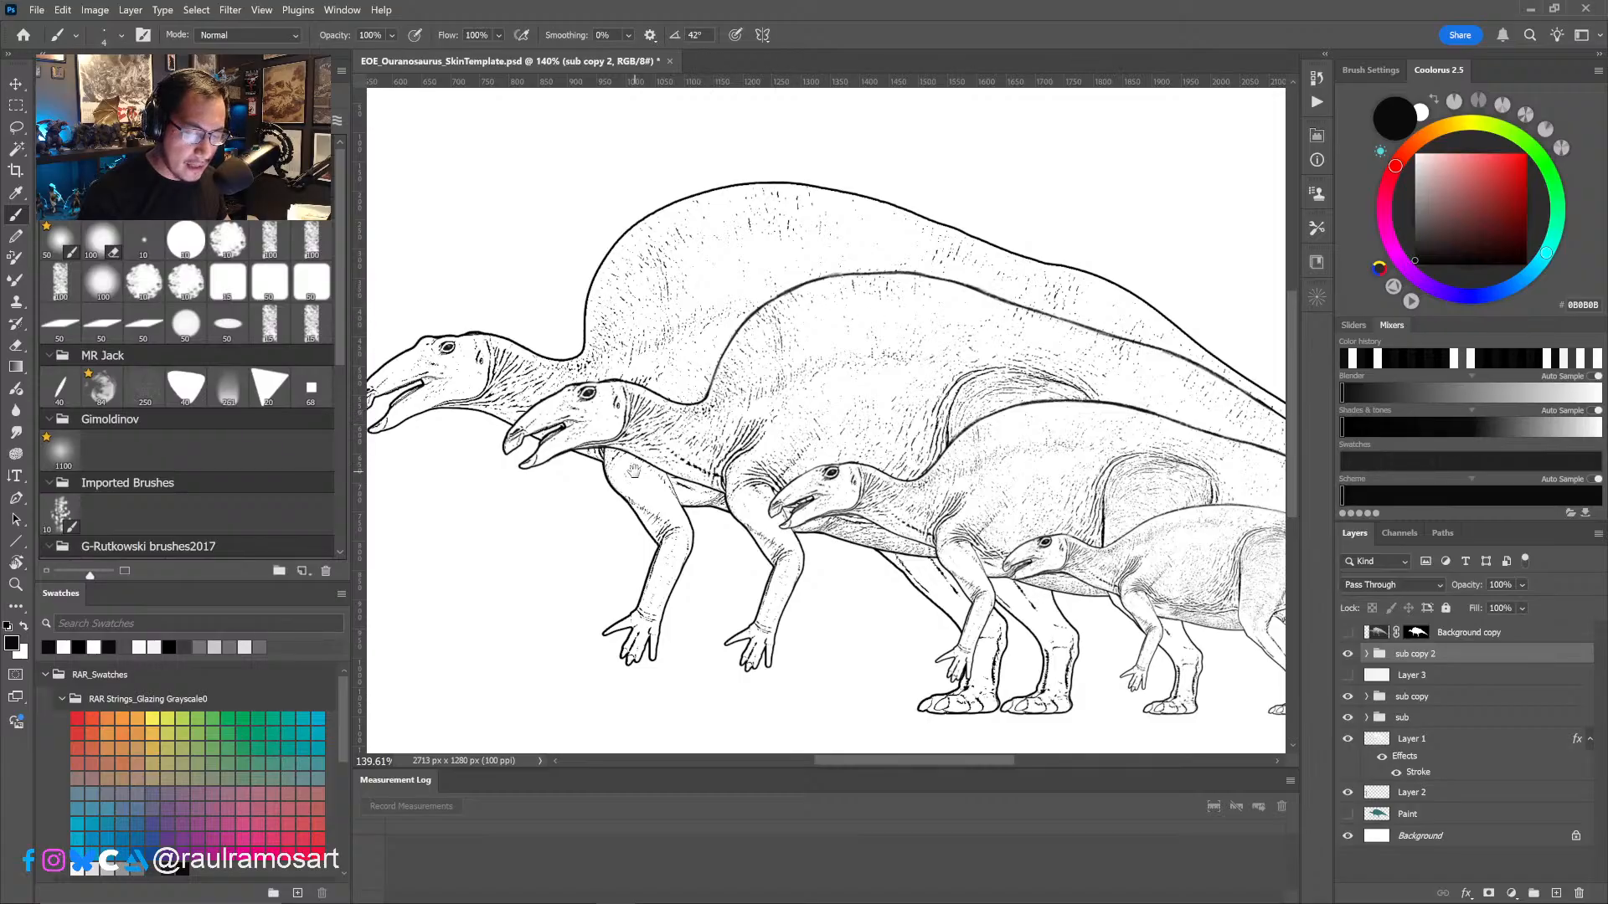
pyautogui.moveTo(622, 451); pyautogui.dragTo(802, 468)
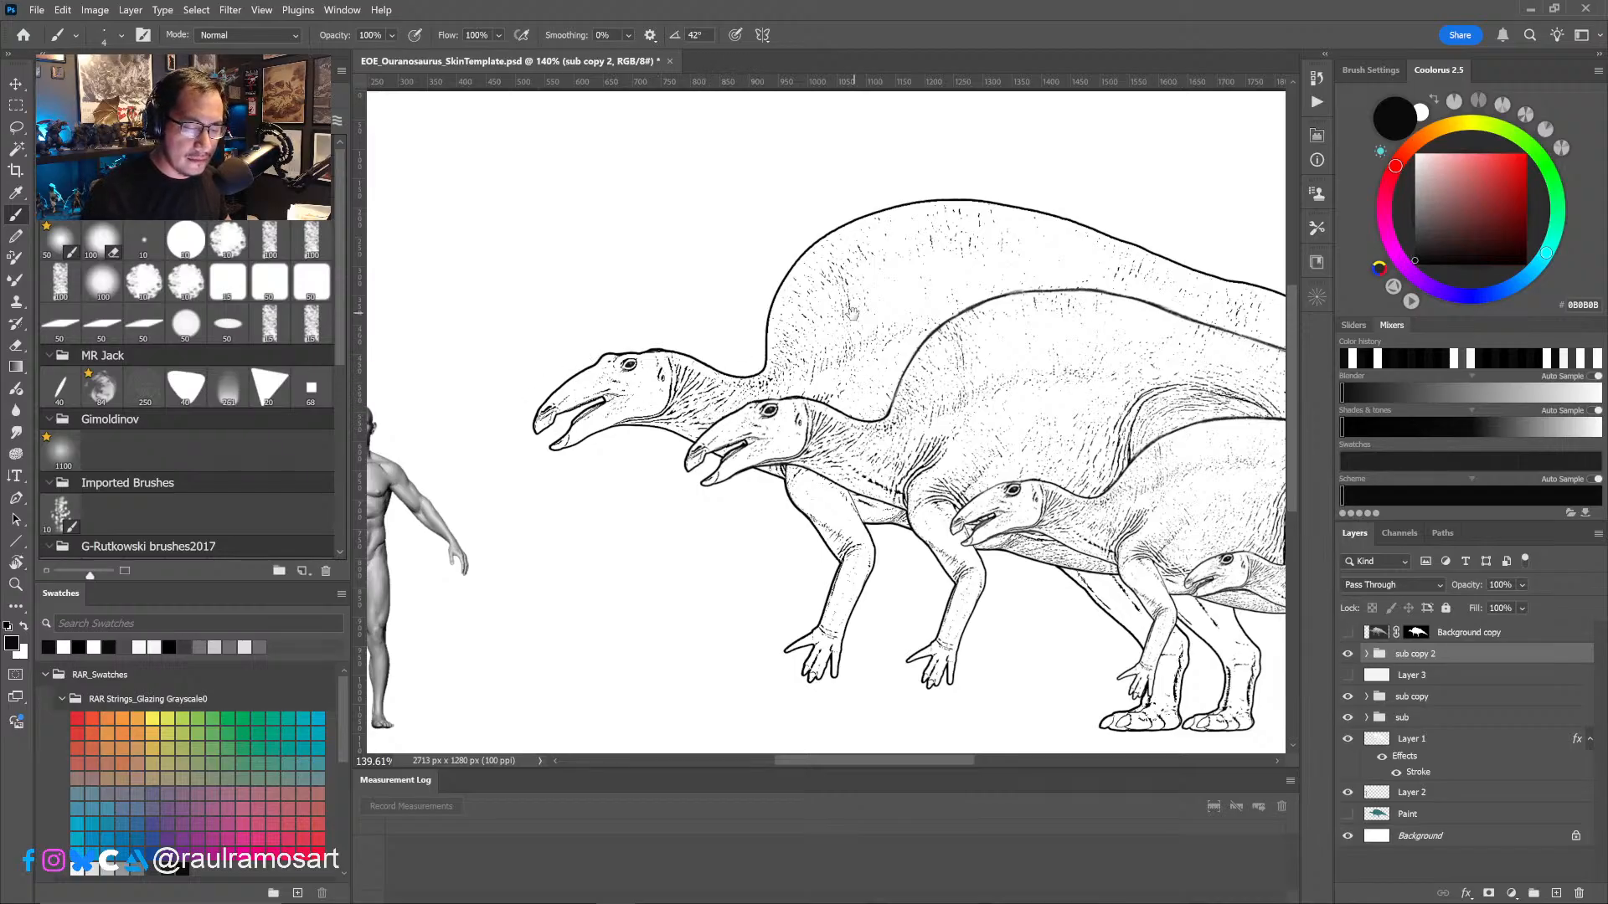
pyautogui.moveTo(869, 312); pyautogui.dragTo(938, 292)
pyautogui.keyDown('alt'); pyautogui.click(932, 316); pyautogui.keyUp('alt')
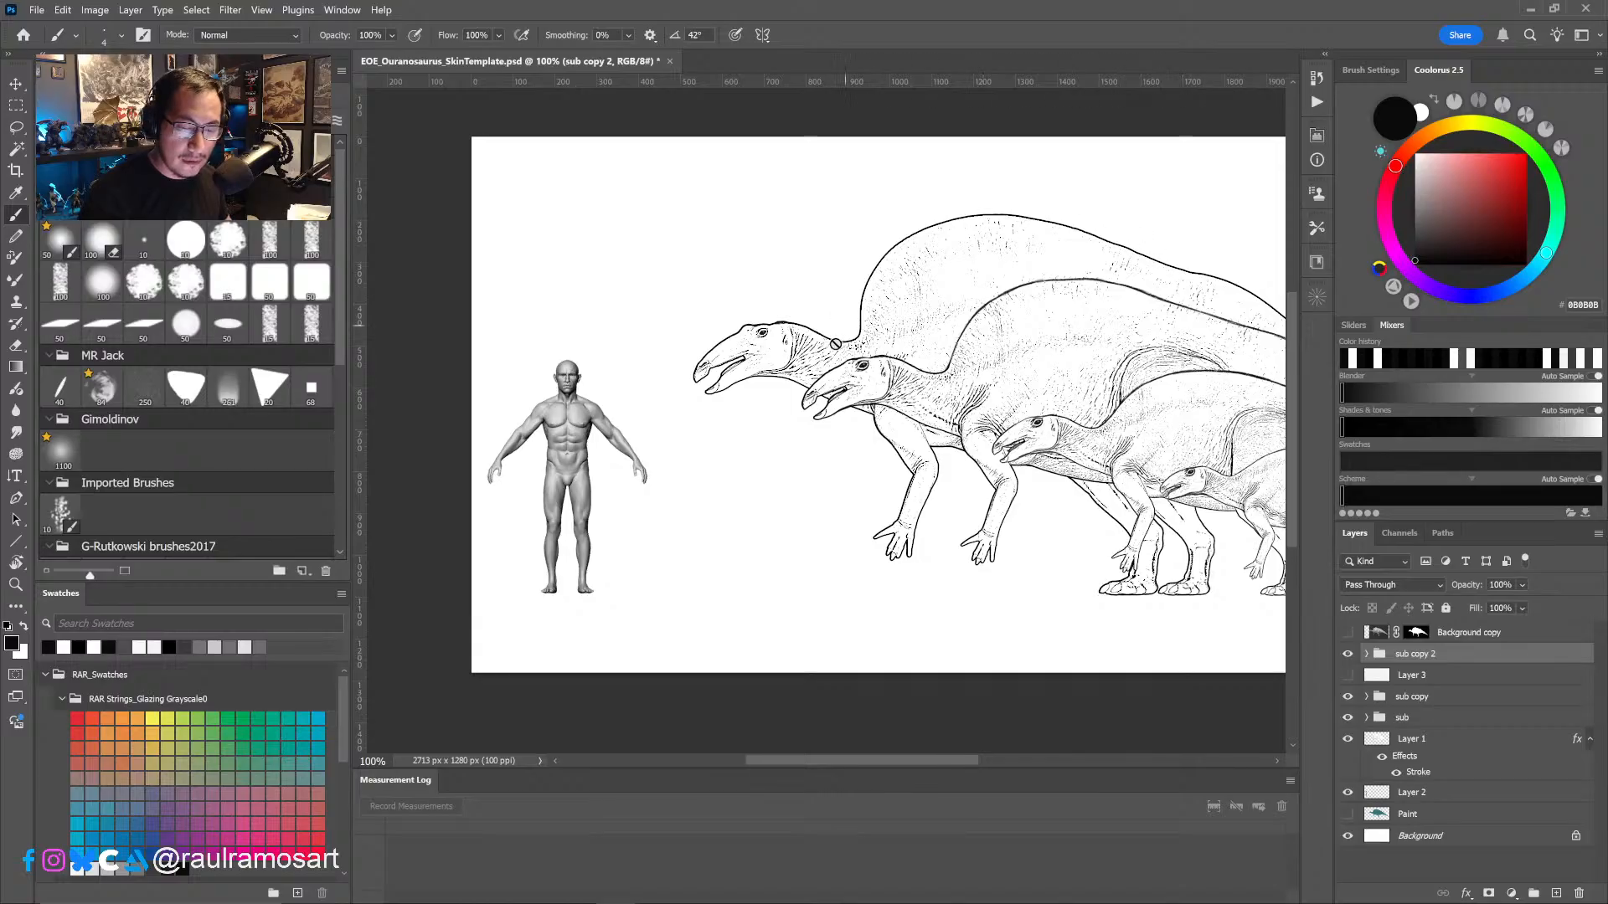
pyautogui.moveTo(1050, 448); pyautogui.dragTo(969, 474)
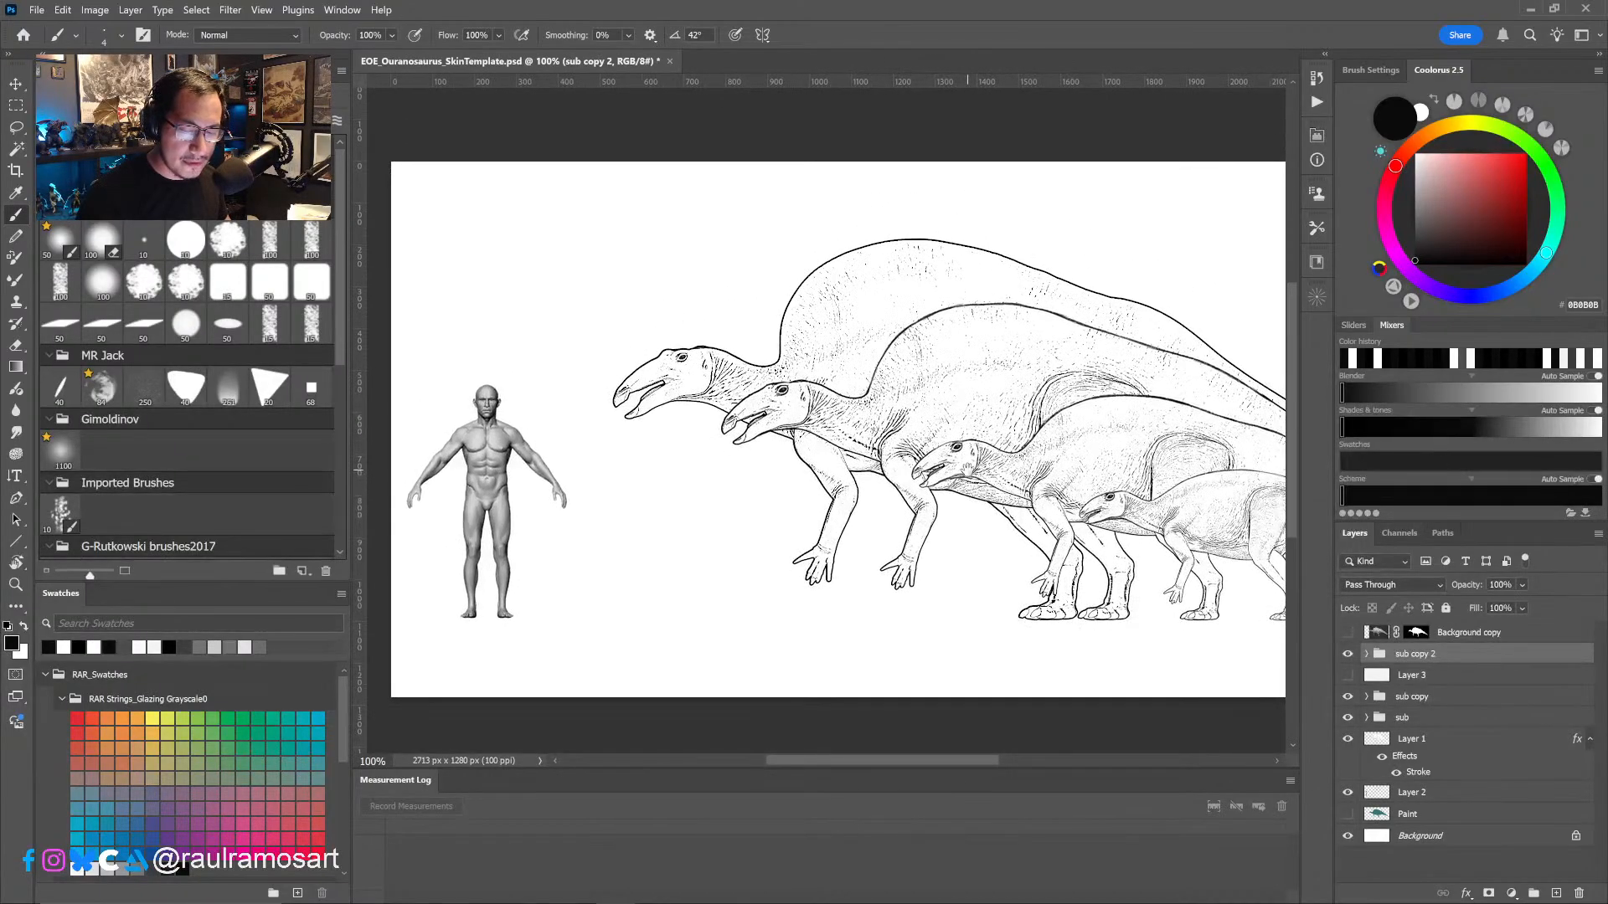
pyautogui.keyDown('alt'); pyautogui.click(982, 567); pyautogui.keyUp('alt')
pyautogui.moveTo(981, 581); pyautogui.dragTo(866, 530)
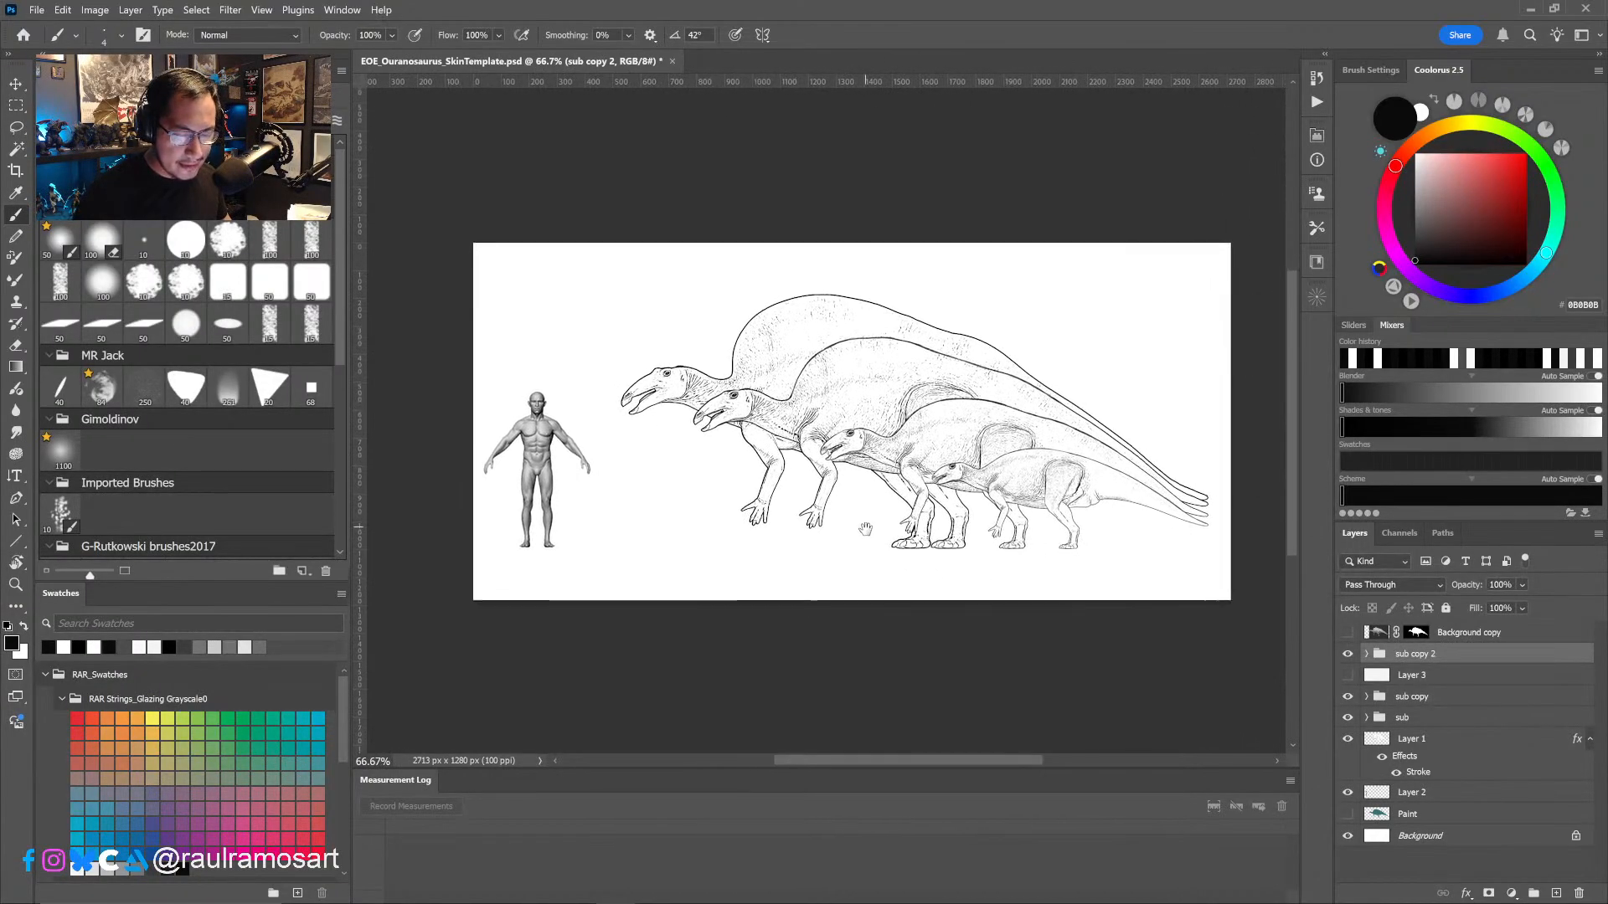
pyautogui.keyDown('ctrl'); pyautogui.click(892, 535); pyautogui.keyUp('ctrl')
pyautogui.keyDown('ctrl'); pyautogui.click(893, 536); pyautogui.keyUp('ctrl')
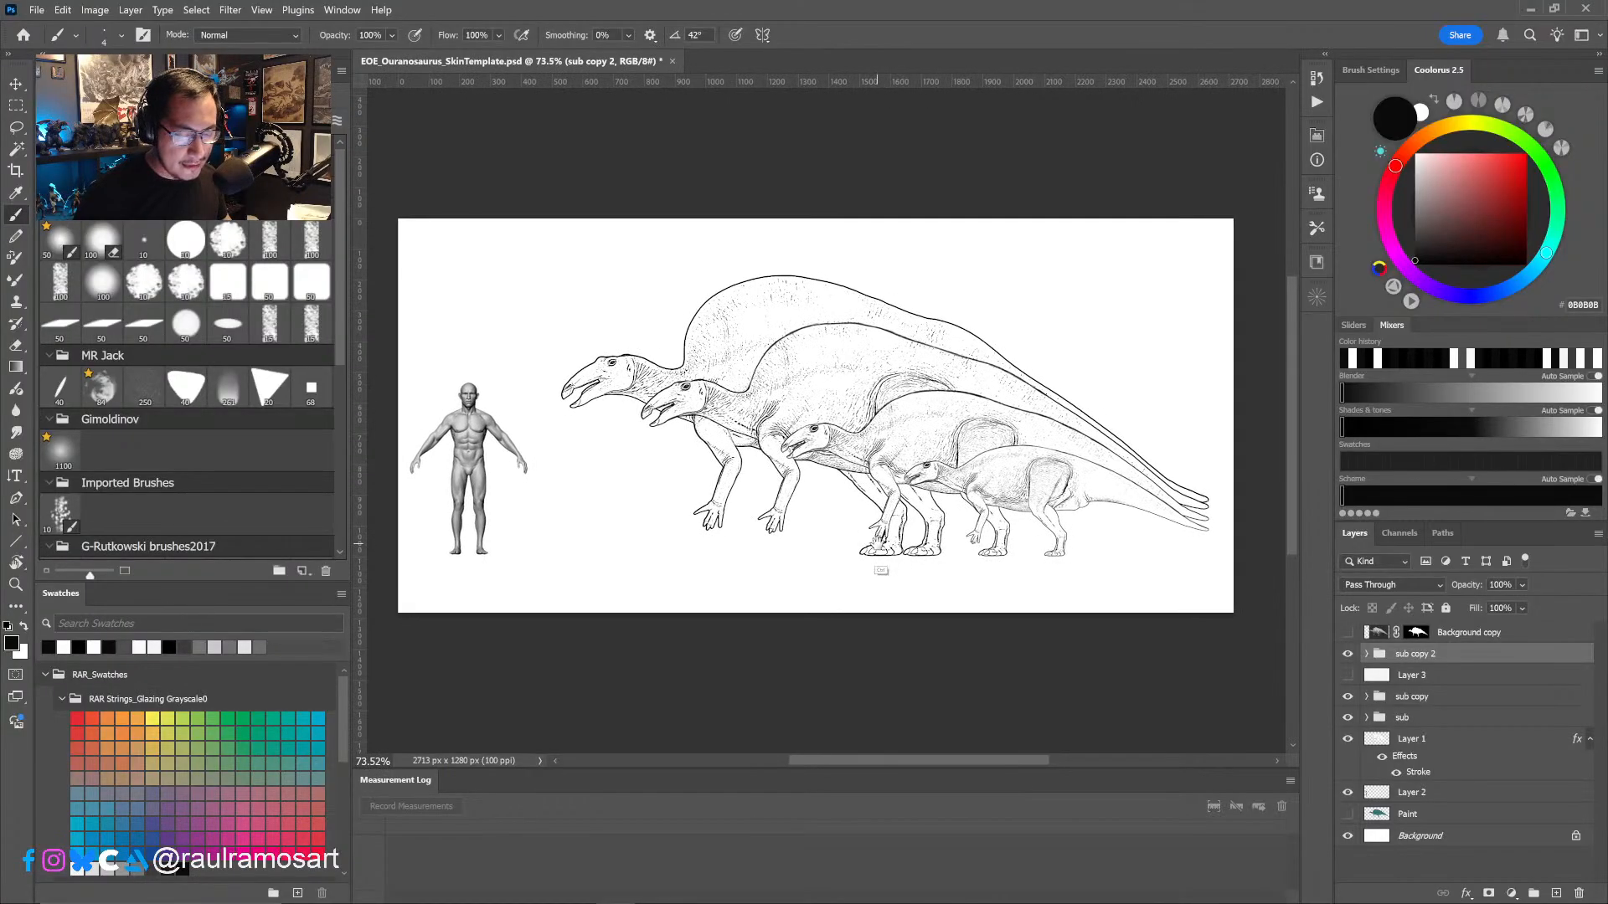
pyautogui.keyDown('ctrl'); pyautogui.click(901, 541); pyautogui.keyUp('ctrl')
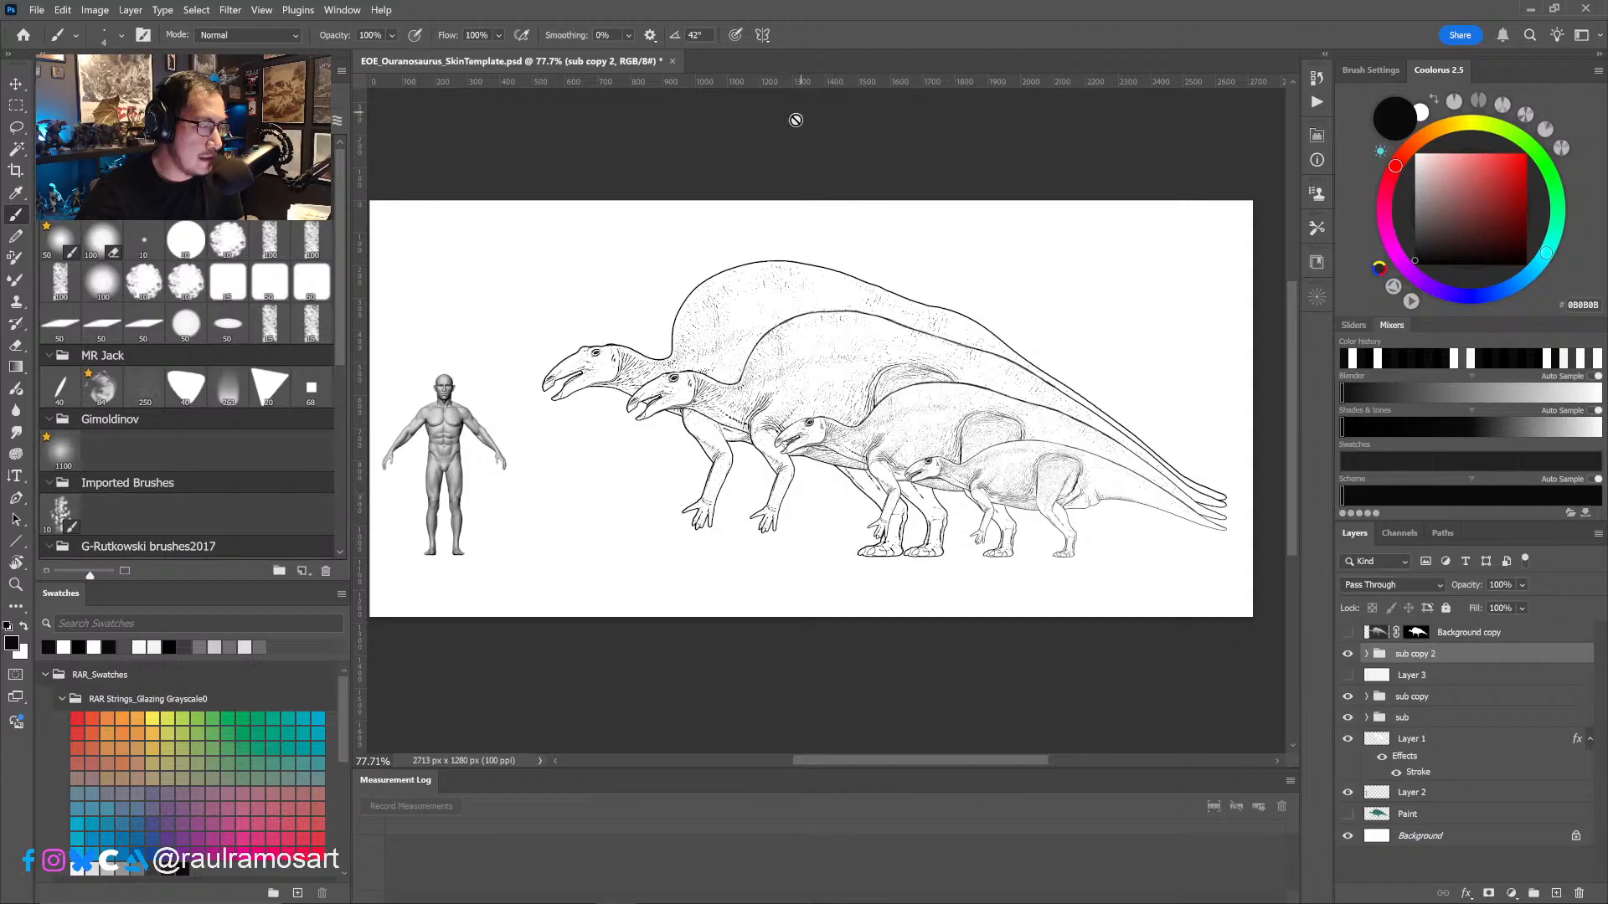
# - Save the skin template document and minimize Photoshop to return to Substance 3D Painter
pyautogui.click(34, 10)
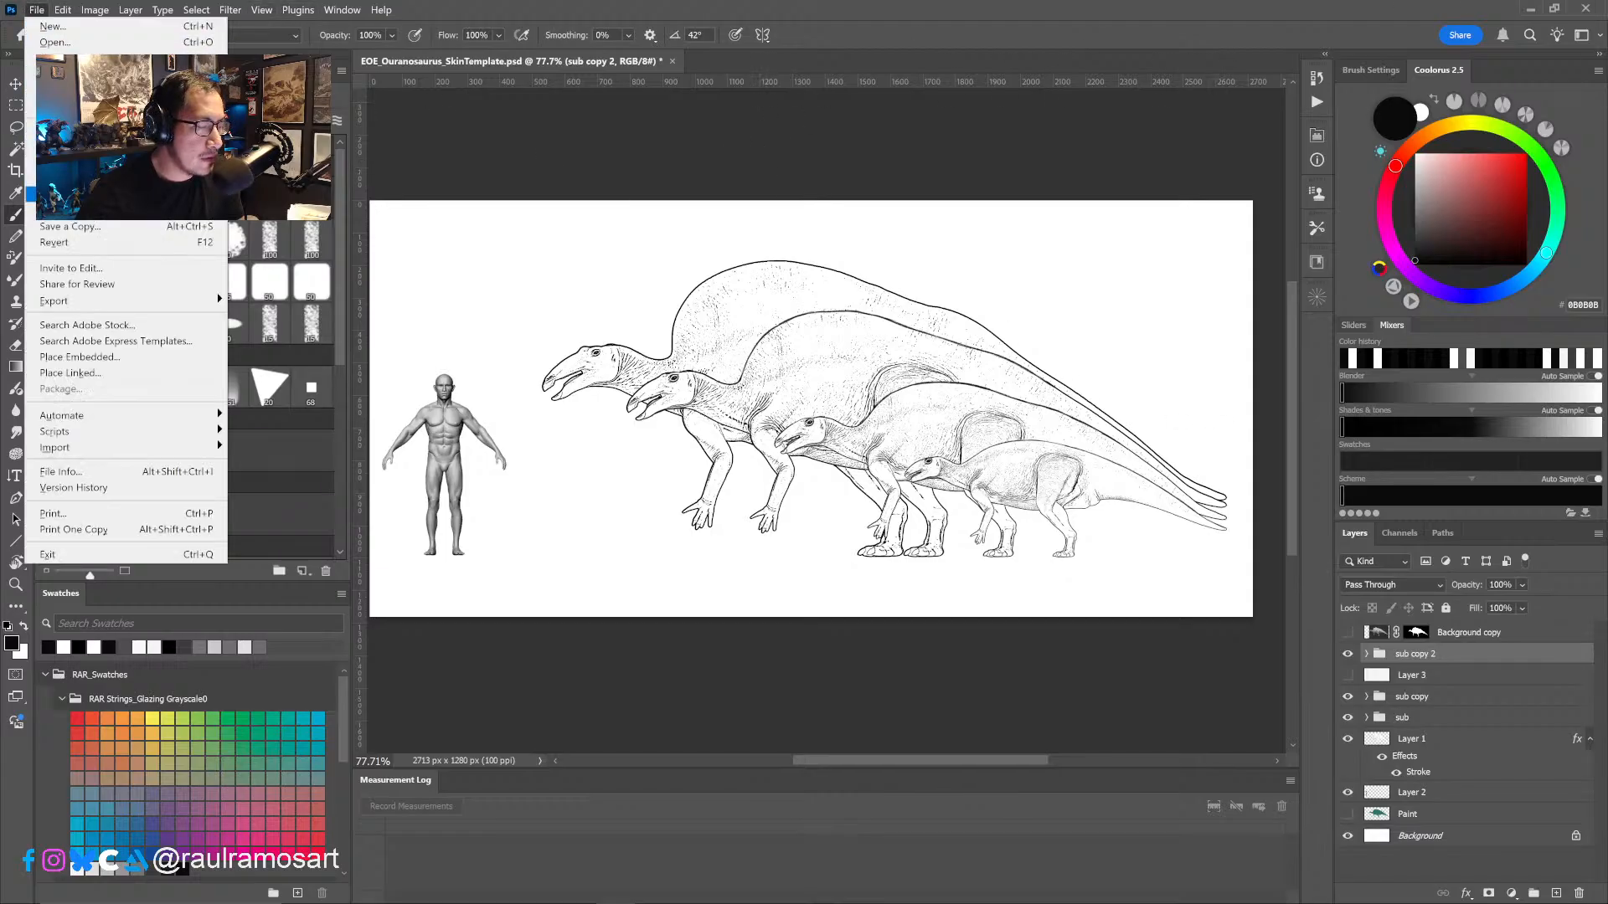
pyautogui.click(34, 194)
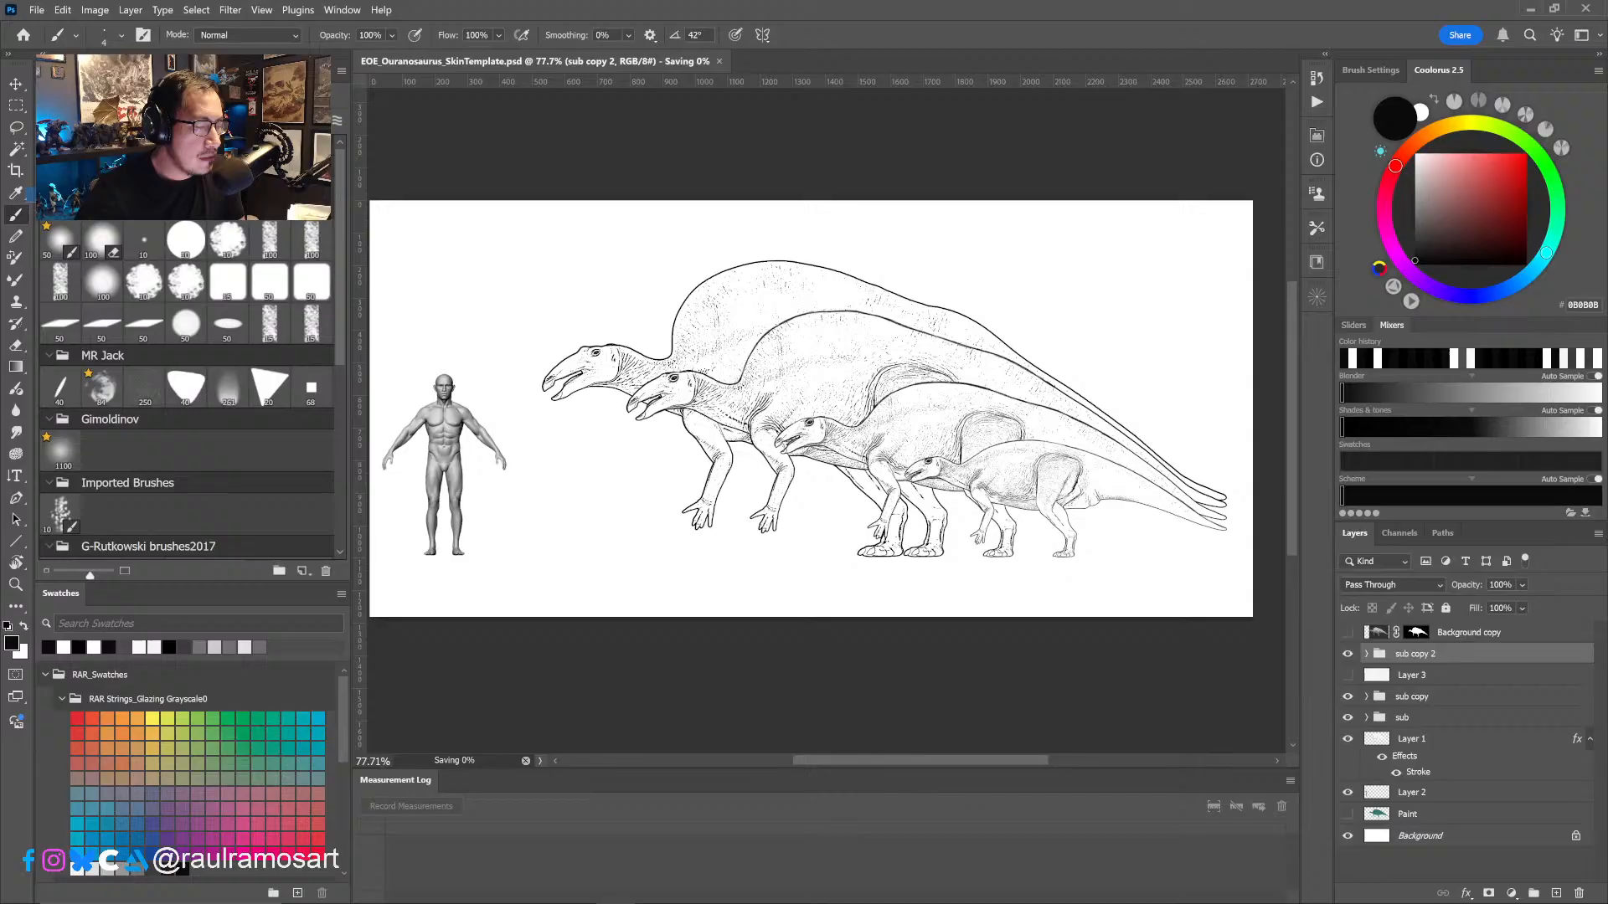
pyautogui.click(1529, 10)
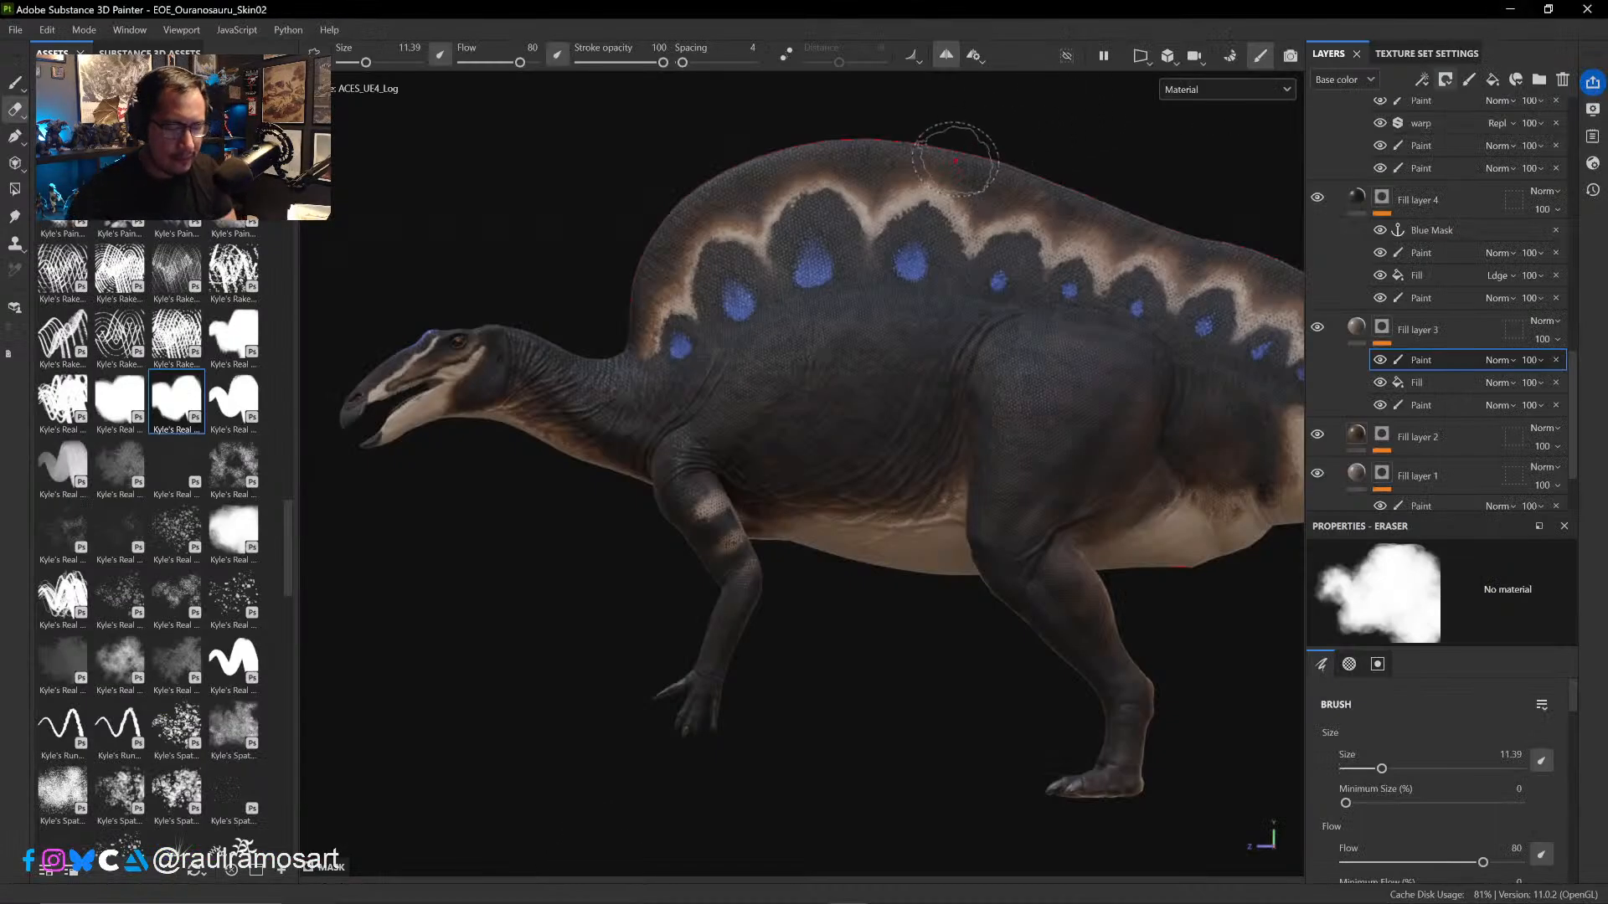
# - Examine the pattern of the sail, back and neck from the side and above, with the Eraser size reduced to 8.13
pyautogui.keyDown('alt'); pyautogui.moveTo(1002, 323); pyautogui.dragTo(948, 309); pyautogui.keyUp('alt')
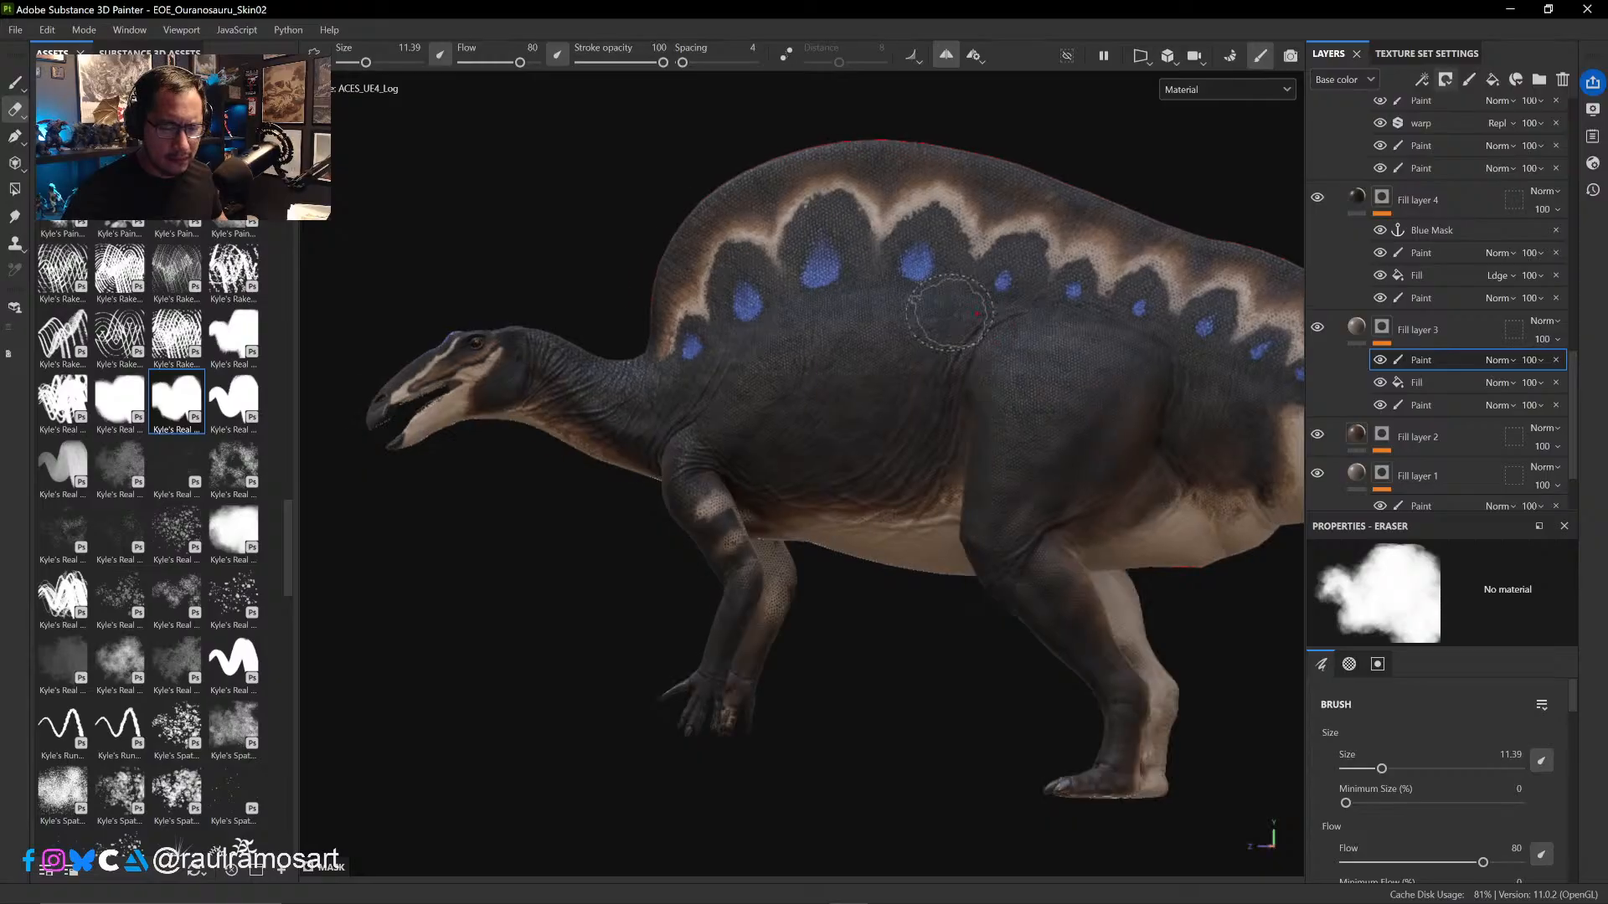
pyautogui.keyDown('alt'); pyautogui.moveTo(1005, 245); pyautogui.dragTo(961, 231); pyautogui.keyUp('alt')
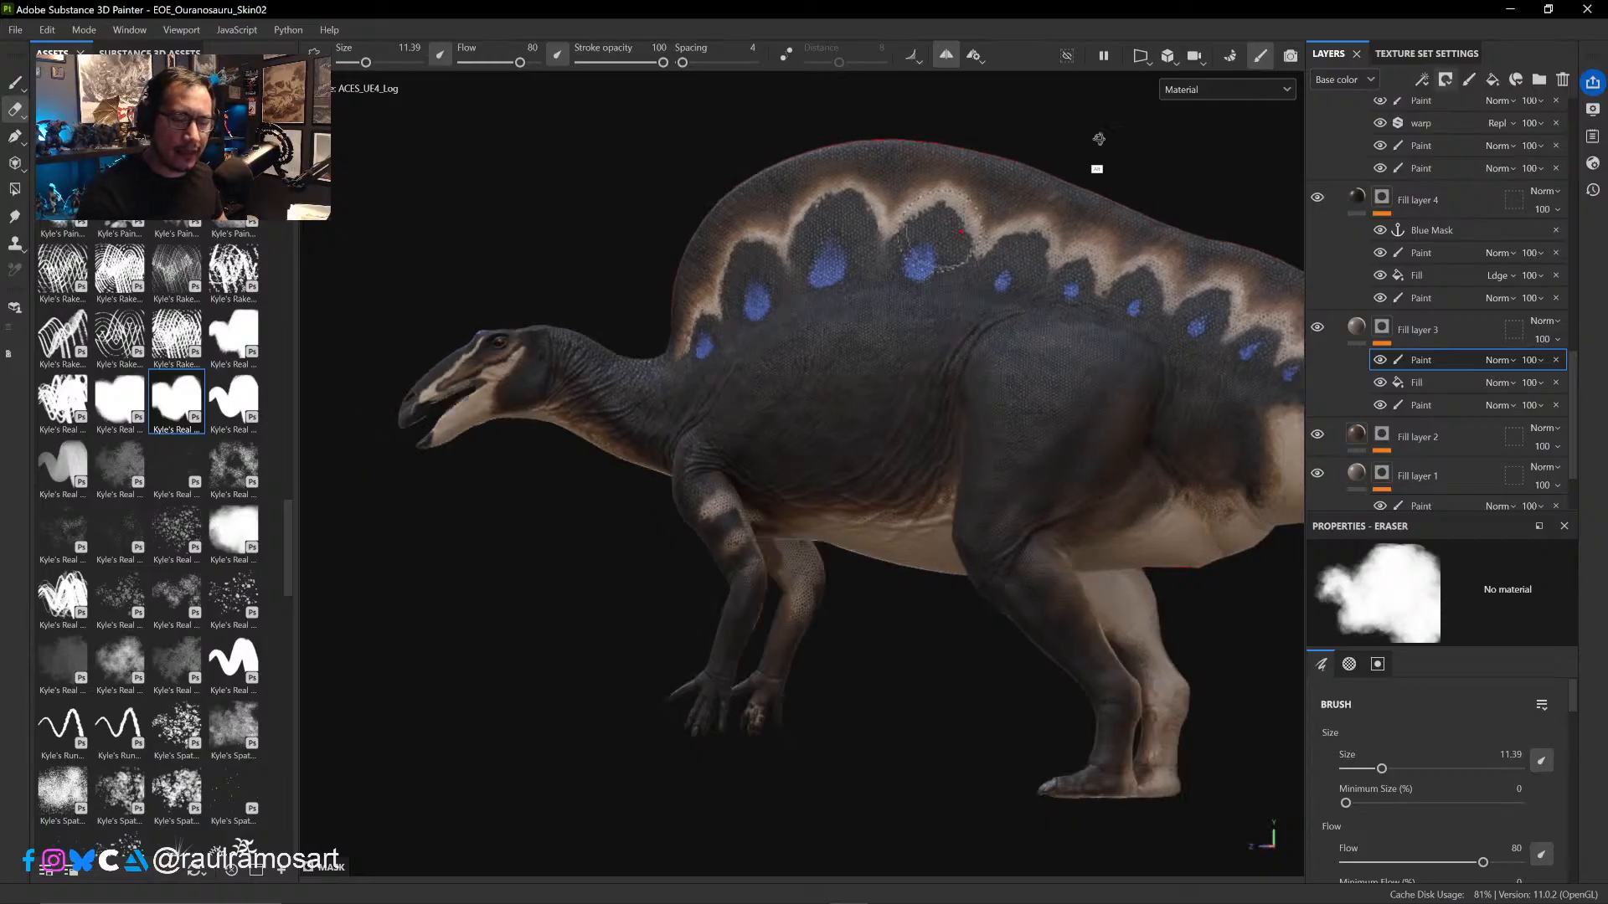
pyautogui.keyDown('alt'); pyautogui.moveTo(1095, 159); pyautogui.dragTo(843, 162); pyautogui.keyUp('alt')
pyautogui.moveTo(1170, 228)
pyautogui.keyDown('ctrl'); pyautogui.keyDown('alt'); pyautogui.mouseDown()
pyautogui.moveTo(900, 233)
pyautogui.moveTo(962, 369)
pyautogui.moveTo(955, 513)
pyautogui.moveTo(991, 332)
pyautogui.moveTo(1011, 550)
pyautogui.mouseUp(); pyautogui.keyUp('alt'); pyautogui.keyUp('ctrl')
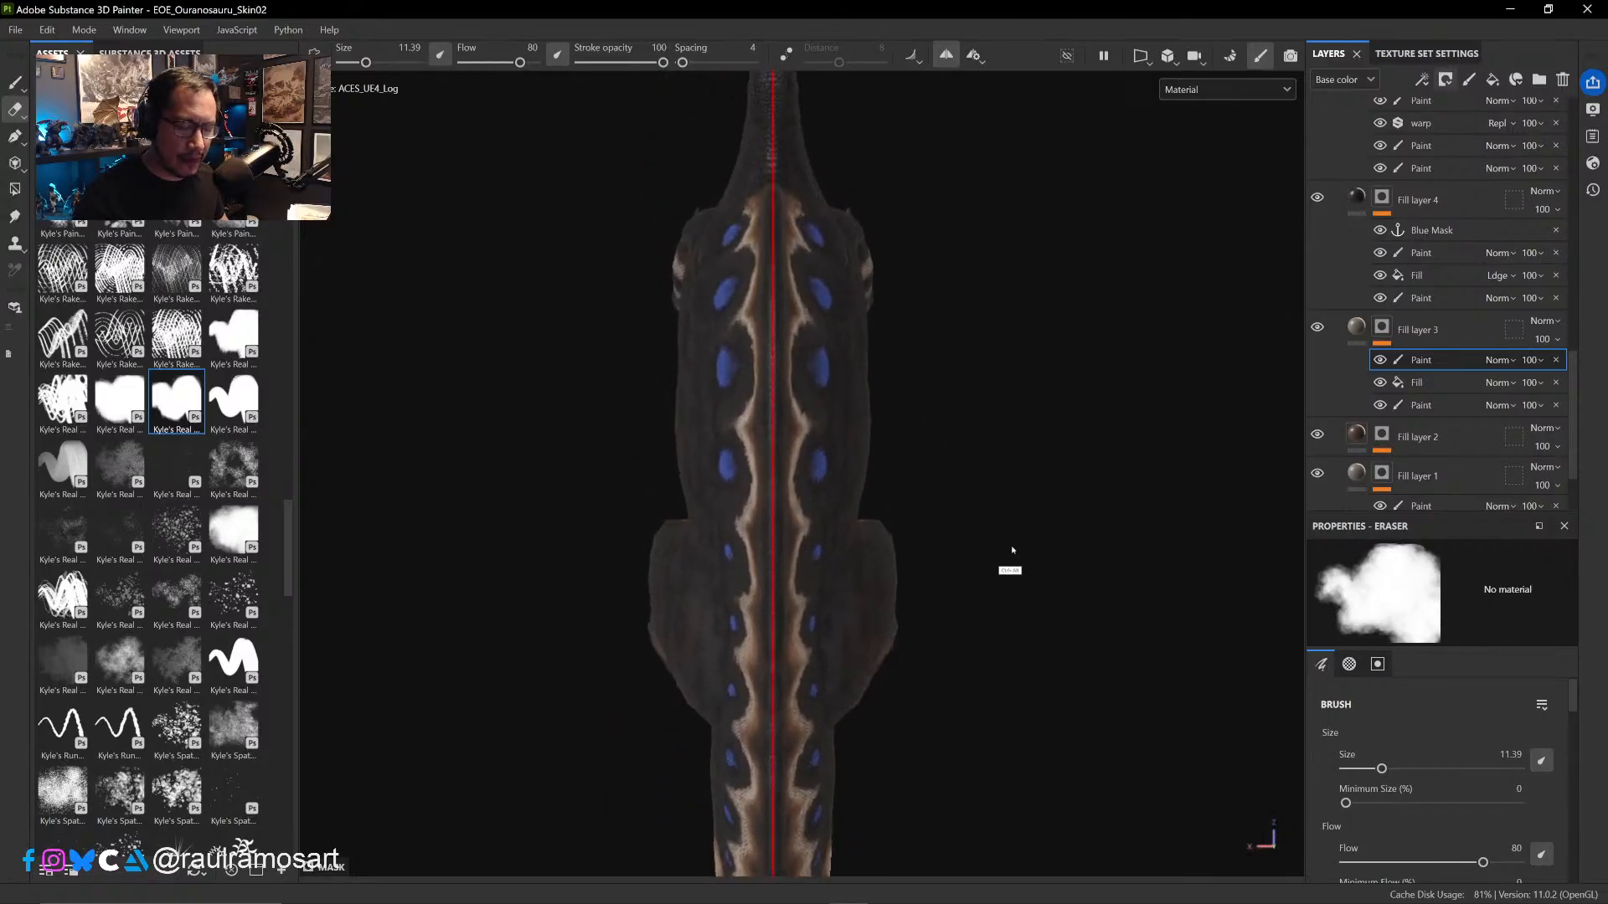
pyautogui.keyDown('ctrl'); pyautogui.keyDown('alt'); pyautogui.moveTo(955, 339); pyautogui.dragTo(988, 546); pyautogui.keyUp('alt'); pyautogui.keyUp('ctrl')
pyautogui.keyDown('ctrl'); pyautogui.moveTo(794, 308); pyautogui.dragTo(741, 315, button='right'); pyautogui.keyUp('ctrl')
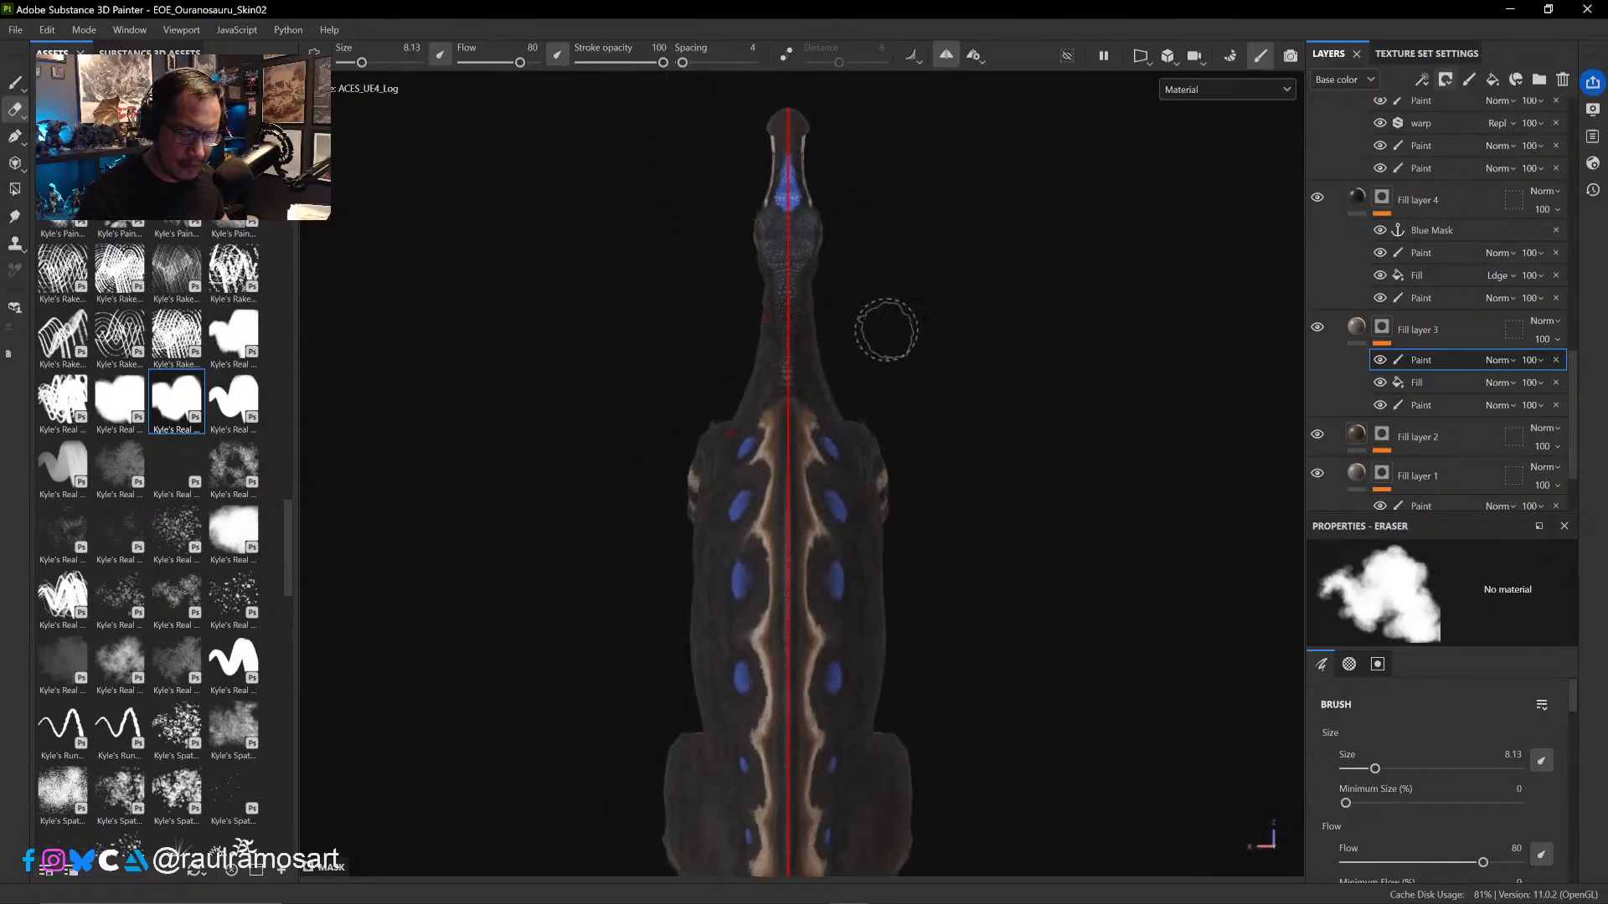
pyautogui.keyDown('alt'); pyautogui.moveTo(1009, 503); pyautogui.dragTo(1114, 483); pyautogui.keyUp('alt')
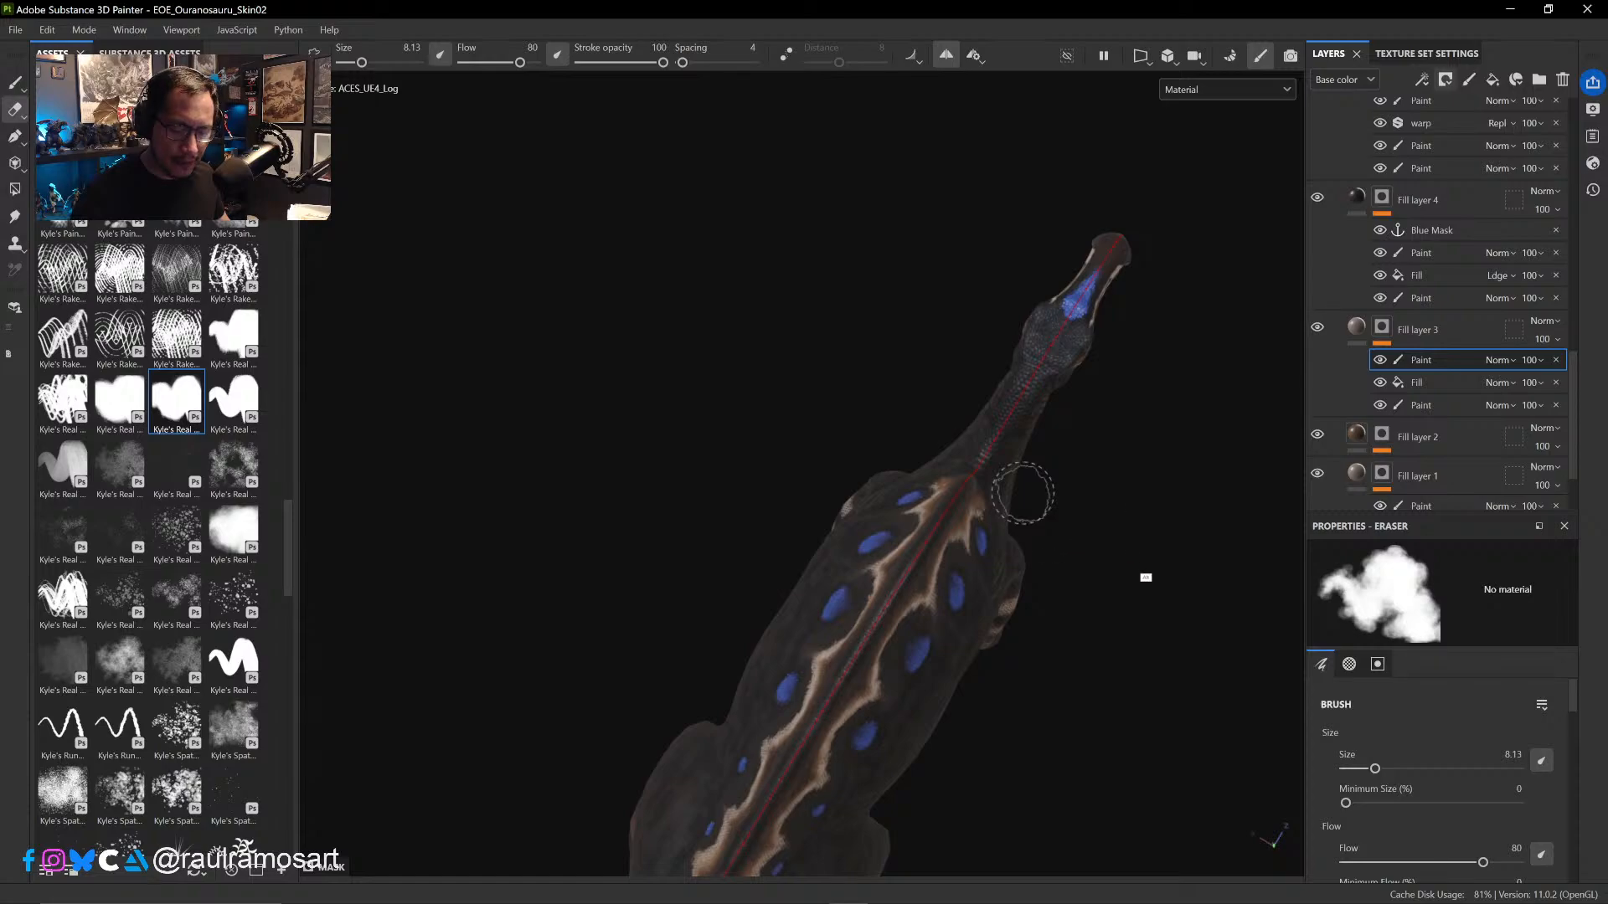
pyautogui.moveTo(1139, 544)
pyautogui.keyDown('alt'); pyautogui.mouseDown()
pyautogui.moveTo(1128, 531)
pyautogui.moveTo(962, 603)
pyautogui.moveTo(748, 501)
pyautogui.moveTo(704, 444)
pyautogui.mouseUp(); pyautogui.keyUp('alt')
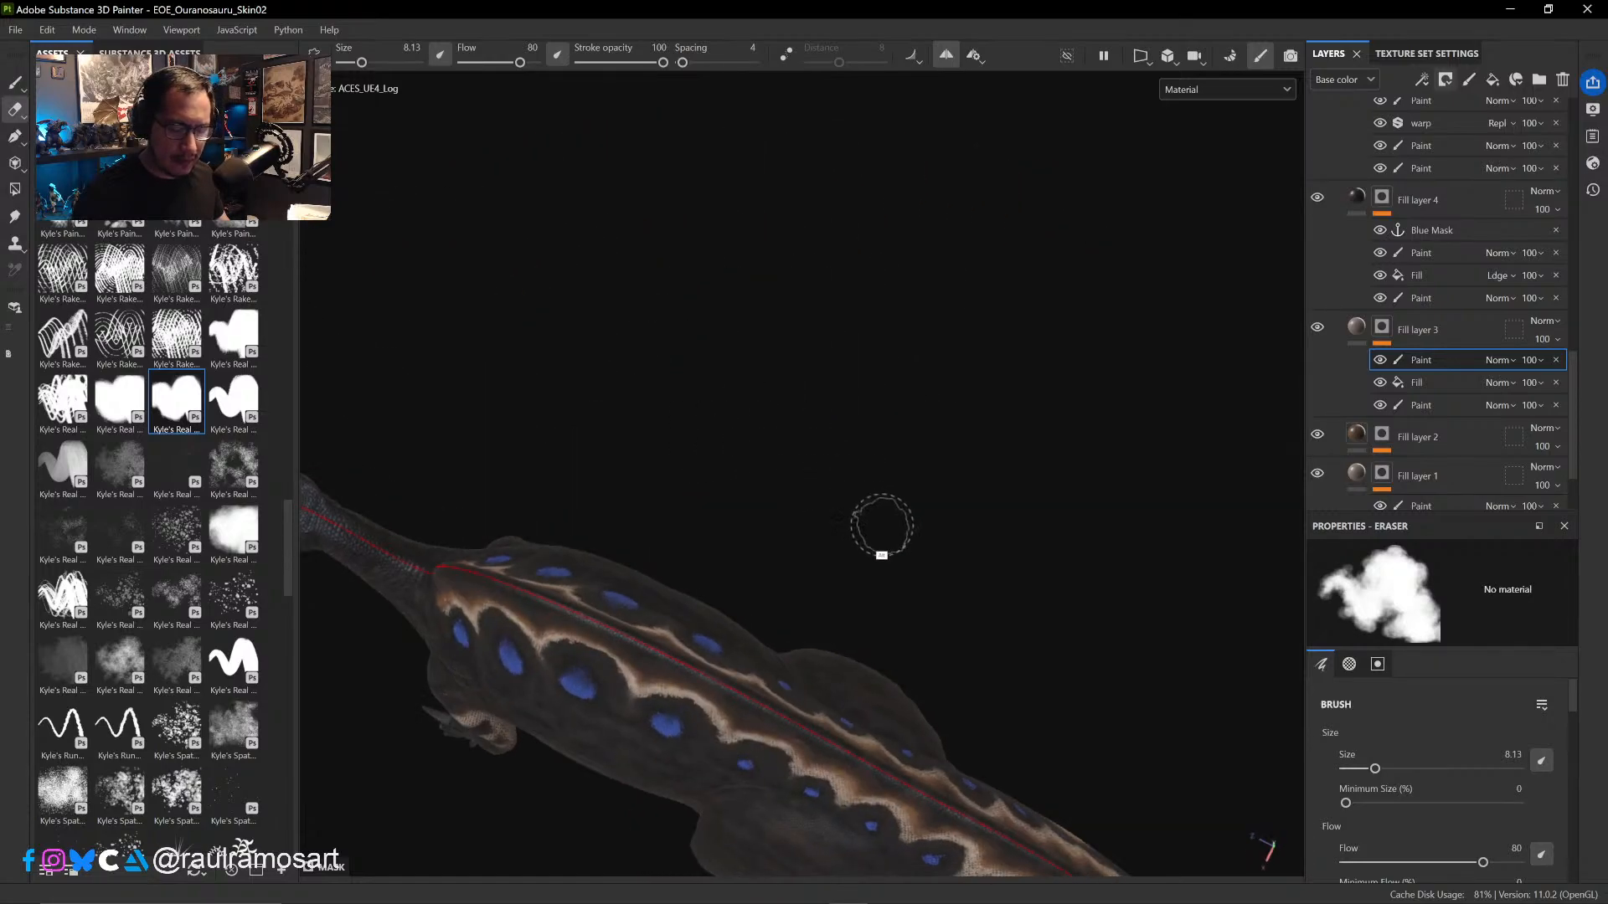
pyautogui.keyDown('alt'); pyautogui.moveTo(883, 528); pyautogui.dragTo(941, 271); pyautogui.keyUp('alt')
pyautogui.keyDown('alt'); pyautogui.moveTo(821, 494); pyautogui.dragTo(871, 383); pyautogui.keyUp('alt')
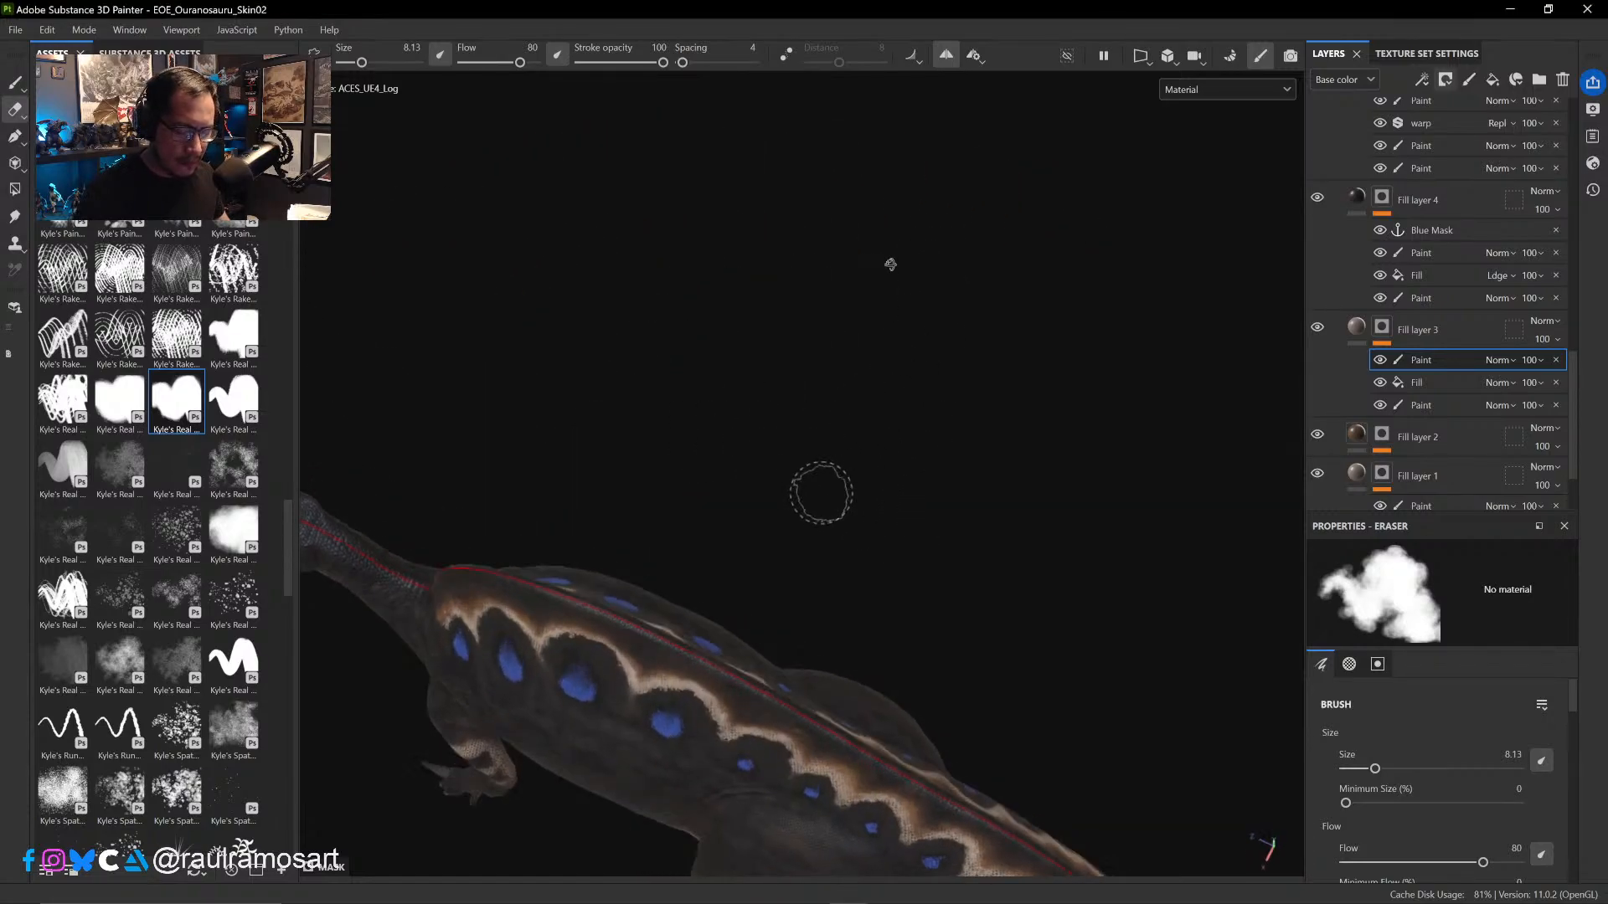
pyautogui.keyDown('alt'); pyautogui.moveTo(891, 262); pyautogui.dragTo(840, 475); pyautogui.keyUp('alt')
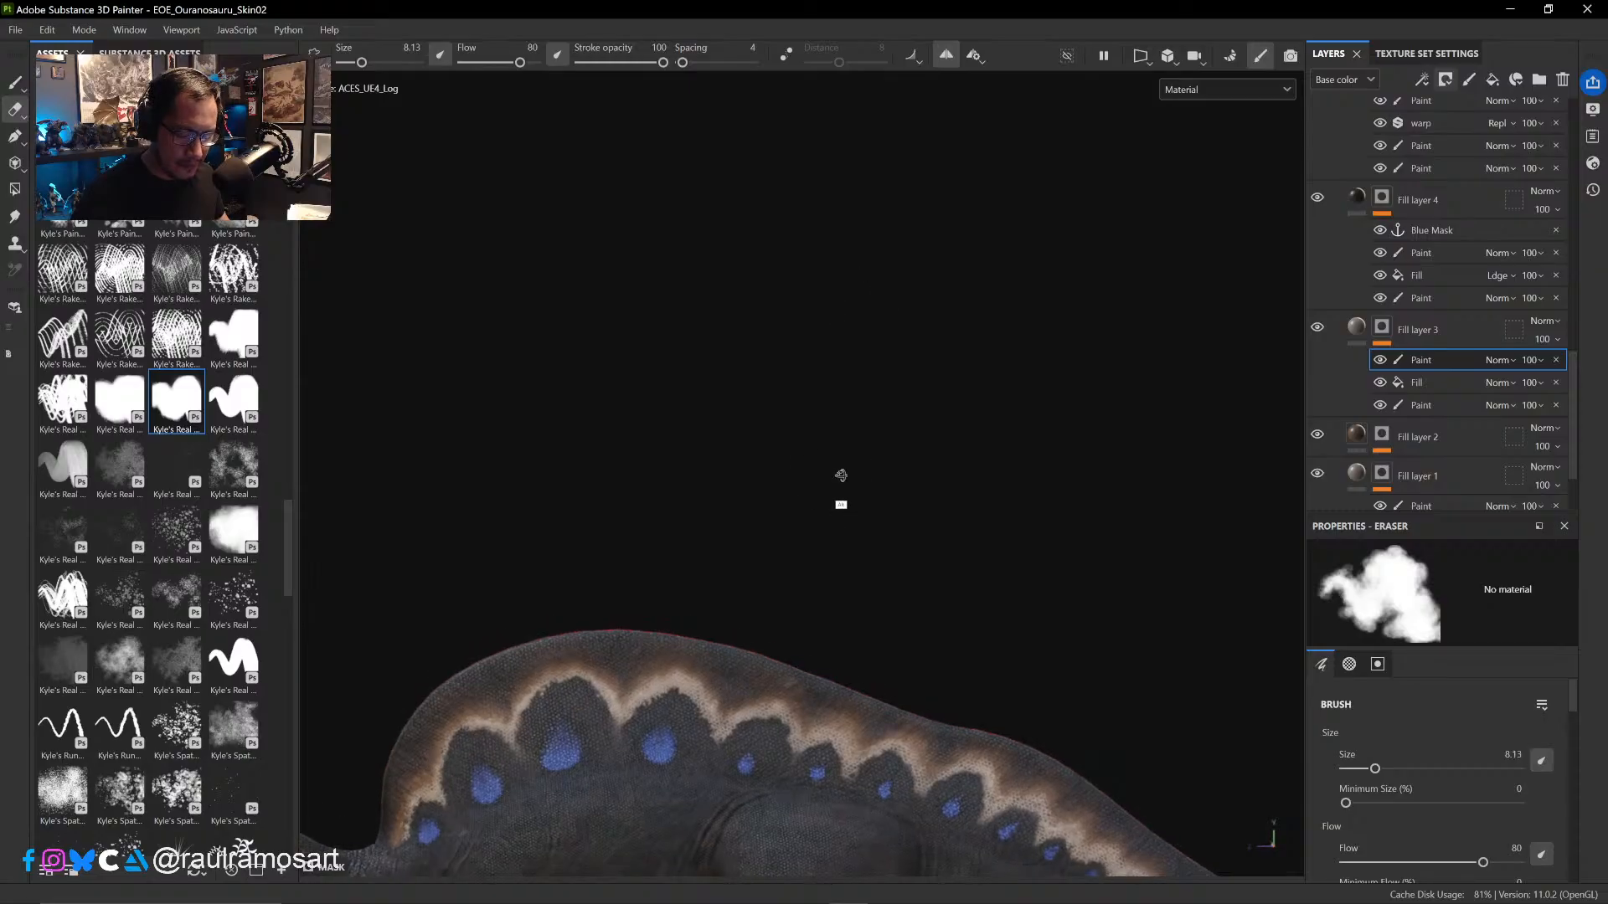
# - Fit the whole dinosaur in the viewport and save the skin project
pyautogui.press('f')
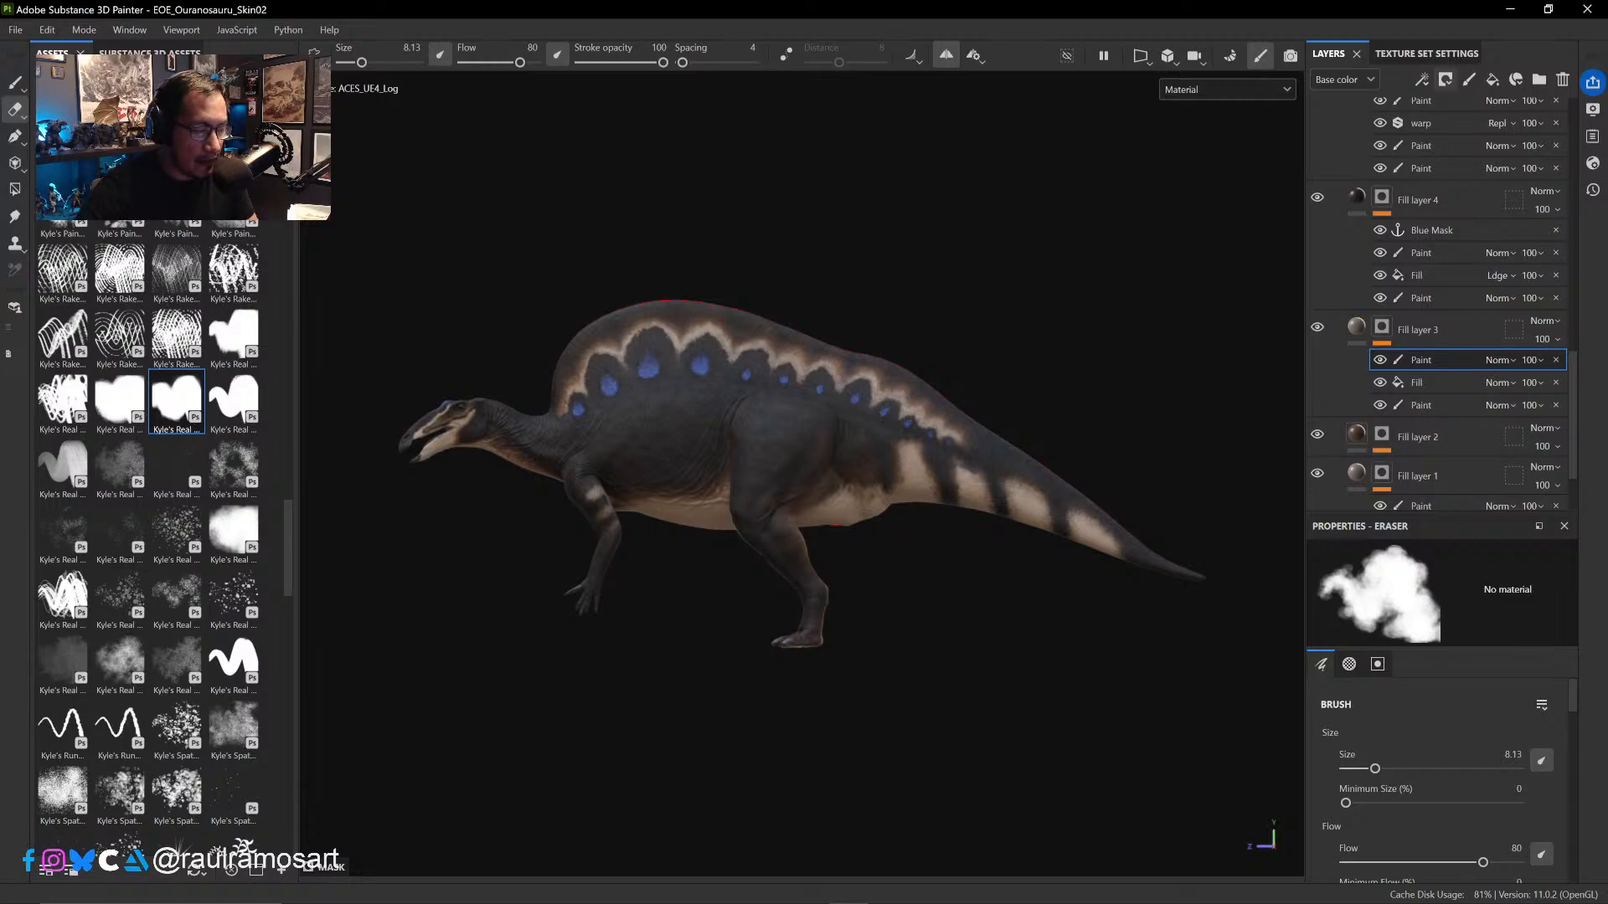
pyautogui.click(15, 29)
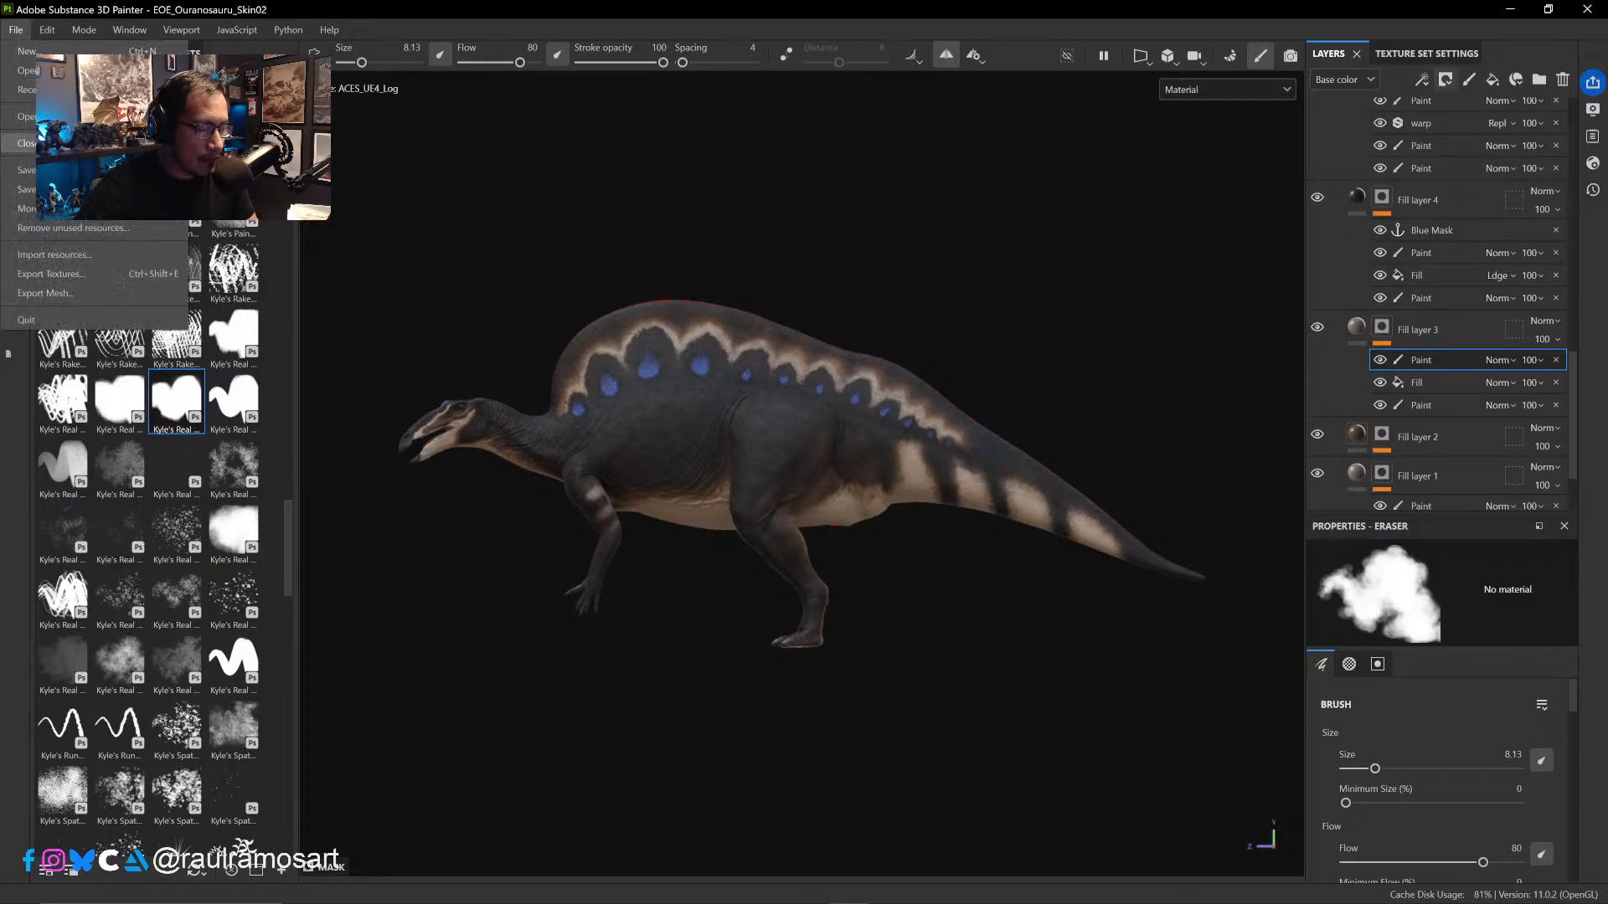
pyautogui.click(52, 170)
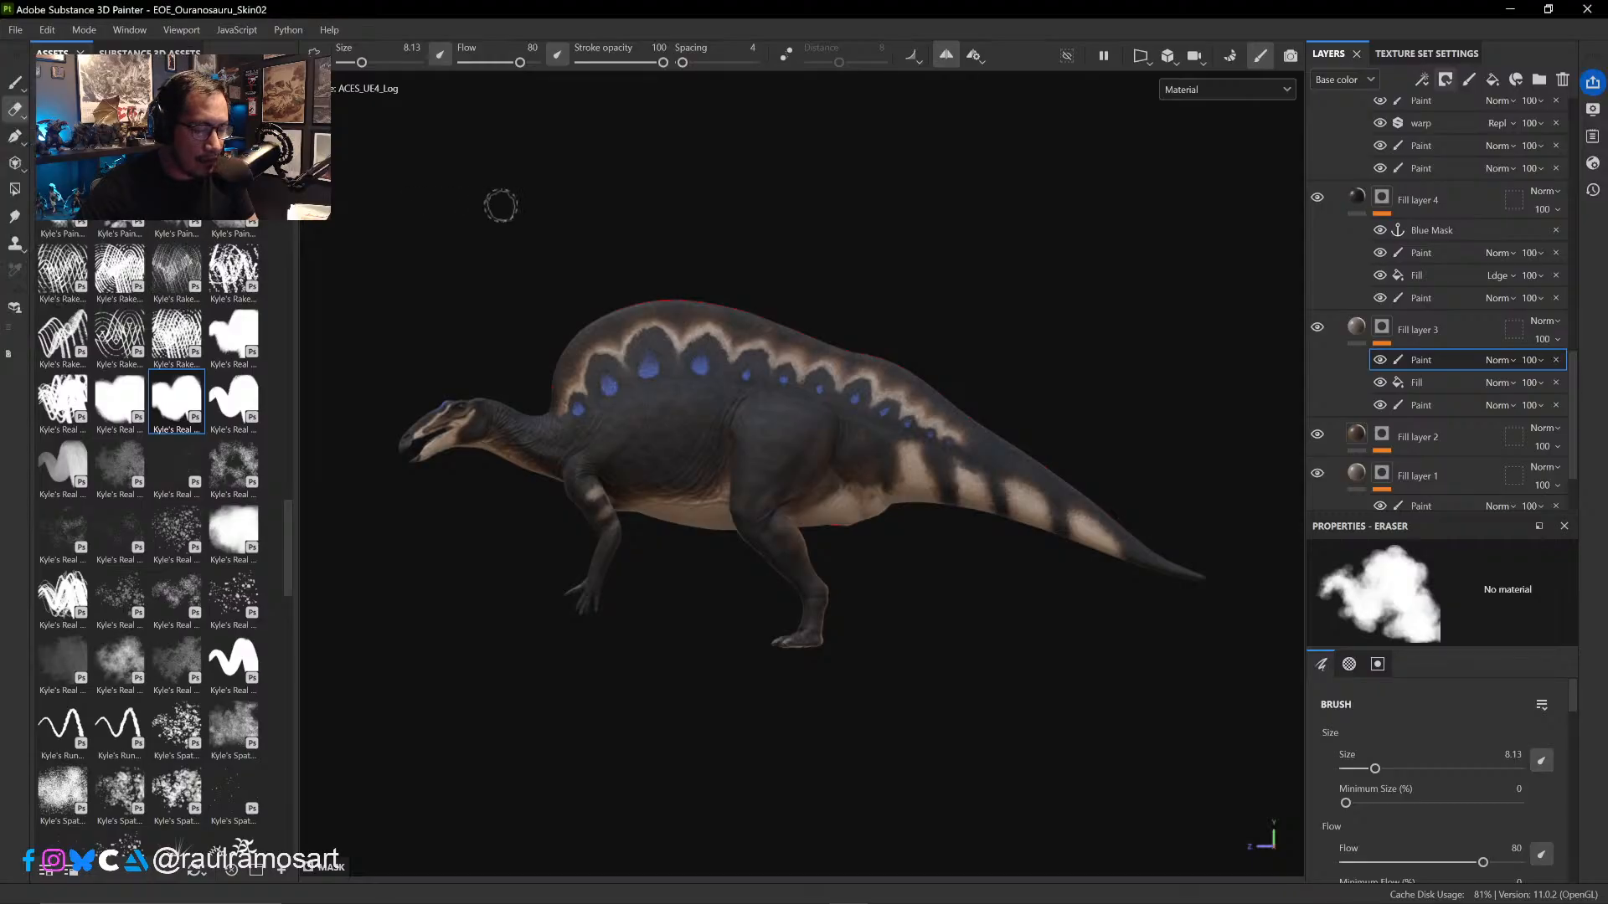